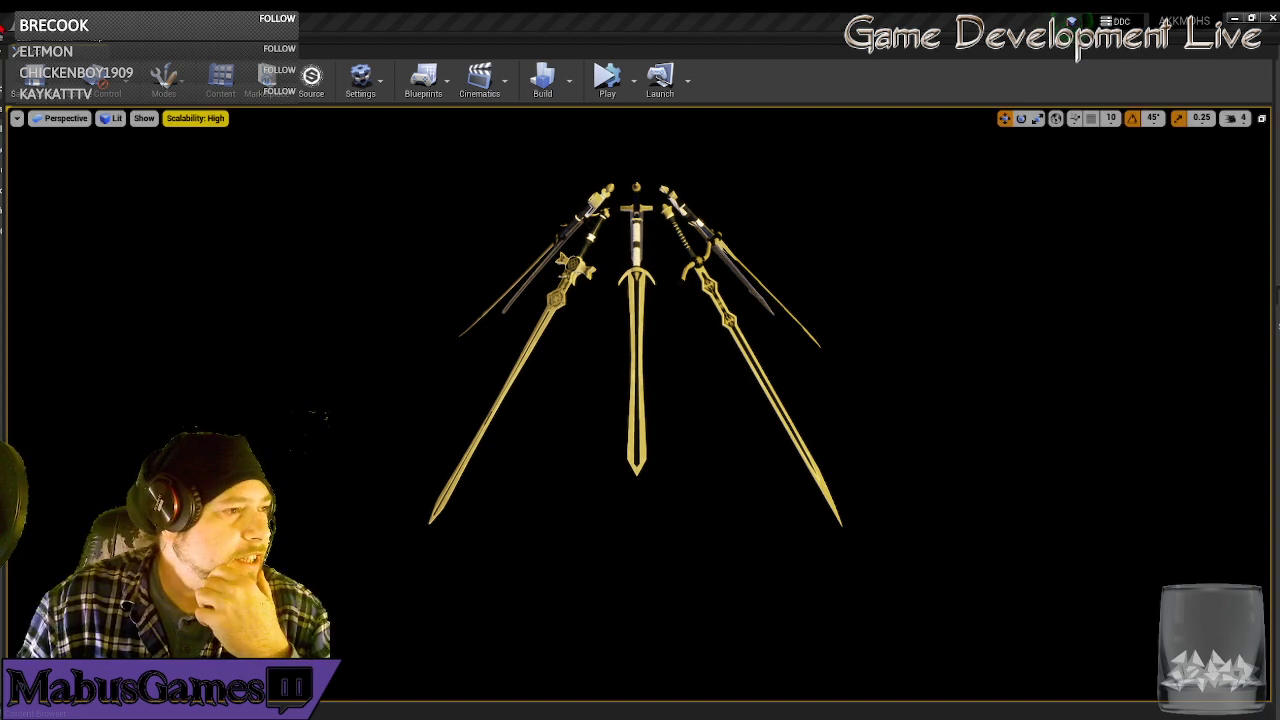
Save all assets in the sword scene's editor and switch to the editor window holding the CRYPTOSWORDS NFT card level.
{"action": "left_click", "coordinate": [5, 36]}
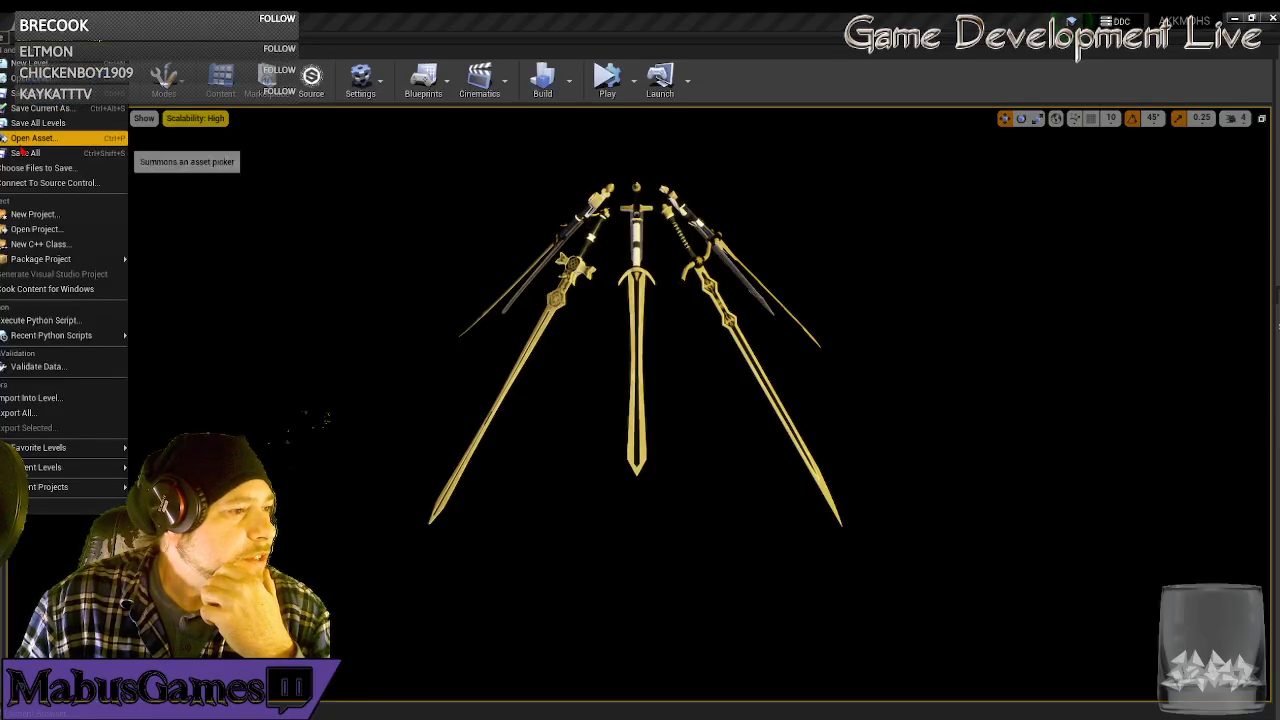
{"action": "left_click", "coordinate": [115, 144]}
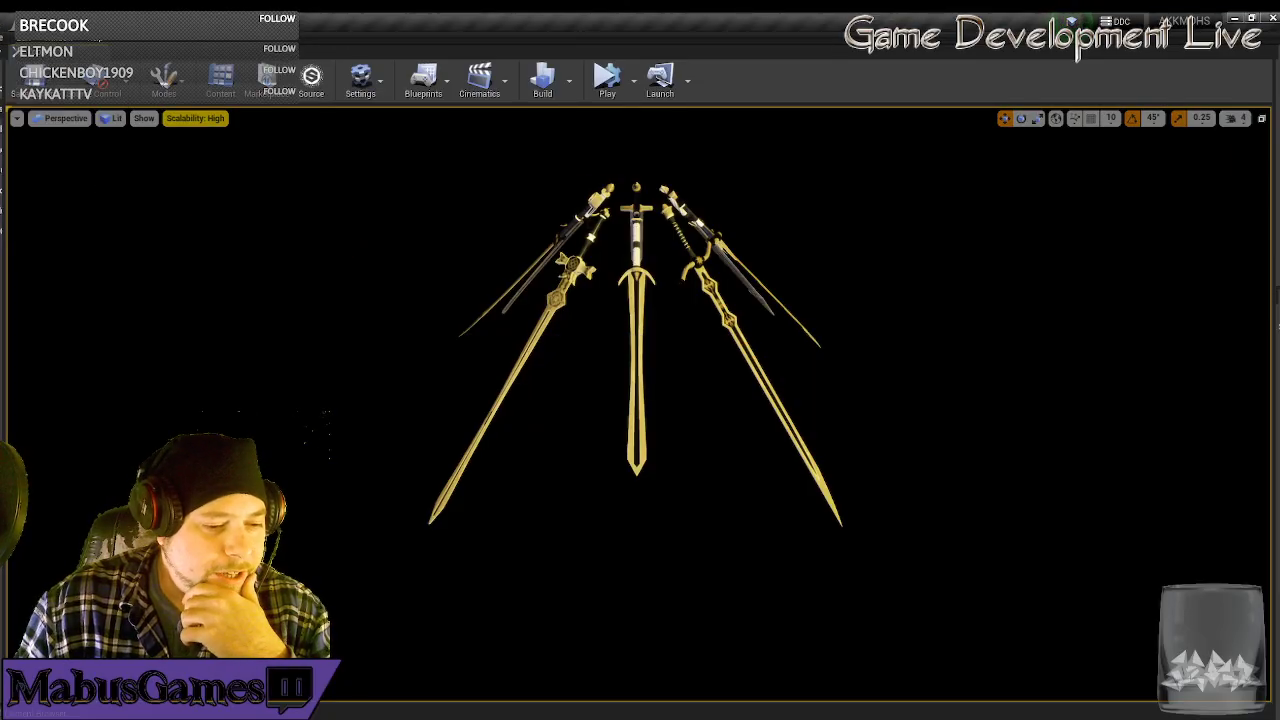
{"action": "left_click", "coordinate": [562, 671]}
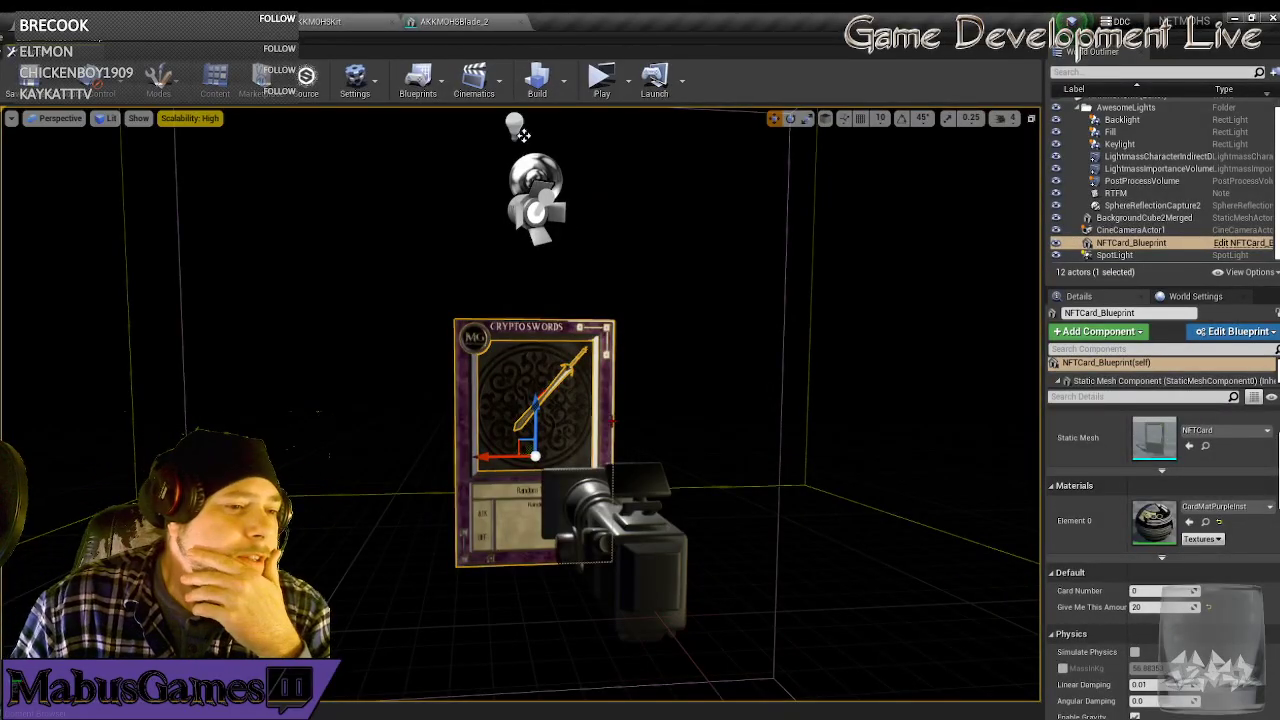
Move the sphere reflection capture away from the spotlight and down to the front of the cine camera.
{"action": "right_click_drag", "start_coordinate": [680, 389], "coordinate": [810, 378]}
{"action": "key", "text": "w"}
{"action": "key", "text": "s"}
{"action": "key", "text": "w"}
{"action": "key", "text": "s"}
{"action": "key", "text": "w"}
{"action": "key", "text": "e"}
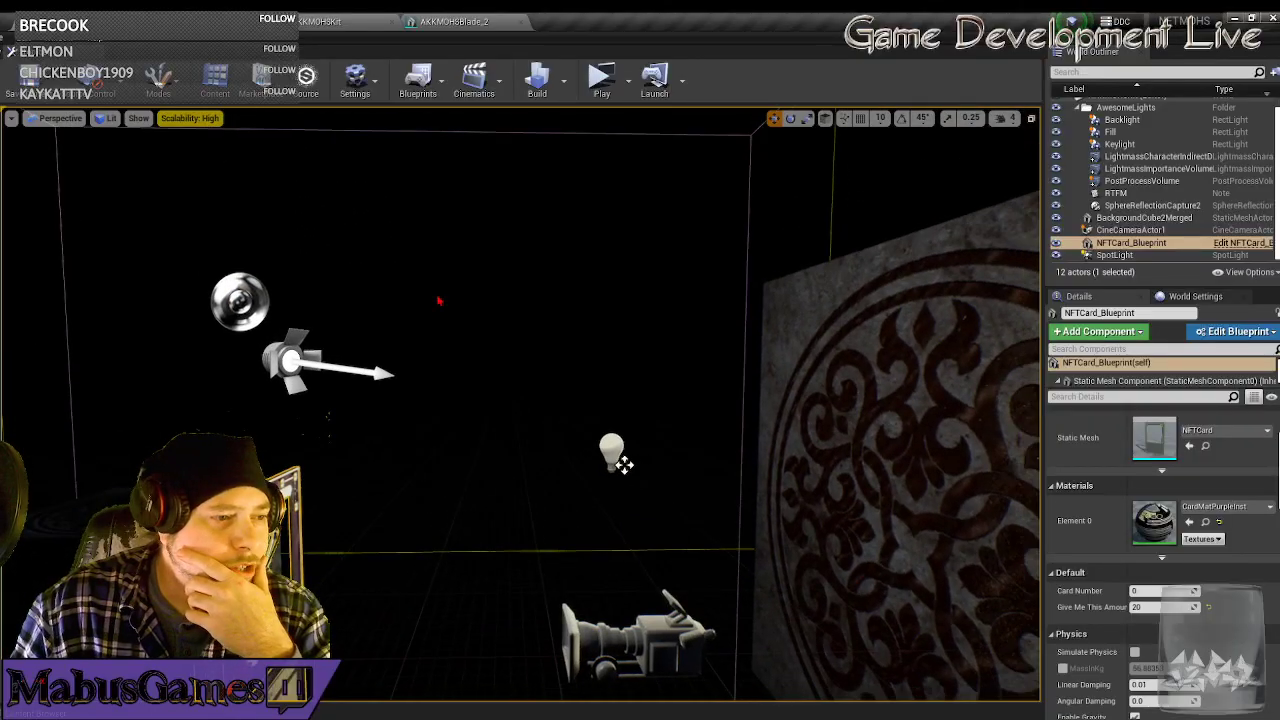
{"action": "left_click", "coordinate": [241, 300]}
{"action": "left_click_drag", "start_coordinate": [294, 305], "coordinate": [623, 337]}
{"action": "left_click_drag", "start_coordinate": [567, 264], "coordinate": [568, 541]}
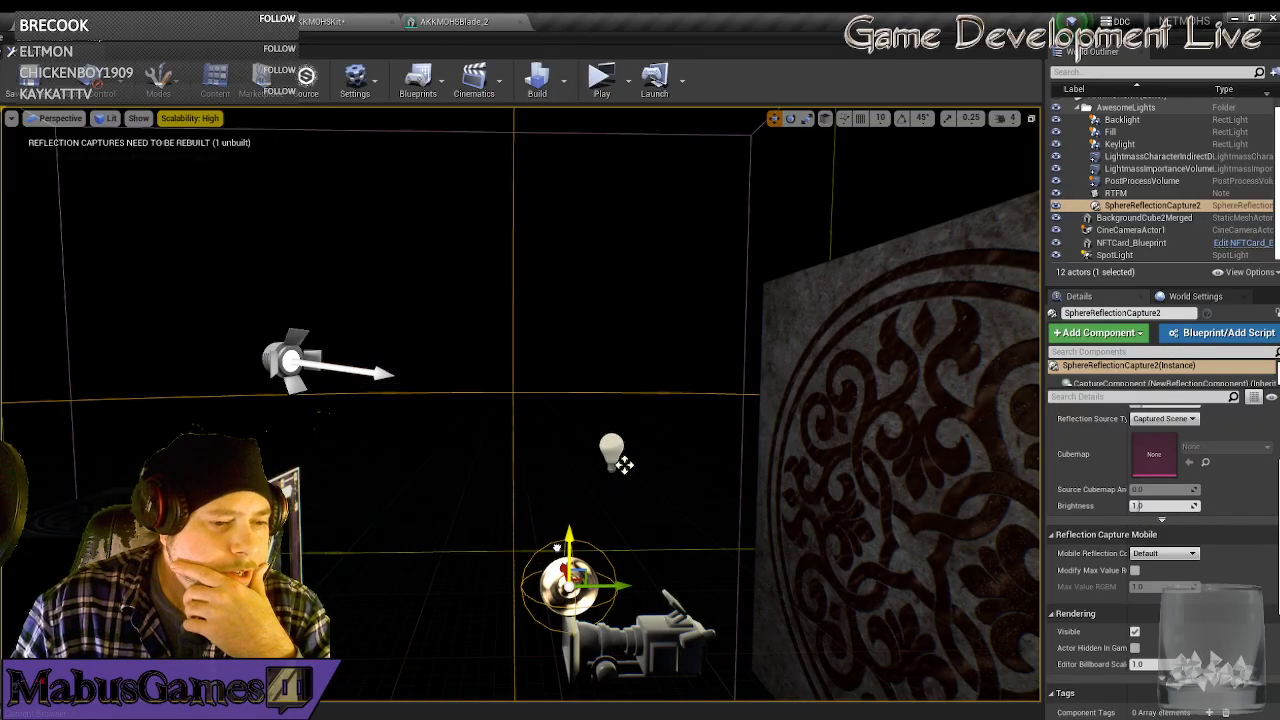
Lower the sphere reflection capture slightly and shift it a little toward the camera body, just above the lens.
{"action": "right_click_drag", "start_coordinate": [640, 538], "coordinate": [612, 556]}
{"action": "middle_click_drag", "start_coordinate": [612, 556], "coordinate": [612, 596]}
{"action": "scroll", "coordinate": [650, 440], "scroll_direction": "up", "scroll_amount": 4}
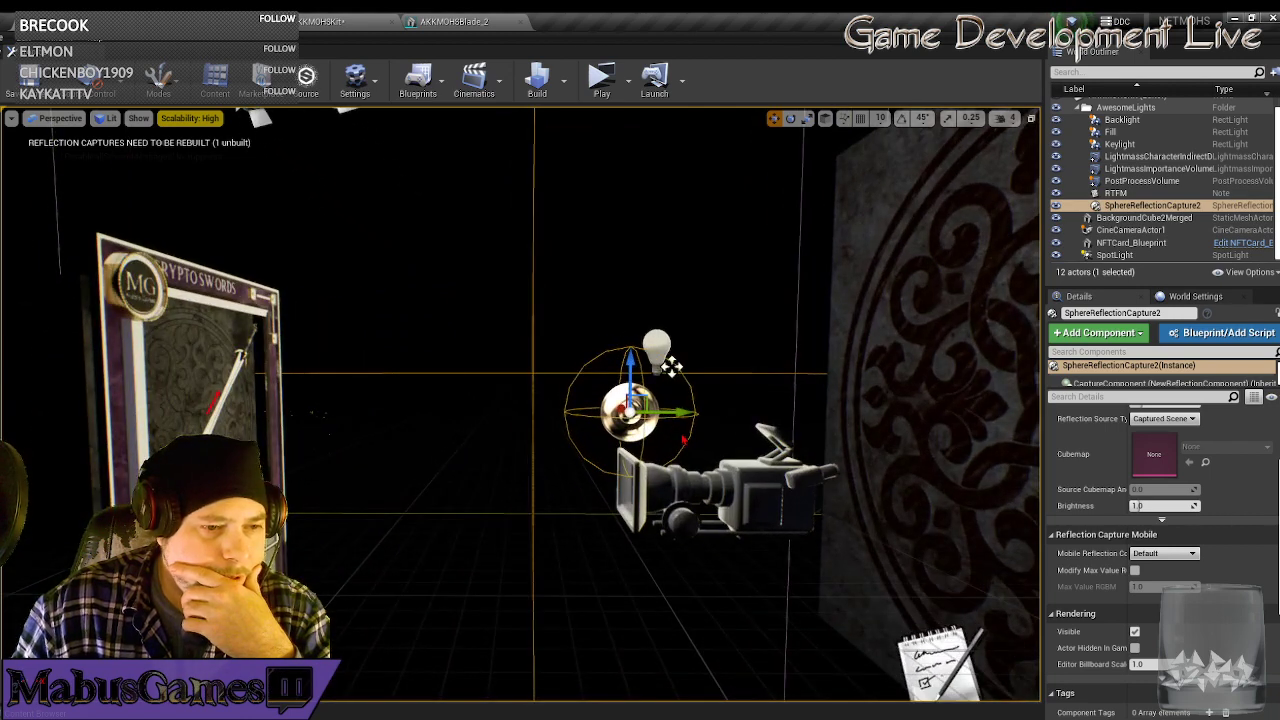
{"action": "left_click_drag", "start_coordinate": [633, 371], "coordinate": [633, 390]}
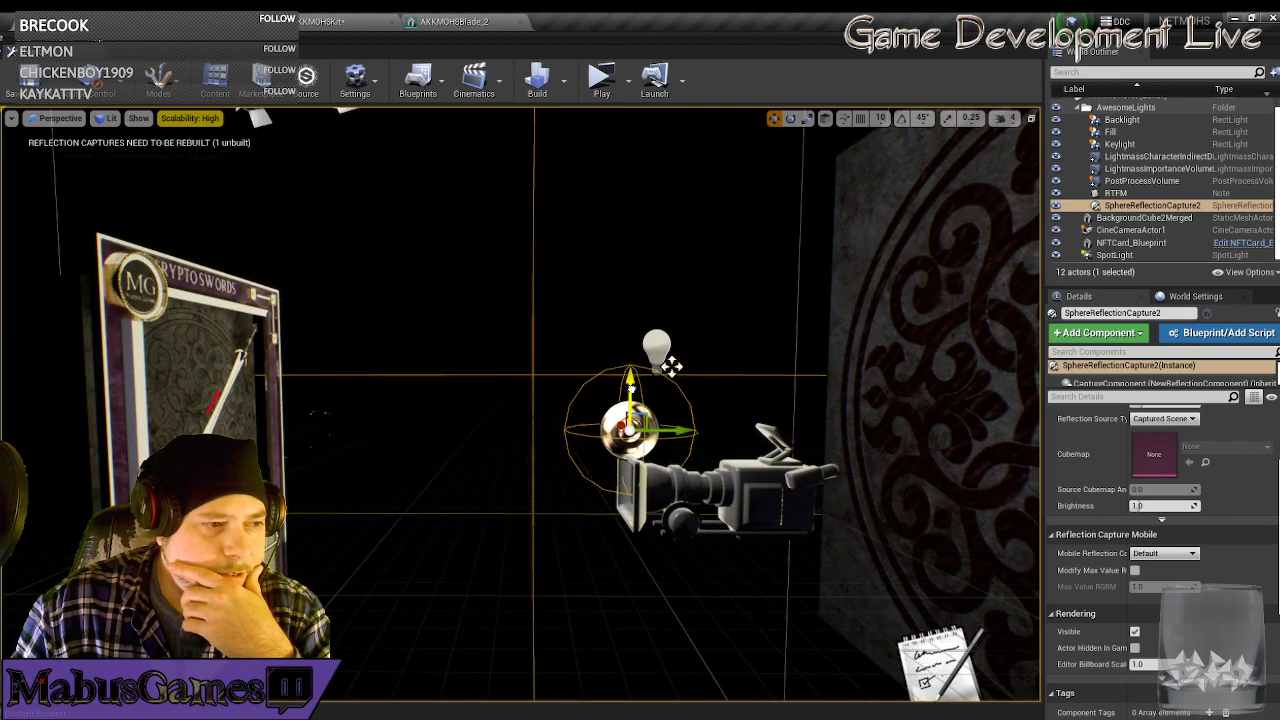
{"action": "left_click_drag", "start_coordinate": [676, 432], "coordinate": [688, 432]}
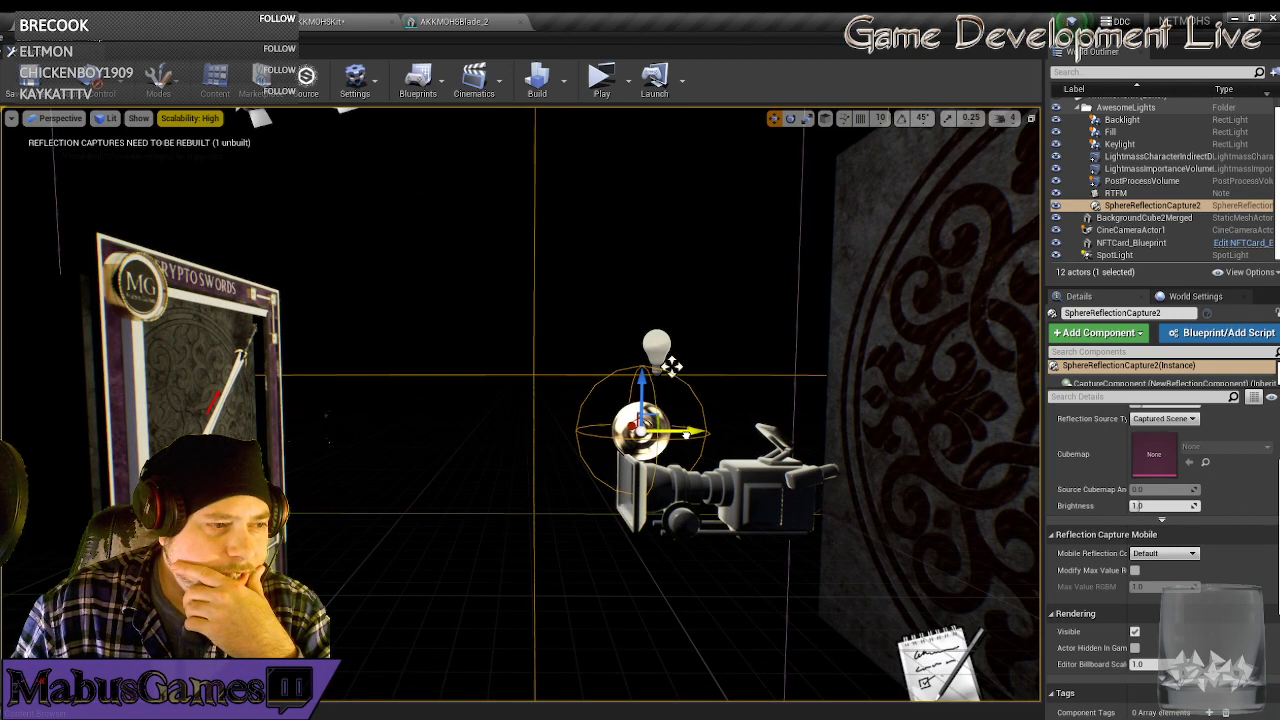
Examine the card and its sword from the side and front with the sphere reflection capture in its new position.
{"action": "right_click_drag", "start_coordinate": [686, 365], "coordinate": [270, 365]}
{"action": "key", "text": "w"}
{"action": "key", "text": "s"}
{"action": "right_click_drag", "start_coordinate": [466, 438], "coordinate": [396, 438]}
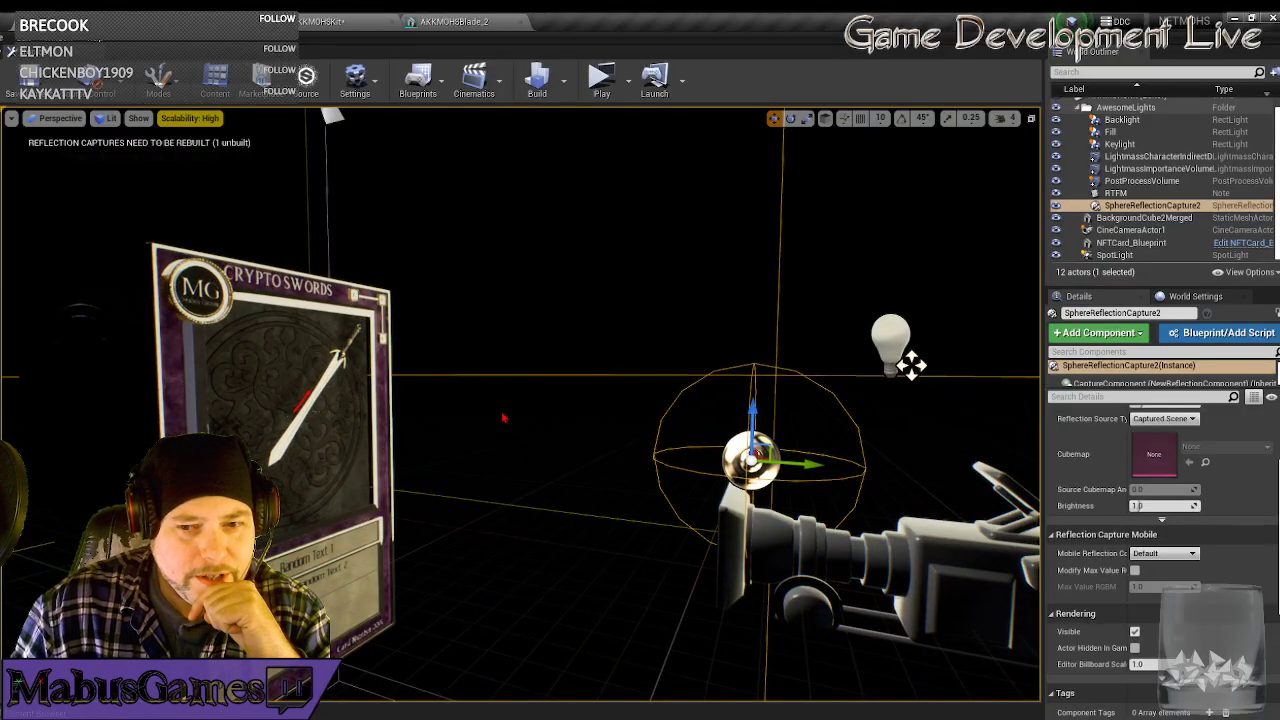
{"action": "right_click_drag", "start_coordinate": [480, 430], "coordinate": [610, 430]}
{"action": "key", "text": "w"}
{"action": "scroll", "coordinate": [625, 366], "scroll_direction": "up", "scroll_amount": 6}
{"action": "right_click_drag", "start_coordinate": [625, 366], "coordinate": [450, 366]}
{"action": "left_click_drag", "start_coordinate": [450, 366], "coordinate": [348, 385]}
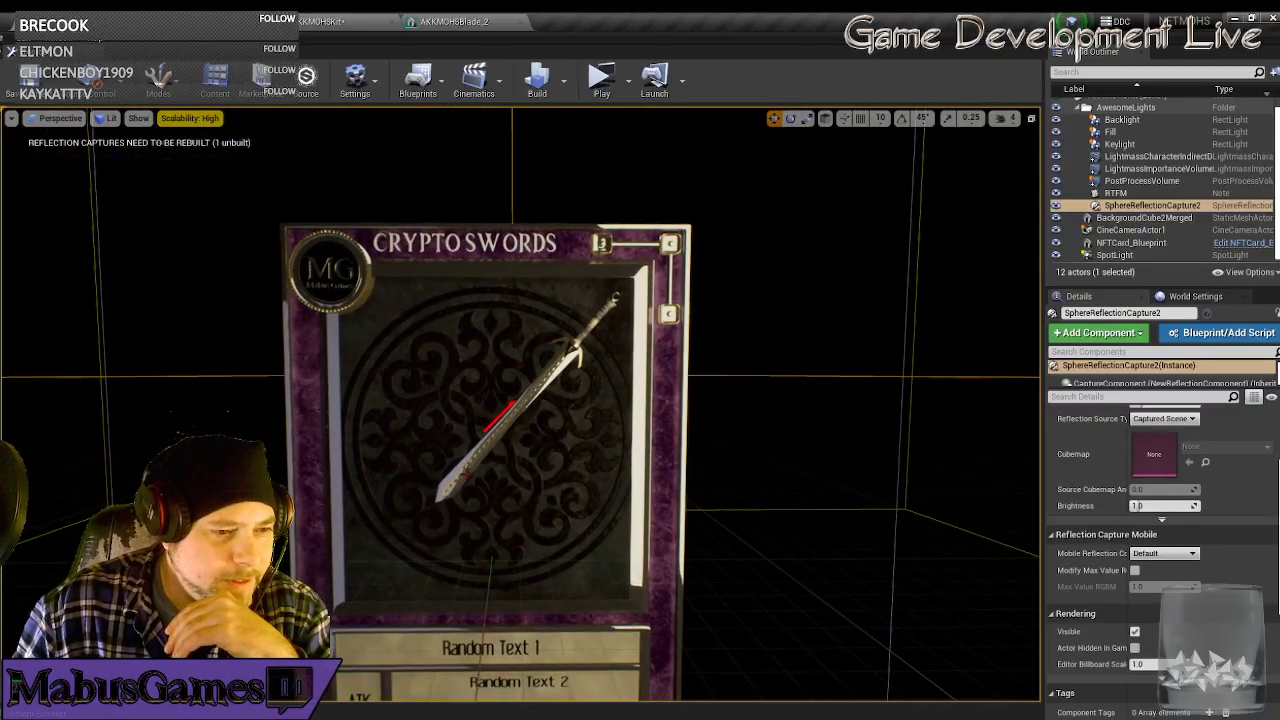
Slide the BackgroundCube2Merged mesh sideways toward the card.
{"action": "left_click", "coordinate": [480, 420]}
{"action": "left_click_drag", "start_coordinate": [480, 420], "coordinate": [462, 515]}
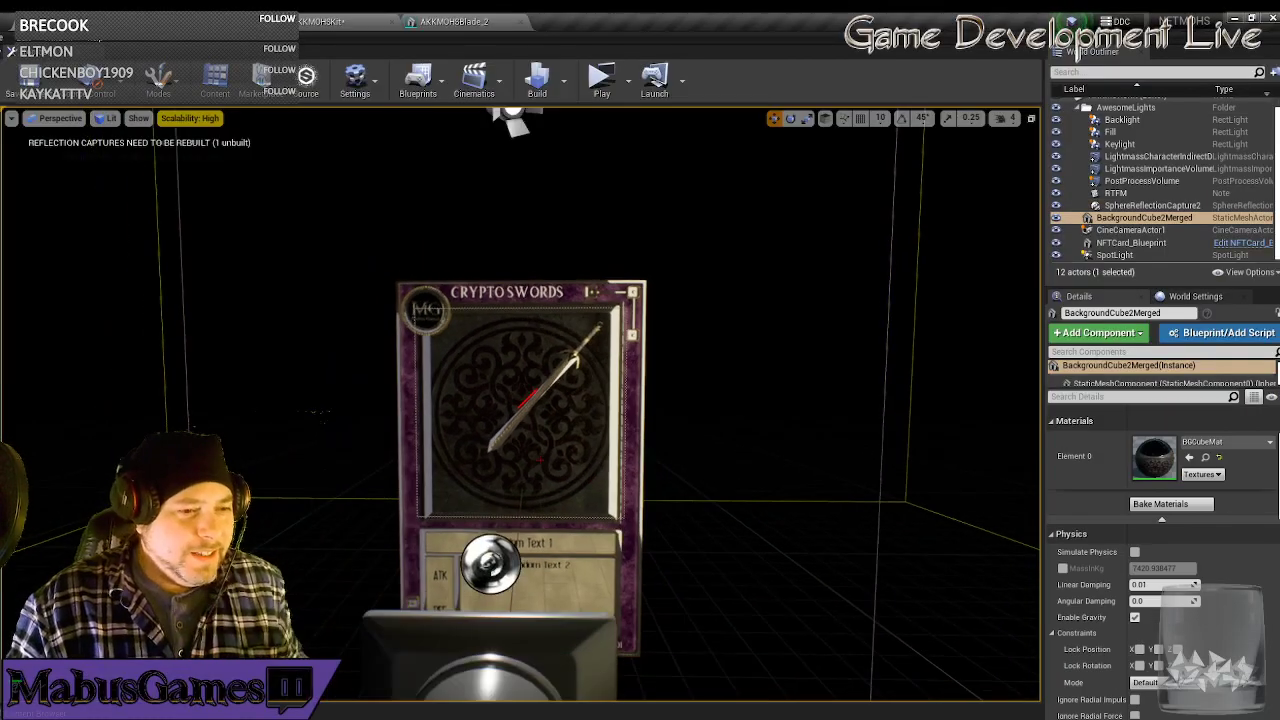
{"action": "left_click_drag", "start_coordinate": [687, 518], "coordinate": [708, 425]}
{"action": "left_click_drag", "start_coordinate": [620, 425], "coordinate": [620, 497]}
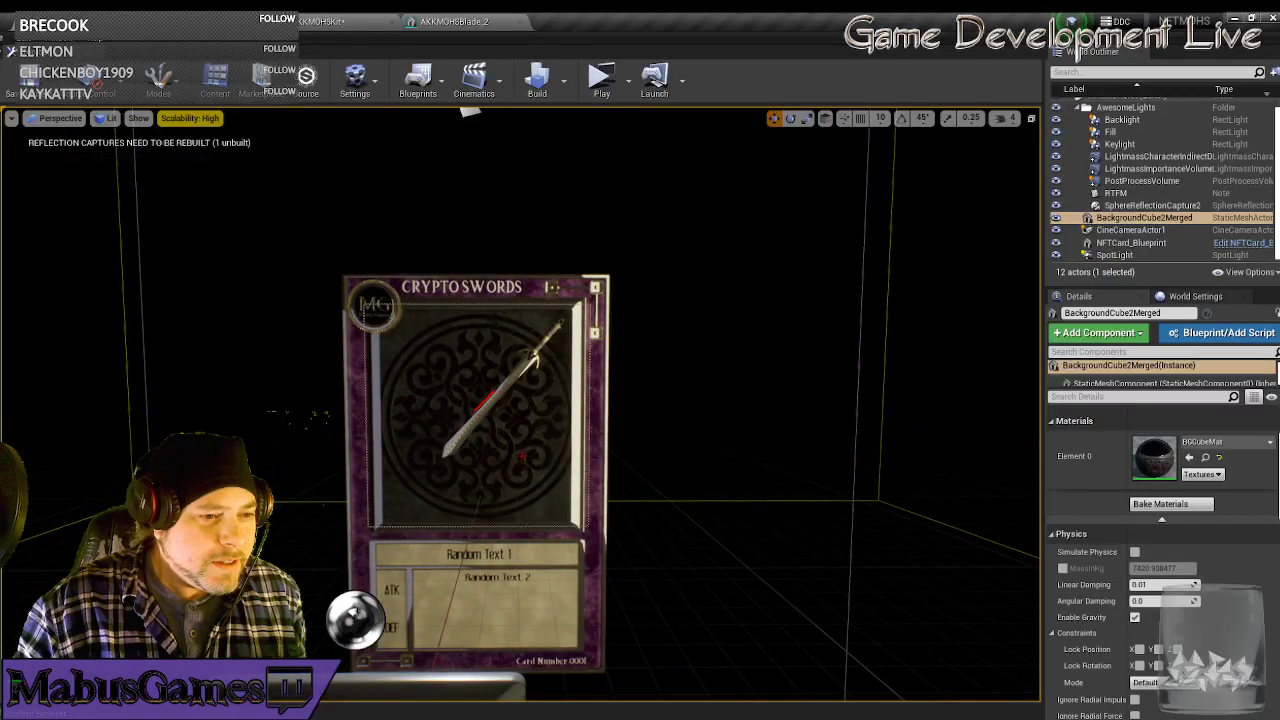
{"action": "key", "text": "e"}
{"action": "right_click_drag", "start_coordinate": [516, 450], "coordinate": [646, 414]}
{"action": "key", "text": "s"}
{"action": "key", "text": "s"}
{"action": "key", "text": "w"}
{"action": "key", "text": "r"}
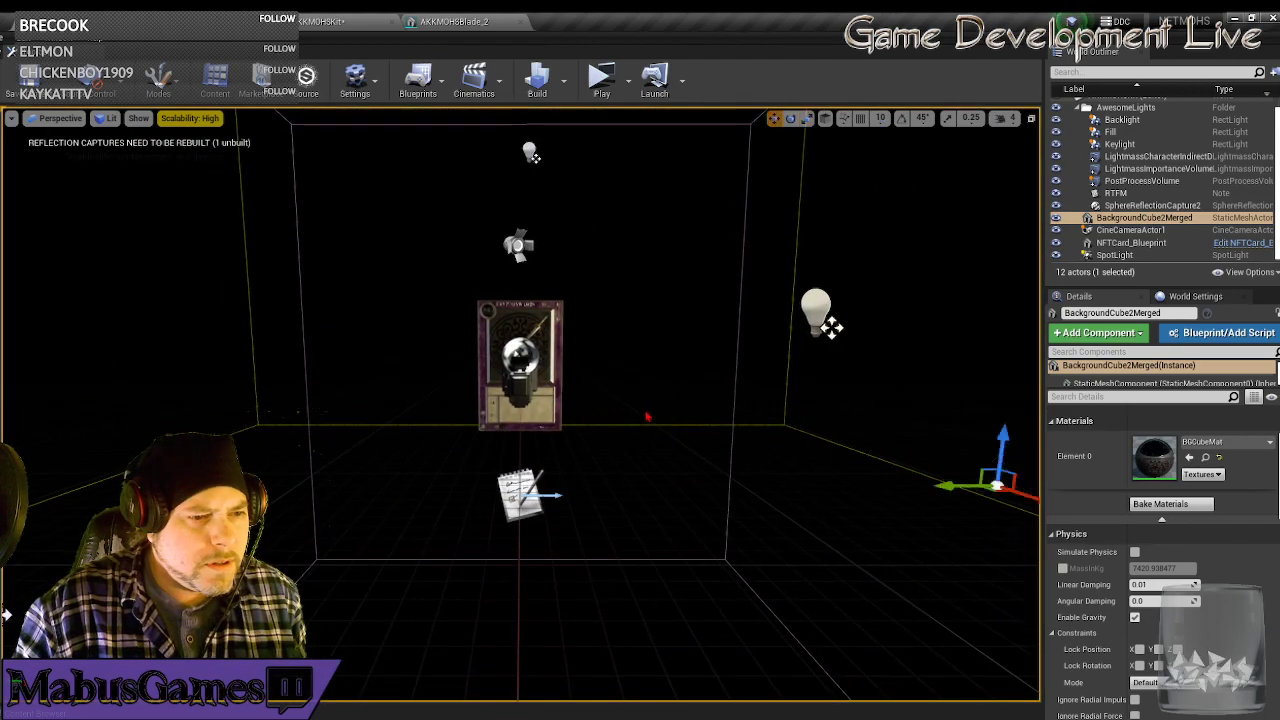
{"action": "key", "text": "e"}
{"action": "key", "text": "w"}
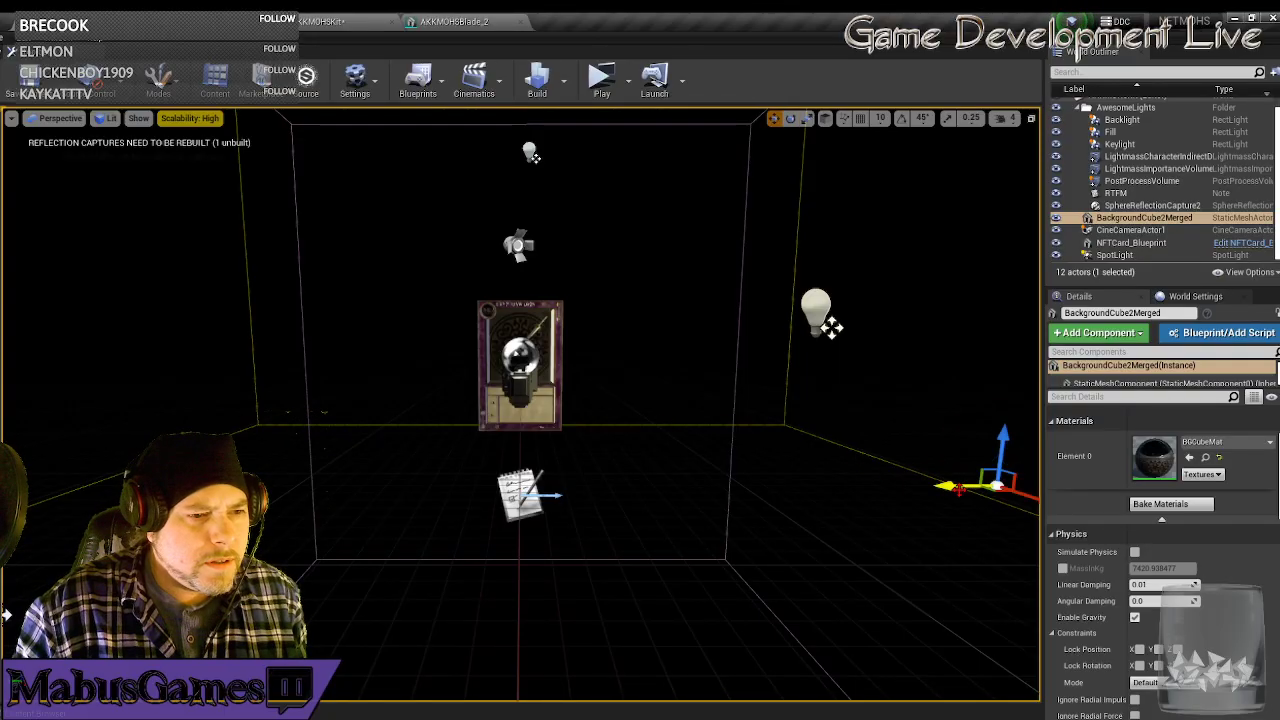
{"action": "left_click_drag", "start_coordinate": [957, 488], "coordinate": [951, 490]}
{"action": "left_click_drag", "start_coordinate": [761, 475], "coordinate": [756, 370]}
{"action": "left_click_drag", "start_coordinate": [657, 474], "coordinate": [657, 575]}
{"action": "left_click_drag", "start_coordinate": [706, 431], "coordinate": [724, 486]}
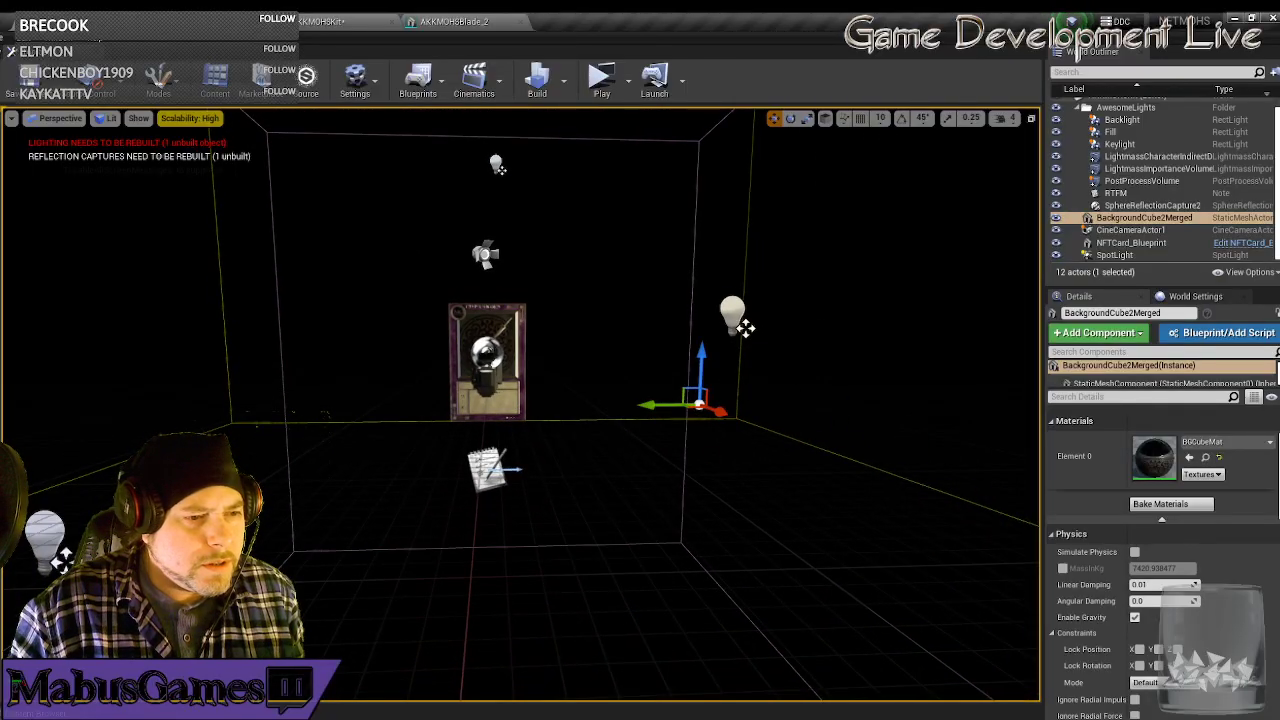
Check the sword up close and align the background cube's pivot horizontally with the card.
{"action": "left_click_drag", "start_coordinate": [615, 461], "coordinate": [602, 350]}
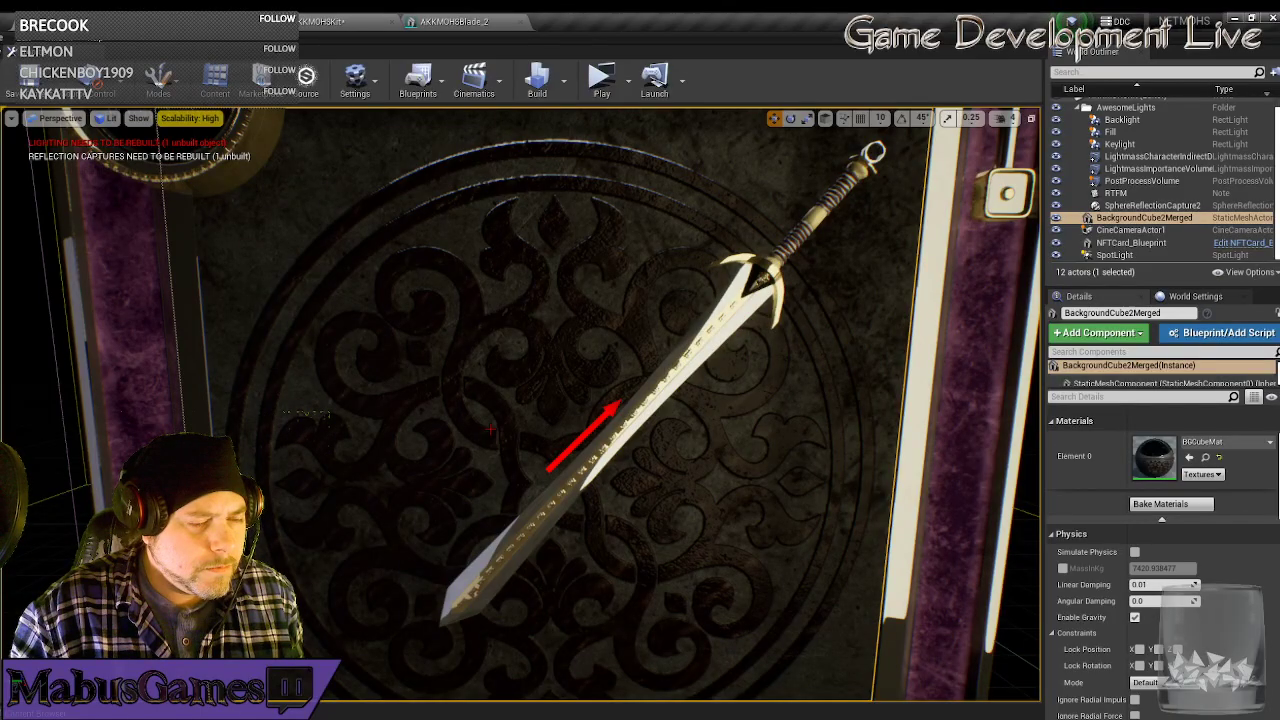
{"action": "left_click_drag", "start_coordinate": [602, 440], "coordinate": [602, 590]}
{"action": "key", "text": "s"}
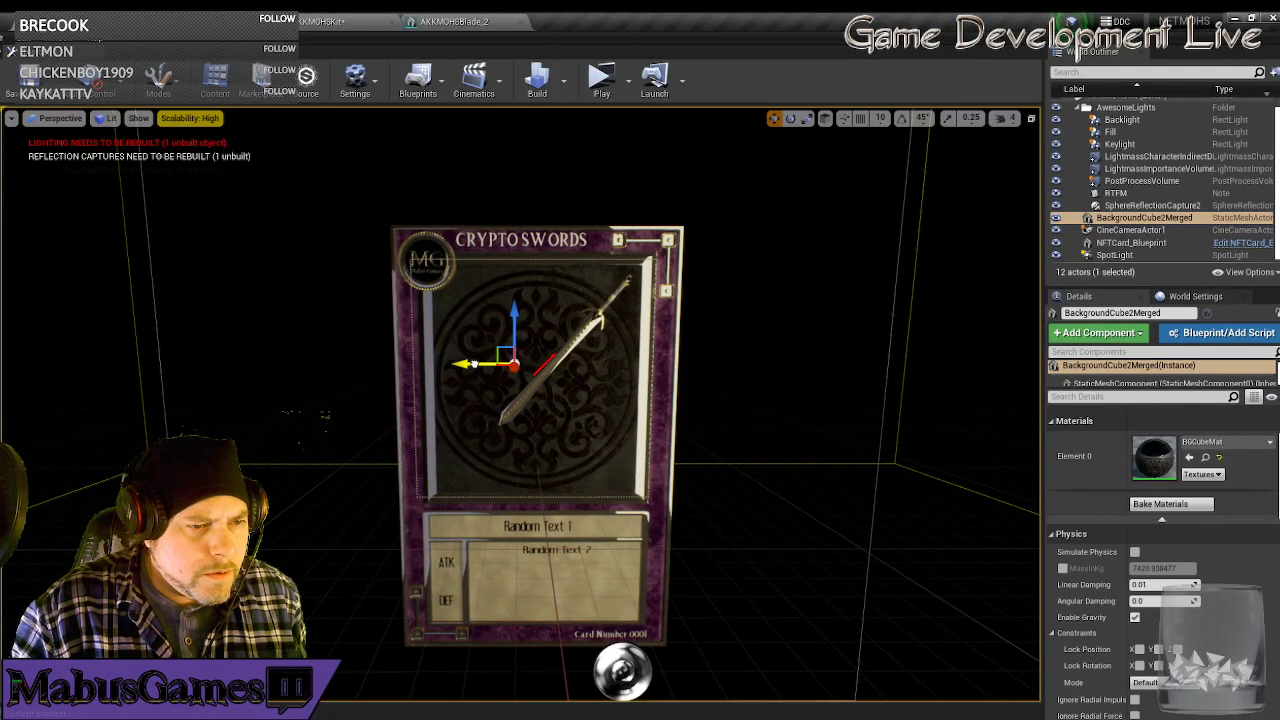
{"action": "key", "text": "q"}
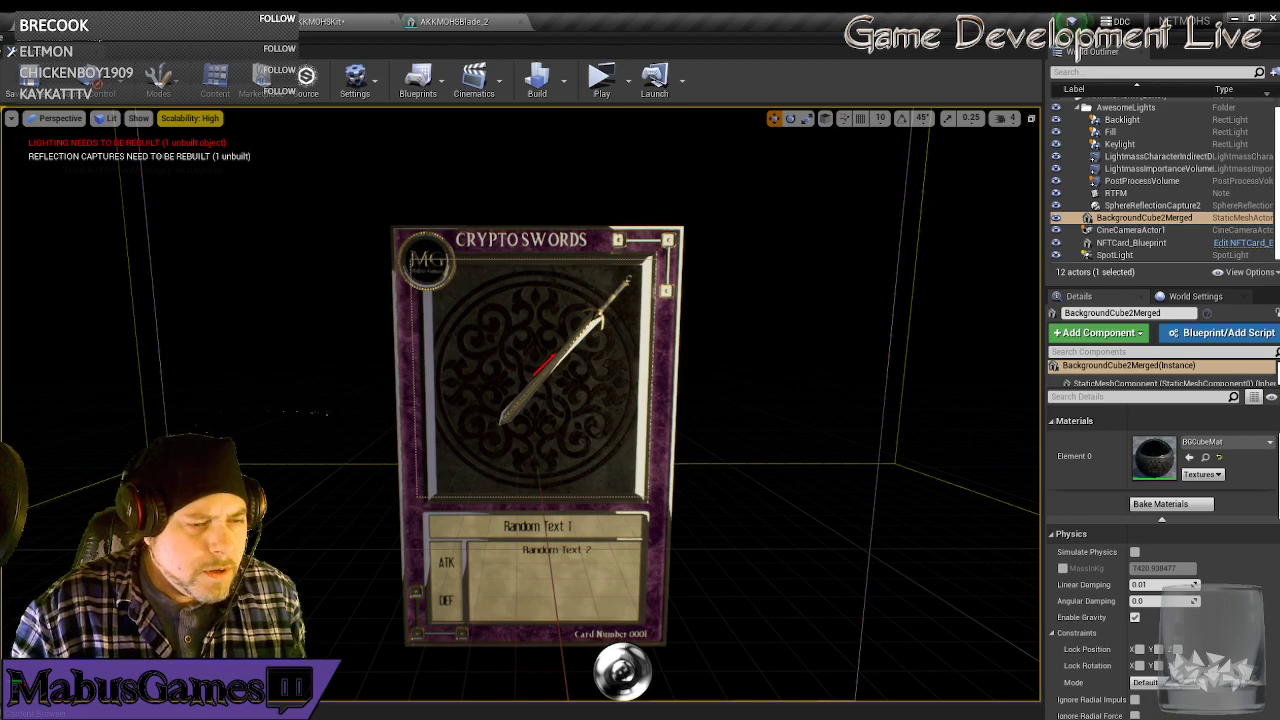
Select the sphere reflection capture and examine its placement by the camera and the reflections on the card's sword.
{"action": "scroll", "coordinate": [520, 400], "scroll_direction": "down", "scroll_amount": 6}
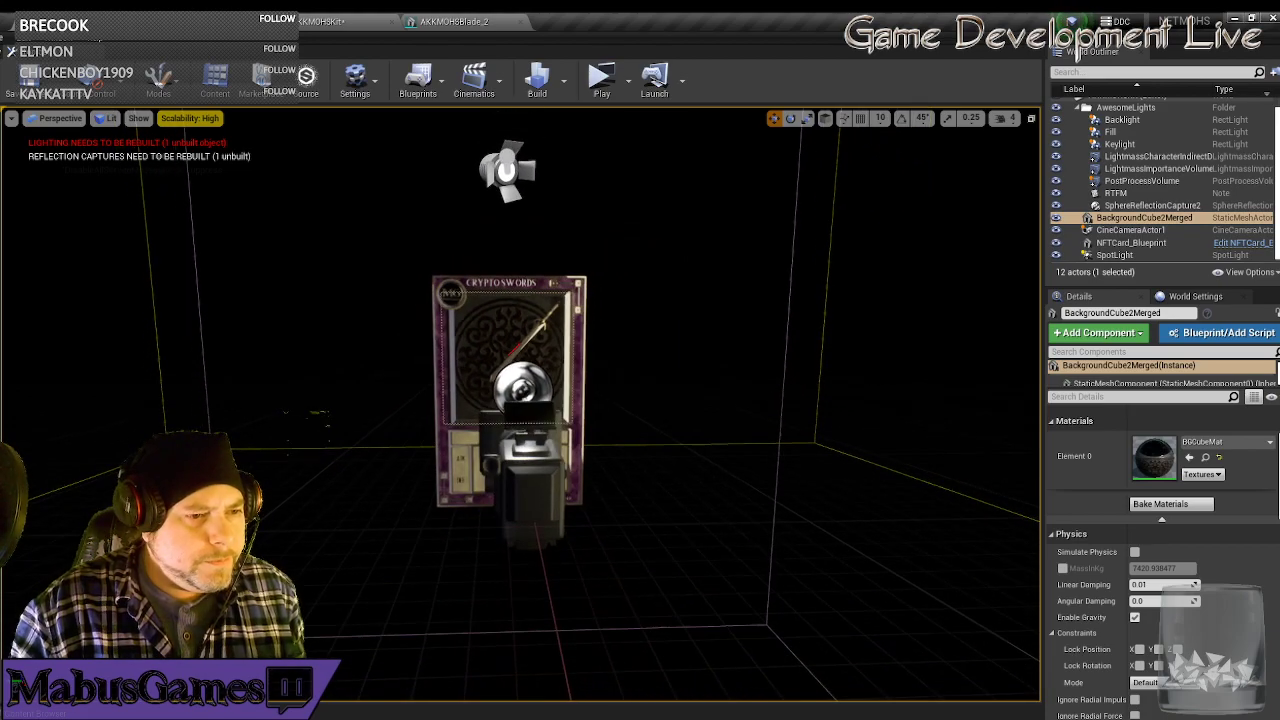
{"action": "right_click_drag", "start_coordinate": [563, 420], "coordinate": [775, 424]}
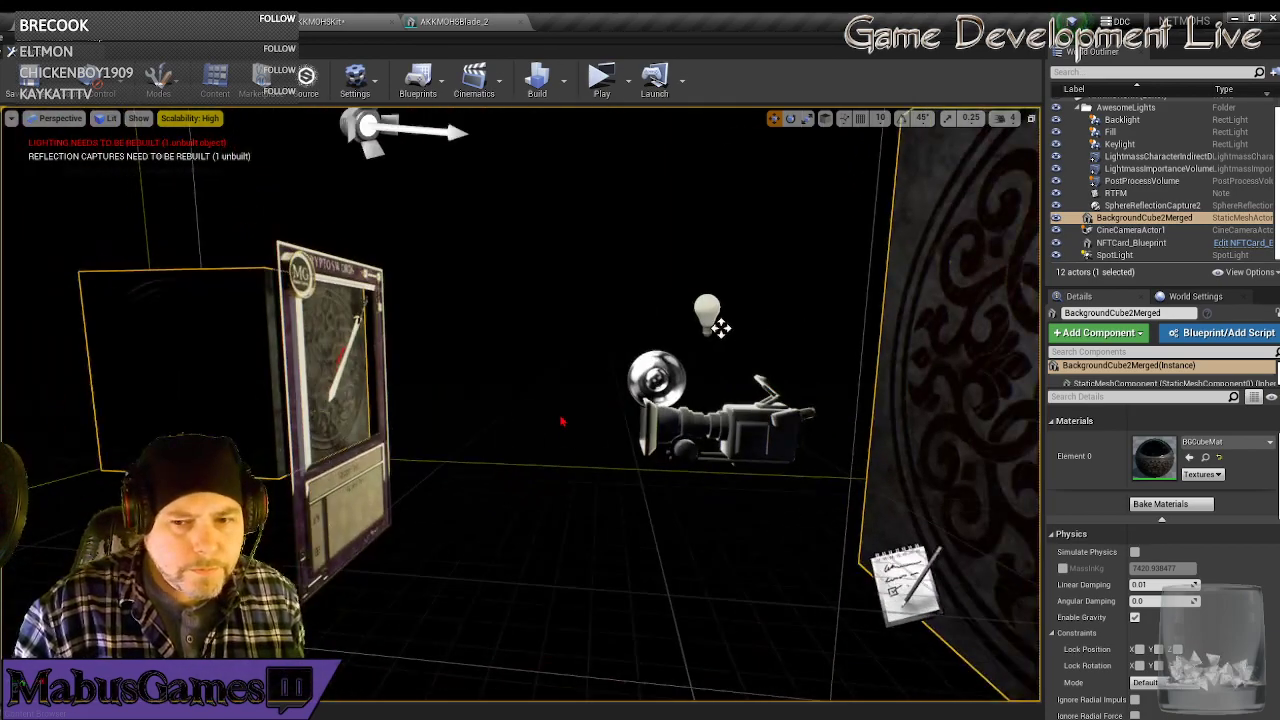
{"action": "left_click", "coordinate": [659, 388]}
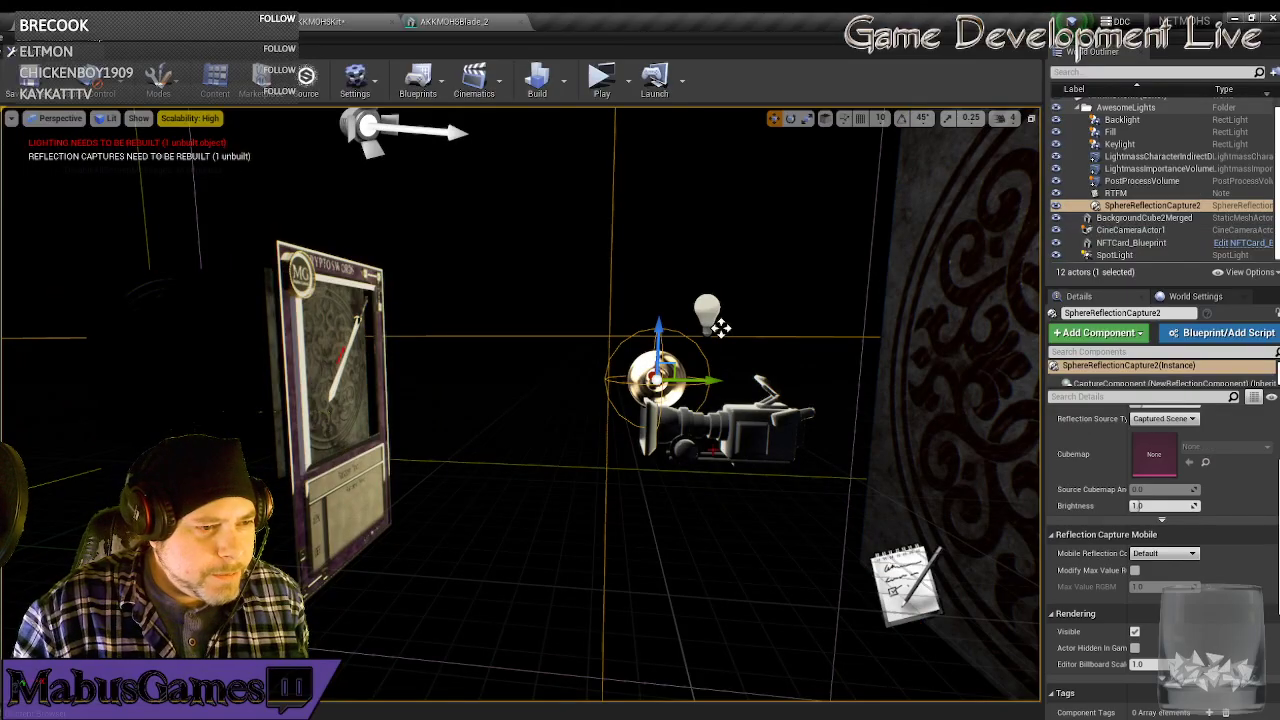
{"action": "left_click_drag", "start_coordinate": [600, 420], "coordinate": [555, 355]}
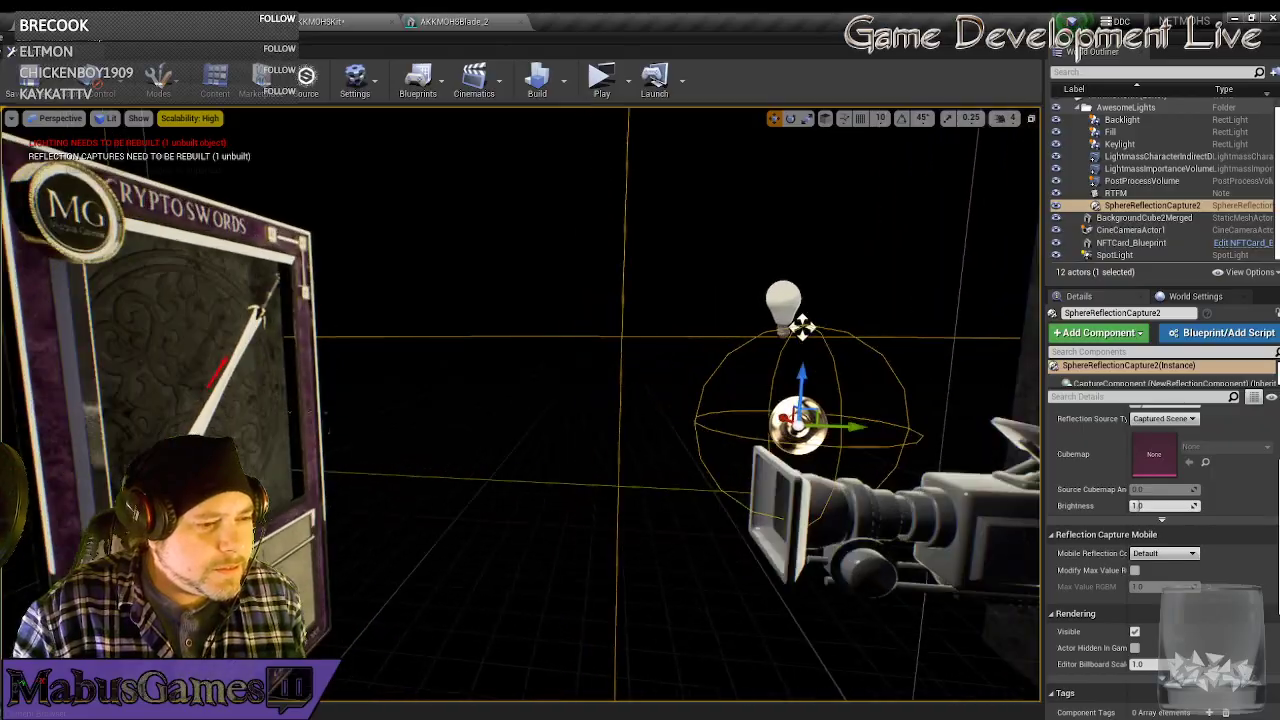
{"action": "left_click_drag", "start_coordinate": [802, 327], "coordinate": [707, 288]}
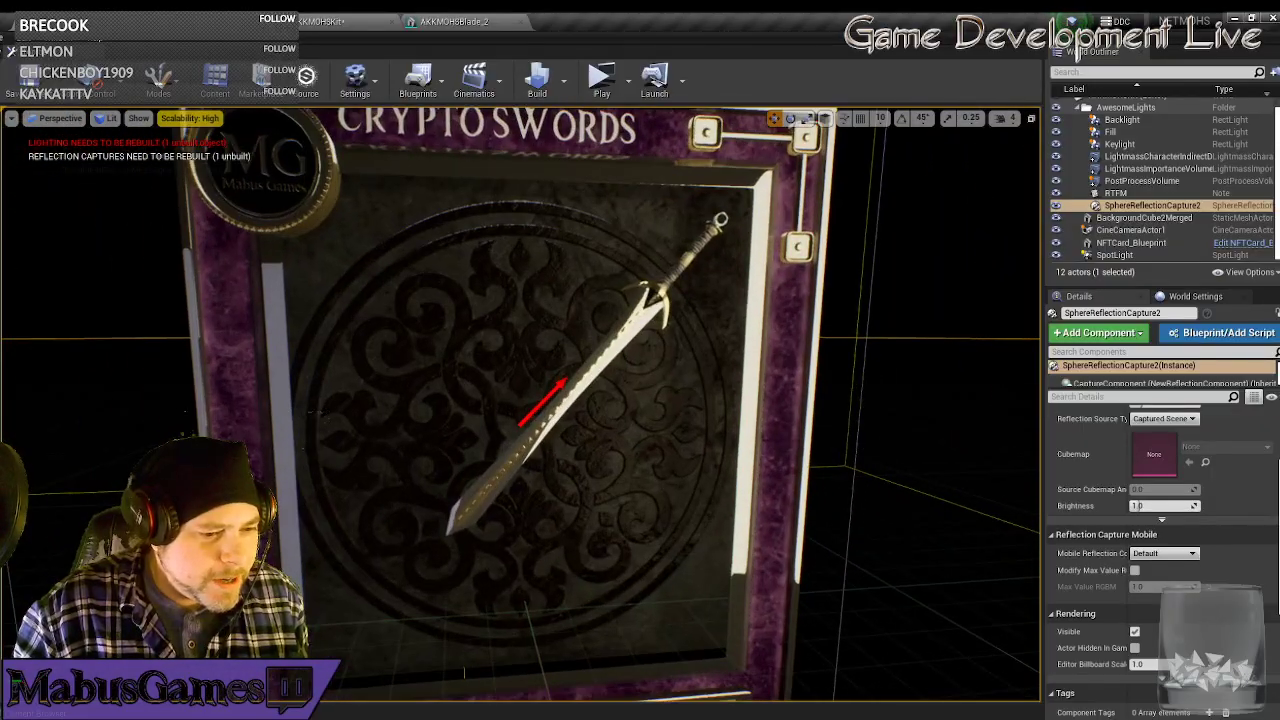
{"action": "left_click_drag", "start_coordinate": [713, 451], "coordinate": [783, 528]}
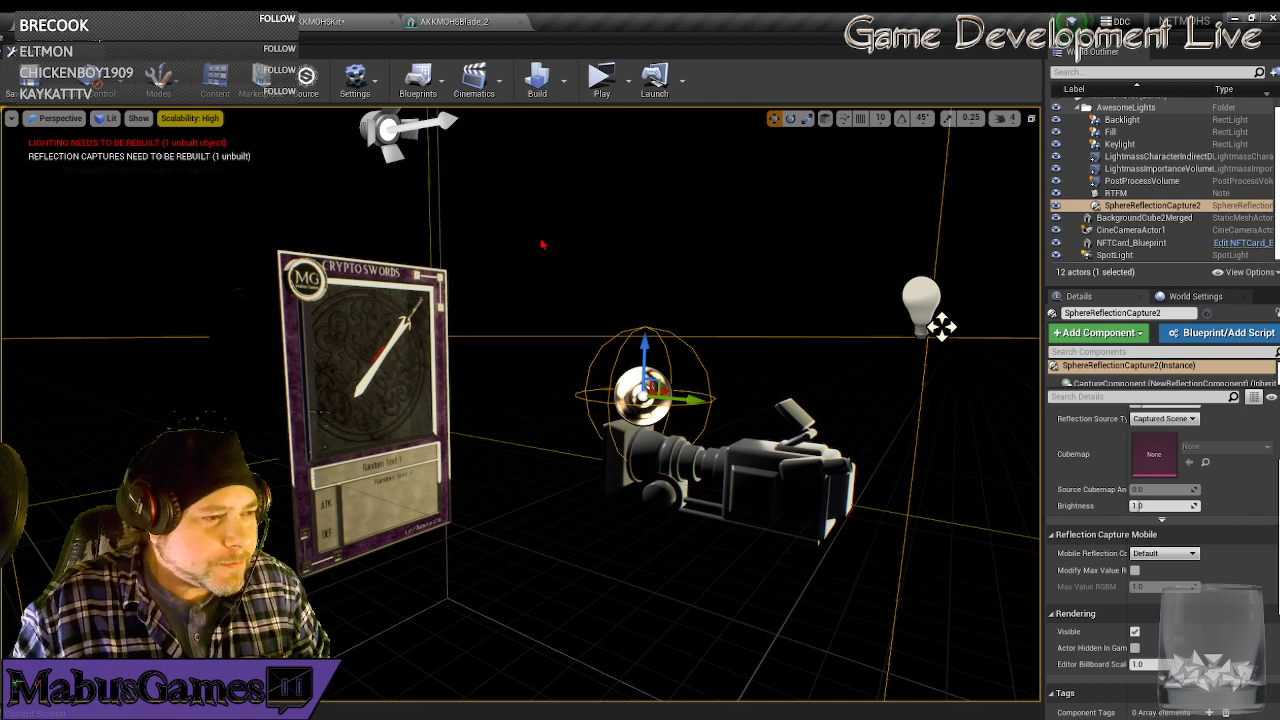
{"action": "left_click_drag", "start_coordinate": [541, 240], "coordinate": [542, 160]}
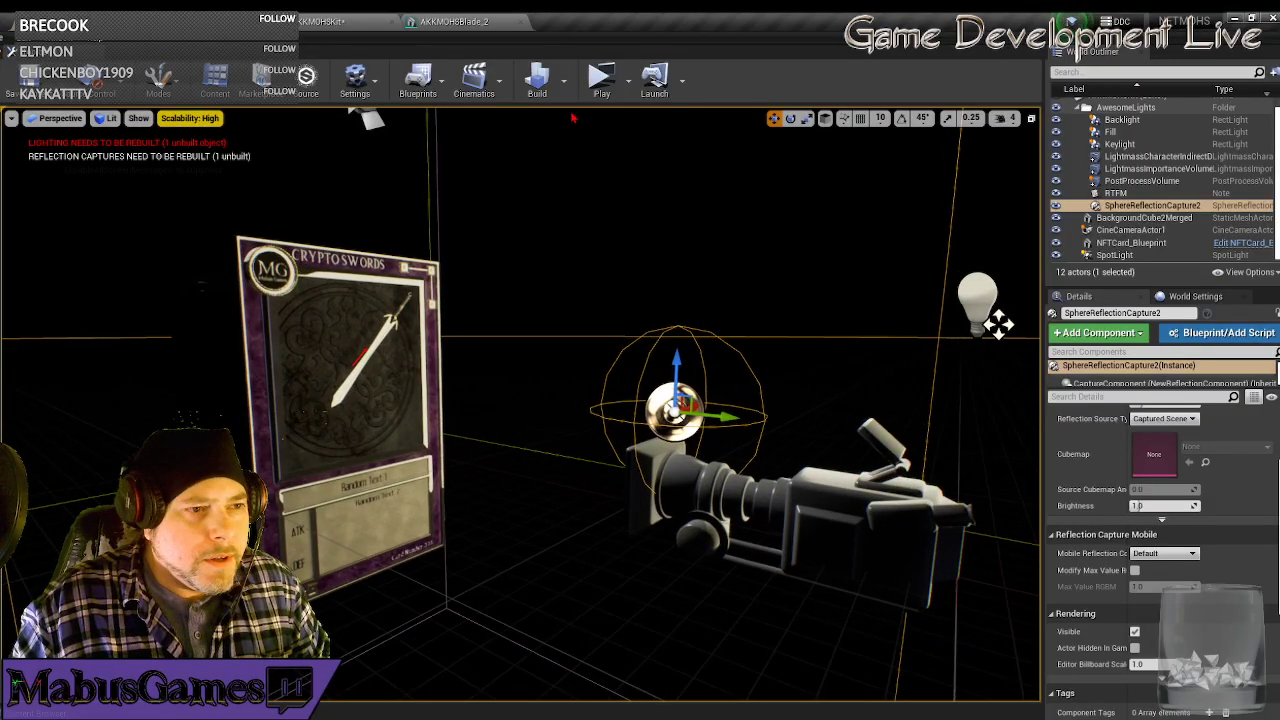
Build the level to refresh its lighting and reflection captures, and save all changes.
{"action": "left_click", "coordinate": [537, 80]}
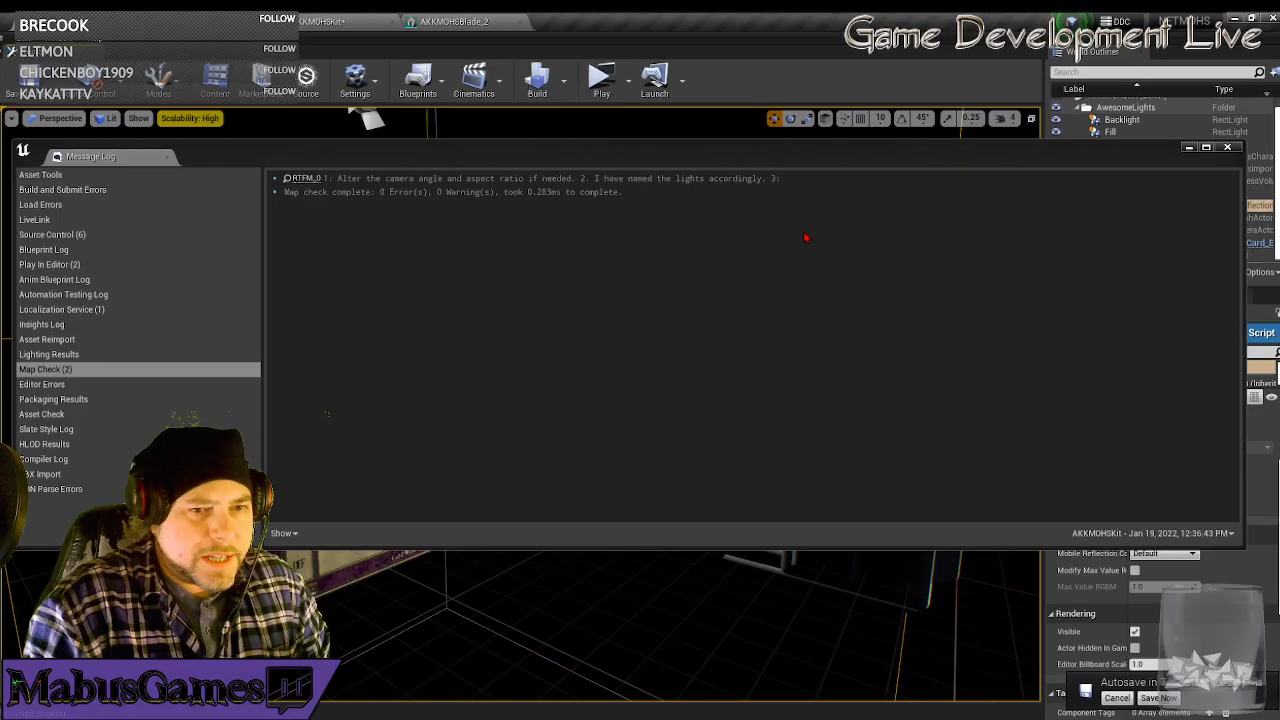
{"action": "left_click", "coordinate": [1236, 150]}
{"action": "left_click", "coordinate": [1124, 699]}
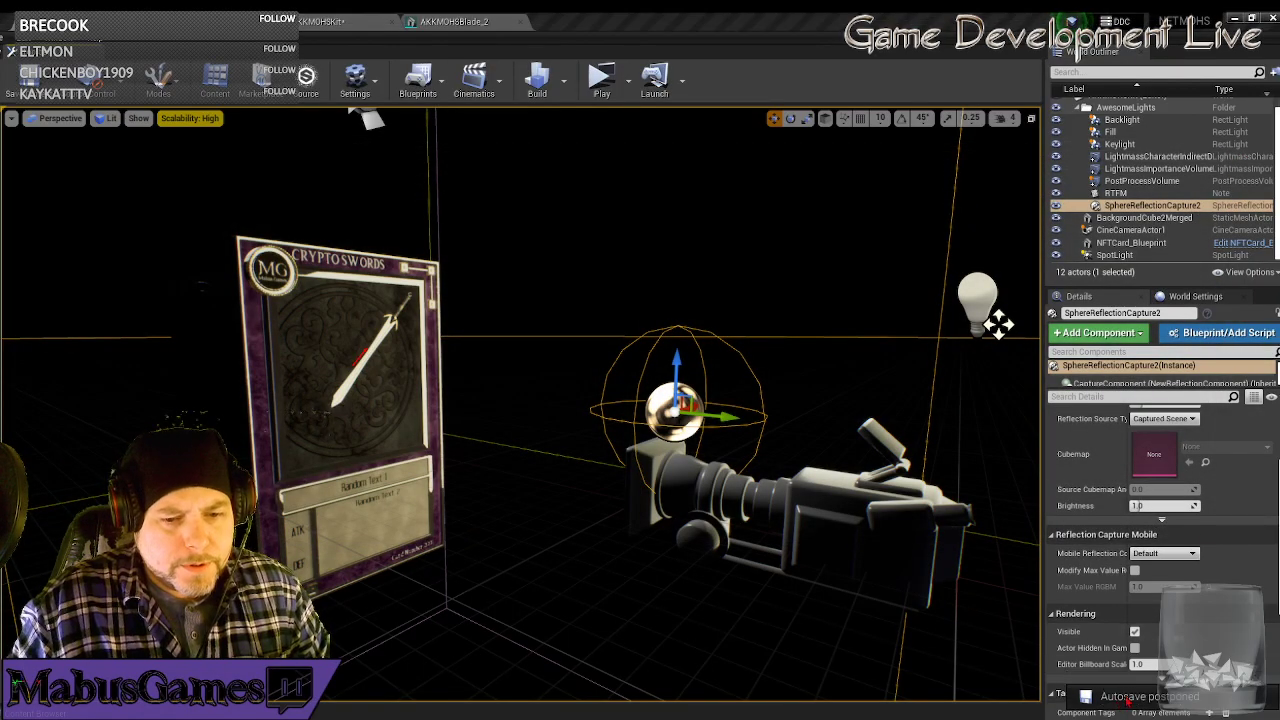
{"action": "left_click", "coordinate": [14, 40]}
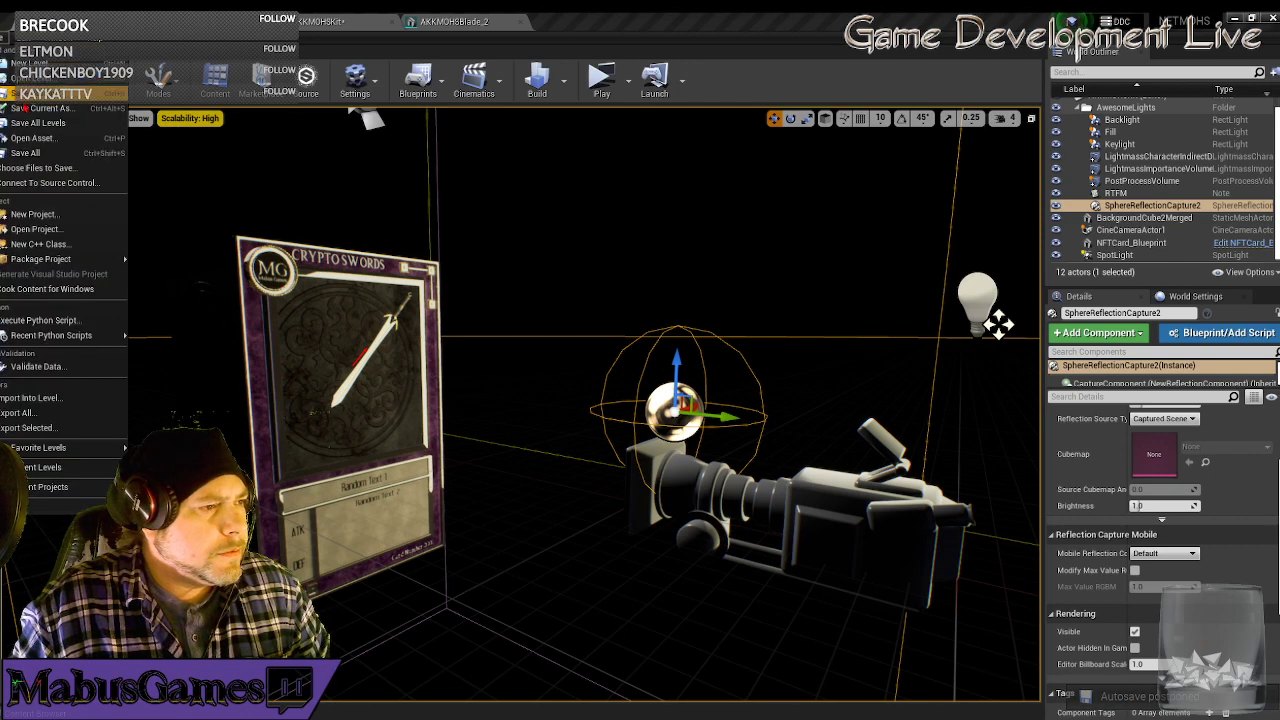
{"action": "left_click", "coordinate": [35, 153]}
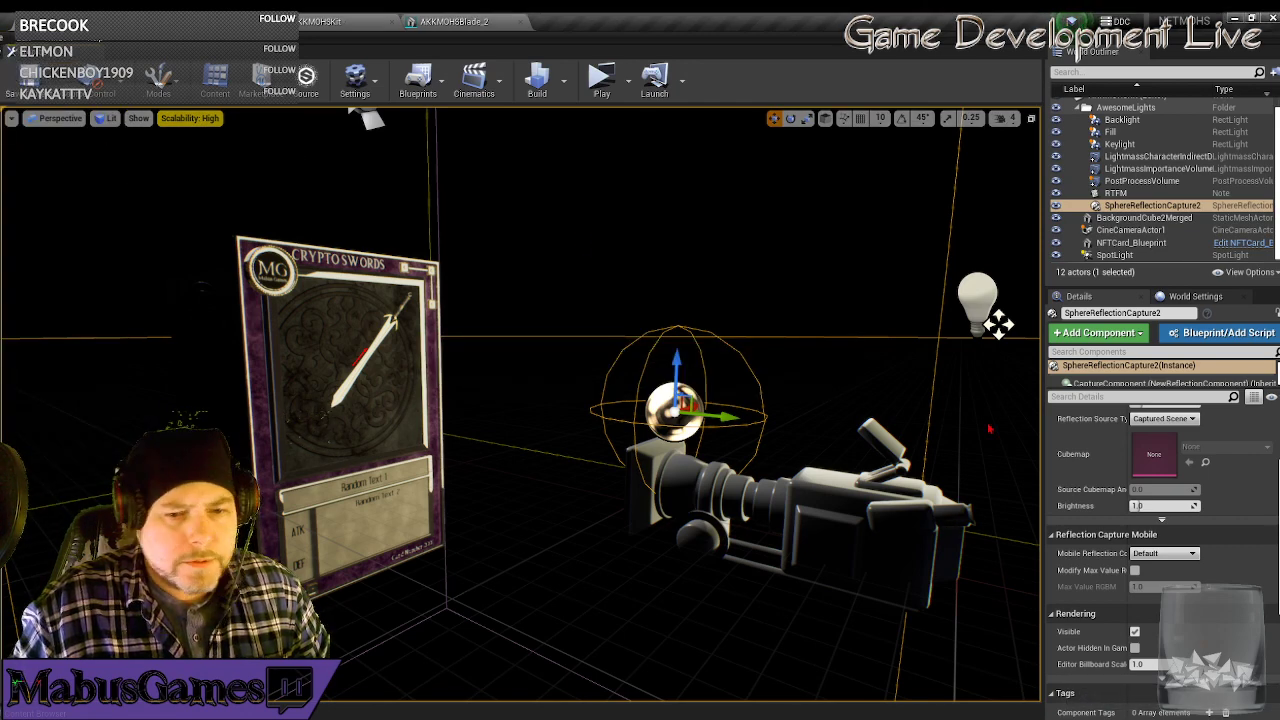
Set the NFT card blueprint's Give Me This Amount value to 5 and inspect the card from the front and side.
{"action": "left_click", "coordinate": [378, 400]}
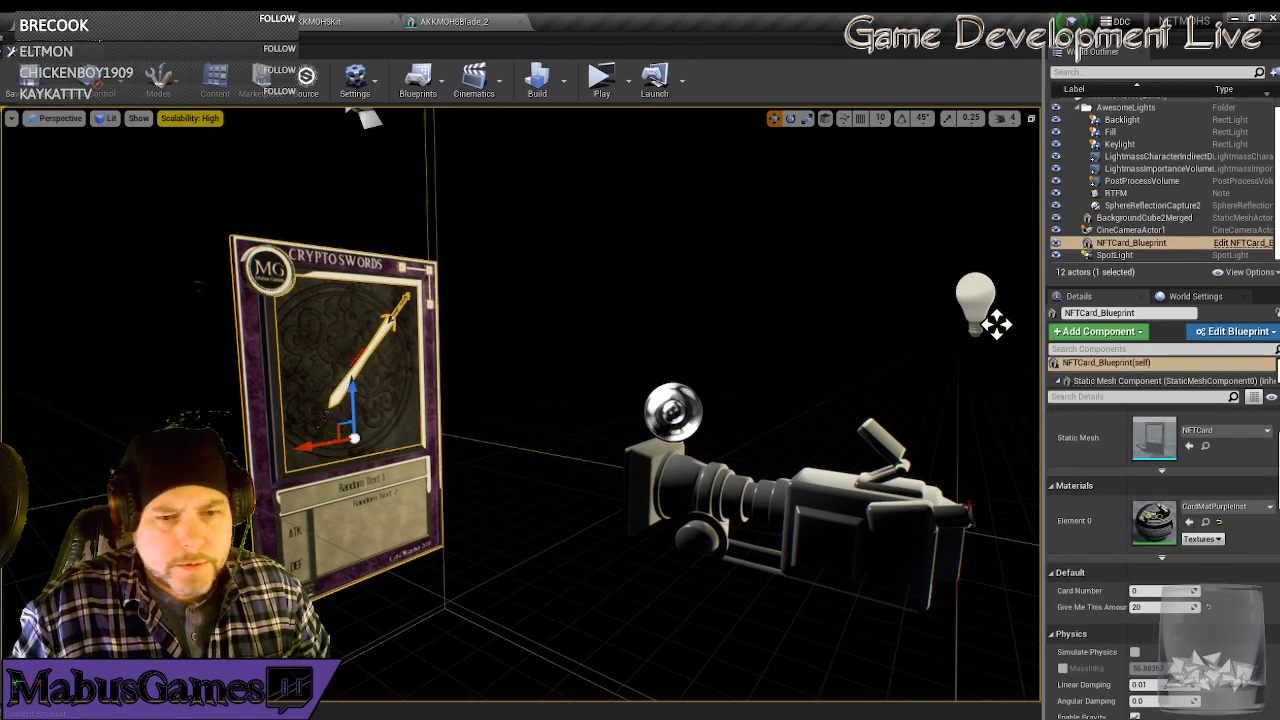
{"action": "left_click", "coordinate": [1154, 608]}
{"action": "type", "text": "15"}
{"action": "key", "text": "Return"}
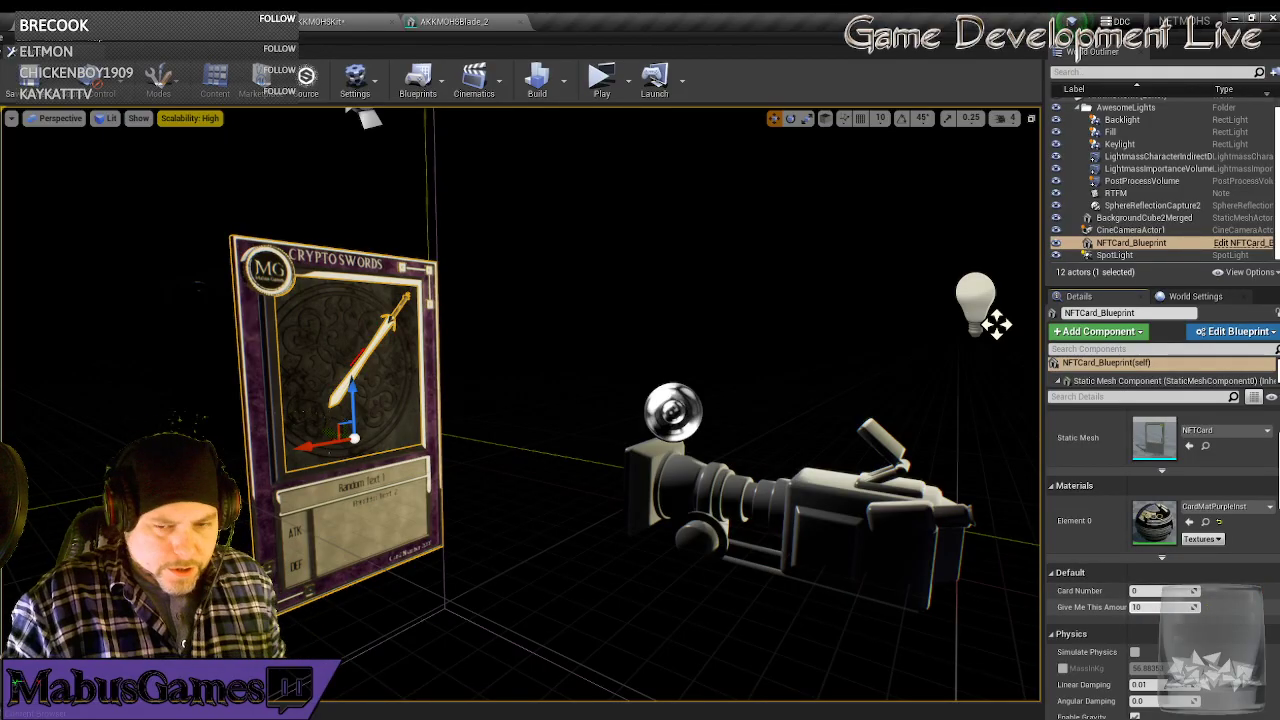
{"action": "left_click", "coordinate": [1144, 607]}
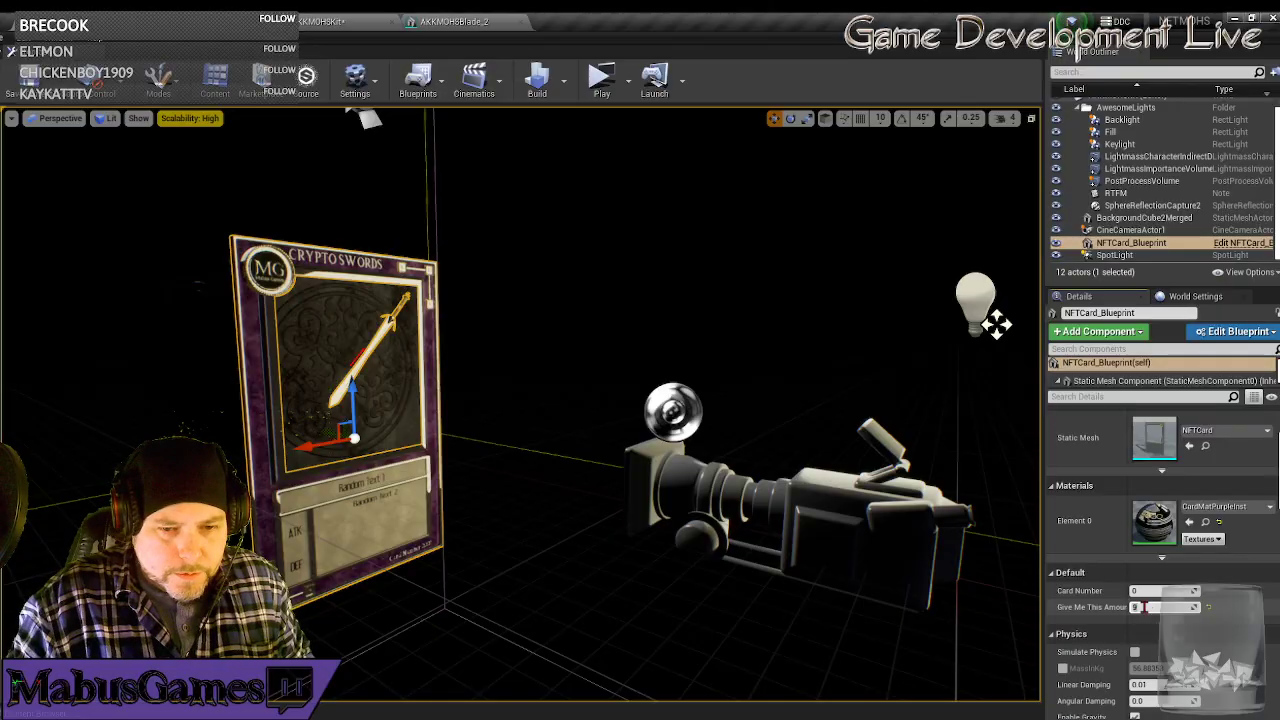
{"action": "type", "text": "5"}
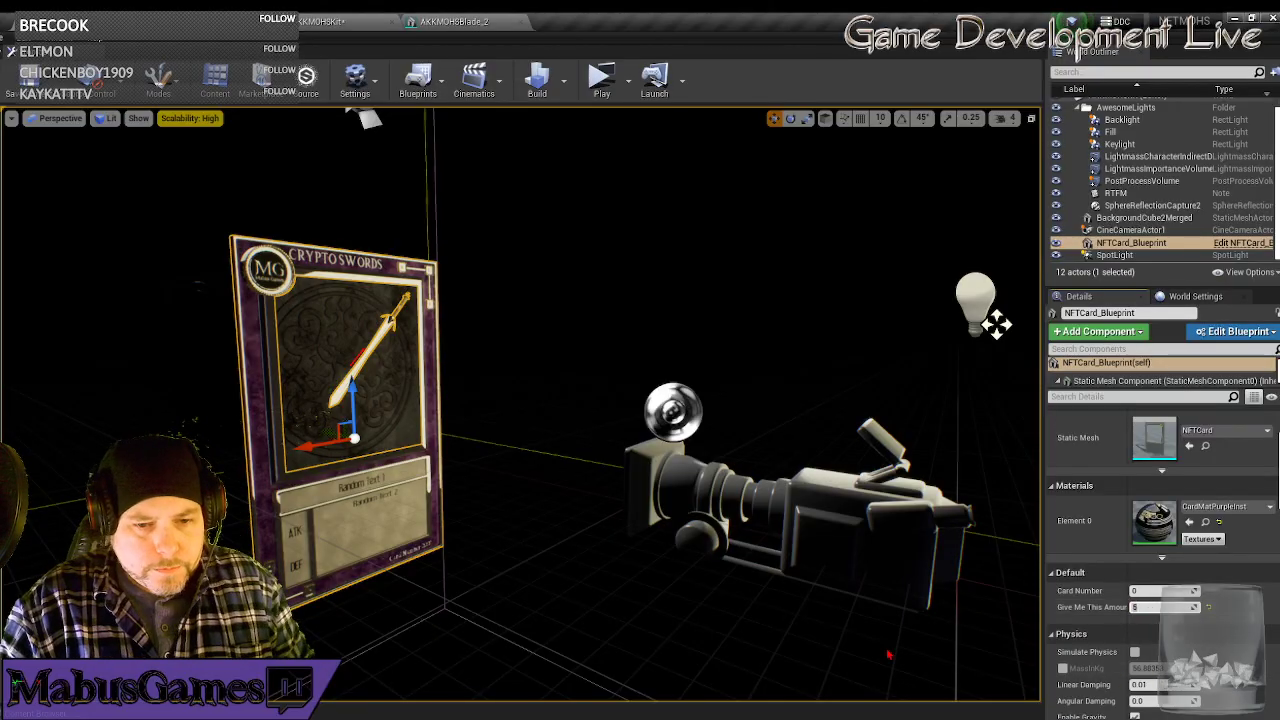
{"action": "type", "text": "f"}
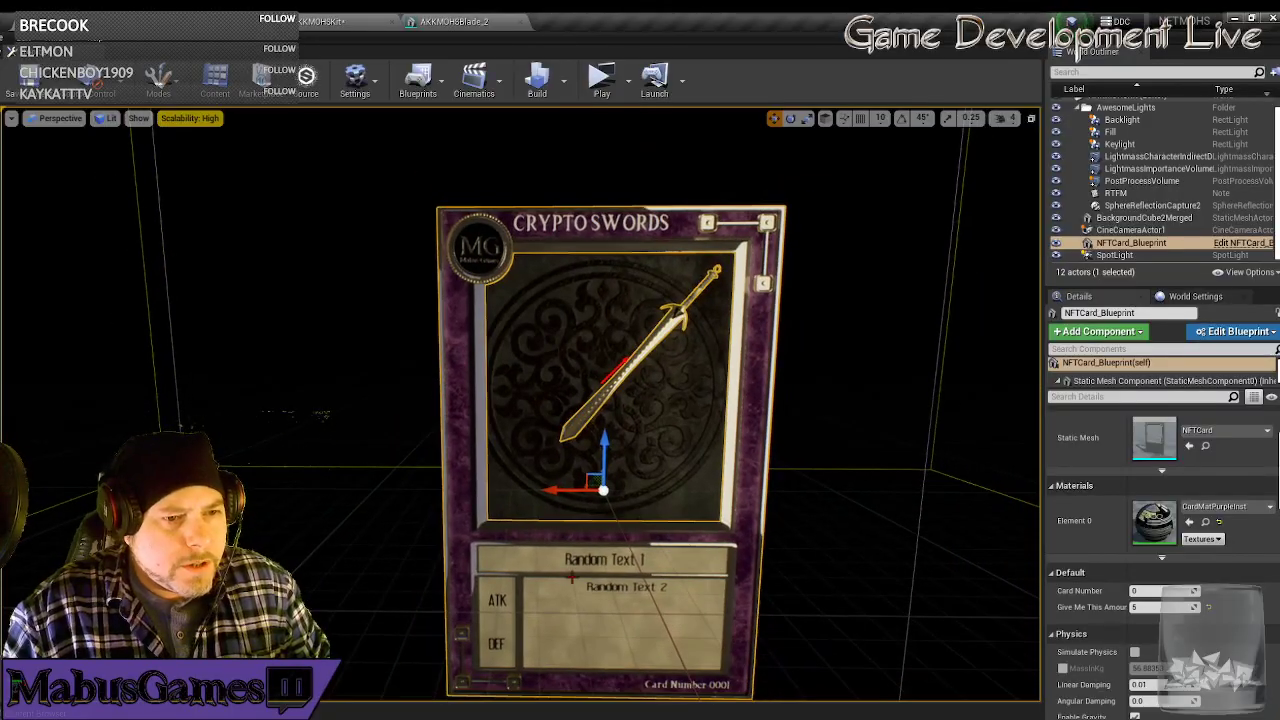
{"action": "right_click_drag", "start_coordinate": [606, 530], "coordinate": [930, 530]}
{"action": "right_click_drag", "start_coordinate": [503, 363], "coordinate": [503, 363]}
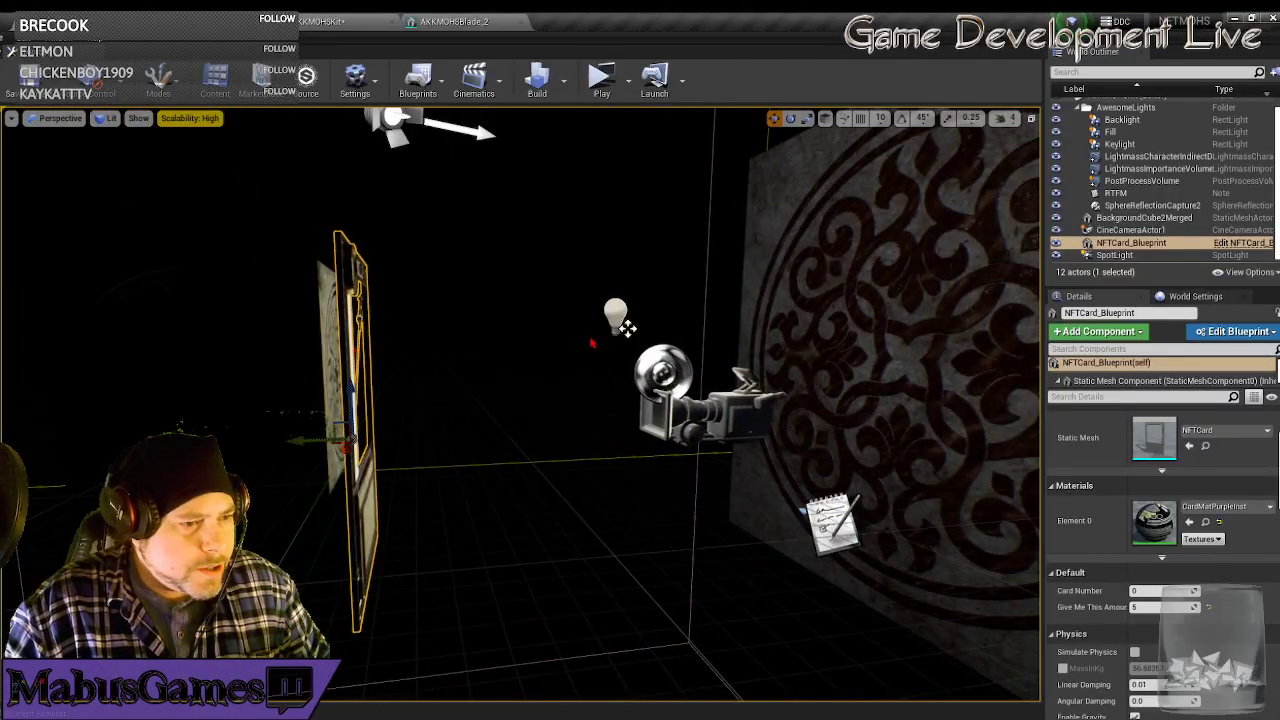
Select the merged background cube and examine its placement around the card, camera and spotlight from several angles.
{"action": "left_click", "coordinate": [899, 326]}
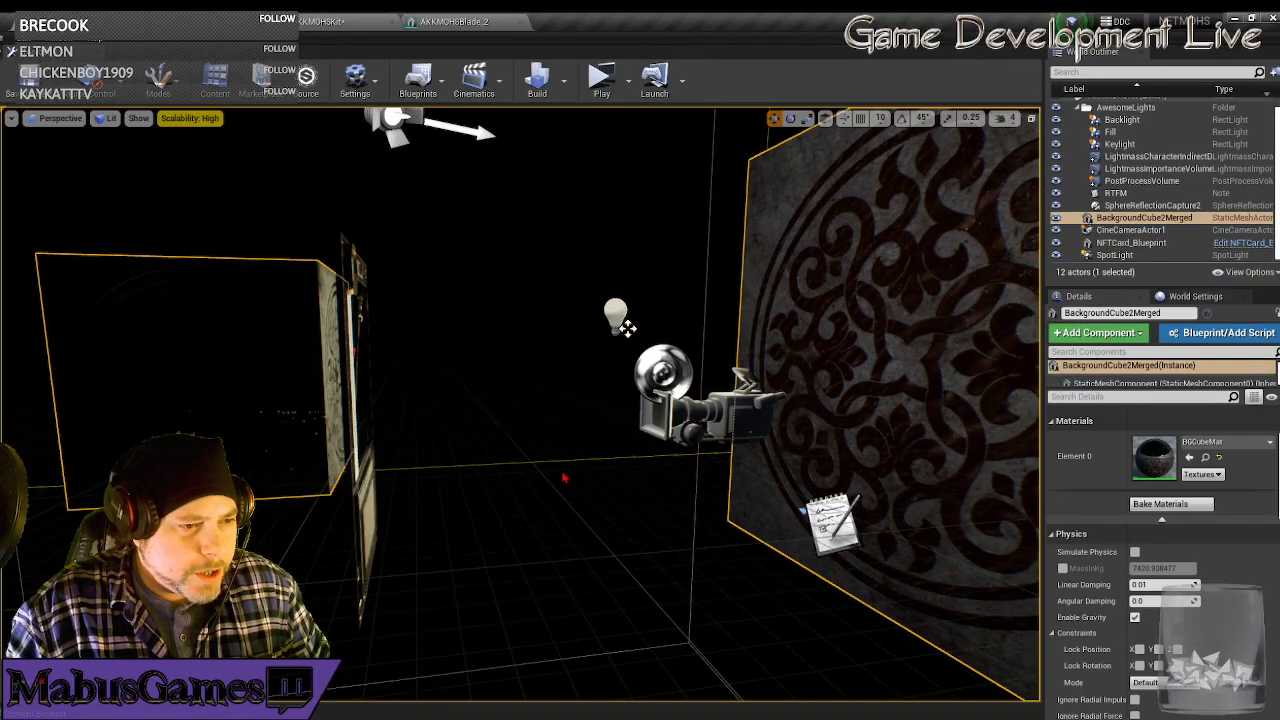
{"action": "right_click_drag", "start_coordinate": [564, 478], "coordinate": [280, 478]}
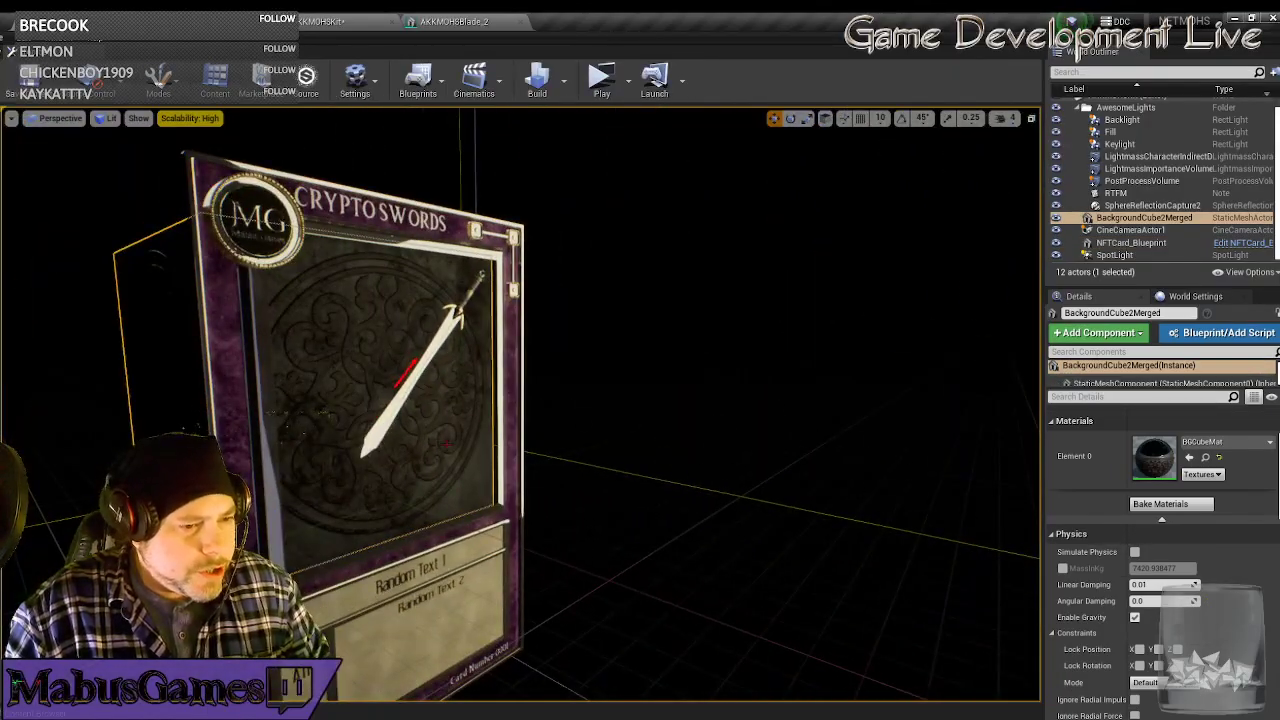
{"action": "right_click_drag", "start_coordinate": [447, 443], "coordinate": [457, 471]}
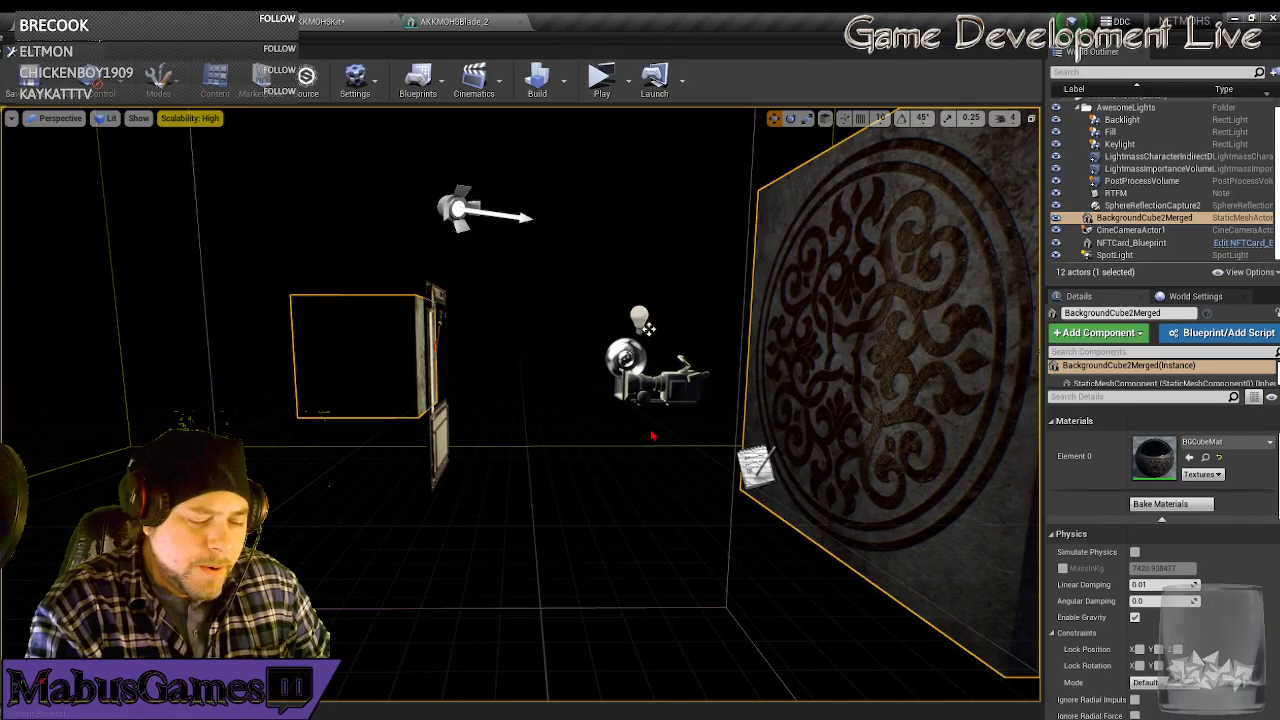
{"action": "left_click_drag", "start_coordinate": [829, 256], "coordinate": [834, 265]}
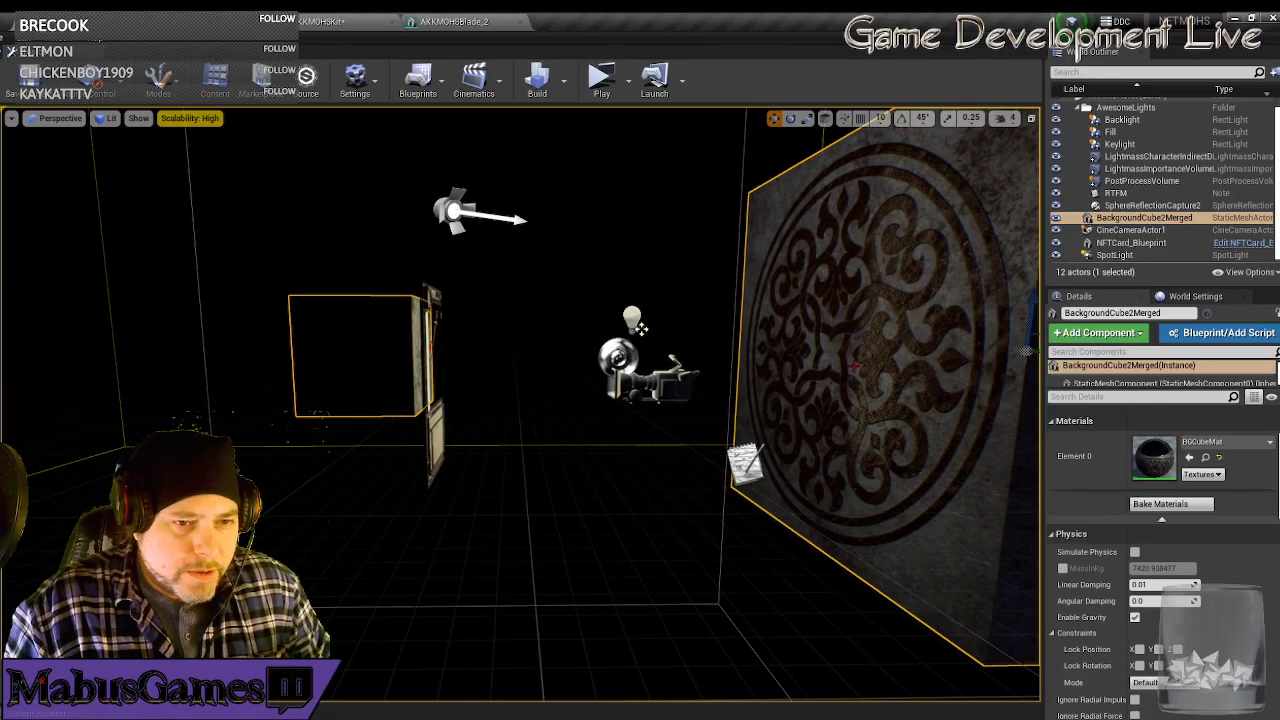
{"action": "left_click_drag", "start_coordinate": [875, 324], "coordinate": [918, 250]}
{"action": "mouse_move", "coordinate": [420, 327]}
{"action": "right_mouse_down"}
{"action": "mouse_move", "coordinate": [520, 335]}
{"action": "mouse_move", "coordinate": [420, 327]}
{"action": "right_mouse_up"}
{"action": "mouse_move", "coordinate": [725, 326]}
{"action": "right_mouse_down"}
{"action": "mouse_move", "coordinate": [738, 340]}
{"action": "mouse_move", "coordinate": [725, 326]}
{"action": "right_mouse_up"}
{"action": "right_click_drag", "start_coordinate": [797, 343], "coordinate": [850, 385]}
{"action": "right_click_drag", "start_coordinate": [722, 370], "coordinate": [722, 370]}
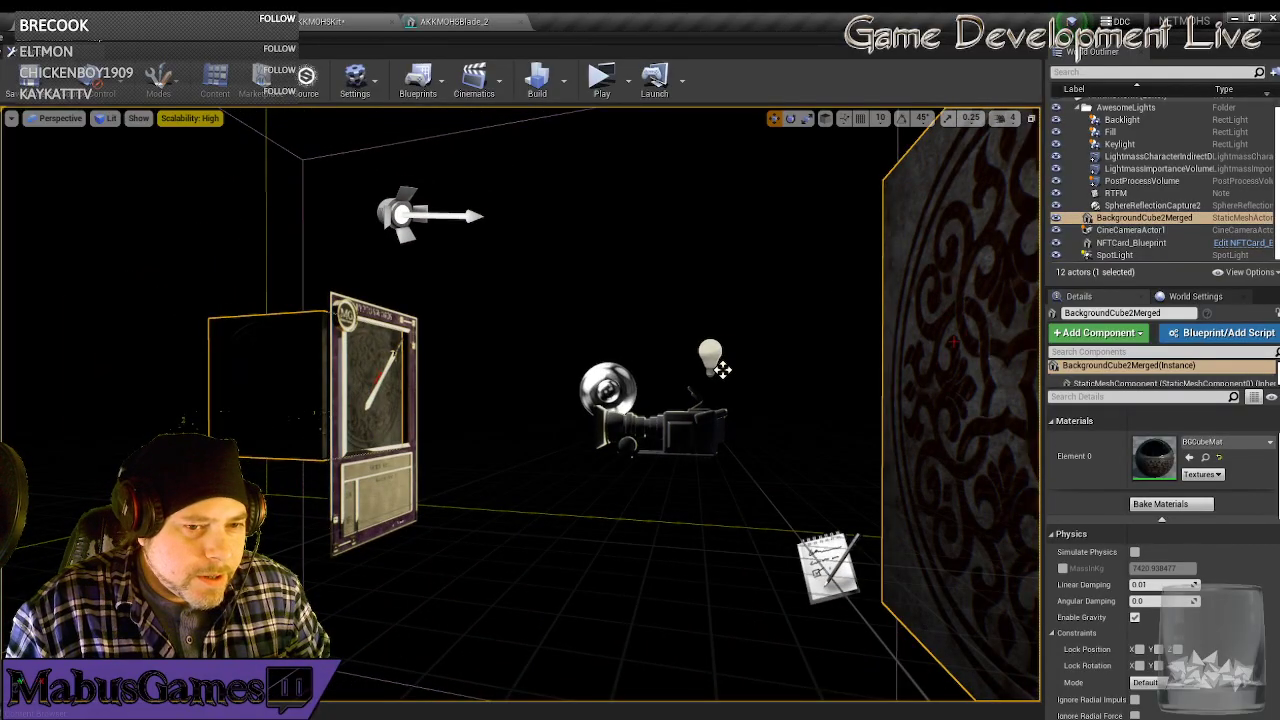
{"action": "right_click_drag", "start_coordinate": [722, 370], "coordinate": [735, 370]}
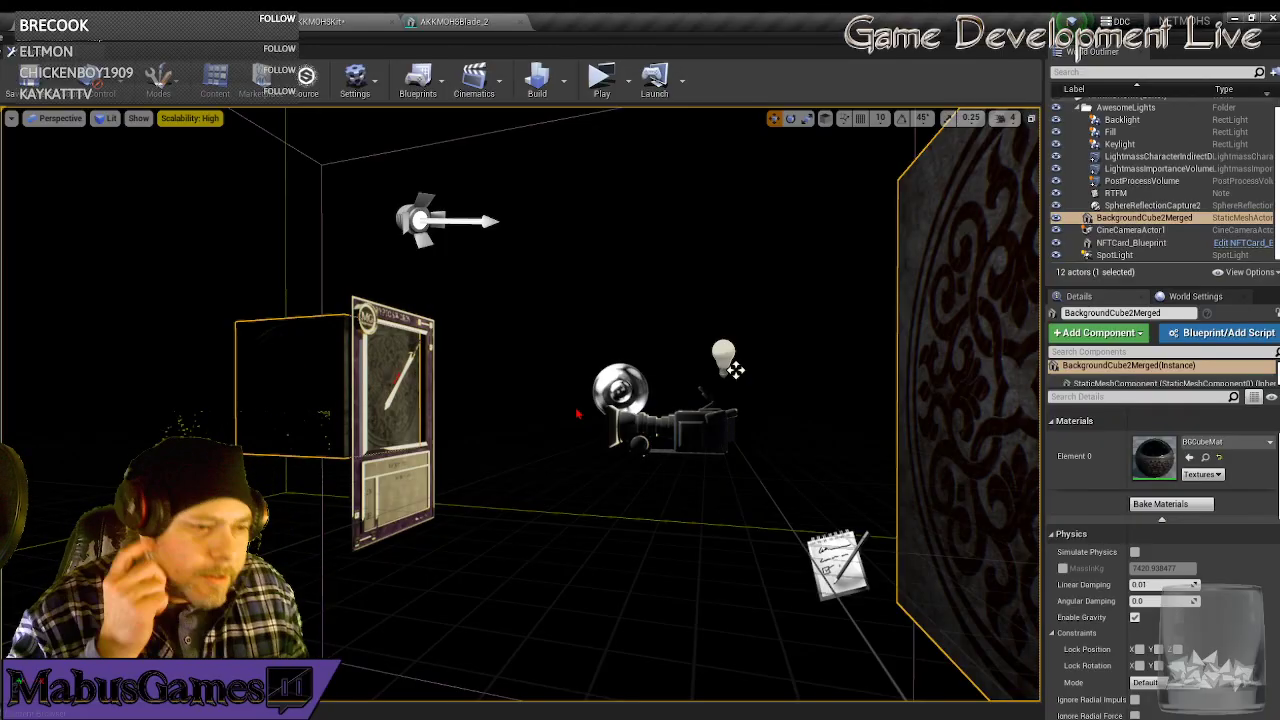
Run the level to generate the batch of card images, and open the folder with the saved high-resolution screenshots.
{"action": "key", "text": "w"}
{"action": "mouse_move", "coordinate": [458, 487]}
{"action": "right_mouse_down"}
{"action": "mouse_move", "coordinate": [540, 480]}
{"action": "mouse_move", "coordinate": [458, 487]}
{"action": "right_mouse_up"}
{"action": "left_click", "coordinate": [600, 82]}
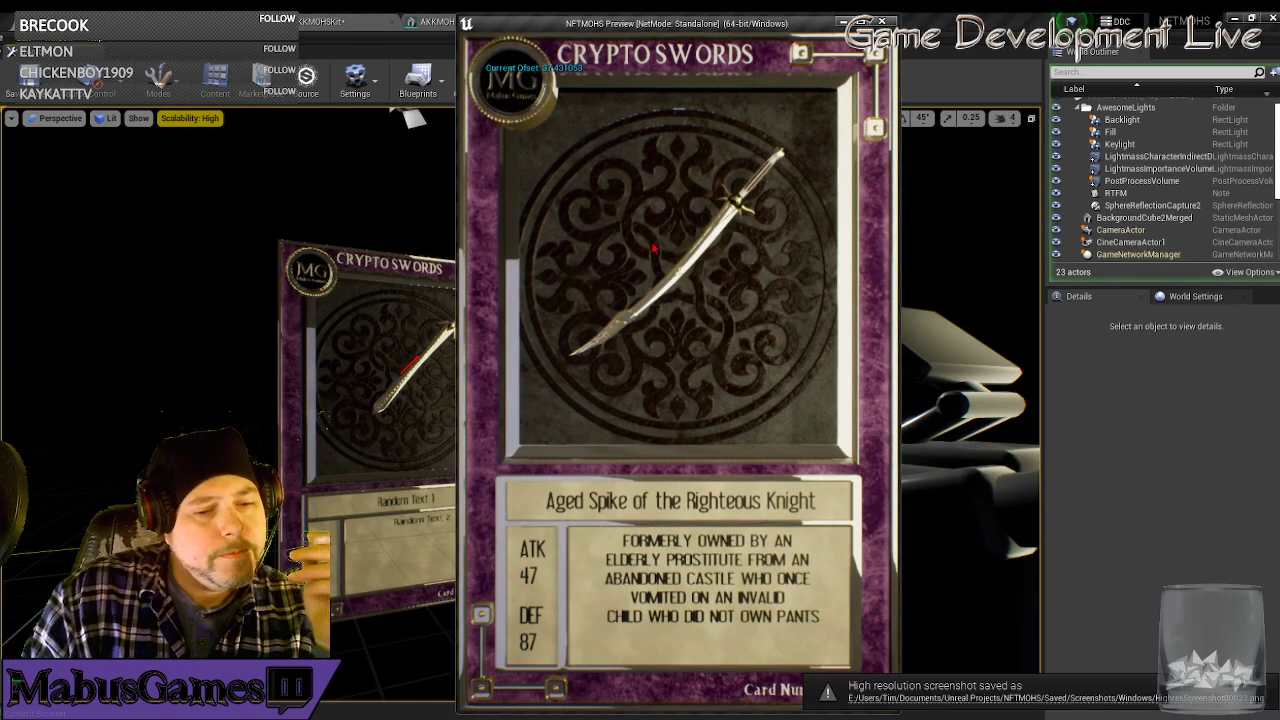
{"action": "left_click", "coordinate": [994, 702]}
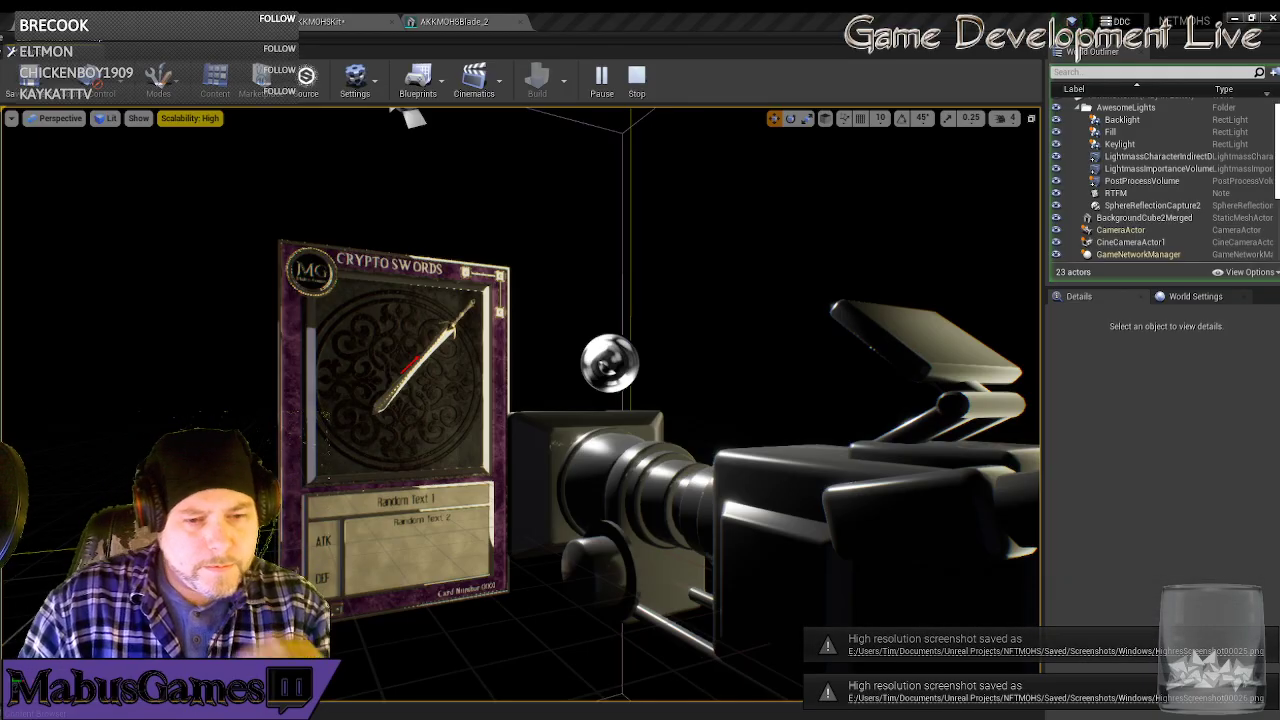
{"action": "left_click_drag", "start_coordinate": [1279, 146], "coordinate": [582, 130]}
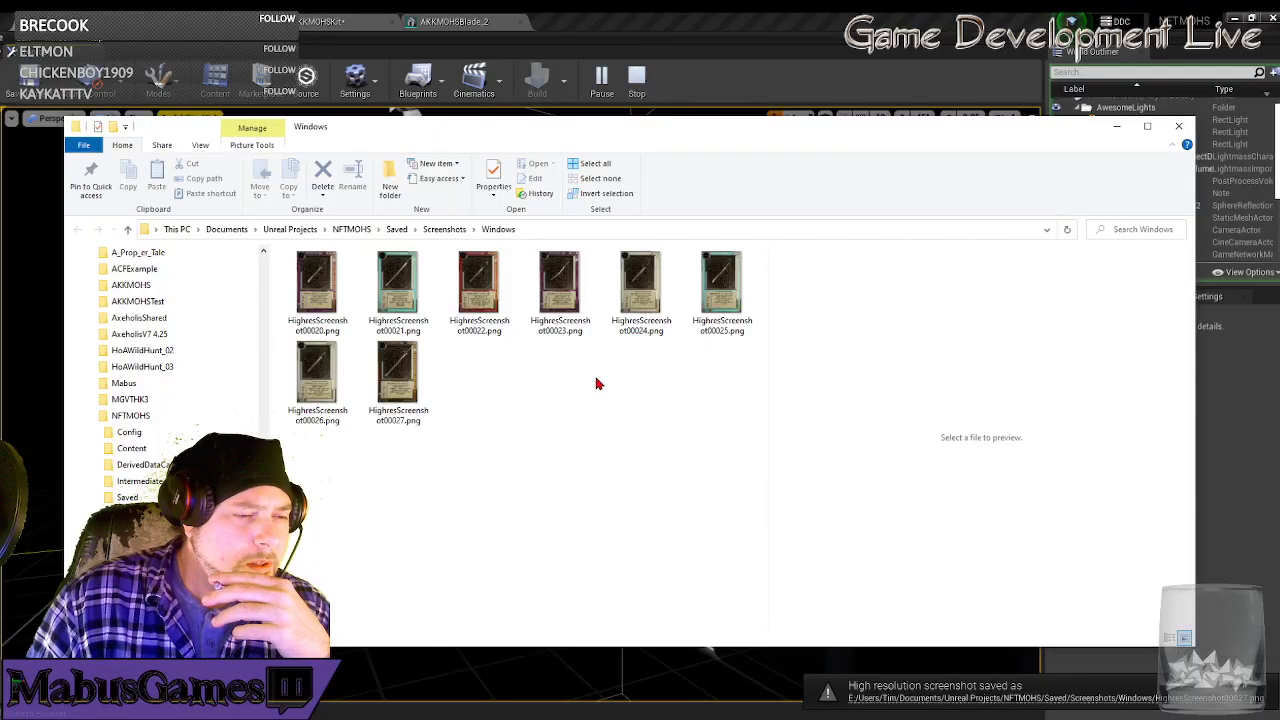
Preview the card images HighresScreenshot00023.png to HighresScreenshot00027.png and HighresScreenshot00020.png.
{"action": "left_click", "coordinate": [565, 295]}
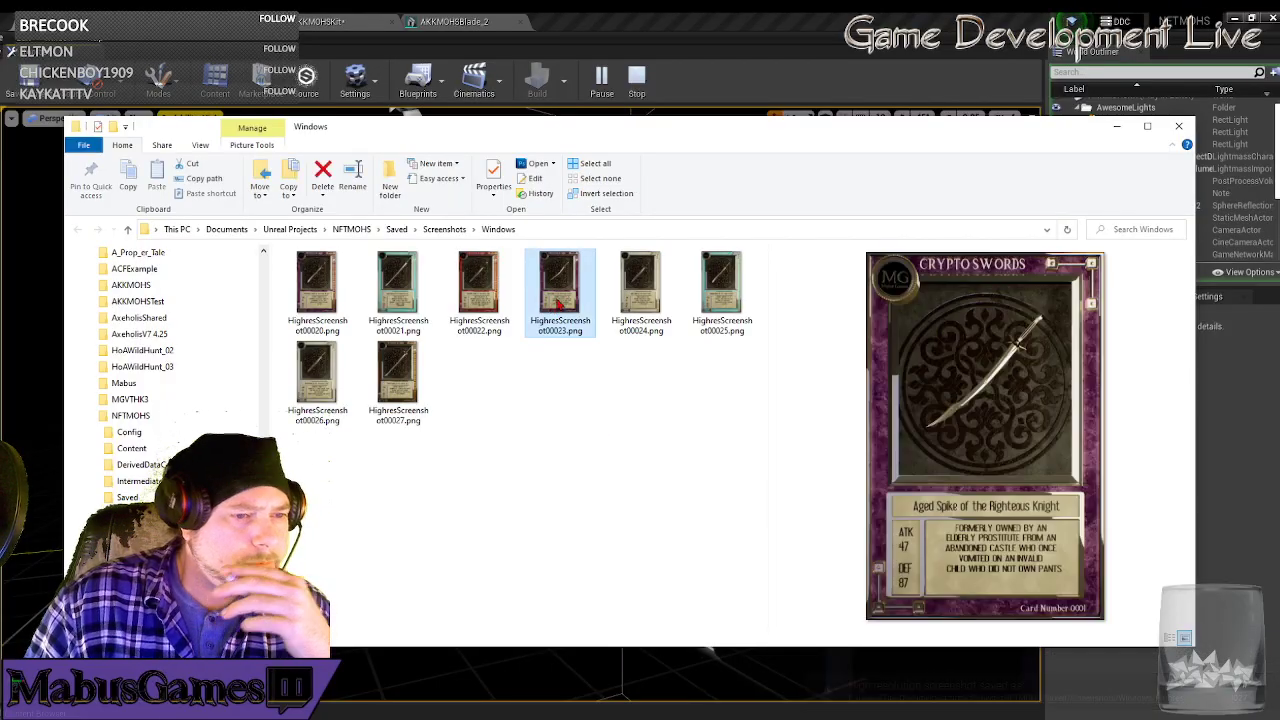
{"action": "left_click", "coordinate": [643, 290]}
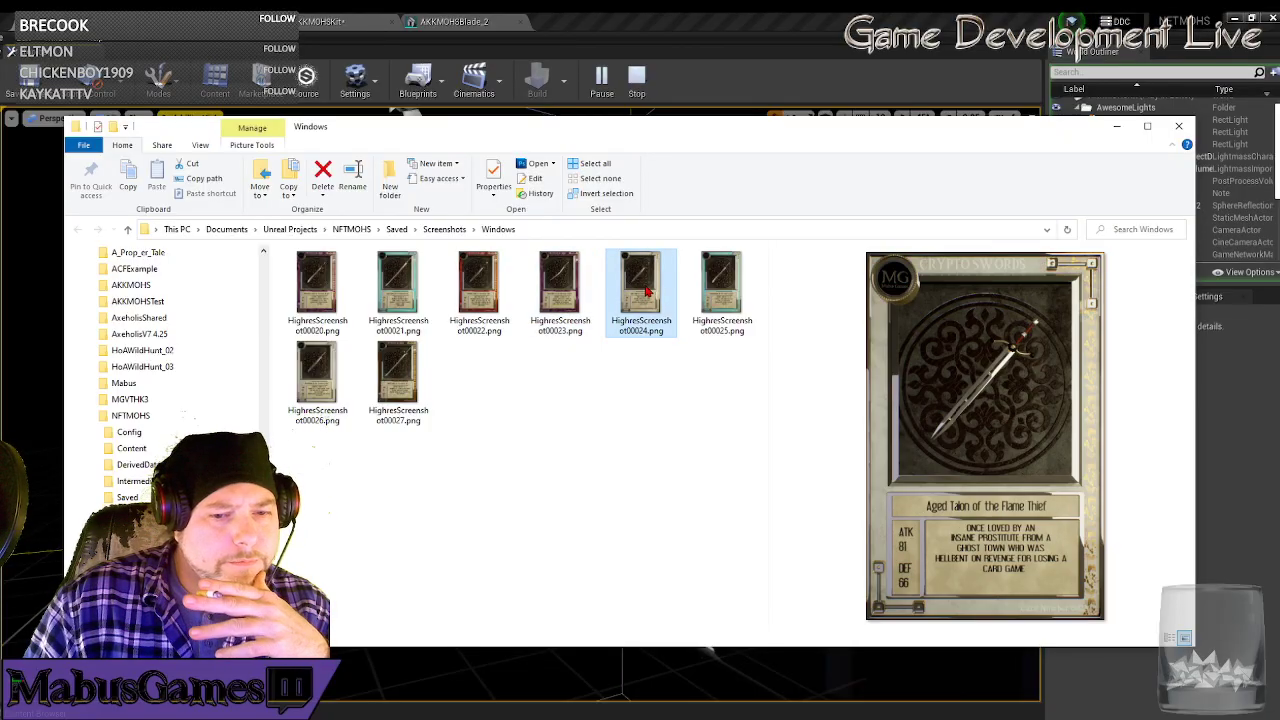
{"action": "left_click", "coordinate": [716, 292]}
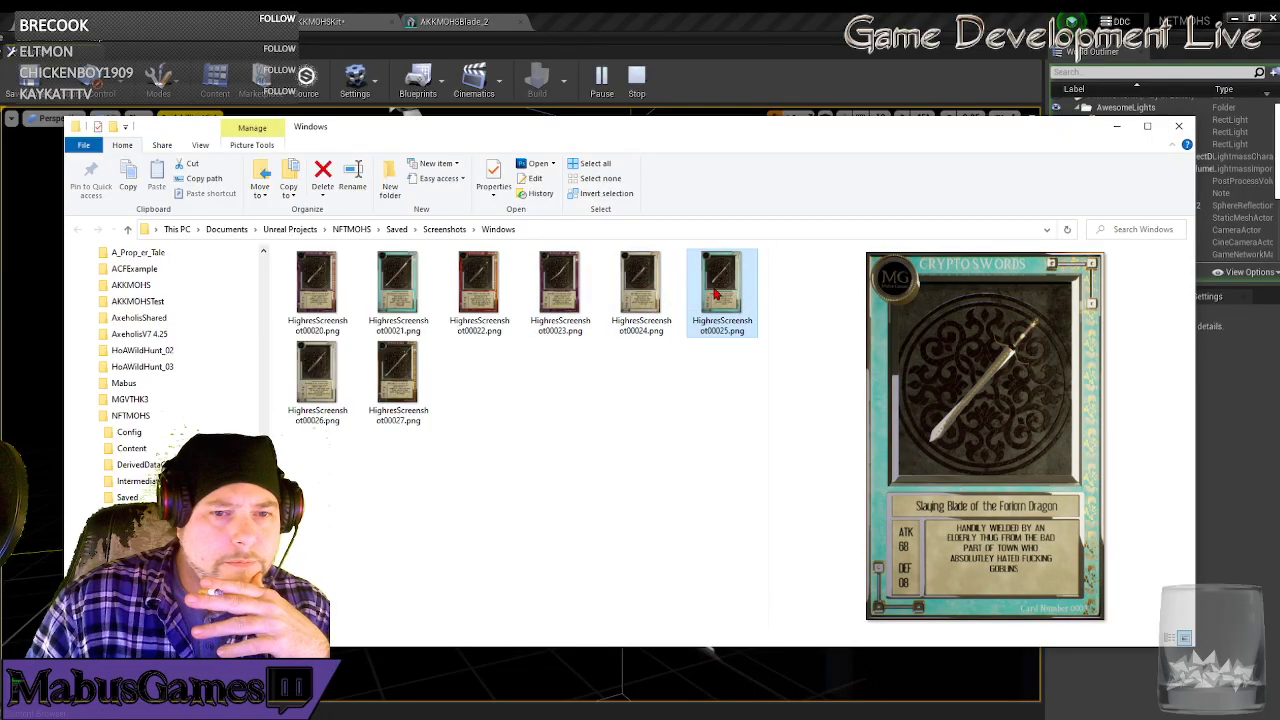
{"action": "left_click", "coordinate": [328, 378]}
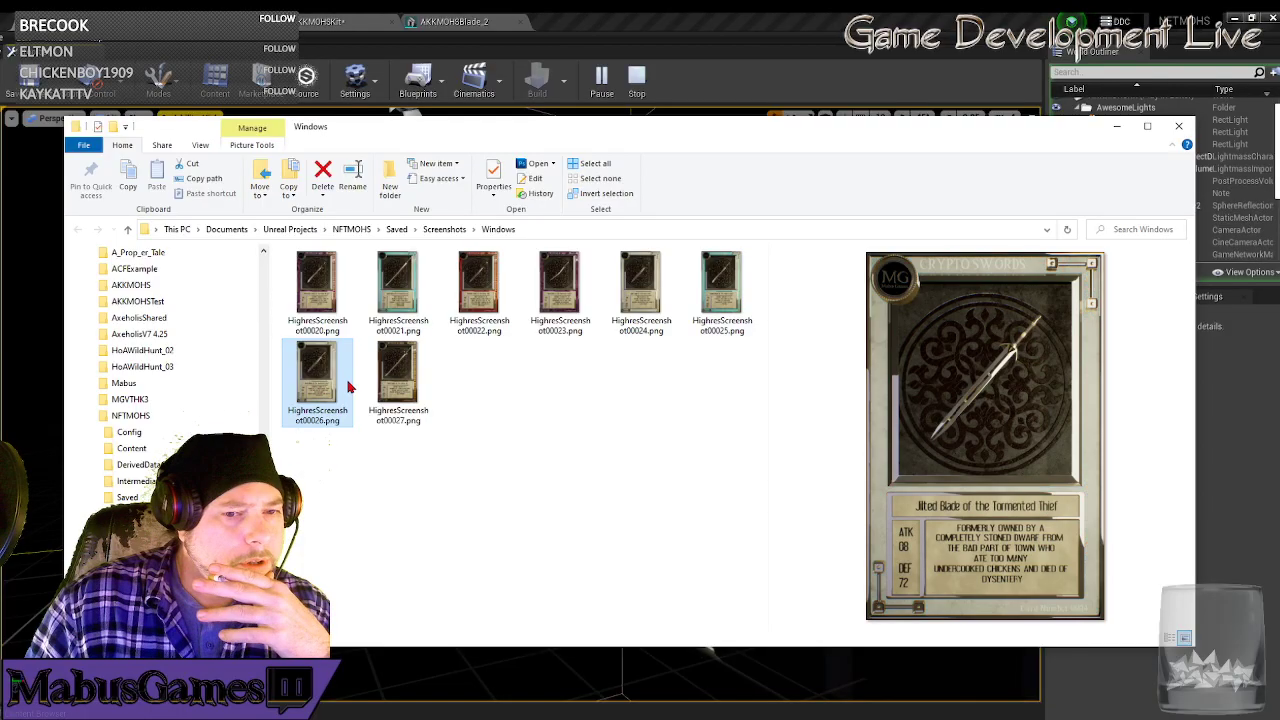
{"action": "left_click", "coordinate": [405, 378]}
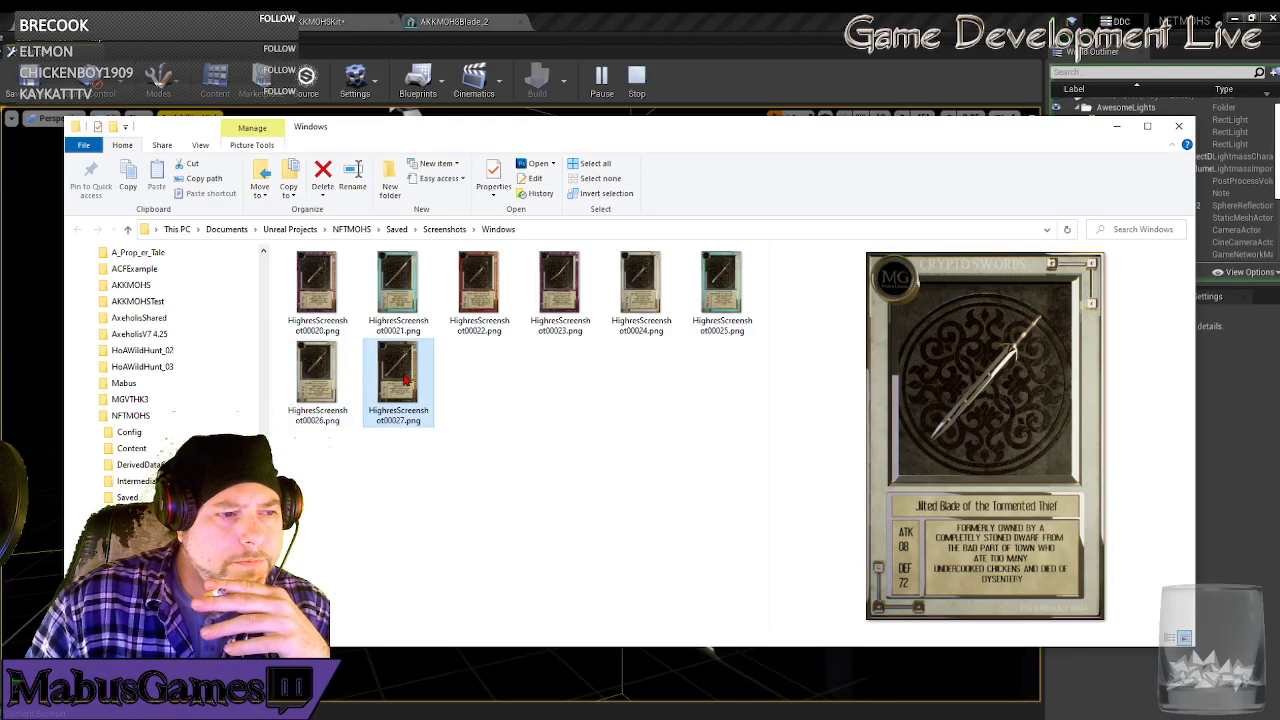
{"action": "left_click", "coordinate": [320, 289]}
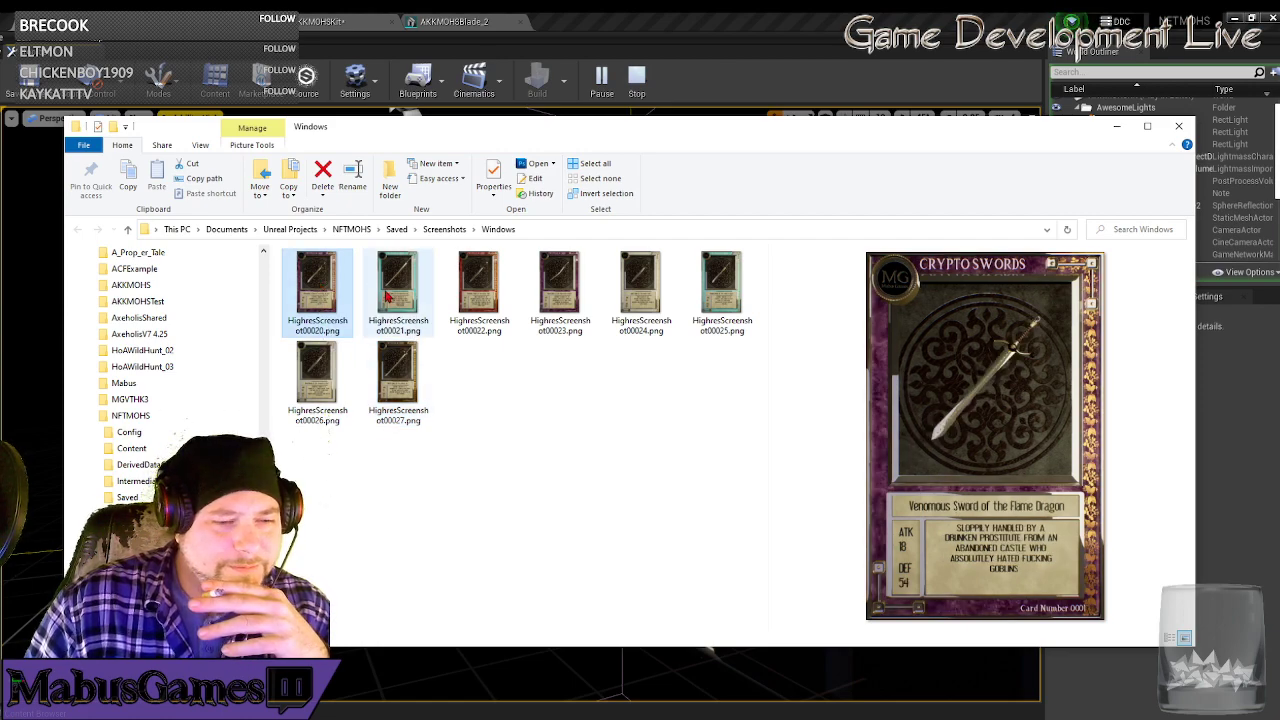
Maximize the screenshots folder window and widen its preview area to enlarge the card image.
{"action": "left_click_drag", "start_coordinate": [523, 135], "coordinate": [547, 243]}
{"action": "double_click", "coordinate": [545, 243]}
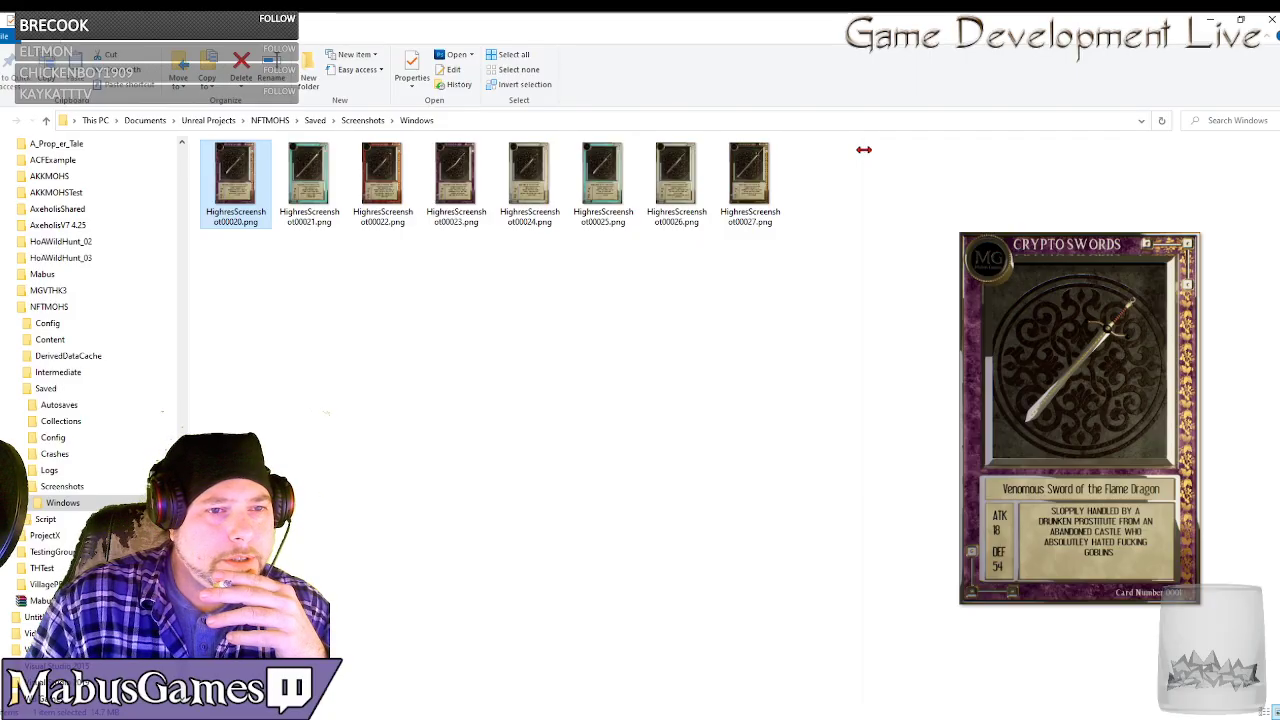
{"action": "left_click_drag", "start_coordinate": [863, 149], "coordinate": [802, 152]}
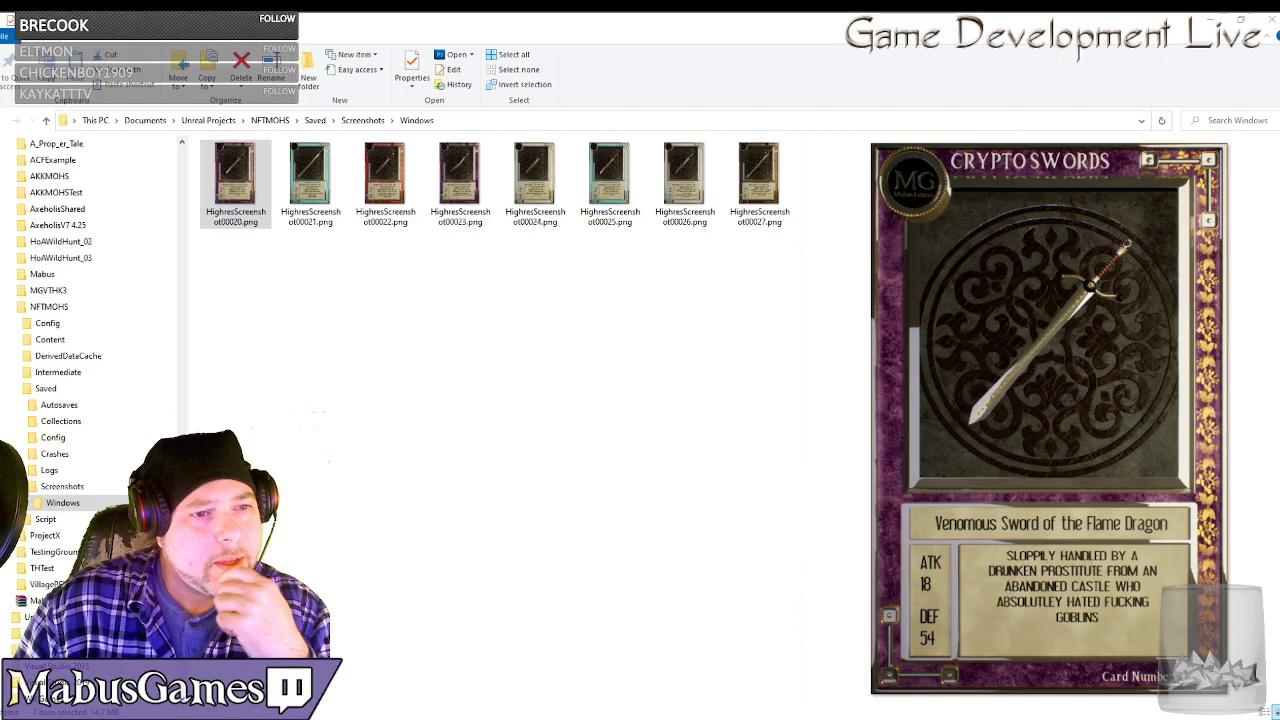
Review the enlarged card images from HighresScreenshot00027.png back to HighresScreenshot00023.png, and close the folder window.
{"action": "left_click", "coordinate": [768, 190]}
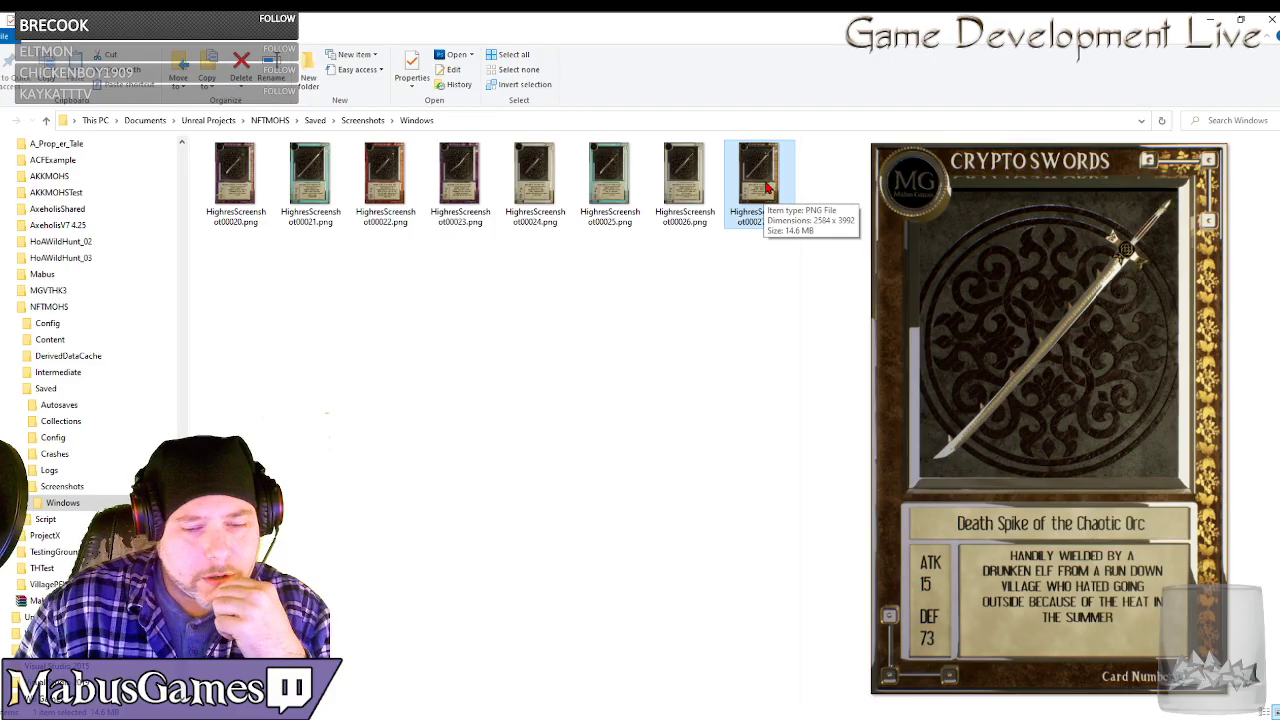
{"action": "left_click", "coordinate": [686, 184]}
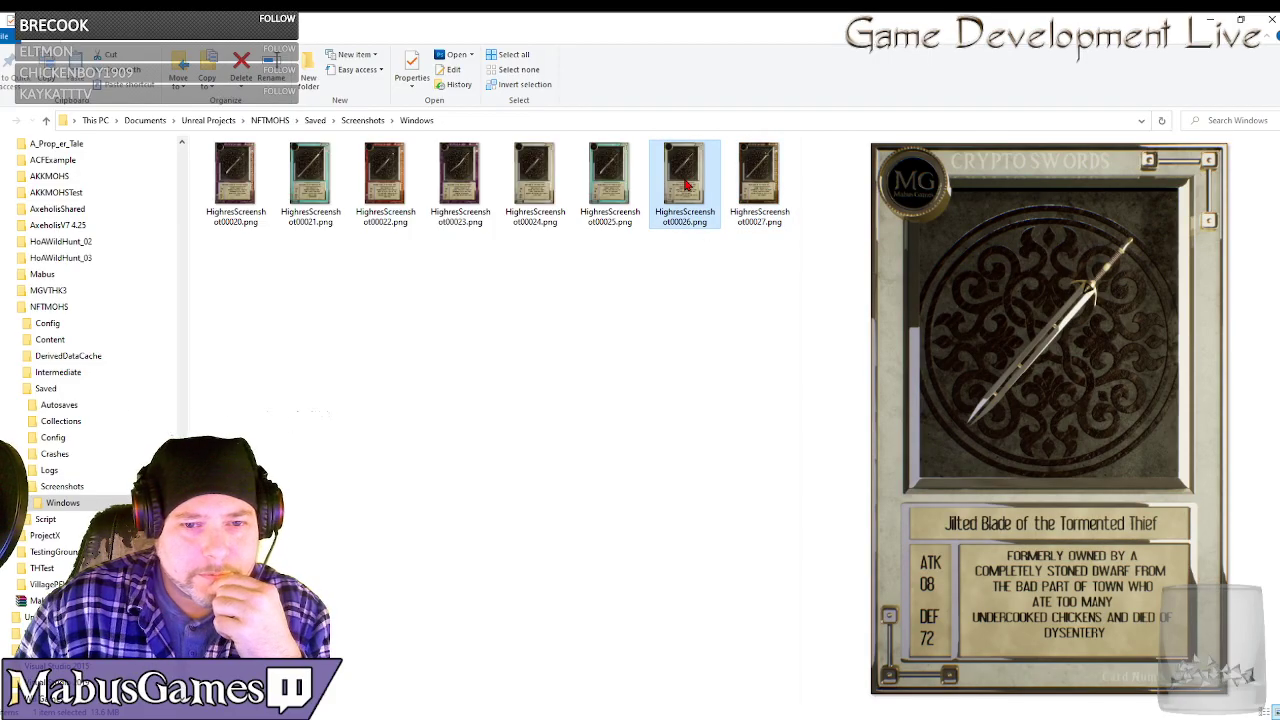
{"action": "left_click", "coordinate": [611, 182]}
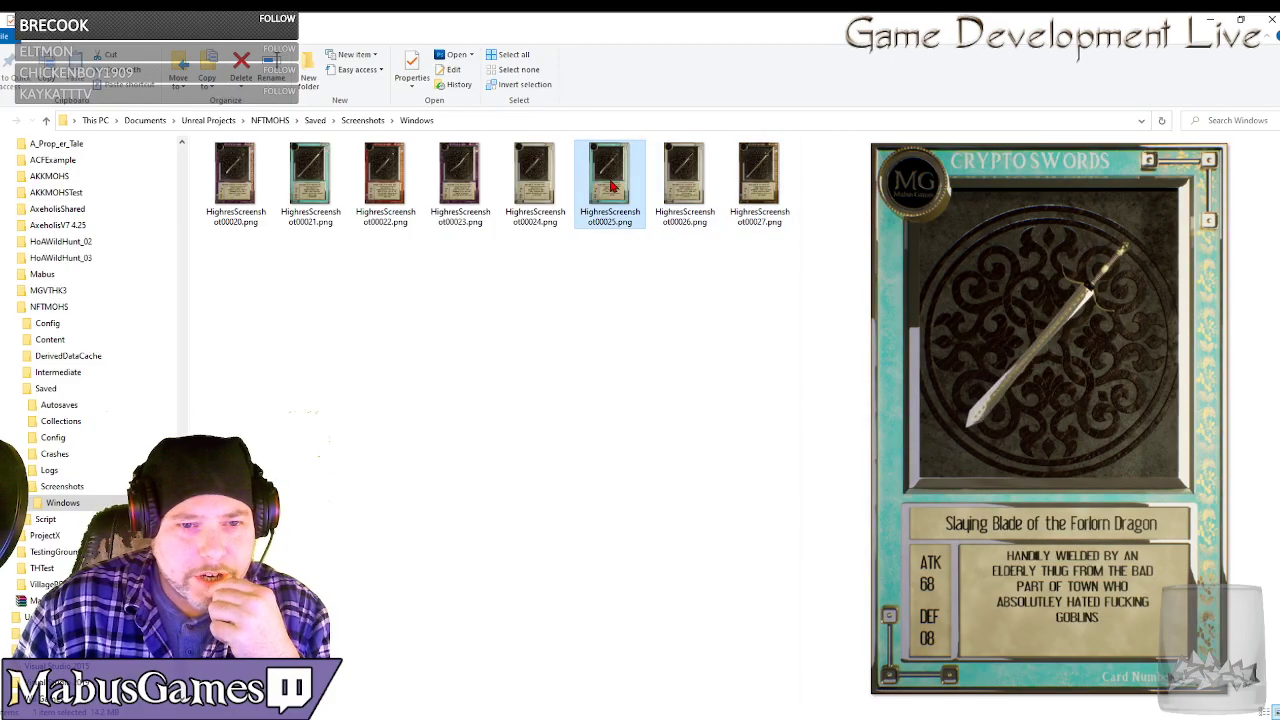
{"action": "left_click", "coordinate": [534, 183]}
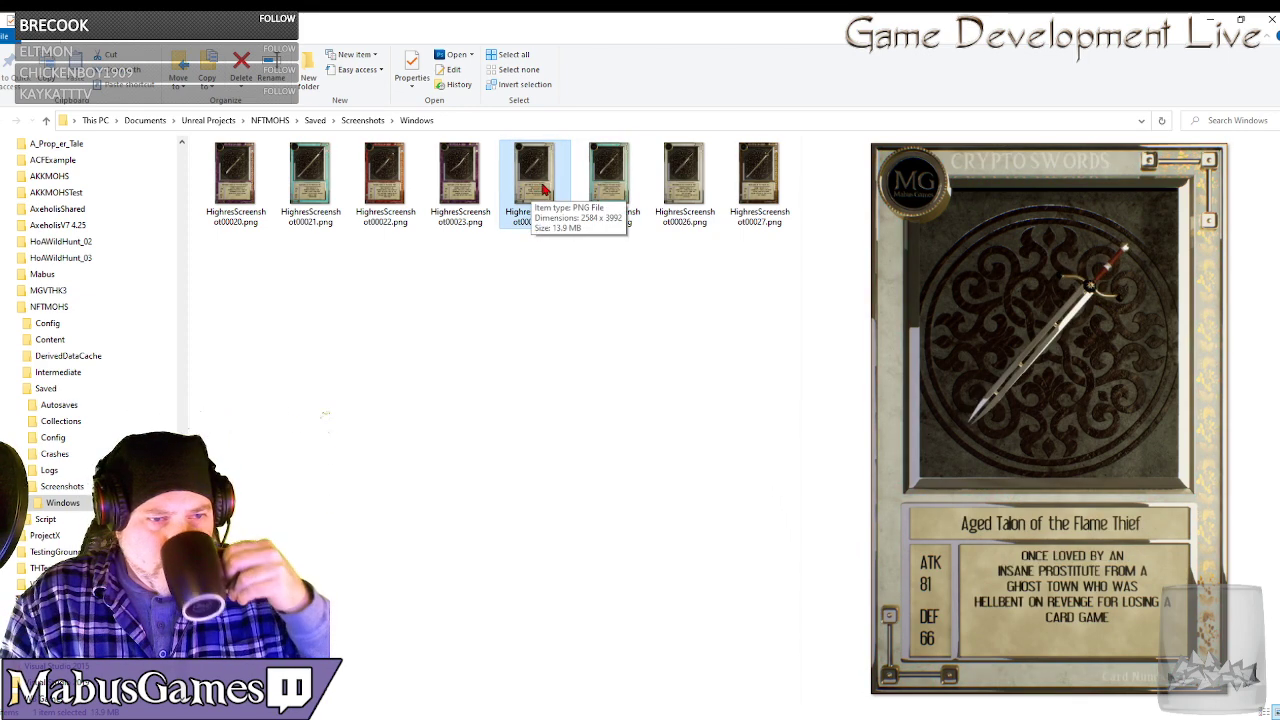
{"action": "left_click", "coordinate": [470, 188]}
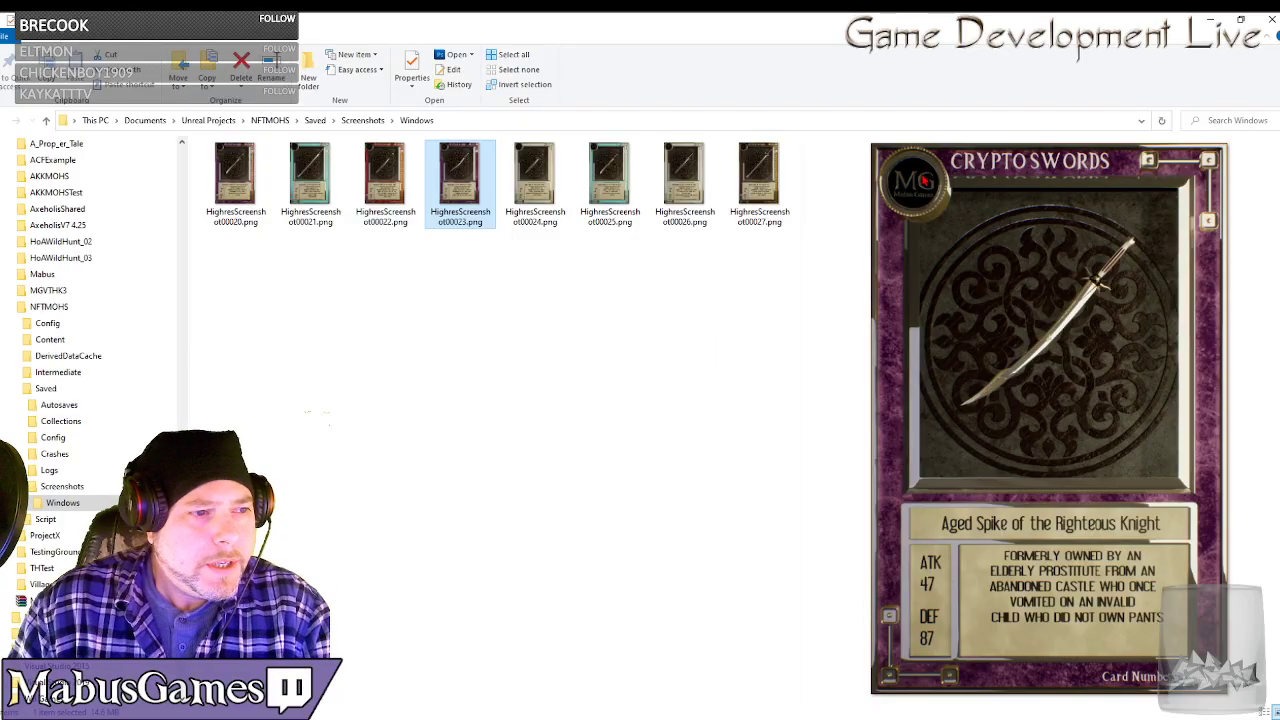
{"action": "left_click", "coordinate": [1271, 20]}
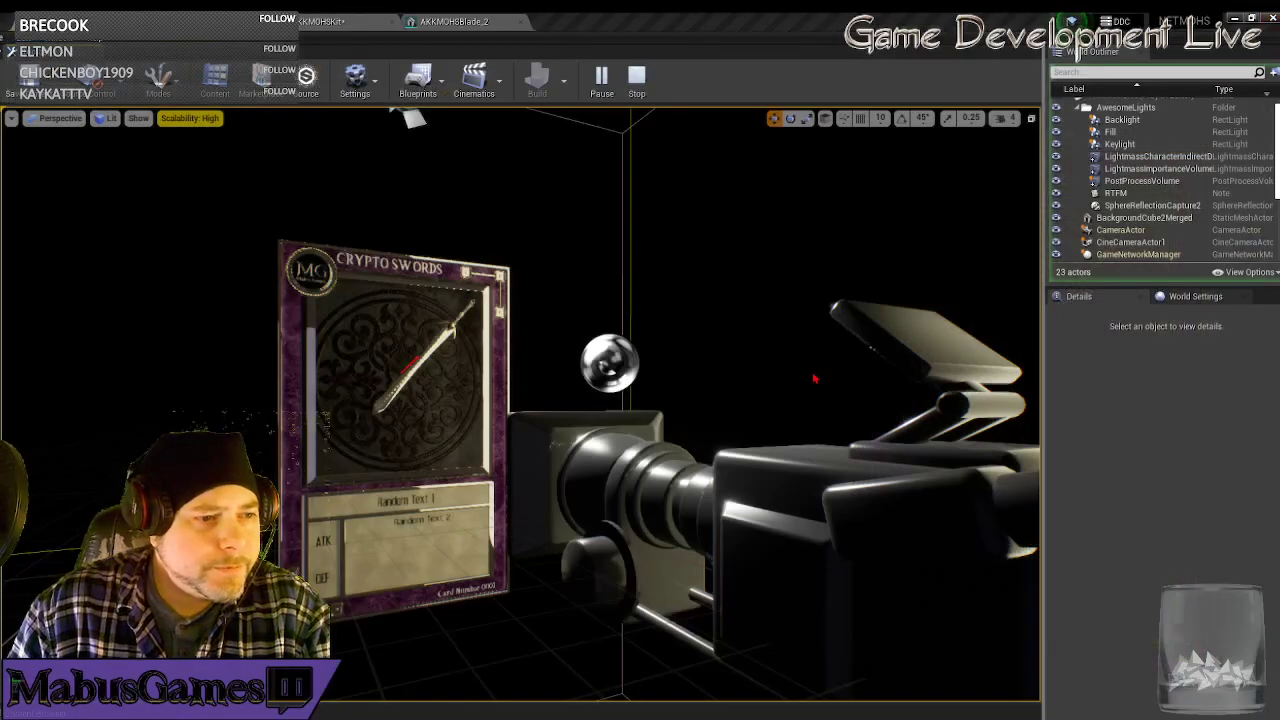
Check the background cube in the card's window and stop the running play session.
{"action": "left_click", "coordinate": [365, 333]}
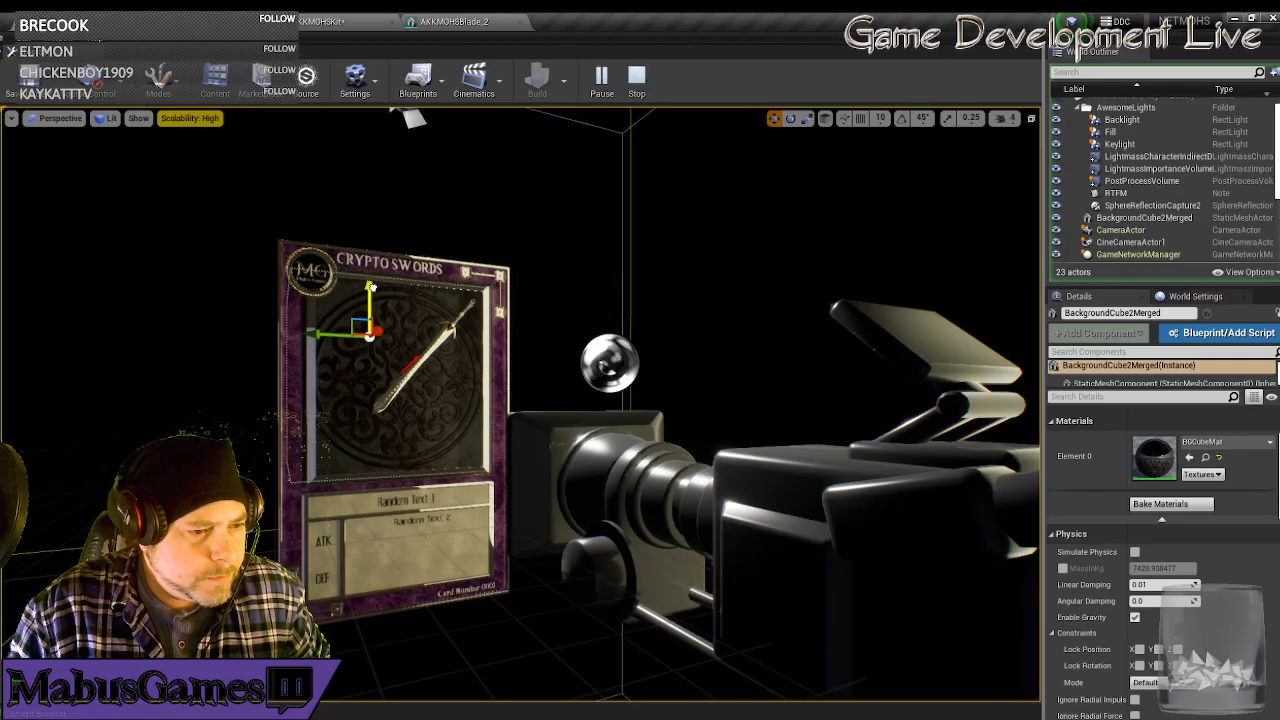
{"action": "key", "text": "q"}
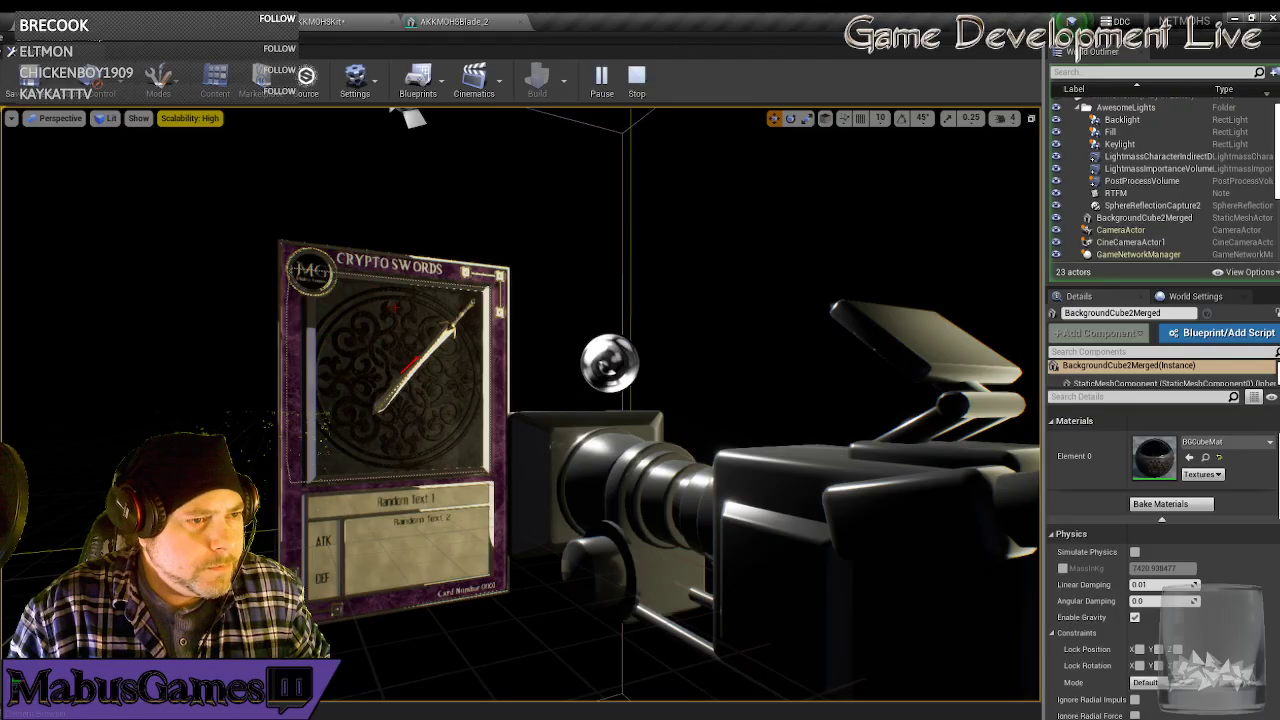
{"action": "left_click", "coordinate": [638, 78]}
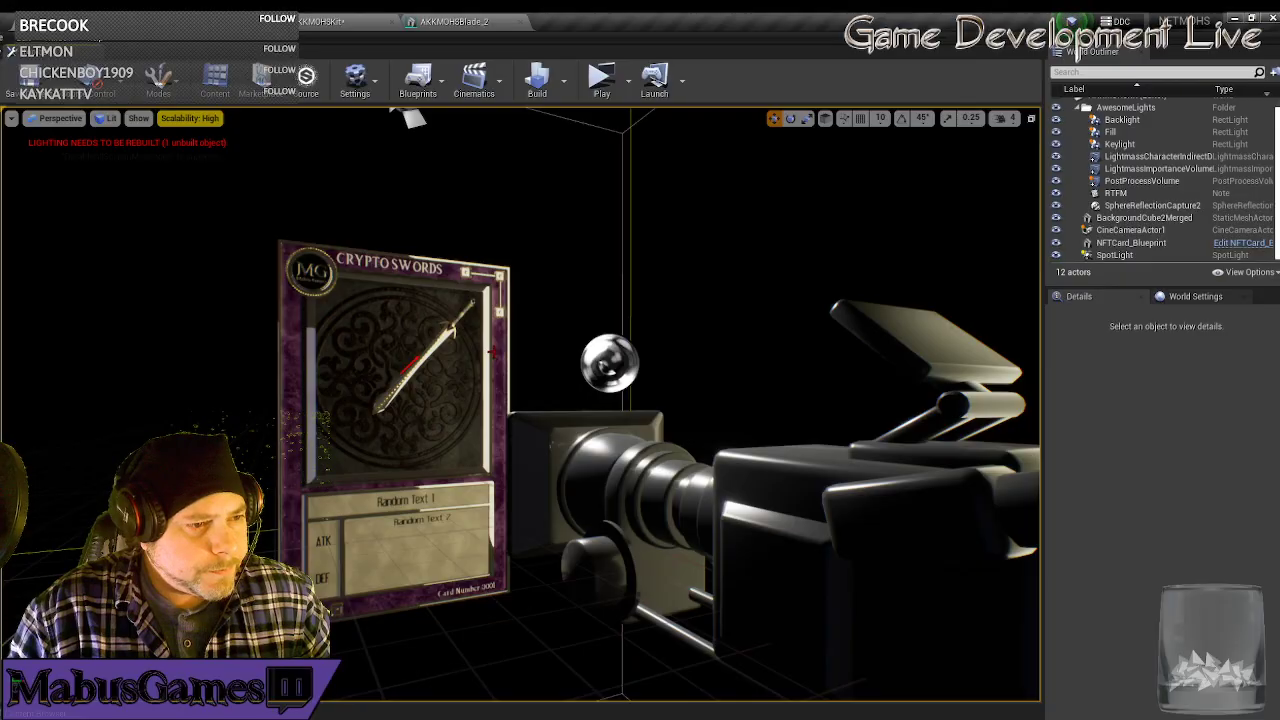
Set the NFT card blueprint's Give Me This Amount value to 15.
{"action": "left_click", "coordinate": [490, 352]}
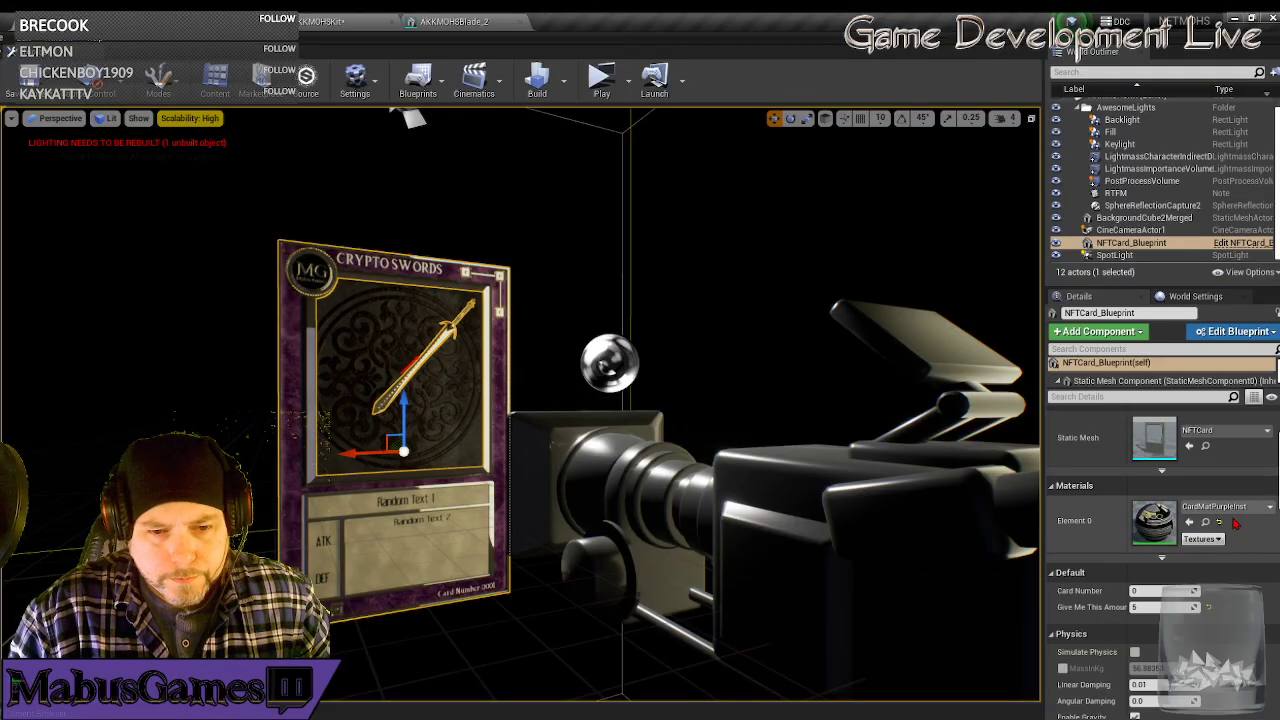
{"action": "left_click", "coordinate": [1165, 607]}
{"action": "type", "text": "1"}
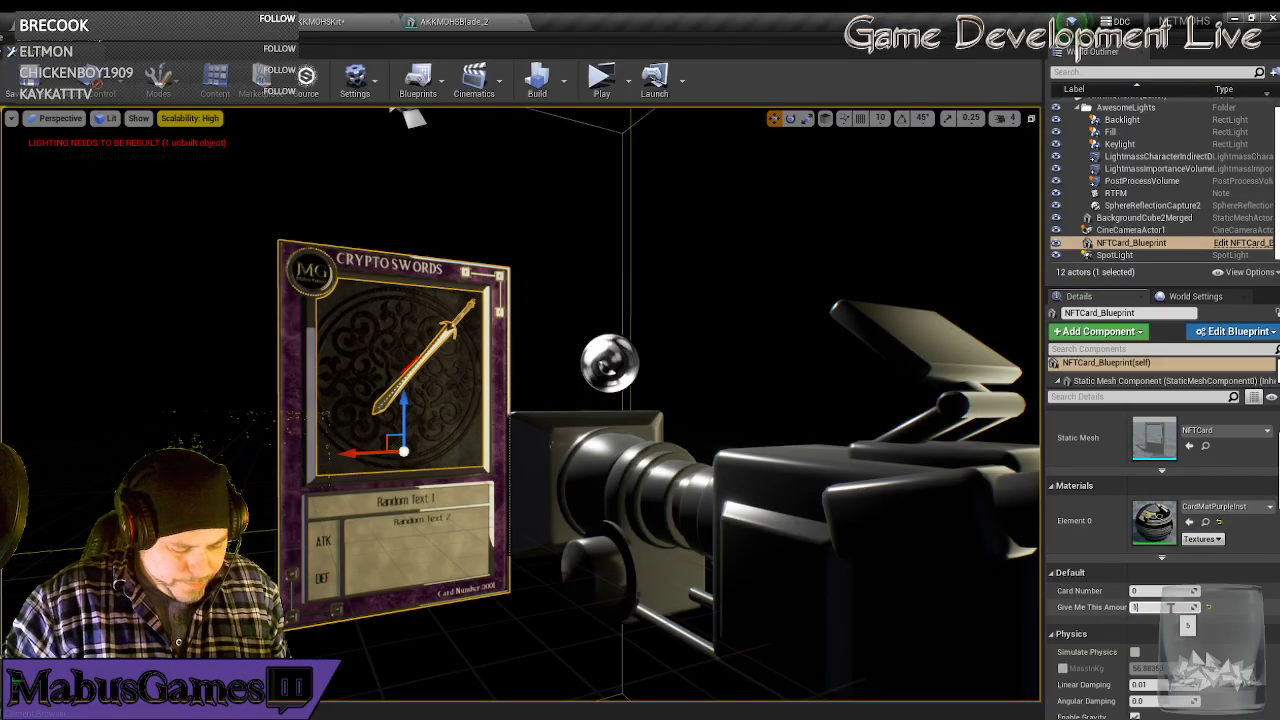
{"action": "type", "text": "5"}
{"action": "key", "text": "Return"}
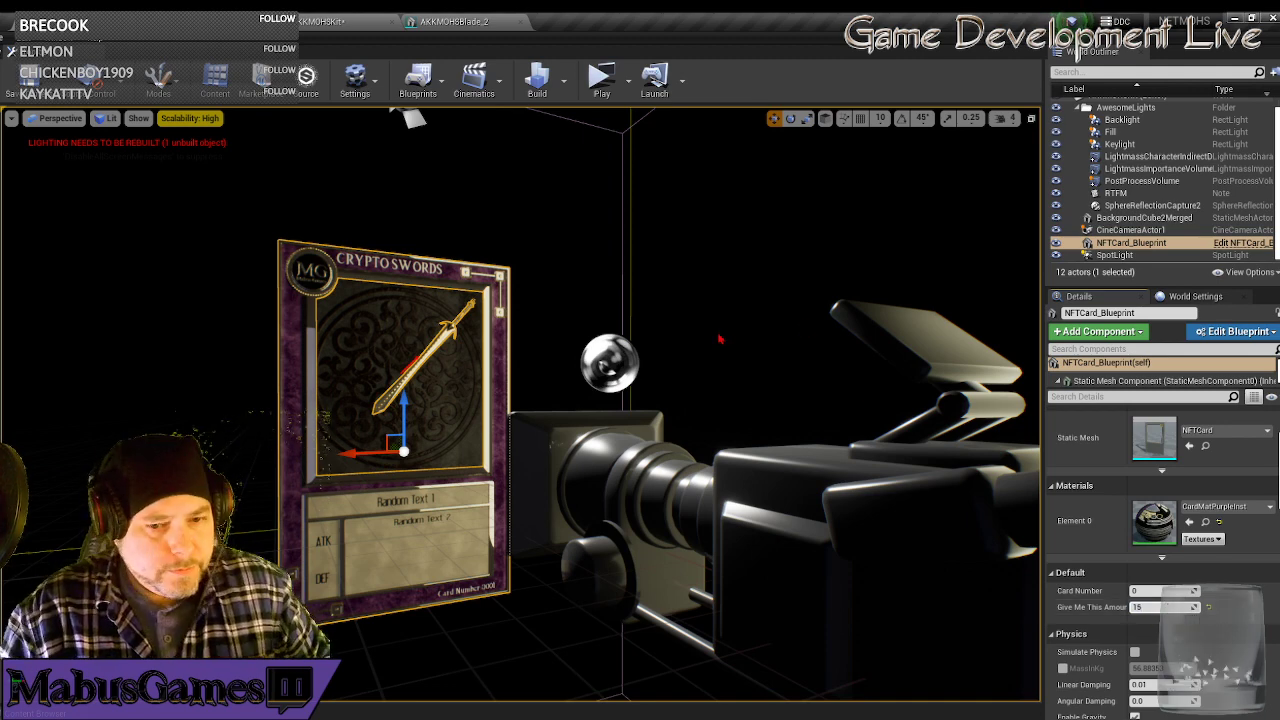
Run the level again to generate the larger batch of cards, and open the folder of saved screenshots.
{"action": "mouse_move", "coordinate": [767, 348]}
{"action": "right_mouse_down"}
{"action": "mouse_move", "coordinate": [785, 348]}
{"action": "mouse_move", "coordinate": [752, 348]}
{"action": "right_mouse_up"}
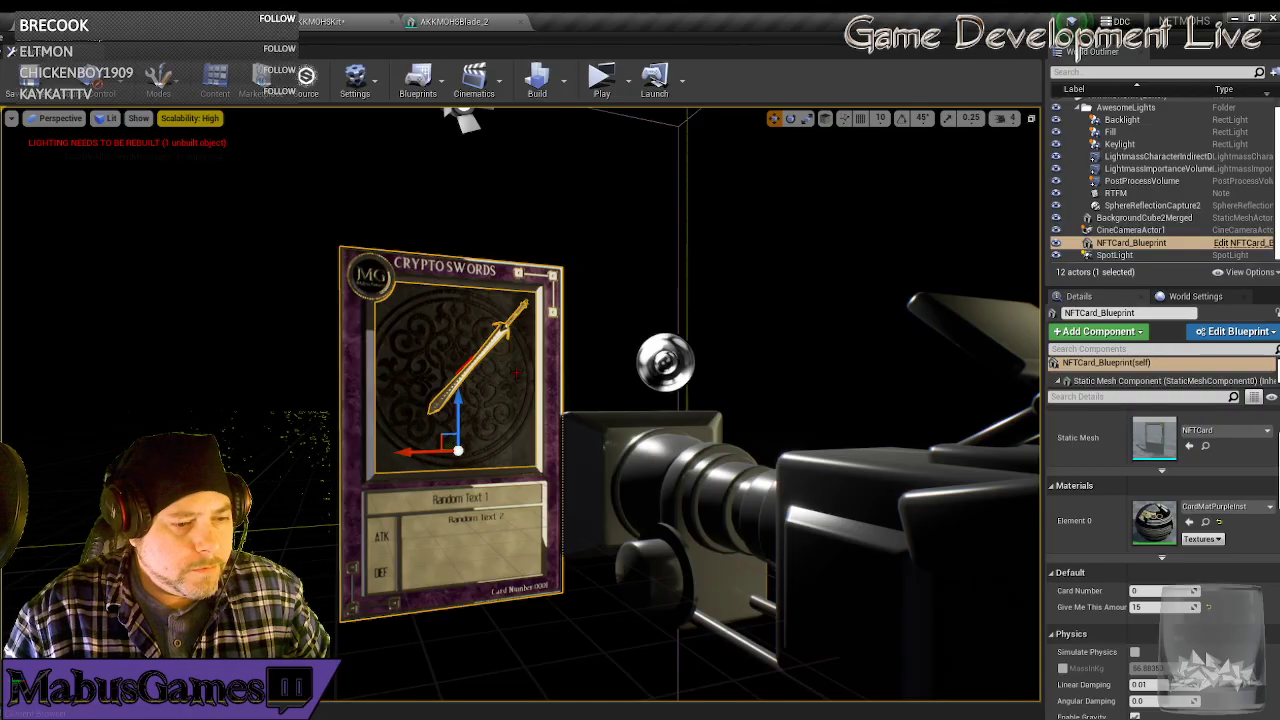
{"action": "left_click", "coordinate": [601, 82]}
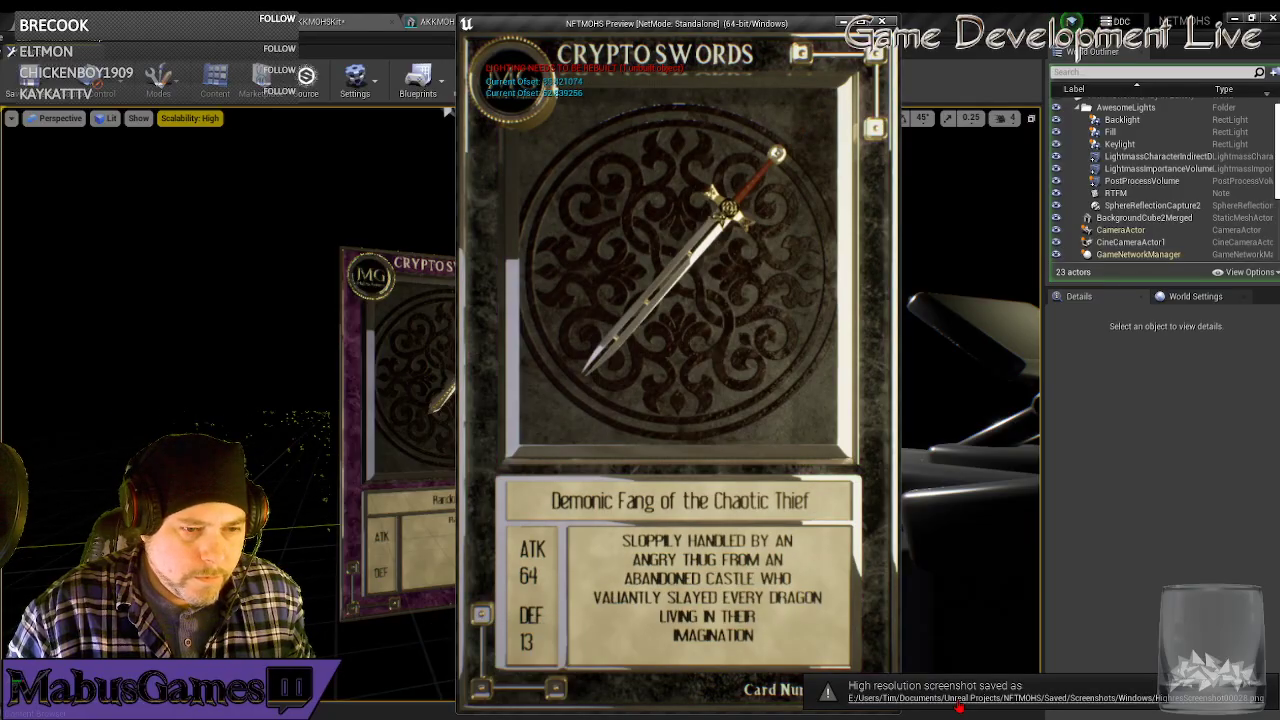
{"action": "left_click", "coordinate": [959, 700]}
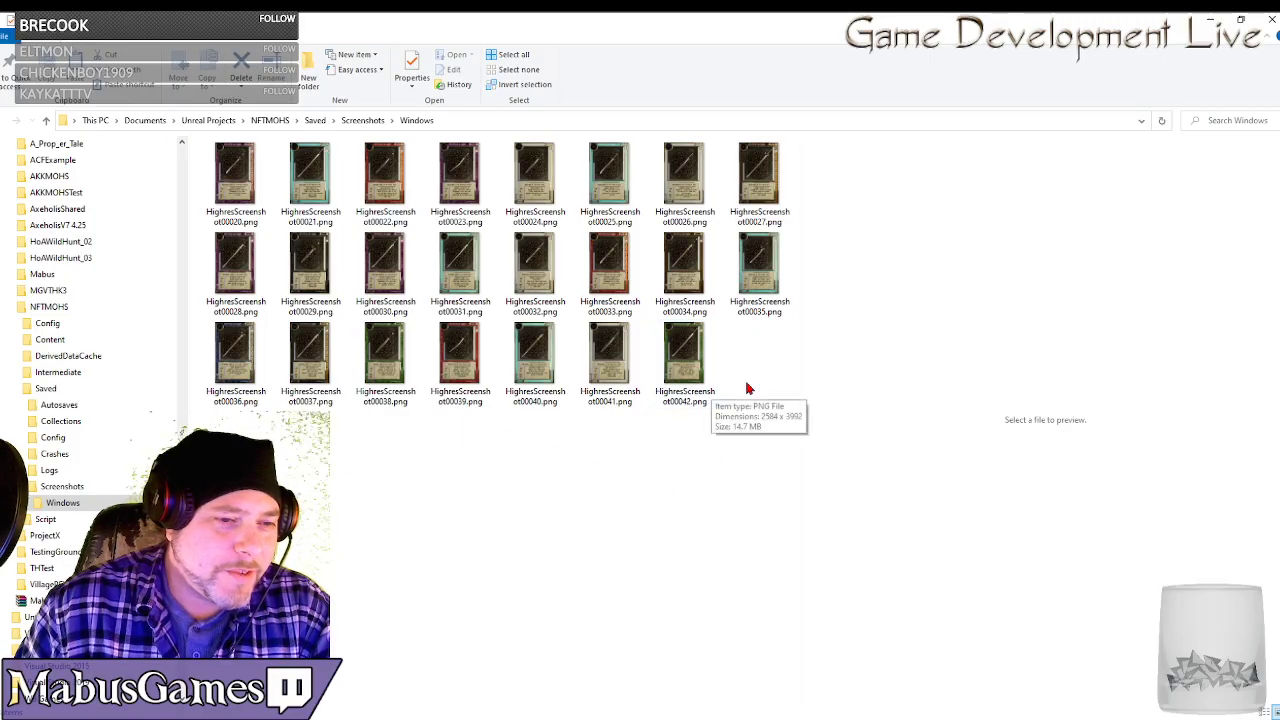
Preview the card image HighresScreenshot00042.png and switch back to the NFTMOHS project in Unreal Editor.
{"action": "left_click", "coordinate": [701, 349]}
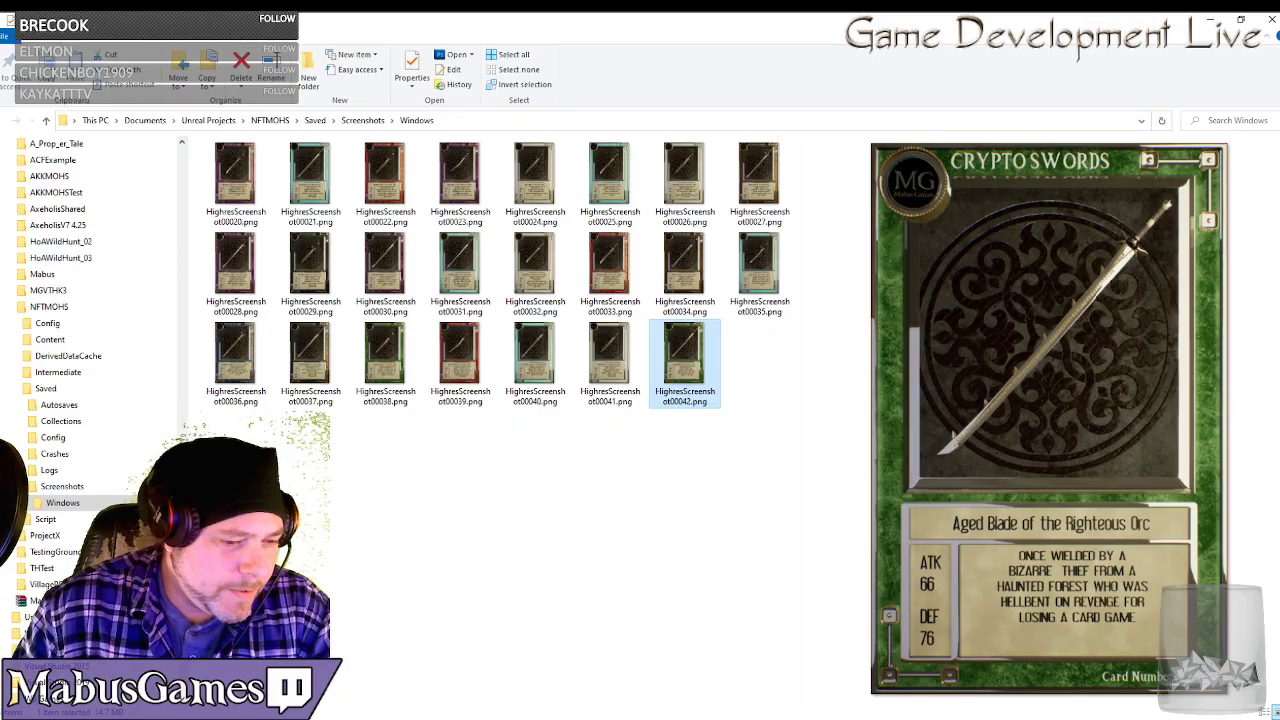
{"action": "mouse_move", "coordinate": [567, 718]}
{"action": "mouse_move", "coordinate": [700, 718]}
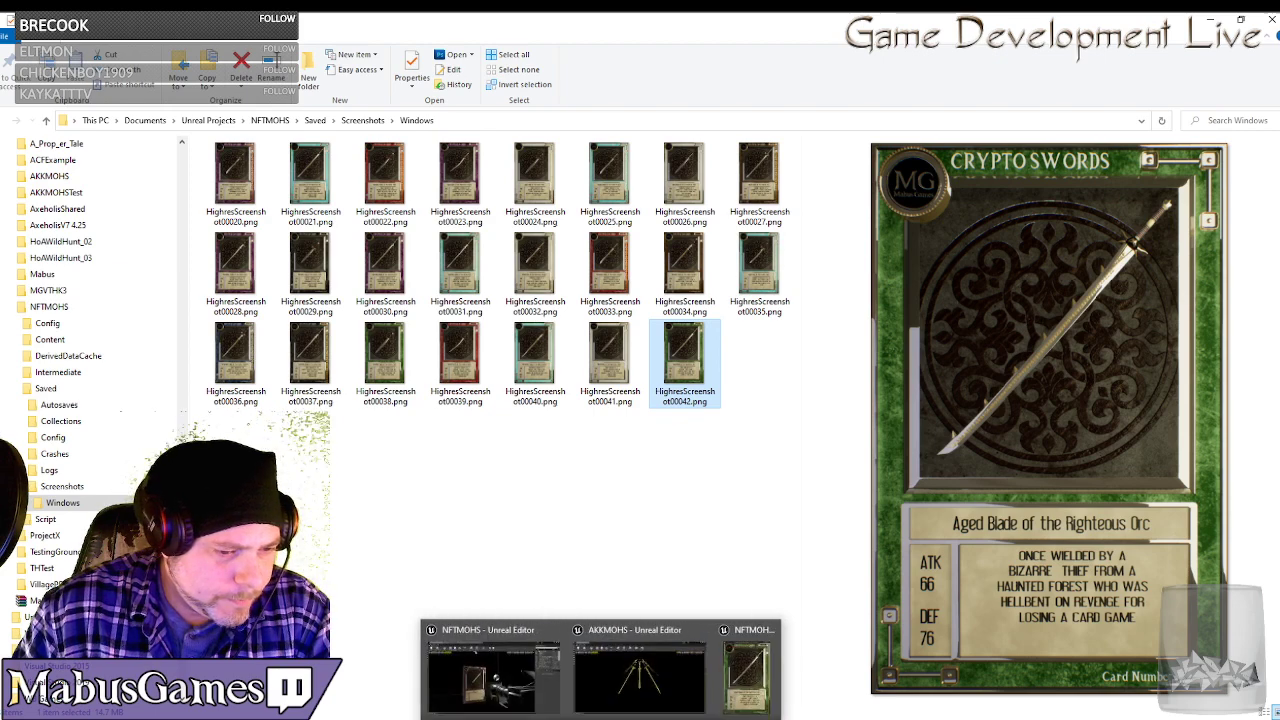
{"action": "left_click", "coordinate": [490, 672]}
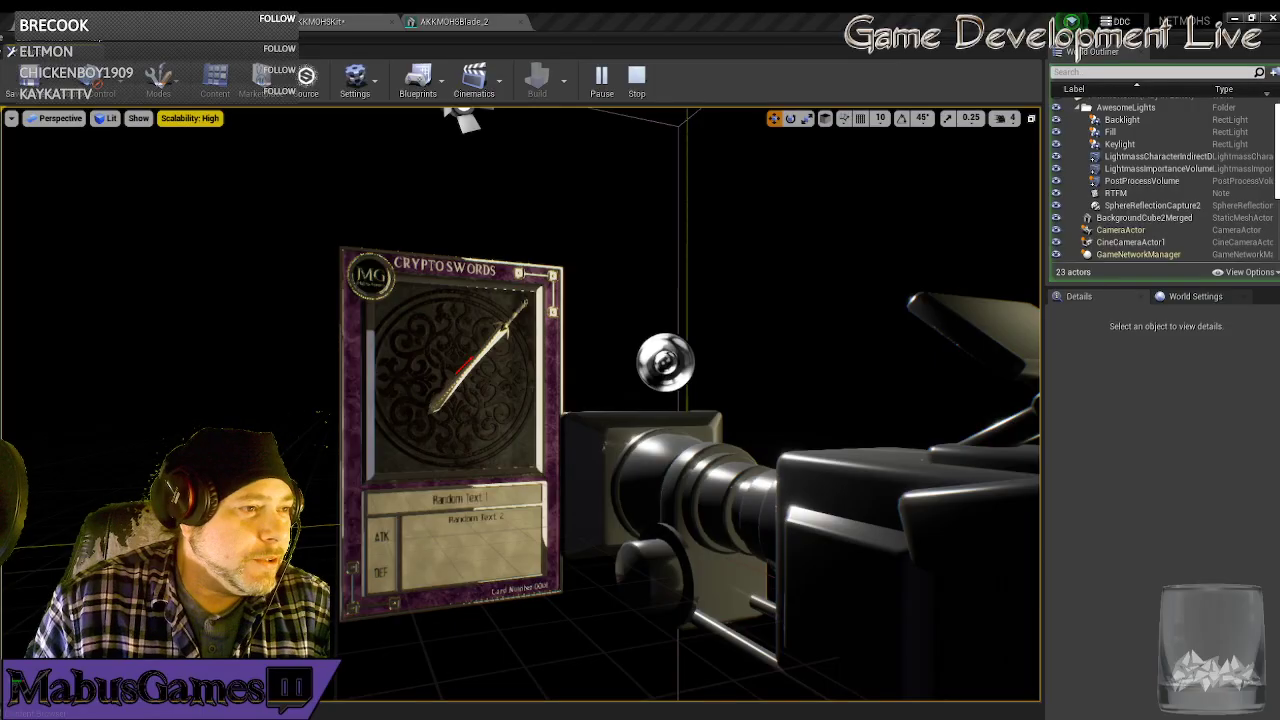
Switch to the NFT card blueprint and review the default entries of the String Array Adjectives 1 variable.
{"action": "key", "text": "alt+Tab"}
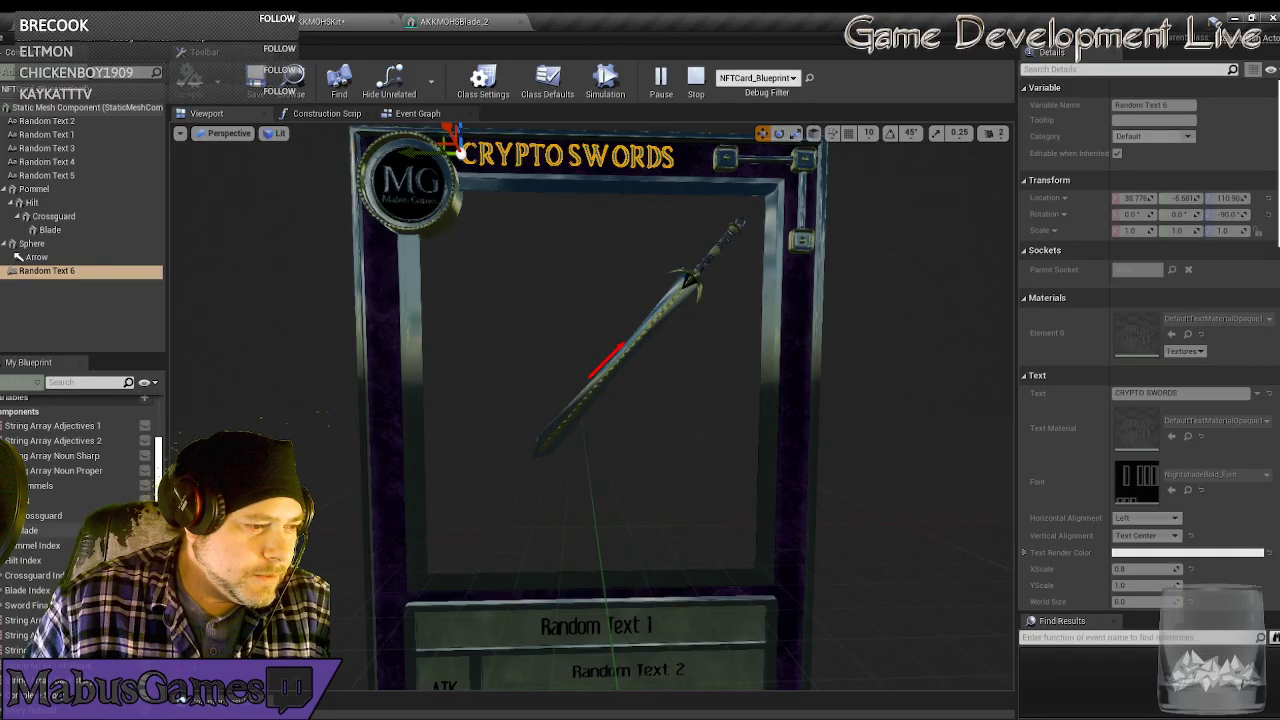
{"action": "scroll", "coordinate": [61, 505], "scroll_direction": "up", "scroll_amount": 1}
{"action": "scroll", "coordinate": [100, 504], "scroll_direction": "up", "scroll_amount": 2}
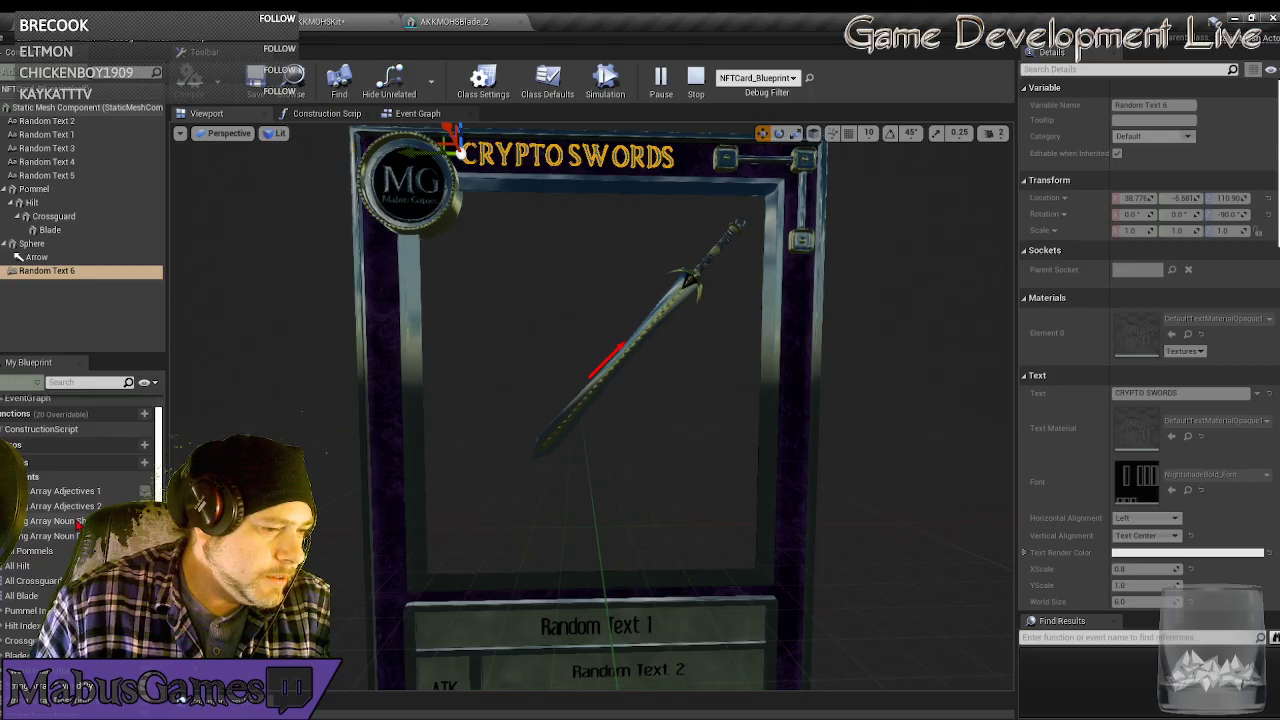
{"action": "left_click", "coordinate": [57, 491]}
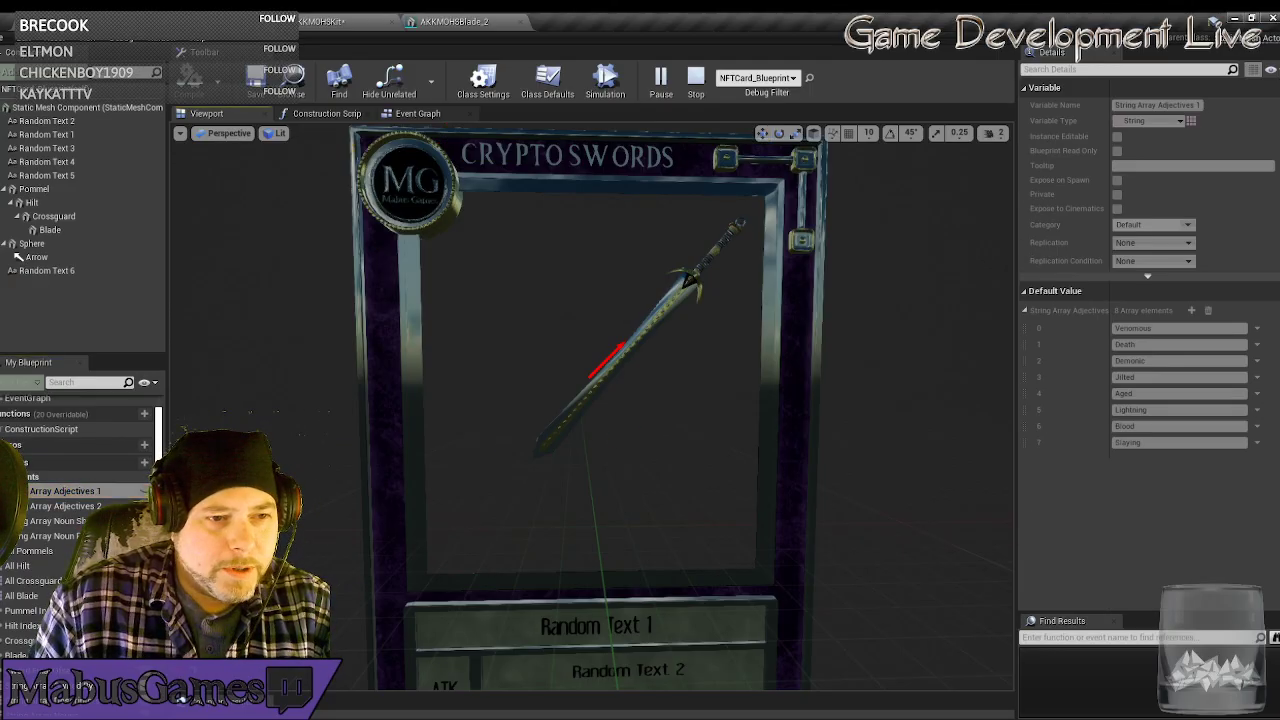
{"action": "left_click", "coordinate": [736, 226]}
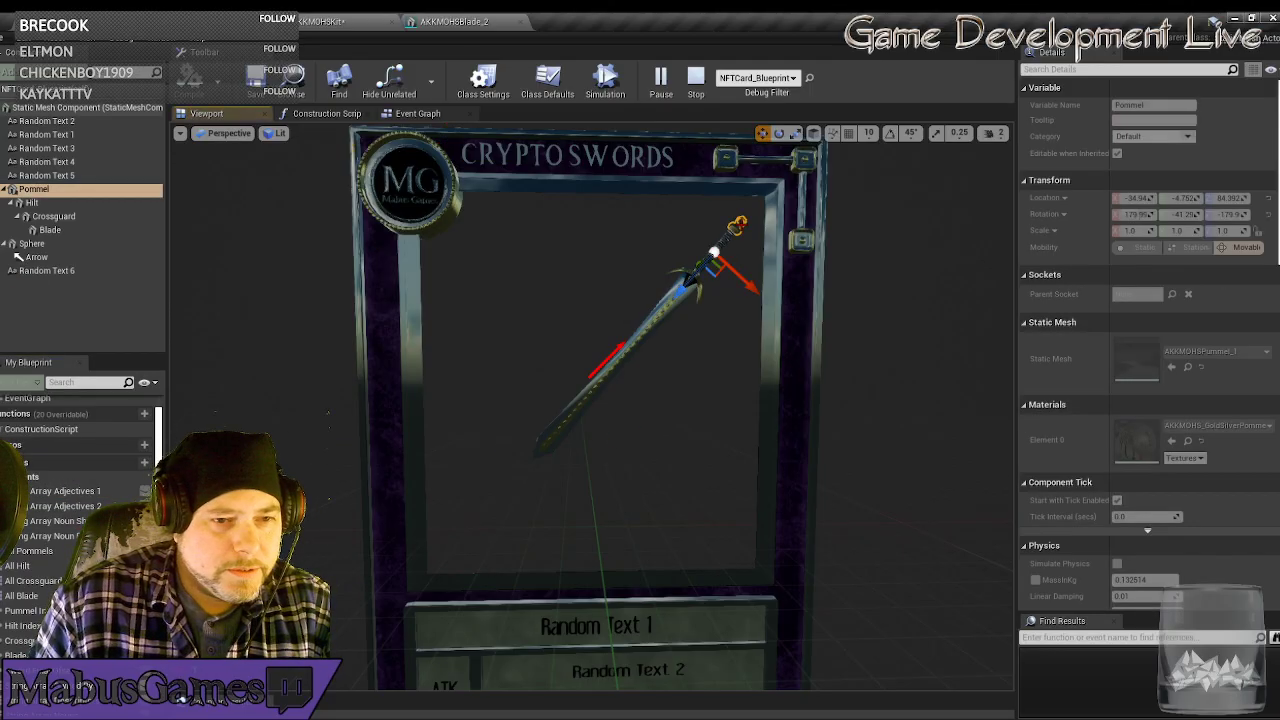
{"action": "left_click", "coordinate": [42, 492]}
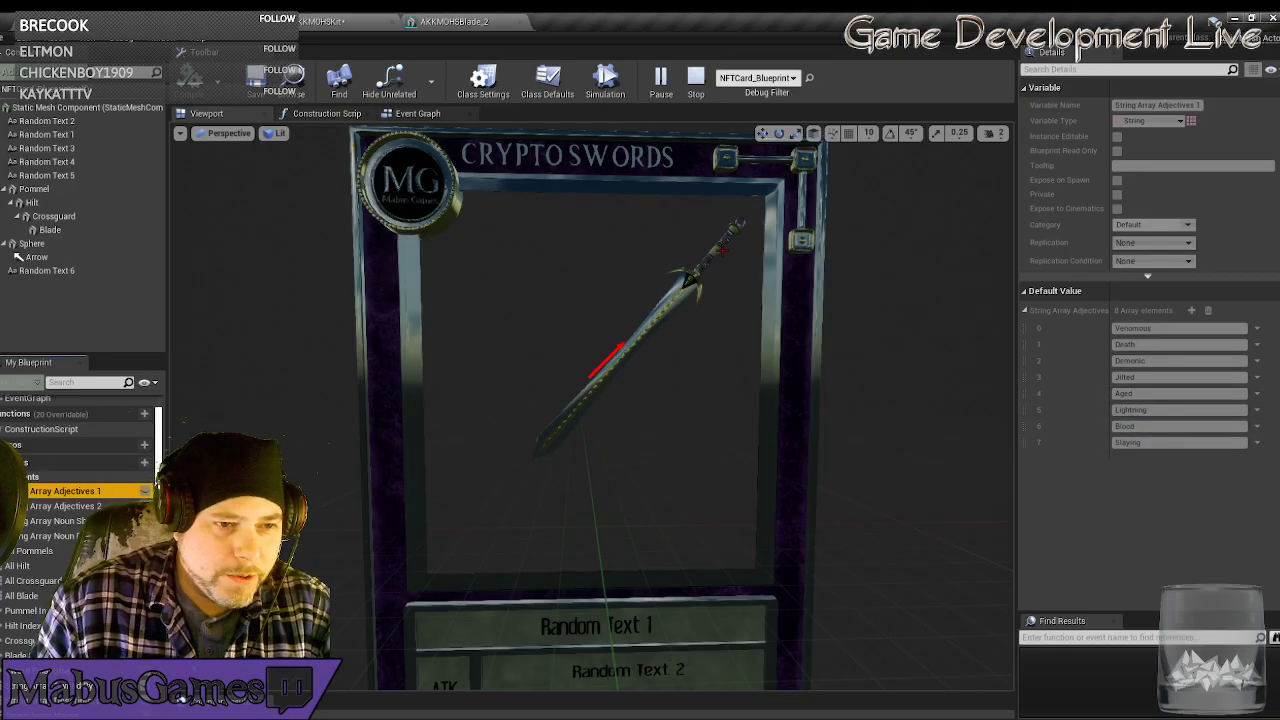
{"action": "scroll", "coordinate": [69, 521], "scroll_direction": "down", "scroll_amount": 3}
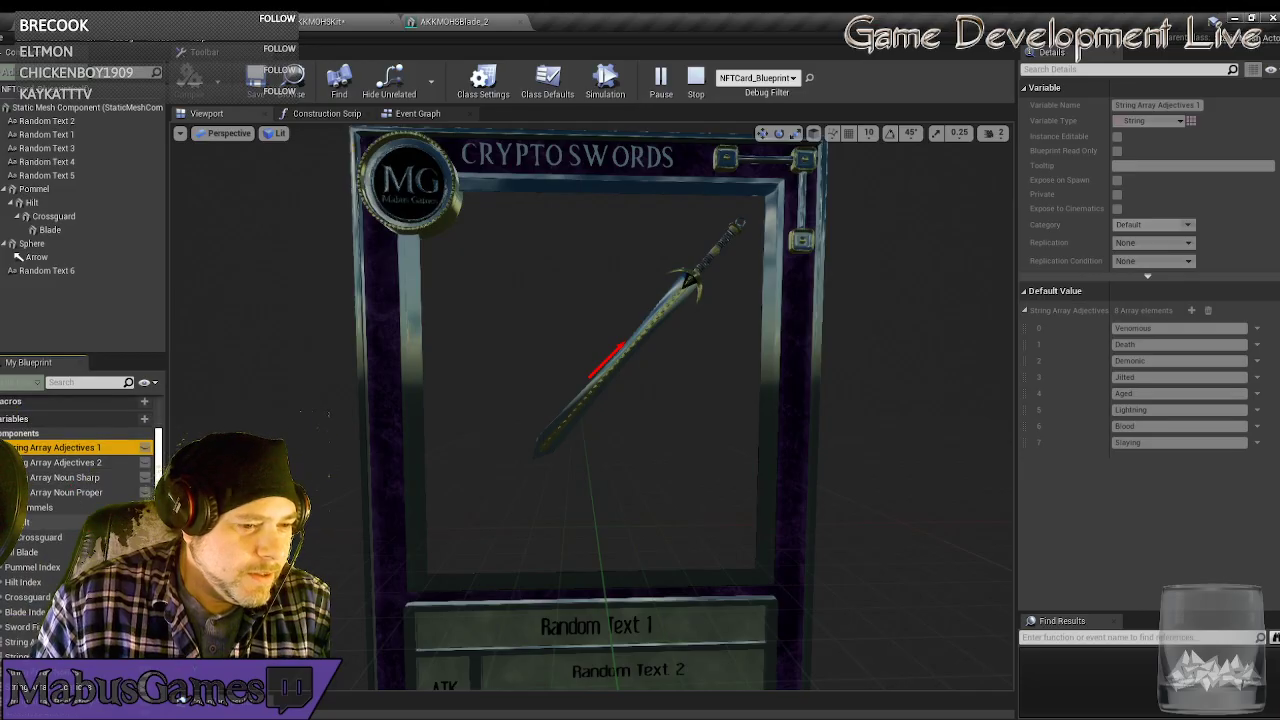
{"action": "scroll", "coordinate": [69, 521], "scroll_direction": "up", "scroll_amount": 4}
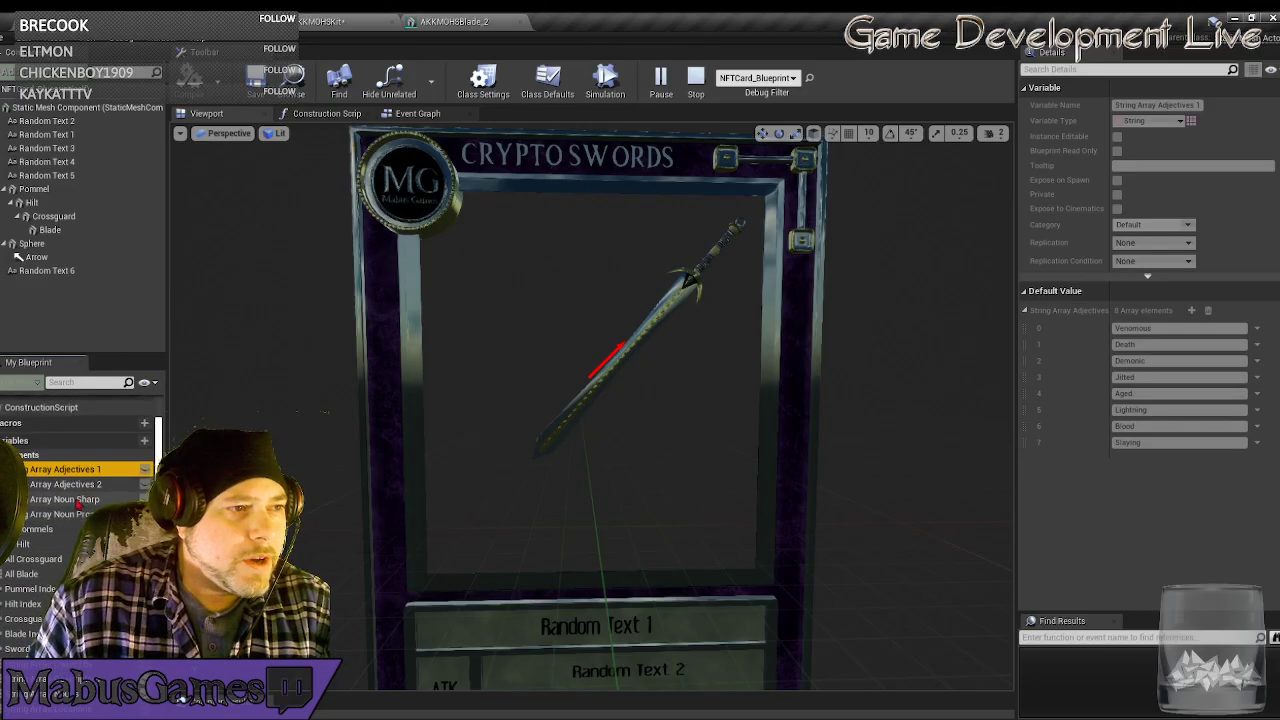
Return to the level, select BackgroundCube2Merged and inspect it up close and through the card's window.
{"action": "left_click", "coordinate": [92, 22]}
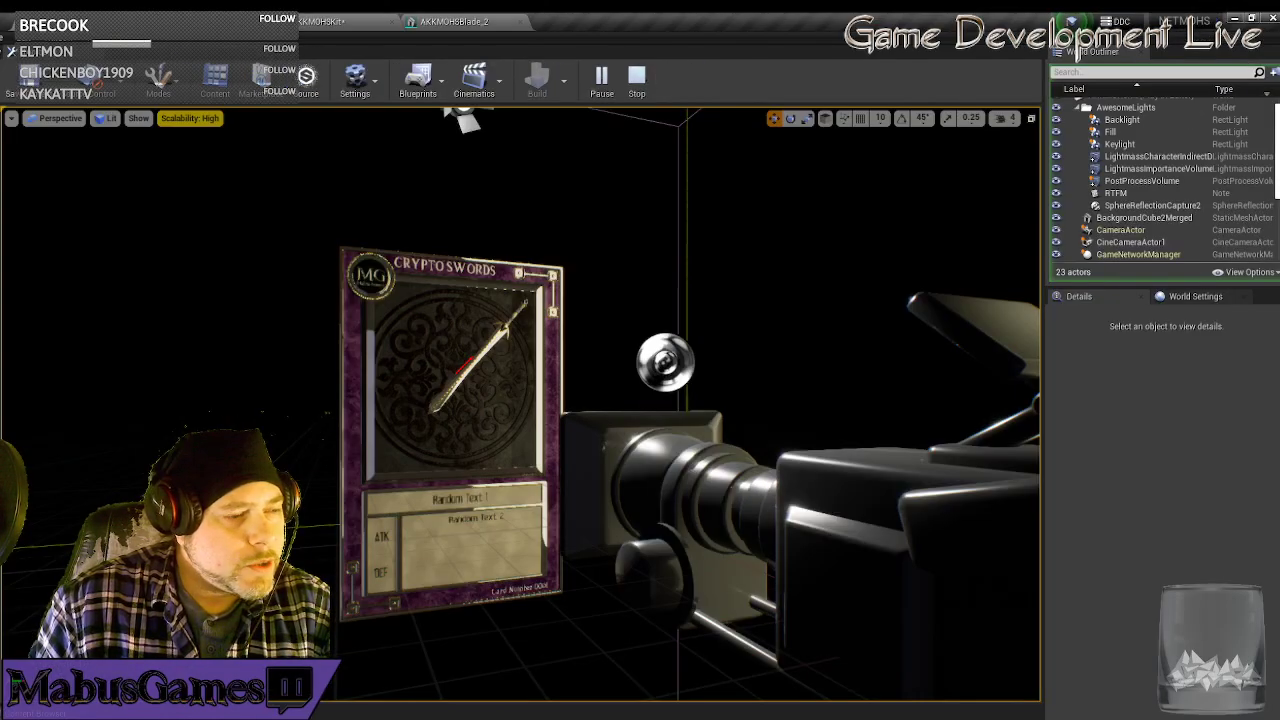
{"action": "left_click_drag", "start_coordinate": [517, 497], "coordinate": [535, 478]}
{"action": "right_click_drag", "start_coordinate": [535, 478], "coordinate": [640, 460]}
{"action": "left_click", "coordinate": [955, 398]}
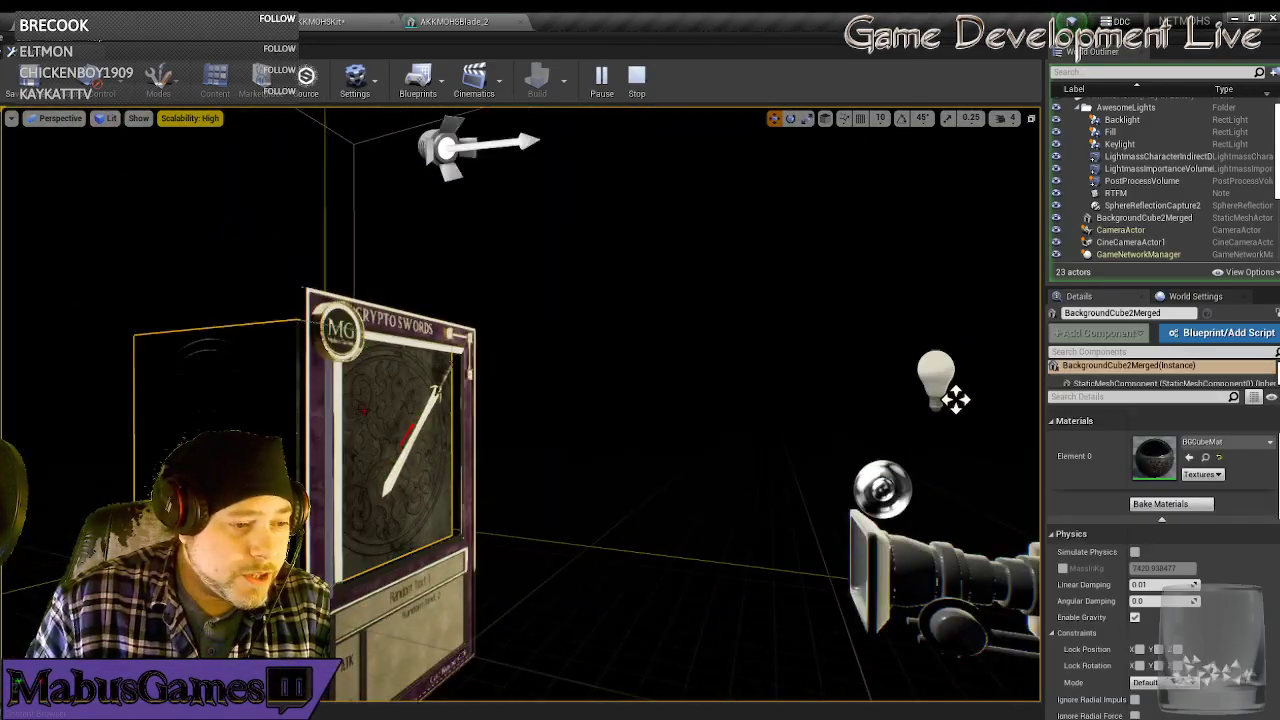
{"action": "key", "text": "f"}
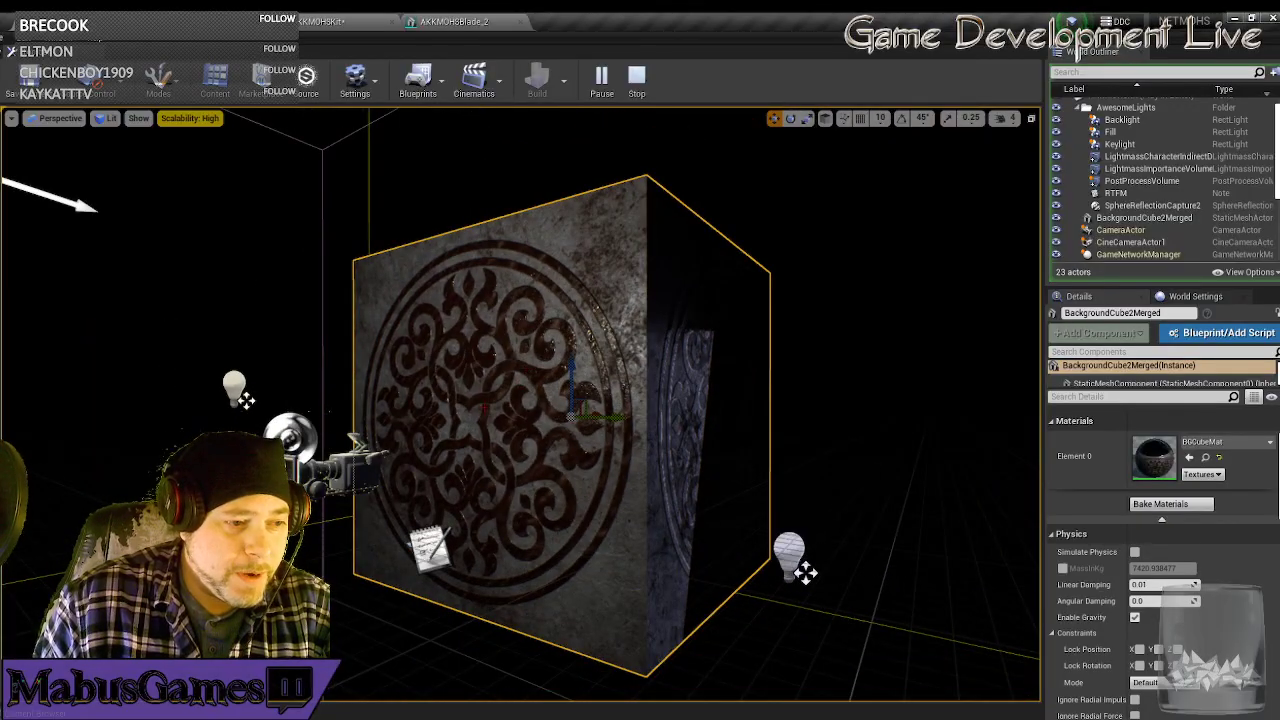
{"action": "right_click_drag", "start_coordinate": [560, 420], "coordinate": [625, 425]}
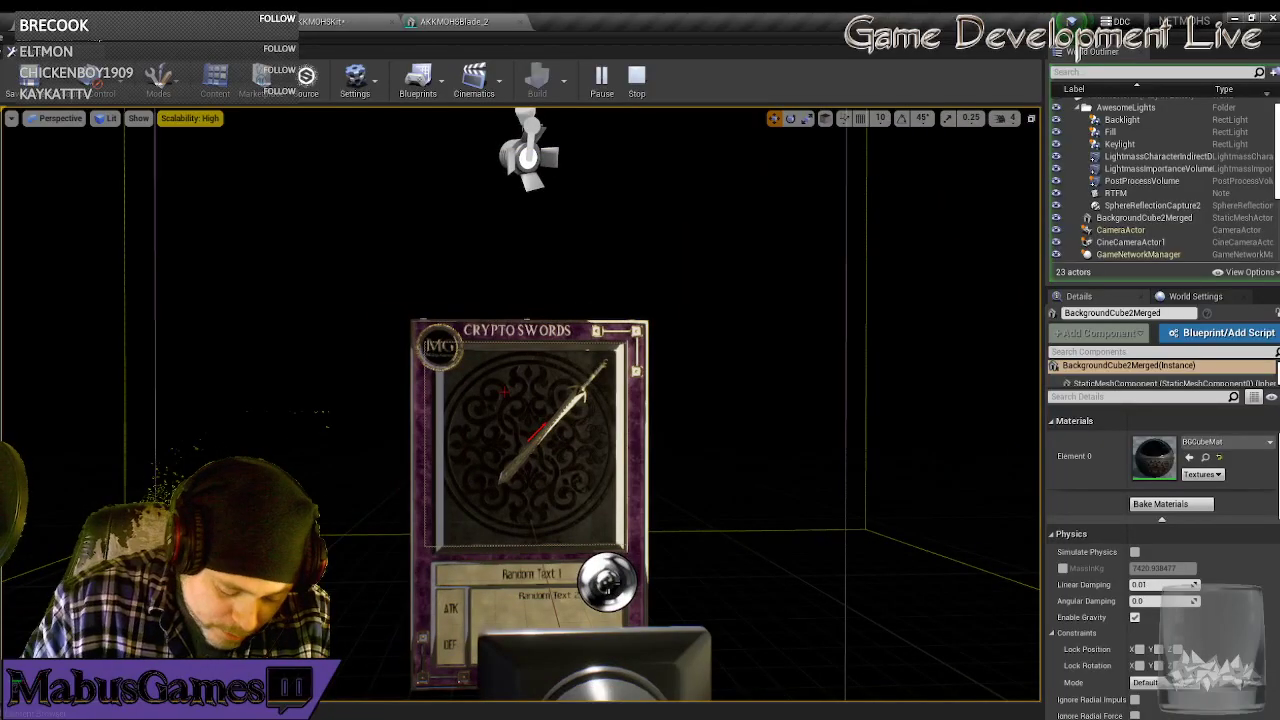
{"action": "mouse_move", "coordinate": [540, 420]}
{"action": "right_mouse_down"}
{"action": "mouse_move", "coordinate": [500, 415]}
{"action": "mouse_move", "coordinate": [610, 412]}
{"action": "mouse_move", "coordinate": [535, 410]}
{"action": "right_mouse_up"}
Restart the level's play session to generate more card screenshots, and close the preview window.
{"action": "left_click", "coordinate": [637, 78]}
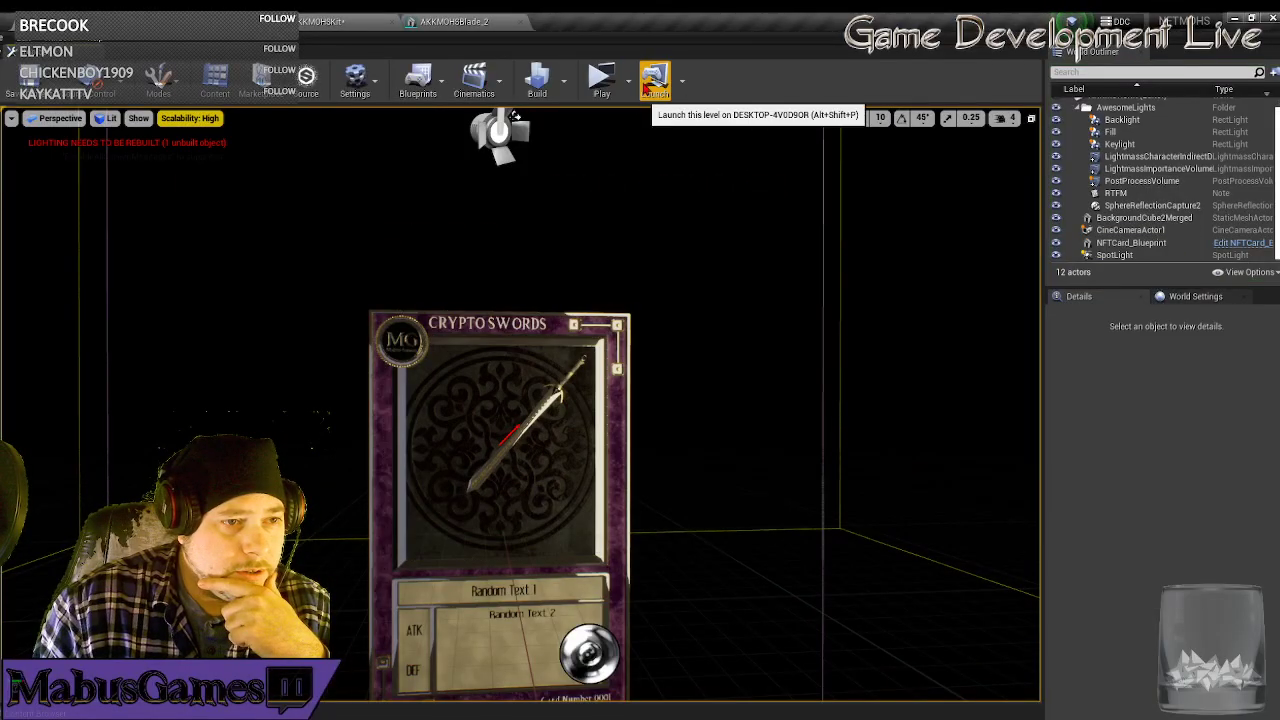
{"action": "left_click", "coordinate": [601, 78]}
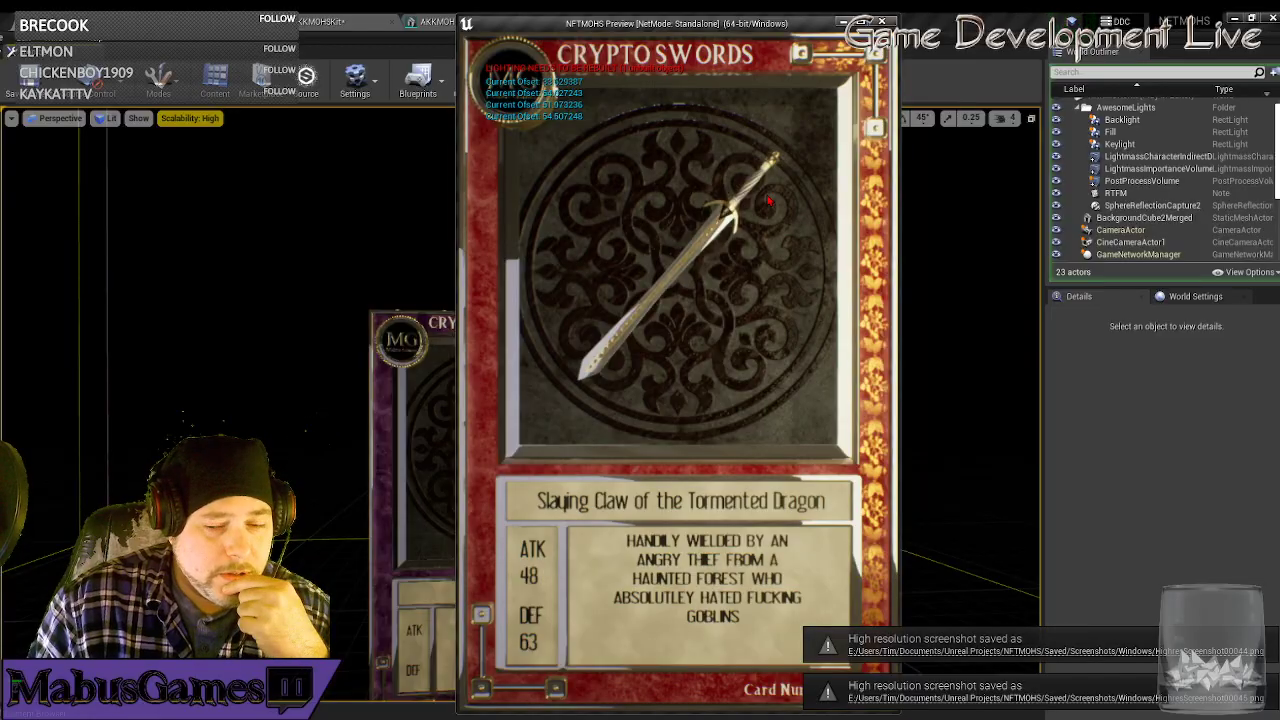
{"action": "left_click", "coordinate": [882, 21]}
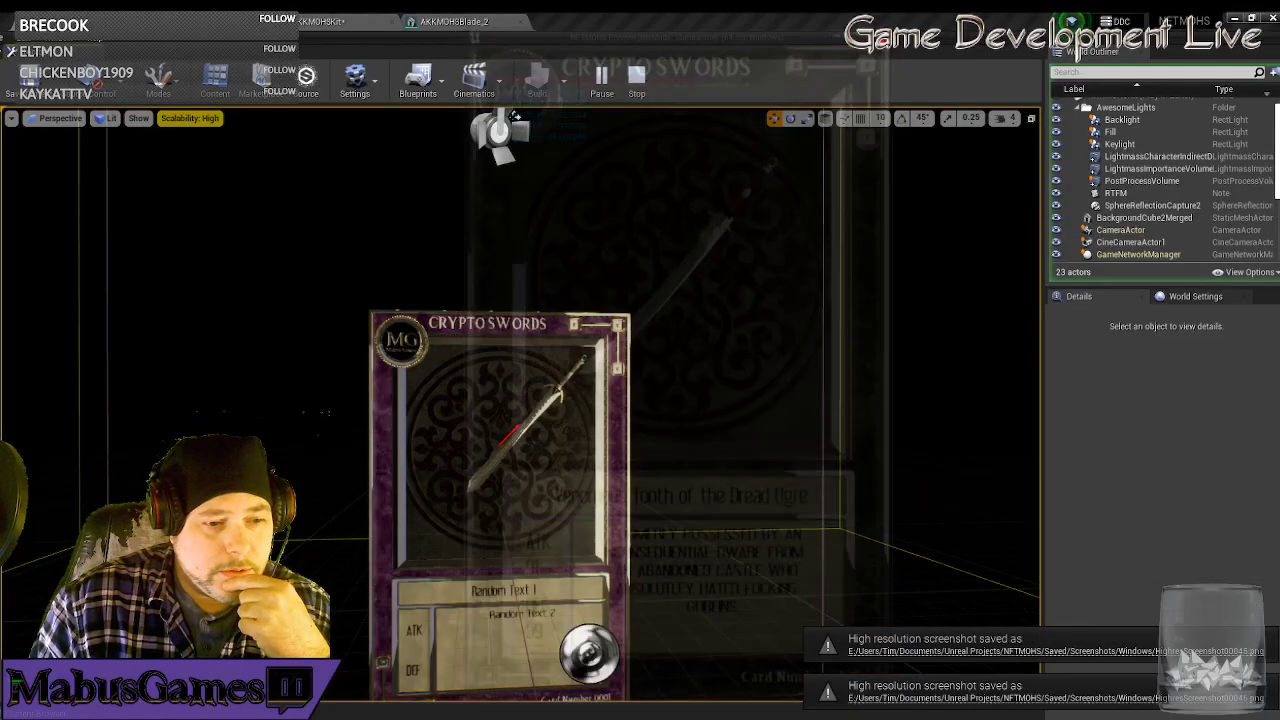
Select SphereReflectionCapture2 beside the camera and examine its position relative to the card and the background cube.
{"action": "left_click_drag", "start_coordinate": [749, 586], "coordinate": [723, 582]}
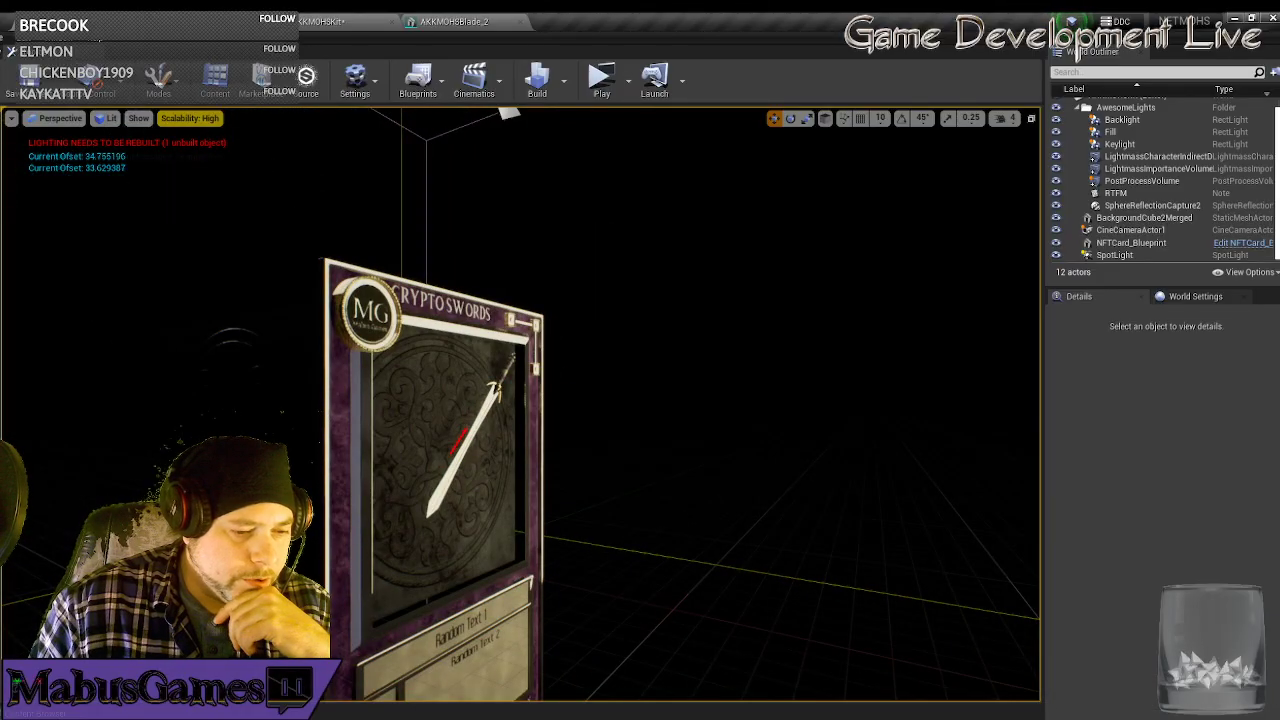
{"action": "mouse_move", "coordinate": [567, 718]}
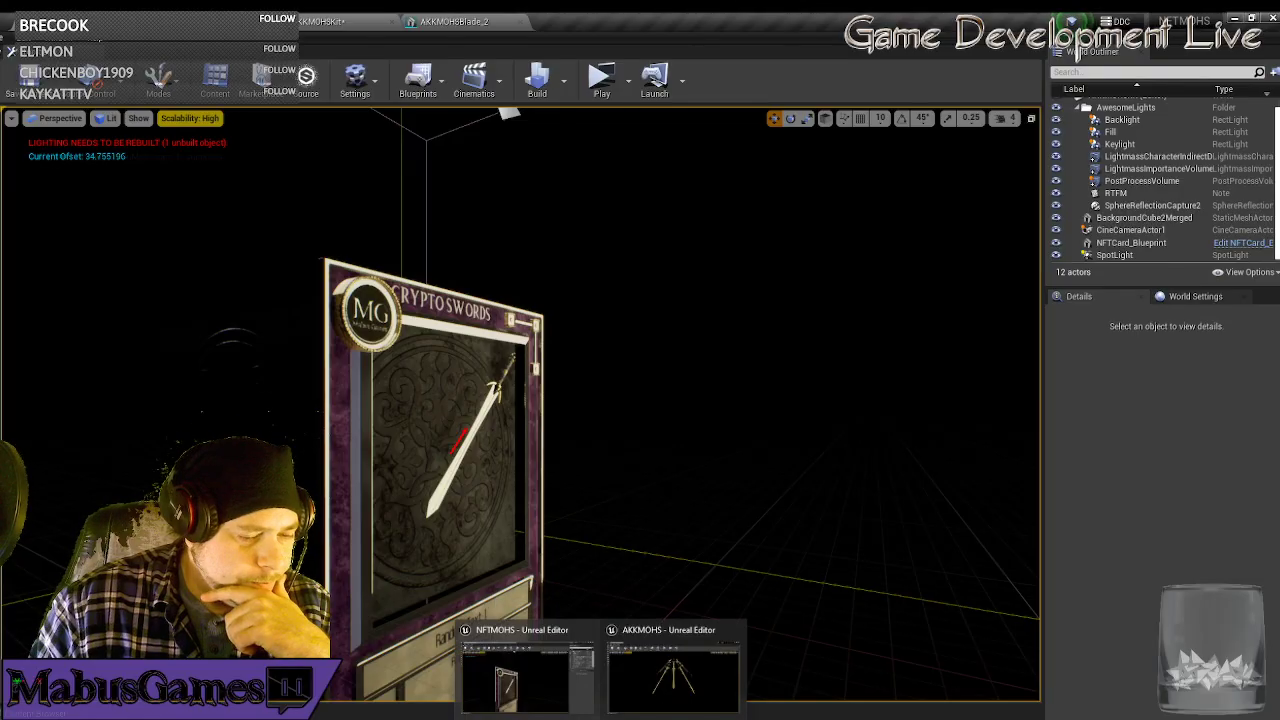
{"action": "left_click_drag", "start_coordinate": [632, 518], "coordinate": [730, 620]}
{"action": "left_click", "coordinate": [531, 427]}
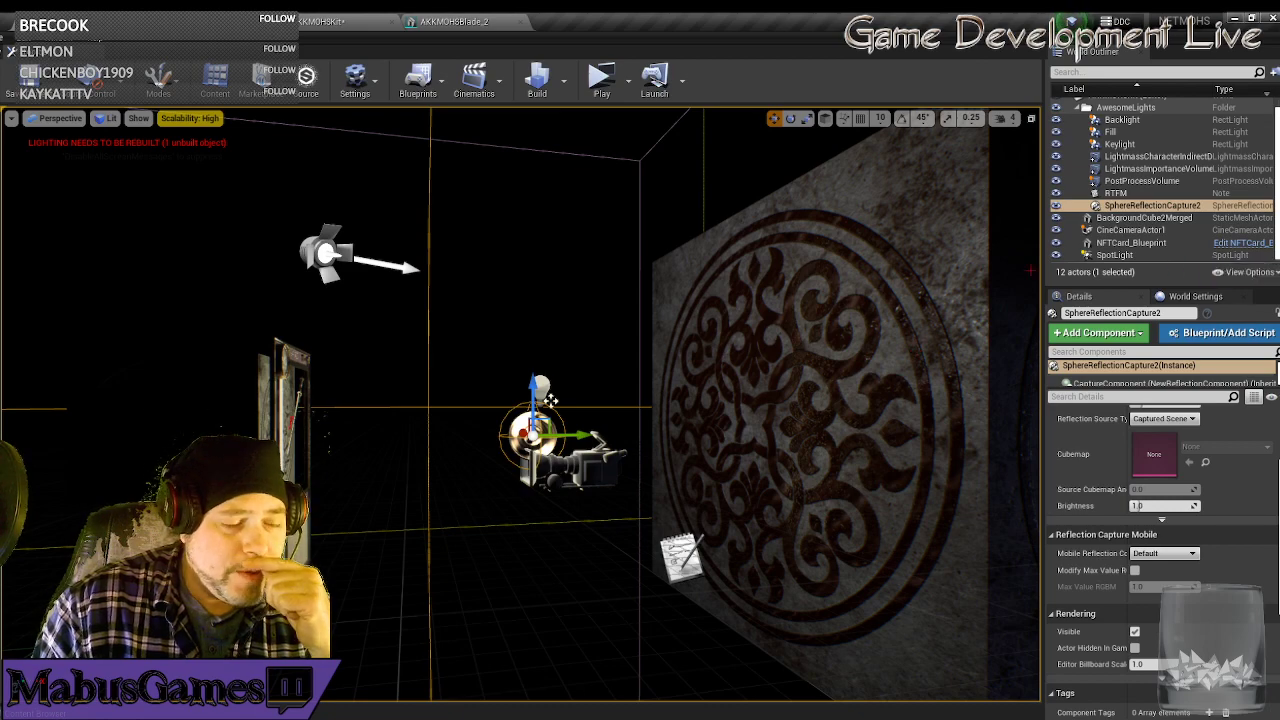
{"action": "left_click_drag", "start_coordinate": [611, 316], "coordinate": [594, 384]}
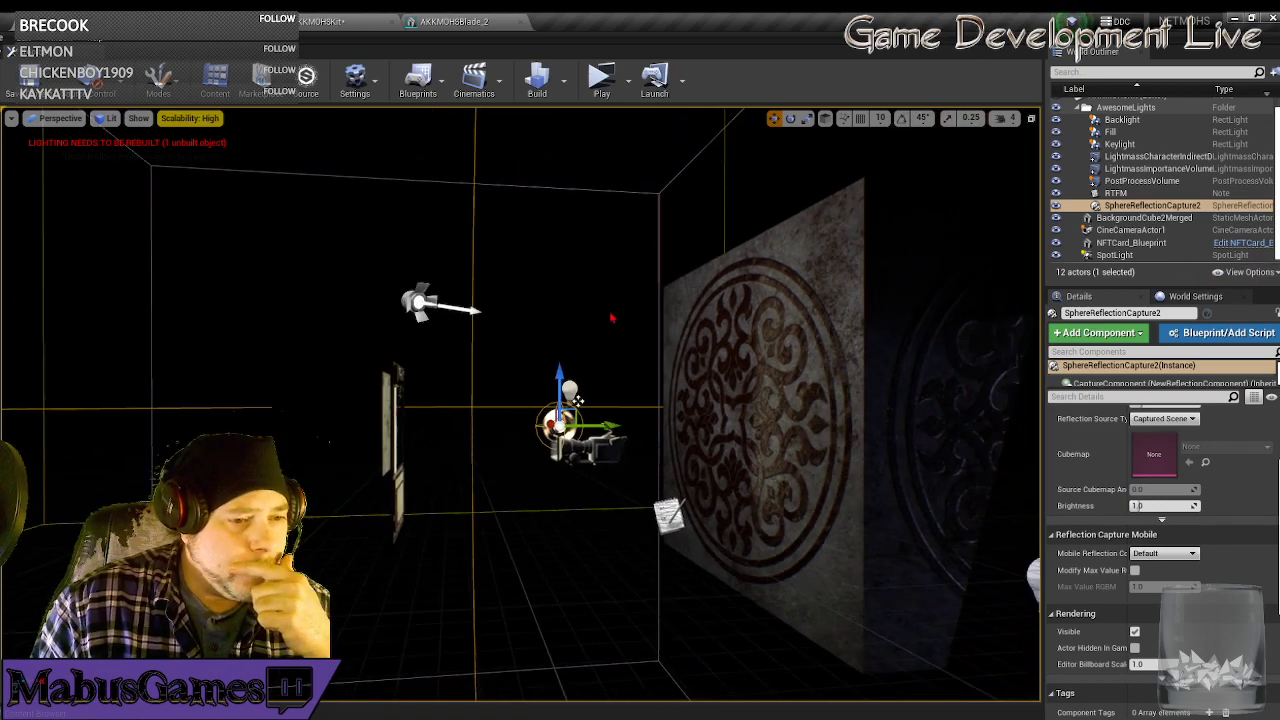
{"action": "left_click_drag", "start_coordinate": [678, 325], "coordinate": [687, 366]}
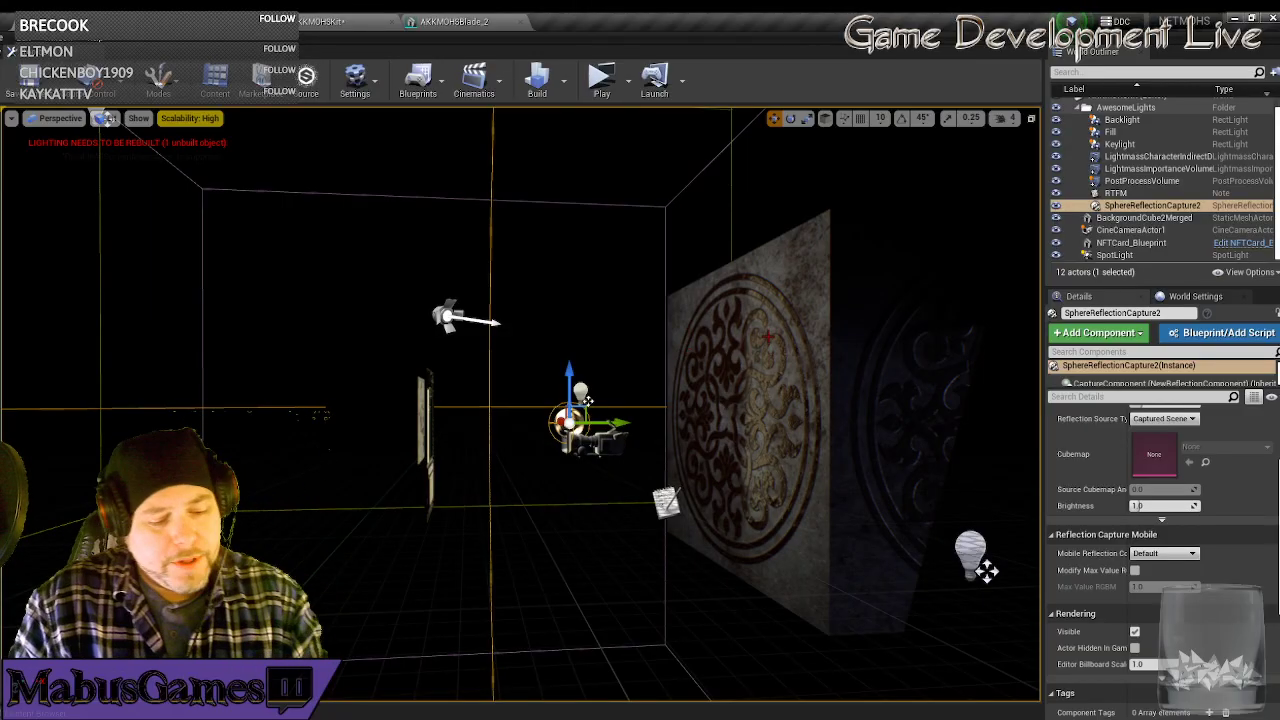
Select CineCameraActor1 and compare its camera preview with the card in the scene.
{"action": "left_click", "coordinate": [598, 446]}
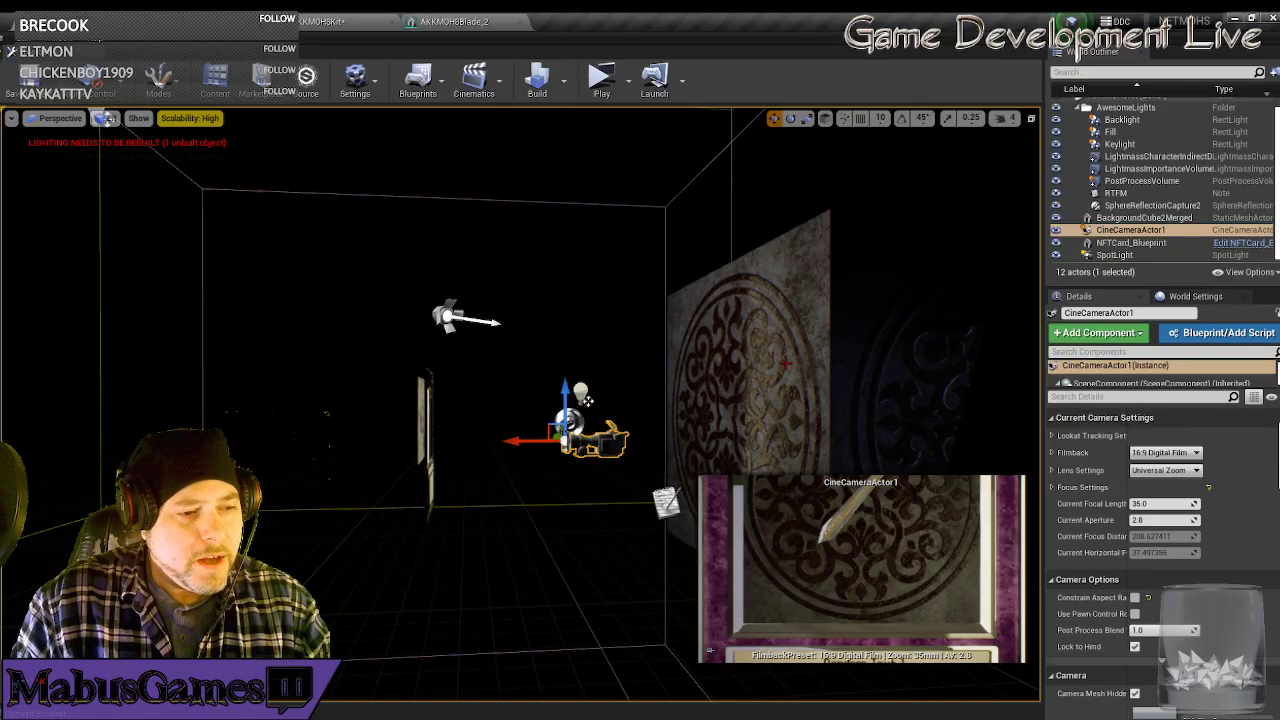
{"action": "key", "text": "w"}
{"action": "right_click_drag", "start_coordinate": [458, 472], "coordinate": [350, 475]}
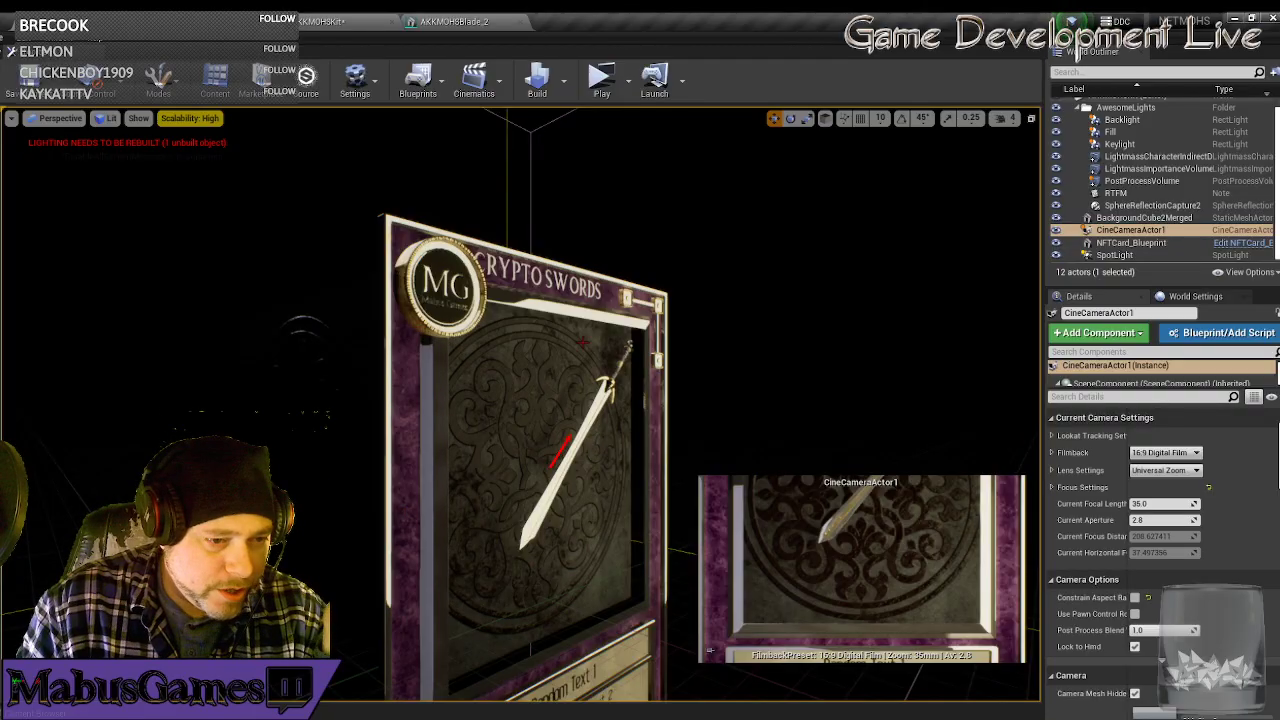
{"action": "right_click_drag", "start_coordinate": [313, 115], "coordinate": [313, 115]}
{"action": "key", "text": "s"}
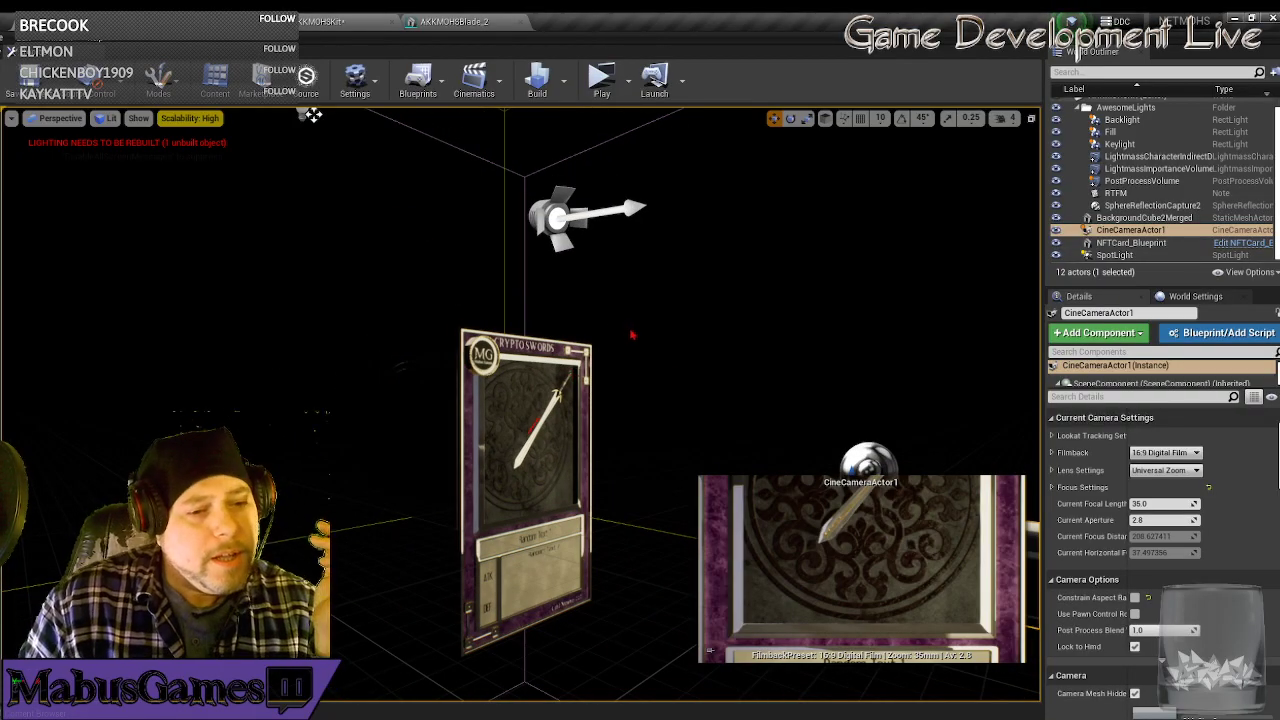
Select the sphere reflection capture again and check its placement between the card and the patterned wall.
{"action": "key", "text": "s"}
{"action": "right_click_drag", "start_coordinate": [650, 413], "coordinate": [724, 412]}
{"action": "left_click", "coordinate": [590, 424]}
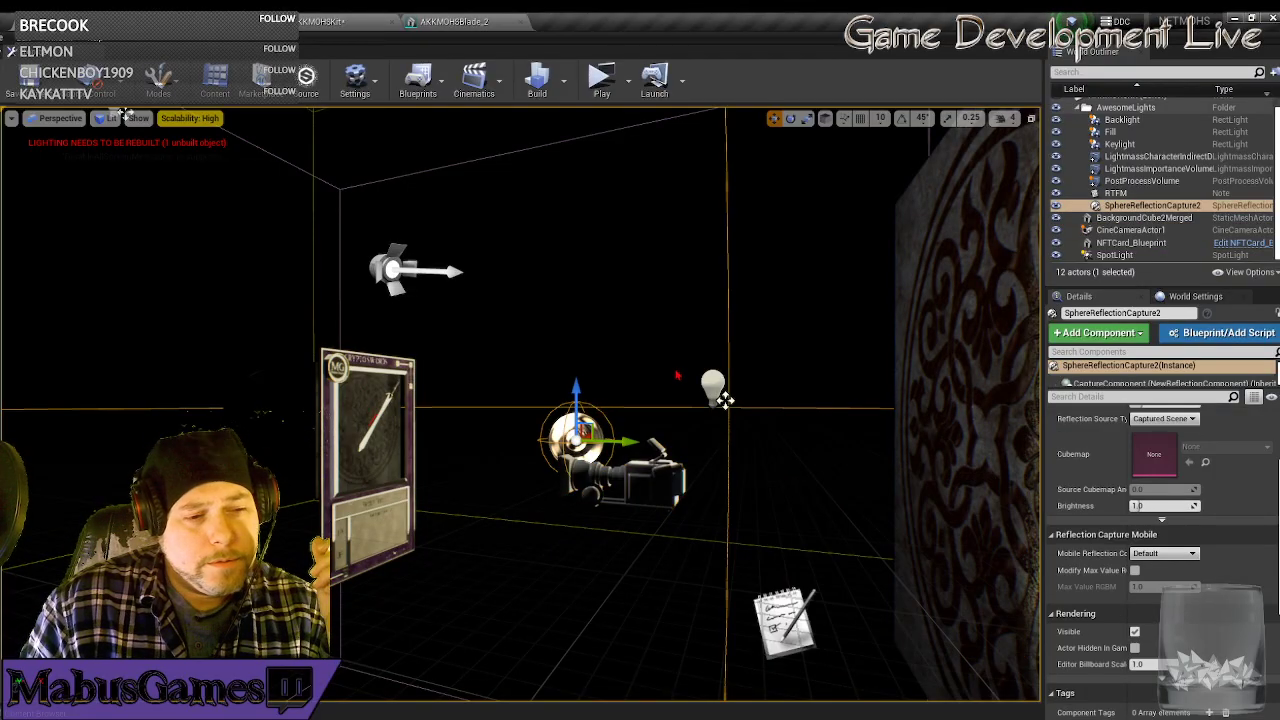
{"action": "key", "text": "w"}
{"action": "right_click_drag", "start_coordinate": [674, 370], "coordinate": [596, 374]}
Select the background cube and examine it behind the card and opposite the camera from several angles.
{"action": "left_click", "coordinate": [412, 427]}
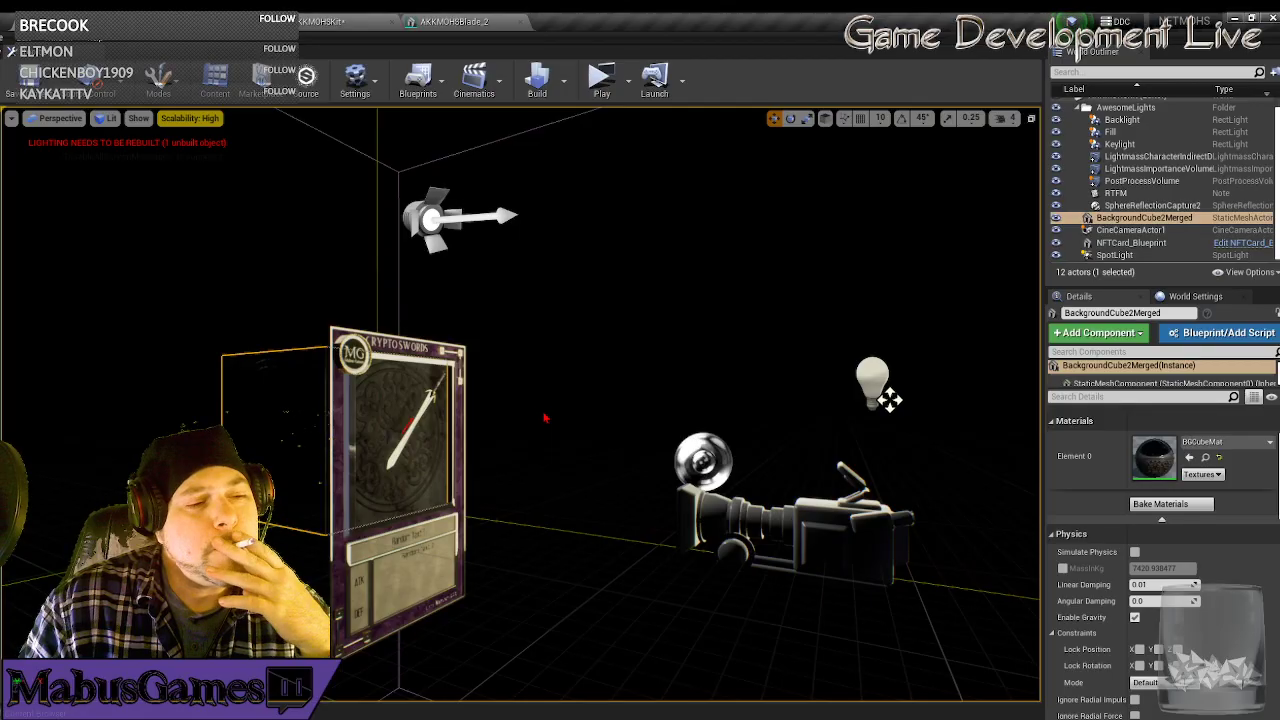
{"action": "key", "text": "w"}
{"action": "right_click_drag", "start_coordinate": [543, 418], "coordinate": [420, 418]}
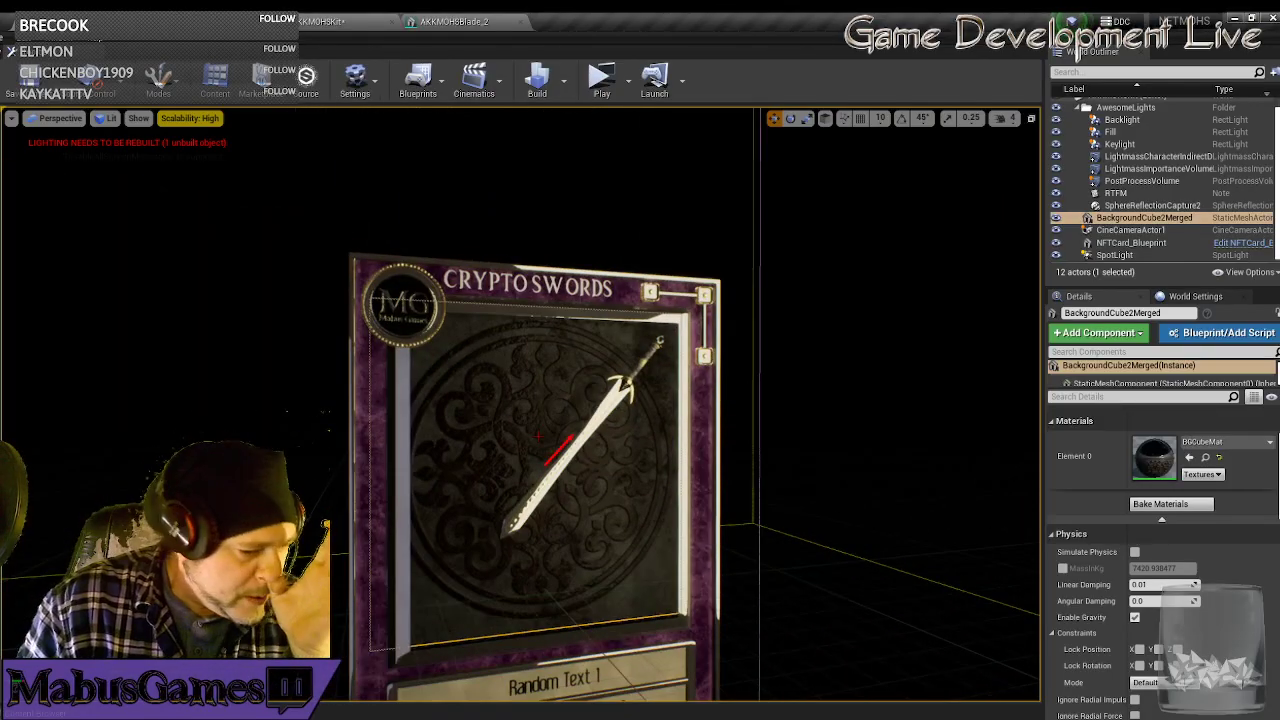
{"action": "key", "text": "s"}
{"action": "right_click_drag", "start_coordinate": [538, 436], "coordinate": [506, 470]}
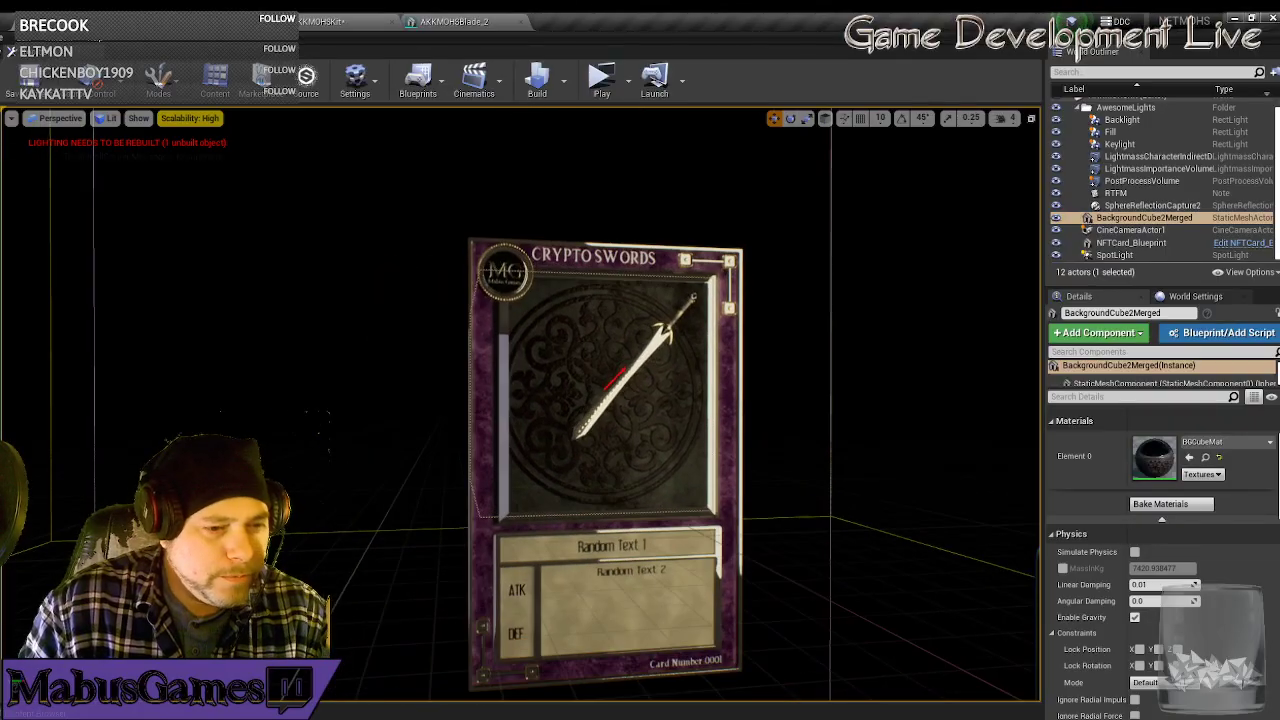
{"action": "key", "text": "w"}
{"action": "right_click_drag", "start_coordinate": [537, 430], "coordinate": [760, 432]}
{"action": "key", "text": "s"}
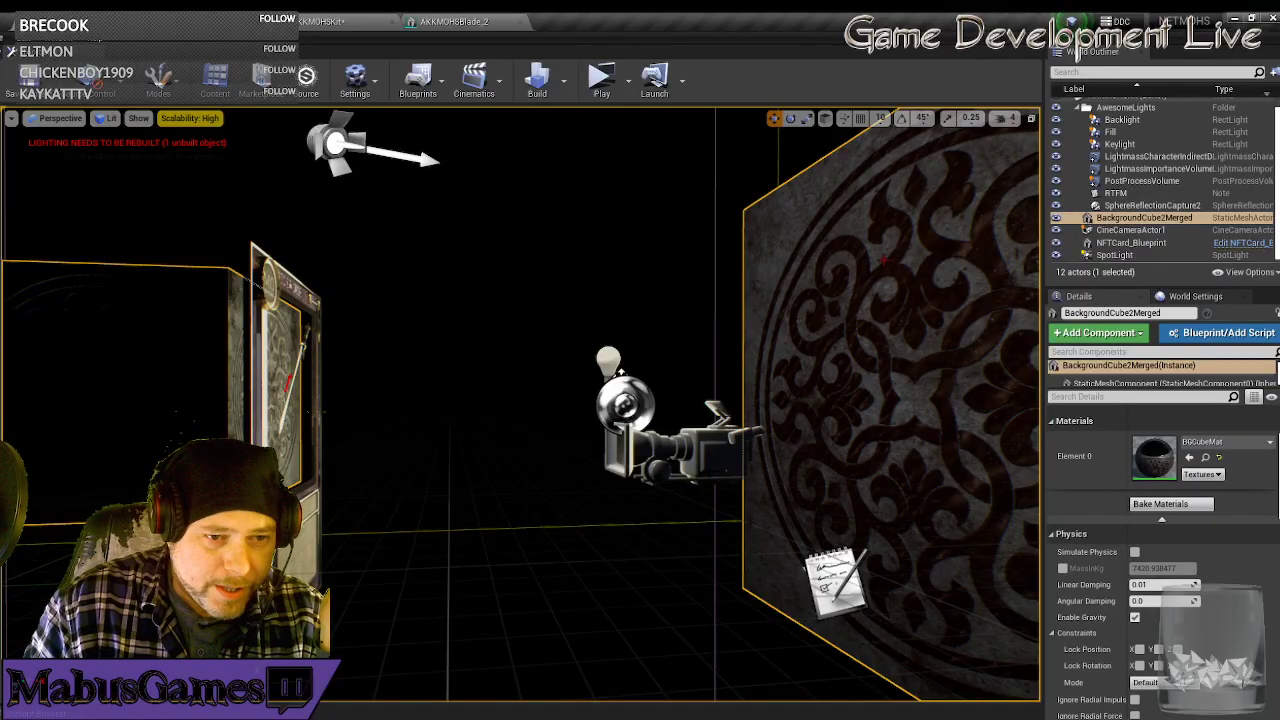
{"action": "key", "text": "s"}
{"action": "right_click_drag", "start_coordinate": [887, 332], "coordinate": [902, 332]}
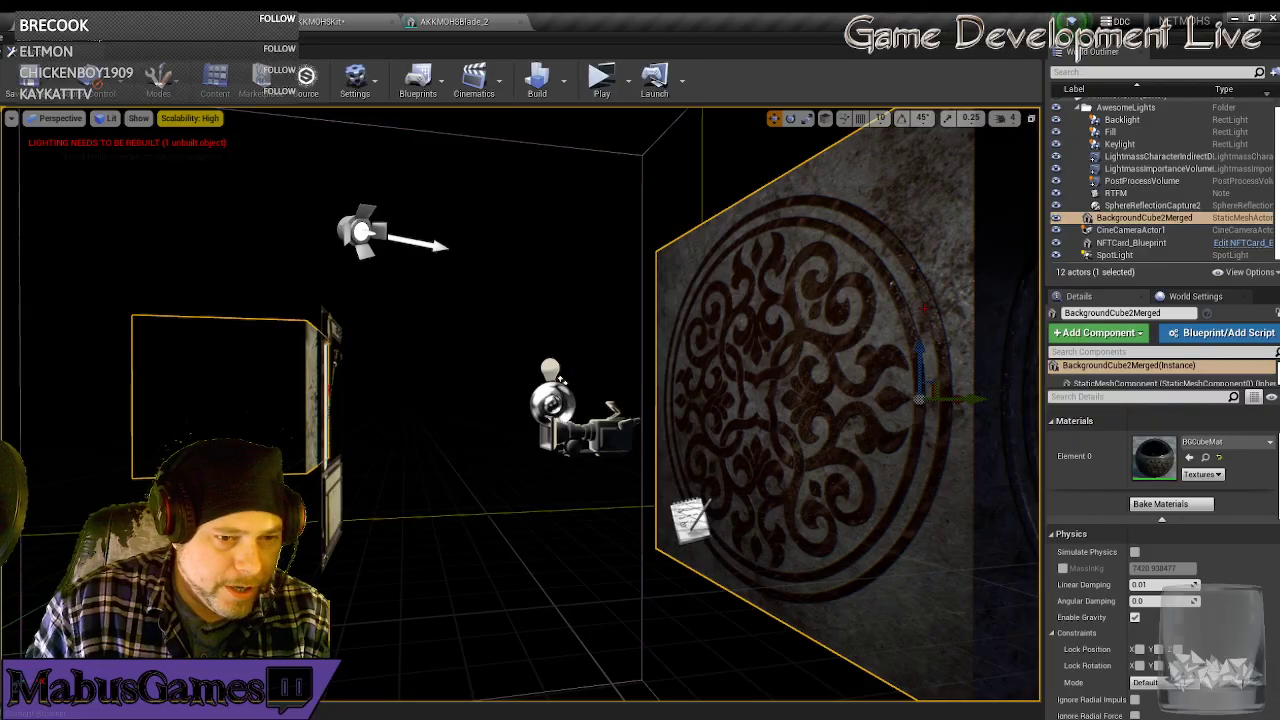
Focus on the selected background cube and inspect the lighting on its ornamental surface up close and from a distance.
{"action": "key", "text": "f"}
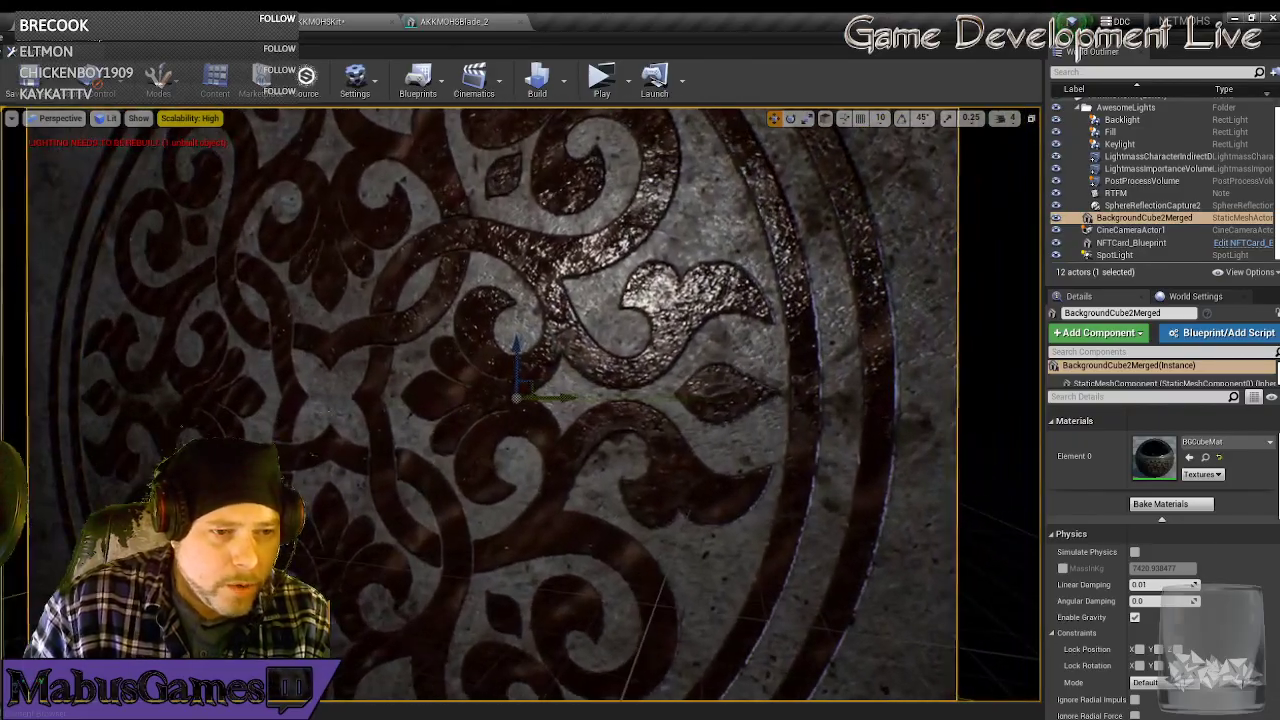
{"action": "key", "text": "s"}
{"action": "key", "text": "s"}
{"action": "right_click_drag", "start_coordinate": [902, 332], "coordinate": [580, 326]}
{"action": "key", "text": "w"}
{"action": "key", "text": "s"}
{"action": "key", "text": "a"}
{"action": "key", "text": "w"}
{"action": "key", "text": "s"}
{"action": "key", "text": "a"}
{"action": "right_click_drag", "start_coordinate": [786, 578], "coordinate": [1009, 578]}
{"action": "key", "text": "s"}
{"action": "key", "text": "s"}
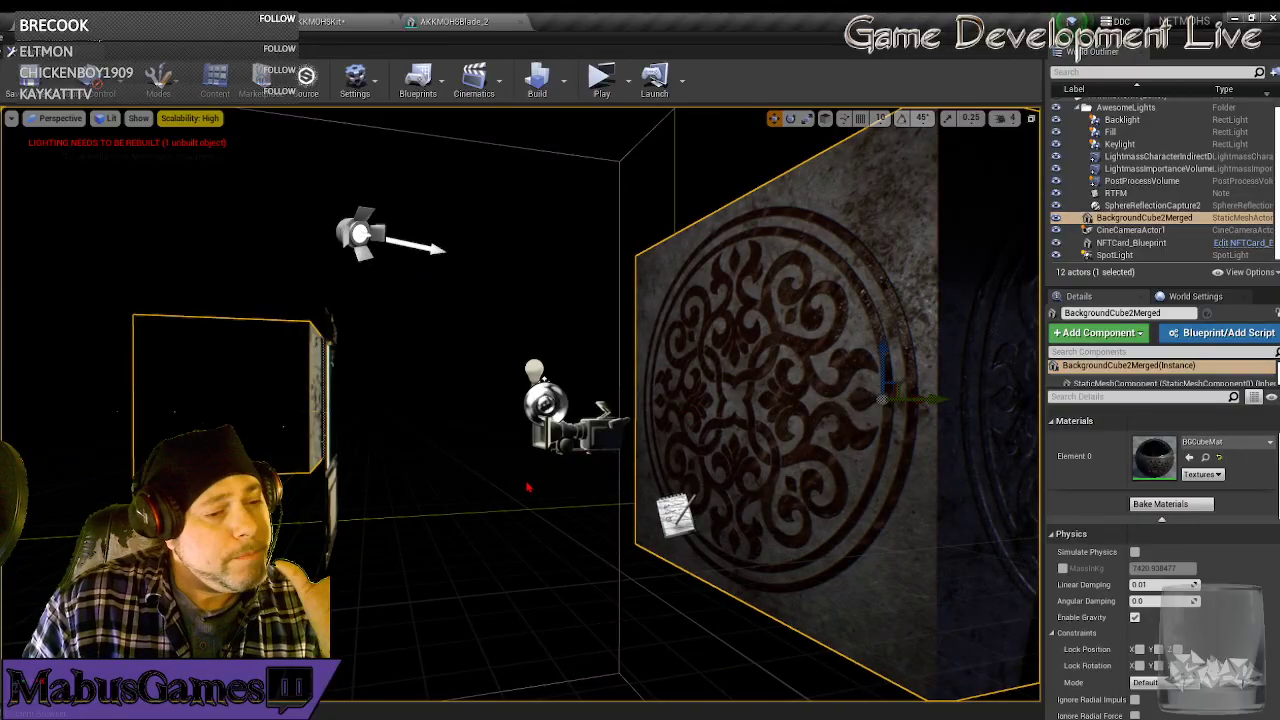
Select the sphere reflection capture and the Keylight in turn, and examine the light's reach across the scene.
{"action": "key", "text": "w"}
{"action": "mouse_move", "coordinate": [528, 487]}
{"action": "right_mouse_down"}
{"action": "mouse_move", "coordinate": [628, 487]}
{"action": "mouse_move", "coordinate": [525, 487]}
{"action": "right_mouse_up"}
{"action": "key", "text": "s"}
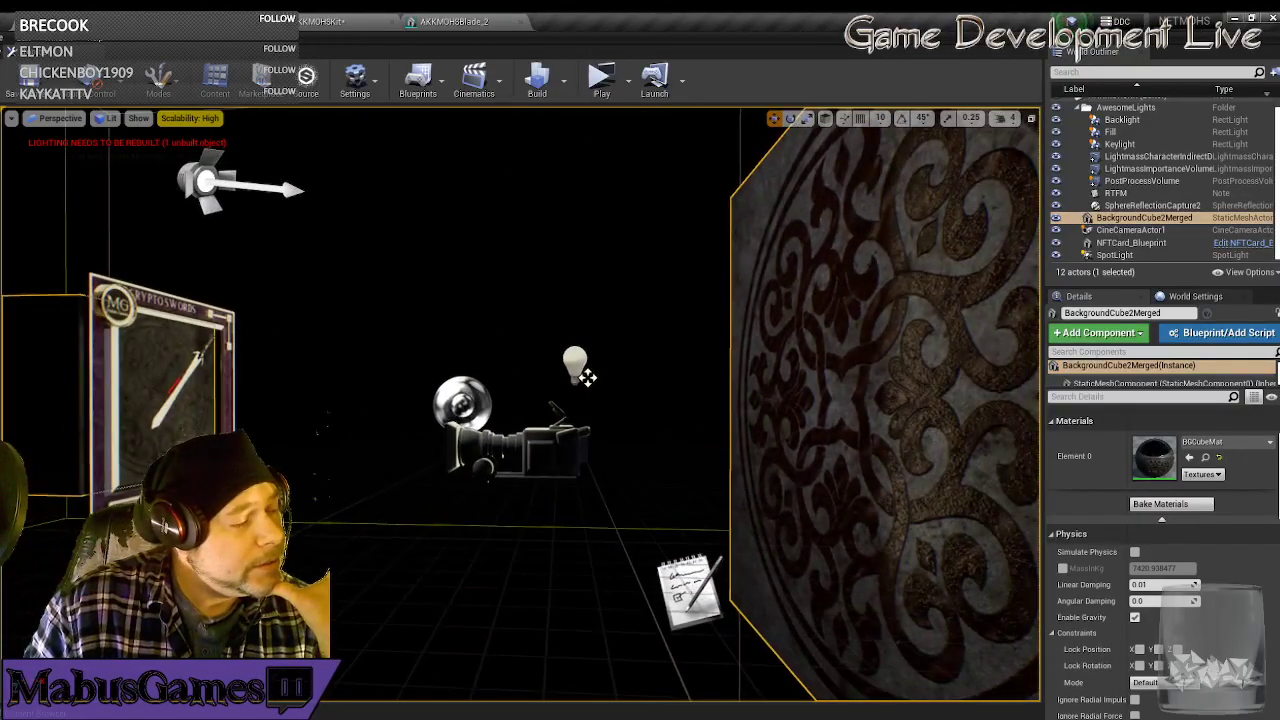
{"action": "scroll", "coordinate": [588, 377], "scroll_direction": "up", "scroll_amount": 3}
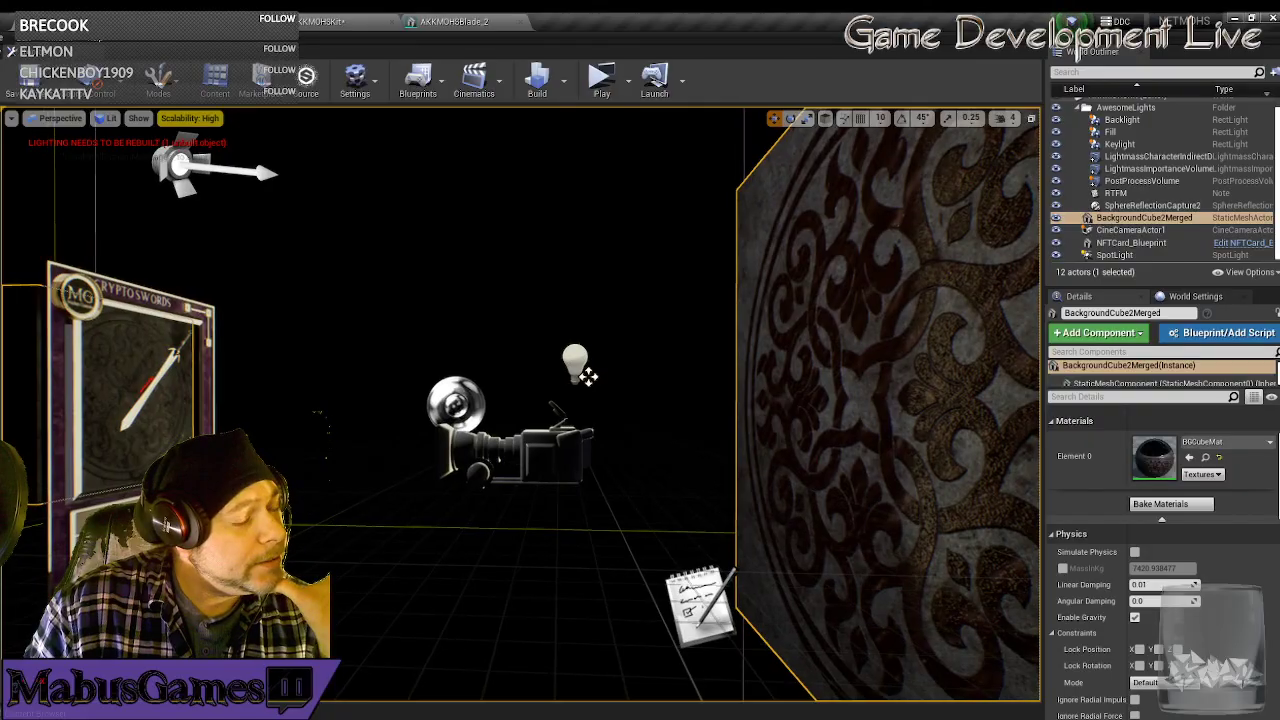
{"action": "left_click", "coordinate": [466, 412]}
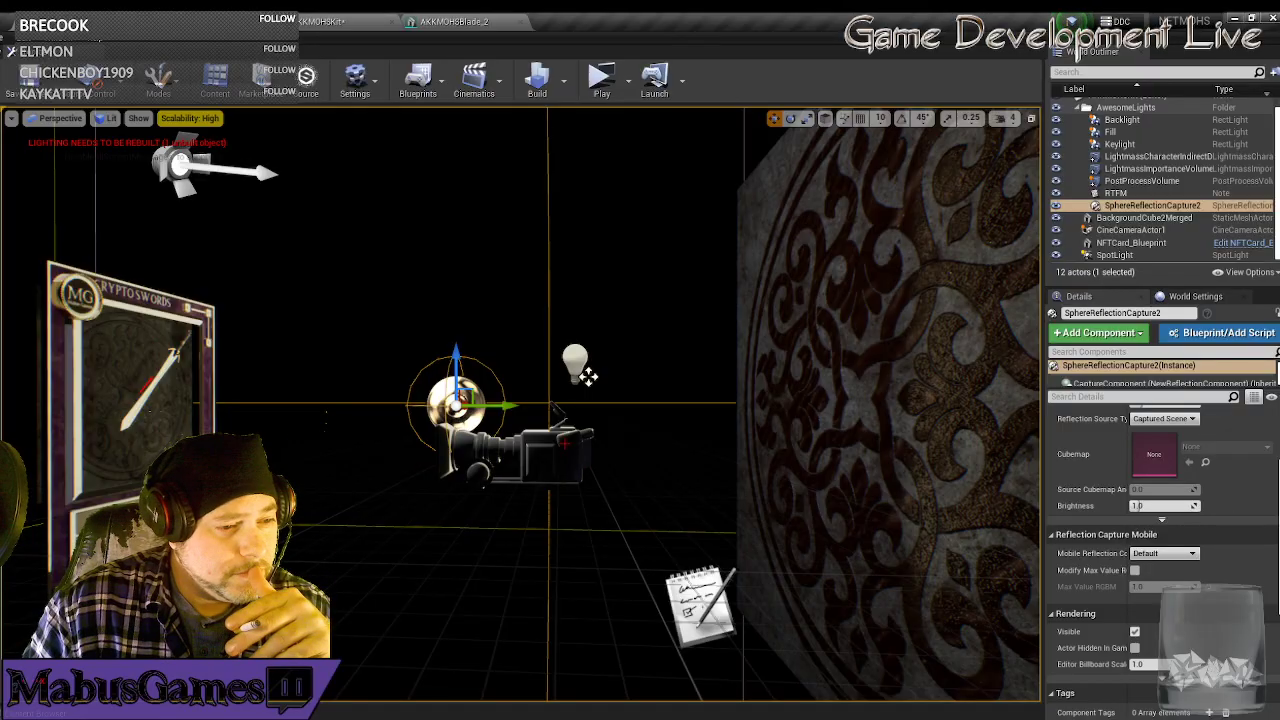
{"action": "scroll", "coordinate": [640, 437], "scroll_direction": "down", "scroll_amount": 2}
{"action": "left_click", "coordinate": [580, 358]}
{"action": "scroll", "coordinate": [703, 393], "scroll_direction": "down", "scroll_amount": 10}
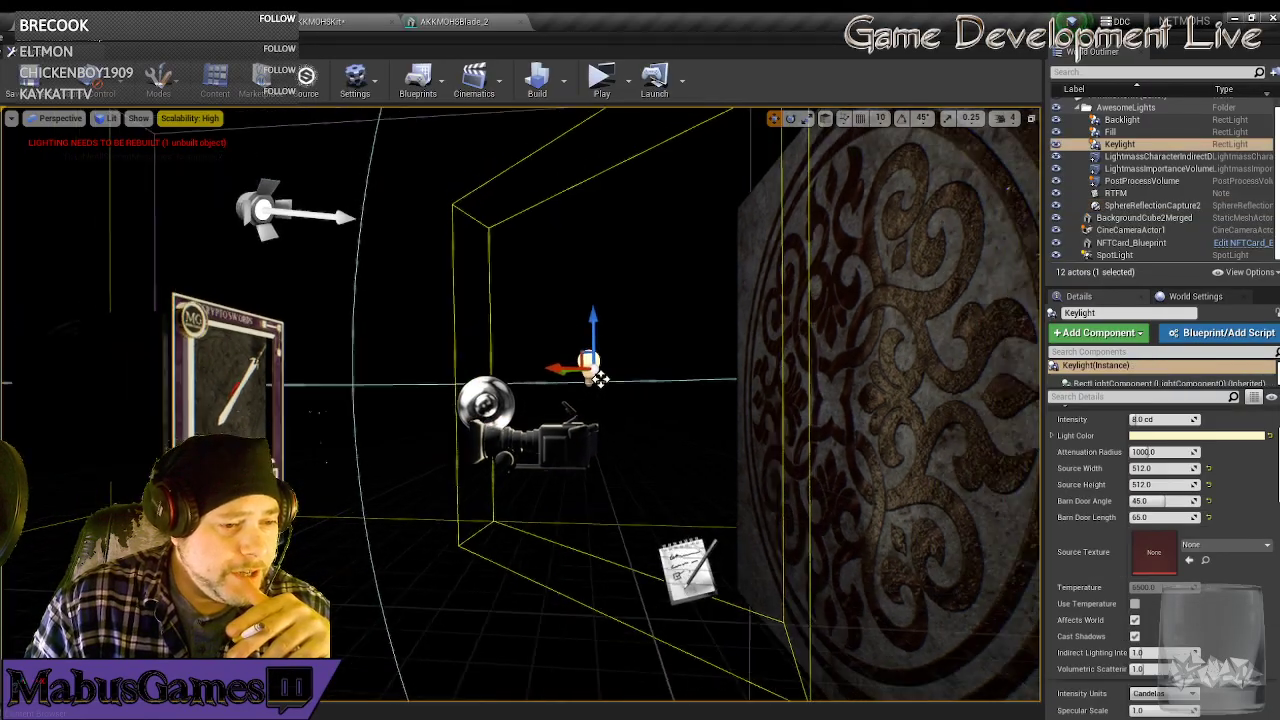
{"action": "scroll", "coordinate": [693, 340], "scroll_direction": "down", "scroll_amount": 5}
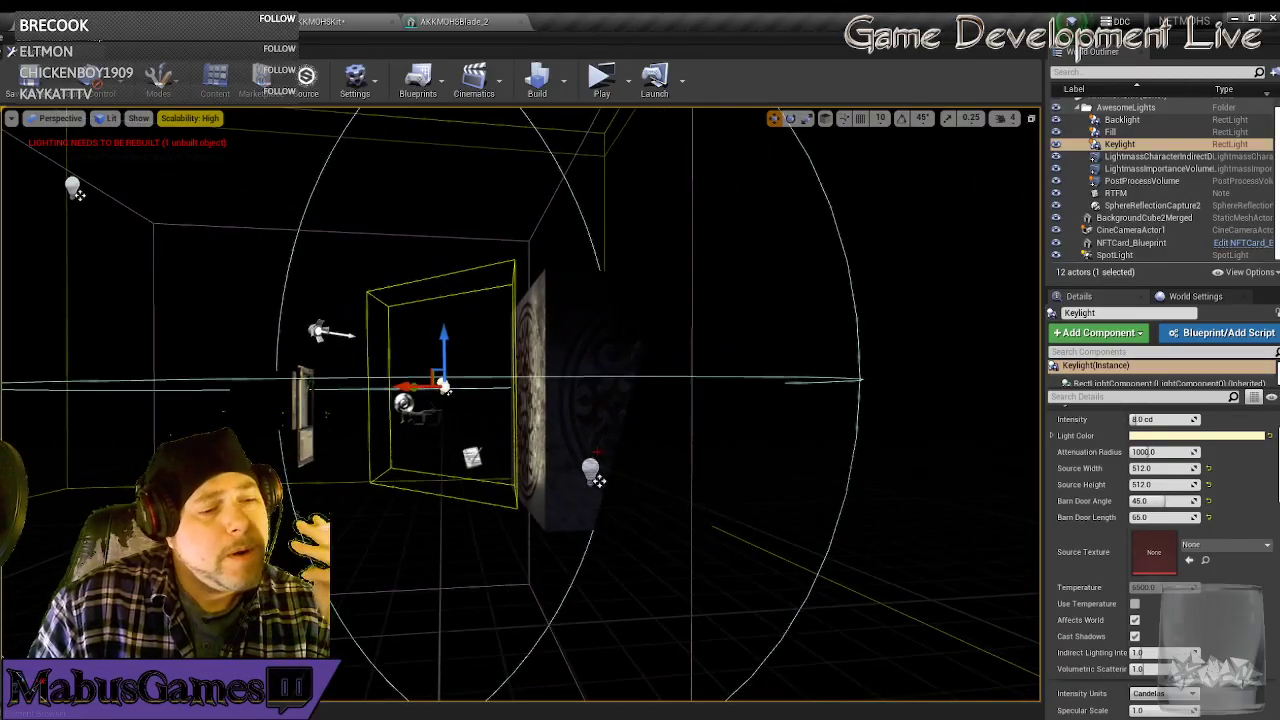
Select the Fill light beside the patterned wall, rebuild the scene's lighting and dismiss the message log.
{"action": "left_click", "coordinate": [592, 471]}
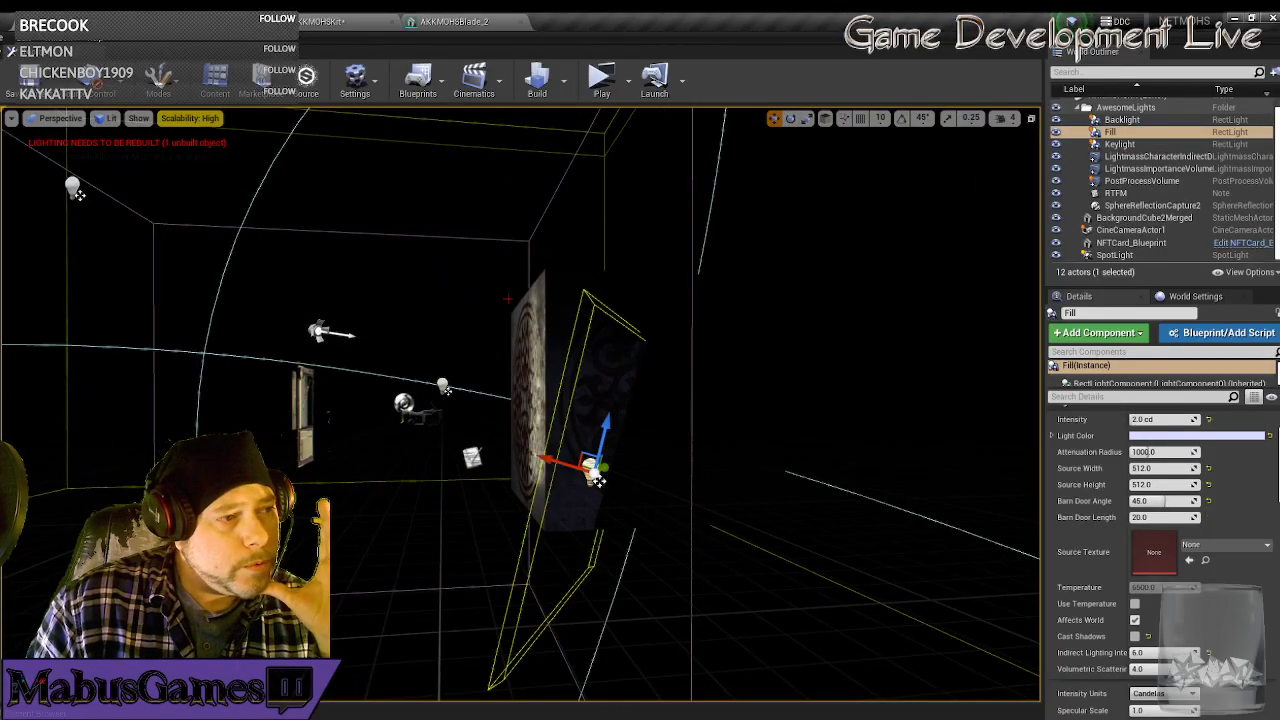
{"action": "left_click", "coordinate": [548, 82]}
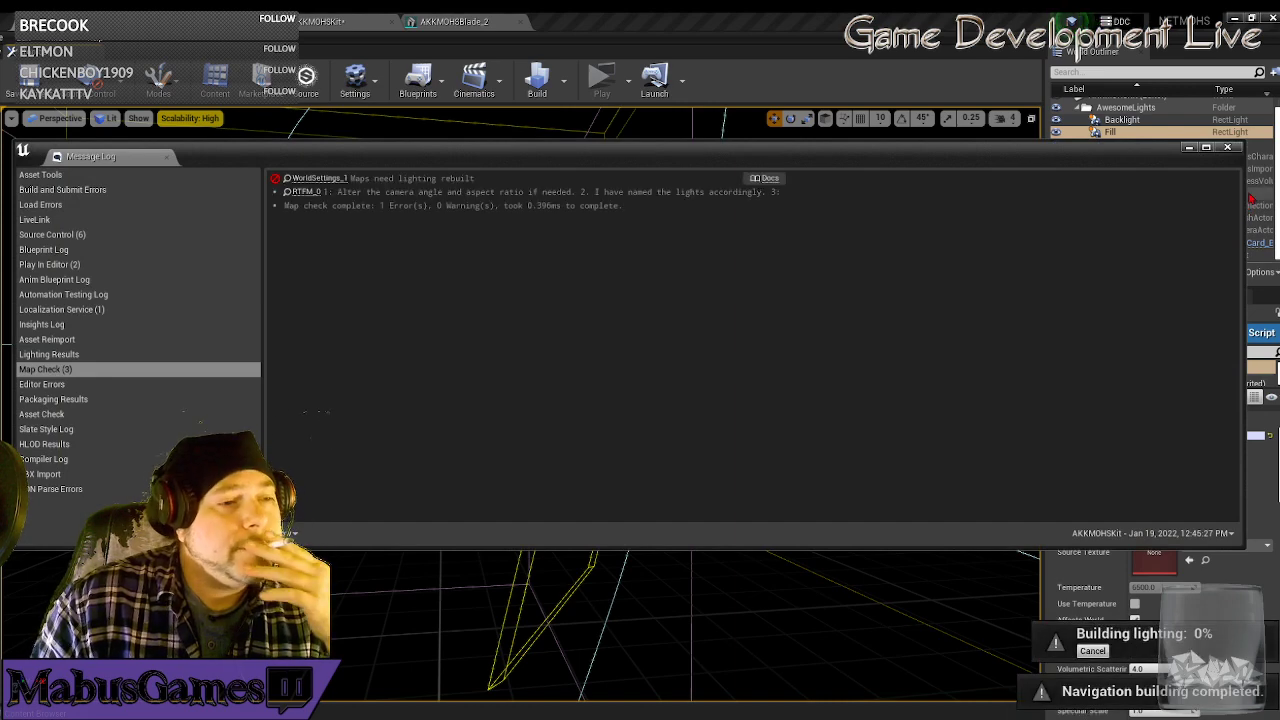
{"action": "left_click", "coordinate": [1227, 147]}
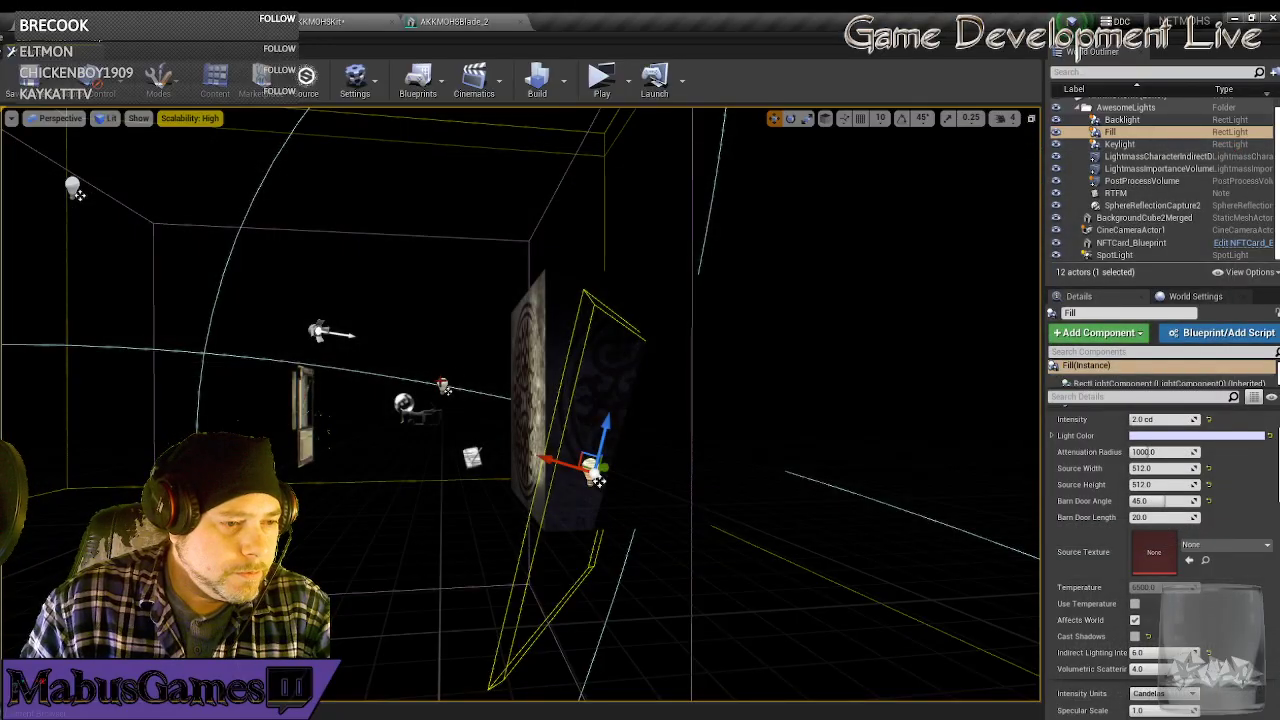
Select the Keylight and examine its range around the card and camera from above.
{"action": "left_click", "coordinate": [443, 383]}
{"action": "key", "text": "w"}
{"action": "right_click_drag", "start_coordinate": [470, 400], "coordinate": [500, 510]}
{"action": "key", "text": "s"}
{"action": "key", "text": "e"}
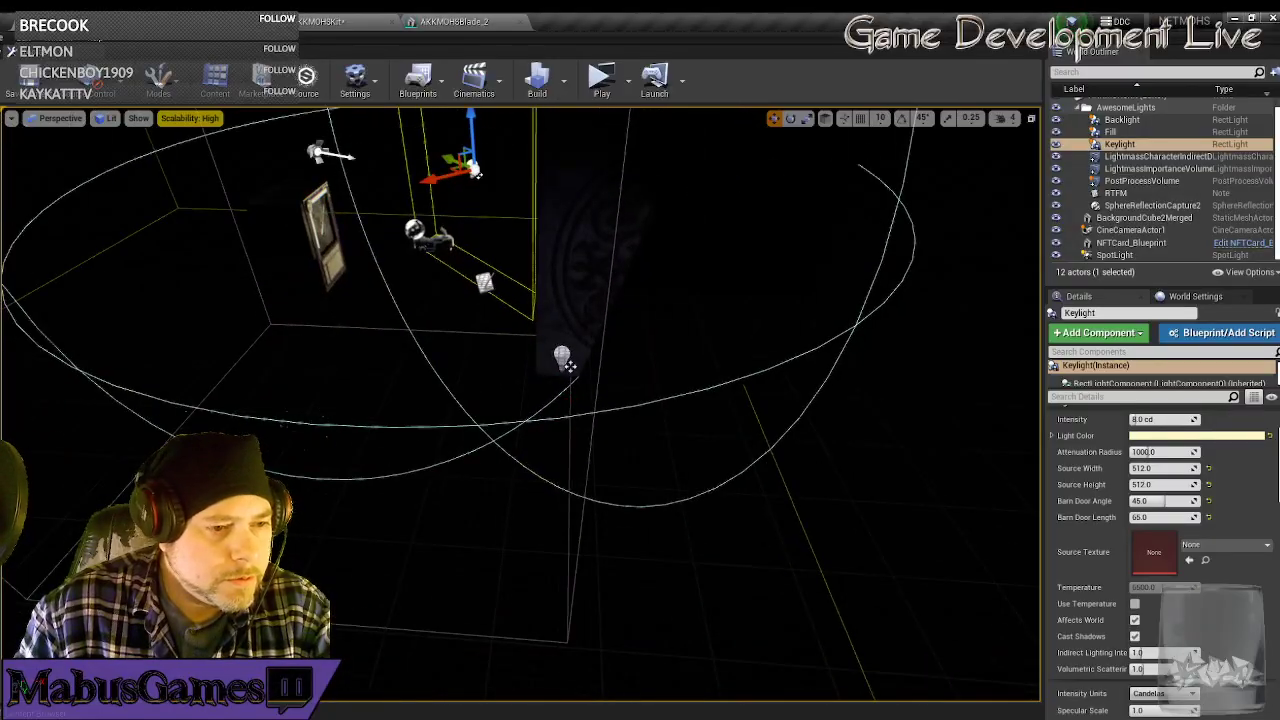
Select the Fill light and move it away from the patterned wall toward the card, adjusting its sideways position.
{"action": "left_click", "coordinate": [562, 357]}
{"action": "key", "text": "d"}
{"action": "right_click_drag", "start_coordinate": [580, 360], "coordinate": [450, 365]}
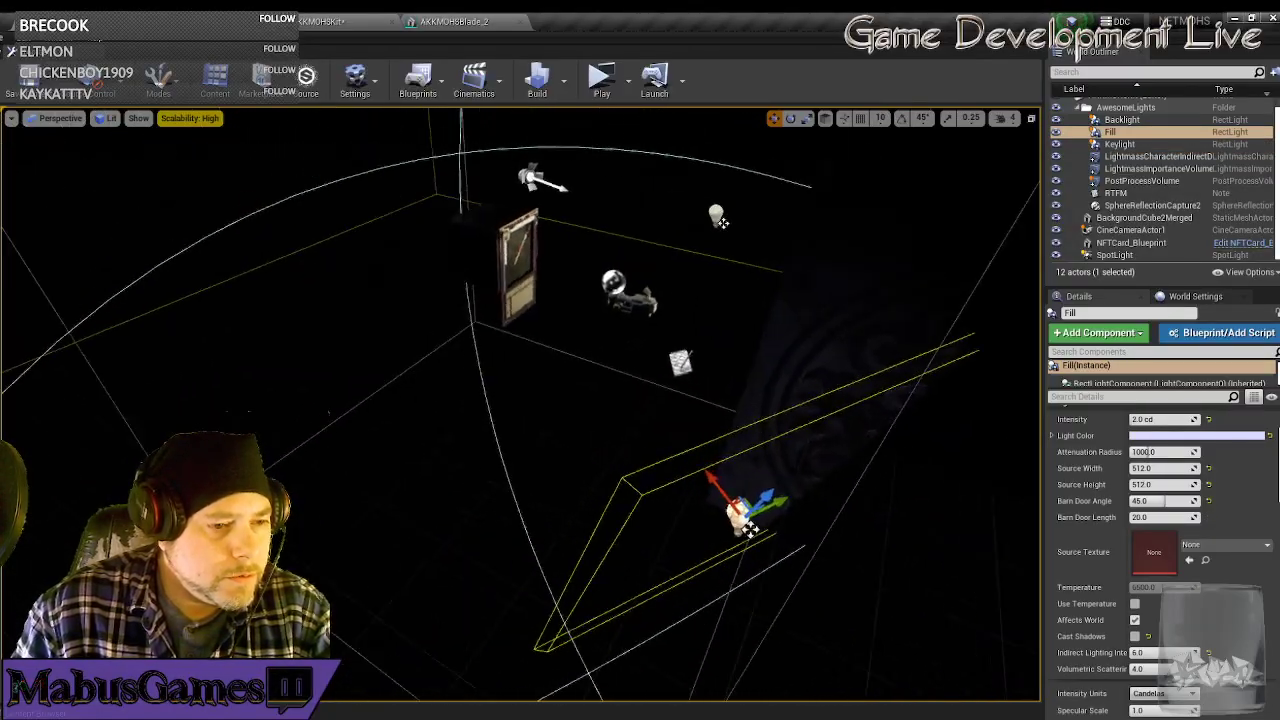
{"action": "right_click_drag", "start_coordinate": [628, 394], "coordinate": [560, 412]}
{"action": "key", "text": "s"}
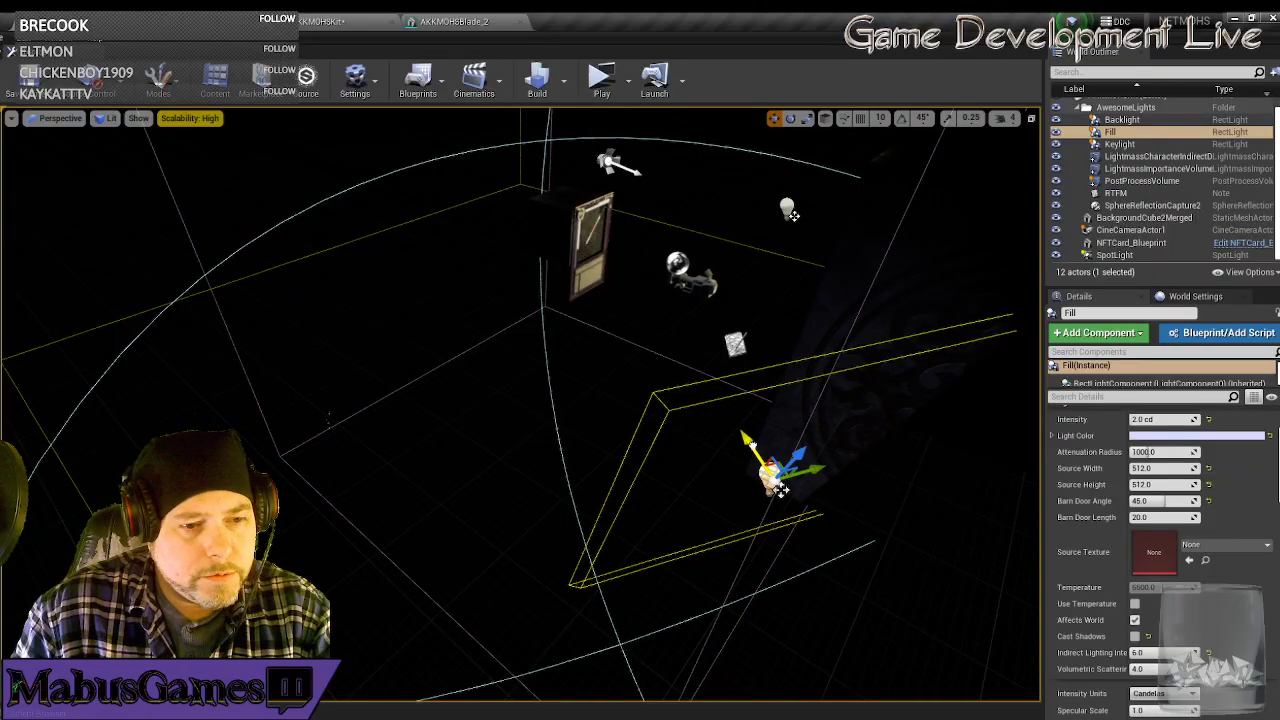
{"action": "left_click_drag", "start_coordinate": [780, 490], "coordinate": [762, 465]}
{"action": "left_click_drag", "start_coordinate": [757, 455], "coordinate": [673, 394]}
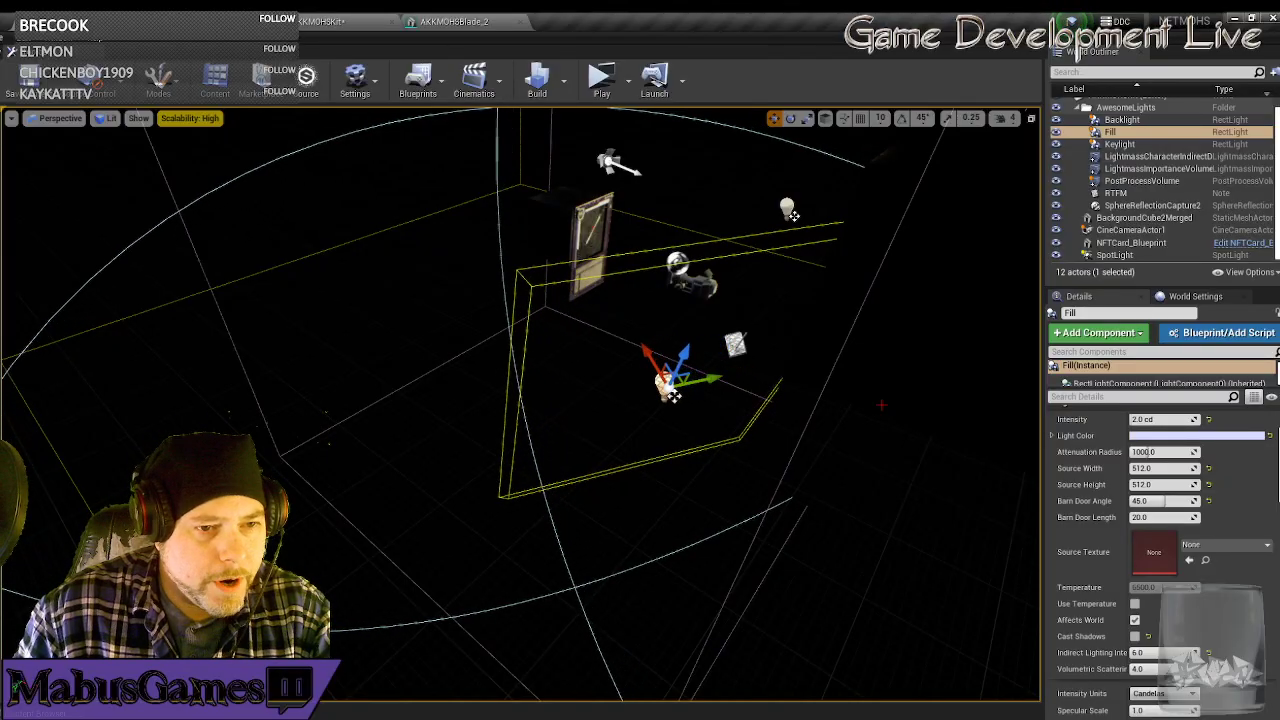
{"action": "right_click_drag", "start_coordinate": [881, 405], "coordinate": [554, 437]}
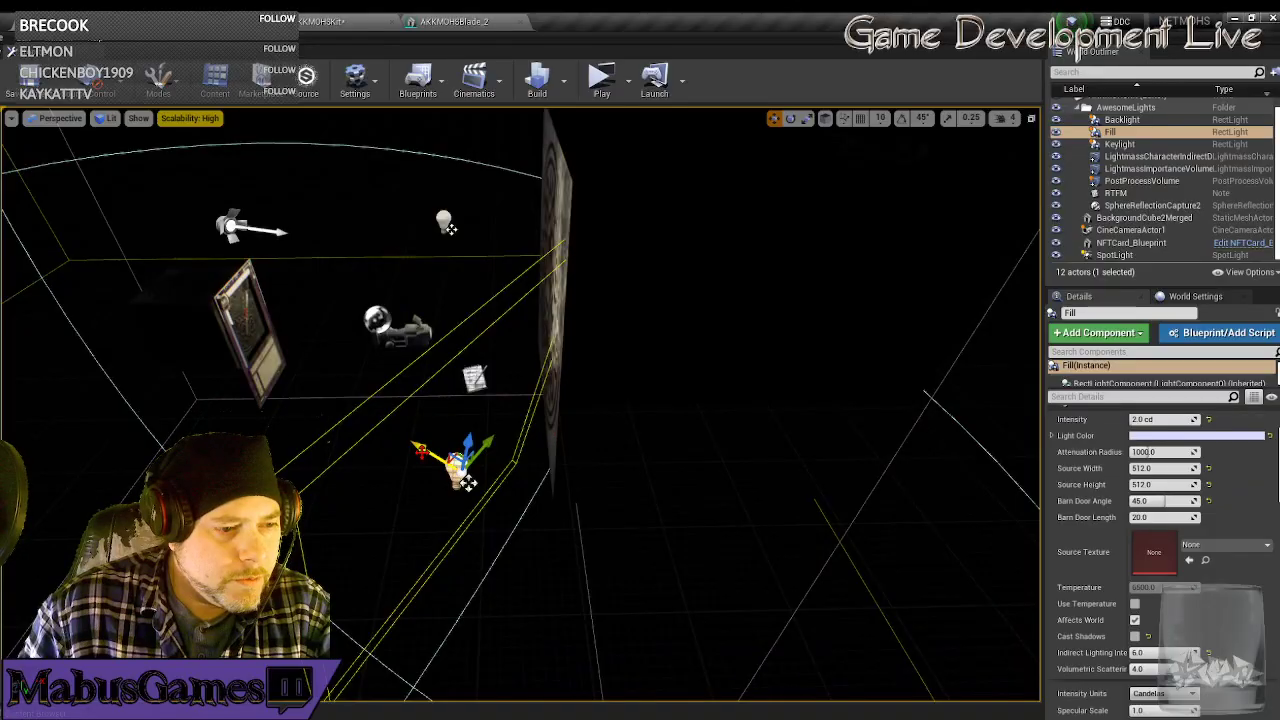
{"action": "left_click_drag", "start_coordinate": [411, 453], "coordinate": [367, 448]}
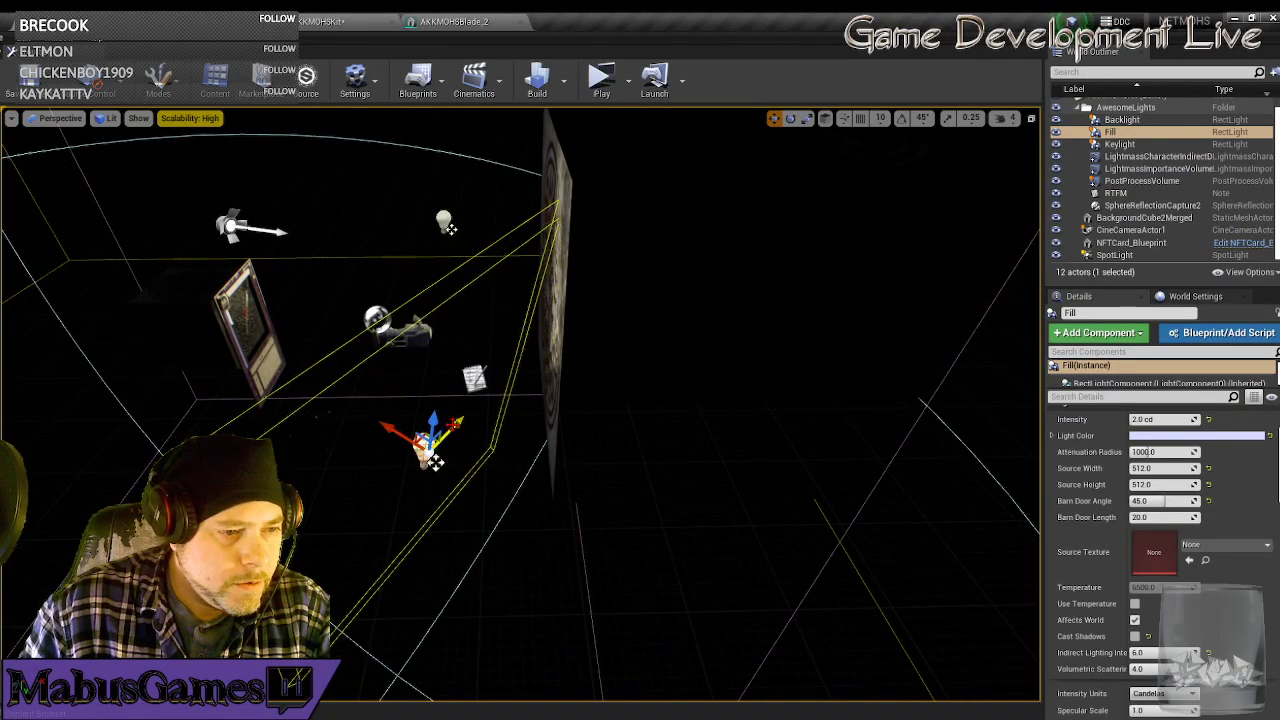
{"action": "left_click_drag", "start_coordinate": [459, 420], "coordinate": [433, 445]}
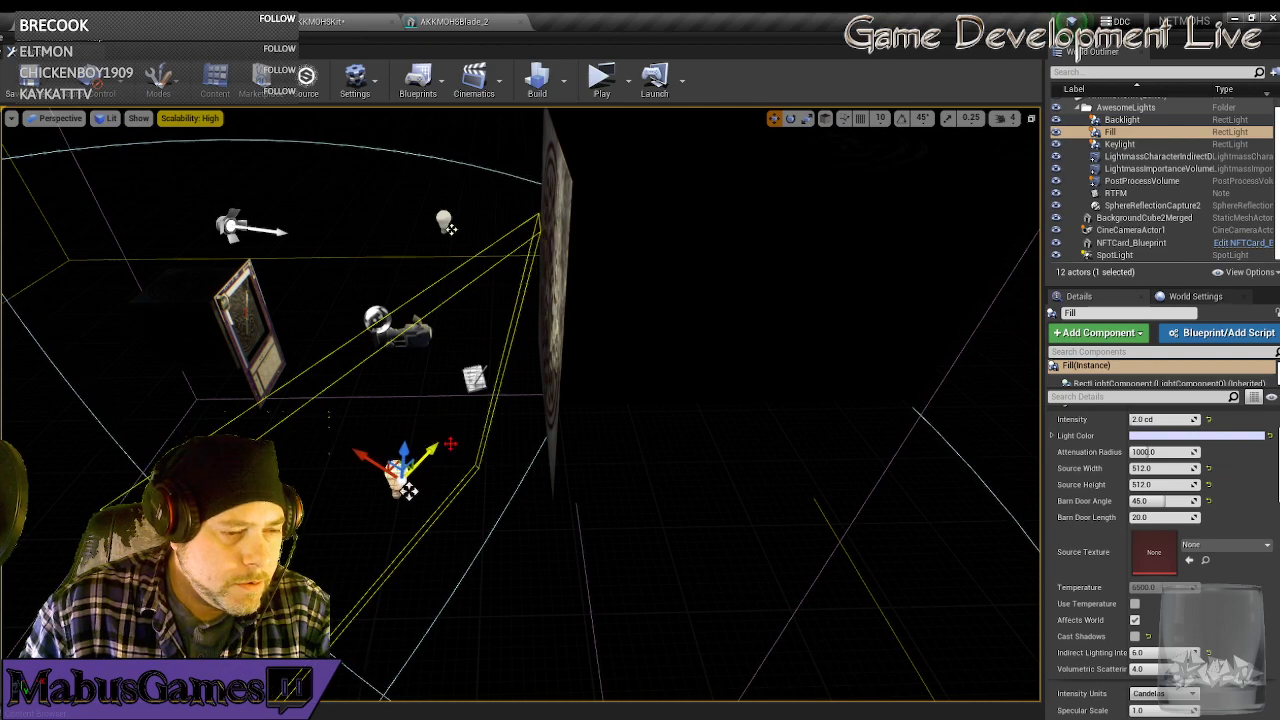
Select the Backlight and examine its position and reach relative to the card and the patterned wall.
{"action": "key", "text": "d"}
{"action": "right_click_drag", "start_coordinate": [451, 444], "coordinate": [458, 384]}
{"action": "left_click", "coordinate": [412, 159]}
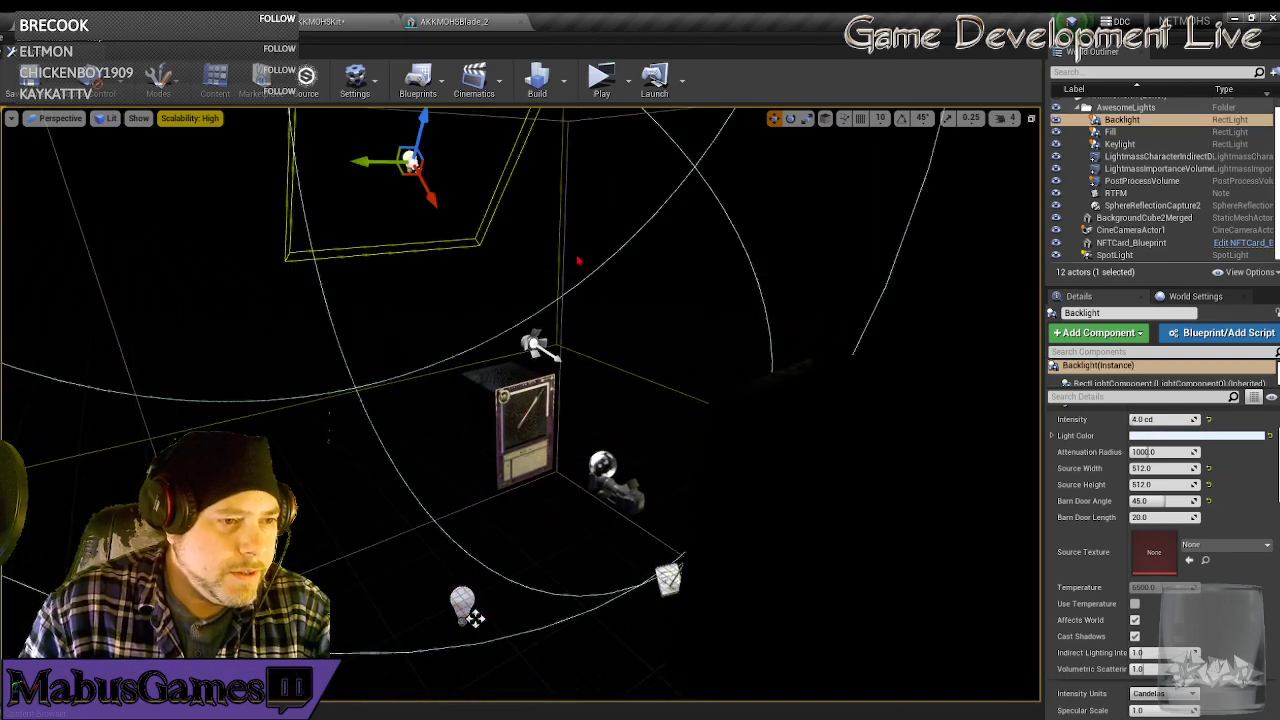
{"action": "key", "text": "w"}
{"action": "right_click_drag", "start_coordinate": [578, 260], "coordinate": [550, 345]}
{"action": "key", "text": "s"}
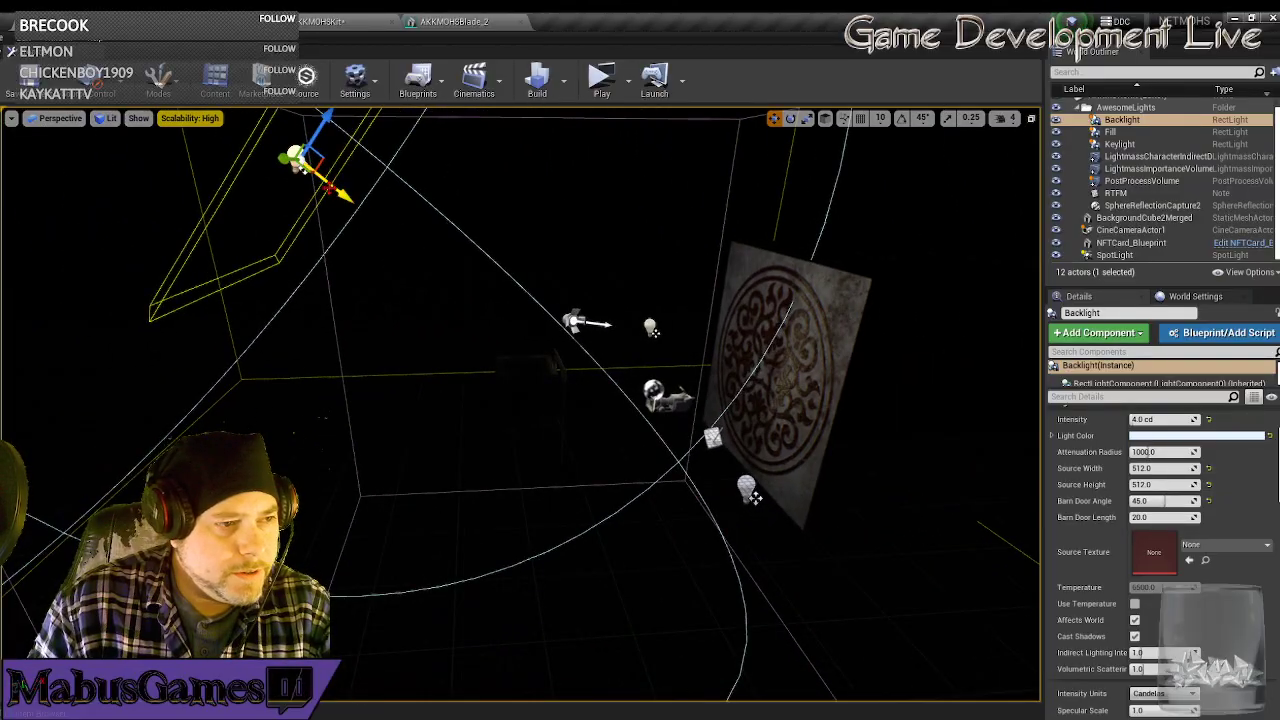
{"action": "right_click_drag", "start_coordinate": [480, 244], "coordinate": [525, 235]}
{"action": "key", "text": "w"}
{"action": "key", "text": "s"}
Select the spotlight above the card and examine how its cone covers the card, camera and patterned wall.
{"action": "left_click", "coordinate": [389, 388]}
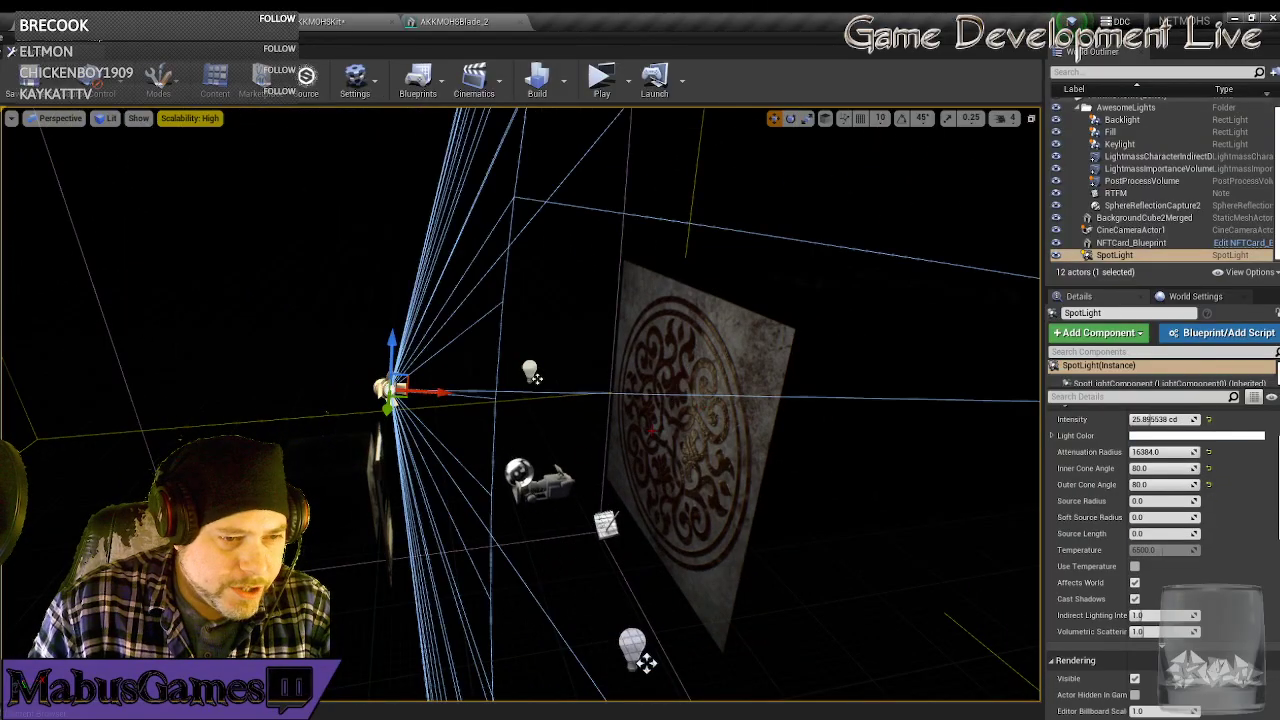
{"action": "right_click_drag", "start_coordinate": [686, 410], "coordinate": [444, 554]}
{"action": "key", "text": "w"}
{"action": "key", "text": "w"}
{"action": "key", "text": "w"}
{"action": "key", "text": "w"}
{"action": "key", "text": "s"}
{"action": "key", "text": "w"}
{"action": "key", "text": "s"}
{"action": "key", "text": "w"}
{"action": "key", "text": "s"}
{"action": "key", "text": "s"}
{"action": "key", "text": "w"}
{"action": "key", "text": "s"}
{"action": "key", "text": "w"}
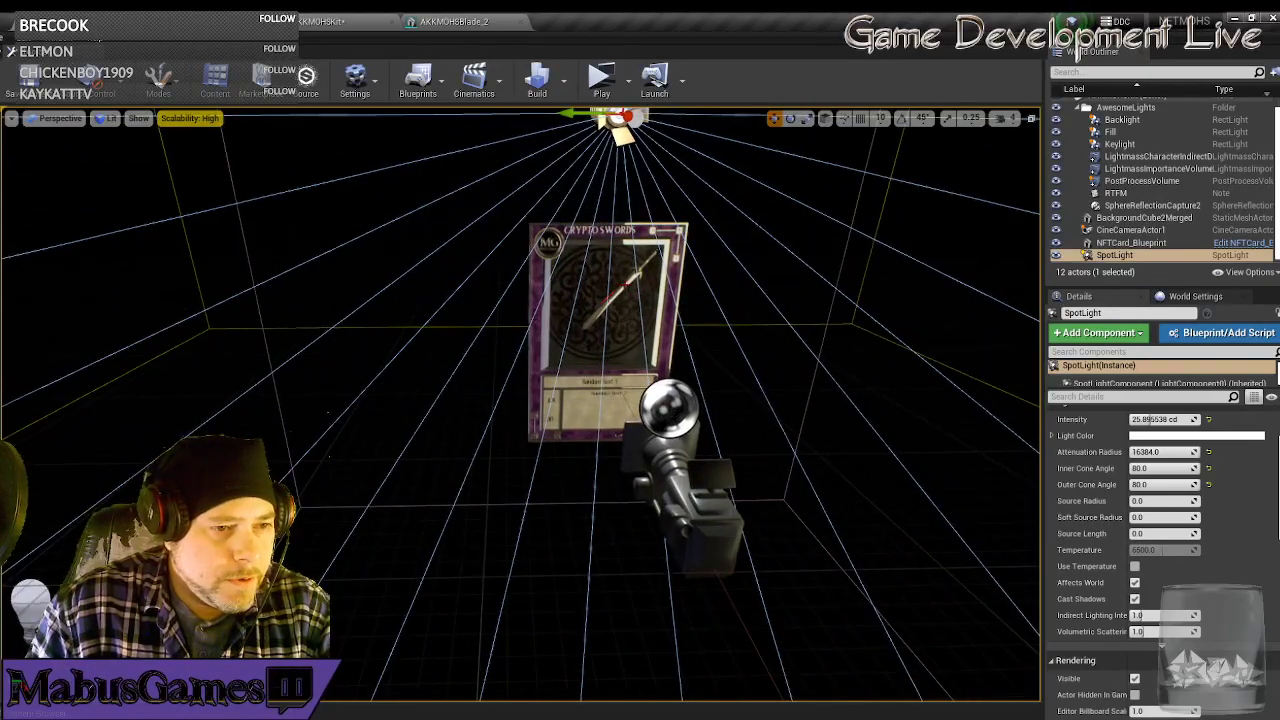
{"action": "right_click_drag", "start_coordinate": [666, 281], "coordinate": [852, 326]}
{"action": "key", "text": "w"}
{"action": "key", "text": "s"}
{"action": "right_click_drag", "start_coordinate": [540, 200], "coordinate": [540, 222]}
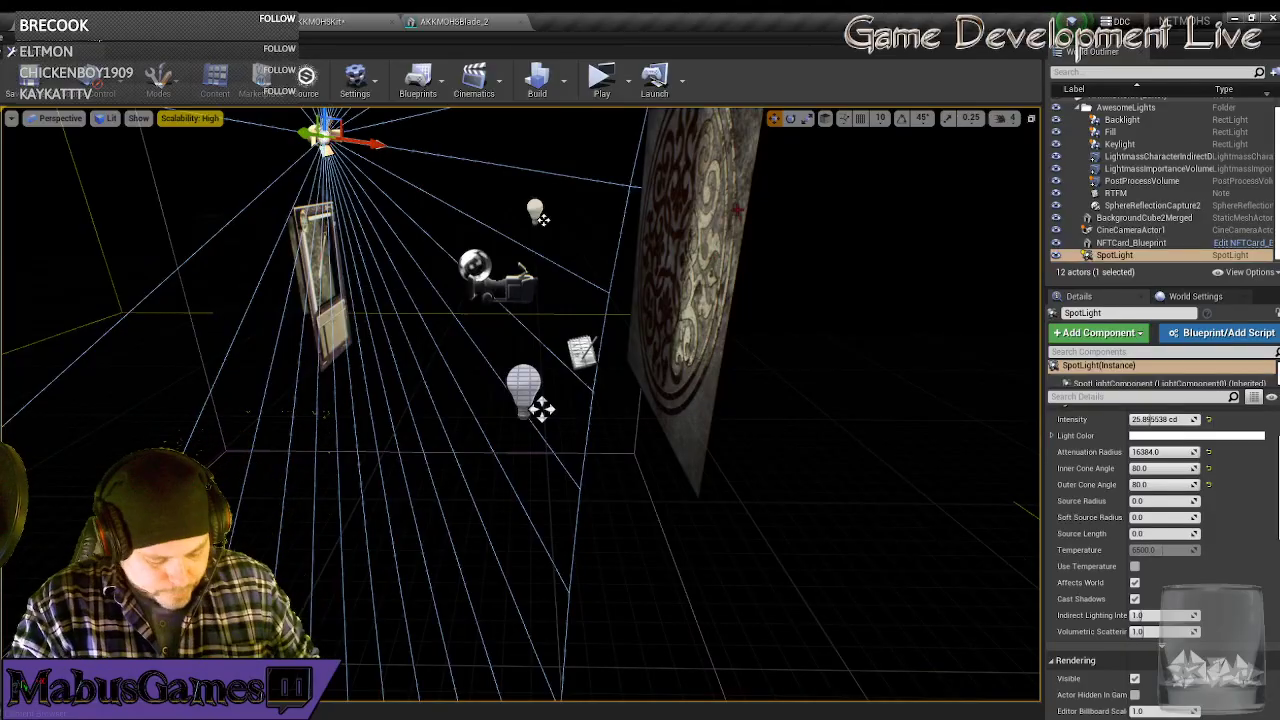
Hide the spotlight and inspect the patterned wall lit without it.
{"action": "key", "text": "Escape"}
{"action": "key", "text": "w"}
{"action": "right_click_drag", "start_coordinate": [707, 196], "coordinate": [580, 413]}
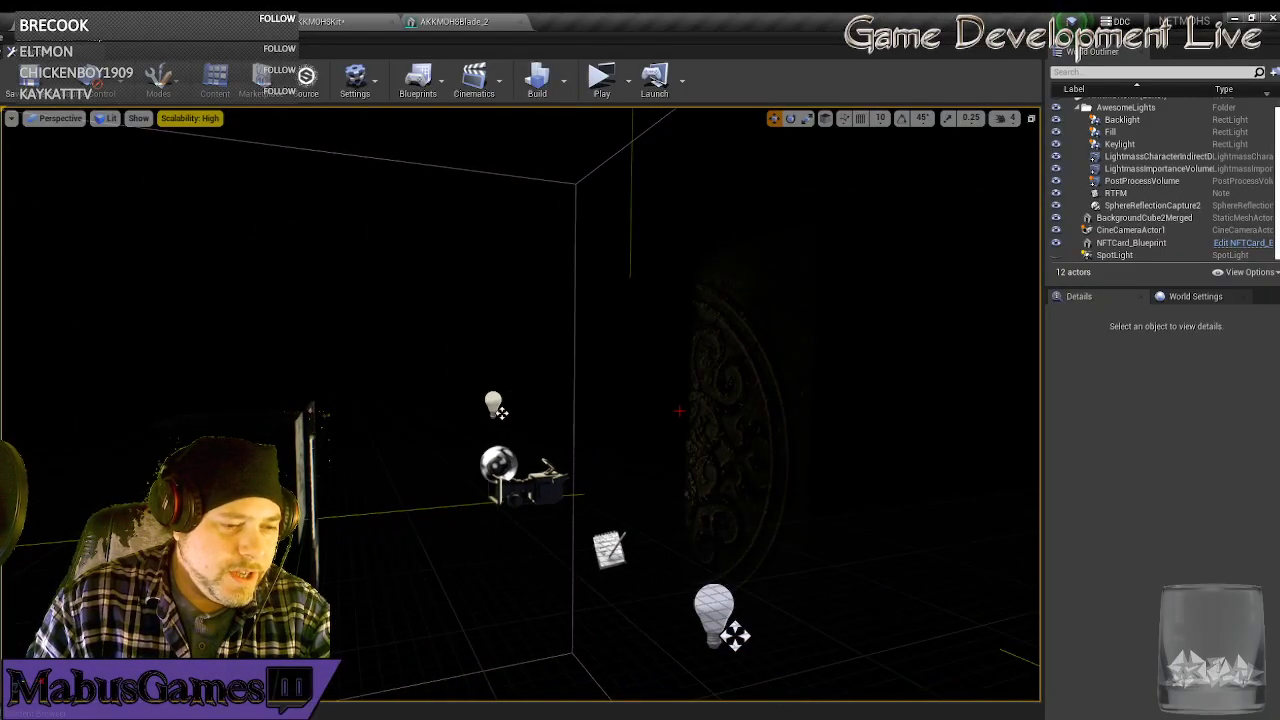
{"action": "mouse_move", "coordinate": [679, 410]}
{"action": "right_mouse_down"}
{"action": "mouse_move", "coordinate": [790, 380]}
{"action": "mouse_move", "coordinate": [694, 397]}
{"action": "right_mouse_up"}
{"action": "key", "text": "w"}
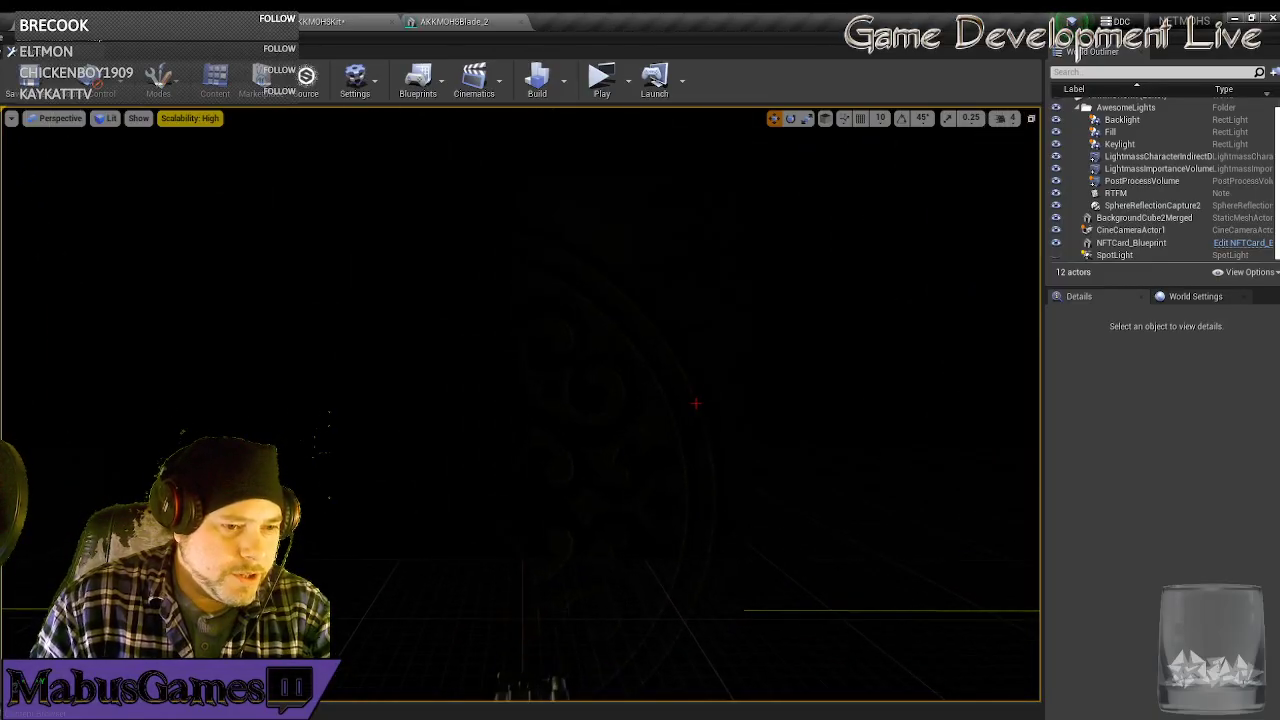
Select the background cube and compare its placement behind the card and opposite the camera with the spotlight hidden.
{"action": "left_click", "coordinate": [698, 405]}
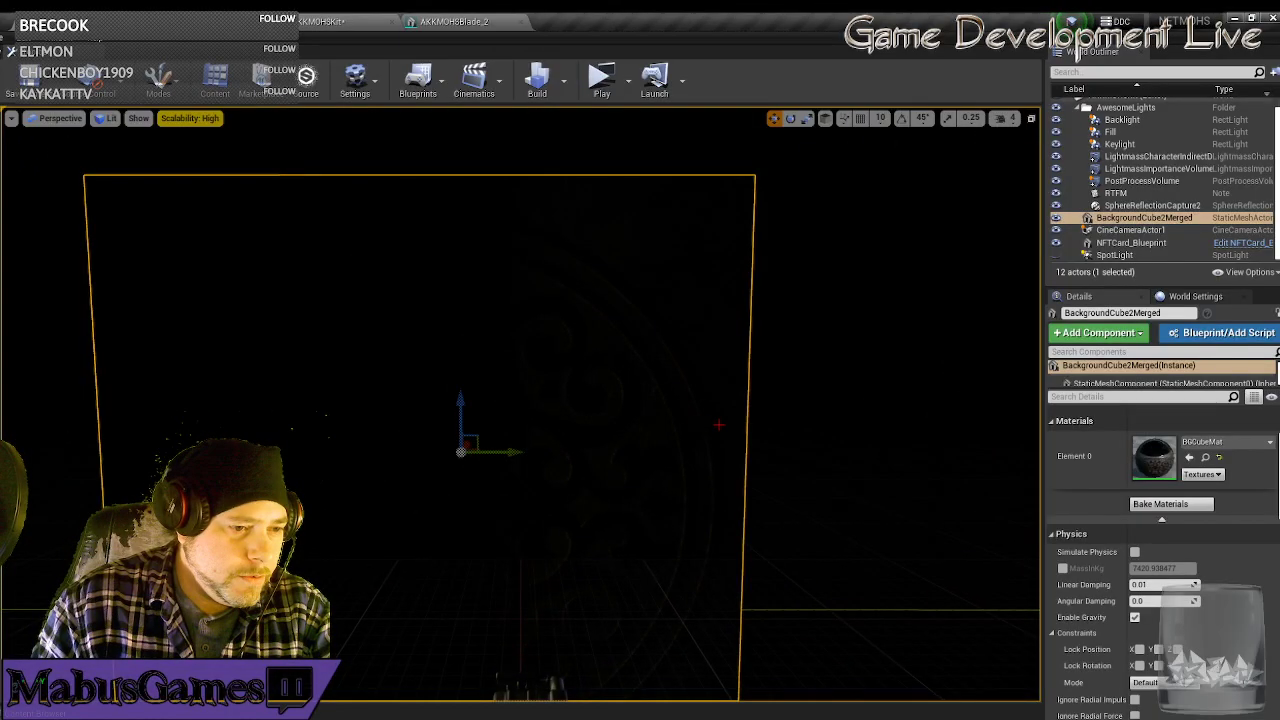
{"action": "key", "text": "w"}
{"action": "right_click_drag", "start_coordinate": [698, 405], "coordinate": [613, 402]}
{"action": "key", "text": "w"}
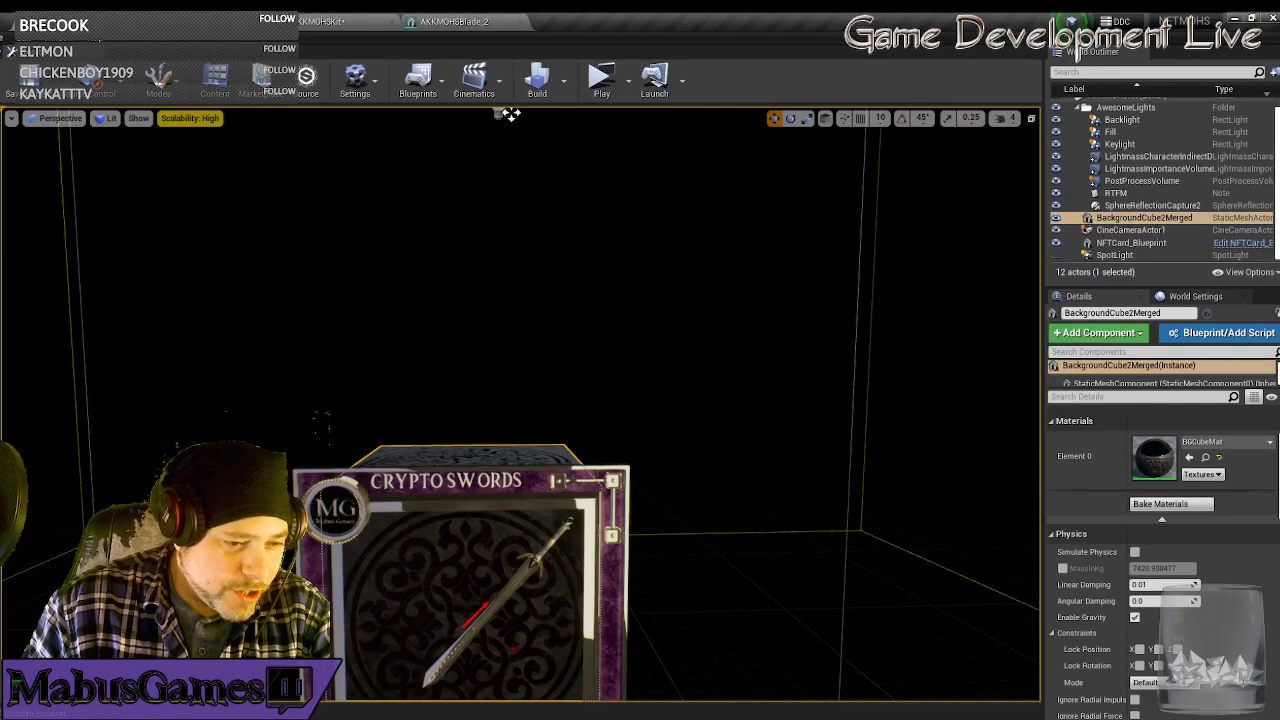
{"action": "right_click_drag", "start_coordinate": [604, 562], "coordinate": [650, 566]}
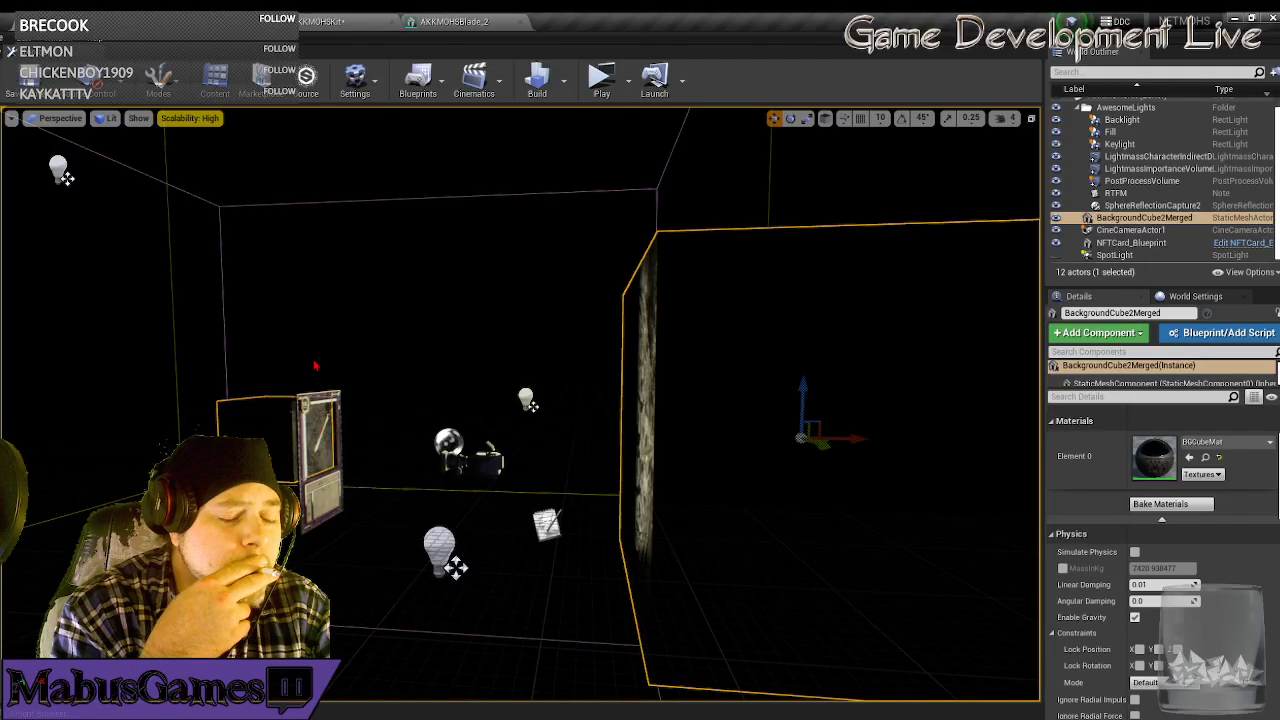
{"action": "right_click_drag", "start_coordinate": [650, 566], "coordinate": [572, 588]}
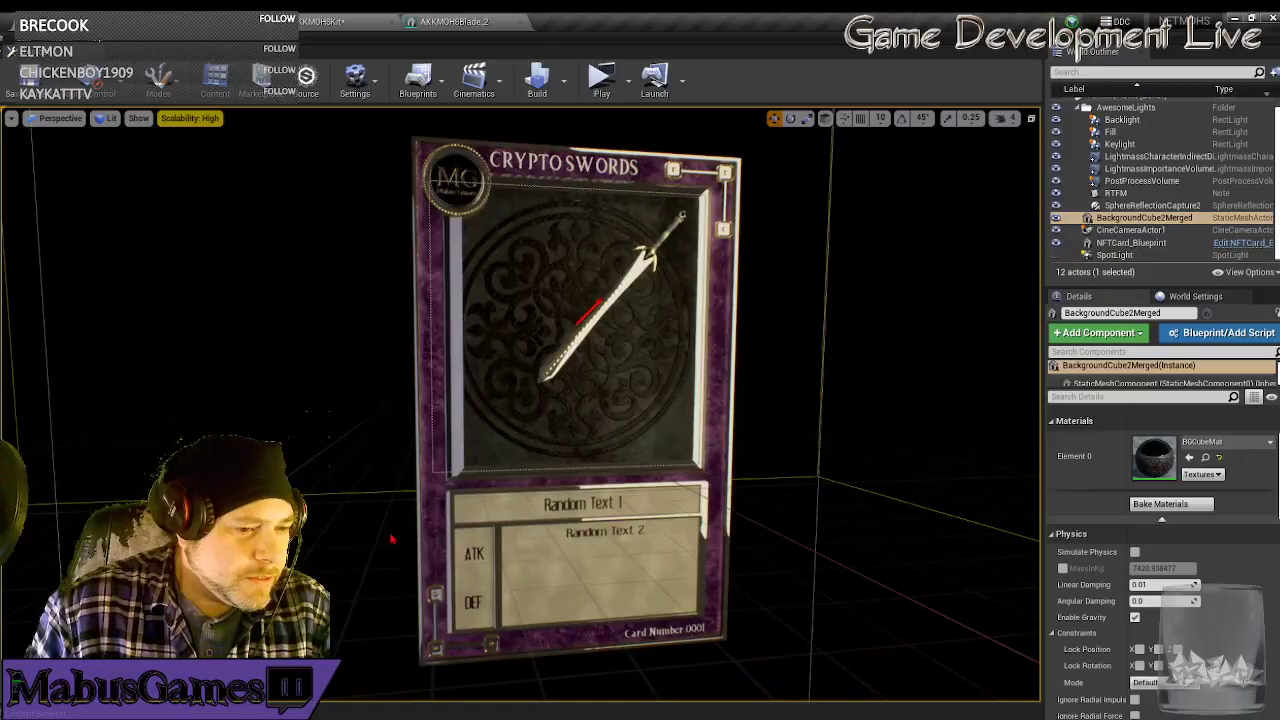
Select the NFT card blueprint and focus the view on it to inspect the card from the side.
{"action": "left_click", "coordinate": [608, 527]}
{"action": "right_click_drag", "start_coordinate": [663, 527], "coordinate": [730, 575]}
{"action": "key", "text": "f"}
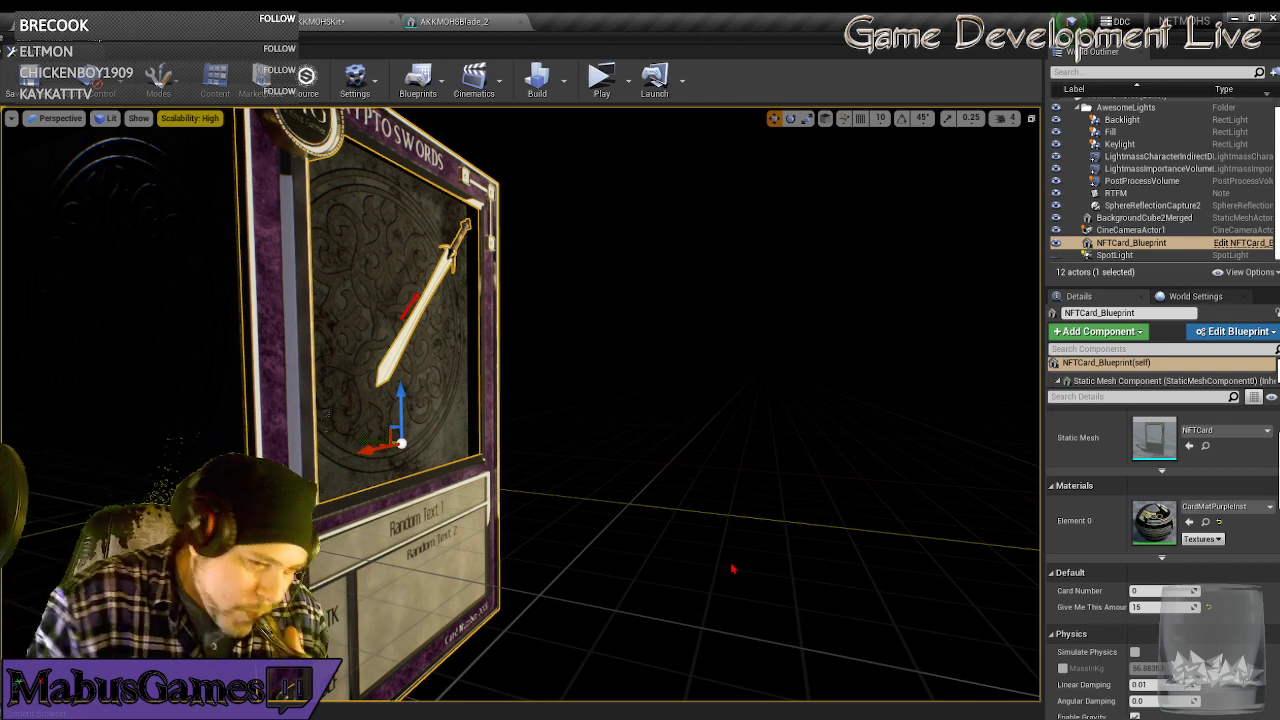
{"action": "right_click_drag", "start_coordinate": [751, 550], "coordinate": [788, 548]}
Select CineCameraActor1, preview the card through that camera and return to the free perspective view.
{"action": "left_click", "coordinate": [821, 401]}
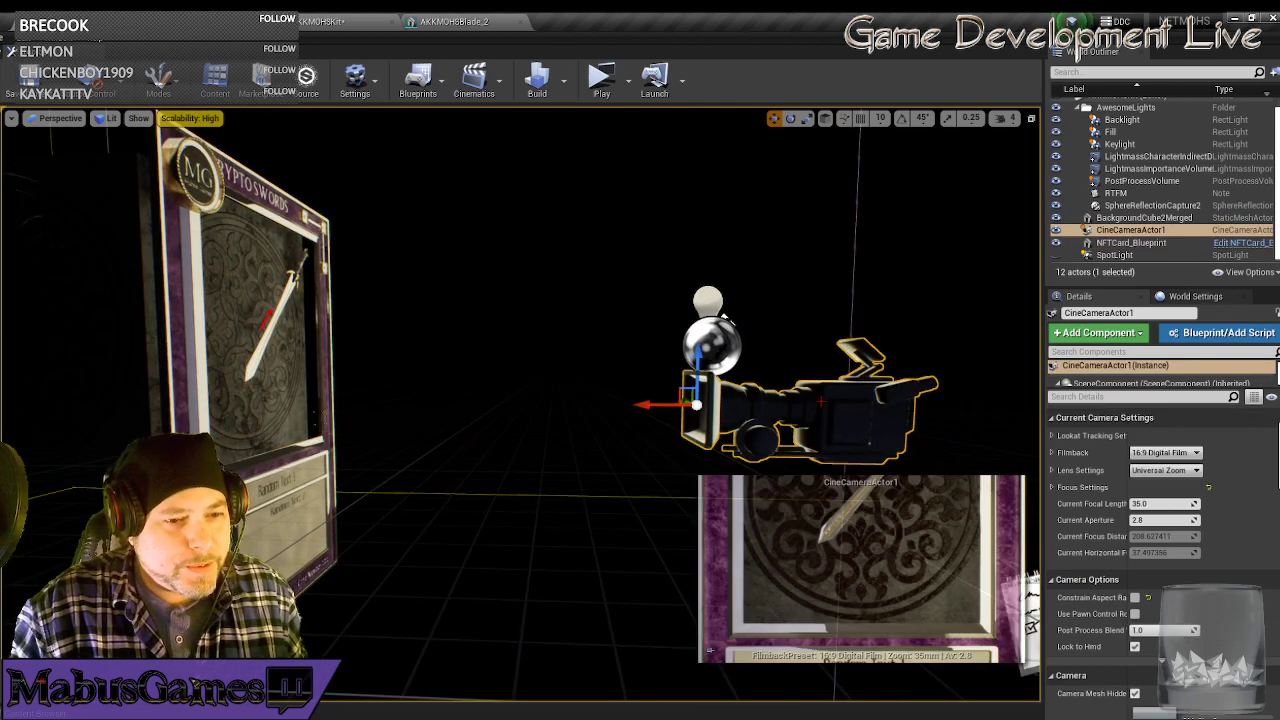
{"action": "left_click", "coordinate": [55, 118]}
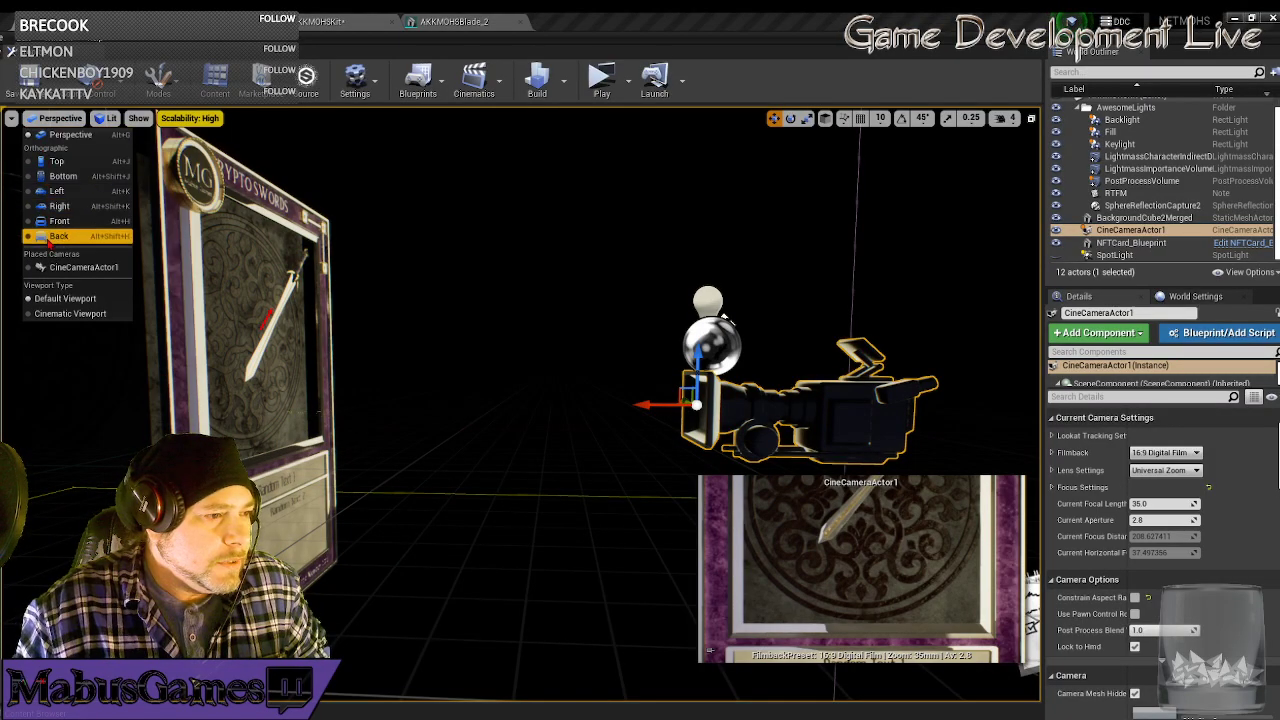
{"action": "left_click", "coordinate": [62, 267]}
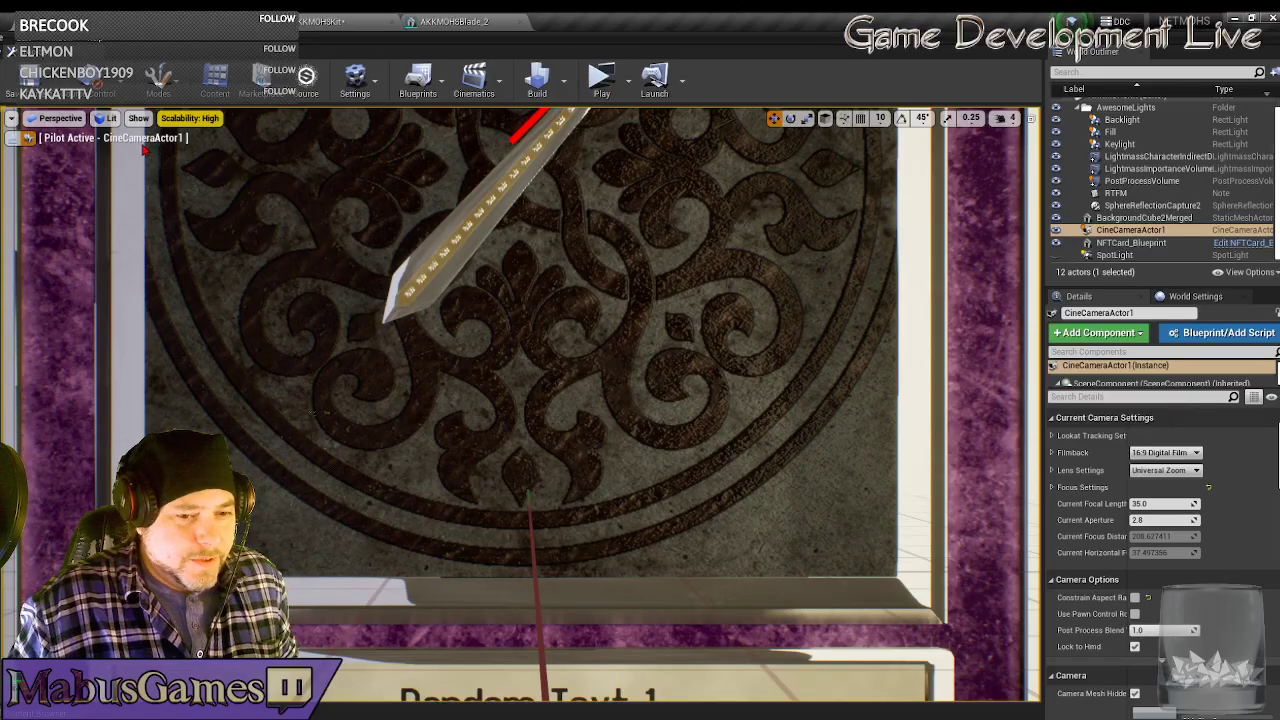
{"action": "left_click", "coordinate": [60, 120]}
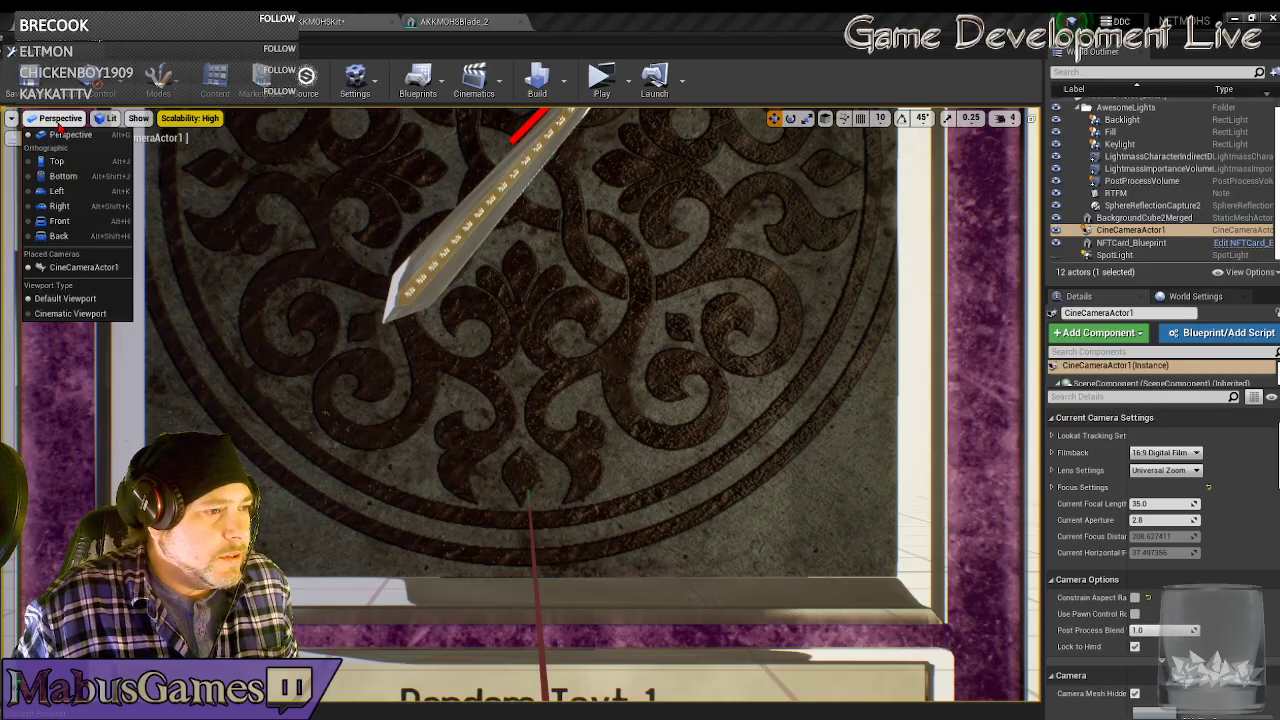
{"action": "left_click", "coordinate": [58, 121]}
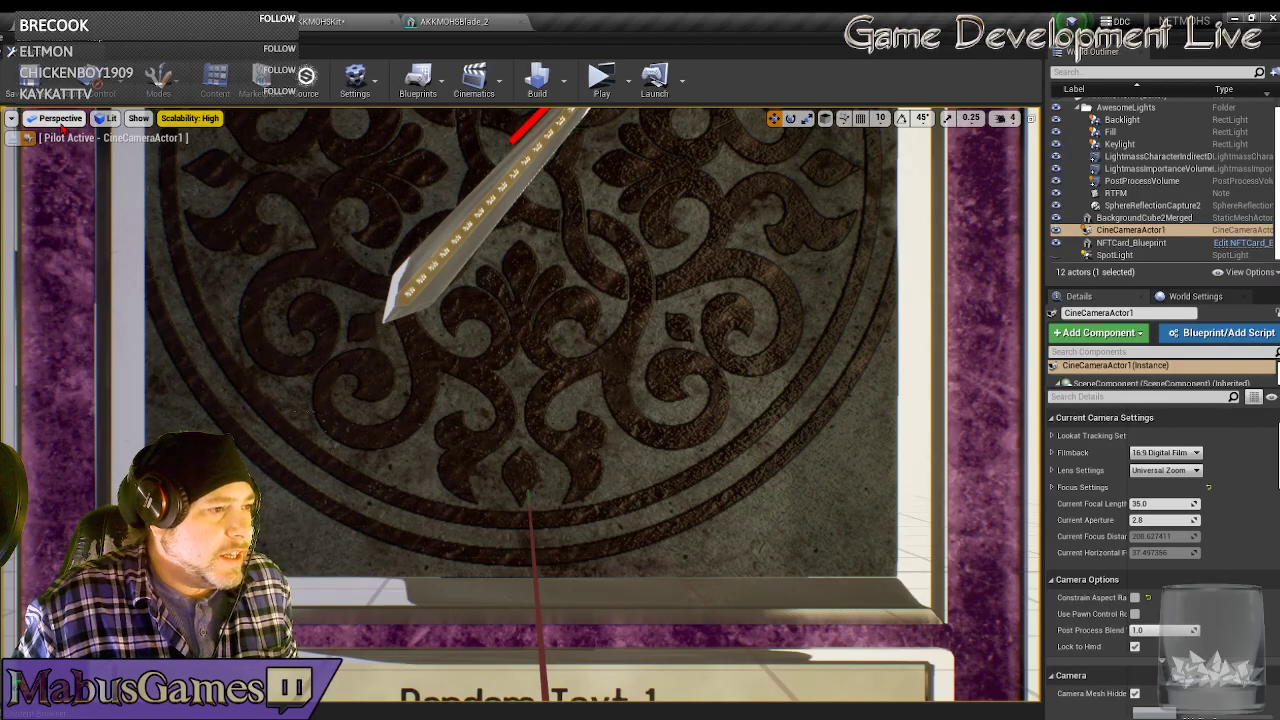
{"action": "left_click", "coordinate": [15, 142]}
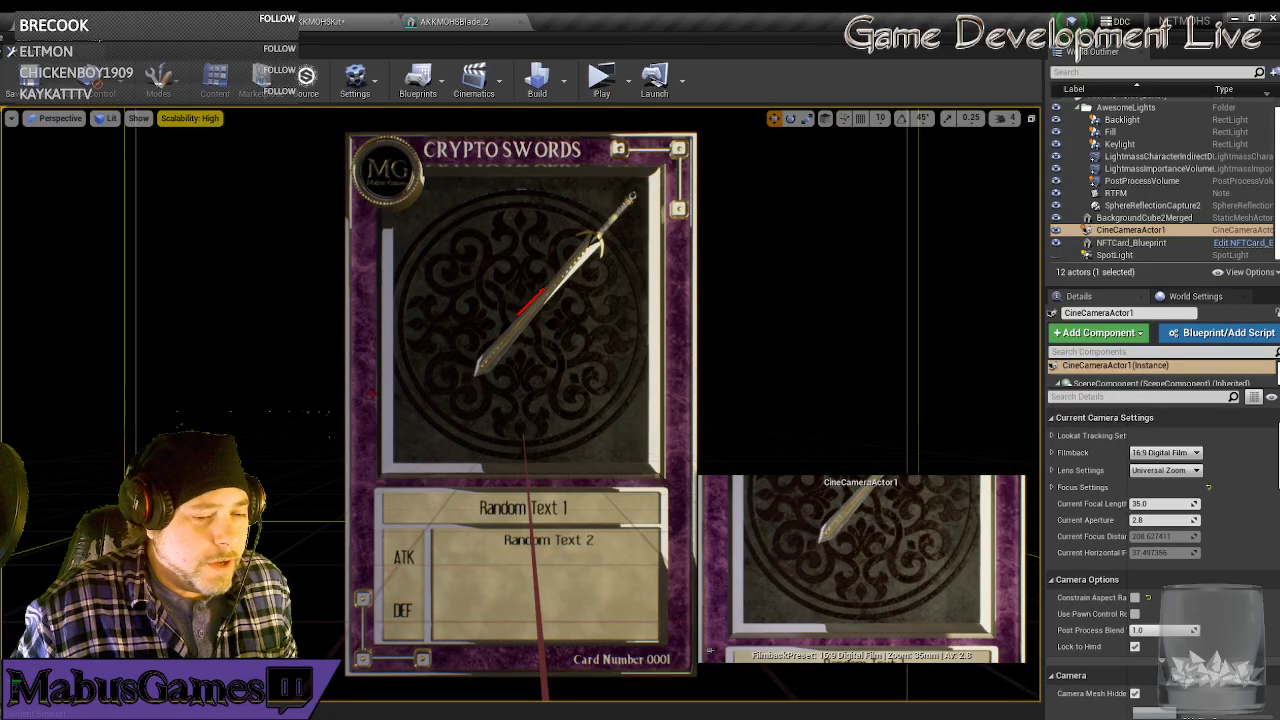
Clear the selection, unhide the spotlight and inspect the lighting between the card and the patterned wall.
{"action": "left_click", "coordinate": [760, 391]}
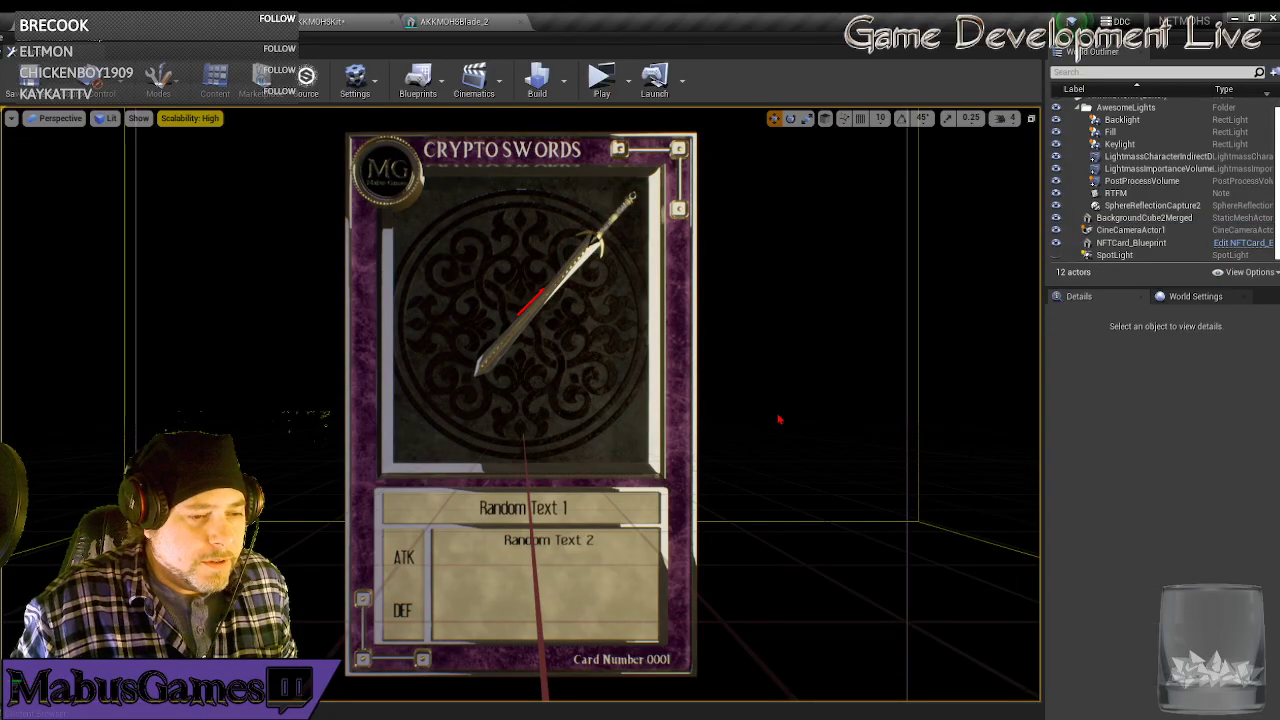
{"action": "right_click_drag", "start_coordinate": [780, 420], "coordinate": [900, 420]}
{"action": "left_click_drag", "start_coordinate": [780, 400], "coordinate": [775, 490]}
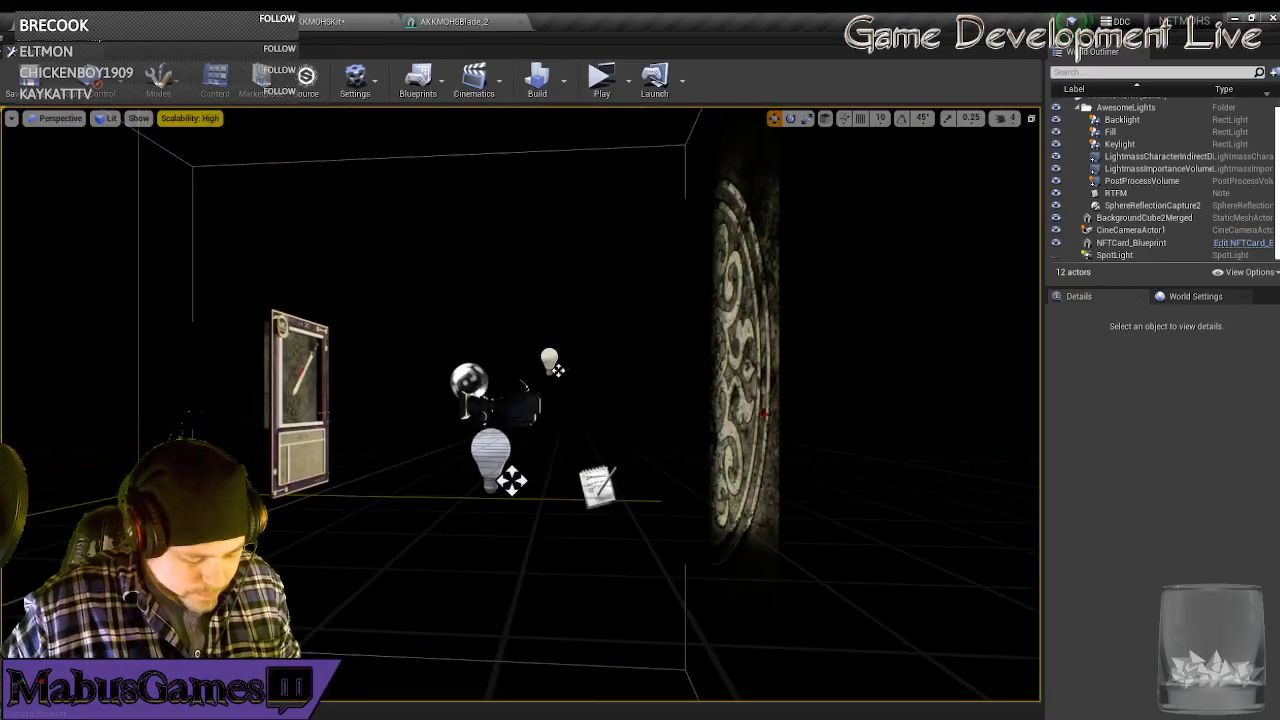
{"action": "key", "text": "ctrl+h"}
{"action": "key", "text": "w"}
{"action": "mouse_move", "coordinate": [601, 414]}
{"action": "right_mouse_down"}
{"action": "mouse_move", "coordinate": [410, 412]}
{"action": "mouse_move", "coordinate": [600, 404]}
{"action": "mouse_move", "coordinate": [645, 430]}
{"action": "mouse_move", "coordinate": [595, 416]}
{"action": "right_mouse_up"}
{"action": "key", "text": "s"}
{"action": "key", "text": "w"}
{"action": "key", "text": "s"}
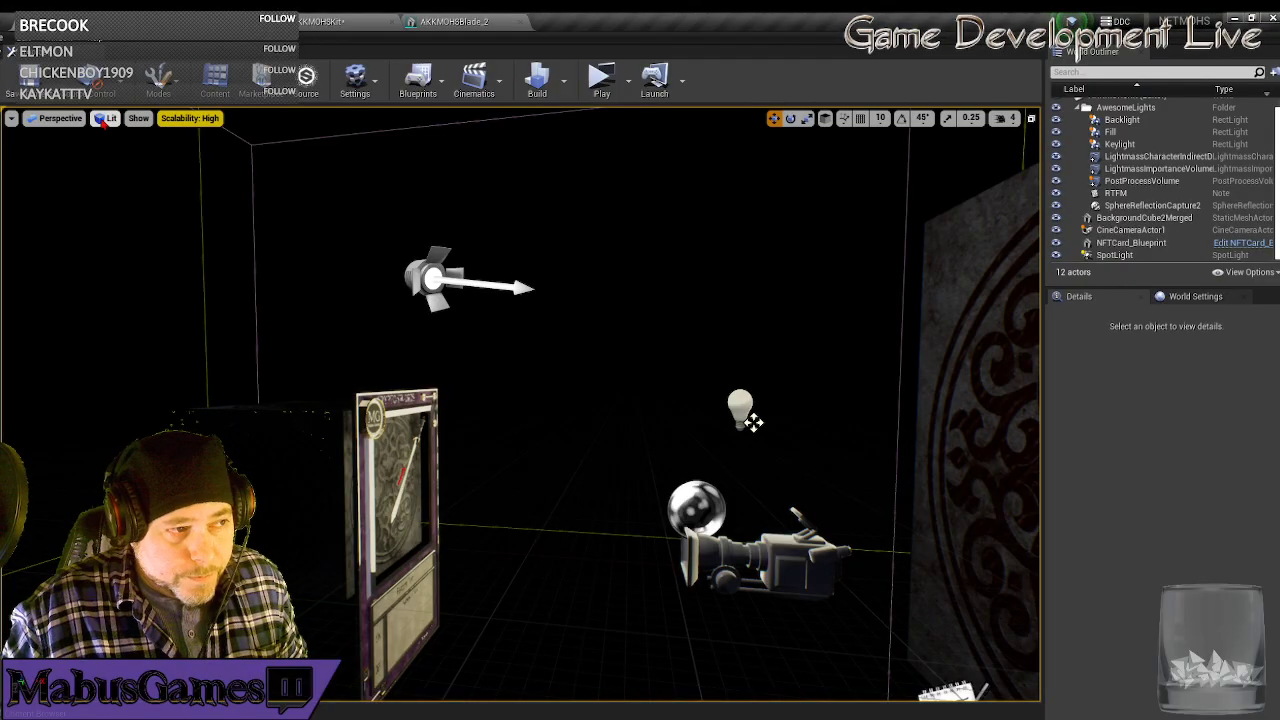
Switch the viewport to the Reflections view mode and examine the reflections on the card, sword and patterned background.
{"action": "left_click", "coordinate": [107, 118]}
{"action": "mouse_move", "coordinate": [180, 283]}
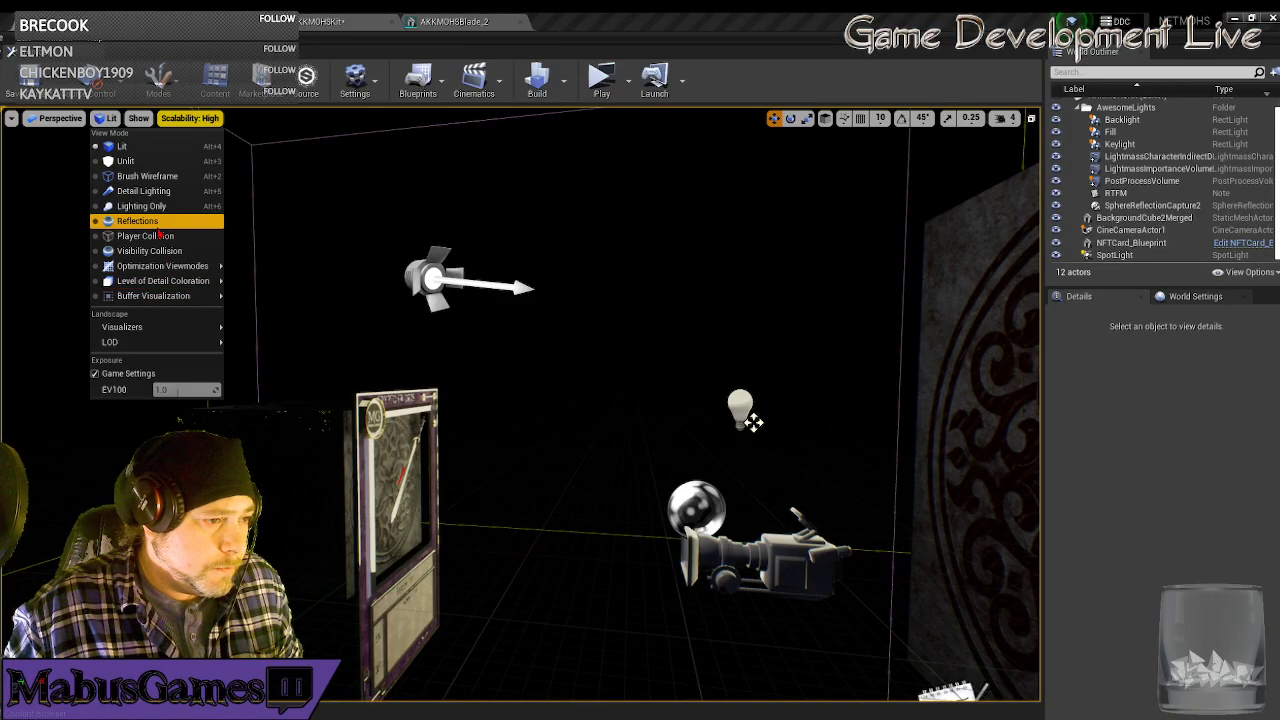
{"action": "left_click", "coordinate": [137, 221]}
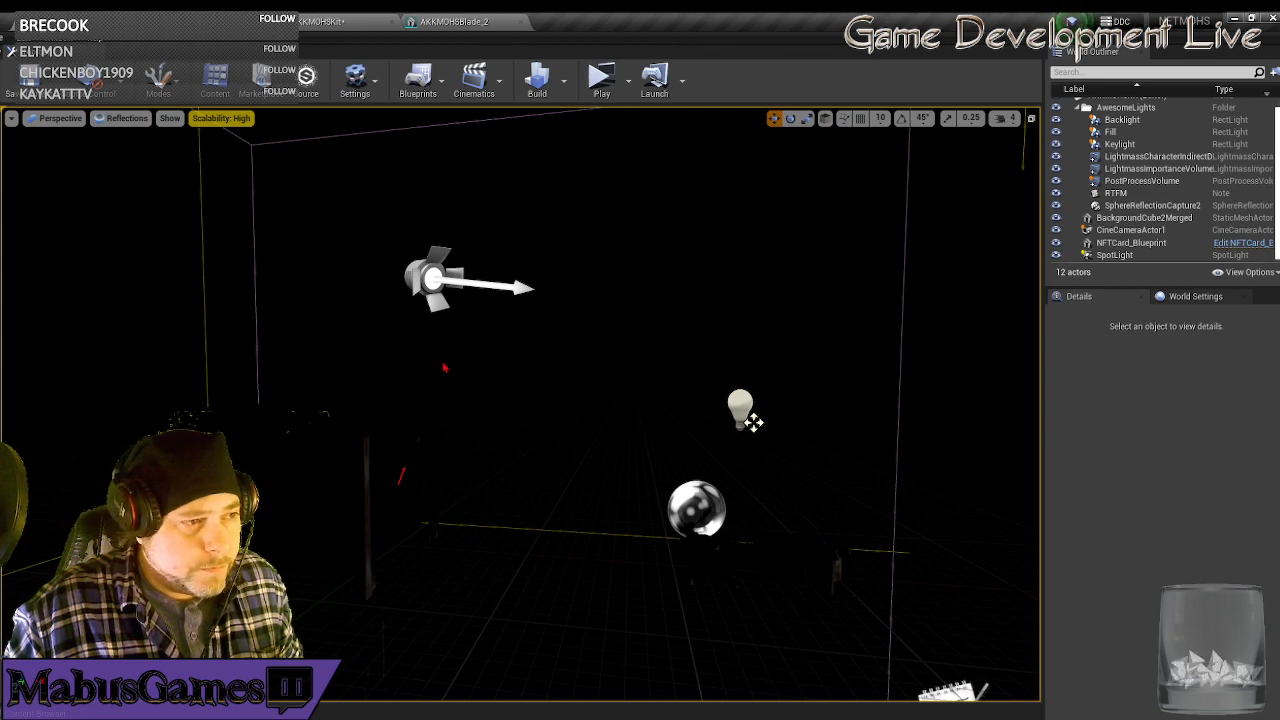
{"action": "right_click_drag", "start_coordinate": [443, 364], "coordinate": [515, 370]}
{"action": "key", "text": "s"}
{"action": "key", "text": "w"}
{"action": "key", "text": "s"}
{"action": "key", "text": "w"}
{"action": "key", "text": "w"}
{"action": "key", "text": "s"}
{"action": "key", "text": "w"}
{"action": "key", "text": "w"}
{"action": "key", "text": "s"}
{"action": "key", "text": "w"}
{"action": "key", "text": "s"}
{"action": "mouse_move", "coordinate": [581, 516]}
{"action": "right_mouse_down"}
{"action": "mouse_move", "coordinate": [582, 556]}
{"action": "mouse_move", "coordinate": [583, 513]}
{"action": "right_mouse_up"}
{"action": "key", "text": "s"}
{"action": "key", "text": "w"}
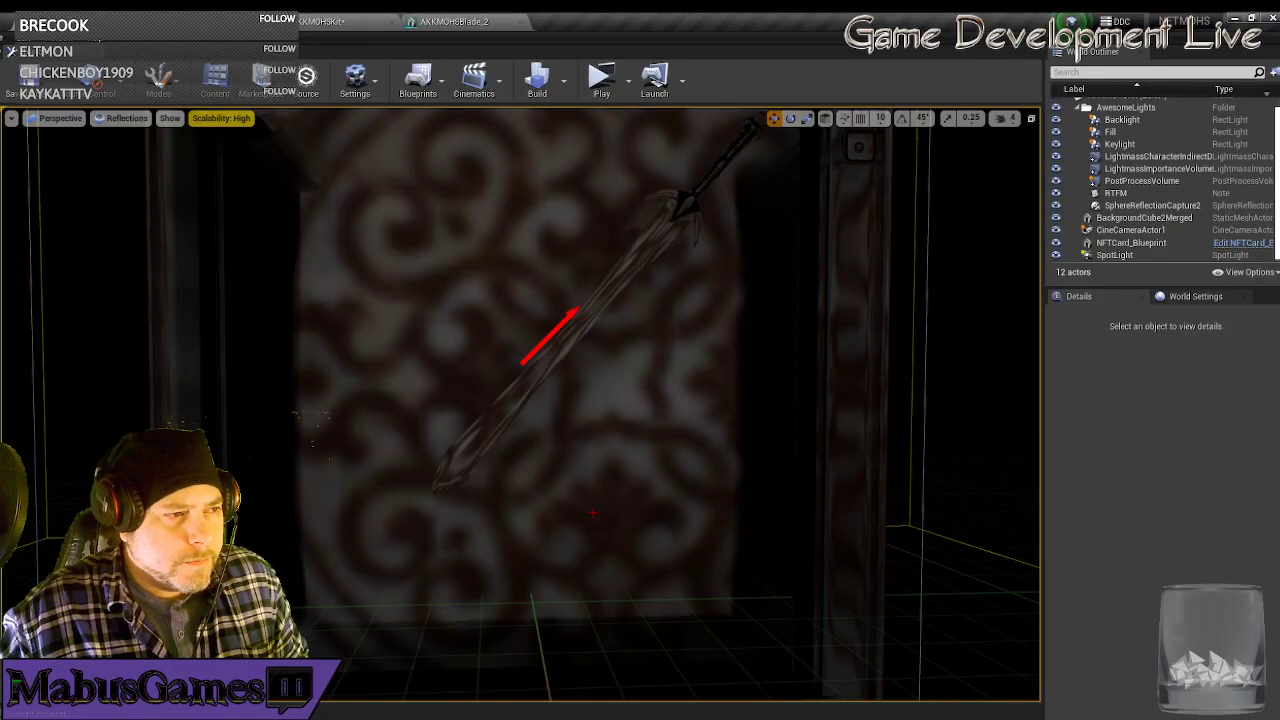
Return the viewport to Lit mode and delete the sphere reflection capture between the card and the patterned wall.
{"action": "left_click", "coordinate": [116, 119]}
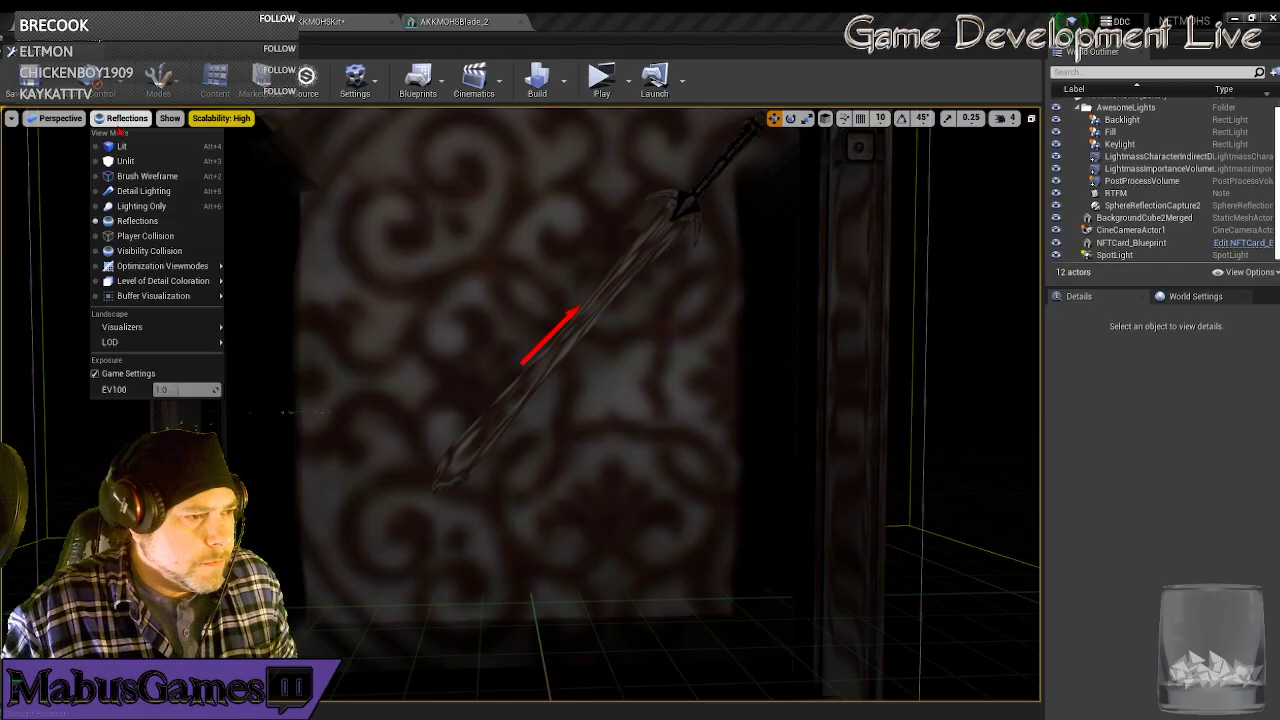
{"action": "left_click", "coordinate": [122, 146]}
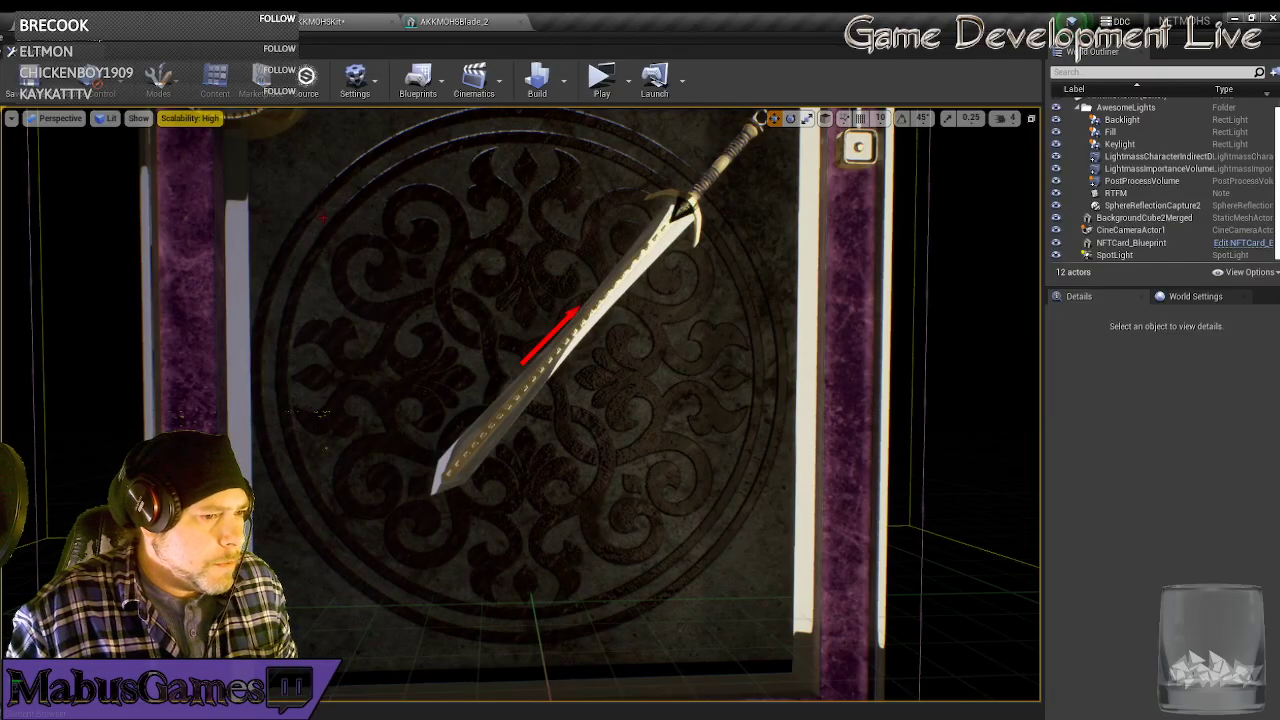
{"action": "right_click_drag", "start_coordinate": [323, 217], "coordinate": [420, 263]}
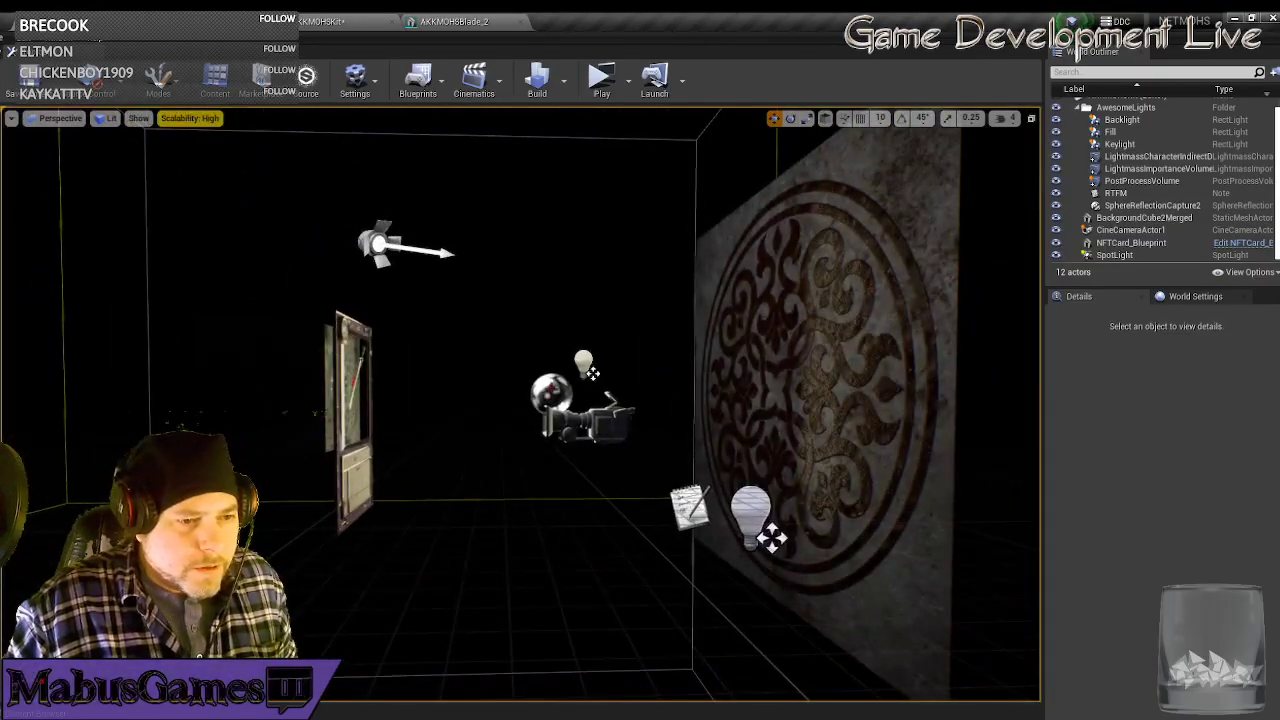
{"action": "left_click", "coordinate": [551, 390]}
{"action": "key", "text": "Delete"}
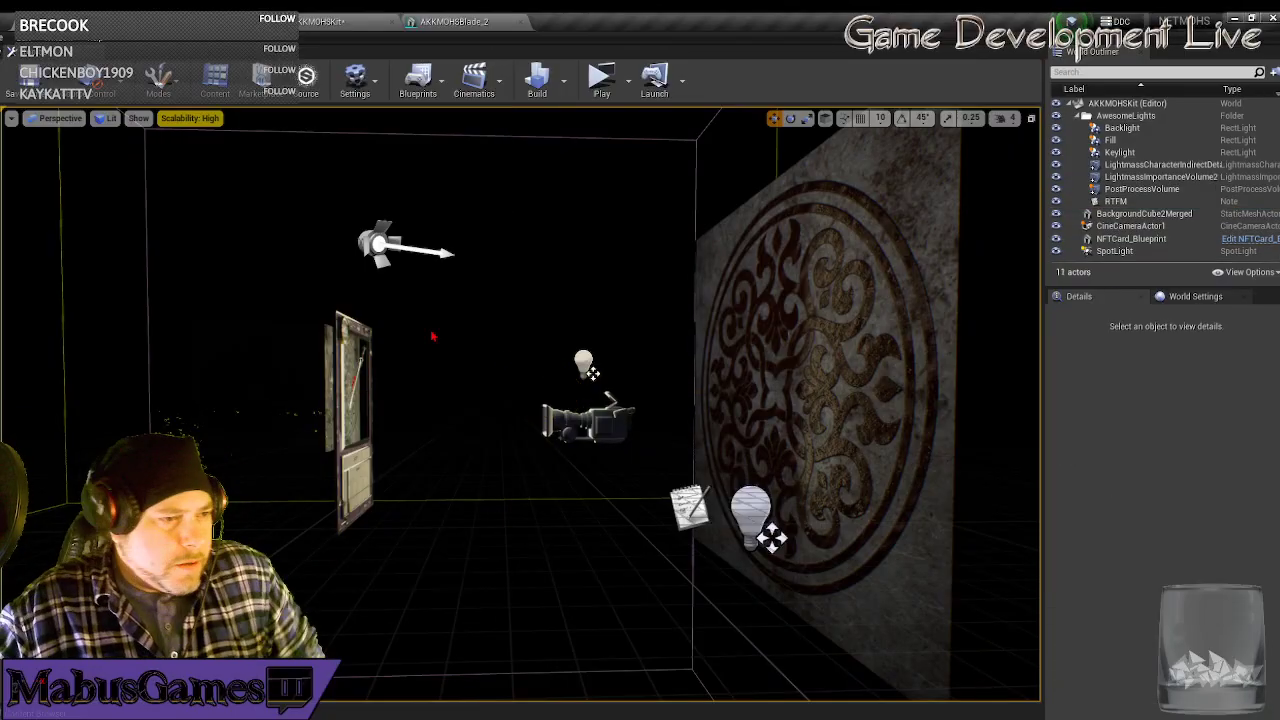
Add a Box Reflection Capture from the visual effects actors to the scene near the spotlight.
{"action": "left_click_drag", "start_coordinate": [4, 278], "coordinate": [140, 282]}
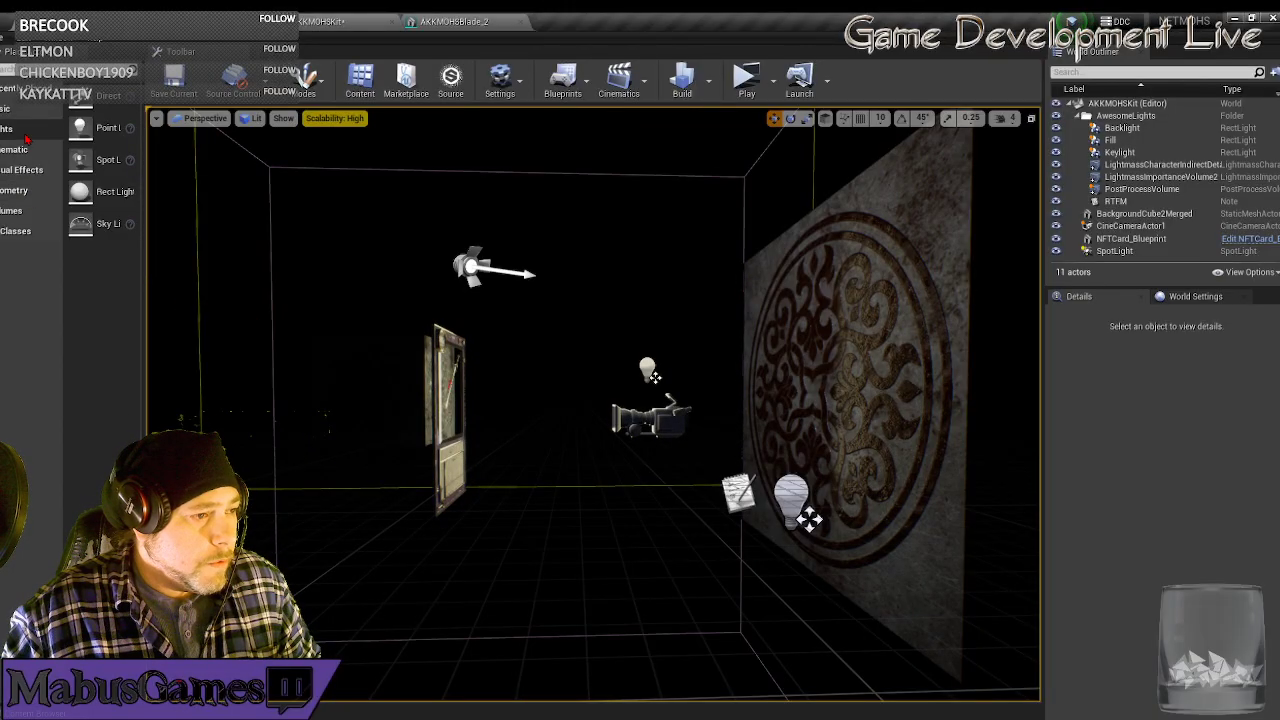
{"action": "left_click", "coordinate": [22, 170]}
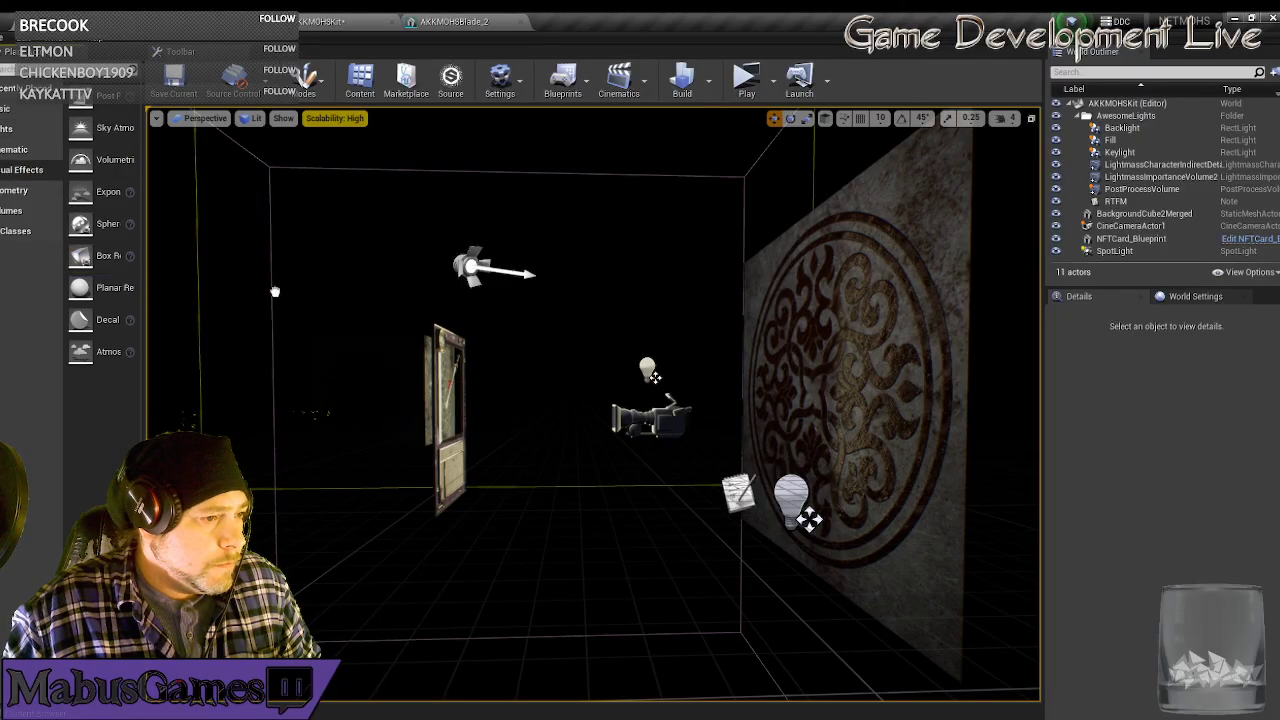
{"action": "left_click_drag", "start_coordinate": [275, 291], "coordinate": [525, 298]}
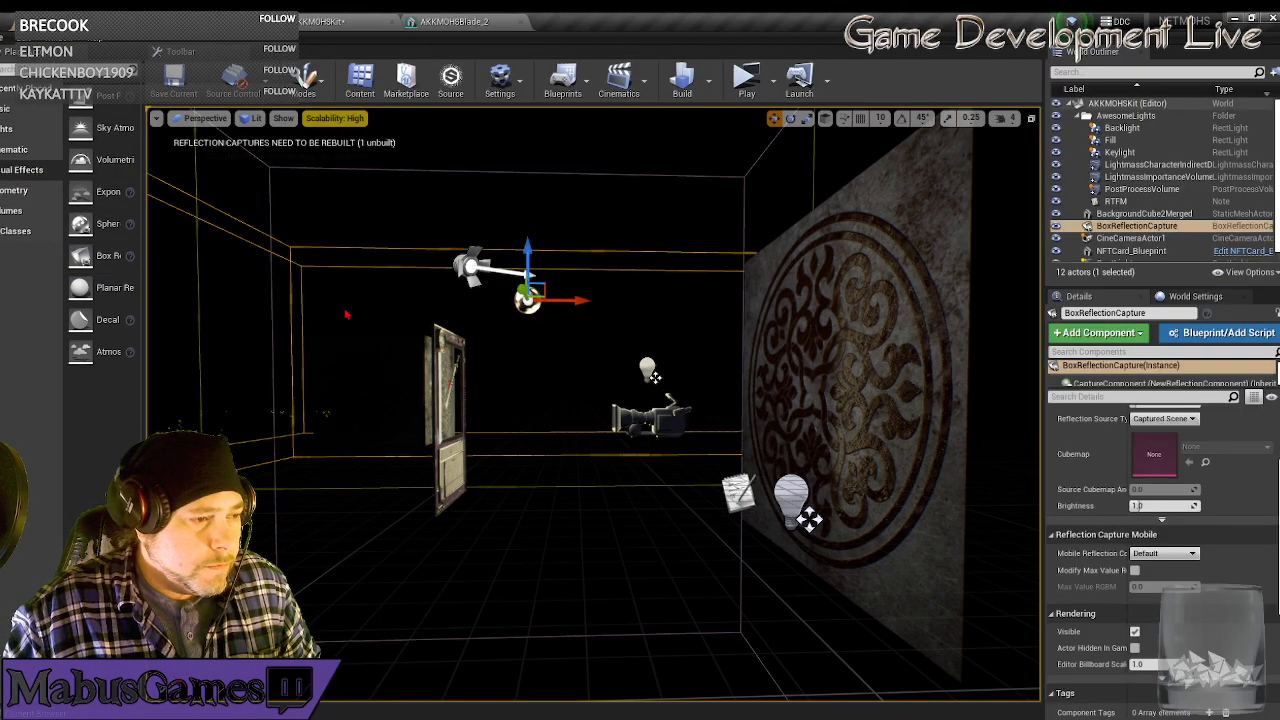
{"action": "left_click_drag", "start_coordinate": [145, 300], "coordinate": [228, 301]}
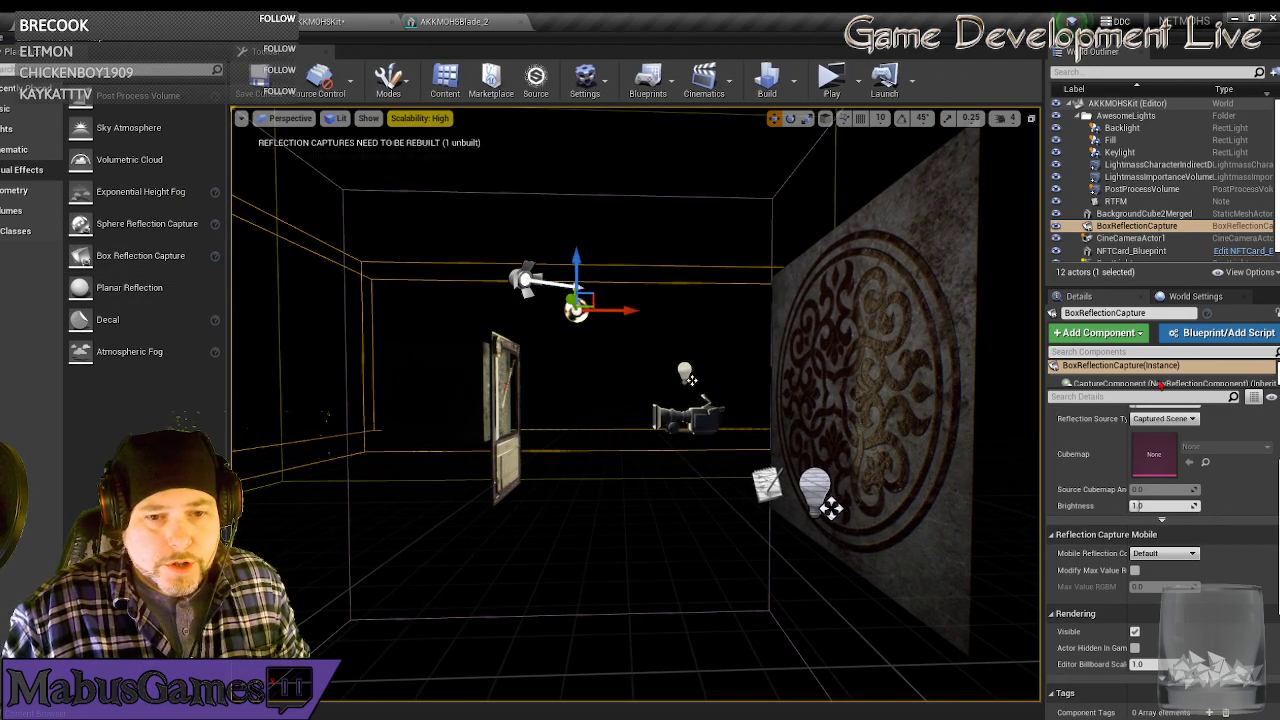
Set the box reflection capture's location to 0, 0, 0.
{"action": "scroll", "coordinate": [1112, 455], "scroll_direction": "up", "scroll_amount": 3}
{"action": "left_click", "coordinate": [1150, 433]}
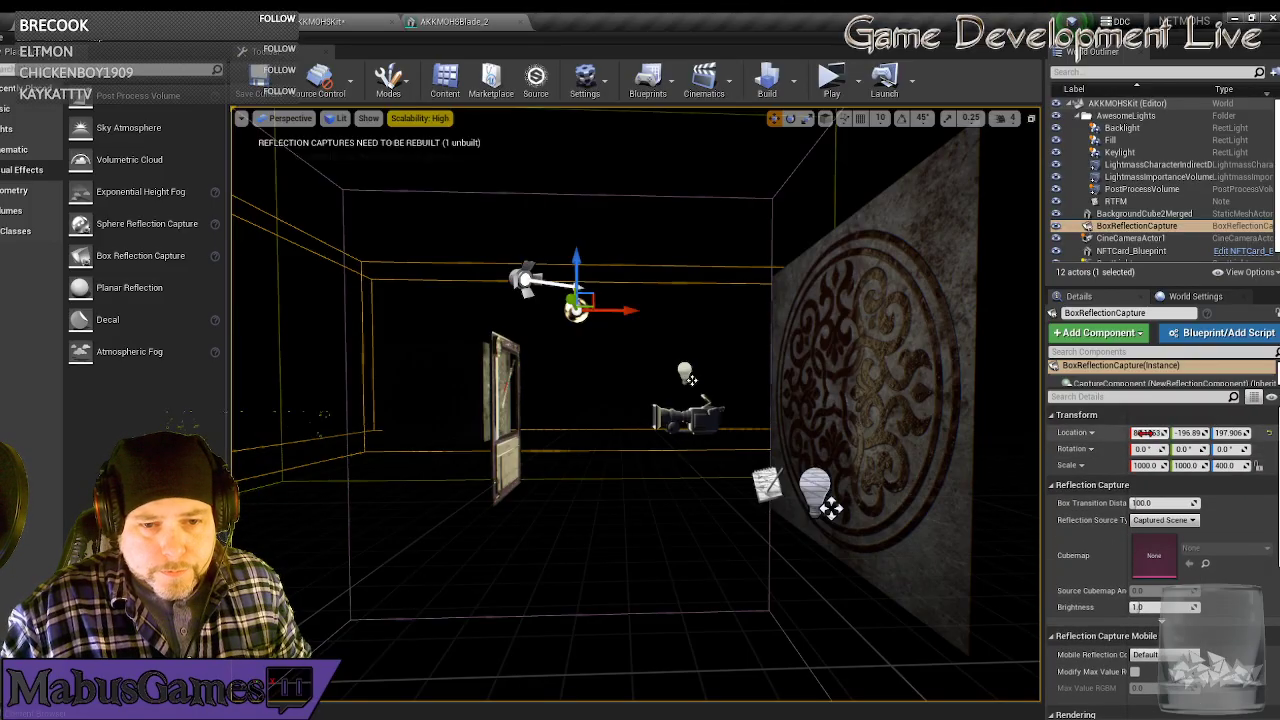
{"action": "type", "text": "0"}
{"action": "key", "text": "Tab"}
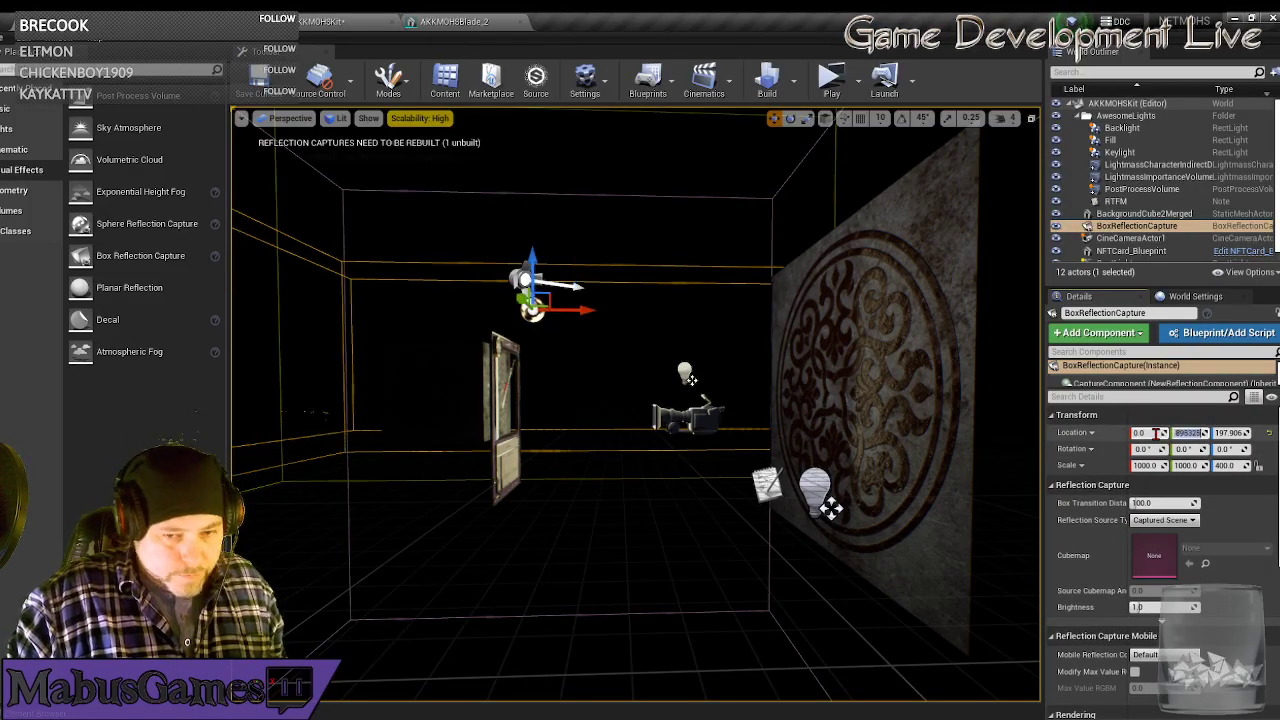
{"action": "type", "text": "0"}
{"action": "key", "text": "Tab"}
{"action": "type", "text": "0"}
{"action": "key", "text": "Return"}
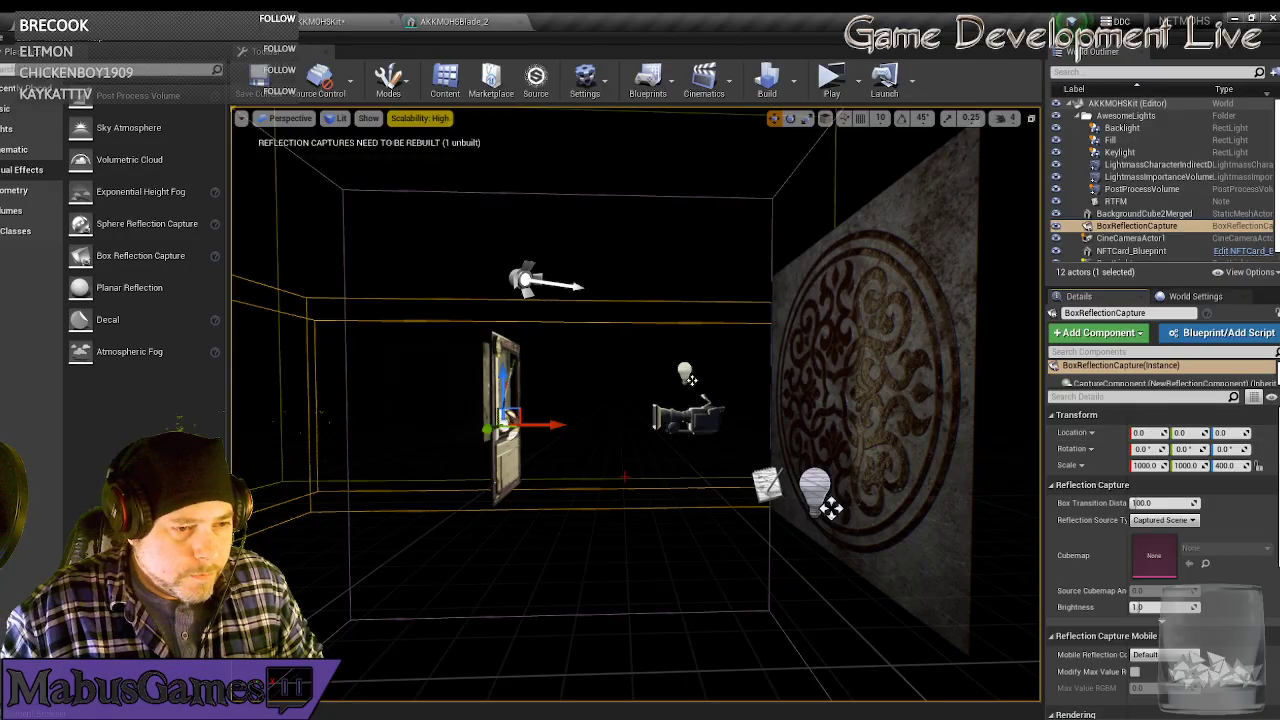
Examine the card, sword and surrounding capture box from the front, the side and a distance.
{"action": "key", "text": "w"}
{"action": "right_click_drag", "start_coordinate": [625, 477], "coordinate": [592, 477]}
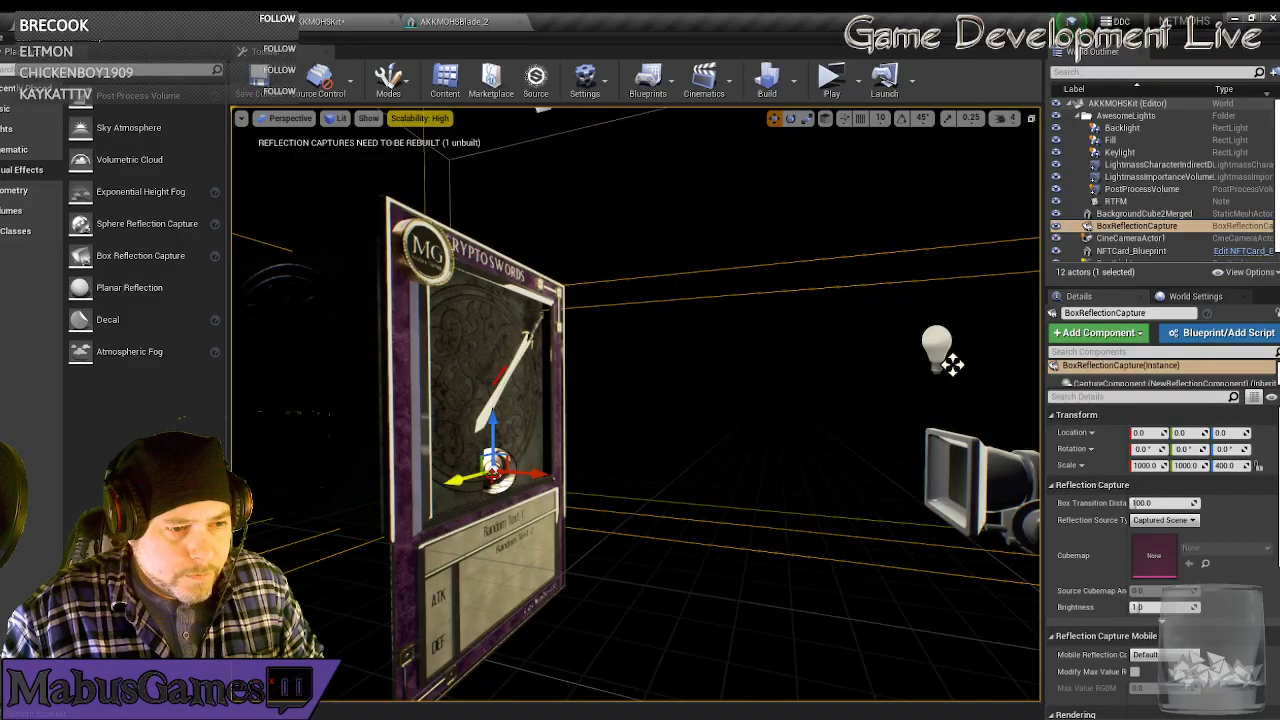
{"action": "key", "text": "s"}
{"action": "right_click_drag", "start_coordinate": [492, 475], "coordinate": [563, 470]}
{"action": "key", "text": "w"}
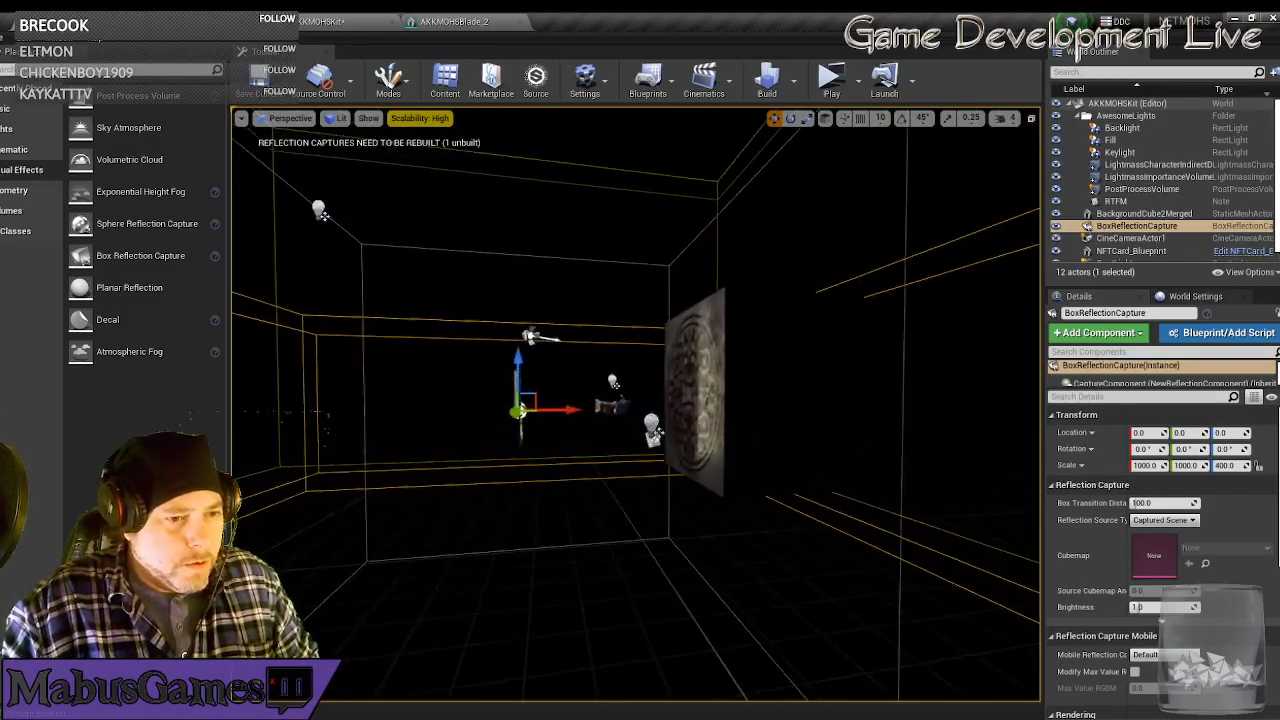
{"action": "right_click_drag", "start_coordinate": [690, 534], "coordinate": [672, 534]}
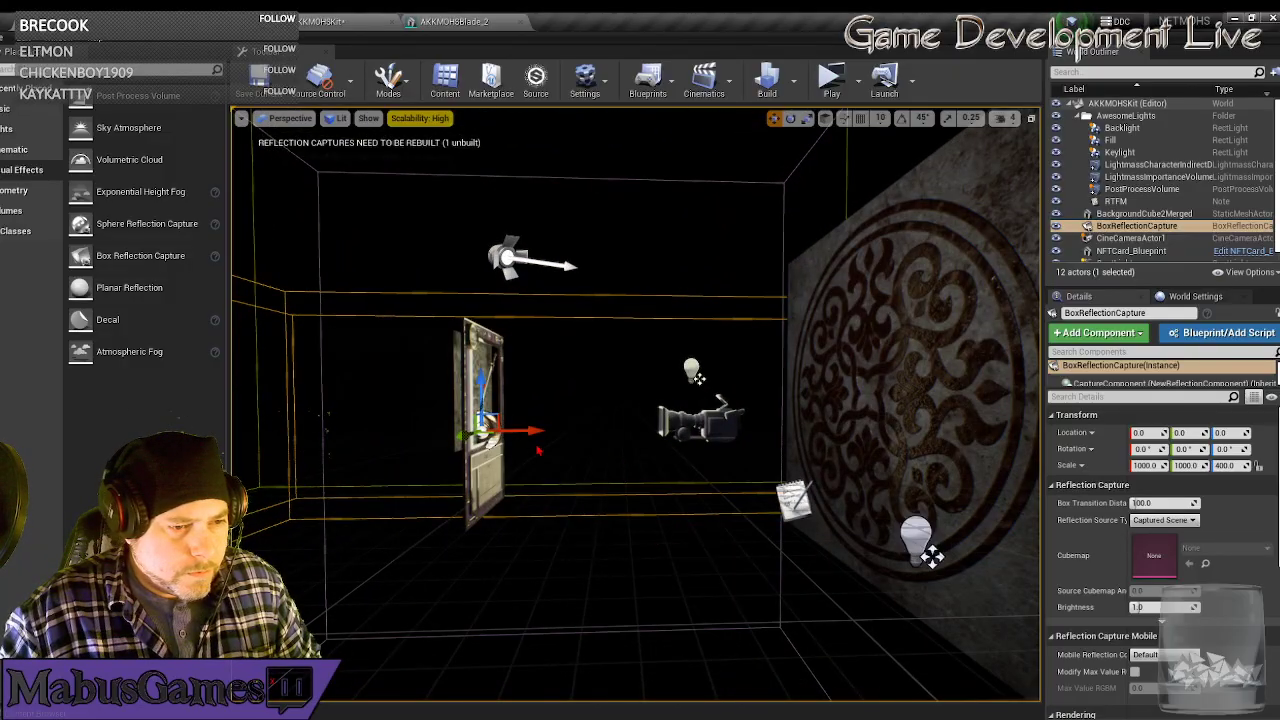
{"action": "key", "text": "w"}
{"action": "right_click_drag", "start_coordinate": [570, 467], "coordinate": [345, 466]}
{"action": "key", "text": "w"}
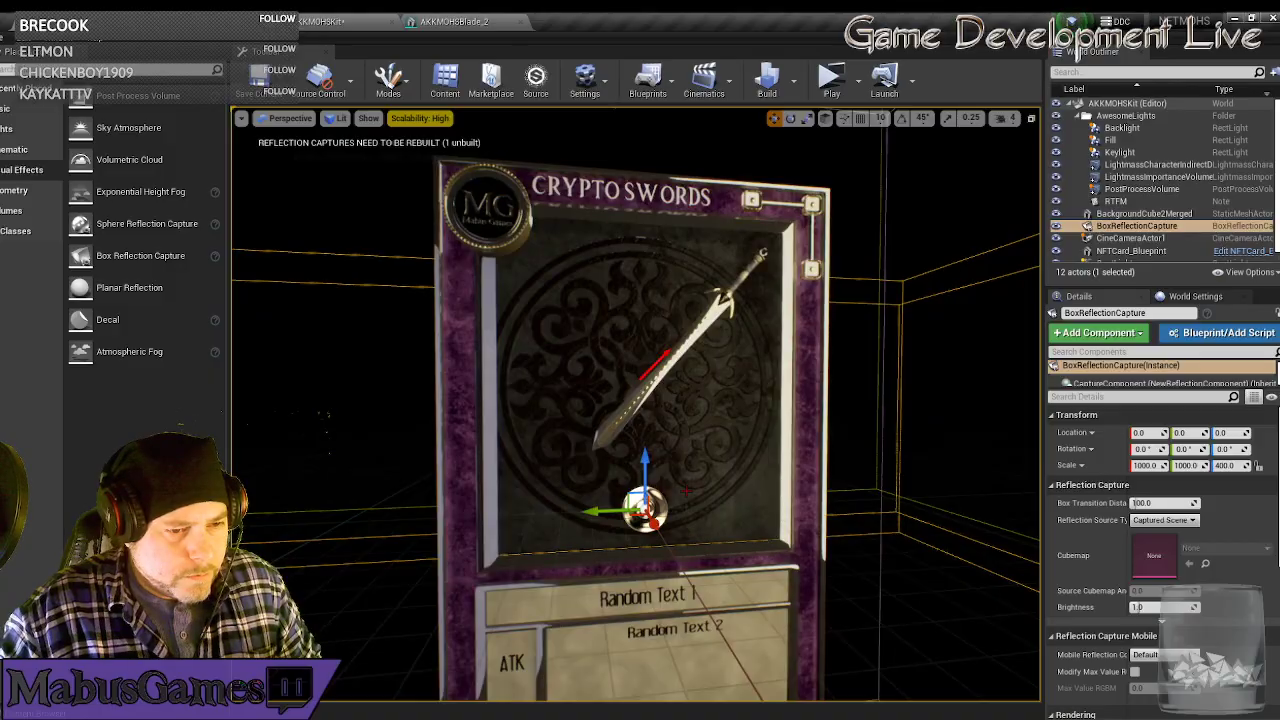
{"action": "key", "text": "w"}
{"action": "right_click_drag", "start_coordinate": [686, 491], "coordinate": [868, 487]}
{"action": "key", "text": "a"}
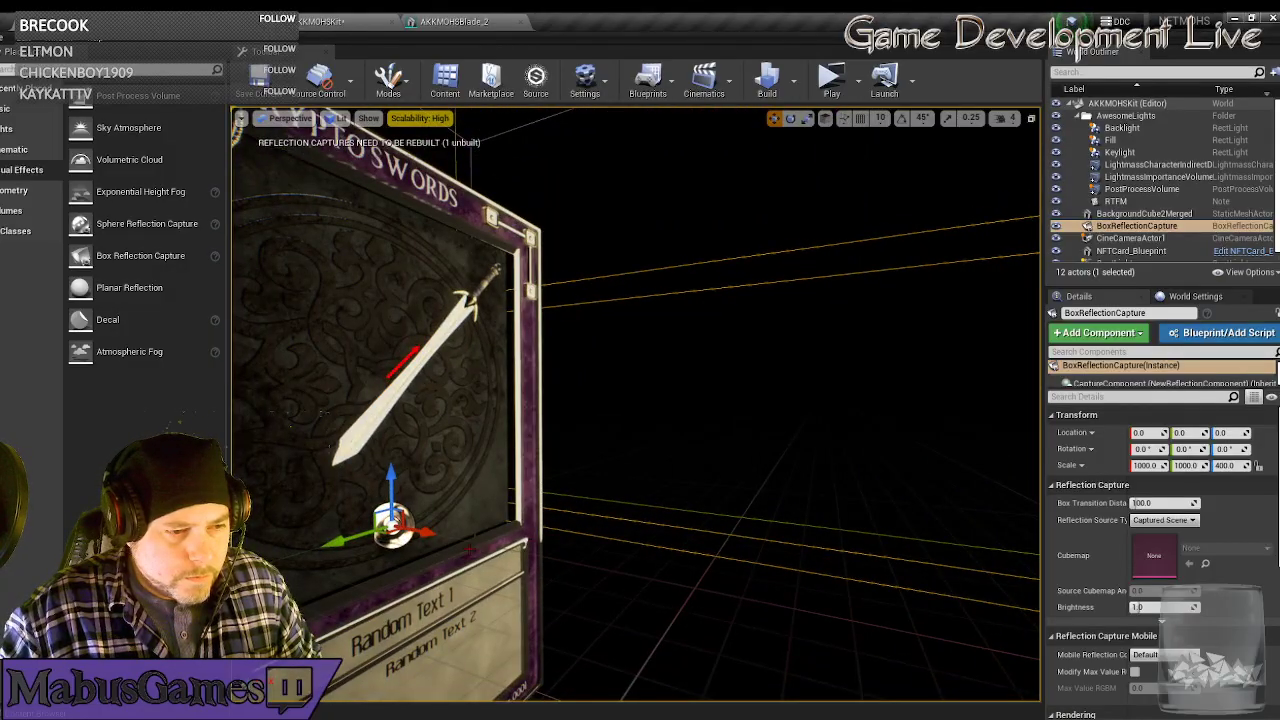
Move the box reflection capture out in front of the card, to about X 41.5 and Z 7.7.
{"action": "key", "text": "w"}
{"action": "right_click_drag", "start_coordinate": [470, 532], "coordinate": [537, 490]}
{"action": "key", "text": "s"}
{"action": "left_click_drag", "start_coordinate": [528, 457], "coordinate": [587, 455]}
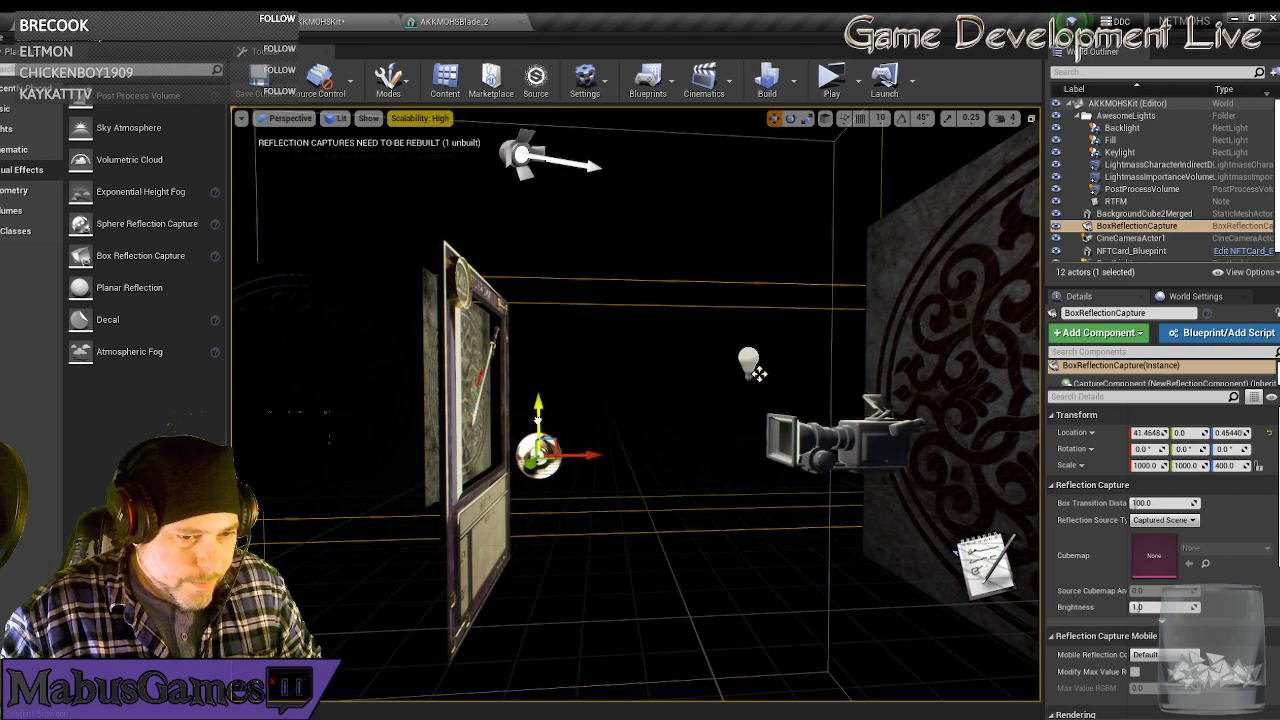
{"action": "left_click_drag", "start_coordinate": [538, 421], "coordinate": [538, 410]}
View the card from the front, select the NFT card blueprint and build the level.
{"action": "right_click_drag", "start_coordinate": [548, 422], "coordinate": [604, 420]}
{"action": "key", "text": "w"}
{"action": "key", "text": "s"}
{"action": "key", "text": "w"}
{"action": "key", "text": "s"}
{"action": "key", "text": "w"}
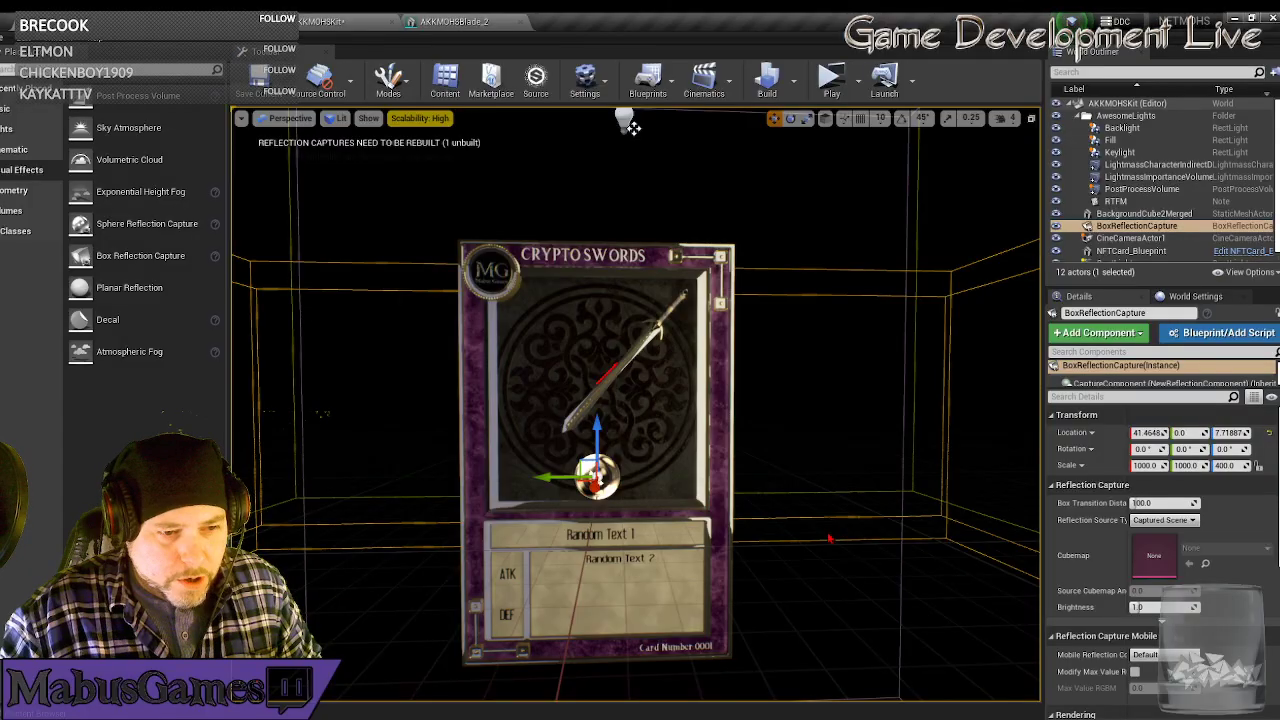
{"action": "left_click", "coordinate": [705, 434]}
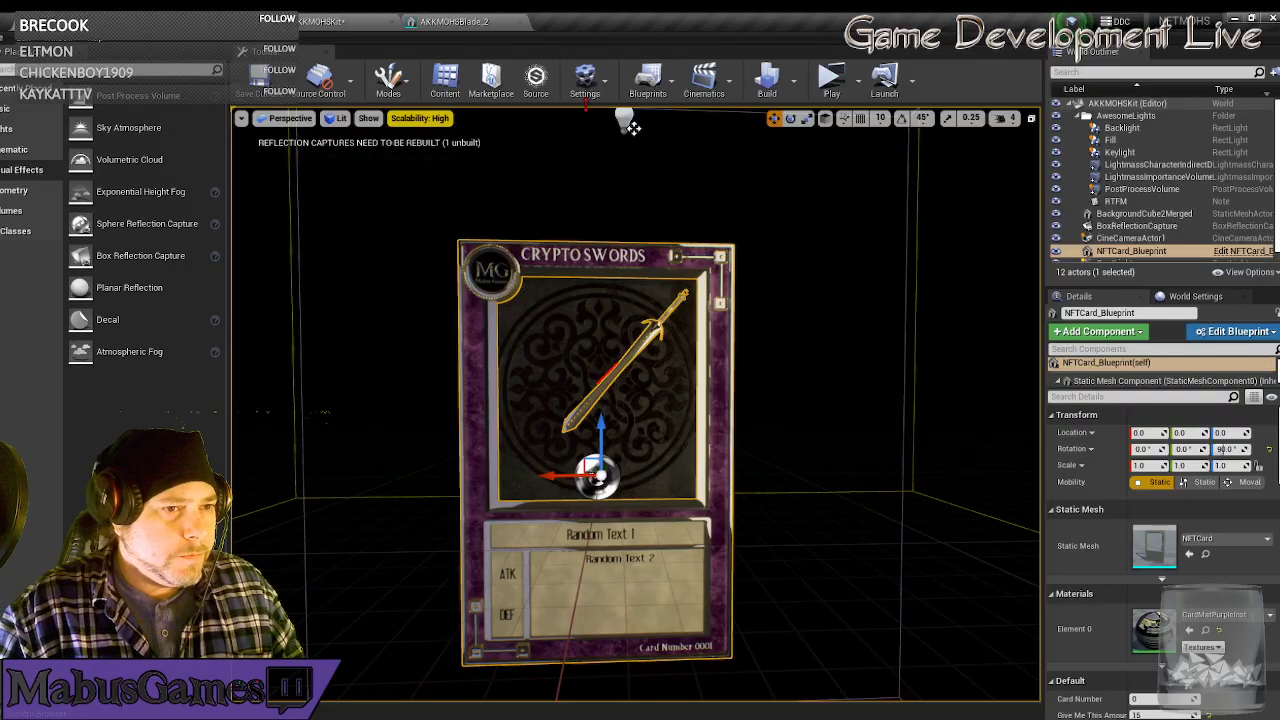
{"action": "left_click", "coordinate": [772, 84]}
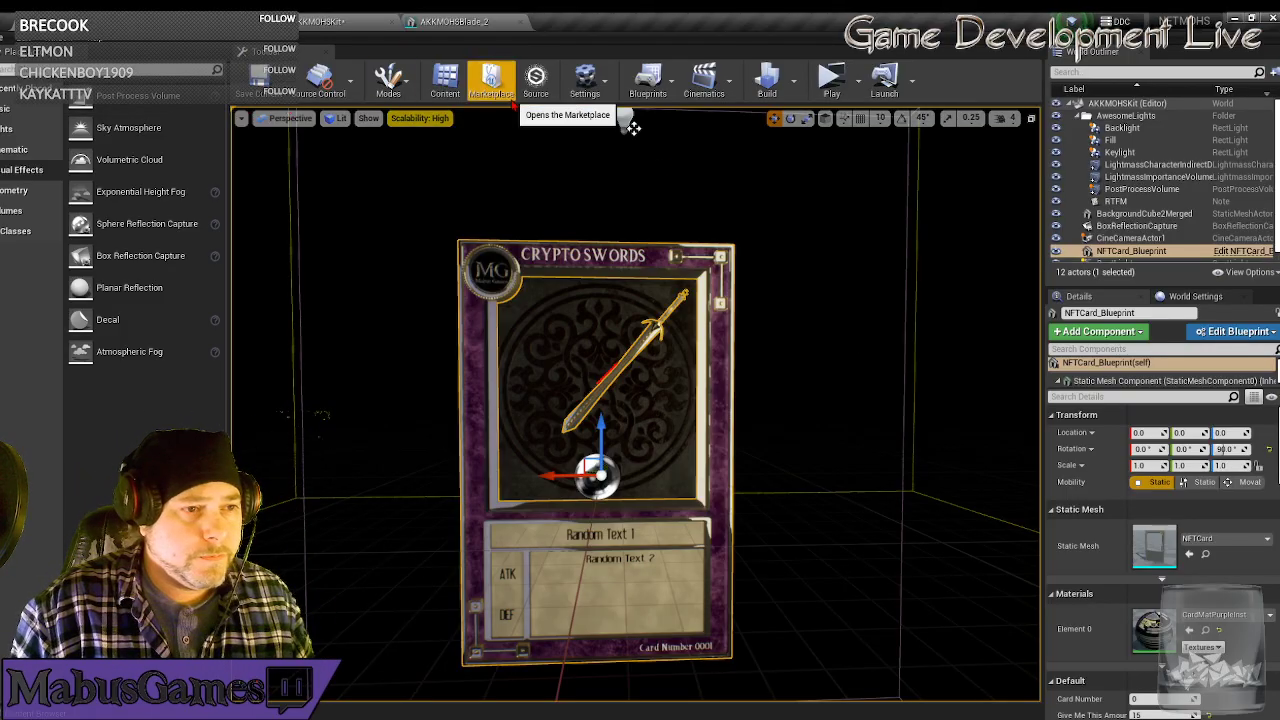
Set every engine scalability category from View Distance to Shading to Cinematic and clear the selection.
{"action": "left_click", "coordinate": [605, 82]}
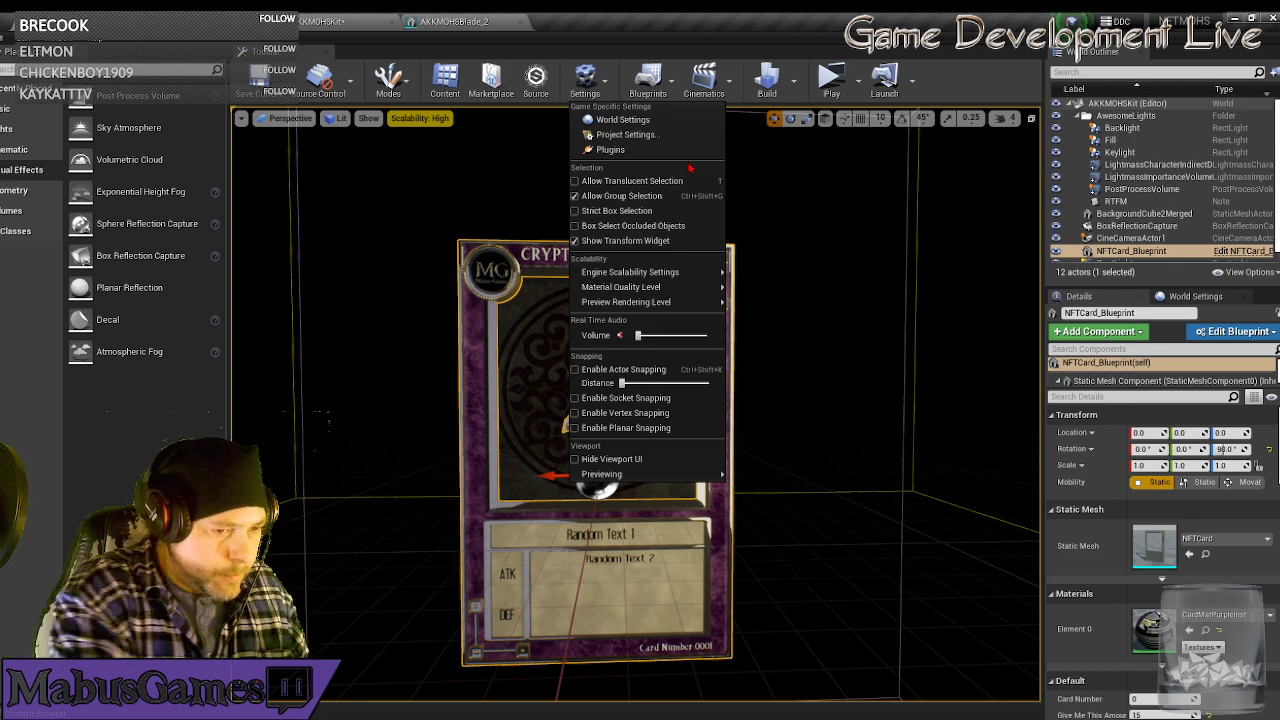
{"action": "mouse_move", "coordinate": [660, 274]}
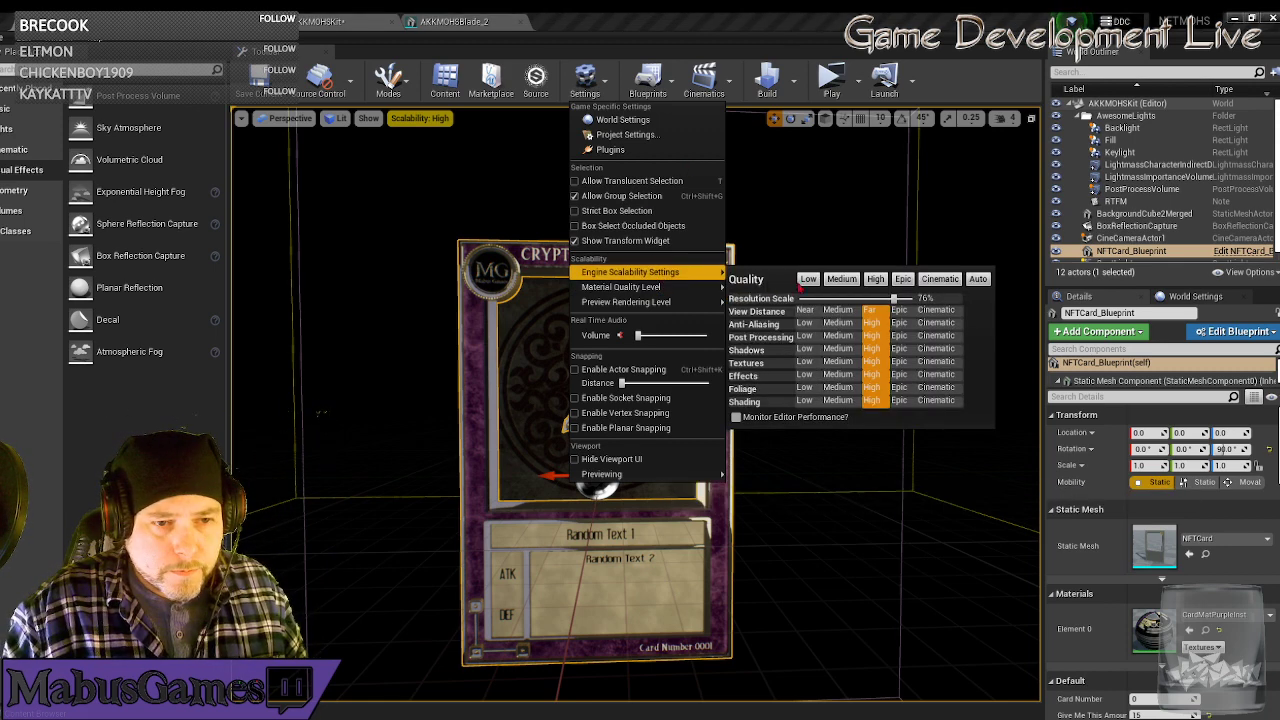
{"action": "left_click", "coordinate": [937, 312]}
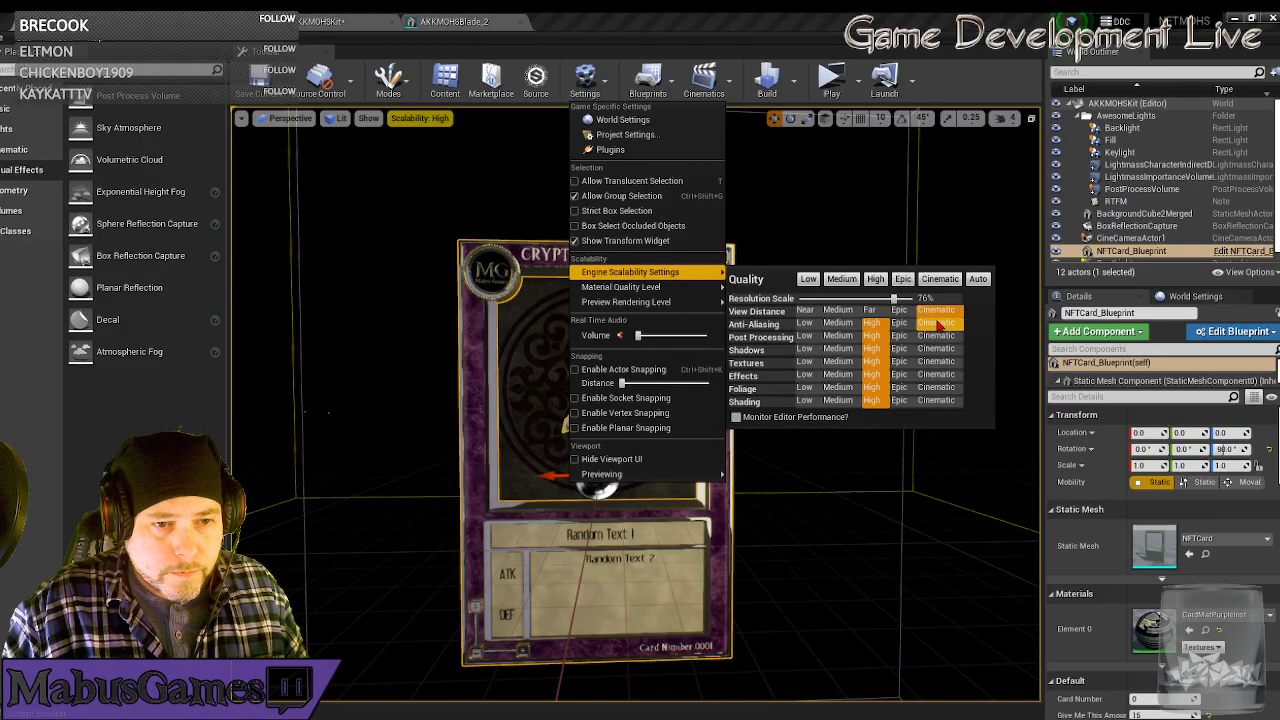
{"action": "left_click", "coordinate": [938, 324]}
{"action": "left_click", "coordinate": [937, 337]}
{"action": "left_click", "coordinate": [937, 349]}
{"action": "left_click", "coordinate": [937, 361]}
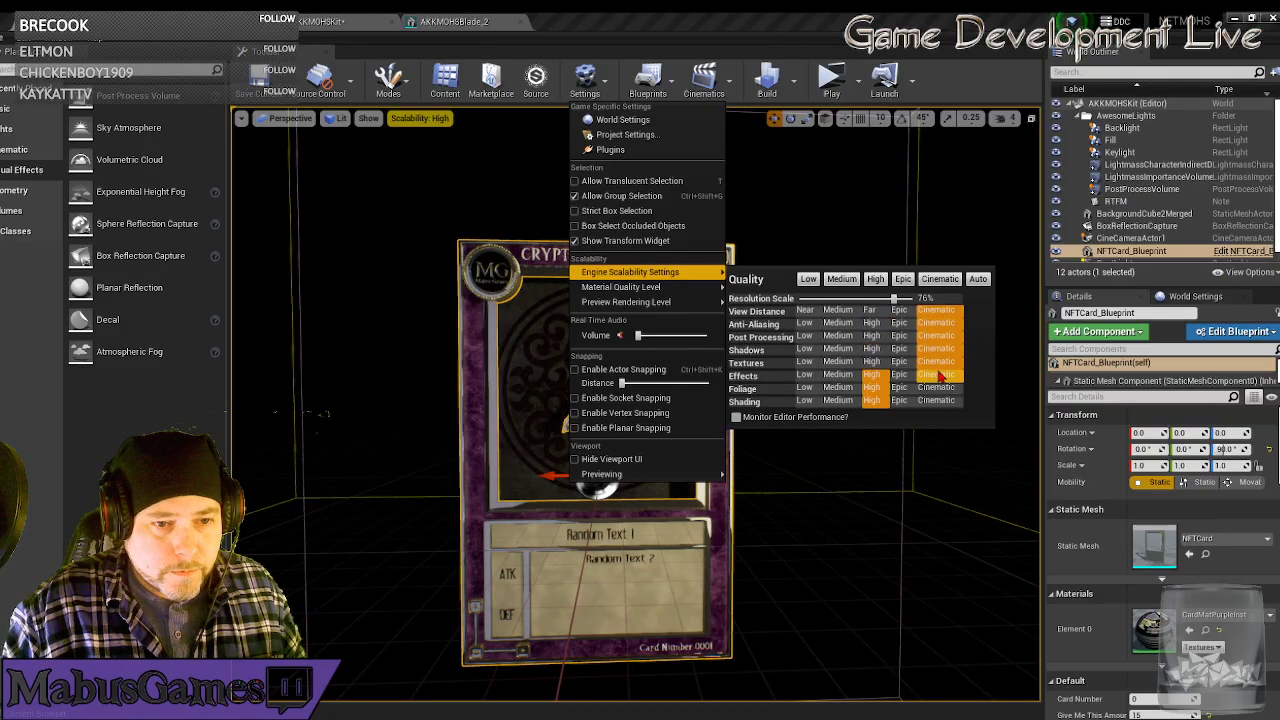
{"action": "left_click", "coordinate": [937, 374]}
{"action": "left_click", "coordinate": [937, 387]}
{"action": "left_click", "coordinate": [937, 400]}
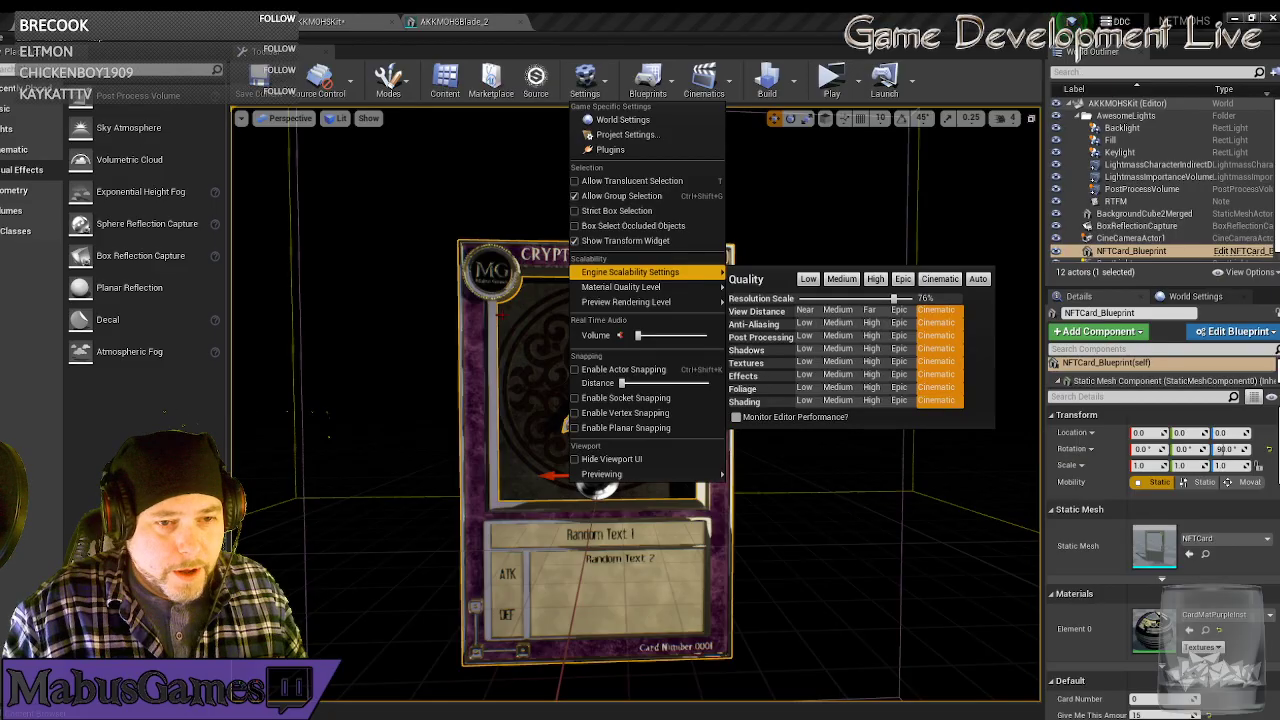
{"action": "left_click", "coordinate": [812, 466]}
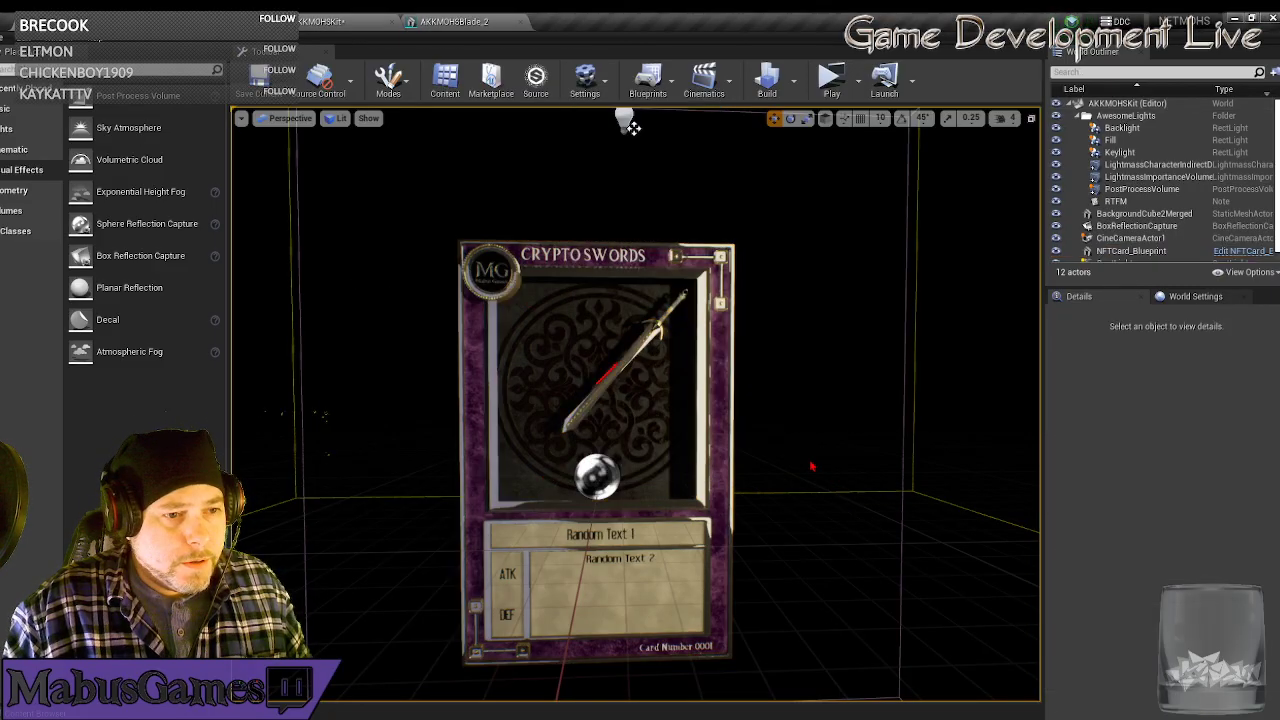
Rebuild the scene's reflection captures.
{"action": "left_click", "coordinate": [795, 88]}
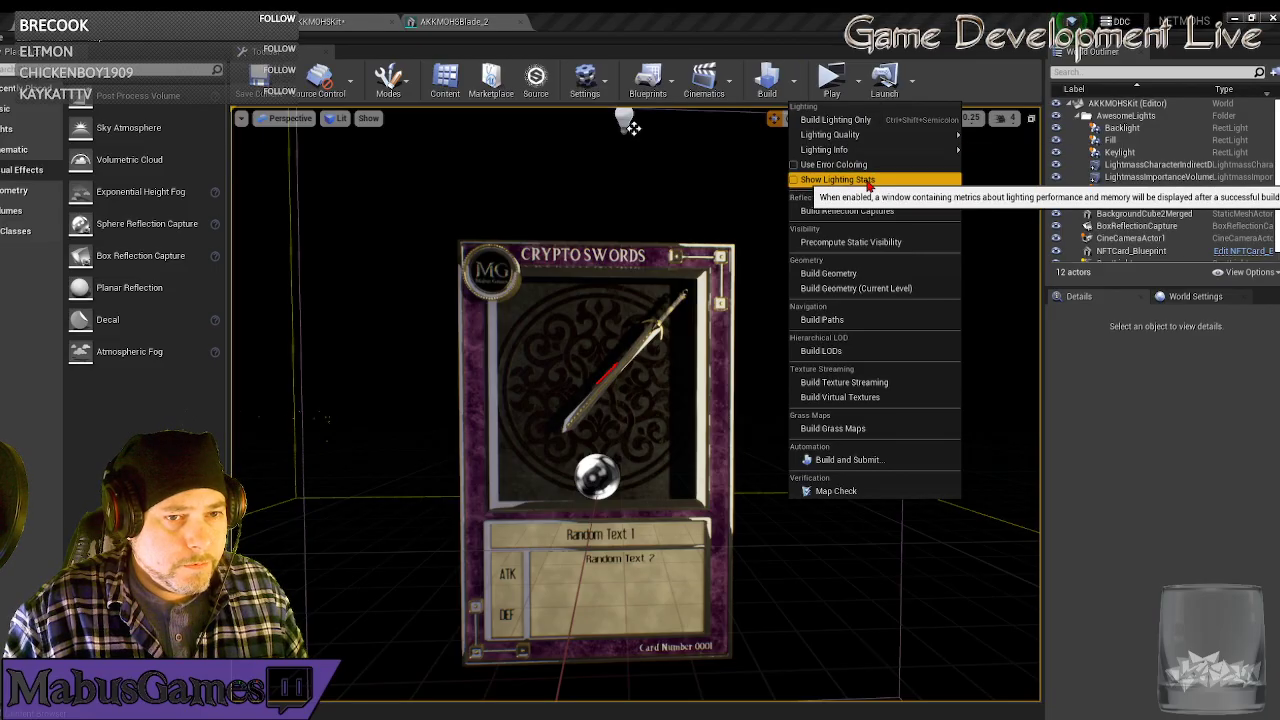
{"action": "mouse_move", "coordinate": [846, 136]}
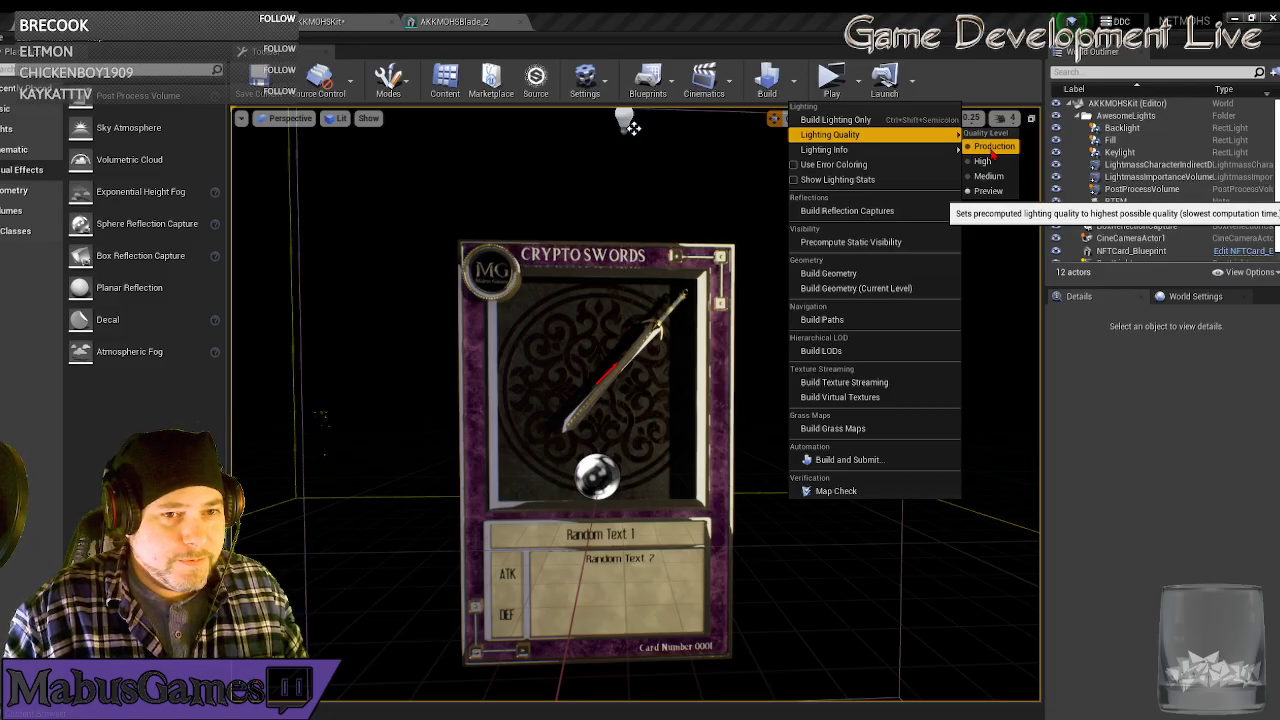
{"action": "left_click", "coordinate": [880, 214]}
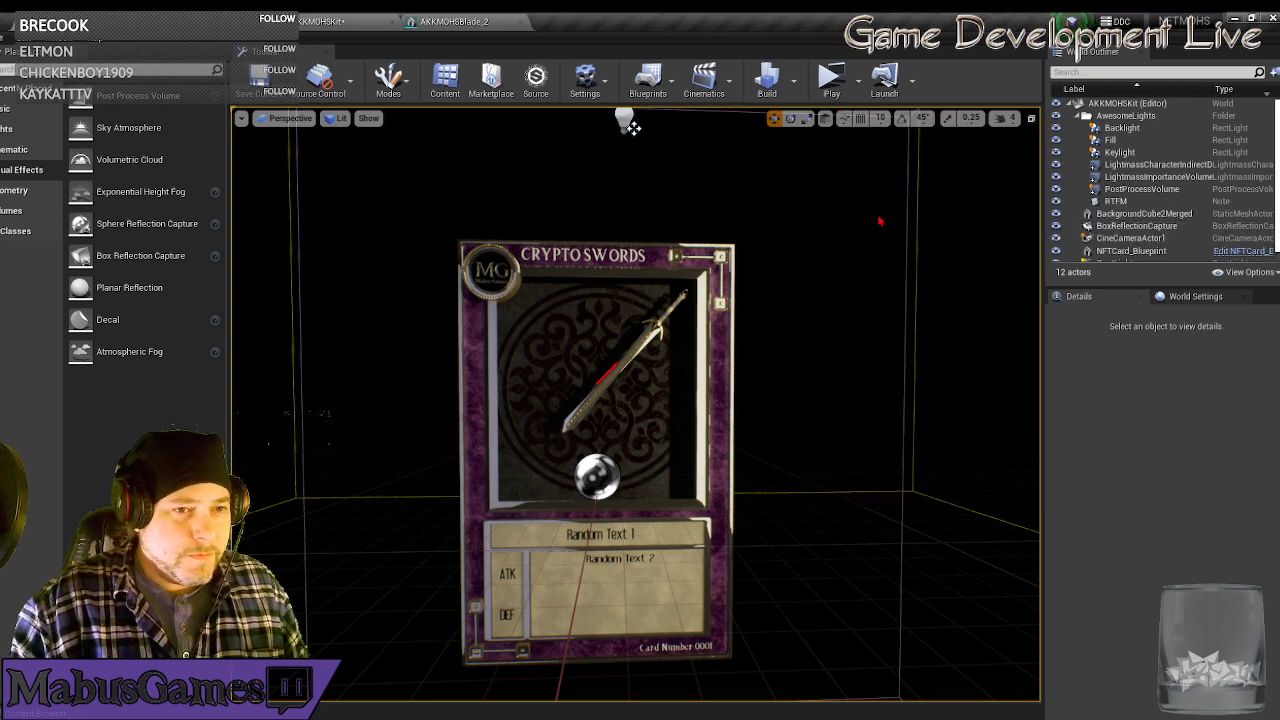
Set the lighting build quality to Production and build the reflection captures again.
{"action": "left_click", "coordinate": [794, 88]}
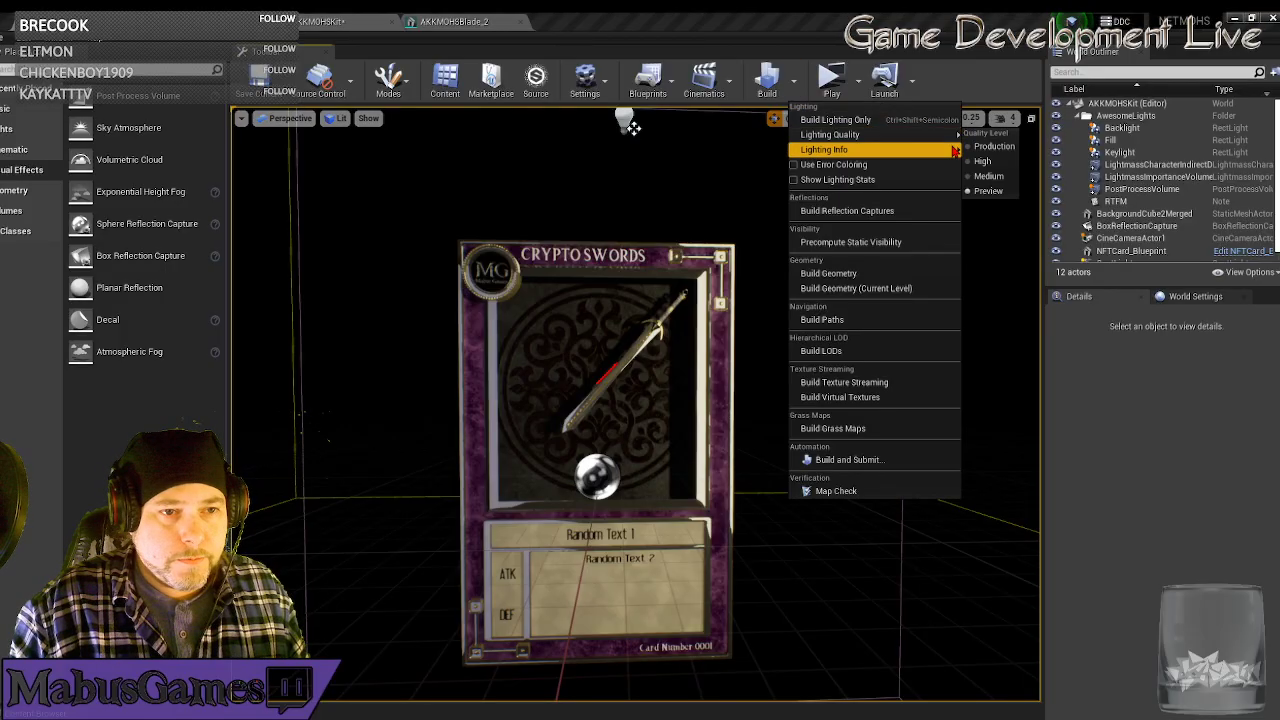
{"action": "mouse_move", "coordinate": [950, 134]}
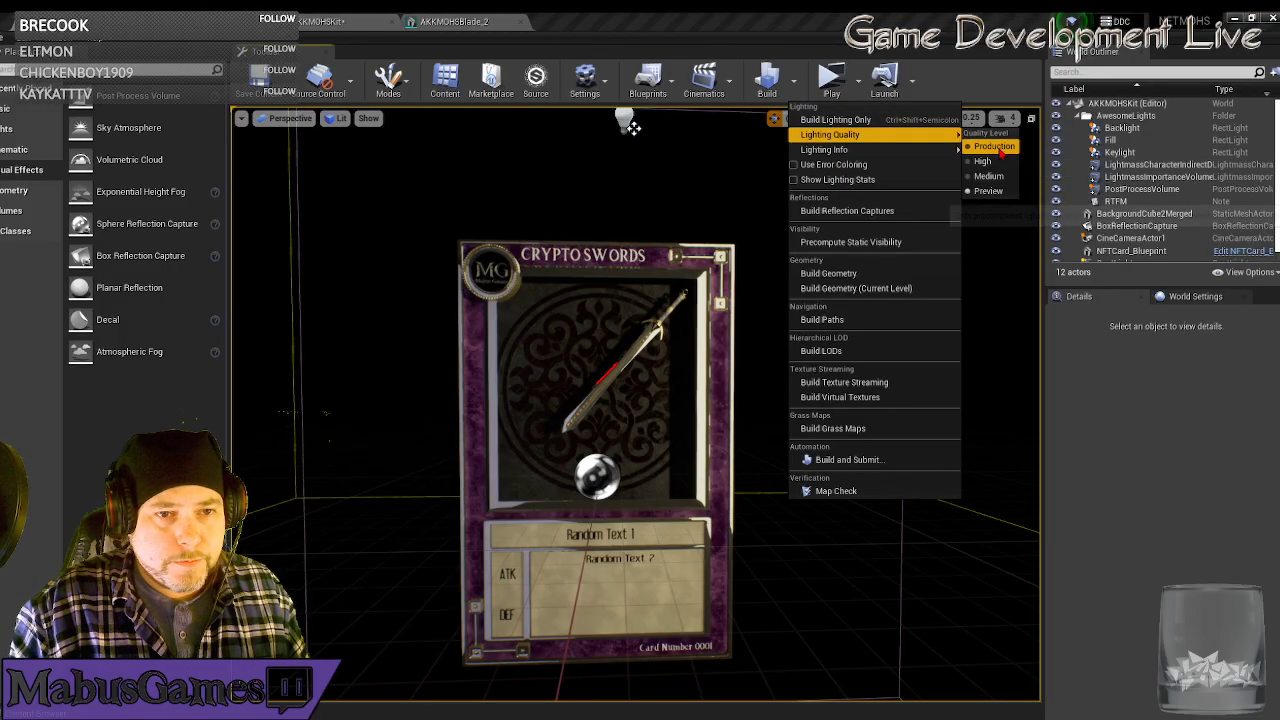
{"action": "left_click", "coordinate": [996, 148]}
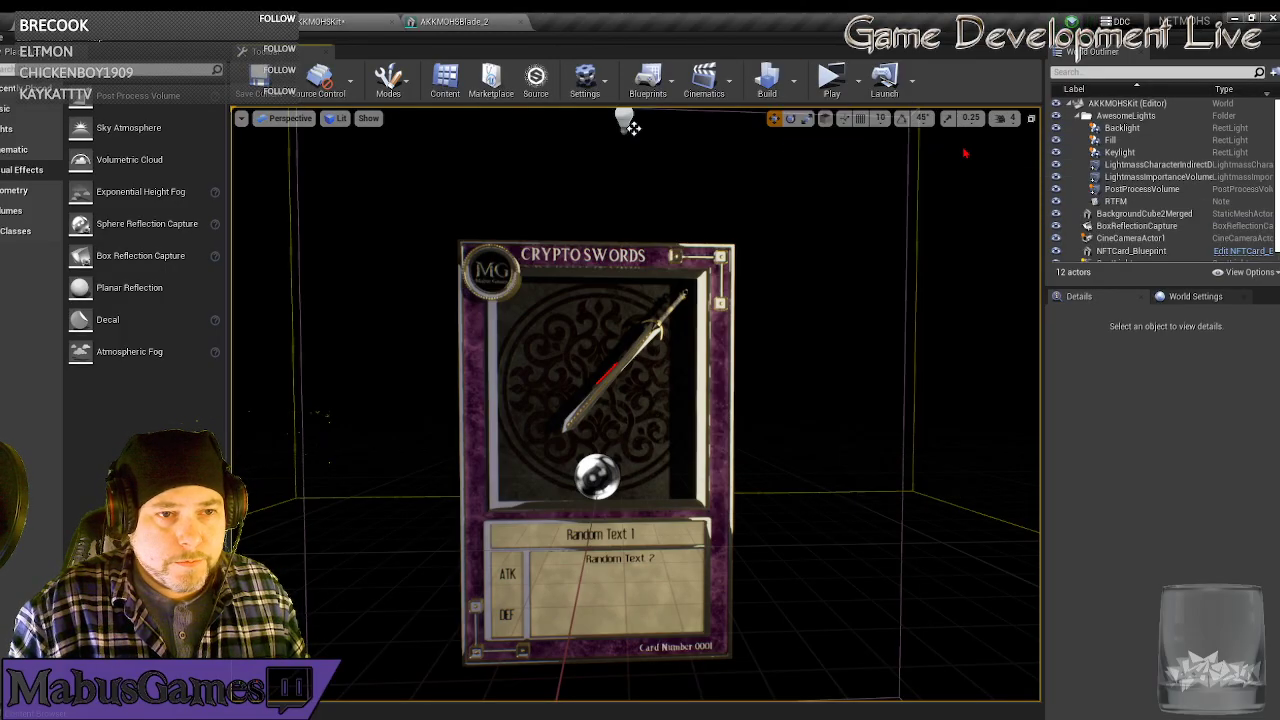
{"action": "left_click", "coordinate": [796, 84]}
{"action": "left_click", "coordinate": [840, 216]}
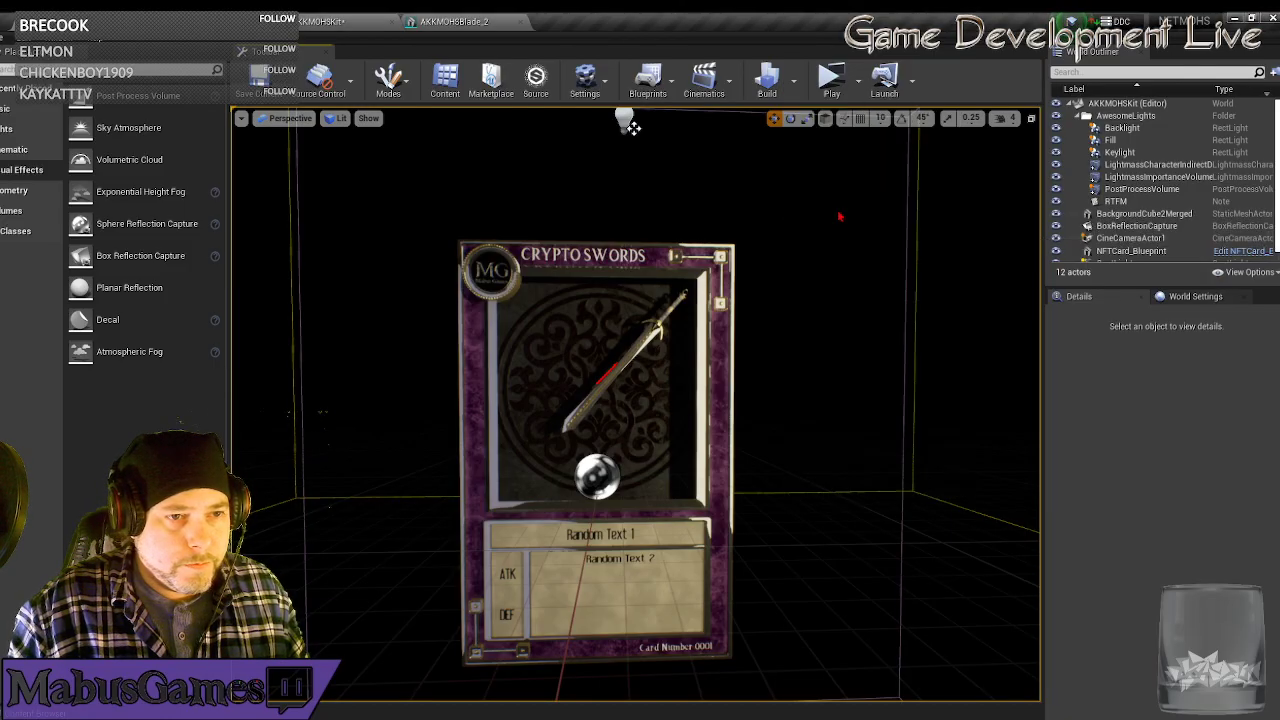
Inspect the card in the Reflections view mode, select the NFT card blueprint and cancel the pending autosave.
{"action": "left_click", "coordinate": [338, 118]}
{"action": "left_click", "coordinate": [355, 224]}
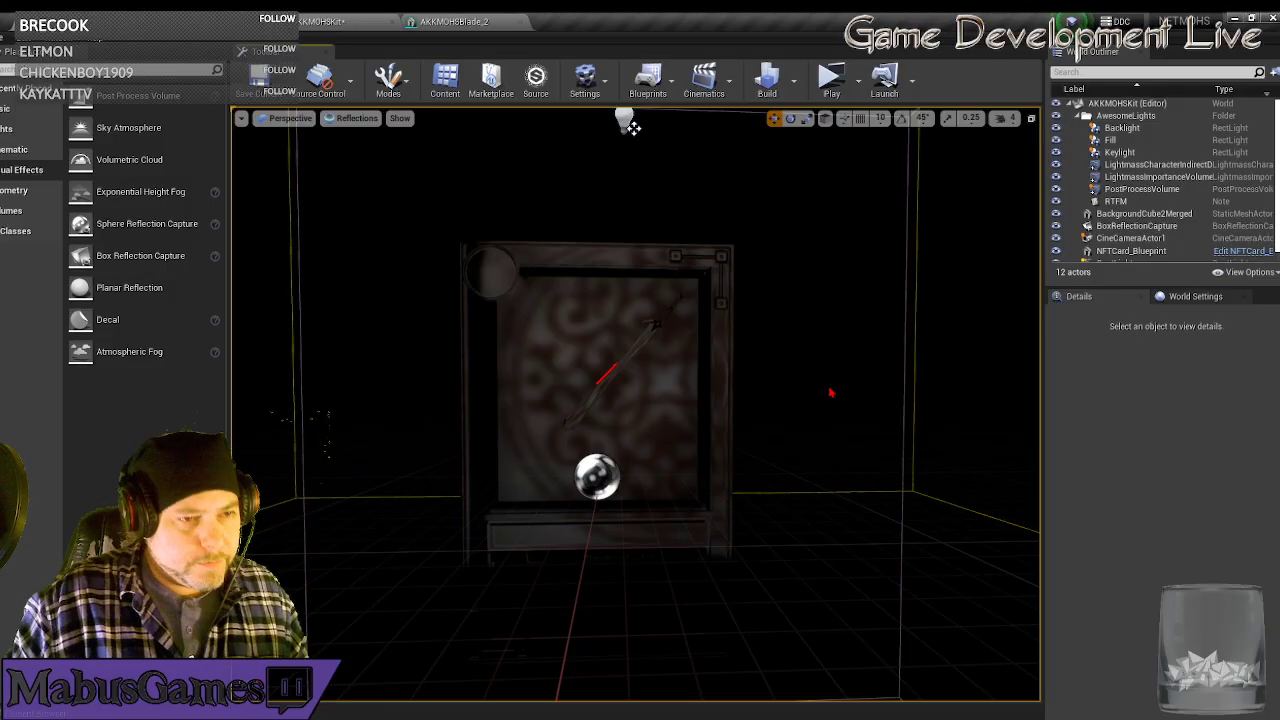
{"action": "left_click", "coordinate": [352, 118]}
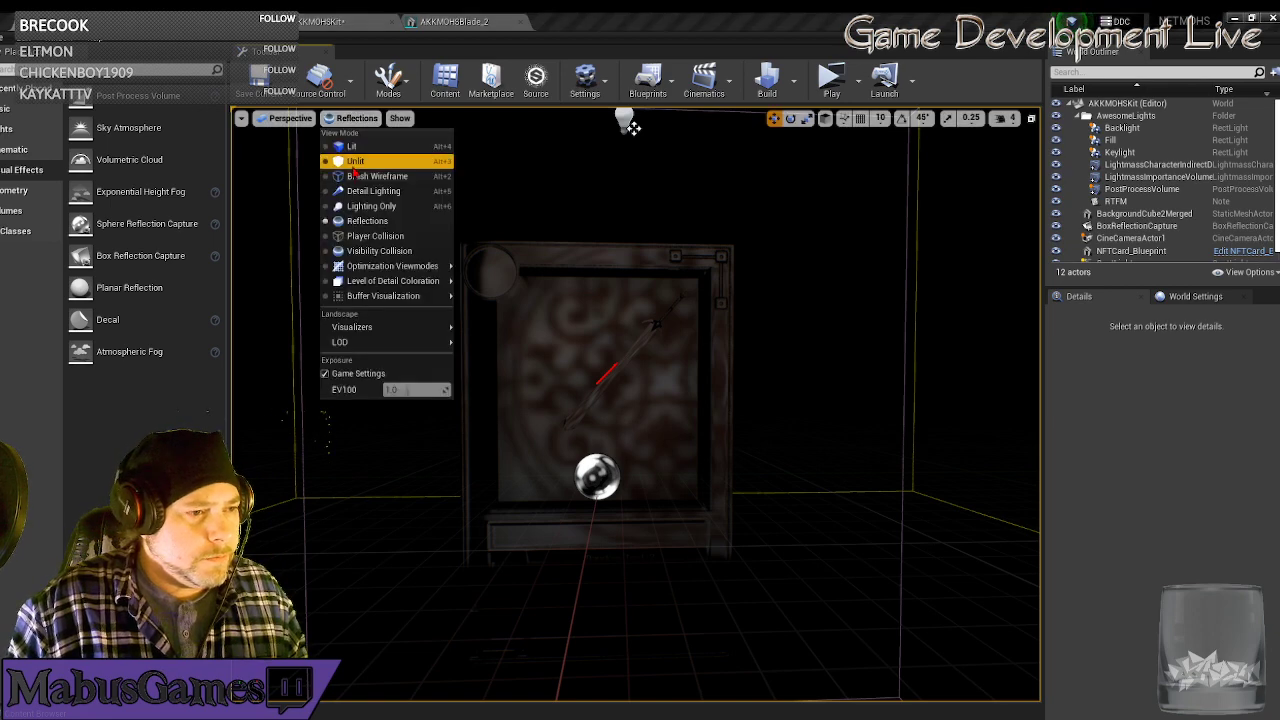
{"action": "mouse_move", "coordinate": [360, 285]}
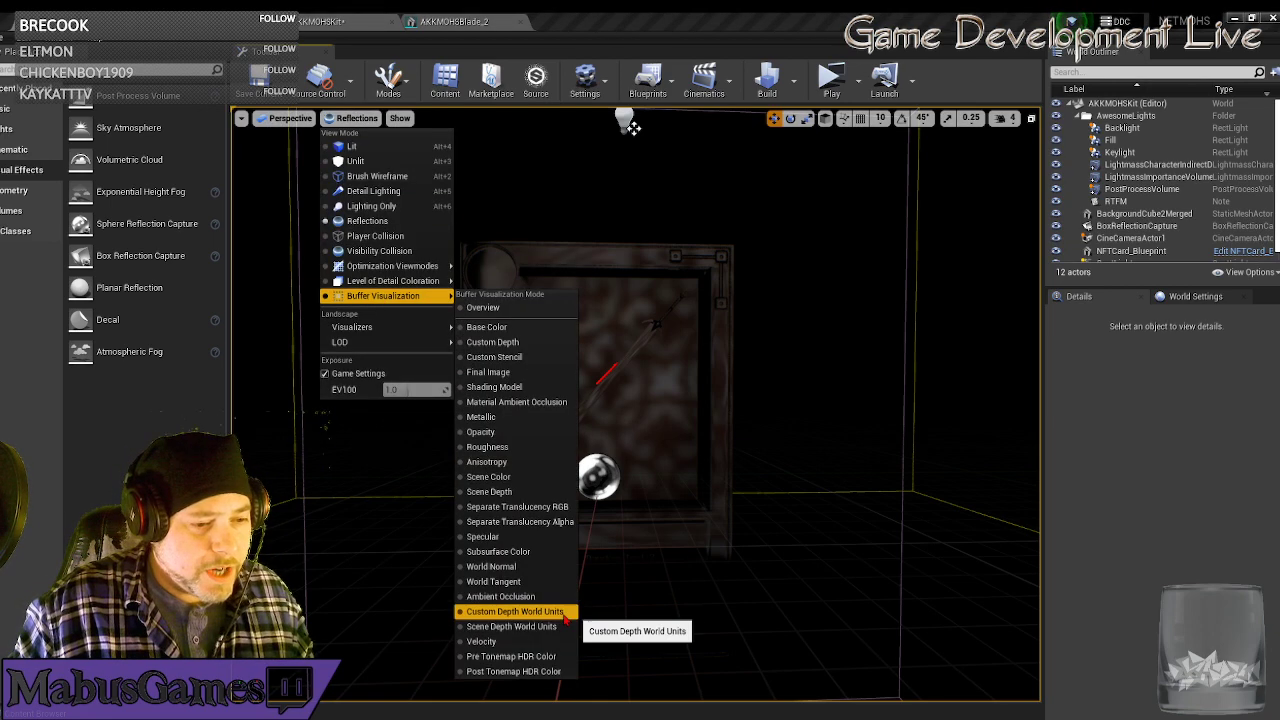
{"action": "left_click", "coordinate": [747, 480]}
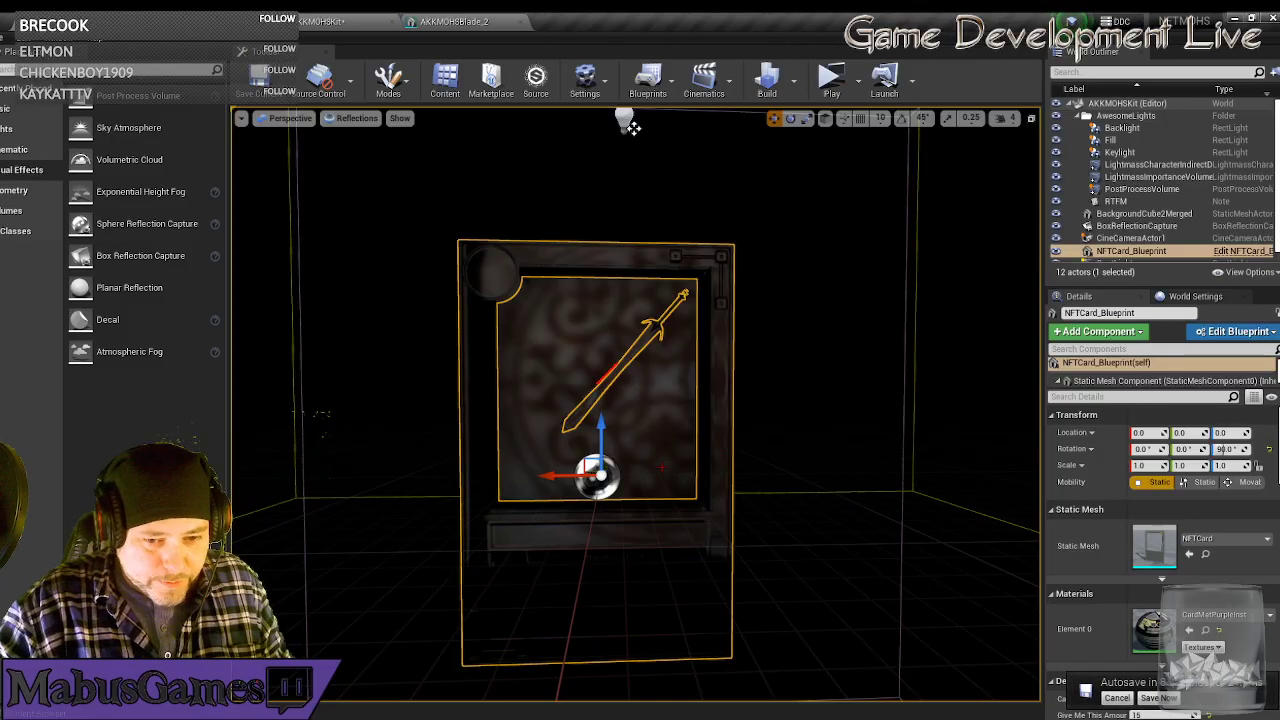
{"action": "left_click", "coordinate": [1118, 698]}
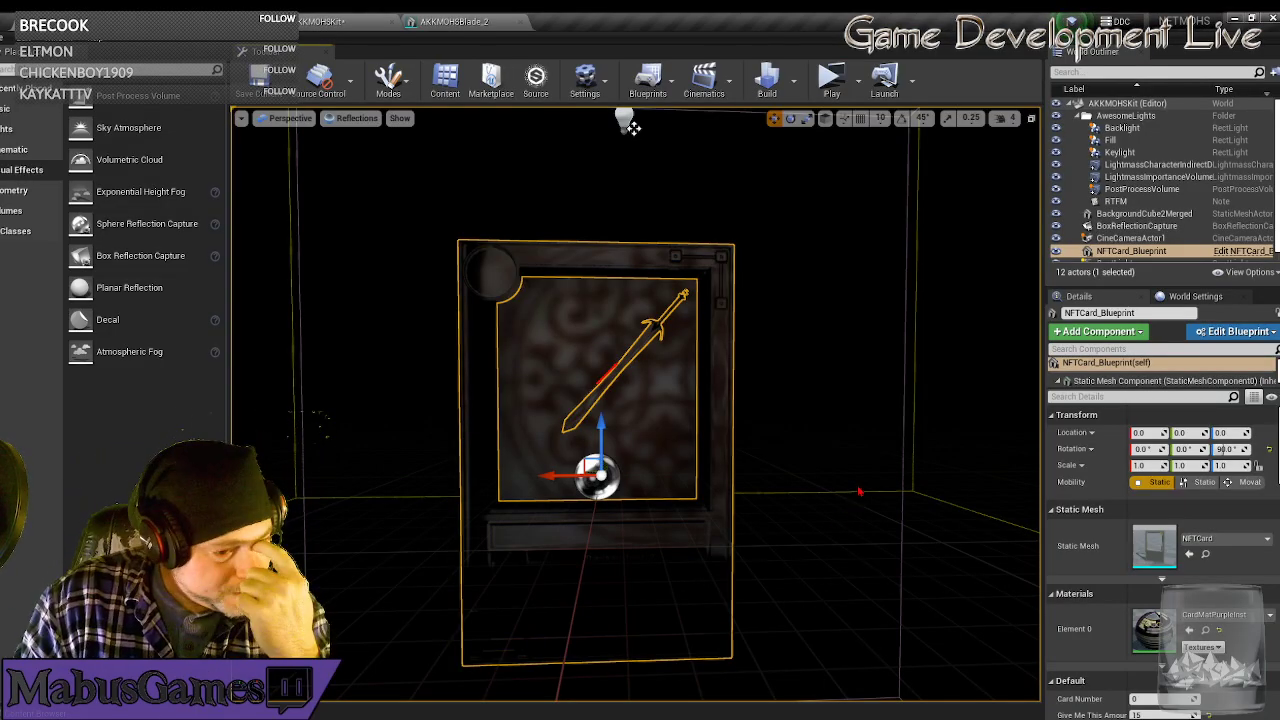
Return the viewport to Lit and select the BackgroundCube2Merged mesh behind the camera.
{"action": "left_click_drag", "start_coordinate": [636, 404], "coordinate": [638, 440]}
{"action": "left_click", "coordinate": [355, 118]}
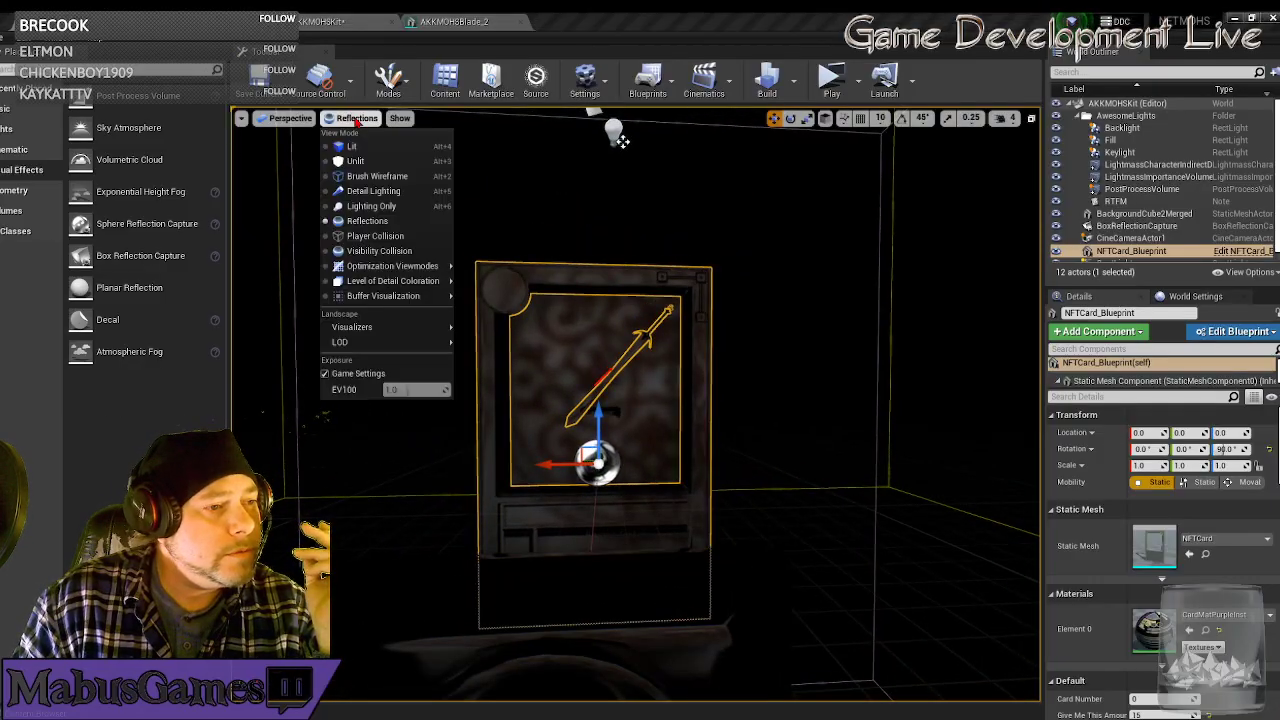
{"action": "left_click", "coordinate": [365, 145]}
{"action": "left_click_drag", "start_coordinate": [605, 328], "coordinate": [700, 270]}
{"action": "left_click_drag", "start_coordinate": [800, 360], "coordinate": [705, 367]}
{"action": "left_click", "coordinate": [705, 369]}
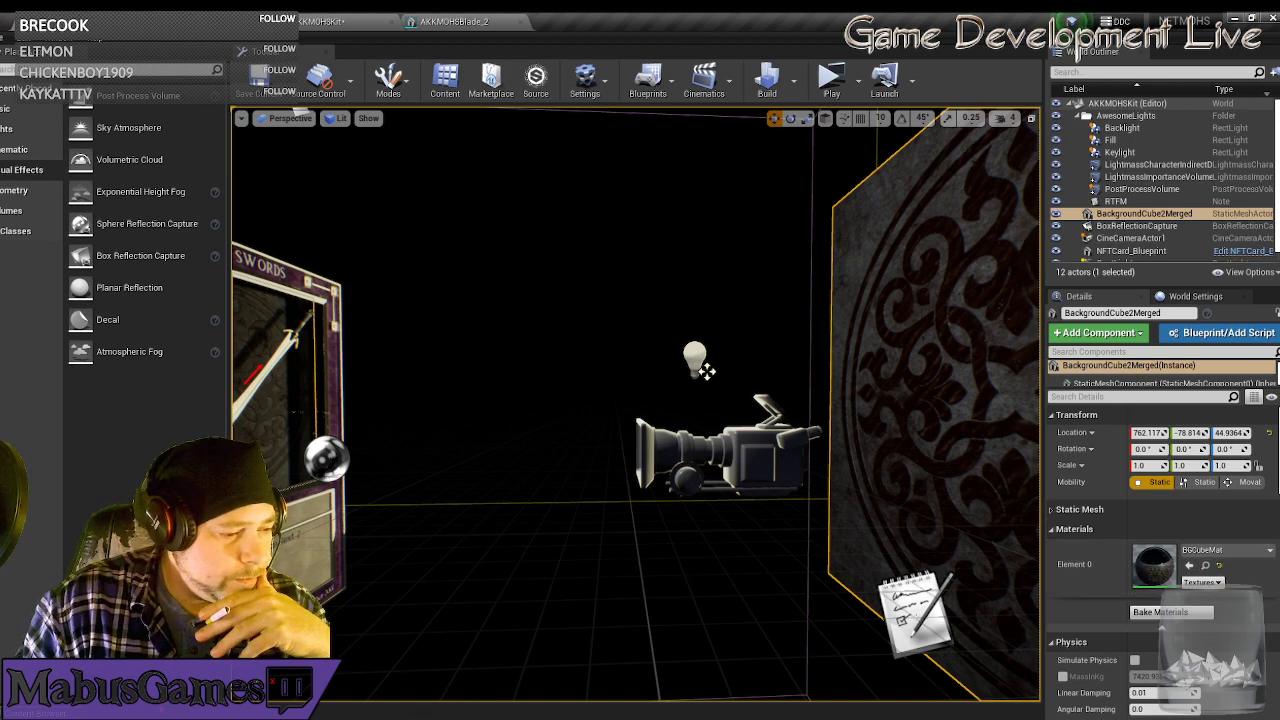
Open the BGCubeMat material from the NFTCard folder and examine its texture nodes and sphere preview.
{"action": "left_click_drag", "start_coordinate": [700, 705], "coordinate": [700, 492]}
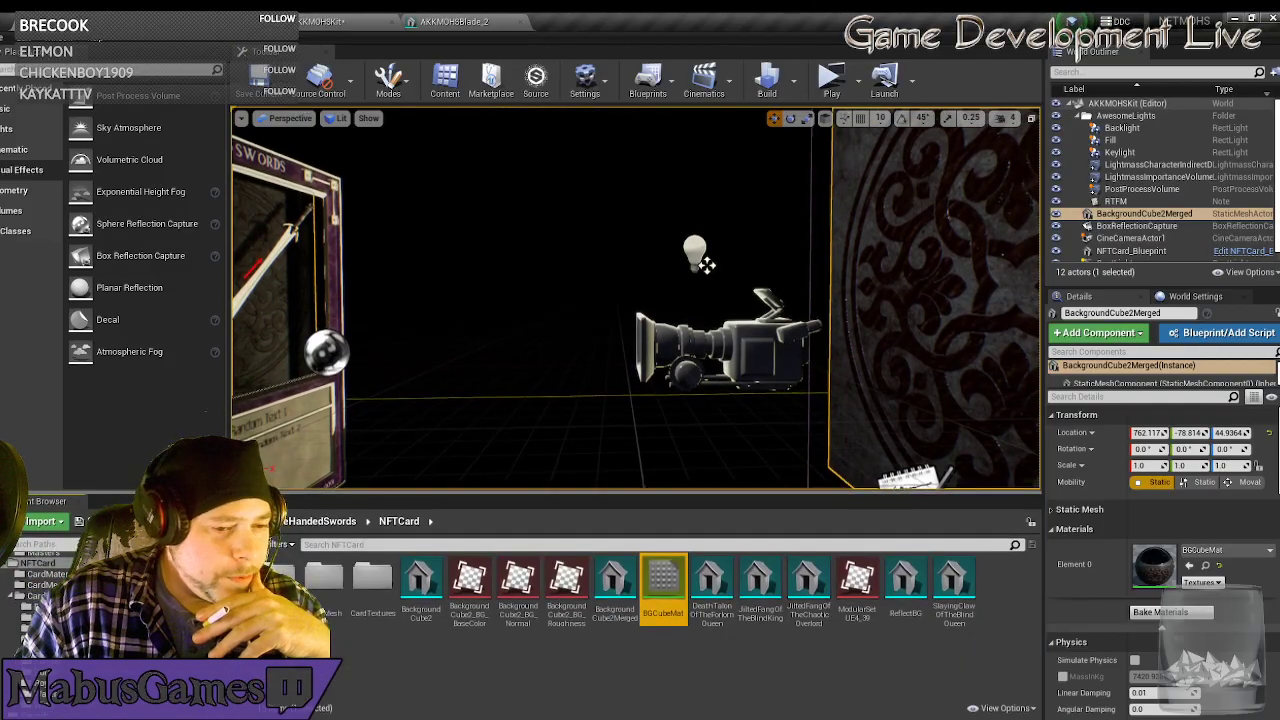
{"action": "double_click", "coordinate": [668, 575]}
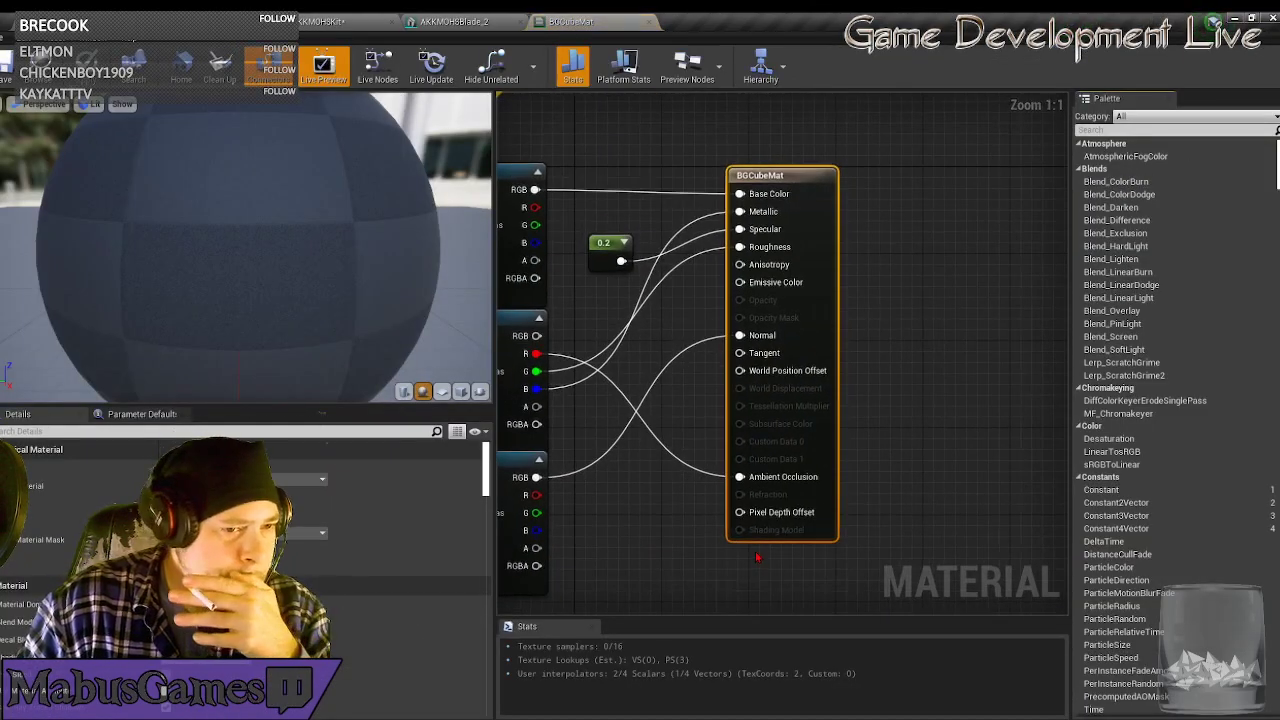
{"action": "left_click", "coordinate": [638, 510]}
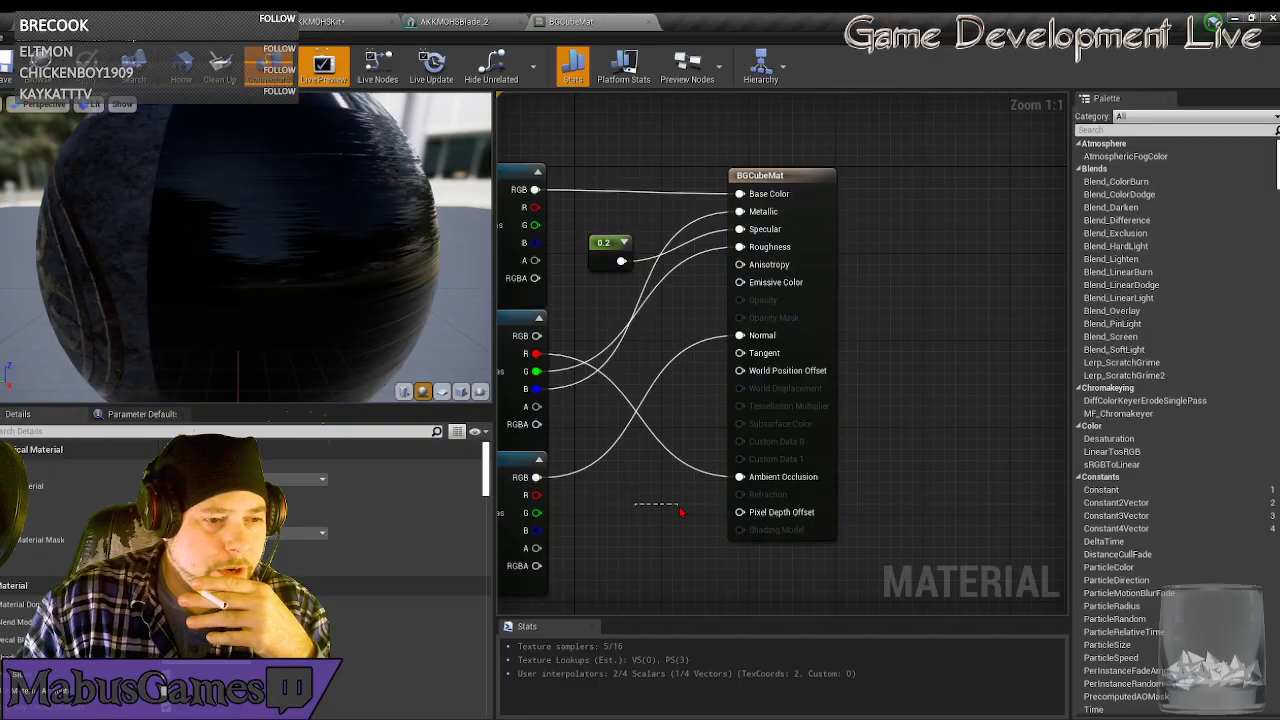
{"action": "right_click_drag", "start_coordinate": [630, 512], "coordinate": [766, 463]}
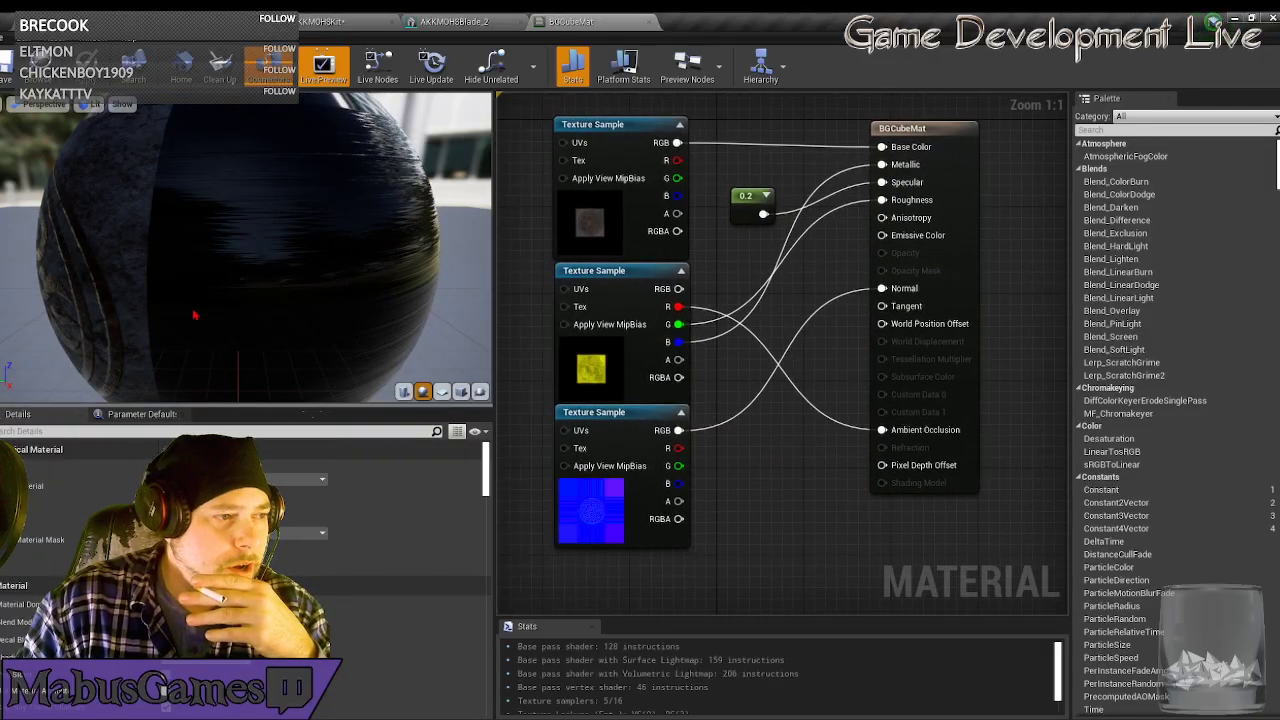
{"action": "left_click_drag", "start_coordinate": [157, 305], "coordinate": [130, 297]}
{"action": "left_click_drag", "start_coordinate": [169, 170], "coordinate": [169, 230]}
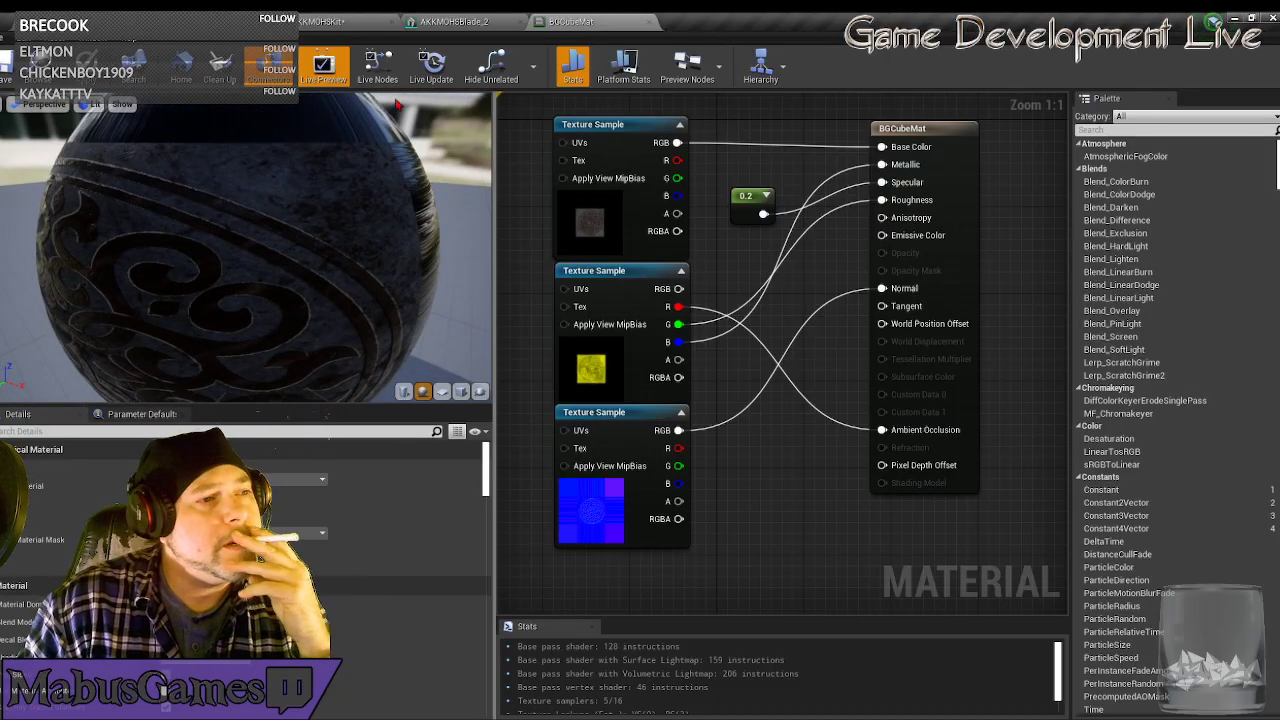
Check the parameters of the AKKMOHSBlade_2 mesh's AKKMOHS_SilverGoldBlade_Inst material instance and close it.
{"action": "left_click", "coordinate": [460, 24]}
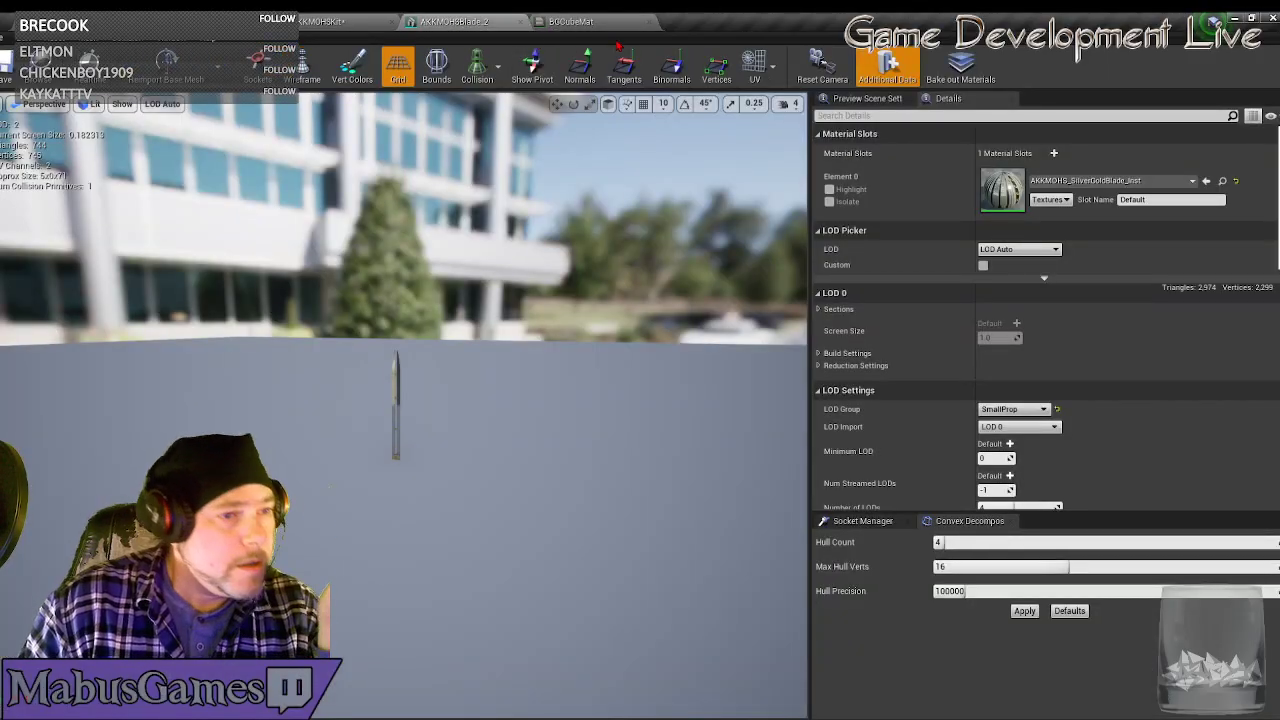
{"action": "left_click", "coordinate": [1221, 181]}
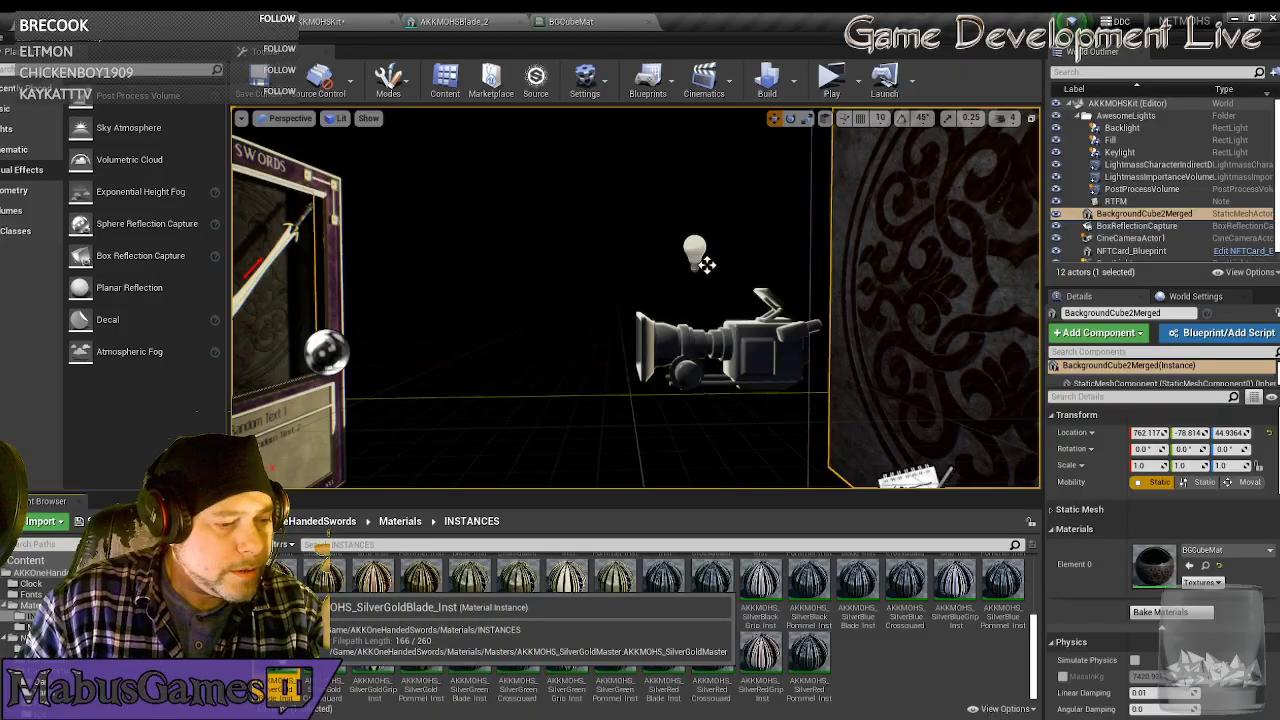
{"action": "double_click", "coordinate": [284, 664]}
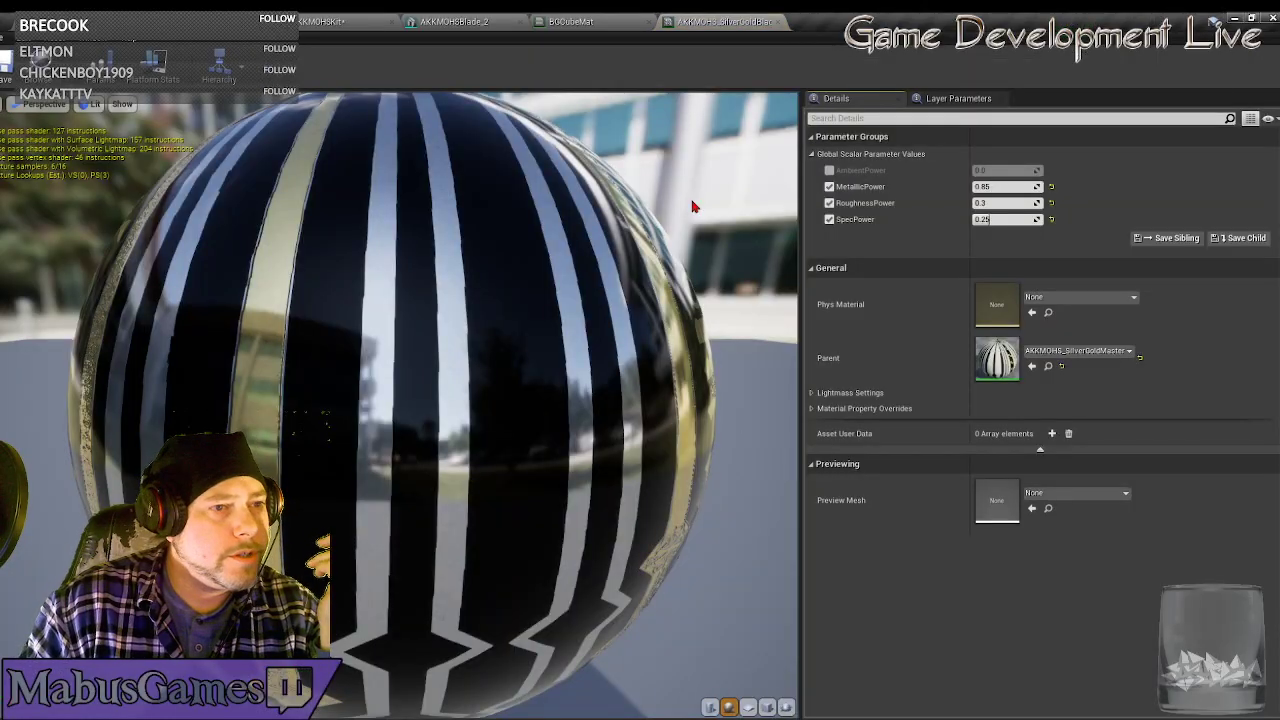
{"action": "left_click", "coordinate": [779, 21]}
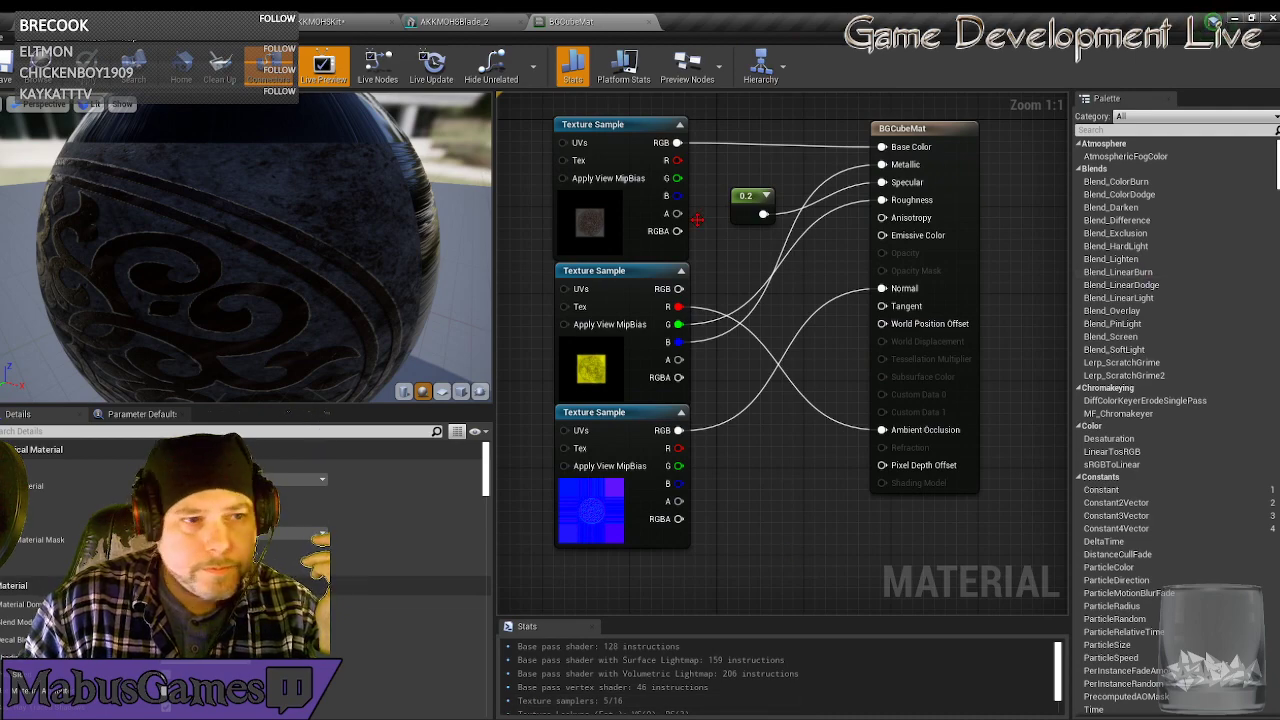
Open the AKKMOHS_BlackBlueMaster material from the Masters folder and copy its AmbientPower, RoughnessPower and MetallicPower parameters with their Multiply nodes.
{"action": "left_click", "coordinate": [452, 21]}
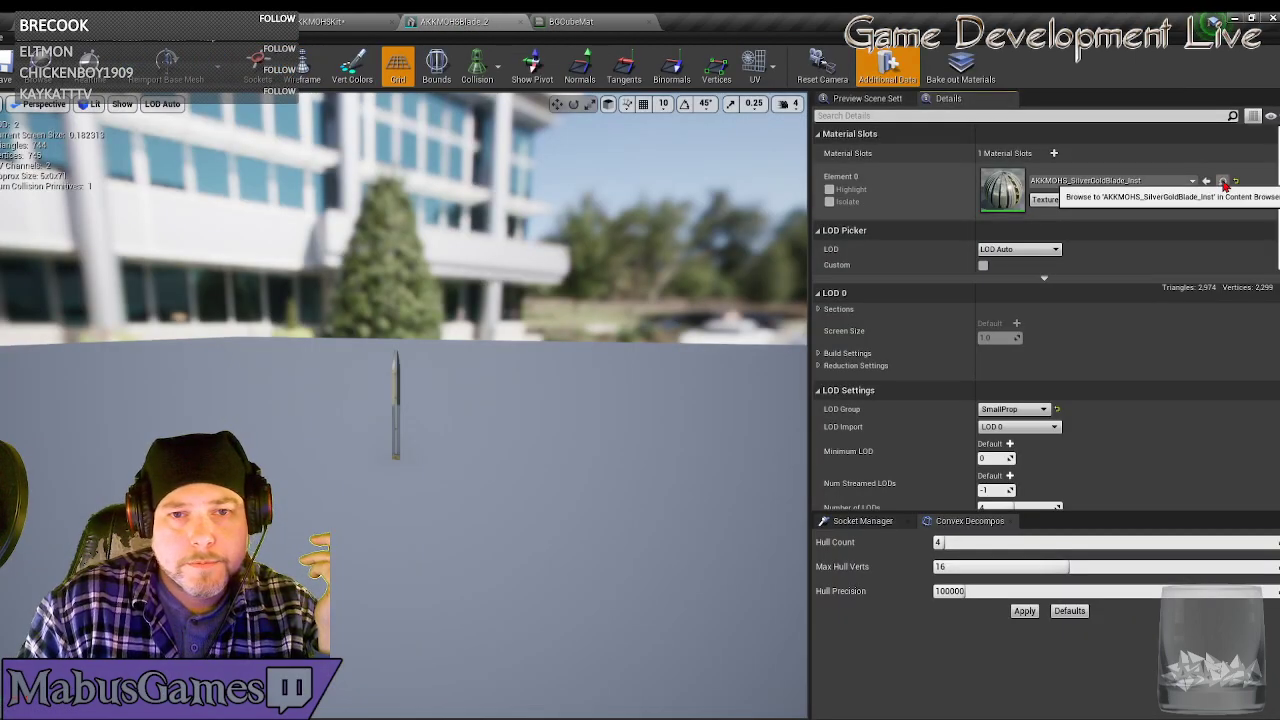
{"action": "left_click", "coordinate": [1222, 181]}
{"action": "scroll", "coordinate": [398, 648], "scroll_direction": "up", "scroll_amount": 2}
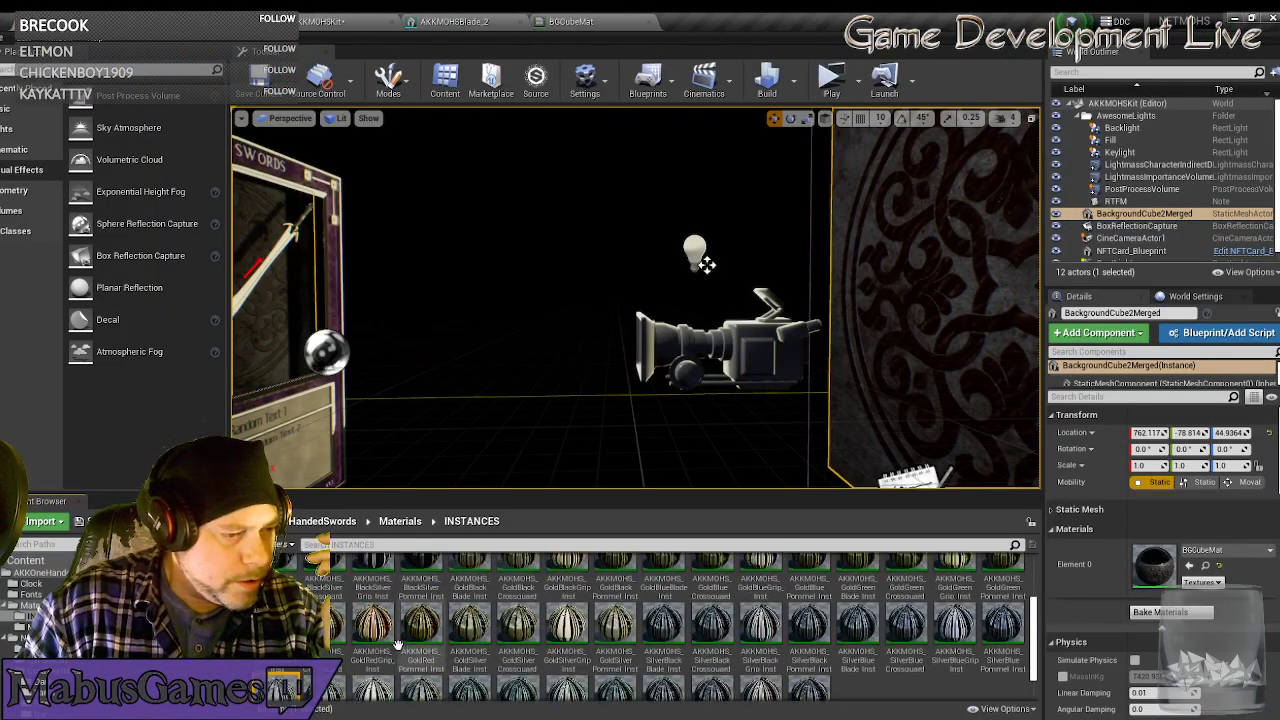
{"action": "left_click", "coordinate": [34, 627]}
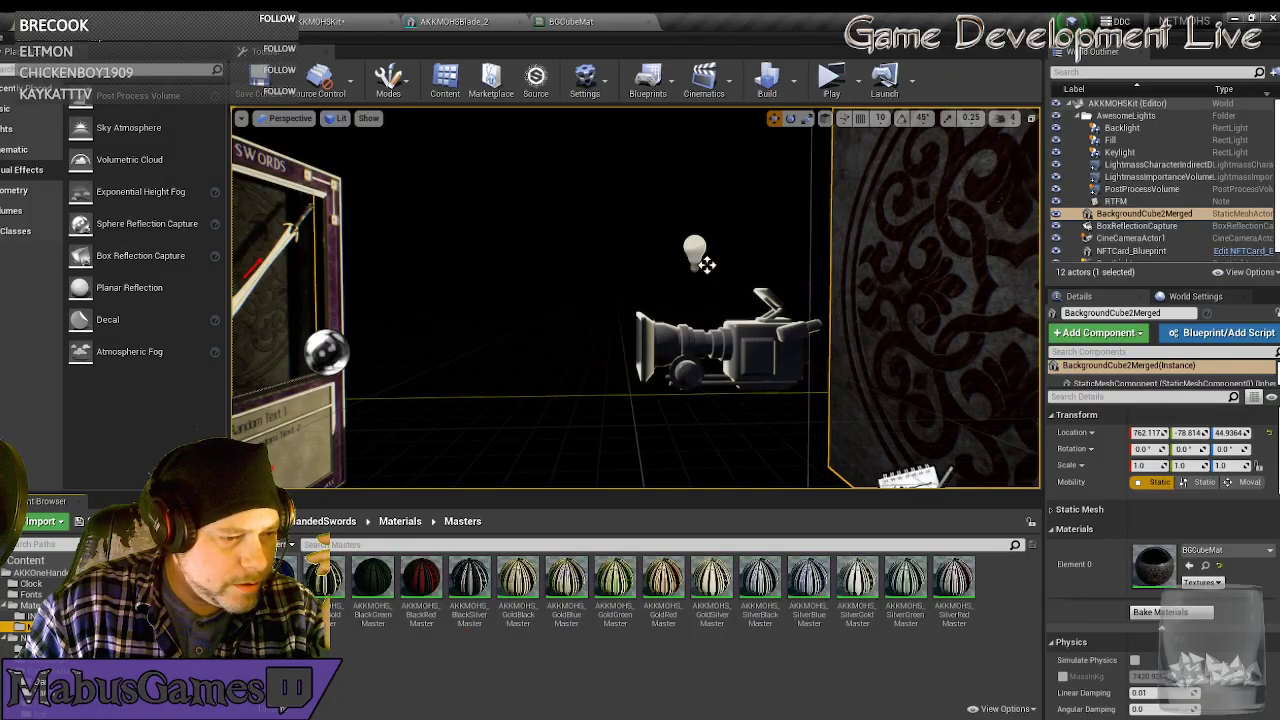
{"action": "double_click", "coordinate": [280, 582]}
{"action": "right_click_drag", "start_coordinate": [604, 388], "coordinate": [728, 472]}
{"action": "right_click_drag", "start_coordinate": [592, 544], "coordinate": [713, 553]}
{"action": "left_click_drag", "start_coordinate": [740, 467], "coordinate": [562, 300]}
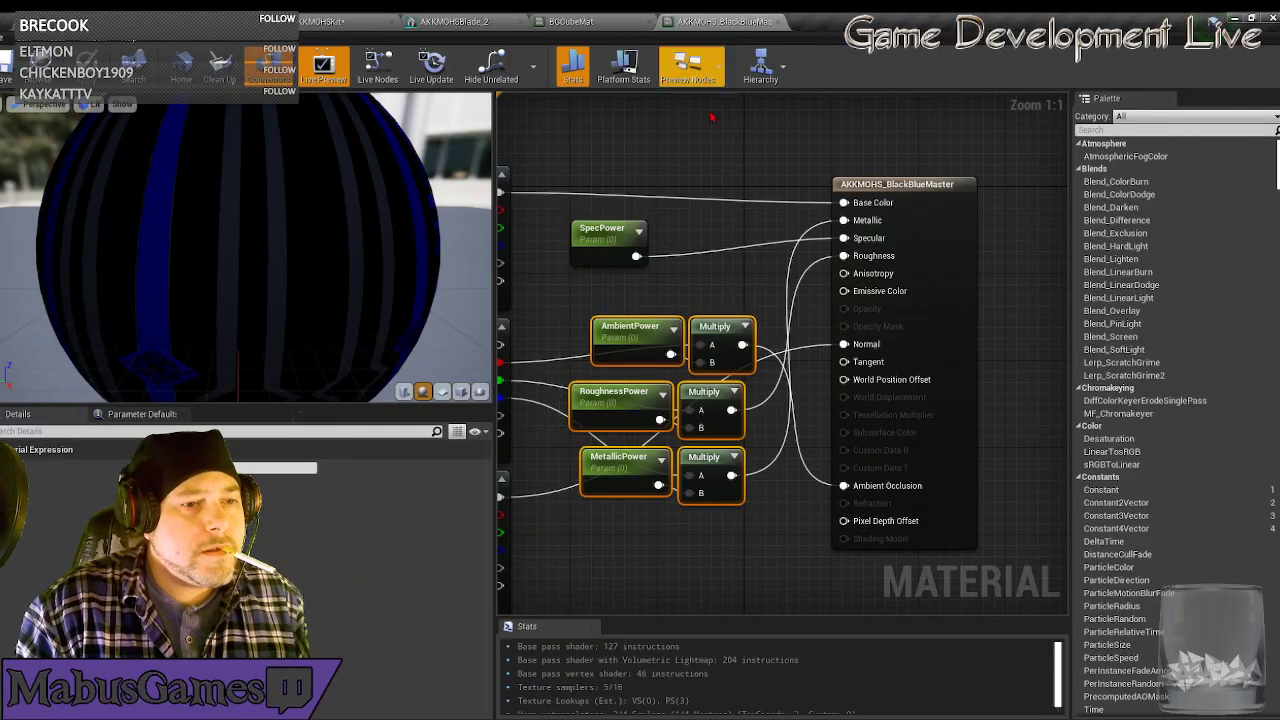
Paste the copied parameter and Multiply nodes into BGCubeMat between the textures and the output node, moving the output node aside for room.
{"action": "left_click", "coordinate": [570, 21]}
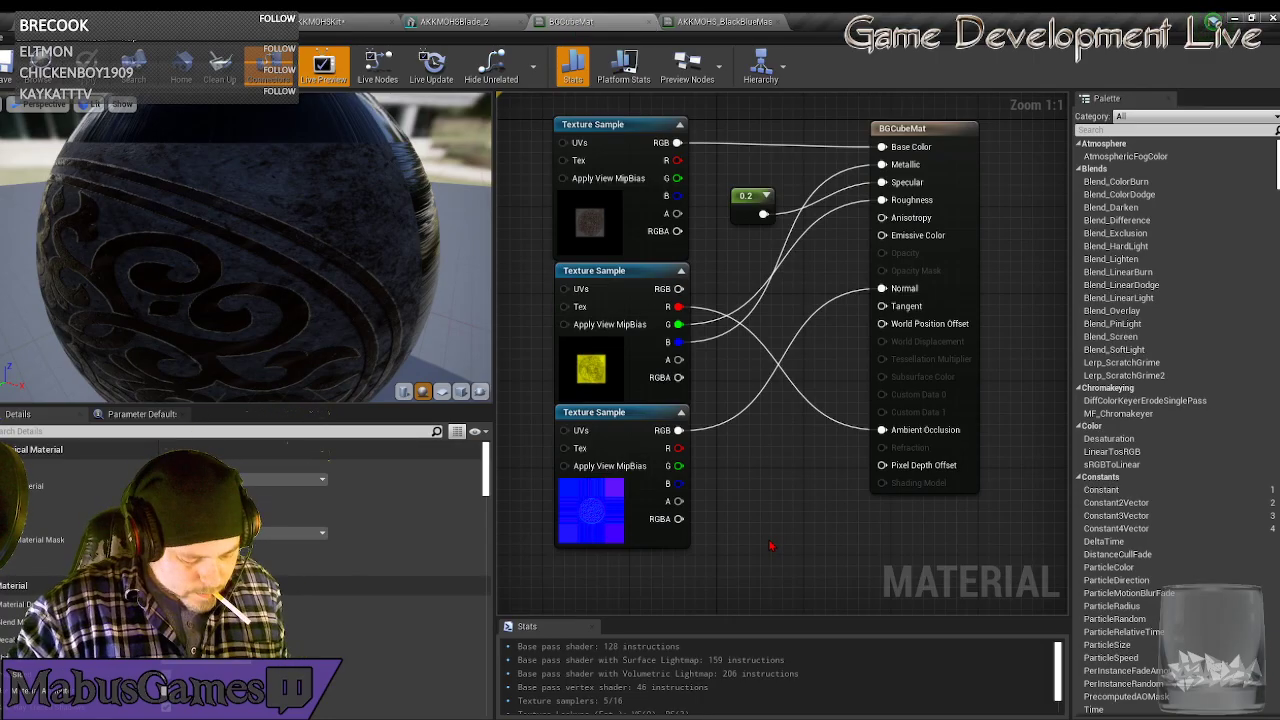
{"action": "key", "text": "ctrl+v"}
{"action": "left_click_drag", "start_coordinate": [851, 518], "coordinate": [851, 259]}
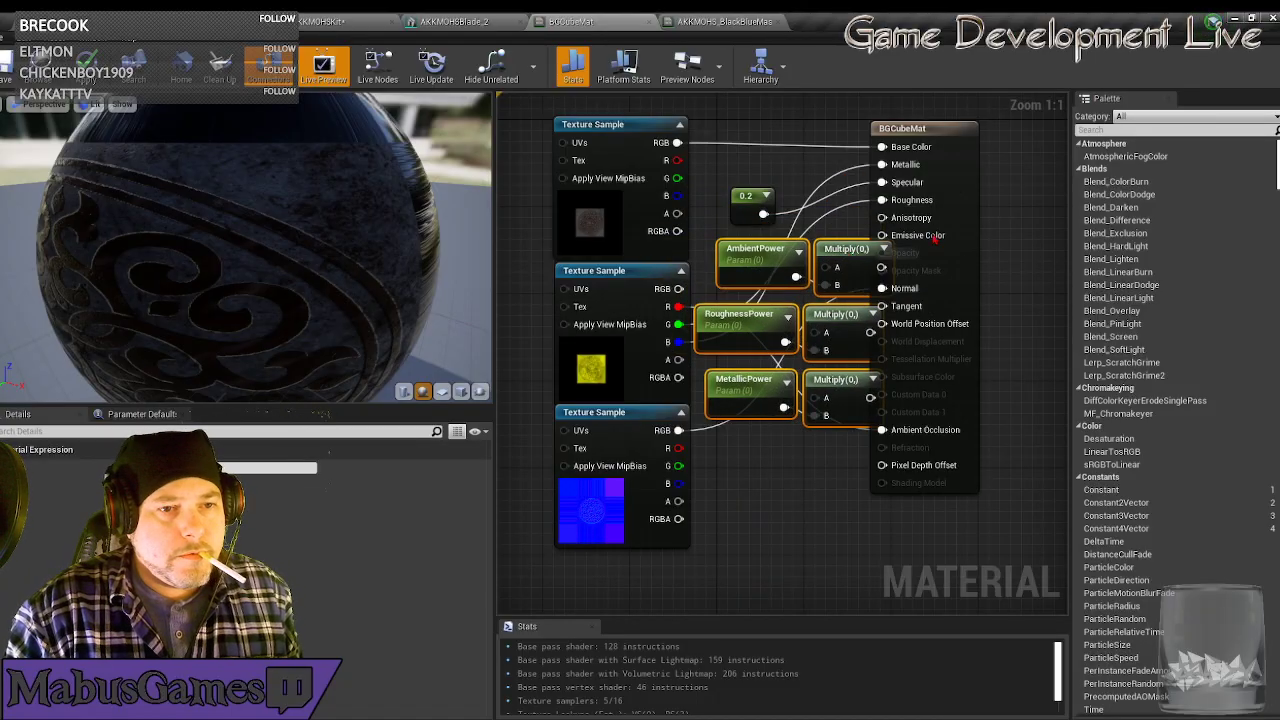
{"action": "left_click_drag", "start_coordinate": [954, 135], "coordinate": [1051, 138]}
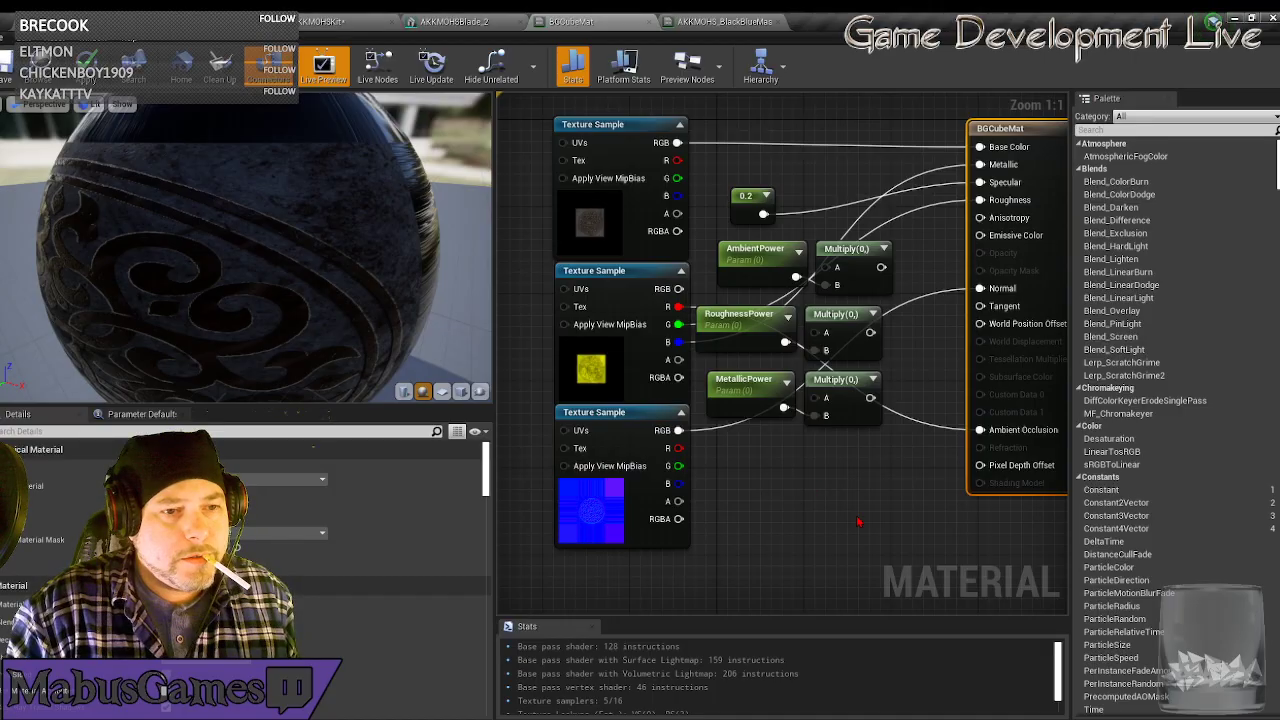
{"action": "left_click_drag", "start_coordinate": [868, 517], "coordinate": [806, 548]}
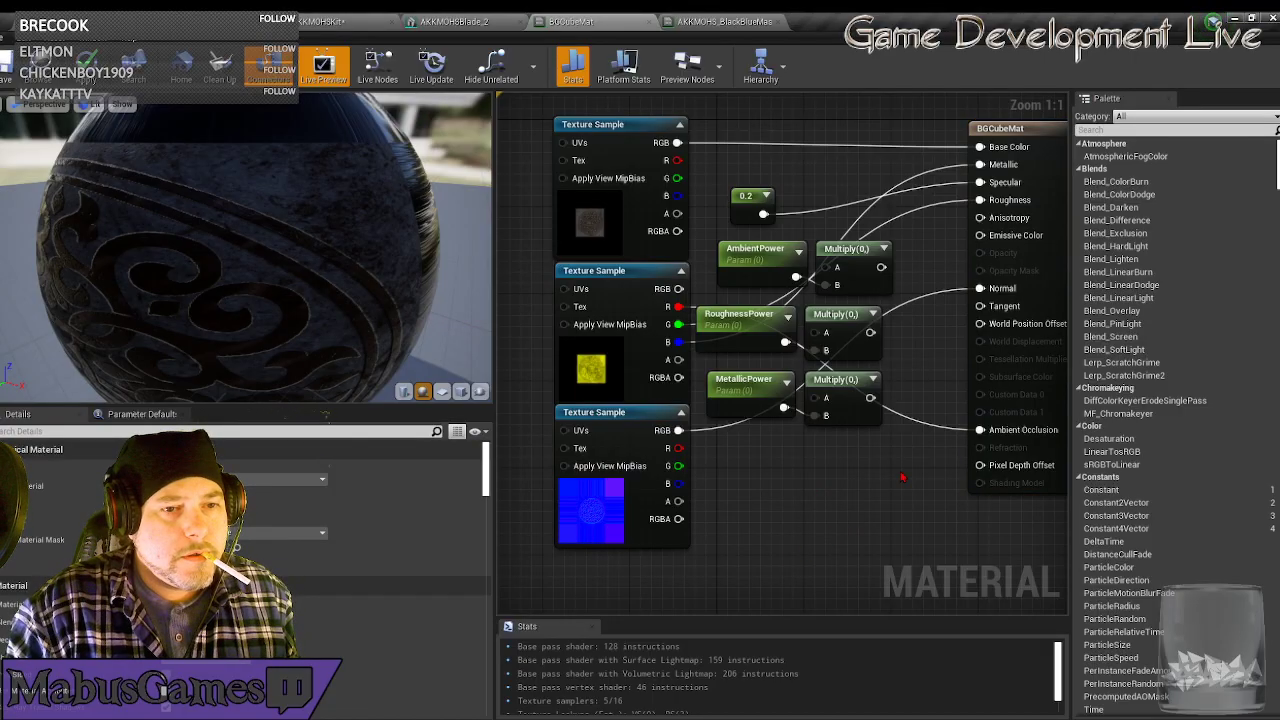
Route the second texture's red, green and blue channels through the AmbientPower, RoughnessPower and MetallicPower multiplies to Ambient Occlusion, Roughness and Metallic.
{"action": "scroll", "coordinate": [754, 486], "scroll_direction": "down", "scroll_amount": 1}
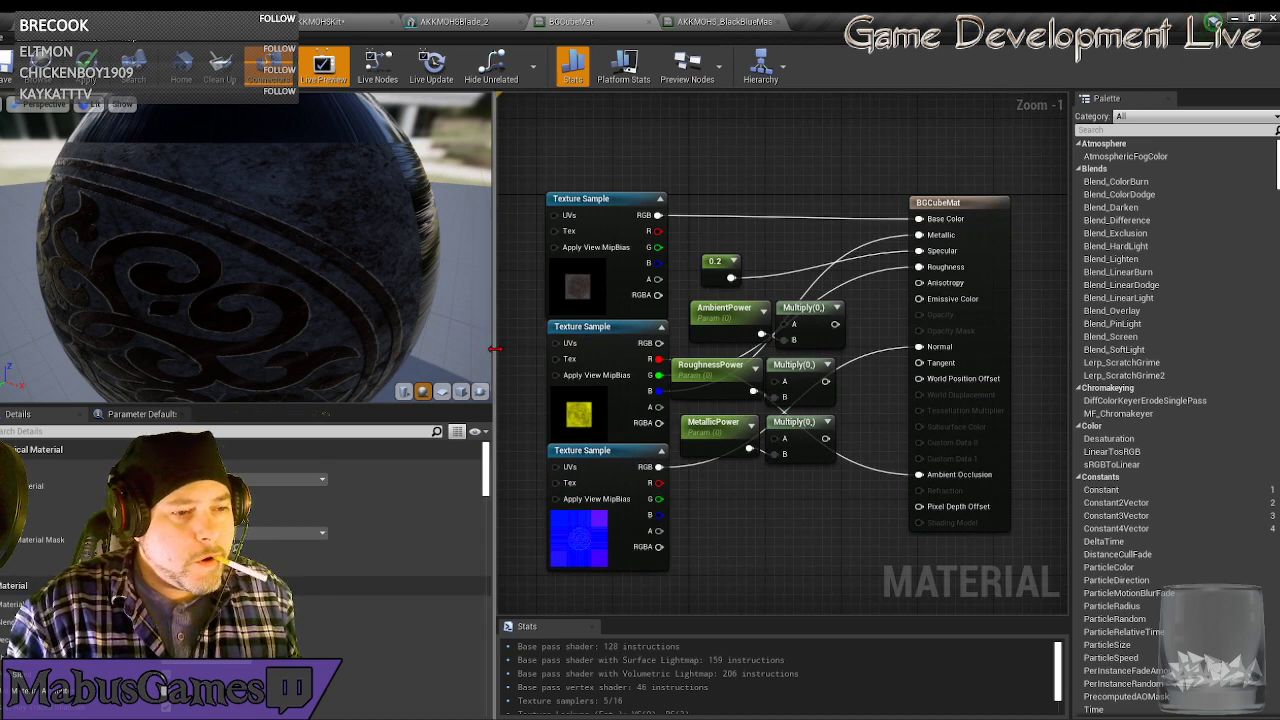
{"action": "left_click_drag", "start_coordinate": [490, 350], "coordinate": [445, 350]}
{"action": "right_click_drag", "start_coordinate": [694, 531], "coordinate": [718, 505]}
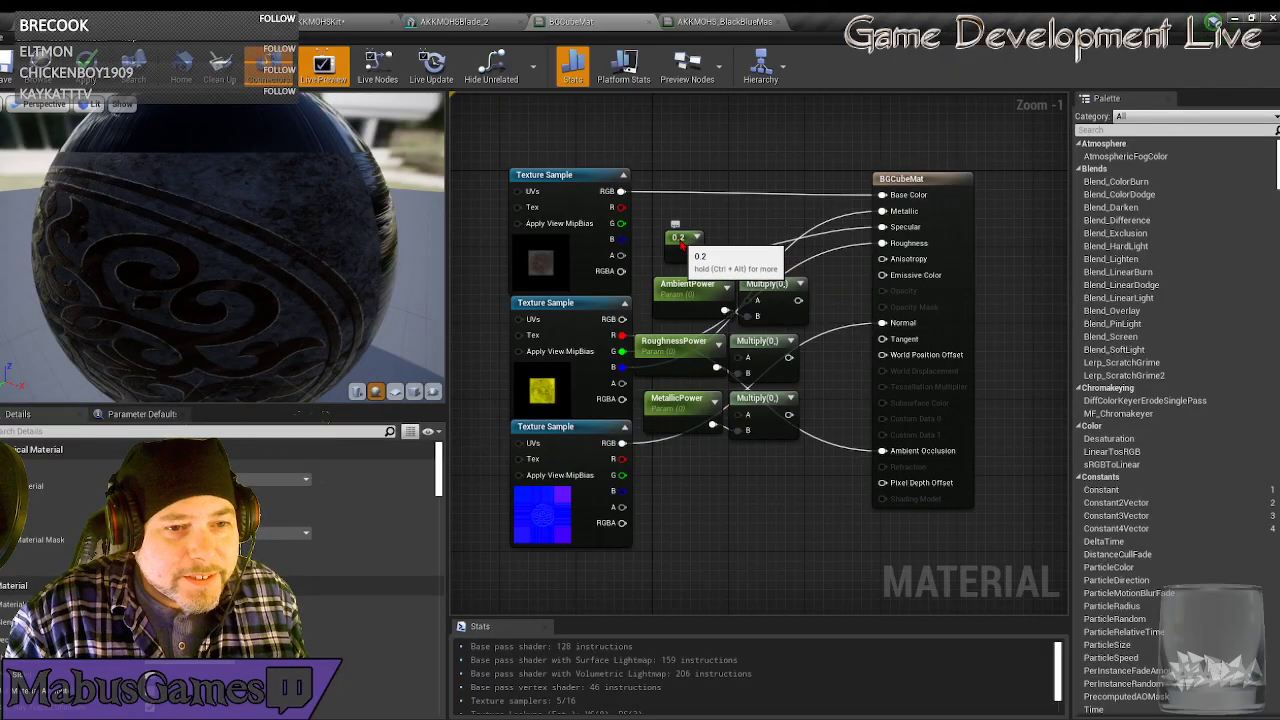
{"action": "left_click_drag", "start_coordinate": [684, 240], "coordinate": [681, 220]}
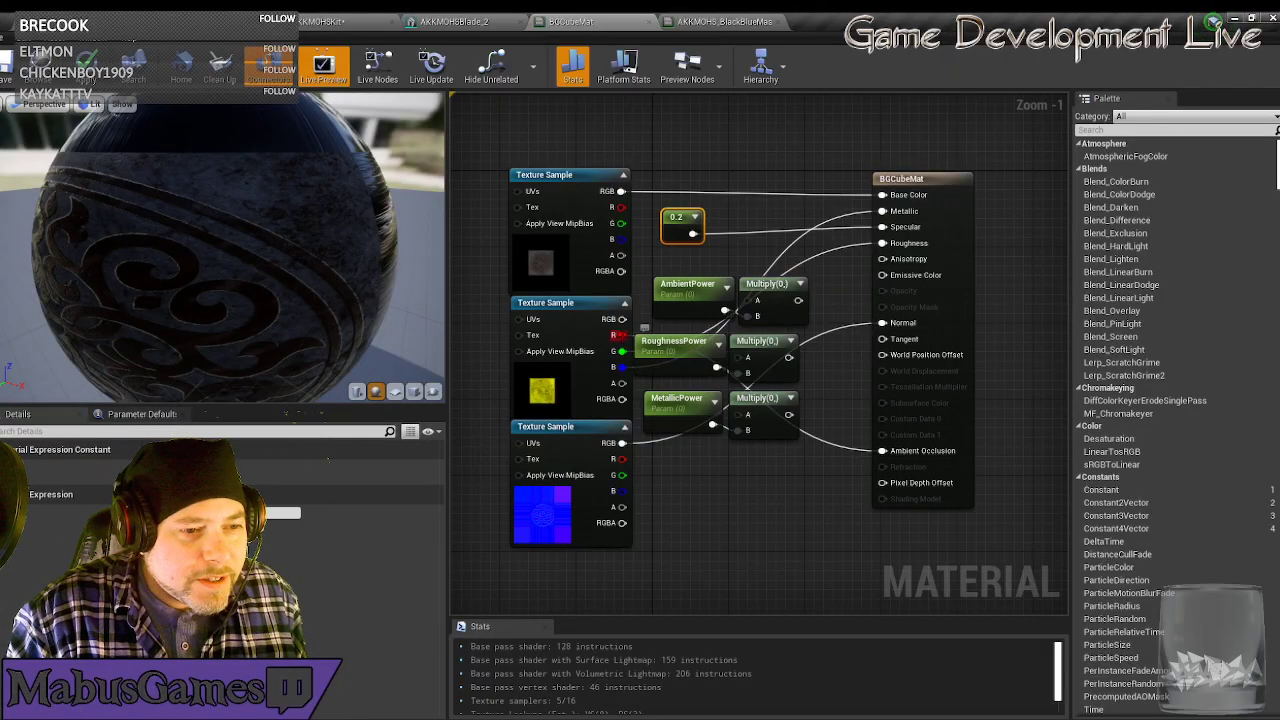
{"action": "left_click_drag", "start_coordinate": [617, 335], "coordinate": [884, 451]}
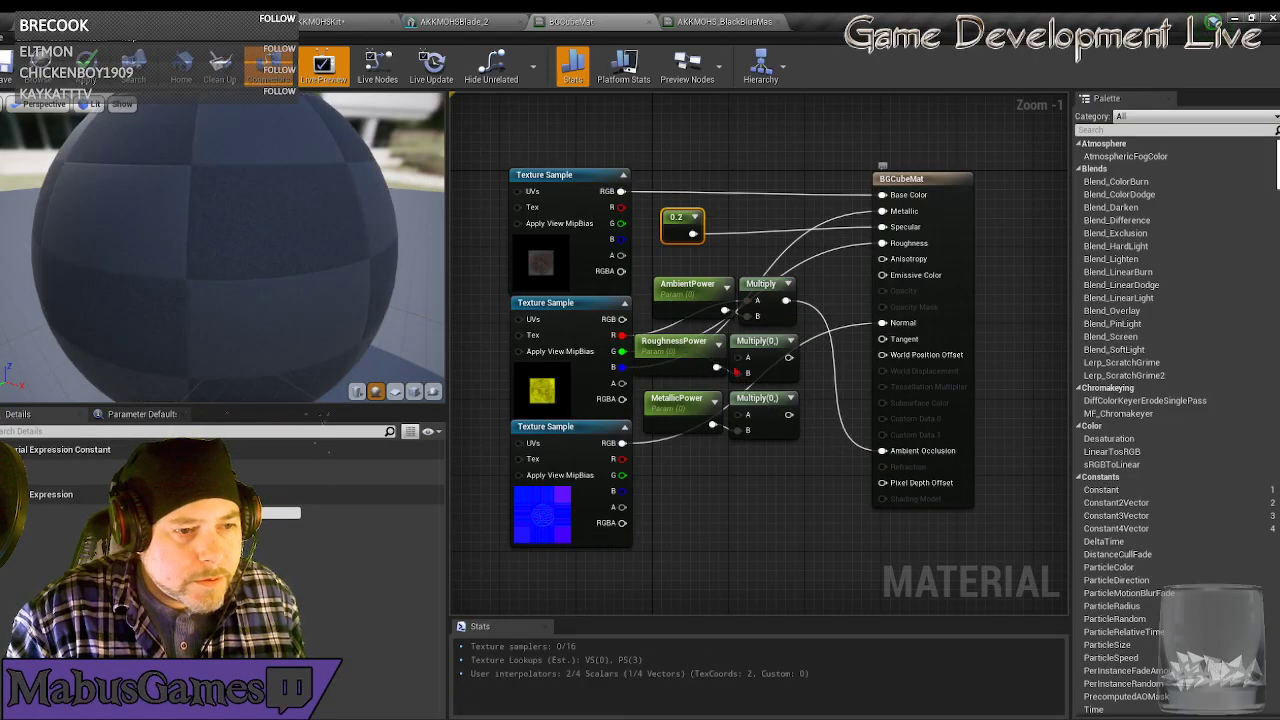
{"action": "left_click_drag", "start_coordinate": [619, 351], "coordinate": [880, 243]}
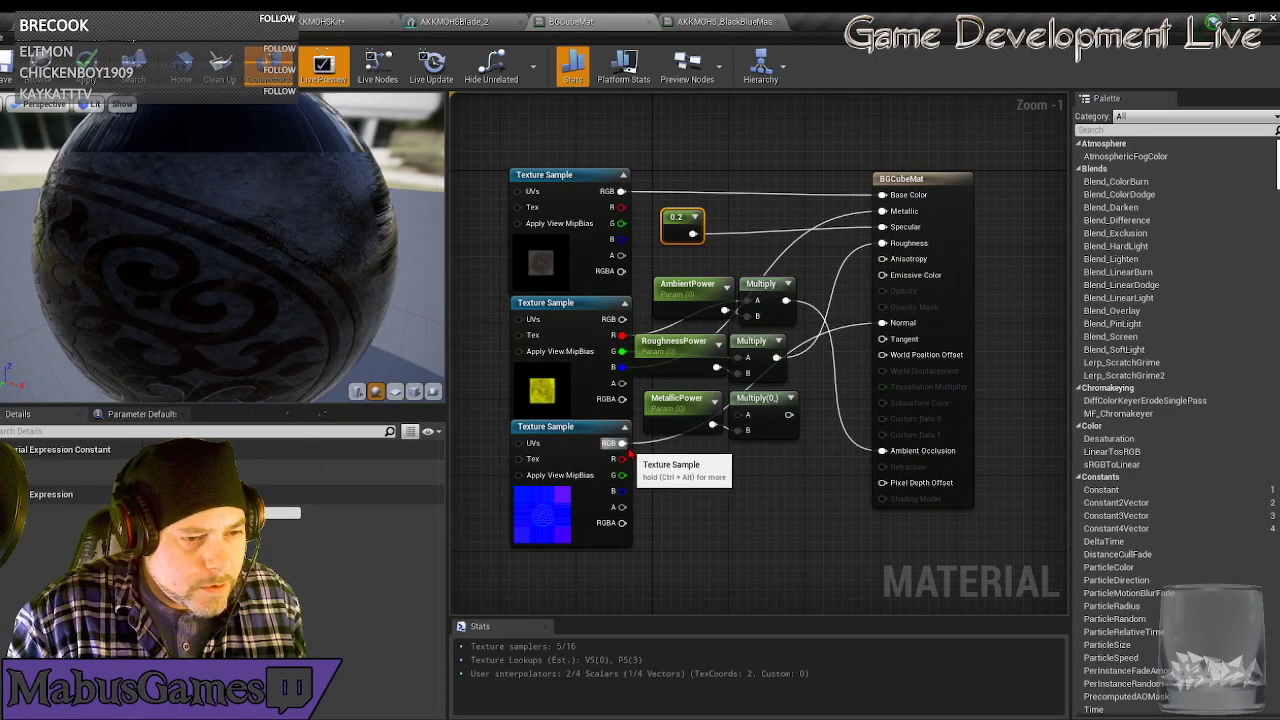
{"action": "left_click_drag", "start_coordinate": [620, 368], "coordinate": [884, 212]}
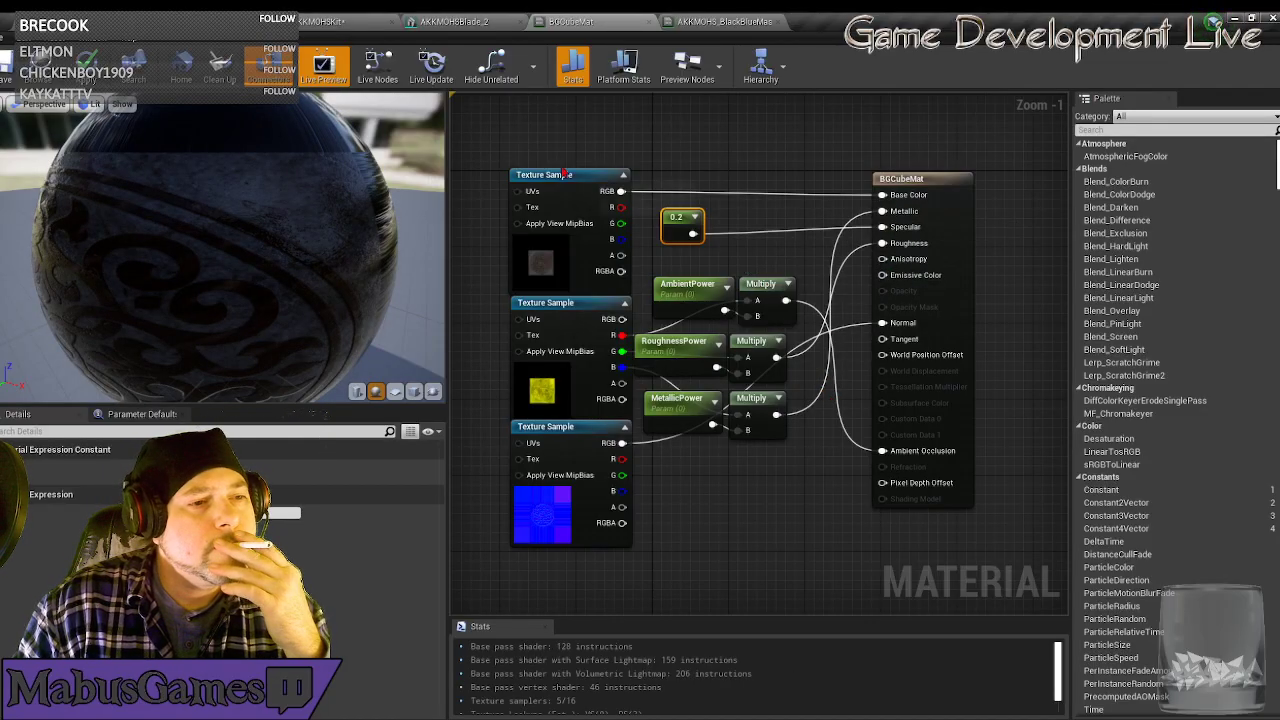
Move the three Texture Sample nodes together farther away from the parameter nodes.
{"action": "left_click_drag", "start_coordinate": [467, 112], "coordinate": [628, 546]}
{"action": "left_click_drag", "start_coordinate": [643, 223], "coordinate": [597, 227]}
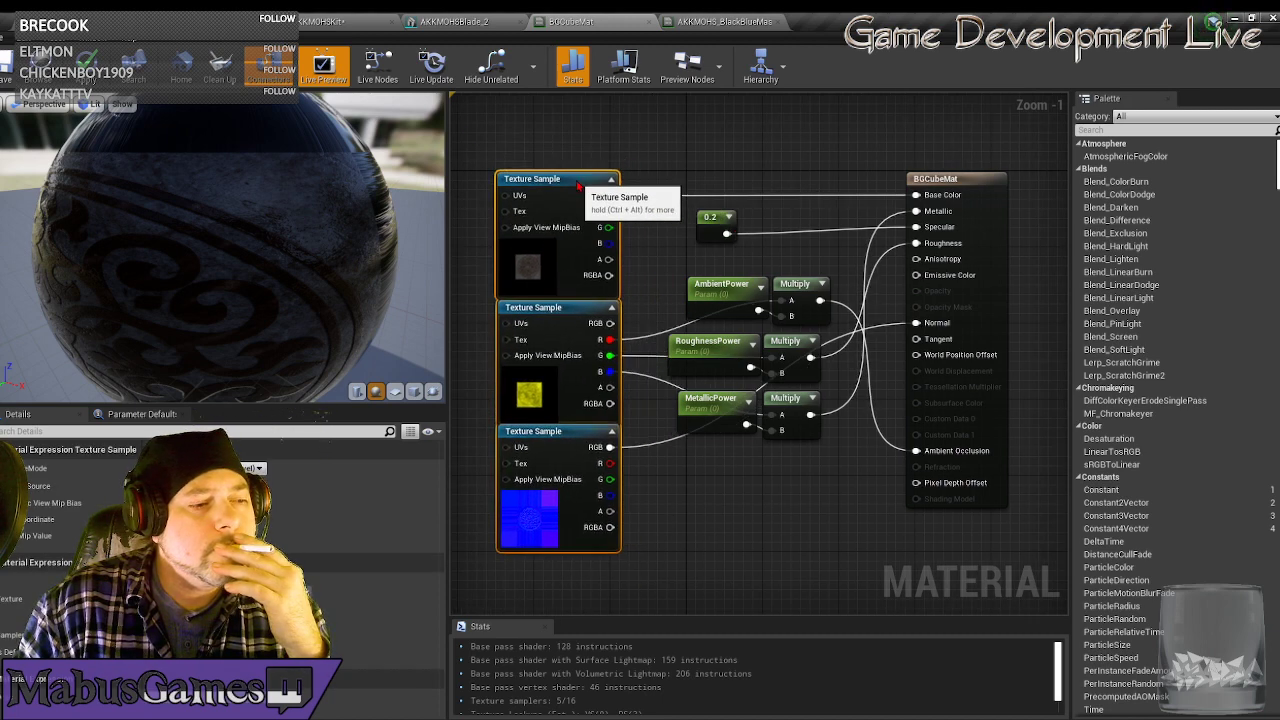
{"action": "left_click", "coordinate": [829, 507]}
Set the default value of the RoughnessPower parameter to 1 and keep that node selected.
{"action": "left_click", "coordinate": [719, 353]}
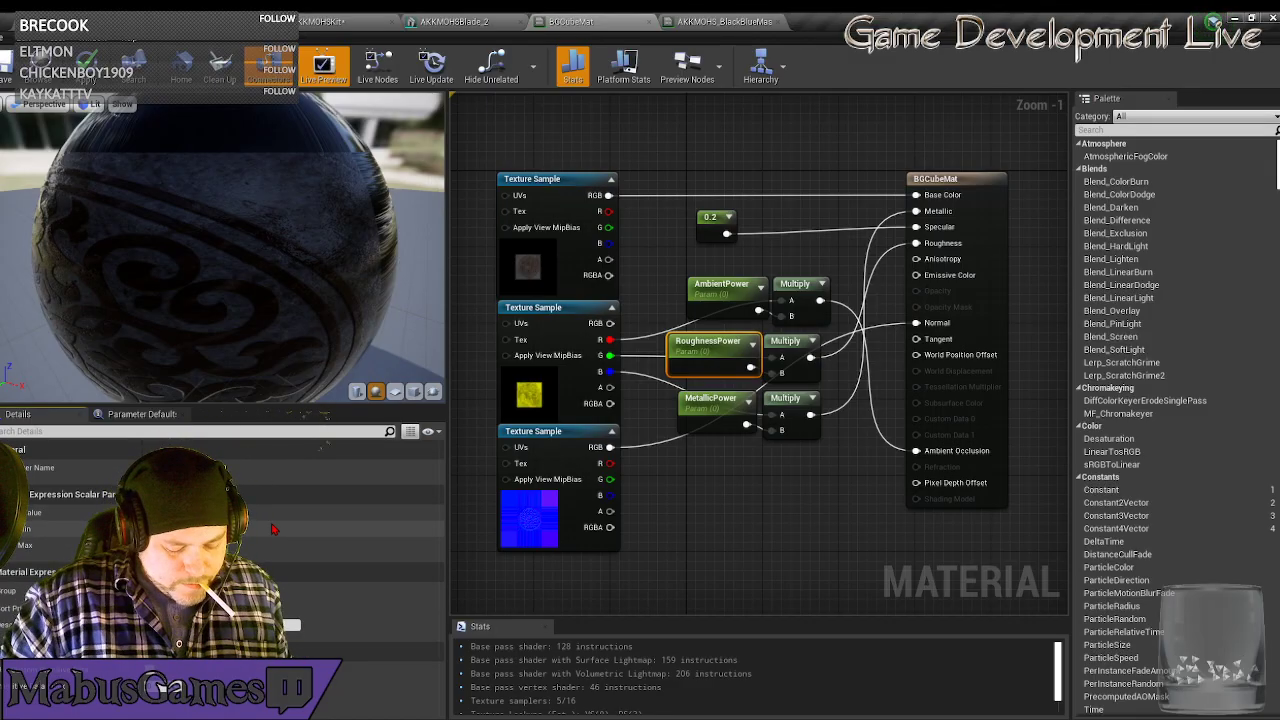
{"action": "type", "text": "1"}
{"action": "key", "text": "Return"}
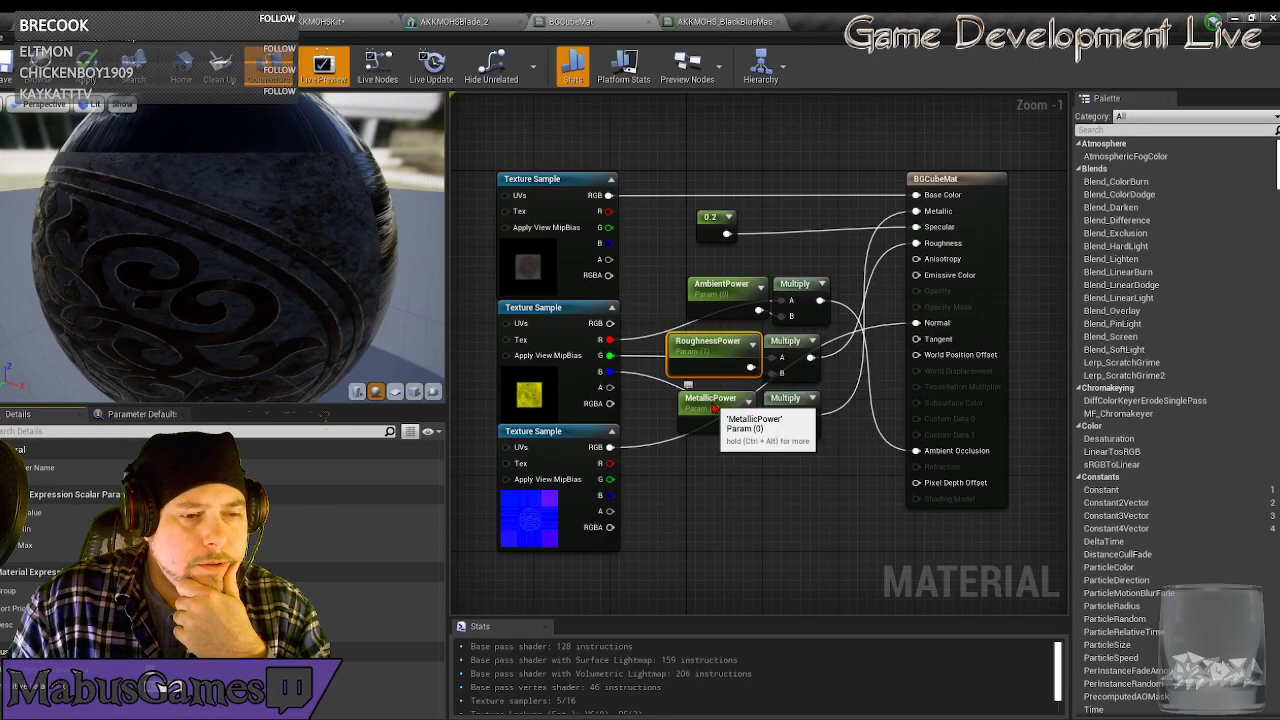
{"action": "left_click", "coordinate": [747, 398]}
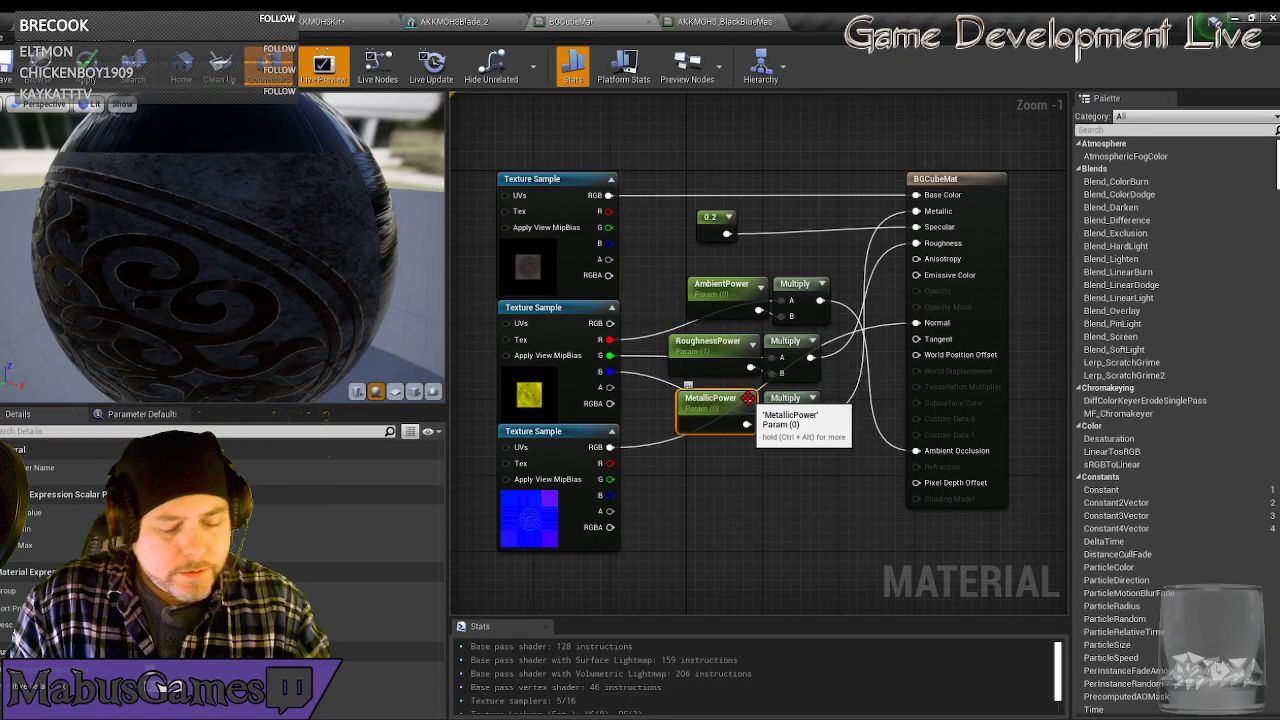
{"action": "left_click", "coordinate": [690, 345]}
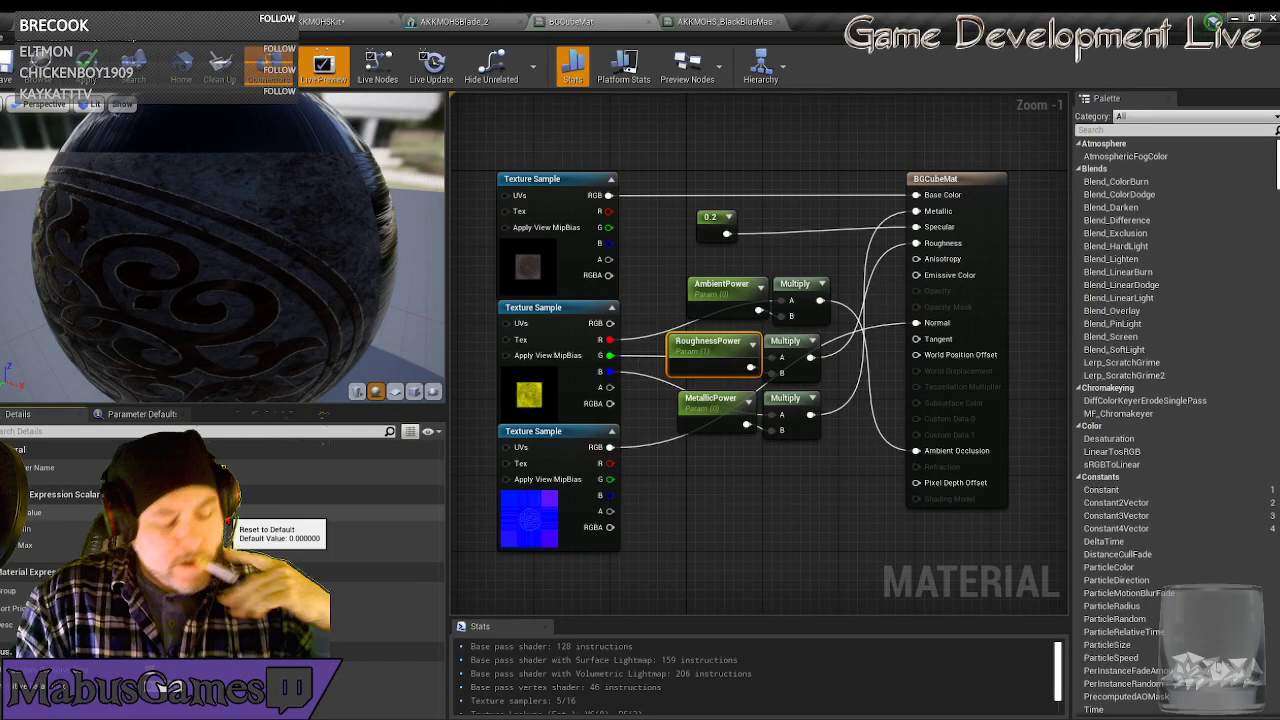
Set the default value of the RoughnessPower parameter to 0.8.
{"action": "type", "text": "0.8"}
{"action": "key", "text": "Return"}
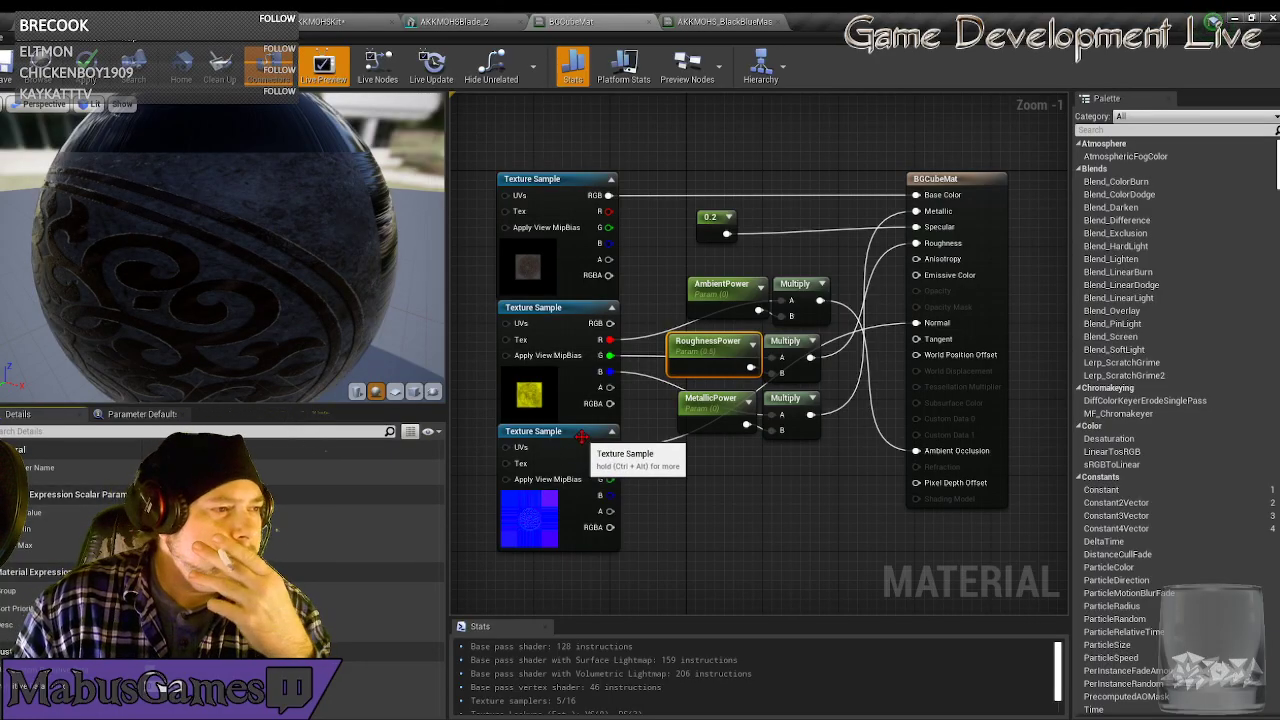
{"action": "left_click_drag", "start_coordinate": [610, 447], "coordinate": [686, 432]}
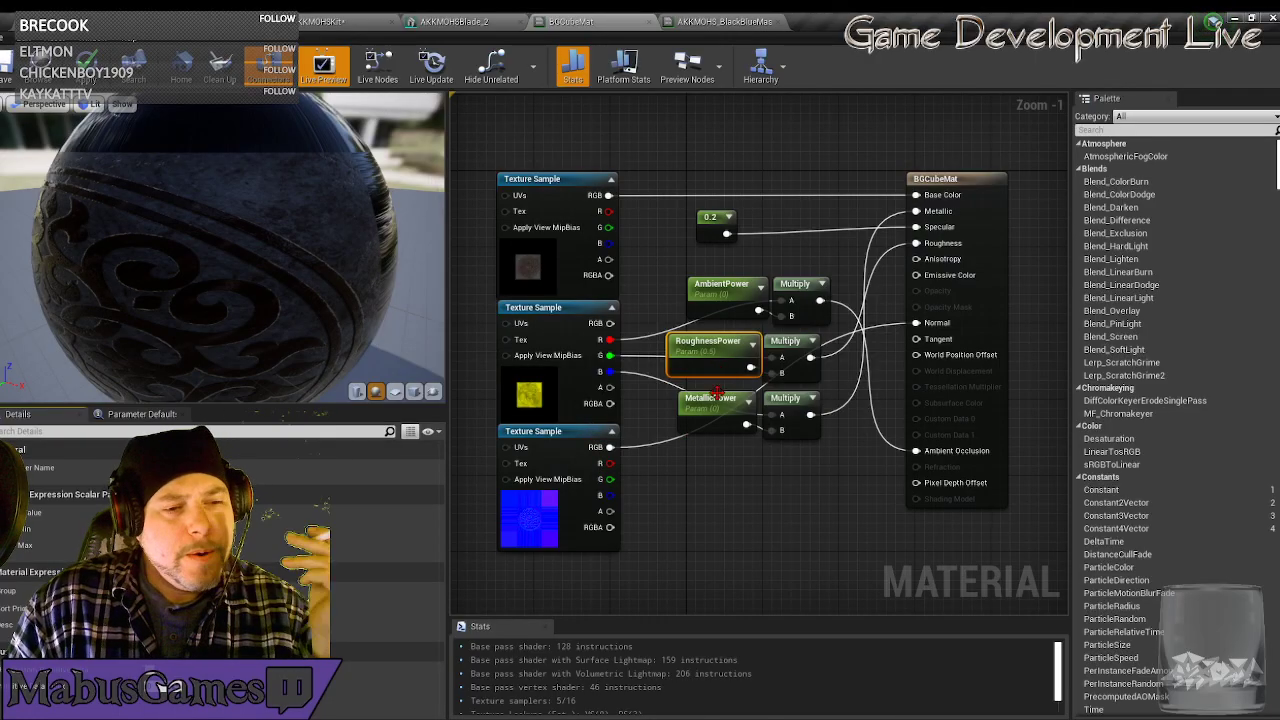
Set the constant feeding Specular to 0 and the MetallicPower parameter's default value to 0.1.
{"action": "left_click", "coordinate": [707, 402]}
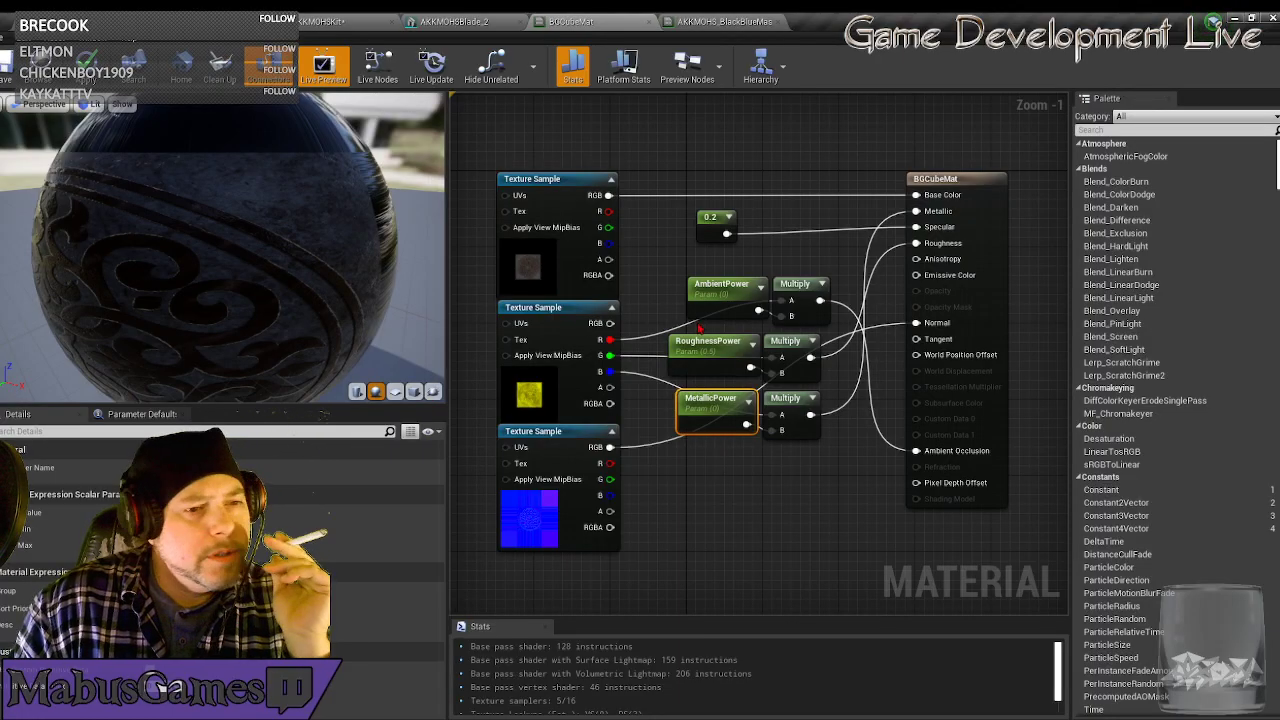
{"action": "left_click", "coordinate": [724, 233]}
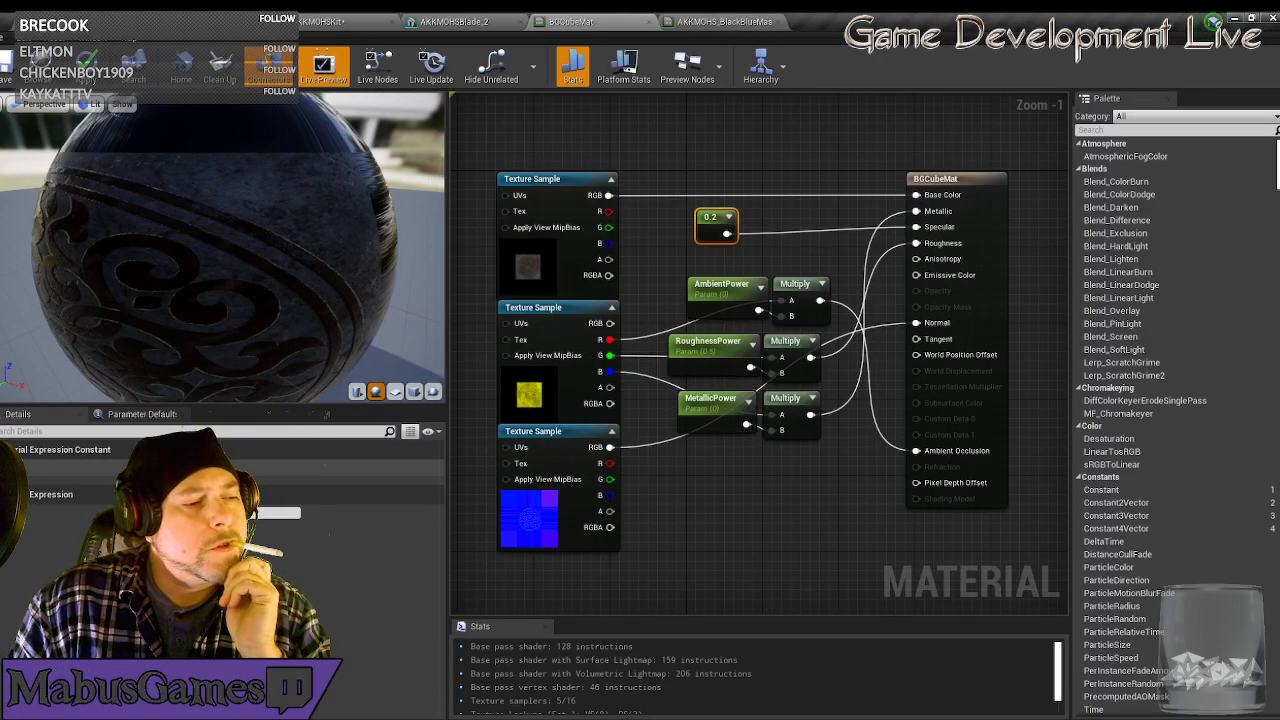
{"action": "left_click", "coordinate": [227, 466]}
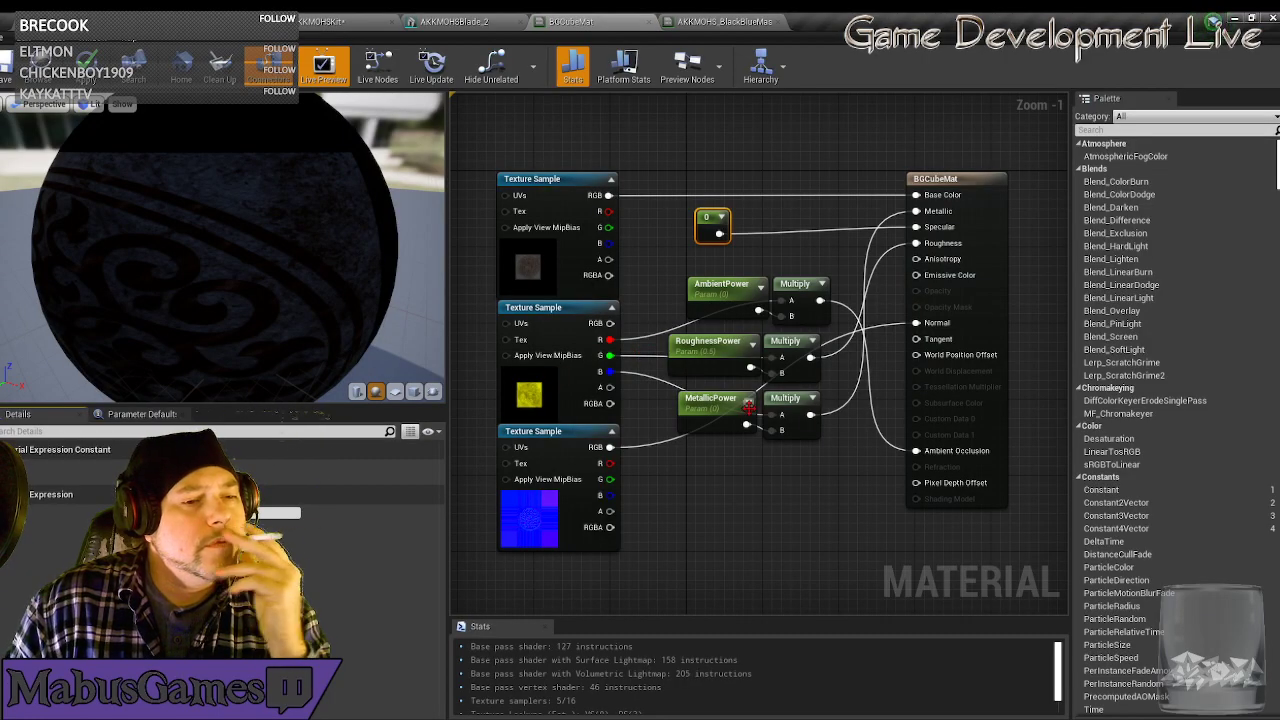
{"action": "left_click", "coordinate": [713, 399]}
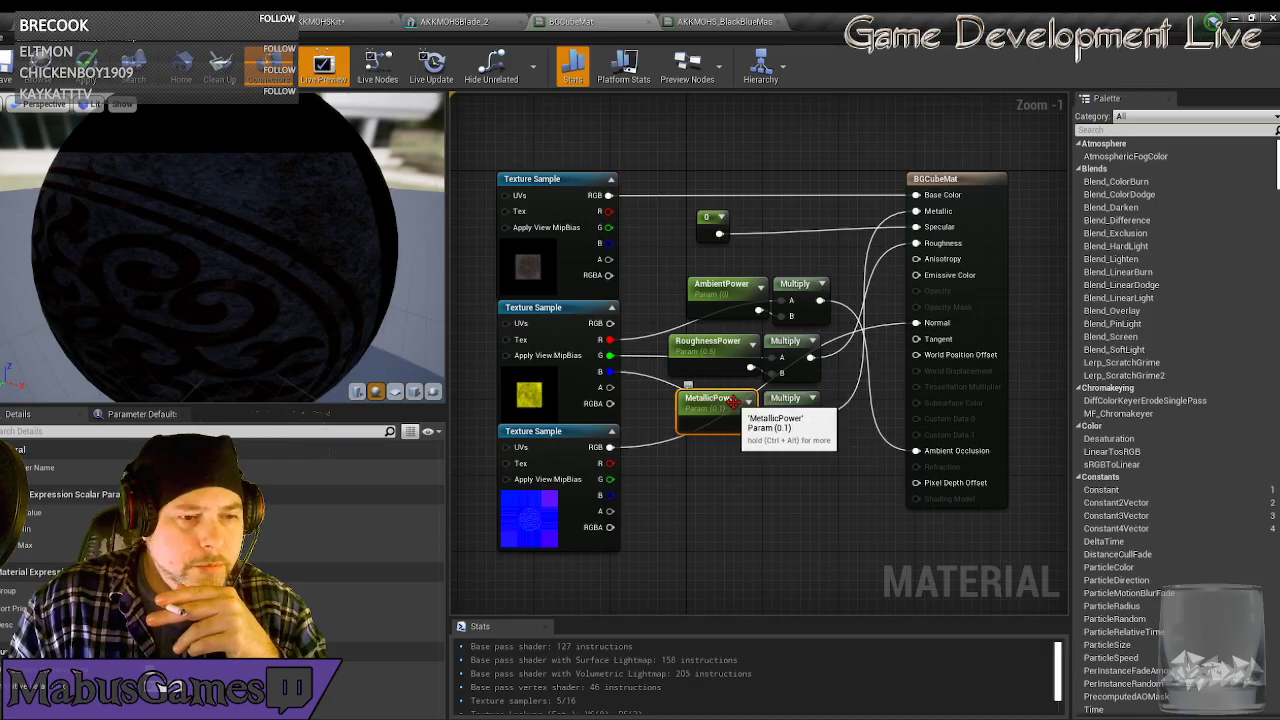
Open the BackgroundCube2_BG_RoughnessMetallic texture from the second Texture Sample, examine its colour channels individually, and close it.
{"action": "double_click", "coordinate": [580, 309]}
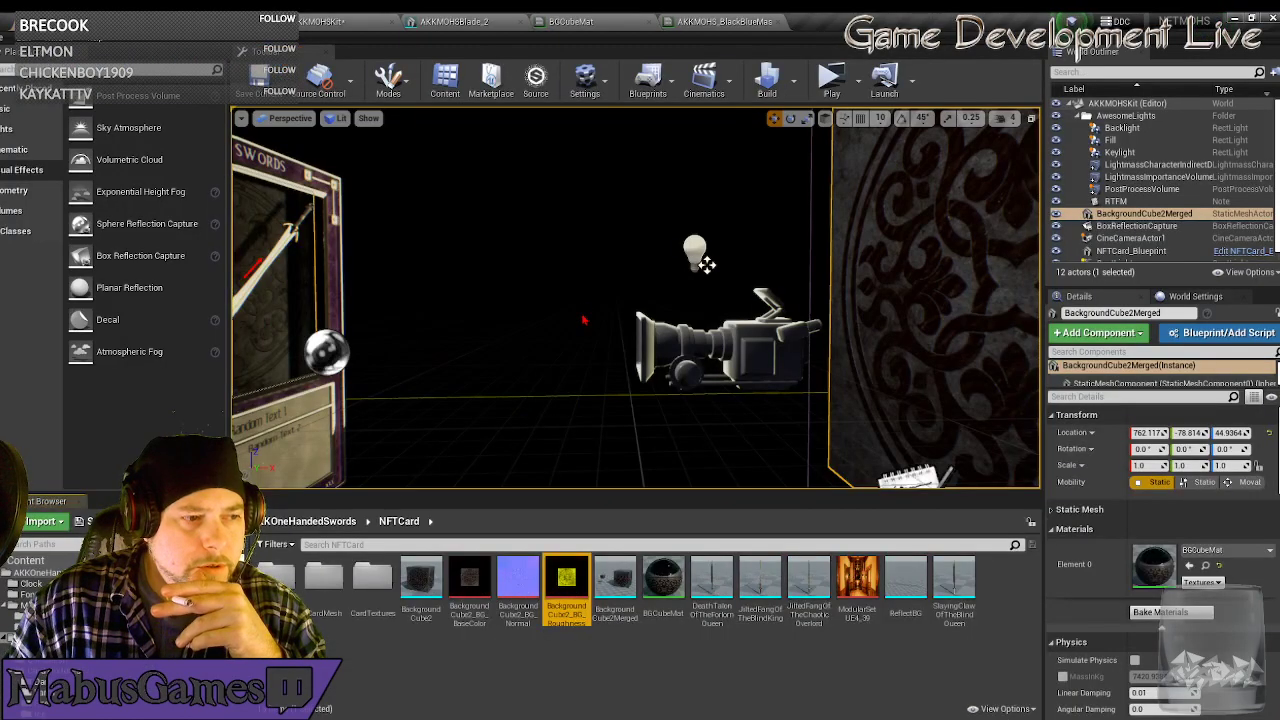
{"action": "double_click", "coordinate": [563, 580]}
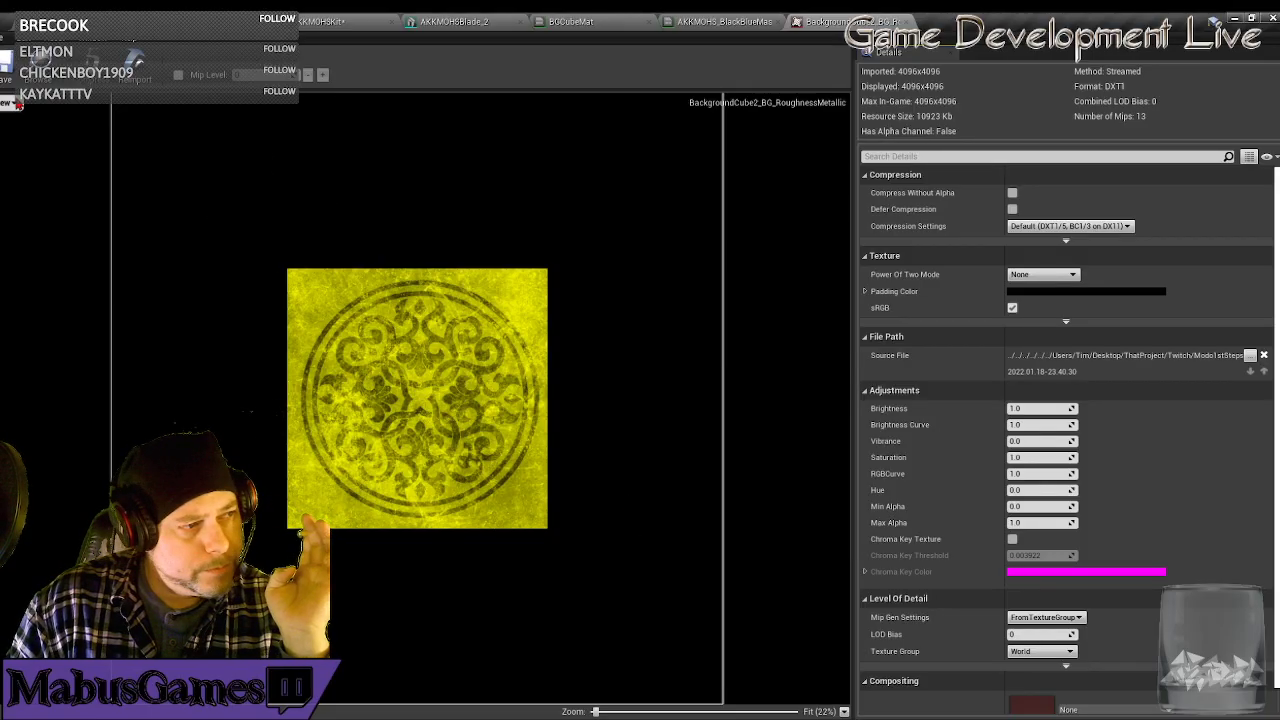
{"action": "left_click", "coordinate": [10, 103]}
{"action": "left_click", "coordinate": [10, 145]}
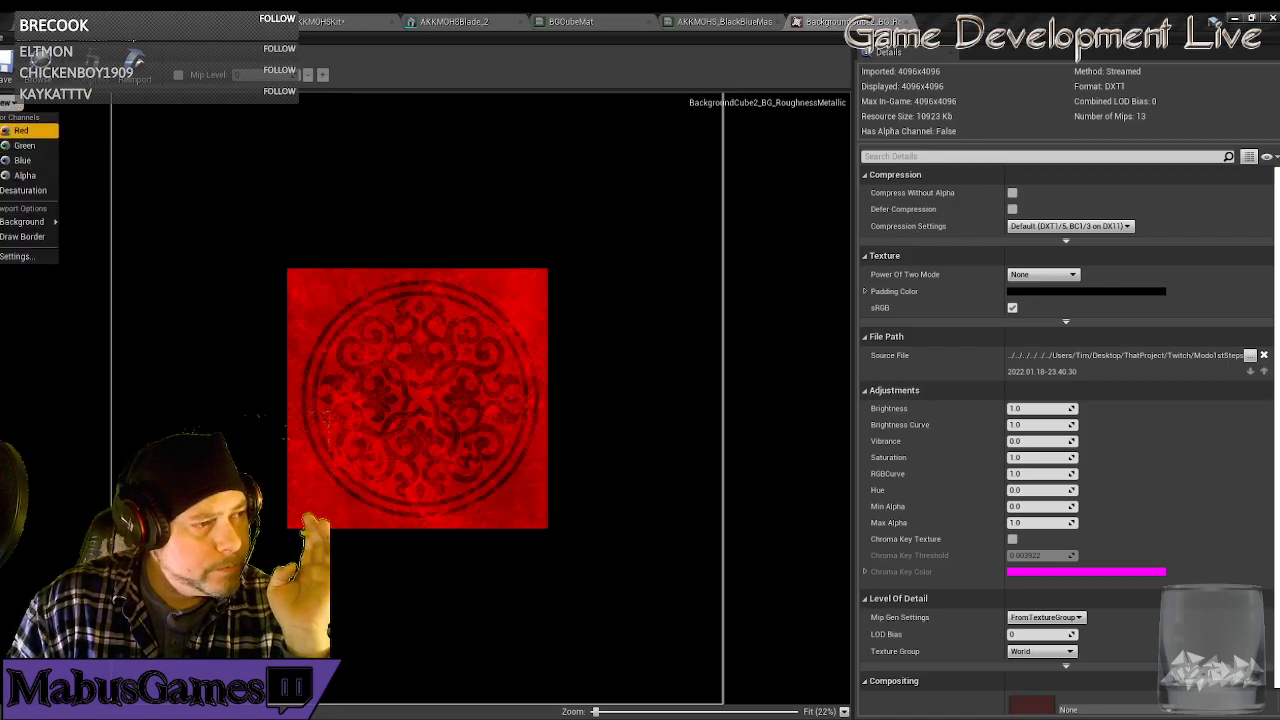
{"action": "left_click", "coordinate": [8, 175]}
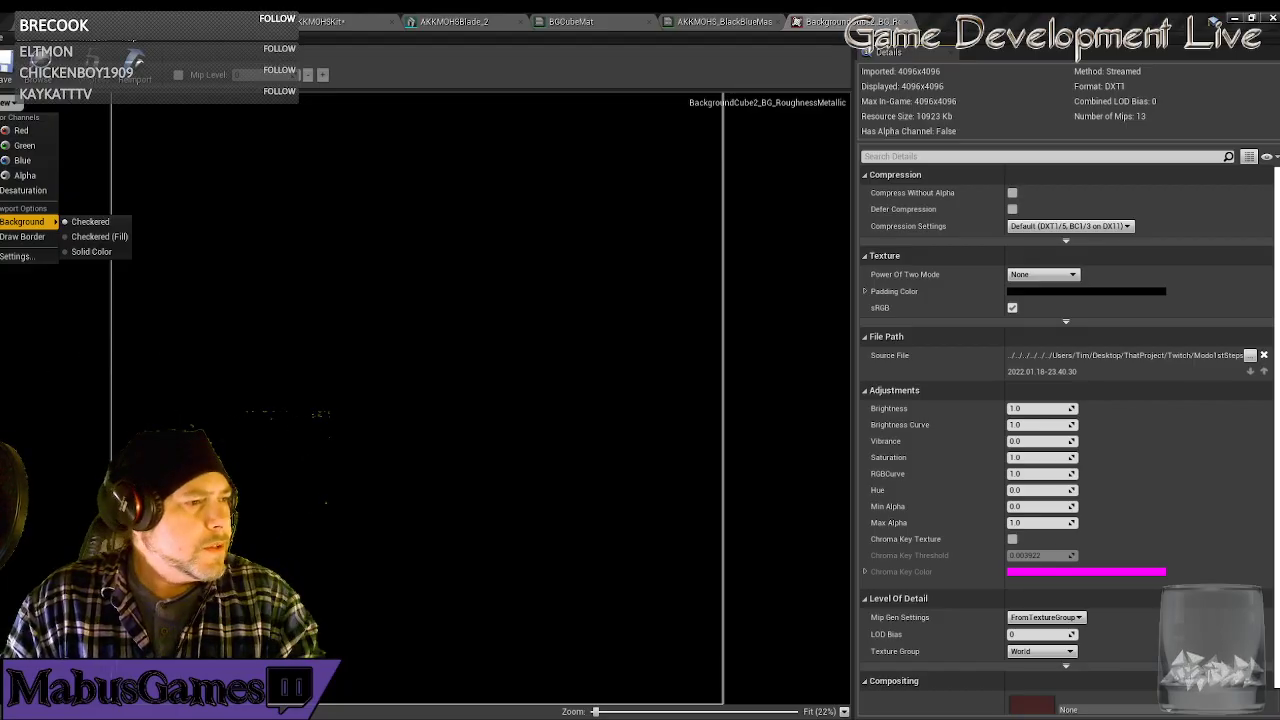
{"action": "left_click", "coordinate": [24, 145]}
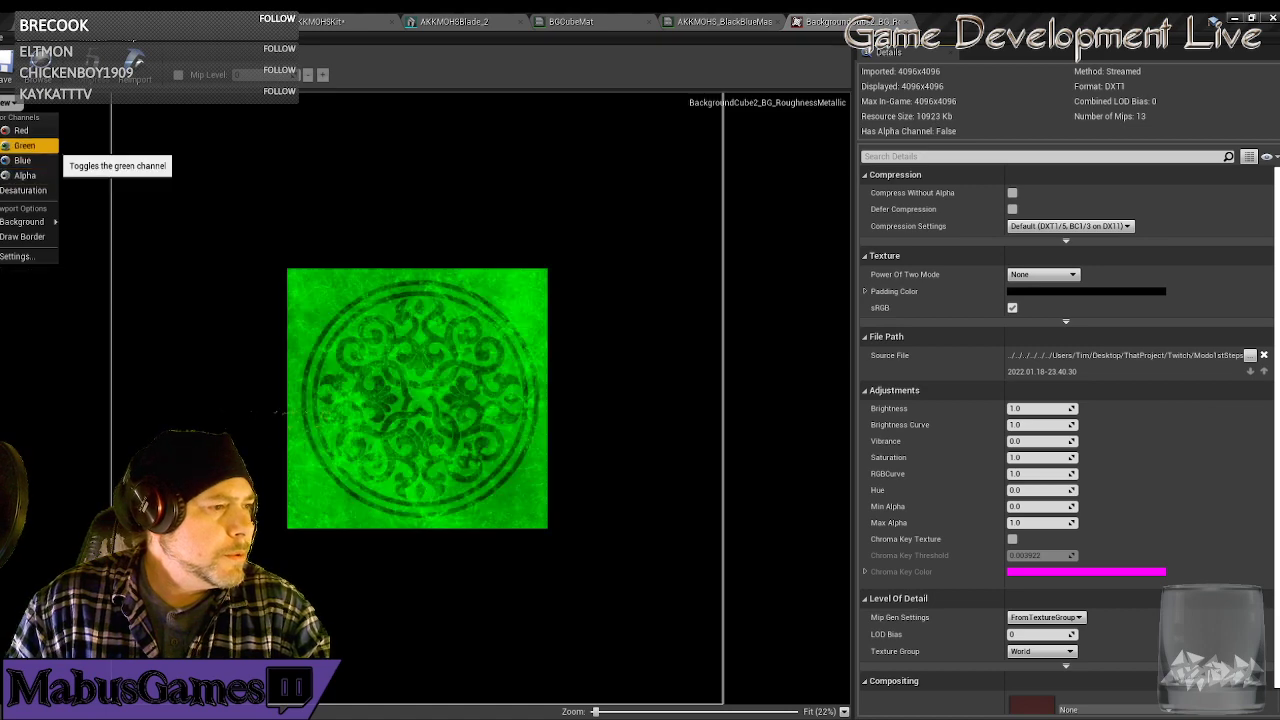
{"action": "left_click", "coordinate": [20, 130]}
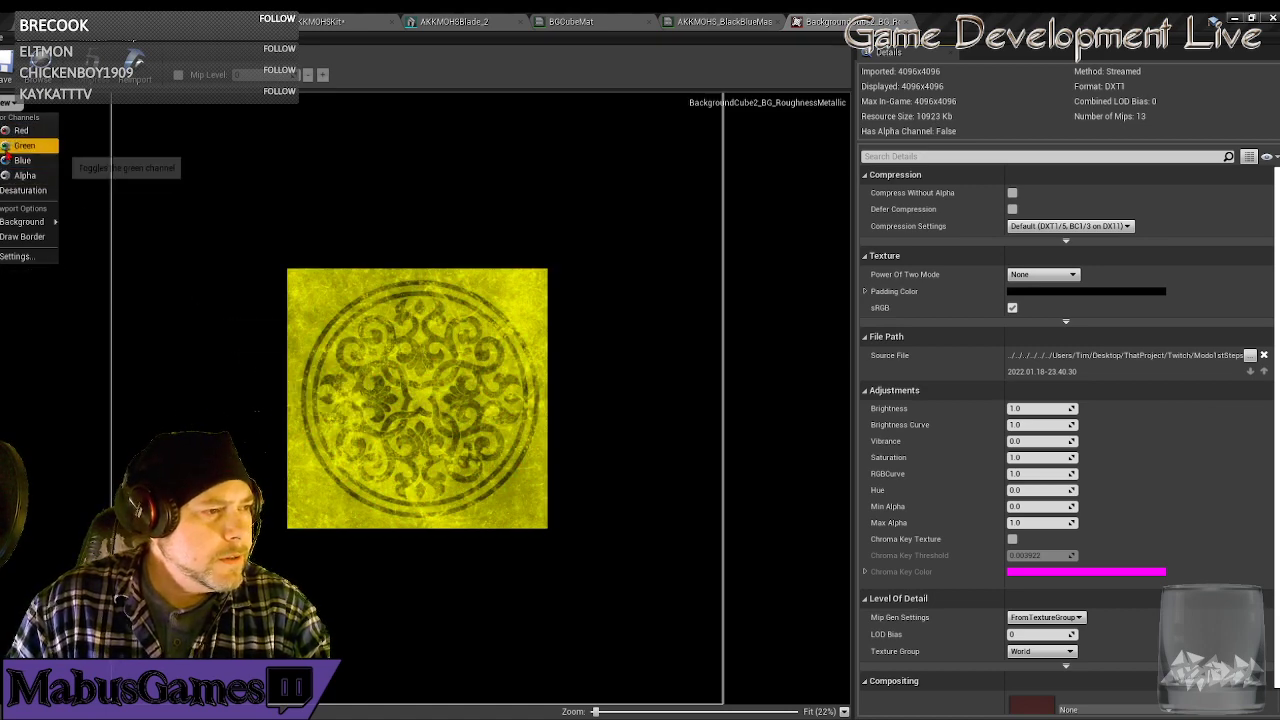
{"action": "left_click", "coordinate": [12, 147]}
{"action": "left_click", "coordinate": [20, 145]}
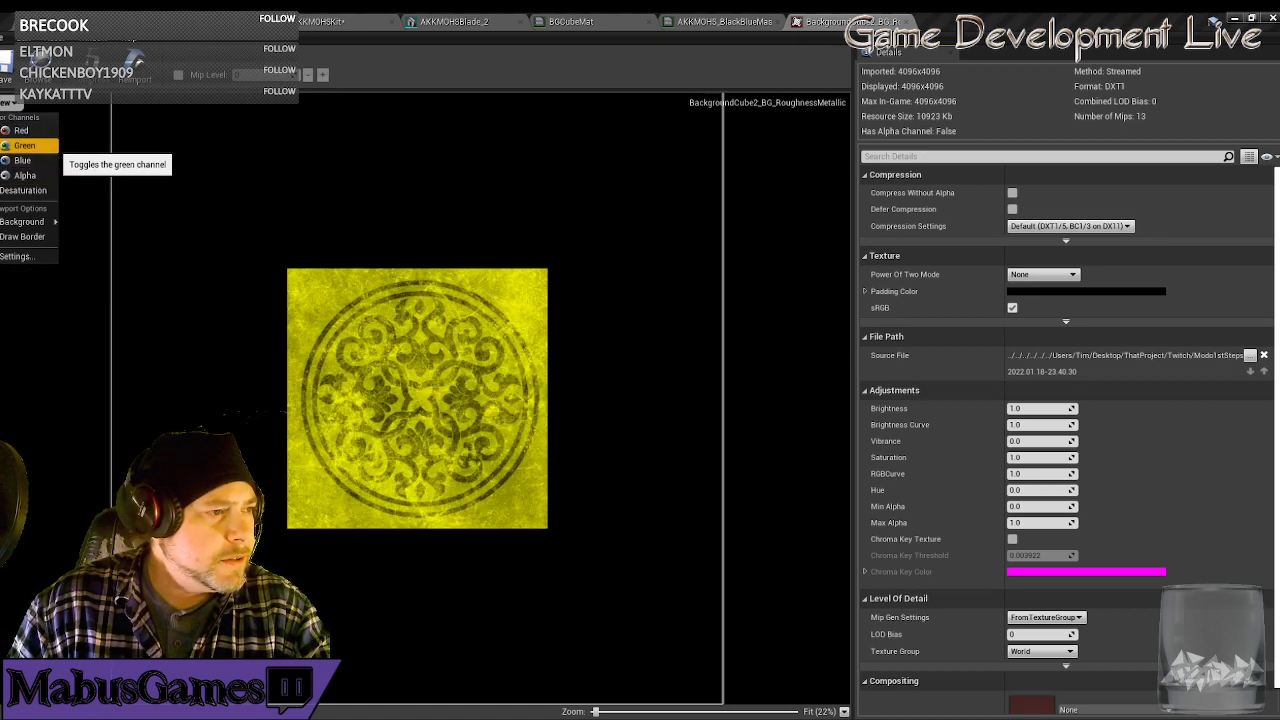
{"action": "left_click", "coordinate": [20, 130]}
{"action": "left_click", "coordinate": [22, 175]}
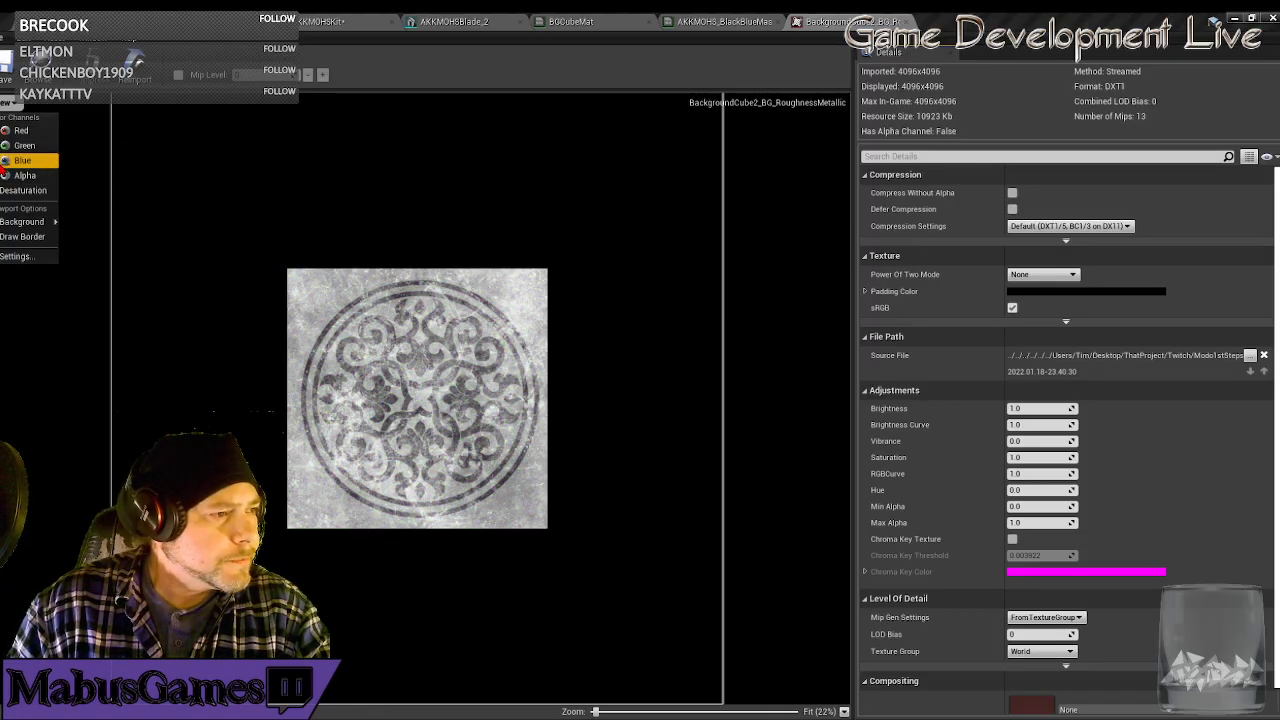
{"action": "left_click", "coordinate": [22, 160]}
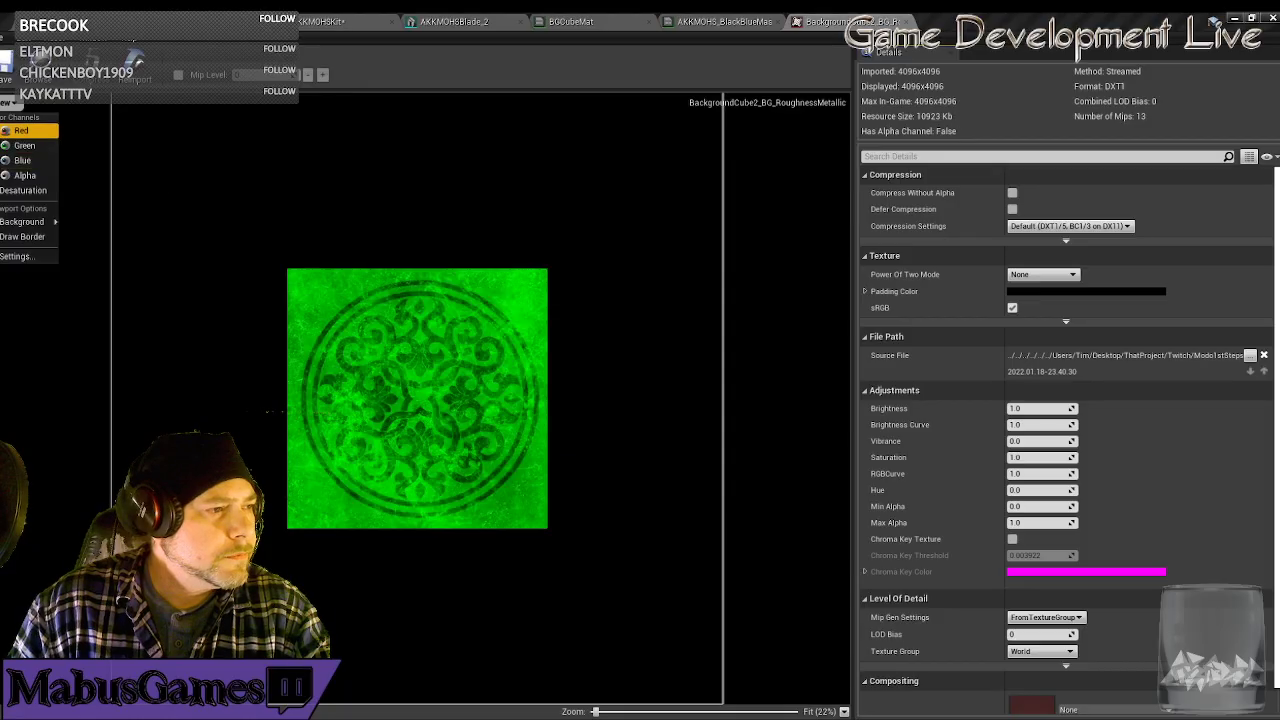
{"action": "left_click", "coordinate": [20, 130]}
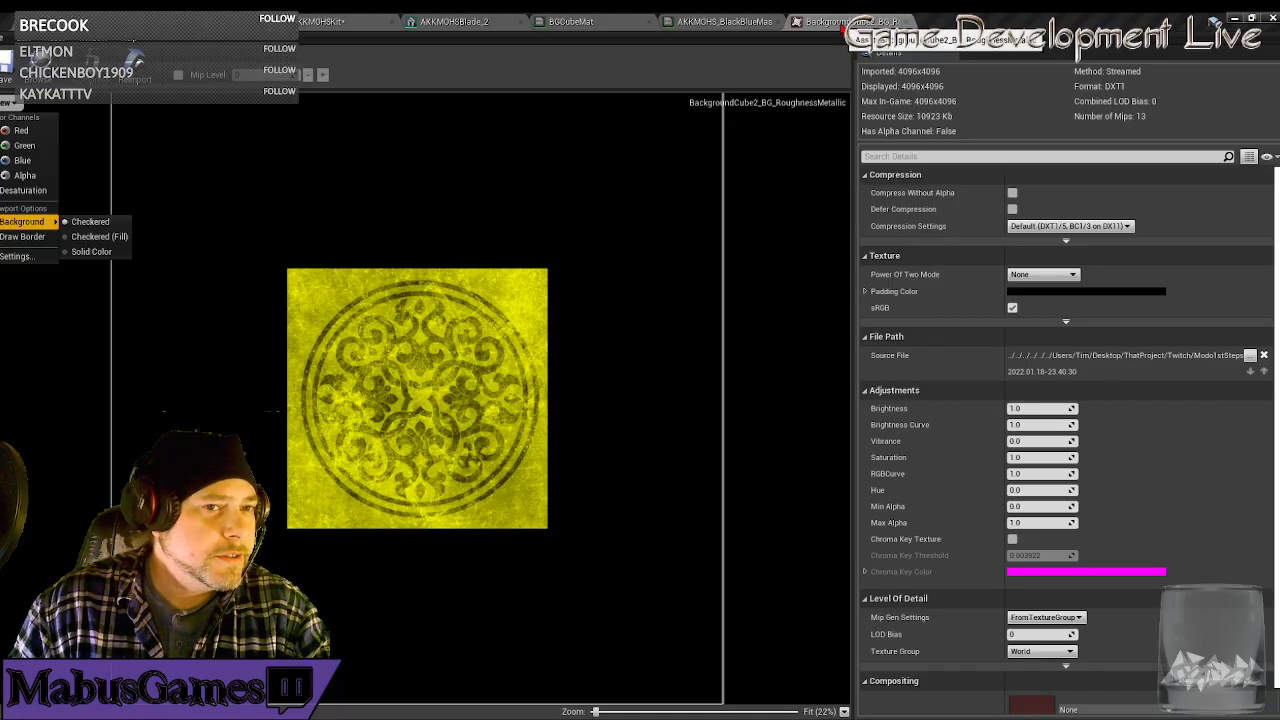
{"action": "left_click", "coordinate": [906, 21]}
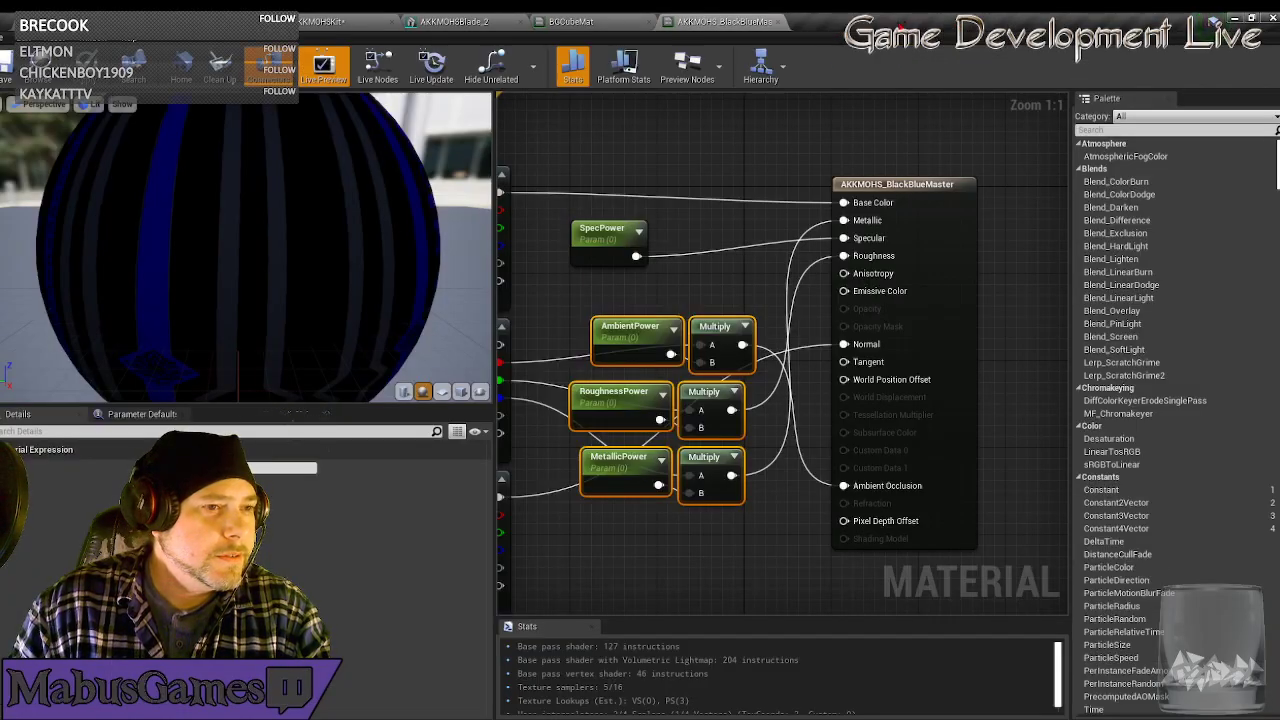
Return to BGCubeMat to apply its changes, and compare the material with the background cube in the level.
{"action": "left_click", "coordinate": [572, 21]}
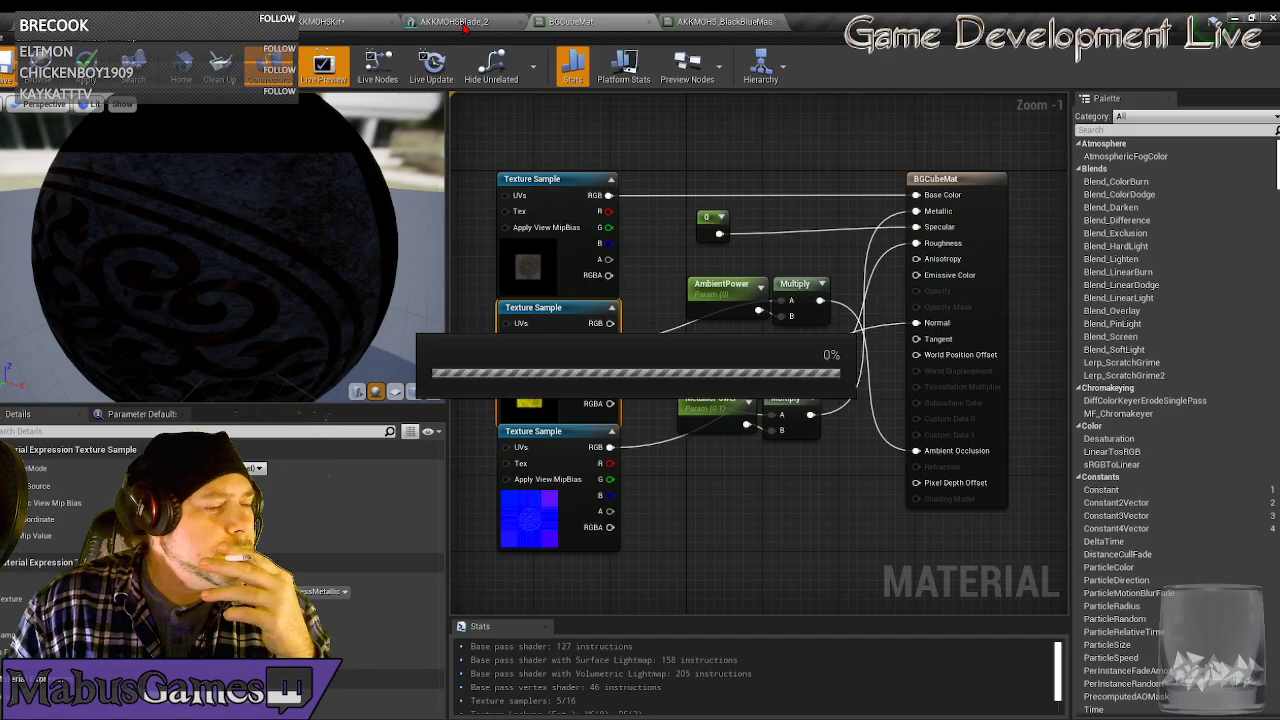
{"action": "left_click", "coordinate": [368, 20]}
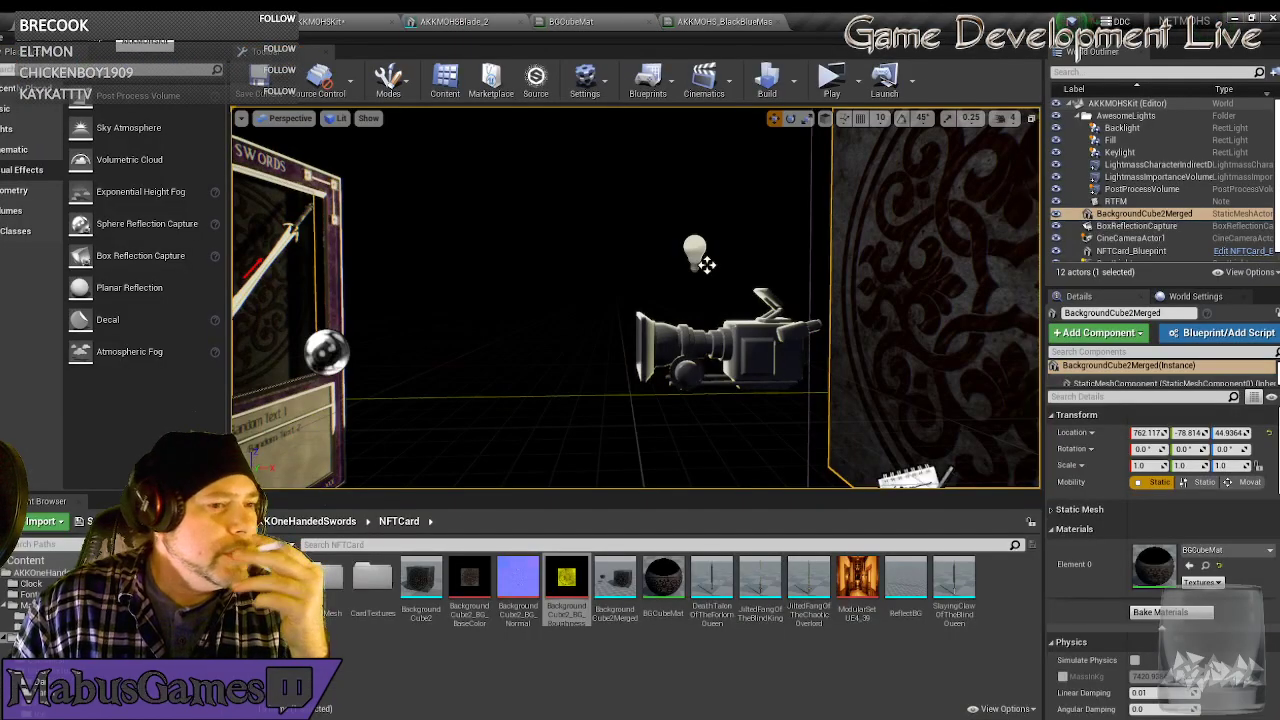
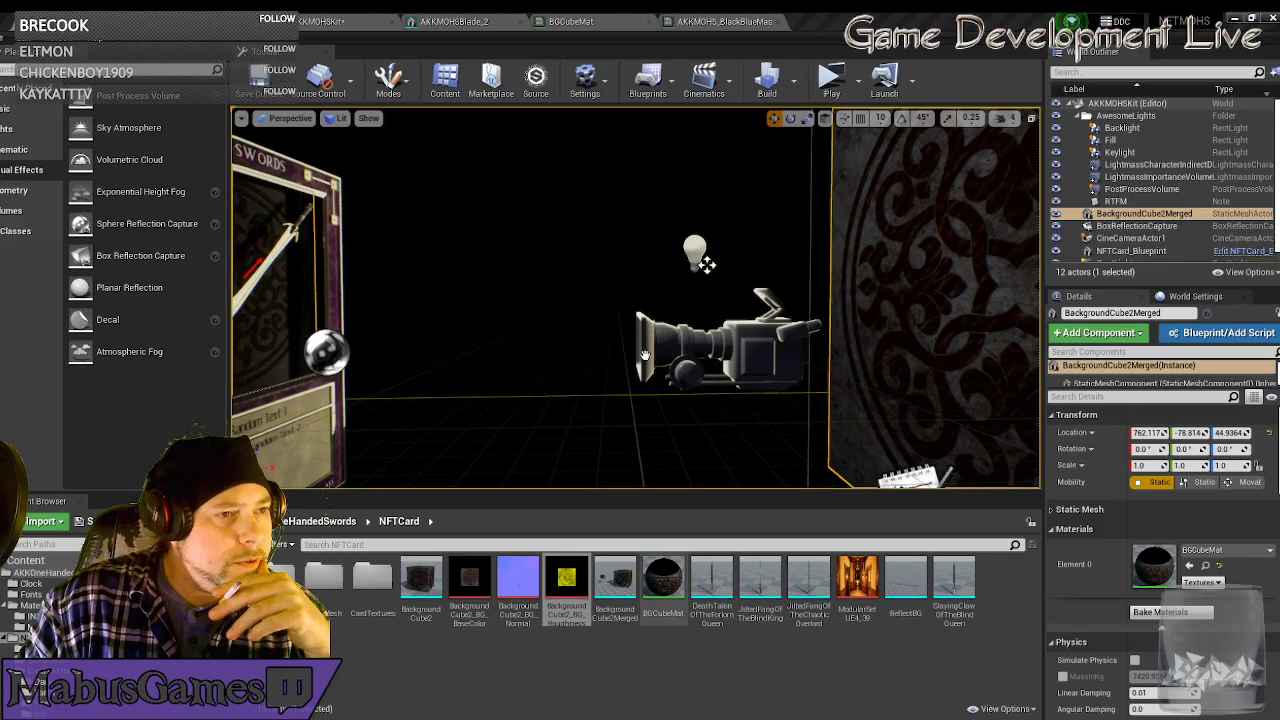
{"action": "left_click", "coordinate": [599, 25]}
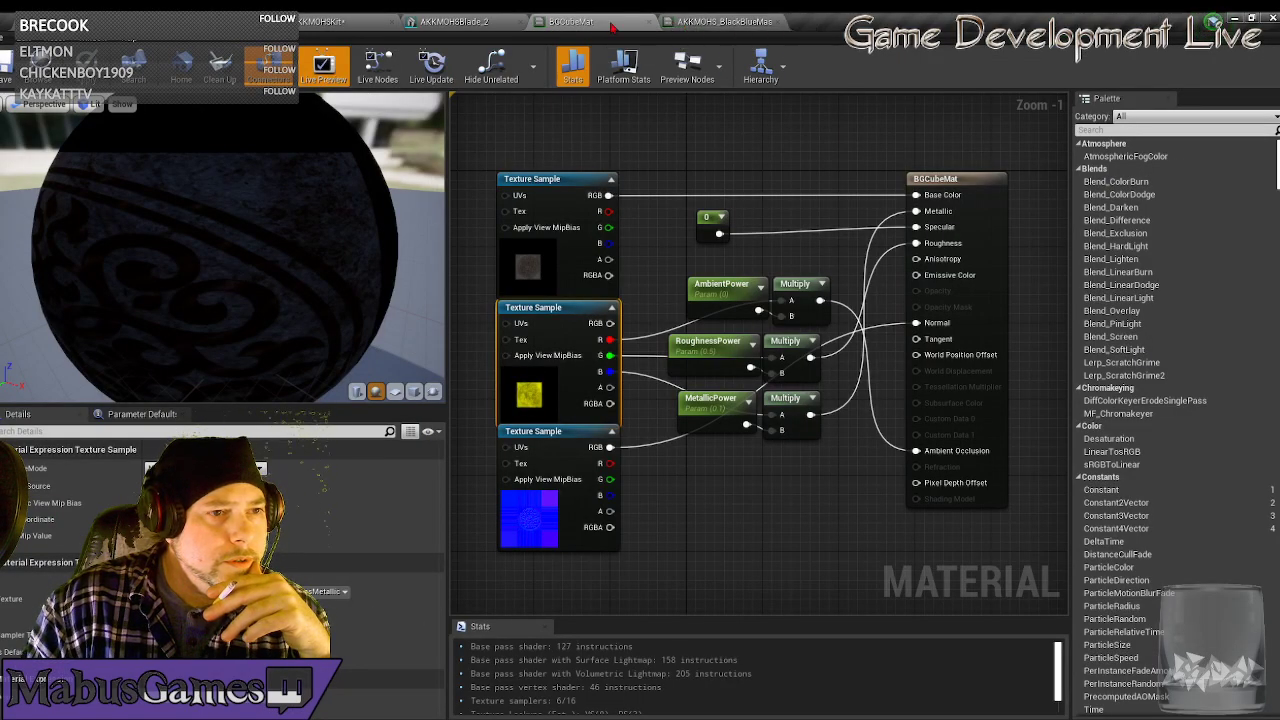
{"action": "left_click", "coordinate": [345, 23]}
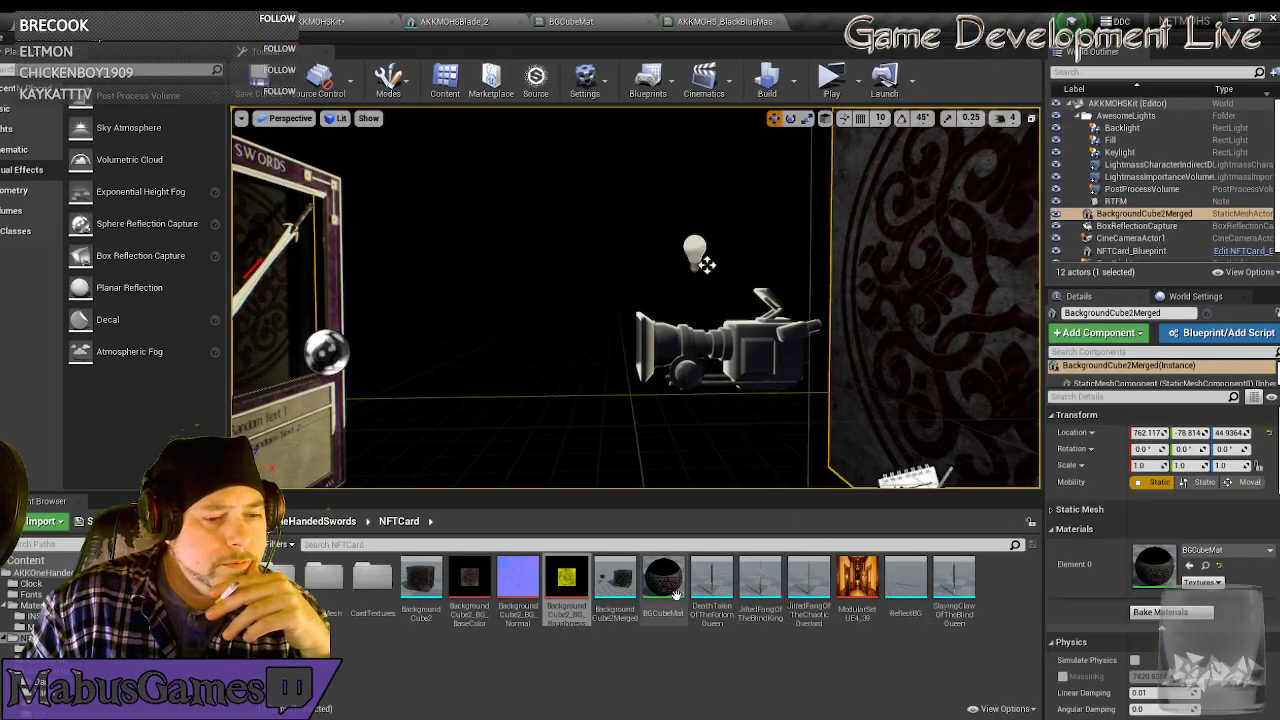
{"action": "mouse_move", "coordinate": [665, 612]}
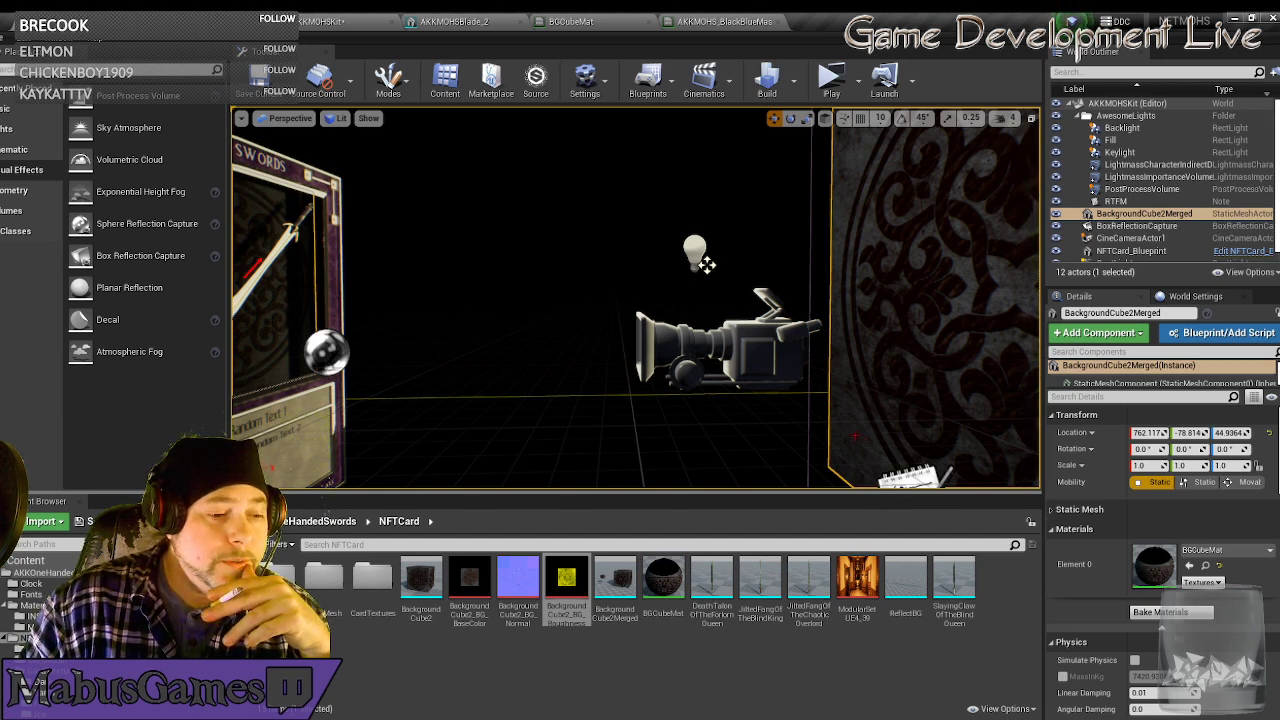
{"action": "left_click", "coordinate": [470, 590]}
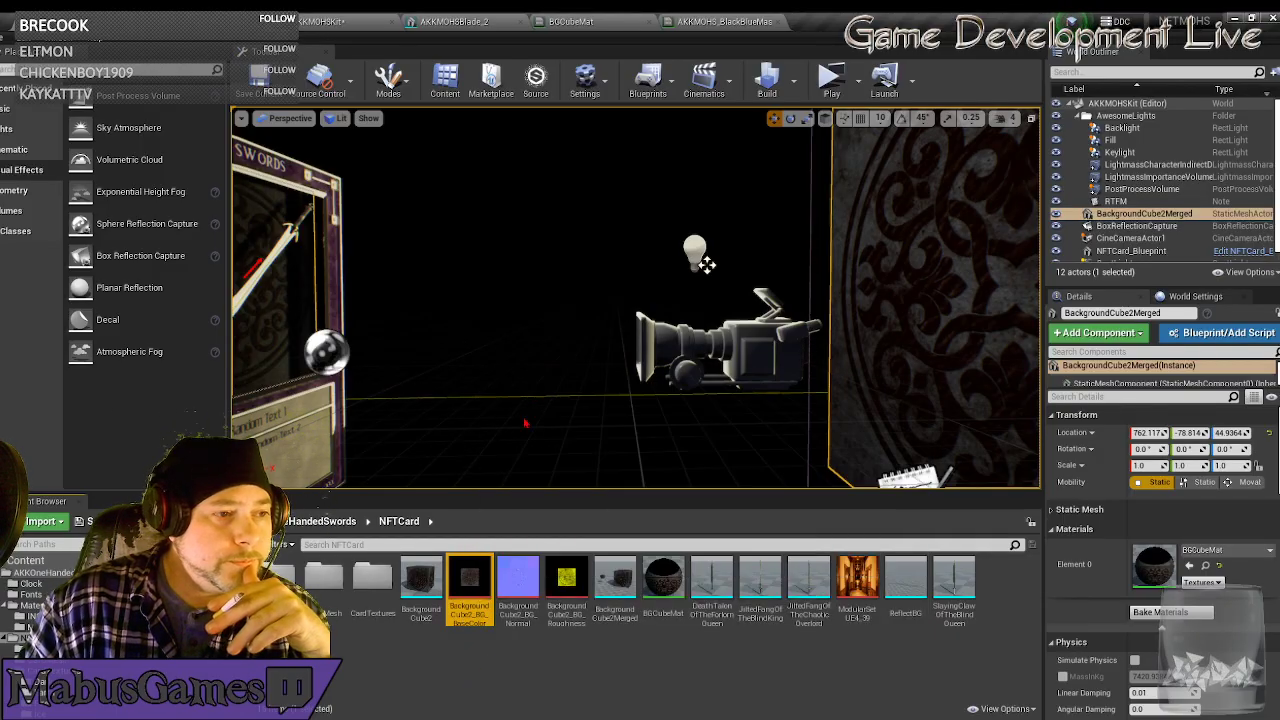
Select the PostProcessVolume in the level, widen its details area, and expand the Ambient Cubemap settings under Rendering Features.
{"action": "key", "text": "s"}
{"action": "right_click_drag", "start_coordinate": [528, 418], "coordinate": [540, 296]}
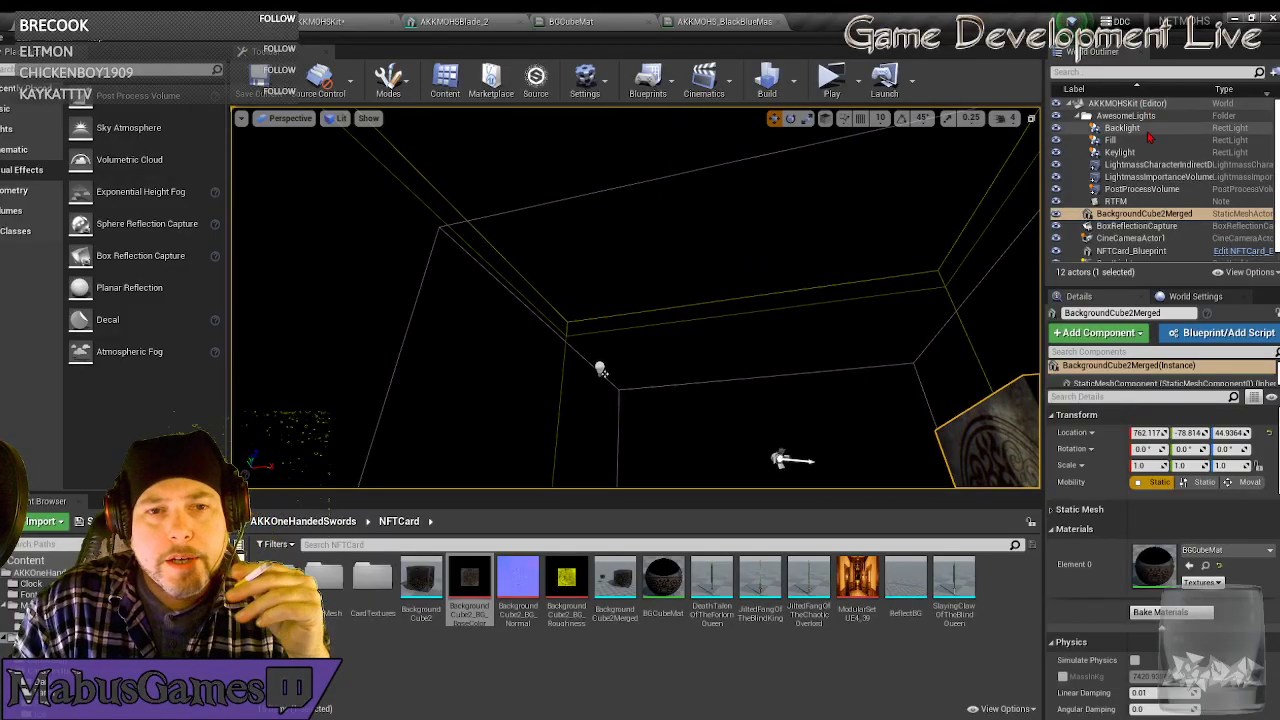
{"action": "double_click", "coordinate": [1137, 196]}
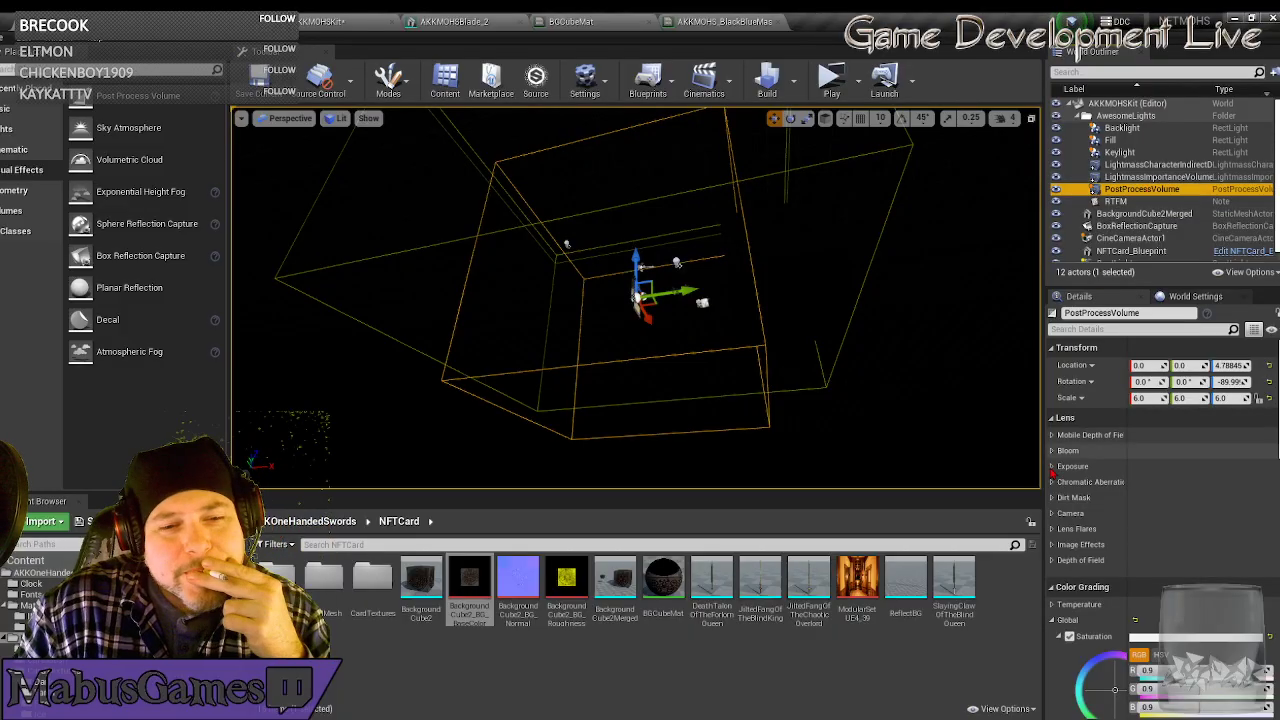
{"action": "left_click_drag", "start_coordinate": [1045, 476], "coordinate": [860, 478]}
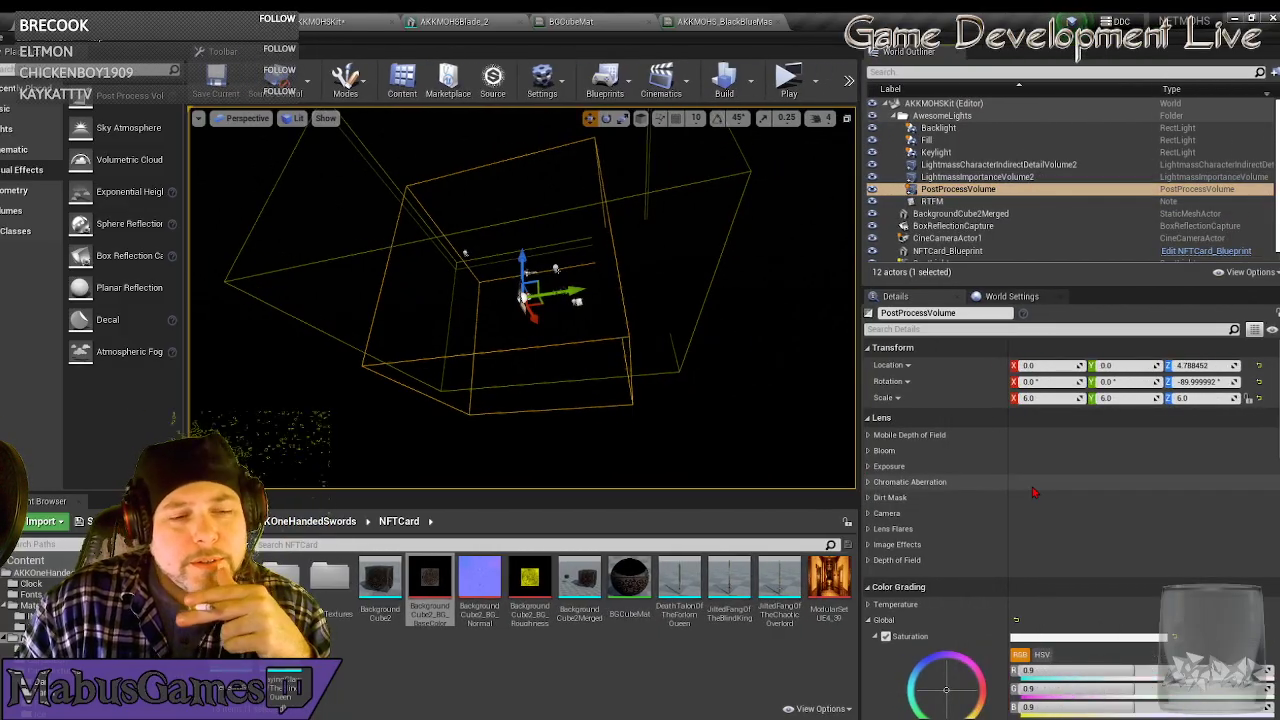
{"action": "scroll", "coordinate": [1012, 467], "scroll_direction": "down", "scroll_amount": 4}
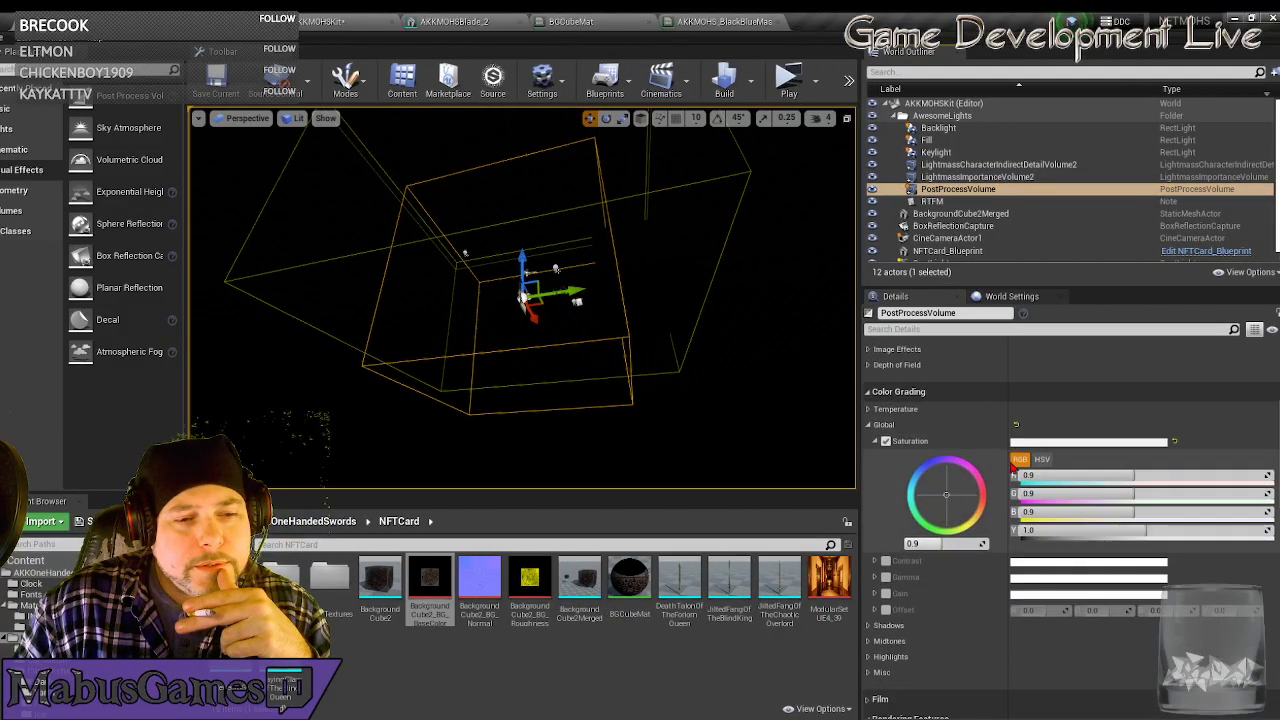
{"action": "scroll", "coordinate": [1016, 463], "scroll_direction": "down", "scroll_amount": 3}
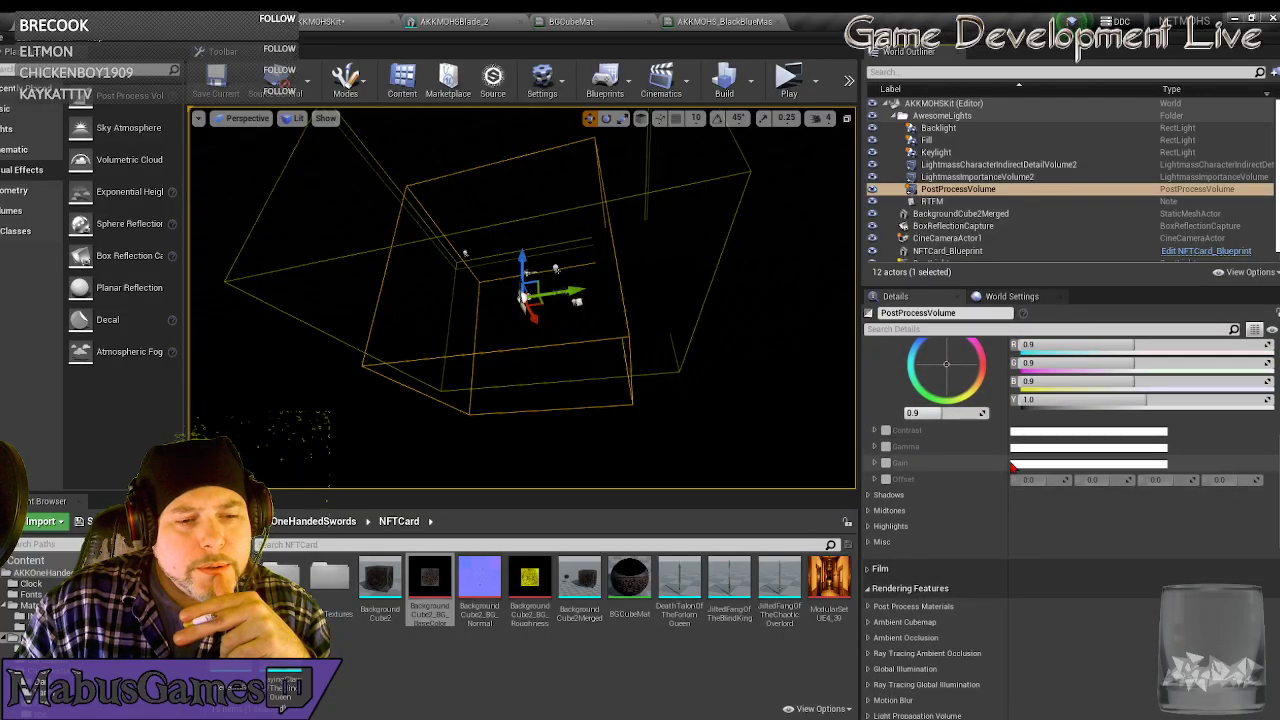
{"action": "left_click", "coordinate": [998, 622]}
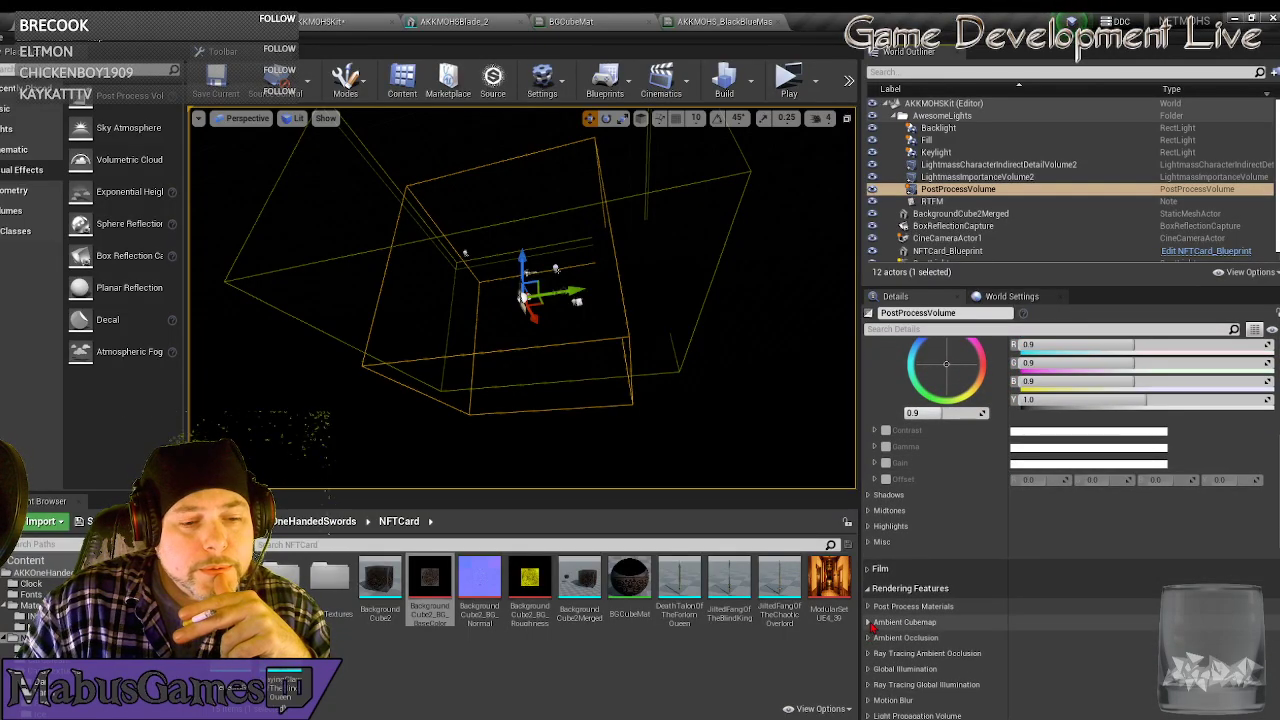
{"action": "scroll", "coordinate": [998, 573], "scroll_direction": "down", "scroll_amount": 1}
{"action": "scroll", "coordinate": [998, 573], "scroll_direction": "down", "scroll_amount": 2}
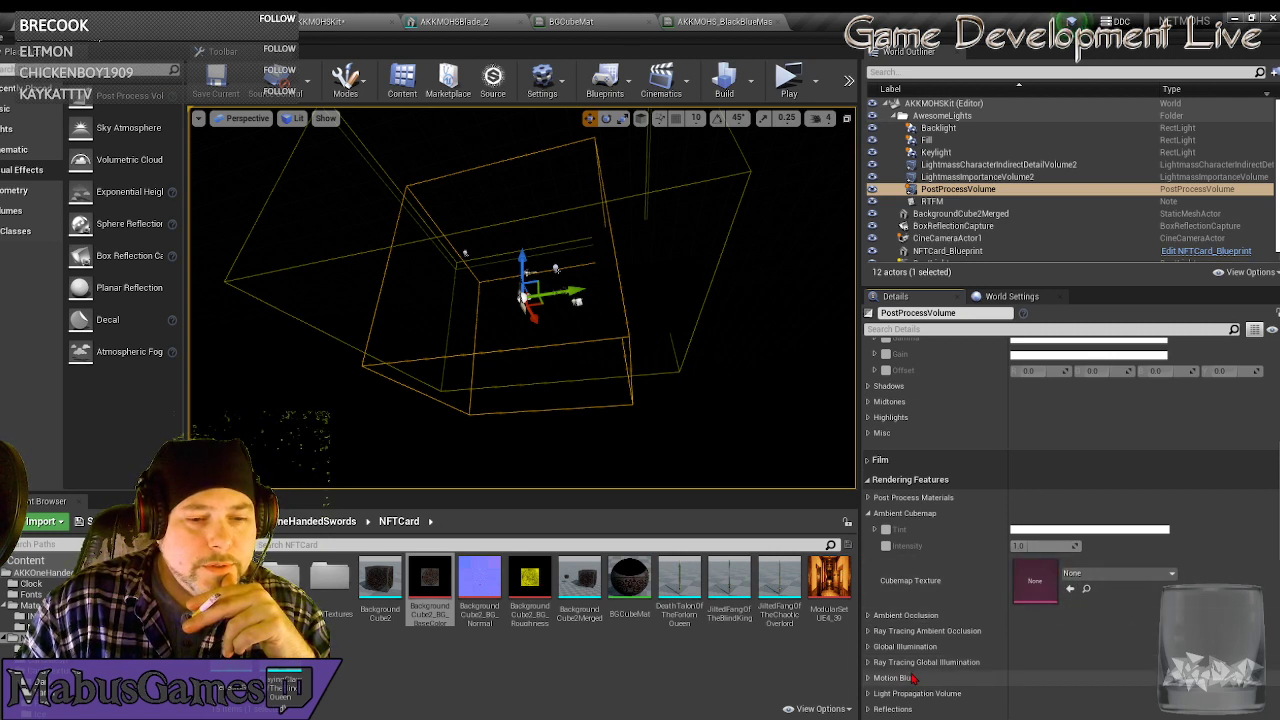
Assign the Desert_Outer_HDR texture cube as the PostProcessVolume's ambient cubemap texture.
{"action": "left_click", "coordinate": [1097, 577]}
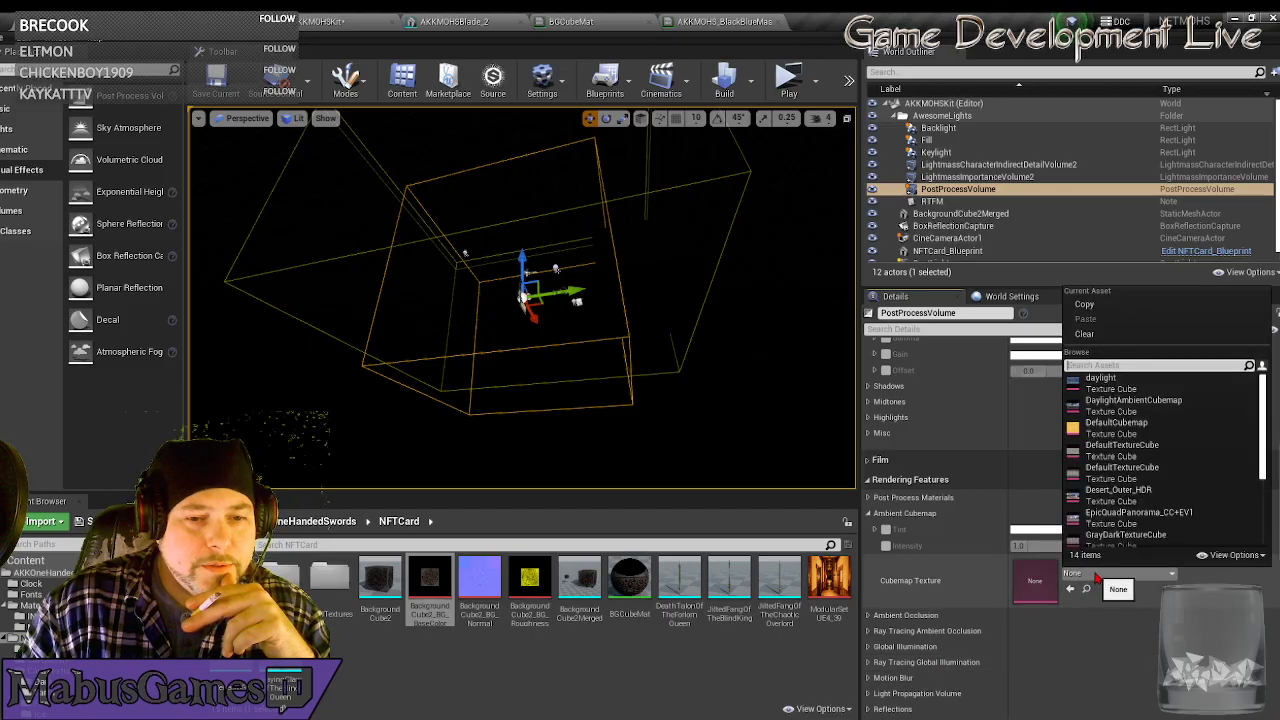
{"action": "scroll", "coordinate": [1125, 452], "scroll_direction": "down", "scroll_amount": 3}
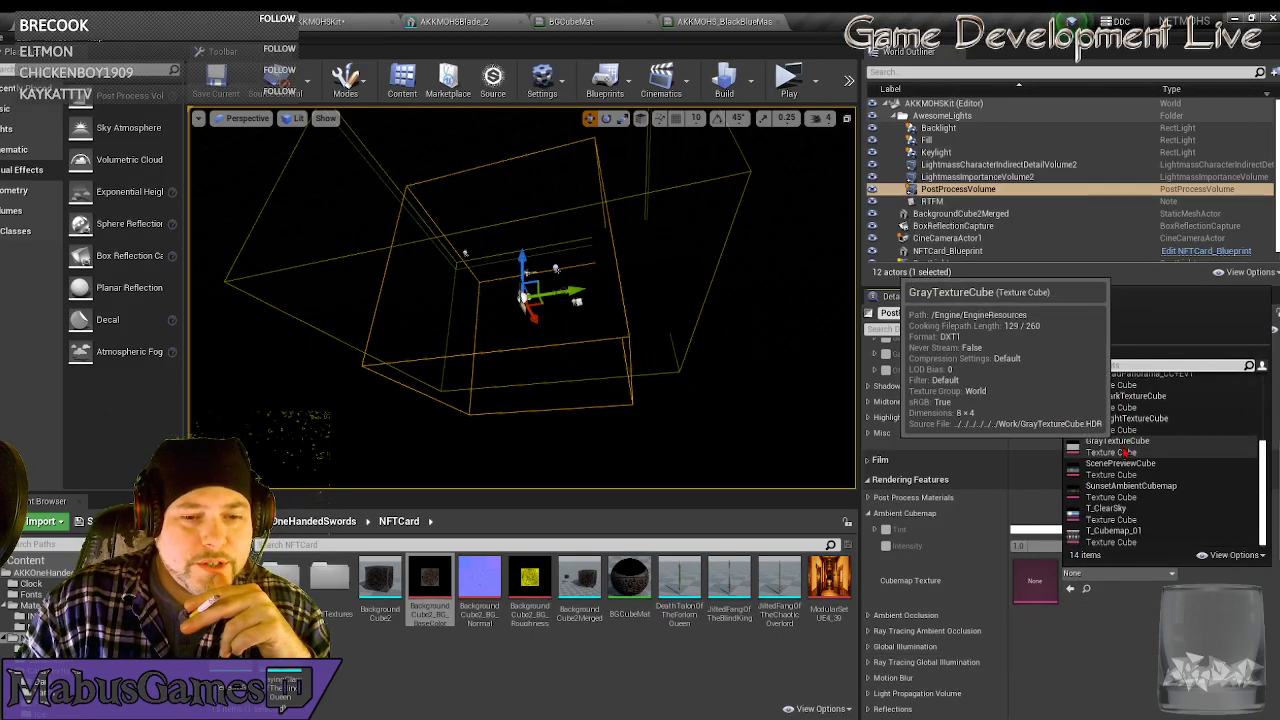
{"action": "scroll", "coordinate": [1120, 450], "scroll_direction": "up", "scroll_amount": 3}
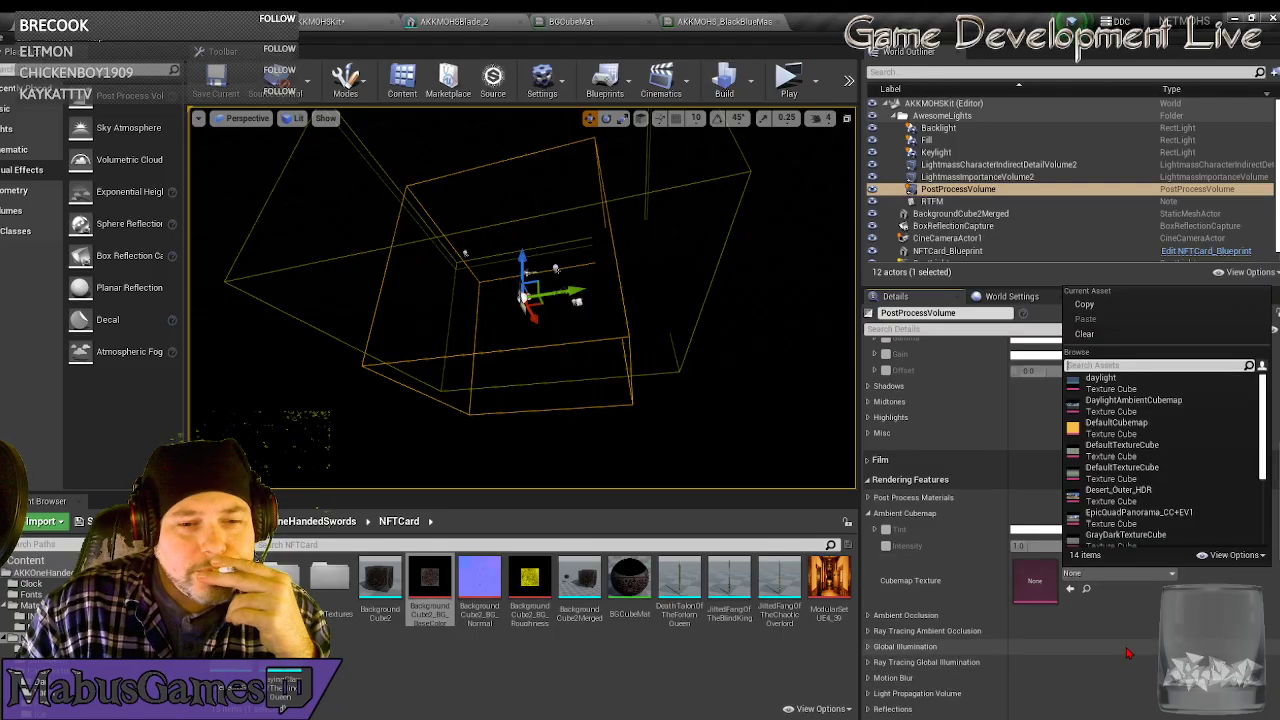
{"action": "scroll", "coordinate": [1127, 653], "scroll_direction": "down", "scroll_amount": 1}
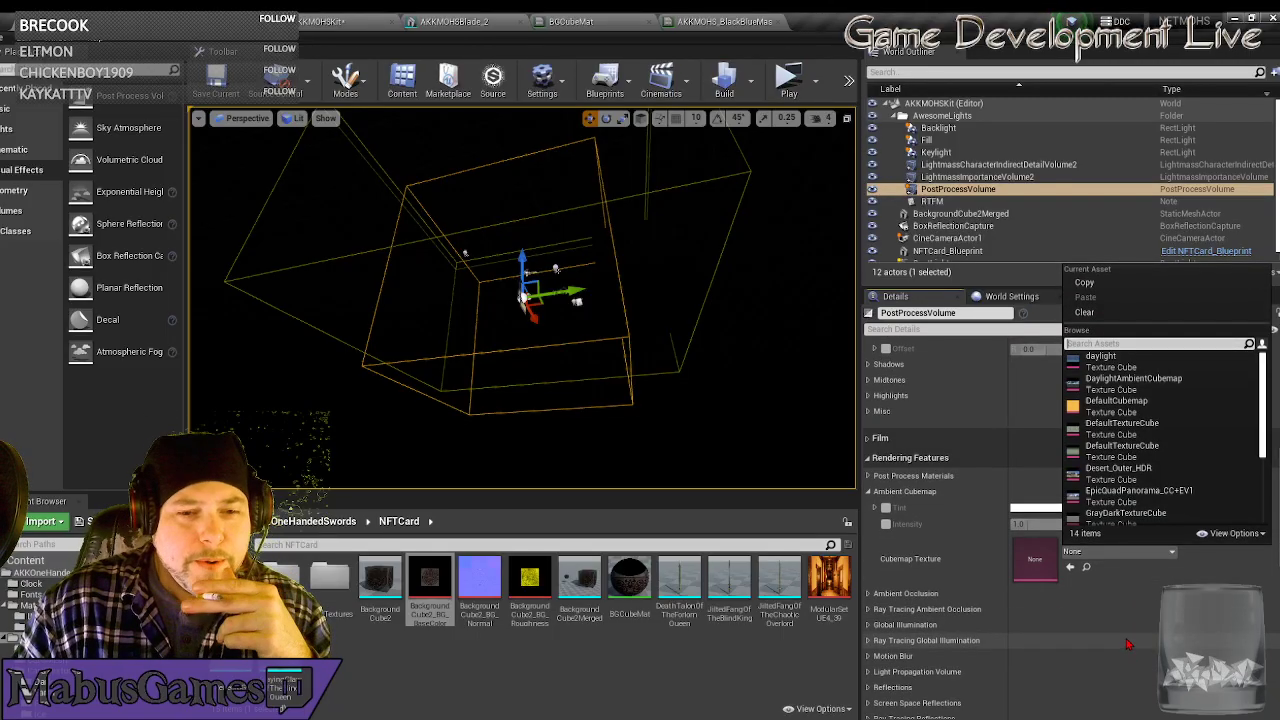
{"action": "scroll", "coordinate": [1120, 630], "scroll_direction": "down", "scroll_amount": 2}
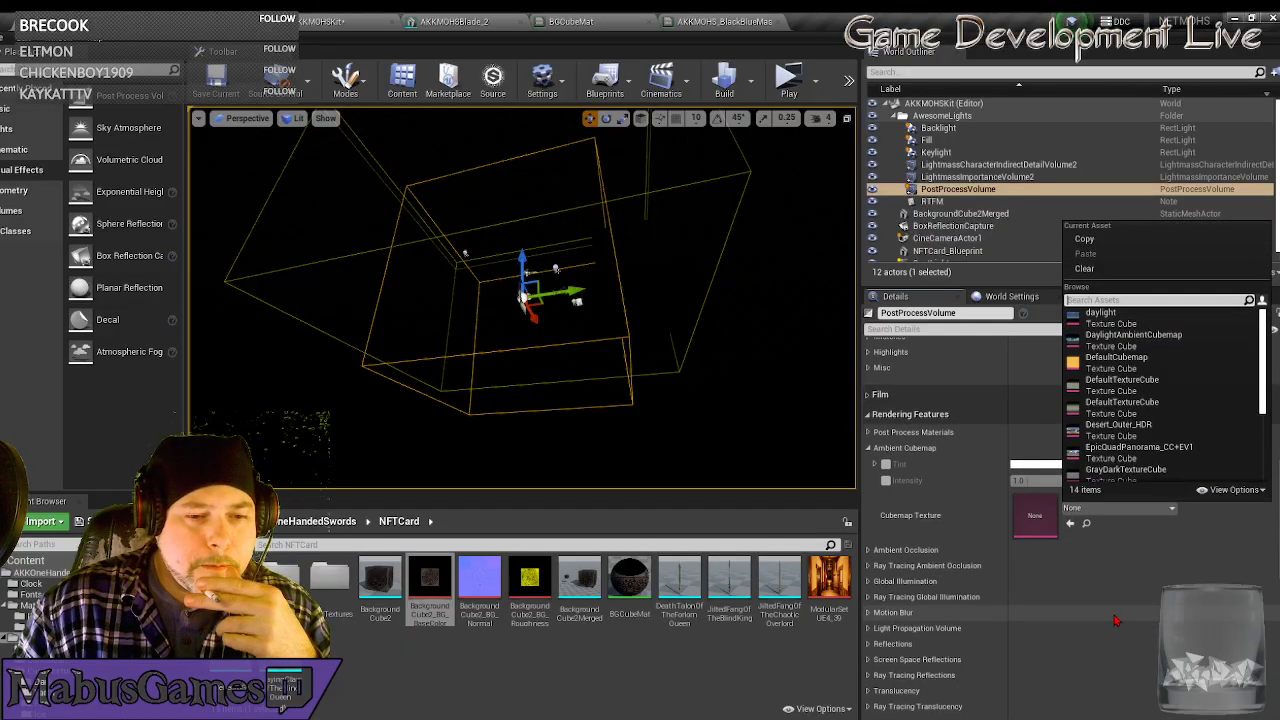
{"action": "scroll", "coordinate": [1116, 621], "scroll_direction": "up", "scroll_amount": 1}
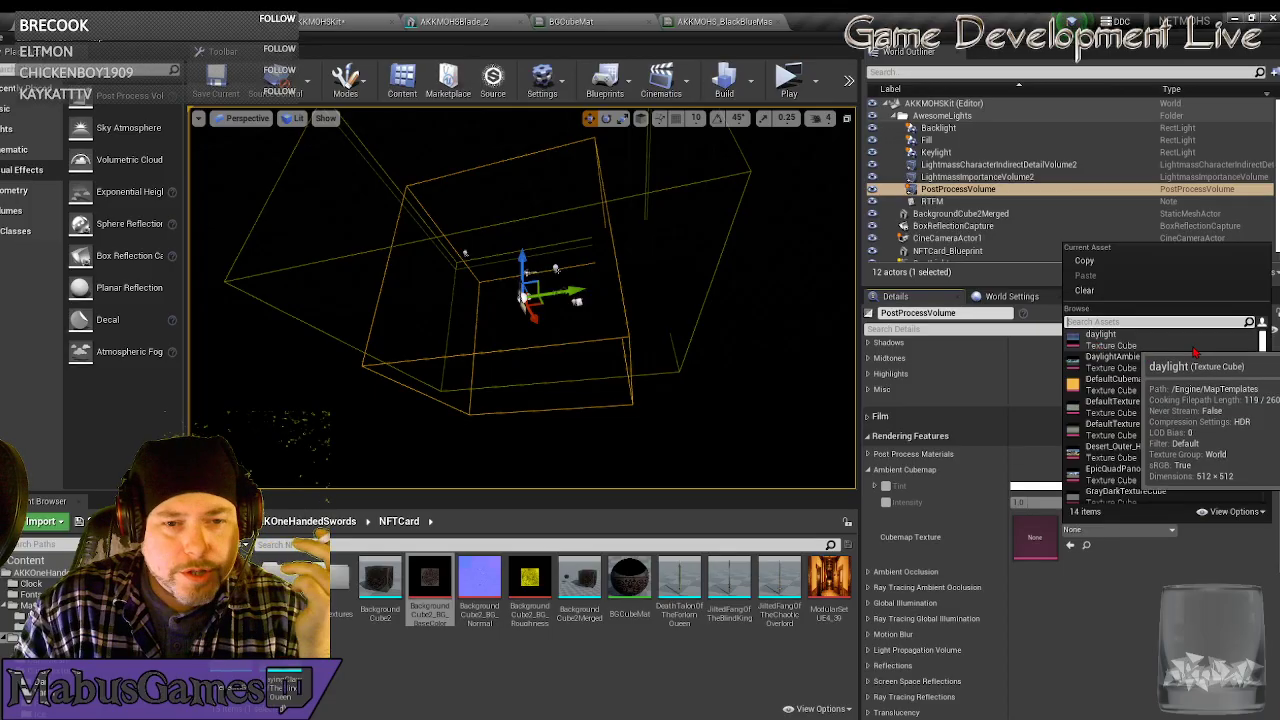
{"action": "left_click", "coordinate": [1133, 457]}
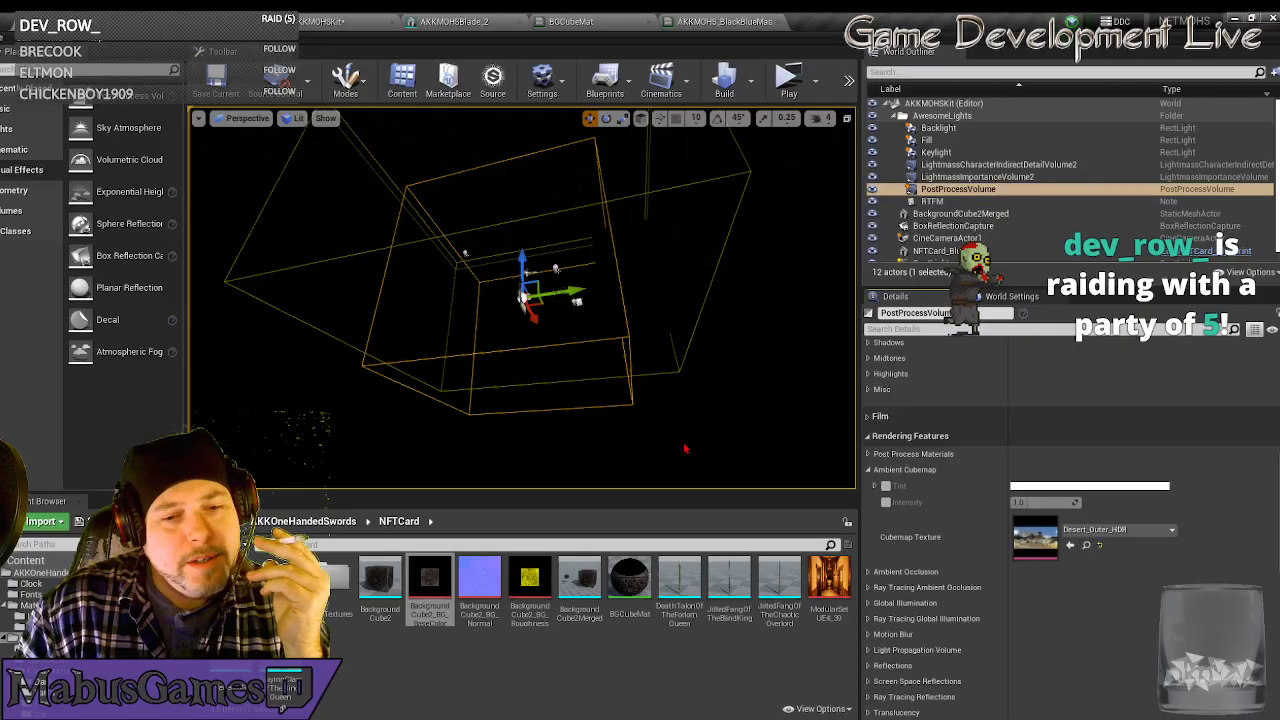
Enable the Ambient Cubemap's Tint and Intensity overrides, keeping the tint white and the intensity at 1.0.
{"action": "left_click", "coordinate": [875, 486]}
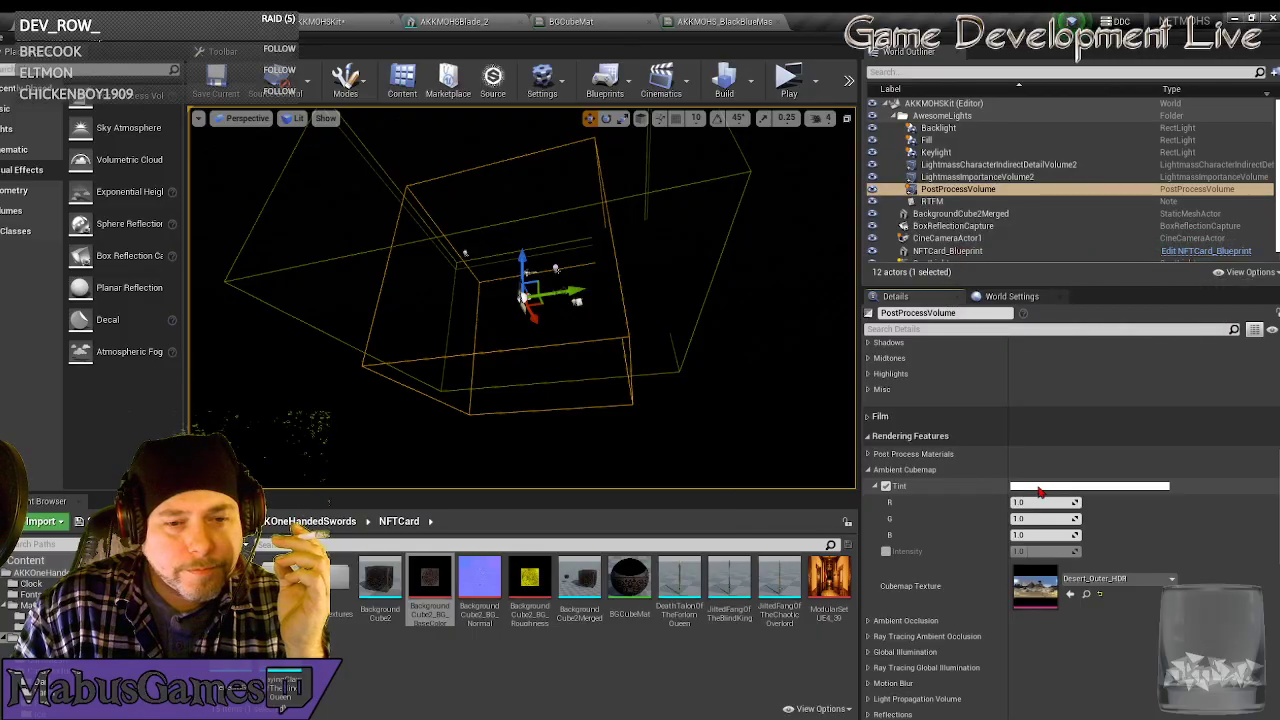
{"action": "left_click", "coordinate": [1041, 490]}
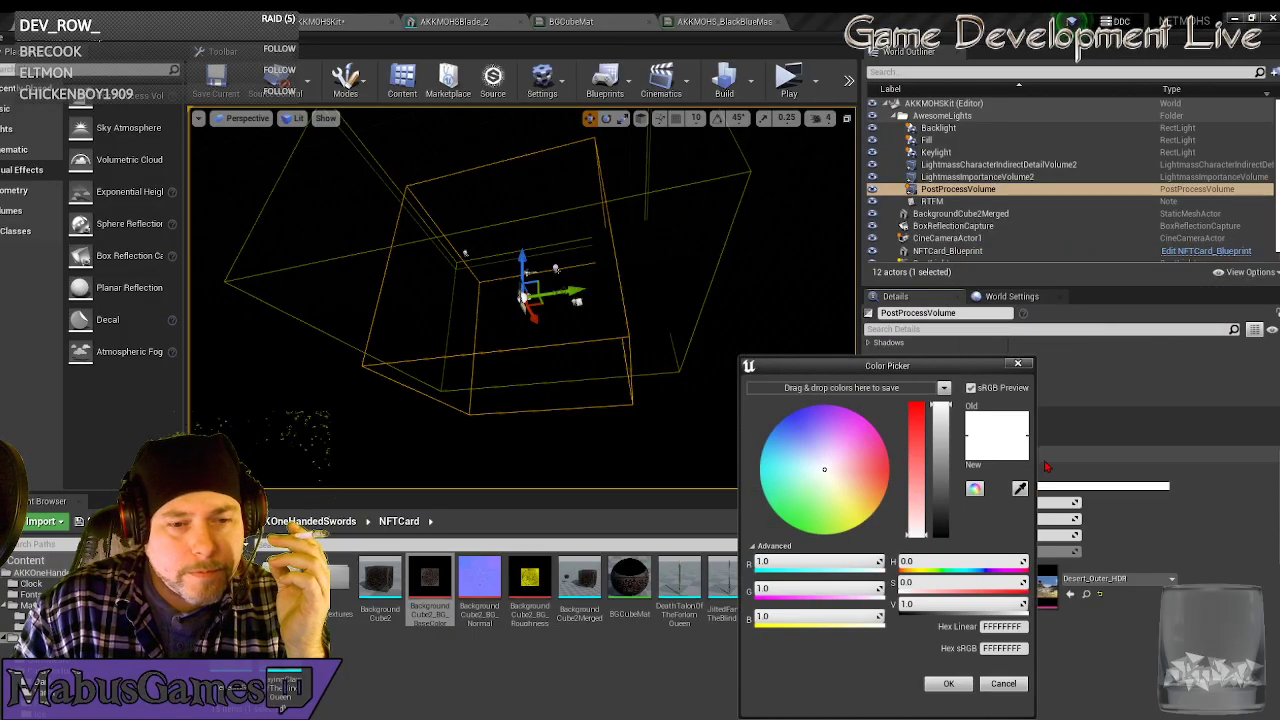
{"action": "left_click", "coordinate": [1018, 363]}
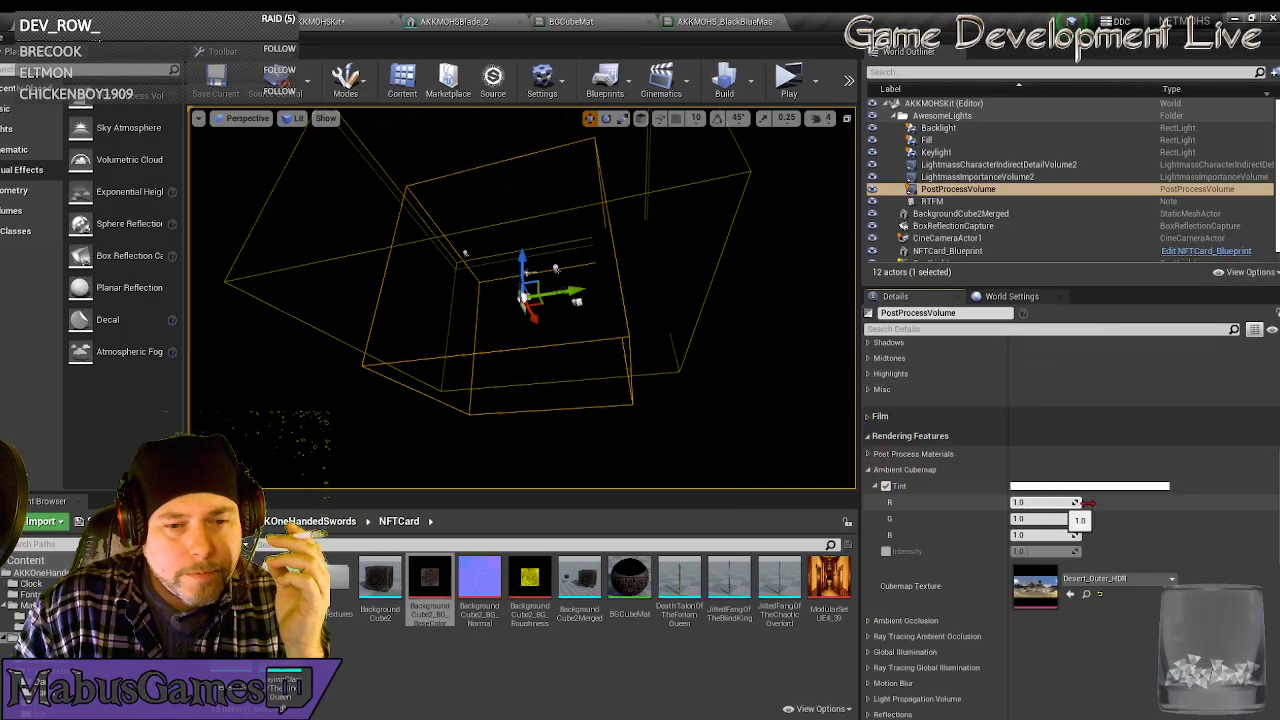
{"action": "left_click", "coordinate": [885, 552]}
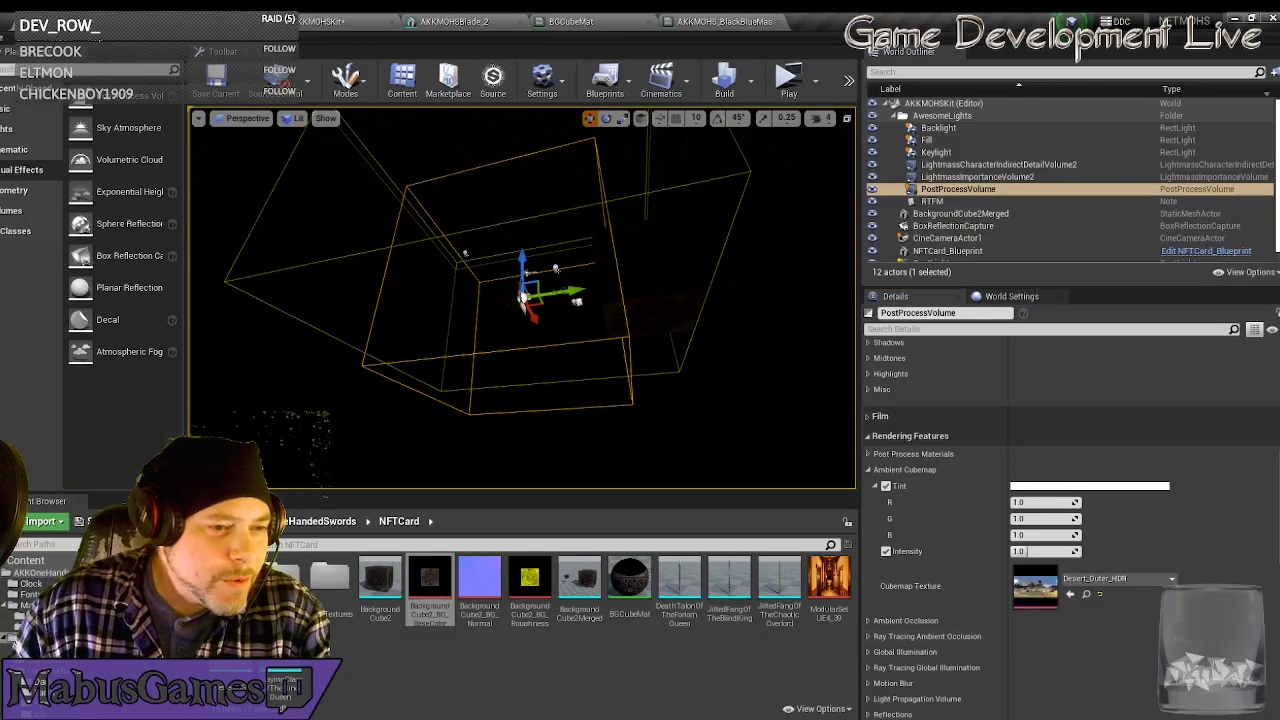
Bring the CryptoSwords card into close view and rebuild the level's reflection captures.
{"action": "key", "text": "w"}
{"action": "right_click_drag", "start_coordinate": [606, 314], "coordinate": [560, 322]}
{"action": "right_click_drag", "start_coordinate": [623, 449], "coordinate": [655, 388]}
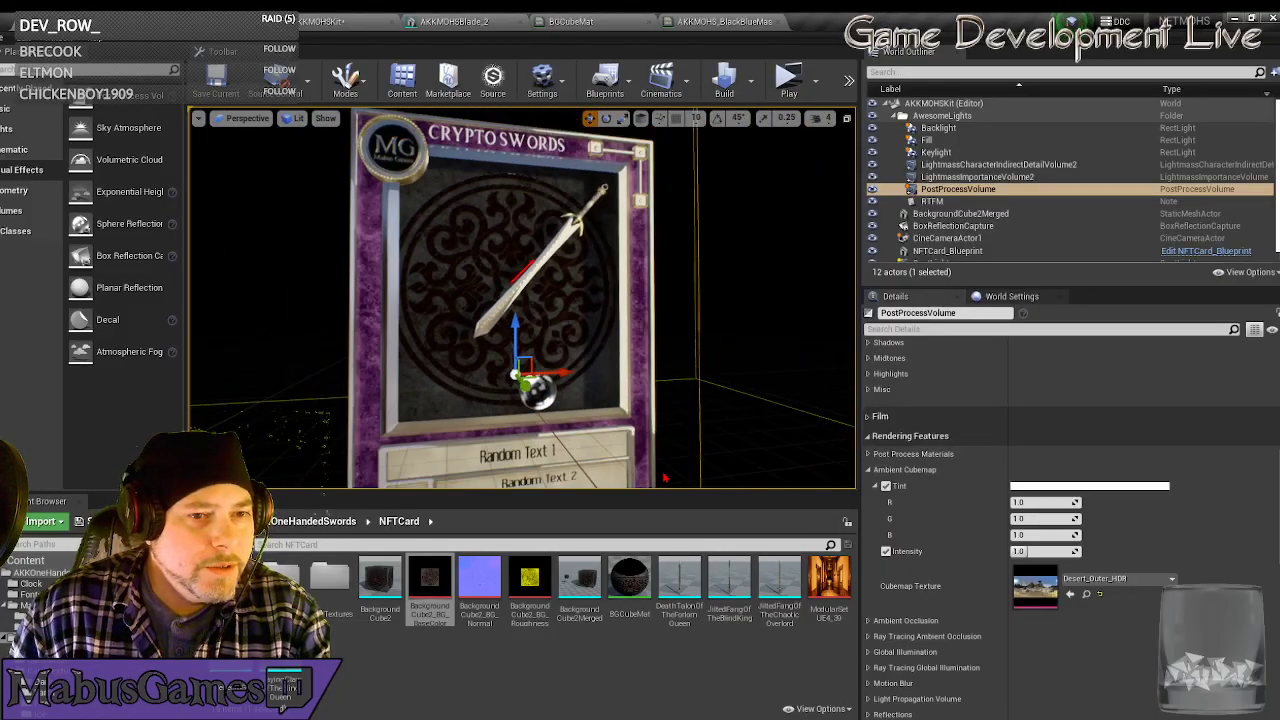
{"action": "left_click", "coordinate": [749, 80]}
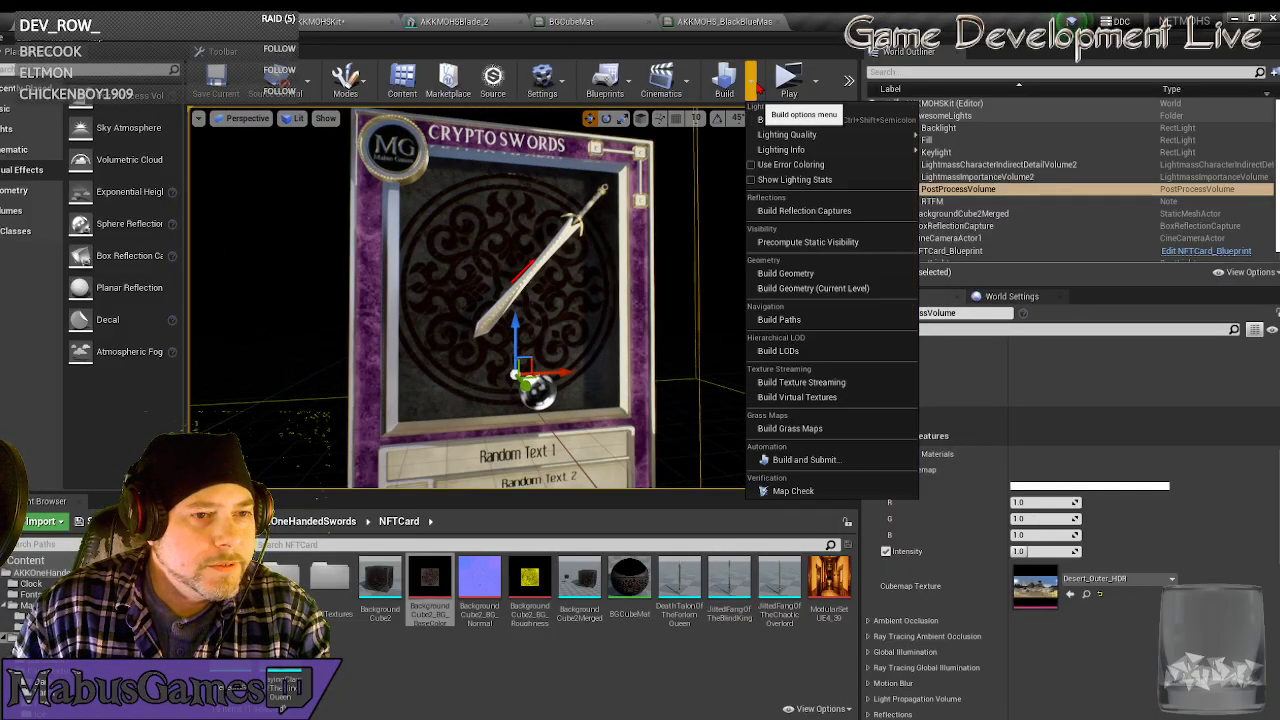
{"action": "left_click", "coordinate": [799, 211]}
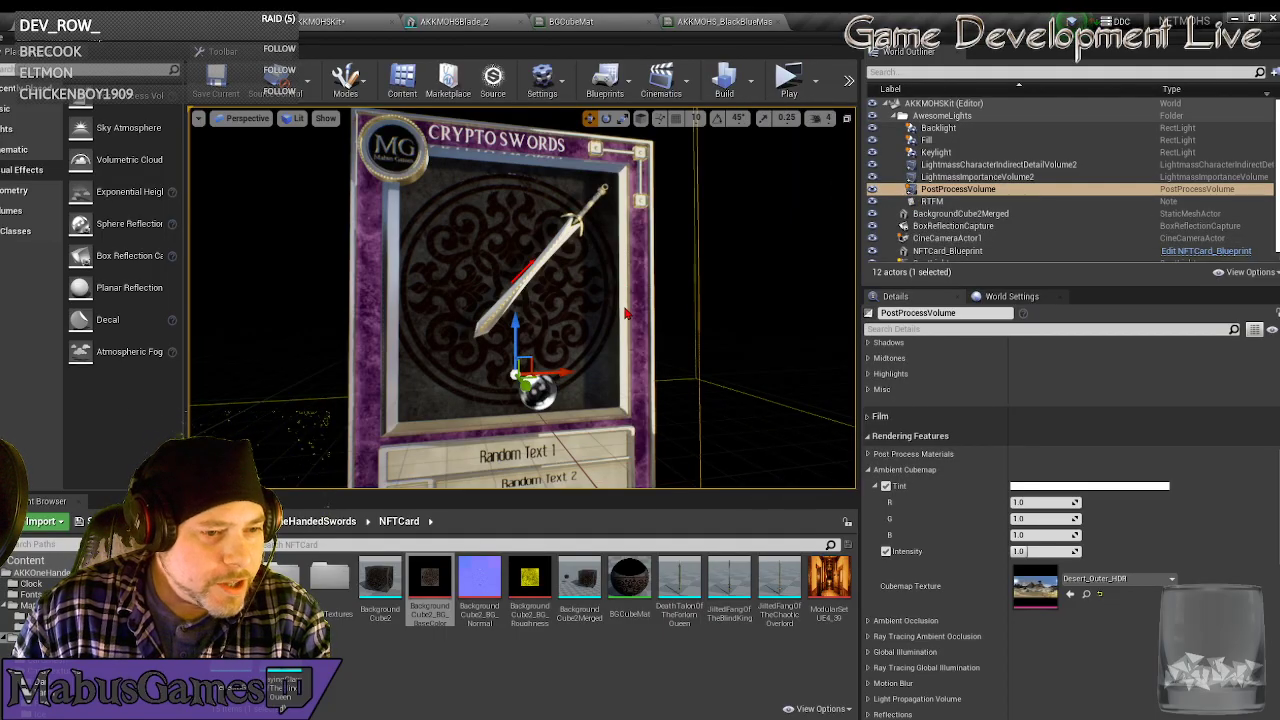
Enlarge the level viewport by shrinking the surrounding areas, and inspect the card's front up close.
{"action": "left_click_drag", "start_coordinate": [657, 493], "coordinate": [657, 706]}
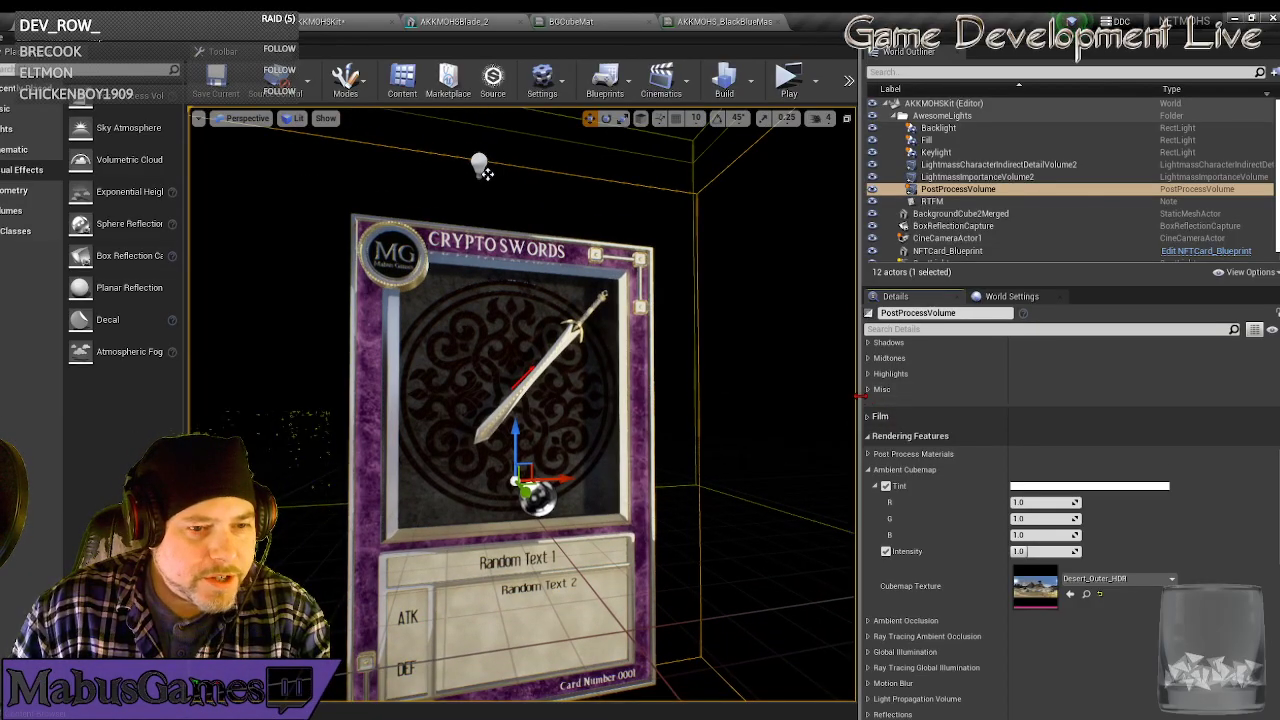
{"action": "left_click_drag", "start_coordinate": [860, 399], "coordinate": [1190, 395]}
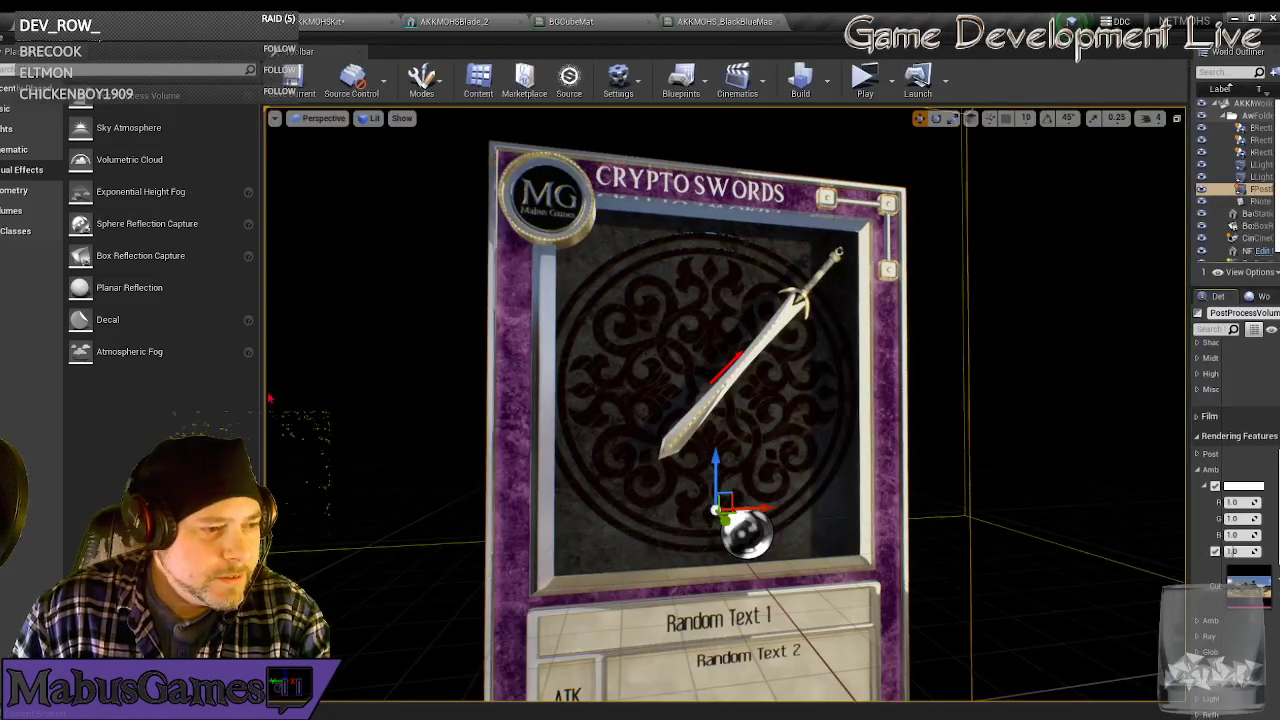
{"action": "left_click_drag", "start_coordinate": [264, 398], "coordinate": [62, 376]}
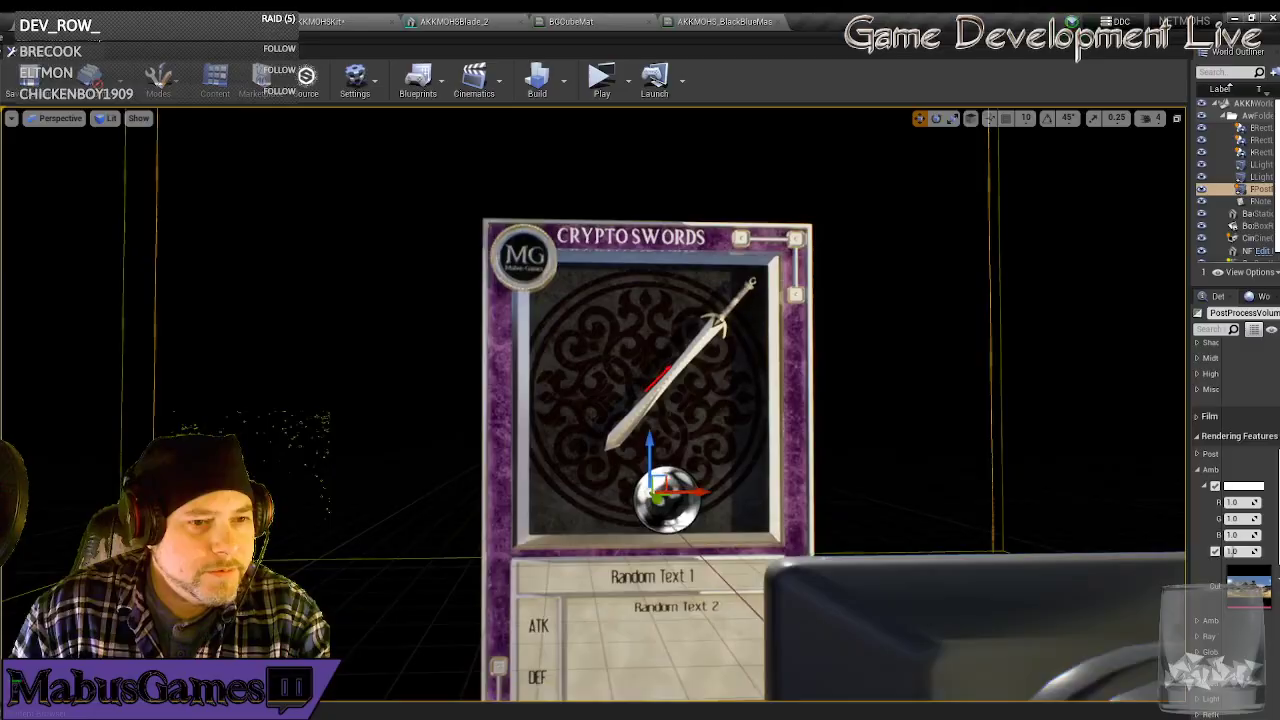
{"action": "mouse_move", "coordinate": [647, 344]}
{"action": "right_mouse_down"}
{"action": "mouse_move", "coordinate": [810, 344]}
{"action": "mouse_move", "coordinate": [651, 349]}
{"action": "right_mouse_up"}
{"action": "key", "text": "w"}
{"action": "key", "text": "w"}
{"action": "key", "text": "s"}
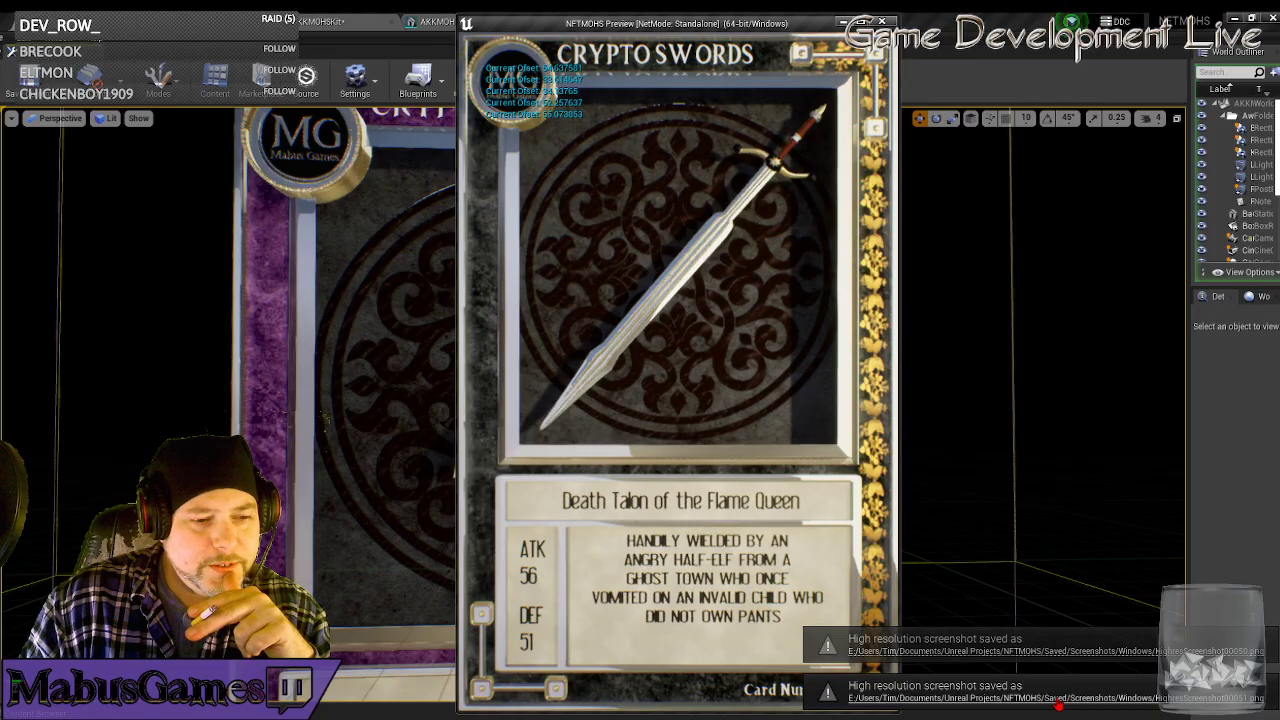
Review the saved high-resolution card screenshots in their Windows folder, close the folder, and stop the play session.
{"action": "left_click", "coordinate": [1058, 698]}
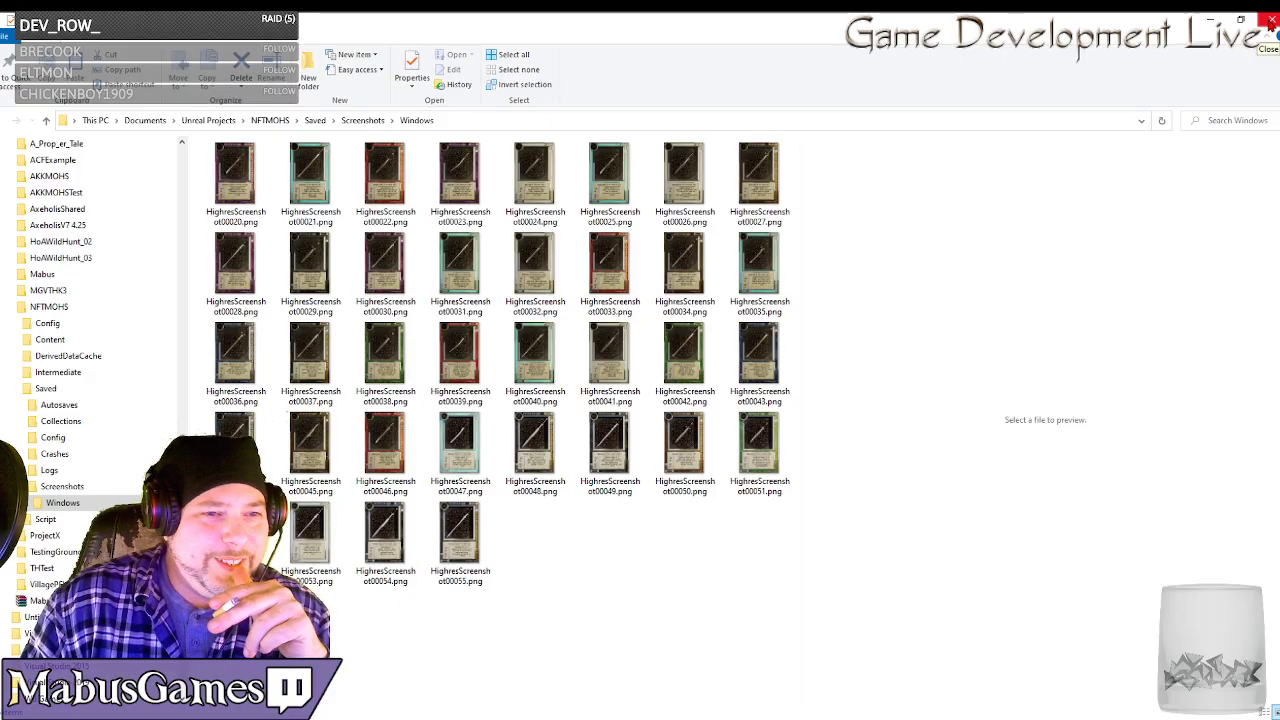
{"action": "left_click", "coordinate": [1271, 20]}
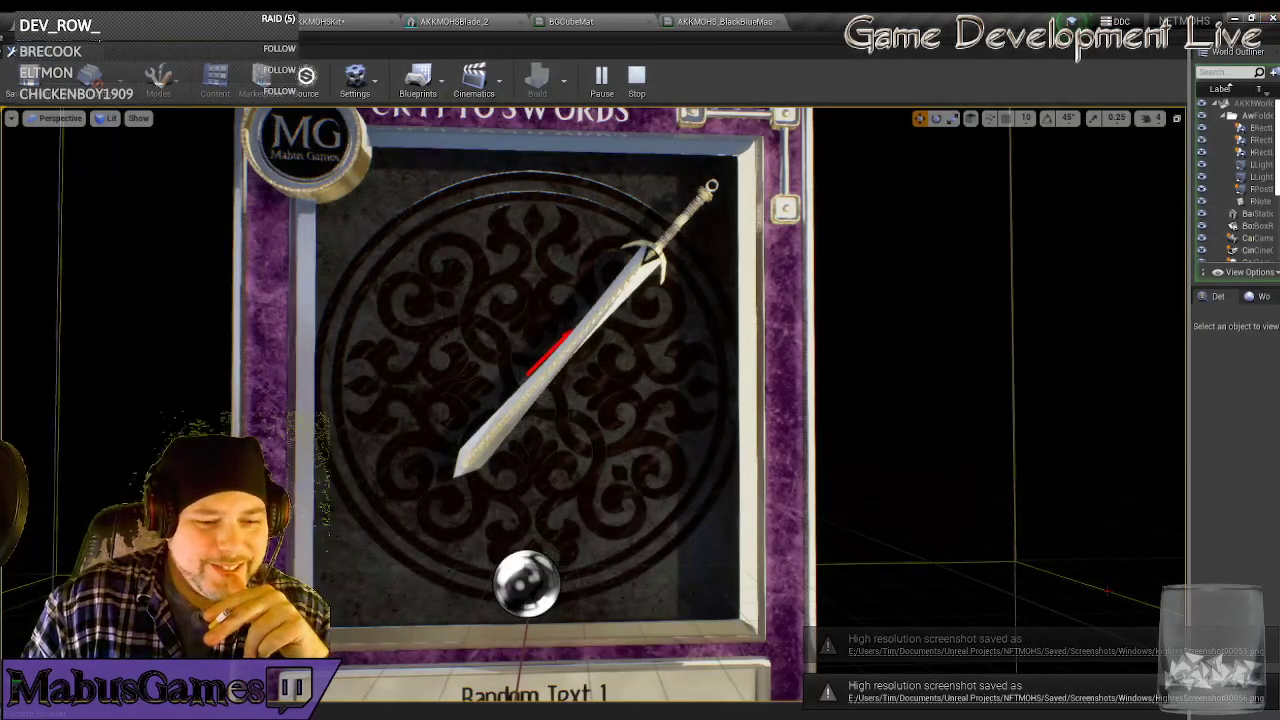
{"action": "key", "text": "Escape"}
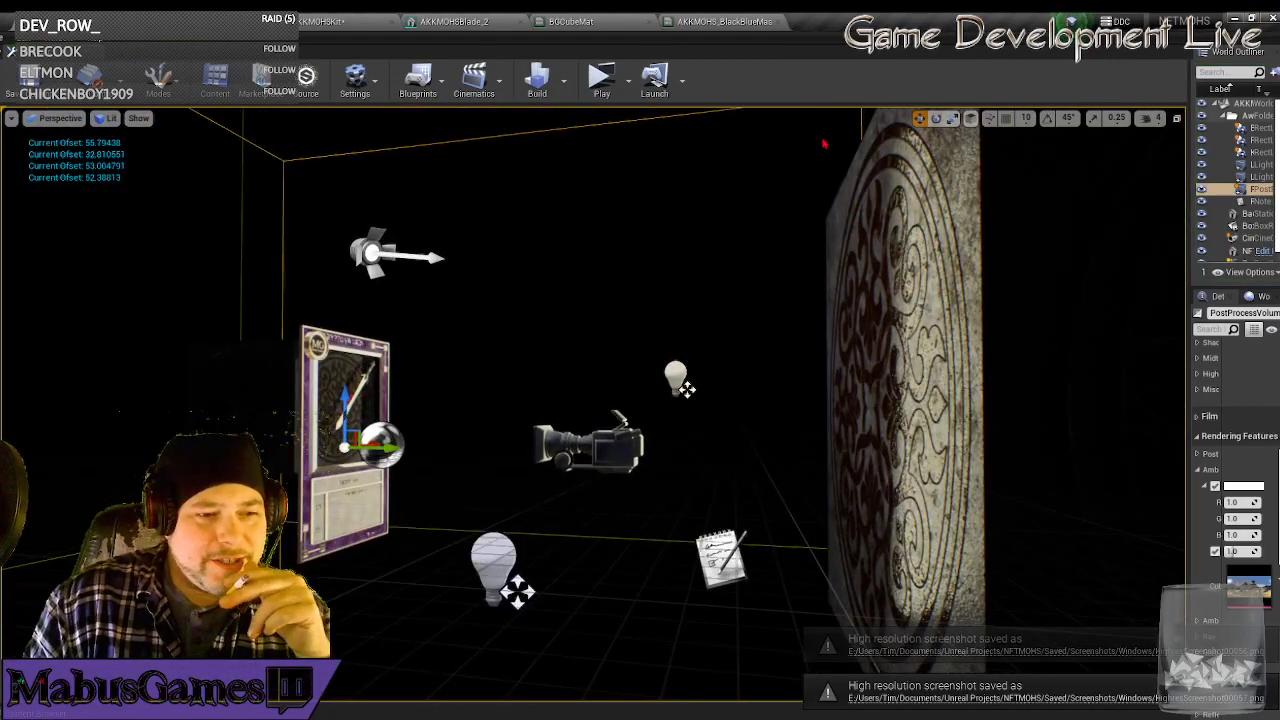
Select the Keylight beside the camera, widen its details area, and set its intensity to 4 cd.
{"action": "left_click", "coordinate": [678, 380]}
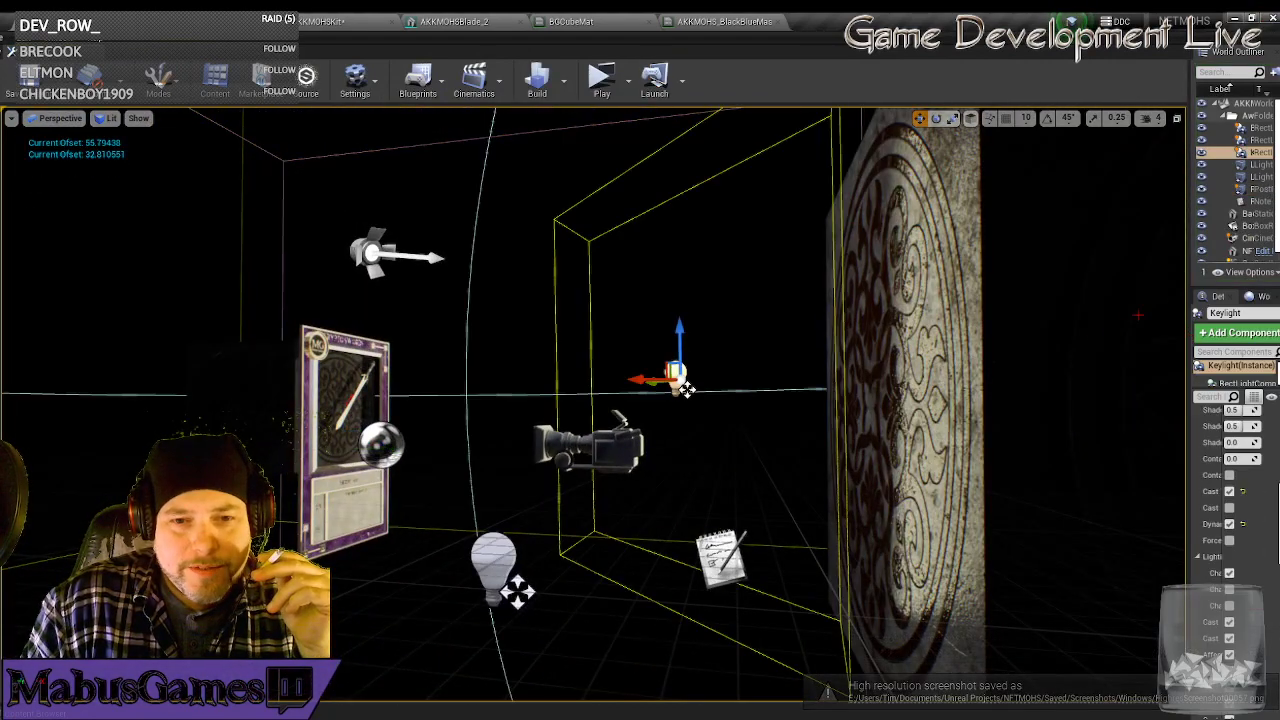
{"action": "left_click_drag", "start_coordinate": [1190, 327], "coordinate": [862, 303]}
{"action": "scroll", "coordinate": [1104, 436], "scroll_direction": "up", "scroll_amount": 6}
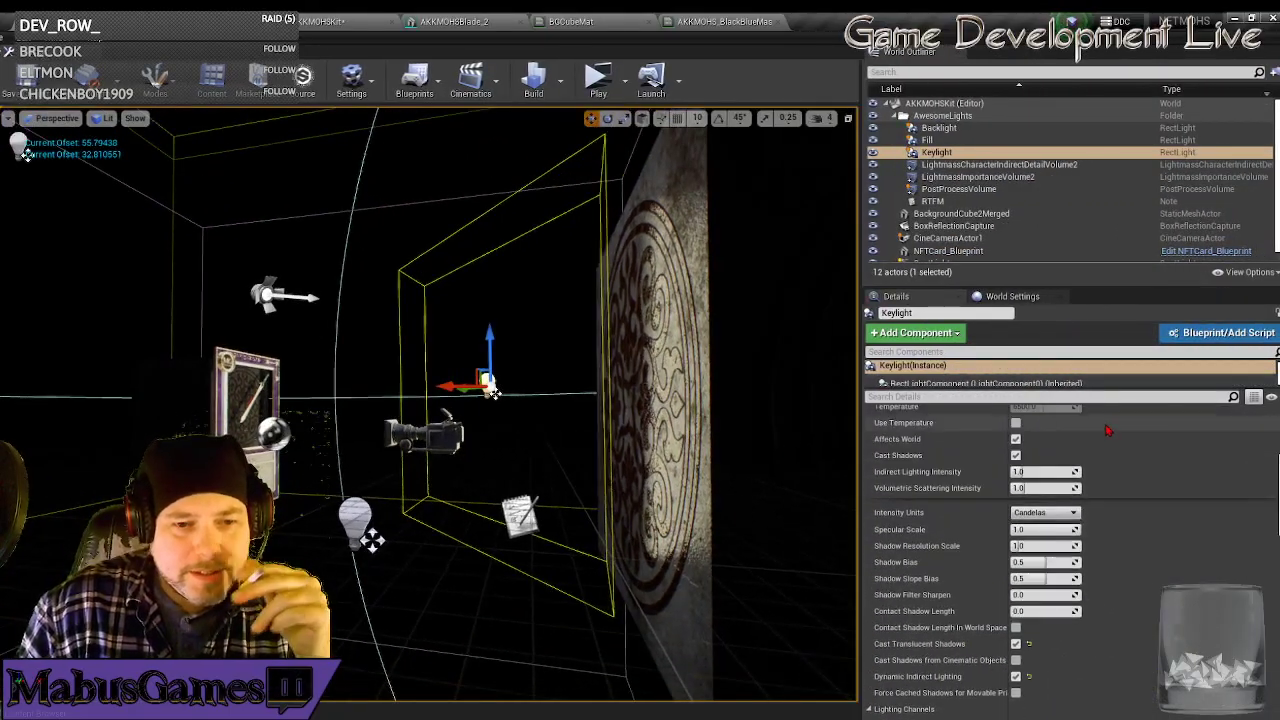
{"action": "scroll", "coordinate": [1052, 500], "scroll_direction": "up", "scroll_amount": 5}
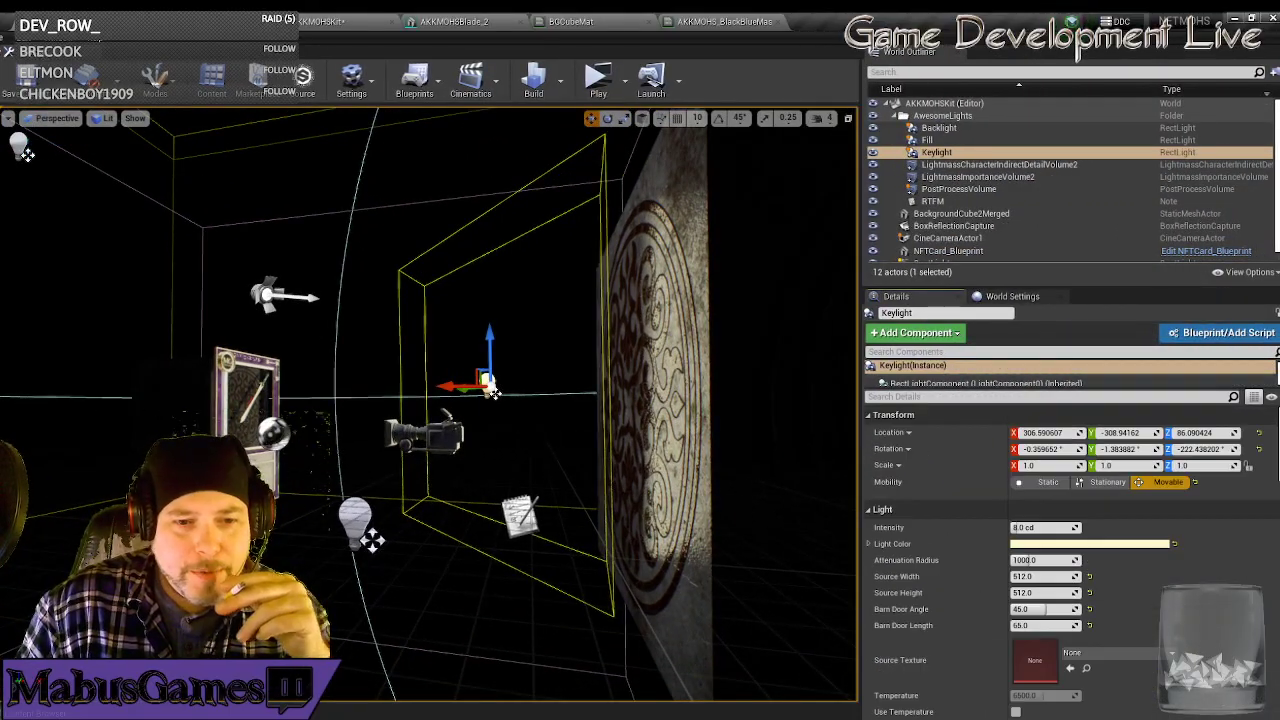
{"action": "left_click", "coordinate": [1052, 528]}
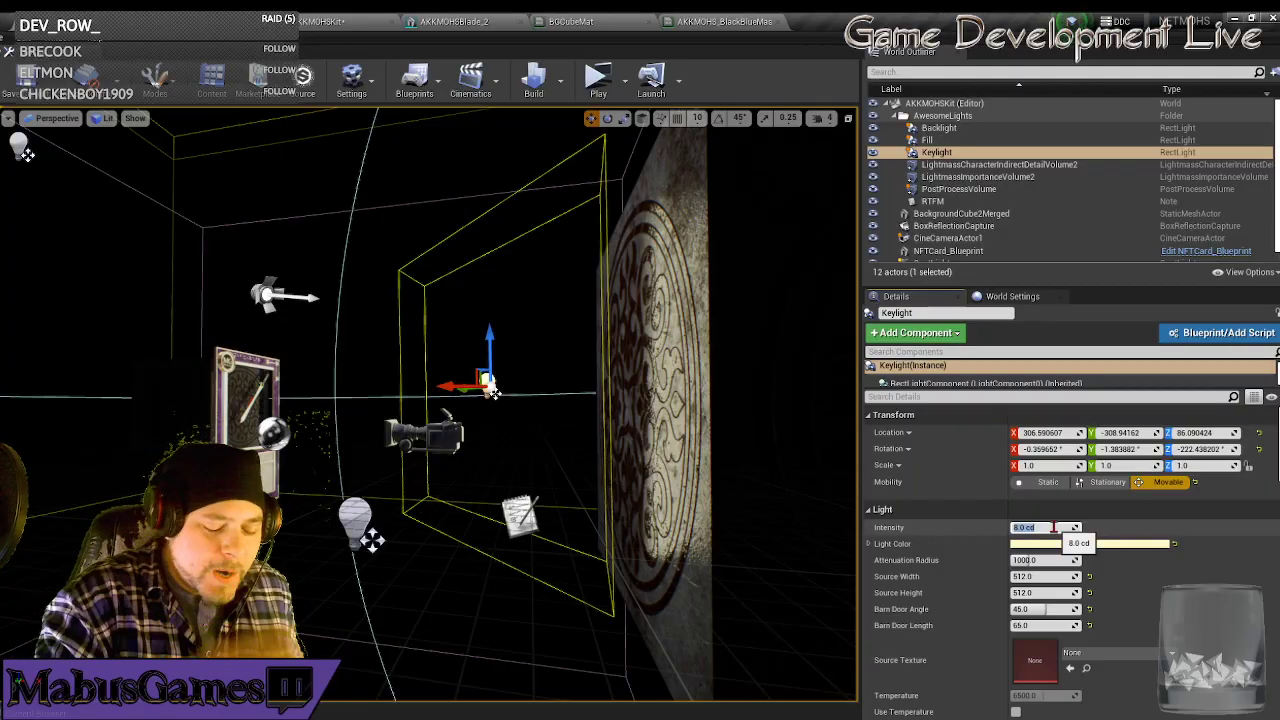
{"action": "type", "text": "4"}
{"action": "key", "text": "Return"}
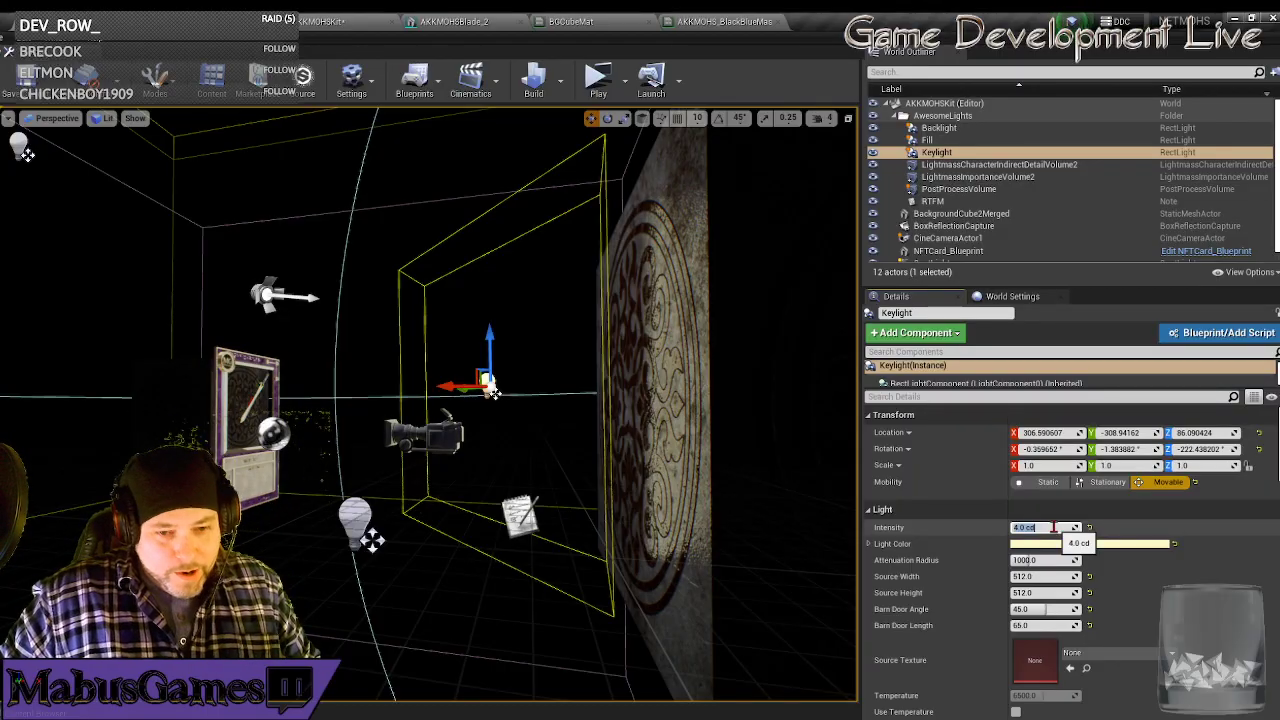
Set the Fill light's intensity to 1 cd and review its remaining light settings.
{"action": "left_click", "coordinate": [355, 521]}
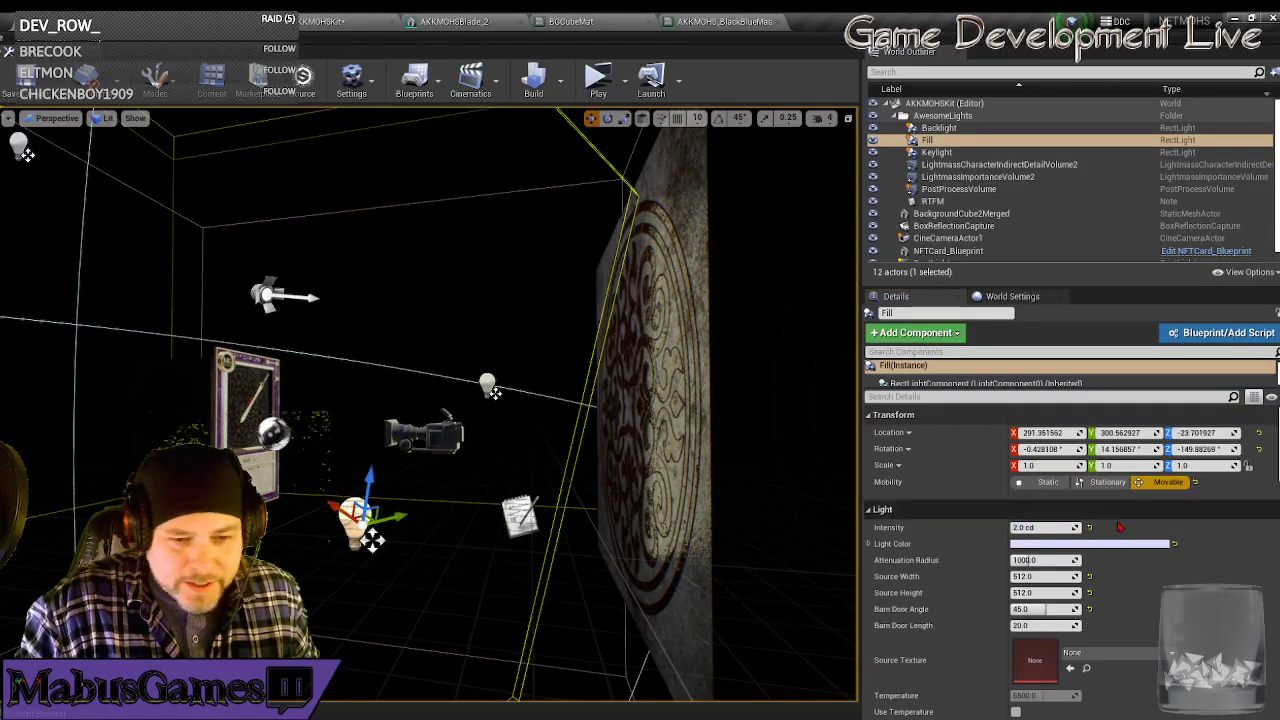
{"action": "left_click", "coordinate": [1030, 528]}
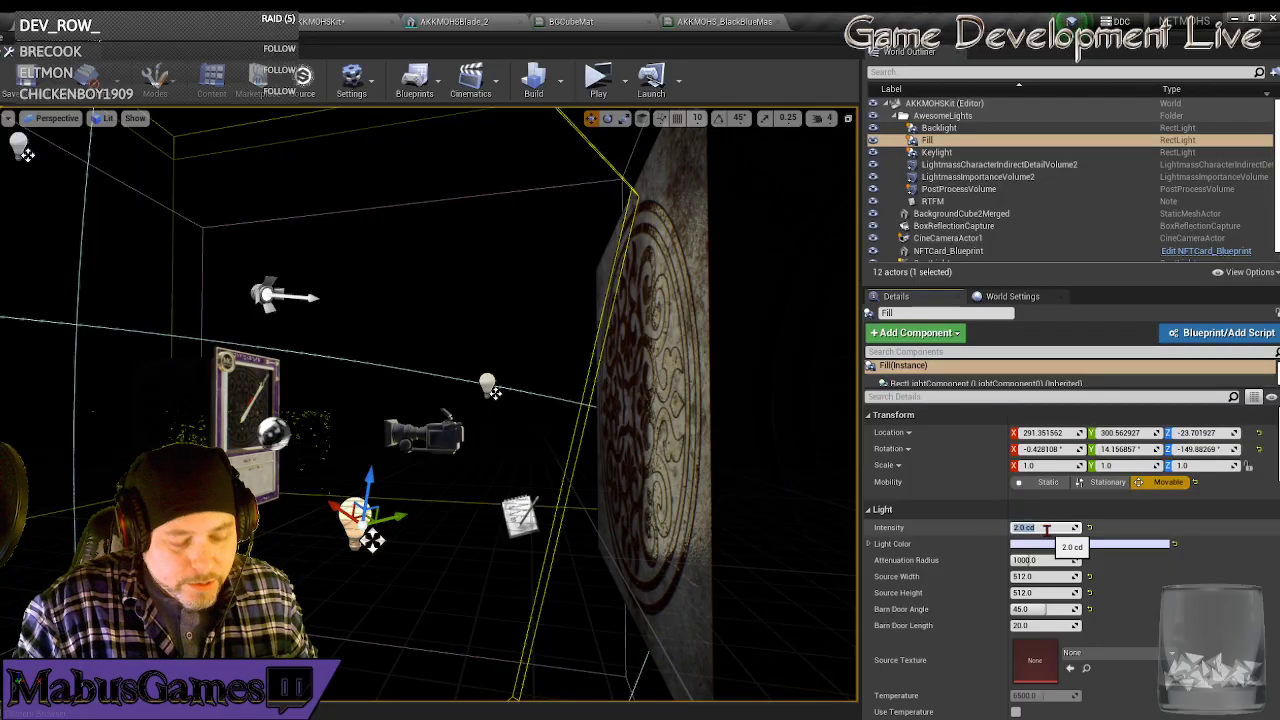
{"action": "type", "text": "1"}
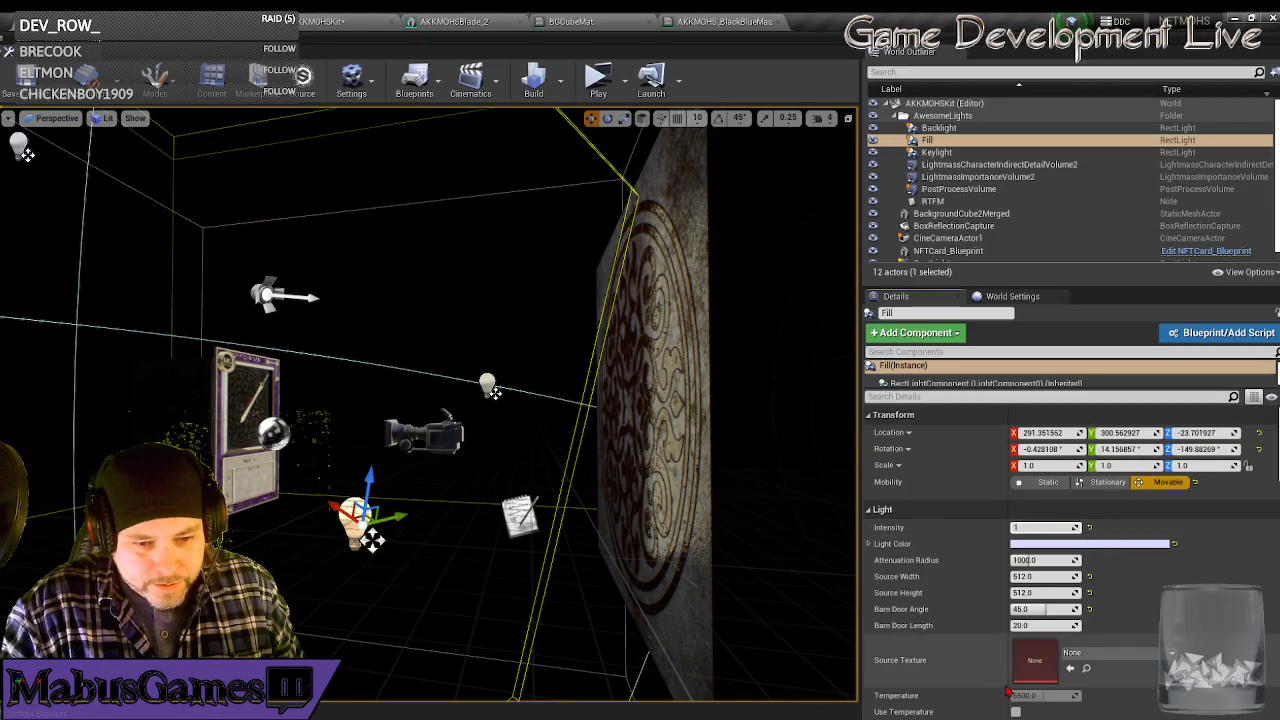
{"action": "scroll", "coordinate": [953, 588], "scroll_direction": "down", "scroll_amount": 4}
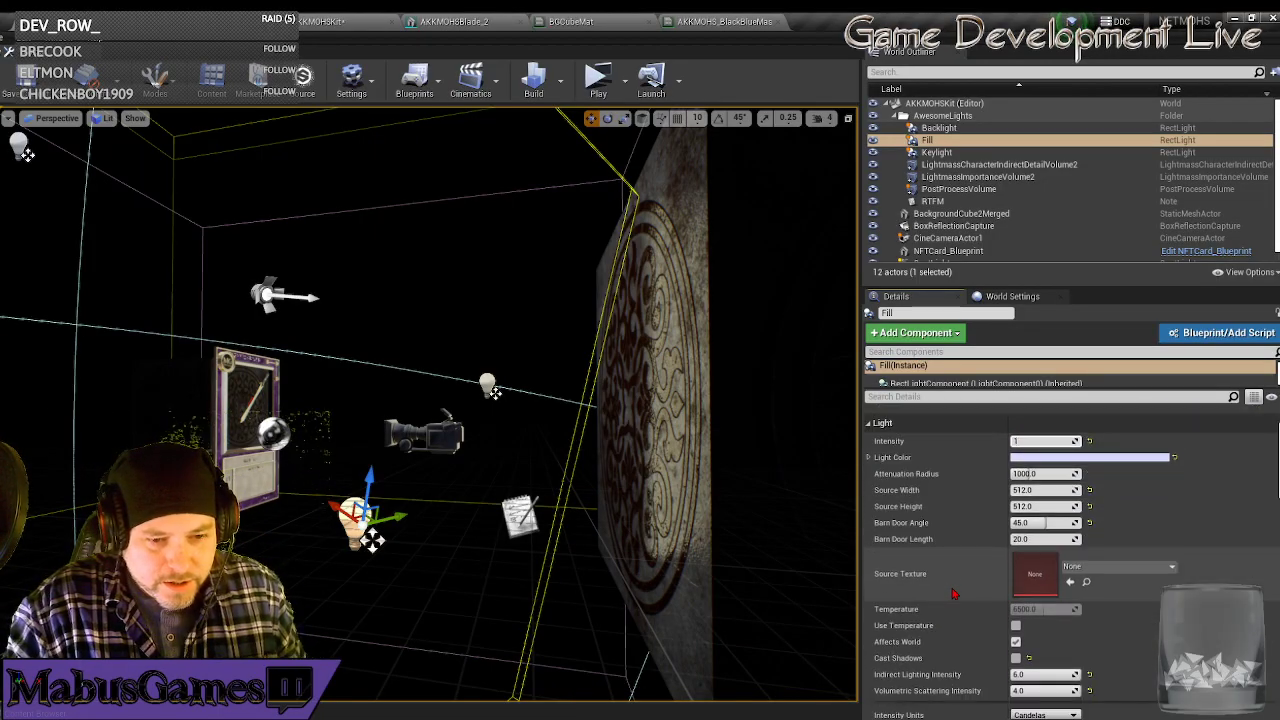
{"action": "scroll", "coordinate": [953, 605], "scroll_direction": "up", "scroll_amount": 4}
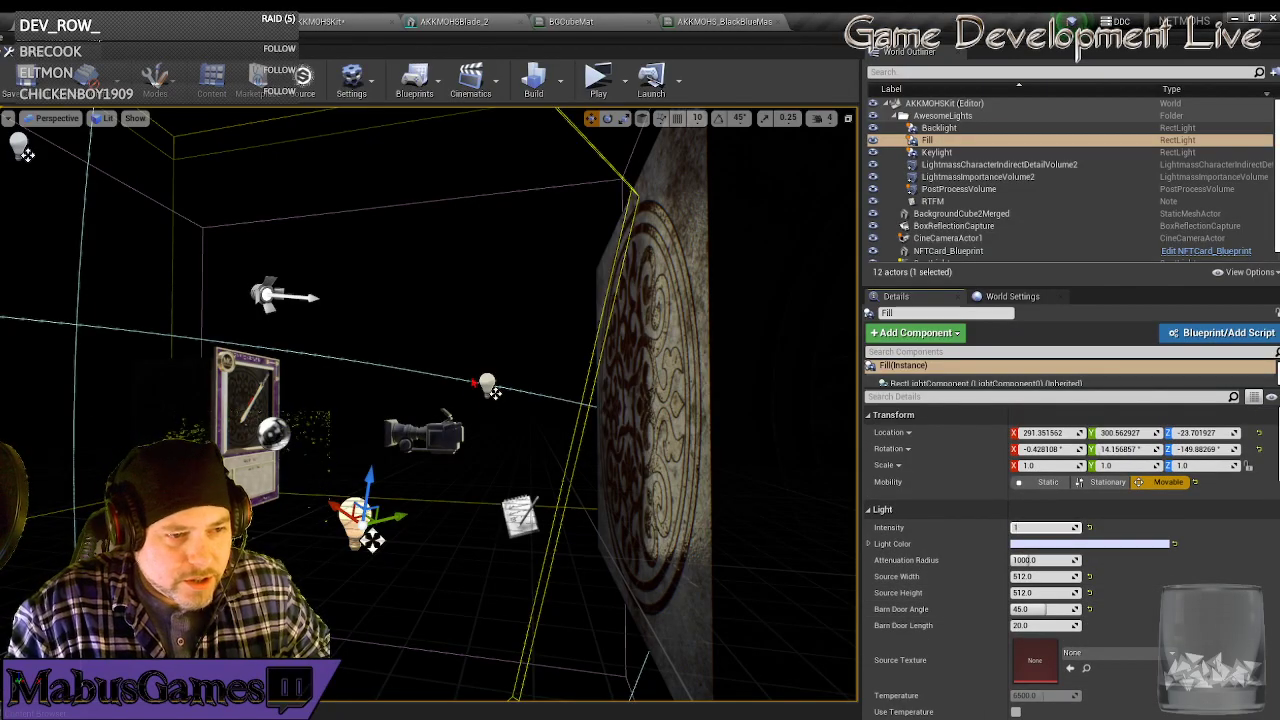
Check the light settings of the Keylight and the Backlight, and inspect the card's front under the changed lighting.
{"action": "left_click", "coordinate": [485, 381]}
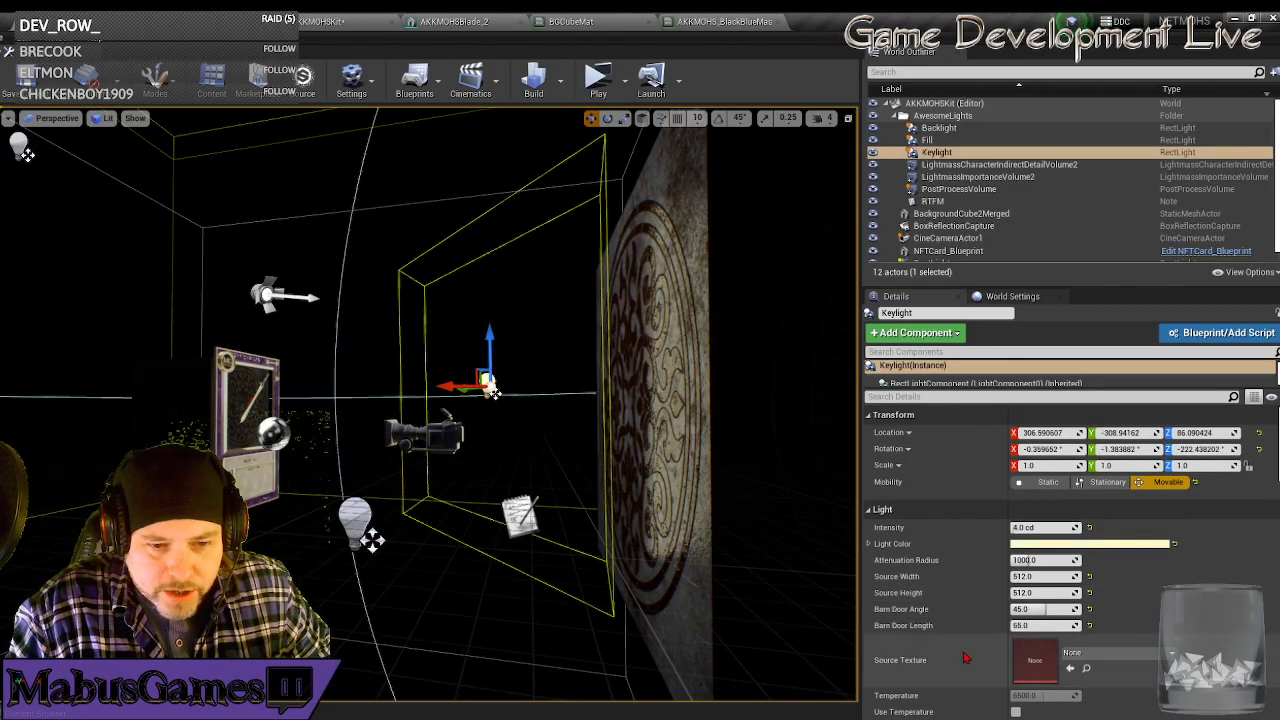
{"action": "scroll", "coordinate": [1040, 640], "scroll_direction": "down", "scroll_amount": 5}
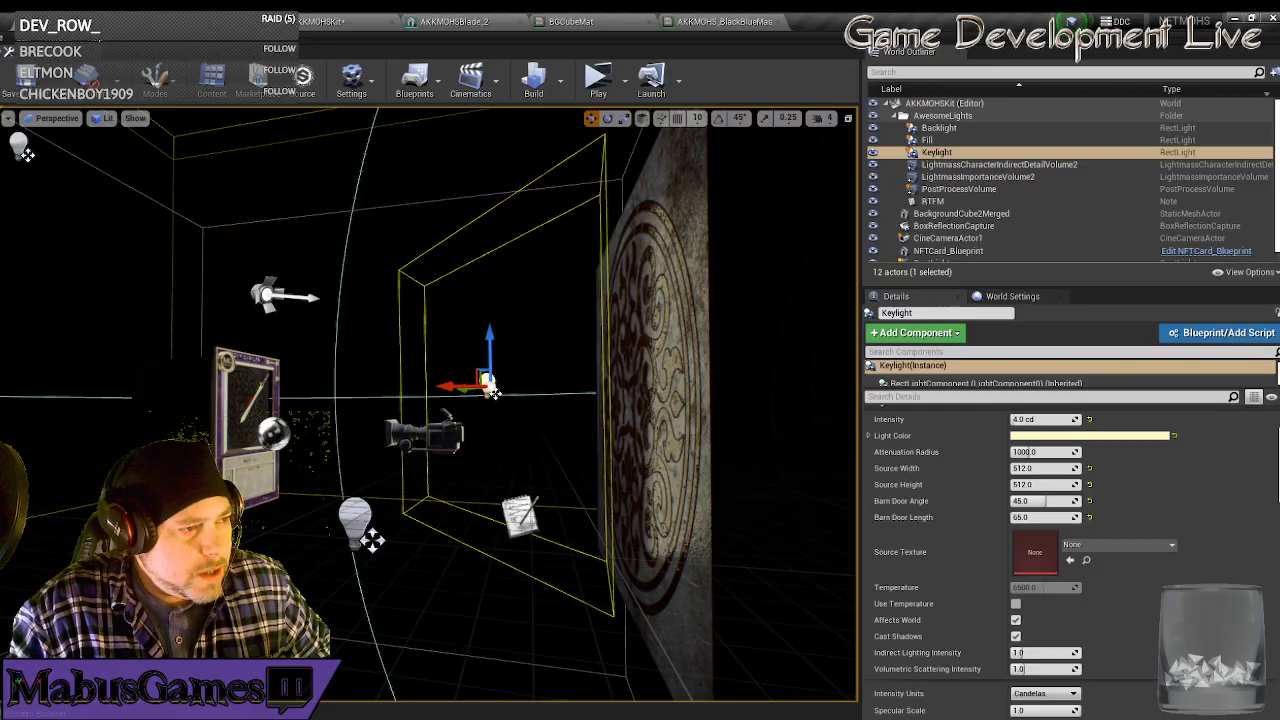
{"action": "left_click", "coordinate": [20, 148]}
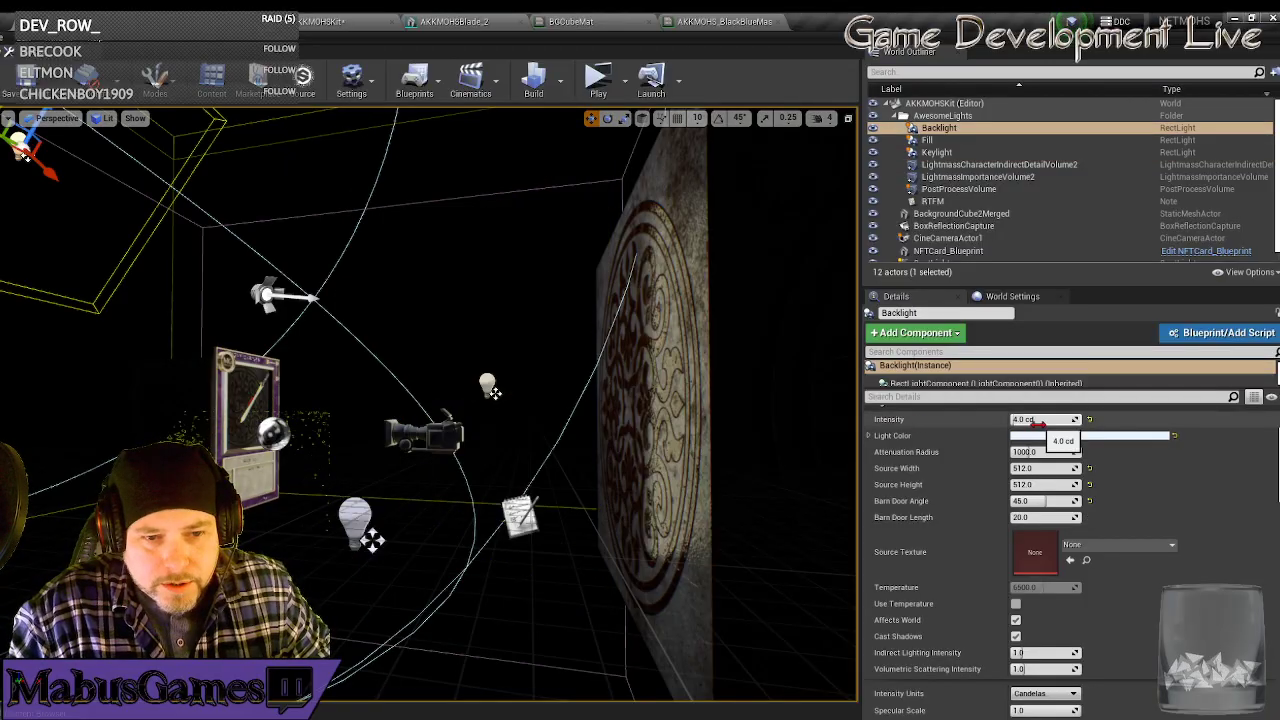
{"action": "key", "text": "w"}
{"action": "mouse_move", "coordinate": [450, 518]}
{"action": "right_mouse_down"}
{"action": "mouse_move", "coordinate": [540, 525]}
{"action": "mouse_move", "coordinate": [466, 532]}
{"action": "right_mouse_up"}
{"action": "key", "text": "s"}
{"action": "key", "text": "w"}
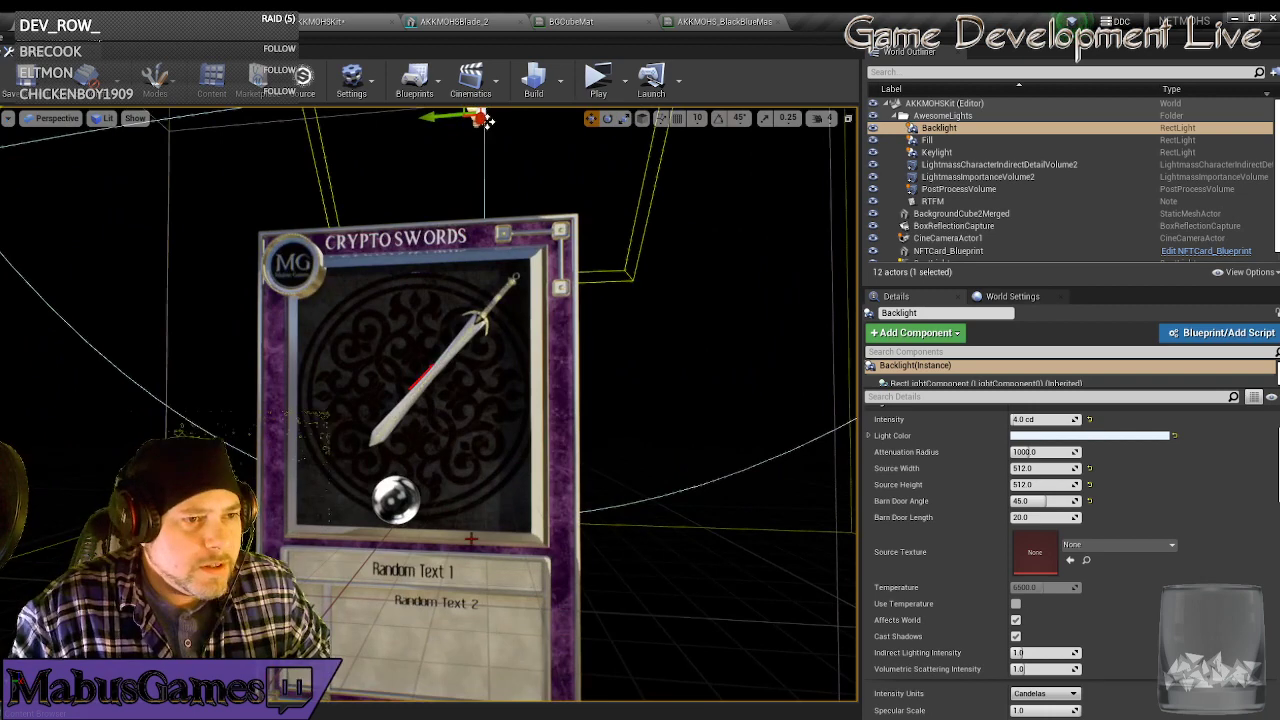
Preview the generated cards in a standalone play session and set the Backlight's intensity to 2 cd.
{"action": "left_click", "coordinate": [597, 80]}
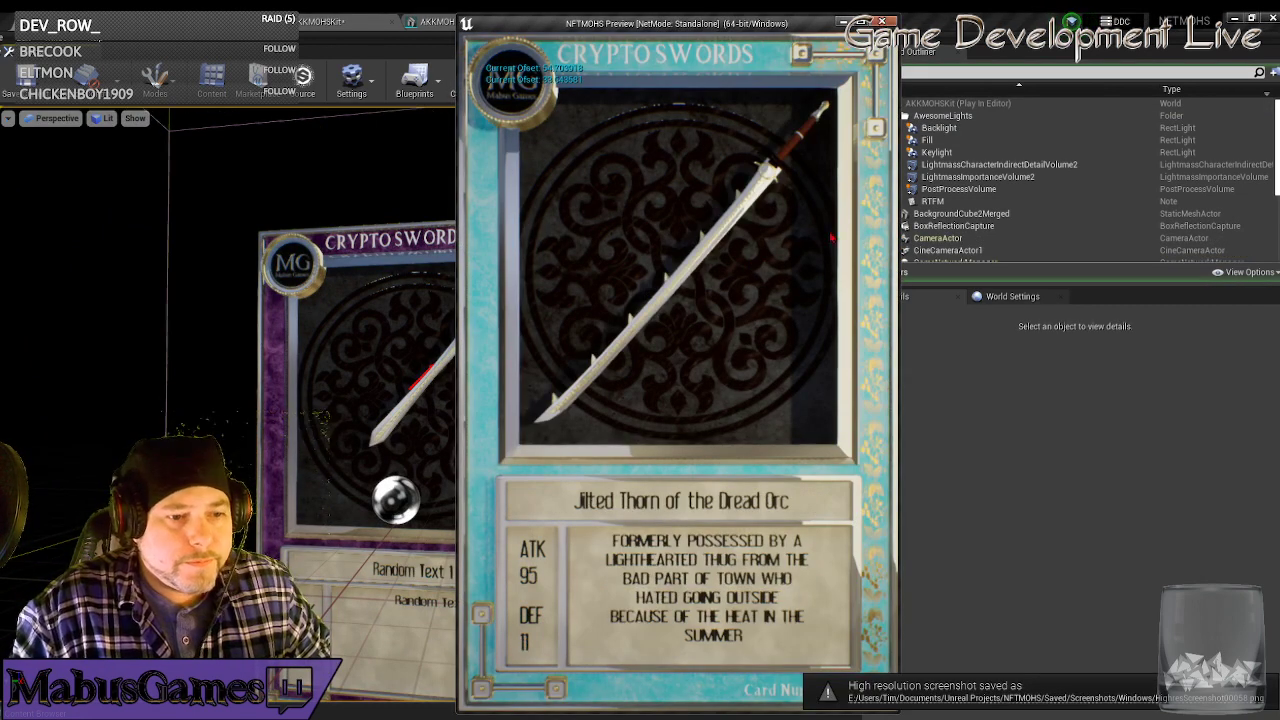
{"action": "key", "text": "Escape"}
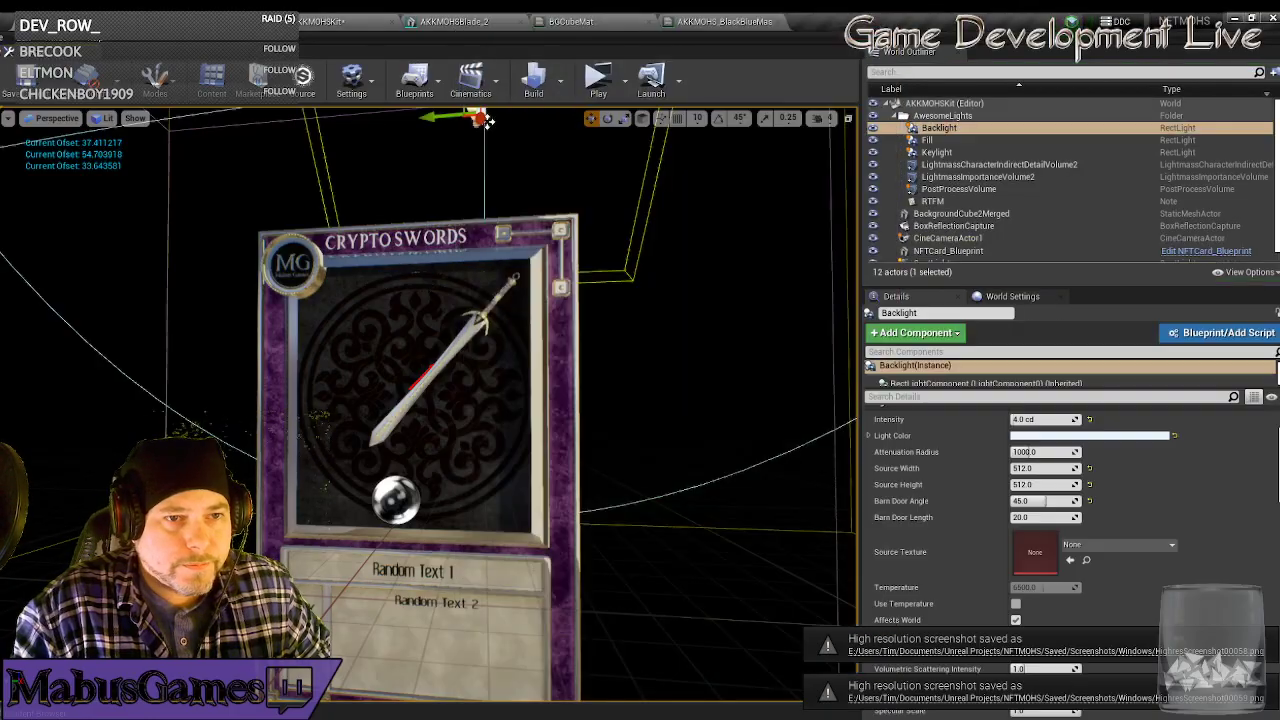
{"action": "left_click", "coordinate": [1043, 420]}
{"action": "type", "text": "2"}
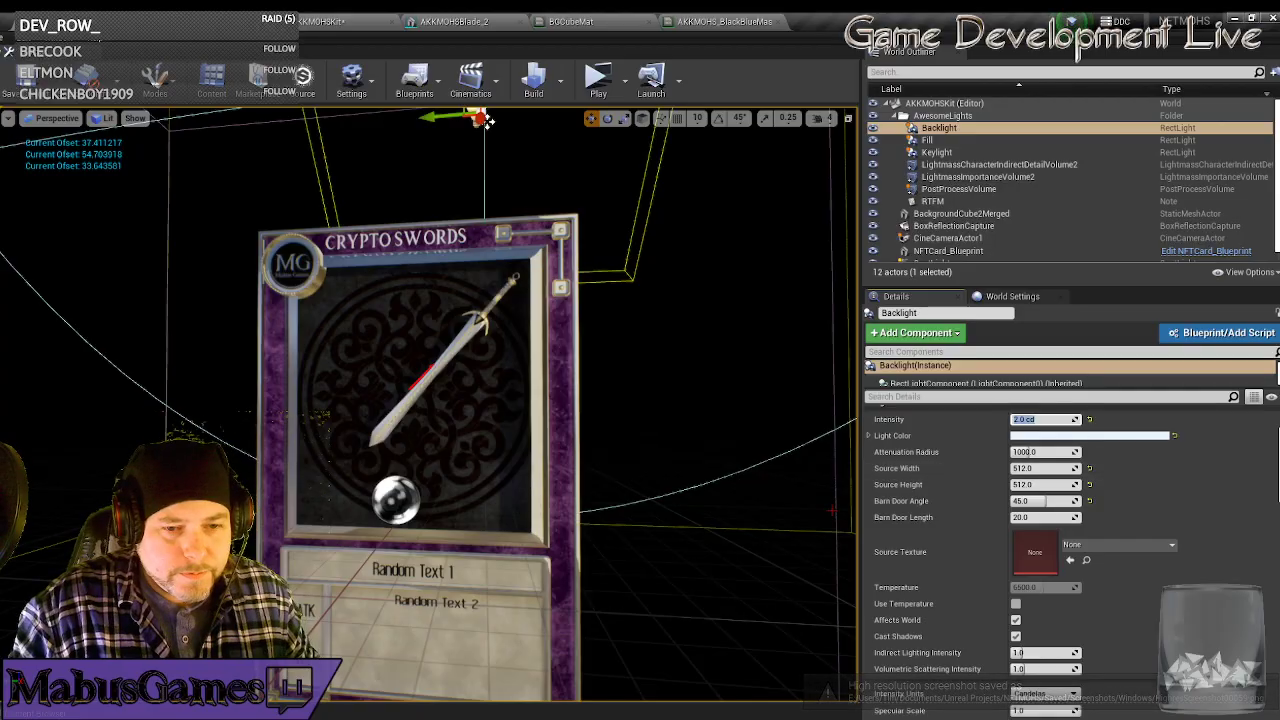
Inspect the card and camera setup under the dimmed Backlight and preview the generated cards in a play session.
{"action": "right_click_drag", "start_coordinate": [430, 363], "coordinate": [430, 363]}
{"action": "key", "text": "w"}
{"action": "key", "text": "s"}
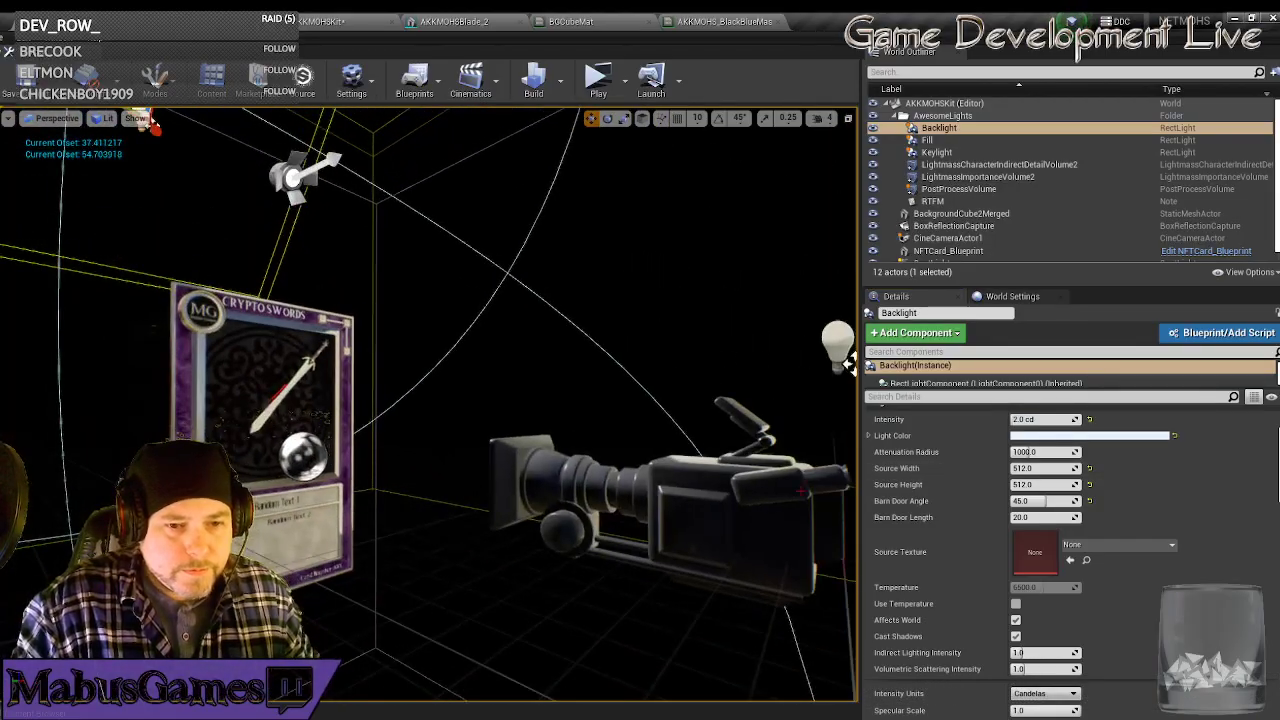
{"action": "left_click", "coordinate": [598, 80]}
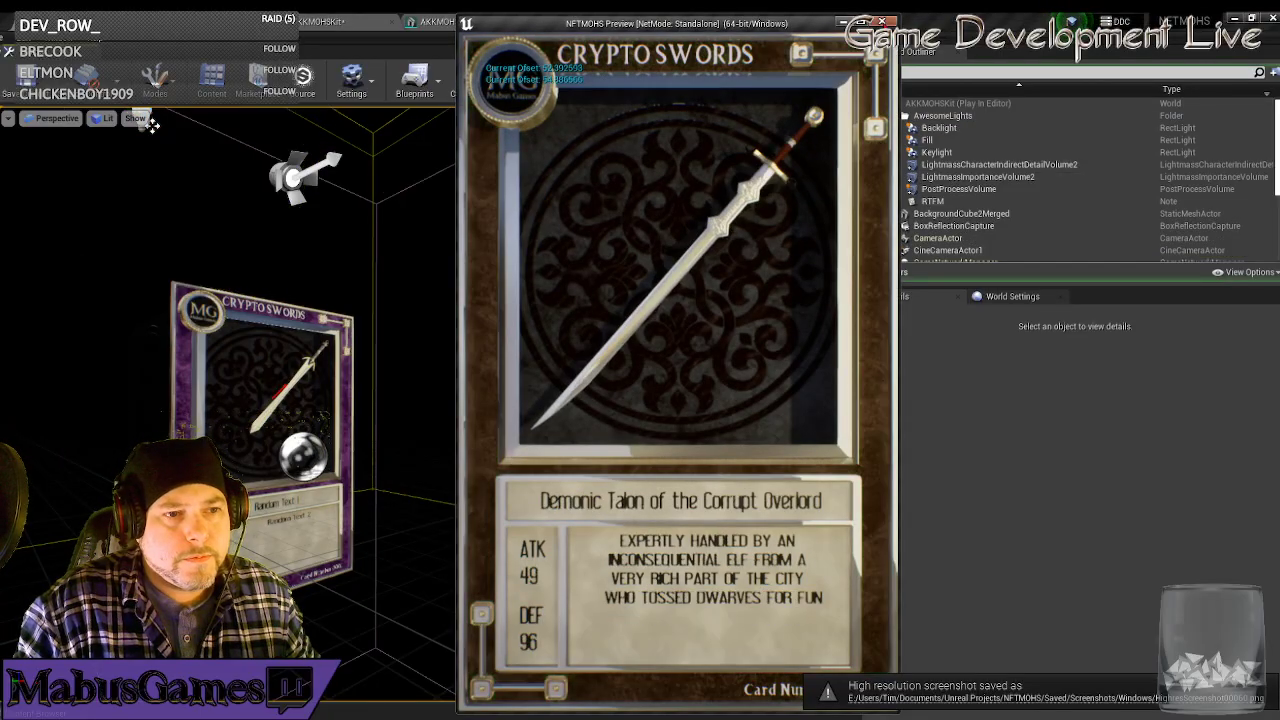
{"action": "key", "text": "Escape"}
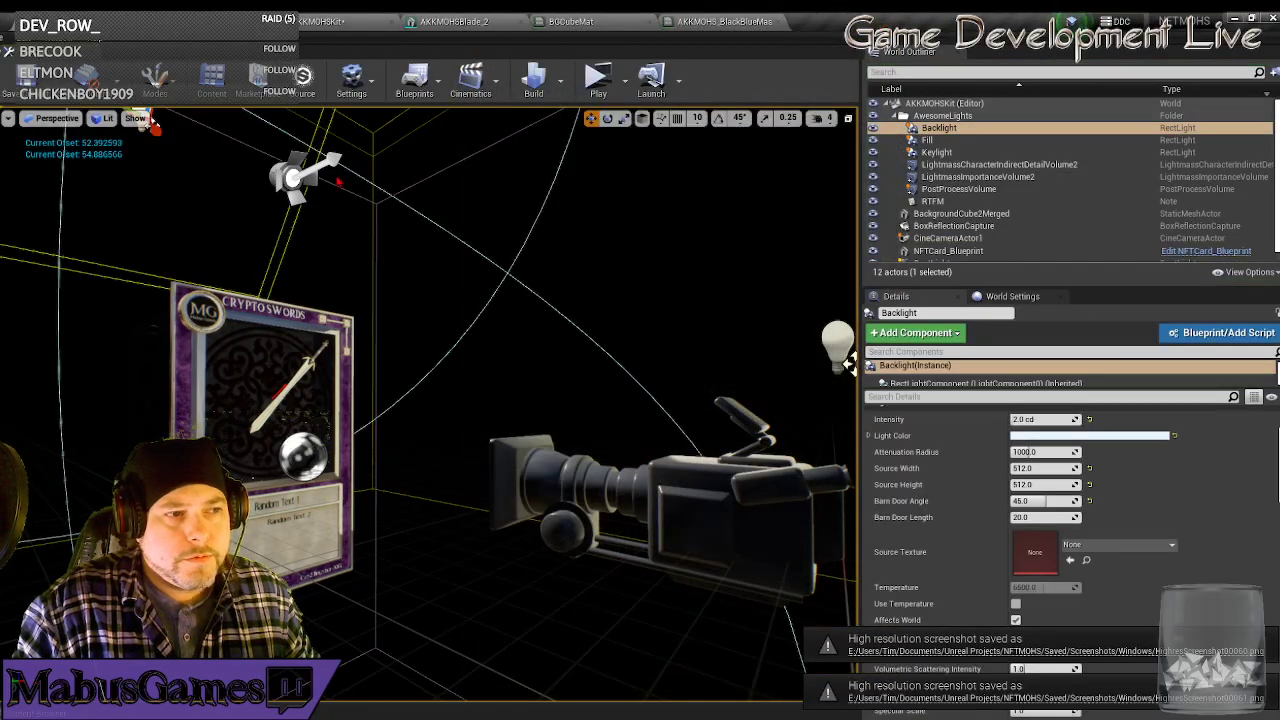
Select the SpotLight above the card and set its intensity to 0 cd.
{"action": "left_click", "coordinate": [291, 176]}
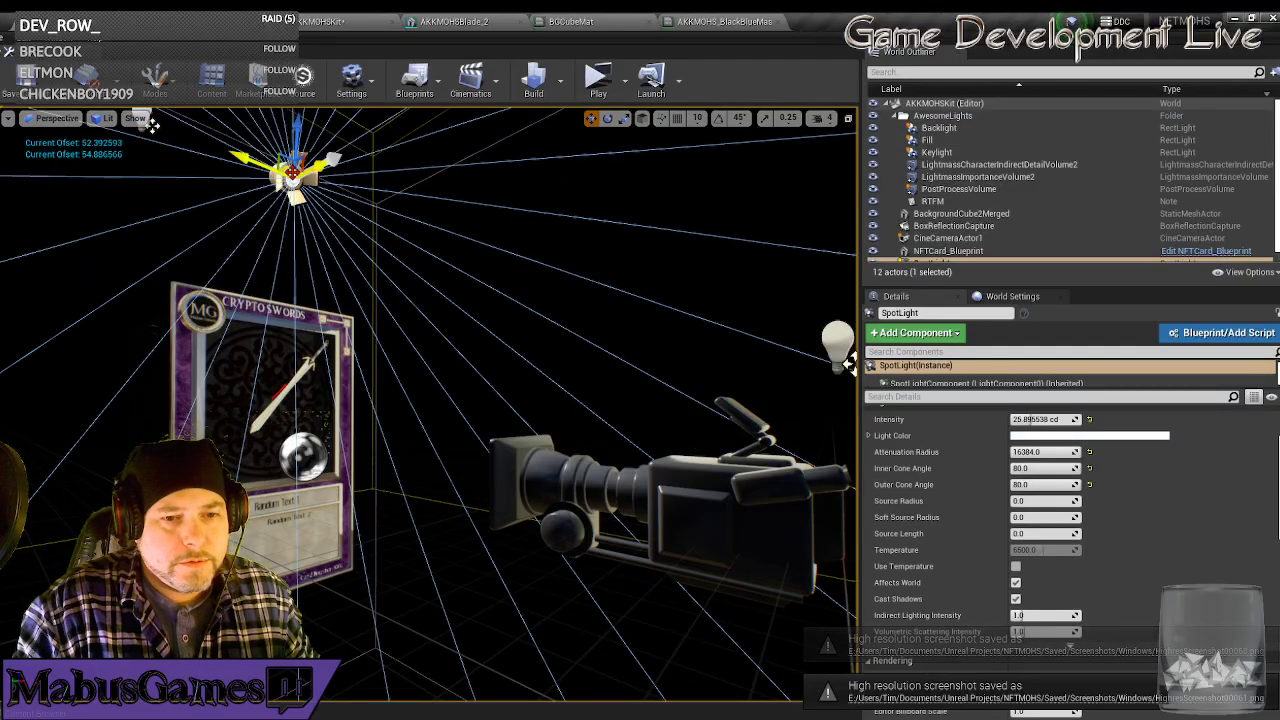
{"action": "left_click", "coordinate": [1045, 419]}
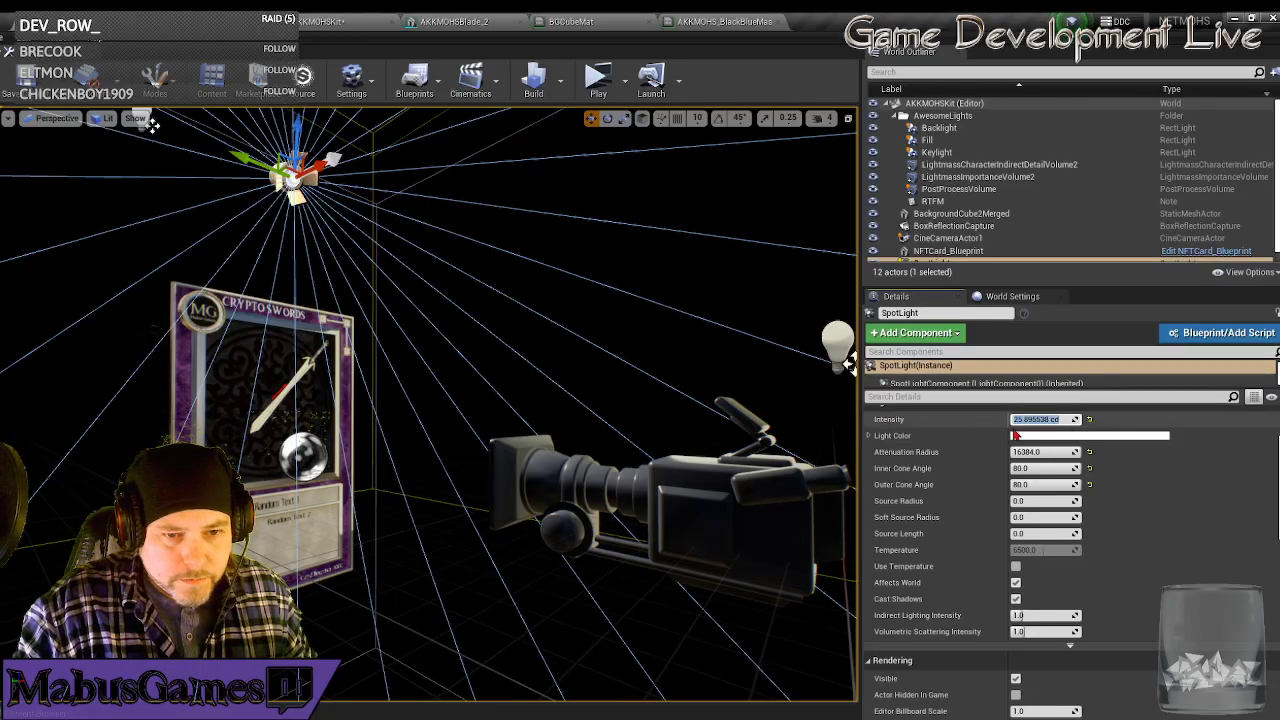
{"action": "type", "text": "0"}
{"action": "key", "text": "Return"}
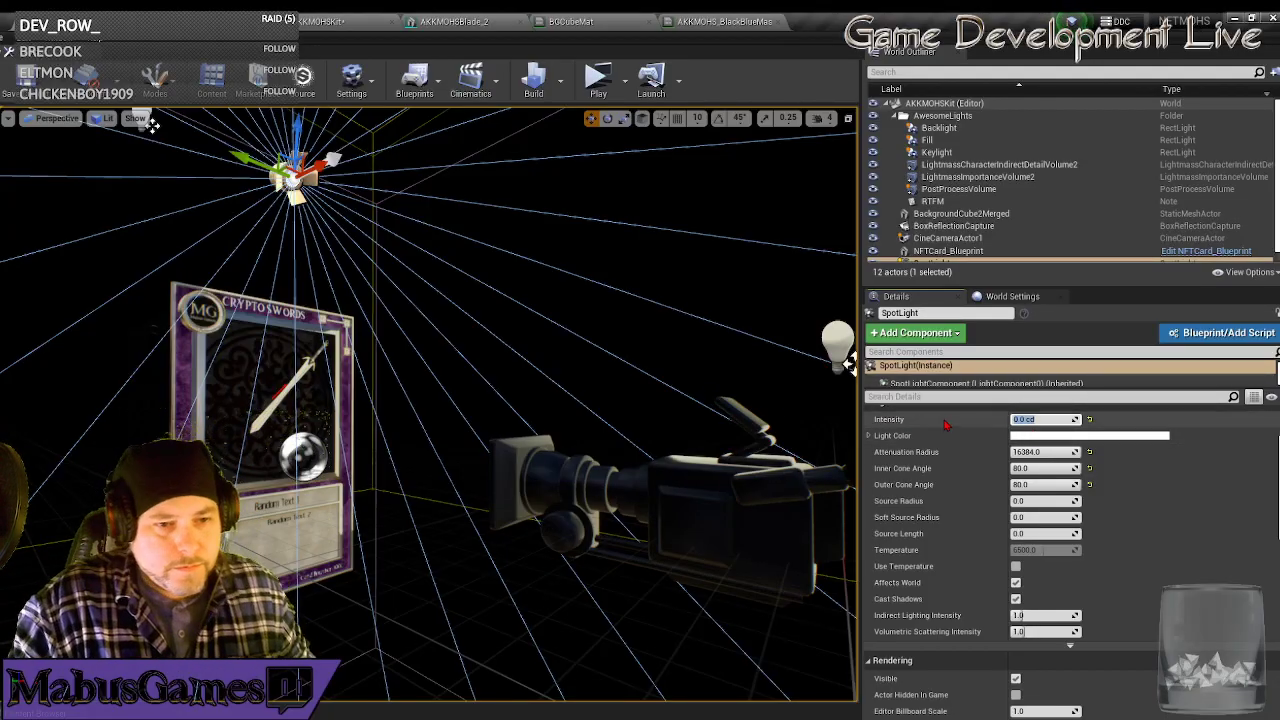
Hide the SpotLight in the level, clear the selection, and preview the generated cards in a play session.
{"action": "right_click_drag", "start_coordinate": [524, 366], "coordinate": [572, 366]}
{"action": "left_click_drag", "start_coordinate": [525, 362], "coordinate": [498, 325]}
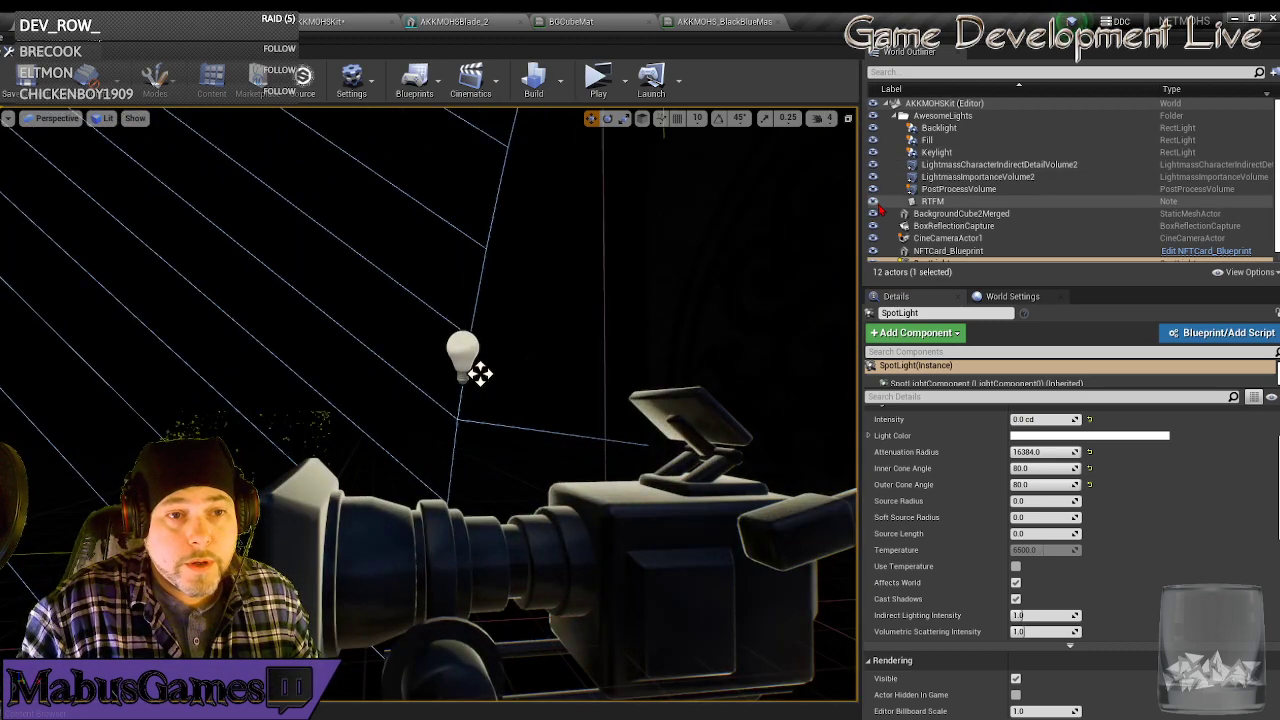
{"action": "scroll", "coordinate": [880, 215], "scroll_direction": "down", "scroll_amount": 1}
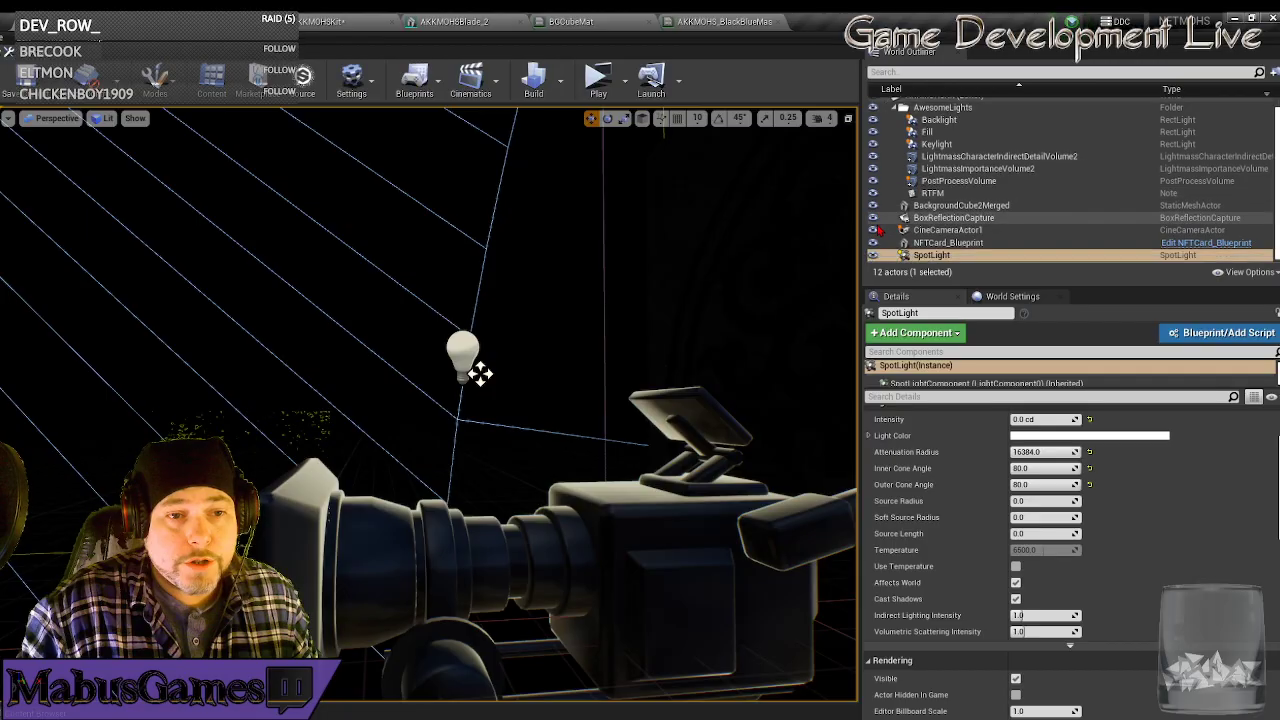
{"action": "left_click", "coordinate": [534, 344]}
{"action": "mouse_move", "coordinate": [573, 341]}
{"action": "left_mouse_down"}
{"action": "mouse_move", "coordinate": [450, 315]}
{"action": "mouse_move", "coordinate": [574, 341]}
{"action": "left_mouse_up"}
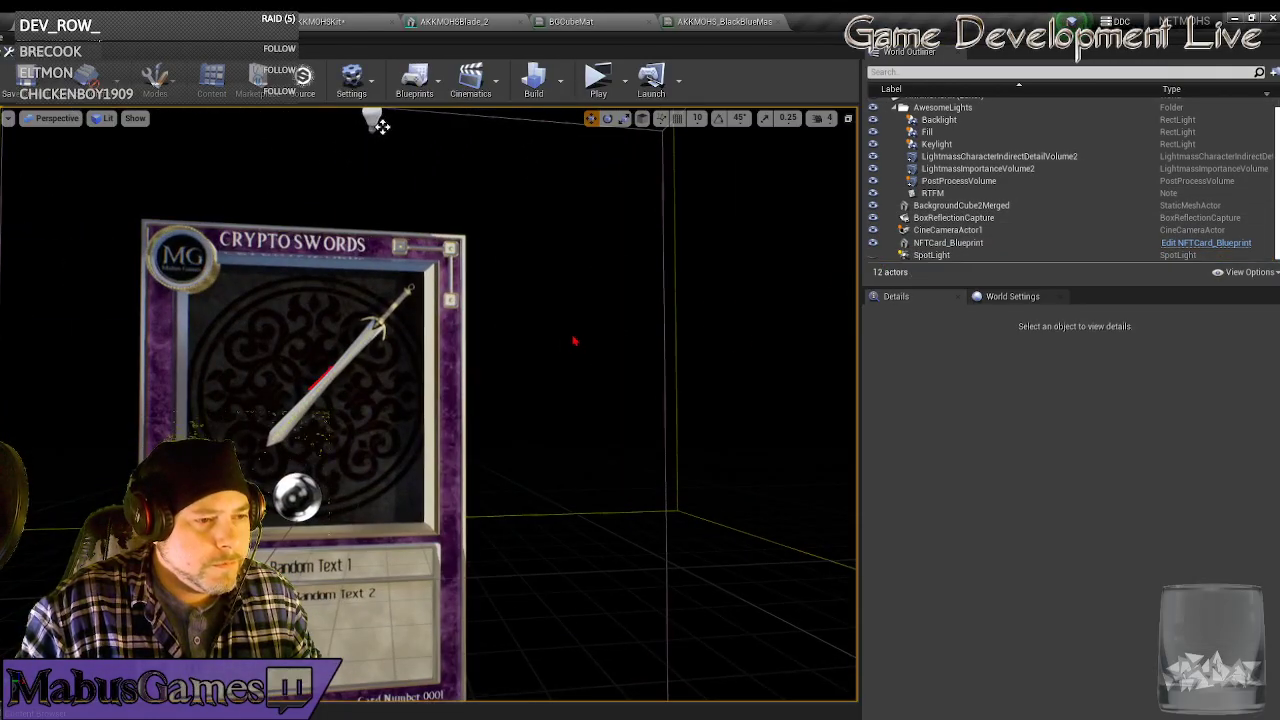
{"action": "left_click", "coordinate": [598, 79]}
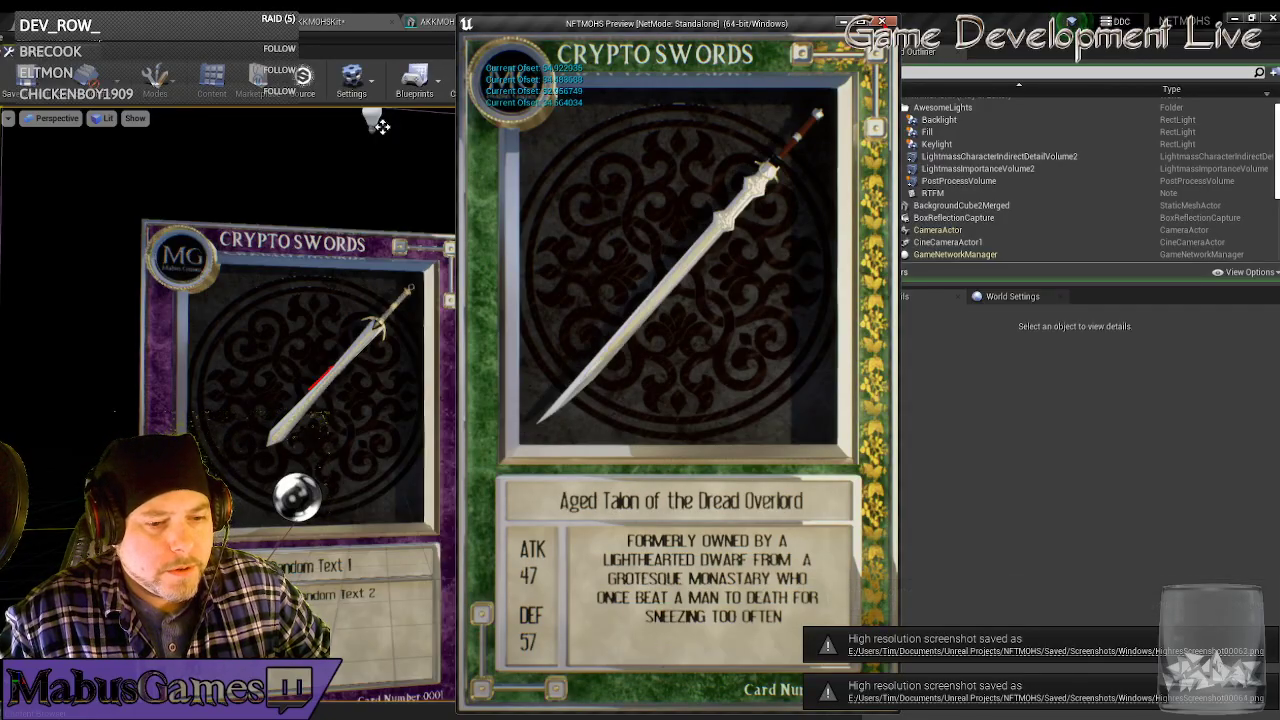
{"action": "key", "text": "Escape"}
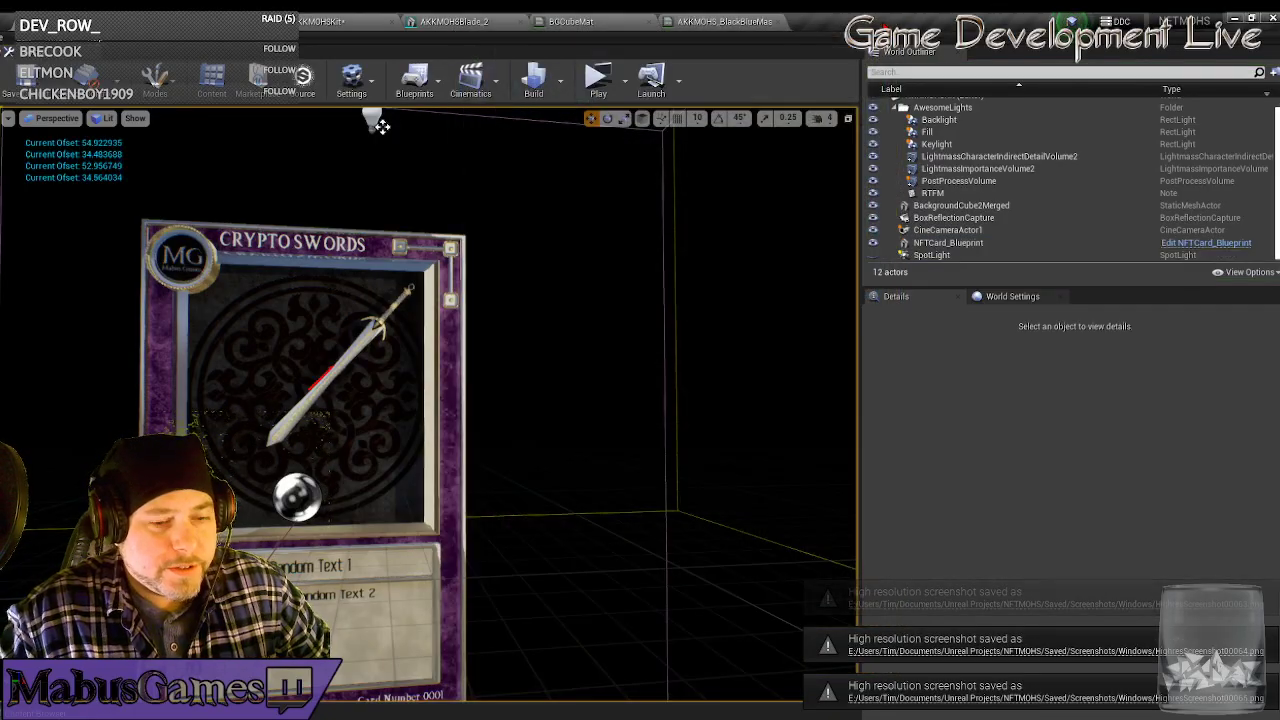
Select the Keylight above the camera and widen the viewport by narrowing the outliner and details area.
{"action": "left_click_drag", "start_coordinate": [430, 400], "coordinate": [520, 450]}
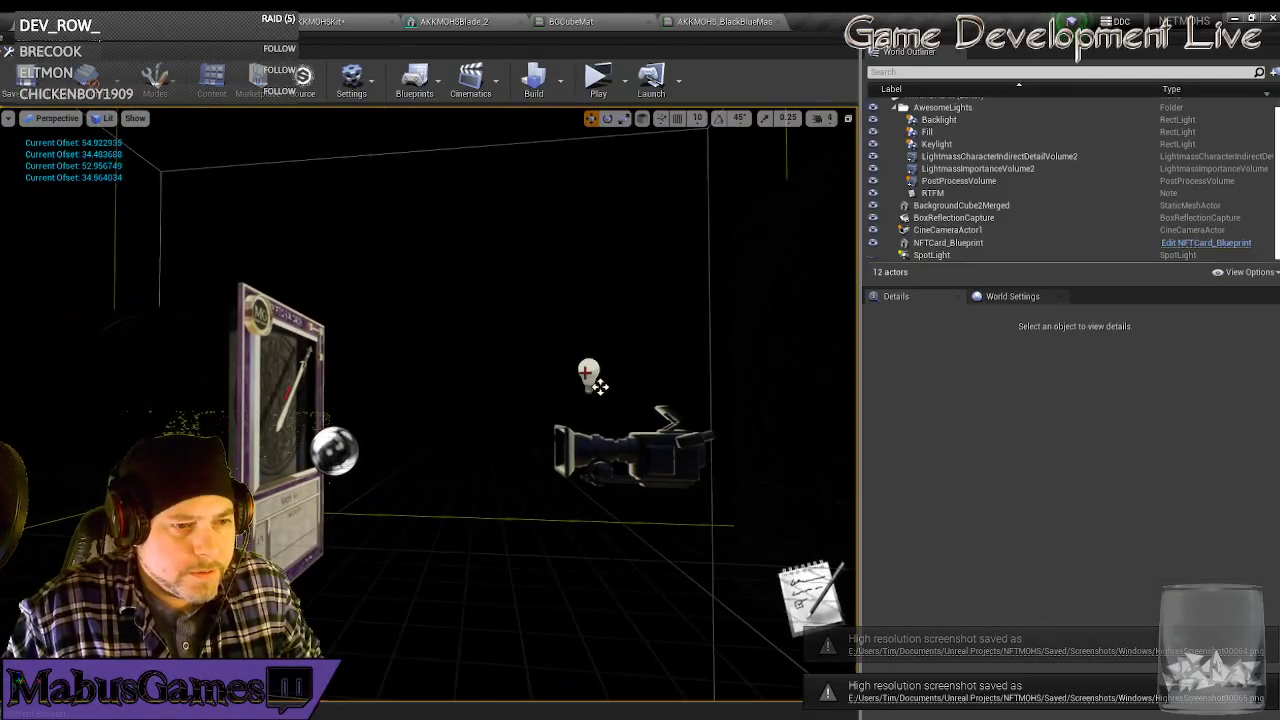
{"action": "left_click", "coordinate": [585, 373]}
{"action": "key", "text": "s"}
{"action": "right_click_drag", "start_coordinate": [587, 374], "coordinate": [560, 374]}
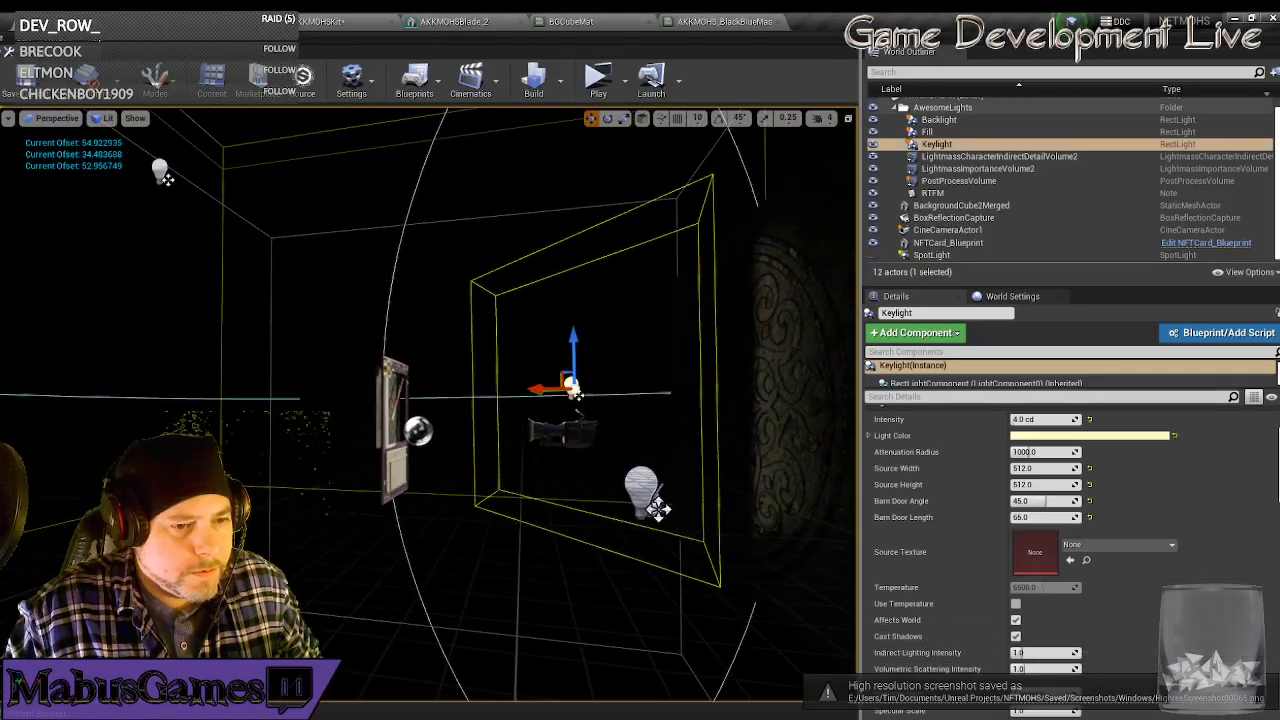
{"action": "key", "text": "w"}
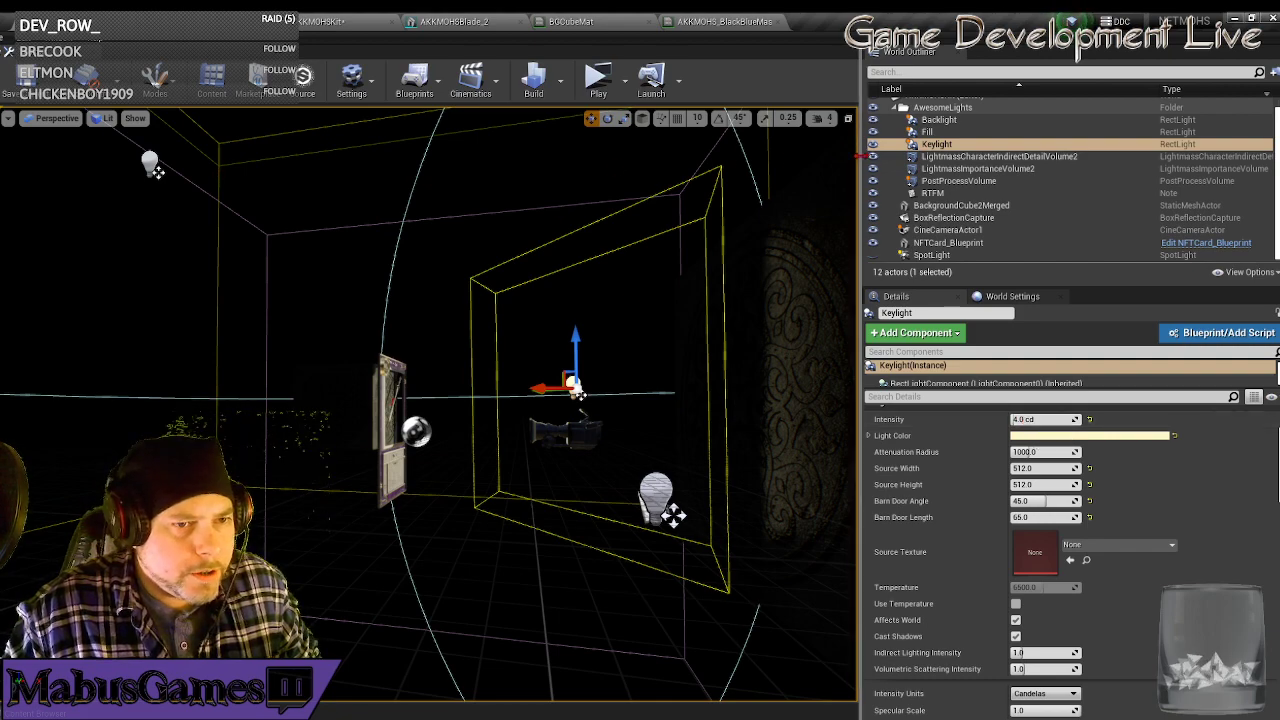
{"action": "left_click_drag", "start_coordinate": [861, 158], "coordinate": [995, 158]}
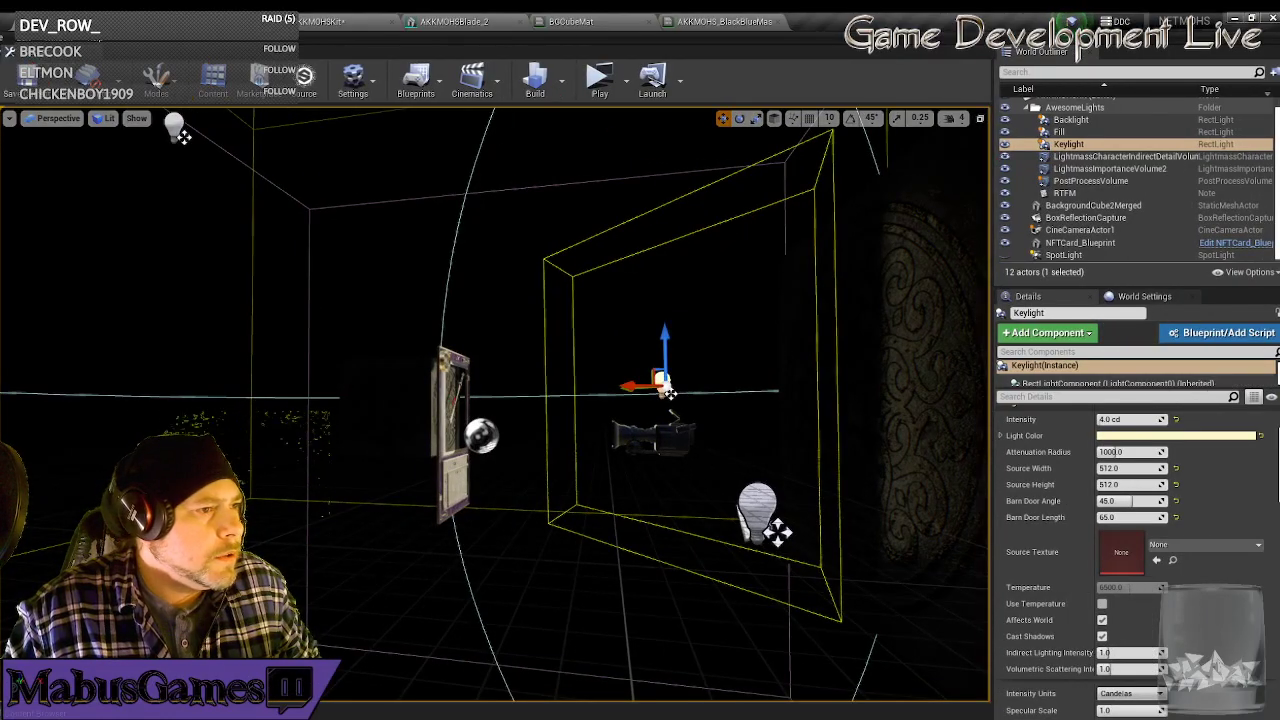
{"action": "left_click", "coordinate": [59, 42]}
{"action": "mouse_move", "coordinate": [74, 62]}
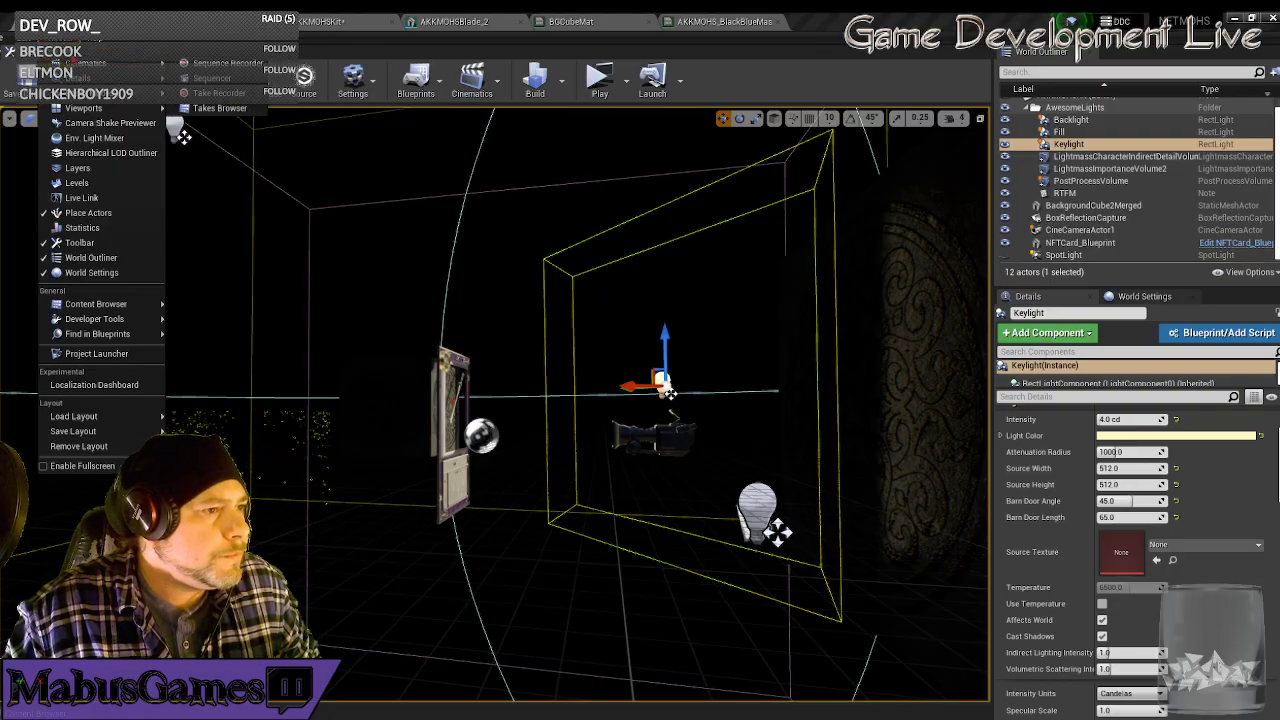
{"action": "mouse_move", "coordinate": [22, 38]}
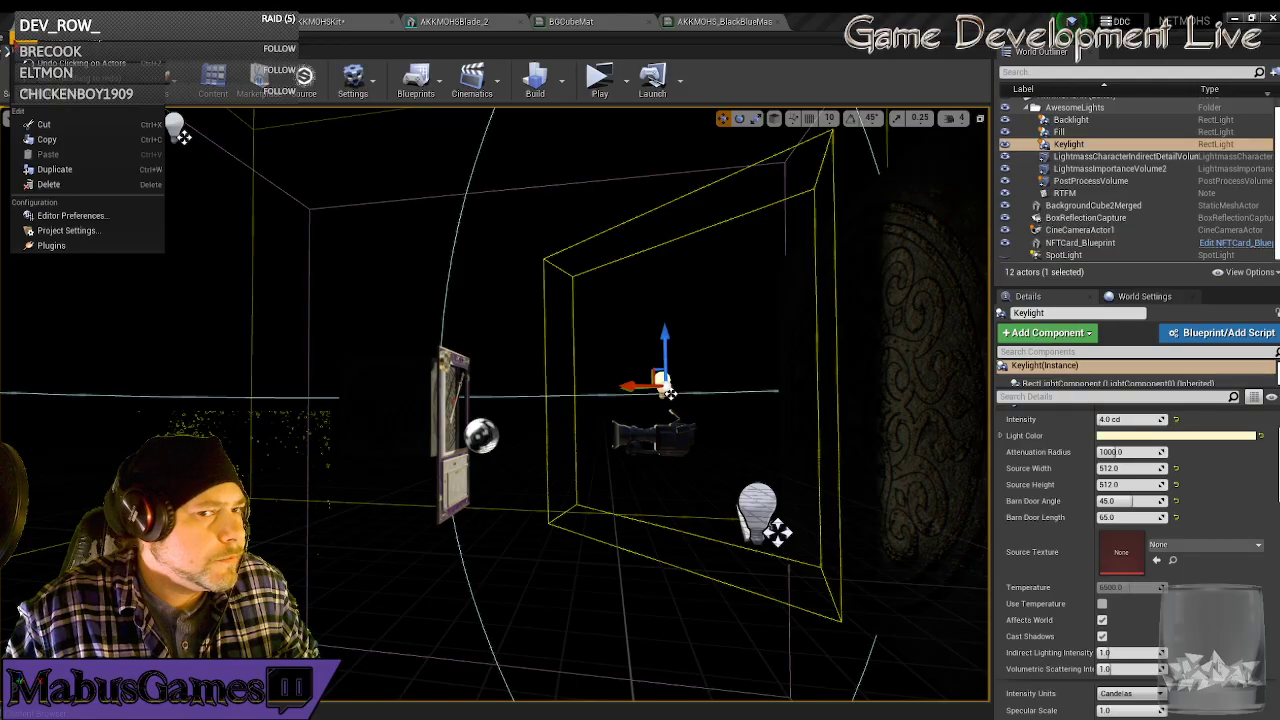
In the World Settings, expand the Lightmass settings with their advanced options and enable Force No Precomputed Lighting.
{"action": "left_click", "coordinate": [1144, 296]}
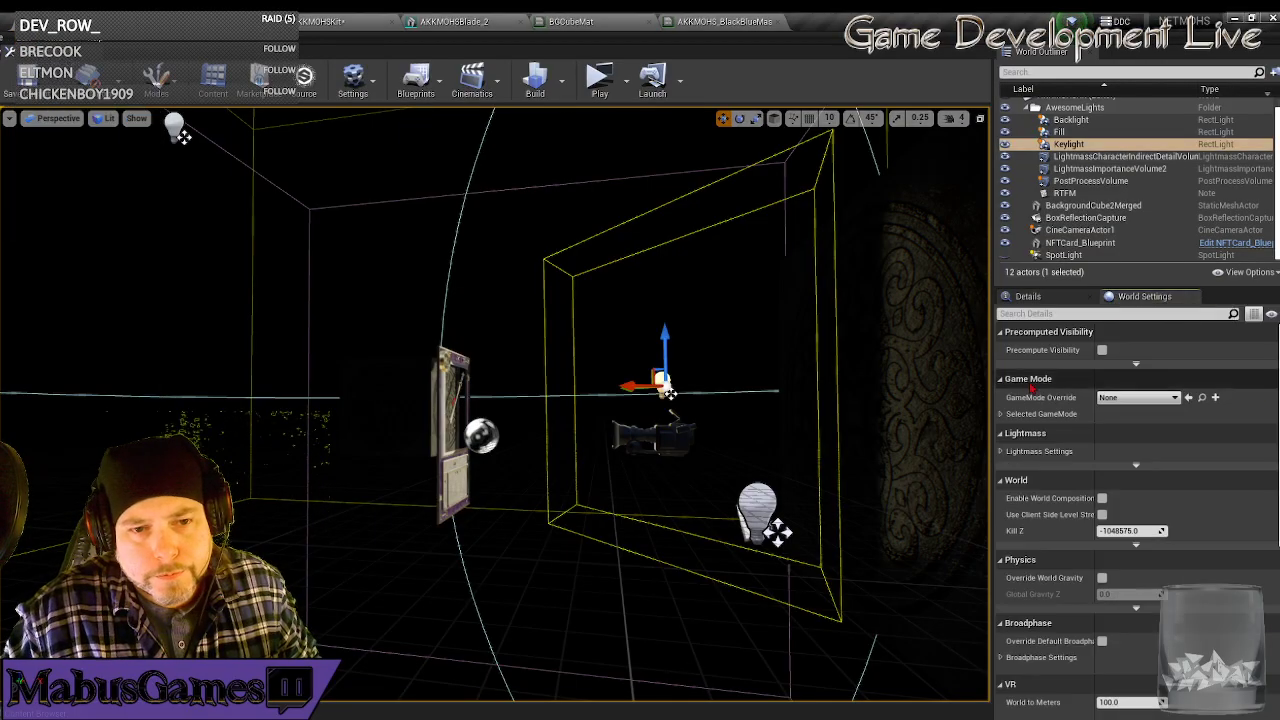
{"action": "scroll", "coordinate": [1075, 410], "scroll_direction": "down", "scroll_amount": 1}
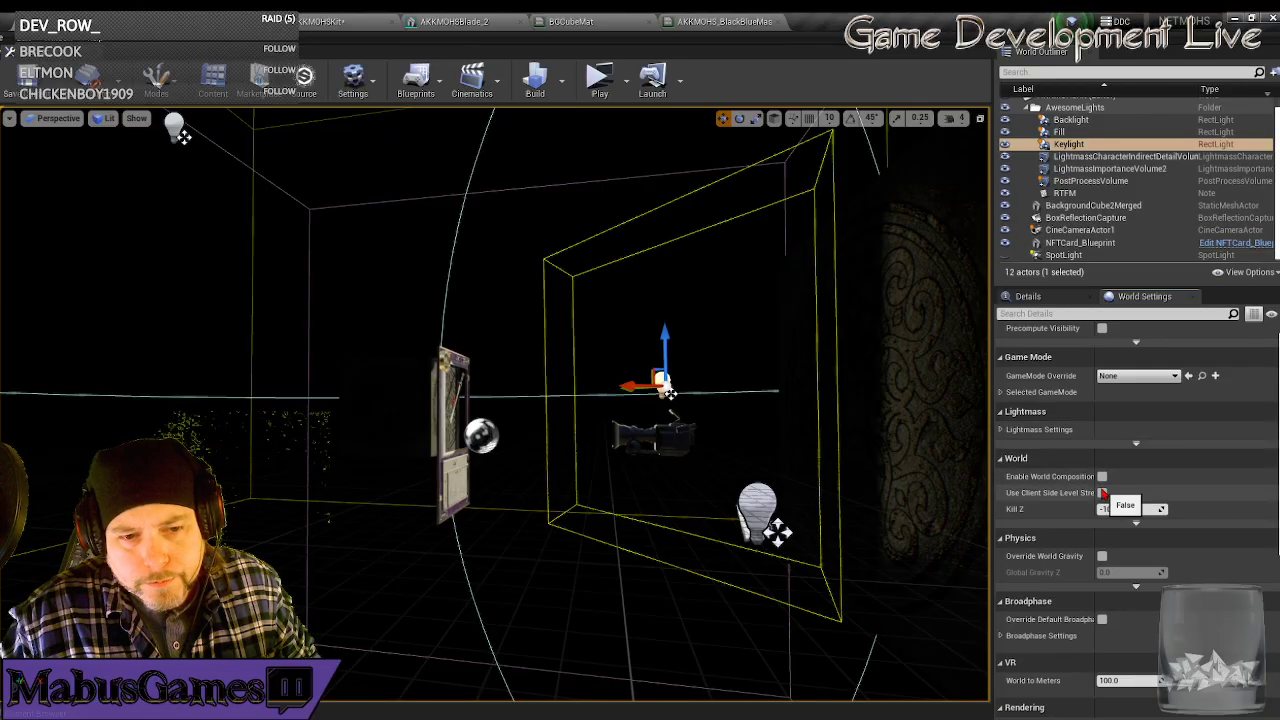
{"action": "left_click", "coordinate": [1000, 432]}
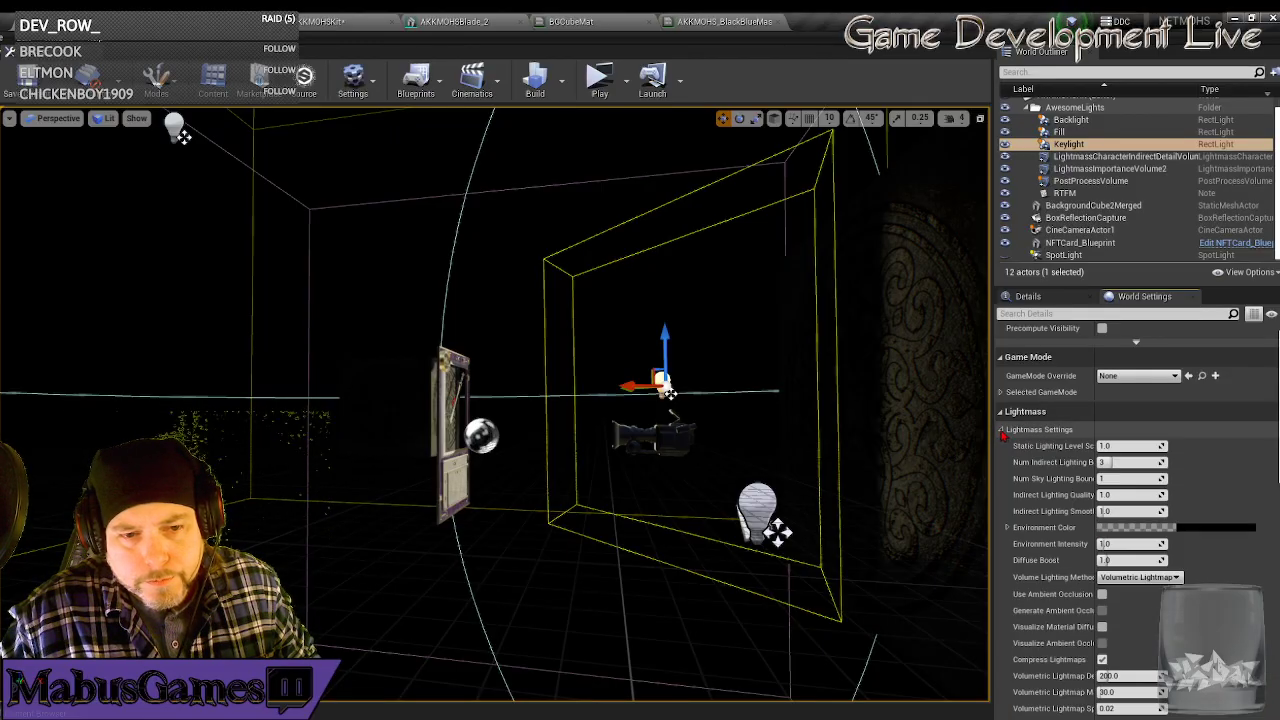
{"action": "scroll", "coordinate": [1002, 432], "scroll_direction": "down", "scroll_amount": 4}
{"action": "scroll", "coordinate": [1107, 432], "scroll_direction": "down", "scroll_amount": 2}
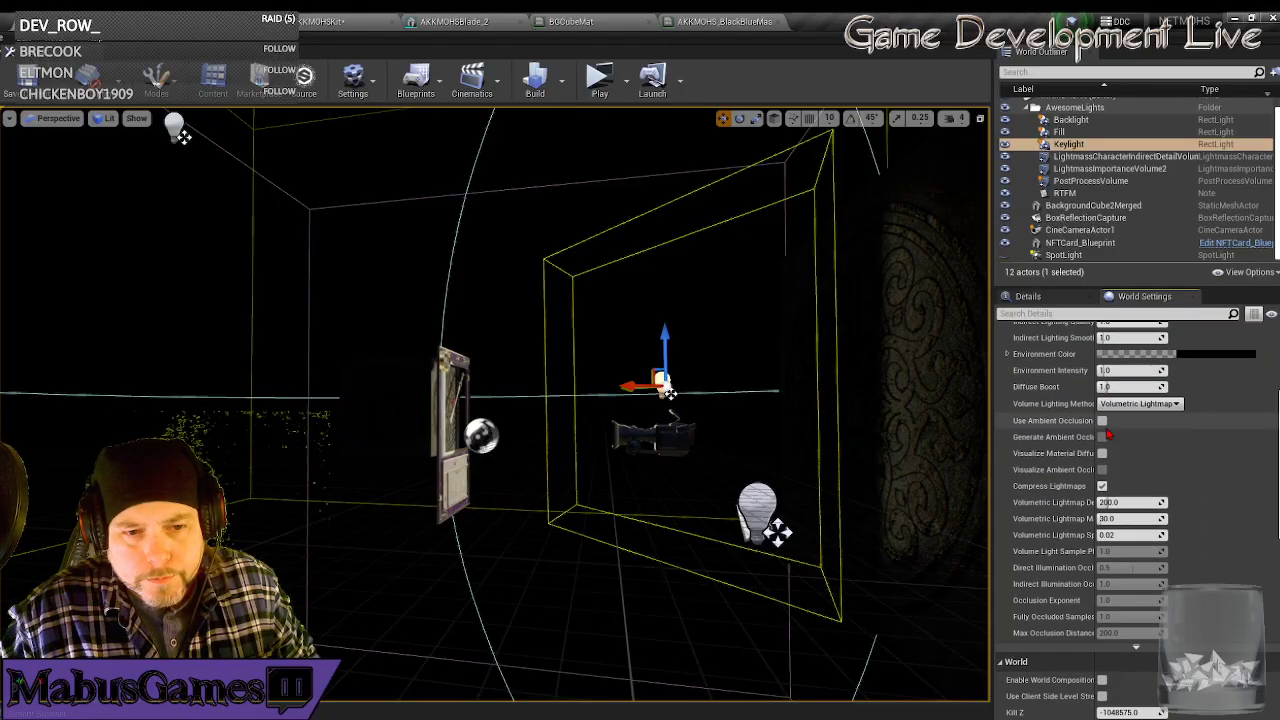
{"action": "scroll", "coordinate": [1107, 434], "scroll_direction": "down", "scroll_amount": 2}
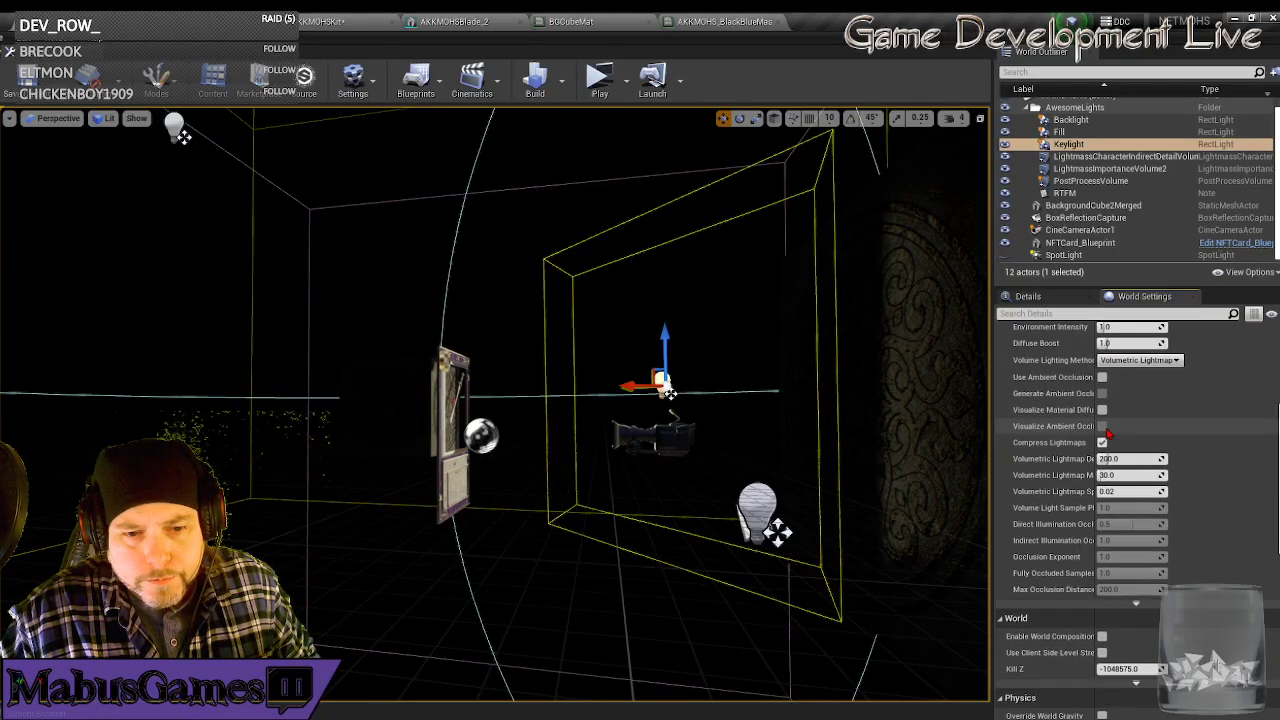
{"action": "scroll", "coordinate": [1107, 434], "scroll_direction": "down", "scroll_amount": 1}
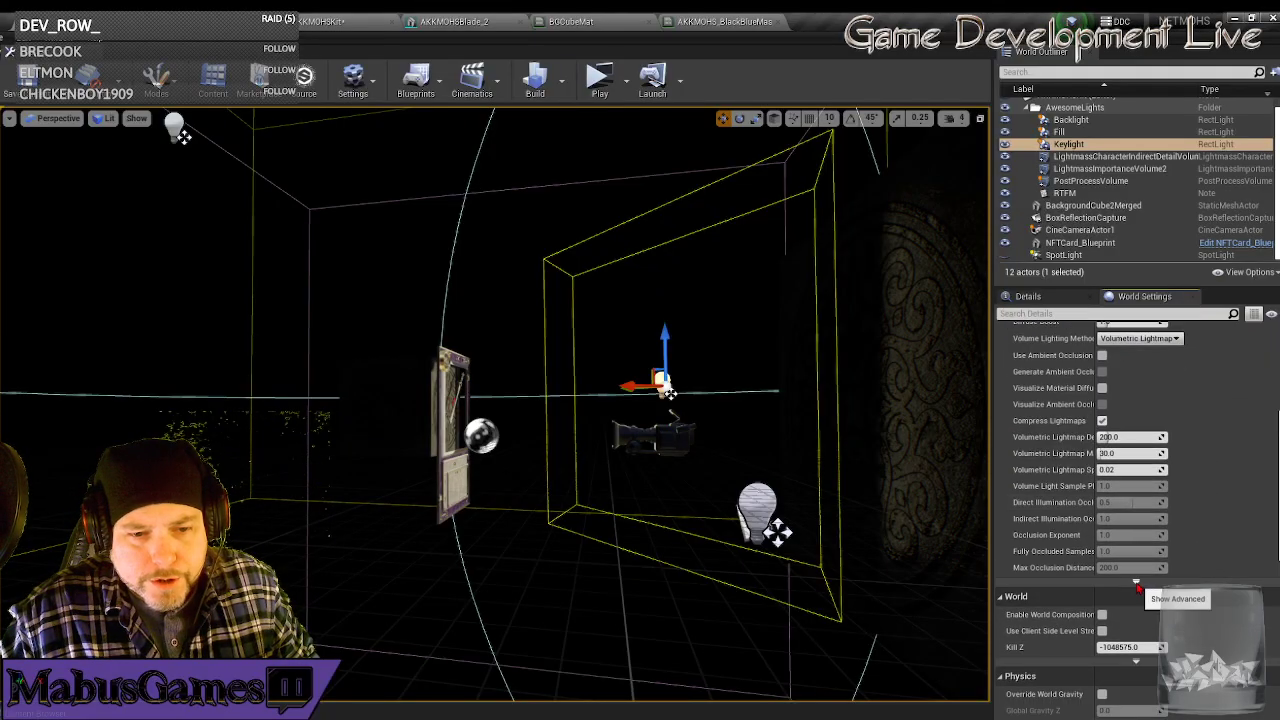
{"action": "left_click", "coordinate": [1136, 582]}
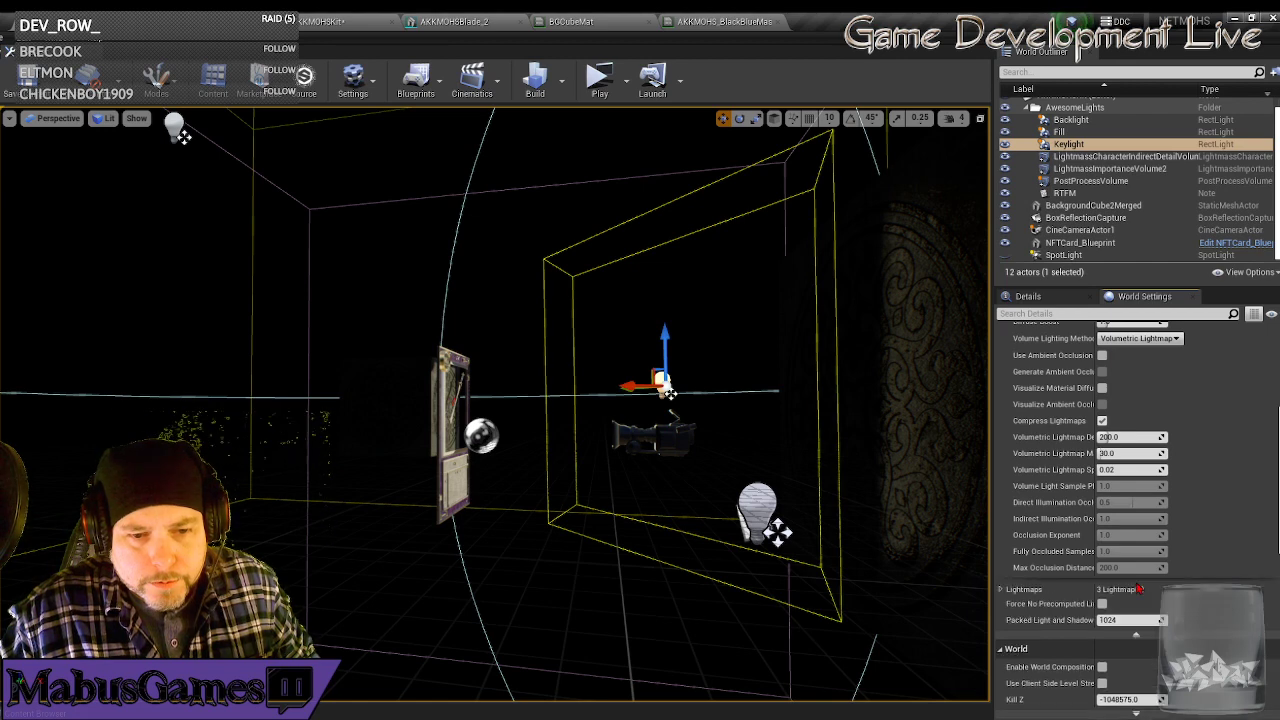
{"action": "scroll", "coordinate": [1193, 586], "scroll_direction": "down", "scroll_amount": 1}
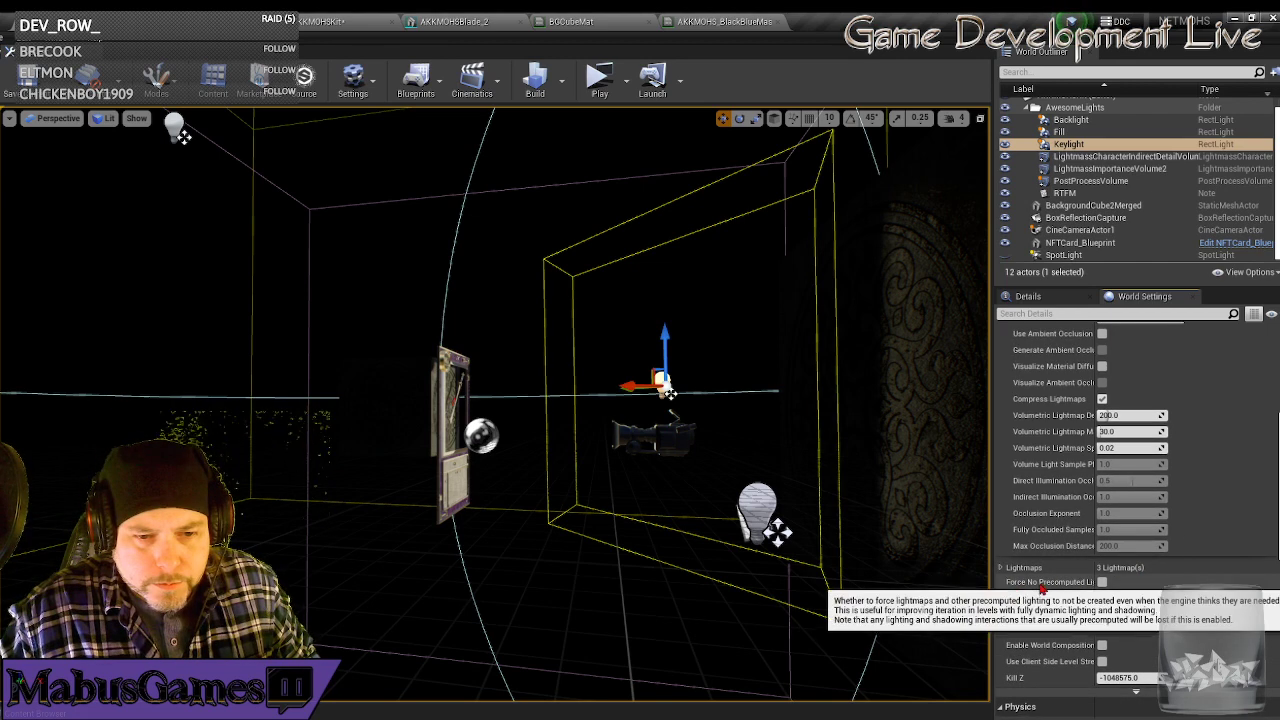
{"action": "left_click", "coordinate": [1102, 582]}
{"action": "left_click", "coordinate": [786, 410]}
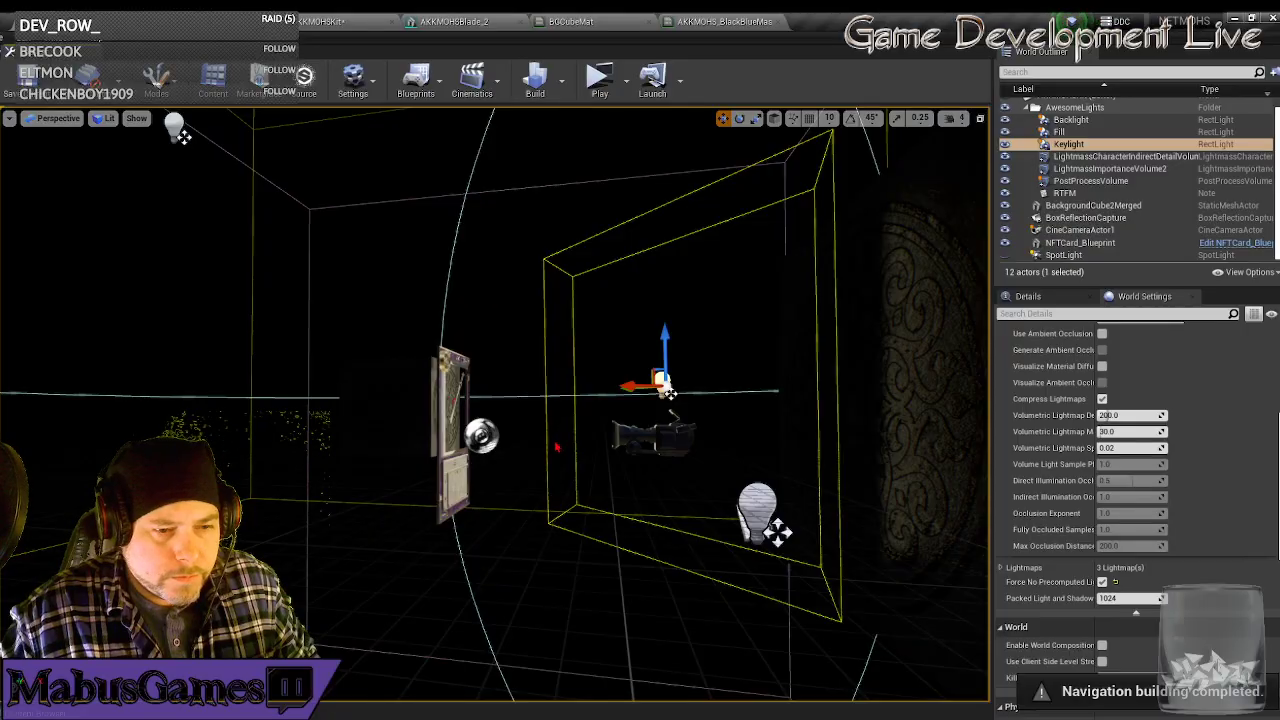
Inspect the card's front with precomputed lighting disabled and preview the generated cards in a play session.
{"action": "key", "text": "w"}
{"action": "right_click_drag", "start_coordinate": [550, 446], "coordinate": [547, 449]}
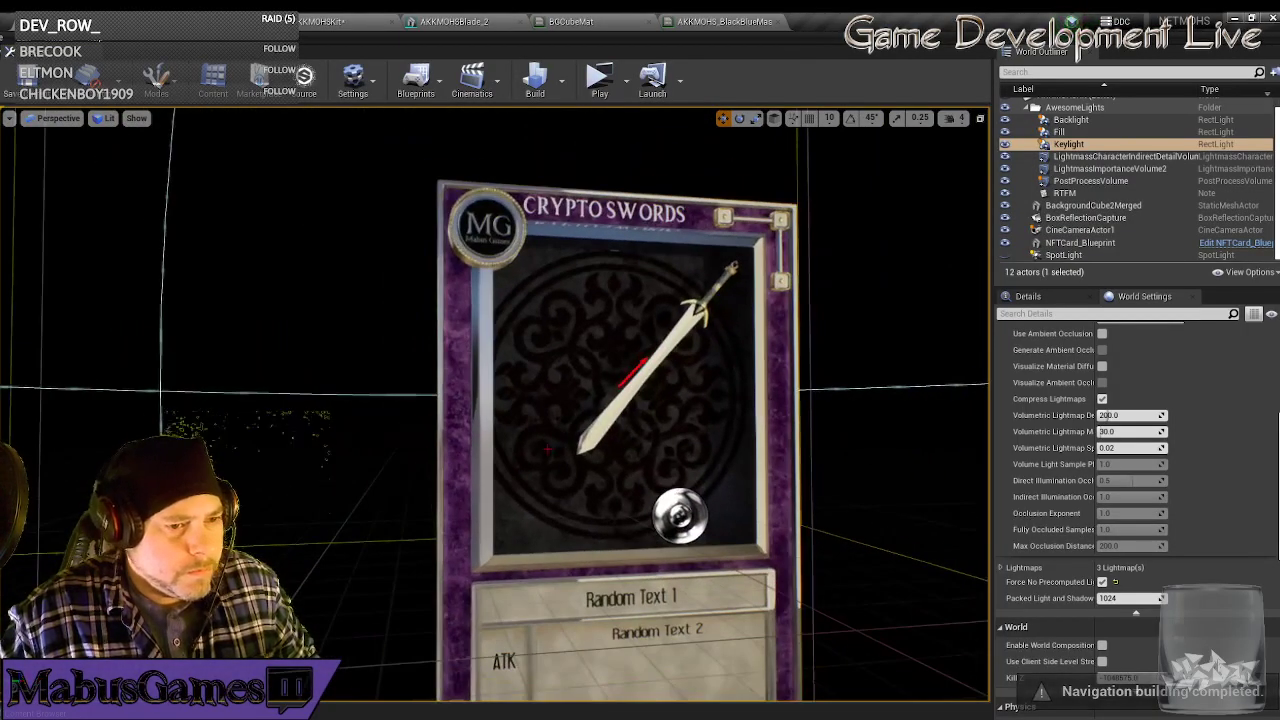
{"action": "left_click", "coordinate": [598, 80]}
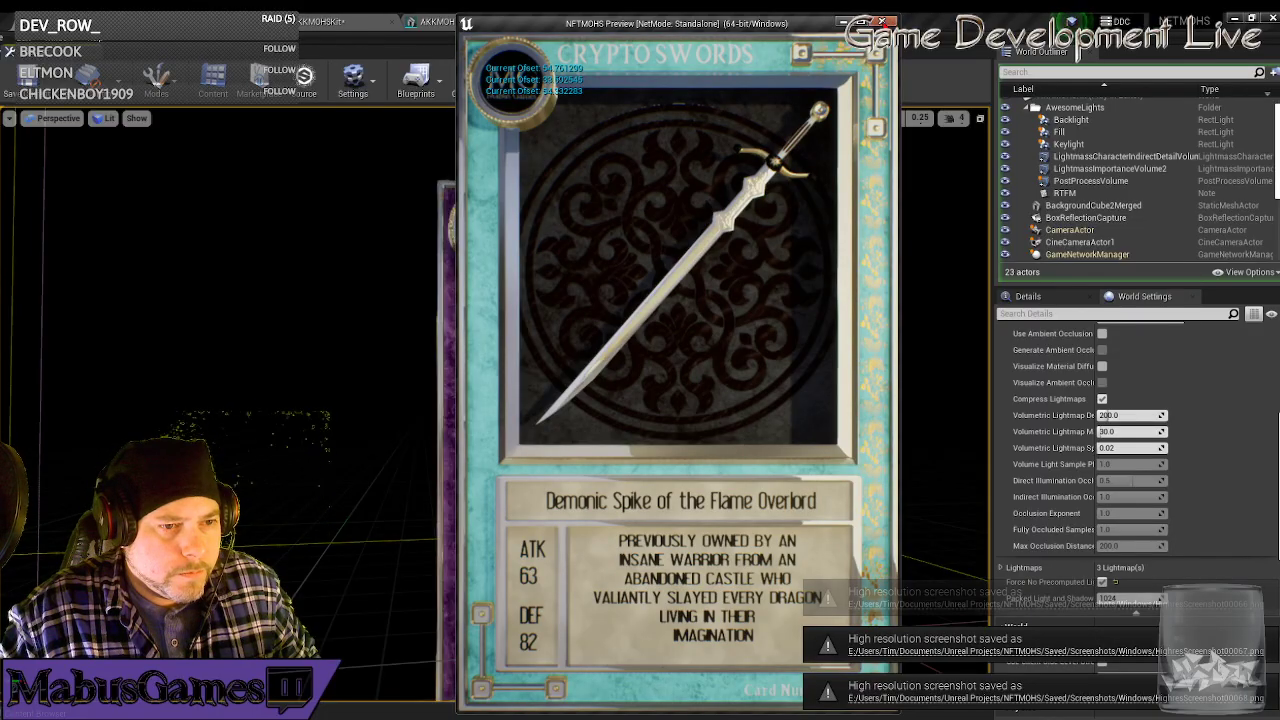
{"action": "left_click", "coordinate": [884, 23]}
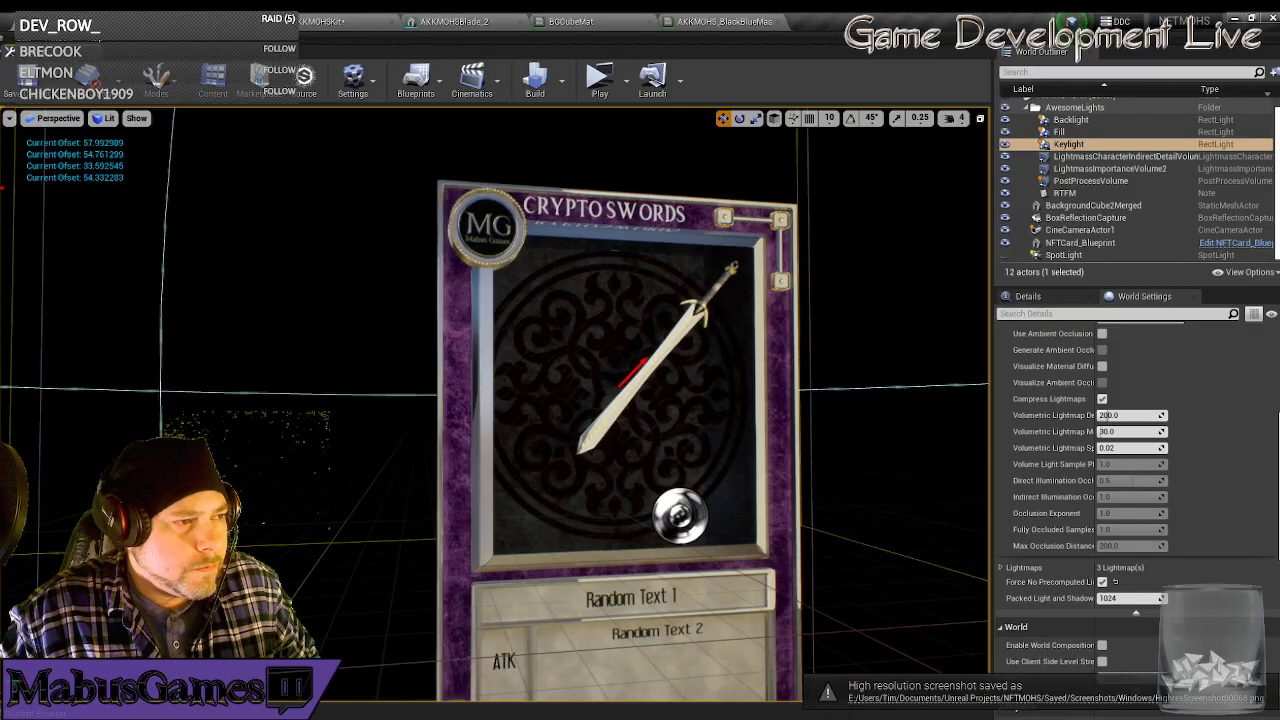
Focus on the Keylight above the camera and set its intensity to 2 cd.
{"action": "left_click", "coordinate": [62, 120]}
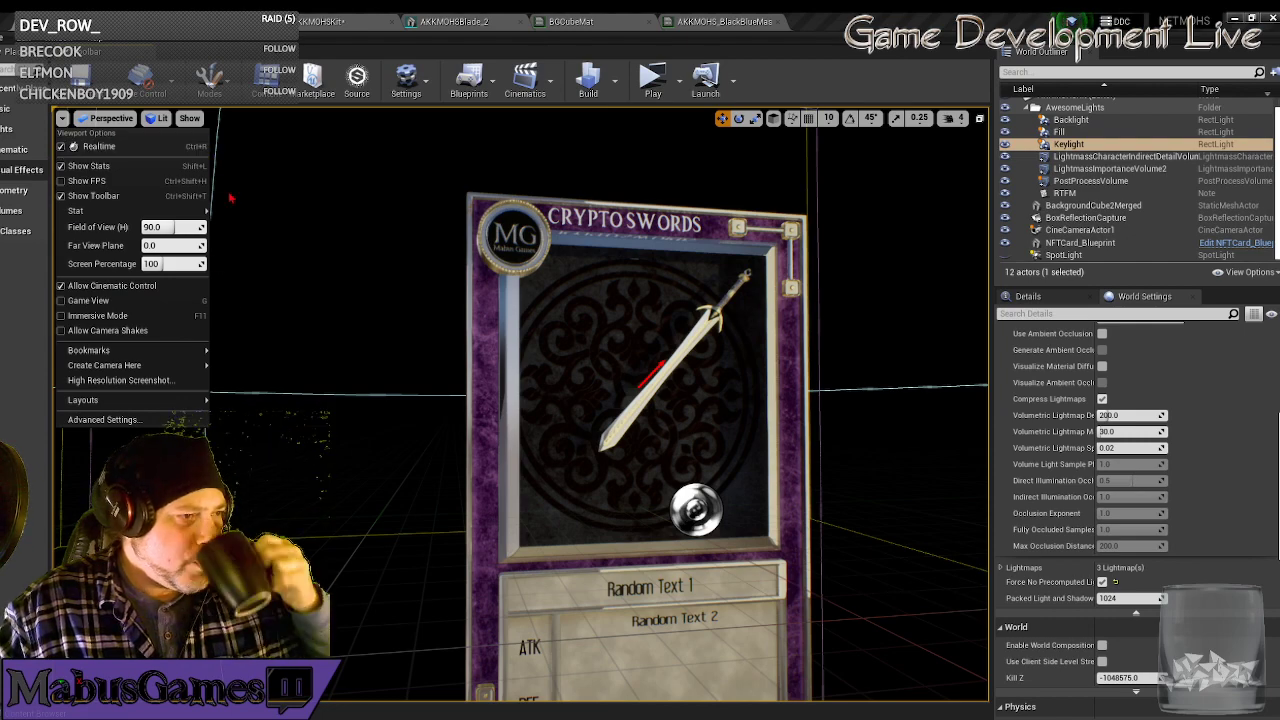
{"action": "key", "text": "f"}
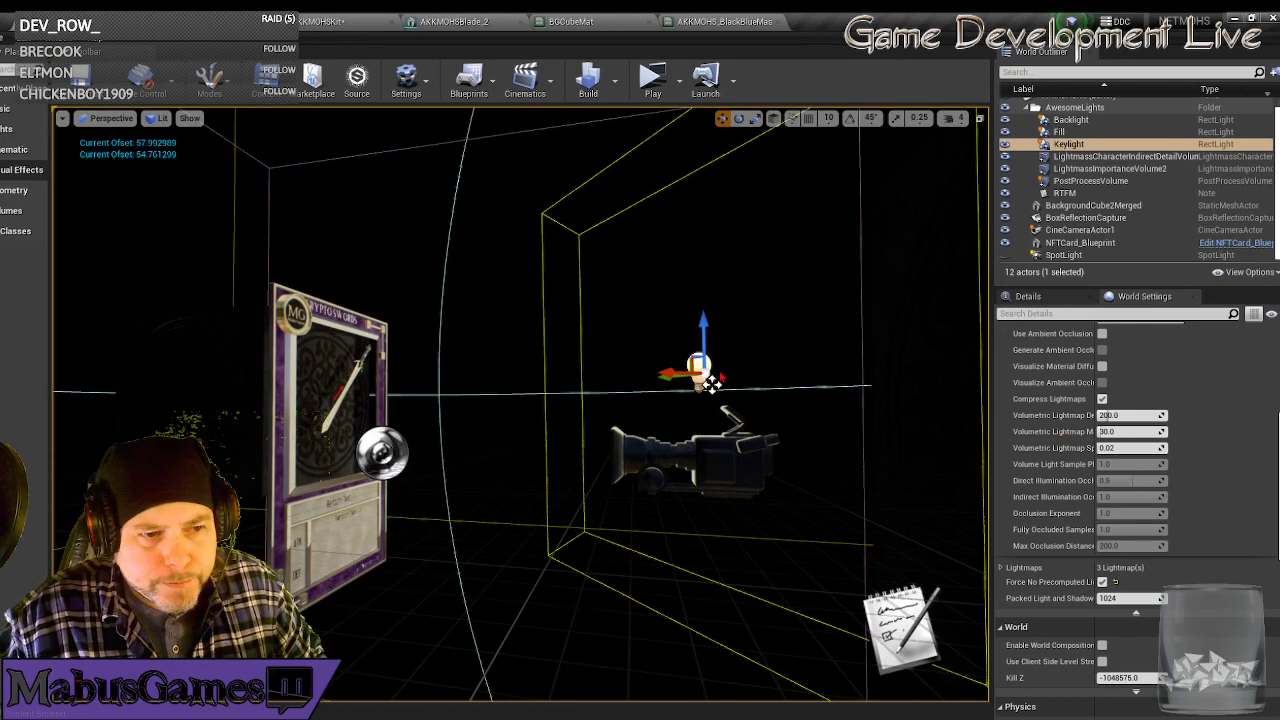
{"action": "left_click", "coordinate": [1029, 298]}
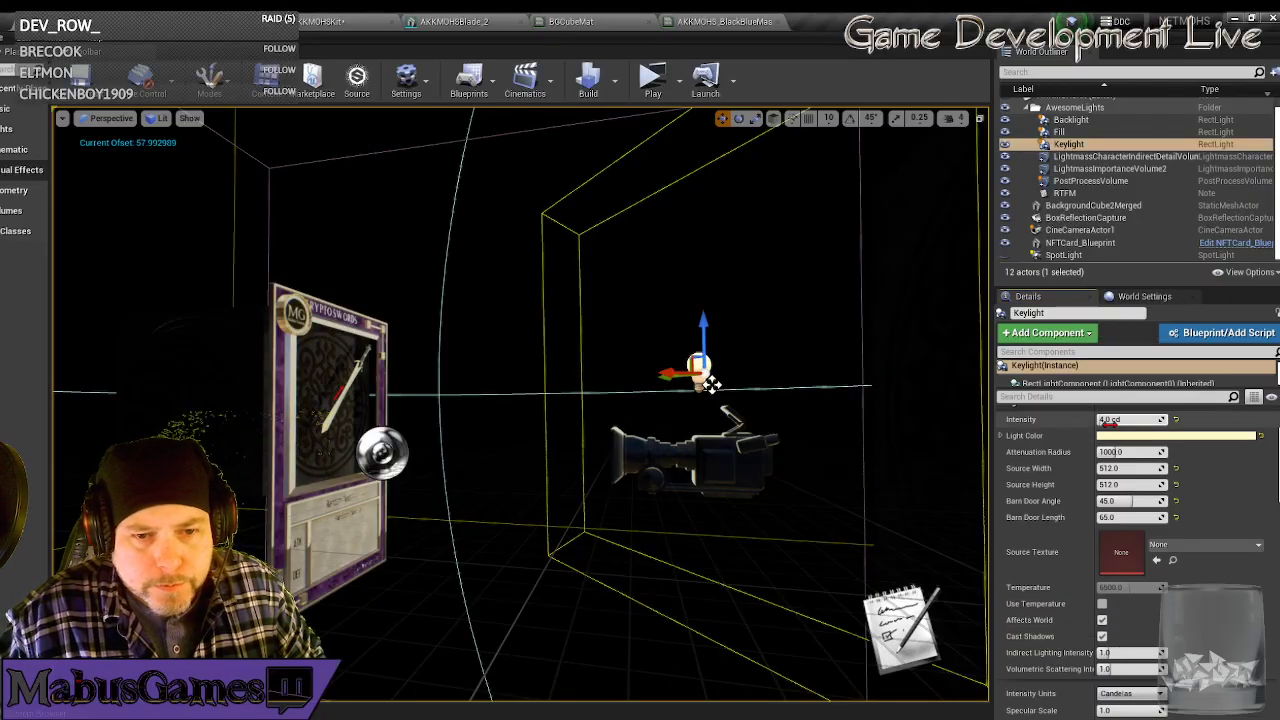
{"action": "left_click", "coordinate": [1128, 419]}
{"action": "type", "text": "2"}
{"action": "key", "text": "Return"}
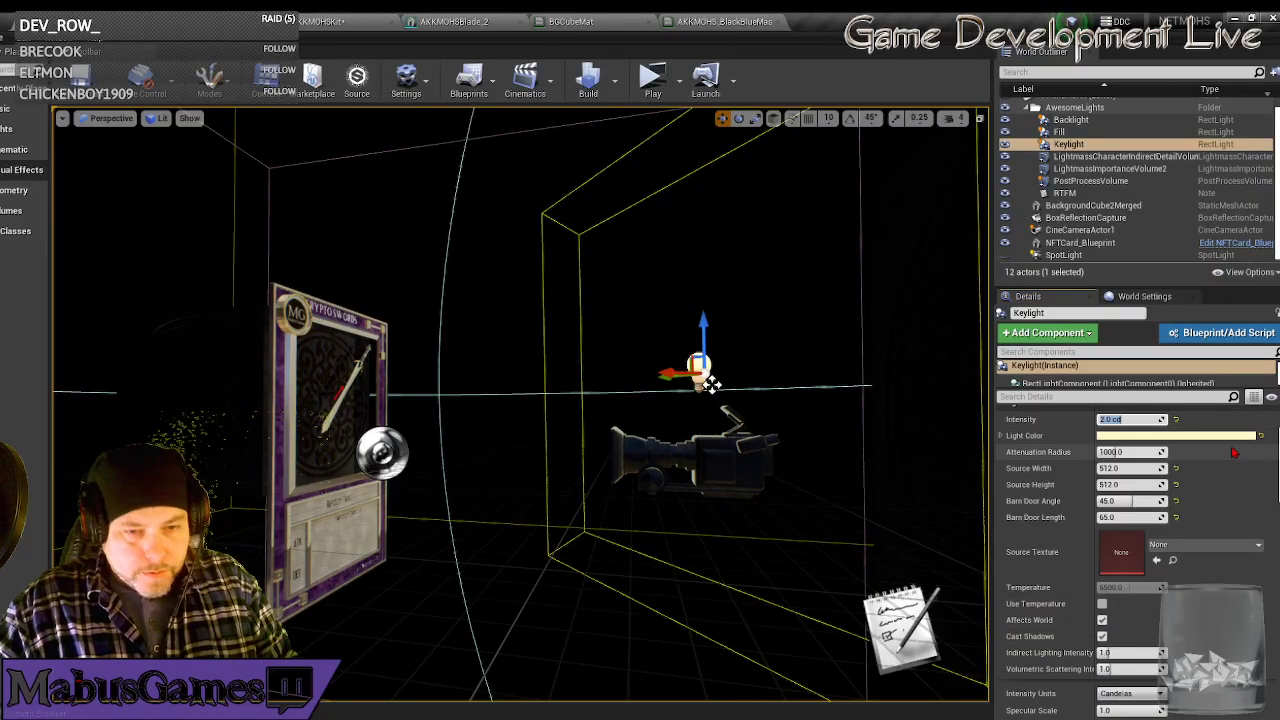
{"action": "right_click_drag", "start_coordinate": [766, 550], "coordinate": [812, 543]}
{"action": "right_click_drag", "start_coordinate": [612, 385], "coordinate": [757, 371]}
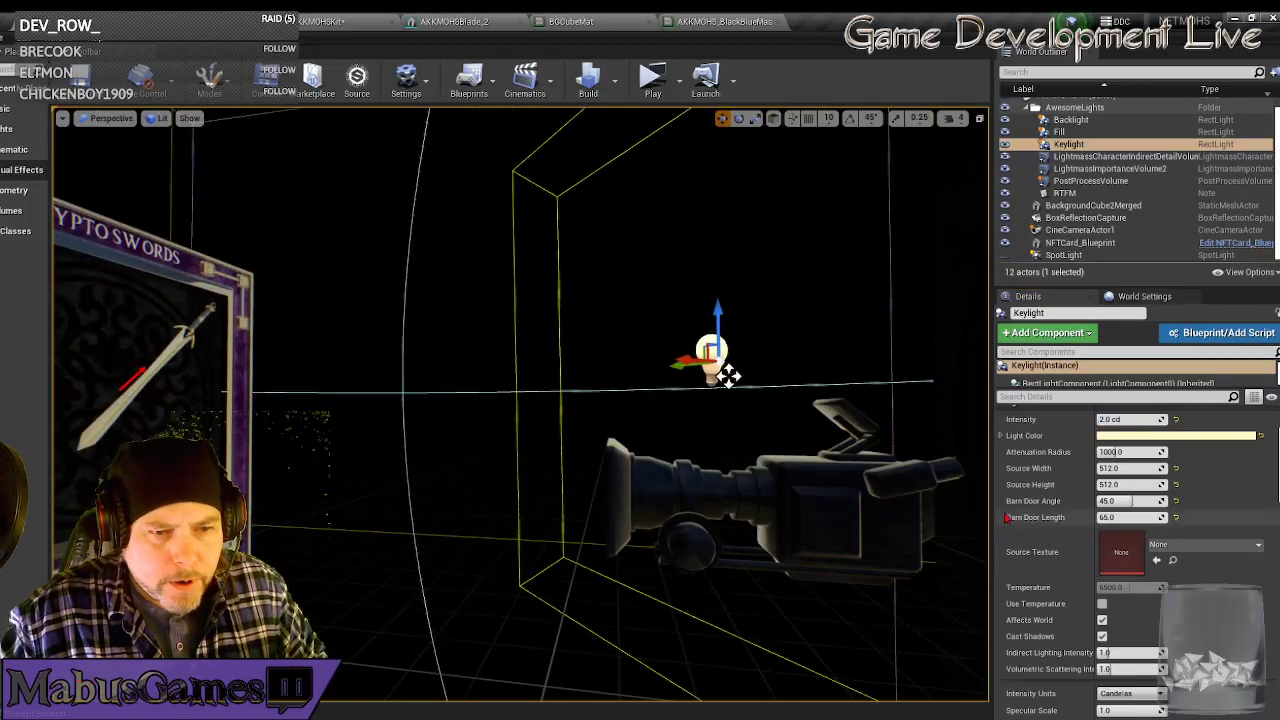
Delete the hidden SpotLight from the level.
{"action": "scroll", "coordinate": [686, 491], "scroll_direction": "down", "scroll_amount": 6}
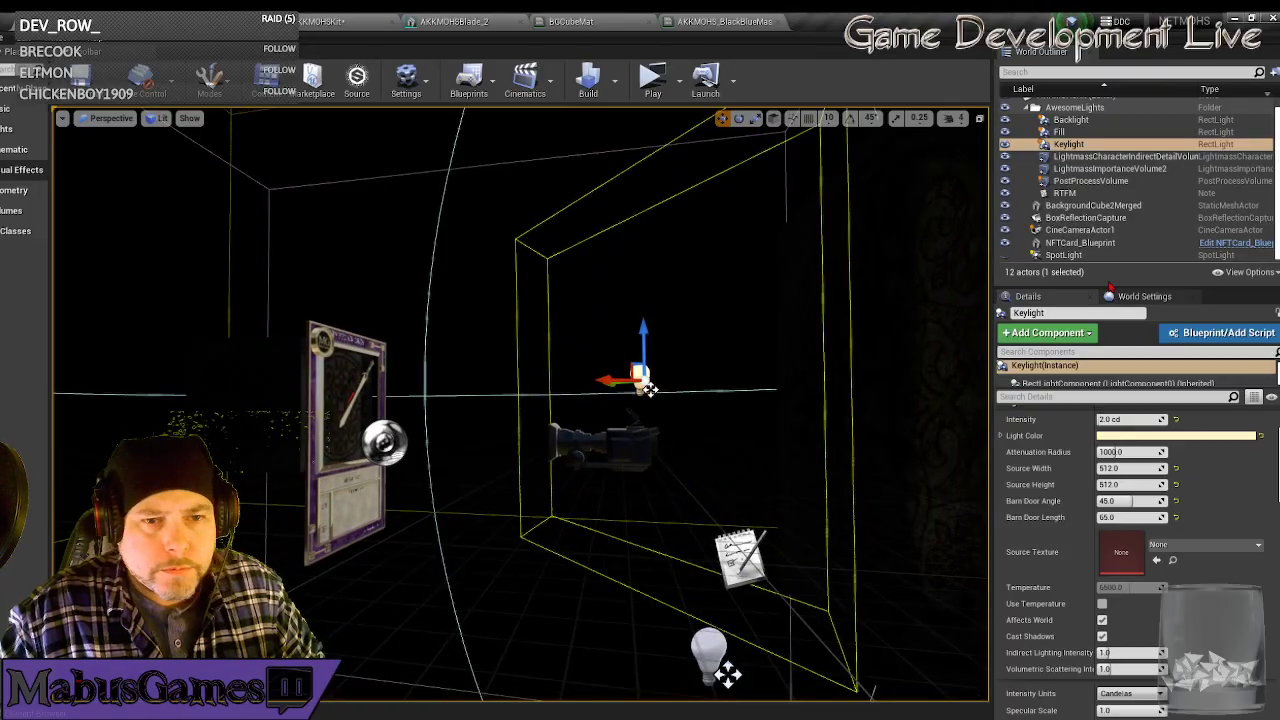
{"action": "left_click", "coordinate": [1068, 256]}
{"action": "key", "text": "Delete"}
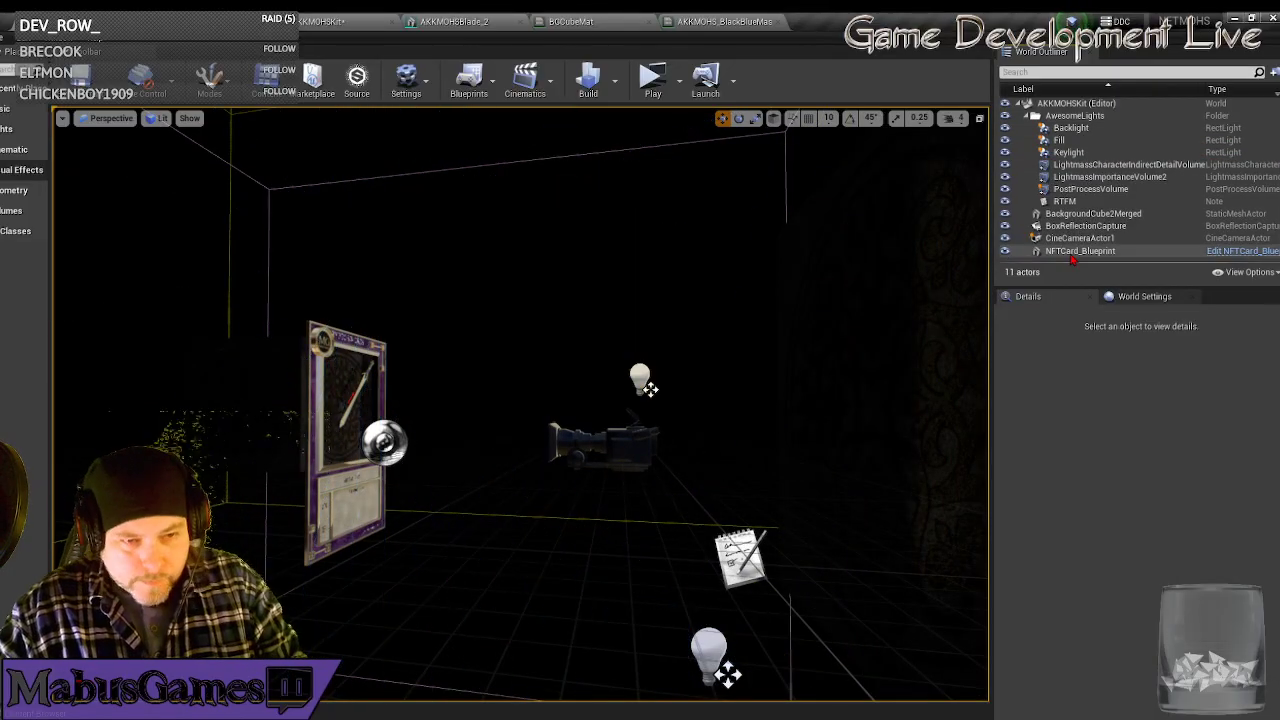
Set the Keylight's intensity to 1 cd and preview the generated cards in a play session.
{"action": "key", "text": "w"}
{"action": "key", "text": "d"}
{"action": "right_click_drag", "start_coordinate": [500, 442], "coordinate": [416, 441]}
{"action": "right_click_drag", "start_coordinate": [313, 116], "coordinate": [773, 375]}
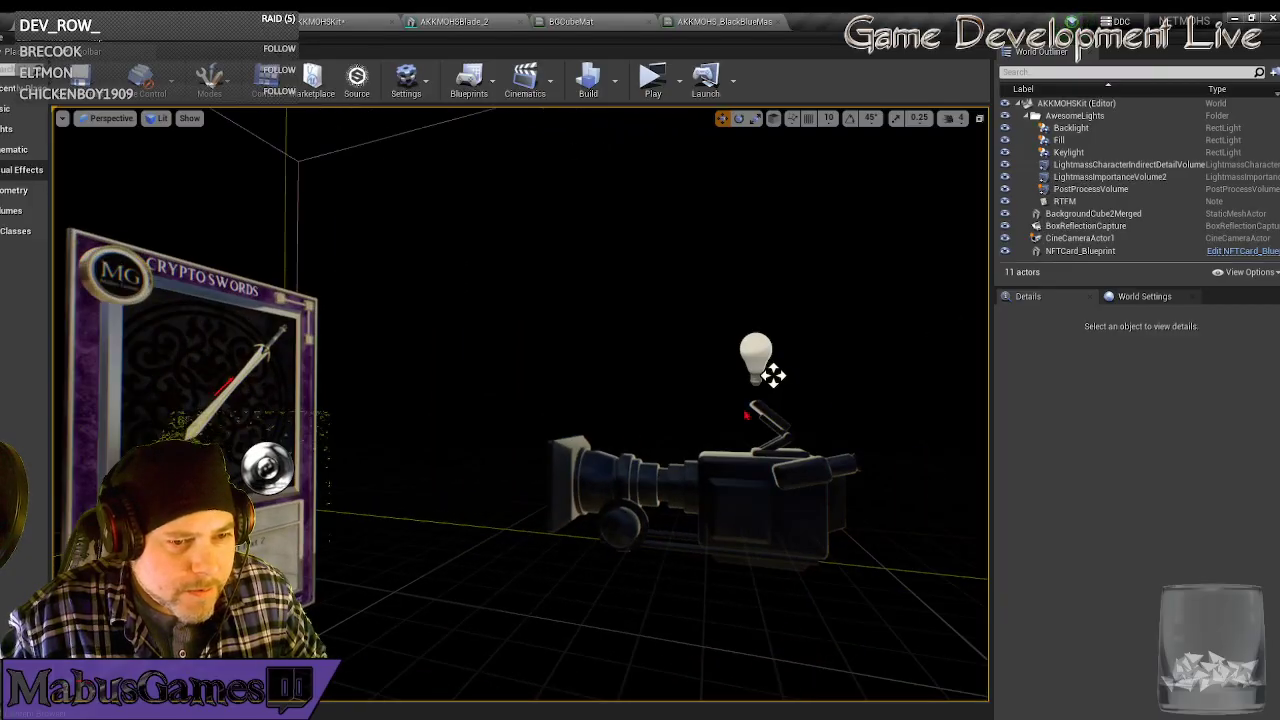
{"action": "left_click", "coordinate": [757, 355]}
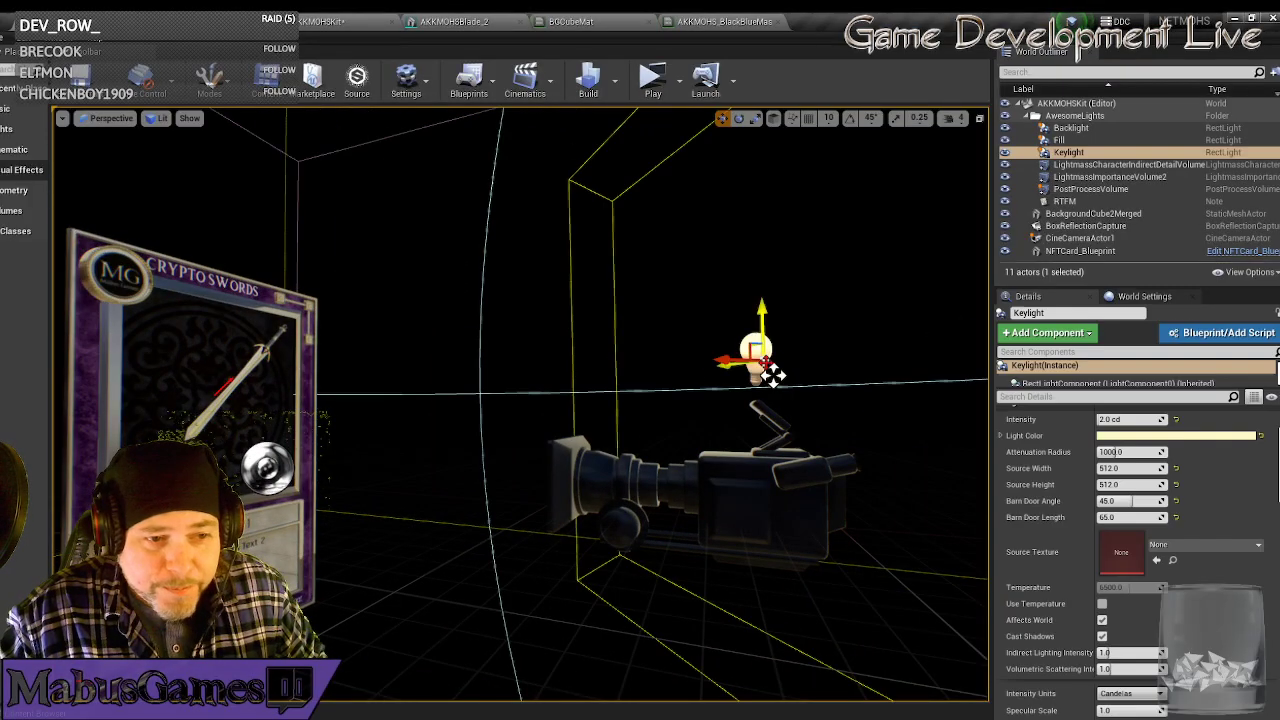
{"action": "left_click", "coordinate": [1130, 419]}
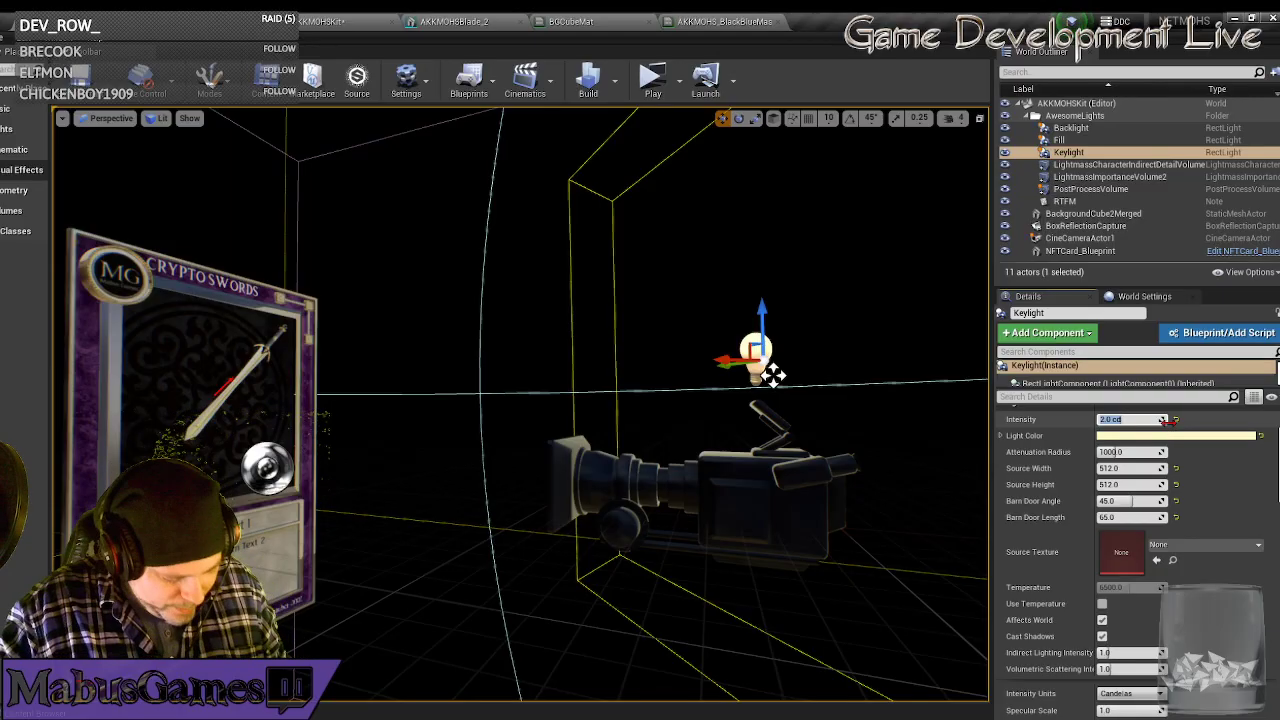
{"action": "type", "text": "1"}
{"action": "key", "text": "Return"}
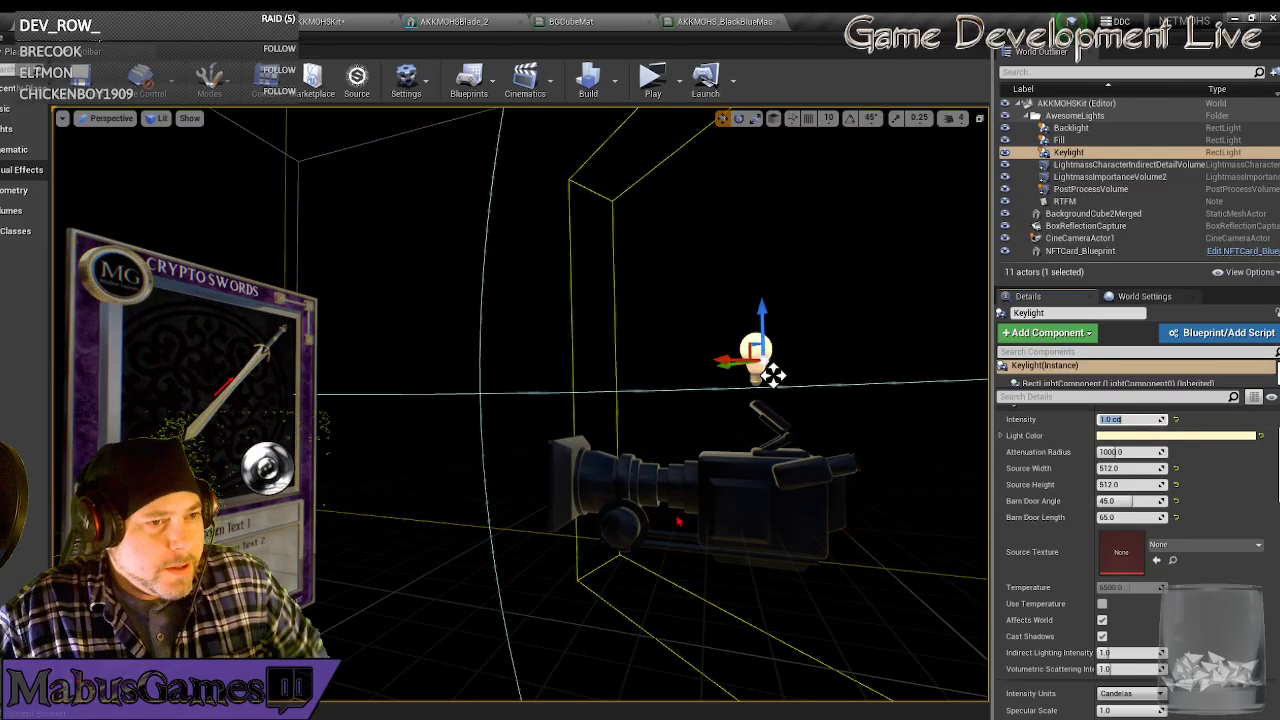
{"action": "key", "text": "alt+p"}
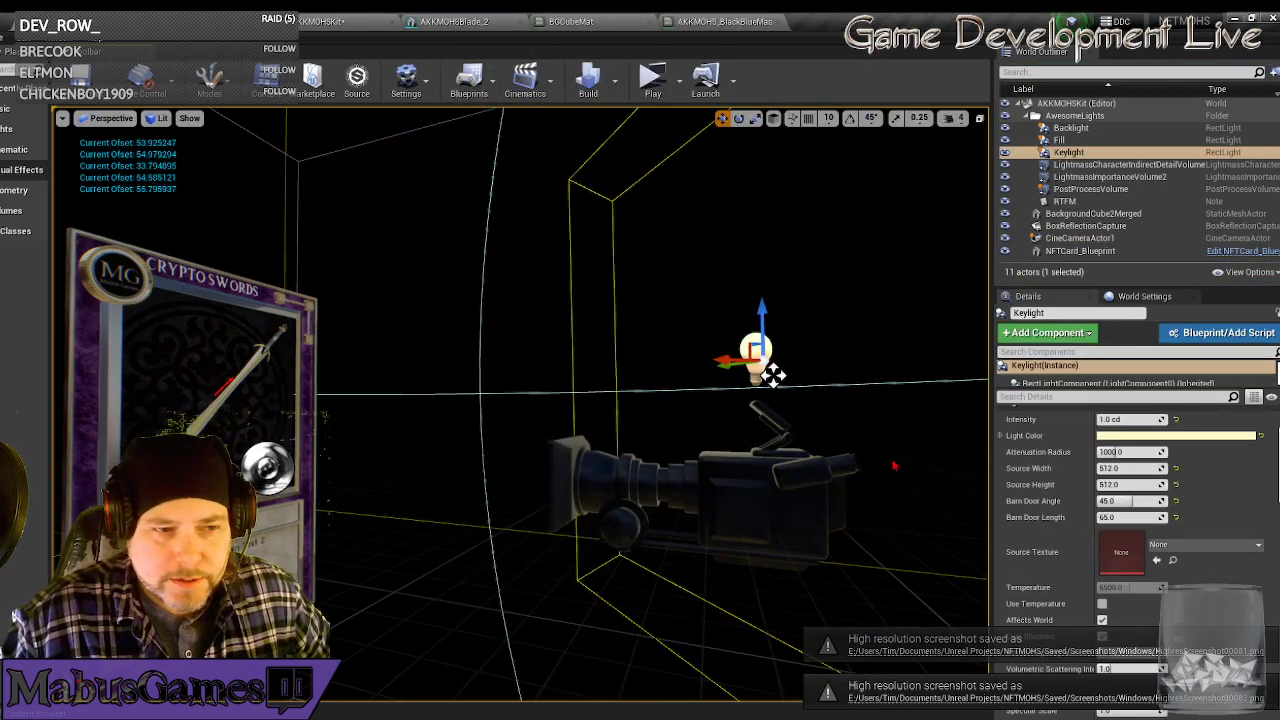
Select the NFTCard_Blueprint actor, switch to its blueprint editor, and look through the blueprint's variables and the card's lower text area.
{"action": "left_click", "coordinate": [1080, 251]}
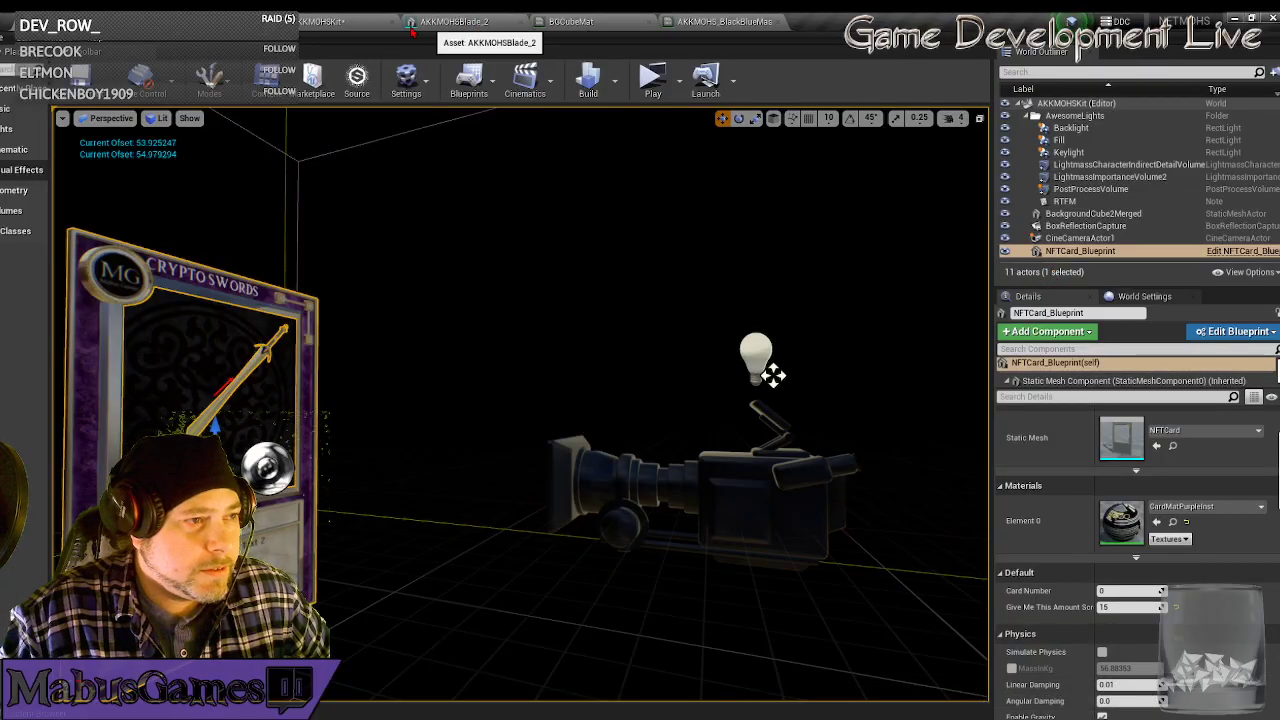
{"action": "left_click", "coordinate": [200, 25]}
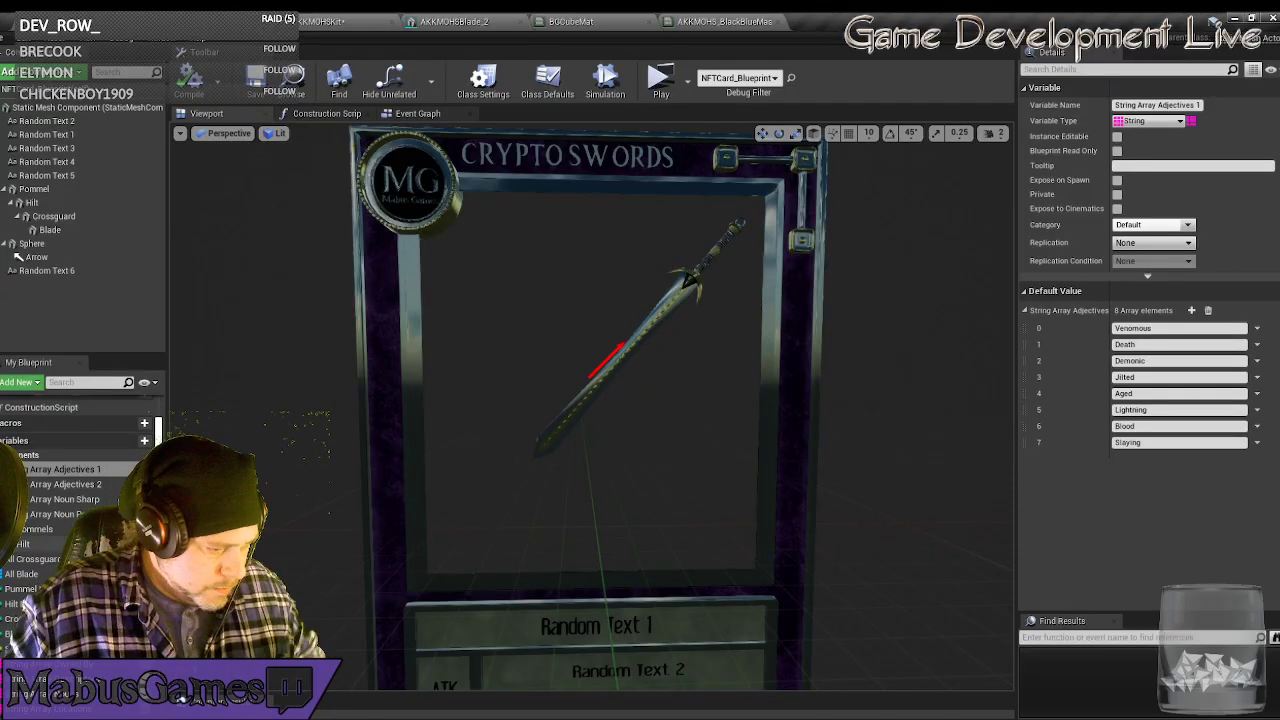
{"action": "scroll", "coordinate": [80, 510], "scroll_direction": "down", "scroll_amount": 9}
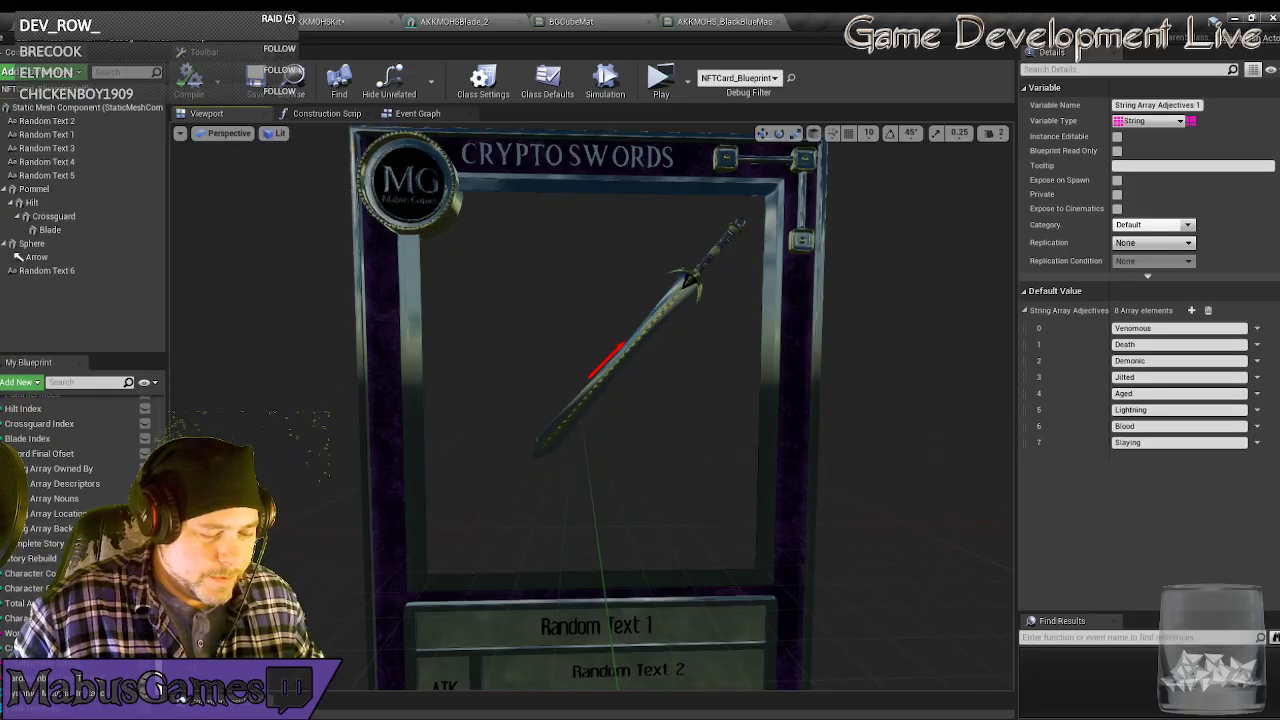
{"action": "right_click_drag", "start_coordinate": [592, 400], "coordinate": [578, 554]}
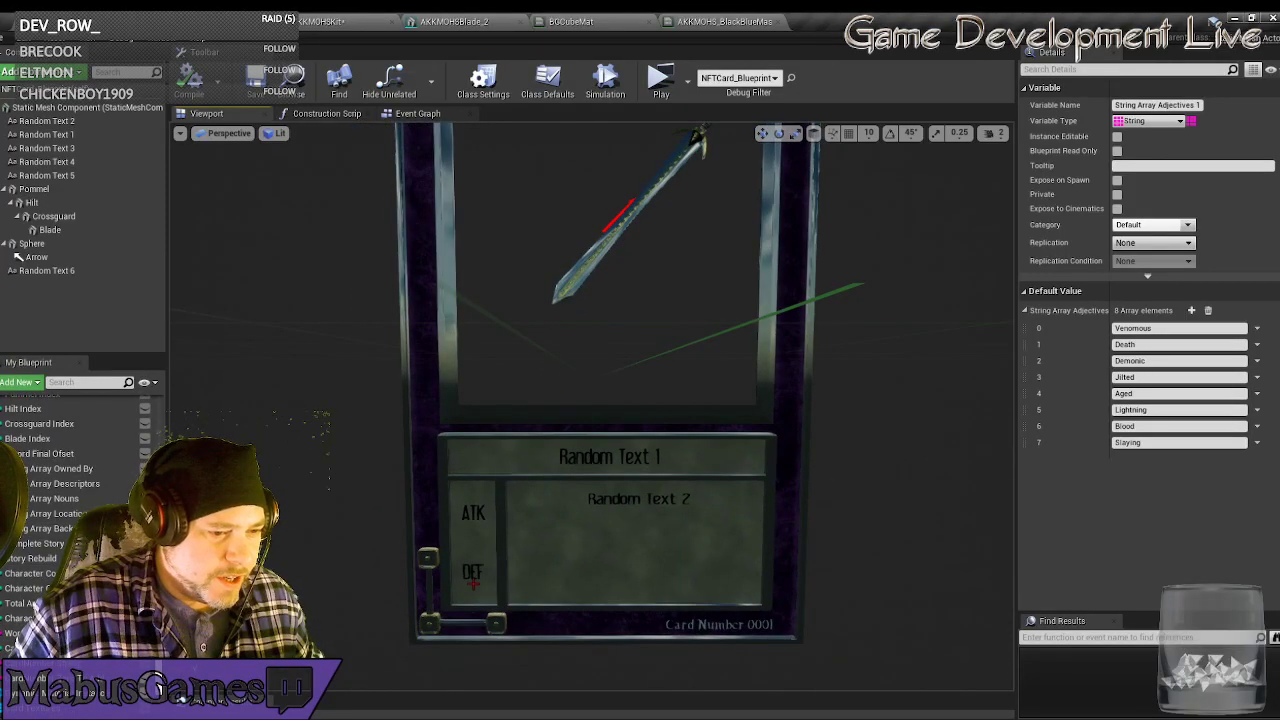
{"action": "scroll", "coordinate": [50, 533], "scroll_direction": "down", "scroll_amount": 2}
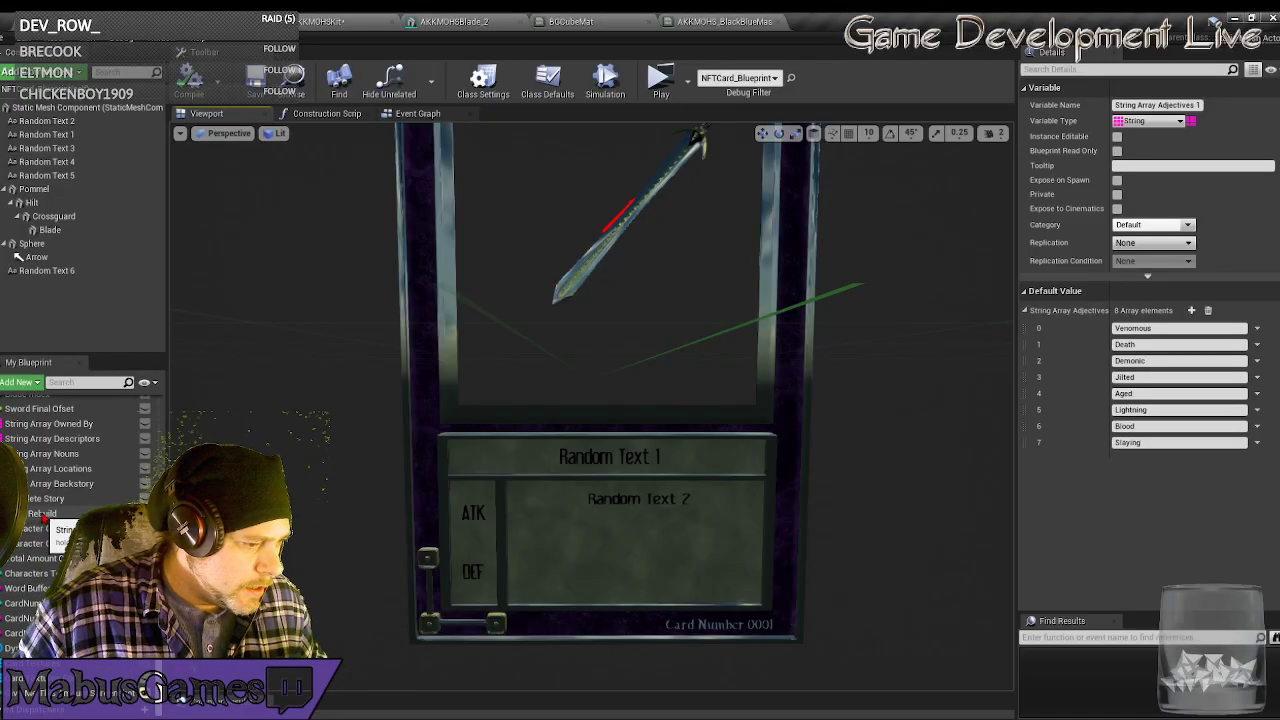
{"action": "scroll", "coordinate": [44, 510], "scroll_direction": "up", "scroll_amount": 10}
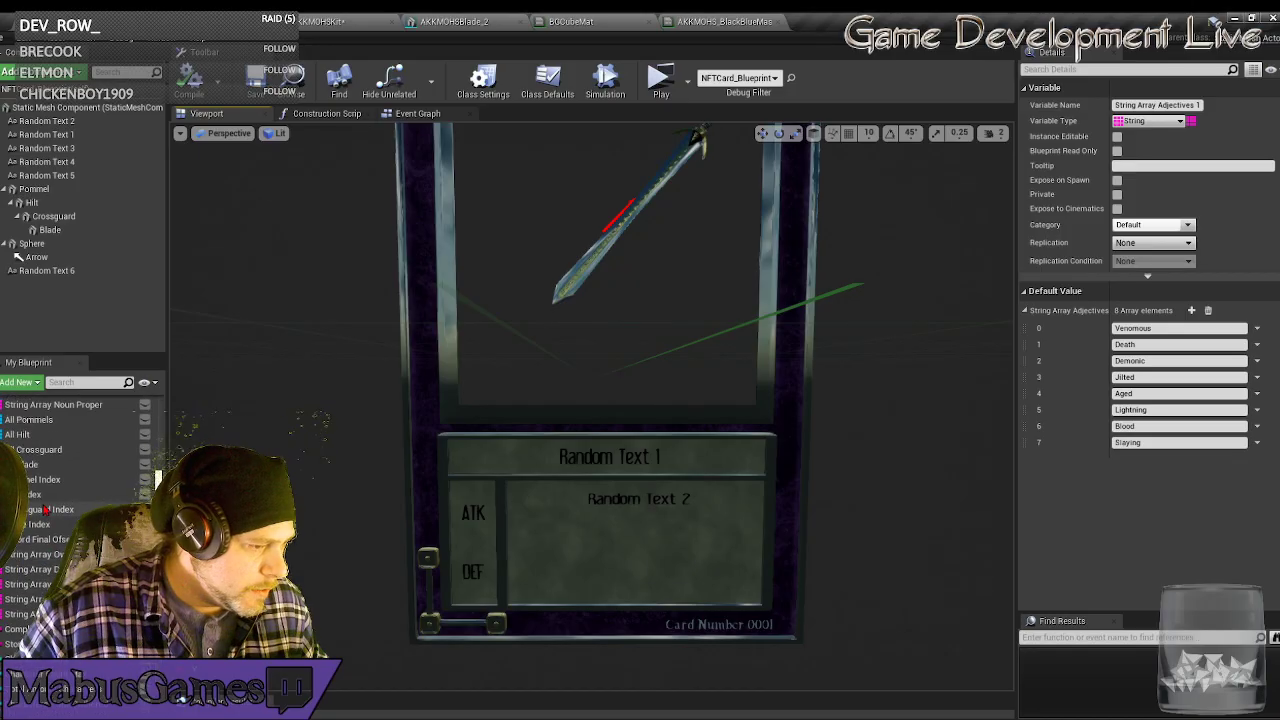
{"action": "scroll", "coordinate": [44, 510], "scroll_direction": "down", "scroll_amount": 3}
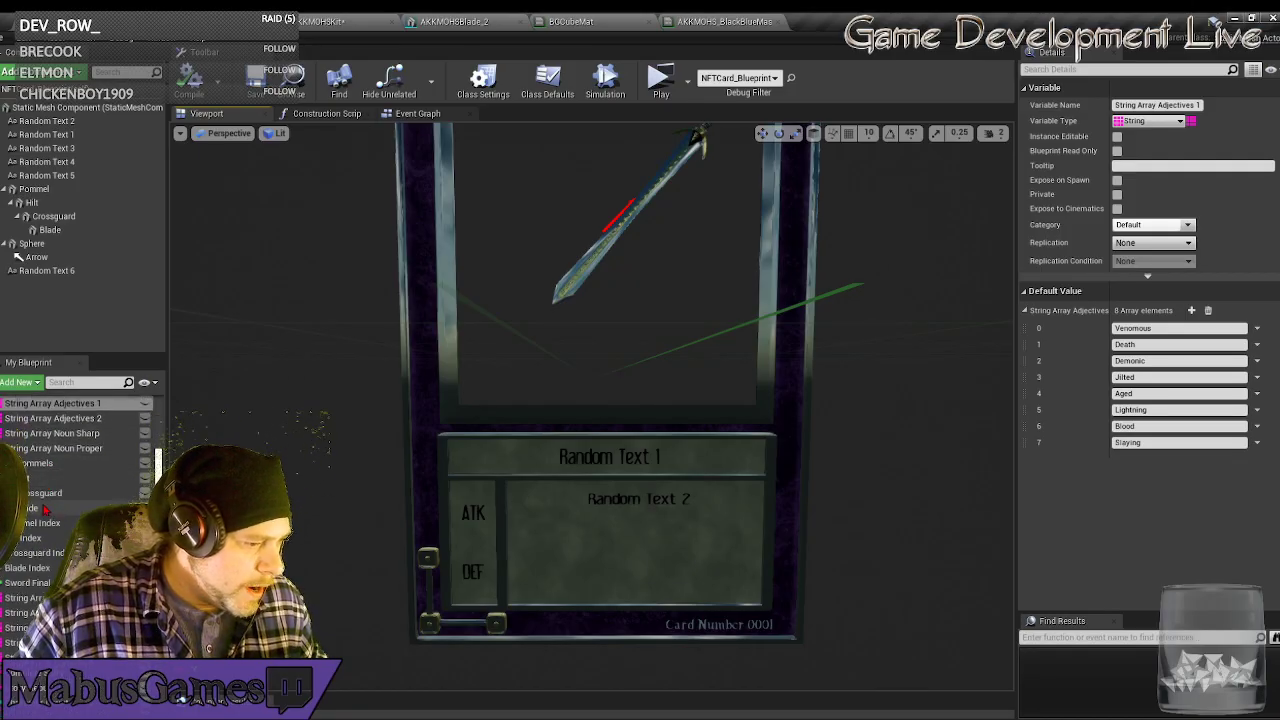
{"action": "scroll", "coordinate": [45, 510], "scroll_direction": "down", "scroll_amount": 2}
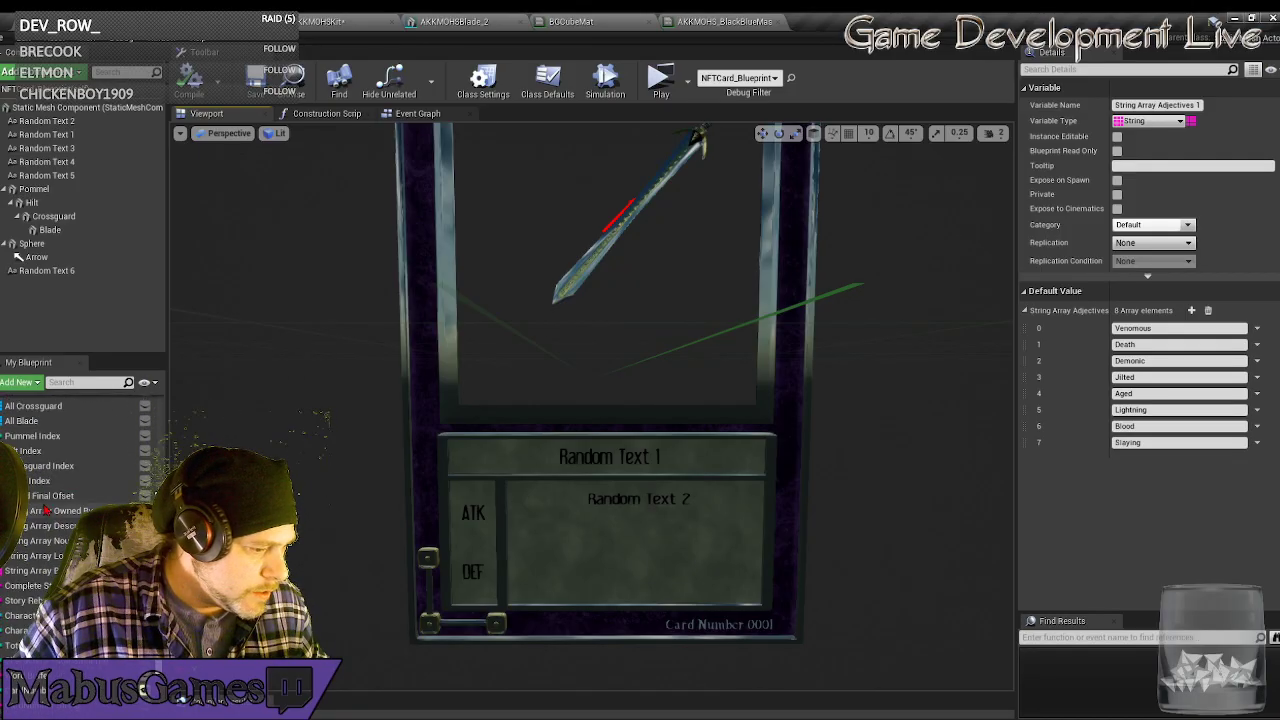
{"action": "scroll", "coordinate": [45, 510], "scroll_direction": "down", "scroll_amount": 1}
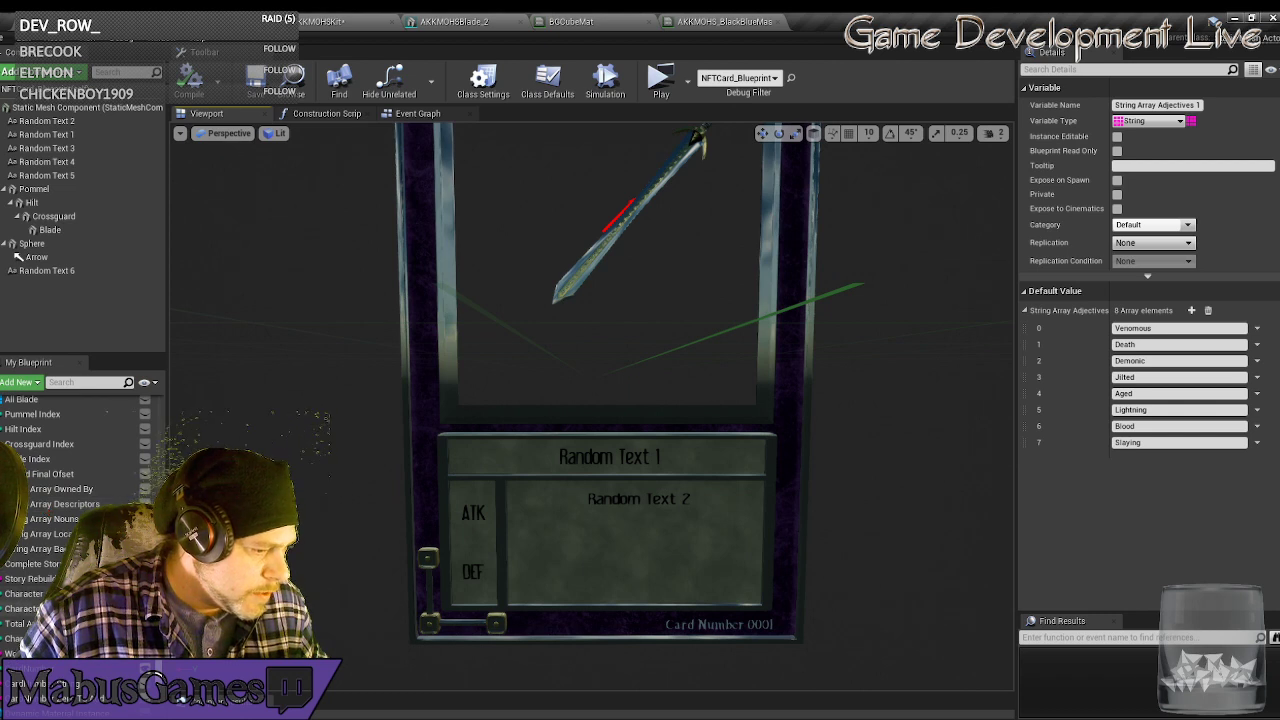
{"action": "scroll", "coordinate": [72, 520], "scroll_direction": "down", "scroll_amount": 1}
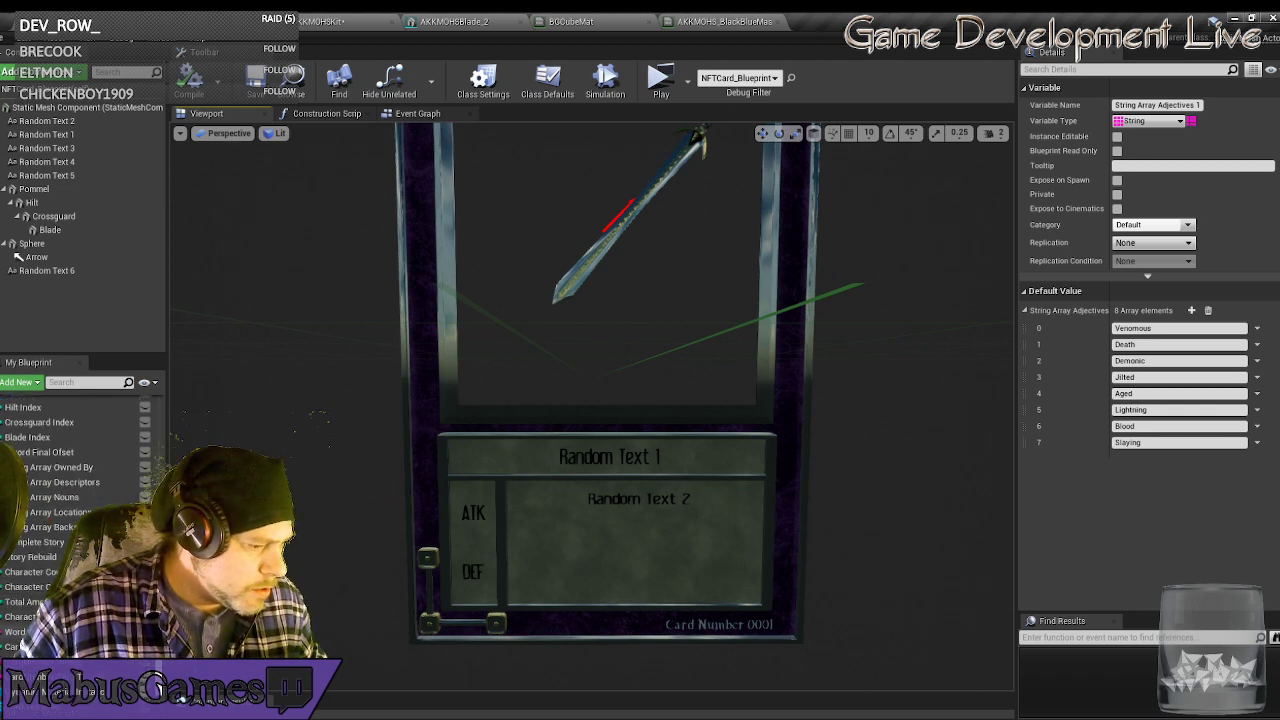
{"action": "scroll", "coordinate": [72, 480], "scroll_direction": "down", "scroll_amount": 1}
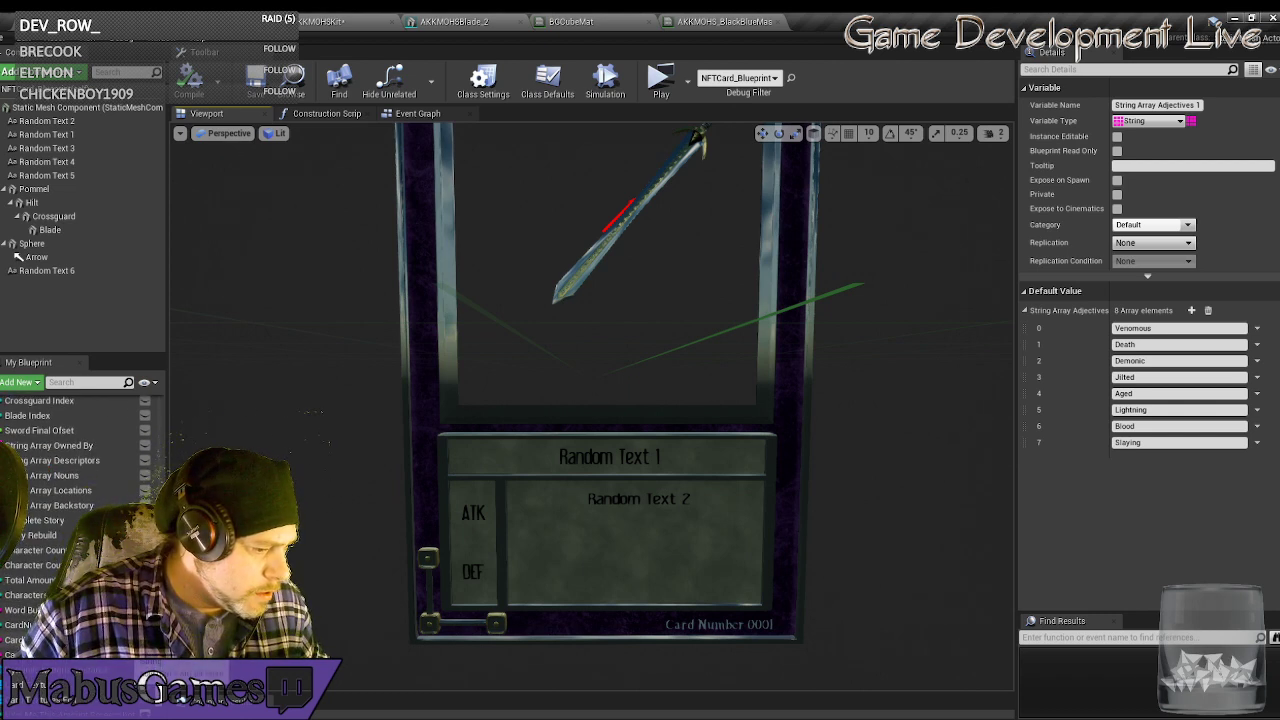
{"action": "scroll", "coordinate": [72, 480], "scroll_direction": "down", "scroll_amount": 1}
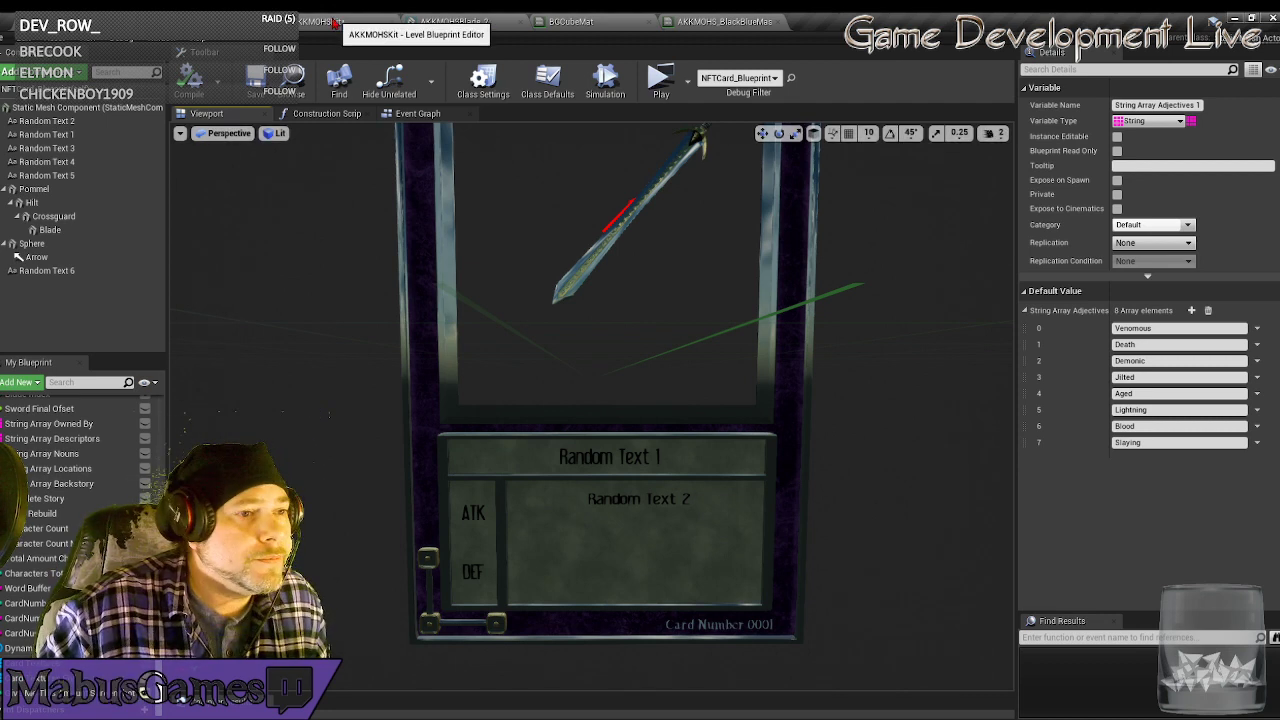
Close the open AKKMOHSBlade_2, BGCubeMat and AKKMOHS_BlackBlueMaster asset editors.
{"action": "left_click", "coordinate": [452, 30]}
{"action": "left_click", "coordinate": [568, 21]}
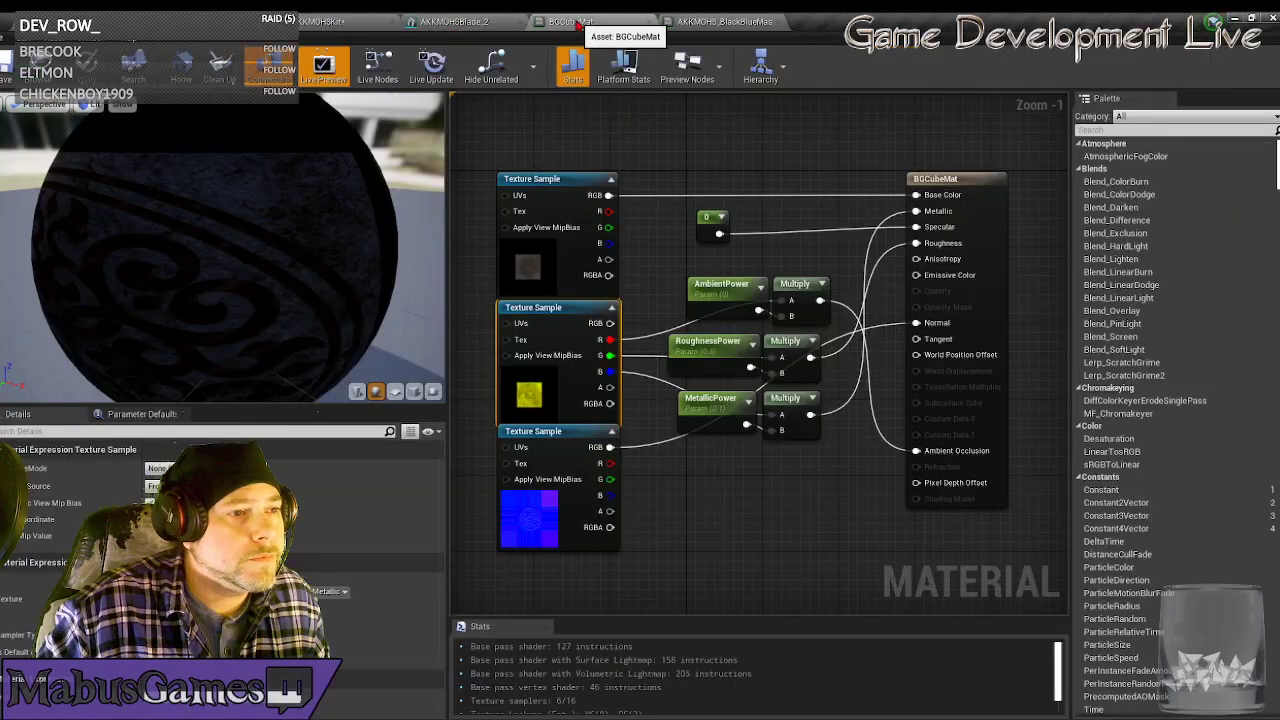
{"action": "left_click", "coordinate": [520, 22]}
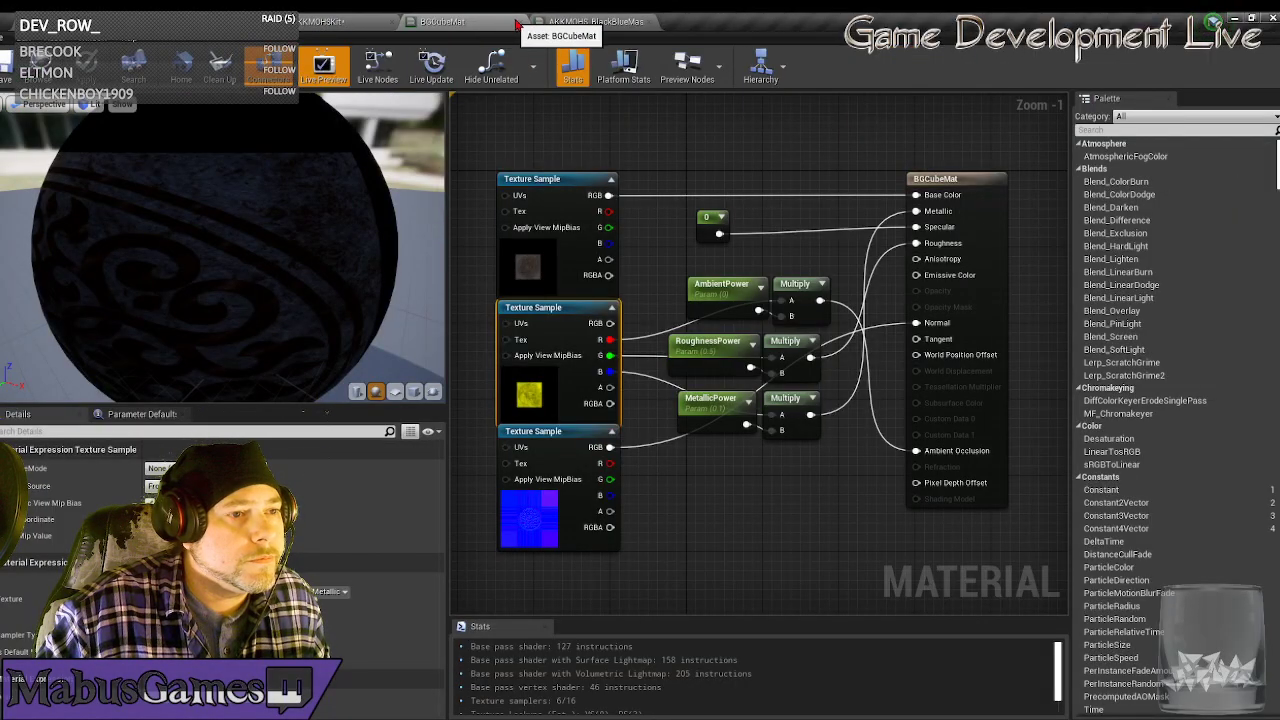
{"action": "left_click", "coordinate": [520, 22]}
{"action": "left_click", "coordinate": [470, 22]}
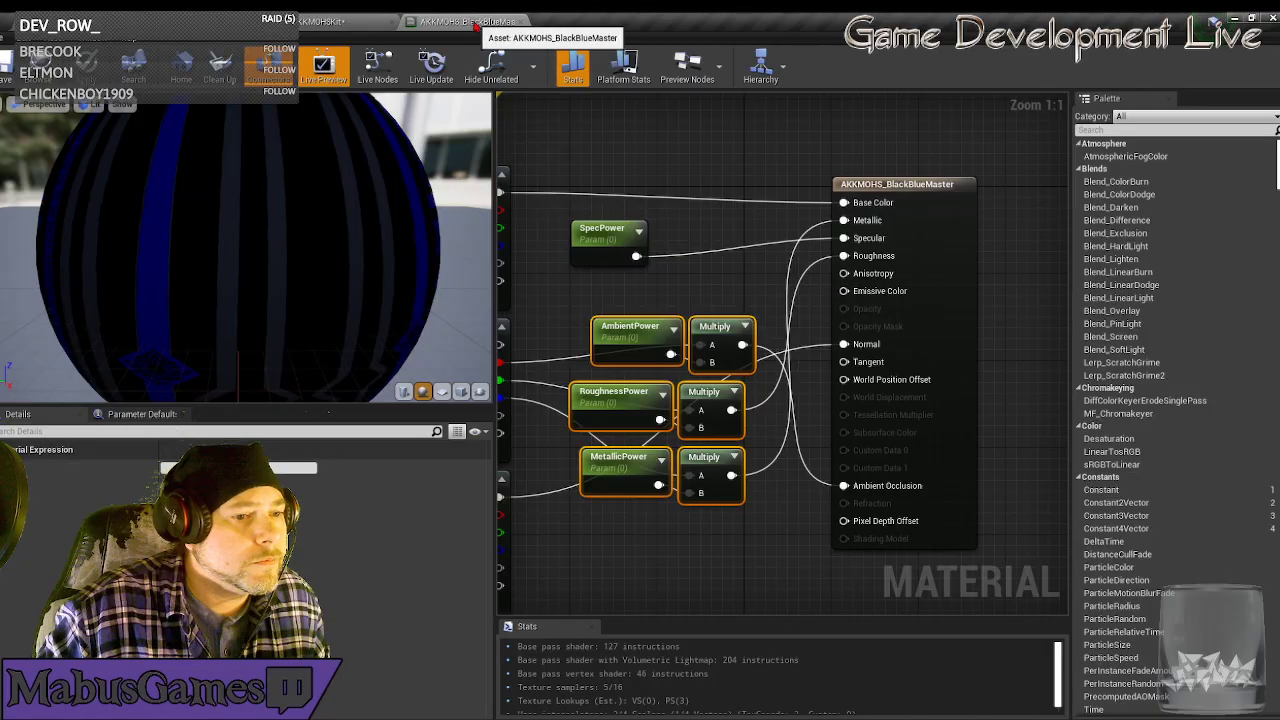
{"action": "left_click", "coordinate": [520, 22]}
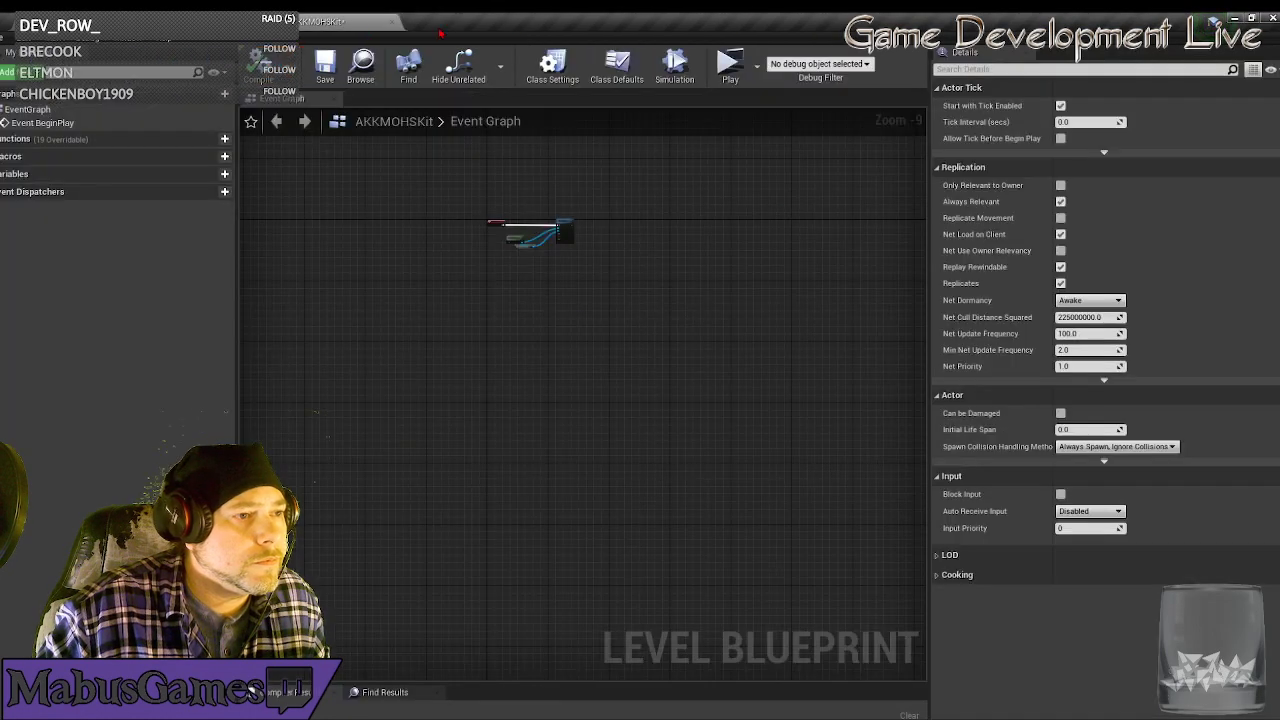
Open the NFTCard_Blueprint event graph and survey its commented groups, from Event Begin Play to Story With Word Wrapping.
{"action": "left_click", "coordinate": [325, 23]}
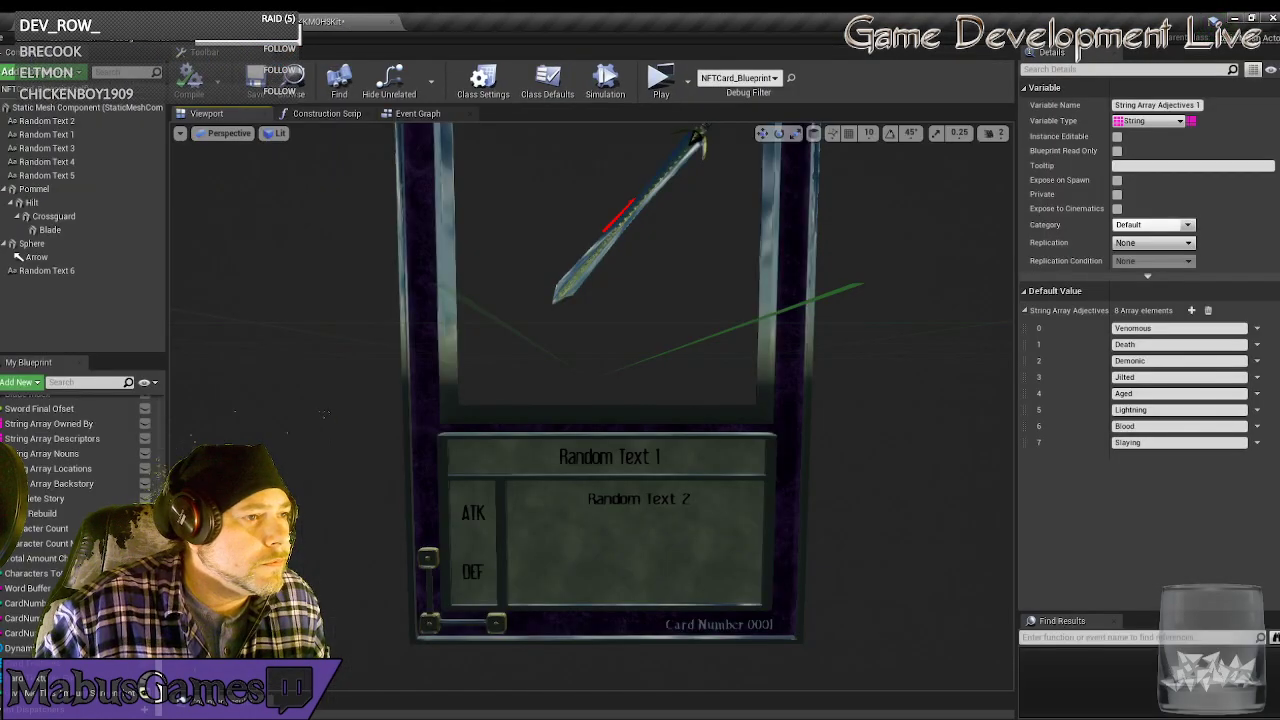
{"action": "left_click", "coordinate": [325, 114]}
{"action": "left_click", "coordinate": [427, 116]}
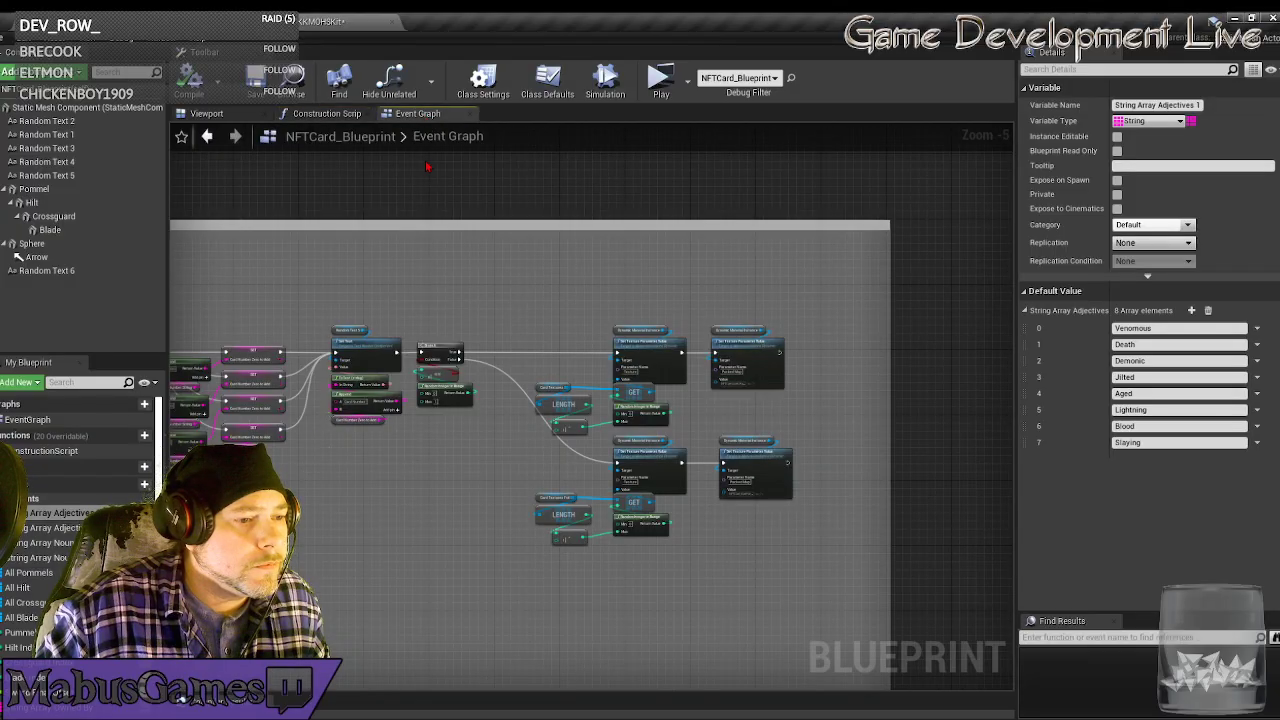
{"action": "scroll", "coordinate": [408, 368], "scroll_direction": "down", "scroll_amount": 6}
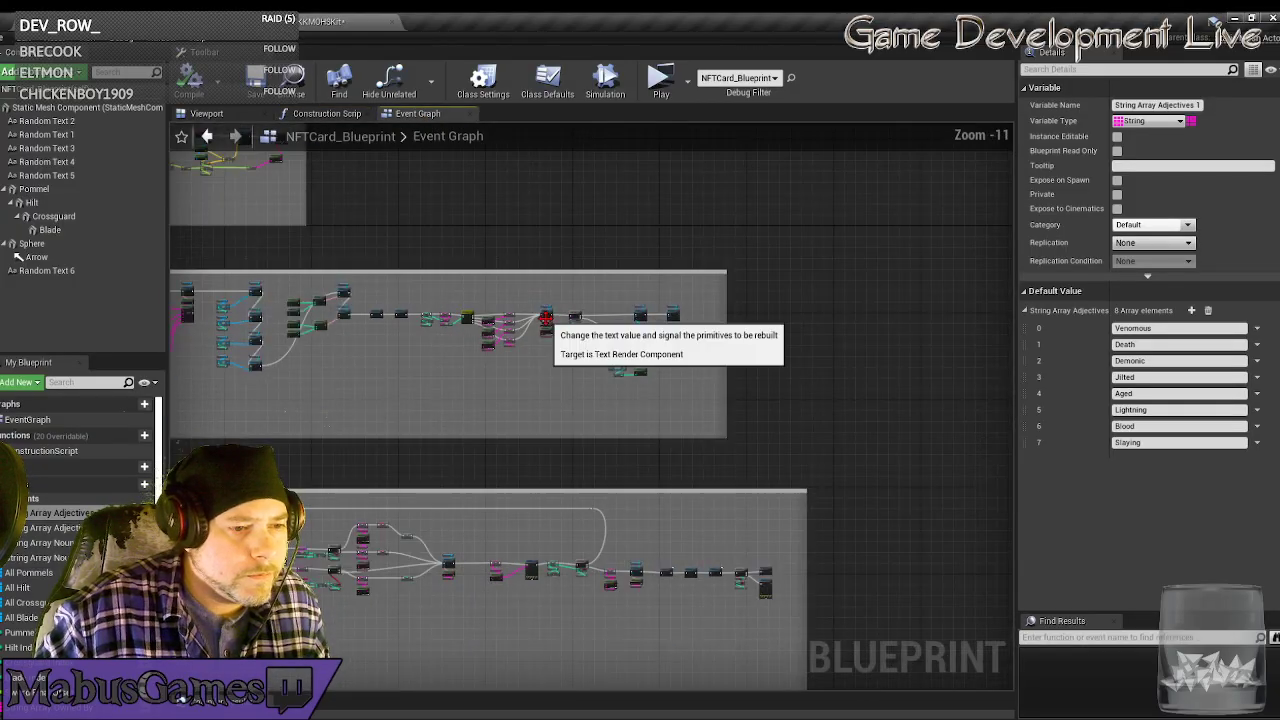
{"action": "right_click_drag", "start_coordinate": [461, 405], "coordinate": [745, 348]}
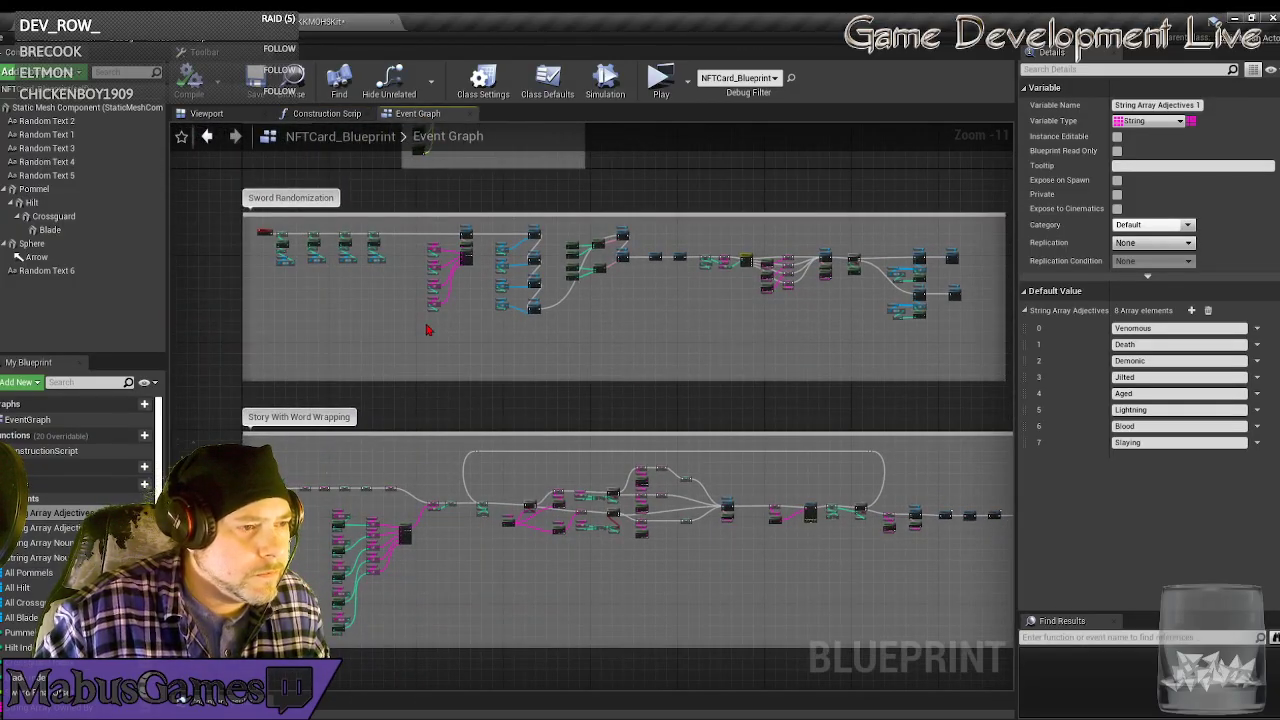
{"action": "right_click_drag", "start_coordinate": [427, 330], "coordinate": [500, 466]}
{"action": "right_click_drag", "start_coordinate": [509, 331], "coordinate": [459, 380]}
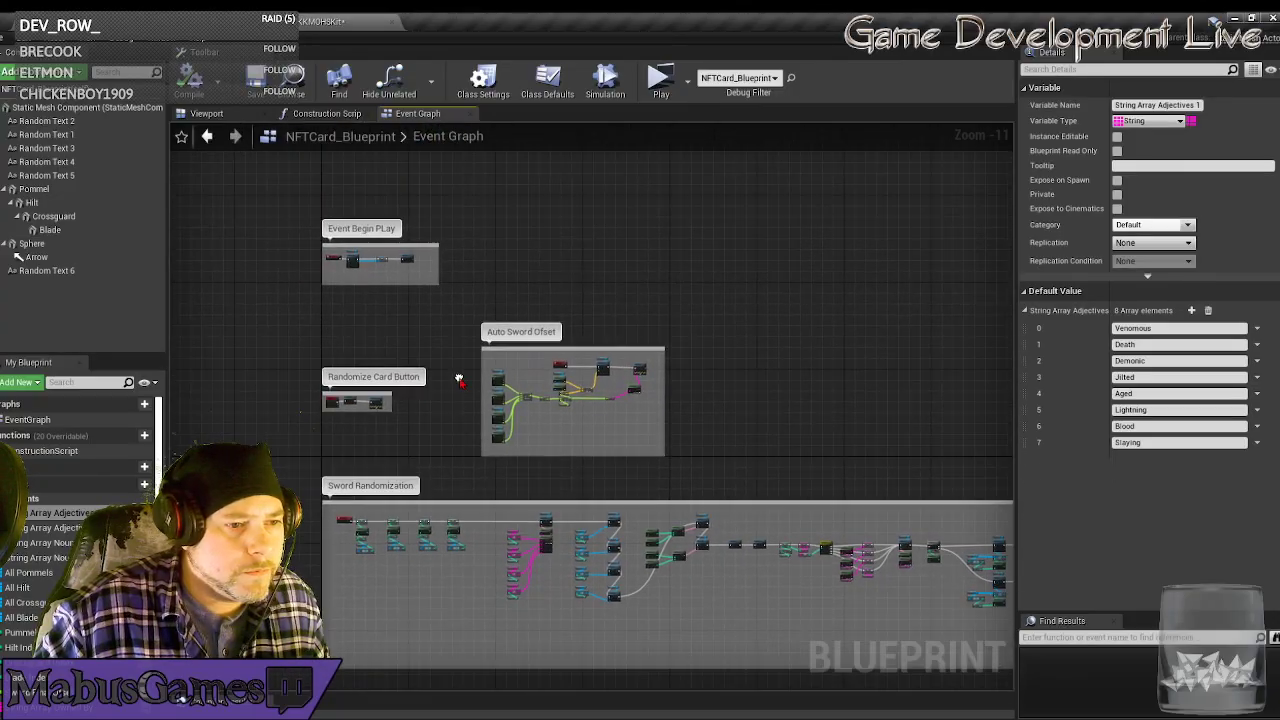
{"action": "right_click_drag", "start_coordinate": [418, 323], "coordinate": [386, 191]}
{"action": "right_click_drag", "start_coordinate": [438, 304], "coordinate": [440, 122]}
{"action": "right_click_drag", "start_coordinate": [483, 392], "coordinate": [306, 203]}
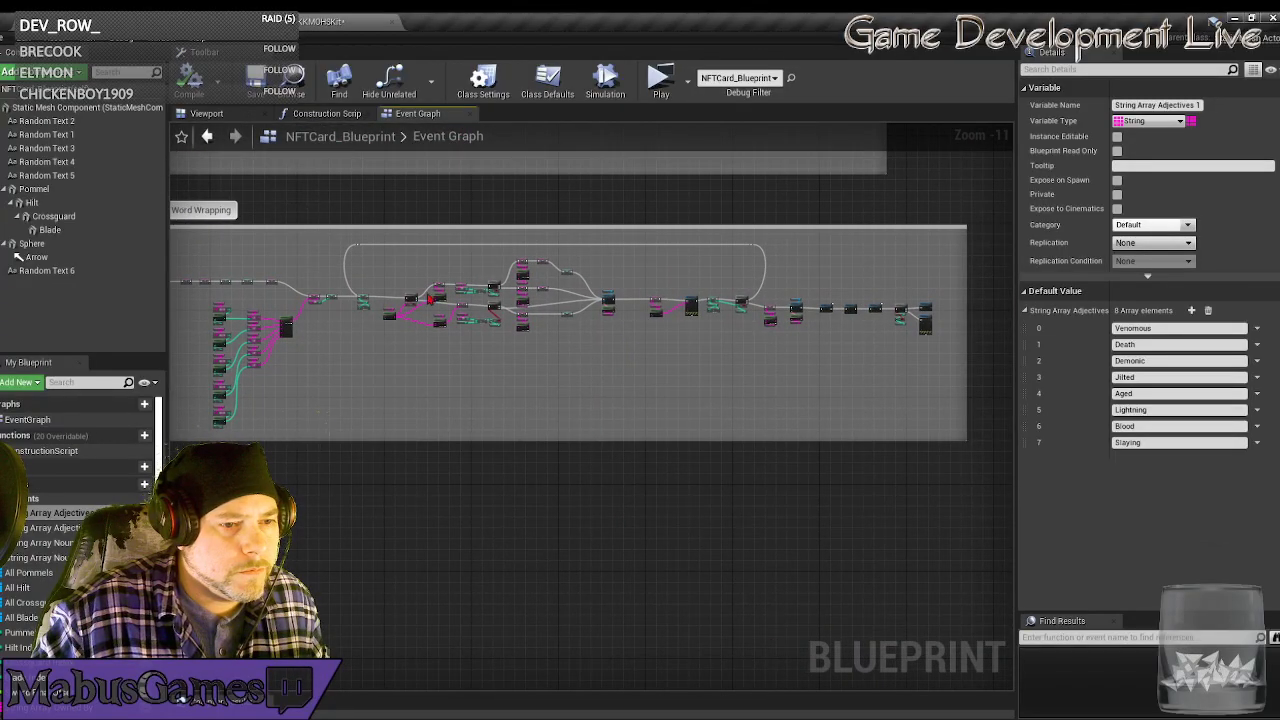
{"action": "right_click_drag", "start_coordinate": [346, 267], "coordinate": [425, 675]}
{"action": "scroll", "coordinate": [466, 614], "scroll_direction": "down", "scroll_amount": 1}
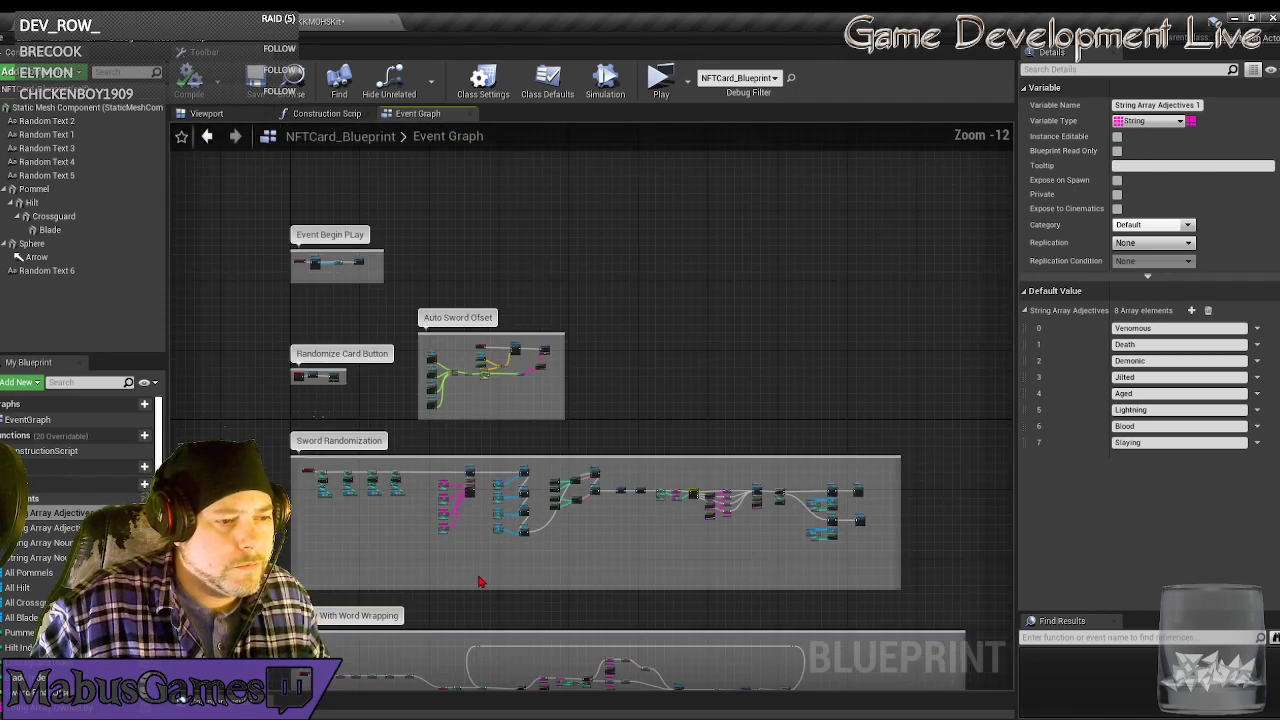
{"action": "right_click_drag", "start_coordinate": [480, 582], "coordinate": [451, 486]}
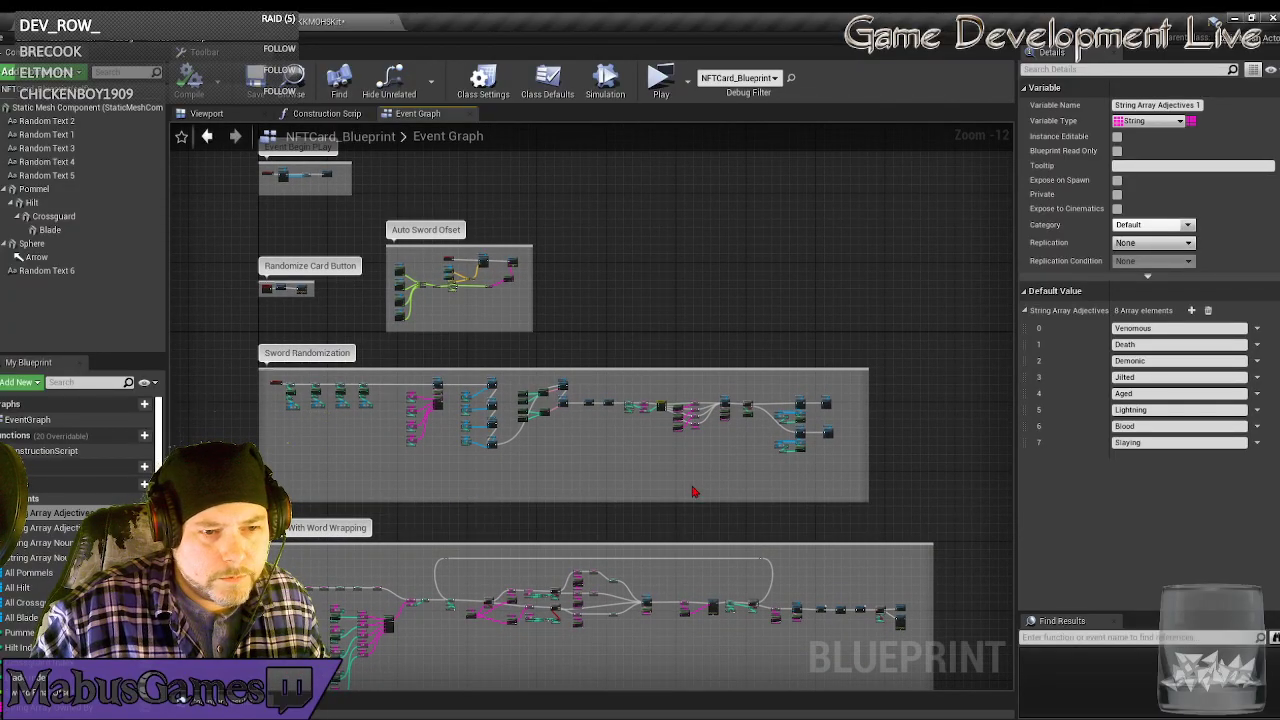
Examine the Sword Randomization nodes backward from the card texture branch through the card numbering to the ATK and DEF text.
{"action": "scroll", "coordinate": [843, 426], "scroll_direction": "up", "scroll_amount": 10}
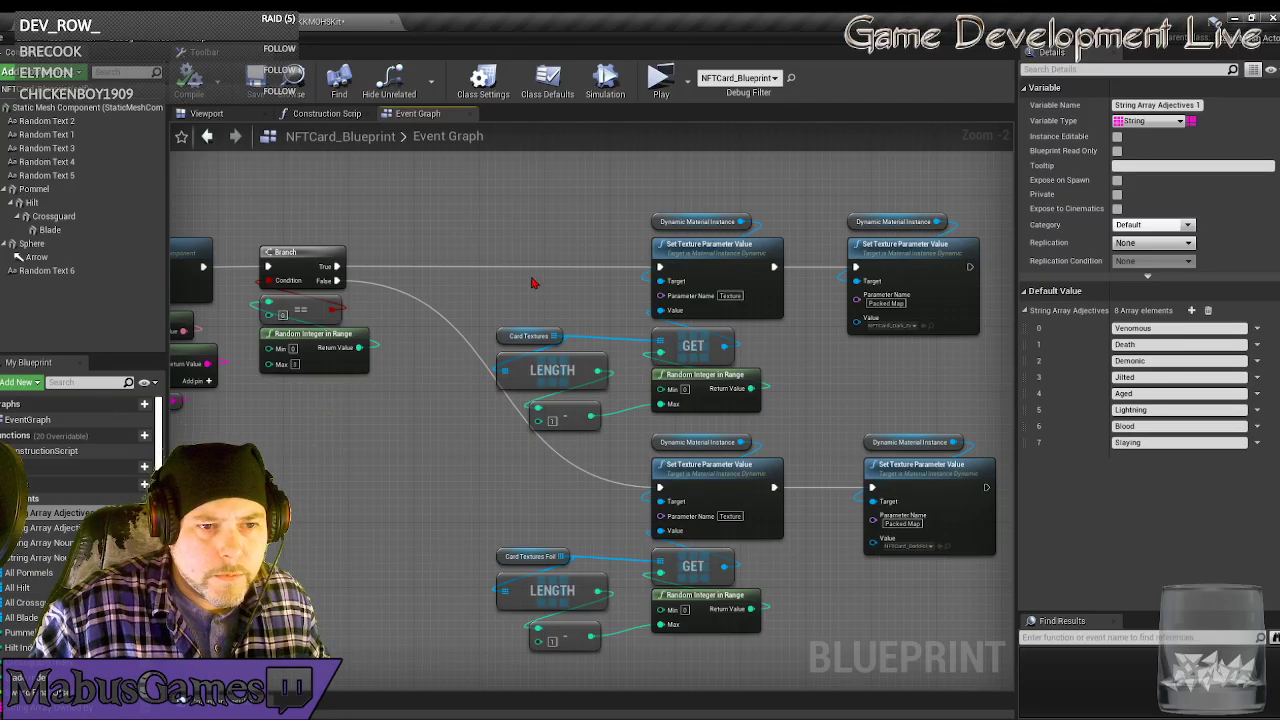
{"action": "right_click_drag", "start_coordinate": [444, 399], "coordinate": [810, 419]}
{"action": "right_click_drag", "start_coordinate": [523, 484], "coordinate": [669, 532]}
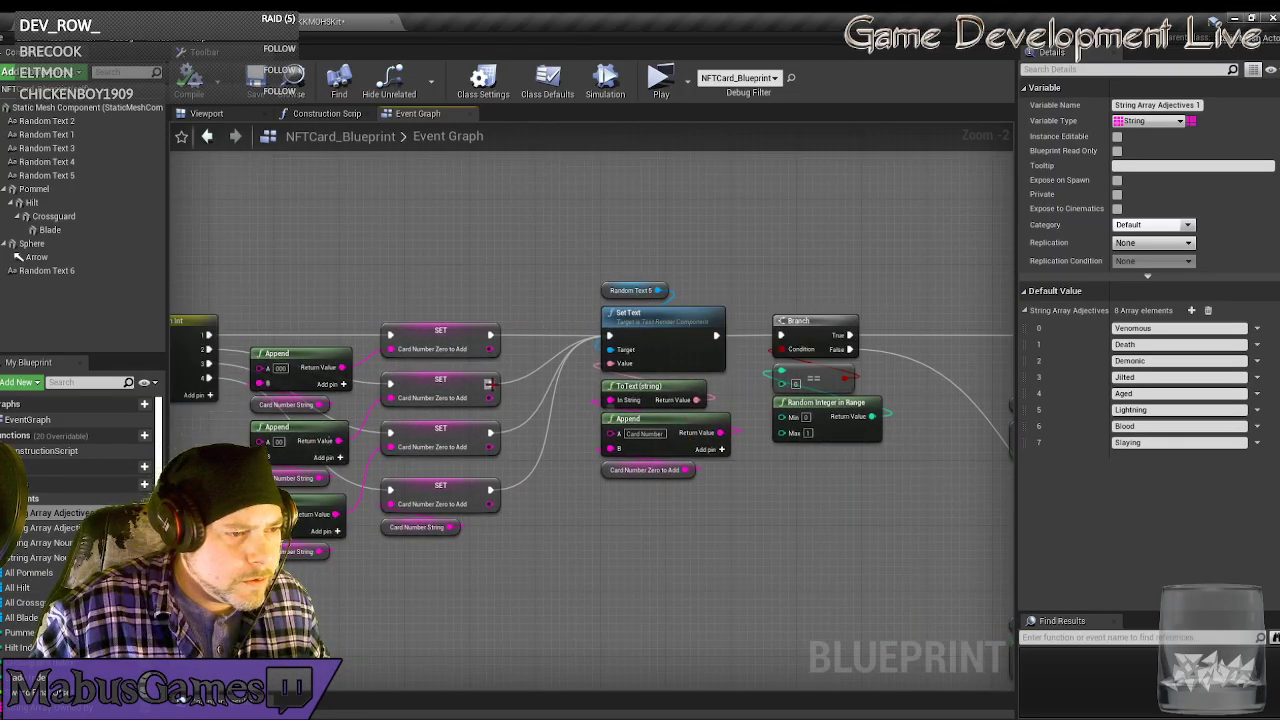
{"action": "right_click_drag", "start_coordinate": [370, 500], "coordinate": [537, 484]}
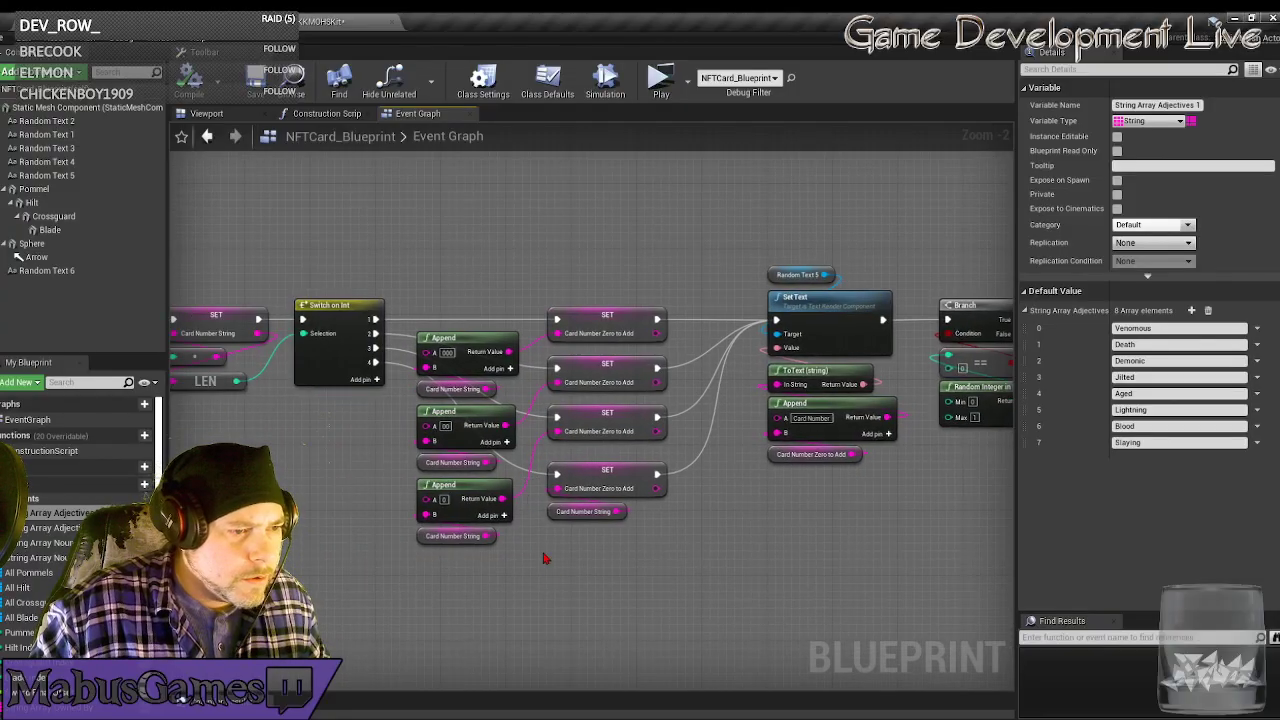
{"action": "right_click_drag", "start_coordinate": [543, 558], "coordinate": [717, 591]}
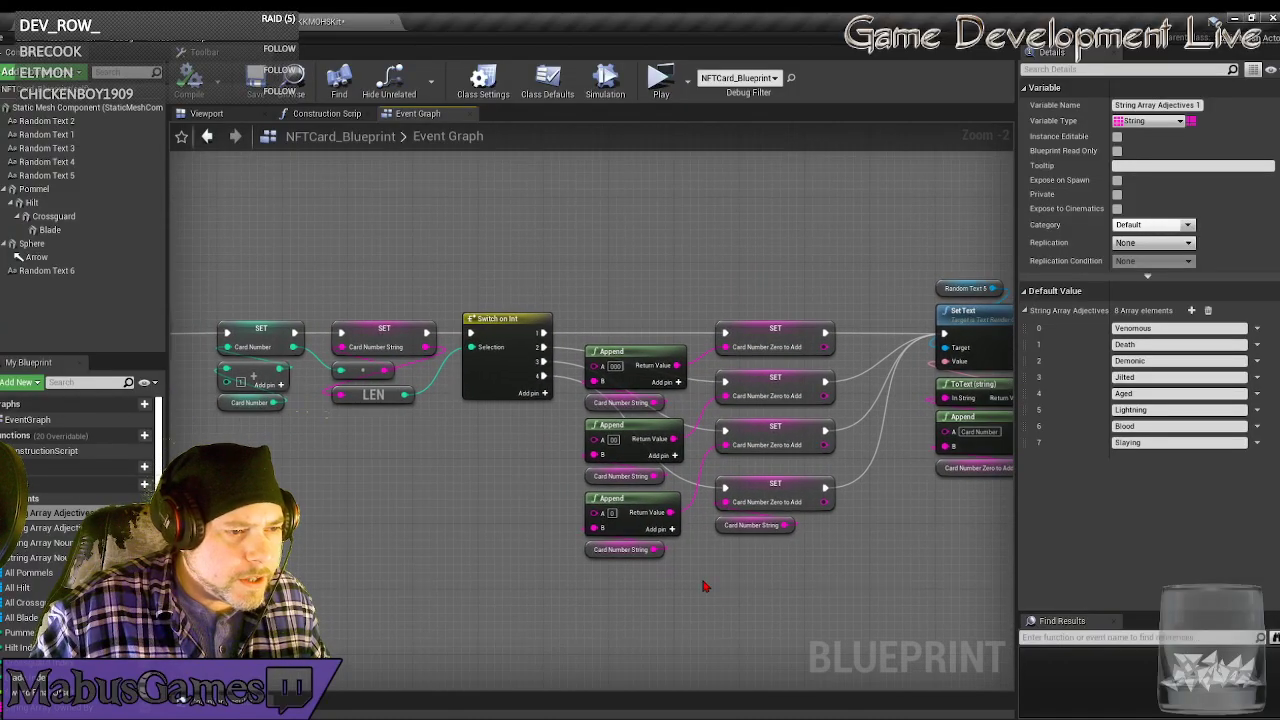
{"action": "right_click_drag", "start_coordinate": [489, 503], "coordinate": [383, 465]}
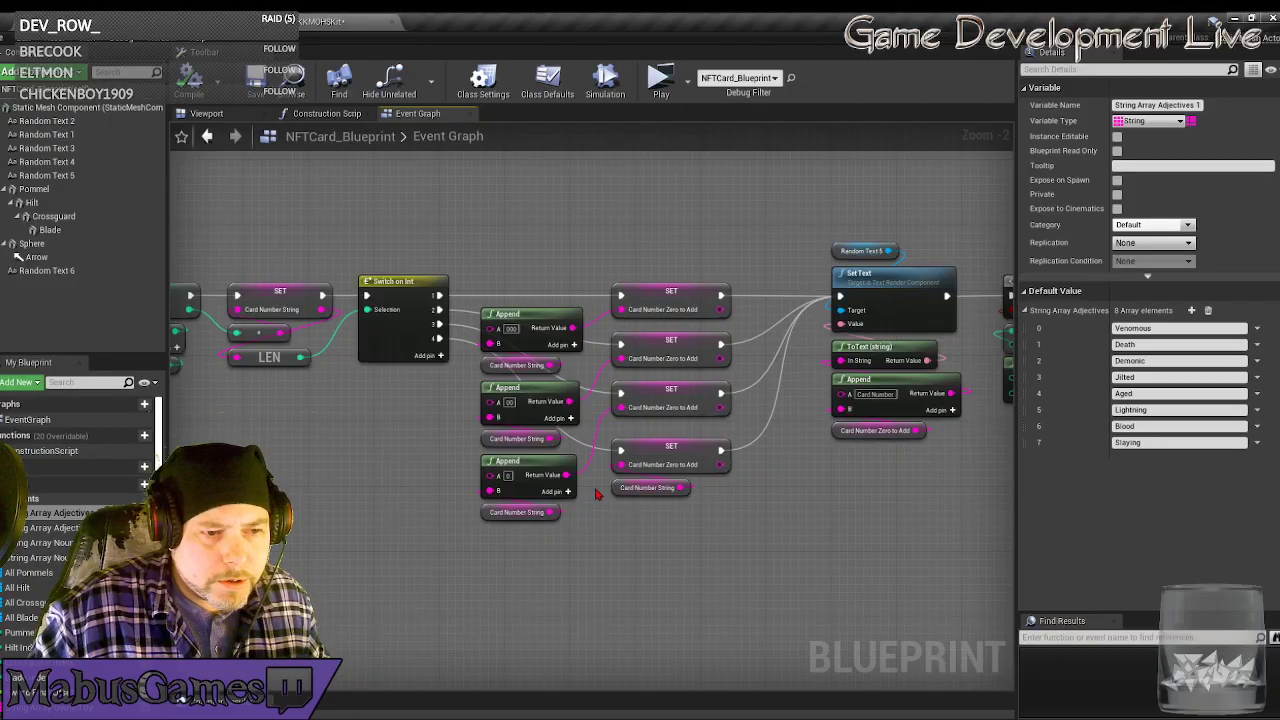
{"action": "right_click_drag", "start_coordinate": [901, 441], "coordinate": [1014, 489]}
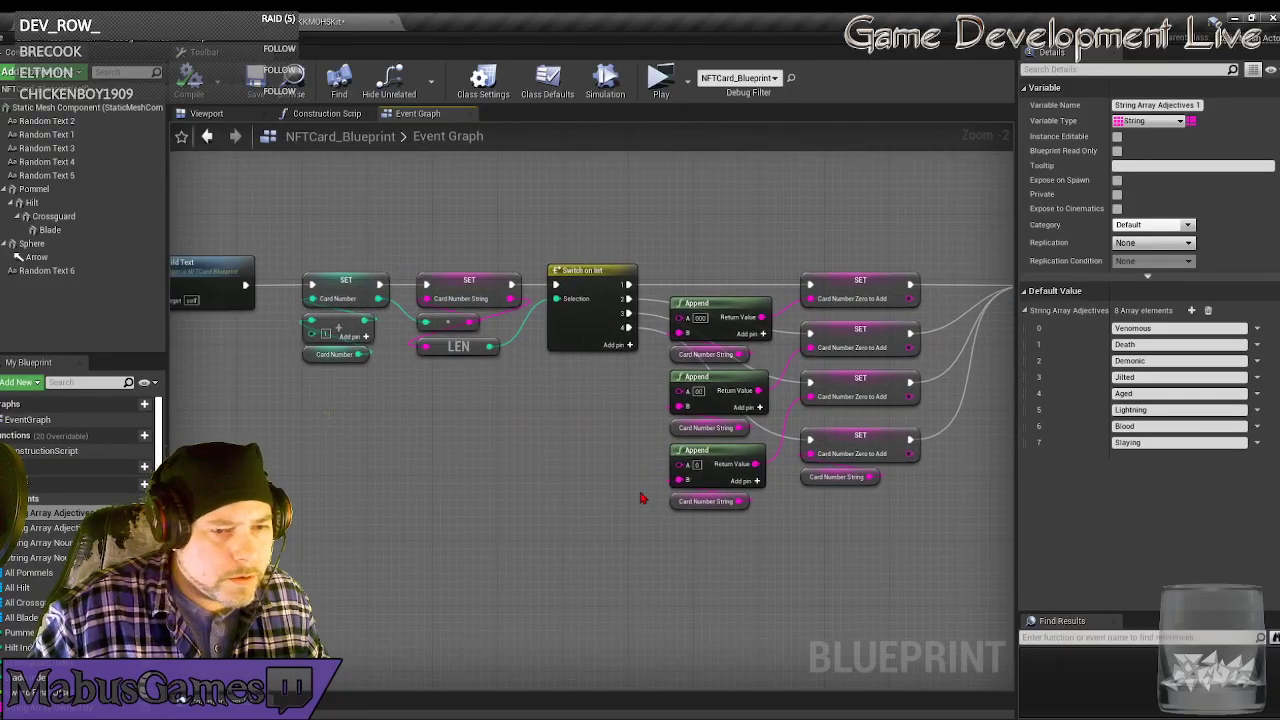
{"action": "right_click_drag", "start_coordinate": [612, 502], "coordinate": [982, 527]}
{"action": "right_click_drag", "start_coordinate": [555, 450], "coordinate": [700, 509]}
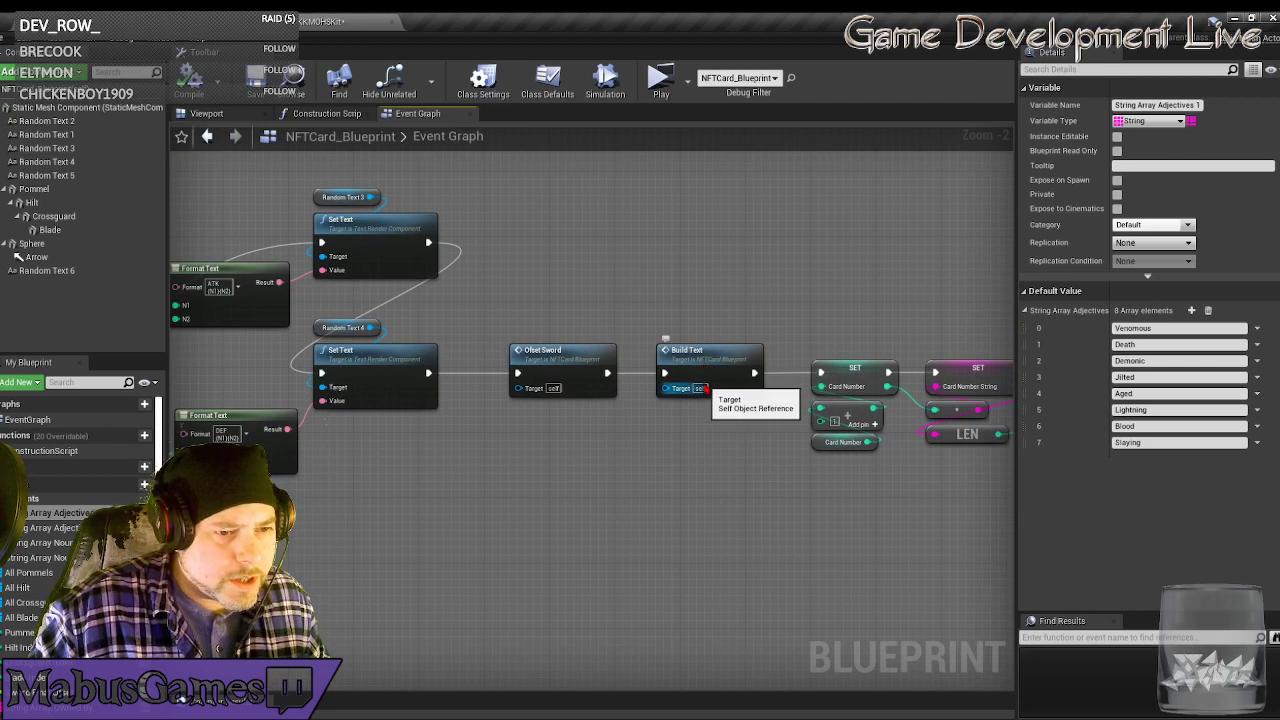
{"action": "right_click_drag", "start_coordinate": [471, 408], "coordinate": [880, 371]}
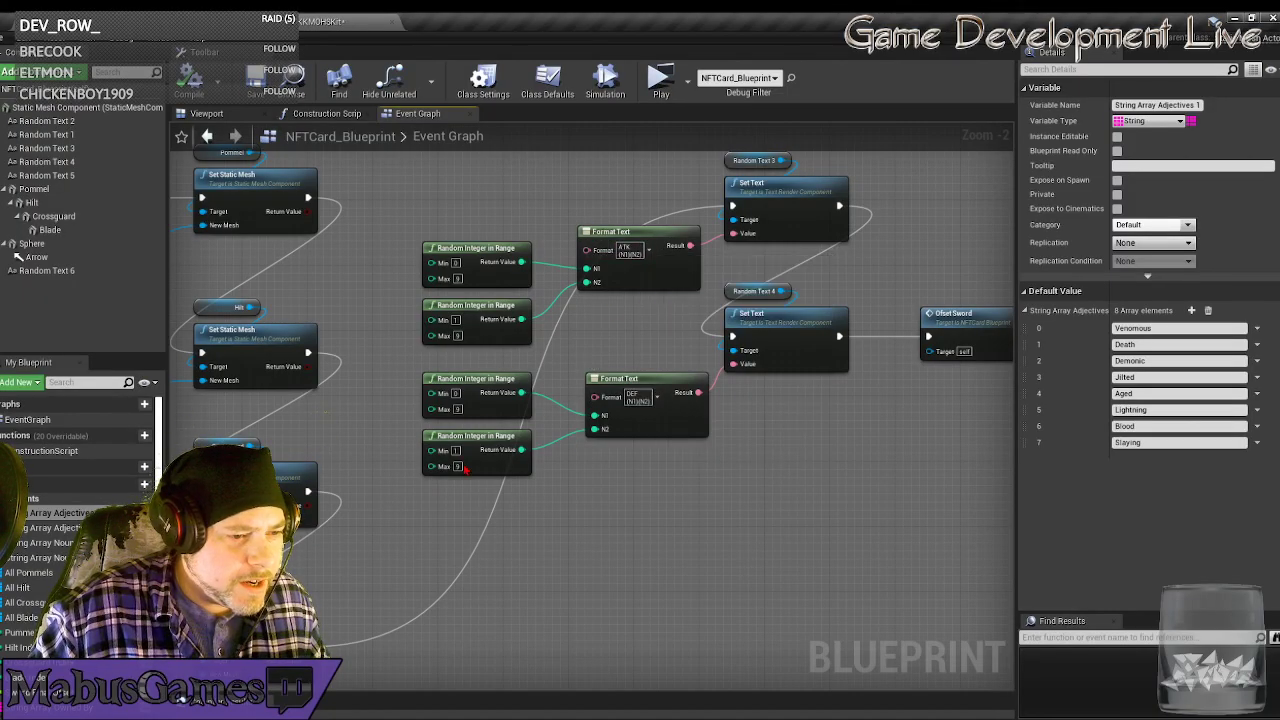
Set the maximum of both Random Integer in Range nodes feeding the DEF Format Text to 5.
{"action": "scroll", "coordinate": [465, 469], "scroll_direction": "up", "scroll_amount": 2}
{"action": "type", "text": "9"}
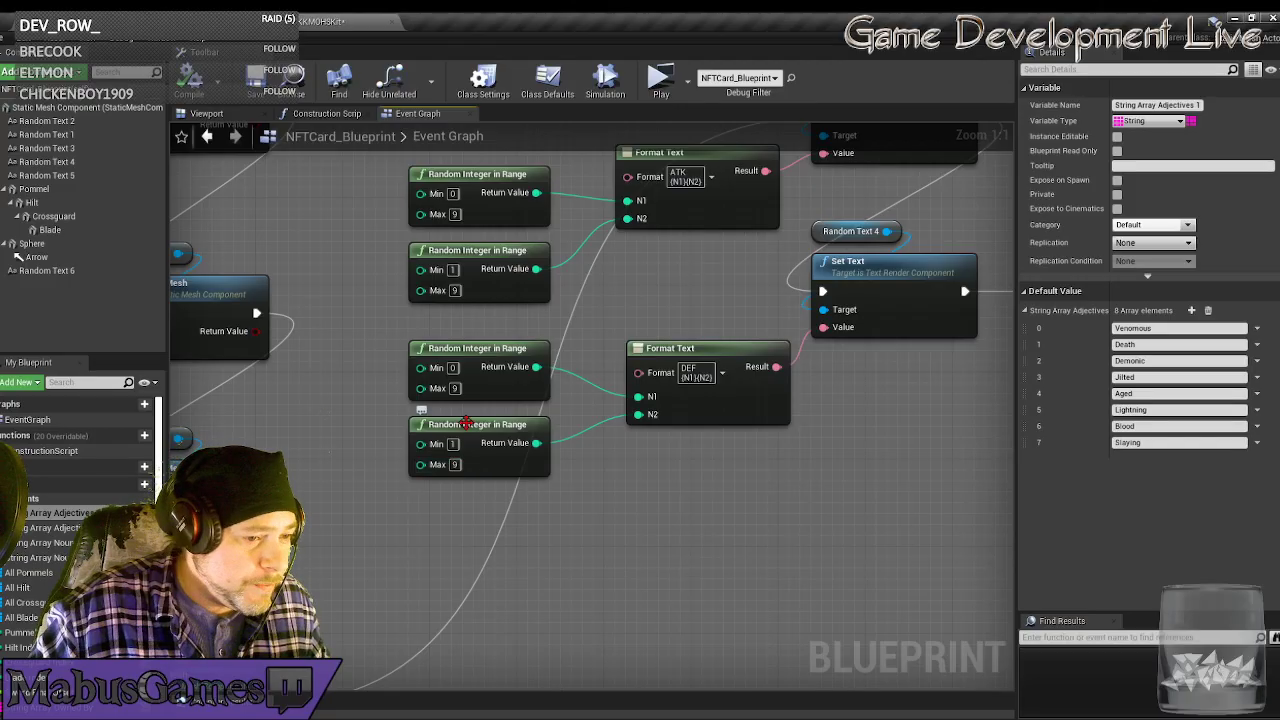
{"action": "left_click", "coordinate": [454, 388]}
{"action": "type", "text": "9"}
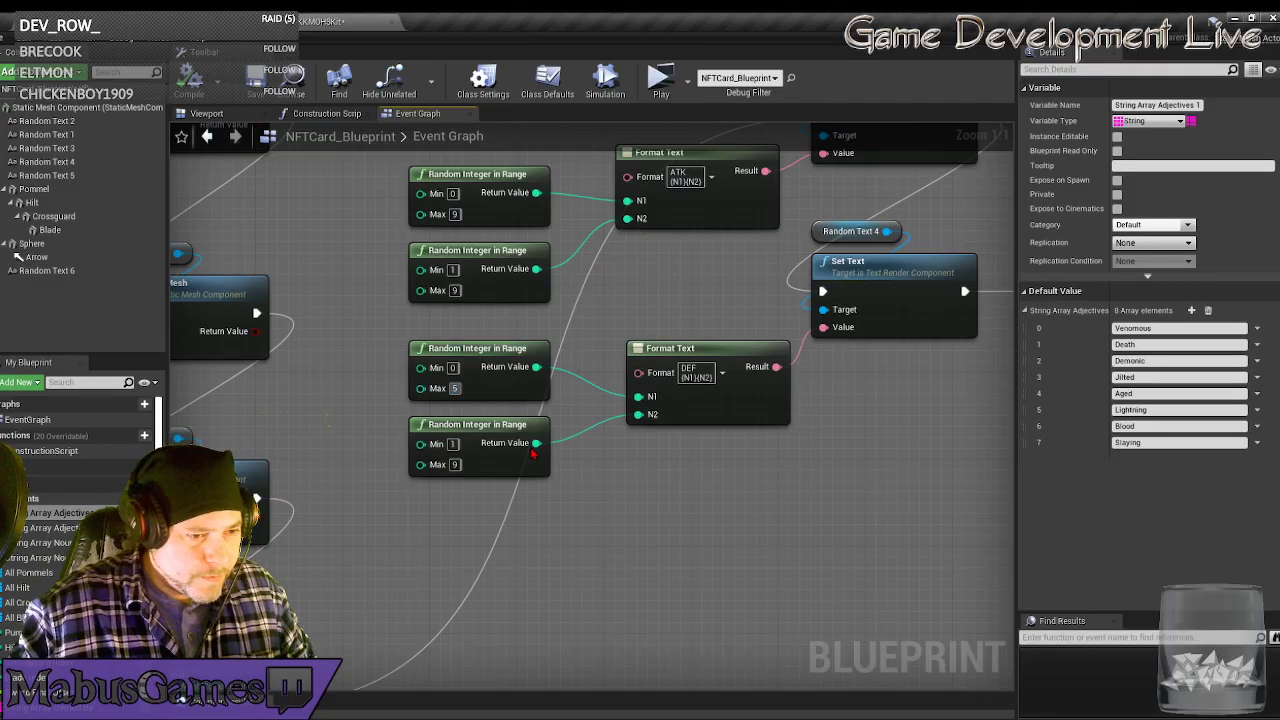
{"action": "left_click", "coordinate": [456, 465]}
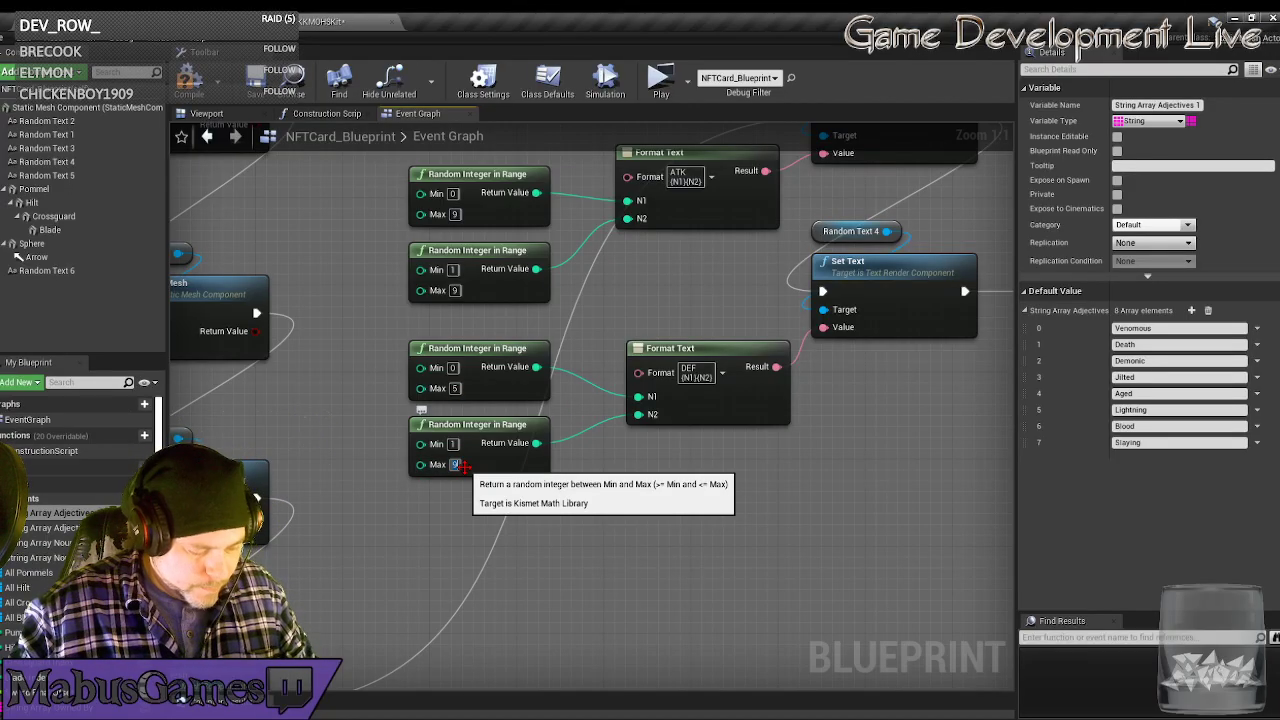
{"action": "type", "text": "5"}
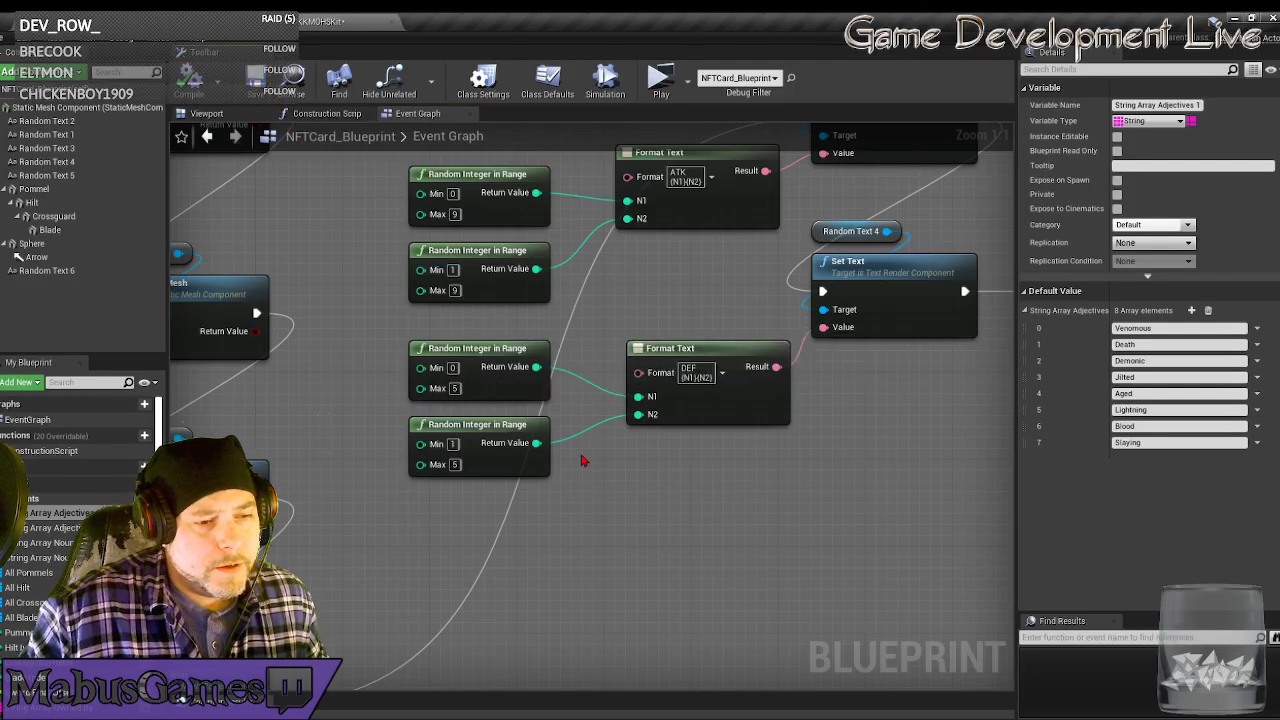
Run the NFTMOHS game preview to generate randomized sword cards with the edited blueprint.
{"action": "scroll", "coordinate": [583, 460], "scroll_direction": "down", "scroll_amount": 12}
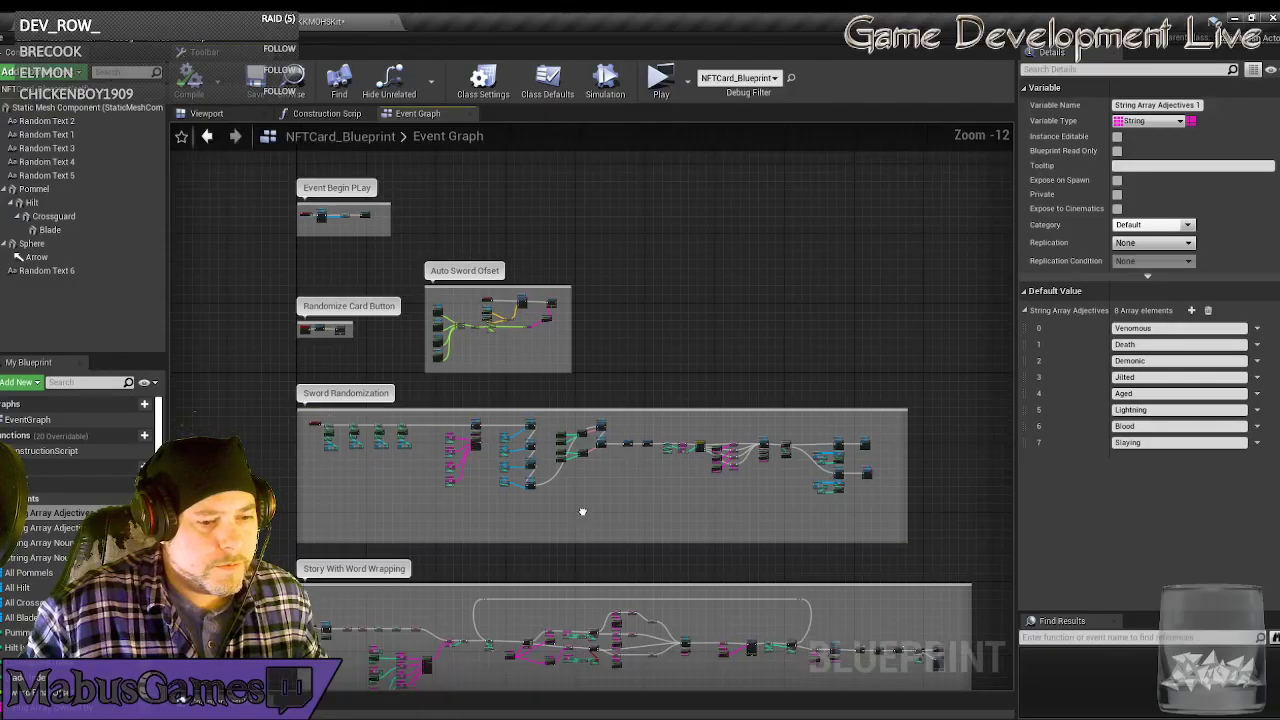
{"action": "right_click_drag", "start_coordinate": [578, 470], "coordinate": [584, 399]}
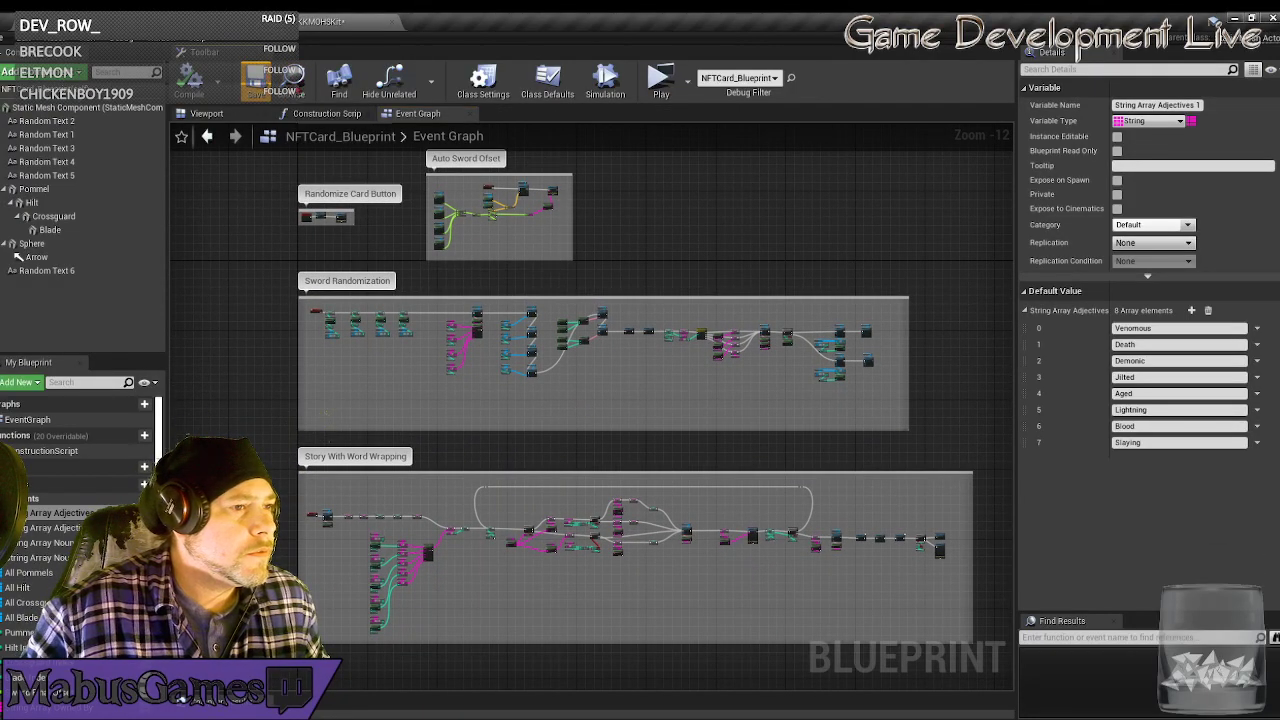
{"action": "left_click", "coordinate": [660, 78]}
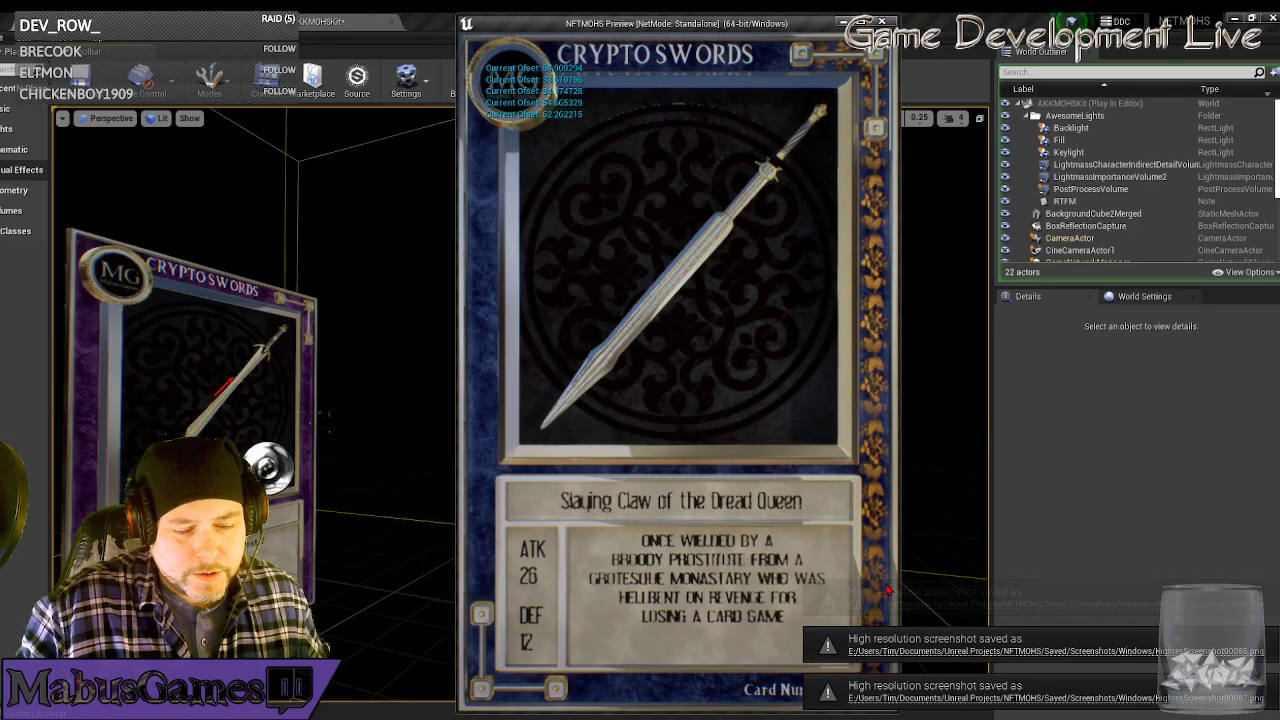
Open the project's saved screenshots folder in File Explorer, preview an earlier card image, and delete all the listed screenshots.
{"action": "left_click", "coordinate": [921, 702]}
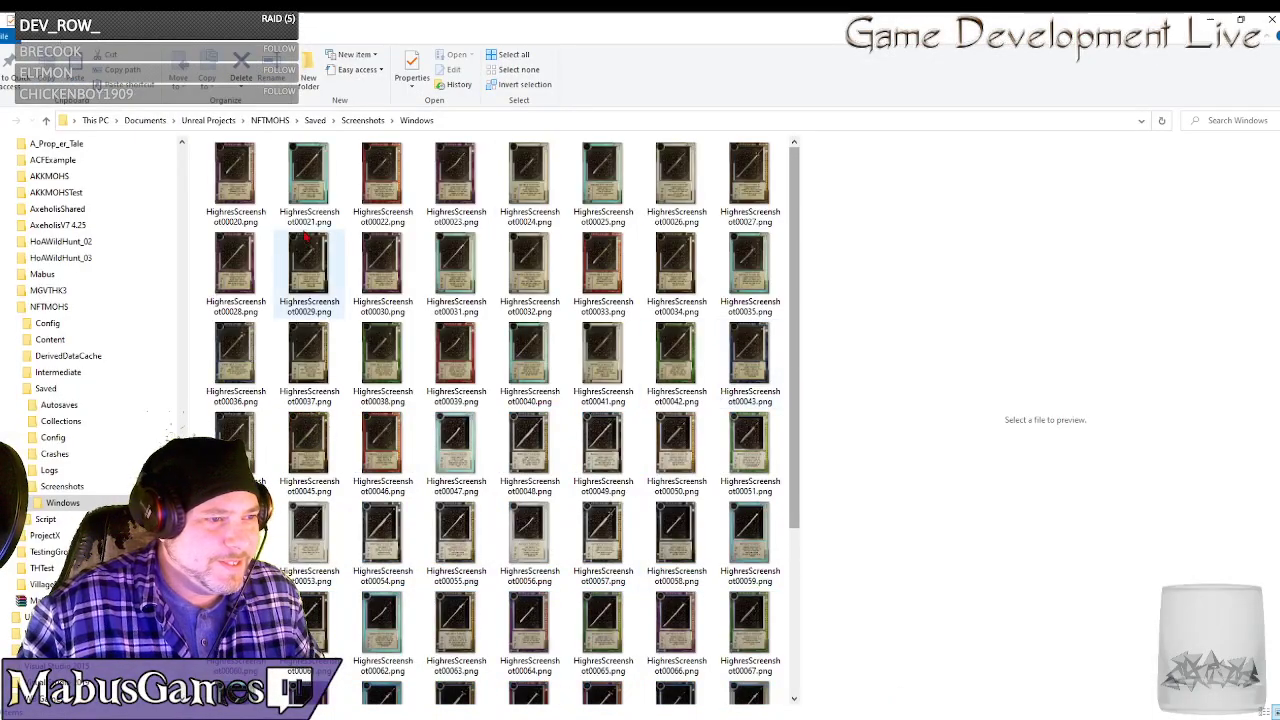
{"action": "left_click", "coordinate": [235, 180]}
{"action": "scroll", "coordinate": [808, 590], "scroll_direction": "down", "scroll_amount": 3}
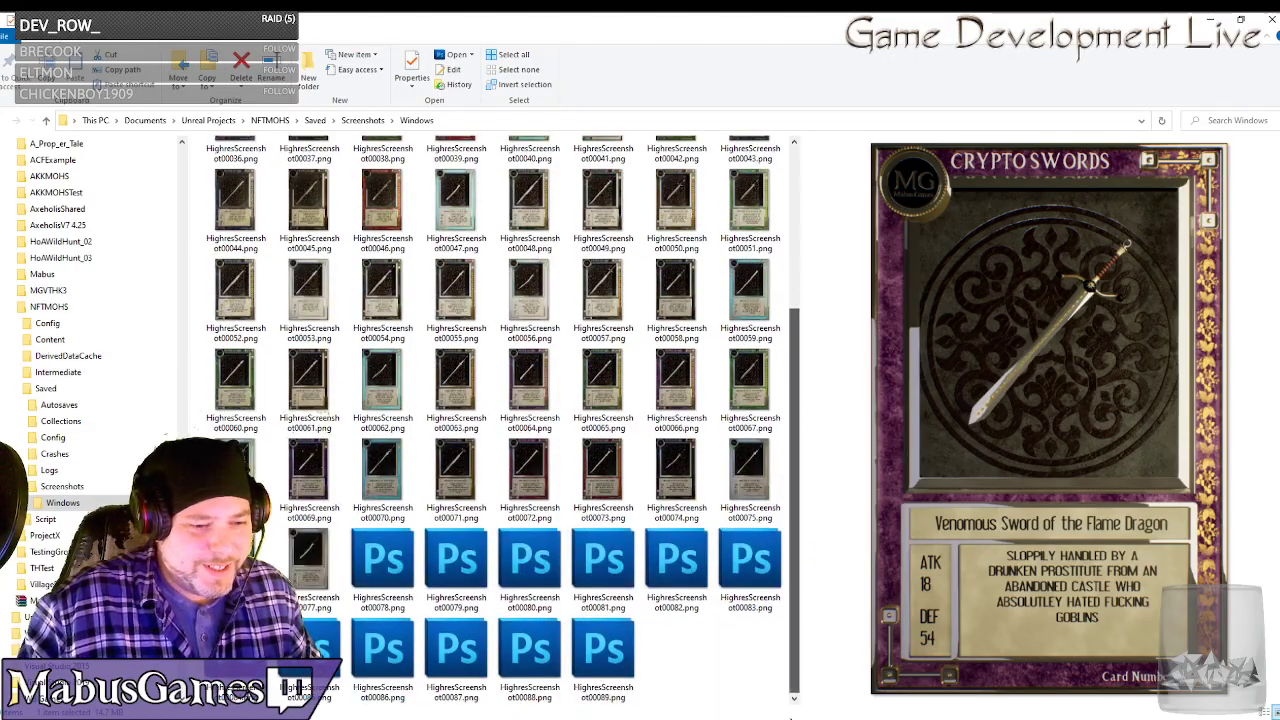
{"action": "key", "text": "ctrl+a"}
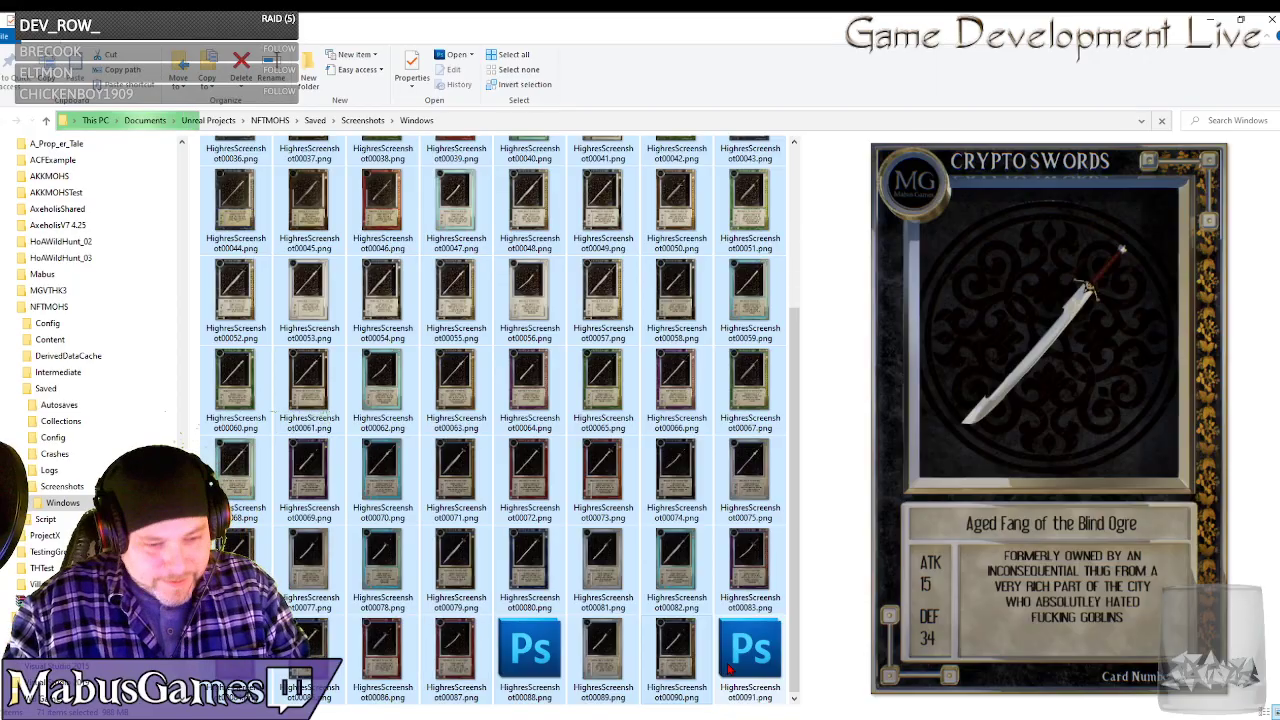
{"action": "key", "text": "Delete"}
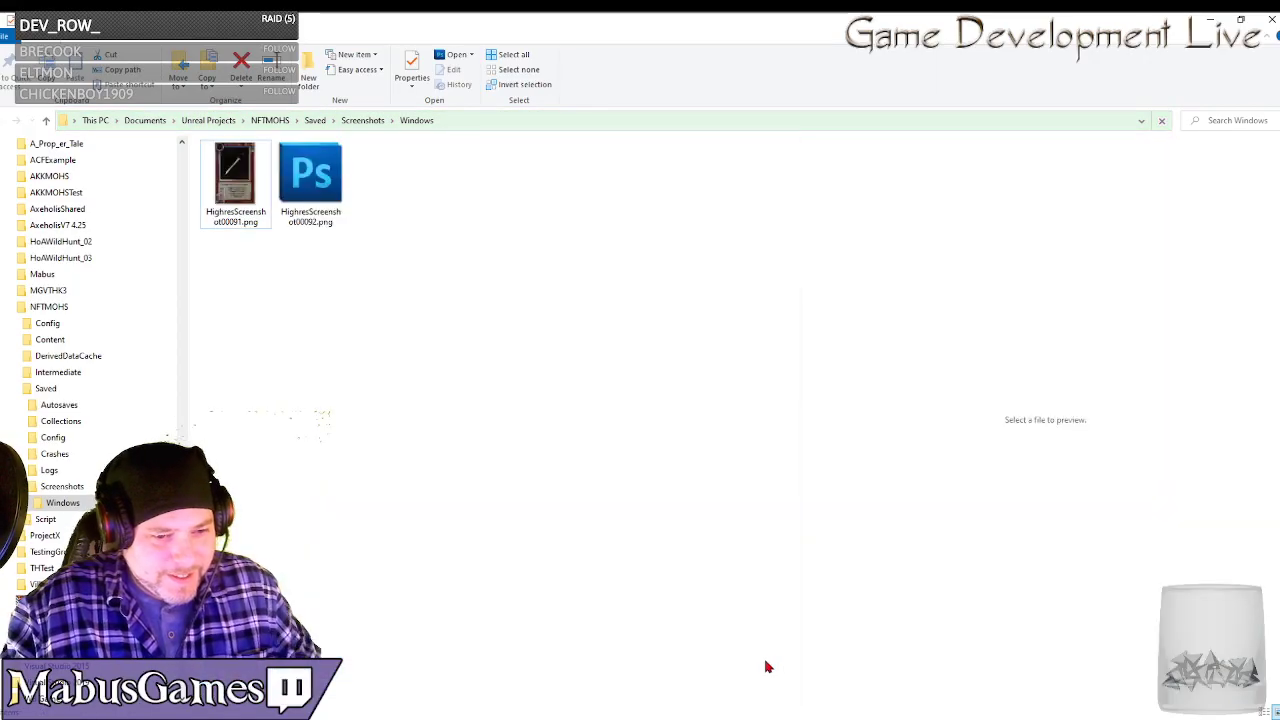
Preview HighresScreenshot00091.png and HighresScreenshot00092.png, and delete all the card screenshots from the Windows folder.
{"action": "left_click", "coordinate": [240, 186]}
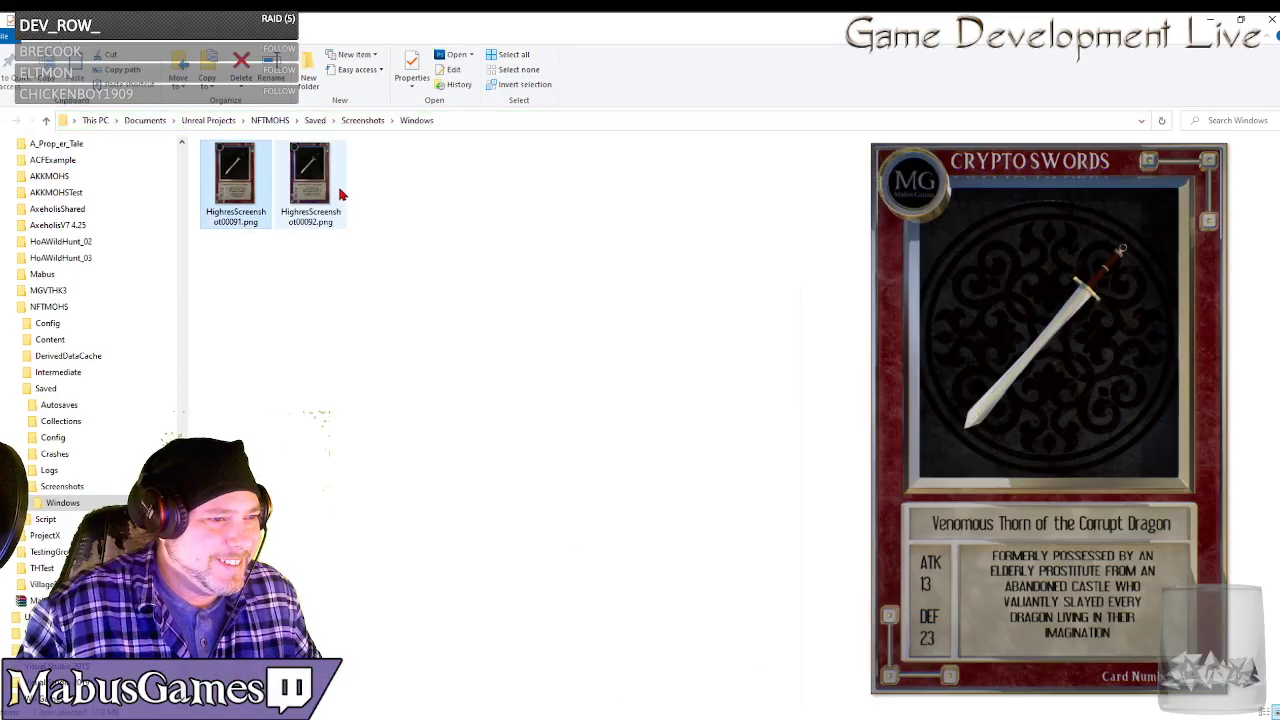
{"action": "left_click", "coordinate": [313, 190], "text": "ctrl"}
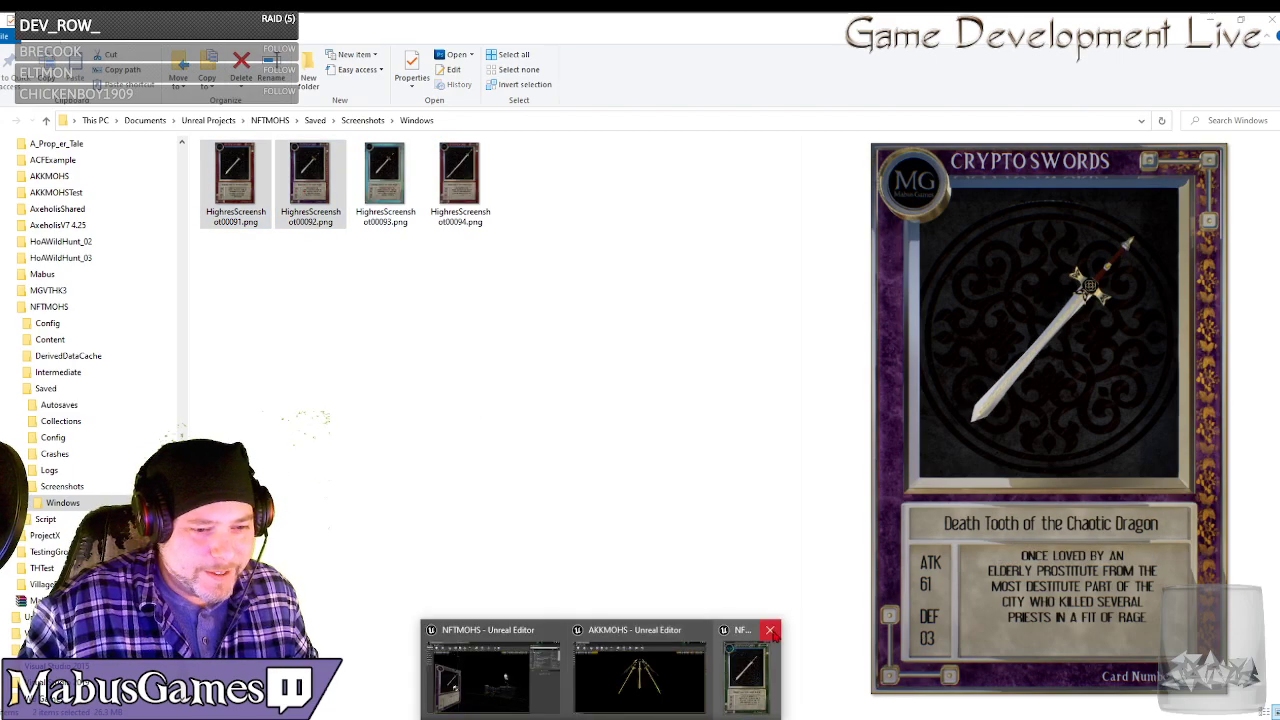
{"action": "mouse_move", "coordinate": [646, 614]}
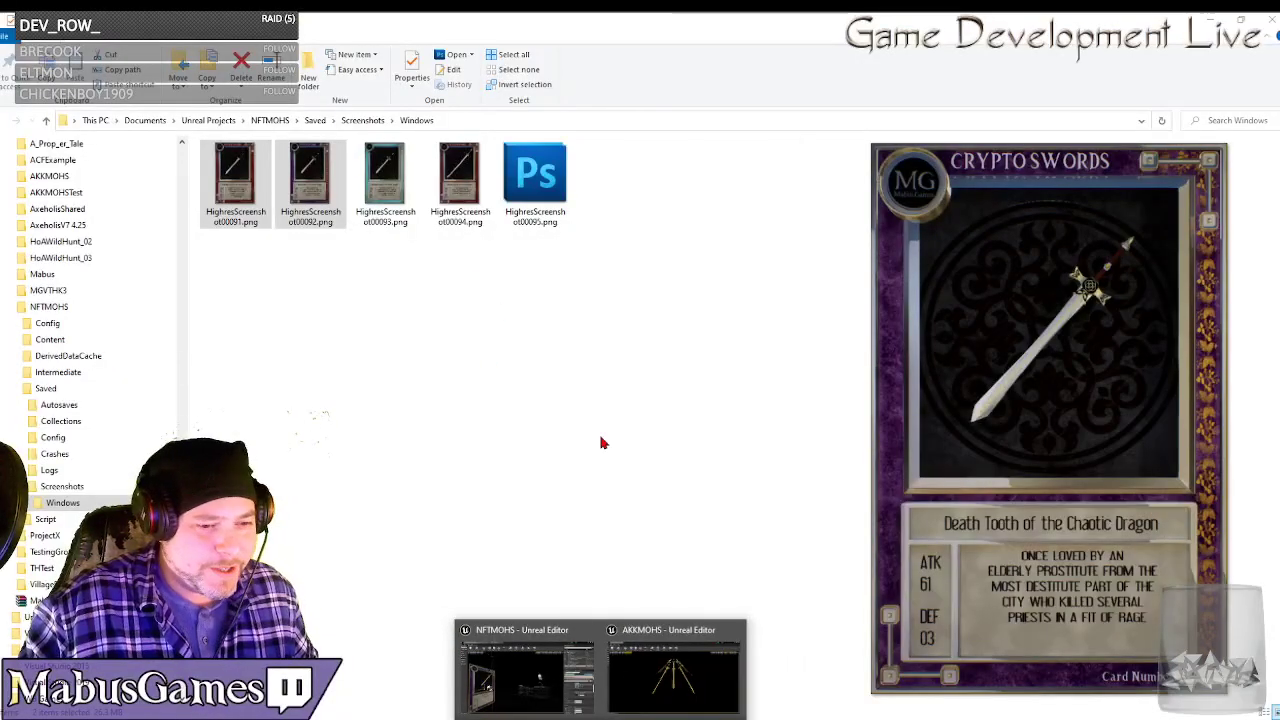
{"action": "left_click", "coordinate": [545, 190]}
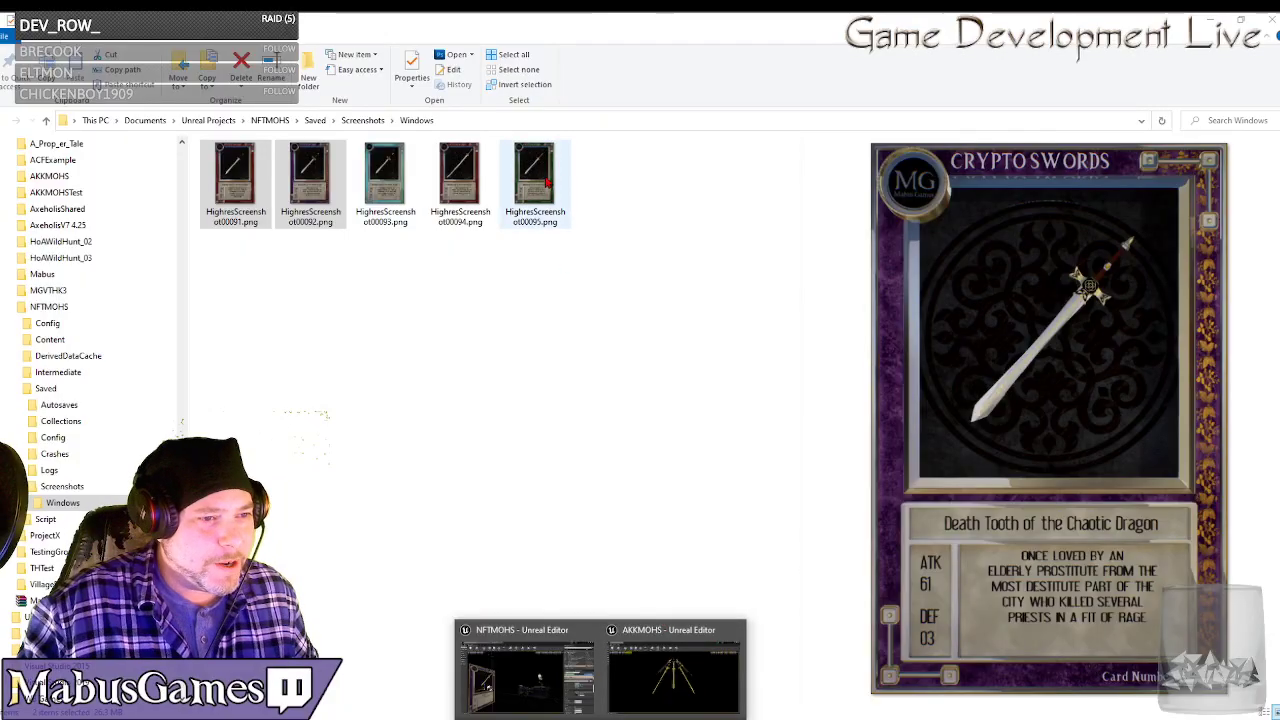
{"action": "left_click", "coordinate": [229, 187], "text": "shift"}
{"action": "key", "text": "Delete"}
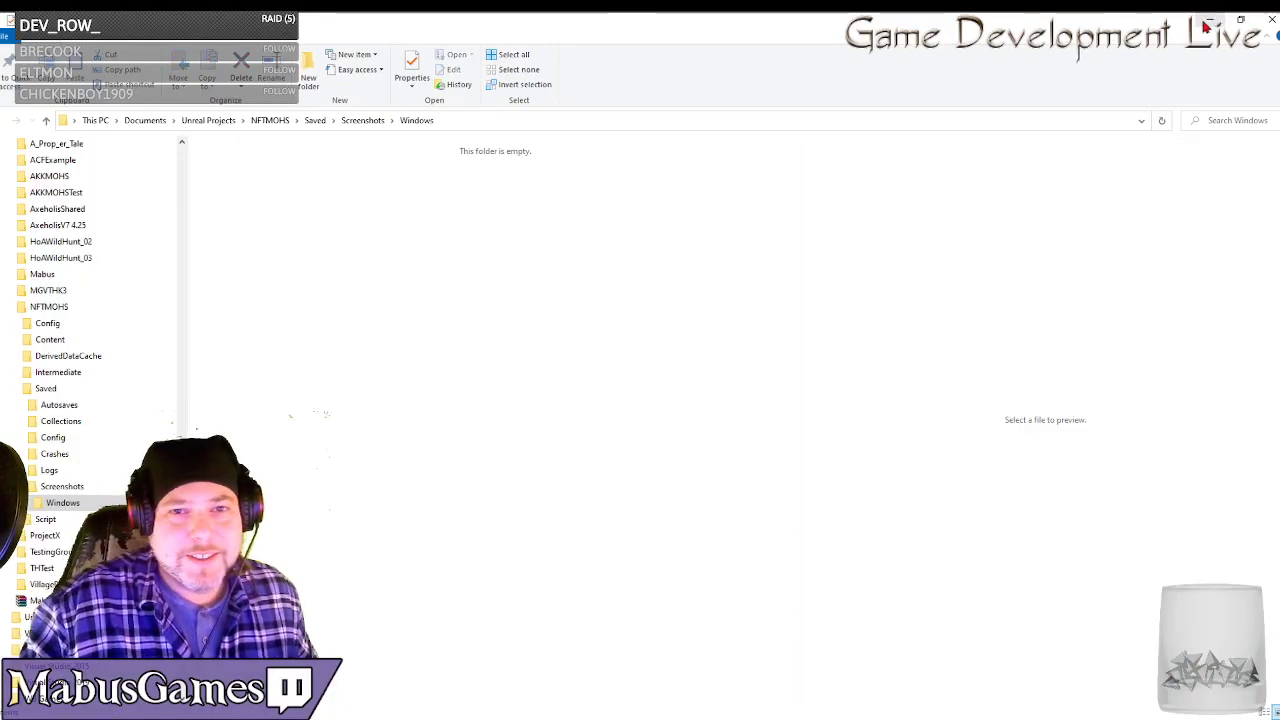
Switch to the NFTMOHS Unreal Editor, set the card blueprint's screenshot amount to 20, and run the game preview.
{"action": "key", "text": "alt+Tab"}
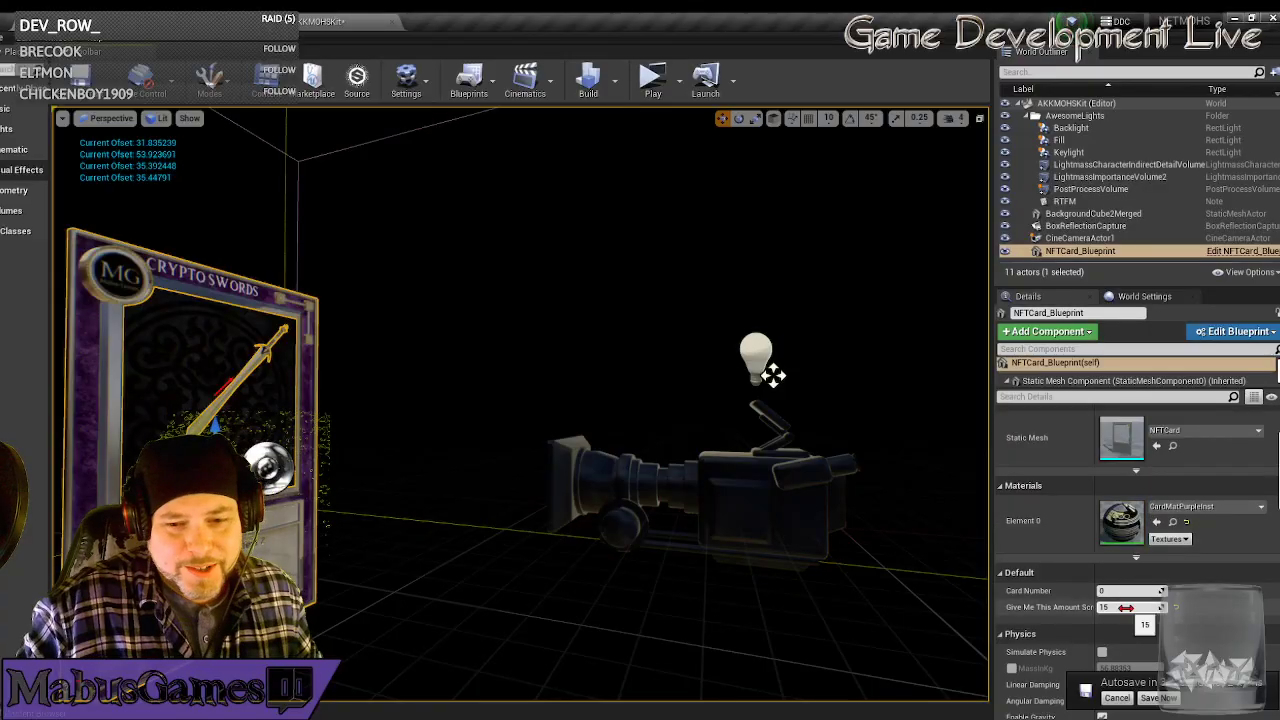
{"action": "type", "text": "20"}
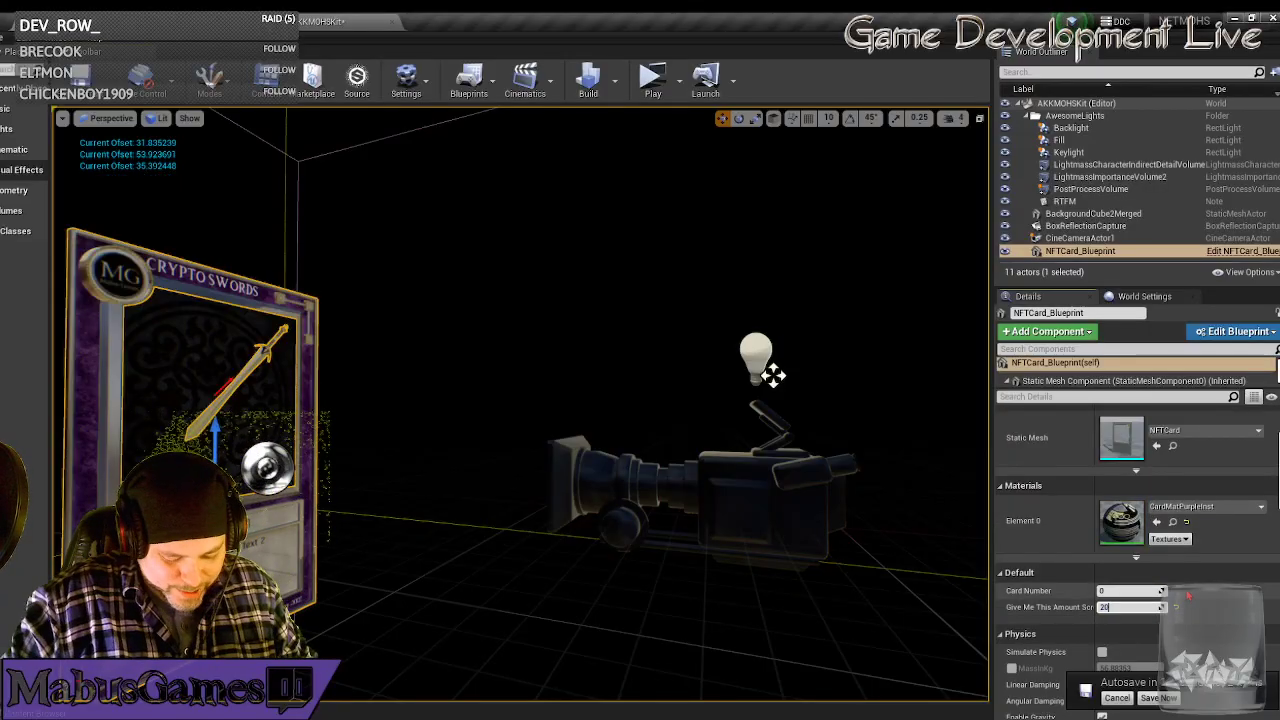
{"action": "key", "text": "Return"}
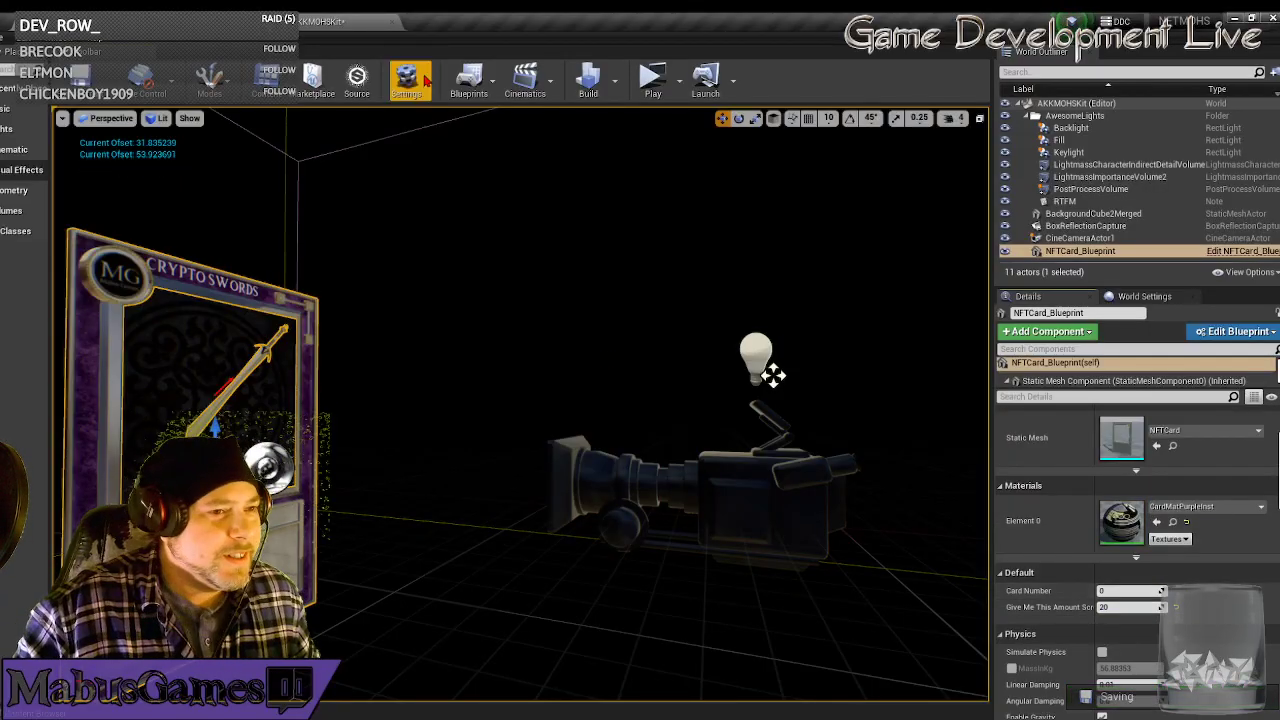
{"action": "left_click", "coordinate": [651, 84]}
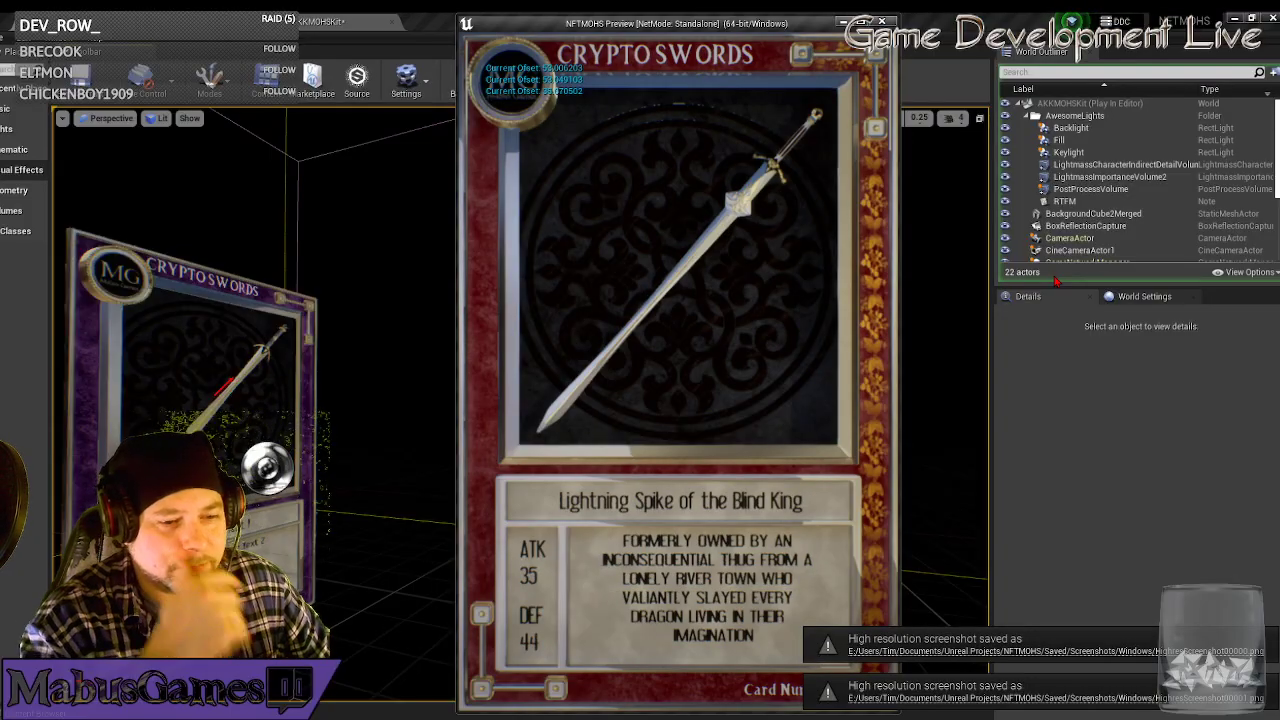
Open the saved screenshots folder in File Explorer and review the sword names, stats and stories on HighresScreenshot00000.png through HighresScreenshot00004.png.
{"action": "left_click", "coordinate": [1046, 700]}
{"action": "left_click", "coordinate": [236, 185]}
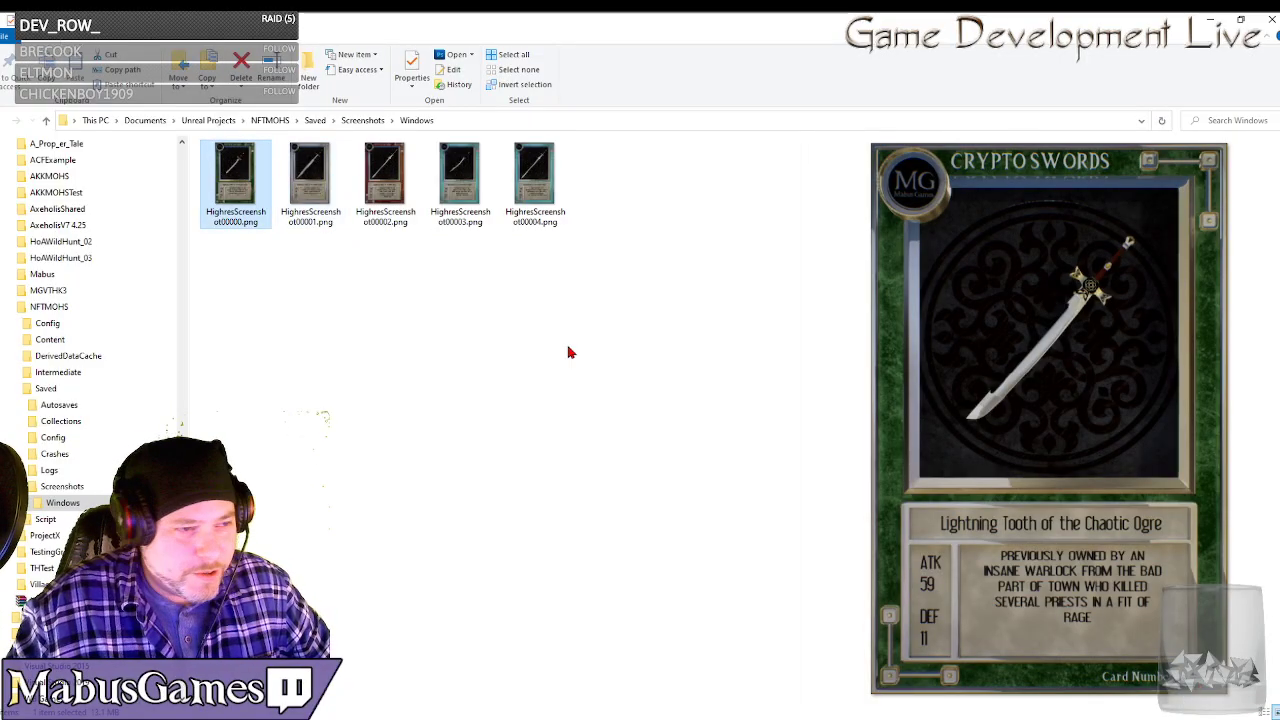
{"action": "left_click", "coordinate": [310, 178]}
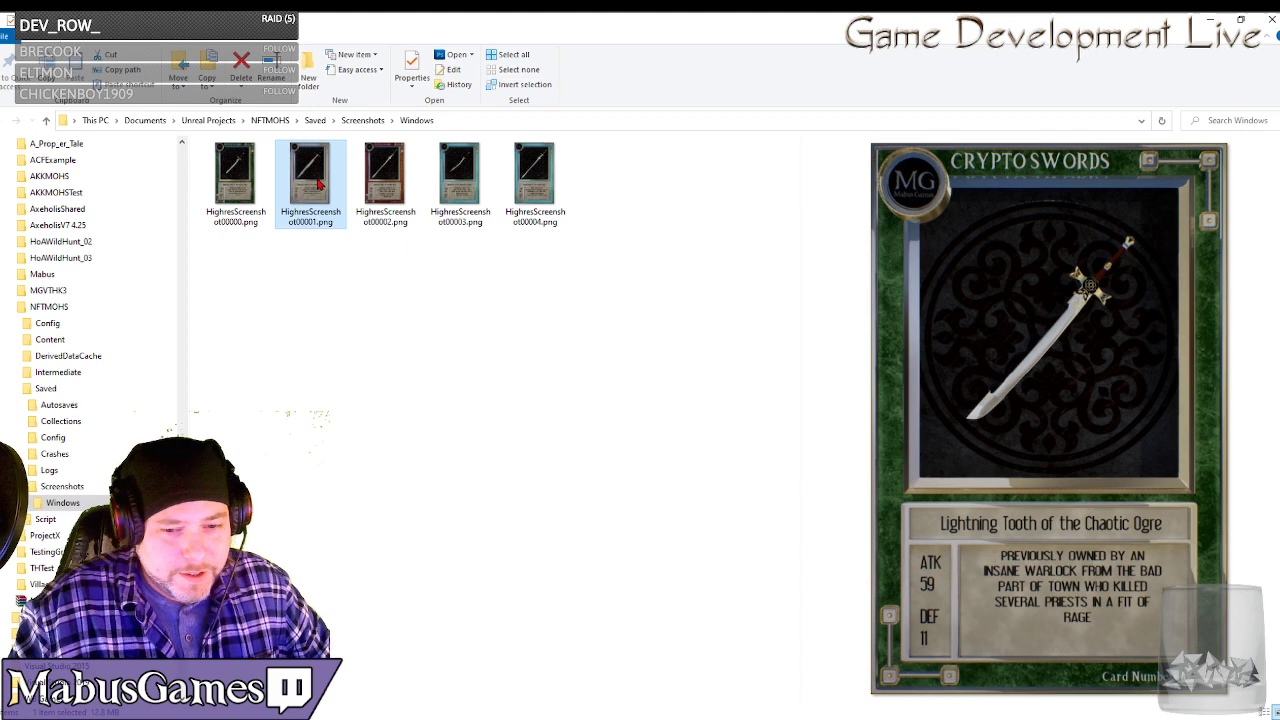
{"action": "left_click", "coordinate": [380, 190]}
{"action": "left_click", "coordinate": [458, 192]}
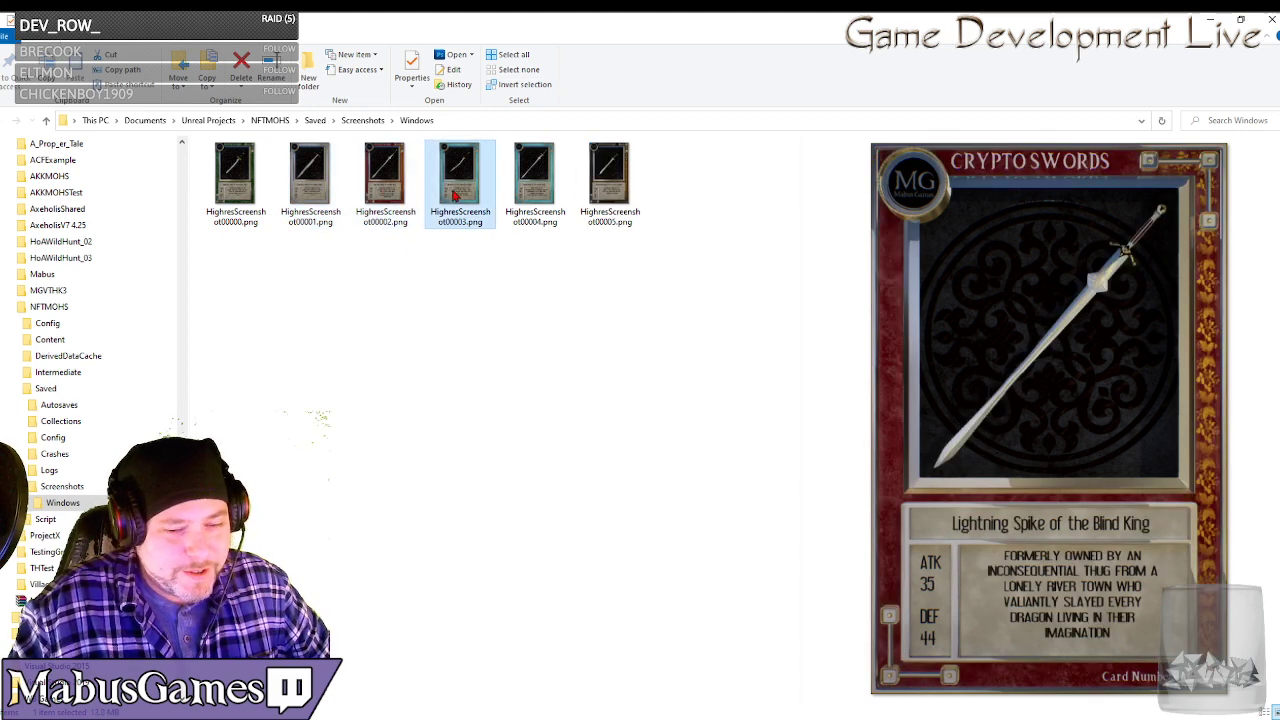
{"action": "left_click", "coordinate": [545, 207]}
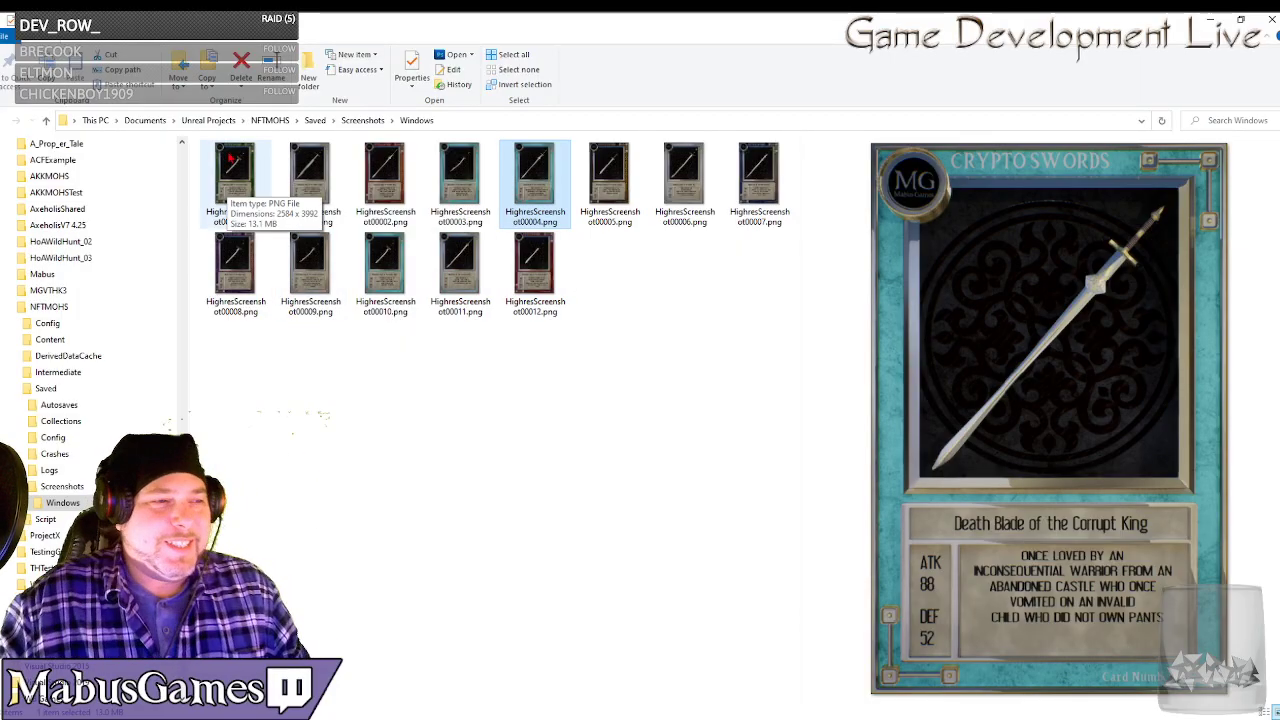
{"action": "left_click", "coordinate": [234, 168]}
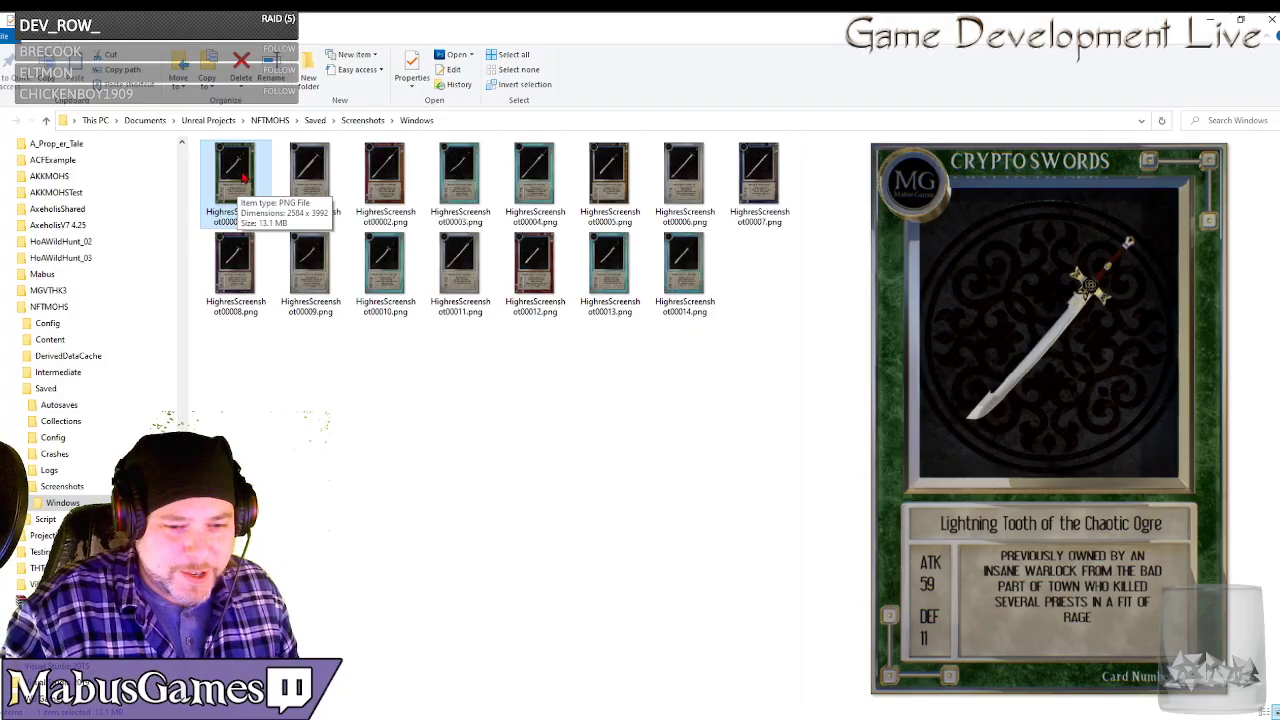
{"action": "left_click", "coordinate": [309, 172]}
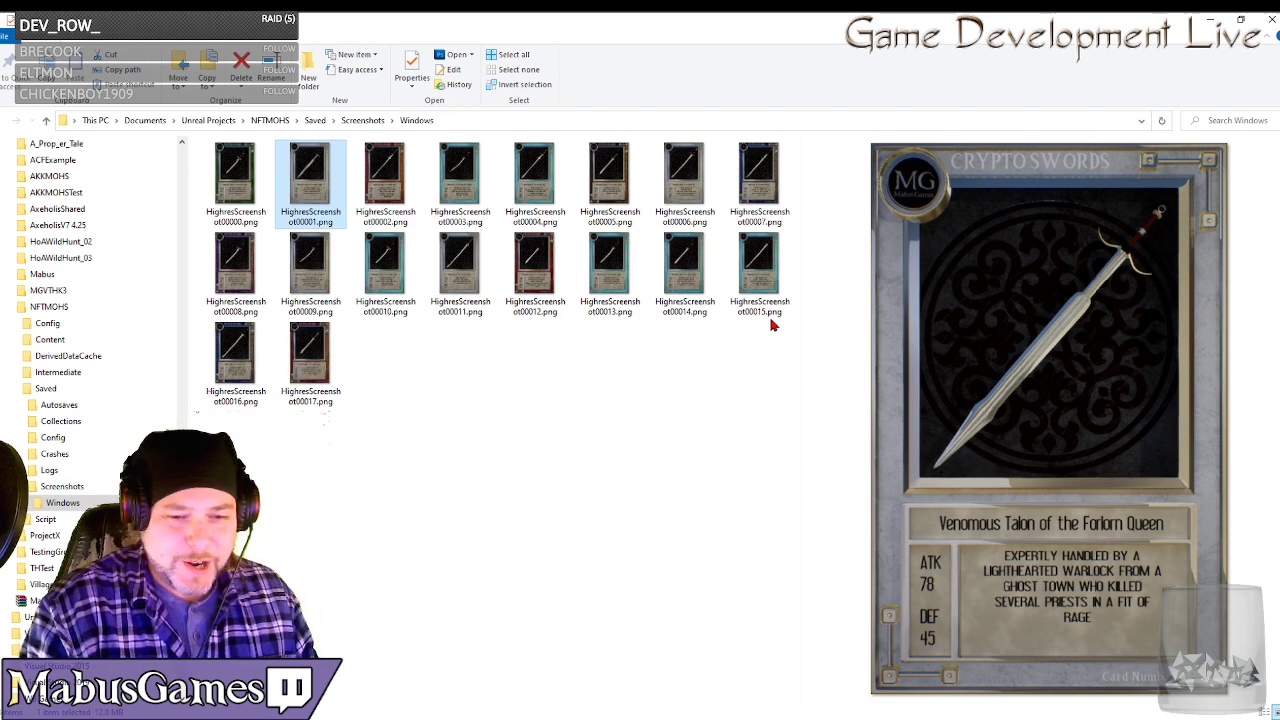
{"action": "left_click", "coordinate": [391, 182]}
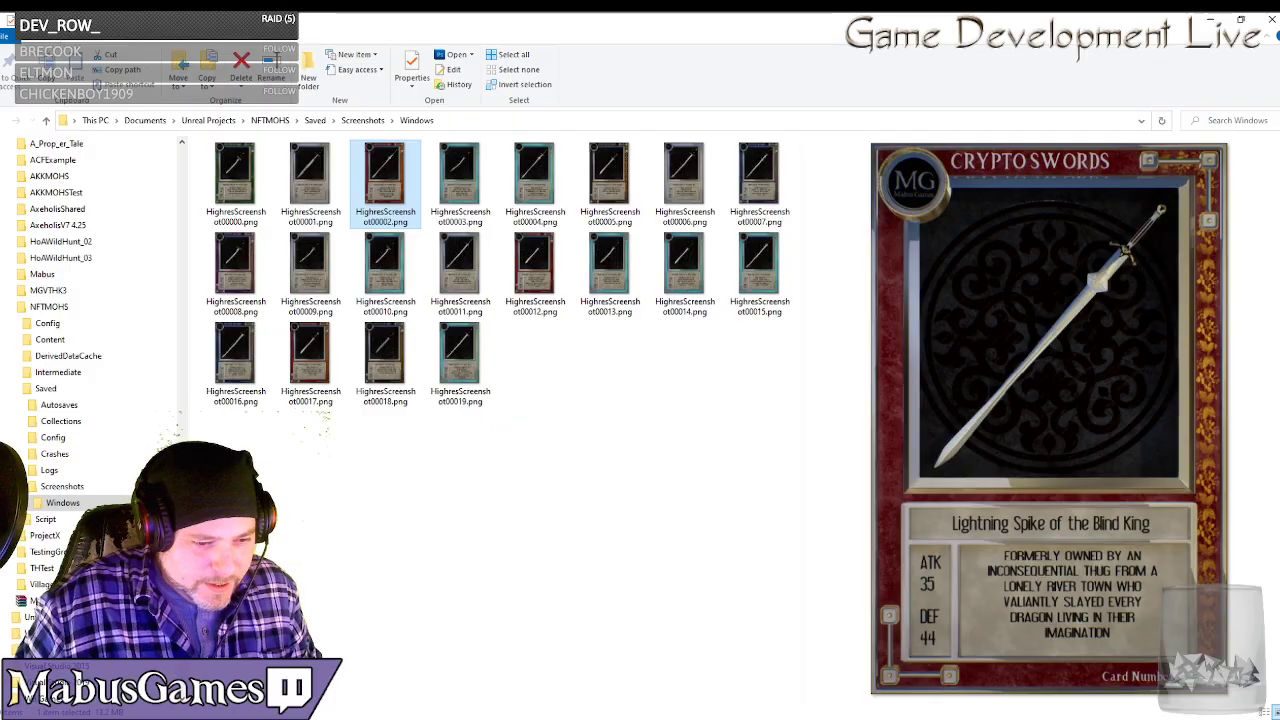
Return to the NFTMOHS Unreal Editor, show the String Array Owned By defaults in NFTCard_Blueprint, and stop the running simulation.
{"action": "mouse_move", "coordinate": [600, 715]}
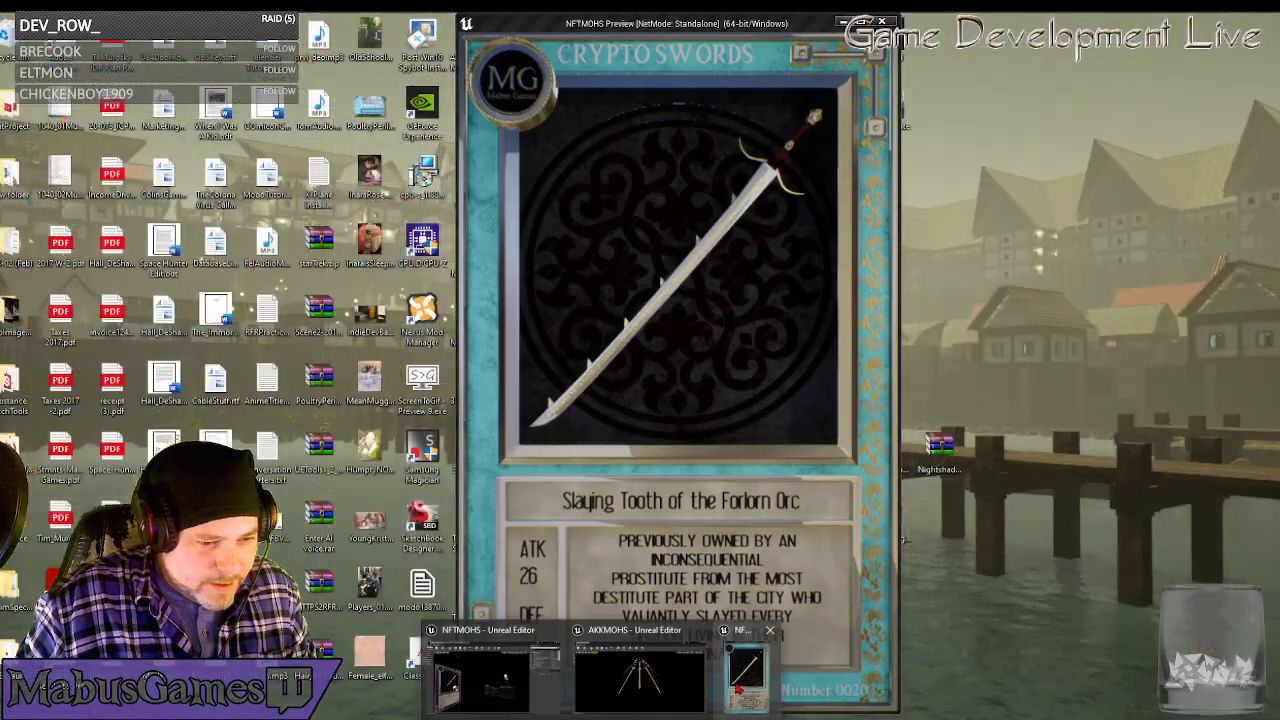
{"action": "left_click", "coordinate": [640, 672]}
{"action": "left_click", "coordinate": [294, 34]}
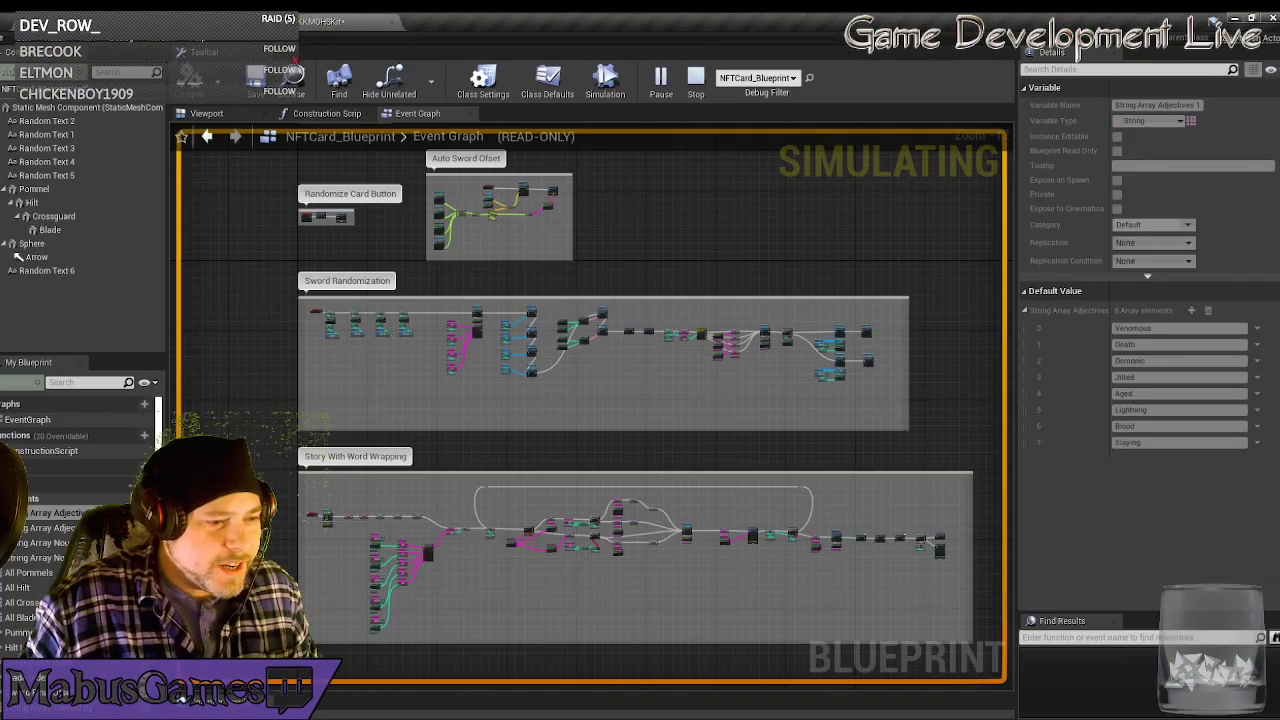
{"action": "scroll", "coordinate": [75, 520], "scroll_direction": "down", "scroll_amount": 5}
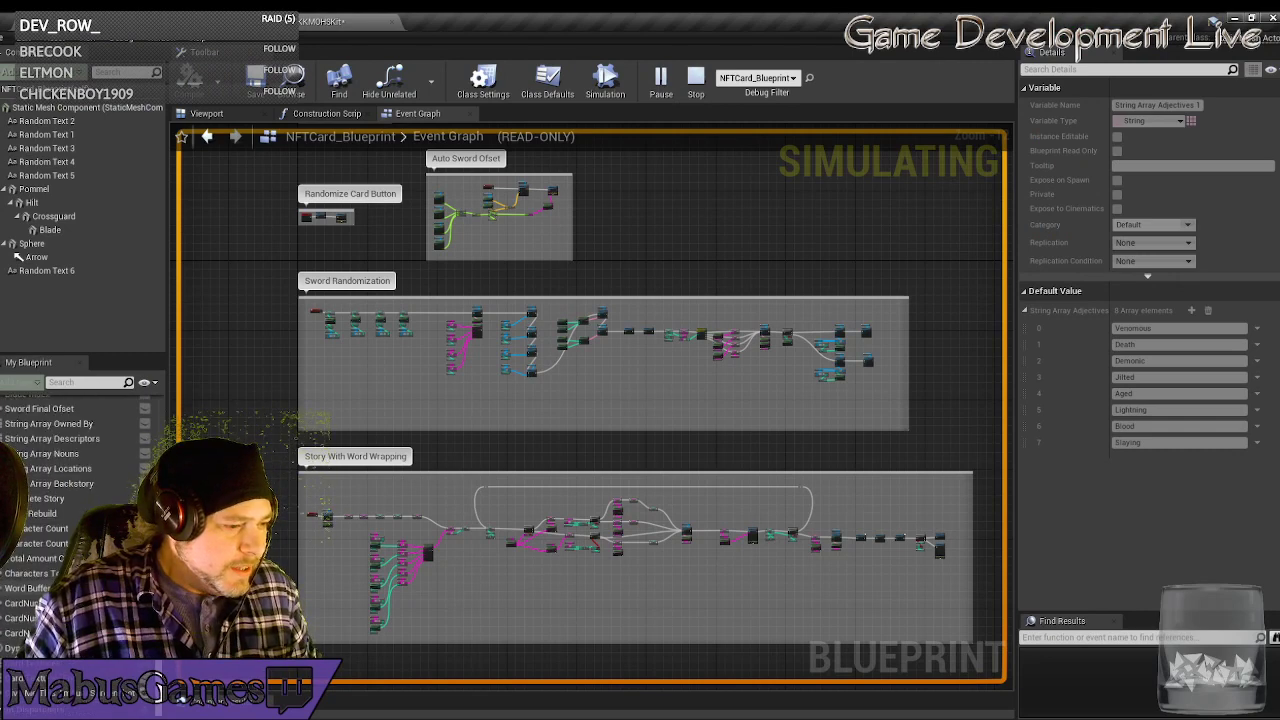
{"action": "scroll", "coordinate": [63, 489], "scroll_direction": "up", "scroll_amount": 2}
{"action": "left_click", "coordinate": [63, 489]}
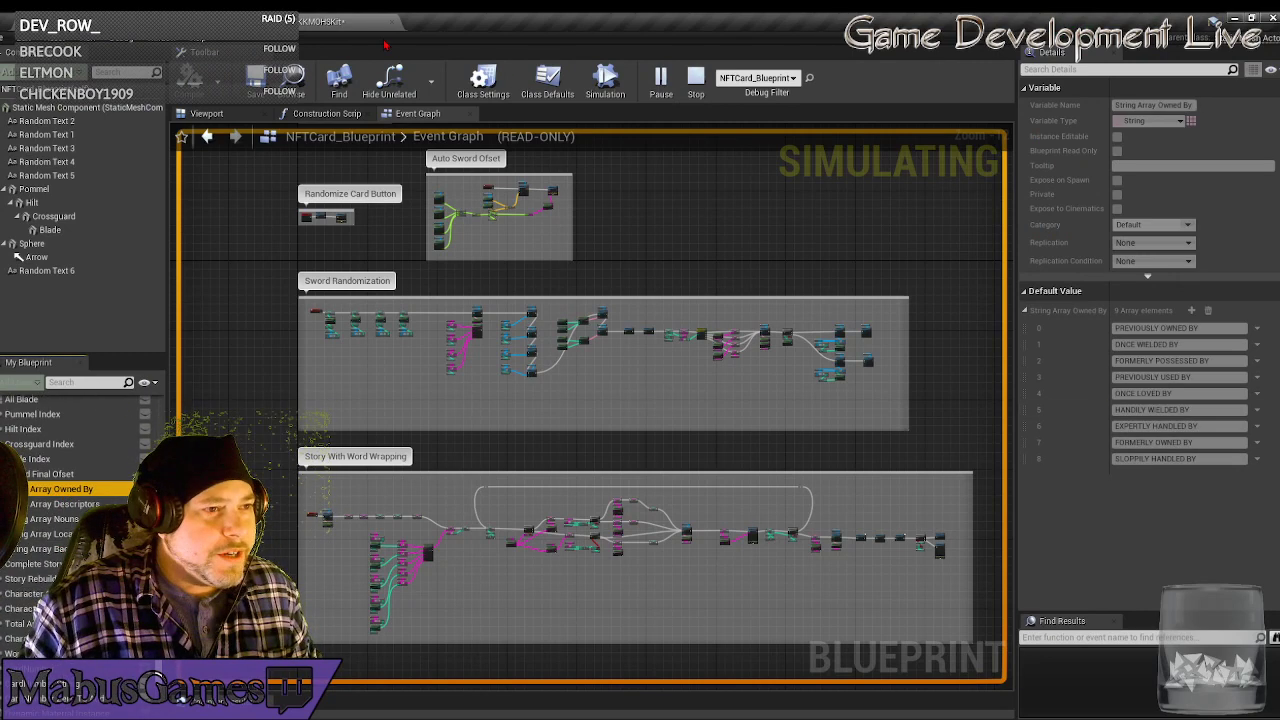
{"action": "left_click", "coordinate": [325, 21]}
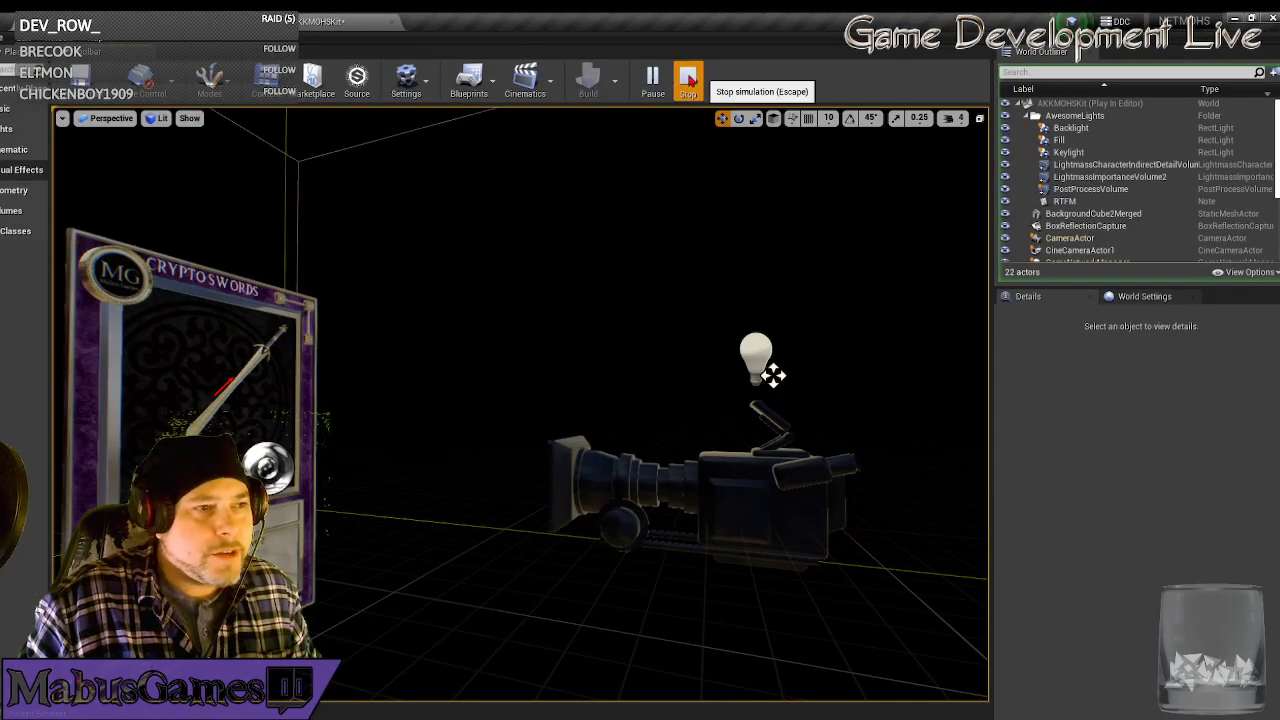
{"action": "left_click", "coordinate": [690, 80]}
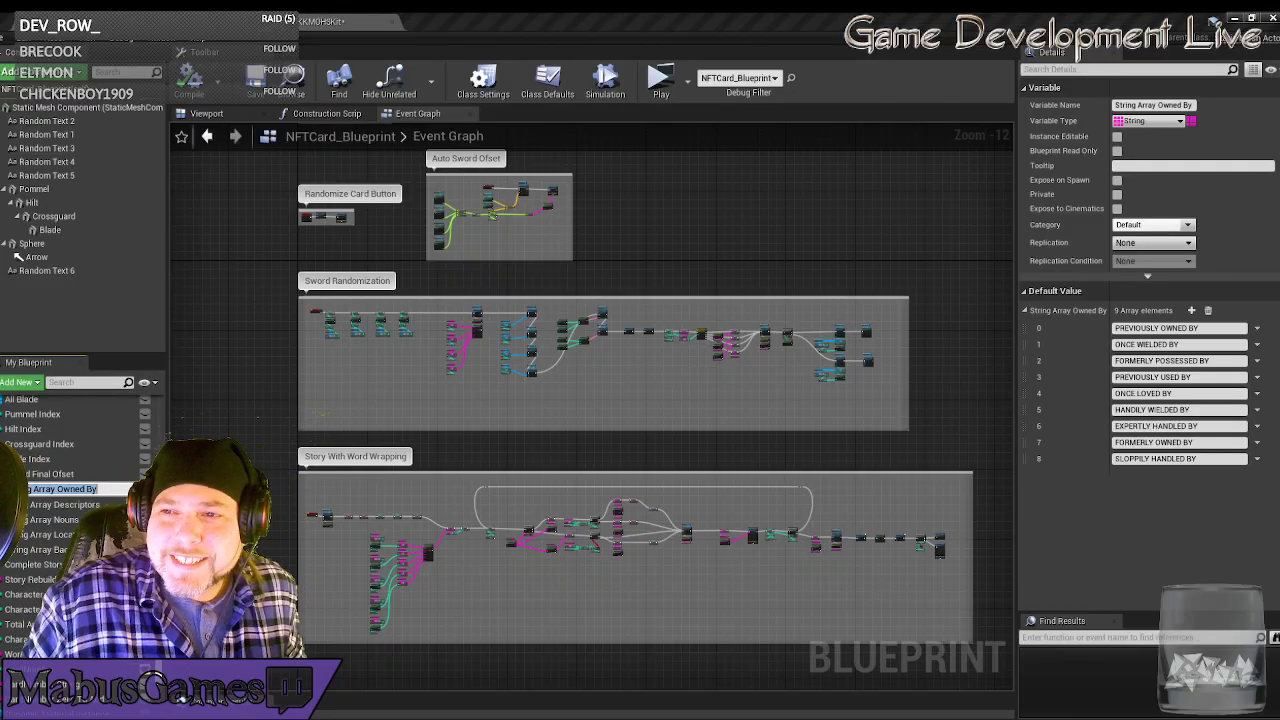
Switch to the web browser, search Google for mad libs, and open the official Mad Libs website.
{"action": "key", "text": "alt+Tab"}
{"action": "left_click", "coordinate": [606, 297]}
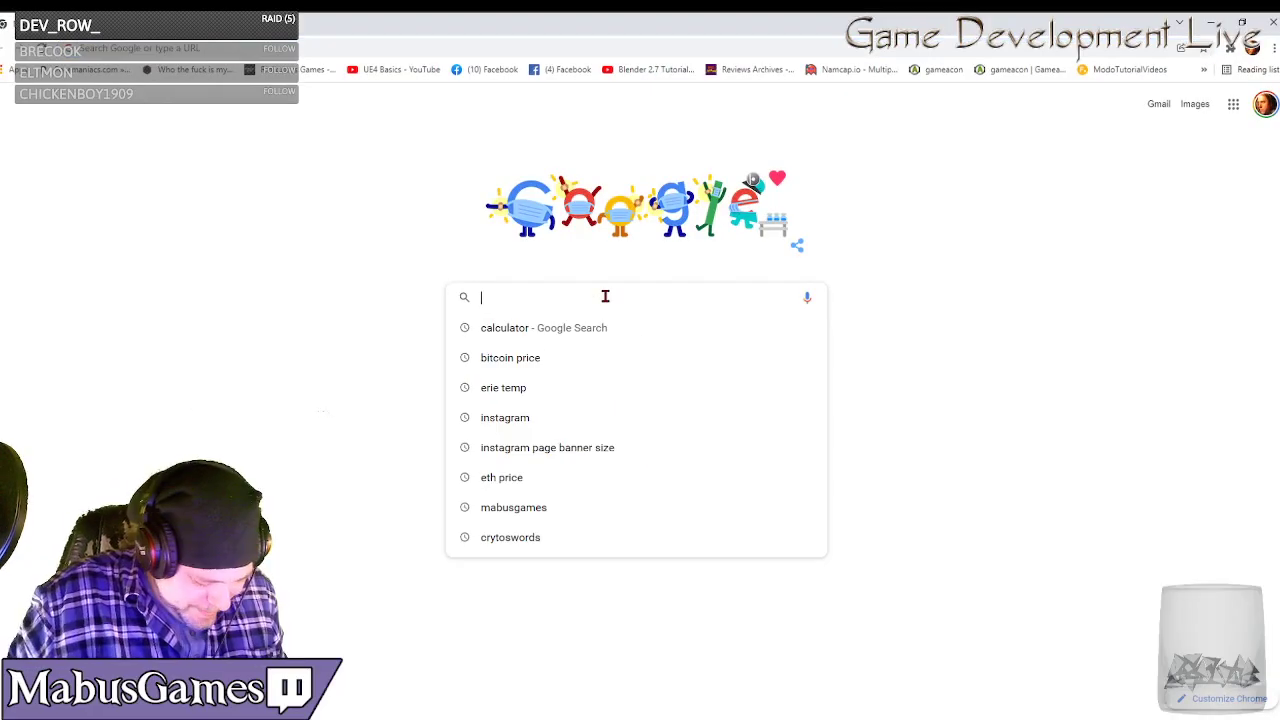
{"action": "type", "text": "mad libs"}
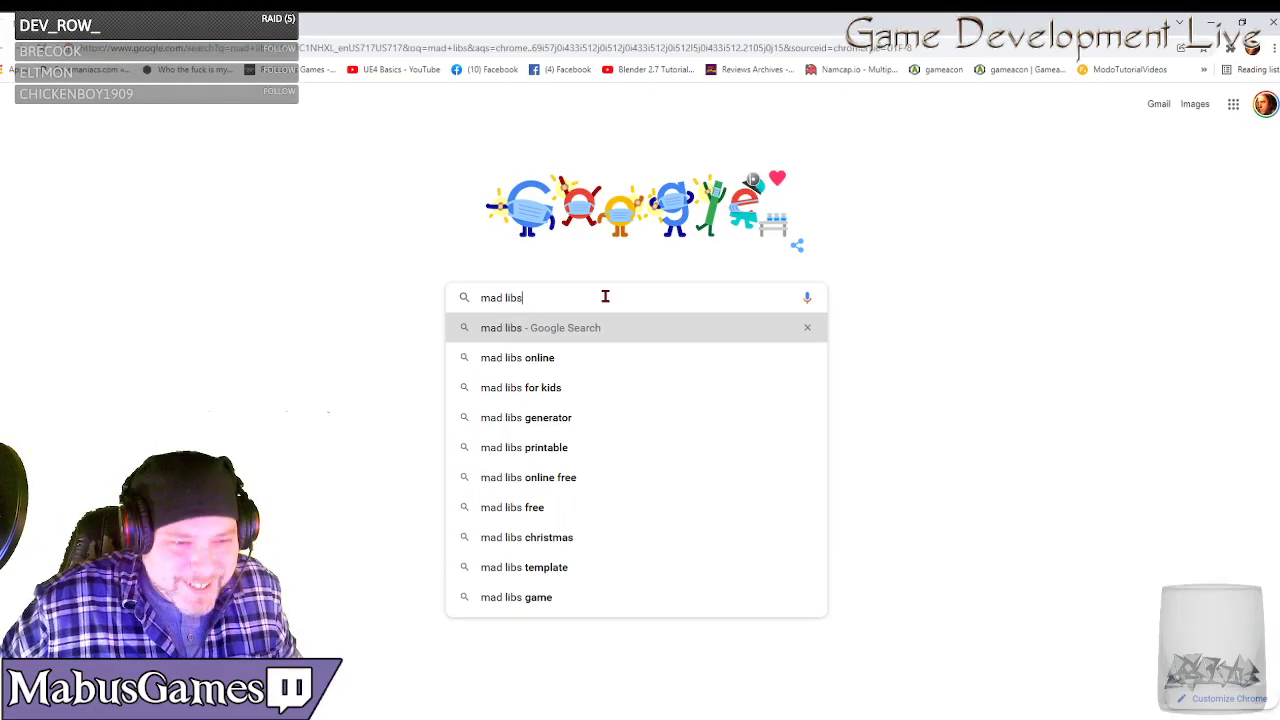
{"action": "key", "text": "Return"}
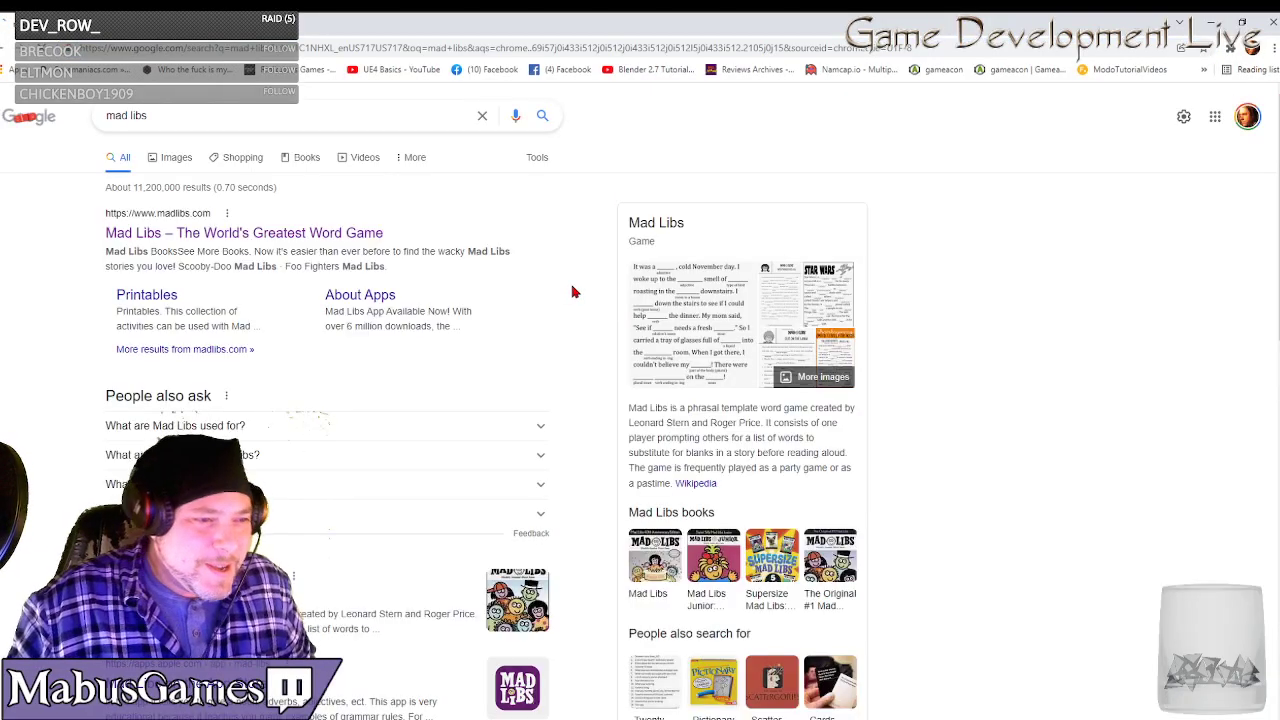
{"action": "left_click", "coordinate": [350, 238]}
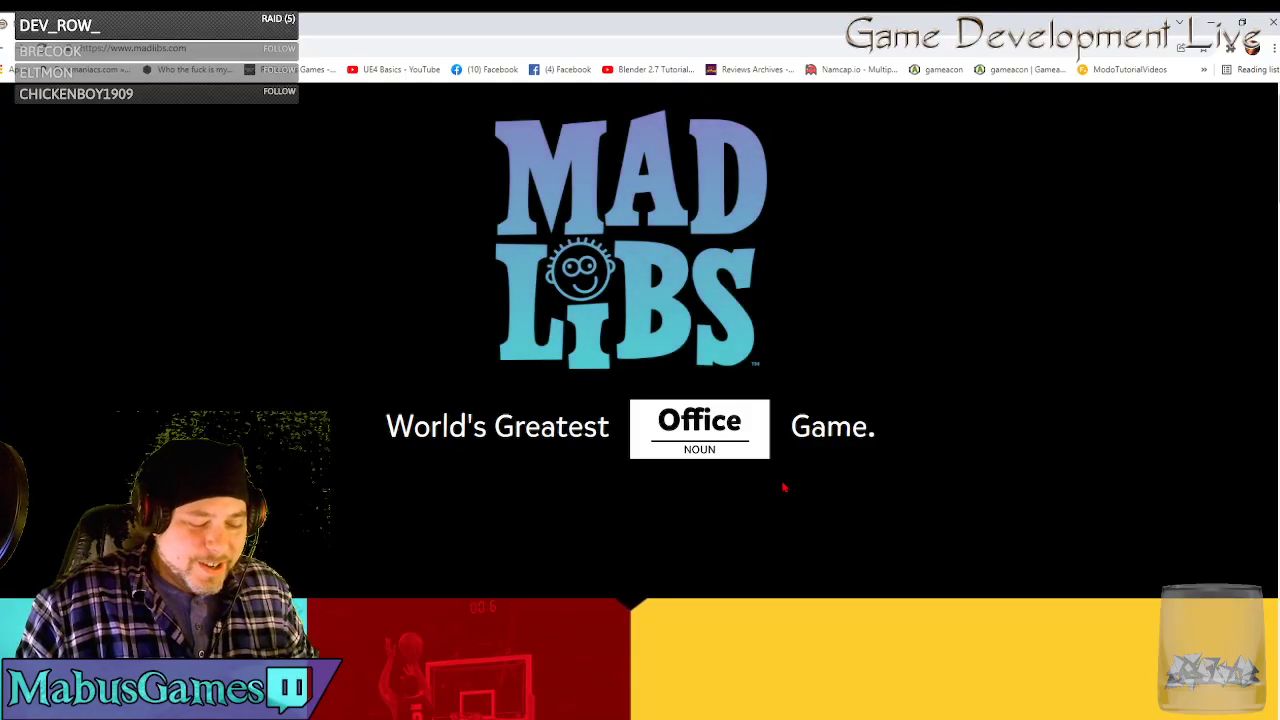
Look through the Mad Libs home page down to the books and apps sections, and close the browser.
{"action": "scroll", "coordinate": [788, 485], "scroll_direction": "down", "scroll_amount": 3}
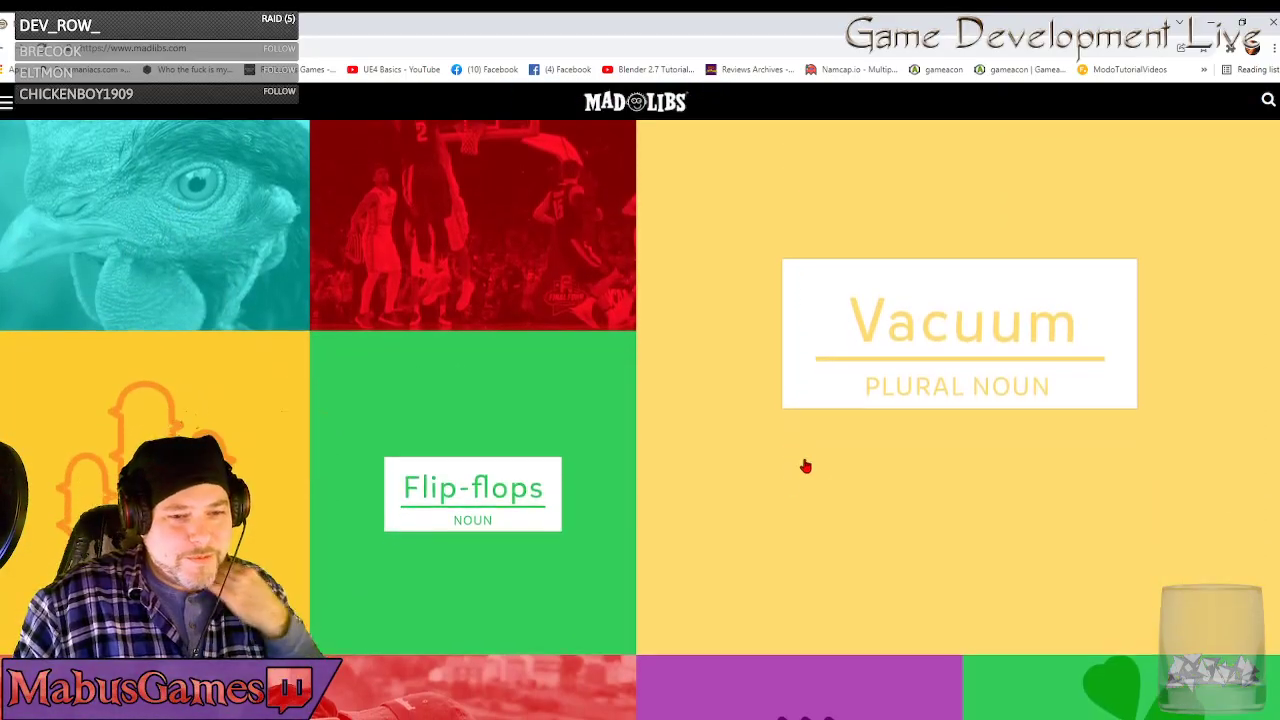
{"action": "scroll", "coordinate": [640, 490], "scroll_direction": "down", "scroll_amount": 5}
{"action": "scroll", "coordinate": [670, 488], "scroll_direction": "down", "scroll_amount": 5}
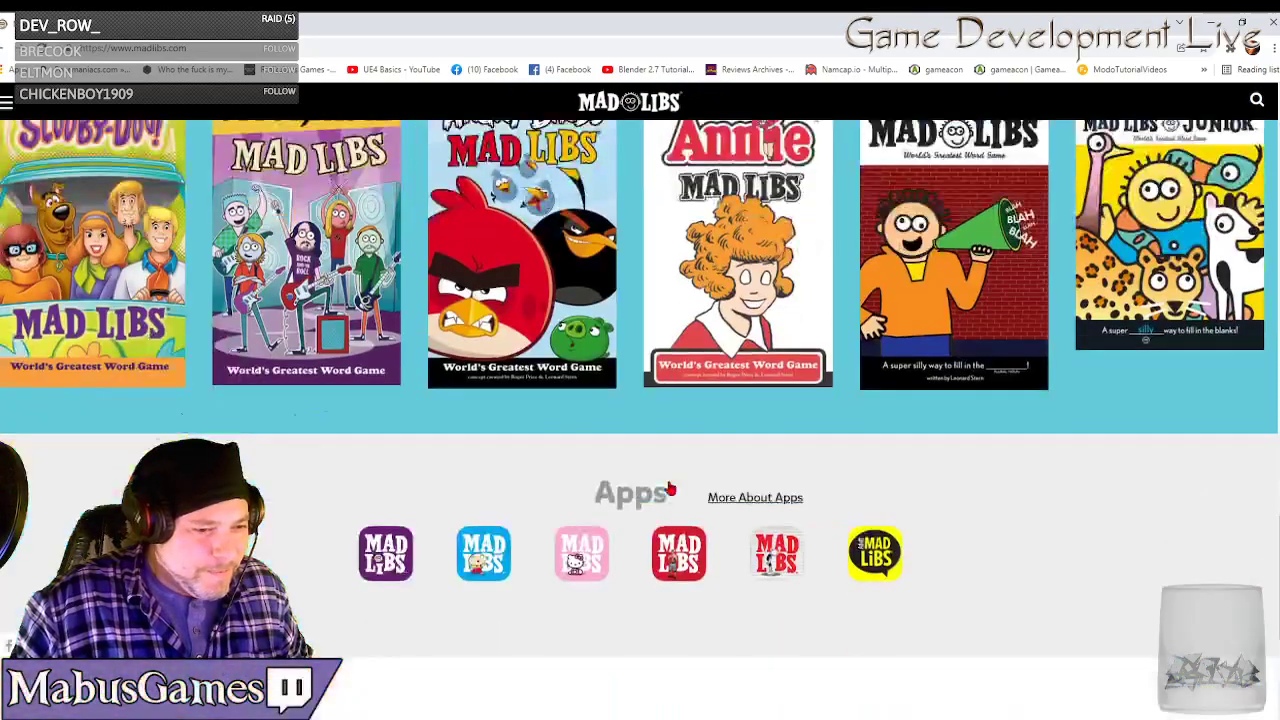
{"action": "scroll", "coordinate": [675, 488], "scroll_direction": "up", "scroll_amount": 3}
{"action": "scroll", "coordinate": [676, 490], "scroll_direction": "down", "scroll_amount": 1}
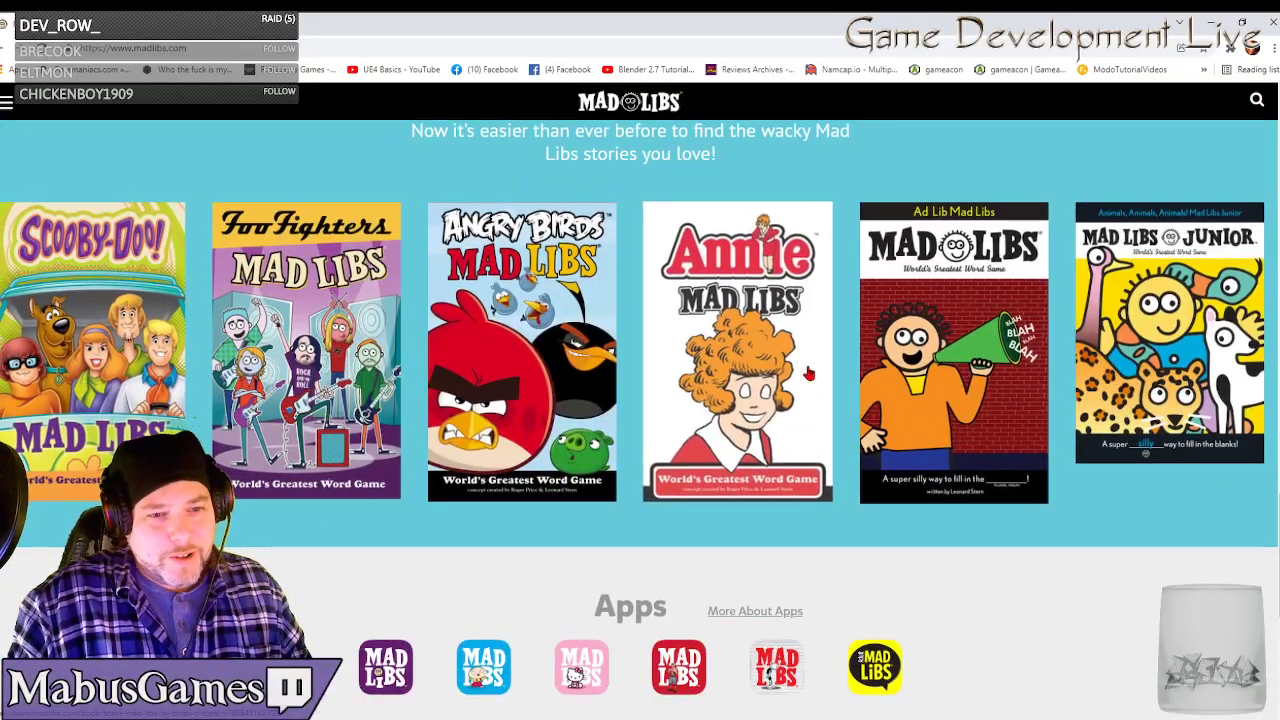
{"action": "scroll", "coordinate": [1160, 368], "scroll_direction": "down", "scroll_amount": 1}
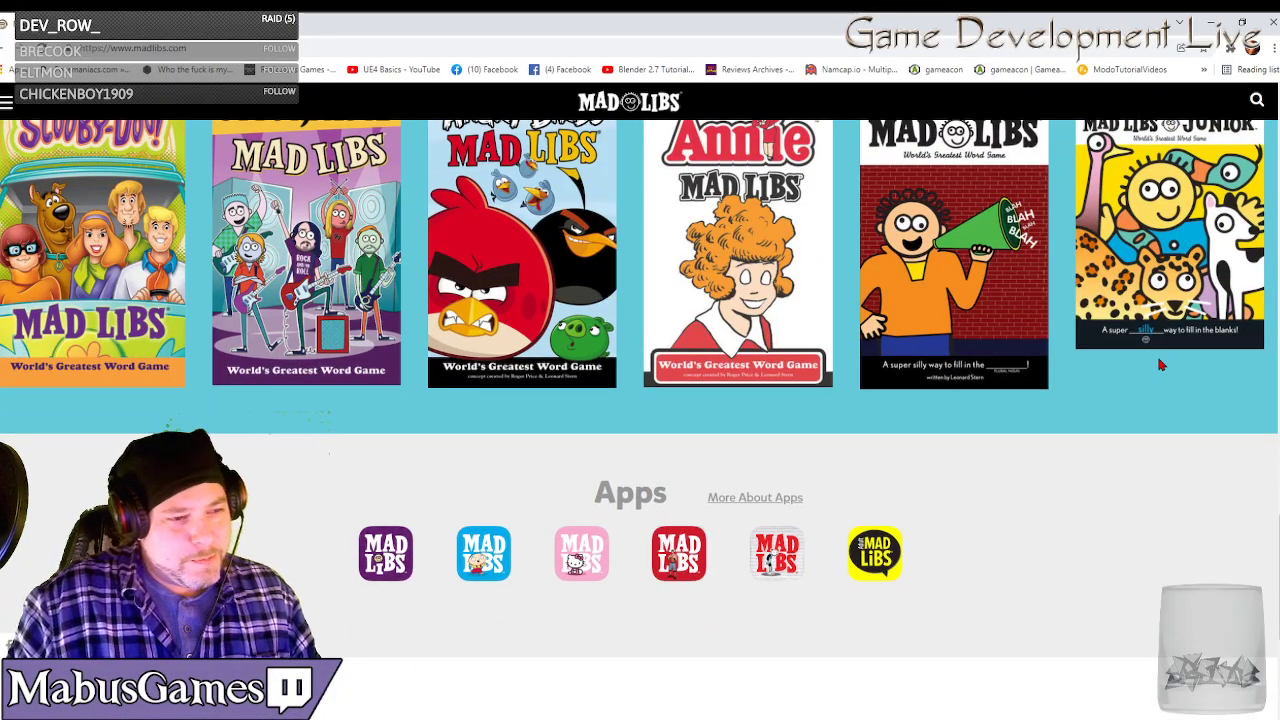
{"action": "scroll", "coordinate": [698, 268], "scroll_direction": "up", "scroll_amount": 2}
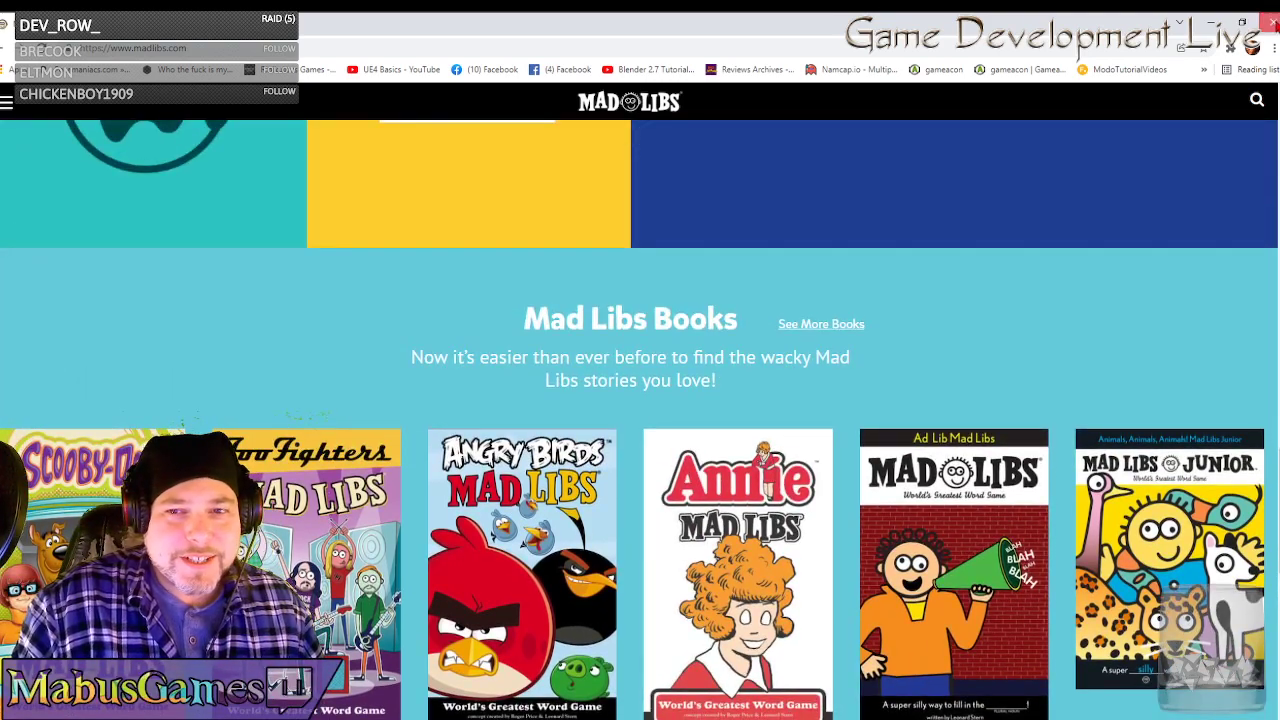
{"action": "left_click", "coordinate": [1272, 21]}
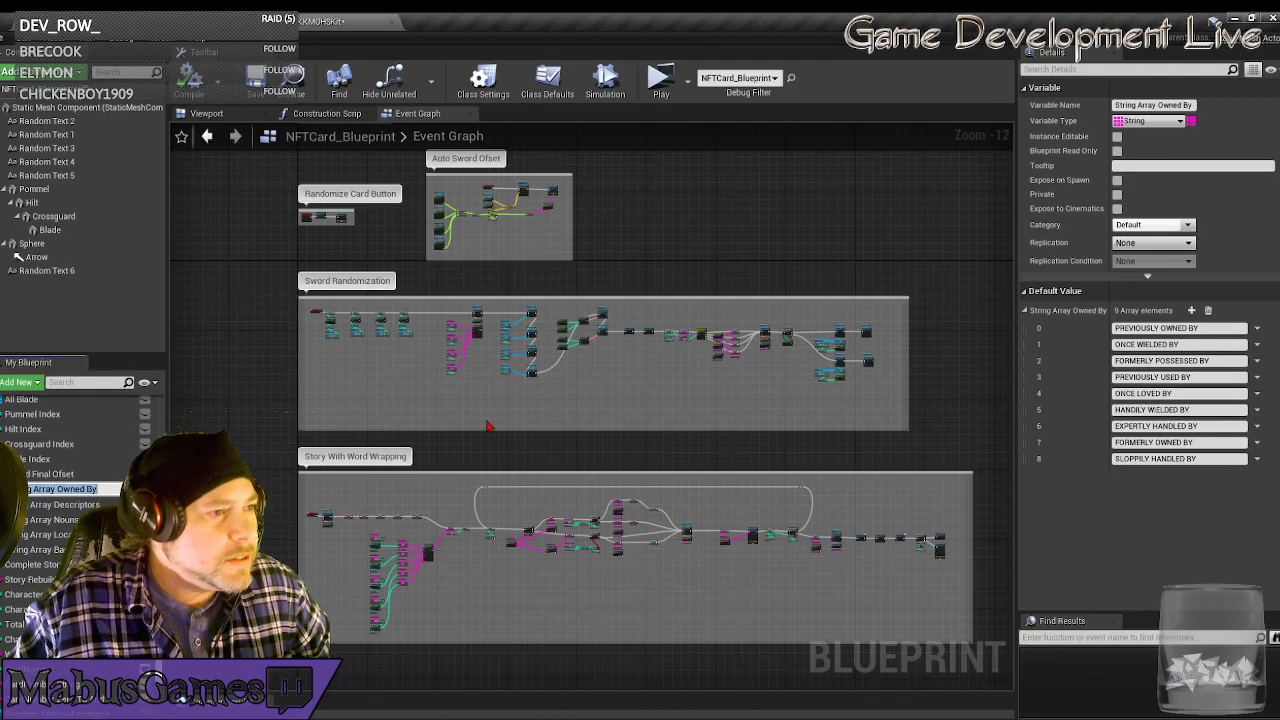
Return to the AKKMOHSKit level editor and bring up the exposure settings of CineCameraActor1.
{"action": "left_click", "coordinate": [332, 21]}
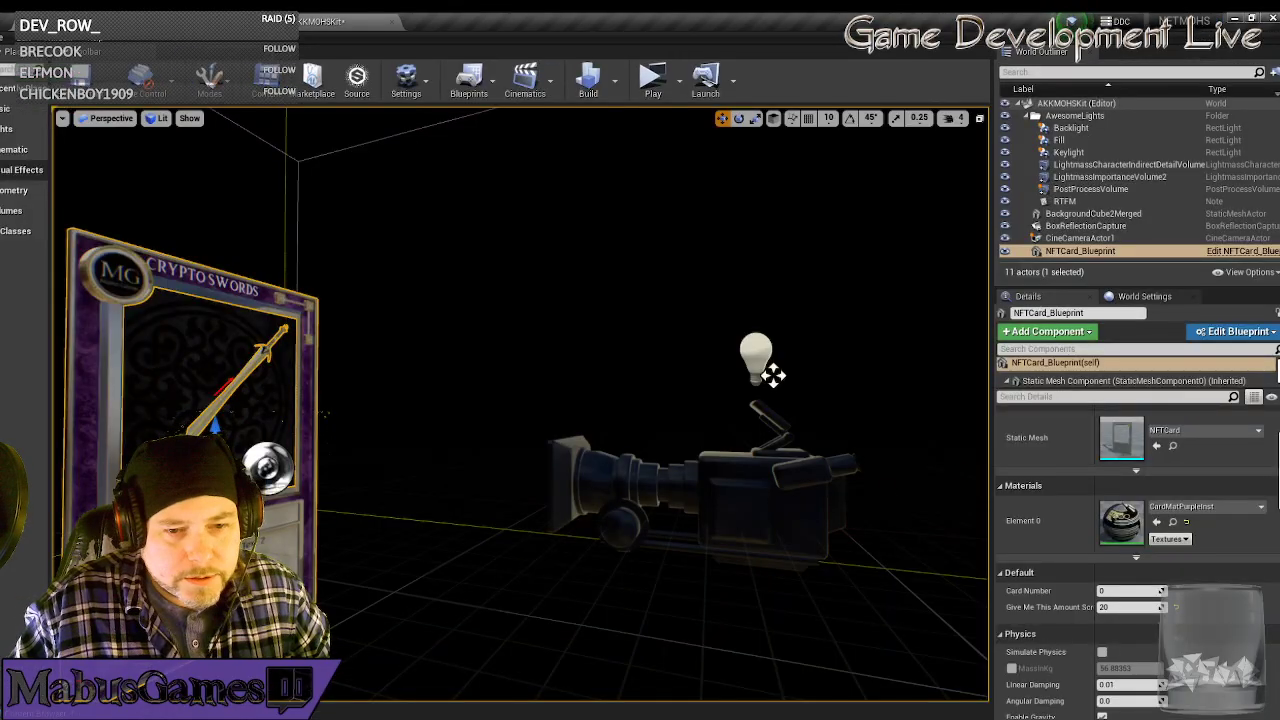
{"action": "left_click", "coordinate": [772, 375]}
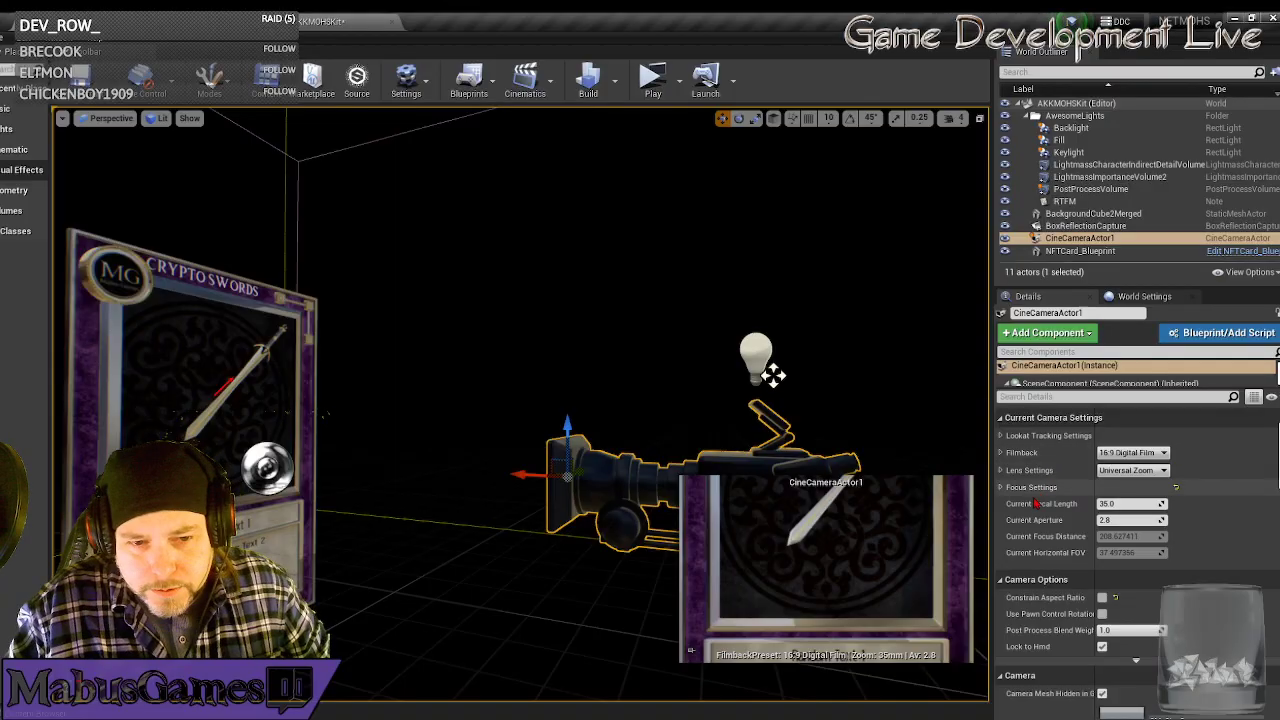
{"action": "scroll", "coordinate": [1038, 640], "scroll_direction": "down", "scroll_amount": 3}
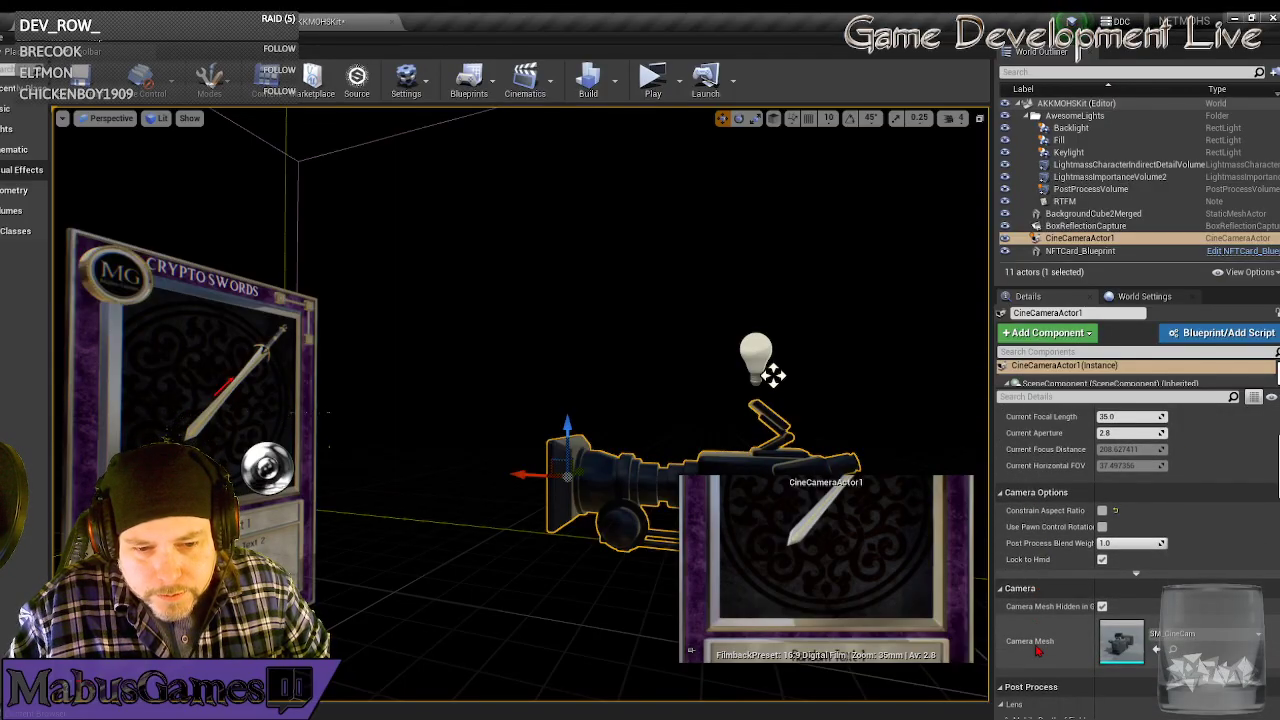
{"action": "scroll", "coordinate": [1040, 650], "scroll_direction": "down", "scroll_amount": 6}
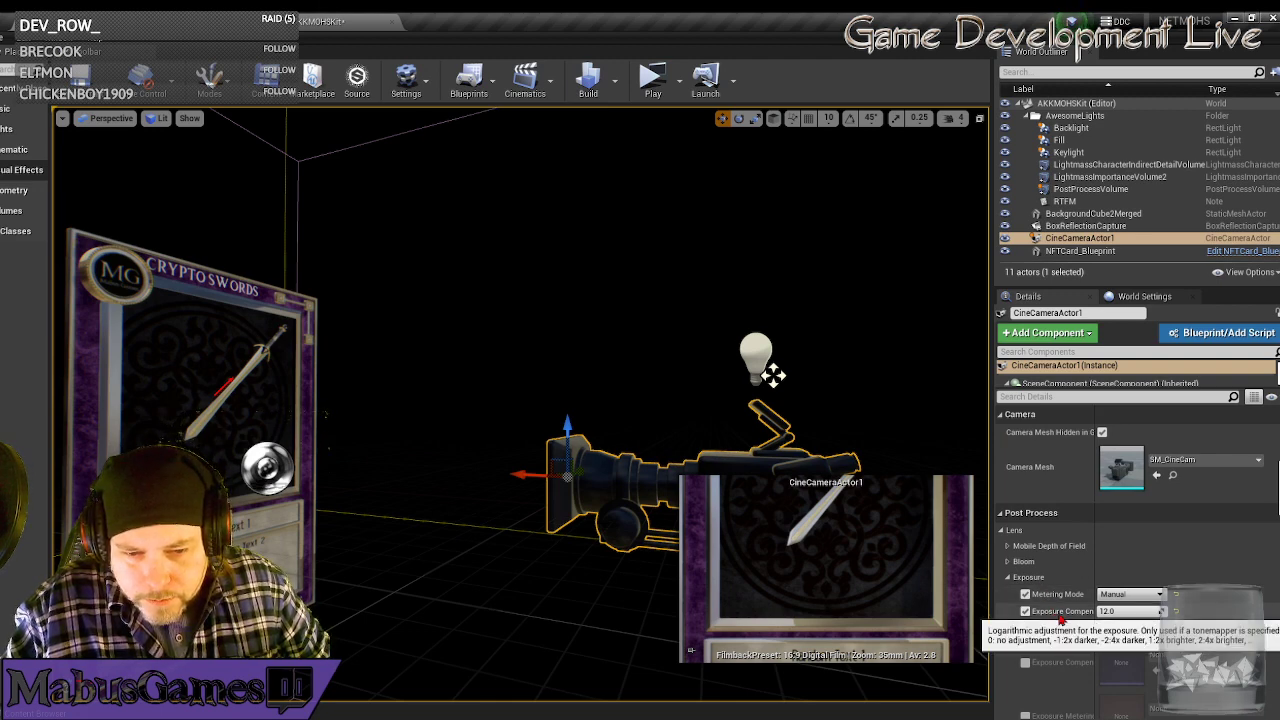
Set CineCameraActor1's Exposure Compensation to 5.0 and preview the randomized sword cards by playing the level.
{"action": "left_click", "coordinate": [1120, 611]}
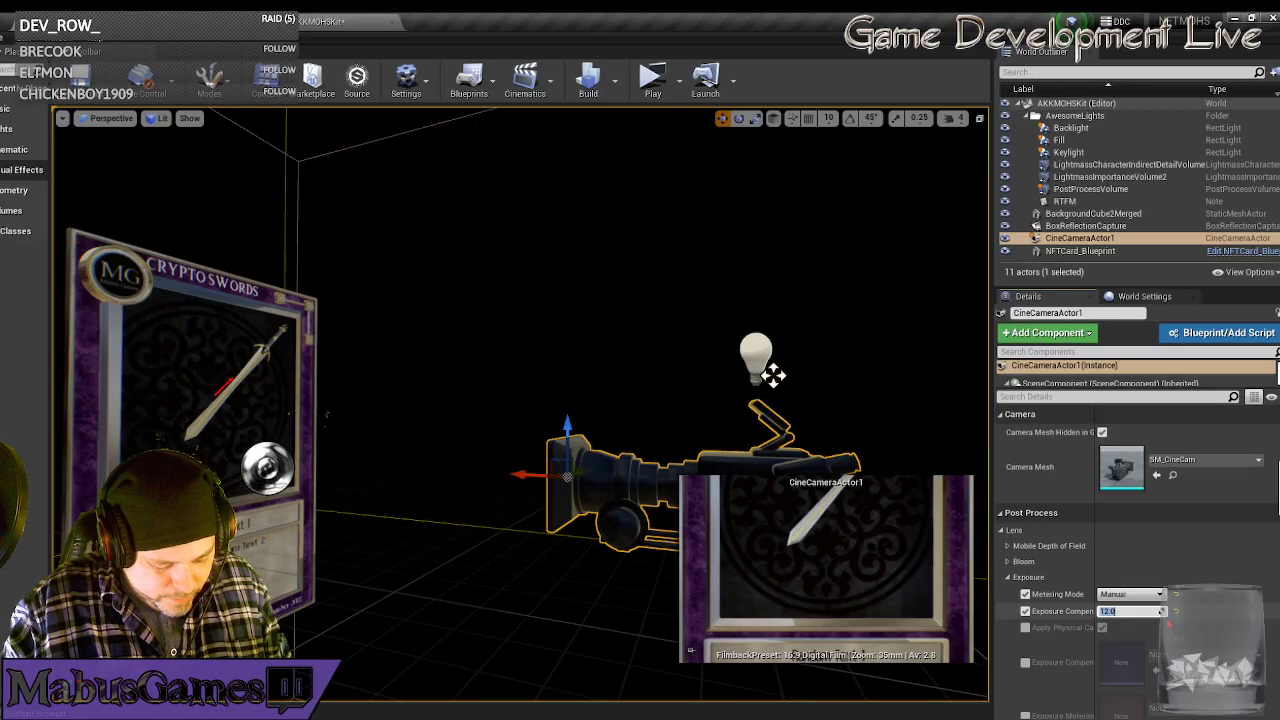
{"action": "key", "text": "Return"}
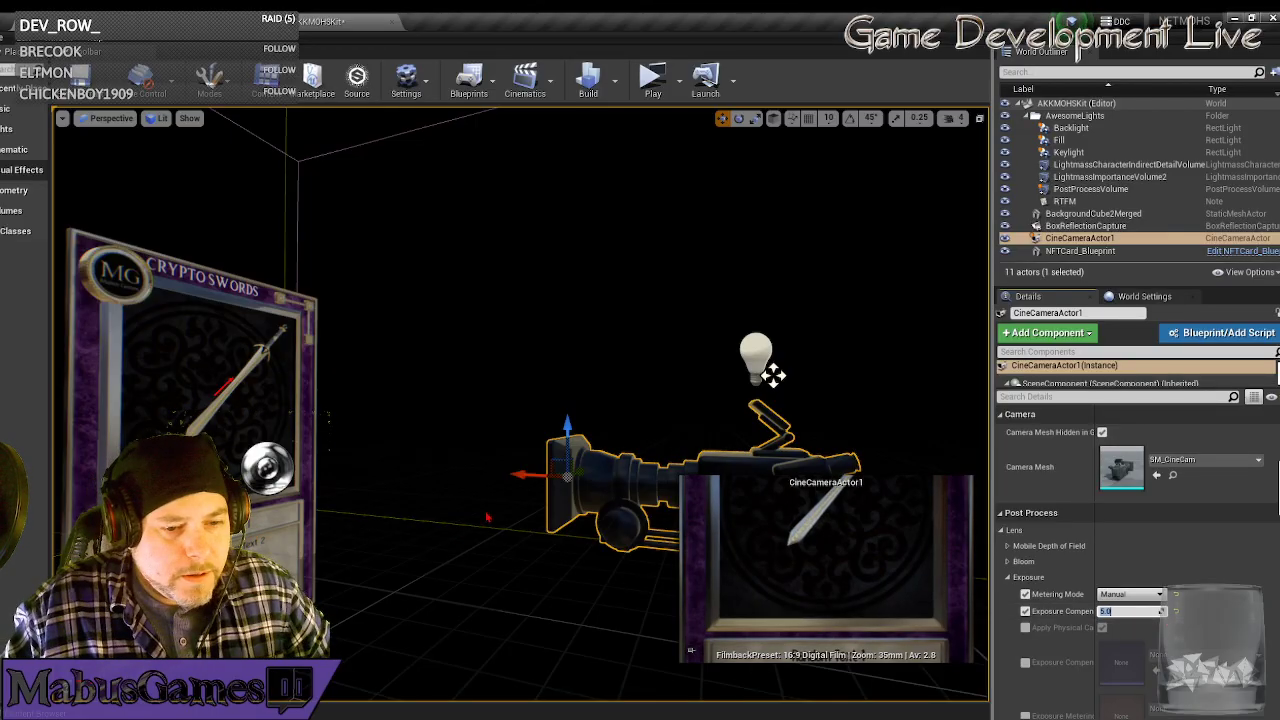
{"action": "left_click", "coordinate": [652, 77]}
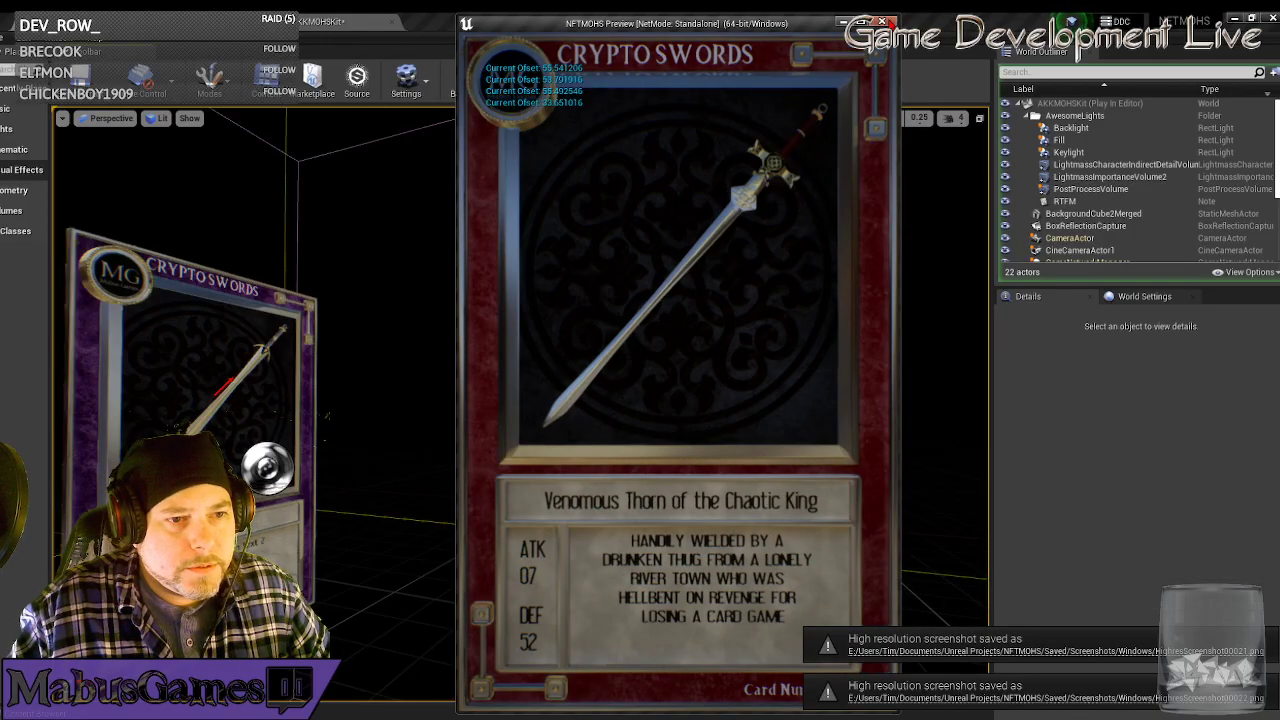
{"action": "left_click", "coordinate": [888, 23]}
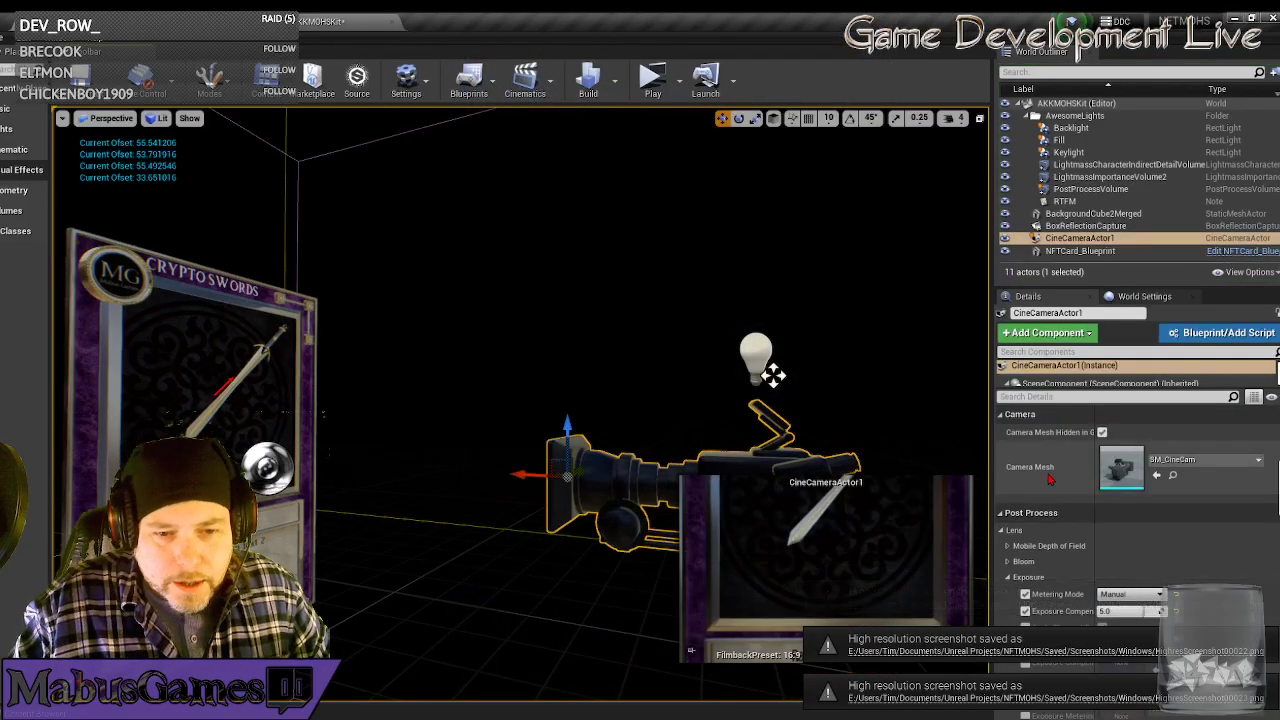
Lower CineCameraActor1's Exposure Compensation to 4.0.
{"action": "left_click", "coordinate": [1131, 612]}
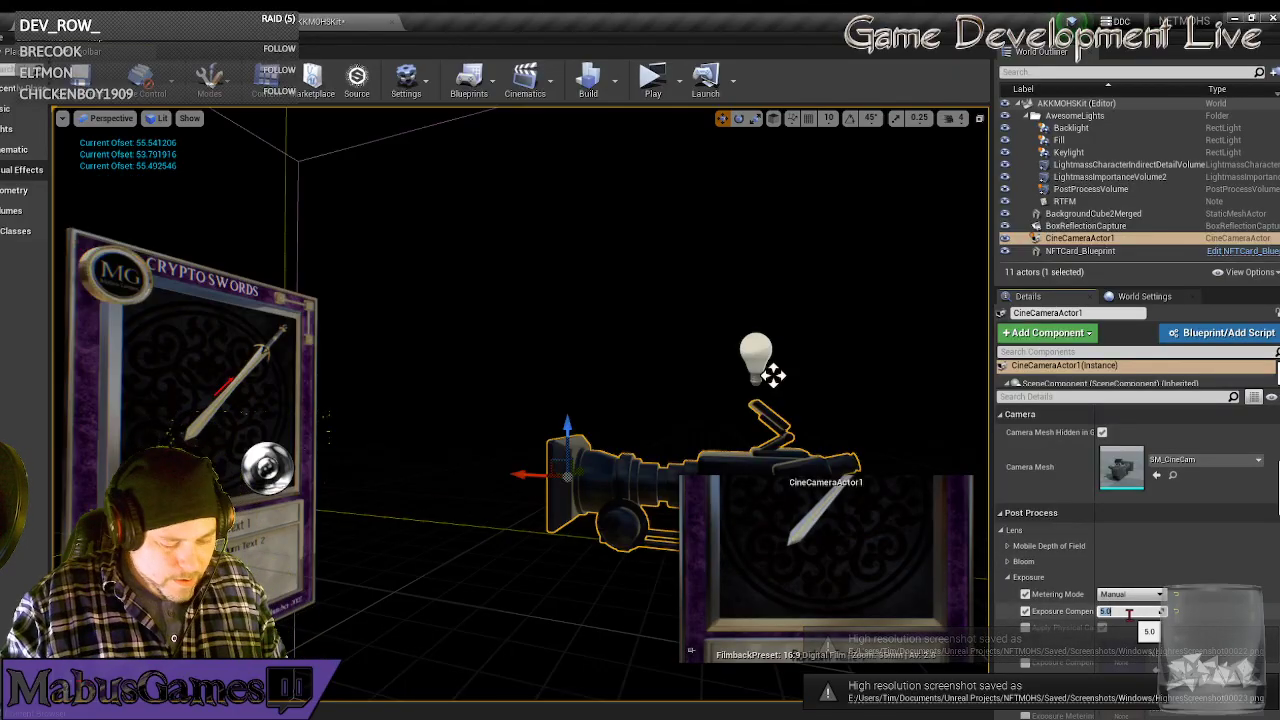
{"action": "type", "text": "4"}
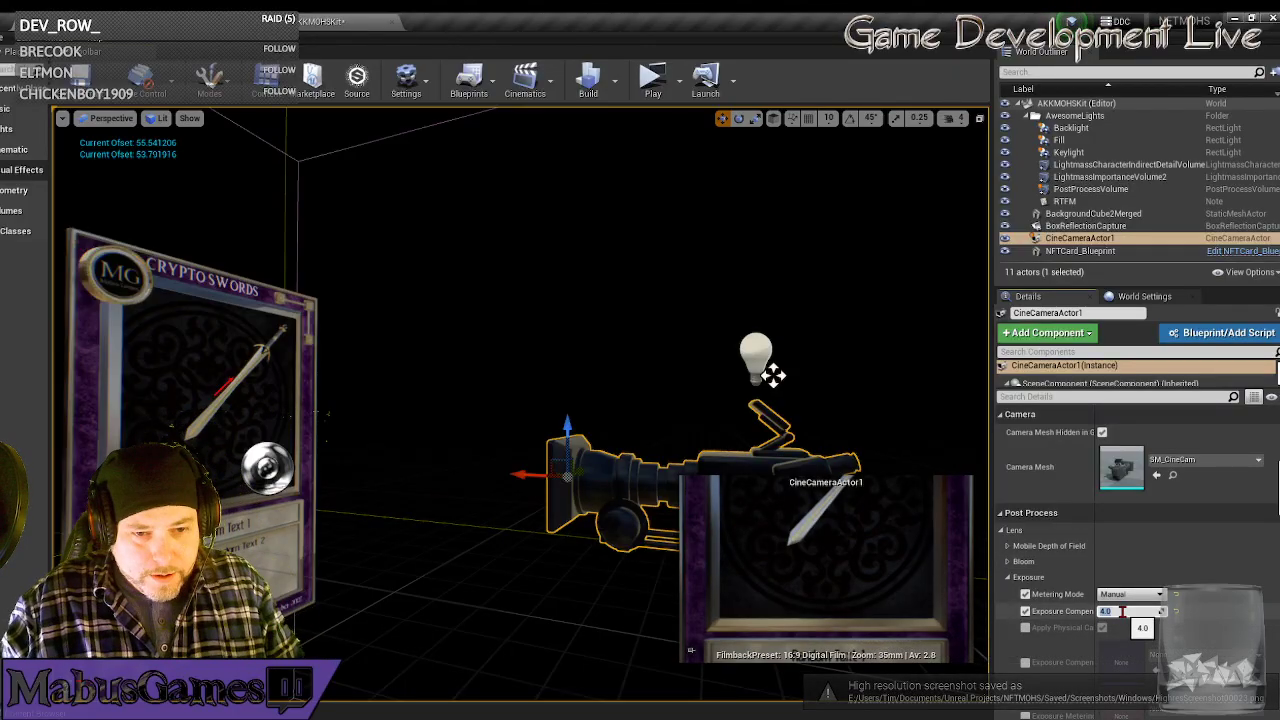
{"action": "key", "text": "Return"}
Set the Keylight's intensity to 4.0 cd and preview the card lighting by playing the level.
{"action": "left_click", "coordinate": [772, 375]}
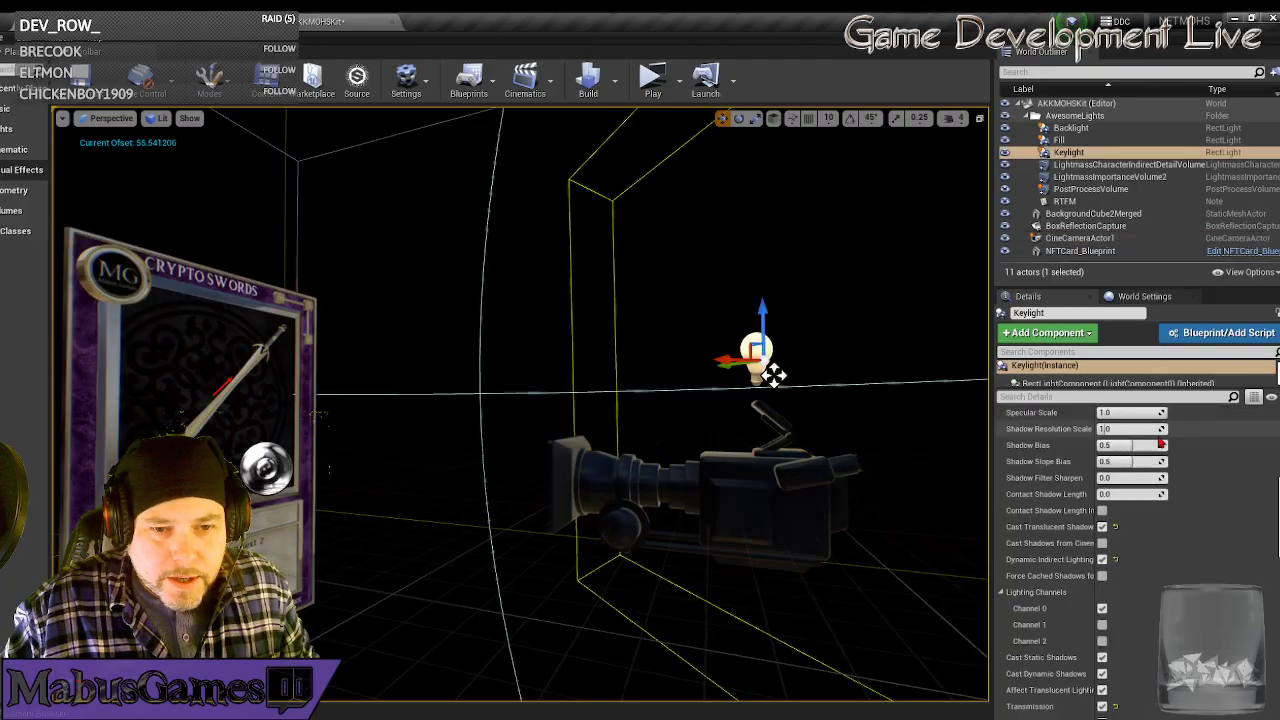
{"action": "scroll", "coordinate": [1033, 458], "scroll_direction": "up", "scroll_amount": 3}
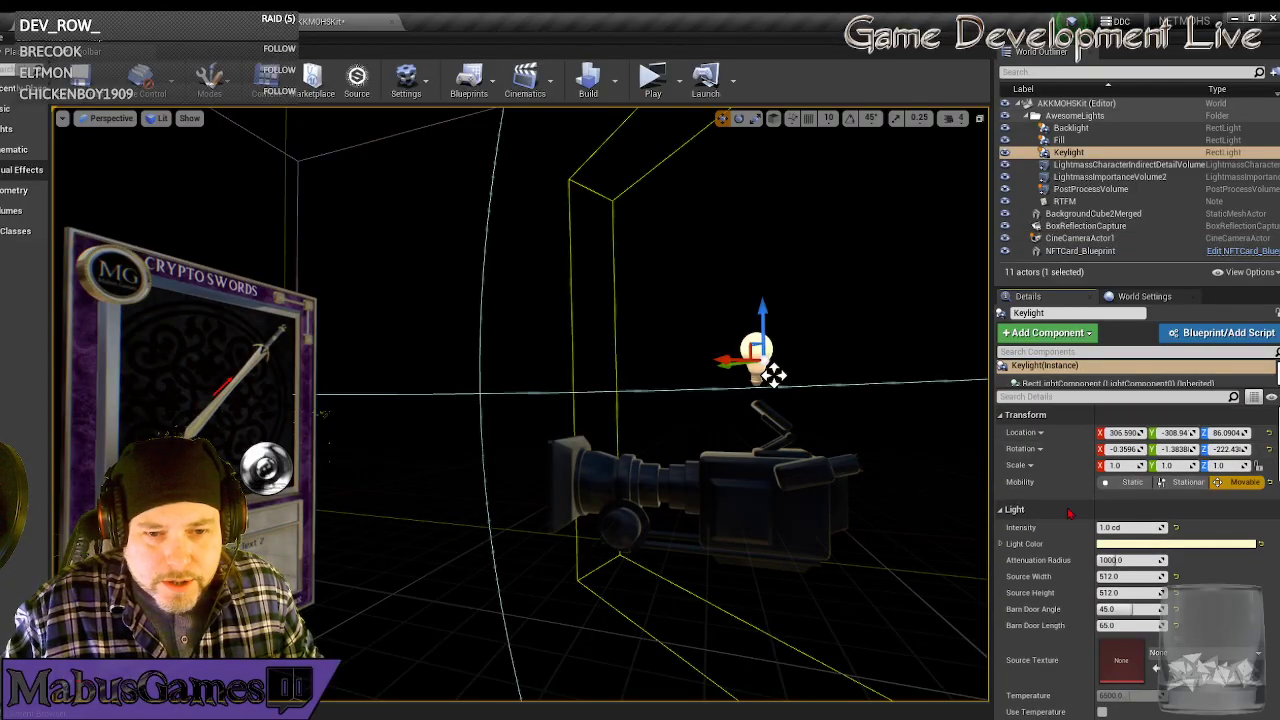
{"action": "left_click", "coordinate": [1130, 527]}
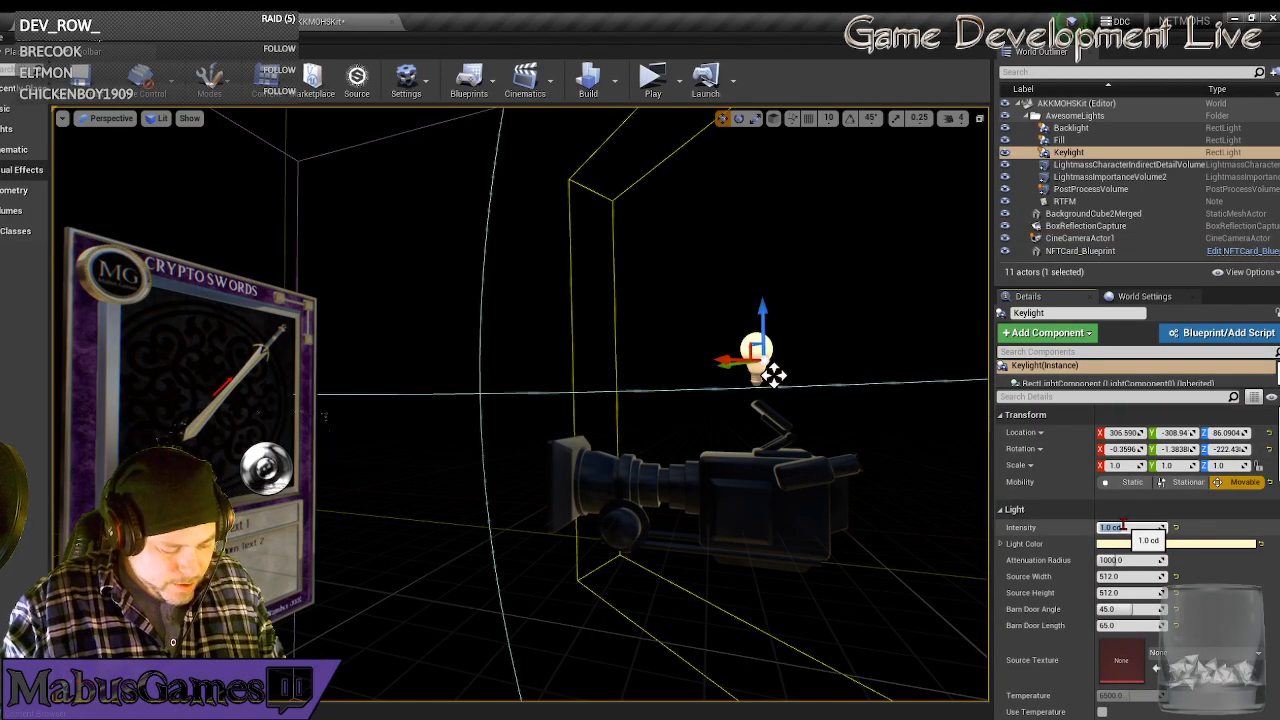
{"action": "type", "text": "4"}
{"action": "key", "text": "Return"}
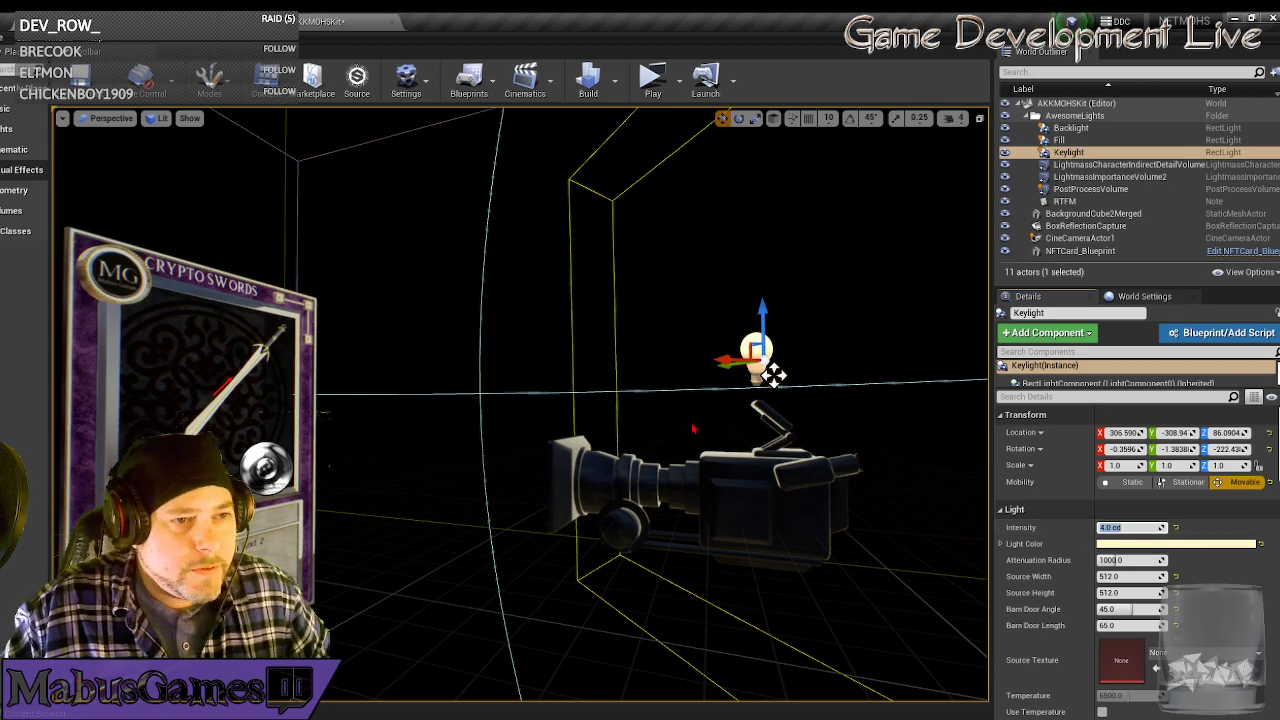
{"action": "left_click", "coordinate": [648, 88]}
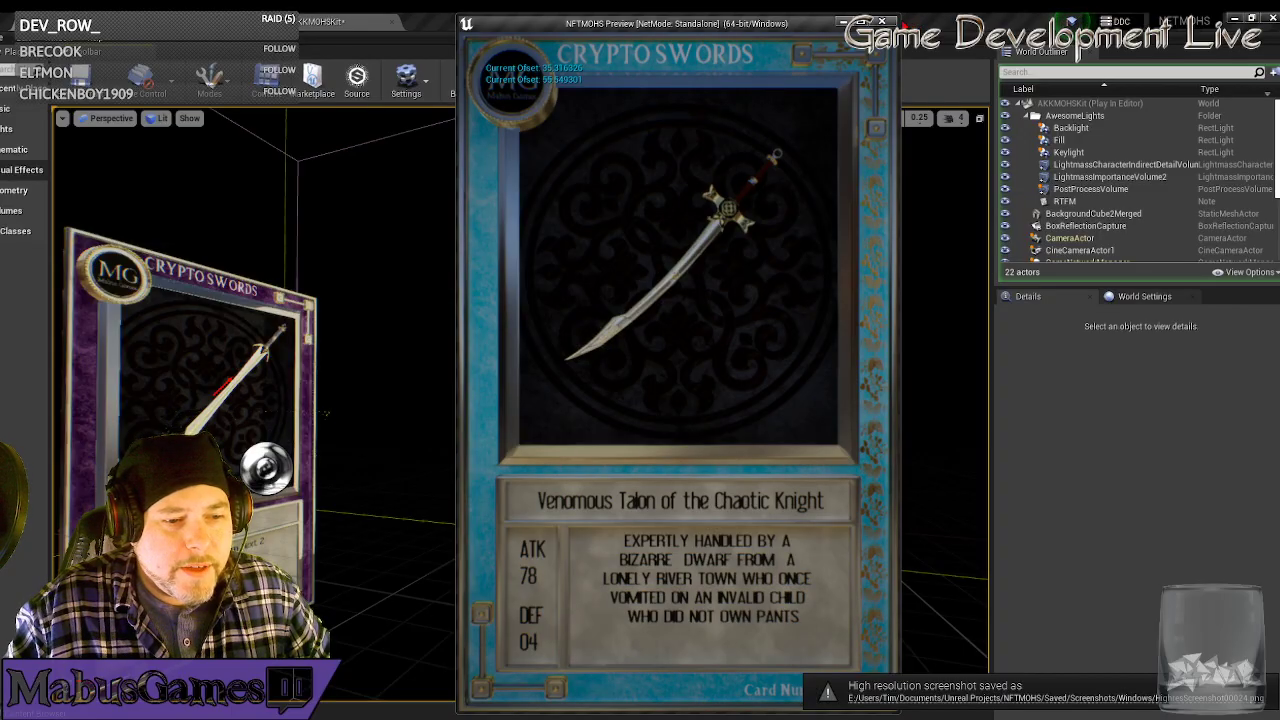
{"action": "key", "text": "Escape"}
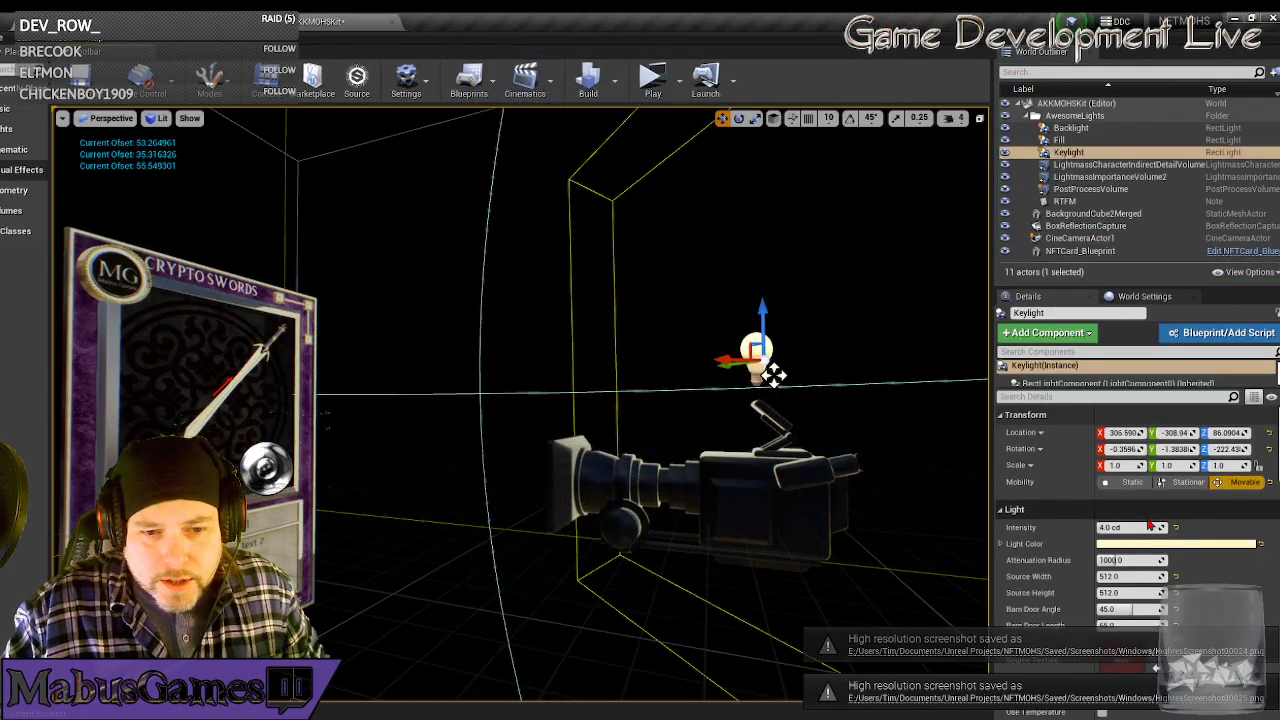
Raise the Keylight's intensity to 8.0 cd and check the card lighting in a play preview.
{"action": "left_click", "coordinate": [1150, 526]}
{"action": "type", "text": "8"}
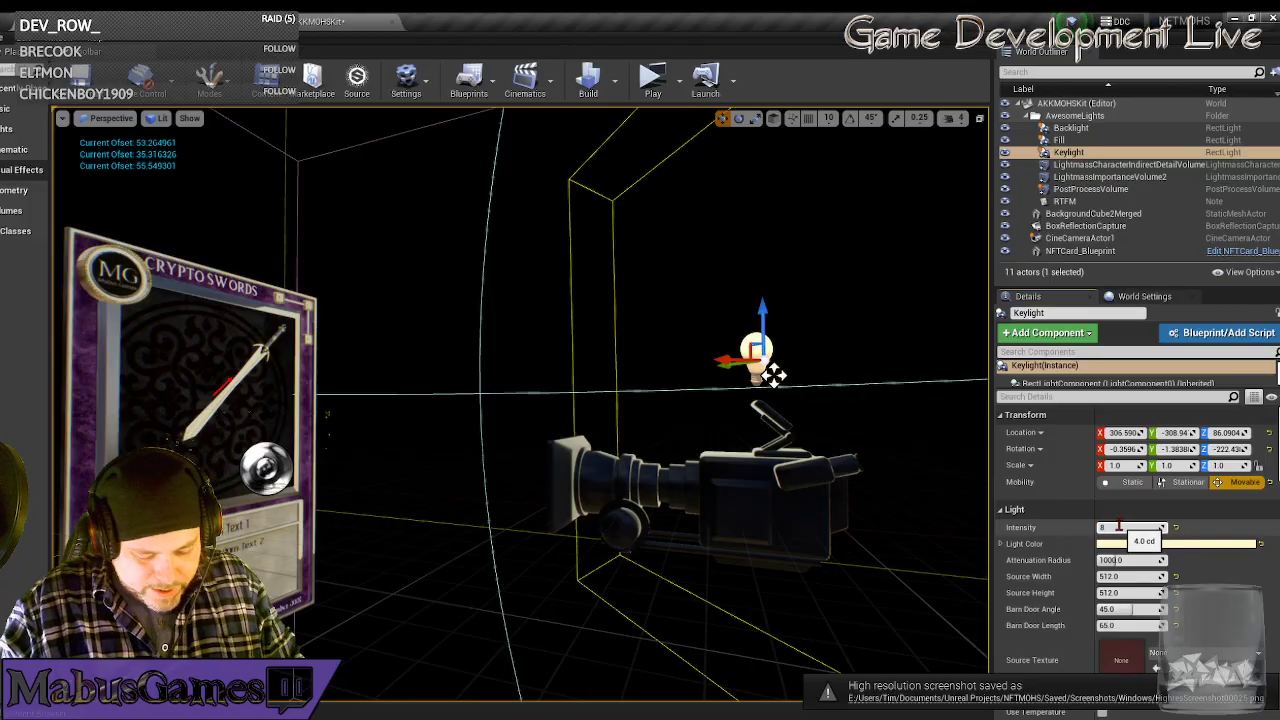
{"action": "key", "text": "Return"}
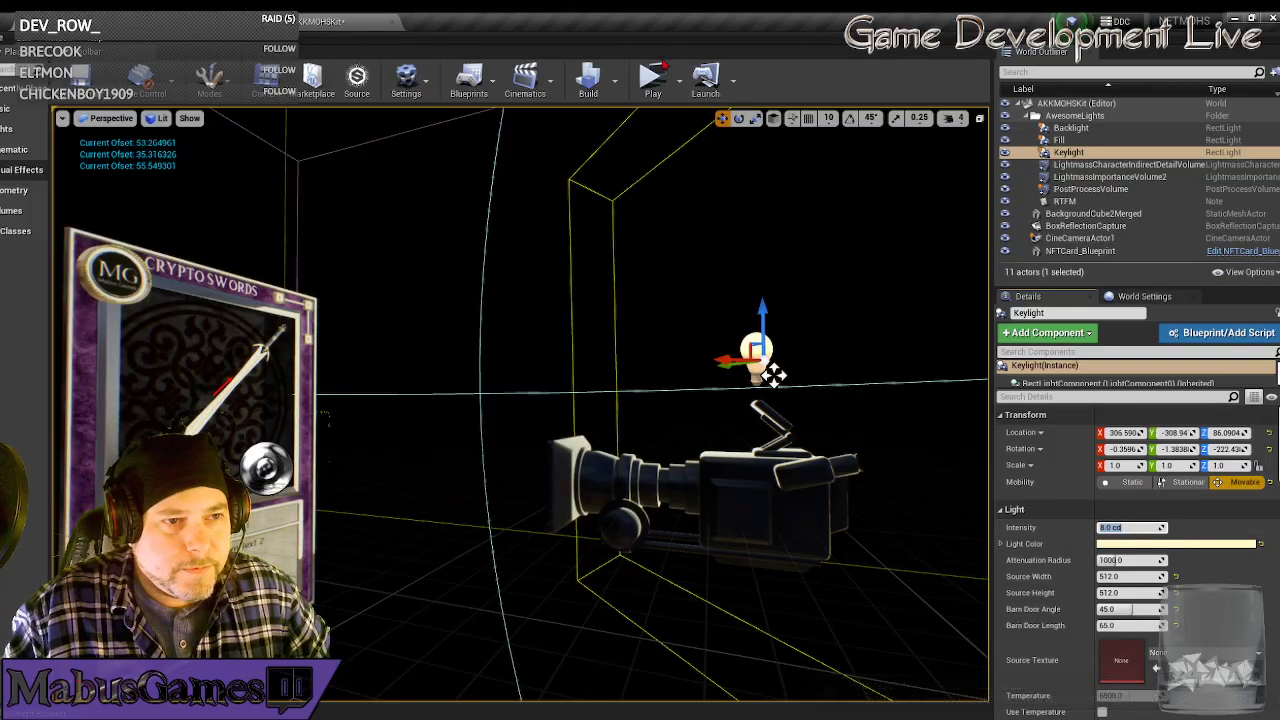
{"action": "left_click", "coordinate": [652, 80]}
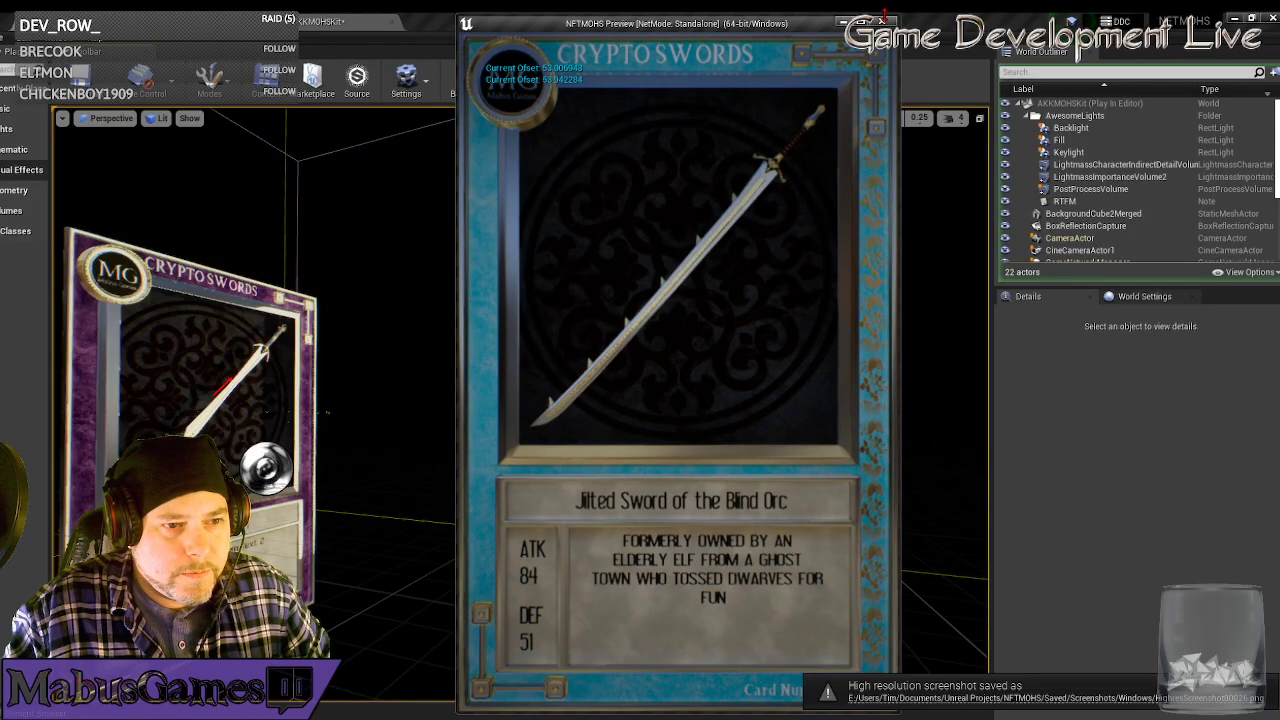
{"action": "left_click", "coordinate": [882, 21]}
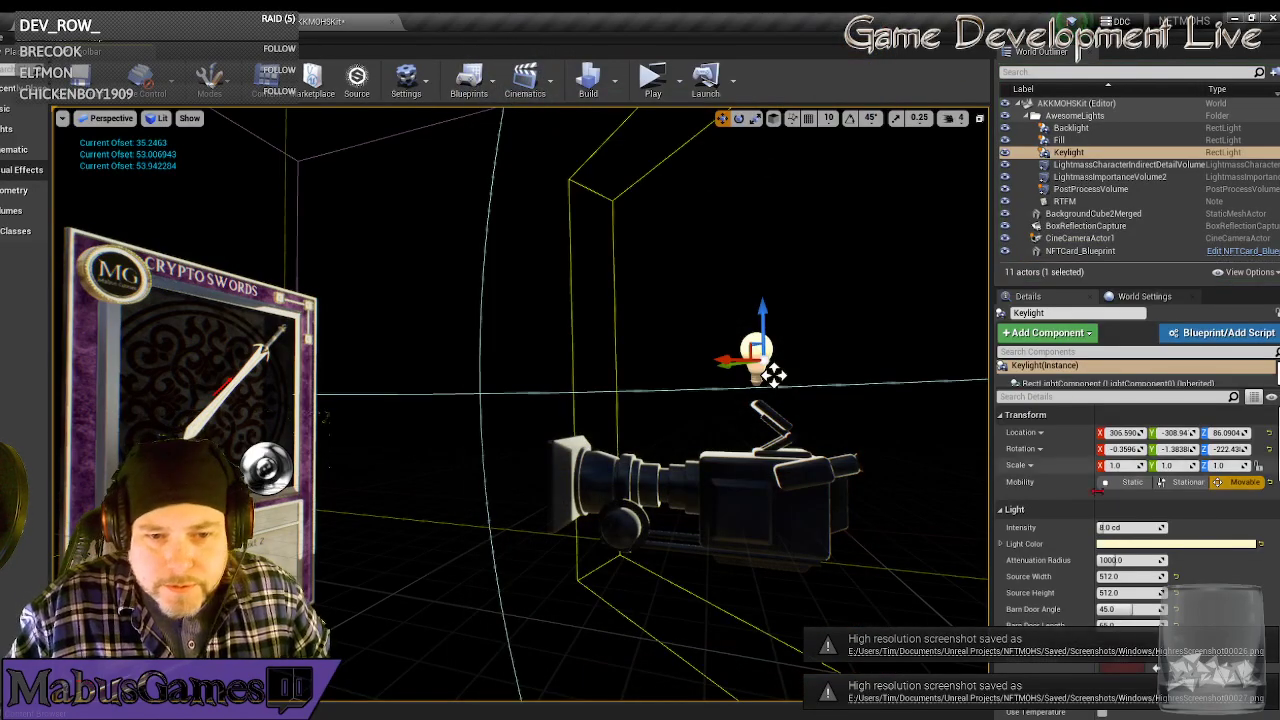
Set CineCameraActor1's Exposure Compensation to 6.0 and play the level to check the card's brightness.
{"action": "left_click", "coordinate": [818, 512]}
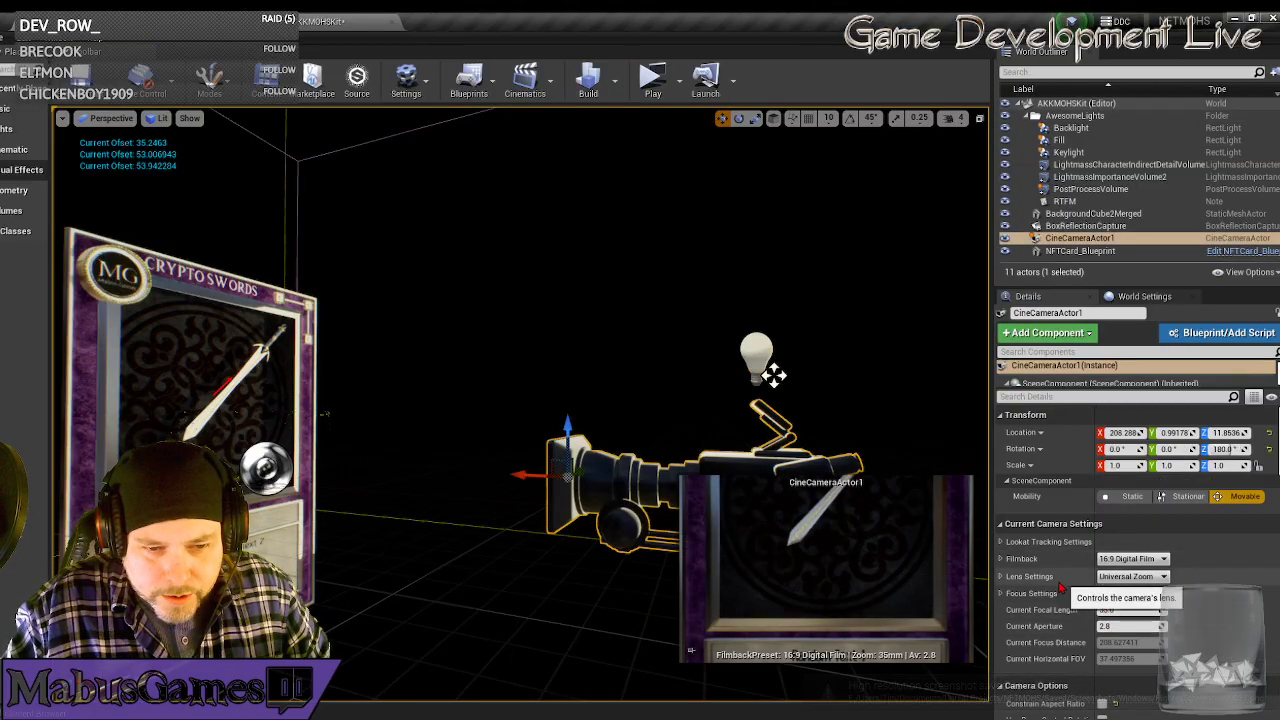
{"action": "scroll", "coordinate": [1061, 586], "scroll_direction": "down", "scroll_amount": 6}
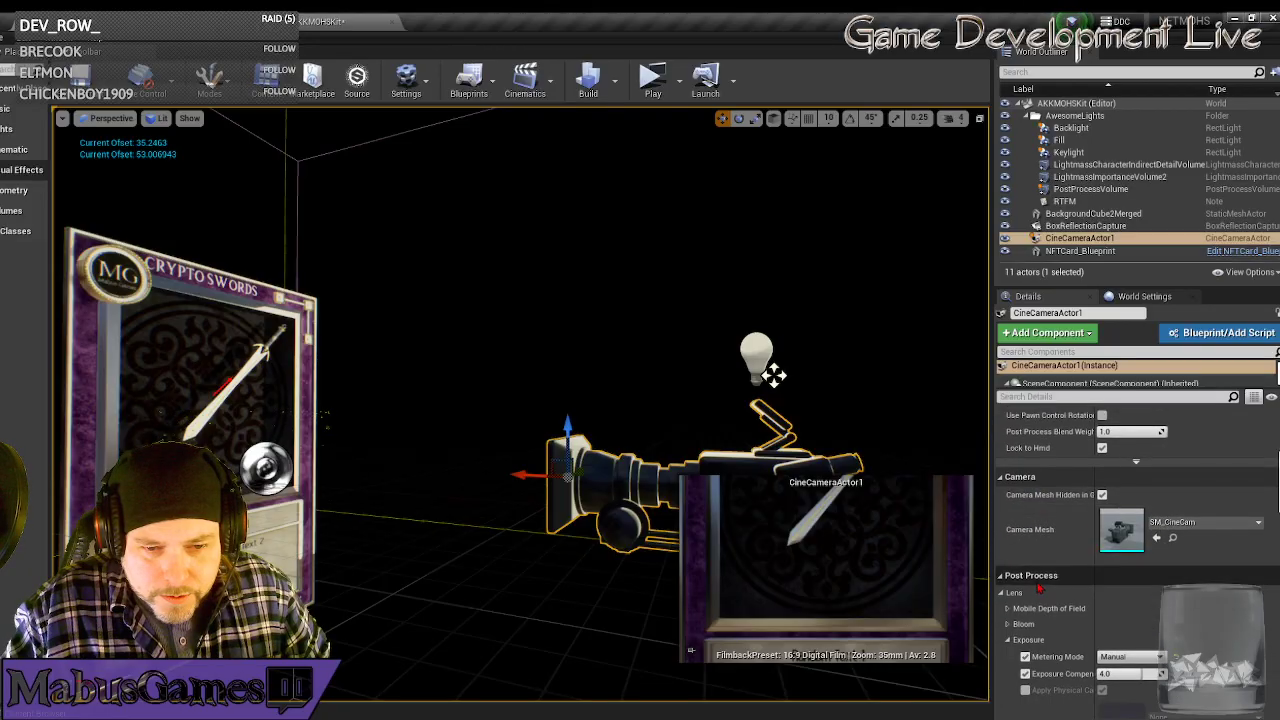
{"action": "scroll", "coordinate": [1038, 588], "scroll_direction": "down", "scroll_amount": 3}
{"action": "left_click", "coordinate": [1110, 543]}
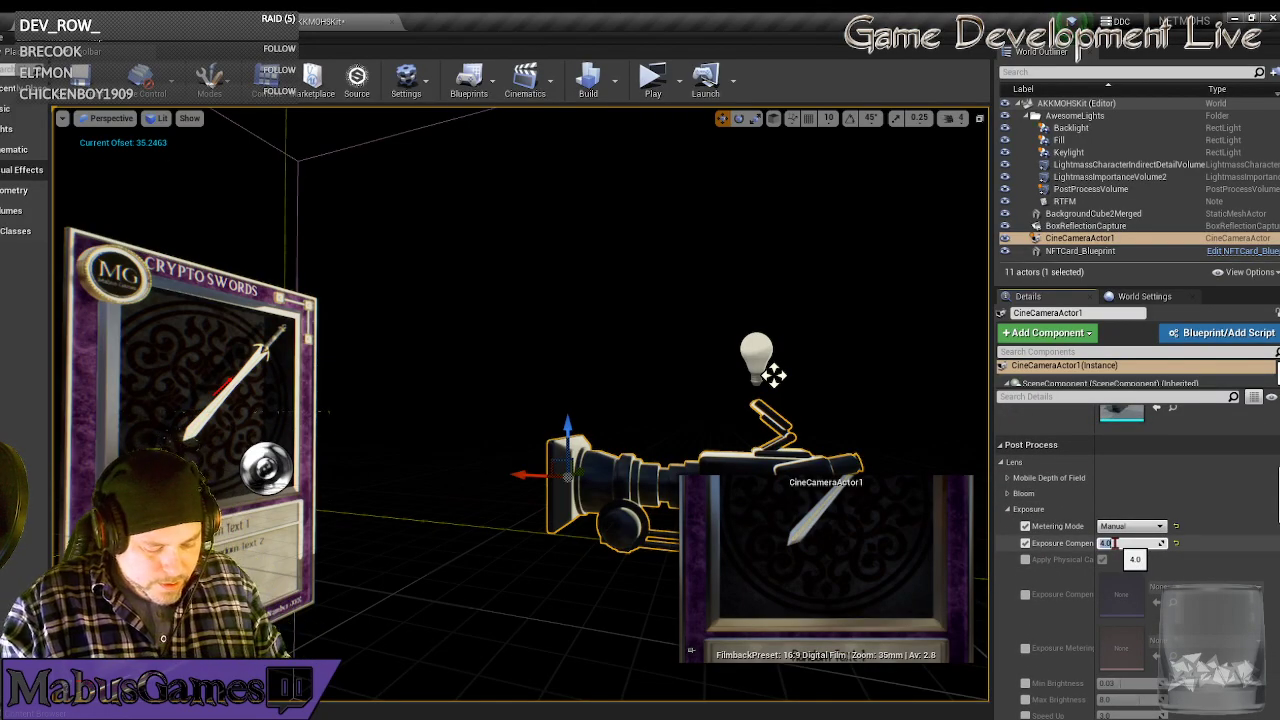
{"action": "type", "text": "6"}
{"action": "key", "text": "Return"}
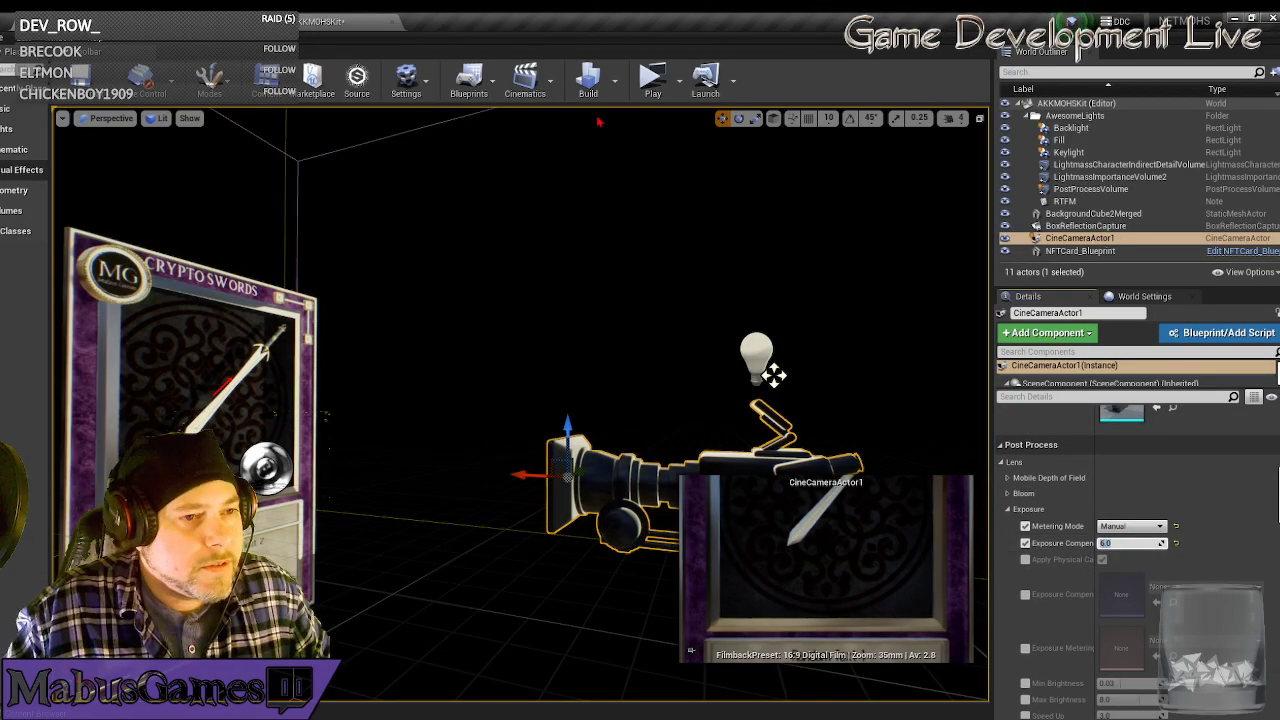
{"action": "left_click", "coordinate": [652, 78]}
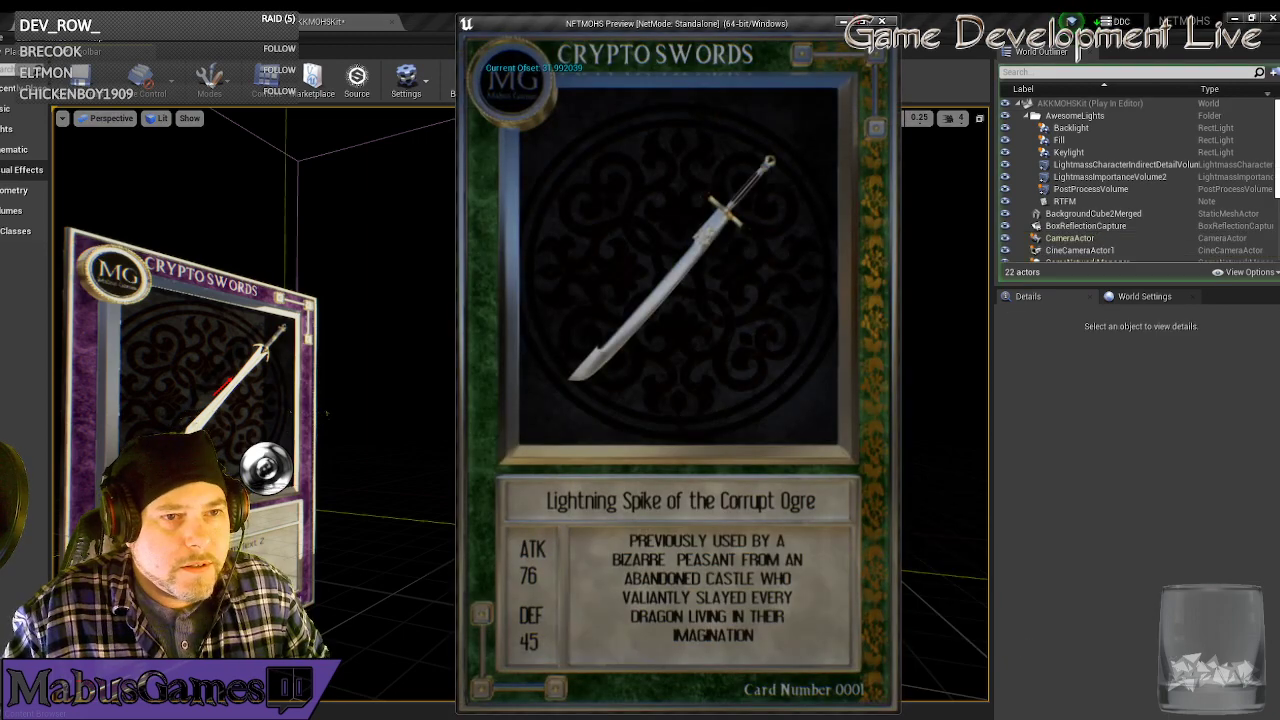
Set CineCameraActor1's Exposure Compensation to 8.0 and run another play preview of the cards.
{"action": "key", "text": "Escape"}
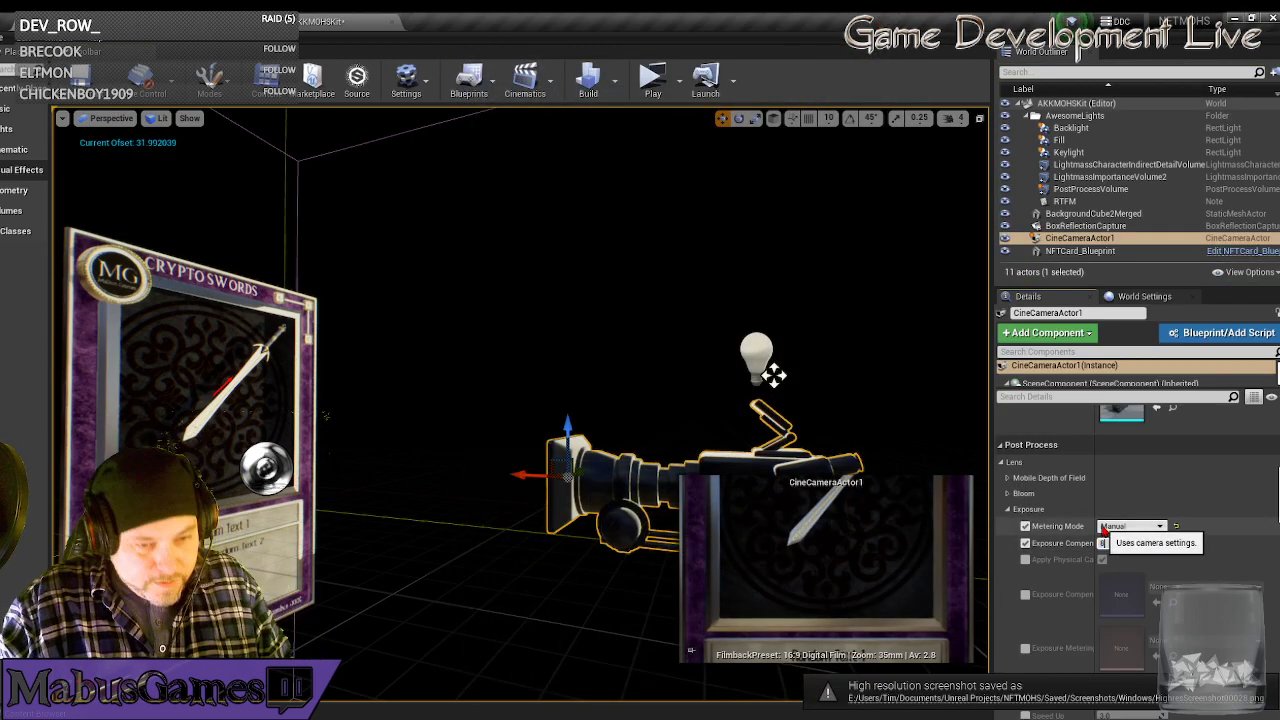
{"action": "left_click", "coordinate": [654, 82]}
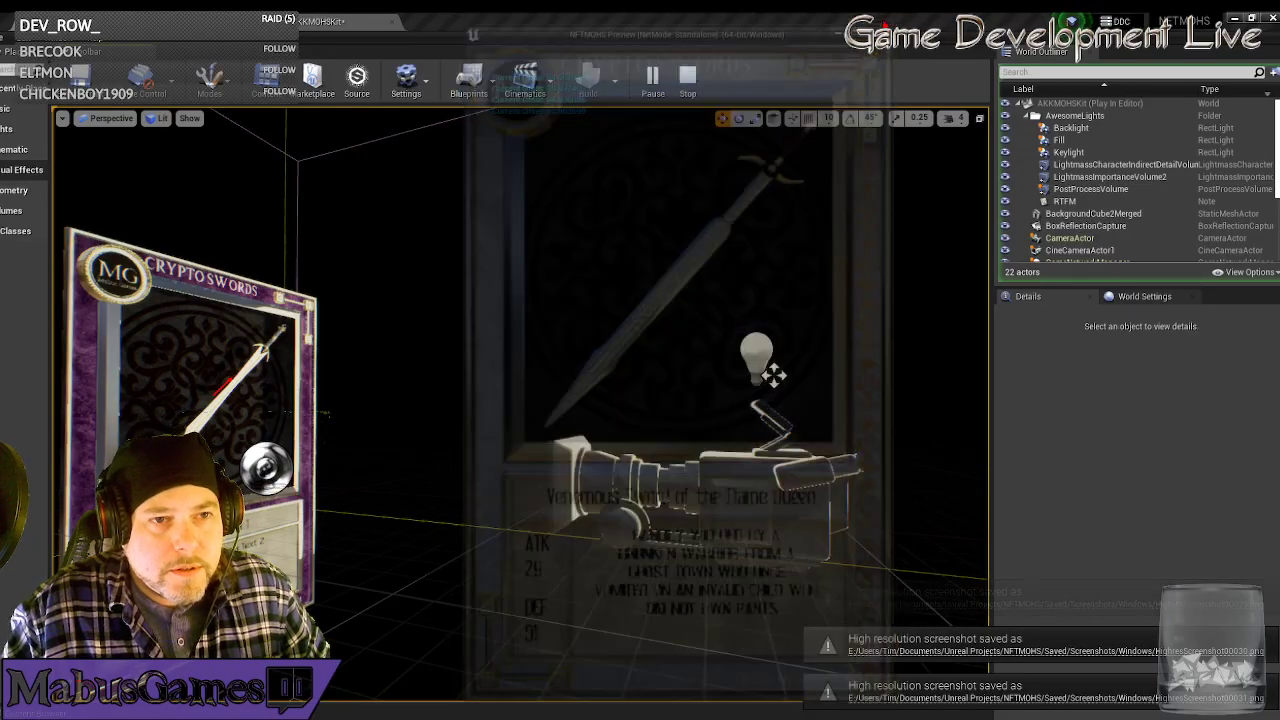
{"action": "key", "text": "Escape"}
Increase CineCameraActor1's Exposure Compensation to 10.0 and play the level to compare the card's brightness.
{"action": "left_click", "coordinate": [1120, 543]}
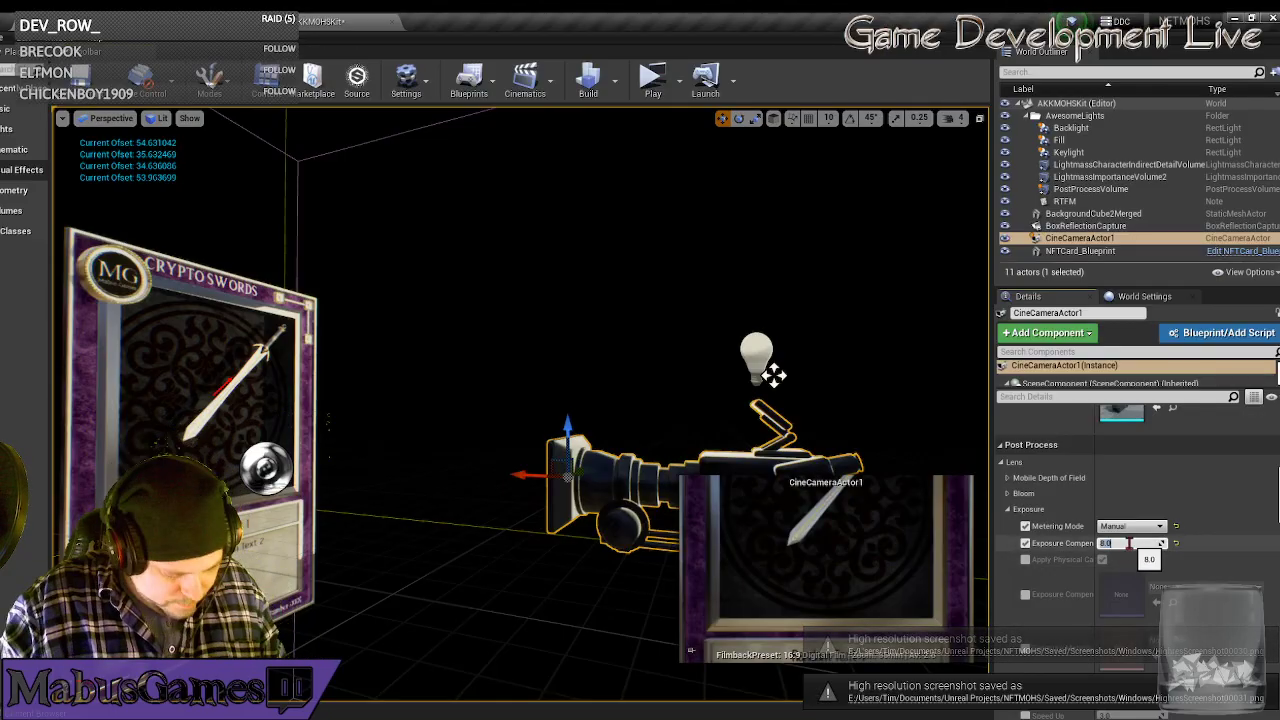
{"action": "type", "text": "10"}
{"action": "key", "text": "Return"}
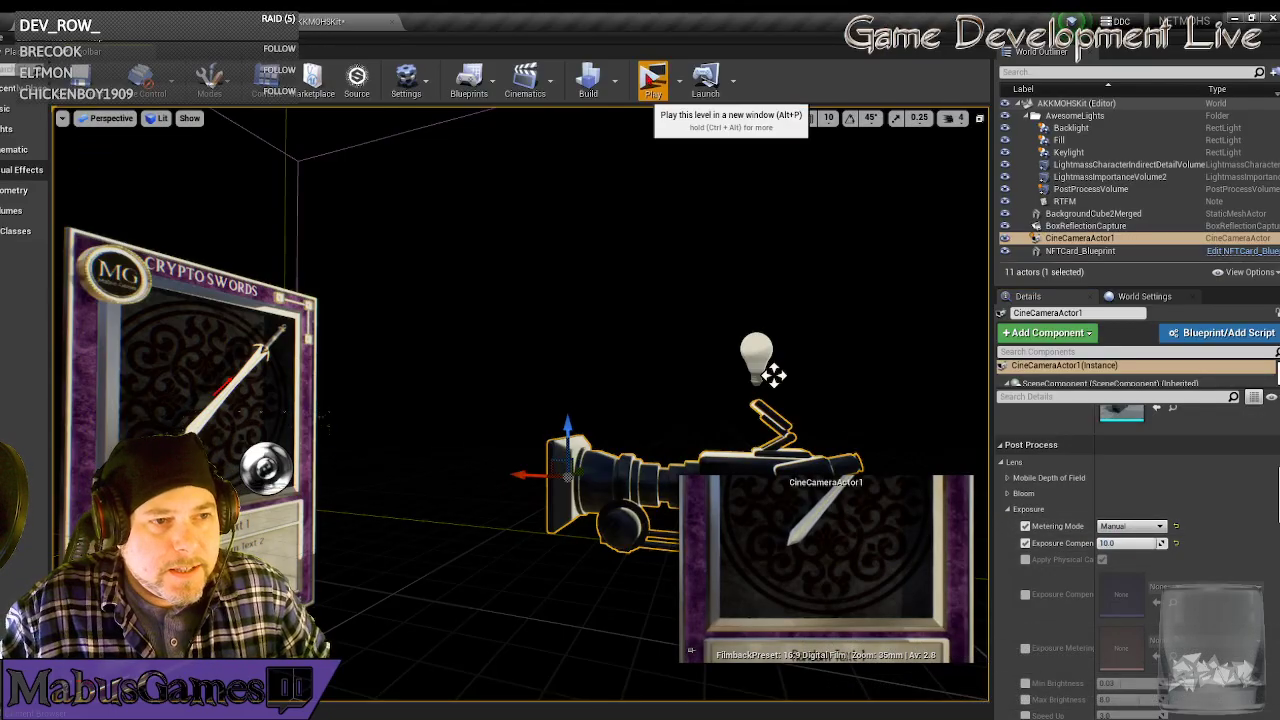
{"action": "left_click", "coordinate": [652, 80]}
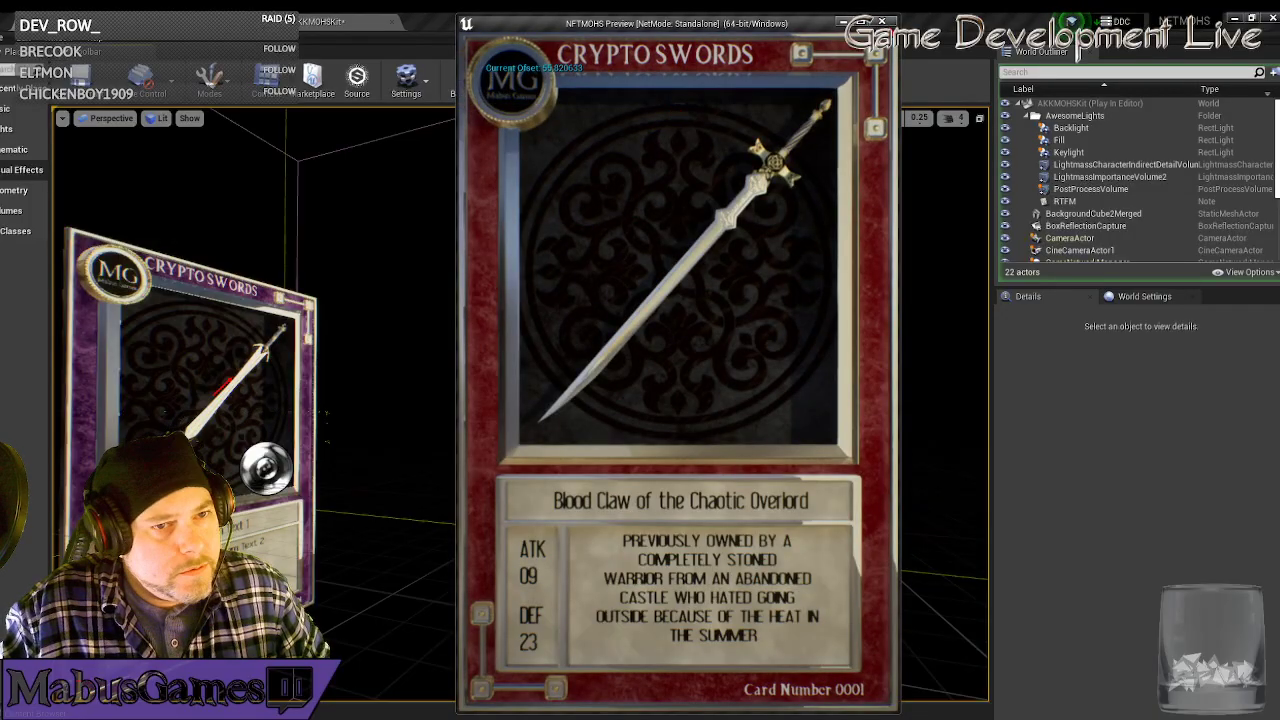
Close the preview and set CineCameraActor1's Exposure Compensation to 9.0.
{"action": "left_click", "coordinate": [1125, 542]}
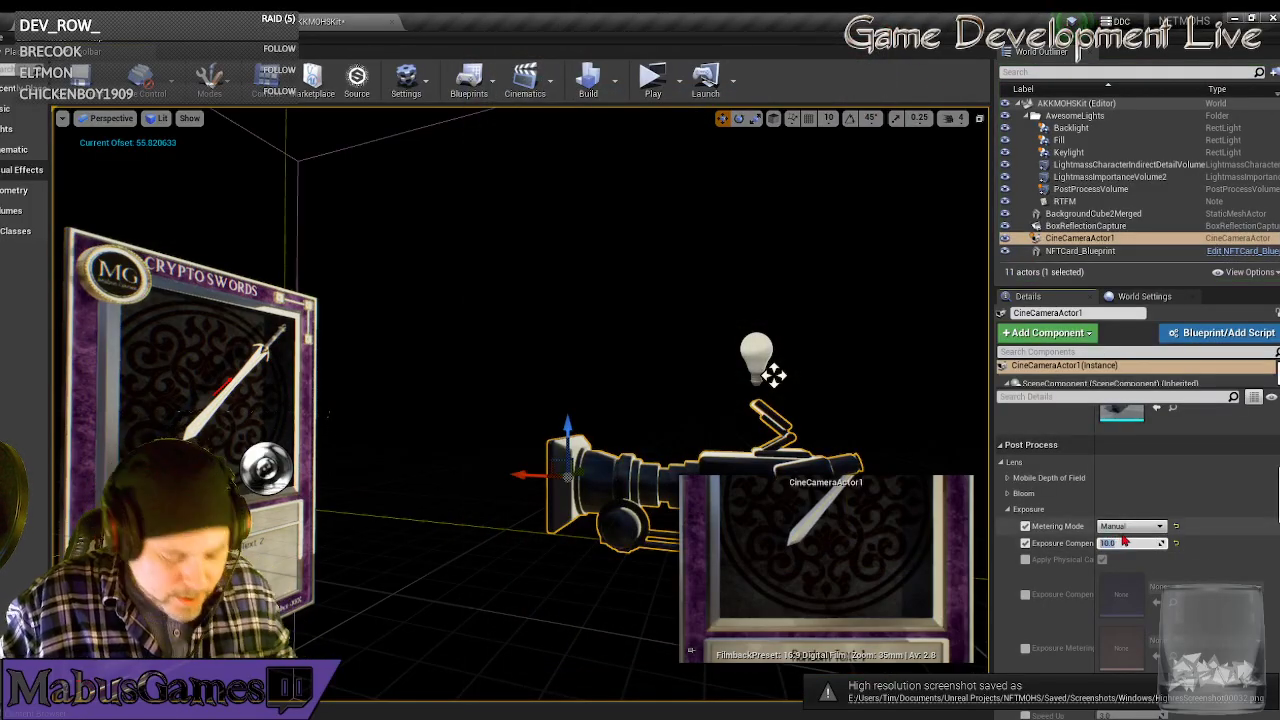
{"action": "type", "text": "9"}
{"action": "key", "text": "Return"}
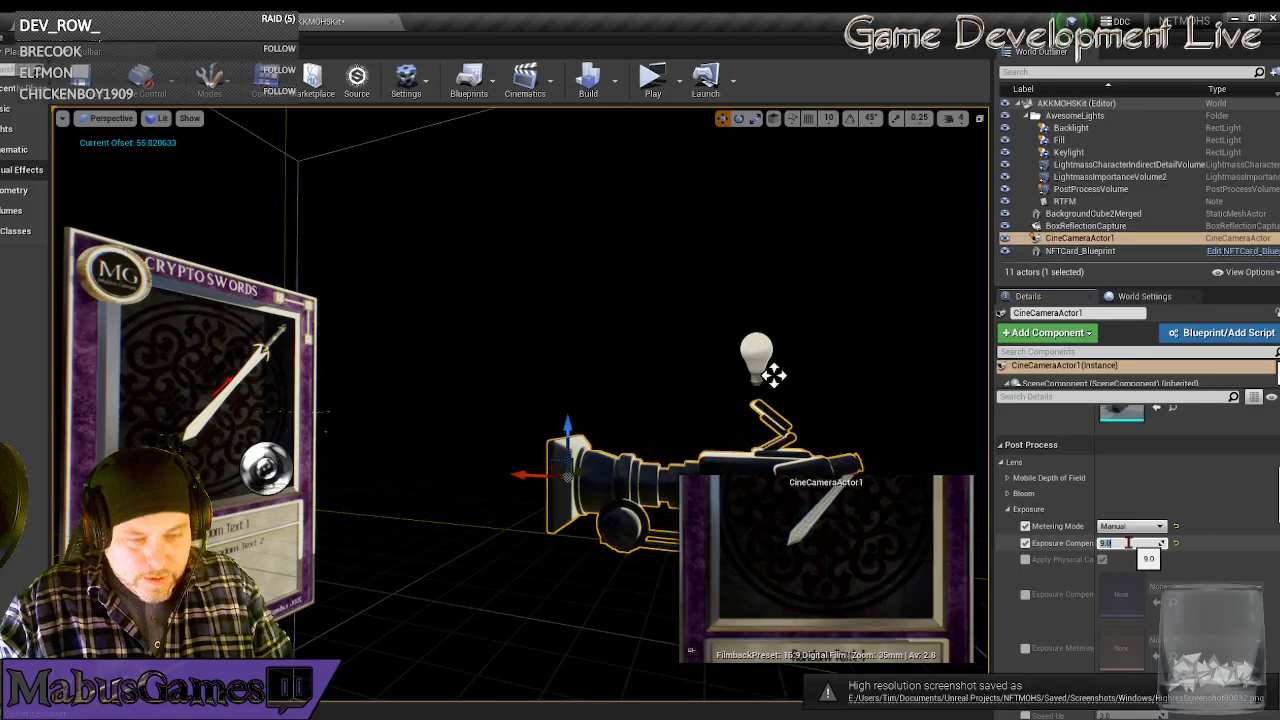
Set the Keylight's intensity to 7.0 cd.
{"action": "left_click", "coordinate": [771, 373]}
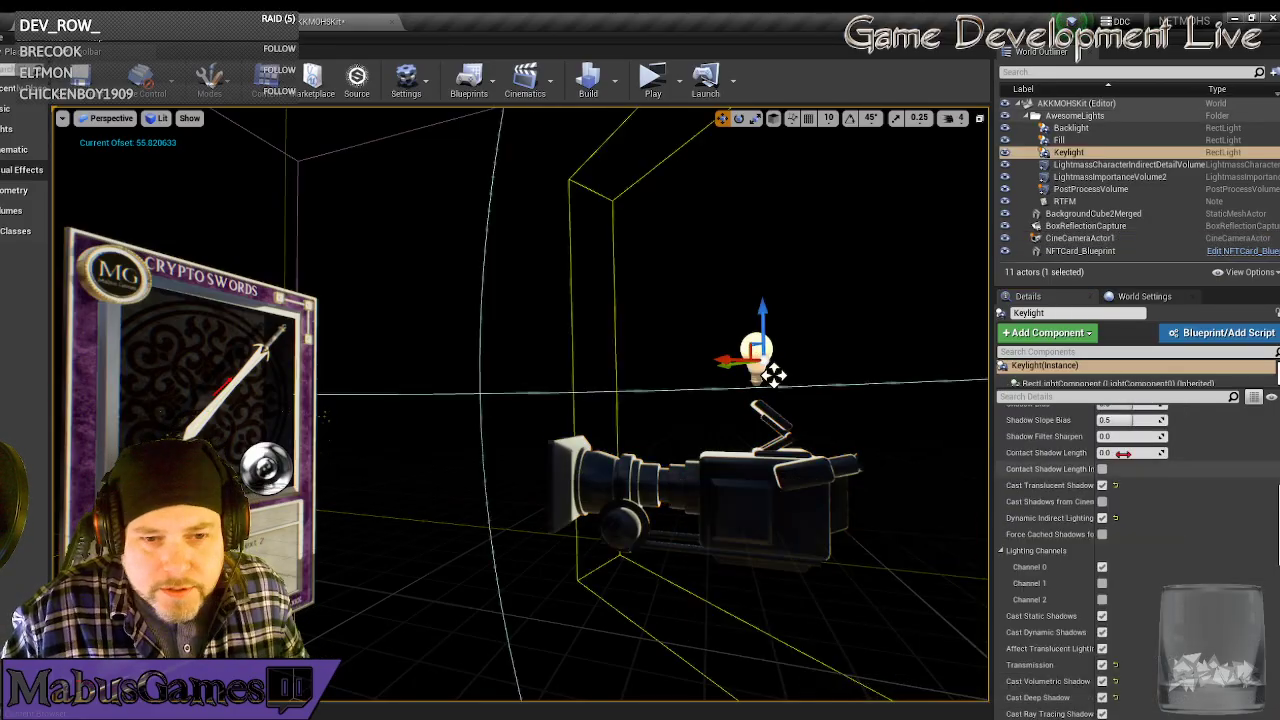
{"action": "scroll", "coordinate": [1123, 453], "scroll_direction": "up", "scroll_amount": 10}
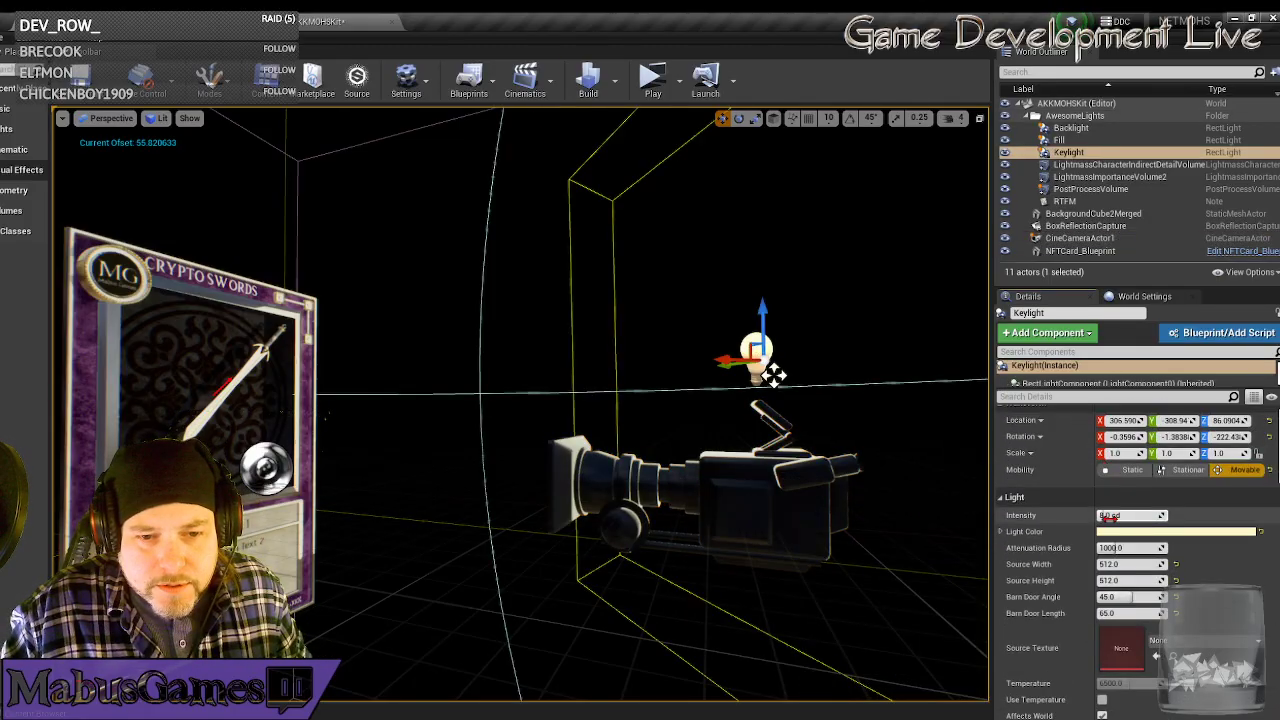
{"action": "left_click", "coordinate": [1120, 516]}
{"action": "type", "text": "7"}
{"action": "key", "text": "Return"}
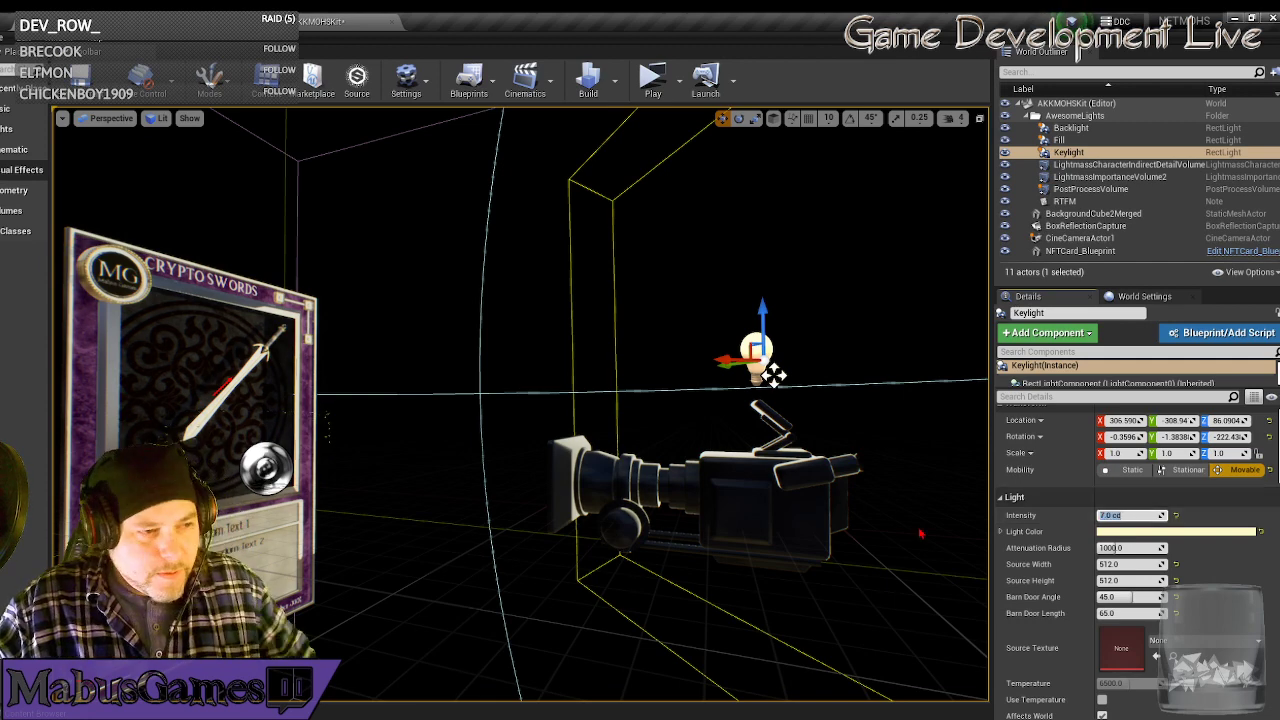
Play the level to check the card's brightness with the current Keylight intensity, and stop the preview.
{"action": "left_click", "coordinate": [651, 80]}
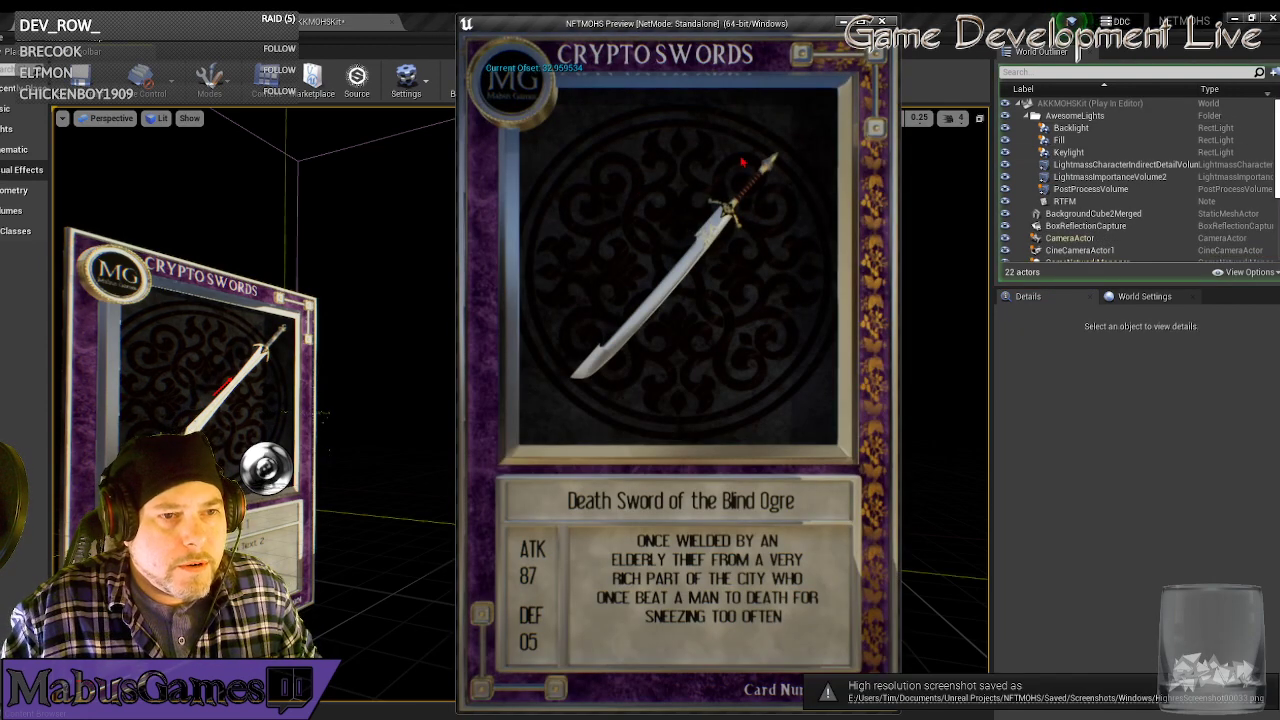
{"action": "key", "text": "Escape"}
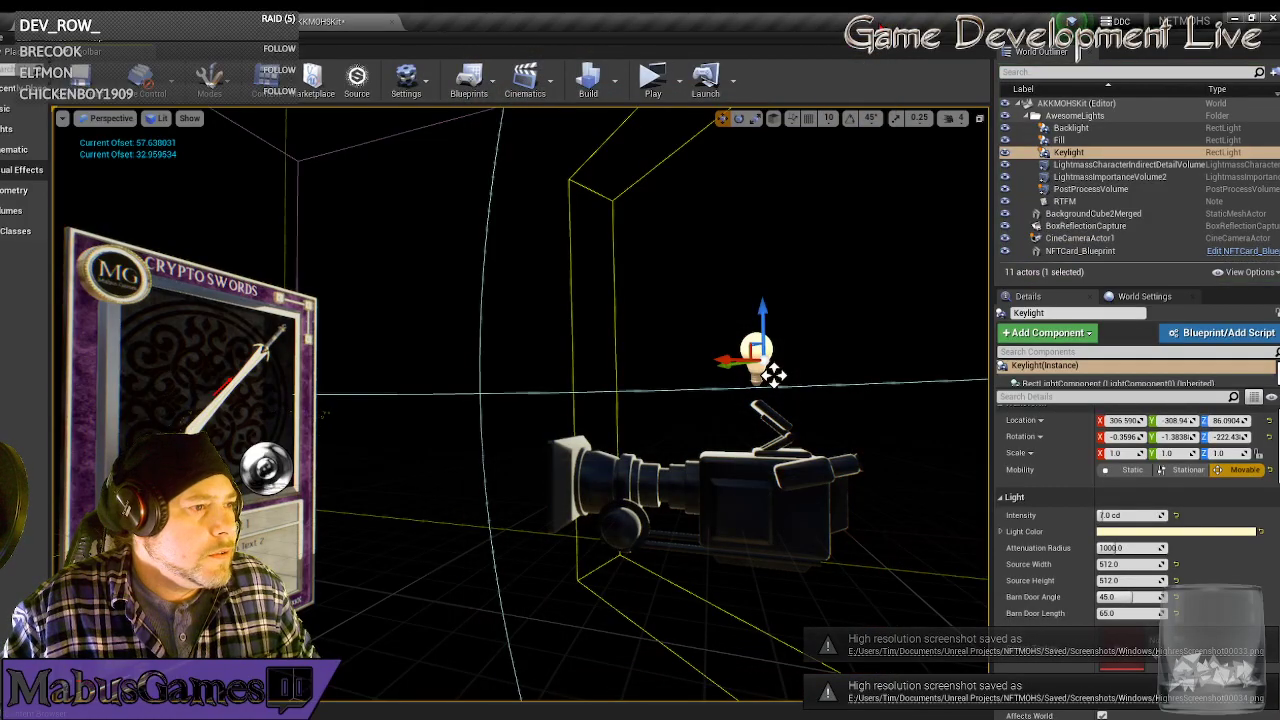
Try adding a sky light with the Env. Light Mixer and shift it along X to about 101.8.
{"action": "left_click", "coordinate": [58, 48]}
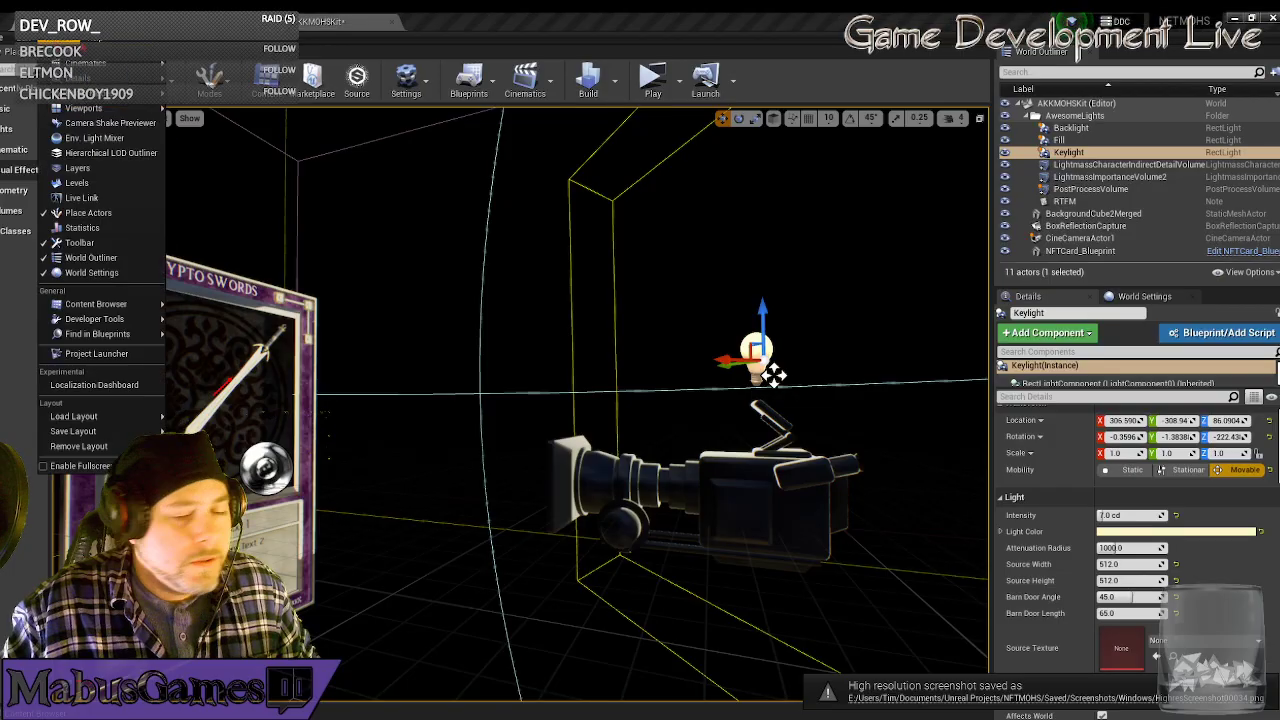
{"action": "mouse_move", "coordinate": [88, 48]}
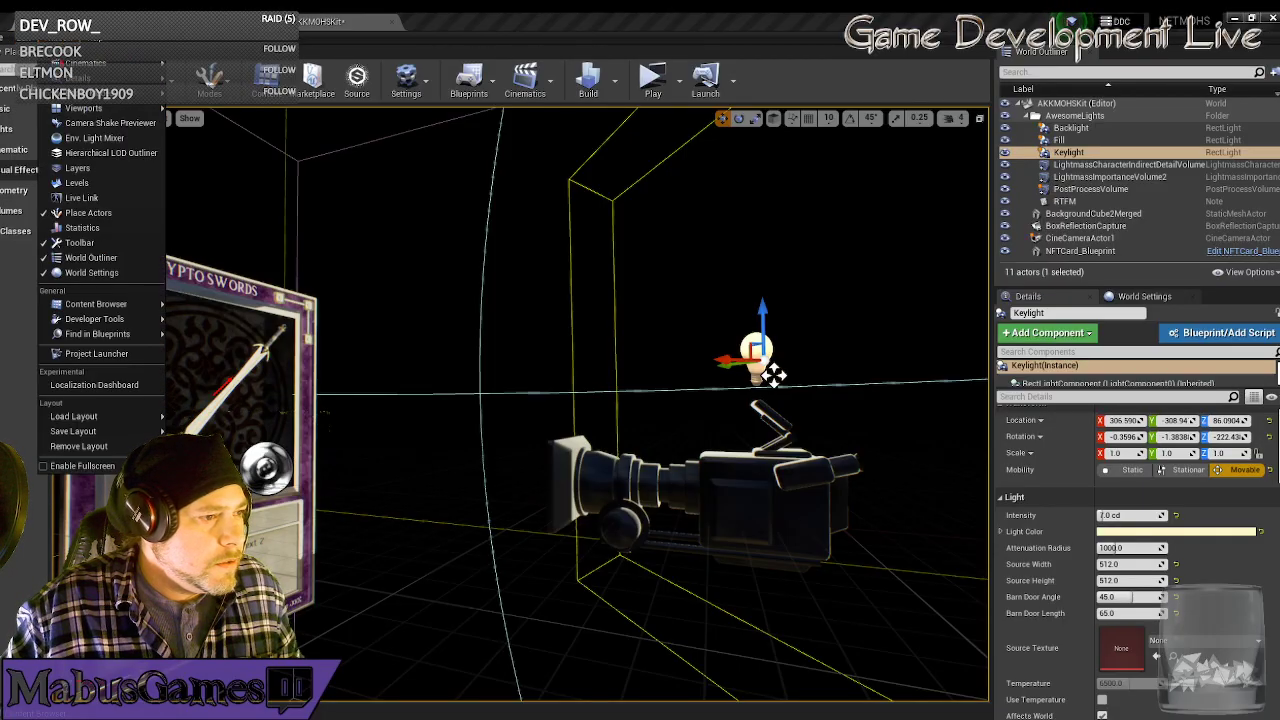
{"action": "left_click", "coordinate": [94, 137]}
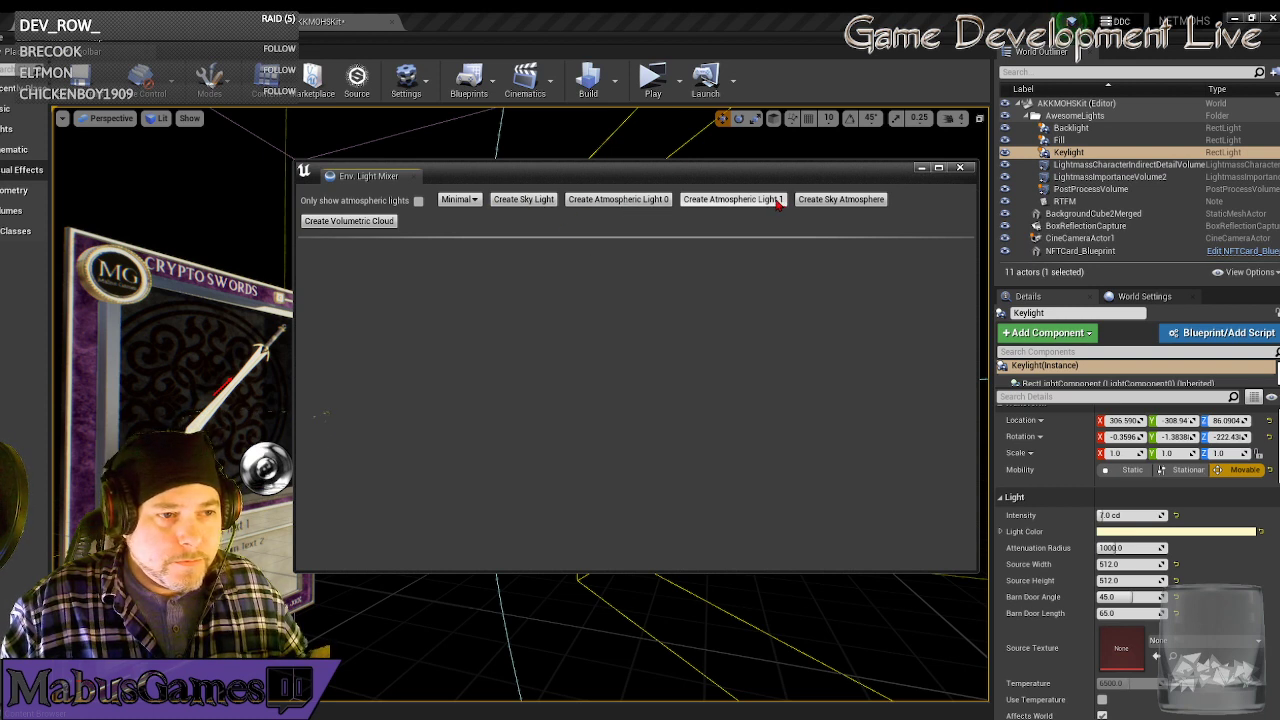
{"action": "left_click", "coordinate": [524, 200]}
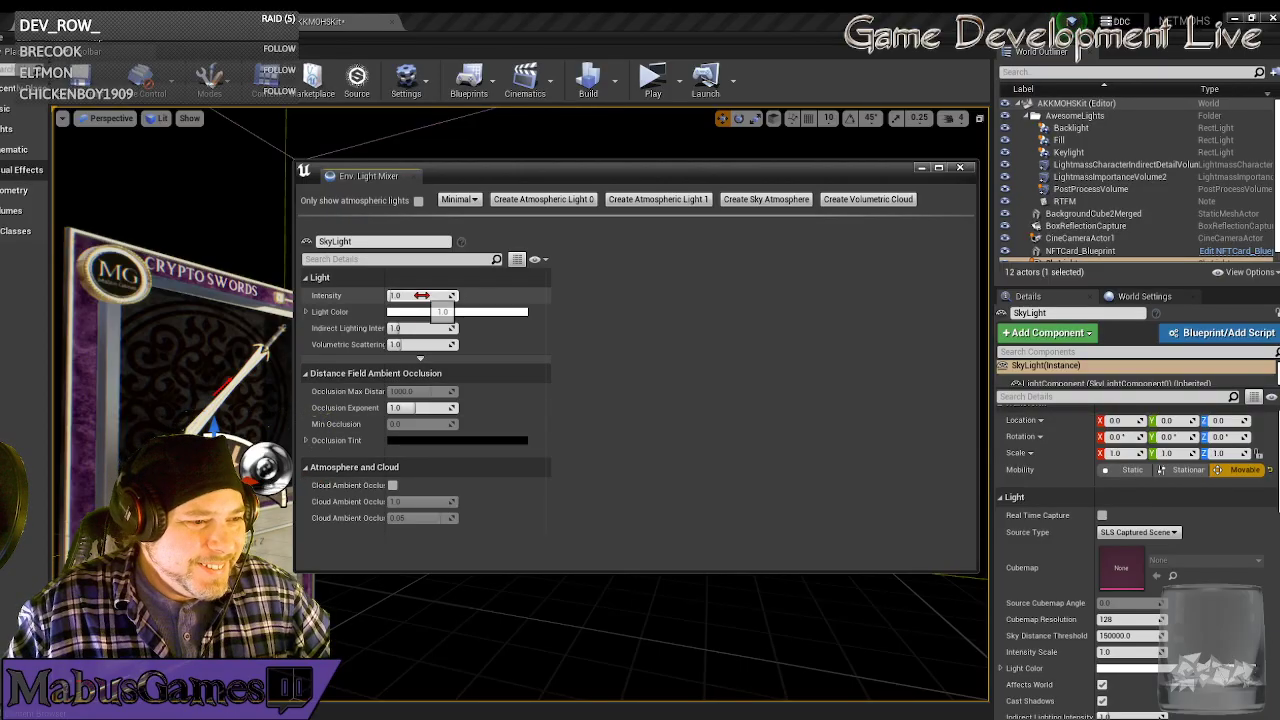
{"action": "left_click_drag", "start_coordinate": [1119, 421], "coordinate": [1170, 421]}
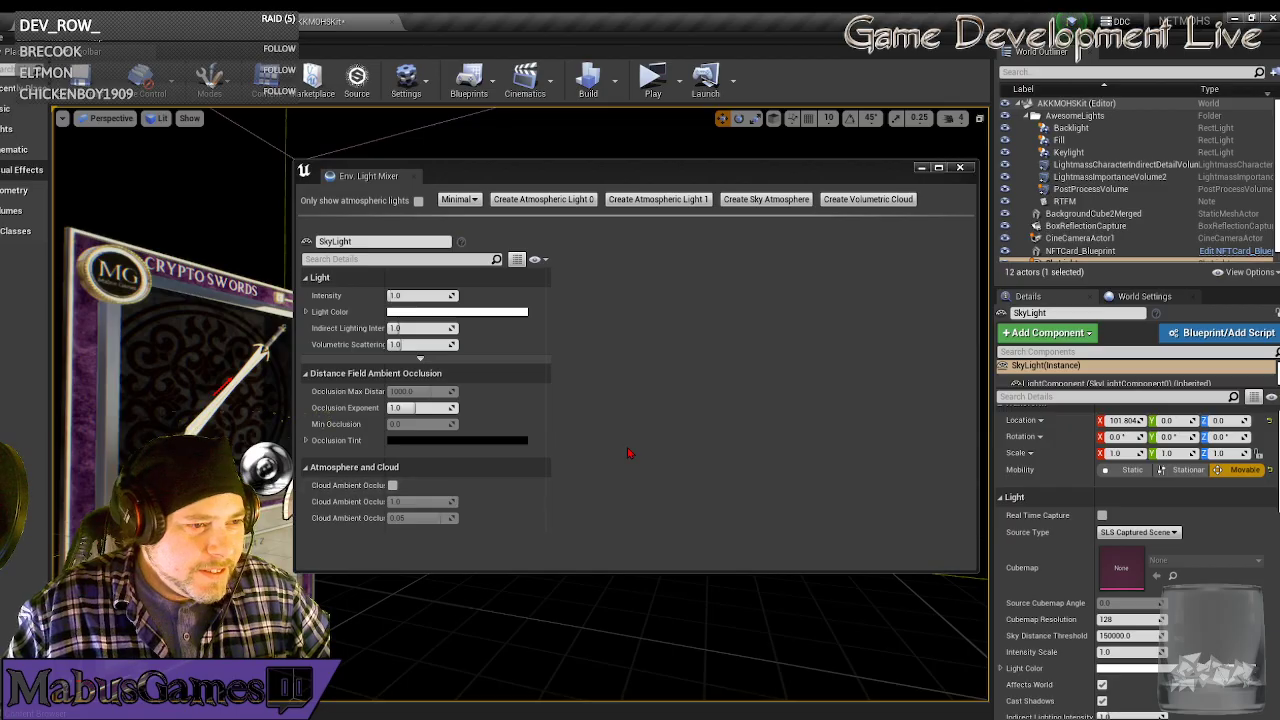
Move the light mixer aside to inspect the sky light, close the mixer, and run a play preview of the sky-lit card.
{"action": "left_click_drag", "start_coordinate": [760, 180], "coordinate": [988, 179]}
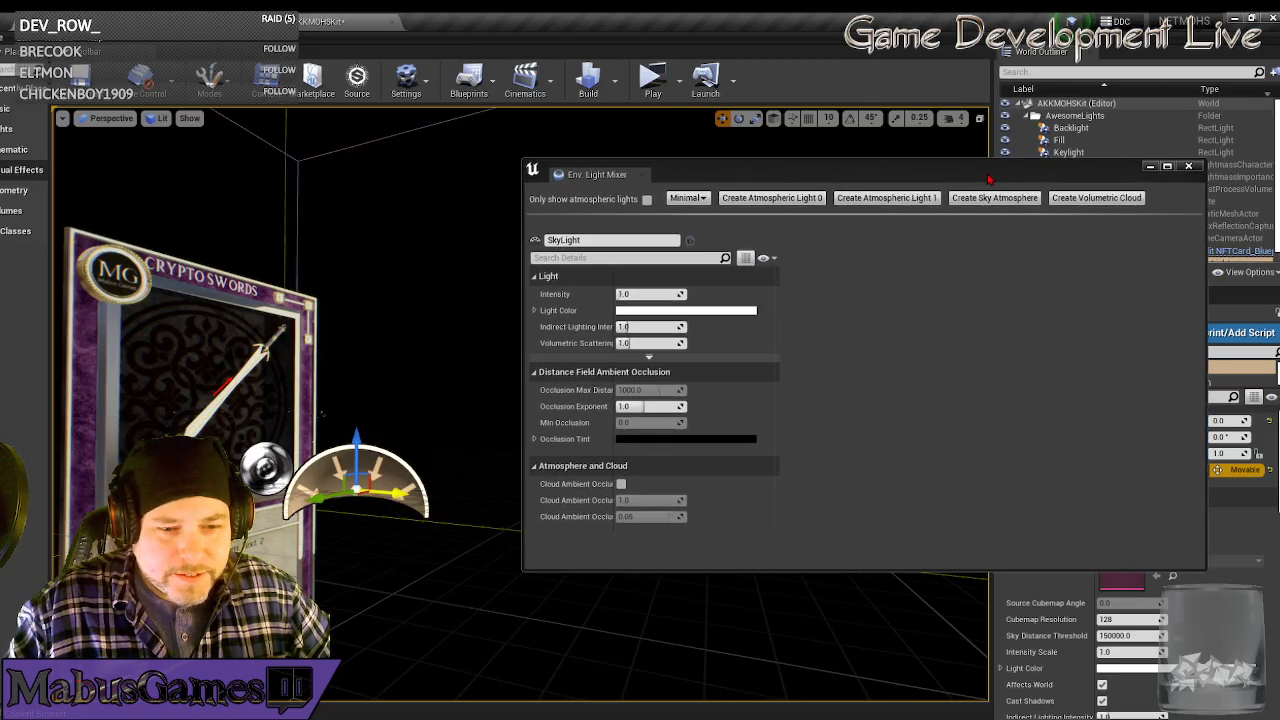
{"action": "right_click_drag", "start_coordinate": [469, 508], "coordinate": [415, 500]}
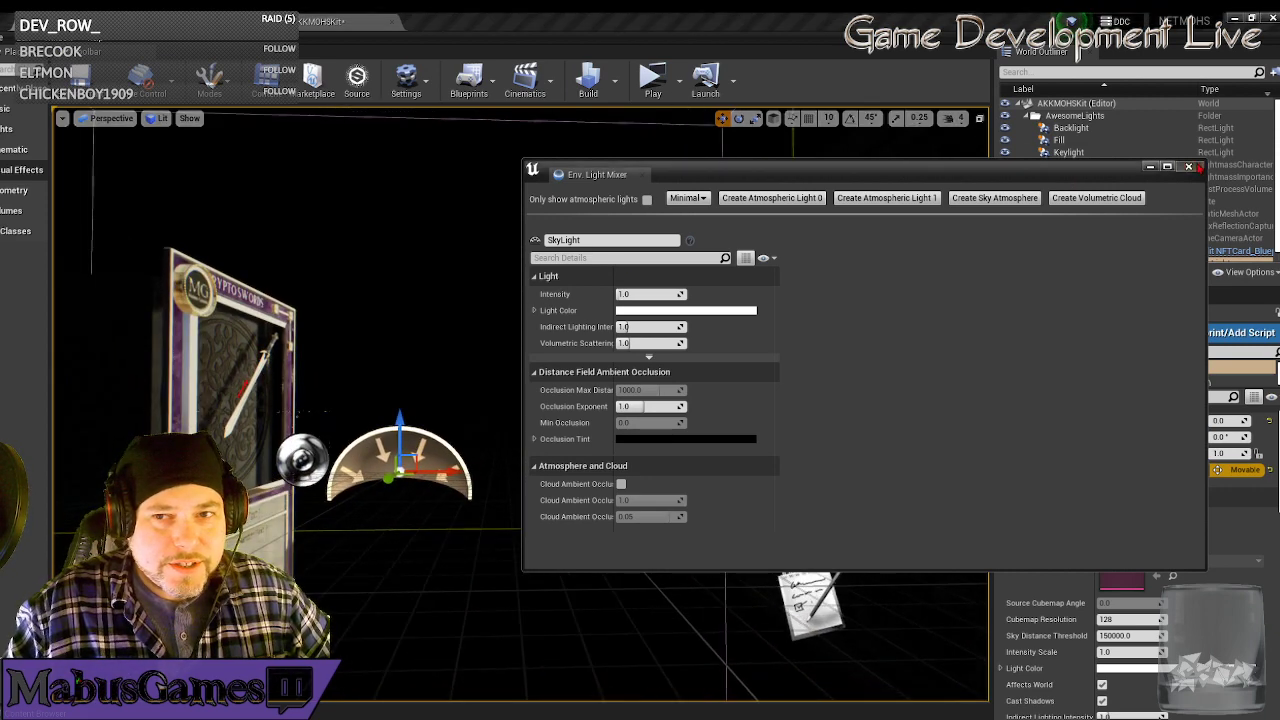
{"action": "left_click", "coordinate": [1199, 167]}
{"action": "left_click", "coordinate": [652, 78]}
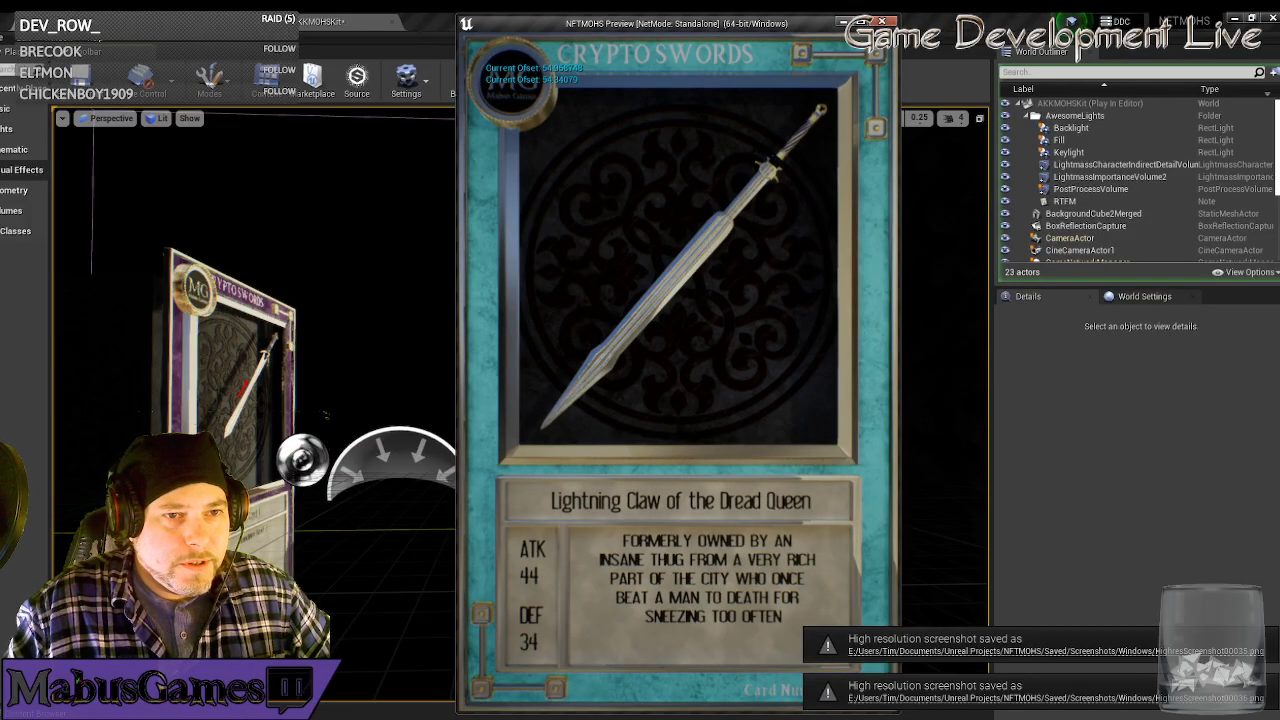
{"action": "key", "text": "Escape"}
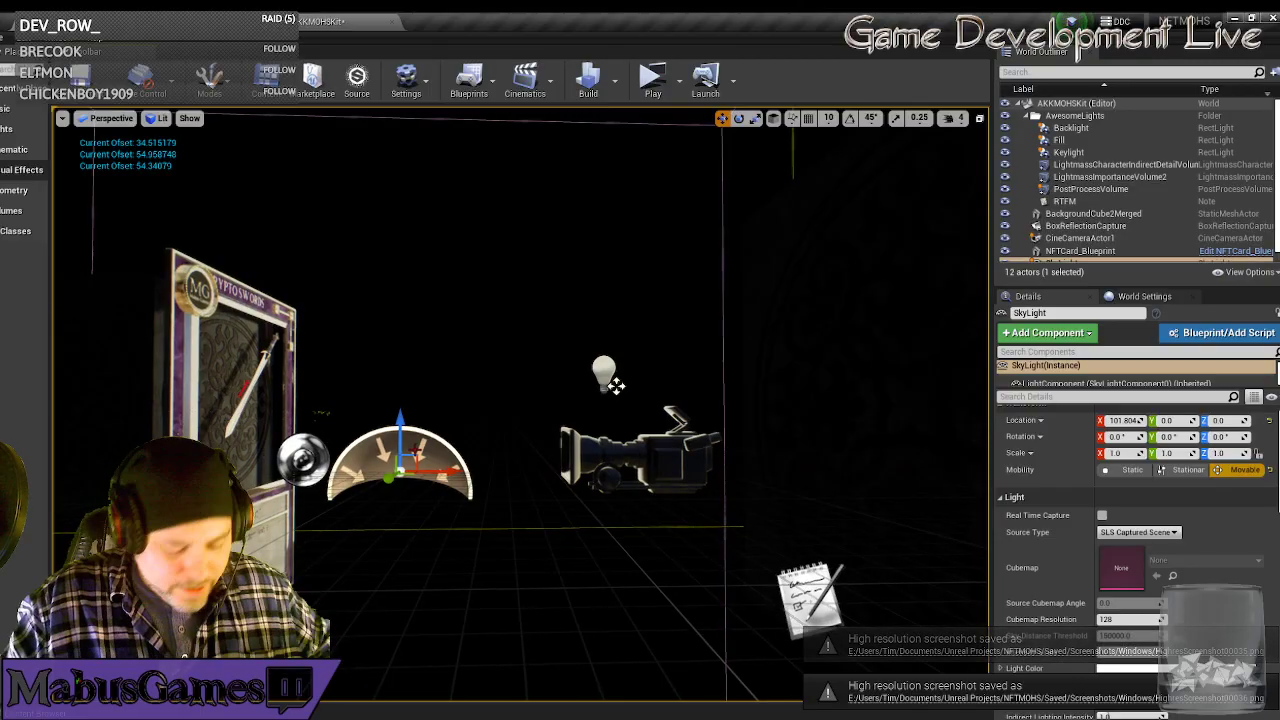
Delete the sky light and play the level again to compare the card without it.
{"action": "key", "text": "Delete"}
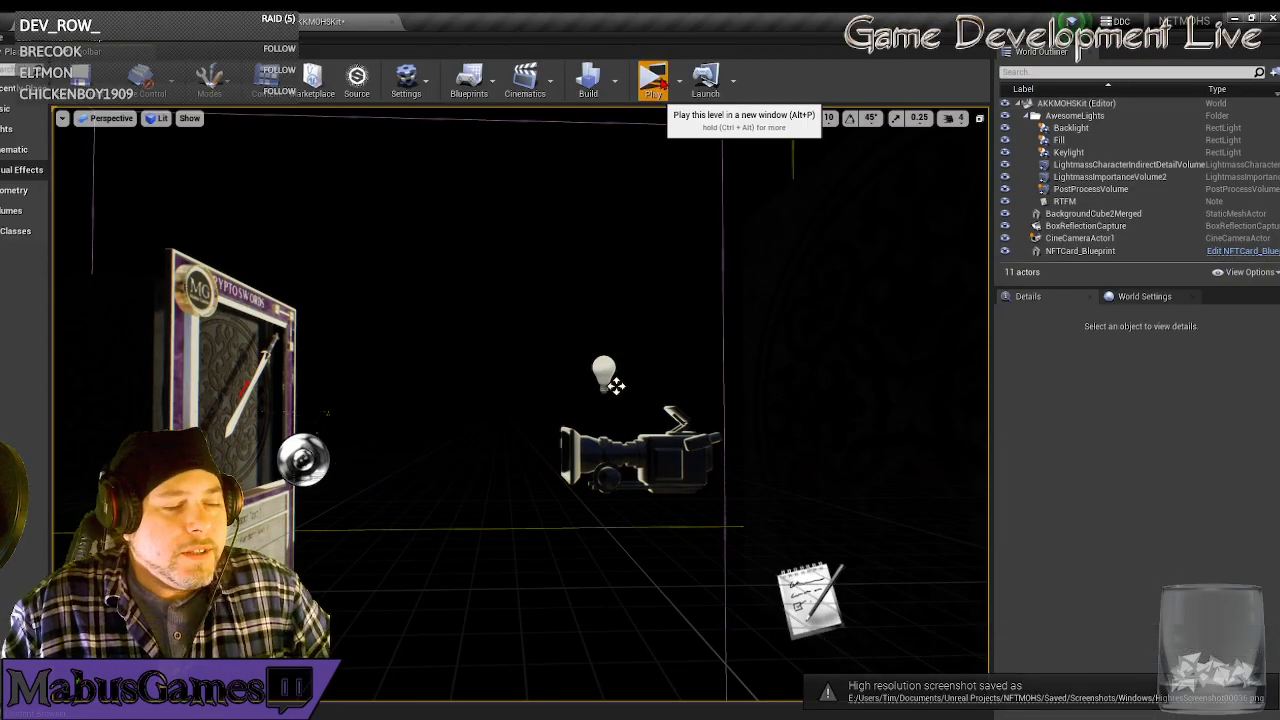
{"action": "left_click", "coordinate": [652, 77]}
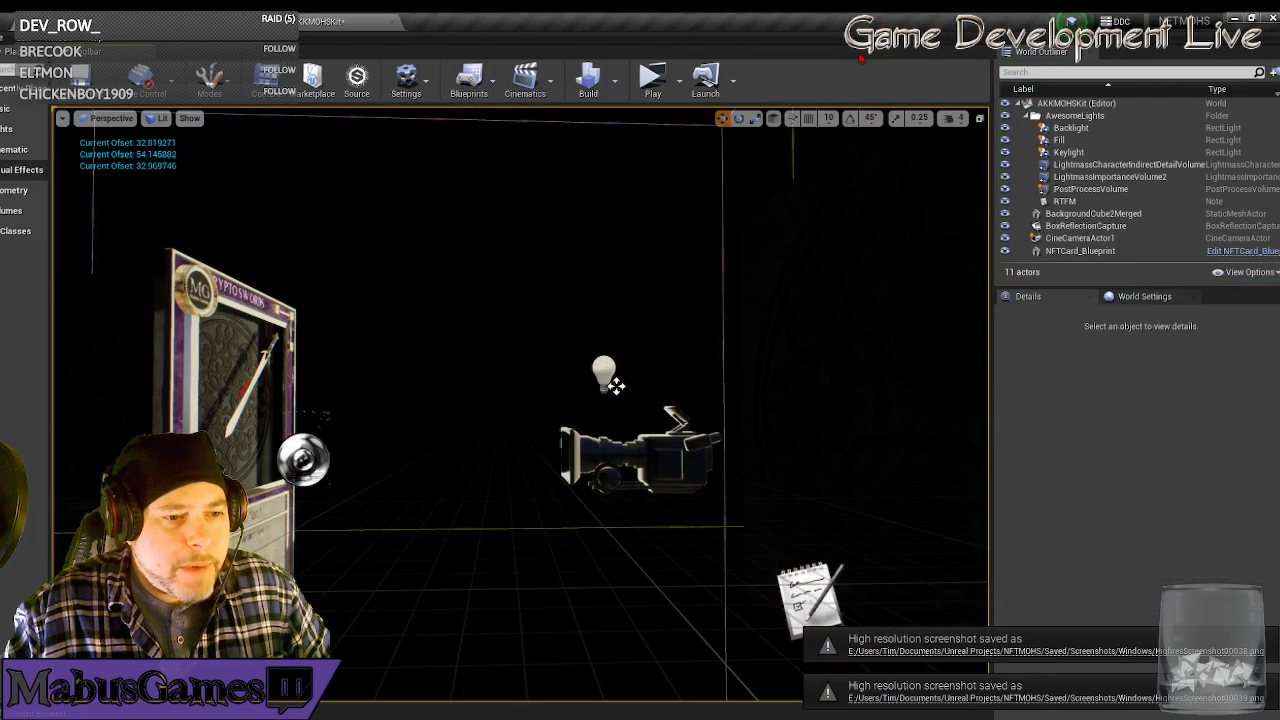
Select the Keylight beside the camera and set its intensity to 8.0 cd.
{"action": "left_click", "coordinate": [606, 373]}
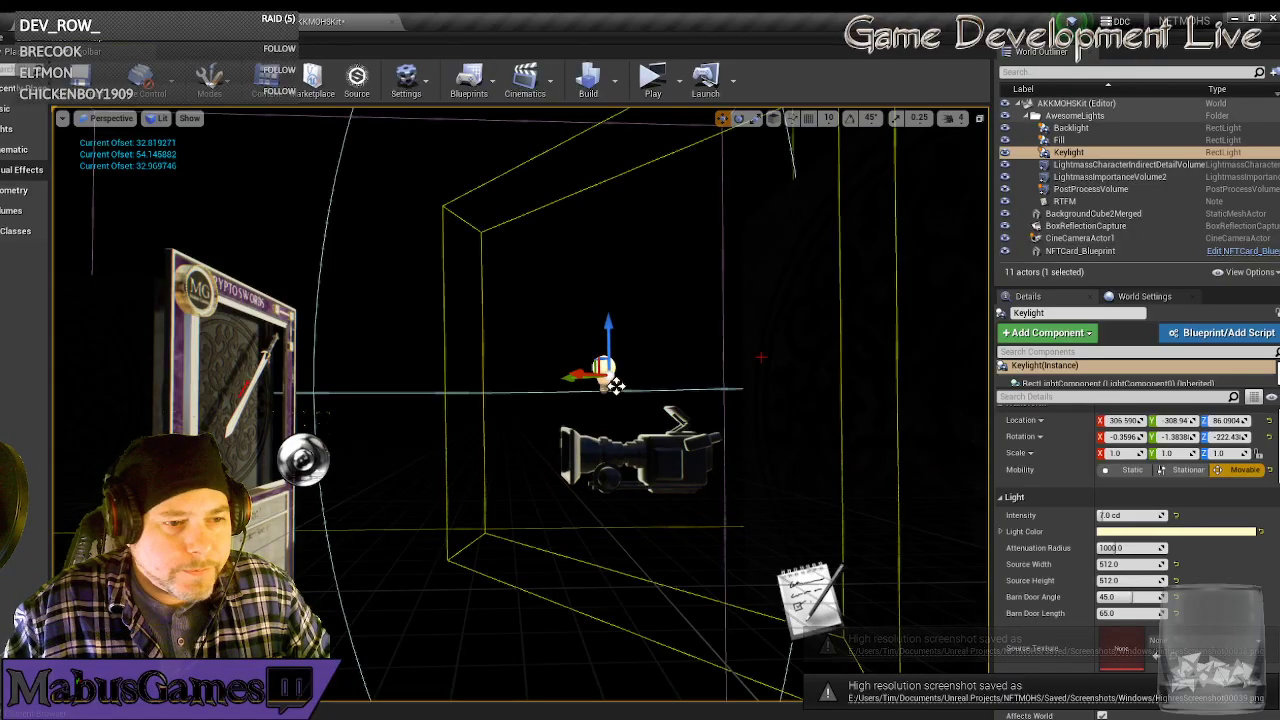
{"action": "left_click", "coordinate": [1130, 515]}
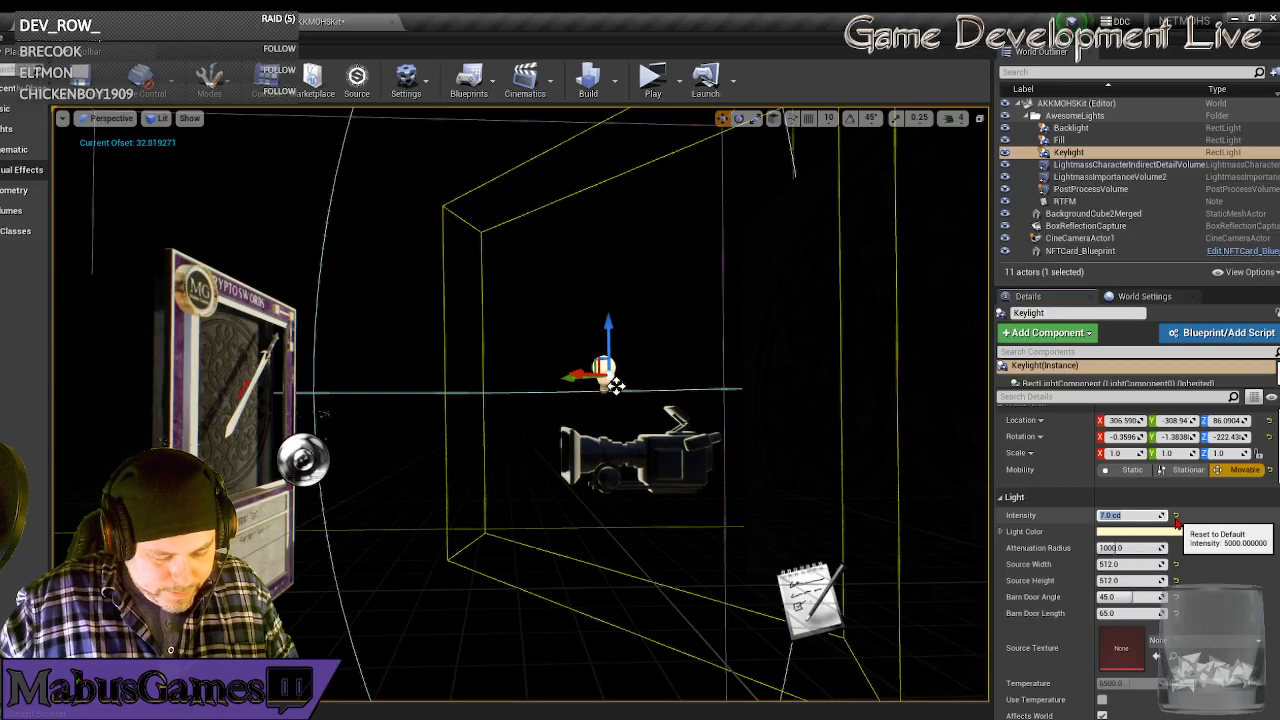
{"action": "type", "text": "8"}
{"action": "key", "text": "Return"}
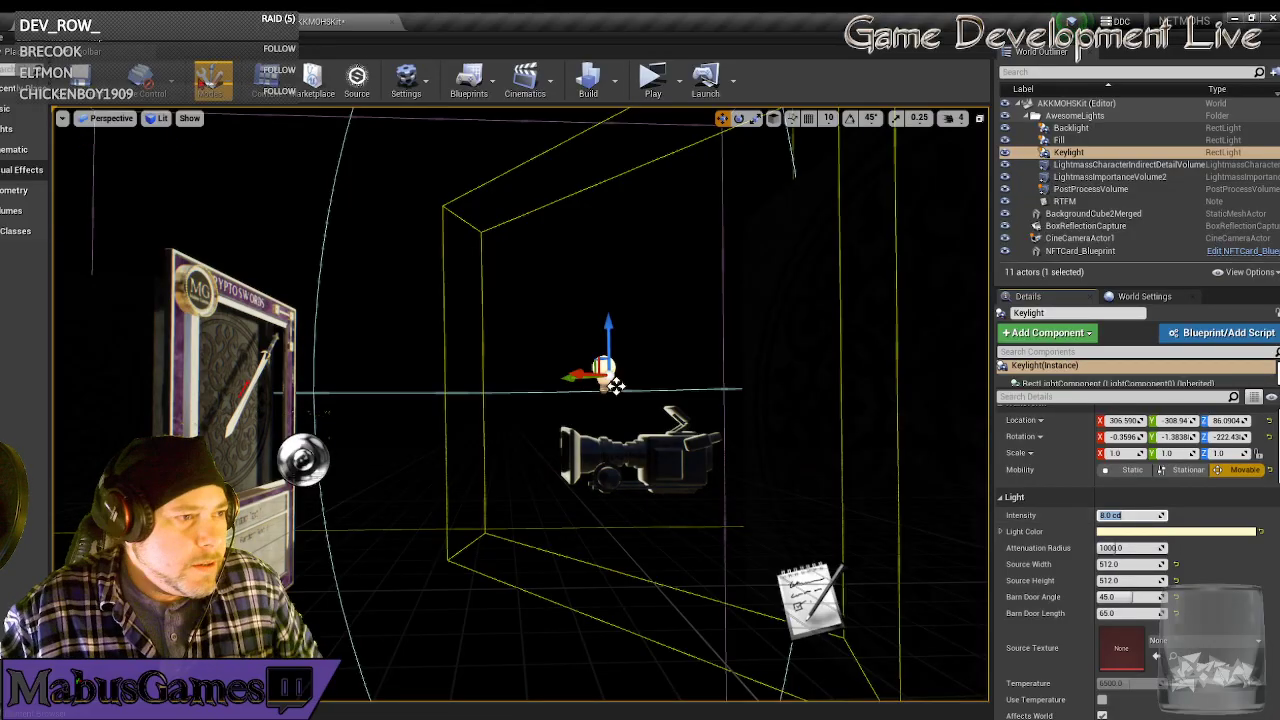
Widen the list of placeable actors and look through its light and cinematic actor types.
{"action": "left_click", "coordinate": [59, 42]}
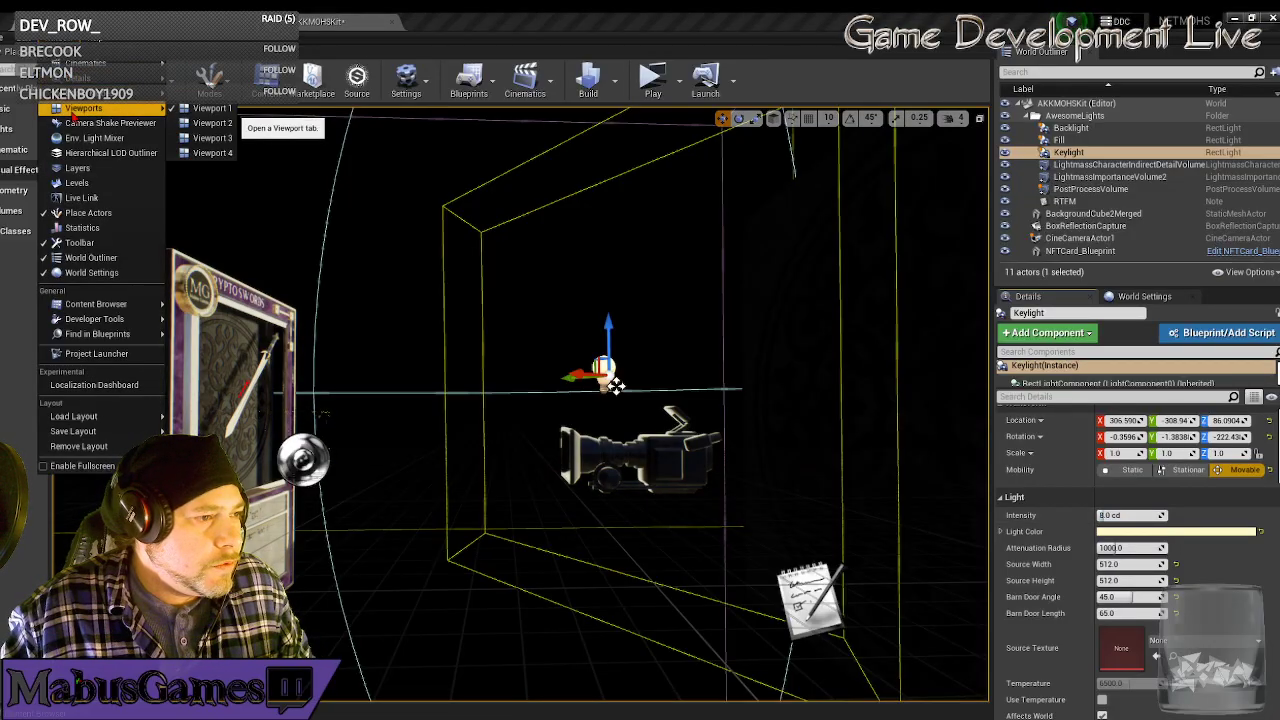
{"action": "left_click", "coordinate": [7, 264]}
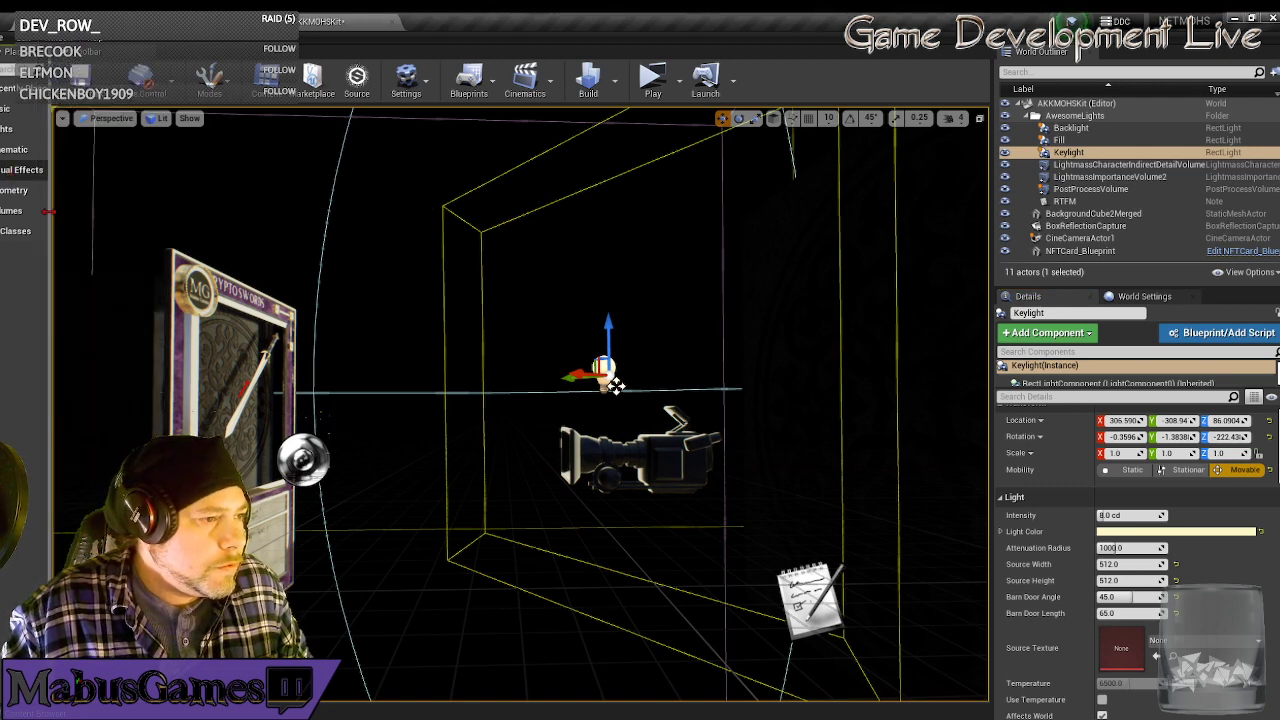
{"action": "left_click_drag", "start_coordinate": [48, 211], "coordinate": [299, 222]}
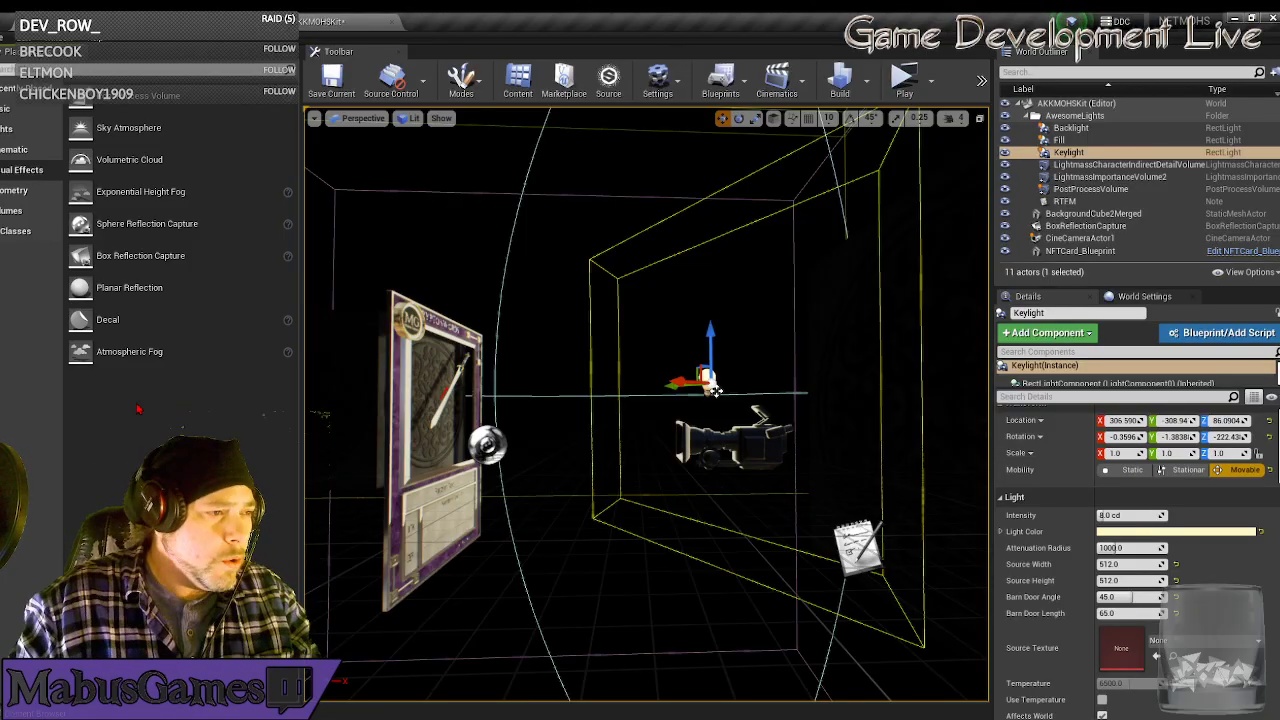
{"action": "left_click", "coordinate": [30, 128]}
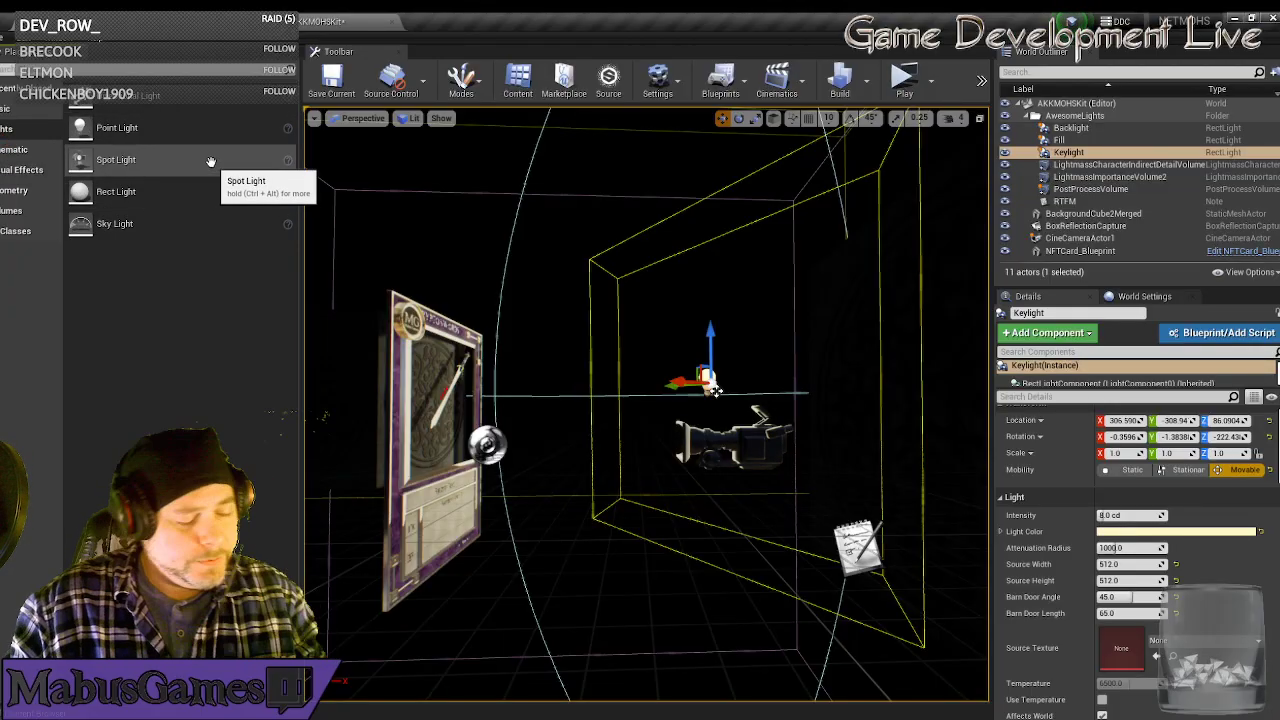
{"action": "left_click", "coordinate": [25, 149]}
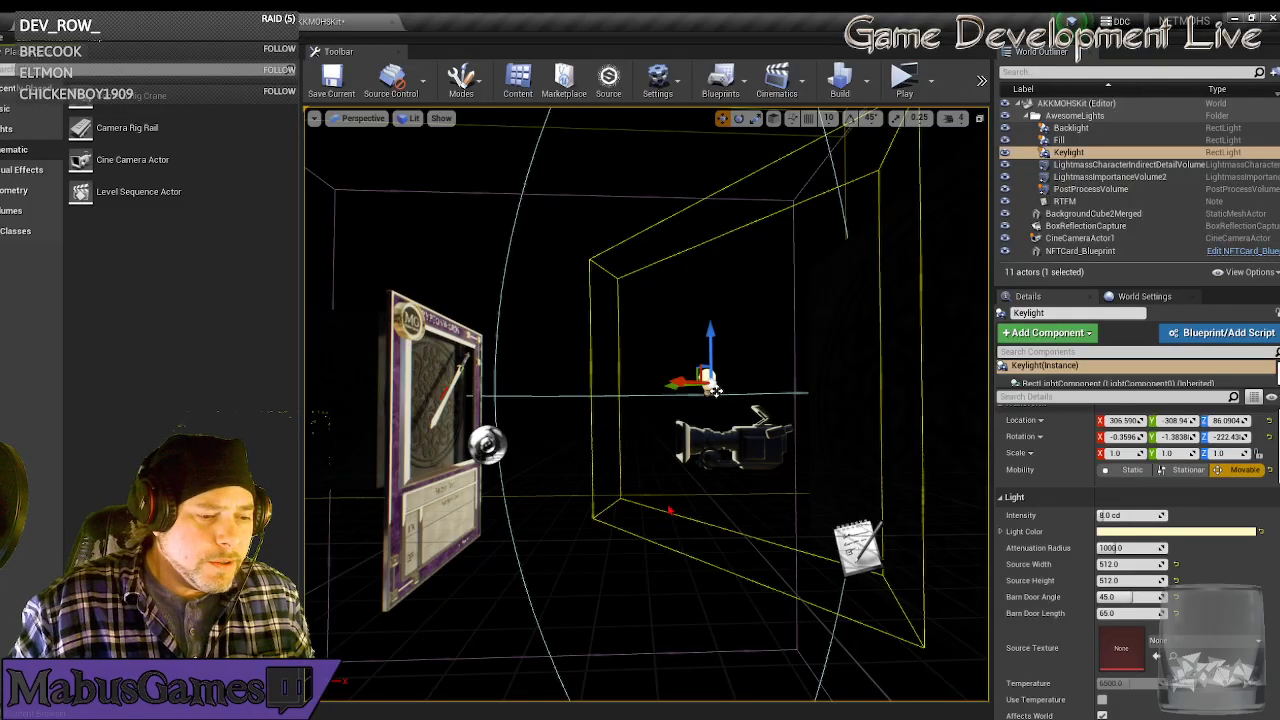
Switch to File Explorer, delete all card screenshots from the NFTMOHS Saved/Screenshots/Windows folder, and close the extra folder windows.
{"action": "left_click", "coordinate": [471, 719]}
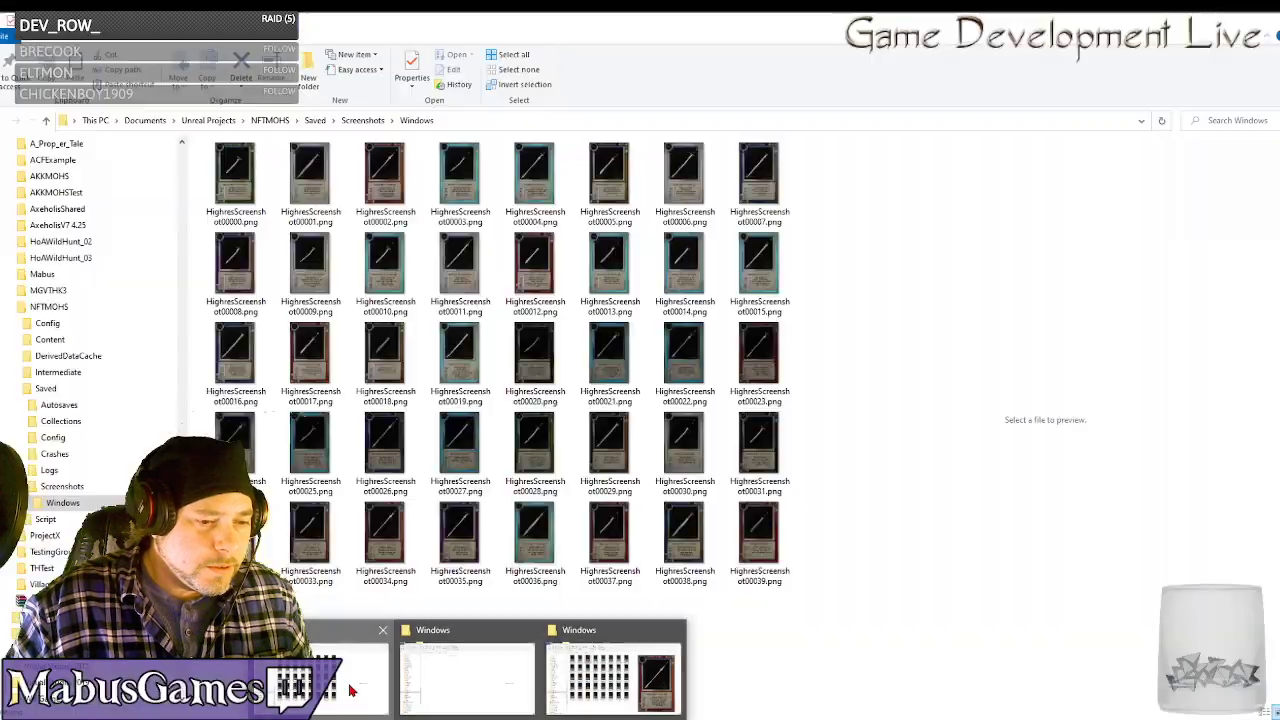
{"action": "left_click", "coordinate": [613, 680]}
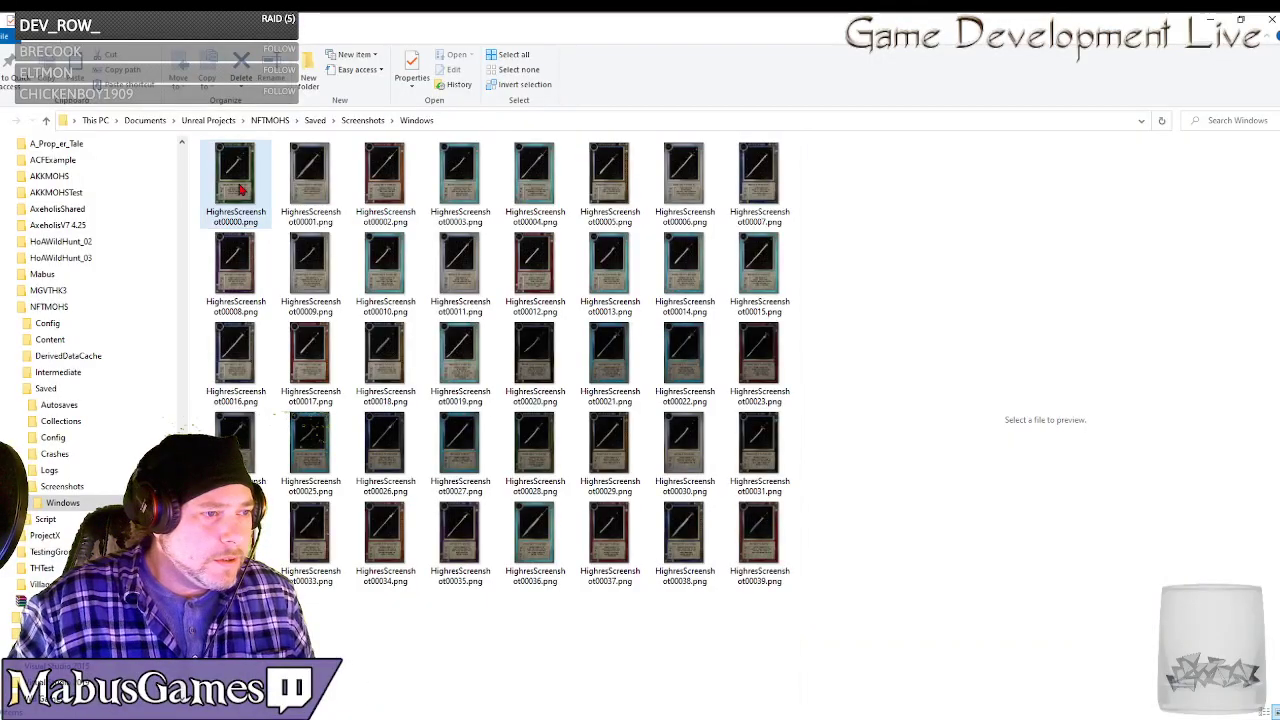
{"action": "key", "text": "ctrl+a"}
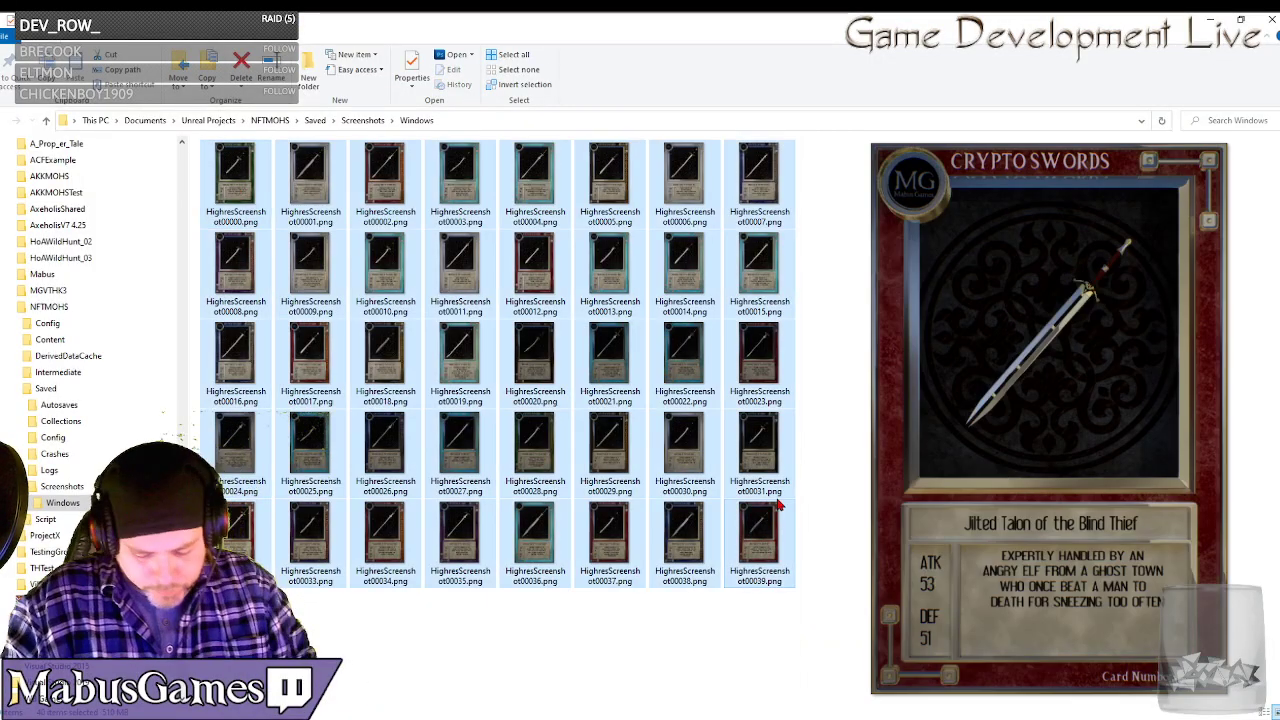
{"action": "key", "text": "Delete"}
{"action": "left_click", "coordinate": [1271, 20]}
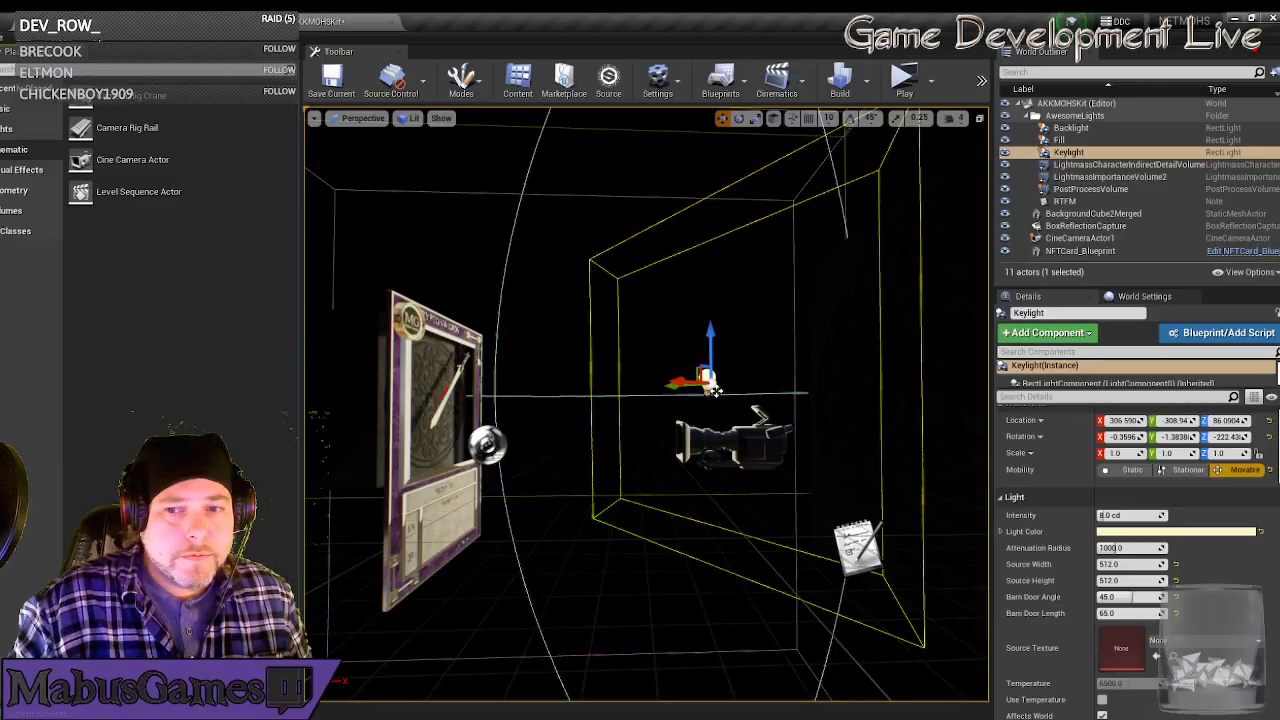
{"action": "mouse_move", "coordinate": [470, 712]}
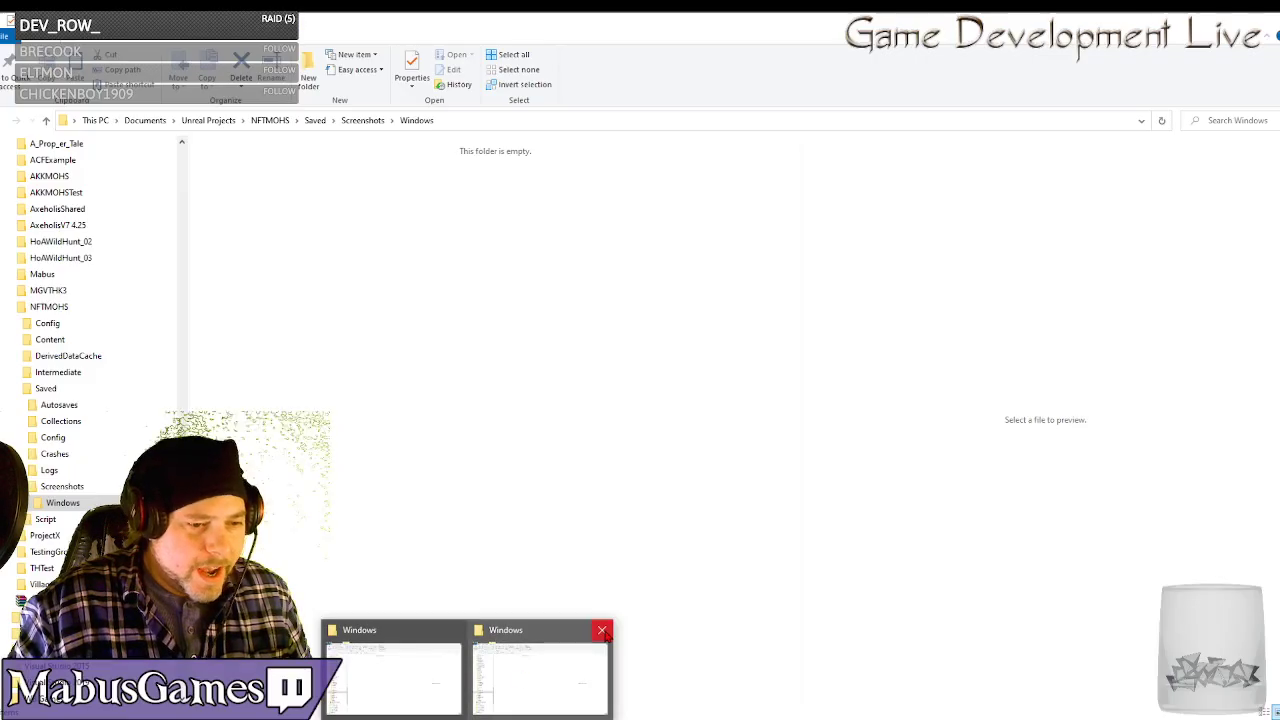
{"action": "left_click", "coordinate": [600, 629]}
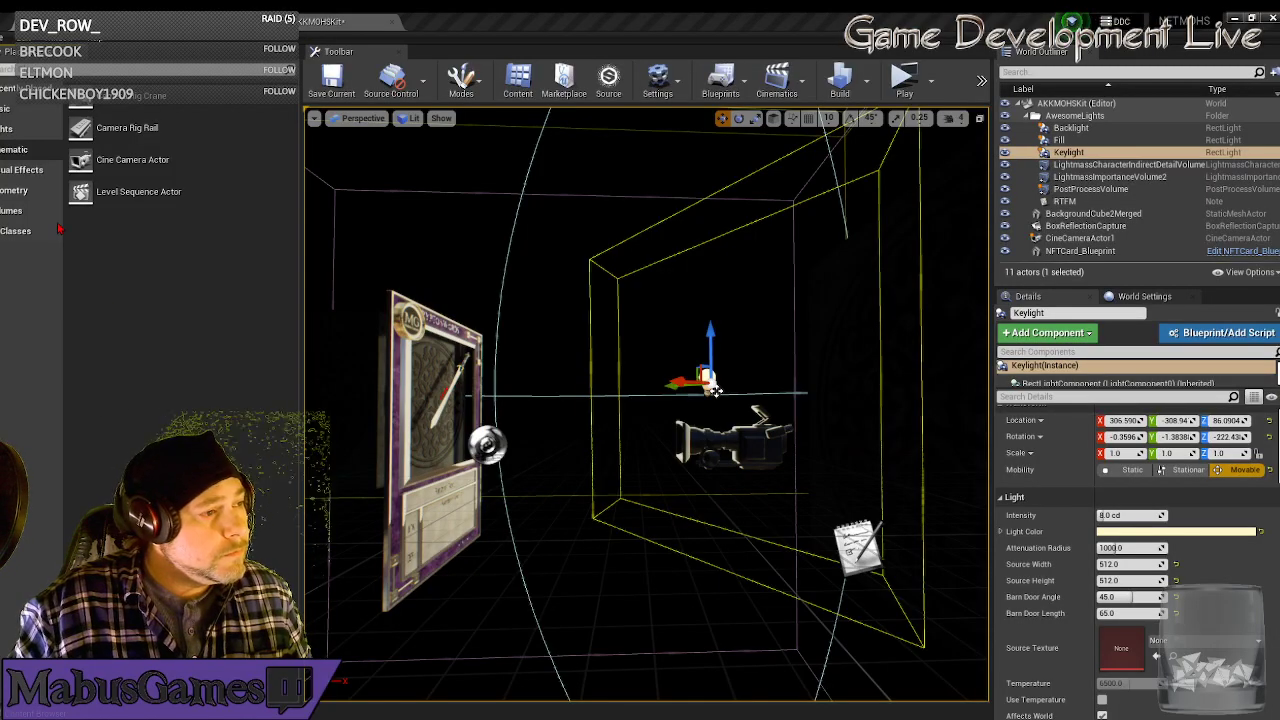
Look through the placeable visual effects, geometry and volume actors and the list of all actor classes.
{"action": "left_click", "coordinate": [36, 172]}
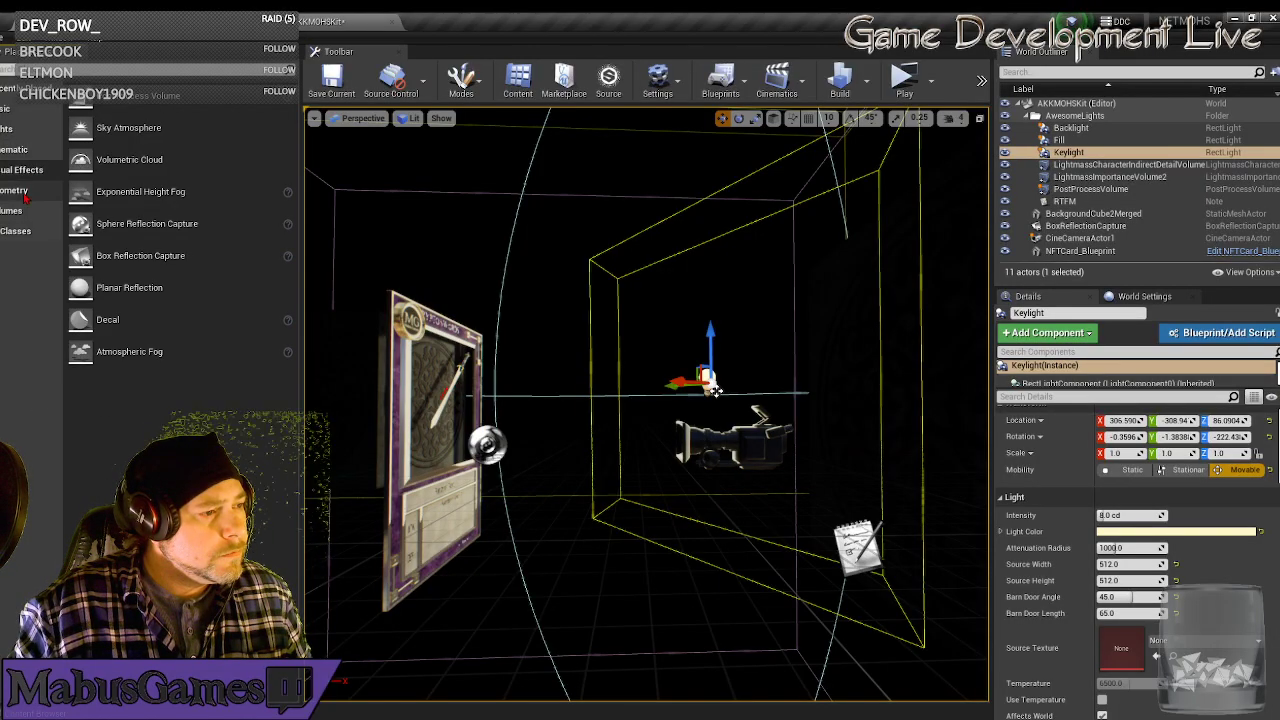
{"action": "left_click", "coordinate": [26, 194]}
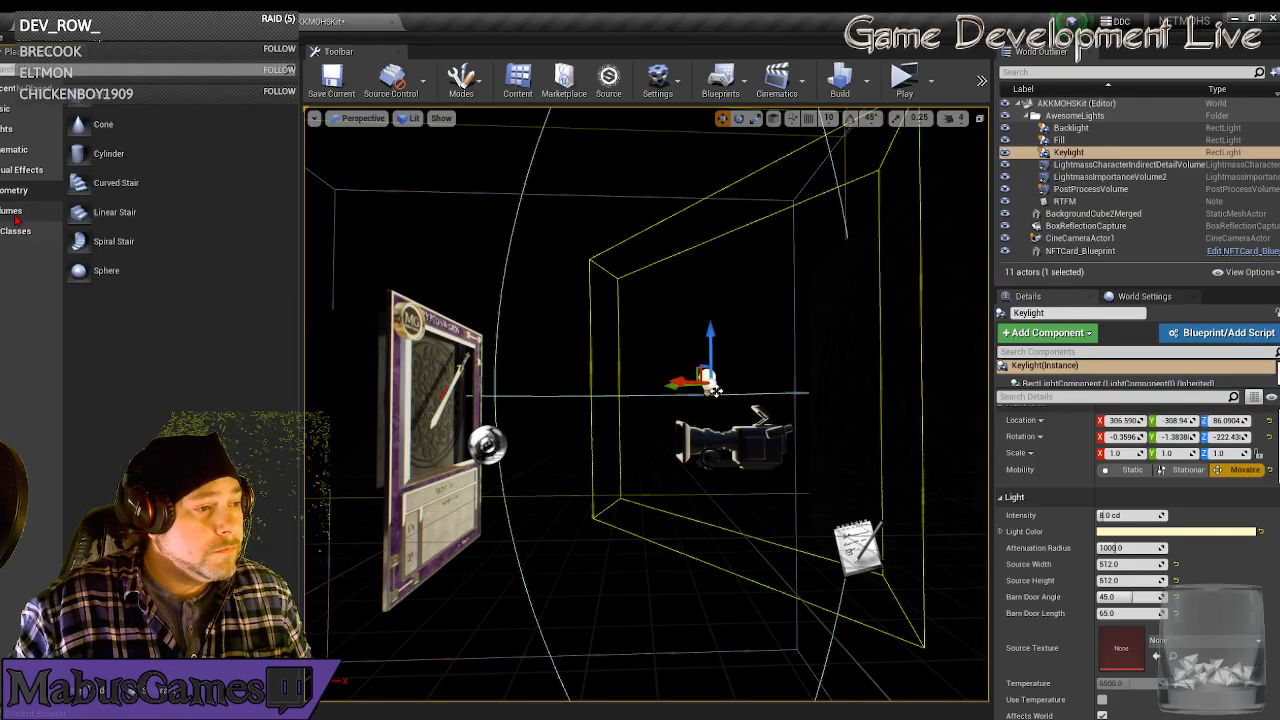
{"action": "left_click", "coordinate": [14, 212]}
{"action": "scroll", "coordinate": [168, 290], "scroll_direction": "down", "scroll_amount": 1}
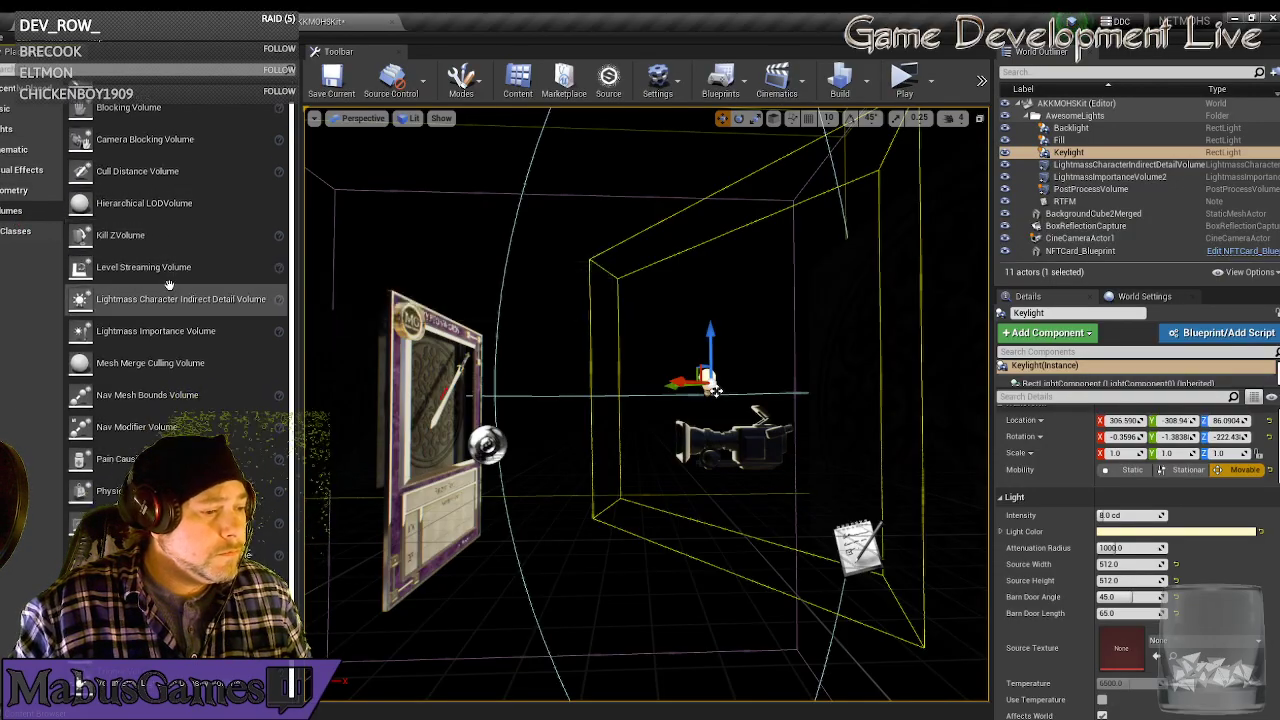
{"action": "scroll", "coordinate": [170, 288], "scroll_direction": "up", "scroll_amount": 1}
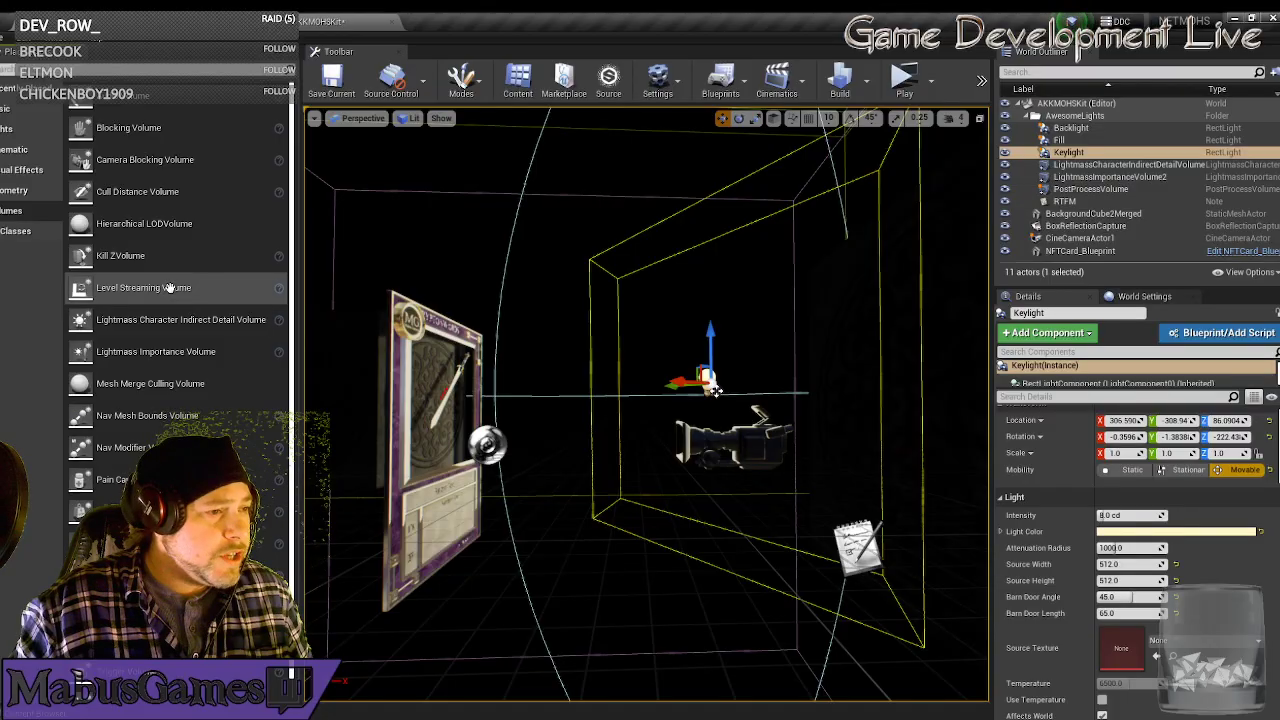
{"action": "left_click", "coordinate": [18, 231]}
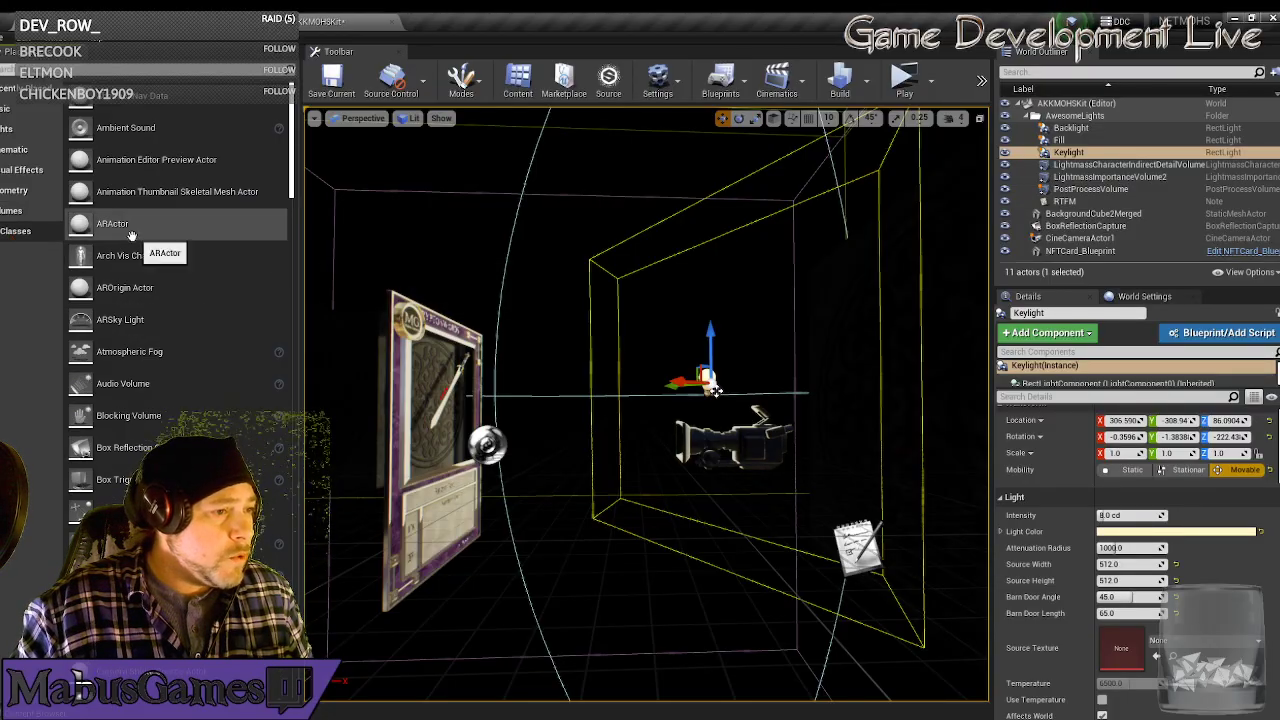
{"action": "scroll", "coordinate": [150, 233], "scroll_direction": "down", "scroll_amount": 10}
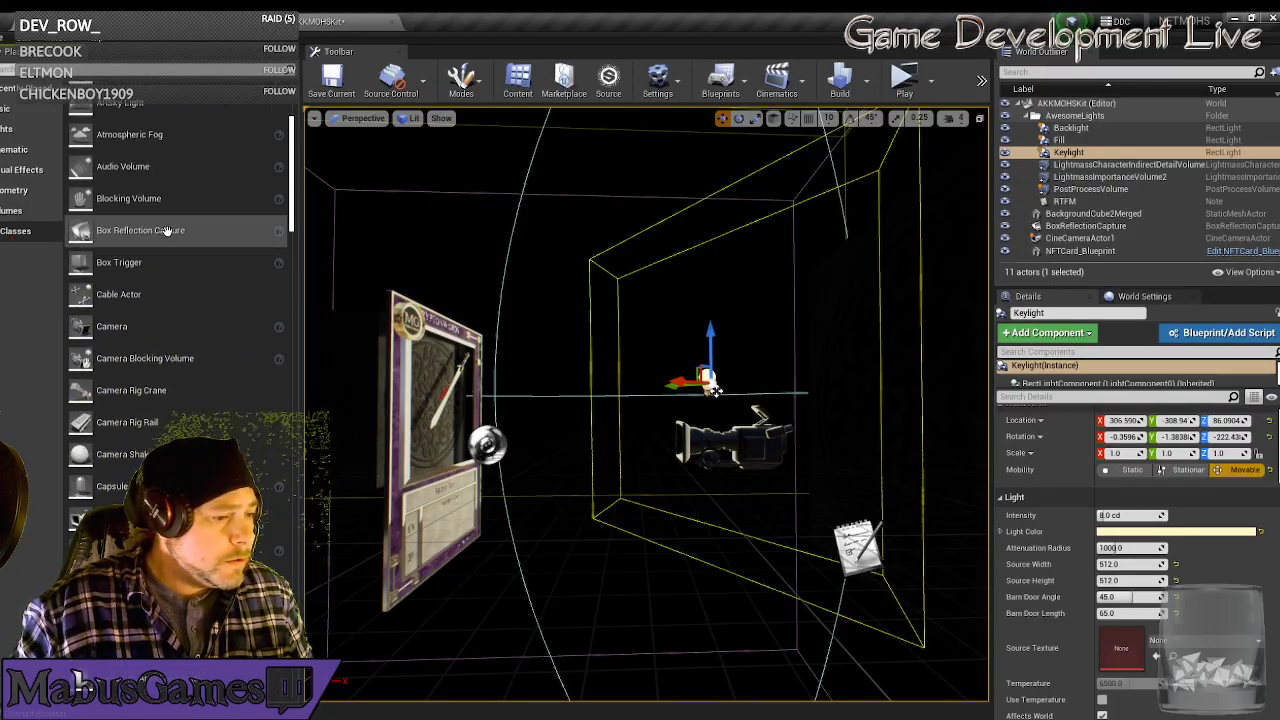
{"action": "scroll", "coordinate": [166, 231], "scroll_direction": "down", "scroll_amount": 20}
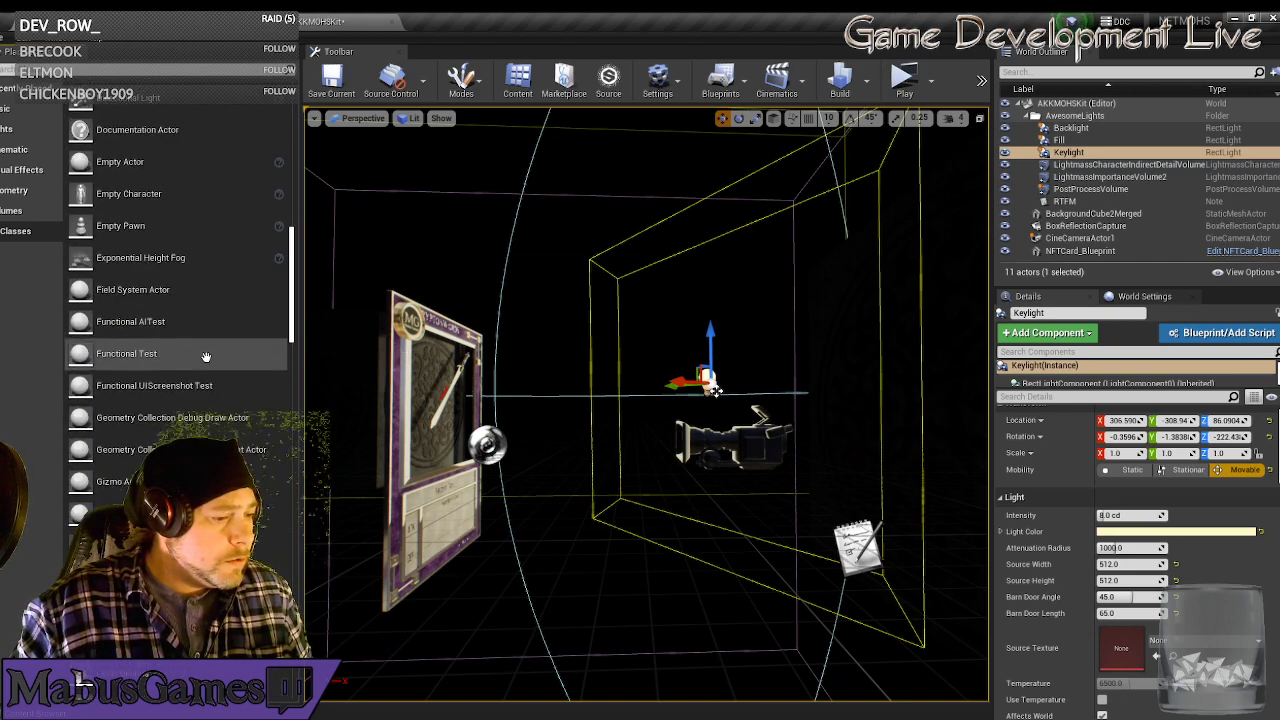
{"action": "scroll", "coordinate": [205, 357], "scroll_direction": "down", "scroll_amount": 7}
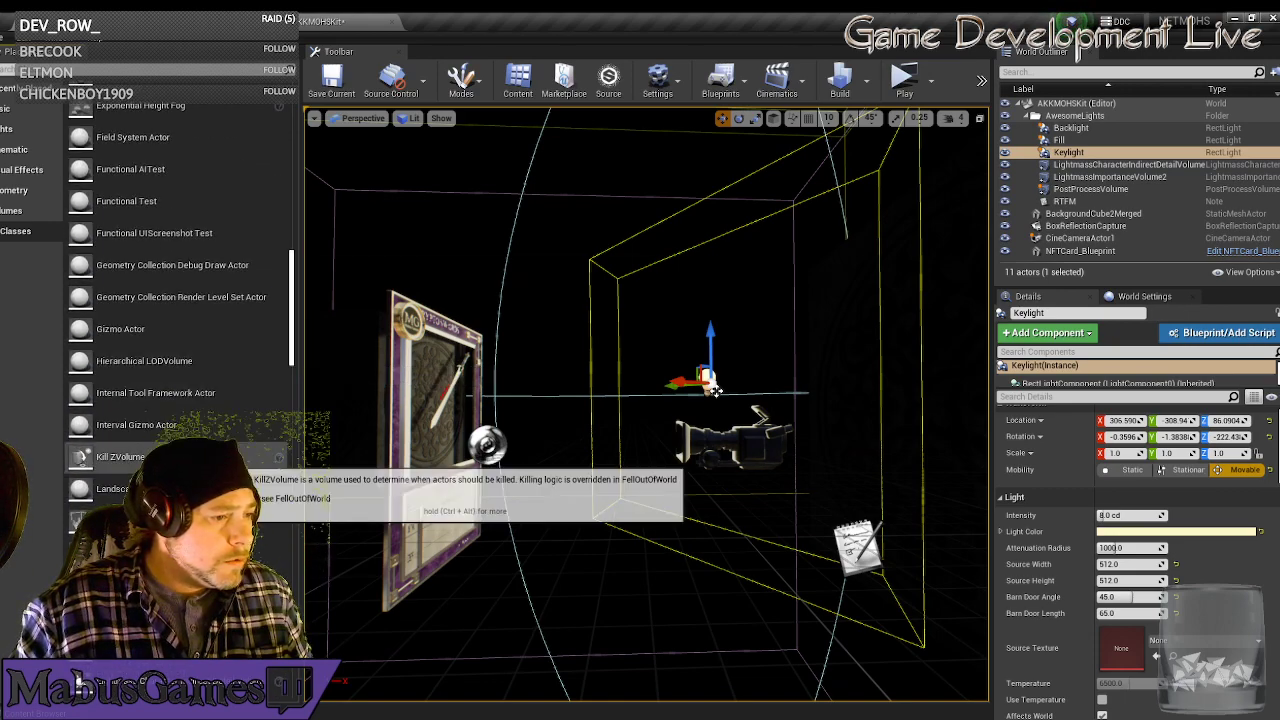
{"action": "scroll", "coordinate": [257, 437], "scroll_direction": "down", "scroll_amount": 11}
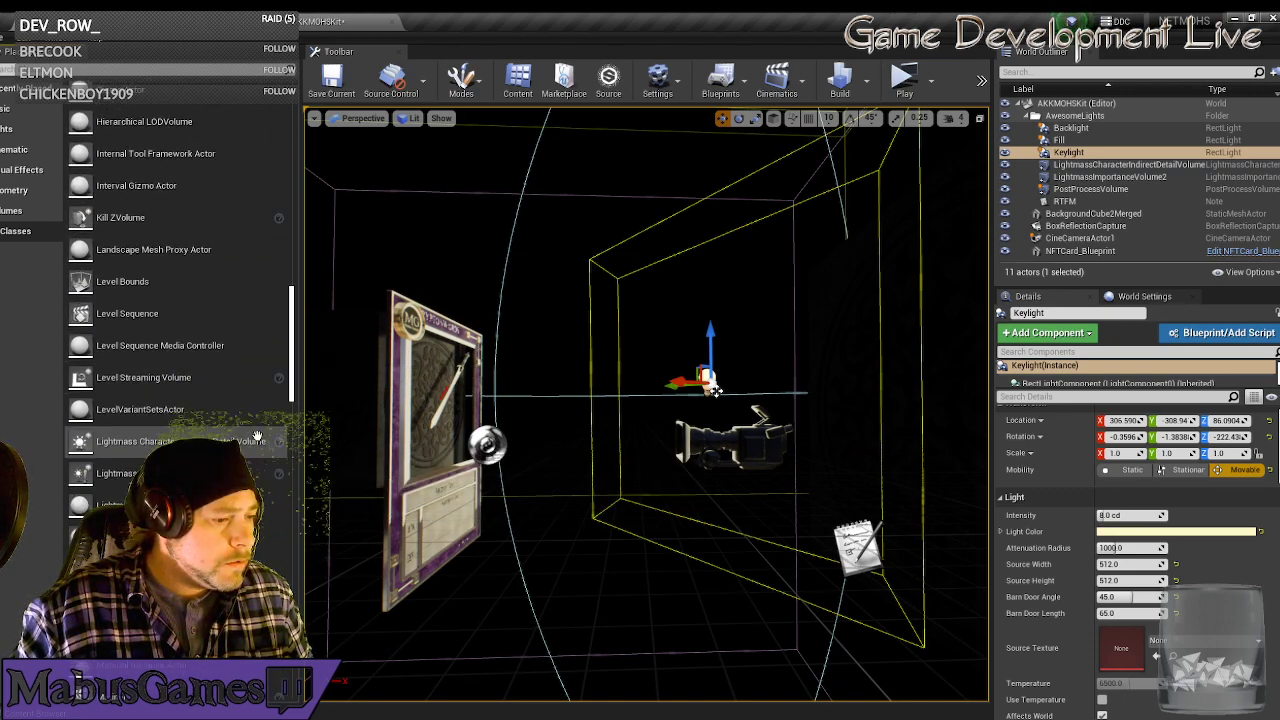
{"action": "scroll", "coordinate": [257, 437], "scroll_direction": "down", "scroll_amount": 13}
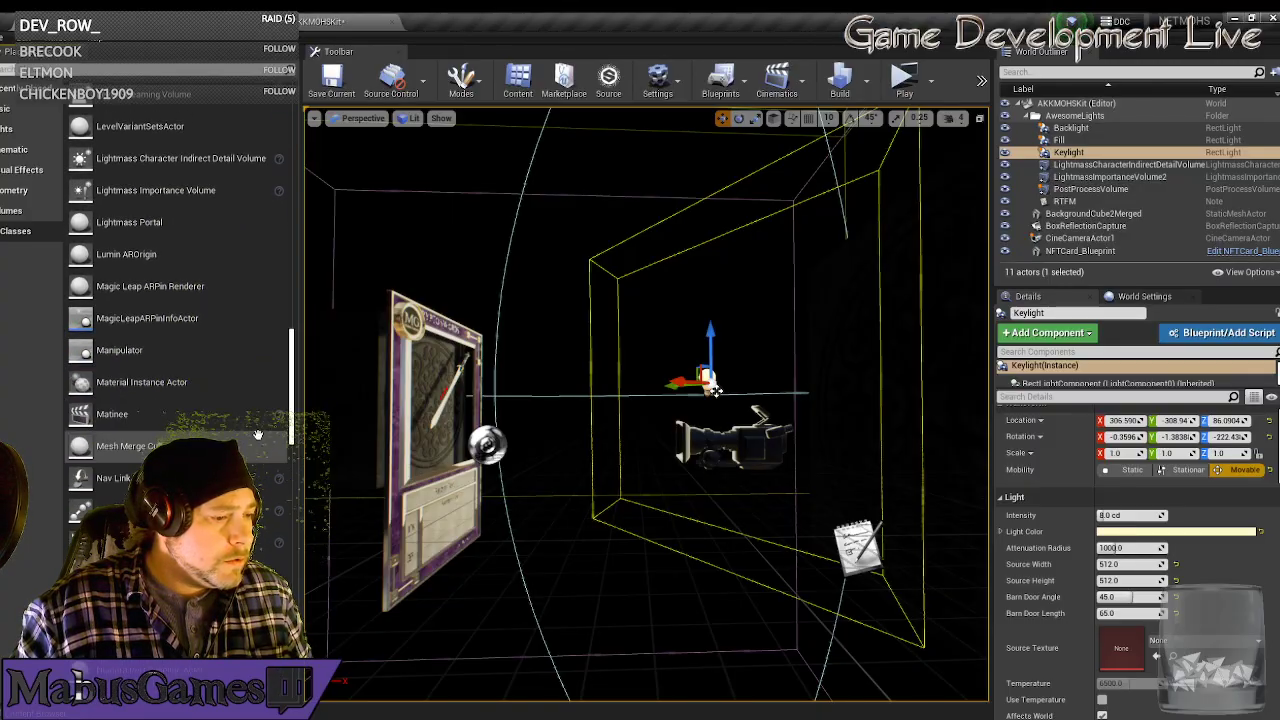
{"action": "scroll", "coordinate": [257, 437], "scroll_direction": "down", "scroll_amount": 14}
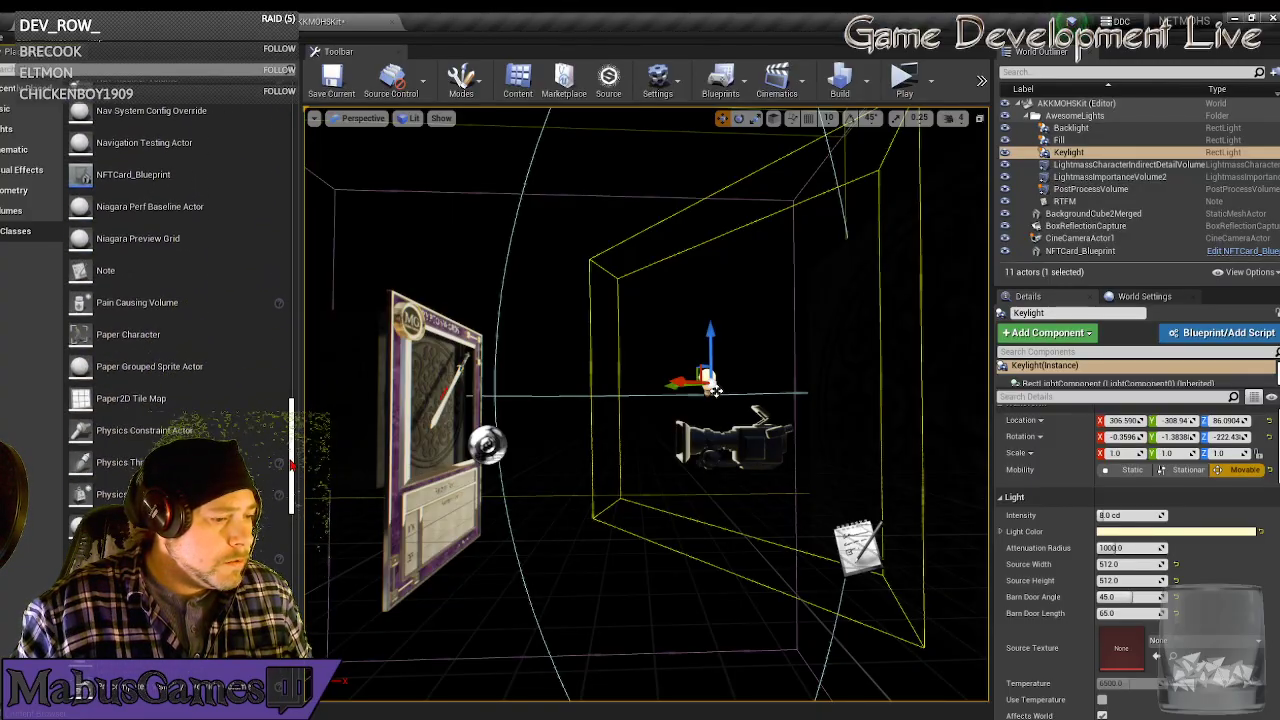
{"action": "left_click_drag", "start_coordinate": [292, 465], "coordinate": [292, 148]}
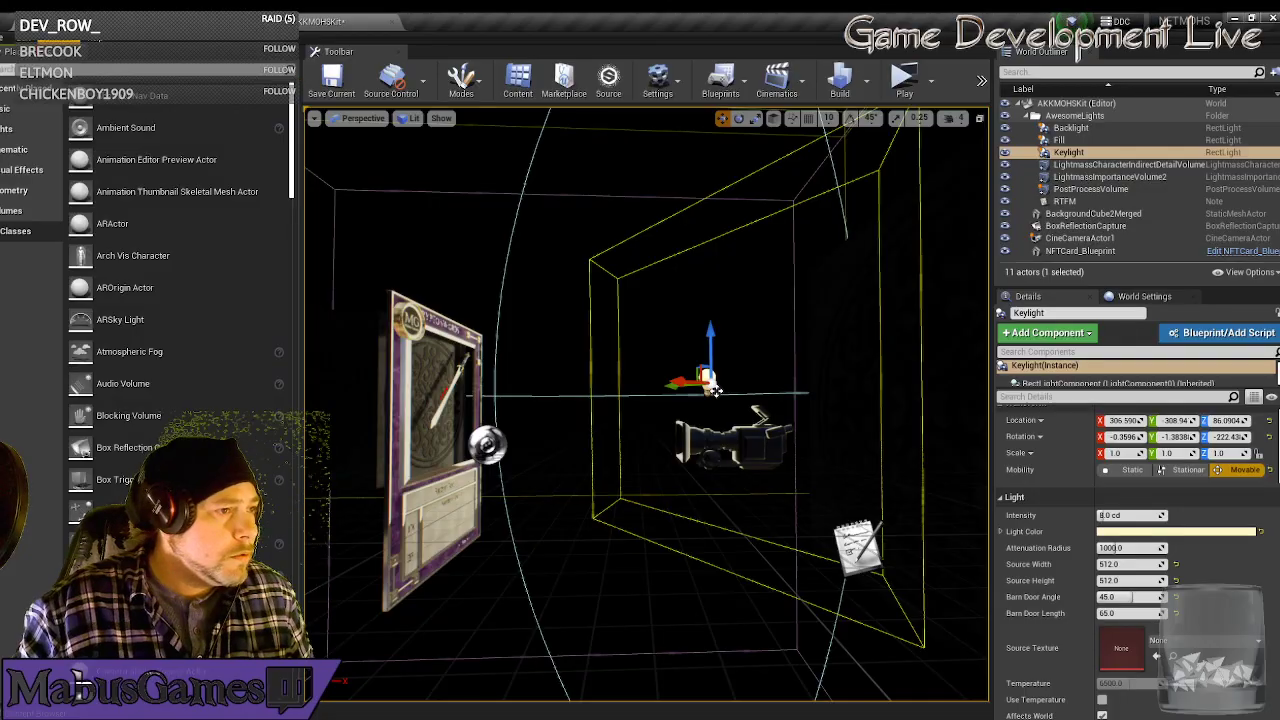
Search the plugins for hdri, enable HDRIBackdrop, switch it off again and leave the plugin list without restarting.
{"action": "left_click", "coordinate": [27, 44]}
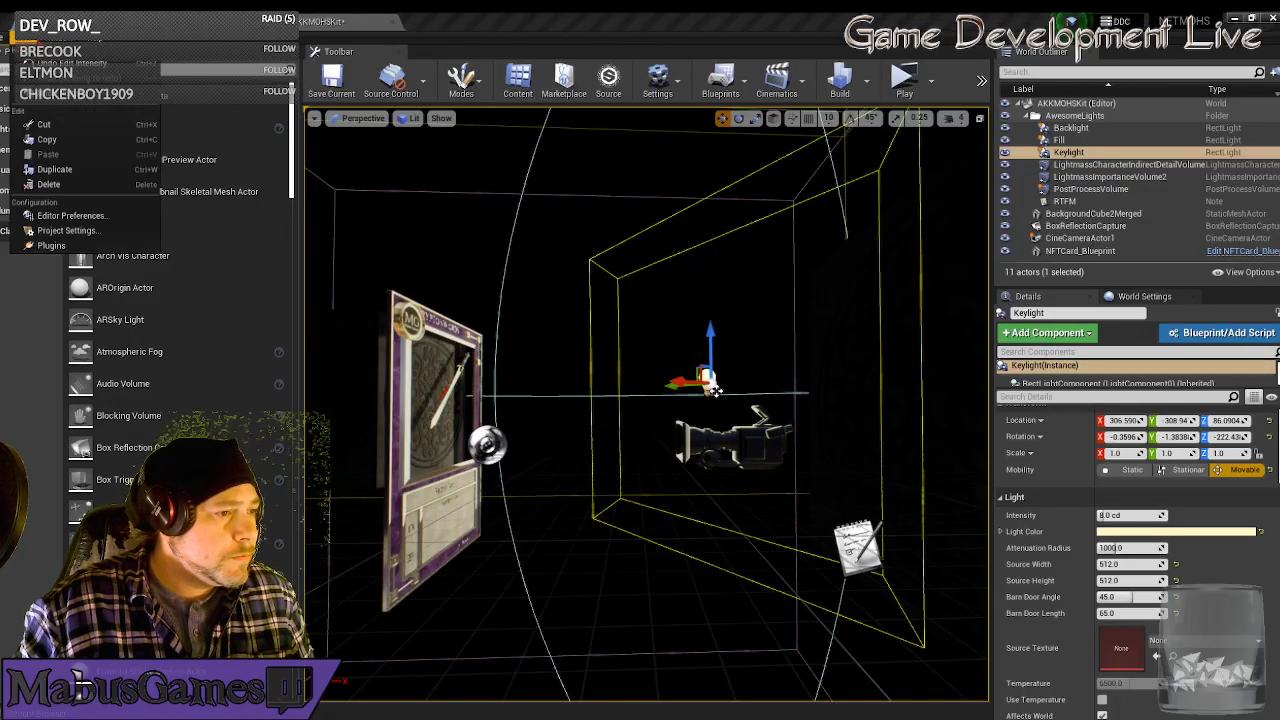
{"action": "left_click", "coordinate": [51, 245]}
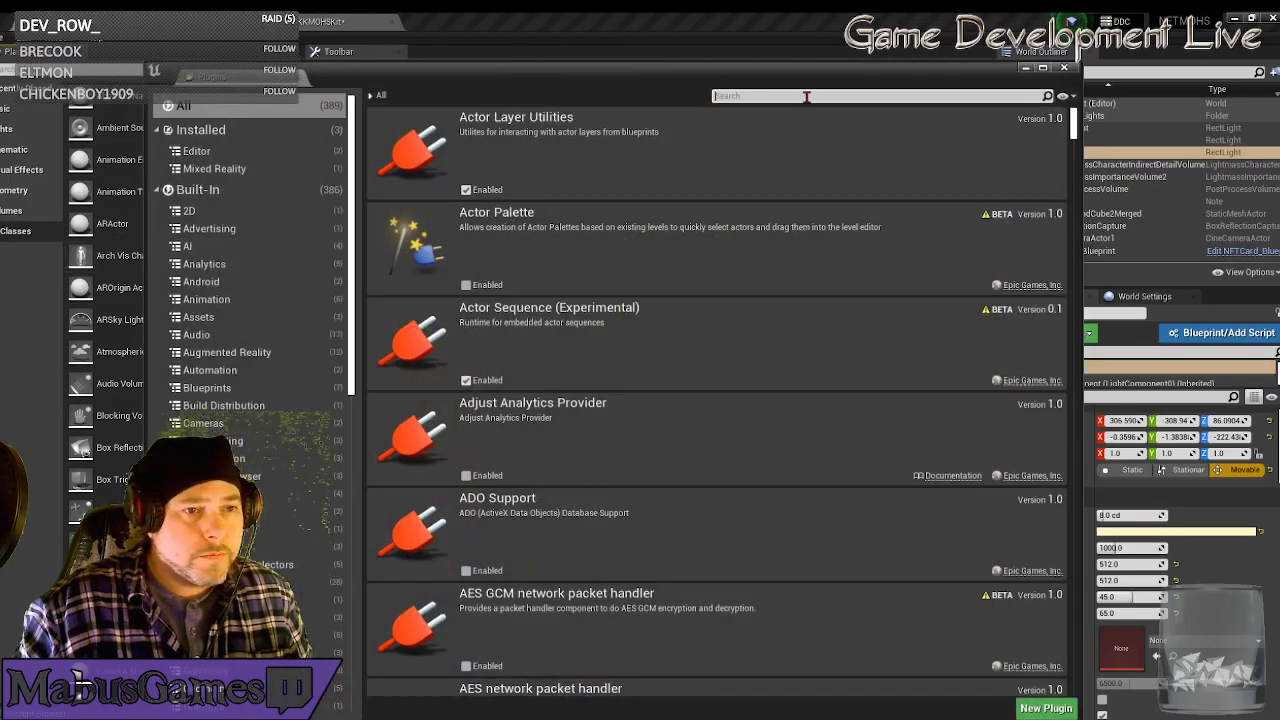
{"action": "type", "text": "hdr"}
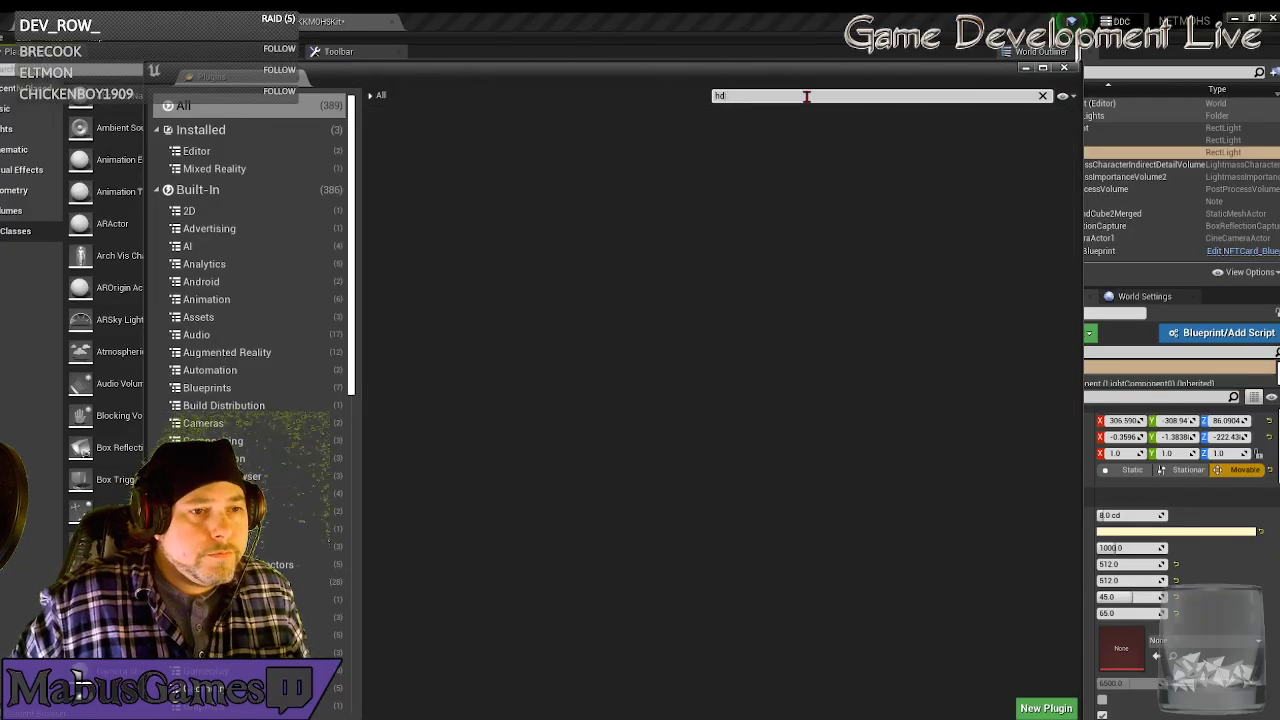
{"action": "type", "text": "i"}
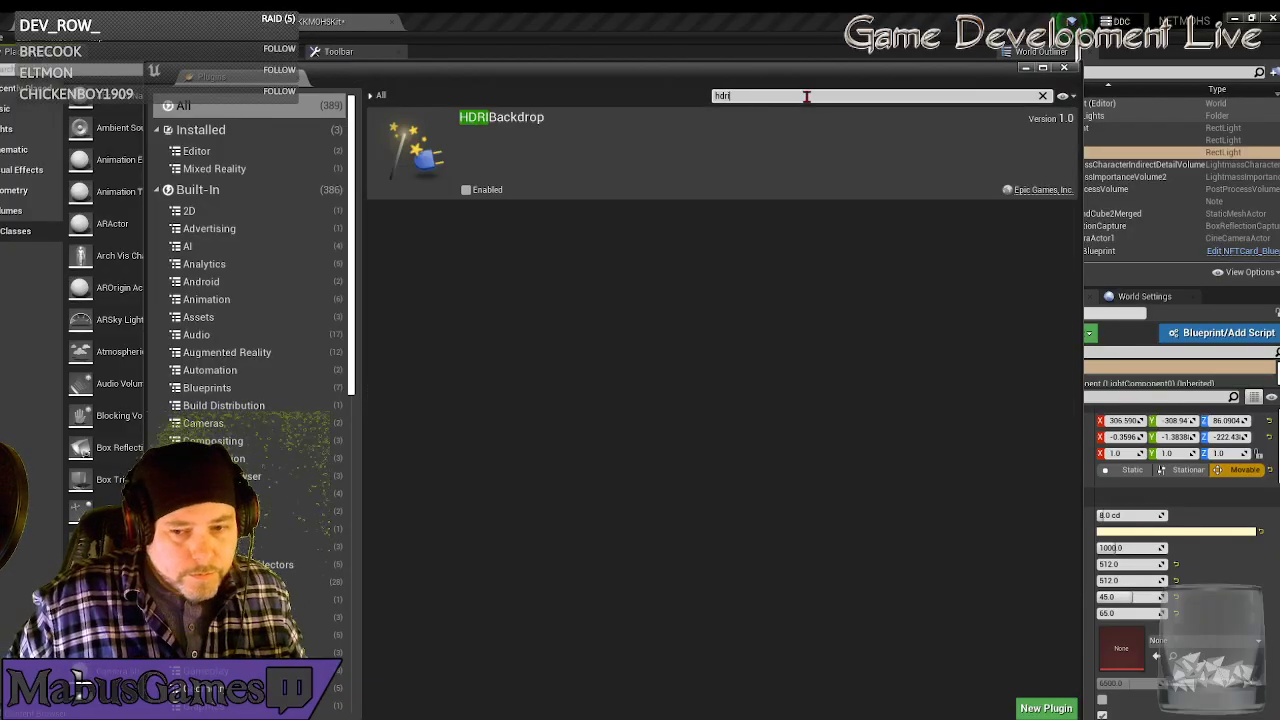
{"action": "left_click", "coordinate": [497, 189]}
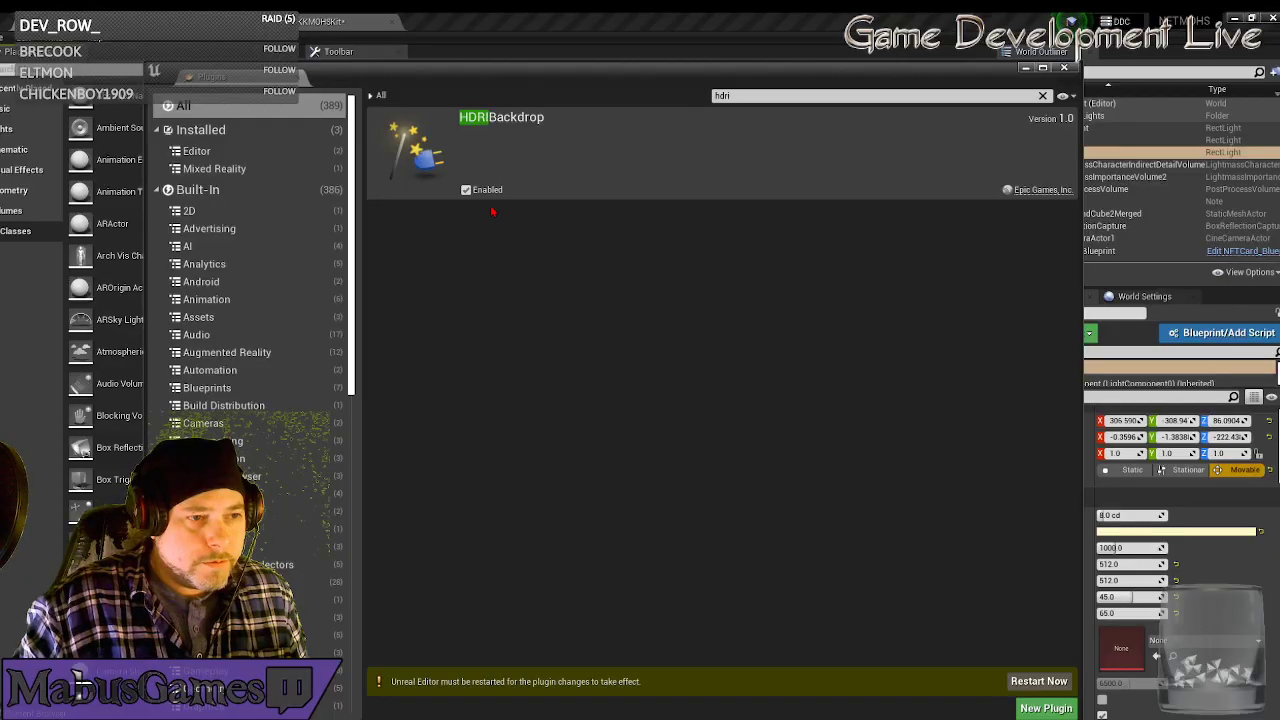
{"action": "left_click", "coordinate": [466, 190]}
{"action": "left_click", "coordinate": [1064, 67]}
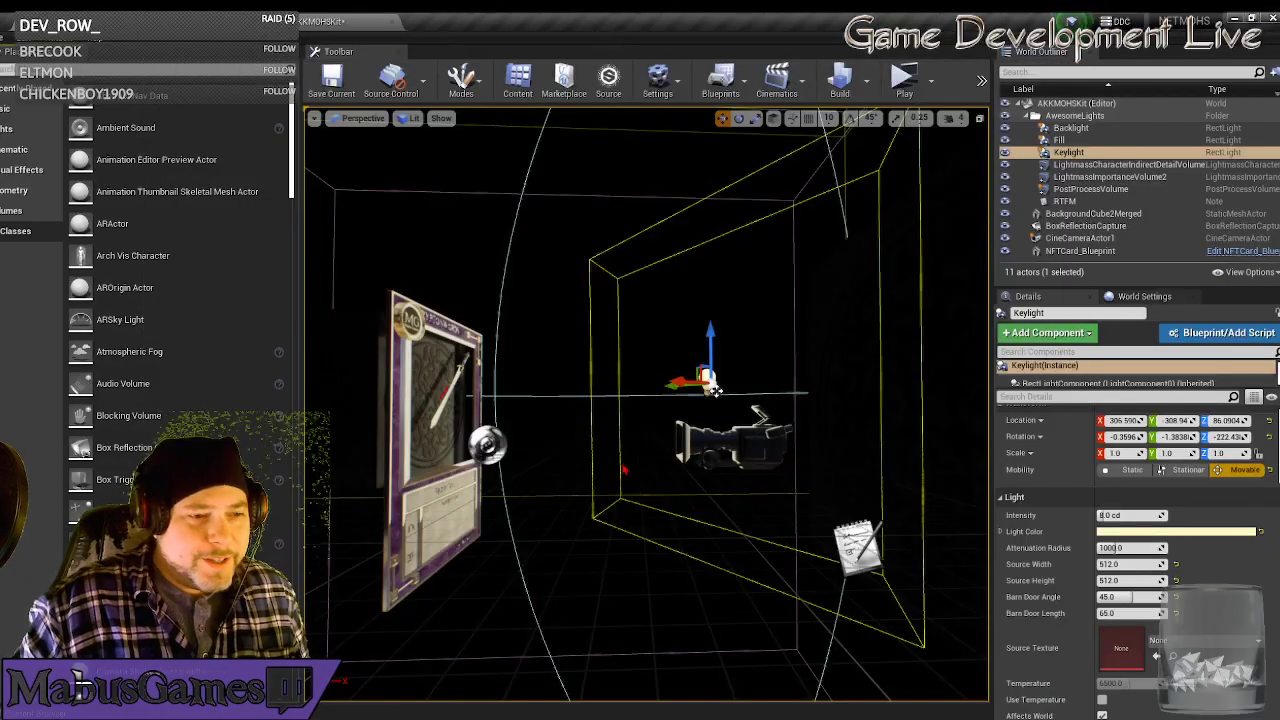
Save all project changes, then play the level to generate a few card screenshots and stop it.
{"action": "left_click", "coordinate": [8, 40]}
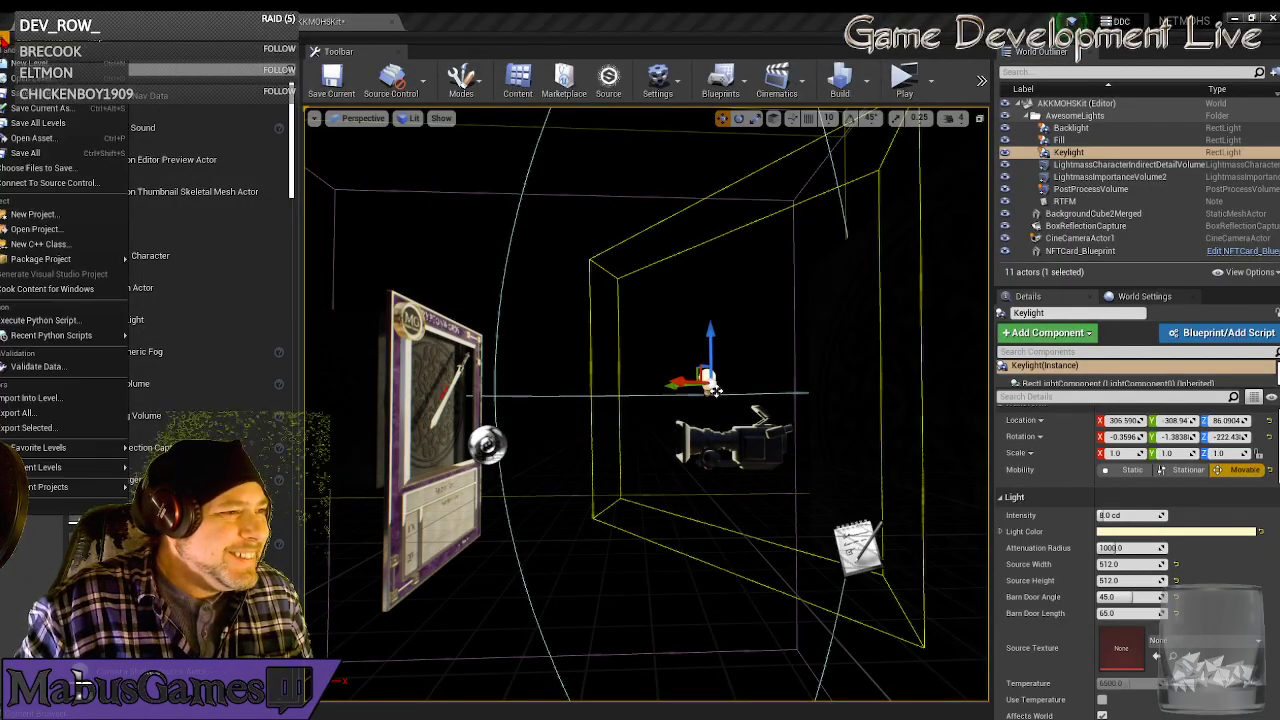
{"action": "left_click", "coordinate": [27, 155]}
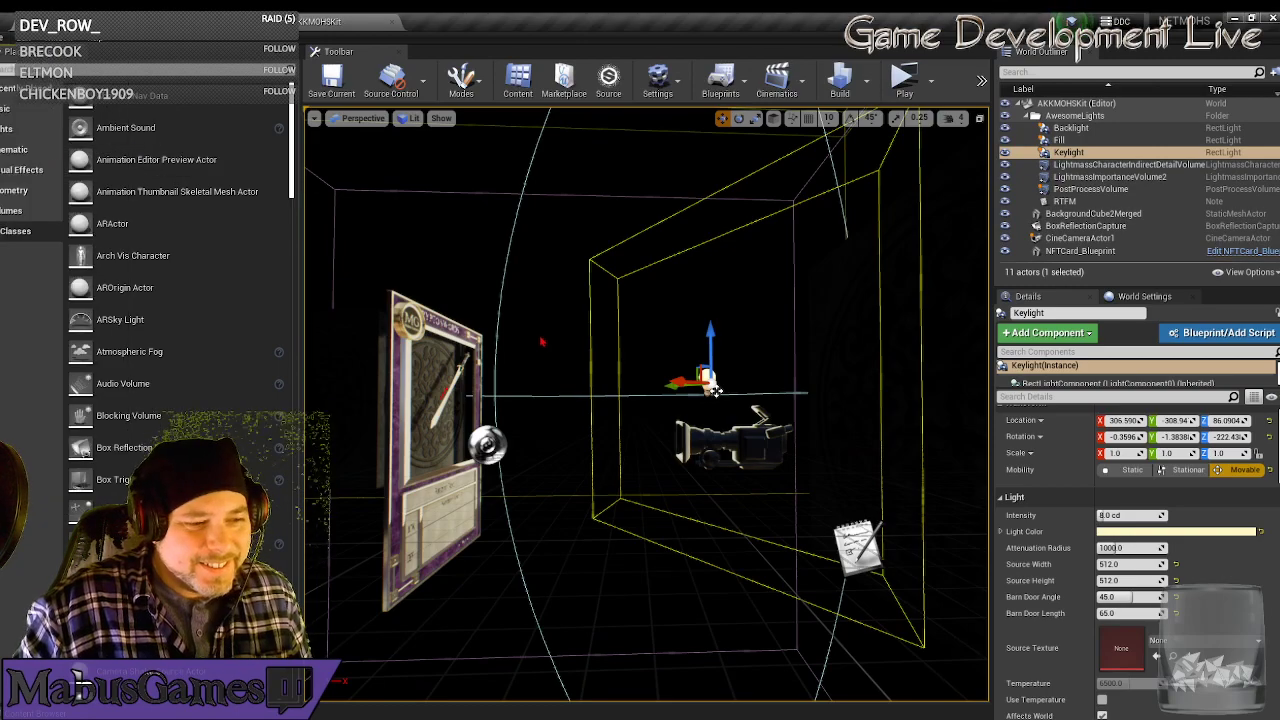
{"action": "right_click_drag", "start_coordinate": [543, 343], "coordinate": [680, 345]}
{"action": "key", "text": "w"}
{"action": "key", "text": "s"}
{"action": "mouse_move", "coordinate": [405, 381]}
{"action": "right_mouse_down"}
{"action": "mouse_move", "coordinate": [699, 384]}
{"action": "mouse_move", "coordinate": [415, 390]}
{"action": "right_mouse_up"}
{"action": "key", "text": "w"}
{"action": "key", "text": "s"}
{"action": "key", "text": "w"}
{"action": "key", "text": "s"}
{"action": "key", "text": "w"}
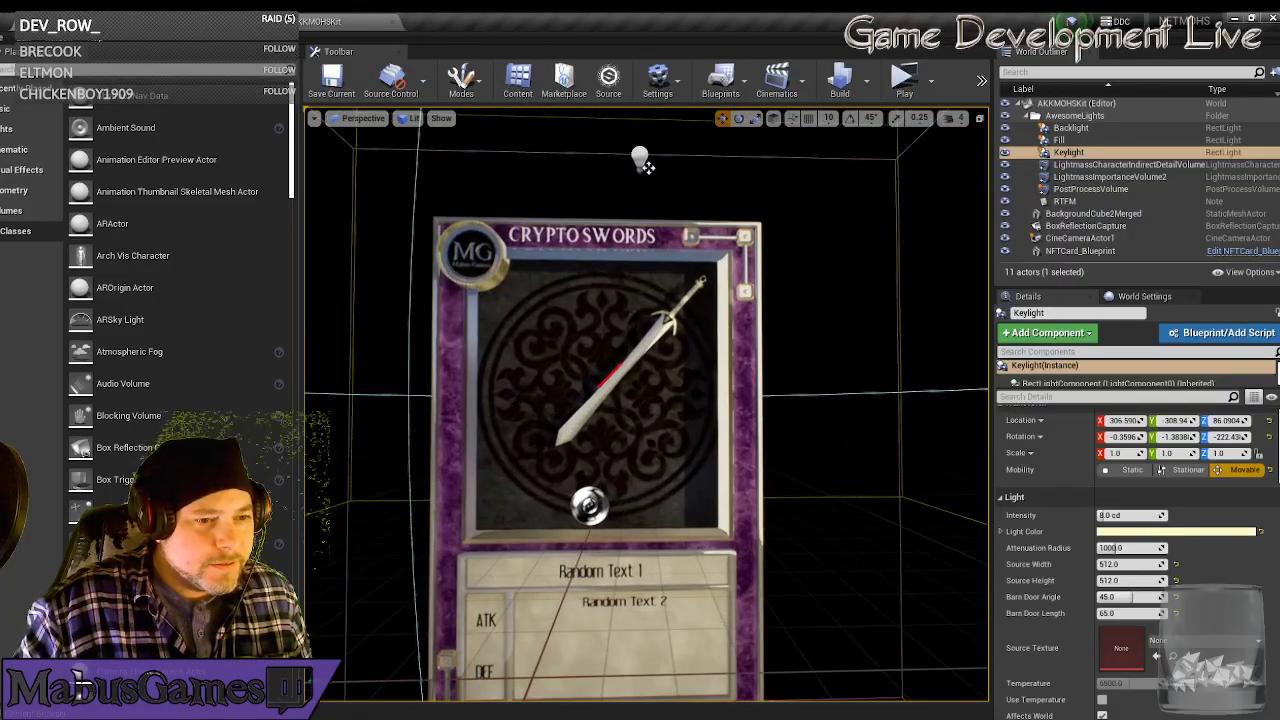
{"action": "left_click", "coordinate": [903, 78]}
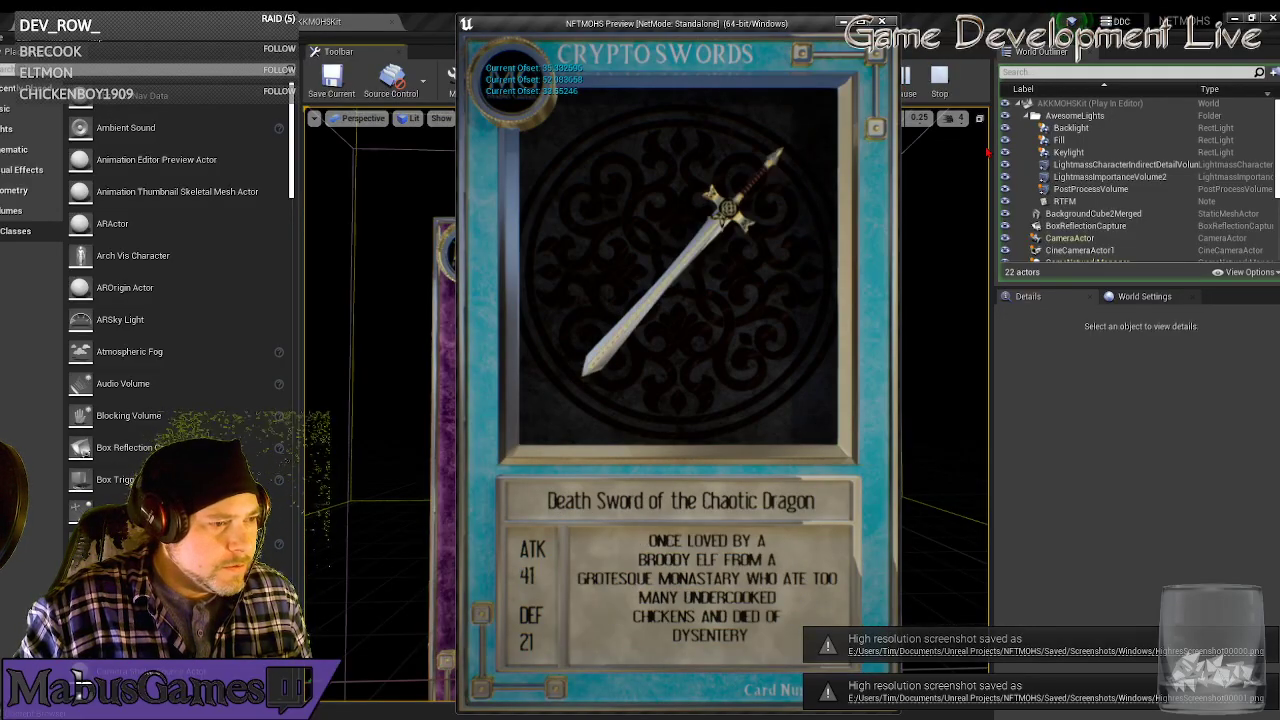
{"action": "key", "text": "Escape"}
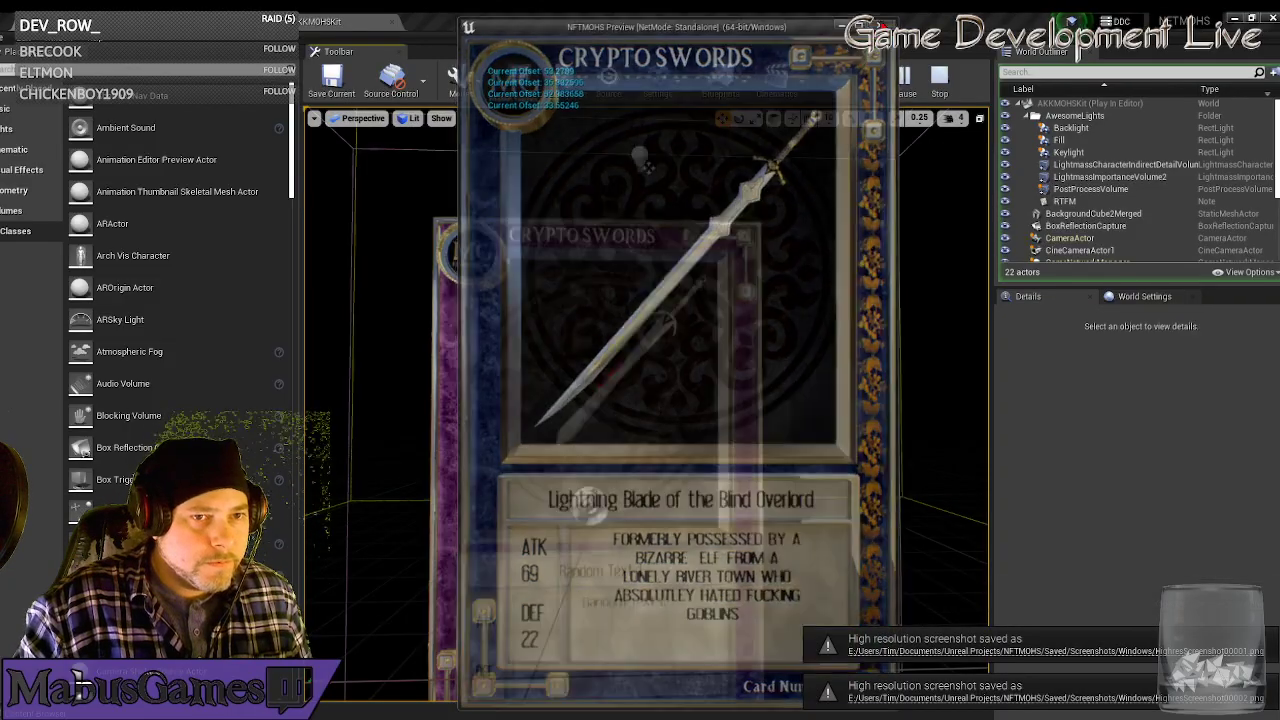
Search the Keylight's properties for rough, clear the search and look through its light, shadow and transmission settings.
{"action": "left_click_drag", "start_coordinate": [900, 230], "coordinate": [975, 235], "text": "alt"}
{"action": "left_click_drag", "start_coordinate": [777, 205], "coordinate": [785, 265]}
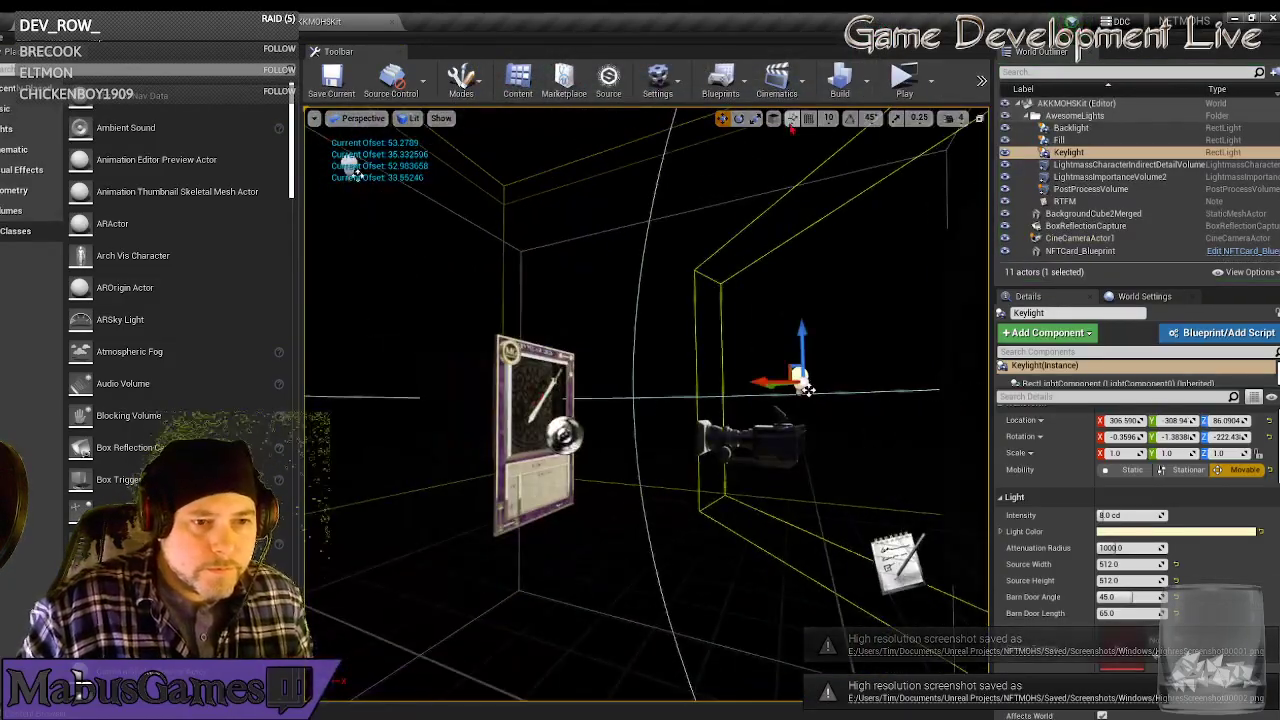
{"action": "left_click", "coordinate": [777, 205]}
{"action": "left_click", "coordinate": [800, 378]}
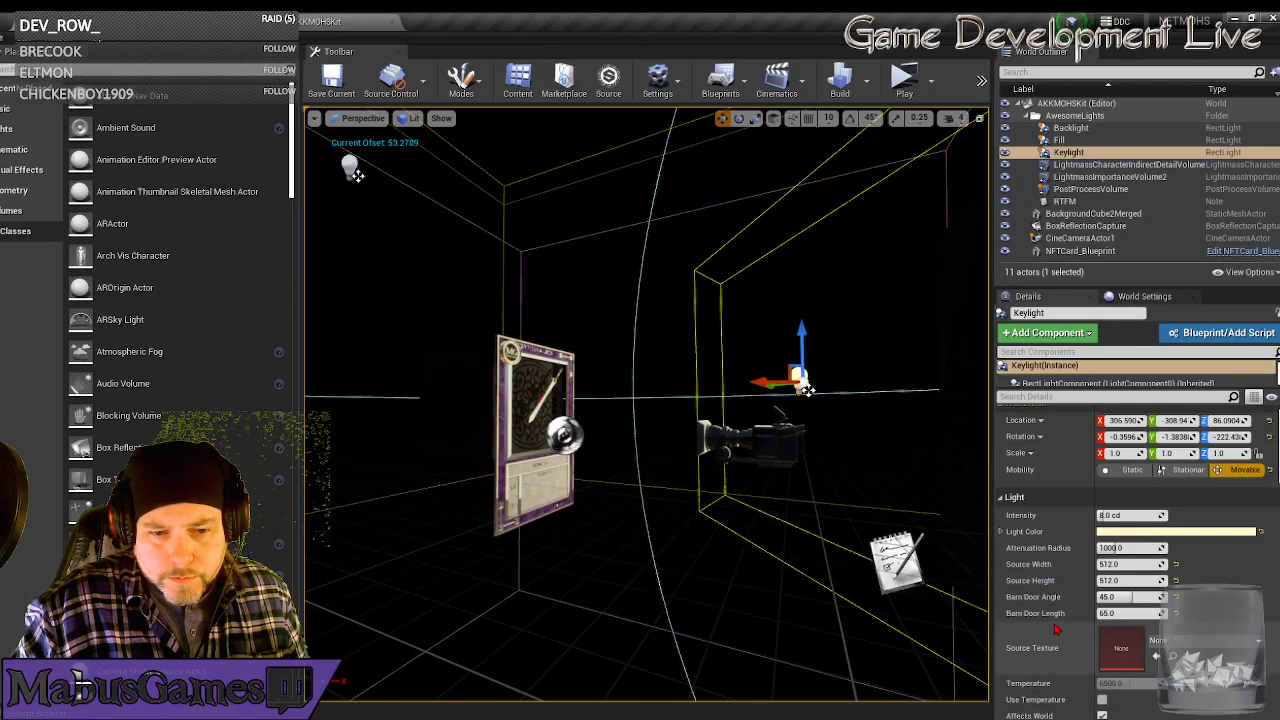
{"action": "scroll", "coordinate": [1052, 672], "scroll_direction": "down", "scroll_amount": 1}
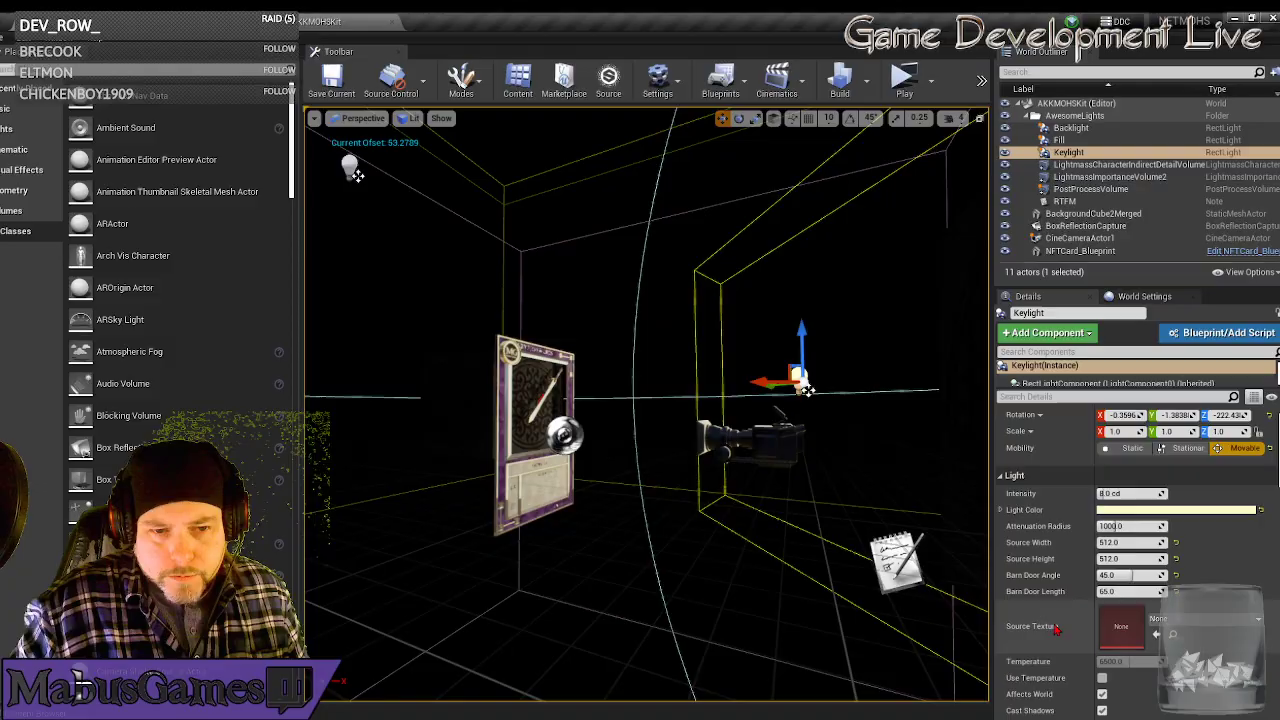
{"action": "left_click", "coordinate": [1067, 397]}
{"action": "type", "text": "rough"}
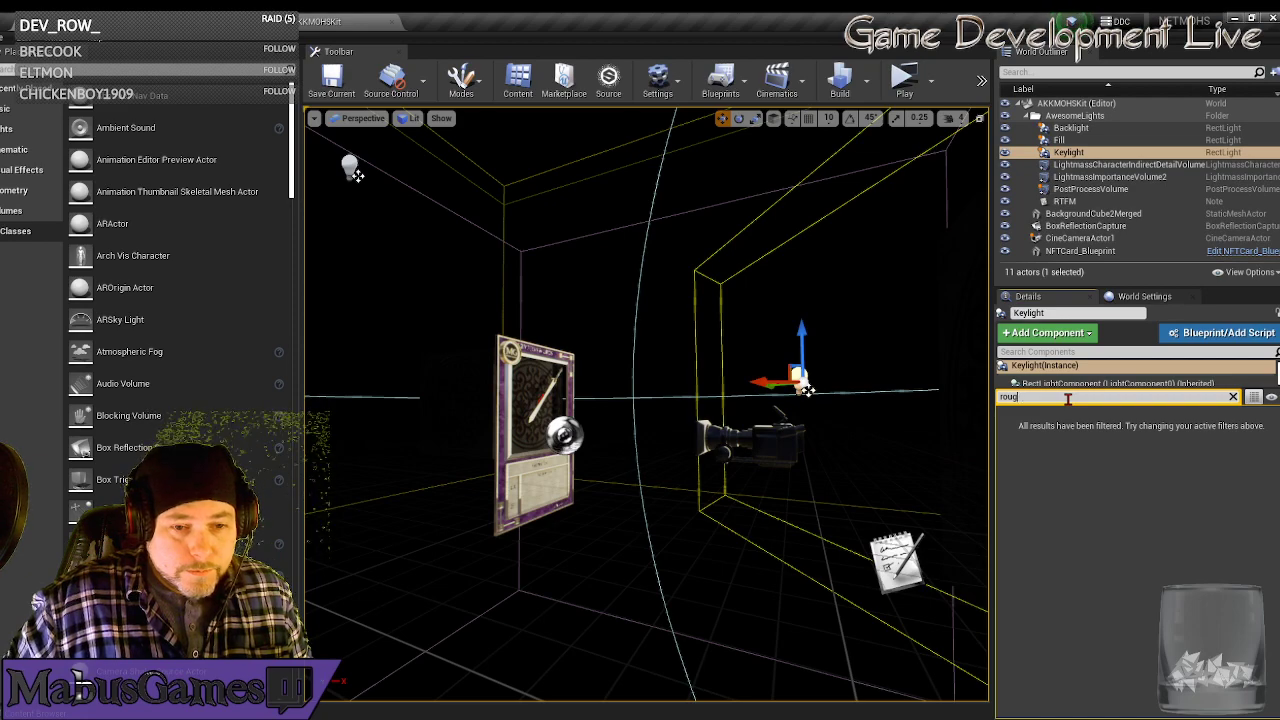
{"action": "key", "text": "BackSpace"}
{"action": "key", "text": "BackSpace"}
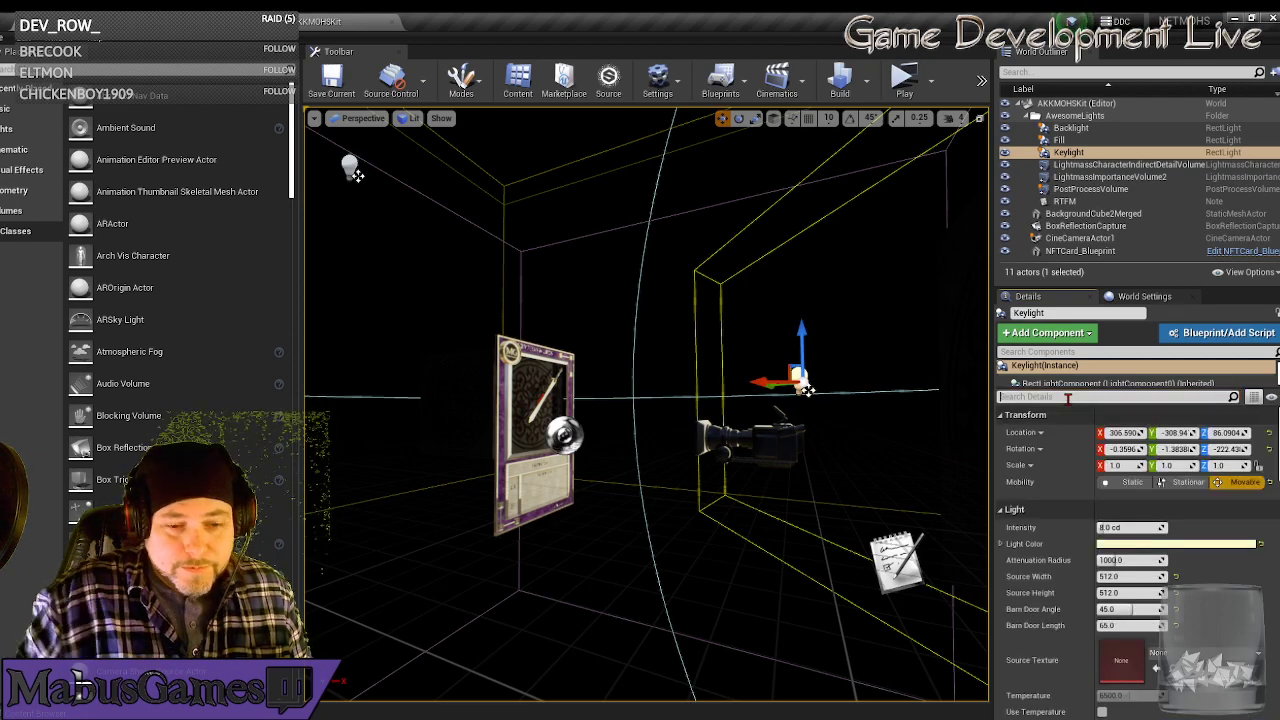
{"action": "scroll", "coordinate": [1031, 527], "scroll_direction": "down", "scroll_amount": 10}
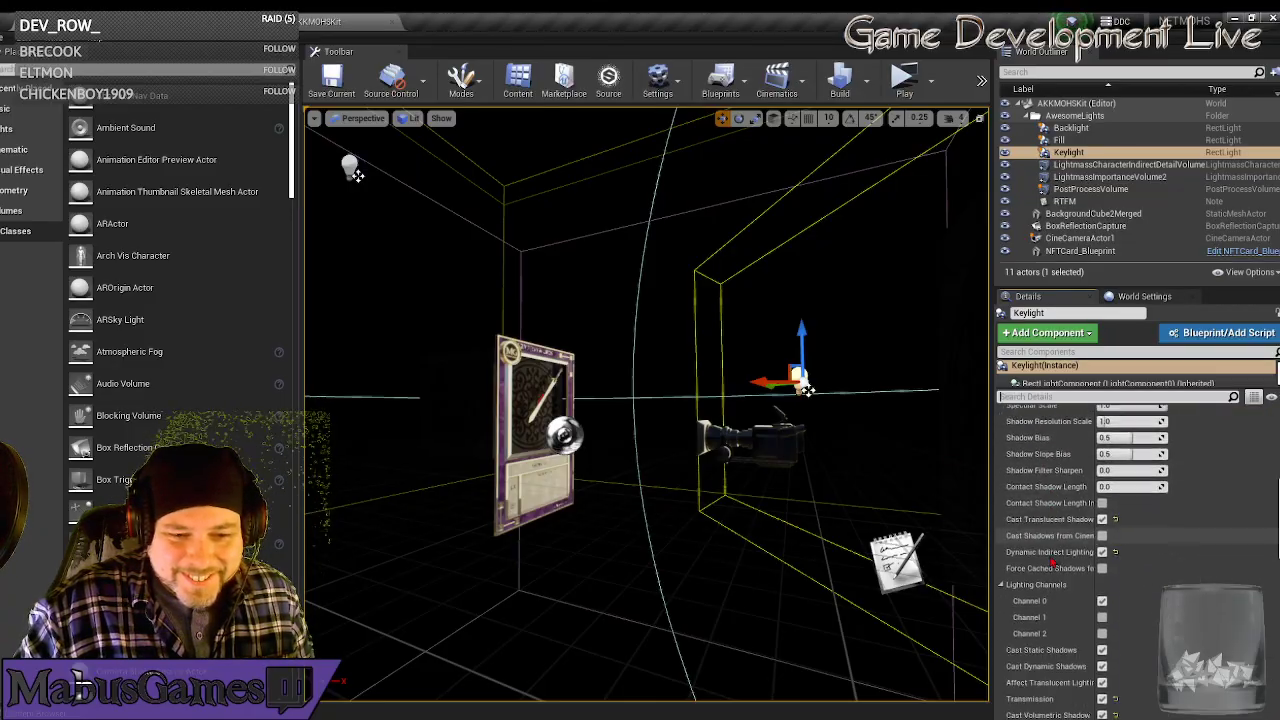
{"action": "scroll", "coordinate": [1052, 562], "scroll_direction": "down", "scroll_amount": 6}
{"action": "scroll", "coordinate": [1052, 562], "scroll_direction": "down", "scroll_amount": 1}
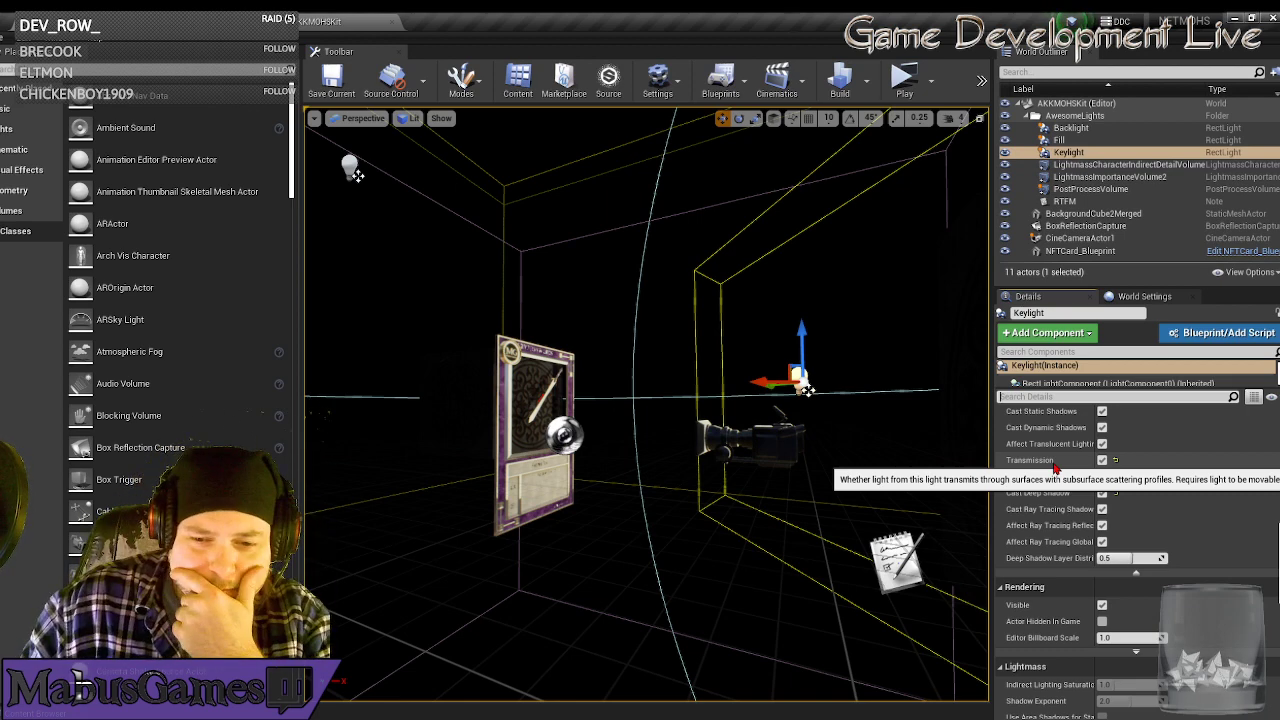
Play the level again, open the folder of saved card screenshots and preview HighresScreenshot00000.png.
{"action": "left_click", "coordinate": [808, 717]}
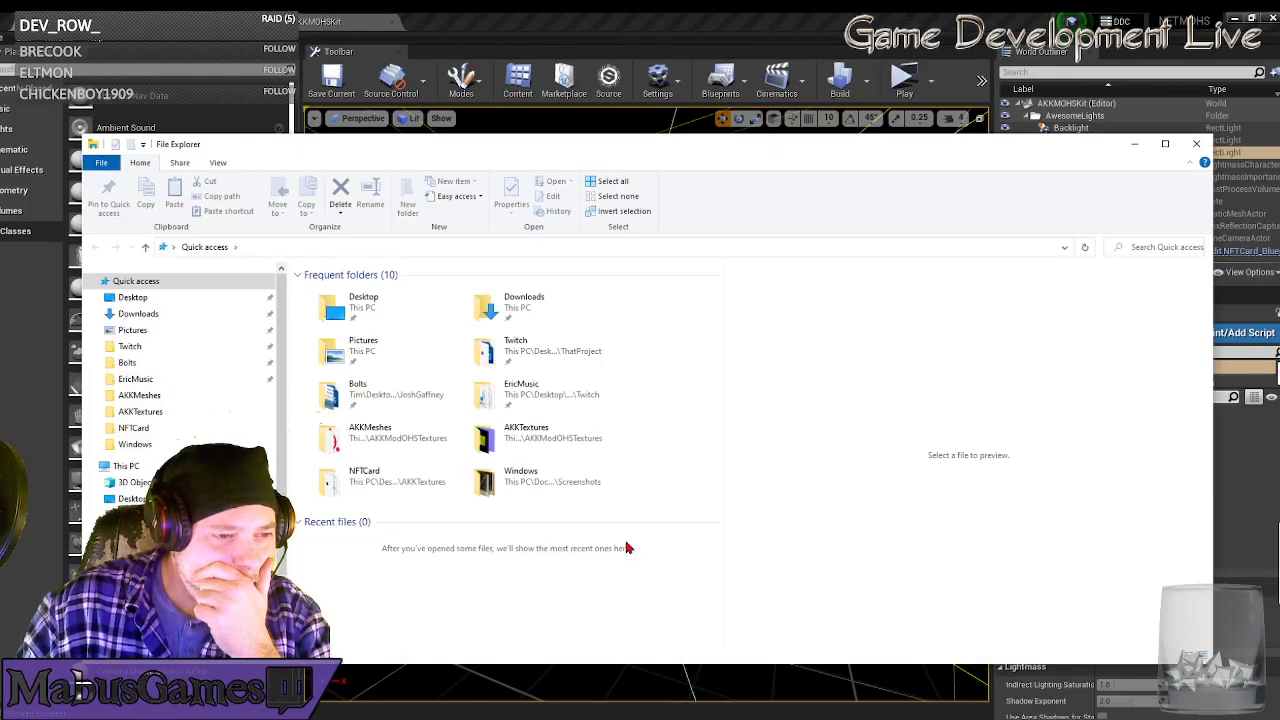
{"action": "left_click", "coordinate": [1197, 148]}
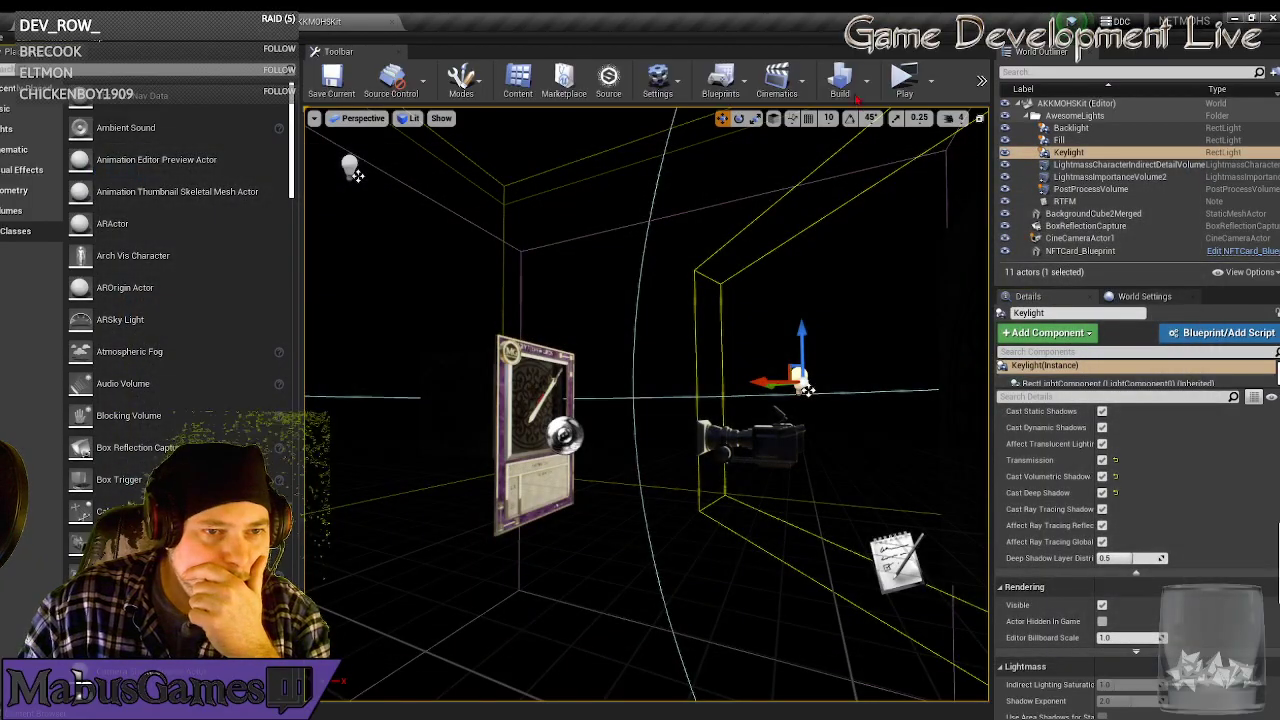
{"action": "left_click", "coordinate": [905, 80]}
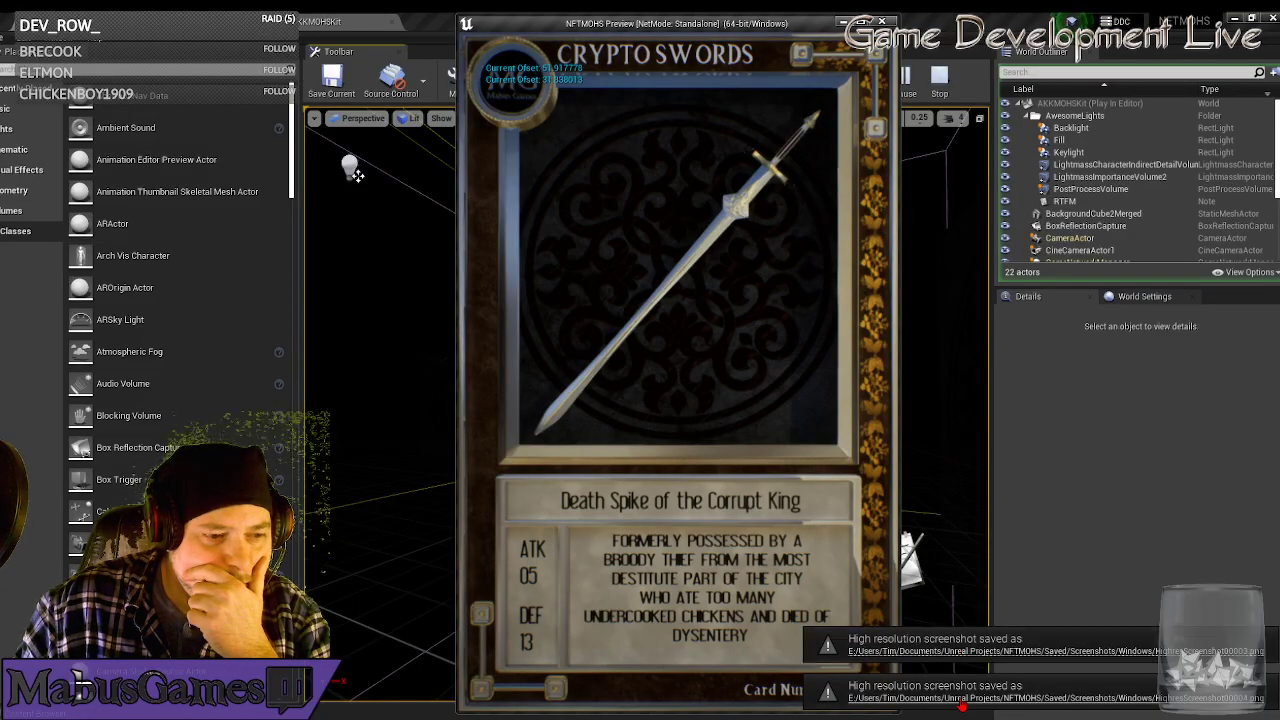
{"action": "left_click", "coordinate": [962, 698]}
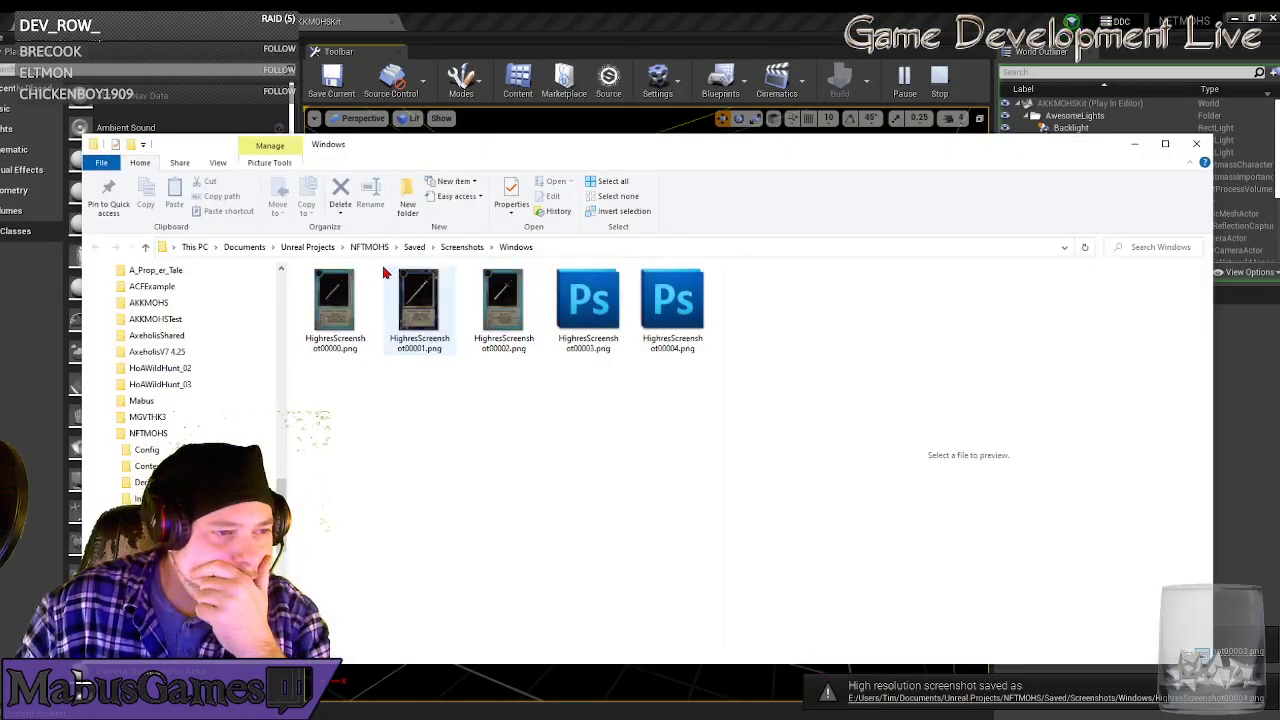
{"action": "left_click", "coordinate": [341, 315]}
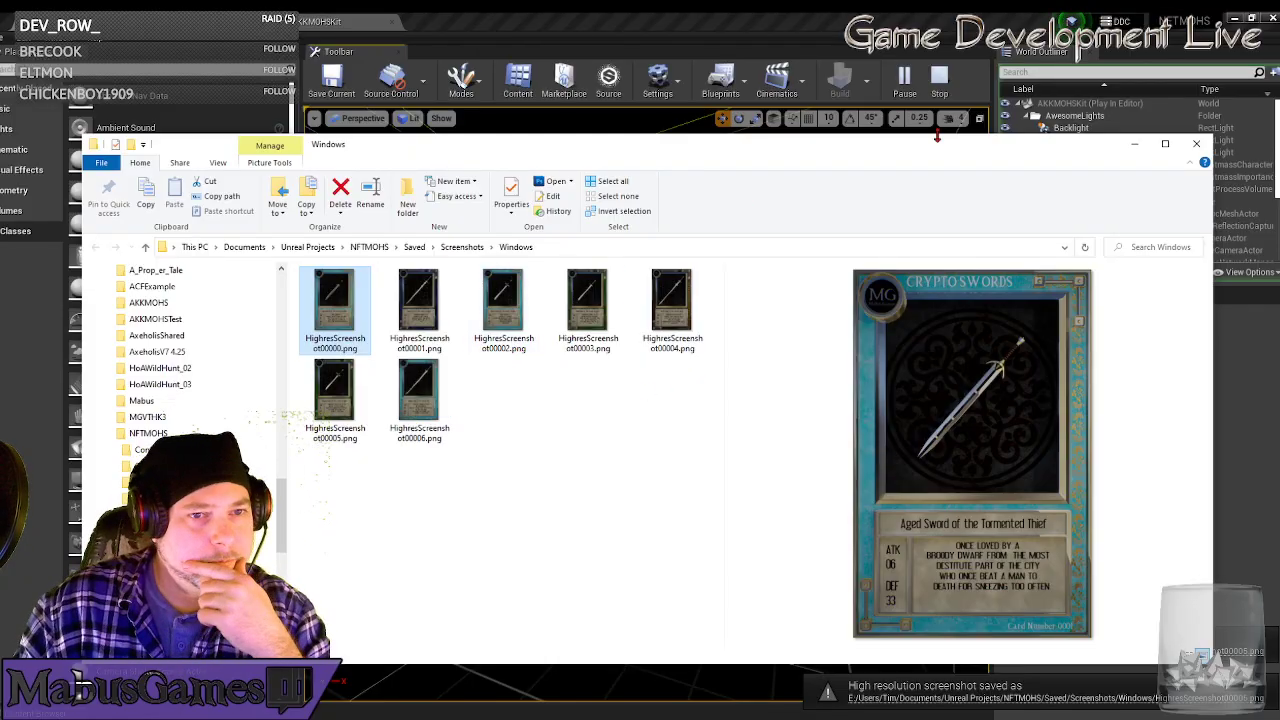
Stop the running level and delete HighresScreenshot00000.png through HighresScreenshot00006.png from the screenshots folder, closing the folder.
{"action": "left_click", "coordinate": [939, 80]}
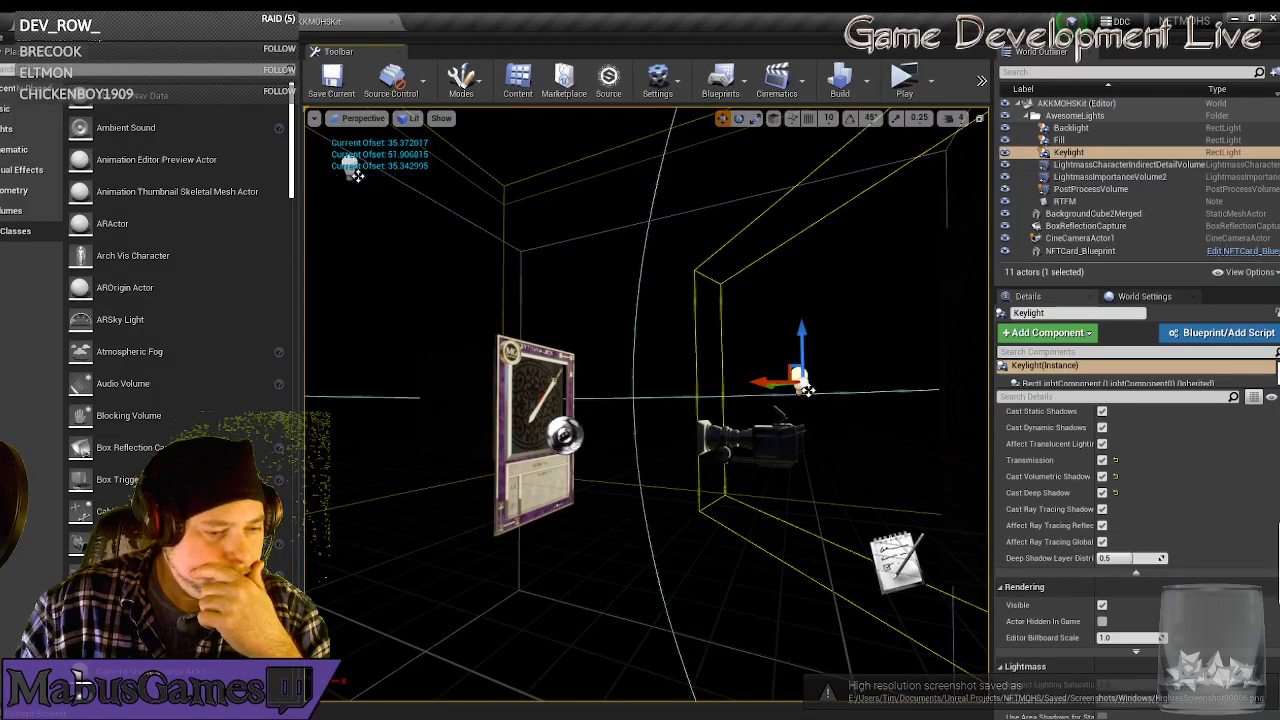
{"action": "left_click", "coordinate": [786, 718]}
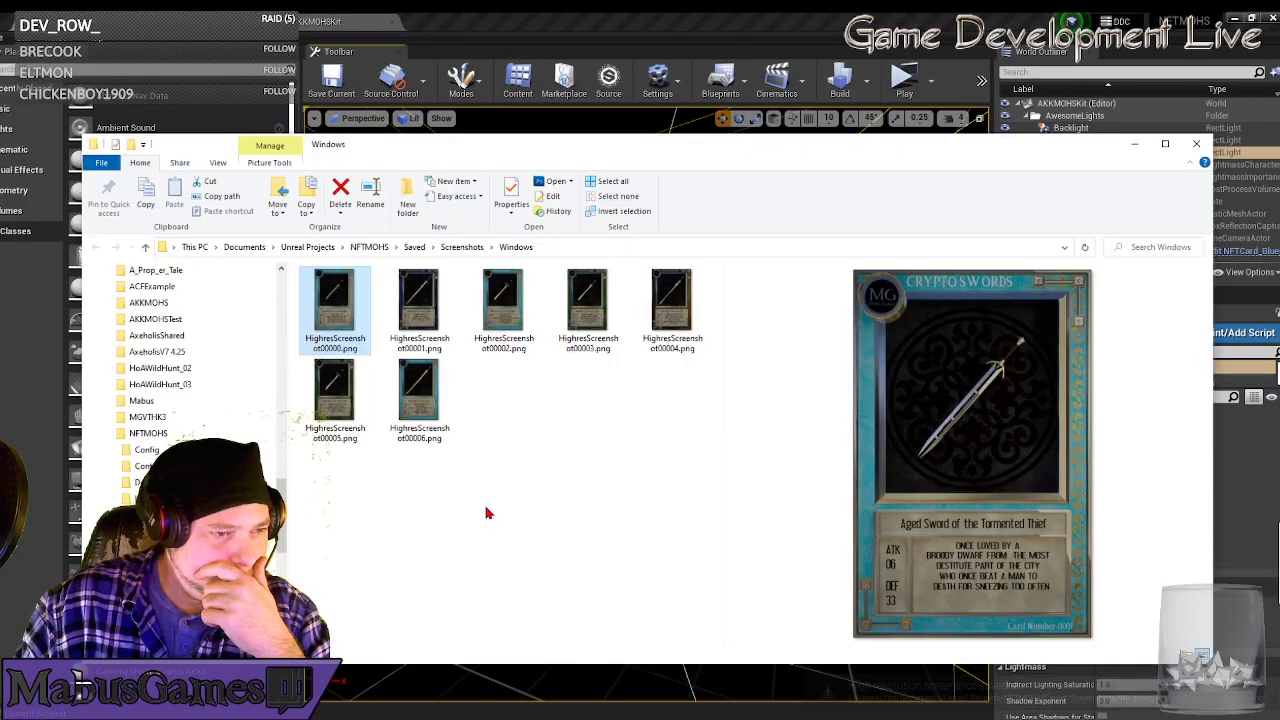
{"action": "left_click", "coordinate": [412, 410], "text": "shift"}
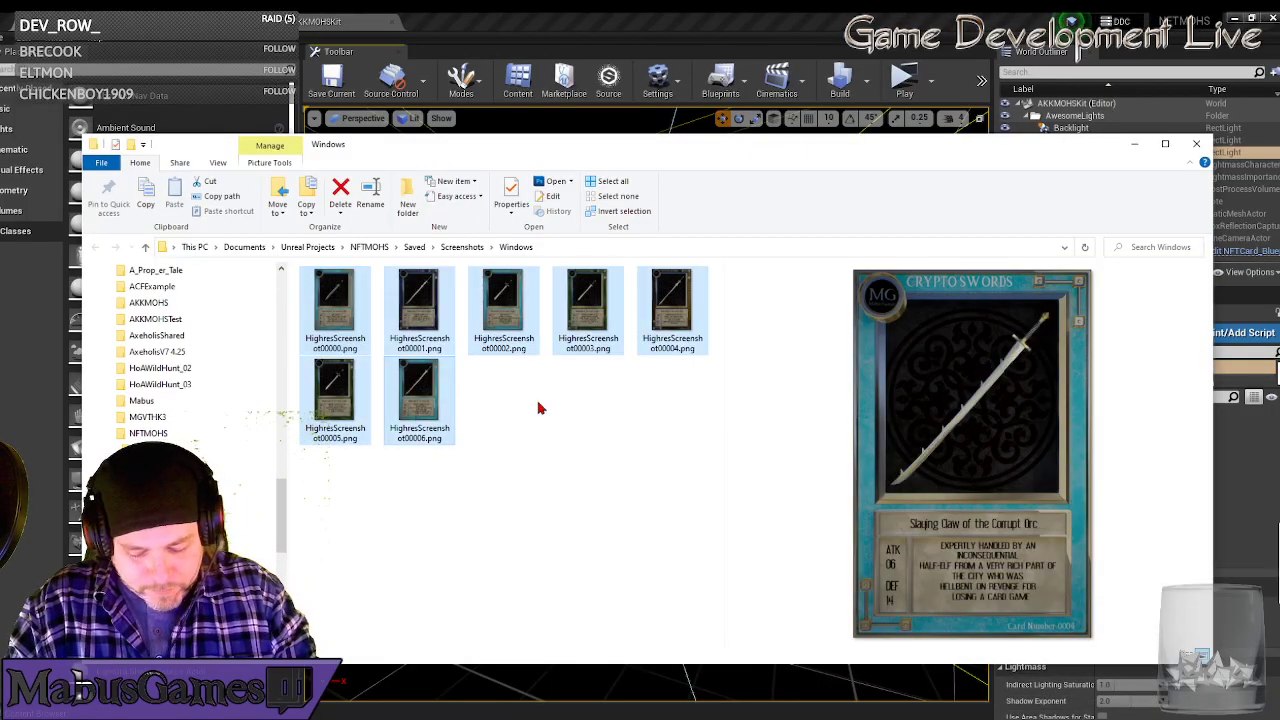
{"action": "key", "text": "Delete"}
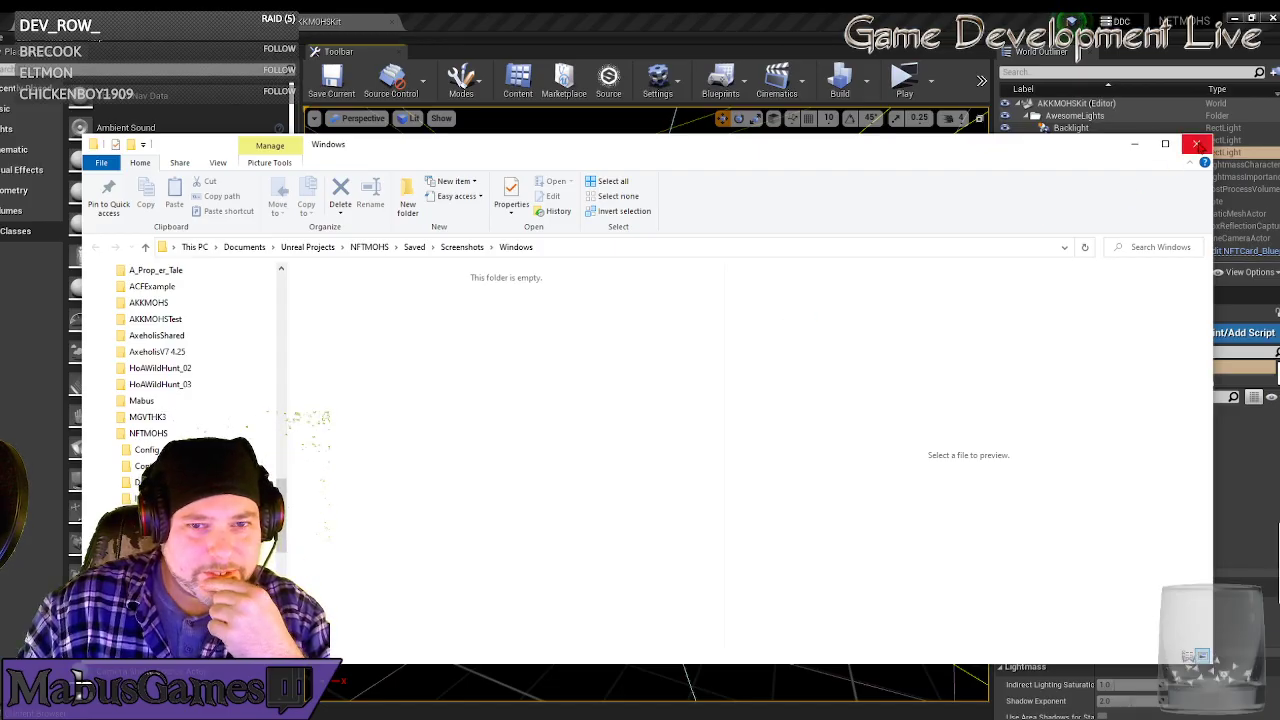
{"action": "left_click", "coordinate": [1197, 144]}
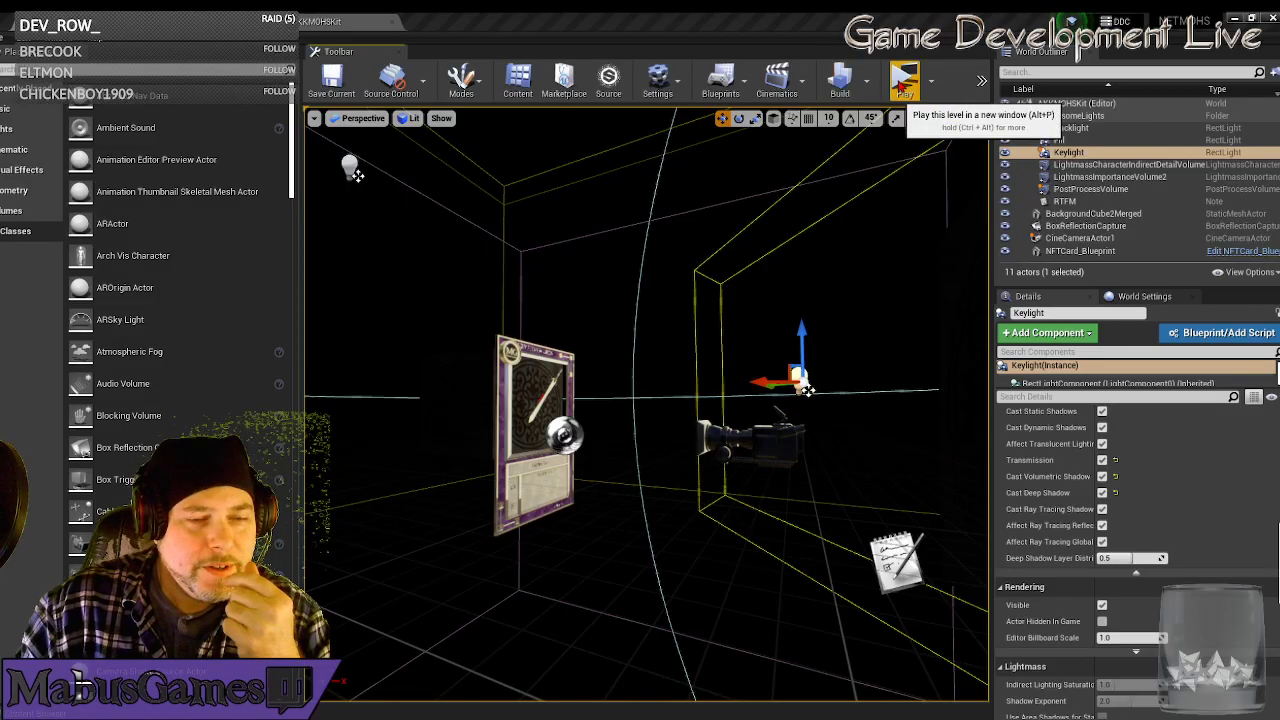
Play the level to generate a batch of card screenshots, then restart it briefly and stop it.
{"action": "left_click", "coordinate": [903, 84]}
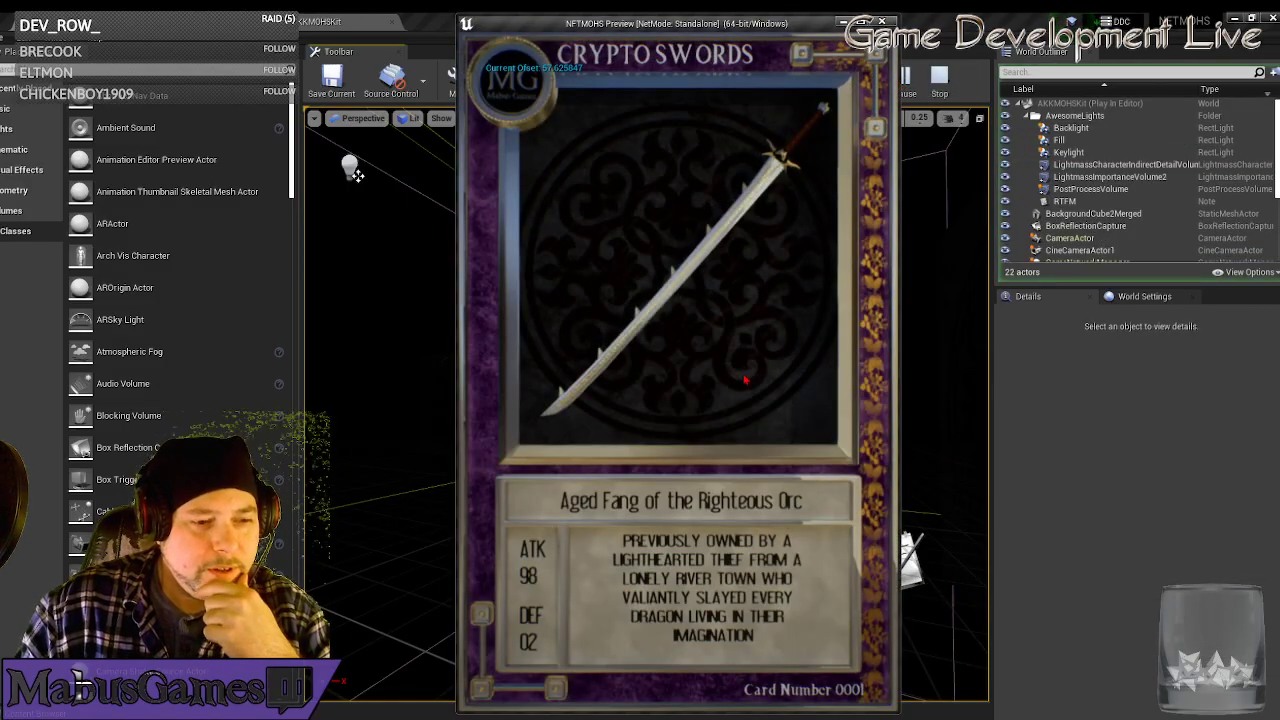
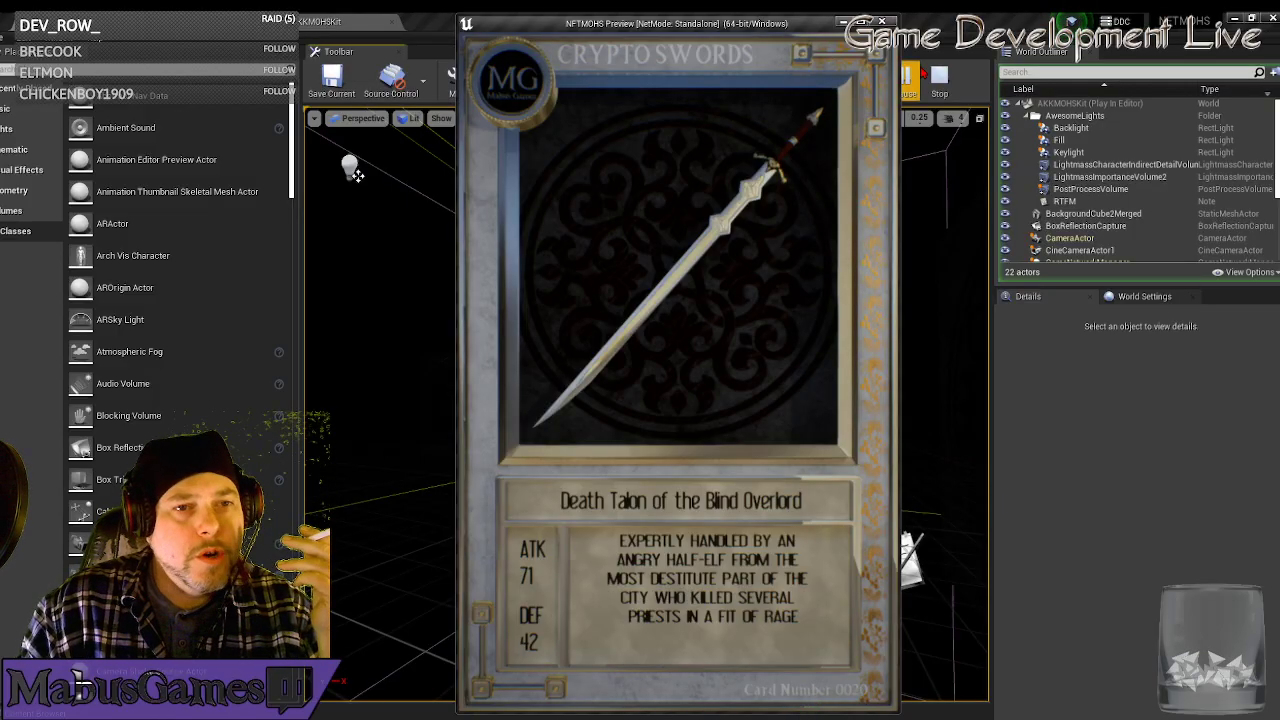
{"action": "left_click", "coordinate": [939, 80]}
{"action": "left_click", "coordinate": [910, 87]}
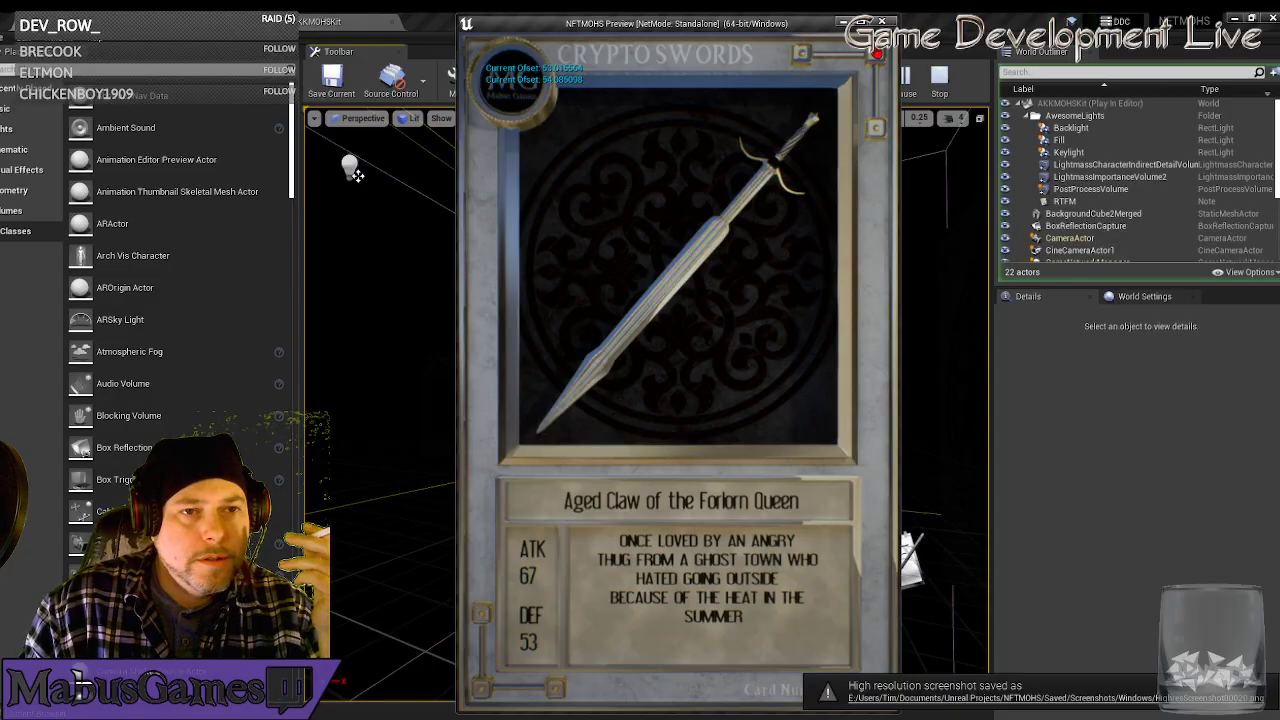
{"action": "key", "text": "Escape"}
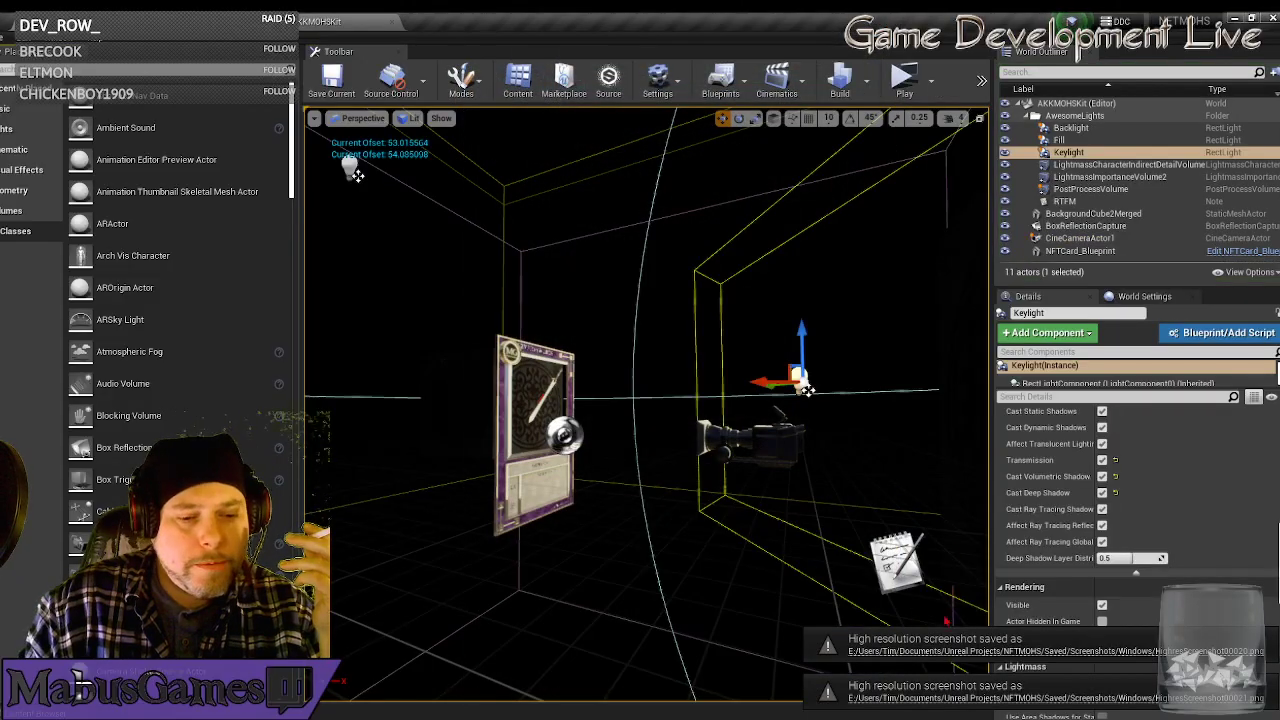
Open the saved screenshots folder, preview HighresScreenshot00000.png and delete HighresScreenshot00020.png and HighresScreenshot00021.png.
{"action": "left_click", "coordinate": [930, 700]}
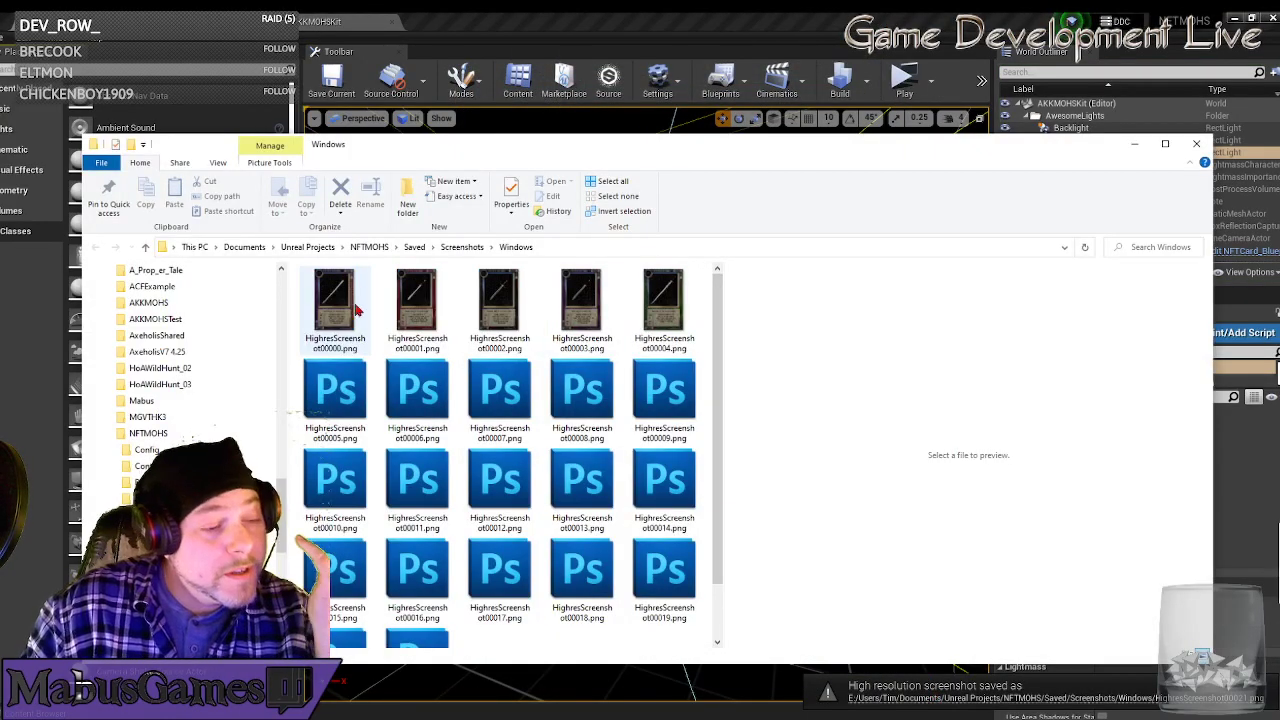
{"action": "left_click", "coordinate": [355, 311]}
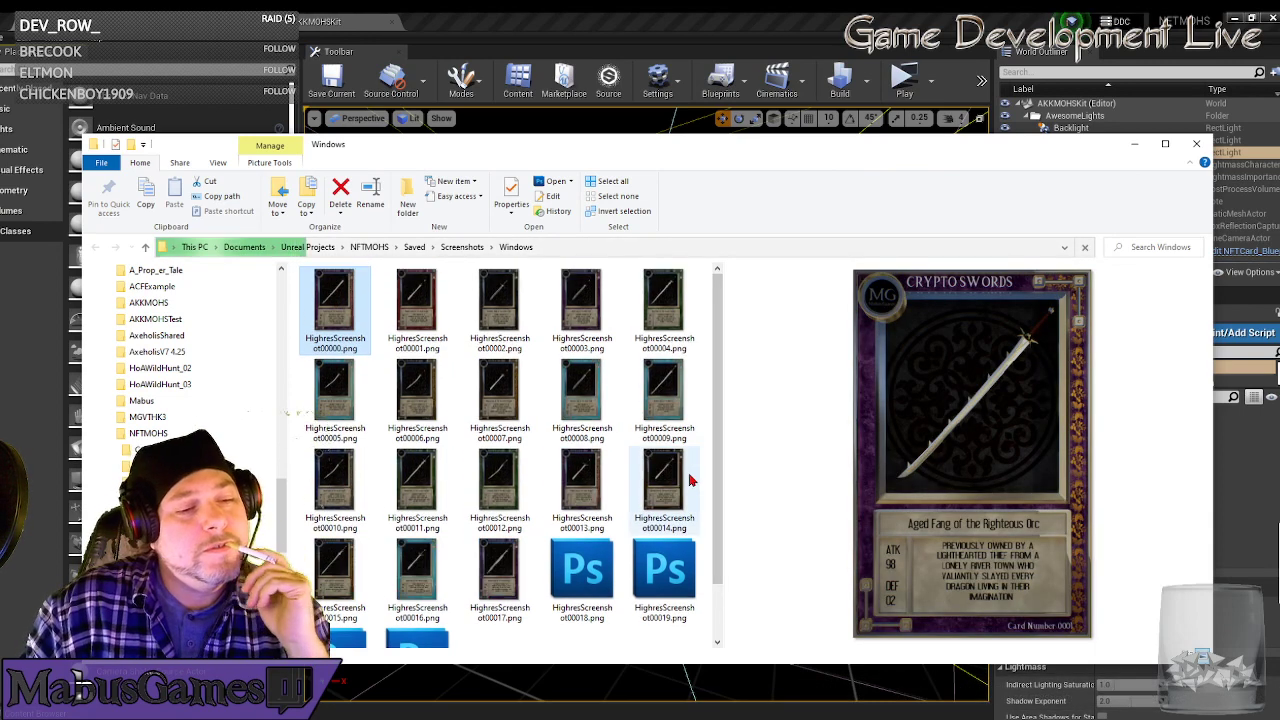
{"action": "scroll", "coordinate": [626, 533], "scroll_direction": "down", "scroll_amount": 2}
{"action": "left_click", "coordinate": [430, 612]}
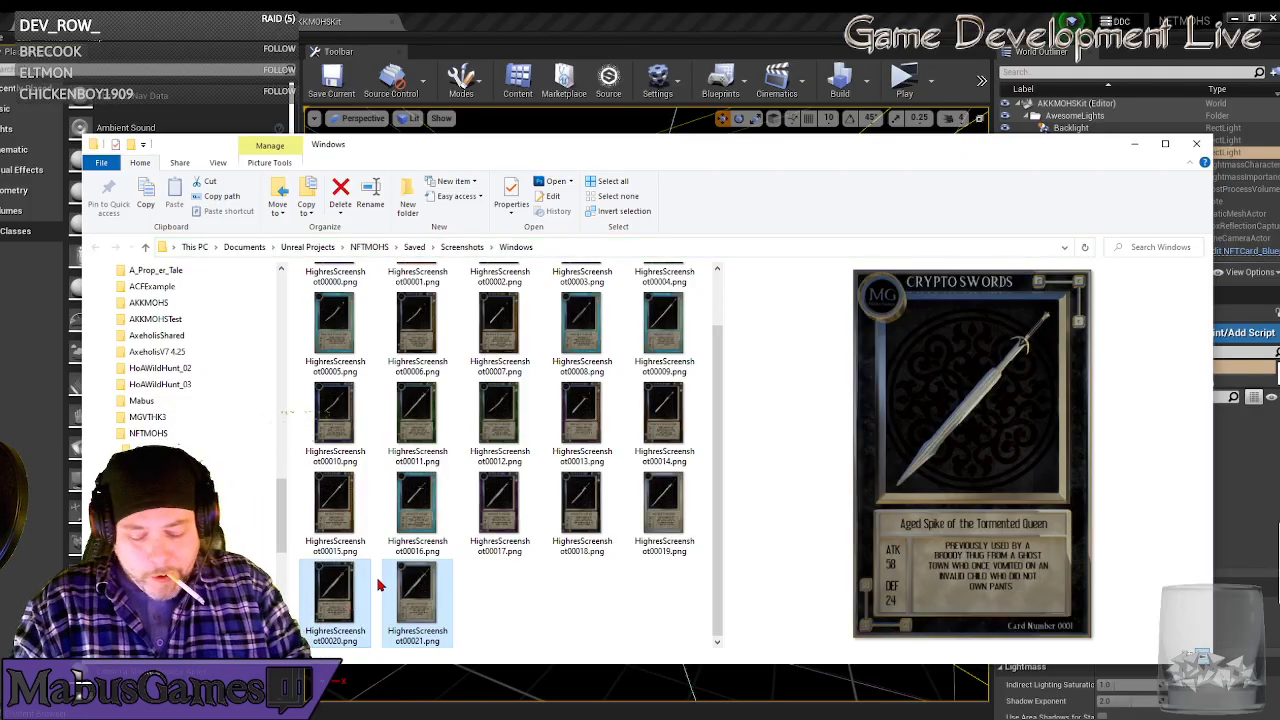
{"action": "key", "text": "Delete"}
Maximize the folder window, widen its preview area and examine the cards in HighresScreenshot00000.png, HighresScreenshot00001.png and HighresScreenshot00002.png.
{"action": "left_click", "coordinate": [334, 305]}
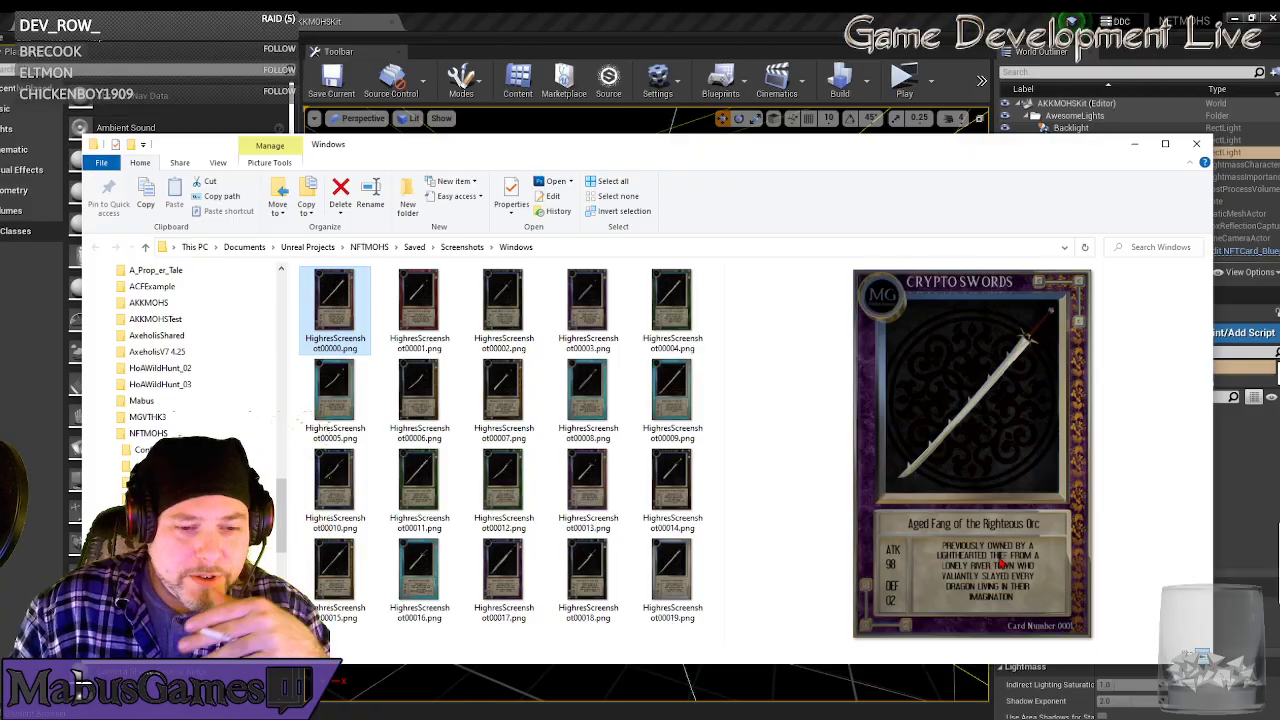
{"action": "double_click", "coordinate": [755, 148]}
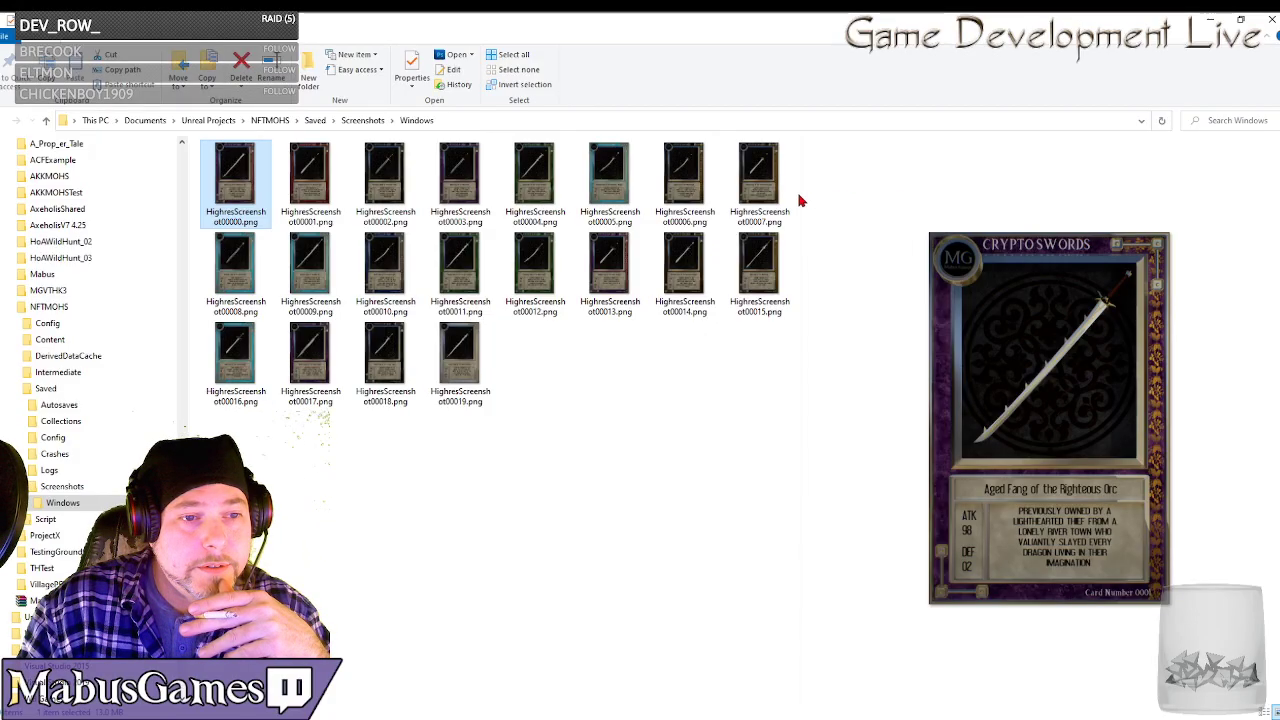
{"action": "left_click_drag", "start_coordinate": [800, 197], "coordinate": [743, 200]}
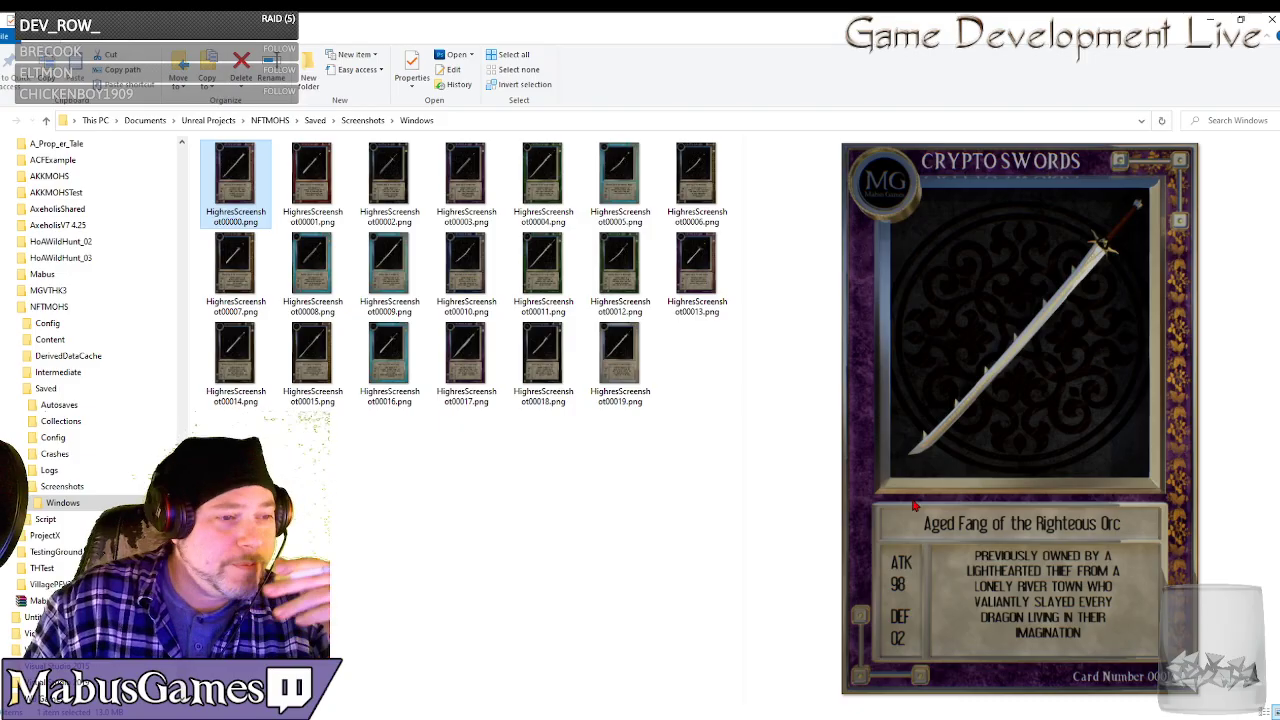
{"action": "key", "text": "Right"}
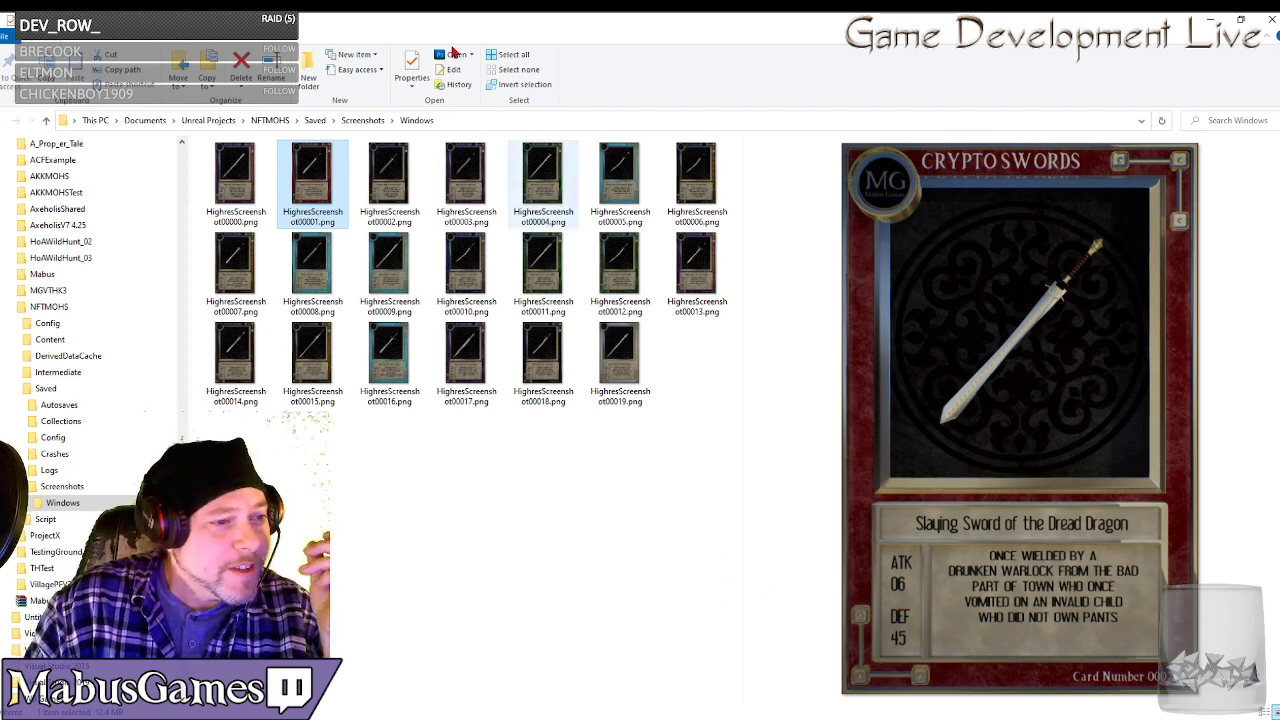
{"action": "left_click", "coordinate": [399, 158]}
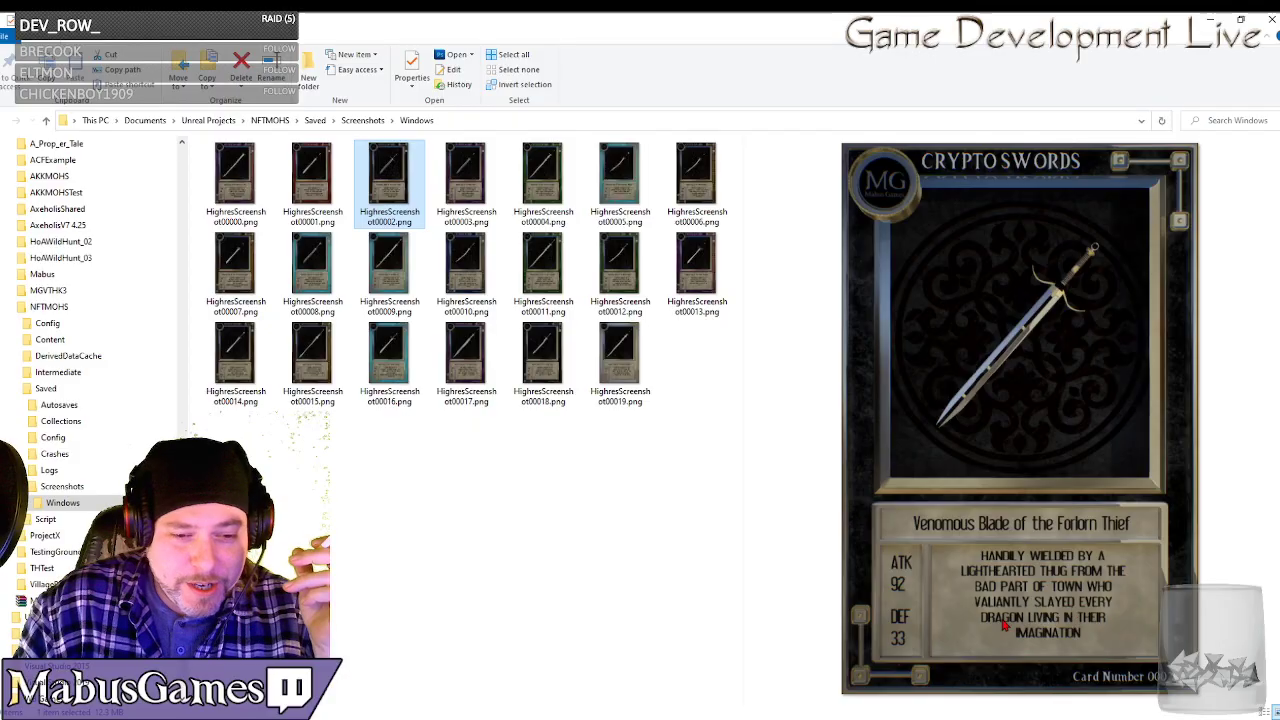
Switch to the NFTMOHS project in Unreal Editor and show the 3D viewport of NFTCard_Blueprint.
{"action": "left_click", "coordinate": [598, 703]}
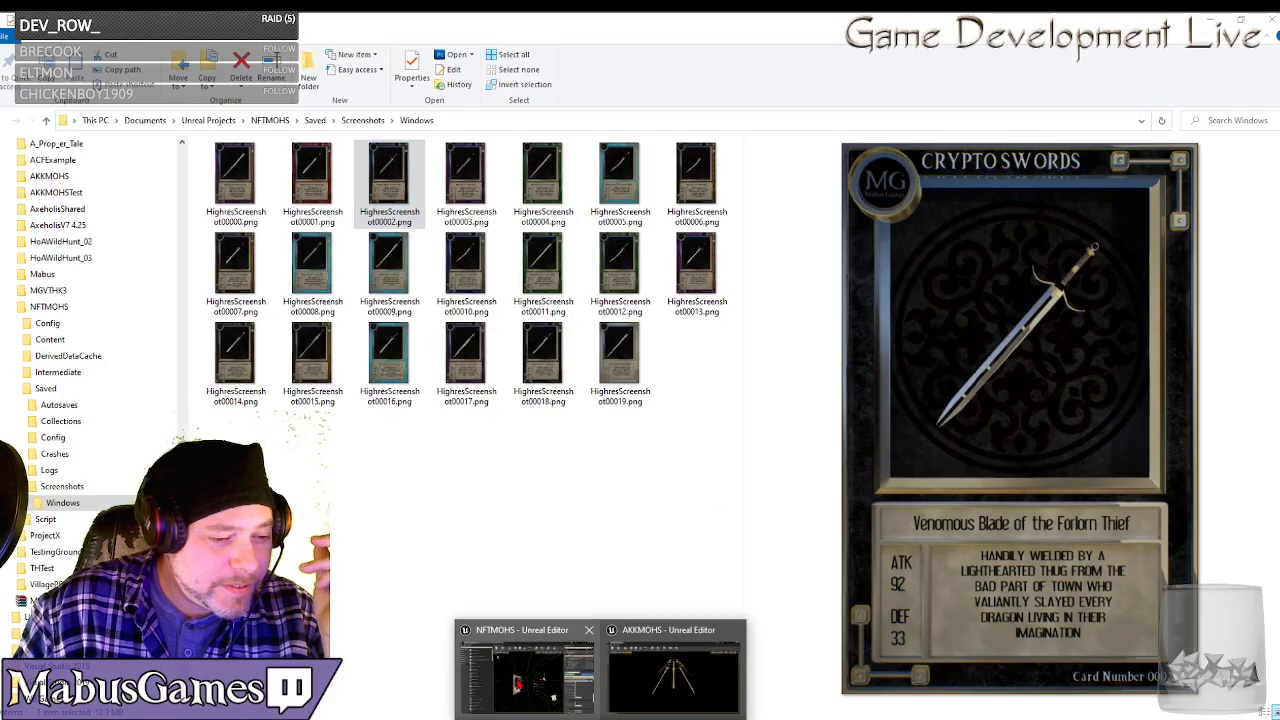
{"action": "left_click", "coordinate": [522, 675]}
{"action": "left_click", "coordinate": [226, 23]}
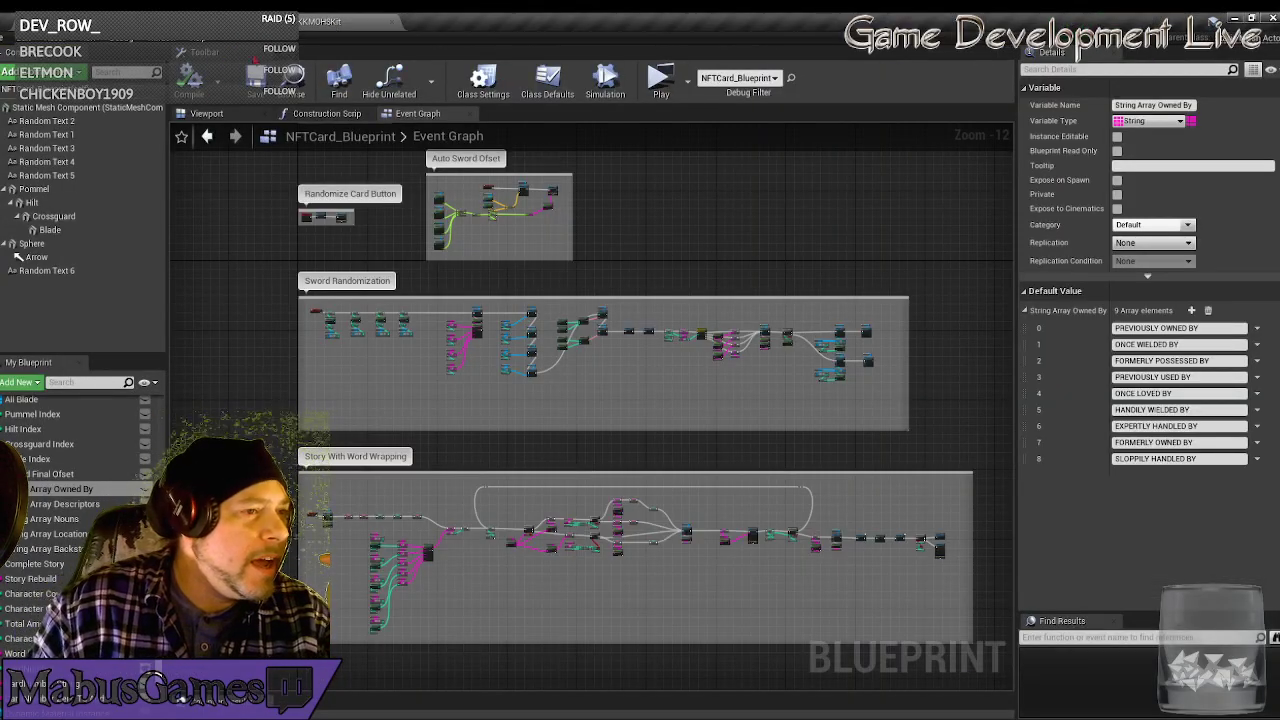
{"action": "left_click", "coordinate": [207, 114]}
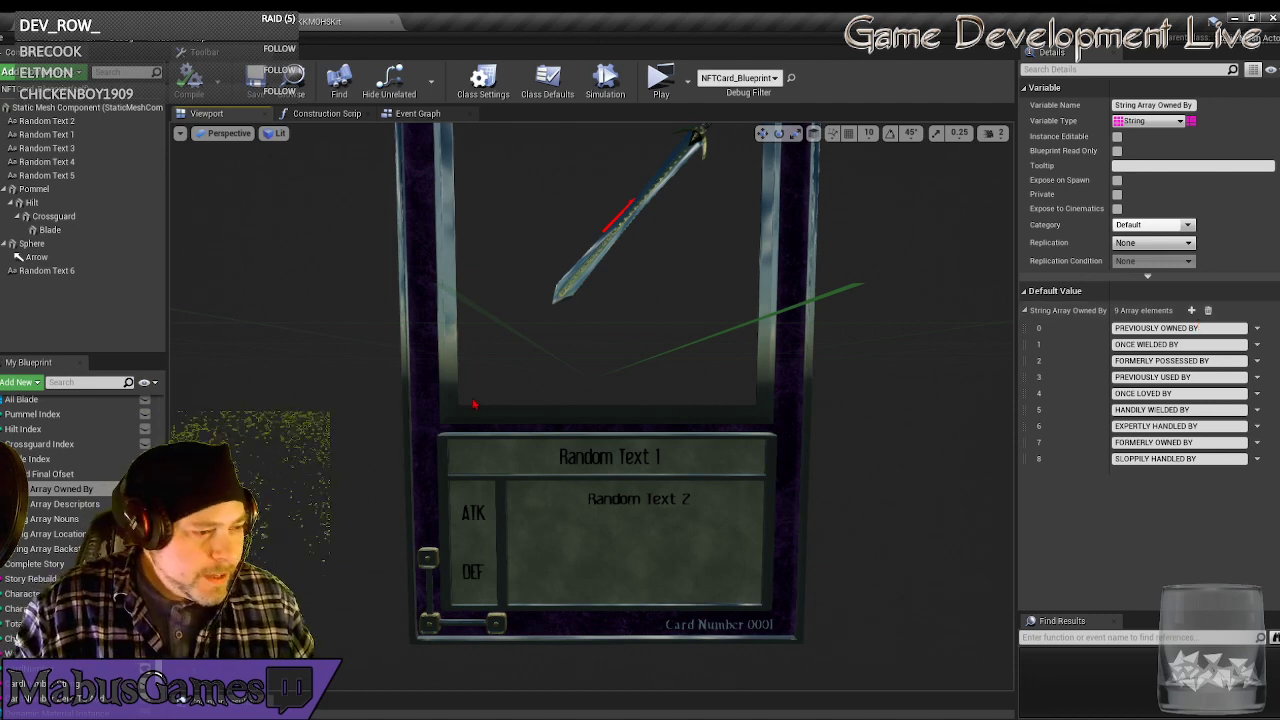
Examine the default values of the Owned By, Descriptors, Nouns, Locations and Backstory string arrays used for the card stories.
{"action": "left_click", "coordinate": [42, 505]}
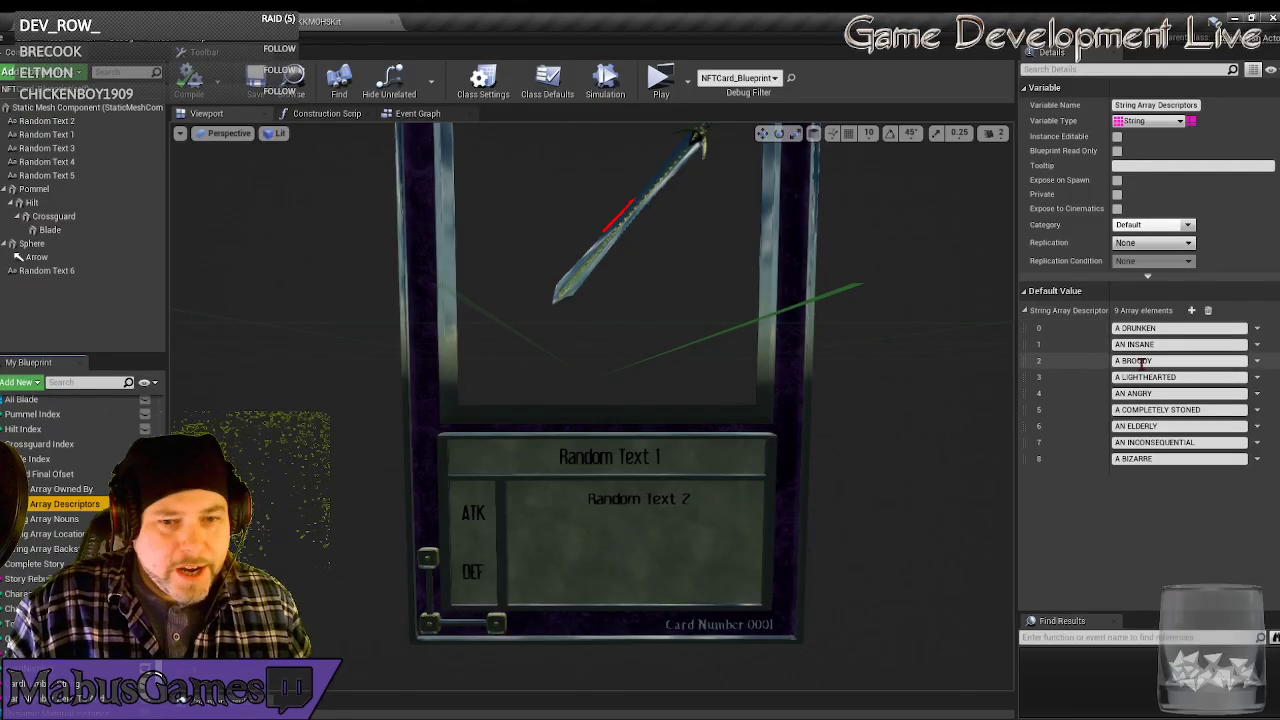
{"action": "left_click", "coordinate": [1122, 426]}
{"action": "type", "text": "N"}
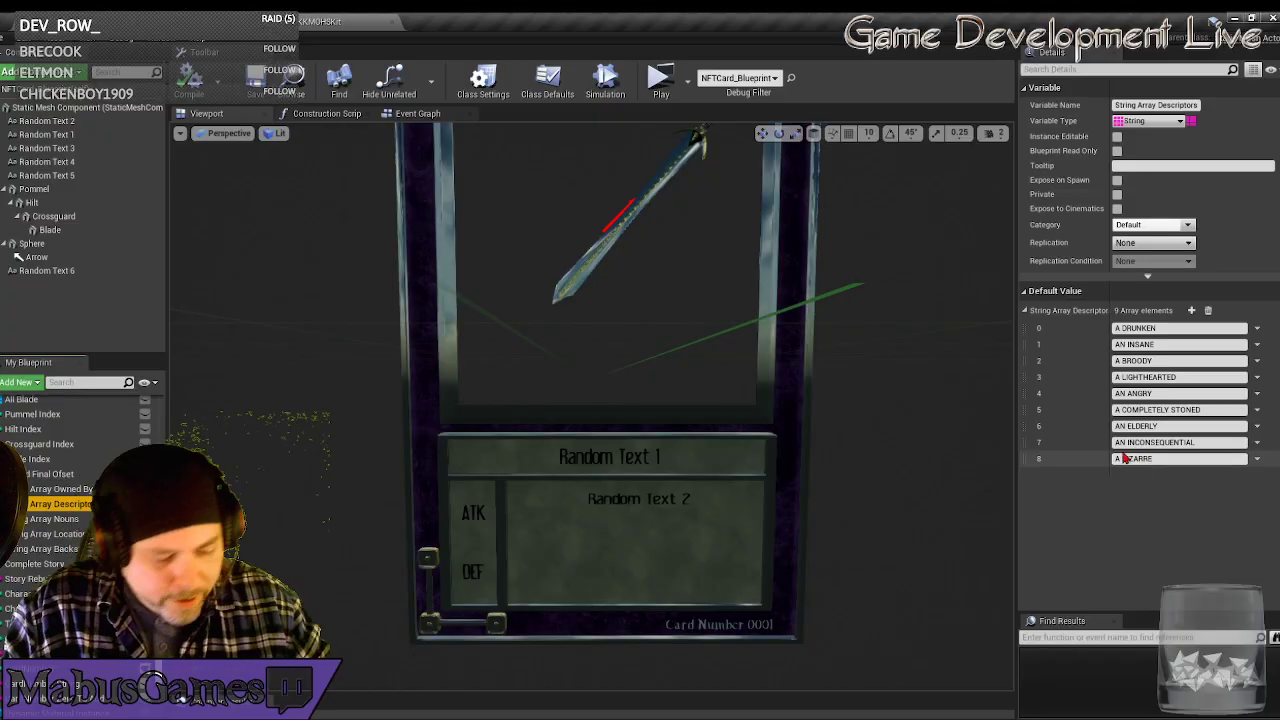
{"action": "left_click", "coordinate": [66, 519]}
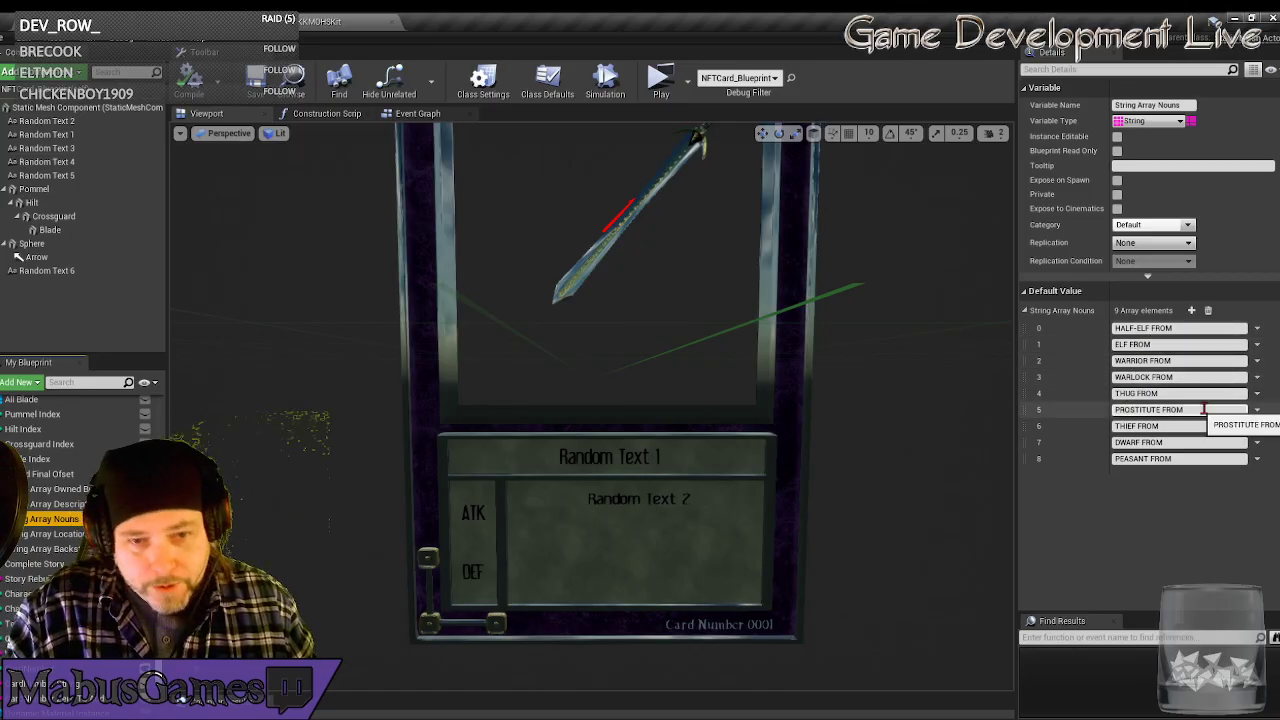
{"action": "left_click", "coordinate": [30, 535]}
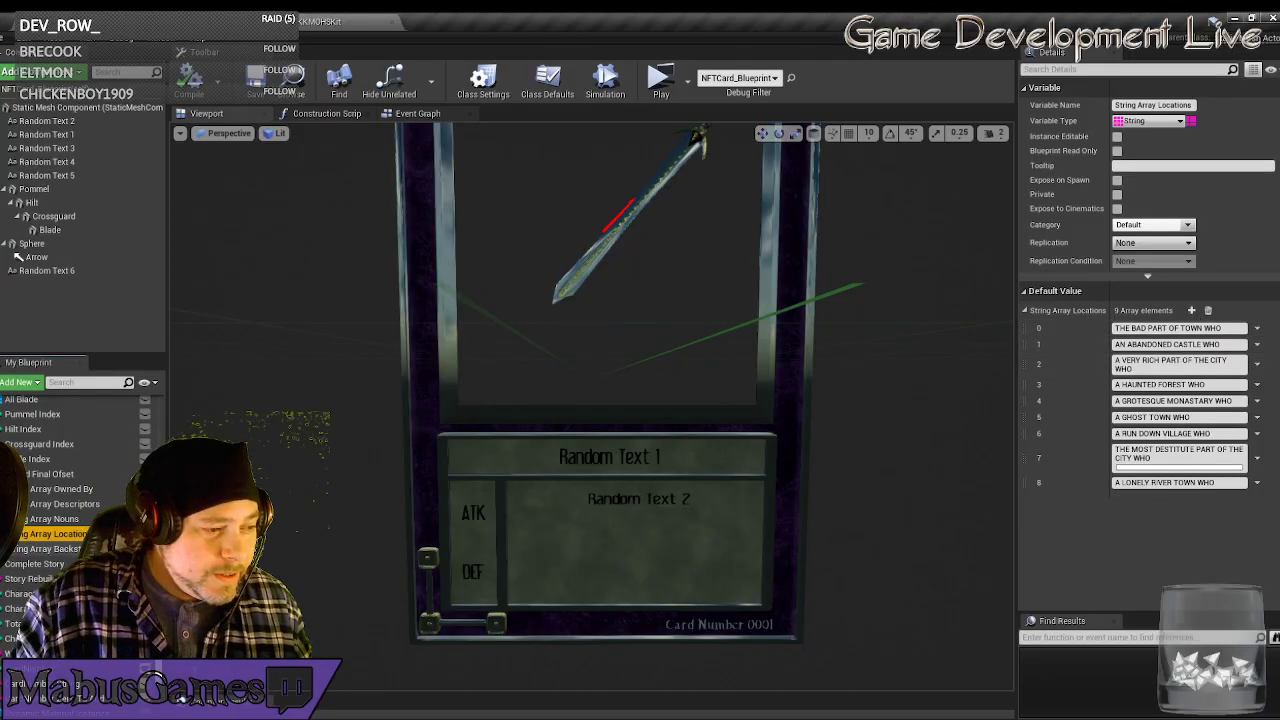
{"action": "left_click", "coordinate": [52, 549]}
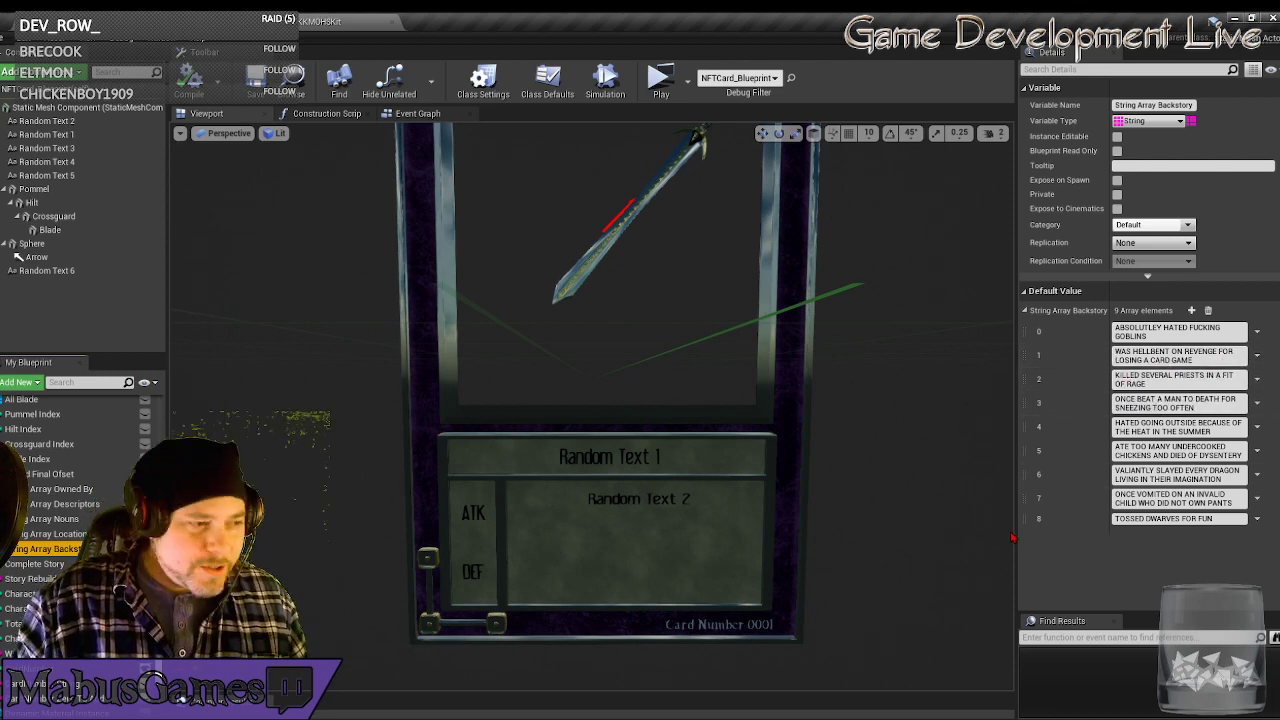
{"action": "left_click", "coordinate": [35, 490]}
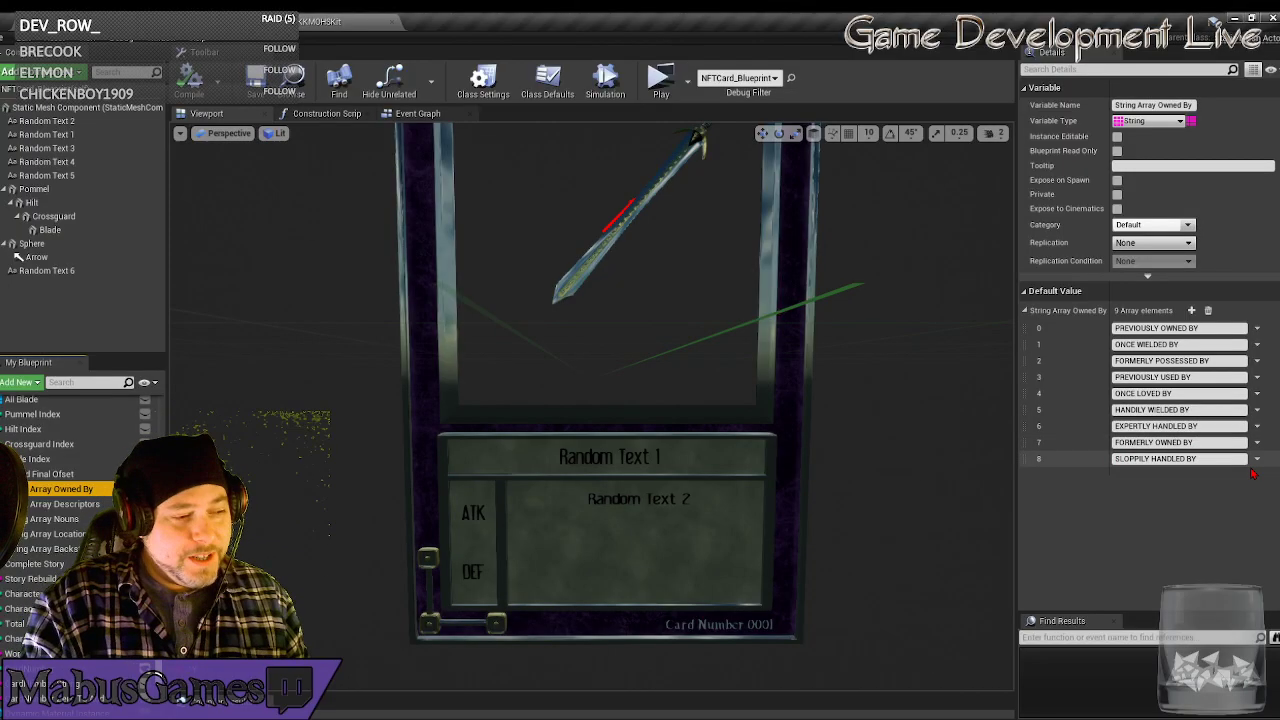
{"action": "left_click", "coordinate": [90, 503]}
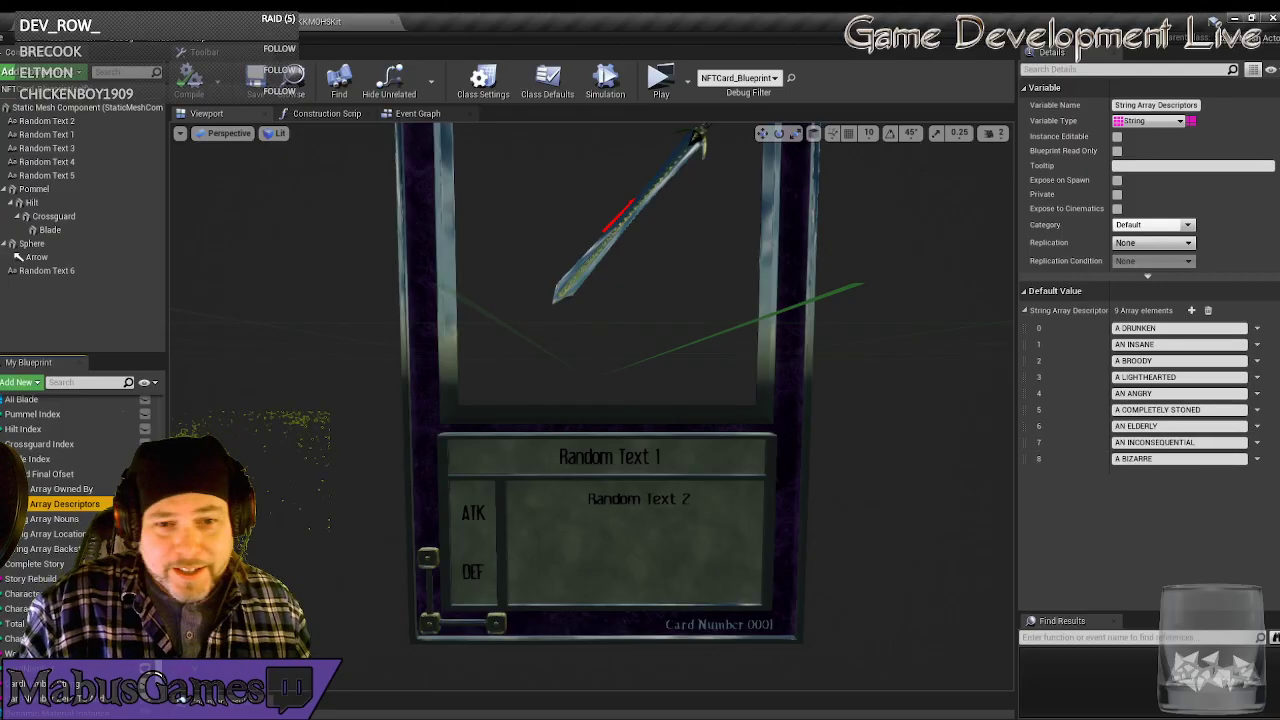
{"action": "left_click", "coordinate": [70, 522]}
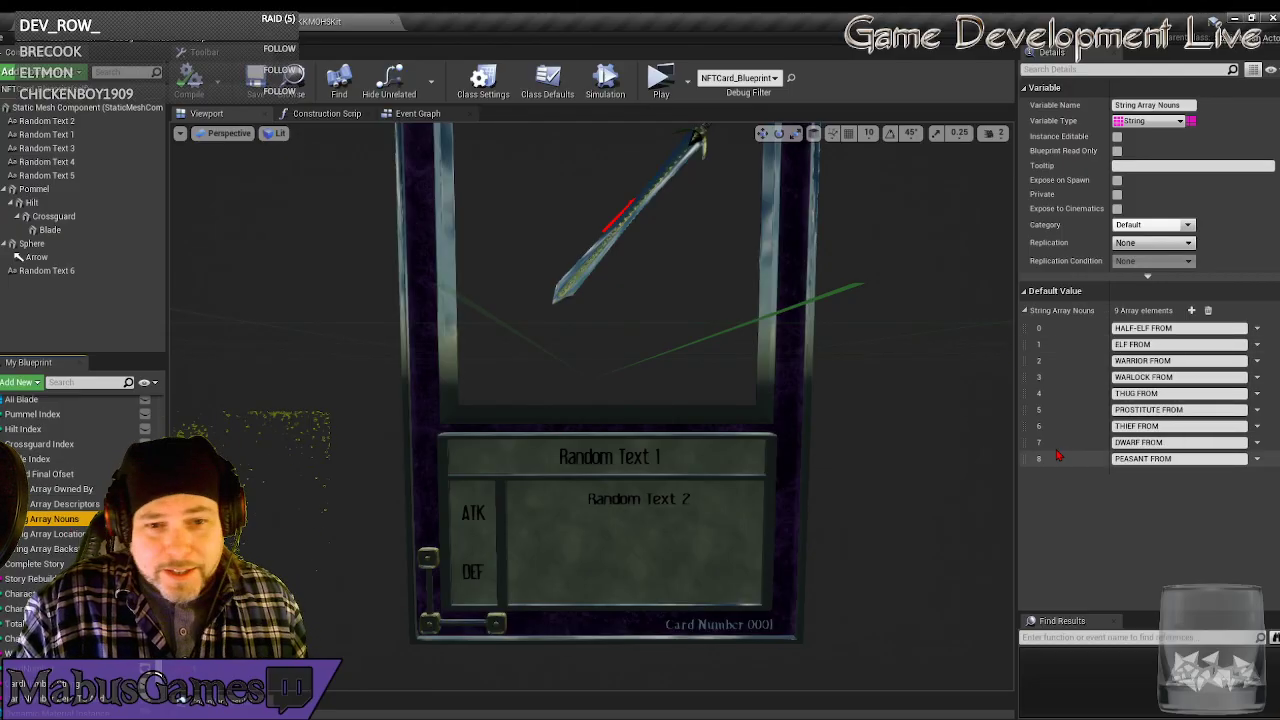
{"action": "left_click", "coordinate": [70, 535]}
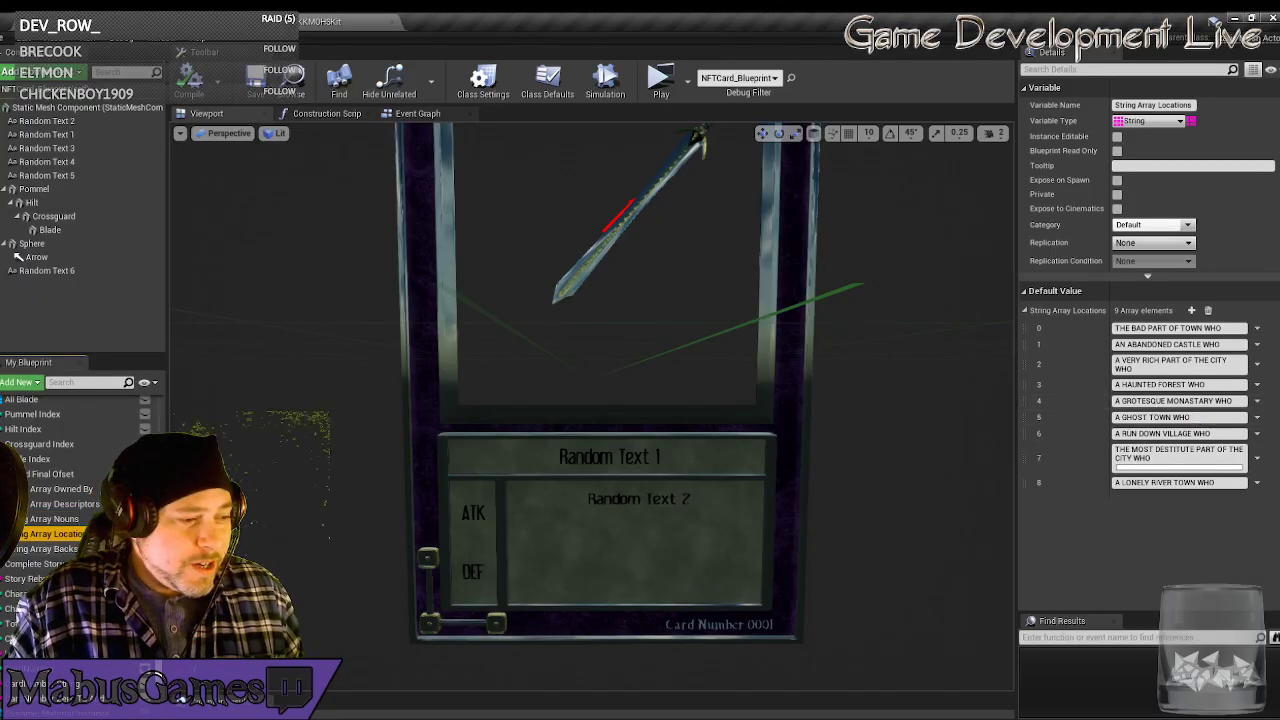
{"action": "key", "text": "Down"}
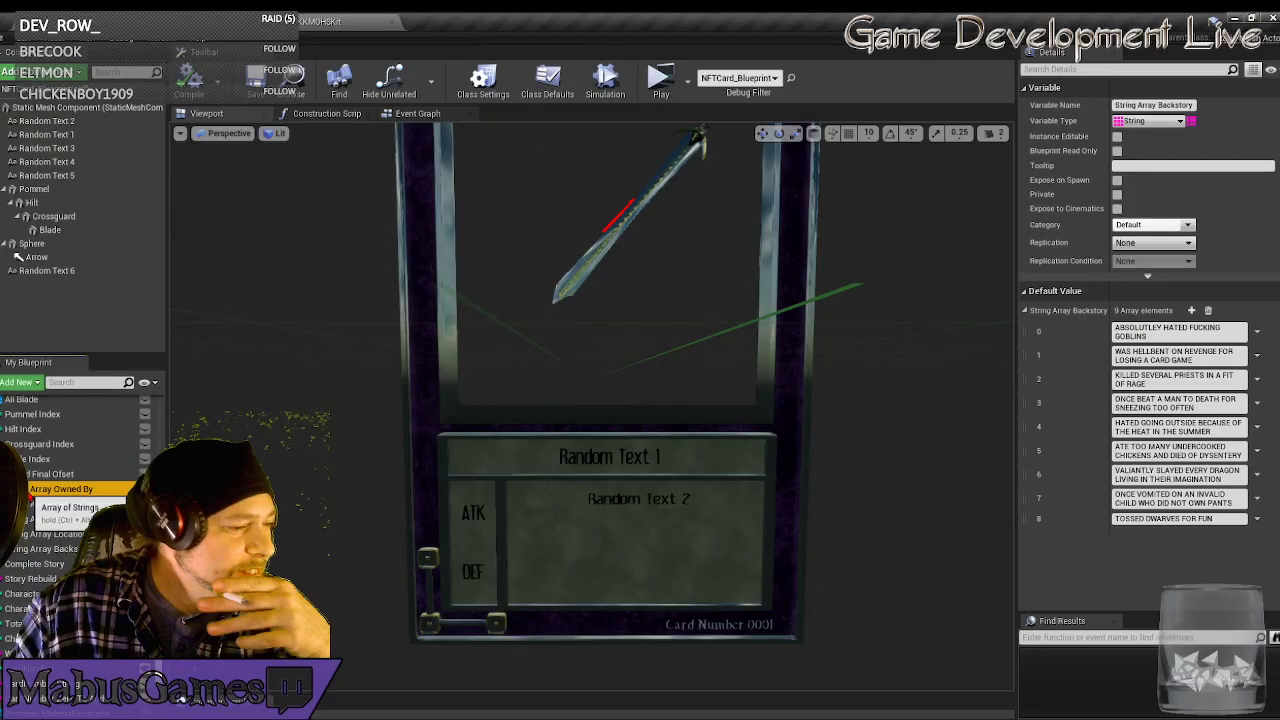
Add a new element with the text DROPPED BY to the default values of the Owned By string array.
{"action": "left_click", "coordinate": [92, 489]}
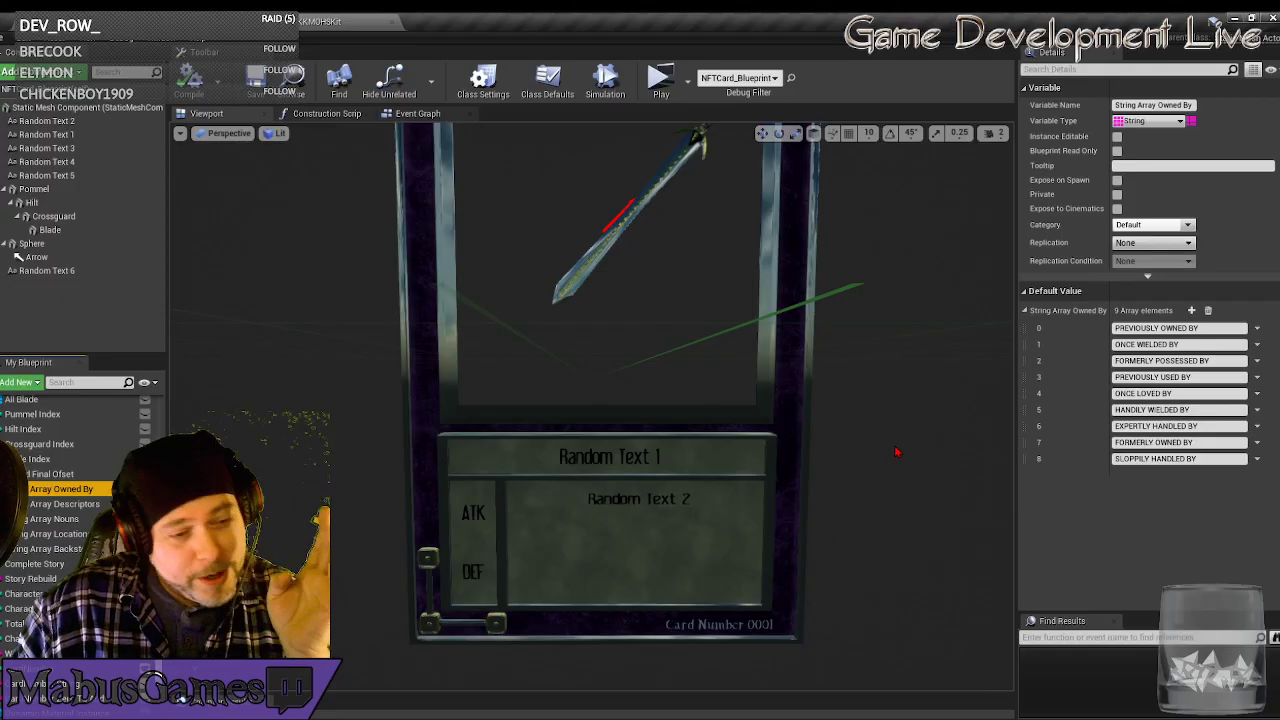
{"action": "mouse_move", "coordinate": [896, 452]}
{"action": "left_mouse_down"}
{"action": "mouse_move", "coordinate": [896, 508]}
{"action": "mouse_move", "coordinate": [896, 452]}
{"action": "left_mouse_up"}
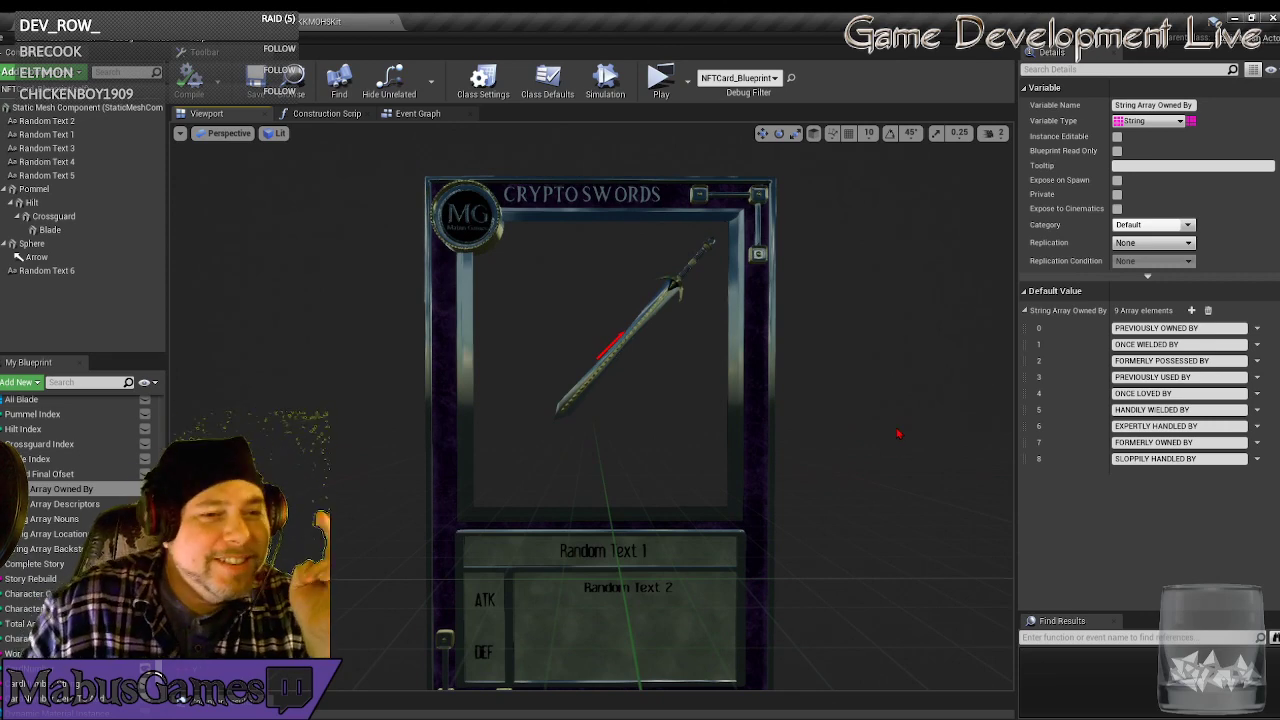
{"action": "mouse_move", "coordinate": [900, 432]}
{"action": "right_mouse_down"}
{"action": "mouse_move", "coordinate": [897, 447]}
{"action": "mouse_move", "coordinate": [898, 433]}
{"action": "right_mouse_up"}
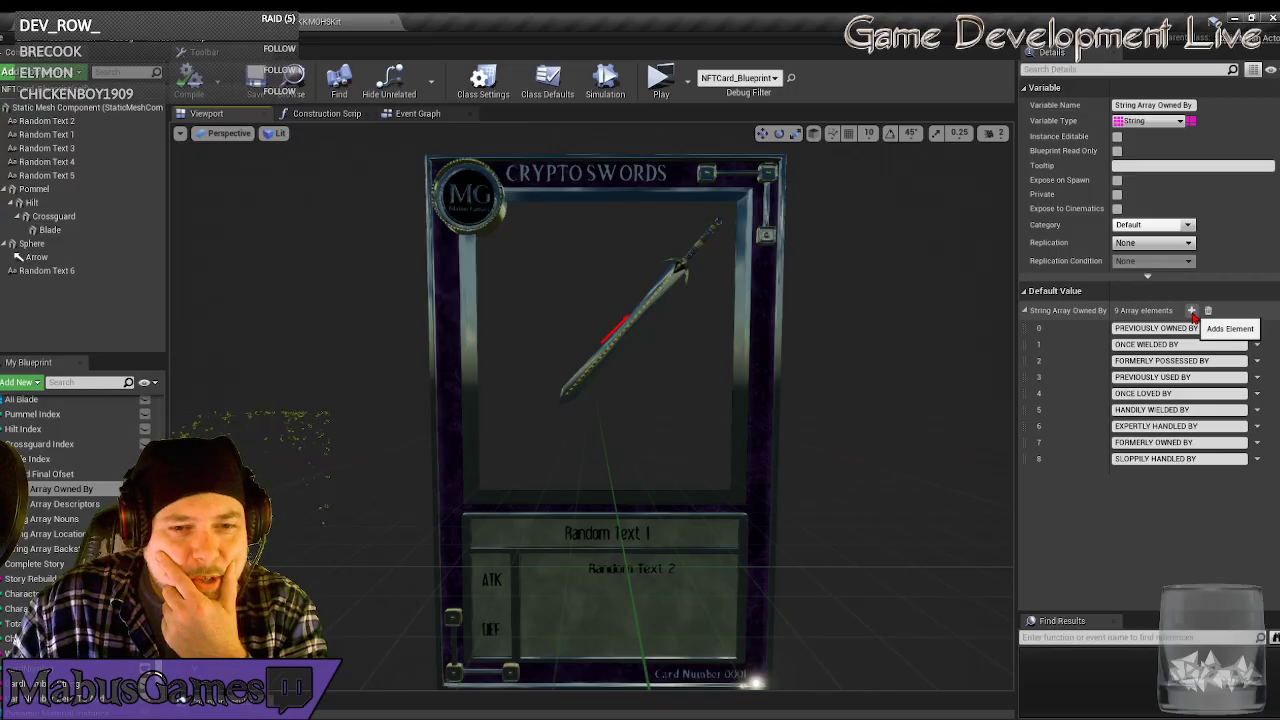
{"action": "left_click", "coordinate": [1192, 311]}
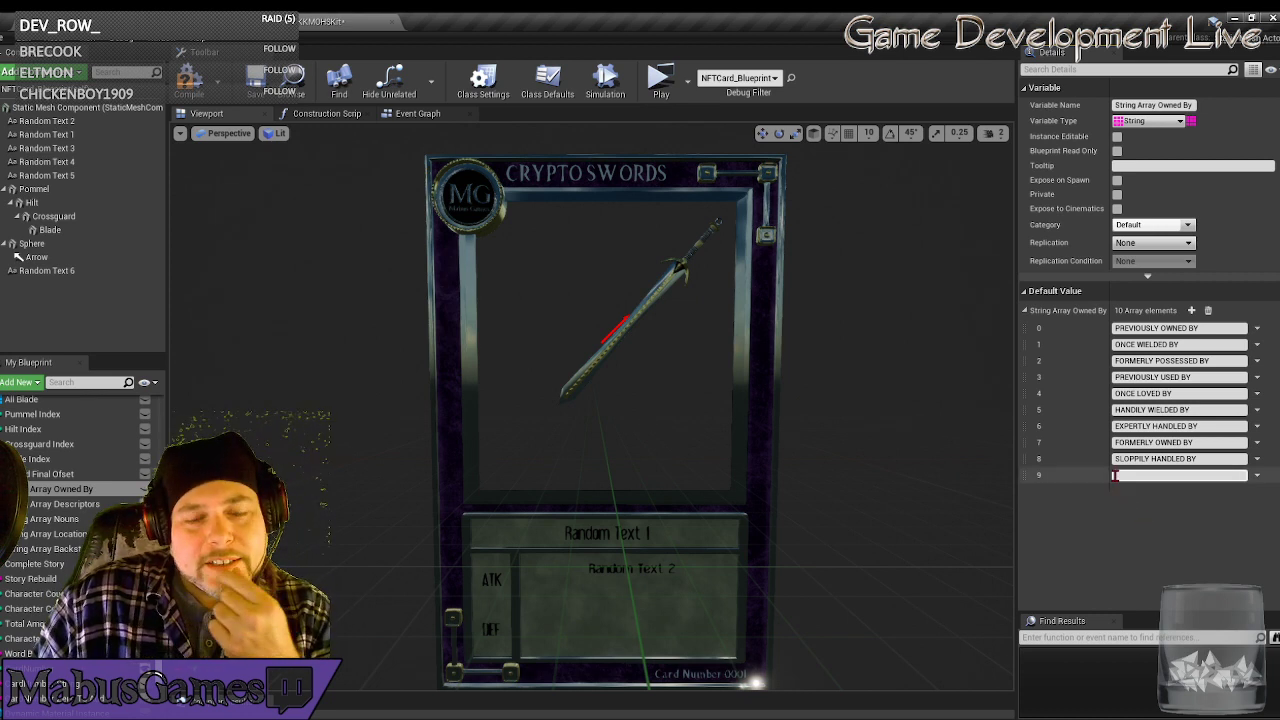
{"action": "left_click", "coordinate": [1163, 474]}
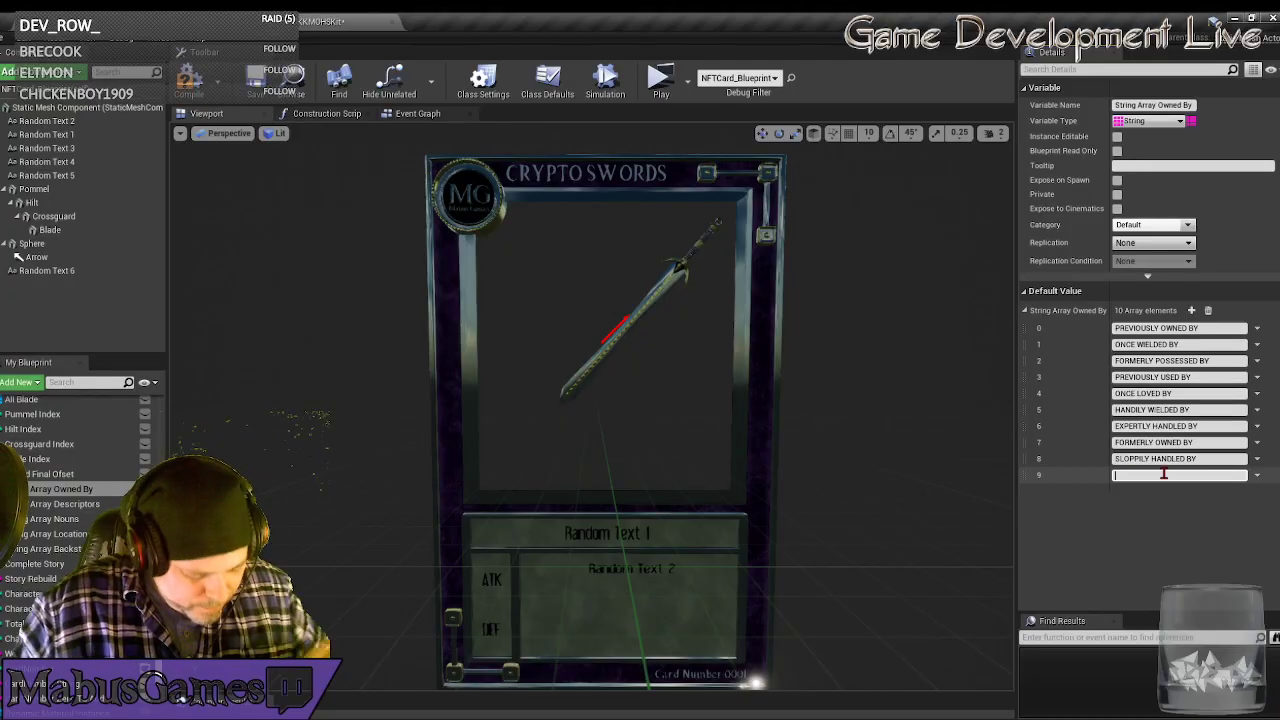
{"action": "type", "text": "D"}
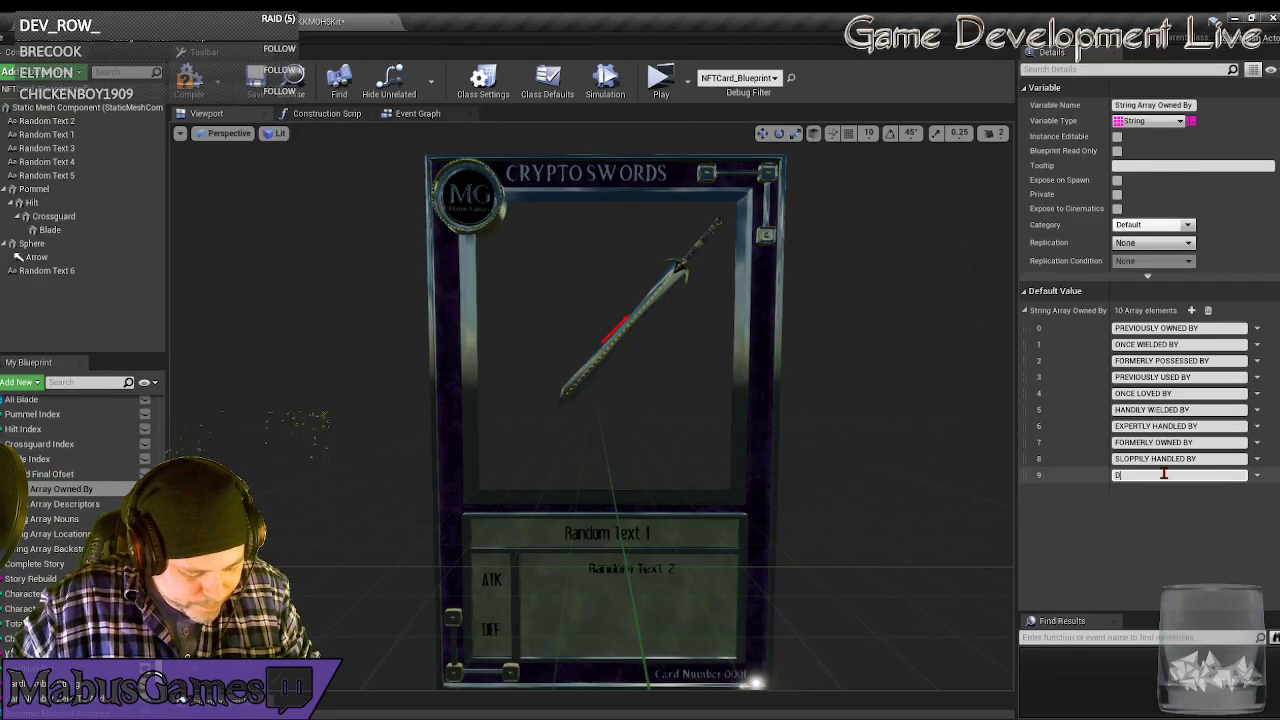
{"action": "type", "text": "ROPPED BY"}
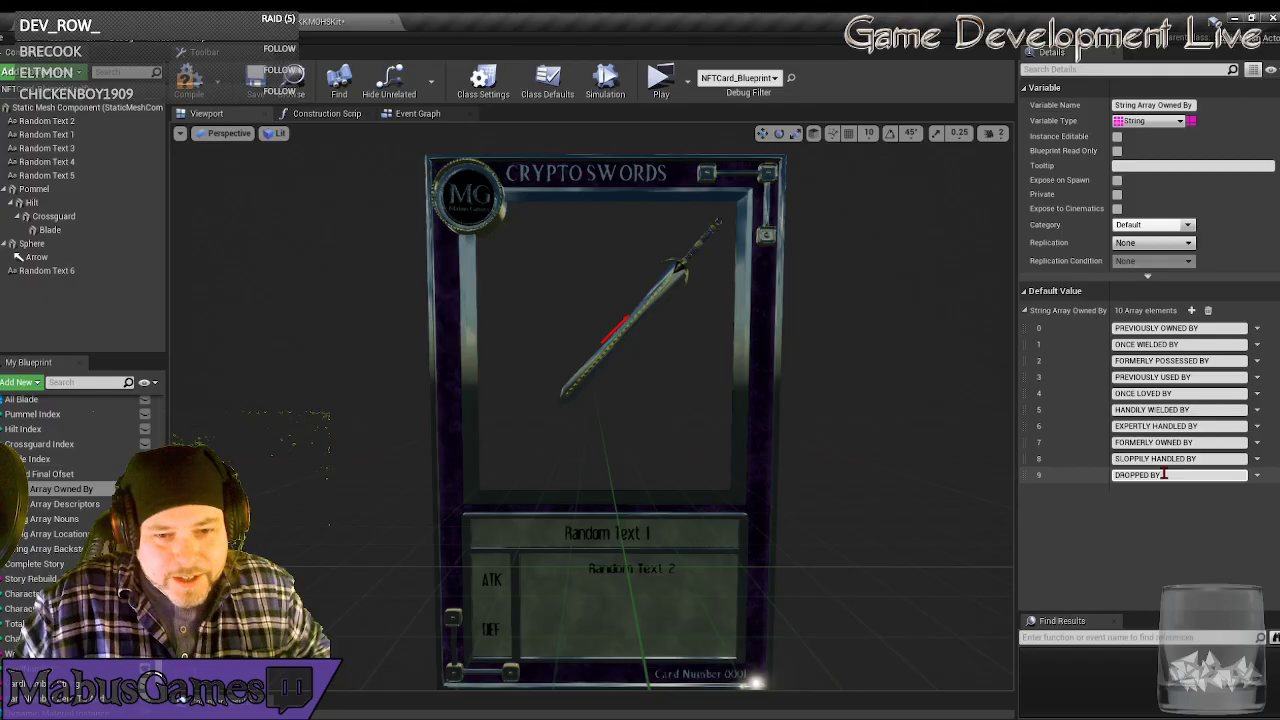
{"action": "key", "text": "Return"}
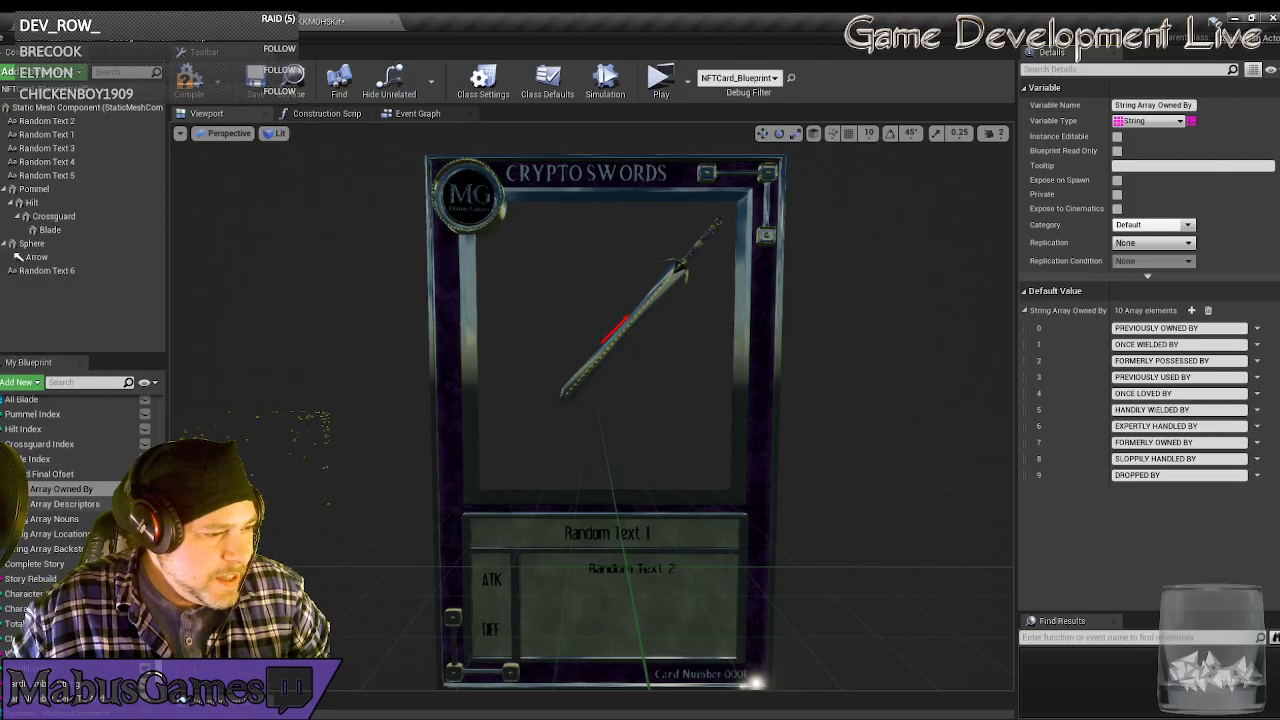
Add another element to the Owned By string array with the text COVETED BY.
{"action": "left_click", "coordinate": [64, 504]}
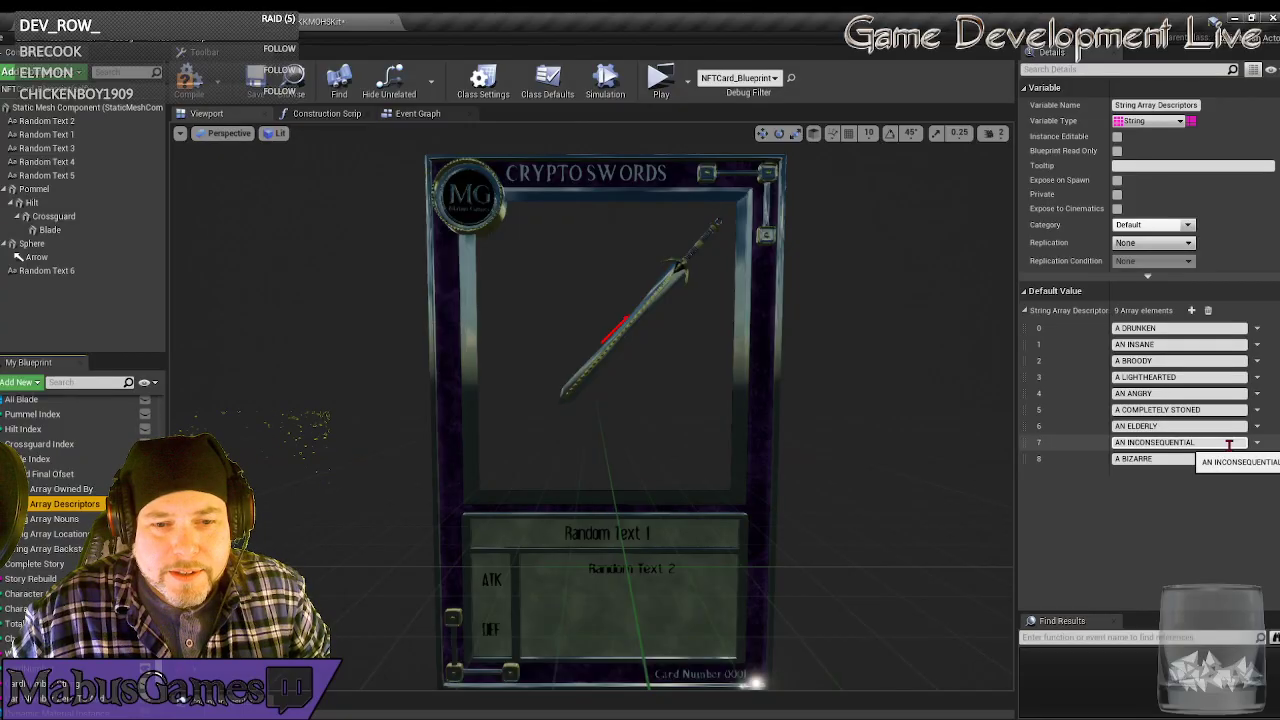
{"action": "left_click", "coordinate": [62, 488]}
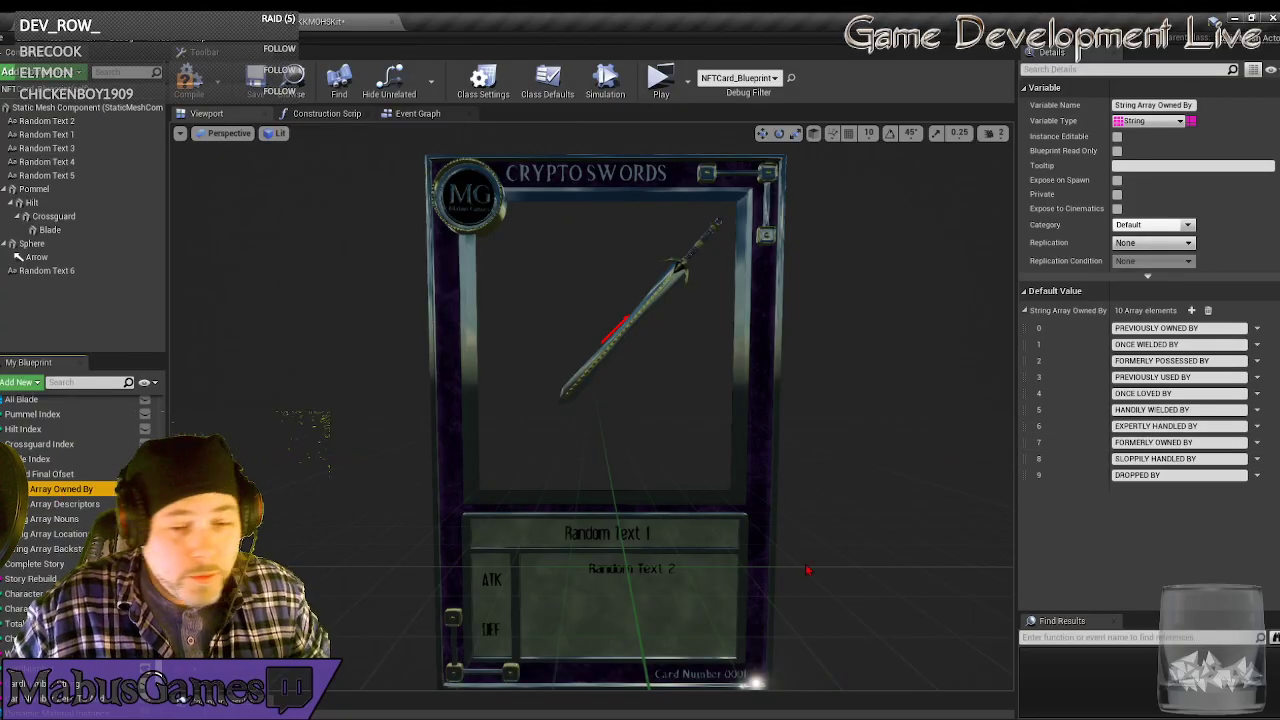
{"action": "left_click", "coordinate": [1192, 312]}
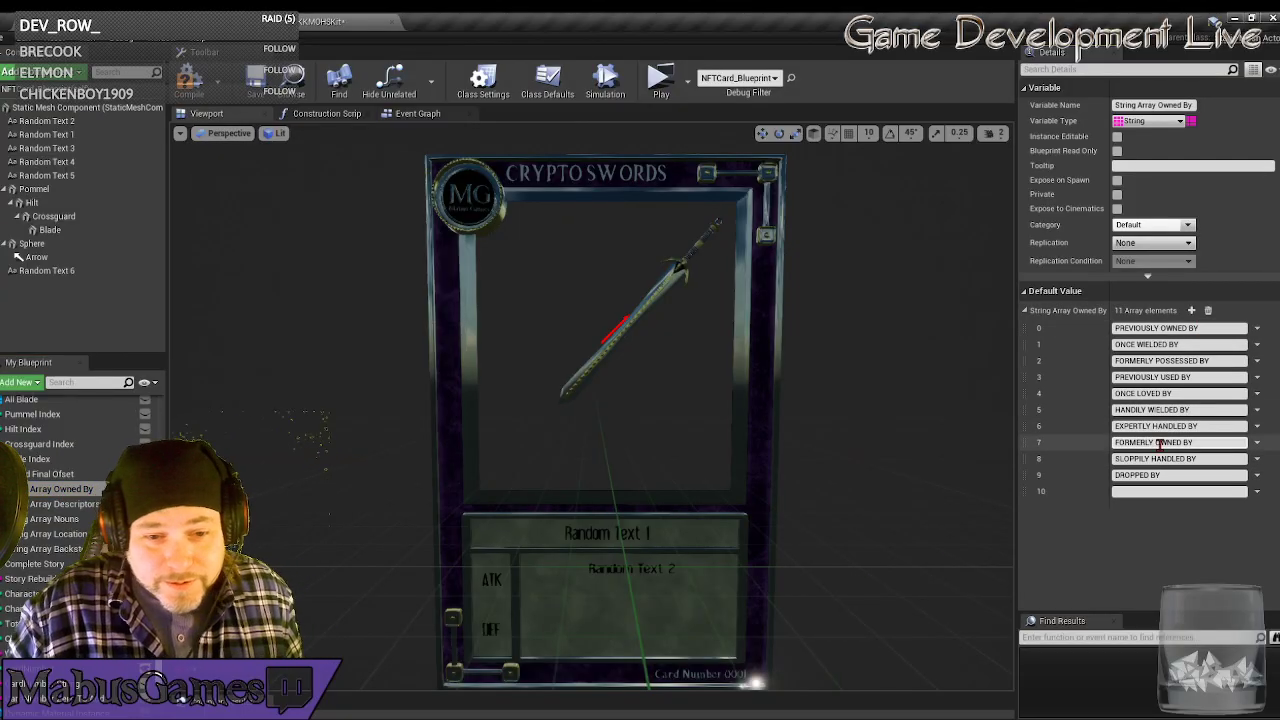
{"action": "left_click", "coordinate": [1149, 490]}
{"action": "type", "text": "C"}
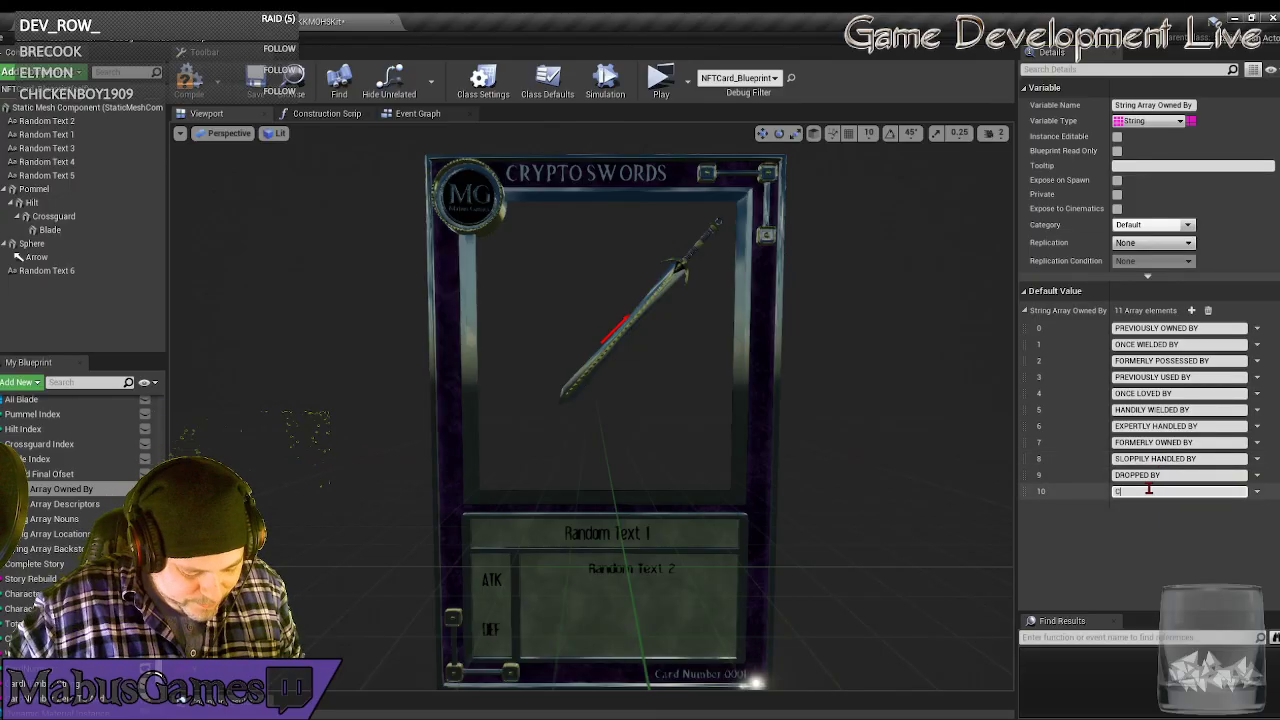
{"action": "type", "text": "OVETE"}
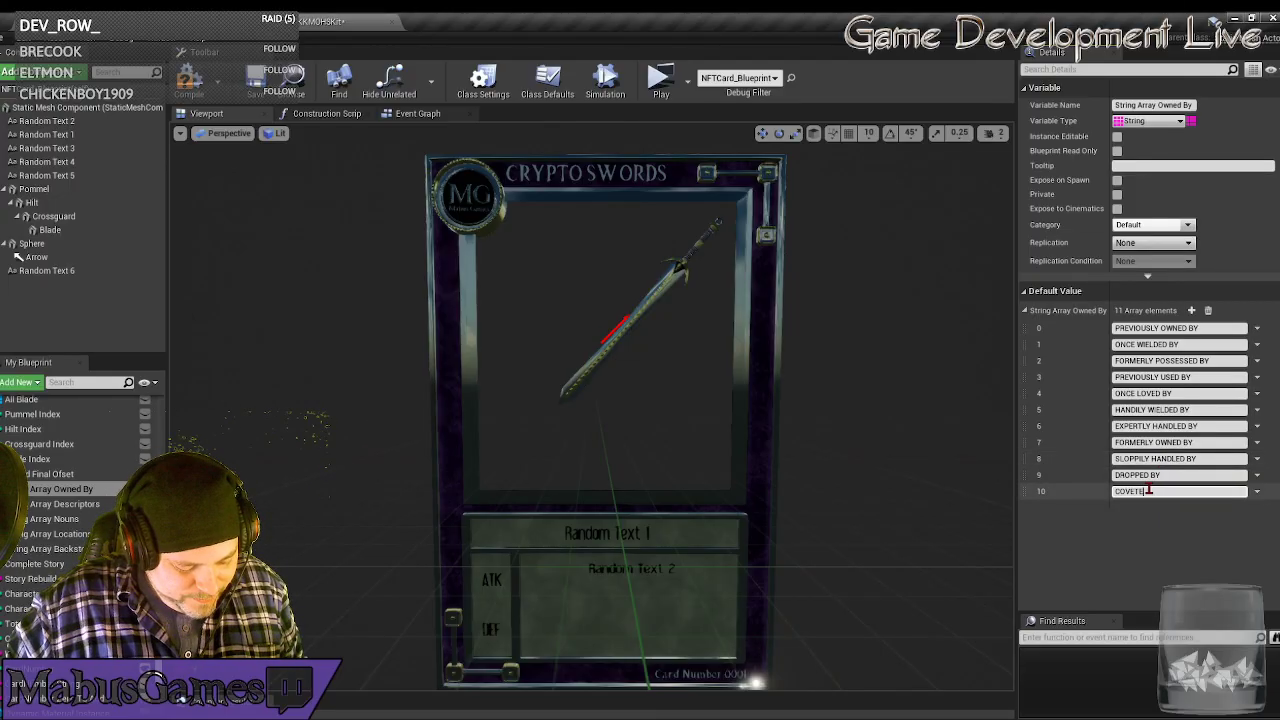
{"action": "type", "text": "D BY"}
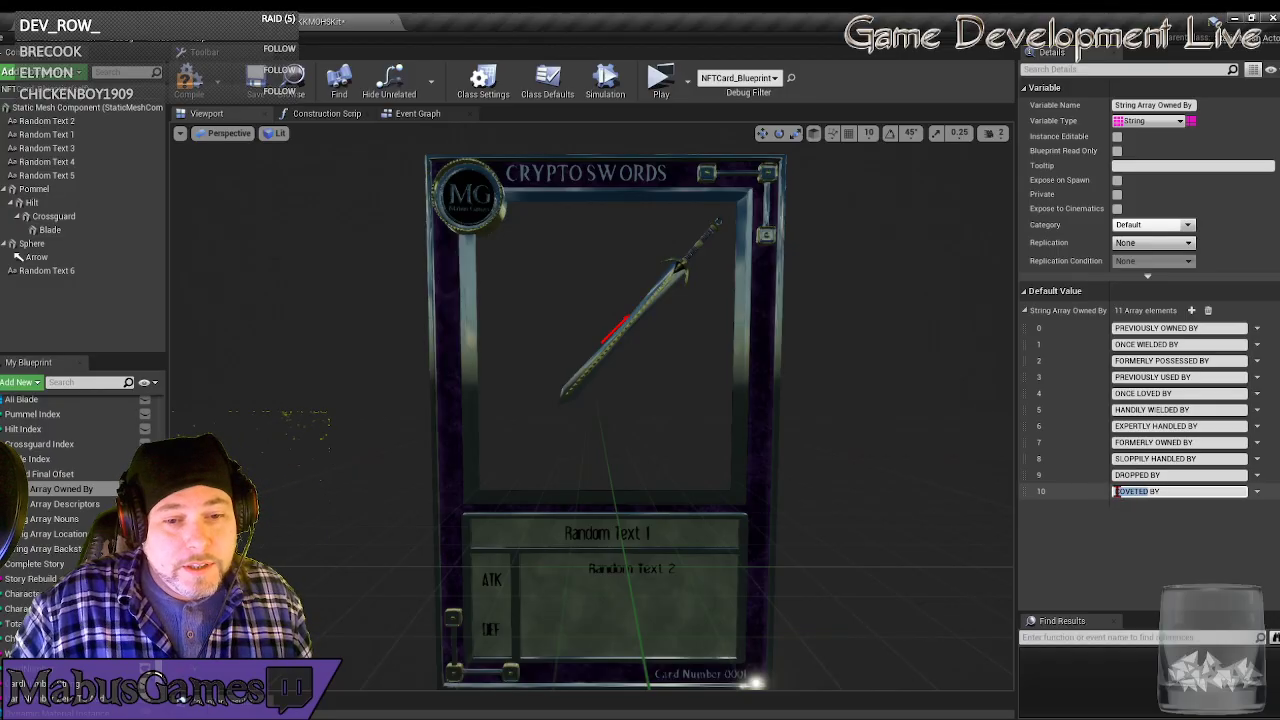
Prefix the COVETED BY phrase with ONCE in capitals so the element reads ONCE COVETED BY.
{"action": "left_click", "coordinate": [1117, 491]}
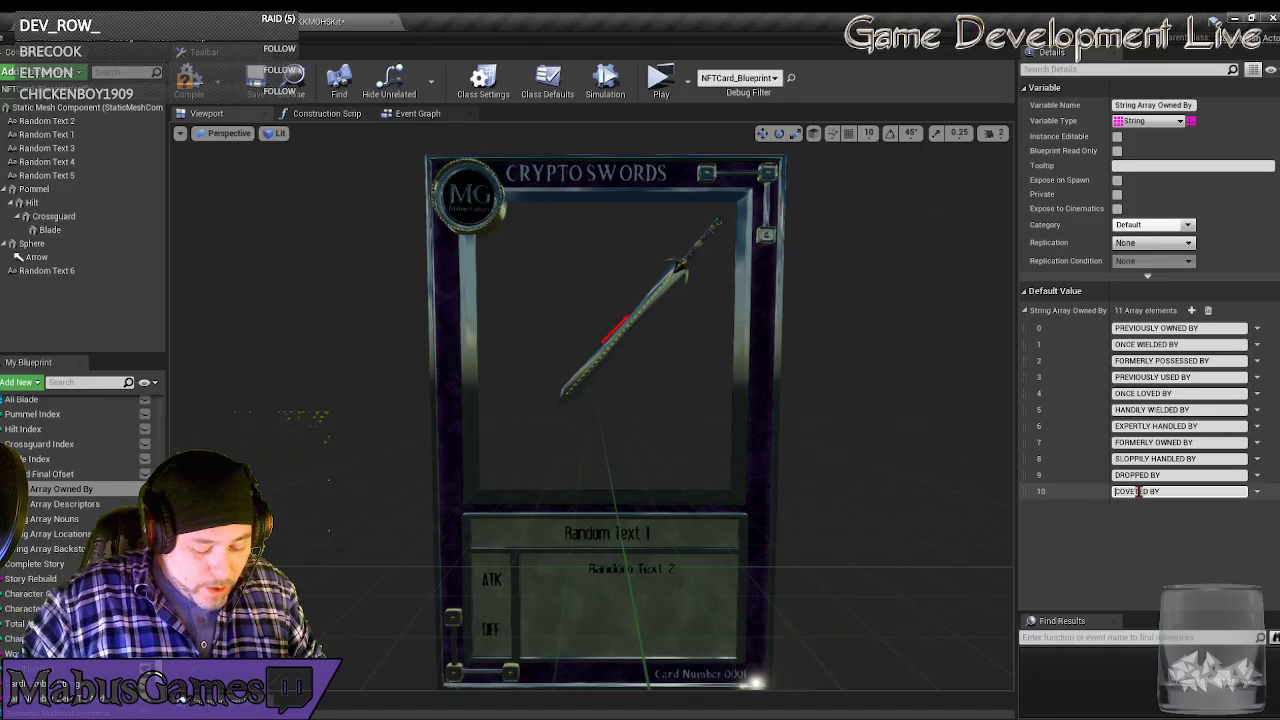
{"action": "type", "text": "ONCE"}
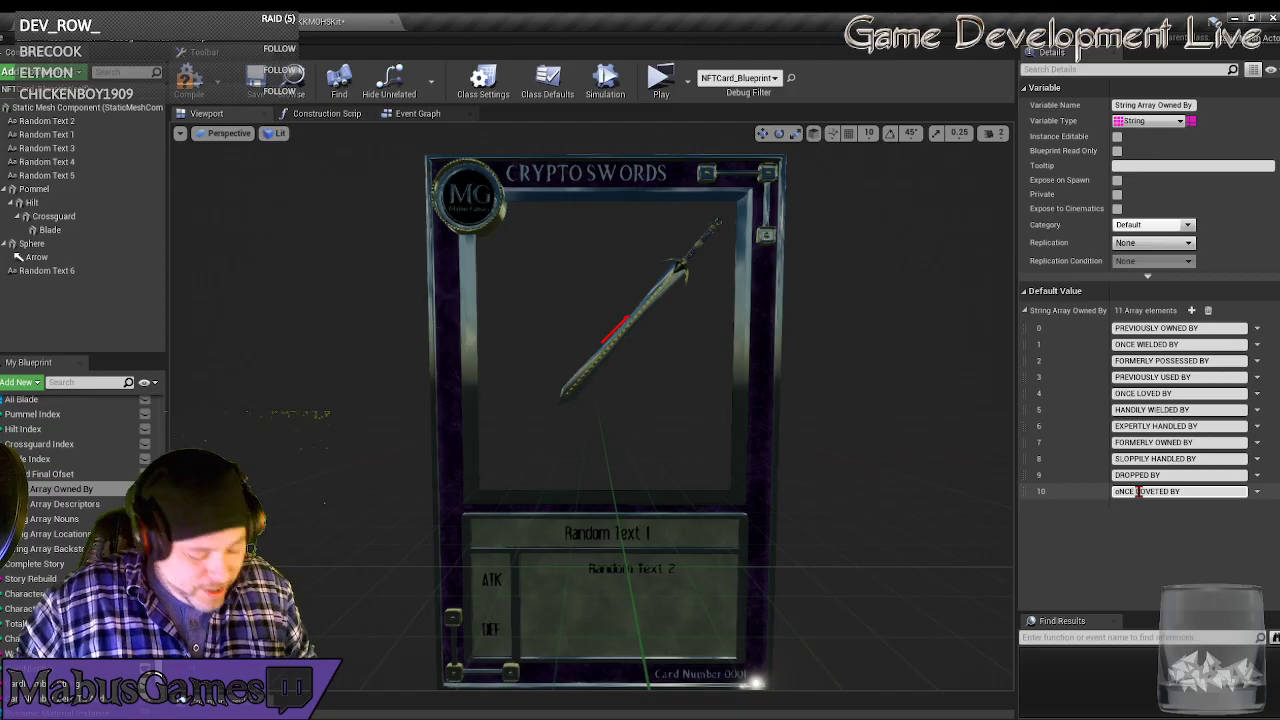
{"action": "key", "text": "BackSpace"}
{"action": "key", "text": "BackSpace"}
{"action": "key", "text": "BackSpace"}
{"action": "key", "text": "BackSpace"}
{"action": "key", "text": "BackSpace"}
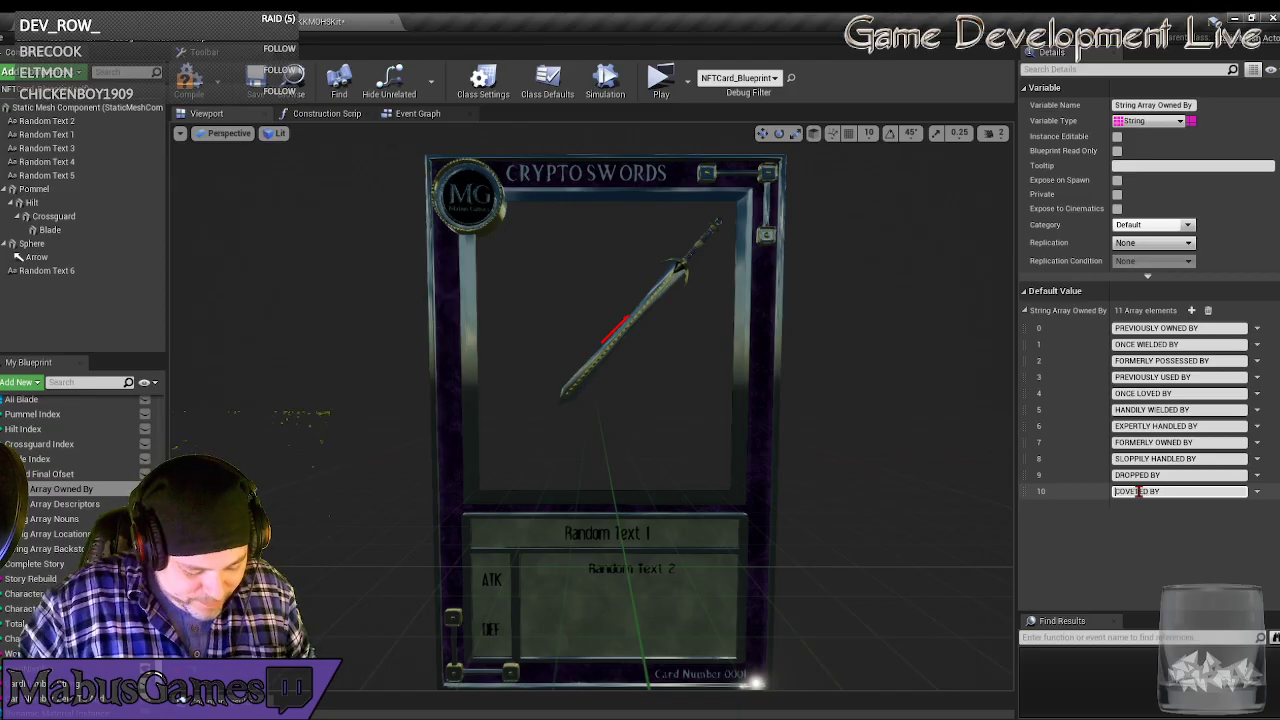
{"action": "type", "text": "ONCE"}
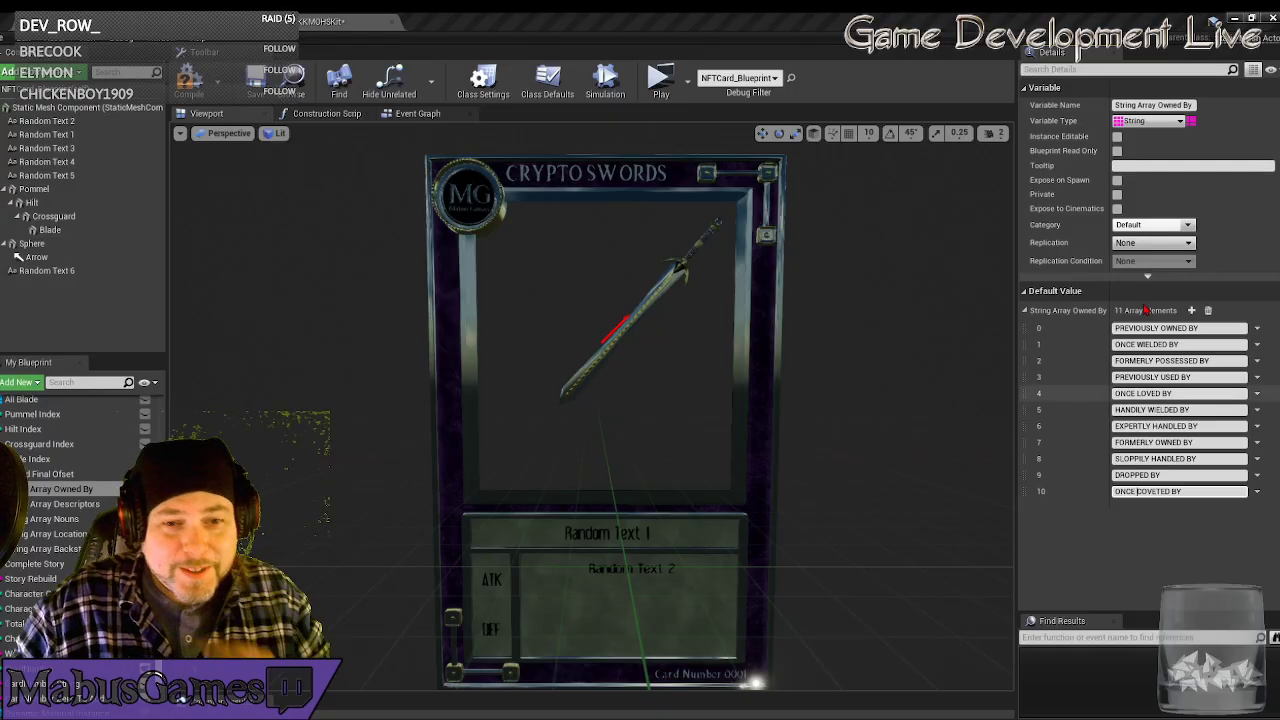
Add an element with the text BRANDISHED BY to the Owned By string array.
{"action": "left_click", "coordinate": [1192, 311]}
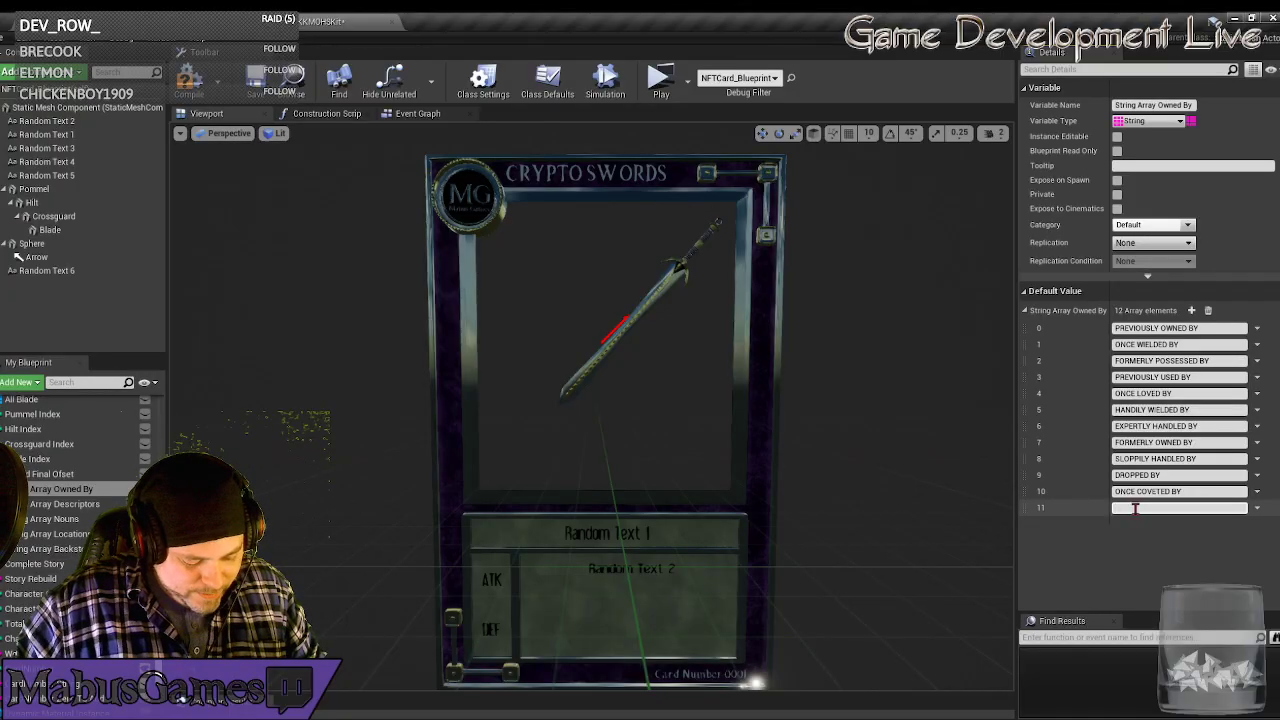
{"action": "type", "text": "BRAN"}
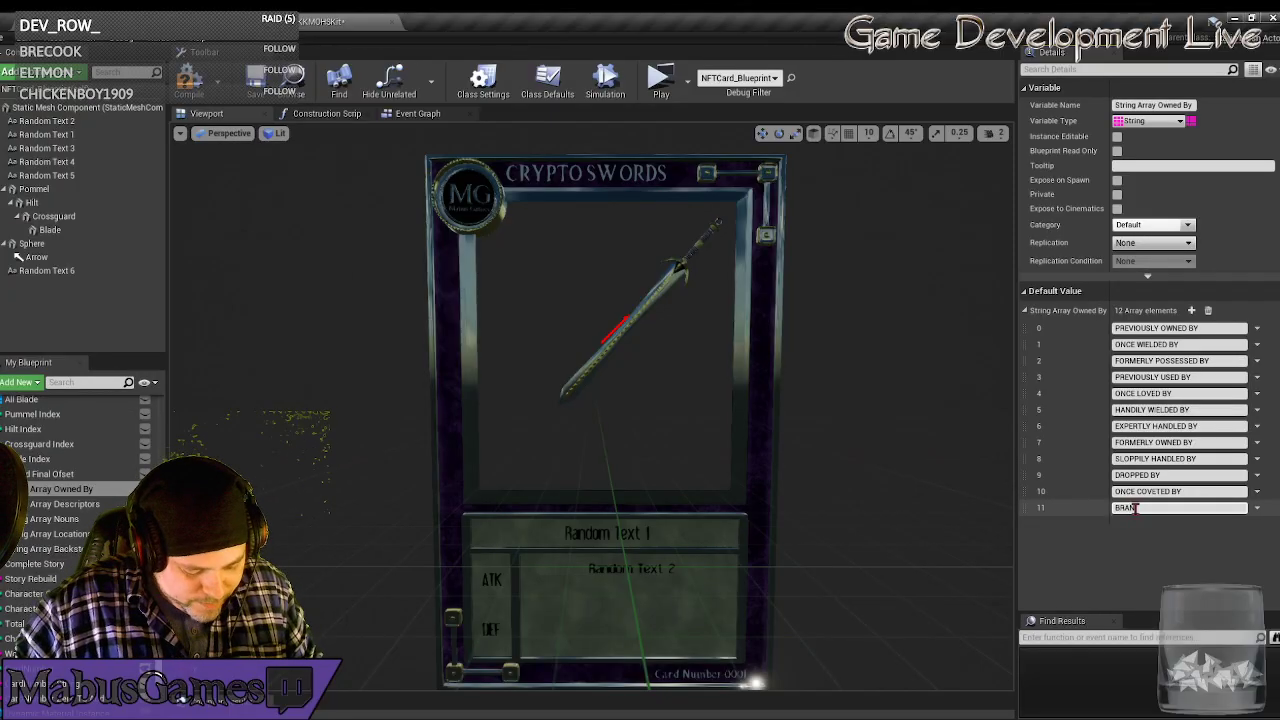
{"action": "type", "text": "DISHED BY"}
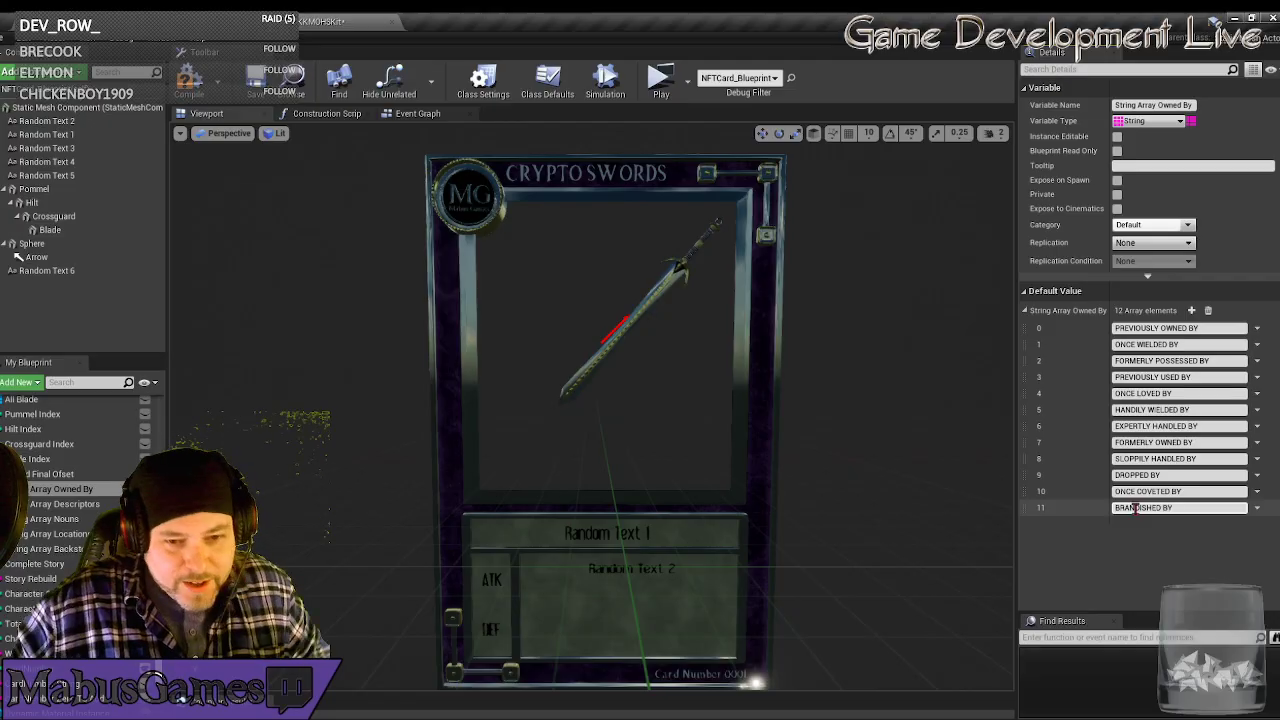
{"action": "key", "text": "Return"}
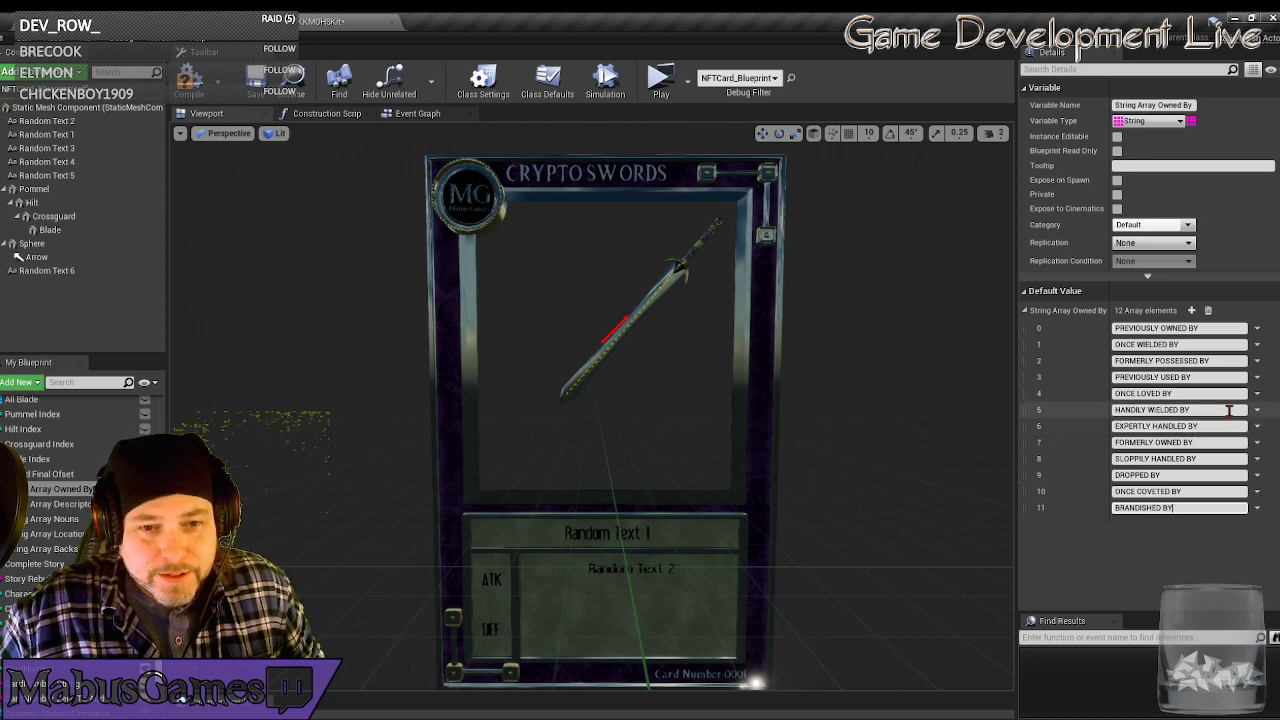
Append an empty element at index 12 of the Owned By string array and open it for editing.
{"action": "left_click", "coordinate": [1192, 311]}
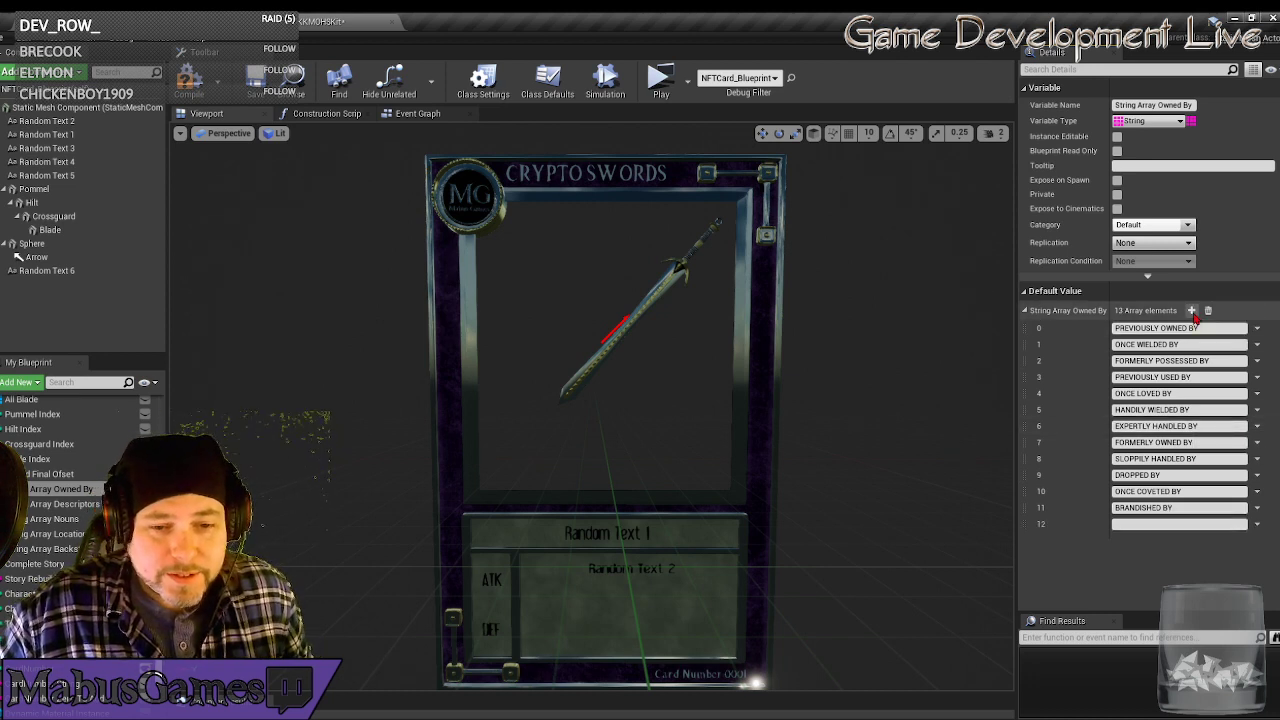
{"action": "left_click", "coordinate": [1131, 523]}
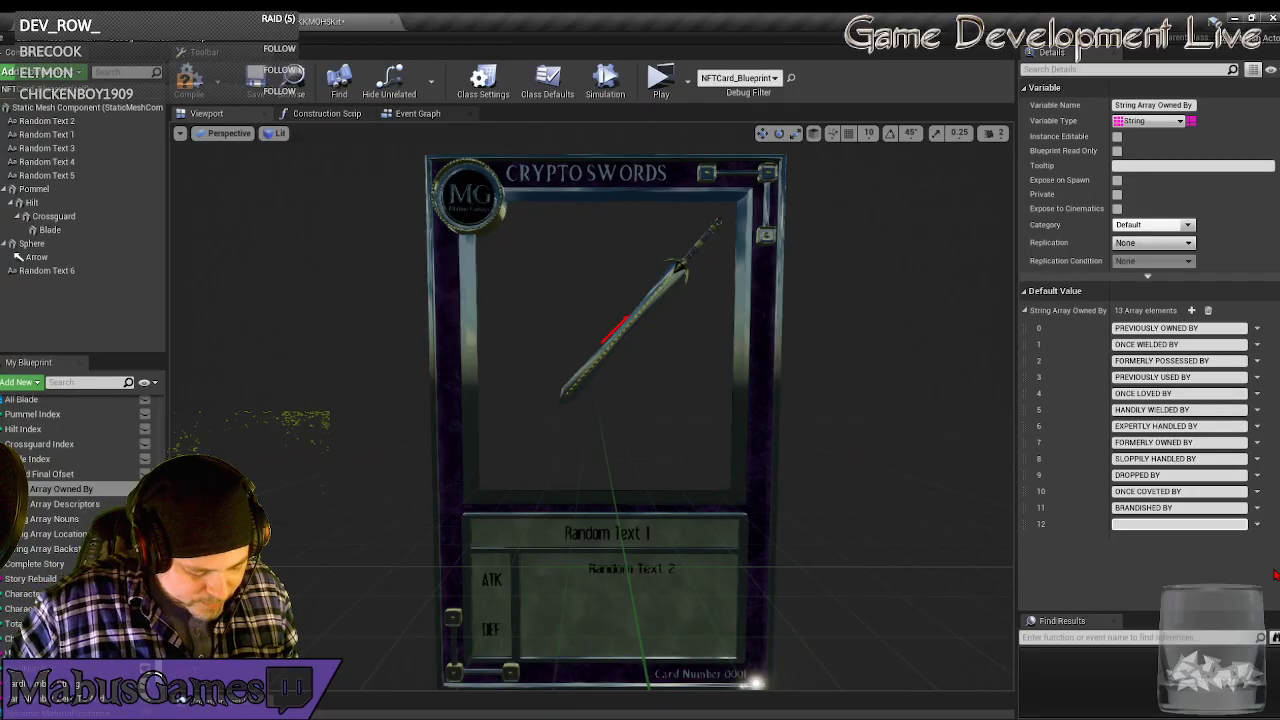
{"action": "type", "text": "SOUGHT"}
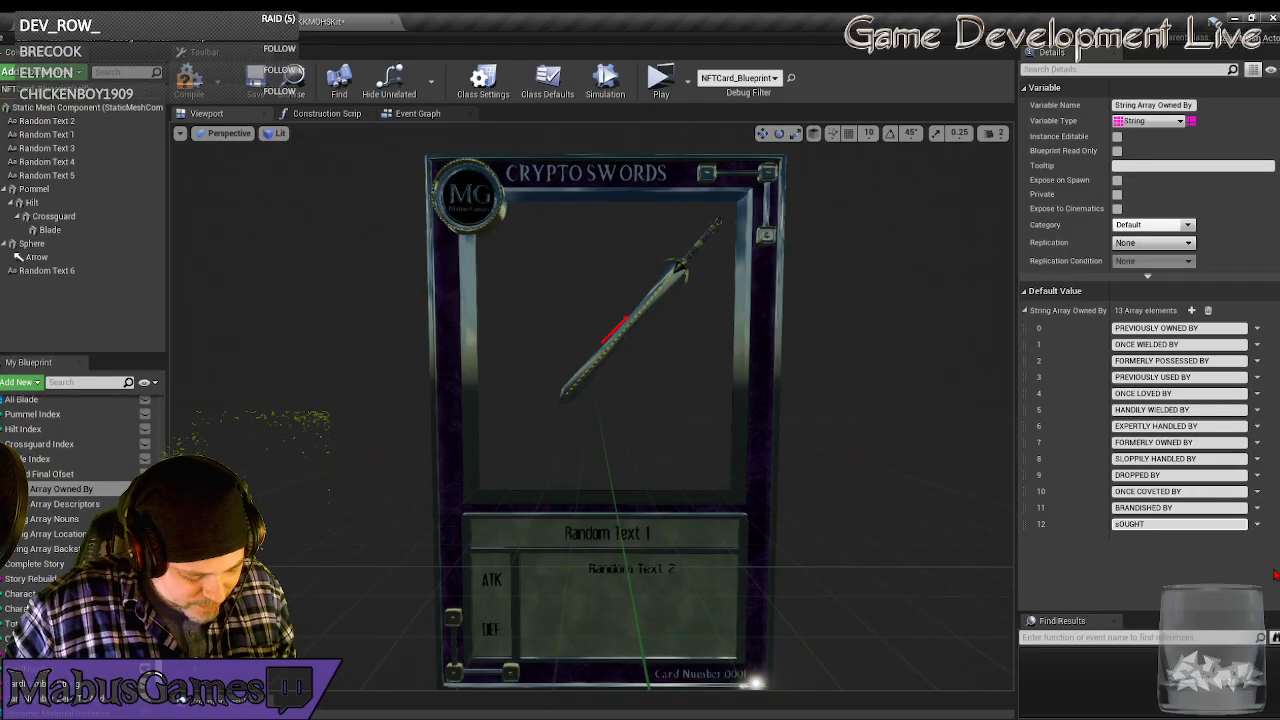
{"action": "type", "text": " aFTER bY"}
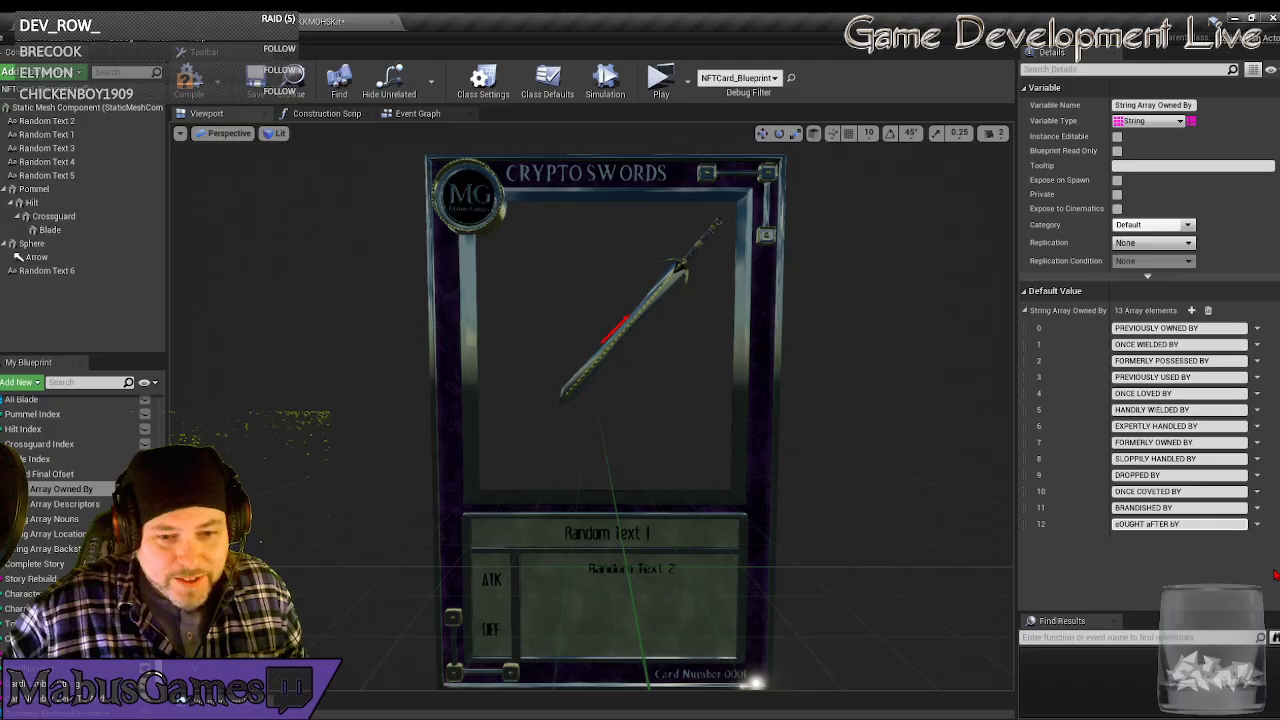
{"action": "key", "text": "BackSpace"}
{"action": "key", "text": "BackSpace"}
{"action": "key", "text": "BackSpace"}
{"action": "key", "text": "BackSpace"}
{"action": "key", "text": "BackSpace"}
{"action": "key", "text": "BackSpace"}
{"action": "key", "text": "BackSpace"}
{"action": "key", "text": "BackSpace"}
{"action": "key", "text": "BackSpace"}
{"action": "key", "text": "BackSpace"}
{"action": "key", "text": "BackSpace"}
{"action": "key", "text": "BackSpace"}
{"action": "key", "text": "BackSpace"}
{"action": "key", "text": "BackSpace"}
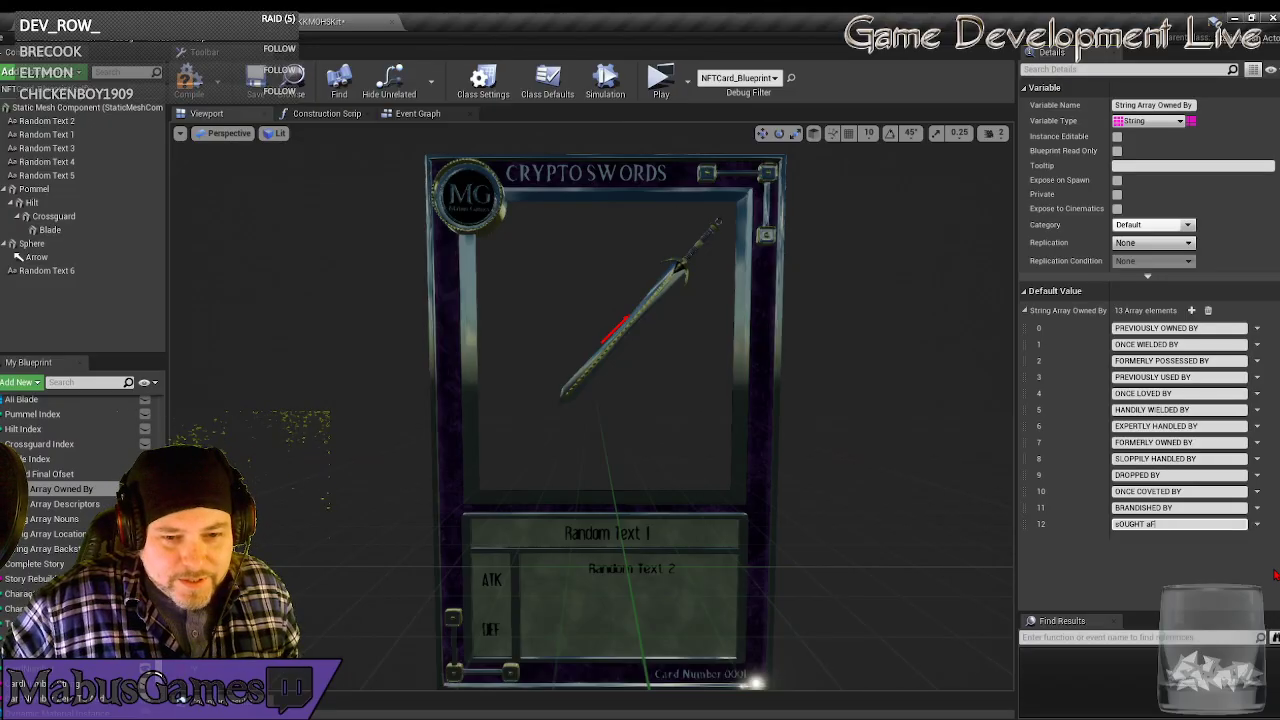
{"action": "key", "text": "BackSpace"}
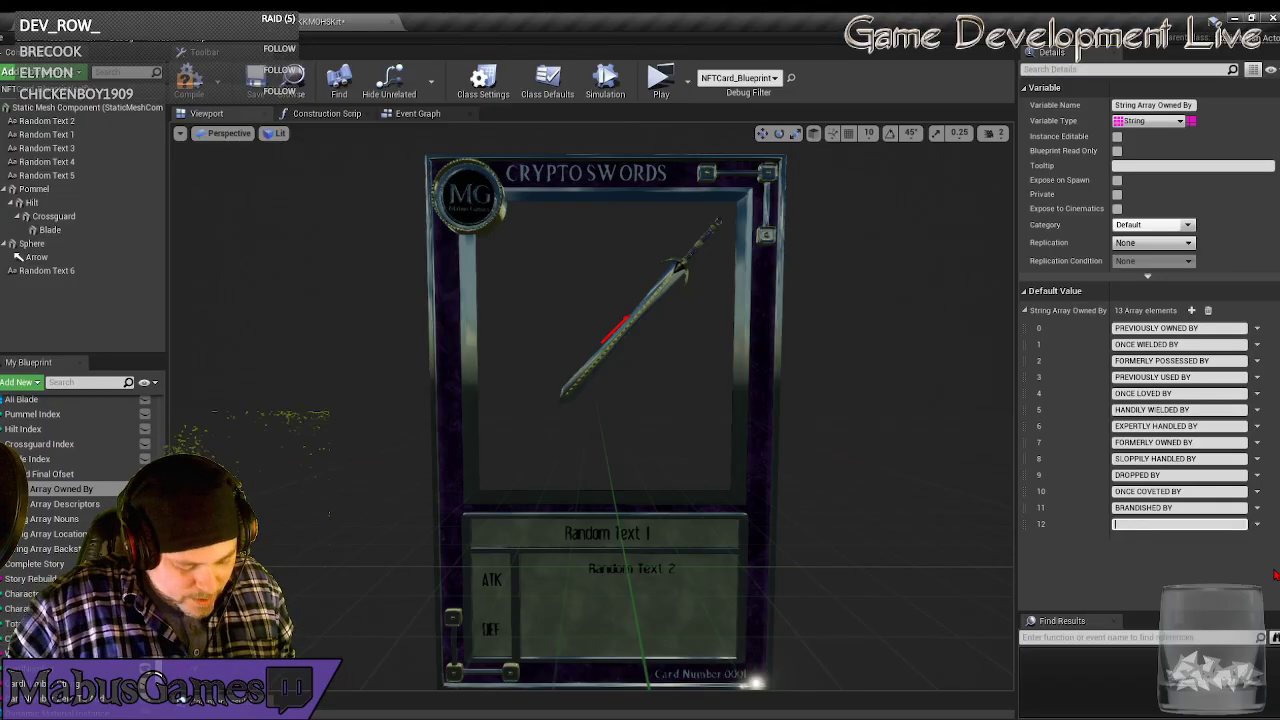
{"action": "type", "text": "on"}
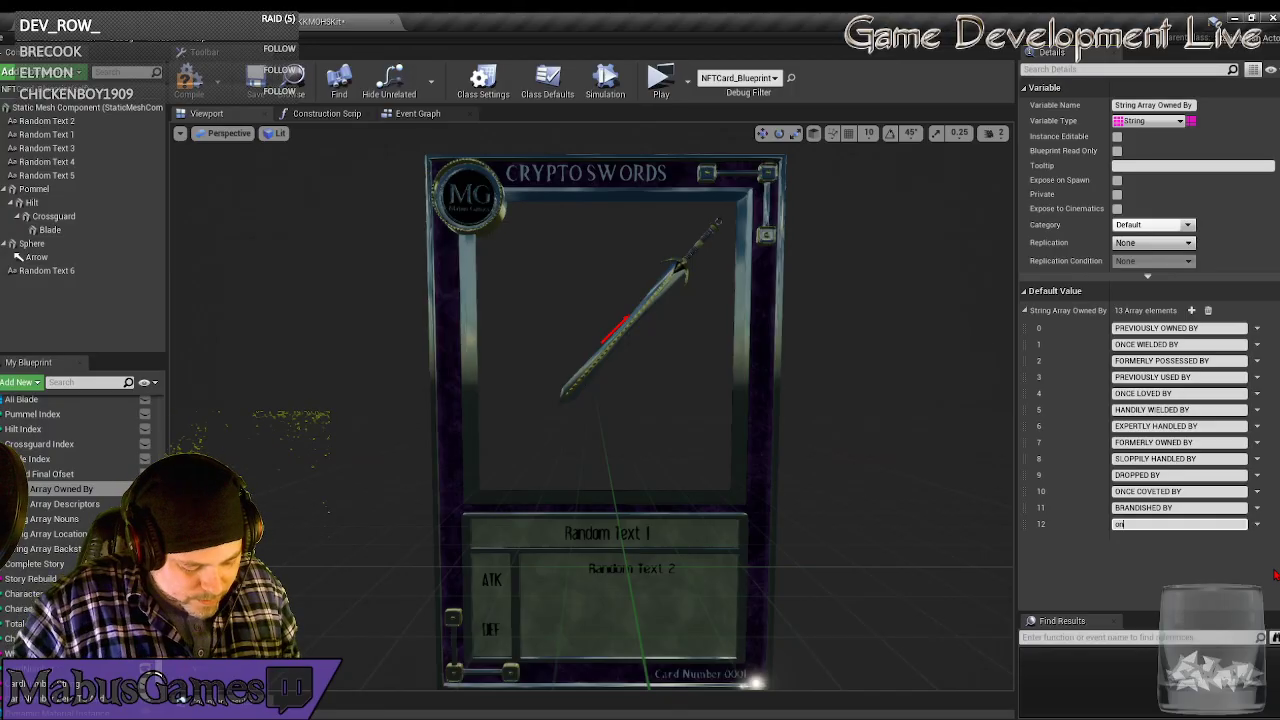
{"action": "type", "text": "ce sought"}
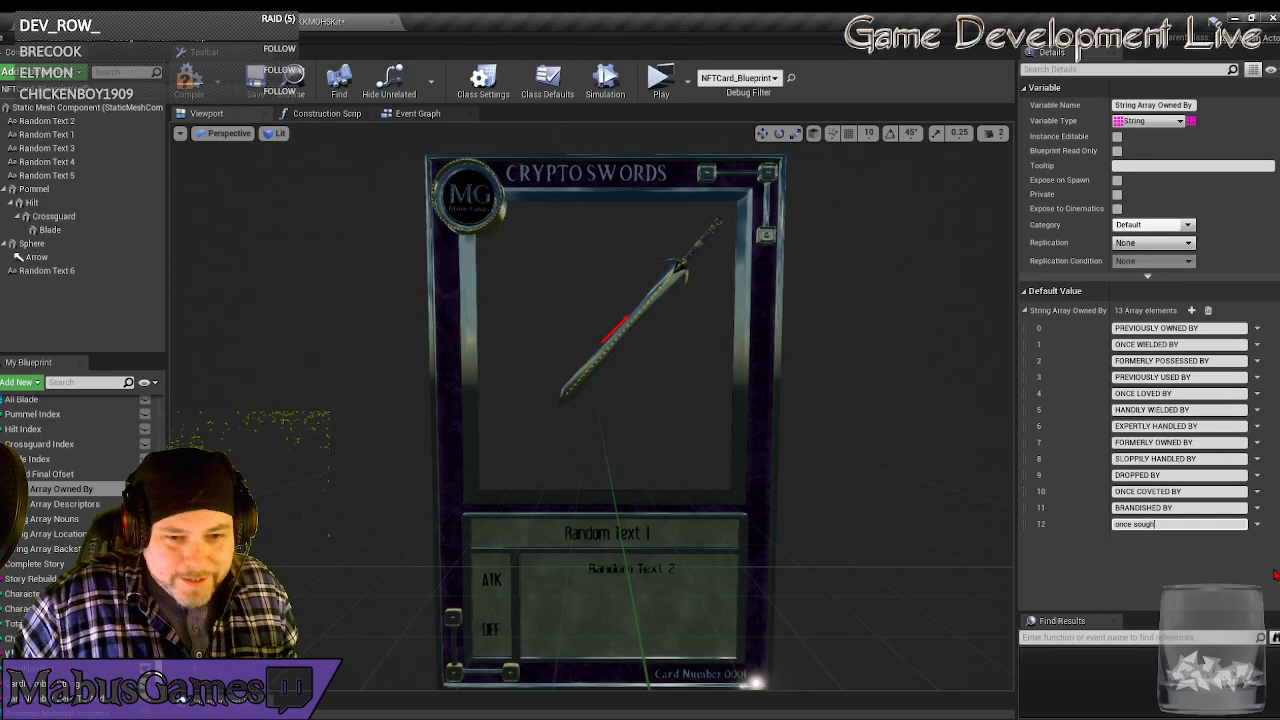
{"action": "key", "text": "BackSpace"}
{"action": "key", "text": "BackSpace"}
{"action": "key", "text": "BackSpace"}
{"action": "key", "text": "BackSpace"}
{"action": "key", "text": "BackSpace"}
{"action": "key", "text": "BackSpace"}
{"action": "key", "text": "BackSpace"}
{"action": "key", "text": "BackSpace"}
{"action": "key", "text": "BackSpace"}
{"action": "key", "text": "BackSpace"}
{"action": "key", "text": "BackSpace"}
Enter ONCE SOUGHT BY as the text of element 12 in the Owned By string array.
{"action": "type", "text": "once soug"}
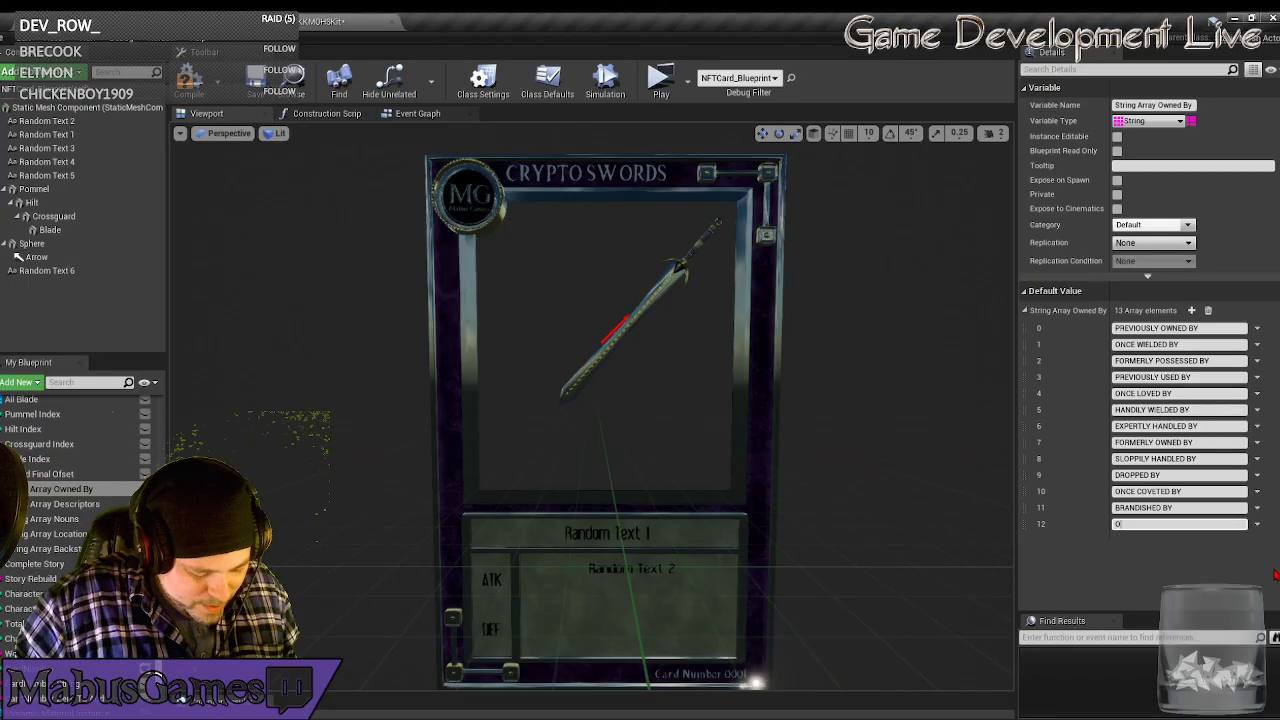
{"action": "type", "text": "ht by"}
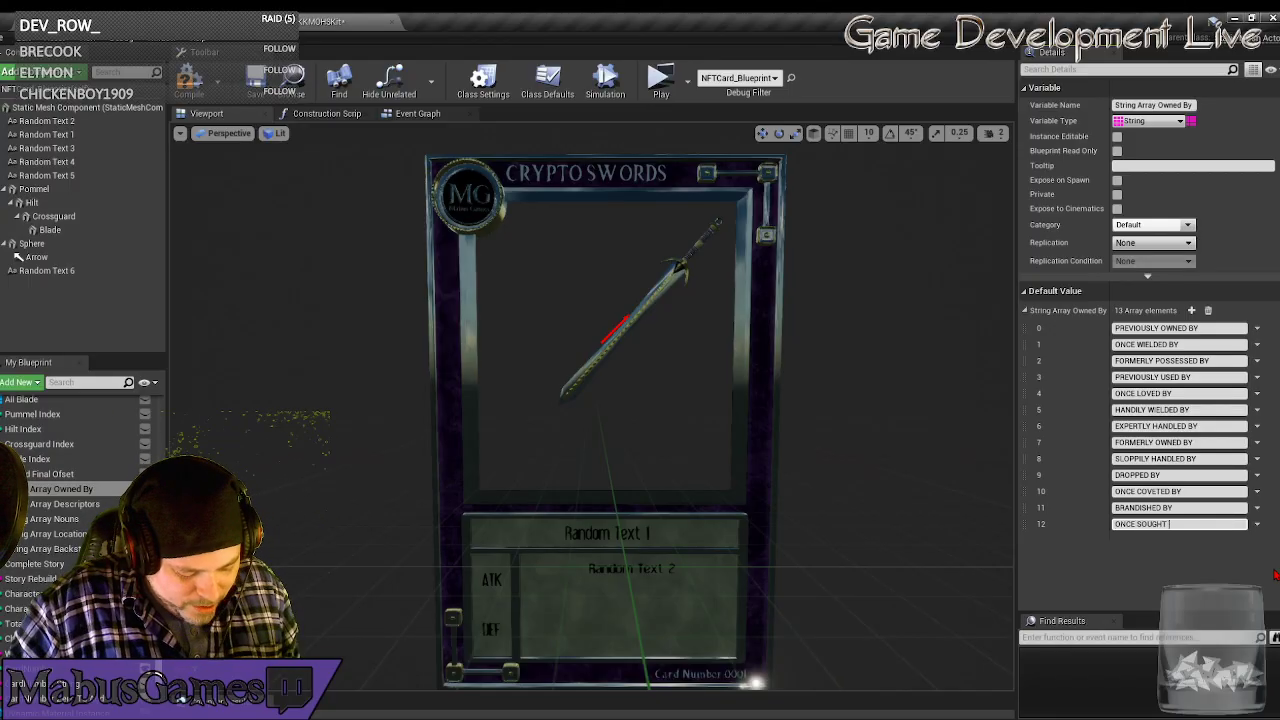
Add an element with the text PREVIOUSLY KNOWN BY to the Owned By string array.
{"action": "left_click", "coordinate": [1191, 311]}
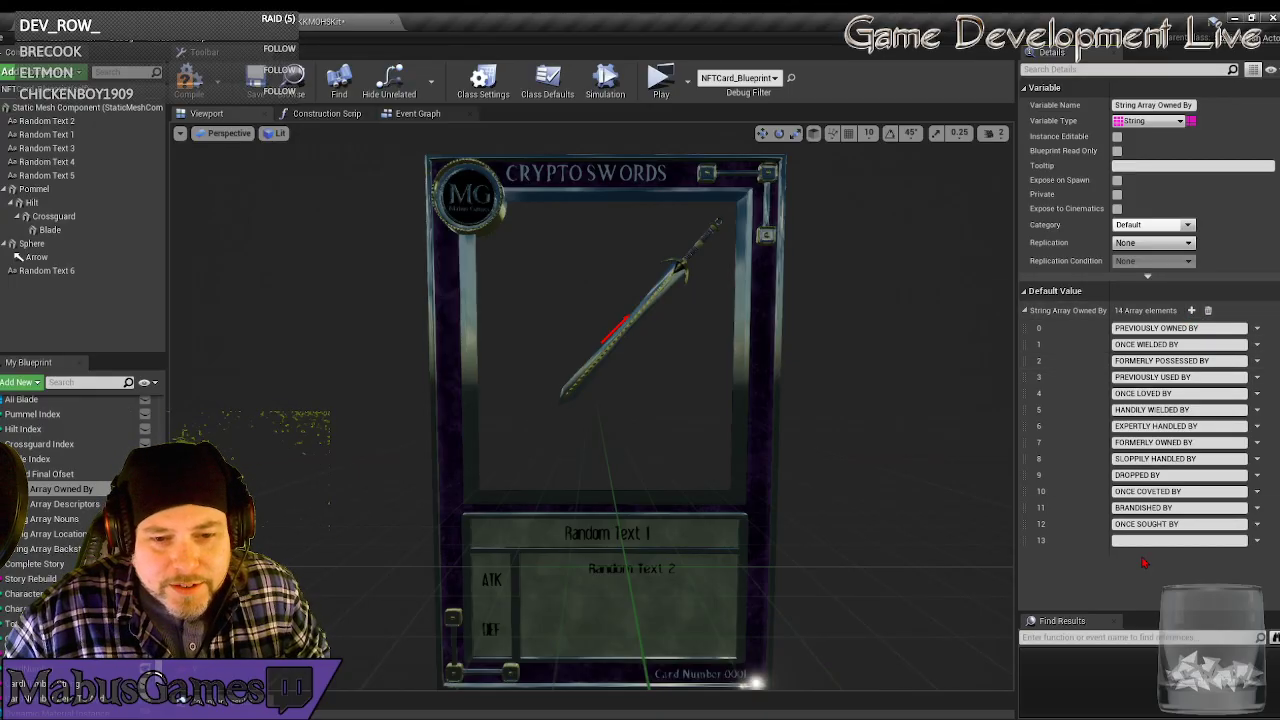
{"action": "left_click", "coordinate": [1176, 541]}
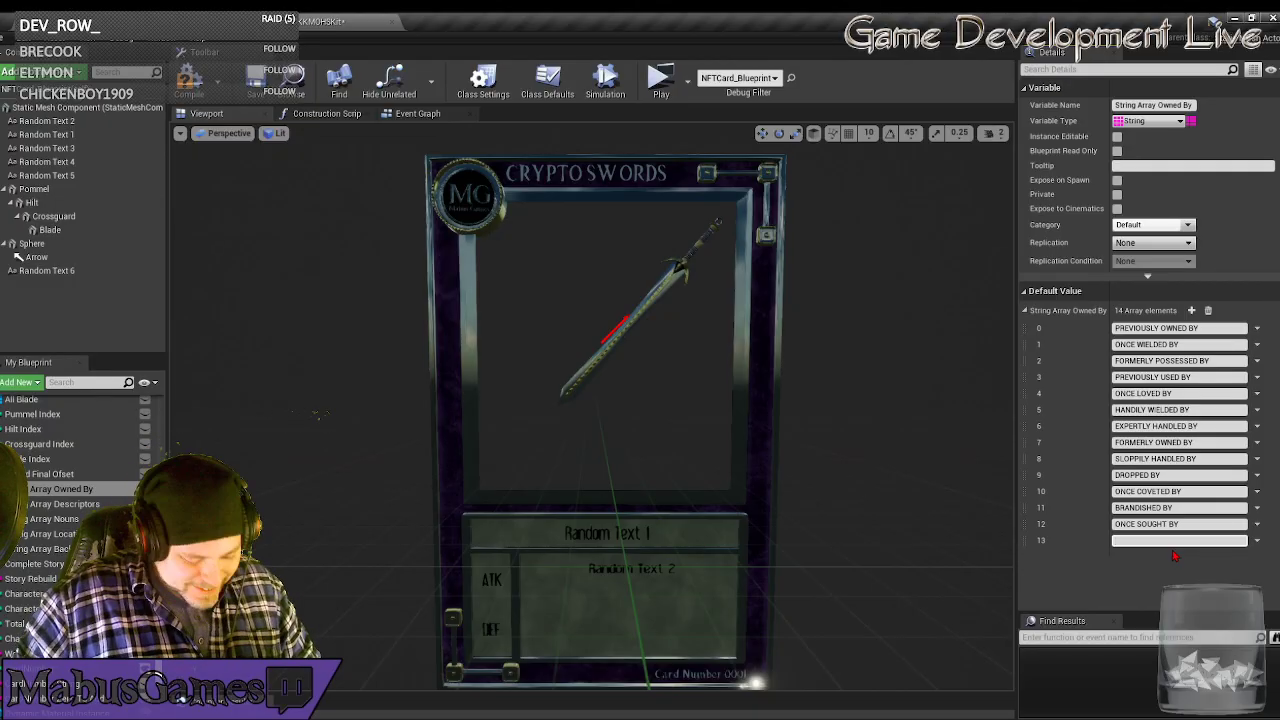
{"action": "type", "text": "PREV"}
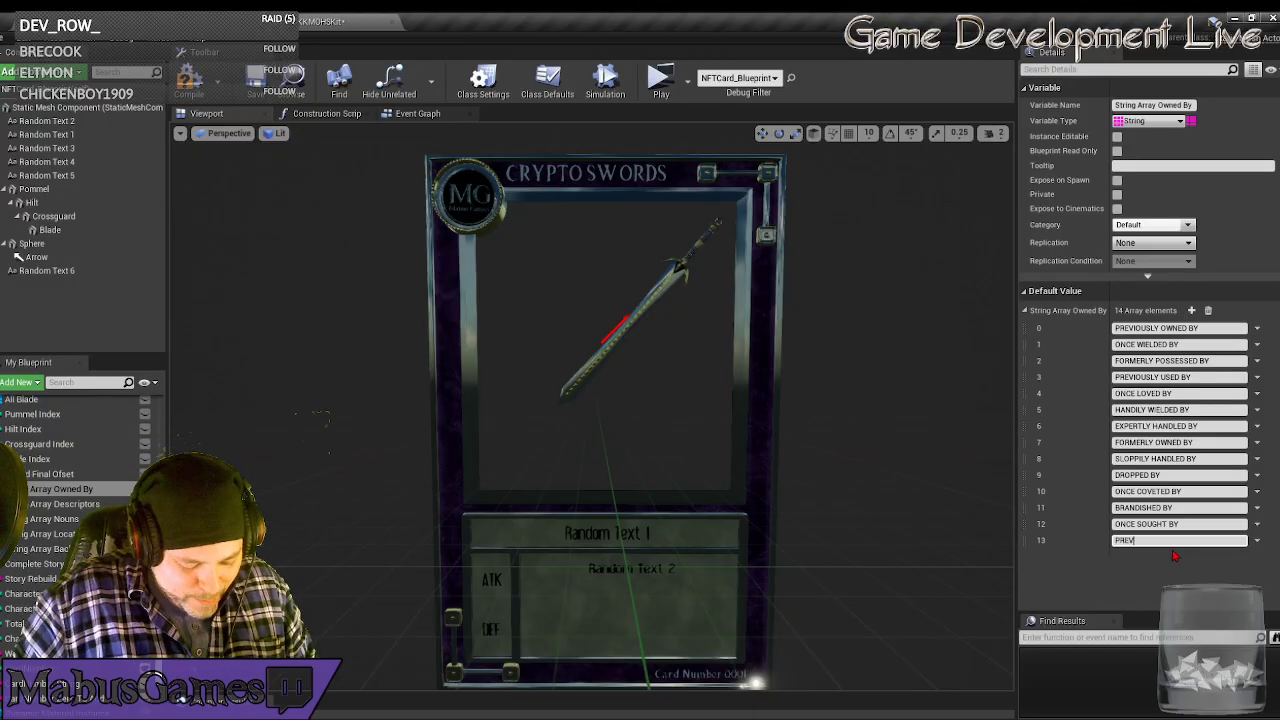
{"action": "type", "text": "IOUSLY K"}
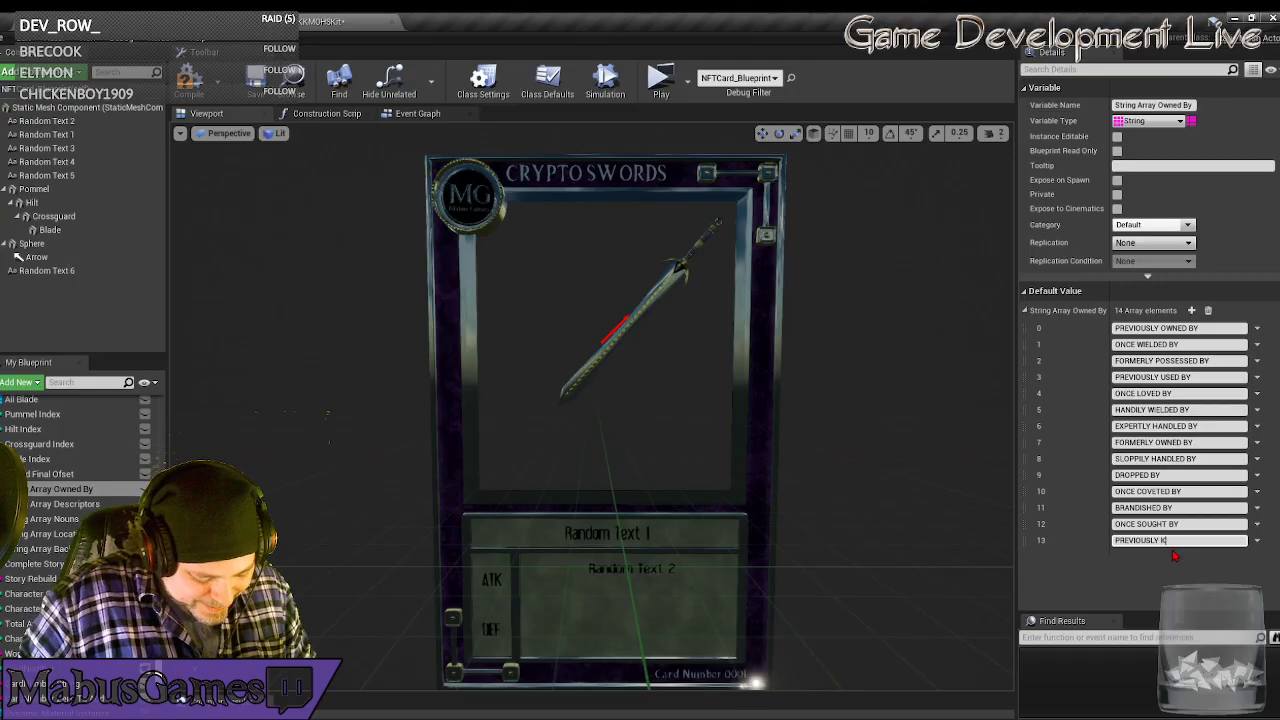
{"action": "type", "text": "NOWN"}
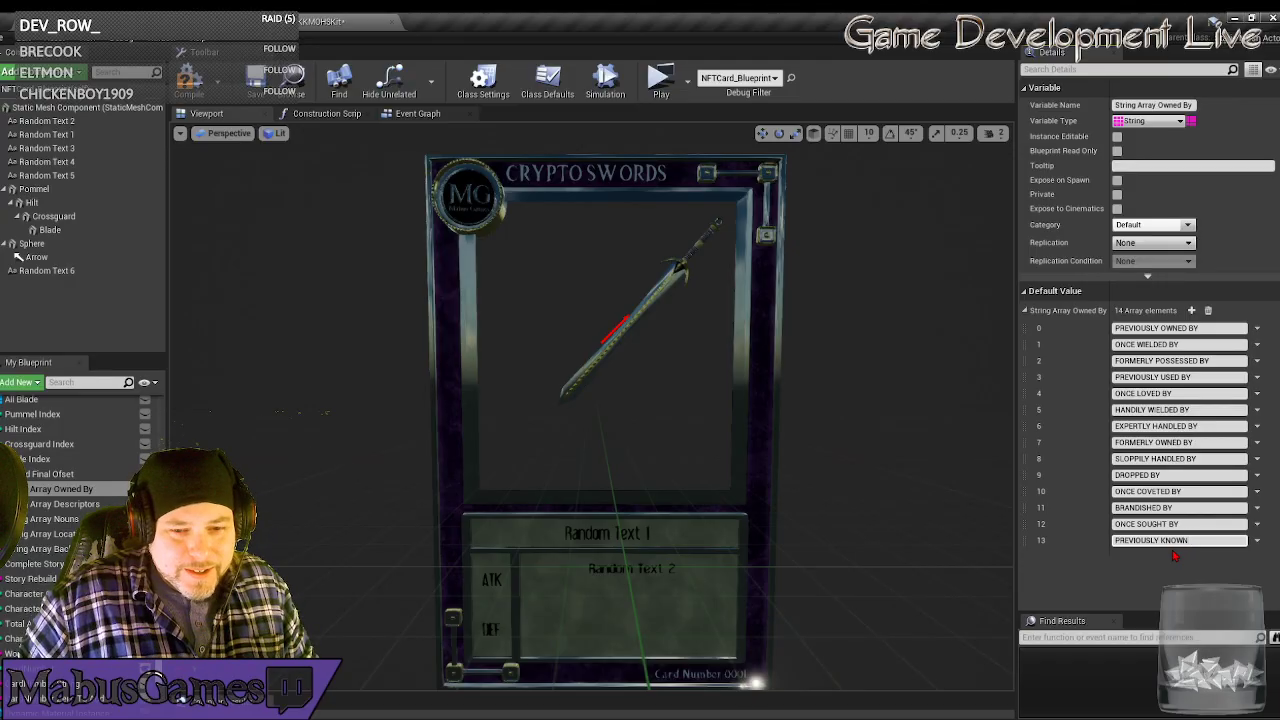
{"action": "type", "text": " BY"}
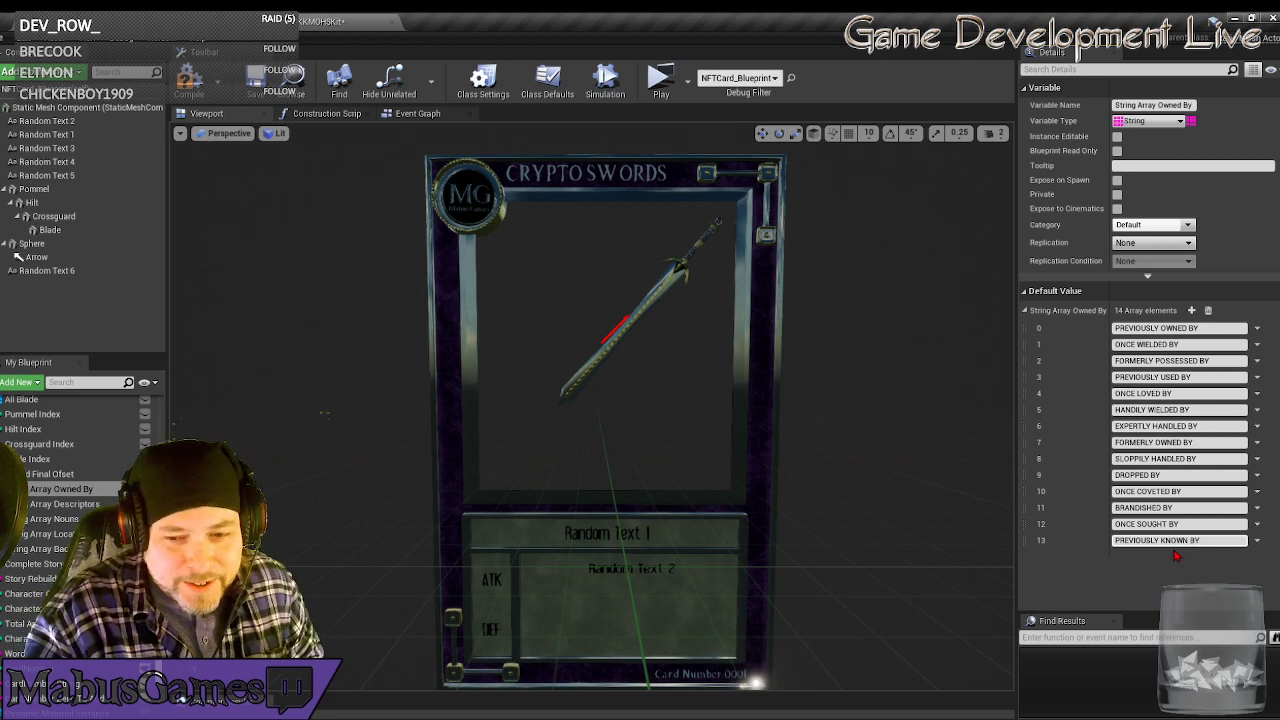
Add two elements reading ONCE FOUND BY and FORMERLY CURSED BY to the Owned By string array.
{"action": "left_click", "coordinate": [1191, 310]}
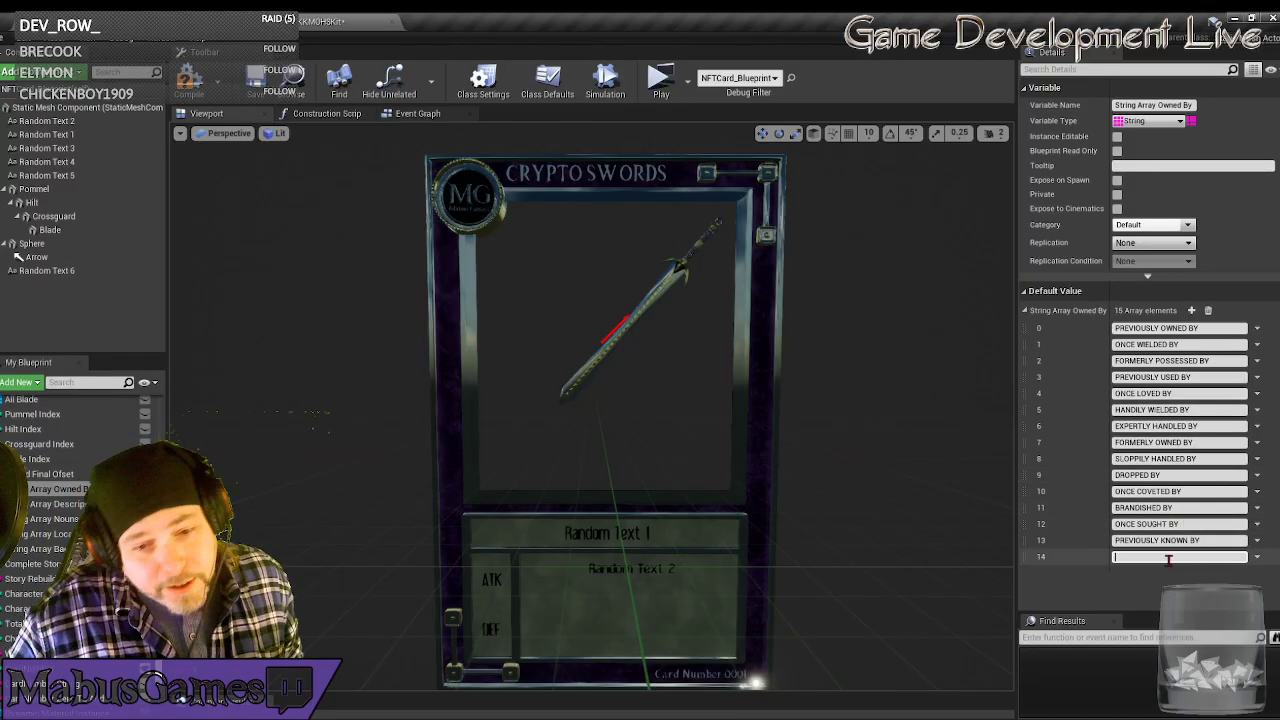
{"action": "type", "text": "ONCE FOUND BY"}
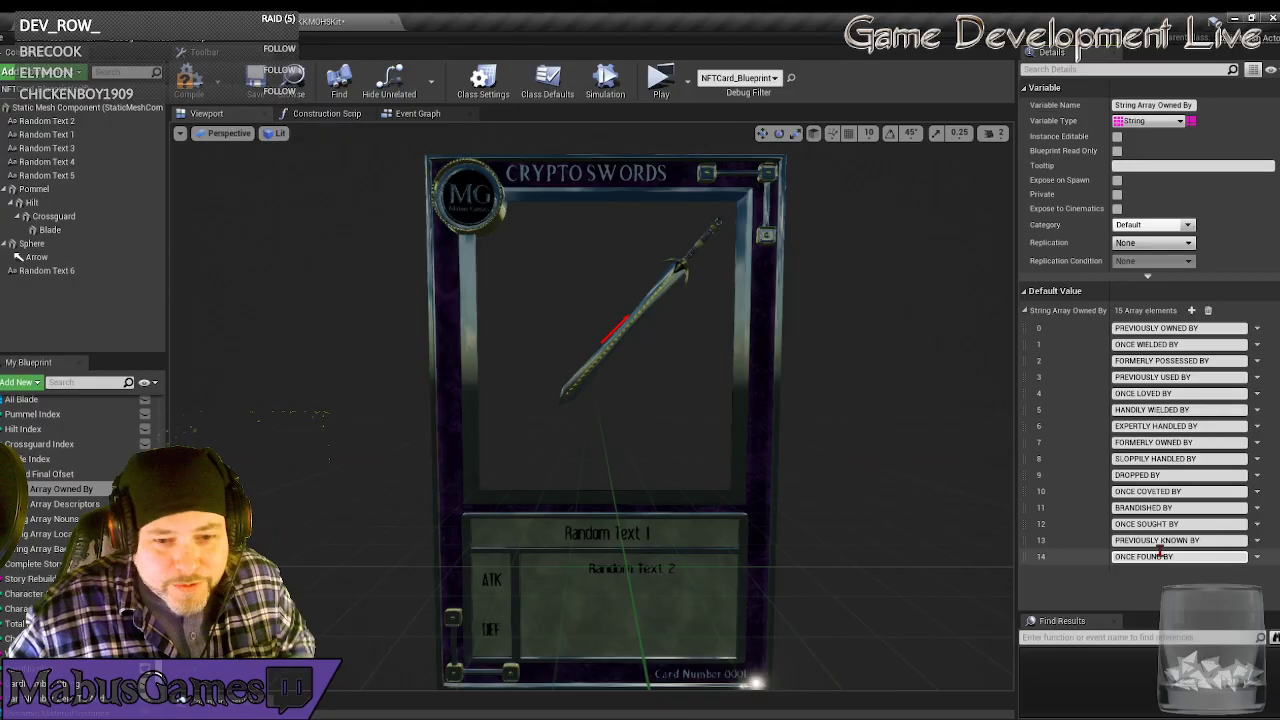
{"action": "left_click", "coordinate": [1191, 310]}
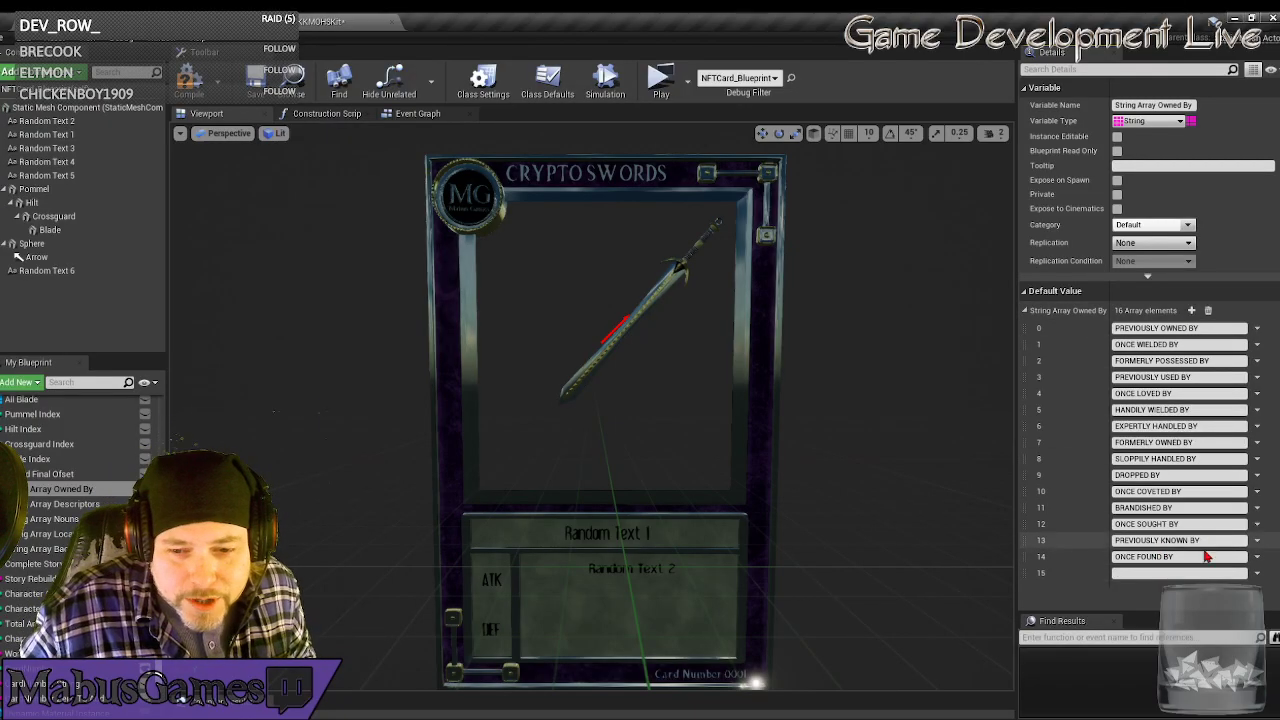
{"action": "left_click", "coordinate": [1156, 572]}
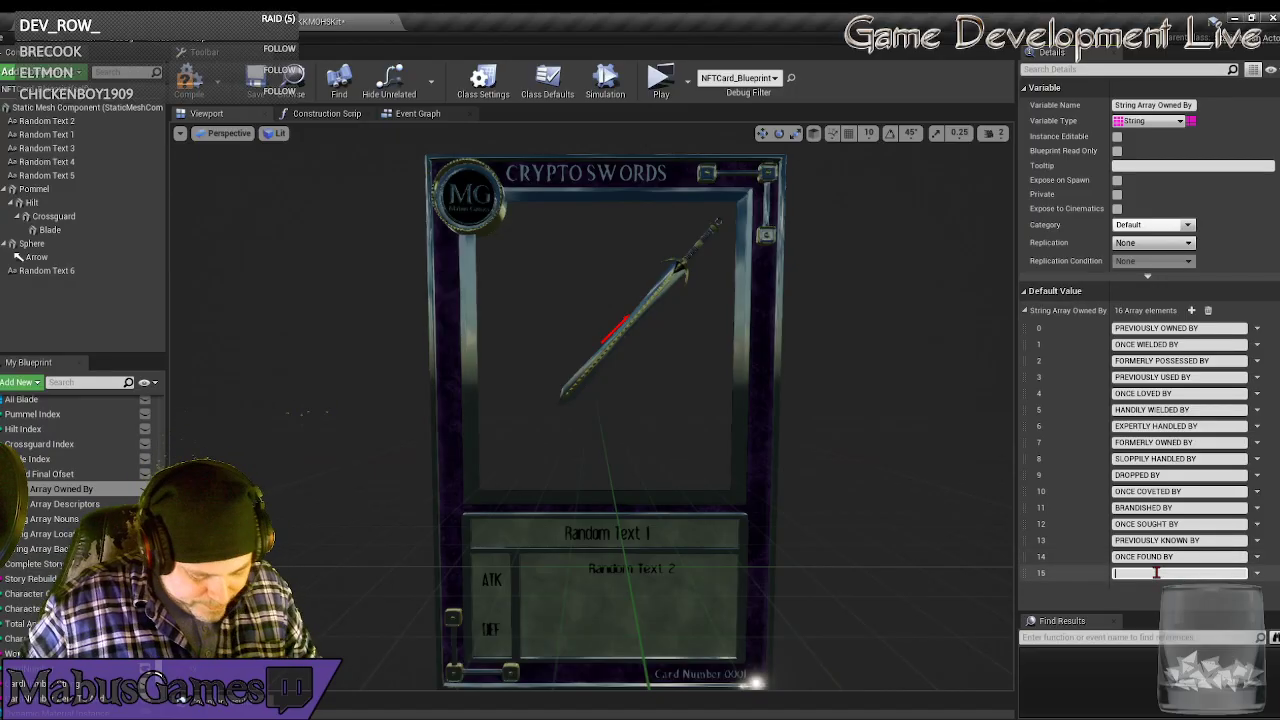
{"action": "type", "text": "O"}
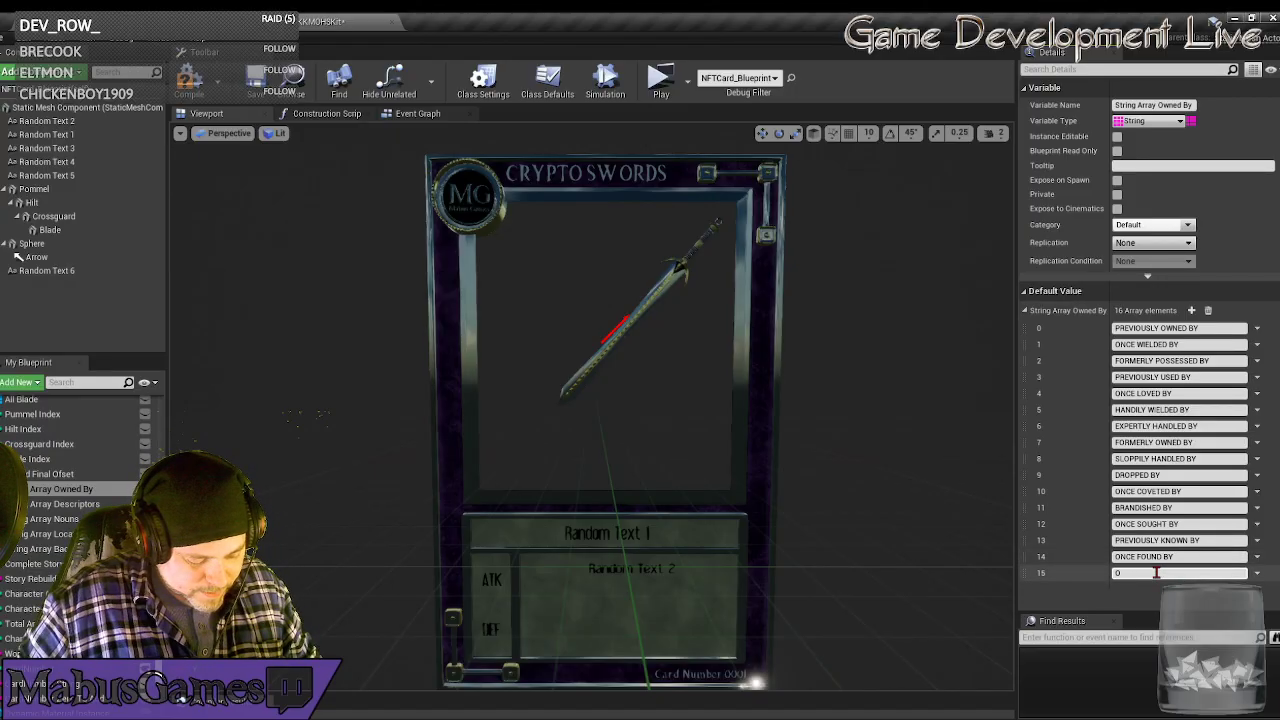
{"action": "key", "text": "BackSpace"}
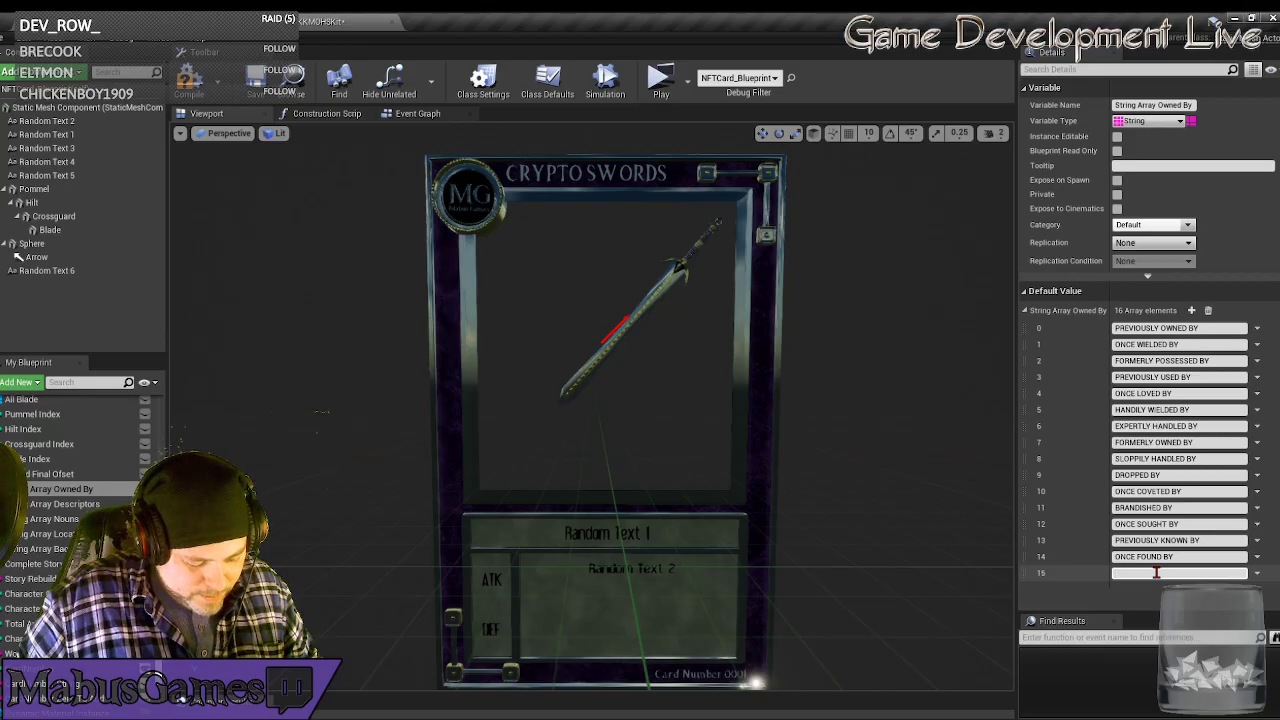
{"action": "type", "text": "FORME"}
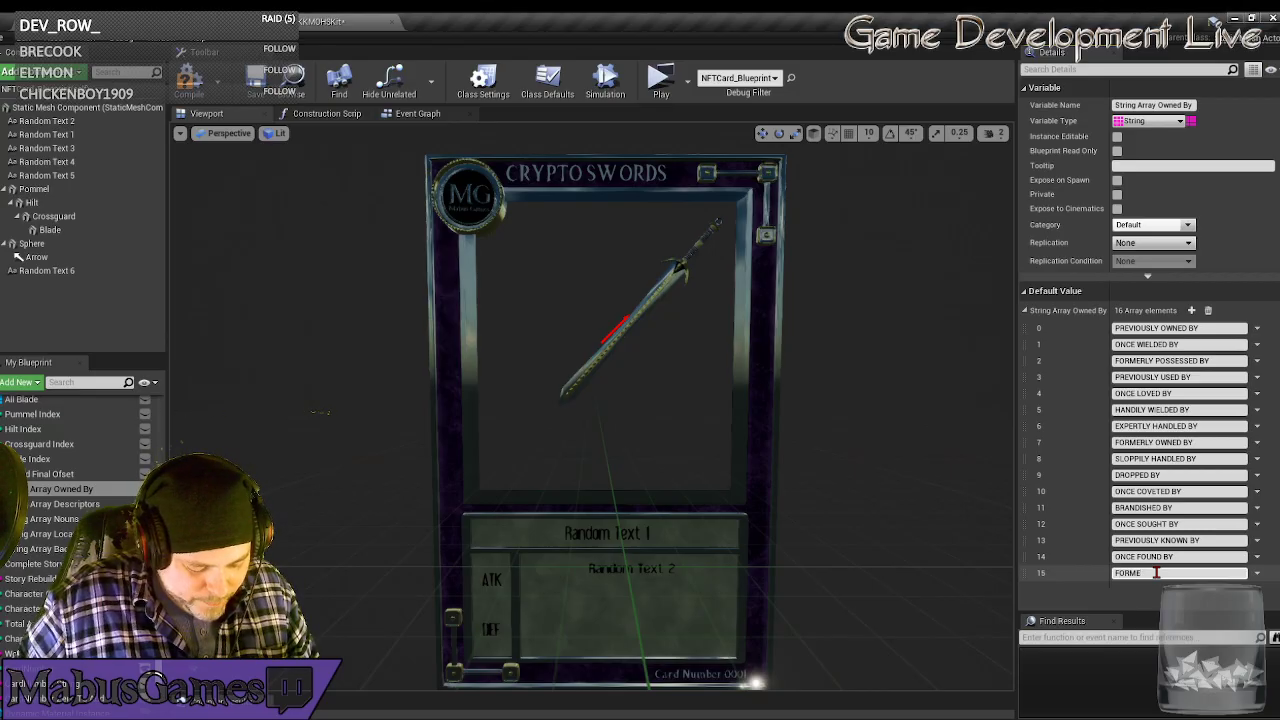
{"action": "type", "text": "RLY CURSED BY"}
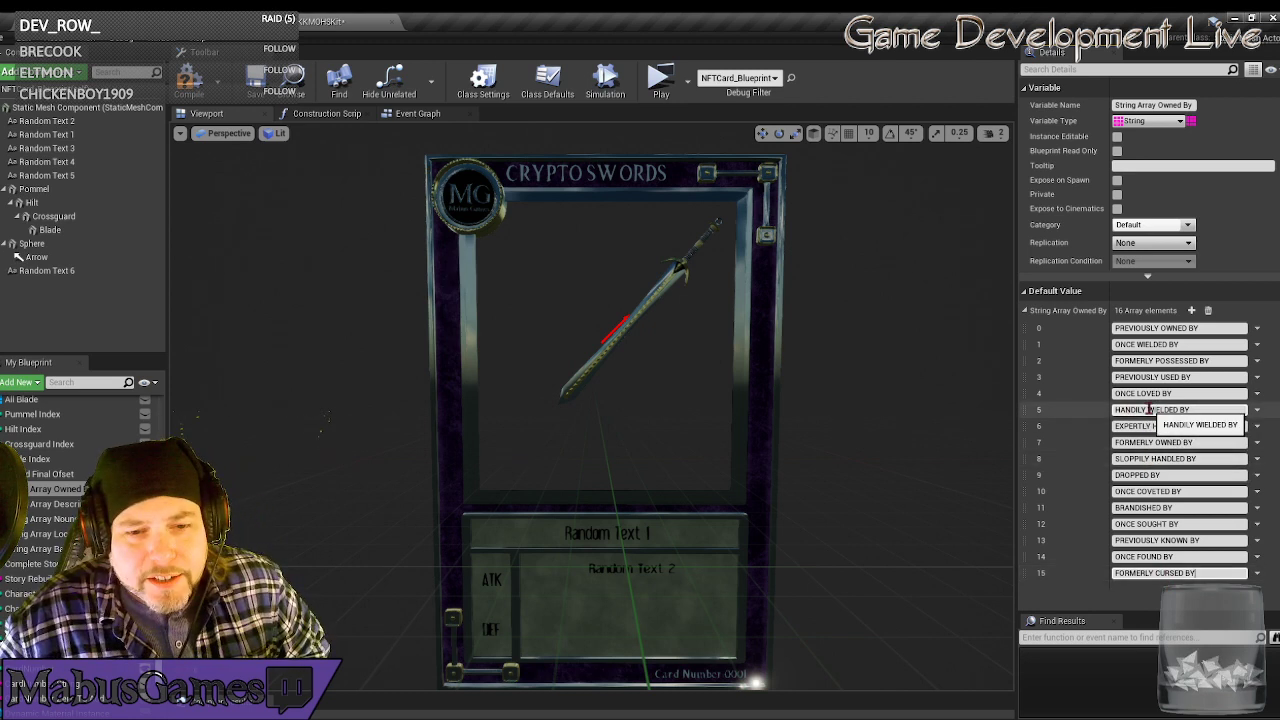
Add an element with the text ONCE HANDLED BY to the Owned By string array.
{"action": "left_click", "coordinate": [1191, 311]}
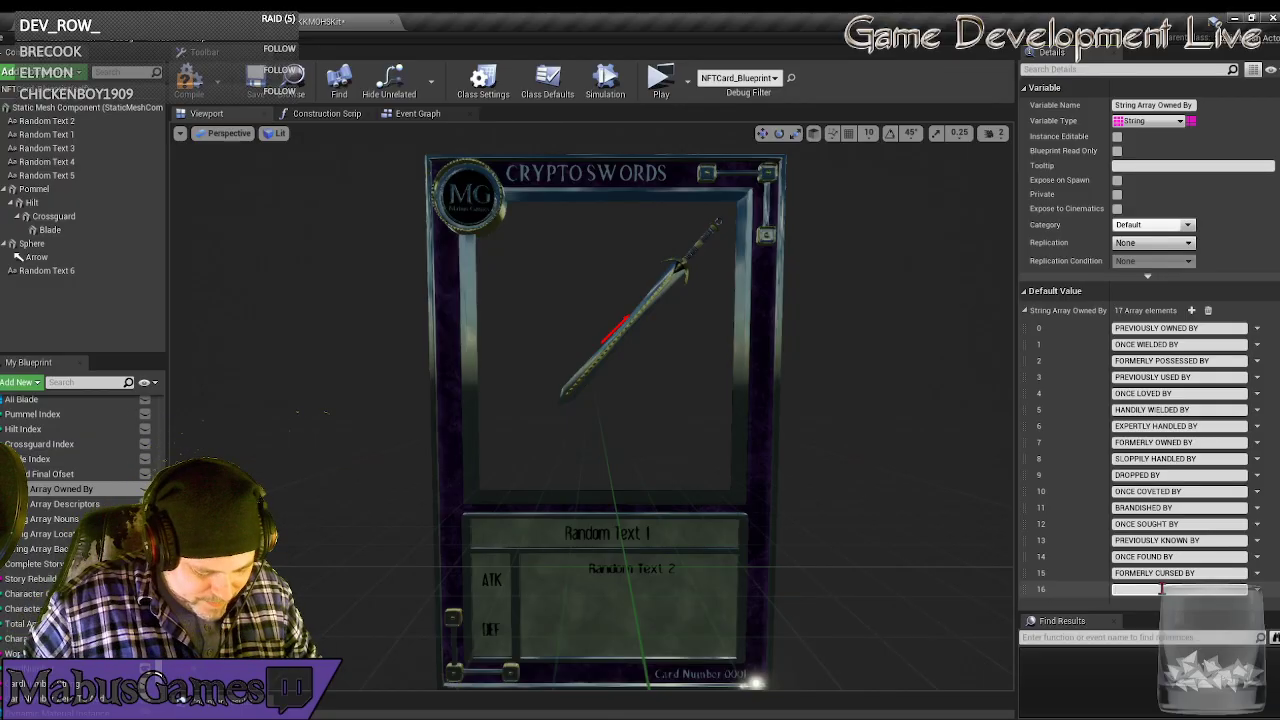
{"action": "type", "text": "O"}
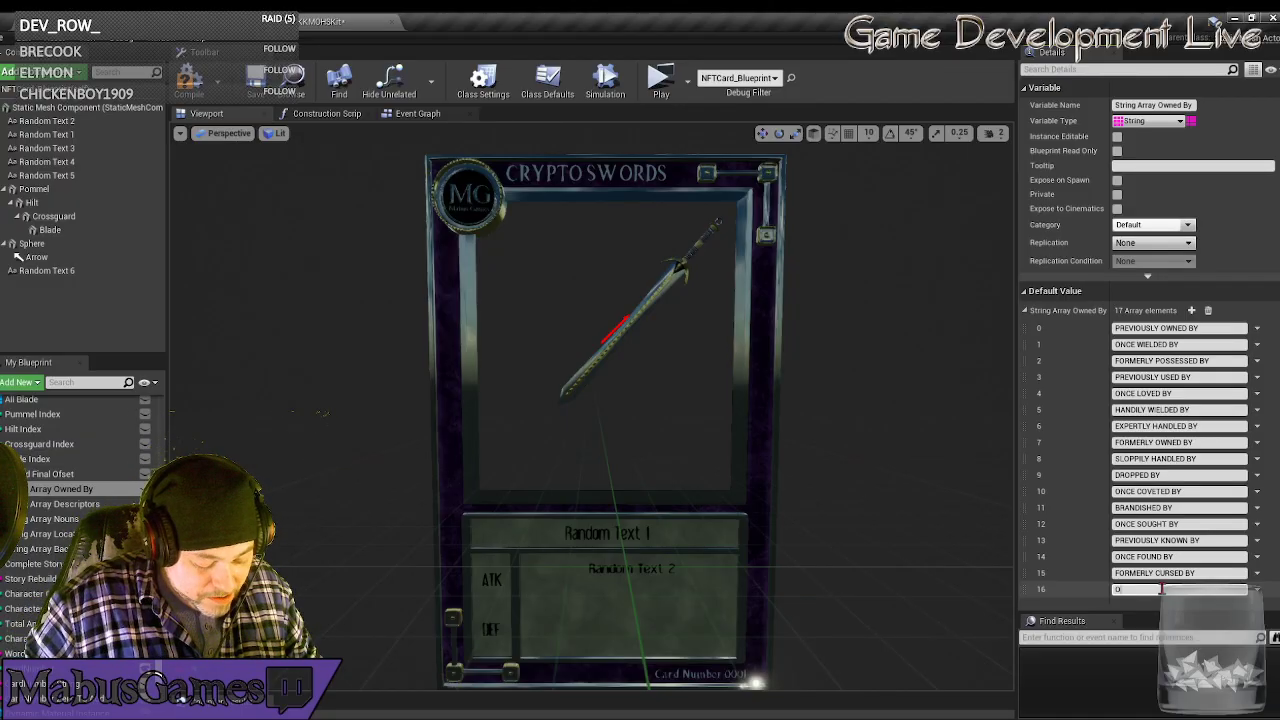
{"action": "type", "text": "NCE"}
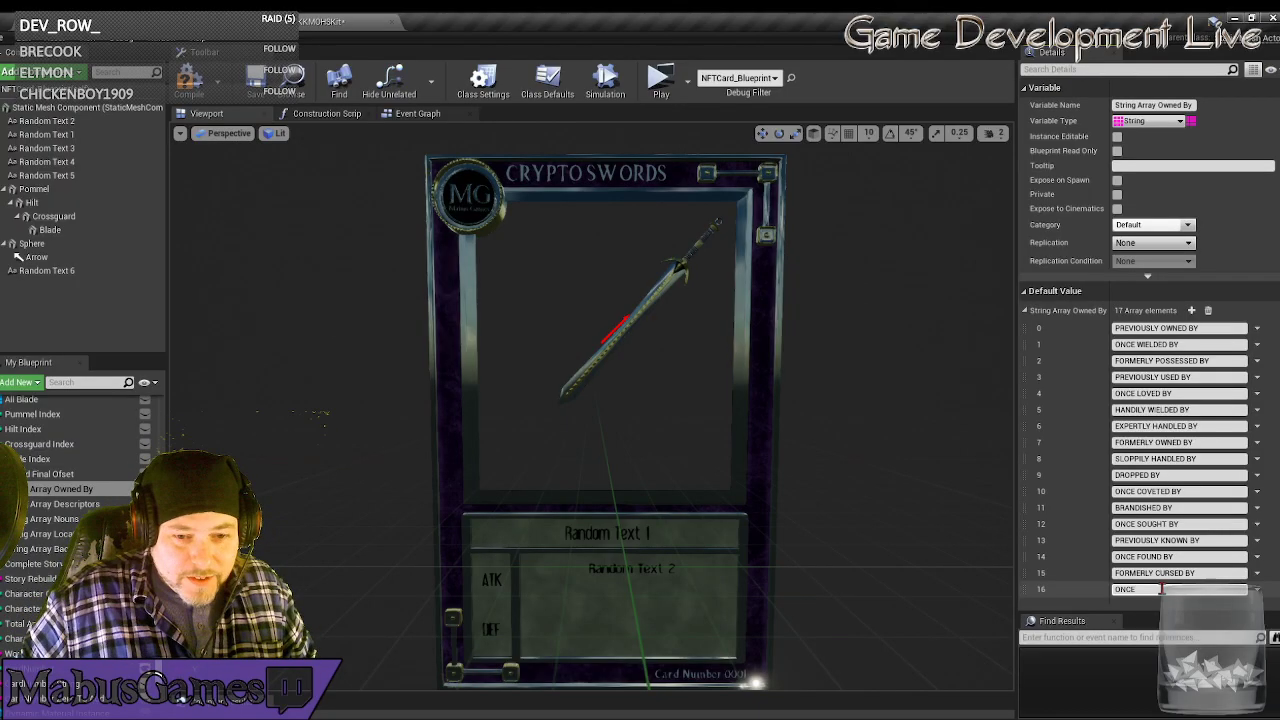
{"action": "type", "text": " HAND"}
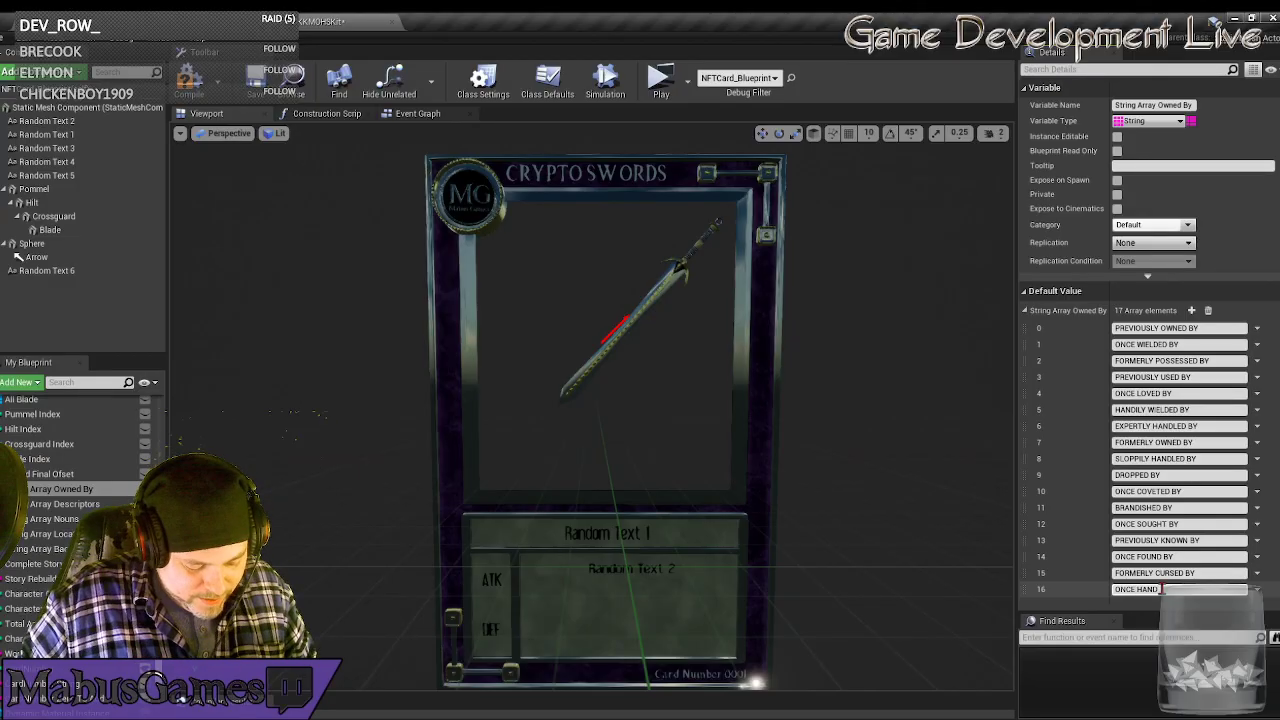
{"action": "type", "text": "LE"}
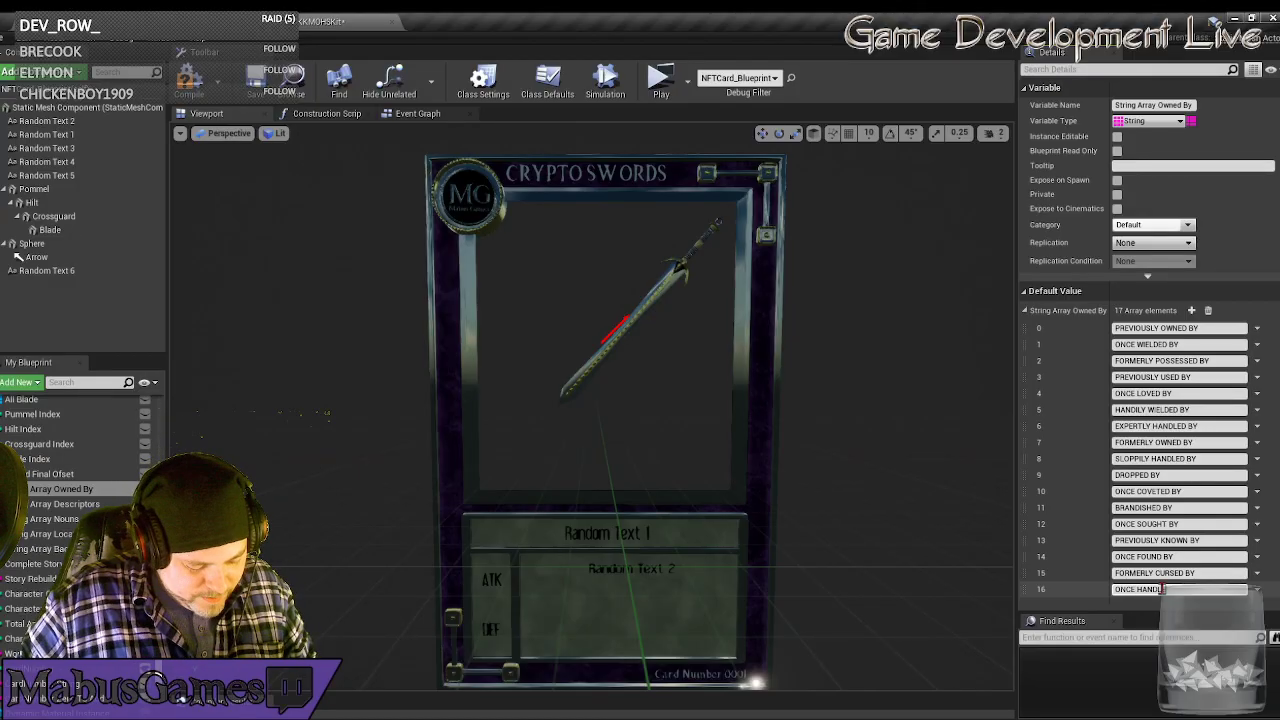
{"action": "type", "text": "D BY"}
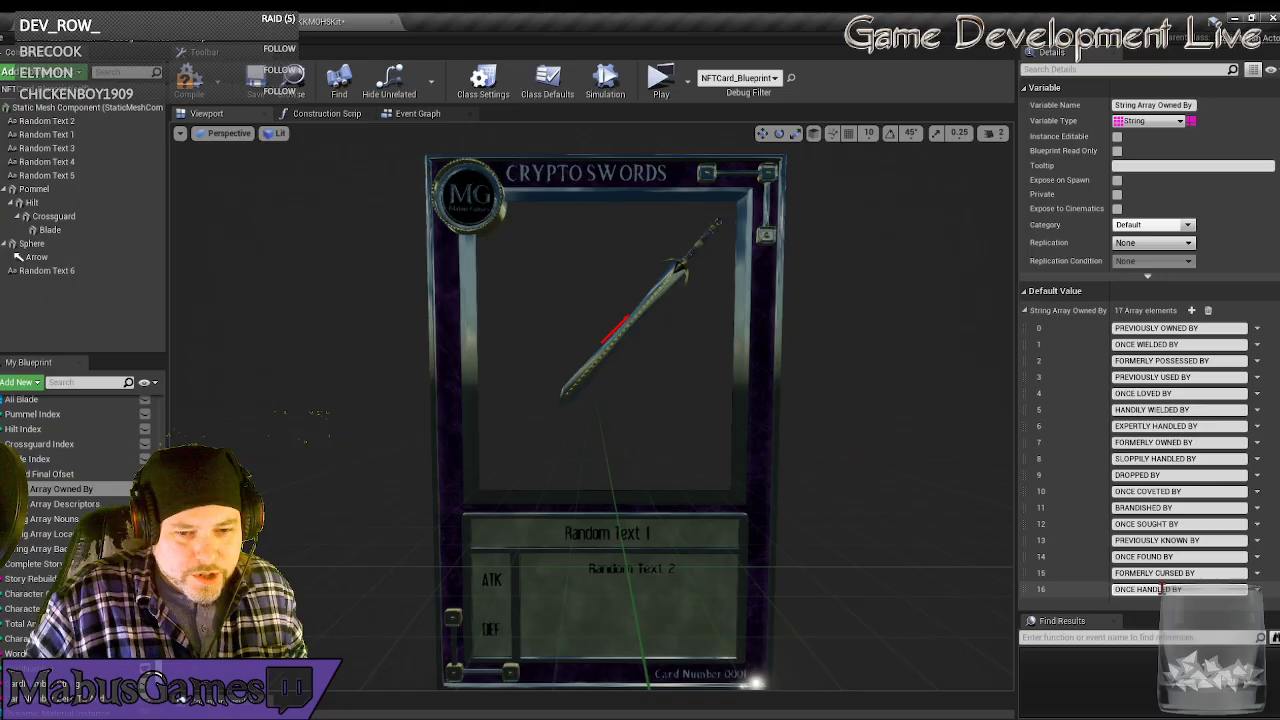
Add an element reading PROUDLY CARRIED BY to the Owned By string array, enlarging the details area to fit the list.
{"action": "left_click", "coordinate": [1191, 310]}
{"action": "scroll", "coordinate": [1178, 490], "scroll_direction": "down", "scroll_amount": 1}
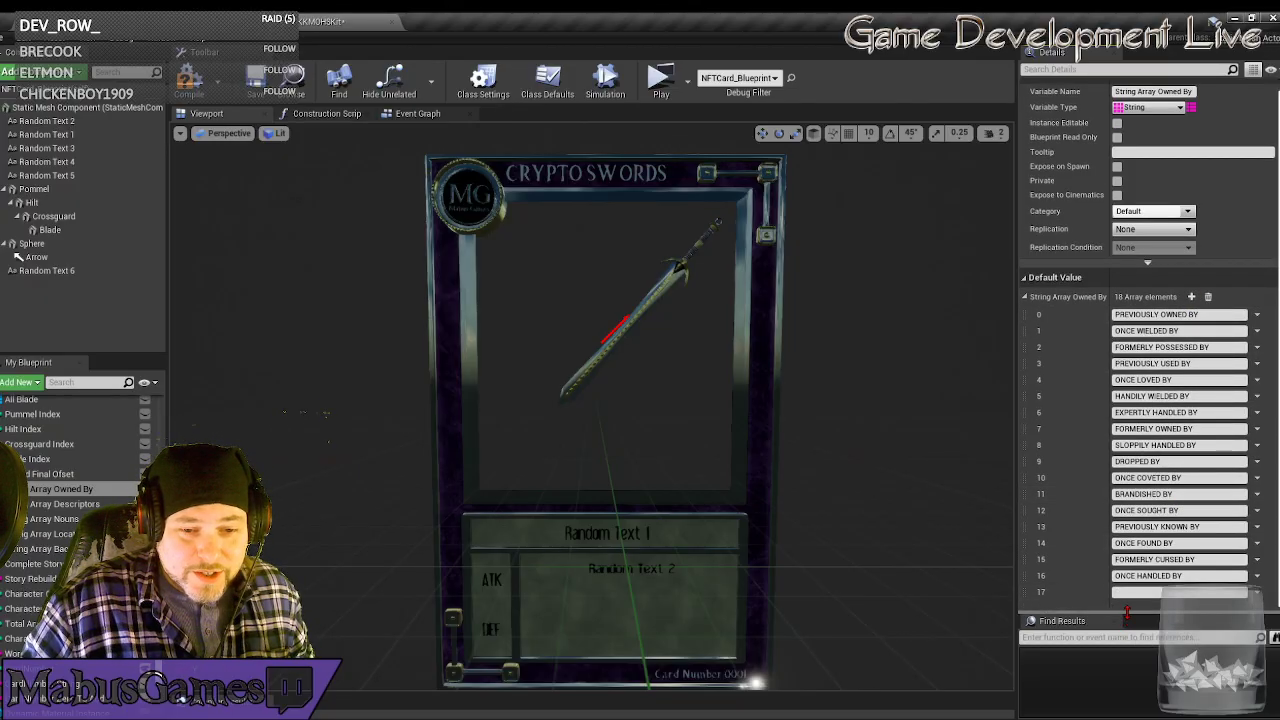
{"action": "left_click_drag", "start_coordinate": [1124, 614], "coordinate": [1128, 712]}
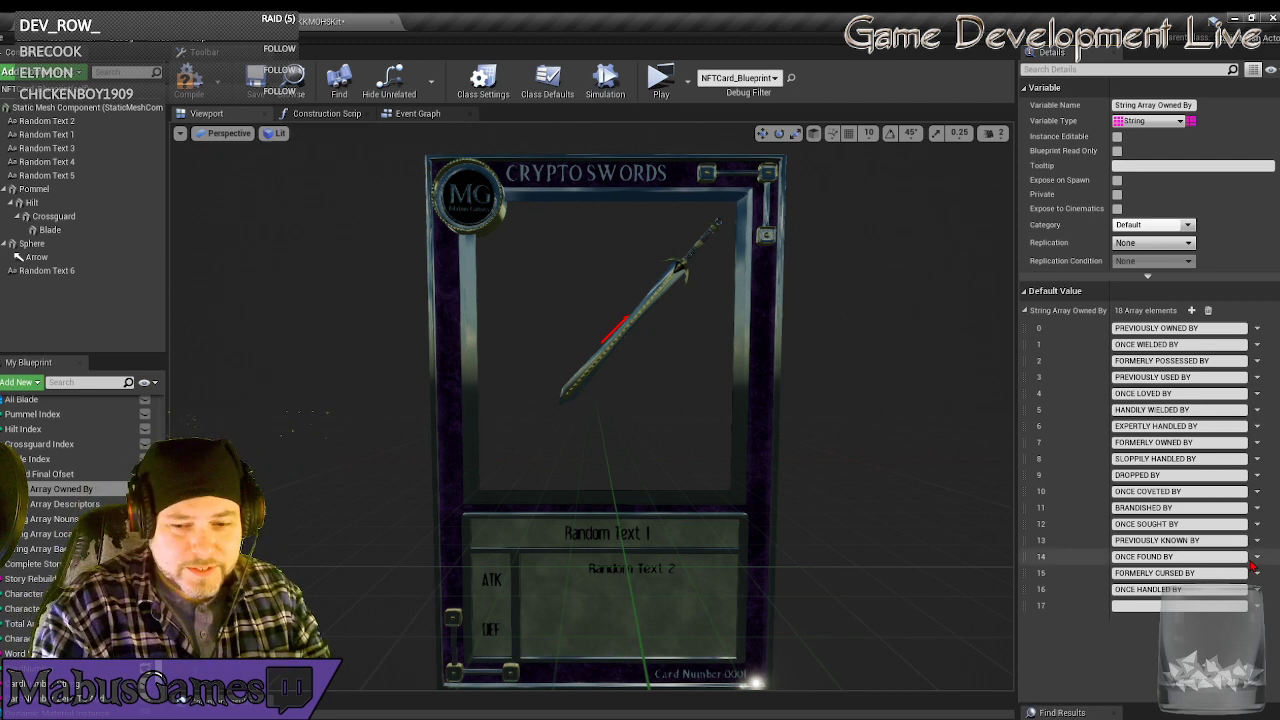
{"action": "left_click", "coordinate": [1192, 605]}
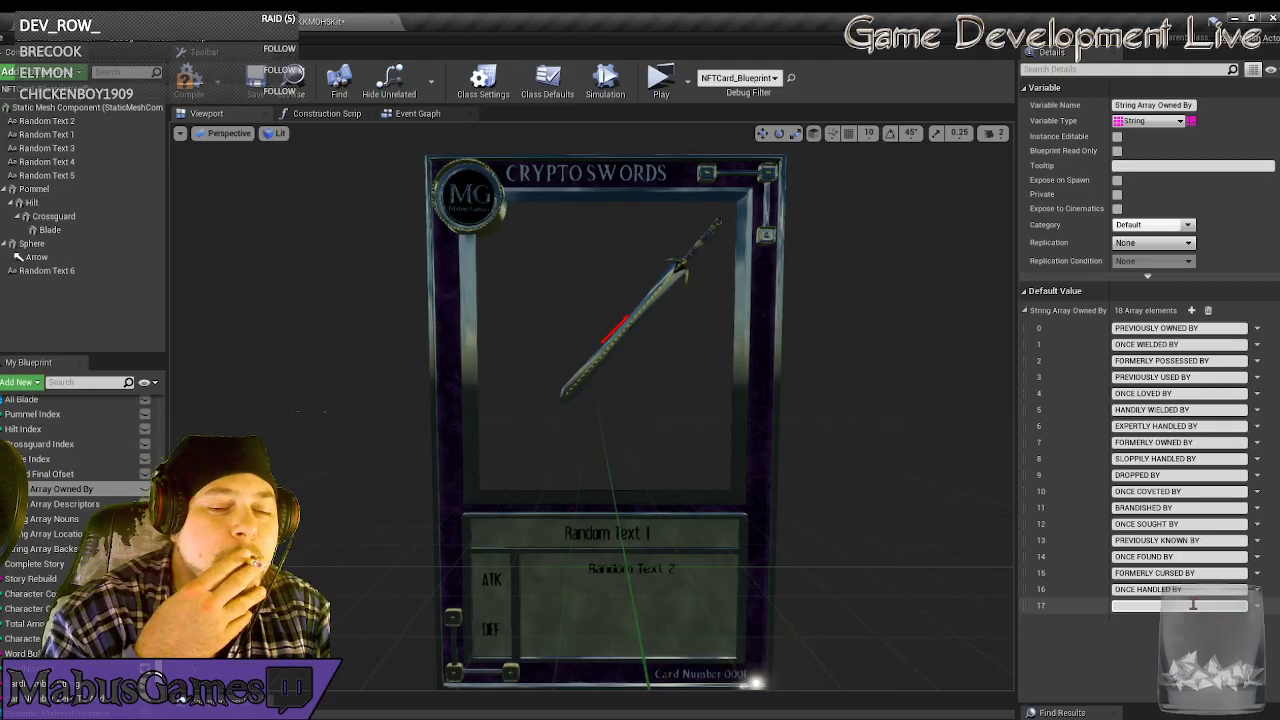
{"action": "left_click", "coordinate": [1194, 606]}
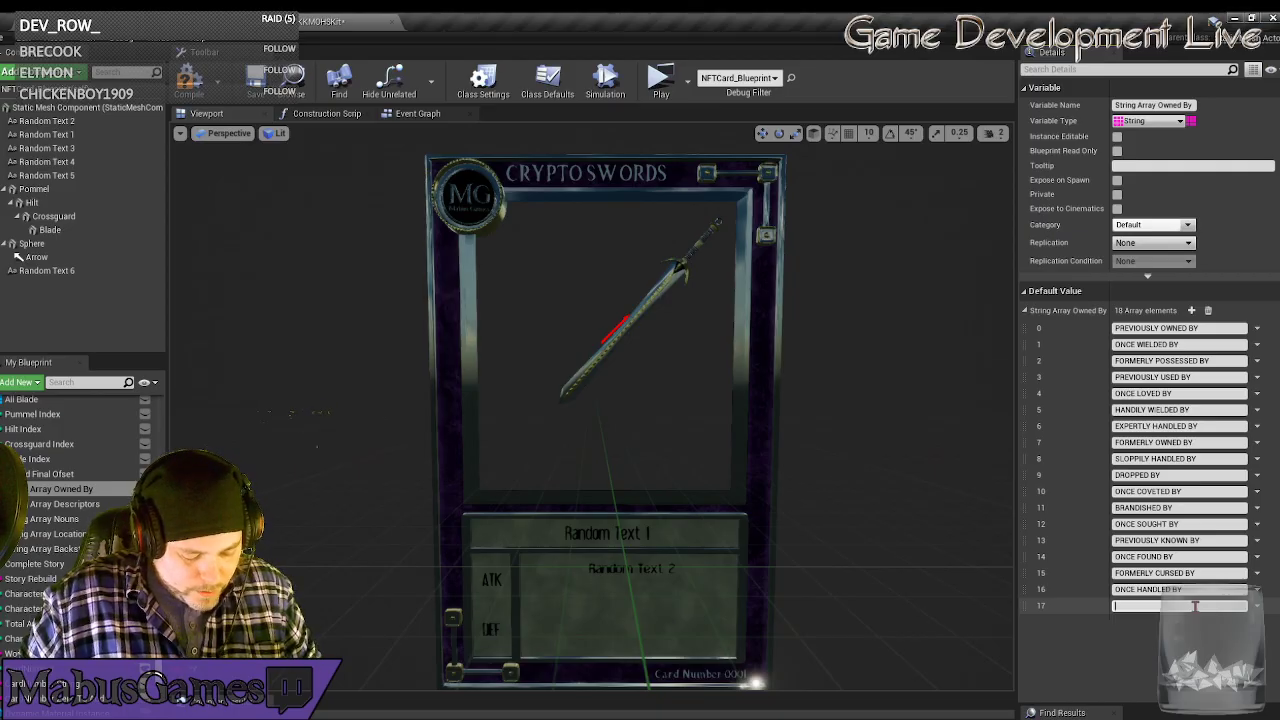
{"action": "type", "text": "PROU"}
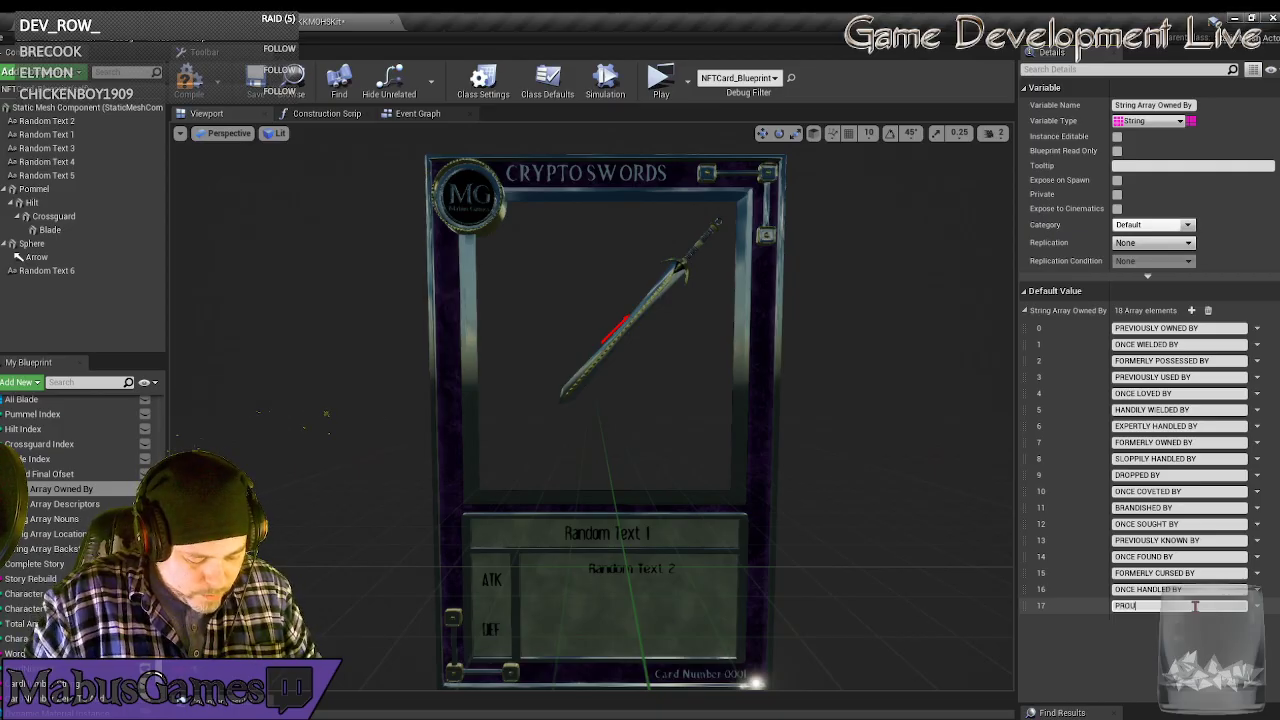
{"action": "type", "text": "DLY C"}
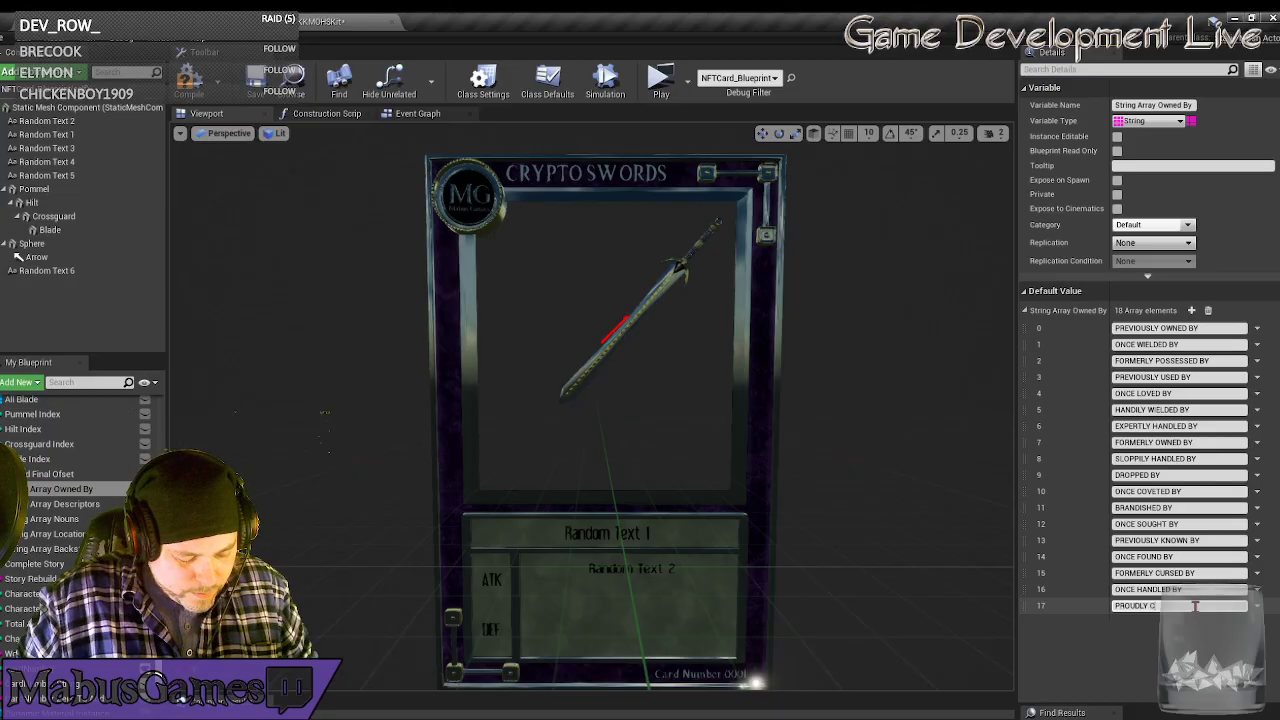
{"action": "type", "text": "ARRIED BY"}
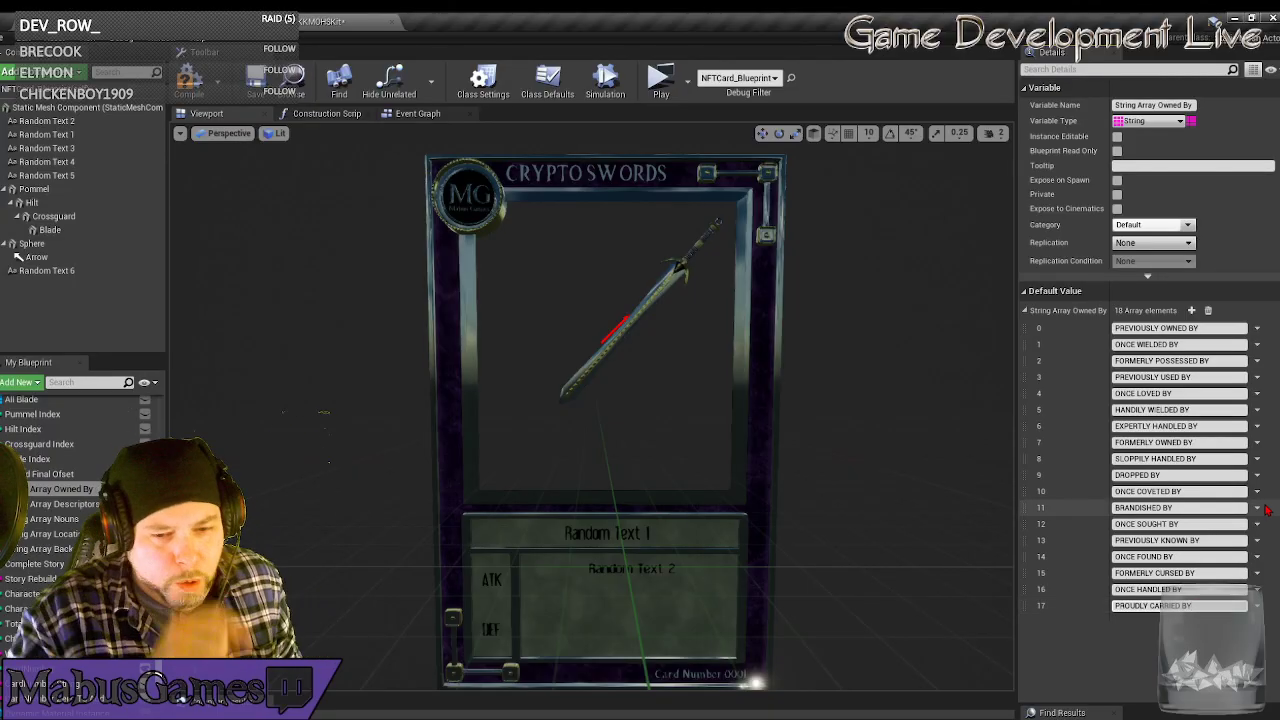
Add an element with the text SUMMOND BY at index 18 of the Owned By string array.
{"action": "left_click", "coordinate": [1191, 311]}
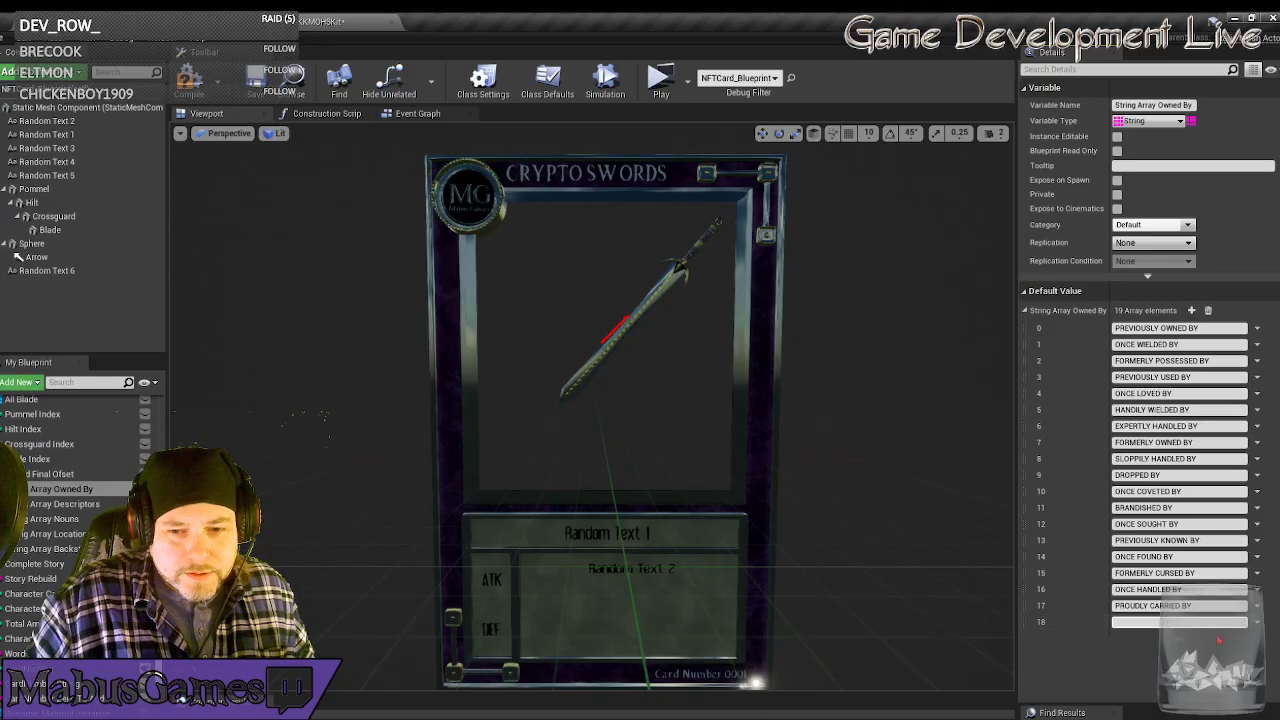
{"action": "type", "text": "SUMMOND"}
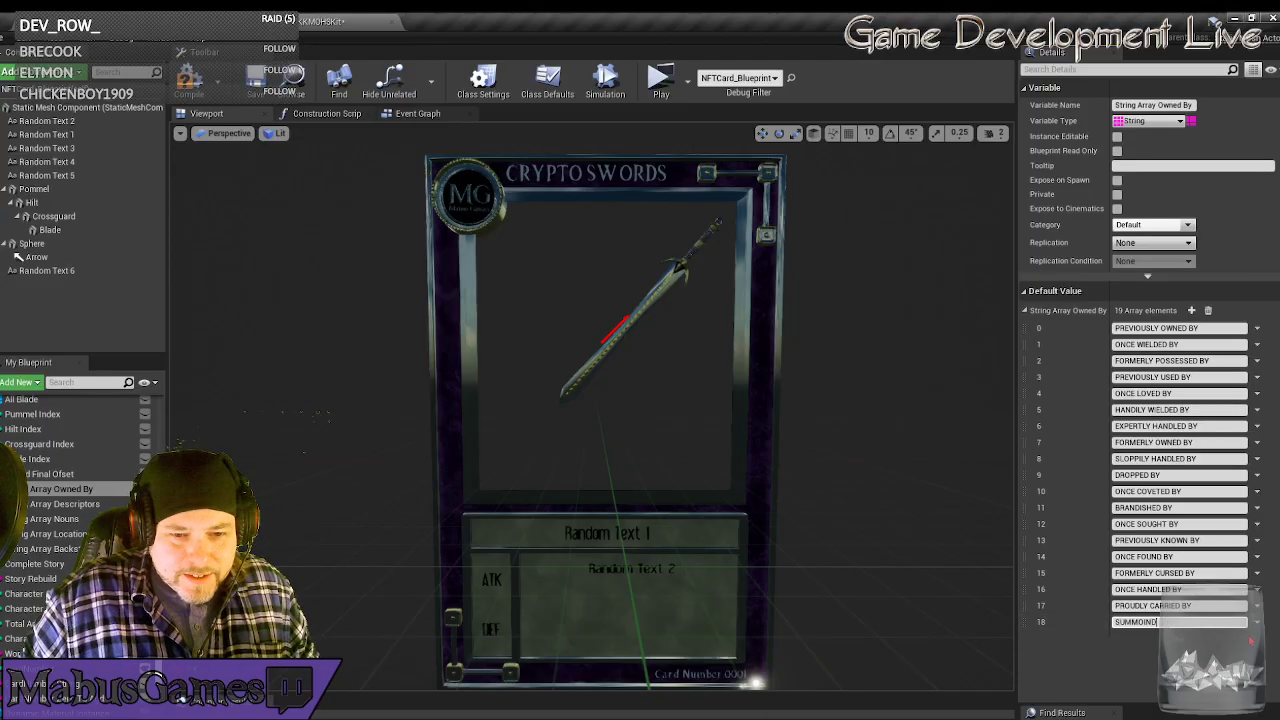
{"action": "key", "text": "BackSpace"}
{"action": "key", "text": "BackSpace"}
{"action": "type", "text": "ND BY"}
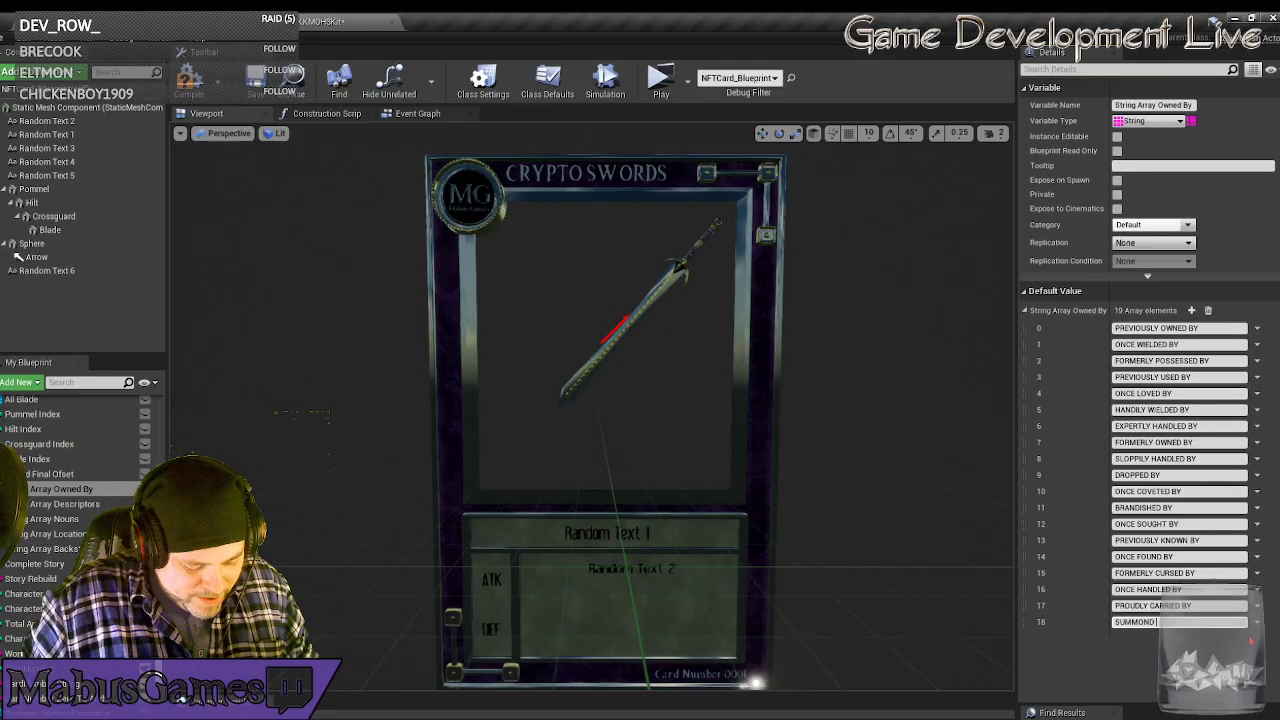
Add an element reading PRETENTIOUSLY WEILDED BY to the Owned By string array and select the word PRETENTIOUSLY in it.
{"action": "left_click", "coordinate": [1191, 311]}
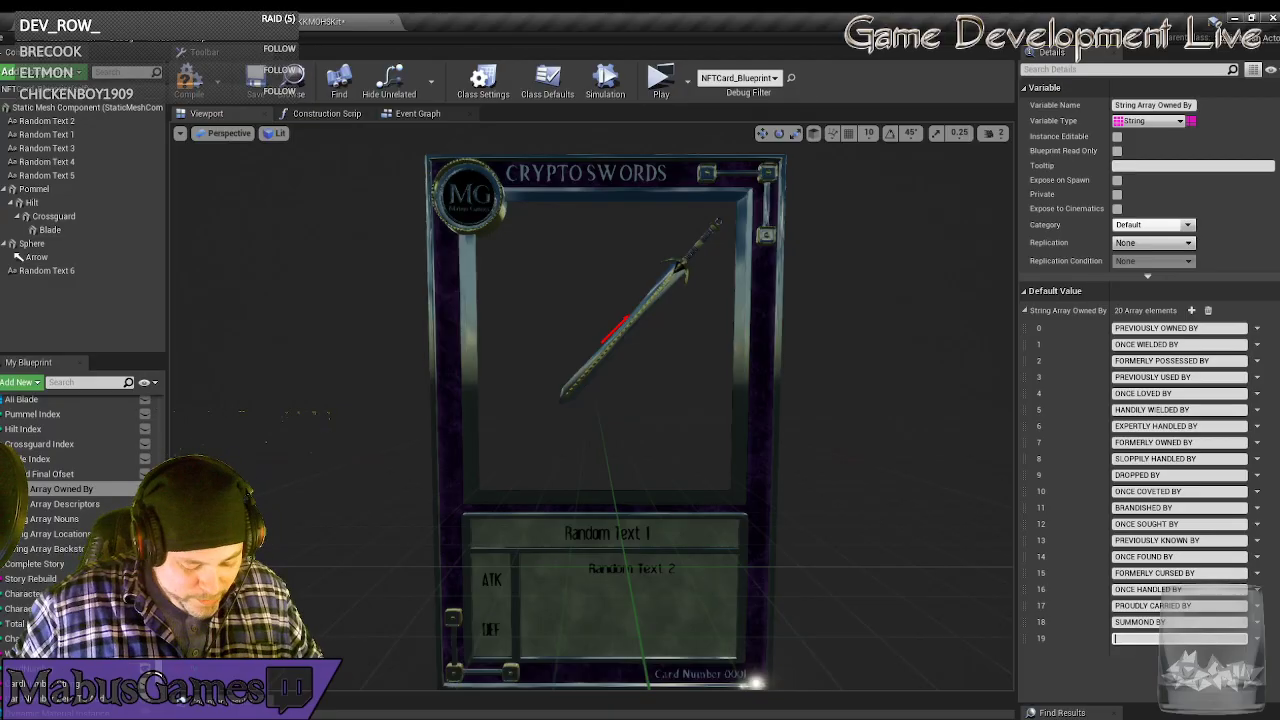
{"action": "type", "text": "PRE"}
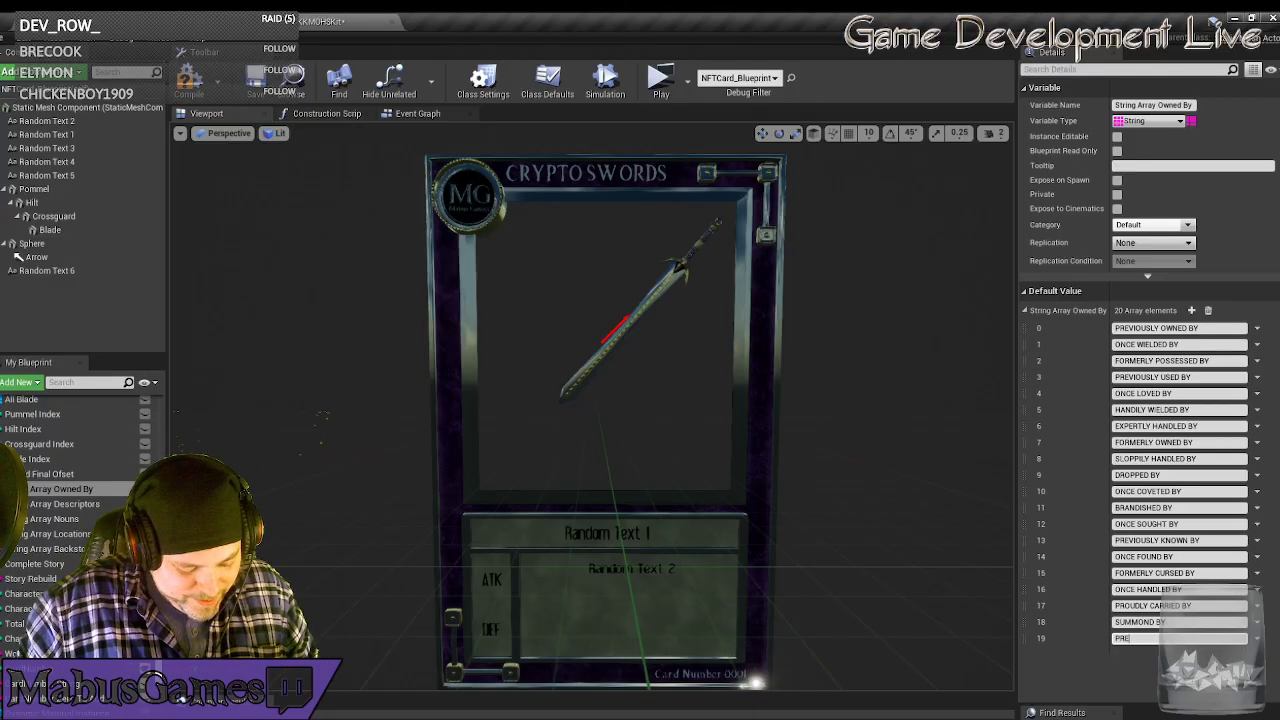
{"action": "type", "text": "TENTIOUSL"}
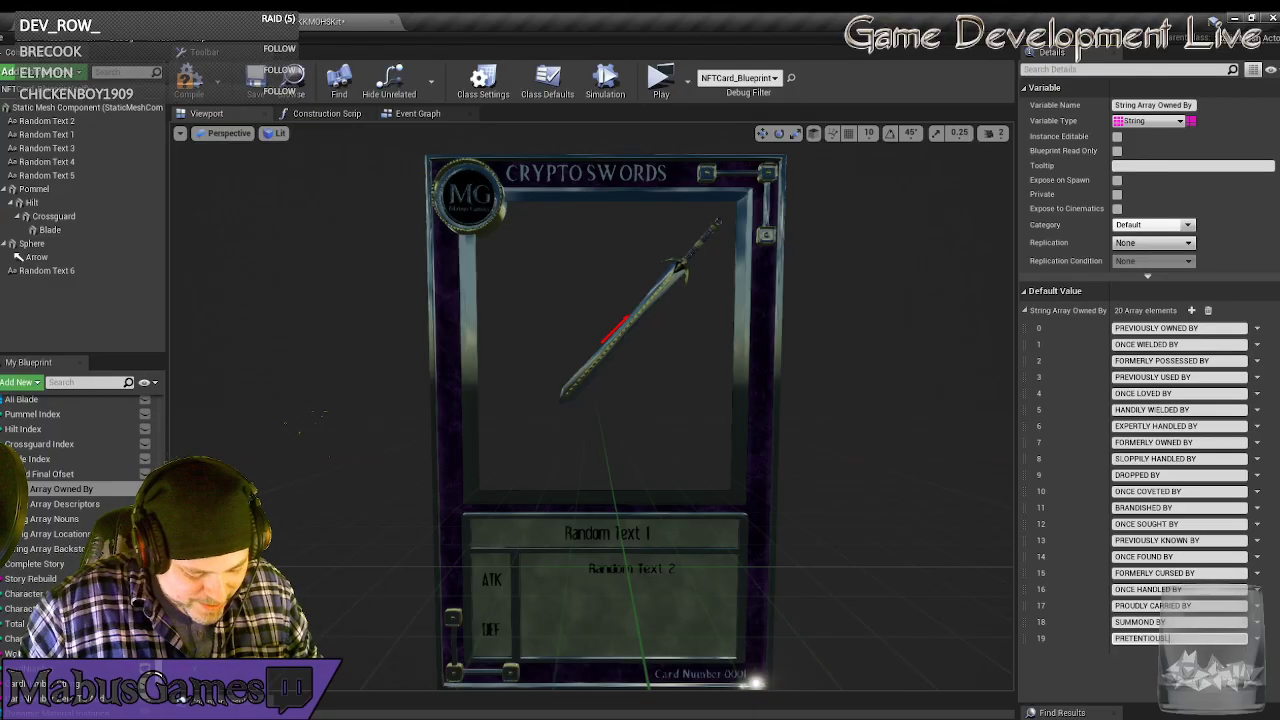
{"action": "type", "text": "Y WIELDED BY"}
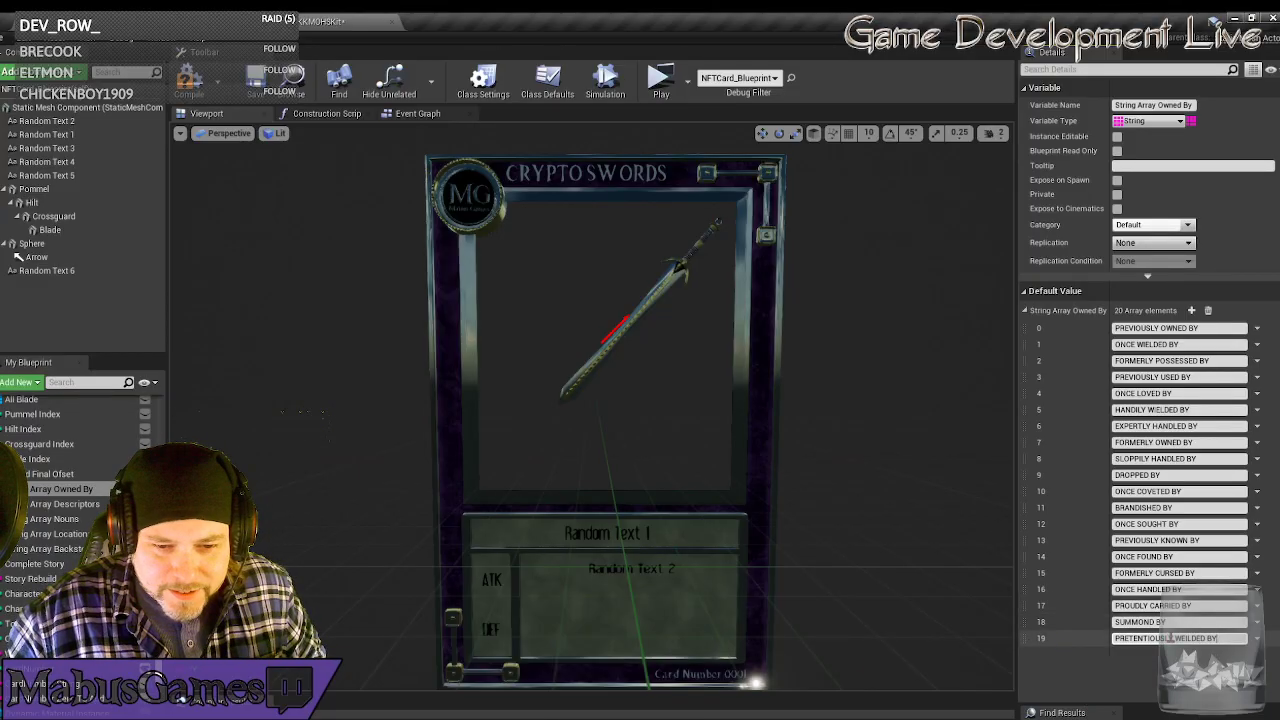
{"action": "left_click_drag", "start_coordinate": [1174, 638], "coordinate": [1118, 640]}
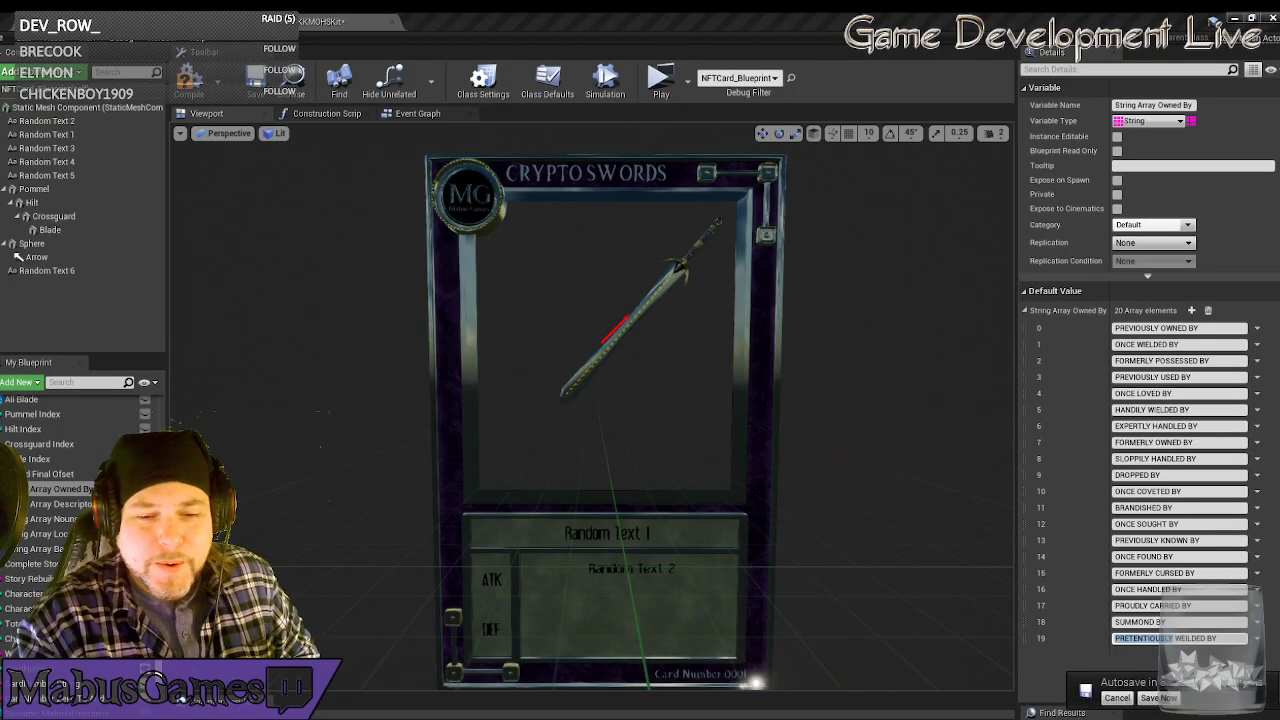
Postpone the pending autosave and compile the card blueprint.
{"action": "left_click", "coordinate": [1117, 697]}
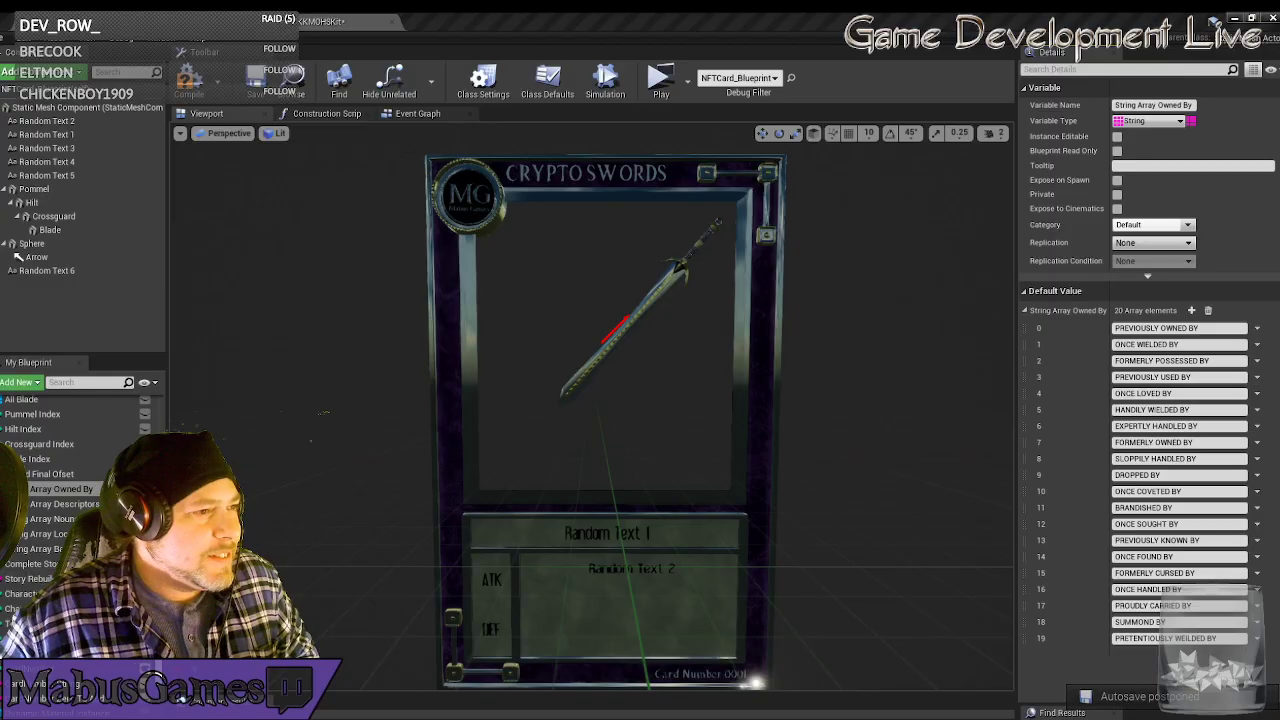
{"action": "left_click", "coordinate": [189, 80]}
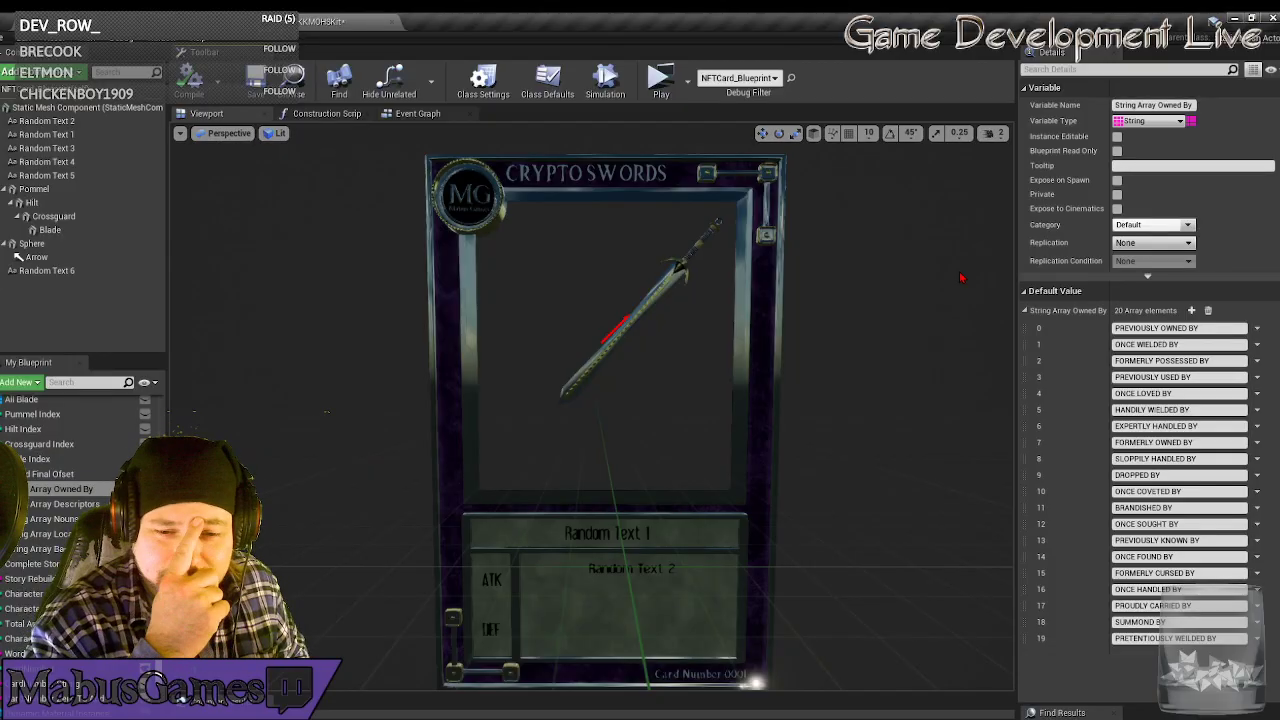
Add an element reading ONCE LOST THEN FOUND BY at index 20 of the Owned By string array.
{"action": "left_click", "coordinate": [1191, 310]}
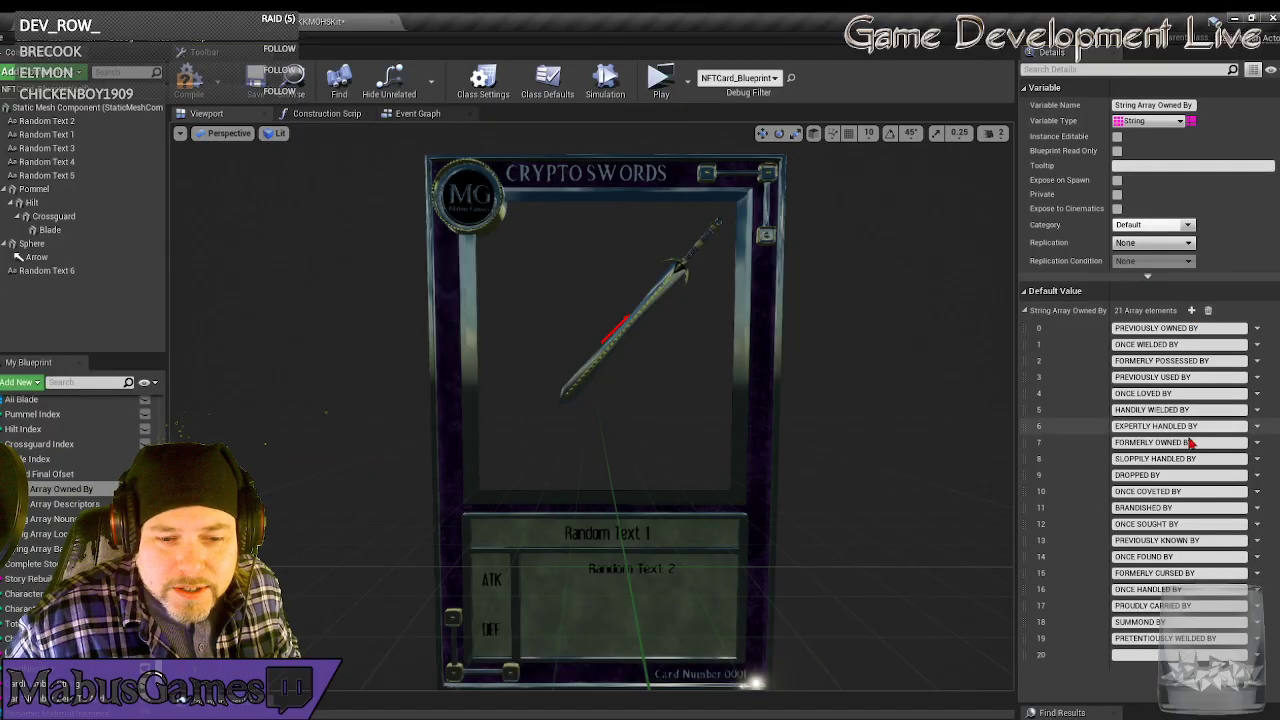
{"action": "left_click", "coordinate": [1150, 655]}
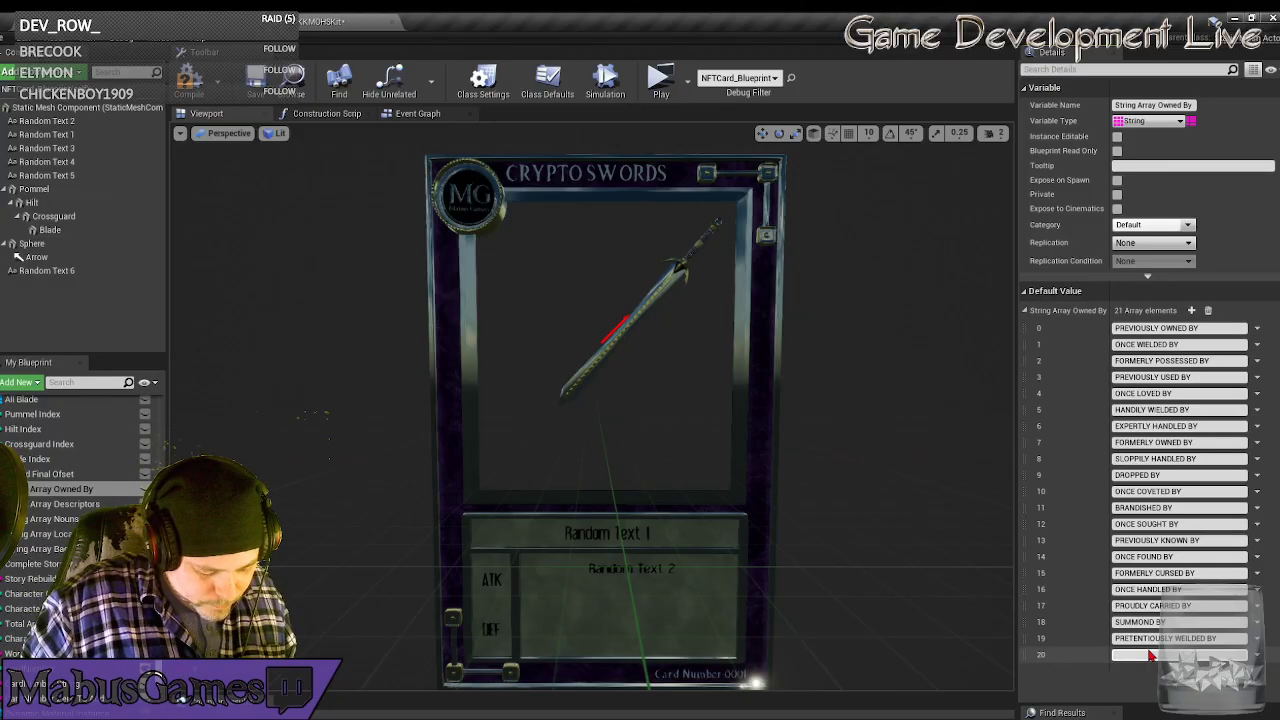
{"action": "type", "text": "ONCE"}
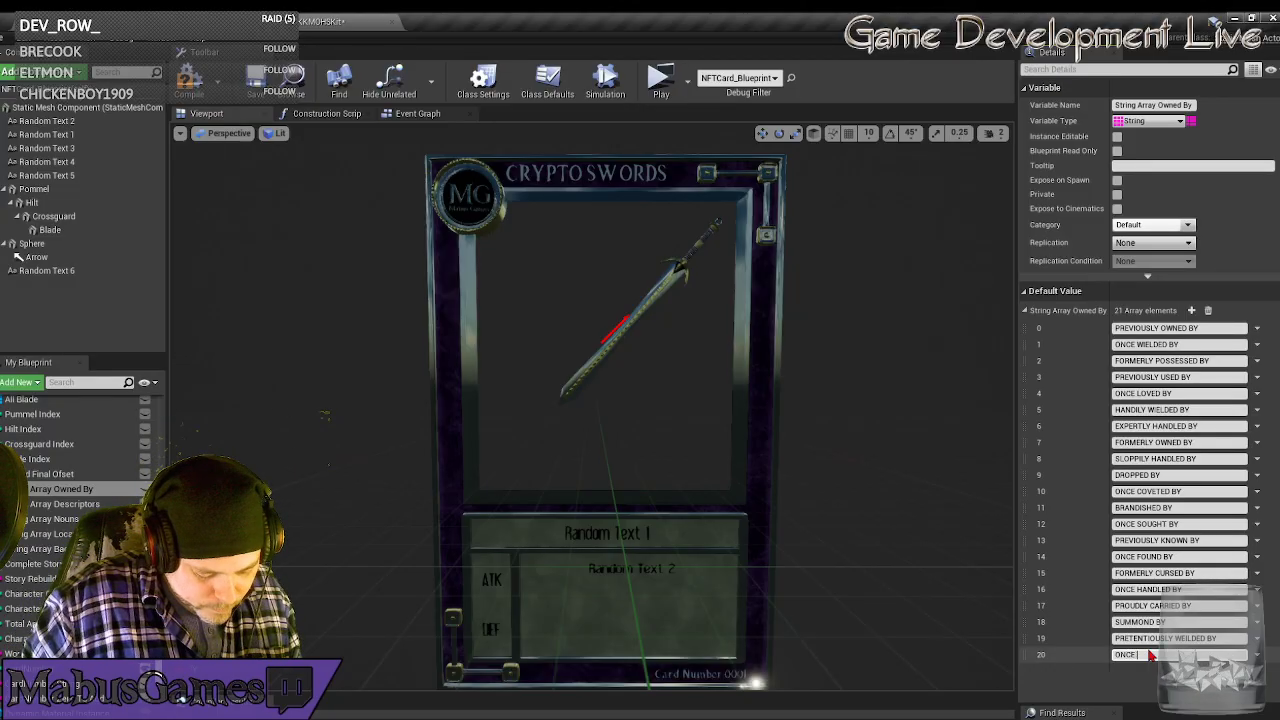
{"action": "type", "text": " LO"}
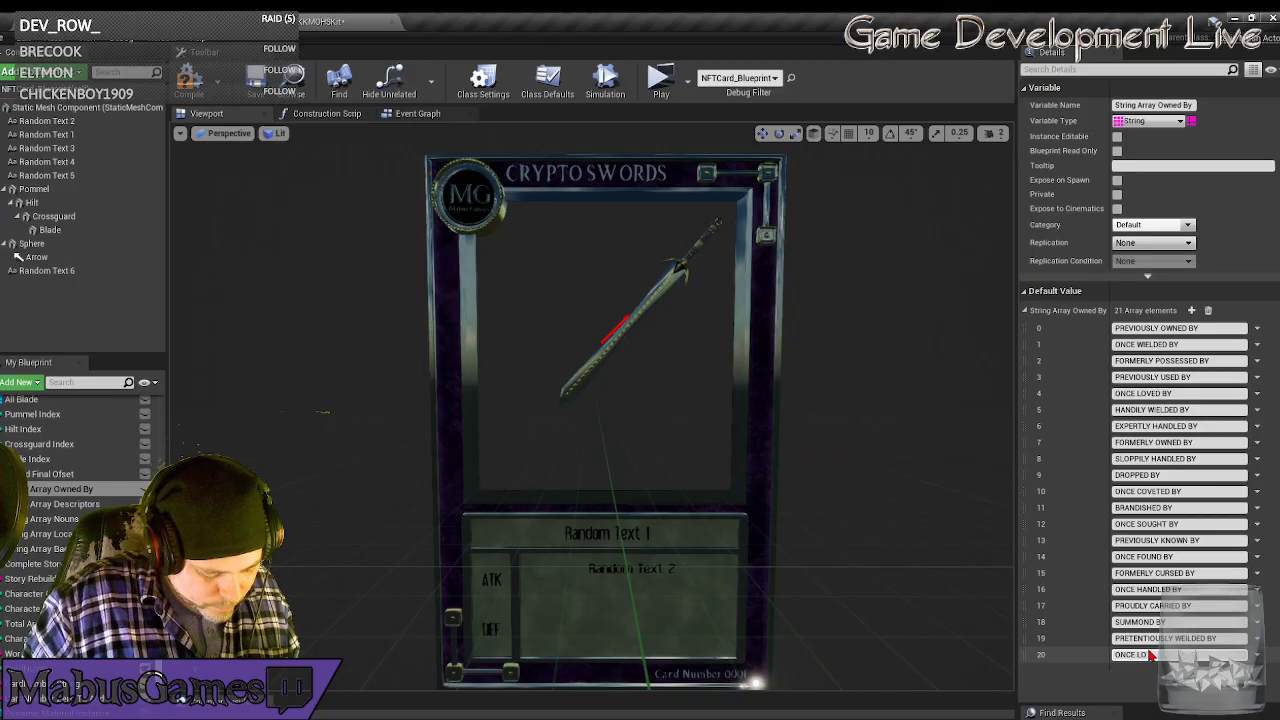
{"action": "type", "text": "ATHED"}
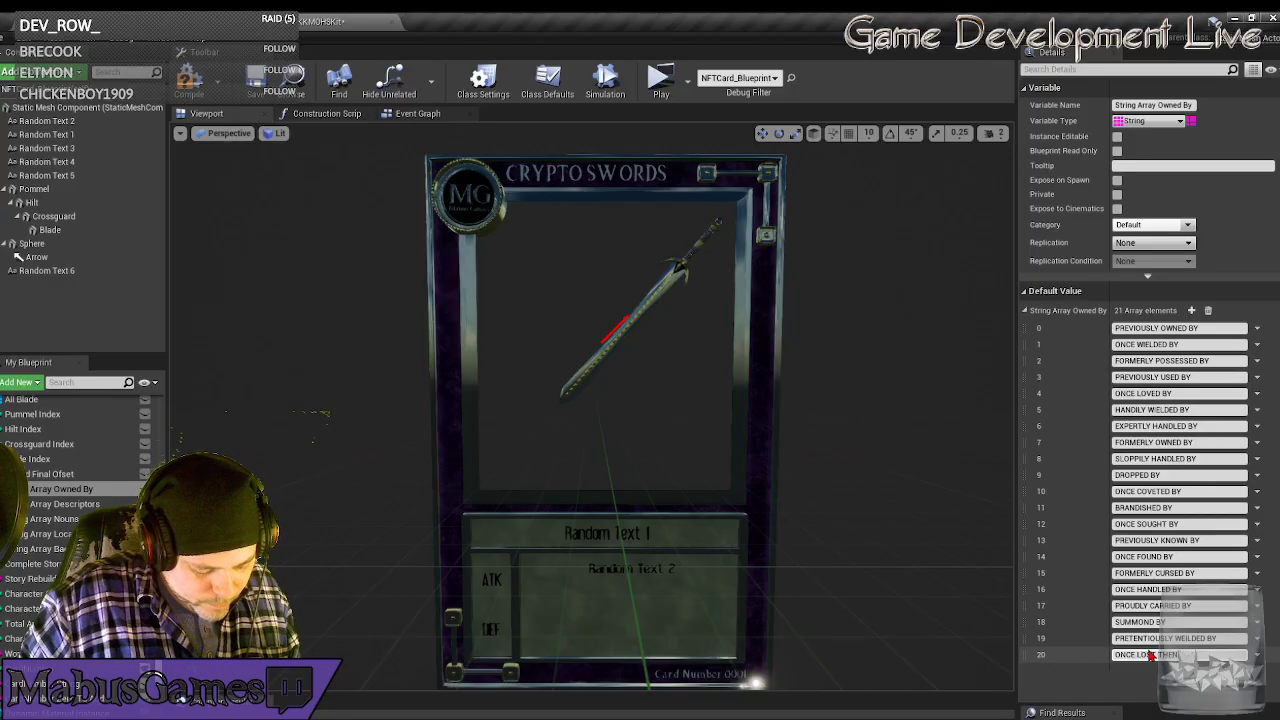
{"action": "type", "text": " BY"}
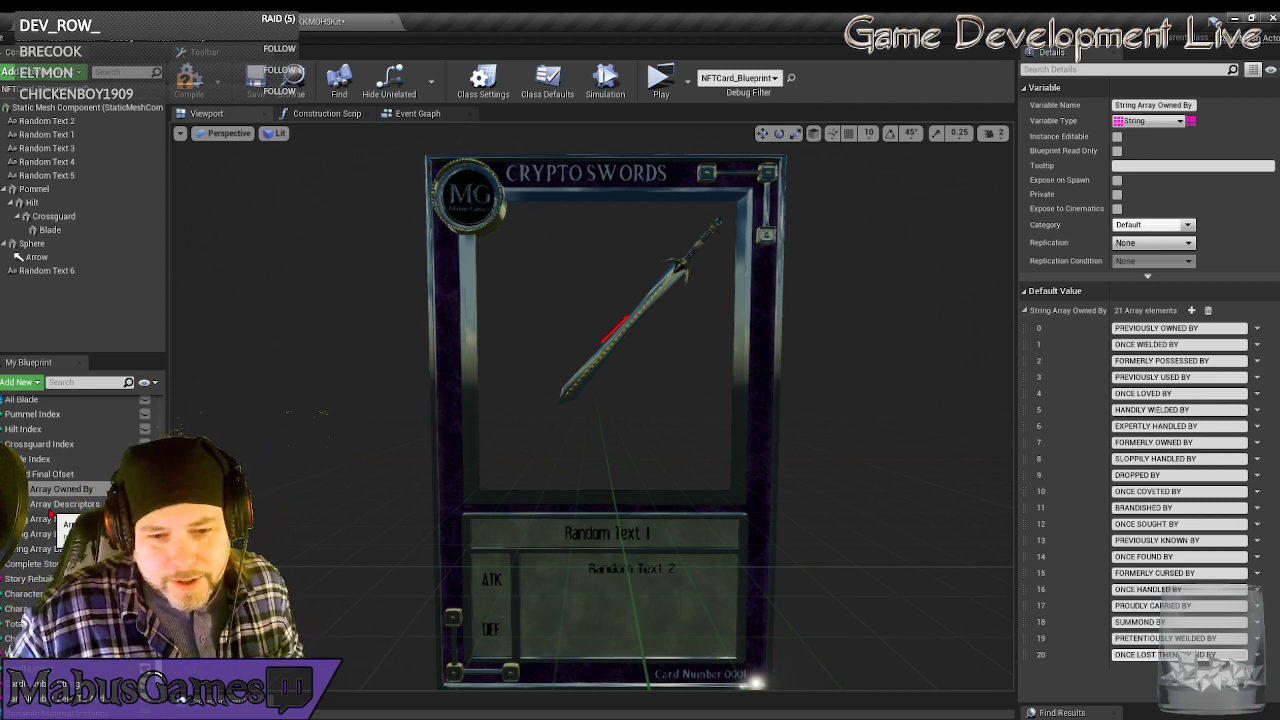
Check the Owned By and Nouns arrays and add an element reading A FLYING to the Descriptors string array.
{"action": "left_click", "coordinate": [62, 504]}
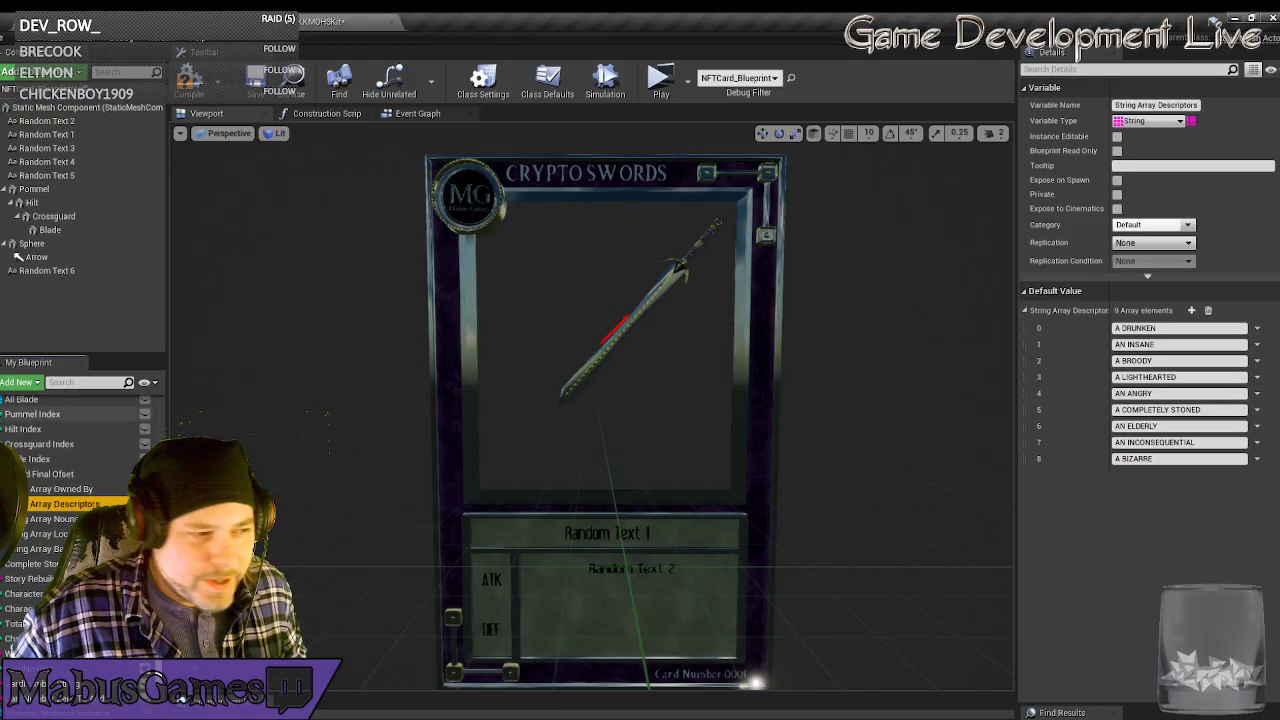
{"action": "left_click", "coordinate": [123, 489]}
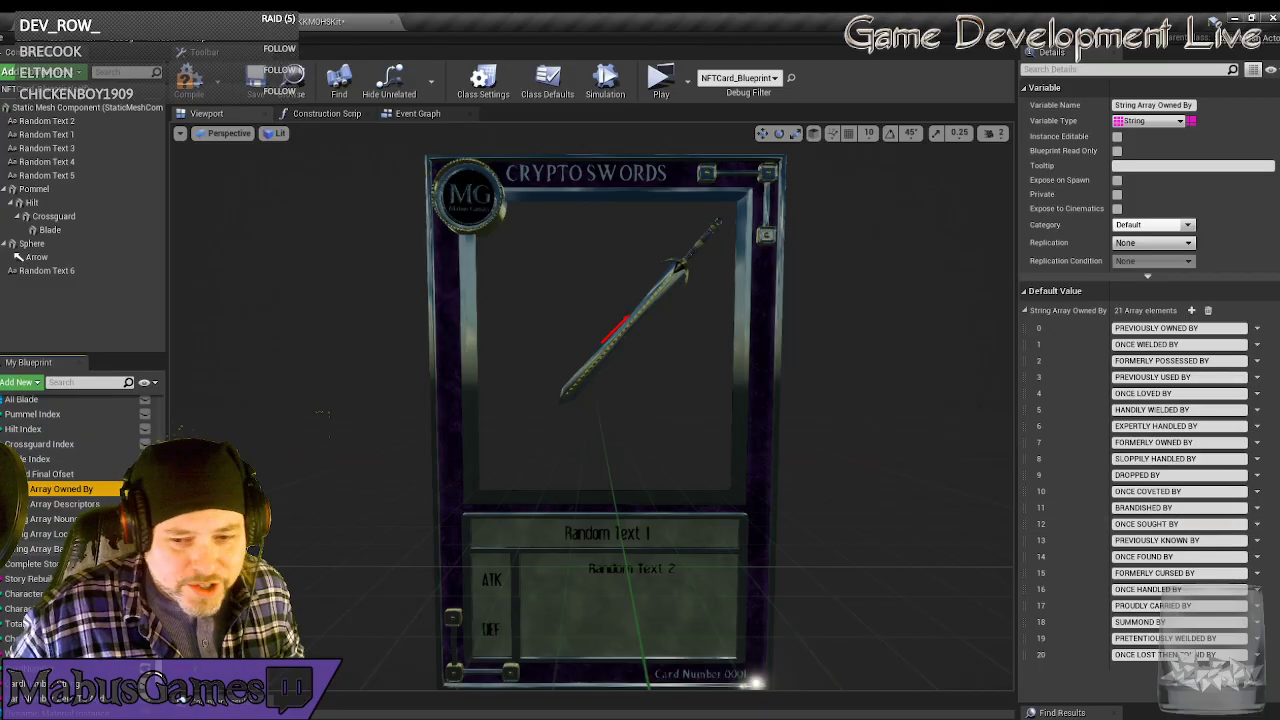
{"action": "left_click", "coordinate": [45, 504]}
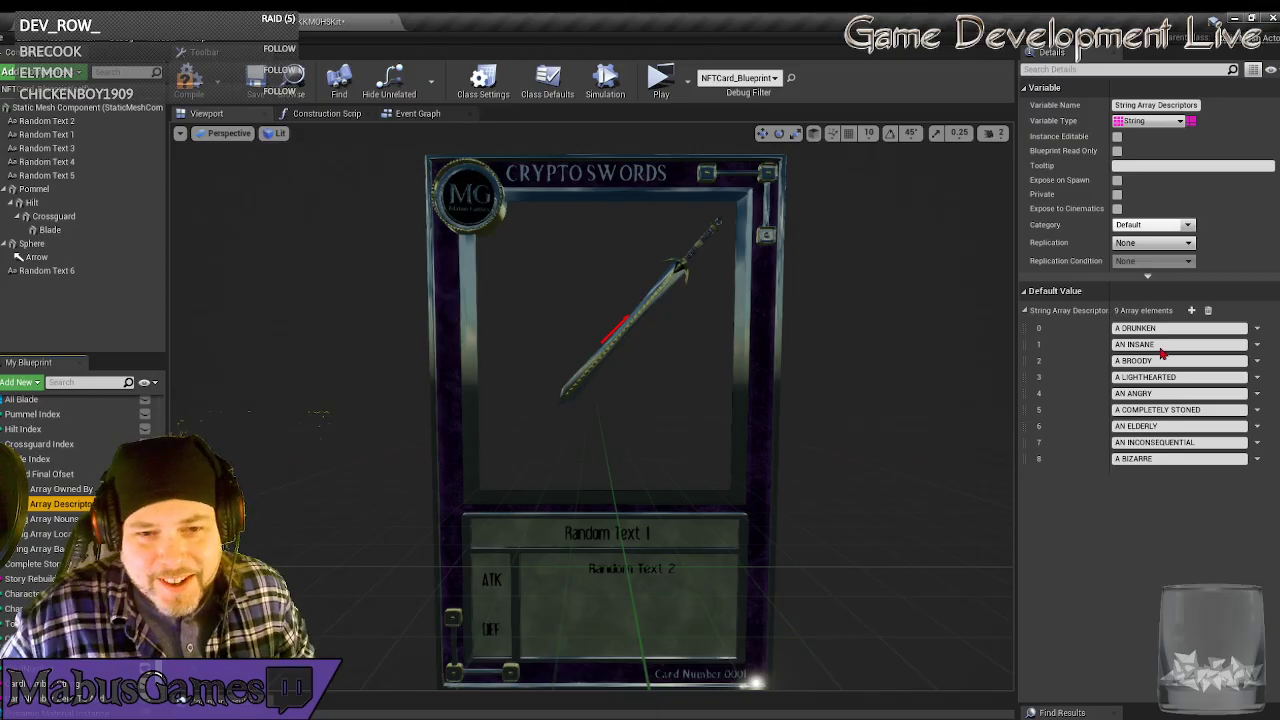
{"action": "left_click", "coordinate": [1191, 310]}
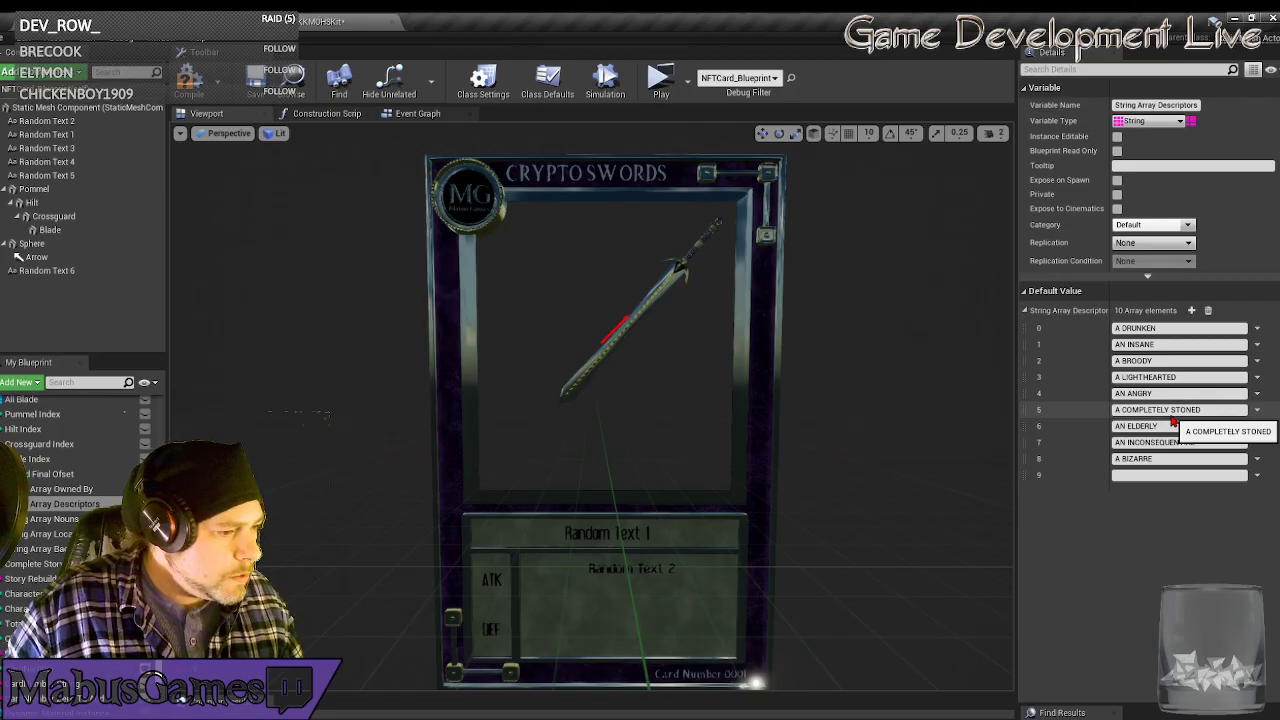
{"action": "left_click", "coordinate": [55, 519]}
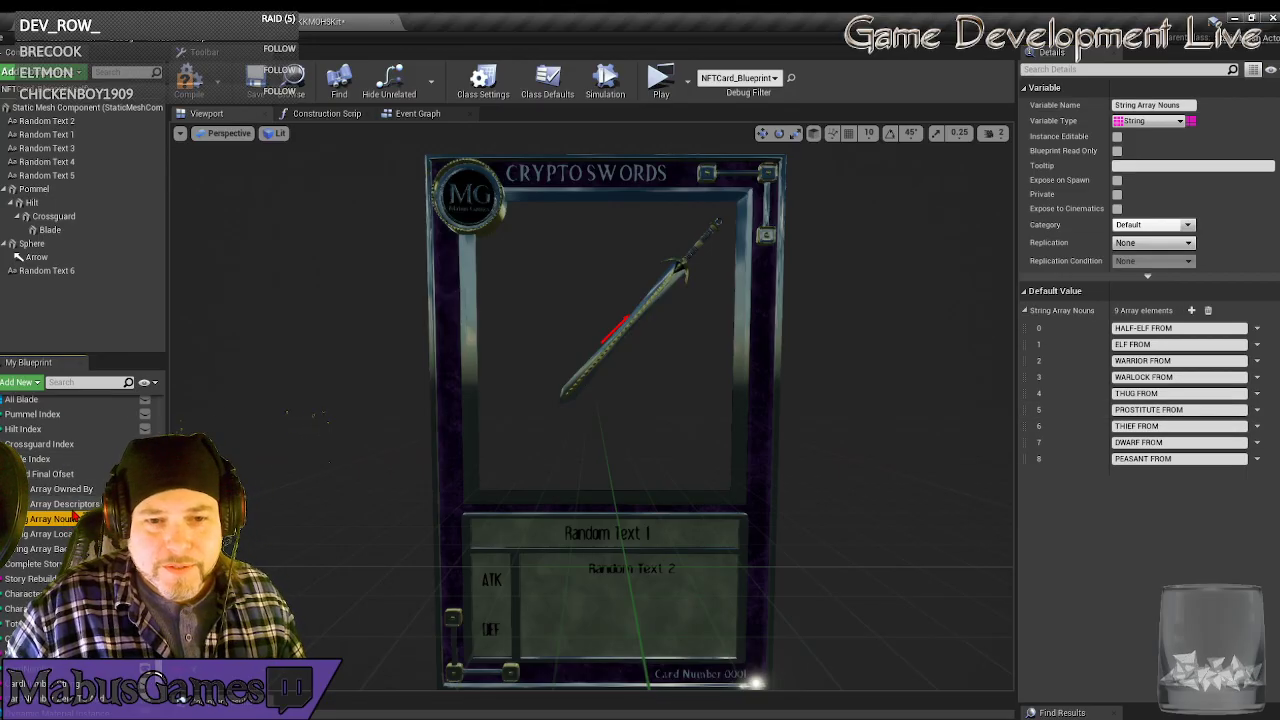
{"action": "left_click", "coordinate": [65, 504]}
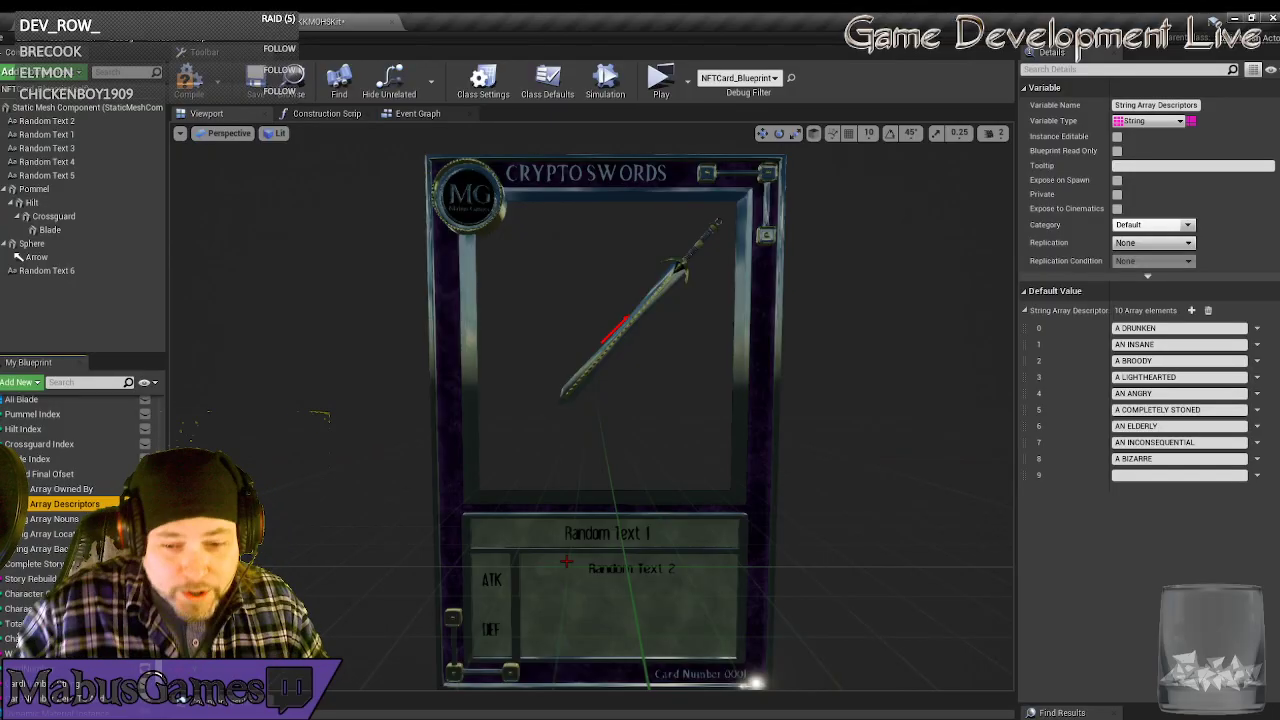
{"action": "left_click", "coordinate": [1126, 475]}
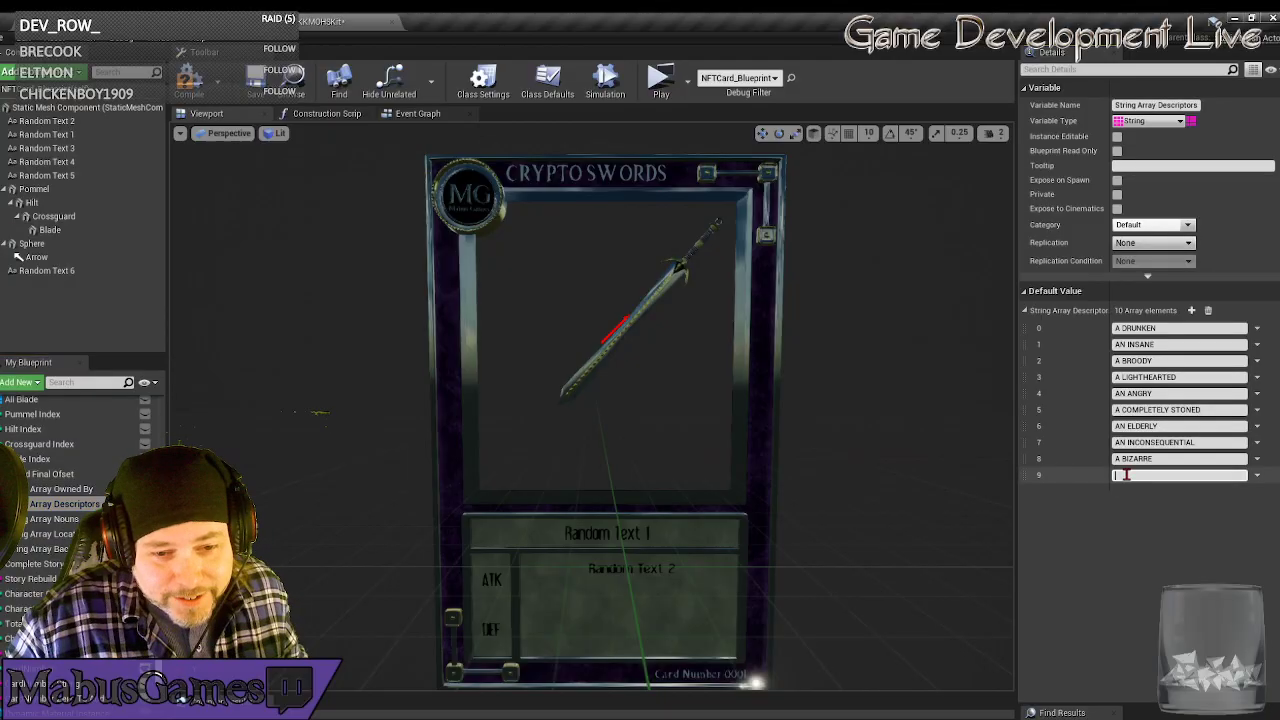
{"action": "type", "text": "A"}
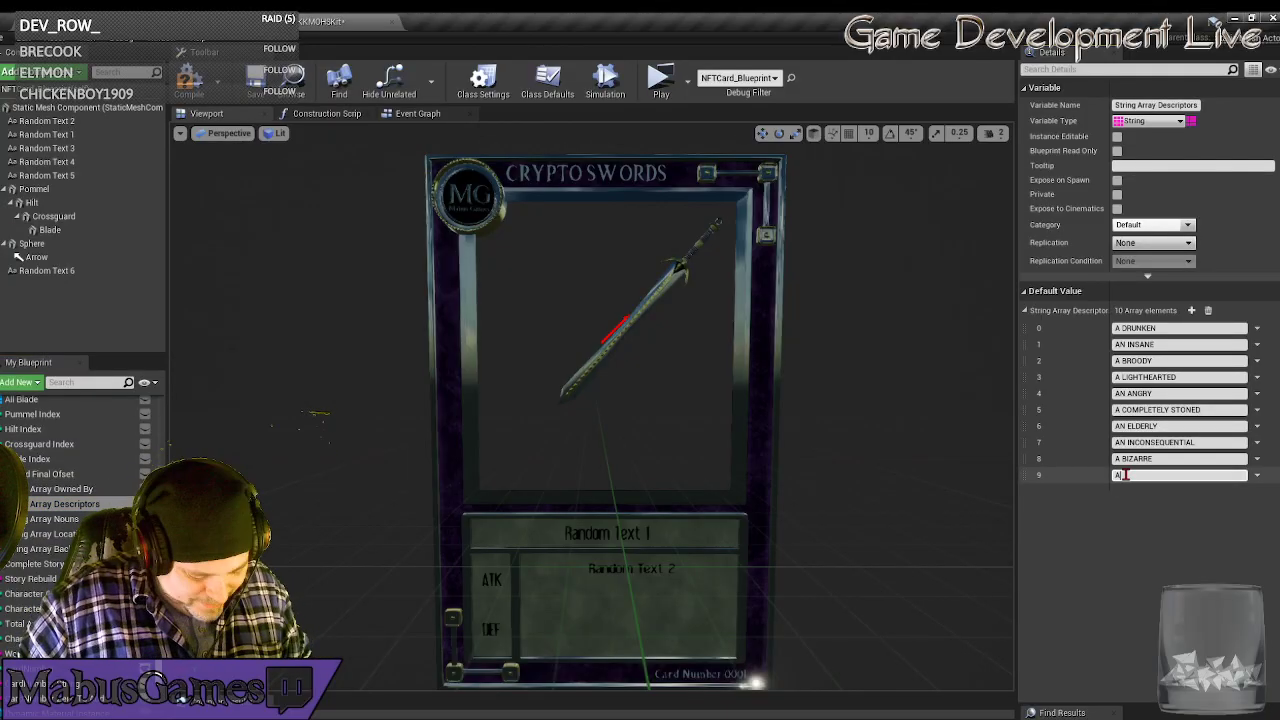
{"action": "type", "text": " FLYING"}
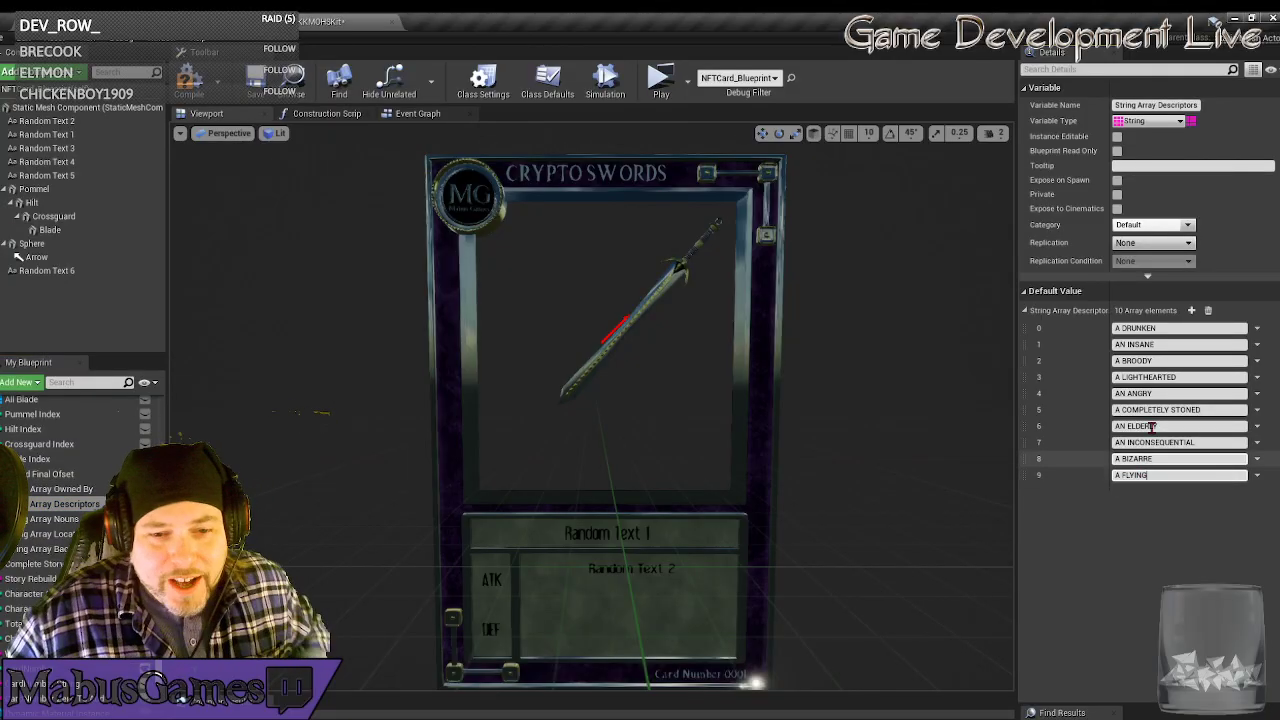
Change the A FLYING descriptor to A LOW FLYING and add an element reading AN UNDEAD at index 10.
{"action": "left_click", "coordinate": [1191, 310]}
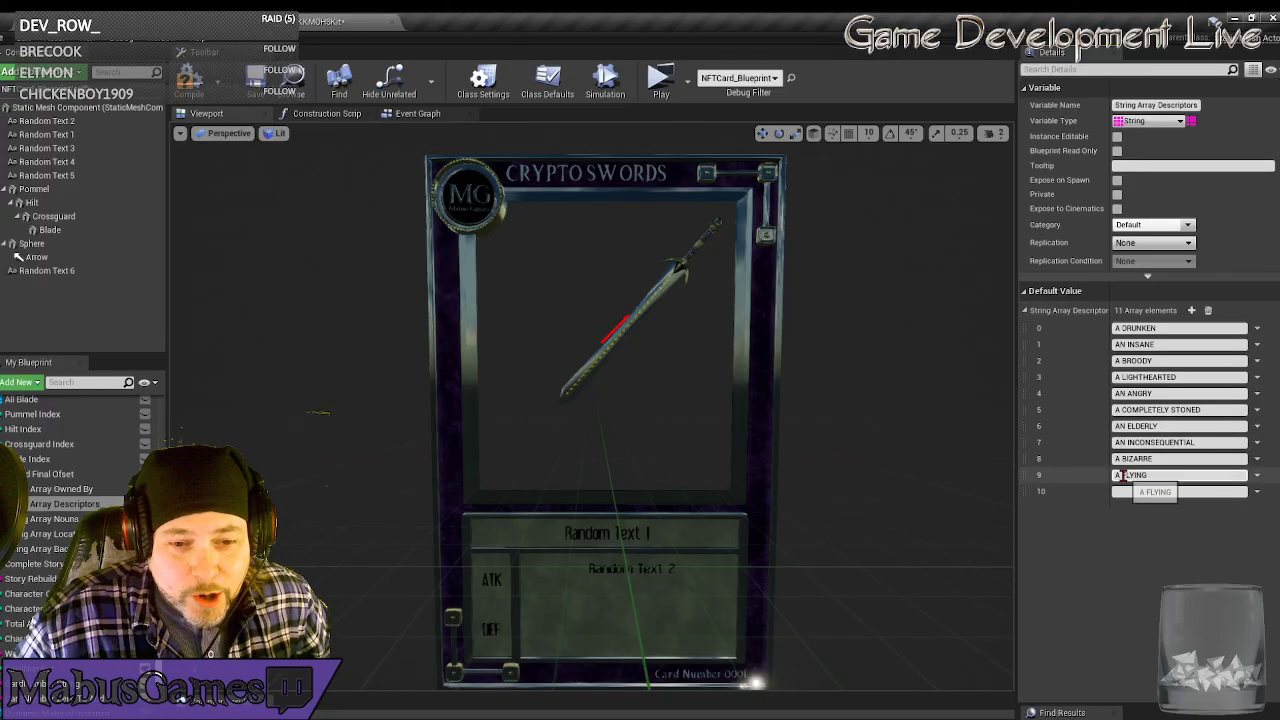
{"action": "type", "text": "LOW"}
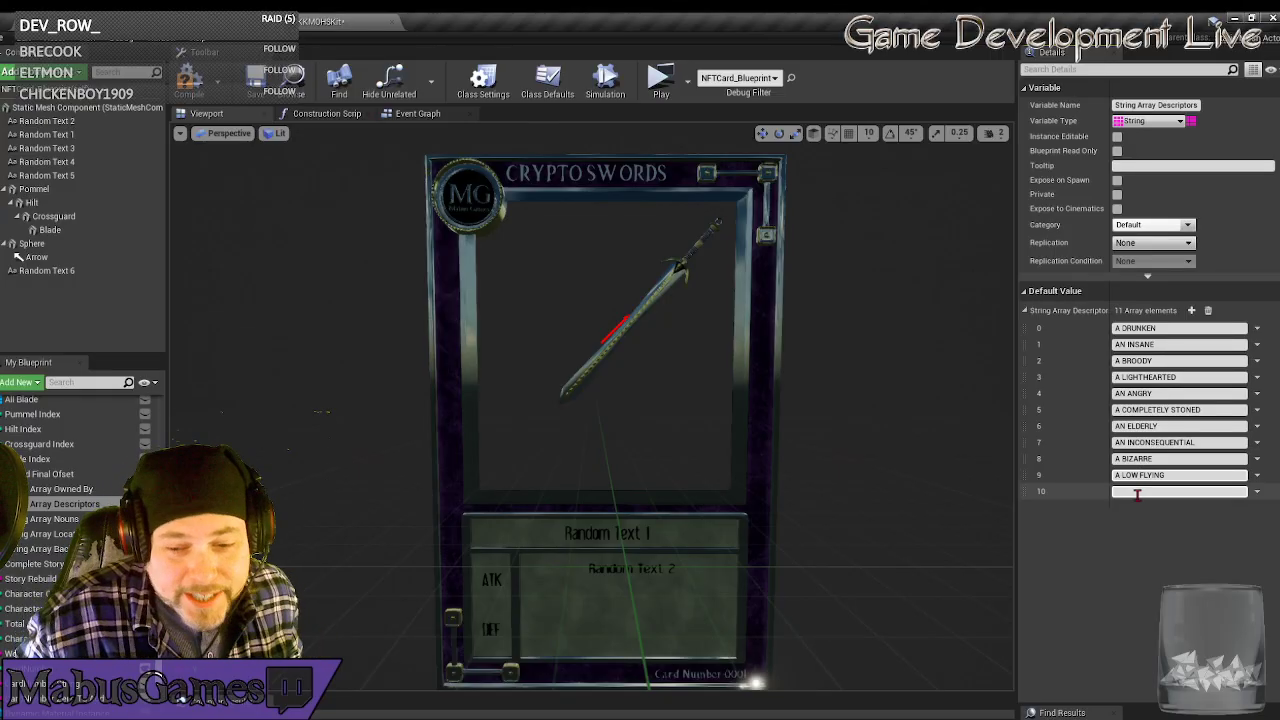
{"action": "left_click", "coordinate": [1132, 491]}
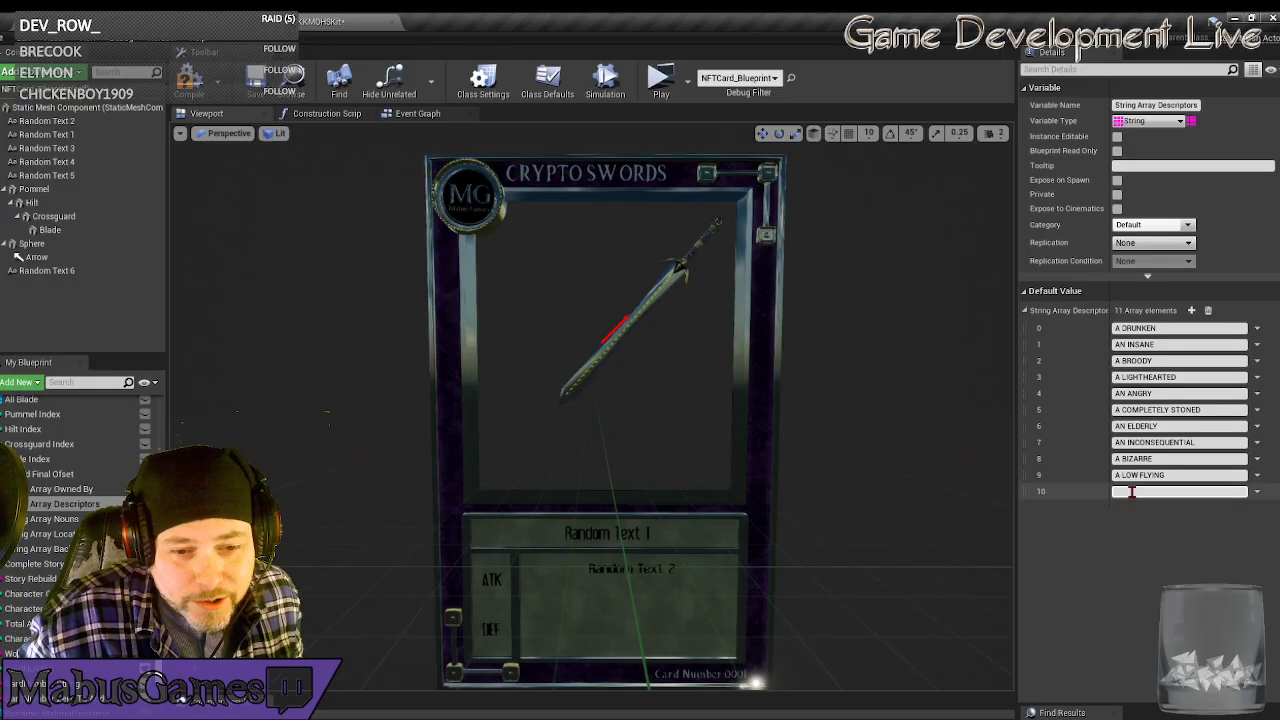
{"action": "type", "text": "A"}
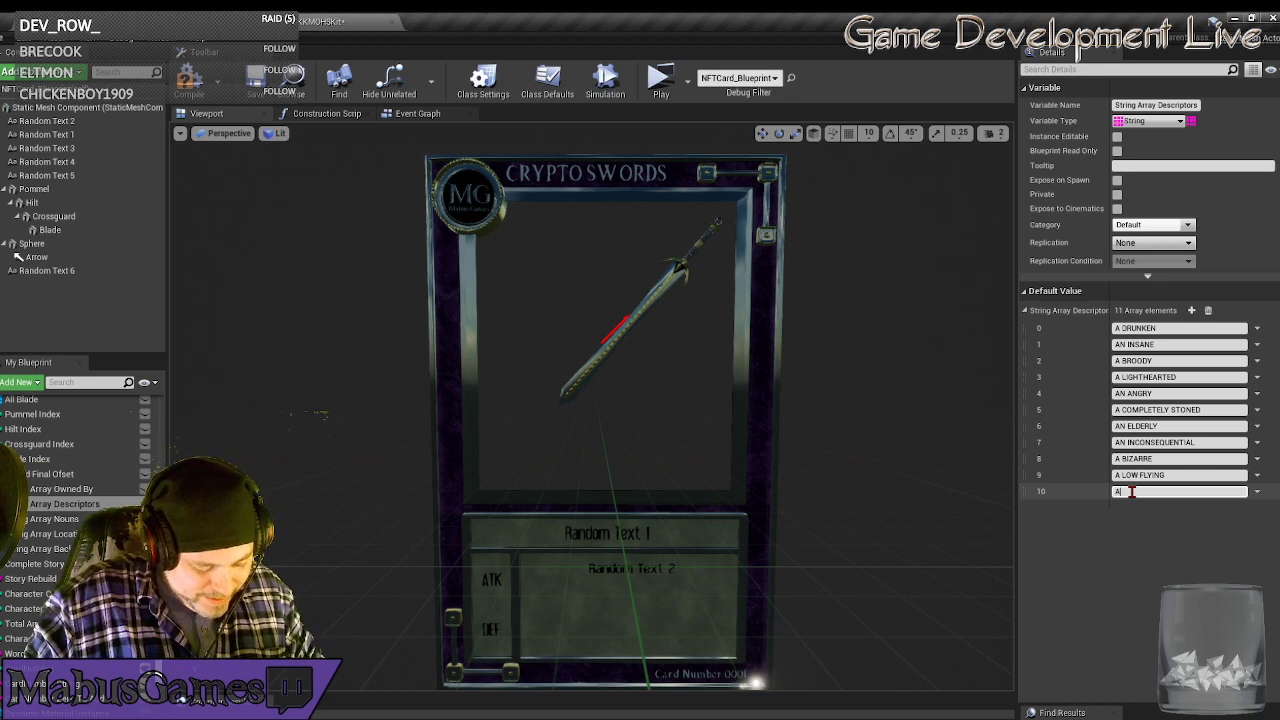
{"action": "type", "text": "N IDEADEAD"}
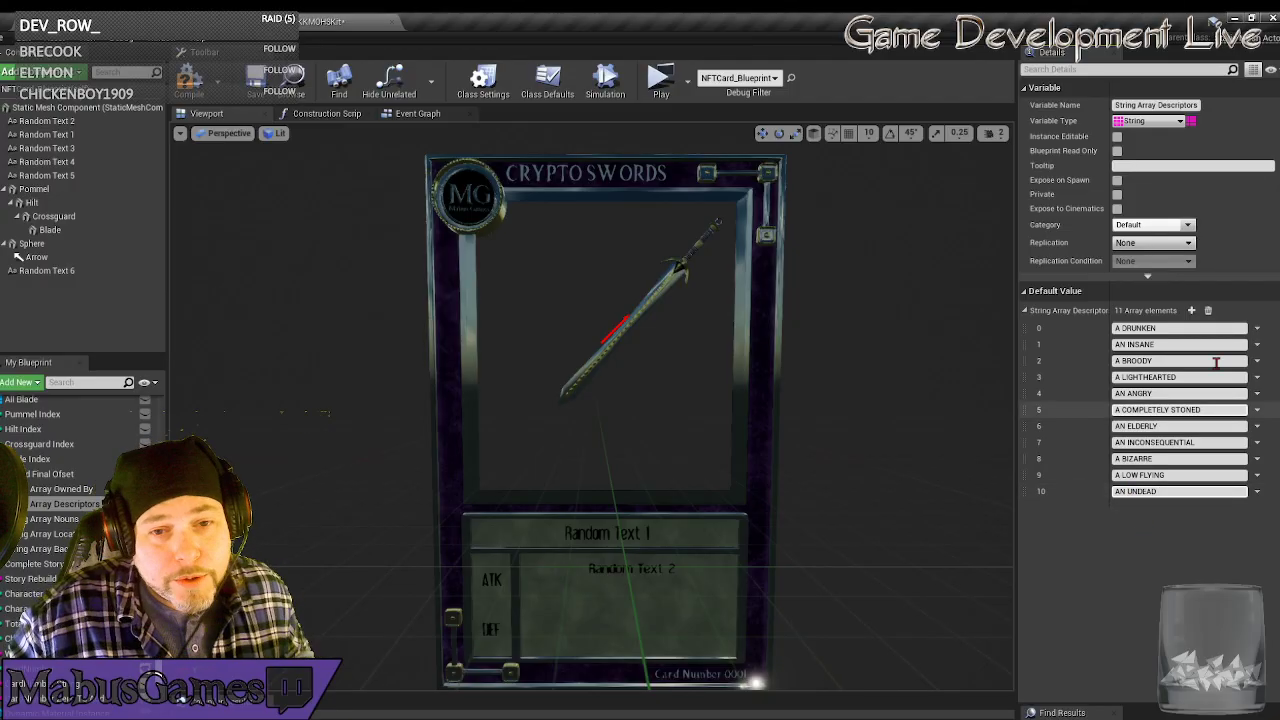
Add an element reading A ZOMBIFIED at index 11 of the Descriptors string array.
{"action": "left_click", "coordinate": [1191, 311]}
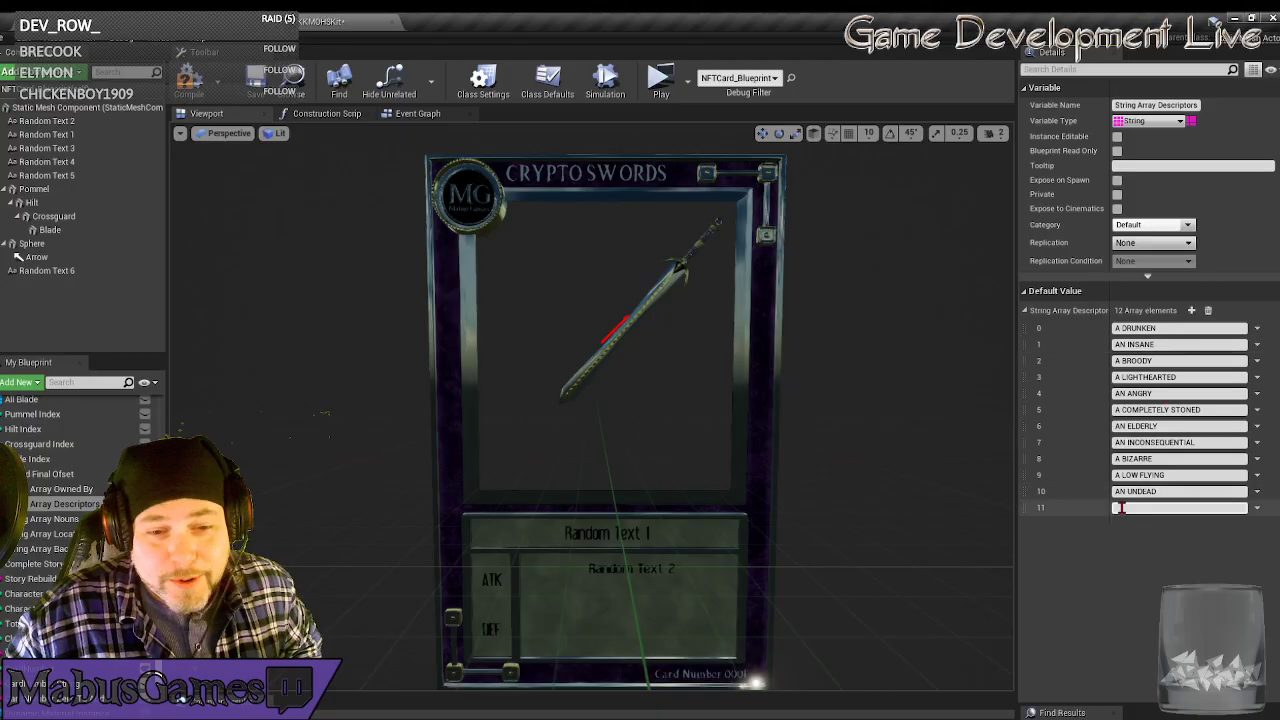
{"action": "type", "text": "A ZO"}
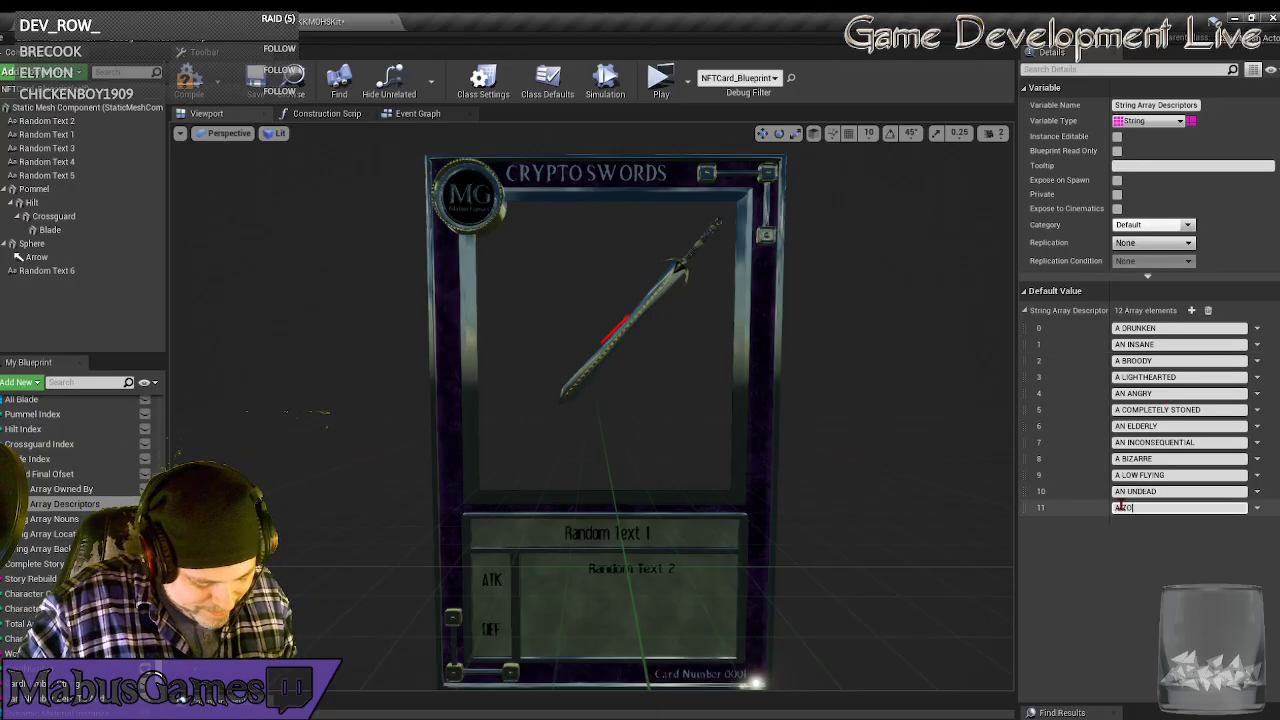
{"action": "type", "text": "MBIFIED"}
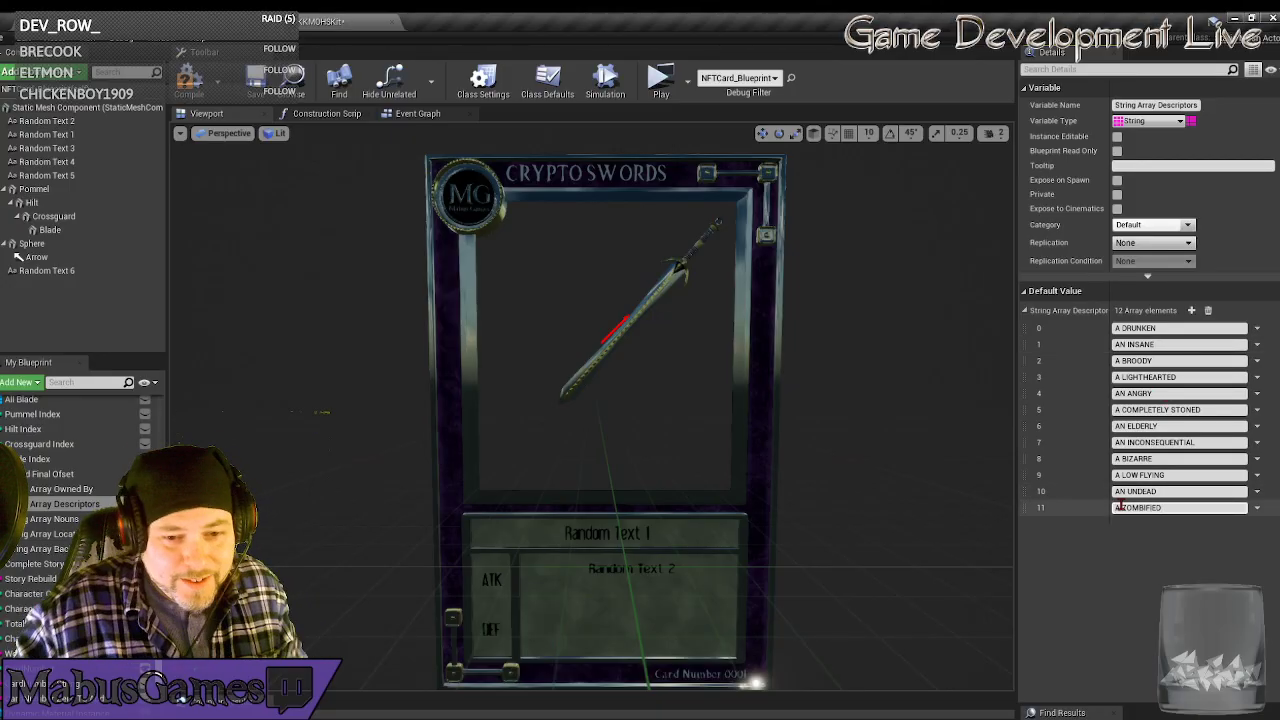
{"action": "left_click", "coordinate": [1142, 537]}
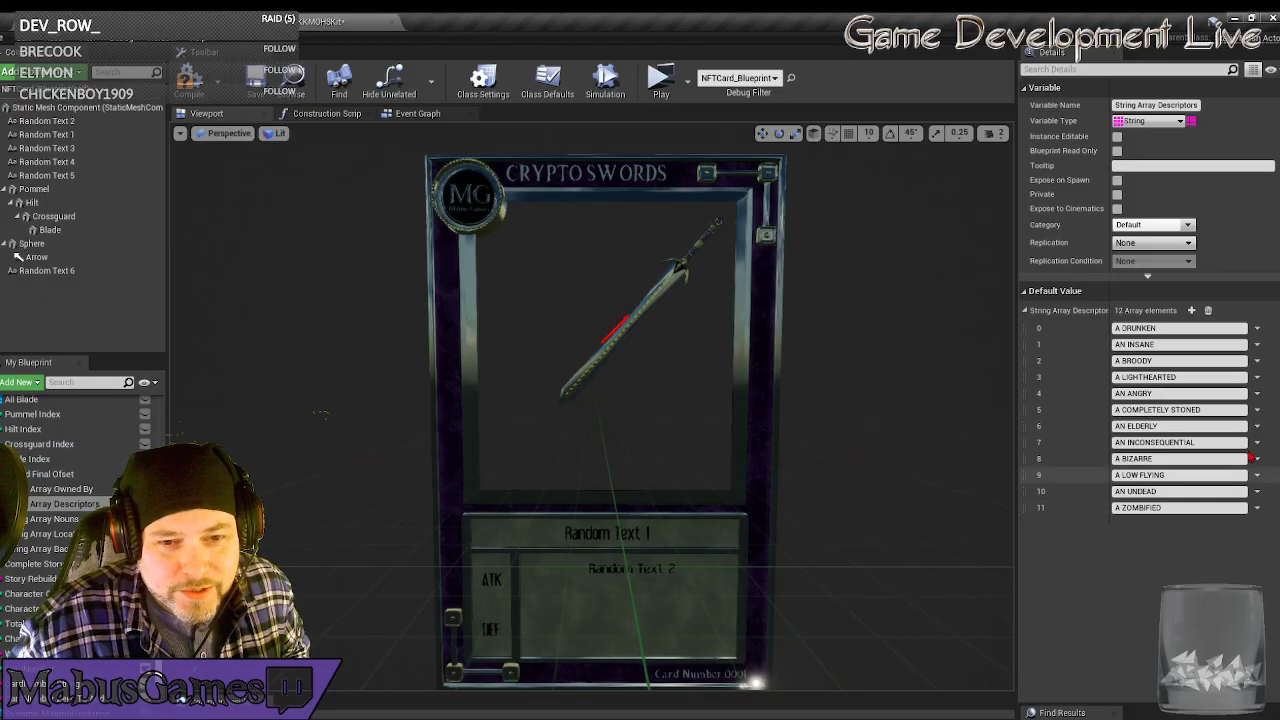
Add an element reading AN UNHOLY at index 12 of the Descriptors string array.
{"action": "left_click", "coordinate": [1191, 310]}
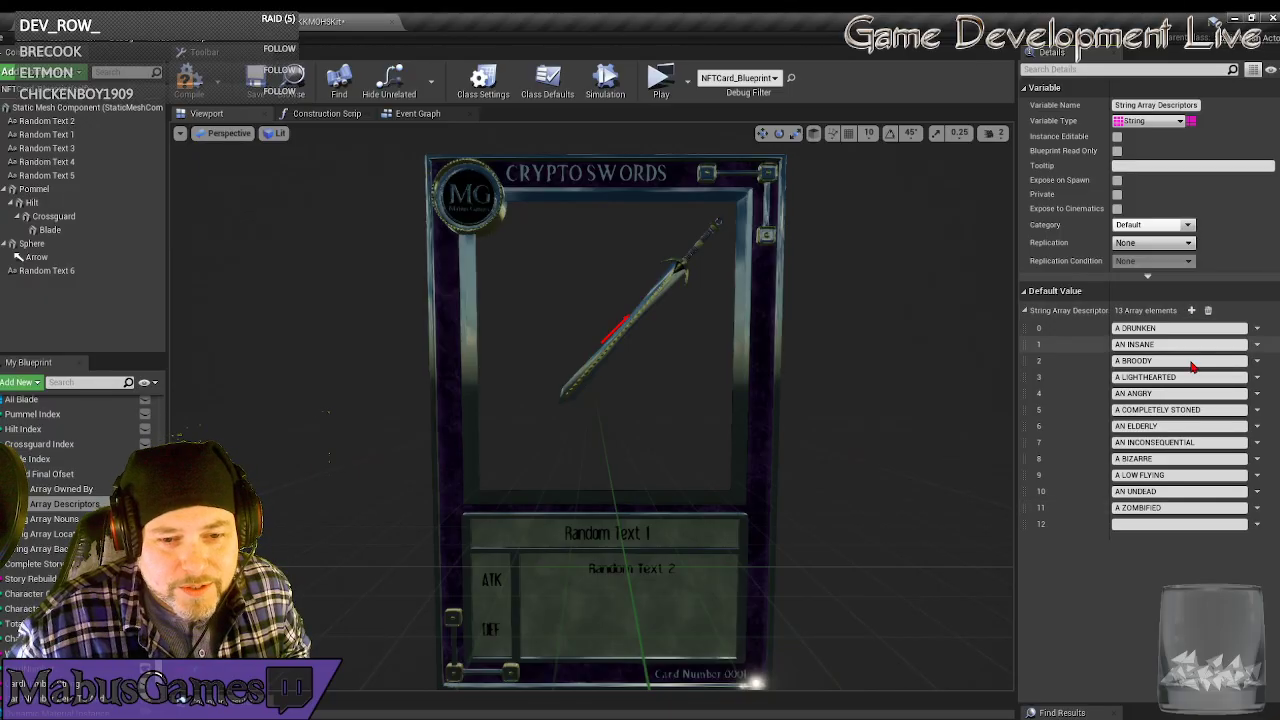
{"action": "left_click", "coordinate": [1129, 527]}
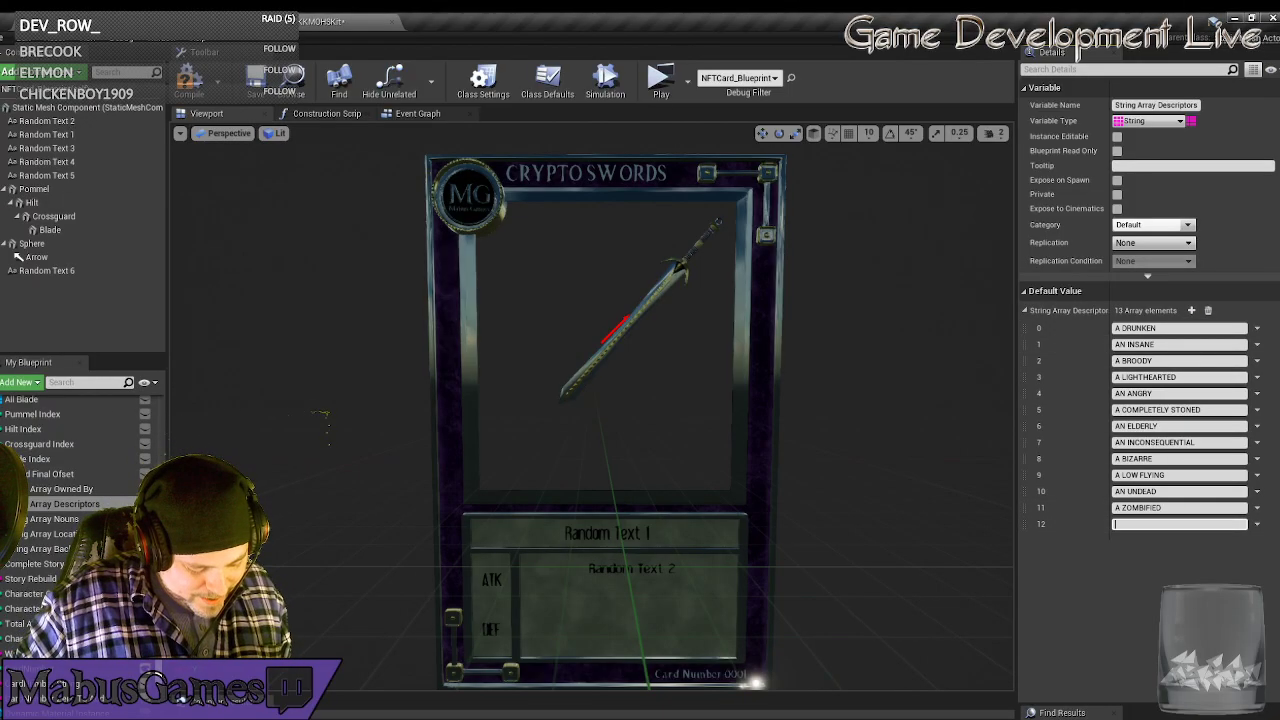
{"action": "type", "text": "A"}
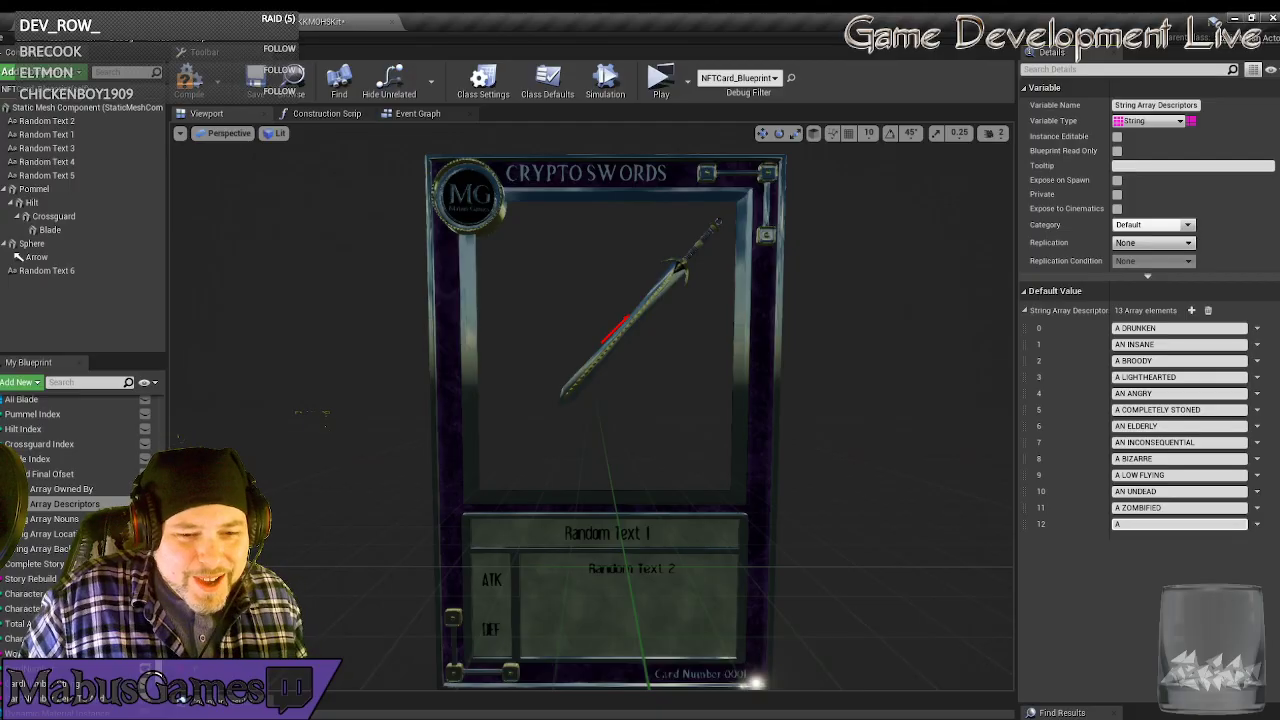
{"action": "type", "text": "N UNHOLY"}
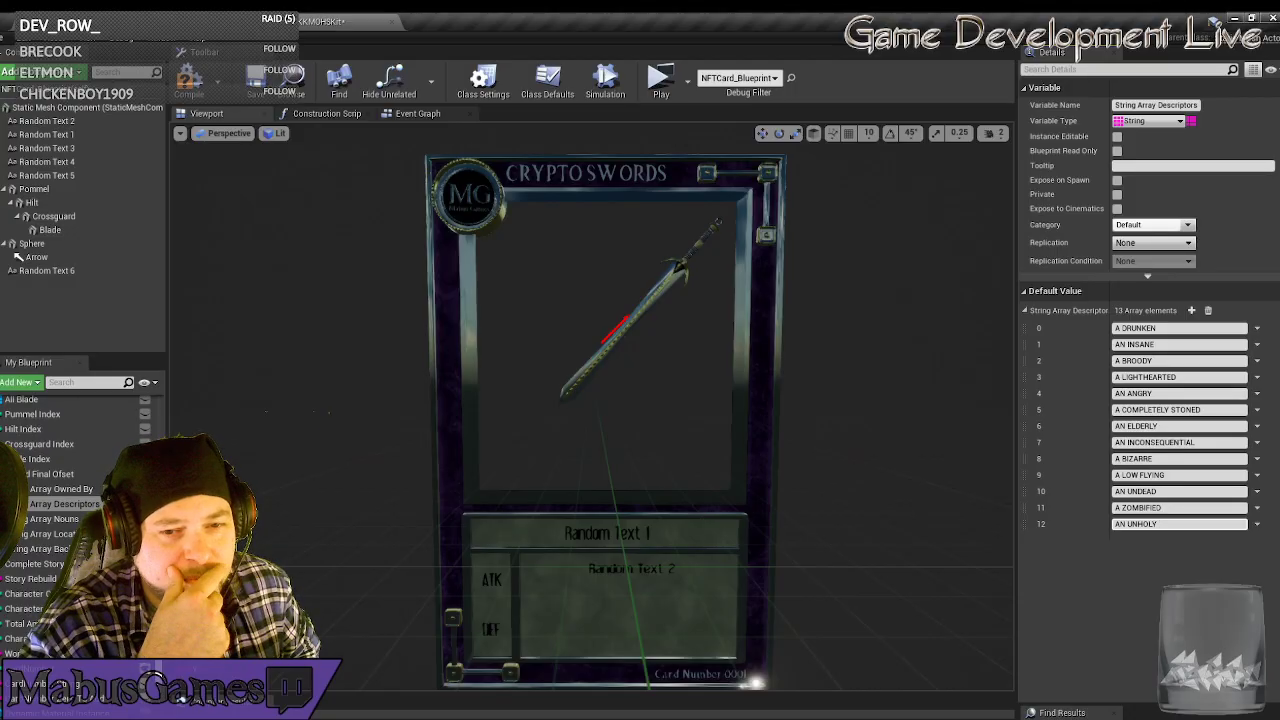
Check the Nouns array against the Descriptors array and add an element reading AN IMBECILIC at index 13 of Descriptors.
{"action": "left_click", "coordinate": [68, 519]}
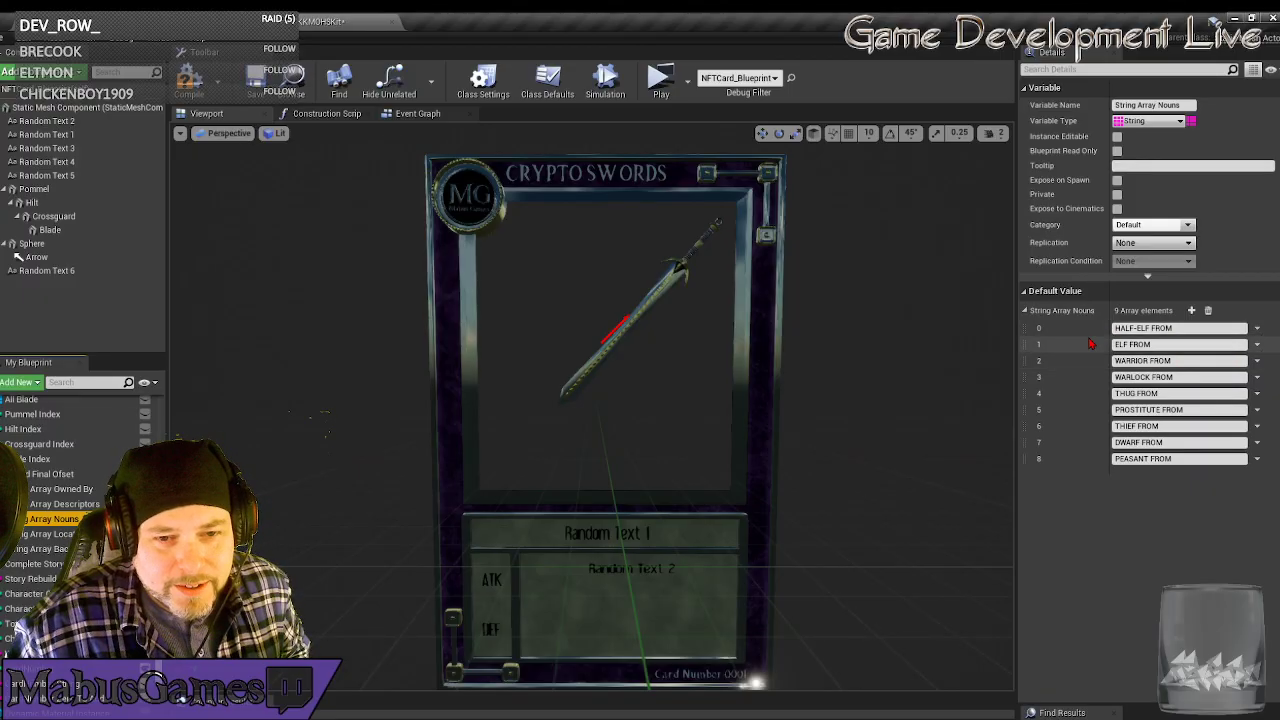
{"action": "left_click", "coordinate": [75, 504]}
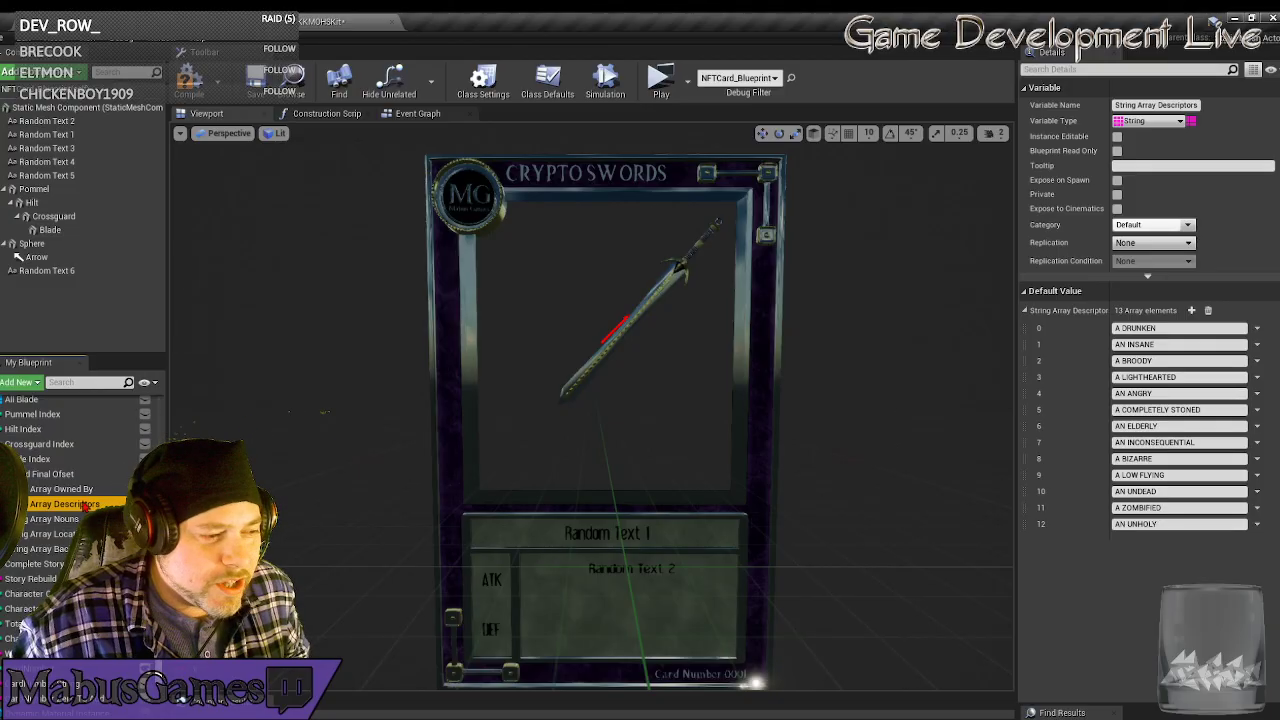
{"action": "left_click", "coordinate": [60, 519]}
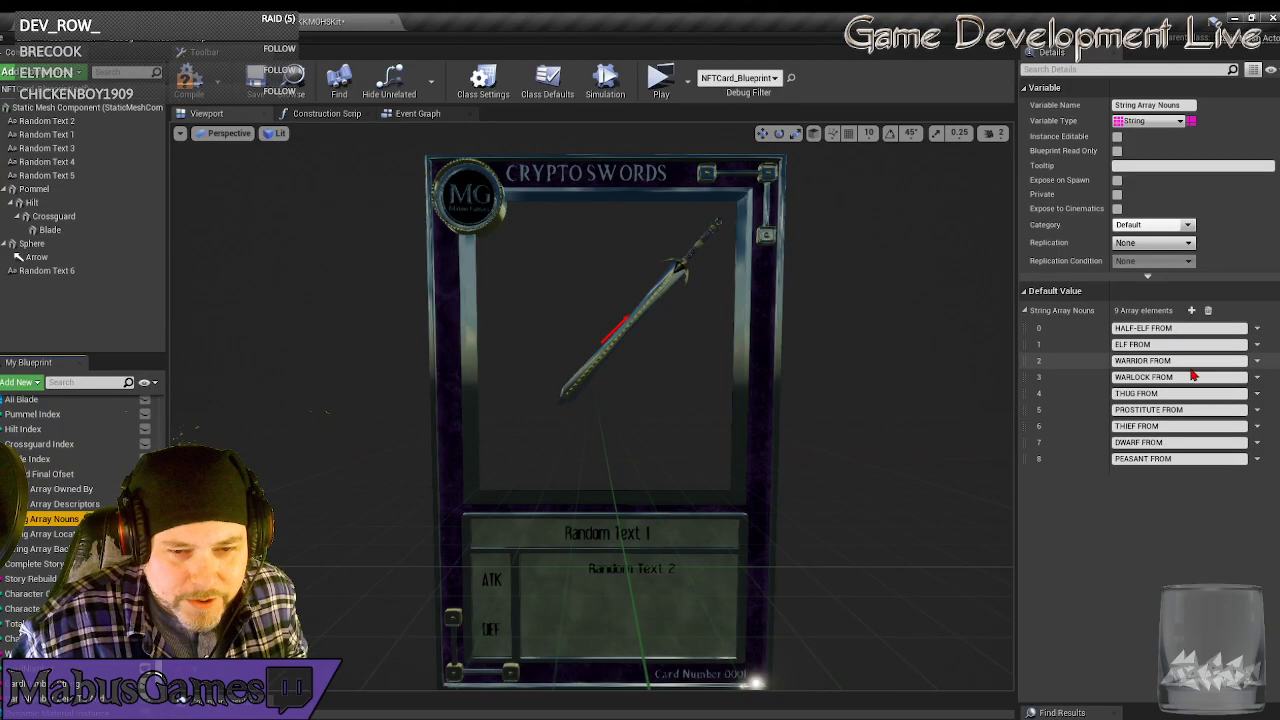
{"action": "left_click", "coordinate": [66, 504]}
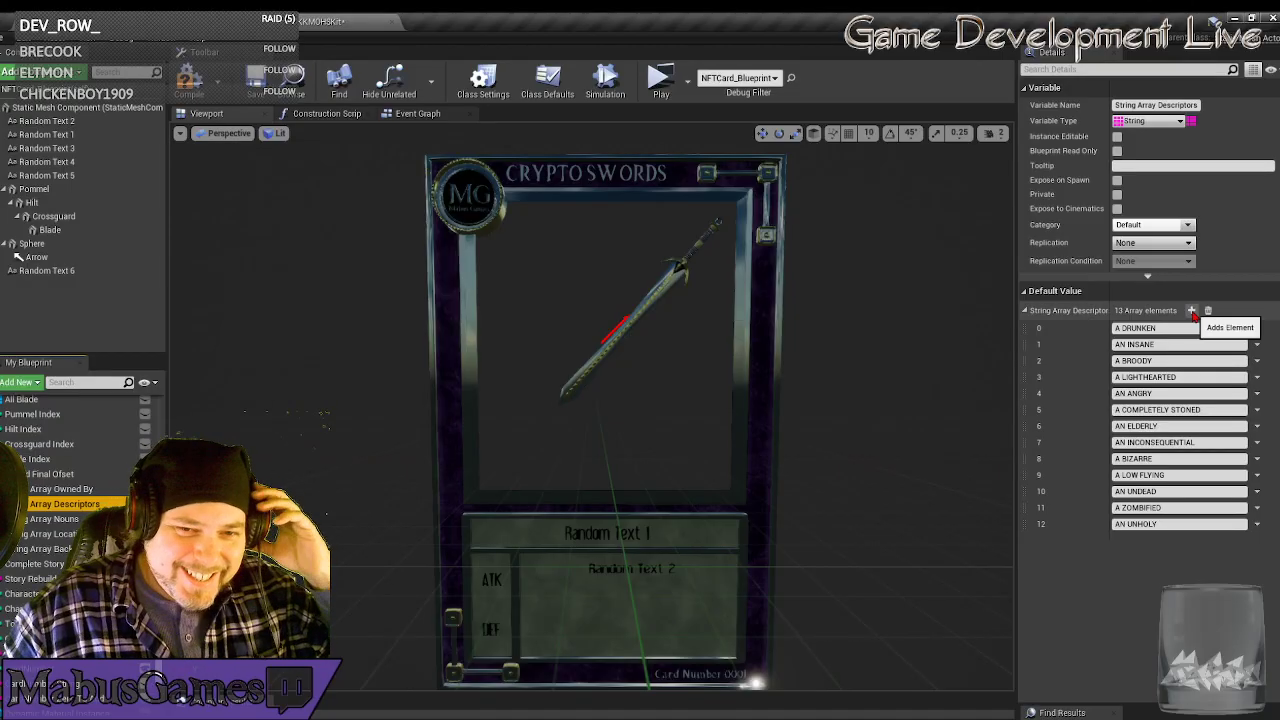
{"action": "left_click", "coordinate": [1191, 310]}
{"action": "left_click", "coordinate": [1147, 540]}
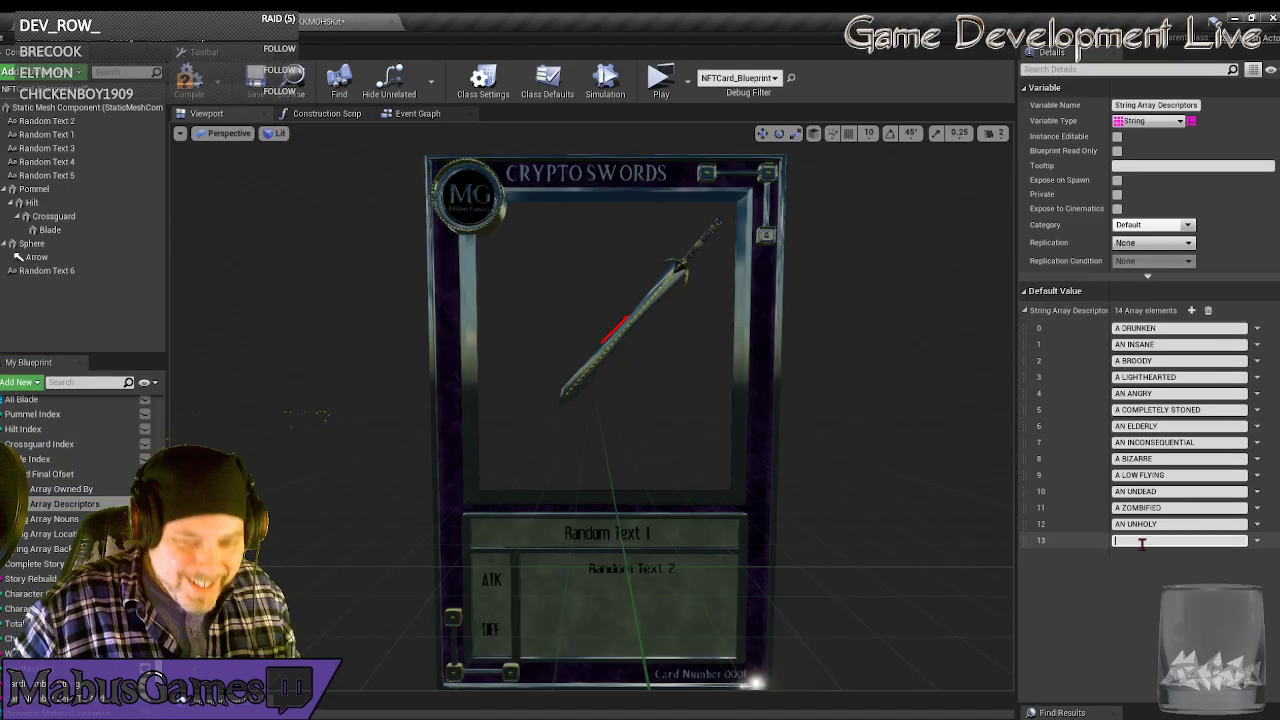
{"action": "type", "text": "AN I"}
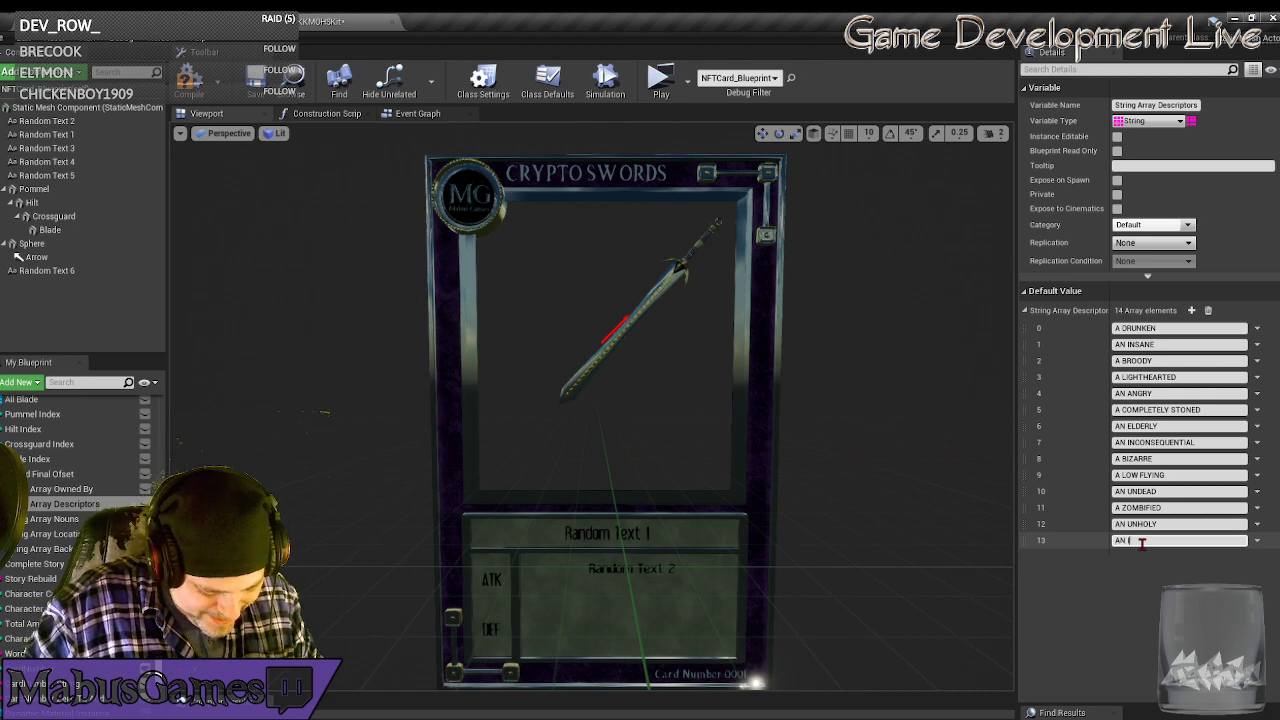
{"action": "type", "text": "MMO"}
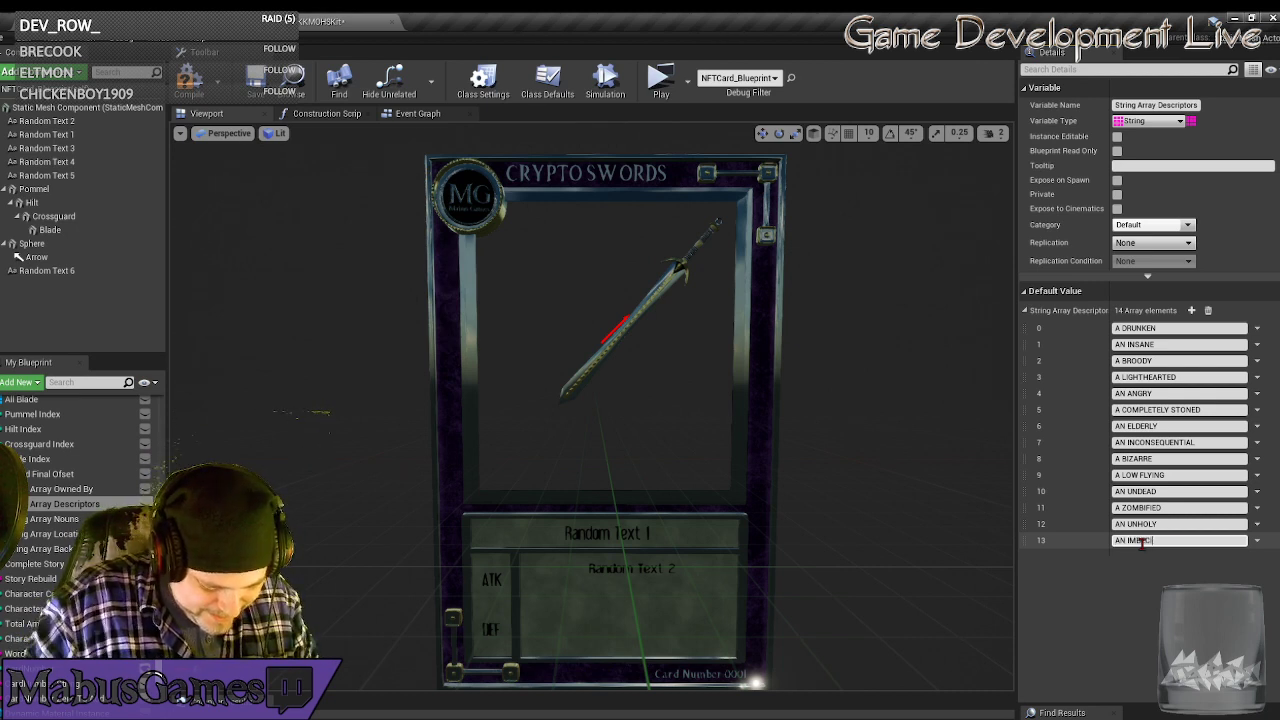
{"action": "type", "text": "CILIC"}
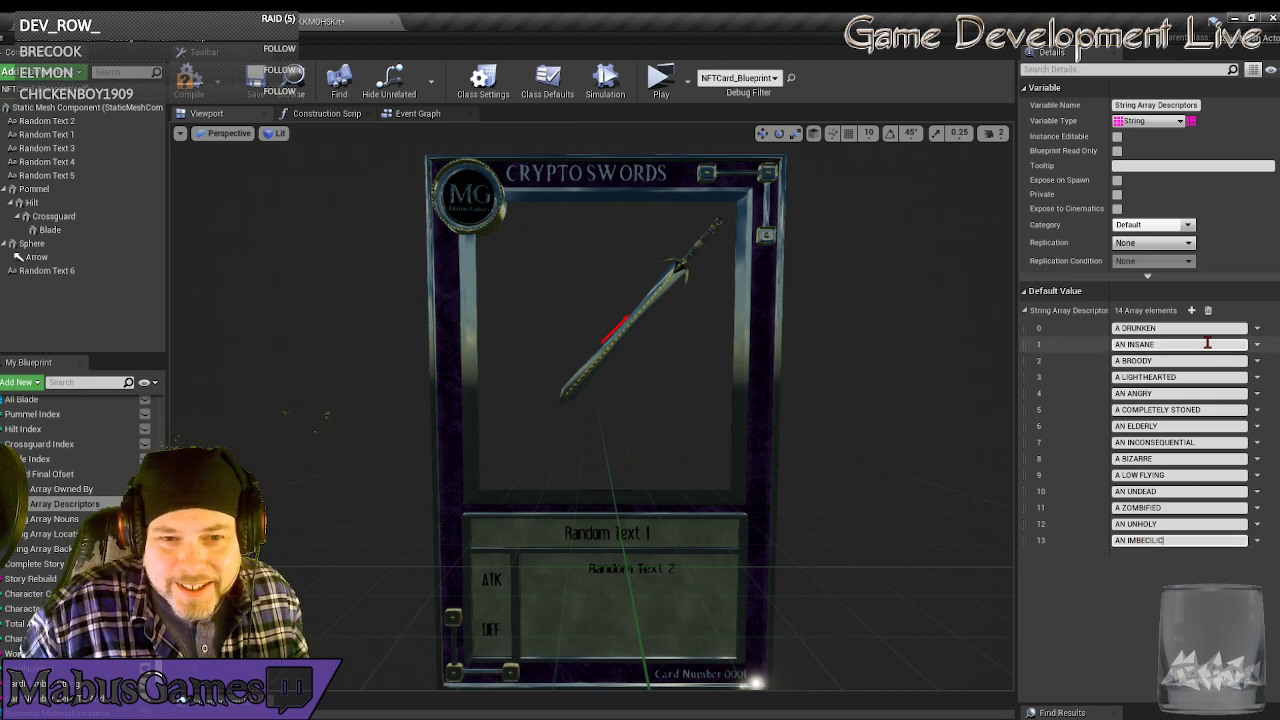
Add an element reading A DEEPFAKED at index 14 of the Descriptors string array.
{"action": "left_click", "coordinate": [1192, 311]}
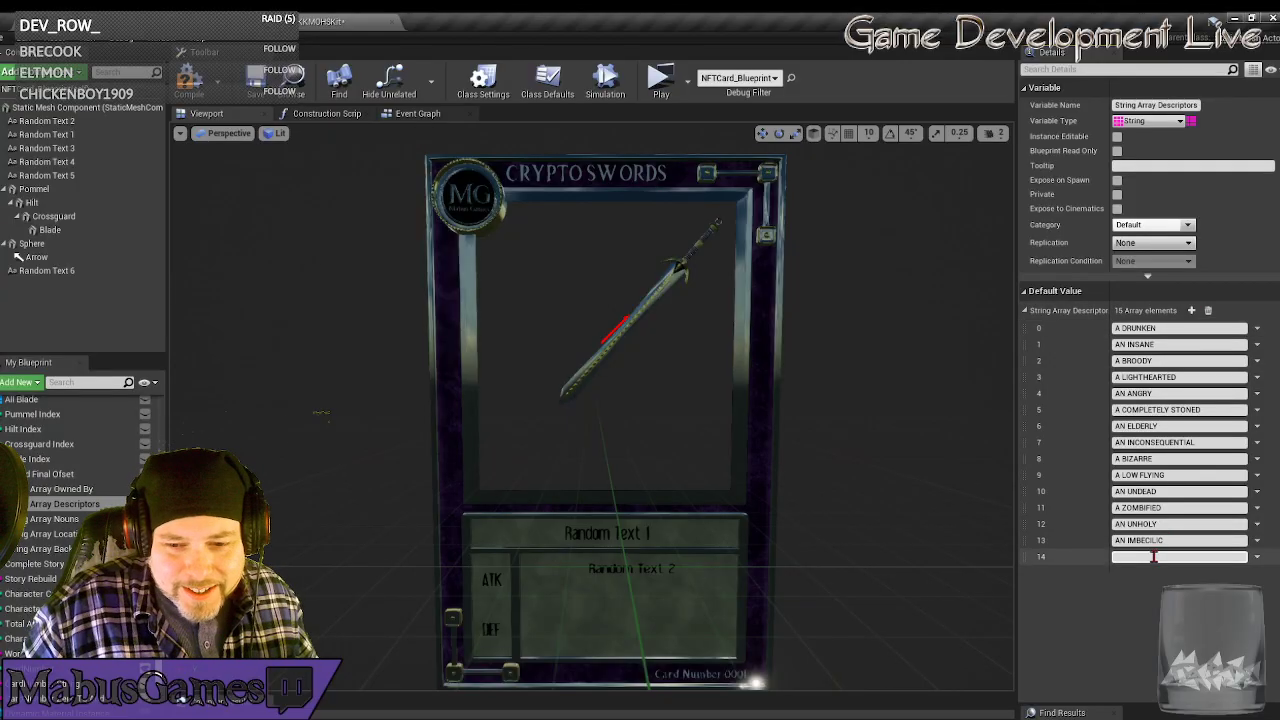
{"action": "type", "text": "A D"}
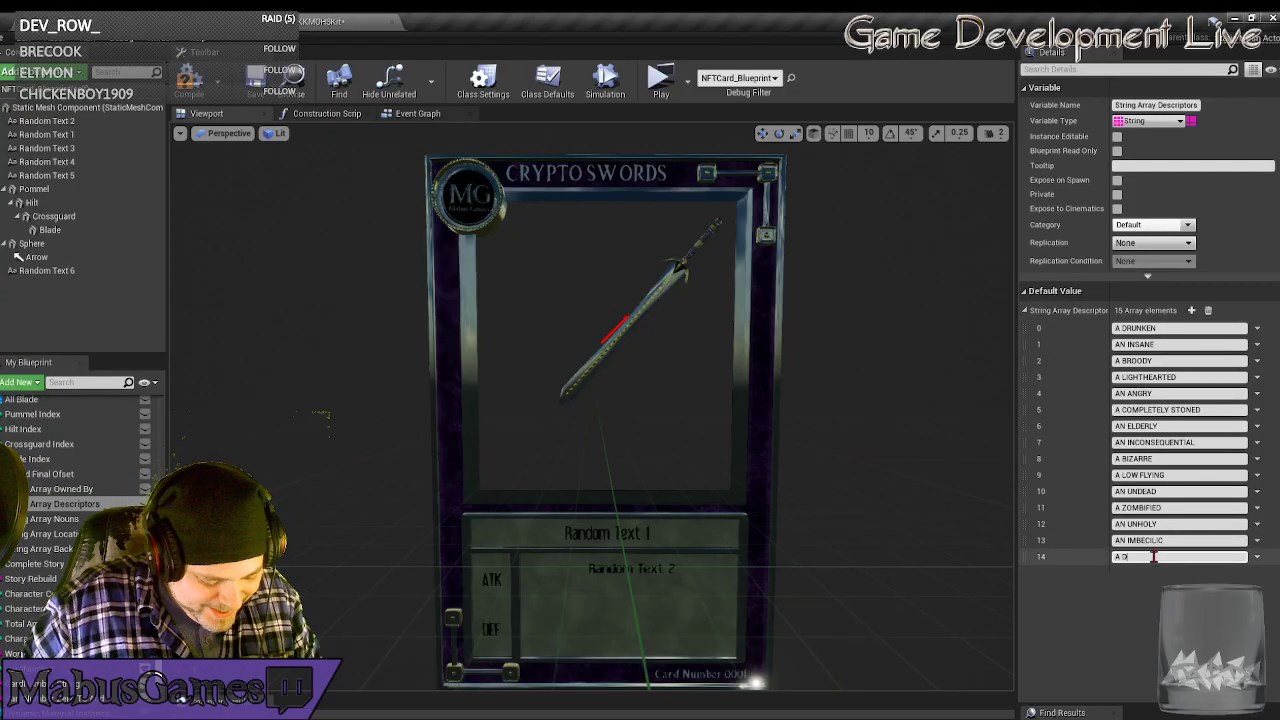
{"action": "type", "text": "EEPFAKED"}
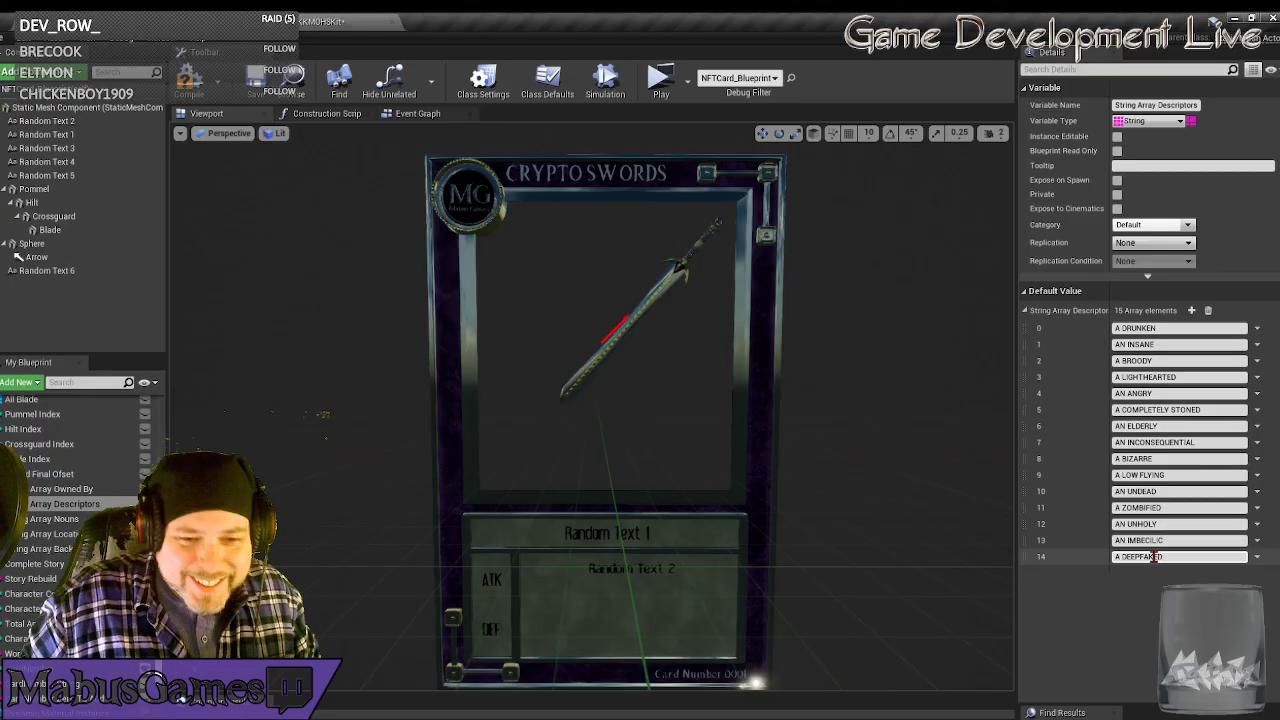
{"action": "key", "text": "Return"}
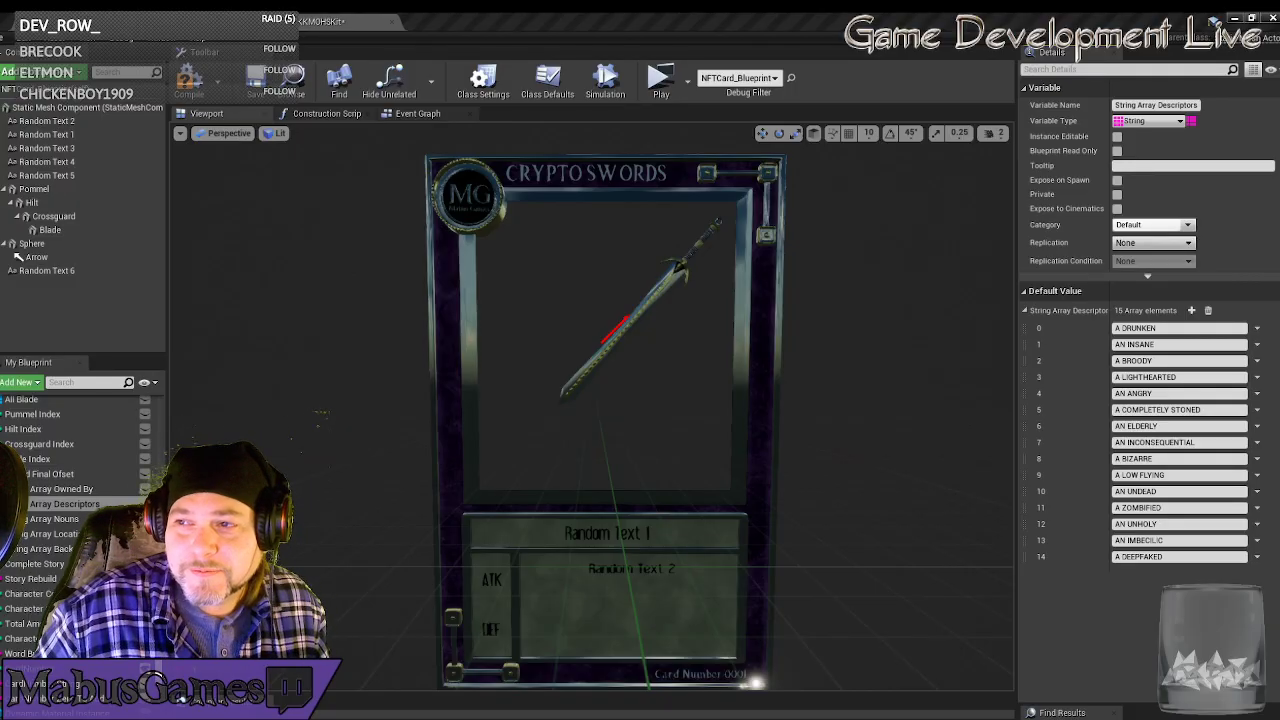
Add a Descriptors element at index 15, recheck the Nouns array, and fill the element with AN INVOLONTARILY CELEBATE.
{"action": "left_click", "coordinate": [1191, 311]}
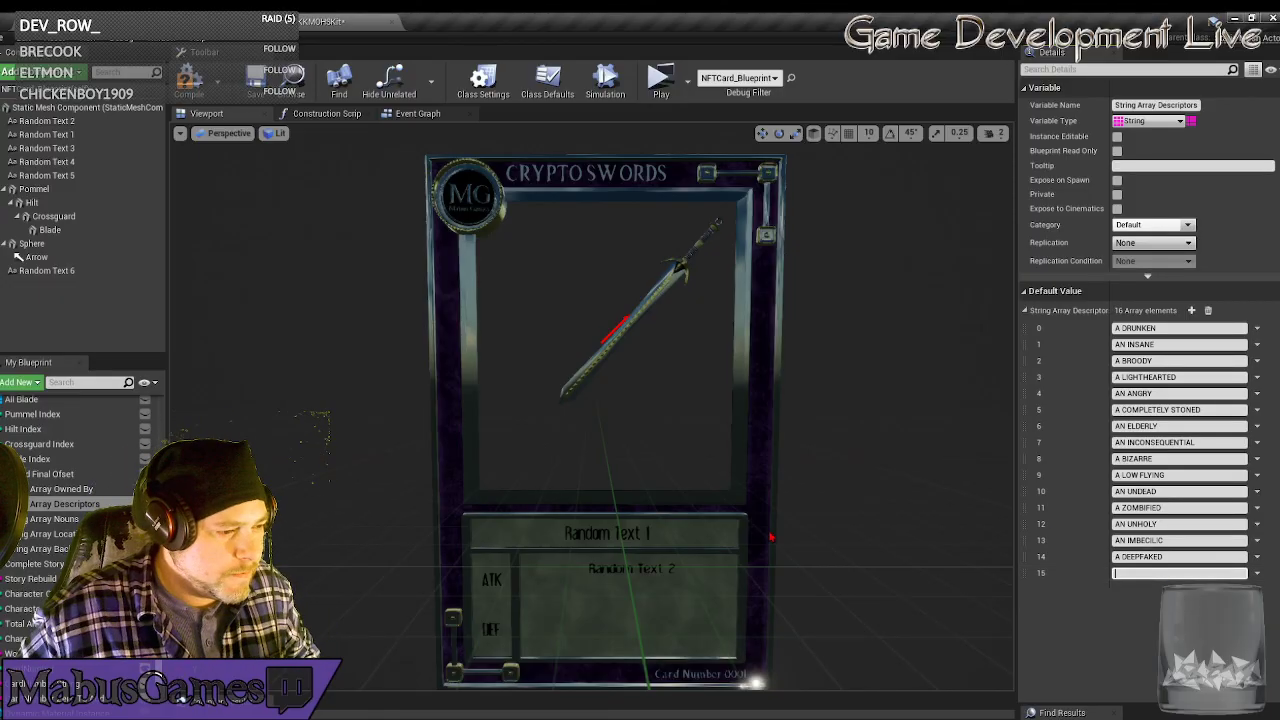
{"action": "left_click", "coordinate": [55, 519]}
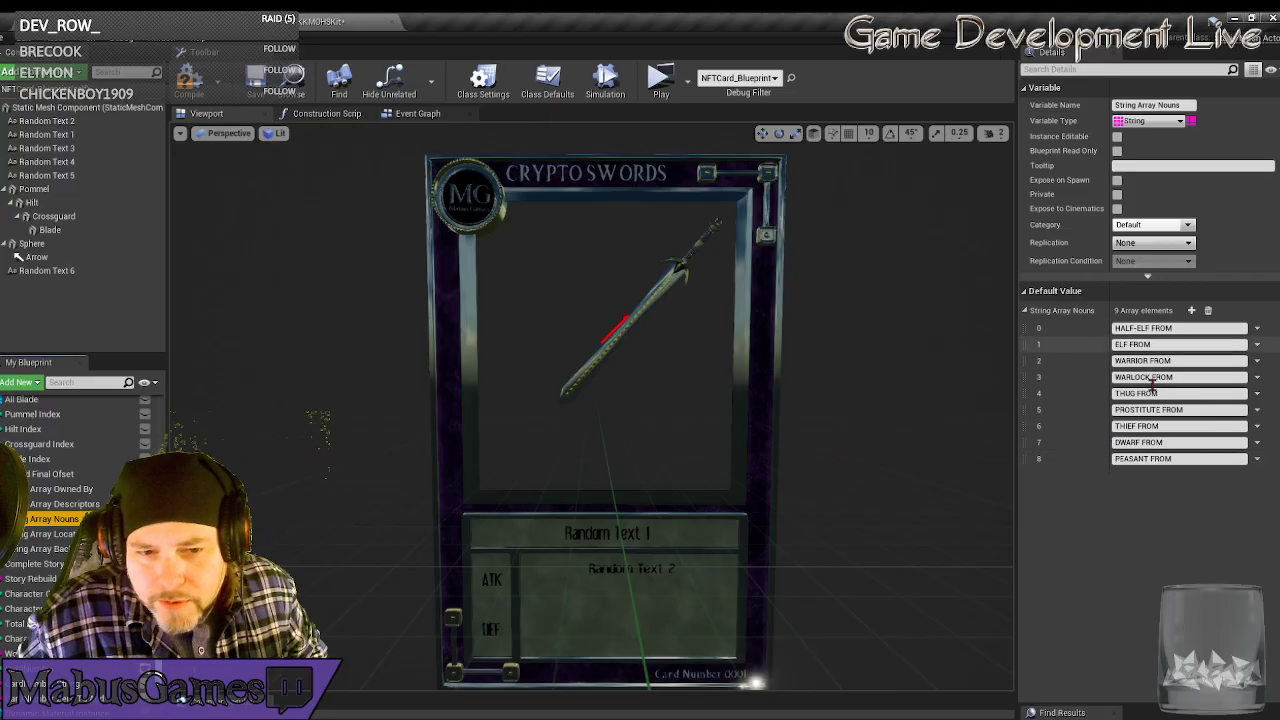
{"action": "key", "text": "Up"}
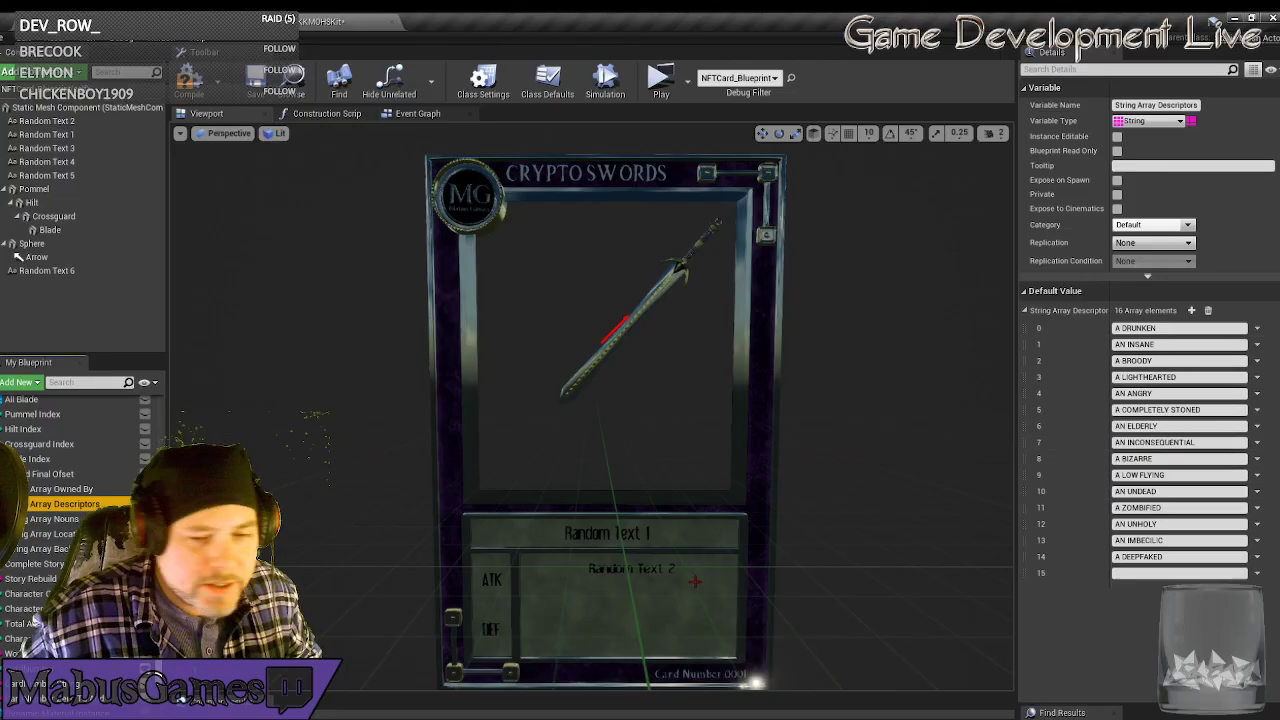
{"action": "left_click", "coordinate": [1128, 573]}
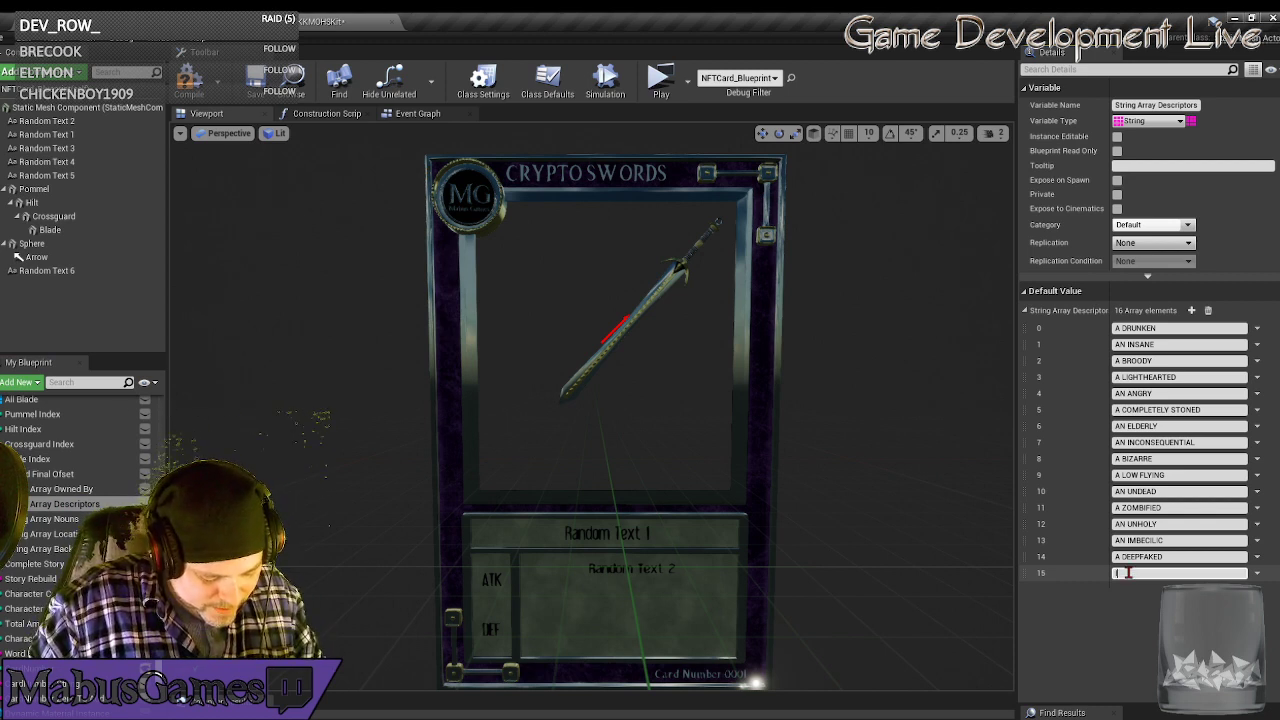
{"action": "type", "text": "ANVI"}
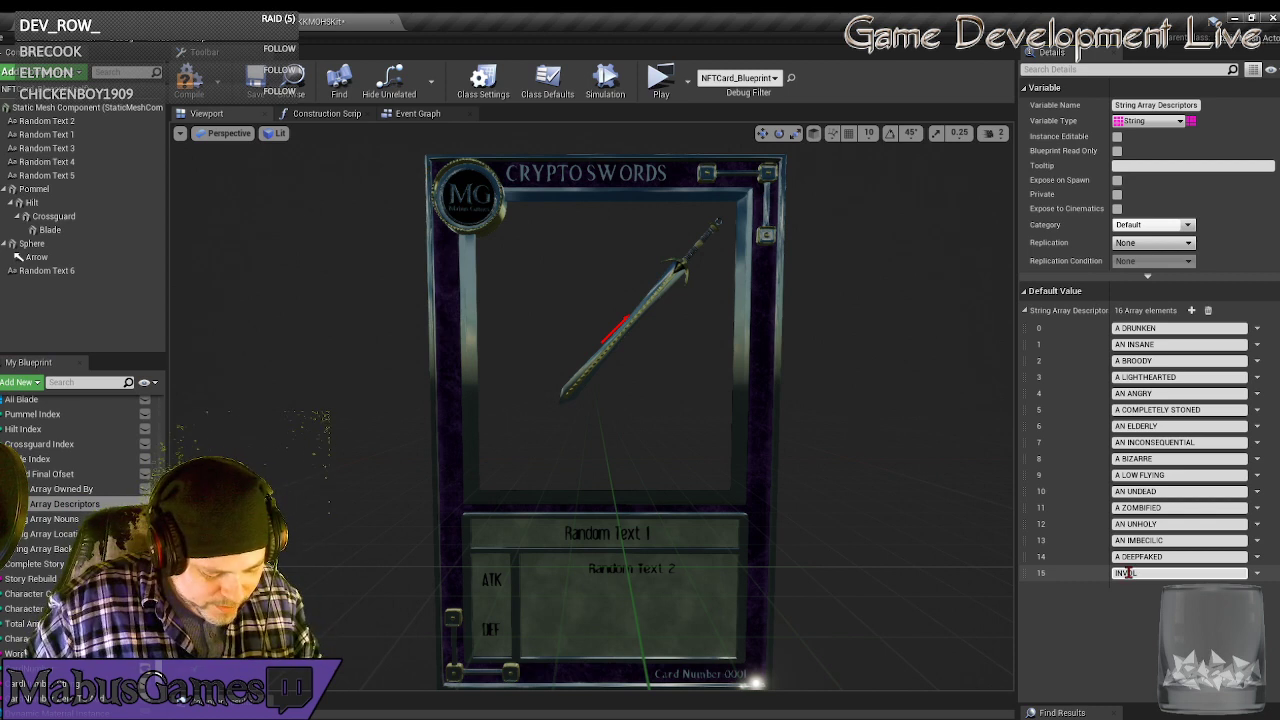
{"action": "type", "text": "UNT"}
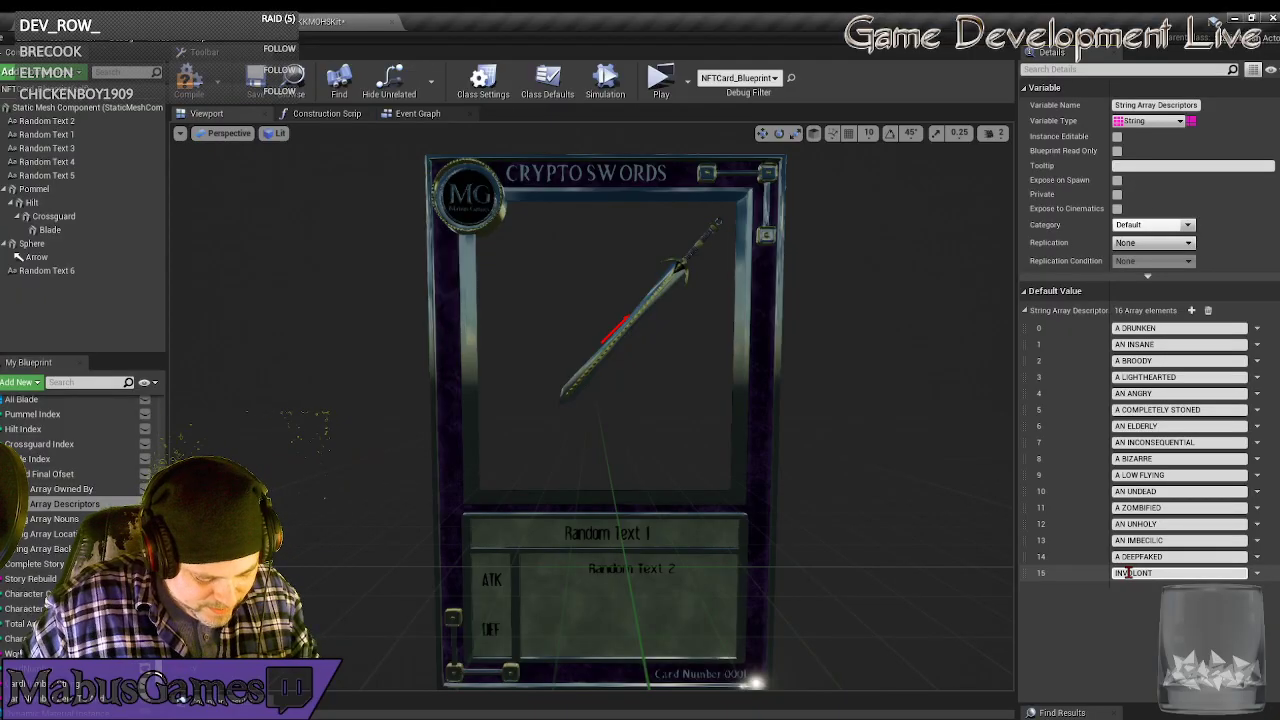
{"action": "type", "text": "AR"}
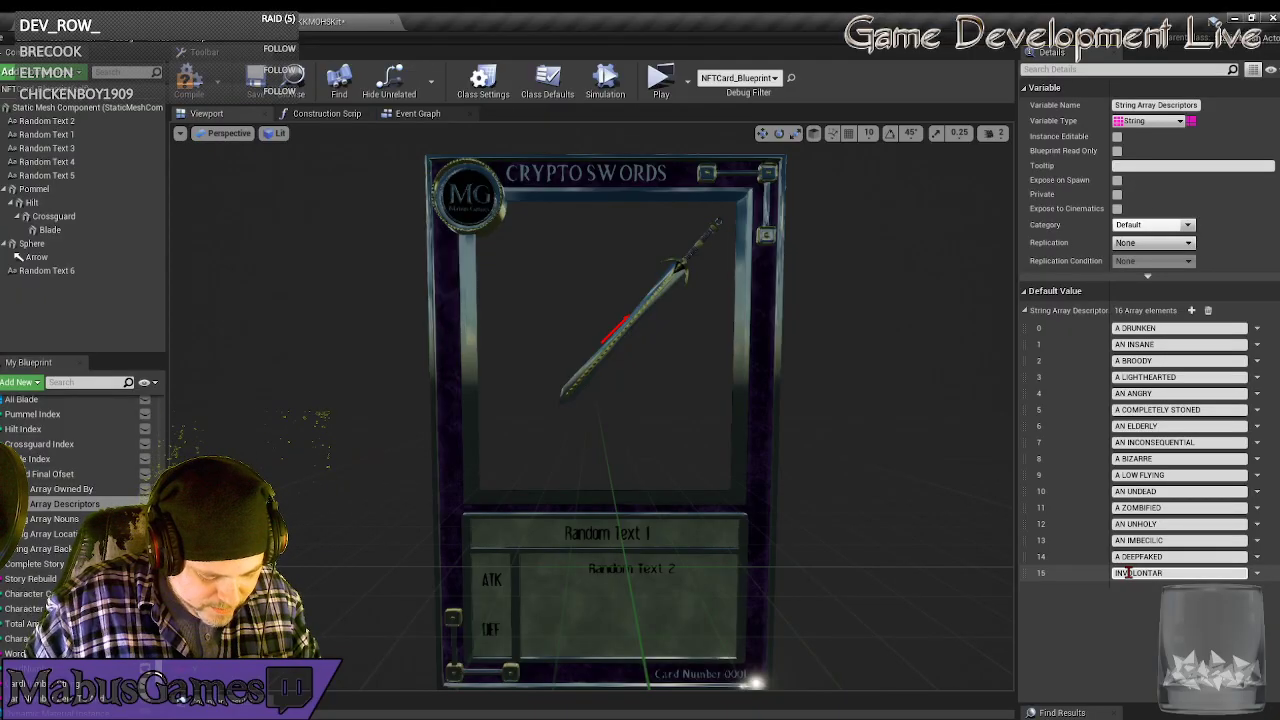
{"action": "type", "text": "ILY"}
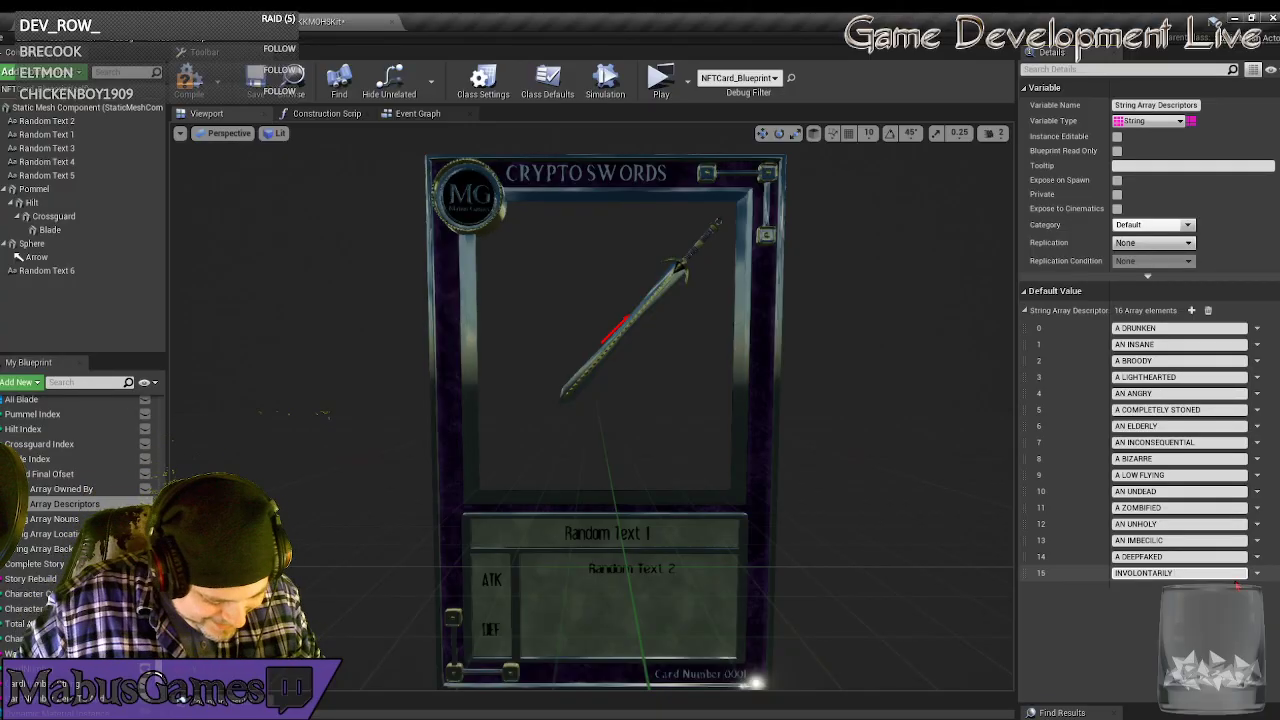
{"action": "type", "text": "CELEBATE"}
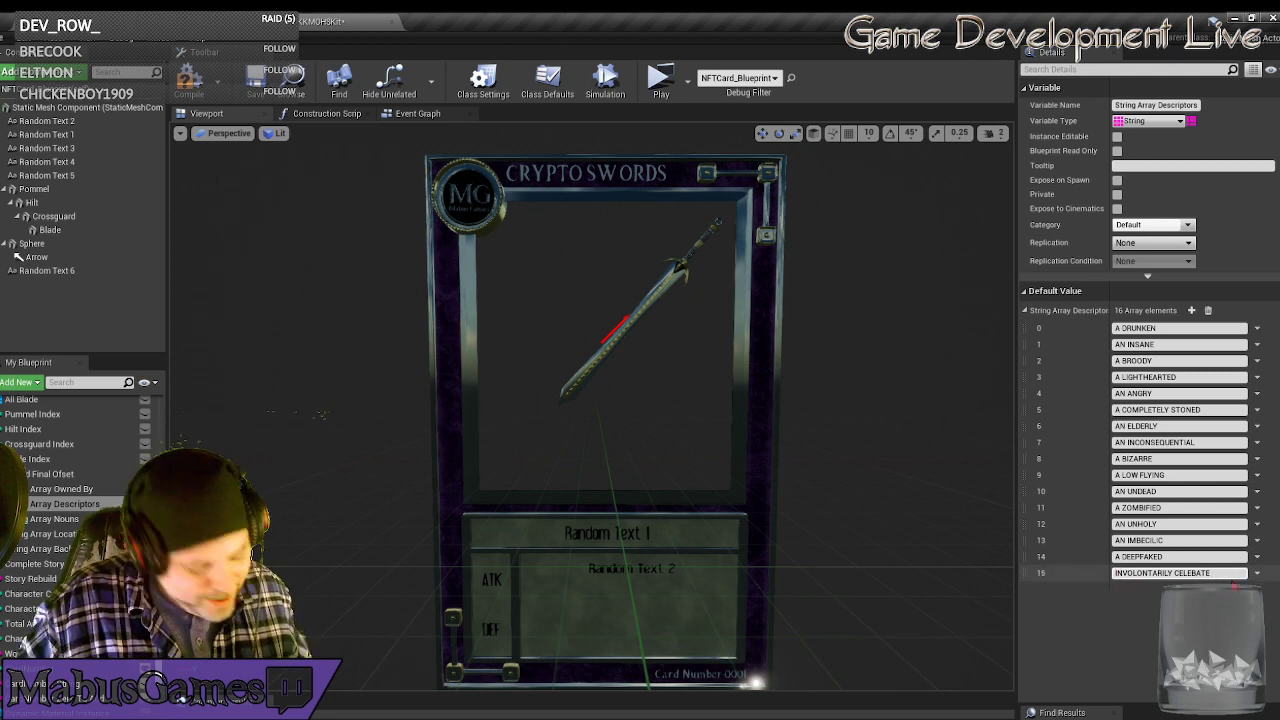
{"action": "left_click", "coordinate": [1115, 573]}
{"action": "type", "text": "AN"}
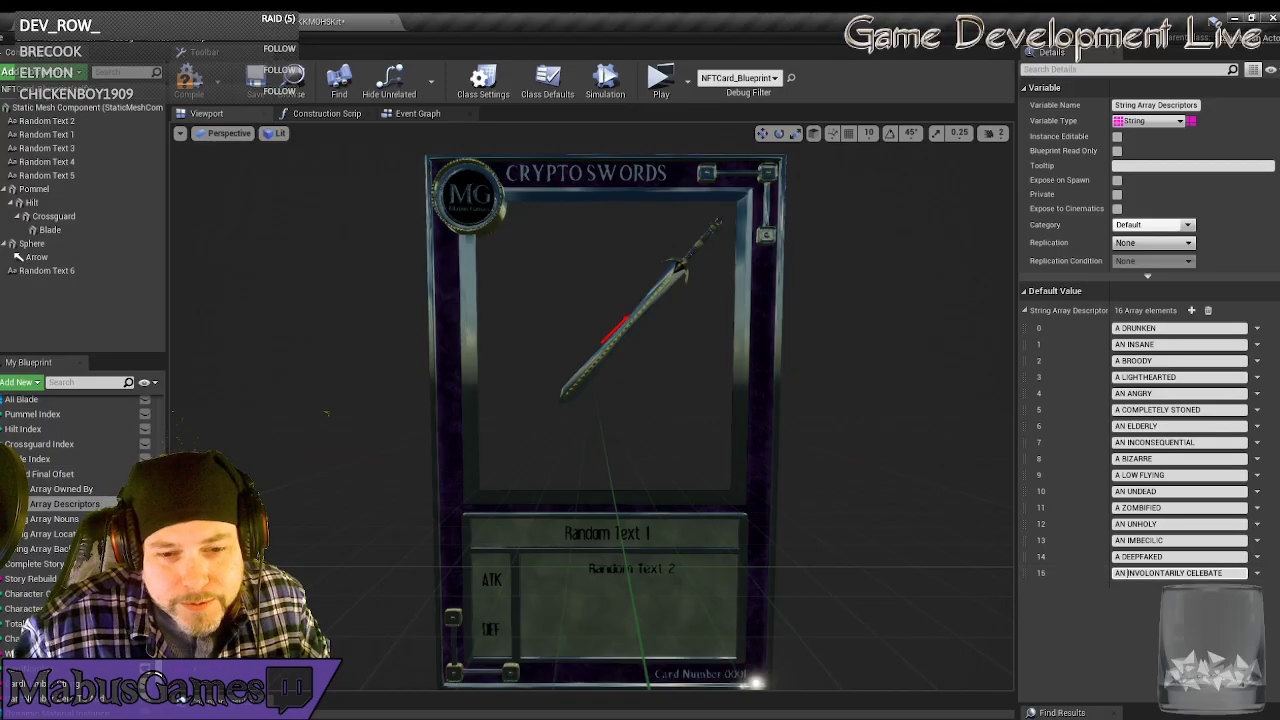
Add an empty Descriptors element at index 16 and shorten the index 15 descriptor to A CELEBATE.
{"action": "left_click", "coordinate": [1192, 311]}
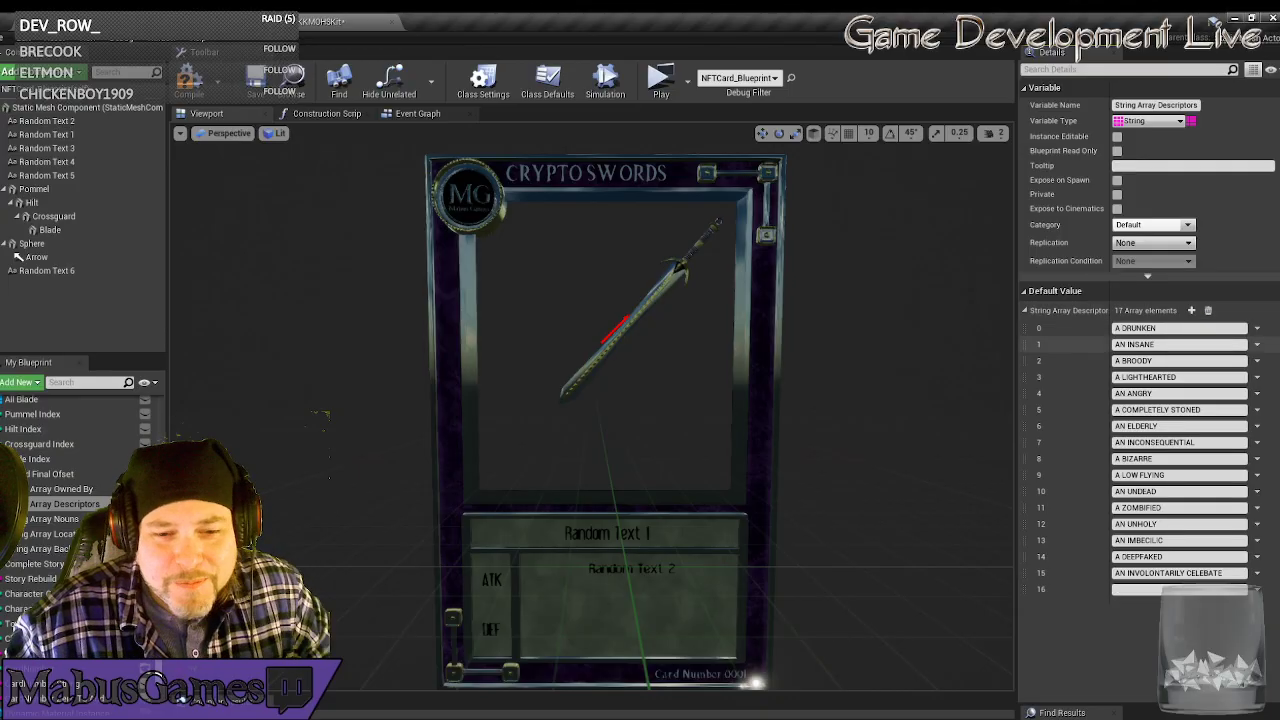
{"action": "left_click", "coordinate": [1185, 587]}
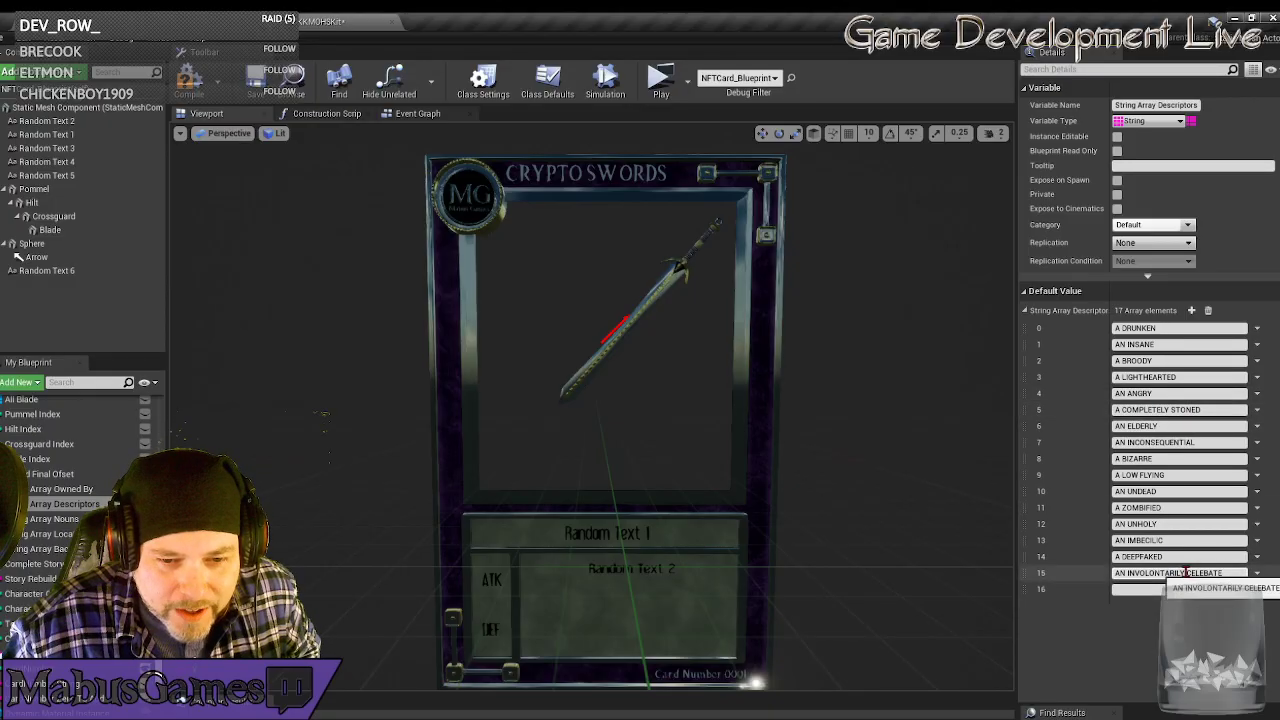
{"action": "double_click", "coordinate": [1127, 572]}
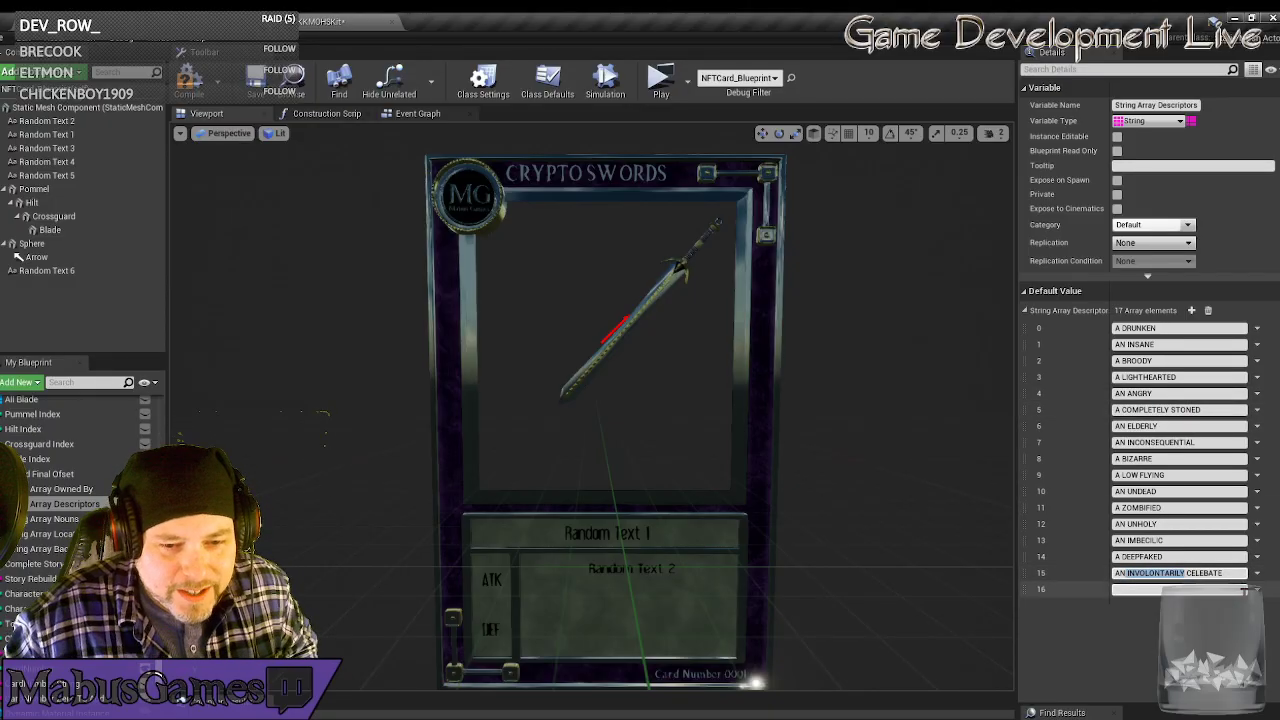
{"action": "key", "text": "BackSpace"}
{"action": "key", "text": "BackSpace"}
{"action": "key", "text": "BackSpace"}
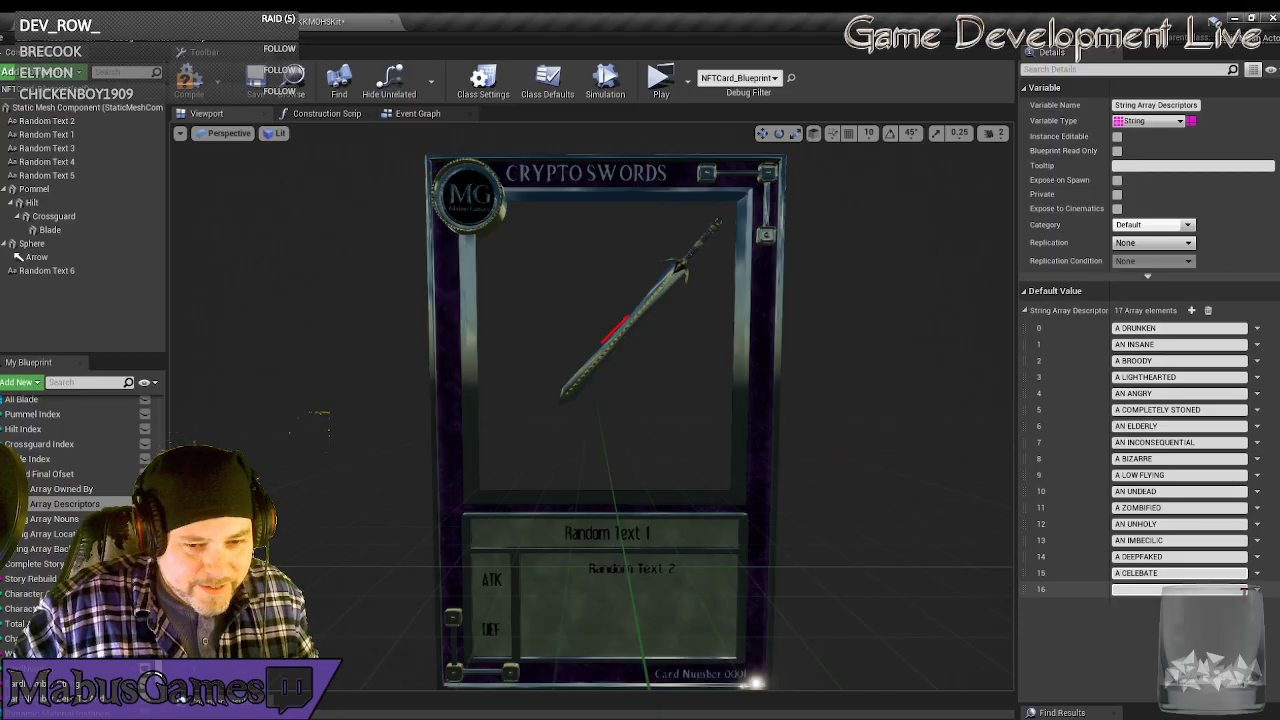
Fill the empty element at index 16 of the Descriptors string array with A EUNIC.
{"action": "left_click", "coordinate": [1240, 589]}
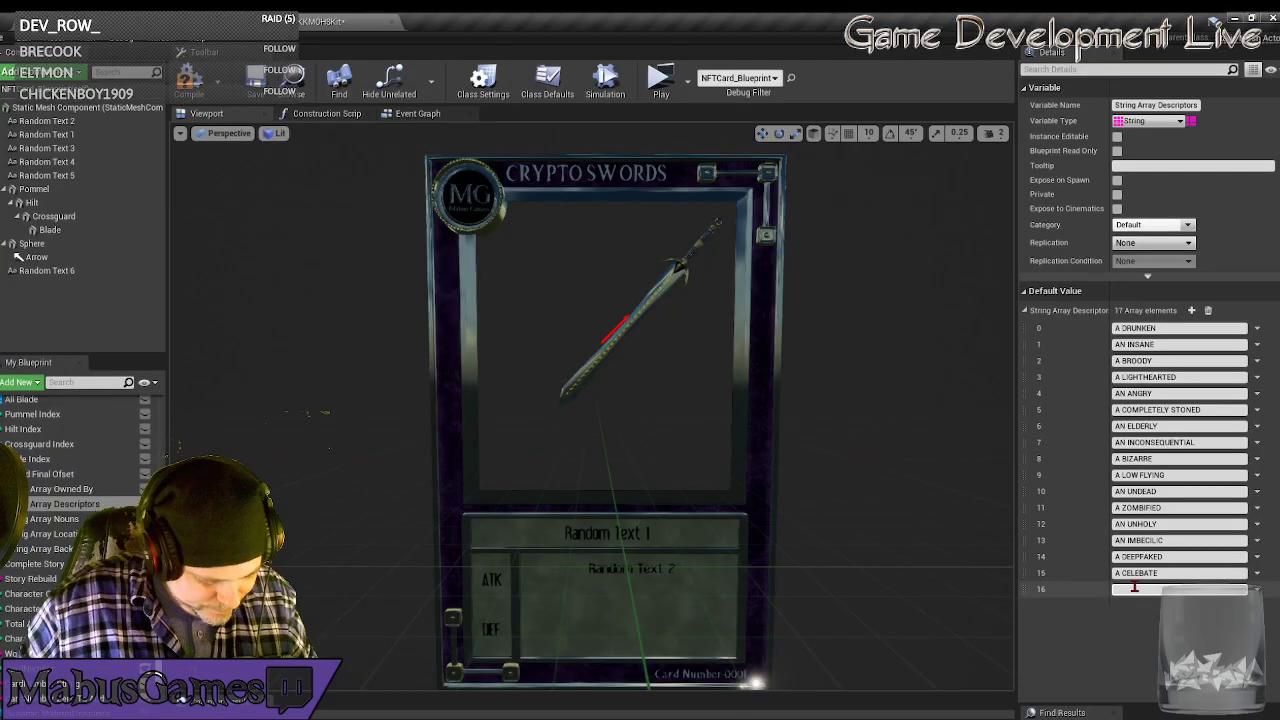
{"action": "type", "text": "A"}
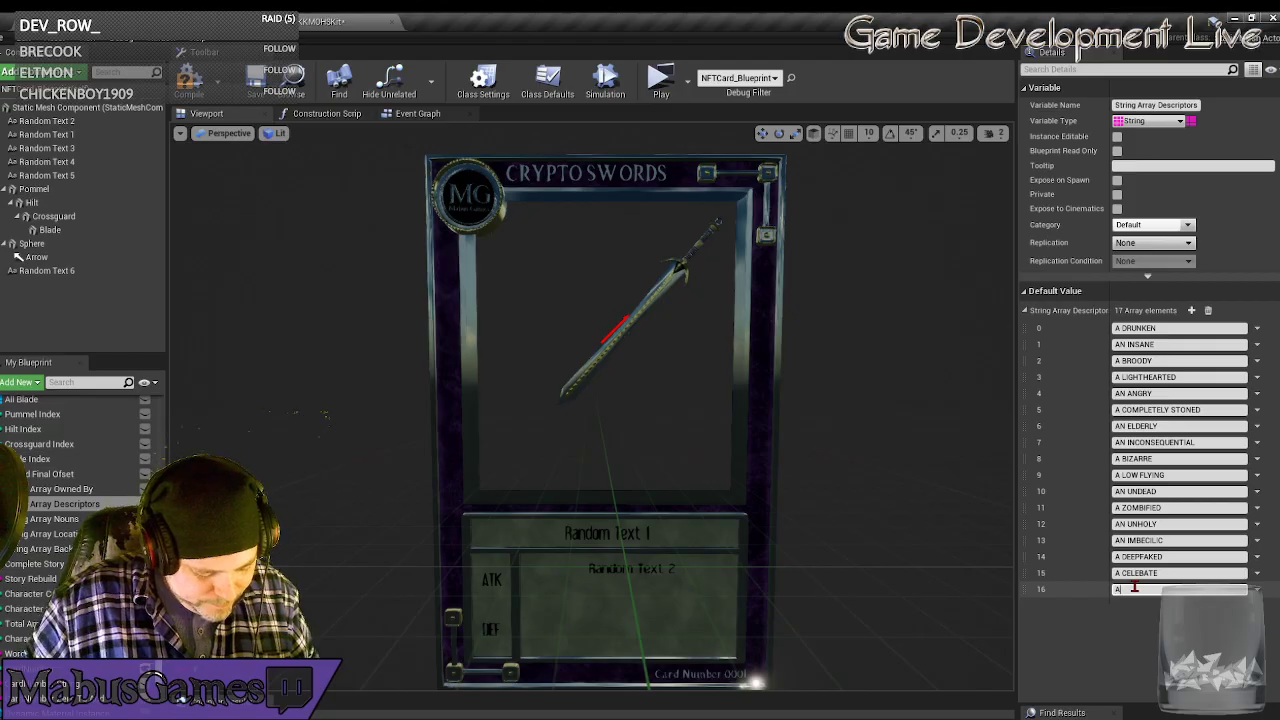
{"action": "type", "text": " BLNIC"}
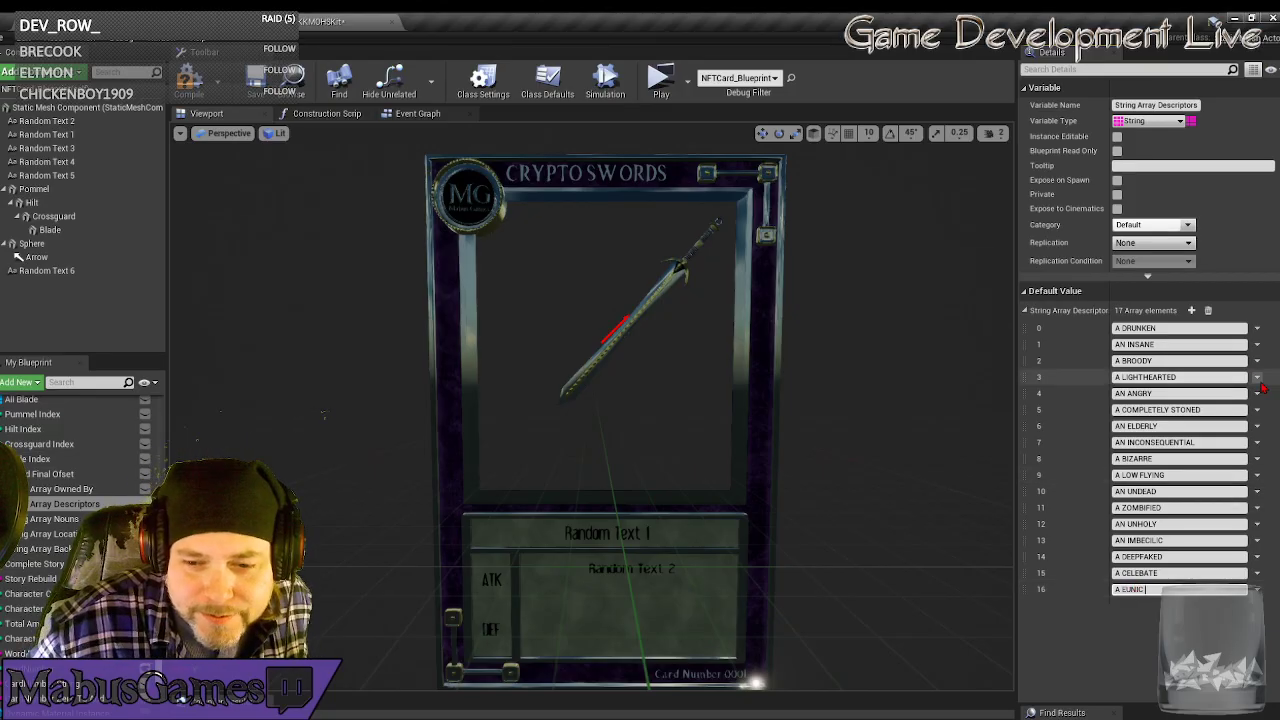
Add an element reading AN UNDERRATED at index 17 of the Descriptors string array.
{"action": "left_click", "coordinate": [1192, 311]}
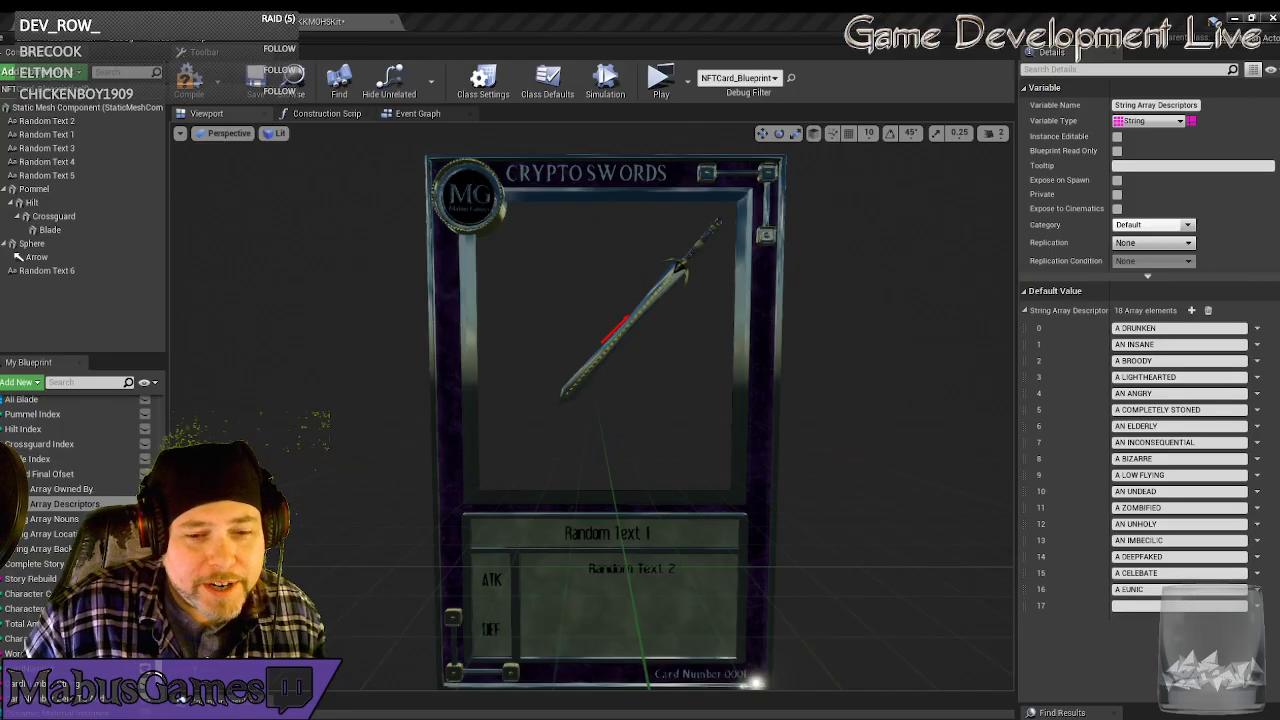
{"action": "left_click", "coordinate": [1153, 605]}
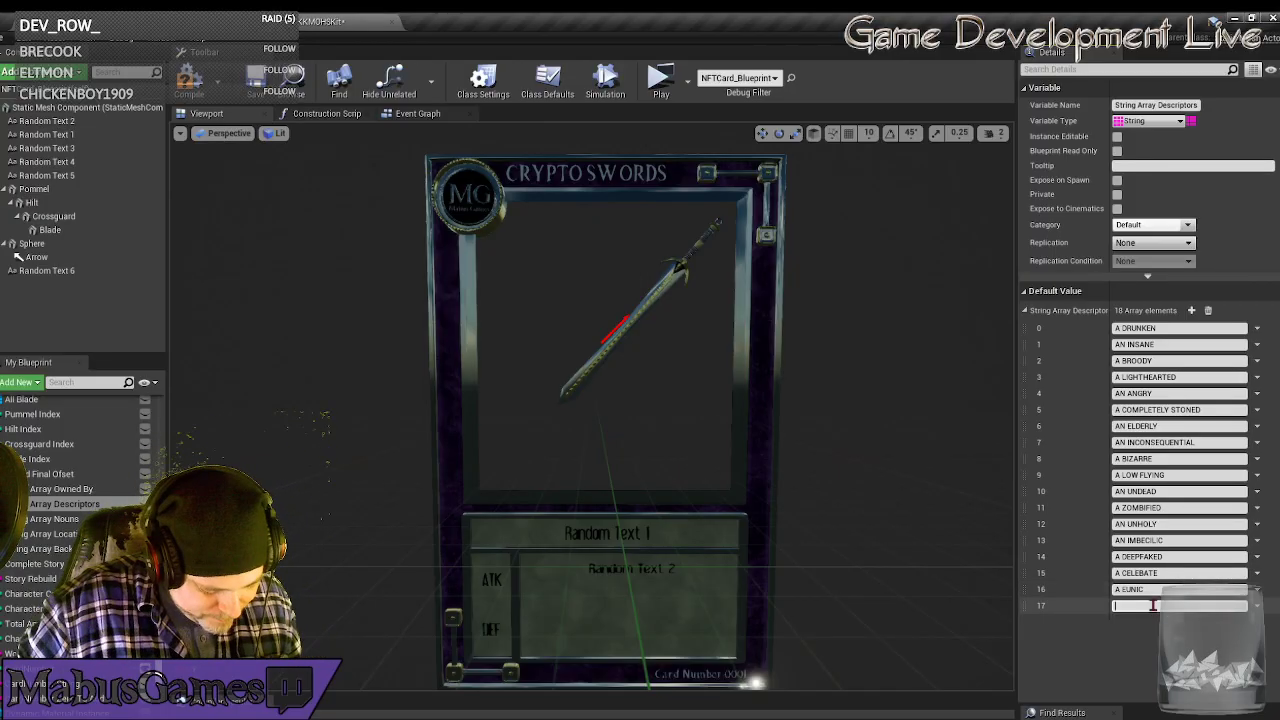
{"action": "type", "text": "AN UNDER"}
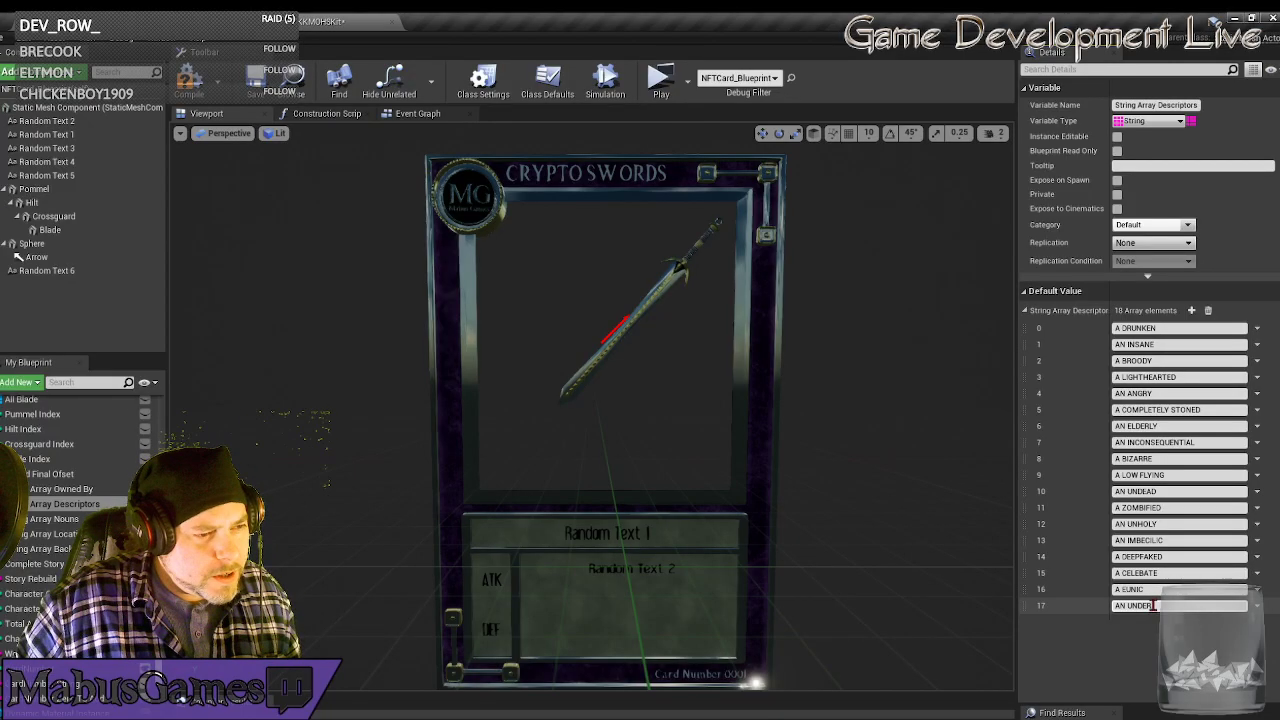
{"action": "type", "text": "RATED"}
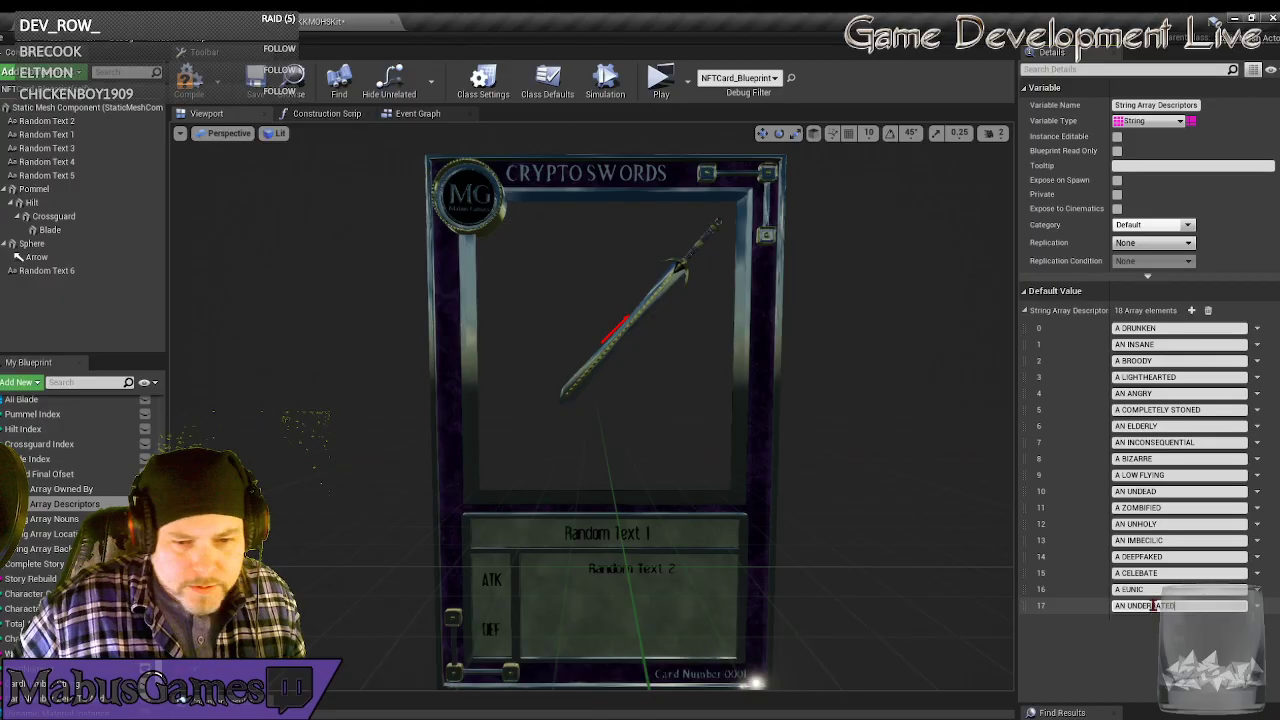
{"action": "key", "text": "Return"}
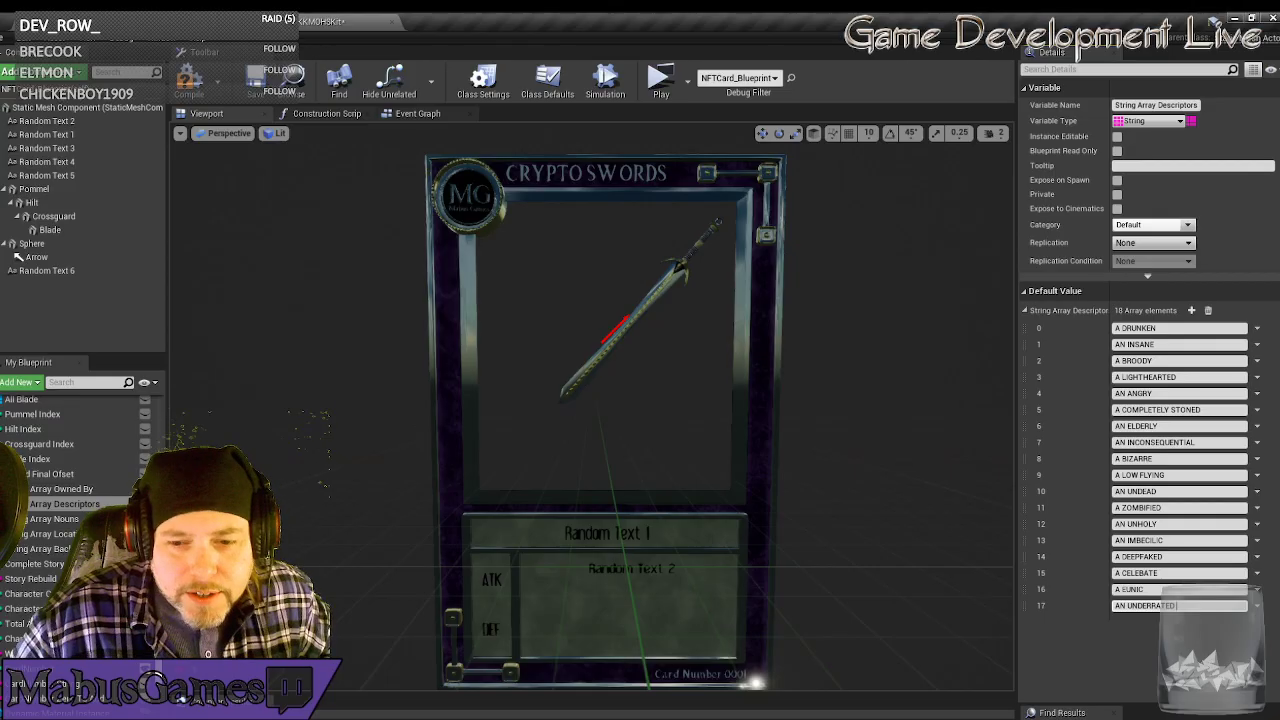
Add a new element to the descriptors string array and set its value to "A VIGILANTY".
{"action": "left_click", "coordinate": [1191, 310]}
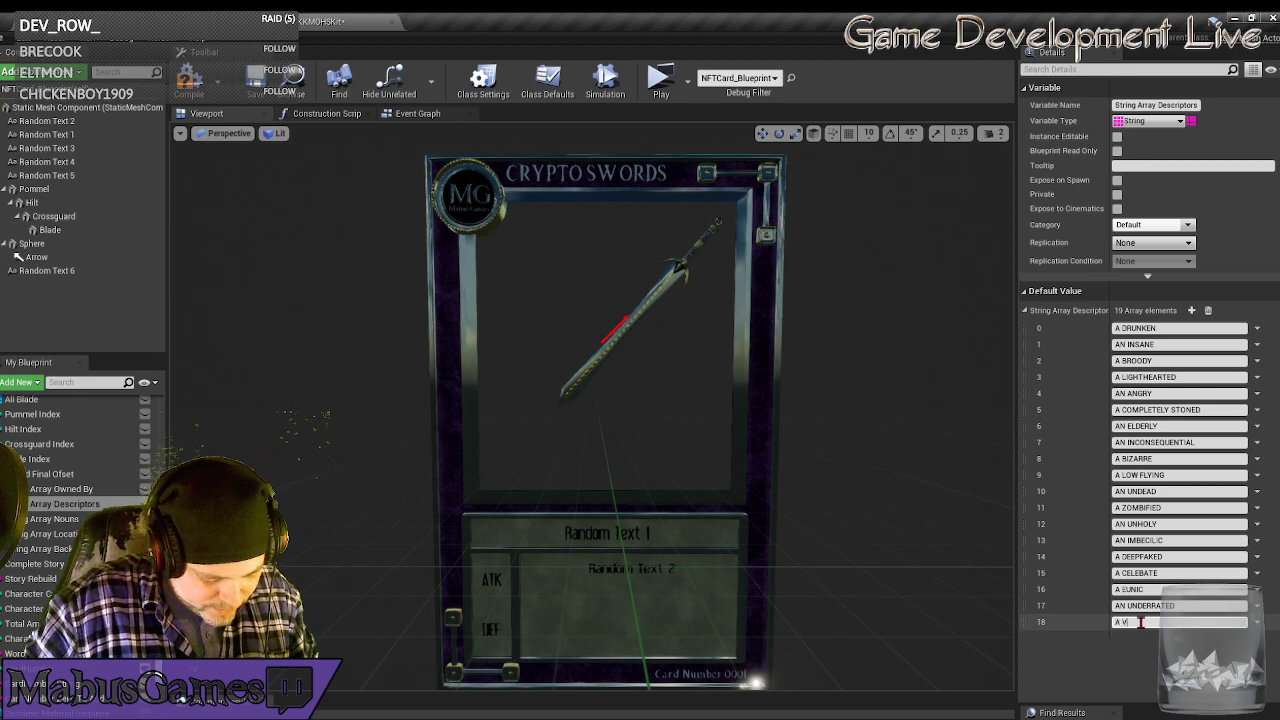
{"action": "left_click", "coordinate": [1140, 622]}
{"action": "type", "text": "A VIGILANTY"}
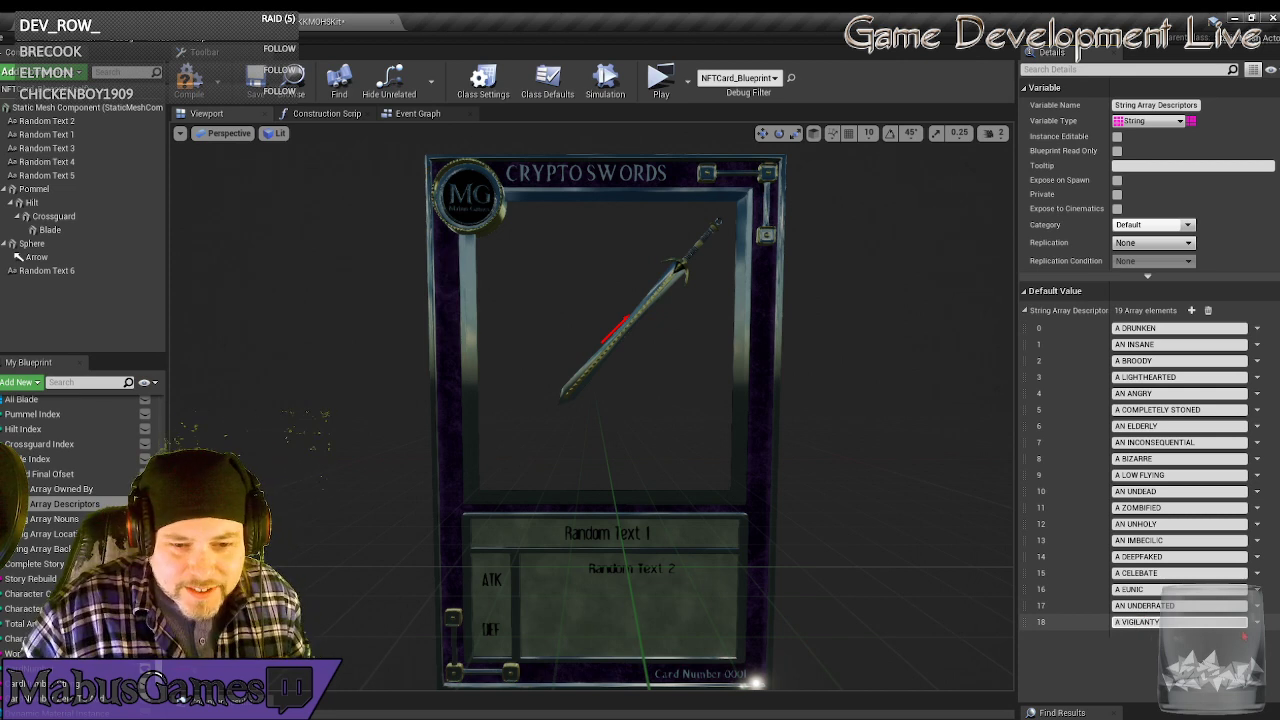
Add another element at index 19 of the descriptors array and set it to "A SMUGGLING".
{"action": "left_click", "coordinate": [1191, 310]}
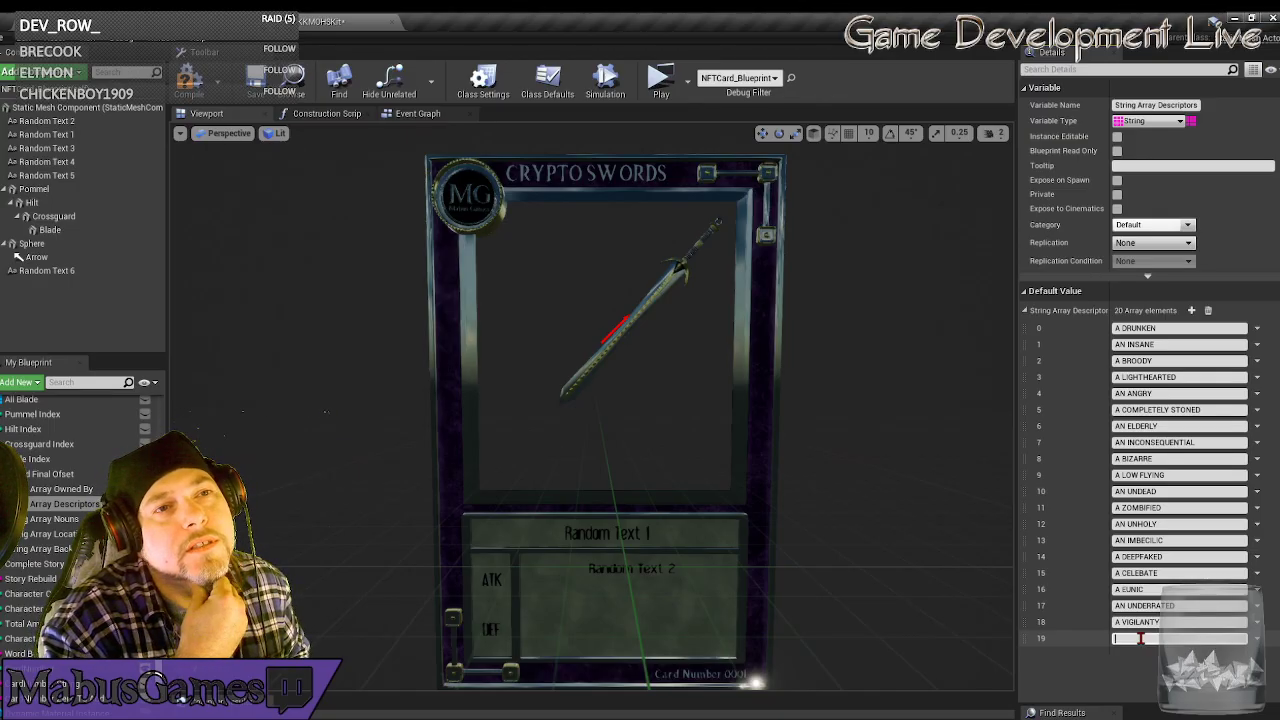
{"action": "type", "text": "A SUM"}
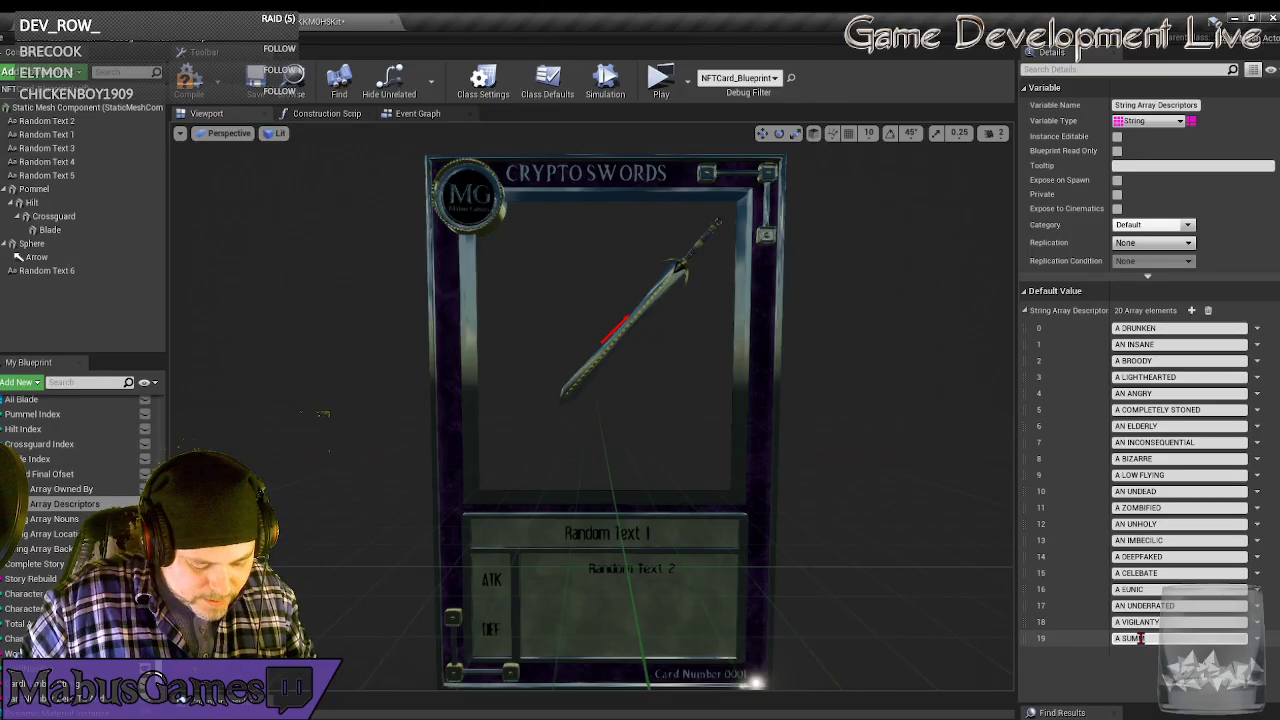
{"action": "key", "text": "BackSpace"}
{"action": "key", "text": "BackSpace"}
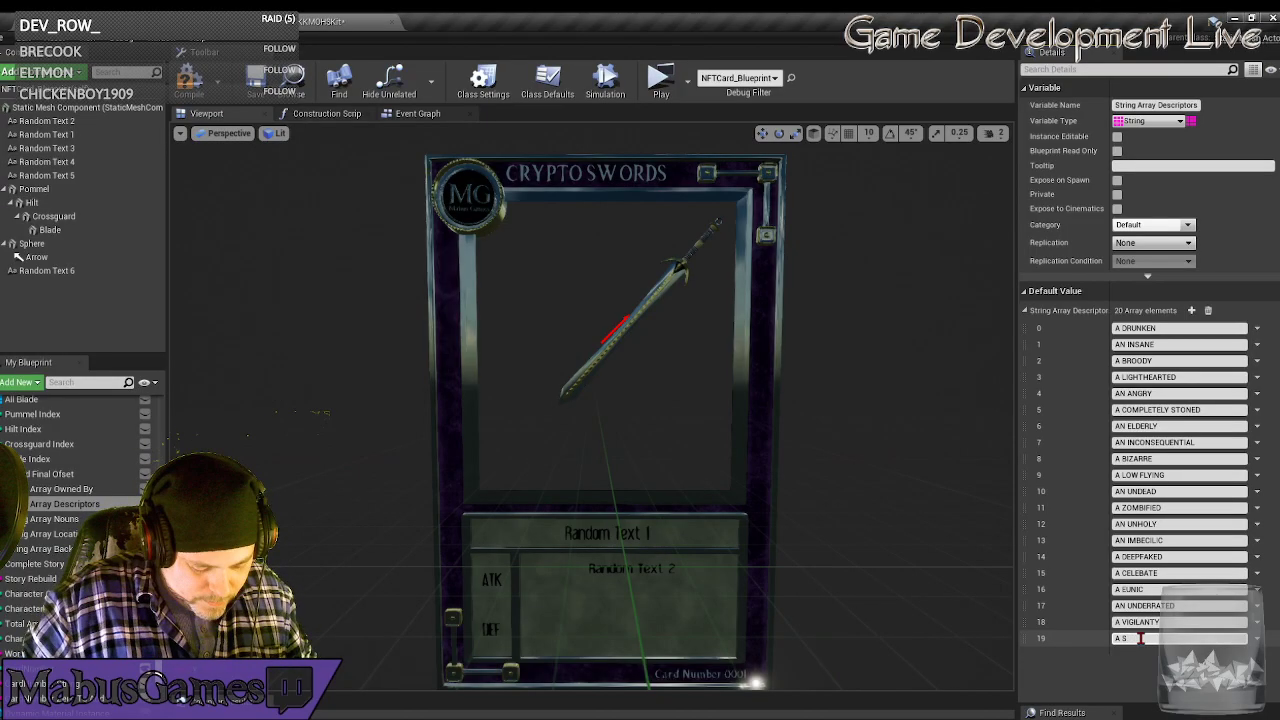
{"action": "type", "text": "MUGGLIN"}
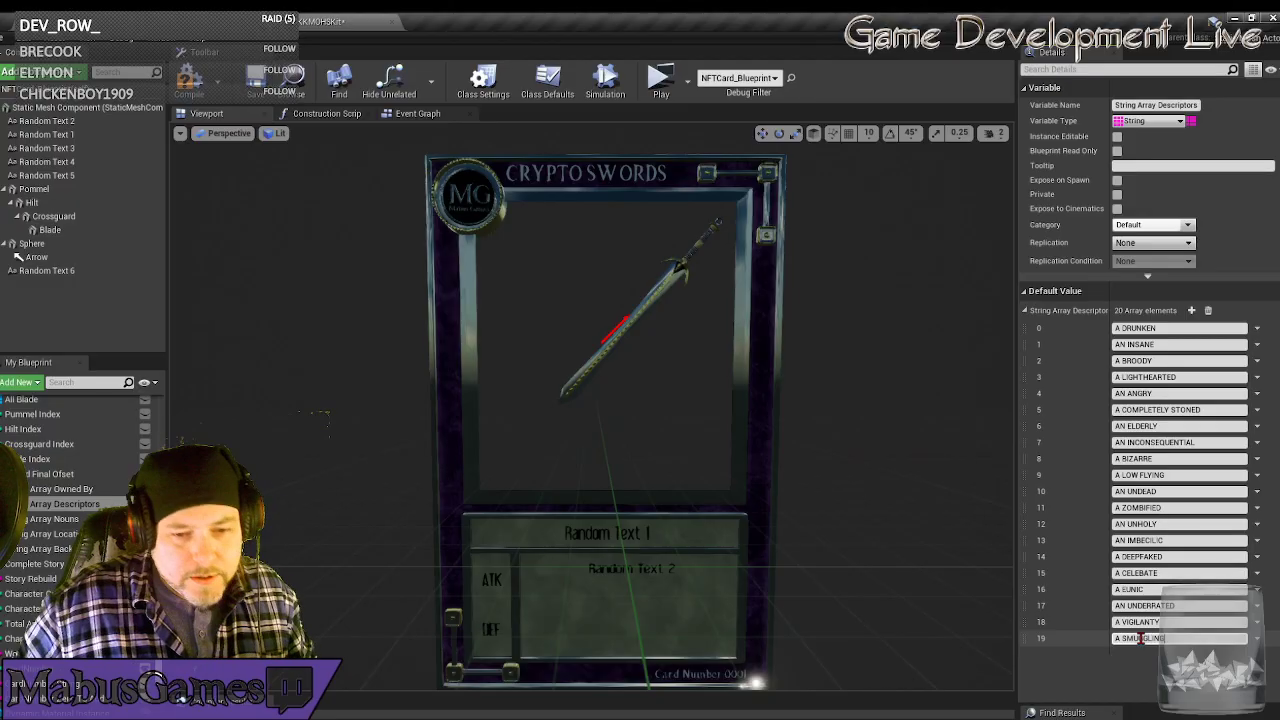
{"action": "type", "text": "G"}
{"action": "key", "text": "Return"}
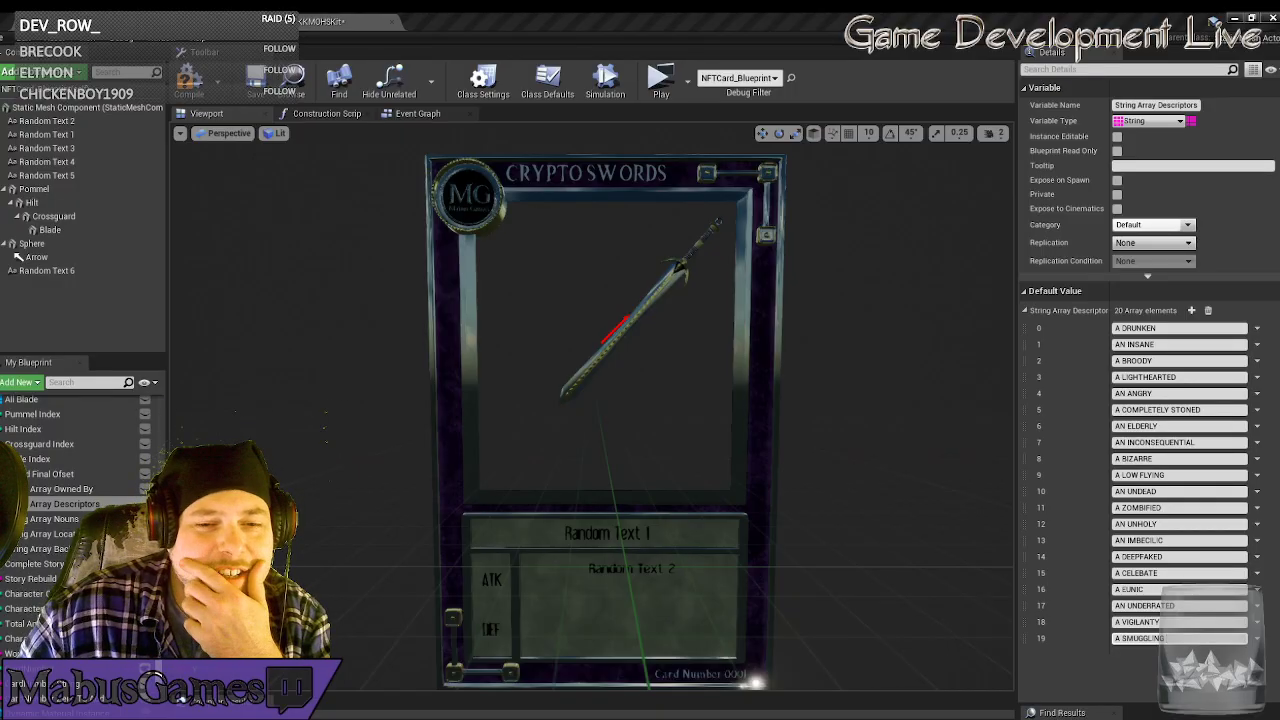
Check the String Array Nouns entries, then add "A BRUTAL" as element 20 of String Array Descriptors.
{"action": "left_click", "coordinate": [51, 520]}
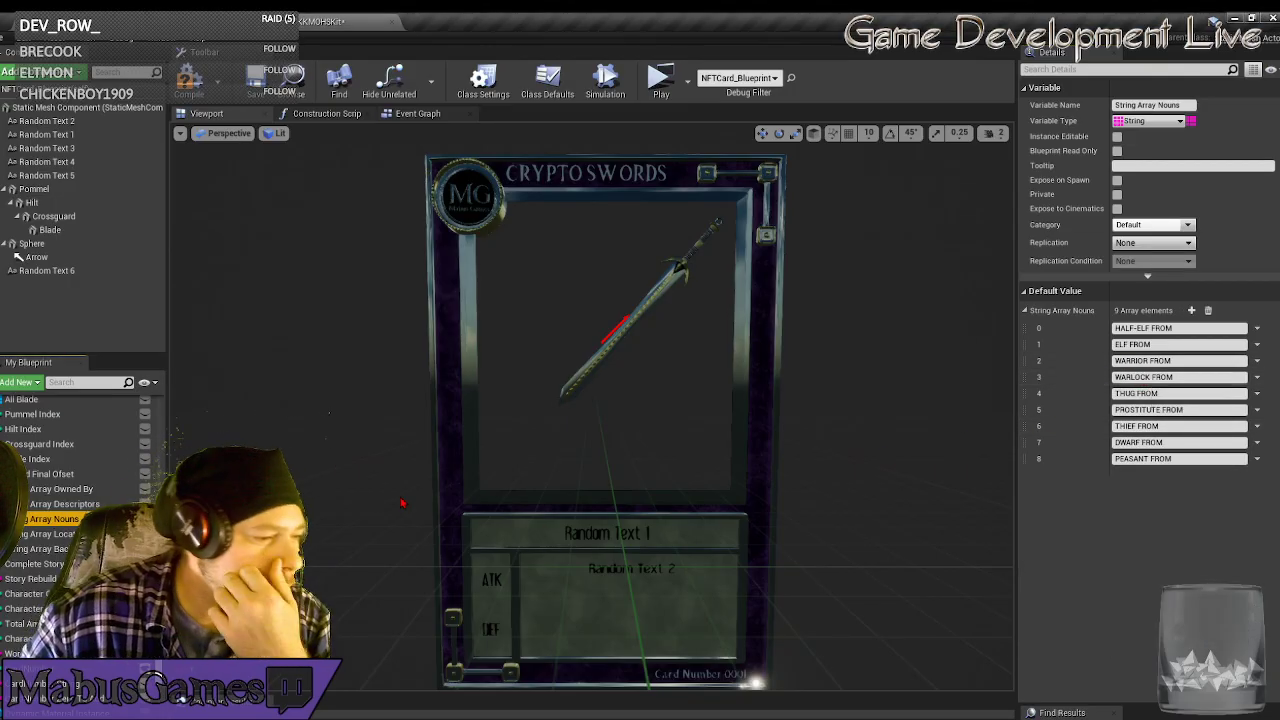
{"action": "left_click", "coordinate": [55, 504]}
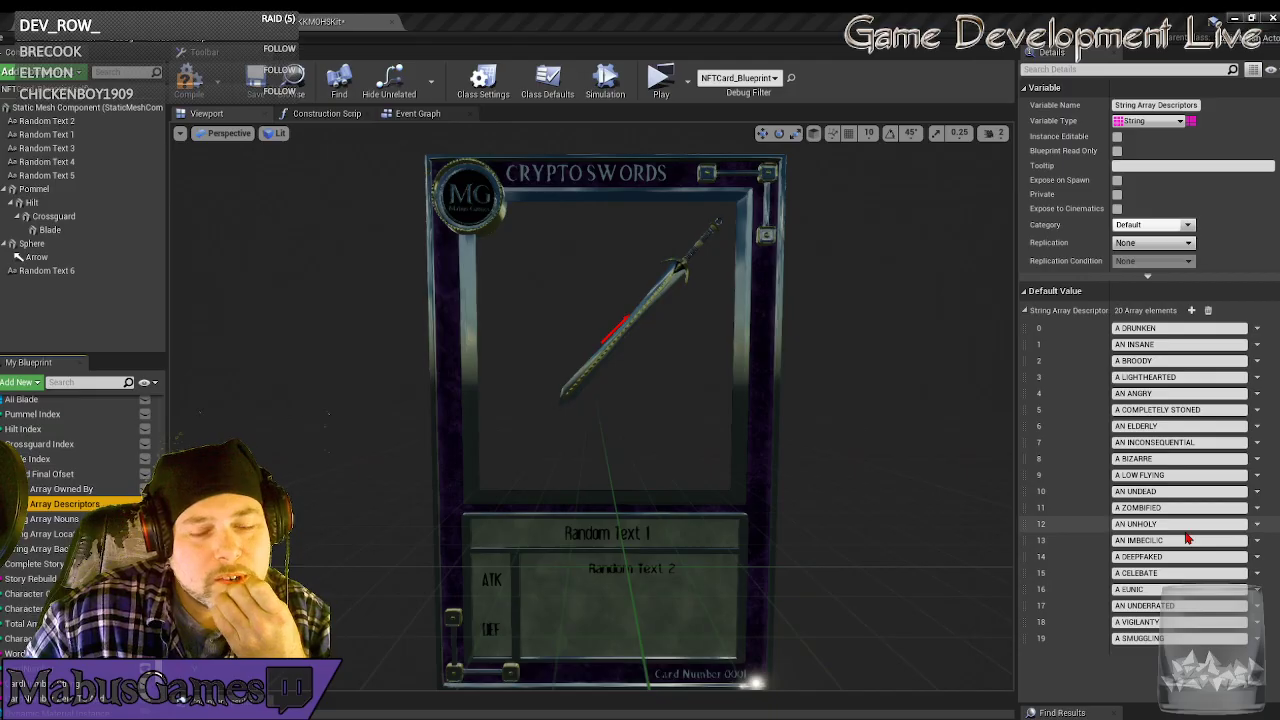
{"action": "left_click", "coordinate": [1191, 311]}
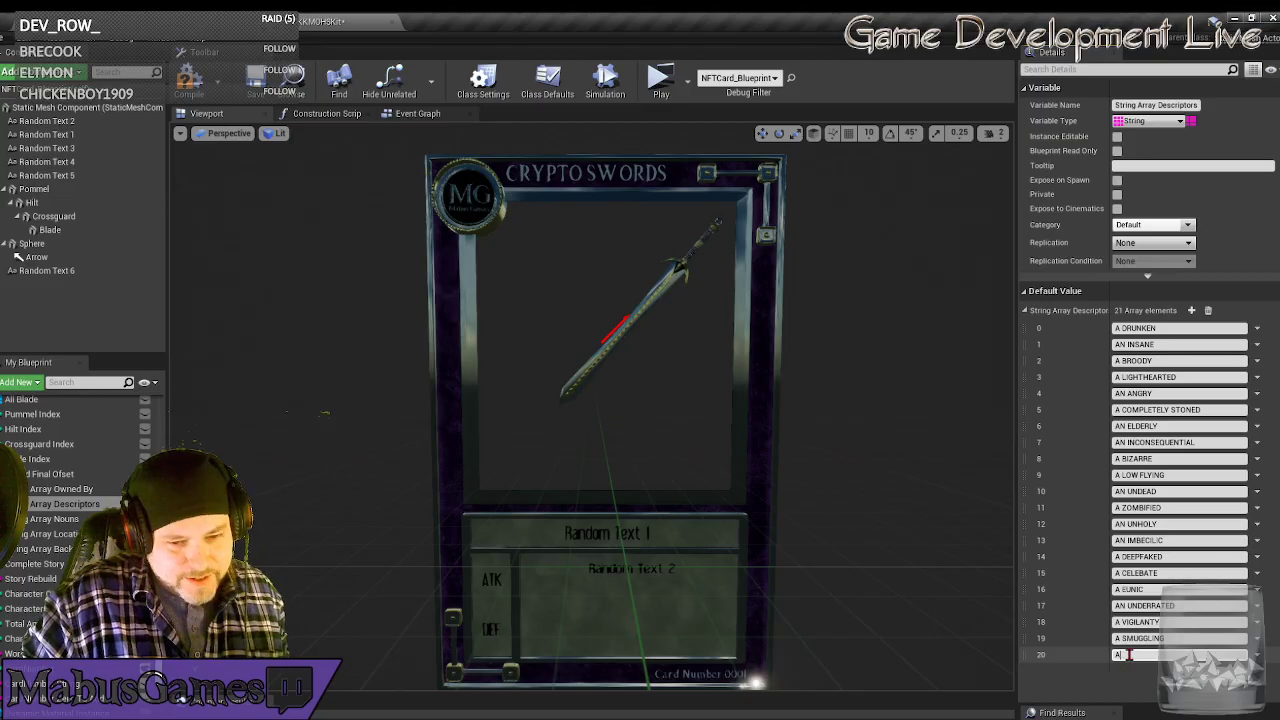
{"action": "type", "text": "RUTAL"}
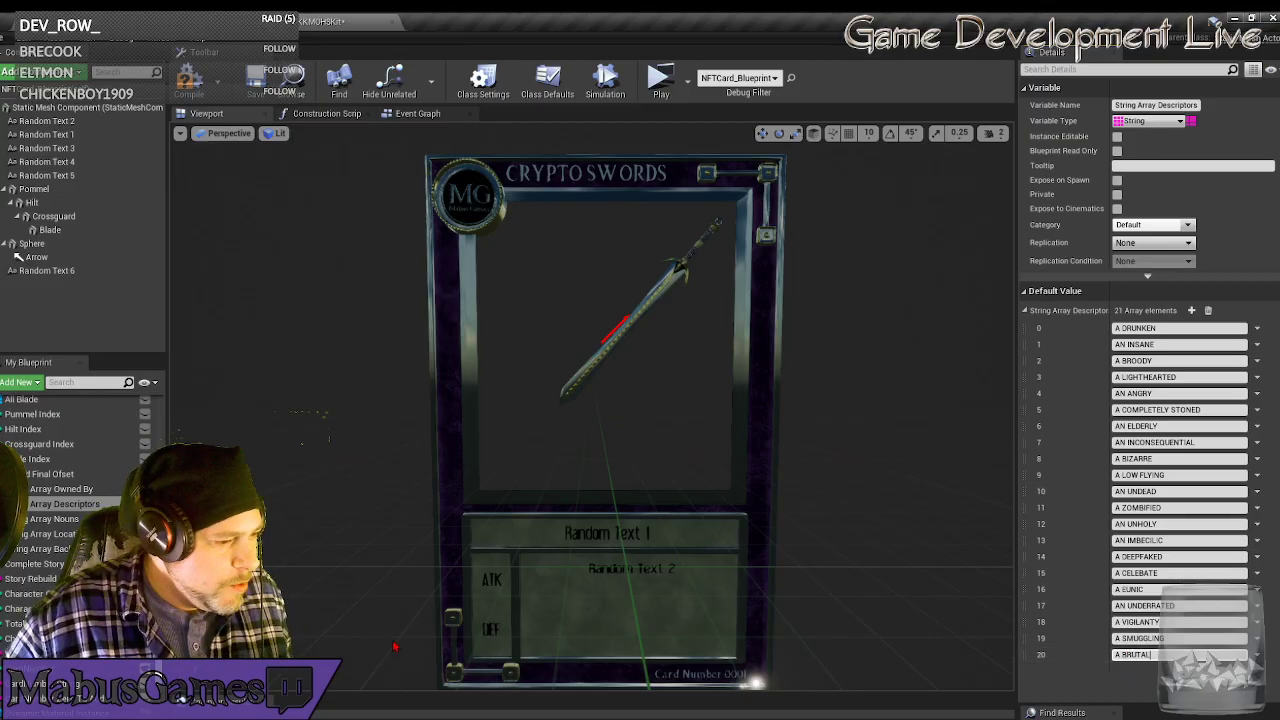
Add a new element to the String Array Nouns variable and set its value to "WIZARD FROM".
{"action": "left_click", "coordinate": [30, 520]}
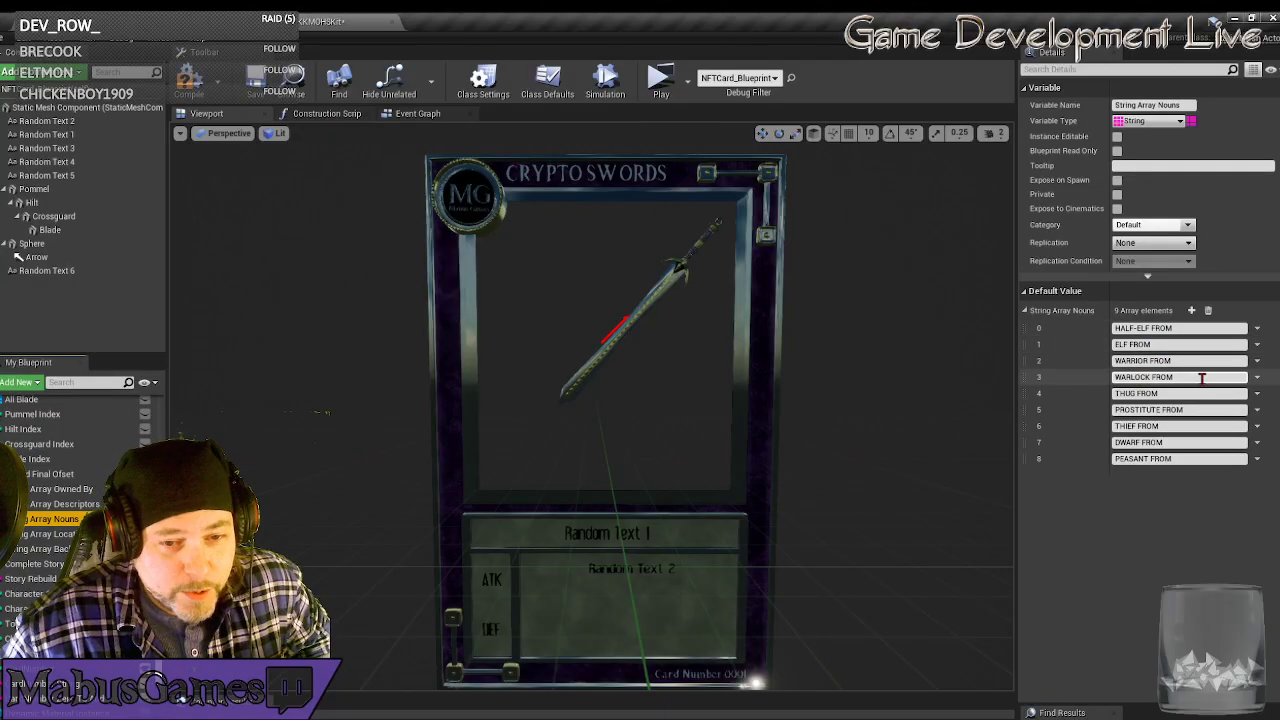
{"action": "left_click", "coordinate": [1191, 311]}
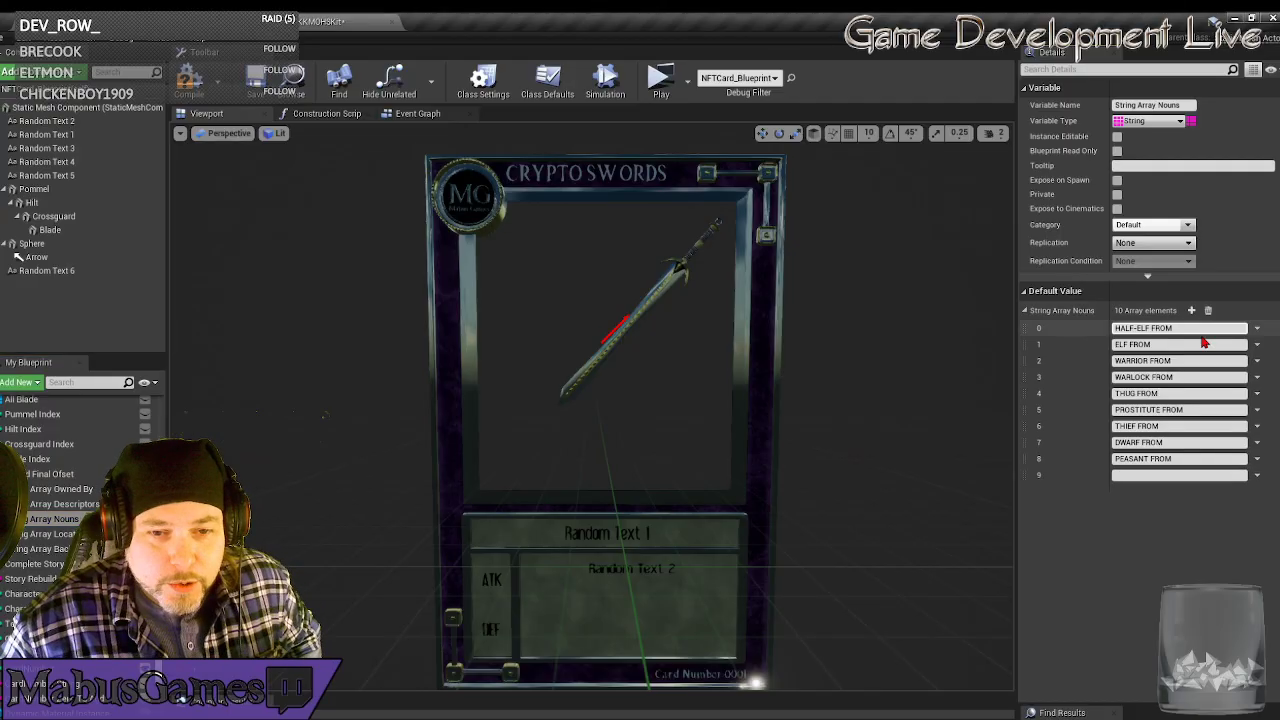
{"action": "left_click", "coordinate": [1141, 475]}
{"action": "type", "text": "WI"}
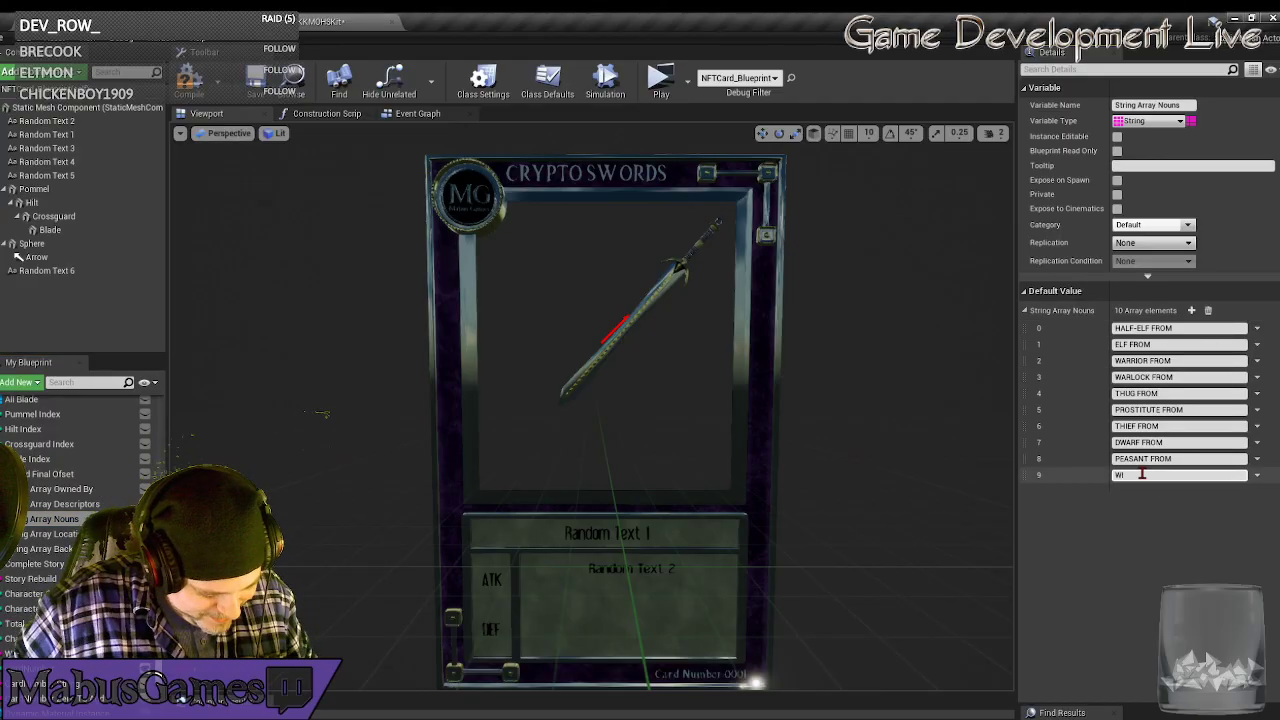
{"action": "type", "text": "ZARD FROM"}
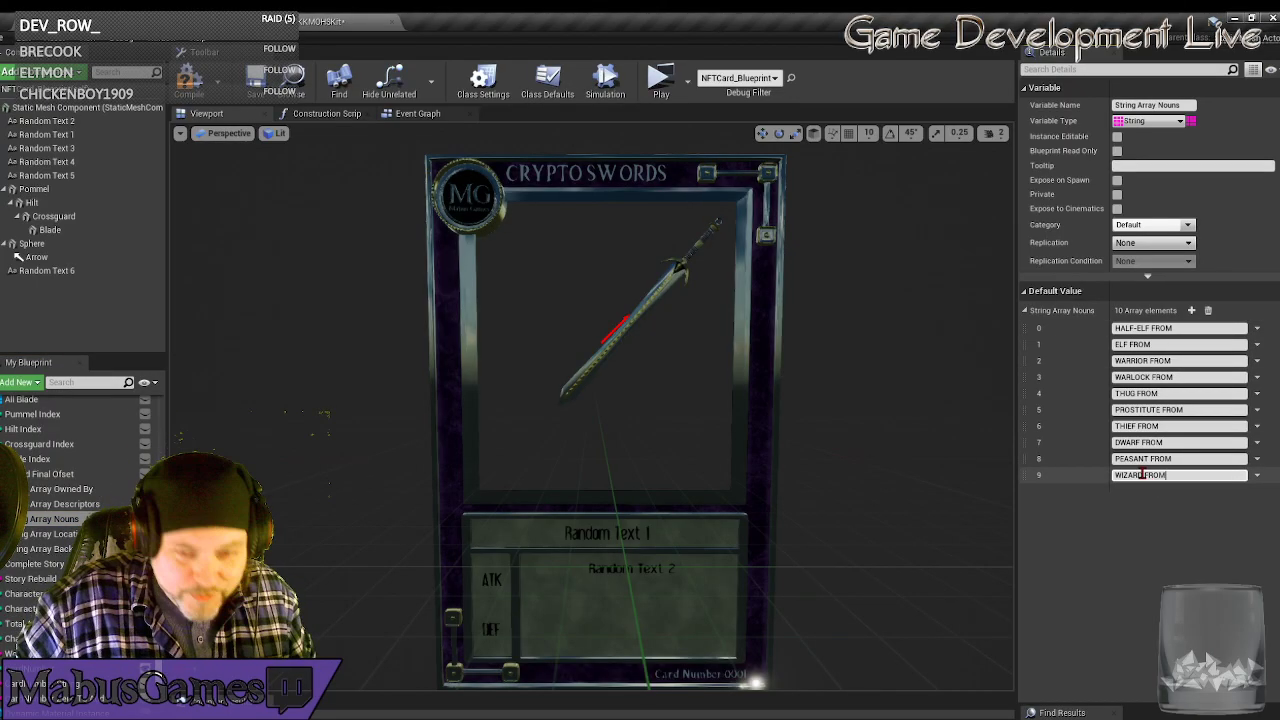
Add an element at index 10 of the nouns array with the value "TWITCH STREAMER FROM".
{"action": "left_click", "coordinate": [1191, 311]}
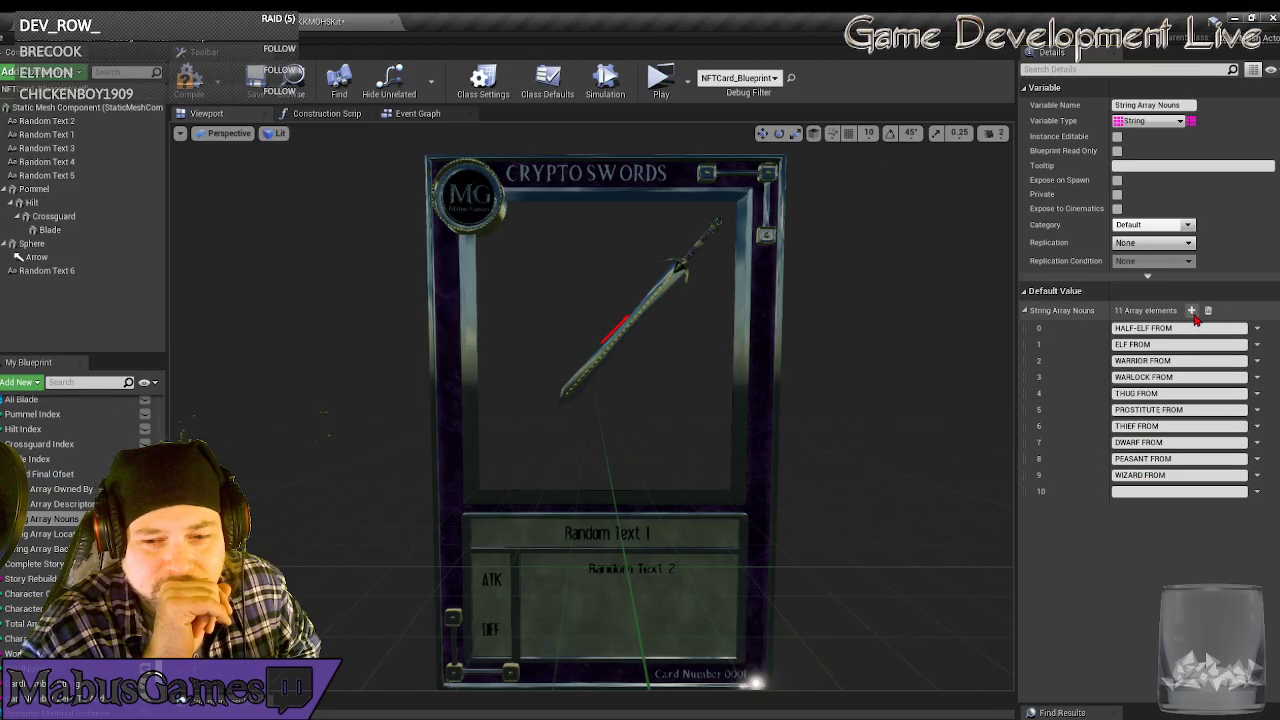
{"action": "left_click", "coordinate": [1148, 491]}
{"action": "type", "text": "T"}
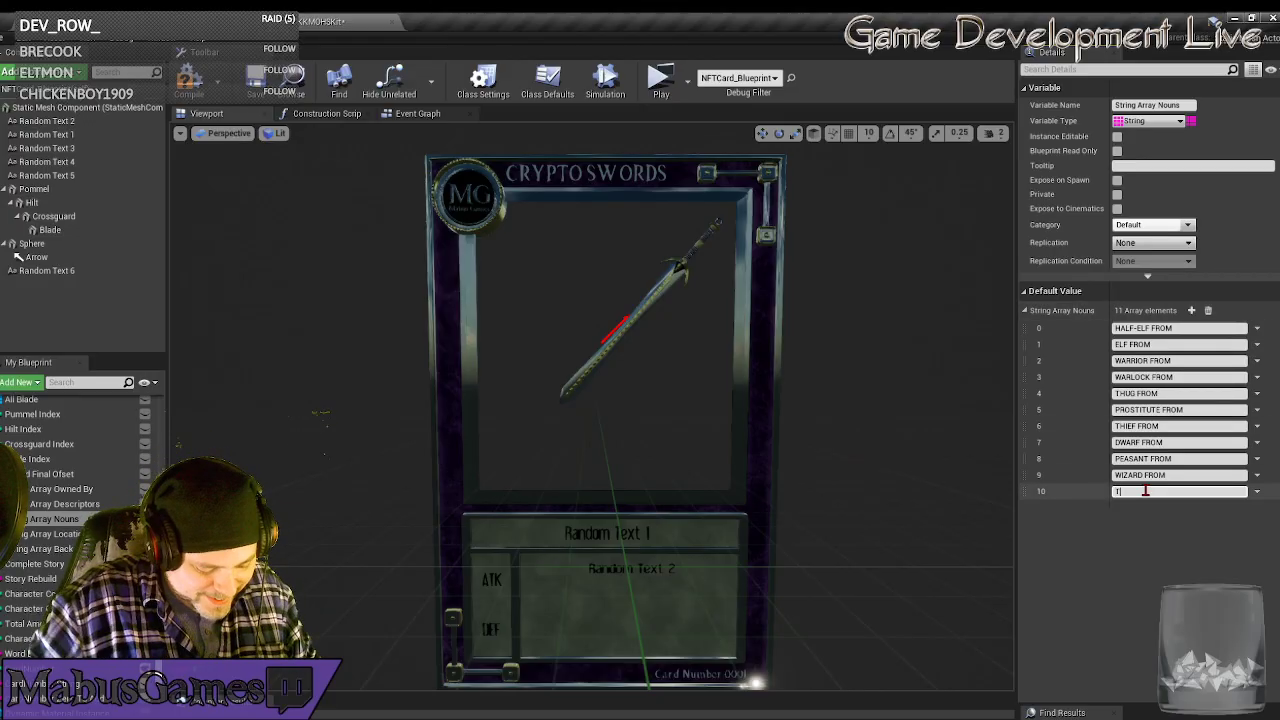
{"action": "type", "text": "WITCH ST"}
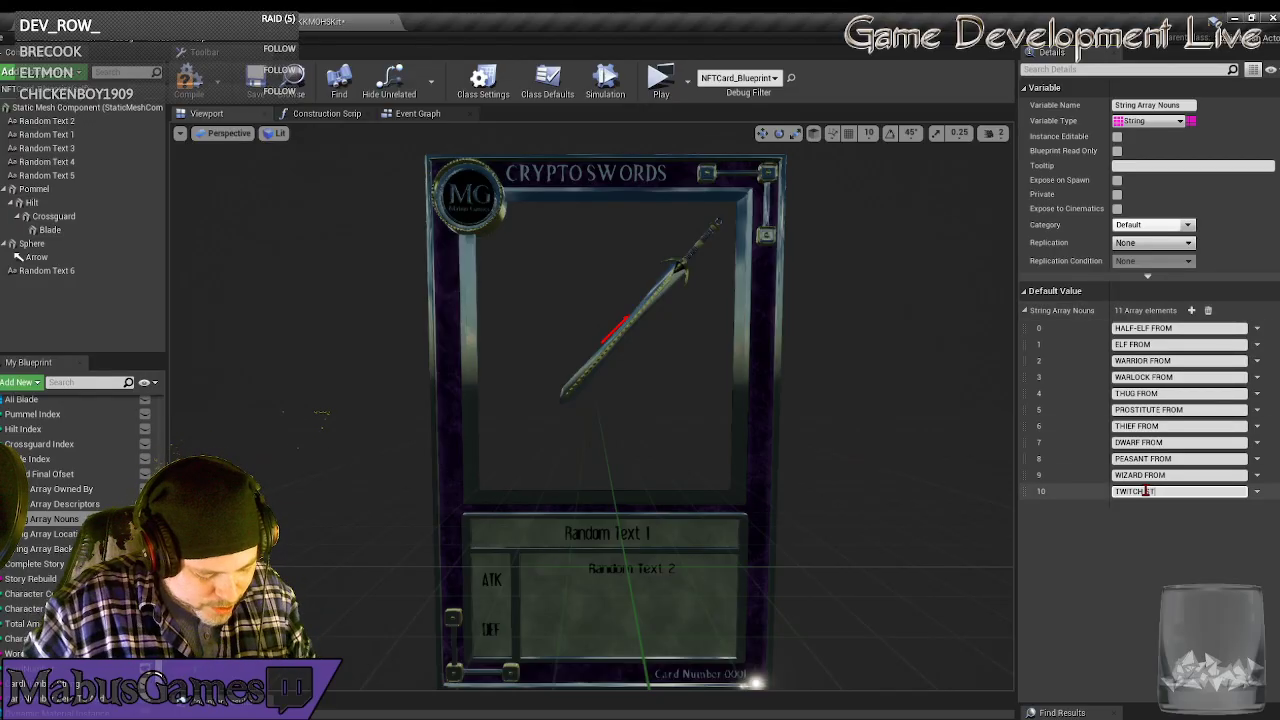
{"action": "type", "text": "REAMER"}
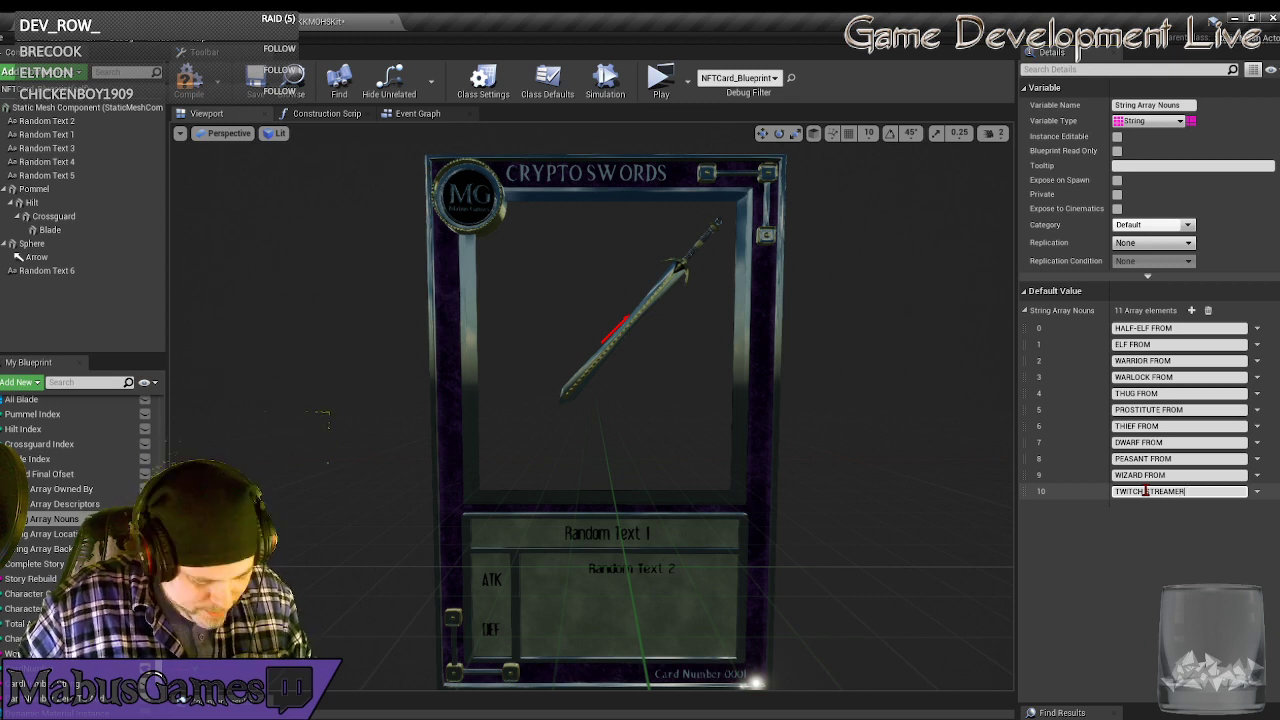
{"action": "type", "text": " FROM"}
{"action": "key", "text": "Return"}
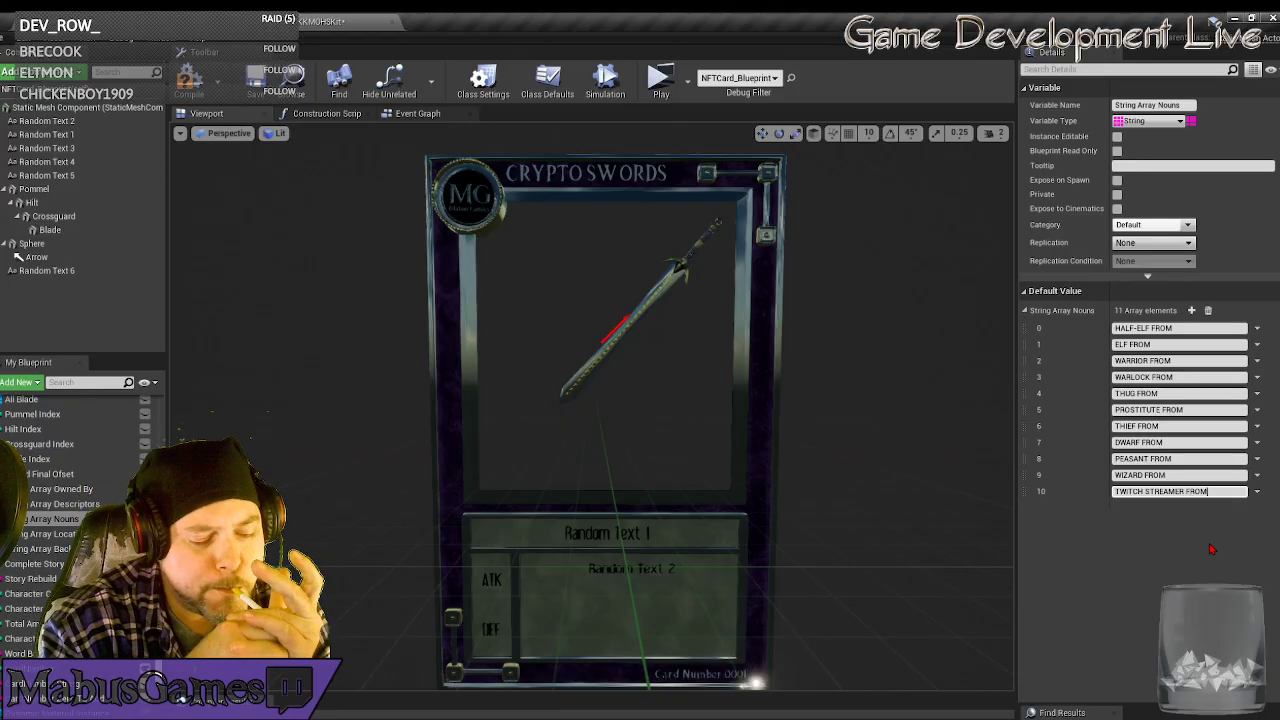
Add an element at index 11 of the nouns array with the value "CRYPTO BRO".
{"action": "left_click", "coordinate": [1191, 310]}
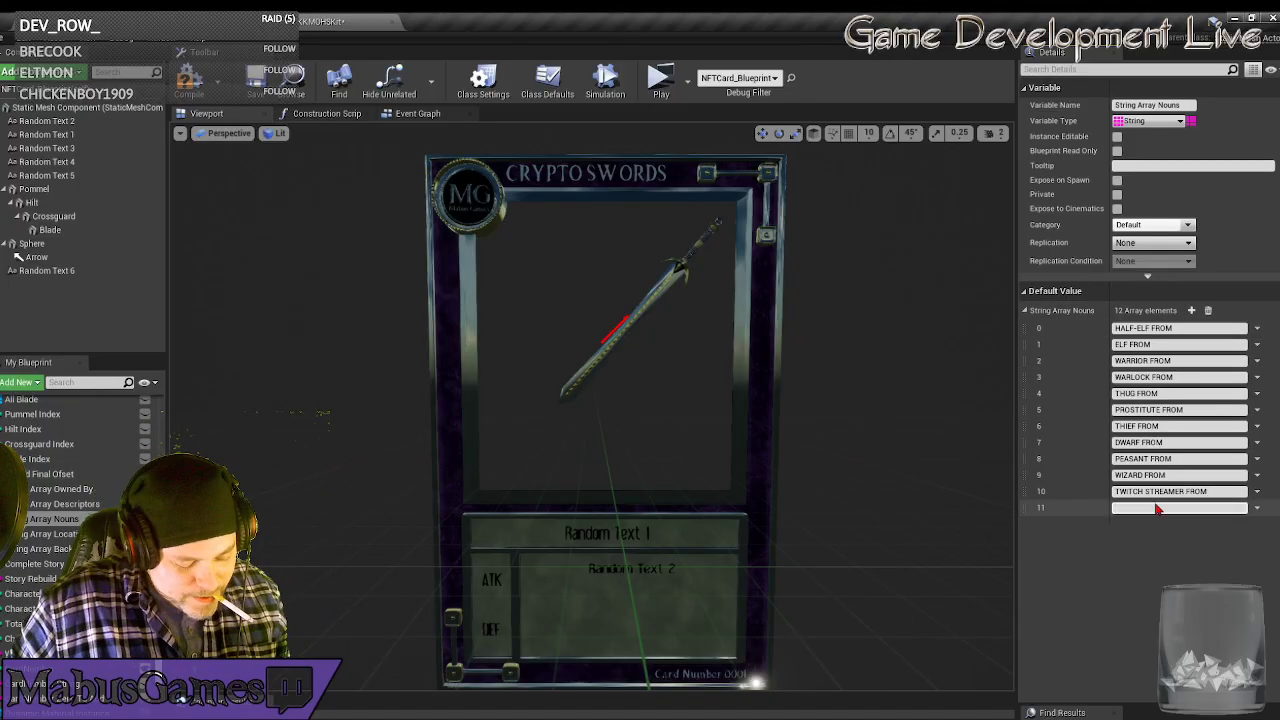
{"action": "type", "text": "CRYPTO"}
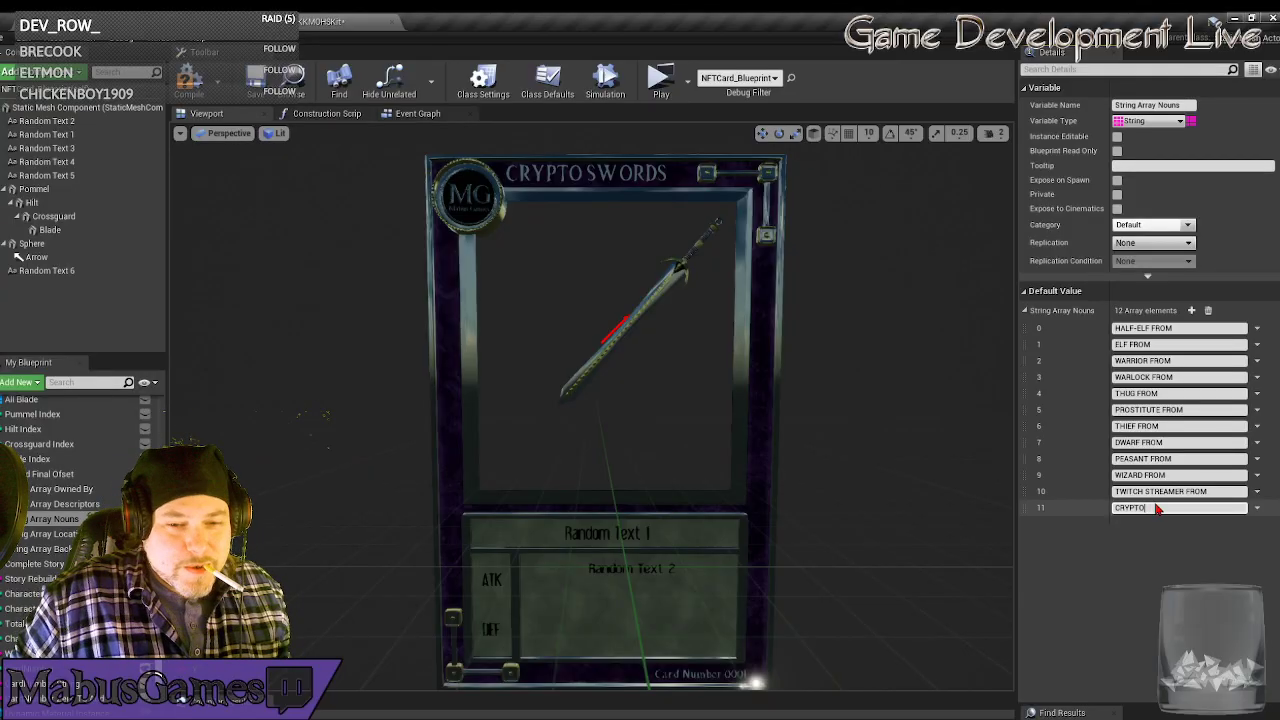
{"action": "type", "text": "RO"}
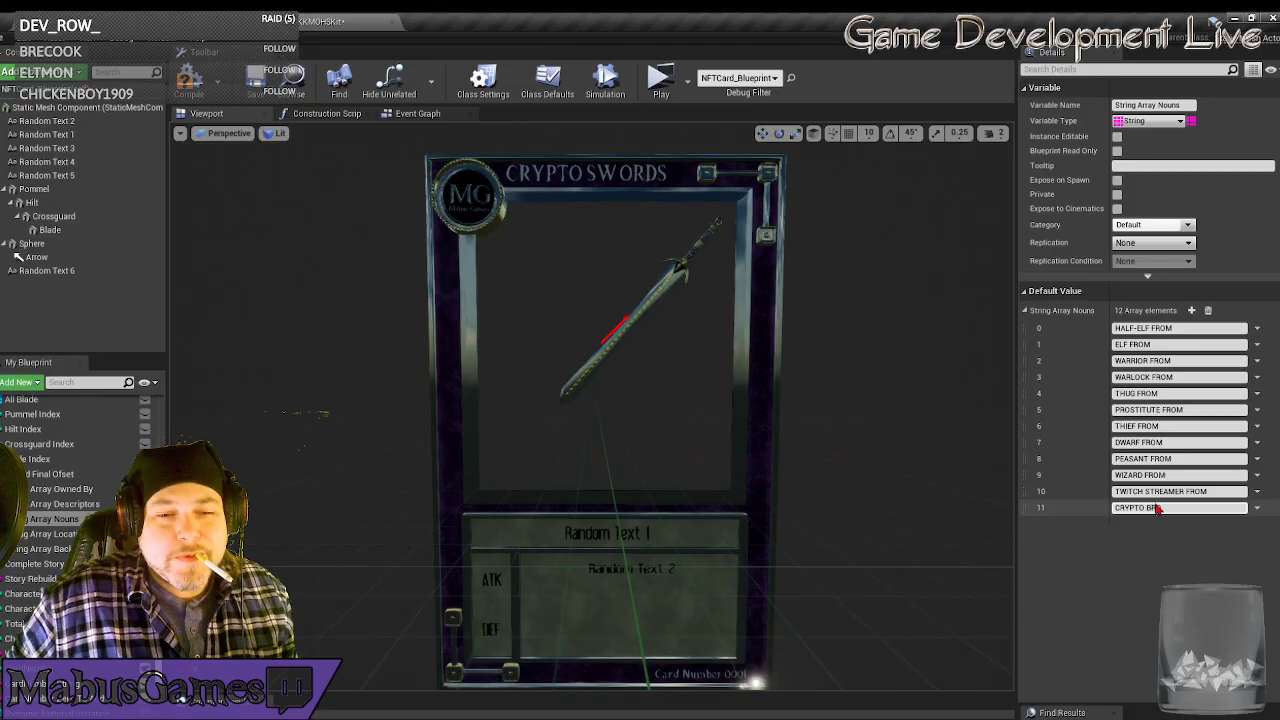
Add an element at index 12 of the nouns array with the value "CELESTIAL FROM".
{"action": "left_click", "coordinate": [1192, 311]}
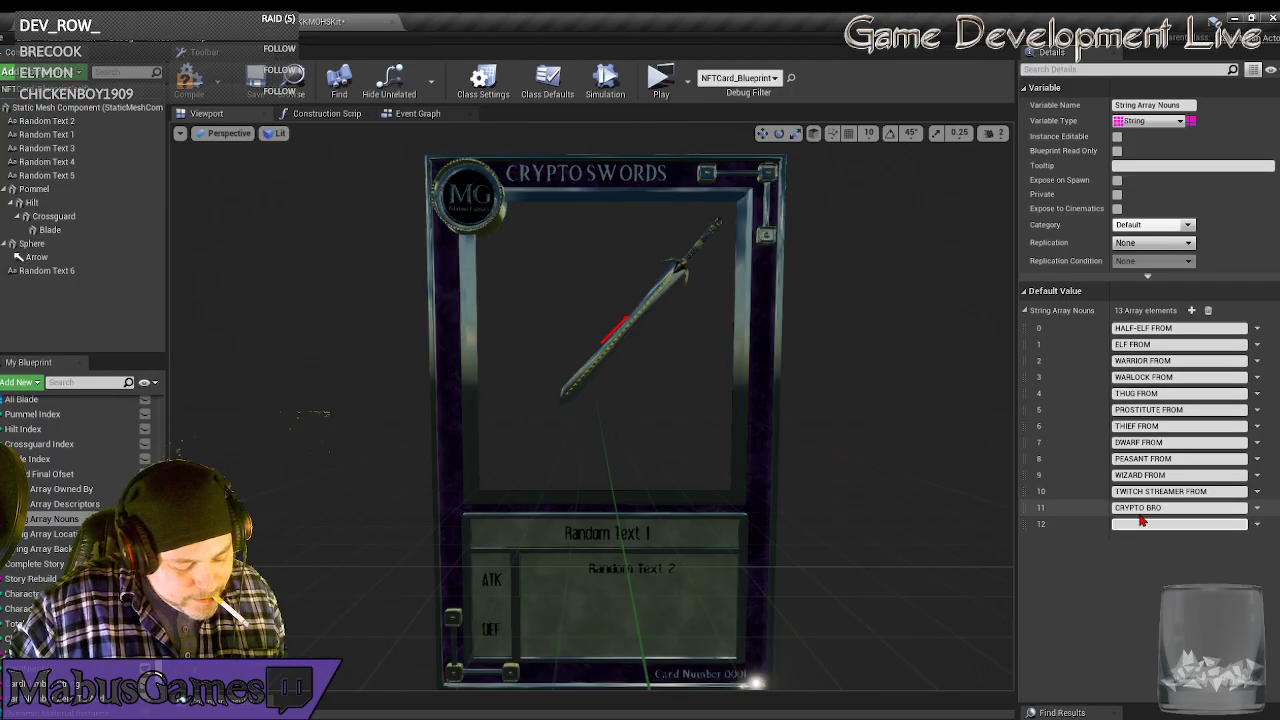
{"action": "type", "text": "CELESTIAL"}
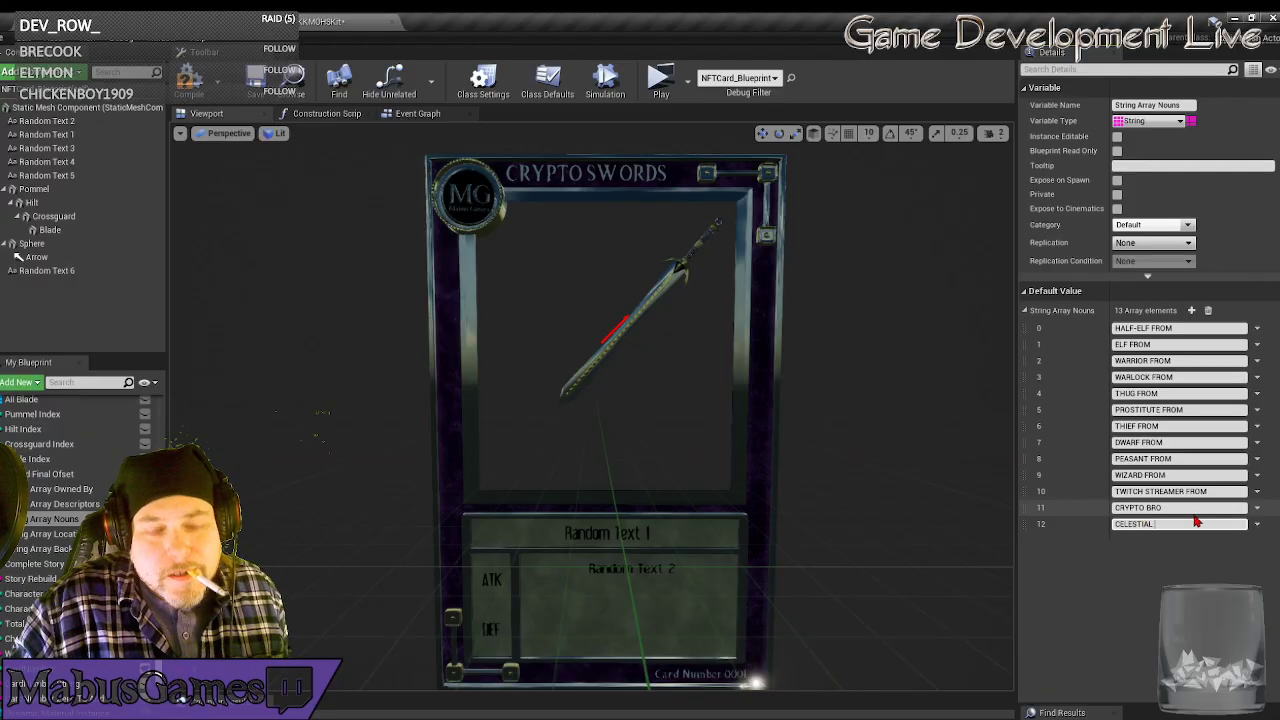
{"action": "type", "text": " FROM"}
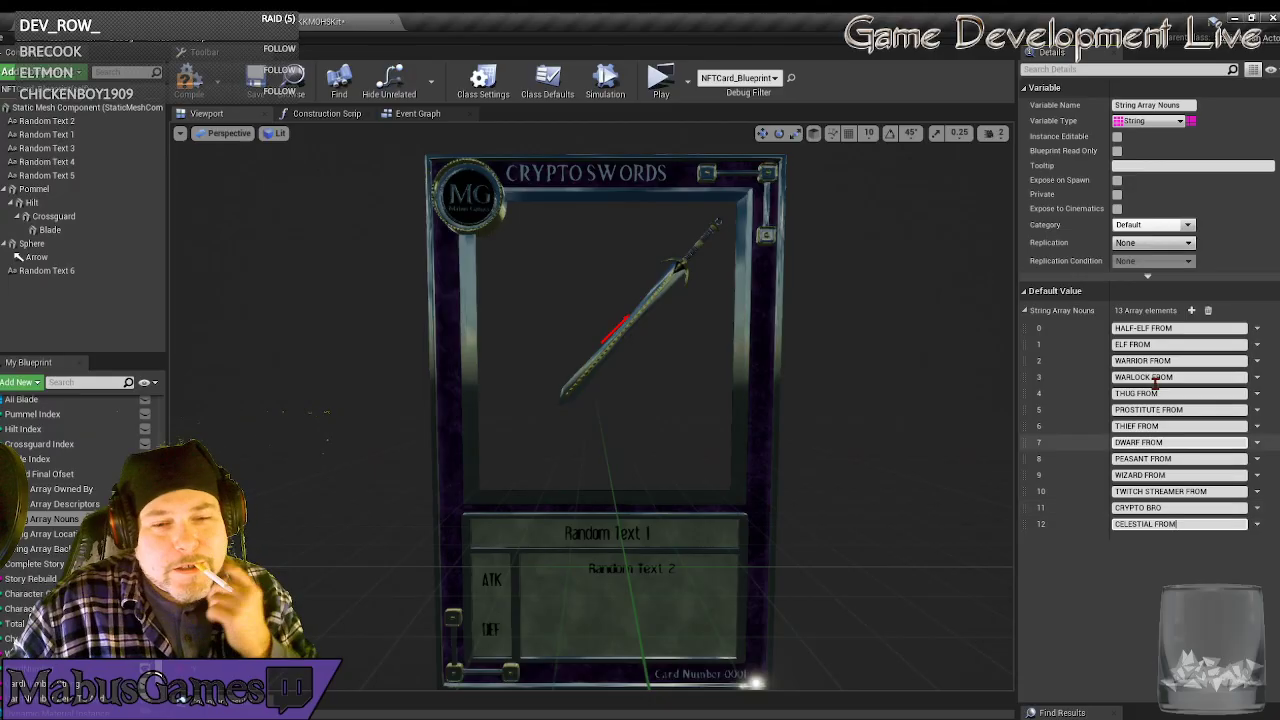
Add two empty elements to the nouns array and extend element 11 to read "CRYPTO BRO FROM".
{"action": "left_click", "coordinate": [1191, 311]}
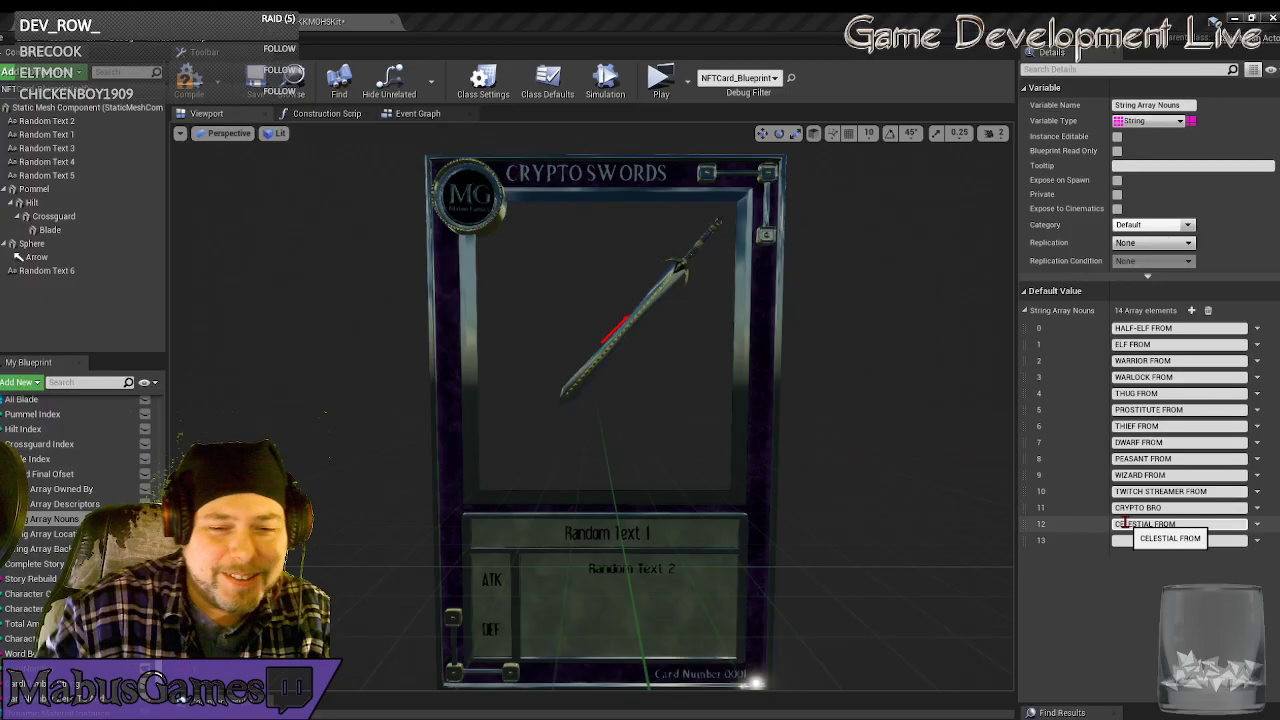
{"action": "left_click", "coordinate": [1192, 311]}
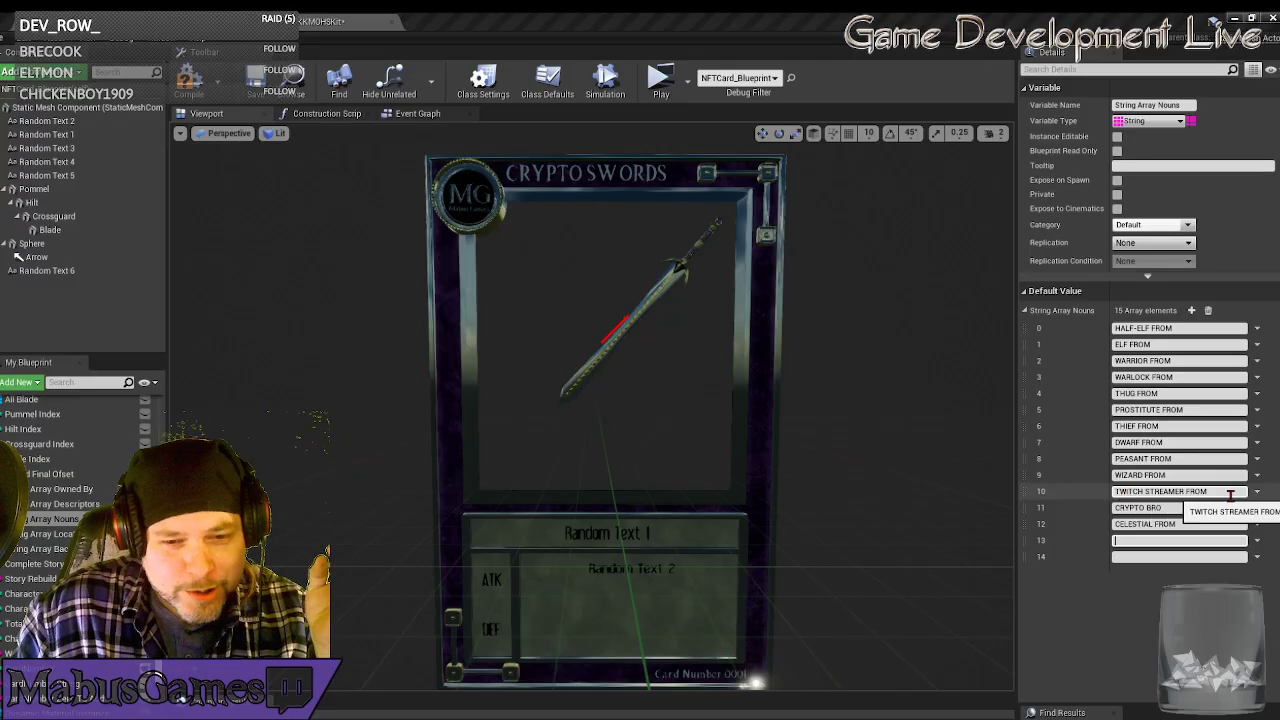
{"action": "left_click", "coordinate": [1180, 507]}
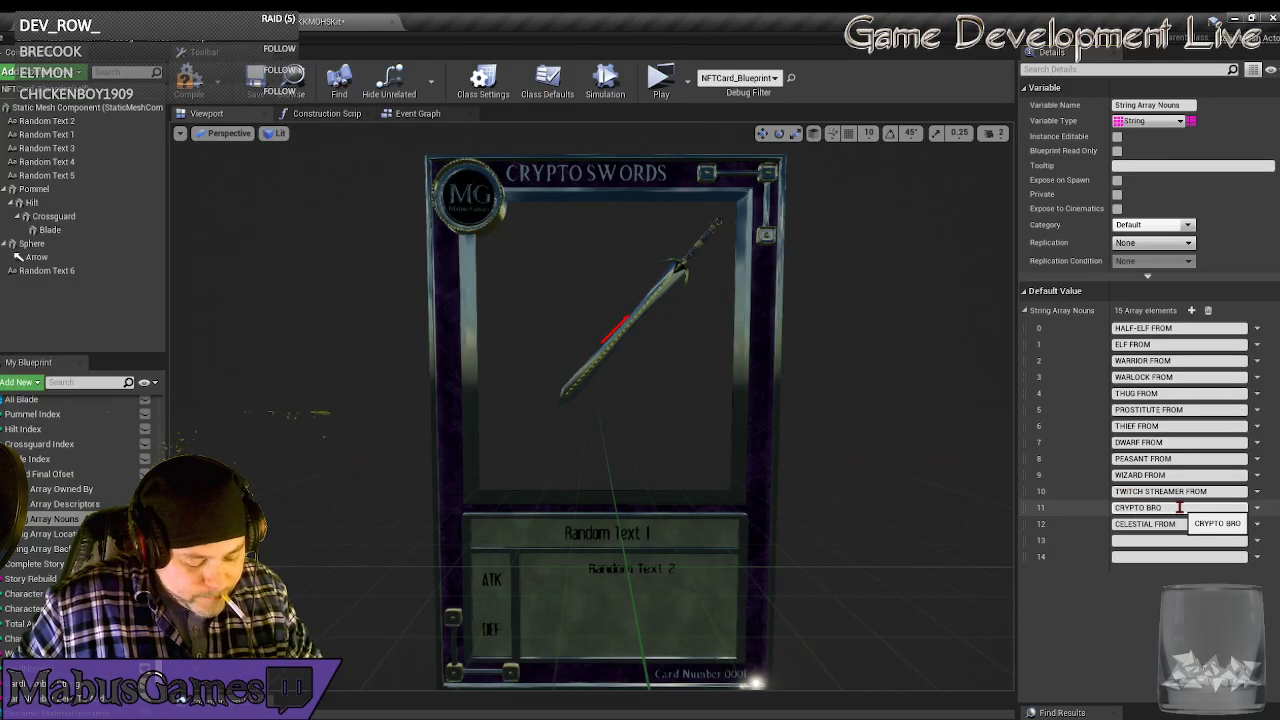
{"action": "type", "text": "FROM"}
Set the empty element 13 of the nouns array to "BLACKSMITH FROM".
{"action": "left_click", "coordinate": [1164, 540]}
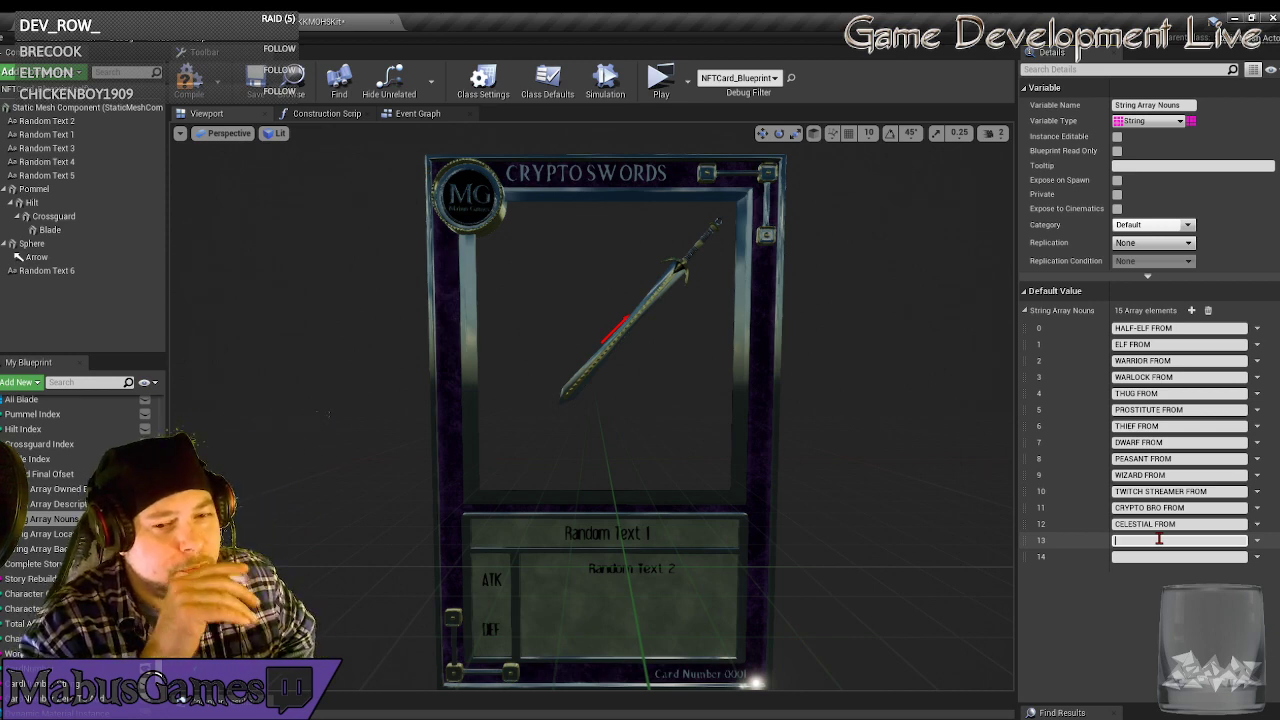
{"action": "type", "text": "BLA"}
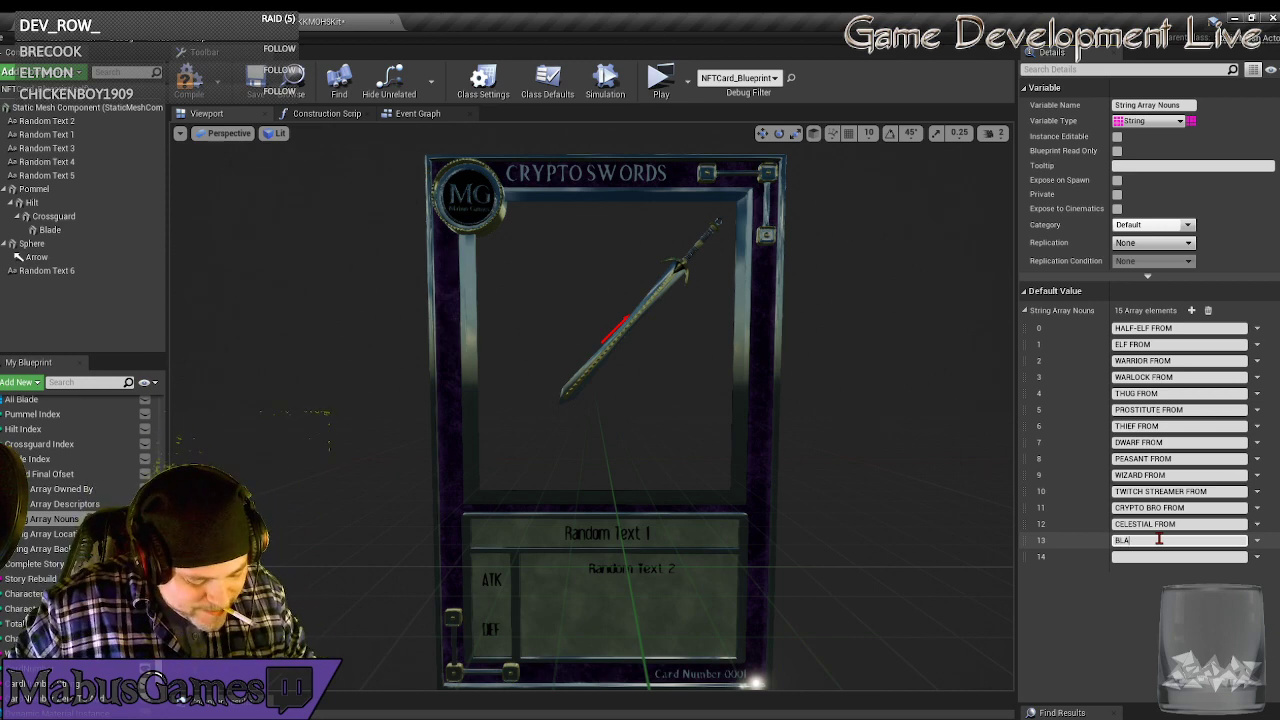
{"action": "type", "text": "CKS"}
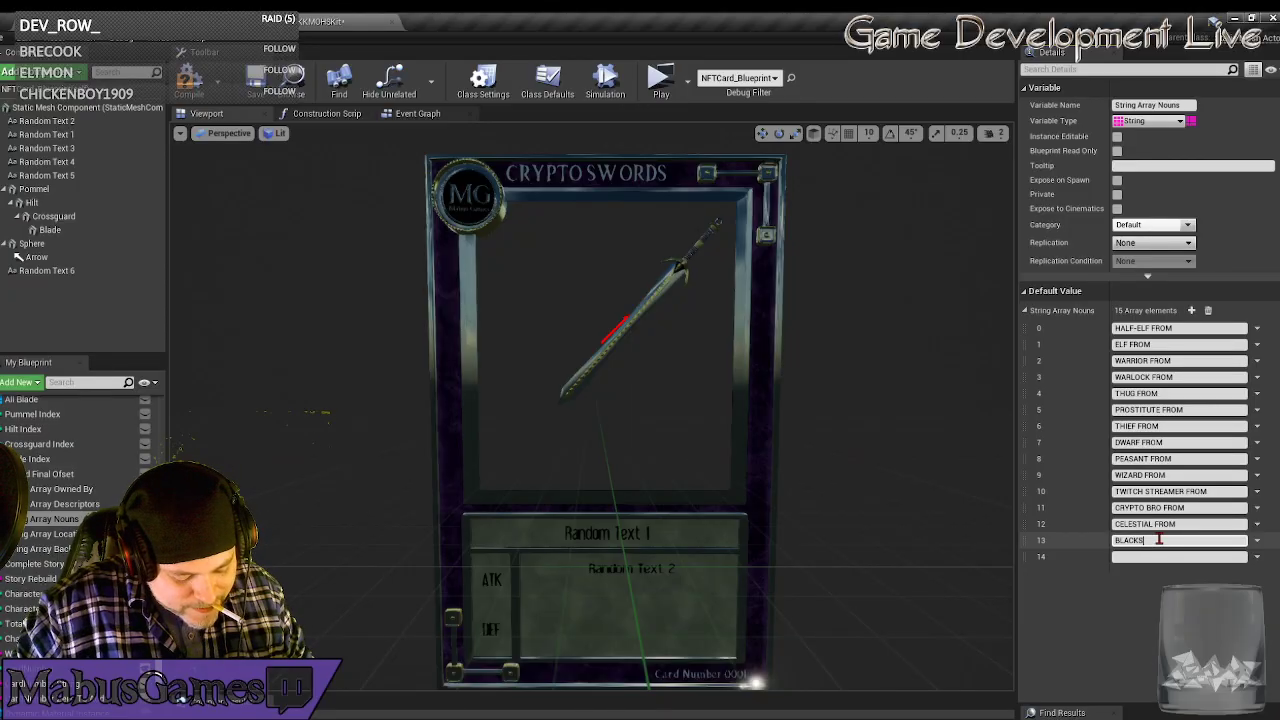
{"action": "type", "text": "MITH"}
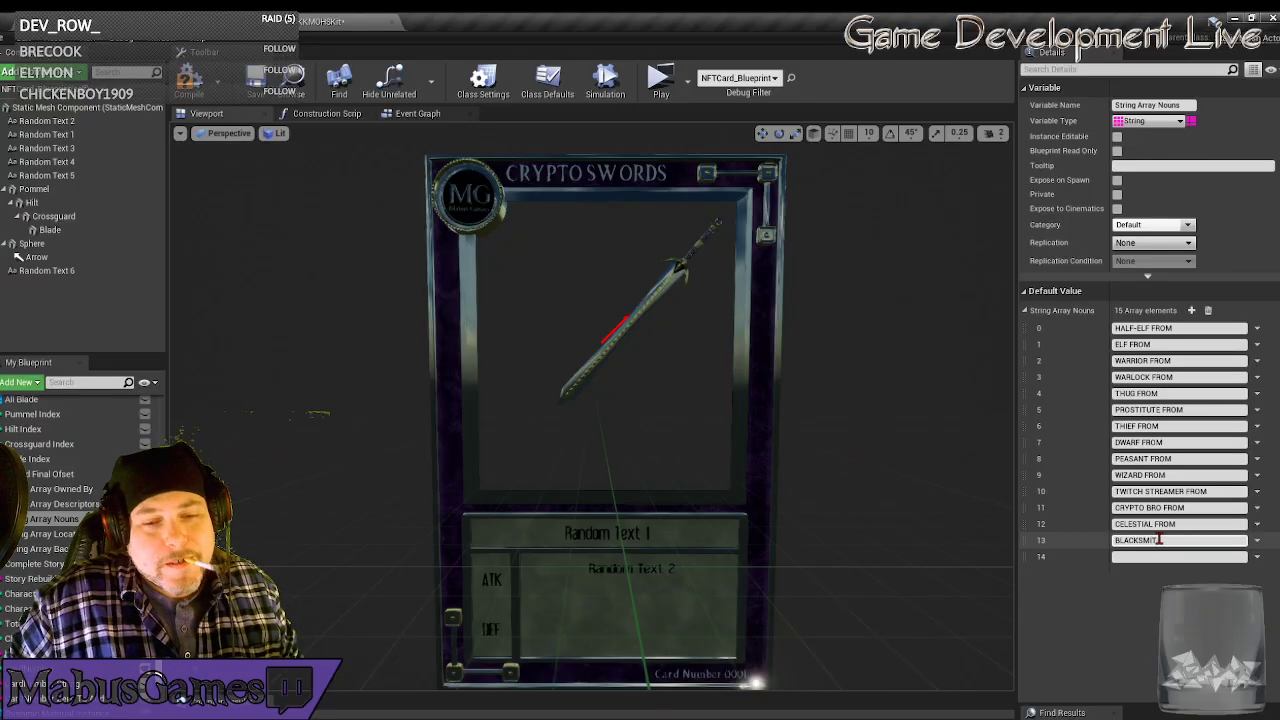
{"action": "type", "text": " FROM"}
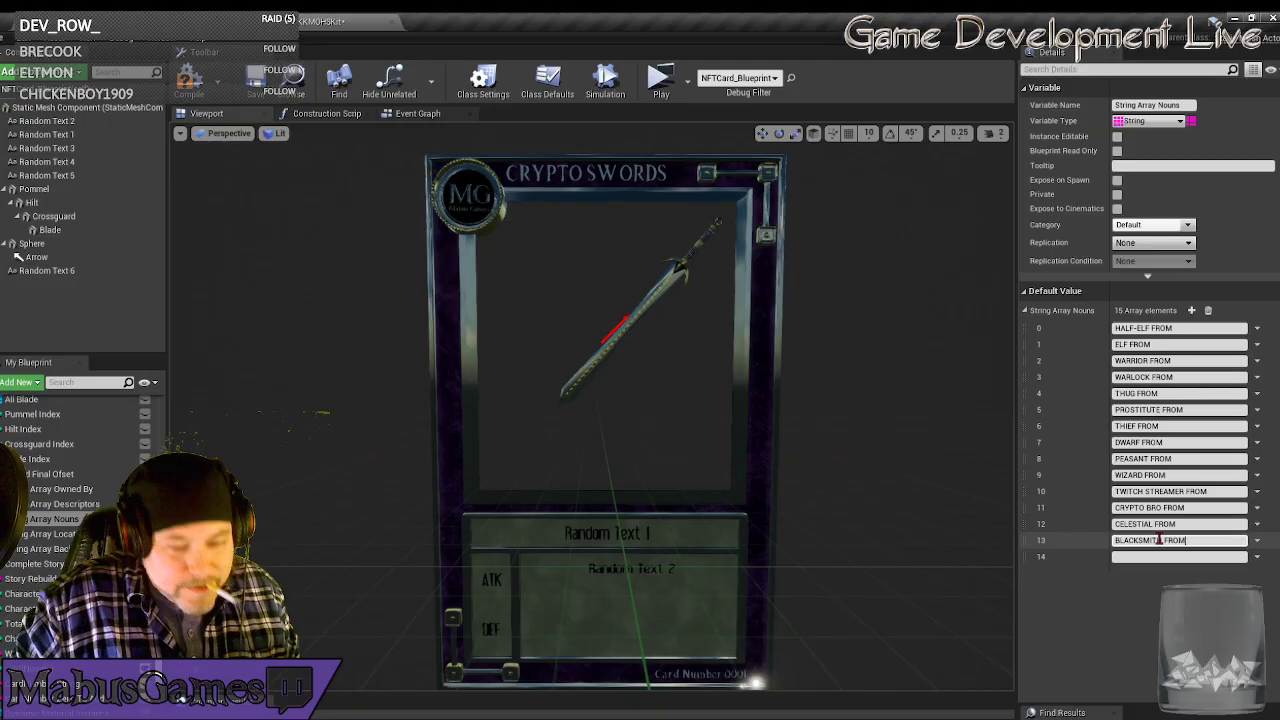
Set element 14 of the nouns array to "BAKER FROM" and add six empty elements to the array.
{"action": "left_click", "coordinate": [1157, 558]}
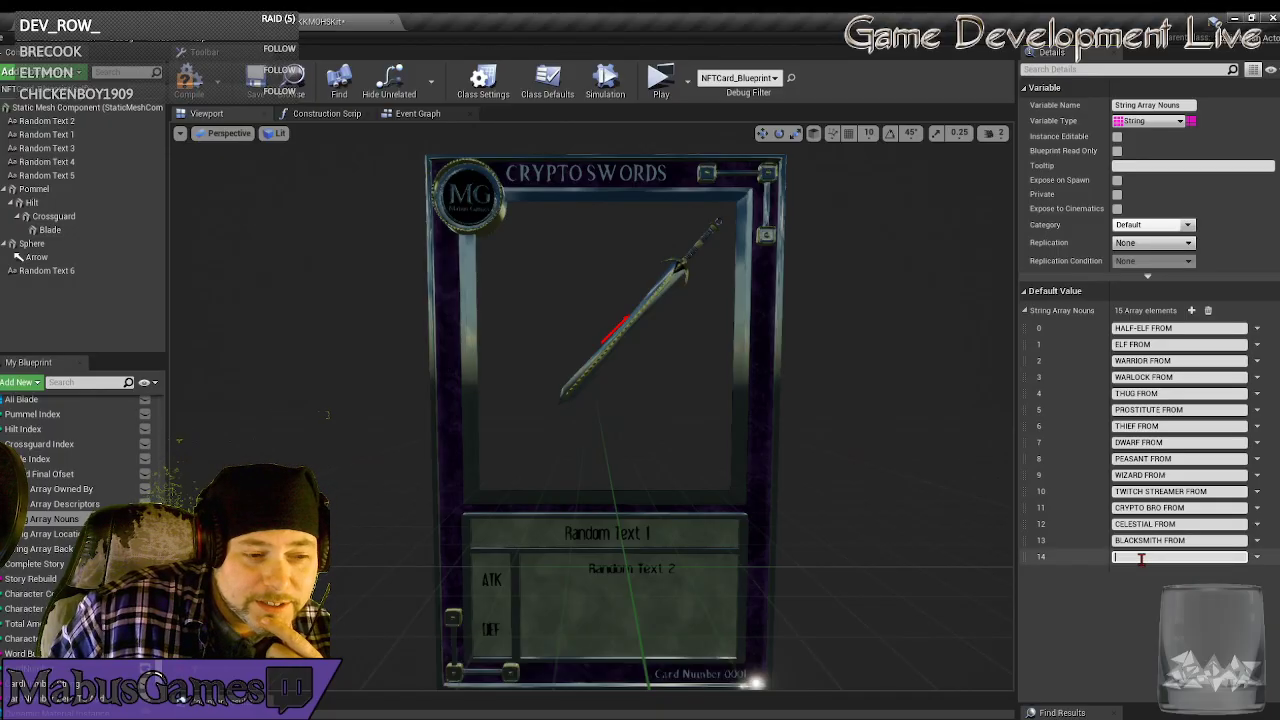
{"action": "type", "text": "BAKER FROM"}
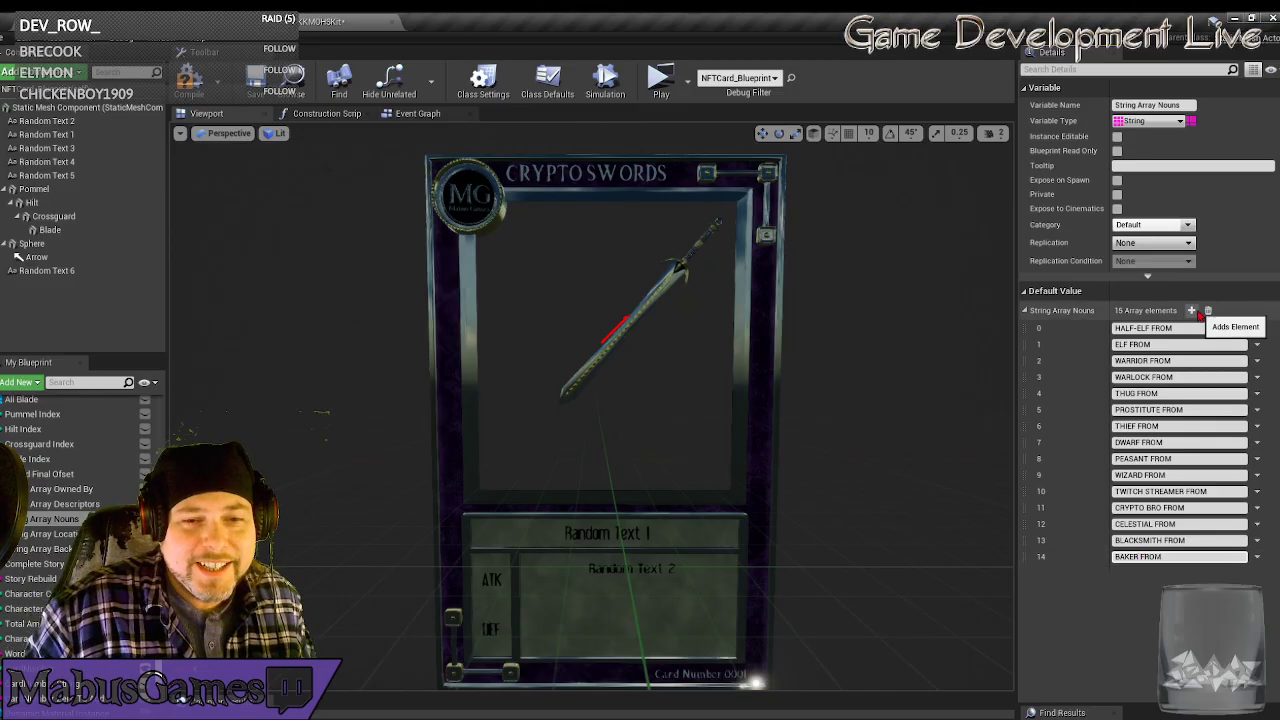
{"action": "left_click", "coordinate": [1191, 311]}
{"action": "left_click", "coordinate": [1191, 311]}
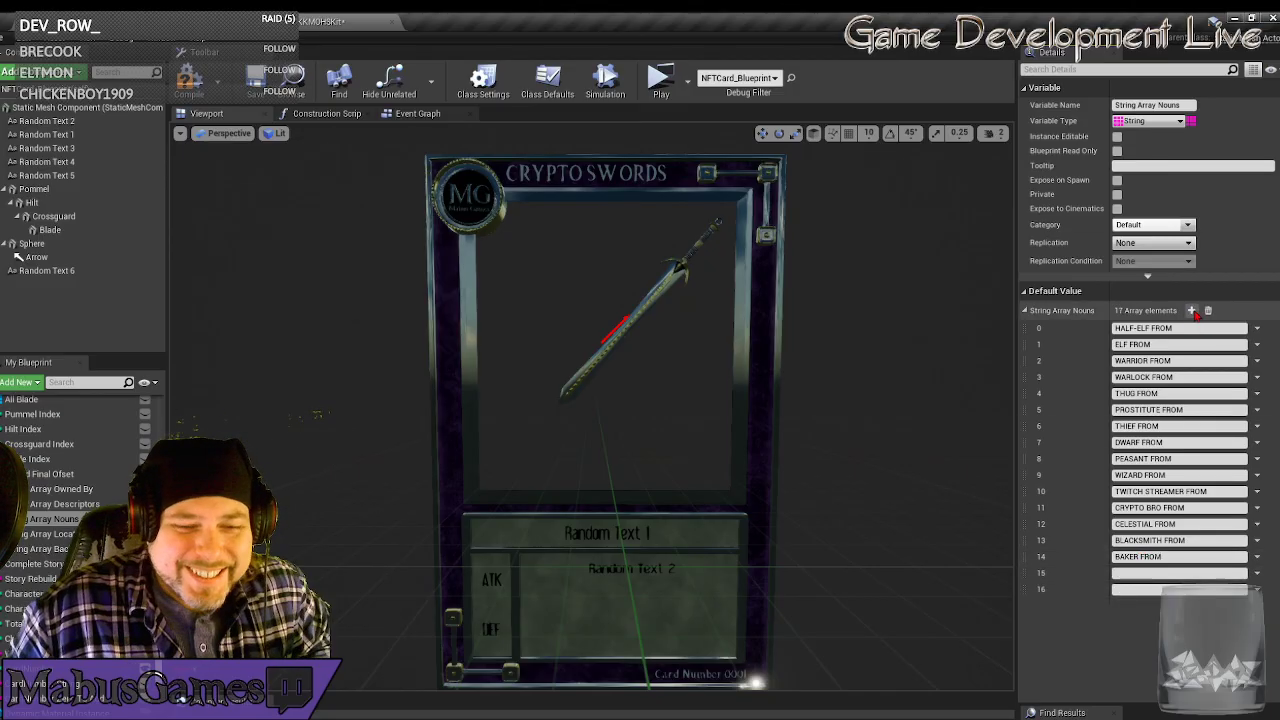
{"action": "left_click", "coordinate": [1191, 311]}
{"action": "left_click", "coordinate": [1191, 311]}
{"action": "left_click", "coordinate": [1191, 311]}
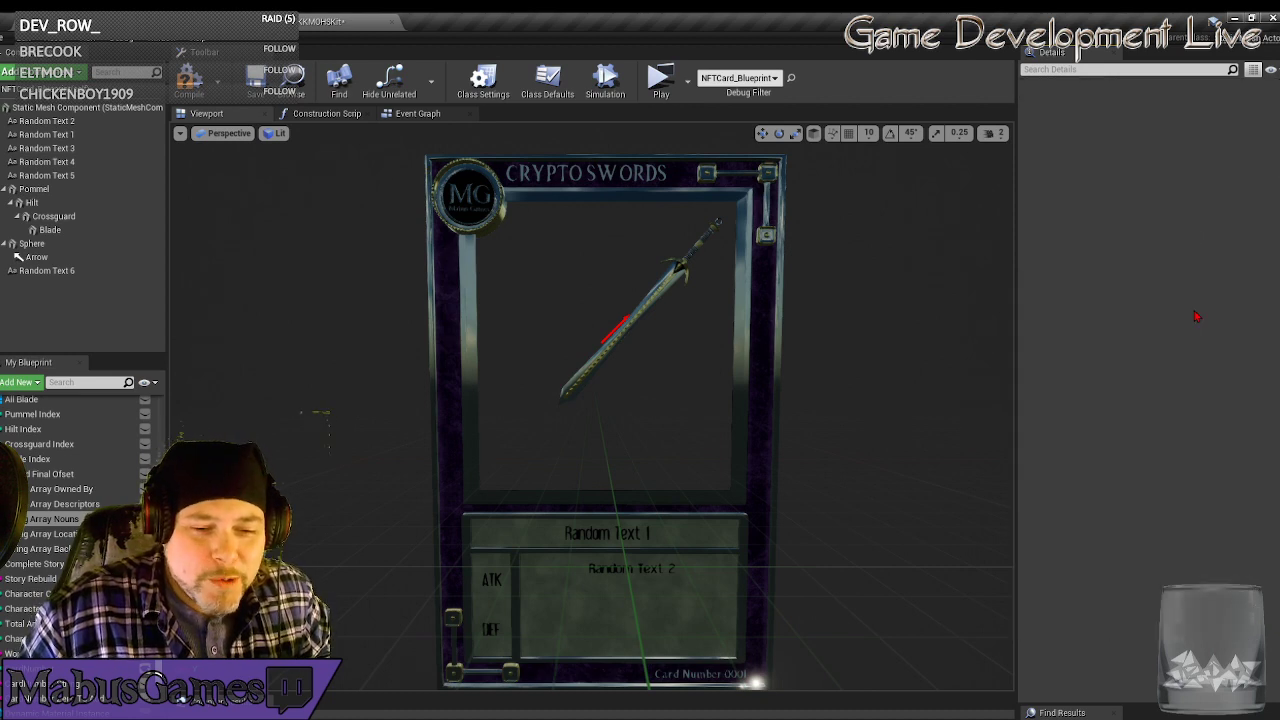
{"action": "left_click", "coordinate": [1191, 311]}
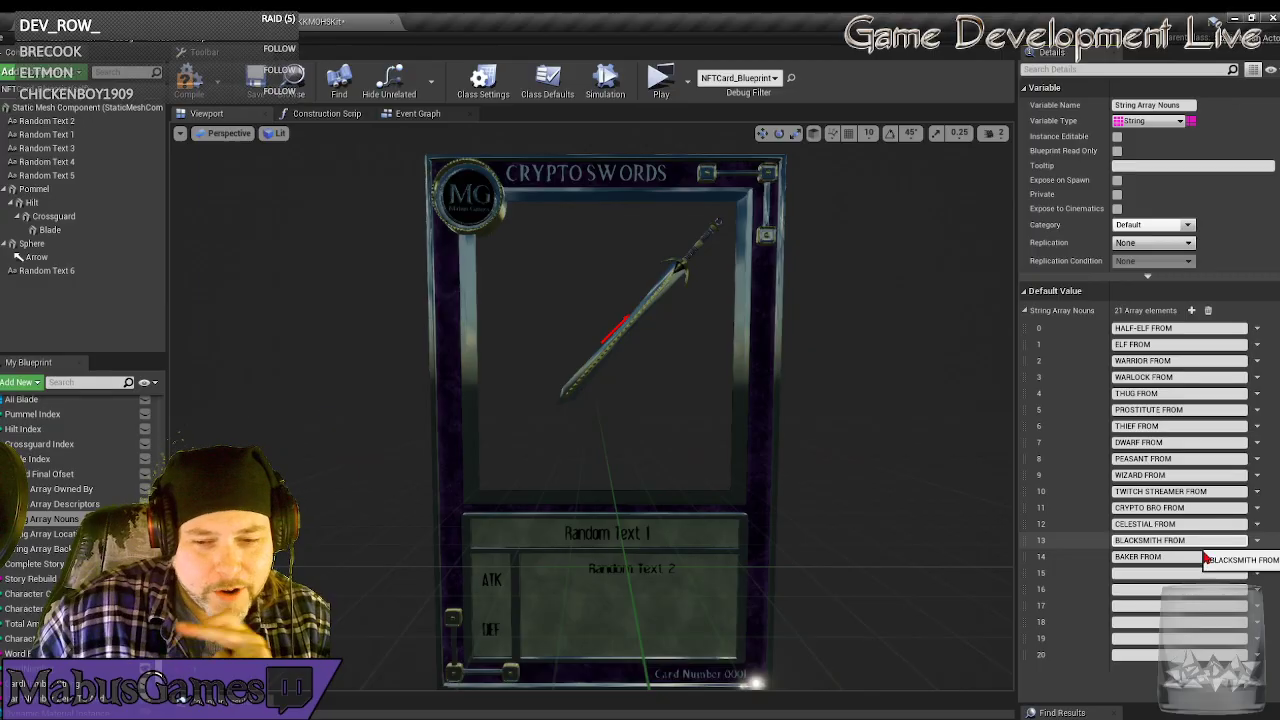
Set element 15 of the nouns array to "VAMPIRE FROM" and element 16 to "MERCHANT FROM".
{"action": "left_click", "coordinate": [1135, 572]}
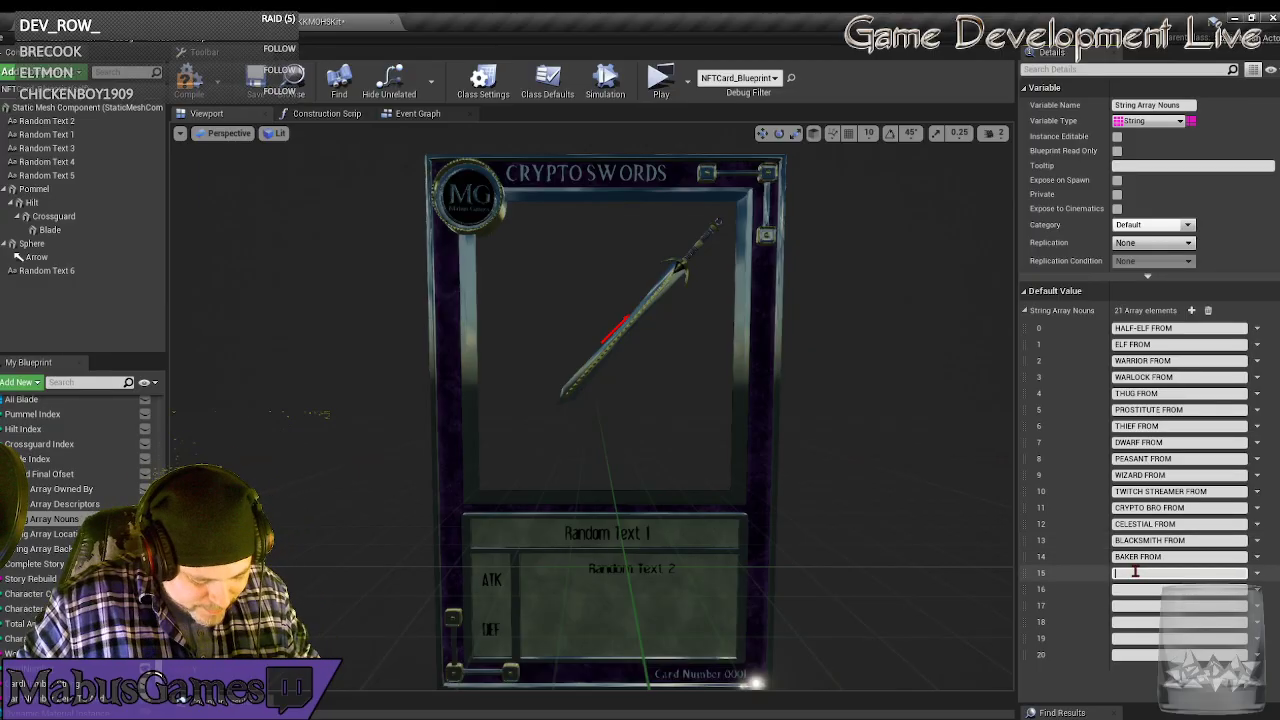
{"action": "type", "text": "VAMPIRE"}
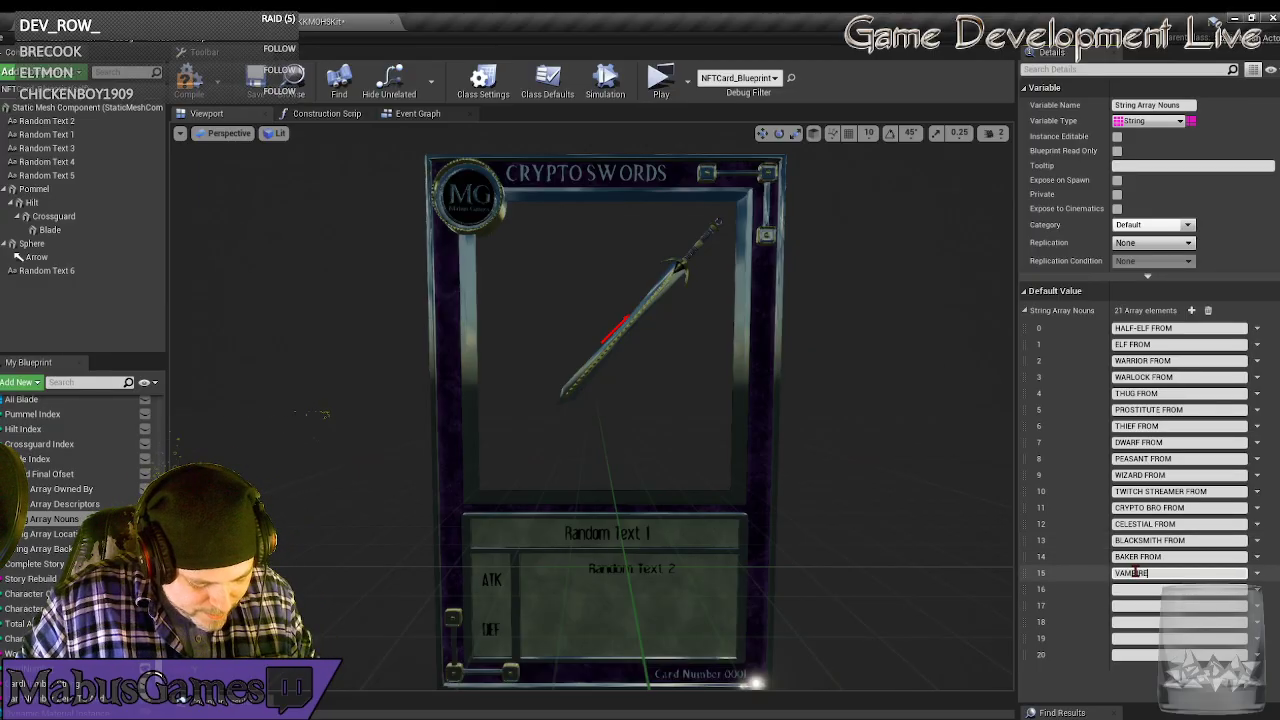
{"action": "type", "text": " FROM"}
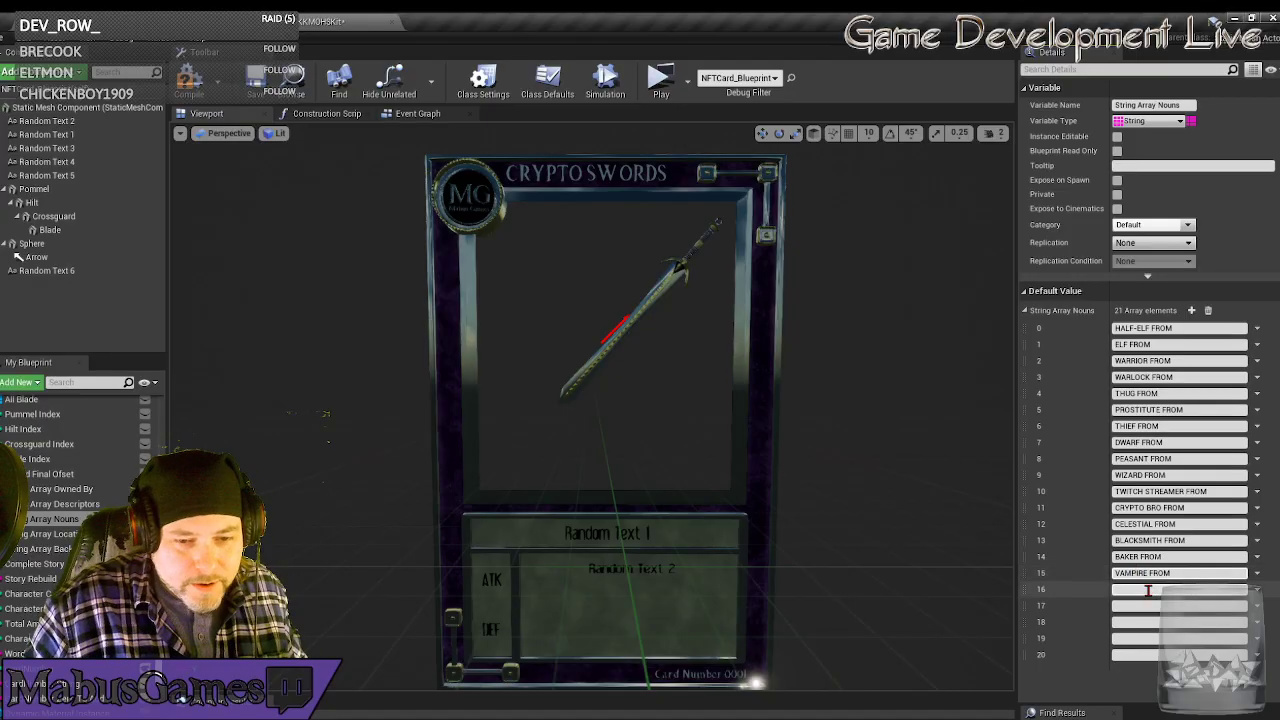
{"action": "left_click", "coordinate": [1148, 590]}
{"action": "type", "text": "MERCHA"}
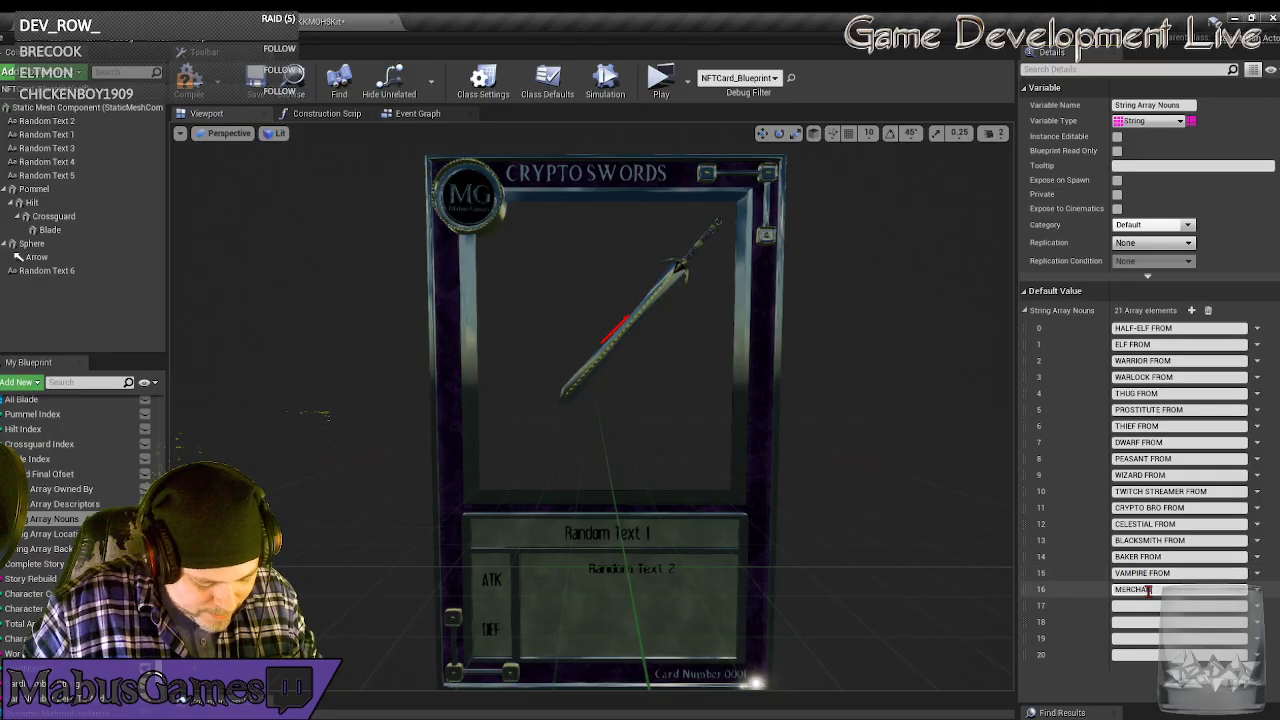
{"action": "type", "text": "NT FROM"}
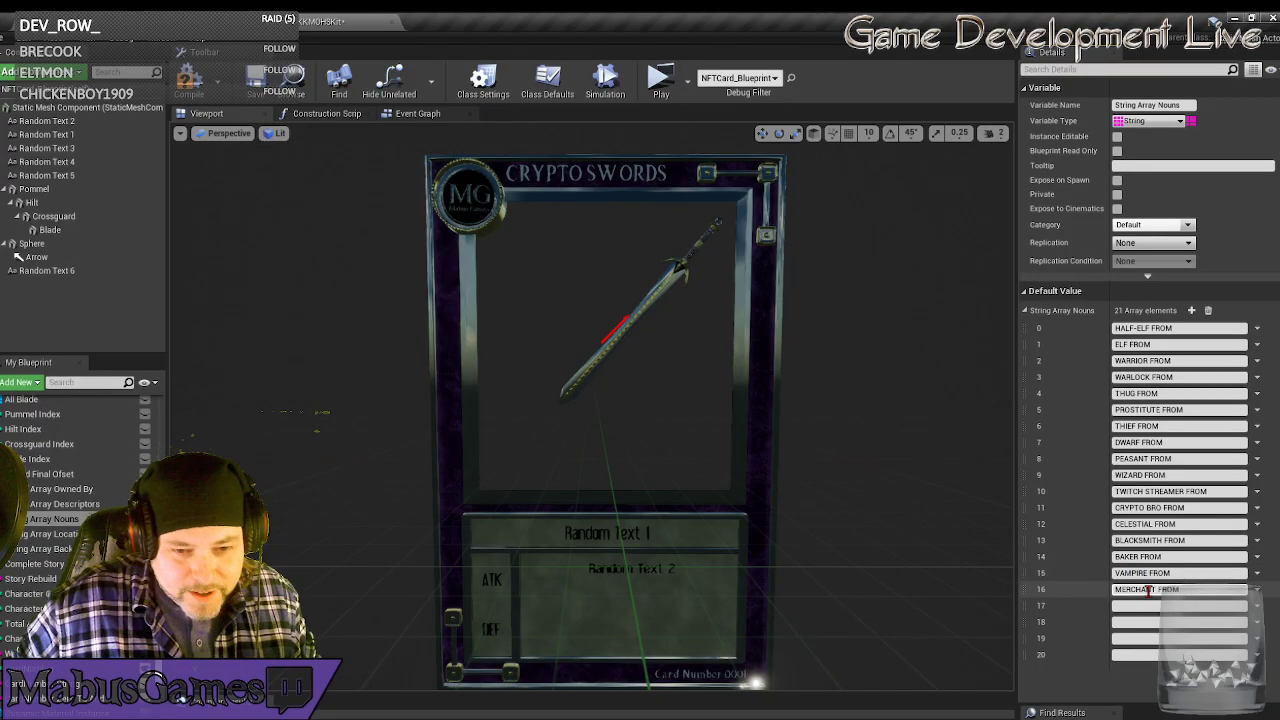
Set element 17 of the nouns array to "FARMER FROM" and element 18 to "BANDIT FROM".
{"action": "left_click", "coordinate": [1150, 606]}
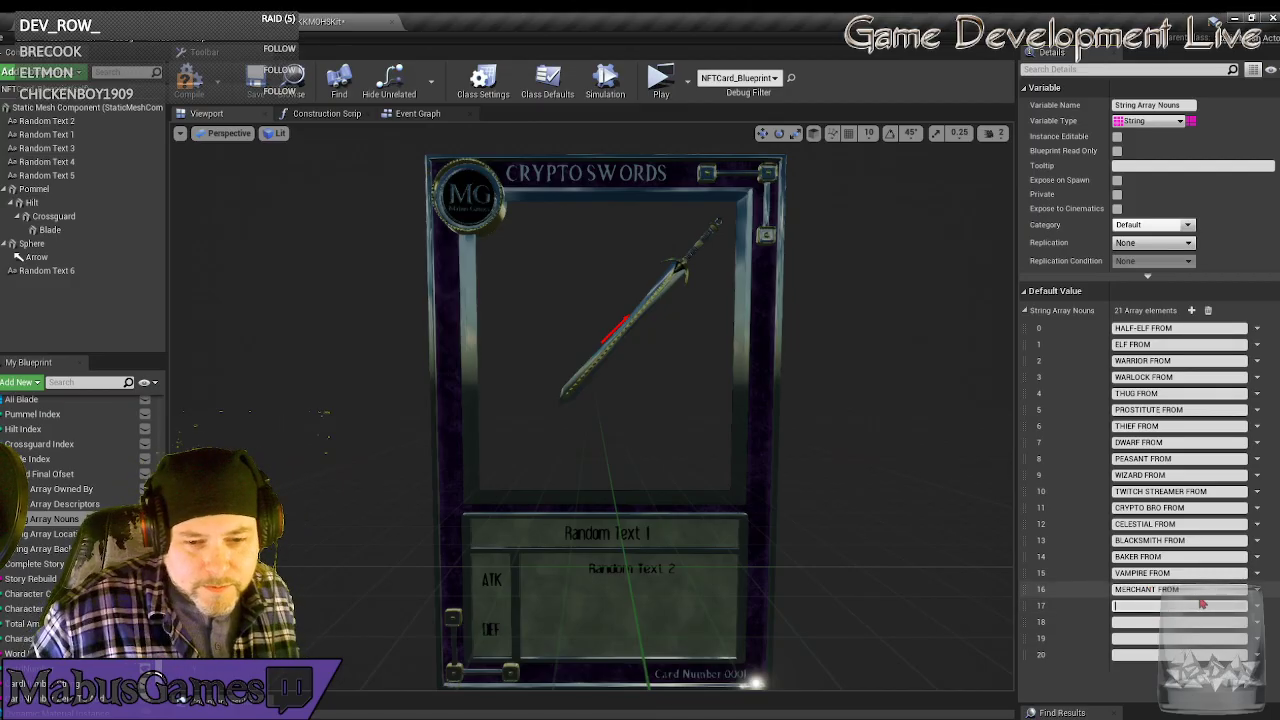
{"action": "type", "text": "FA"}
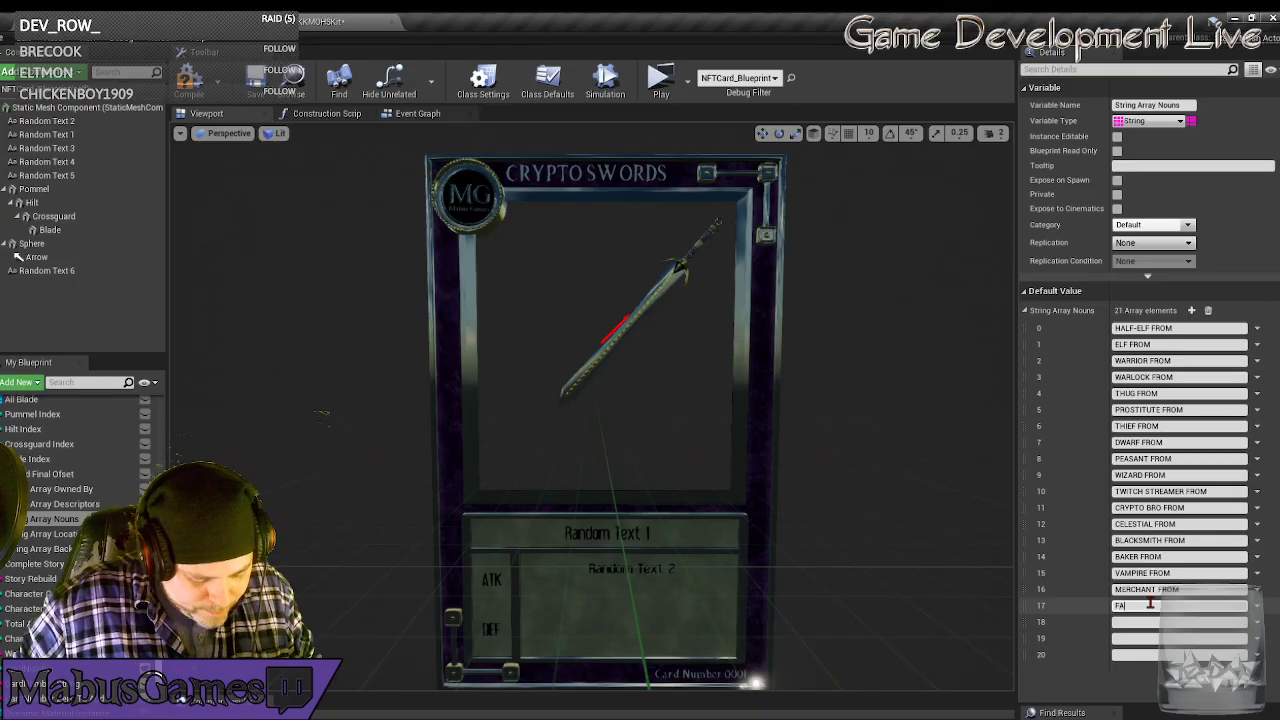
{"action": "type", "text": "RMER FROM"}
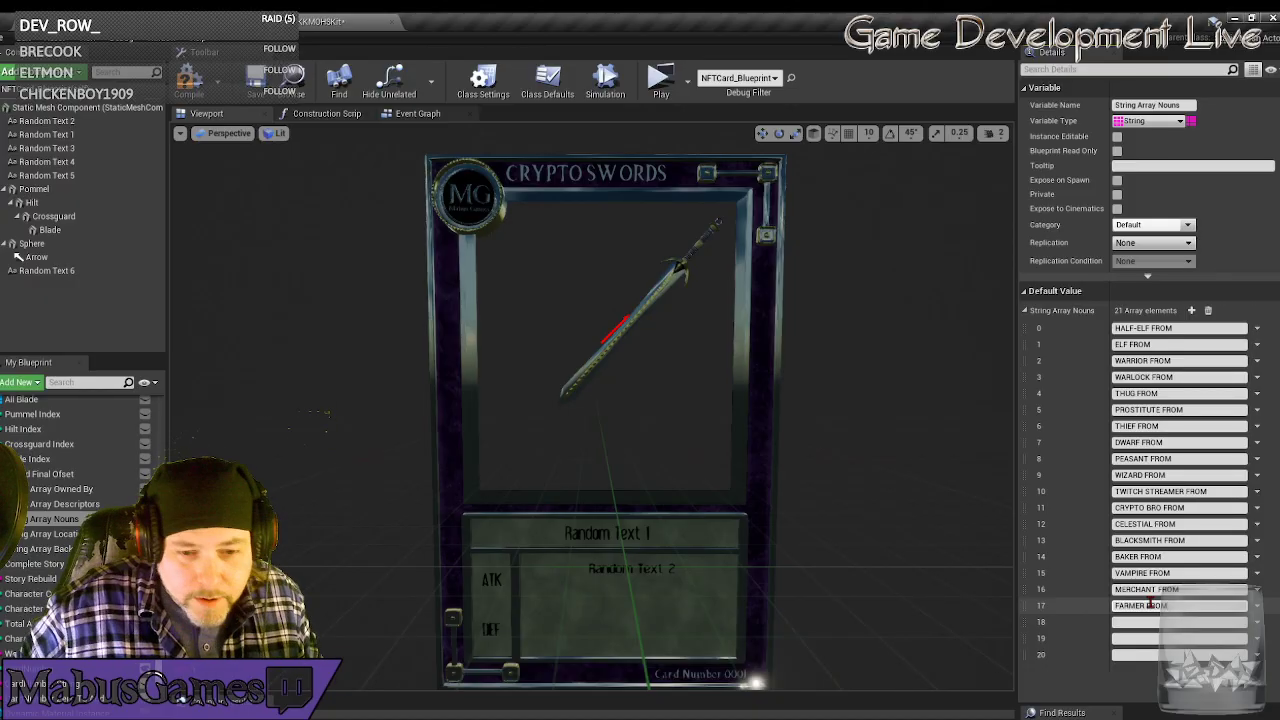
{"action": "key", "text": "Tab"}
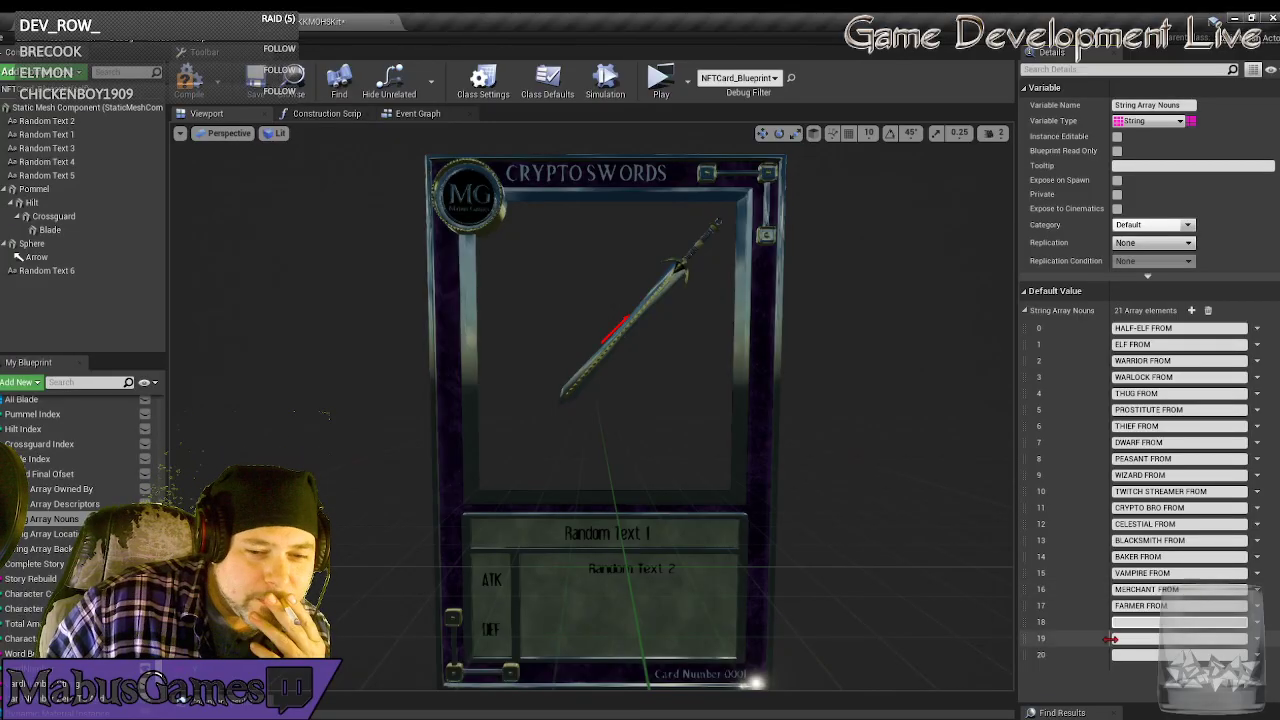
{"action": "type", "text": "BA"}
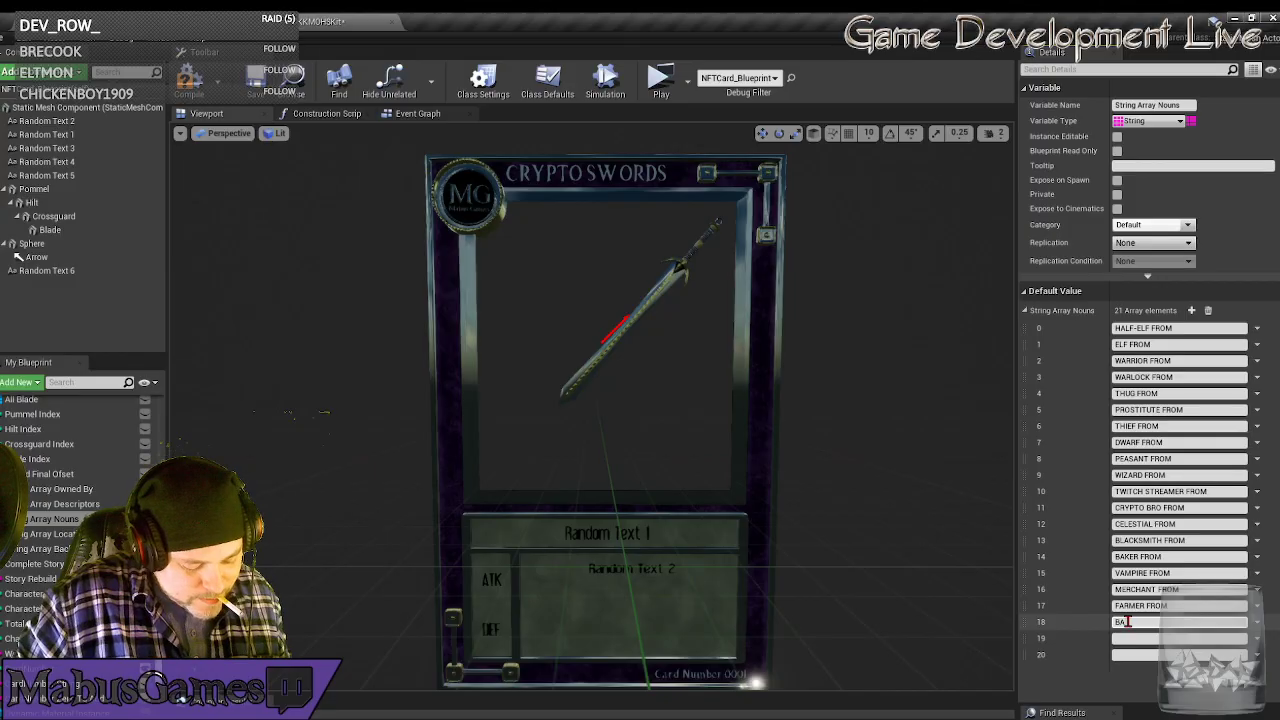
{"action": "type", "text": "NDIT FROM"}
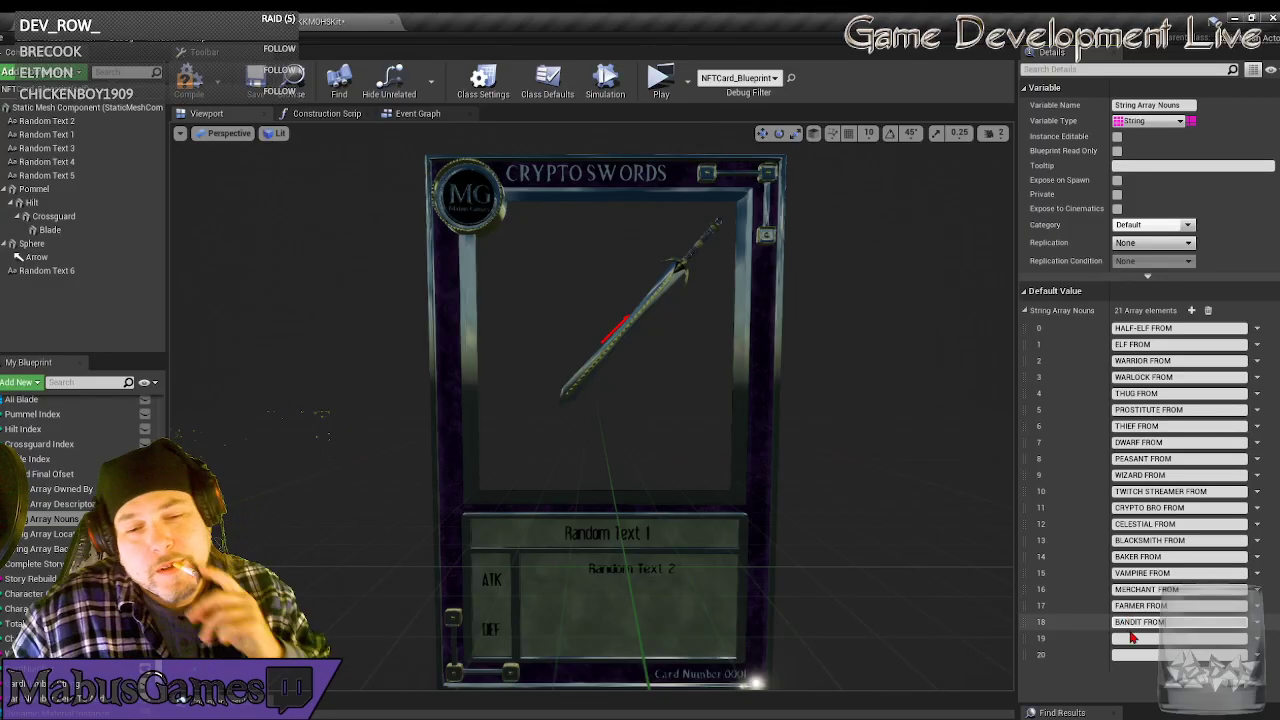
Set the empty element 19 of the nouns array to "VIGILANTY FROM".
{"action": "left_click", "coordinate": [1130, 637]}
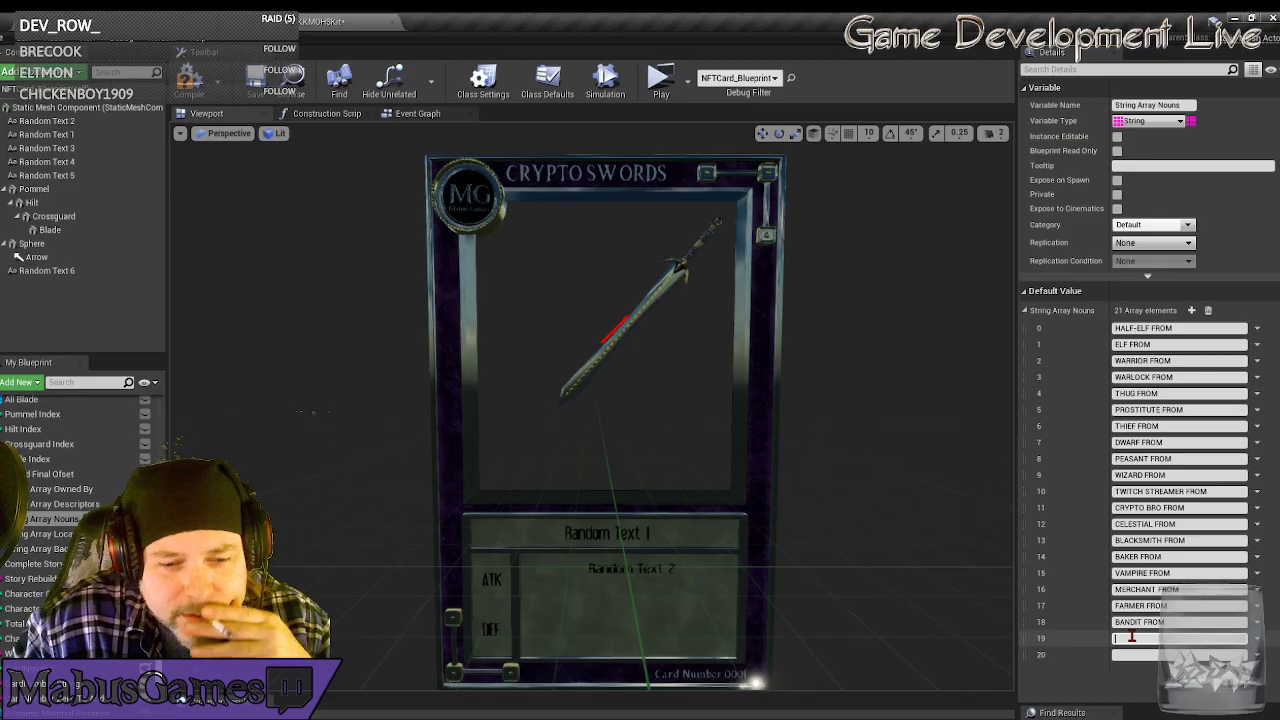
{"action": "type", "text": "VIGI"}
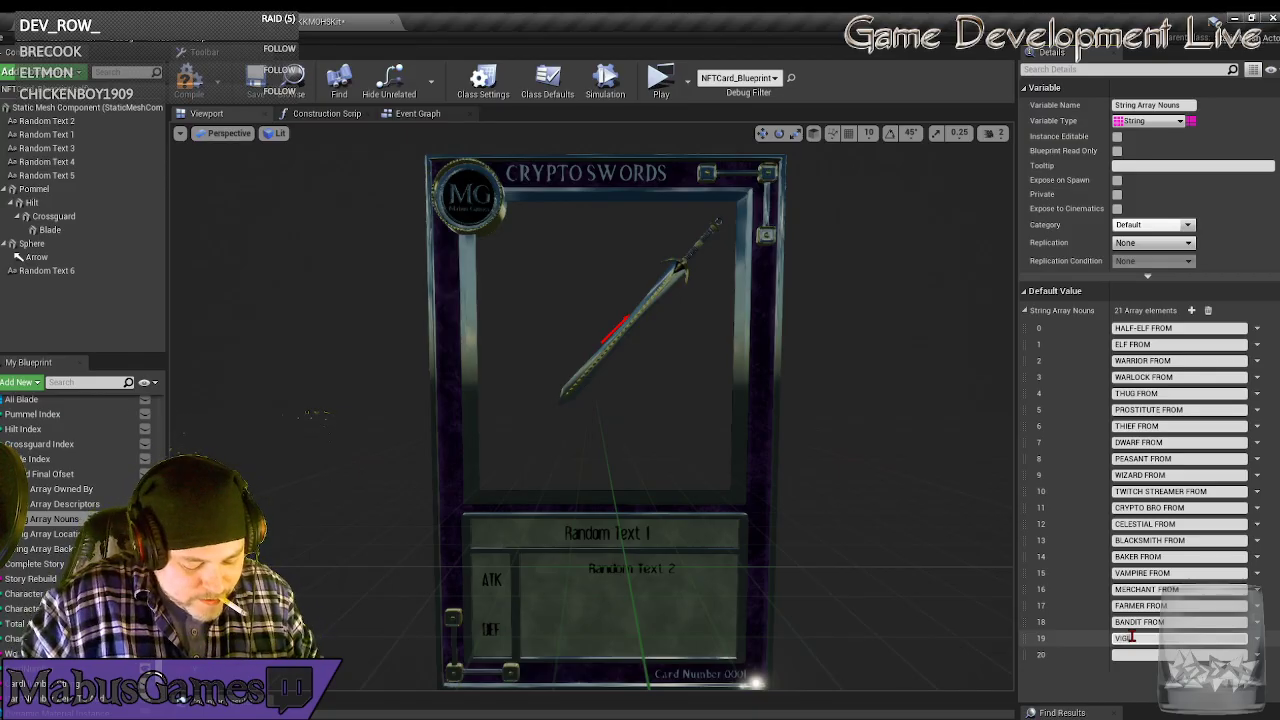
{"action": "type", "text": "LANT"}
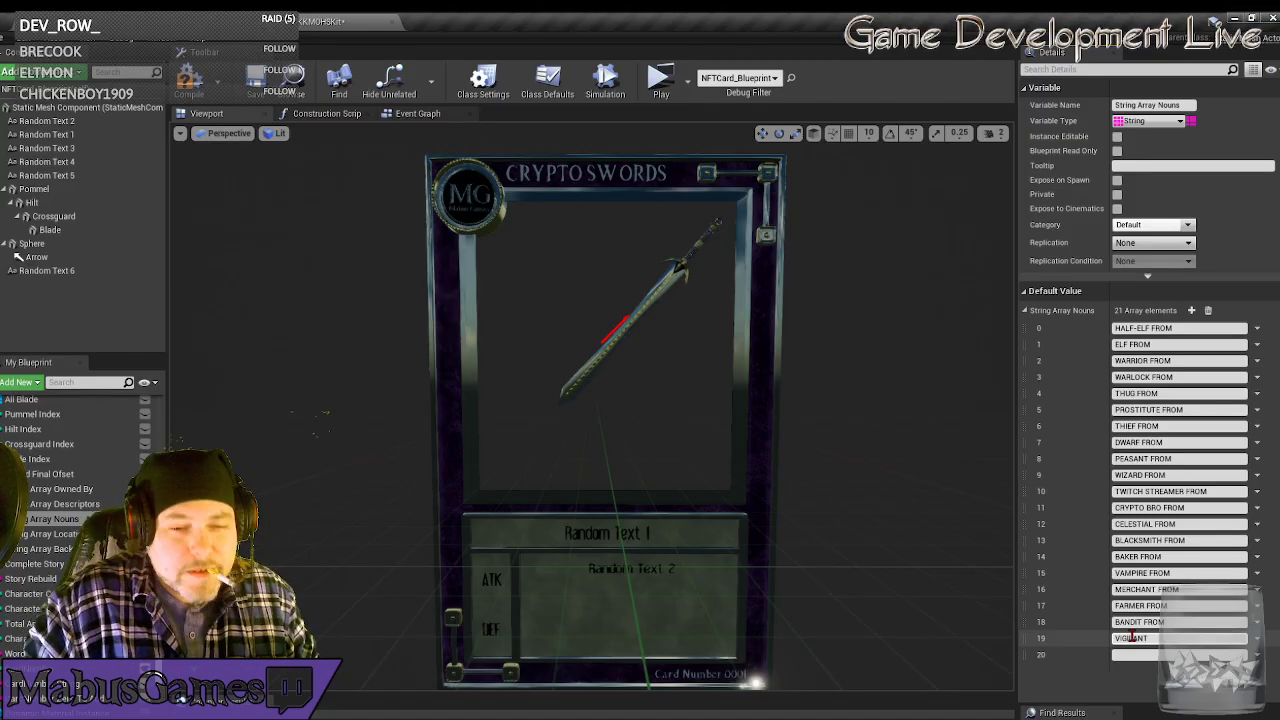
{"action": "type", "text": "E FROM"}
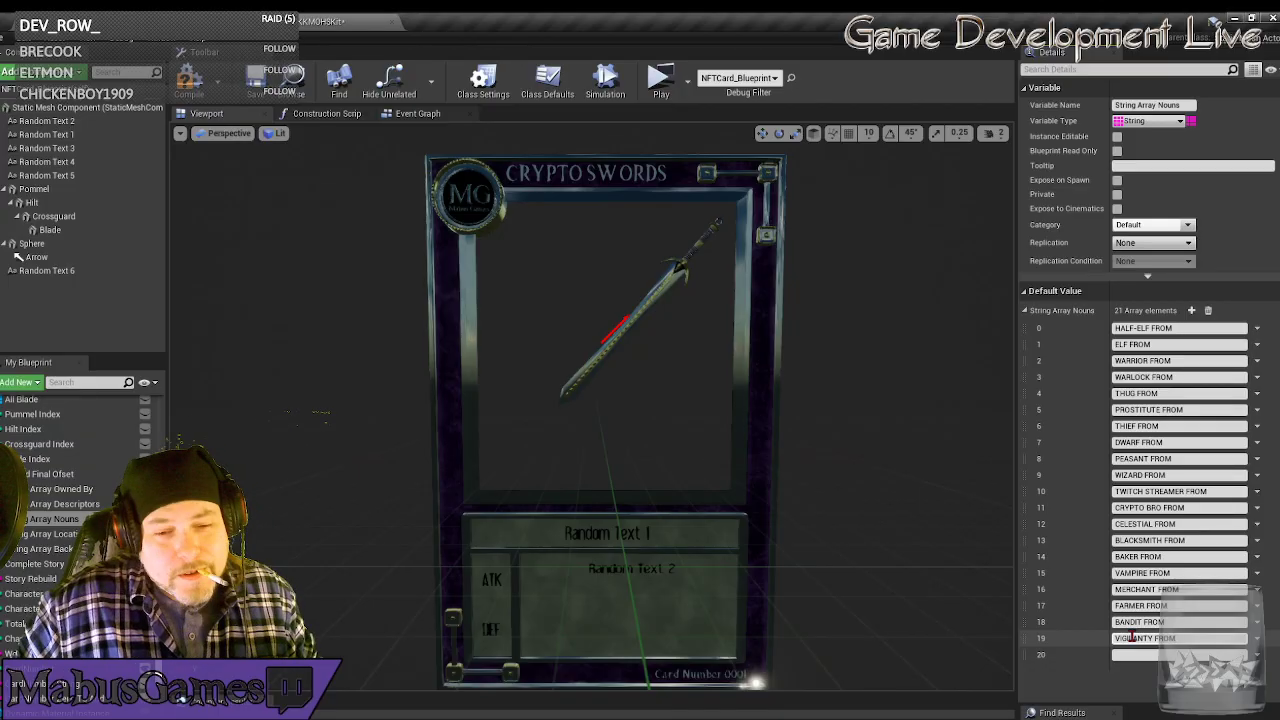
Set element 20 of the nouns array to "WAITRESS FROM", correcting the spelling of the first word.
{"action": "left_click", "coordinate": [1138, 655]}
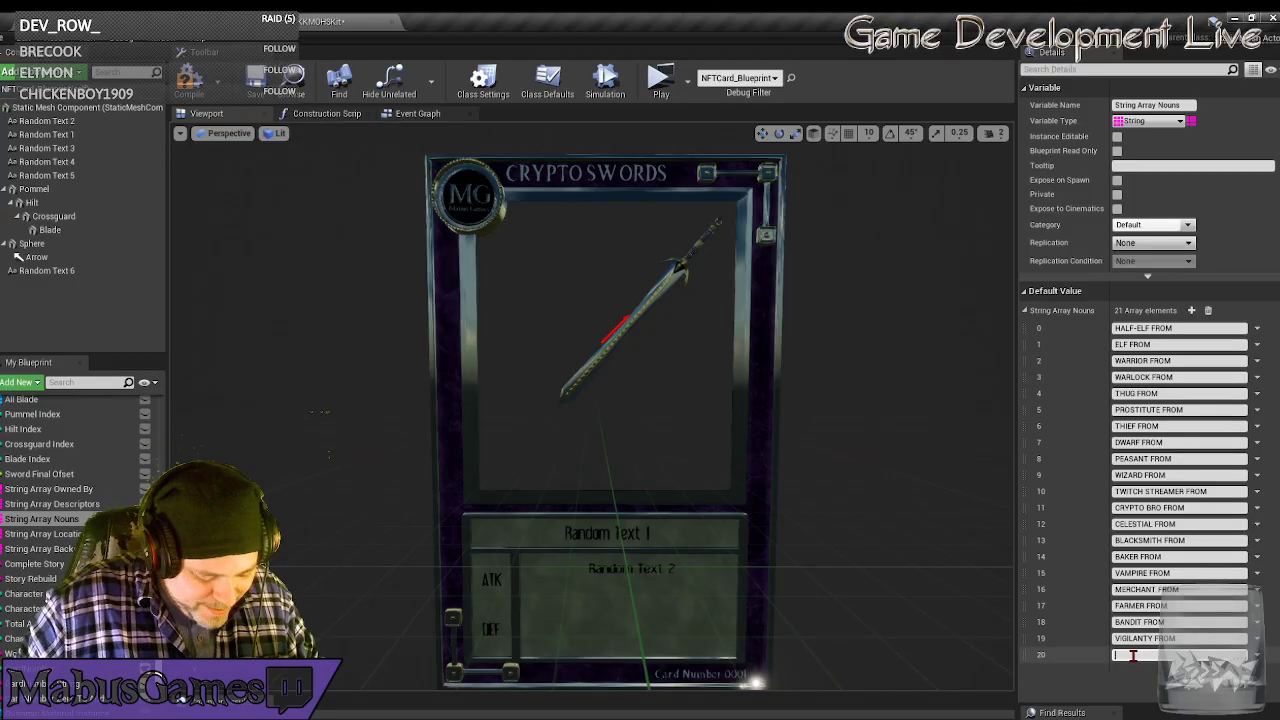
{"action": "type", "text": "WIA"}
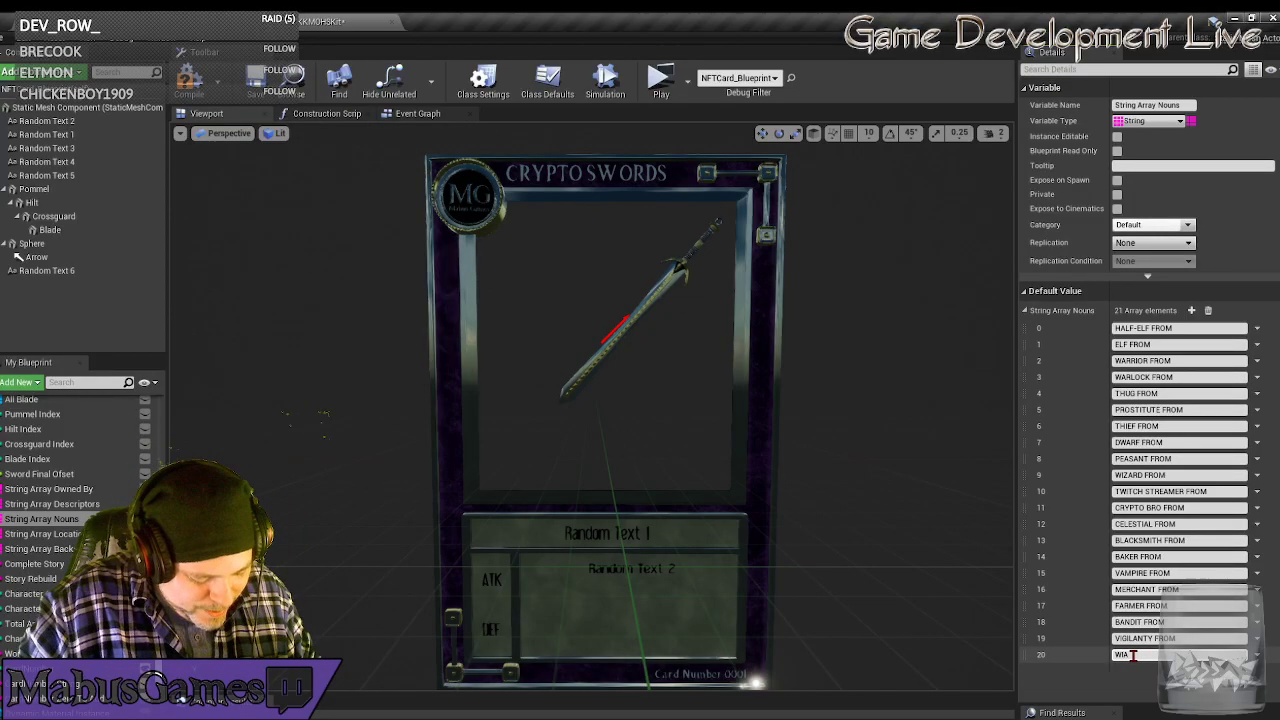
{"action": "type", "text": "TRESS FROM"}
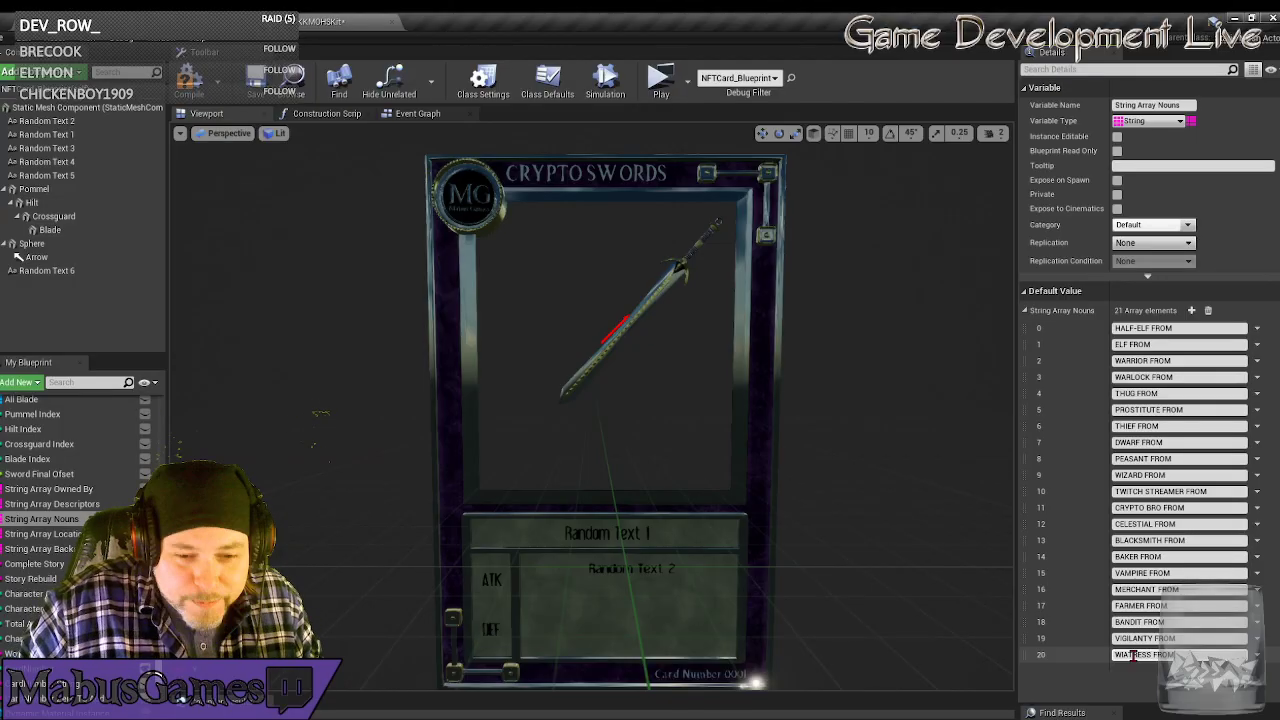
{"action": "key", "text": "Return"}
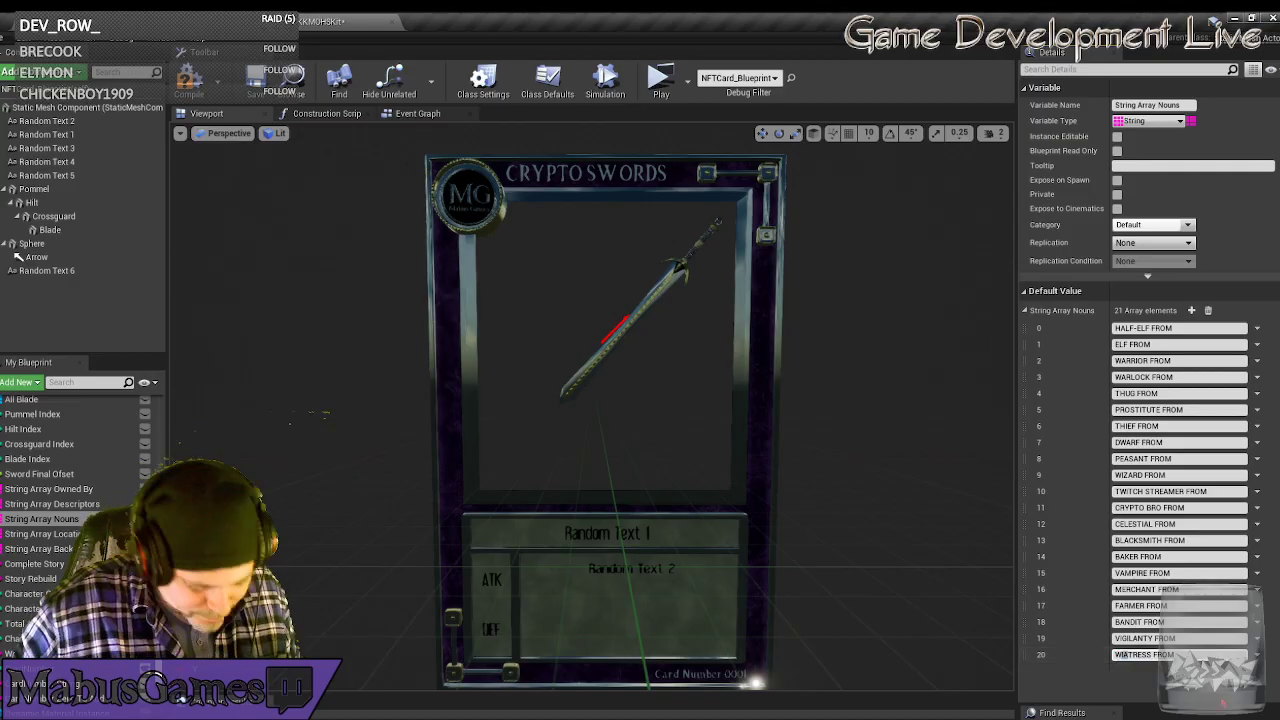
{"action": "type", "text": "AI"}
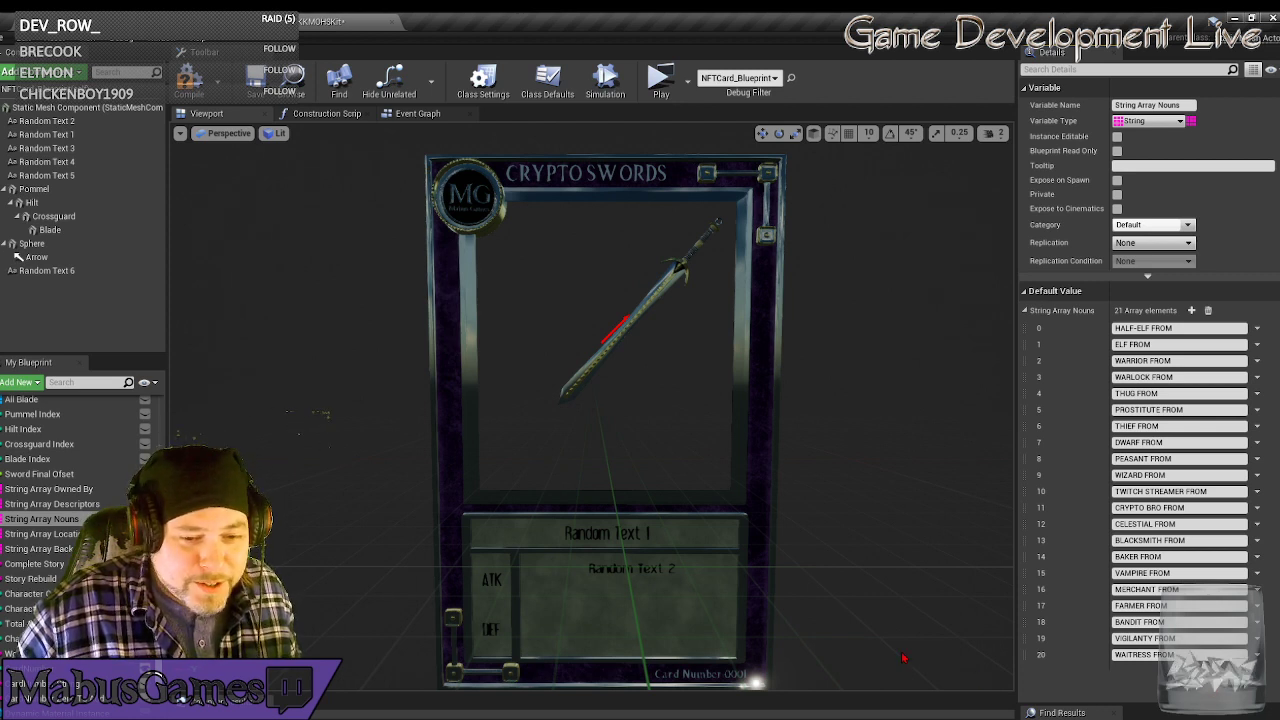
Open the String Array Locations variable and add twelve empty elements, bringing the array to 21.
{"action": "left_click", "coordinate": [45, 534]}
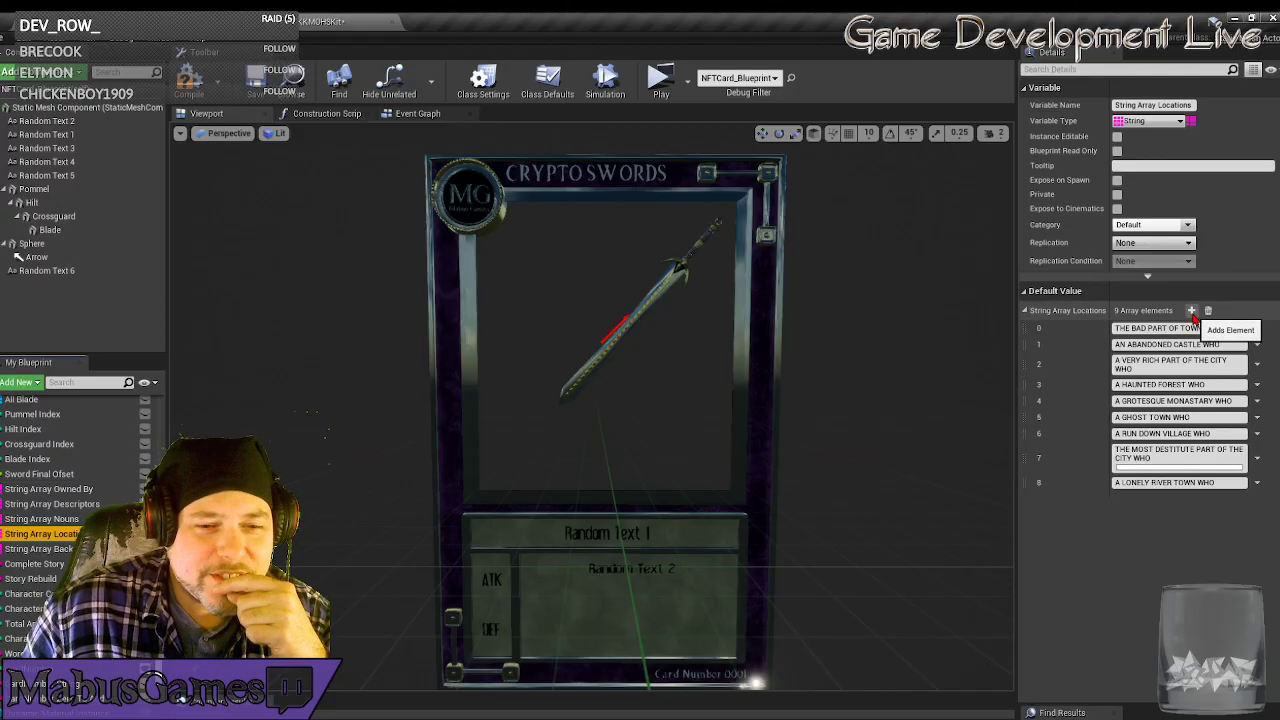
{"action": "left_click", "coordinate": [1191, 311]}
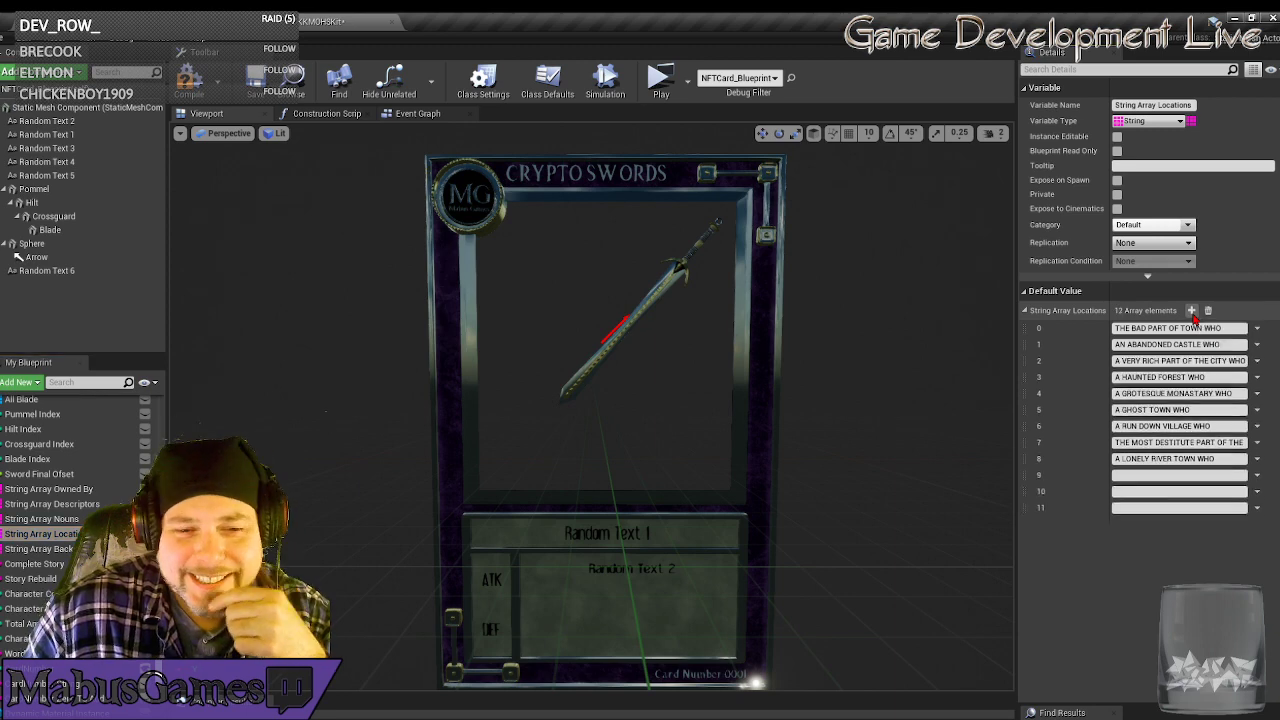
{"action": "left_click", "coordinate": [1191, 311]}
{"action": "left_click", "coordinate": [1191, 311]}
{"action": "left_click", "coordinate": [1191, 311]}
{"action": "left_click", "coordinate": [1191, 311]}
{"action": "left_click", "coordinate": [1191, 311]}
{"action": "left_click", "coordinate": [1191, 311]}
{"action": "left_click", "coordinate": [1191, 311]}
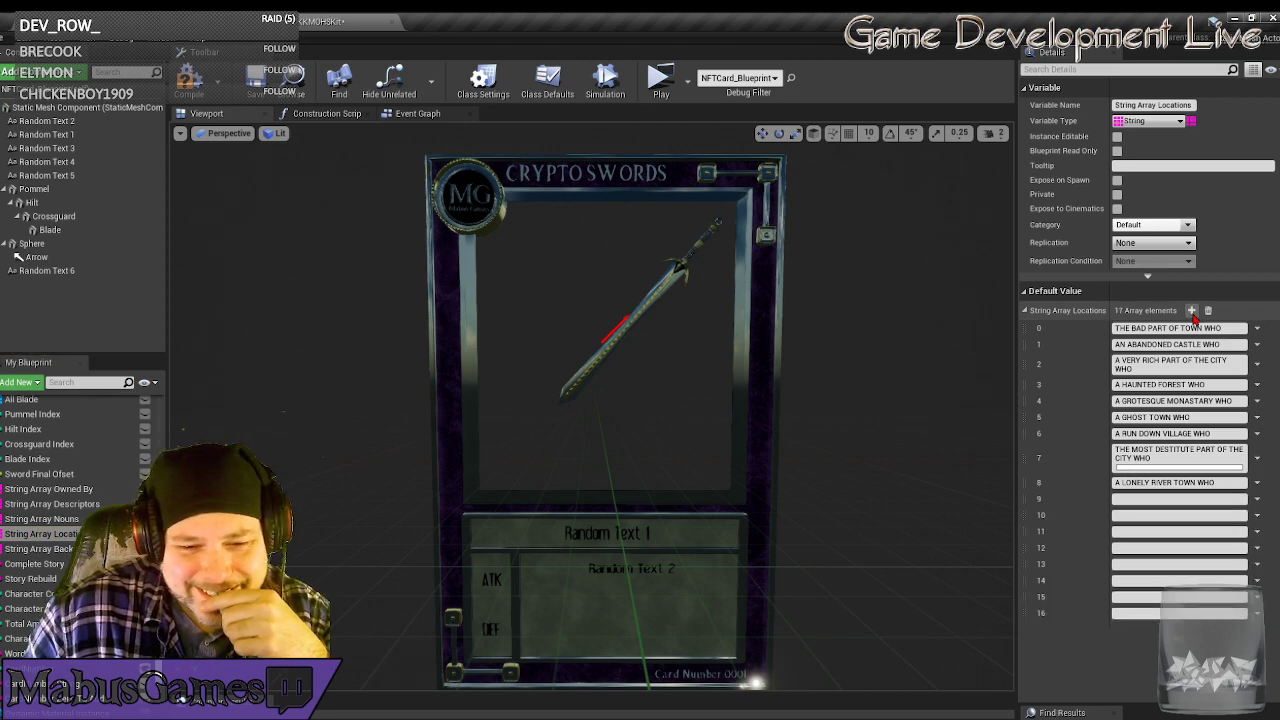
{"action": "left_click", "coordinate": [1191, 311]}
{"action": "left_click", "coordinate": [1191, 311]}
{"action": "left_click", "coordinate": [1191, 311]}
{"action": "left_click", "coordinate": [1191, 311]}
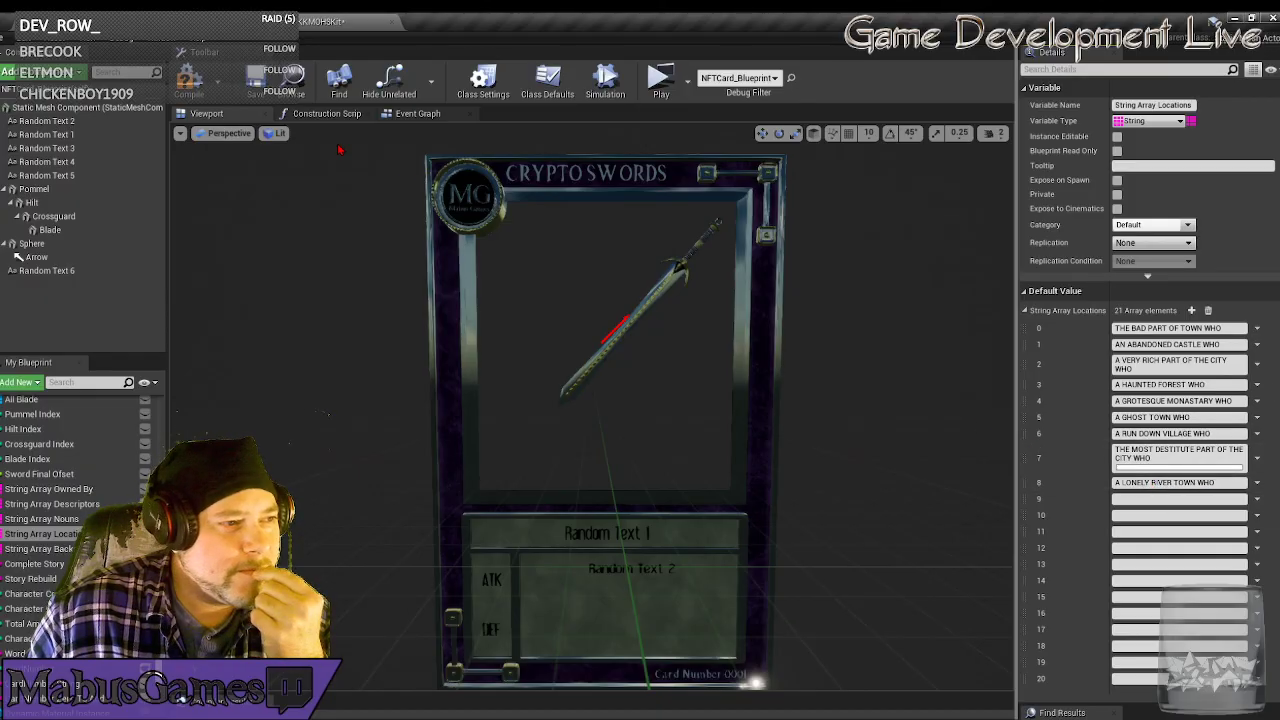
Compile the NFT card Blueprint and save it.
{"action": "left_click", "coordinate": [189, 80]}
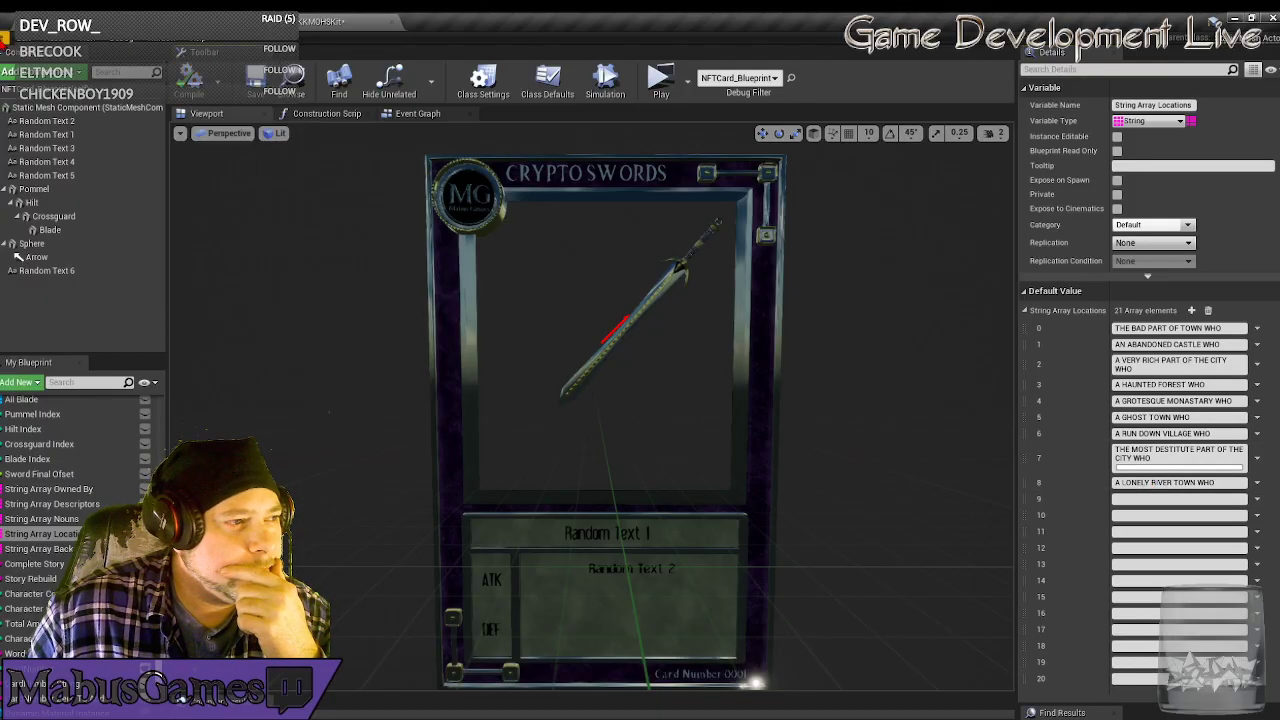
{"action": "left_click", "coordinate": [10, 38]}
{"action": "left_click", "coordinate": [30, 114]}
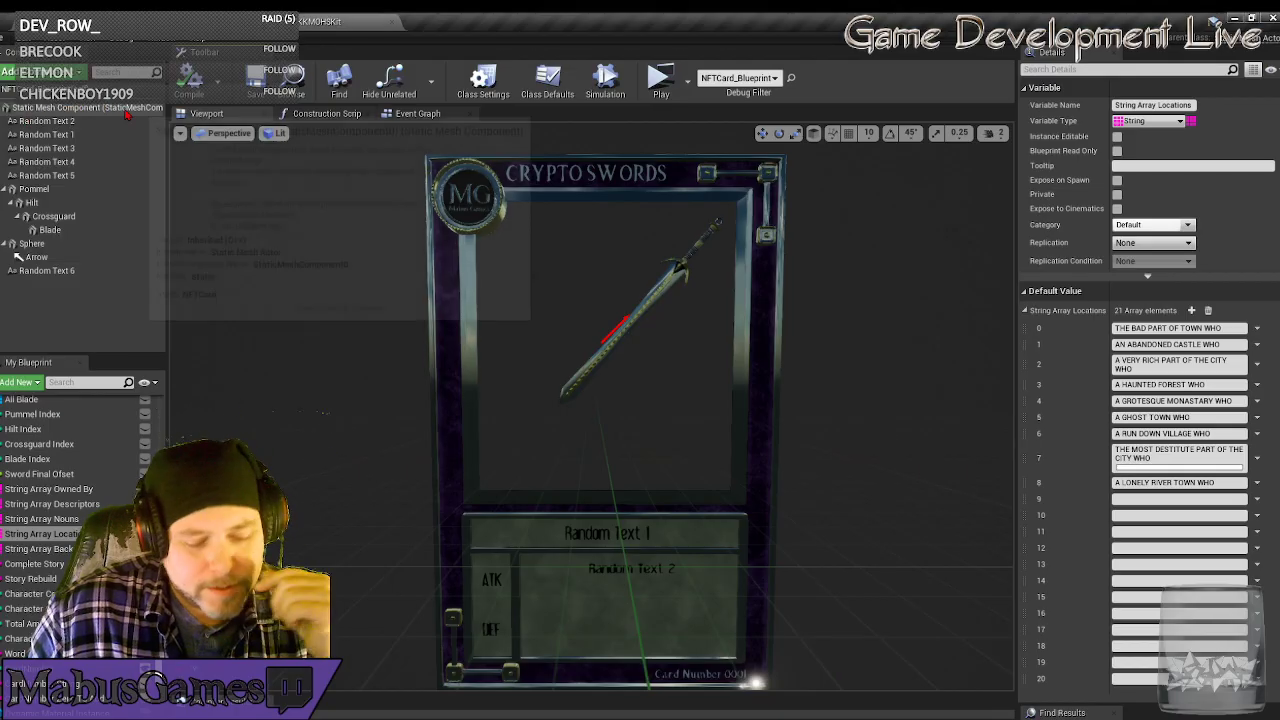
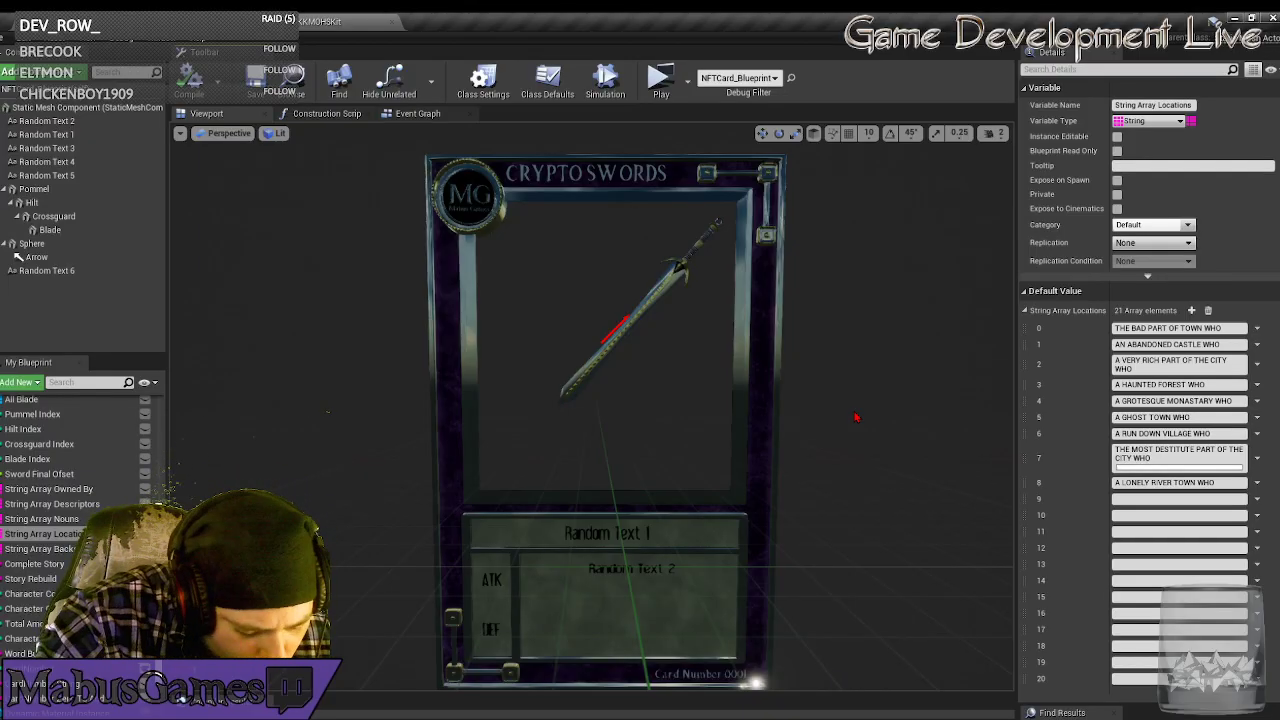
Set the empty element 9 of the locations array to "A VERY HOT DESERT WHO".
{"action": "left_click", "coordinate": [1131, 498]}
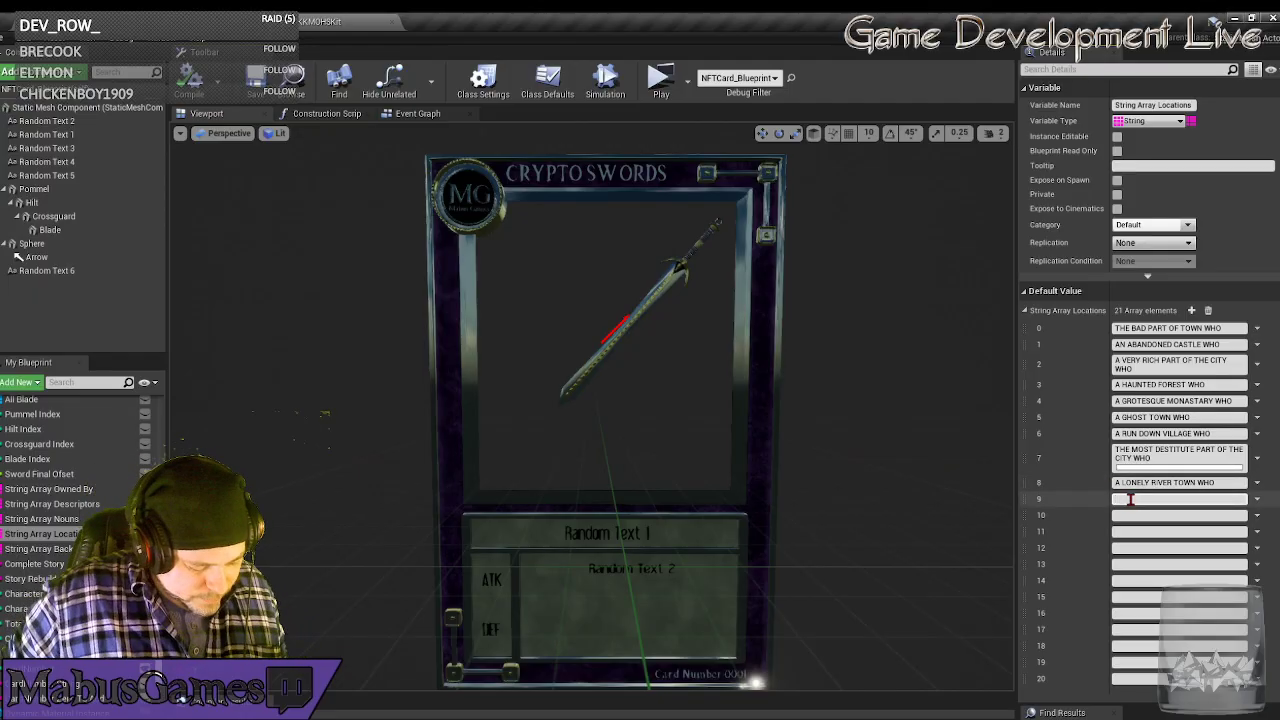
{"action": "type", "text": "A"}
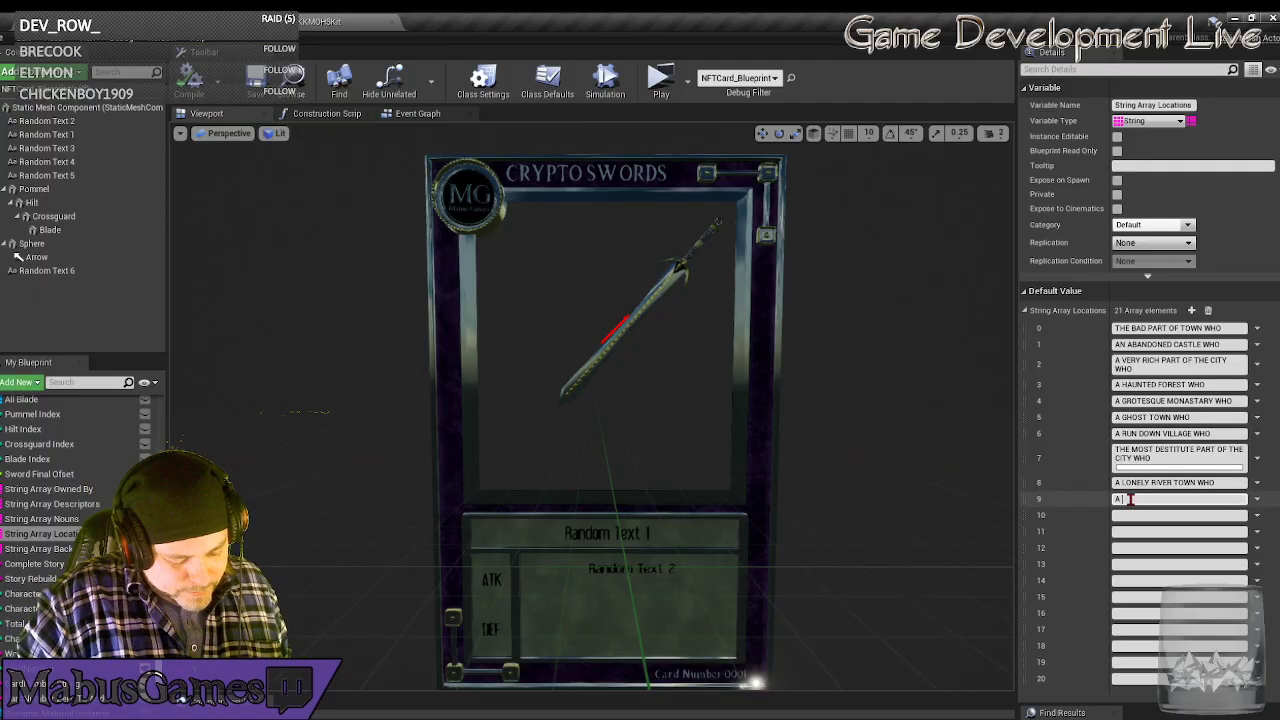
{"action": "type", "text": " VERY HOT D"}
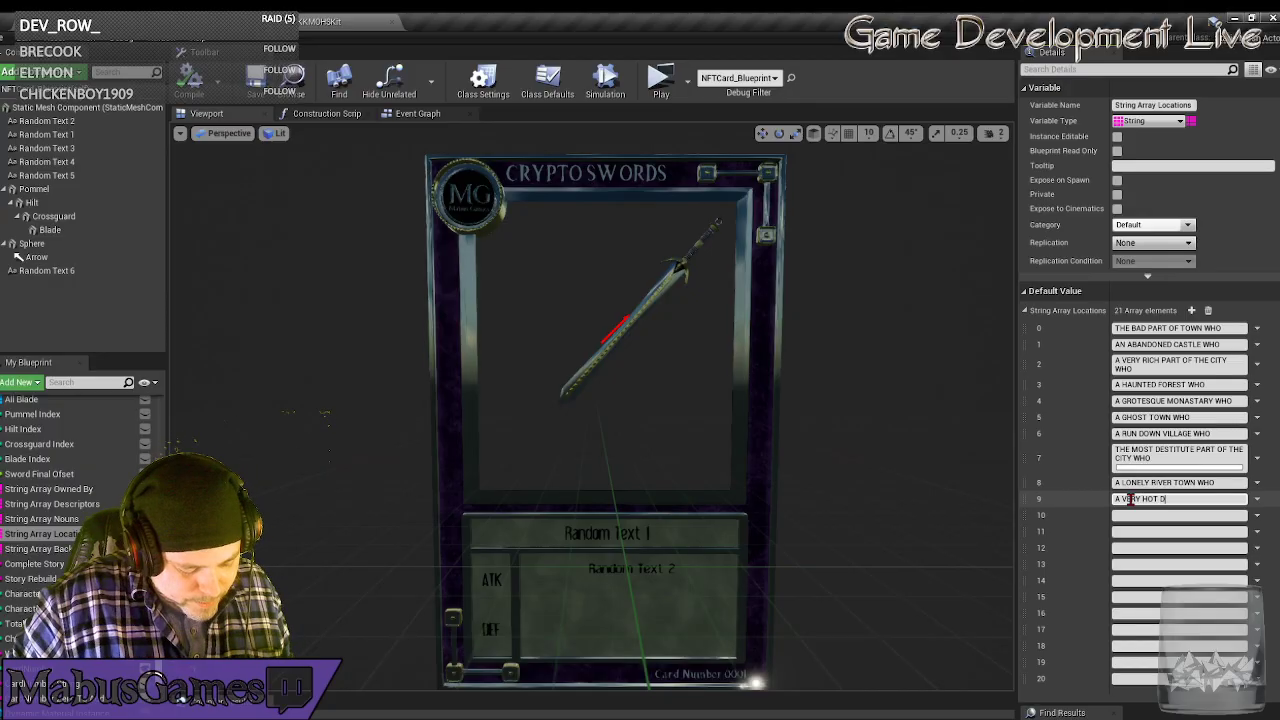
{"action": "type", "text": "ESERT"}
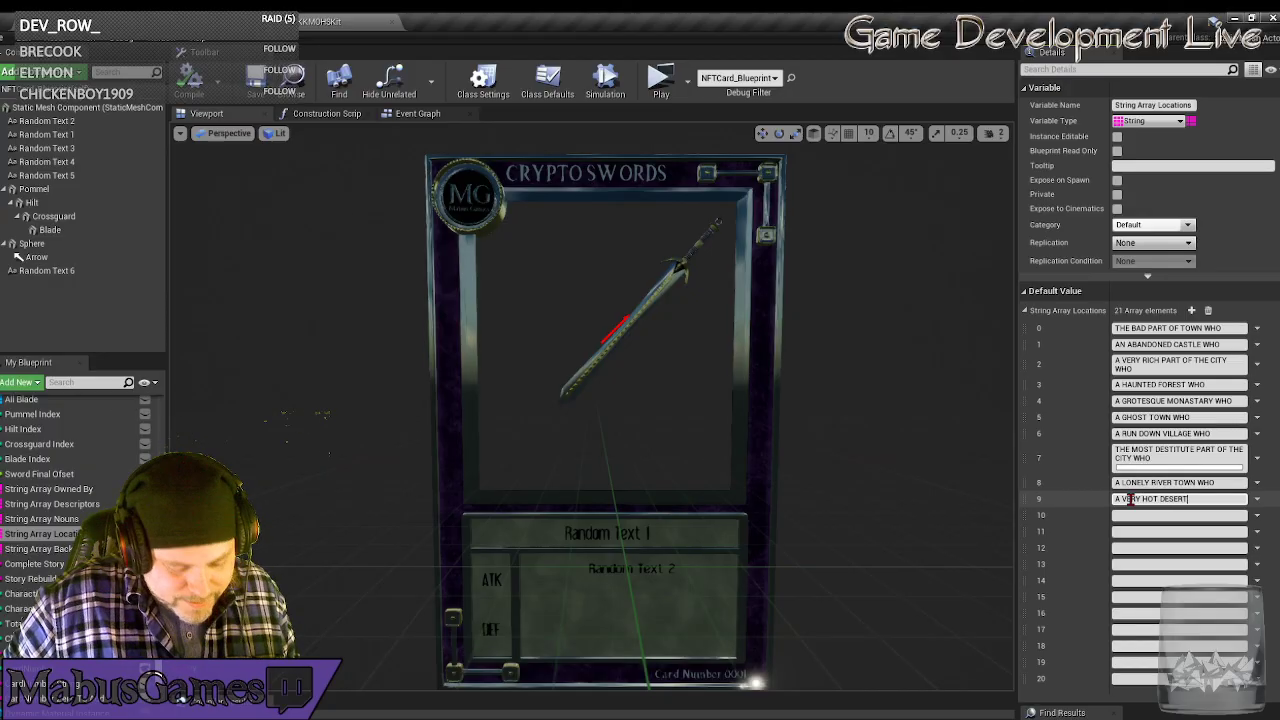
{"action": "type", "text": " WHO"}
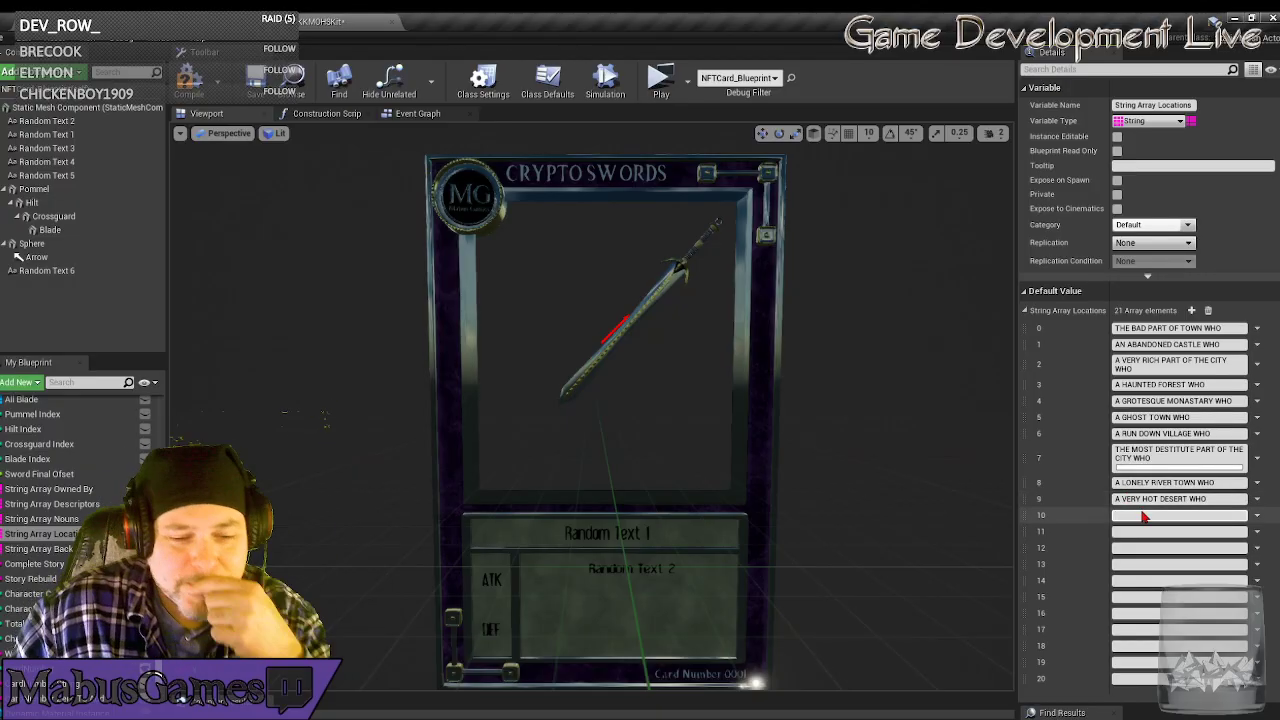
Set the empty element 10 of the locations array to "A MYTHICAL JUNGLE".
{"action": "left_click", "coordinate": [1146, 515]}
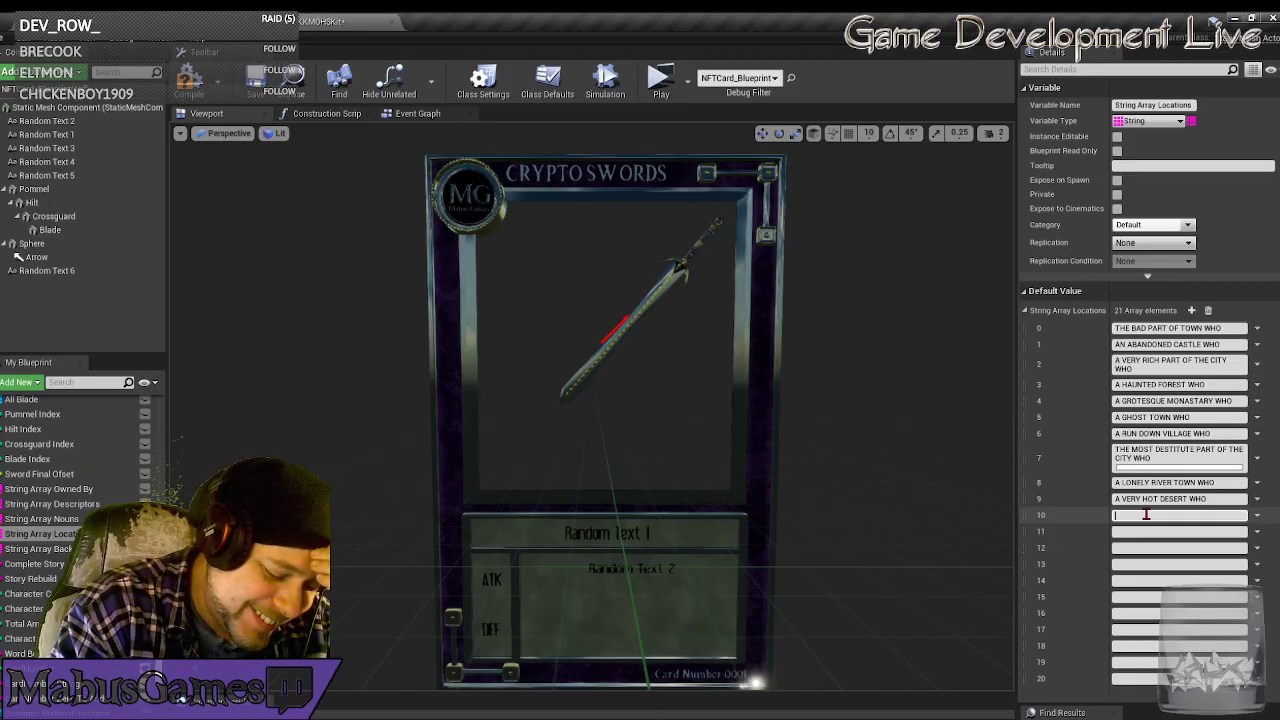
{"action": "left_click", "coordinate": [1146, 514]}
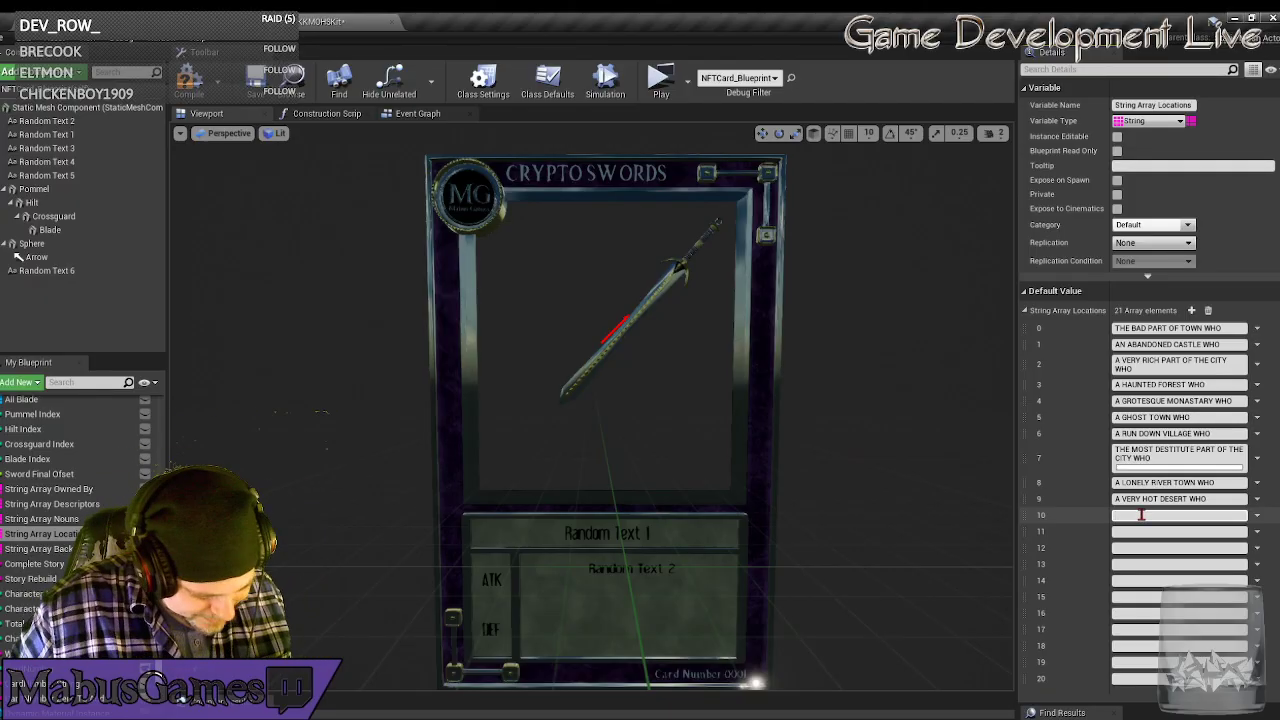
{"action": "type", "text": "YTH"}
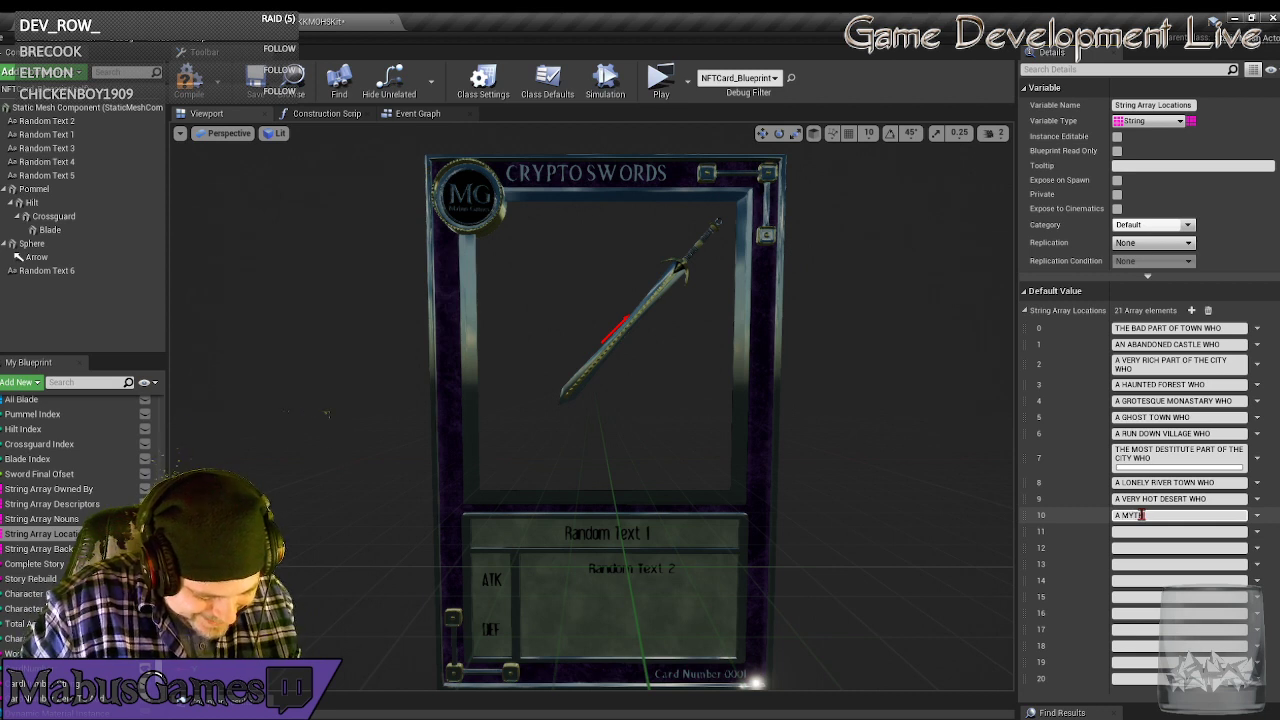
{"action": "type", "text": "ICAL"}
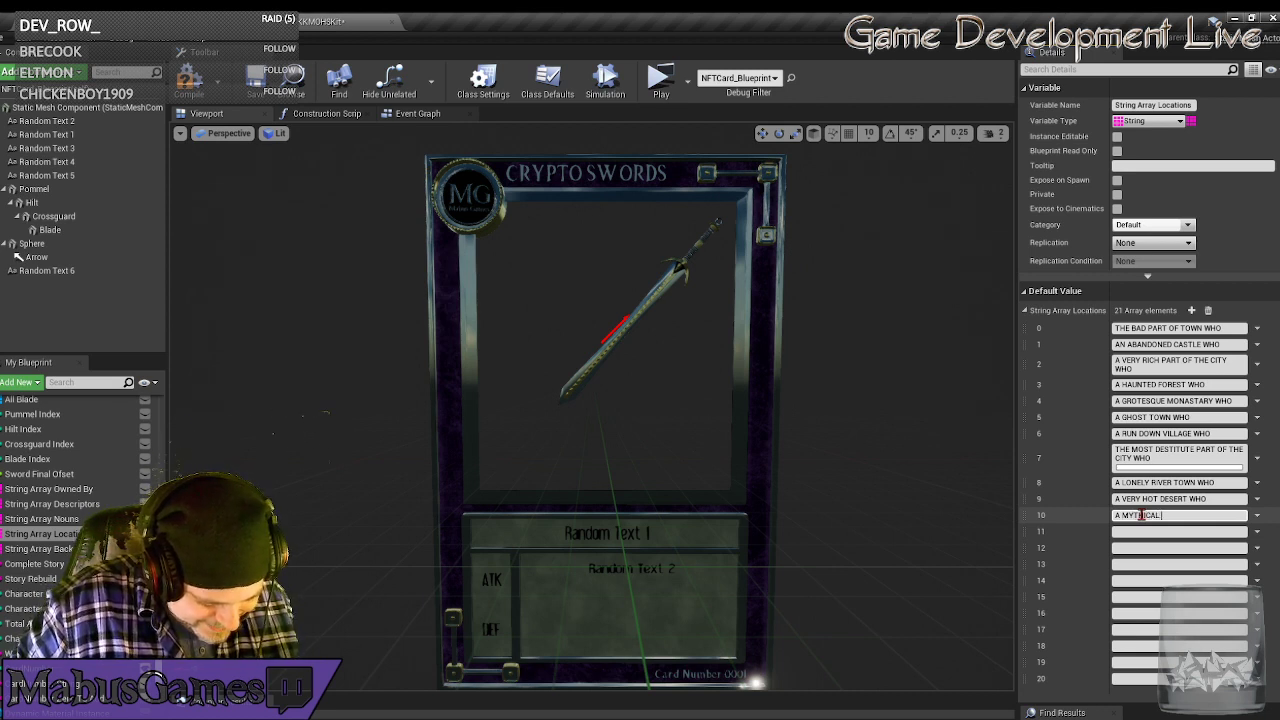
{"action": "type", "text": " JUNGLE"}
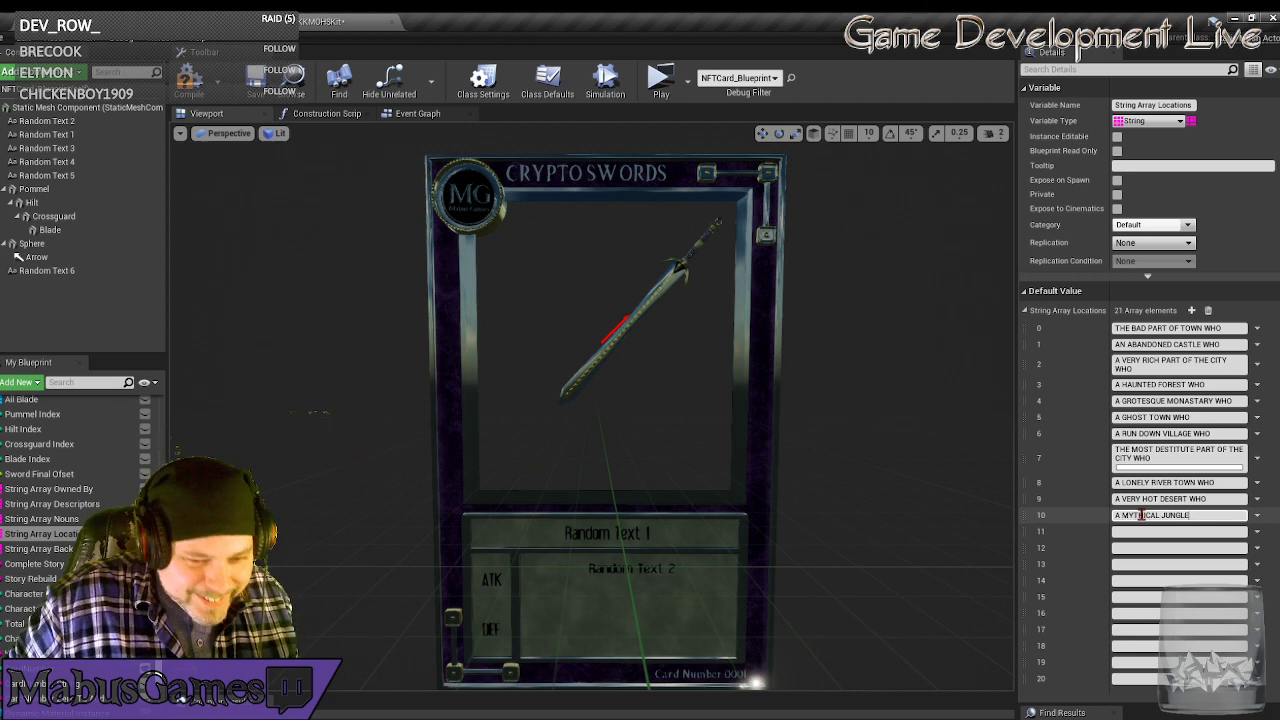
Set the empty element 11 of the locations array to "A SEXY HOMELESS SHELTER WHO".
{"action": "left_click", "coordinate": [1147, 531]}
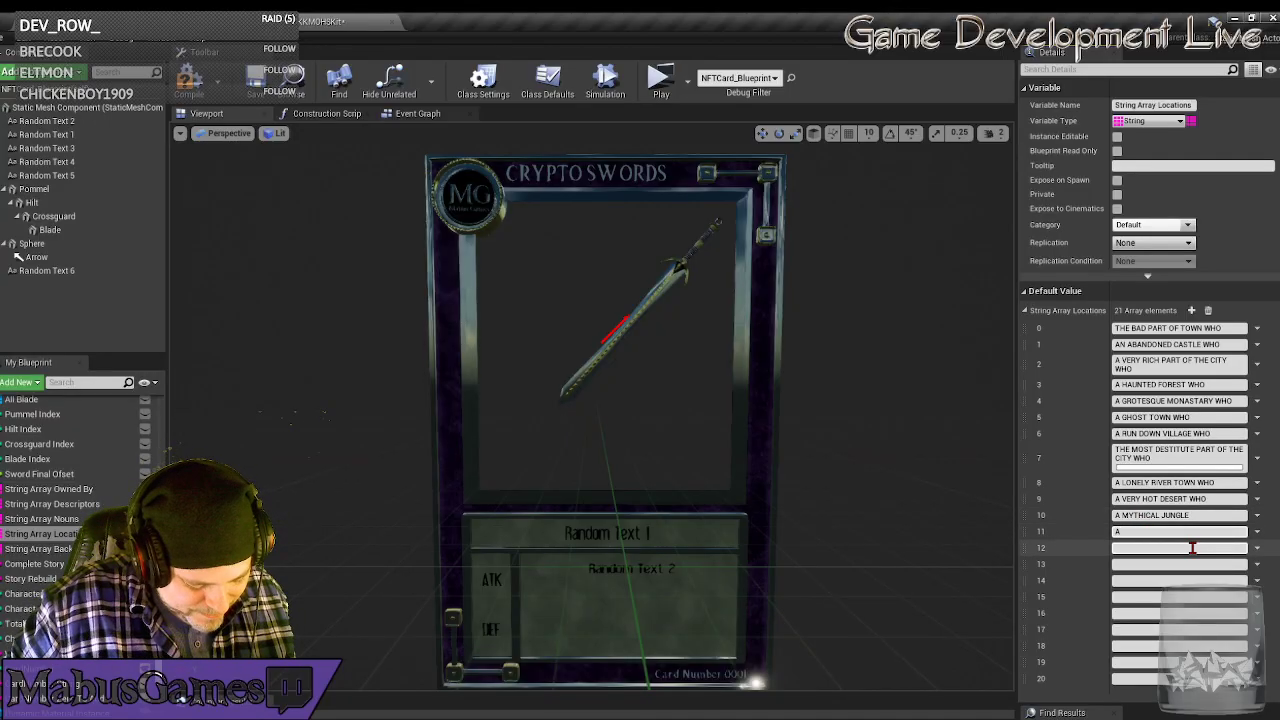
{"action": "type", "text": "A SEXY"}
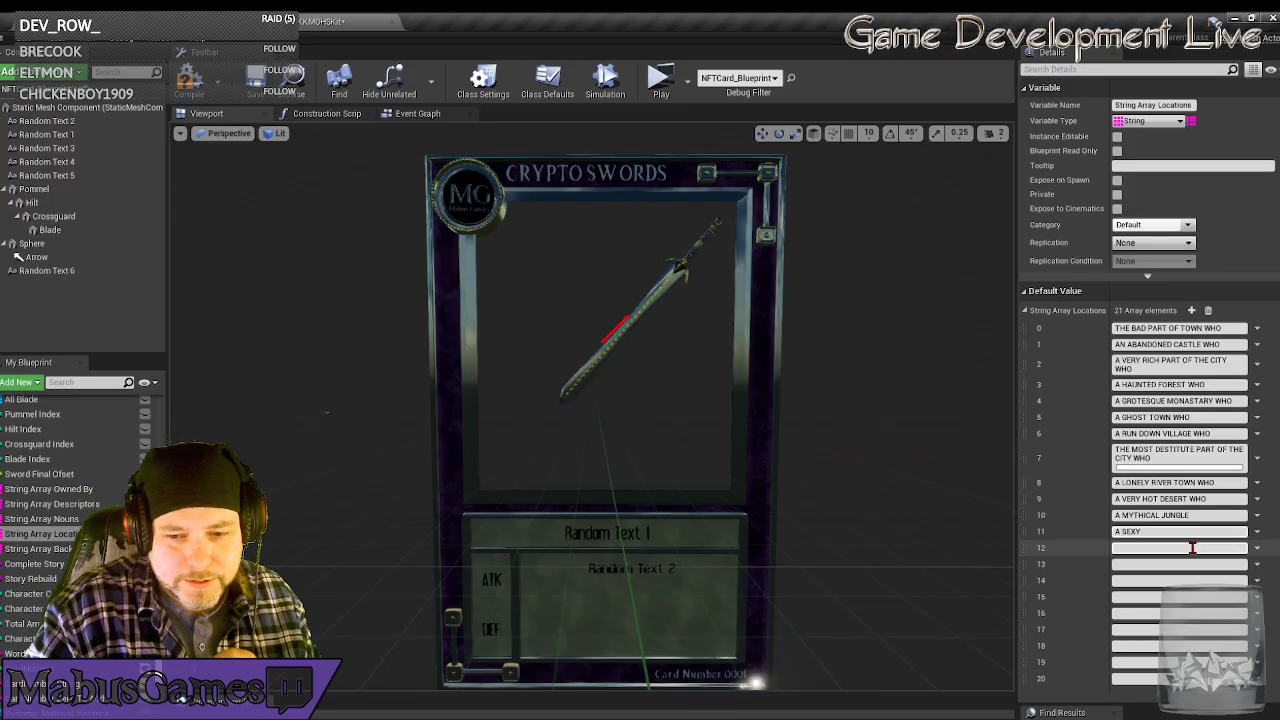
{"action": "left_click", "coordinate": [1165, 532]}
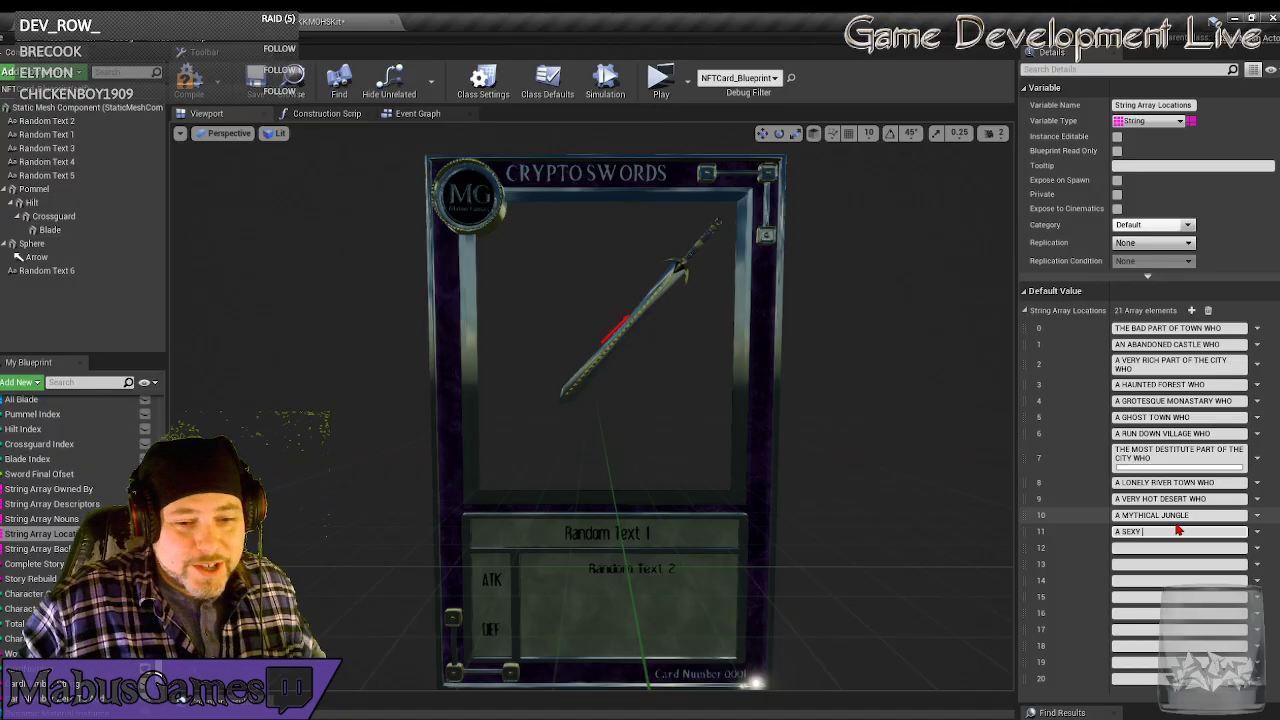
{"action": "type", "text": "HOMELESS"}
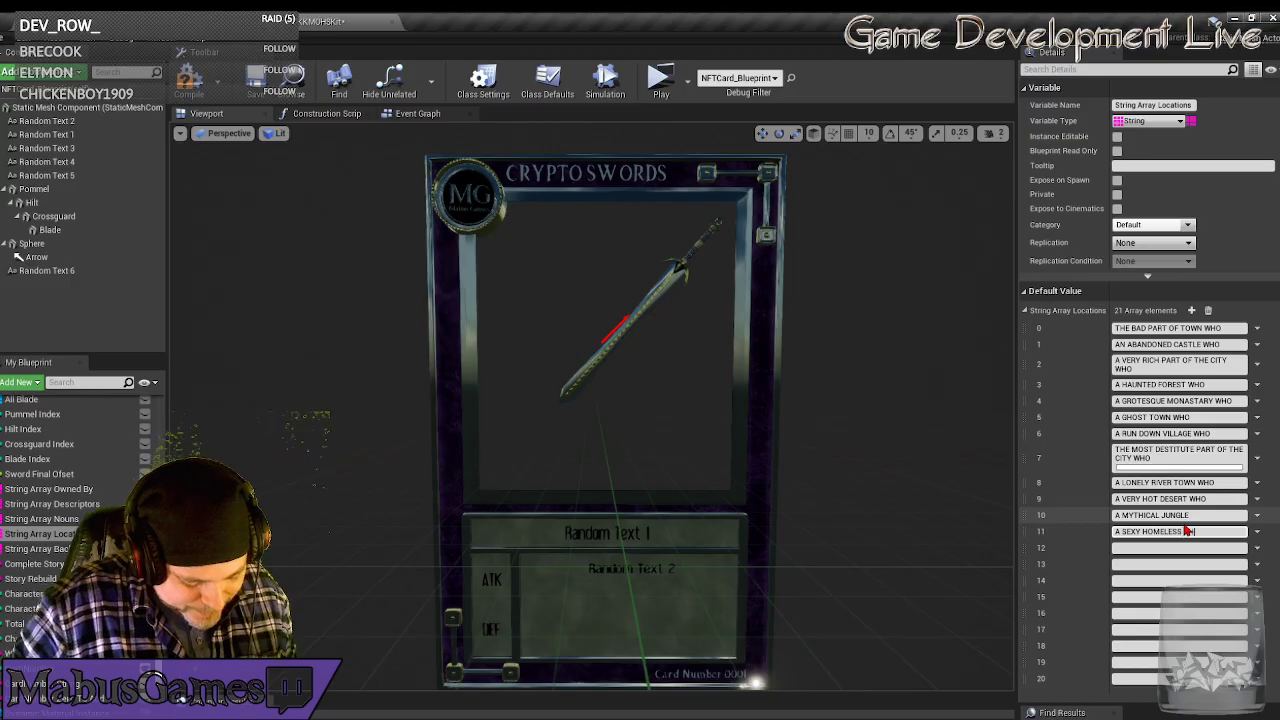
{"action": "type", "text": " MAN"}
{"action": "type", "text": "LTER WHO"}
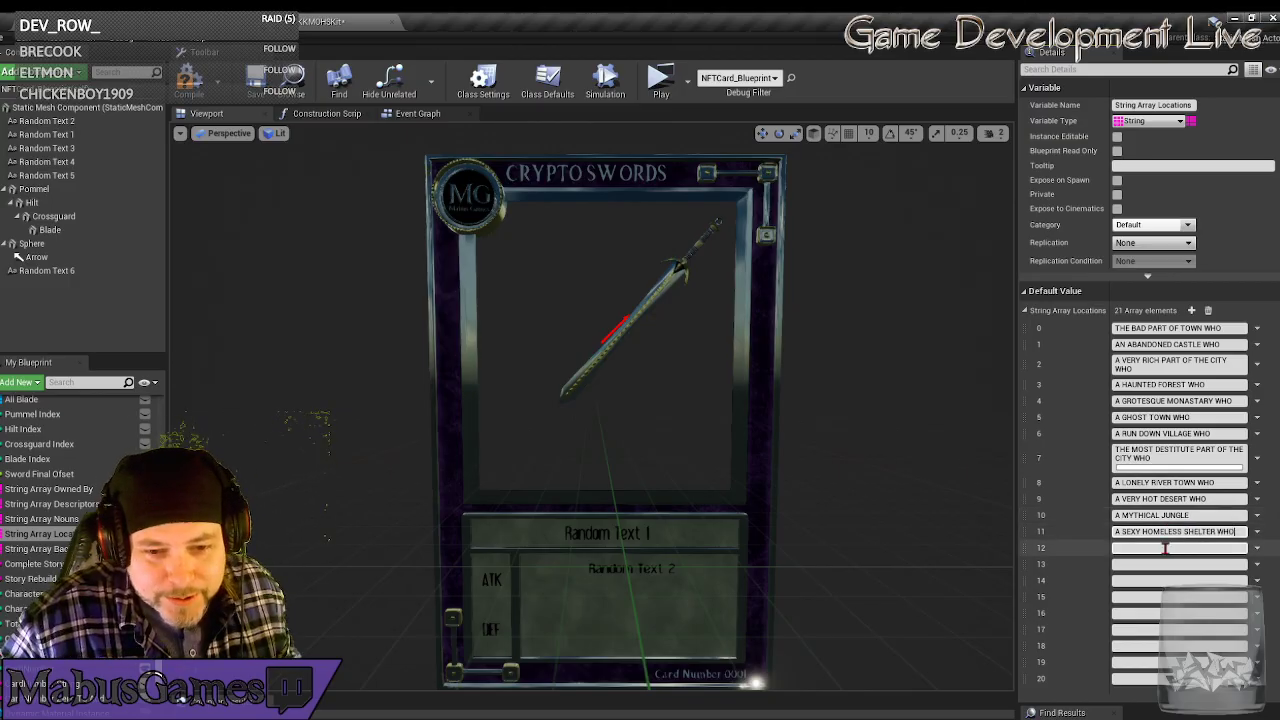
Set the empty element 12 of the locations array to "A NEFARIOUS BACK ALLEY WHO".
{"action": "left_click", "coordinate": [1165, 547]}
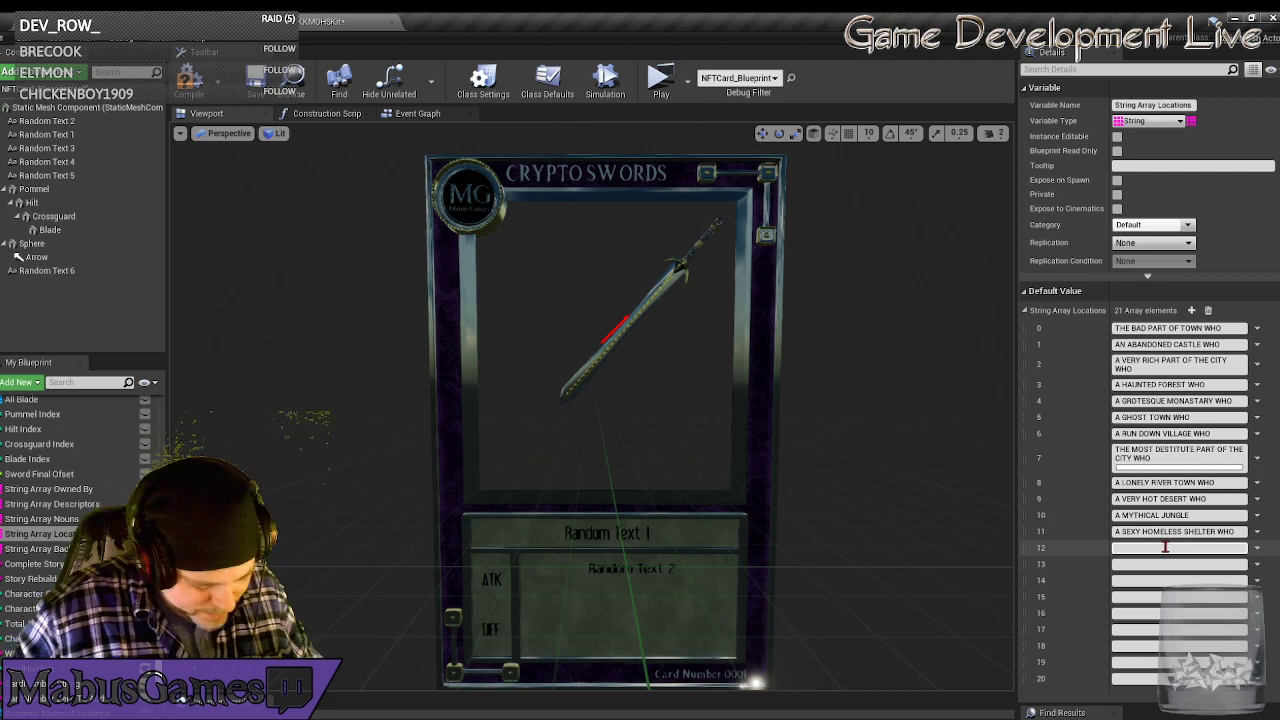
{"action": "type", "text": "A N"}
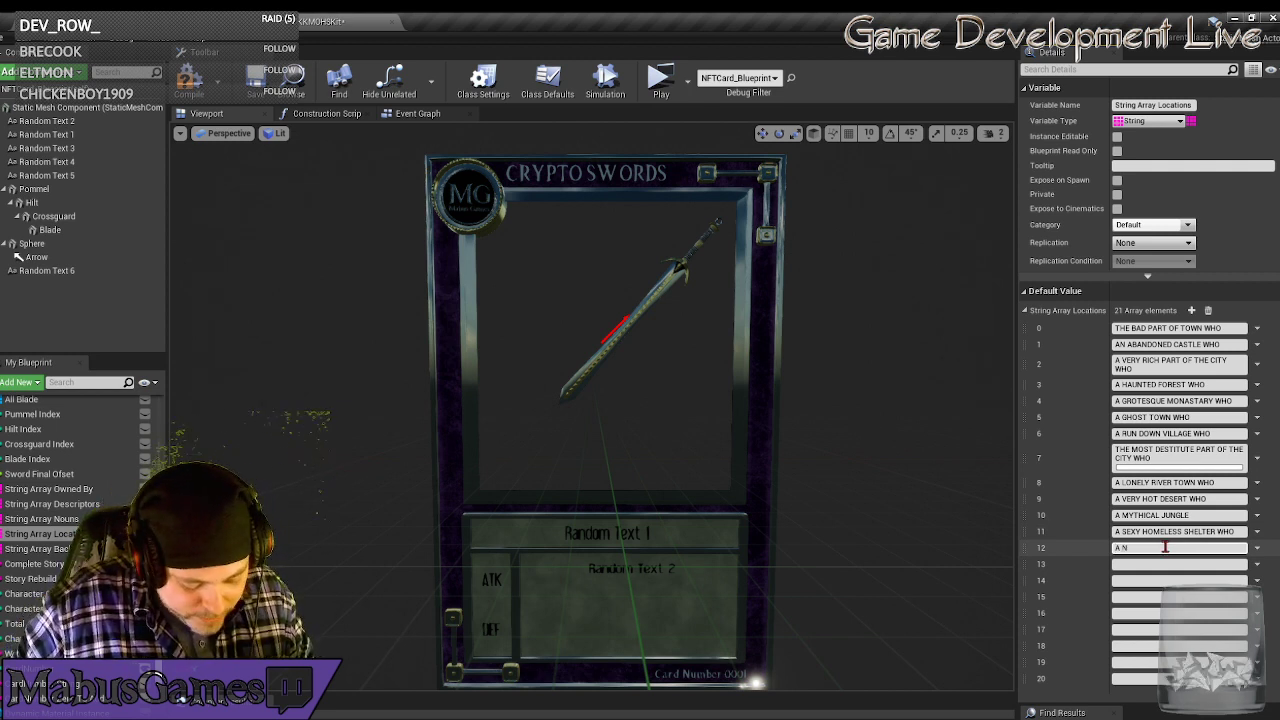
{"action": "type", "text": "EFA"}
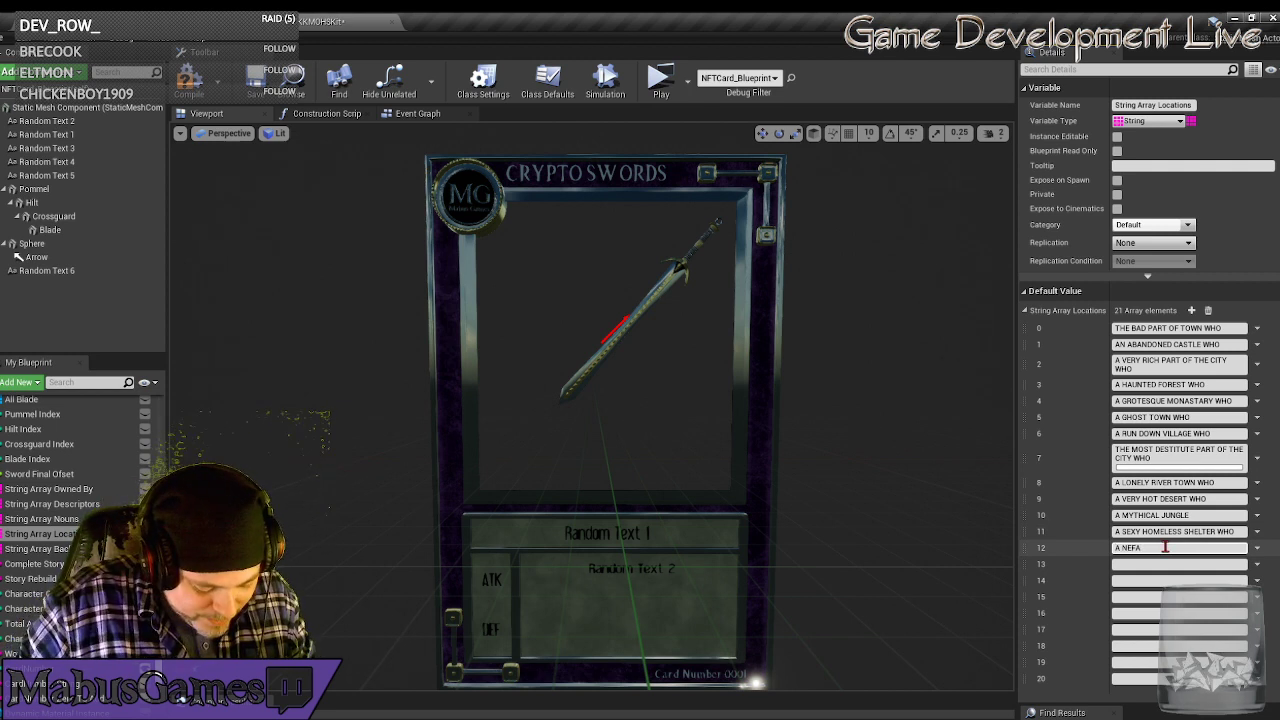
{"action": "type", "text": "RIOUS BAC"}
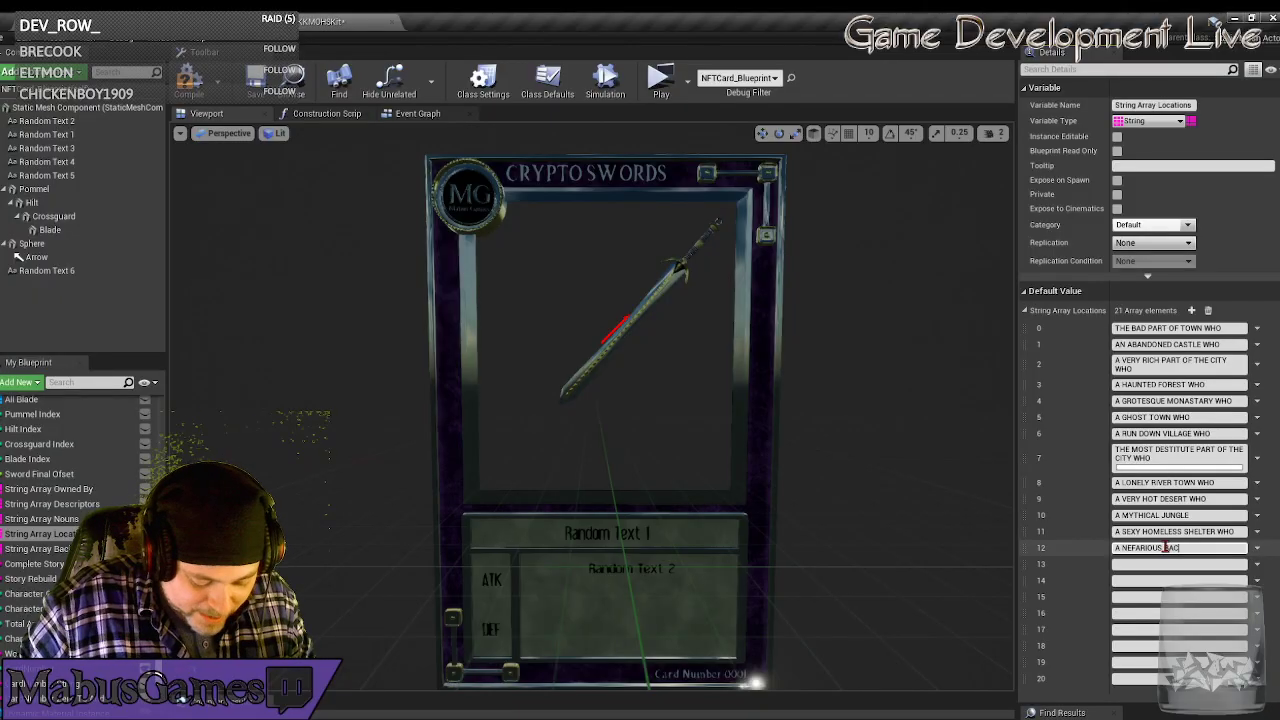
{"action": "type", "text": "K ALLEY"}
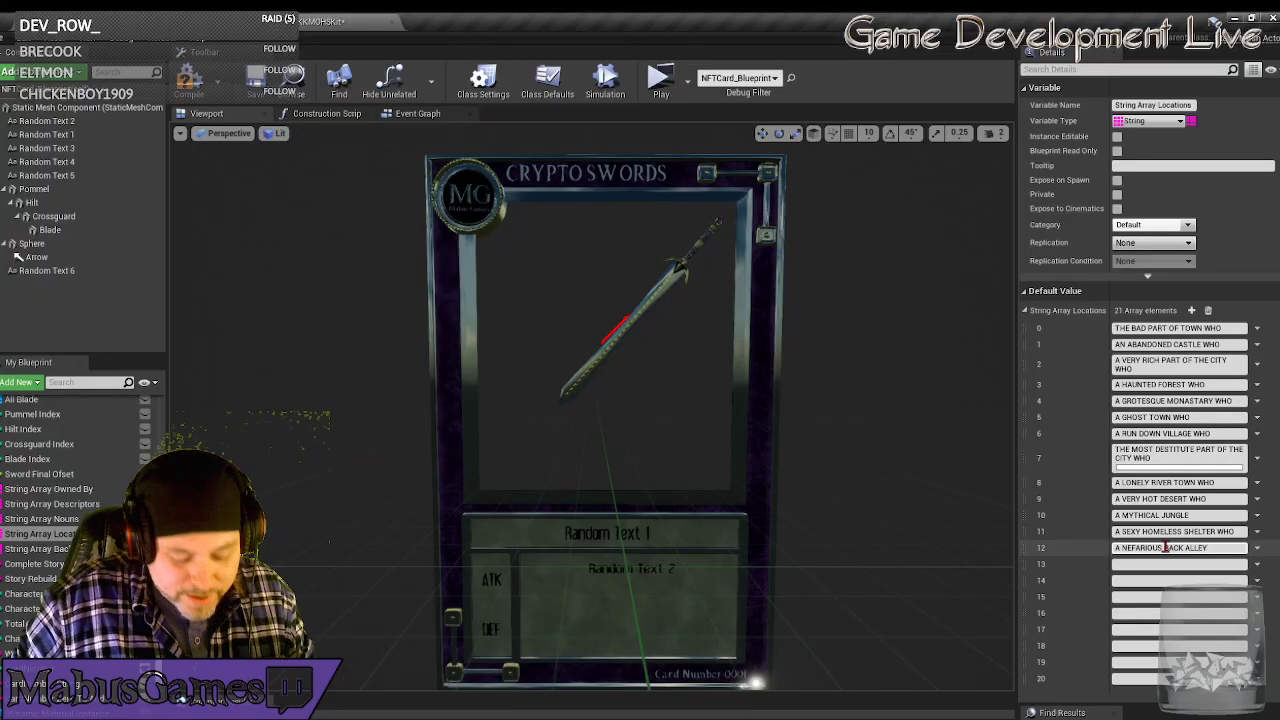
{"action": "type", "text": " WHO"}
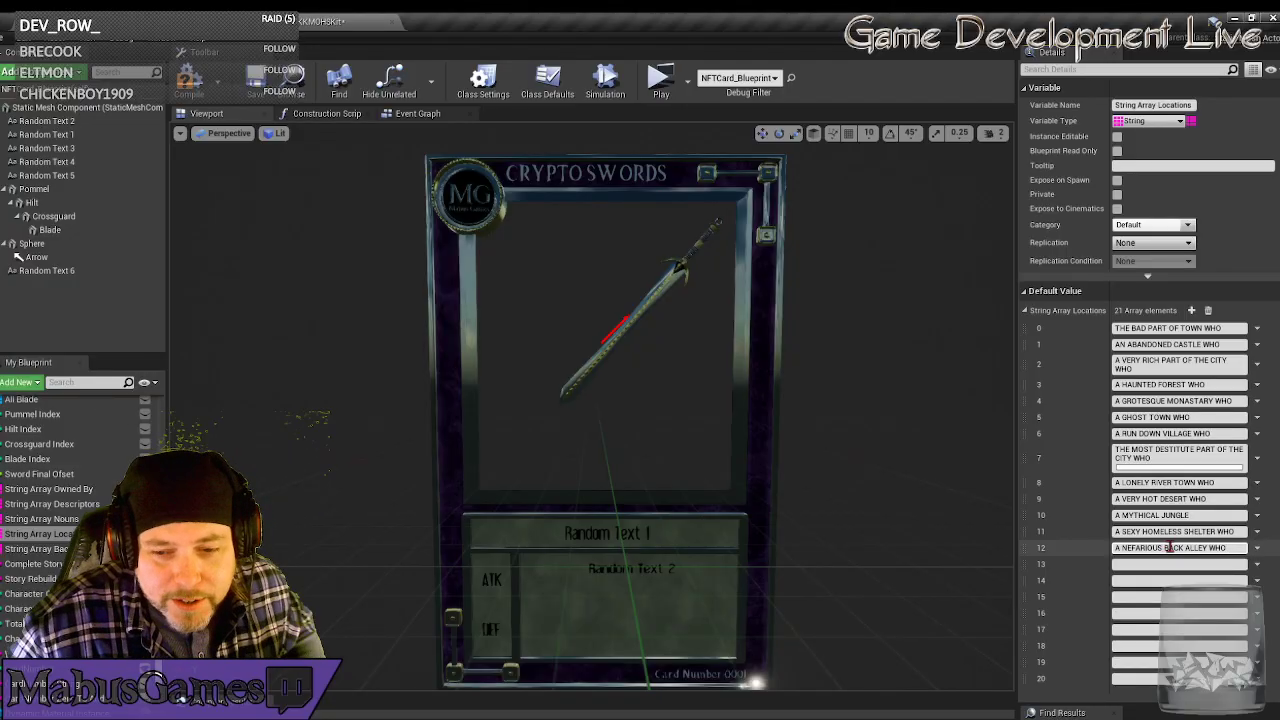
Set the empty element 13 of the locations array to "A DAMP SWAMP FOREST WHO".
{"action": "left_click", "coordinate": [1145, 566]}
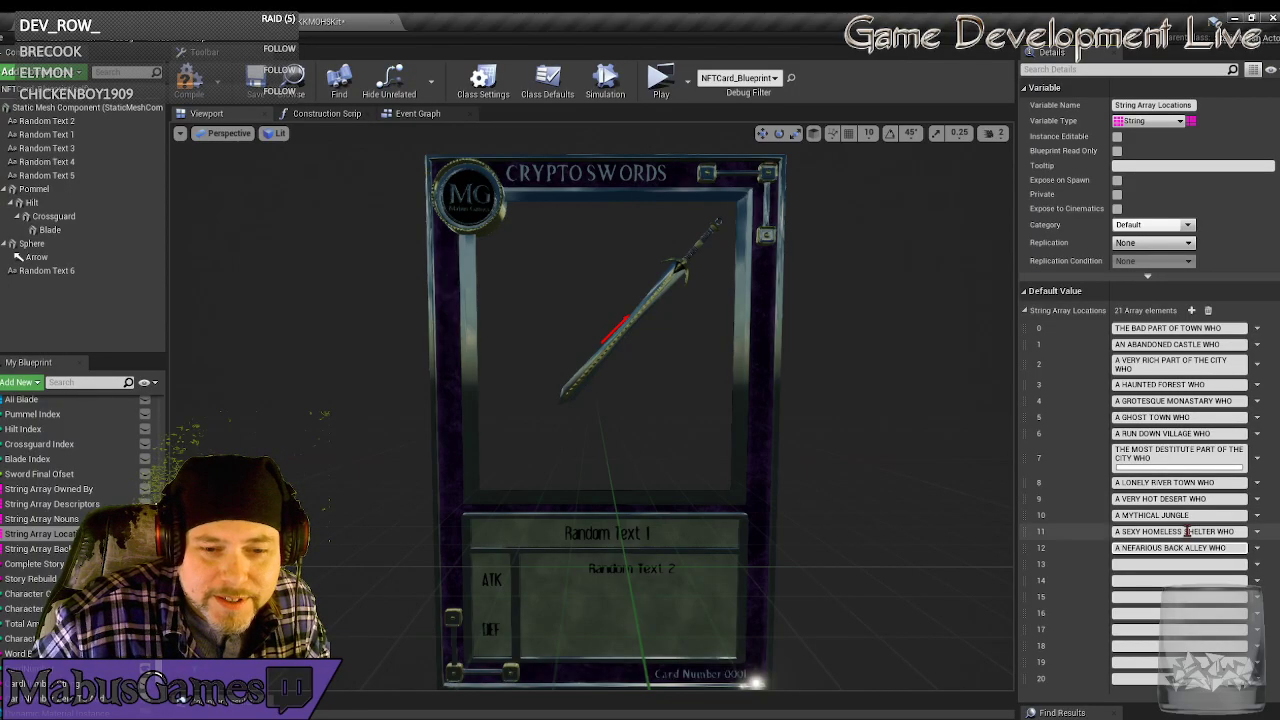
{"action": "left_click", "coordinate": [1140, 564]}
{"action": "type", "text": "A D"}
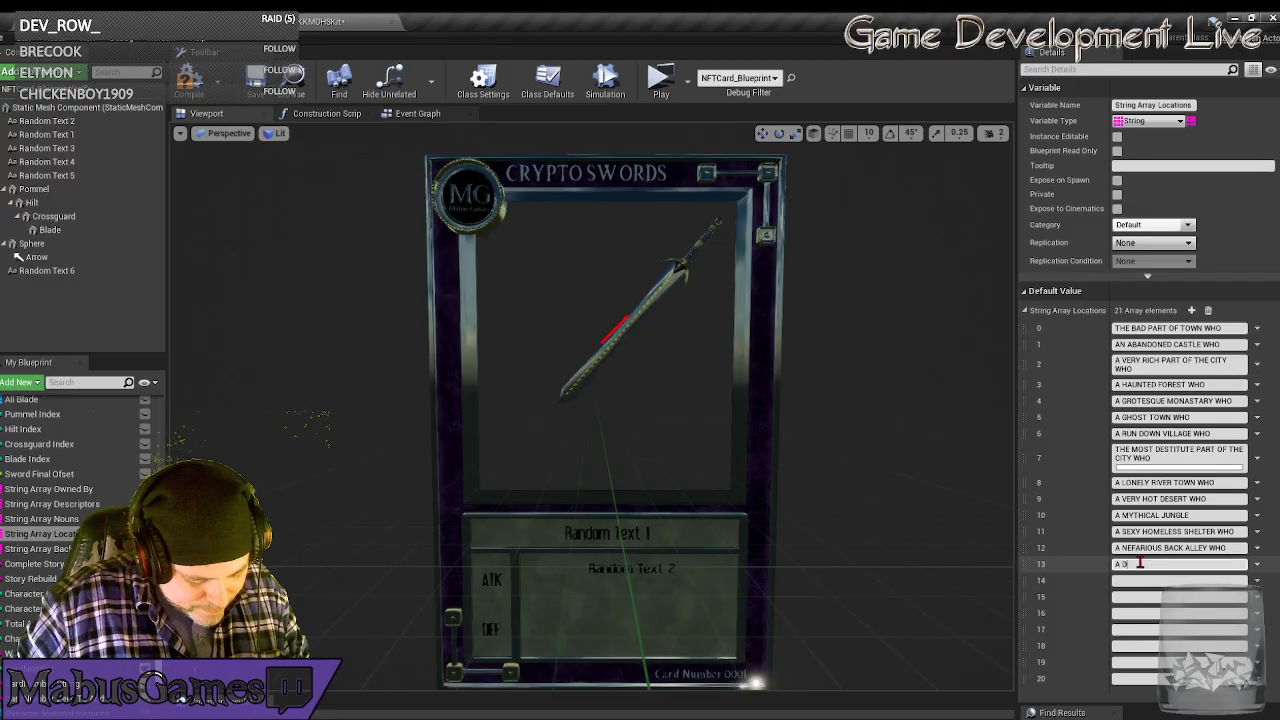
{"action": "type", "text": "AMP SW"}
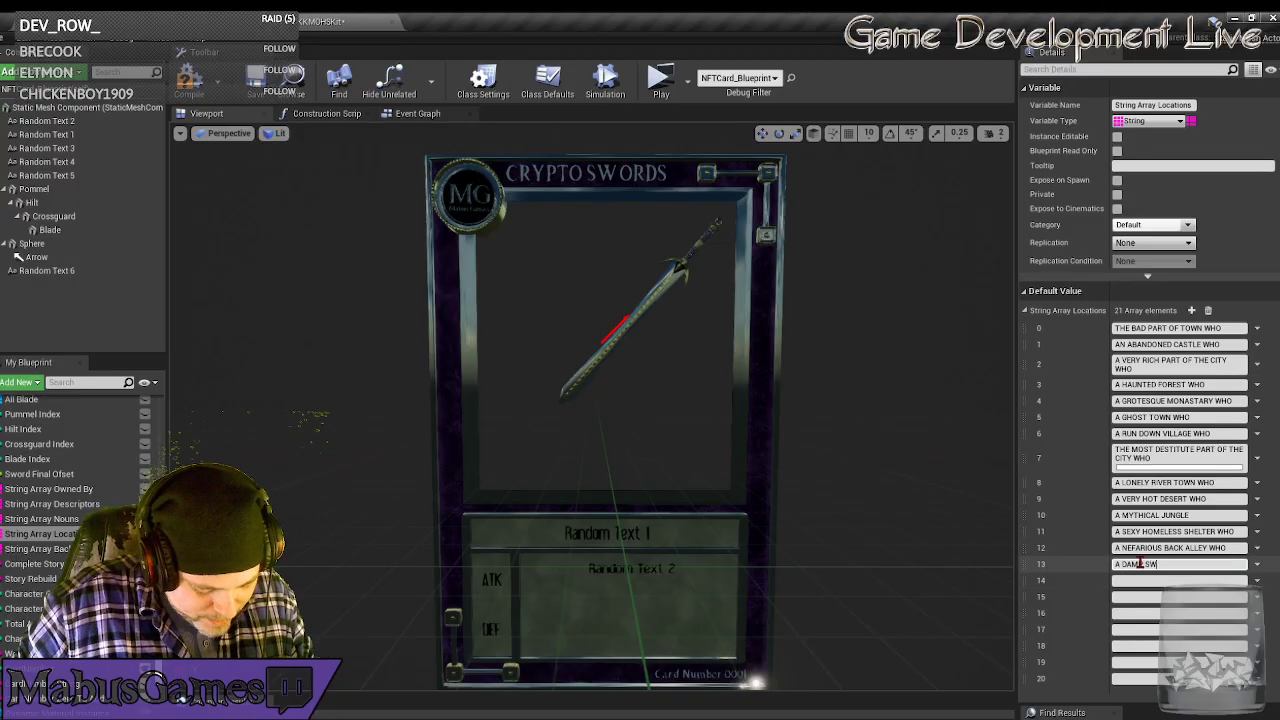
{"action": "type", "text": "AMP FORES"}
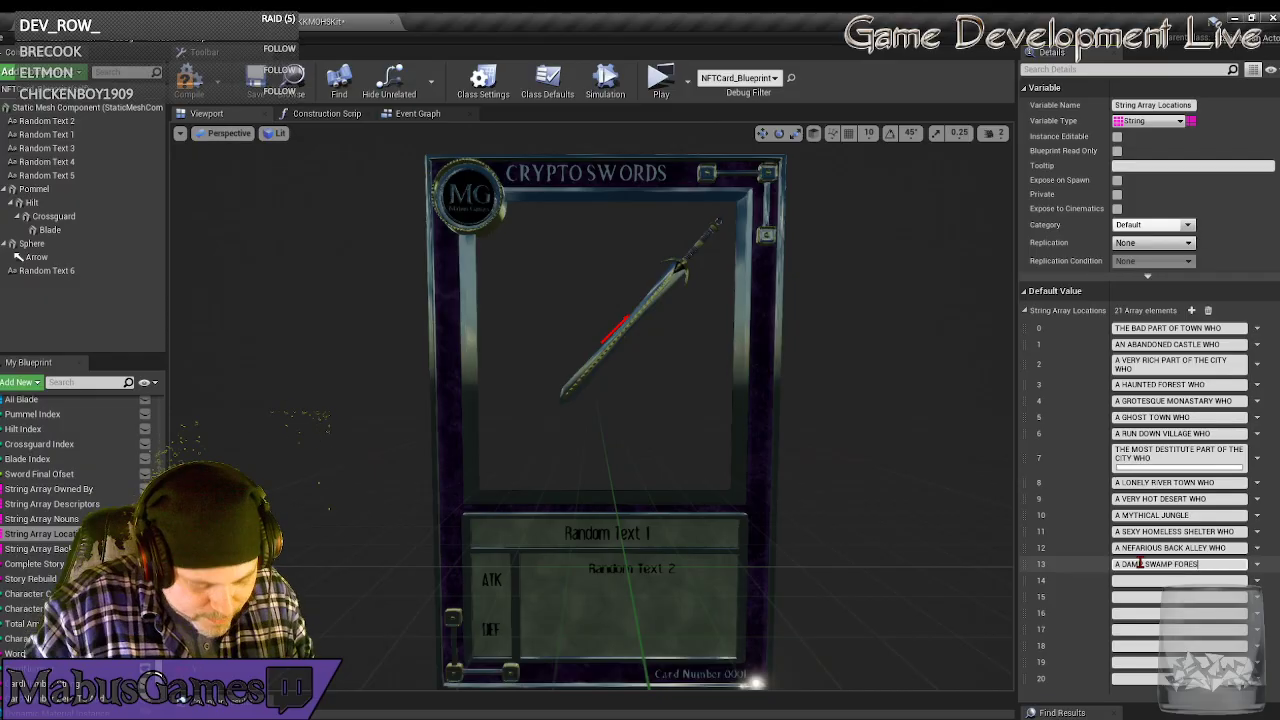
{"action": "type", "text": "T WHO"}
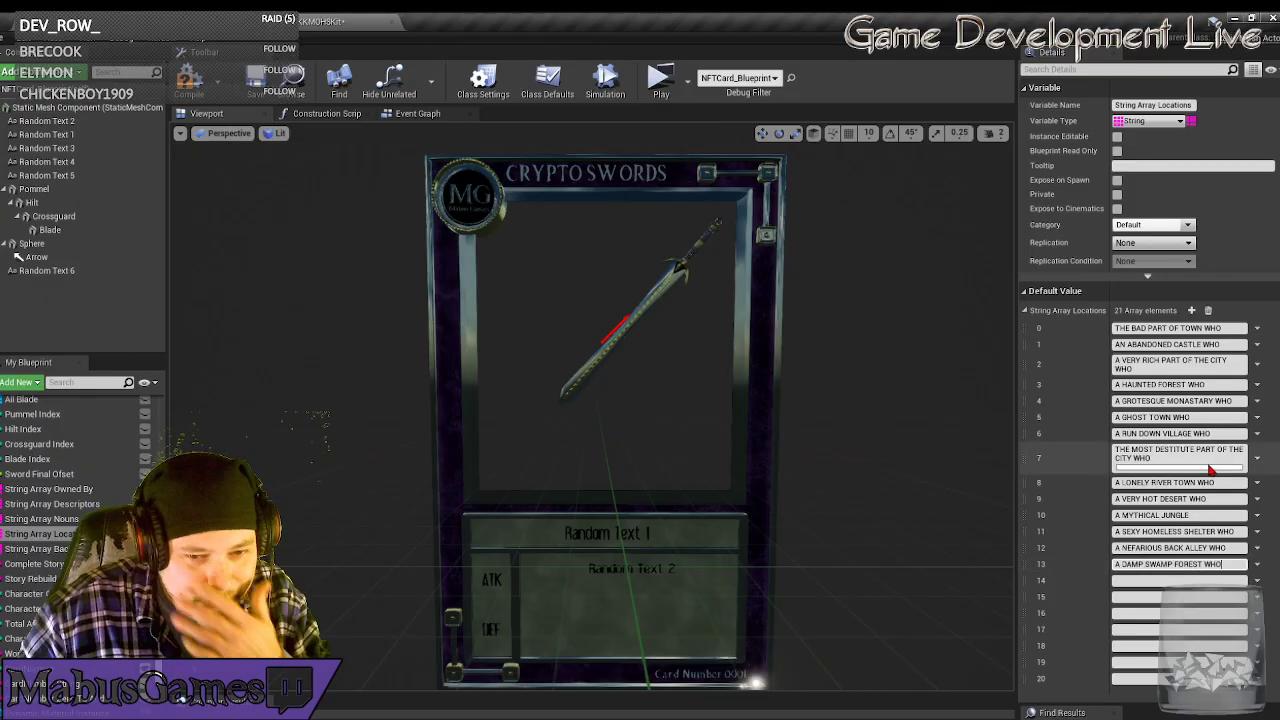
Set the empty element 14 of the locations array to "A BURNED DOWN CITY WHO".
{"action": "left_click", "coordinate": [1179, 580]}
{"action": "left_click", "coordinate": [1179, 580]}
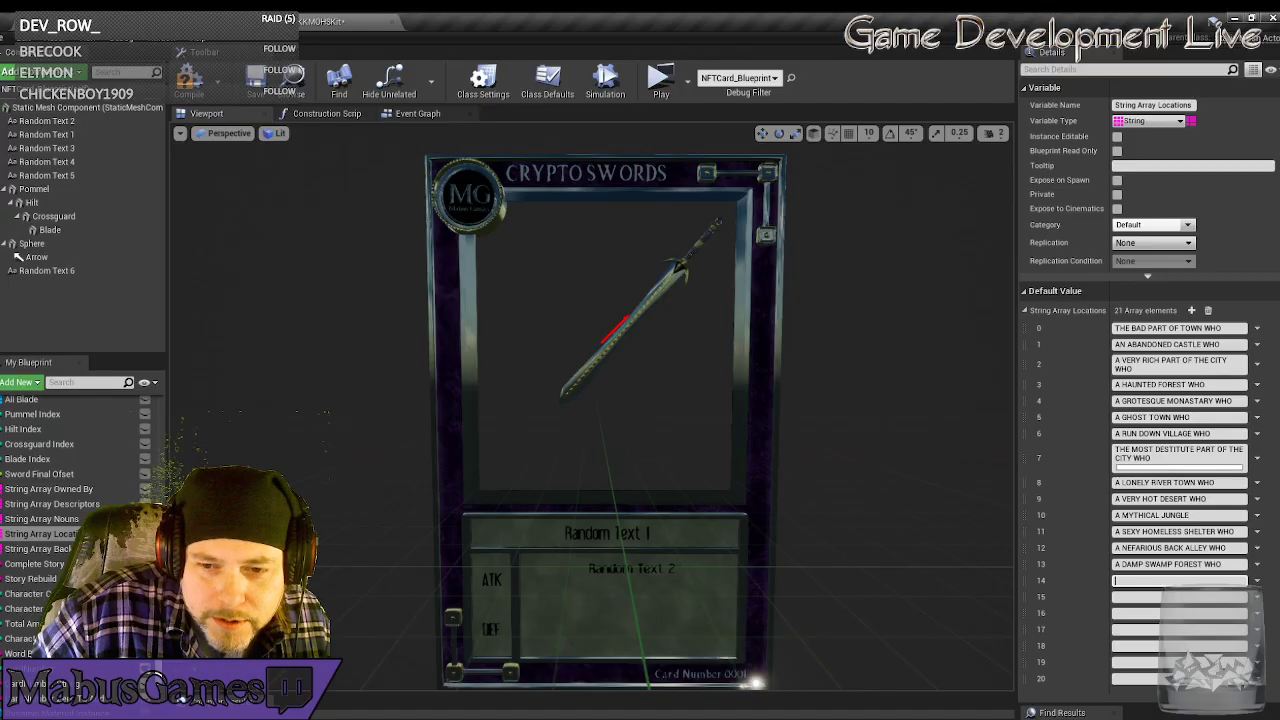
{"action": "left_click", "coordinate": [1141, 580]}
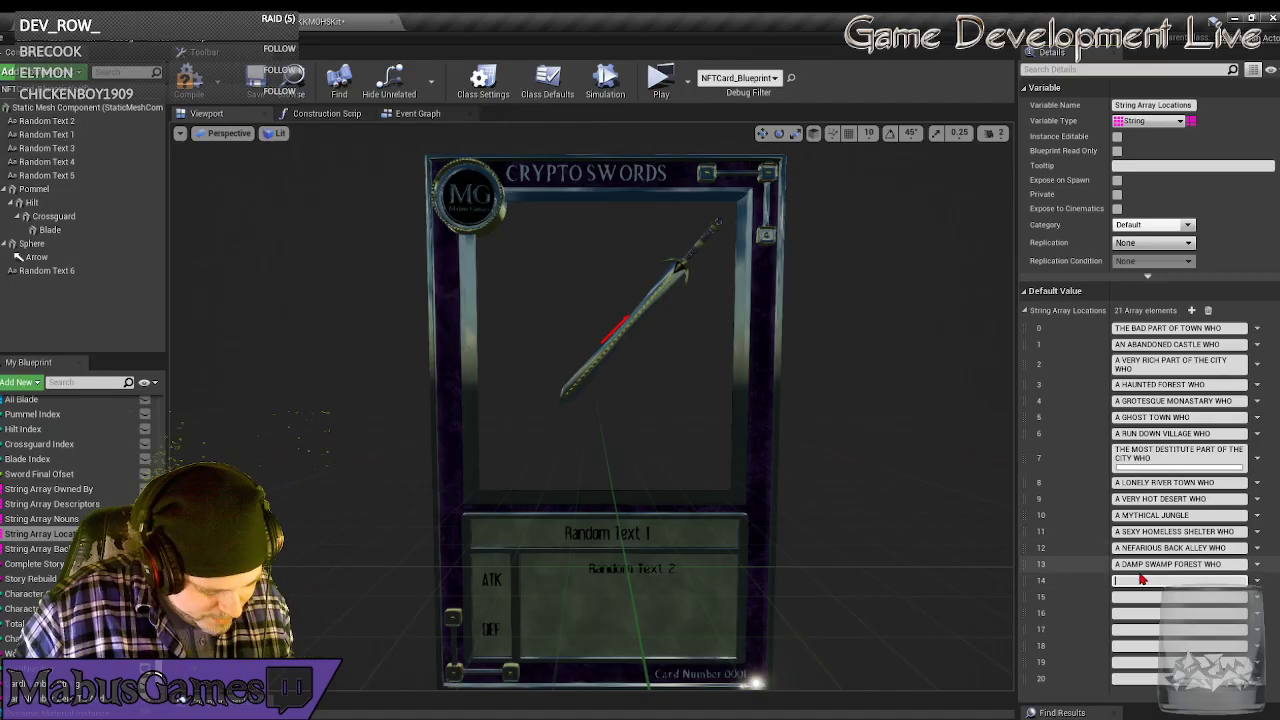
{"action": "type", "text": "A BURNING DOW"}
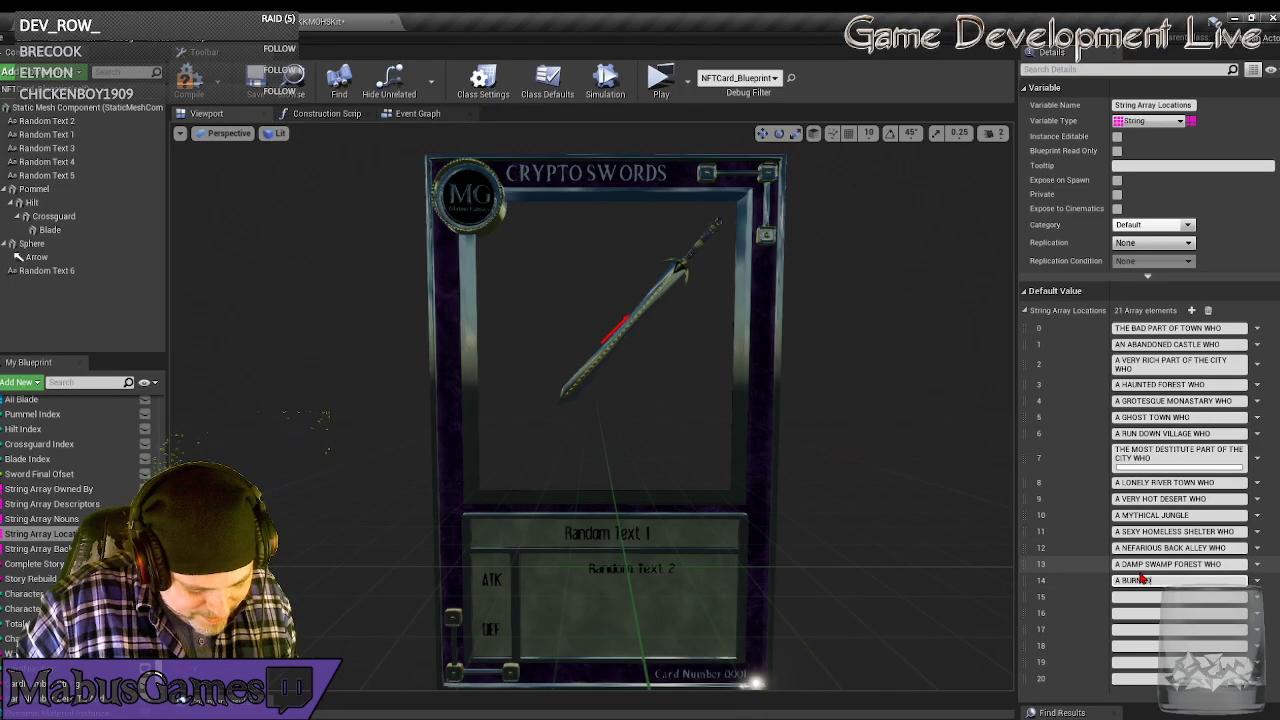
{"action": "type", "text": "N CITY"}
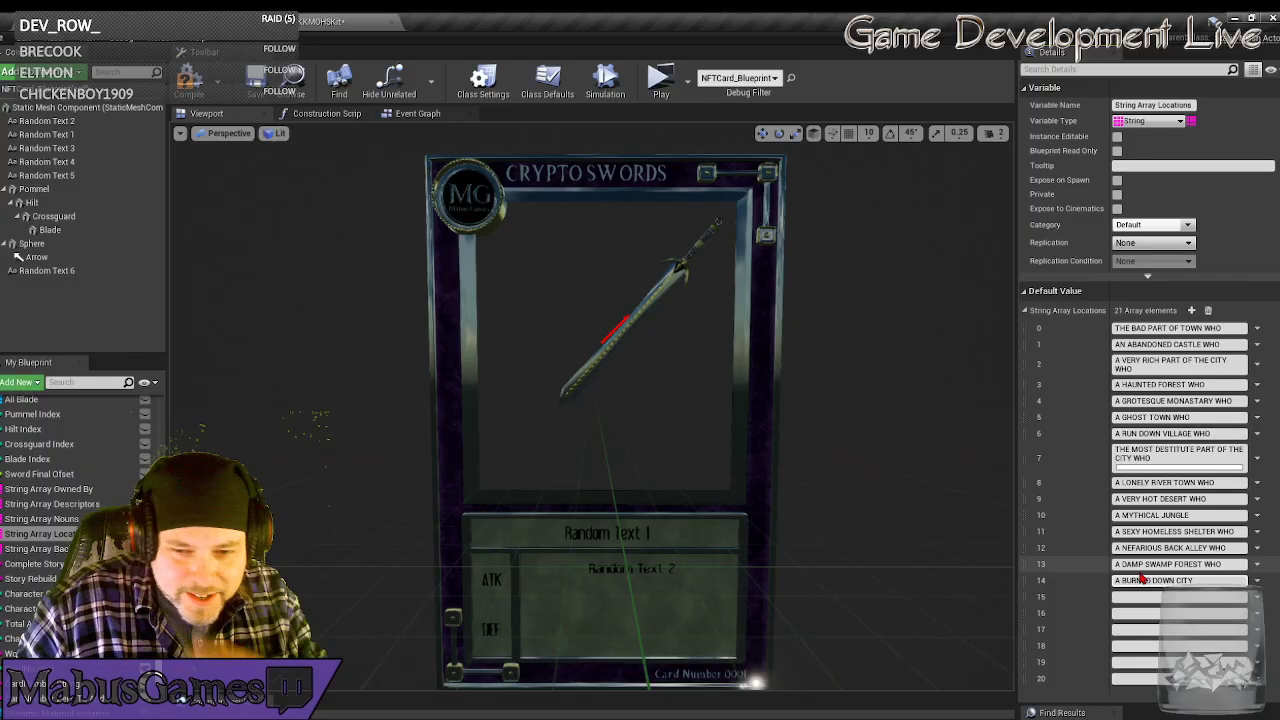
{"action": "key", "text": "Return"}
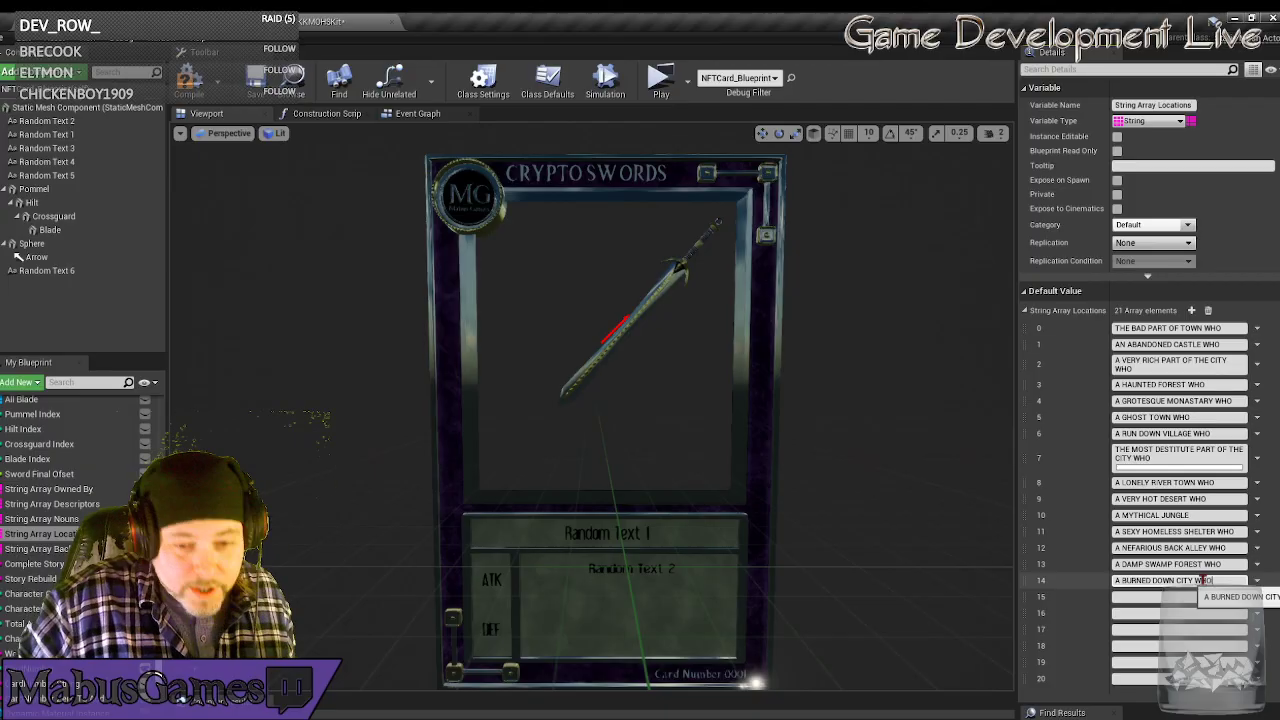
Set the empty element 15 of the locations array to "AN ANCIENT BATTLE FIELD WHO".
{"action": "left_click", "coordinate": [1170, 596]}
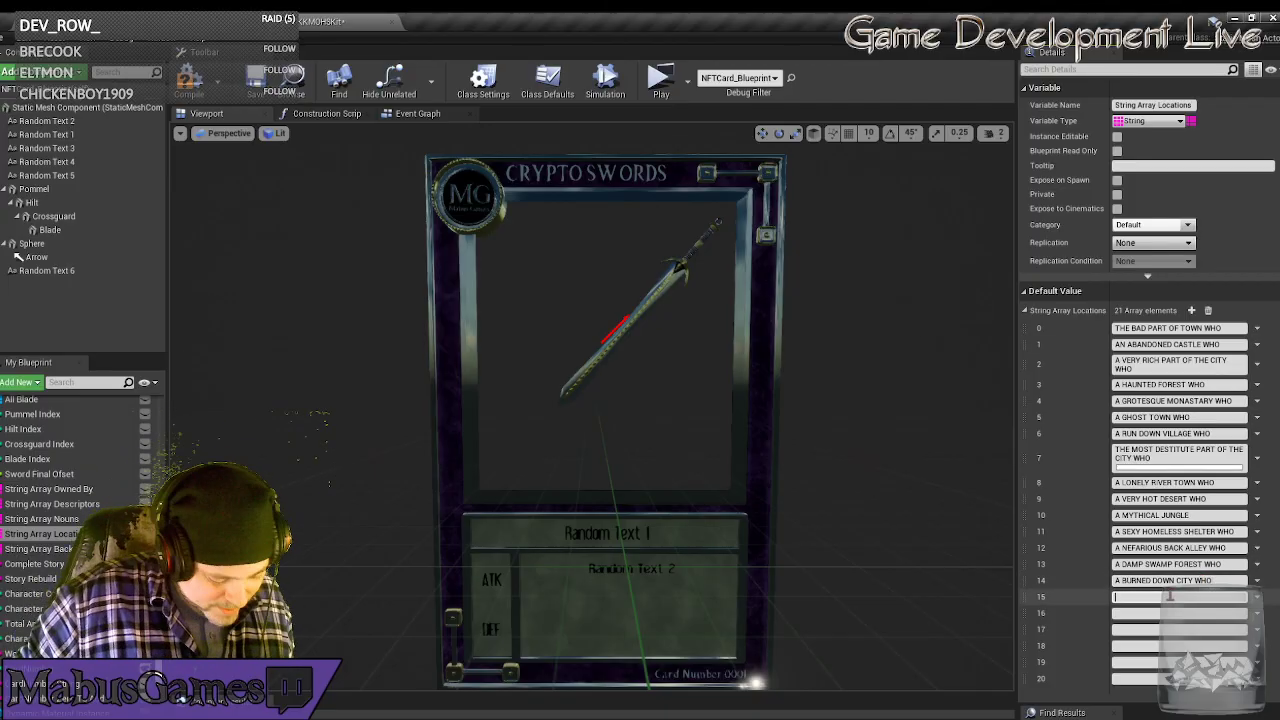
{"action": "type", "text": "AN A"}
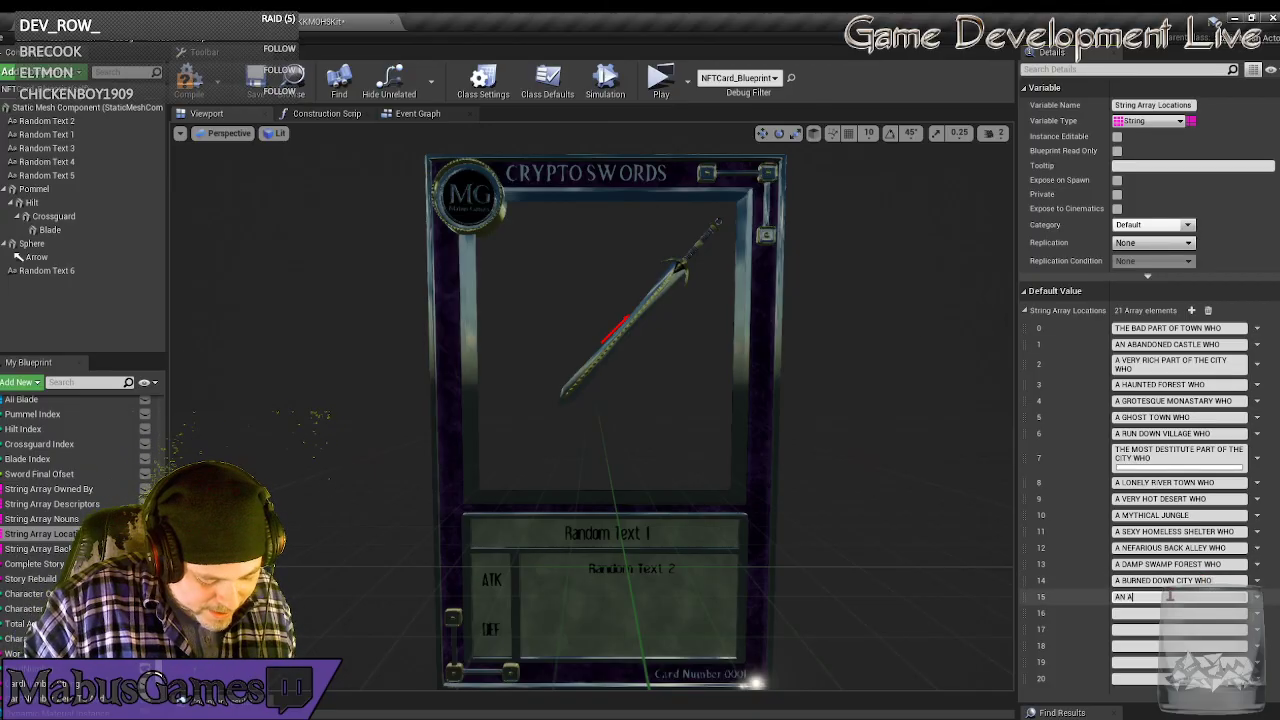
{"action": "type", "text": "NCIENT BATTLE FIE"}
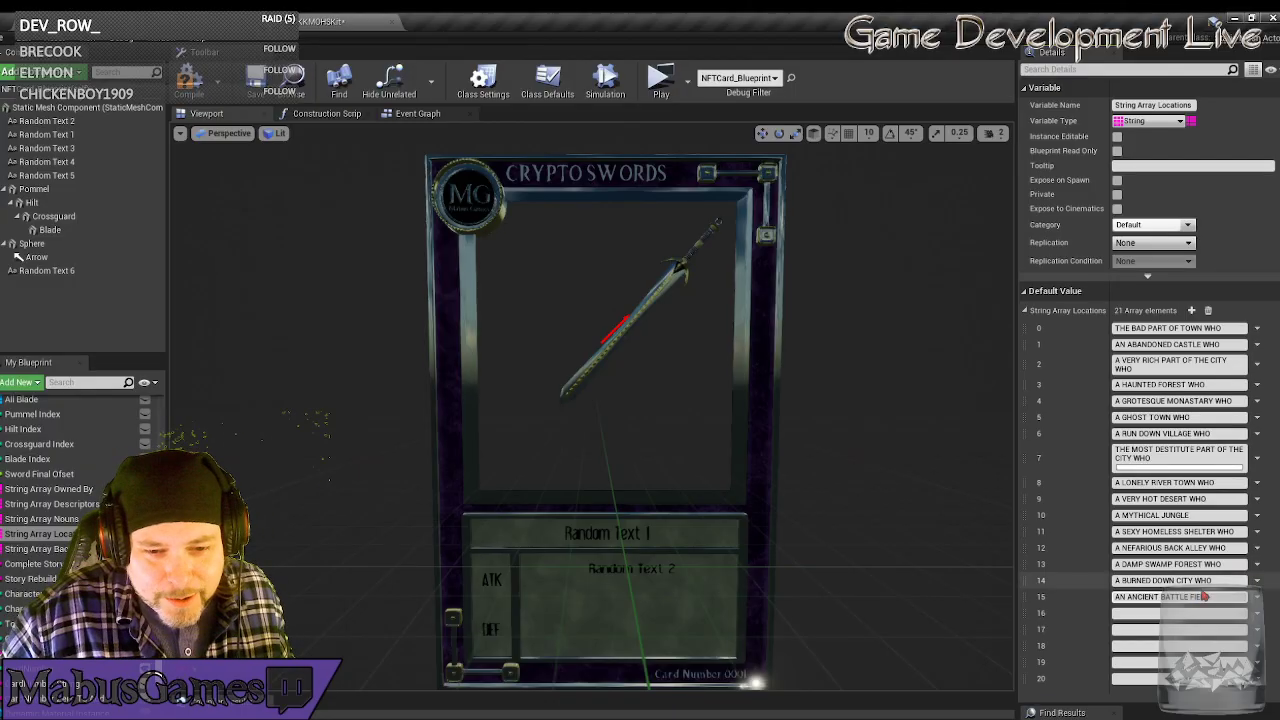
{"action": "type", "text": "WHO"}
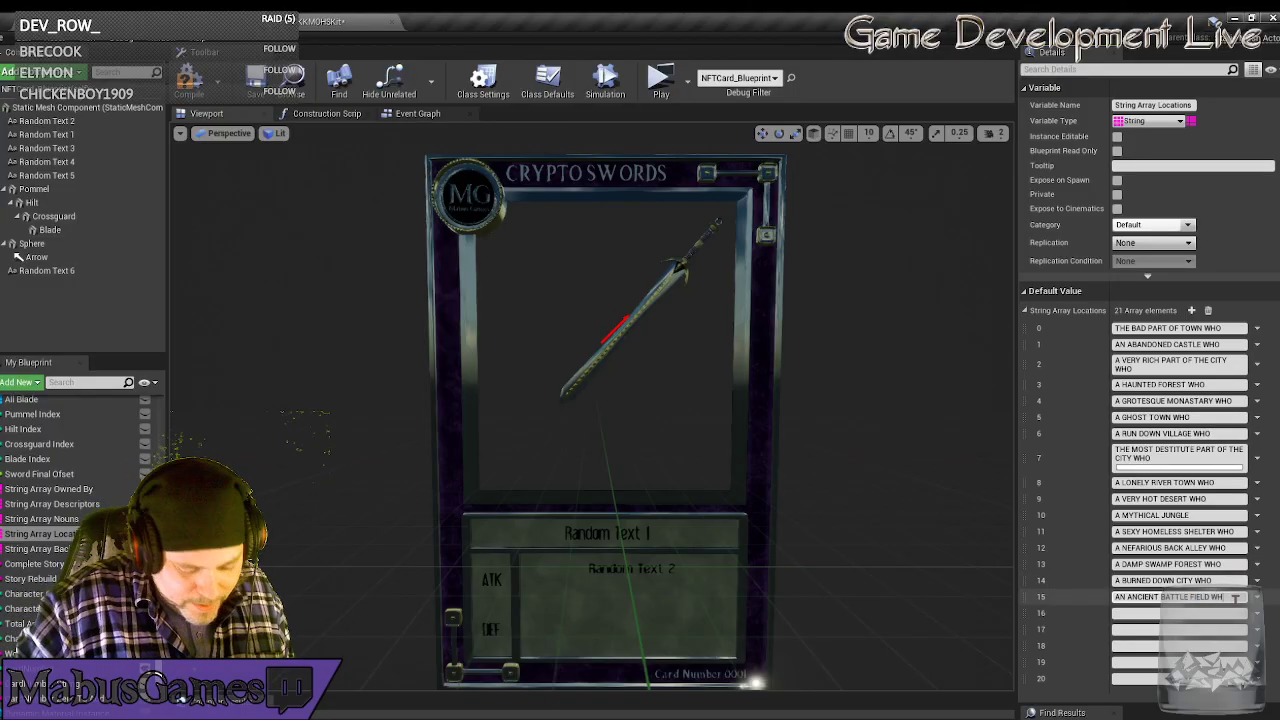
Set the empty element 16 of the locations array to "A FROZEN MOUNTAIN".
{"action": "left_click", "coordinate": [1161, 613]}
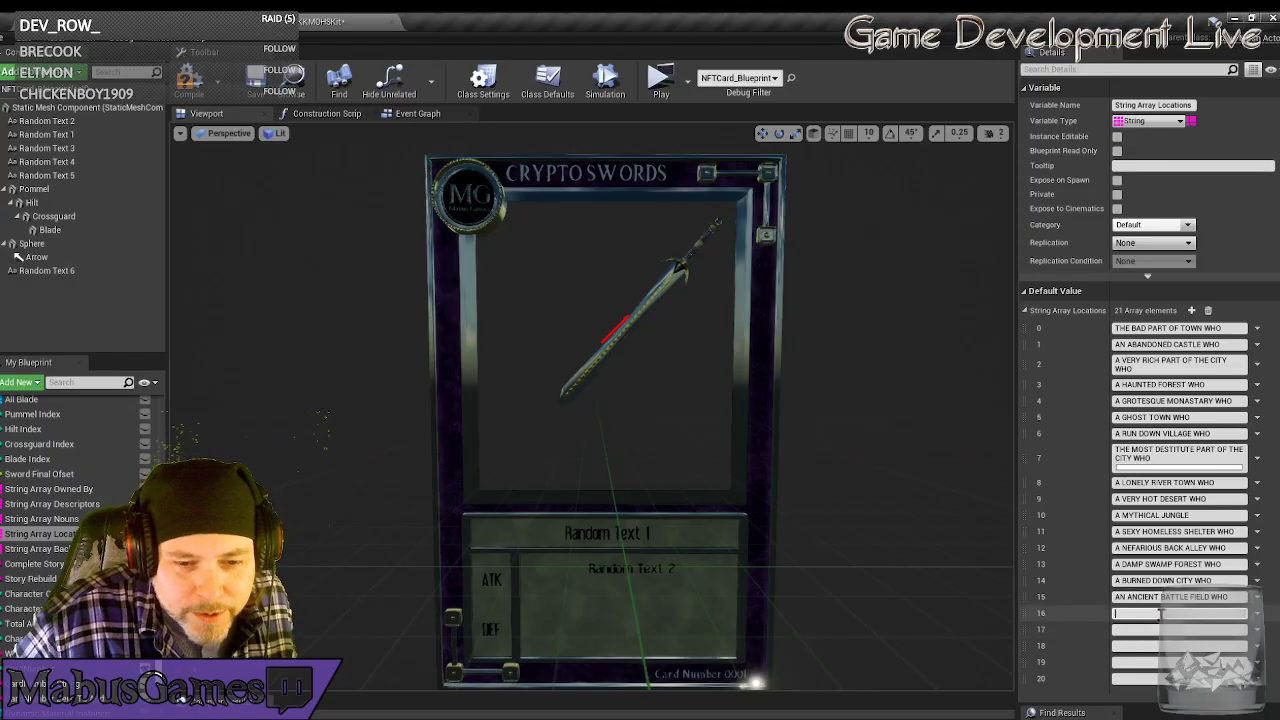
{"action": "type", "text": "A FR"}
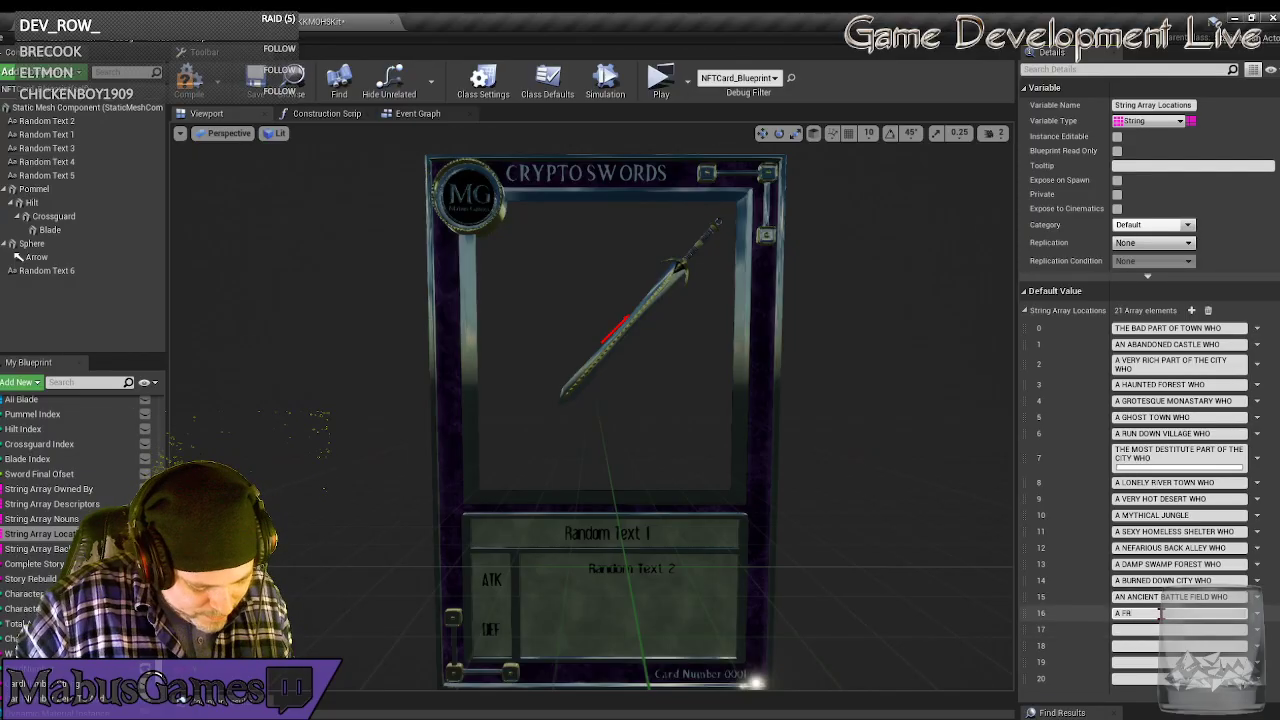
{"action": "type", "text": "OZEN M"}
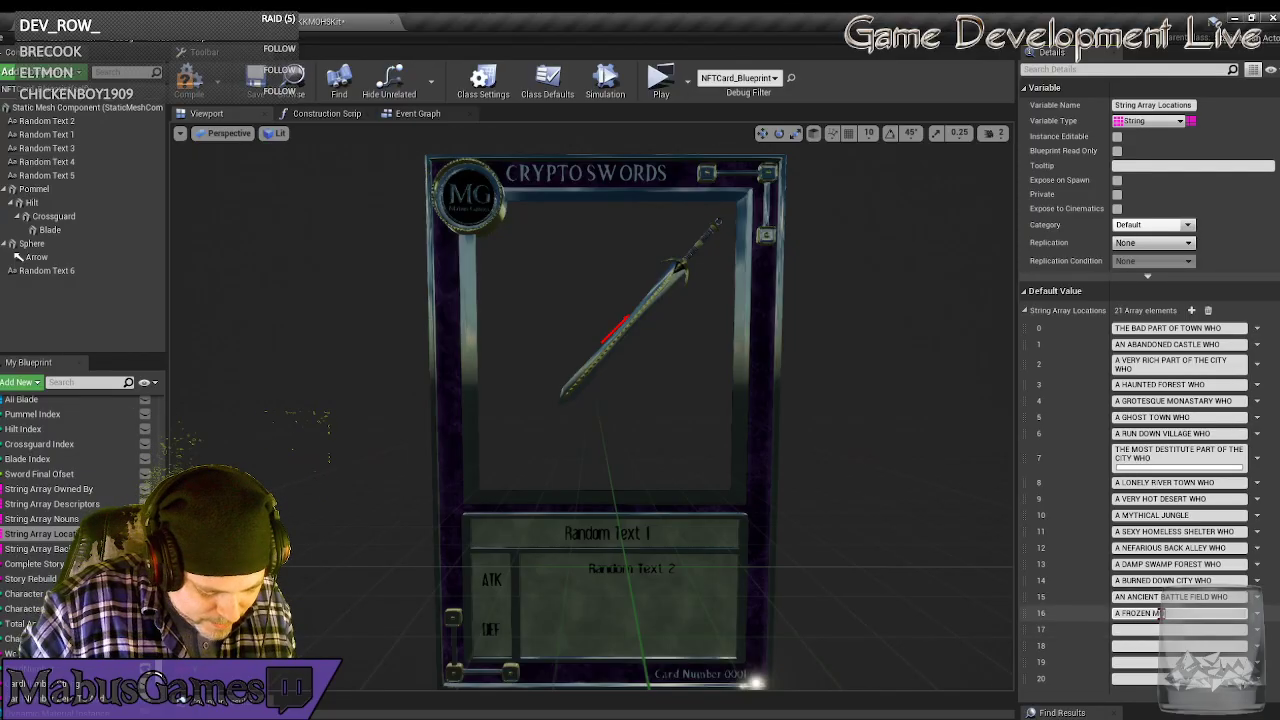
{"action": "type", "text": "OUNTAIN"}
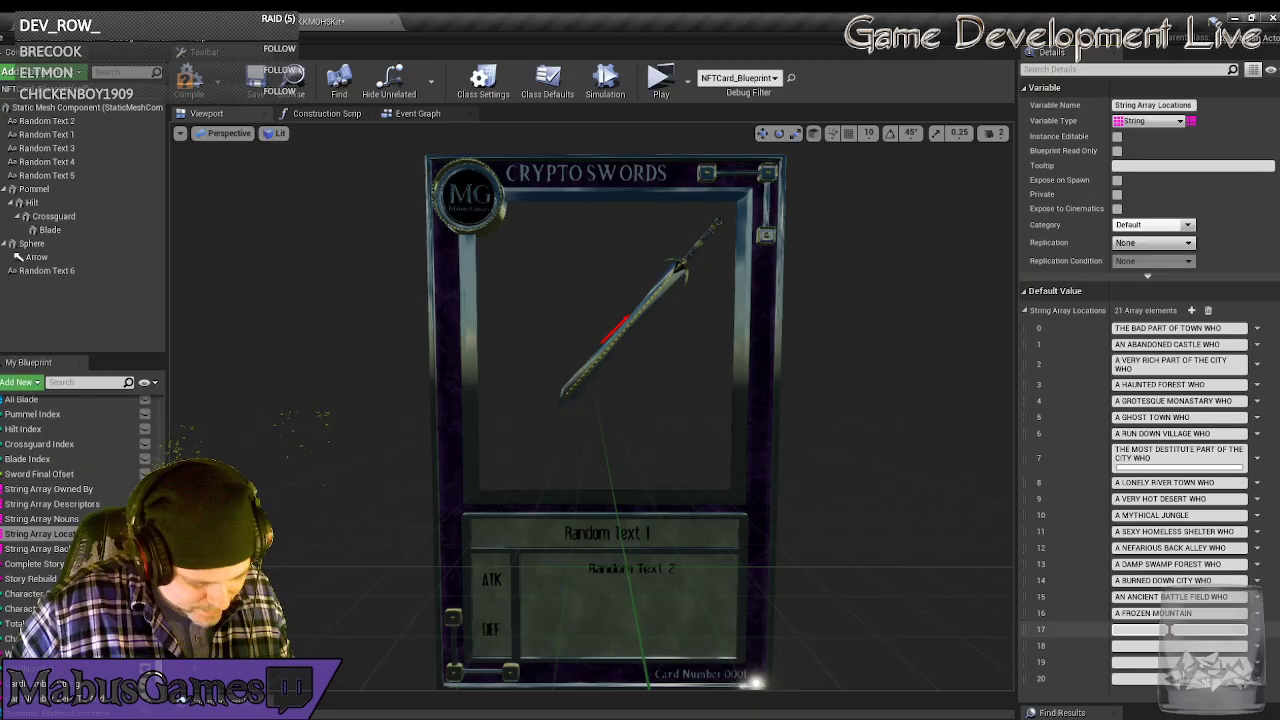
Set the empty element 17 of the locations array to "A SUNKEN CITY WHO".
{"action": "type", "text": "A S"}
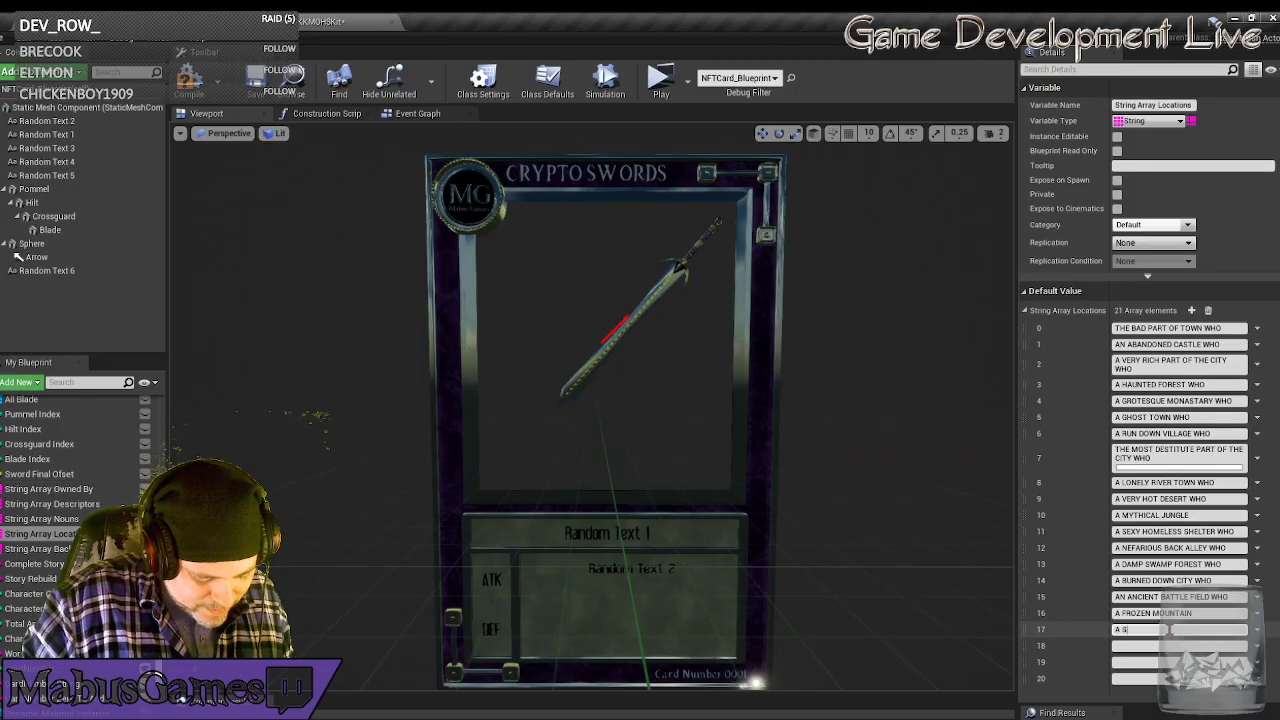
{"action": "type", "text": "UN"}
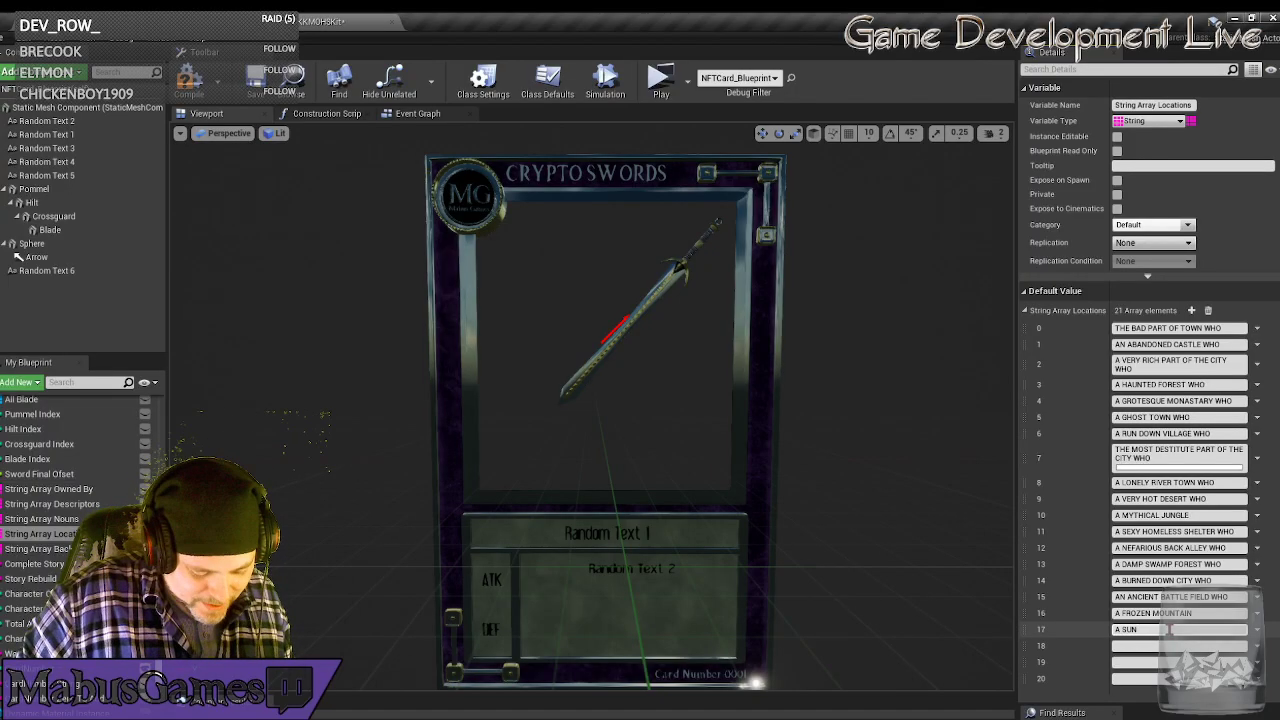
{"action": "type", "text": "KEN CIT"}
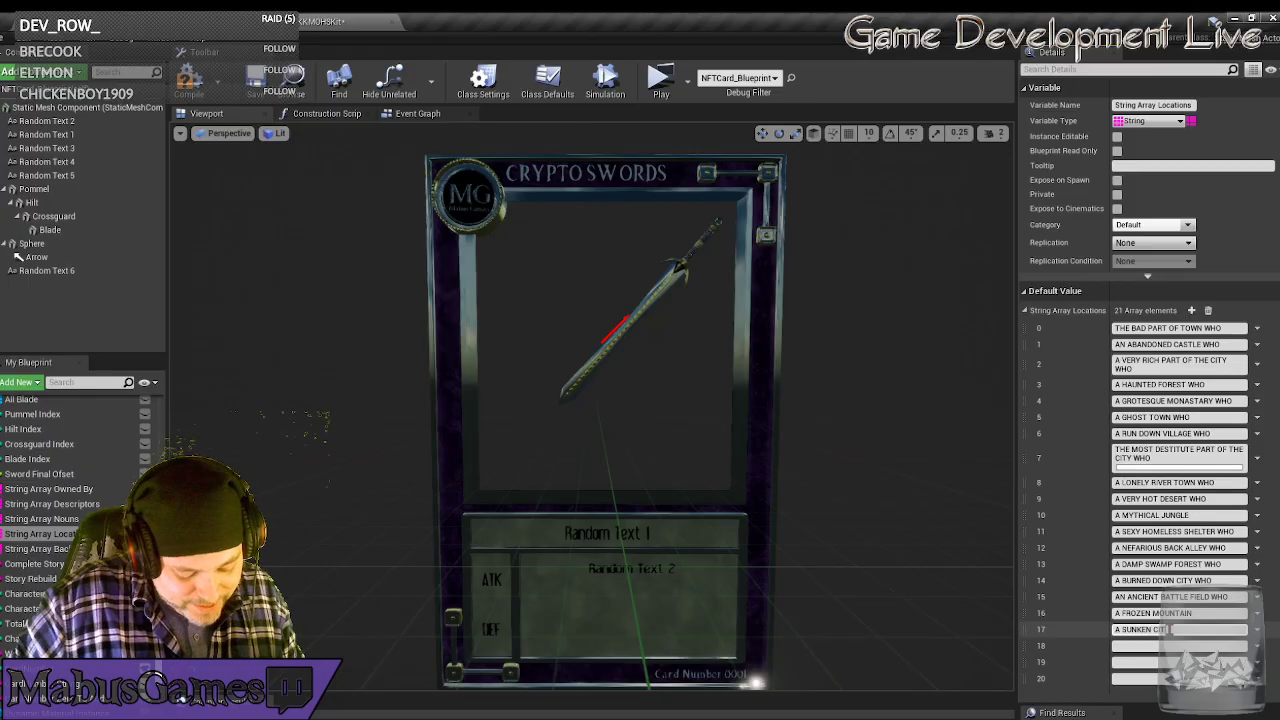
{"action": "type", "text": "Y WHO"}
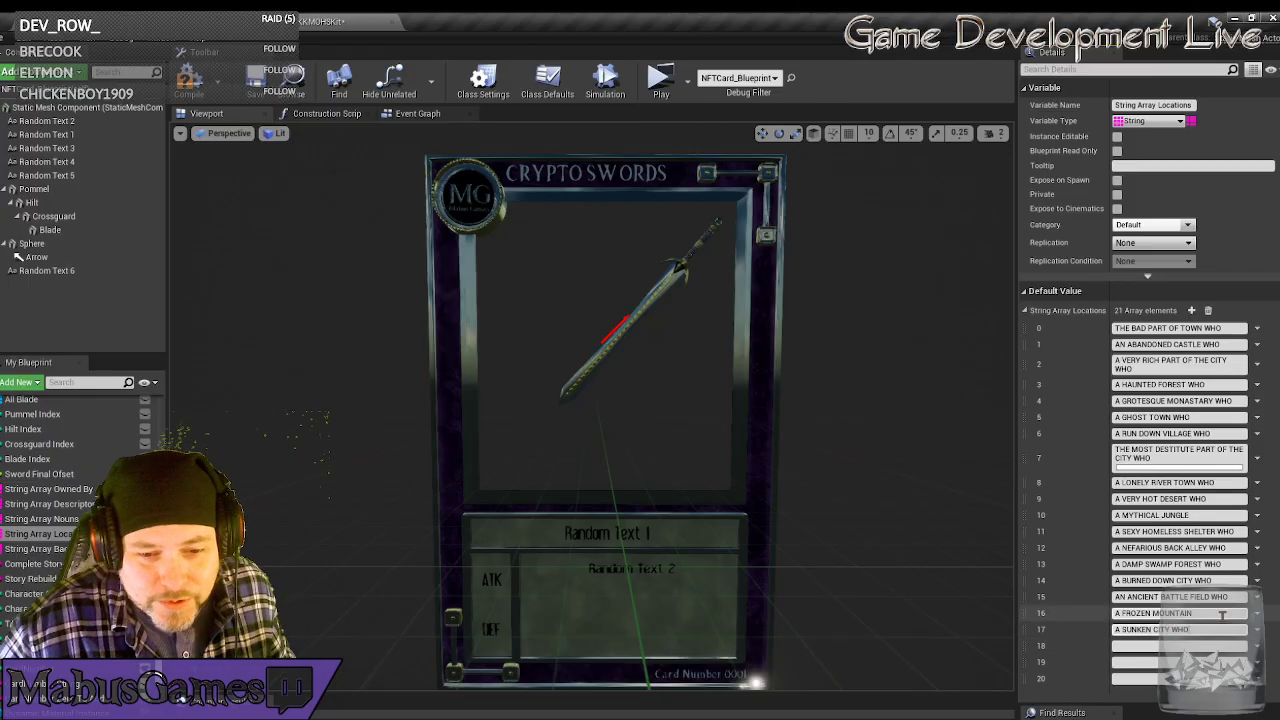
Append "WHO" to the frozen mountain and mythical jungle phrases in elements 16 and 10 of the locations array.
{"action": "type", "text": " WHO"}
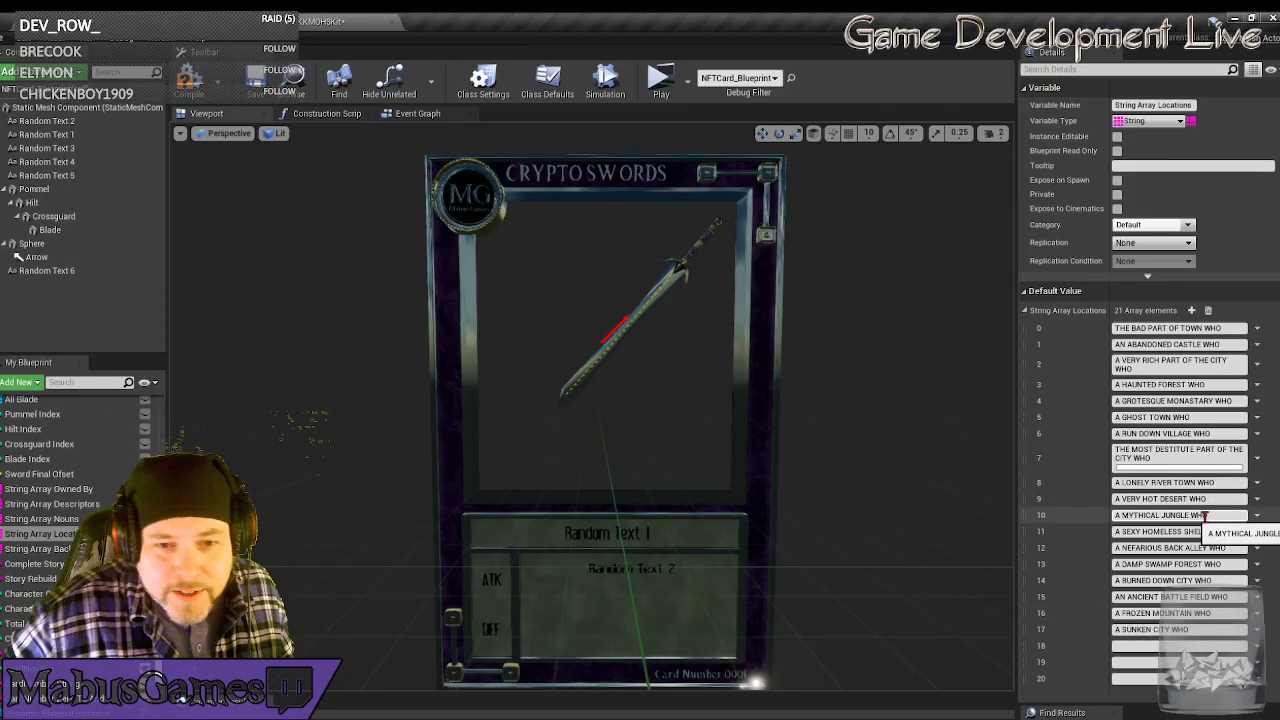
{"action": "type", "text": " WHO"}
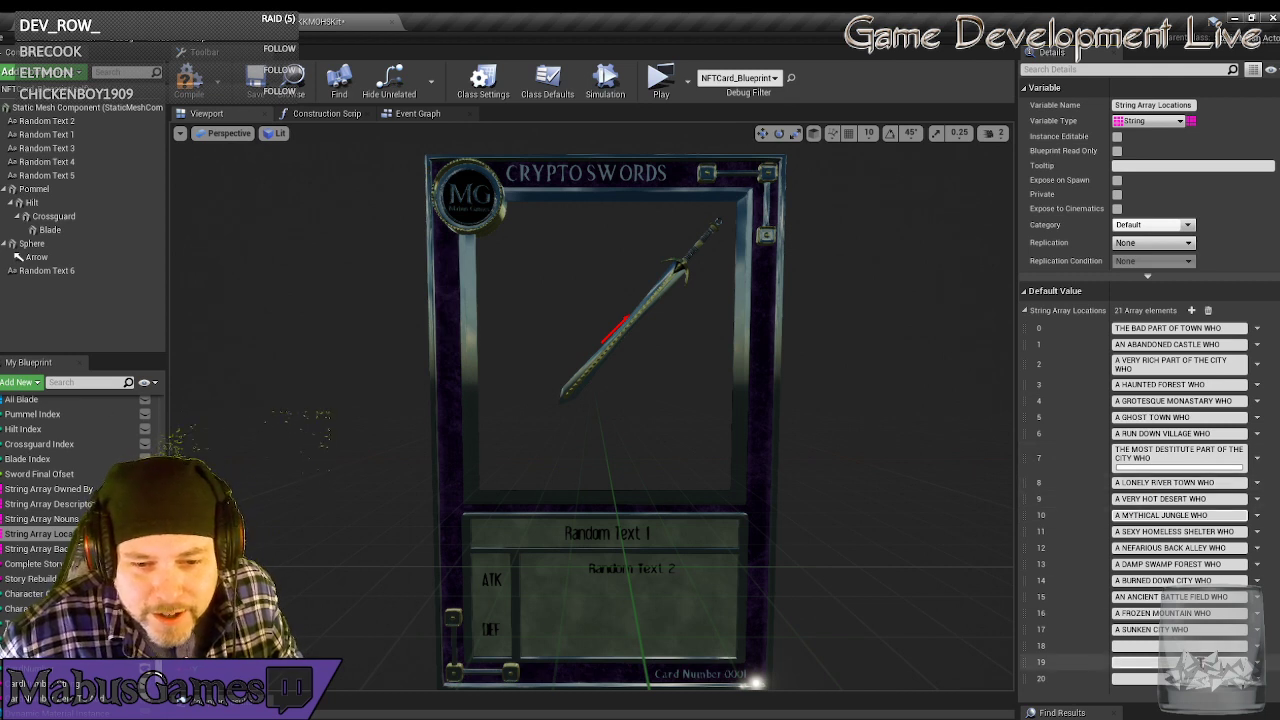
Set the empty element 18 of the locations array to "A DANGEROUS CAVE WHO".
{"action": "left_click", "coordinate": [1150, 646]}
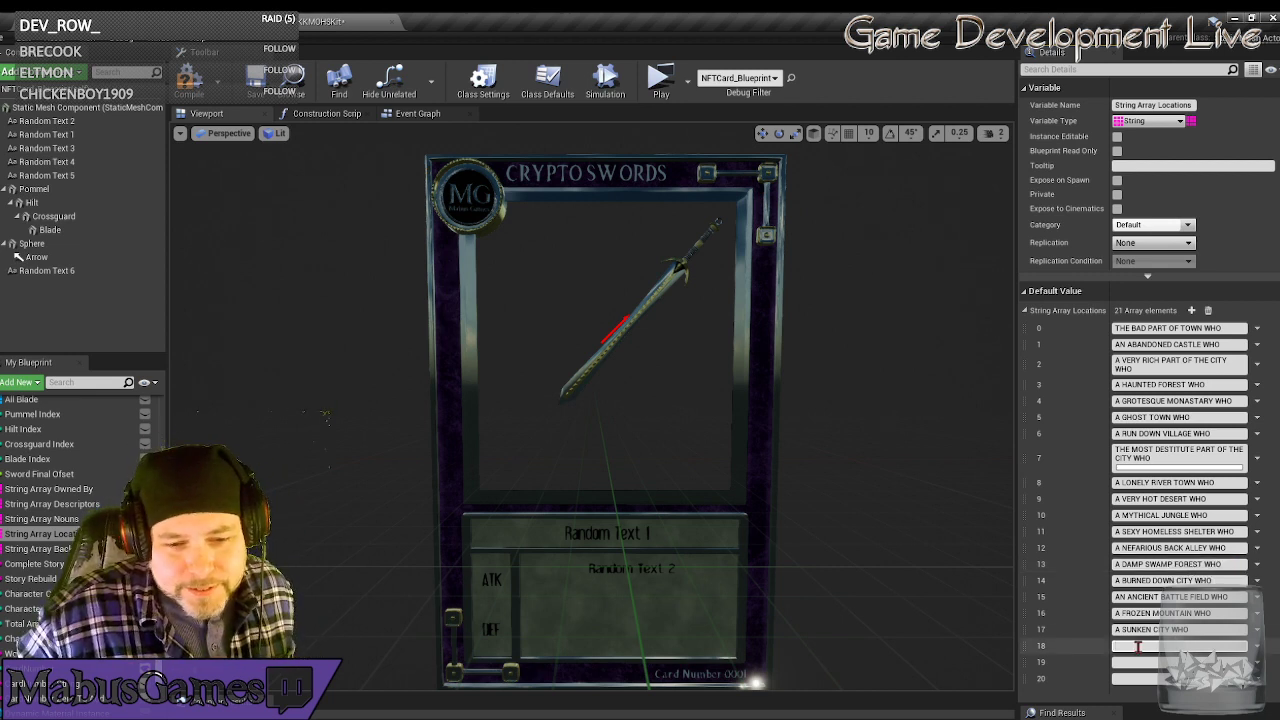
{"action": "type", "text": "A"}
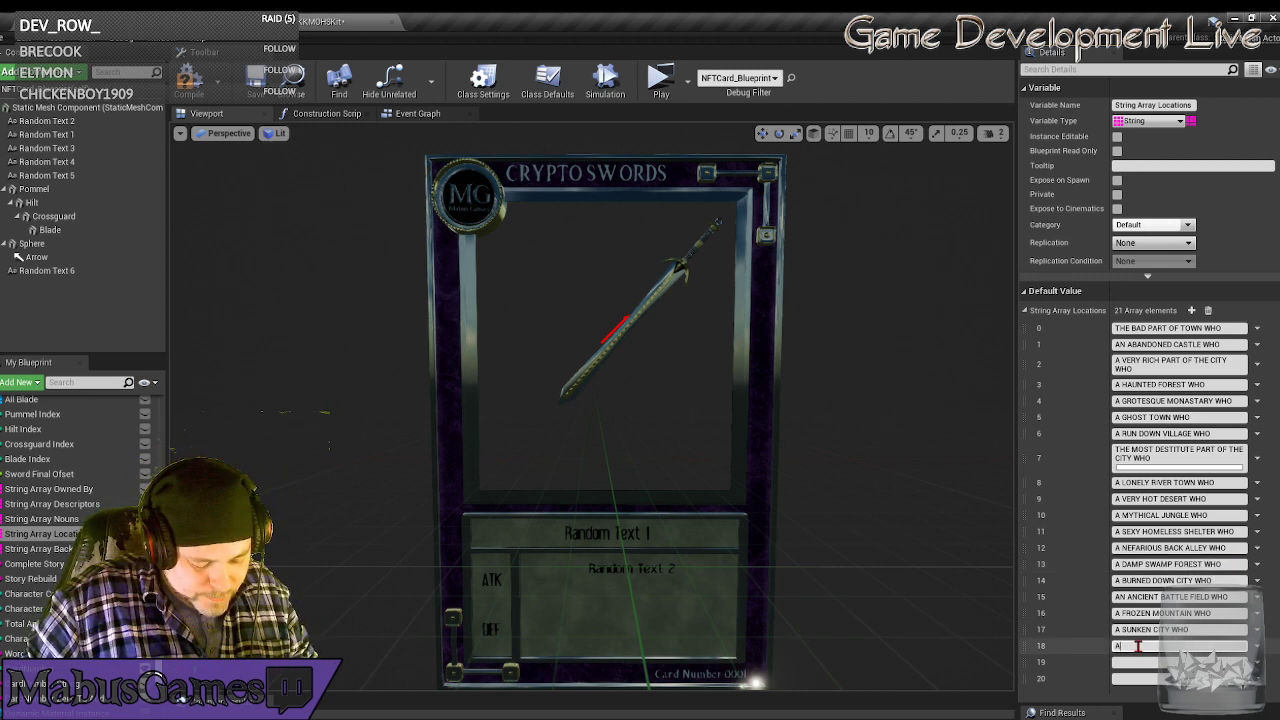
{"action": "type", "text": " DANGER"}
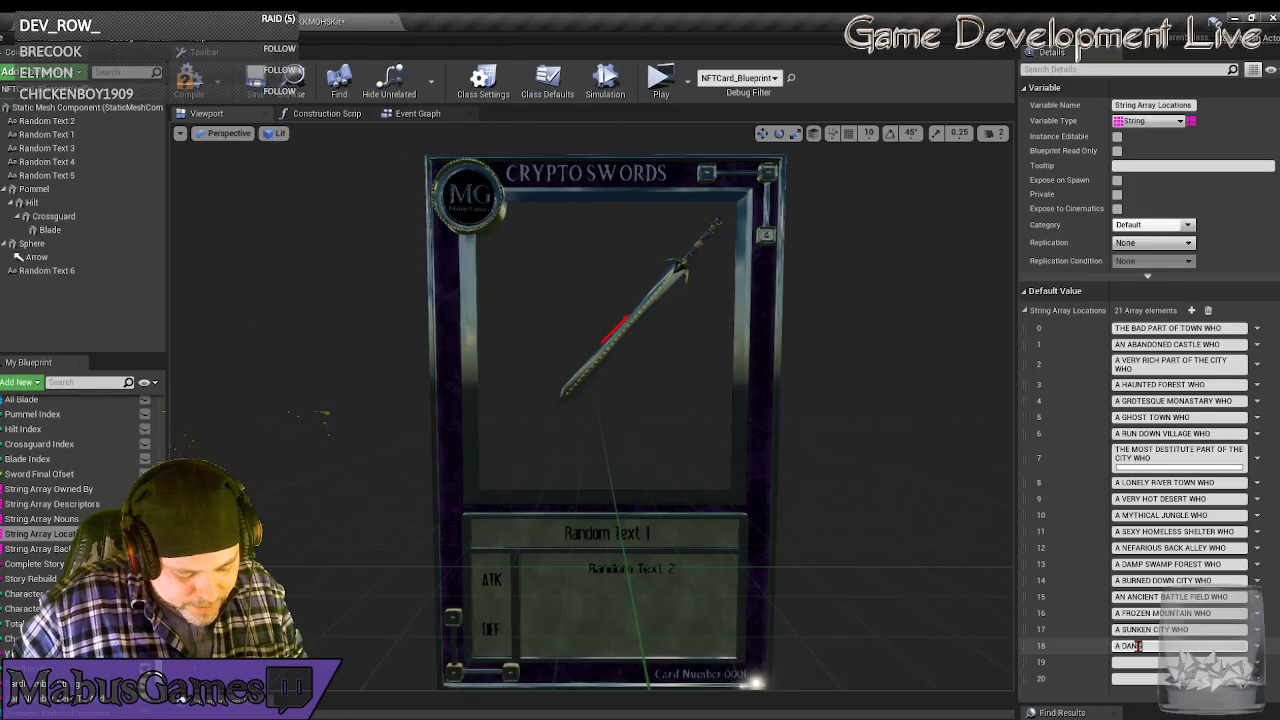
{"action": "type", "text": "OUS"}
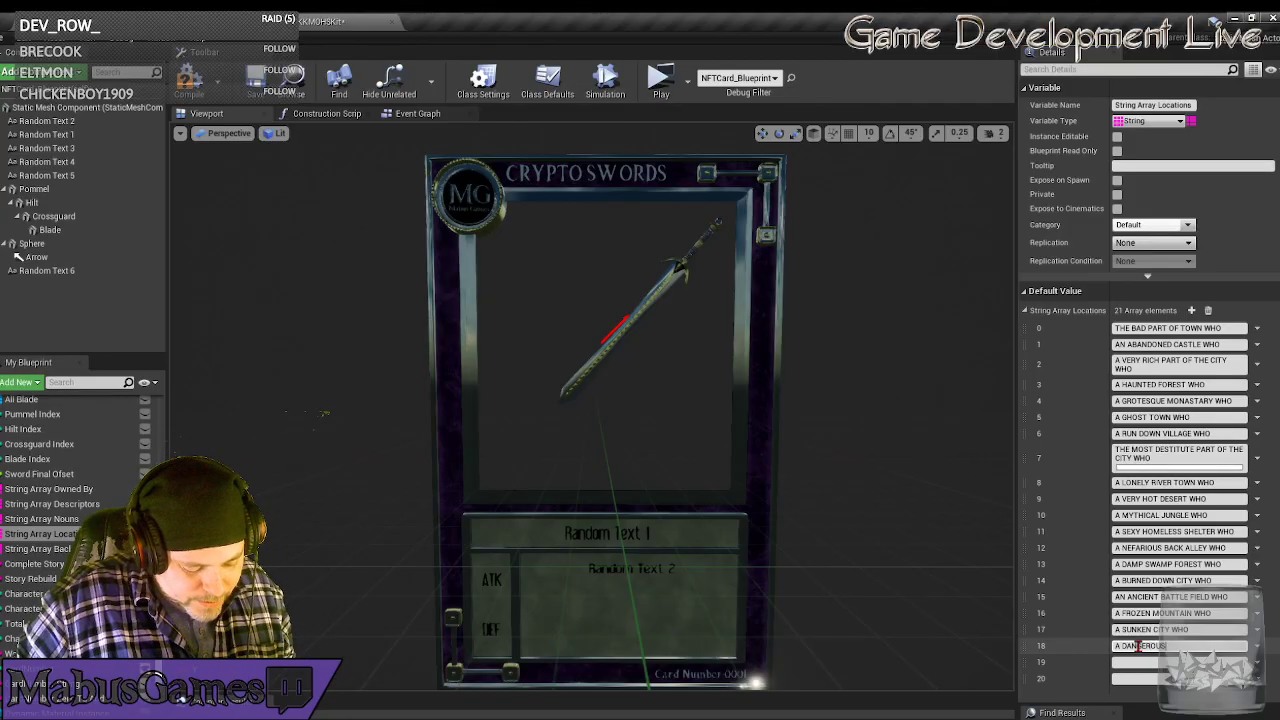
{"action": "type", "text": " CA"}
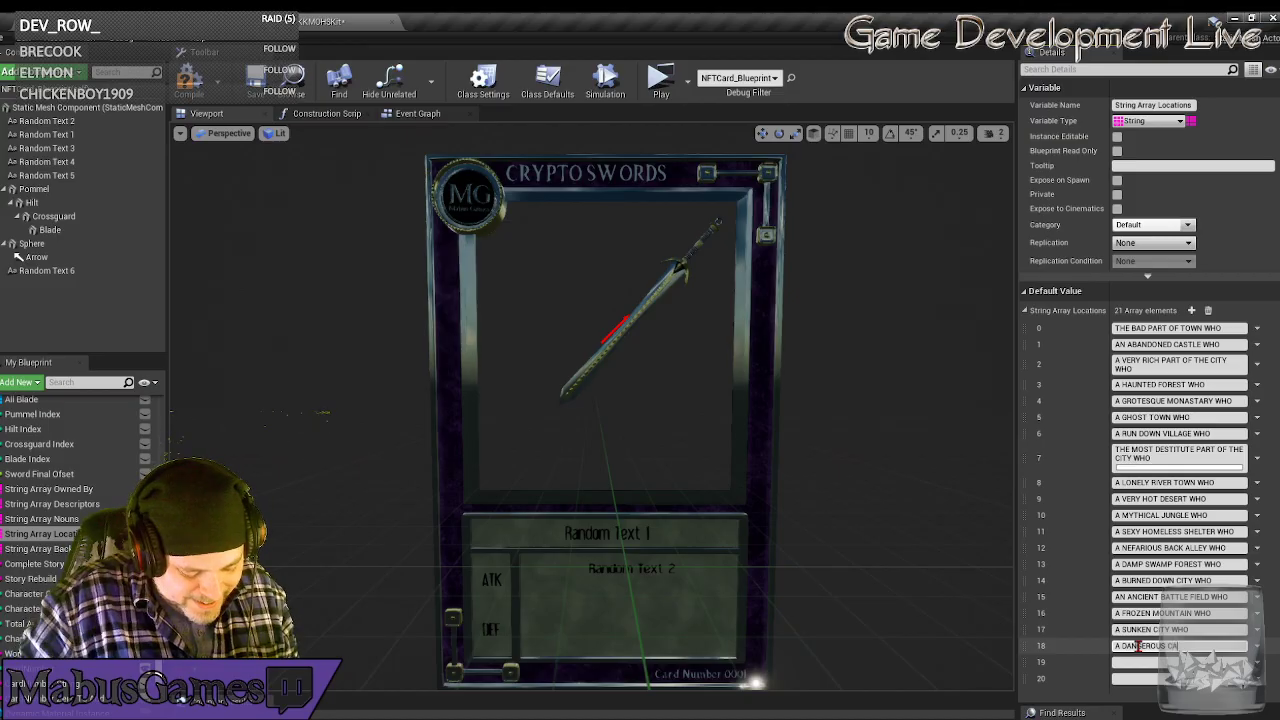
{"action": "type", "text": "VE WHO"}
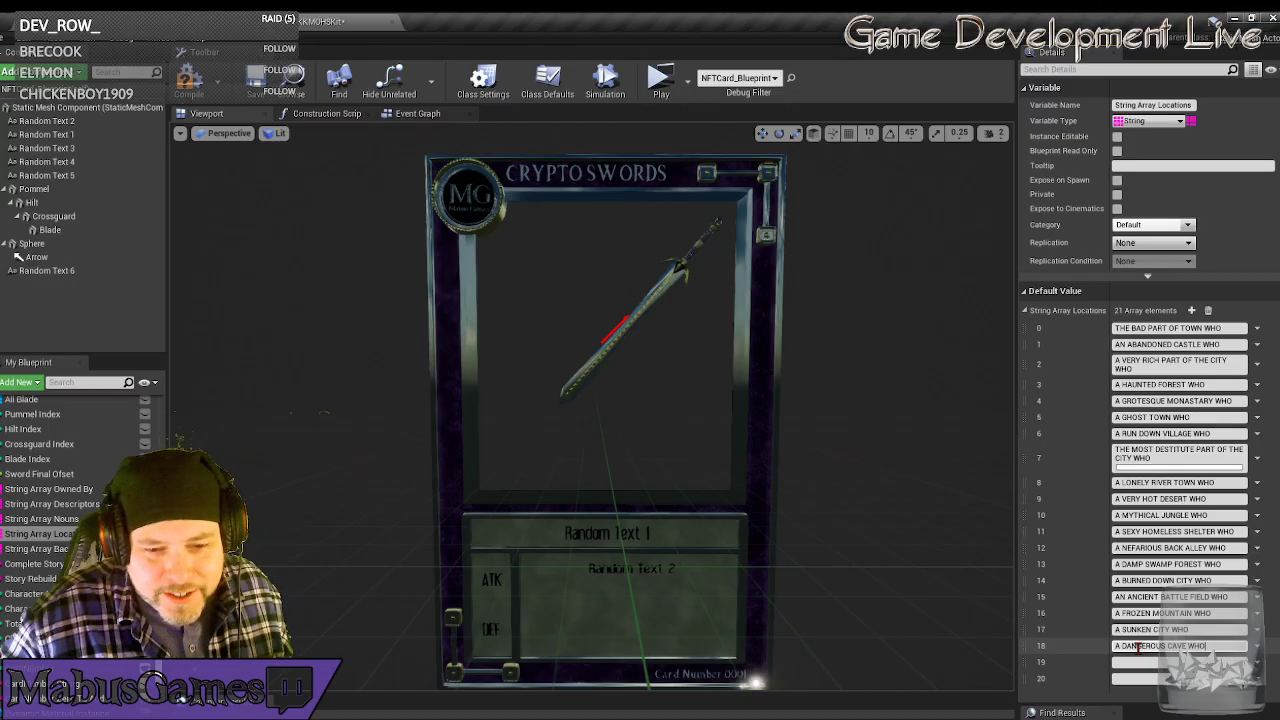
Fill the empty element 19 of the locations array with a phrase beginning "AN UNHOLY CH".
{"action": "left_click", "coordinate": [1140, 661]}
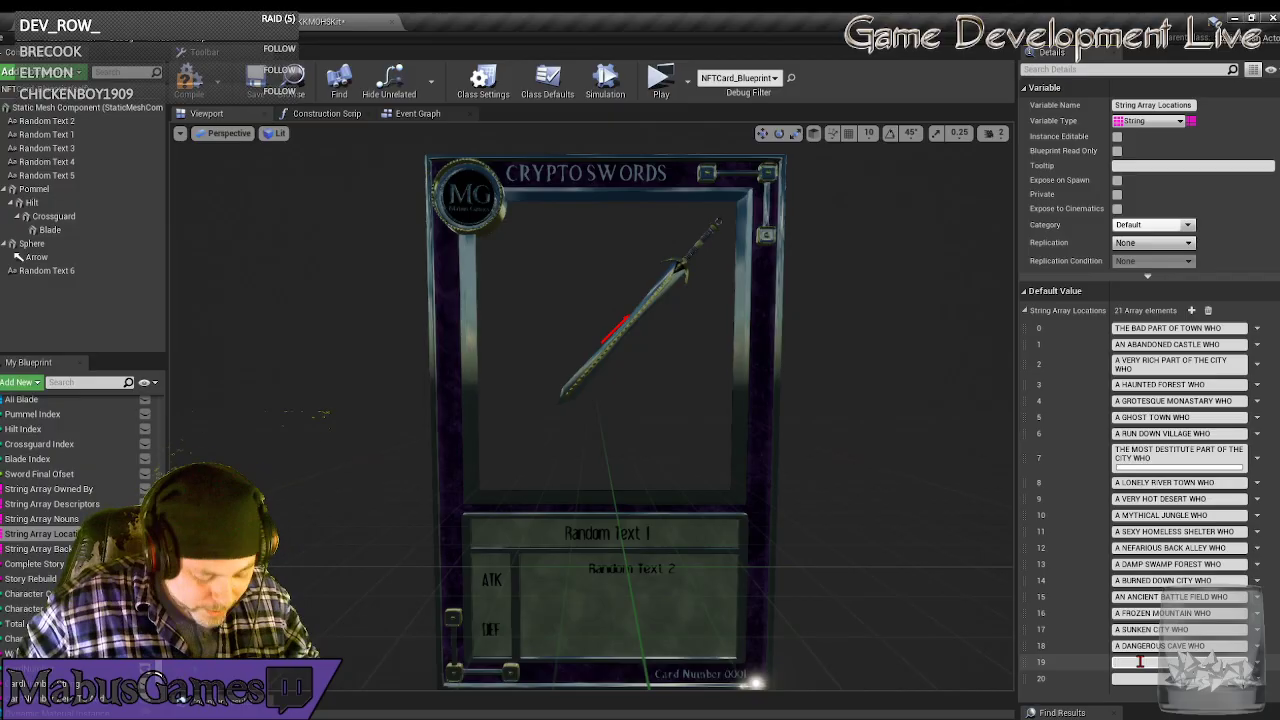
{"action": "type", "text": "AN UN"}
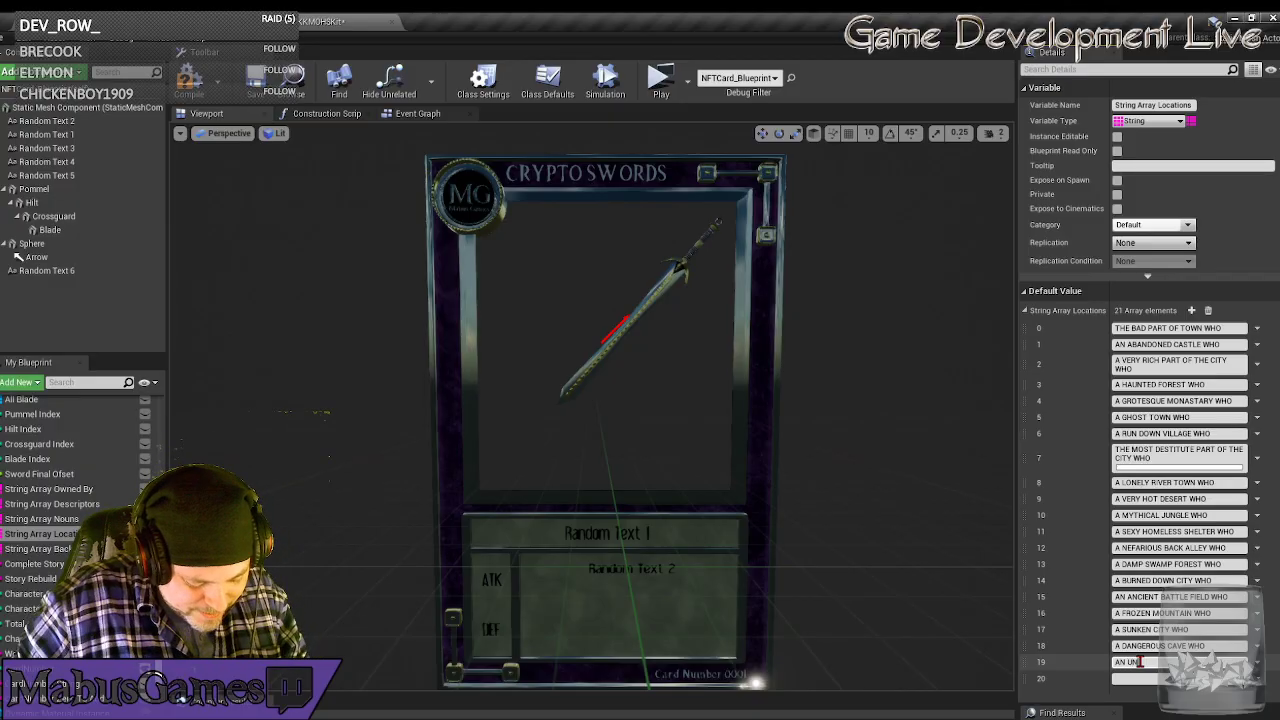
{"action": "type", "text": "HOLY CH"}
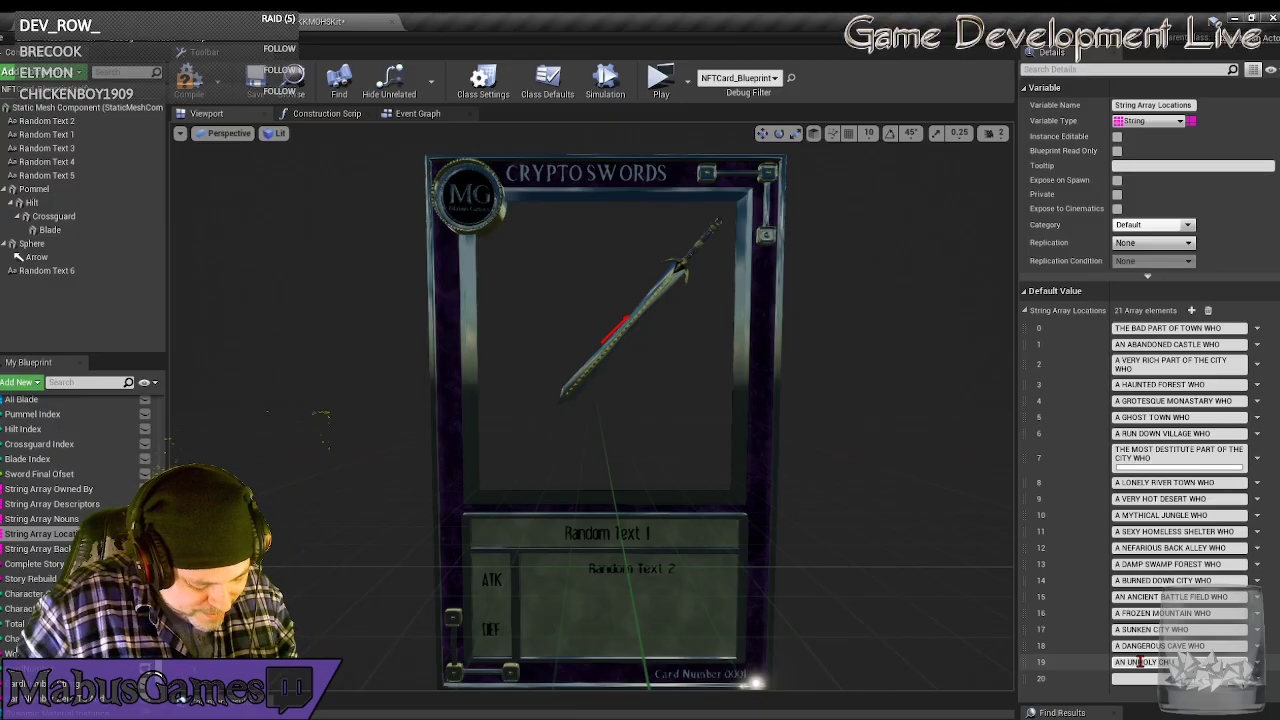
Fill the empty element 20 of the locations array with a phrase beginning "THE MYSTIC P".
{"action": "left_click", "coordinate": [1153, 678]}
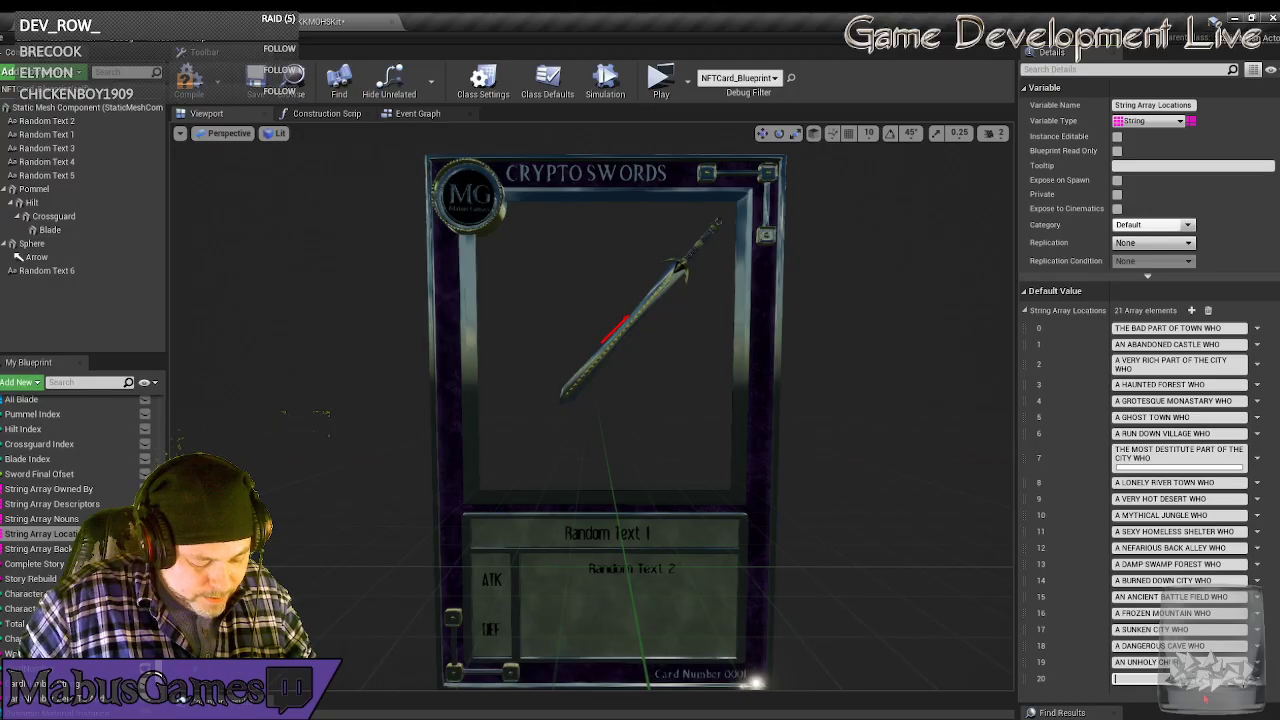
{"action": "type", "text": "THE"}
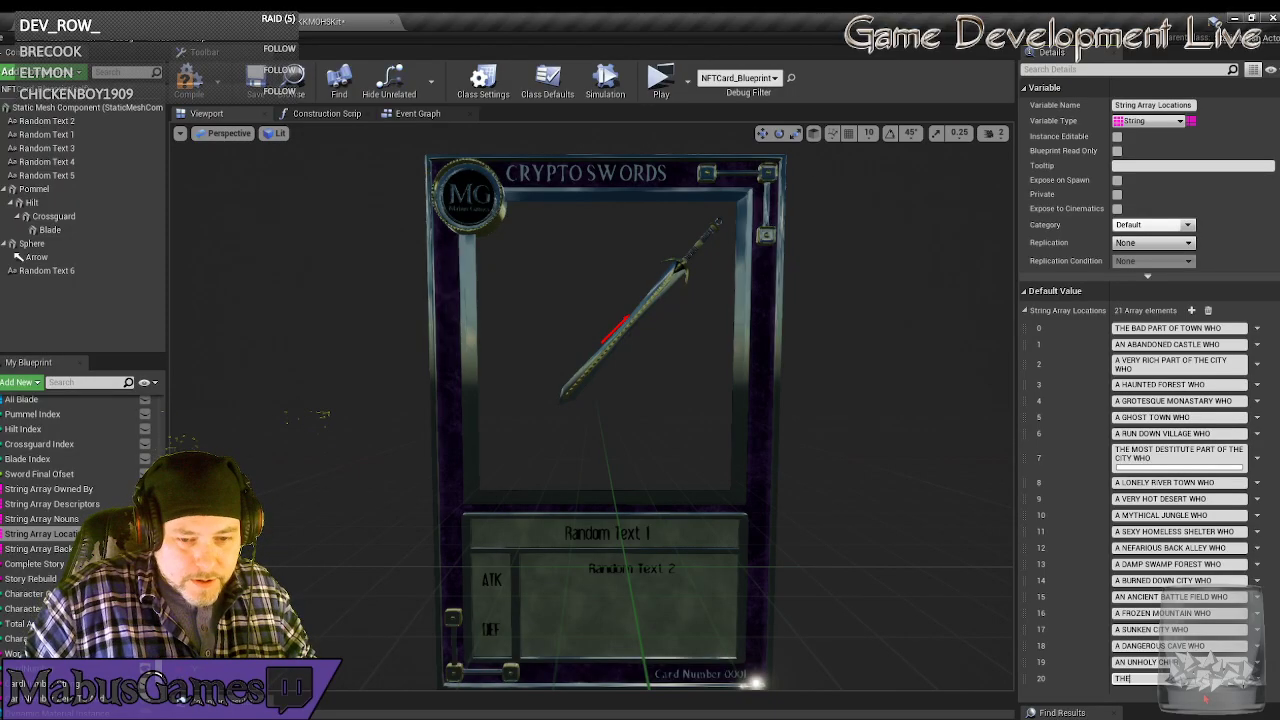
{"action": "type", "text": " MY"}
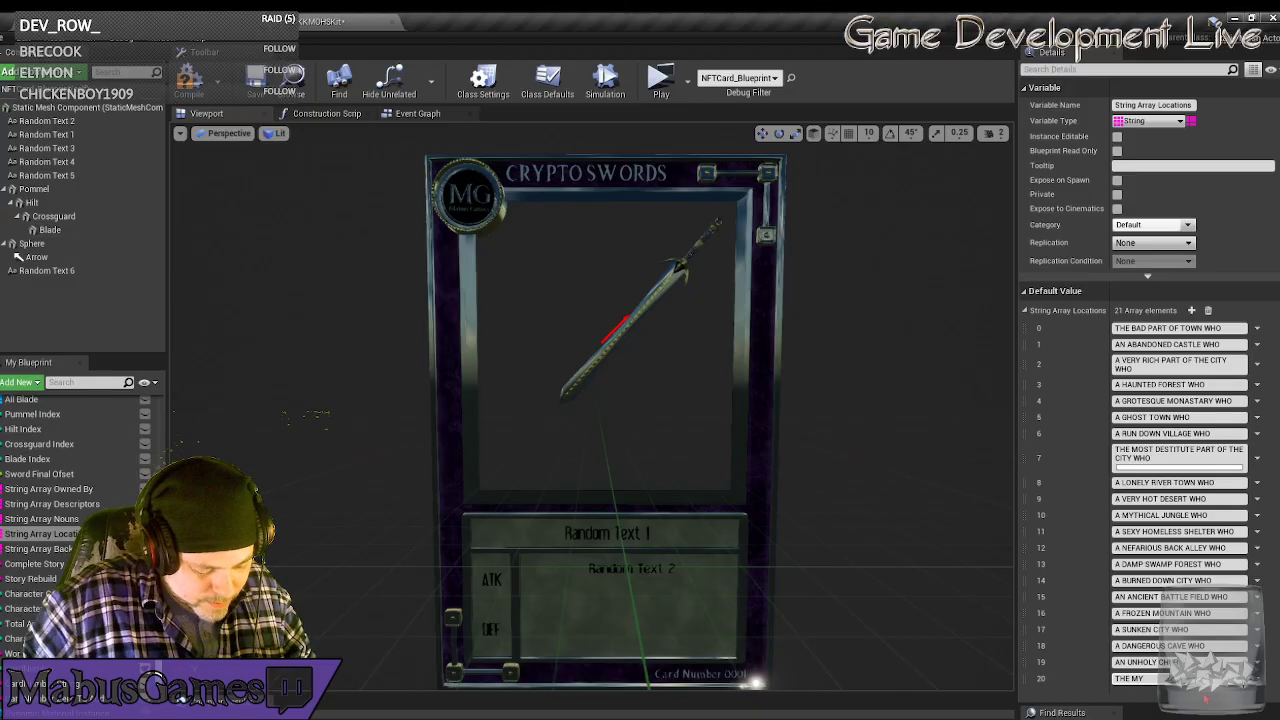
{"action": "type", "text": "STIC P"}
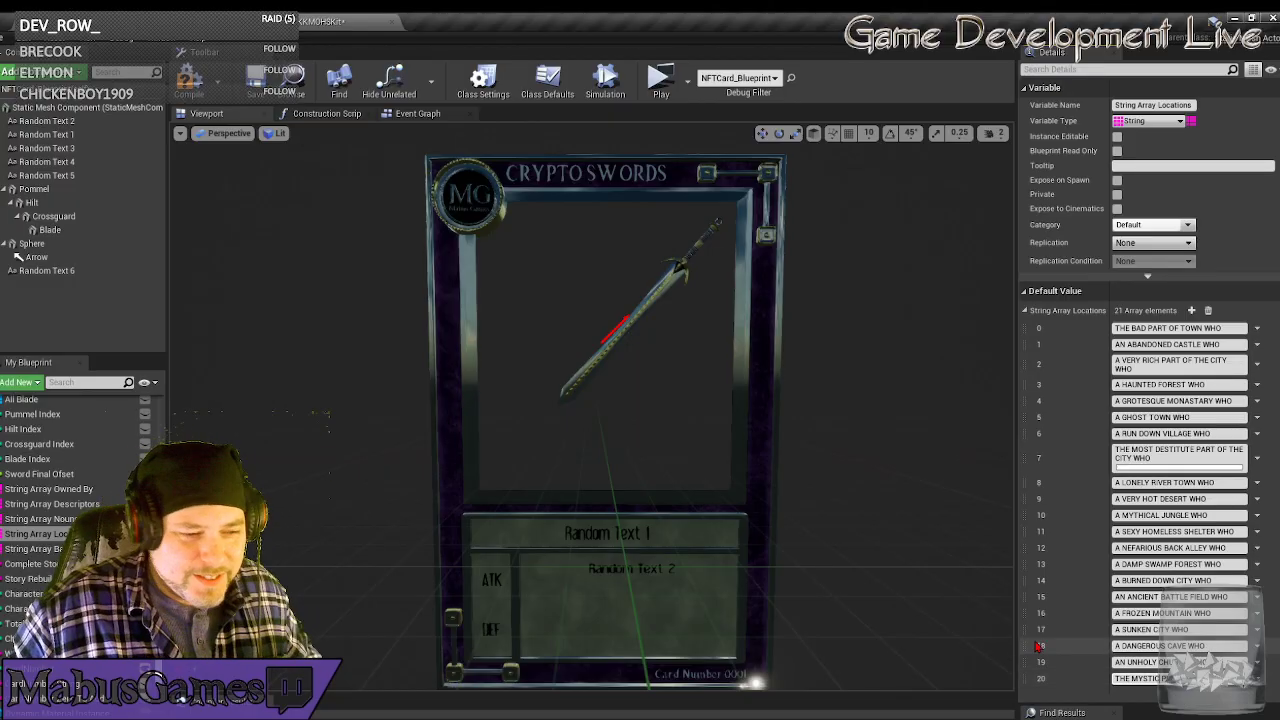
Add twelve empty elements to the String Array Backstory variable, bringing the array to 21 elements.
{"action": "left_click", "coordinate": [36, 549]}
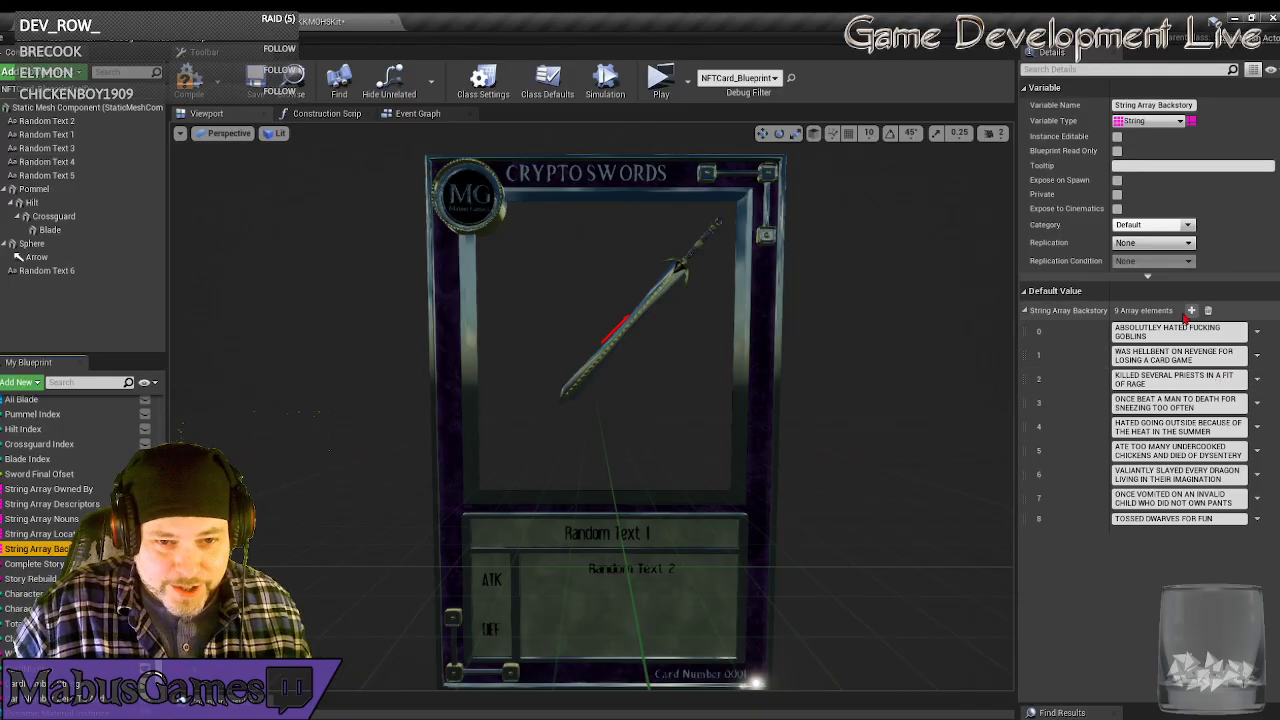
{"action": "left_click", "coordinate": [1191, 310]}
{"action": "left_click", "coordinate": [1191, 310]}
{"action": "left_click", "coordinate": [1191, 310]}
{"action": "left_click", "coordinate": [1191, 310]}
{"action": "left_click", "coordinate": [1191, 310]}
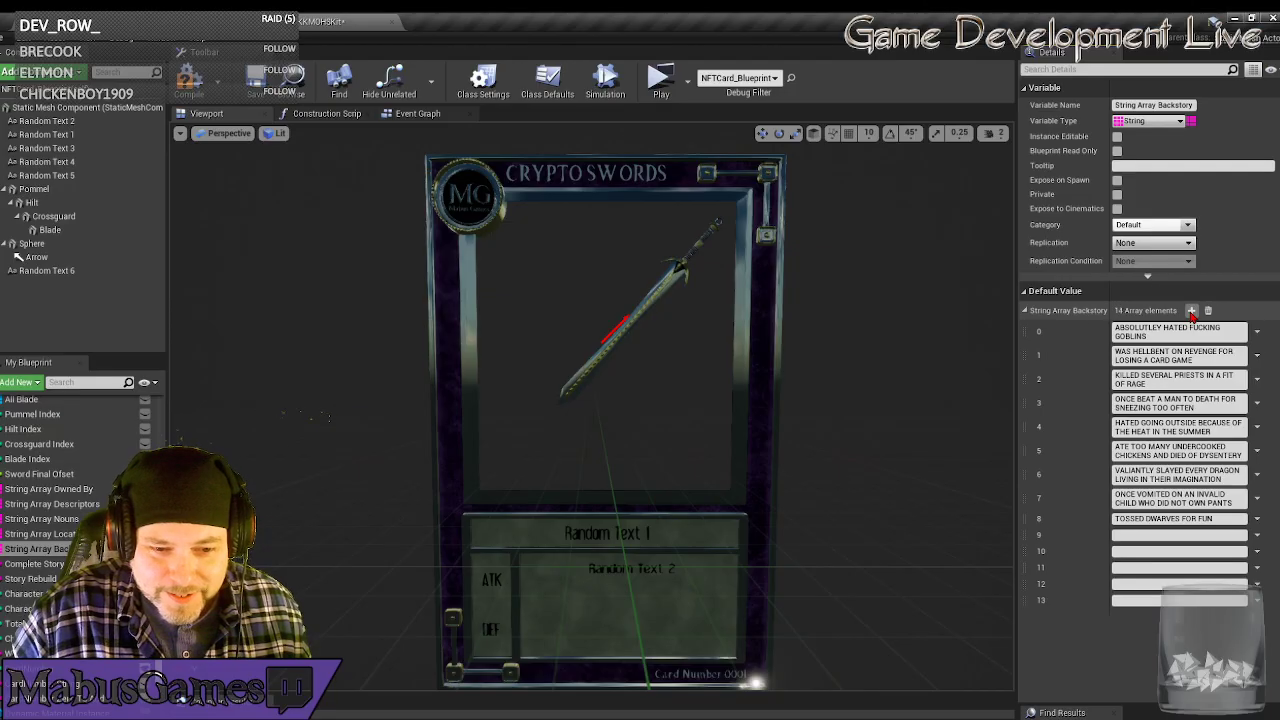
{"action": "left_click", "coordinate": [1191, 310]}
{"action": "left_click", "coordinate": [1191, 310]}
{"action": "left_click", "coordinate": [1191, 310]}
{"action": "left_click", "coordinate": [1191, 310]}
{"action": "left_click", "coordinate": [1191, 310]}
{"action": "left_click", "coordinate": [1191, 310]}
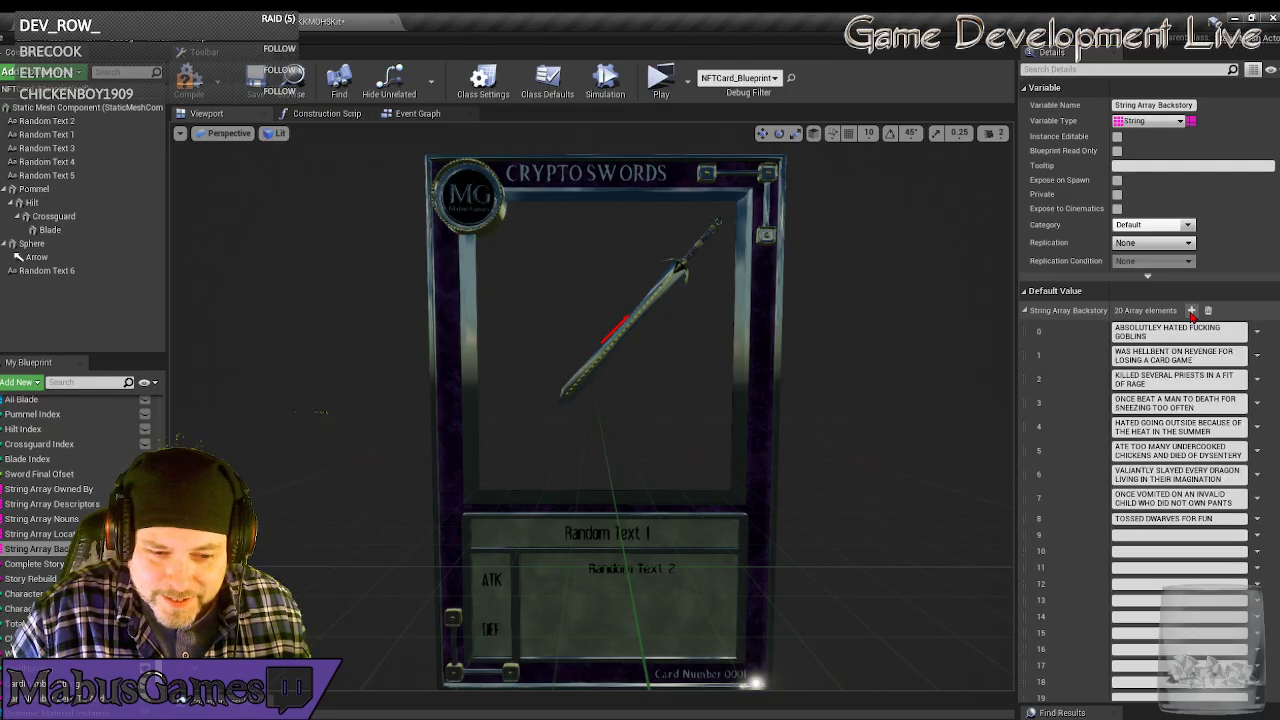
{"action": "left_click", "coordinate": [1191, 310]}
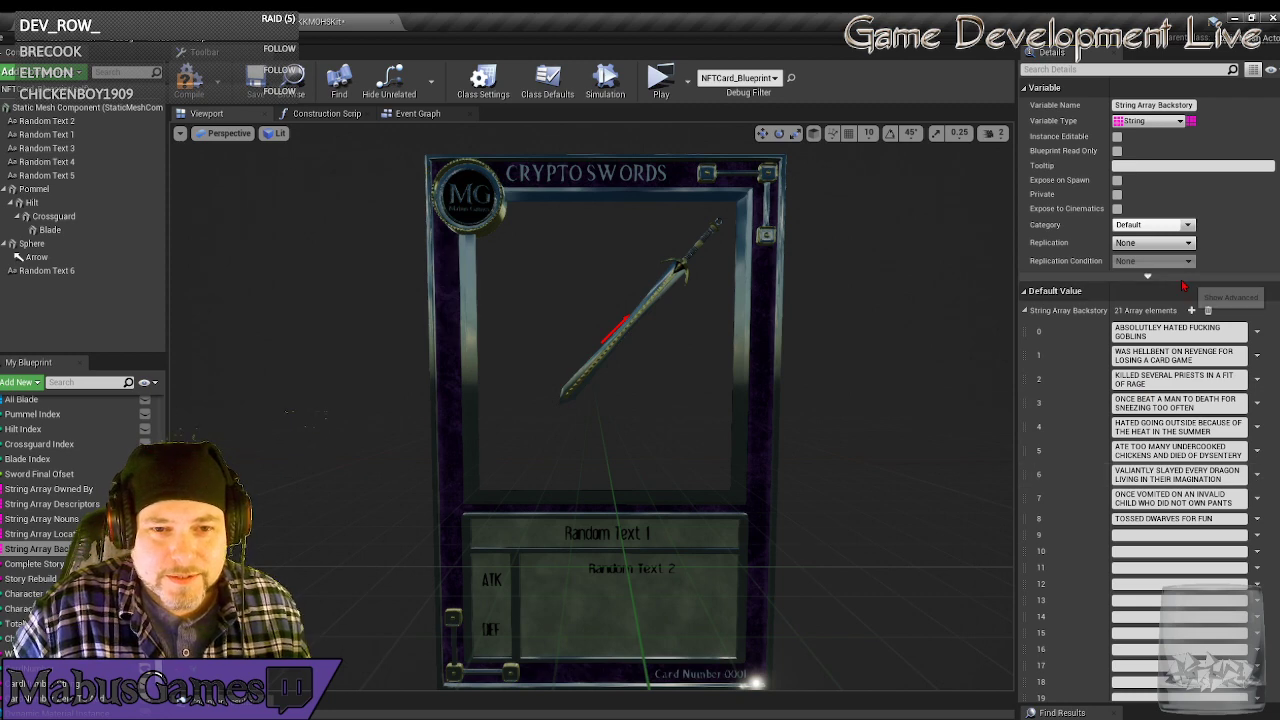
{"action": "left_click", "coordinate": [1184, 284]}
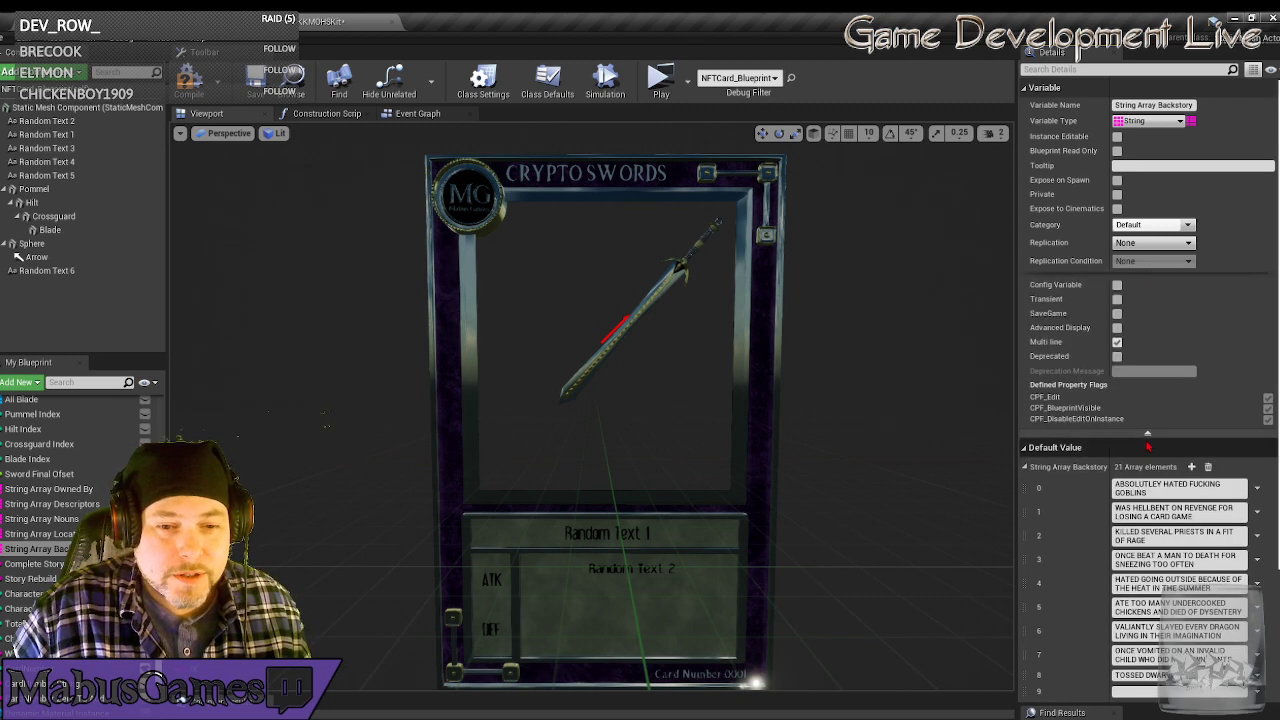
{"action": "left_click", "coordinate": [1147, 435]}
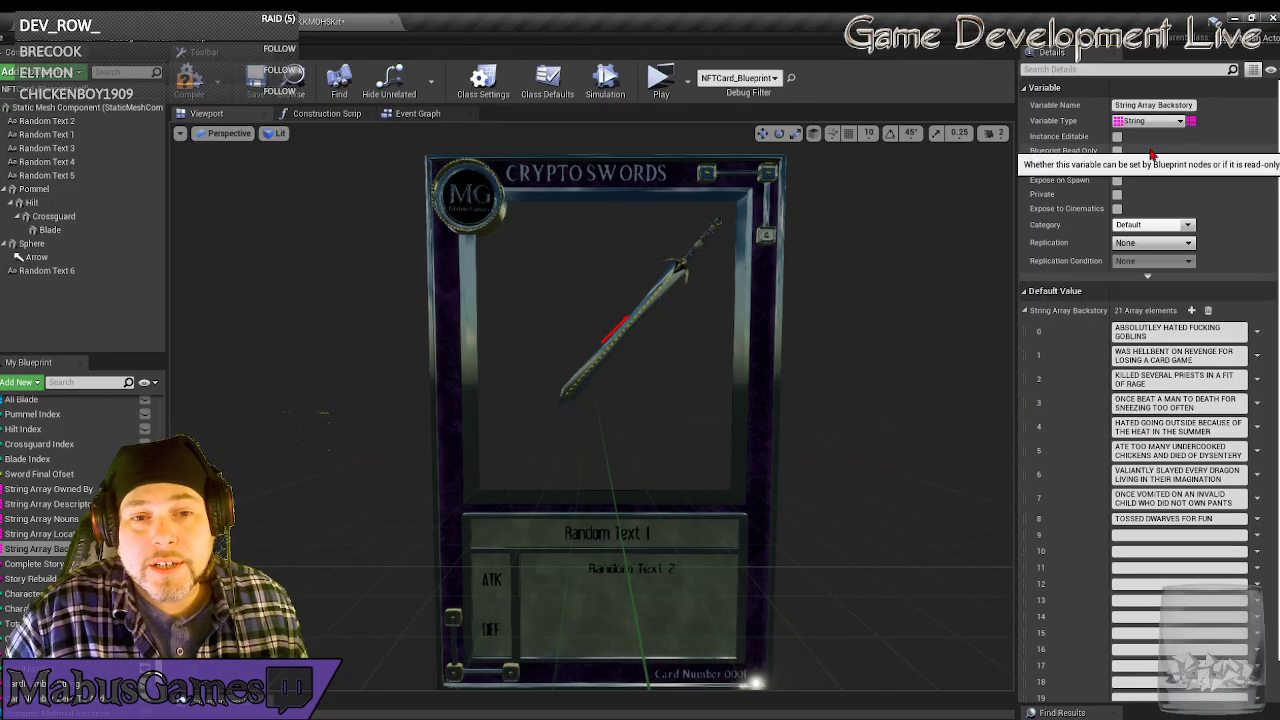
{"action": "left_click", "coordinate": [1160, 292]}
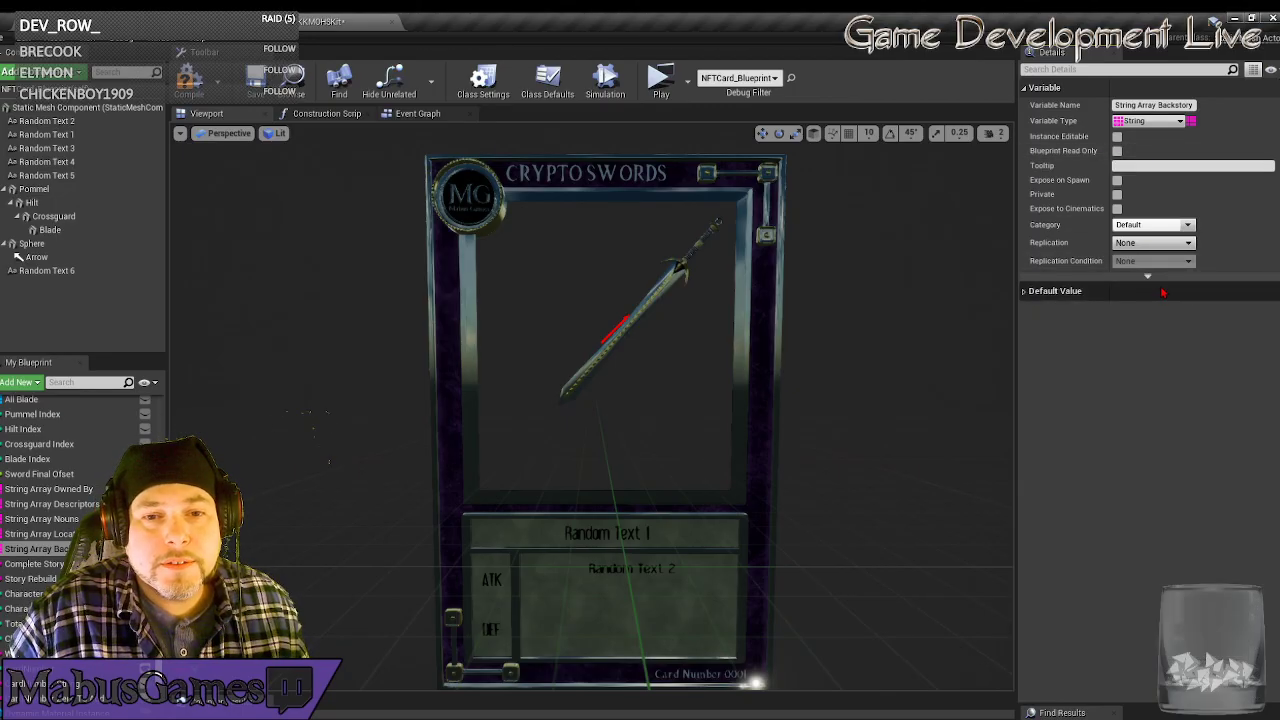
{"action": "left_click", "coordinate": [1040, 292]}
Replace "DWARVES" with "HALFLINGS" in element 8 of the backstory array, giving "TOSSED HALFLINGS FOR FUN".
{"action": "scroll", "coordinate": [1270, 350], "scroll_direction": "down", "scroll_amount": 1}
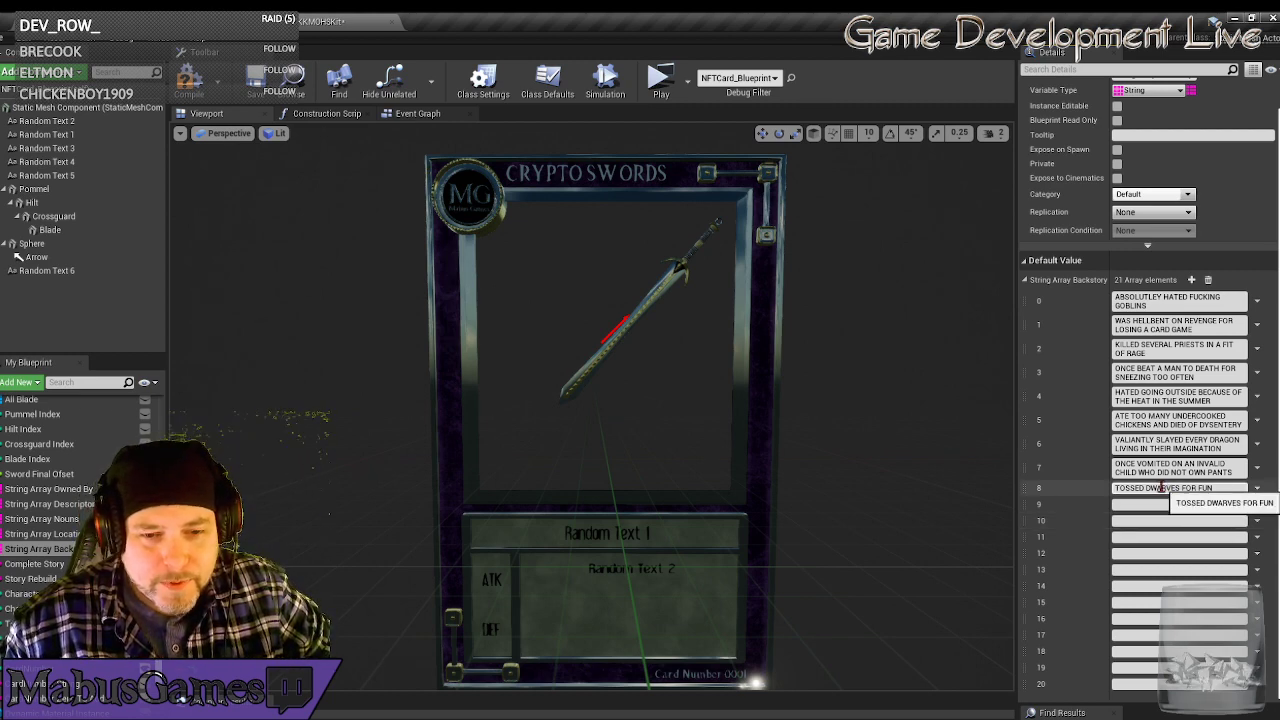
{"action": "double_click", "coordinate": [1161, 488]}
{"action": "type", "text": "HALFLIN"}
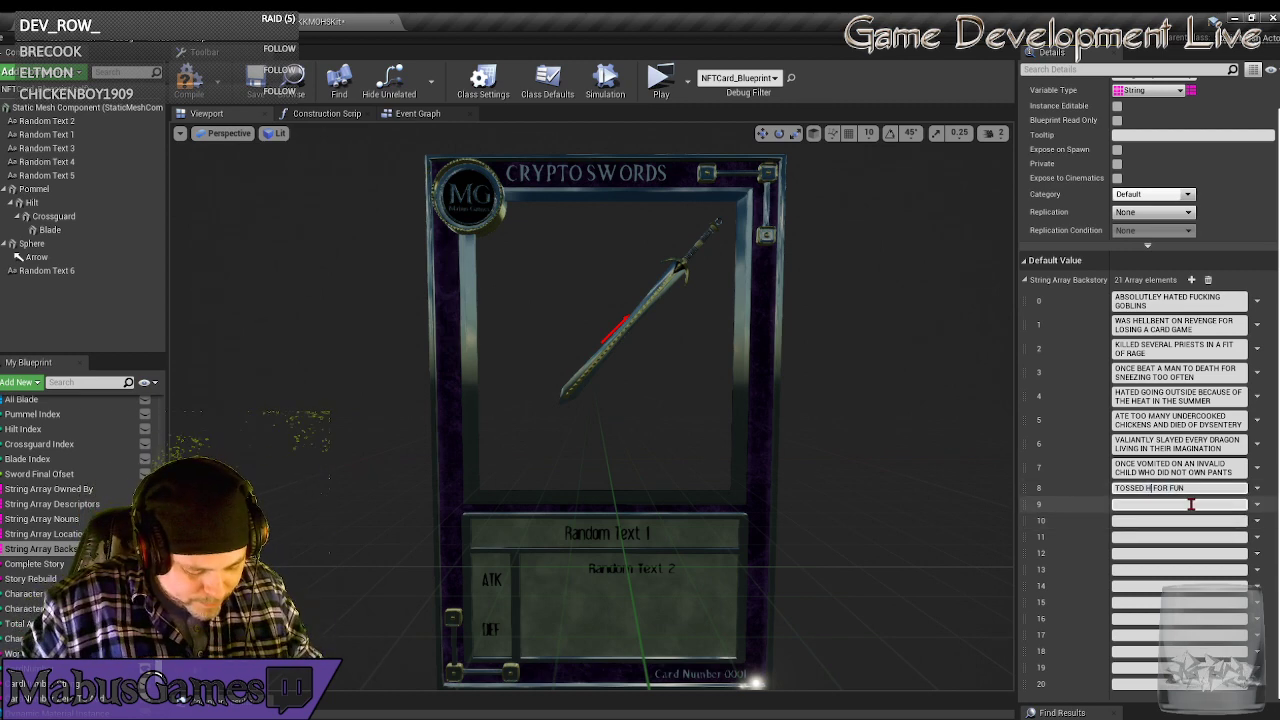
{"action": "type", "text": "GS"}
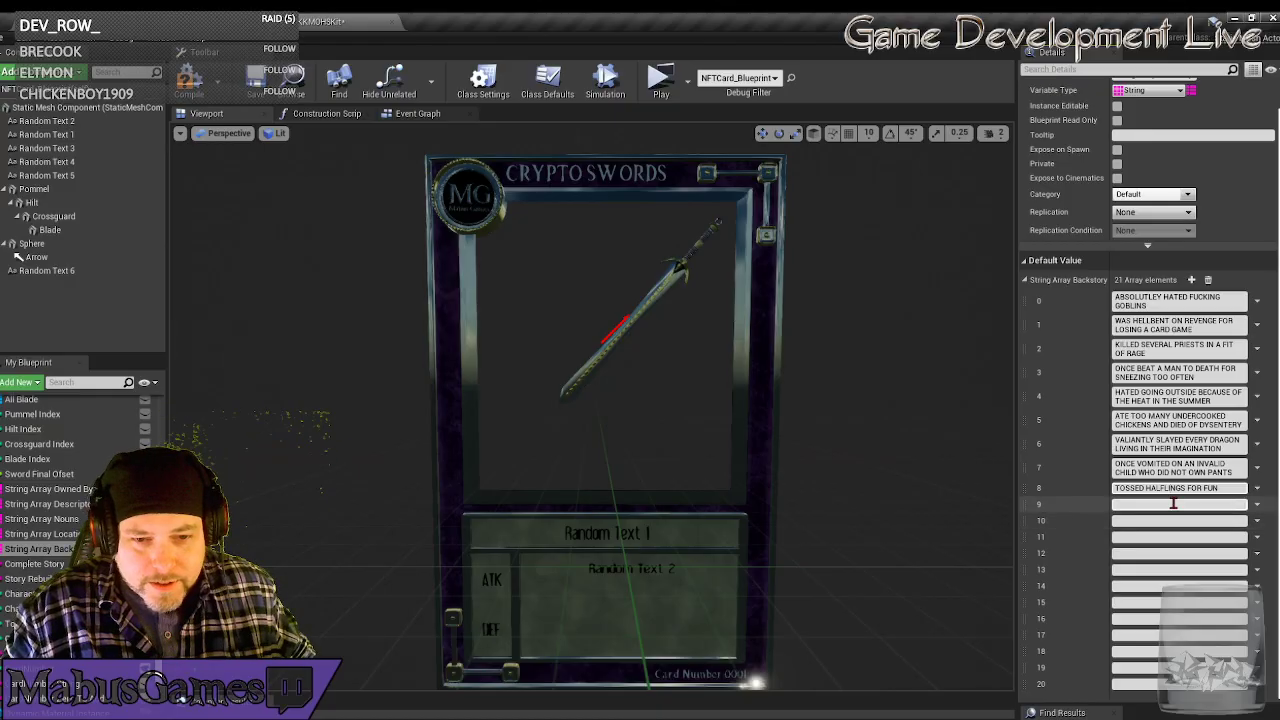
Fill the empty element 9 of the backstory array with "GAVE PLEASURE TO UNICORNS AT MIDNIGHT".
{"action": "left_click", "coordinate": [1175, 504]}
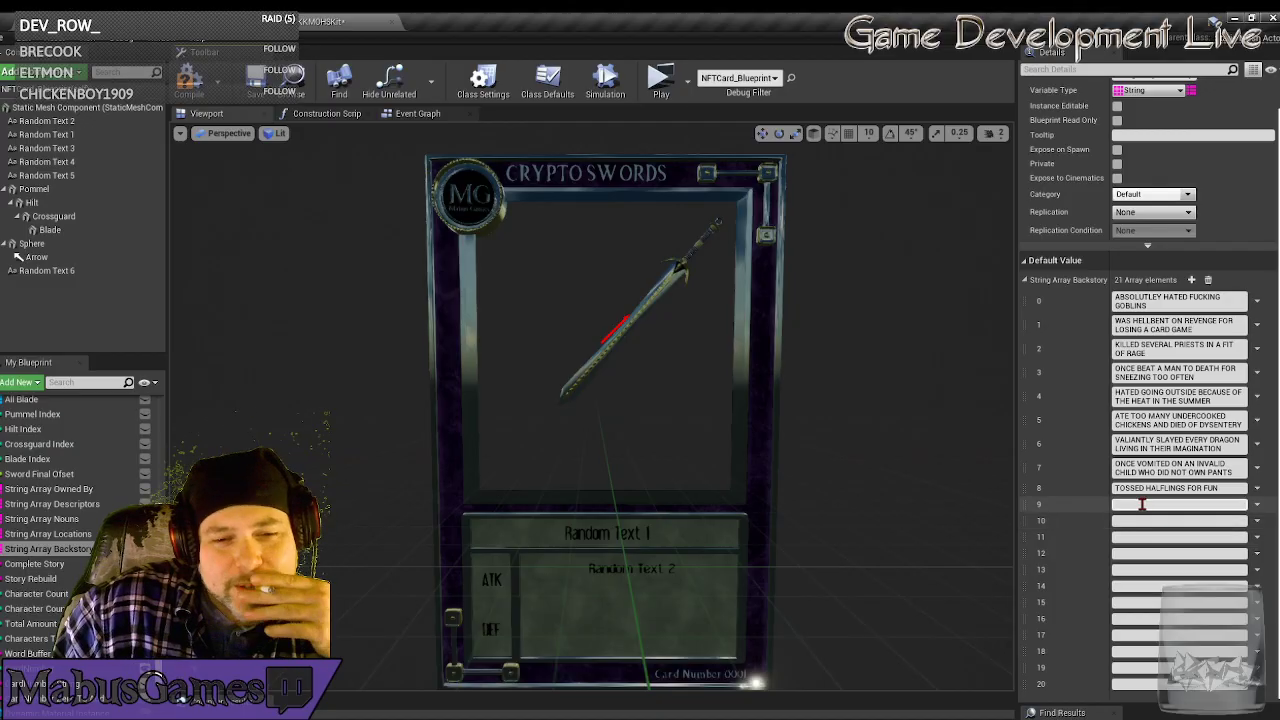
{"action": "type", "text": "GAVE PEASURE TO UNICORNS AT"}
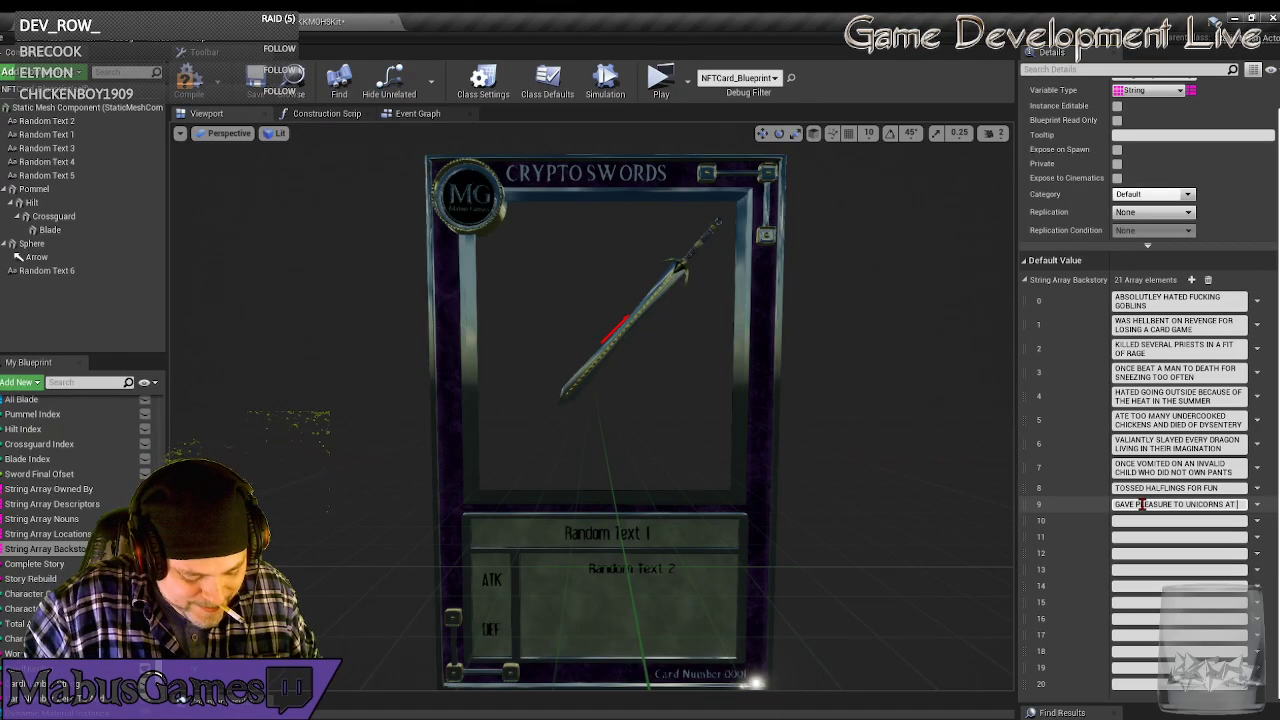
{"action": "type", "text": "MIDNIGHT"}
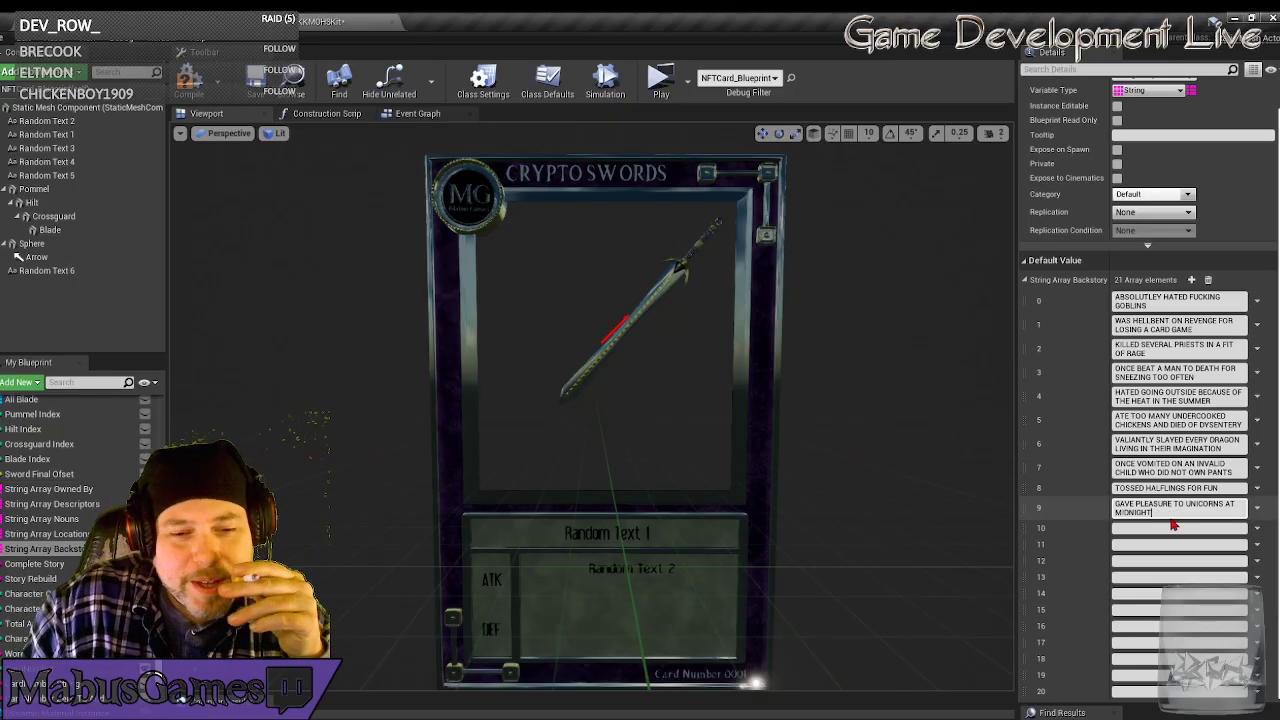
{"action": "left_click", "coordinate": [1172, 514]}
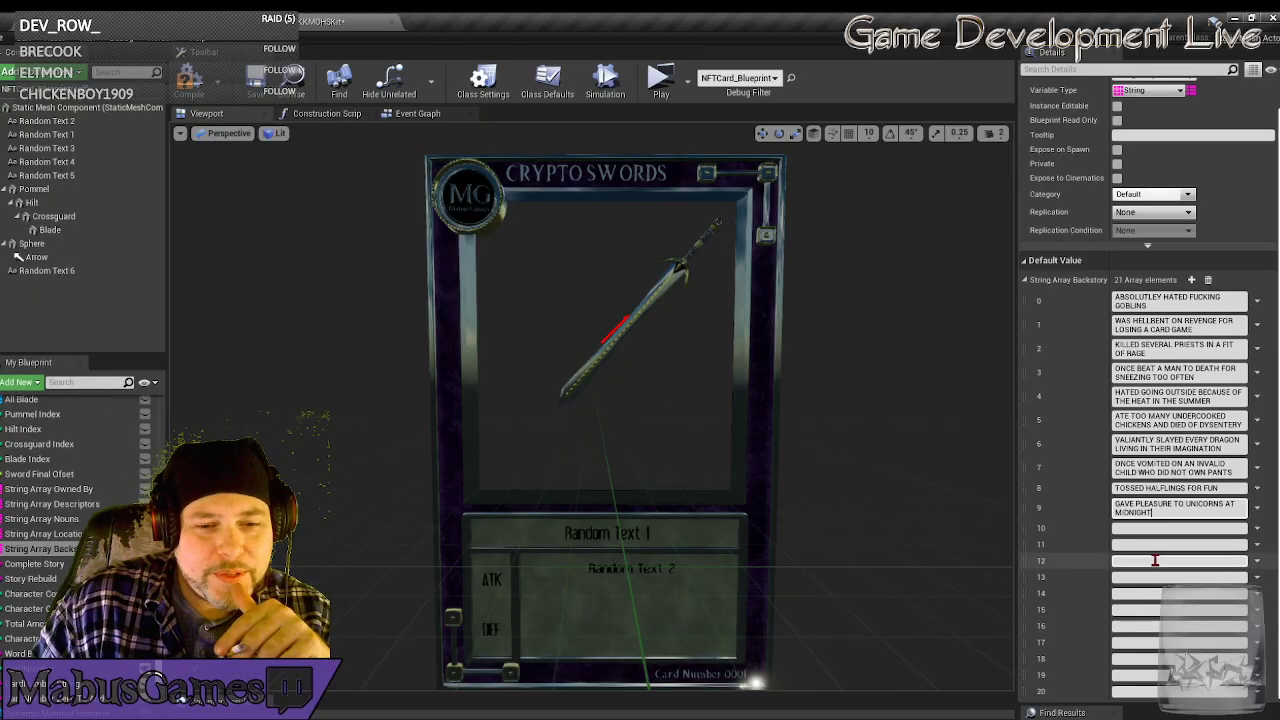
Check the String Array Owned By phrases and fill element 10 of the backstory array with "LOVED PUNCHING FAMILY MEMBERS WHEN THEY SMILED".
{"action": "left_click", "coordinate": [68, 489]}
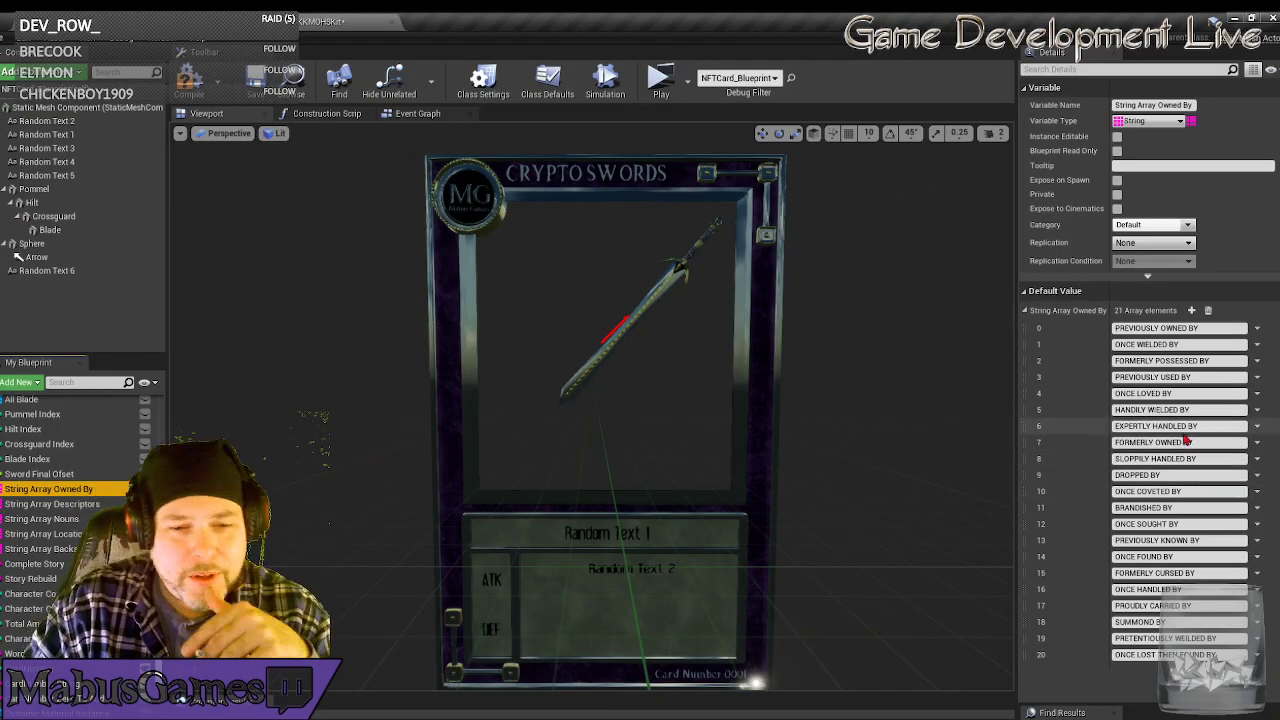
{"action": "left_click", "coordinate": [54, 551]}
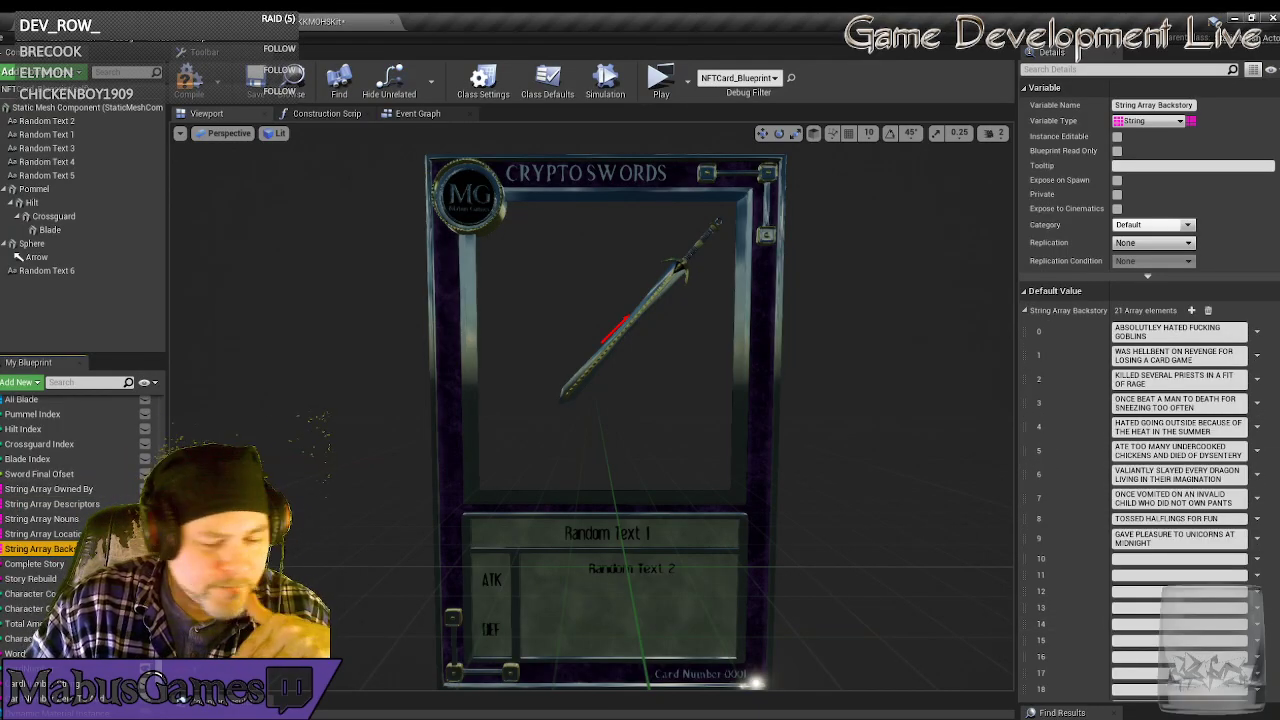
{"action": "left_click", "coordinate": [1130, 559]}
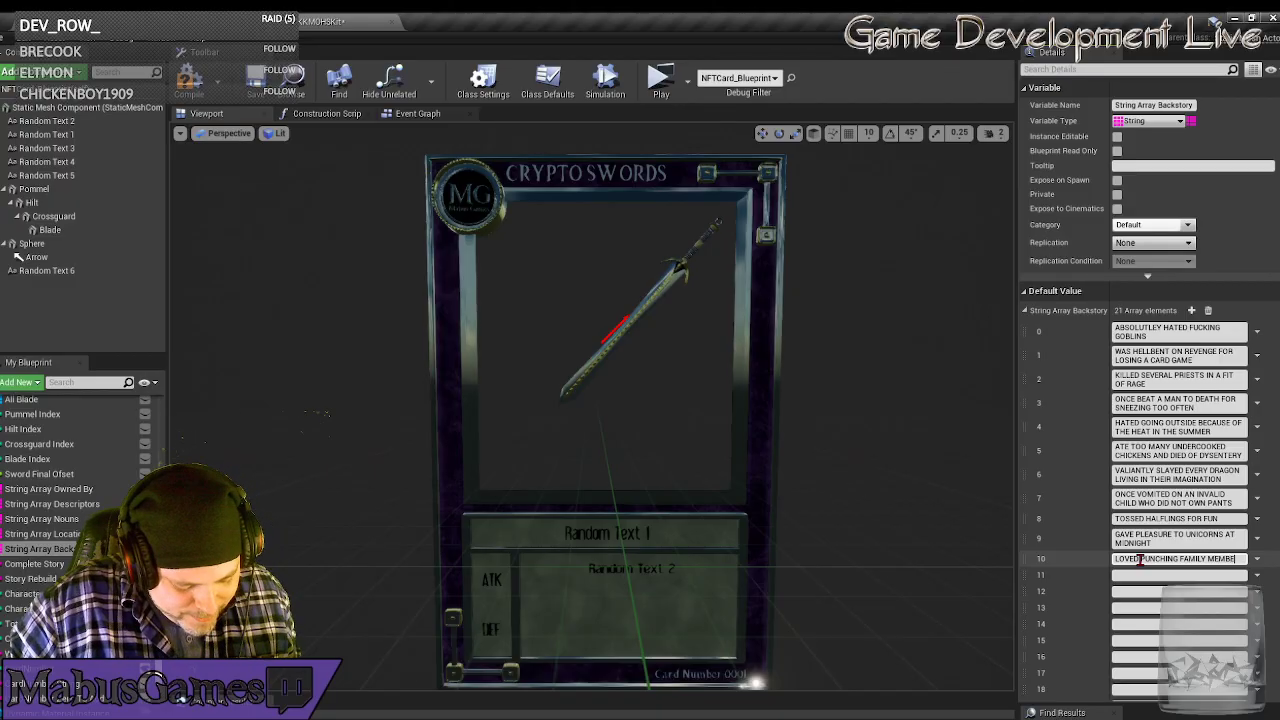
{"action": "type", "text": "WHEN THEY SMILED"}
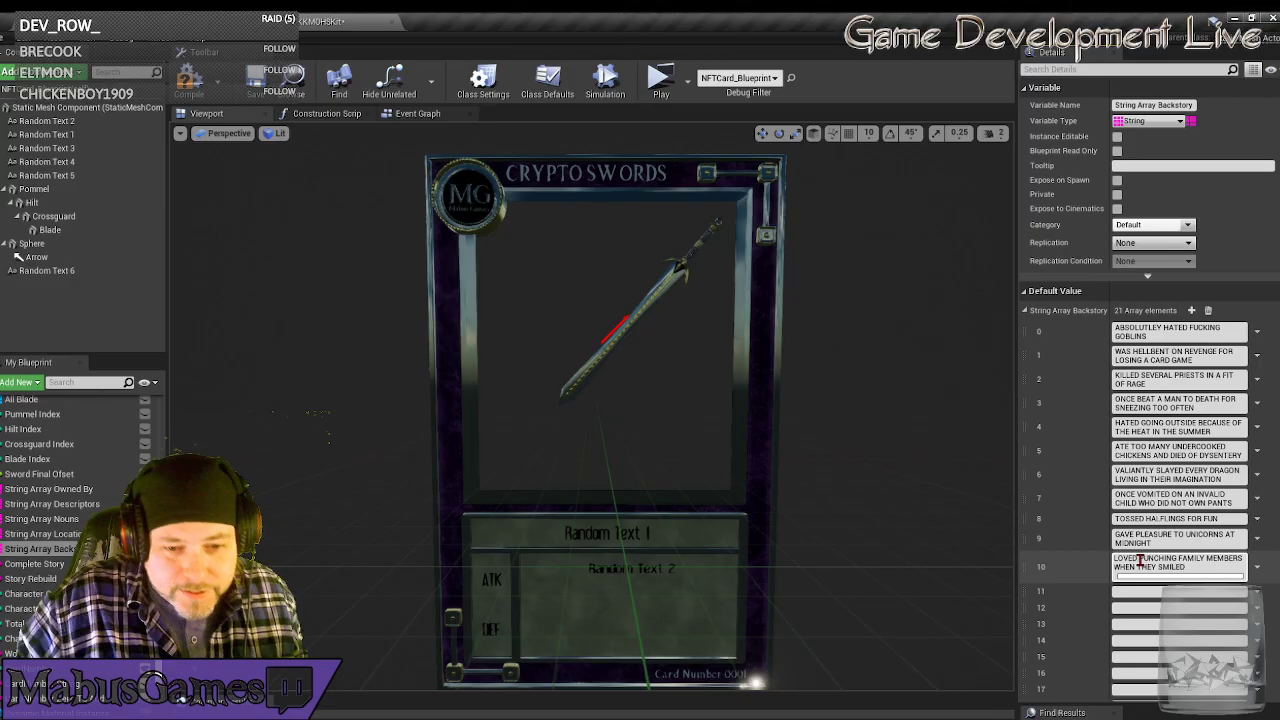
{"action": "left_click", "coordinate": [1154, 591]}
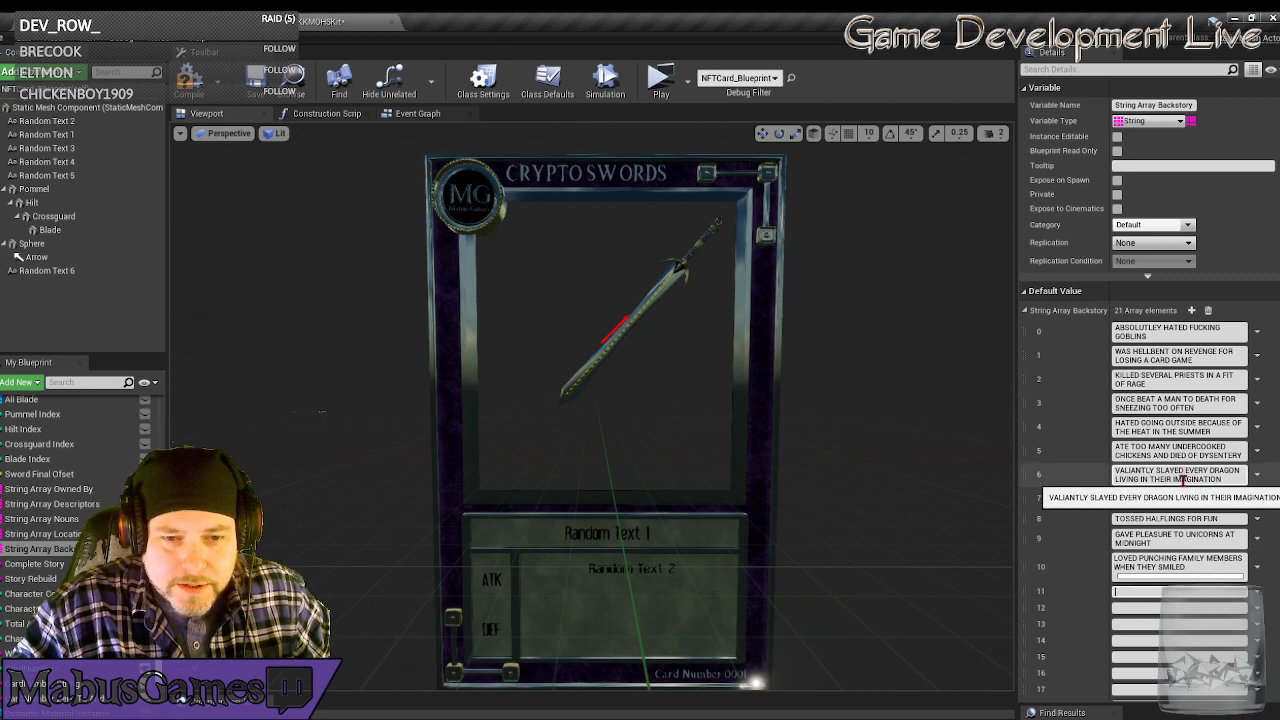
Try element 10 of the backstory array without the word "MEMBERS" and put the word back in the same place.
{"action": "left_click", "coordinate": [1176, 578]}
{"action": "left_click_drag", "start_coordinate": [1207, 560], "coordinate": [1244, 560]}
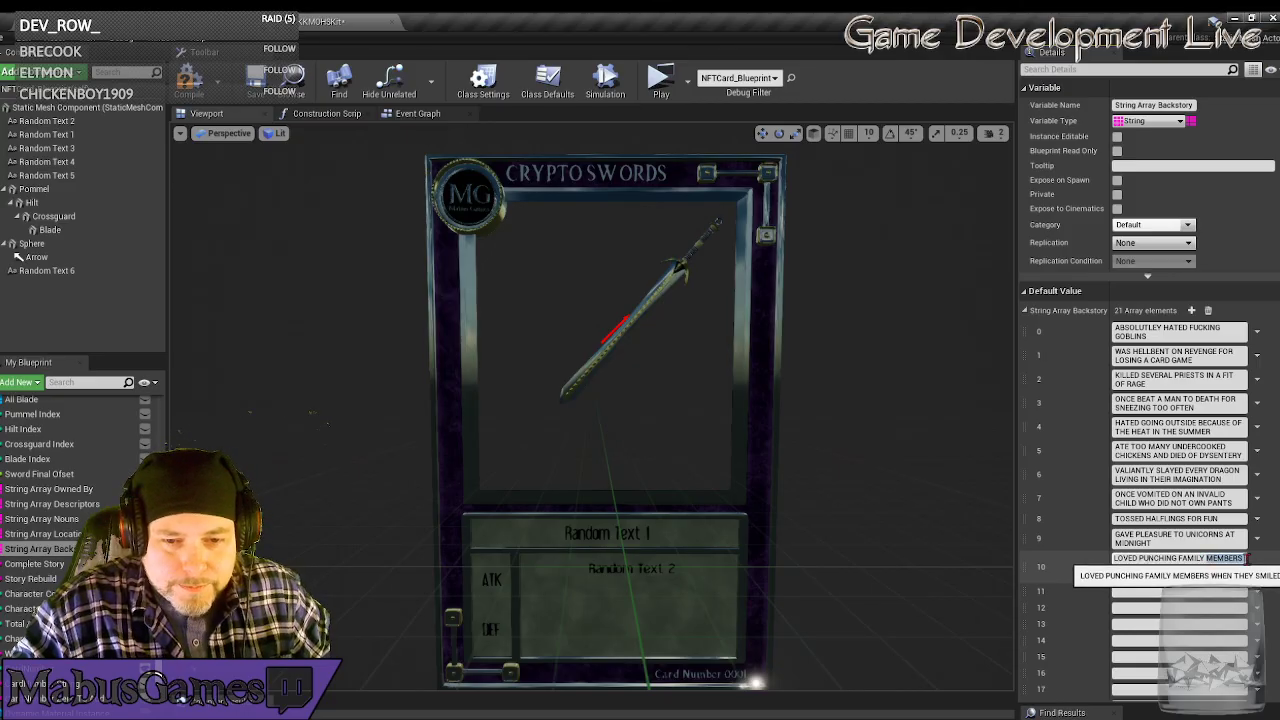
{"action": "key", "text": "BackSpace"}
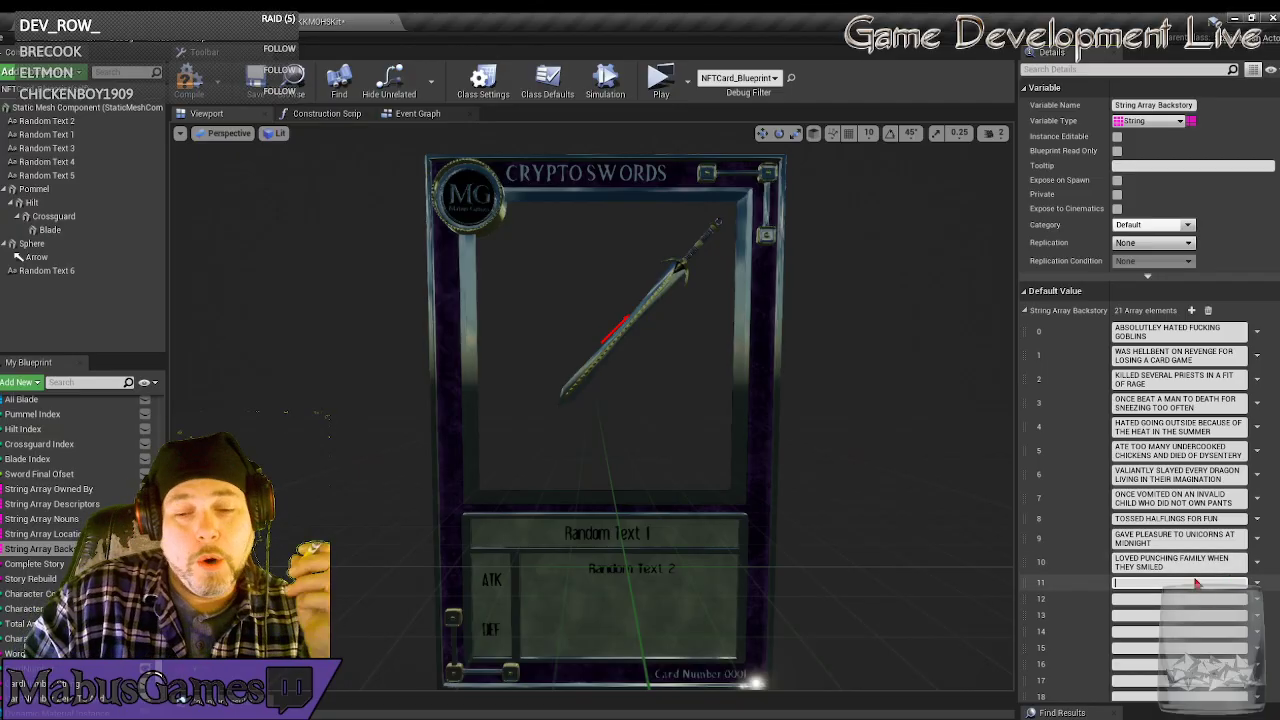
{"action": "left_click", "coordinate": [1222, 582]}
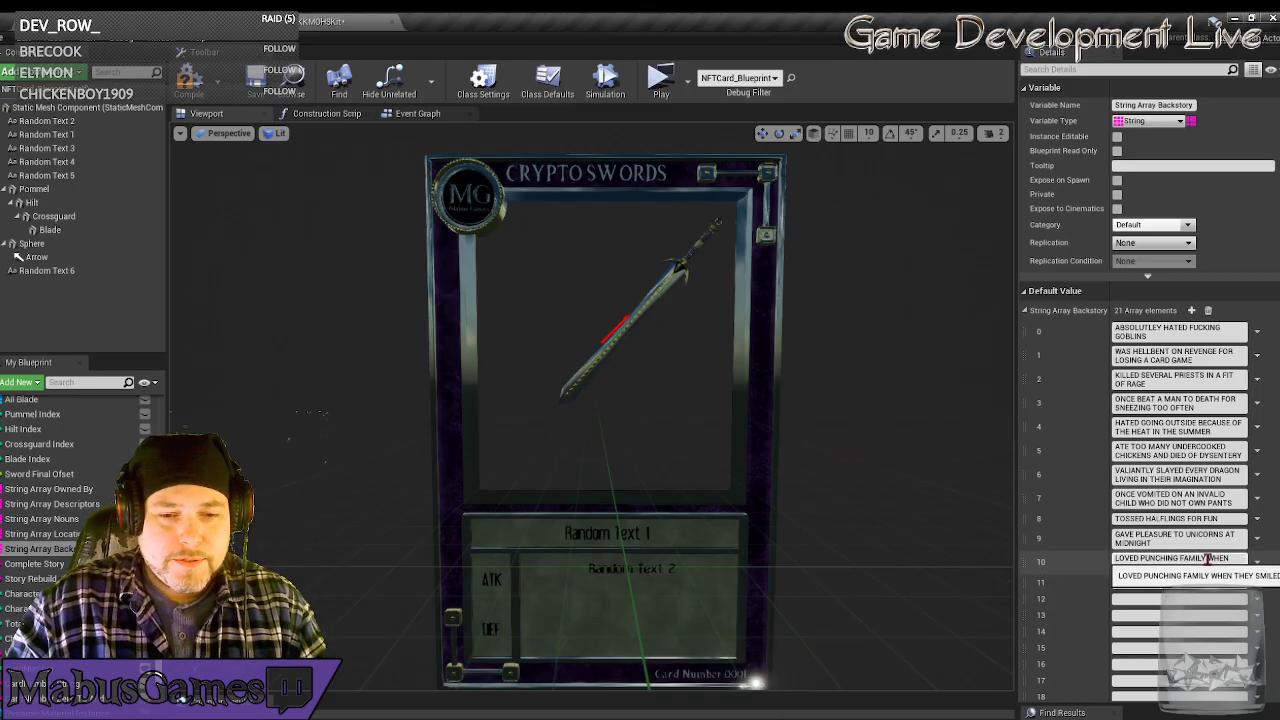
{"action": "type", "text": "MEMBERS"}
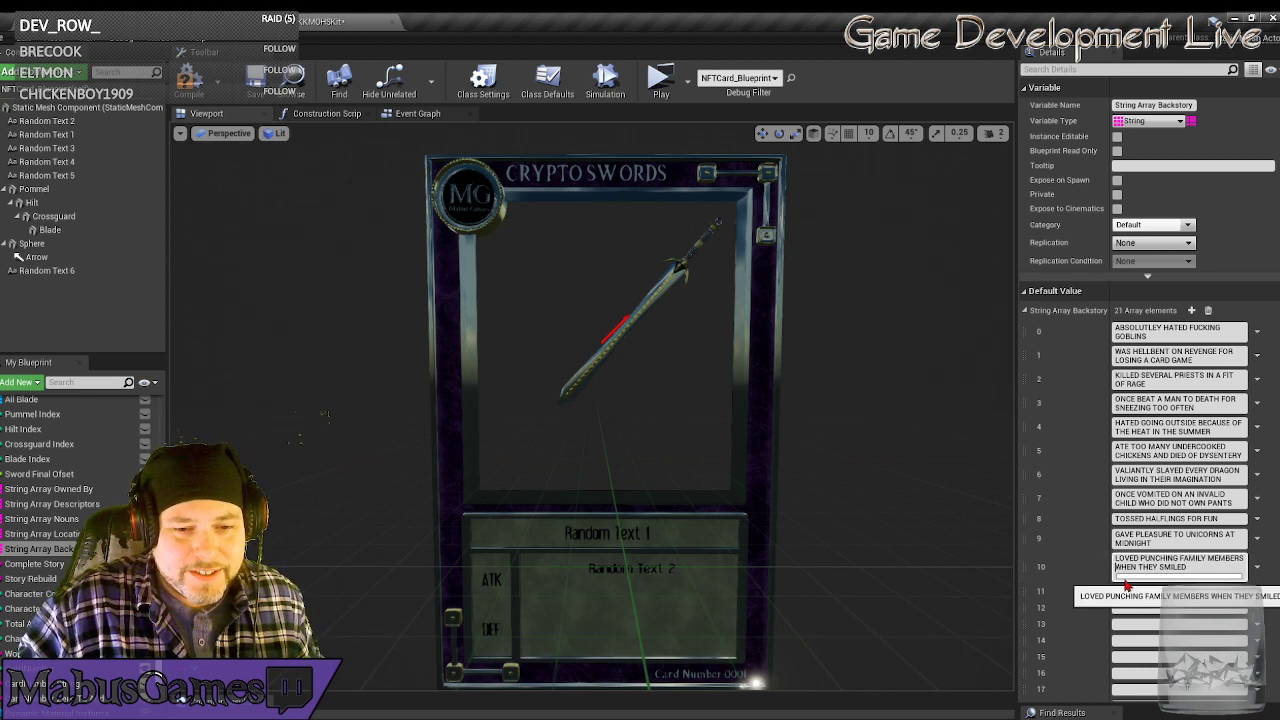
Collapse the Variable category in the backstory array's details to make room for its elements.
{"action": "left_click", "coordinate": [1135, 592]}
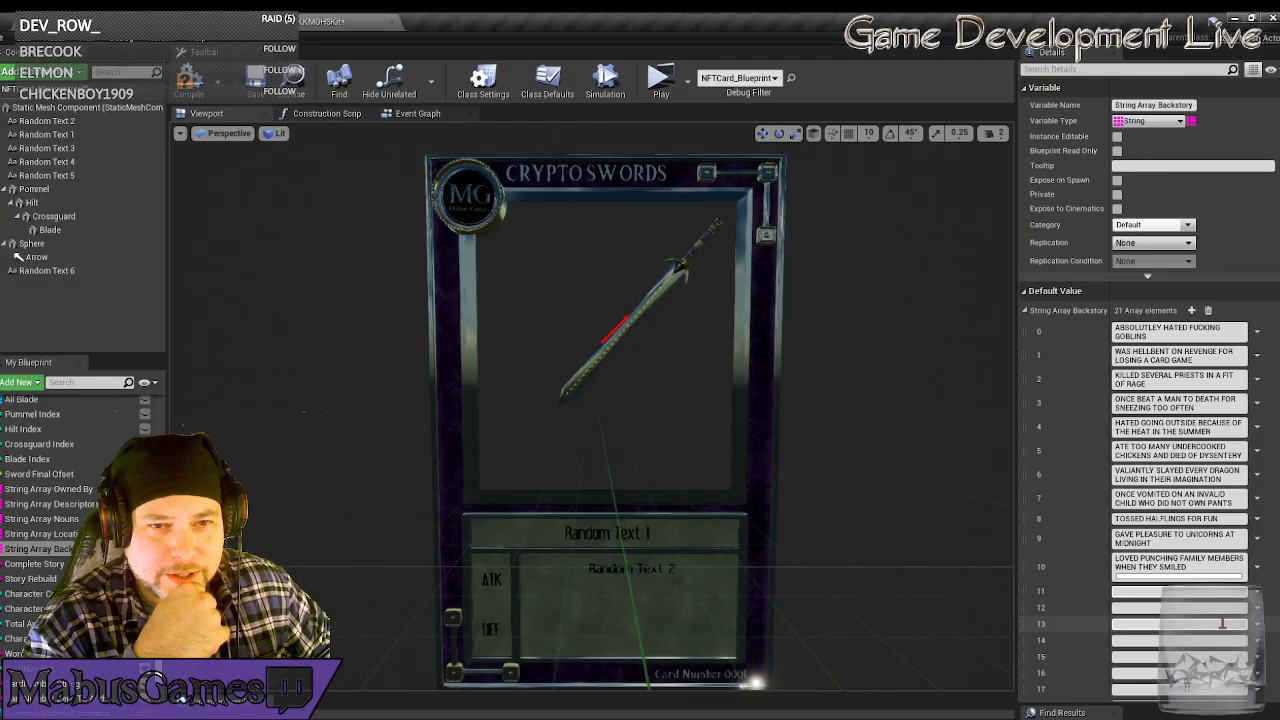
{"action": "left_click", "coordinate": [1028, 90]}
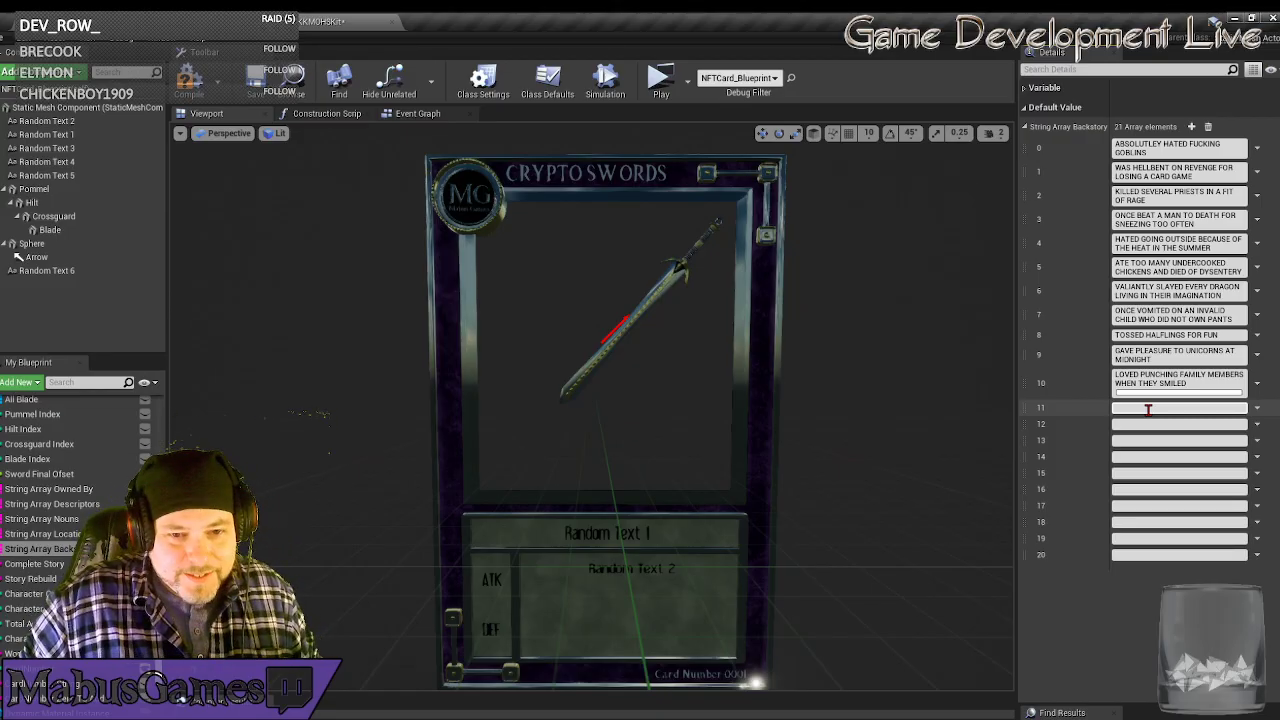
{"action": "type", "text": "PL"}
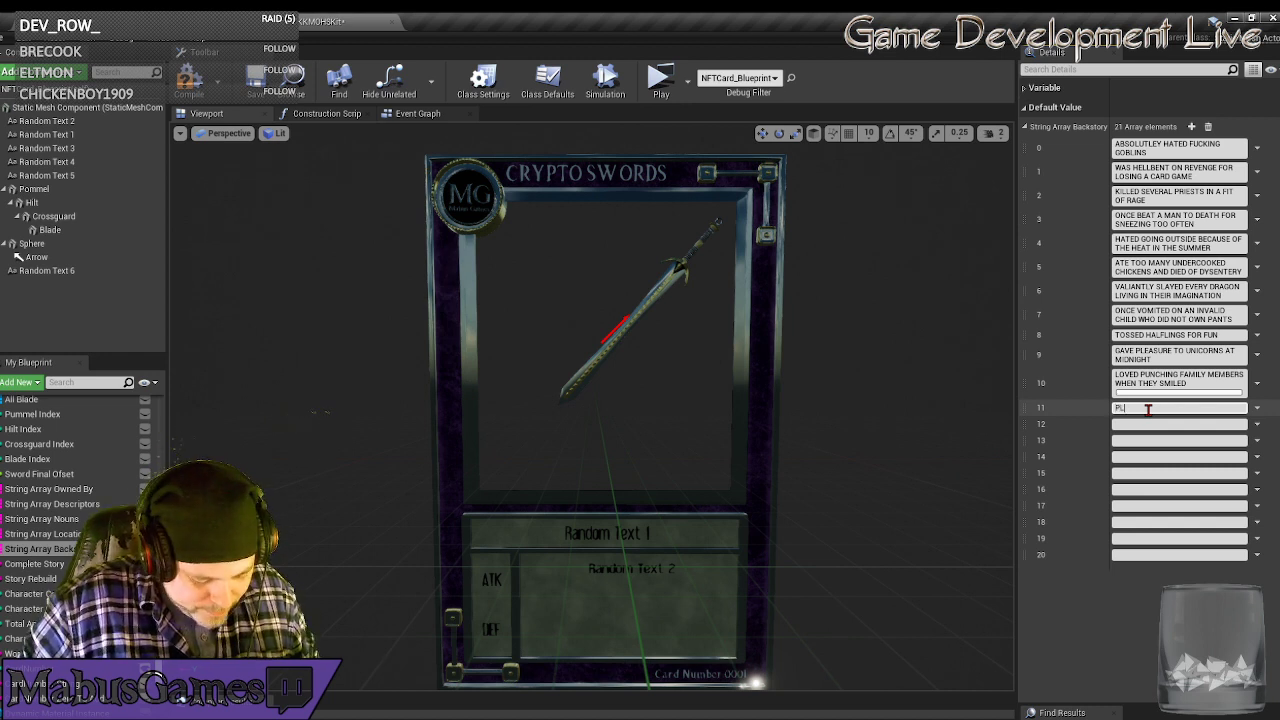
{"action": "type", "text": "ACE"}
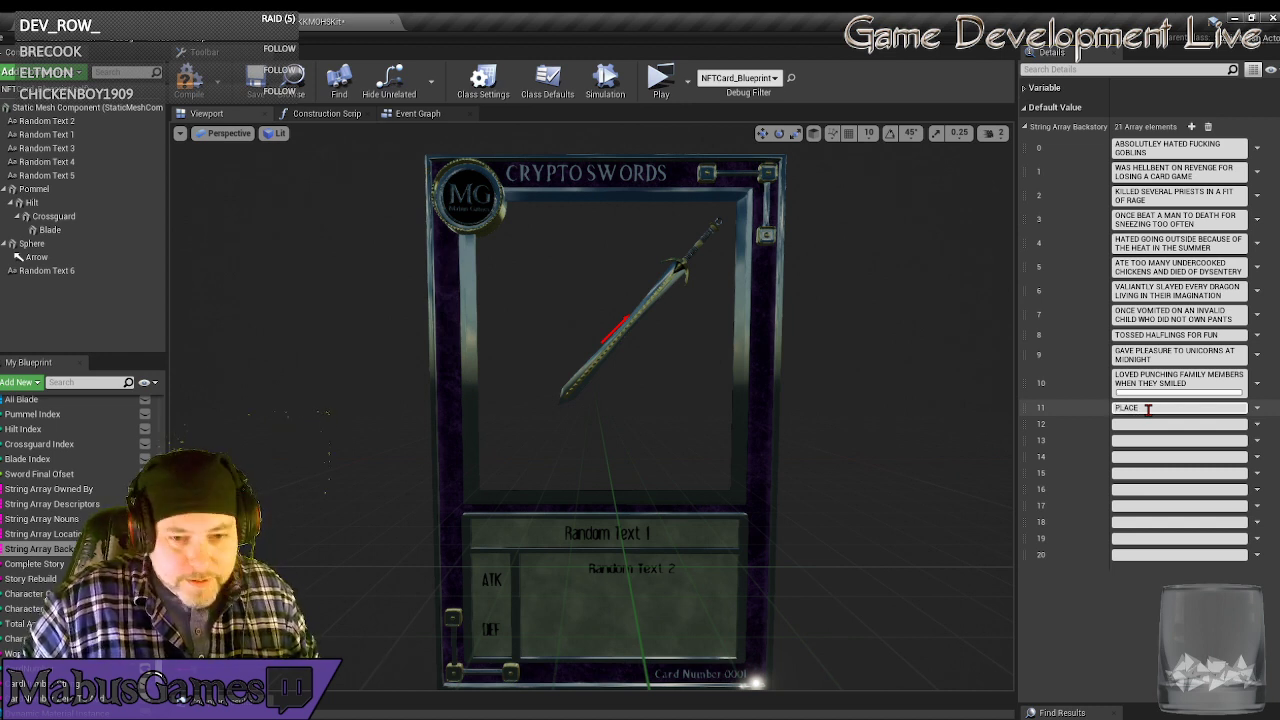
{"action": "key", "text": "BackSpace"}
{"action": "key", "text": "BackSpace"}
{"action": "type", "text": "Y"}
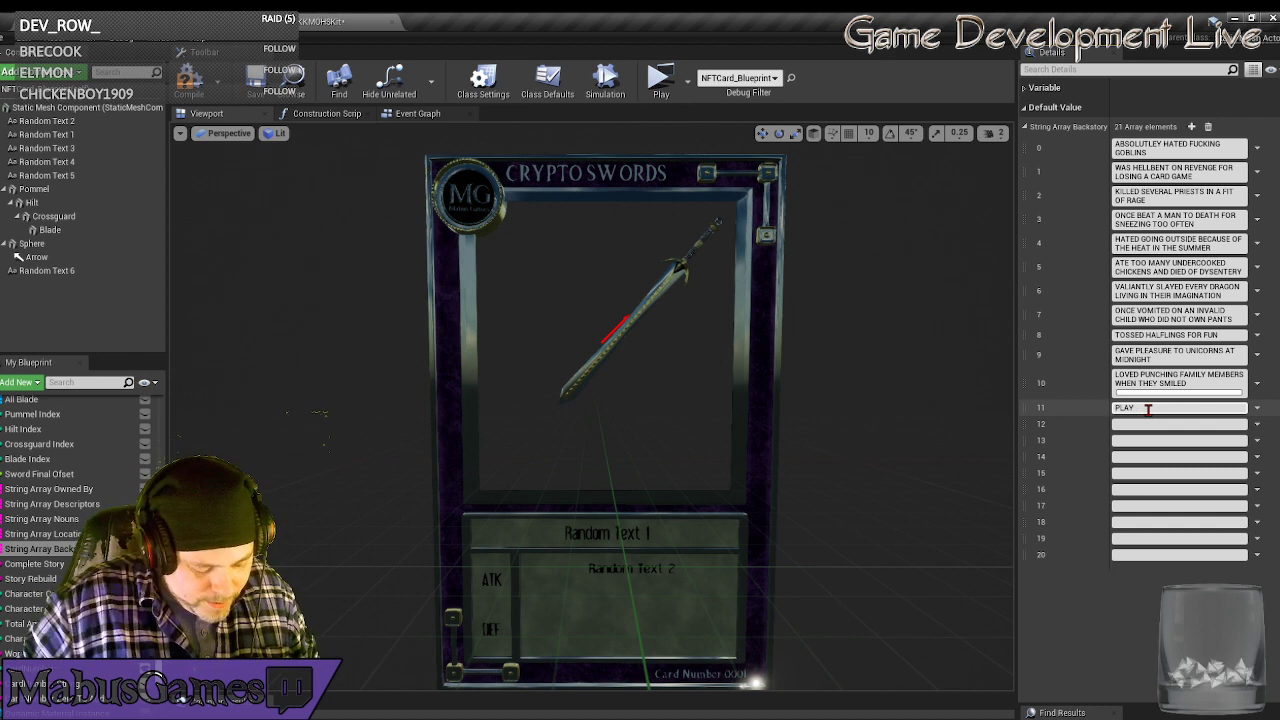
{"action": "type", "text": "ED DICE"}
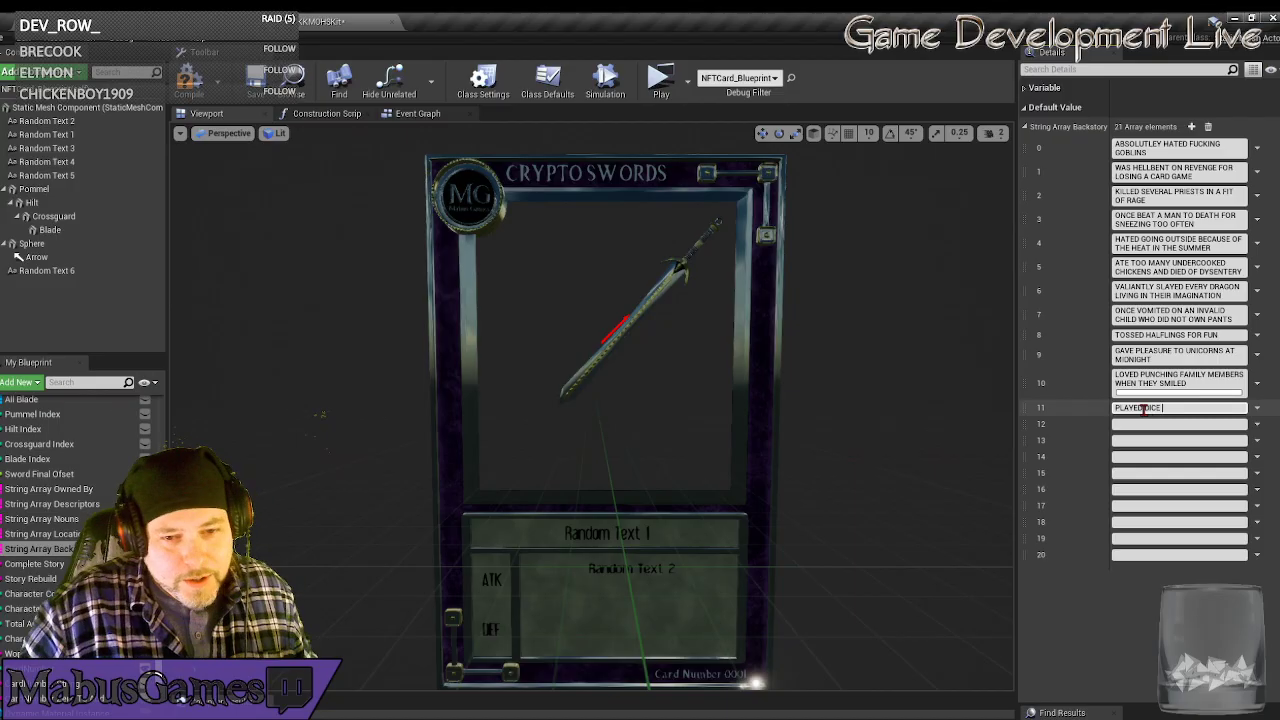
Replace the text in element 11 of the backstory array with "ROLLED THE BONES WITH PIRATES ON VACATION".
{"action": "left_click_drag", "start_coordinate": [1115, 408], "coordinate": [1170, 408]}
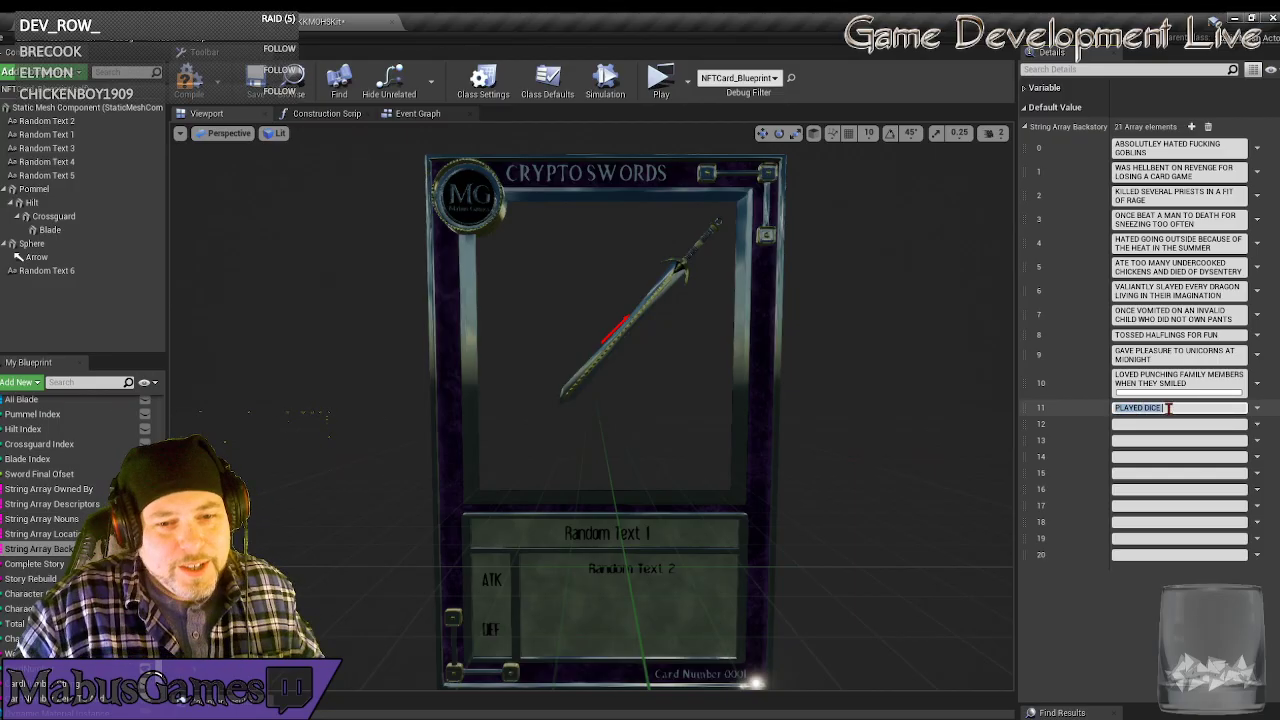
{"action": "type", "text": "R"}
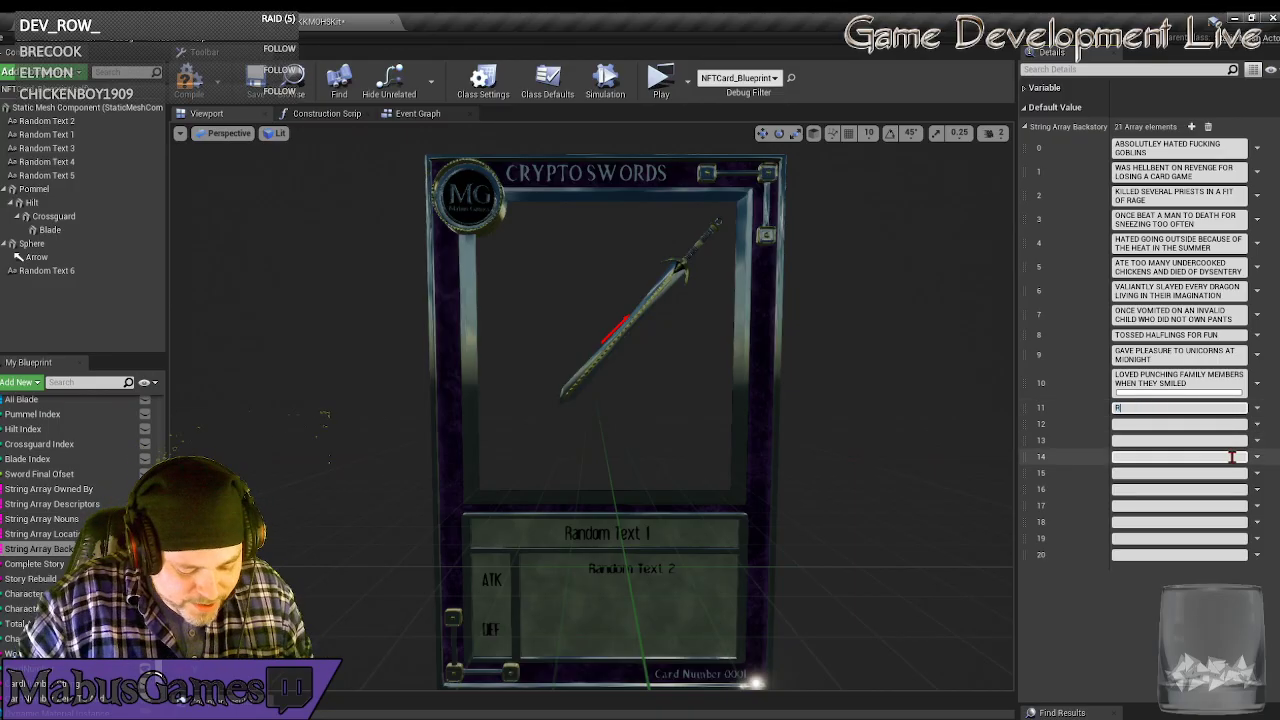
{"action": "type", "text": "OLLED THE BONES"}
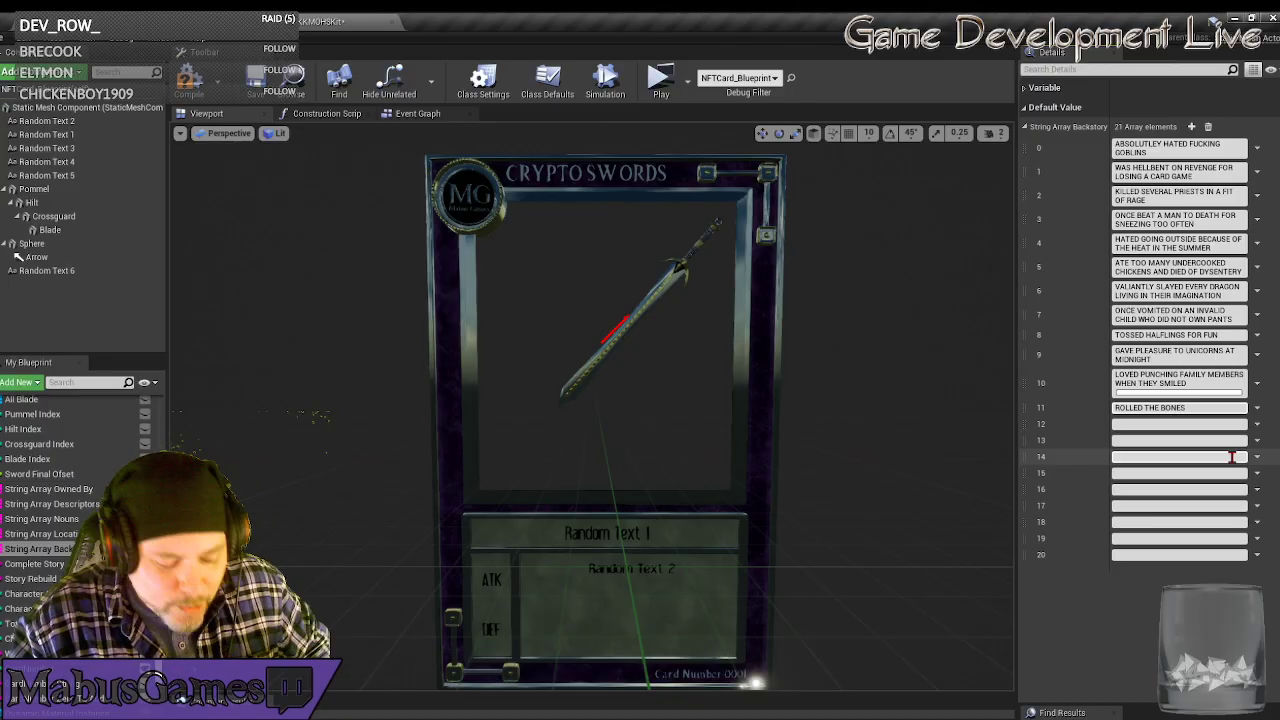
{"action": "type", "text": " WITH PR"}
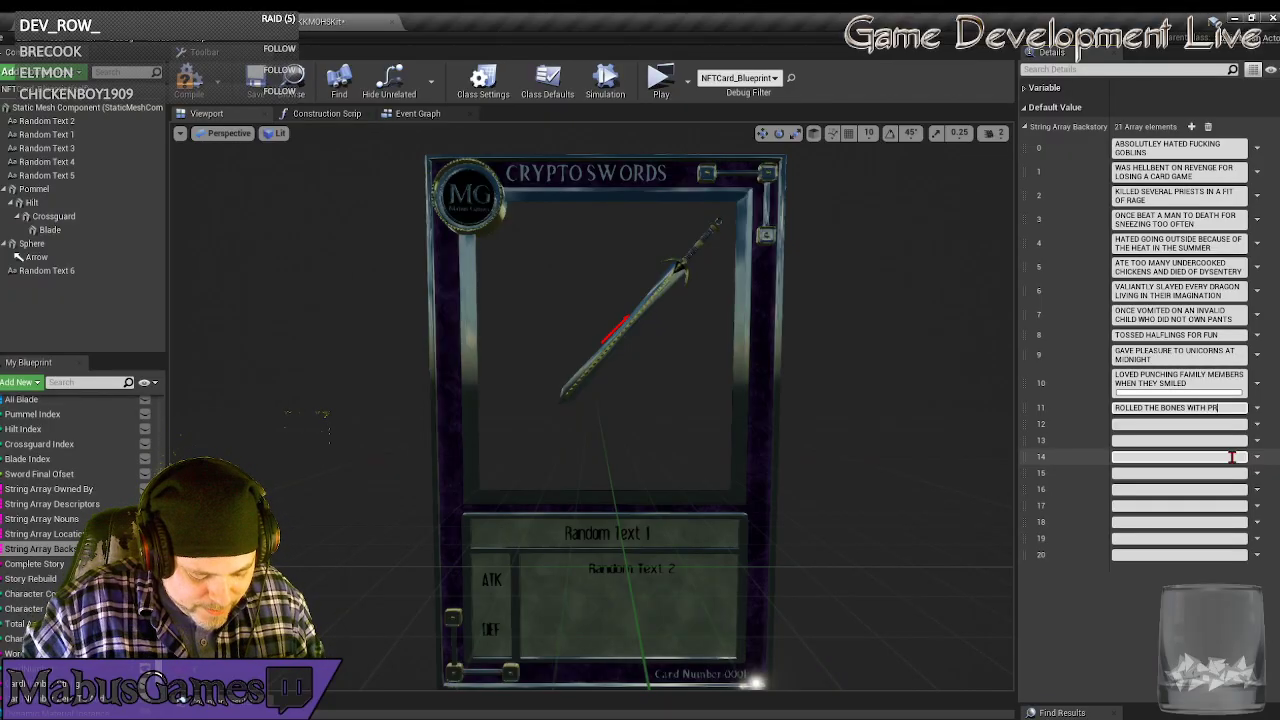
{"action": "type", "text": "ESTS"}
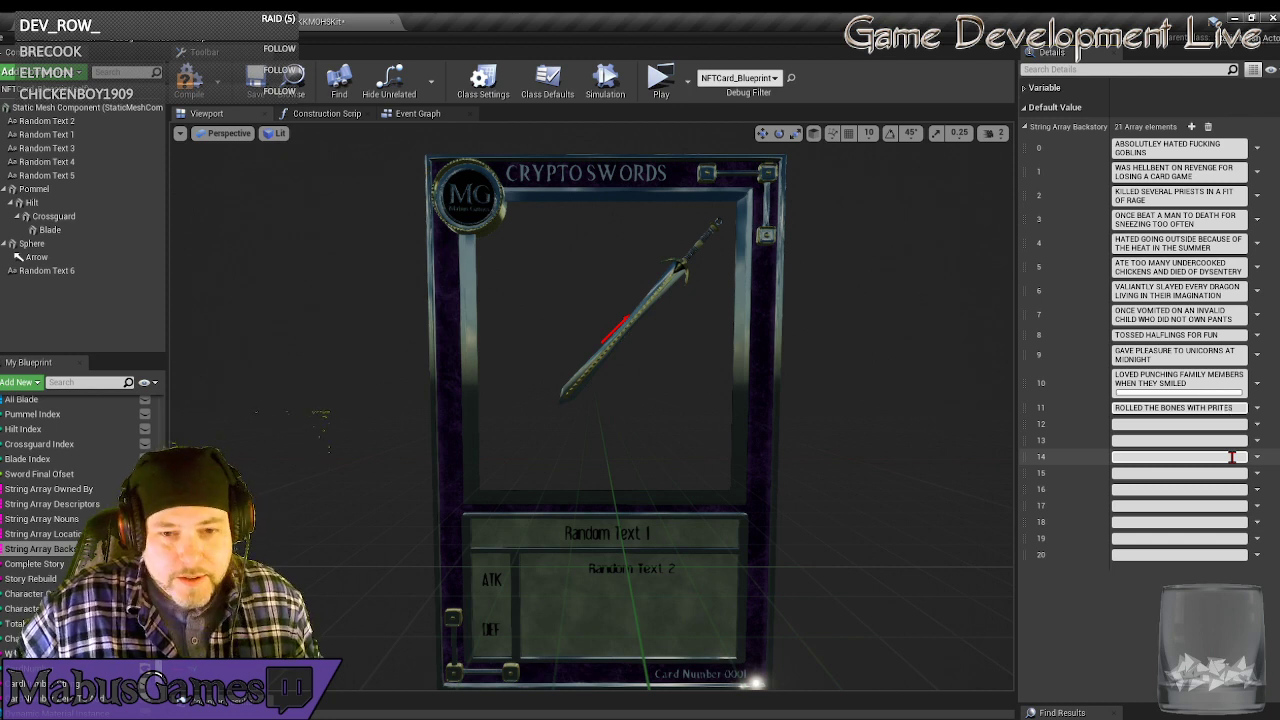
{"action": "key", "text": "BackSpace"}
{"action": "key", "text": "BackSpace"}
{"action": "key", "text": "BackSpace"}
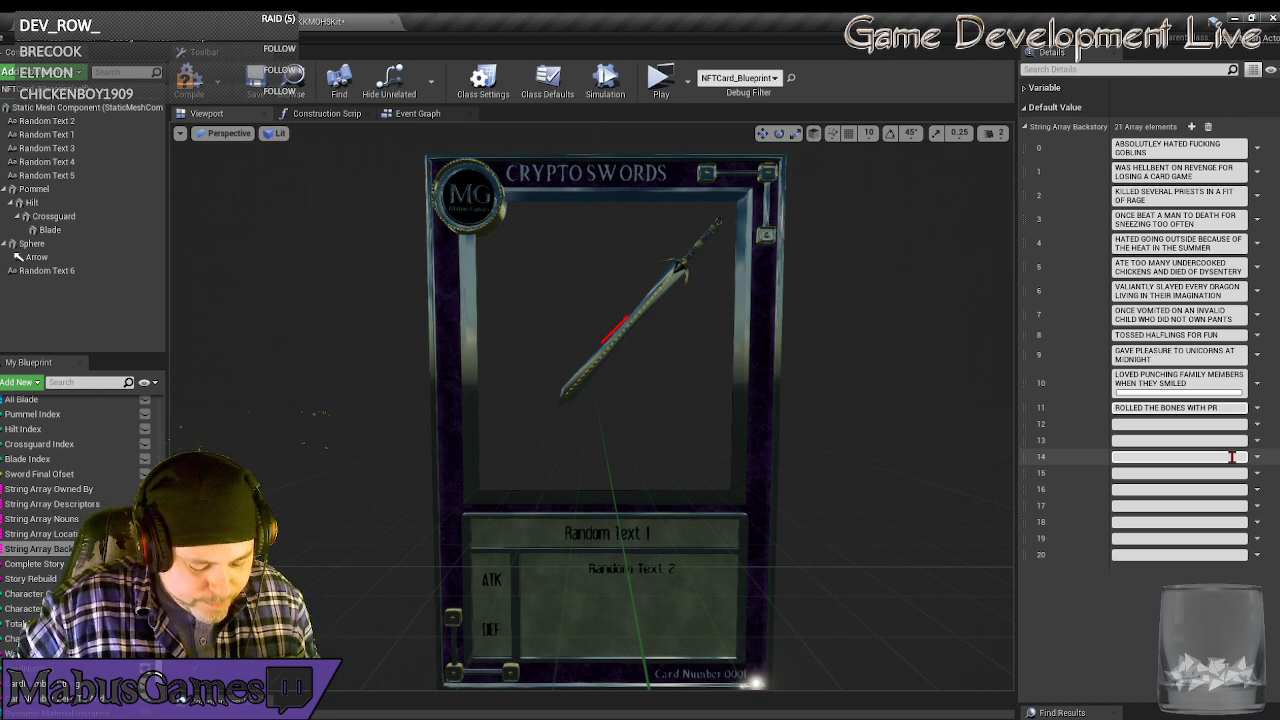
{"action": "key", "text": "BackSpace"}
{"action": "type", "text": "IRATES"}
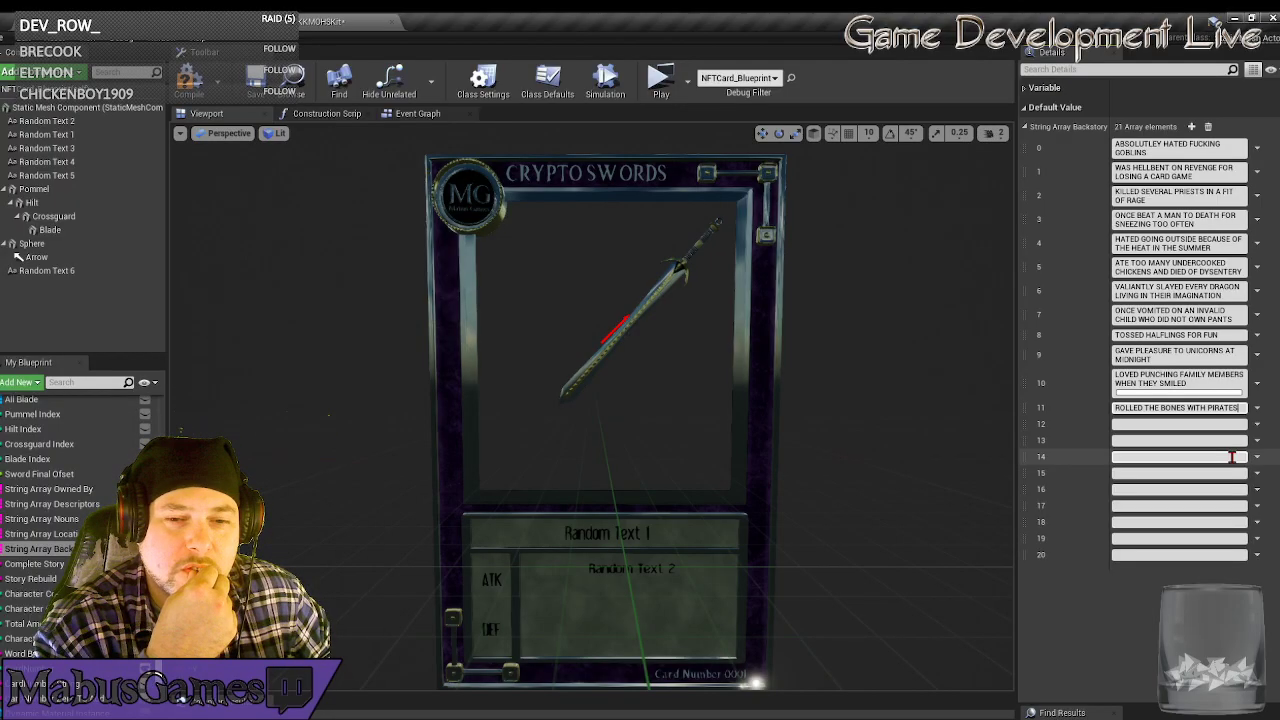
{"action": "type", "text": "O"}
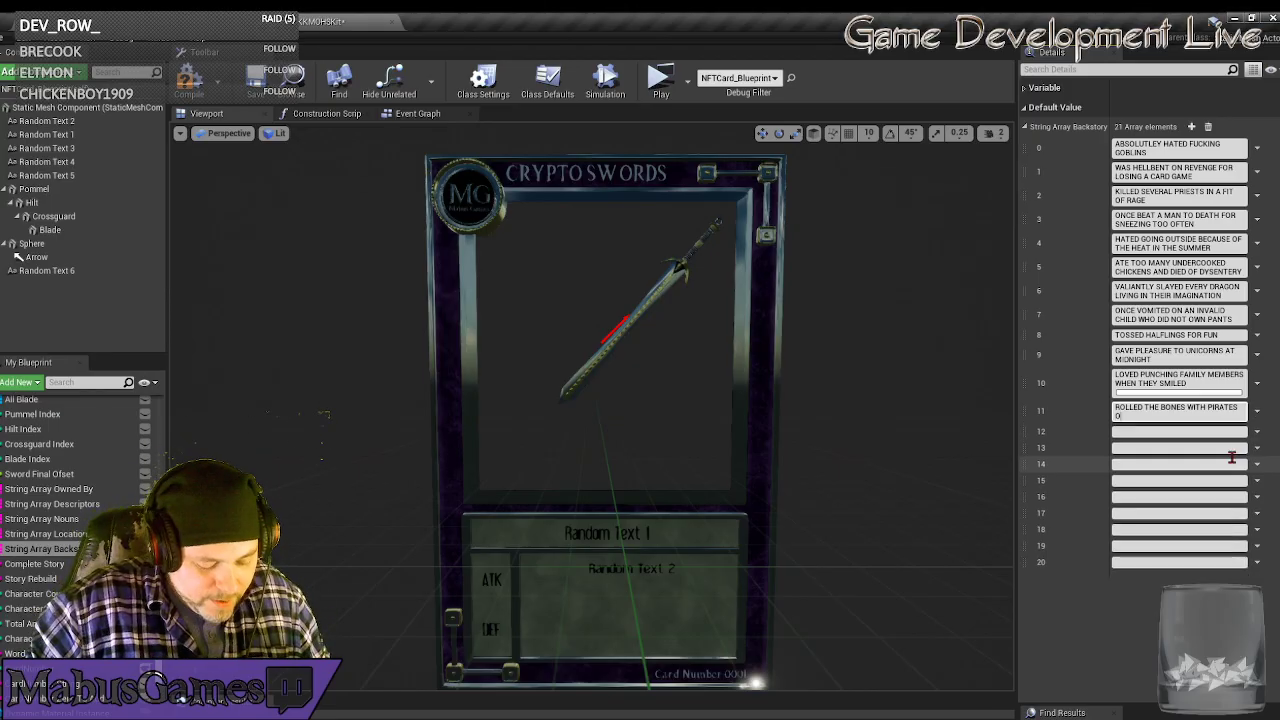
{"action": "type", "text": "N VACATION"}
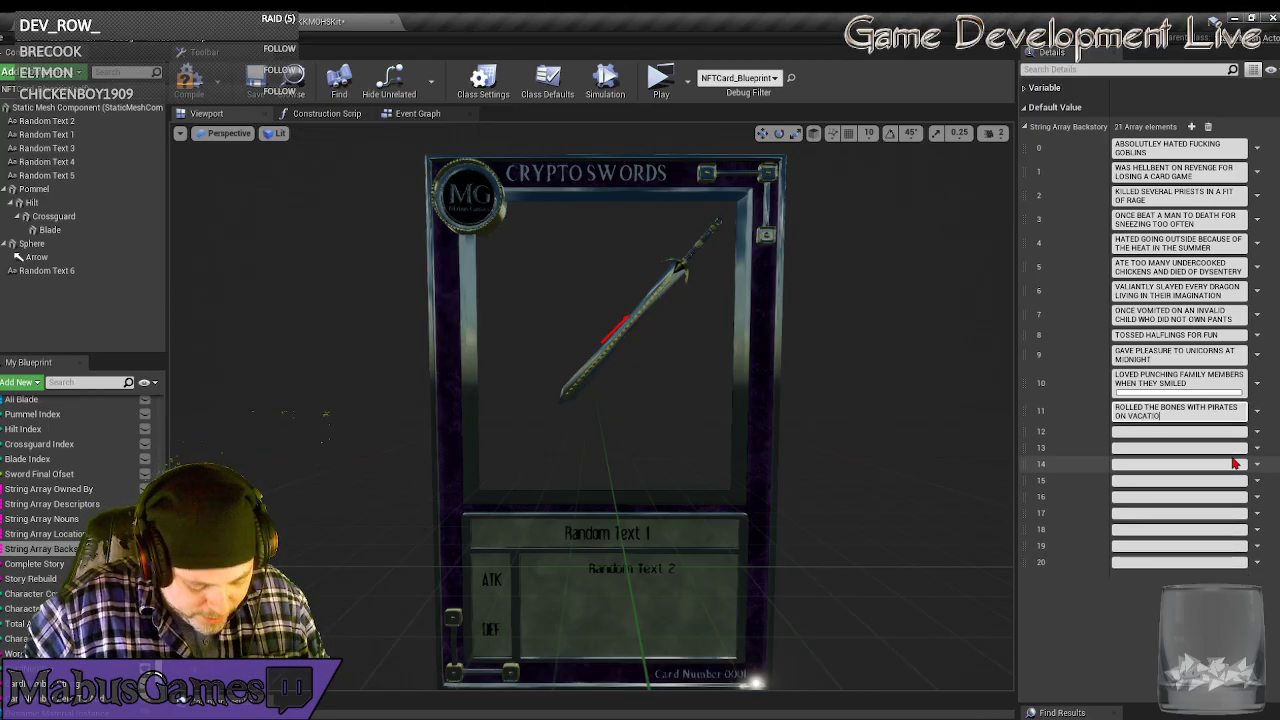
Fill element 12 of the backstory array with "FREQUENTLY SPOKE WITH GHOSTS TO PASS THE TIME".
{"action": "left_click", "coordinate": [1188, 432]}
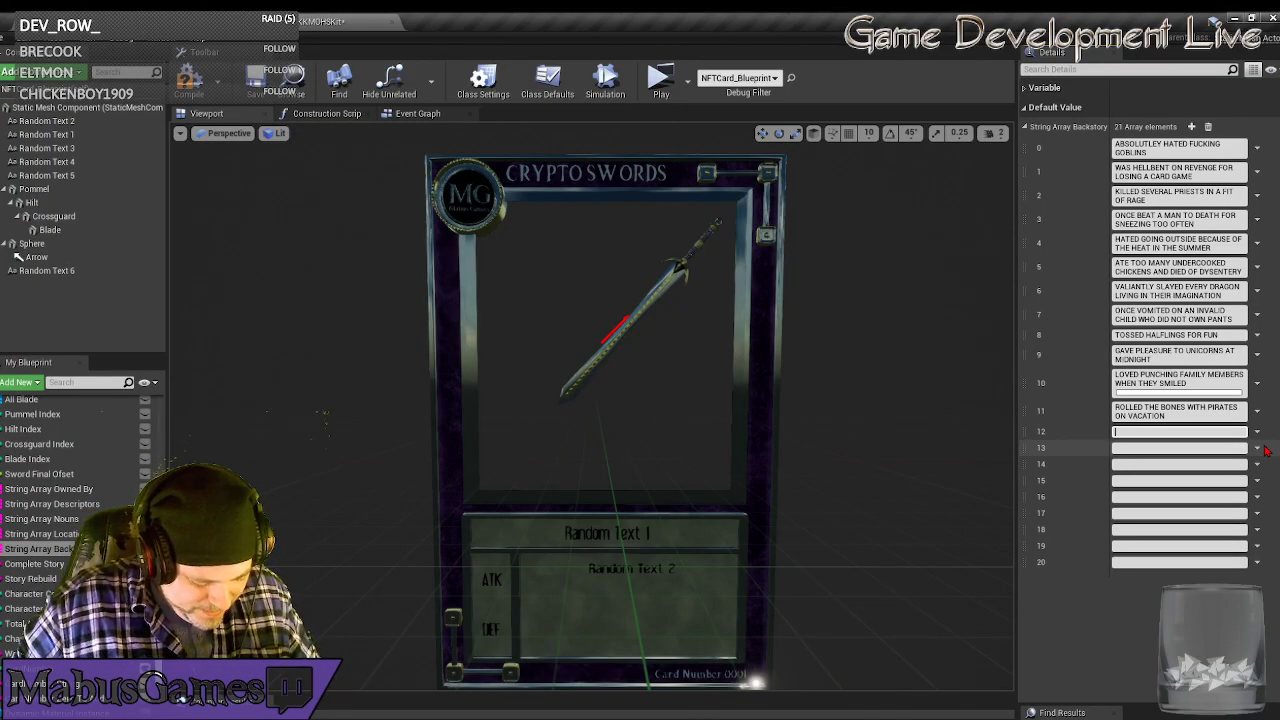
{"action": "type", "text": "RE"}
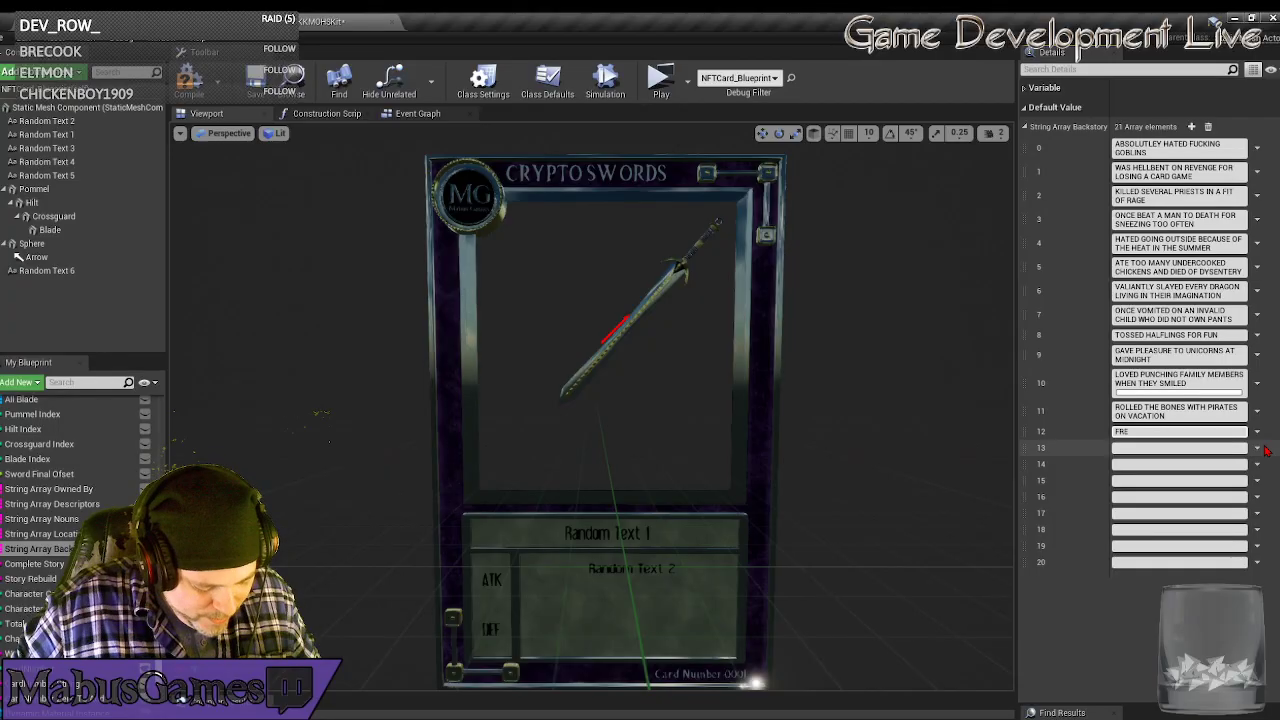
{"action": "type", "text": "QUENTLY"}
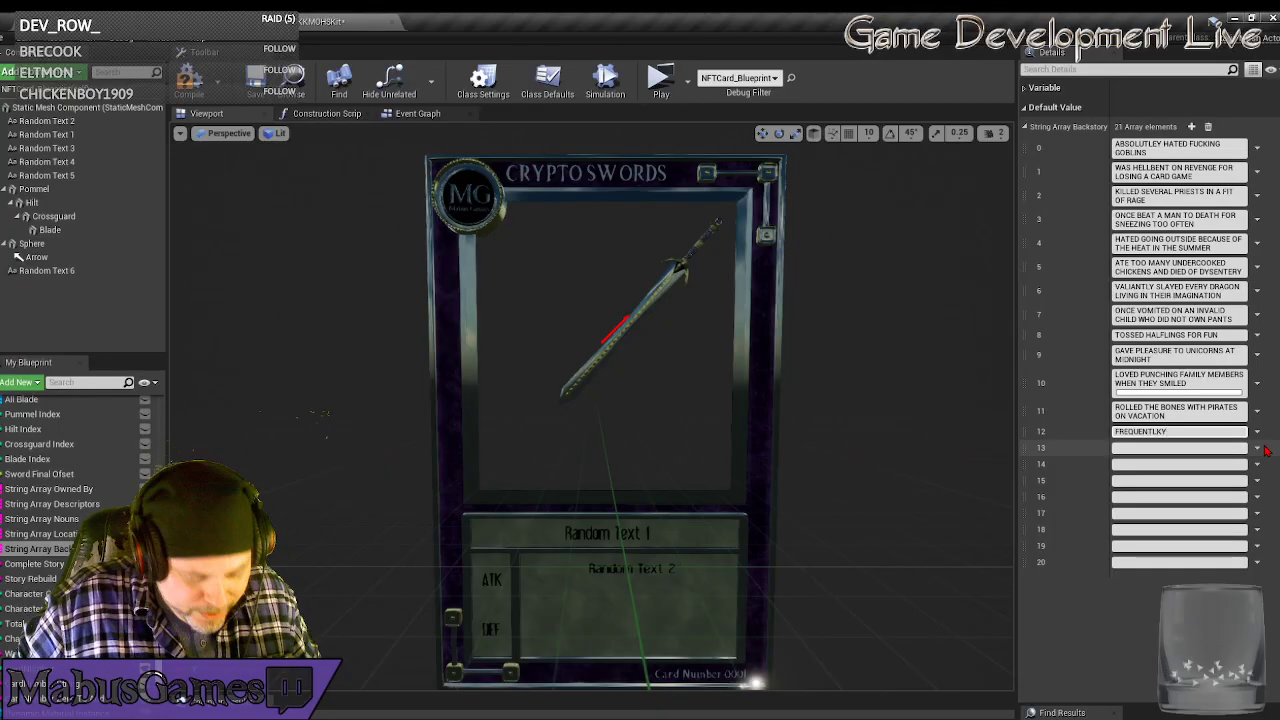
{"action": "type", "text": " S"}
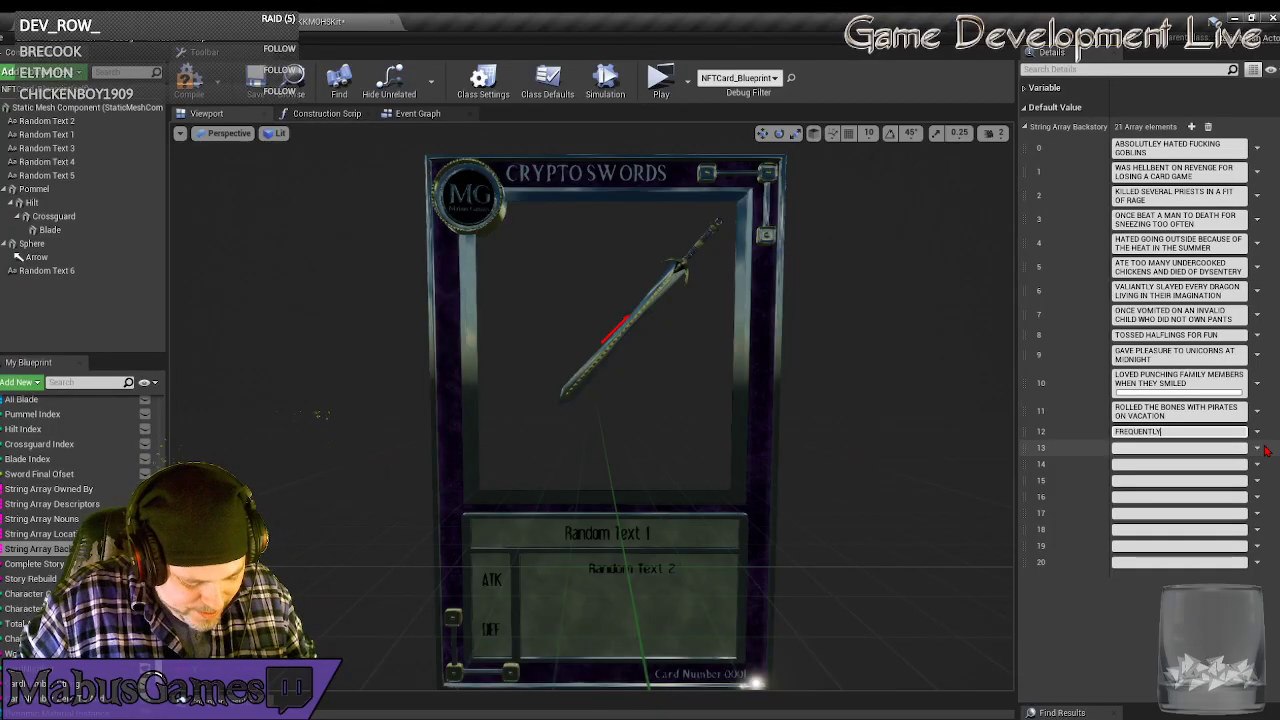
{"action": "type", "text": "POKE"}
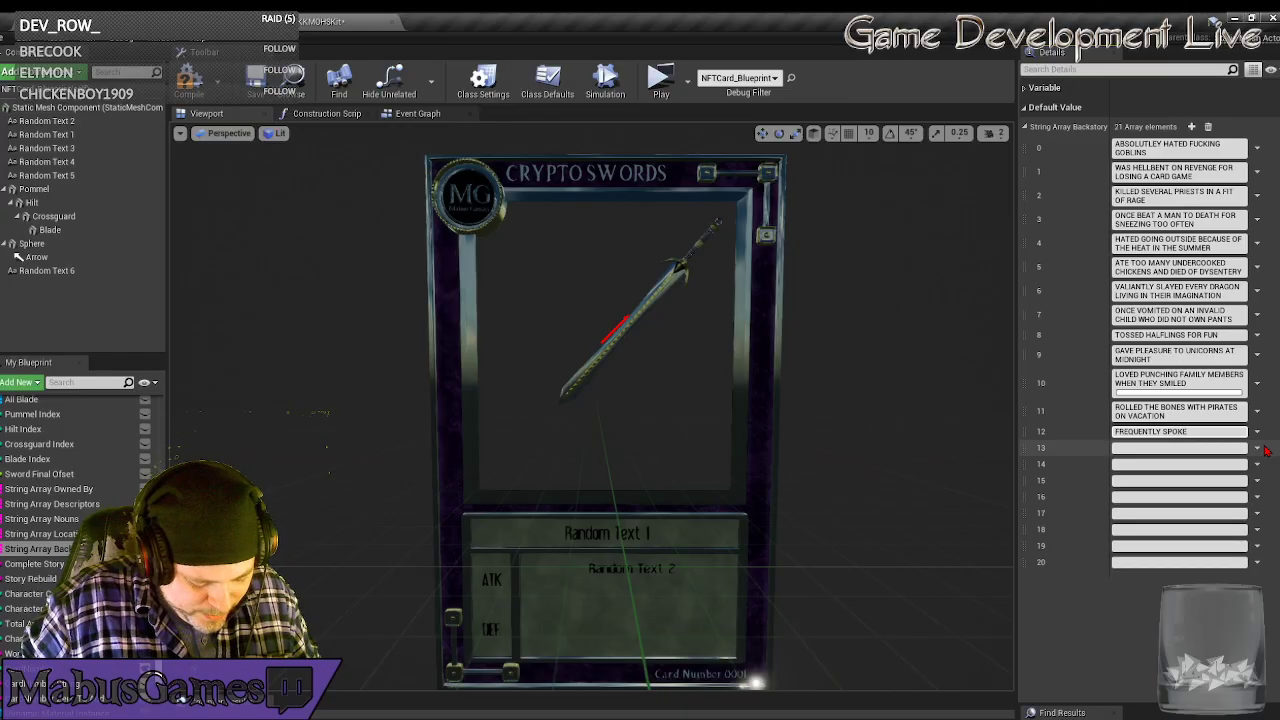
{"action": "type", "text": " WITH GHOS"}
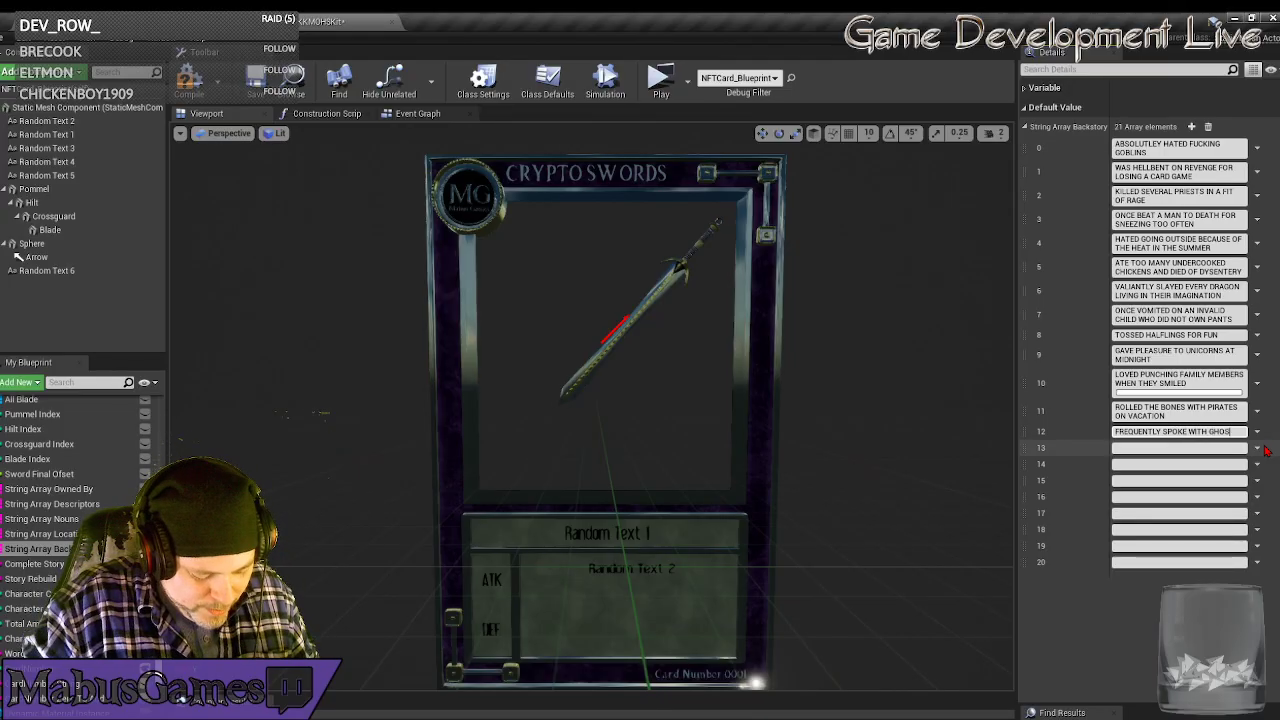
{"action": "type", "text": "TS TO"}
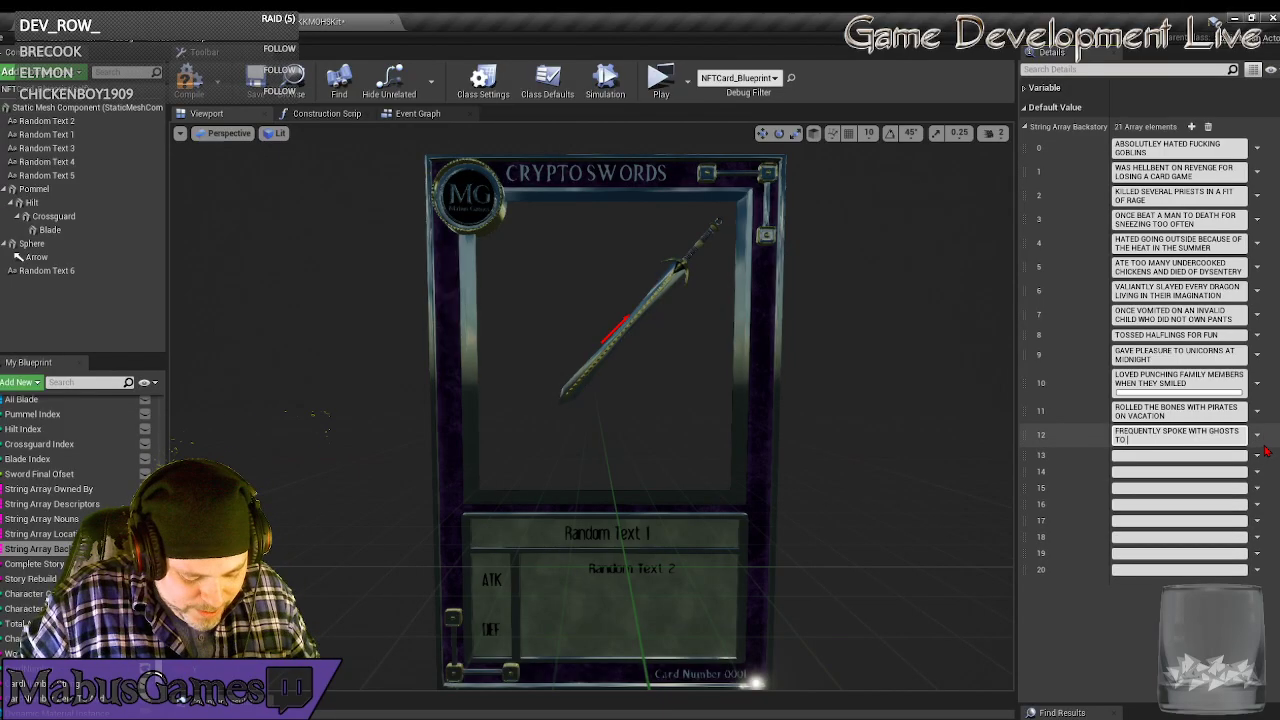
{"action": "type", "text": " PASS THE TIME"}
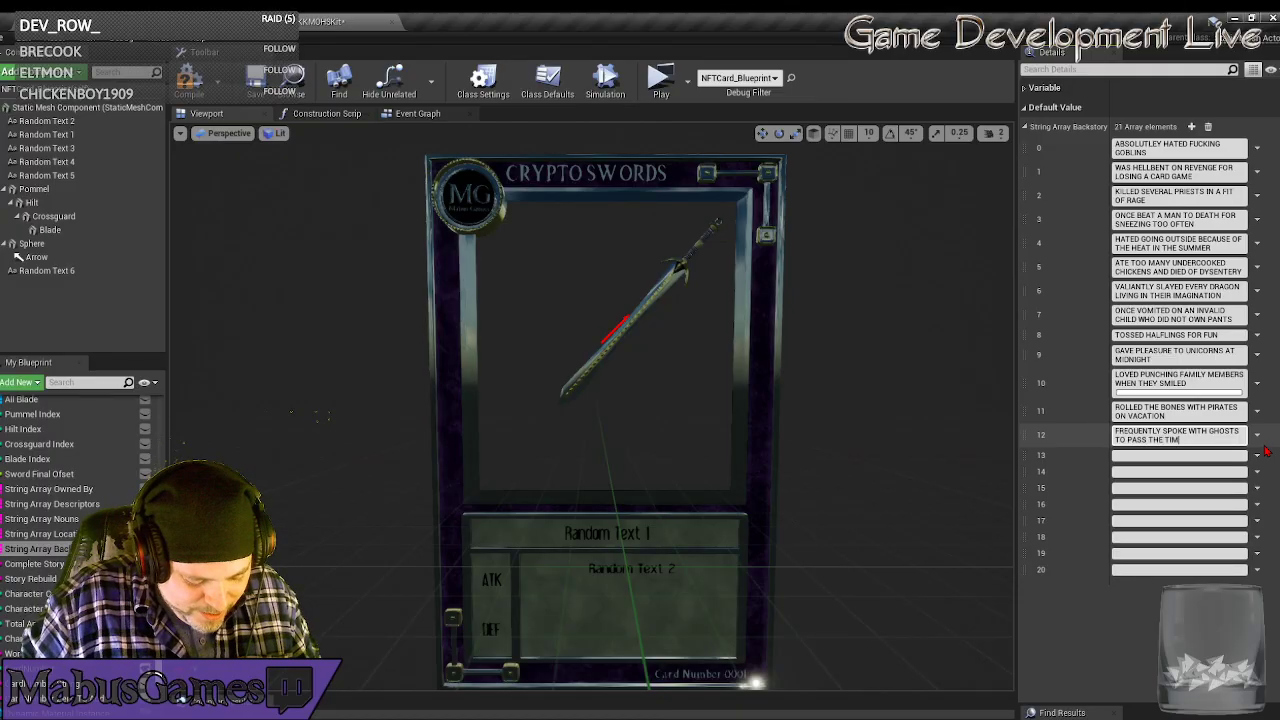
Fill element 13 of the backstory array with "DIED IN AGONY FROM TACO TUESDAY".
{"action": "left_click", "coordinate": [1166, 457]}
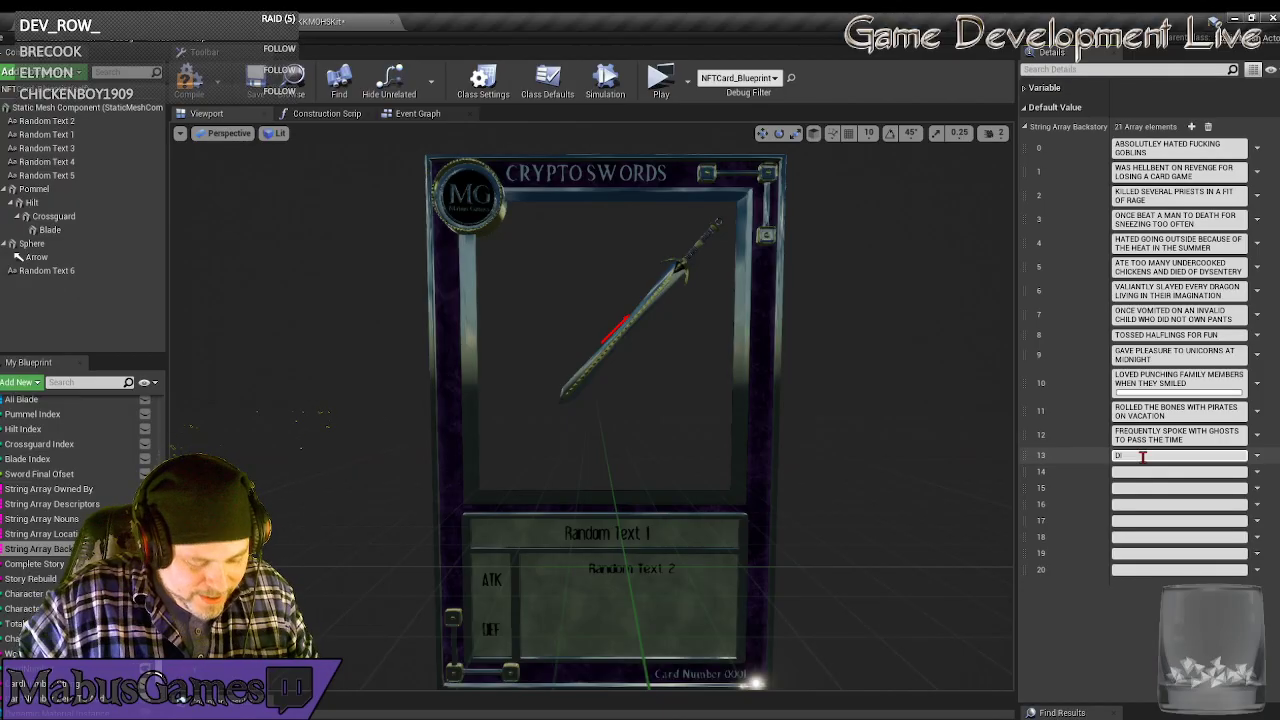
{"action": "type", "text": "DIED IN"}
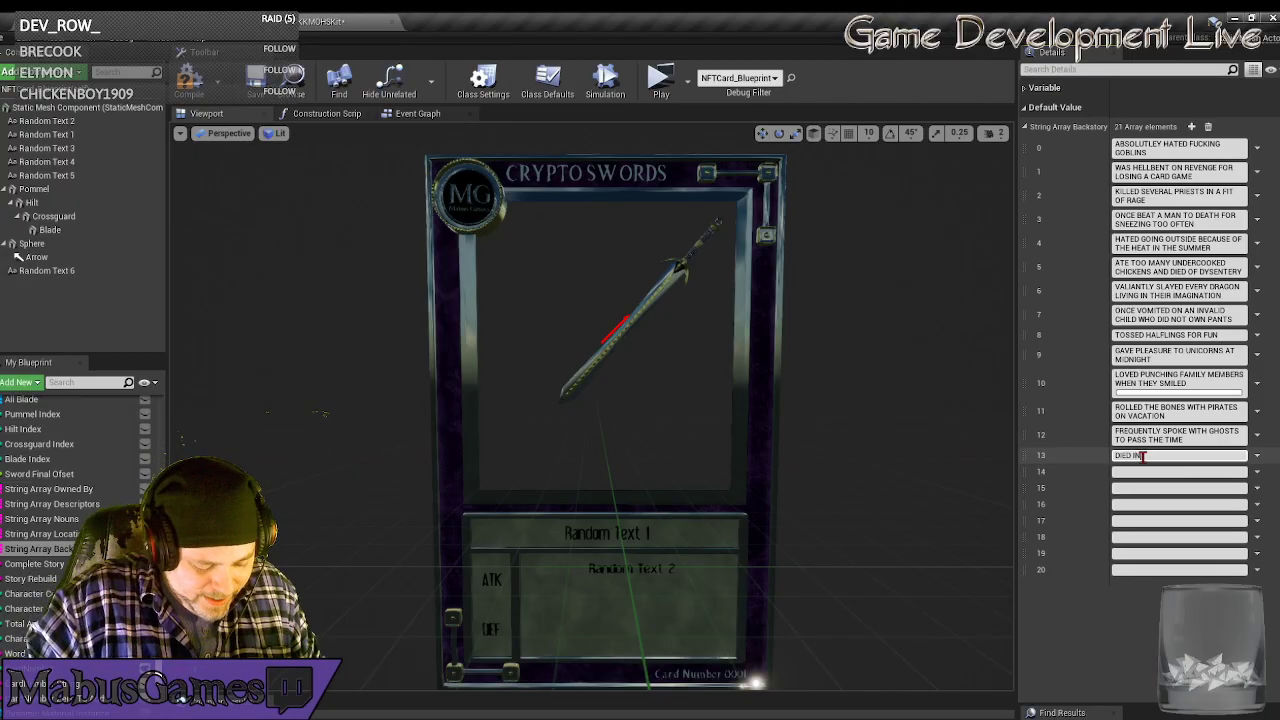
{"action": "type", "text": " AGONY"}
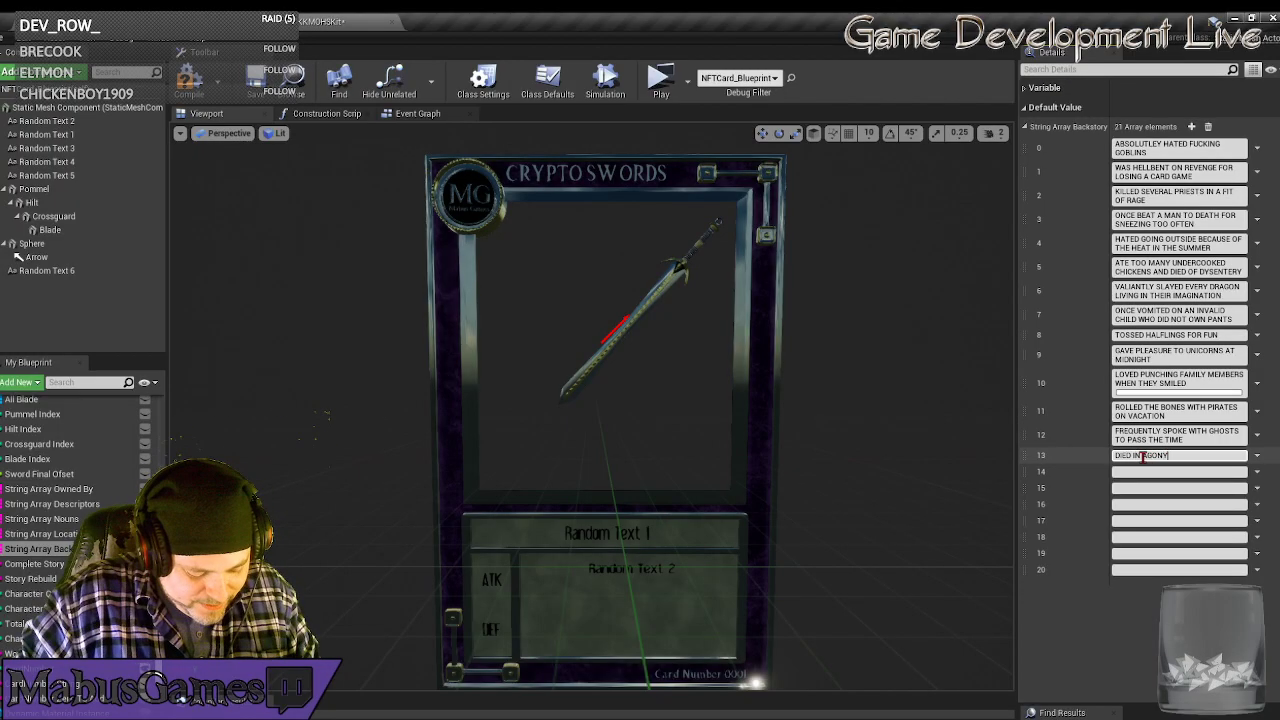
{"action": "type", "text": " FROM"}
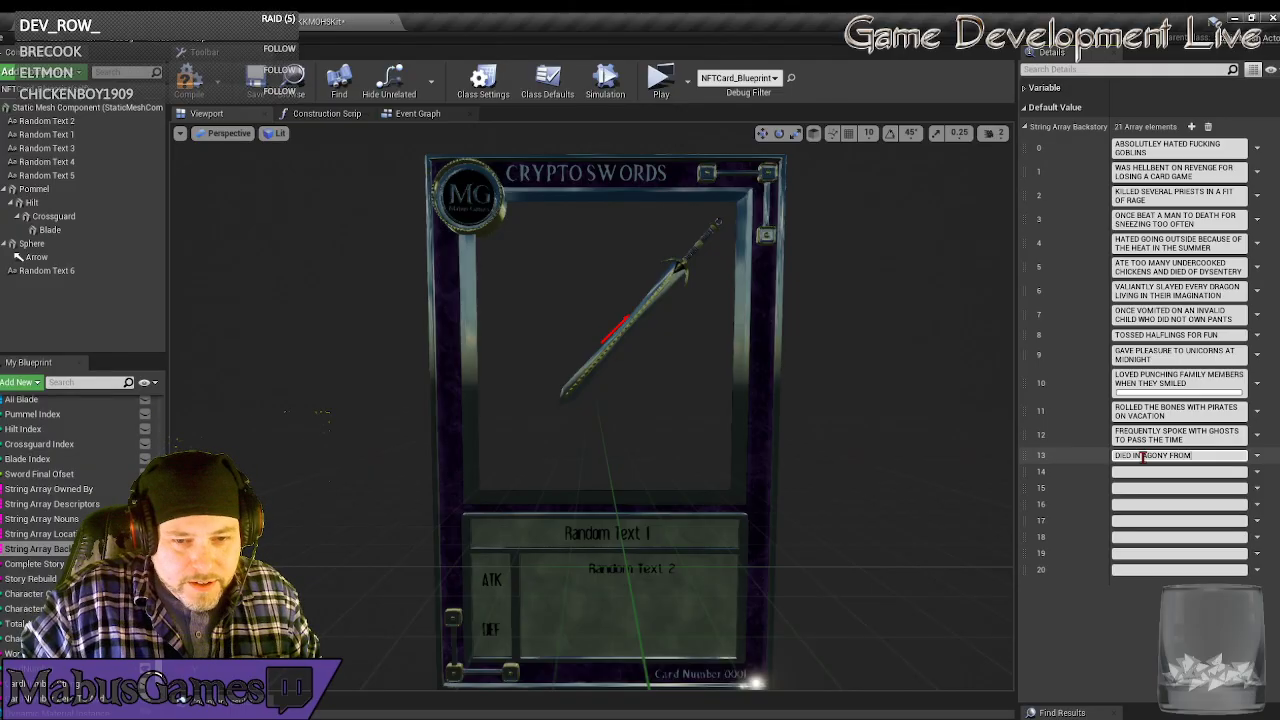
{"action": "type", "text": " T"}
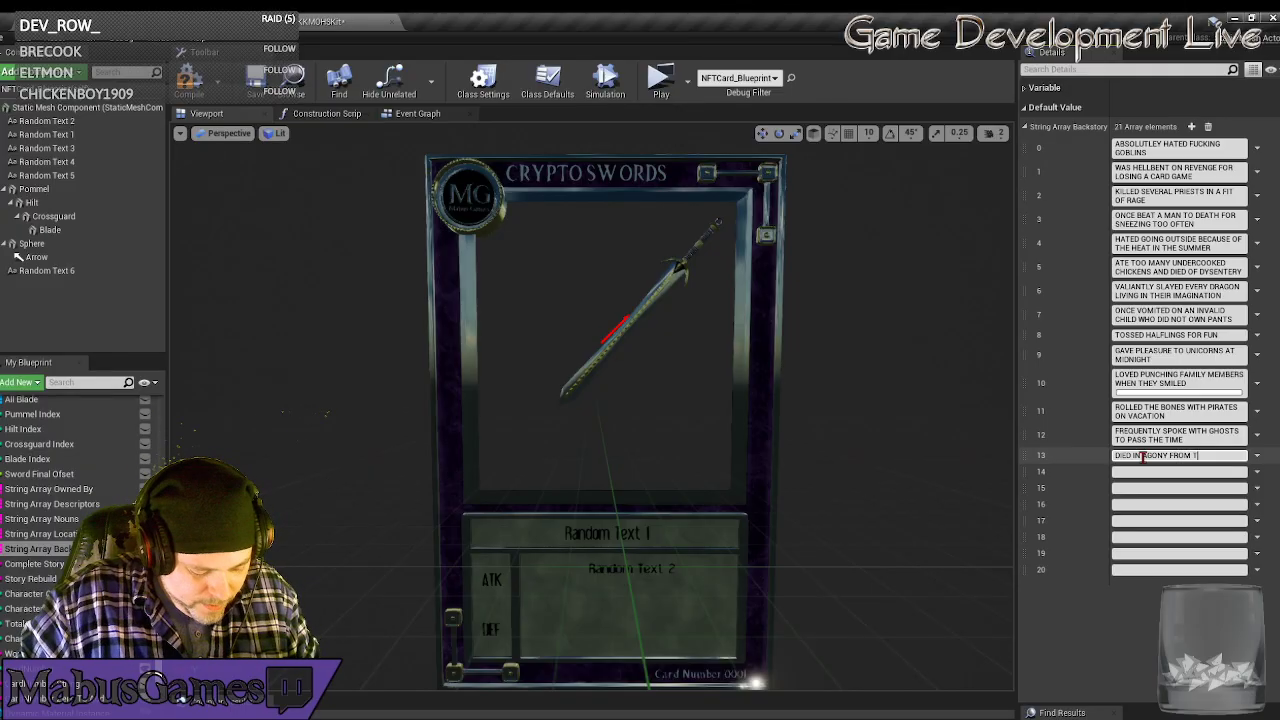
{"action": "type", "text": "ACO TU"}
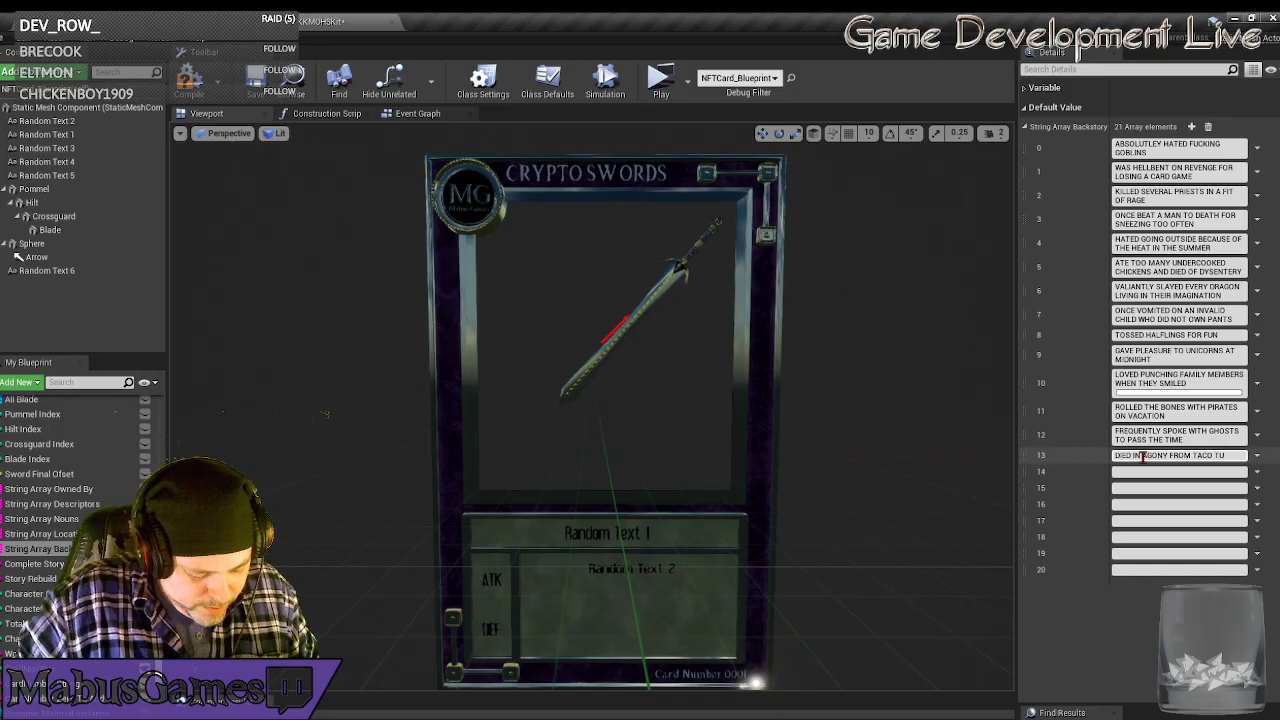
{"action": "type", "text": "ESDAY"}
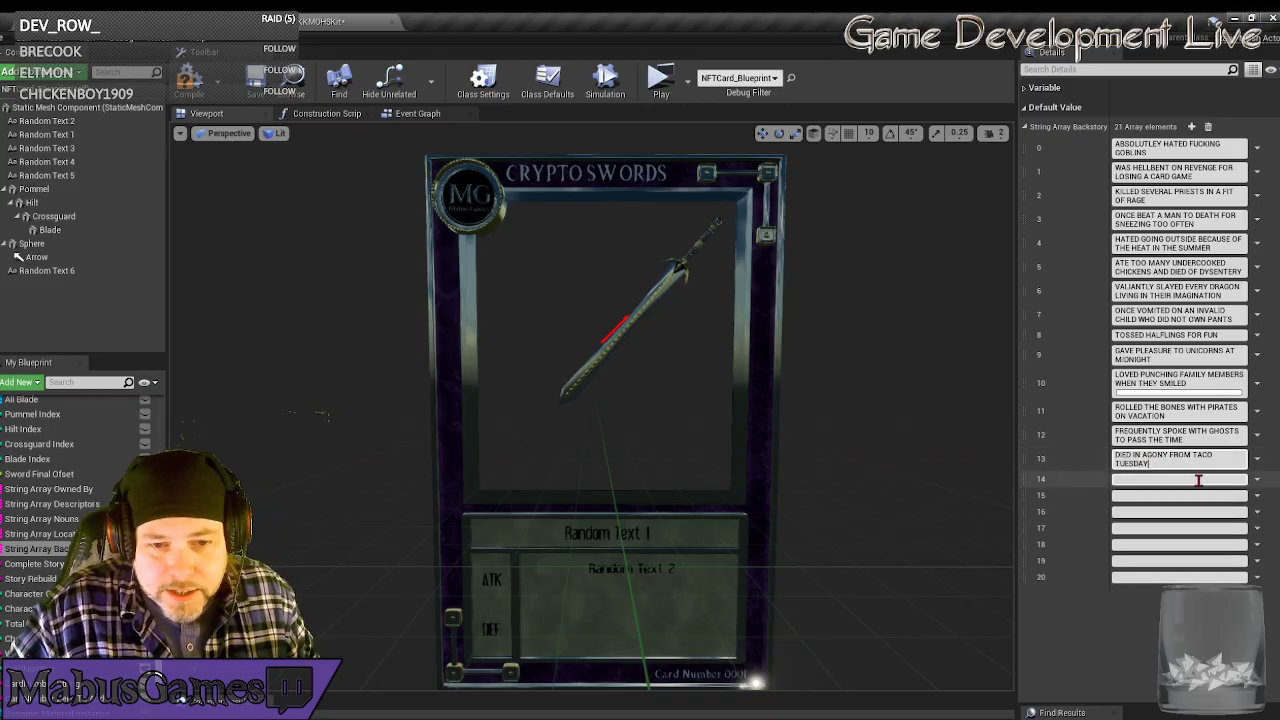
Check the String Array Locations phrases and fill element 14 of the backstory array with "HAVE THE DEVIL THE FINGER".
{"action": "left_click", "coordinate": [1141, 481]}
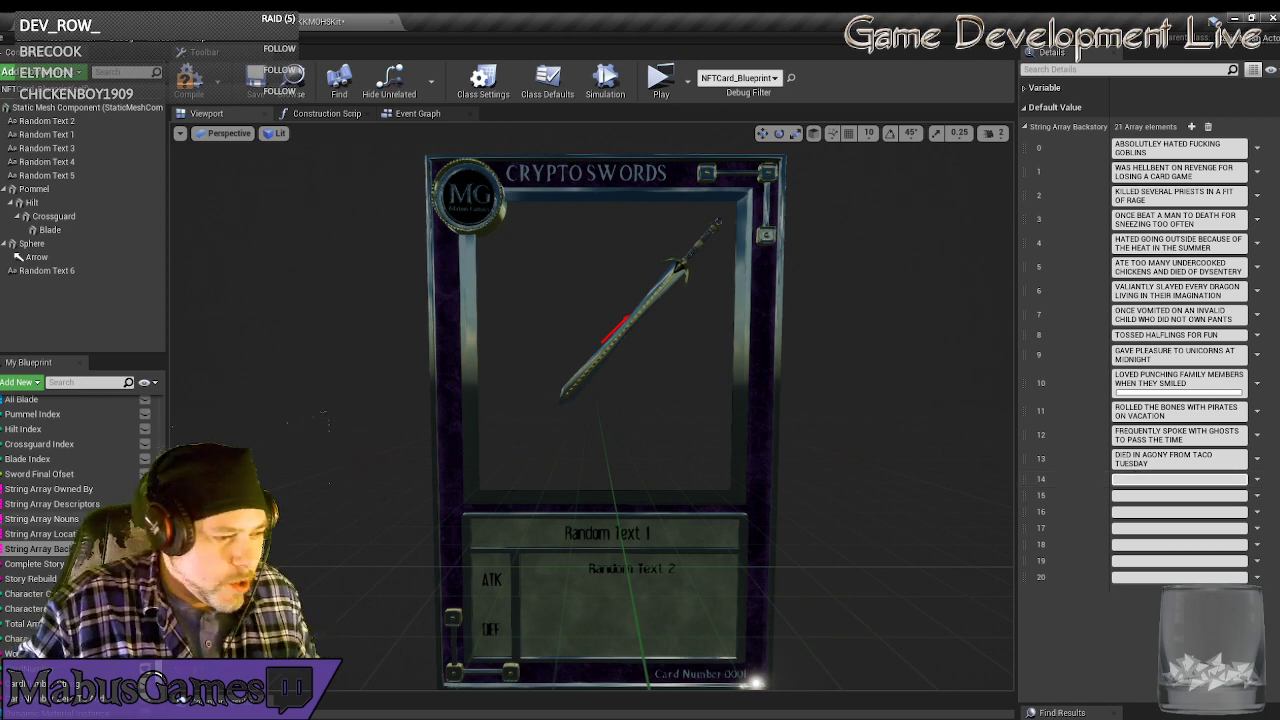
{"action": "left_click", "coordinate": [42, 534]}
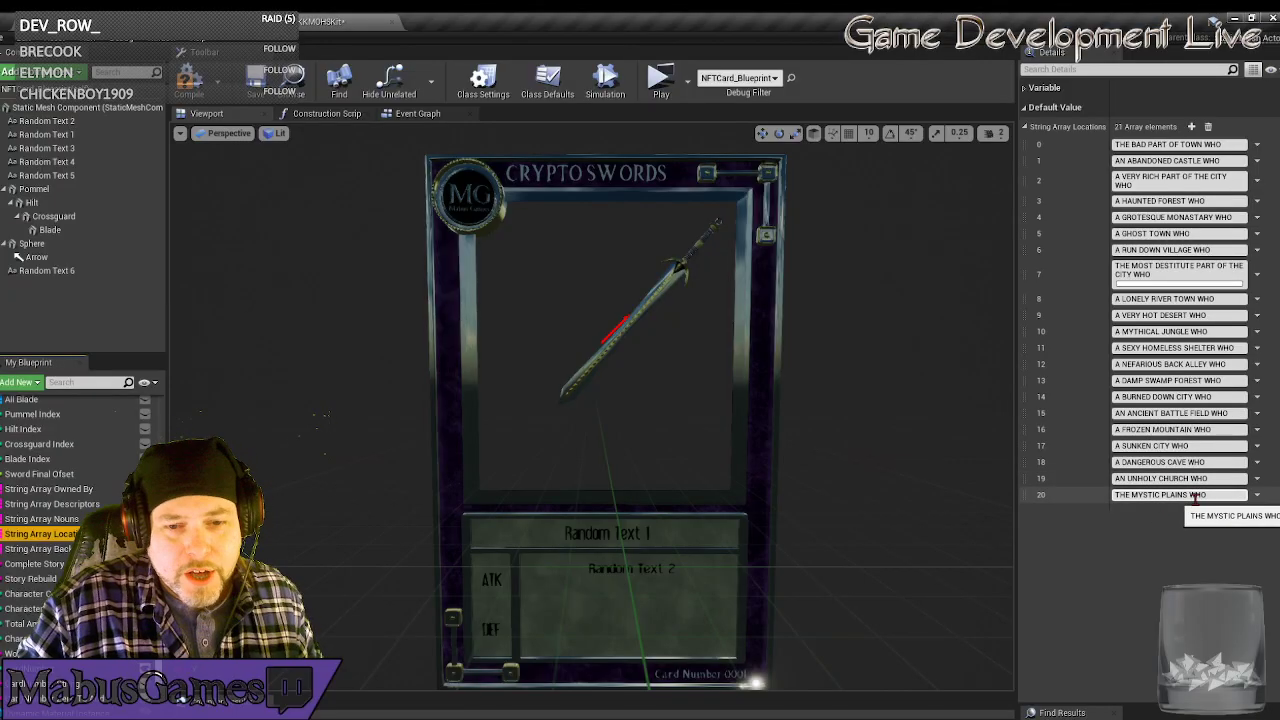
{"action": "left_click", "coordinate": [40, 549]}
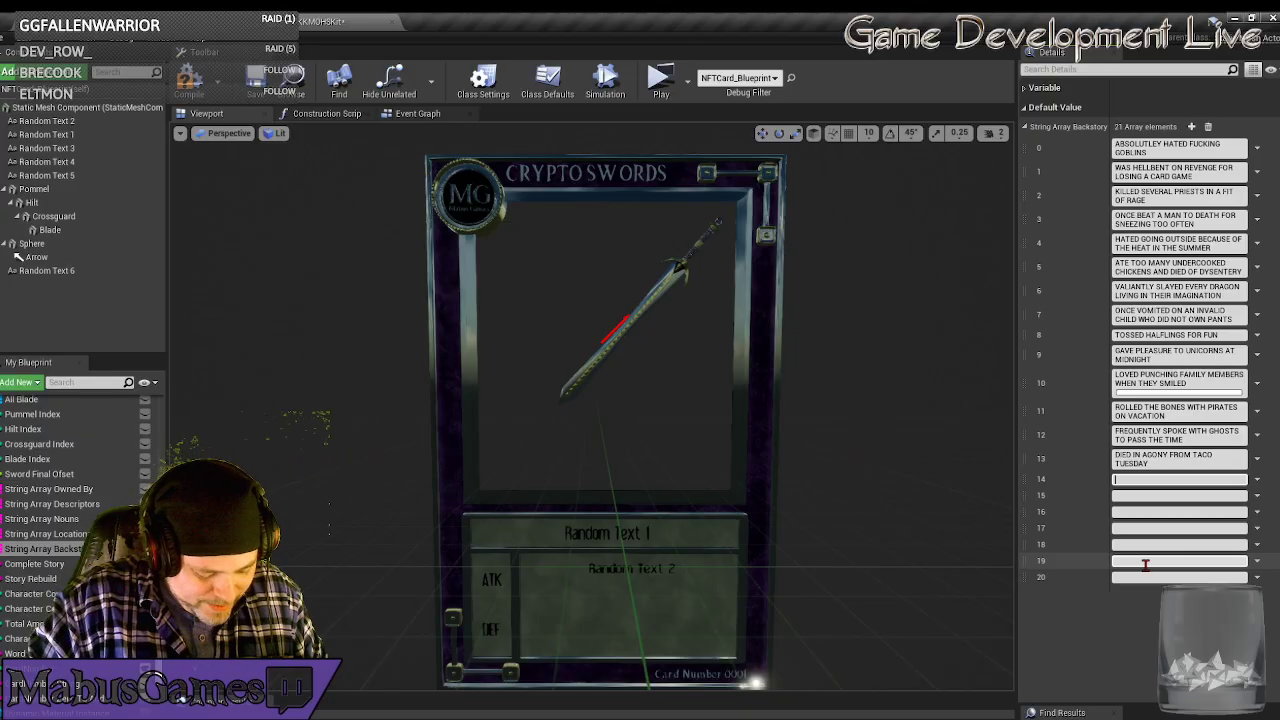
{"action": "type", "text": "HAVE THE"}
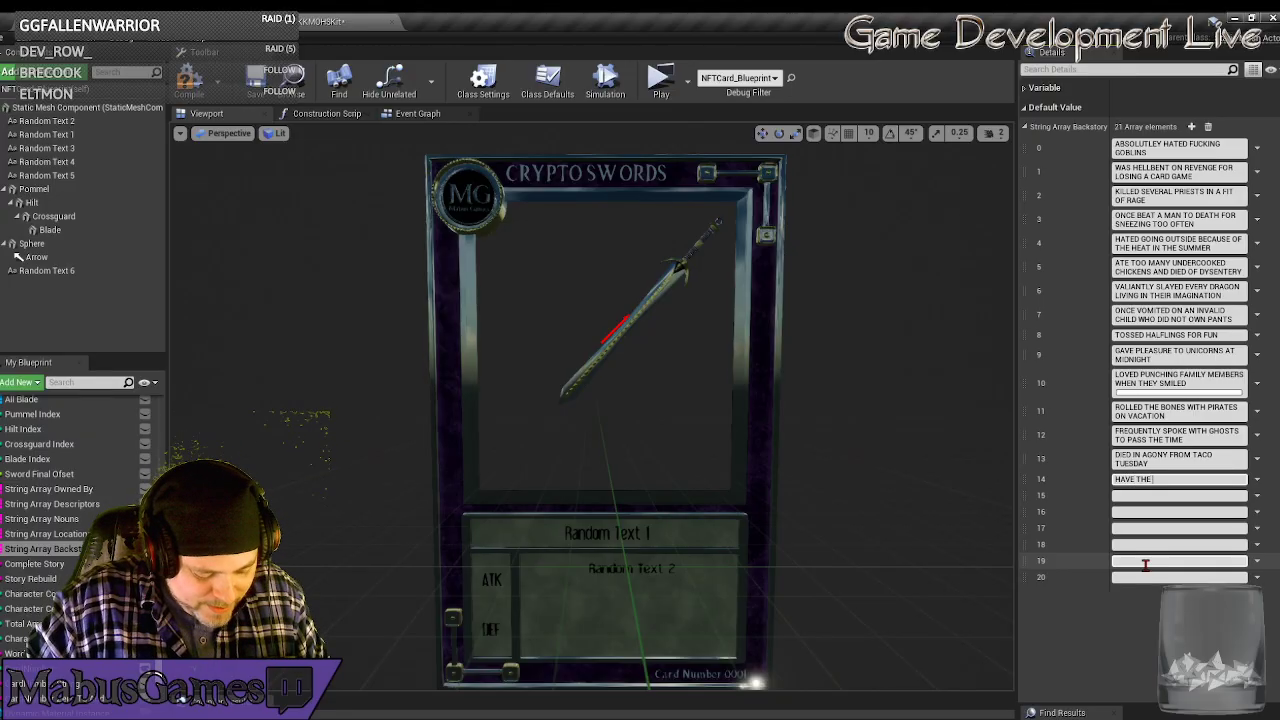
{"action": "type", "text": " DEVI"}
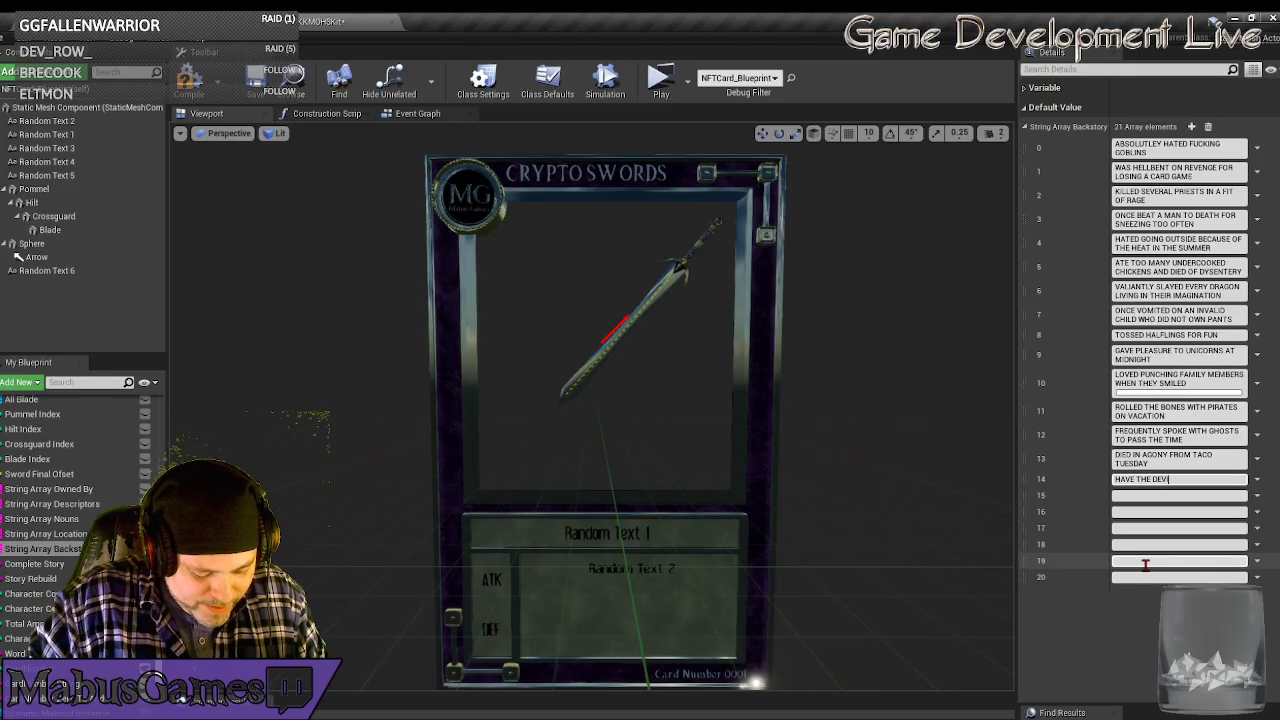
{"action": "type", "text": "L THE FINGER"}
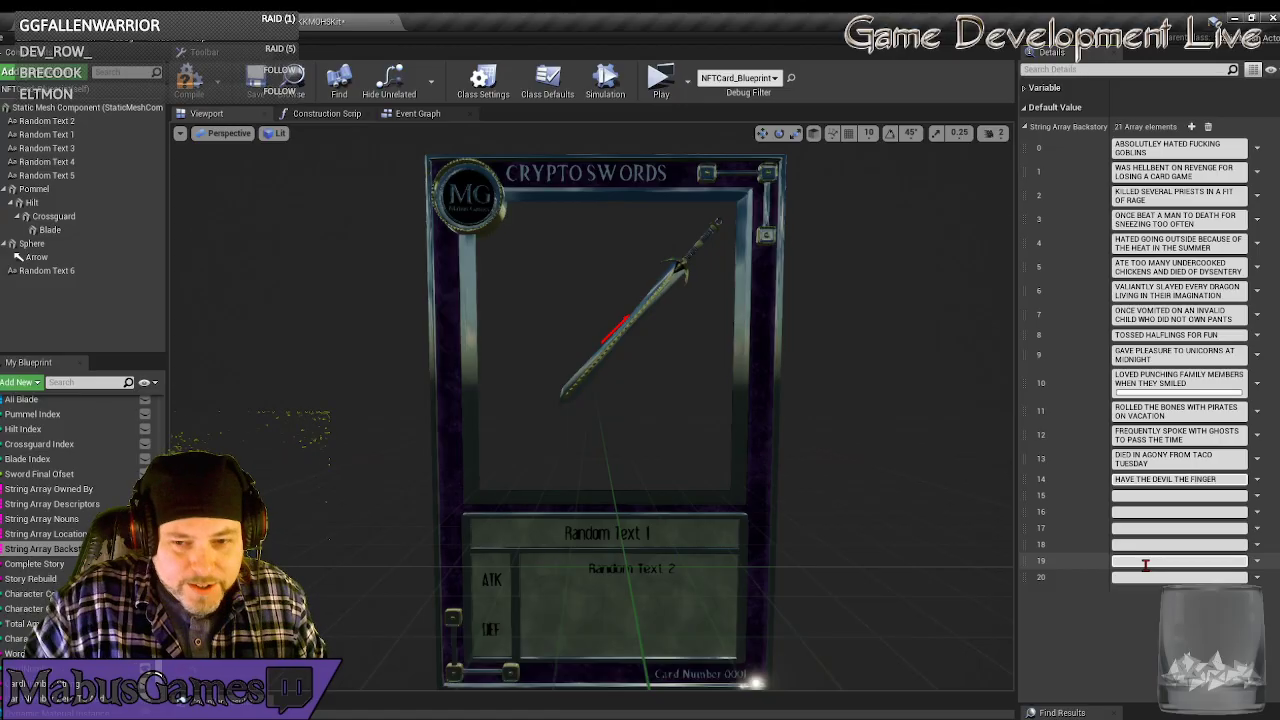
Fill element 15 of the backstory array with "SET WOMEN ON FIRE TO PROVE THEY WERE WITCHES".
{"action": "left_click", "coordinate": [1146, 496]}
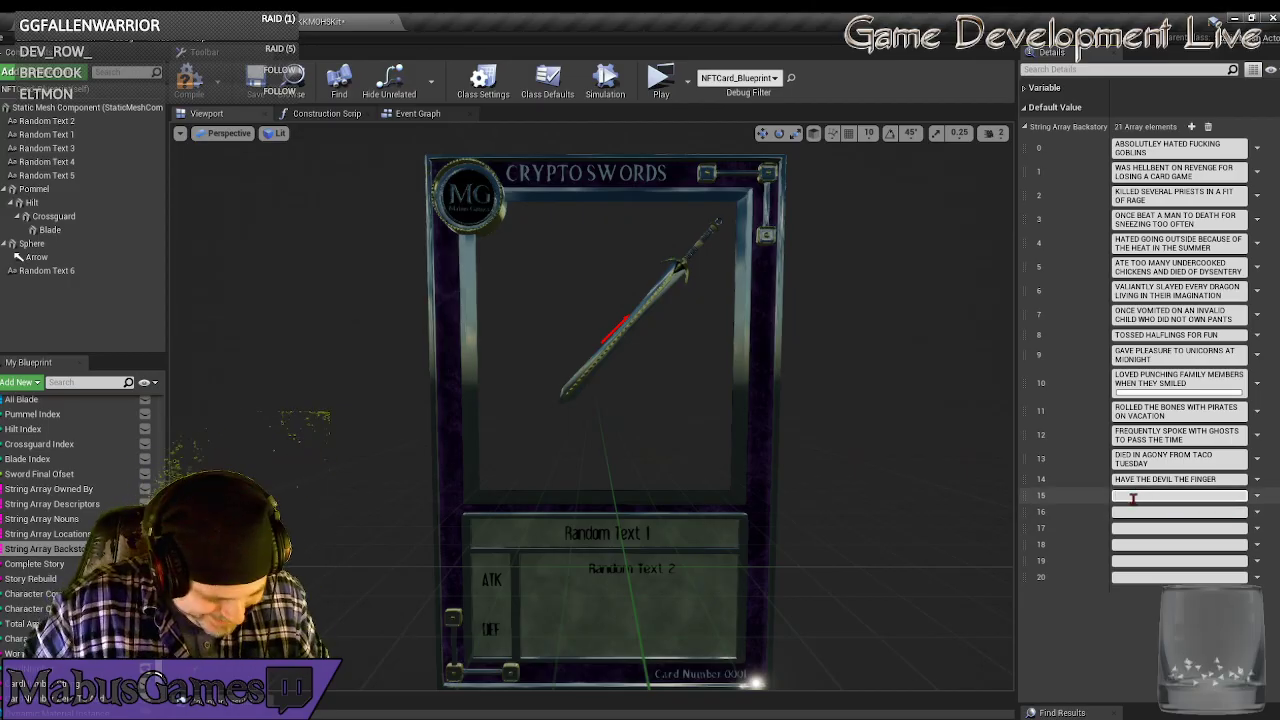
{"action": "type", "text": "BE"}
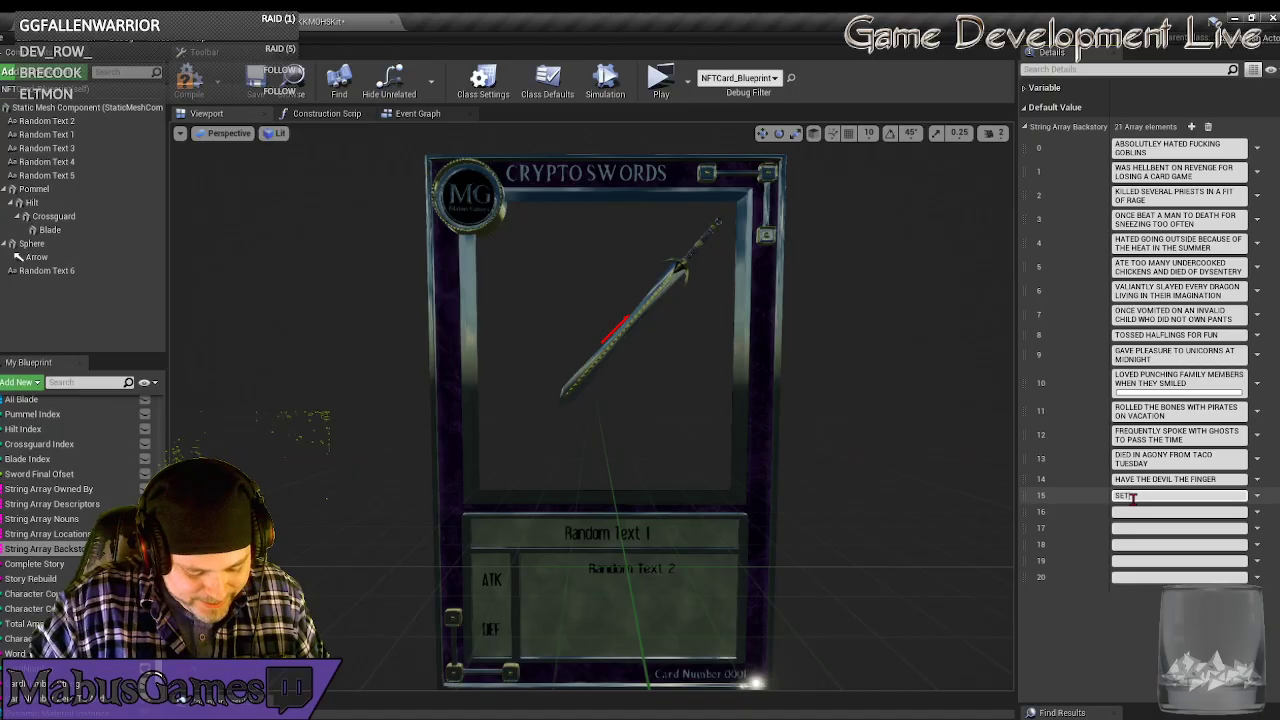
{"action": "type", "text": "T WO"}
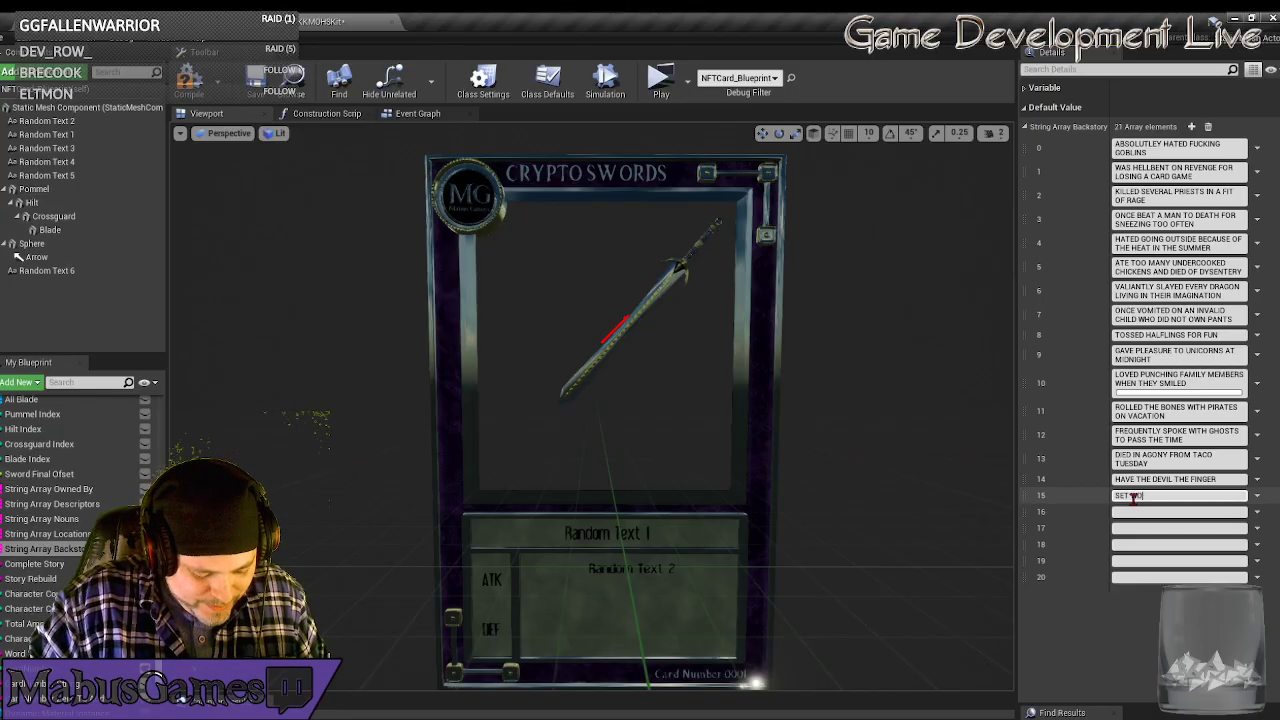
{"action": "type", "text": "MEN ON FI"}
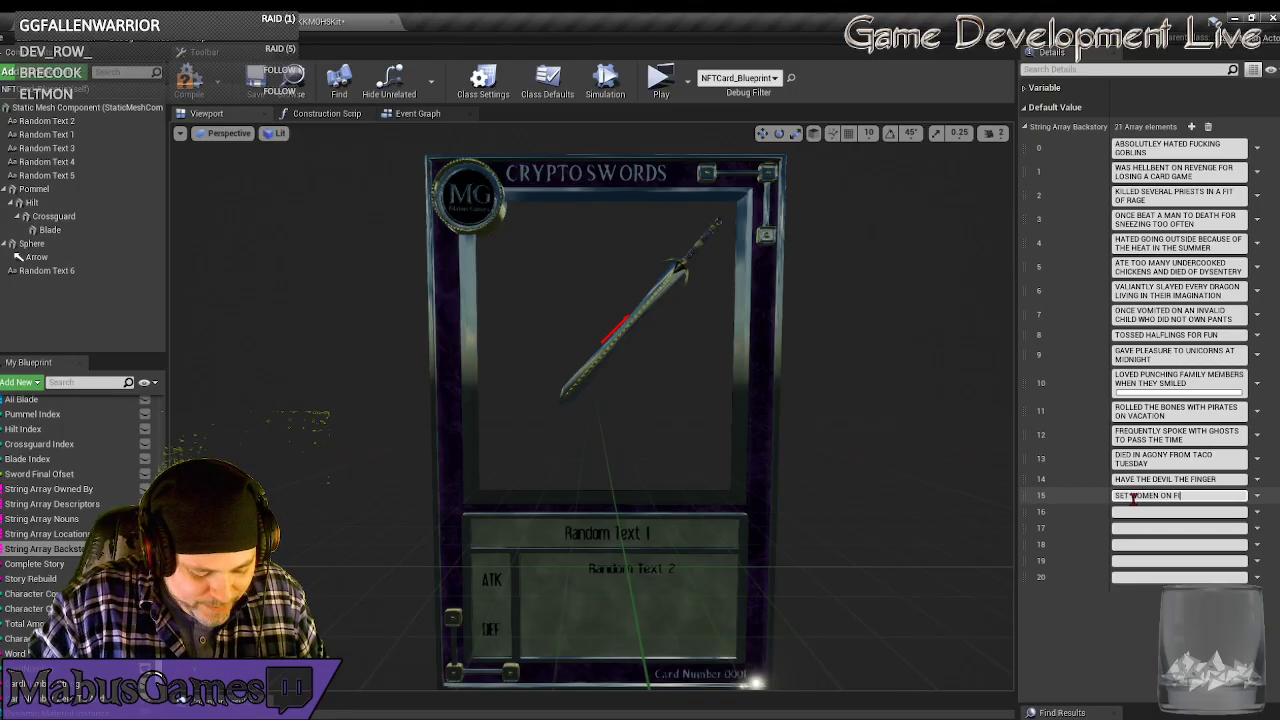
{"action": "type", "text": "RE TO PRO"}
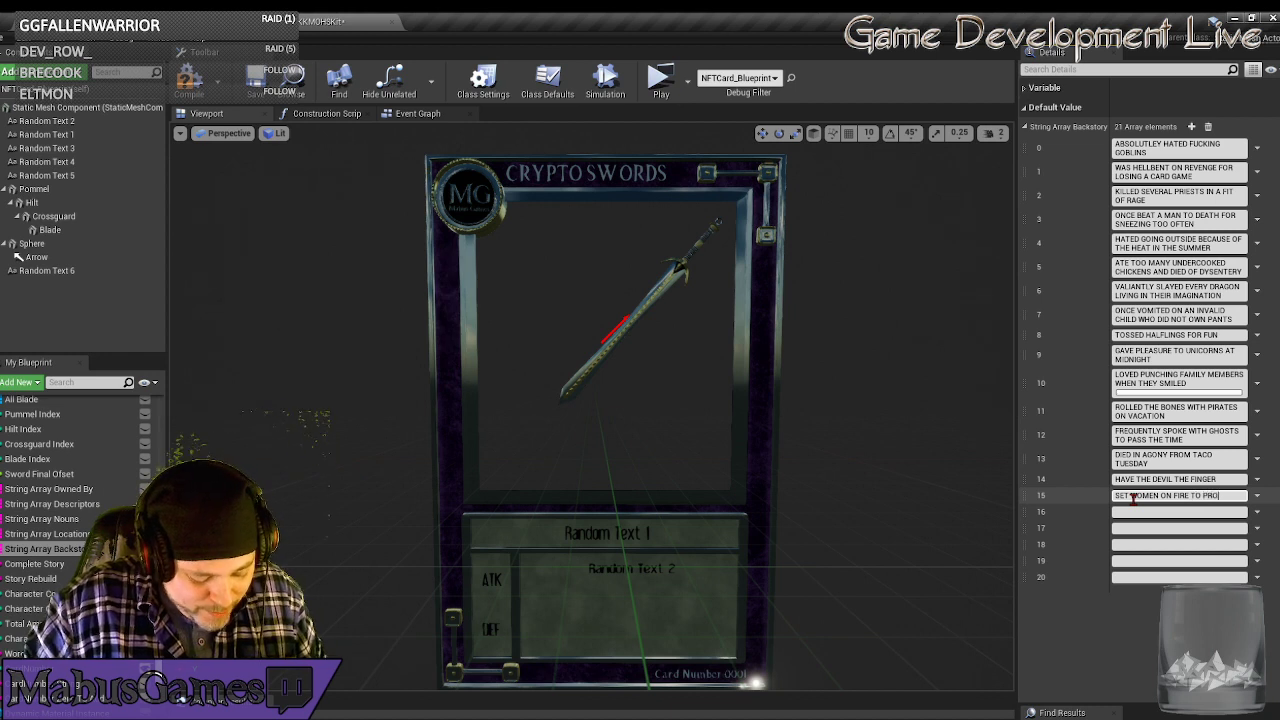
{"action": "type", "text": "VE THEM WERE W"}
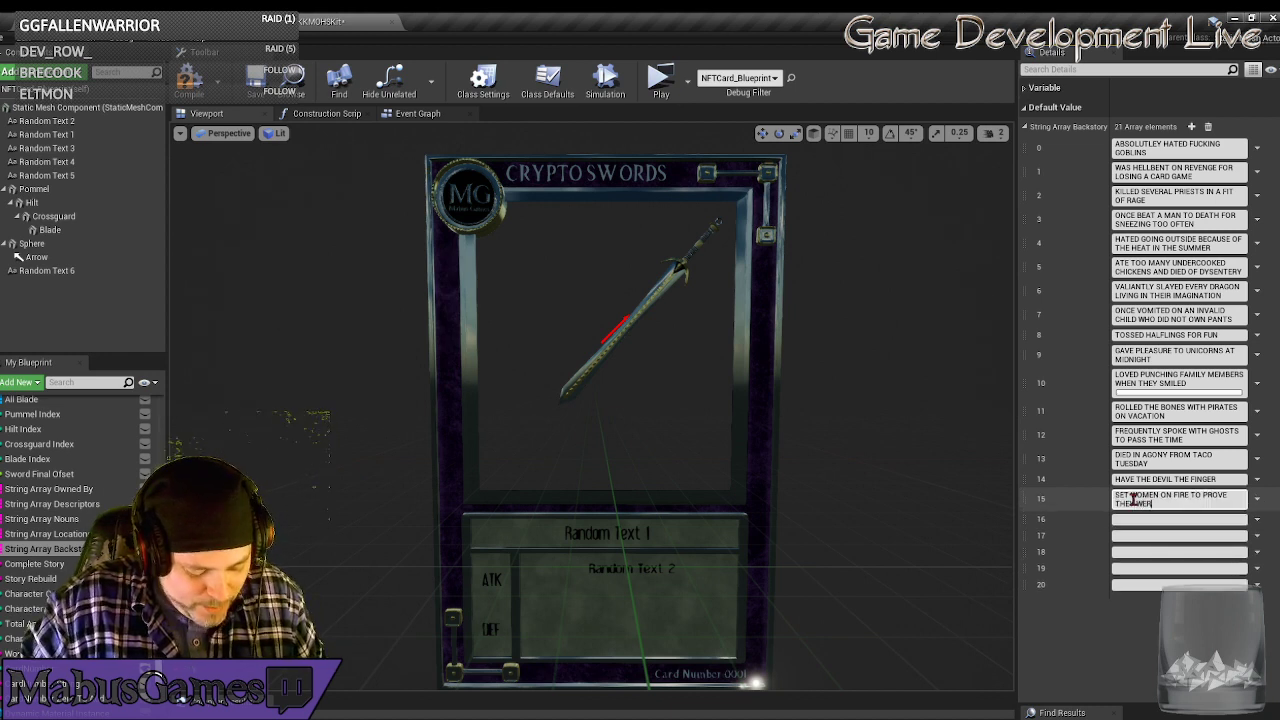
{"action": "type", "text": "ITCHES"}
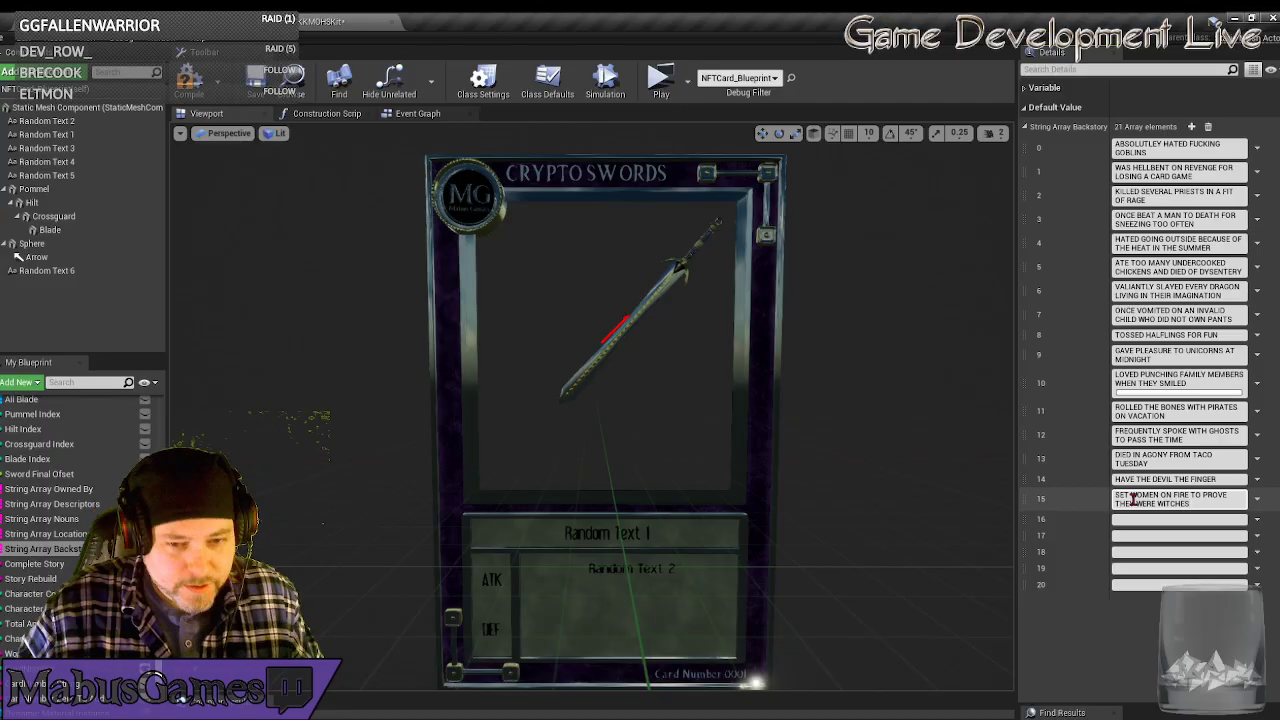
{"action": "key", "text": "Return"}
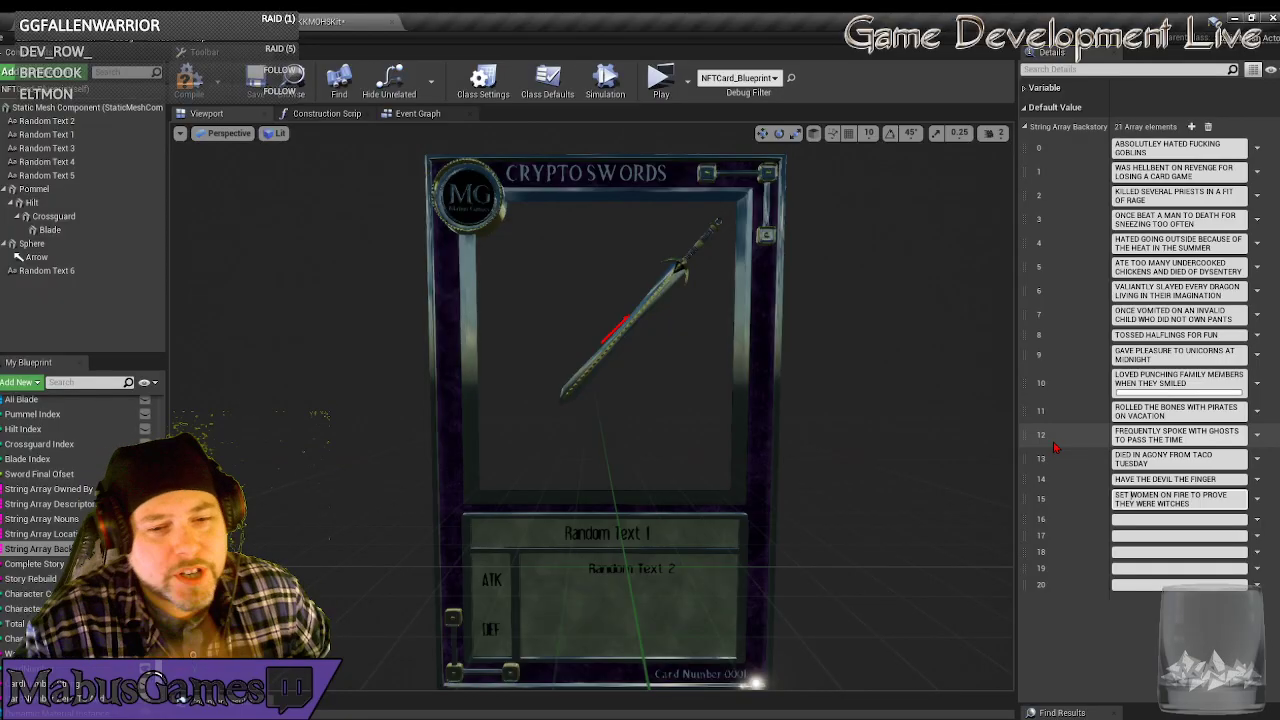
Replace the word "WOMEN" with "WENCHES" in element 15 of the backstory array.
{"action": "double_click", "coordinate": [1145, 495]}
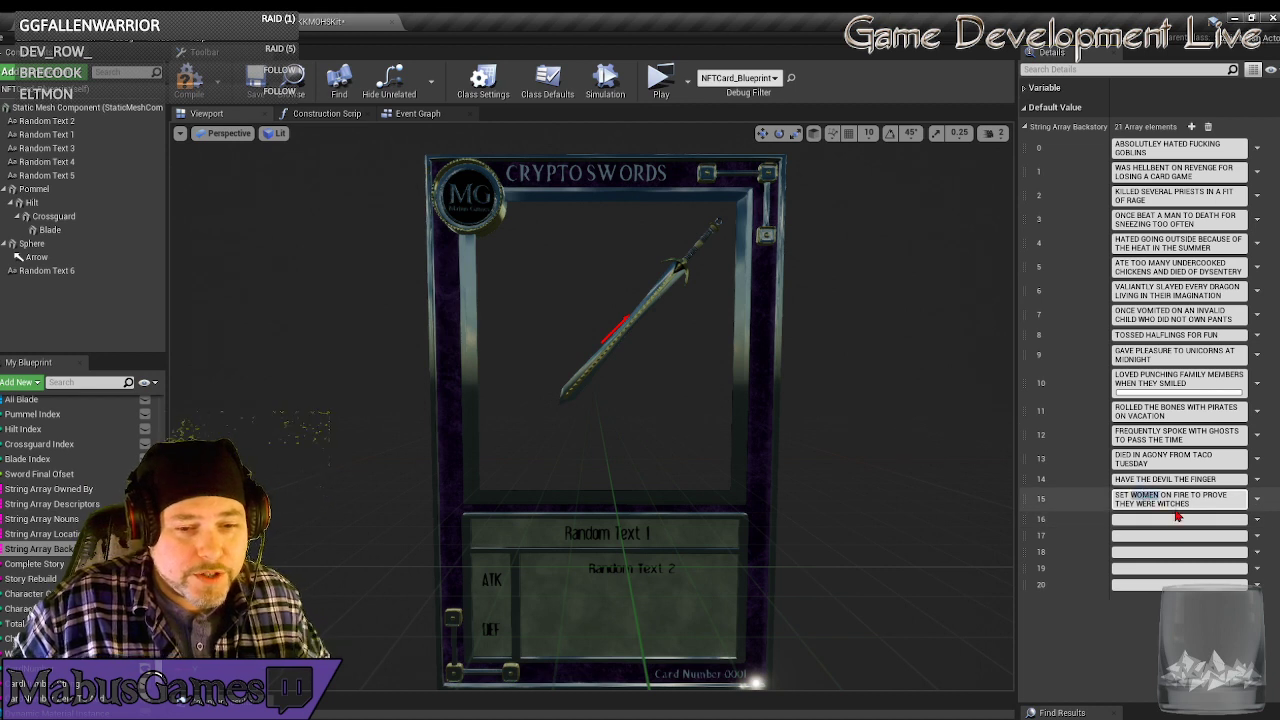
{"action": "type", "text": "W"}
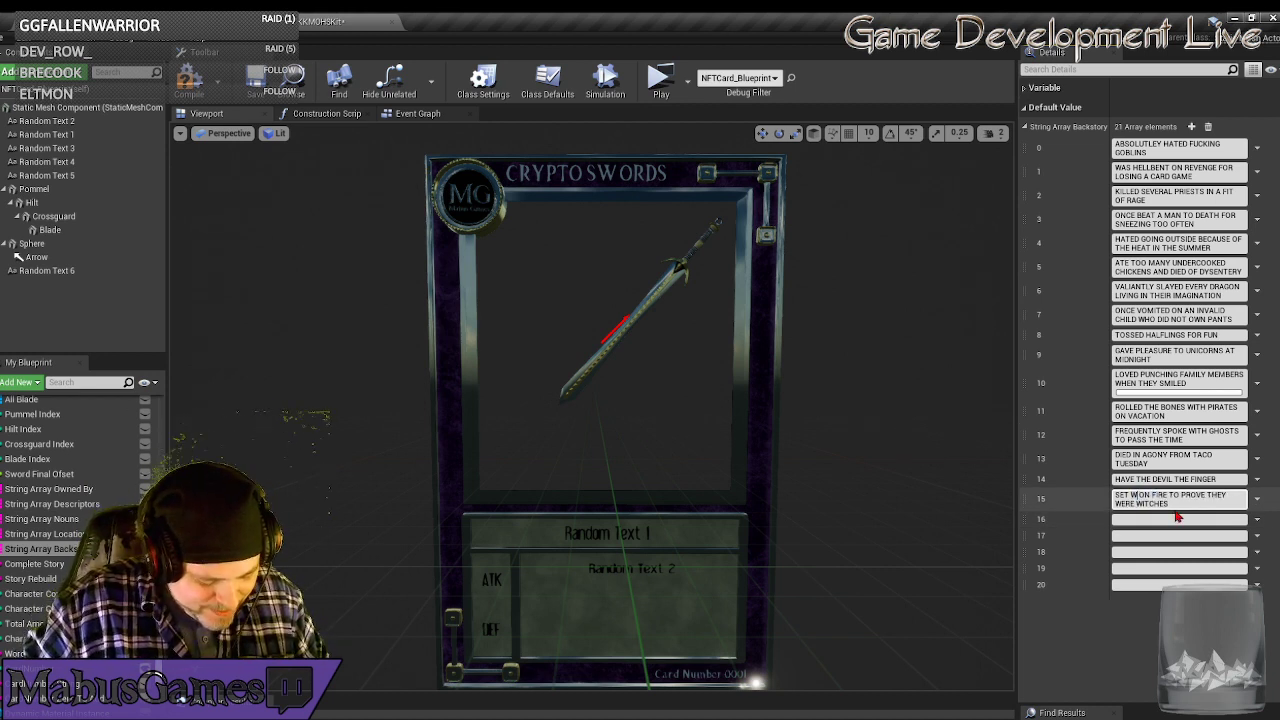
{"action": "type", "text": "ENCHES"}
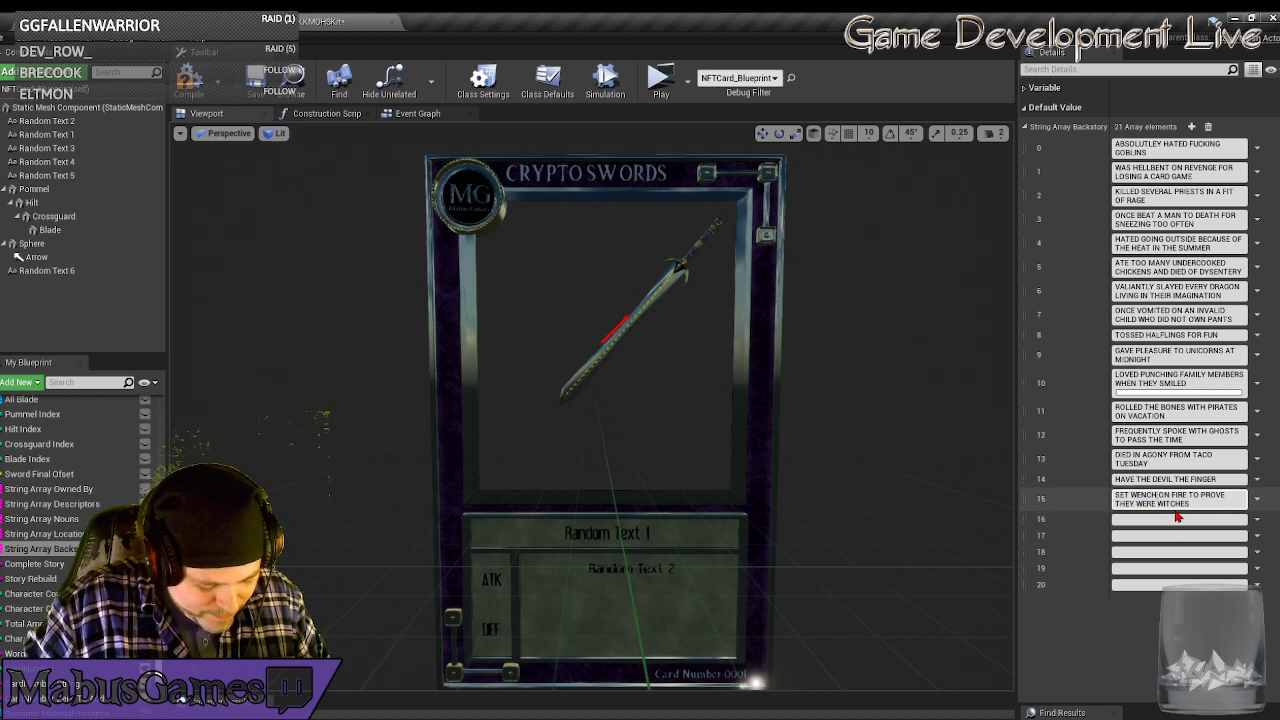
Fill element 16 of the backstory array with "REPEATEDLY DEFACATED IN THE STREETS AFTER PLUMBING WAS INVENTED".
{"action": "left_click", "coordinate": [1176, 519]}
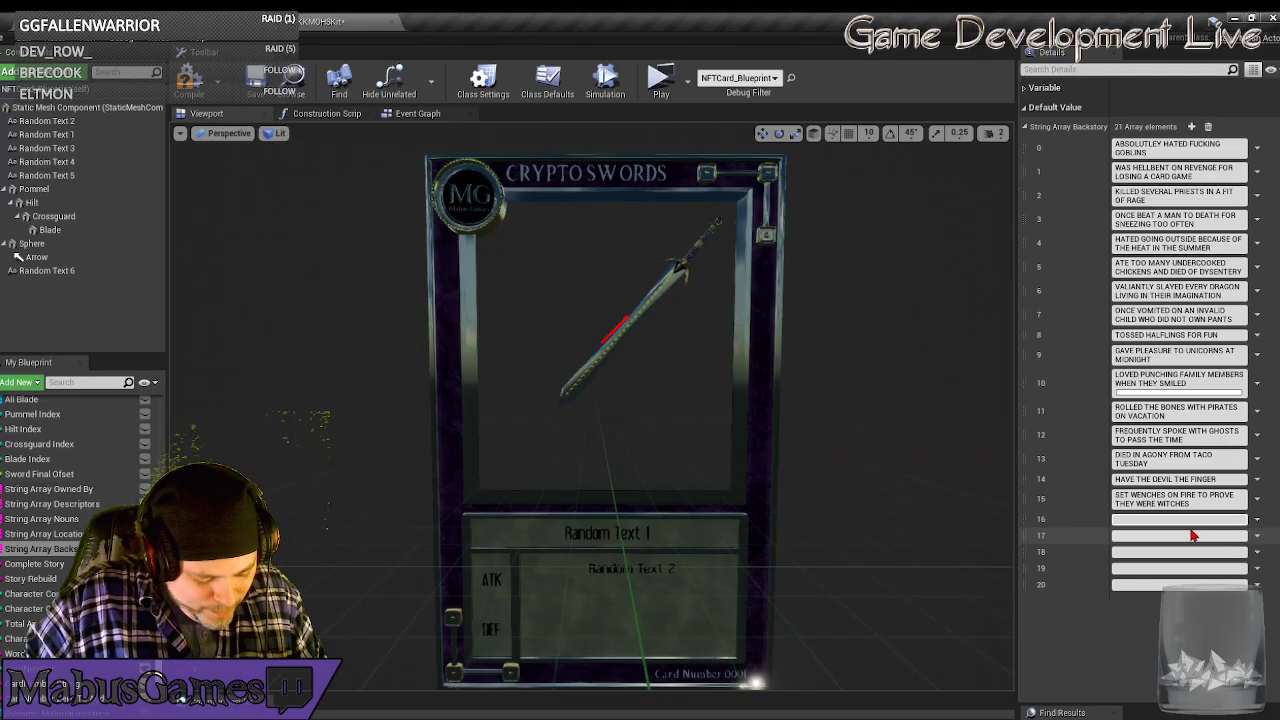
{"action": "type", "text": "REPEA"}
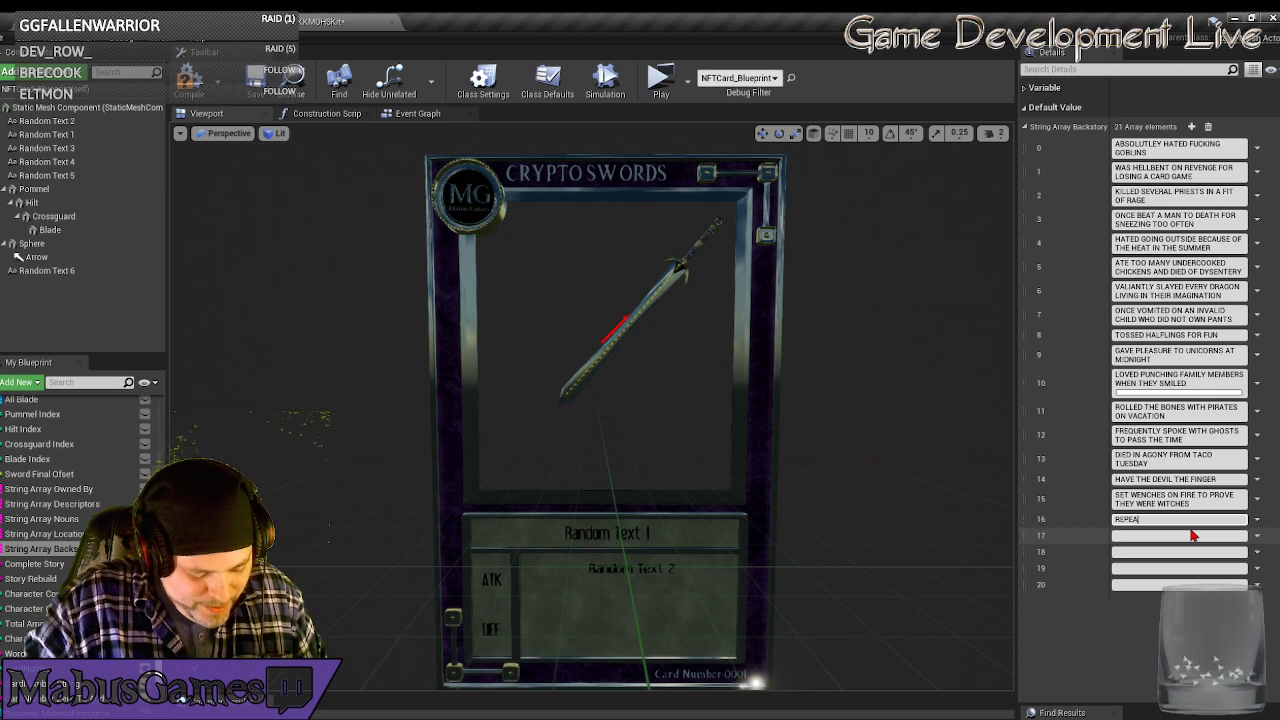
{"action": "type", "text": "TEDLY"}
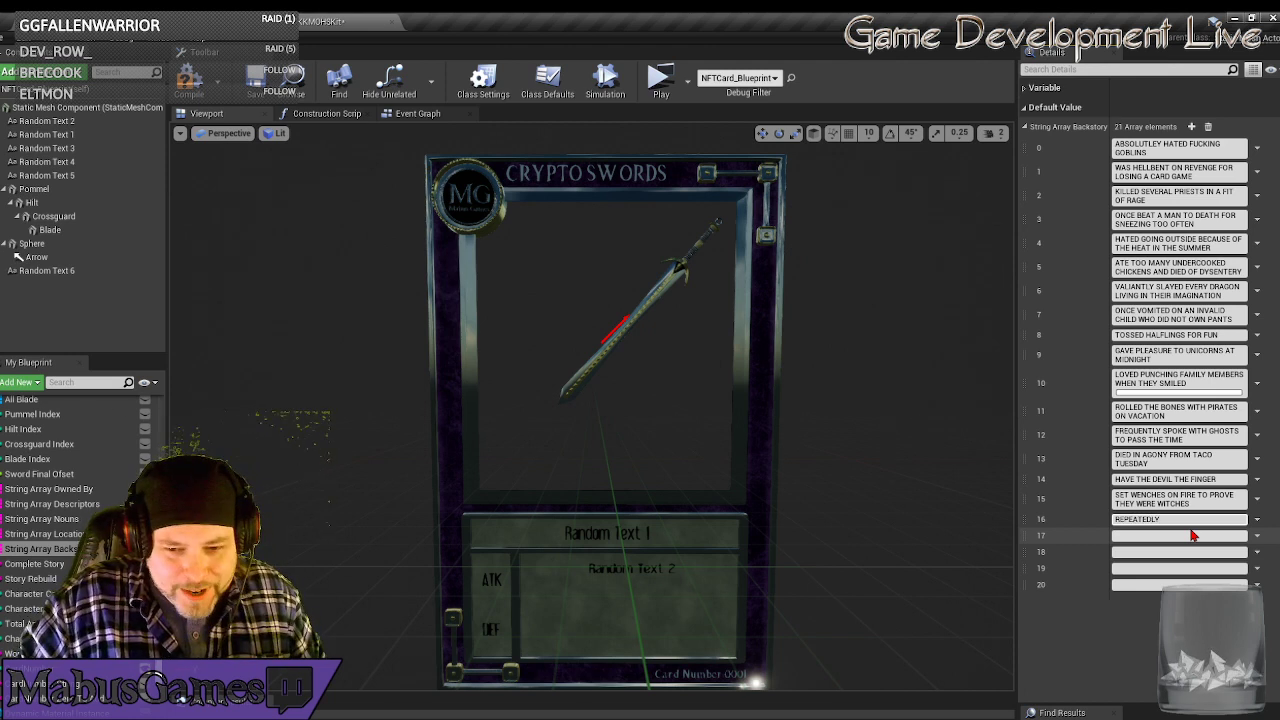
{"action": "type", "text": " DEFA"}
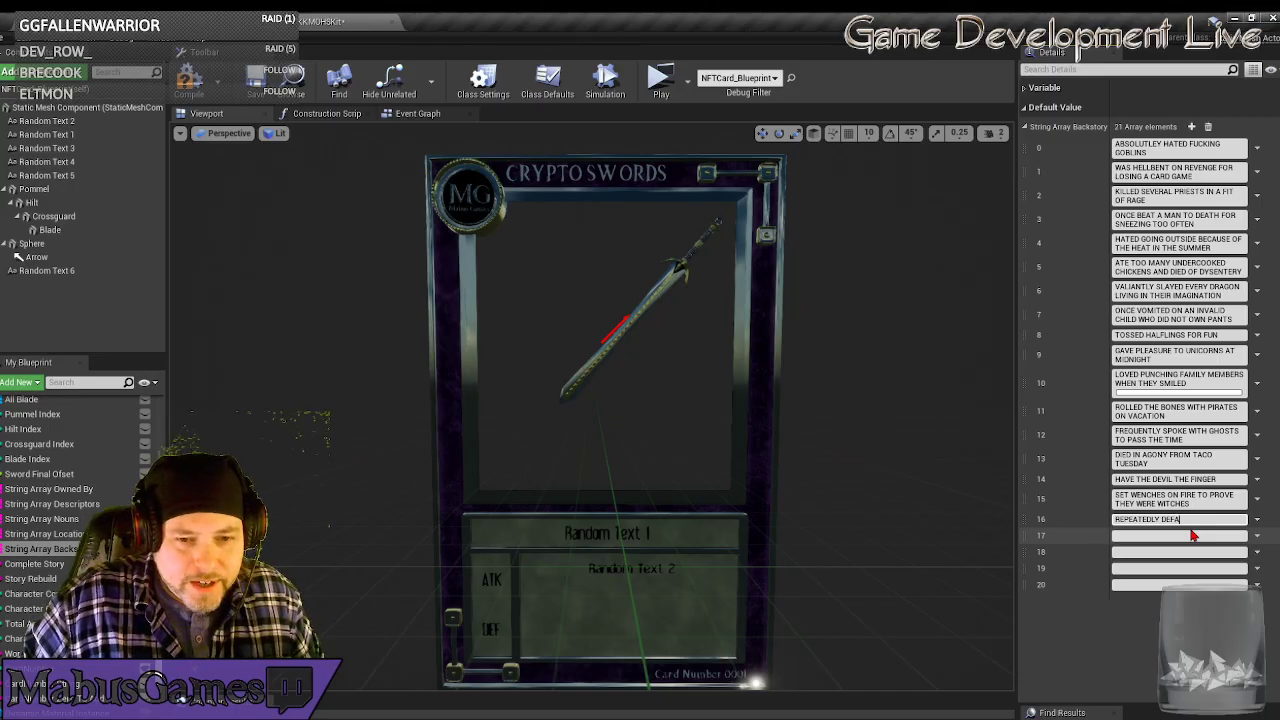
{"action": "type", "text": "CATED"}
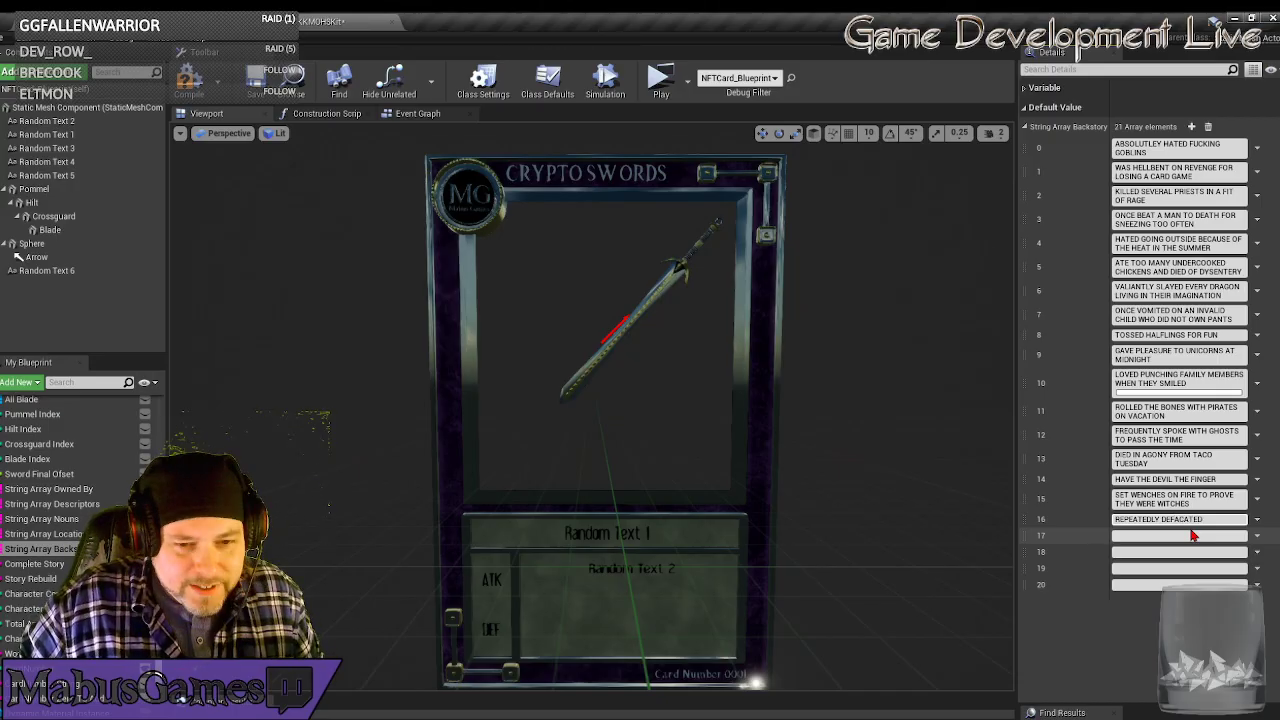
{"action": "type", "text": " IN T"}
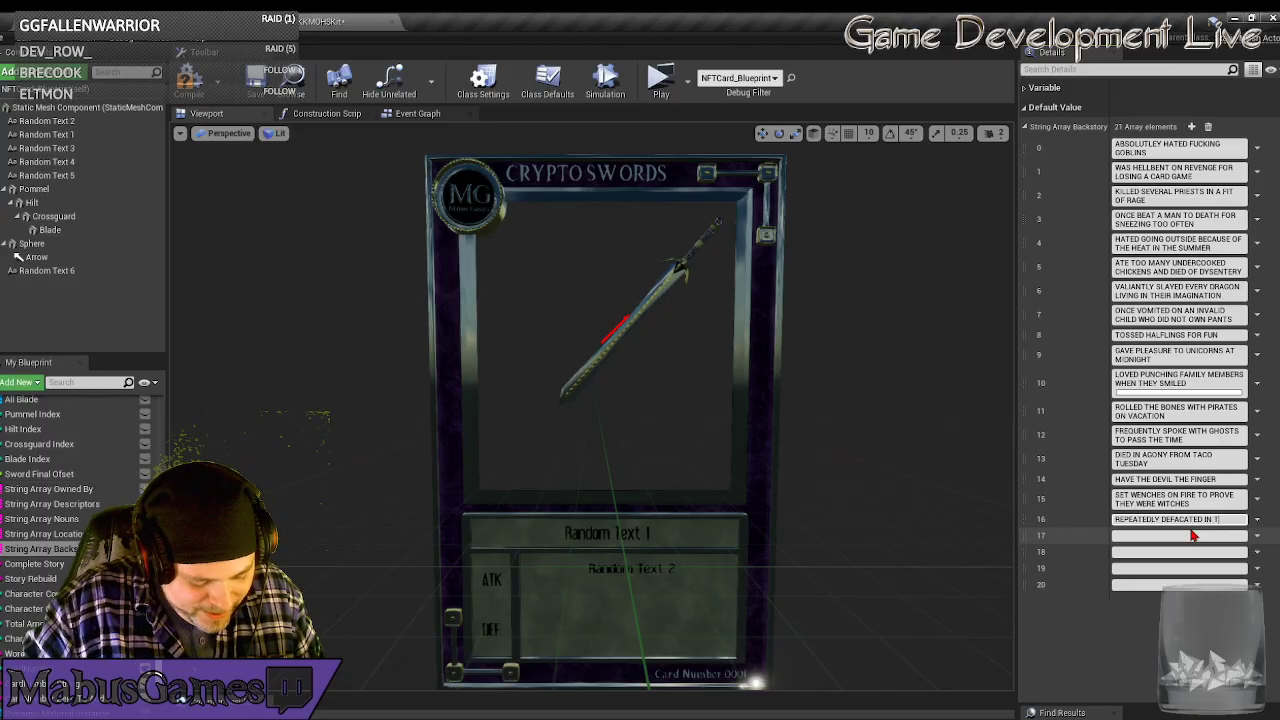
{"action": "type", "text": "HE STREET"}
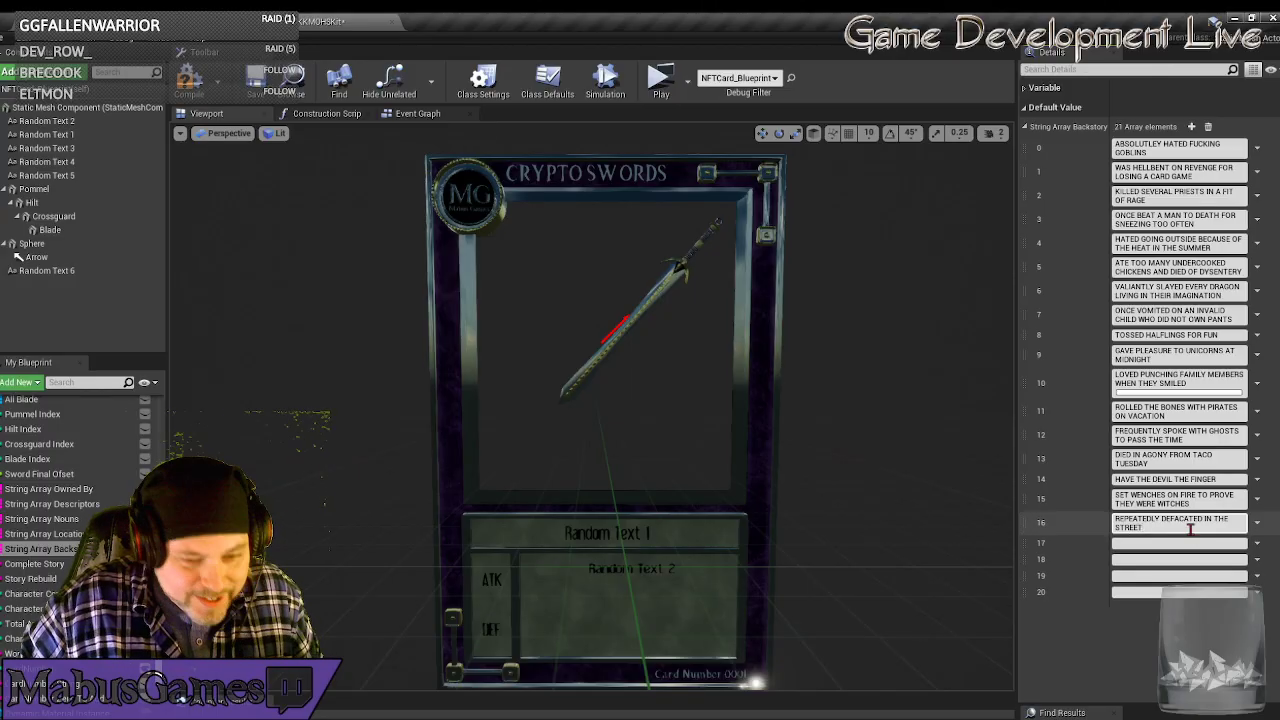
{"action": "type", "text": "S AFTER"}
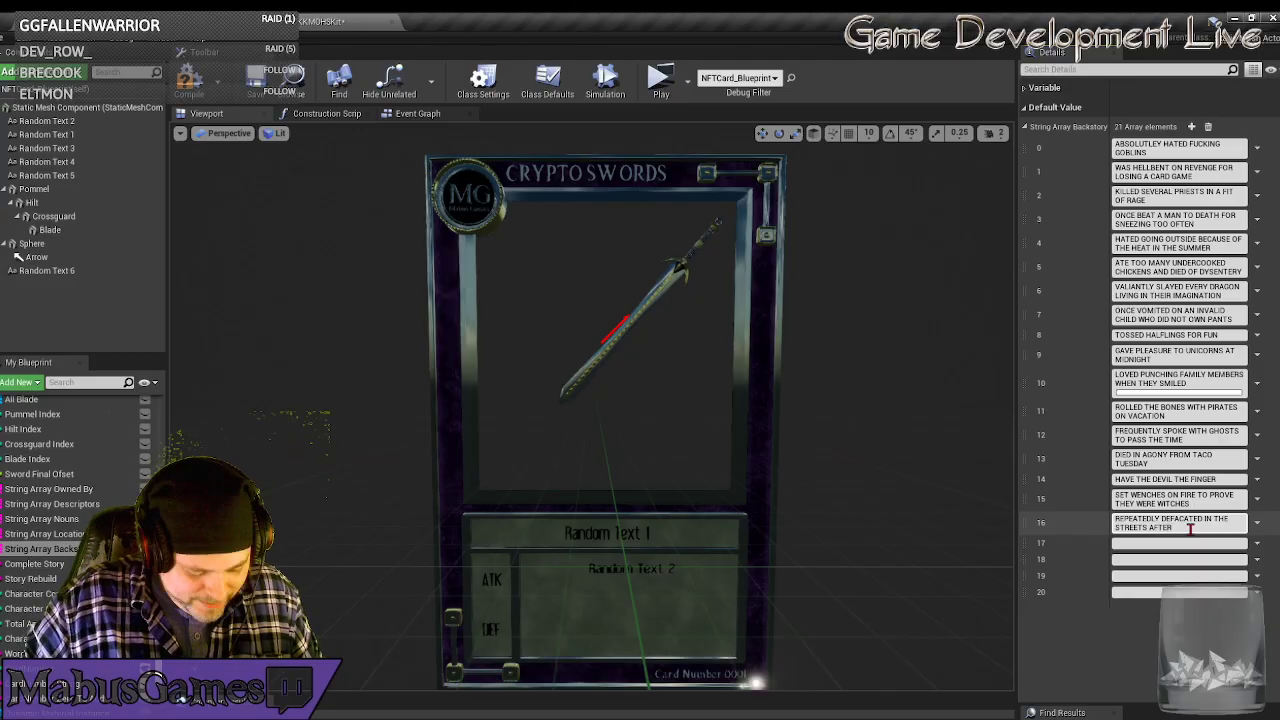
{"action": "type", "text": " PLU"}
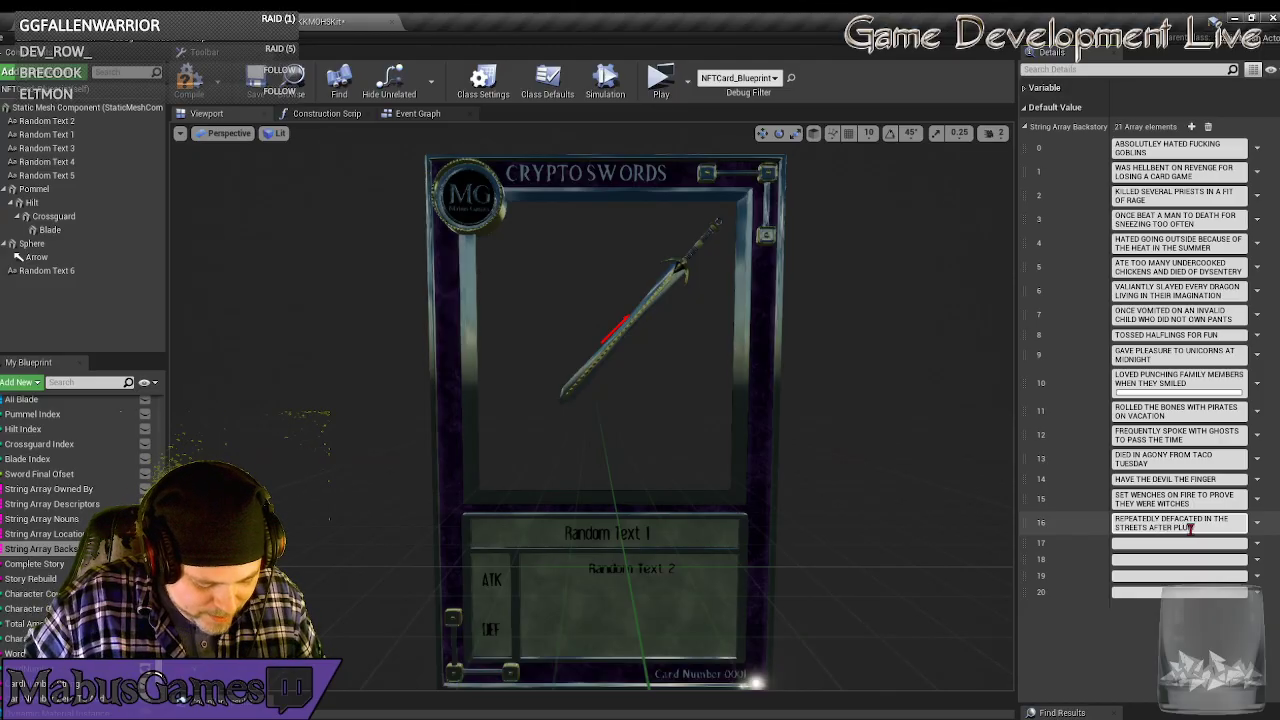
{"action": "type", "text": "MBING WA"}
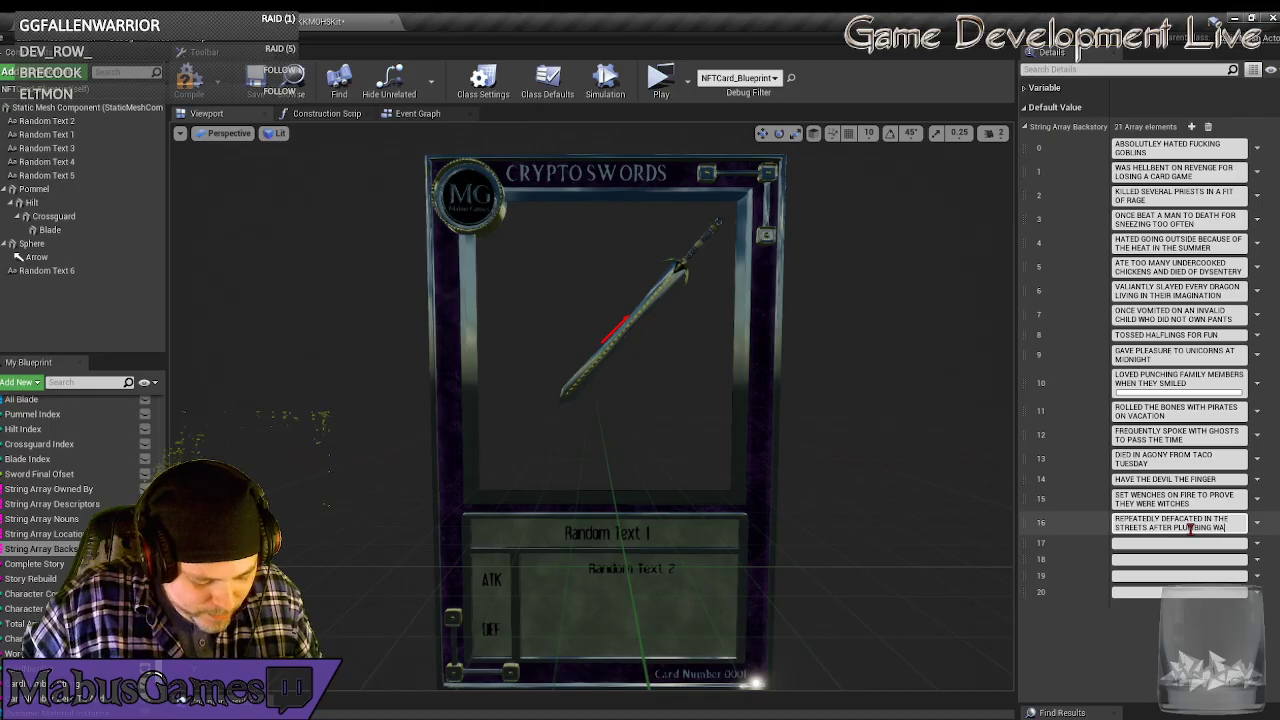
{"action": "type", "text": "S INVENTED"}
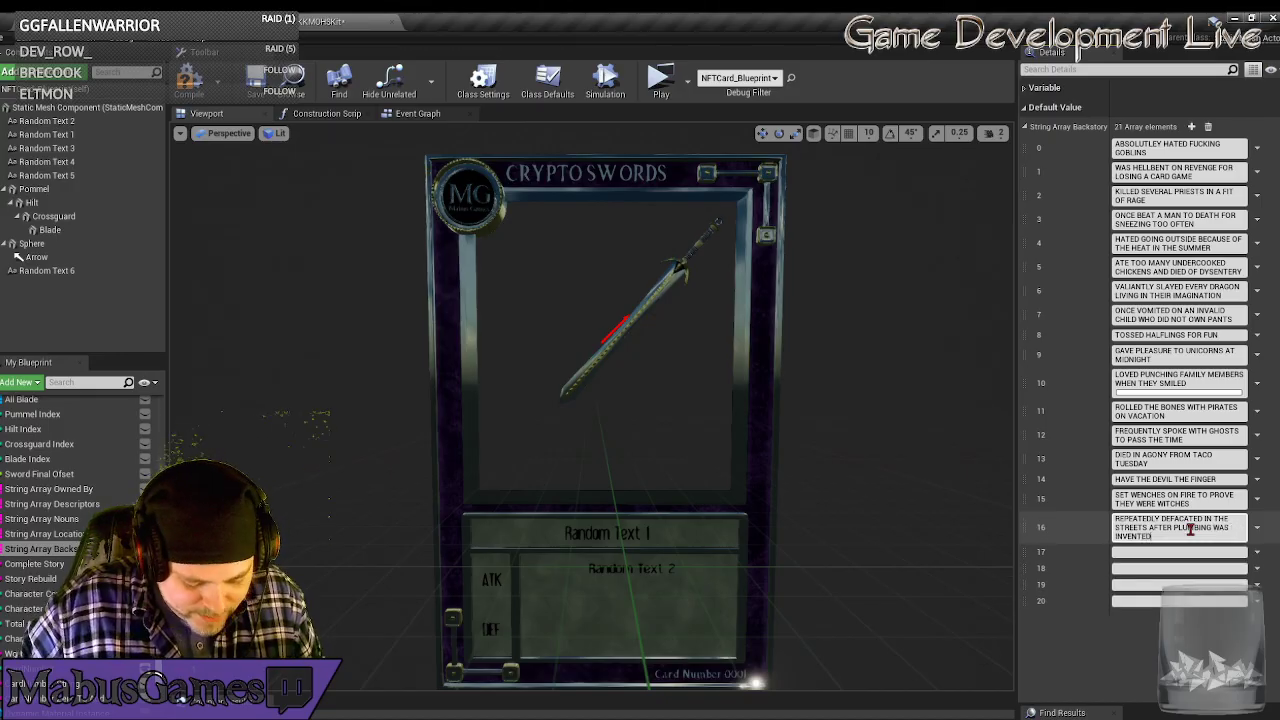
{"action": "left_click", "coordinate": [1155, 552]}
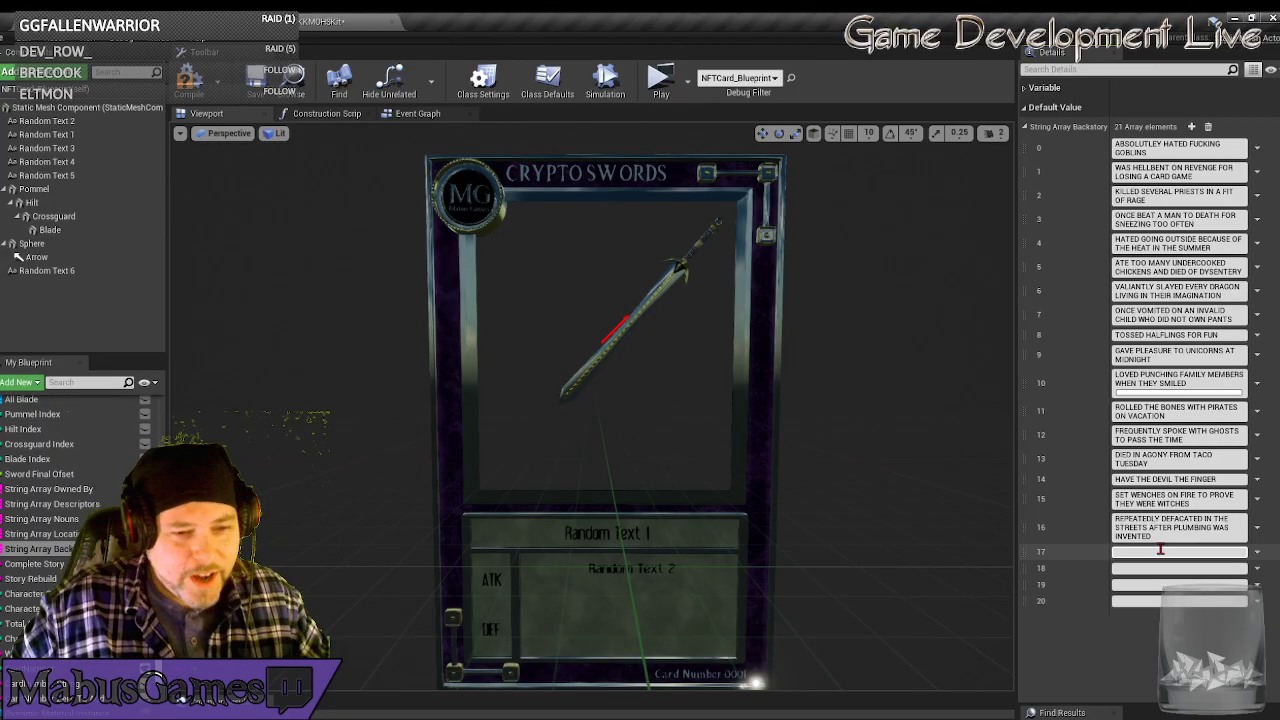
{"action": "left_click", "coordinate": [1160, 551]}
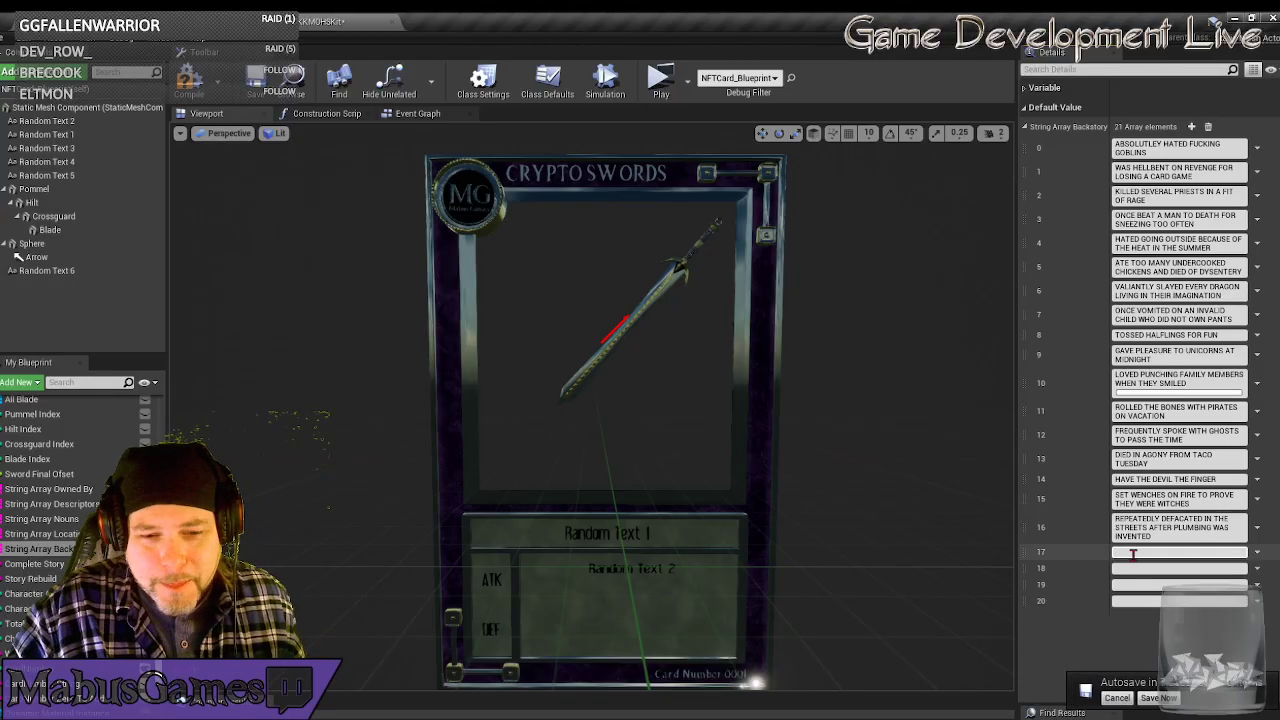
{"action": "type", "text": "GAVE HEAD"}
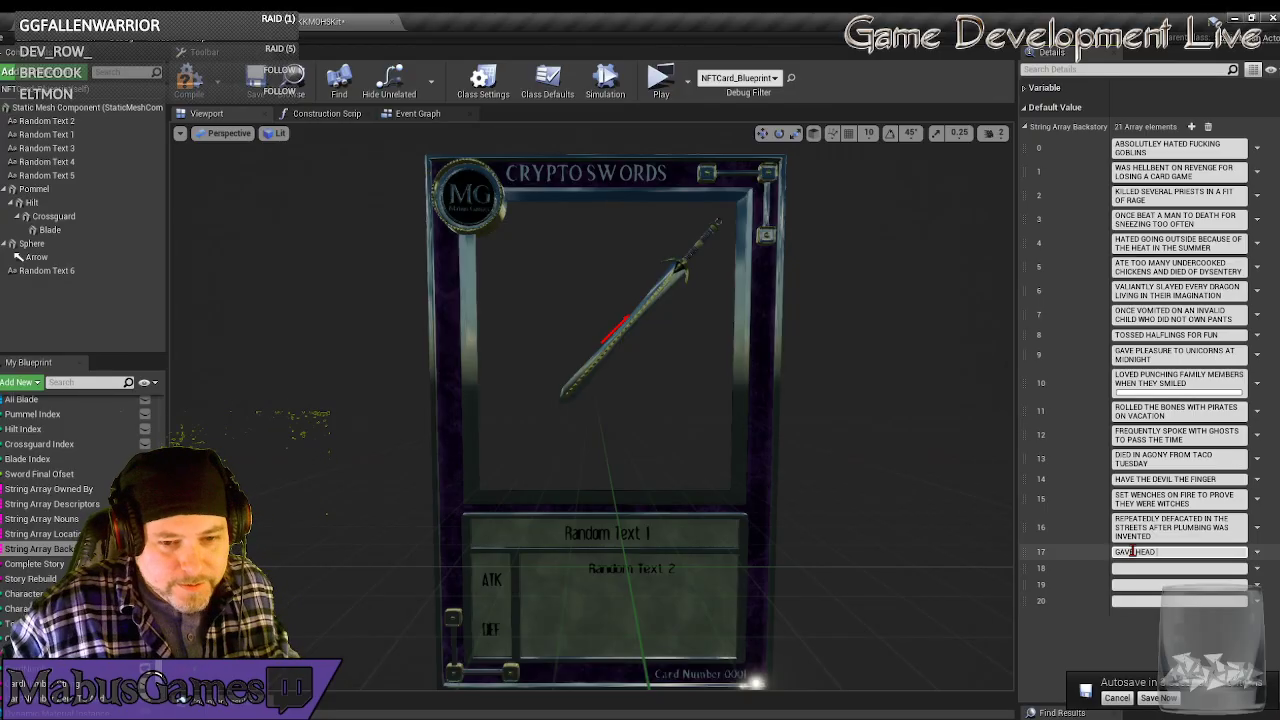
{"action": "key", "text": "BackSpace"}
{"action": "key", "text": "BackSpace"}
{"action": "key", "text": "BackSpace"}
{"action": "key", "text": "BackSpace"}
{"action": "key", "text": "BackSpace"}
{"action": "key", "text": "BackSpace"}
{"action": "key", "text": "BackSpace"}
{"action": "key", "text": "BackSpace"}
{"action": "key", "text": "BackSpace"}
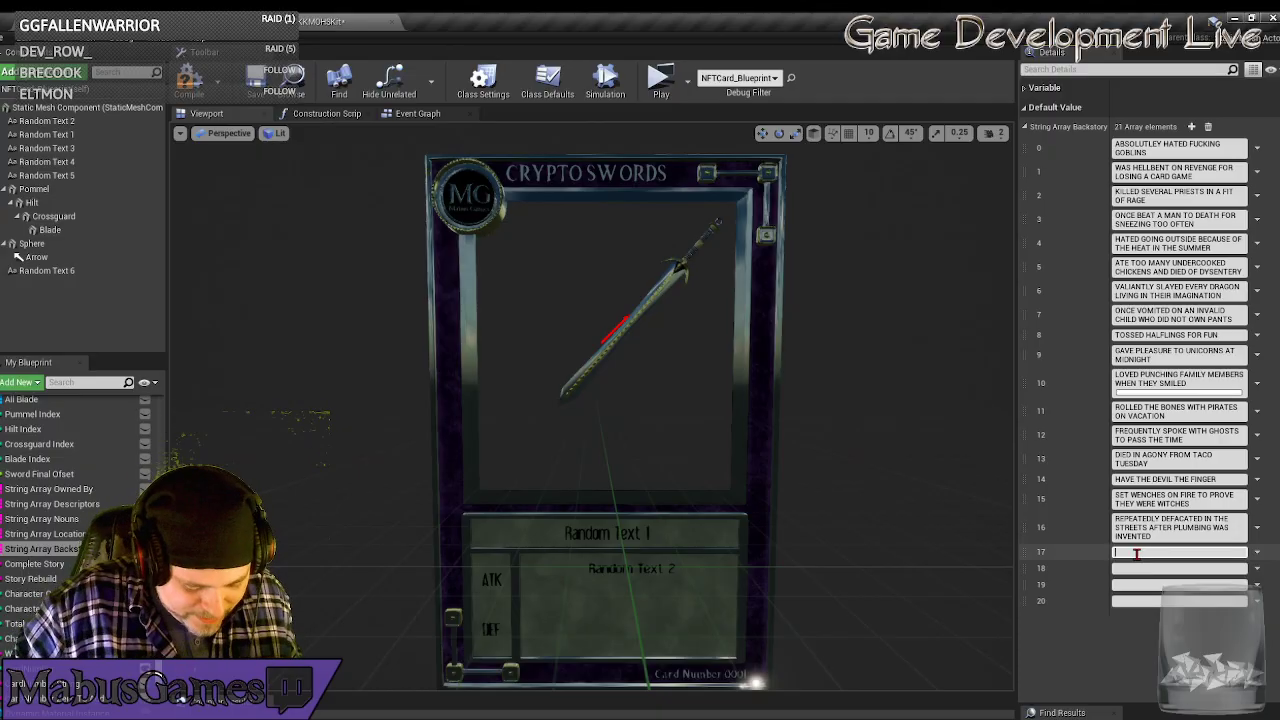
Fill element 17 of the backstory array with "PHALLATED CHIMERAS ON A REGULAR BASIS".
{"action": "type", "text": "PHELL"}
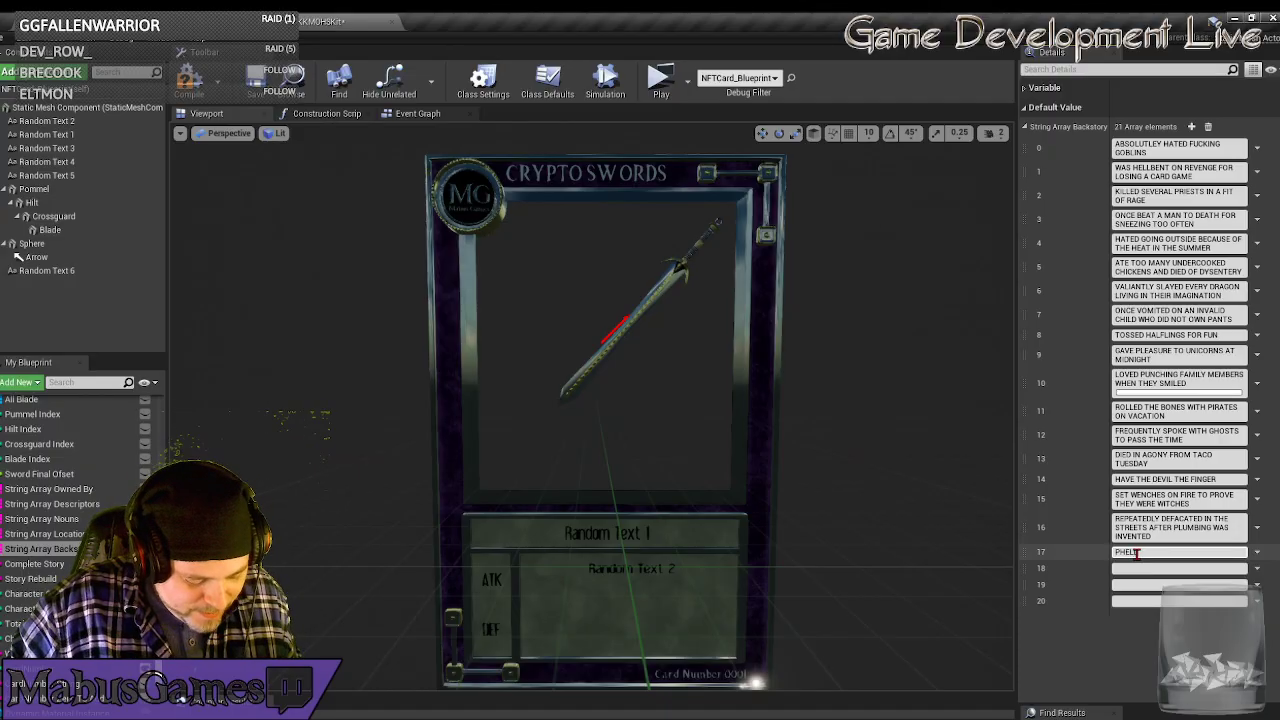
{"action": "type", "text": "ATED"}
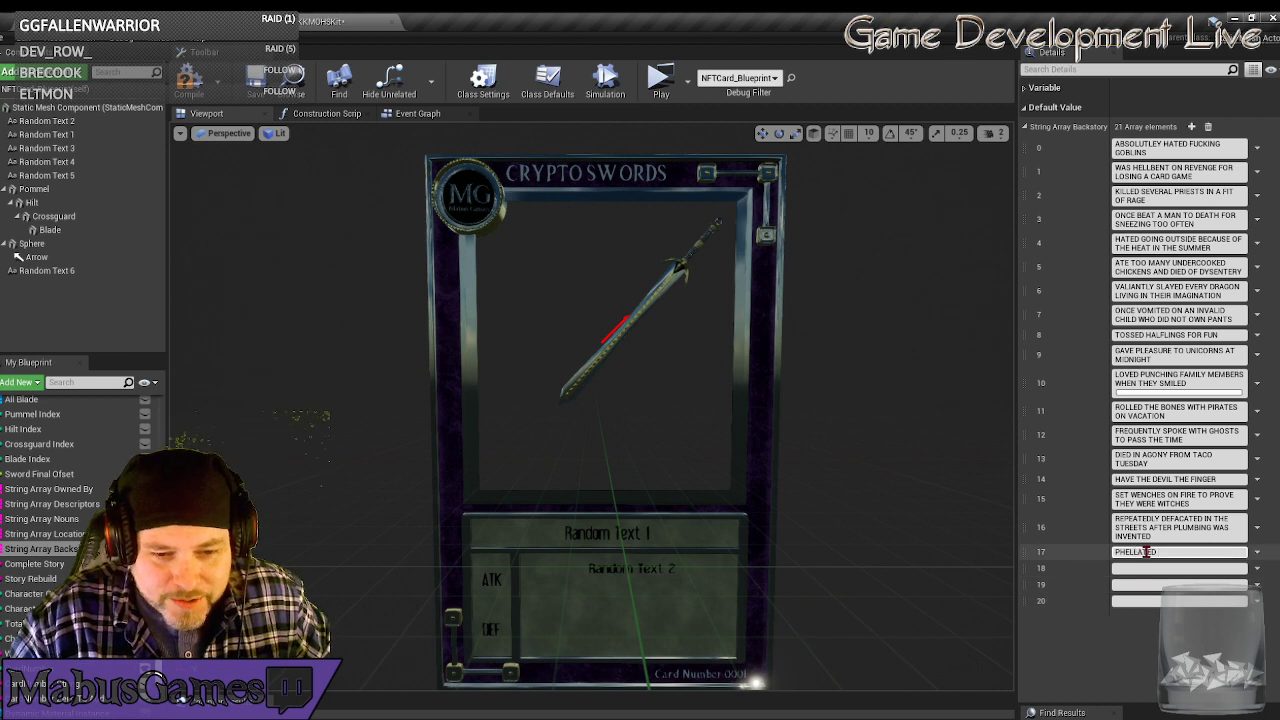
{"action": "left_click", "coordinate": [1199, 552]}
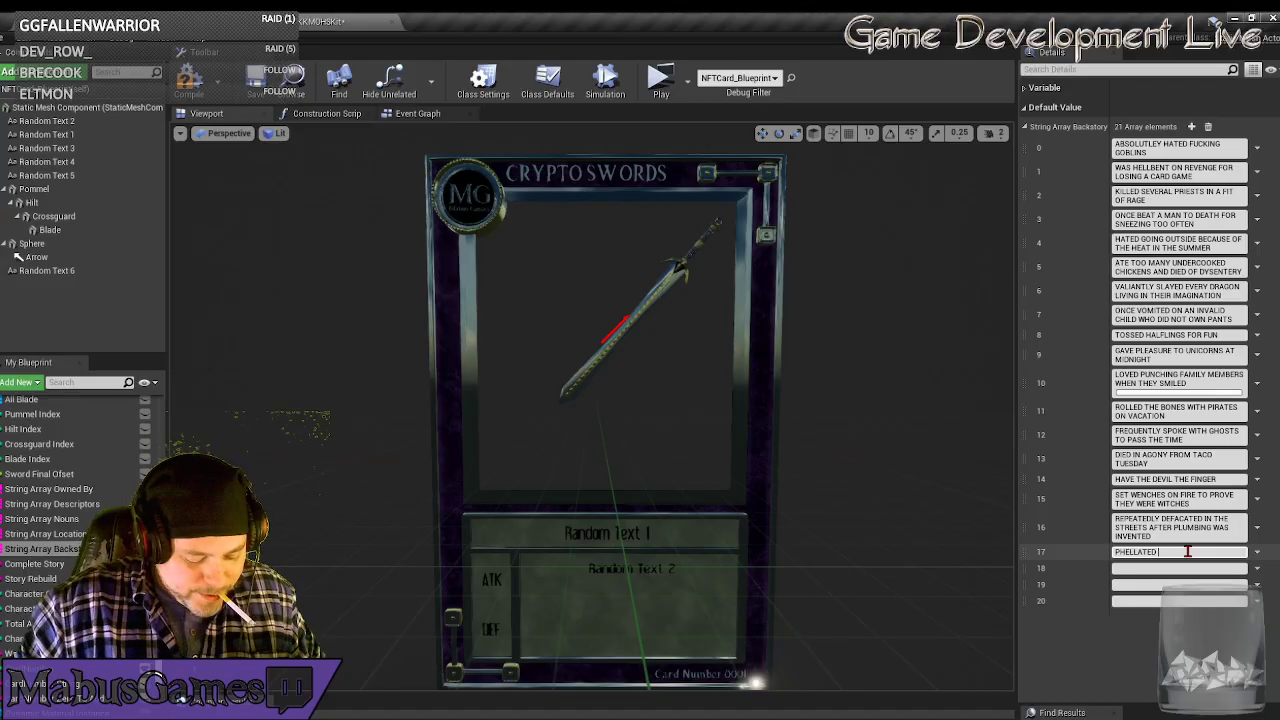
{"action": "type", "text": "CHIMERAS"}
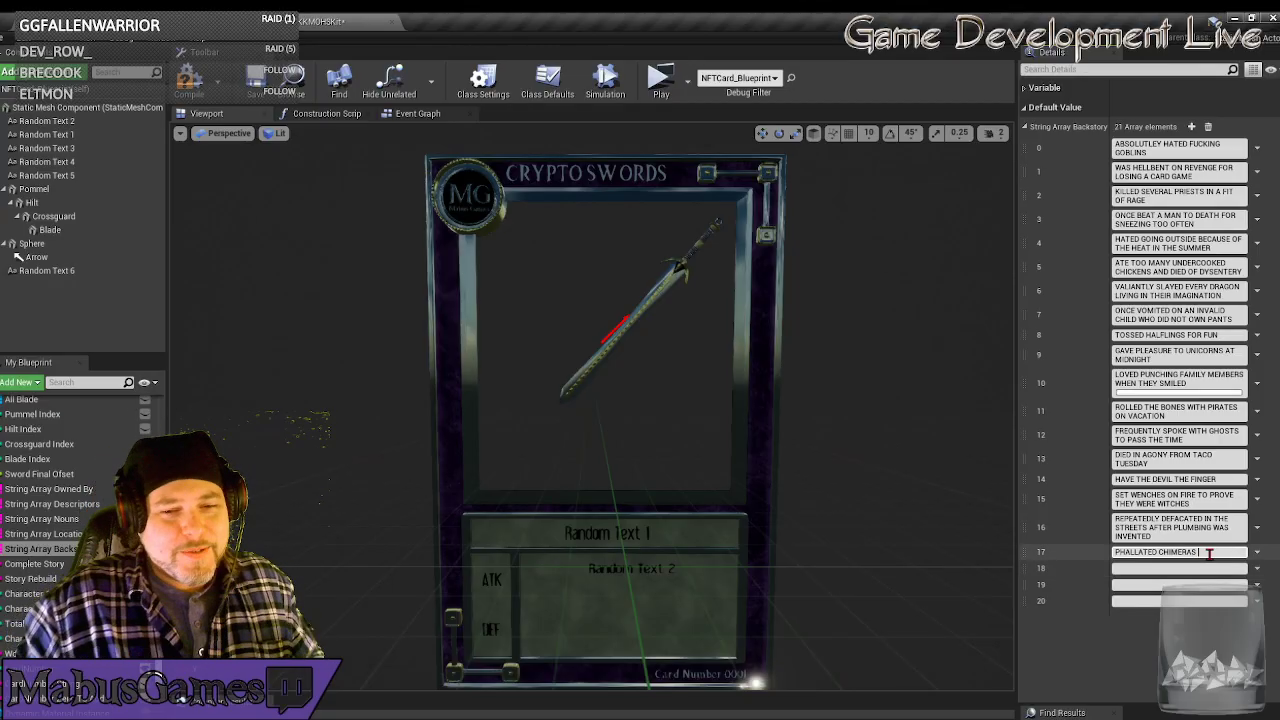
{"action": "type", "text": "O"}
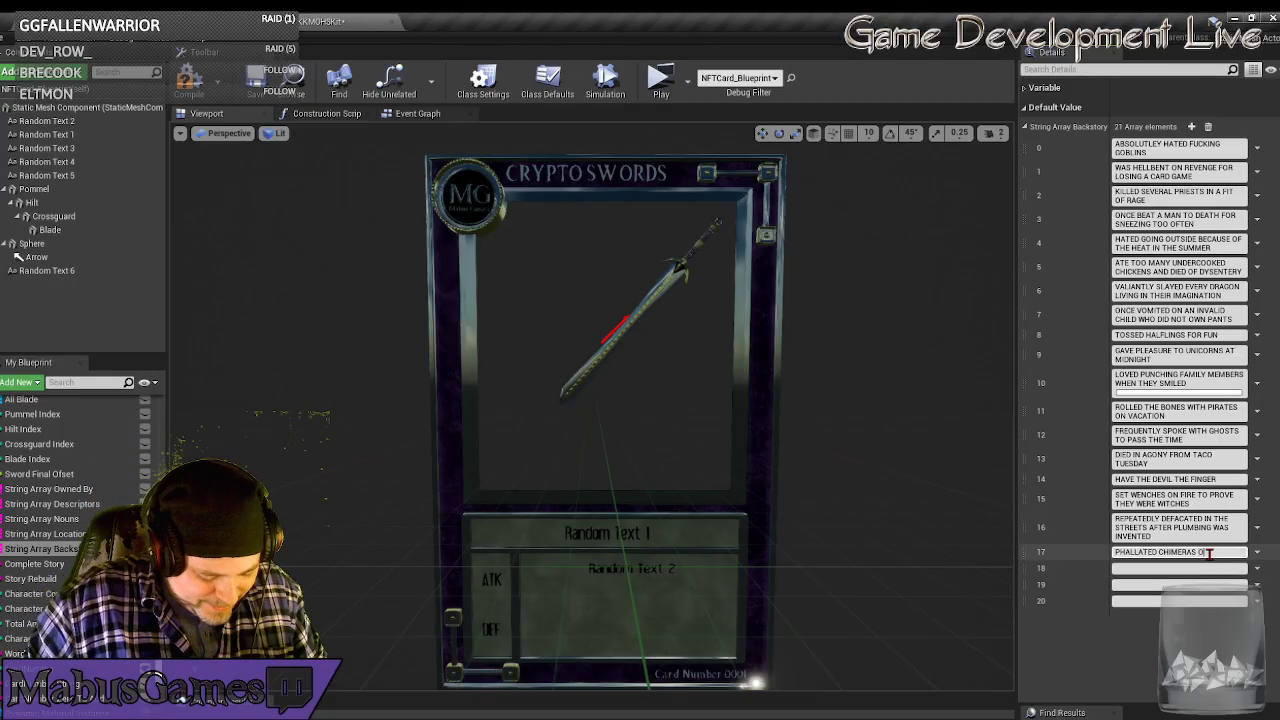
{"action": "type", "text": "N A RE"}
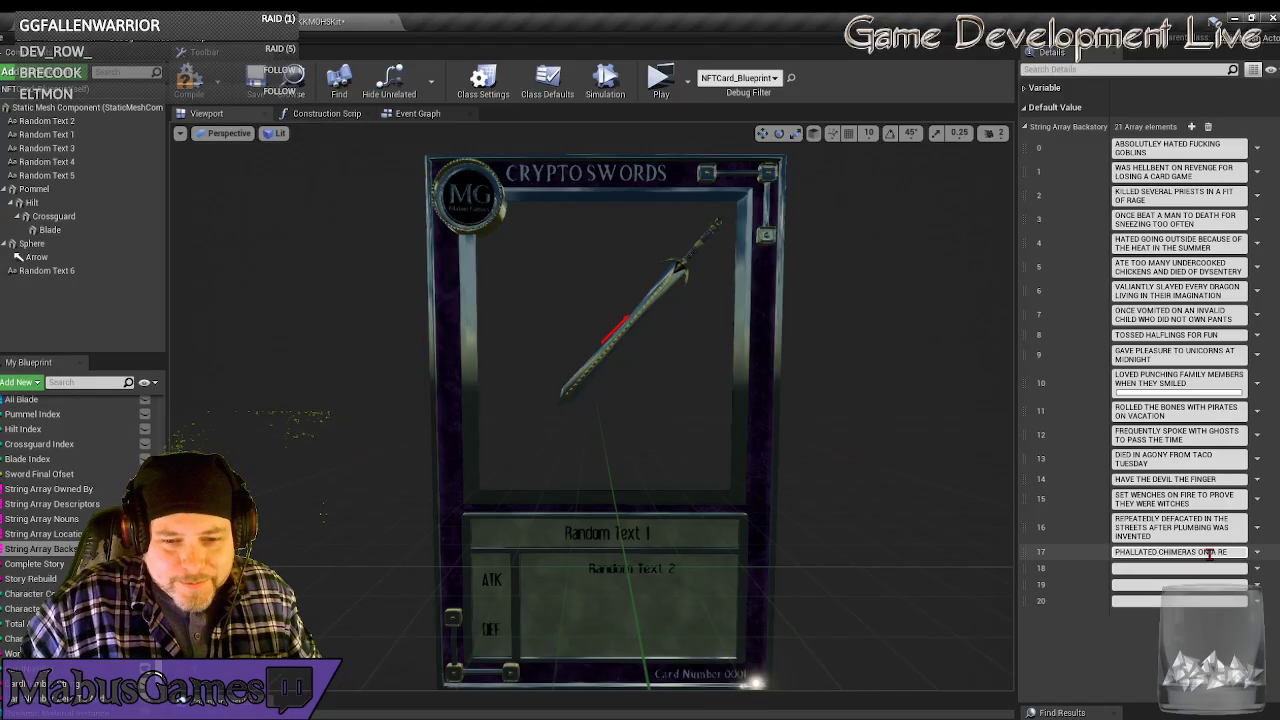
{"action": "type", "text": "GULAR"}
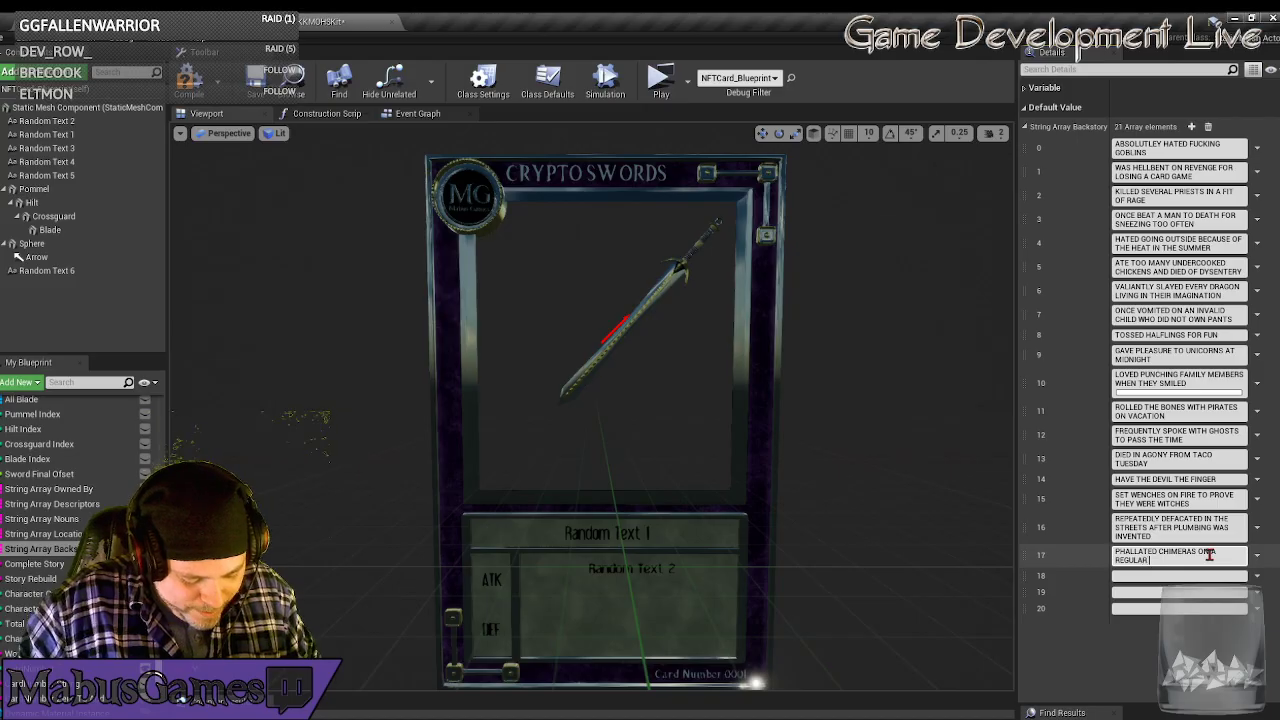
{"action": "type", "text": " BASIS"}
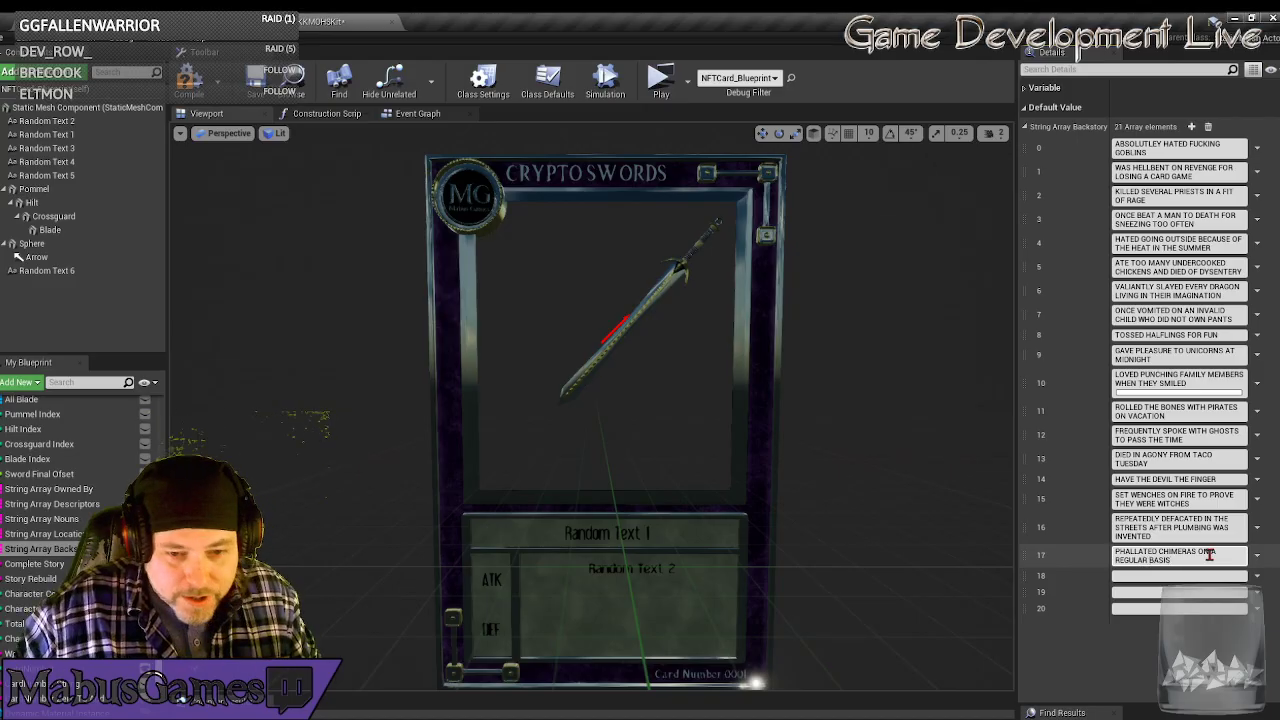
{"action": "left_click", "coordinate": [1189, 576]}
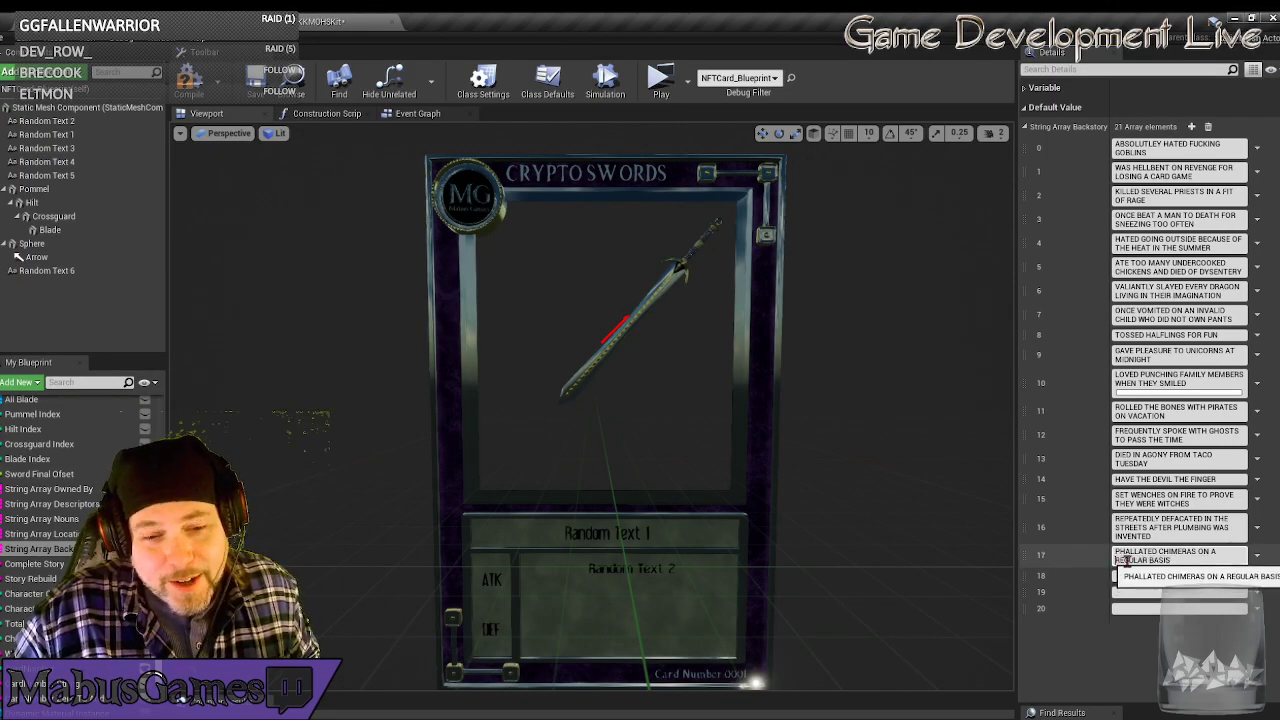
Insert the word "SEMI" before "REGULAR" in element 17 of the backstory array, without a hyphen.
{"action": "type", "text": "SEMI"}
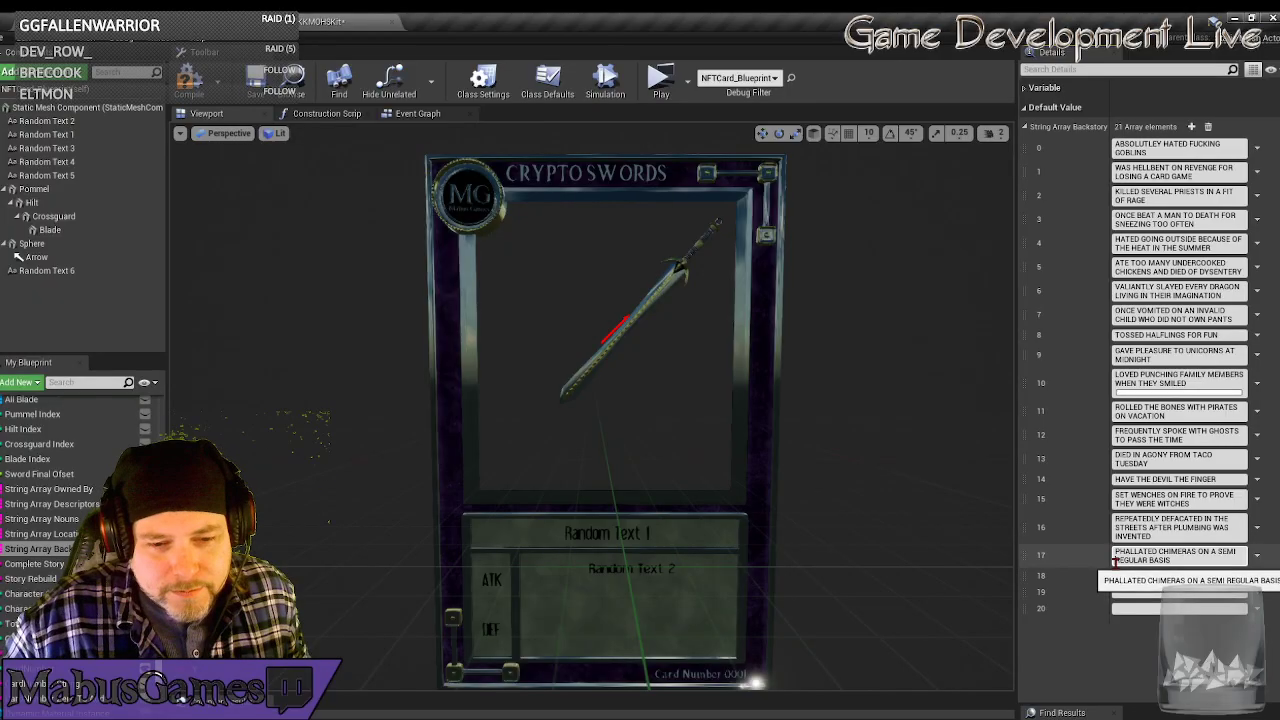
{"action": "key", "text": "BackSpace"}
{"action": "type", "text": "-"}
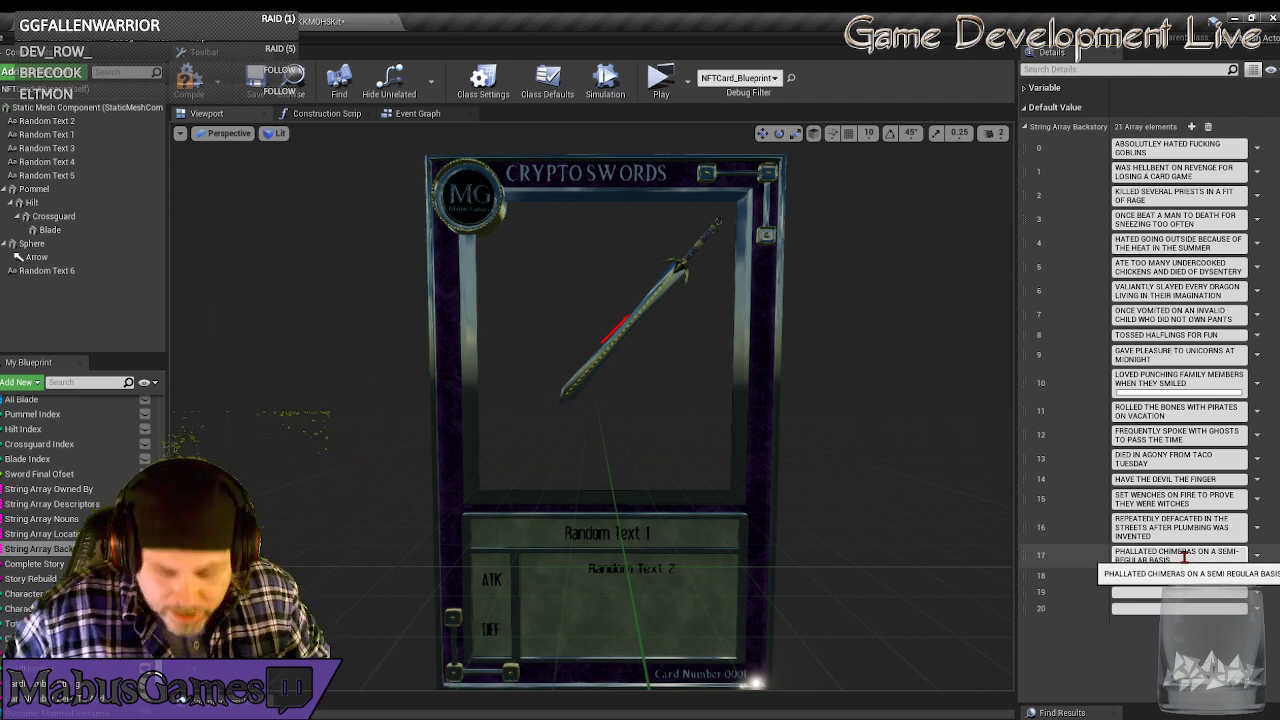
{"action": "key", "text": "BackSpace"}
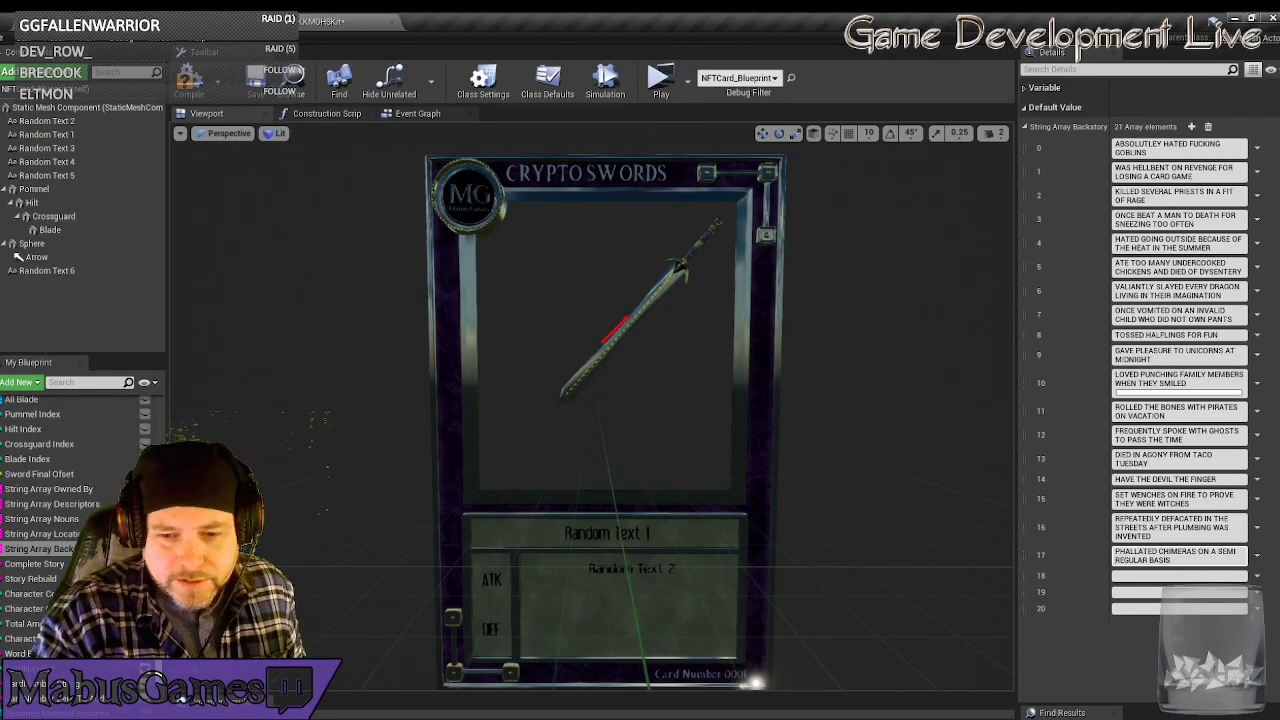
Start element 18 of the backstory array with "ONLY DATED MOD" and change the first word of element 17 to "FELATED".
{"action": "left_click", "coordinate": [1154, 576]}
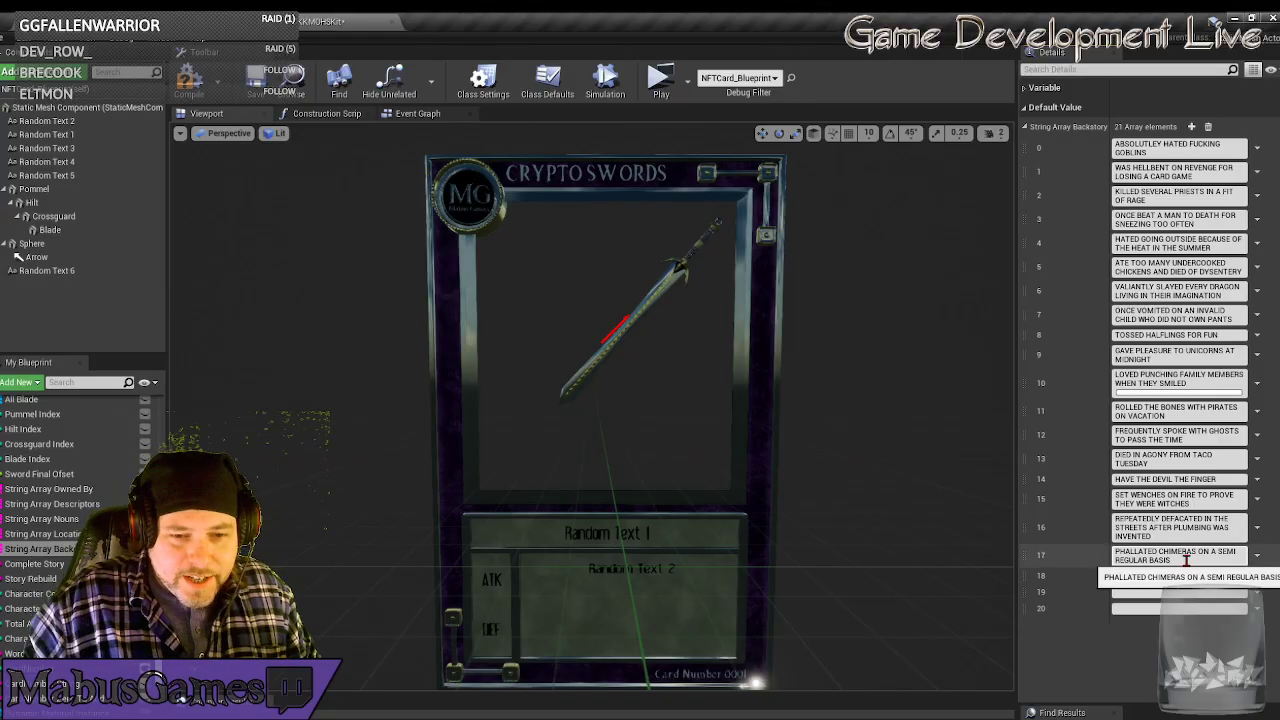
{"action": "type", "text": "MOR"}
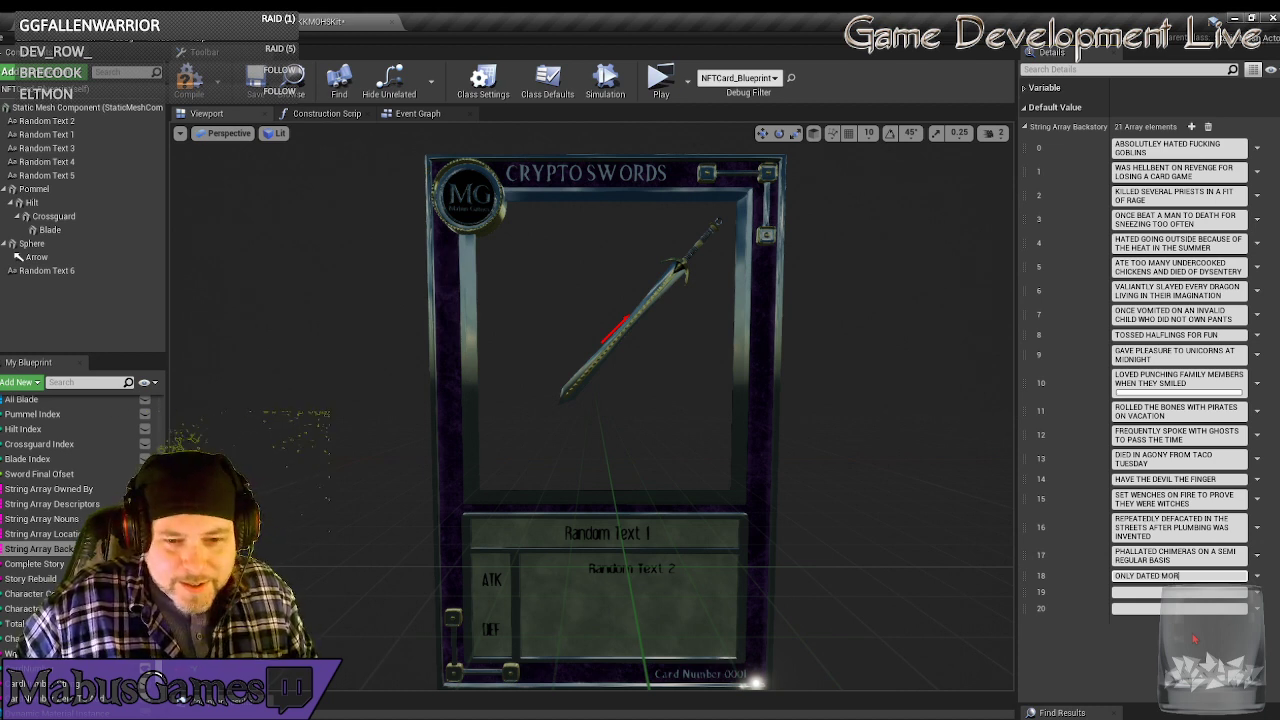
{"action": "key", "text": "BackSpace"}
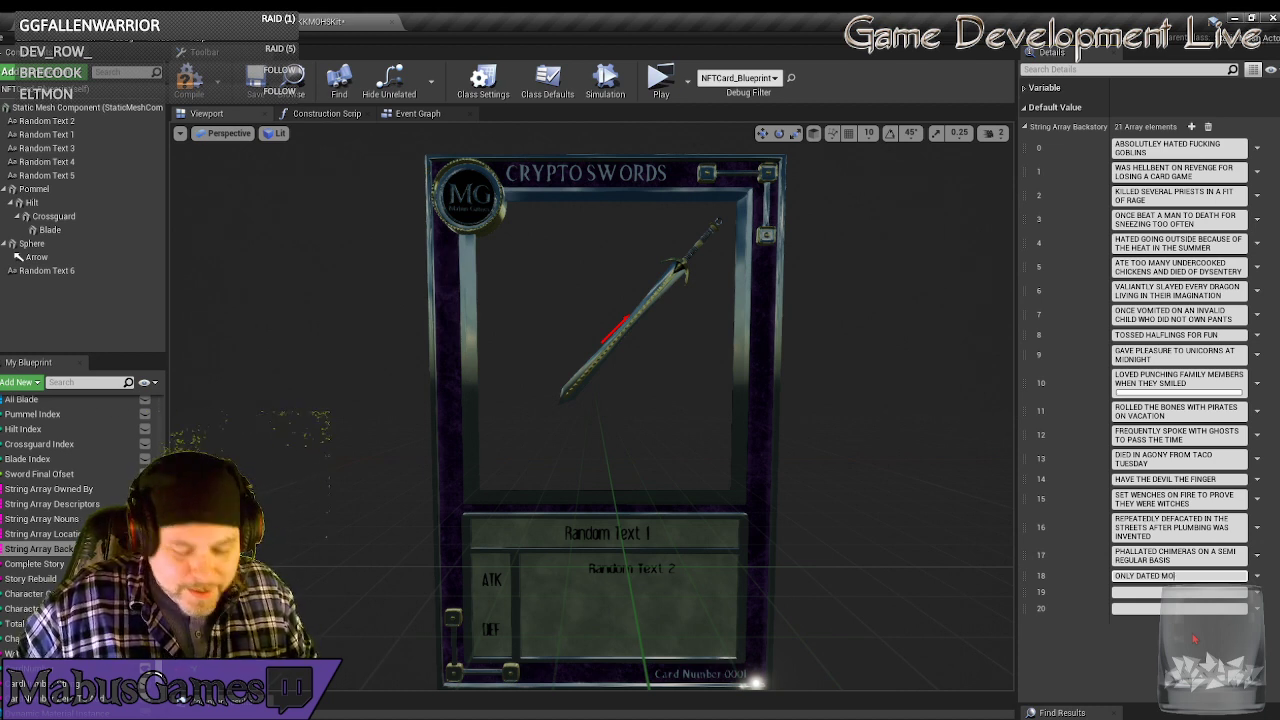
{"action": "type", "text": "D"}
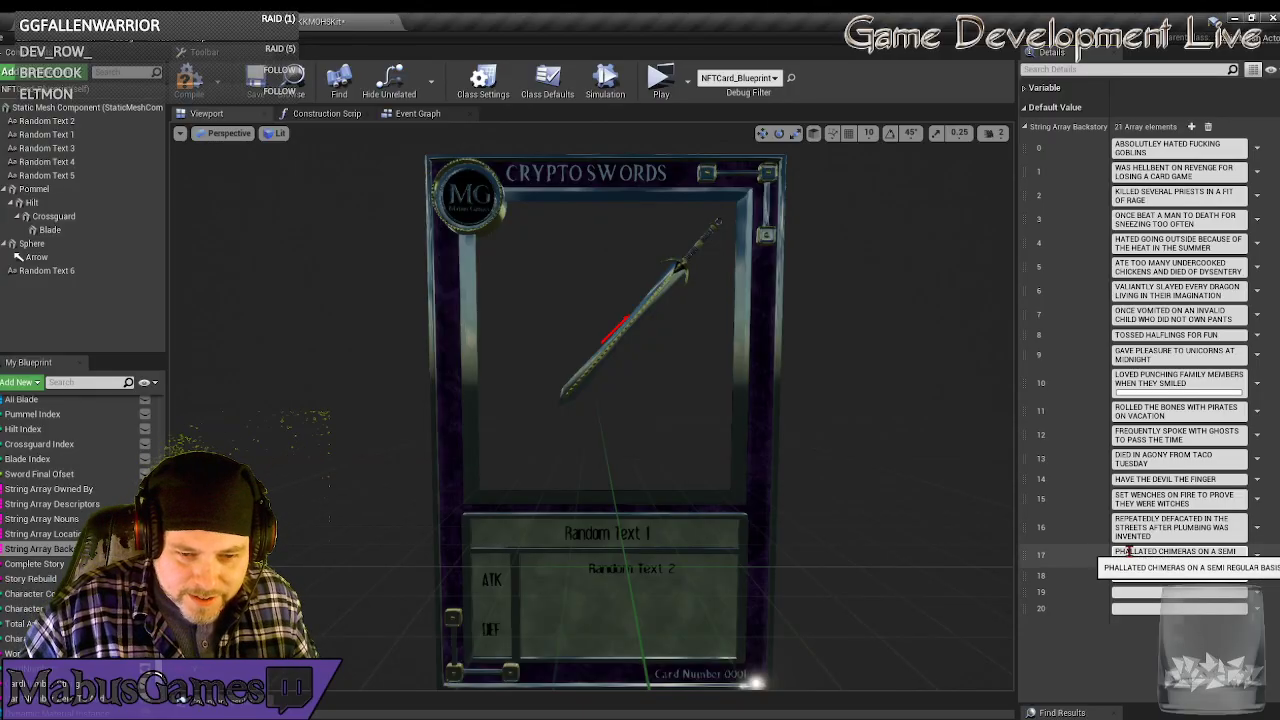
{"action": "left_click_drag", "start_coordinate": [1131, 553], "coordinate": [1125, 554]}
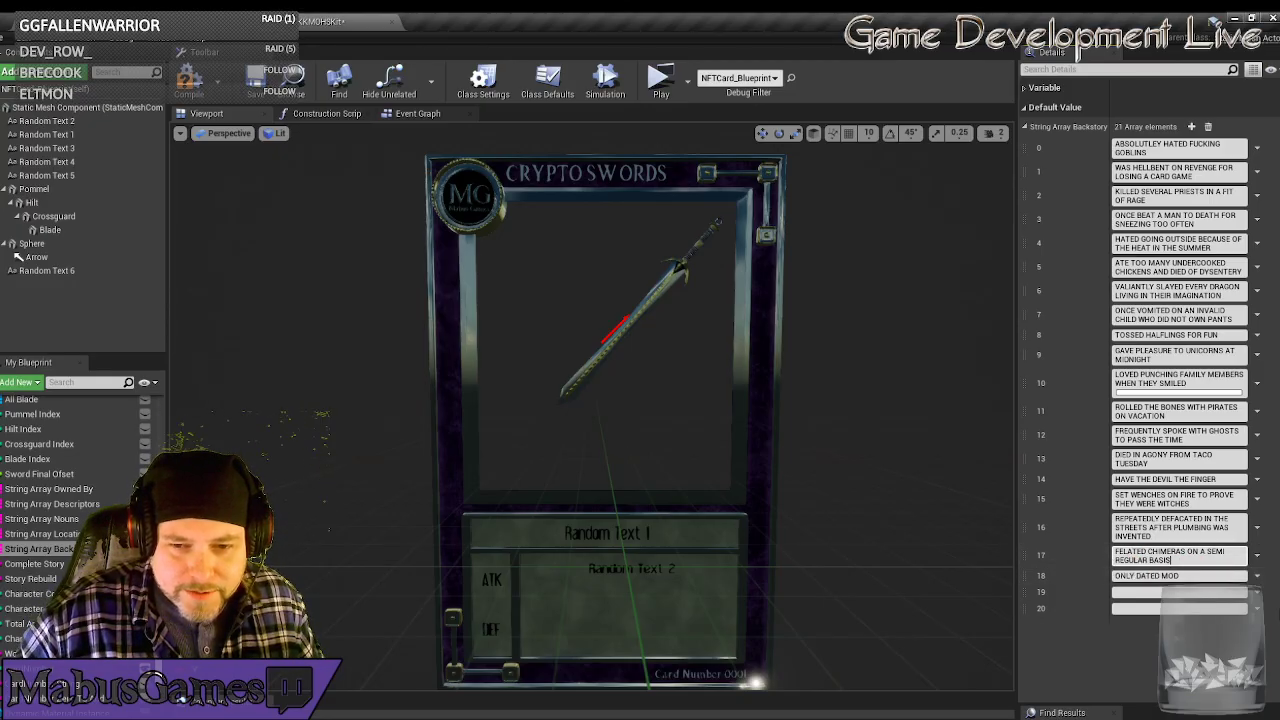
Complete element 18 of the backstory array so it reads "ONLY DATED MODERATELY ATTRACTIVE OGRES".
{"action": "left_click", "coordinate": [1191, 576]}
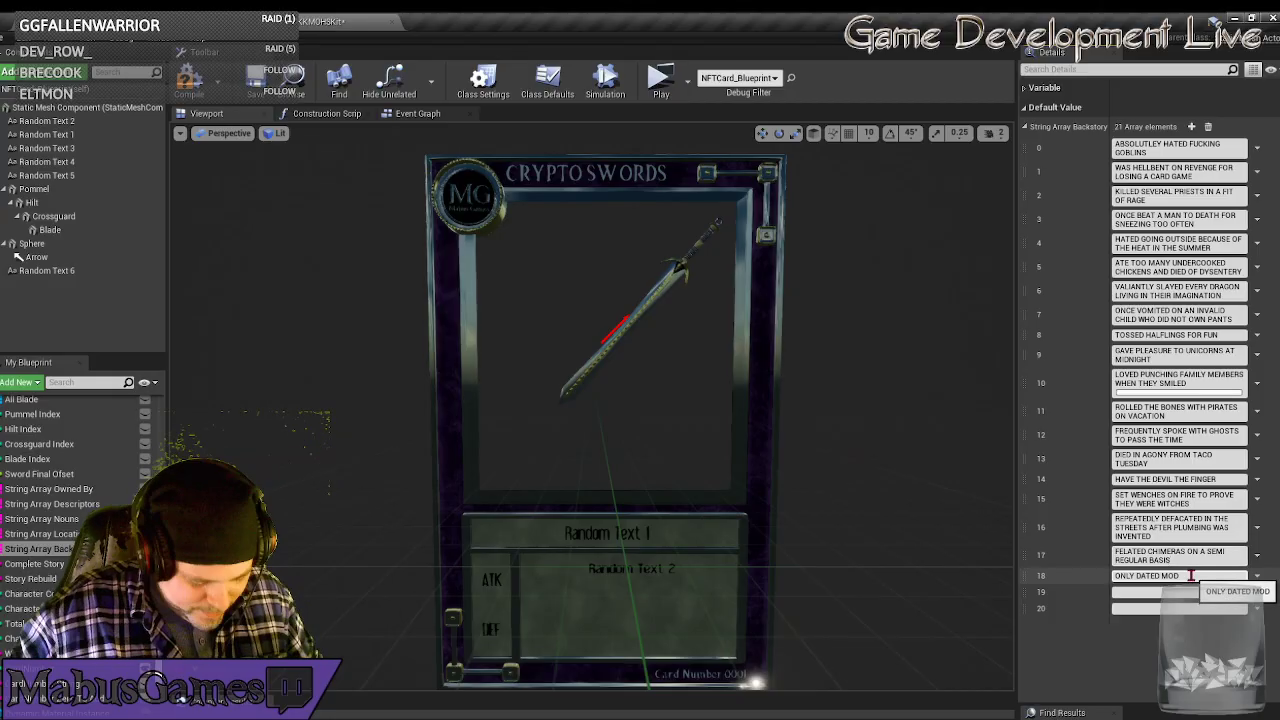
{"action": "type", "text": "ERATEL"}
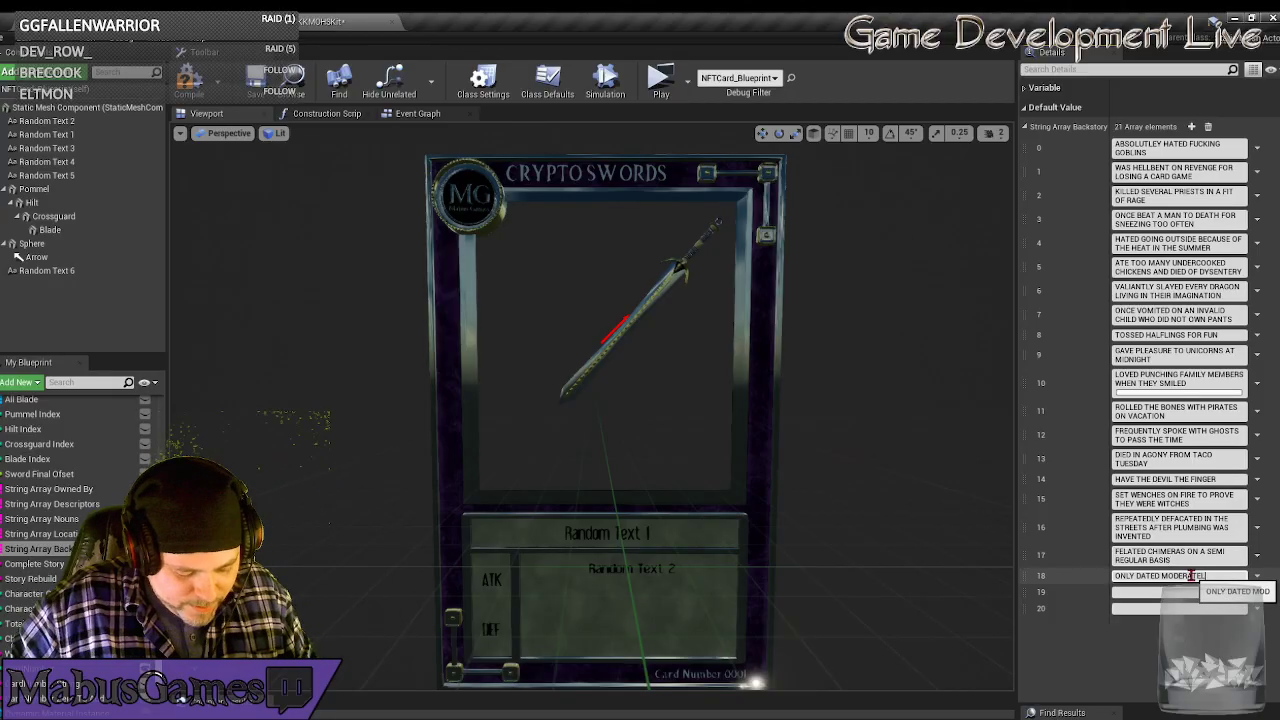
{"action": "type", "text": "Y ATTRA"}
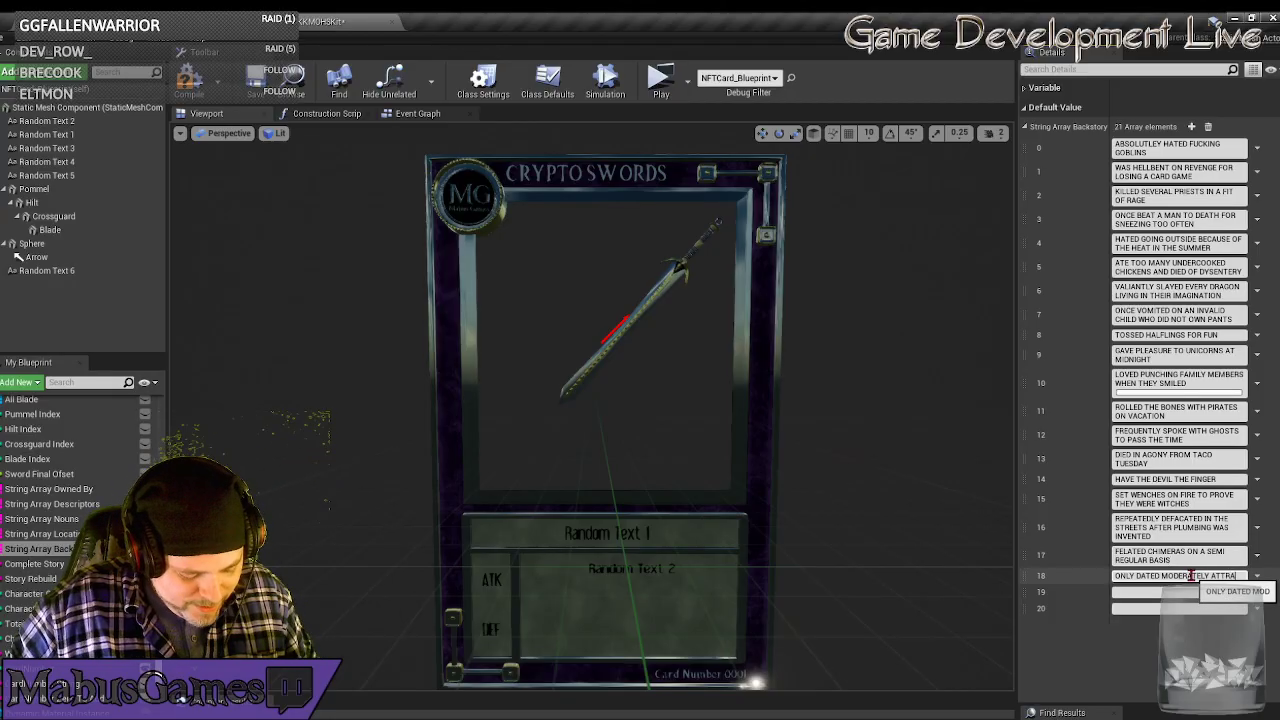
{"action": "type", "text": "CTIVE"}
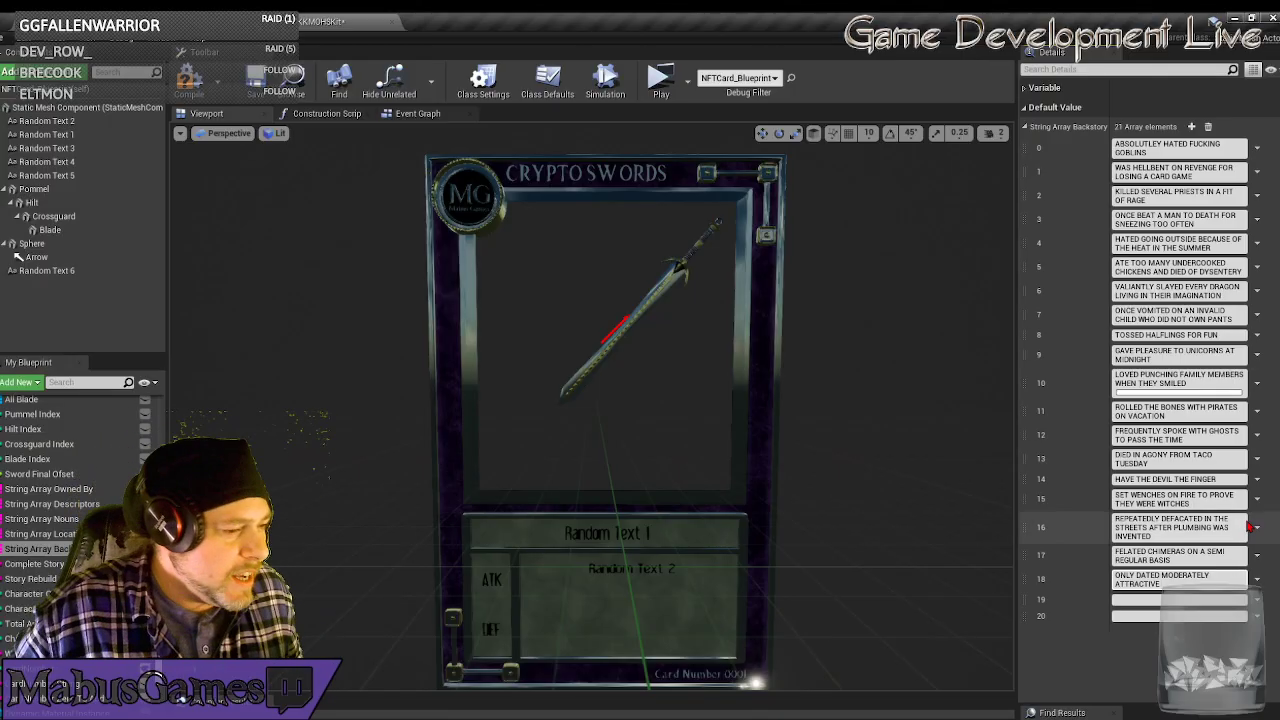
{"action": "left_click", "coordinate": [40, 519]}
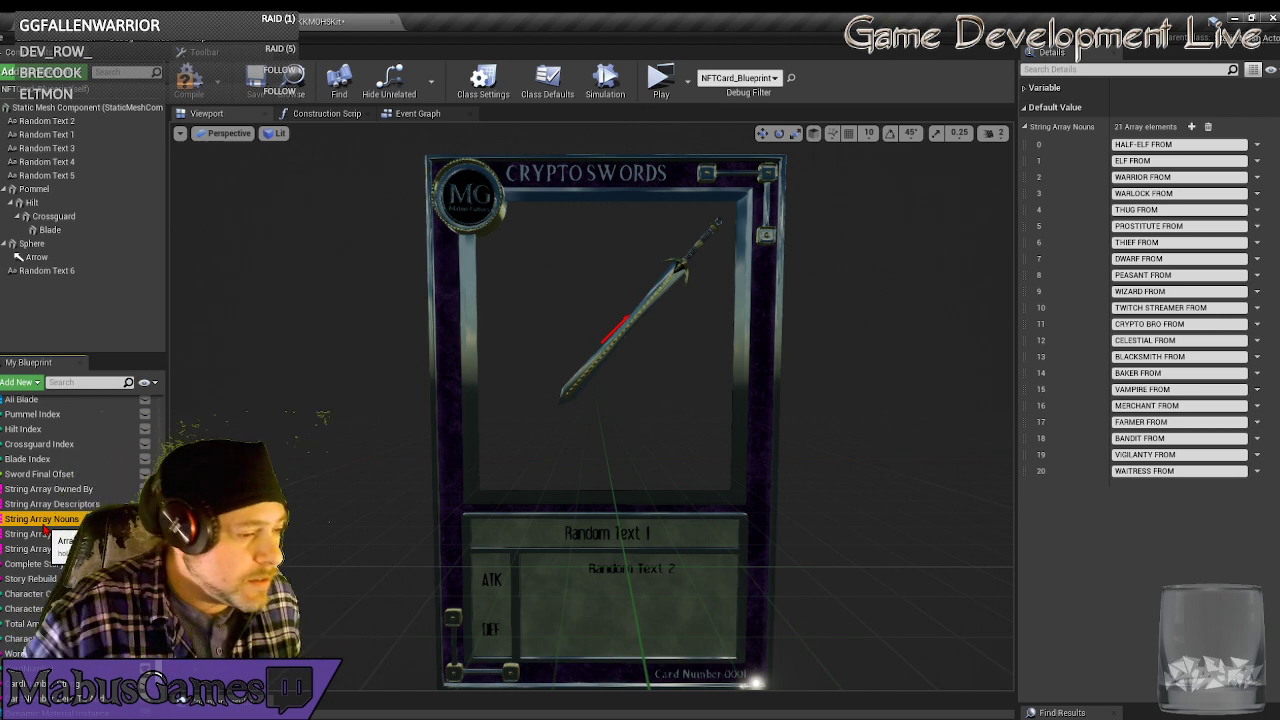
{"action": "left_click", "coordinate": [33, 549]}
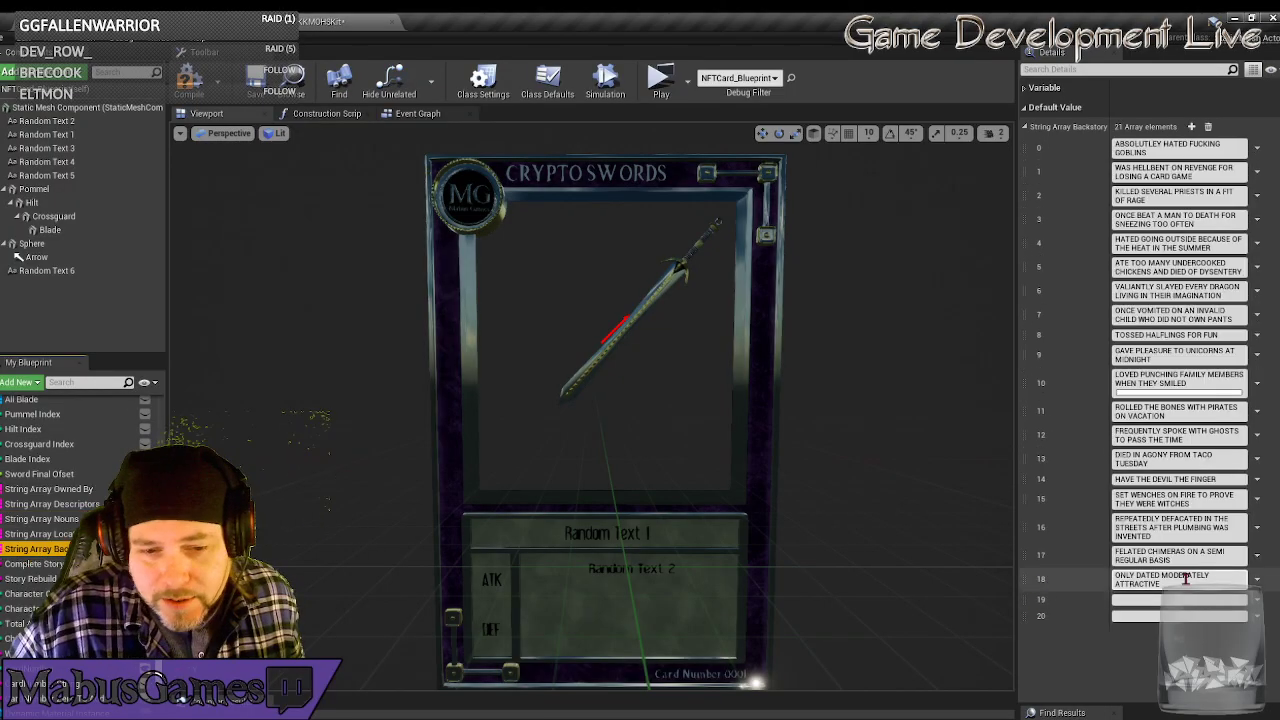
{"action": "type", "text": "O"}
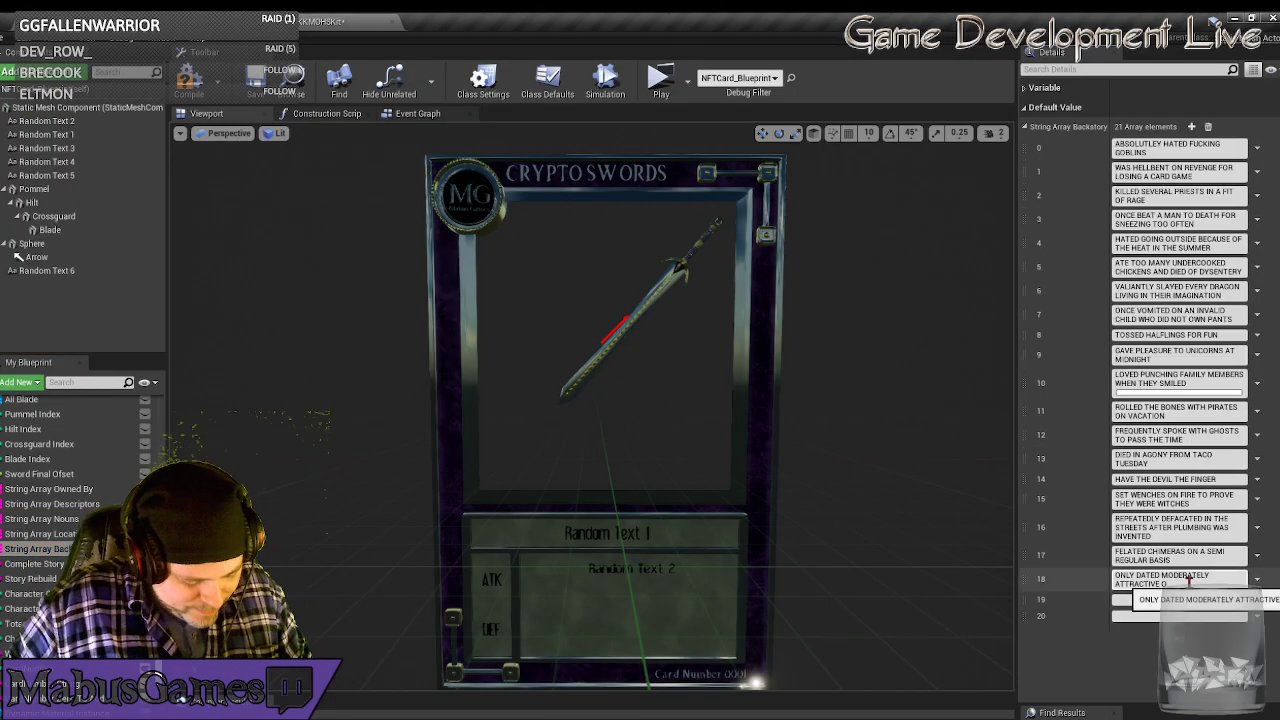
{"action": "type", "text": "GRES."}
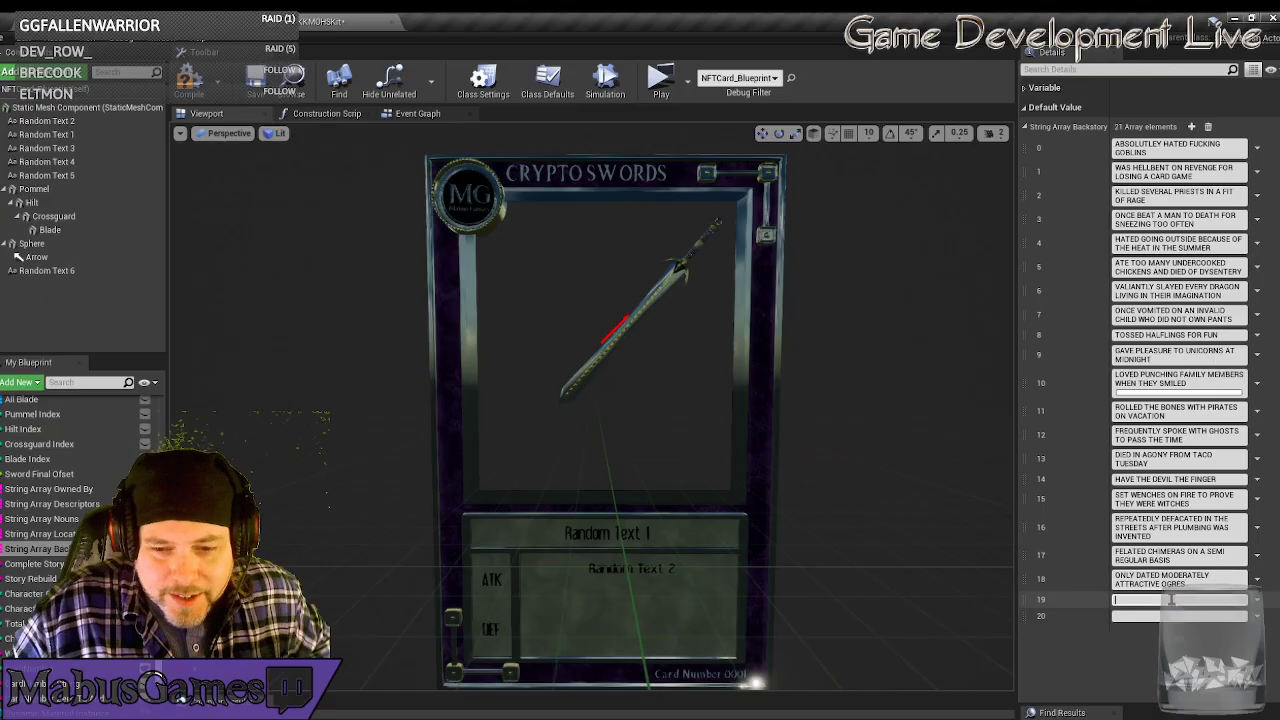
{"action": "key", "text": "Tab"}
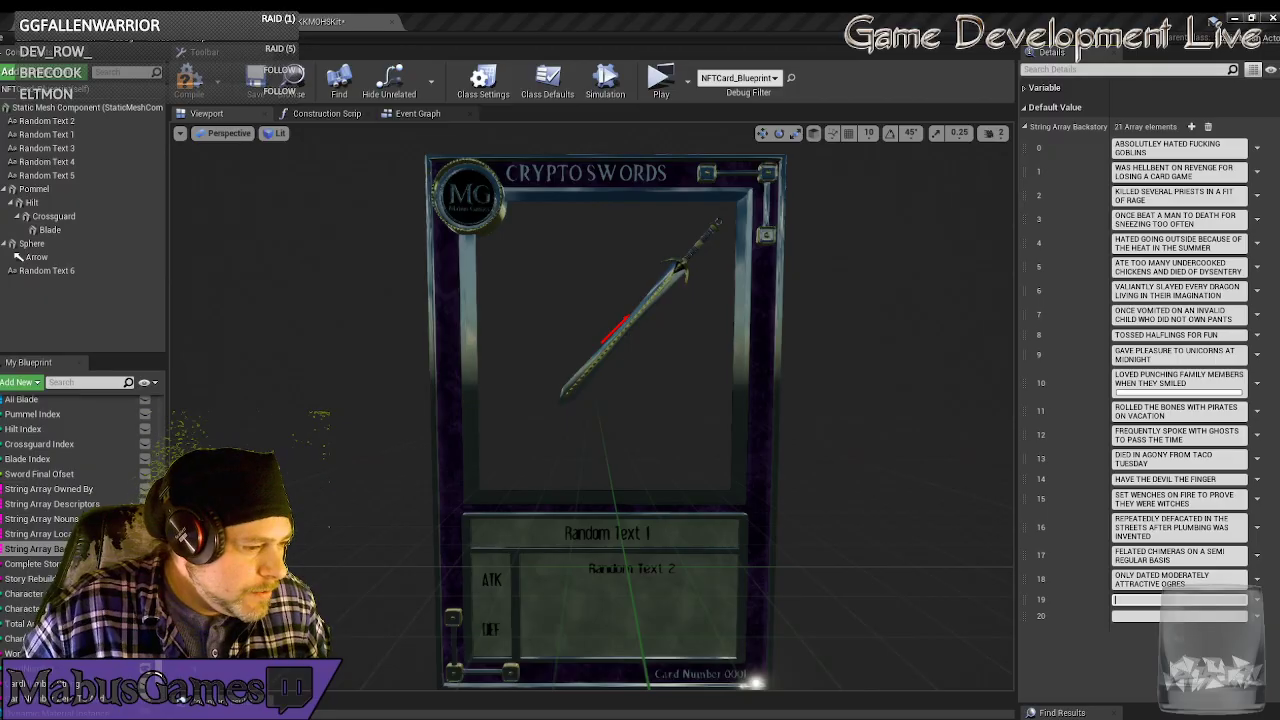
Change element 20 of the String Array Nouns variable from the waitress entry to "BARMAID FROM".
{"action": "left_click", "coordinate": [40, 520]}
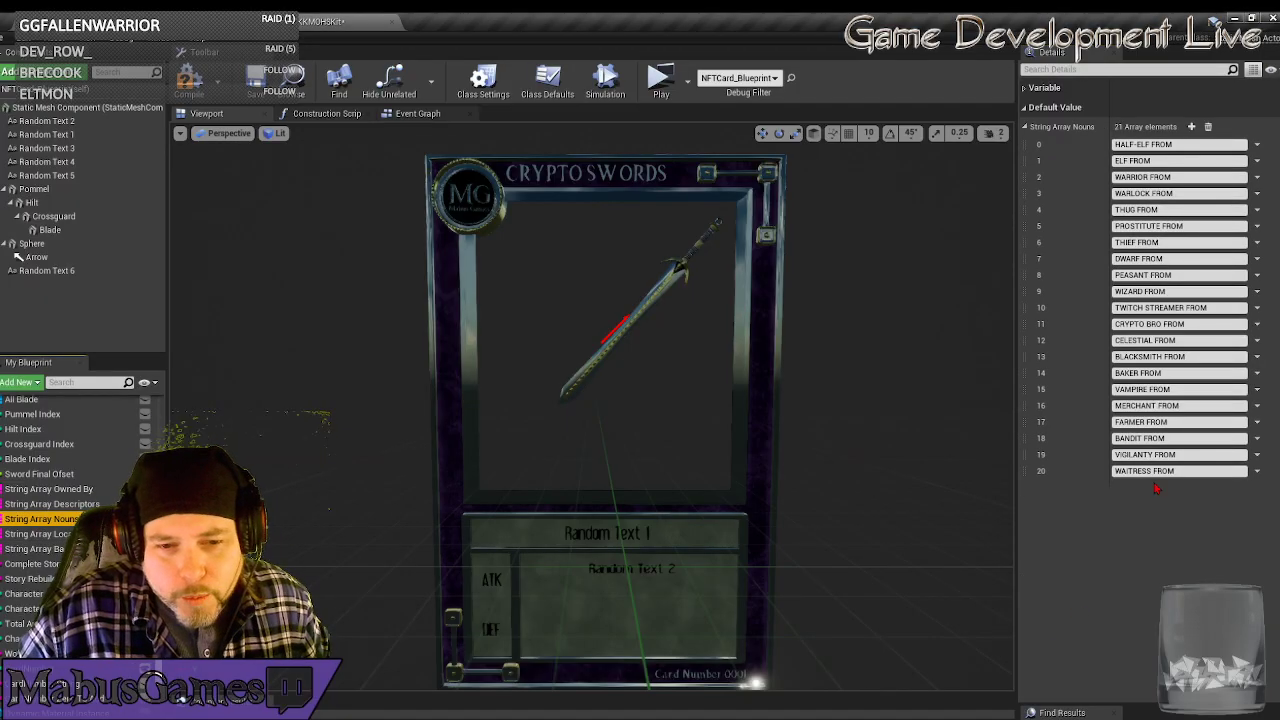
{"action": "left_click_drag", "start_coordinate": [1151, 471], "coordinate": [1116, 472]}
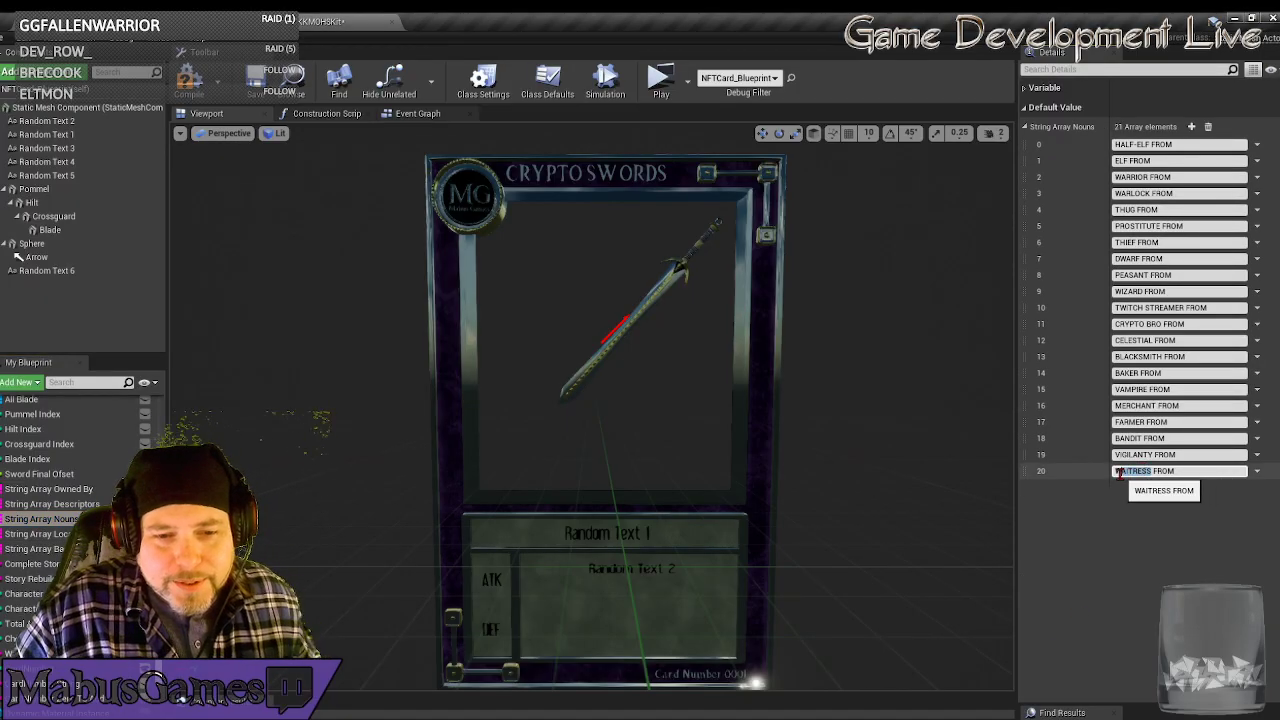
{"action": "type", "text": "BAR MAI"}
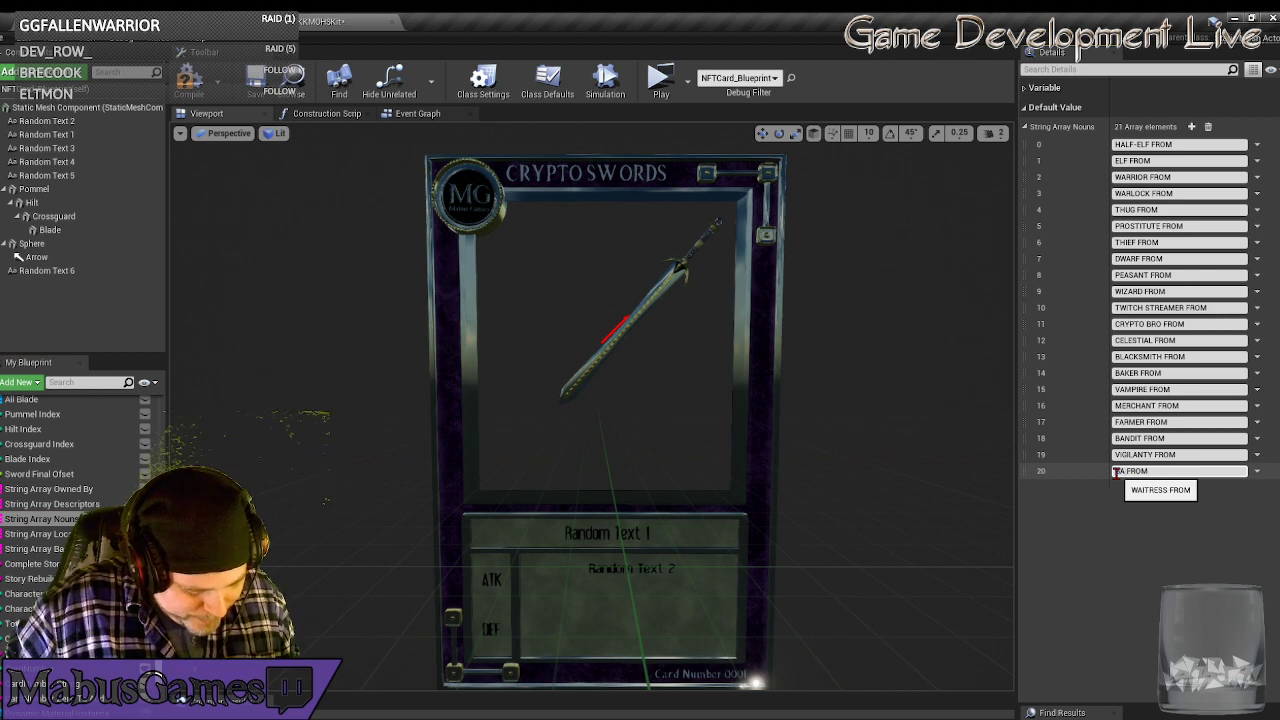
{"action": "type", "text": "D"}
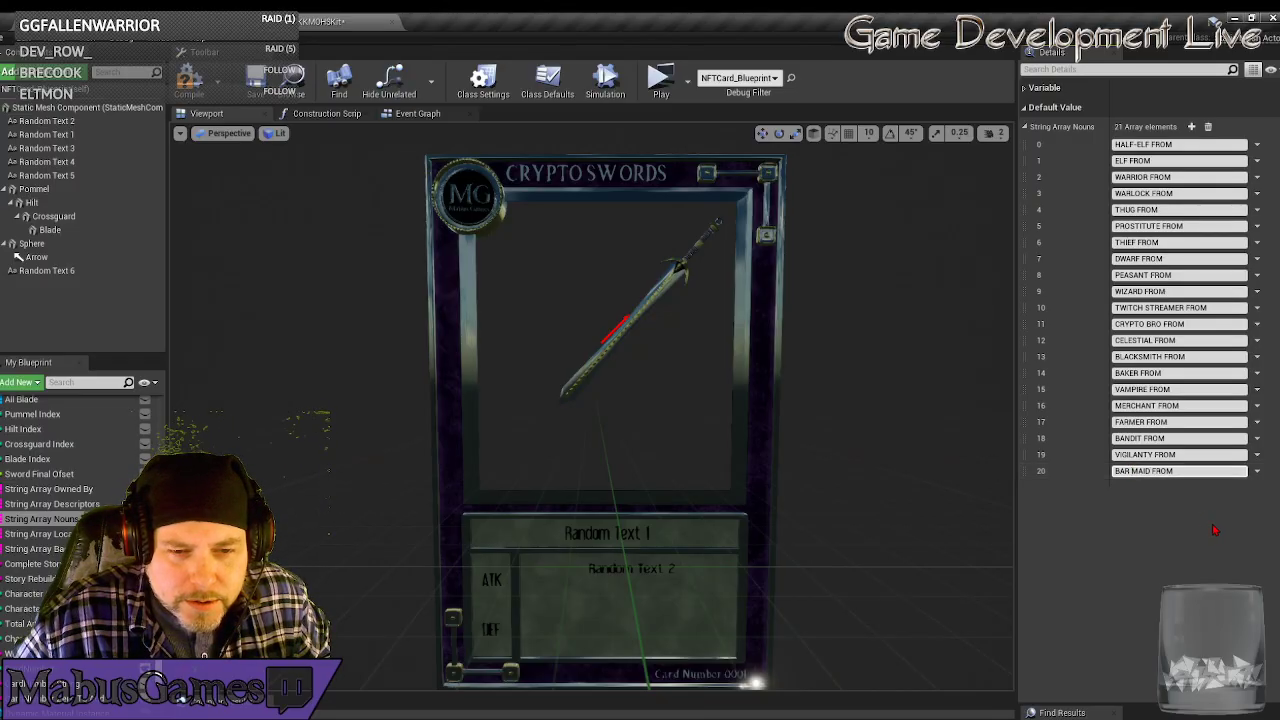
{"action": "key", "text": "BackSpace"}
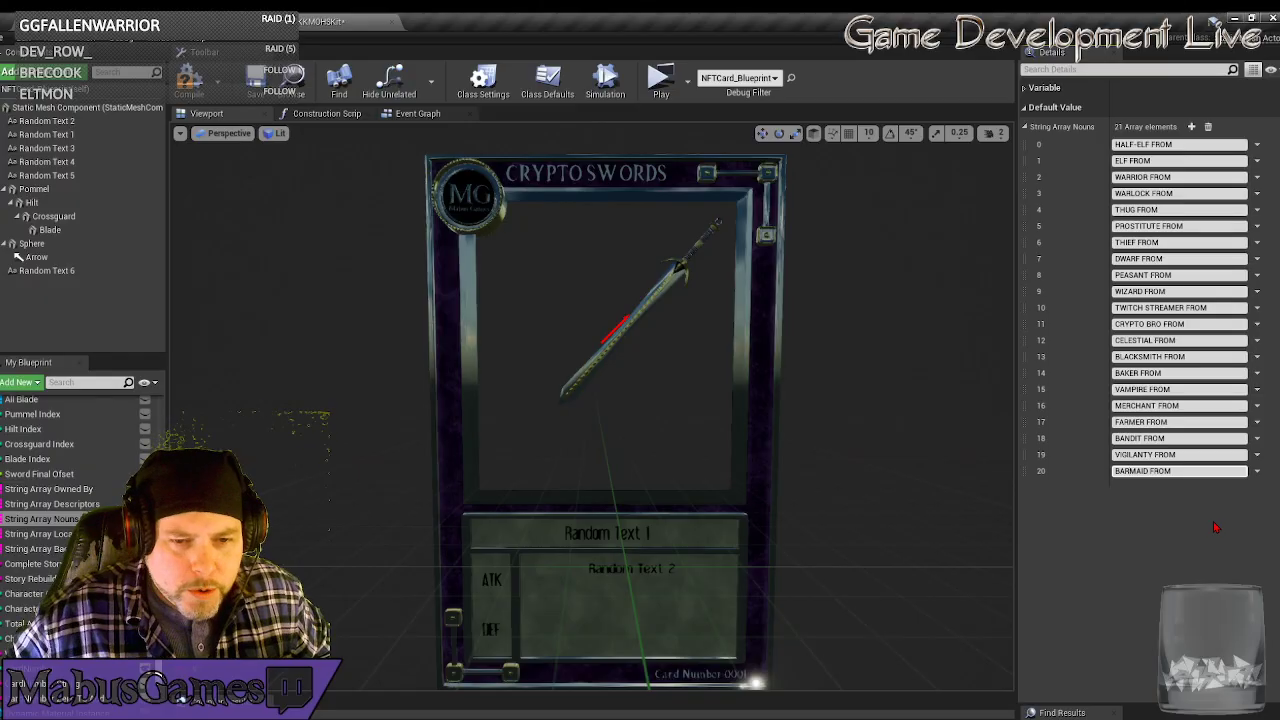
{"action": "key", "text": "Return"}
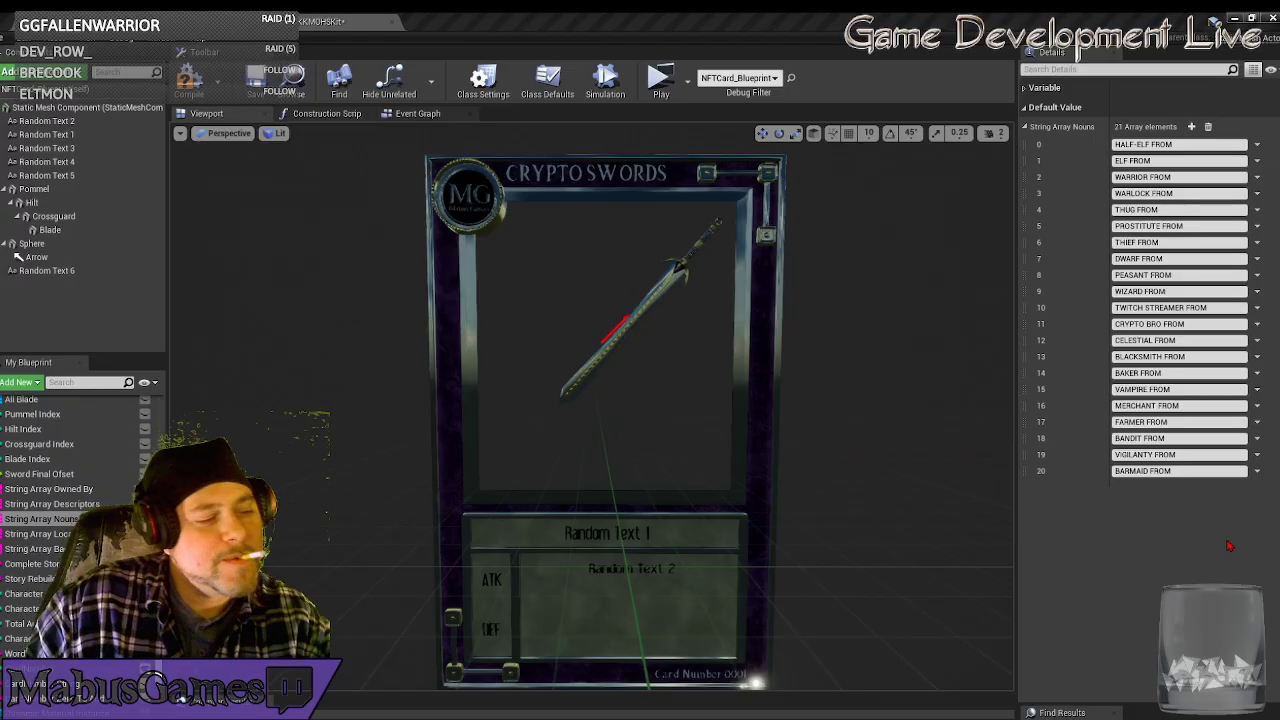
Reopen the backstory array's default values and compile the NFT card Blueprint.
{"action": "left_click", "coordinate": [40, 549]}
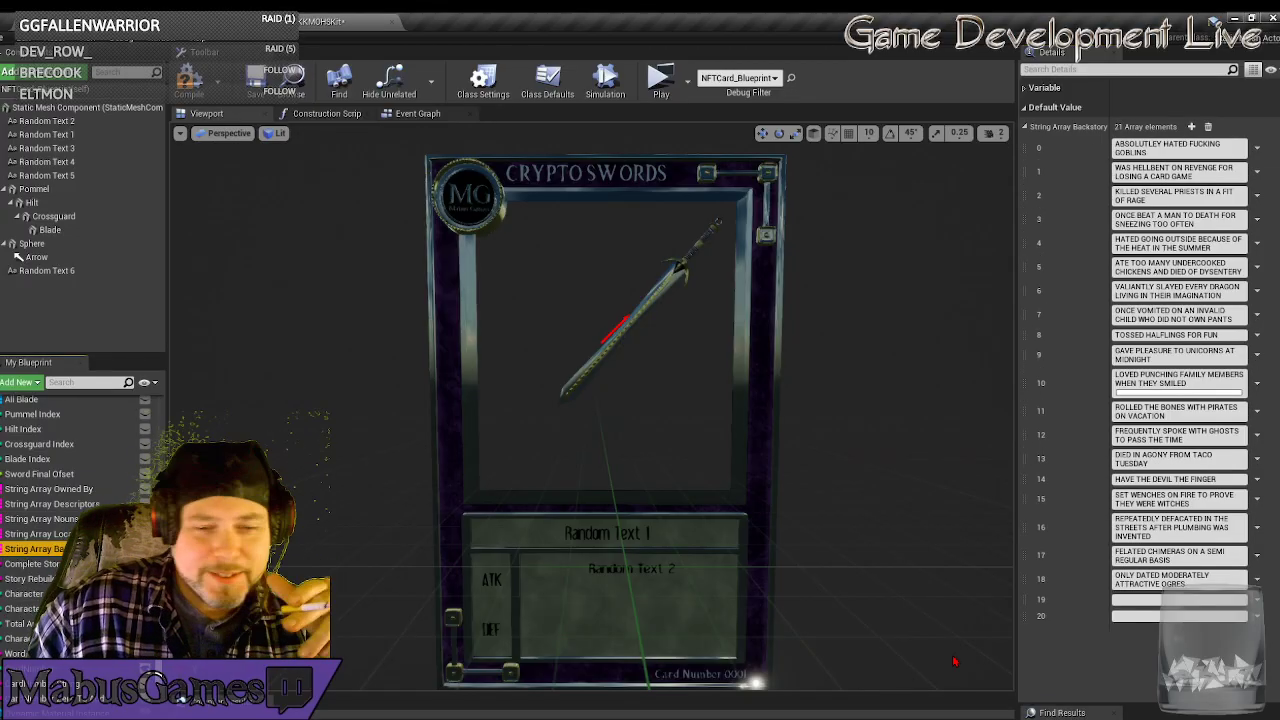
{"action": "left_click", "coordinate": [1180, 600]}
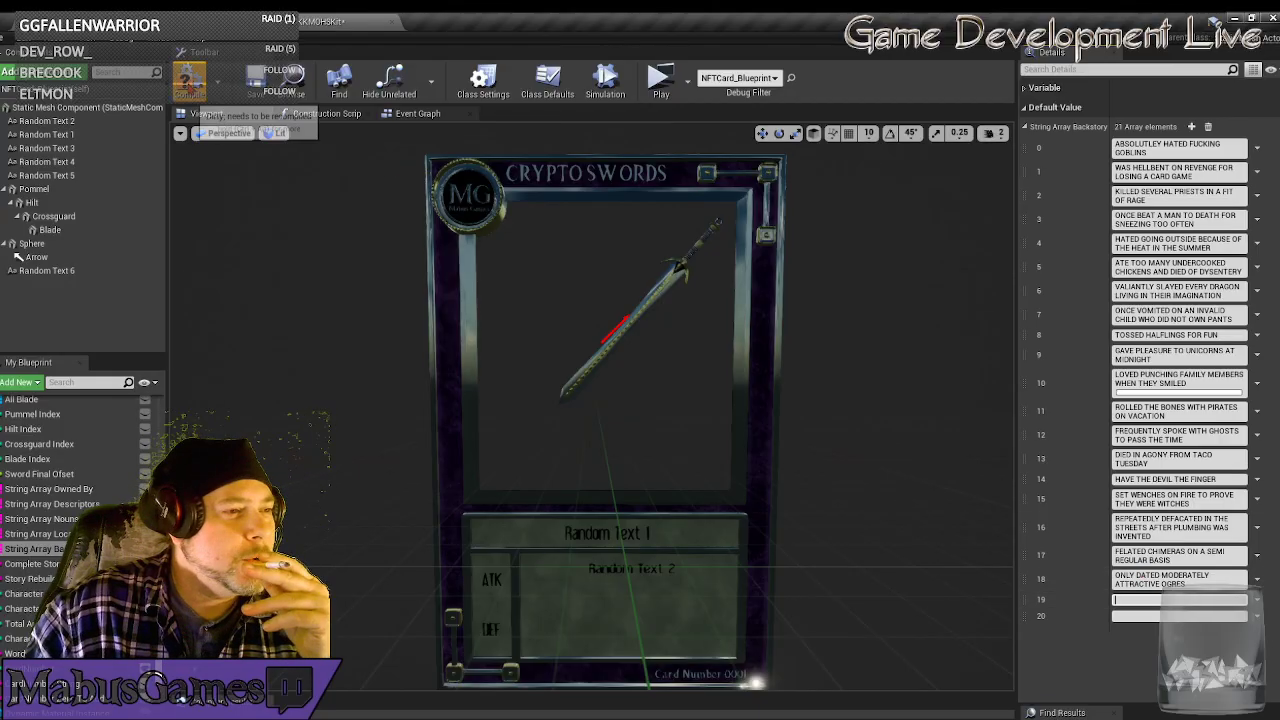
{"action": "left_click", "coordinate": [6, 38]}
{"action": "left_click", "coordinate": [30, 78]}
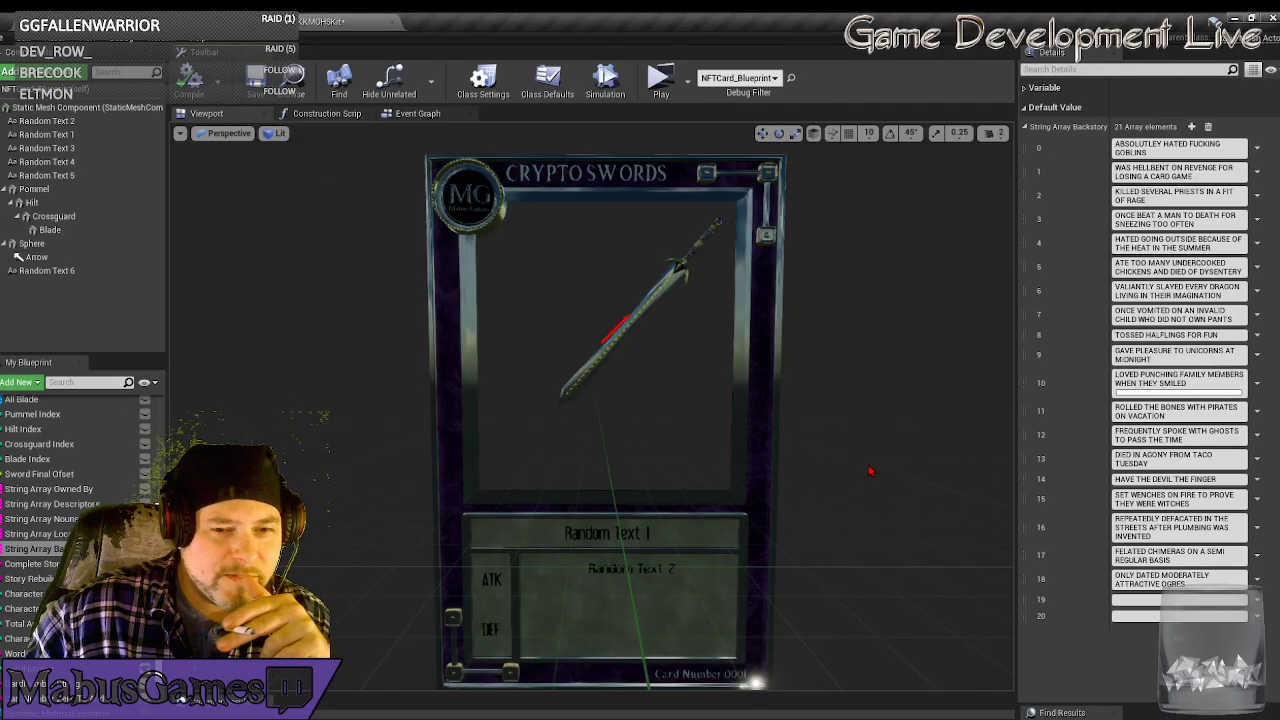
Fill element 19 of the backstory array with "VULGARLY PRESENTED THEMSELVES TO THE NUNS OF HEATHERWICK".
{"action": "left_click", "coordinate": [1163, 599]}
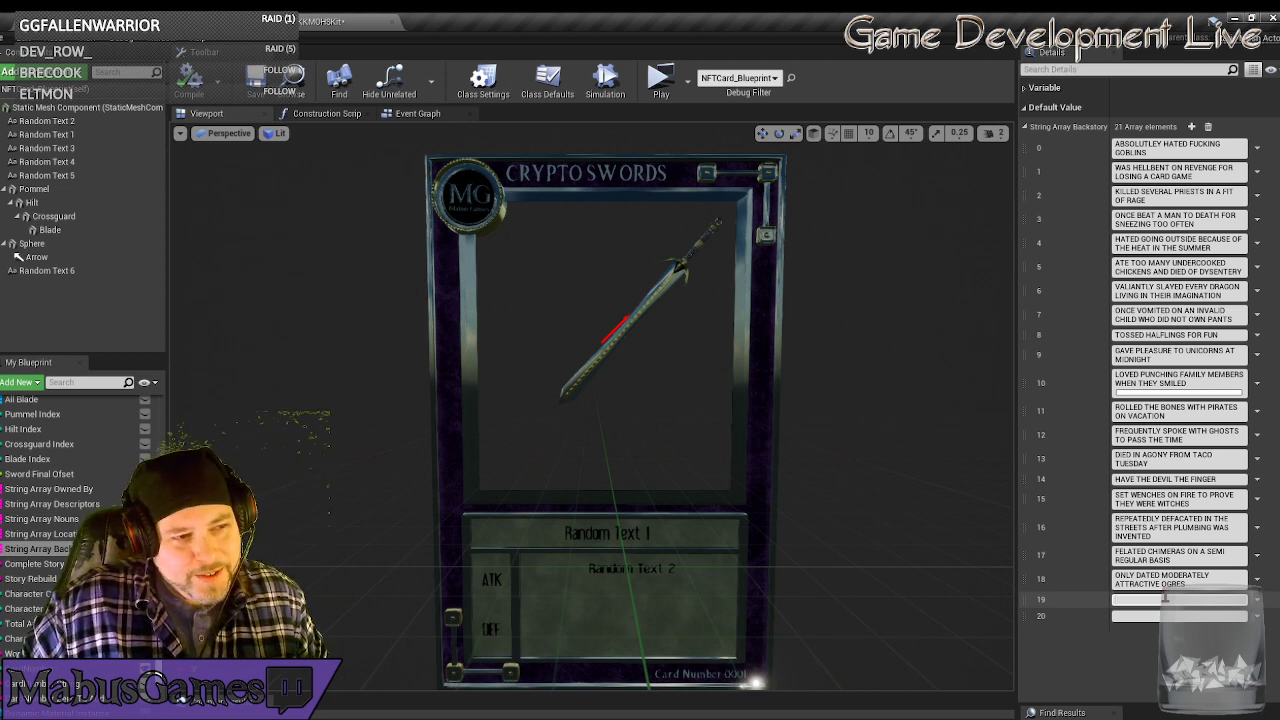
{"action": "type", "text": "VU"}
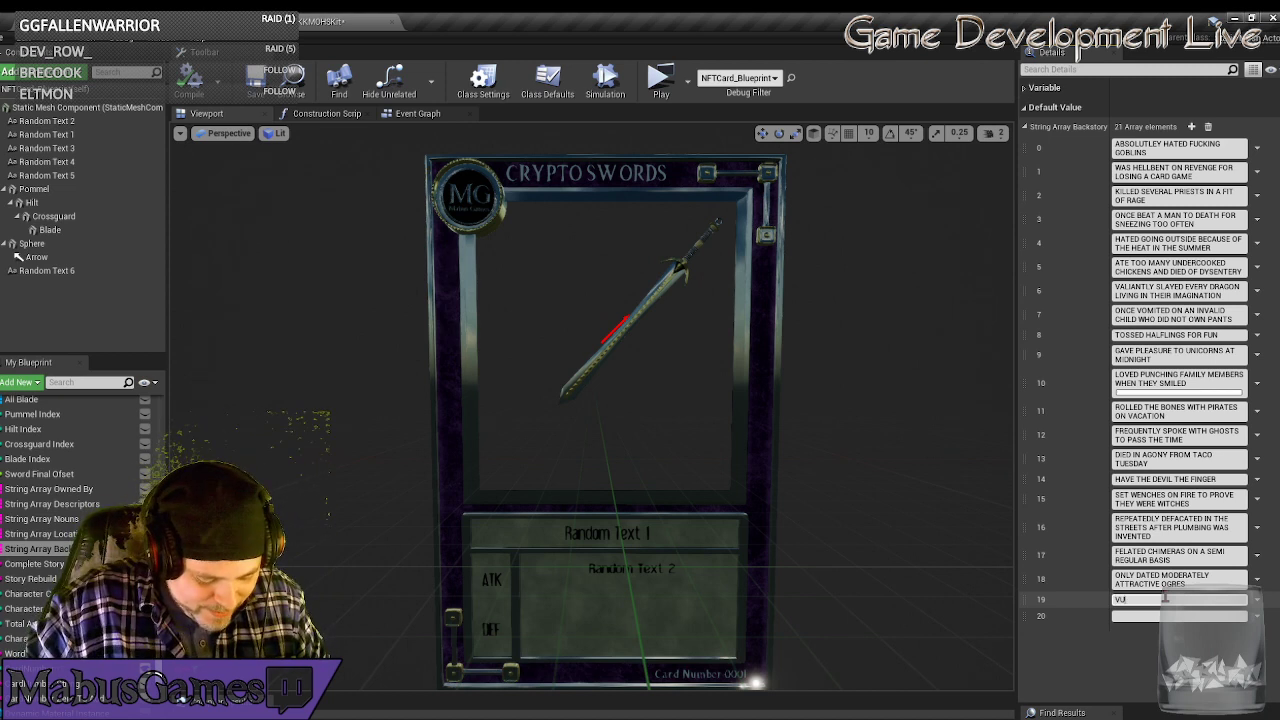
{"action": "type", "text": "LG"}
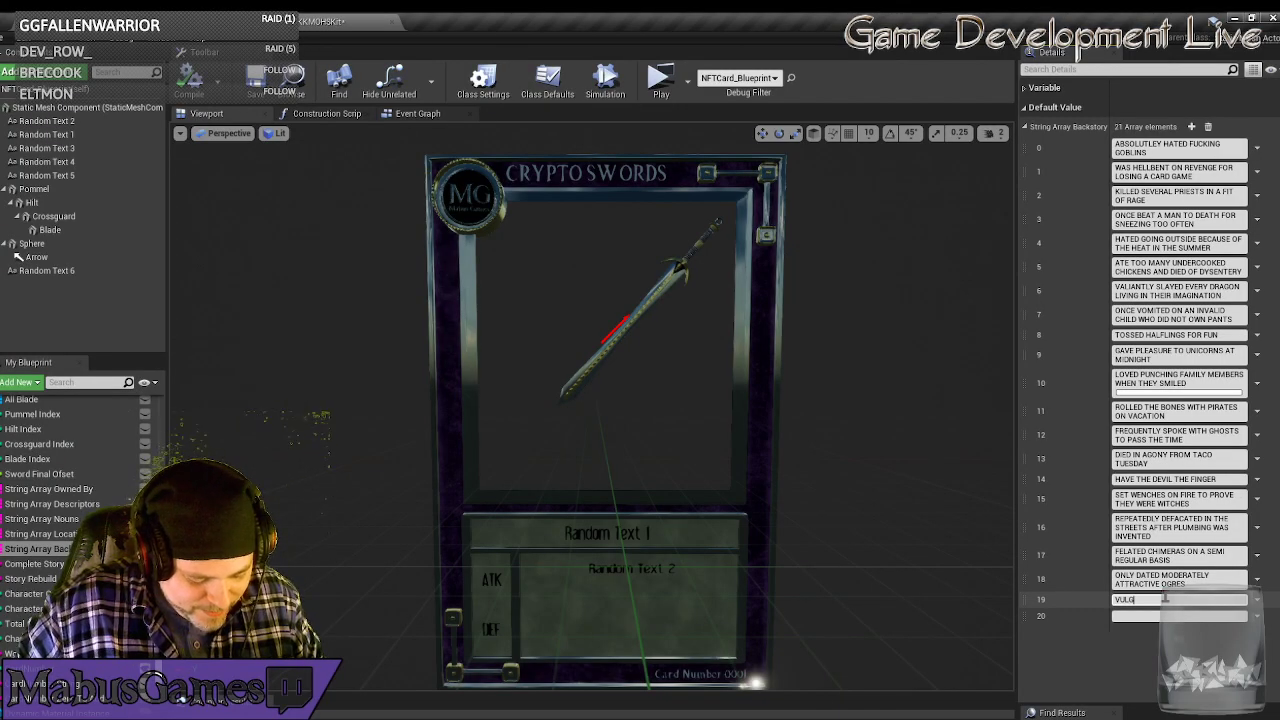
{"action": "type", "text": "ERLY PR"}
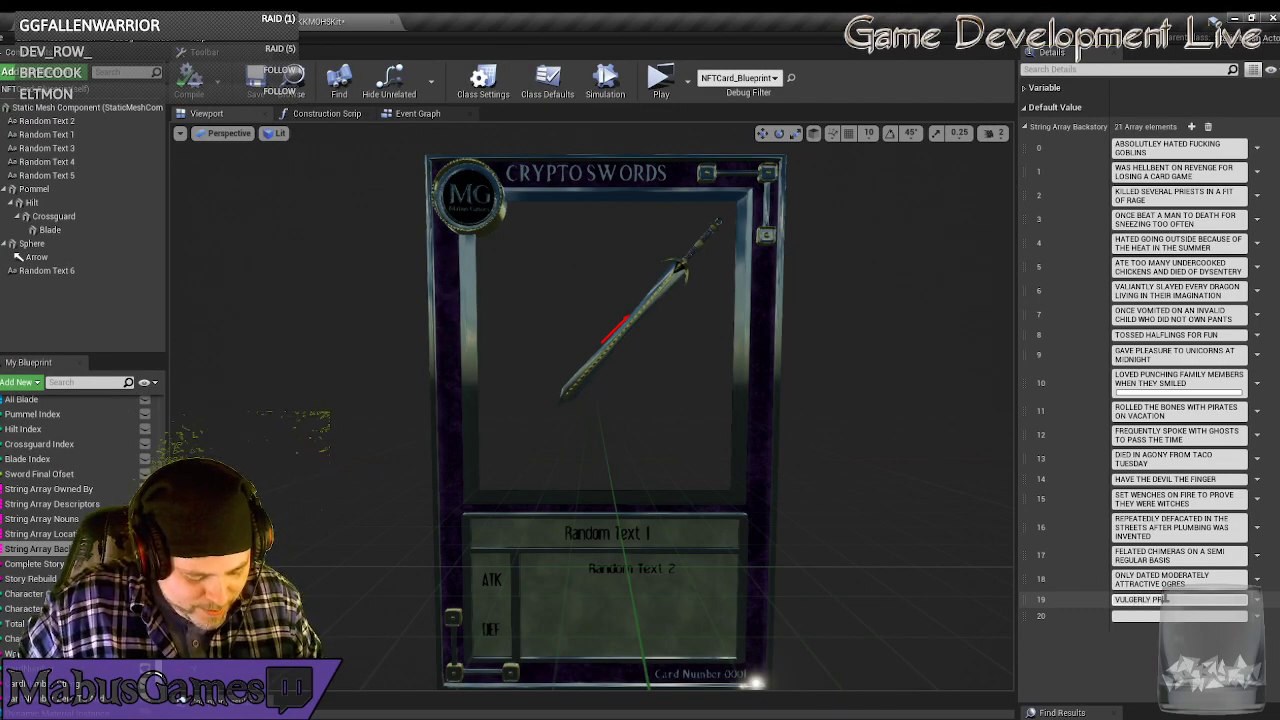
{"action": "type", "text": "ESENTED"}
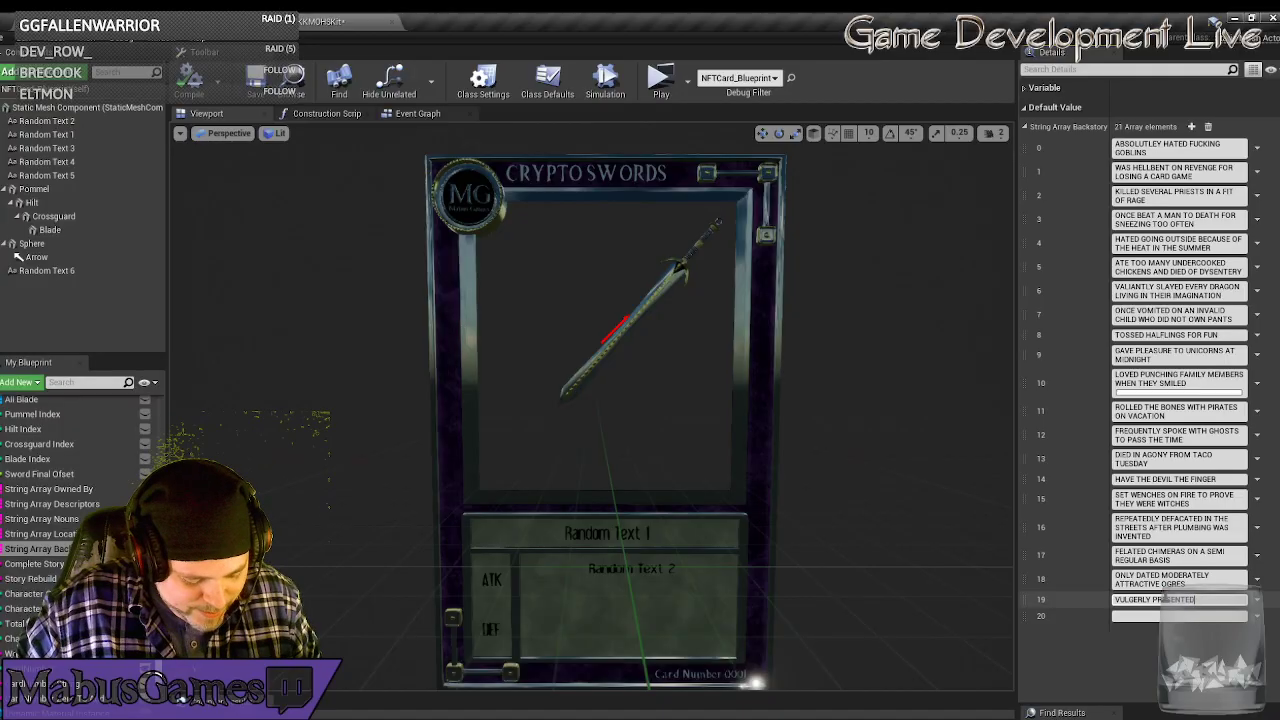
{"action": "type", "text": " THEMS"}
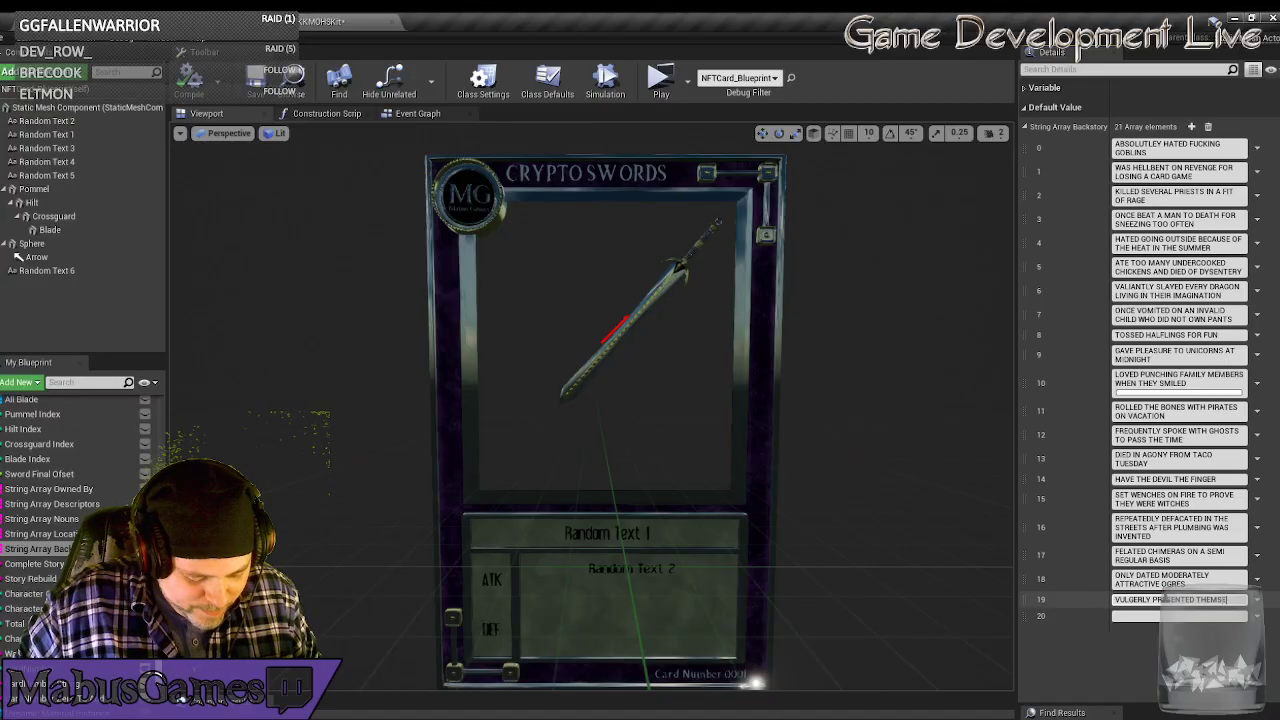
{"action": "type", "text": "ELVES TO "}
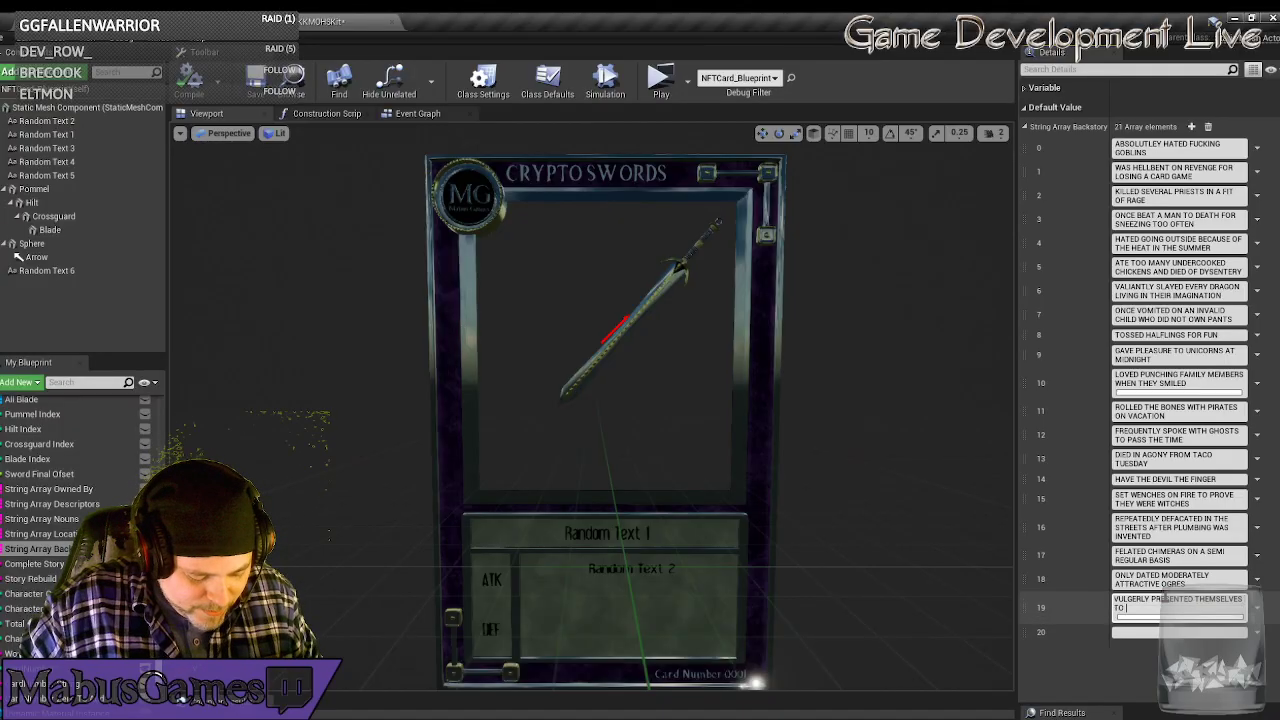
{"action": "type", "text": "THE NUNS OF"}
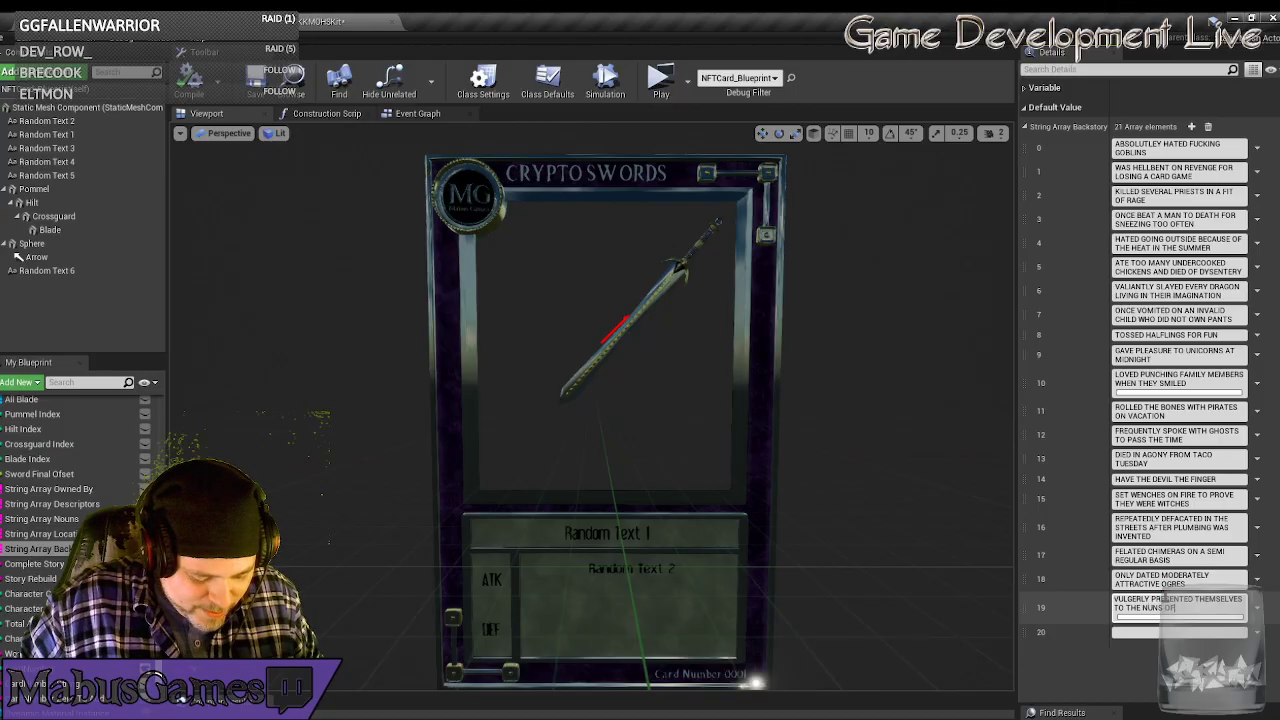
{"action": "type", "text": " HEATHER"}
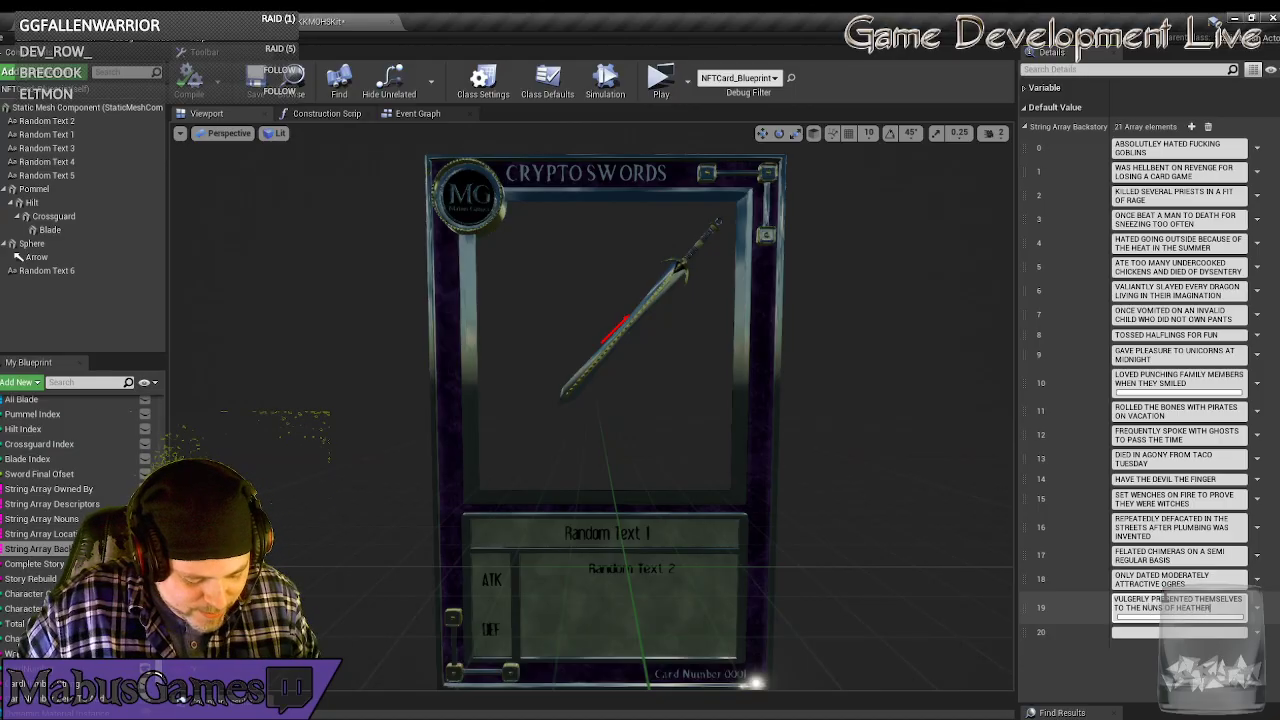
{"action": "type", "text": "WICK"}
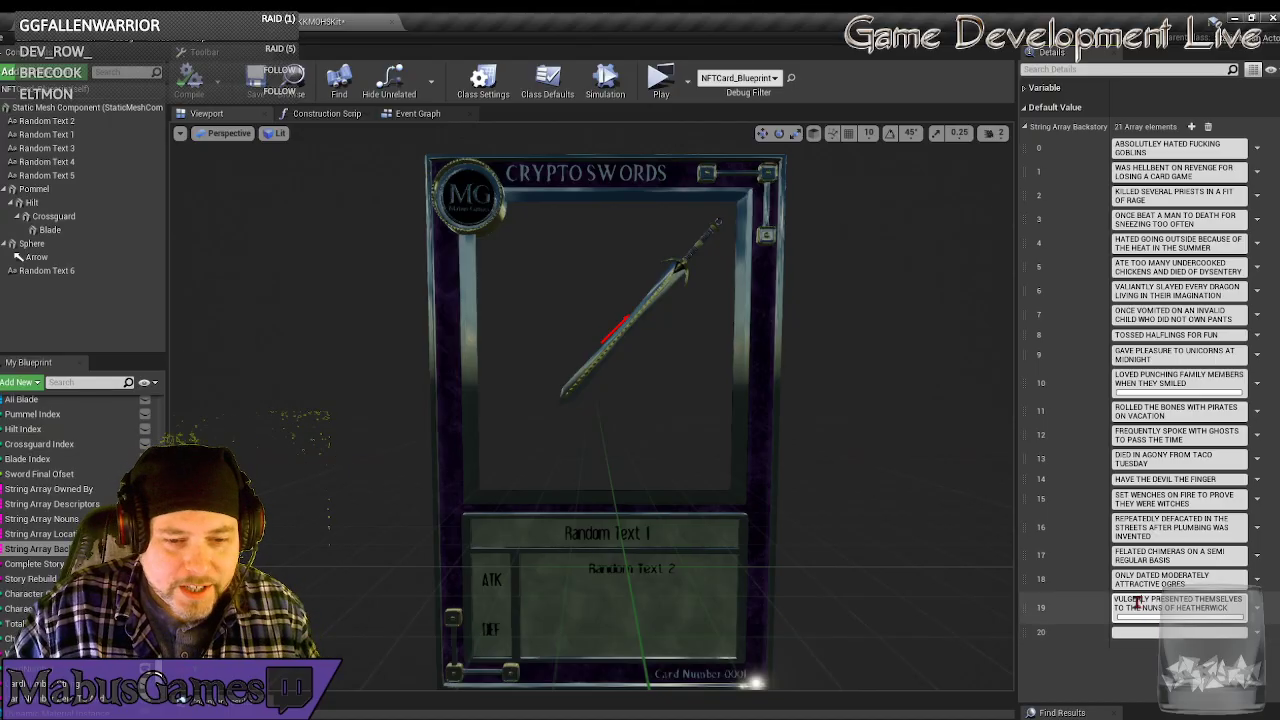
{"action": "key", "text": "BackSpace"}
{"action": "type", "text": "A"}
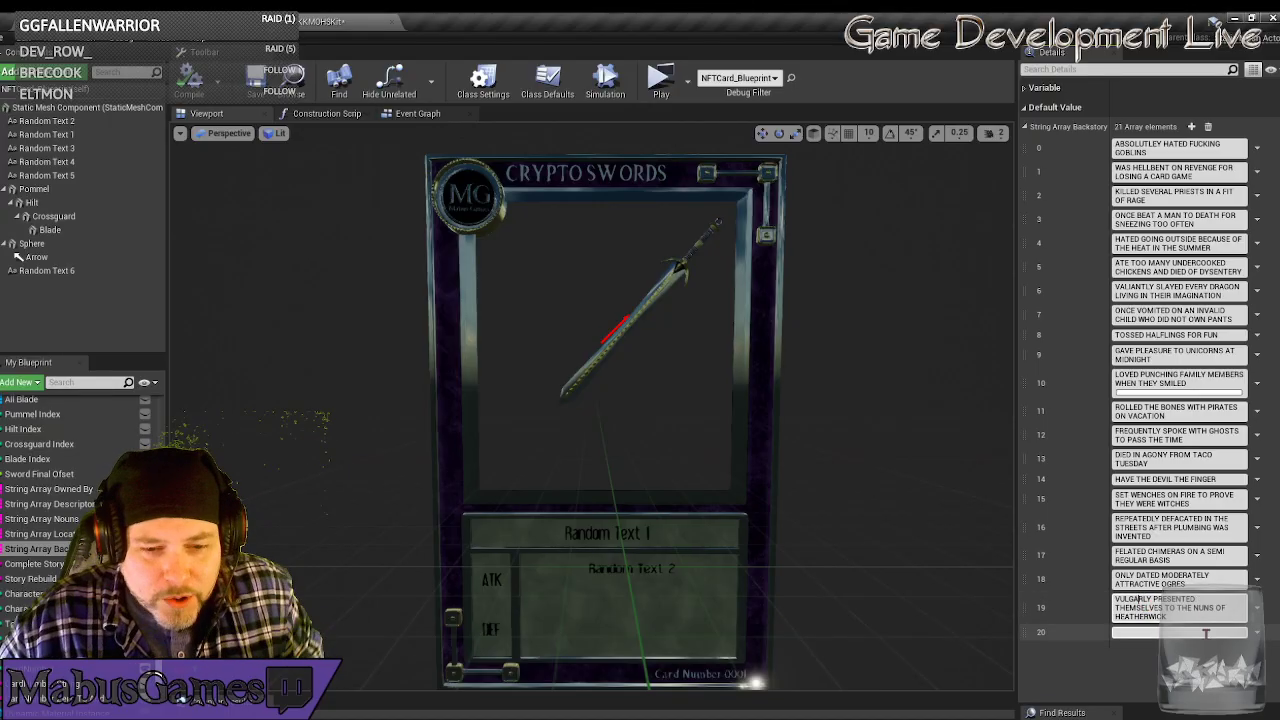
Fill element 20 of the backstory array with "PERSITANTLY INSISTED THERE WERE GHOSTS IN THEIR PANTS".
{"action": "left_click", "coordinate": [1206, 632]}
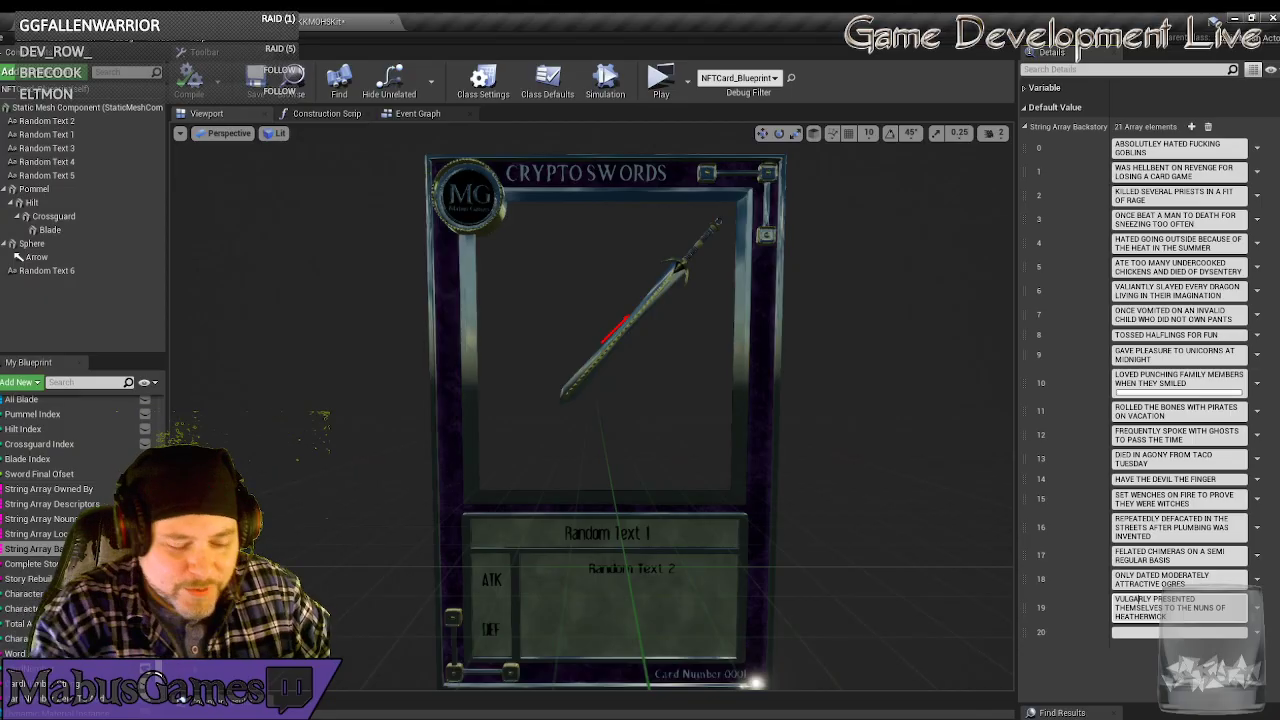
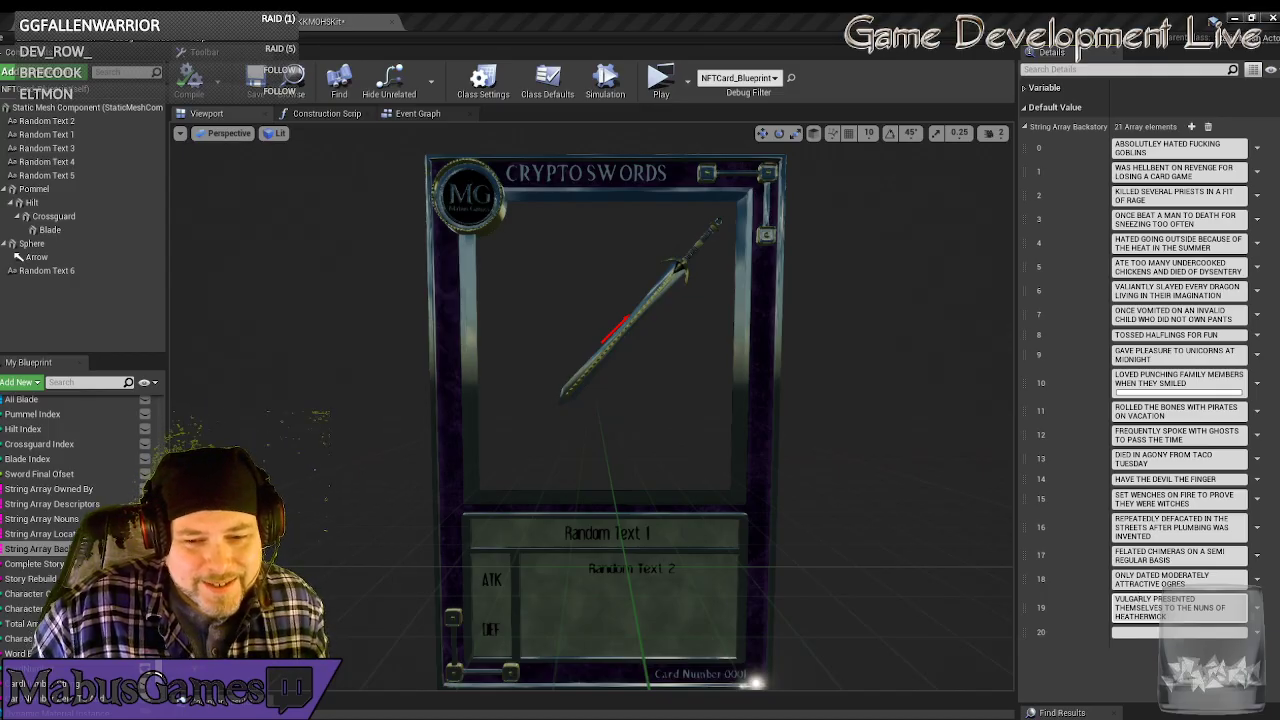
{"action": "left_click", "coordinate": [1149, 631]}
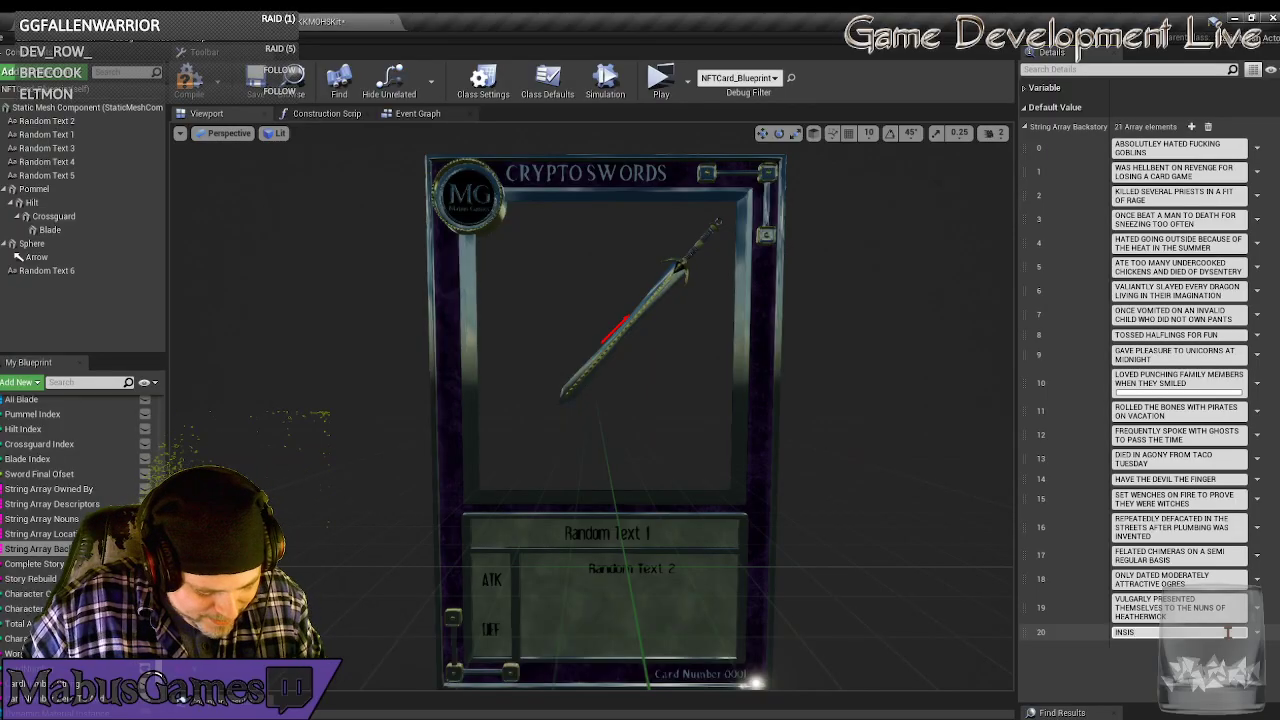
{"action": "type", "text": "D"}
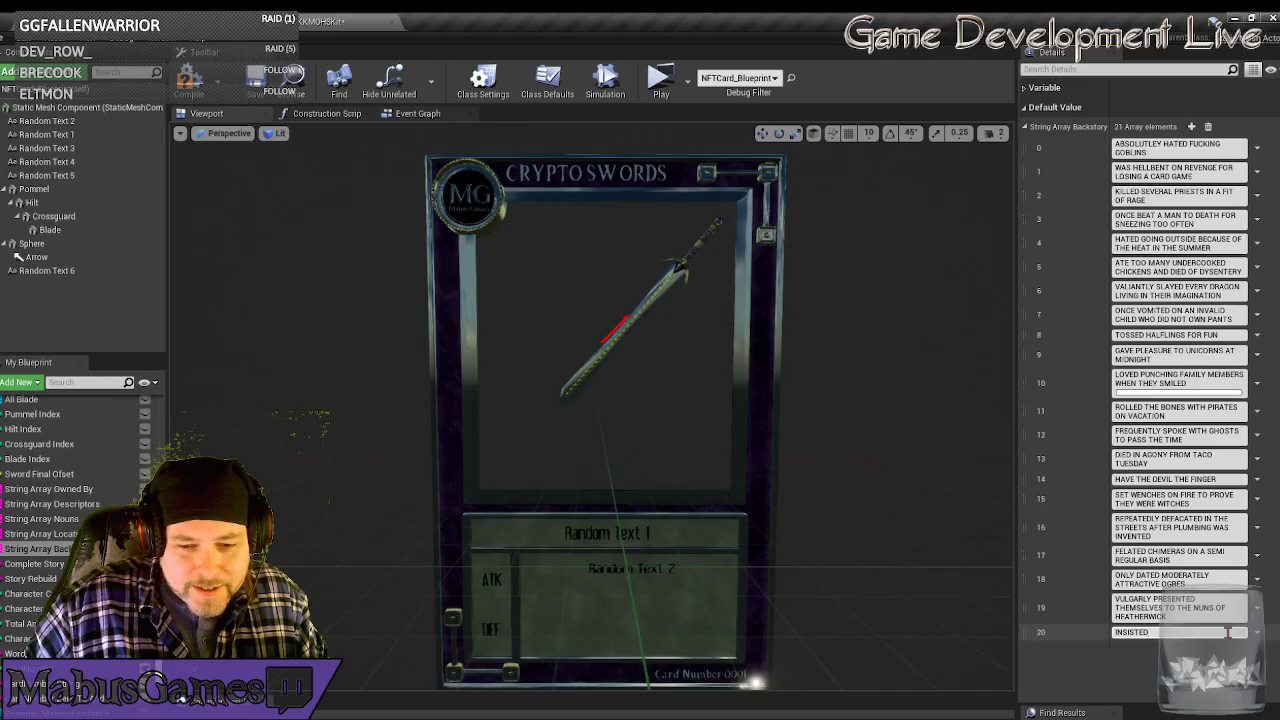
{"action": "left_click", "coordinate": [1115, 632]}
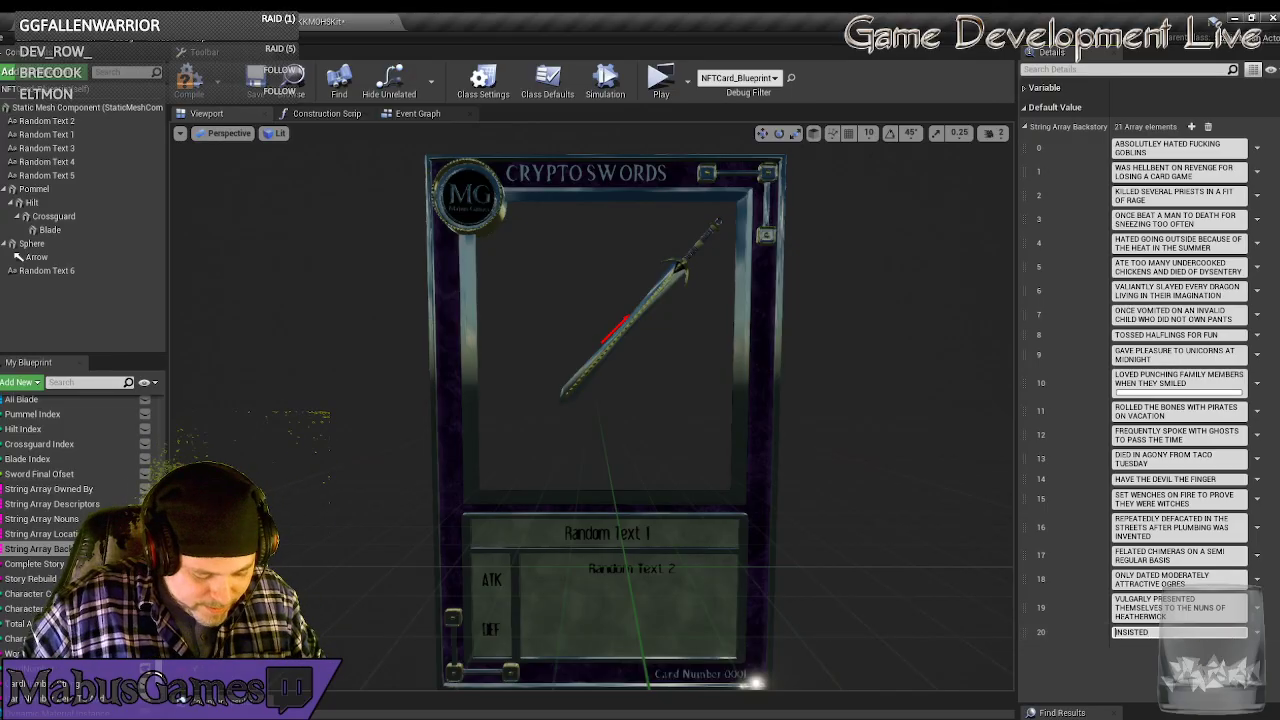
{"action": "type", "text": "PERSISTAN"}
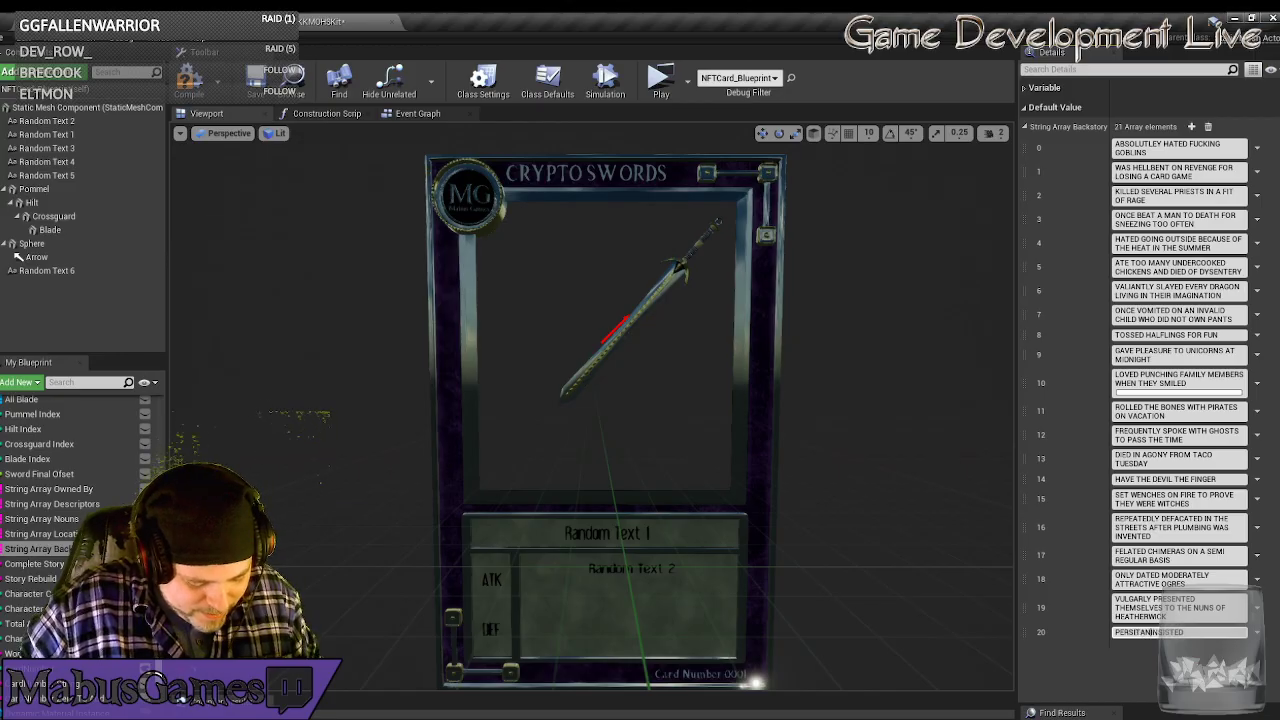
{"action": "type", "text": "TLY"}
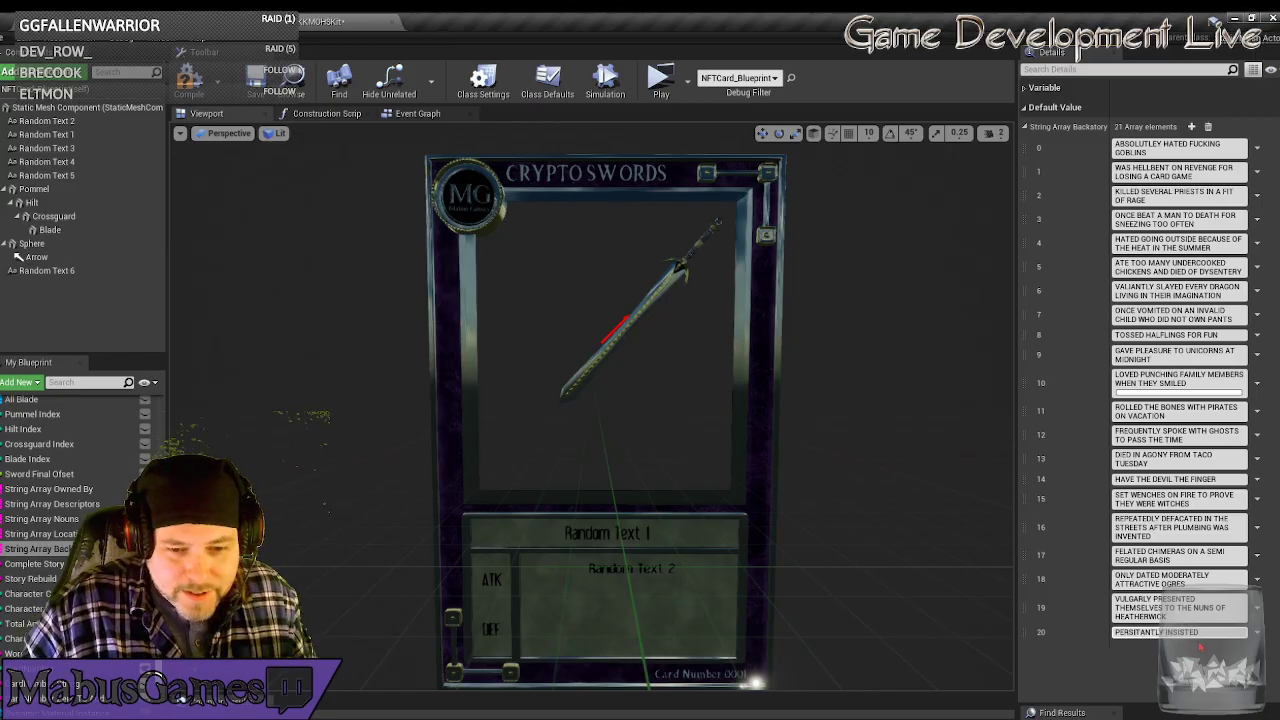
{"action": "left_click", "coordinate": [1219, 632]}
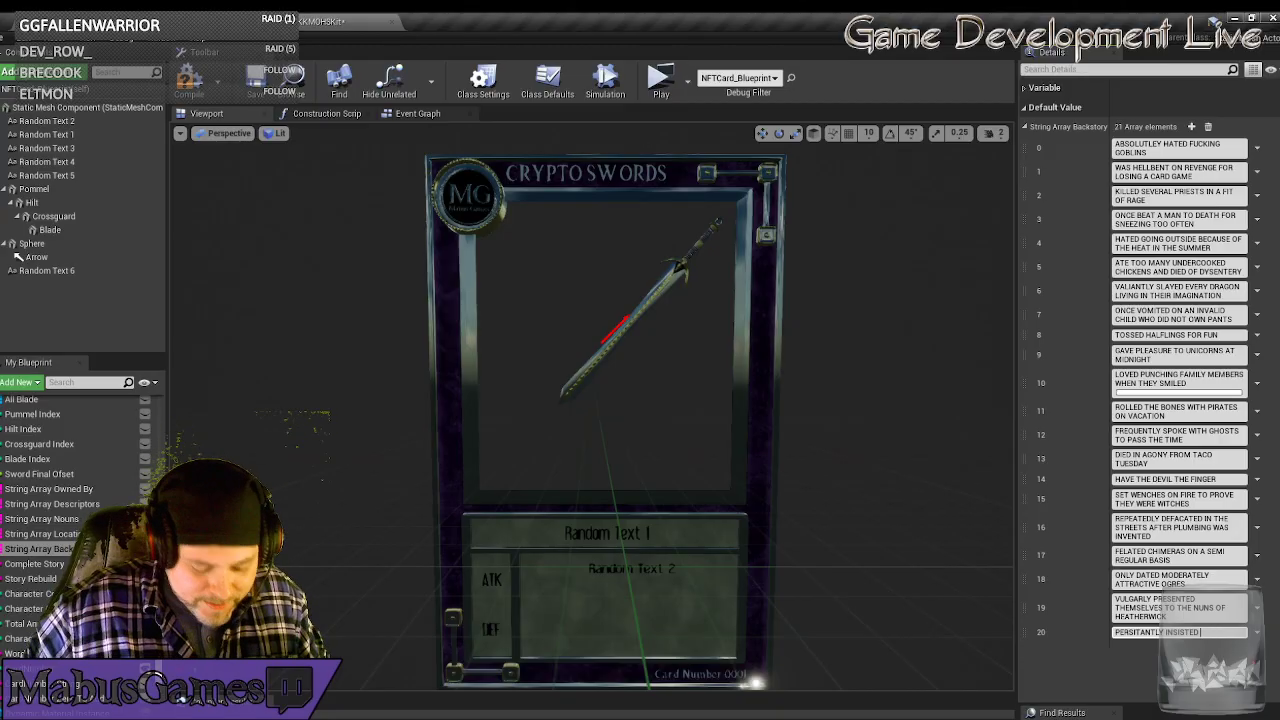
{"action": "type", "text": "THERE WER"}
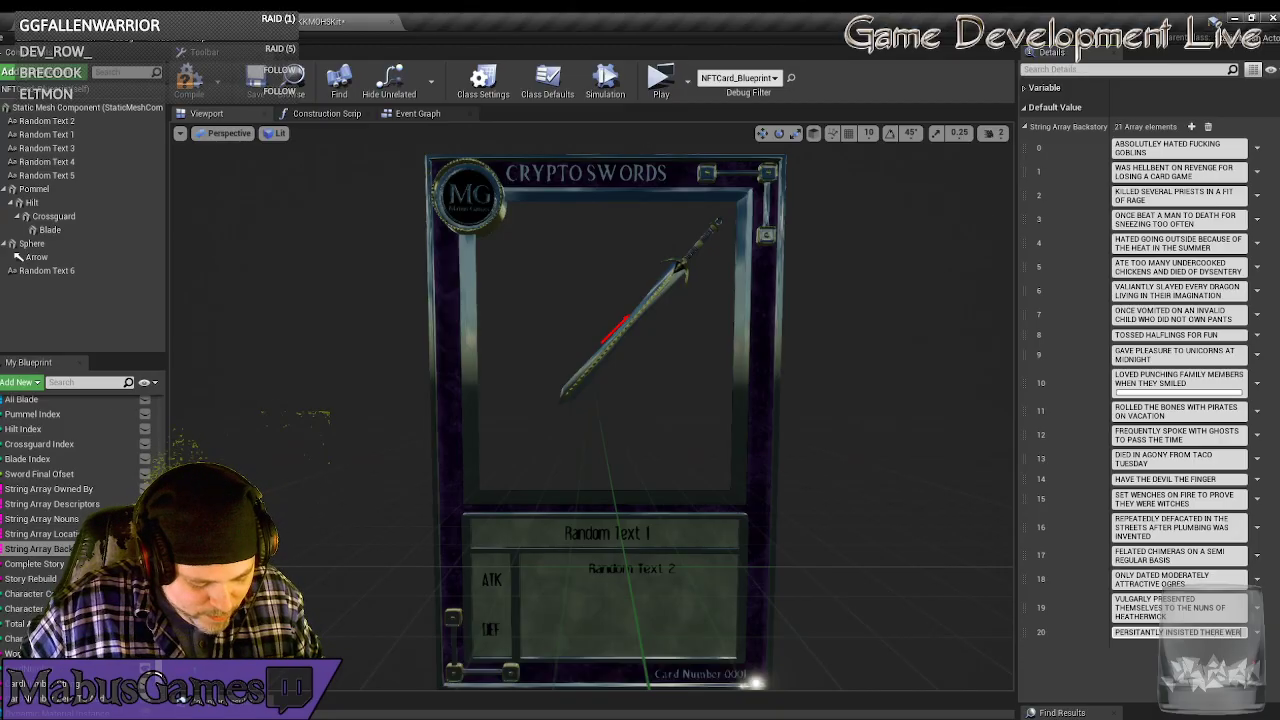
{"action": "type", "text": "E GH"}
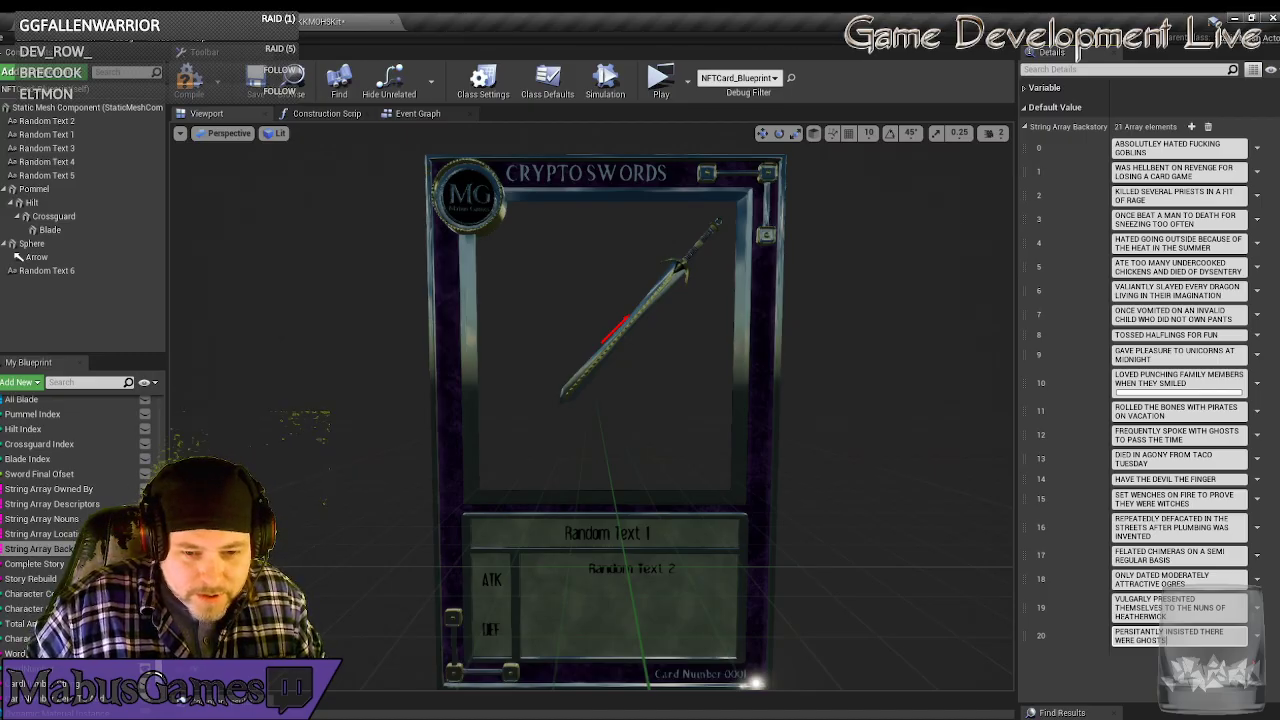
{"action": "type", "text": "OSTS IN THEIR PANTS"}
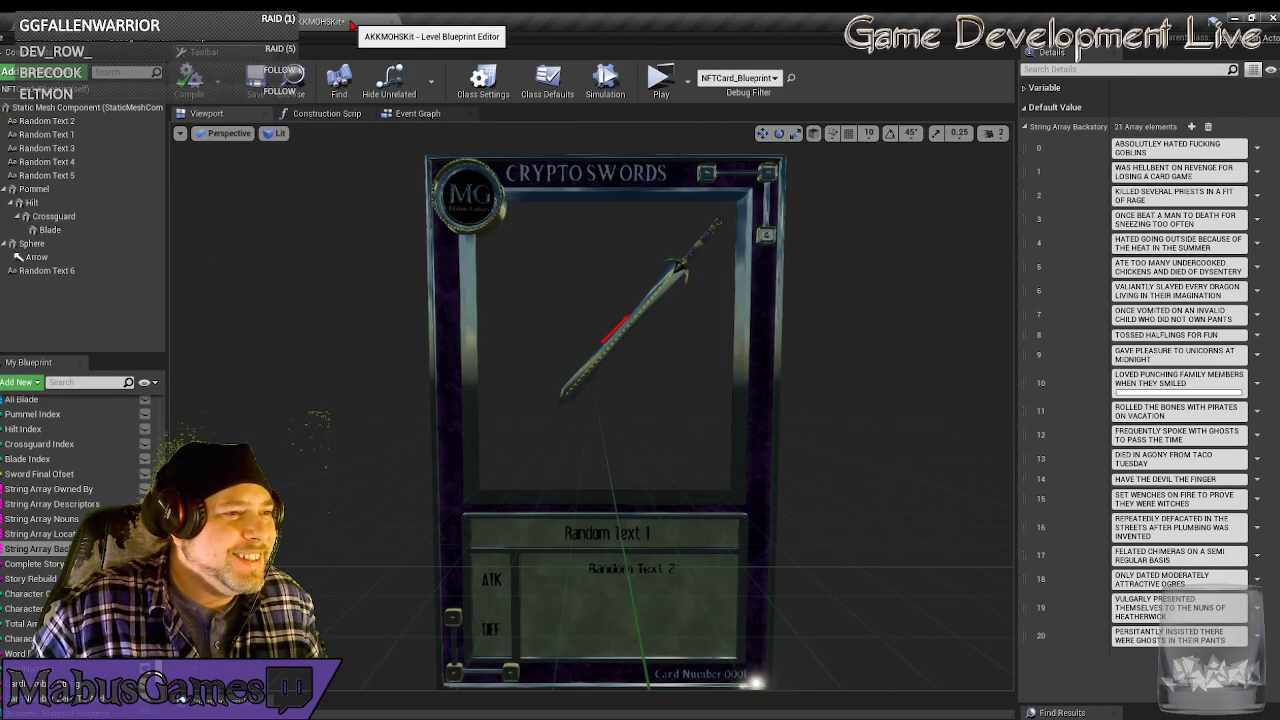
Save all project changes, return to the AKKMOHSKit level and select the NFT card actor in the scene.
{"action": "left_click", "coordinate": [6, 38]}
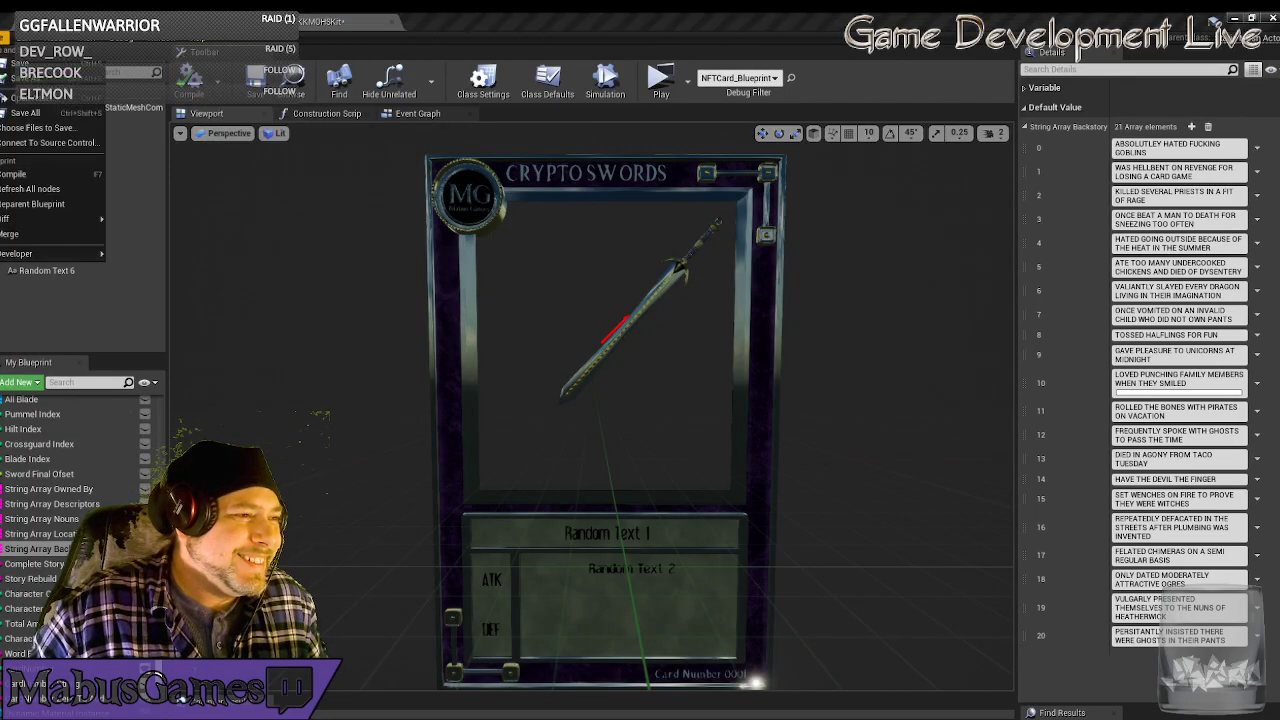
{"action": "left_click", "coordinate": [30, 113]}
{"action": "left_click", "coordinate": [320, 21]}
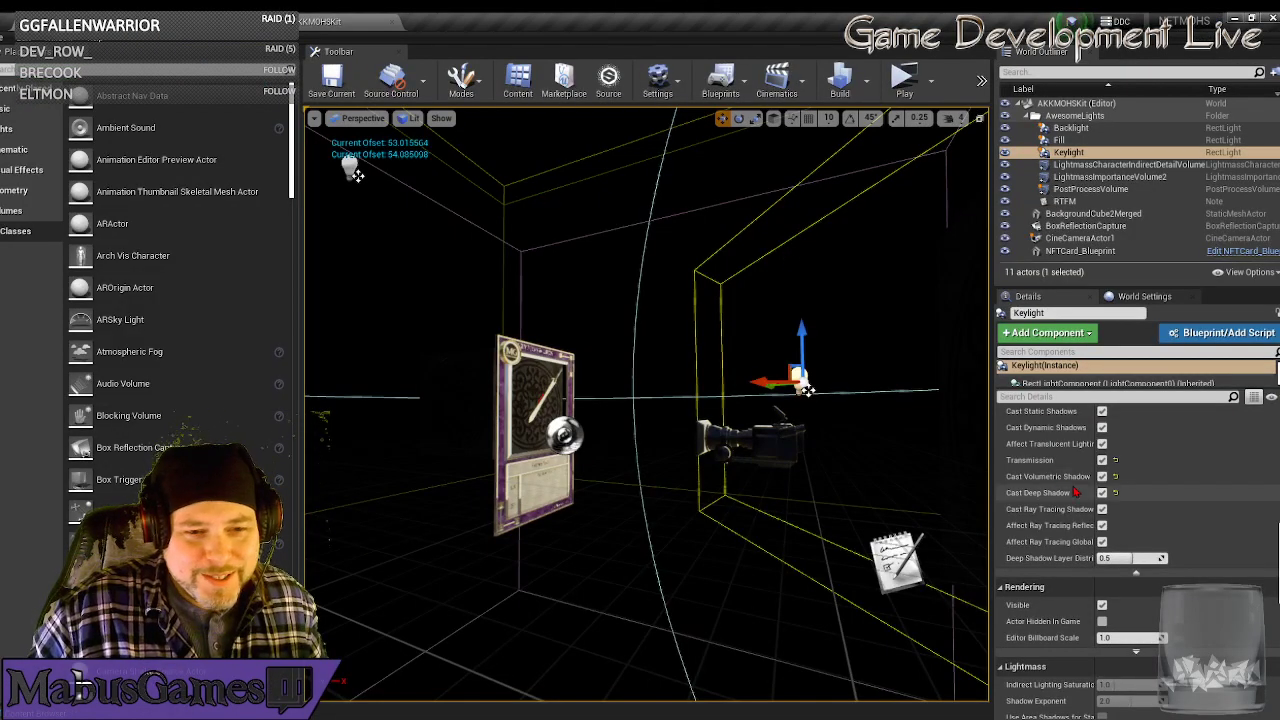
{"action": "left_click", "coordinate": [568, 379]}
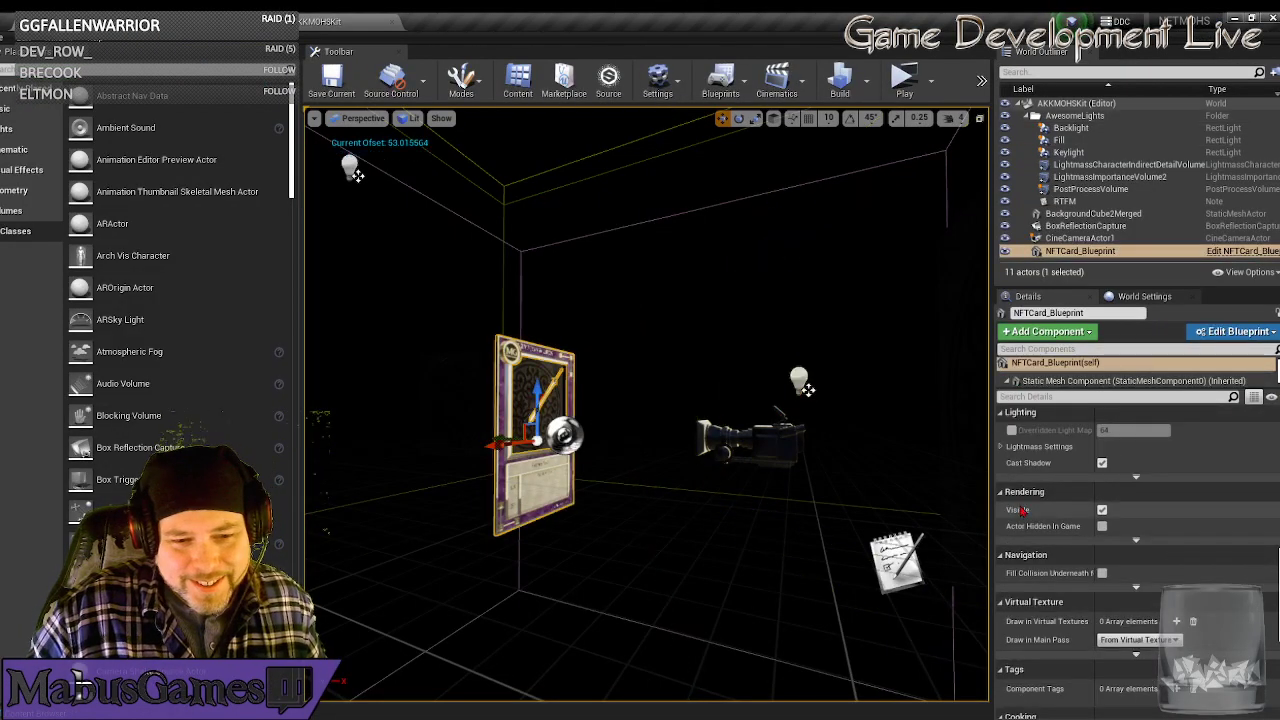
Switch to File Explorer and delete all old card screenshots from the project's Saved/Screenshots/Windows folder.
{"action": "key", "text": "alt+Tab"}
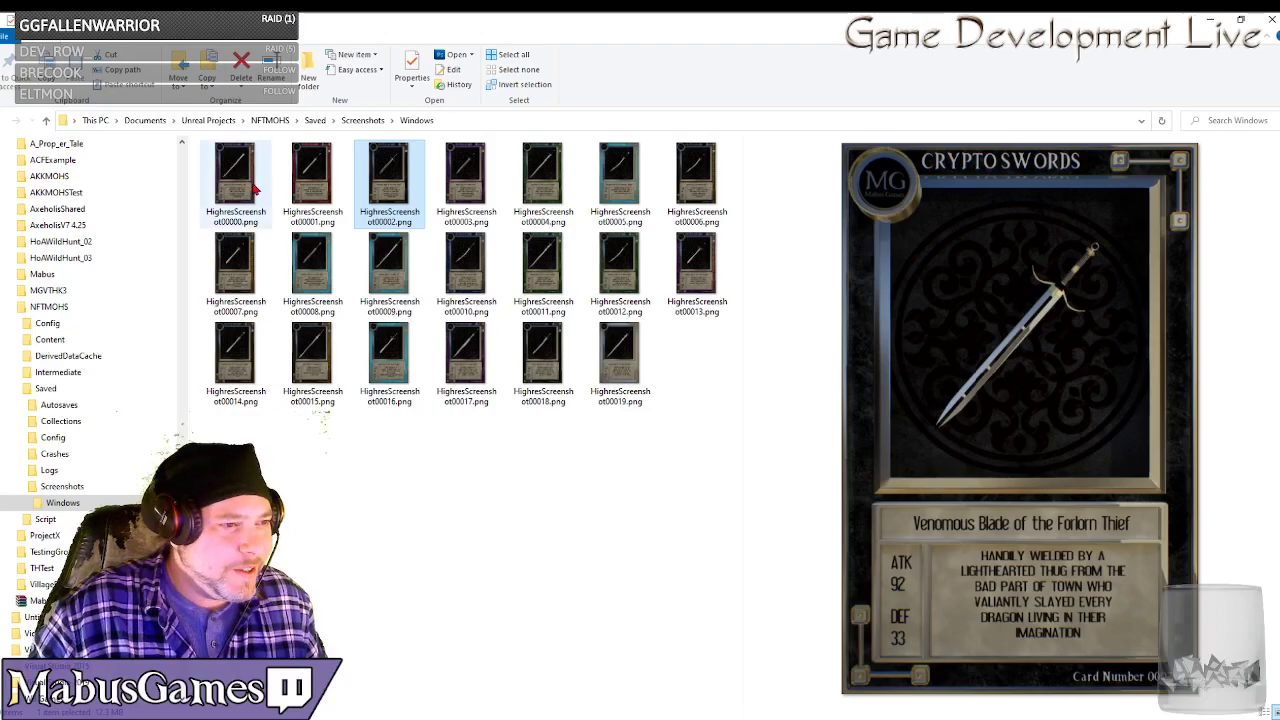
{"action": "key", "text": "ctrl+a"}
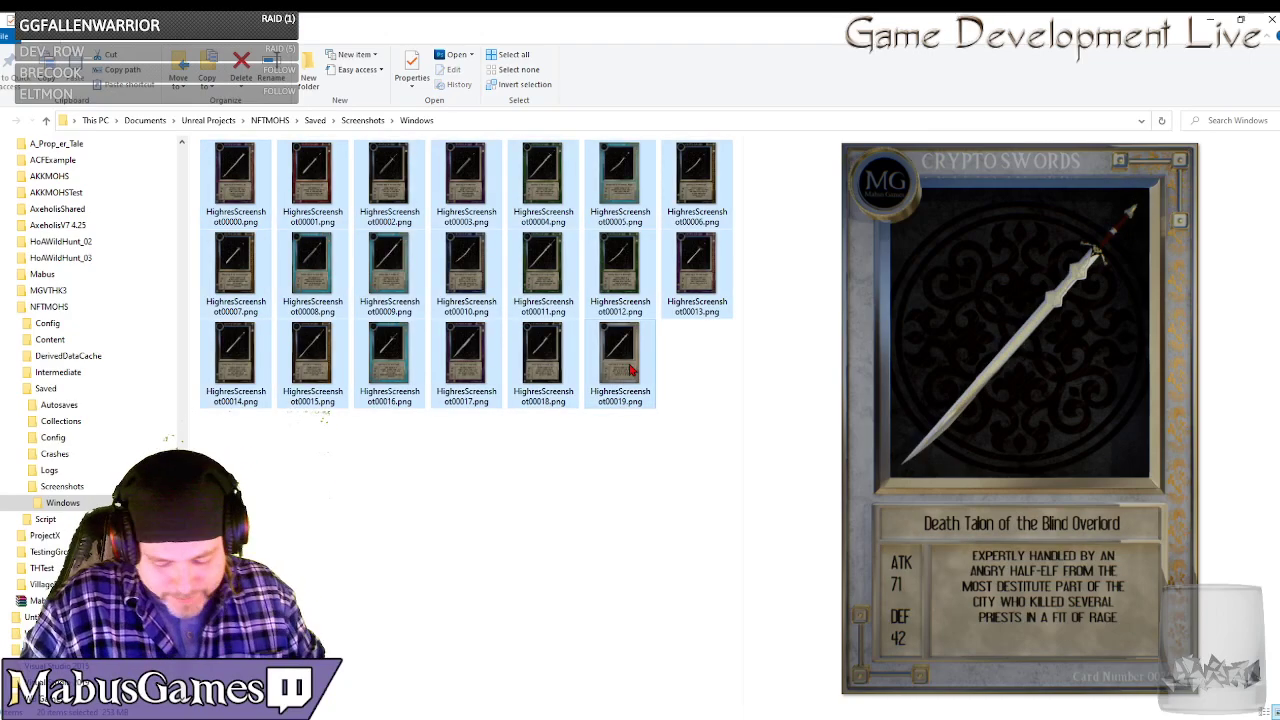
{"action": "key", "text": "Delete"}
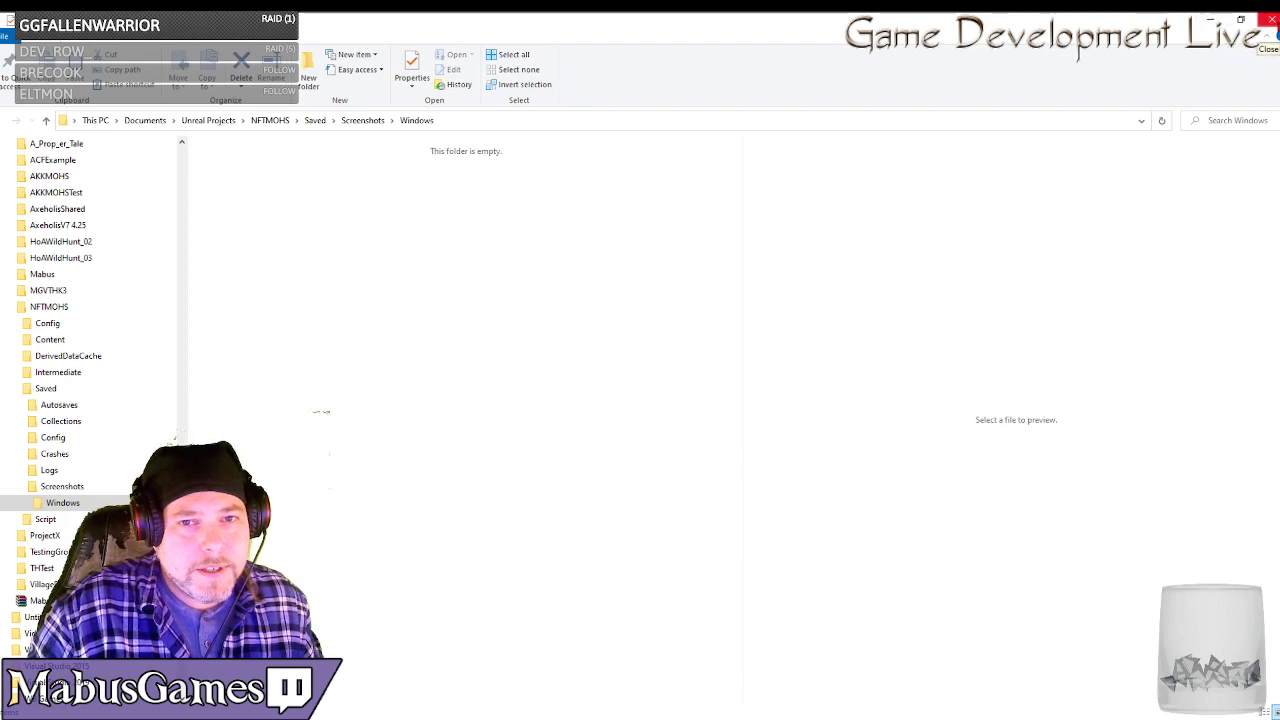
{"action": "left_click", "coordinate": [1214, 24]}
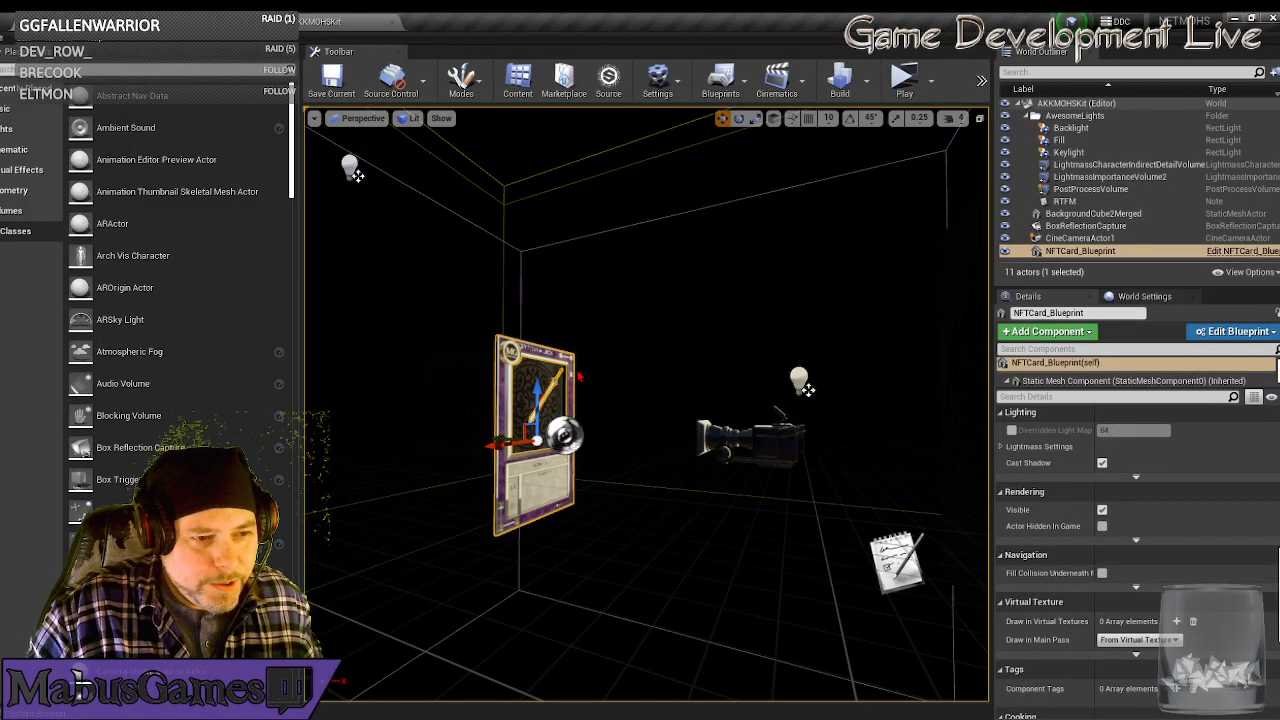
Set the NFT card actor's requested screenshot amount to 50.
{"action": "scroll", "coordinate": [1155, 503], "scroll_direction": "down", "scroll_amount": 10}
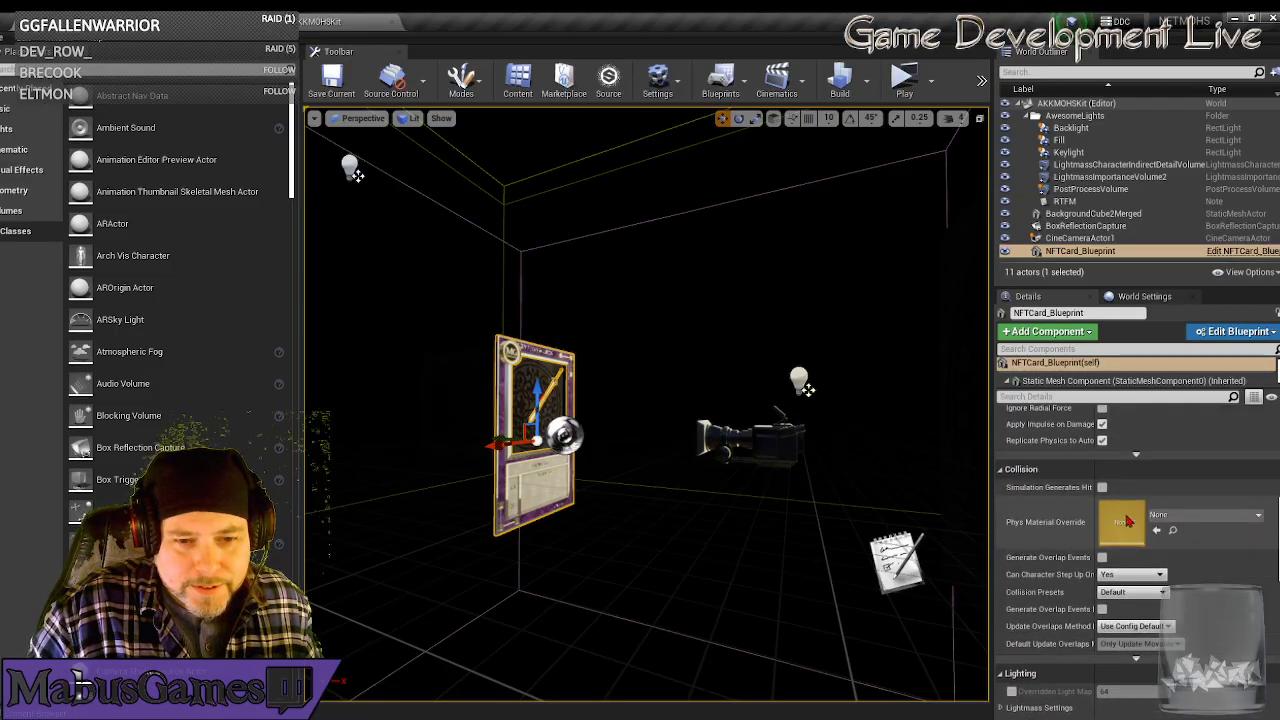
{"action": "scroll", "coordinate": [1155, 503], "scroll_direction": "up", "scroll_amount": 8}
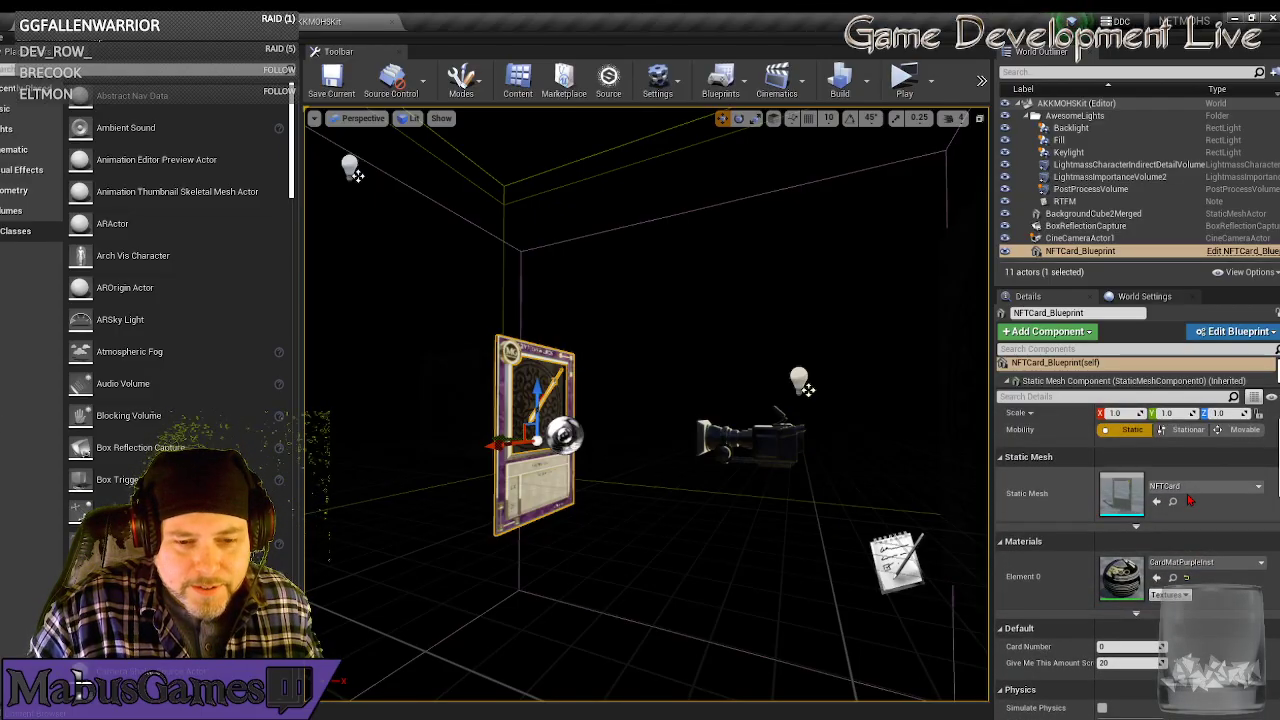
{"action": "left_click", "coordinate": [1128, 662]}
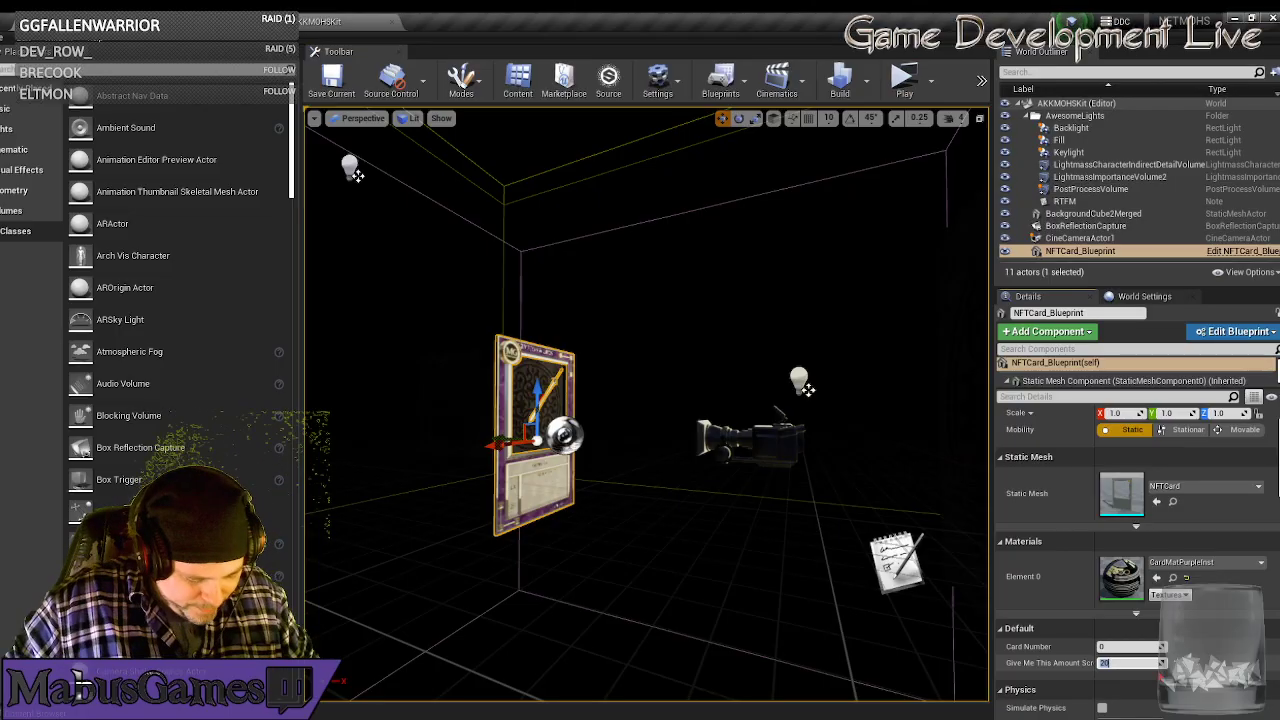
{"action": "type", "text": "50"}
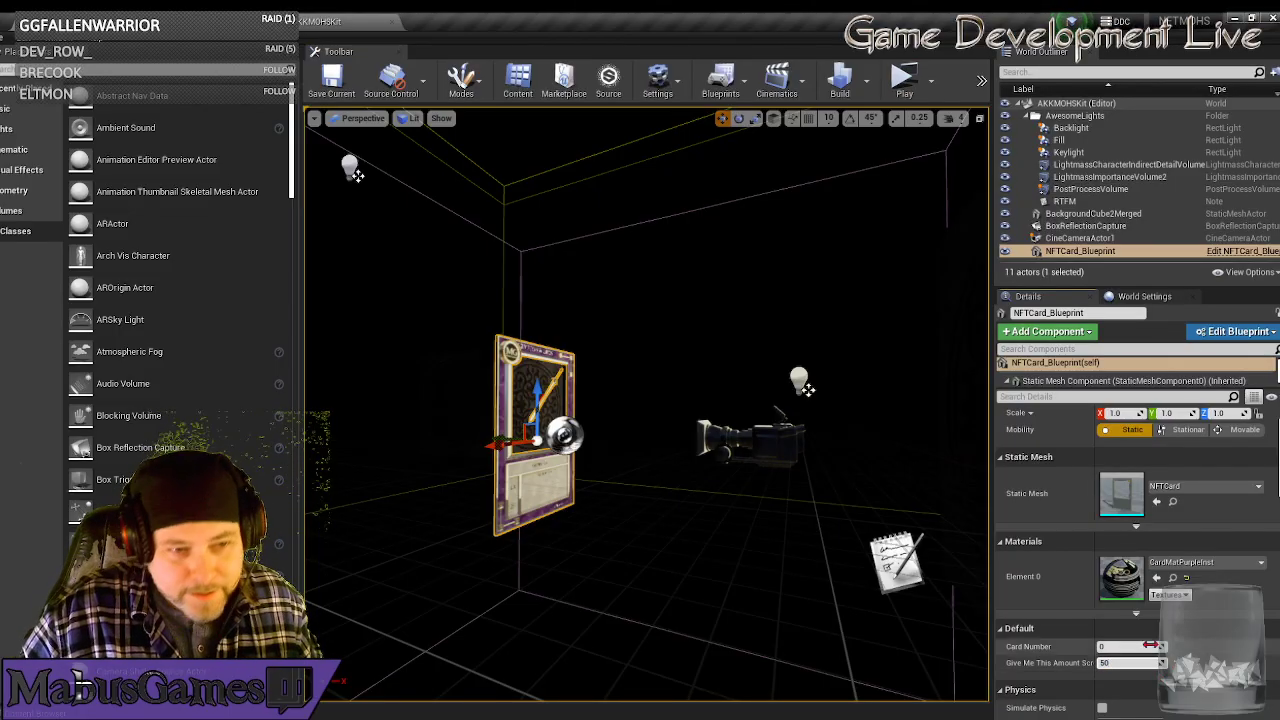
{"action": "key", "text": "Return"}
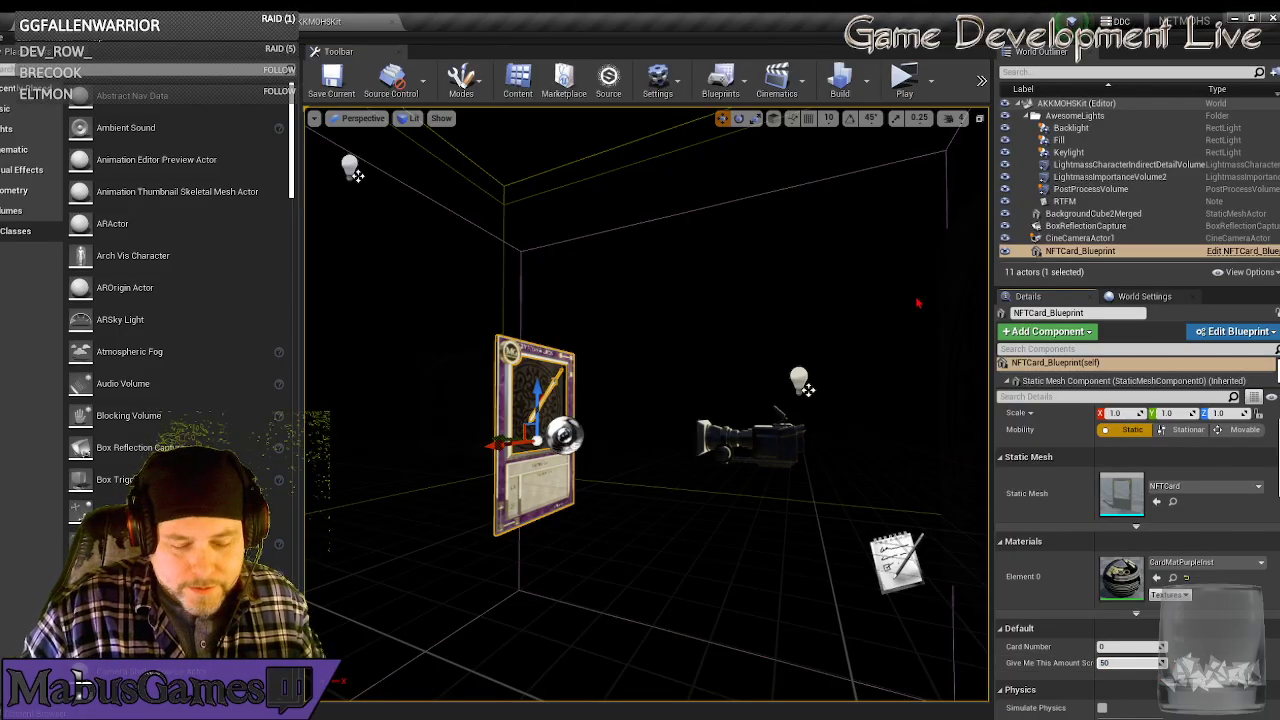
Play the level to generate the new batch of cards and open the folder where the high-resolution screenshots are saved.
{"action": "left_click", "coordinate": [918, 302]}
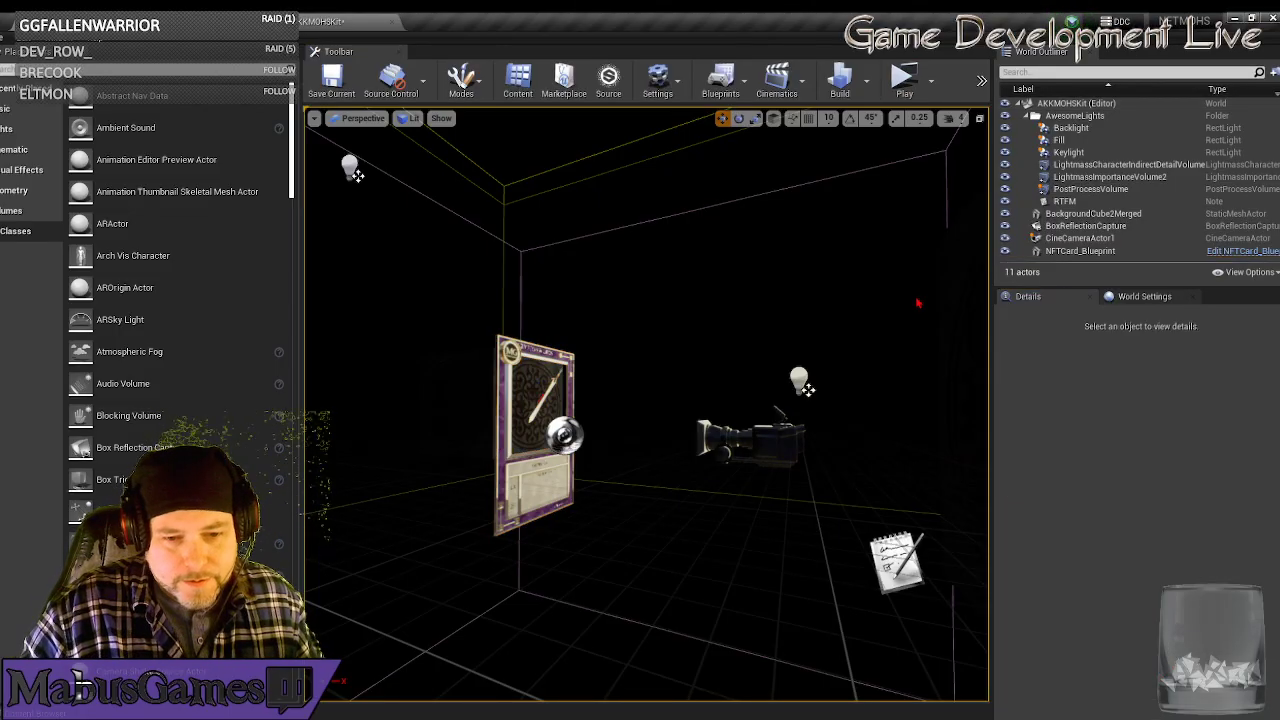
{"action": "left_click", "coordinate": [903, 84]}
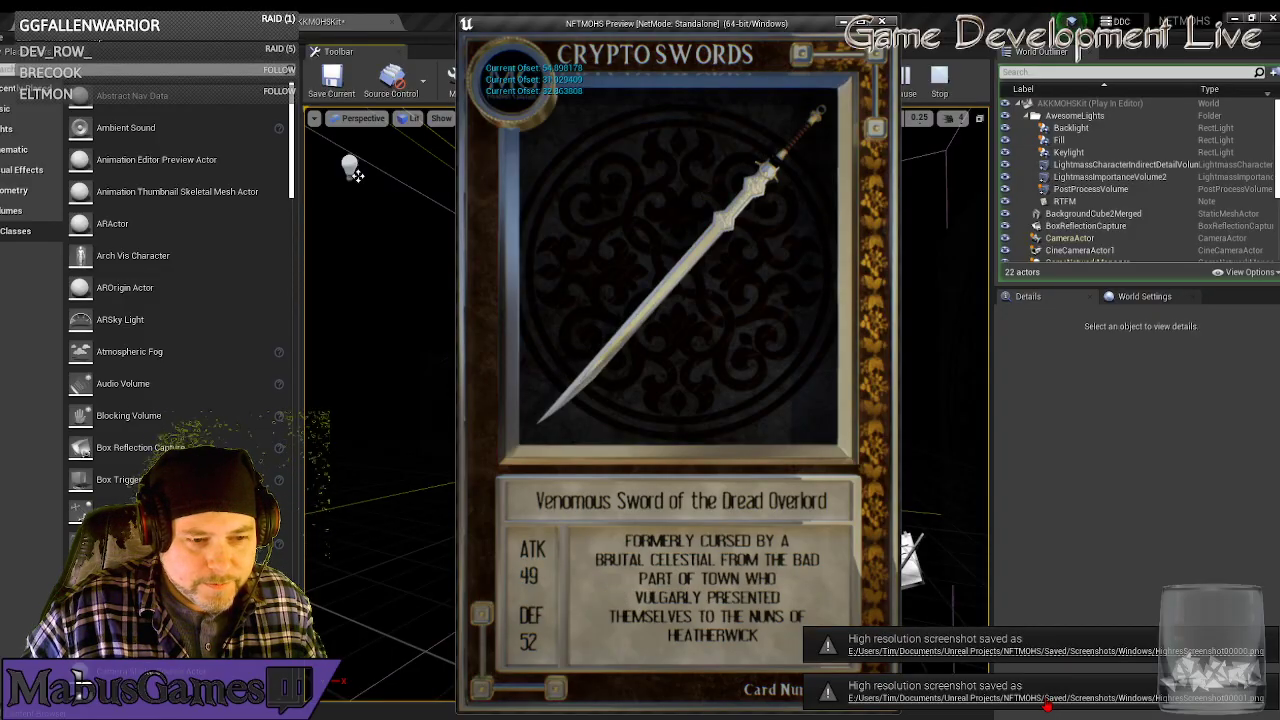
{"action": "left_click", "coordinate": [1078, 698]}
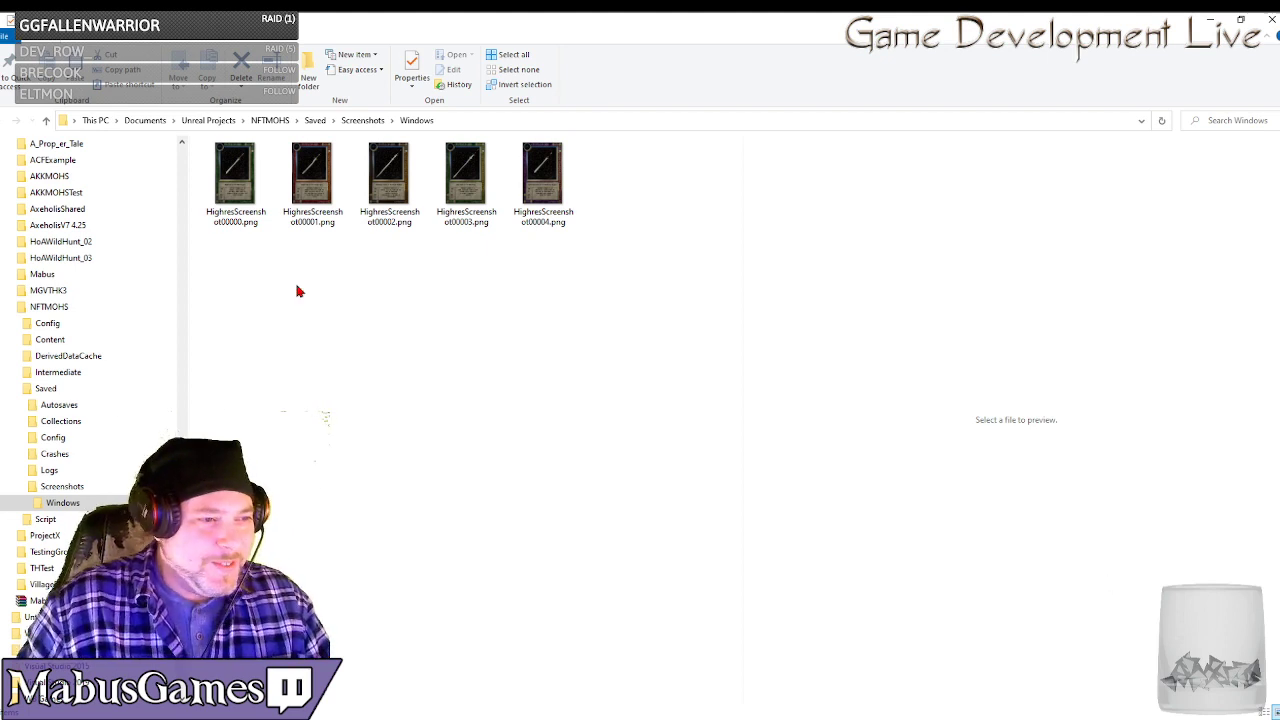
Preview the generated card images HighresScreenshot00000 through HighresScreenshot00006 and read each card's title and backstory.
{"action": "left_click", "coordinate": [228, 200]}
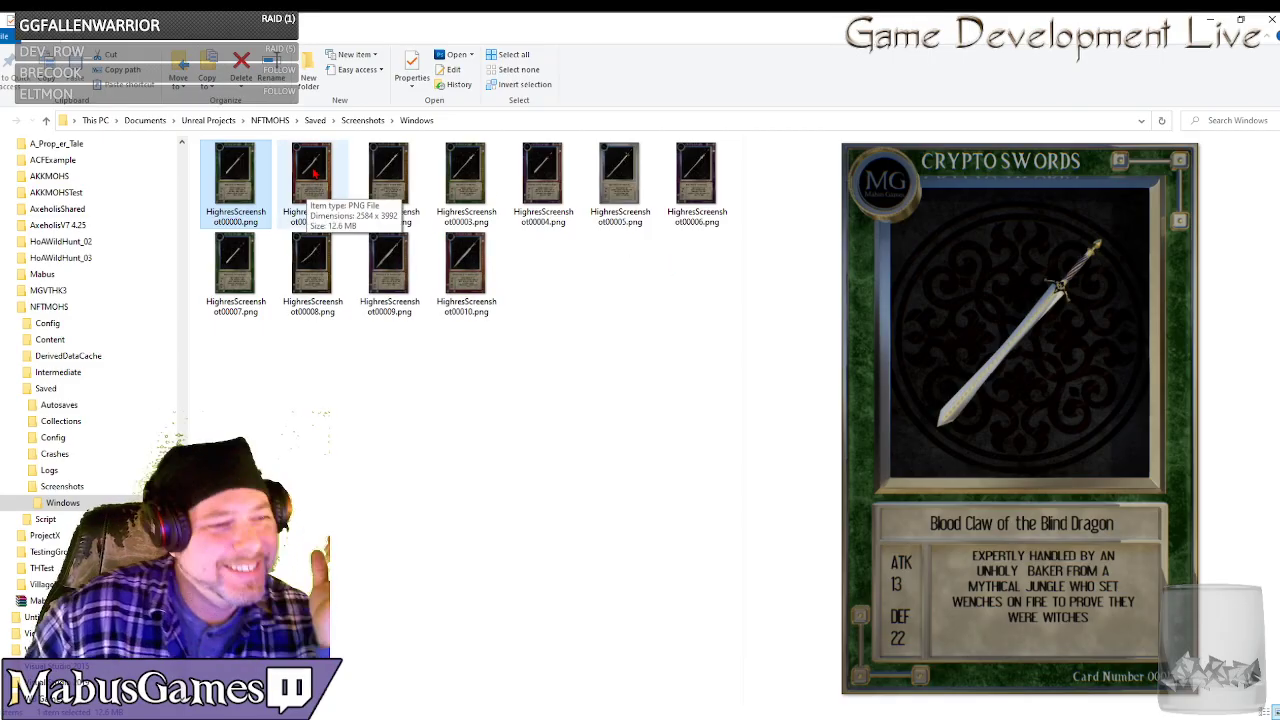
{"action": "left_click", "coordinate": [313, 172]}
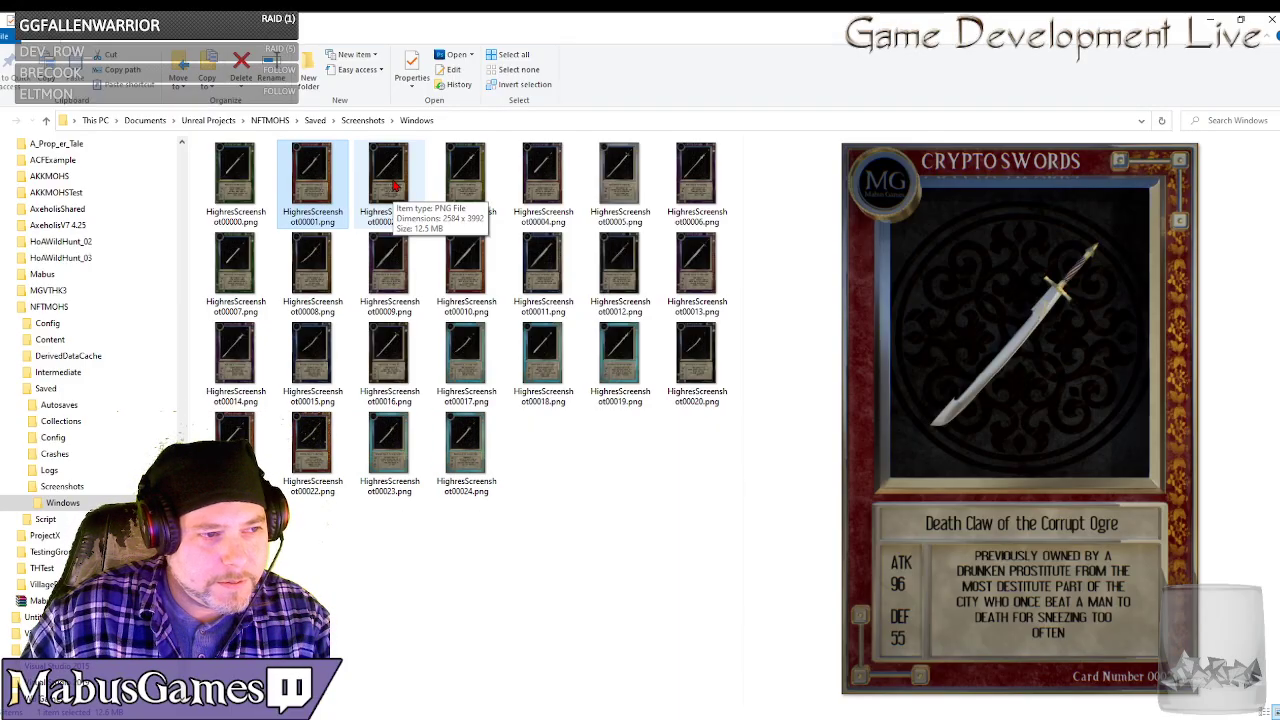
{"action": "left_click", "coordinate": [394, 185]}
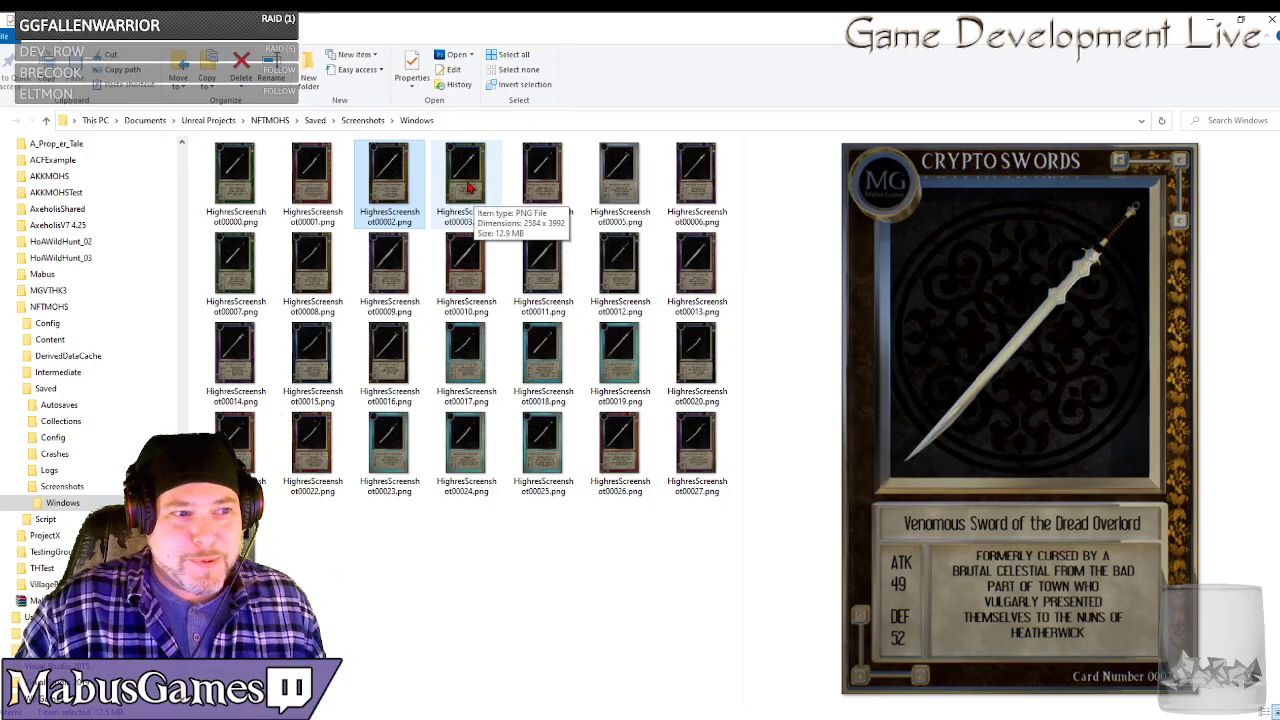
{"action": "left_click", "coordinate": [468, 188]}
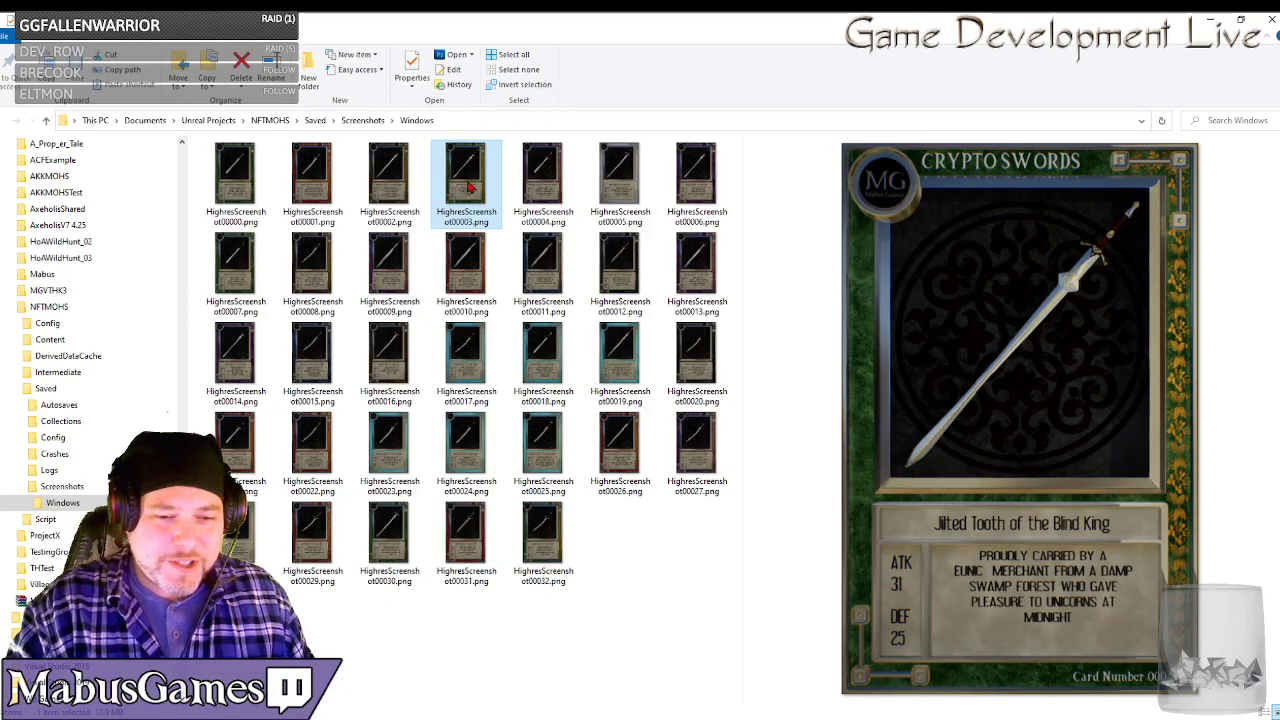
{"action": "left_click", "coordinate": [545, 184]}
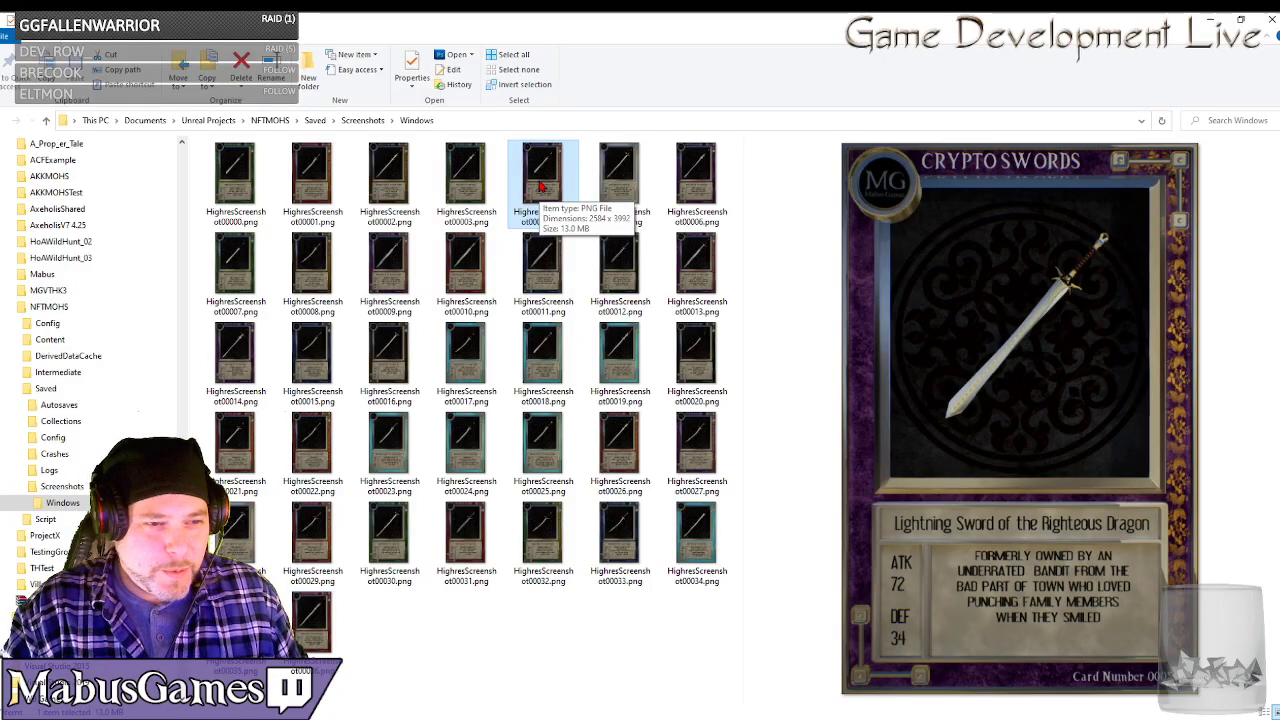
{"action": "left_click", "coordinate": [622, 180]}
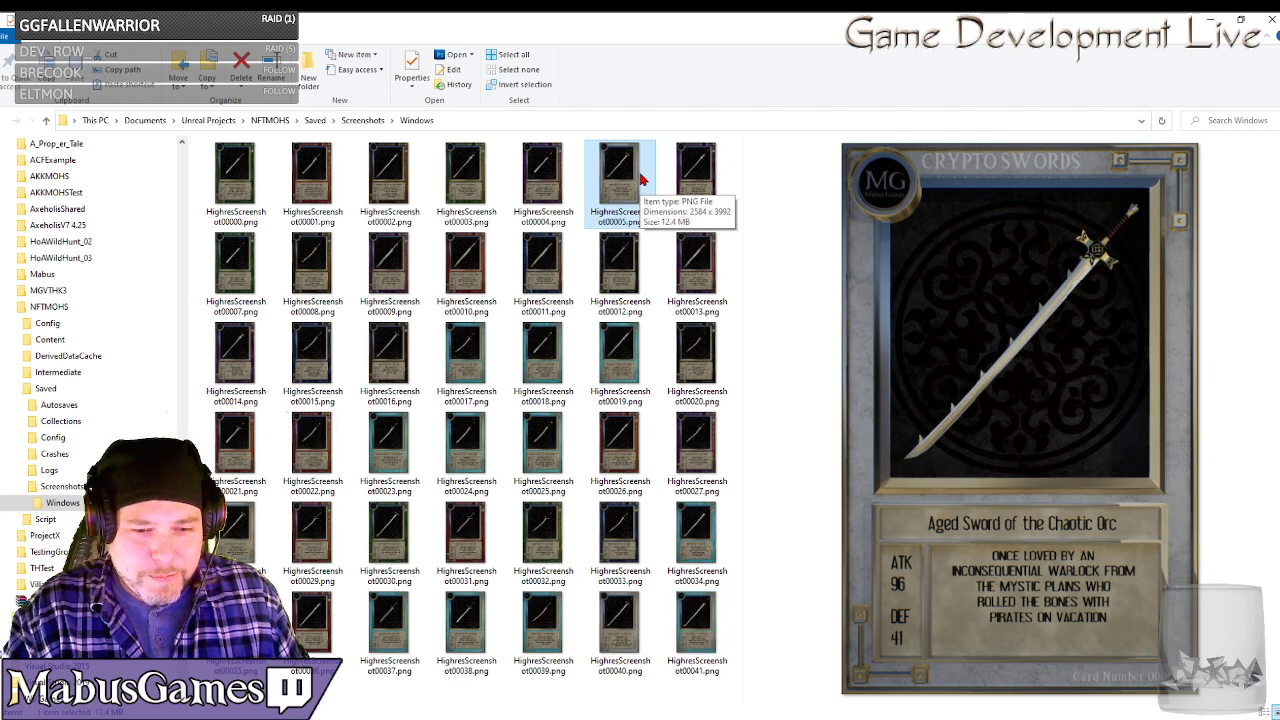
{"action": "left_click", "coordinate": [682, 178]}
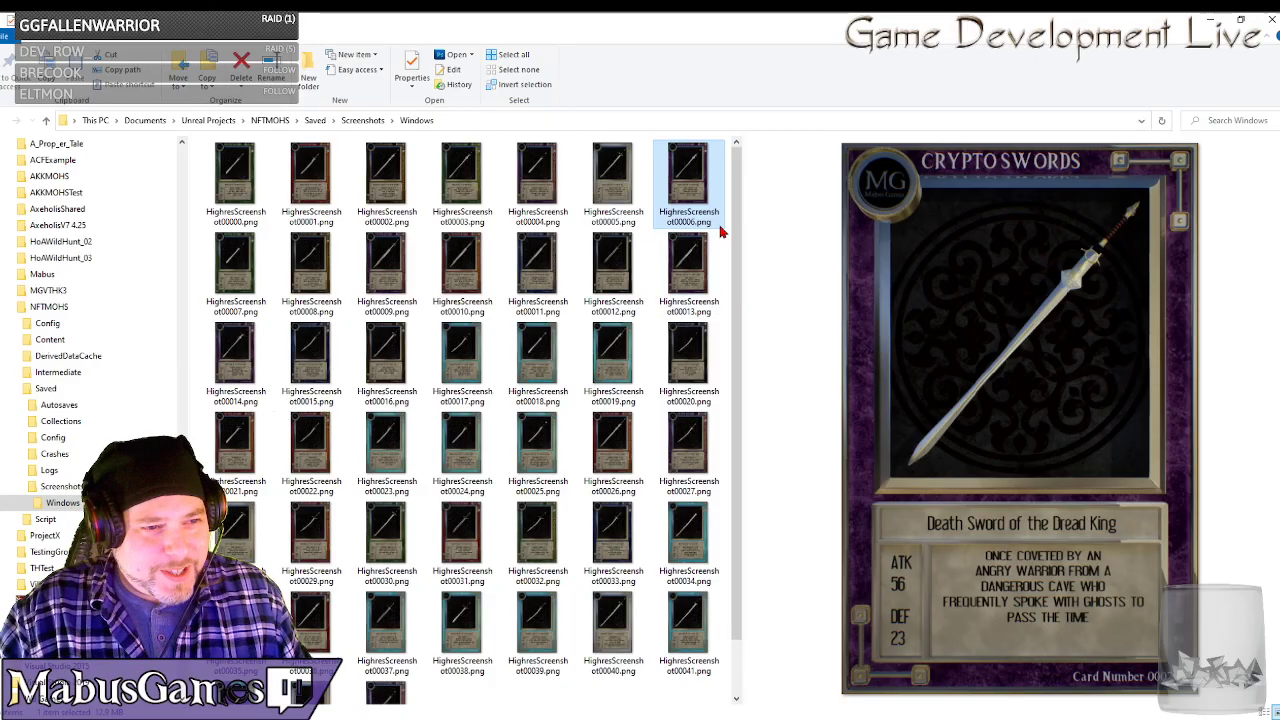
{"action": "left_click", "coordinate": [617, 181]}
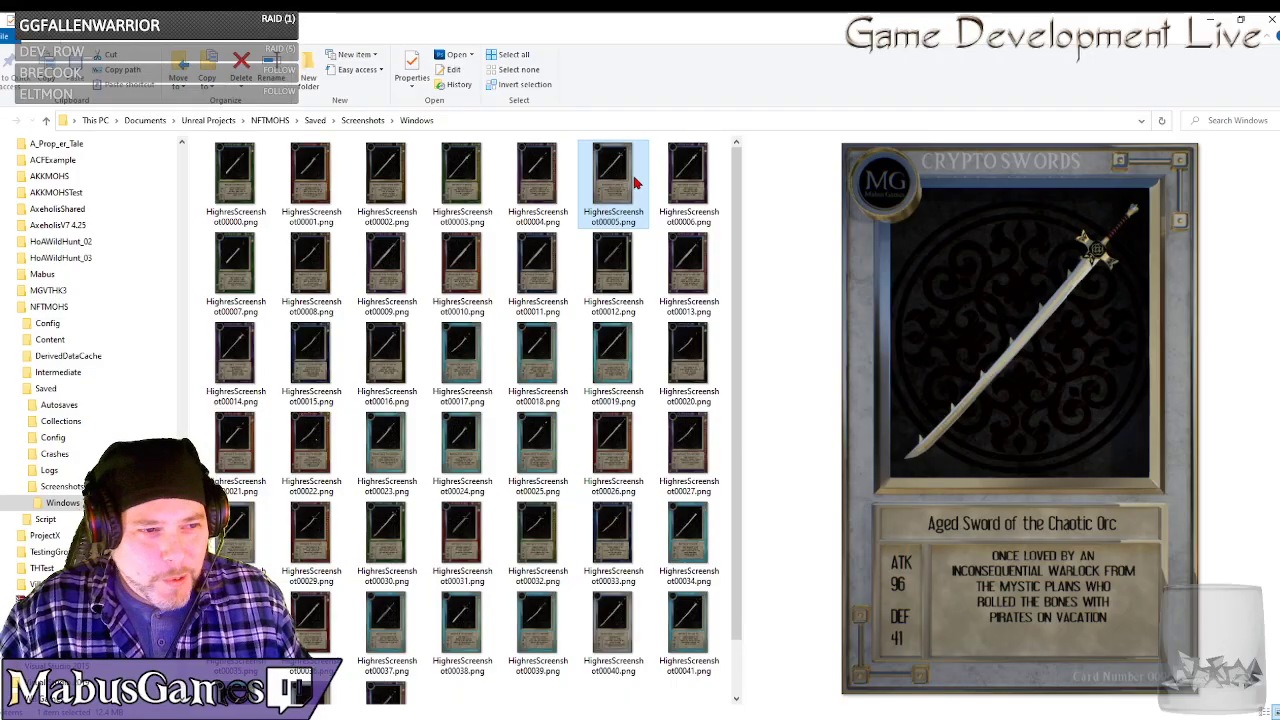
{"action": "left_click", "coordinate": [691, 185]}
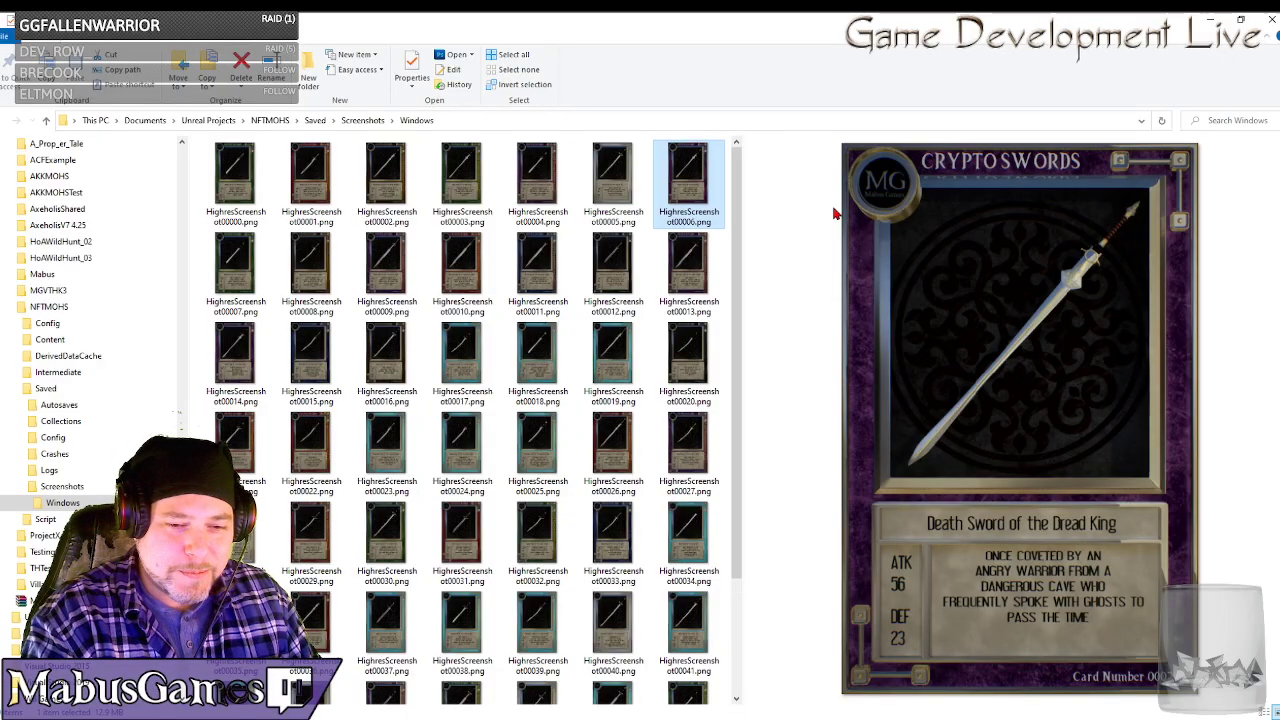
Preview the card images HighresScreenshot00007 and HighresScreenshot00008 and read their titles and backstories.
{"action": "left_click", "coordinate": [265, 278]}
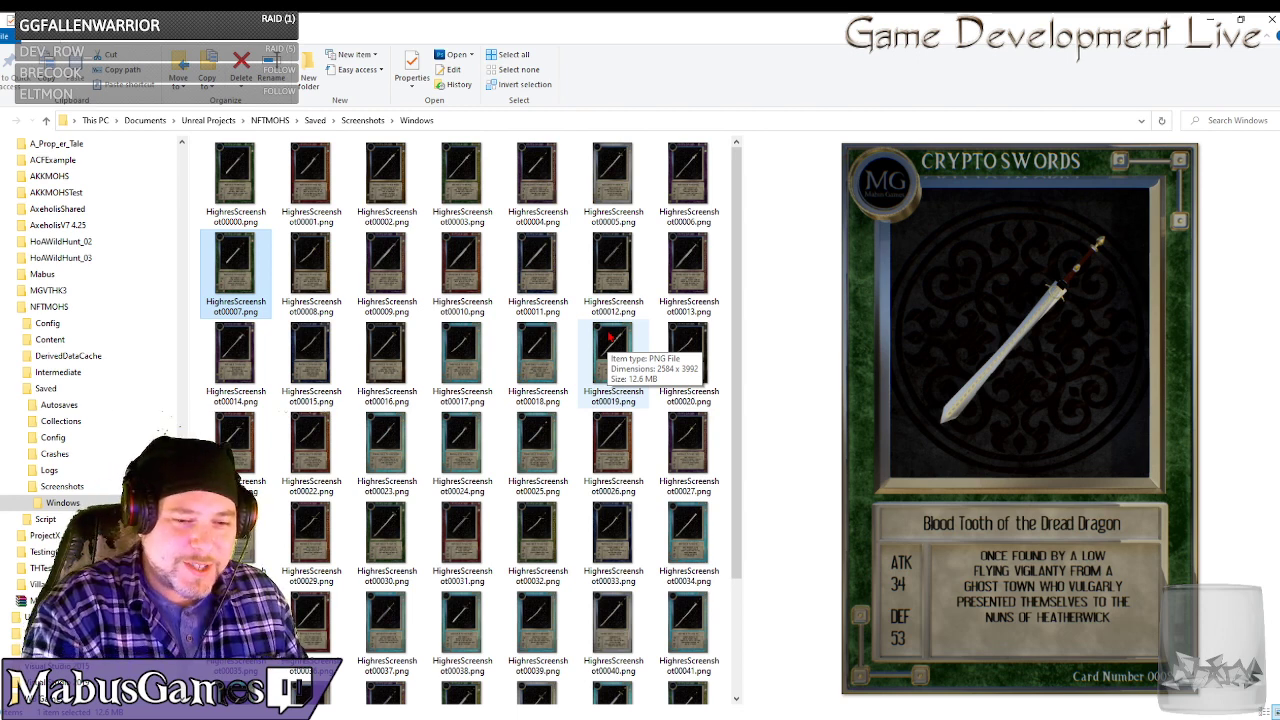
{"action": "left_click", "coordinate": [313, 265]}
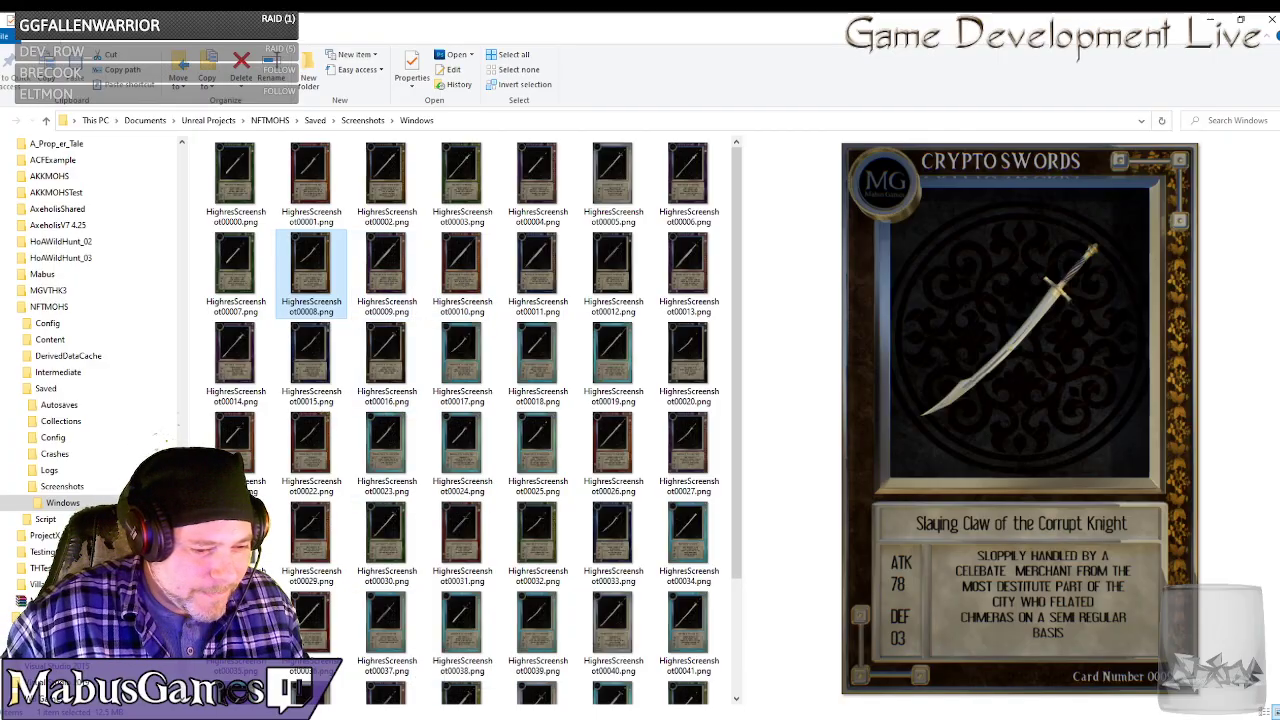
Switch to Unreal Editor, close the running card preview, and correct String Array Backstory element 17 to "FELLATED CHIMERAS ON A SEMI REGULAR BASIS".
{"action": "mouse_move", "coordinate": [601, 719]}
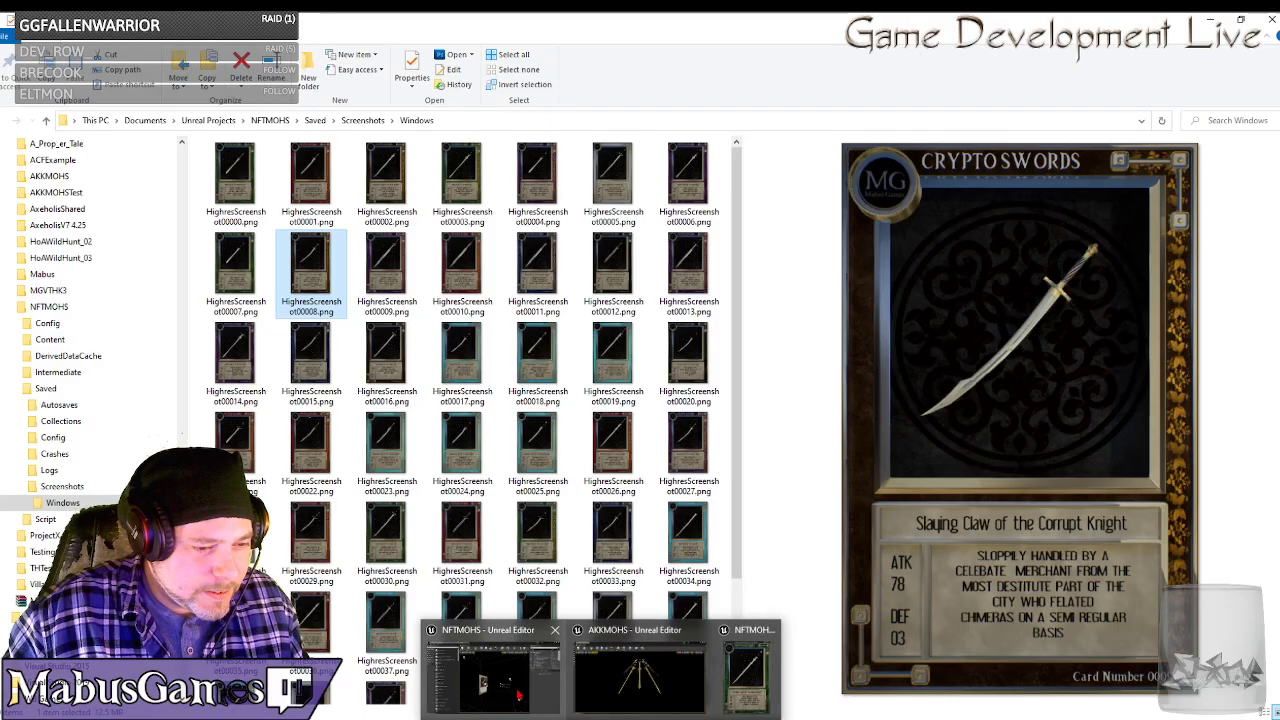
{"action": "left_click", "coordinate": [638, 670]}
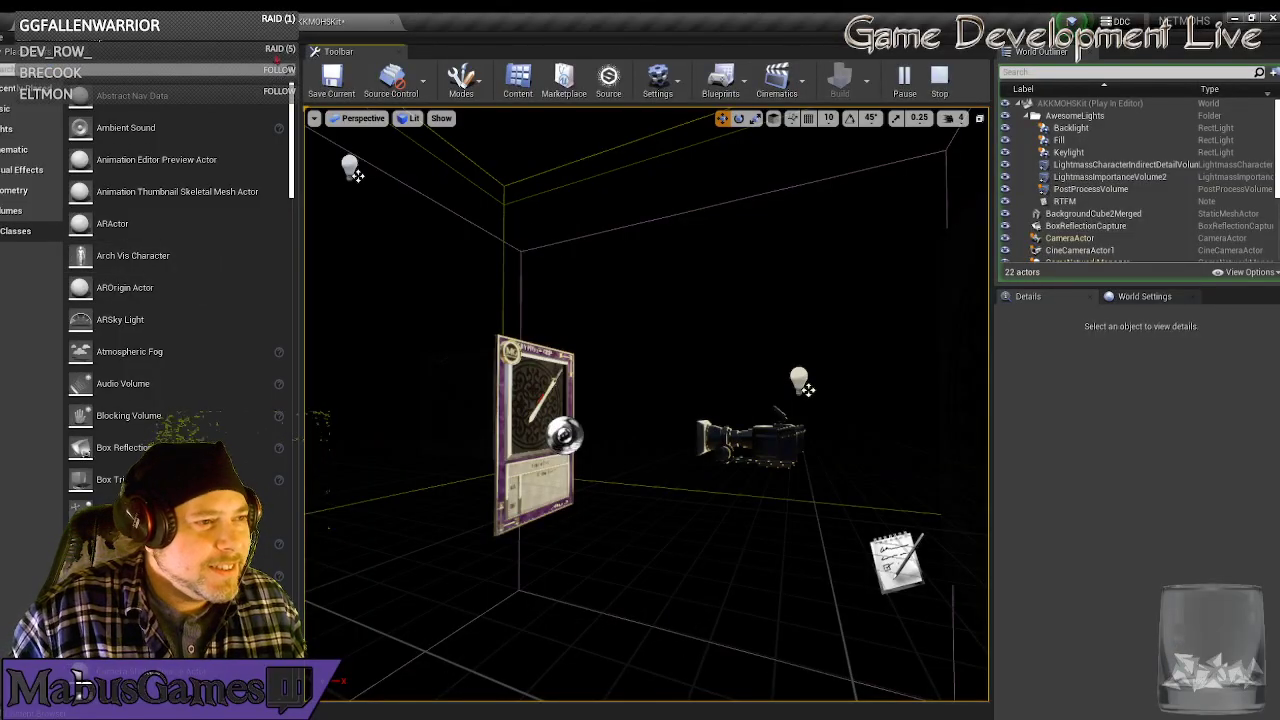
{"action": "left_click", "coordinate": [207, 22]}
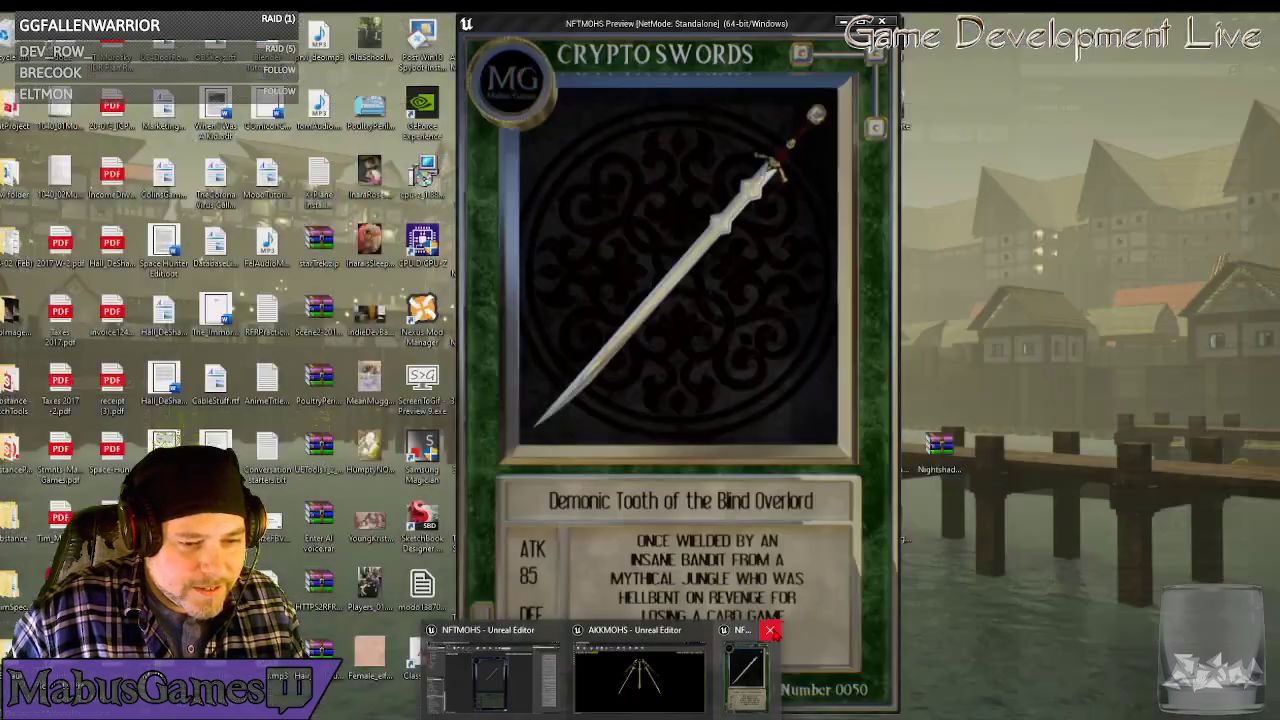
{"action": "left_click", "coordinate": [771, 632]}
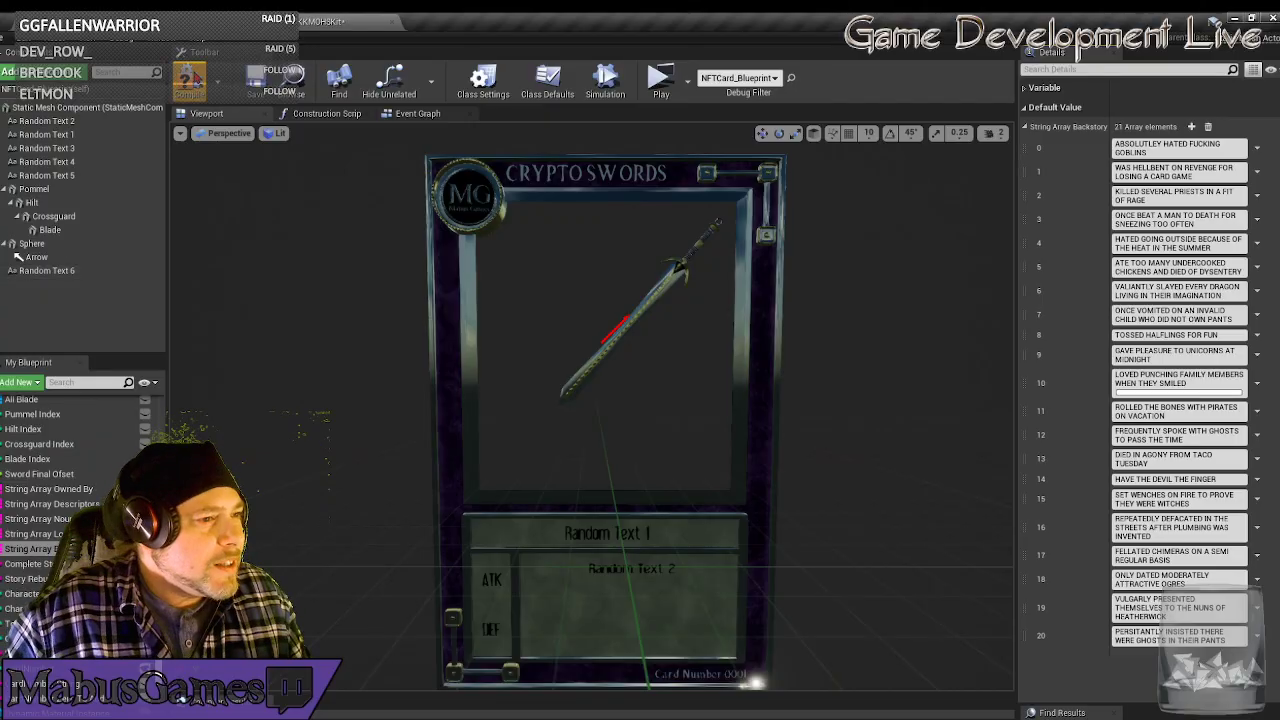
Compile the card Blueprint with the corrected backstory entry and save all project files.
{"action": "left_click", "coordinate": [257, 80]}
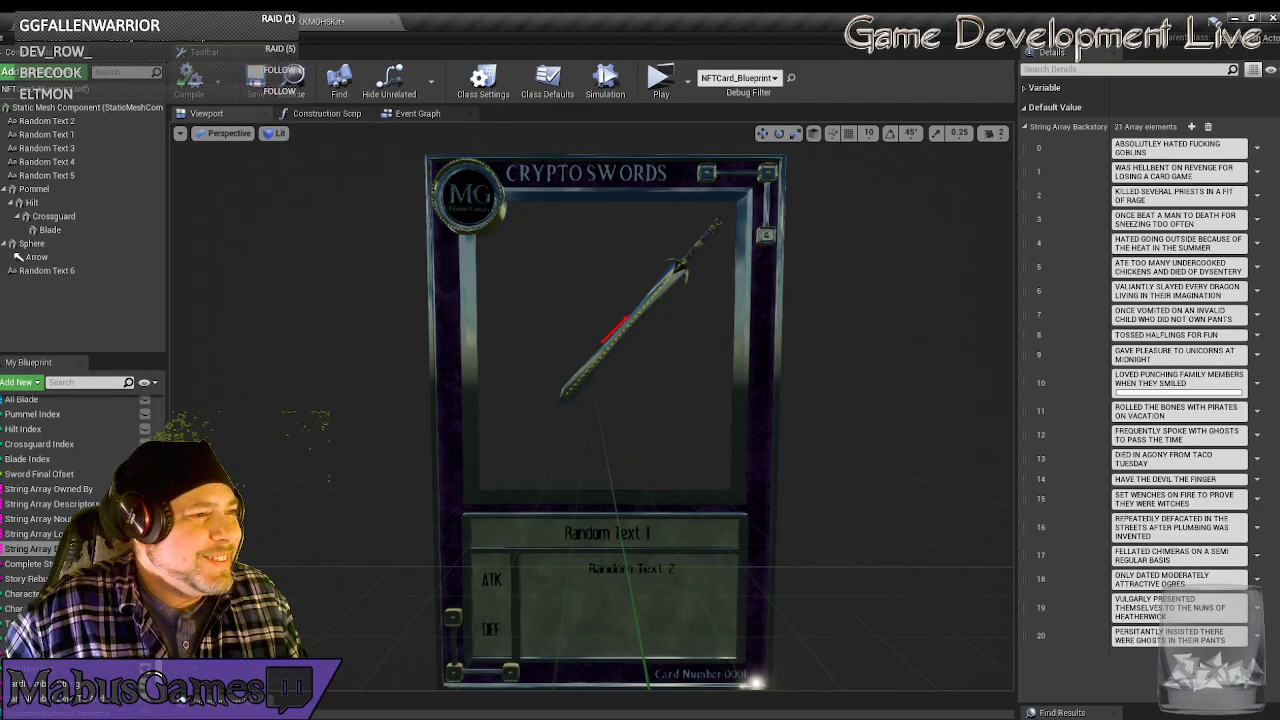
{"action": "left_click", "coordinate": [8, 38]}
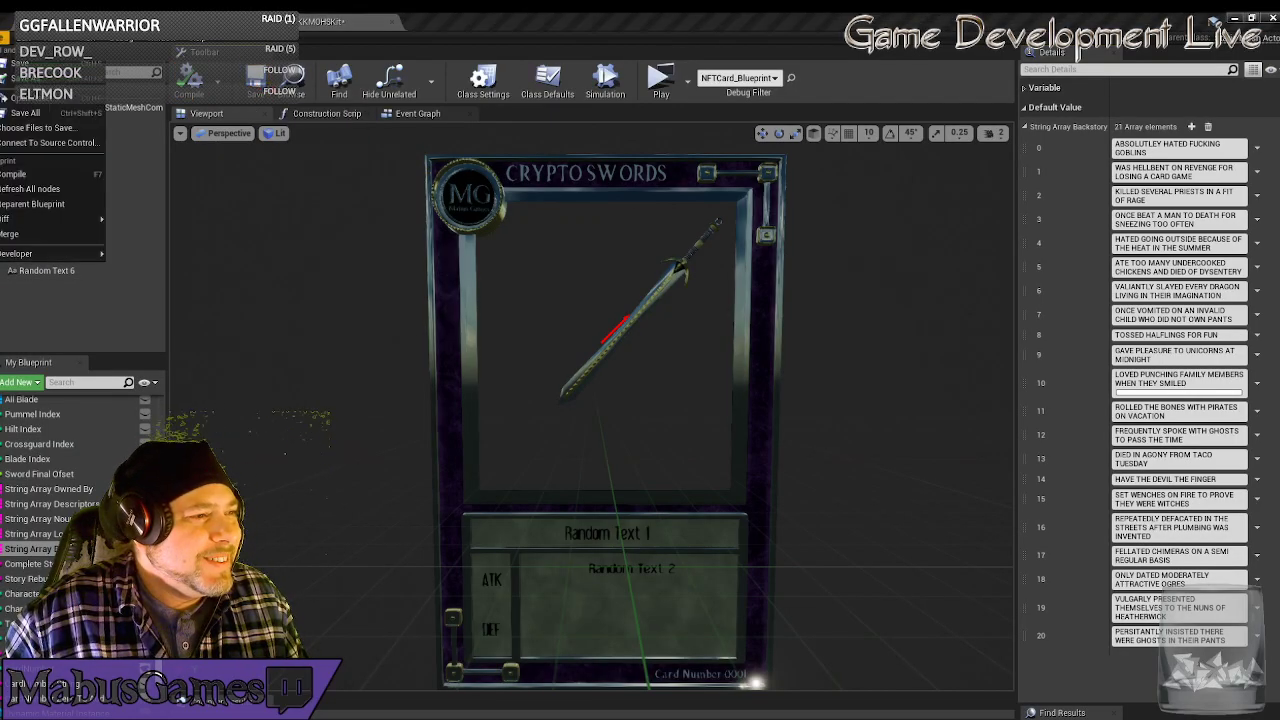
{"action": "left_click", "coordinate": [27, 113]}
Switch to File Explorer and delete every card screenshot in the Saved/Screenshots/Windows folder.
{"action": "key", "text": "alt+Tab"}
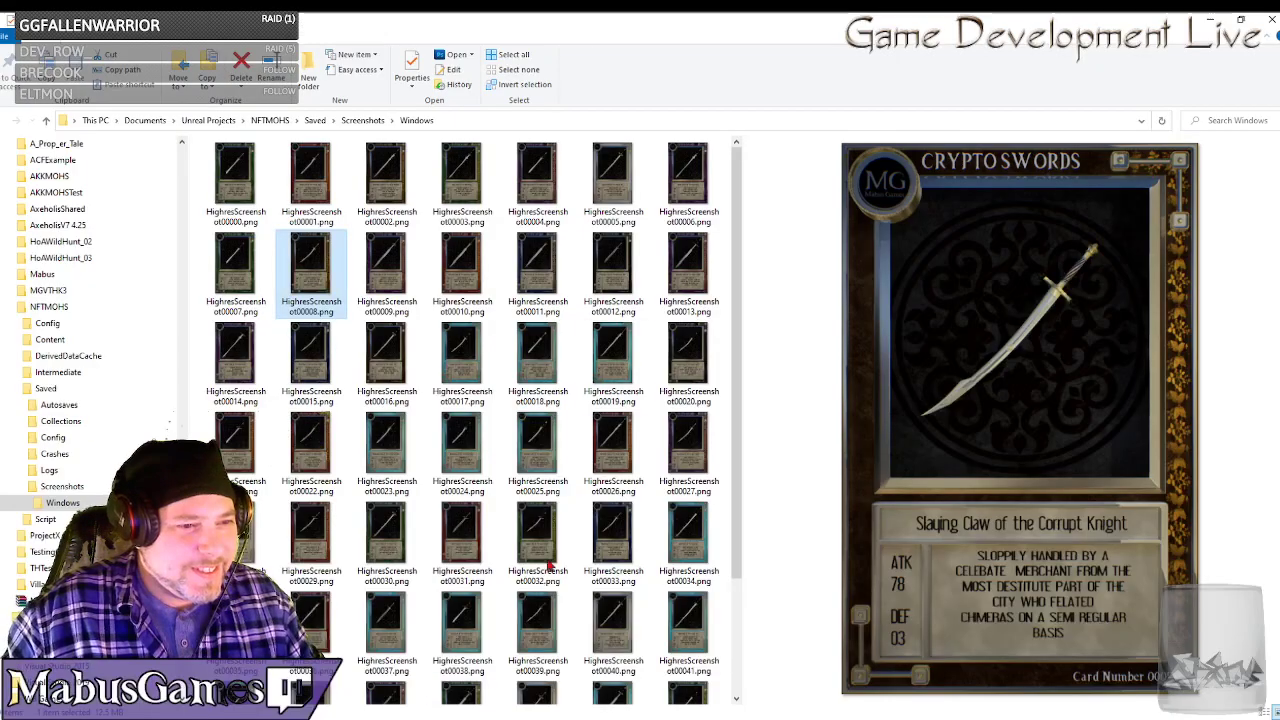
{"action": "left_click", "coordinate": [234, 179]}
{"action": "left_click_drag", "start_coordinate": [738, 541], "coordinate": [752, 690]}
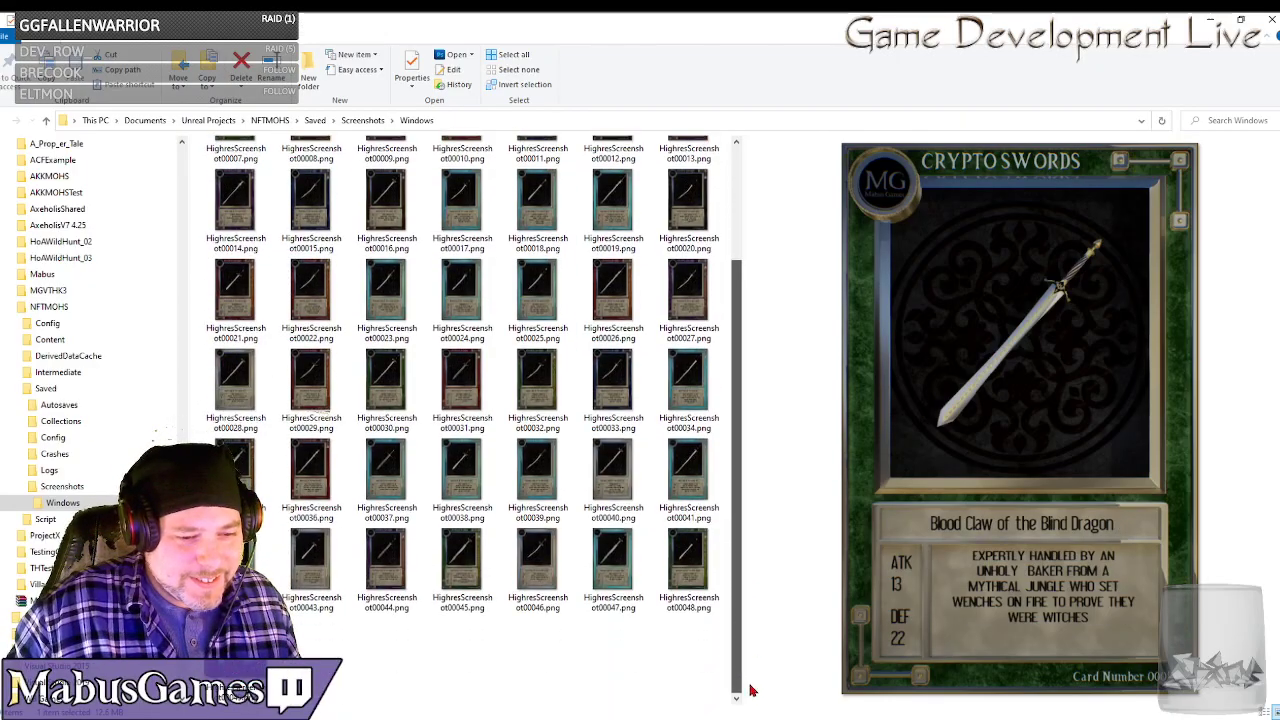
{"action": "key", "text": "ctrl+a"}
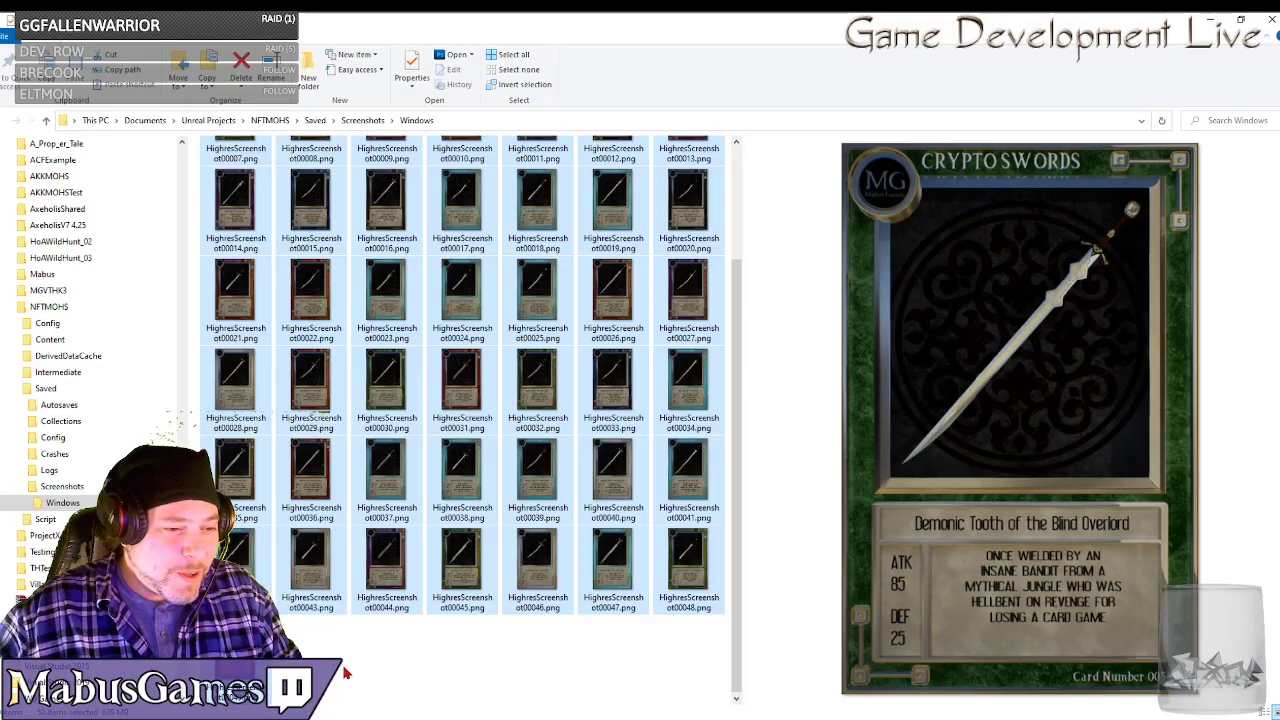
{"action": "key", "text": "Delete"}
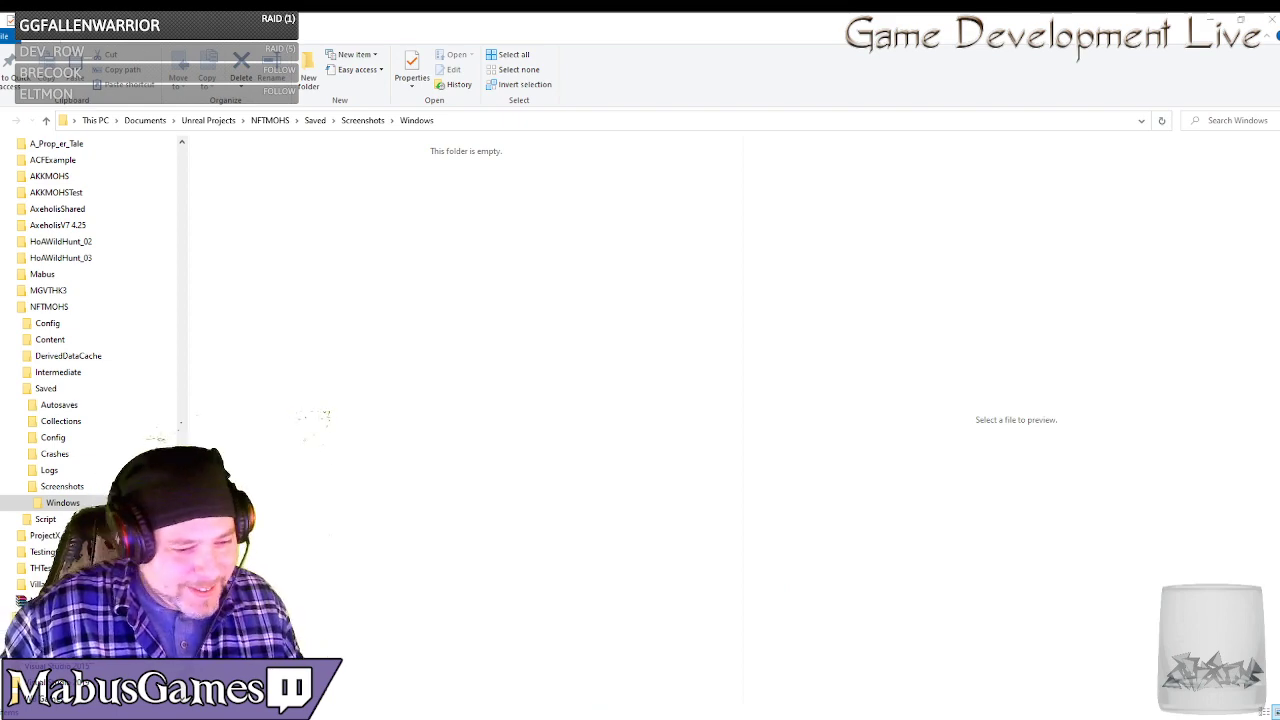
Play the AKKMOHSKit level in Unreal Editor to generate a fresh batch of cards and open the folder receiving the high-resolution screenshots.
{"action": "left_click", "coordinate": [555, 670]}
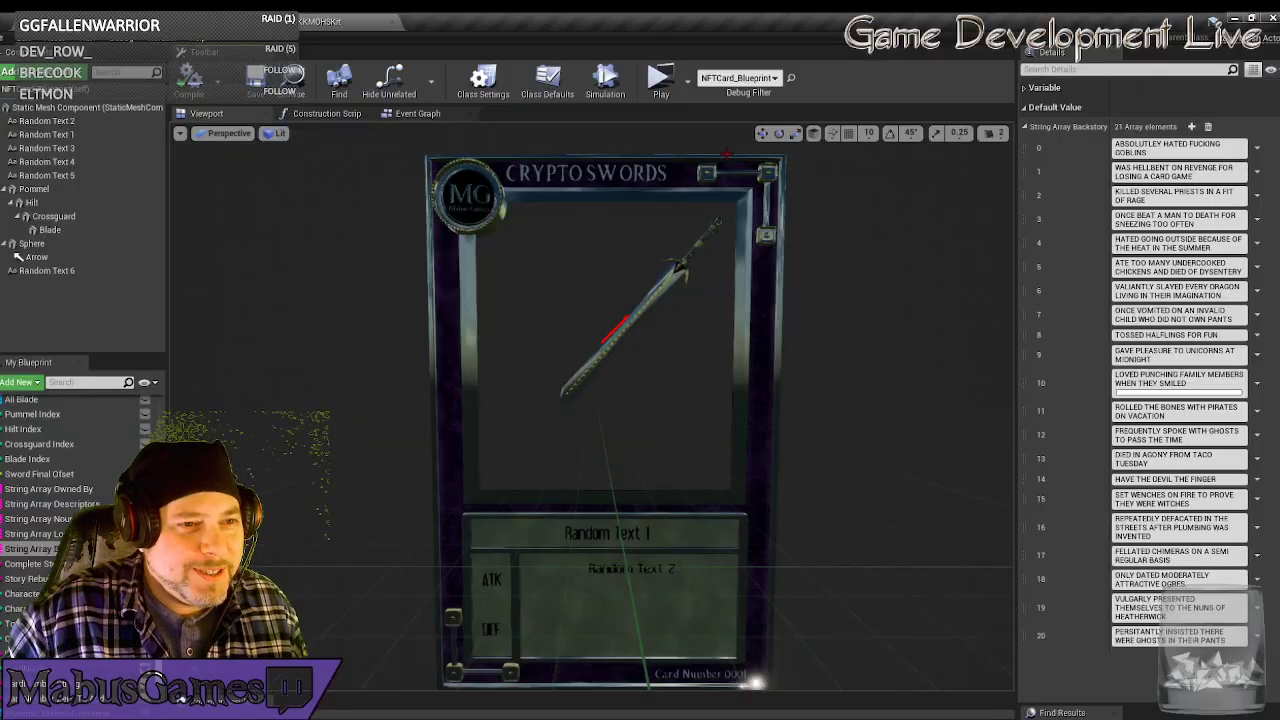
{"action": "left_click", "coordinate": [342, 22]}
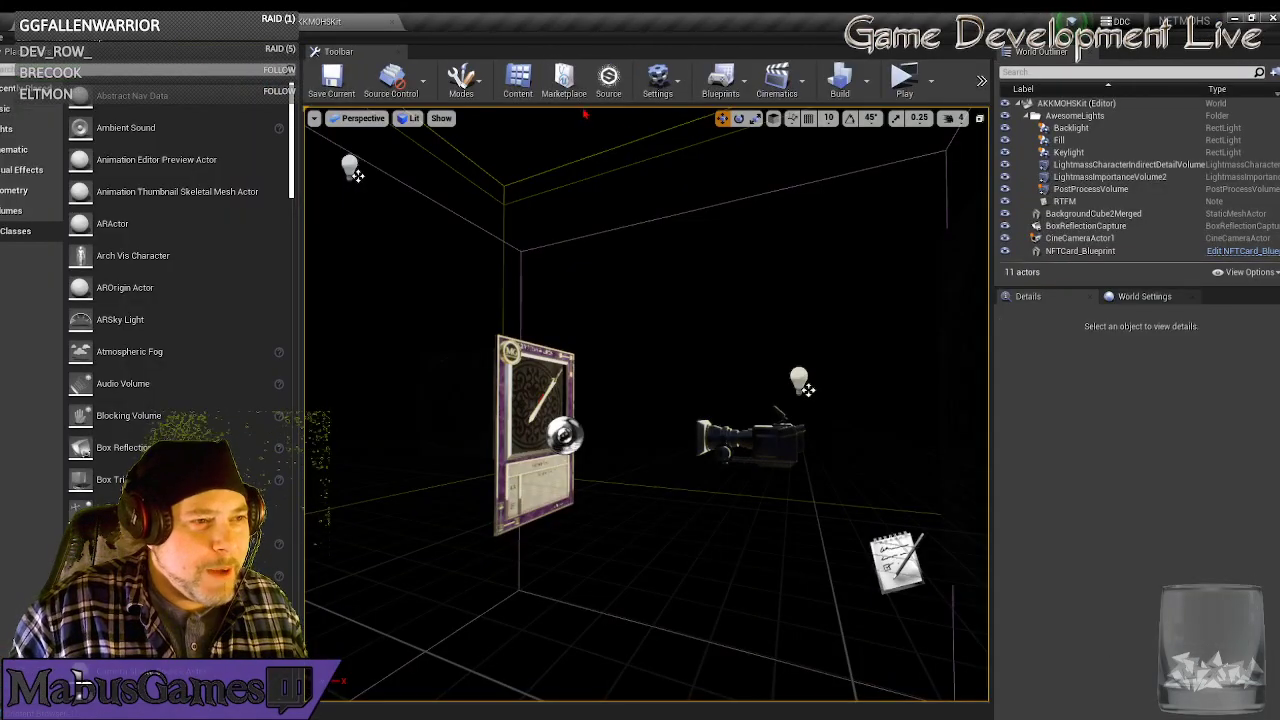
{"action": "left_click", "coordinate": [904, 80]}
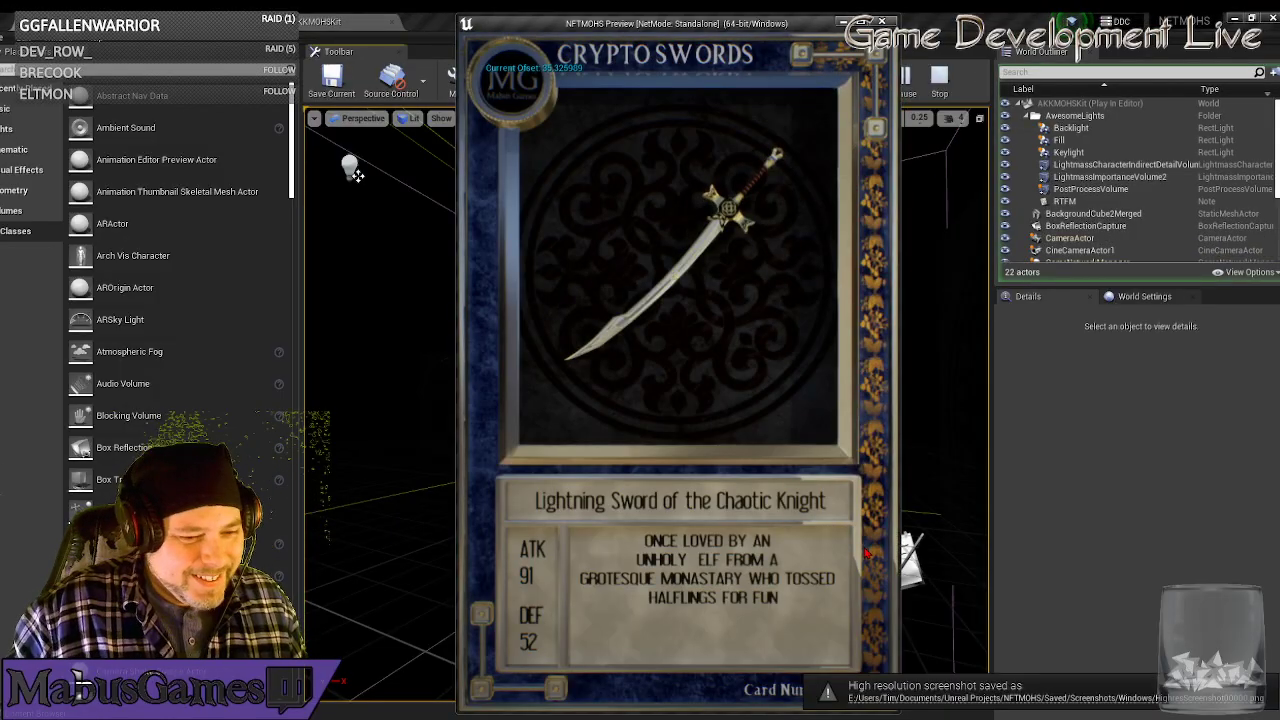
{"action": "left_click", "coordinate": [948, 701]}
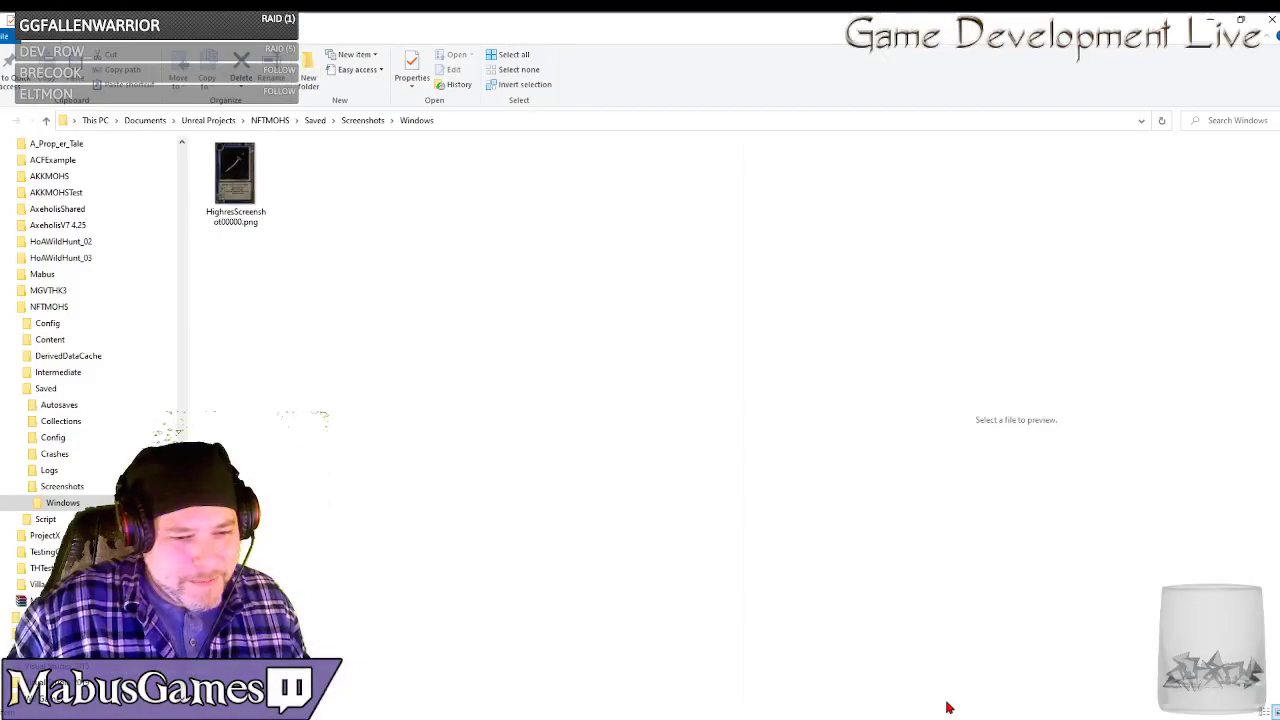
Preview the new card images HighresScreenshot00000 through HighresScreenshot00006 and HighresScreenshot00030, reading each story for wording errors.
{"action": "left_click", "coordinate": [235, 175]}
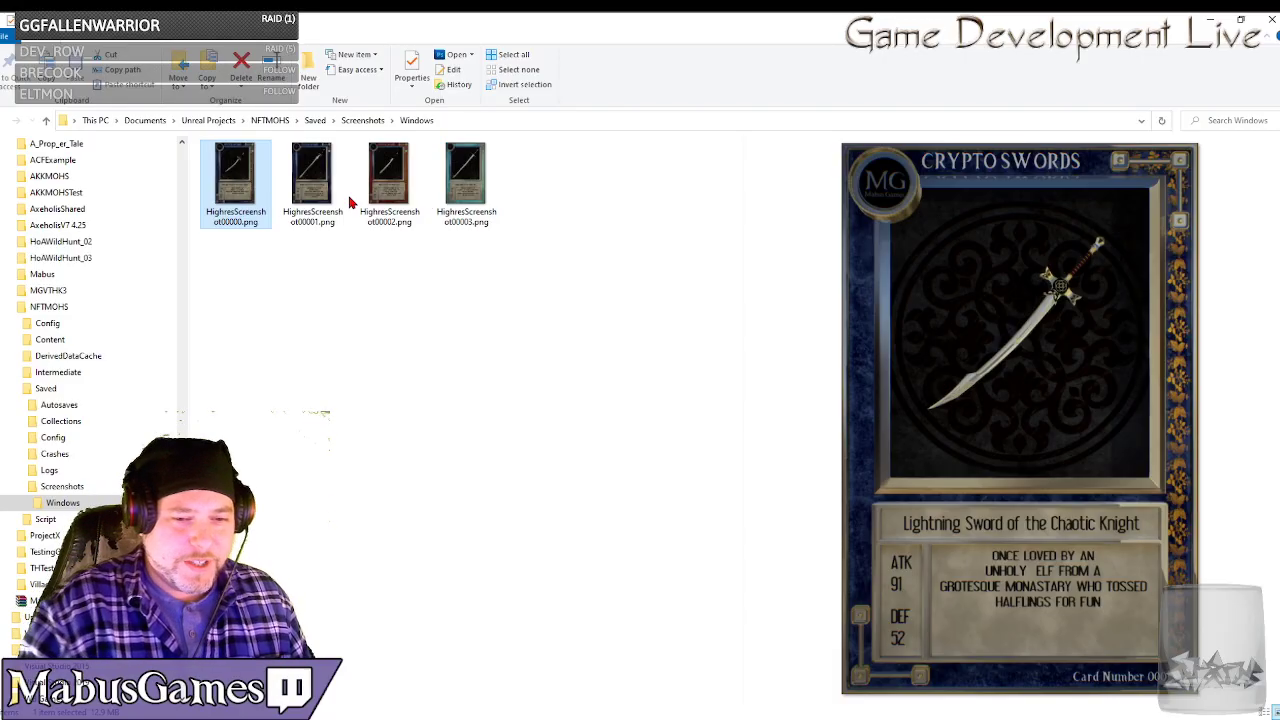
{"action": "left_click", "coordinate": [311, 190]}
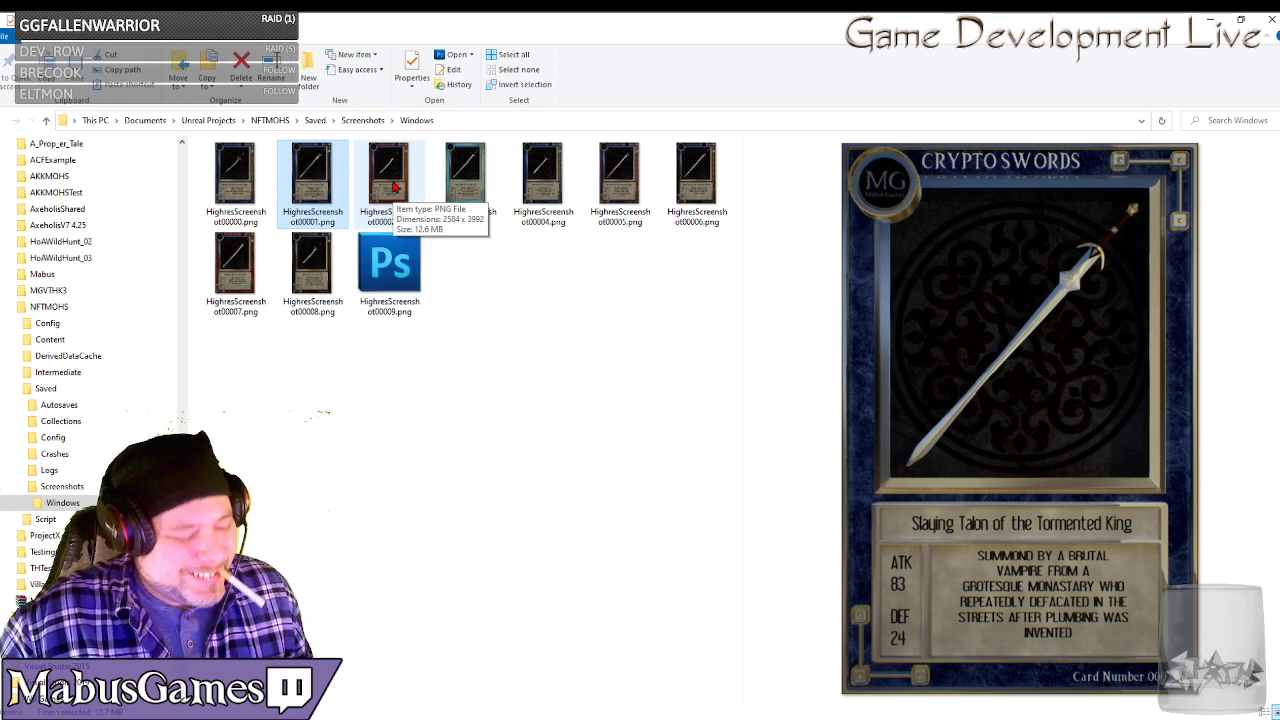
{"action": "left_click", "coordinate": [392, 188]}
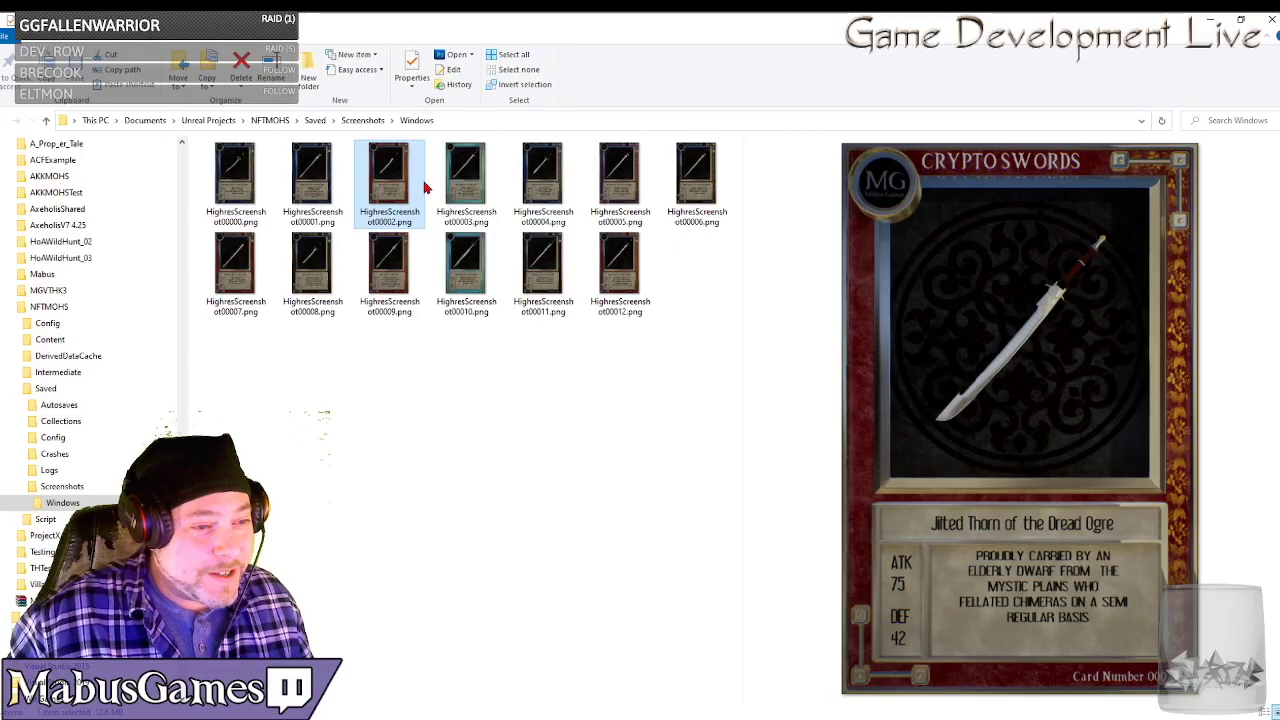
{"action": "left_click", "coordinate": [466, 185]}
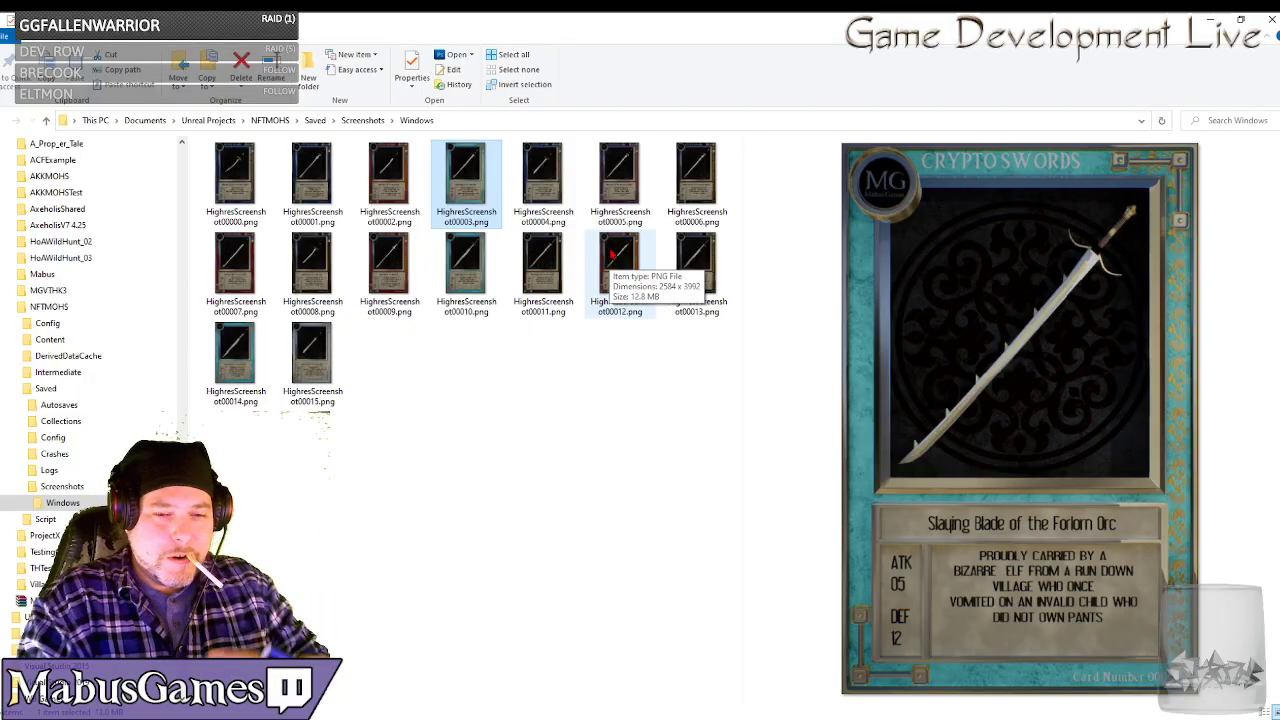
{"action": "left_click", "coordinate": [551, 183]}
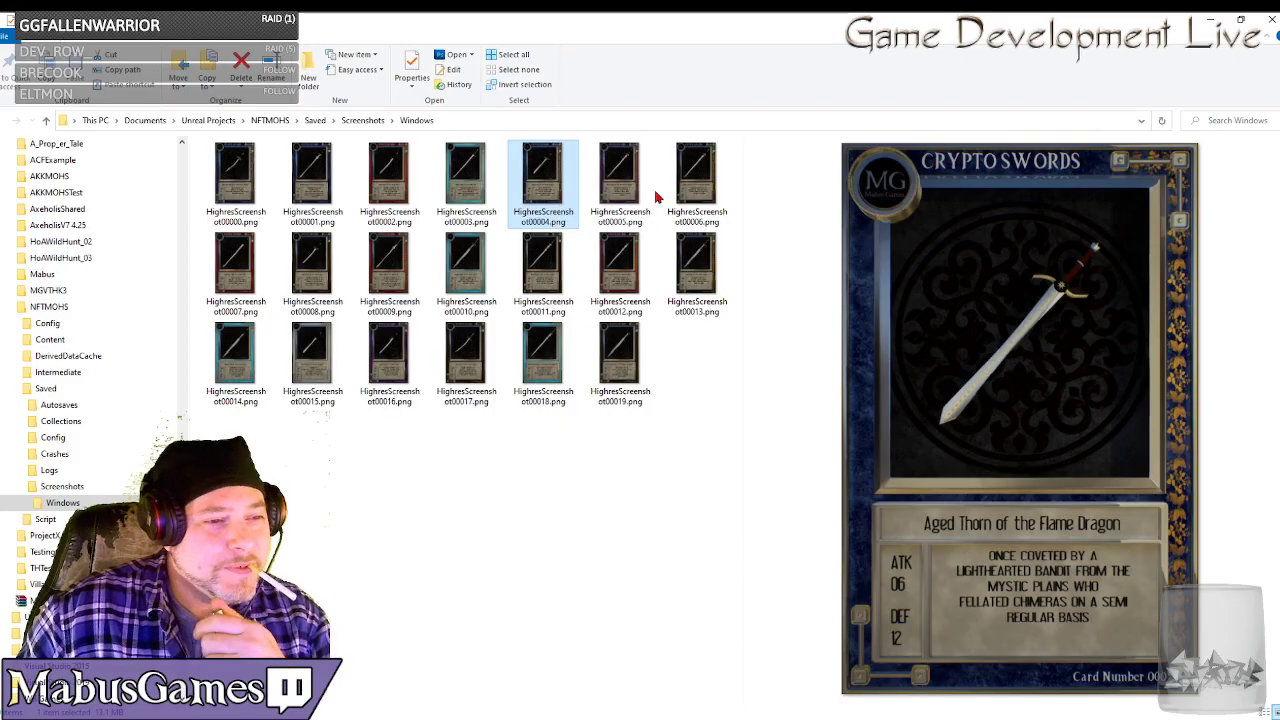
{"action": "left_click", "coordinate": [621, 181]}
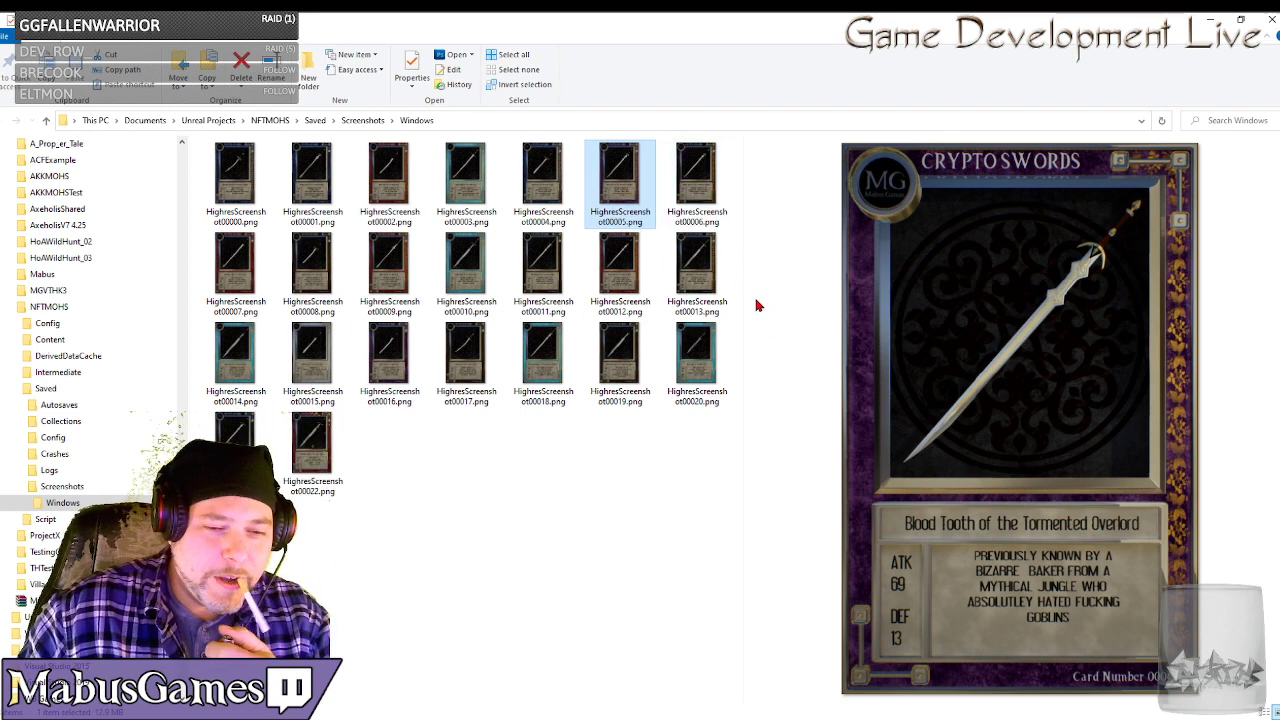
{"action": "left_click", "coordinate": [705, 185]}
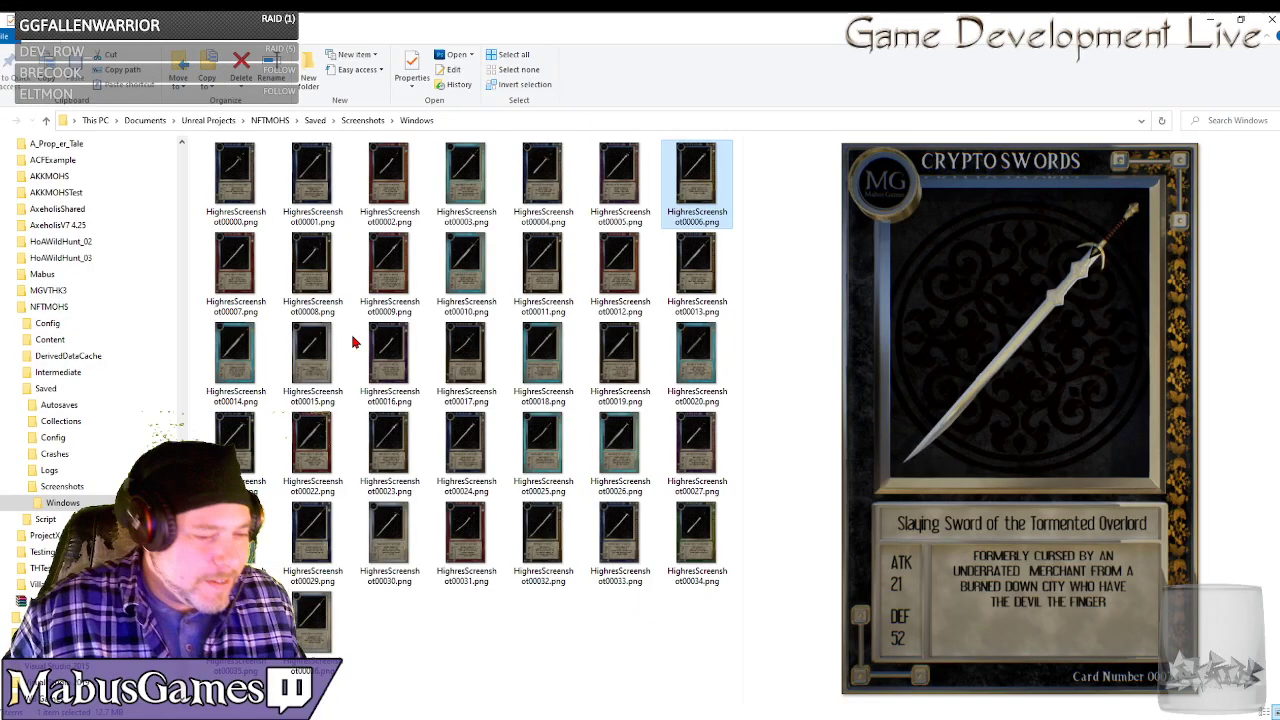
{"action": "left_click", "coordinate": [365, 557]}
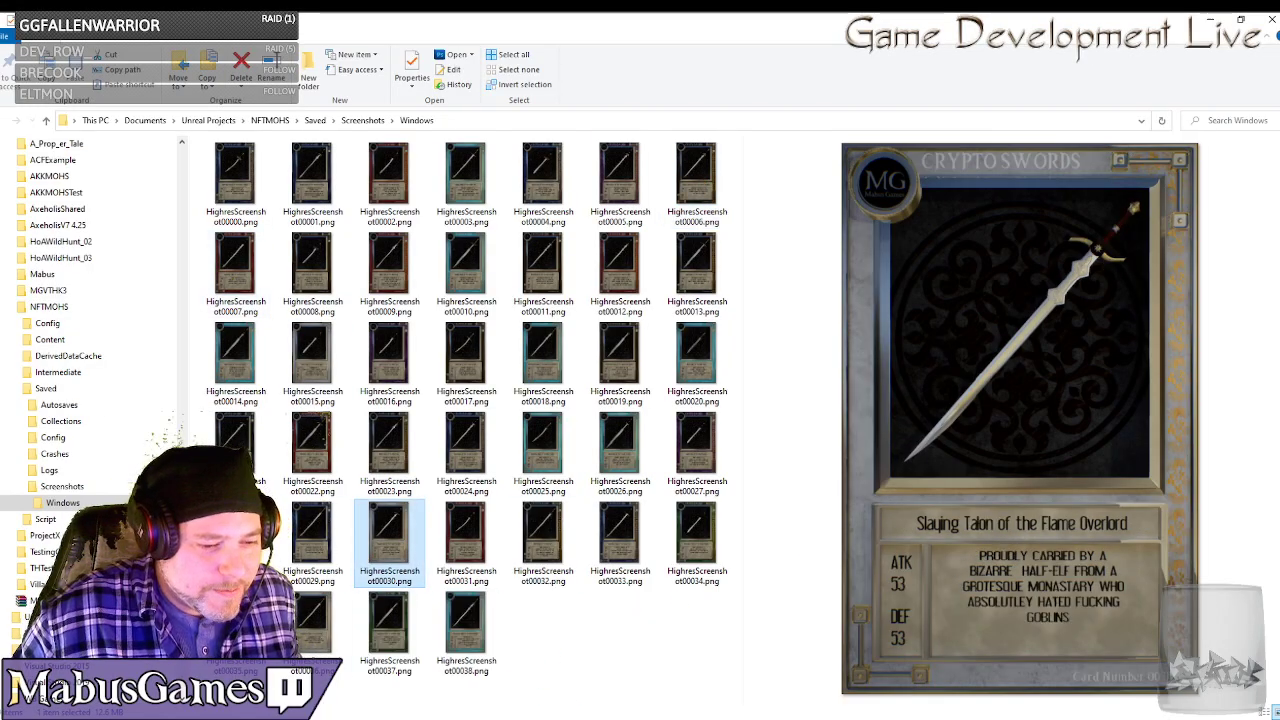
Switch to the NFTMOHS editor, close the running card preview, and change String Array Backstory element 14 to "GAVE THE DEVIL THE FINGER".
{"action": "left_click", "coordinate": [602, 718]}
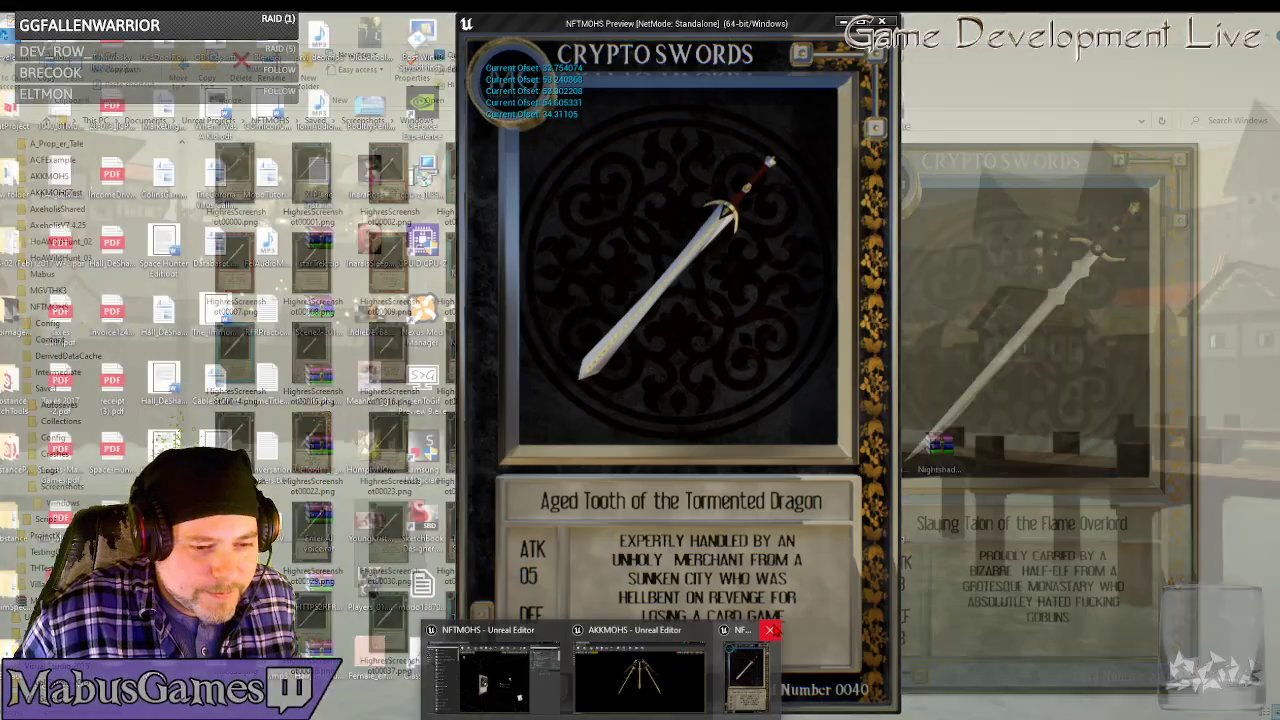
{"action": "left_click", "coordinate": [769, 630]}
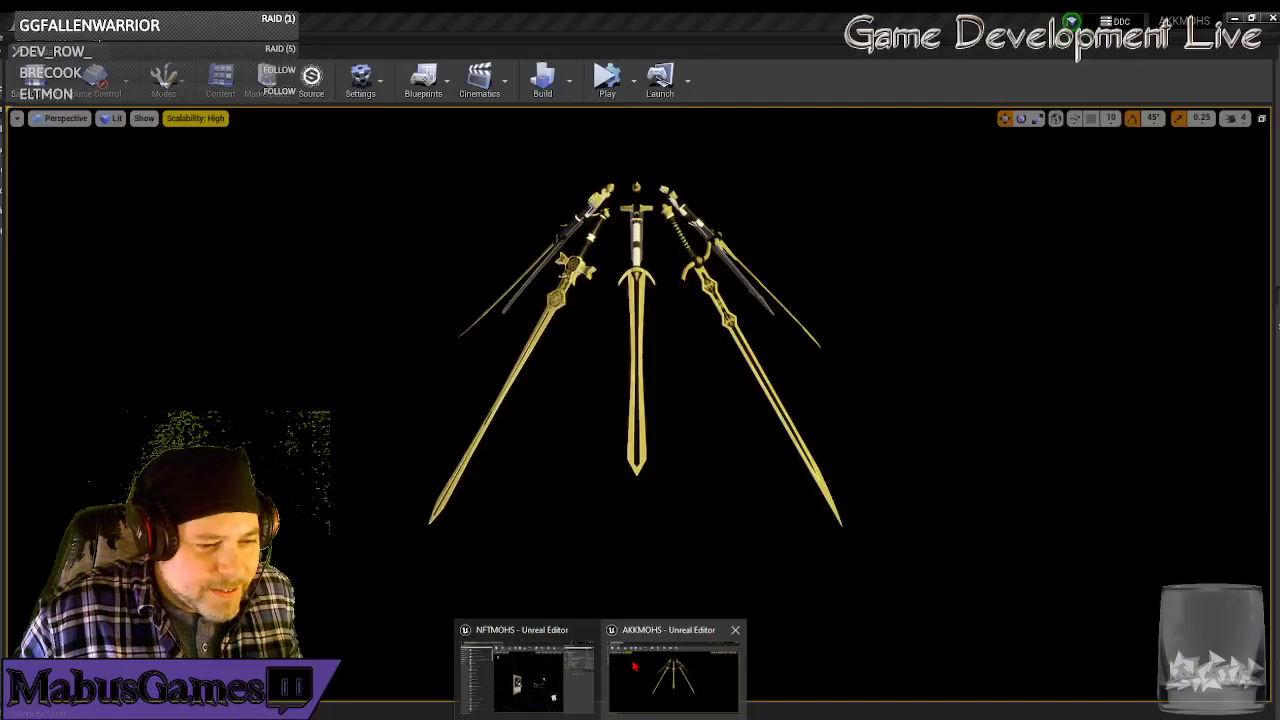
{"action": "left_click", "coordinate": [540, 668]}
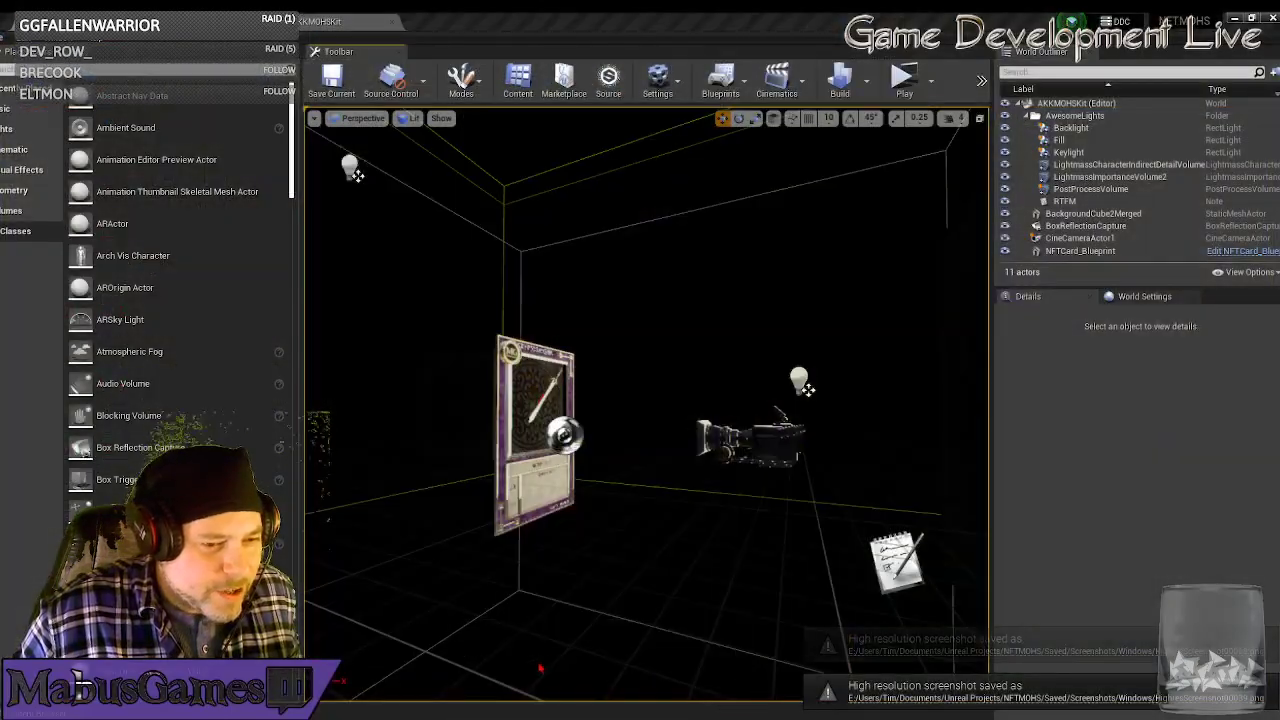
{"action": "left_click", "coordinate": [255, 22]}
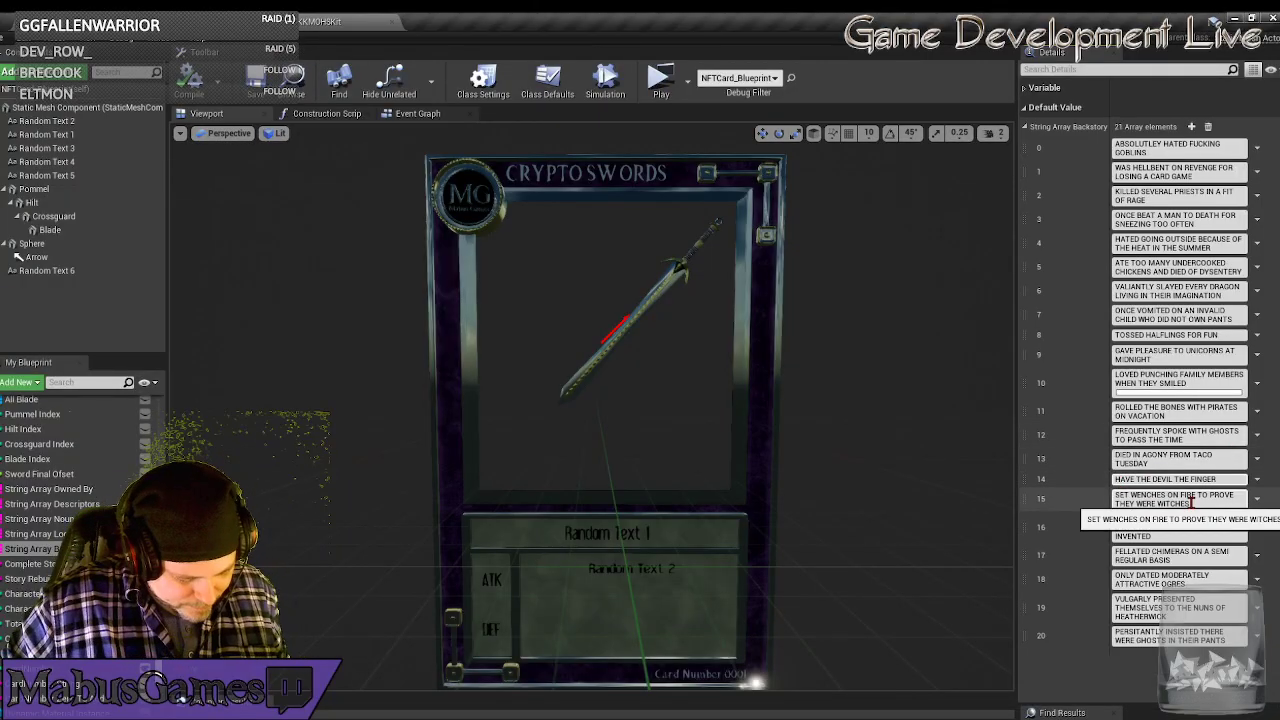
{"action": "key", "text": "BackSpace"}
{"action": "type", "text": "G"}
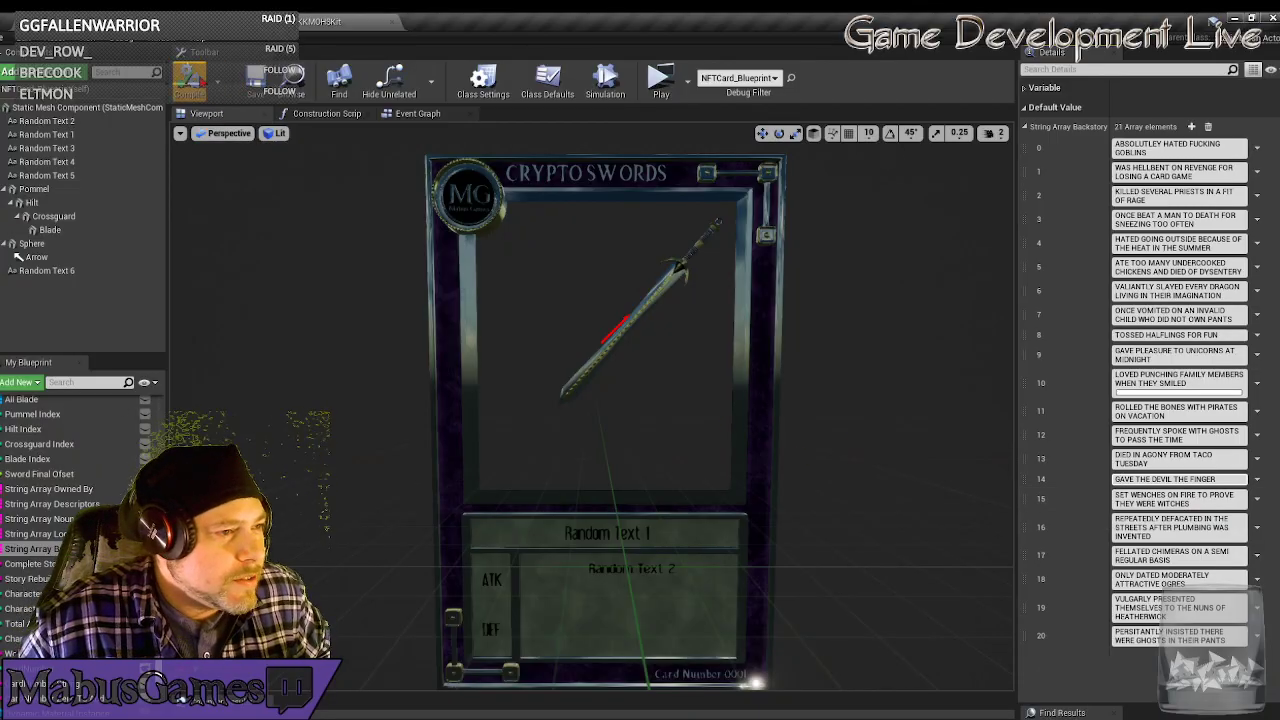
Compile the NFT card Blueprint and save all changes from the level editor.
{"action": "left_click", "coordinate": [190, 78]}
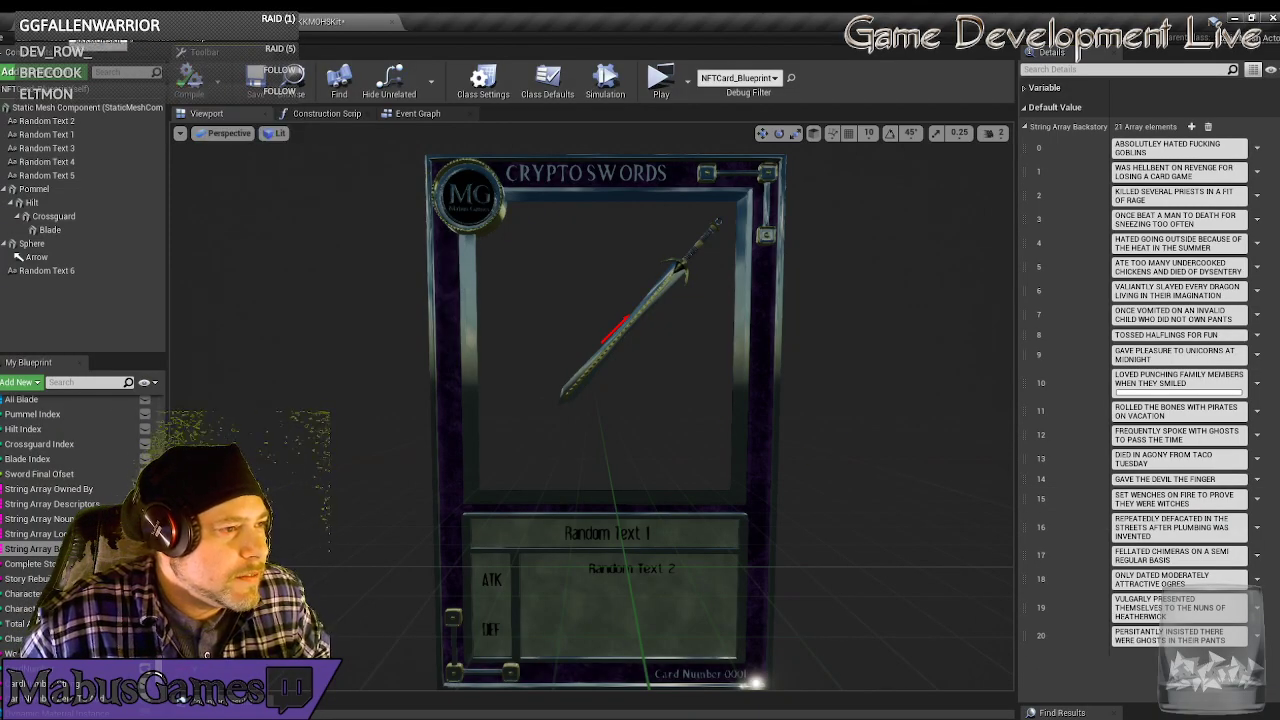
{"action": "left_click", "coordinate": [58, 25]}
{"action": "left_click", "coordinate": [4, 37]}
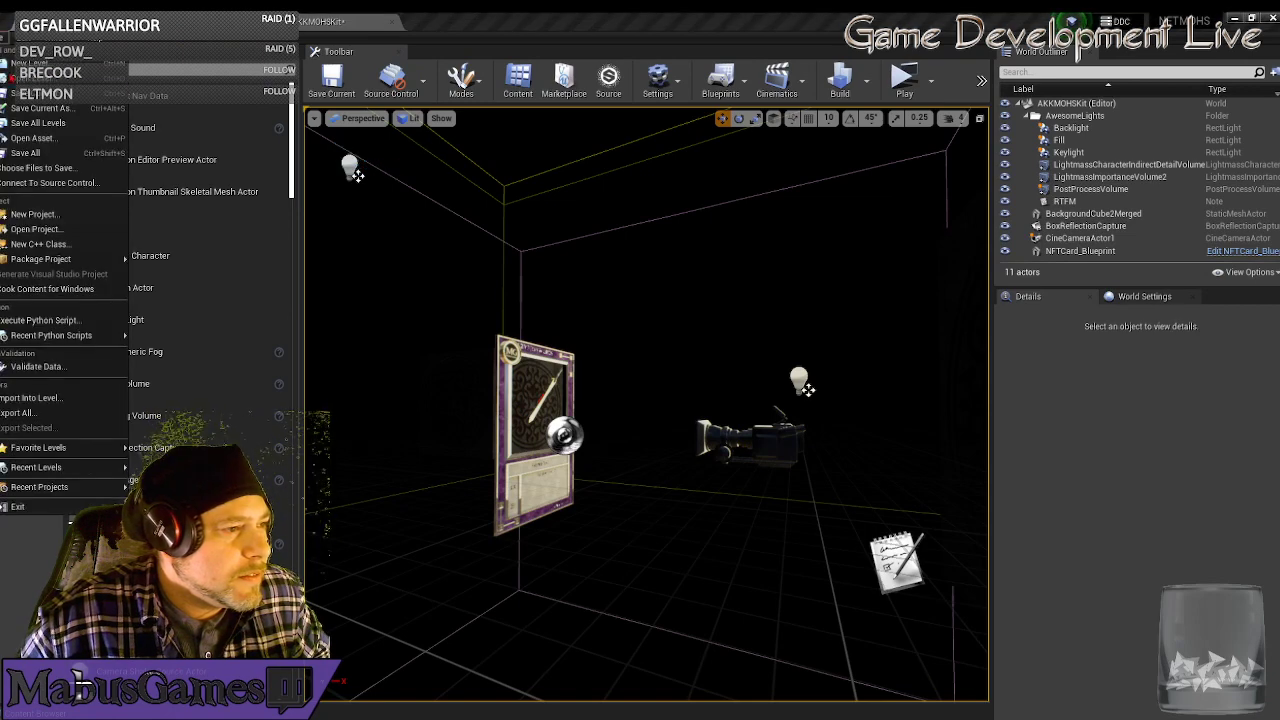
{"action": "left_click", "coordinate": [30, 153]}
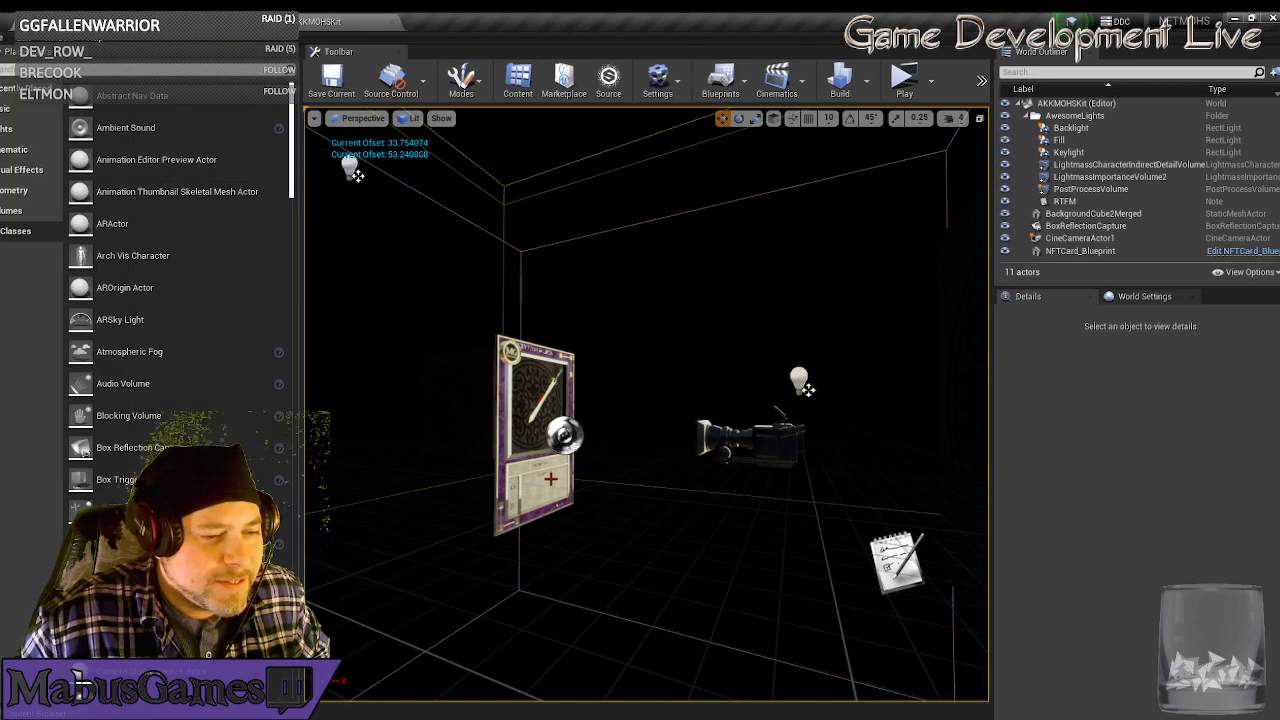
Change element 20 of the card Blueprint's String Array Owned By to "ONCE LOST, THEN FOUND BY".
{"action": "left_click", "coordinate": [181, 25]}
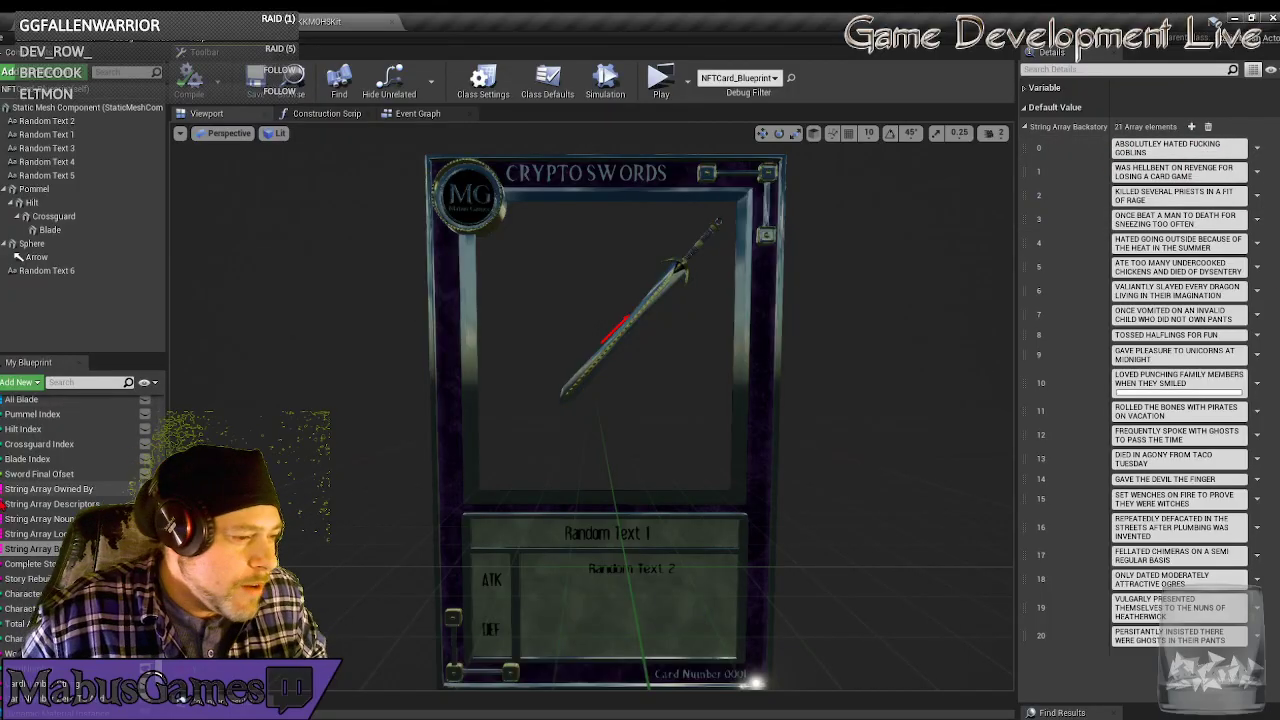
{"action": "left_click", "coordinate": [40, 489]}
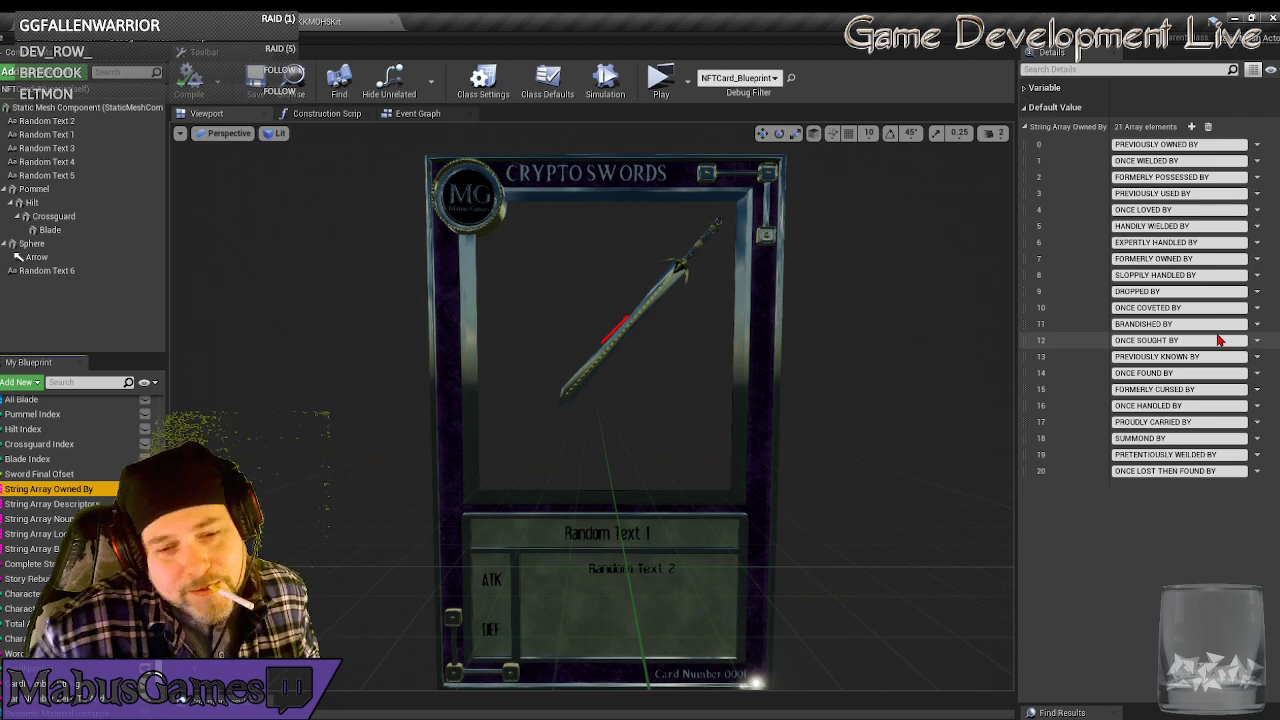
{"action": "left_click", "coordinate": [1157, 471]}
{"action": "type", "text": ","}
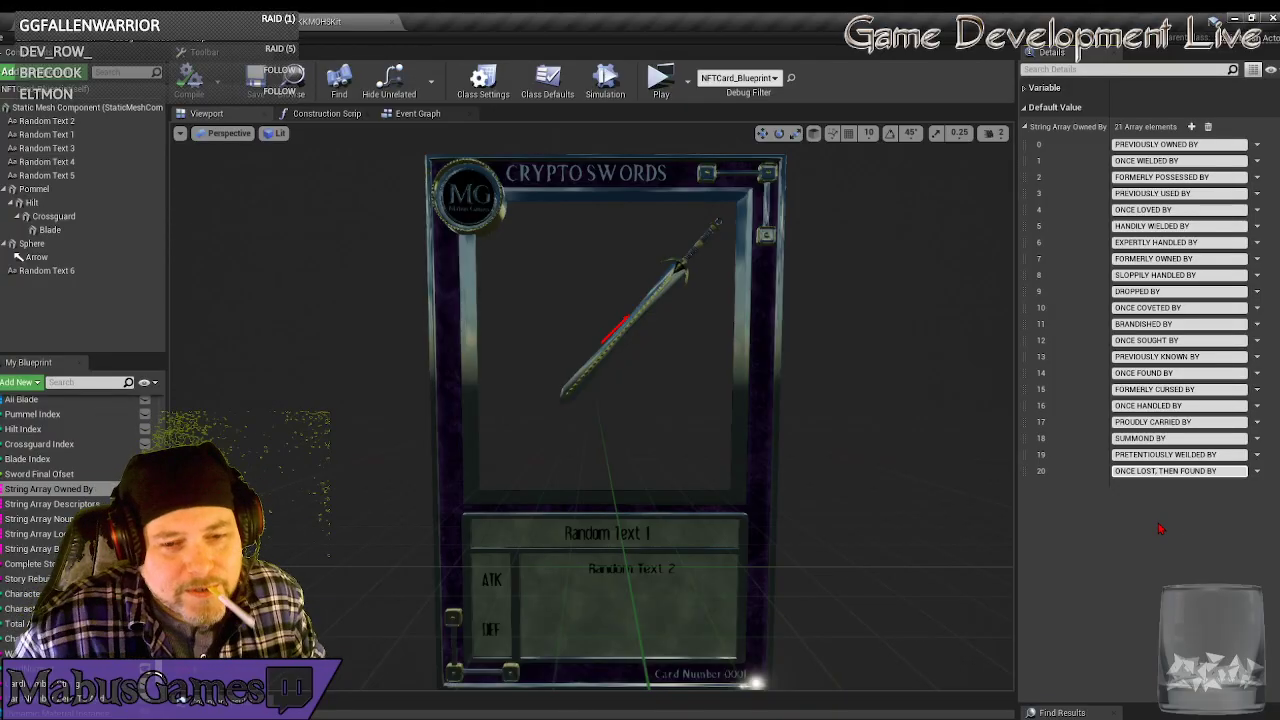
{"action": "left_click", "coordinate": [1213, 476]}
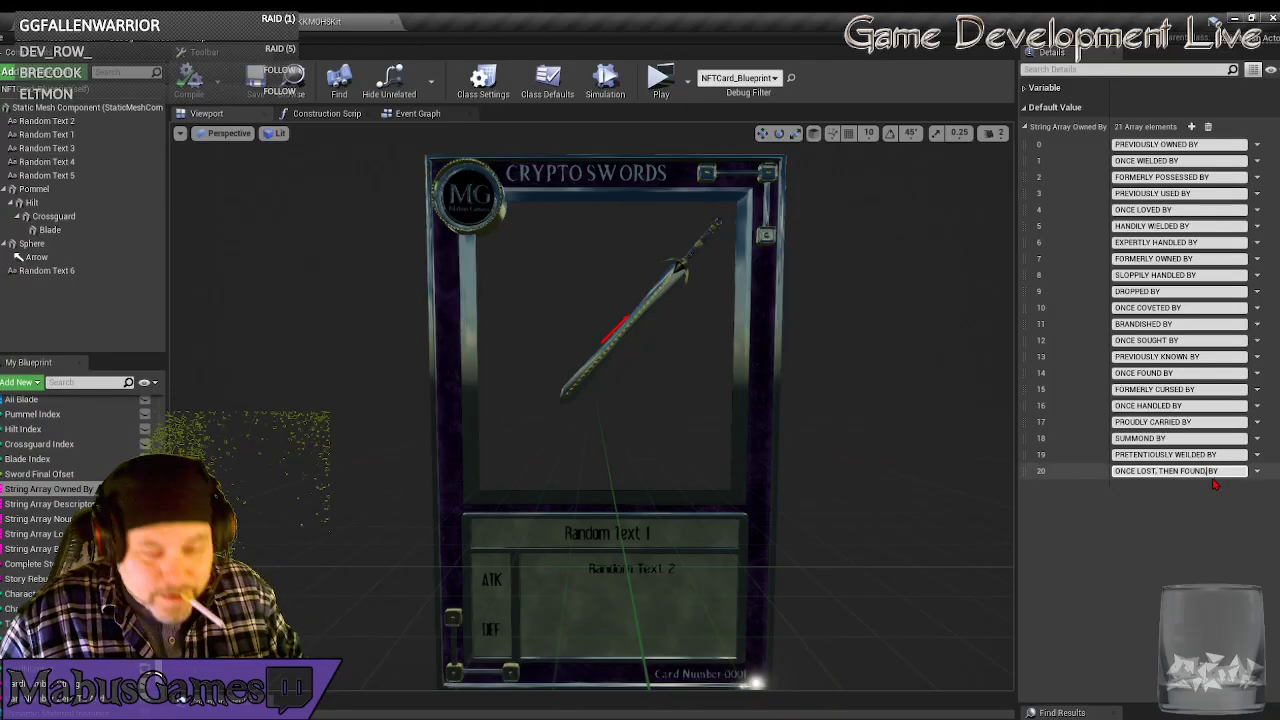
{"action": "type", "text": ","}
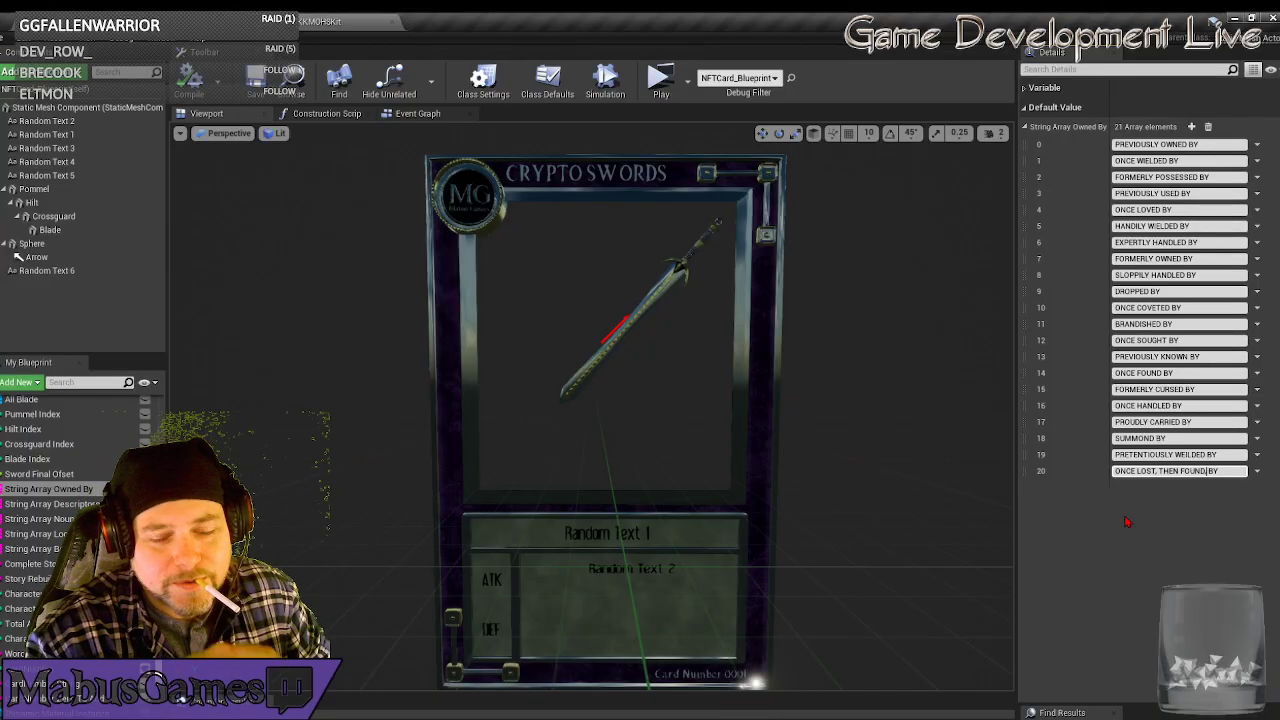
{"action": "key", "text": "BackSpace"}
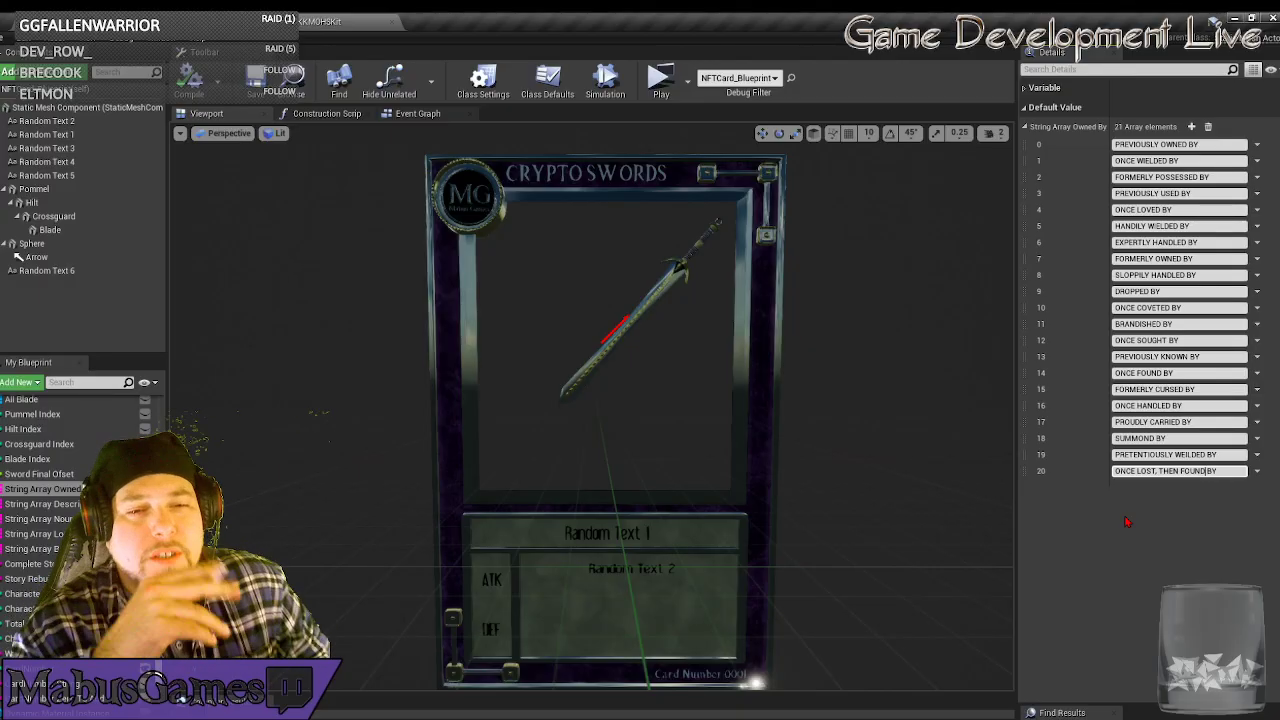
In the String Array Owned By defaults, change element 11 to FORMERLY BRANDISHED BY and element 18 to ONCE SUMMOND BY.
{"action": "left_click", "coordinate": [1119, 324]}
{"action": "type", "text": "FORMERLY"}
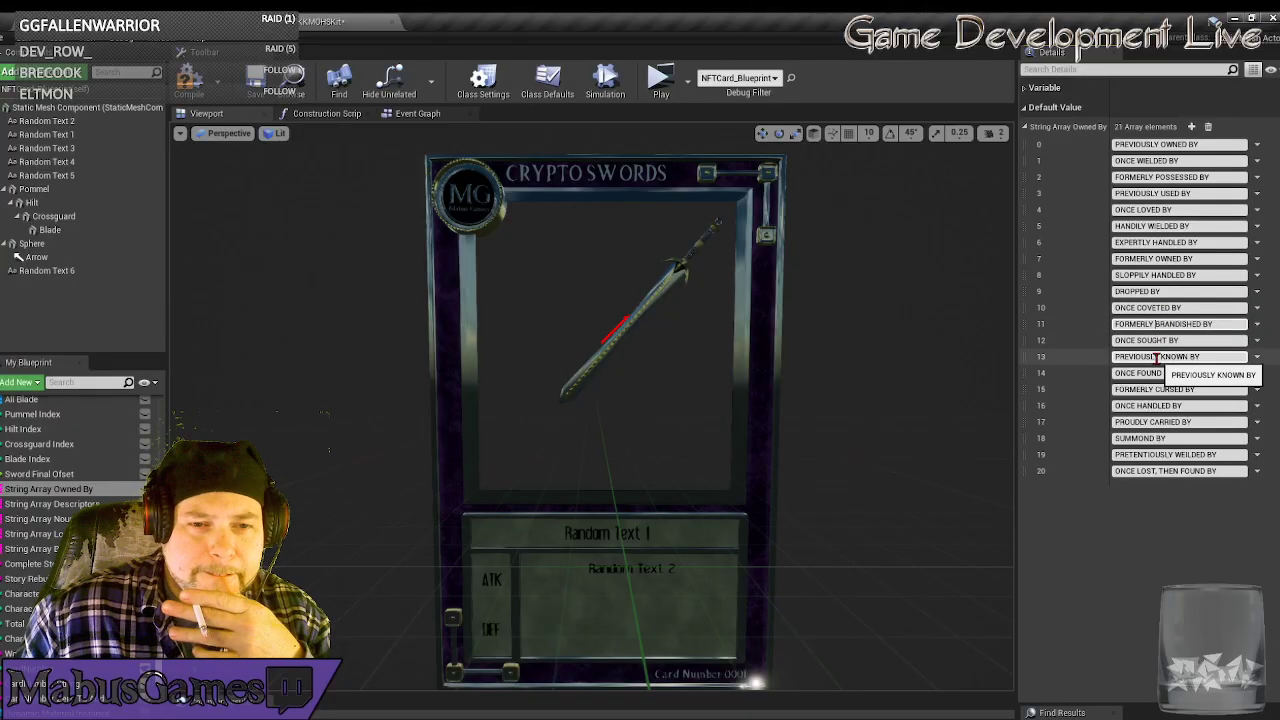
{"action": "left_click", "coordinate": [1116, 438]}
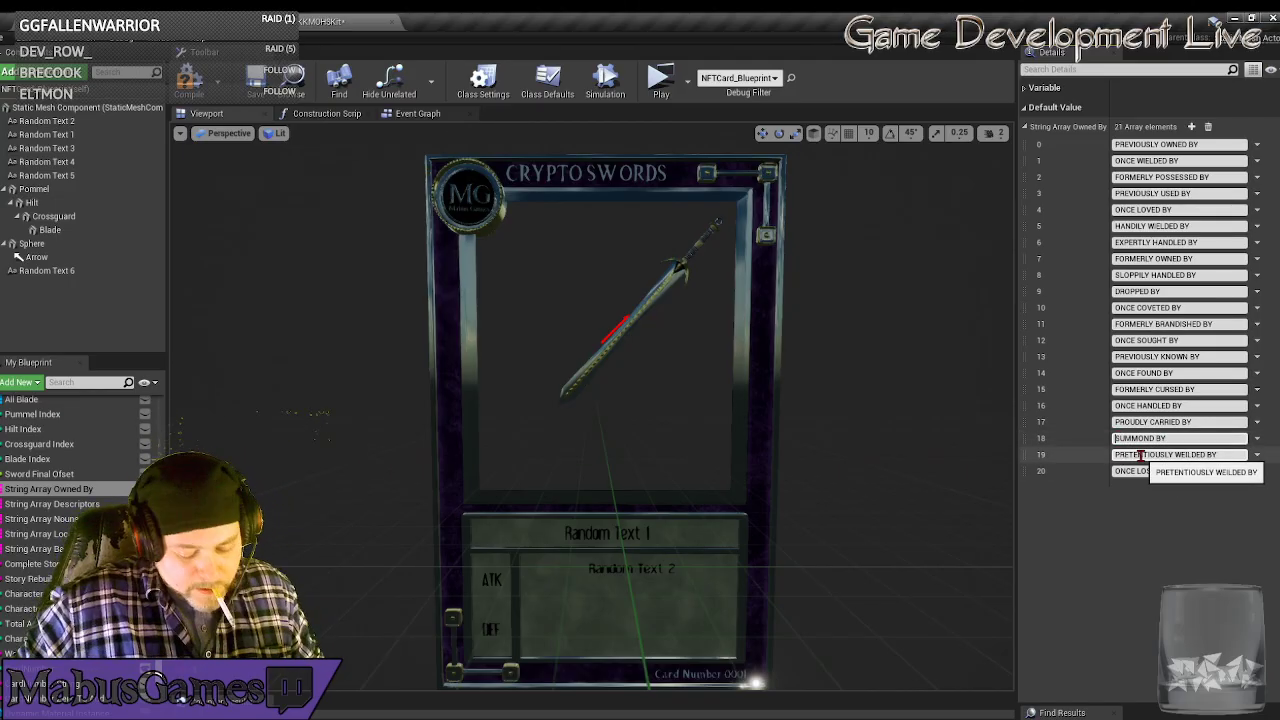
{"action": "type", "text": "ONCE"}
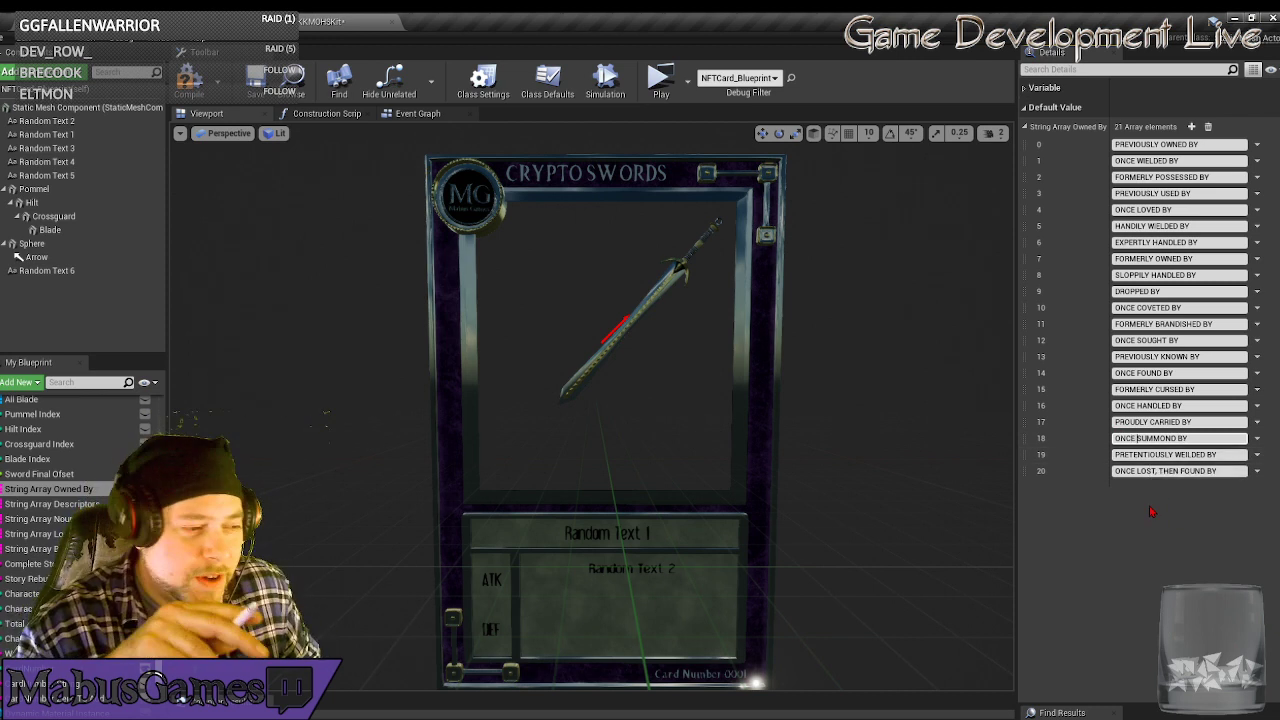
Review the String Array Descriptors and String Array Nouns defaults, and change element 10 of the nouns to INCEL FROM.
{"action": "left_click", "coordinate": [60, 516]}
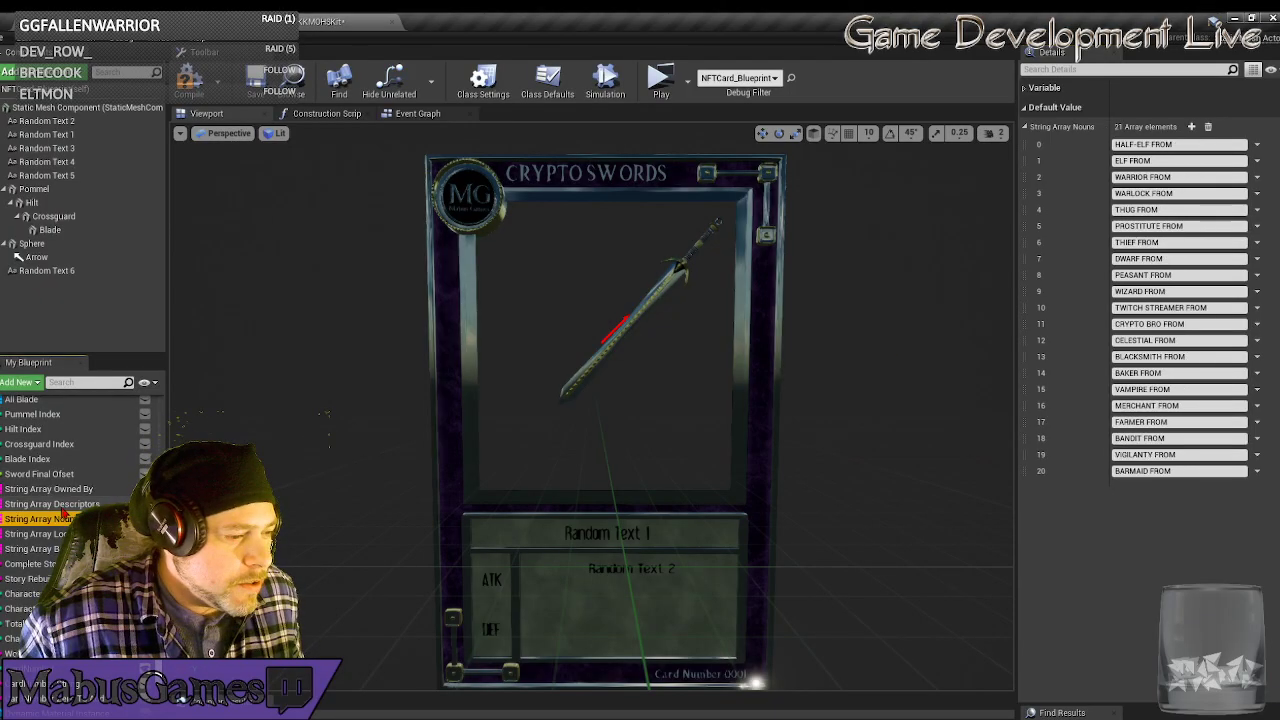
{"action": "left_click", "coordinate": [60, 504]}
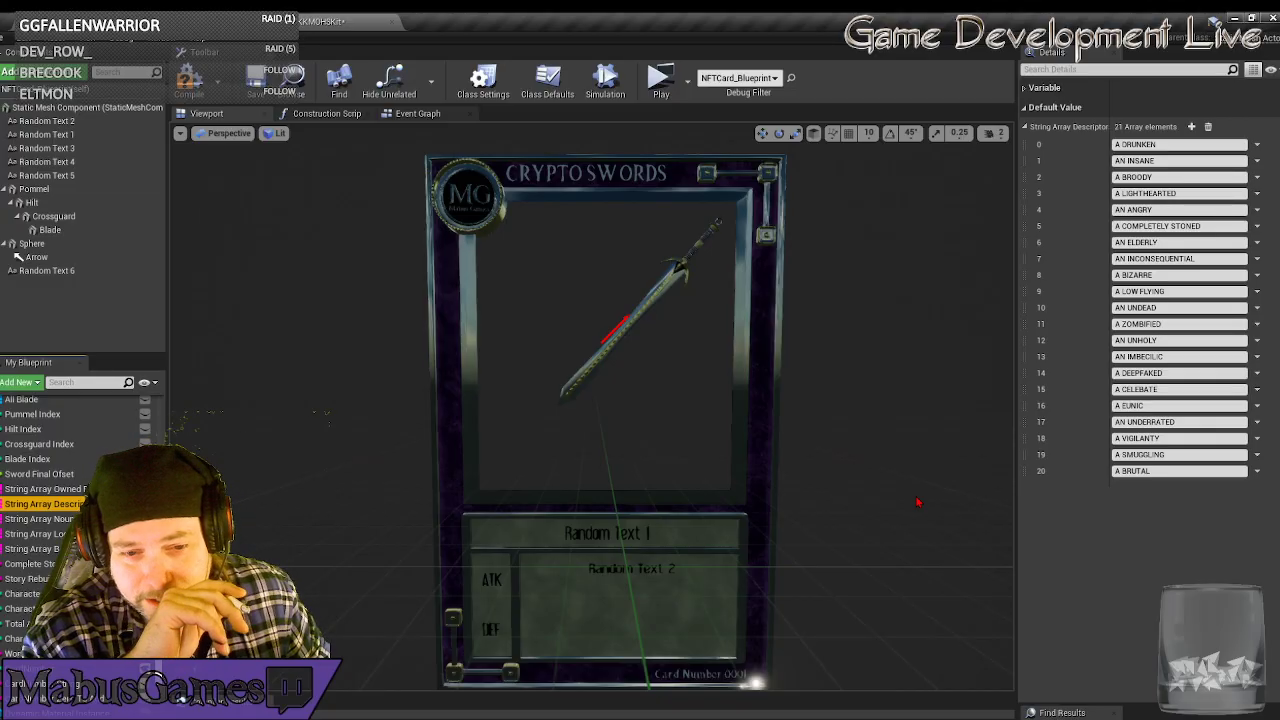
{"action": "key", "text": "Down"}
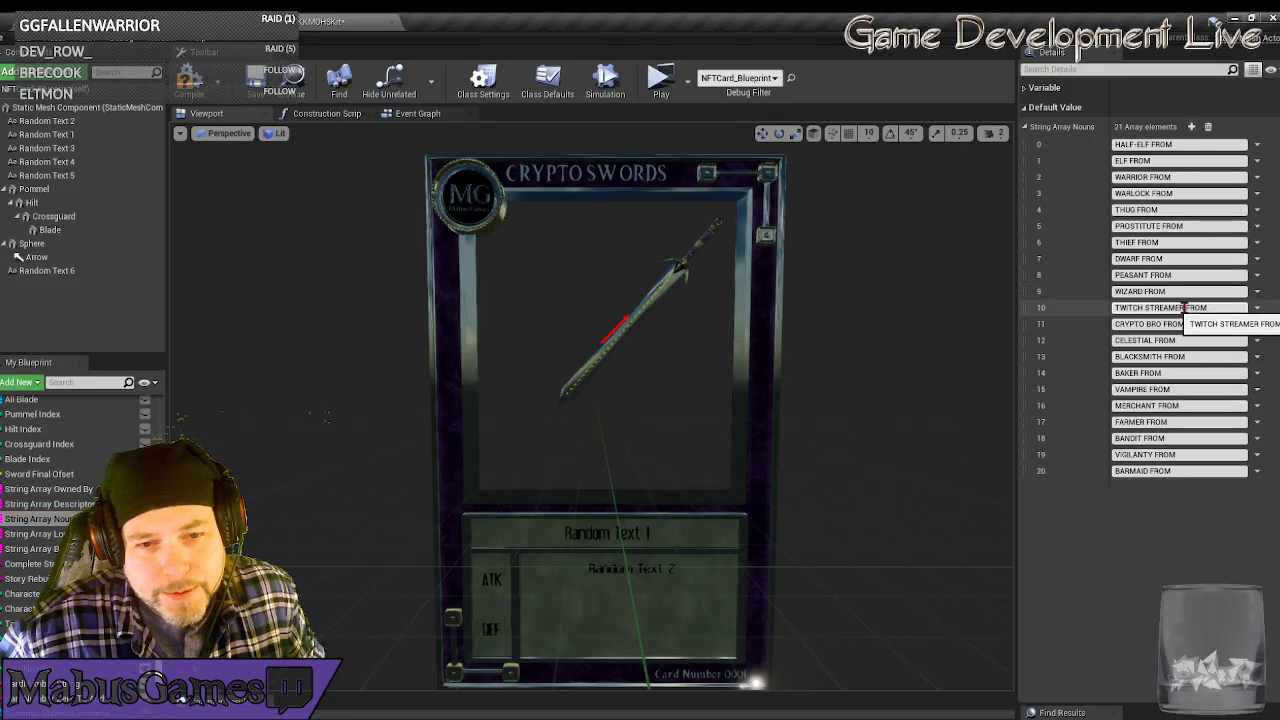
{"action": "left_click_drag", "start_coordinate": [1184, 308], "coordinate": [1115, 307]}
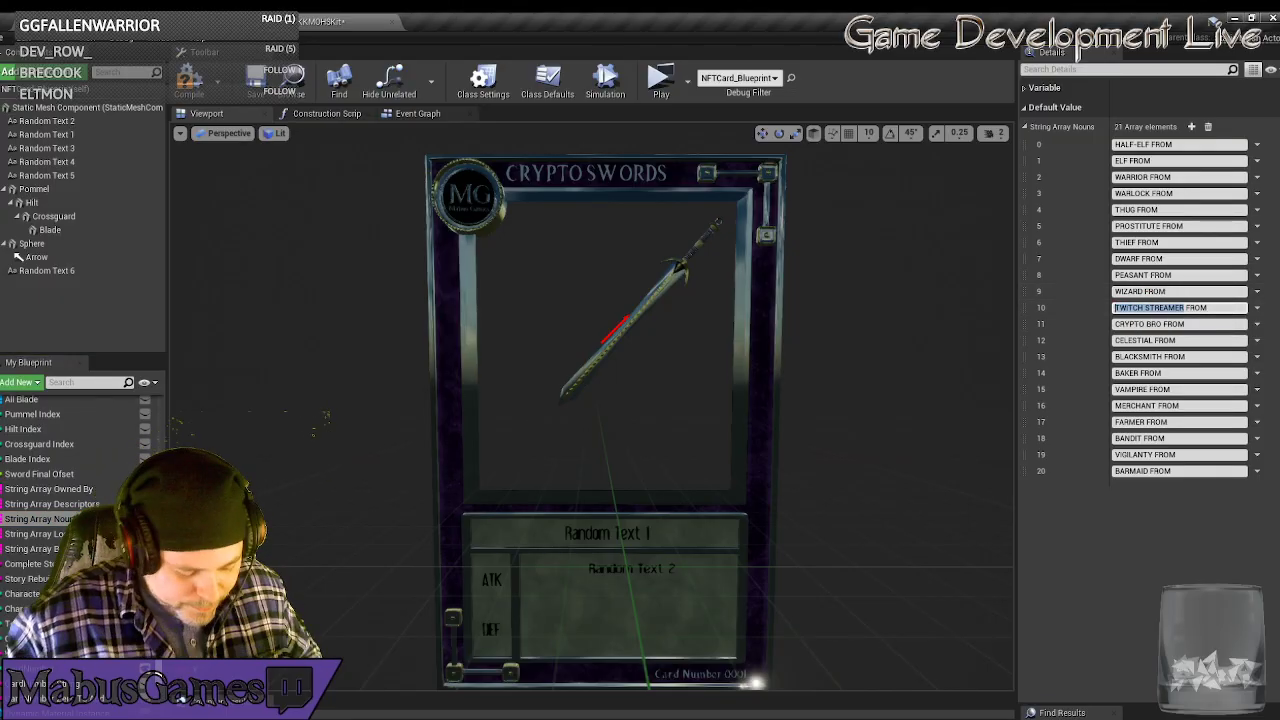
{"action": "type", "text": "INCEL"}
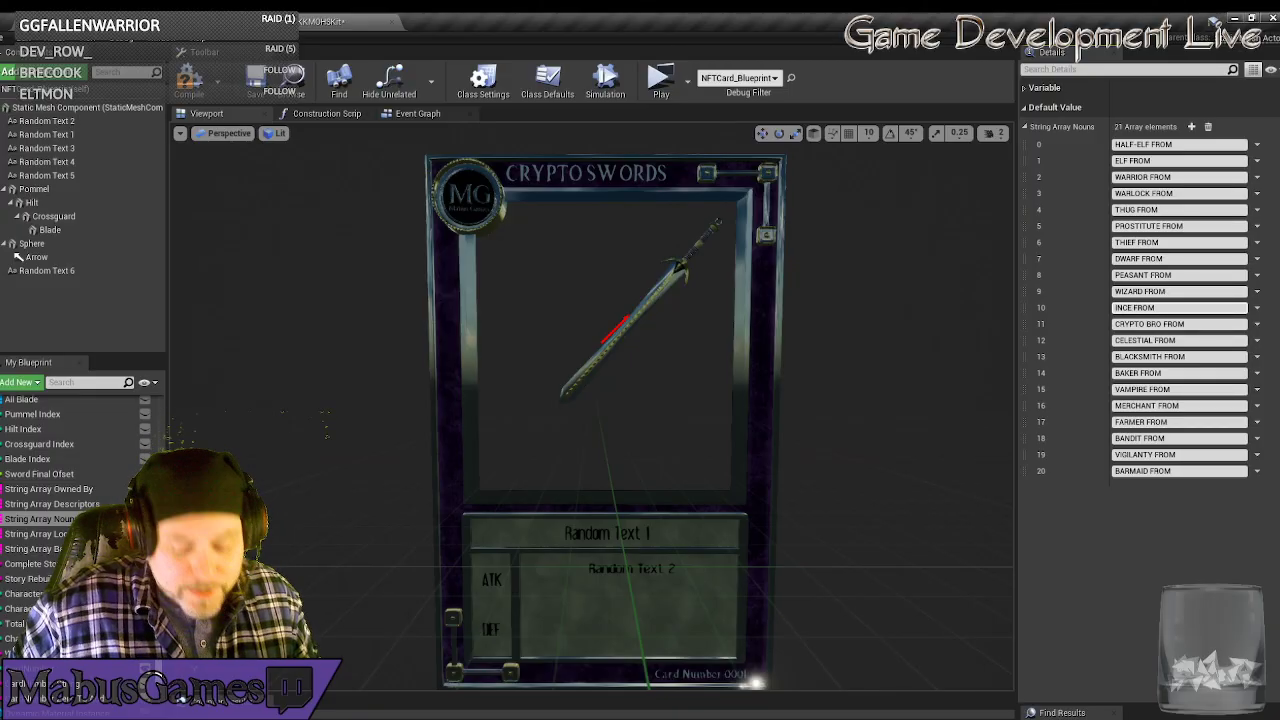
Change element 11 of String Array Nouns to BRAVE KNIGHT FROM.
{"action": "left_click", "coordinate": [1117, 325]}
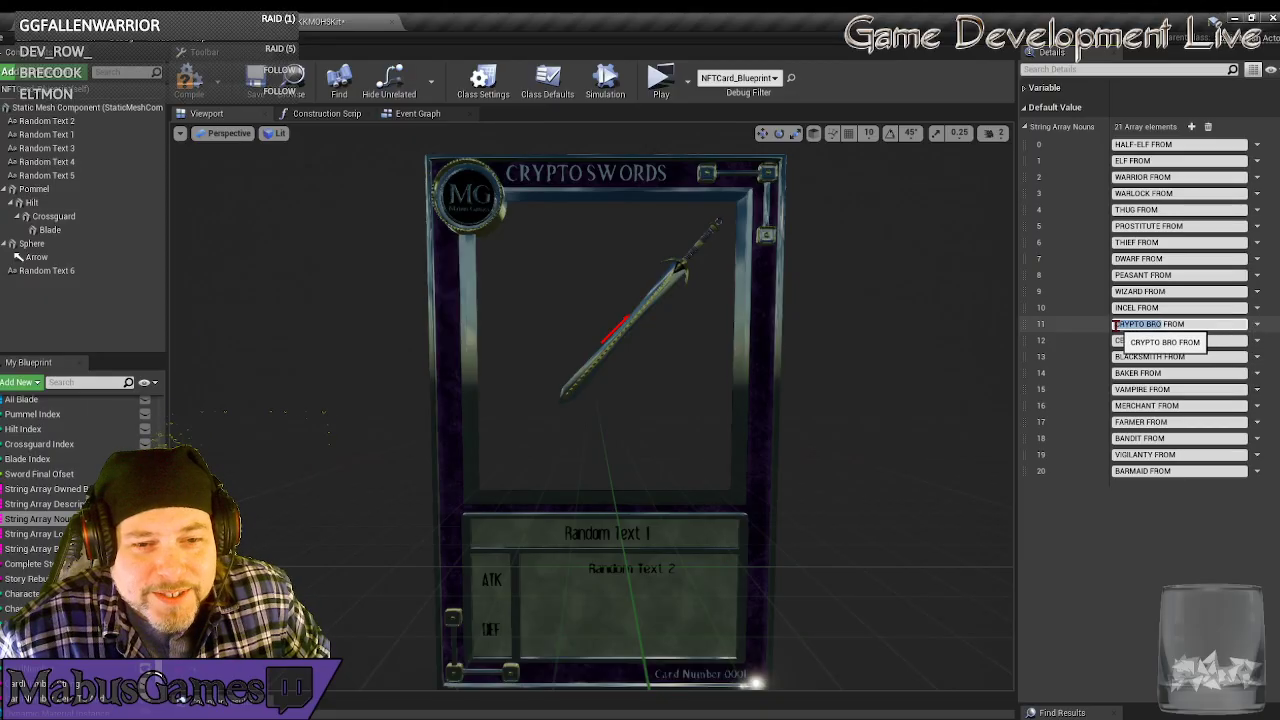
{"action": "type", "text": "BRAVE K"}
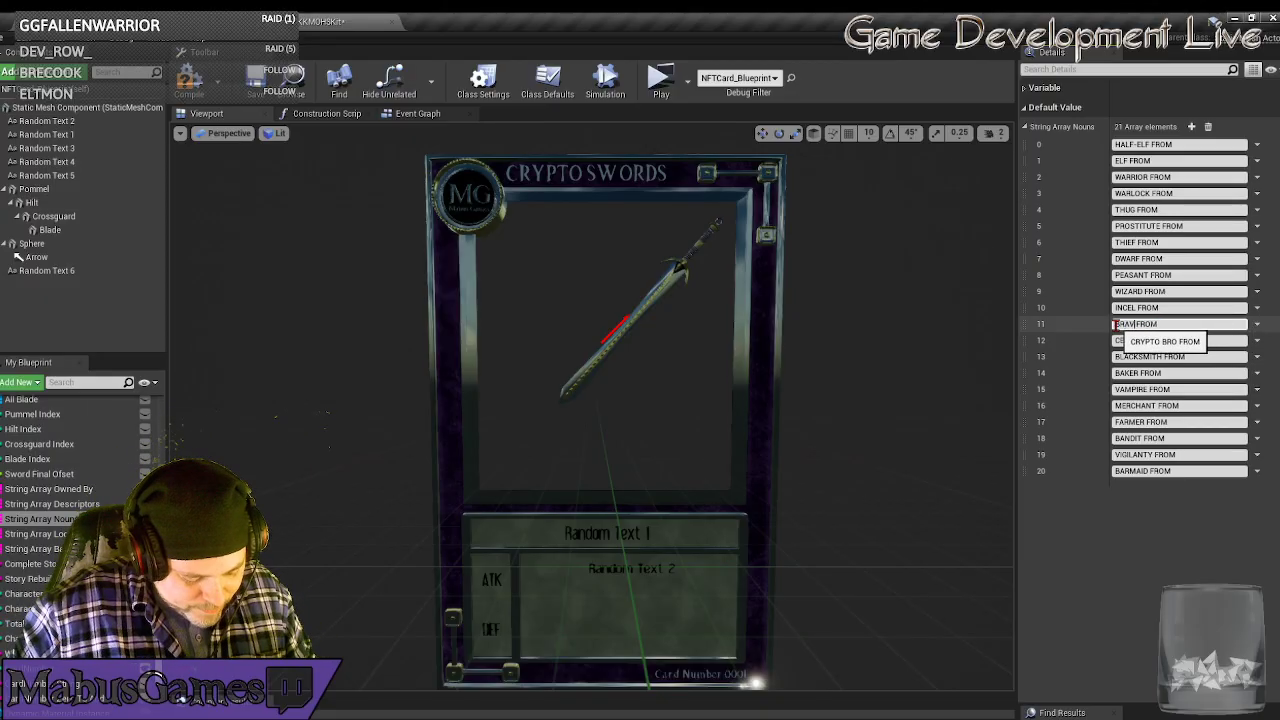
{"action": "type", "text": "NIGHT"}
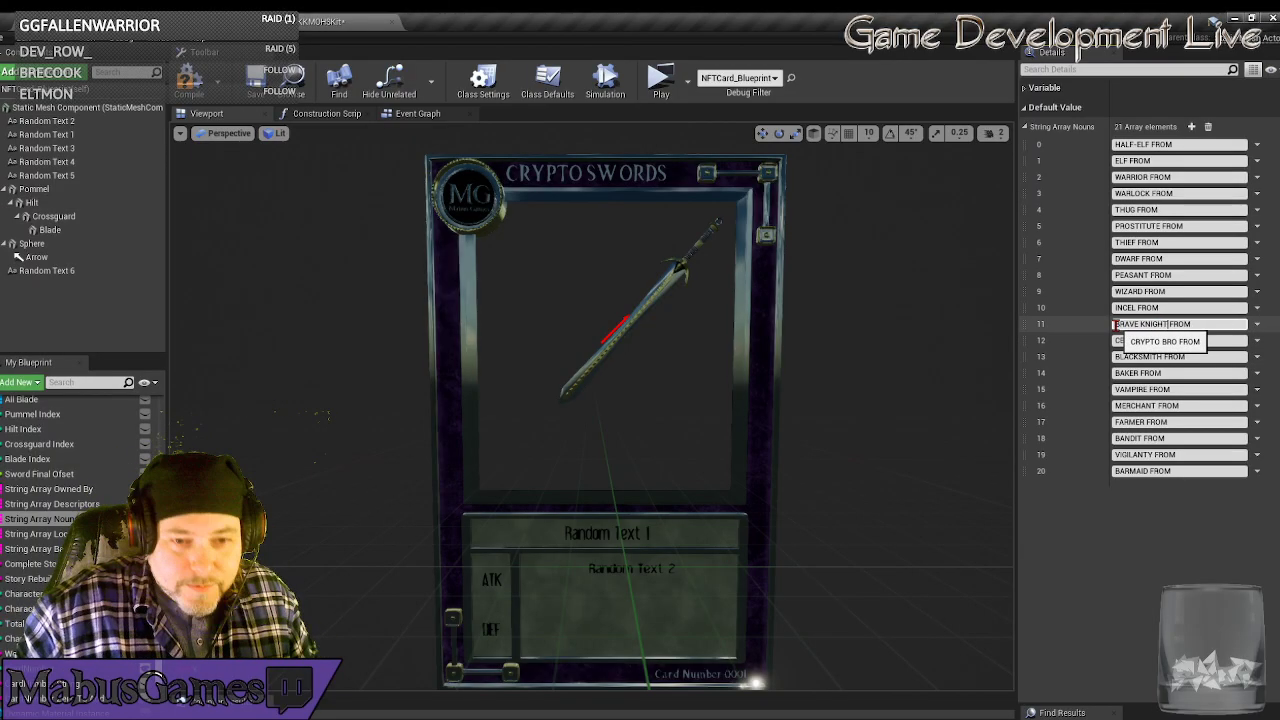
{"action": "left_click", "coordinate": [1174, 539]}
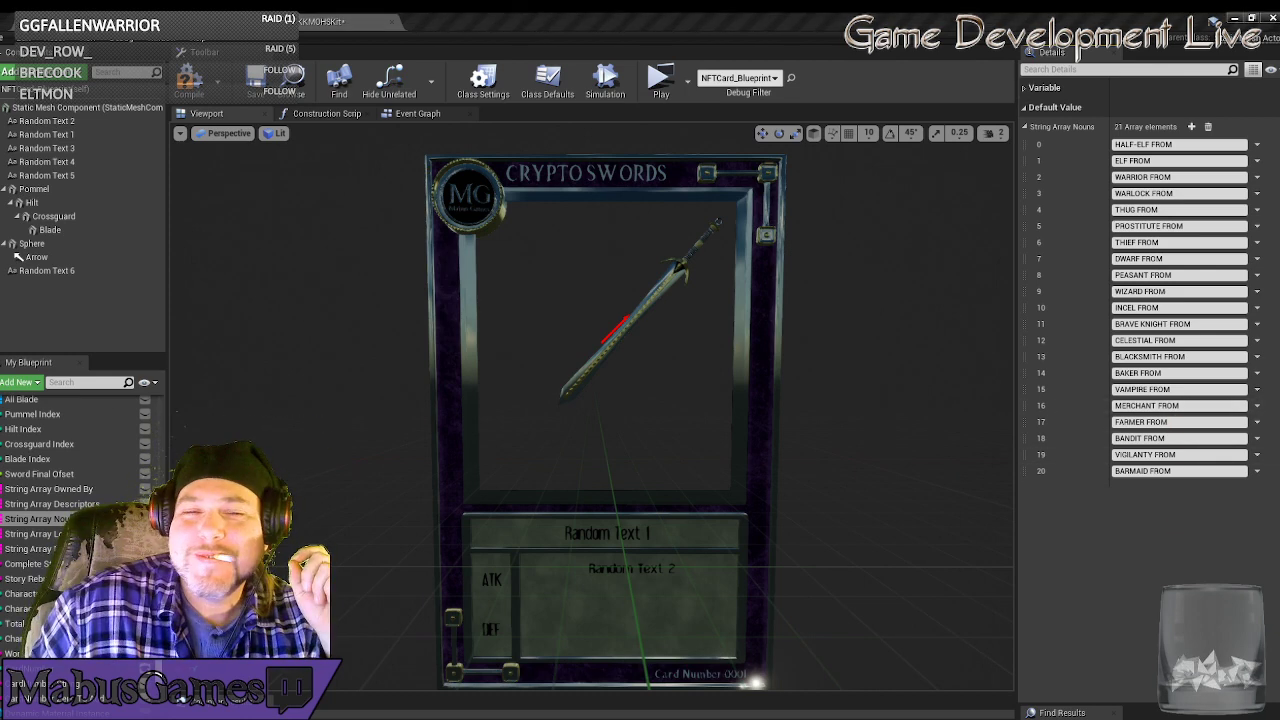
Switch to the Chrome browser, search Google for INCEL and highlight the dictionary definition to read it.
{"action": "left_click_drag", "start_coordinate": [1279, 130], "coordinate": [520, 14]}
{"action": "left_click", "coordinate": [634, 297]}
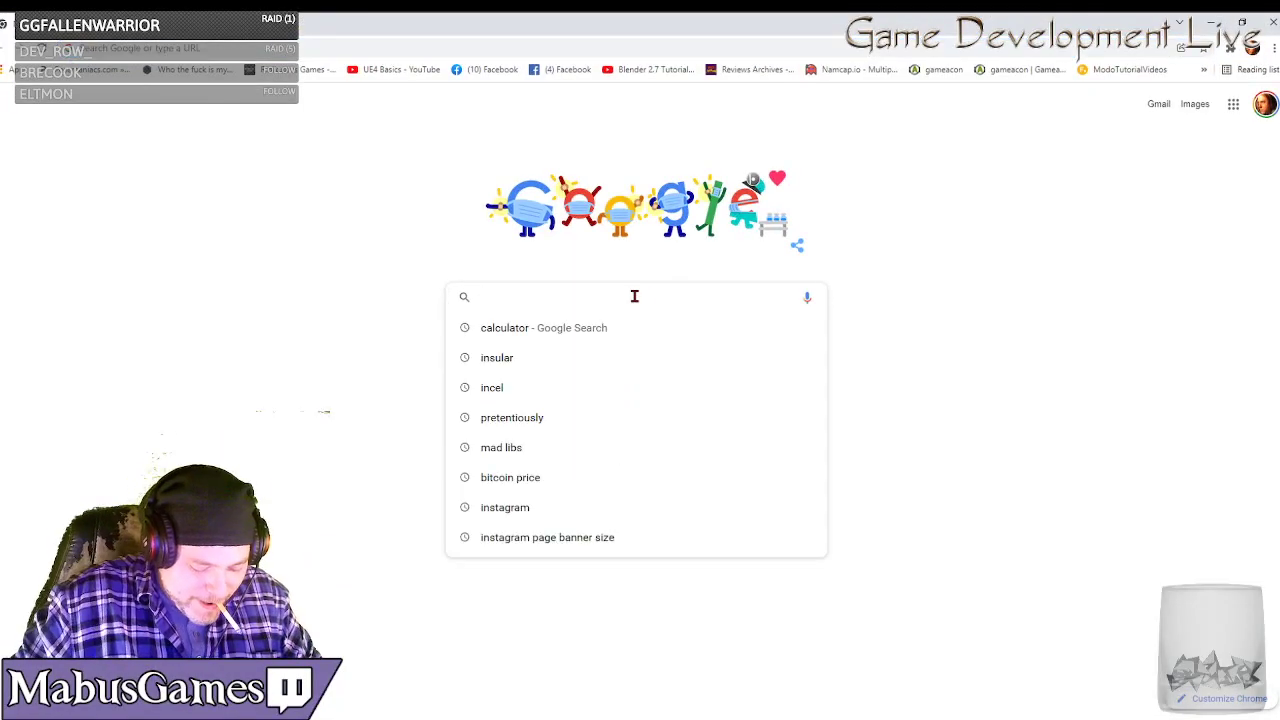
{"action": "type", "text": "INCEL"}
{"action": "key", "text": "Return"}
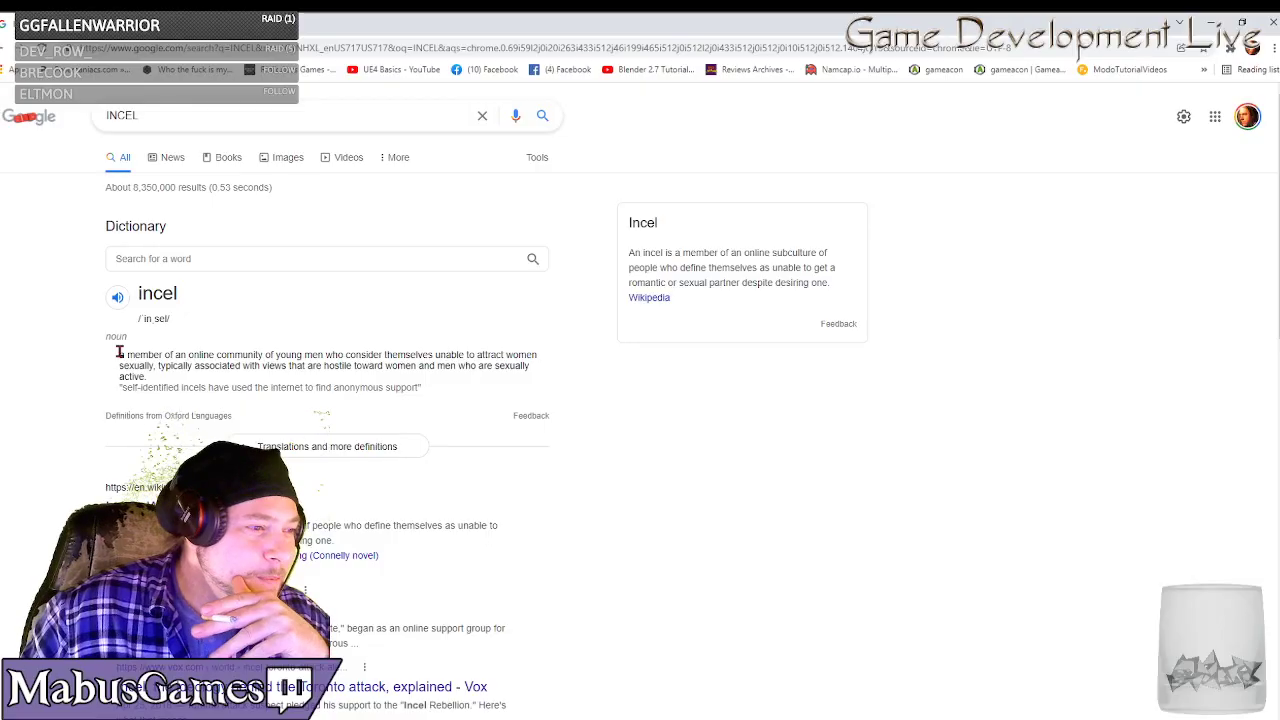
{"action": "left_click_drag", "start_coordinate": [119, 351], "coordinate": [405, 388]}
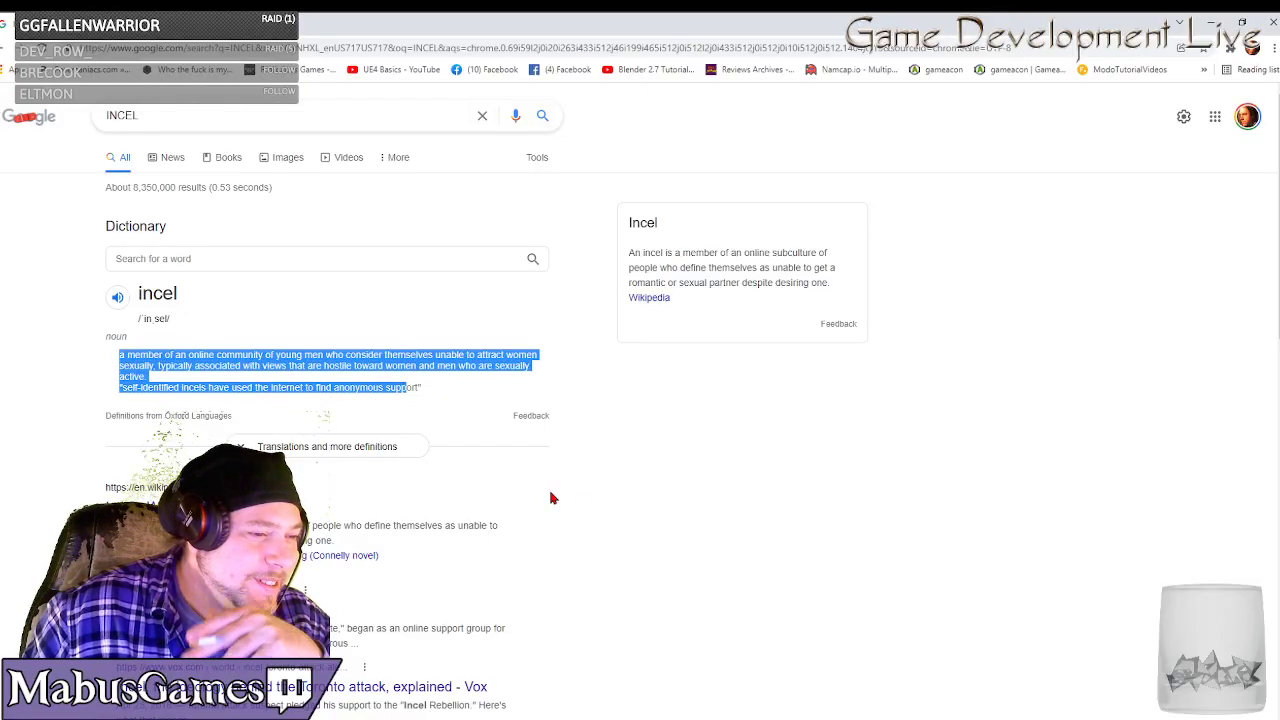
{"action": "left_click", "coordinate": [158, 380]}
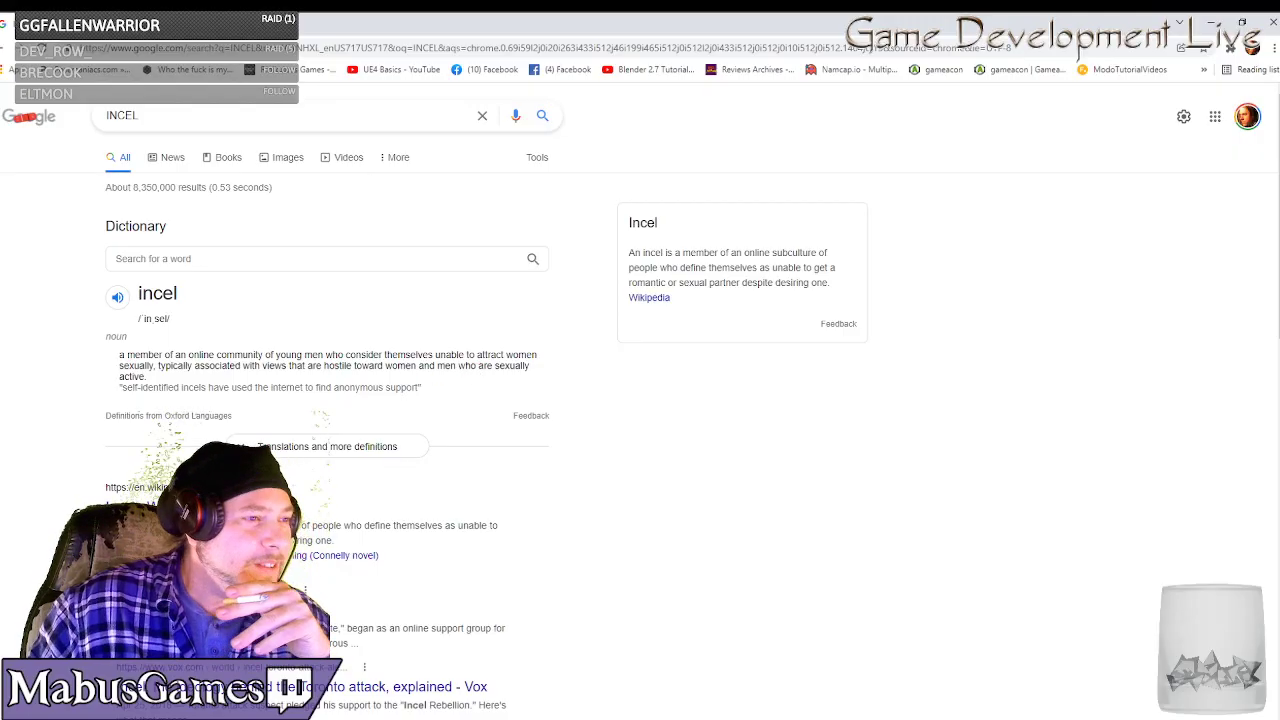
Copy the web address of the INCEL search results page.
{"action": "left_click", "coordinate": [202, 50]}
{"action": "right_click", "coordinate": [202, 55]}
{"action": "left_click", "coordinate": [240, 127]}
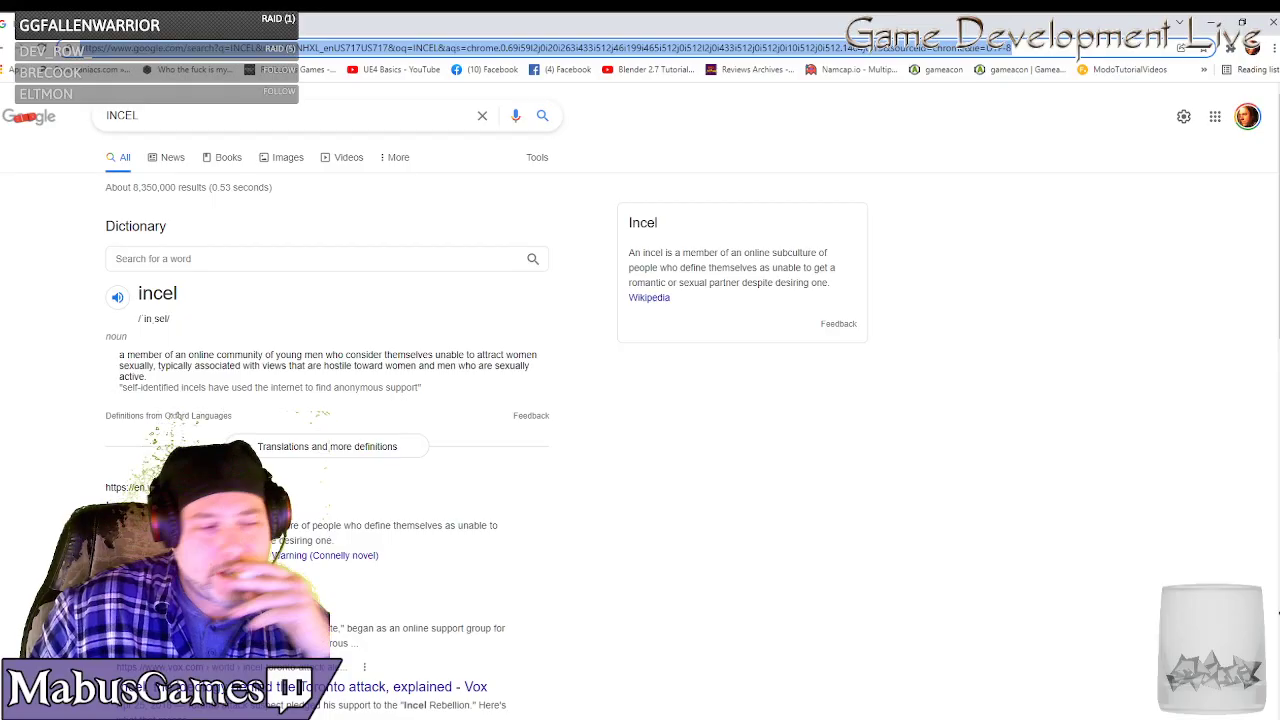
Open the Oxford Languages source page of the definition and skim how its dictionaries are compiled.
{"action": "left_click", "coordinate": [178, 425]}
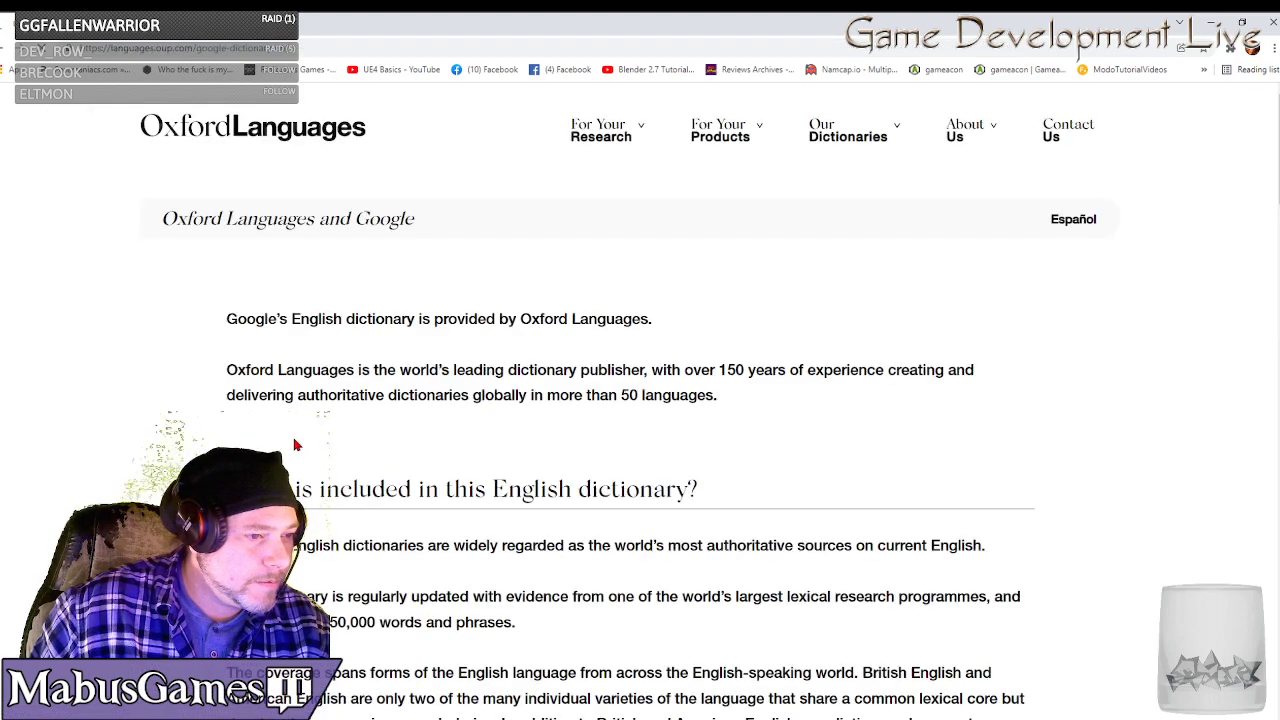
{"action": "scroll", "coordinate": [596, 477], "scroll_direction": "down", "scroll_amount": 3}
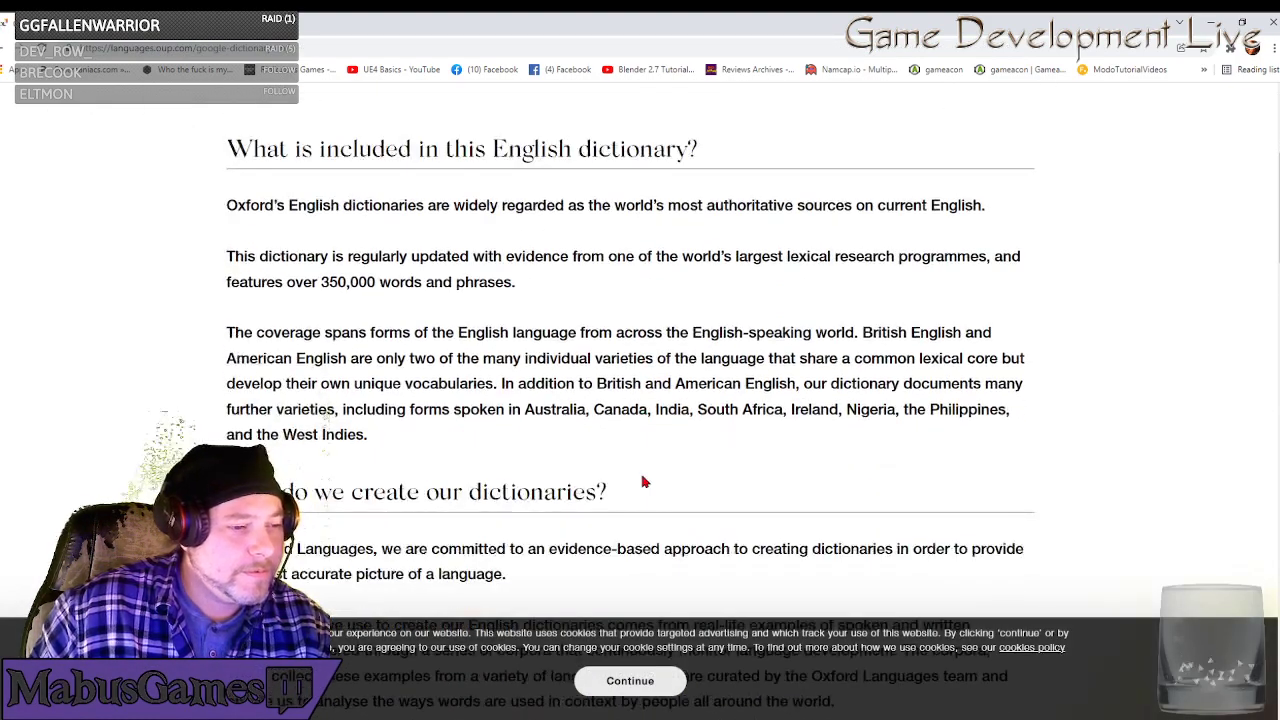
{"action": "scroll", "coordinate": [644, 482], "scroll_direction": "up", "scroll_amount": 3}
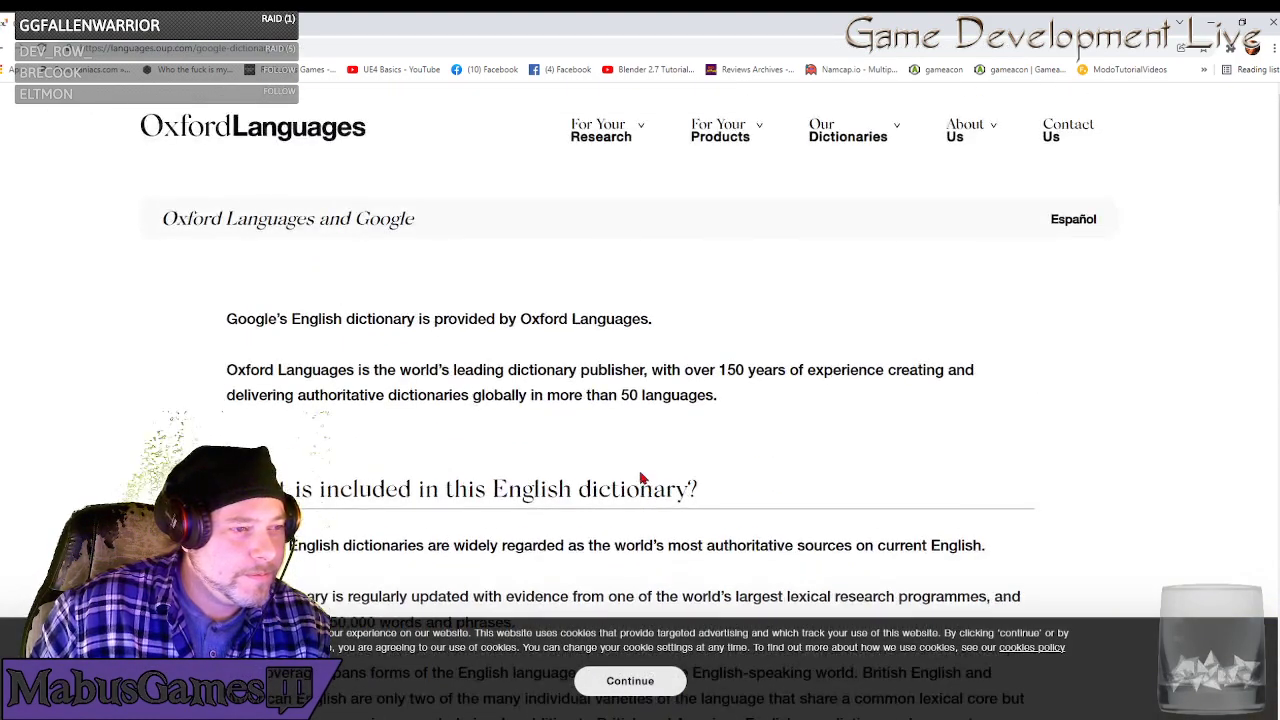
{"action": "scroll", "coordinate": [642, 477], "scroll_direction": "down", "scroll_amount": 2}
{"action": "scroll", "coordinate": [642, 477], "scroll_direction": "down", "scroll_amount": 12}
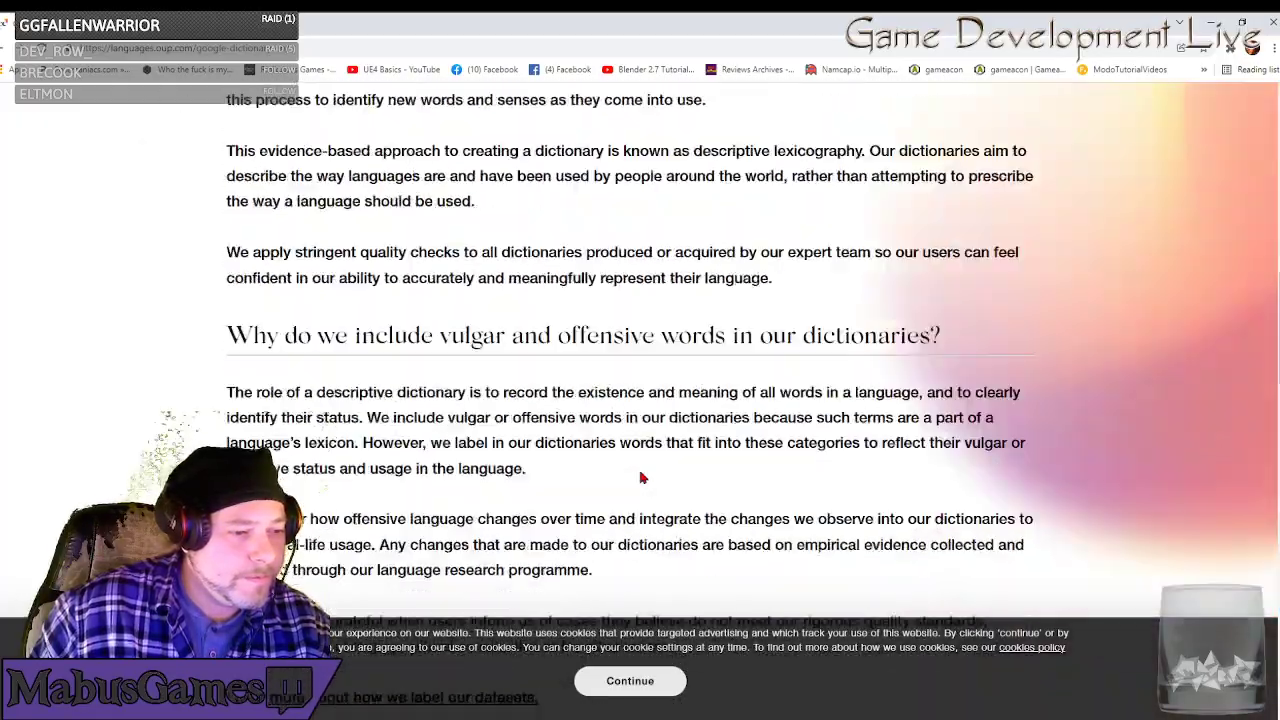
{"action": "scroll", "coordinate": [643, 470], "scroll_direction": "up", "scroll_amount": 14}
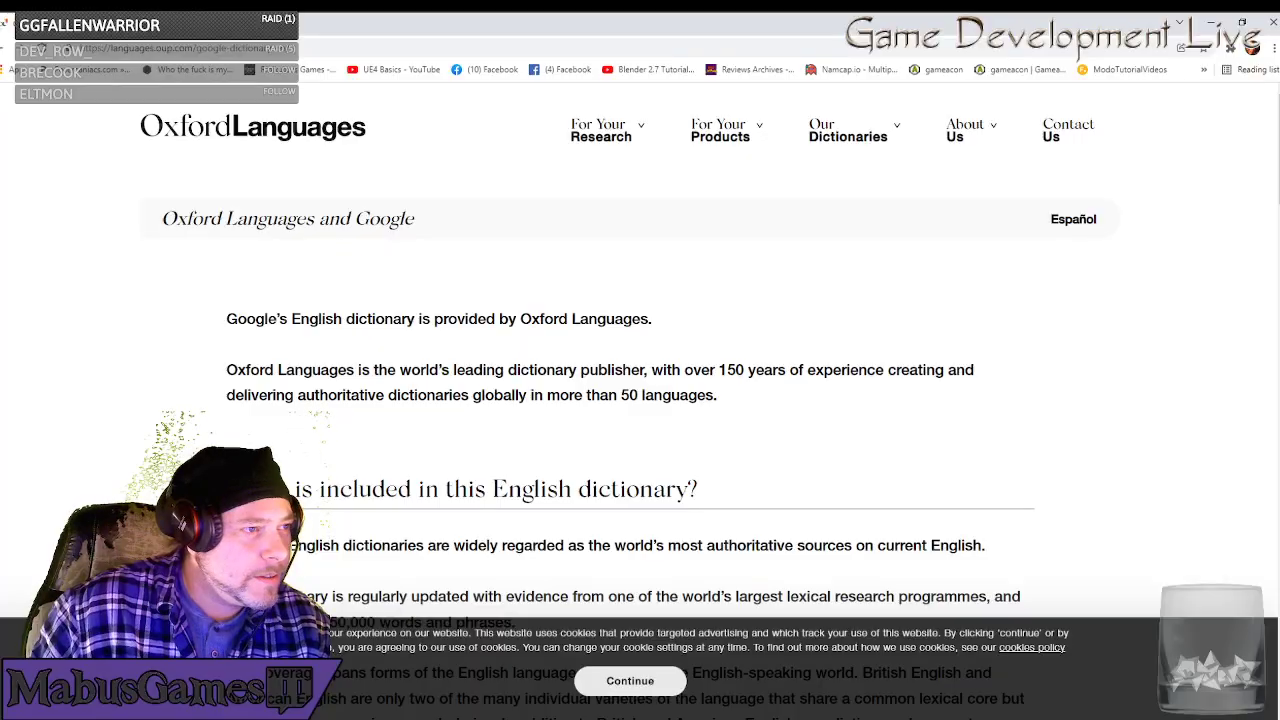
Return to the INCEL search results, highlight the main definition and close the browser window.
{"action": "left_click", "coordinate": [9, 52]}
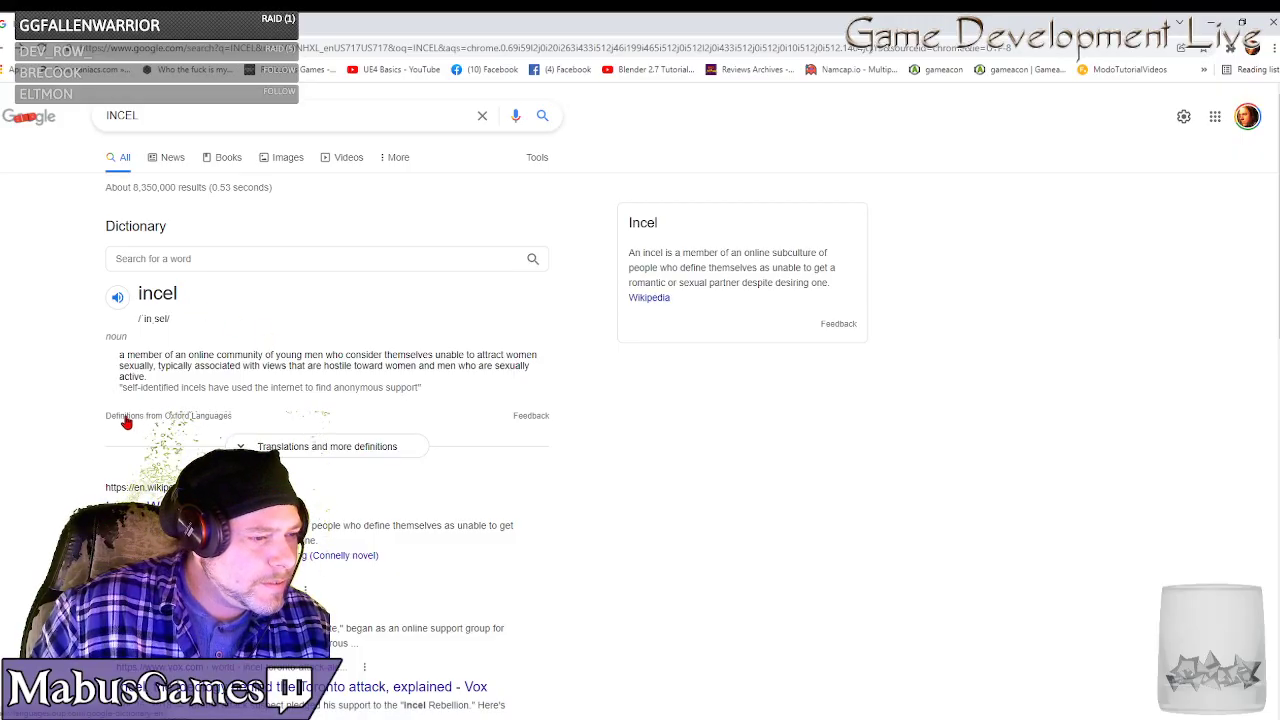
{"action": "left_click", "coordinate": [296, 421]}
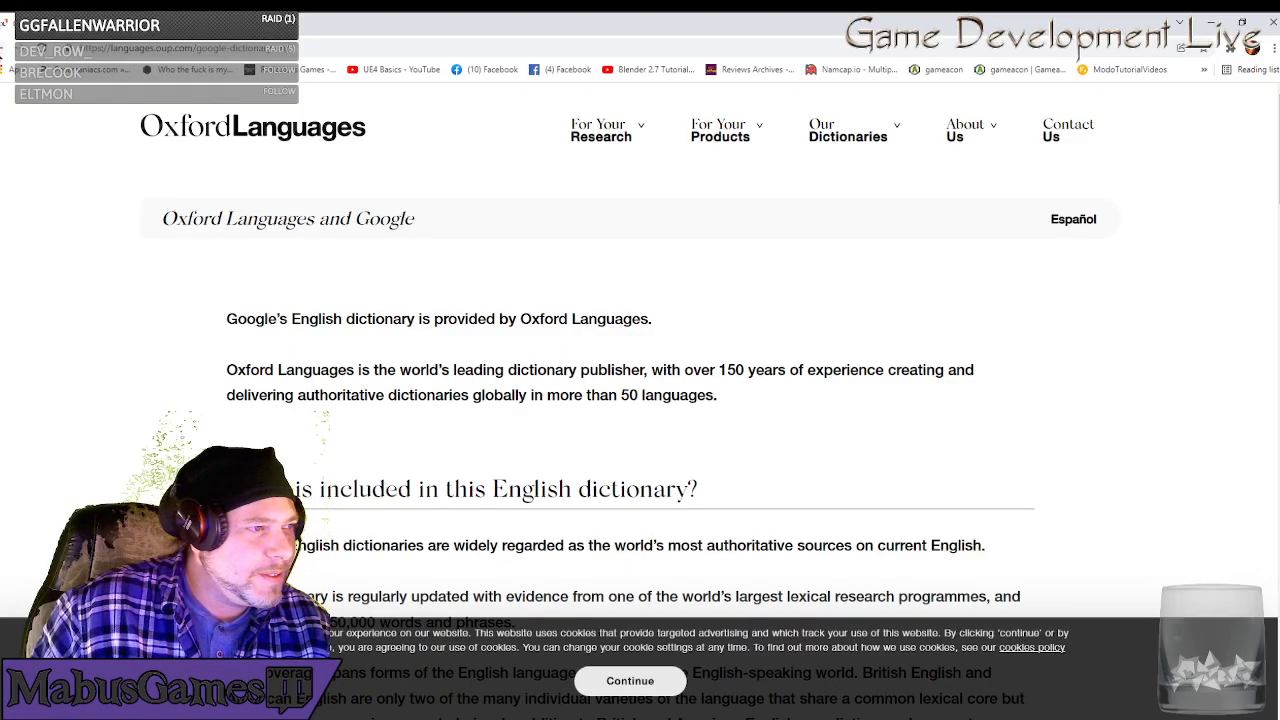
{"action": "key", "text": "alt+Left"}
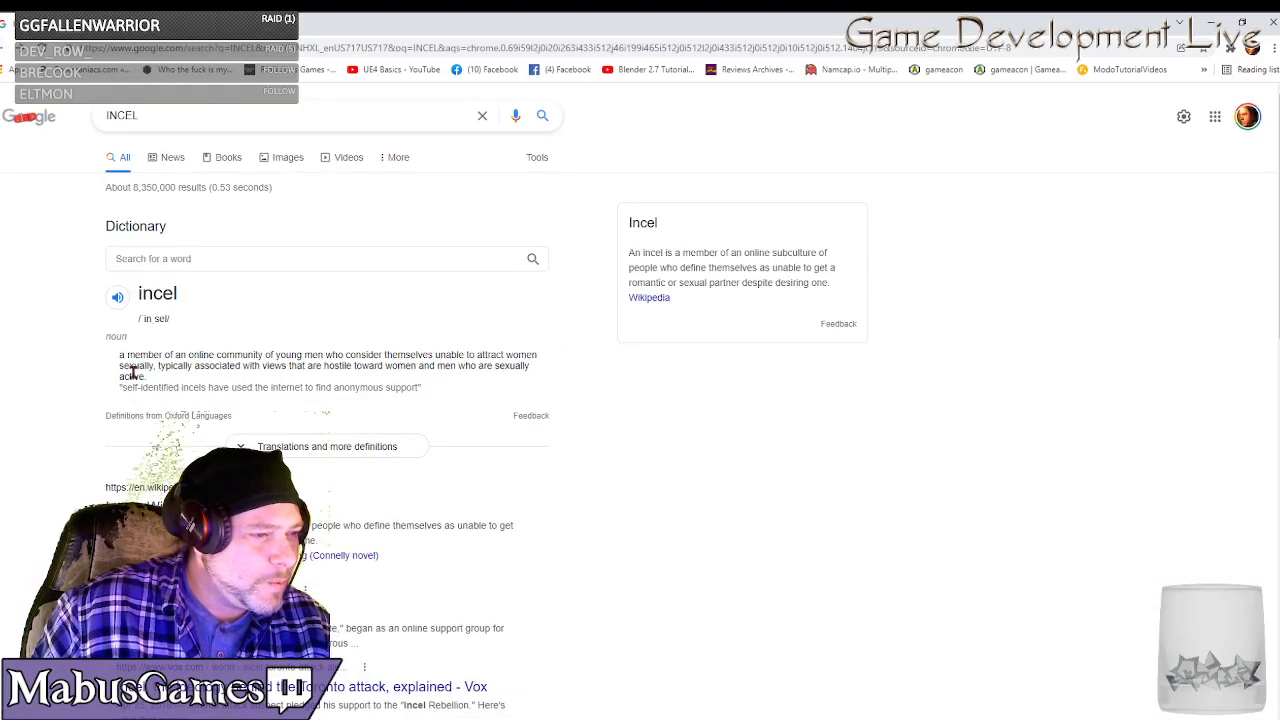
{"action": "left_click_drag", "start_coordinate": [118, 358], "coordinate": [220, 380]}
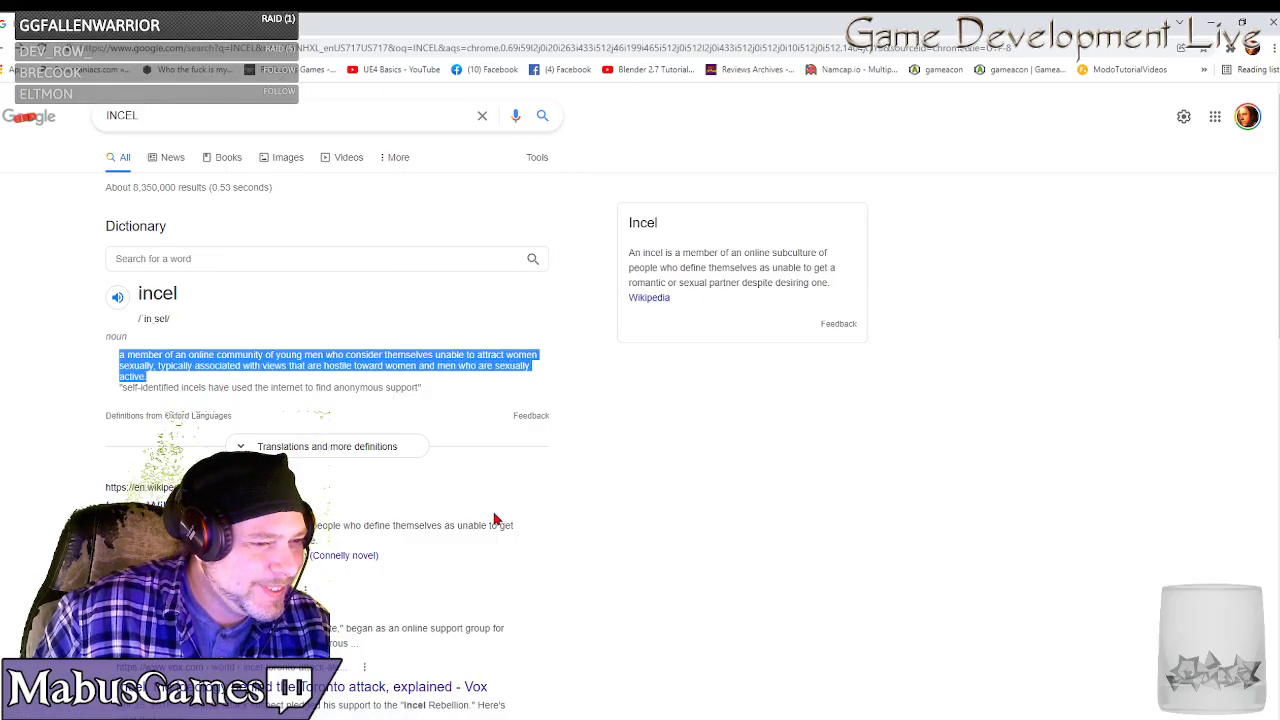
{"action": "left_click", "coordinate": [1273, 22]}
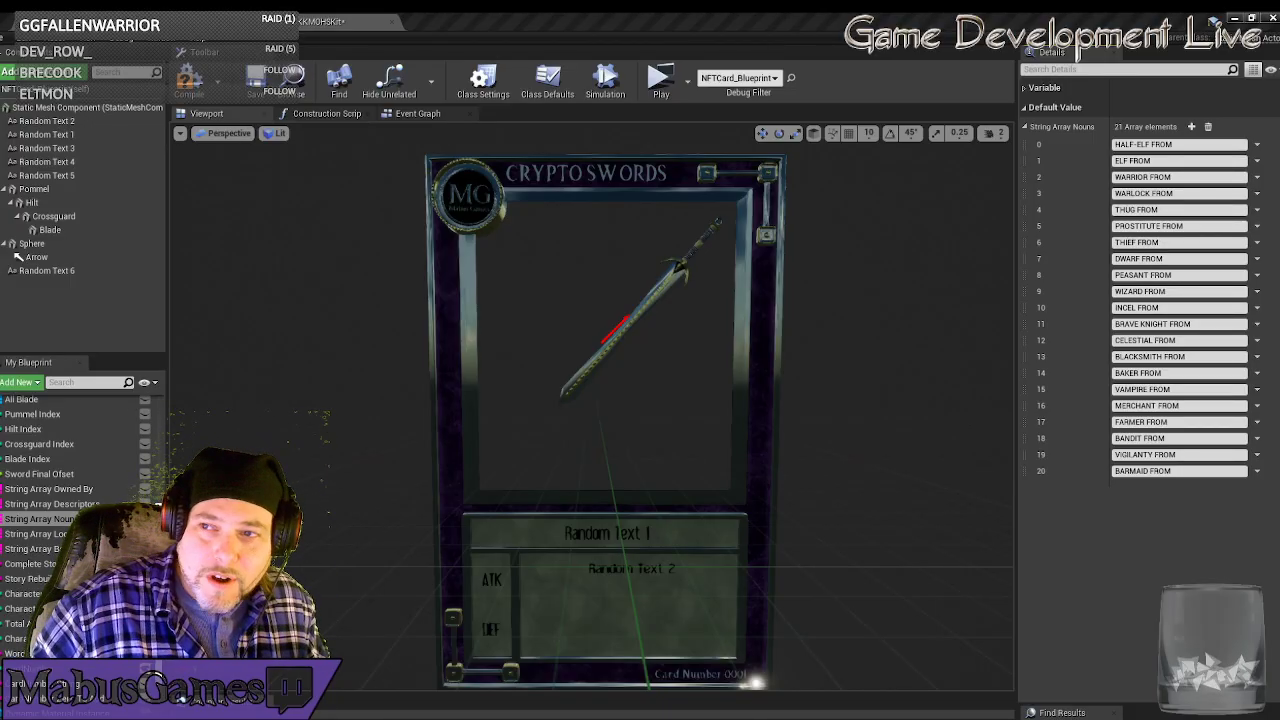
Look up INCELABATE on Google, read the Merriam-Webster definition of incel and close the browser.
{"action": "left_click_drag", "start_coordinate": [900, 715], "coordinate": [515, 3]}
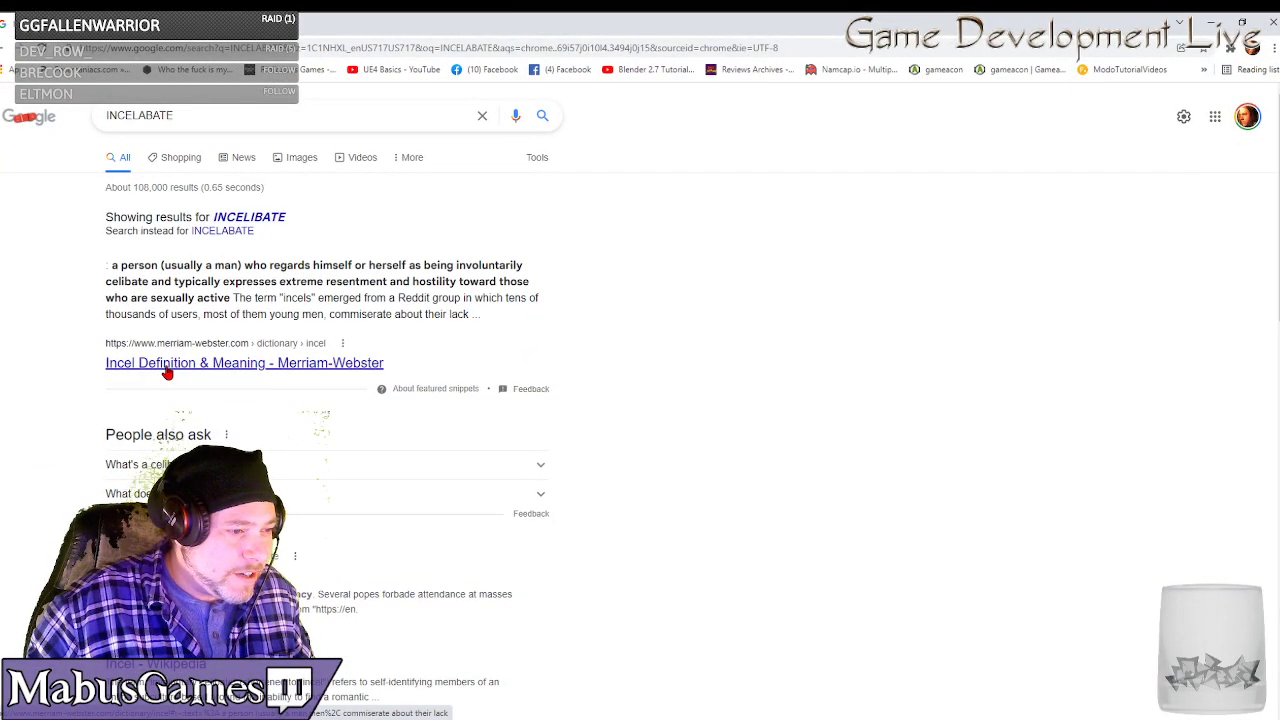
{"action": "left_click", "coordinate": [124, 366]}
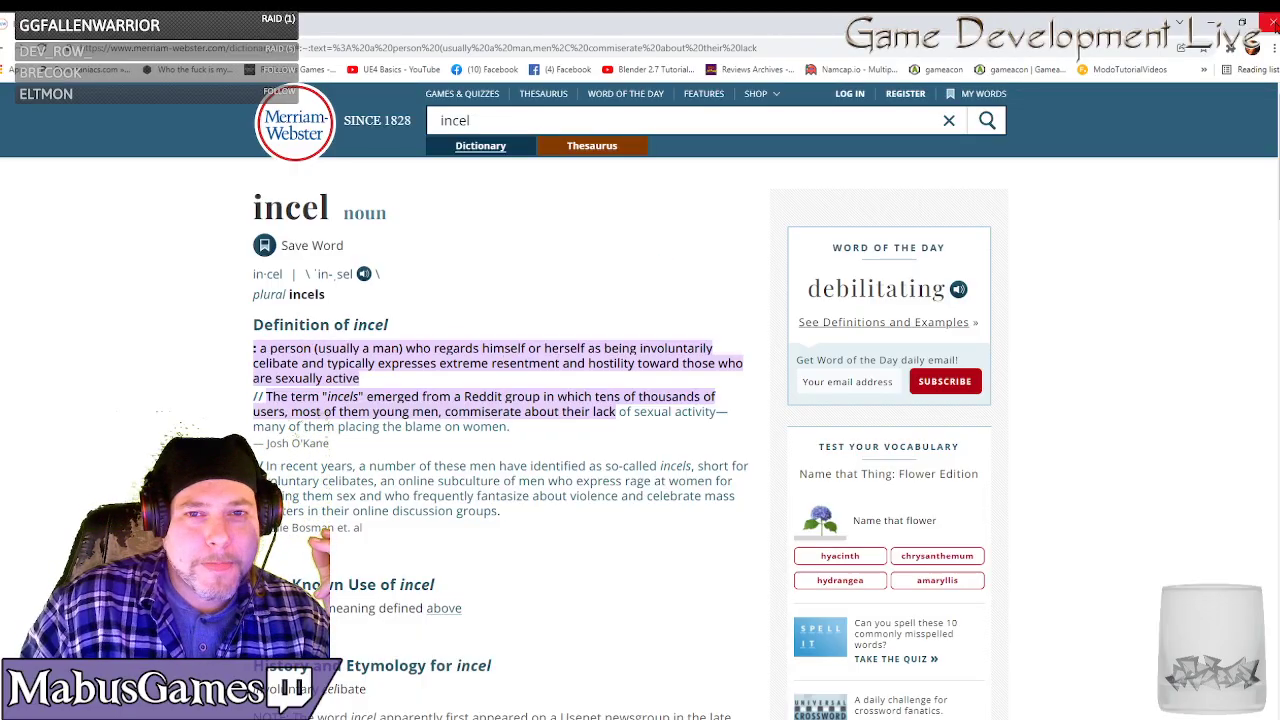
{"action": "left_click", "coordinate": [1271, 22]}
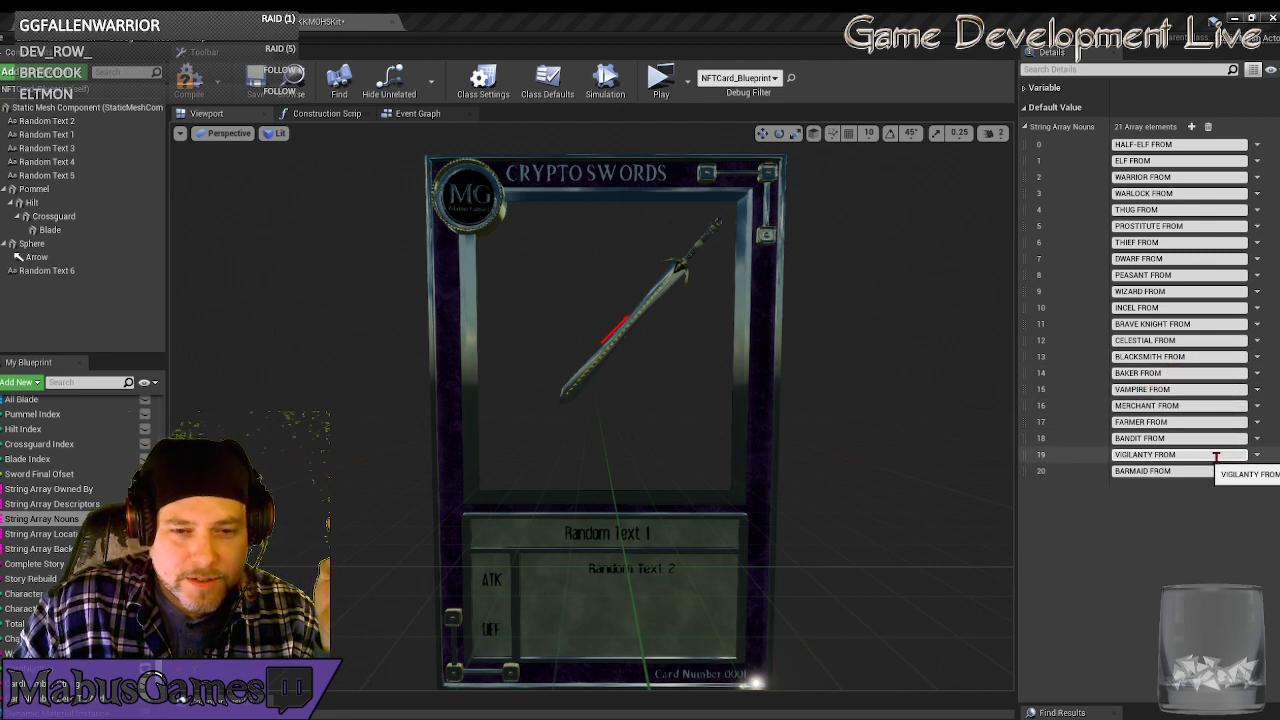
Display the String Array Locations defaults in Unreal Editor and highlight the word NEFARIOUS in element 12.
{"action": "left_click", "coordinate": [36, 536]}
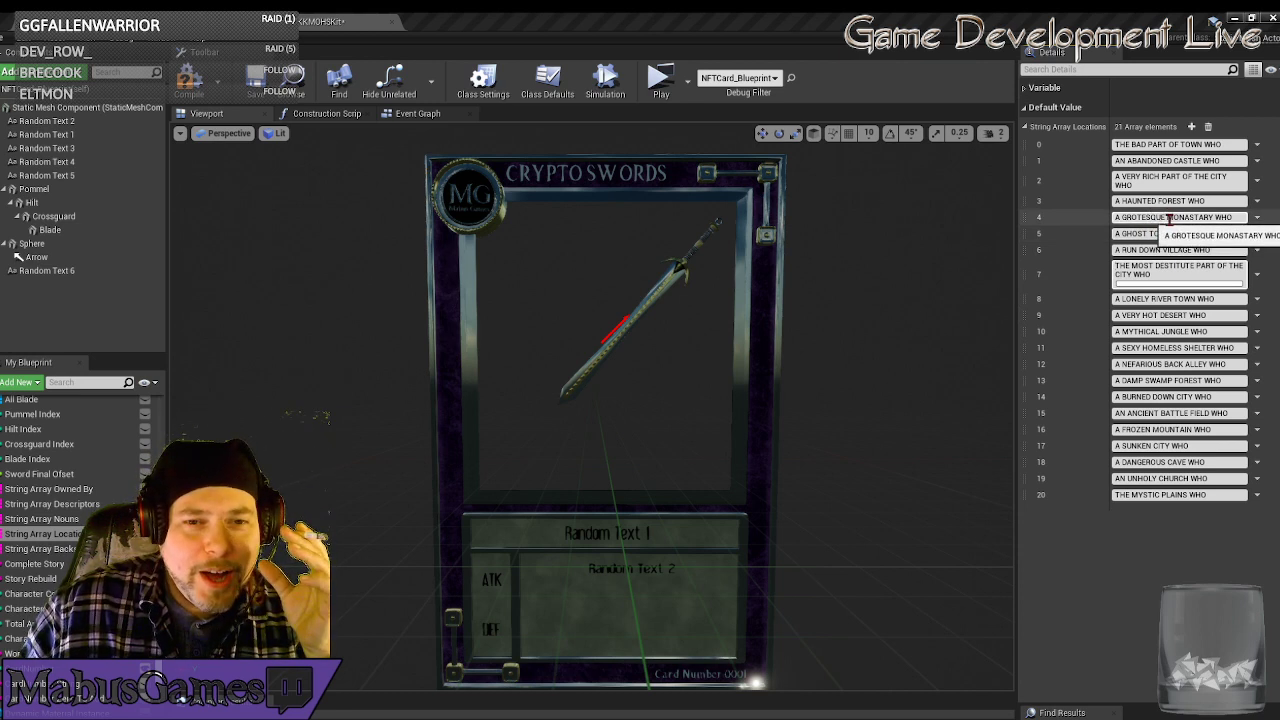
{"action": "left_click_drag", "start_coordinate": [1121, 364], "coordinate": [1164, 367]}
{"action": "left_click", "coordinate": [1166, 366]}
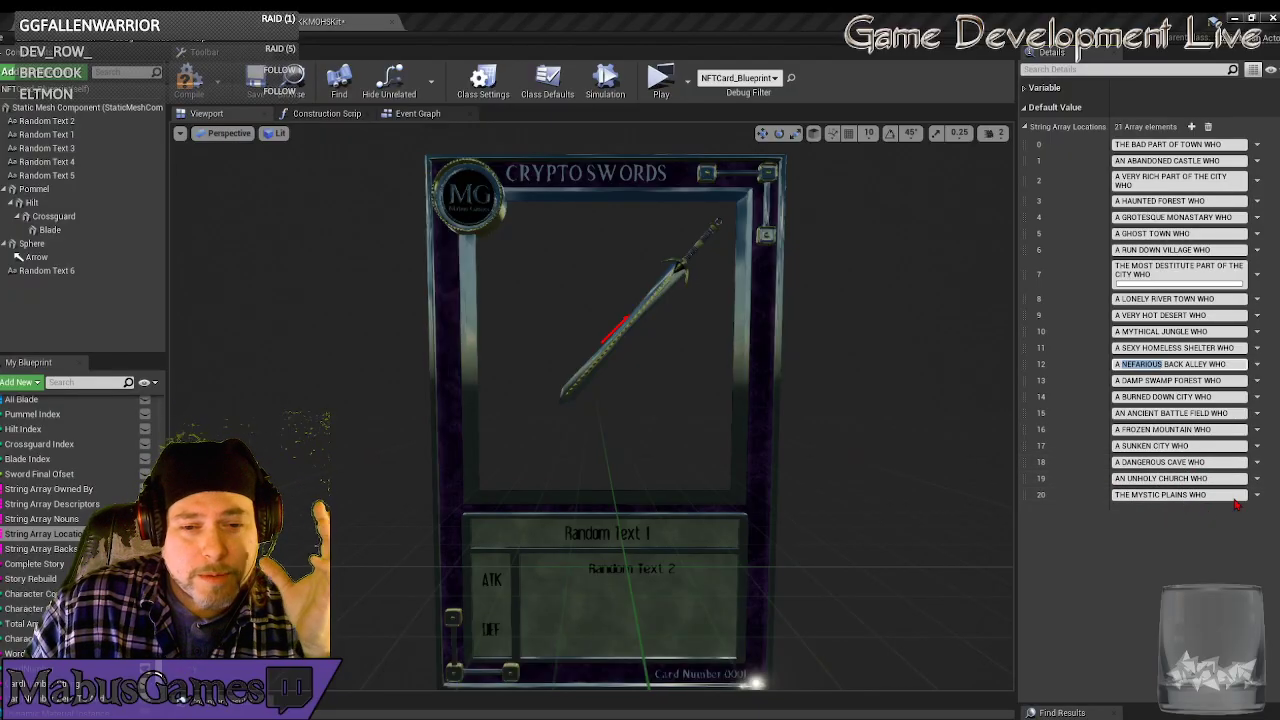
Display the String Array Backstory defaults, then switch to the AKKMOHSKit level and save all modified project files.
{"action": "left_click", "coordinate": [50, 549]}
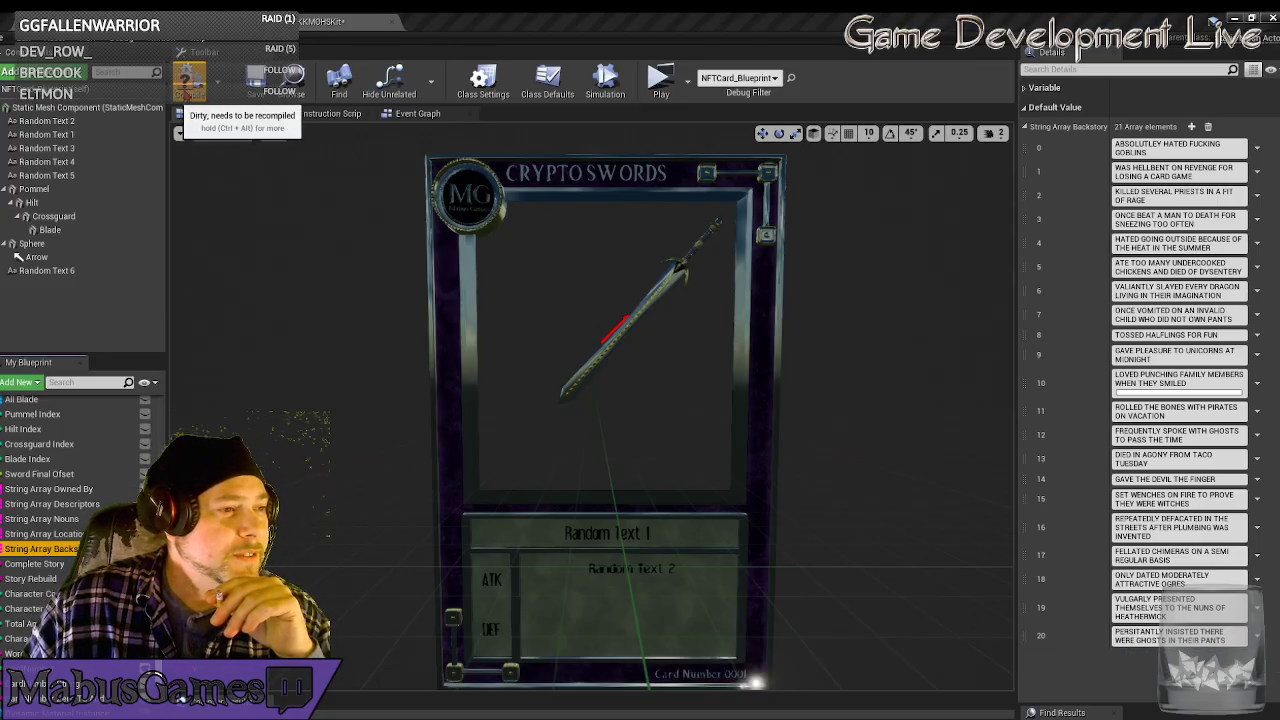
{"action": "left_click", "coordinate": [292, 21]}
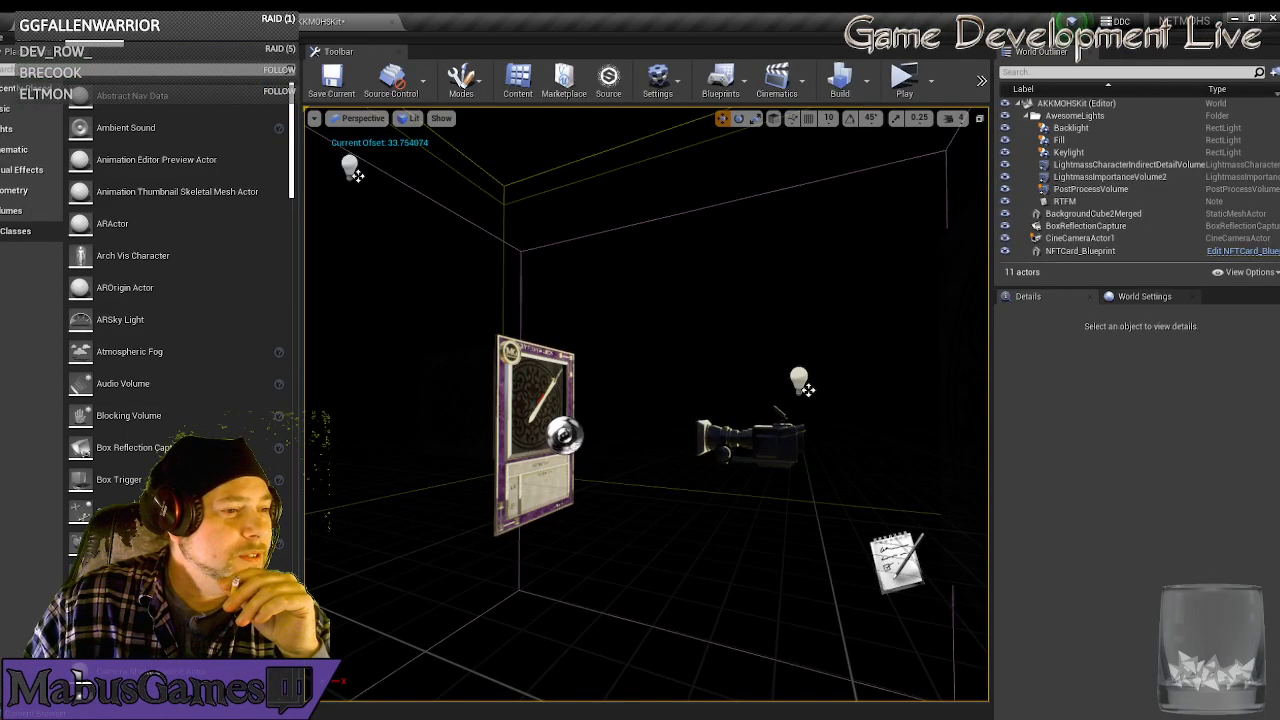
{"action": "left_click", "coordinate": [5, 39]}
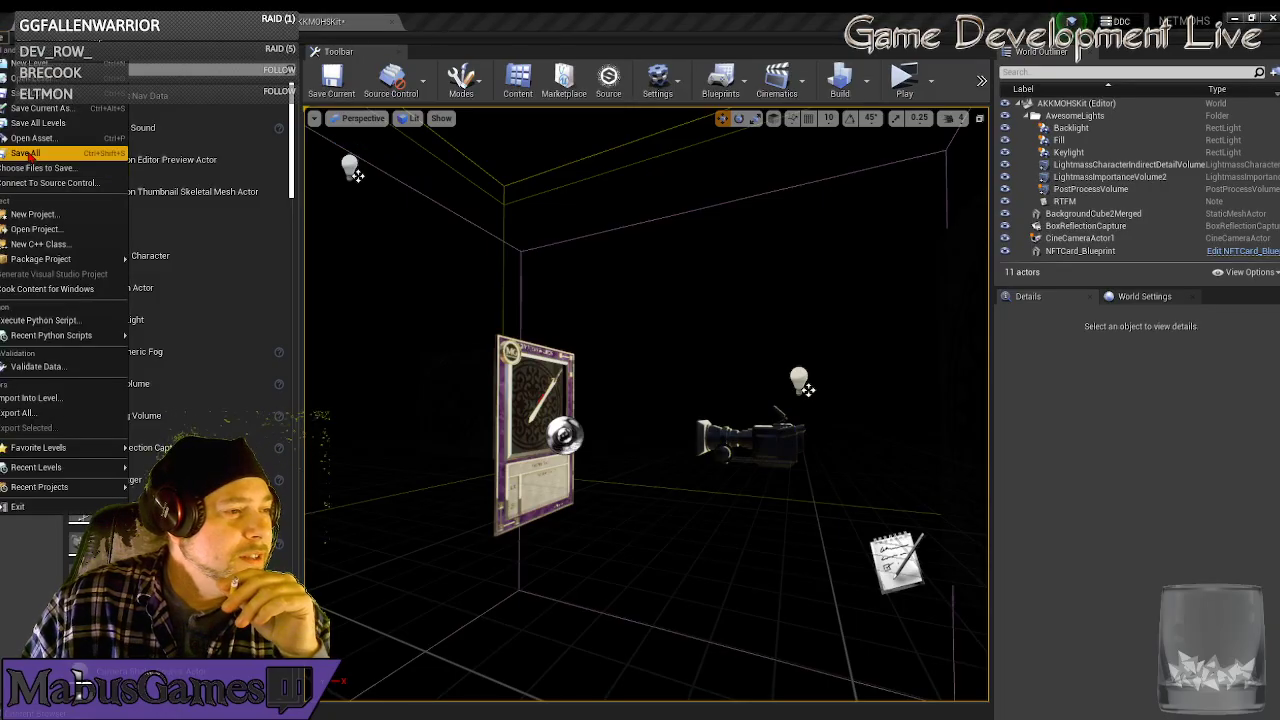
{"action": "left_click", "coordinate": [30, 153]}
Switch to the NFTMOHS screenshots folder in File Explorer and delete HighresScreenshot00000.png through HighresScreenshot00039.png.
{"action": "mouse_move", "coordinate": [468, 715]}
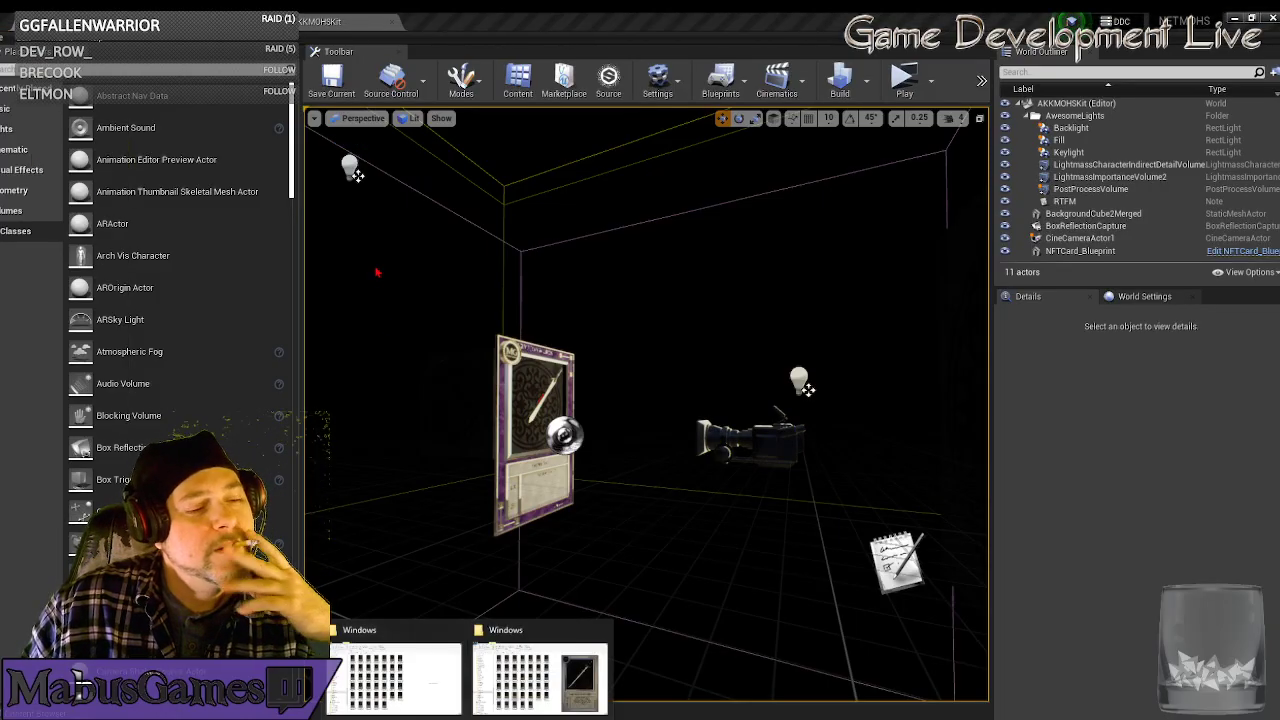
{"action": "left_click", "coordinate": [393, 668]}
{"action": "left_click", "coordinate": [229, 181]}
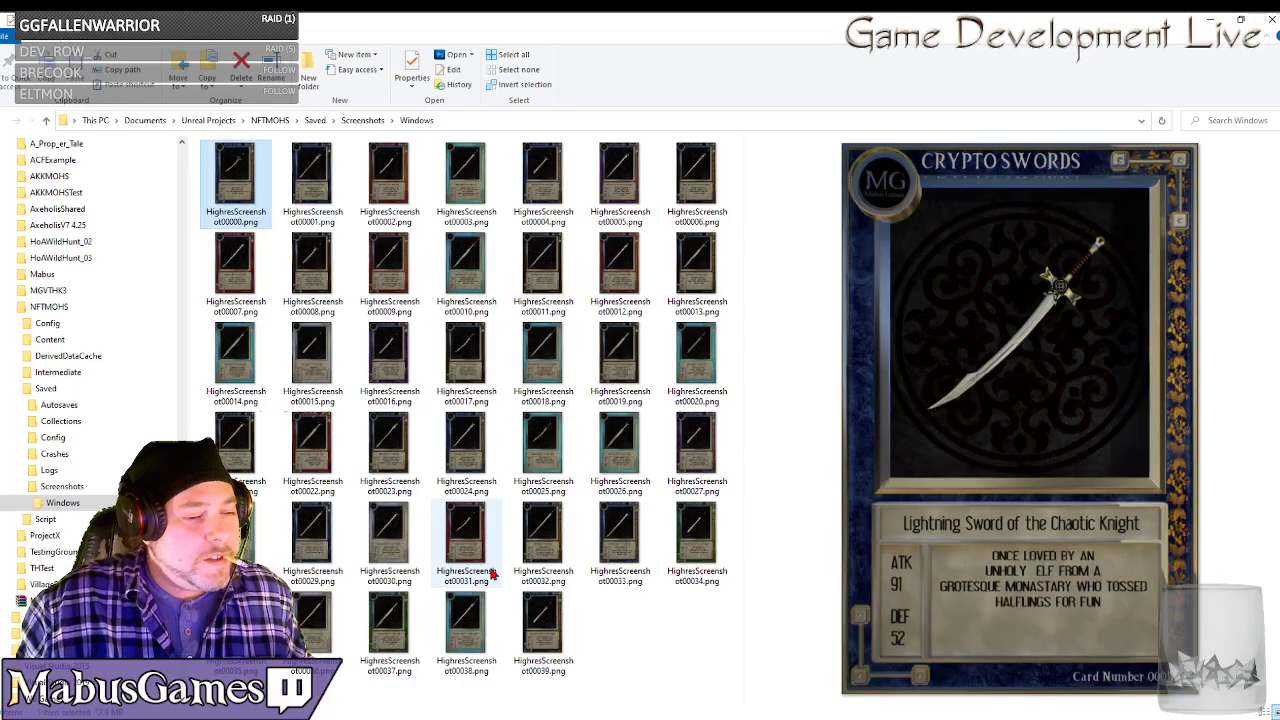
{"action": "left_click", "coordinate": [540, 622], "text": "shift"}
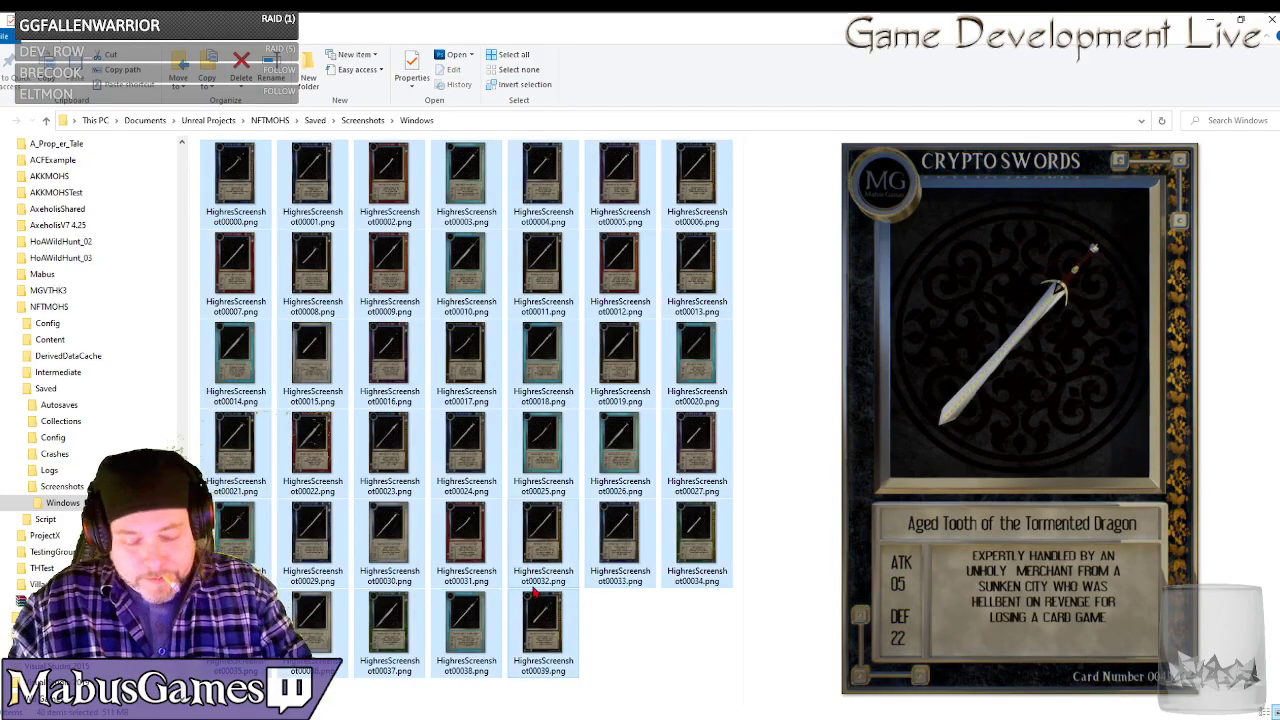
{"action": "key", "text": "Delete"}
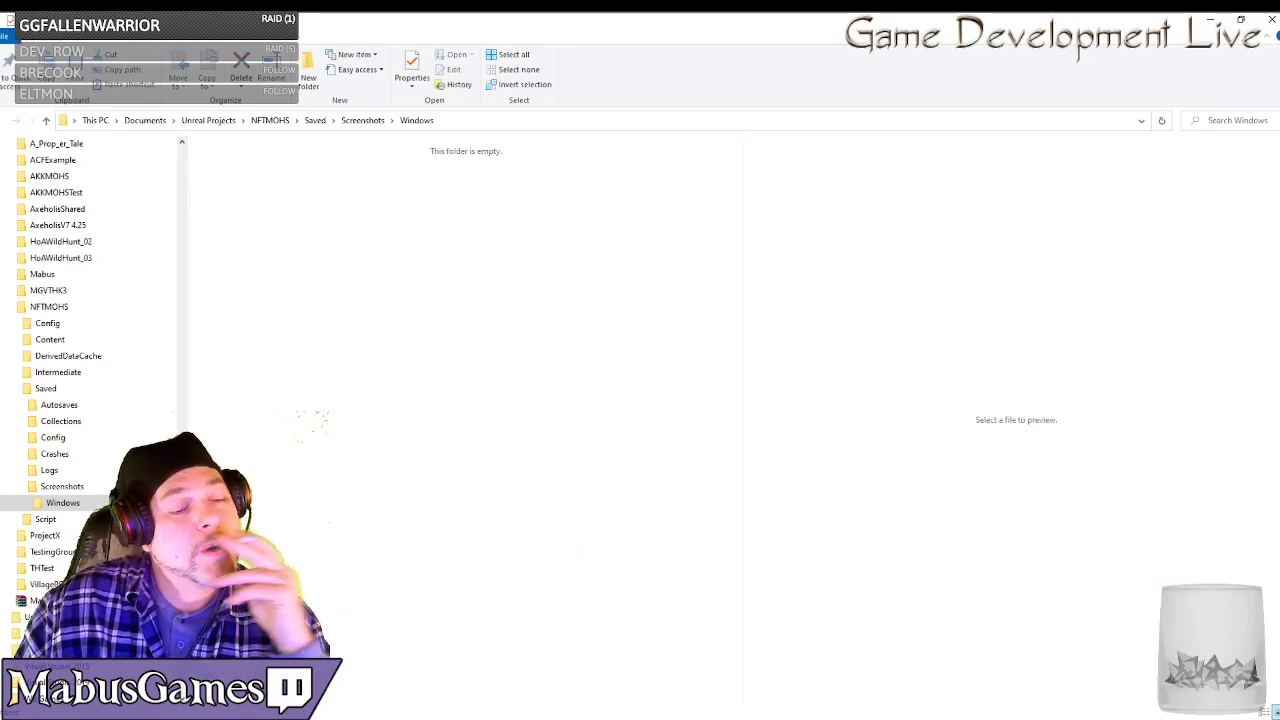
Return to the NFTMOHS level in Unreal Editor and run the game preview to generate new card screenshots.
{"action": "mouse_move", "coordinate": [603, 714]}
{"action": "left_click", "coordinate": [623, 672]}
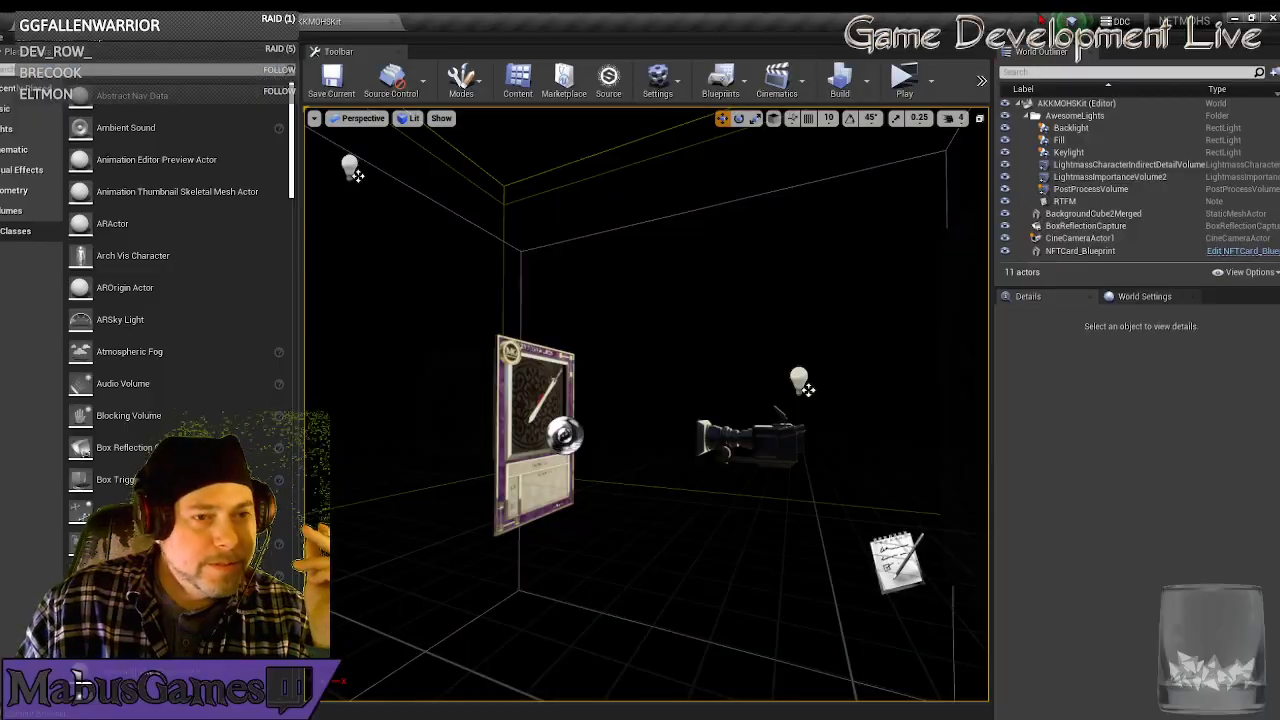
{"action": "left_click", "coordinate": [904, 80]}
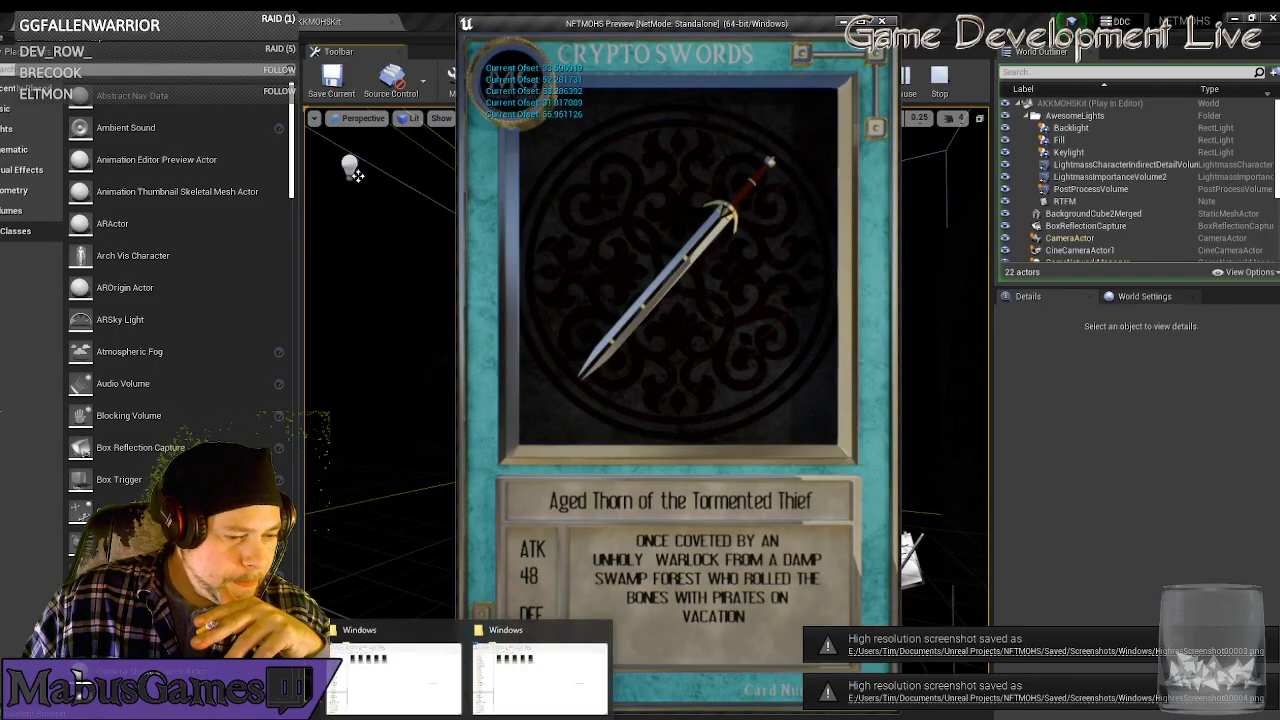
Switch to the Windows screenshots folder and read the backstories on the newly generated cards, from HighresScreenshot00000.png through HighresScreenshot00014.png.
{"action": "left_click", "coordinate": [422, 692]}
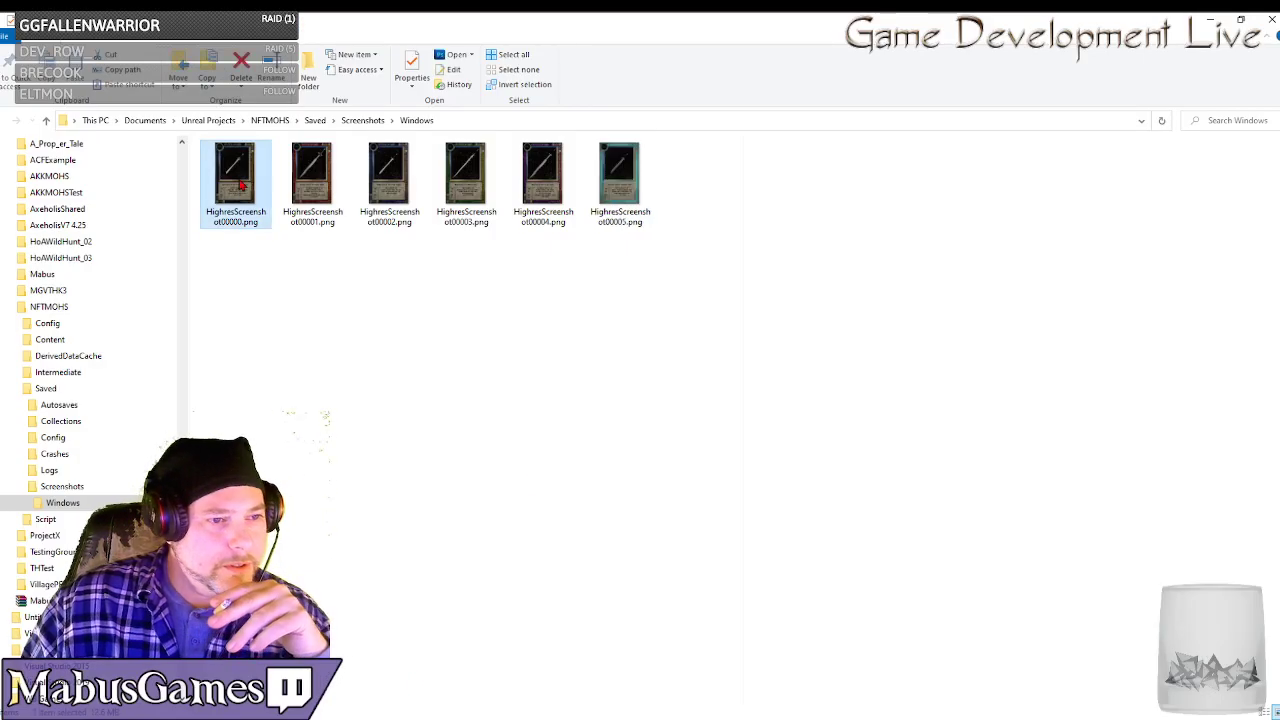
{"action": "left_click", "coordinate": [318, 195]}
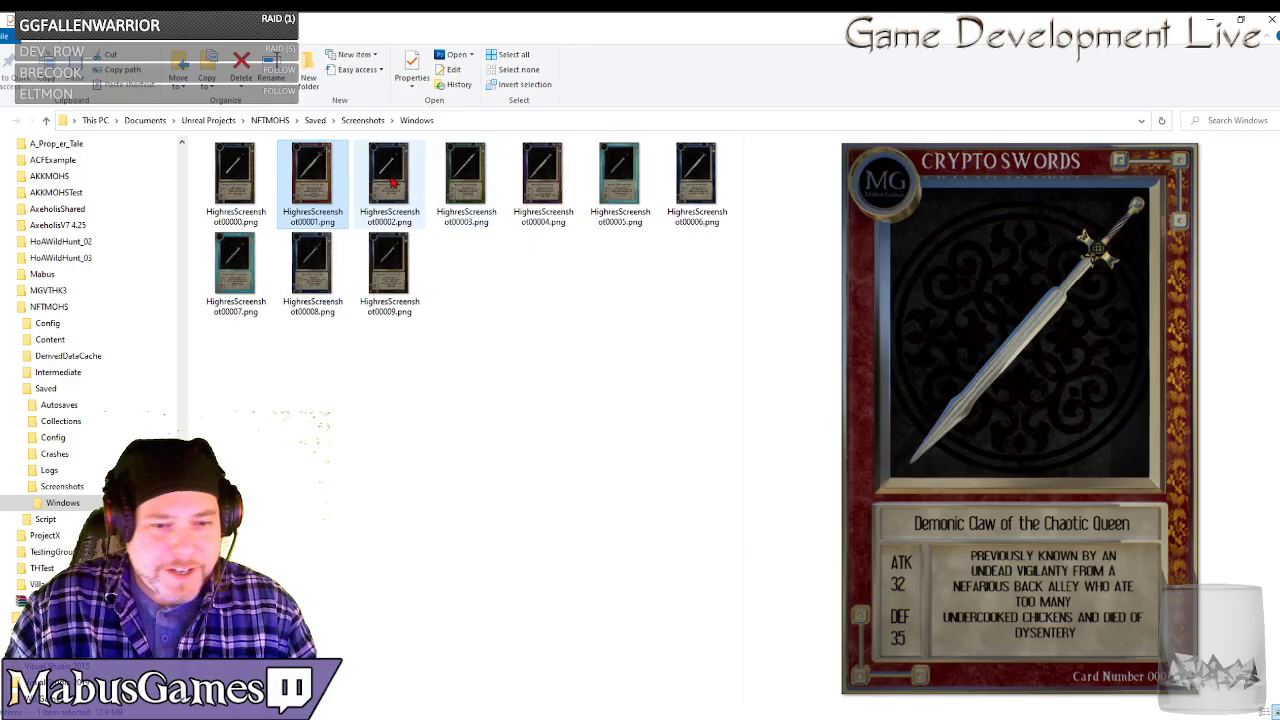
{"action": "left_click", "coordinate": [392, 180]}
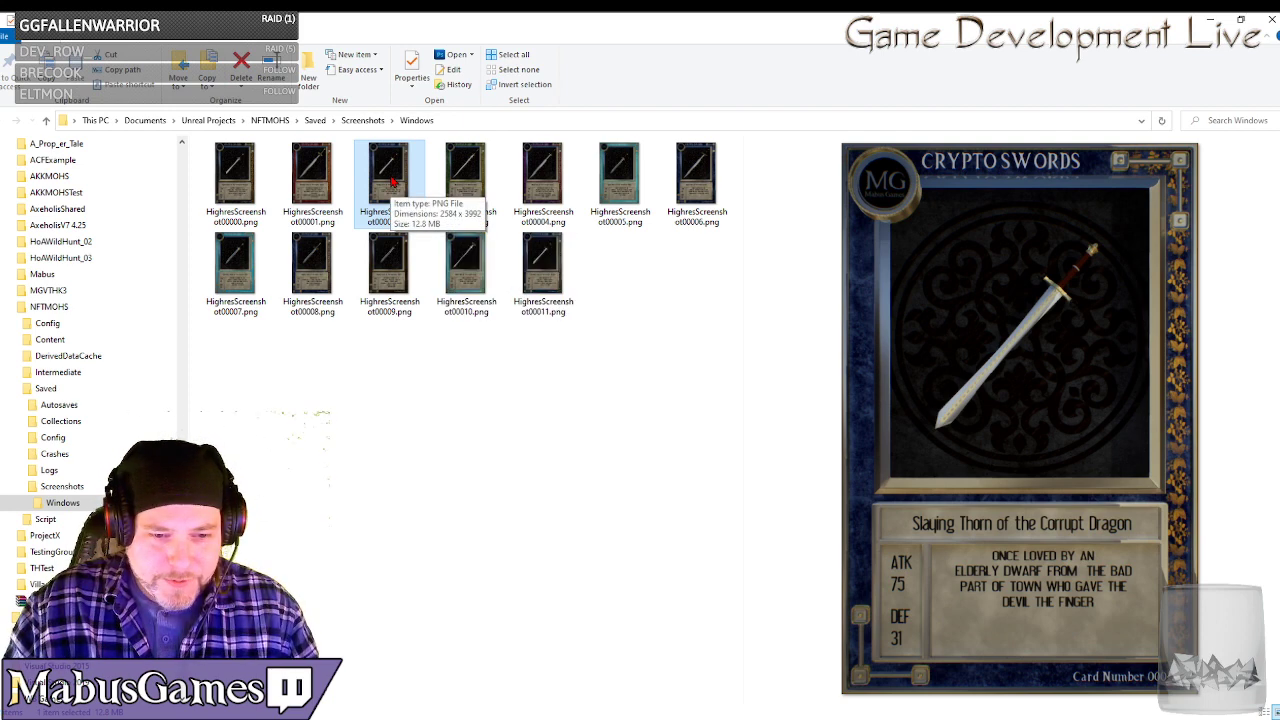
{"action": "left_click", "coordinate": [466, 184]}
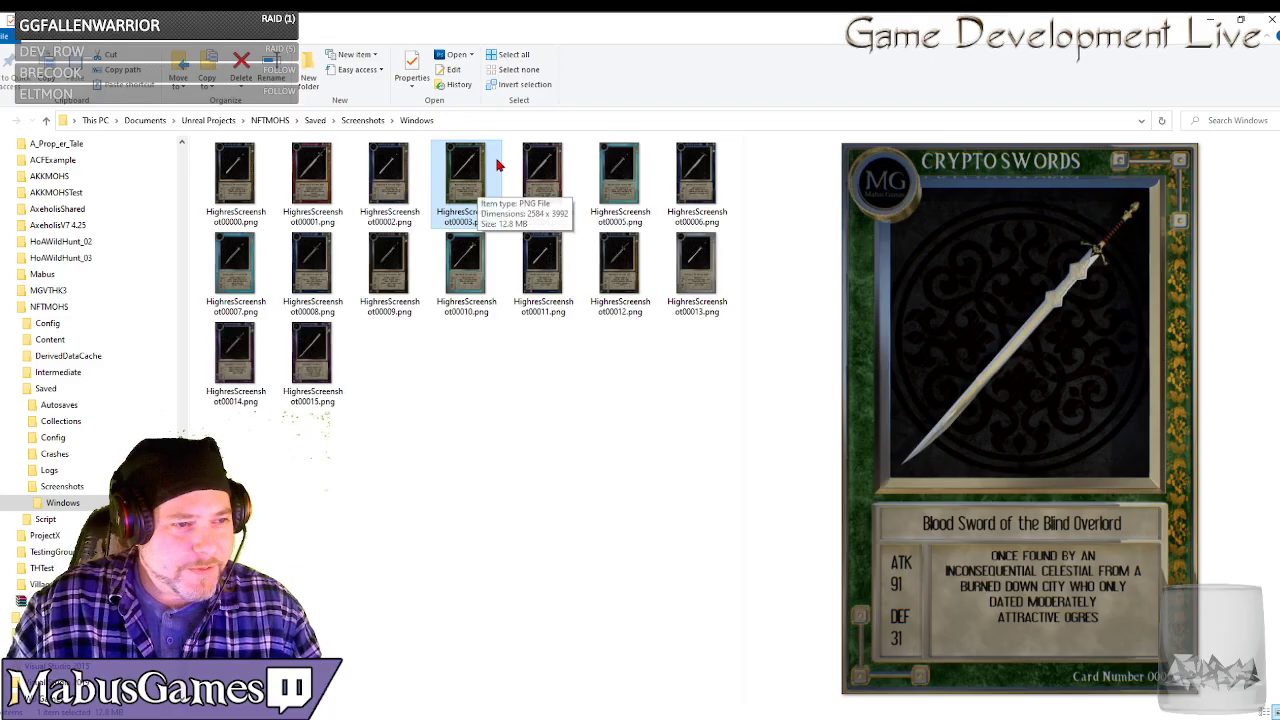
{"action": "left_click", "coordinate": [546, 180]}
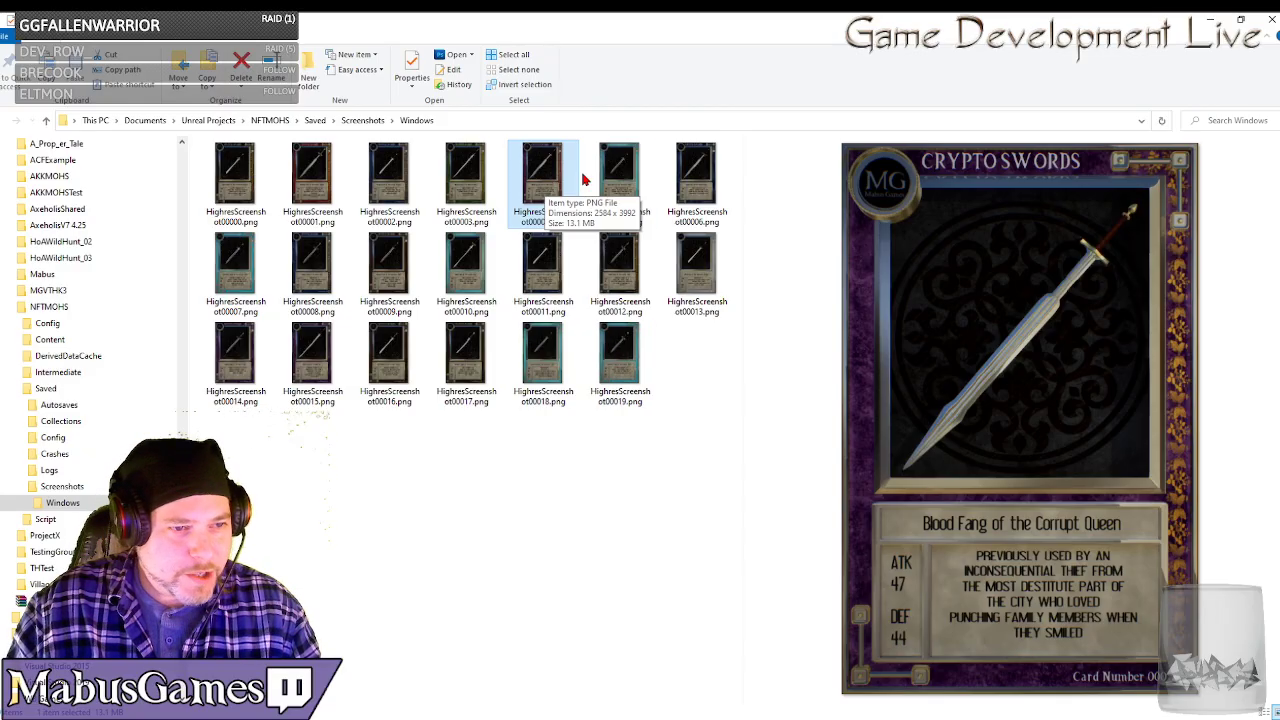
{"action": "left_click", "coordinate": [628, 182]}
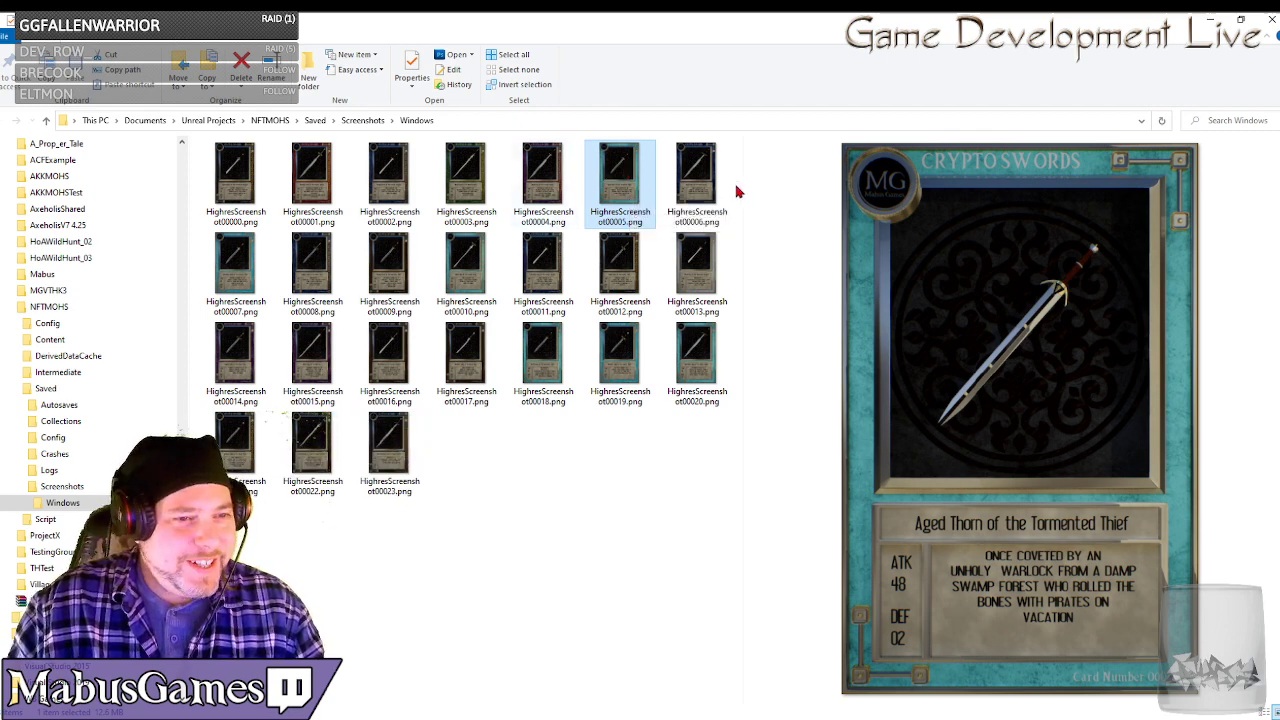
{"action": "left_click", "coordinate": [710, 180]}
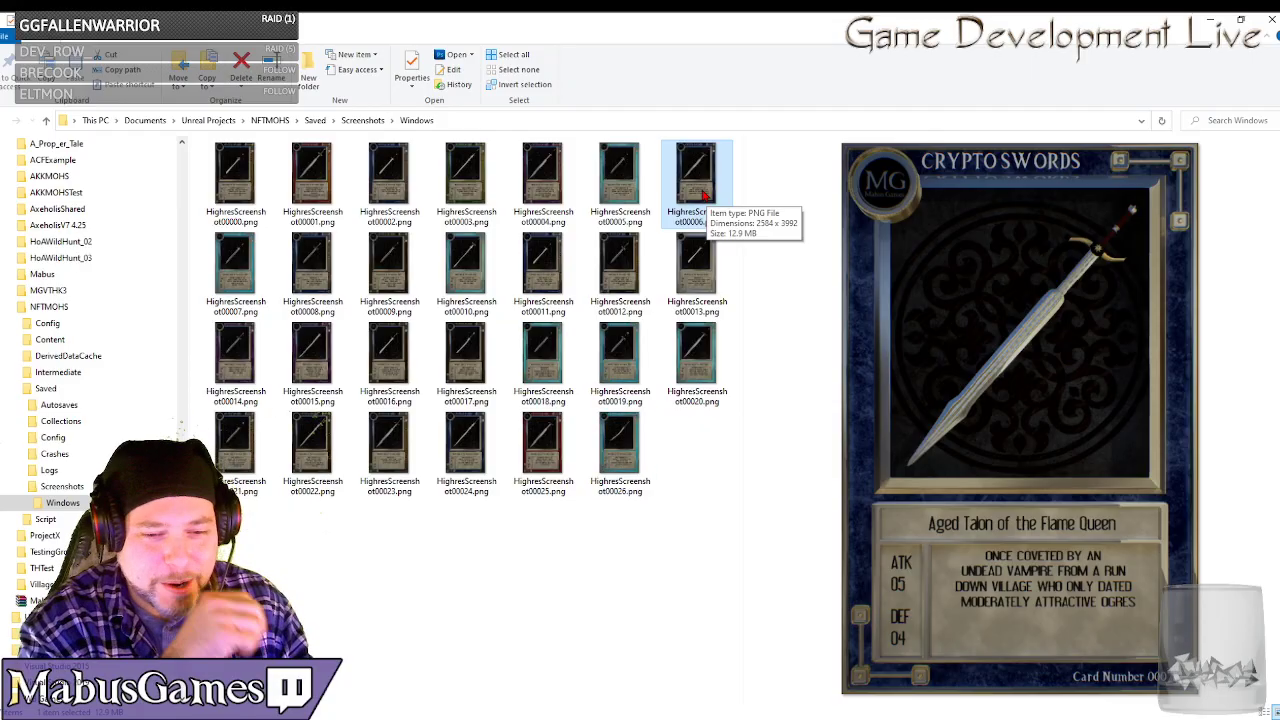
{"action": "left_click", "coordinate": [245, 282]}
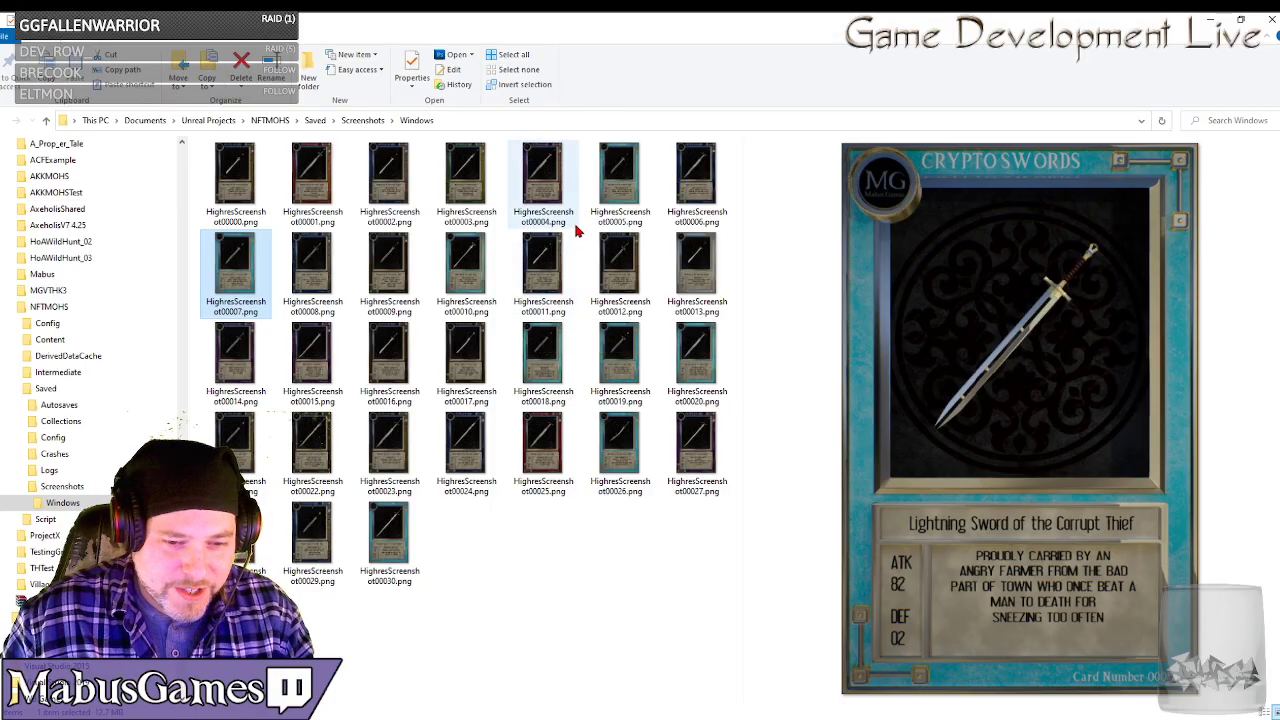
{"action": "left_click", "coordinate": [322, 266]}
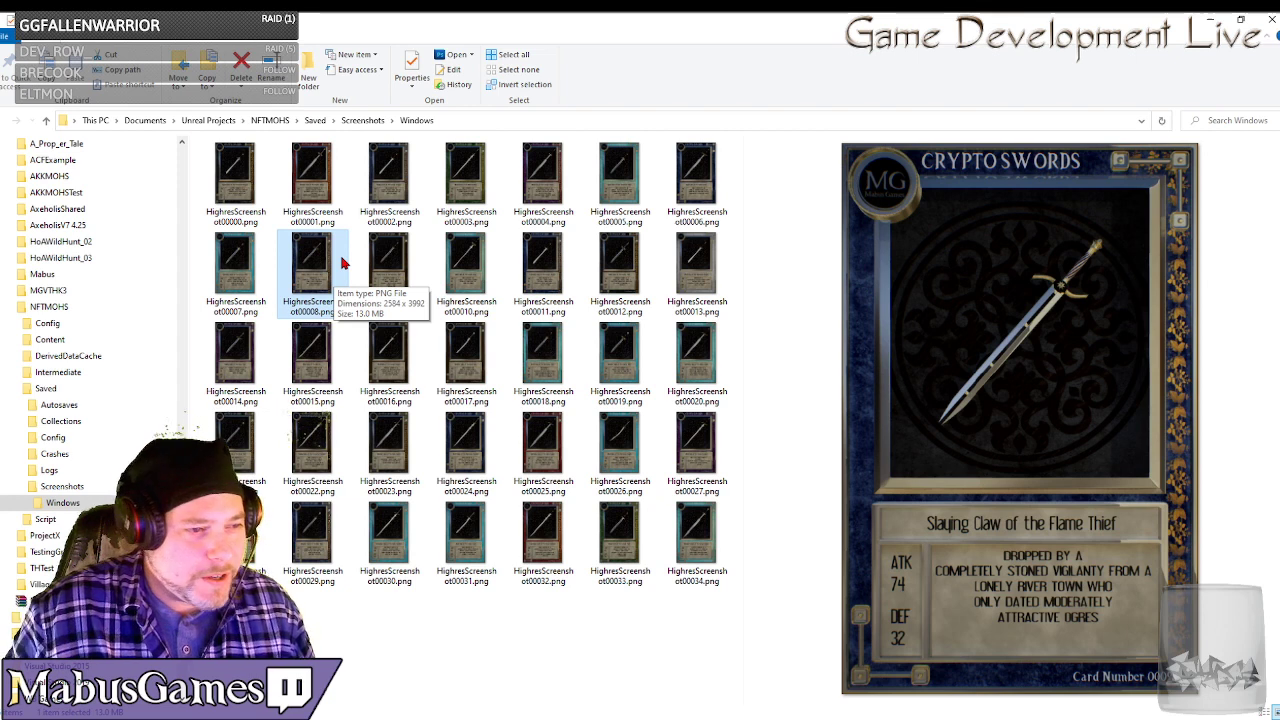
{"action": "left_click", "coordinate": [398, 270]}
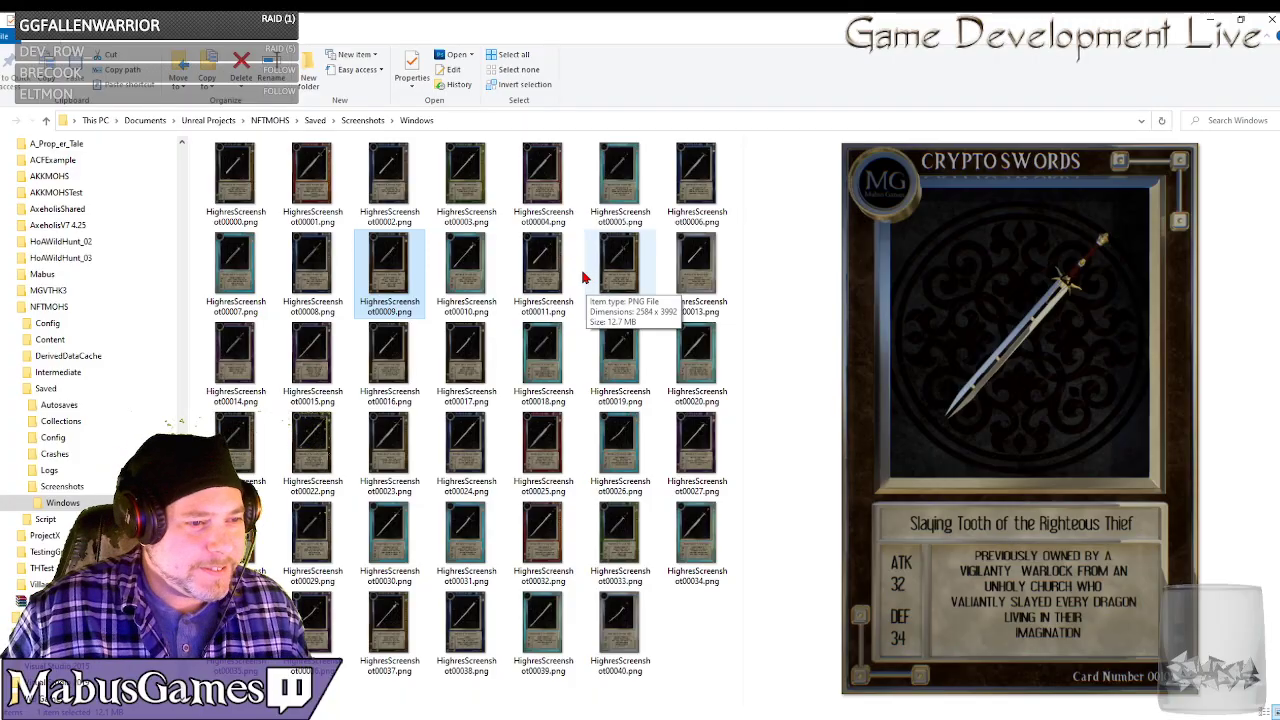
{"action": "left_click", "coordinate": [466, 268]}
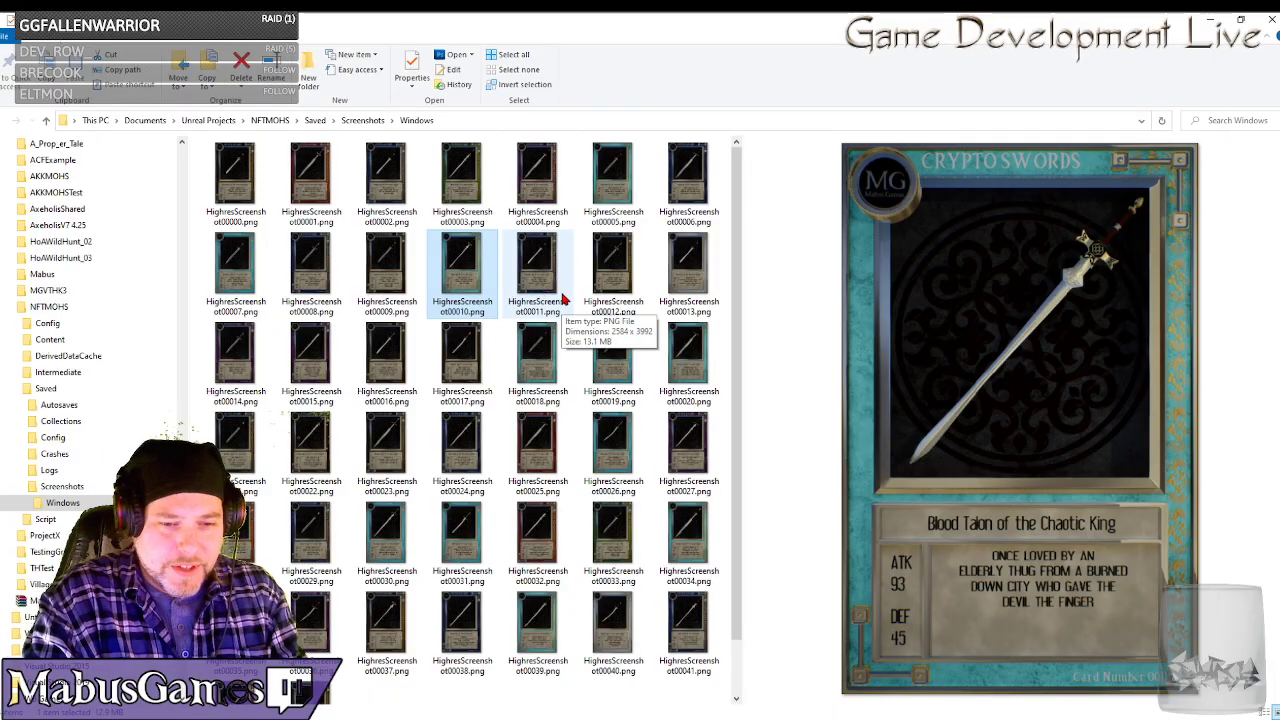
{"action": "left_click", "coordinate": [545, 284]}
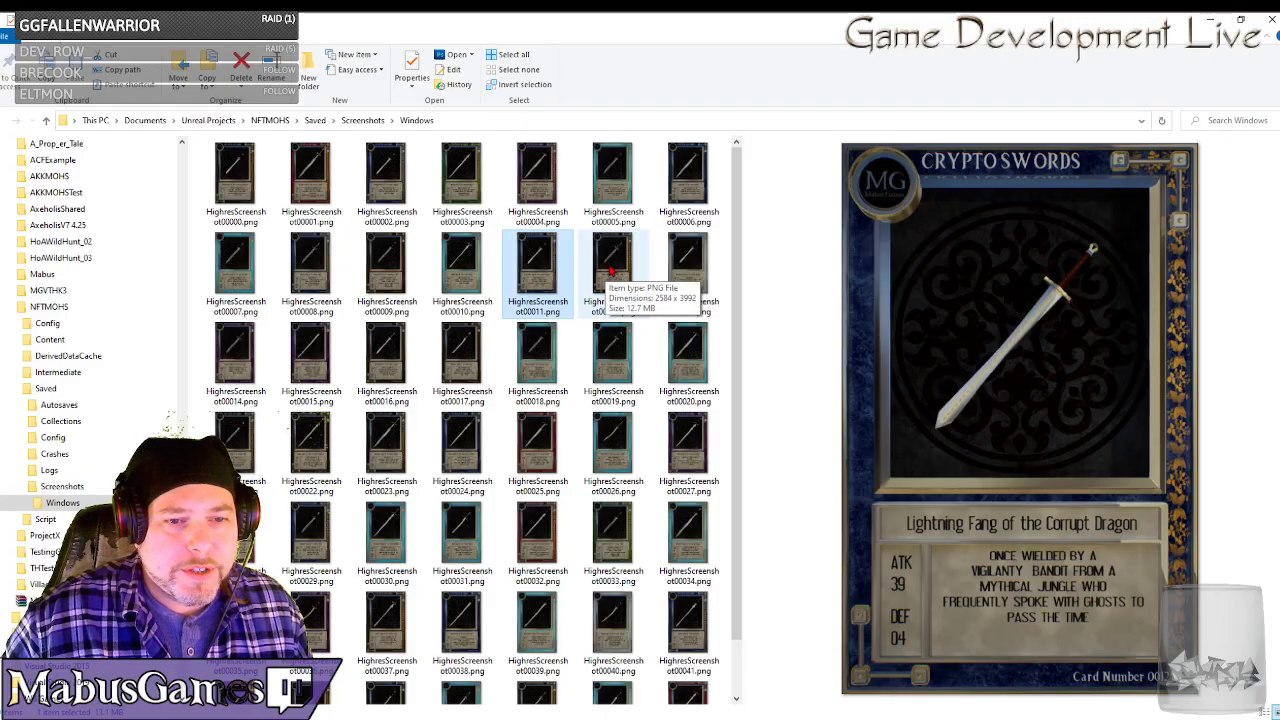
{"action": "left_click", "coordinate": [611, 268]}
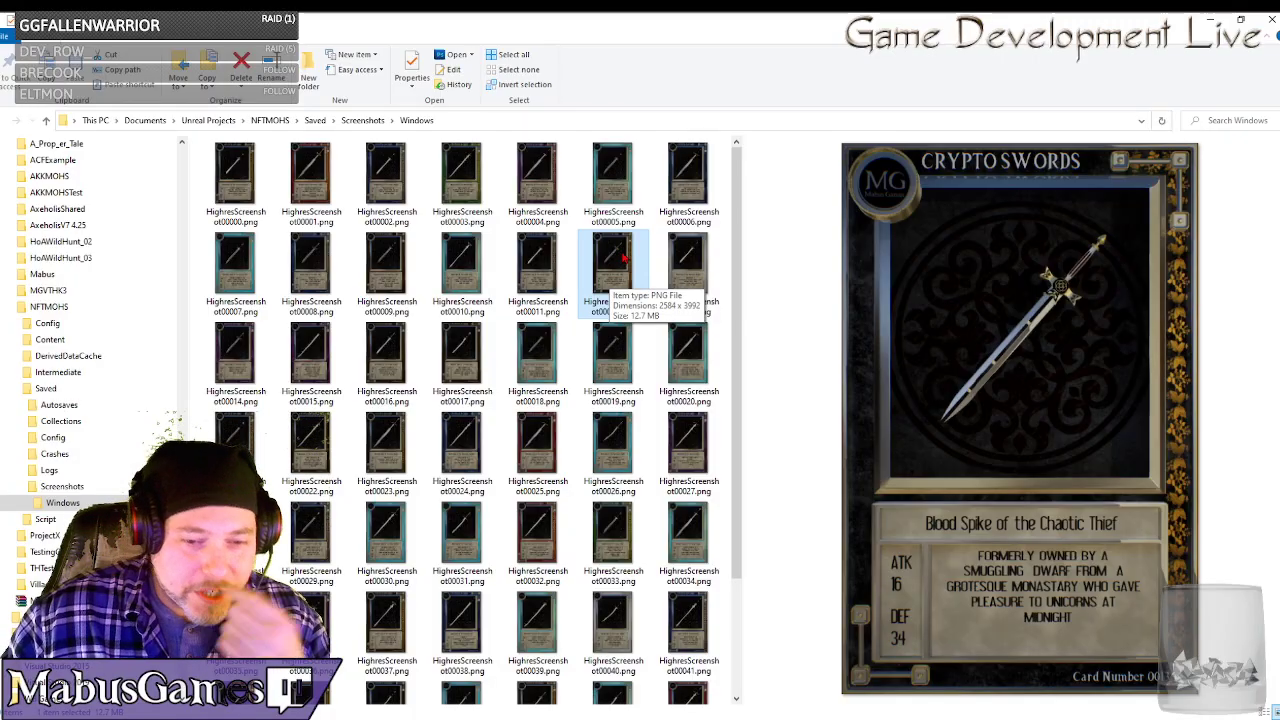
{"action": "left_click", "coordinate": [690, 268]}
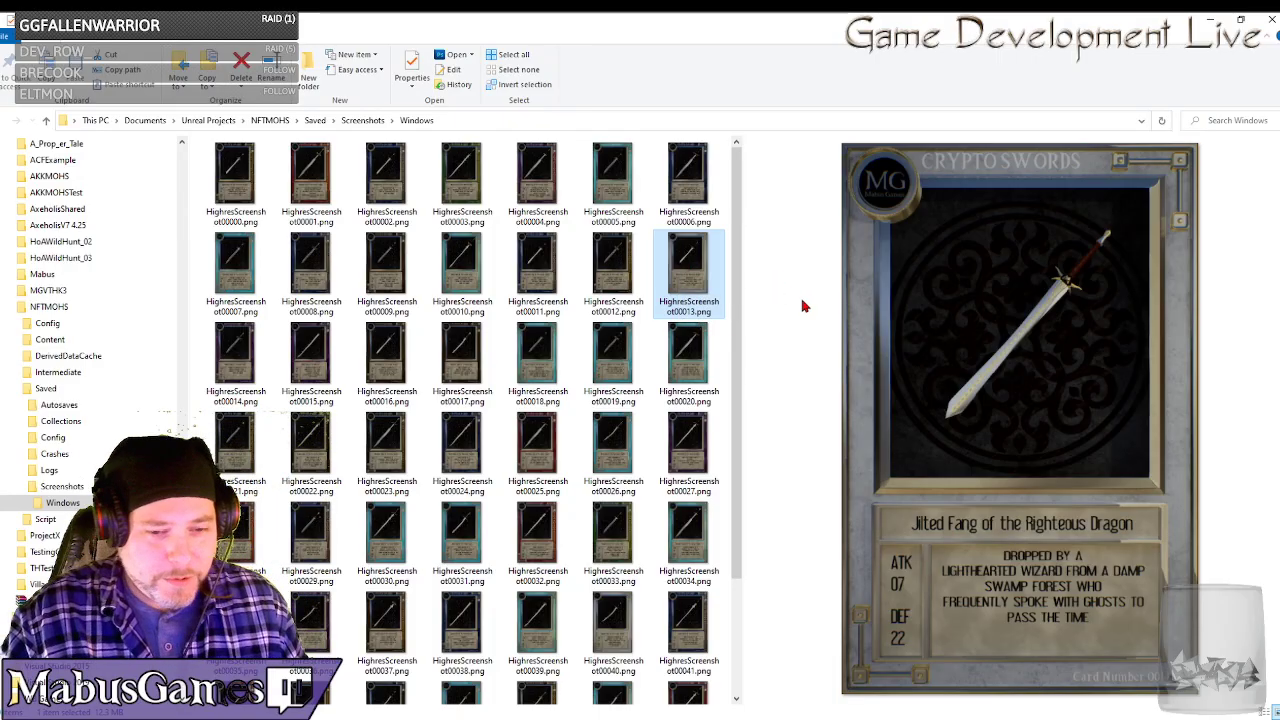
{"action": "left_click", "coordinate": [236, 366]}
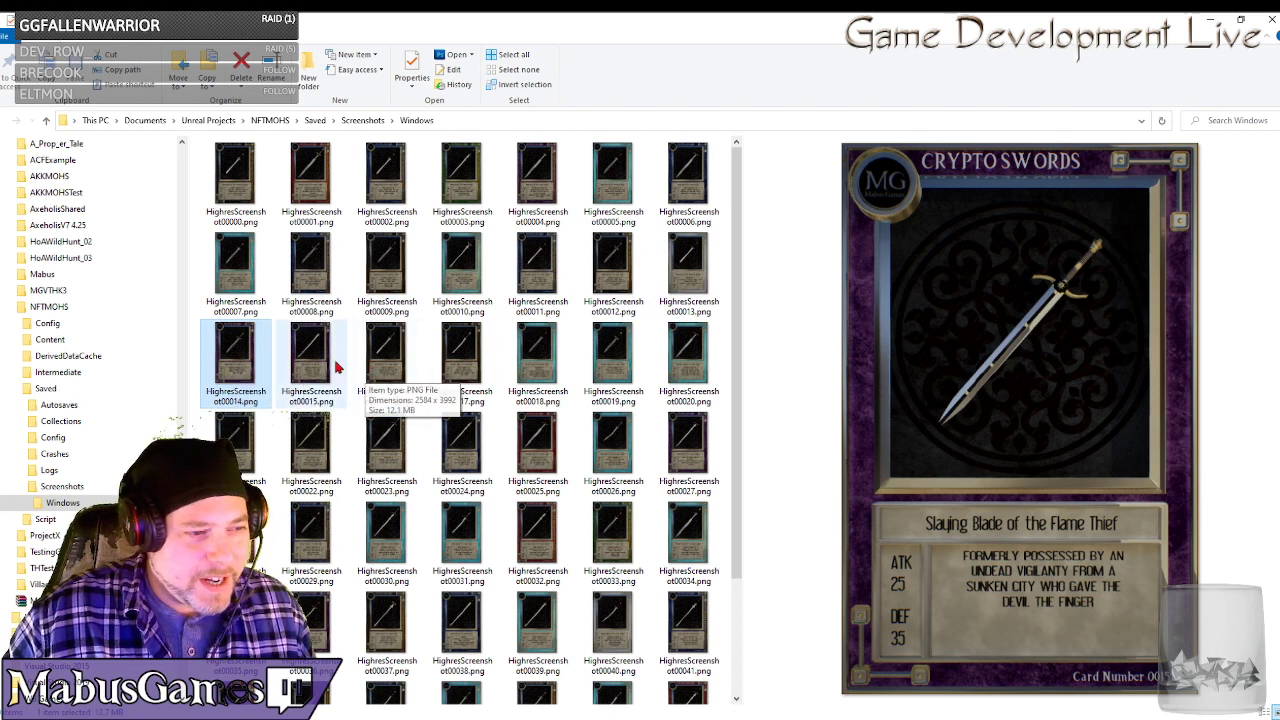
{"action": "scroll", "coordinate": [437, 416], "scroll_direction": "down", "scroll_amount": 3}
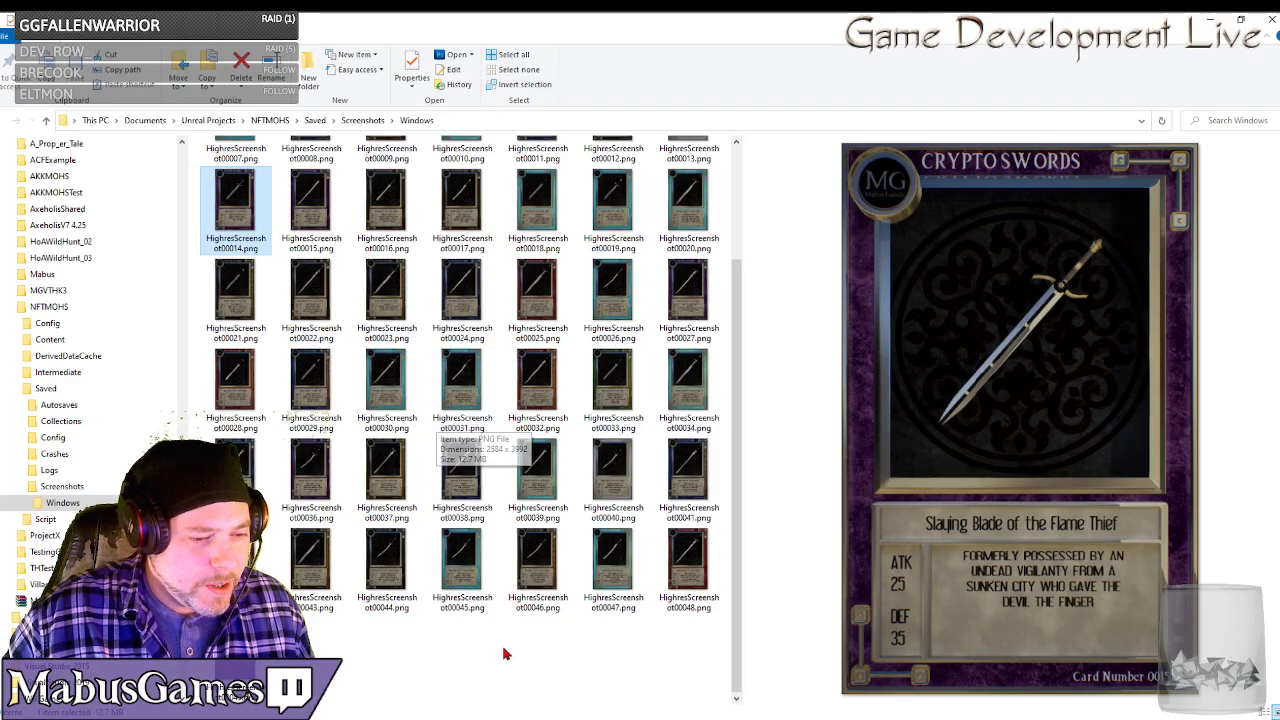
Switch to the NFTMOHS Unreal Editor window and bring up the PostProcessVolume's Ambient Cubemap settings.
{"action": "mouse_move", "coordinate": [600, 719]}
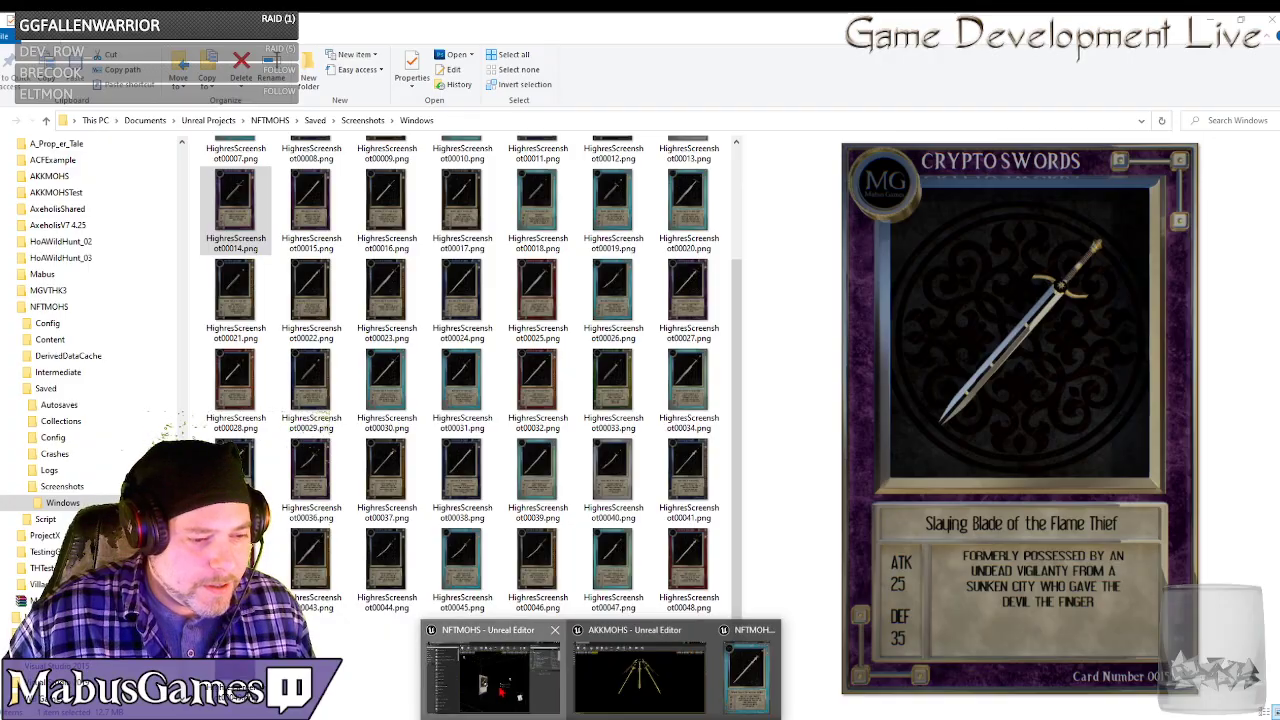
{"action": "left_click", "coordinate": [490, 670]}
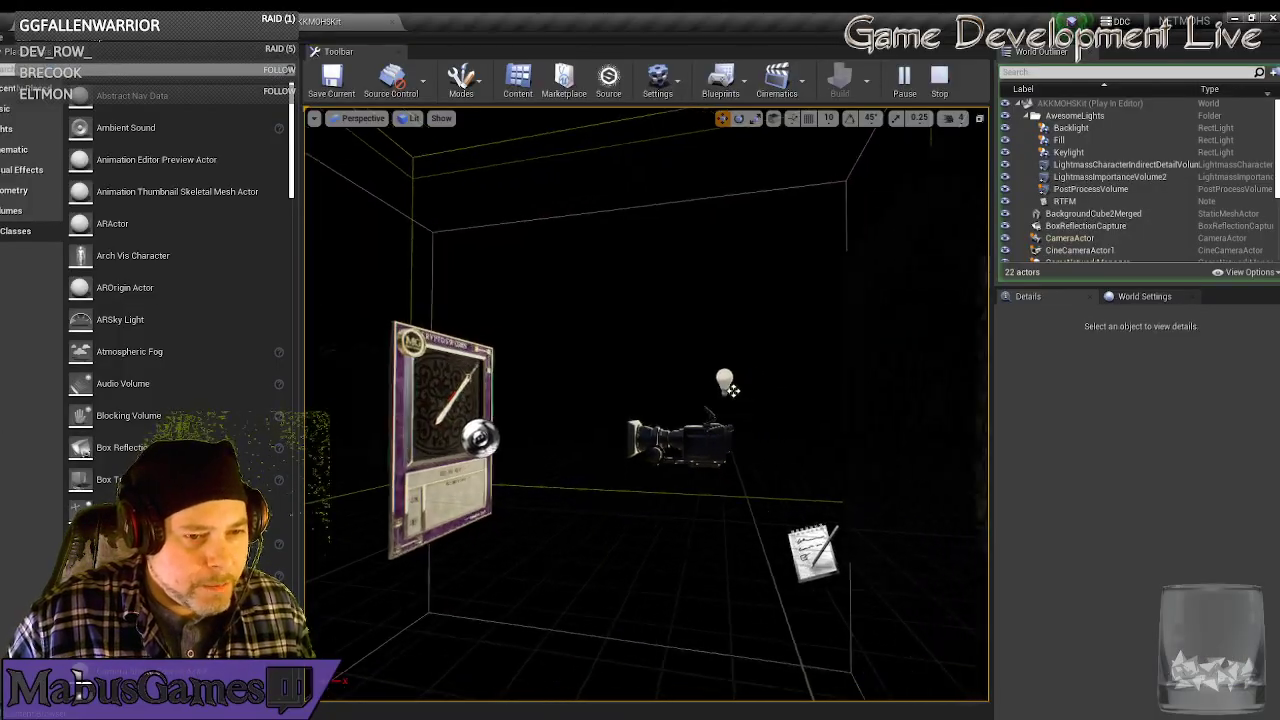
{"action": "left_click", "coordinate": [830, 400]}
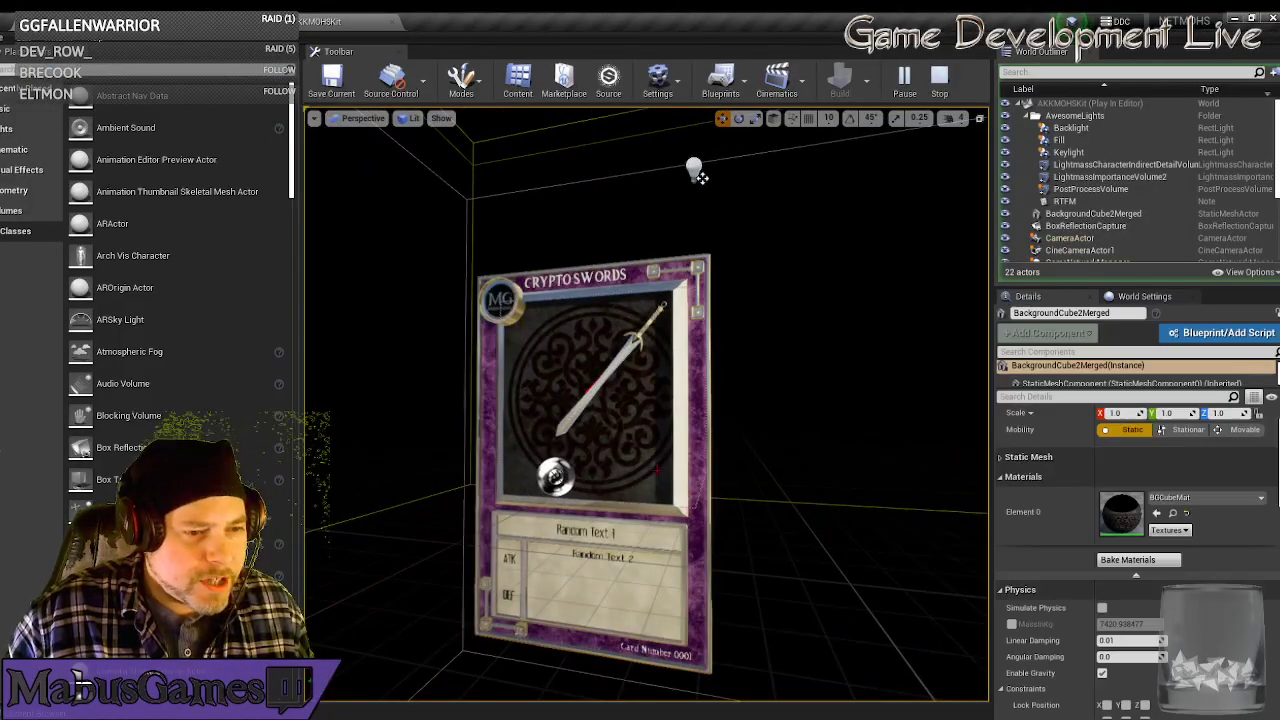
{"action": "right_click_drag", "start_coordinate": [830, 400], "coordinate": [800, 400]}
{"action": "right_click_drag", "start_coordinate": [716, 533], "coordinate": [708, 534]}
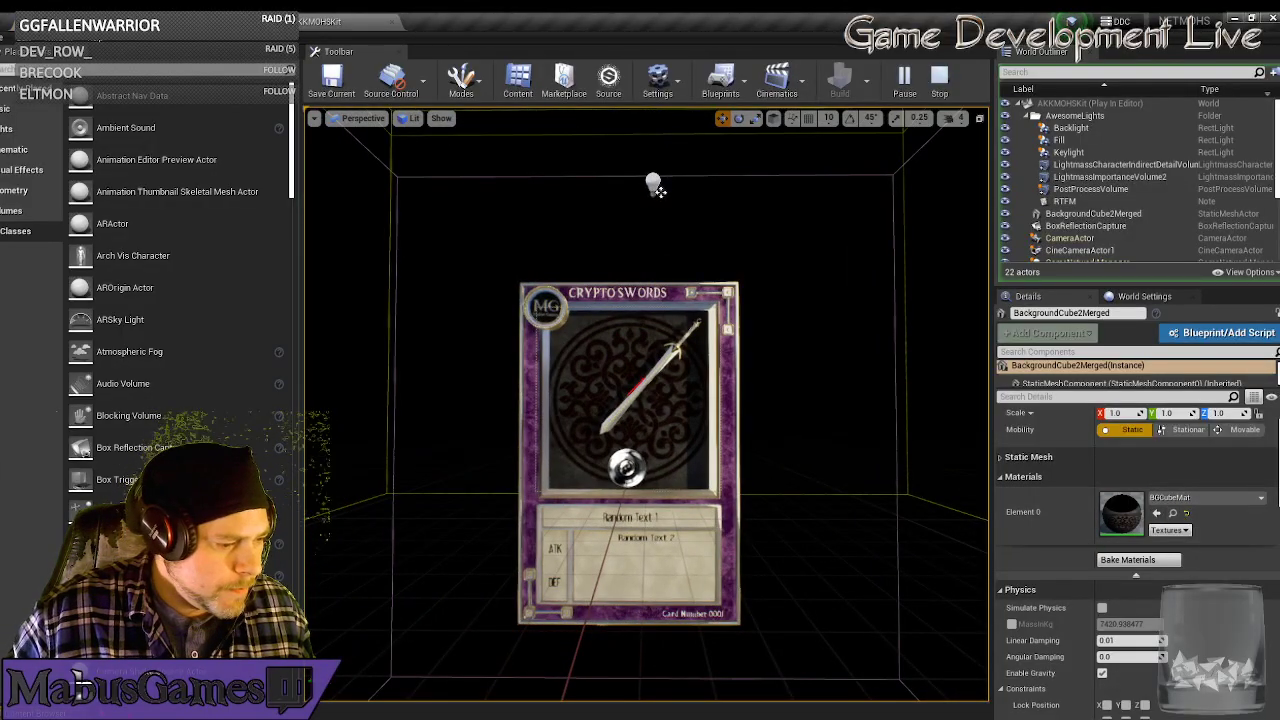
{"action": "mouse_move", "coordinate": [640, 705]}
{"action": "left_mouse_down"}
{"action": "mouse_move", "coordinate": [640, 598]}
{"action": "mouse_move", "coordinate": [640, 704]}
{"action": "left_mouse_up"}
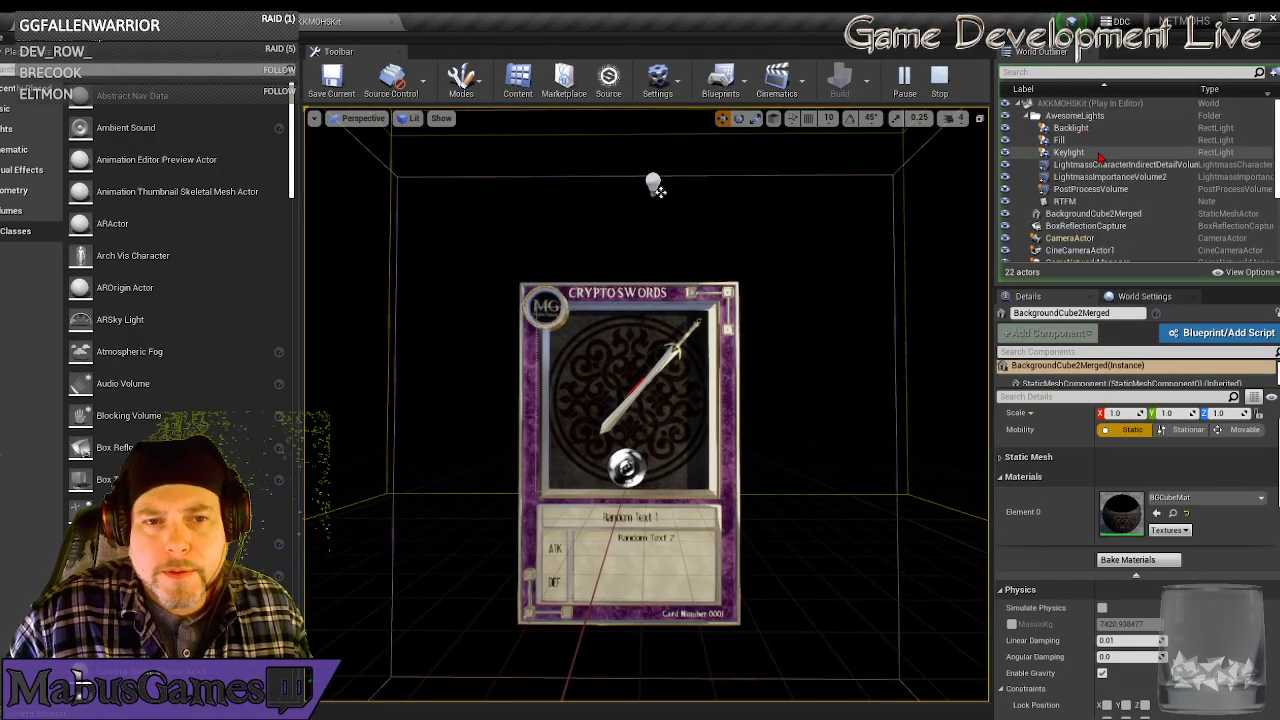
{"action": "left_click", "coordinate": [1096, 188]}
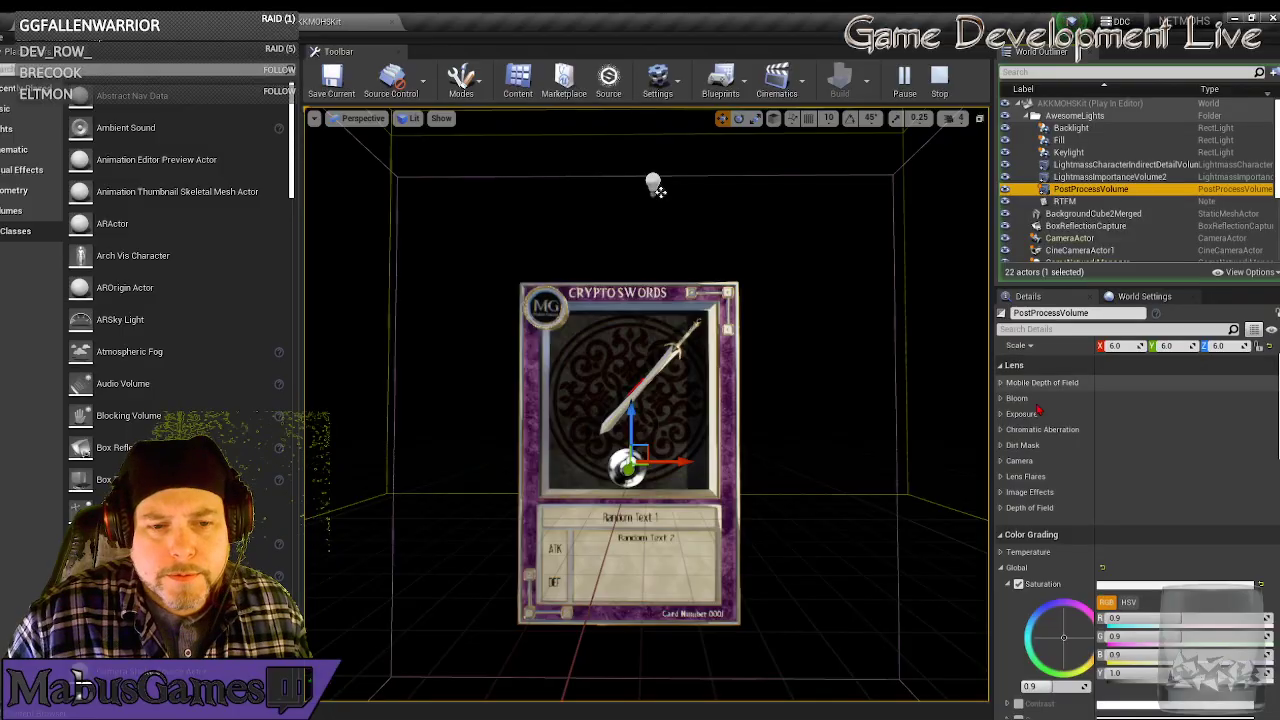
{"action": "scroll", "coordinate": [1030, 510], "scroll_direction": "down", "scroll_amount": 3}
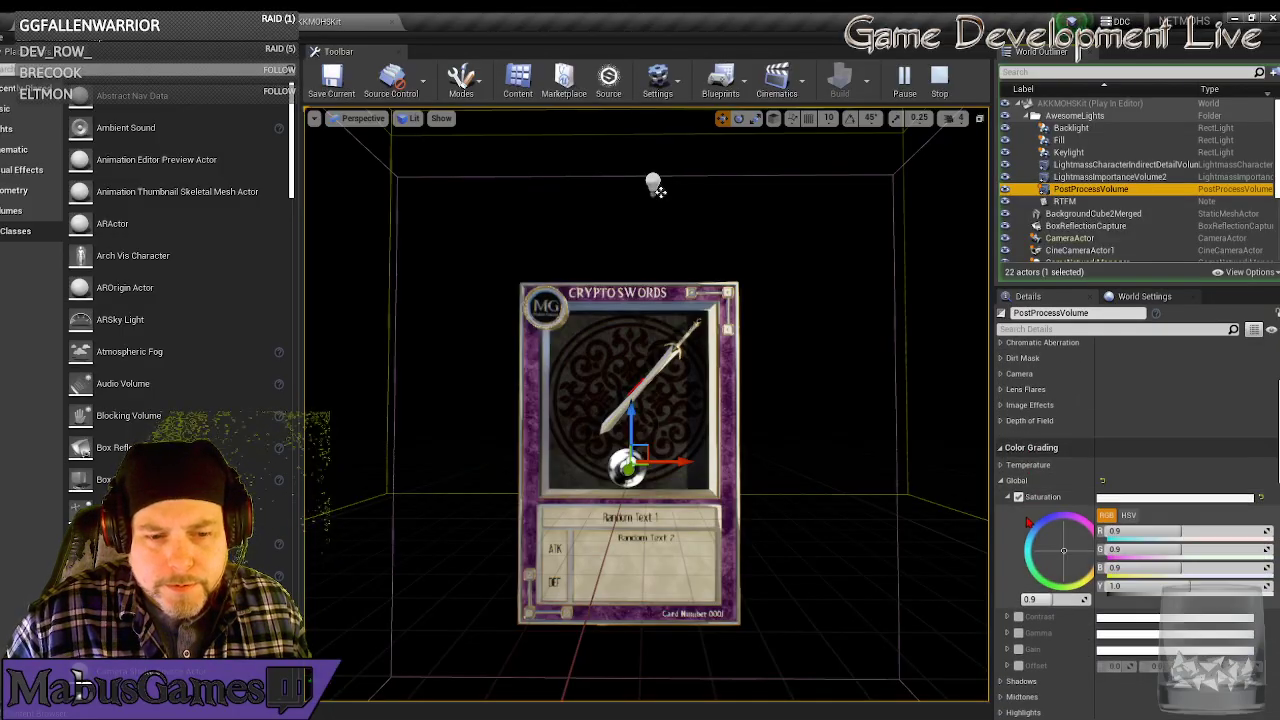
{"action": "scroll", "coordinate": [1028, 521], "scroll_direction": "down", "scroll_amount": 6}
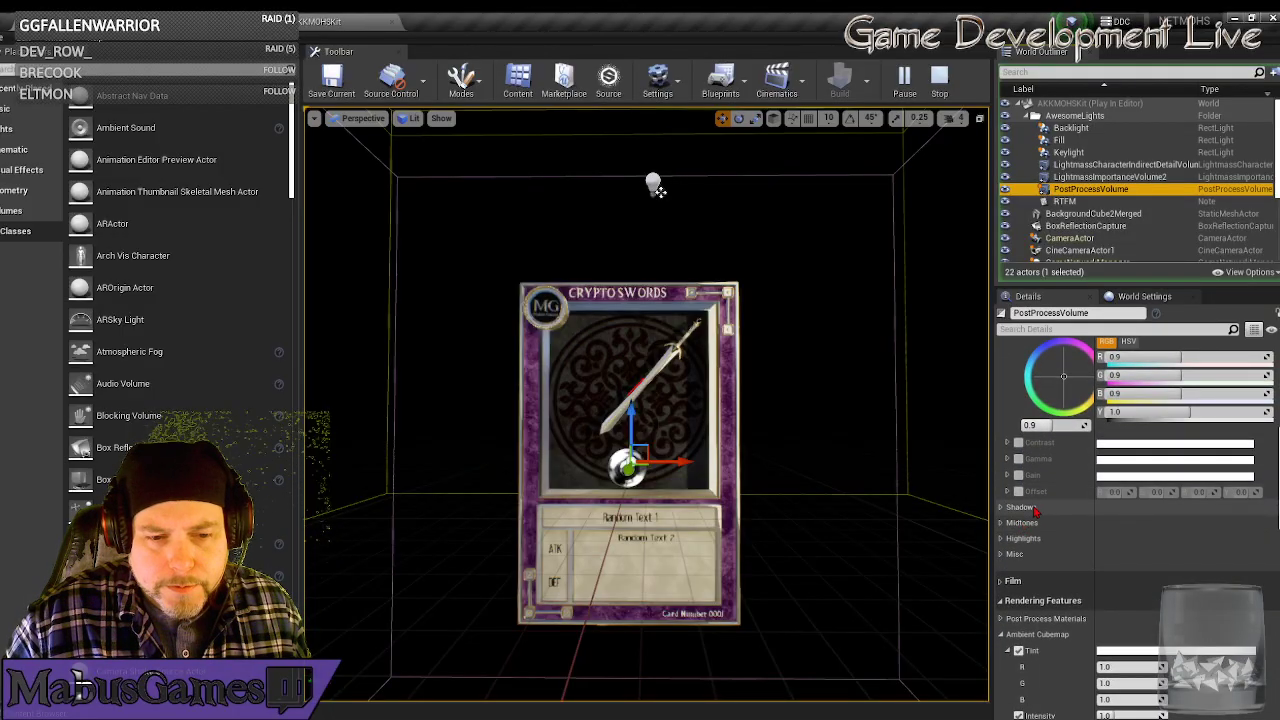
{"action": "scroll", "coordinate": [1036, 511], "scroll_direction": "down", "scroll_amount": 6}
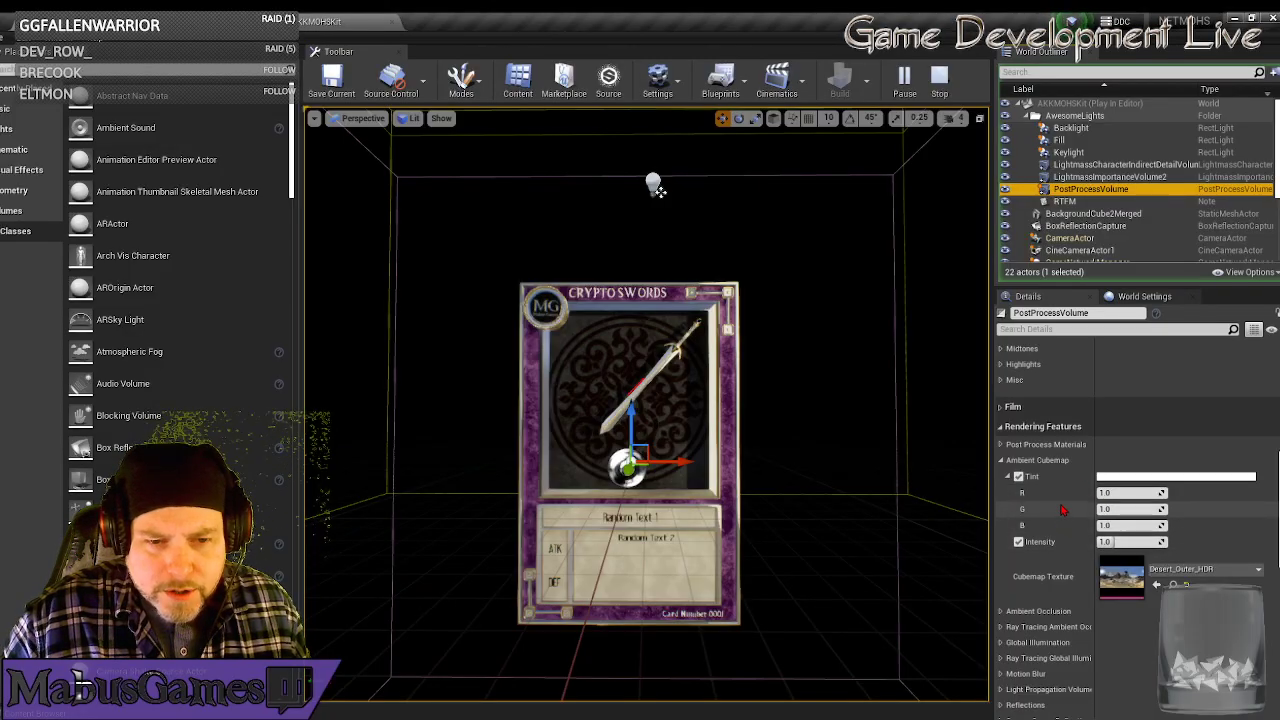
Try an Ambient Cubemap tint of R 2.0, G 2.0 and B 2.0 while the simulation is running.
{"action": "left_click", "coordinate": [1125, 493]}
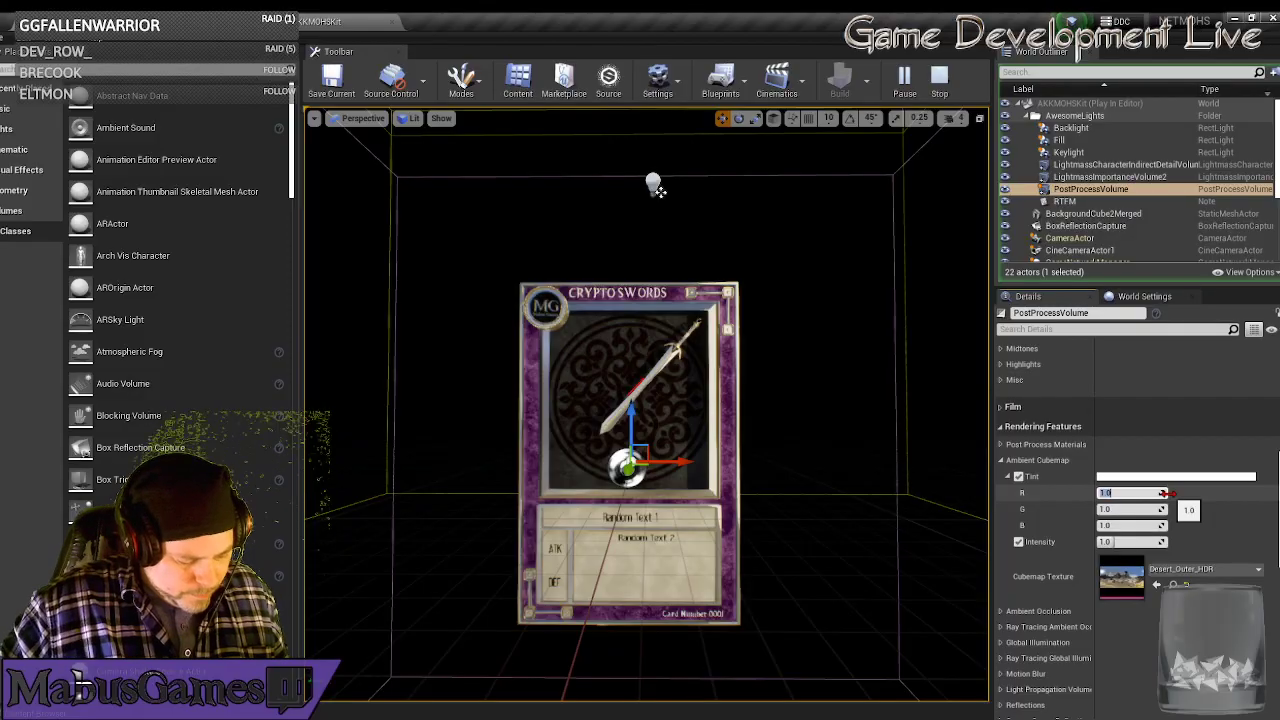
{"action": "type", "text": "2"}
{"action": "key", "text": "Tab"}
{"action": "type", "text": "2"}
{"action": "key", "text": "Tab"}
{"action": "type", "text": "2"}
{"action": "key", "text": "Return"}
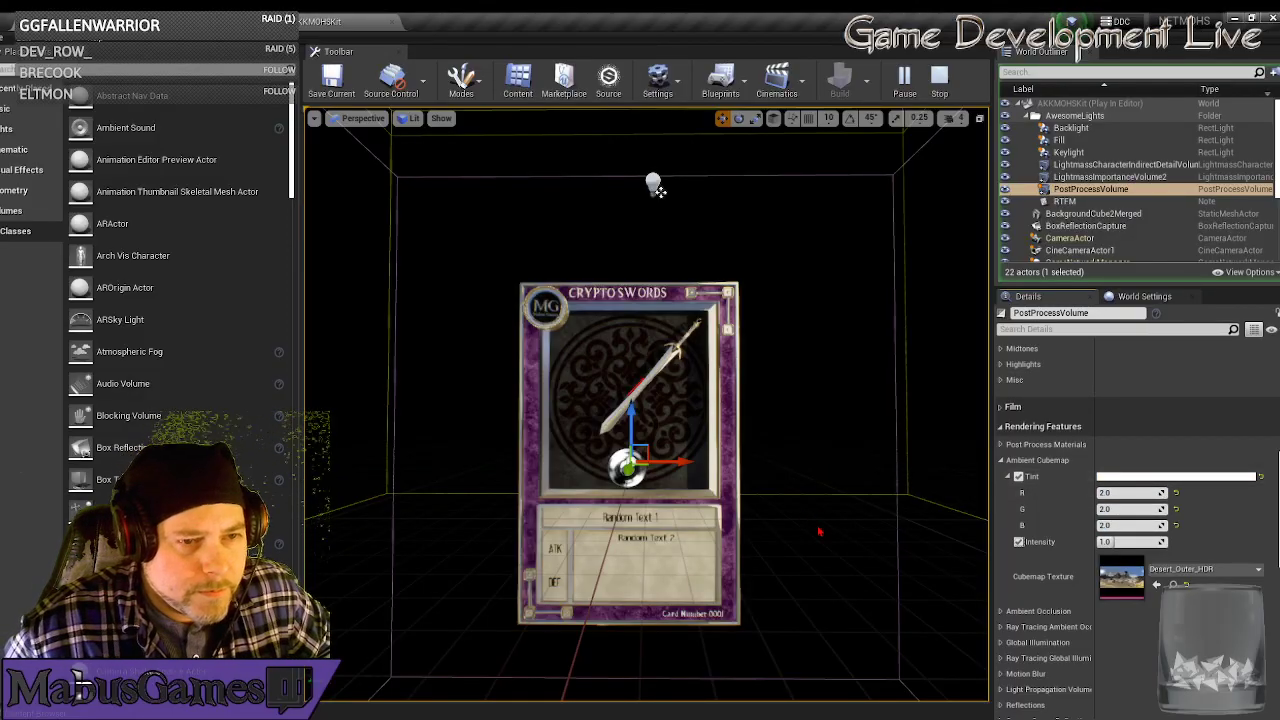
With the simulation stopped, set the Ambient Cubemap intensity to 2.0 and test the card in the game preview.
{"action": "left_click", "coordinate": [943, 86]}
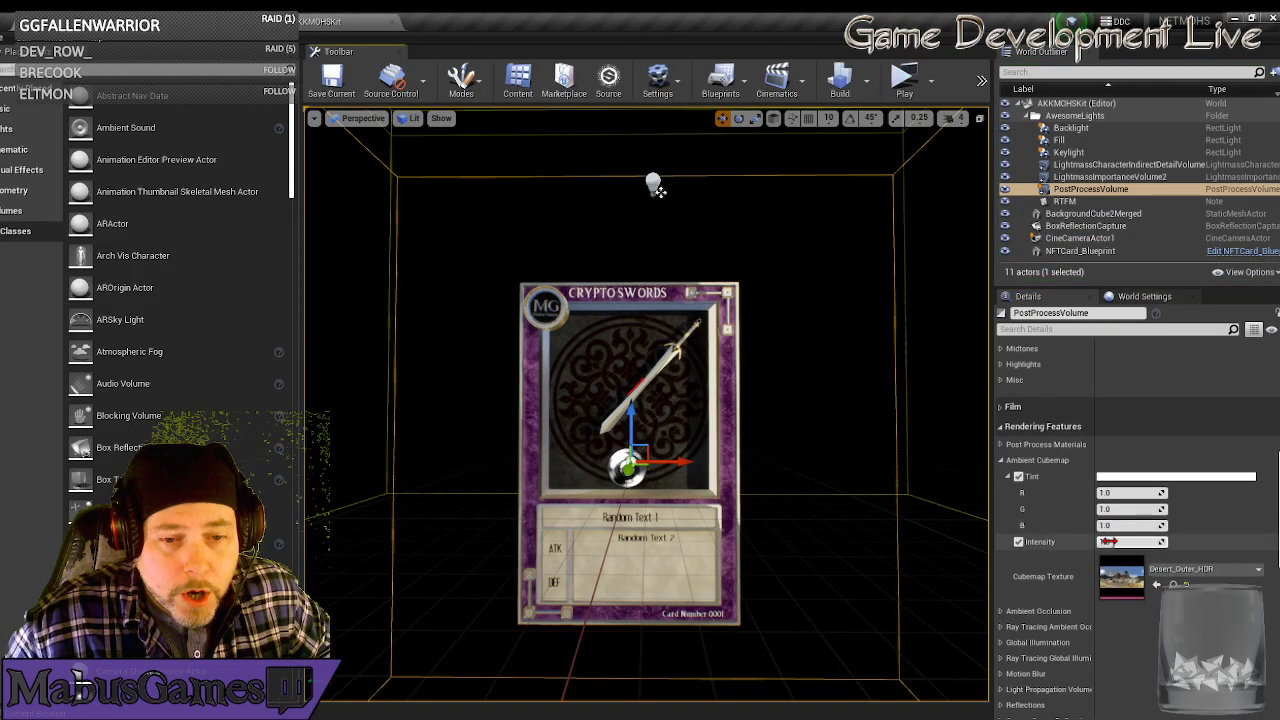
{"action": "left_click", "coordinate": [1150, 541]}
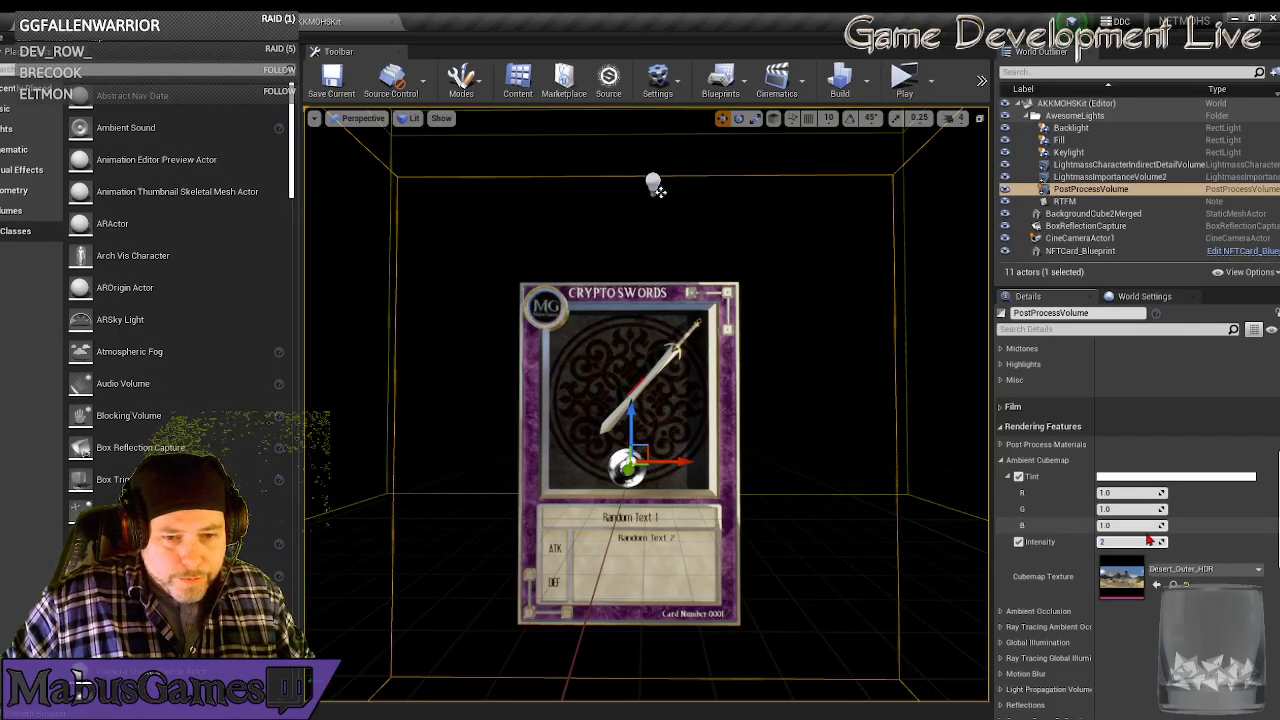
{"action": "type", "text": "2"}
{"action": "key", "text": "Return"}
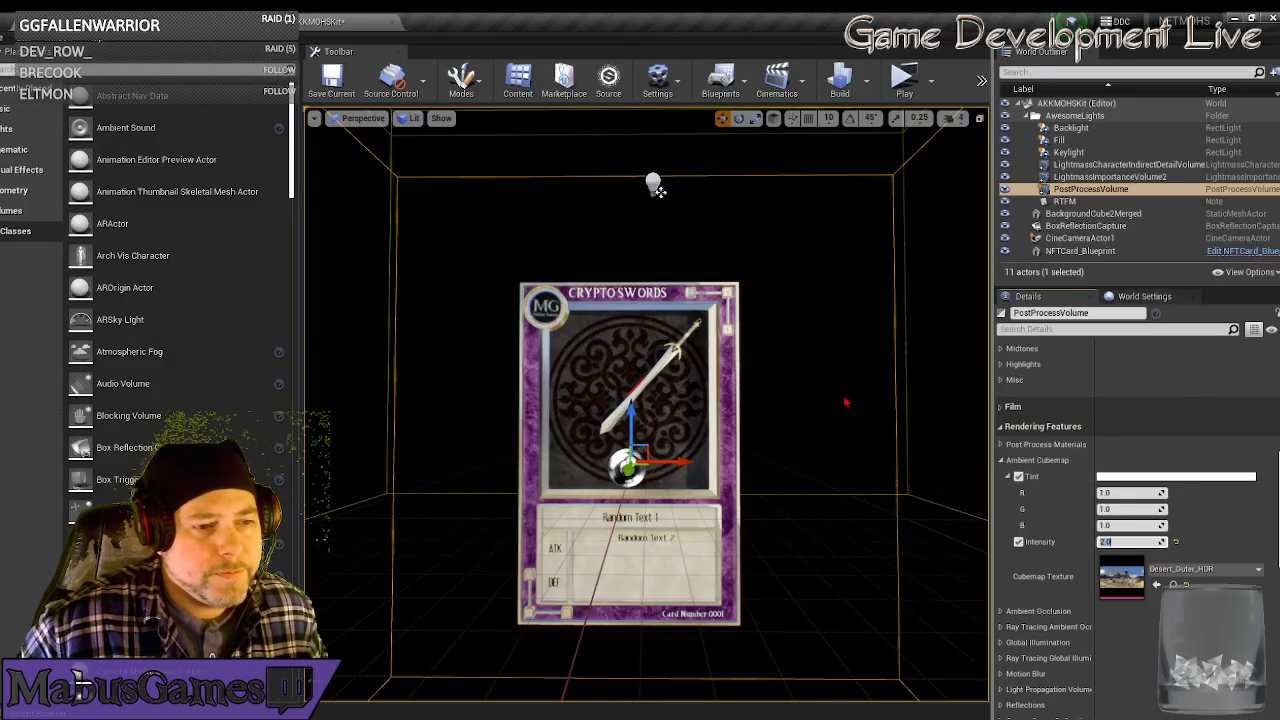
{"action": "left_click", "coordinate": [905, 82]}
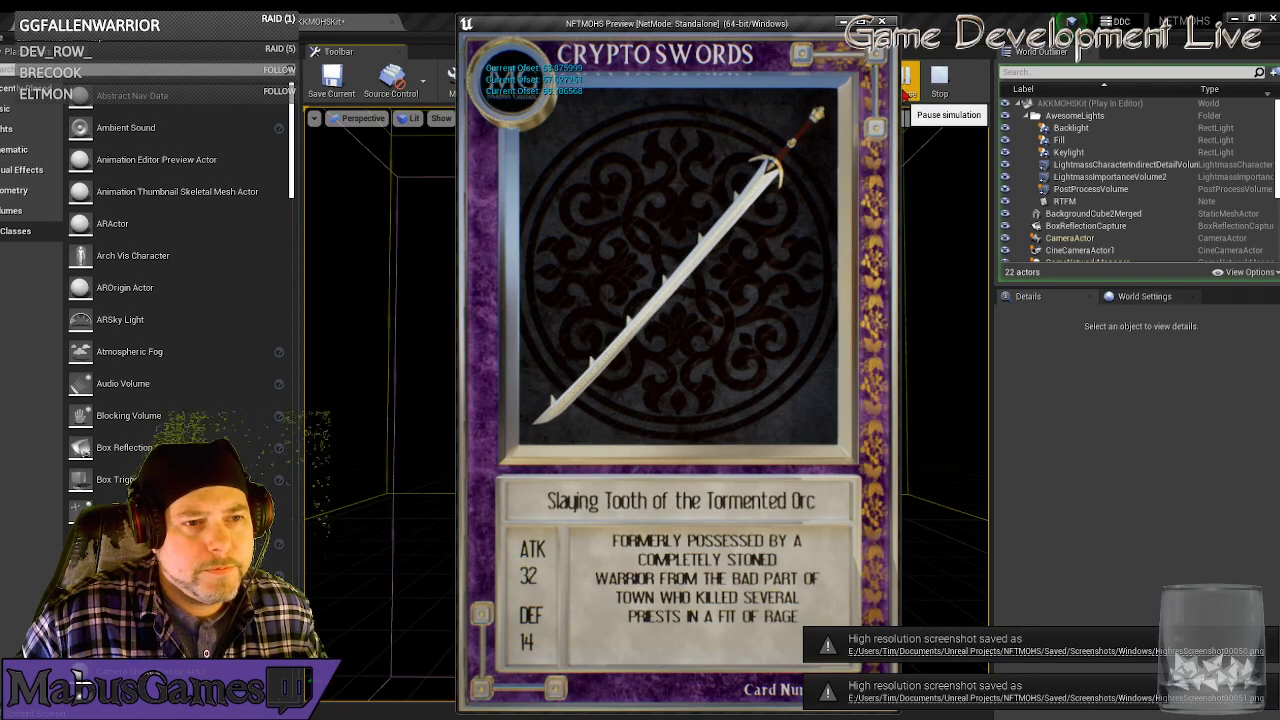
{"action": "left_click", "coordinate": [939, 80]}
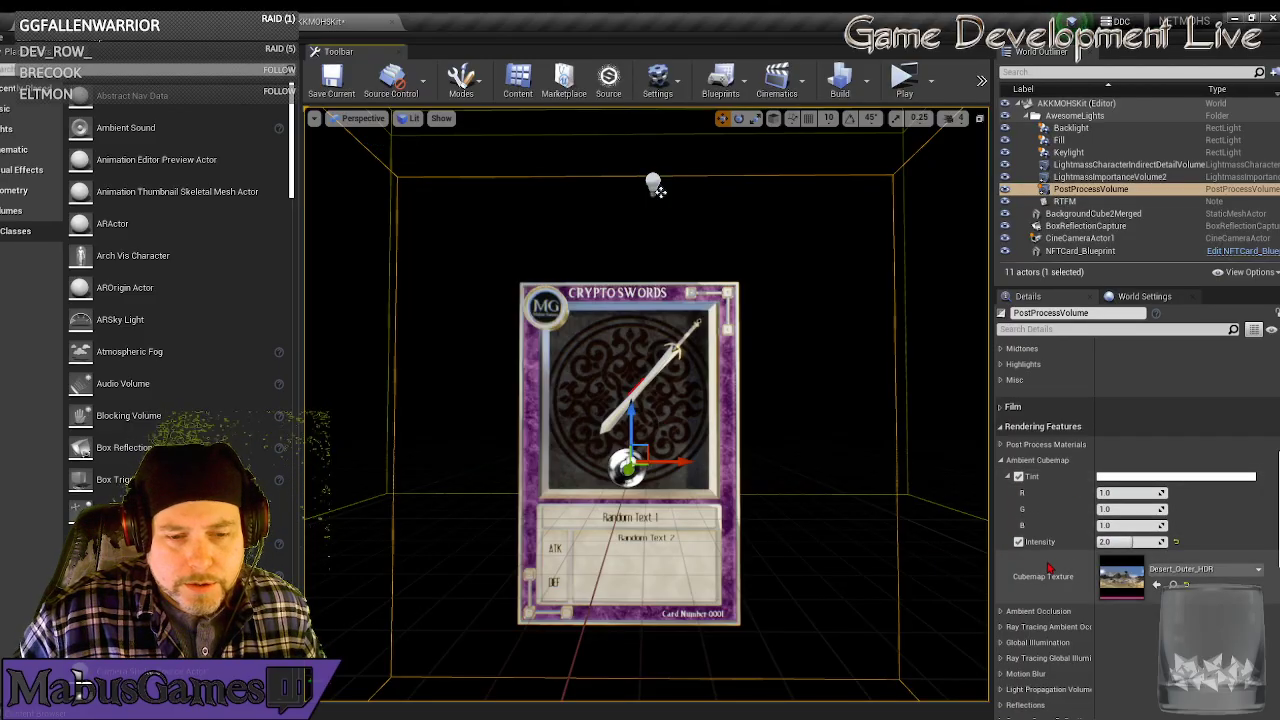
Set the Ambient Cubemap tint to R 0.7, G 0.7 and B 0.9.
{"action": "left_click", "coordinate": [1112, 492]}
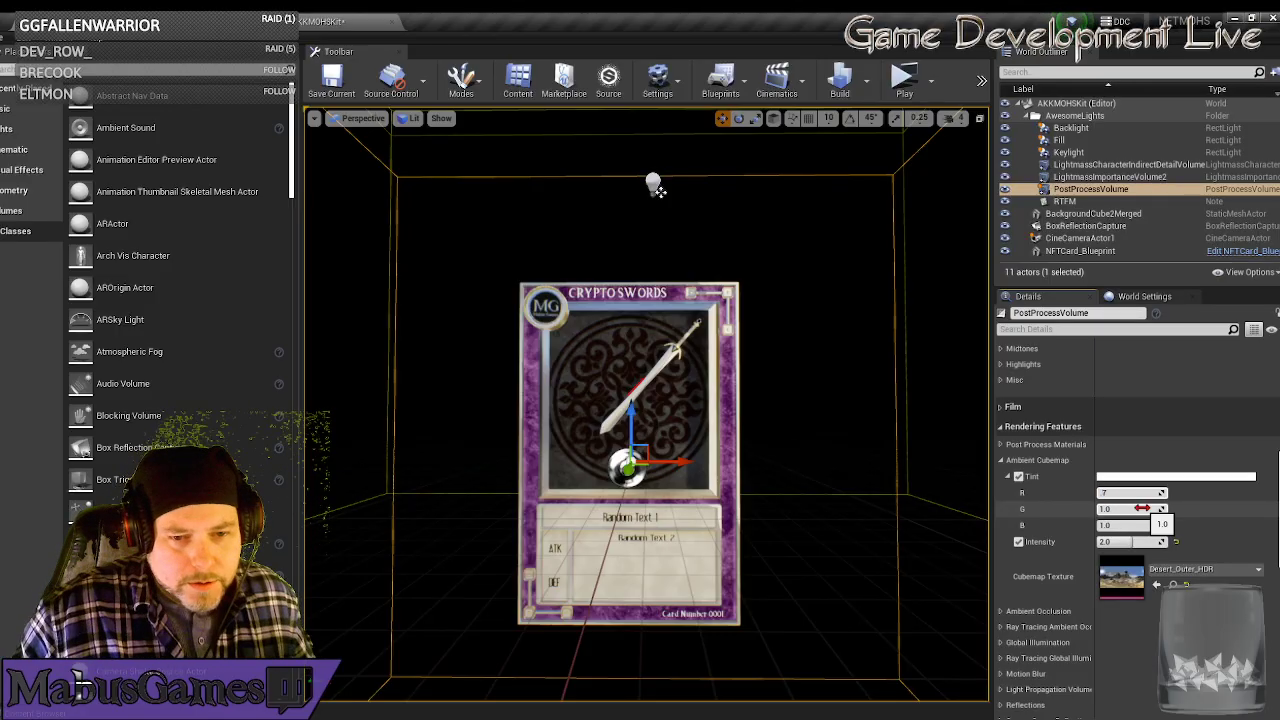
{"action": "left_click", "coordinate": [1112, 509]}
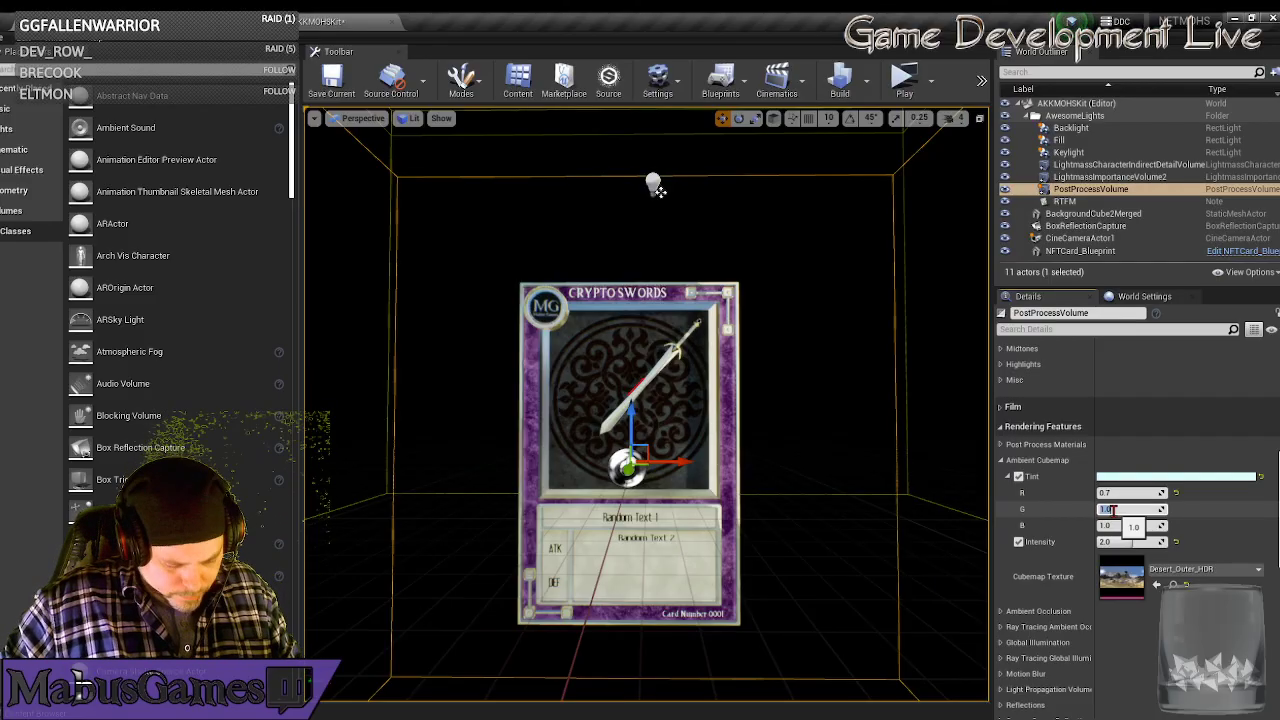
{"action": "key", "text": "Tab"}
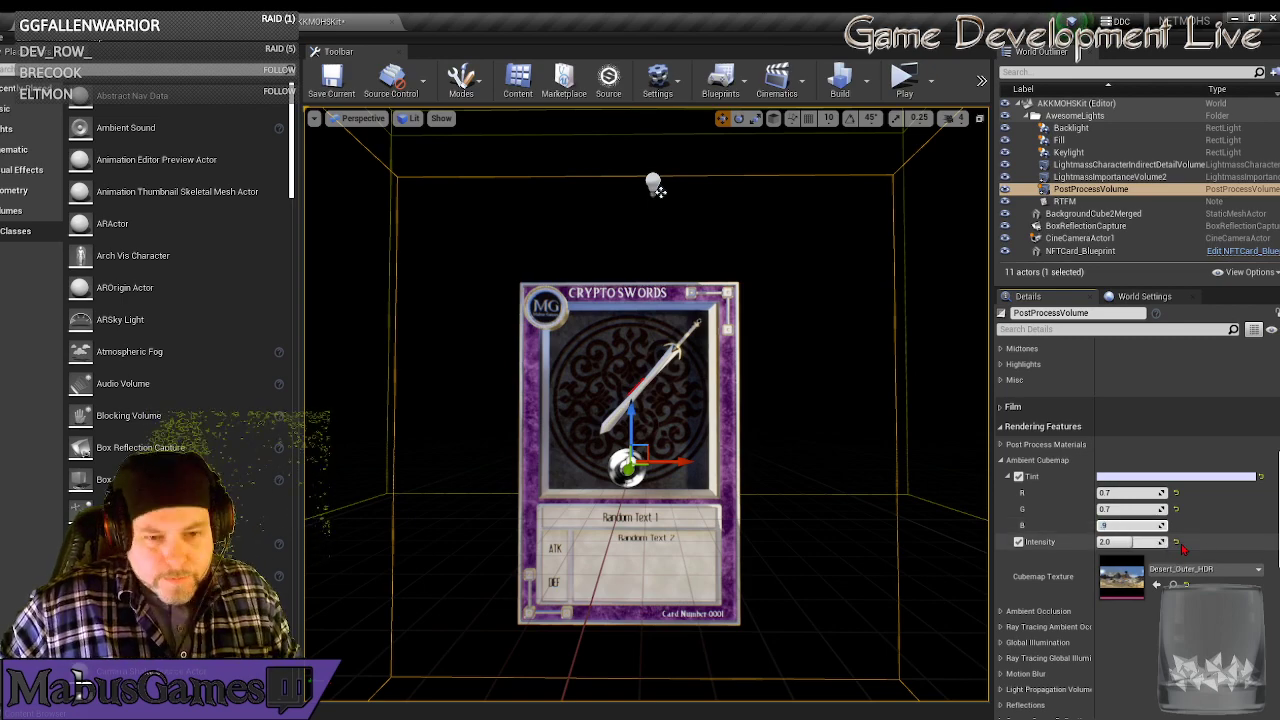
Raise the Ambient Cubemap tint's R and G values to 0.8 each.
{"action": "left_click", "coordinate": [1109, 491]}
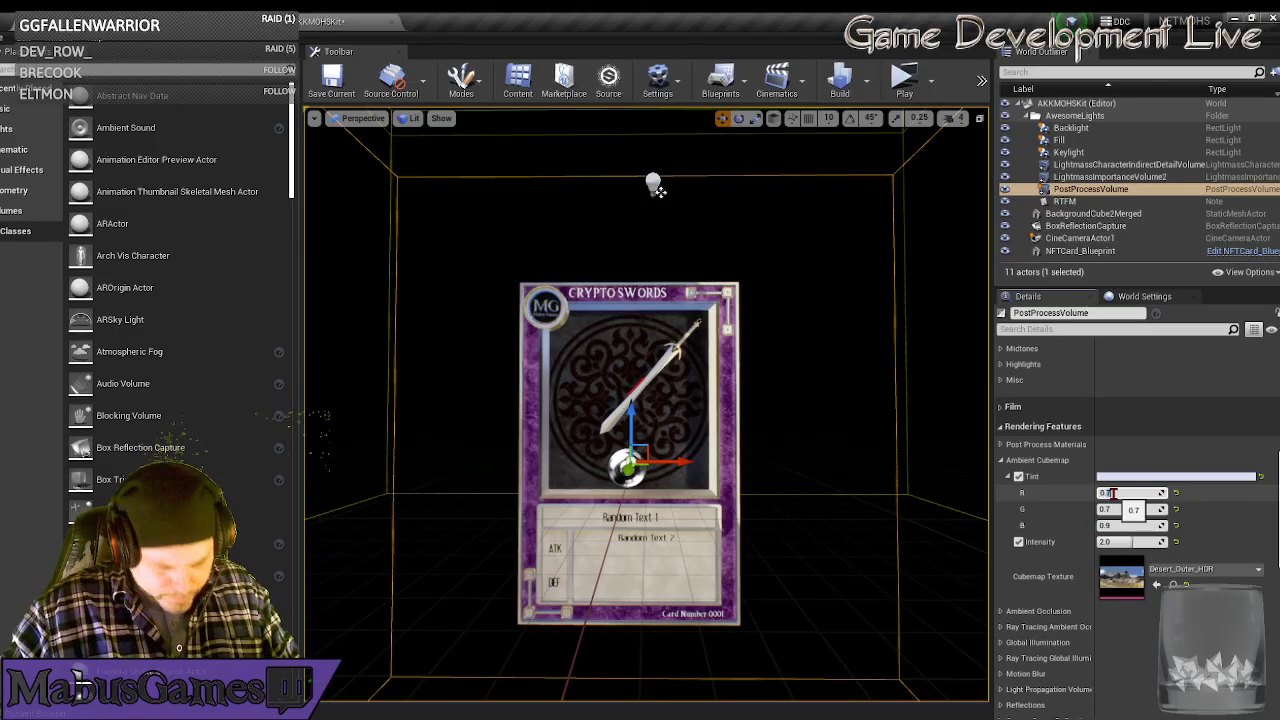
{"action": "type", "text": "0.8"}
{"action": "key", "text": "Return"}
{"action": "left_click", "coordinate": [1124, 510]}
{"action": "type", "text": "0.8"}
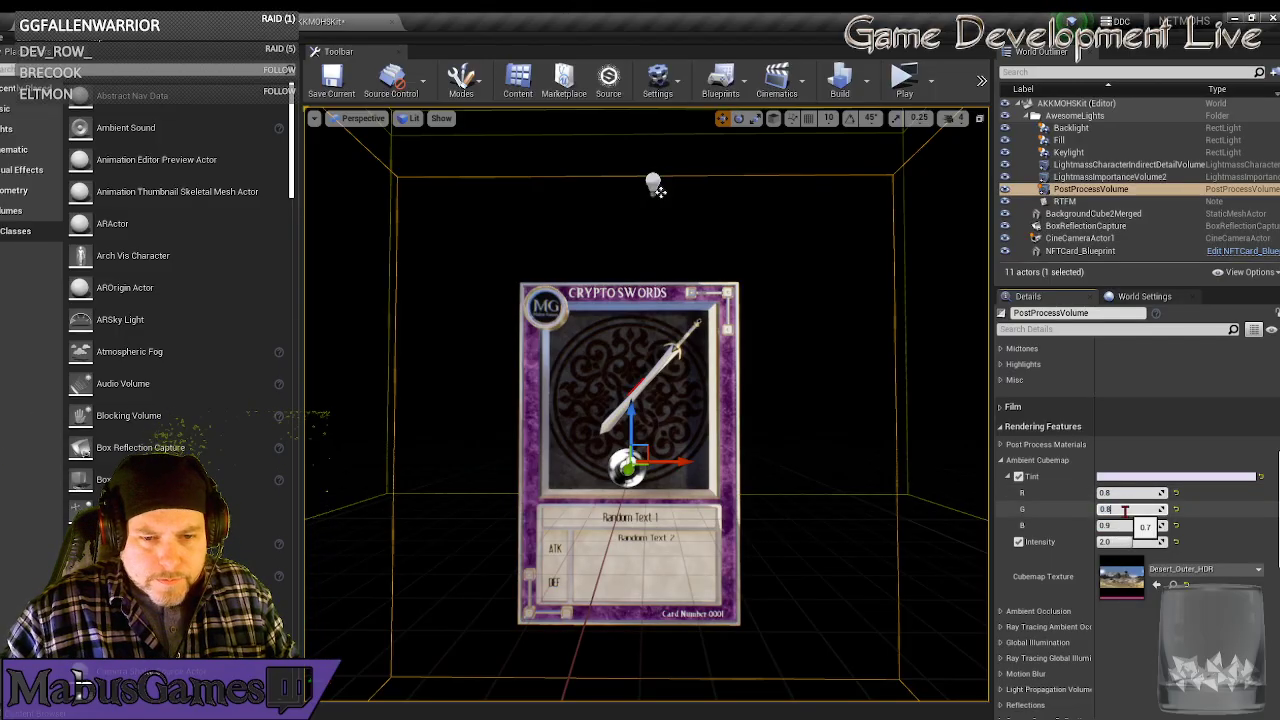
{"action": "key", "text": "Return"}
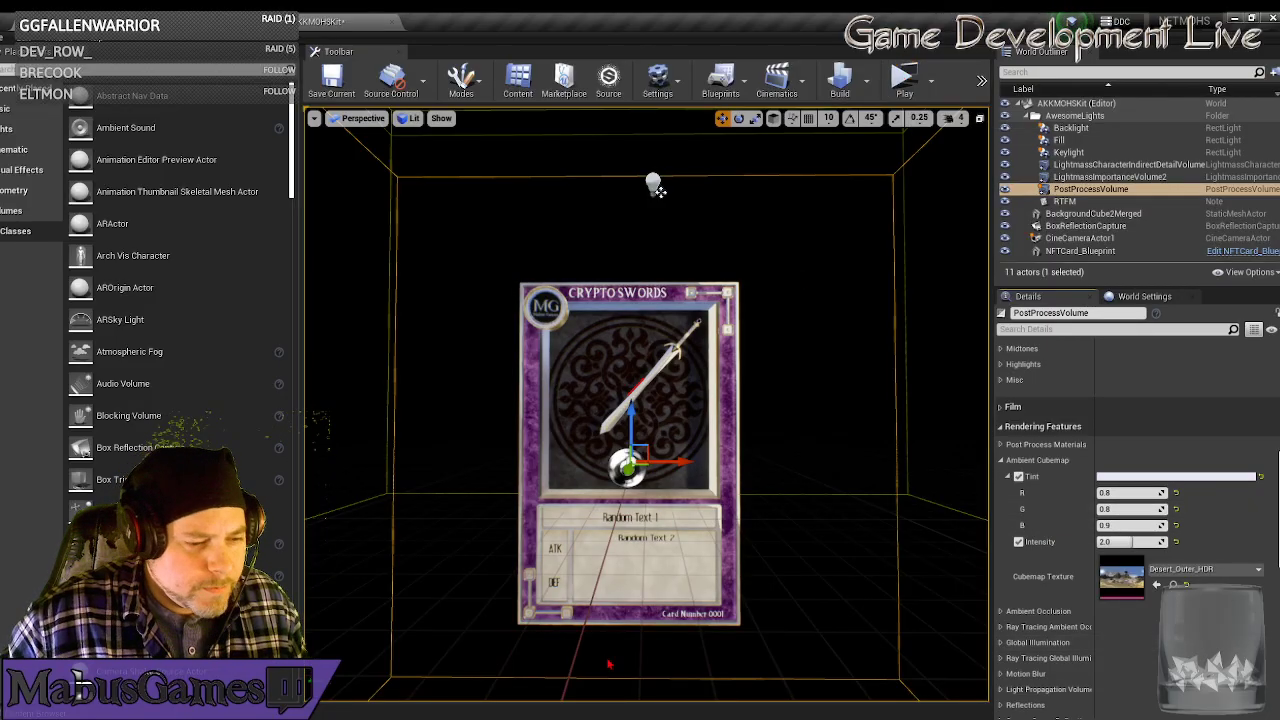
Switch to the Windows screenshots folder, preview HighresScreenshot00052.png and delete HighresScreenshot00000.png through HighresScreenshot00052.png.
{"action": "left_click", "coordinate": [540, 680]}
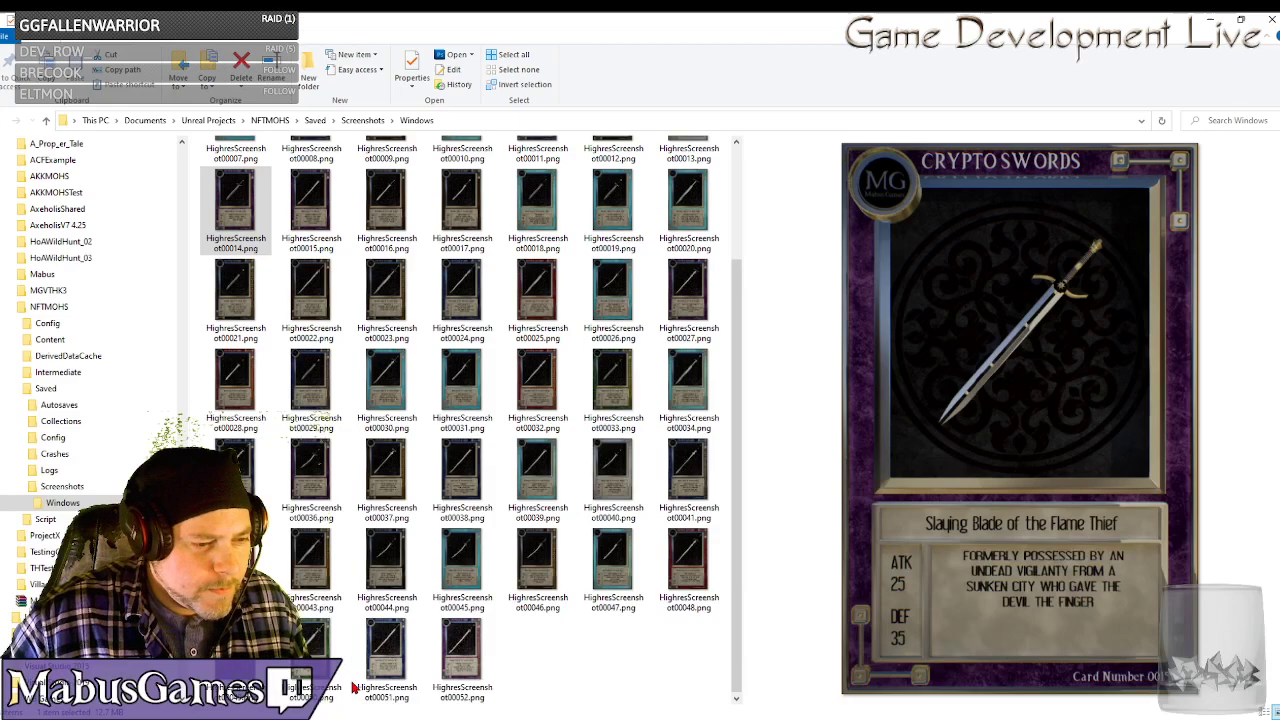
{"action": "left_click", "coordinate": [460, 650]}
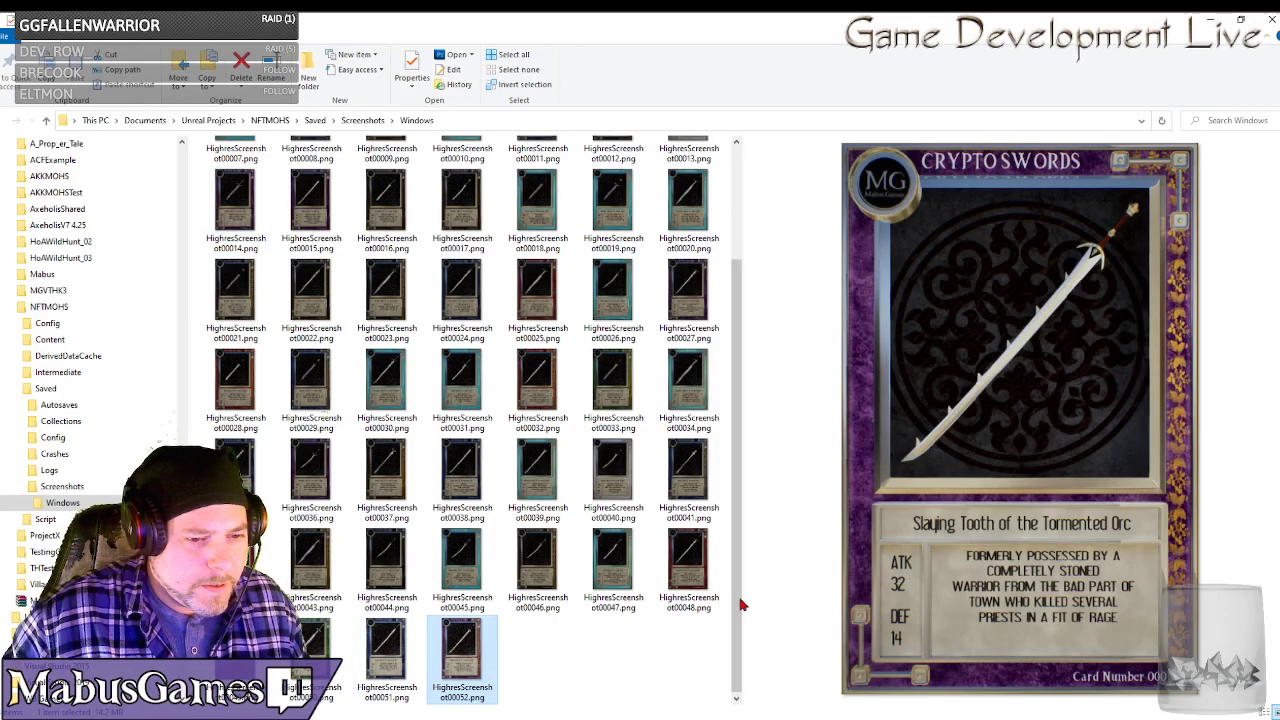
{"action": "left_click_drag", "start_coordinate": [737, 600], "coordinate": [764, 339]}
{"action": "left_click", "coordinate": [237, 178], "text": "shift"}
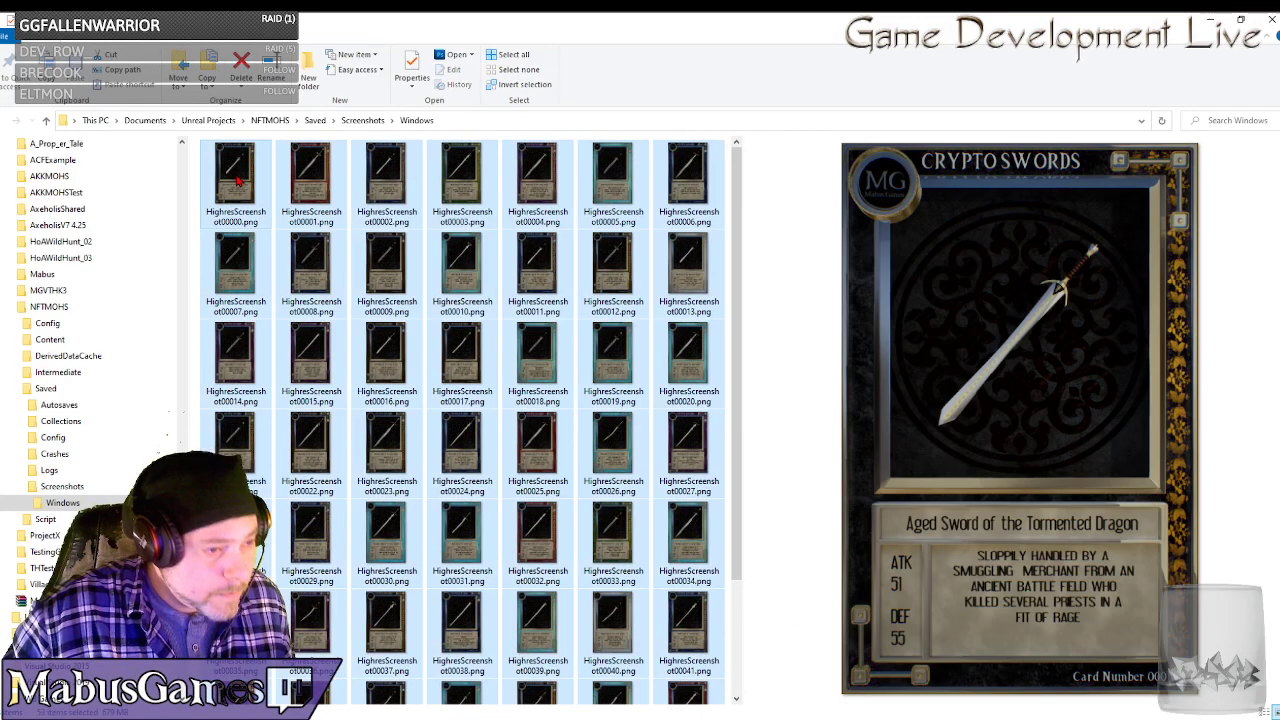
{"action": "key", "text": "Delete"}
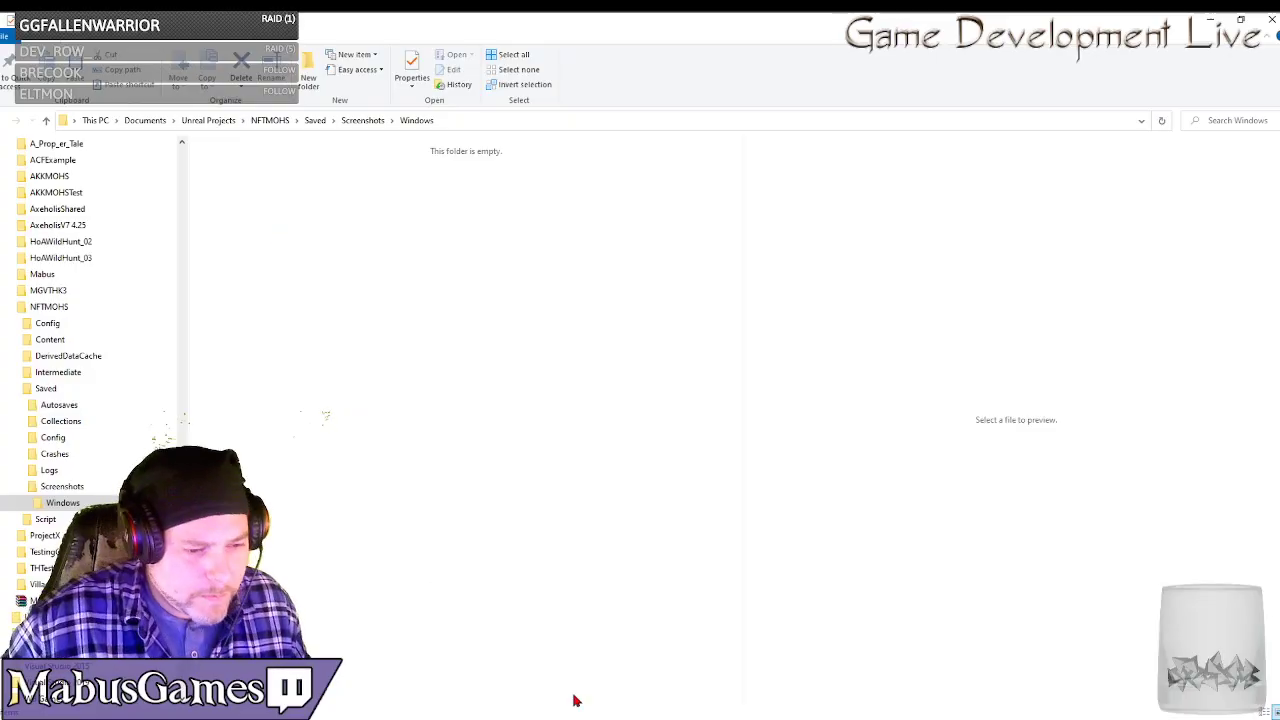
Return to the NFTMOHS Unreal Editor, check the cards in a short game preview run, and build the level.
{"action": "left_click", "coordinate": [669, 650]}
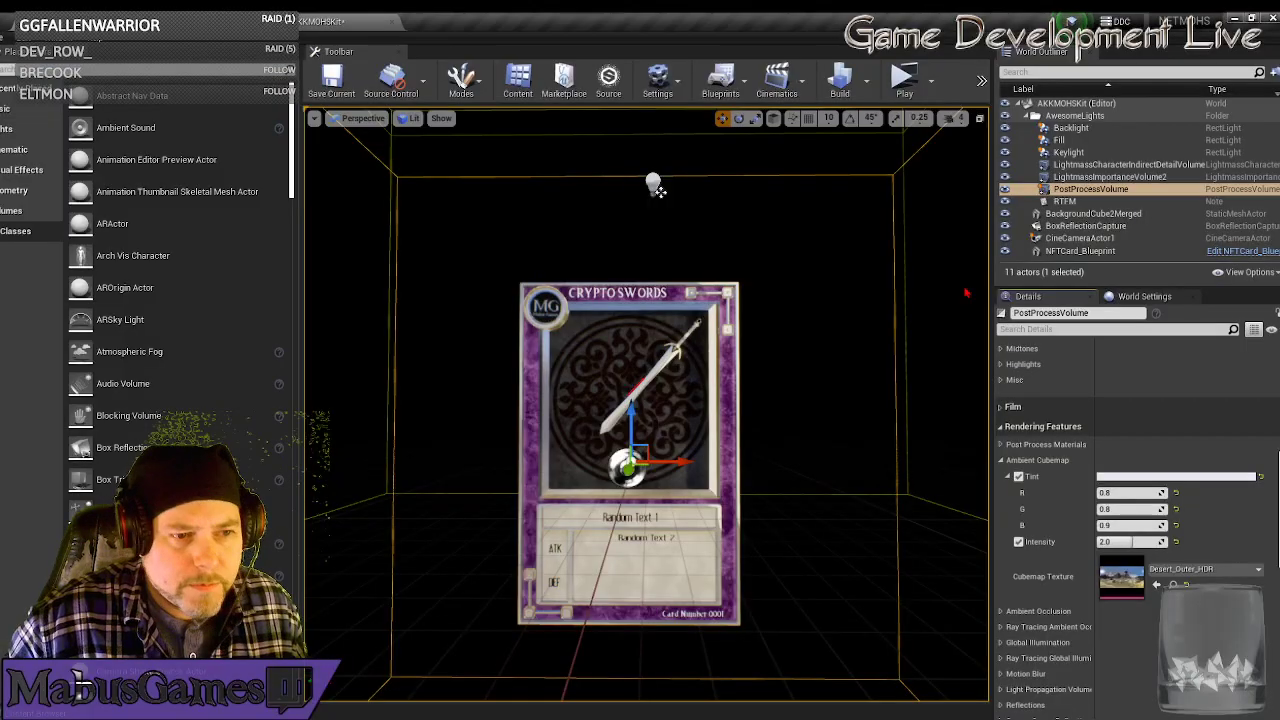
{"action": "left_click", "coordinate": [904, 78]}
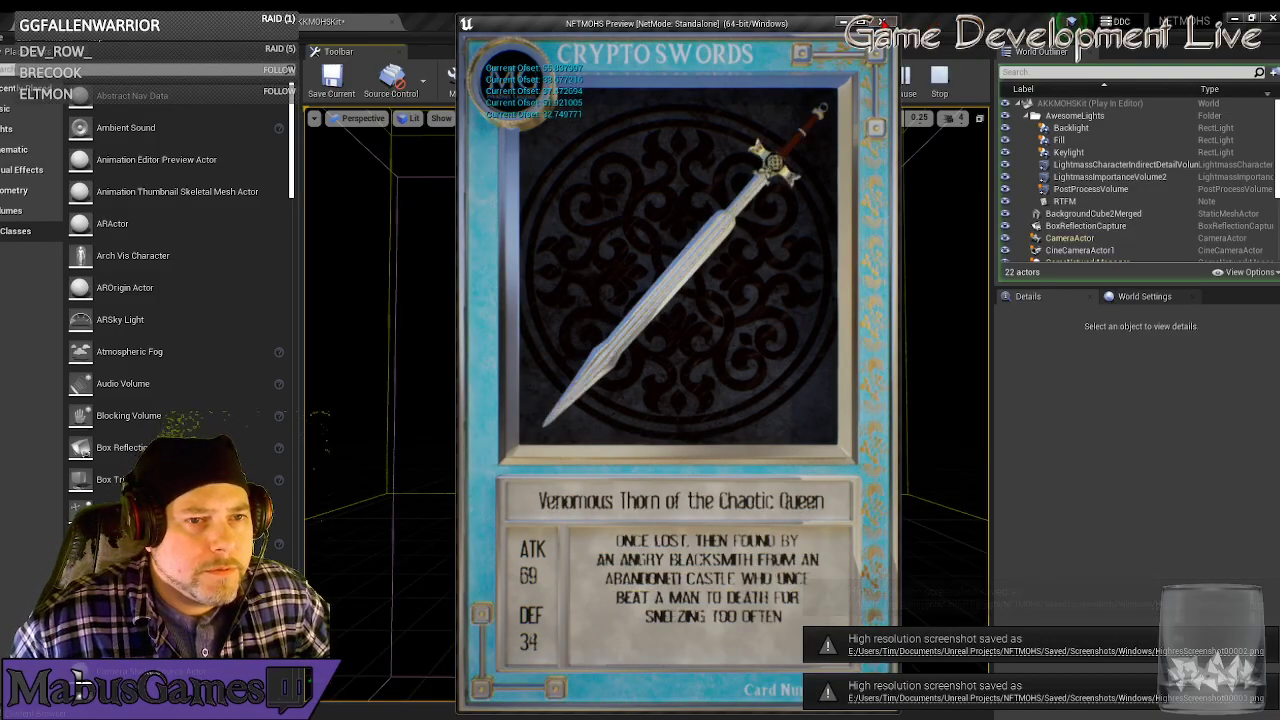
{"action": "left_click", "coordinate": [882, 21]}
{"action": "left_click", "coordinate": [867, 84]}
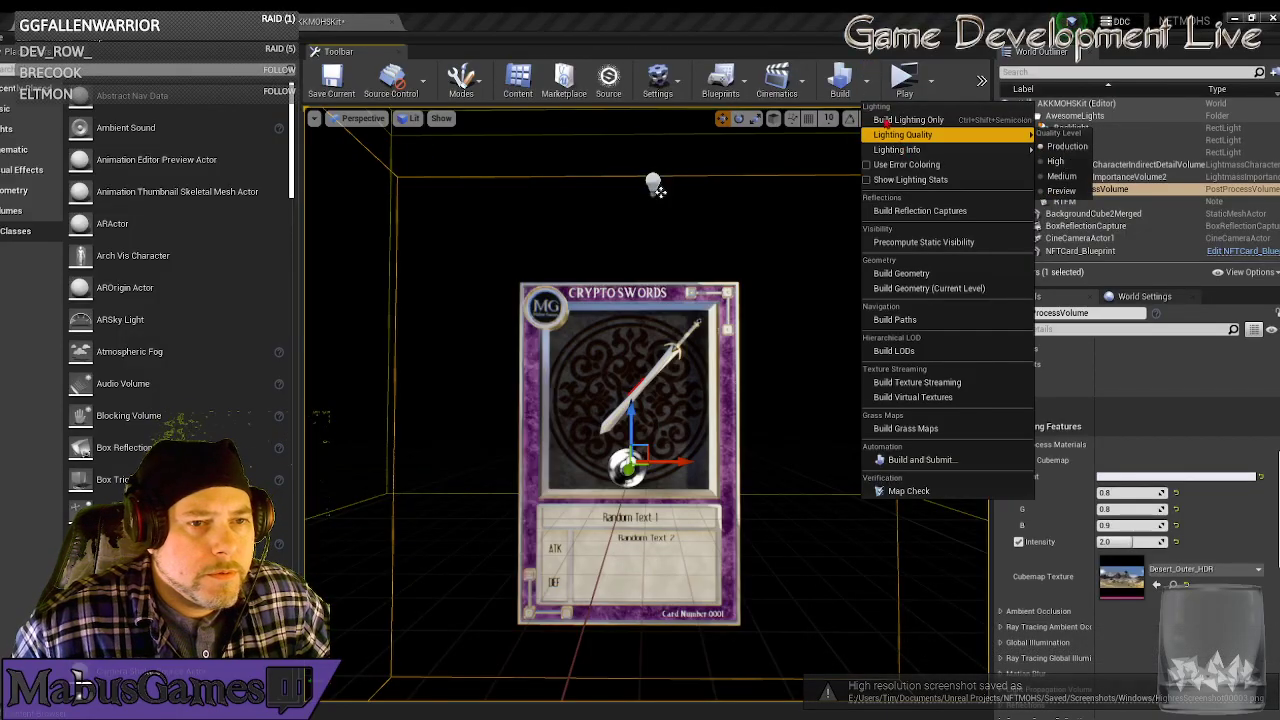
{"action": "left_click", "coordinate": [840, 80]}
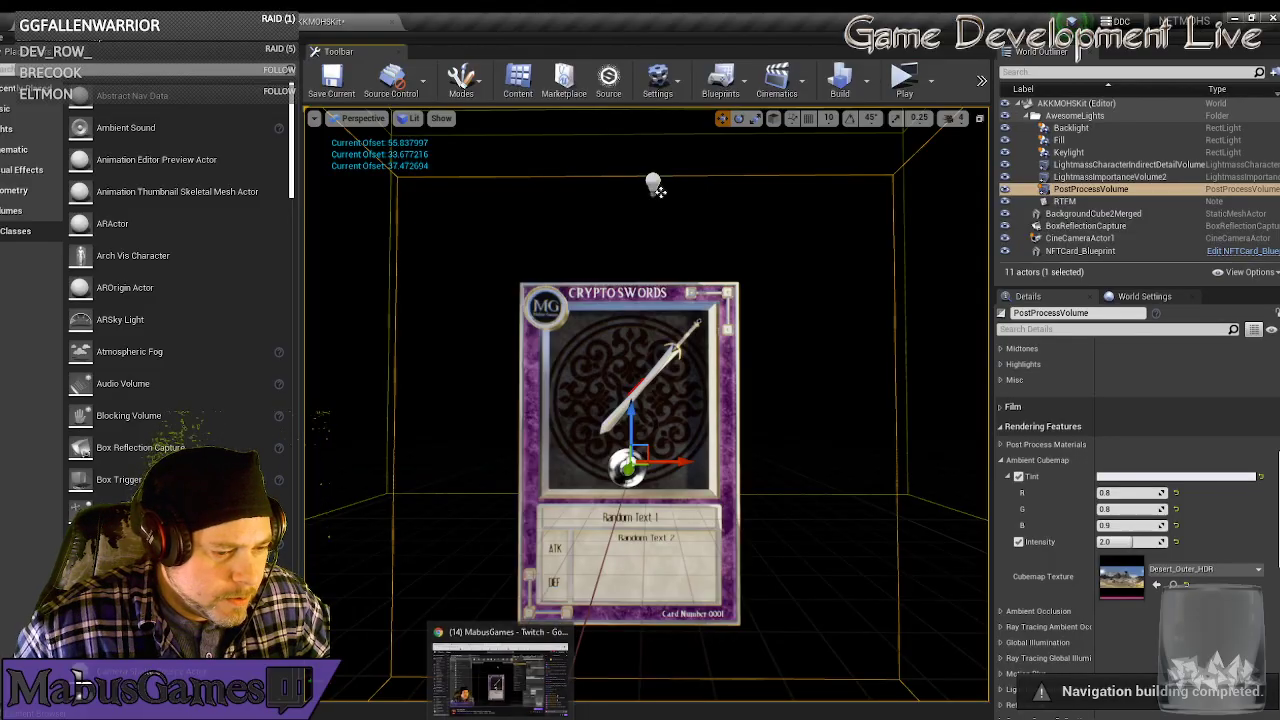
Delete HighresScreenshot00000.png through HighresScreenshot00003.png from the Windows screenshots folder and close the File Explorer window.
{"action": "mouse_move", "coordinate": [482, 717]}
{"action": "left_click", "coordinate": [504, 698]}
{"action": "left_click", "coordinate": [442, 166]}
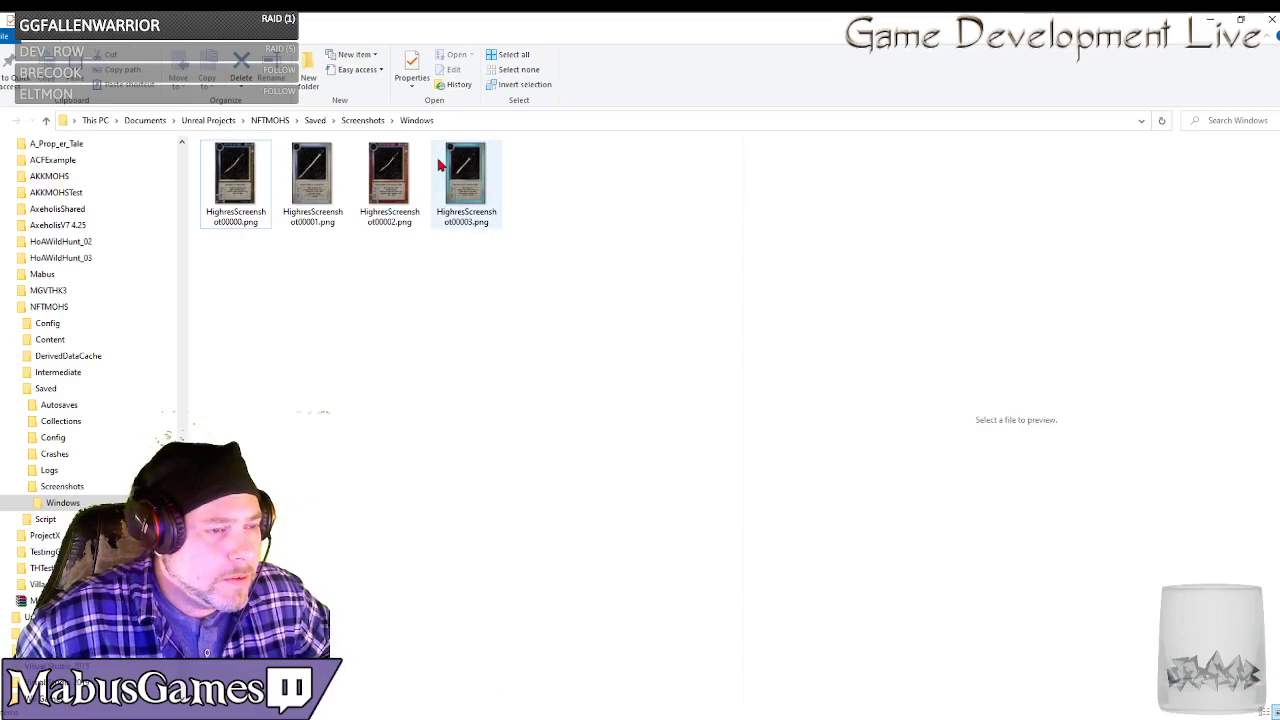
{"action": "left_click", "coordinate": [248, 195], "text": "shift"}
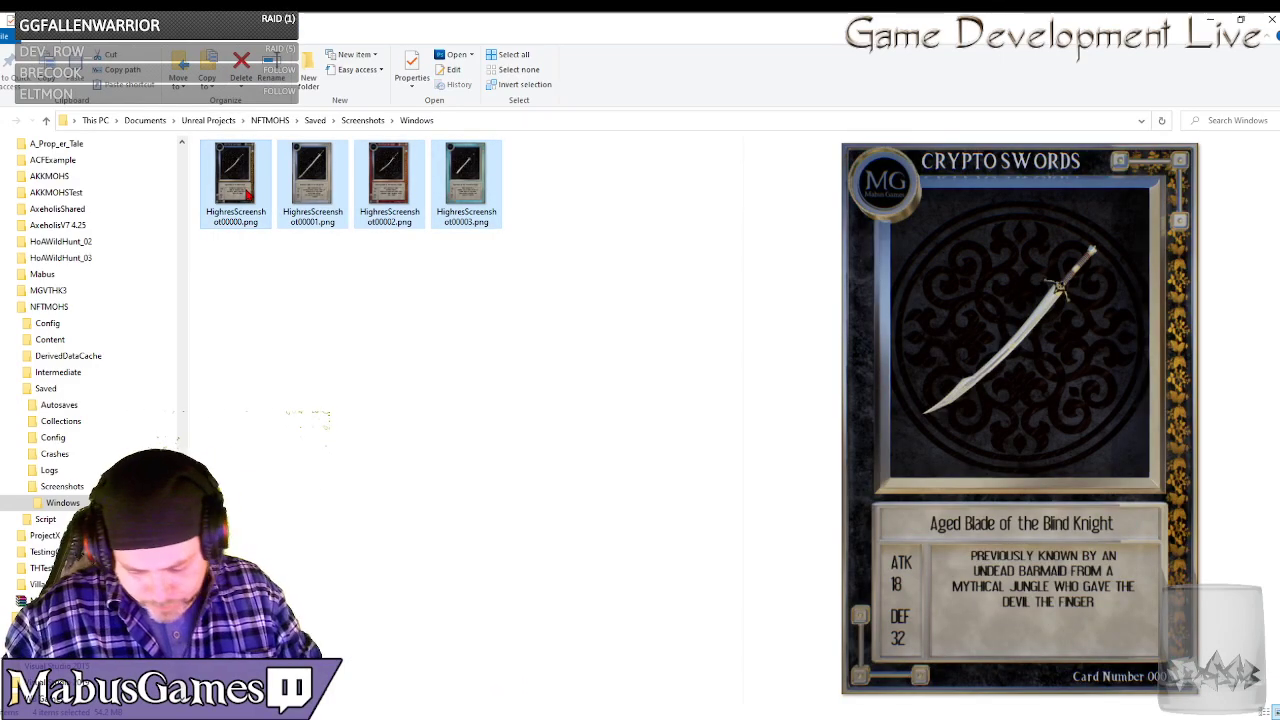
{"action": "key", "text": "Delete"}
{"action": "left_click", "coordinate": [1272, 19]}
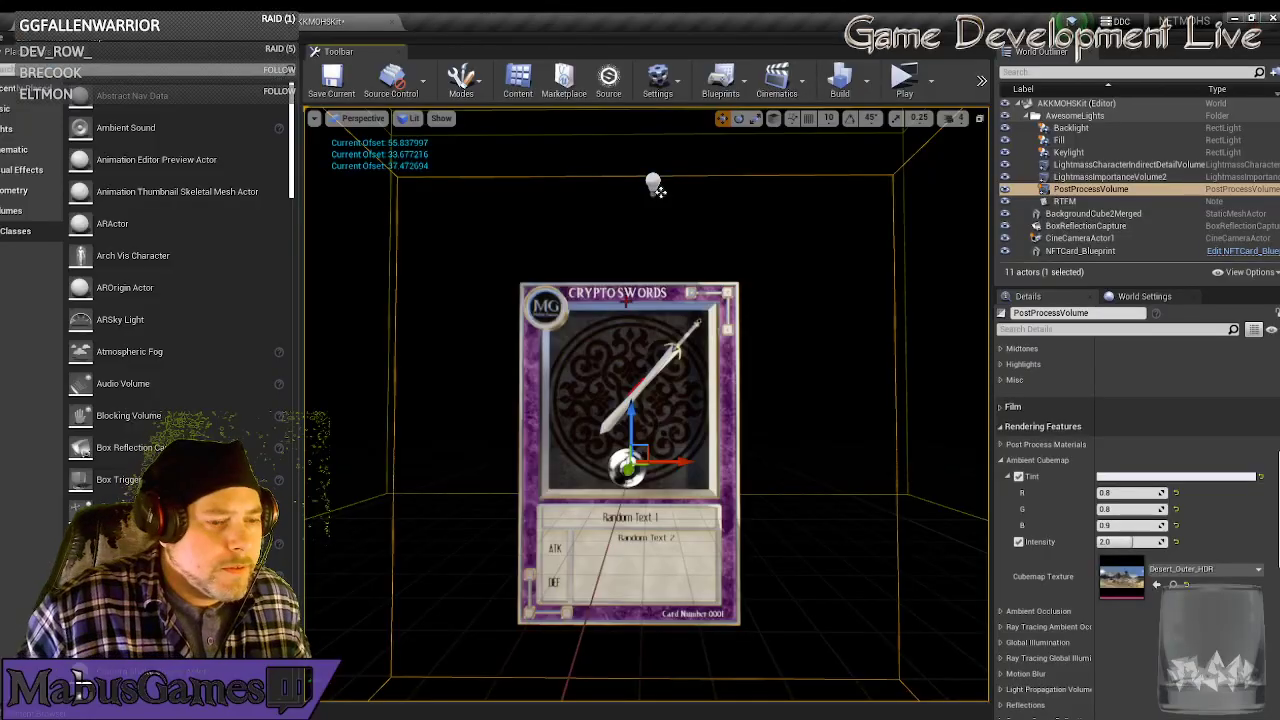
{"action": "mouse_move", "coordinate": [480, 718]}
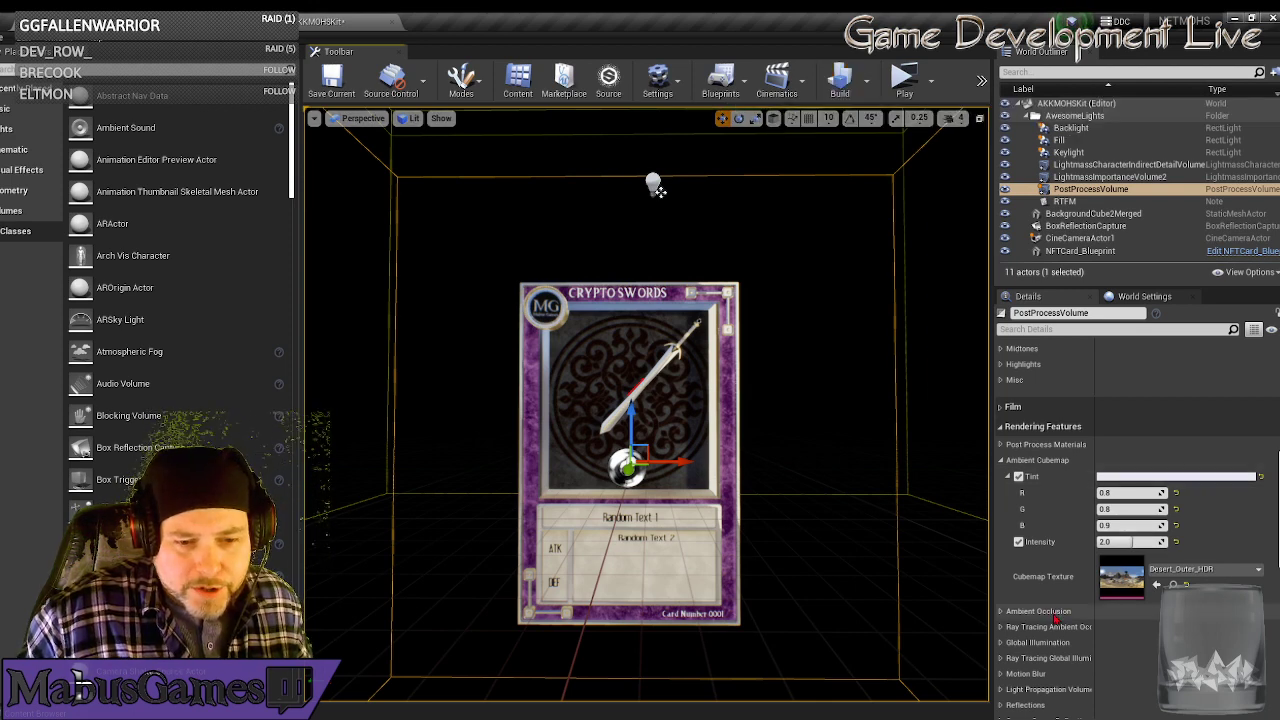
{"action": "scroll", "coordinate": [1057, 620], "scroll_direction": "down", "scroll_amount": 1}
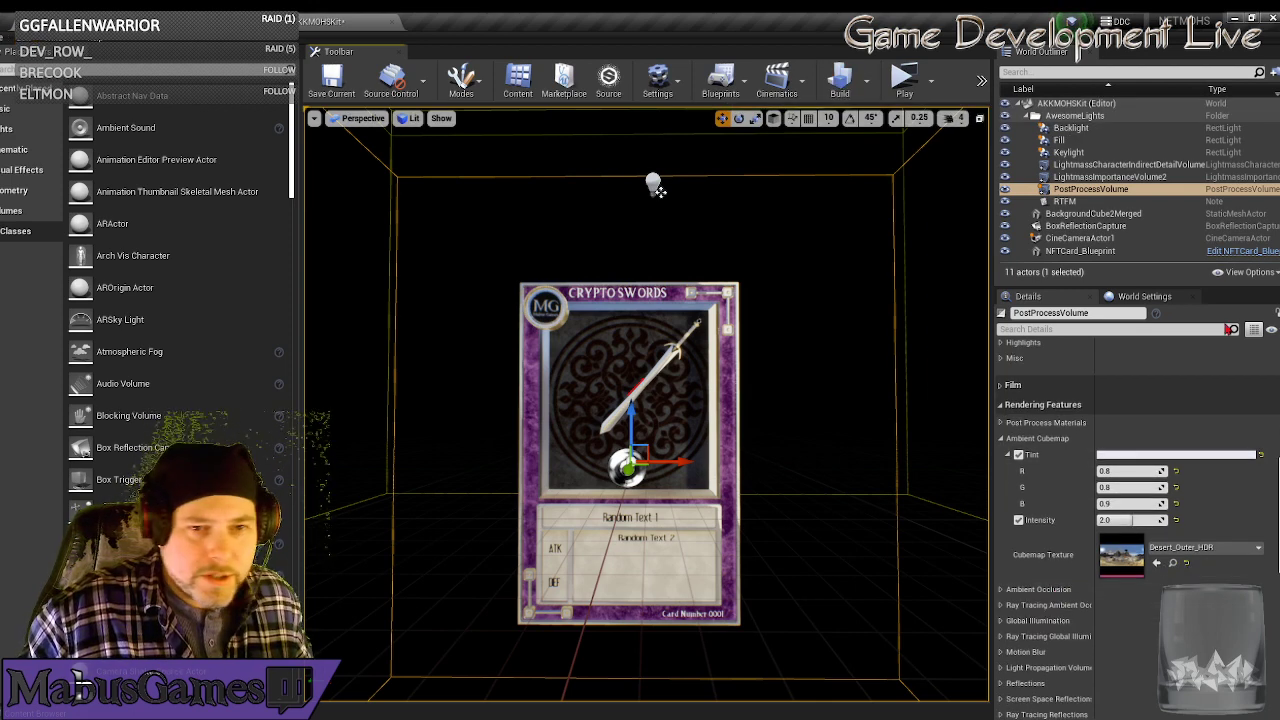
In the World Settings, turn off Force No Precomputed Lighting and set the packed light and shadow map texture size to 4096.
{"action": "left_click", "coordinate": [1144, 296]}
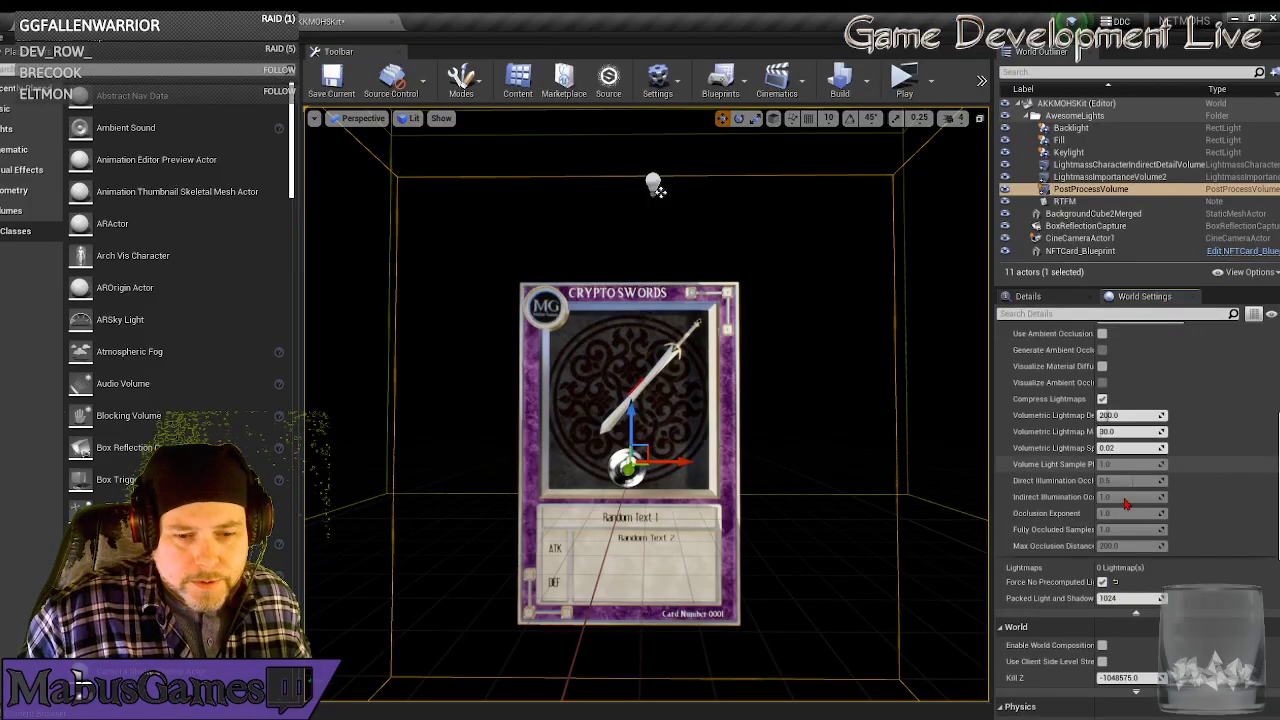
{"action": "left_click", "coordinate": [1102, 583]}
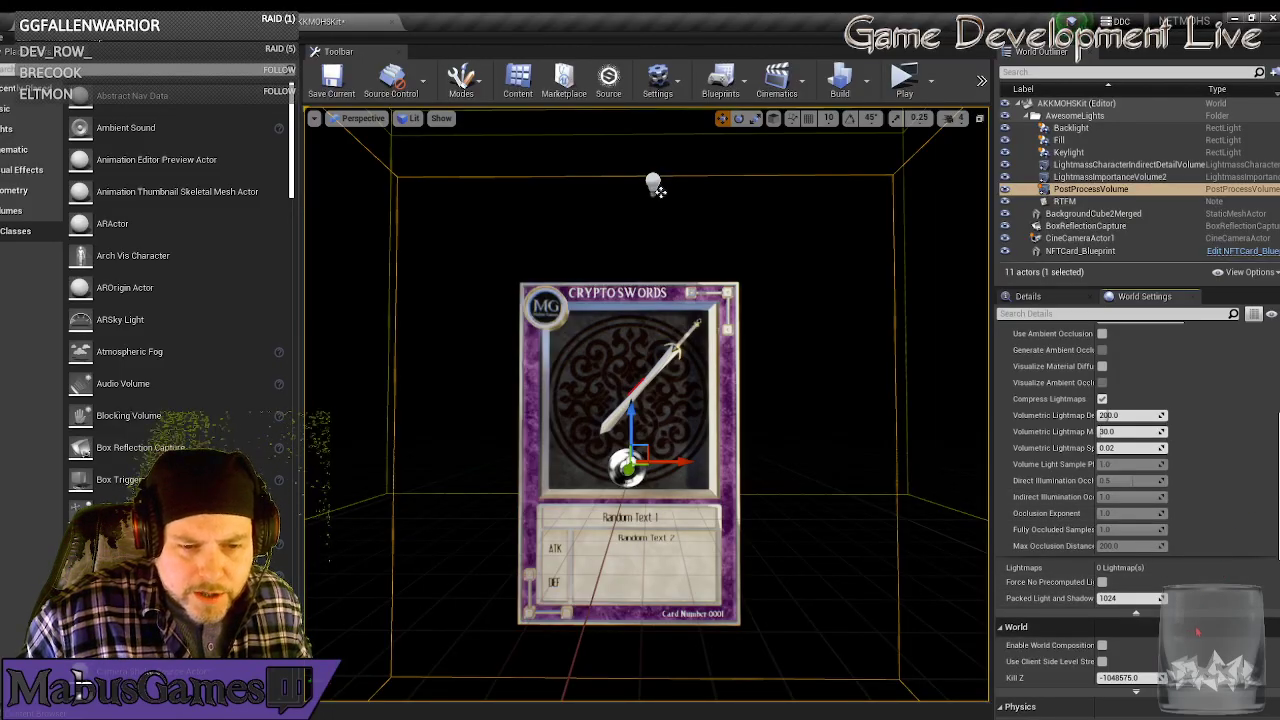
{"action": "scroll", "coordinate": [1245, 616], "scroll_direction": "down", "scroll_amount": 3}
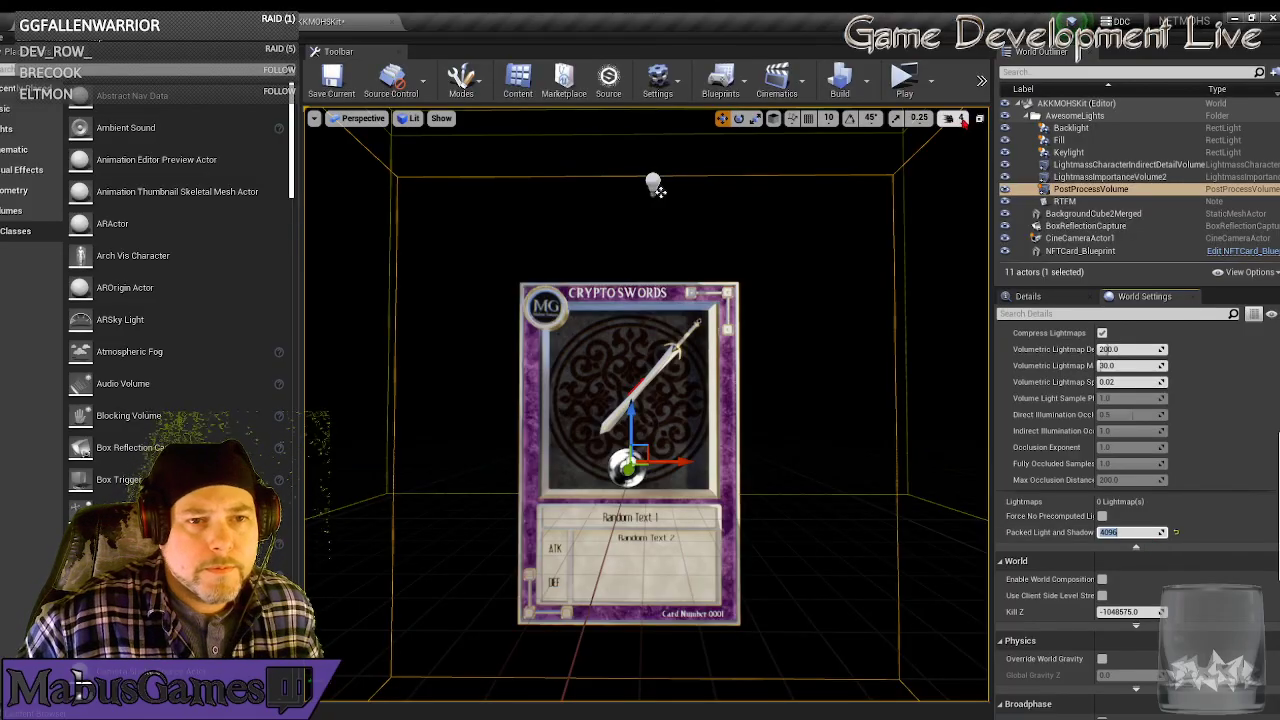
Build only the level's lighting and run the game preview to generate a new set of card screenshots.
{"action": "left_click", "coordinate": [931, 80]}
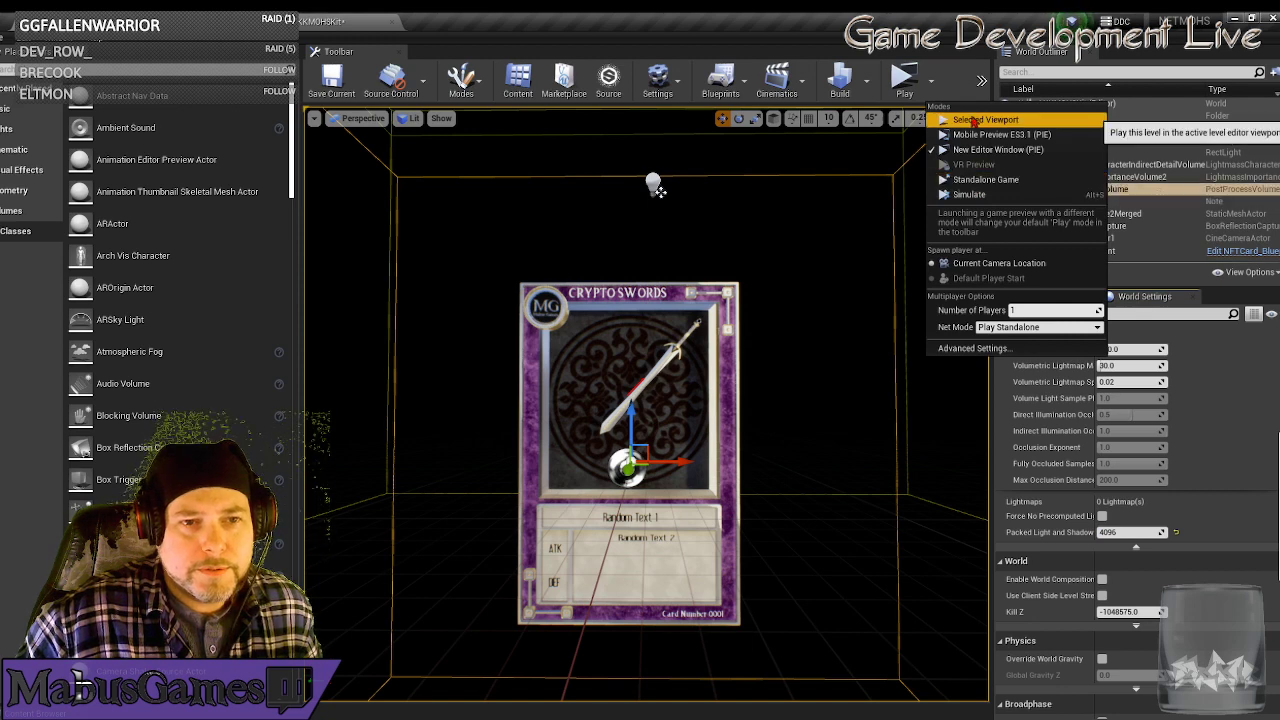
{"action": "left_click", "coordinate": [868, 80]}
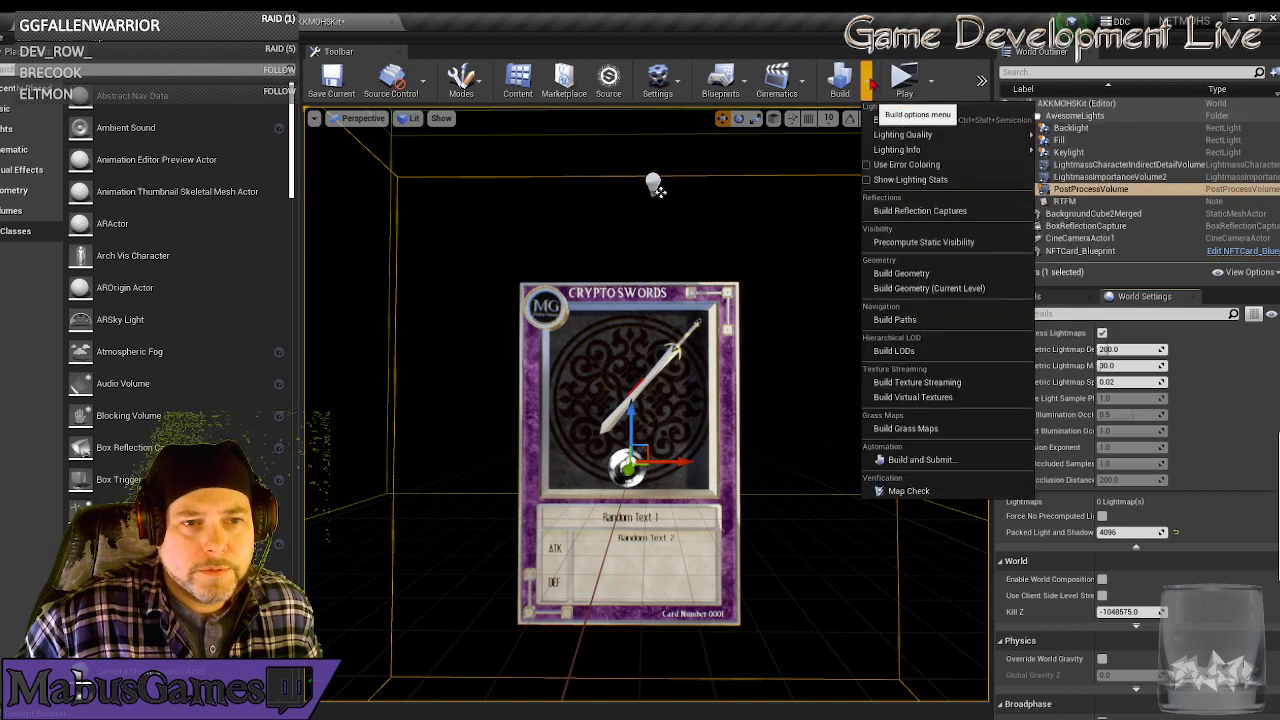
{"action": "mouse_move", "coordinate": [903, 136]}
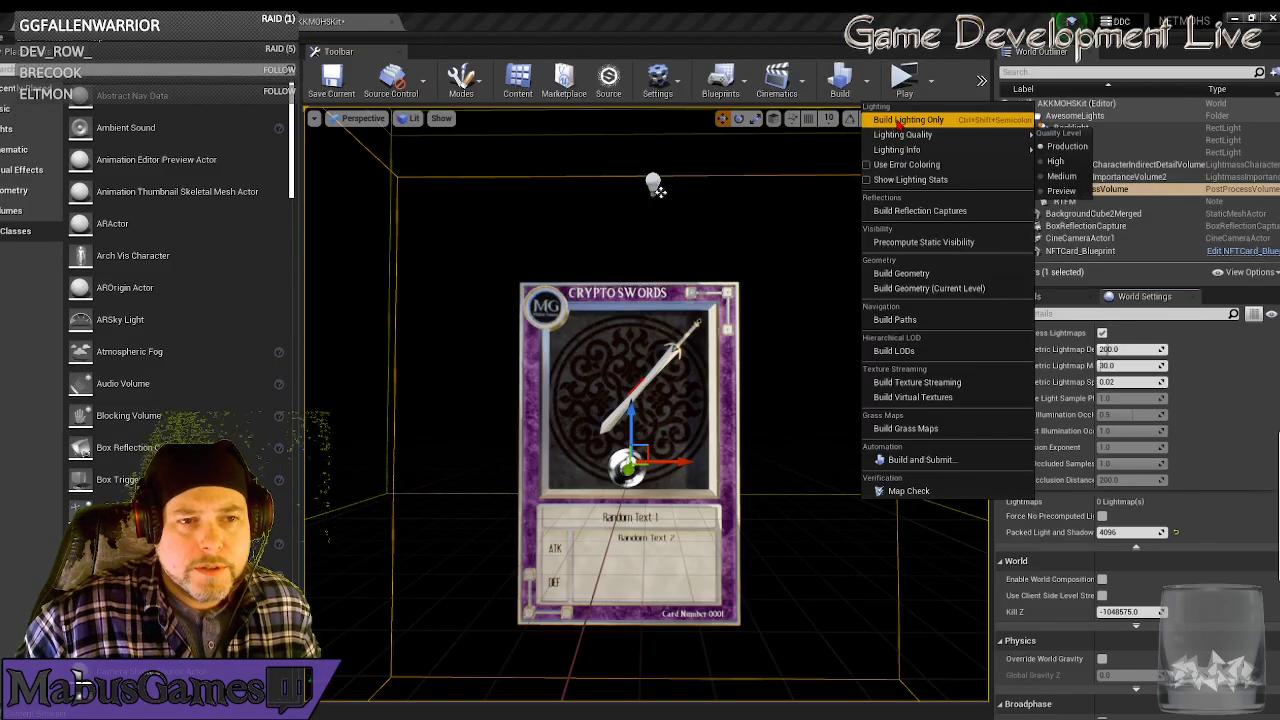
{"action": "left_click", "coordinate": [902, 121]}
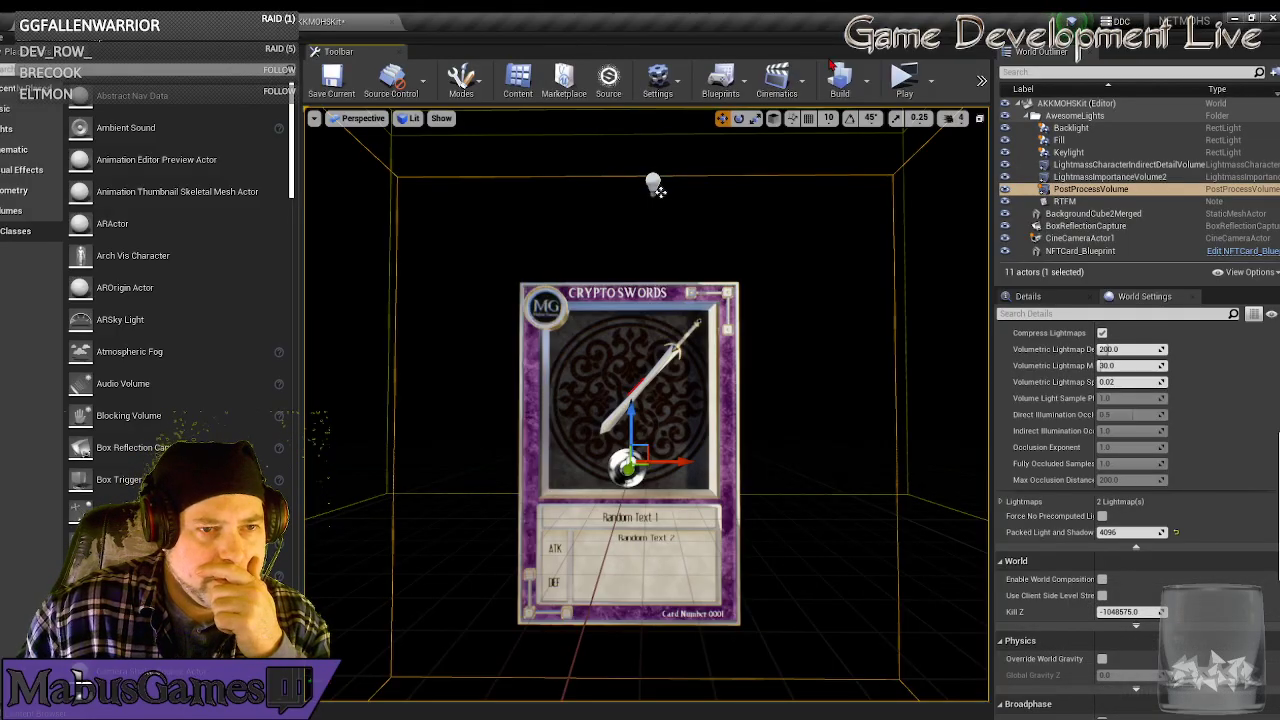
{"action": "left_click", "coordinate": [903, 78]}
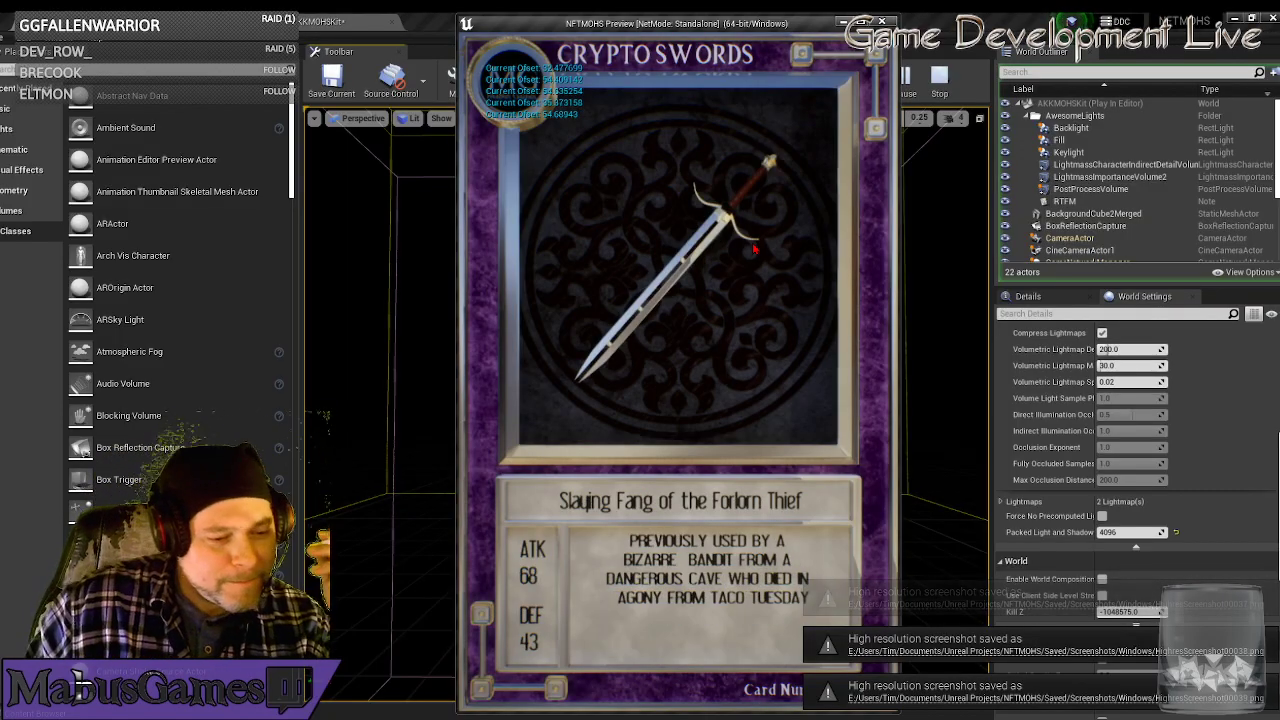
Switch to the Windows screenshots folder in File Explorer and review the card previews of HighresScreenshot00000.png through HighresScreenshot00006.png.
{"action": "left_click", "coordinate": [530, 717]}
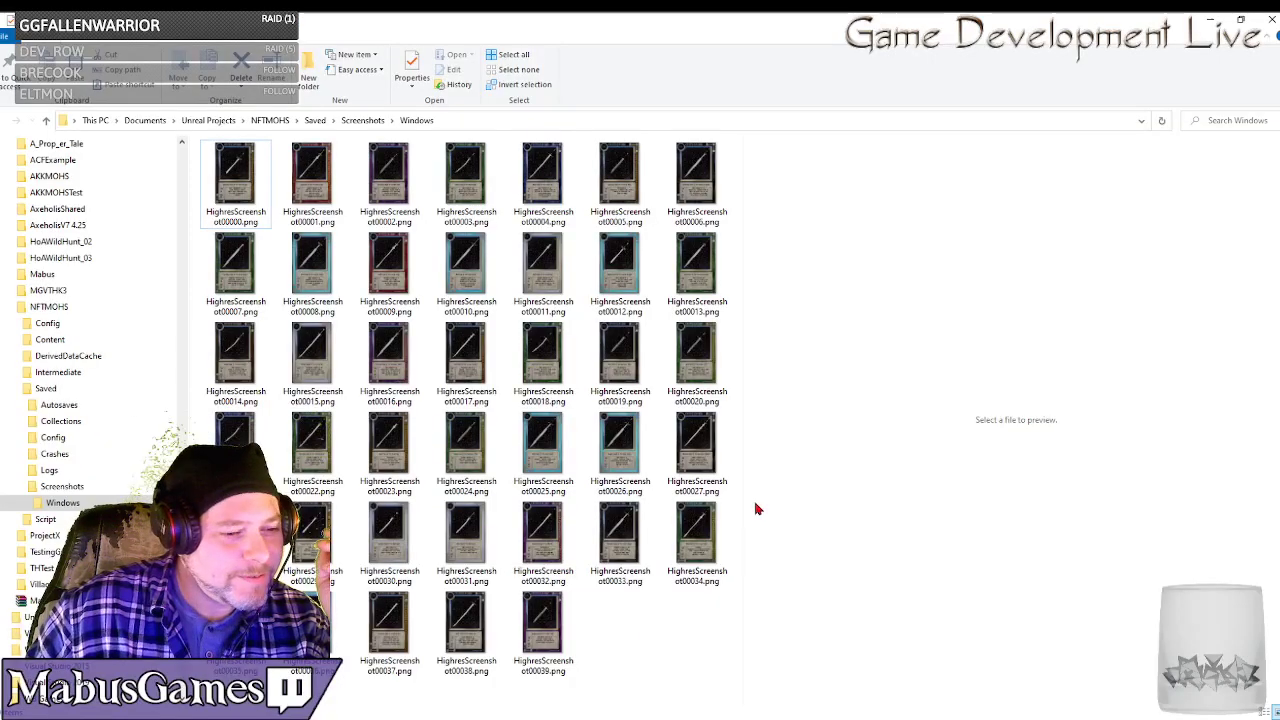
{"action": "left_click", "coordinate": [235, 185]}
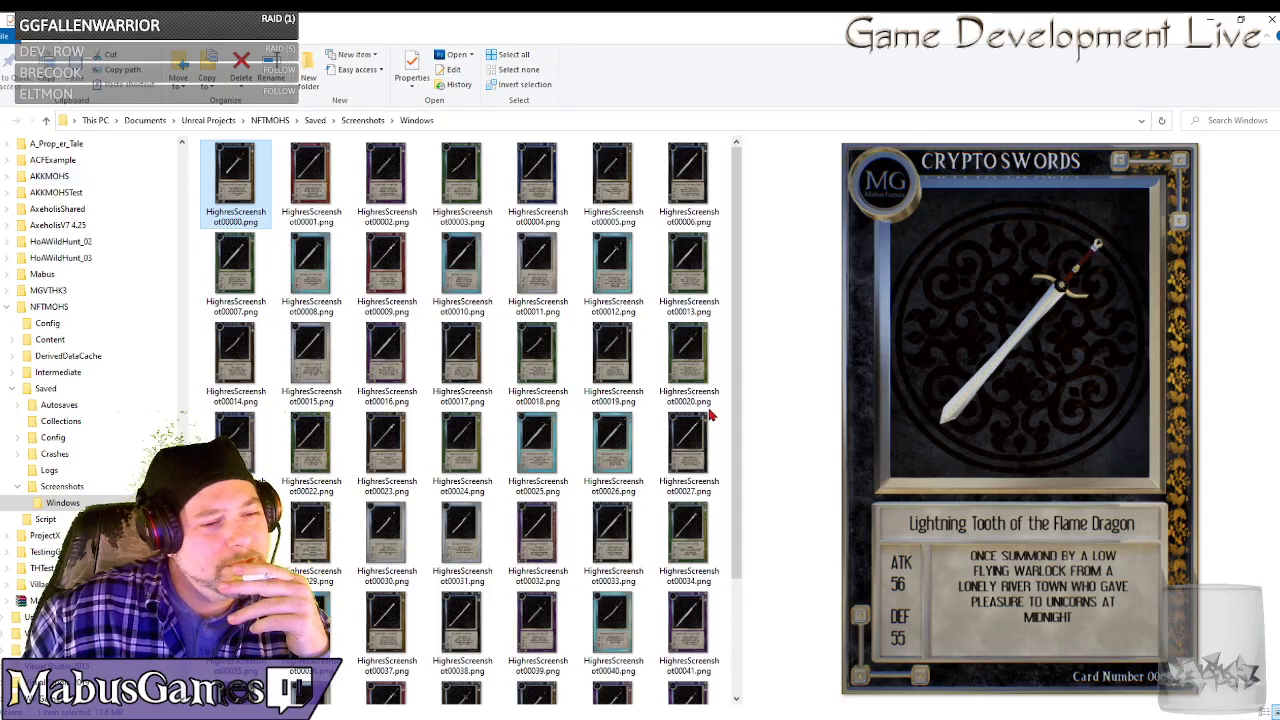
{"action": "left_click_drag", "start_coordinate": [740, 418], "coordinate": [729, 270]}
{"action": "scroll", "coordinate": [535, 373], "scroll_direction": "down", "scroll_amount": 2}
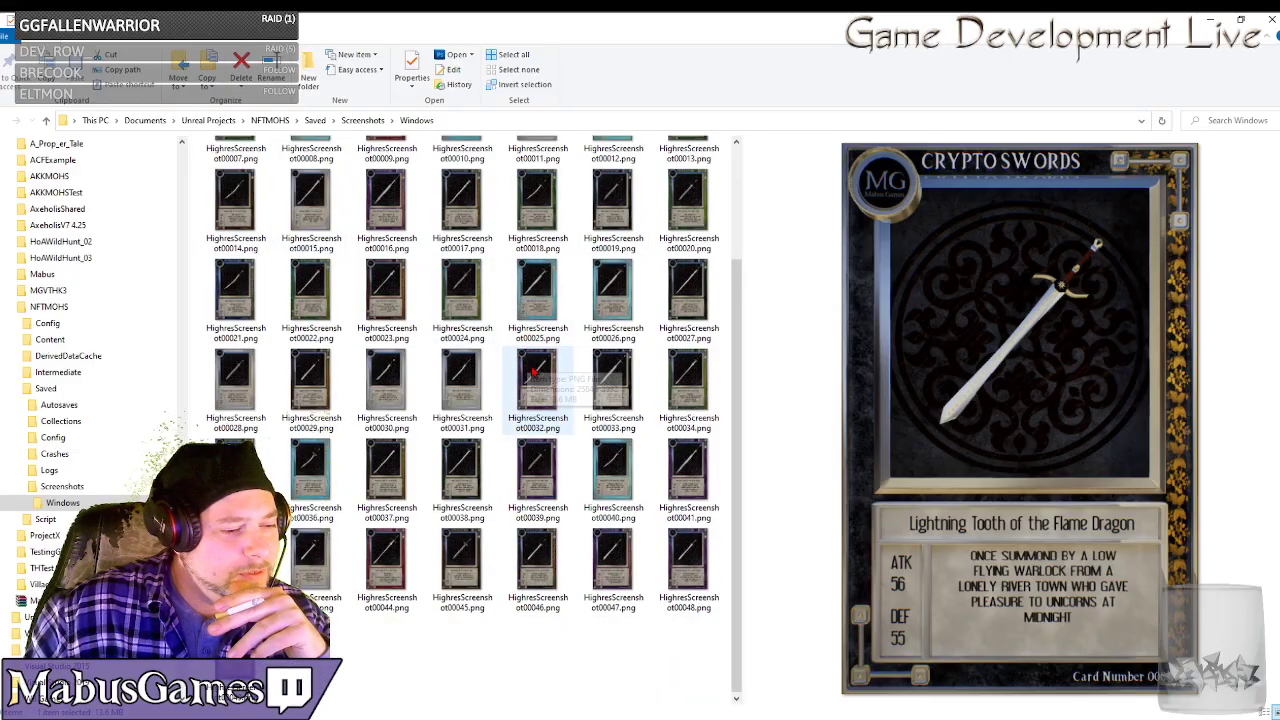
{"action": "scroll", "coordinate": [535, 373], "scroll_direction": "up", "scroll_amount": 2}
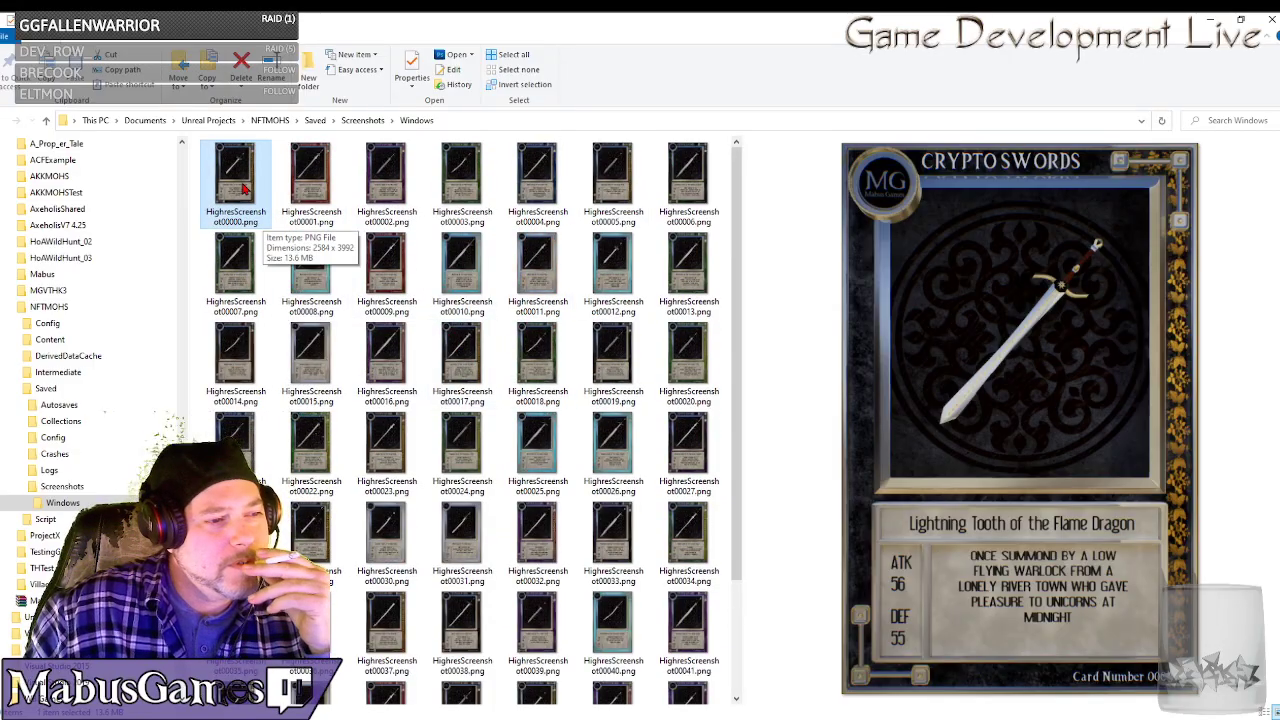
{"action": "left_click", "coordinate": [312, 186]}
{"action": "left_click", "coordinate": [385, 196]}
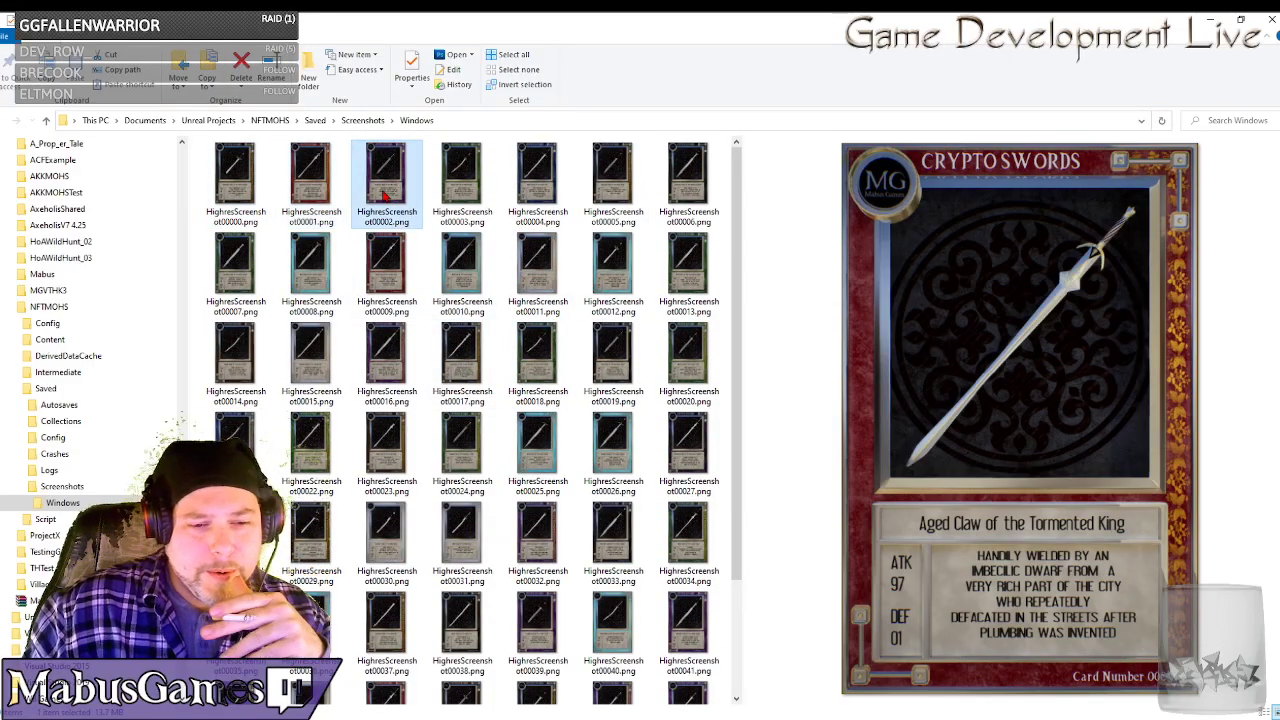
{"action": "left_click", "coordinate": [455, 196]}
{"action": "left_click", "coordinate": [541, 192]}
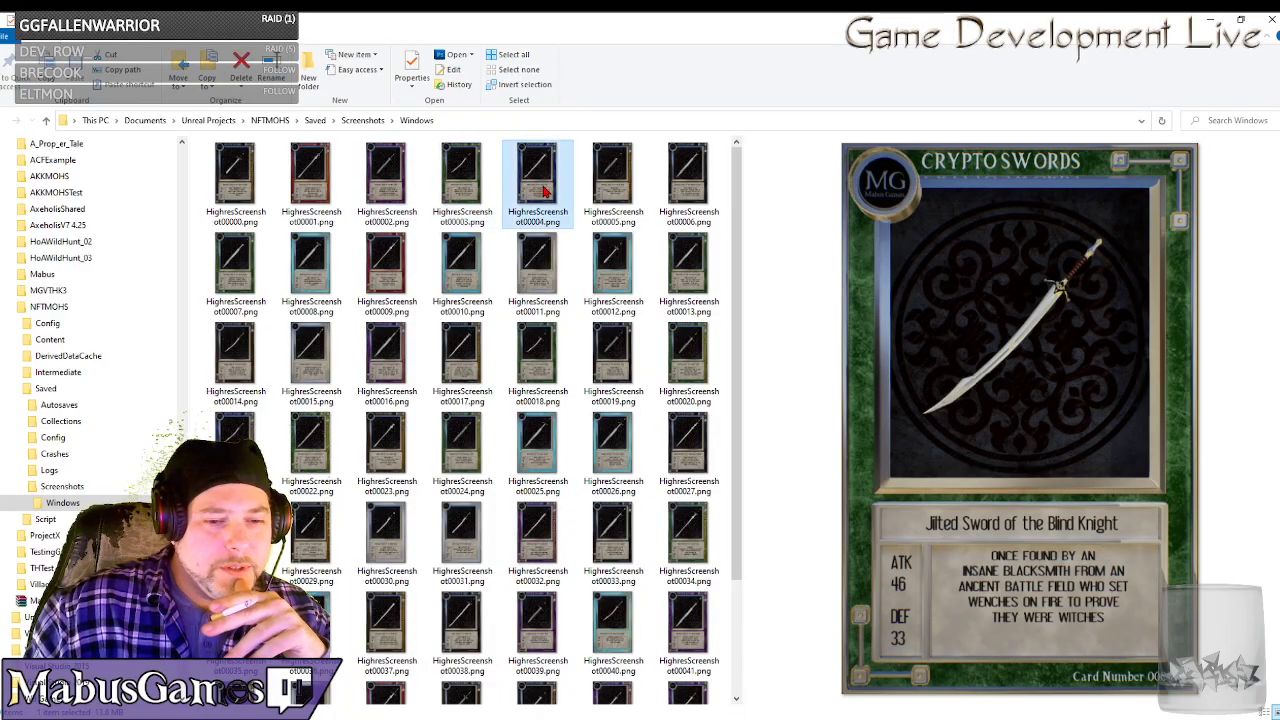
{"action": "left_click", "coordinate": [617, 192]}
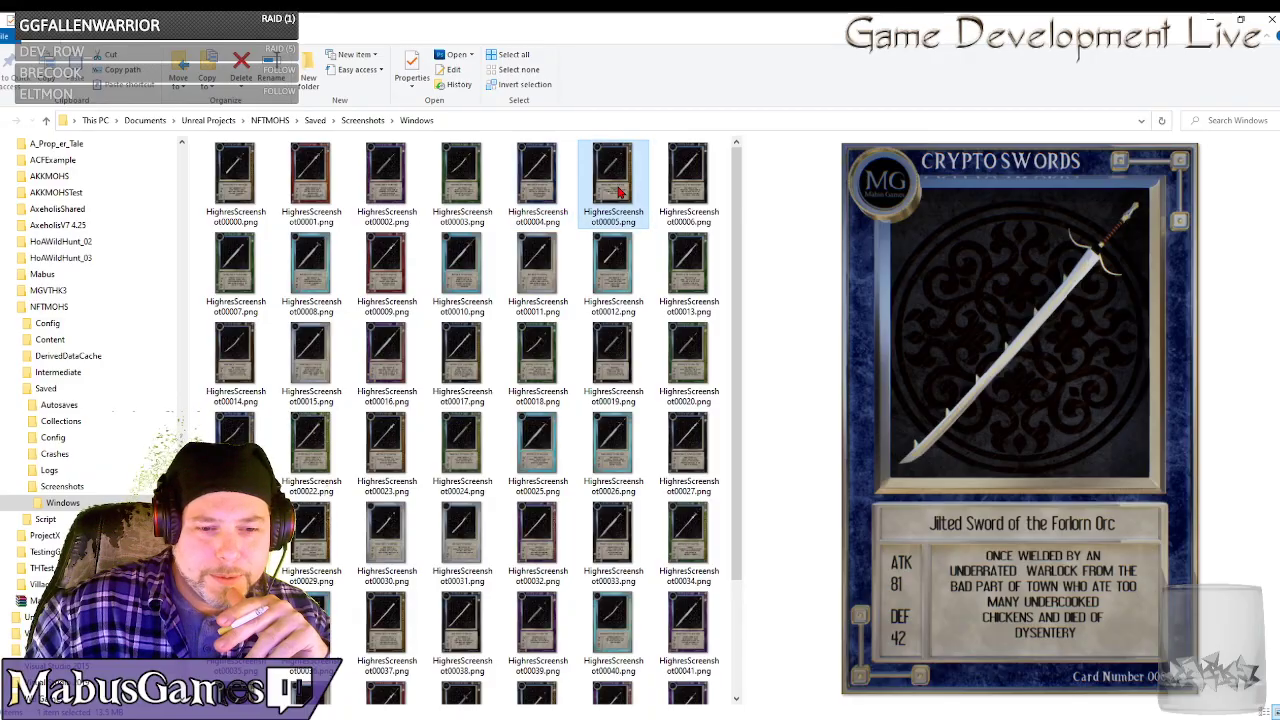
{"action": "left_click", "coordinate": [685, 192]}
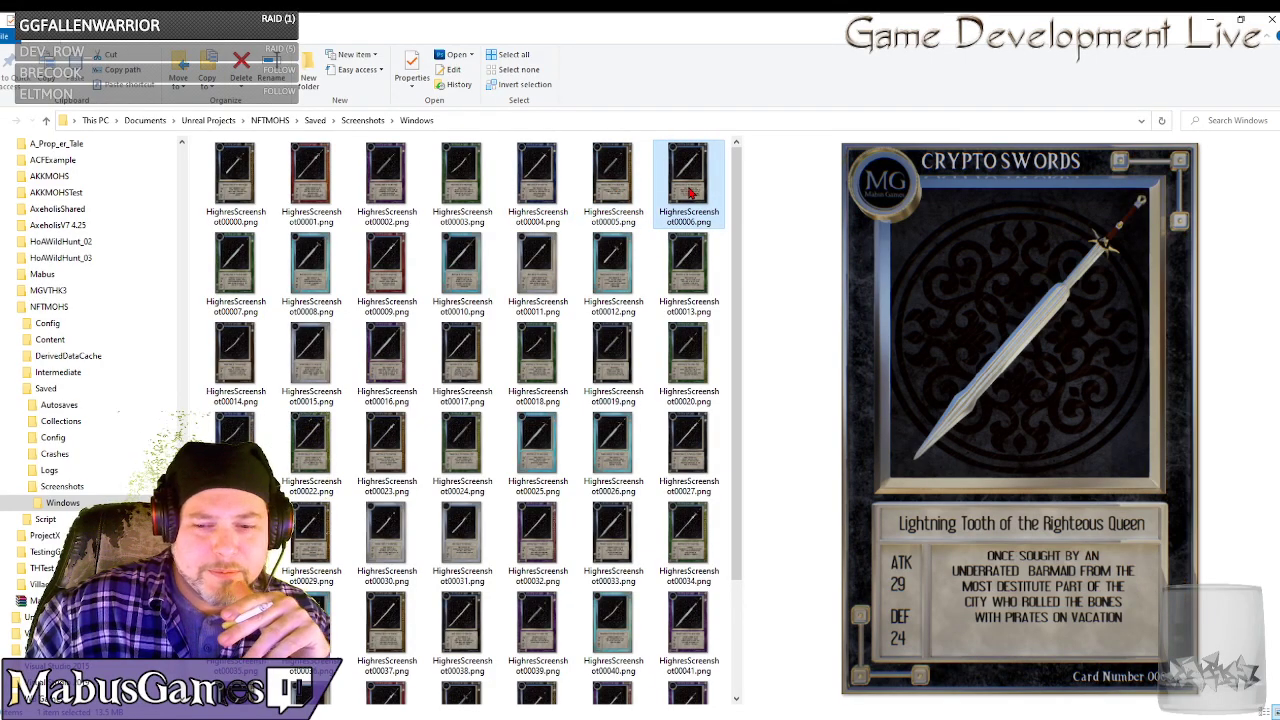
Review the card artwork and backstories in HighresScreenshot00007.png through HighresScreenshot00013.png.
{"action": "left_click", "coordinate": [237, 272]}
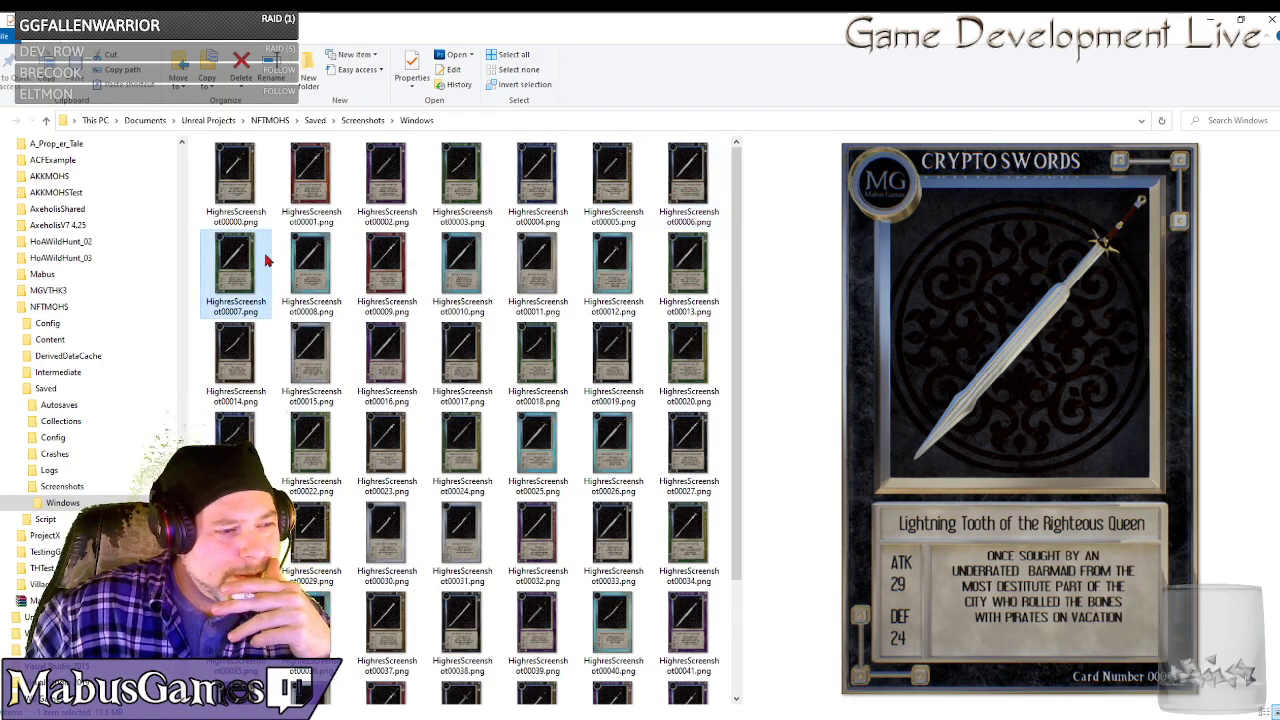
{"action": "left_click", "coordinate": [316, 262]}
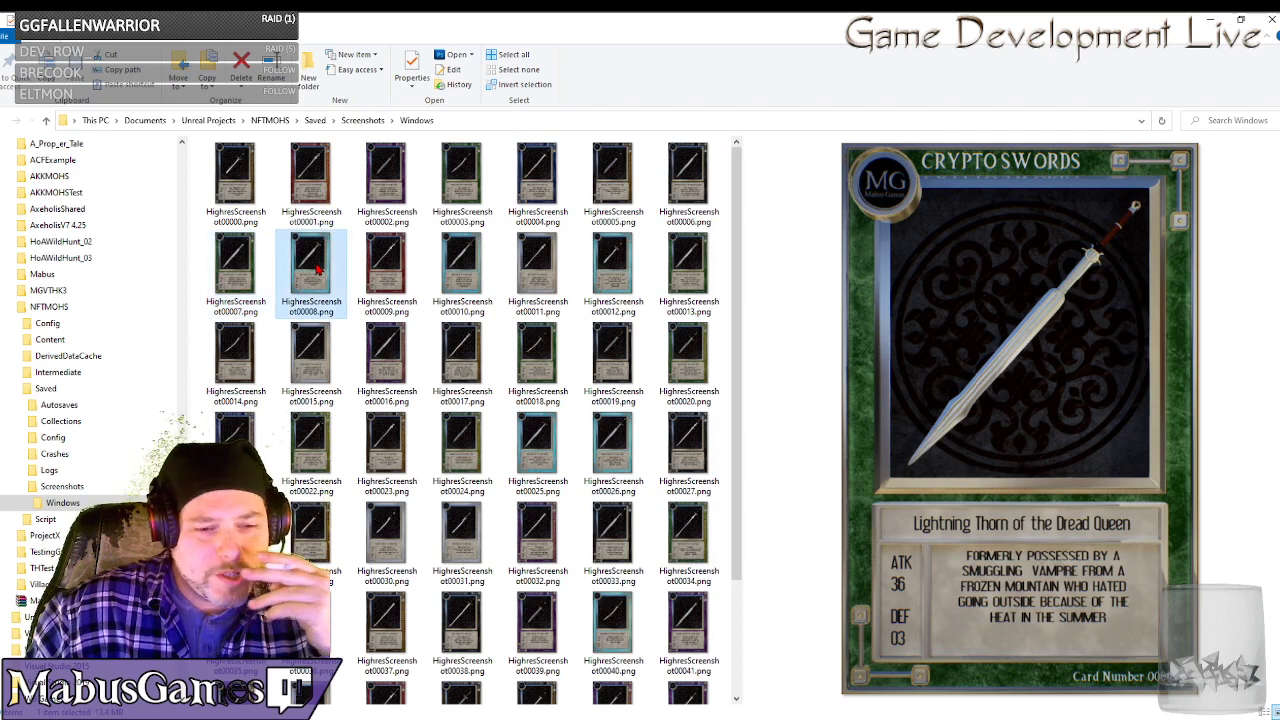
{"action": "left_click", "coordinate": [386, 278]}
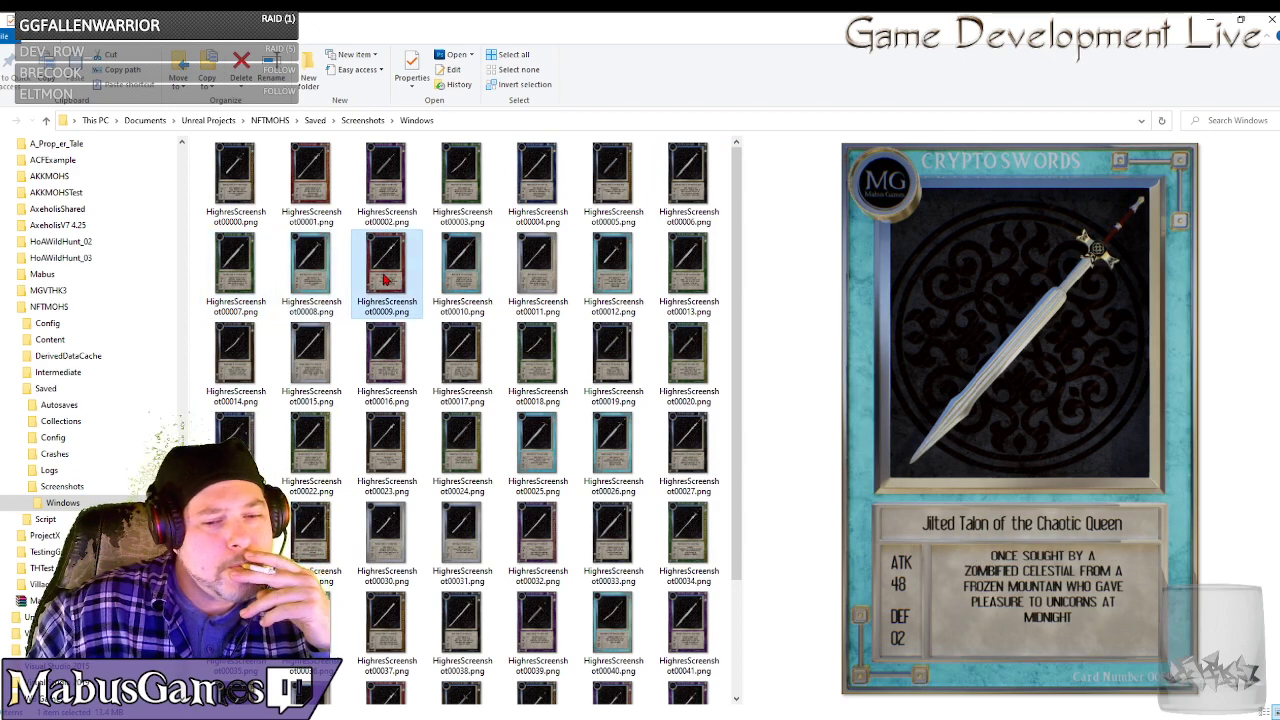
{"action": "left_click", "coordinate": [460, 277]}
{"action": "left_click", "coordinate": [539, 280]}
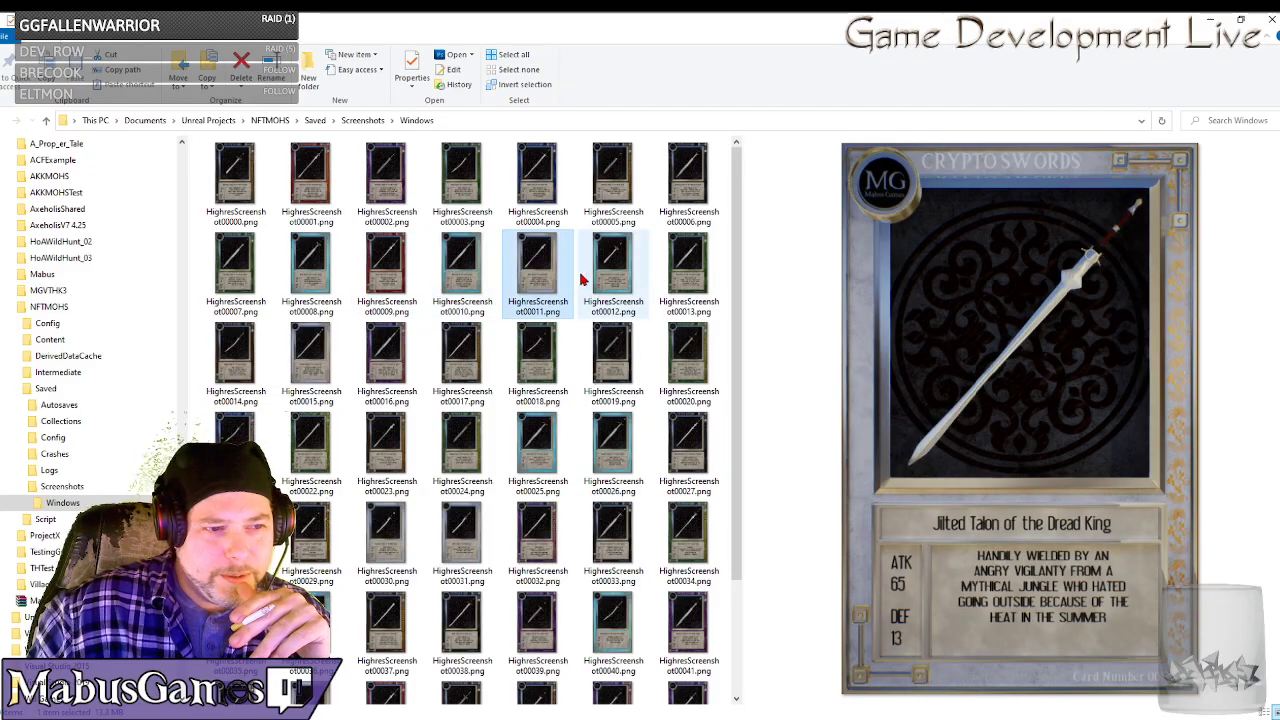
{"action": "left_click", "coordinate": [462, 280]}
{"action": "left_click", "coordinate": [545, 279]}
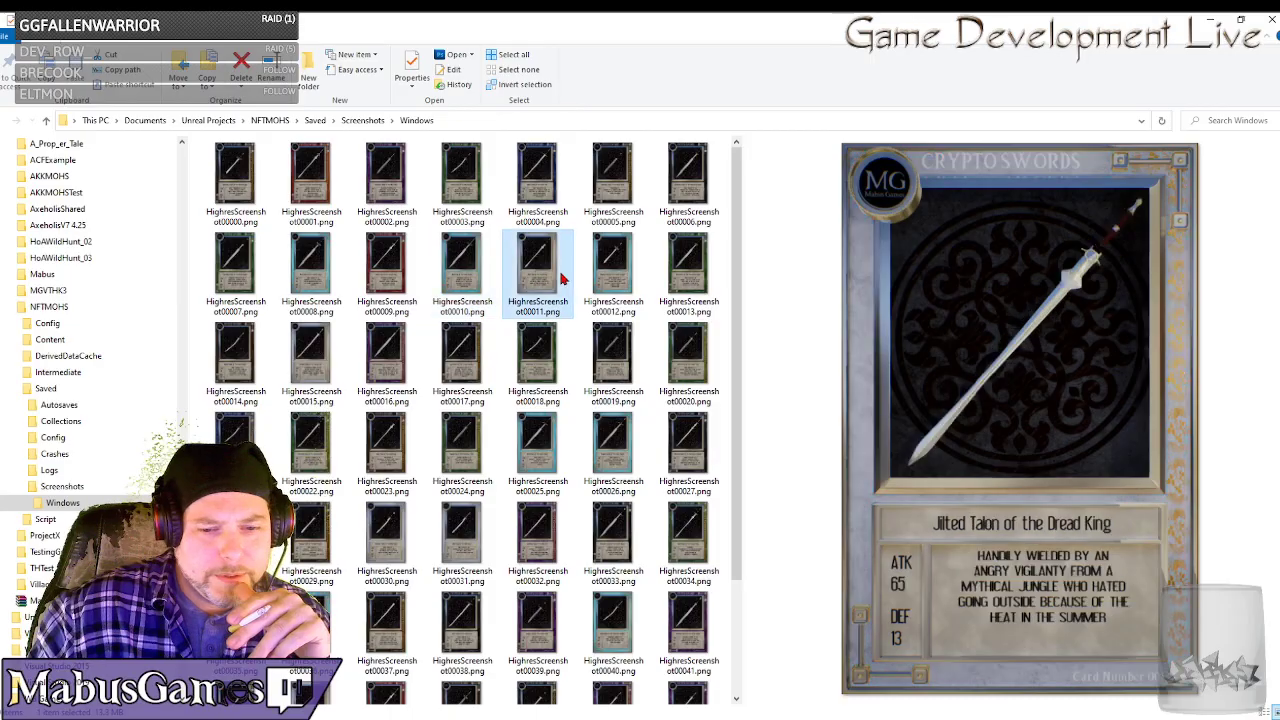
{"action": "left_click", "coordinate": [613, 274]}
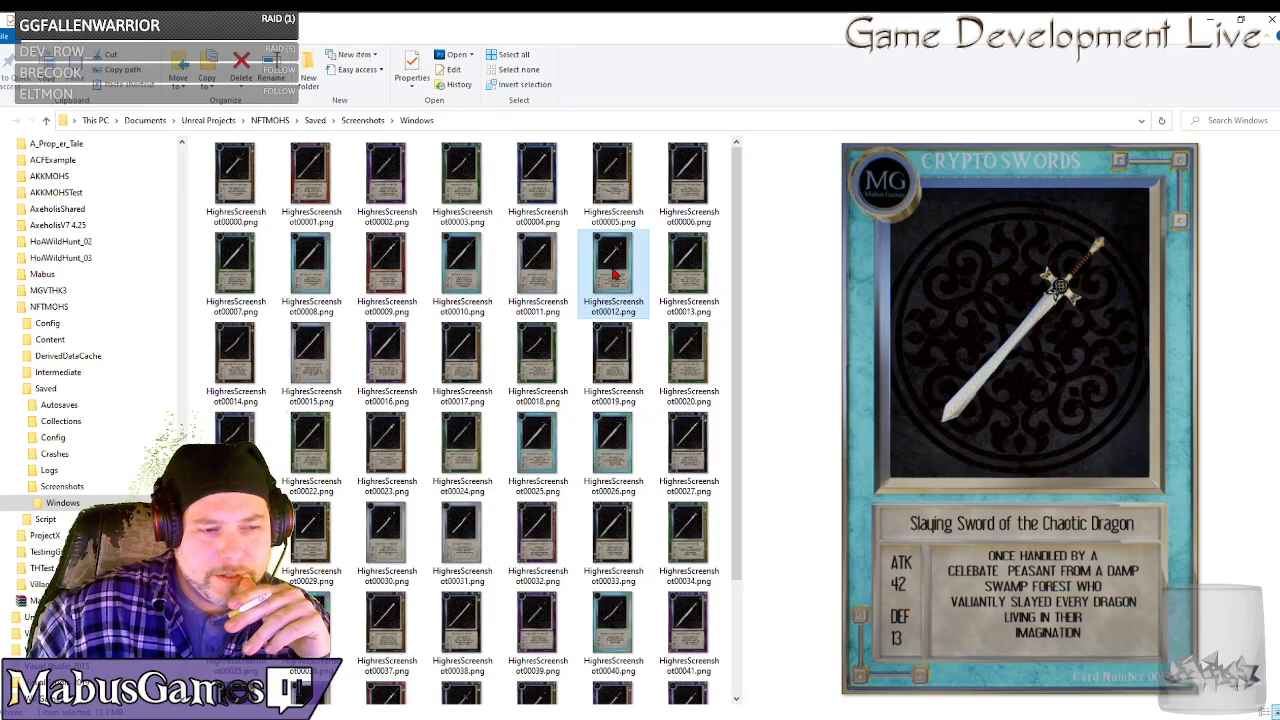
{"action": "left_click", "coordinate": [690, 272]}
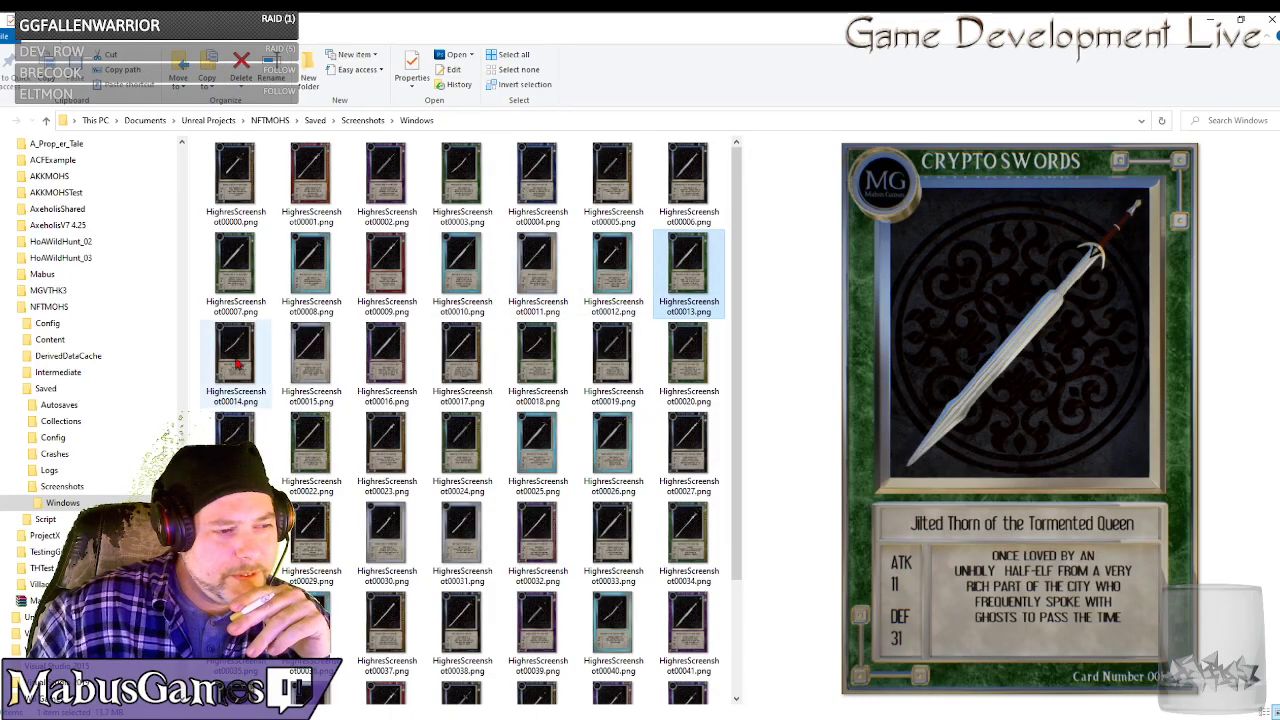
Examine the sword, frame and backstory text on the cards in HighresScreenshot00014.png through HighresScreenshot00020.png.
{"action": "left_click", "coordinate": [237, 366]}
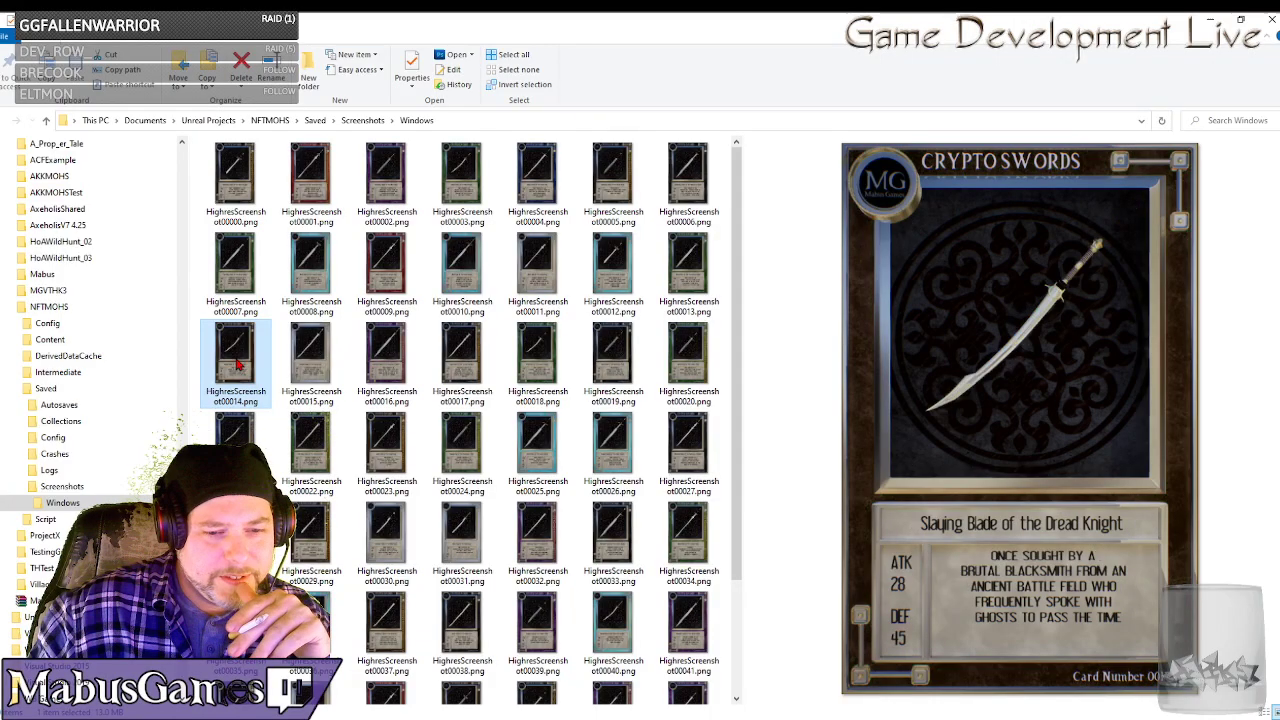
{"action": "left_click", "coordinate": [329, 369]}
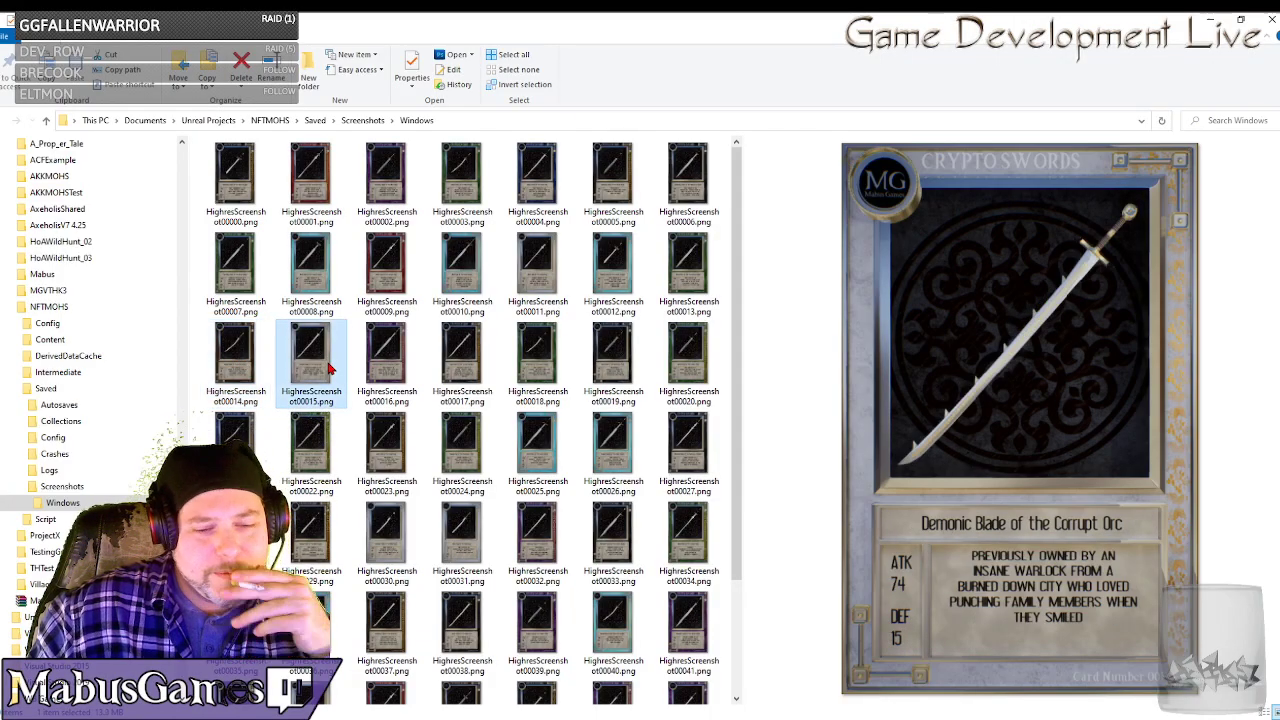
{"action": "left_click", "coordinate": [399, 362]}
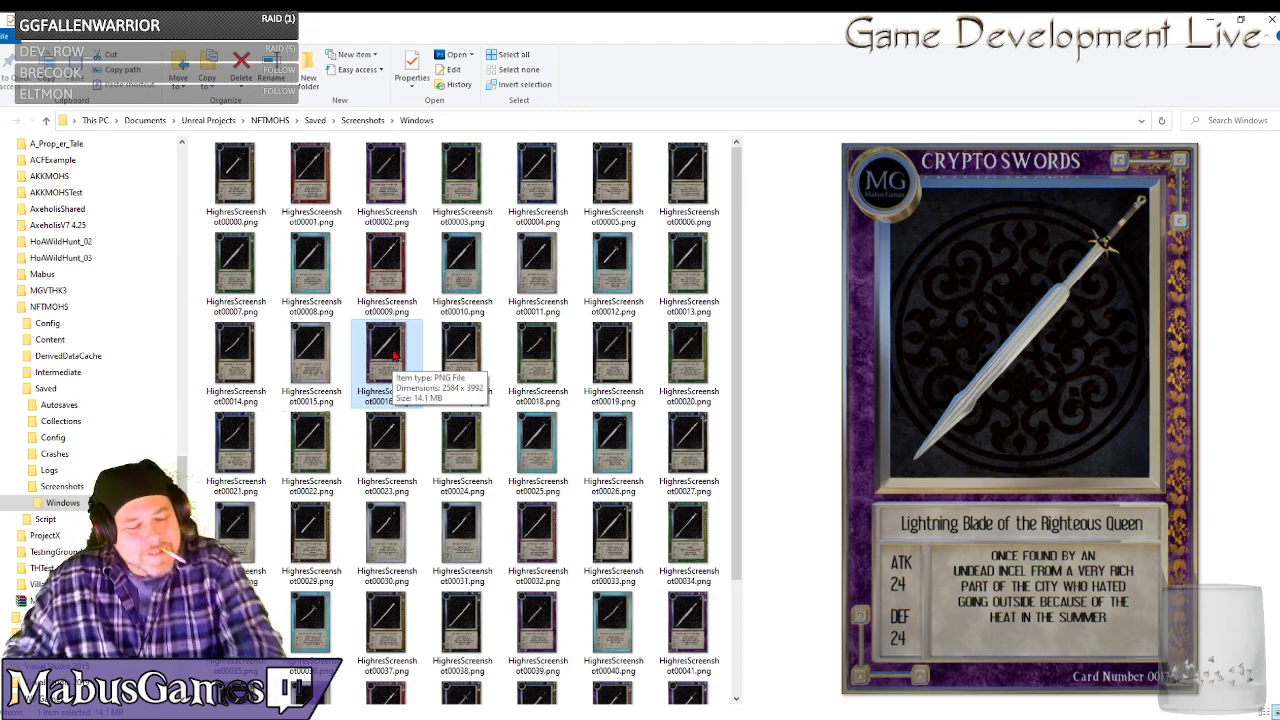
{"action": "left_click", "coordinate": [462, 360]}
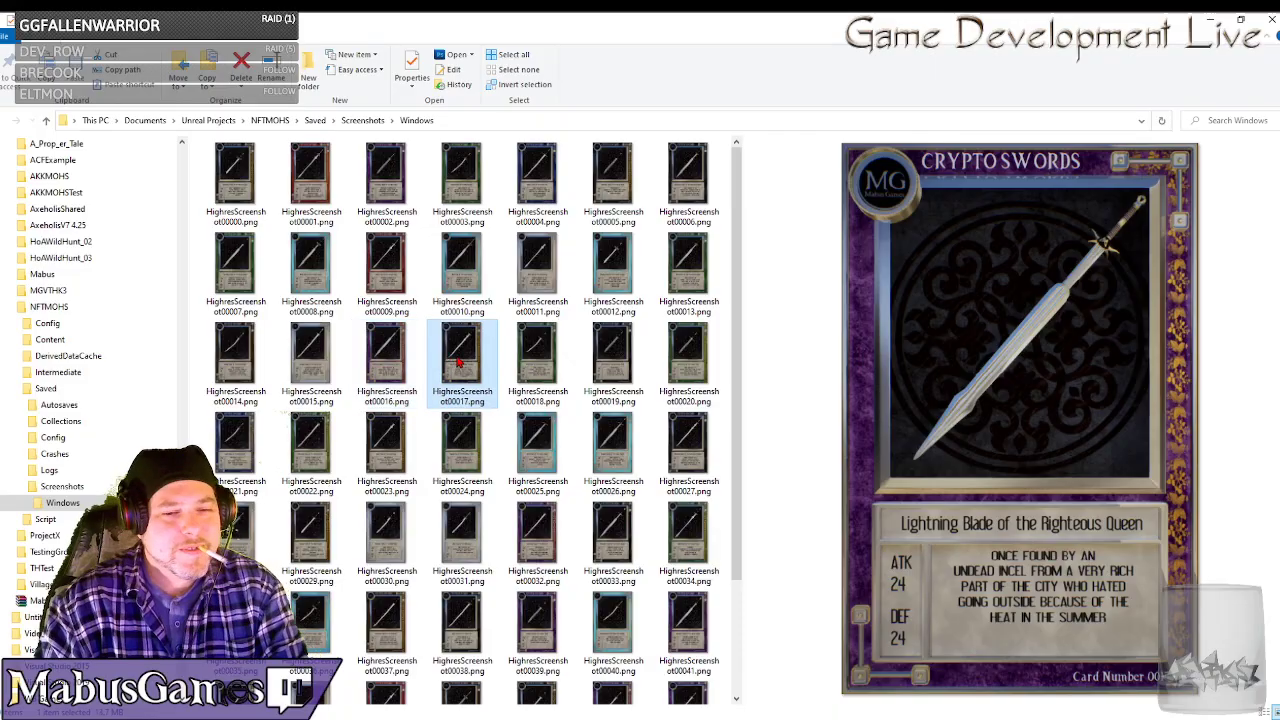
{"action": "left_click", "coordinate": [537, 360]}
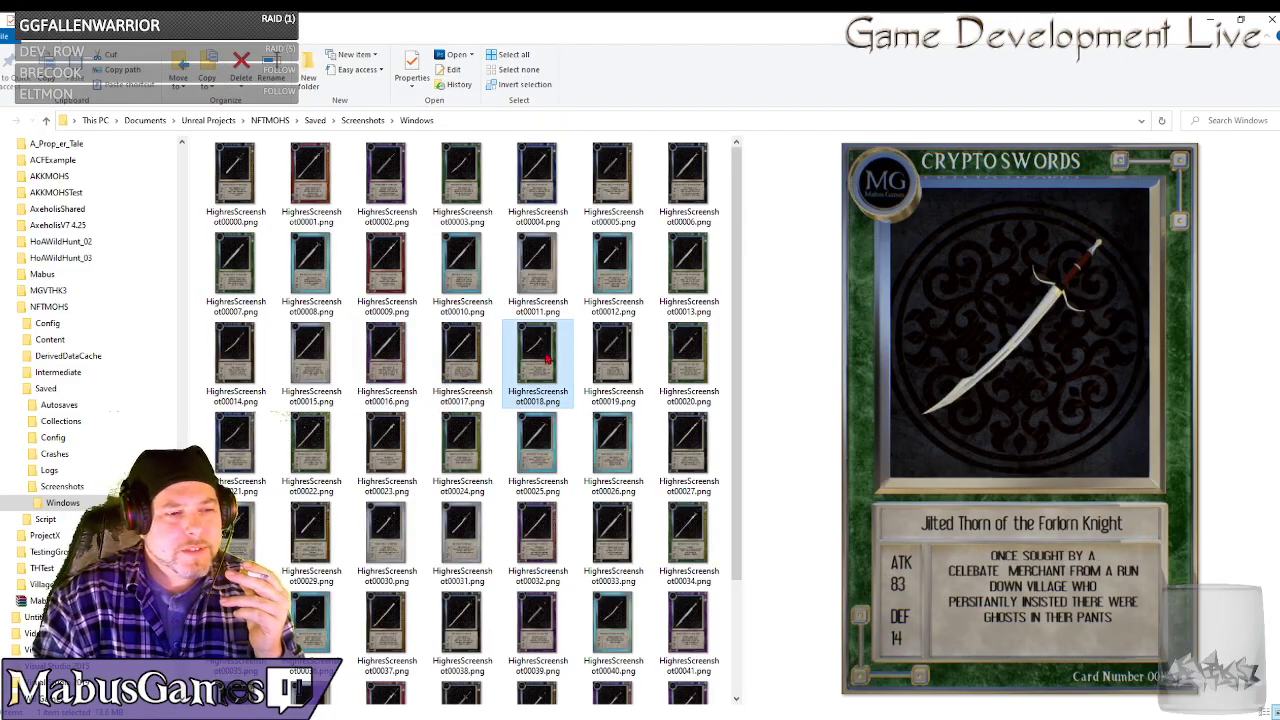
{"action": "left_click", "coordinate": [625, 367]}
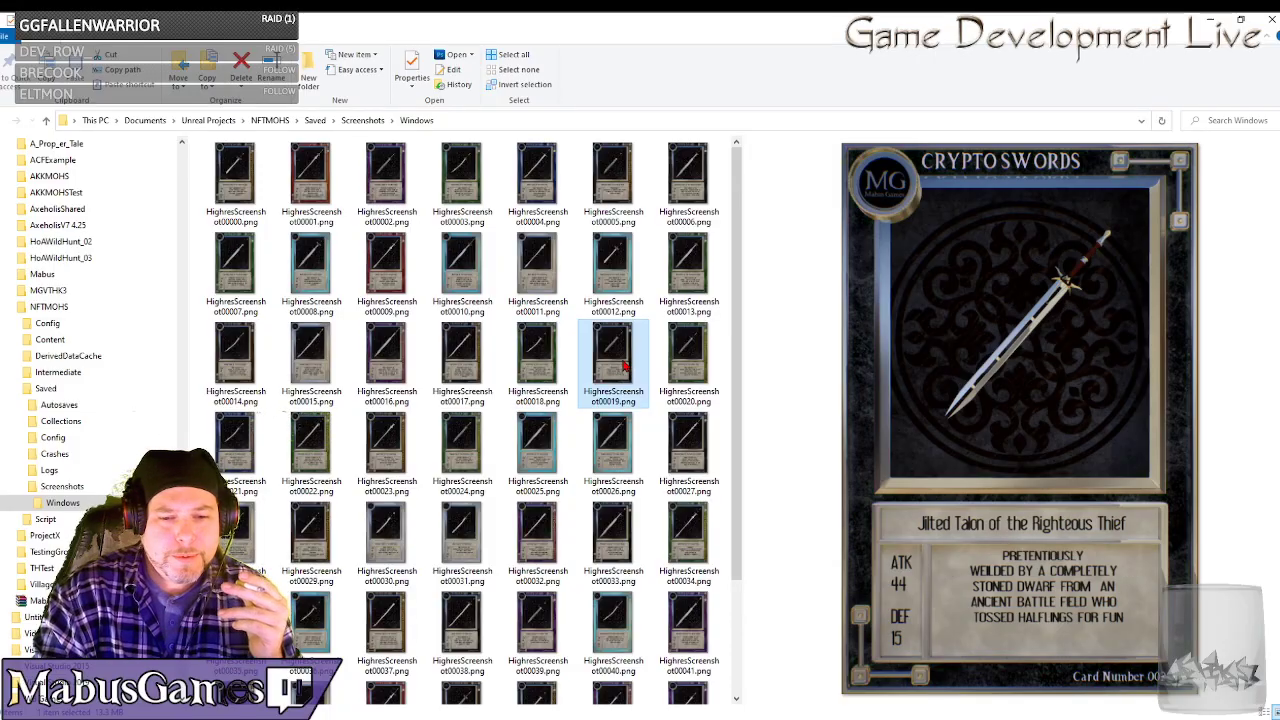
{"action": "left_click", "coordinate": [680, 366]}
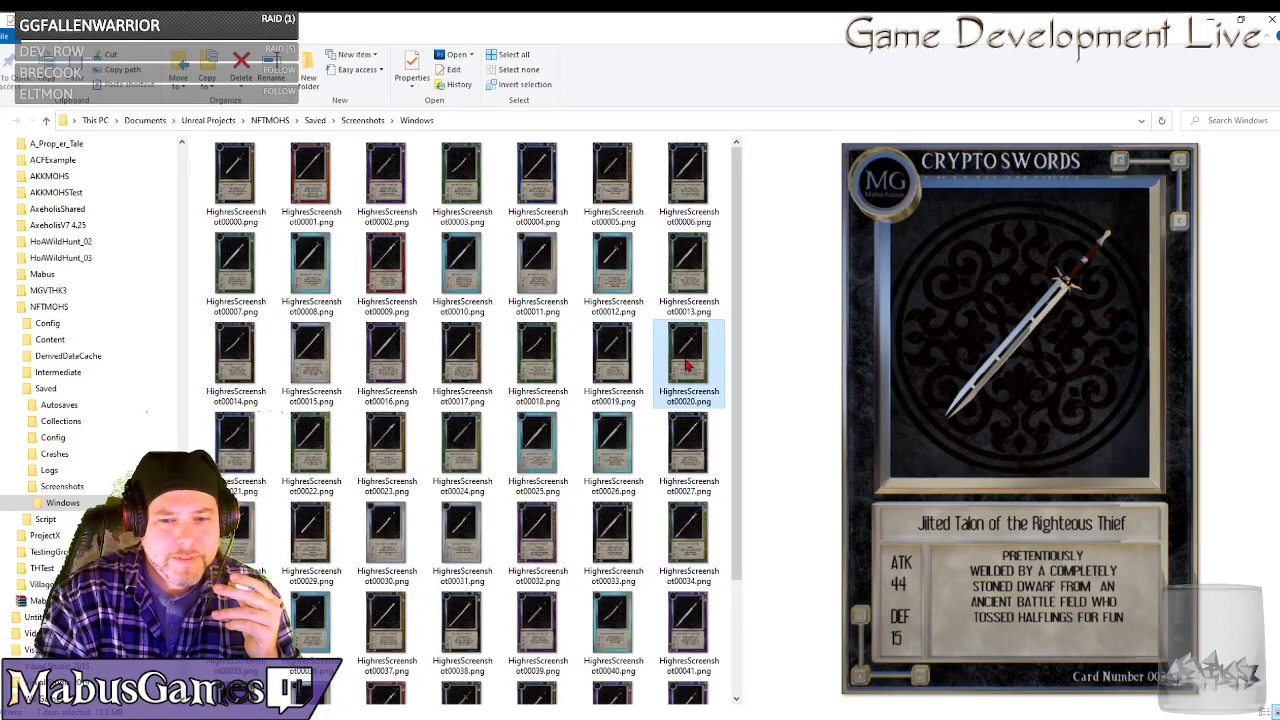
Review the card artwork and backstories in HighresScreenshot00021.png through HighresScreenshot00027.png.
{"action": "left_click", "coordinate": [238, 448]}
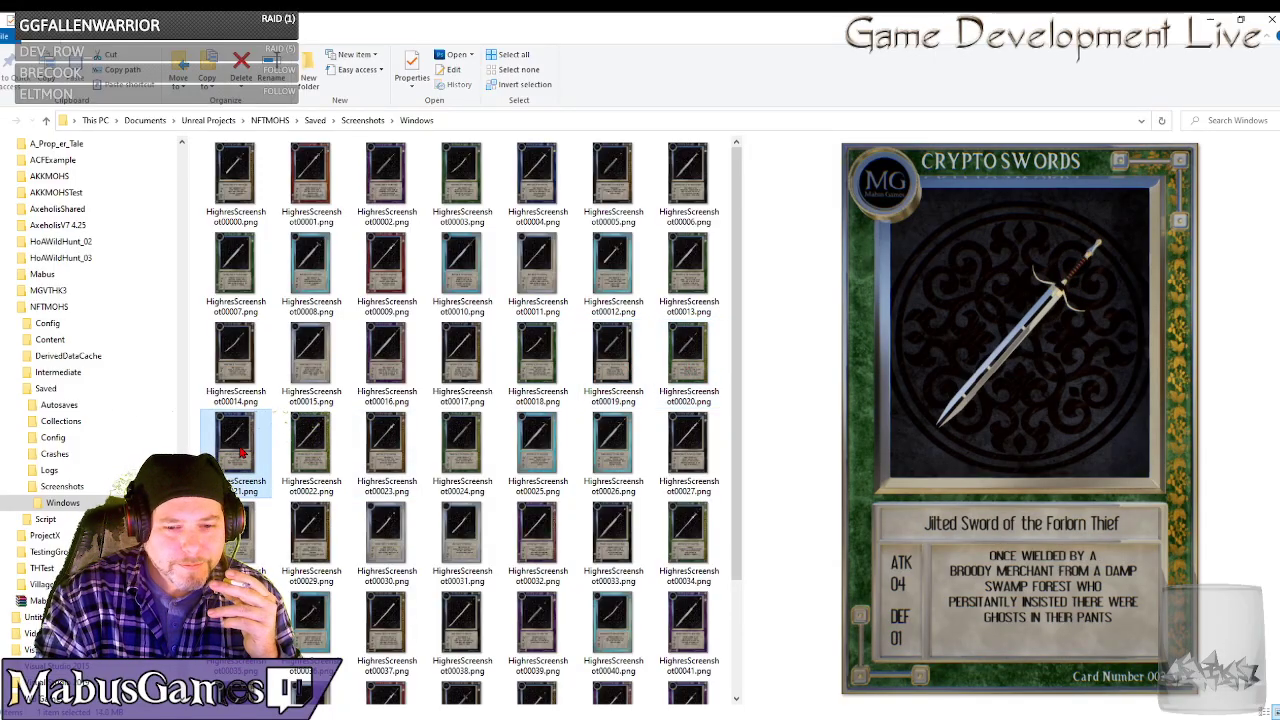
{"action": "left_click", "coordinate": [317, 440]}
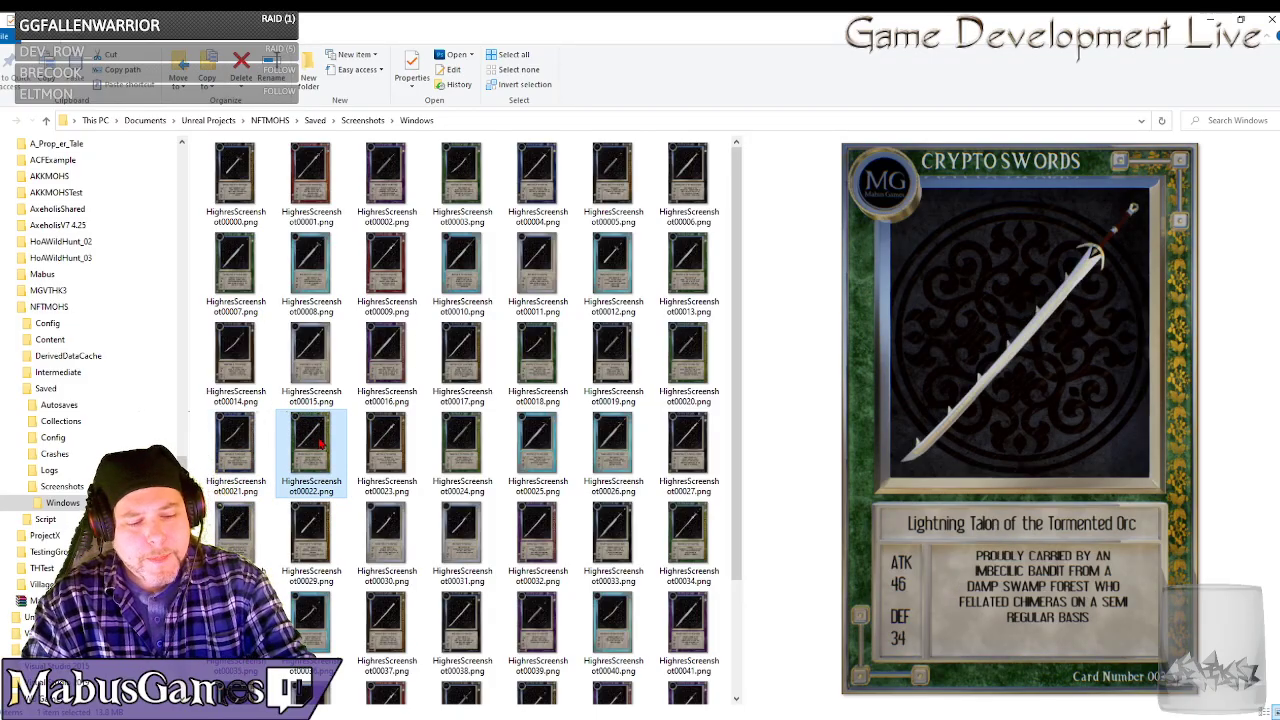
{"action": "left_click", "coordinate": [388, 445]}
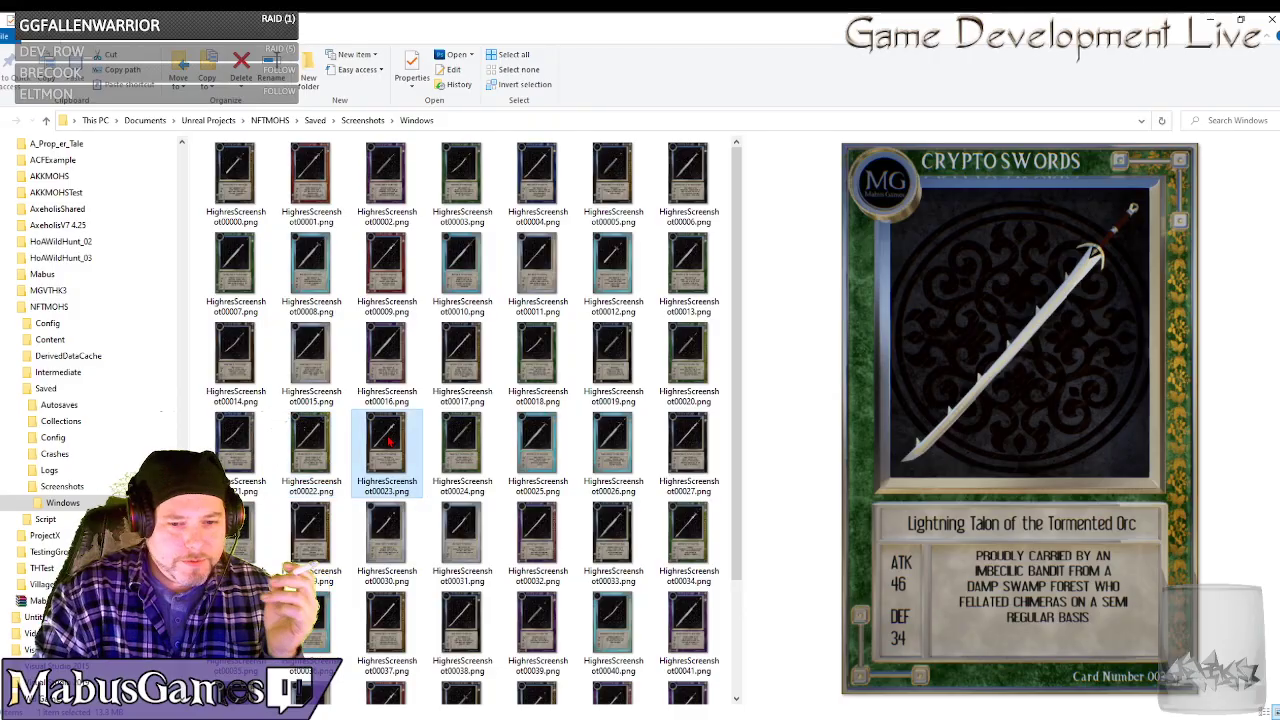
{"action": "left_click", "coordinate": [465, 448]}
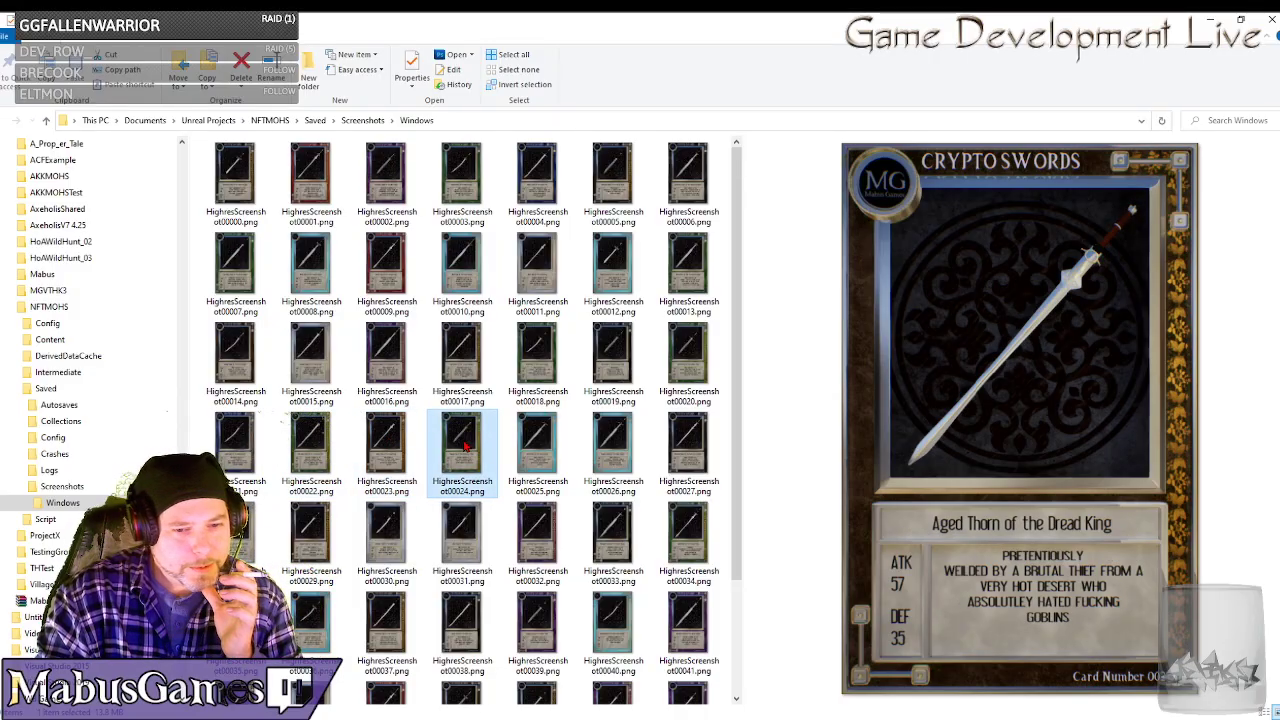
{"action": "left_click", "coordinate": [530, 452]}
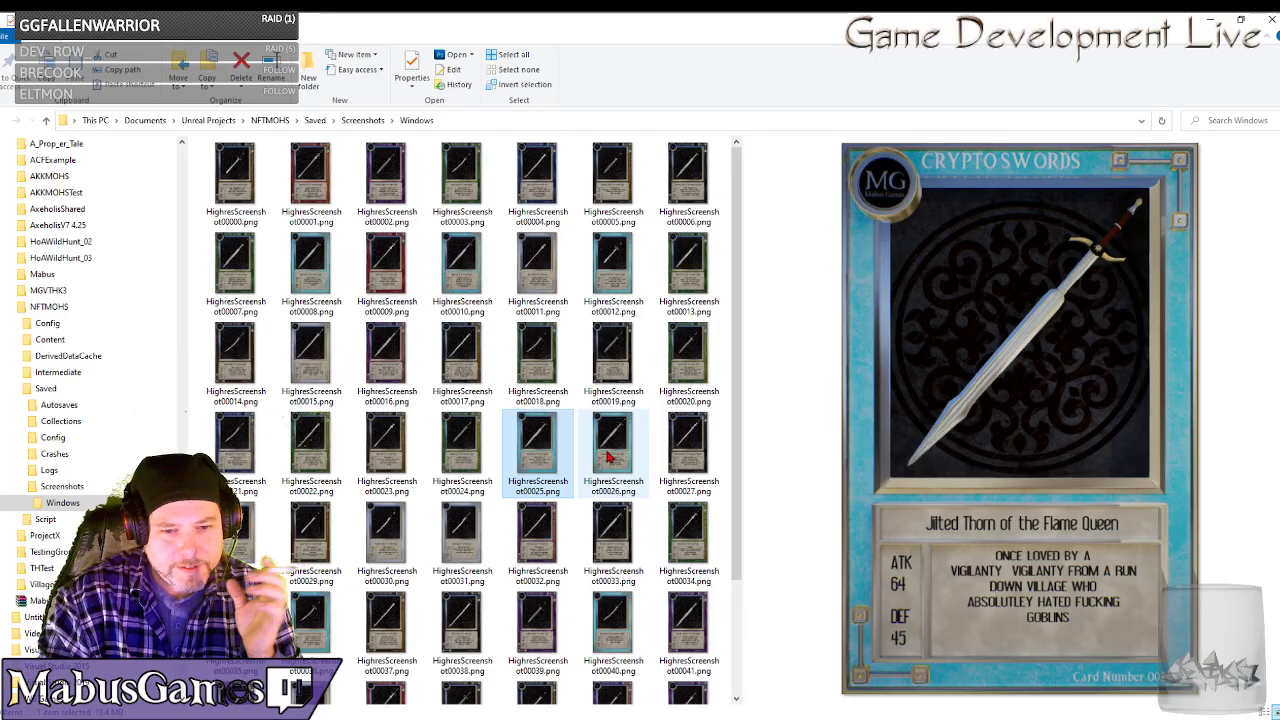
{"action": "left_click", "coordinate": [607, 456]}
{"action": "left_click", "coordinate": [700, 455]}
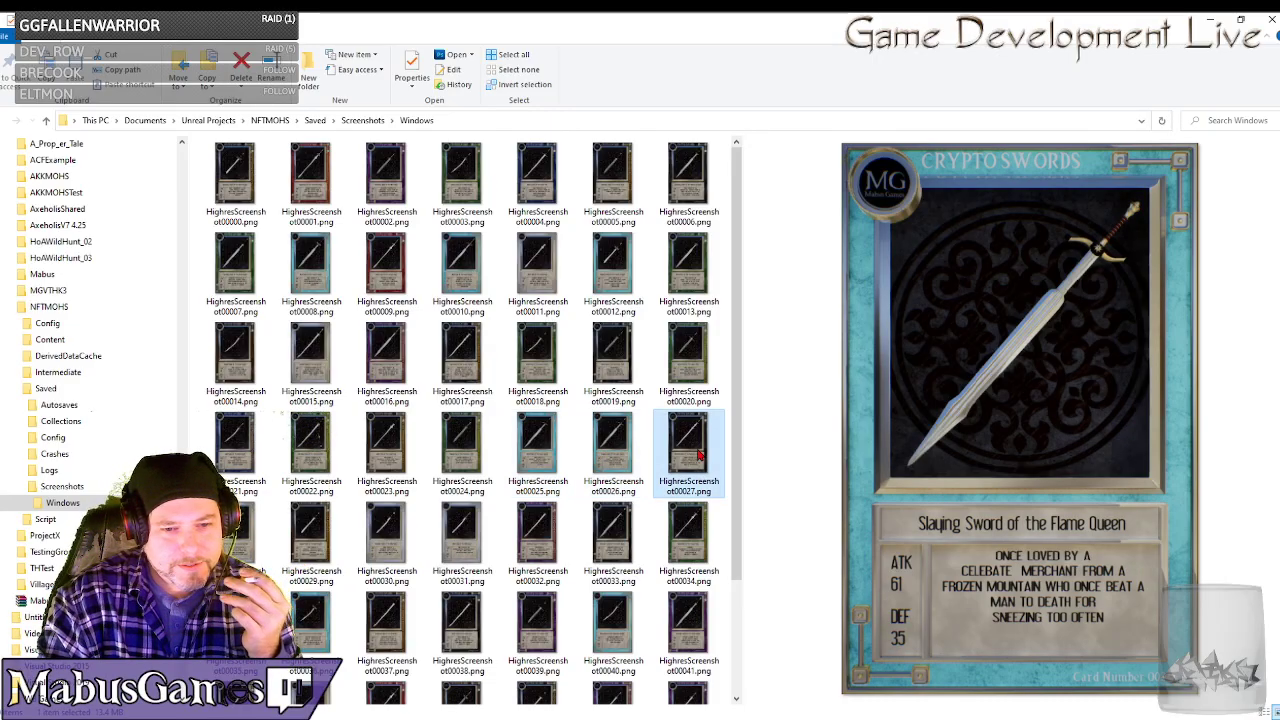
Examine the sword, frame and backstory text on the cards in HighresScreenshot00028.png through HighresScreenshot00034.png.
{"action": "left_click", "coordinate": [245, 541]}
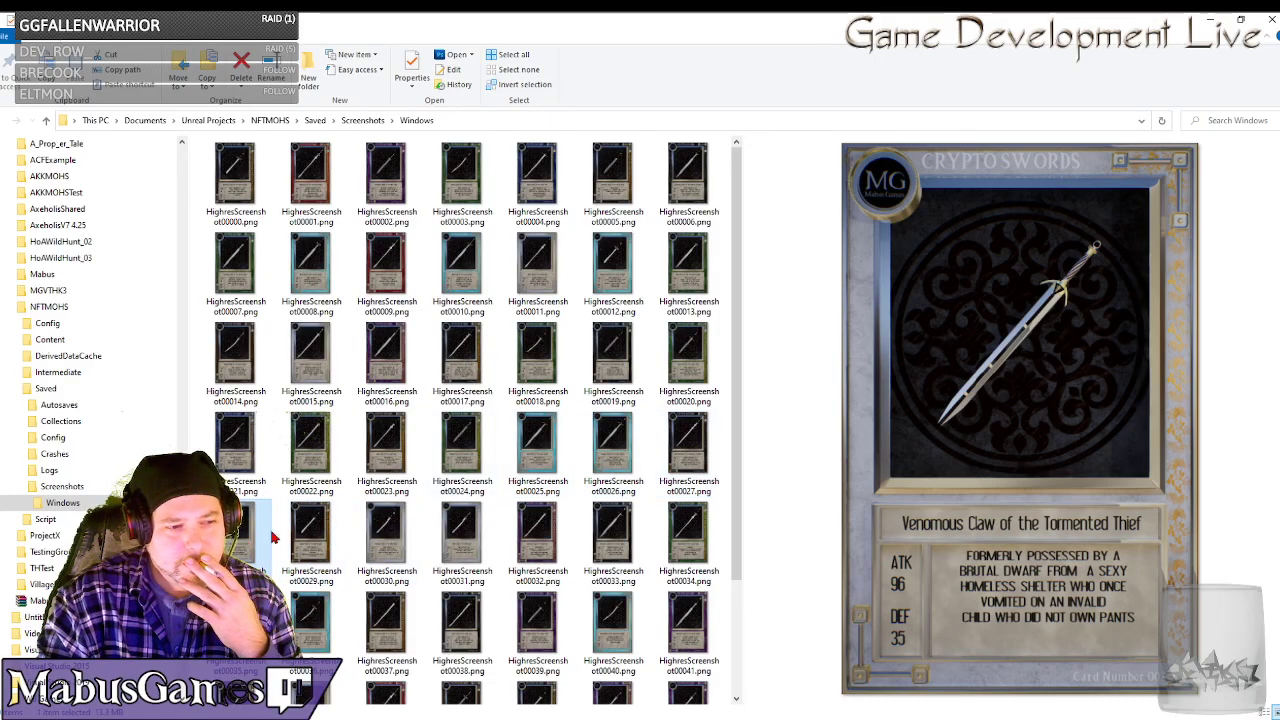
{"action": "left_click", "coordinate": [314, 542]}
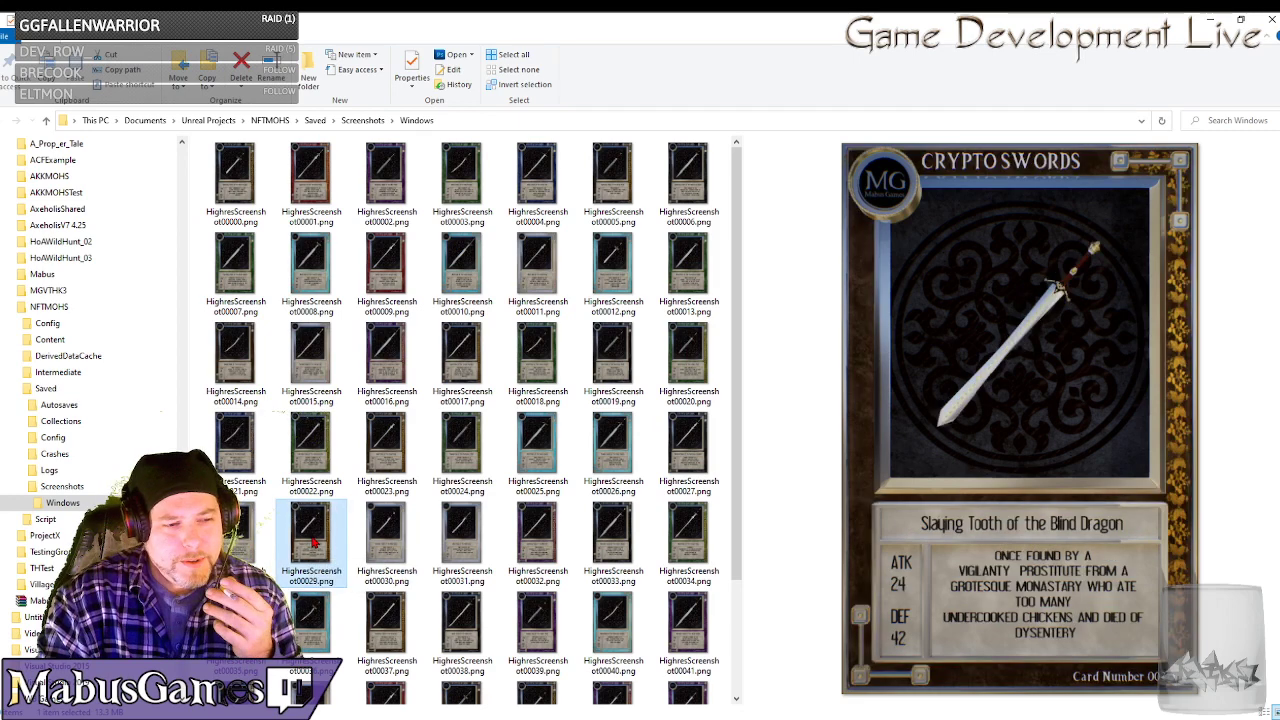
{"action": "left_click", "coordinate": [393, 542]}
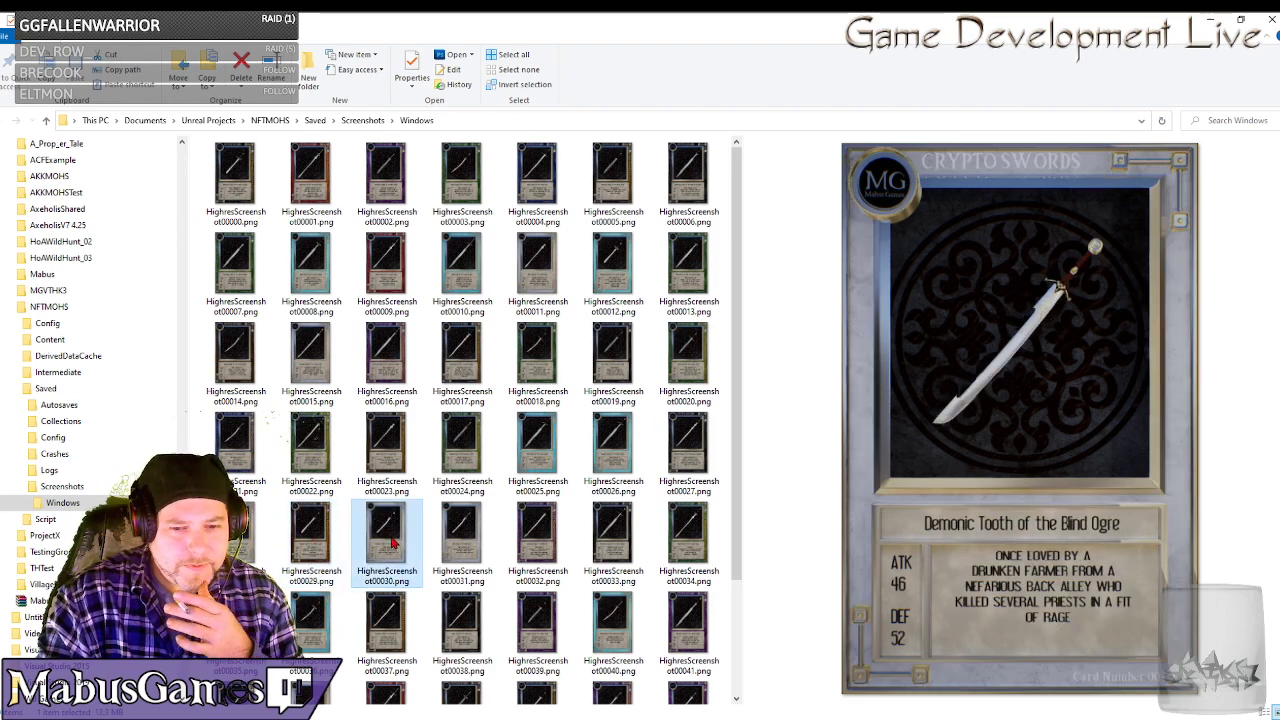
{"action": "left_click", "coordinate": [463, 542]}
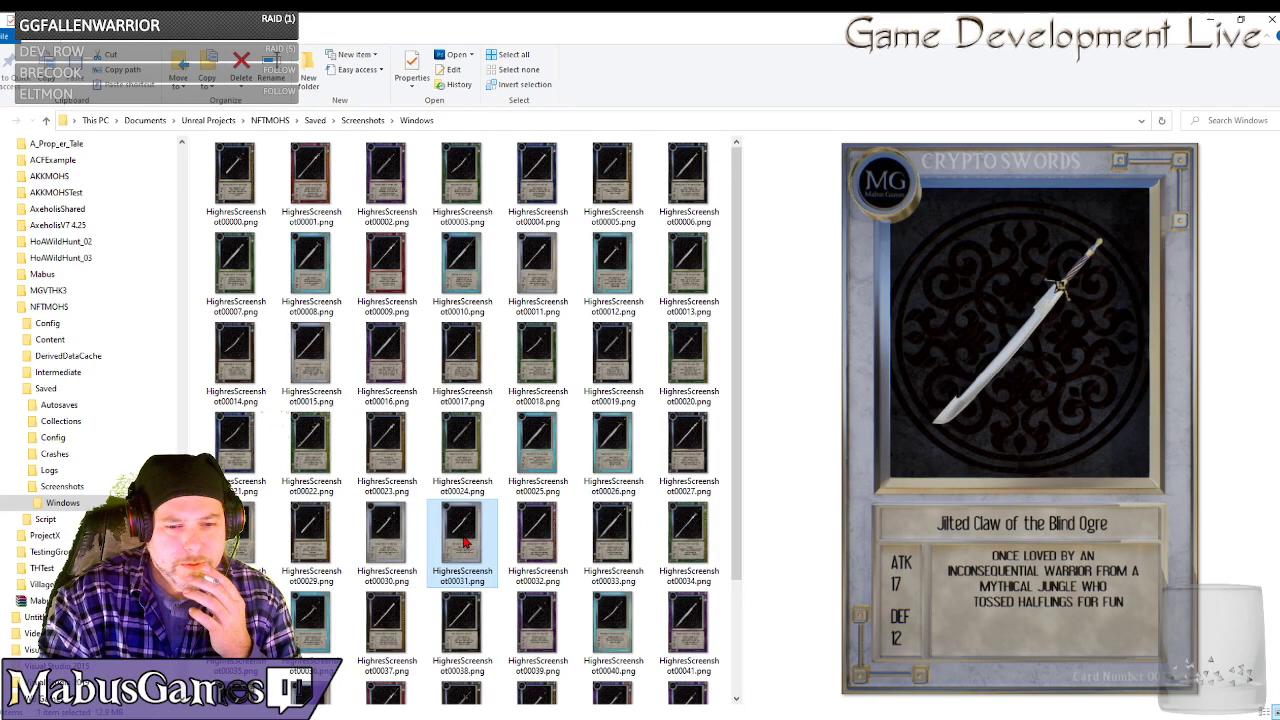
{"action": "left_click", "coordinate": [534, 540]}
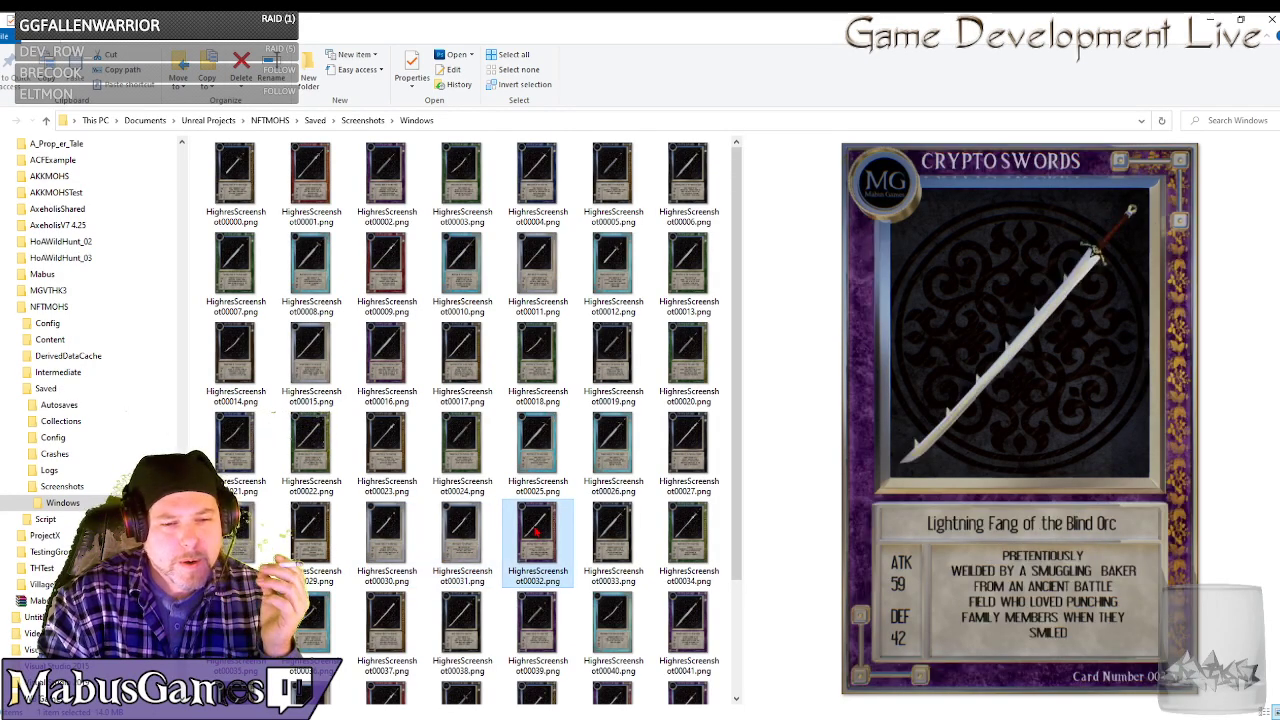
{"action": "left_click", "coordinate": [609, 542]}
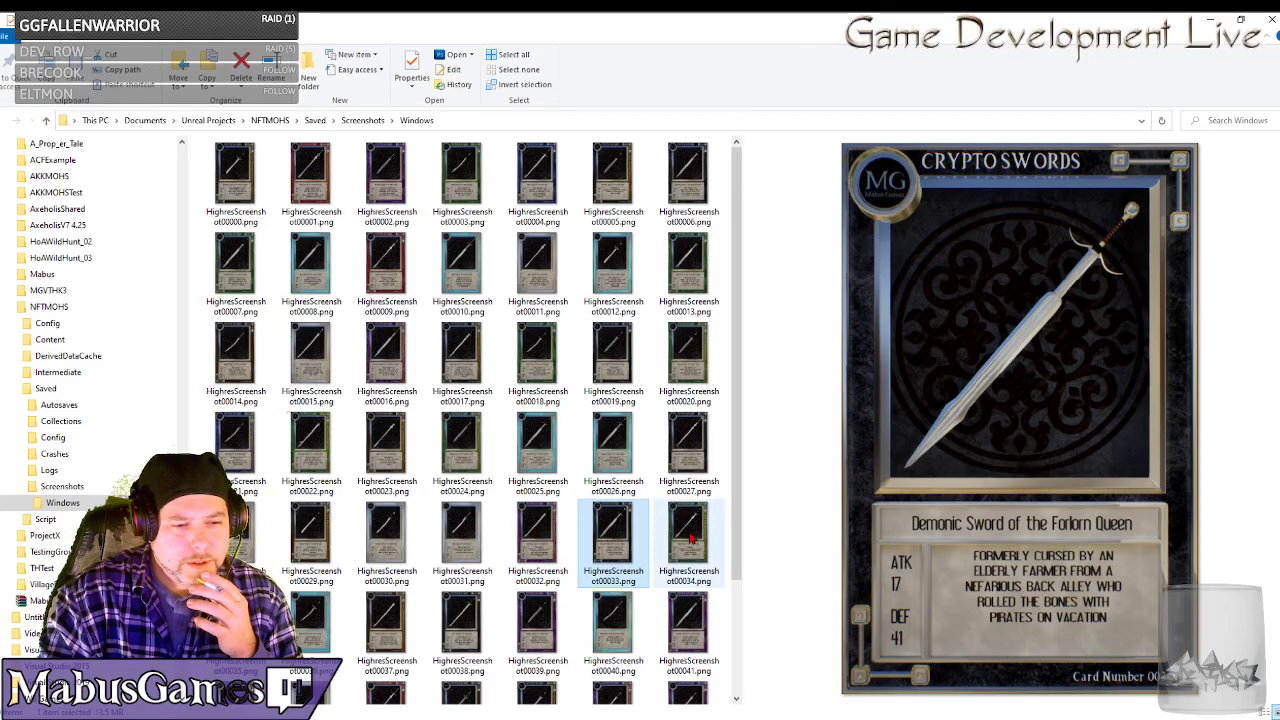
{"action": "key", "text": "Right"}
Check the sword art, frame colours and backstory wording in the card screenshots up to HighresScreenshot00041.png.
{"action": "left_click", "coordinate": [315, 625]}
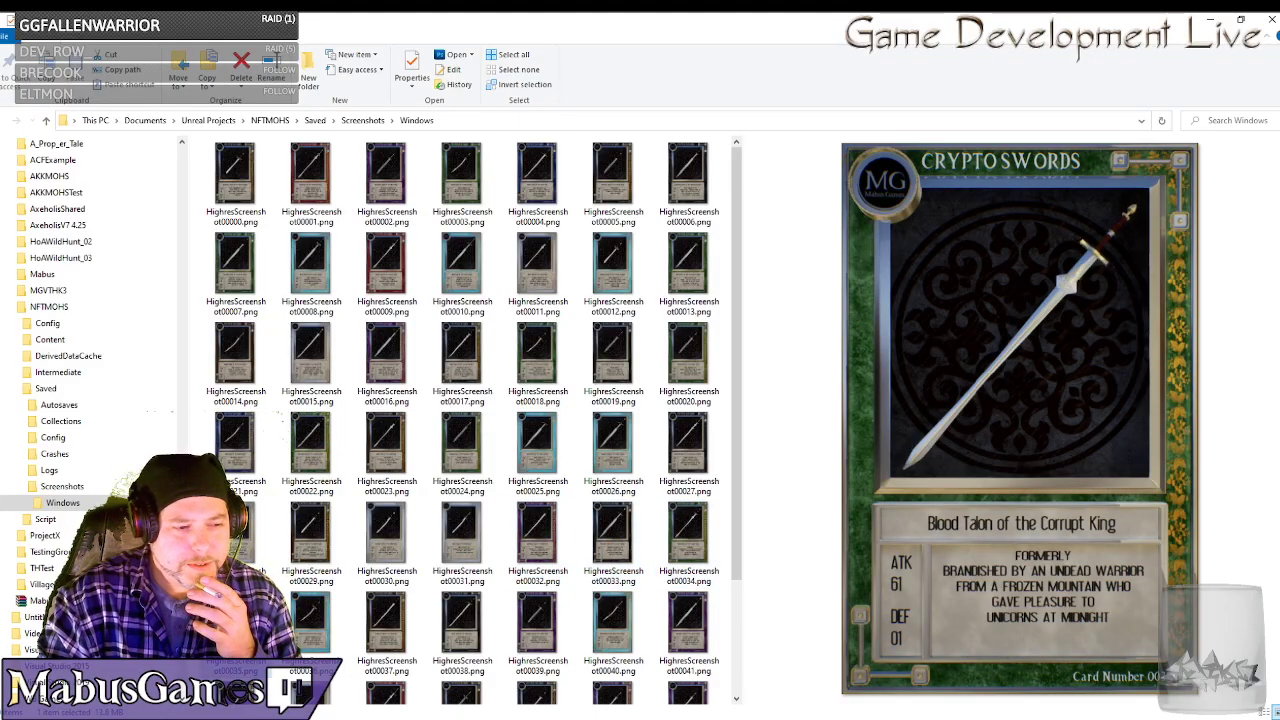
{"action": "left_click", "coordinate": [392, 625]}
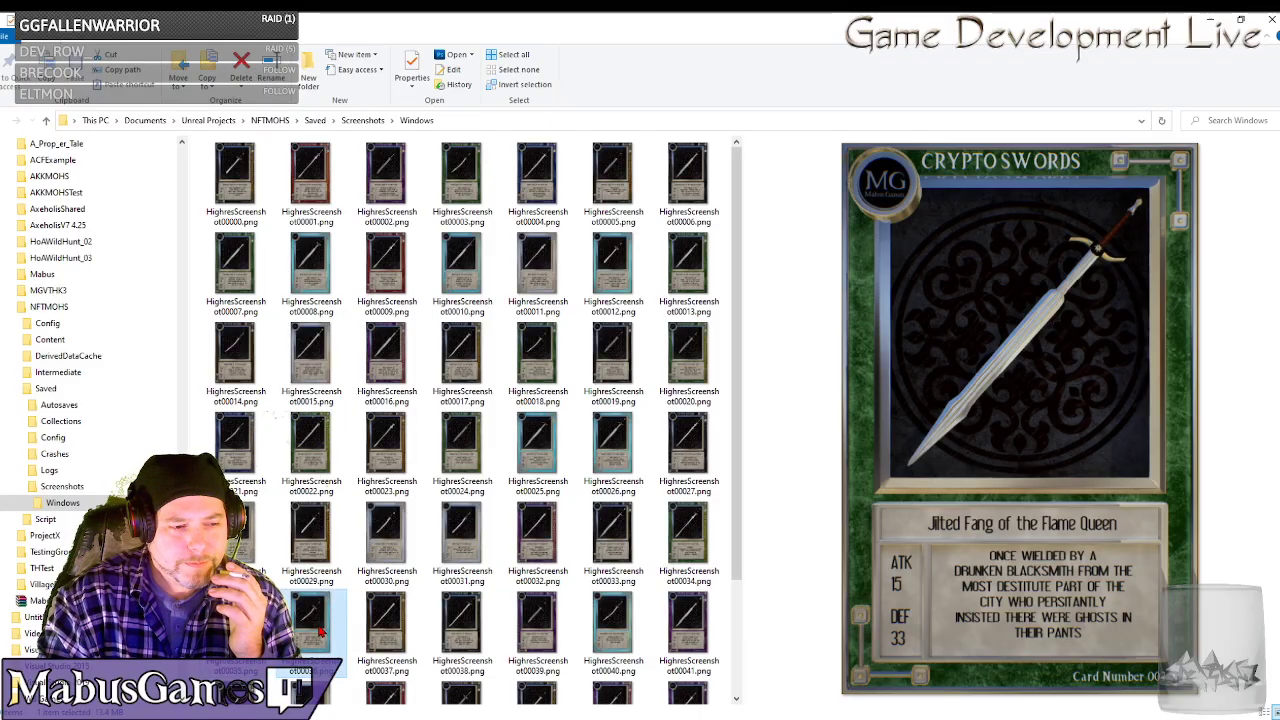
{"action": "left_click", "coordinate": [398, 628]}
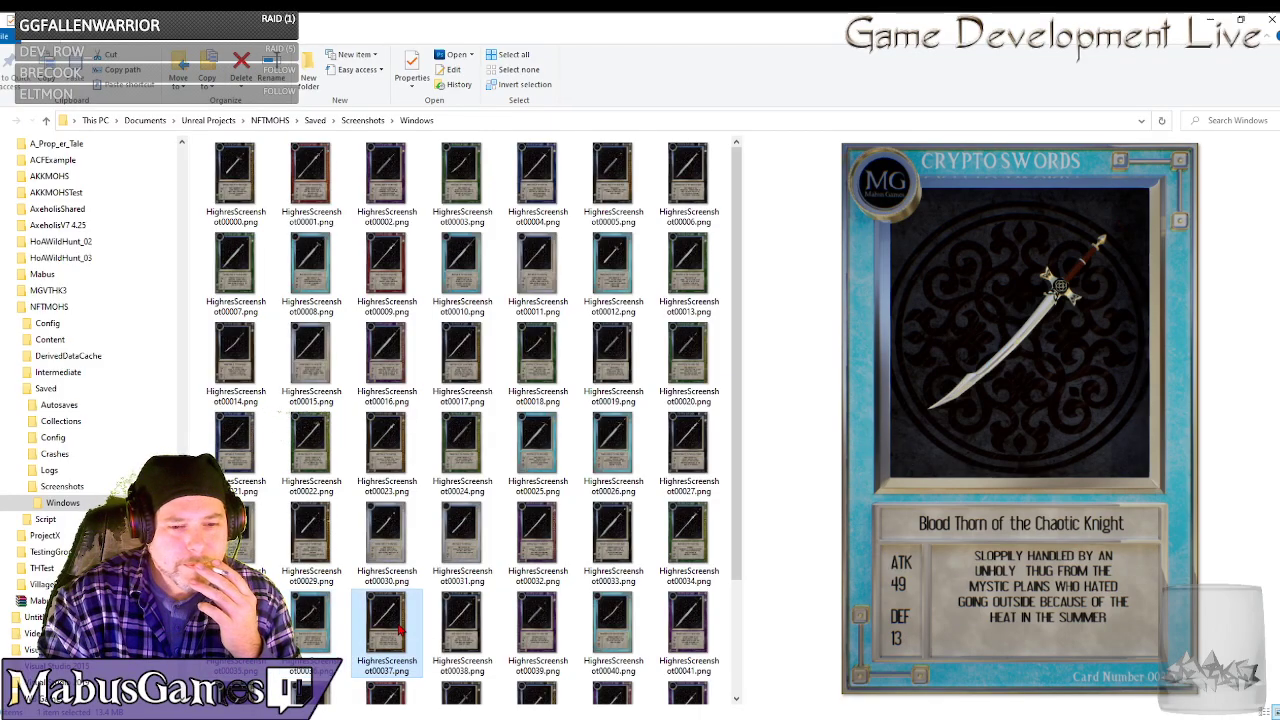
{"action": "left_click", "coordinate": [462, 628]}
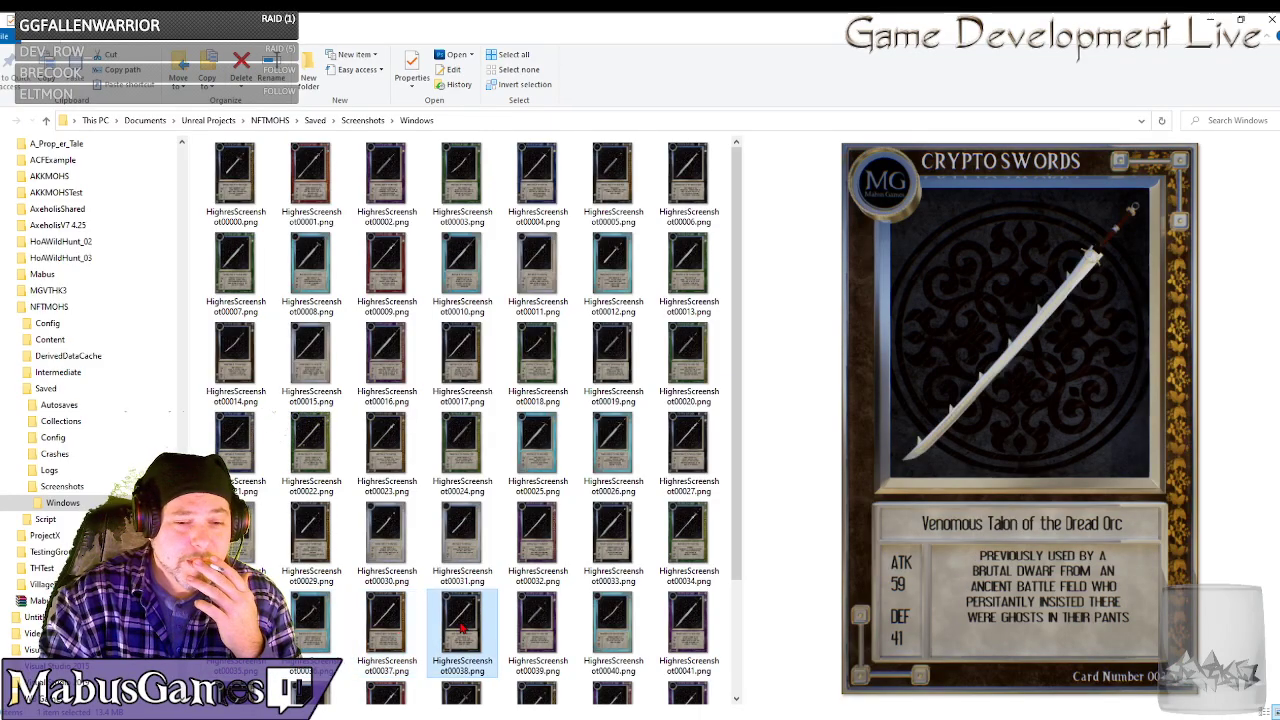
{"action": "left_click", "coordinate": [546, 628]}
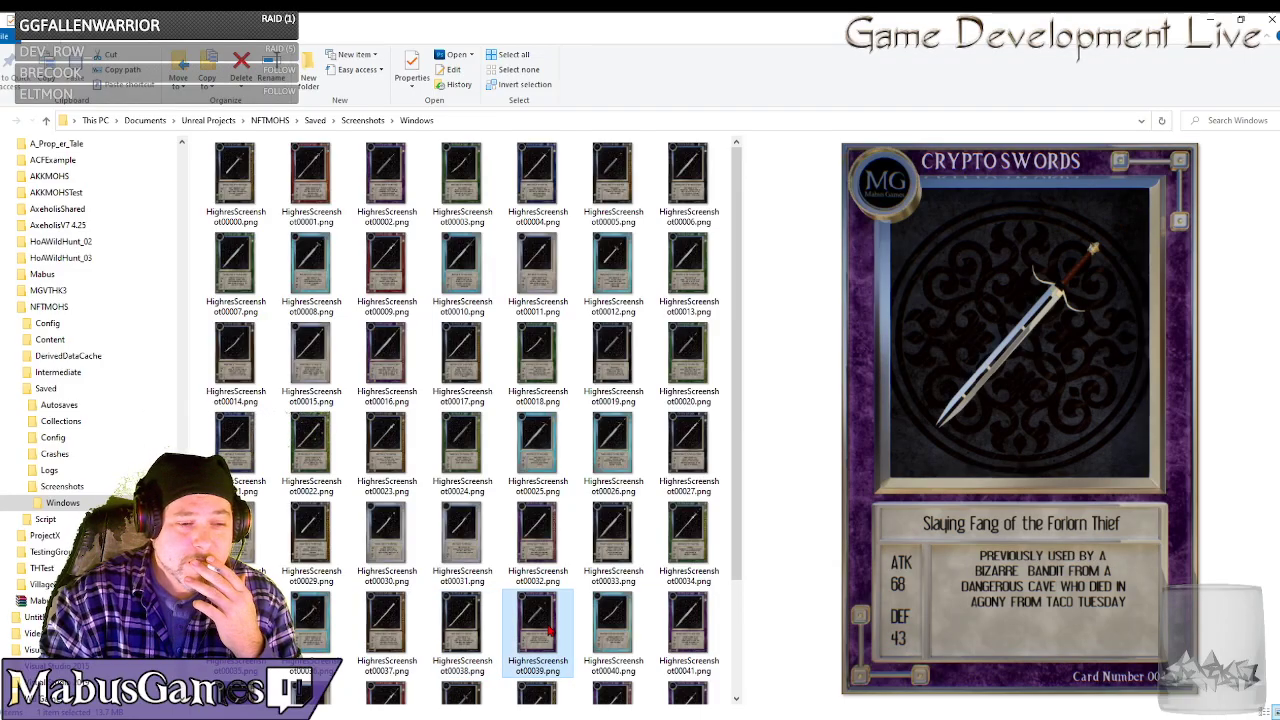
{"action": "left_click", "coordinate": [614, 630]}
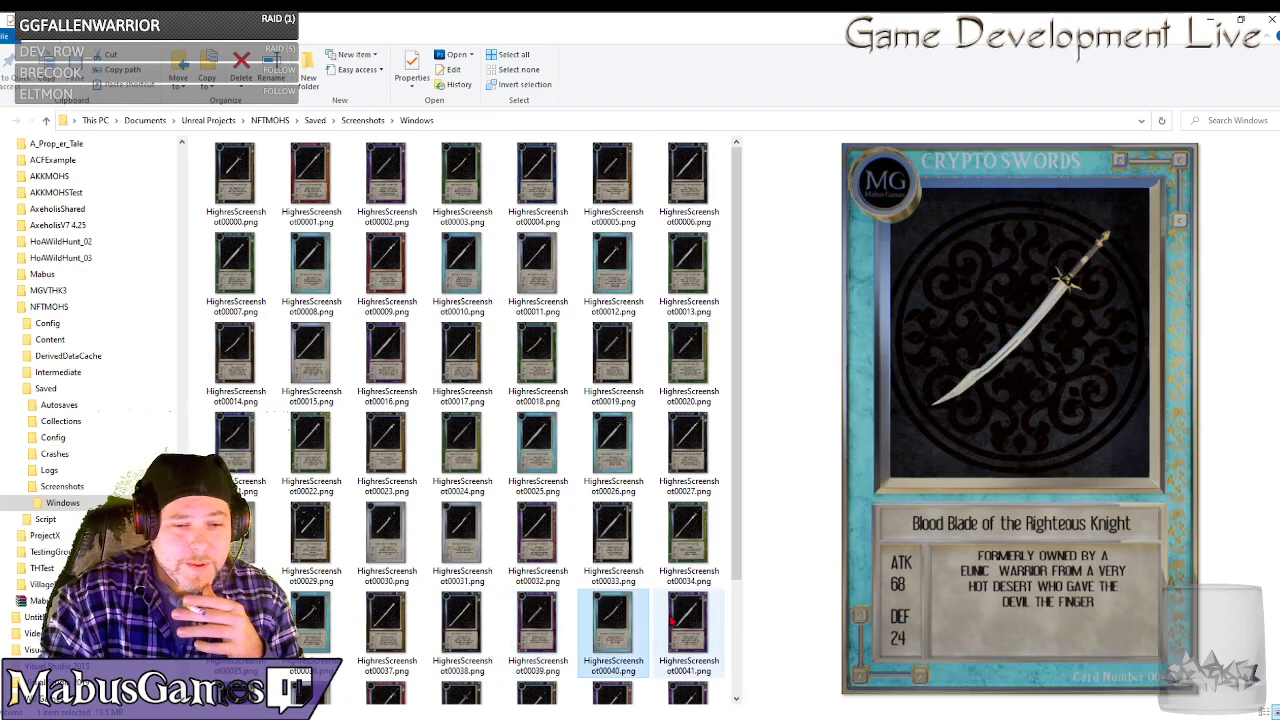
{"action": "left_click", "coordinate": [703, 636]}
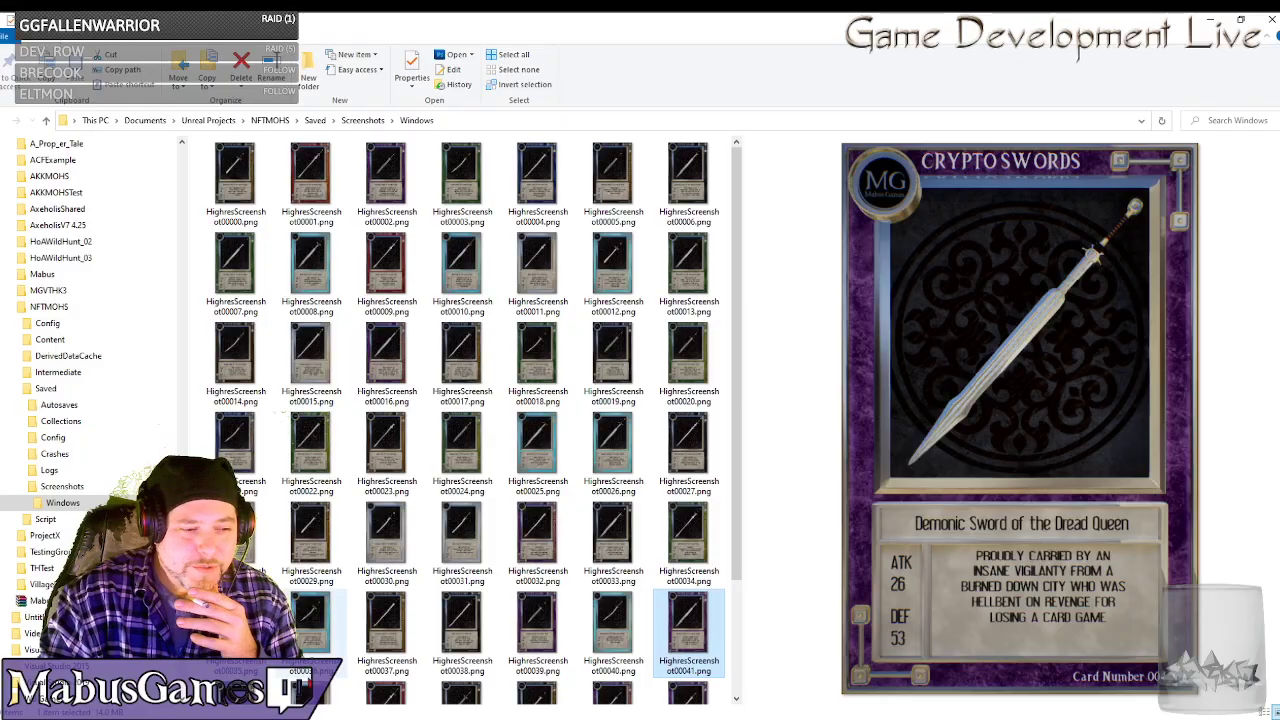
Review the remaining card previews from HighresScreenshot00042.png to the last screenshot in the folder.
{"action": "scroll", "coordinate": [354, 616], "scroll_direction": "down", "scroll_amount": 2}
{"action": "left_click", "coordinate": [253, 563]}
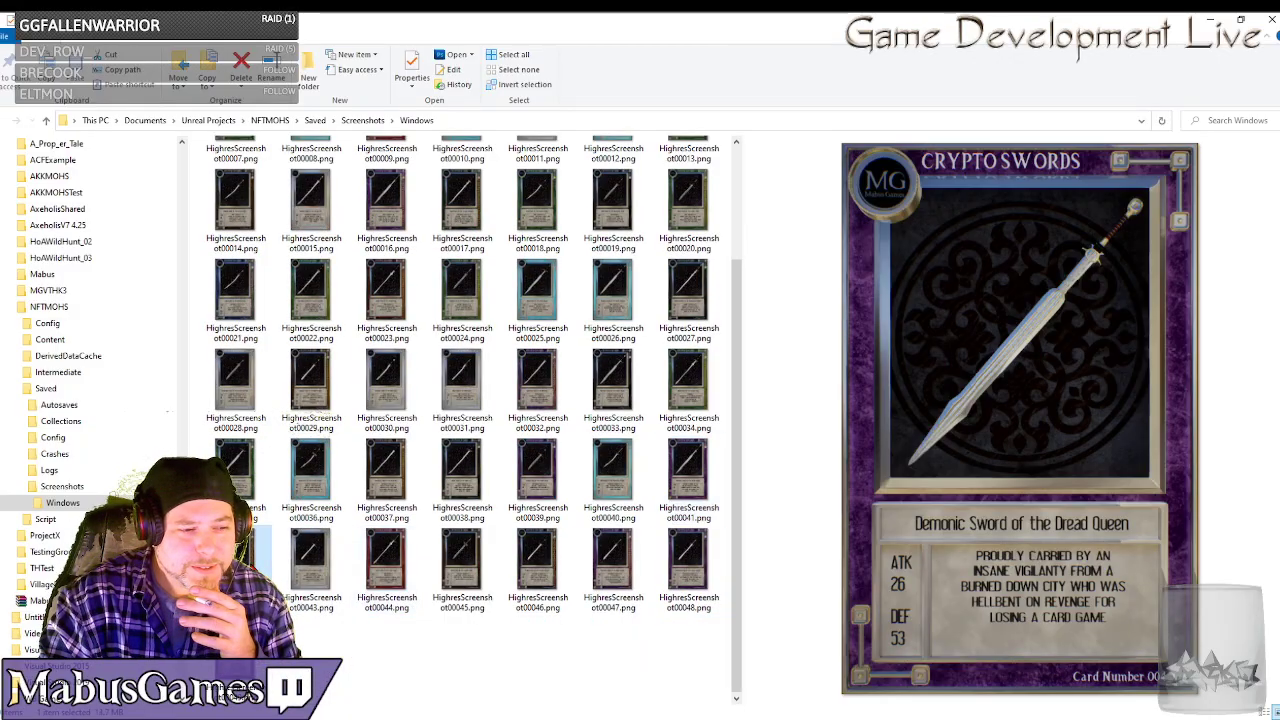
{"action": "left_click", "coordinate": [318, 573]}
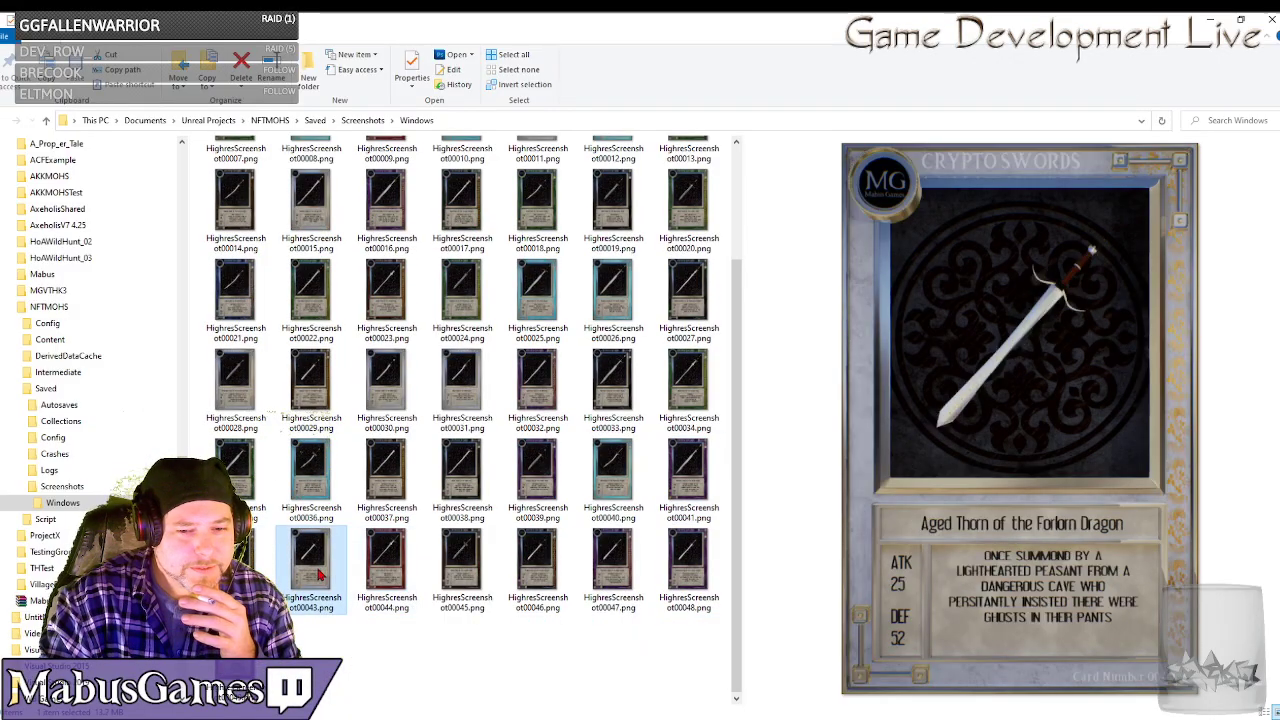
{"action": "left_click", "coordinate": [390, 575]}
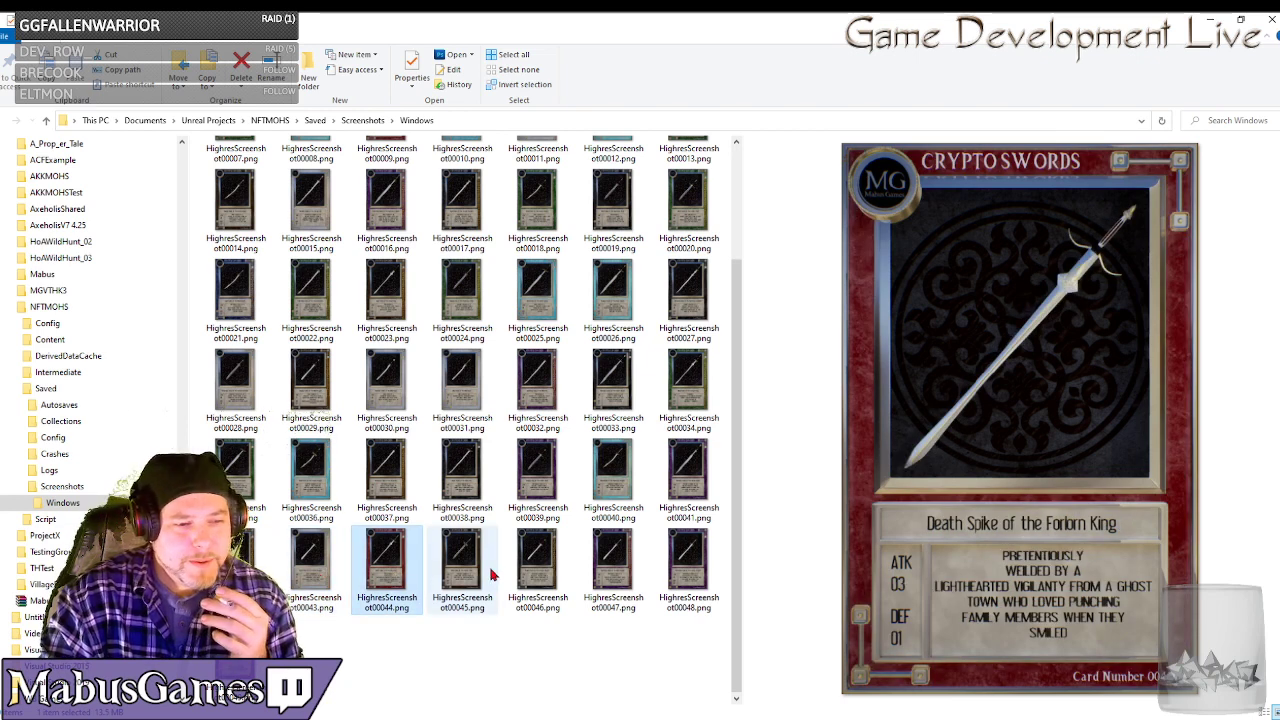
{"action": "left_click", "coordinate": [463, 570]}
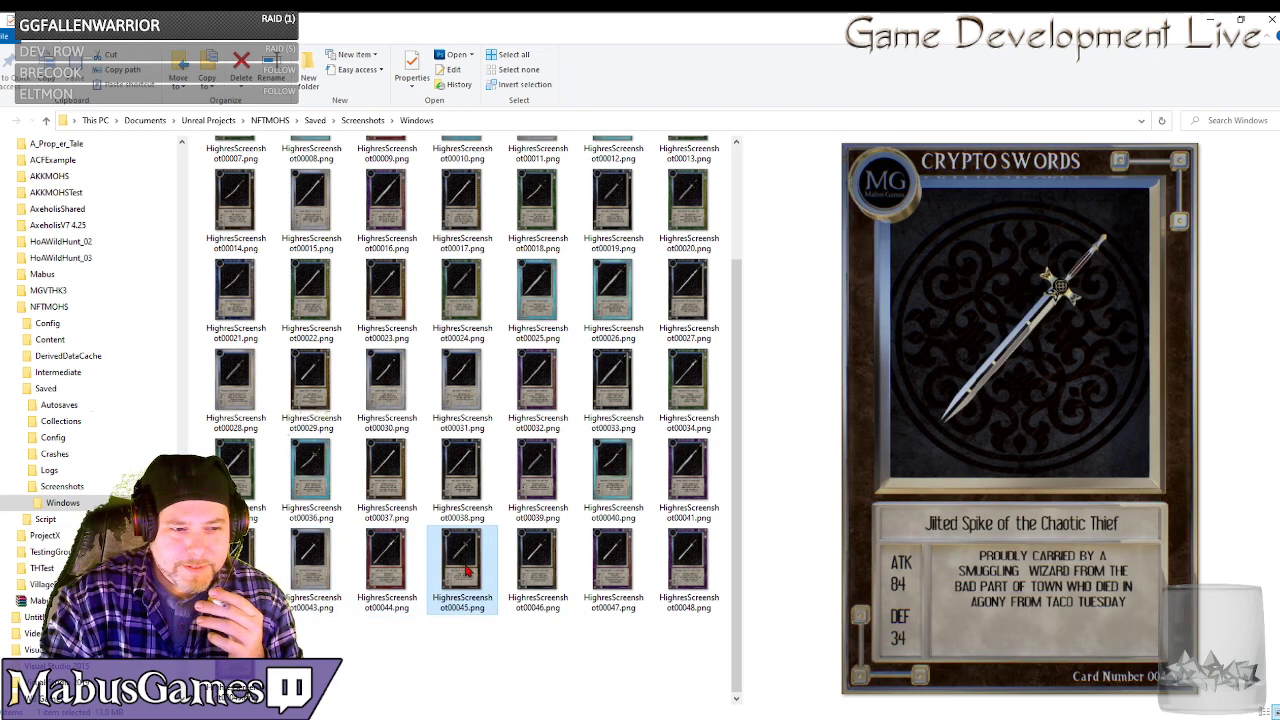
{"action": "left_click", "coordinate": [540, 575]}
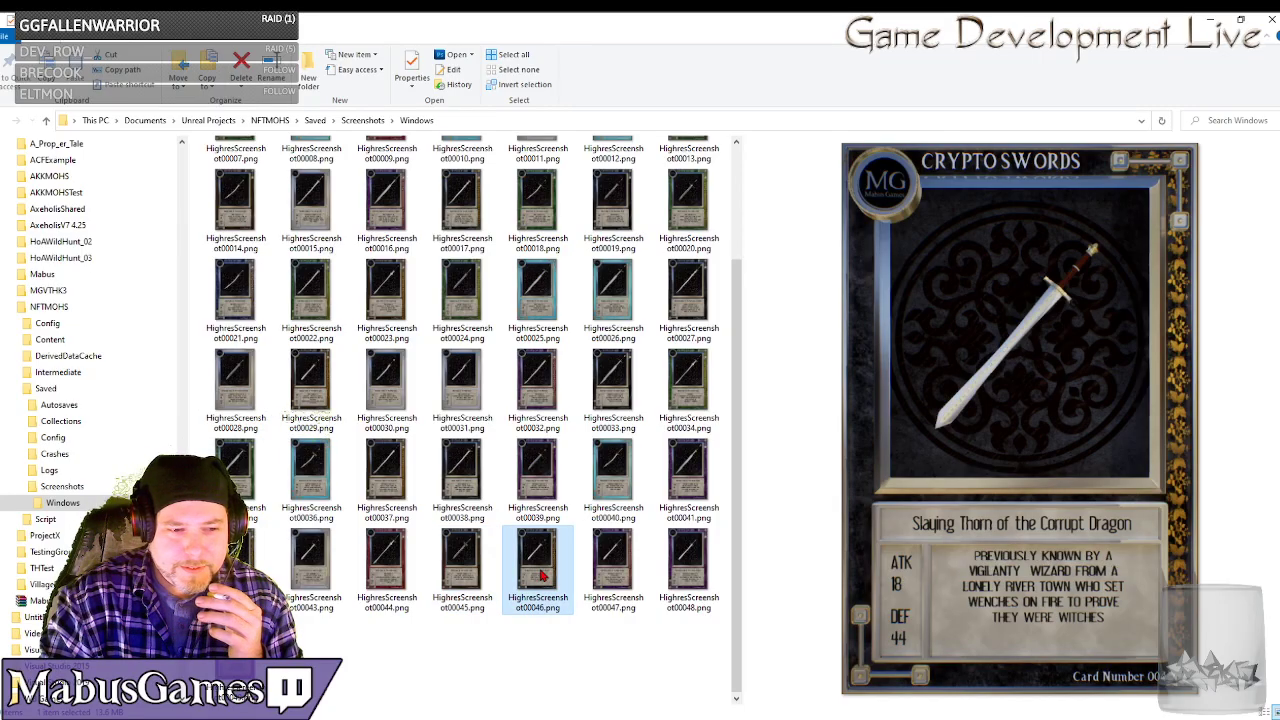
{"action": "left_click", "coordinate": [610, 575]}
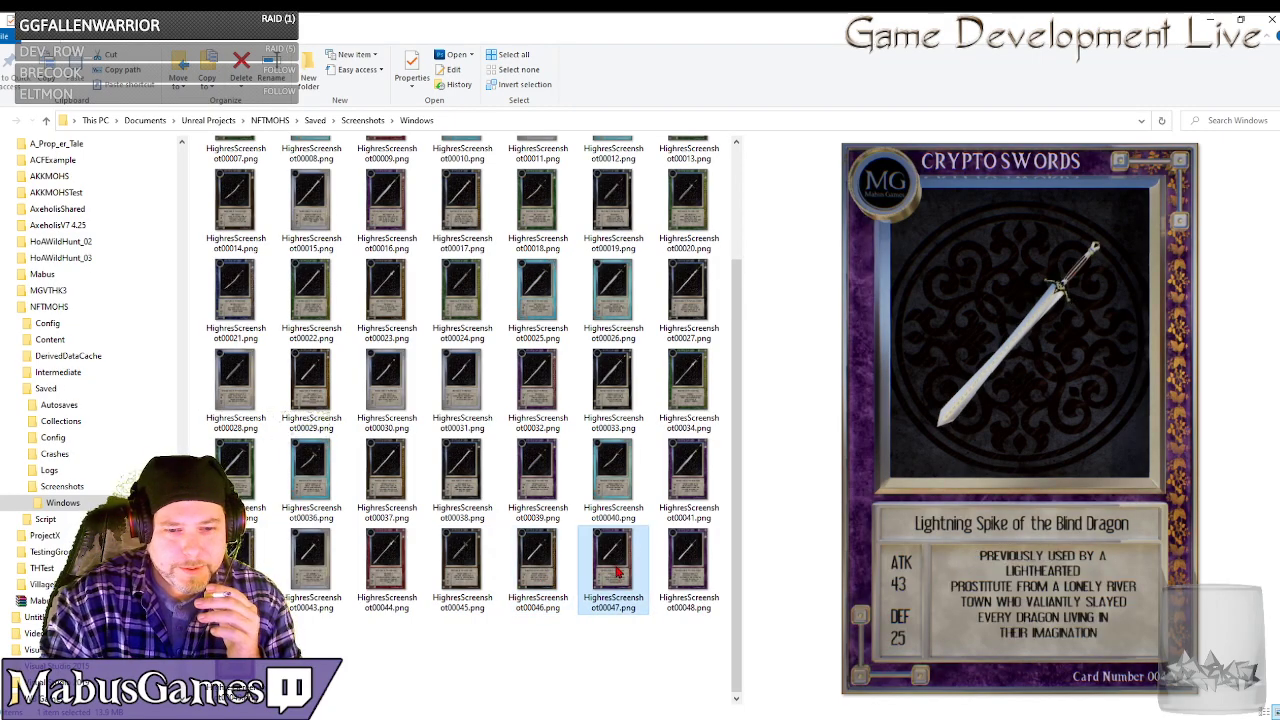
{"action": "left_click", "coordinate": [706, 568]}
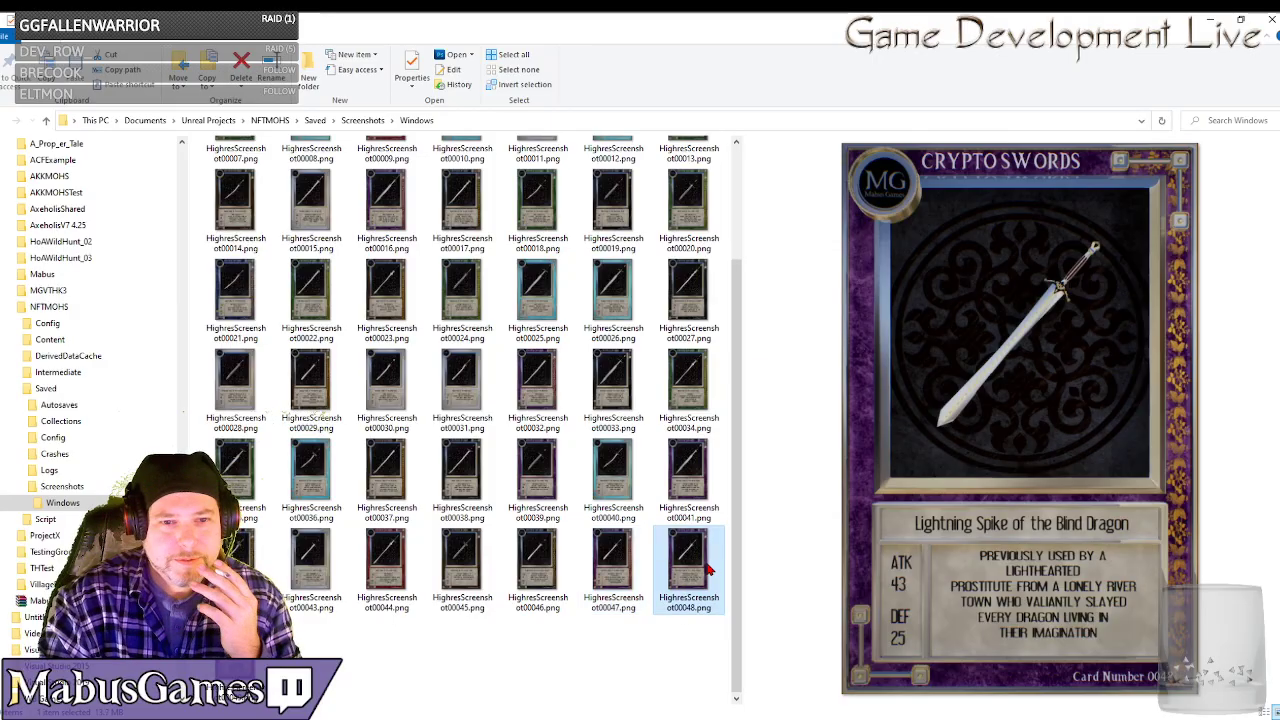
{"action": "left_click", "coordinate": [236, 662]}
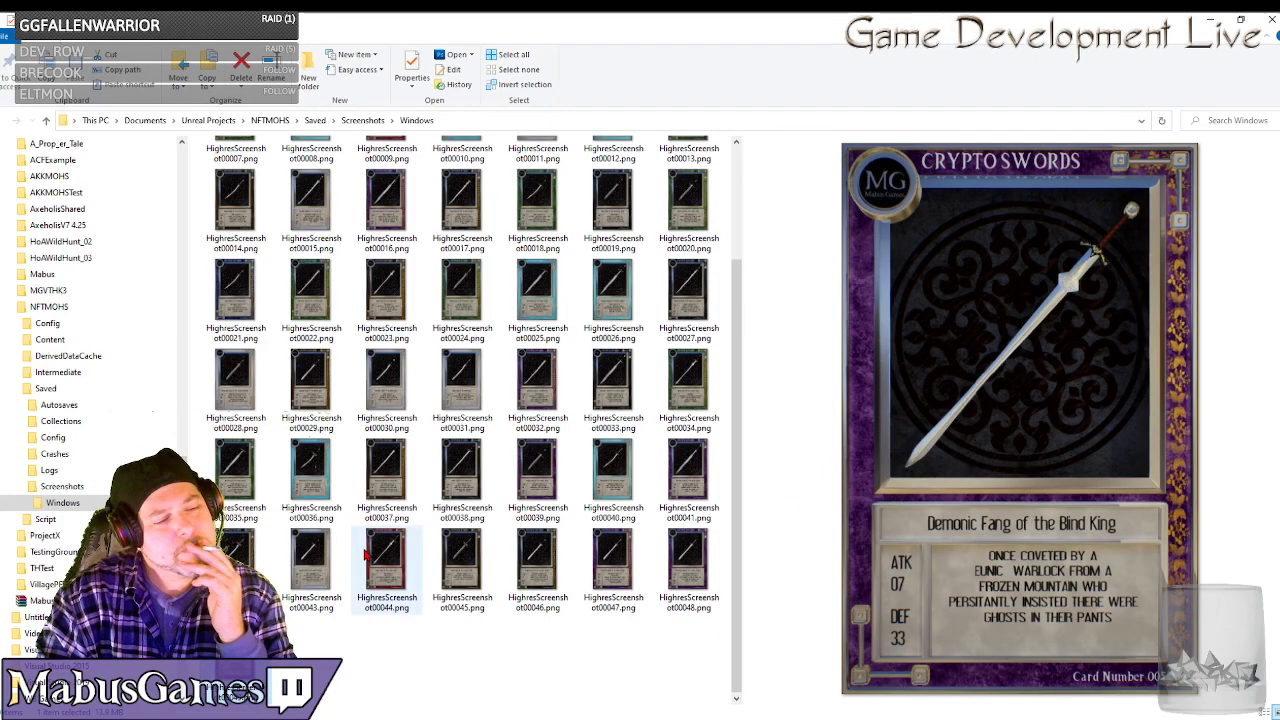
Delete all the card screenshots in the Windows screenshots folder.
{"action": "scroll", "coordinate": [258, 445], "scroll_direction": "up", "scroll_amount": 2}
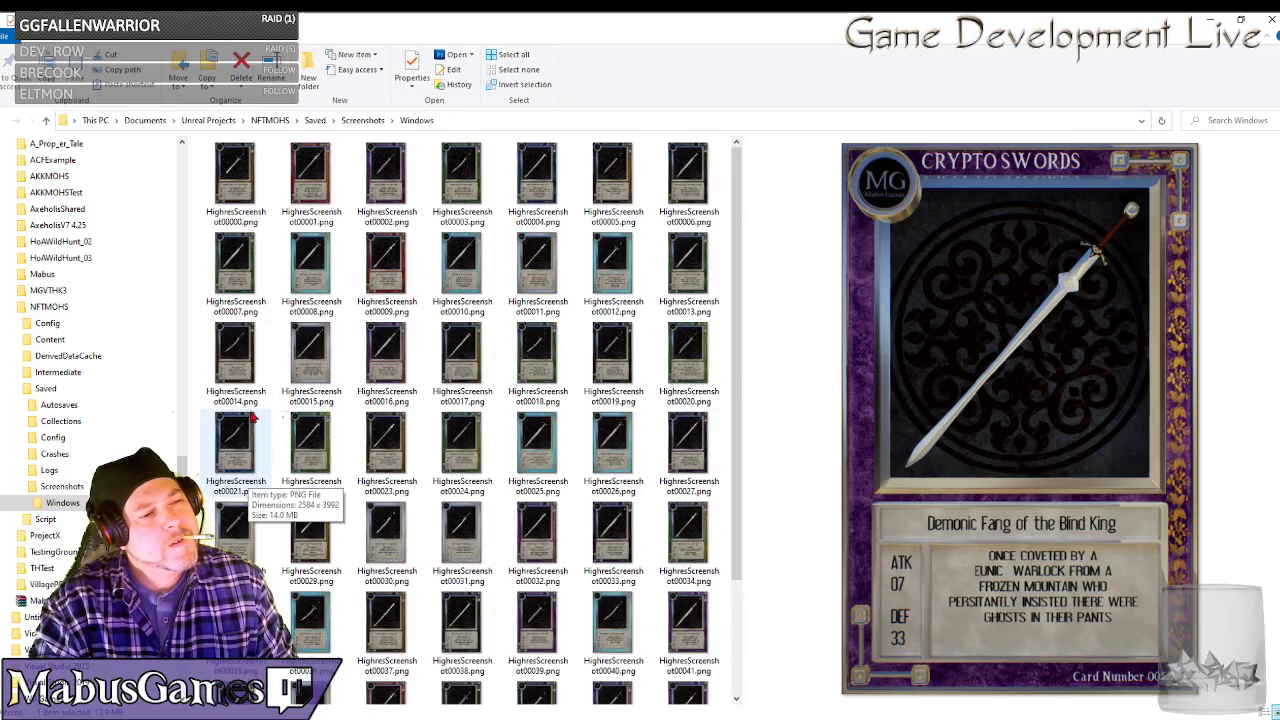
{"action": "key", "text": "ctrl+a"}
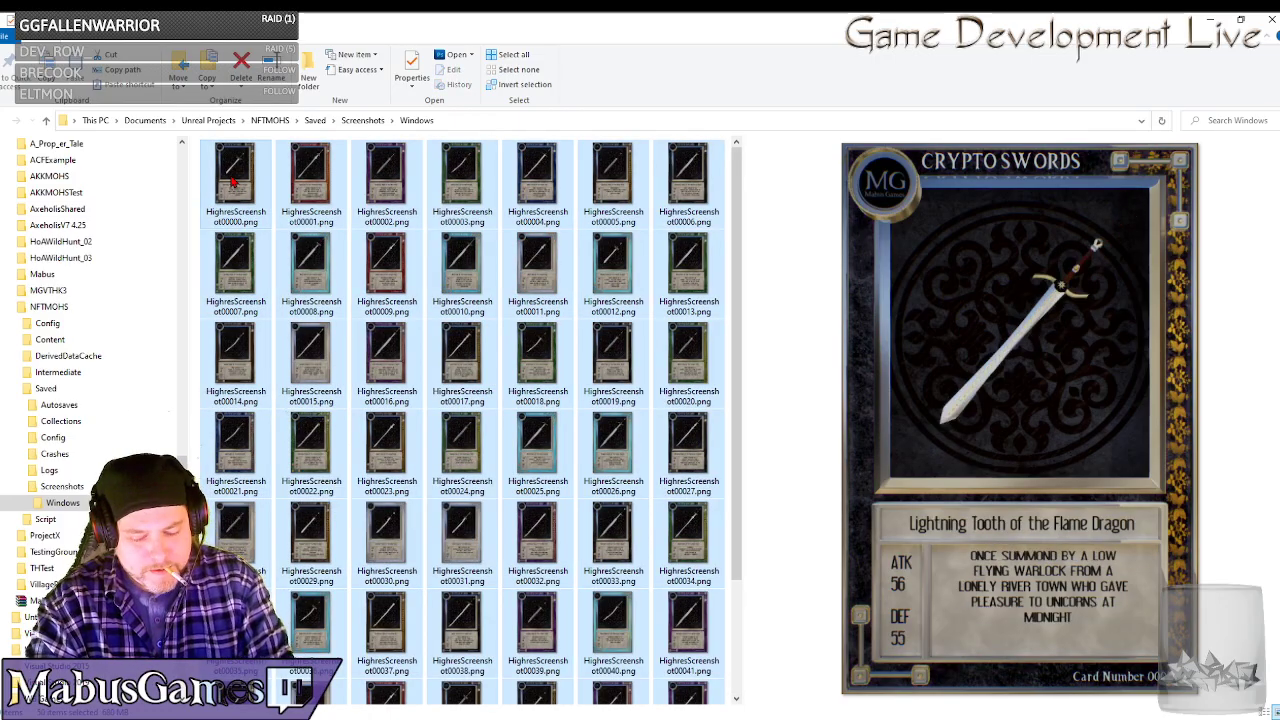
{"action": "key", "text": "Delete"}
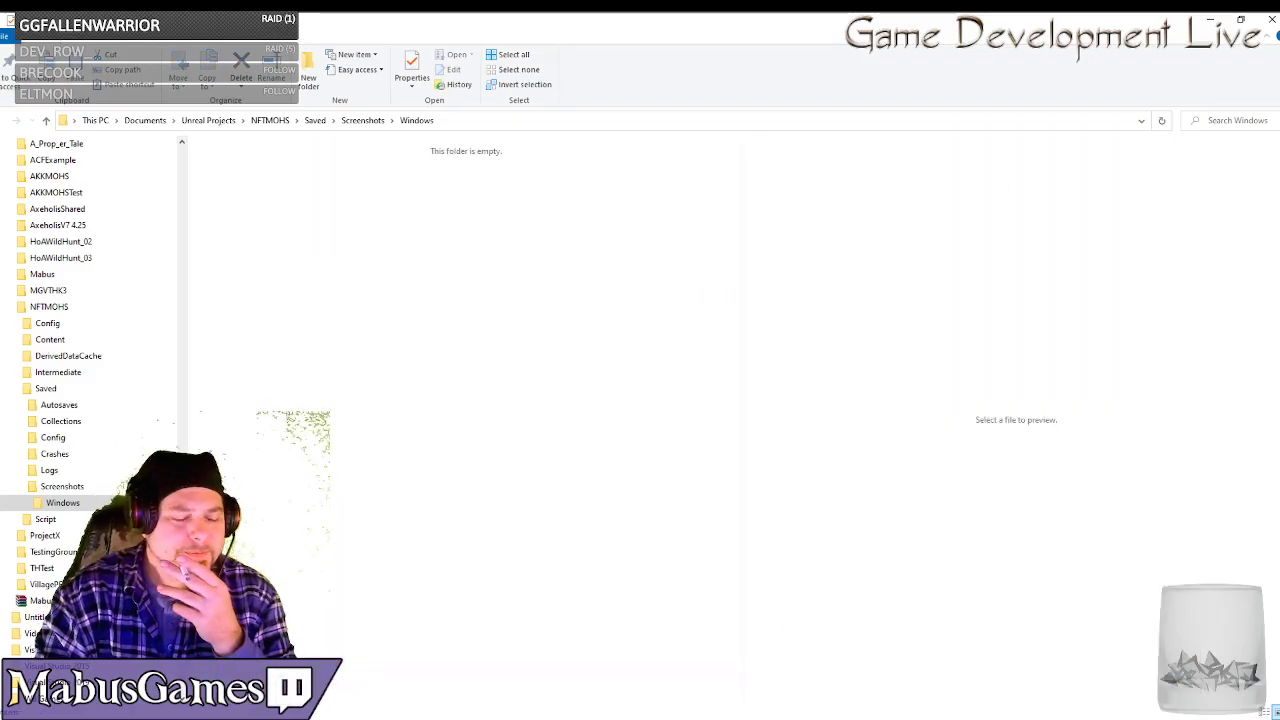
Switch to Unreal Editor and review the String Array Backstory entries in the NFTCard_Blueprint.
{"action": "mouse_move", "coordinate": [602, 718]}
{"action": "left_click", "coordinate": [491, 691]}
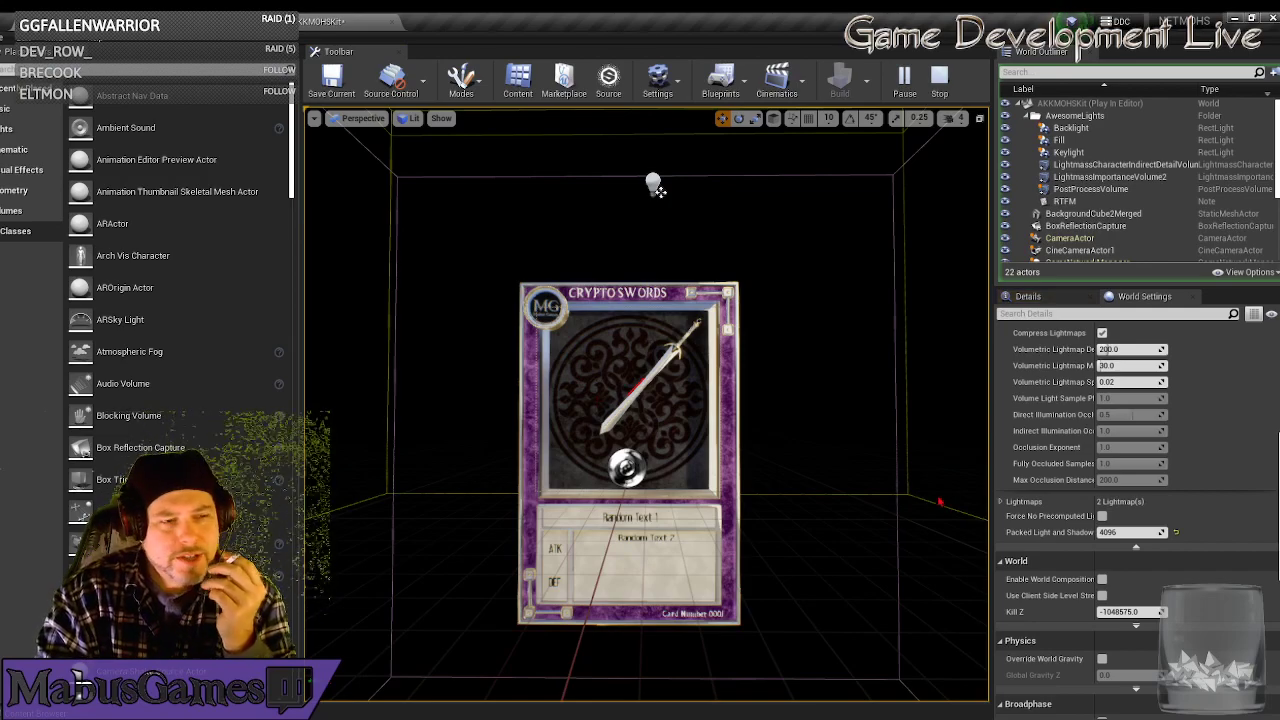
{"action": "left_click", "coordinate": [314, 22]}
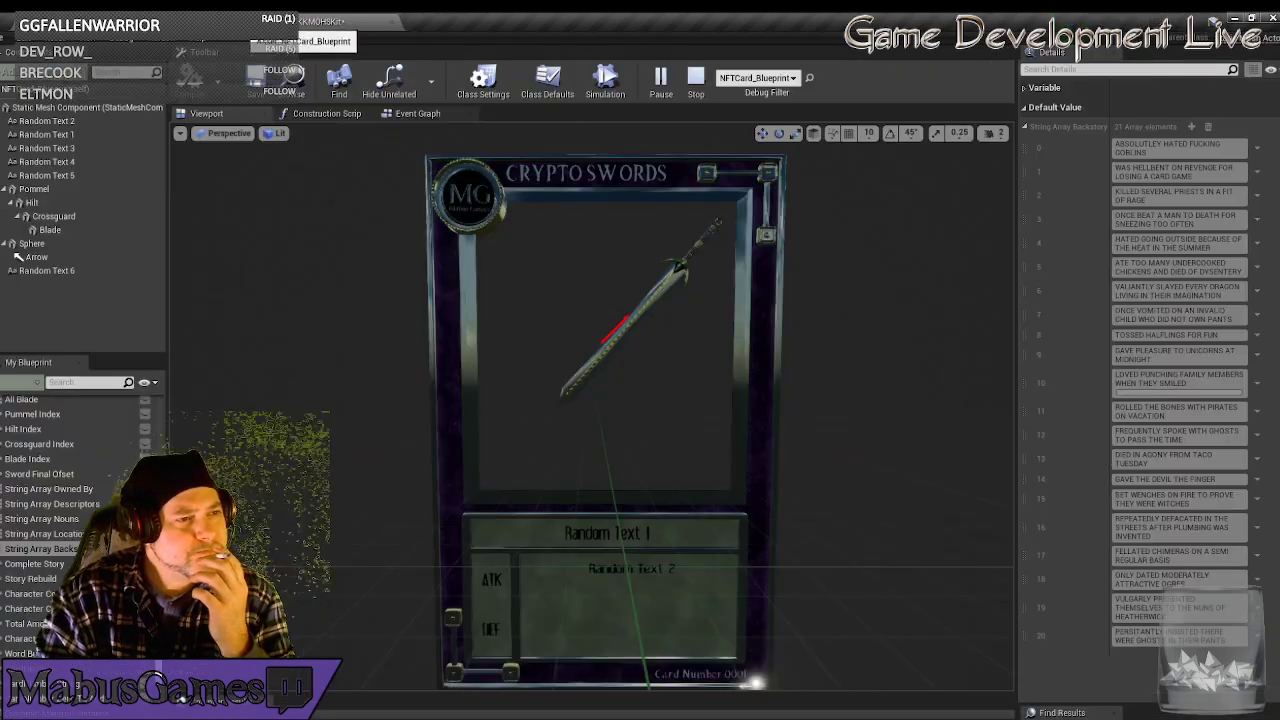
{"action": "left_click", "coordinate": [314, 25]}
Return to the level, reveal the NFTCard folder's assets and open the BGCubeMat material for editing.
{"action": "left_click", "coordinate": [91, 25]}
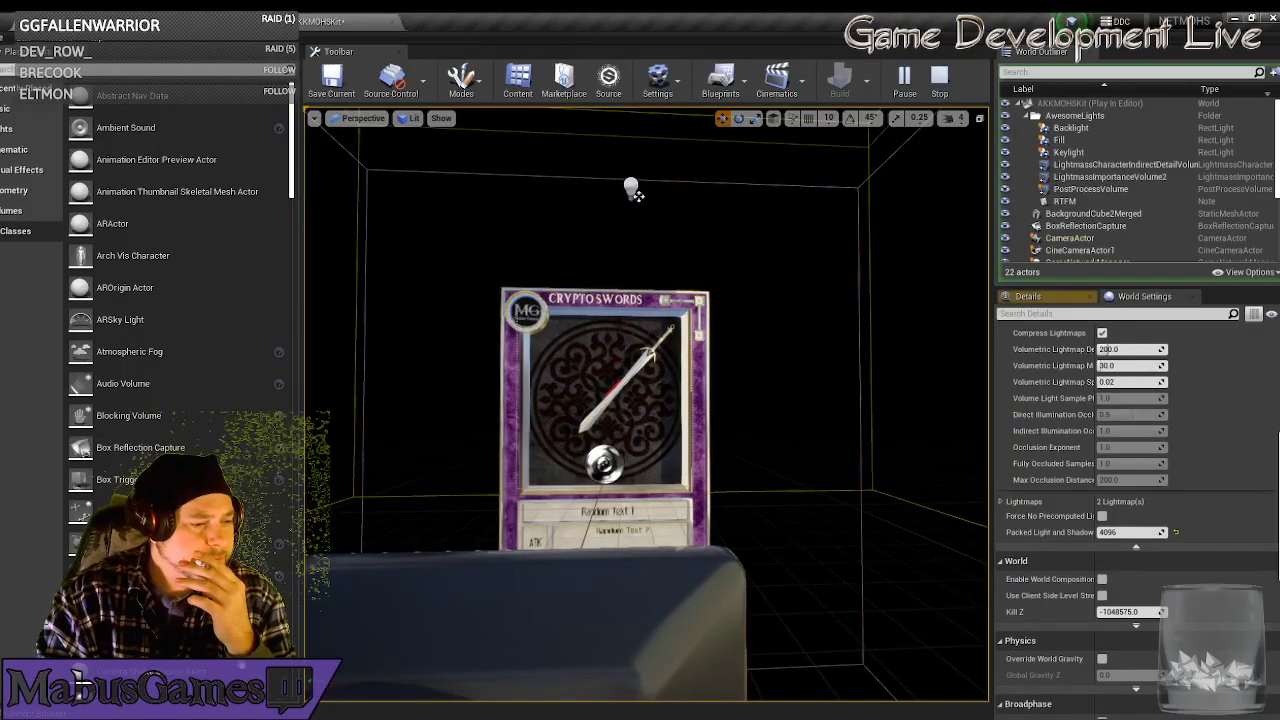
{"action": "left_click_drag", "start_coordinate": [690, 704], "coordinate": [690, 440]}
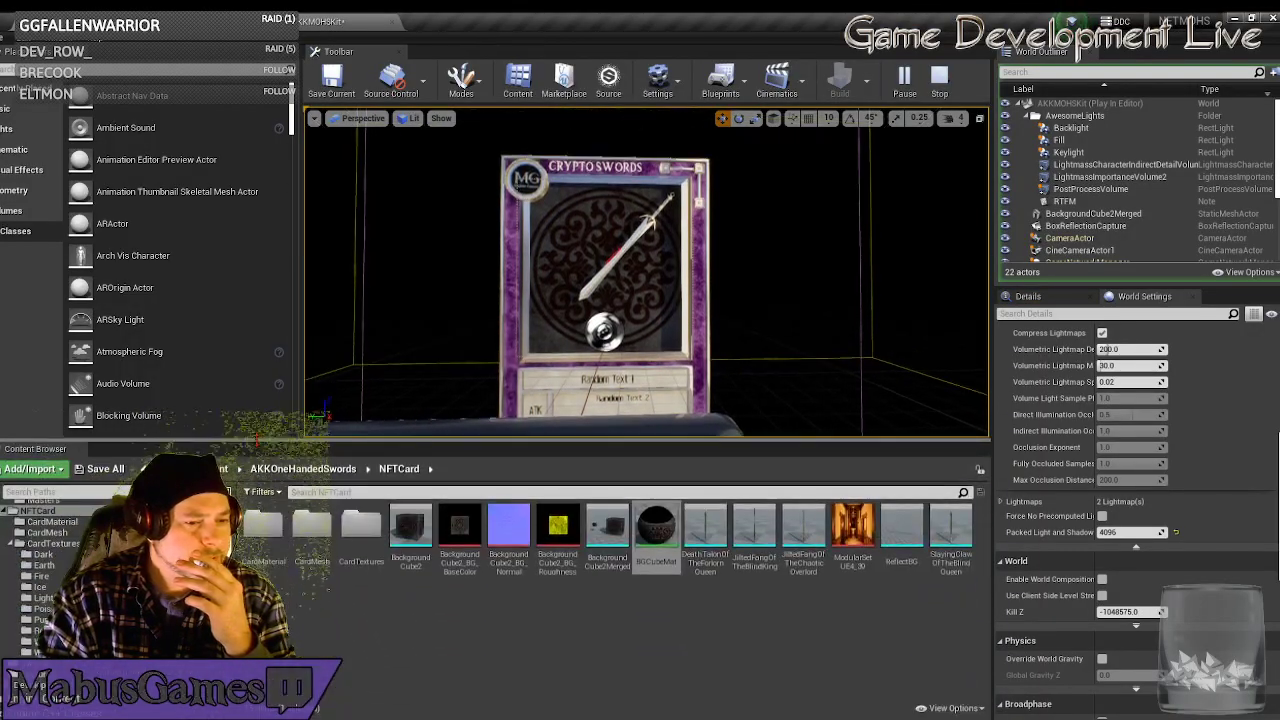
{"action": "double_click", "coordinate": [645, 527]}
{"action": "scroll", "coordinate": [580, 480], "scroll_direction": "down", "scroll_amount": 3}
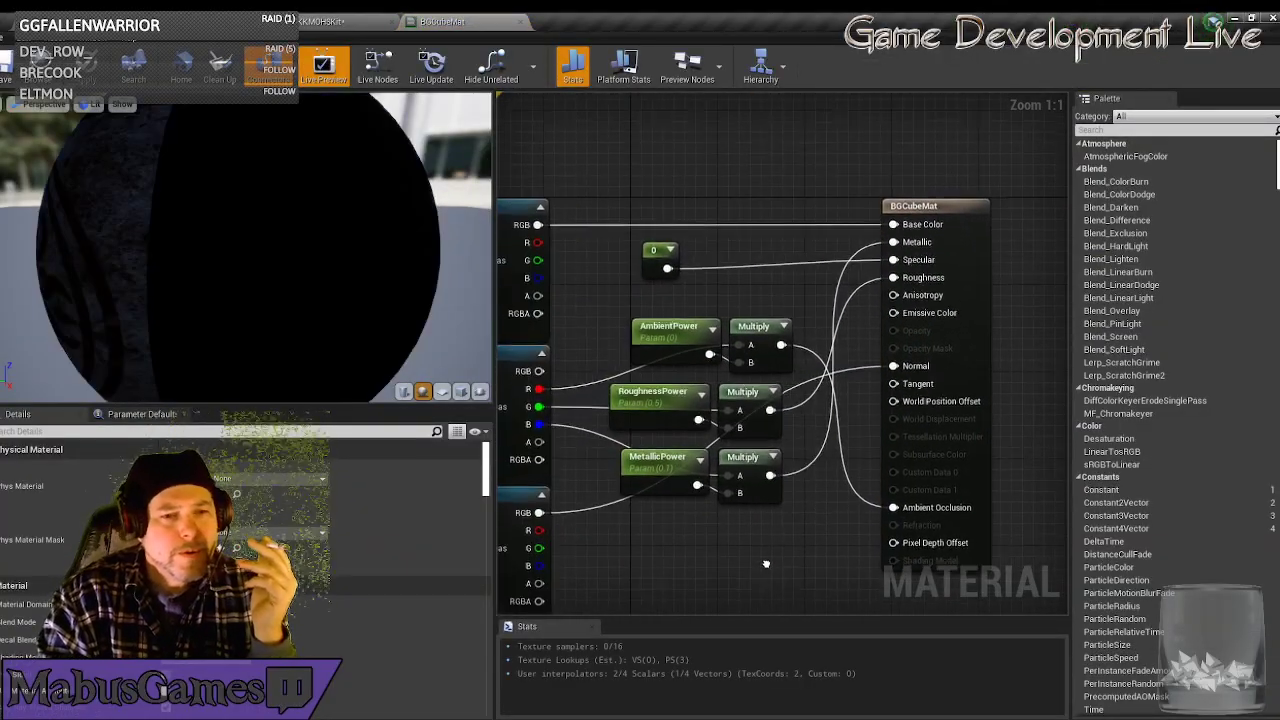
Add a Desaturation node to the BGCubeMat graph and place it above the constant 0 node.
{"action": "right_click_drag", "start_coordinate": [720, 553], "coordinate": [717, 537]}
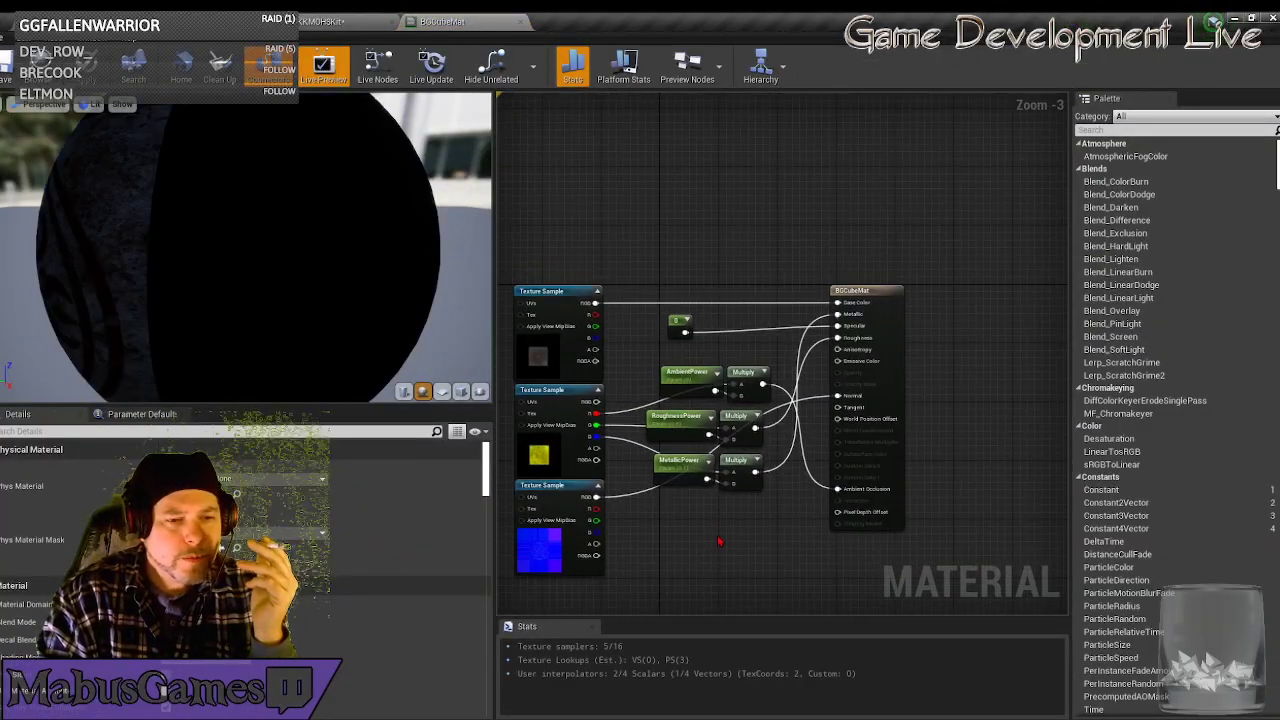
{"action": "right_click", "coordinate": [706, 541]}
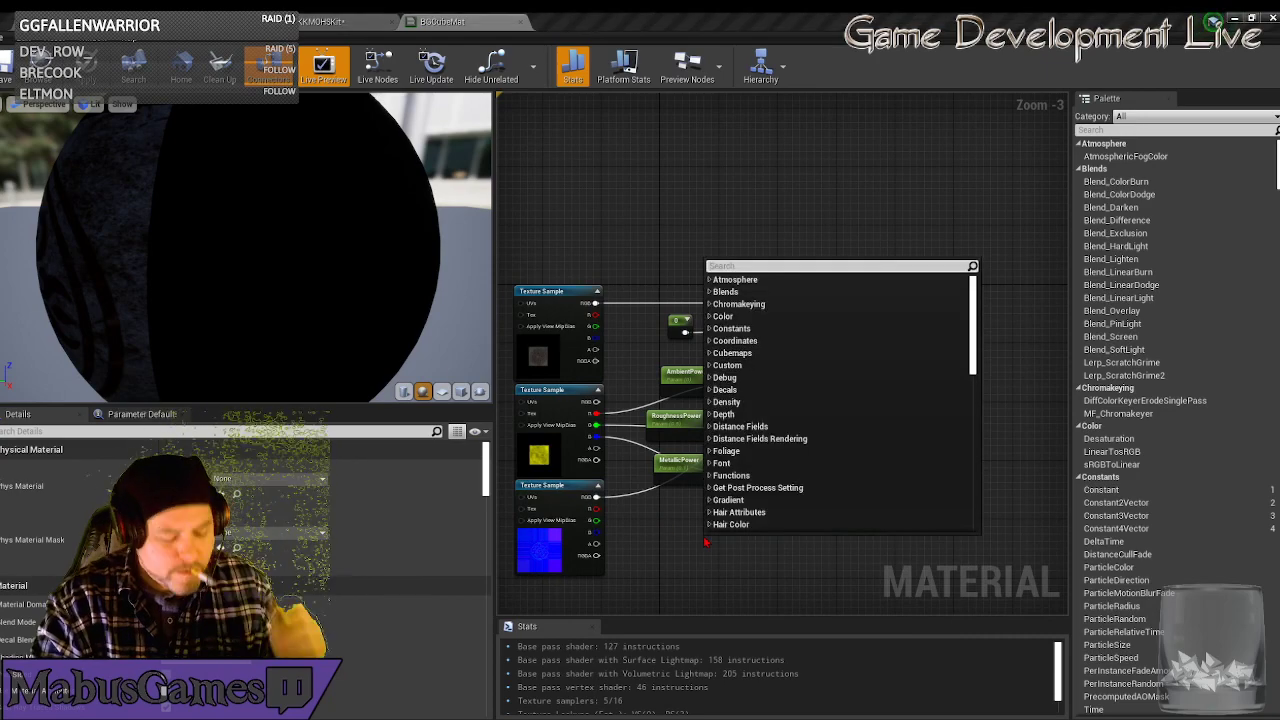
{"action": "type", "text": "DEST"}
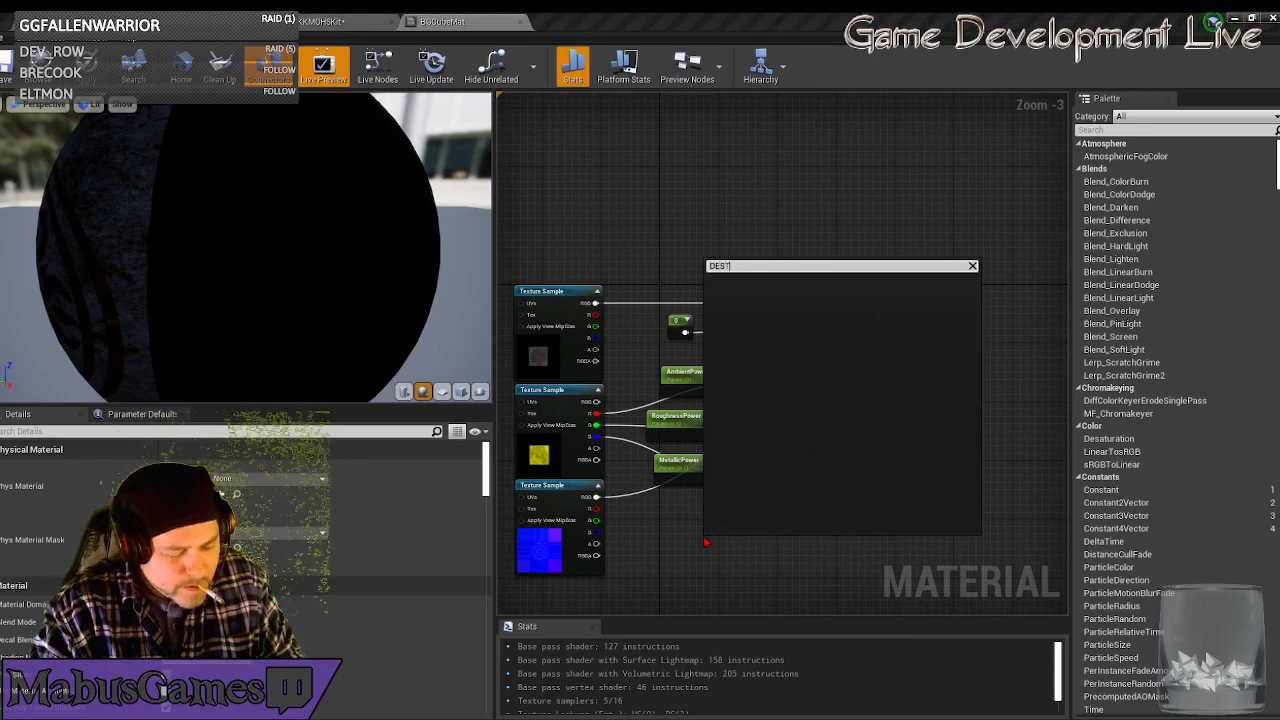
{"action": "key", "text": "BackSpace"}
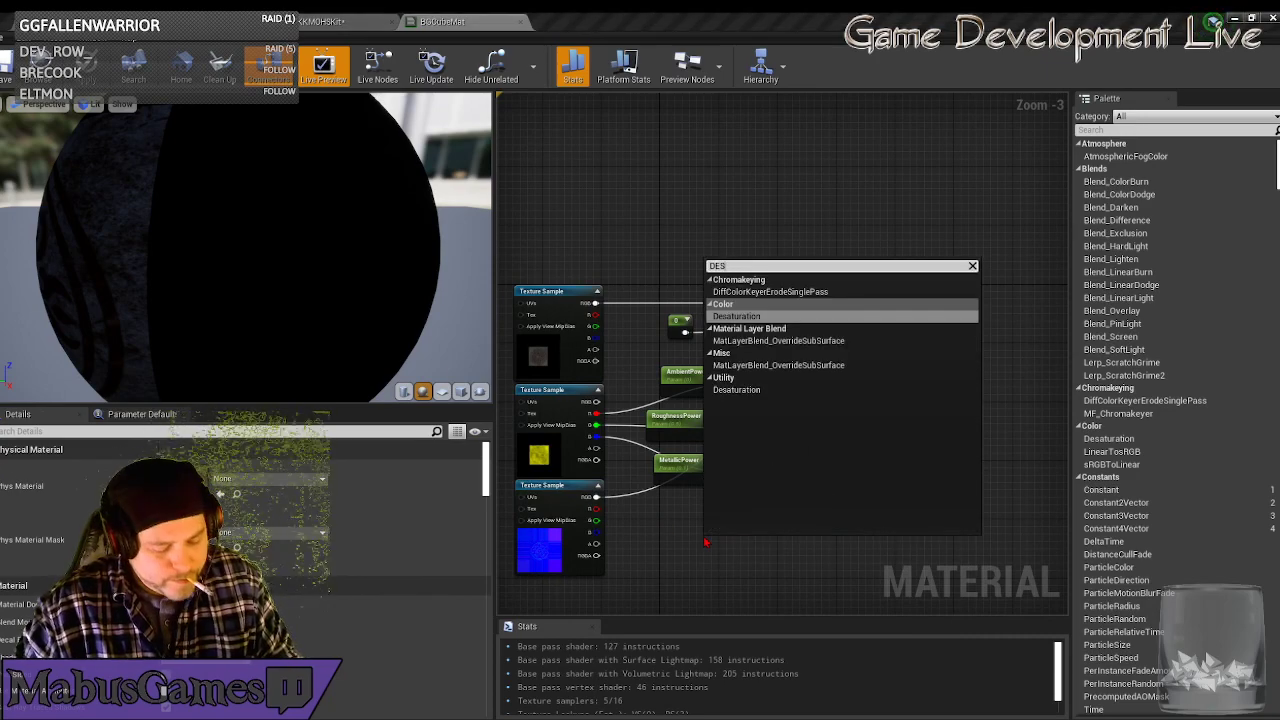
{"action": "type", "text": "AT"}
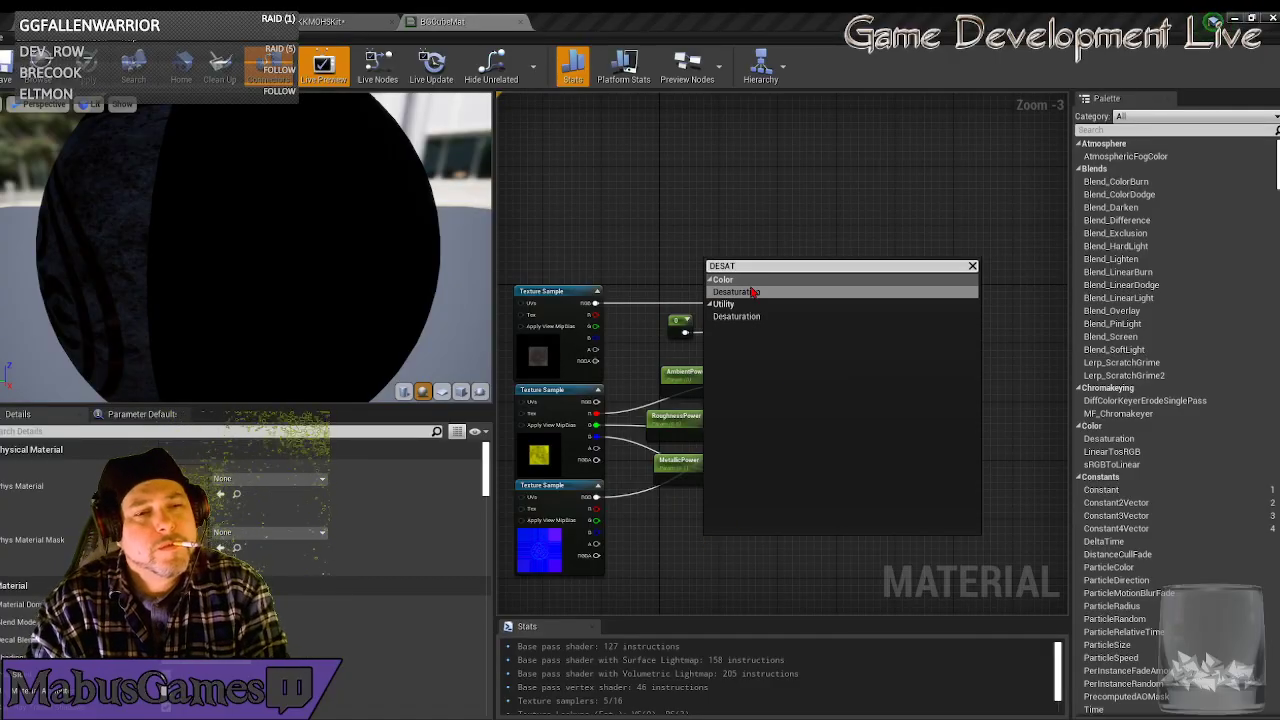
{"action": "left_click", "coordinate": [753, 291]}
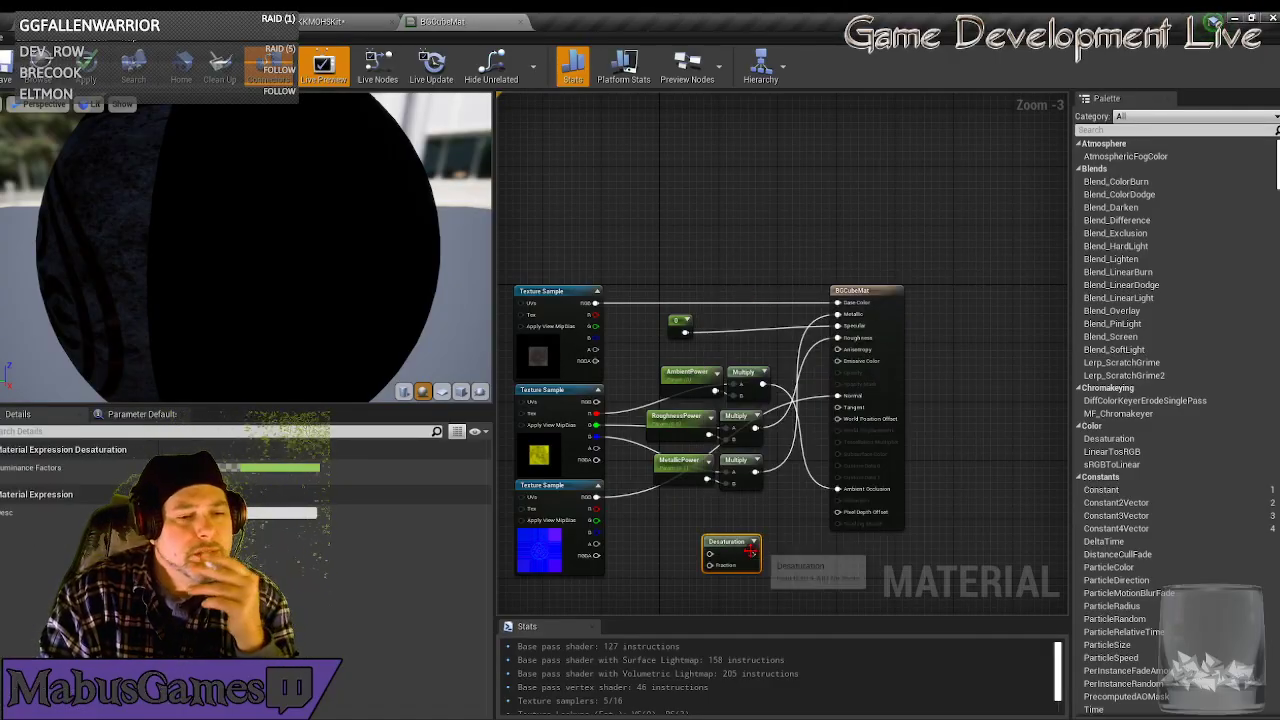
{"action": "left_click_drag", "start_coordinate": [733, 551], "coordinate": [676, 279]}
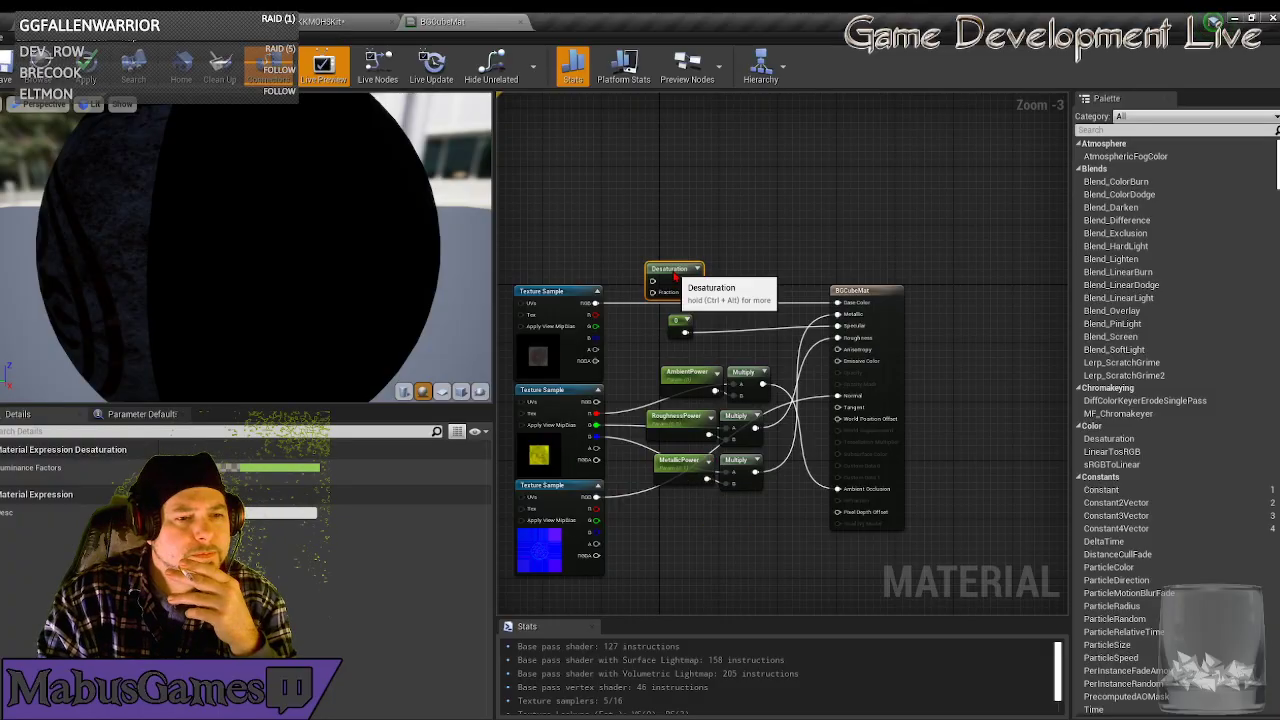
Route the first Texture Sample's RGB output through the Desaturation node into Base Color, and shift that node slightly down.
{"action": "scroll", "coordinate": [672, 279], "scroll_direction": "up", "scroll_amount": 3}
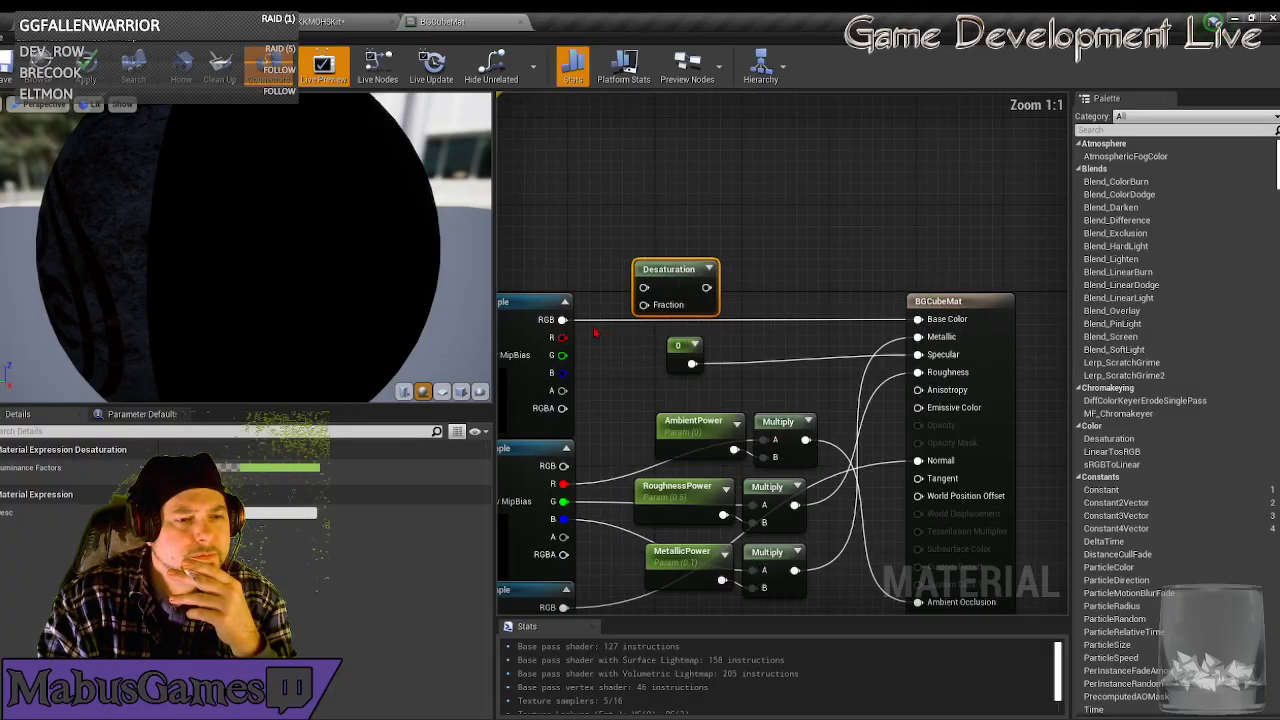
{"action": "left_click_drag", "start_coordinate": [562, 319], "coordinate": [917, 320]}
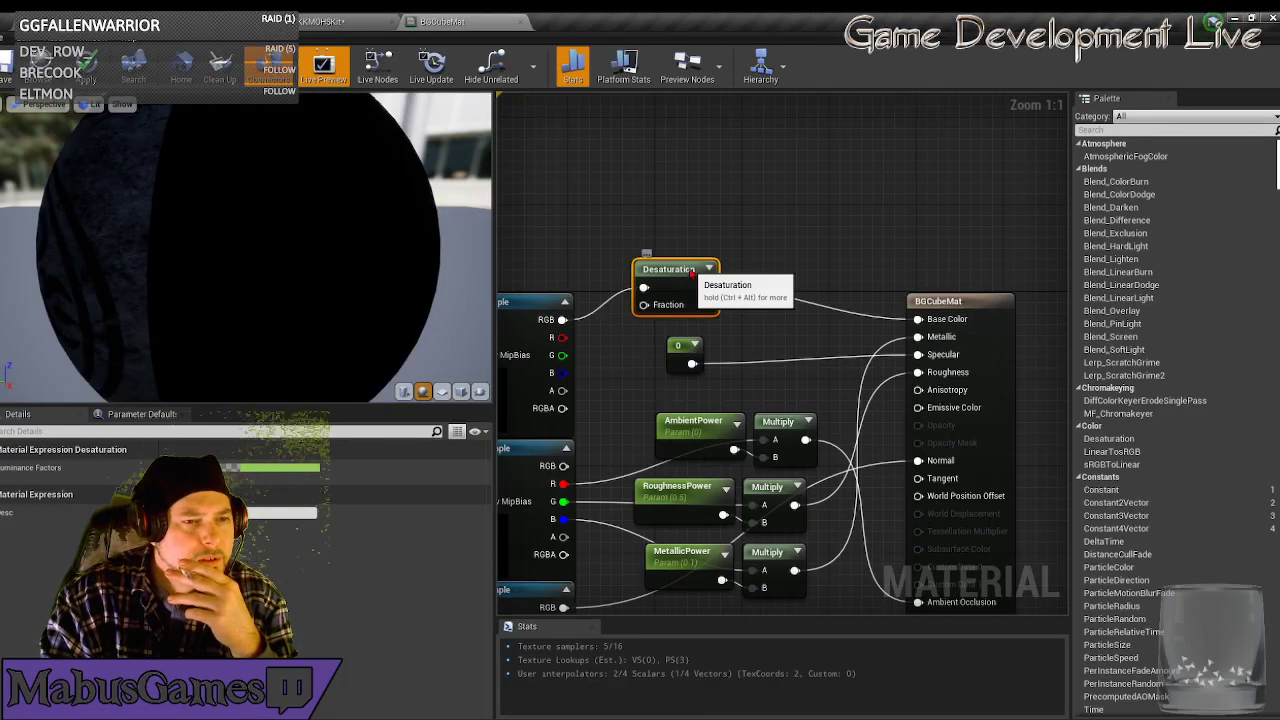
{"action": "left_click_drag", "start_coordinate": [690, 271], "coordinate": [676, 286]}
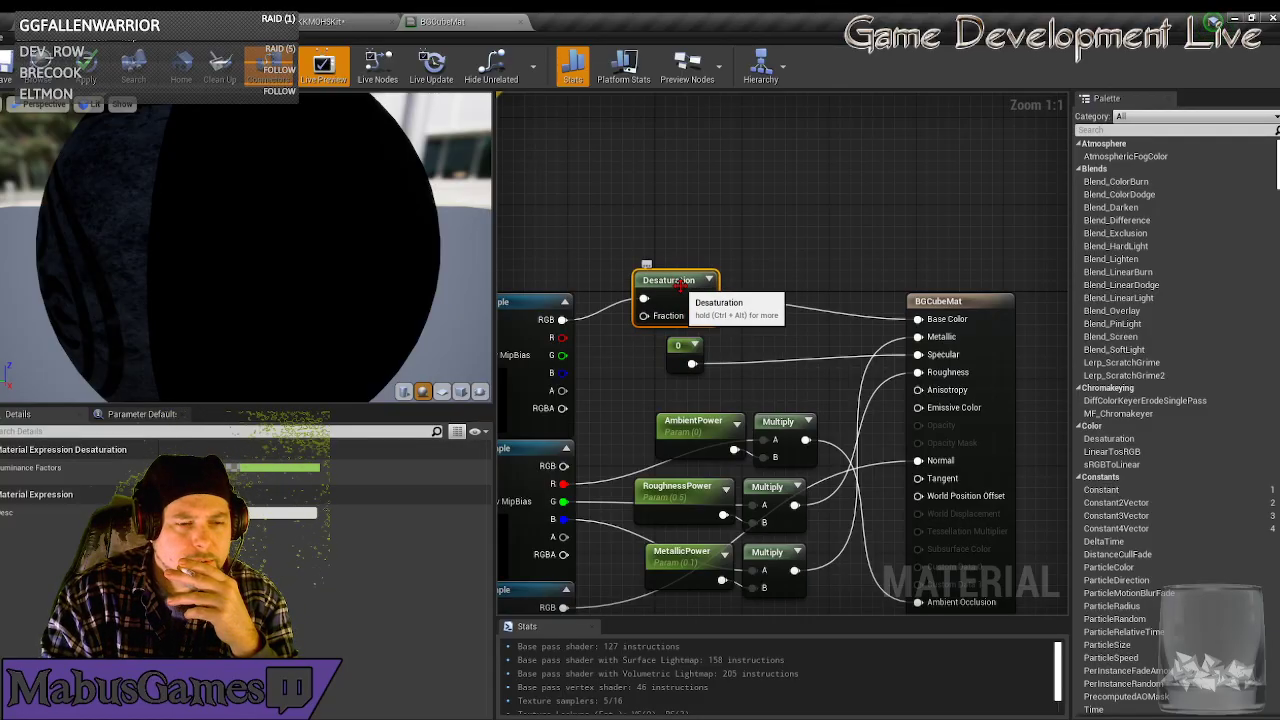
{"action": "right_click", "coordinate": [681, 287]}
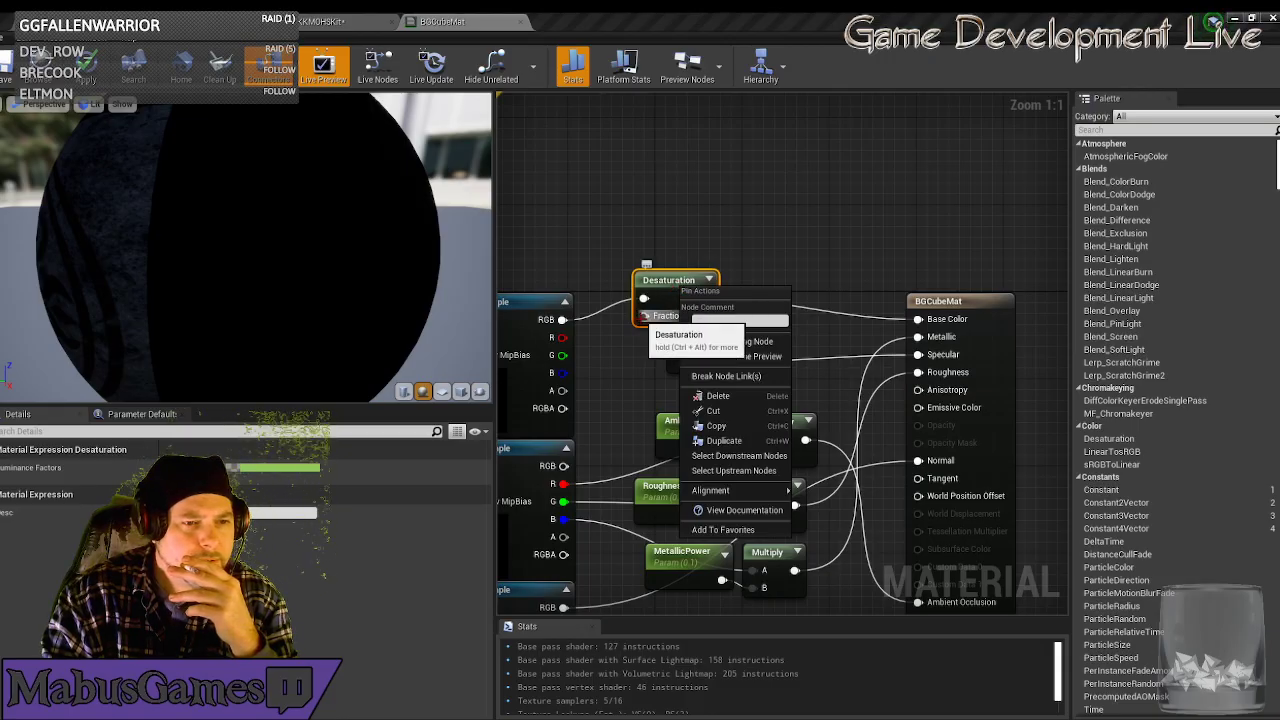
{"action": "left_click", "coordinate": [601, 346]}
Add a ScalarParameter below the Desaturation node and connect it to the Fraction input.
{"action": "right_click", "coordinate": [601, 346]}
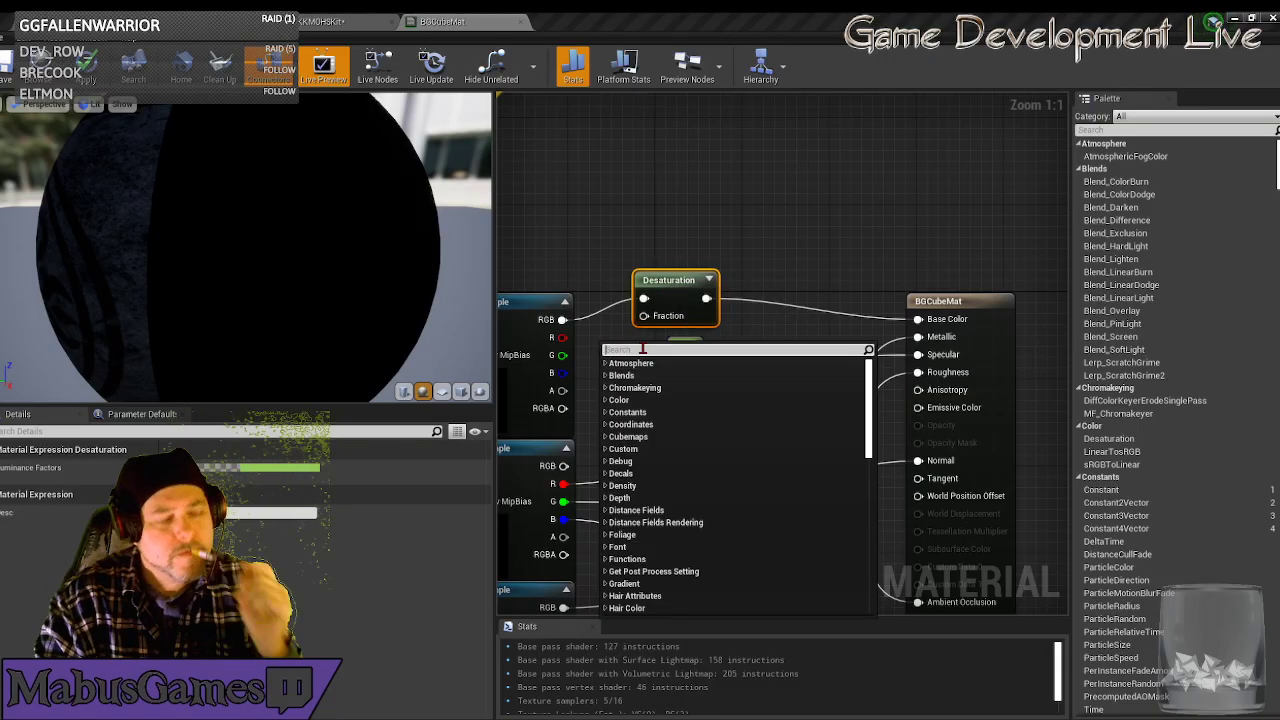
{"action": "type", "text": "scl"}
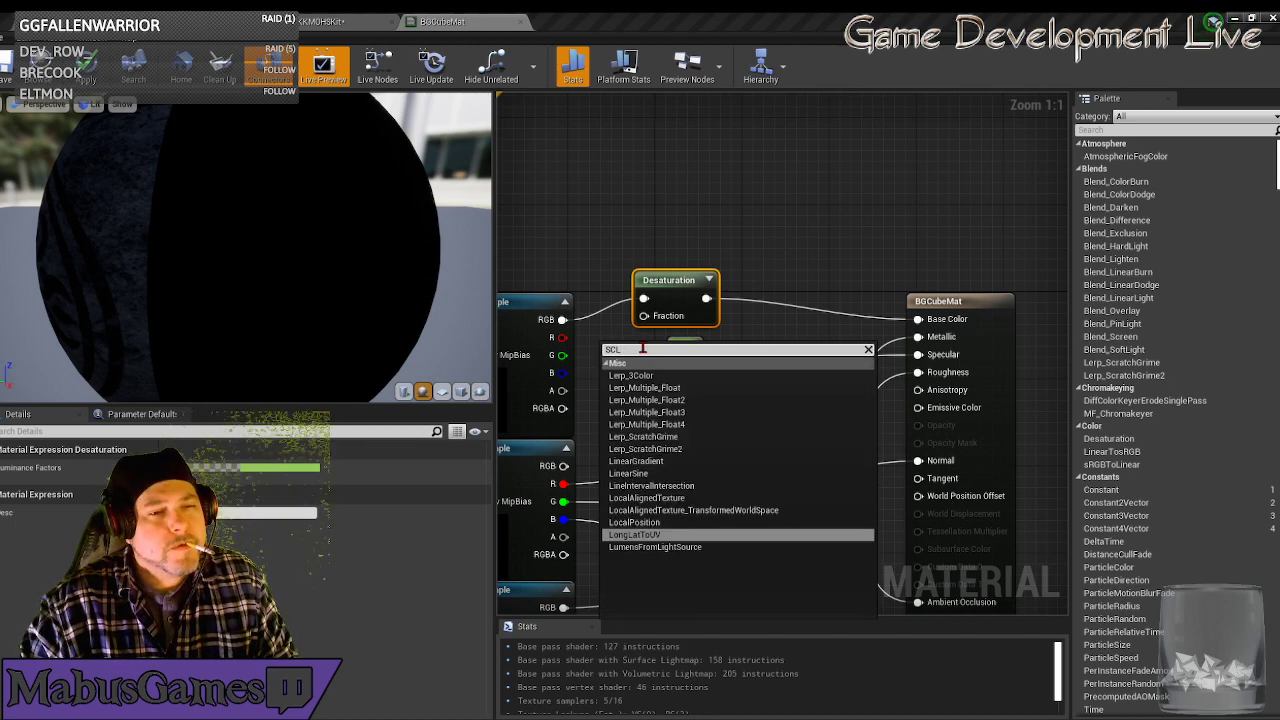
{"action": "key", "text": "BackSpace"}
{"action": "type", "text": "al"}
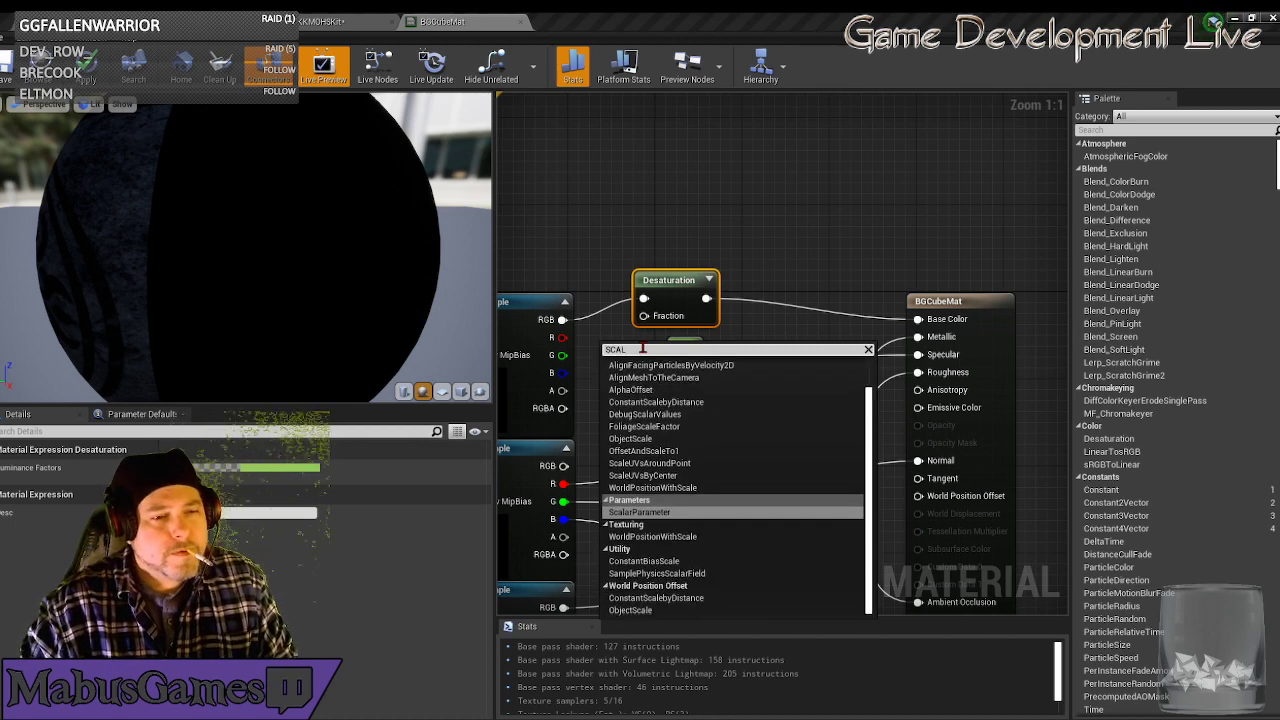
{"action": "left_click", "coordinate": [639, 512]}
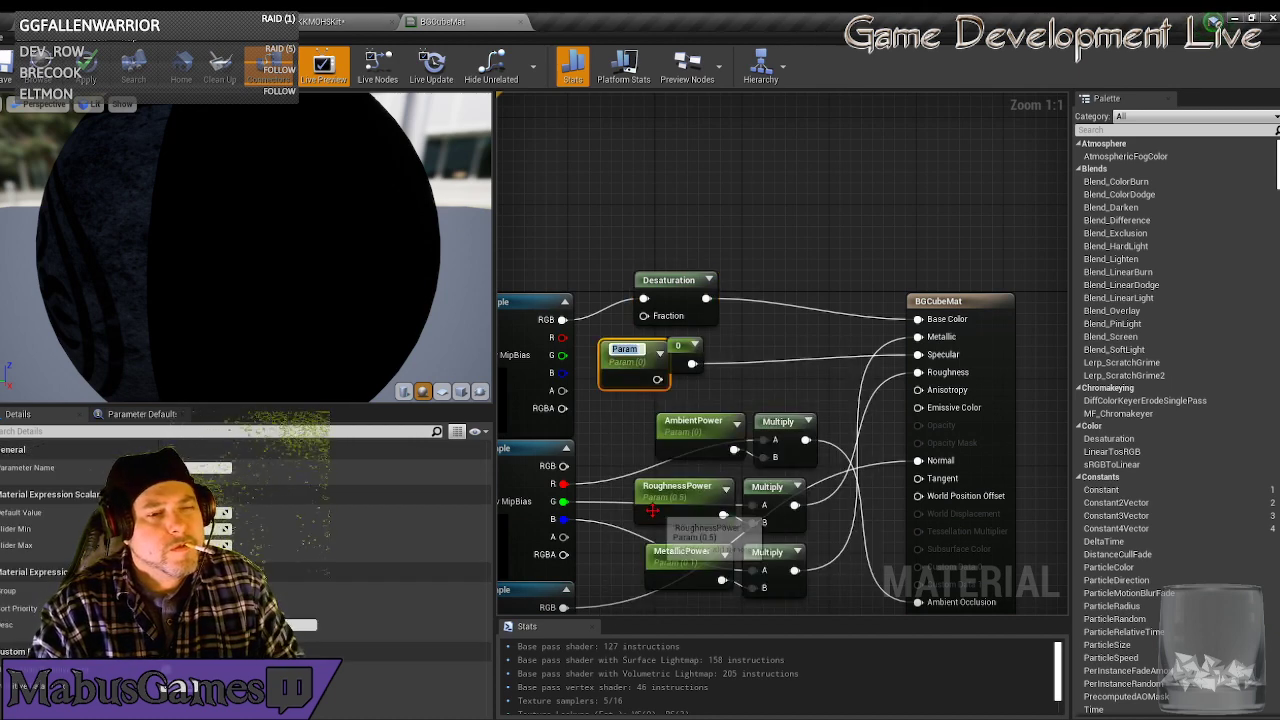
{"action": "left_click_drag", "start_coordinate": [650, 376], "coordinate": [624, 374]}
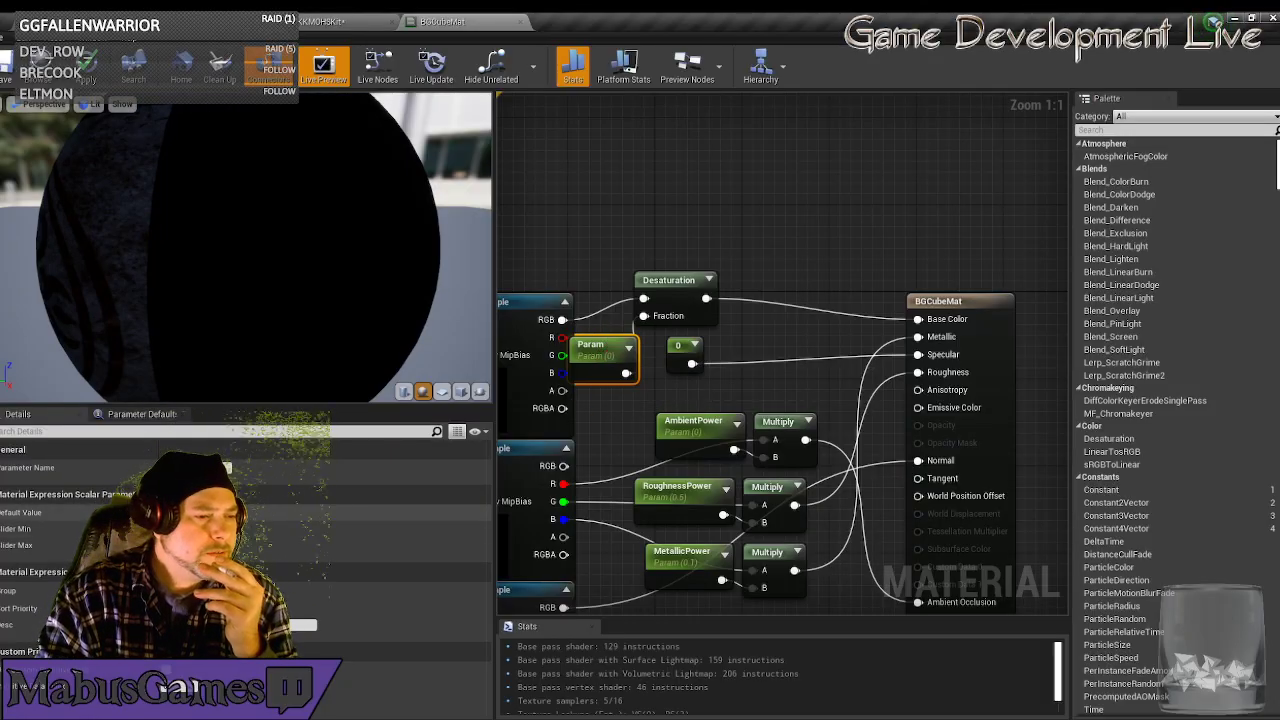
Try a default value of 0.2667 on the new scalar parameter and inspect the pattern on the preview sphere.
{"action": "left_click_drag", "start_coordinate": [196, 512], "coordinate": [226, 512]}
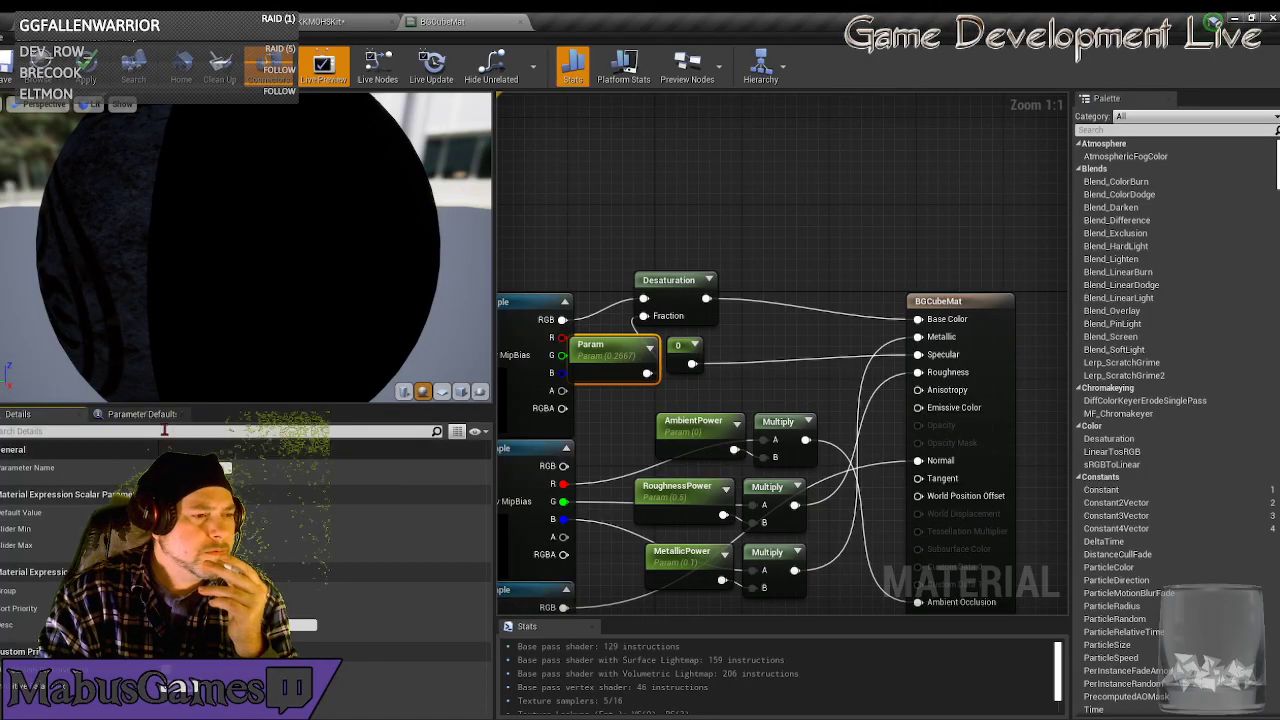
{"action": "left_click_drag", "start_coordinate": [250, 250], "coordinate": [390, 262]}
{"action": "left_click_drag", "start_coordinate": [128, 323], "coordinate": [240, 323]}
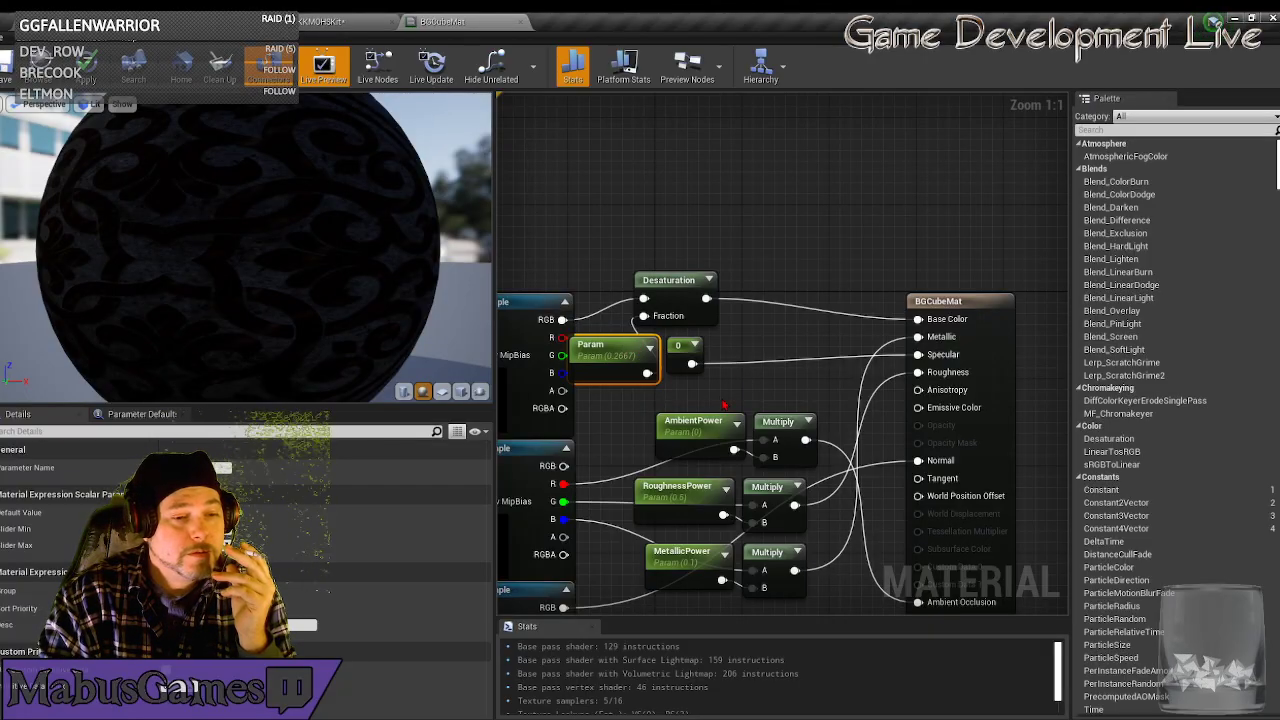
Set RoughnessPower to 0.1, and try 1 before setting the desaturation fraction parameter to 0.7.
{"action": "left_click", "coordinate": [700, 488]}
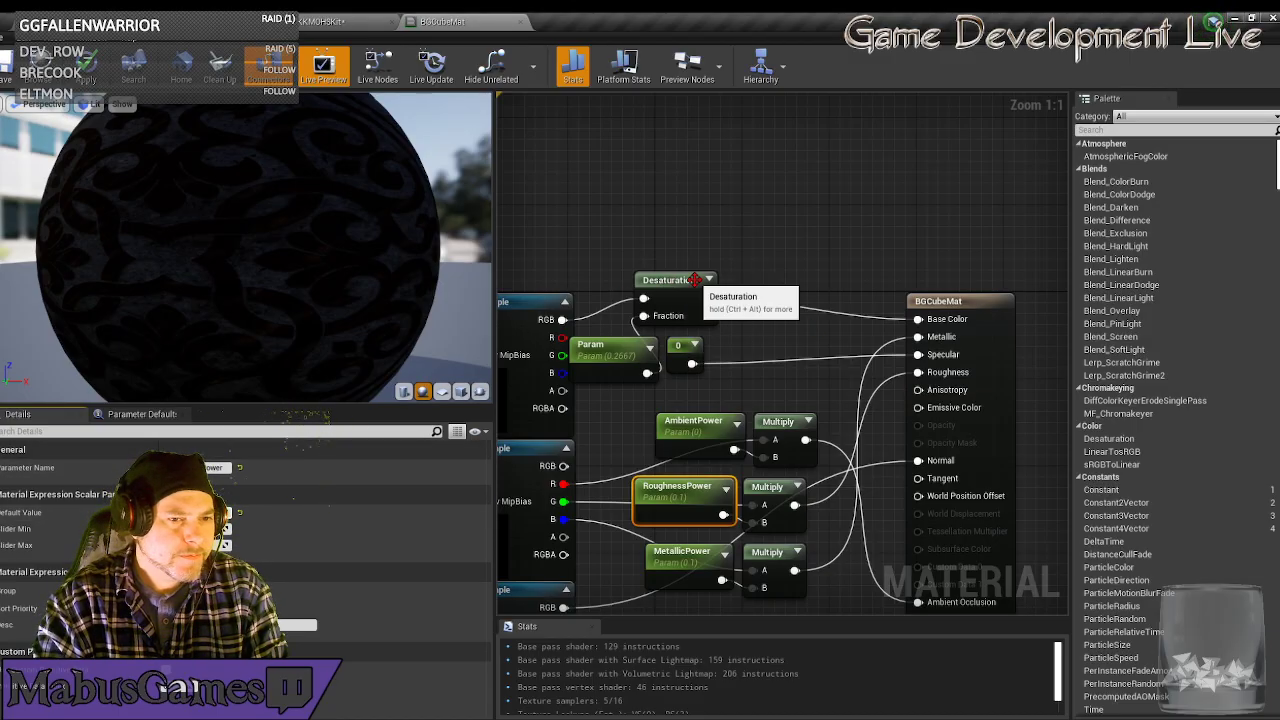
{"action": "left_click", "coordinate": [642, 316]}
{"action": "left_click", "coordinate": [614, 345]}
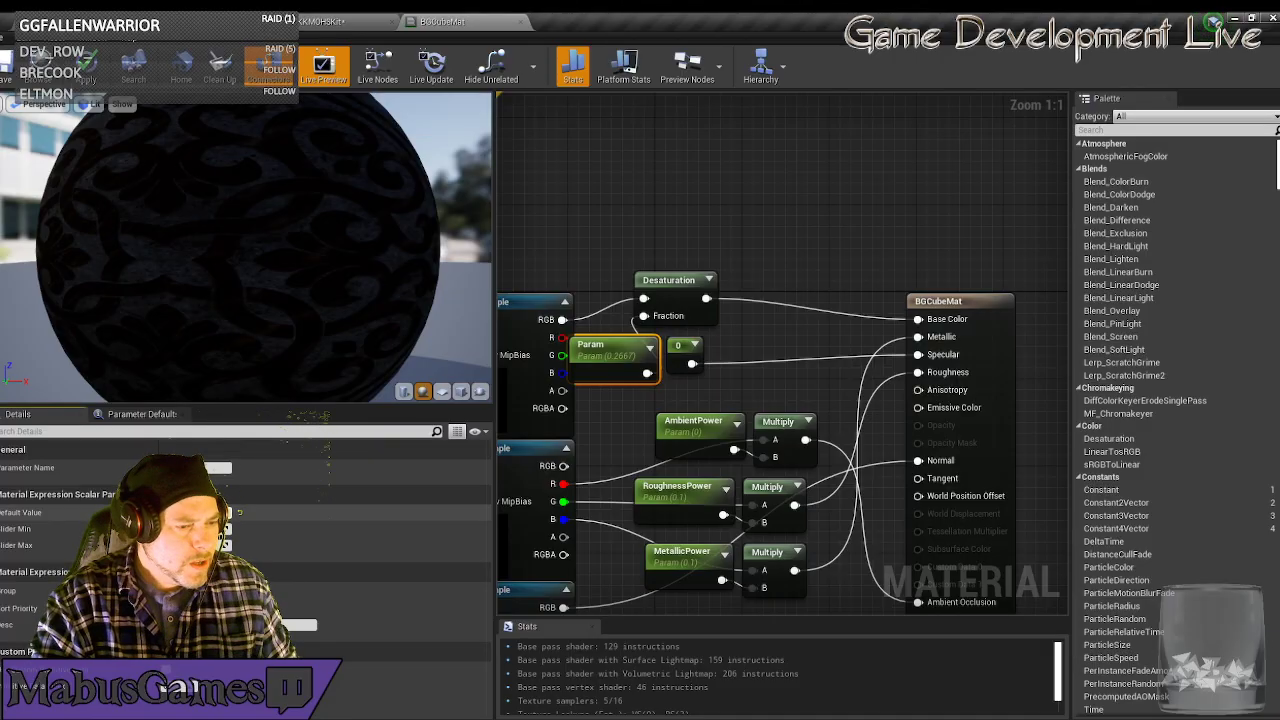
{"action": "type", "text": "1"}
{"action": "key", "text": "Return"}
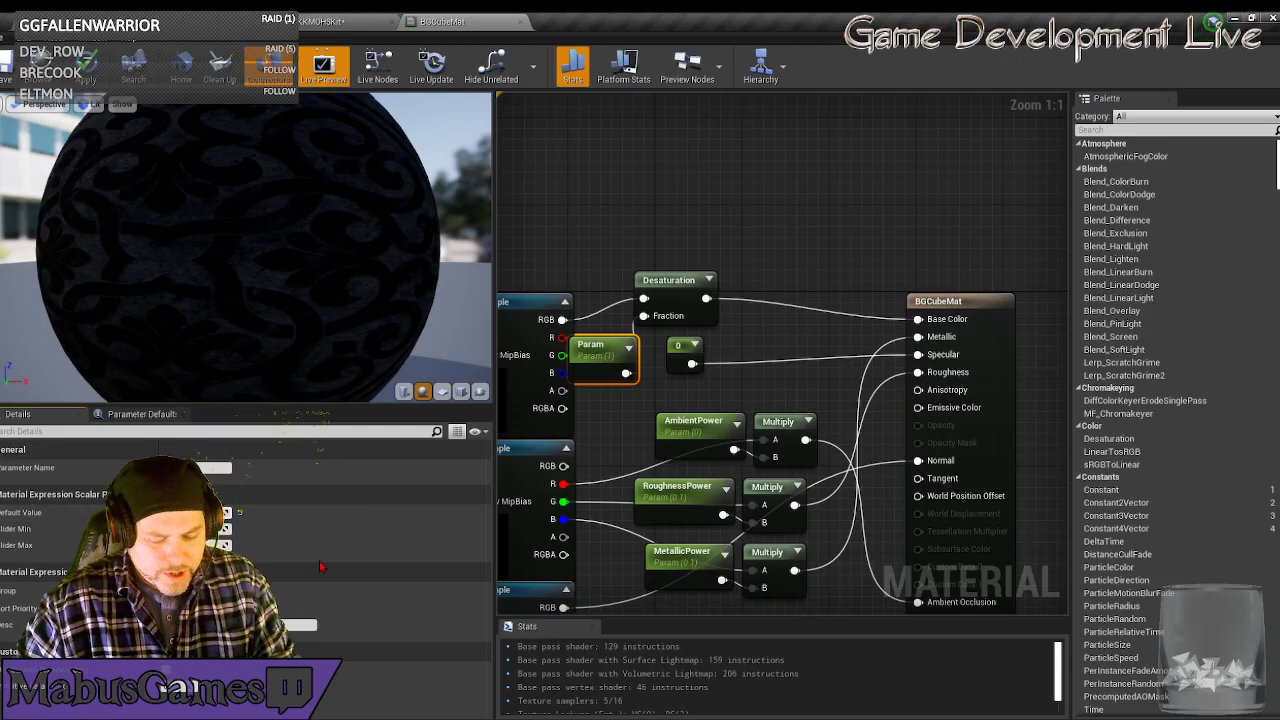
{"action": "key", "text": "Return"}
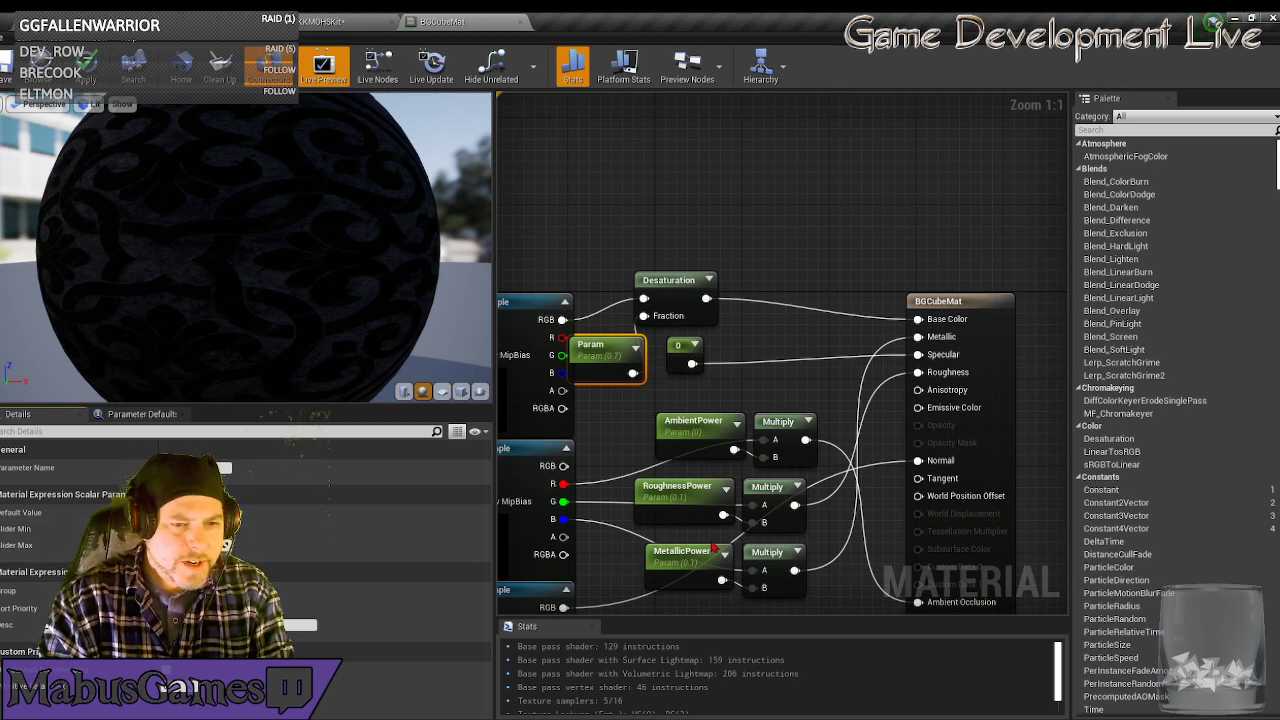
Move the Desaturation, Param and constant 0 nodes together clear of the Texture Sample, into the gap before the material output.
{"action": "scroll", "coordinate": [868, 262], "scroll_direction": "down", "scroll_amount": 1}
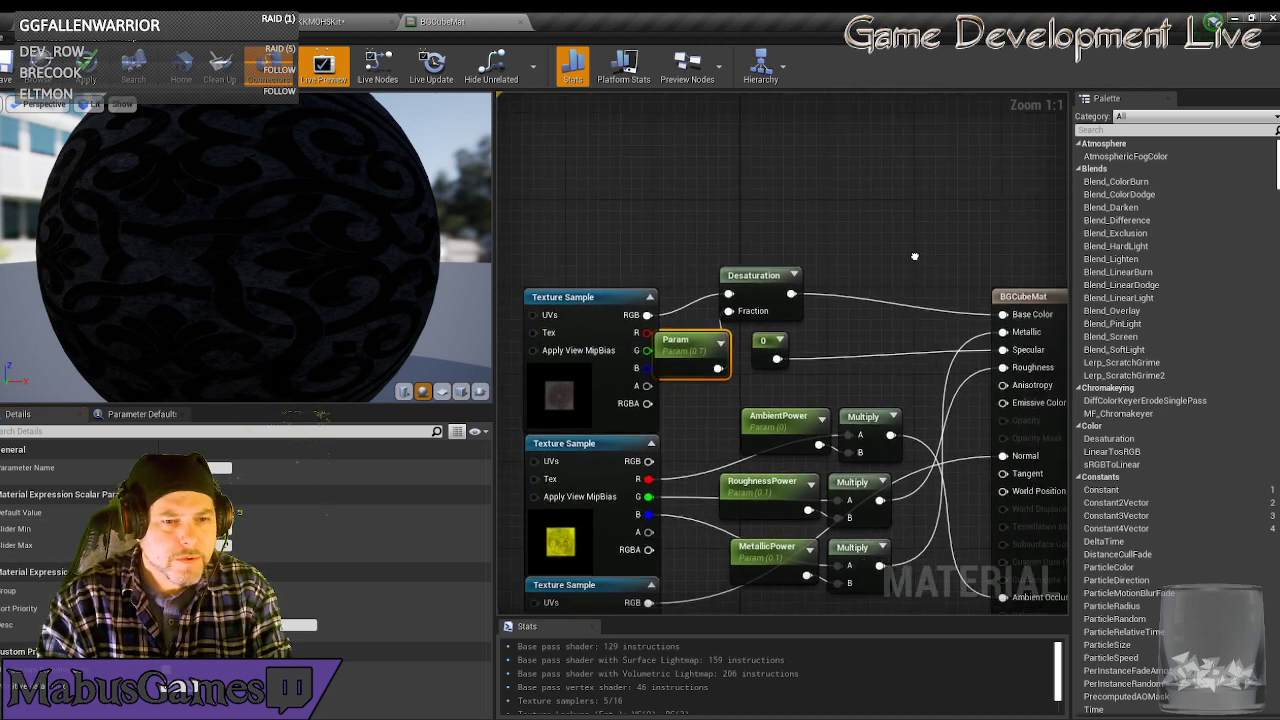
{"action": "right_click_drag", "start_coordinate": [847, 334], "coordinate": [793, 291]}
{"action": "left_click", "coordinate": [716, 313]}
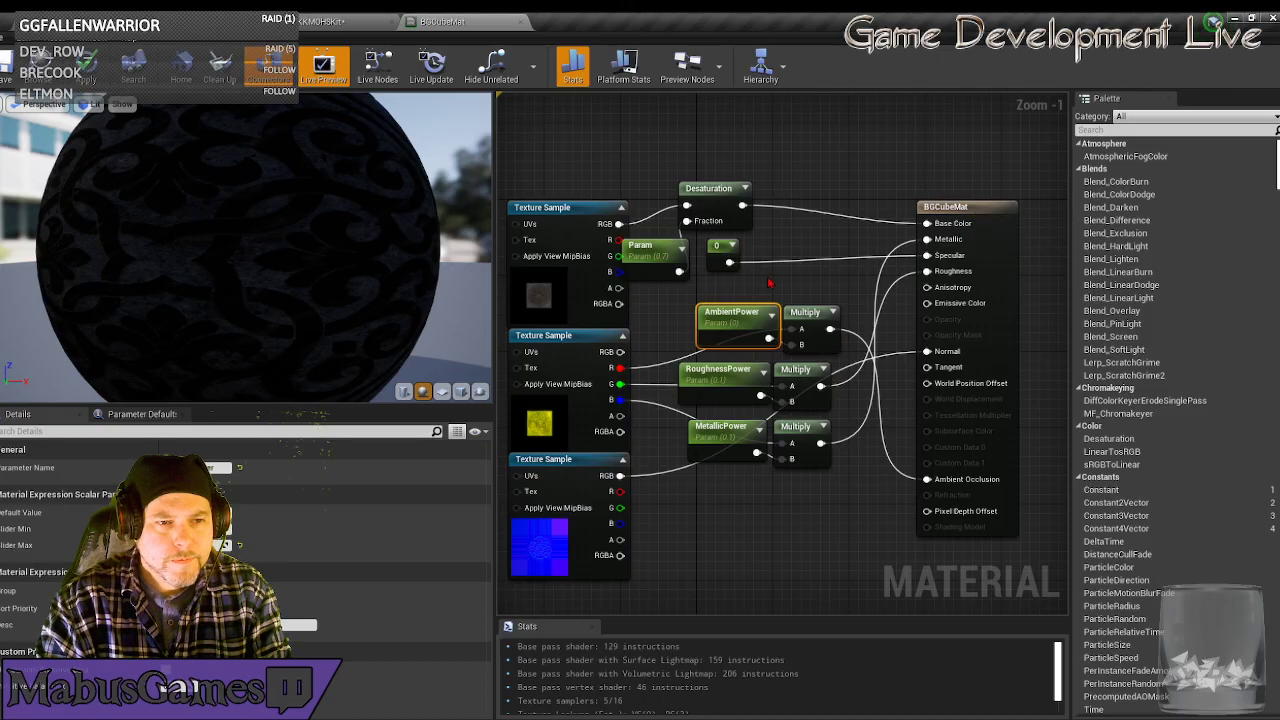
{"action": "left_click_drag", "start_coordinate": [771, 279], "coordinate": [628, 184]}
{"action": "left_click_drag", "start_coordinate": [738, 198], "coordinate": [788, 210]}
{"action": "left_click", "coordinate": [875, 157]}
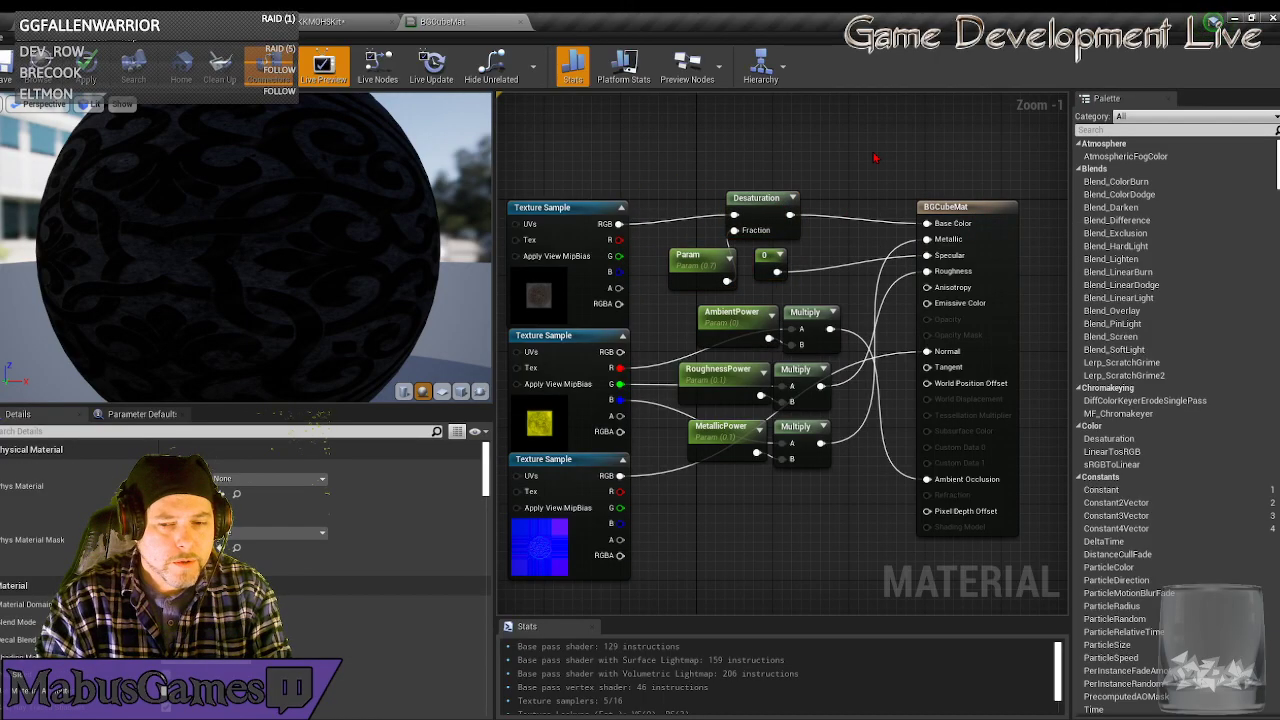
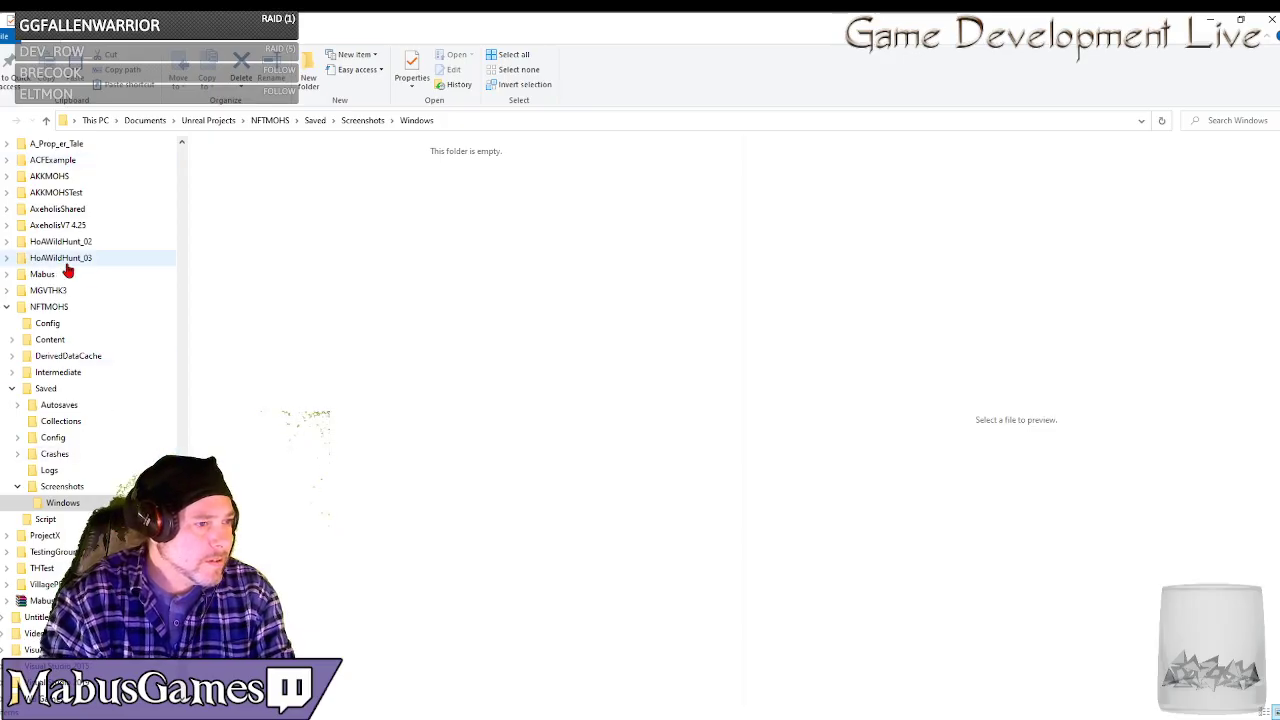
Switch to File Explorer and open the Modo1stSteps folder under Desktop, ThatProject, Twitch.
{"action": "scroll", "coordinate": [68, 270], "scroll_direction": "up", "scroll_amount": 3}
{"action": "scroll", "coordinate": [70, 275], "scroll_direction": "up", "scroll_amount": 12}
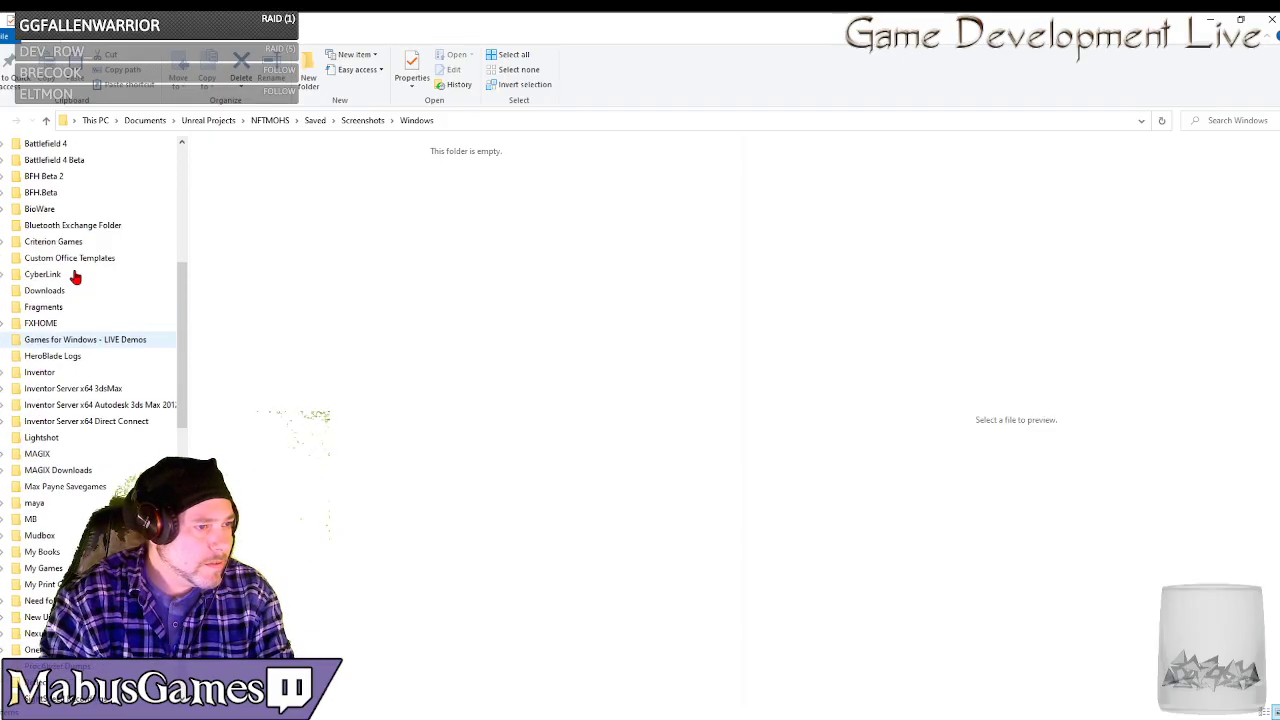
{"action": "scroll", "coordinate": [80, 278], "scroll_direction": "up", "scroll_amount": 3}
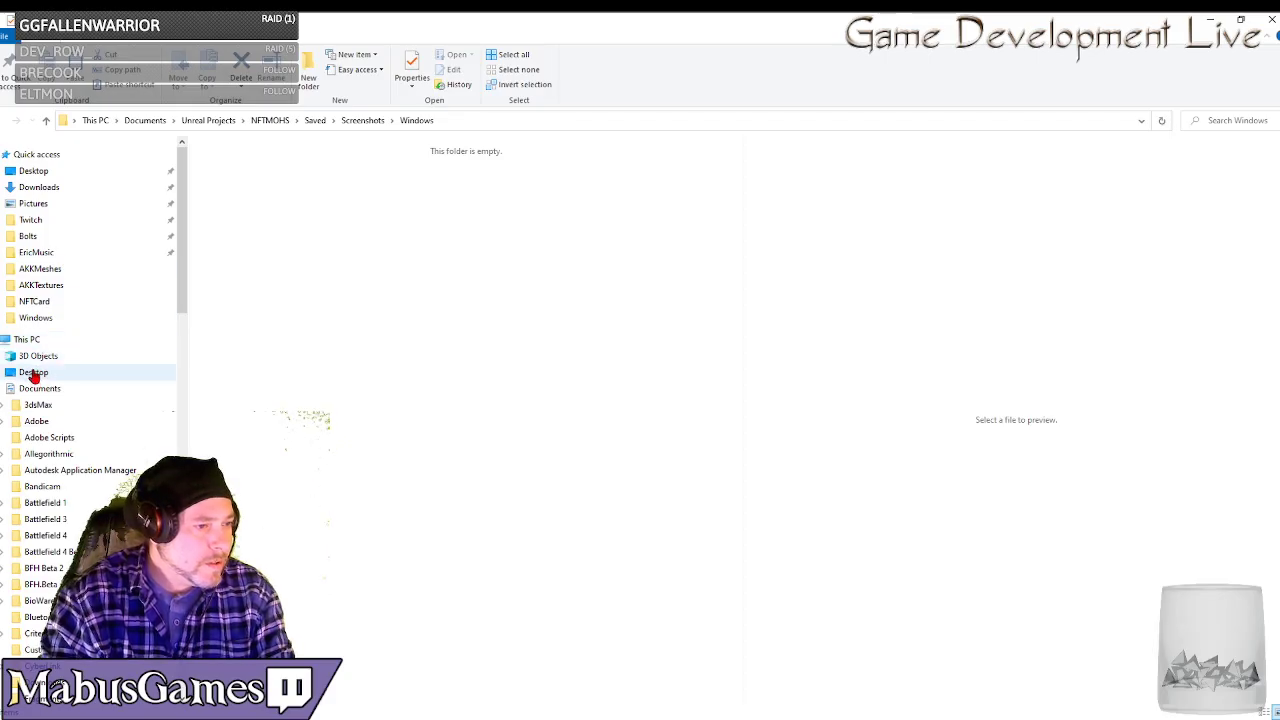
{"action": "left_click", "coordinate": [33, 373]}
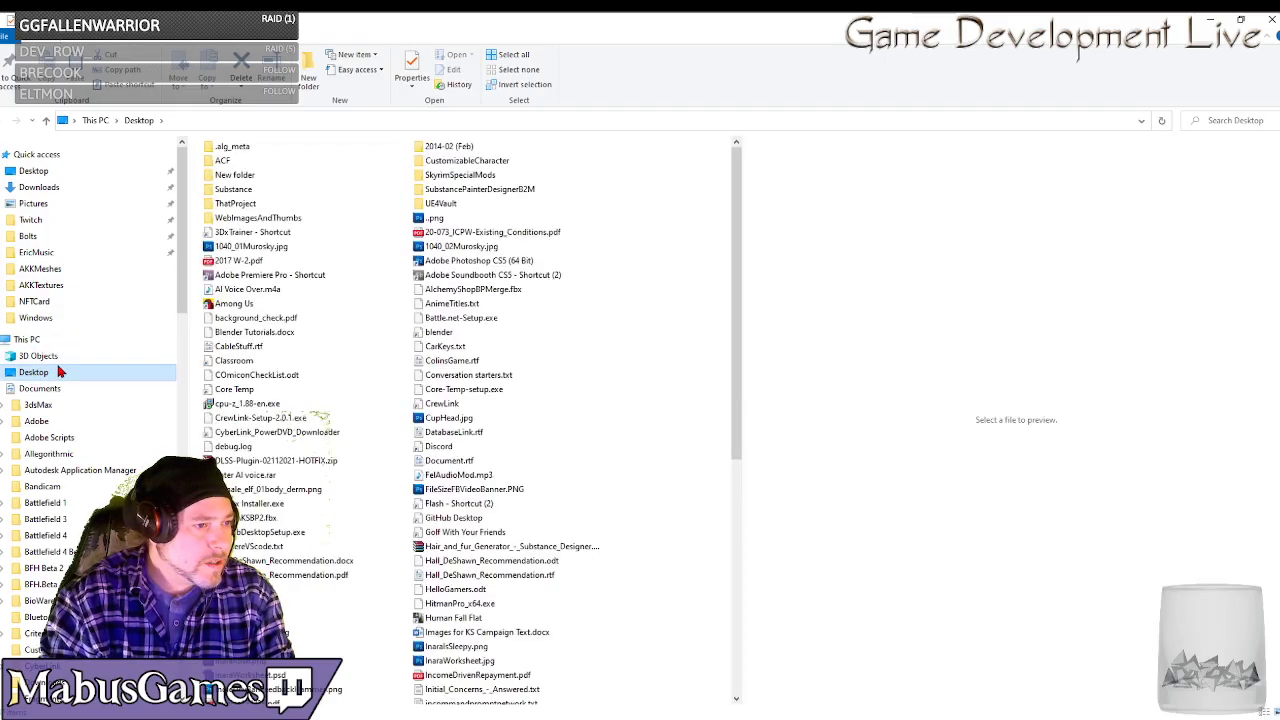
{"action": "double_click", "coordinate": [243, 207]}
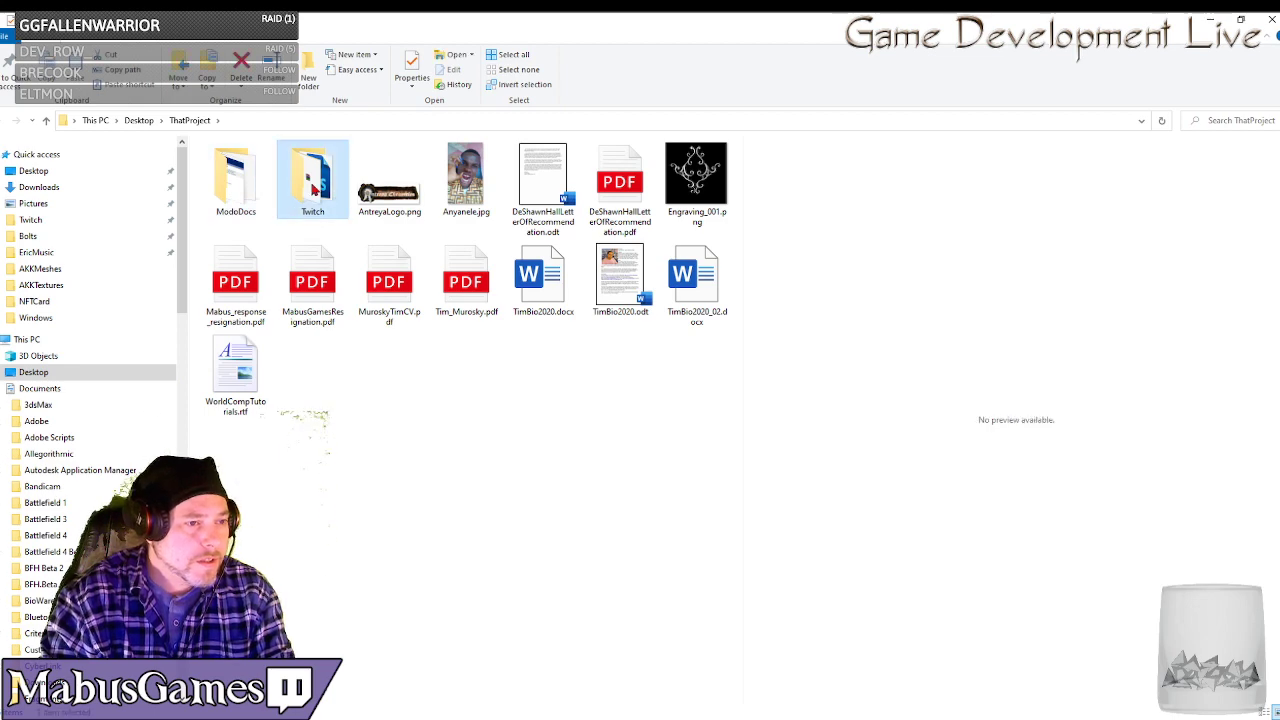
{"action": "double_click", "coordinate": [313, 190]}
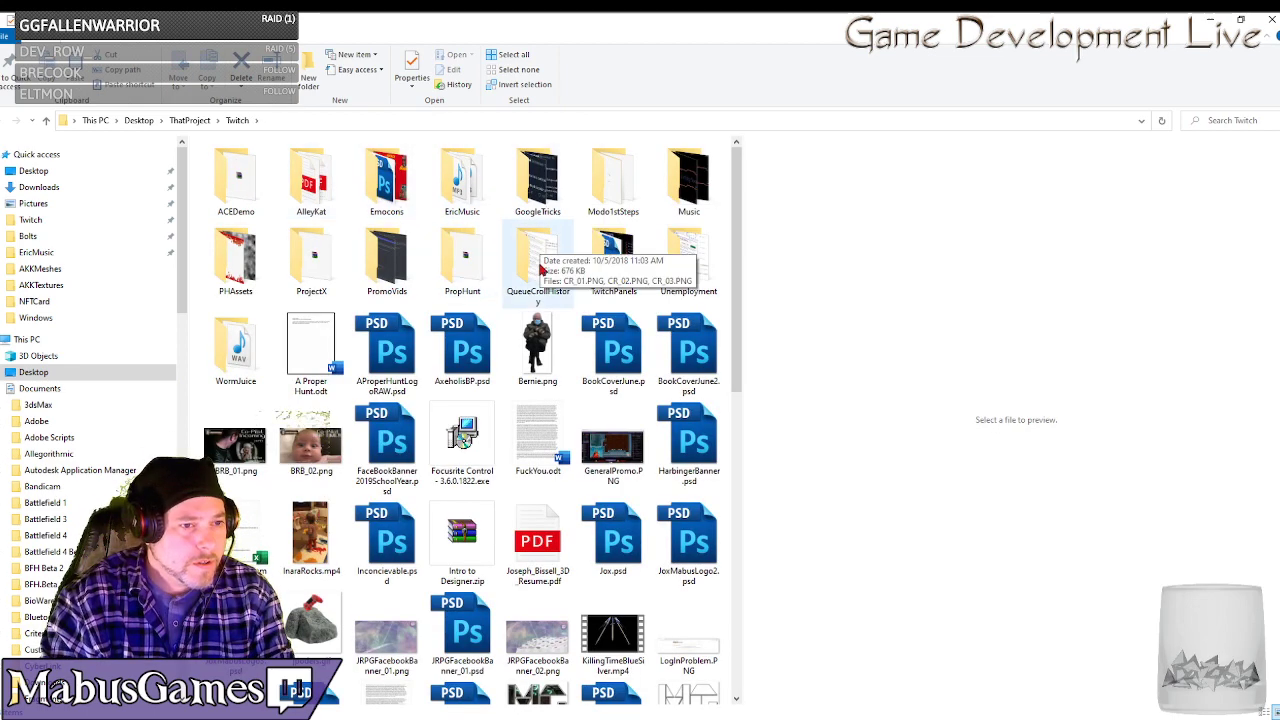
{"action": "double_click", "coordinate": [612, 178]}
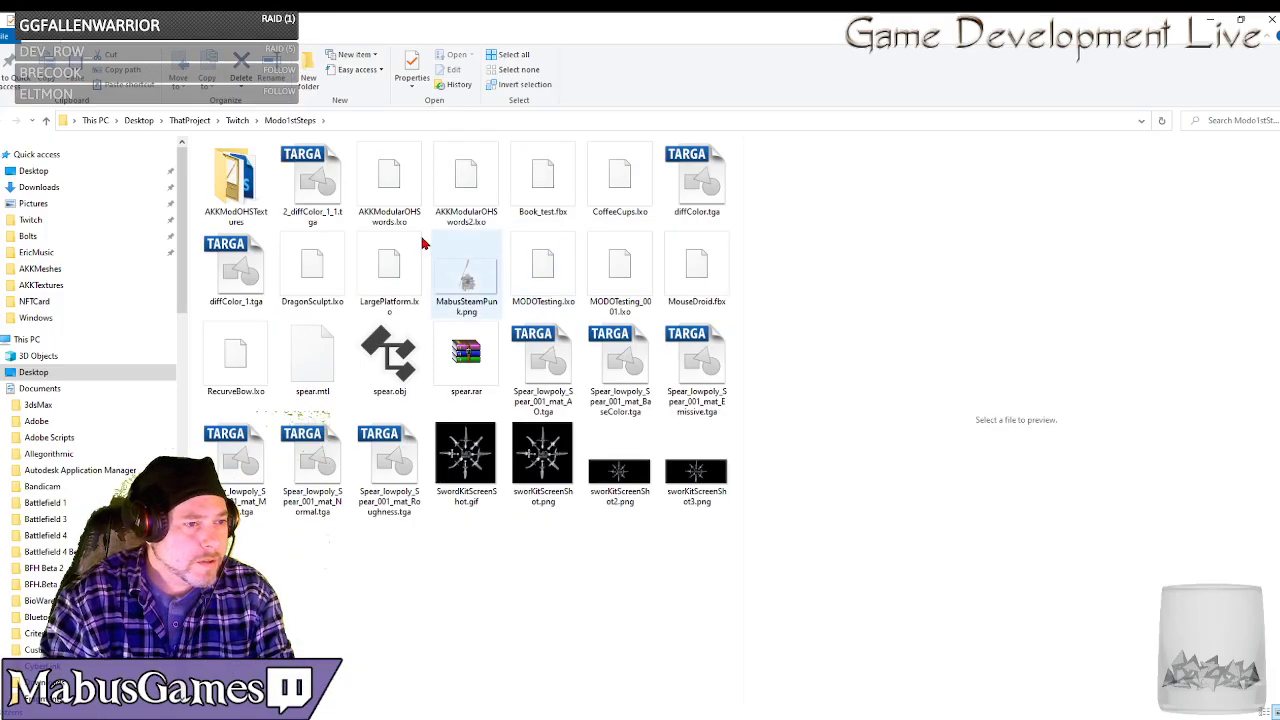
Open BackgroundCube2_BG_BaseColor.png from AKKModOHSTextures' AKKTextures folder in Photoshop and dismiss the 3Dconnexion notice.
{"action": "double_click", "coordinate": [236, 180]}
{"action": "double_click", "coordinate": [298, 186]}
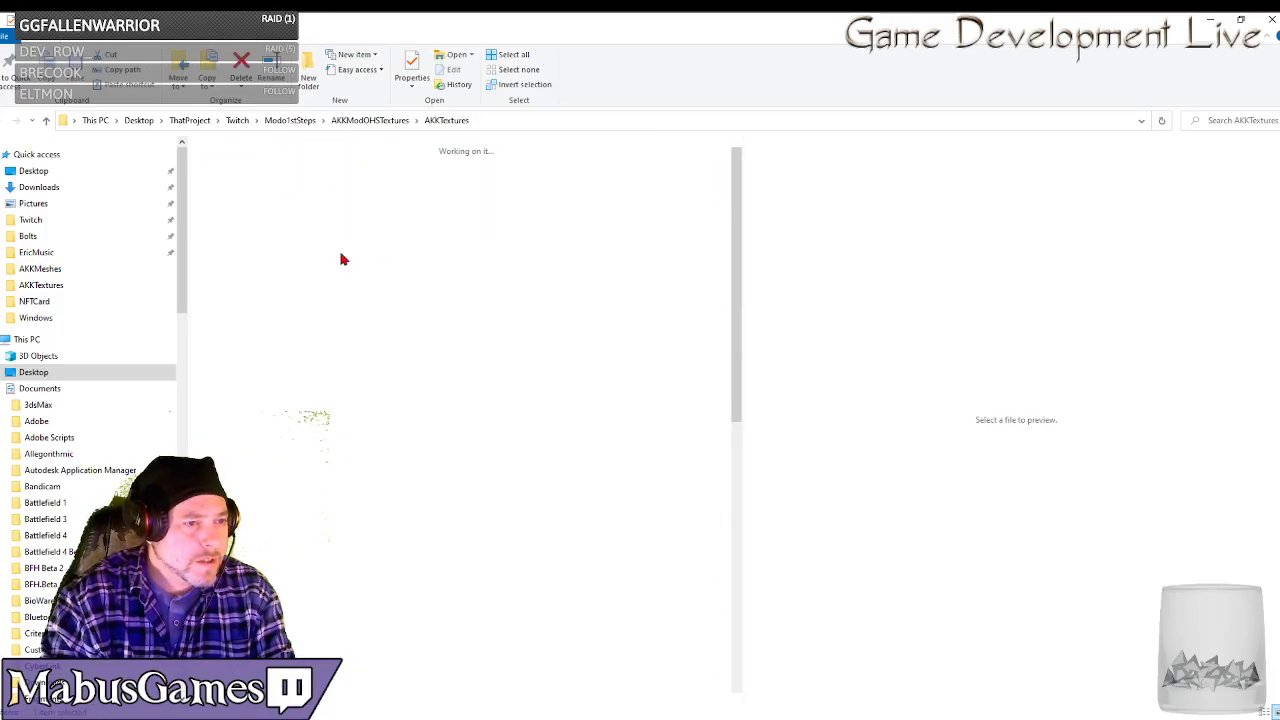
{"action": "left_click", "coordinate": [625, 180]}
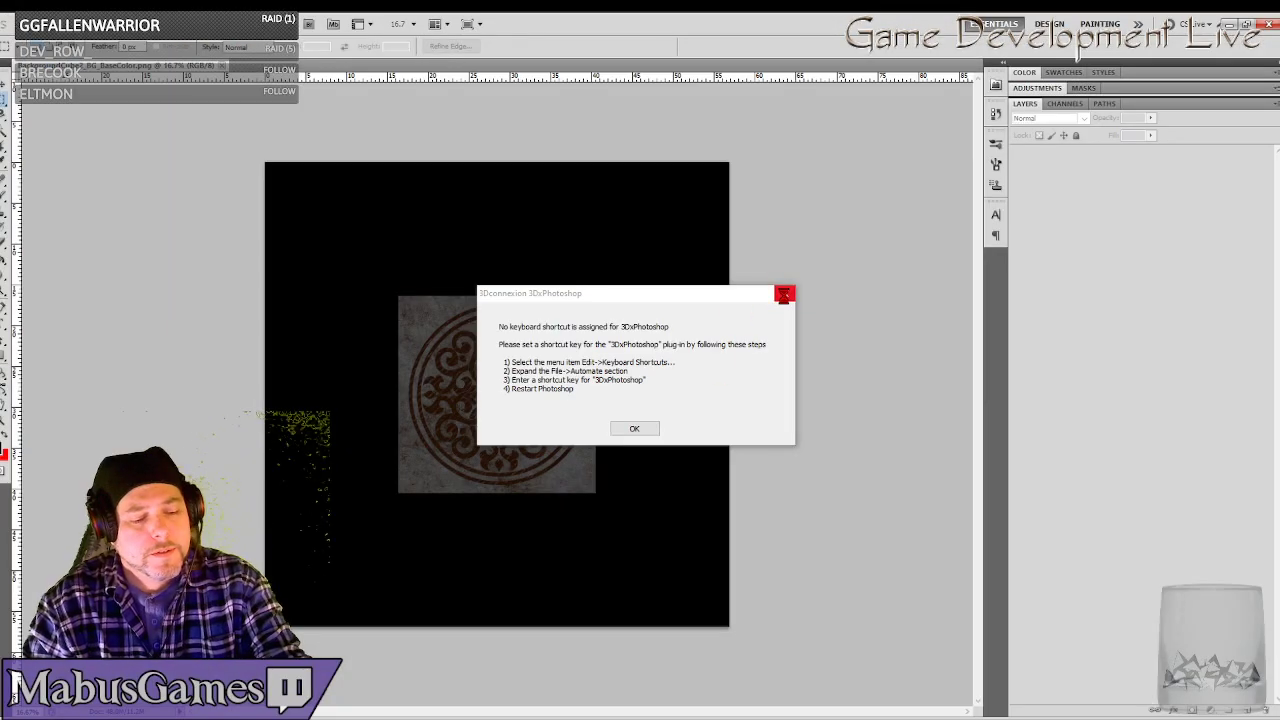
{"action": "left_click", "coordinate": [784, 295]}
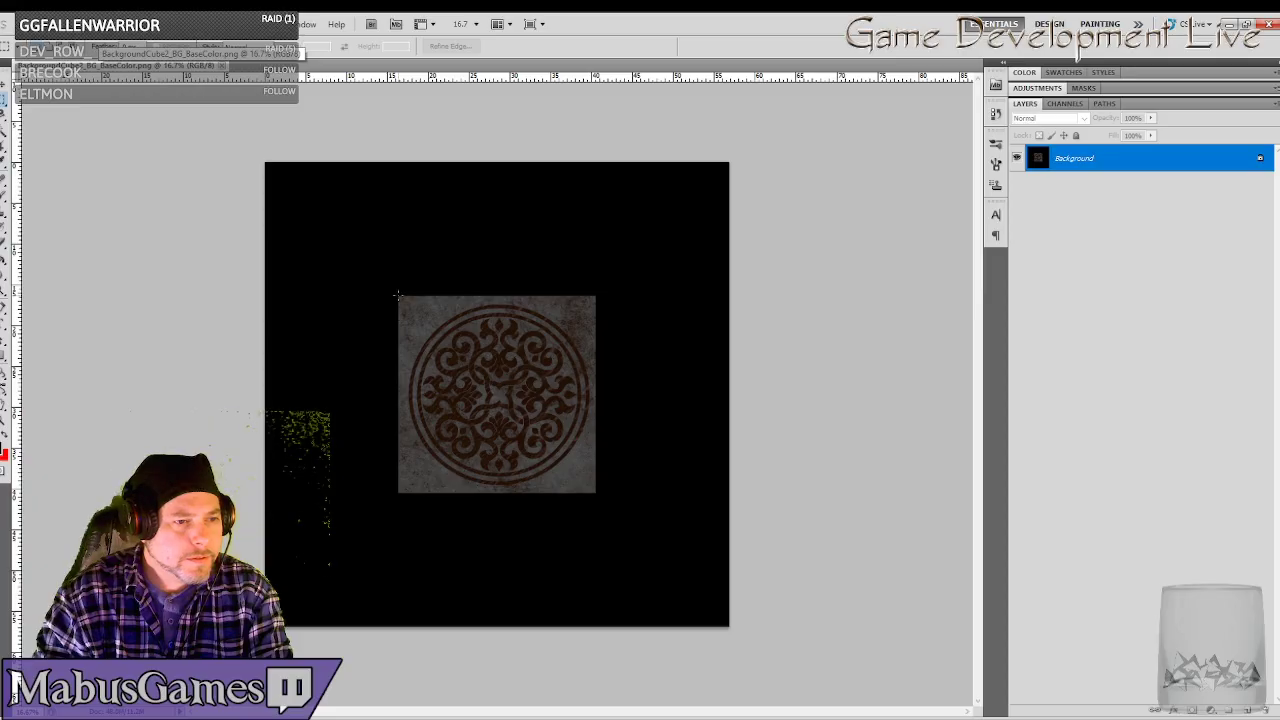
Select the square ornament area in the middle of the canvas and copy it to a new layer.
{"action": "left_click_drag", "start_coordinate": [494, 436], "coordinate": [594, 491]}
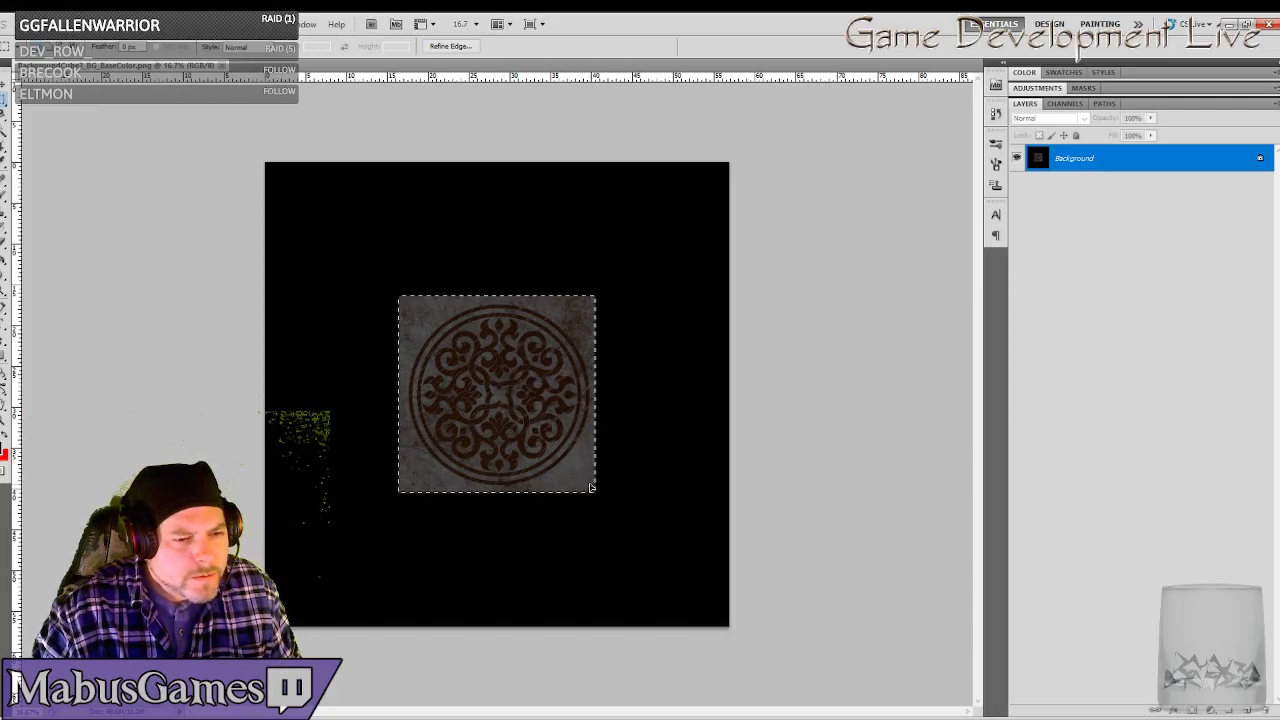
{"action": "left_click_drag", "start_coordinate": [592, 490], "coordinate": [592, 487]}
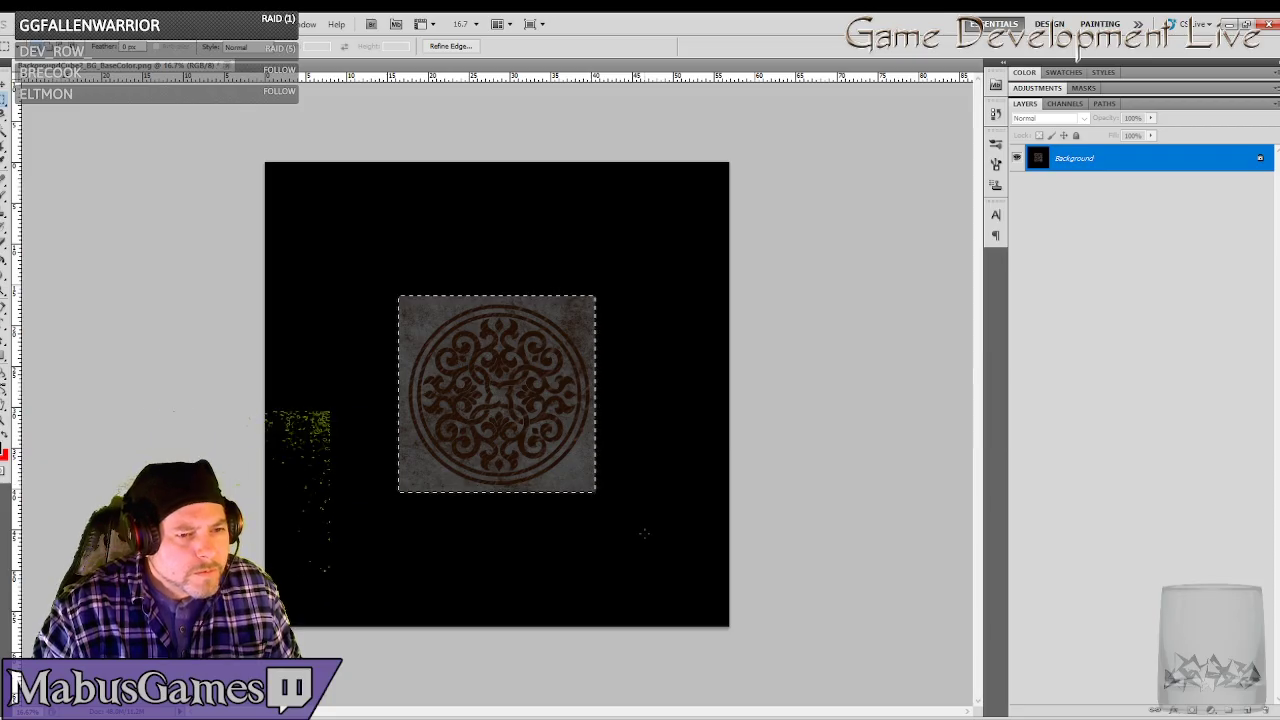
{"action": "key", "text": "ctrl+j"}
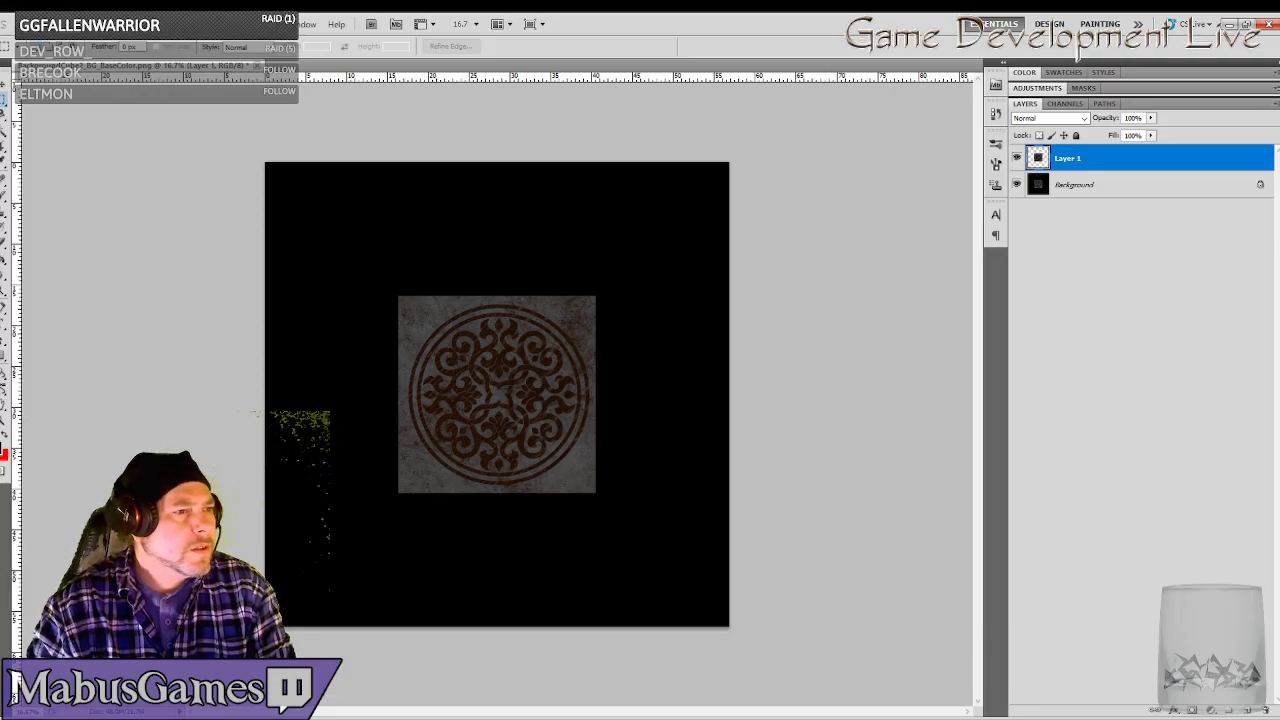
Brighten the copied ornament layer with Levels, setting the white input level to 128 and the midtones to about 1.17.
{"action": "left_click", "coordinate": [85, 24]}
{"action": "mouse_move", "coordinate": [105, 59]}
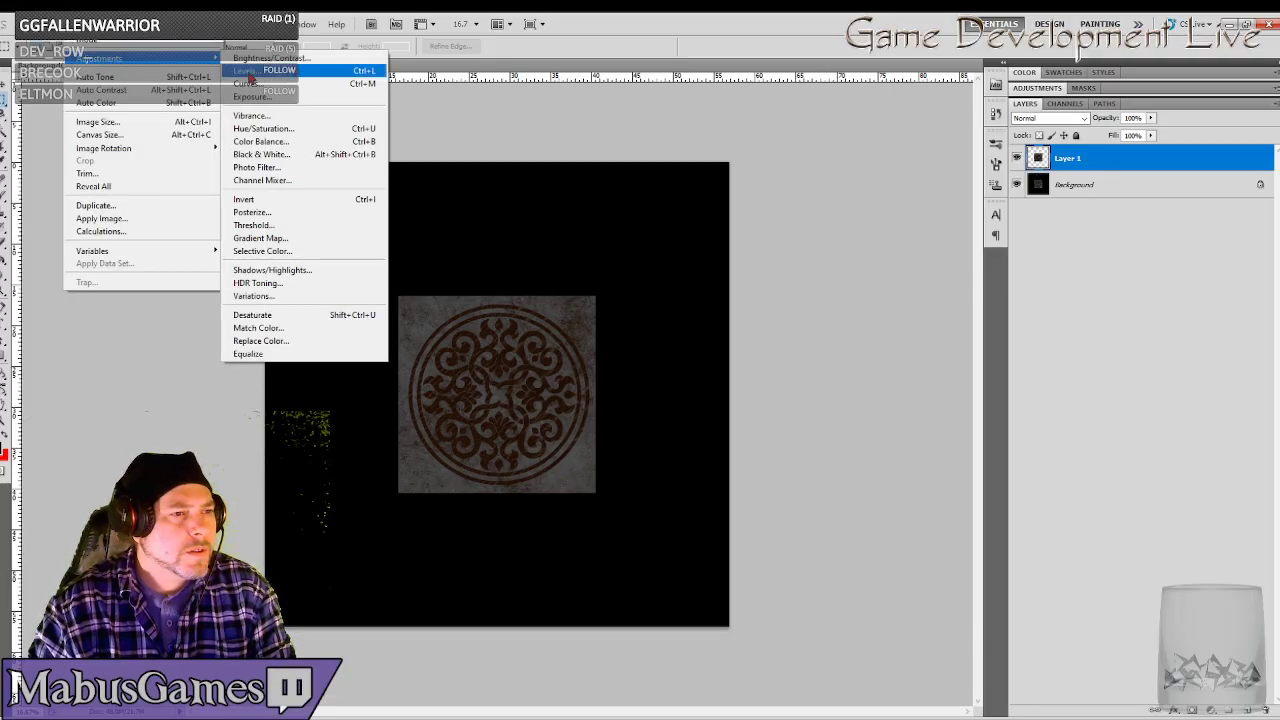
{"action": "left_click", "coordinate": [250, 71]}
{"action": "left_click_drag", "start_coordinate": [886, 322], "coordinate": [835, 323]}
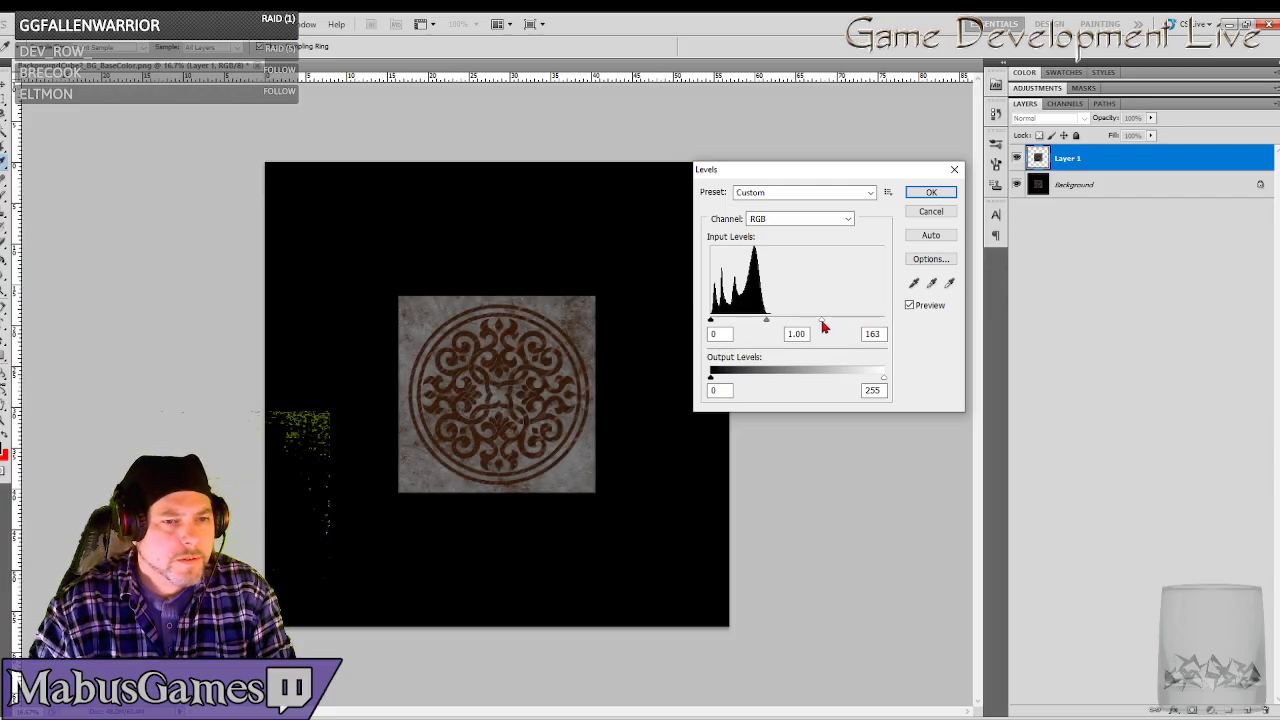
{"action": "left_click_drag", "start_coordinate": [824, 327], "coordinate": [750, 322]}
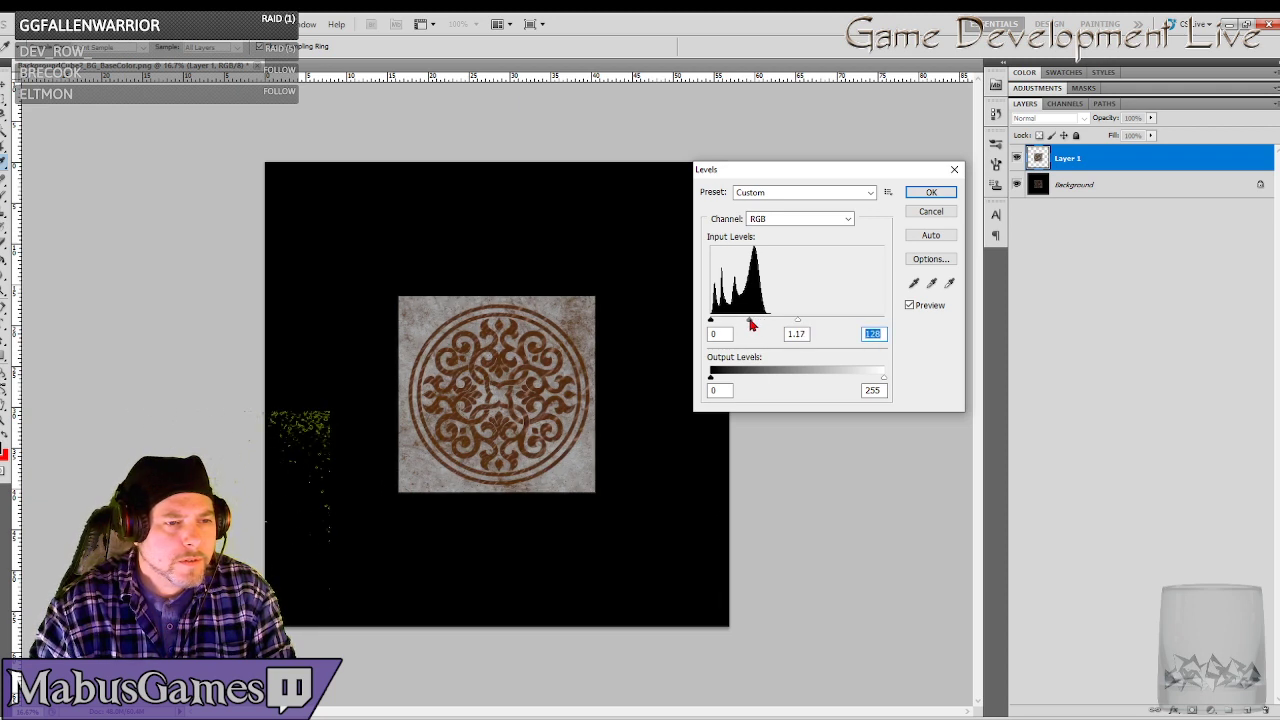
{"action": "left_click", "coordinate": [796, 331]}
{"action": "left_click", "coordinate": [931, 192]}
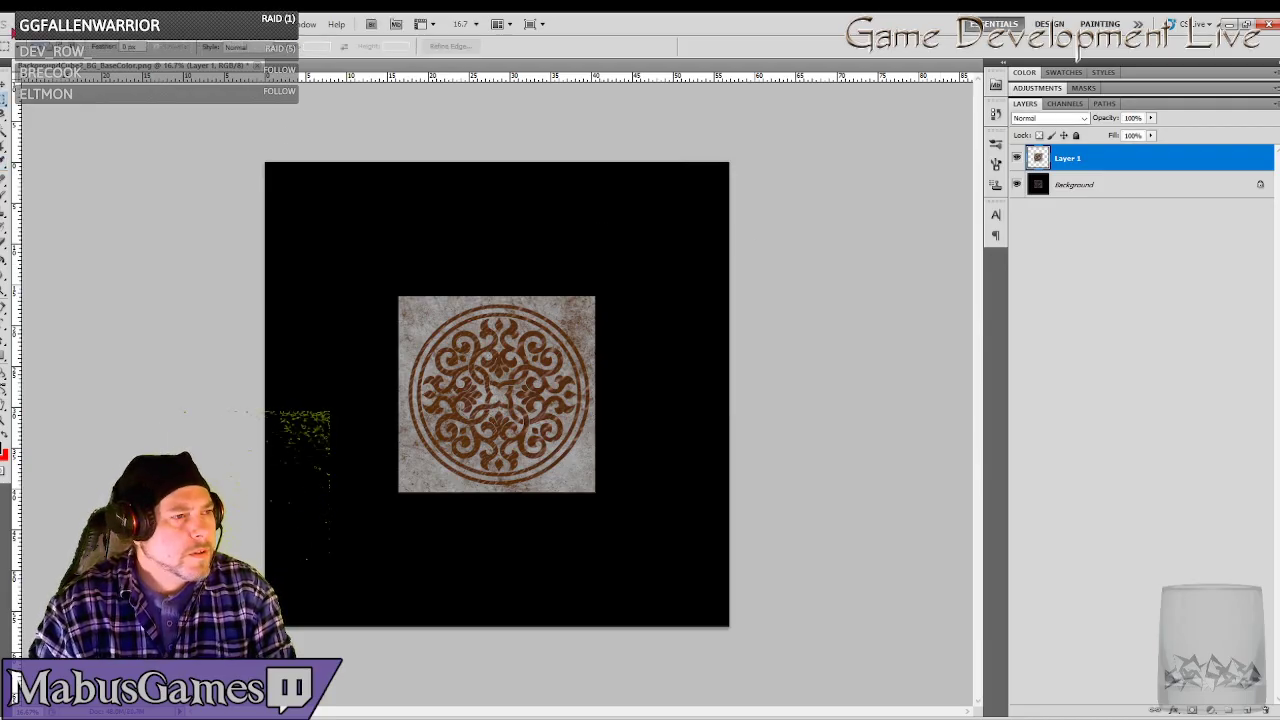
Save the image for web as a PNG-24, overwriting BackgroundCube2_BG_BaseColor.png in the AKKTextures folder.
{"action": "left_click", "coordinate": [13, 24]}
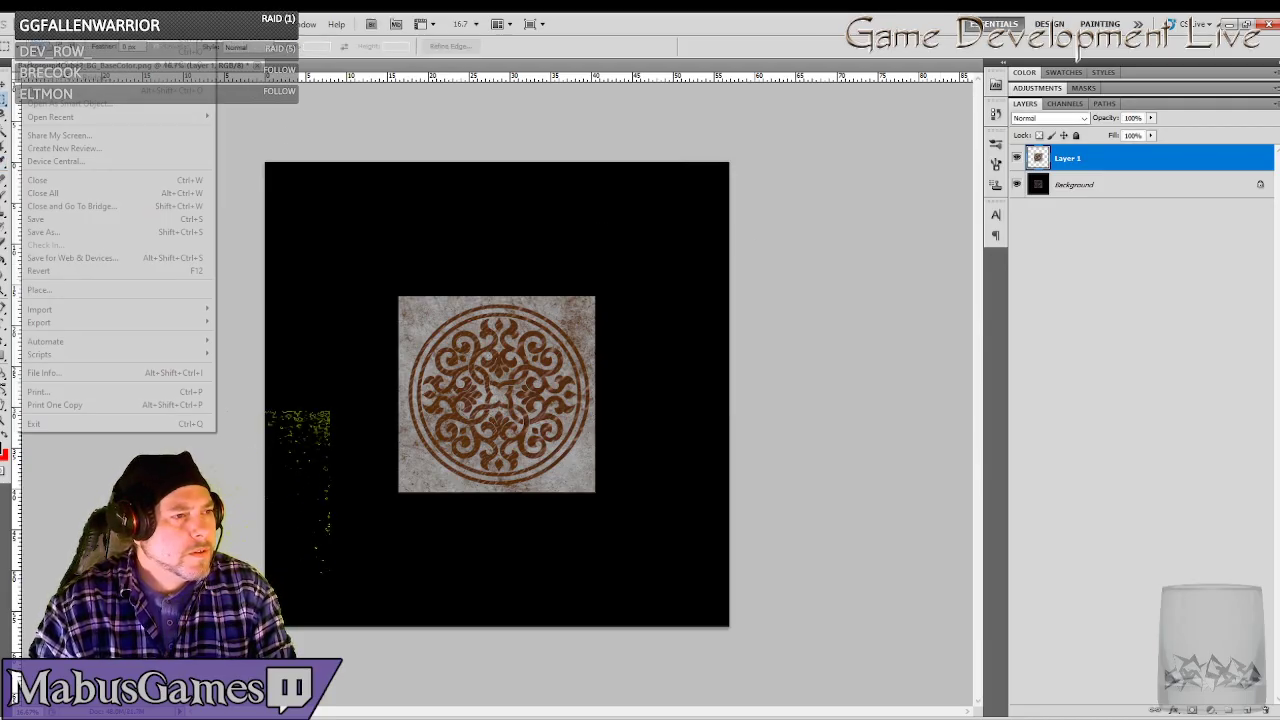
{"action": "left_click", "coordinate": [80, 259]}
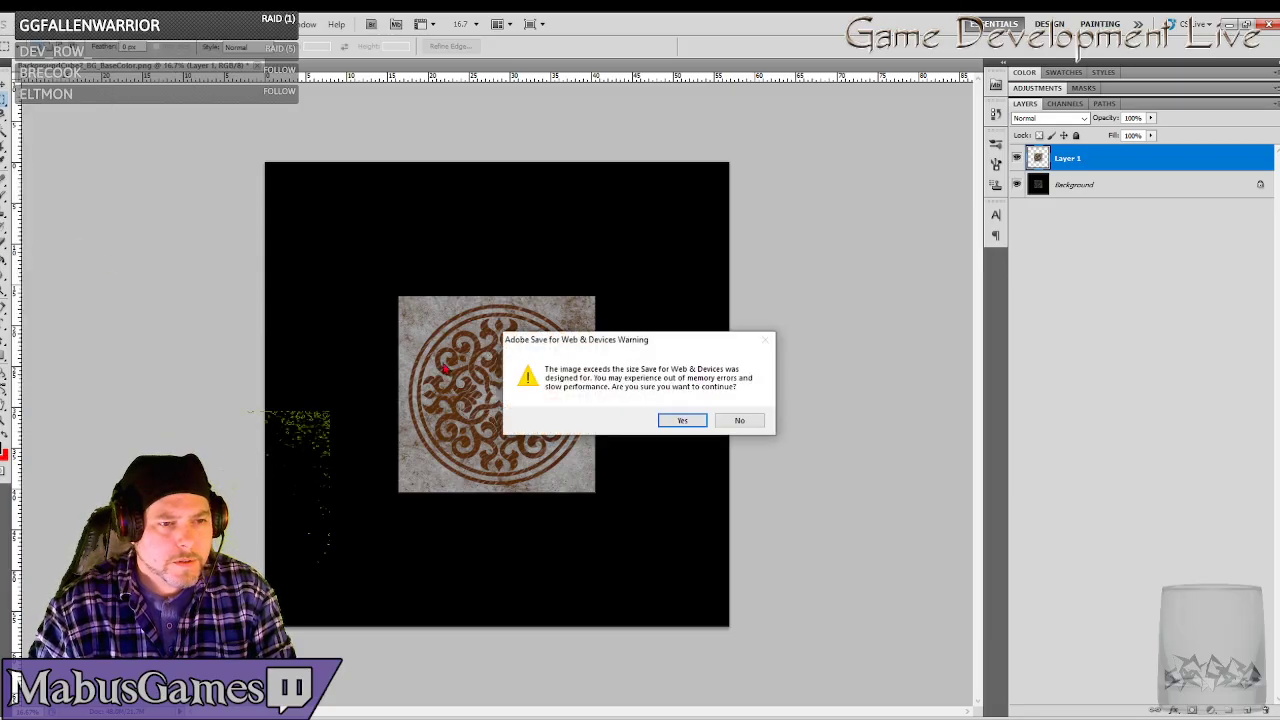
{"action": "left_click", "coordinate": [680, 421]}
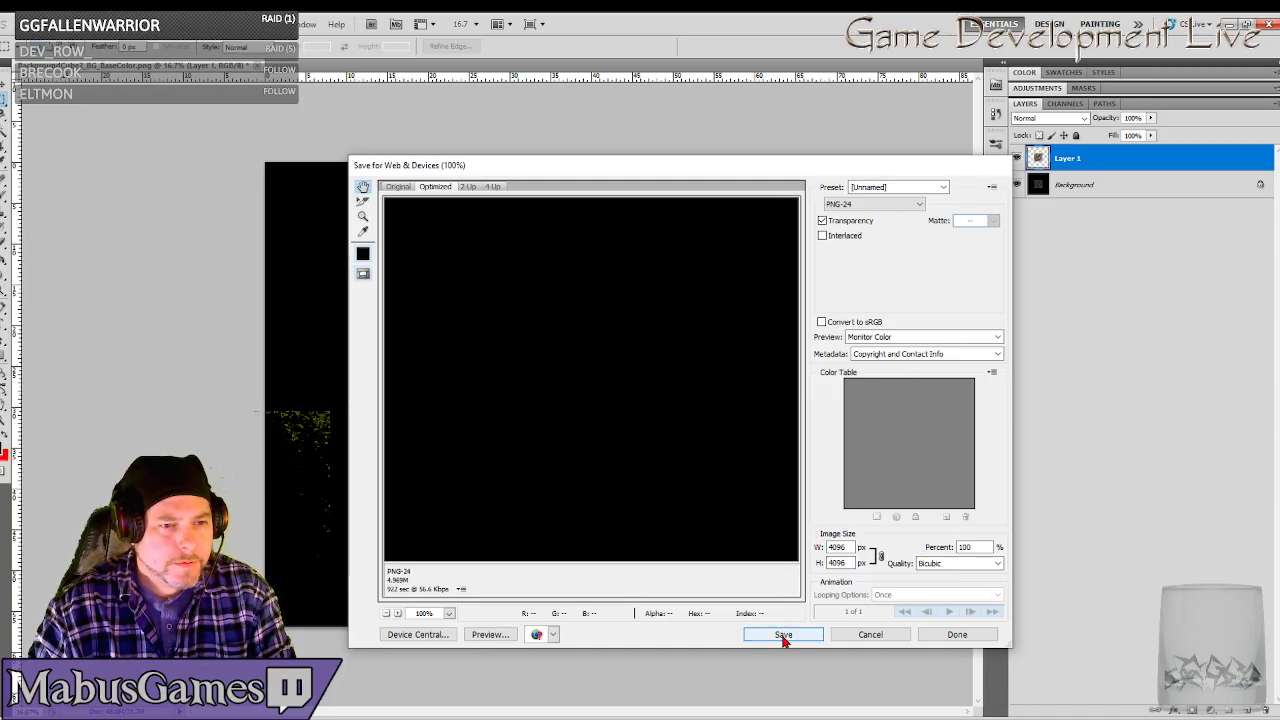
{"action": "left_click", "coordinate": [783, 636]}
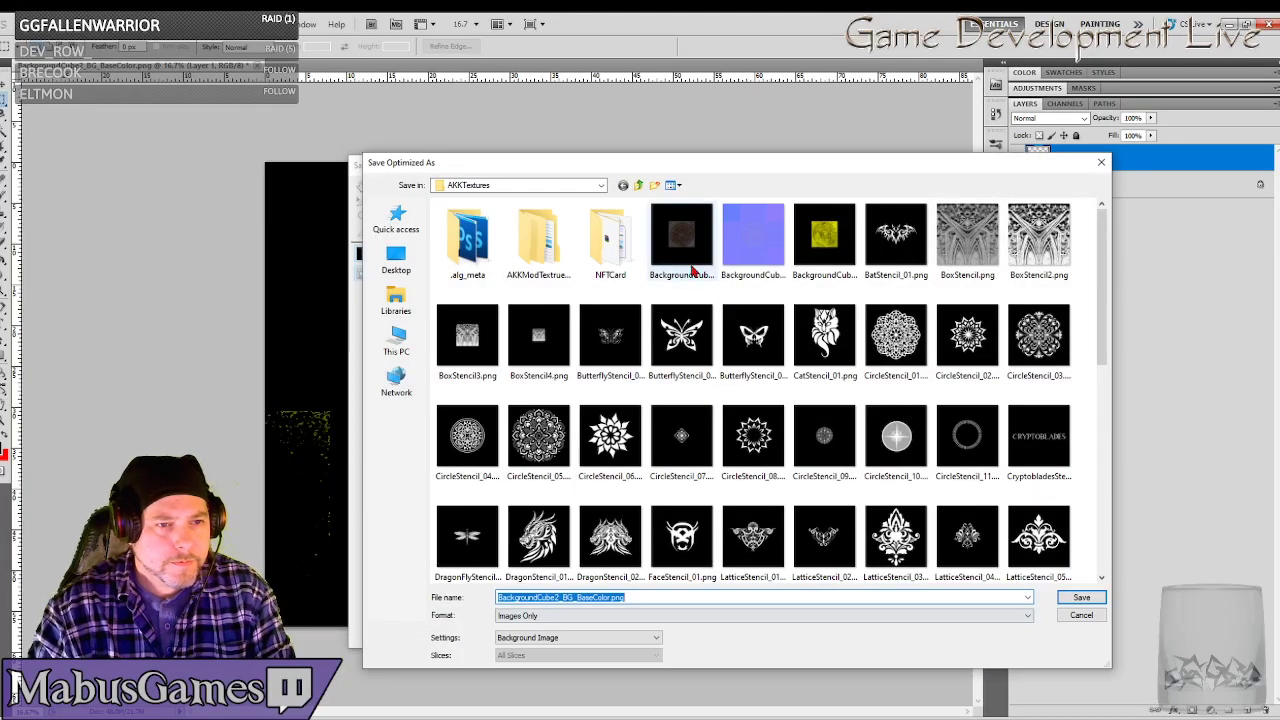
{"action": "left_click", "coordinate": [690, 270]}
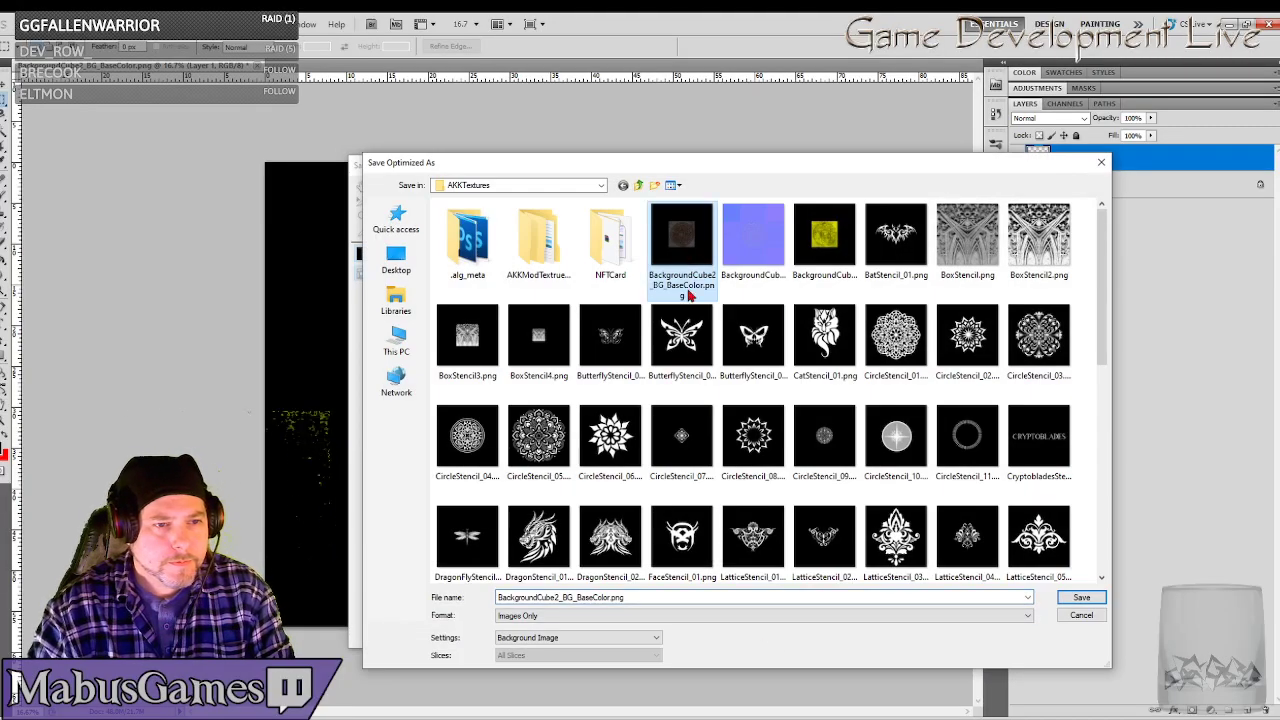
{"action": "left_click", "coordinate": [1082, 598]}
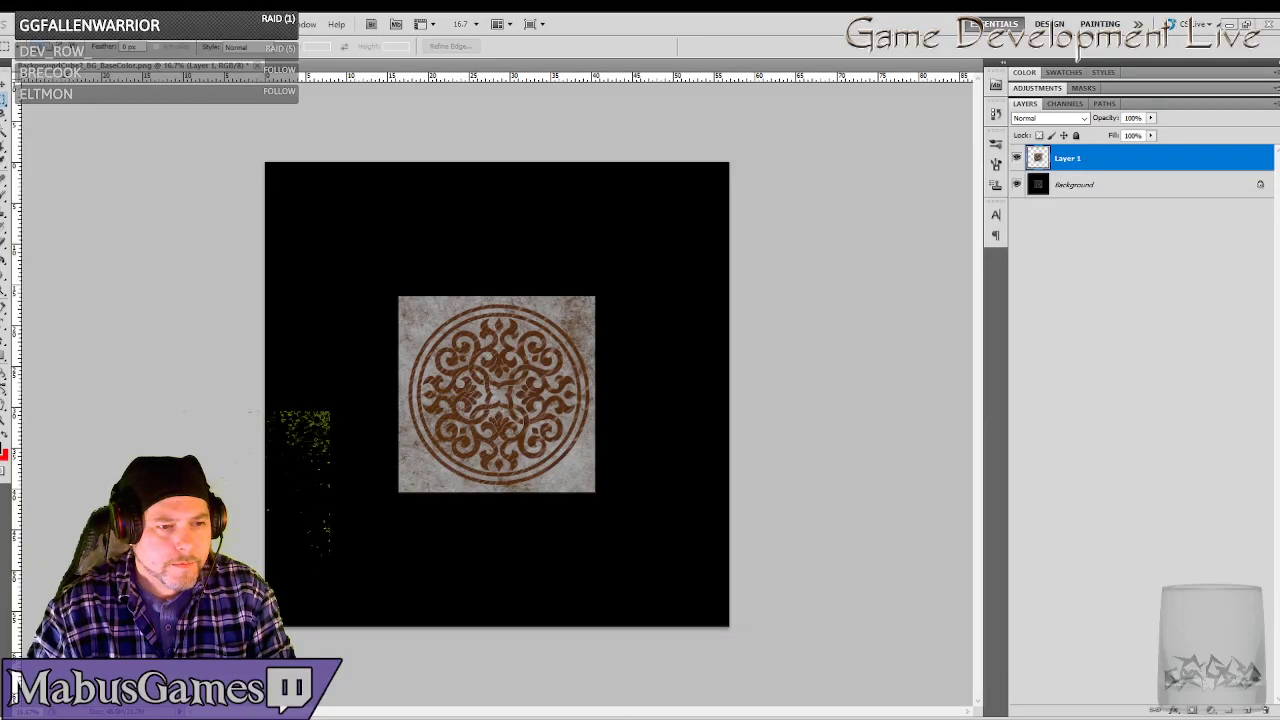
Switch to Unreal Editor and reimport the BackgroundCube2_BG_BaseColor texture in the NFTCard folder from its updated file.
{"action": "mouse_move", "coordinate": [600, 719]}
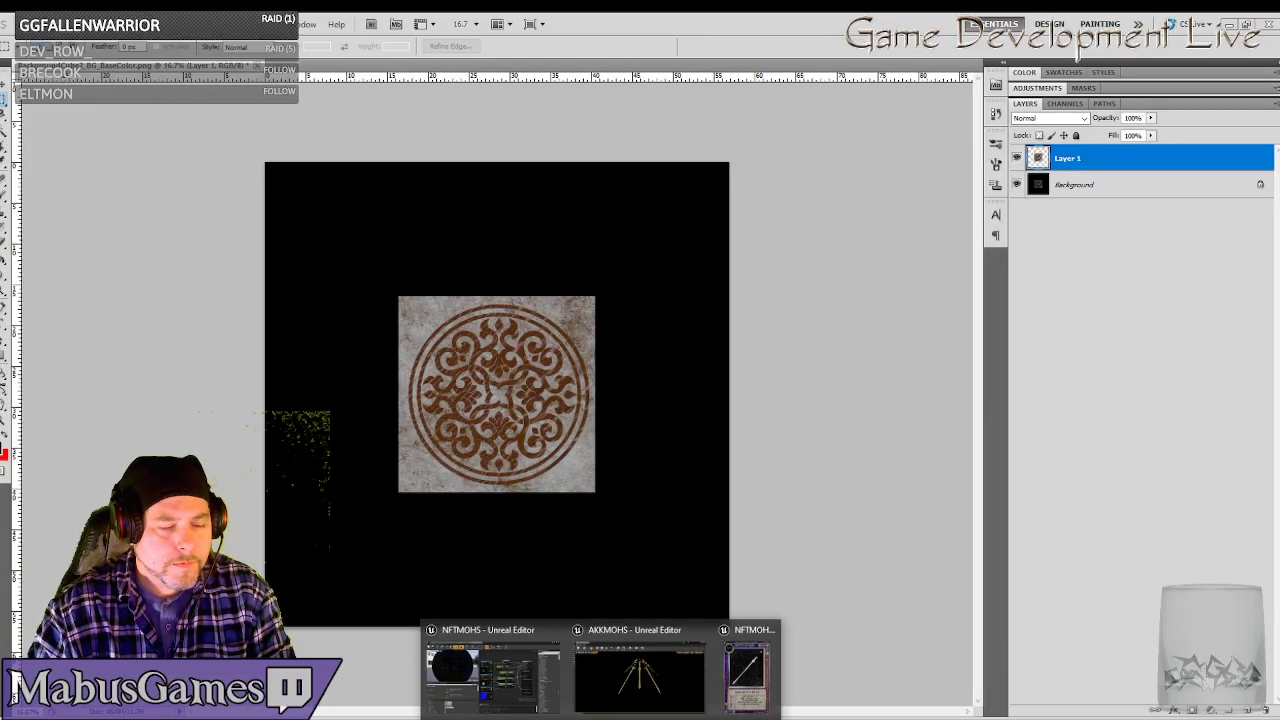
{"action": "left_click", "coordinate": [640, 670]}
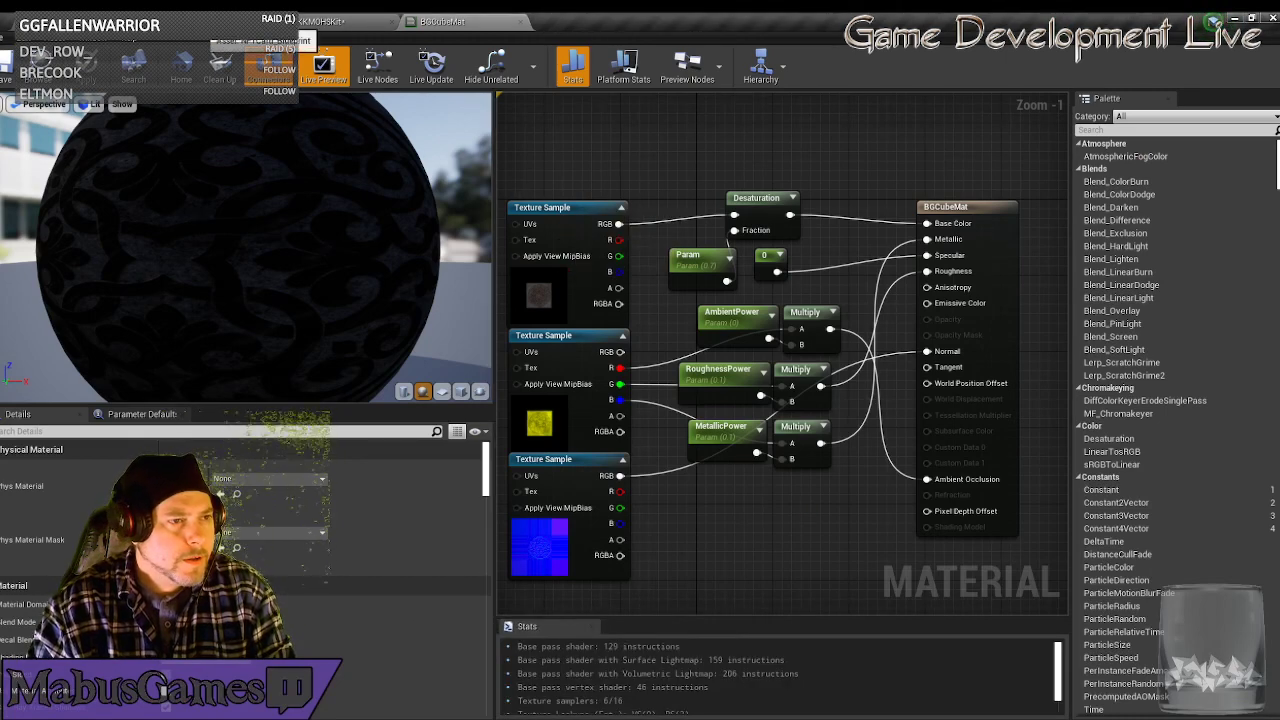
{"action": "left_click", "coordinate": [340, 21]}
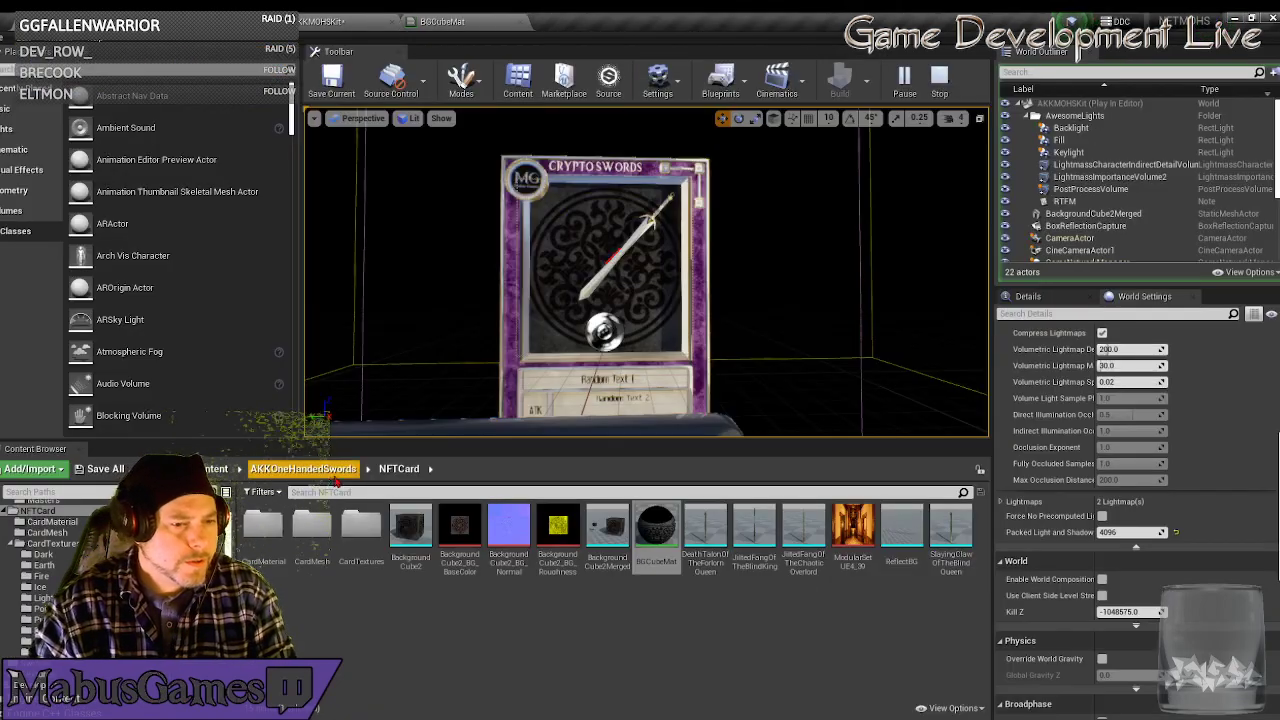
{"action": "right_click", "coordinate": [459, 528]}
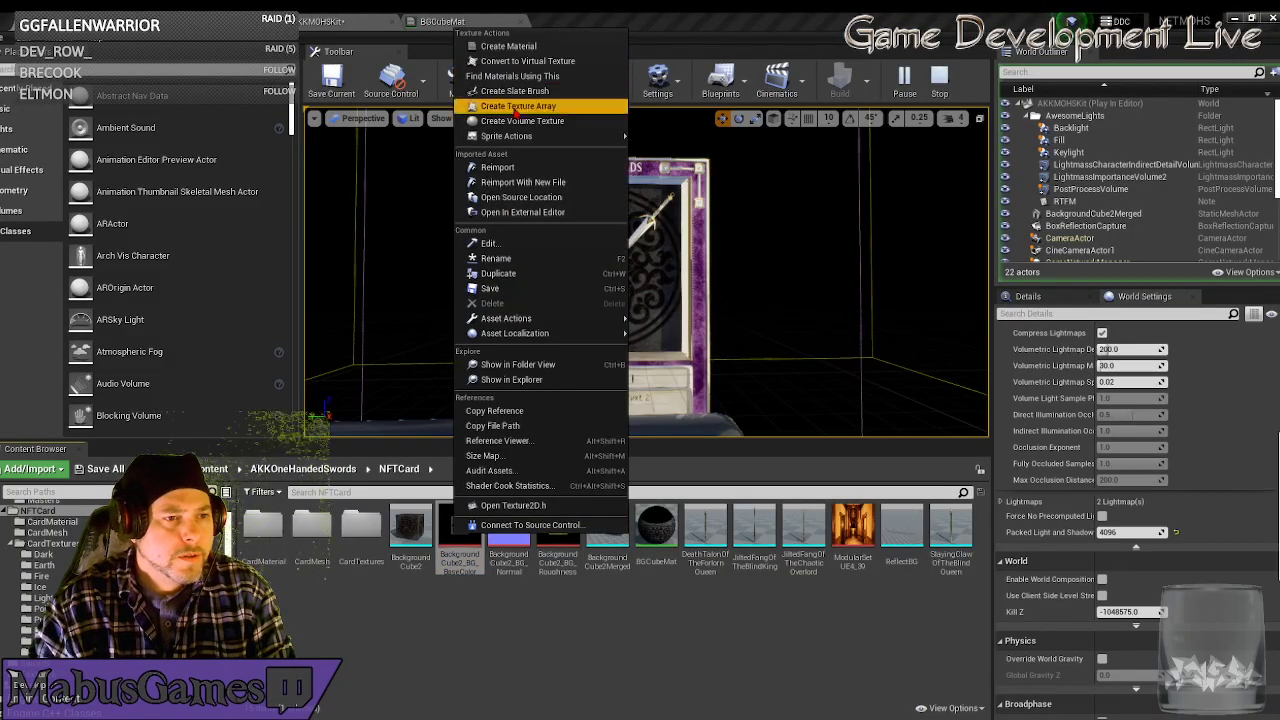
{"action": "left_click", "coordinate": [505, 168]}
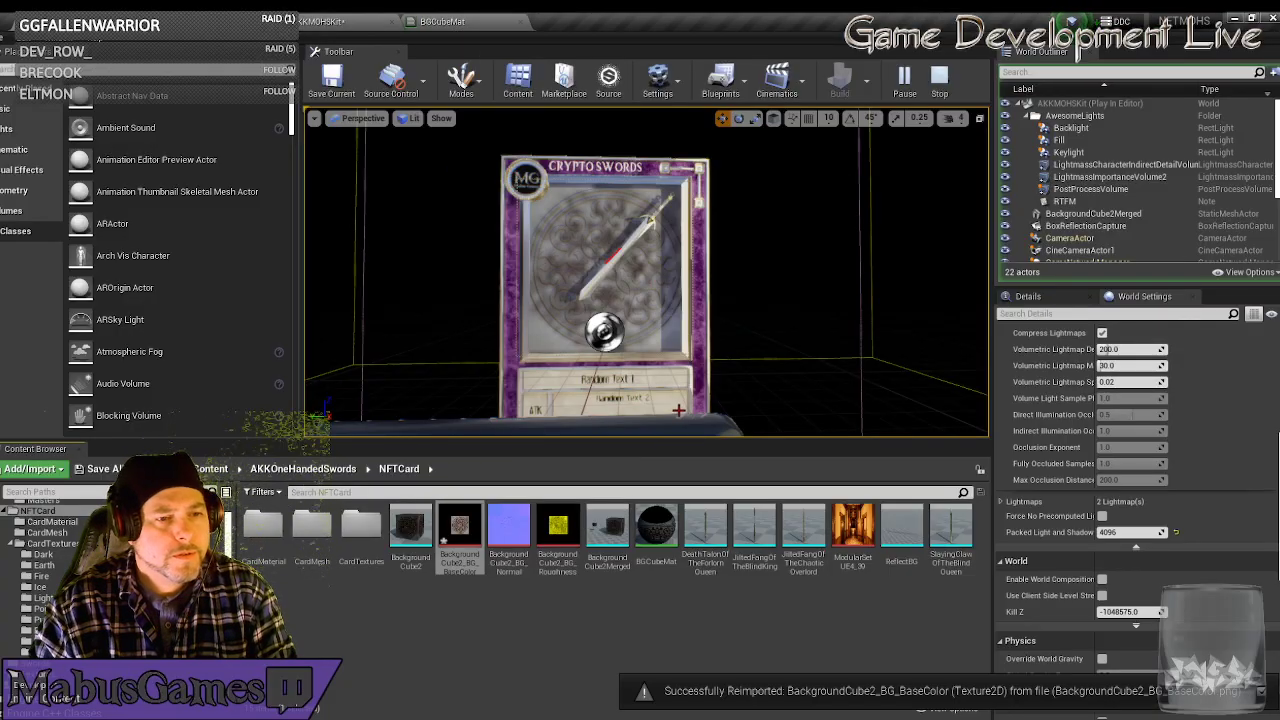
Check the brightened card background in the level, save all changes, and close the AKKTextures File Explorer window.
{"action": "right_click_drag", "start_coordinate": [640, 360], "coordinate": [720, 355]}
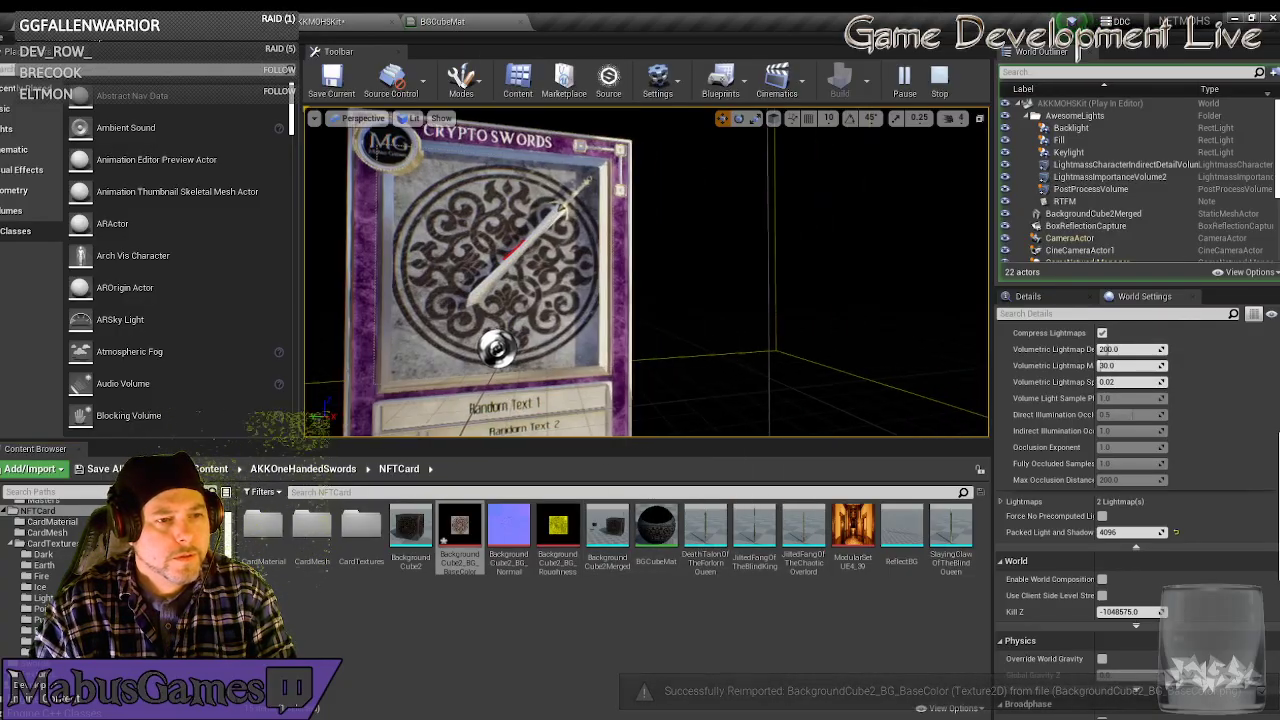
{"action": "left_click_drag", "start_coordinate": [685, 380], "coordinate": [650, 430]}
{"action": "mouse_move", "coordinate": [683, 386]}
{"action": "right_mouse_down"}
{"action": "mouse_move", "coordinate": [665, 384]}
{"action": "mouse_move", "coordinate": [683, 386]}
{"action": "right_mouse_up"}
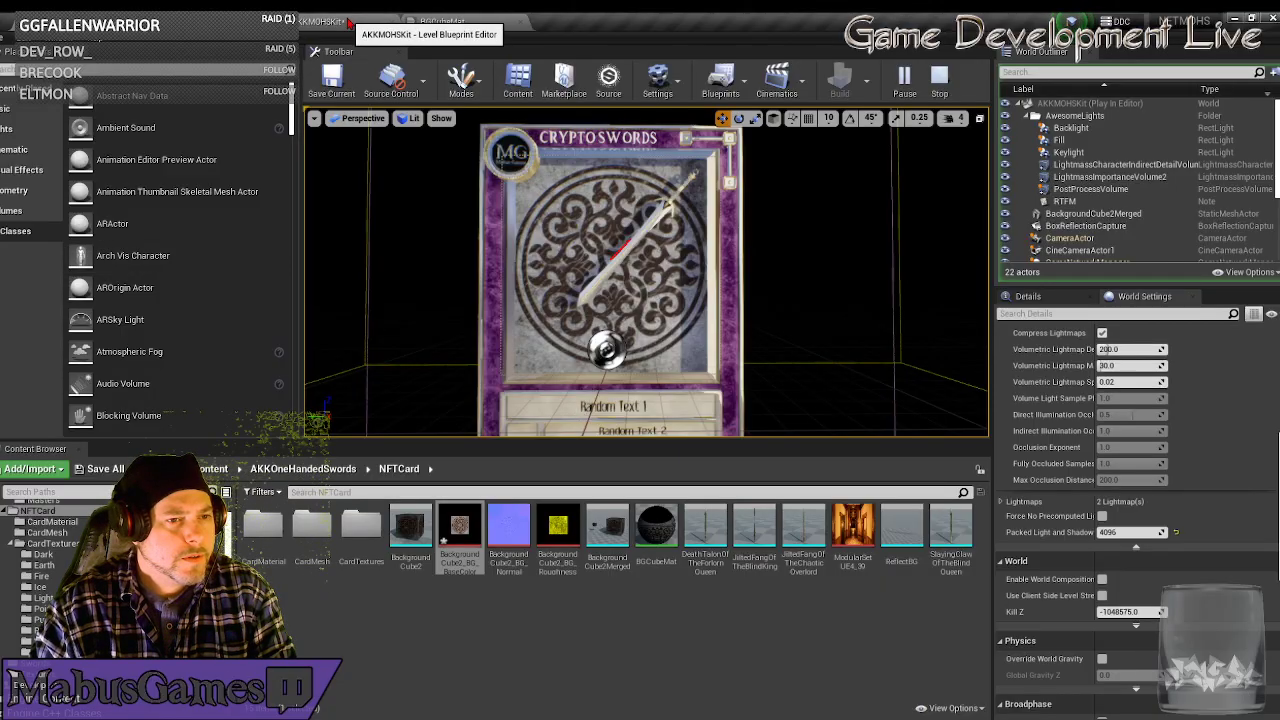
{"action": "left_click", "coordinate": [8, 38]}
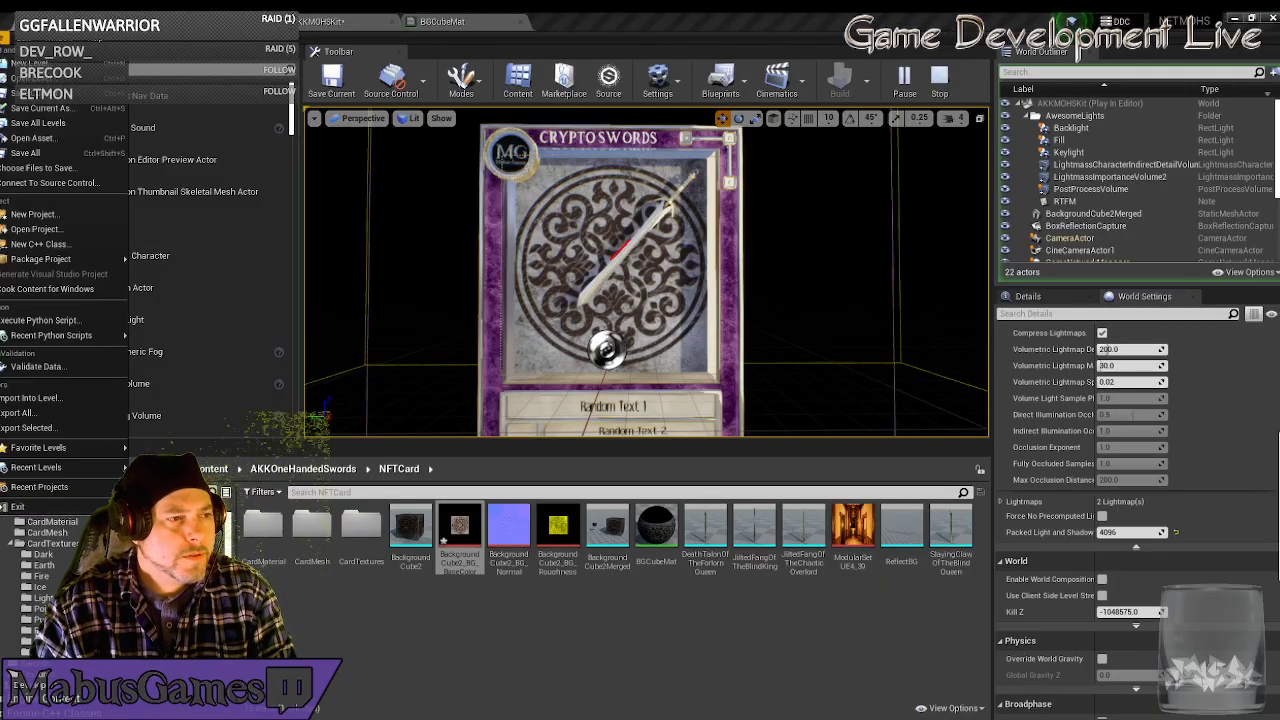
{"action": "left_click", "coordinate": [37, 153]}
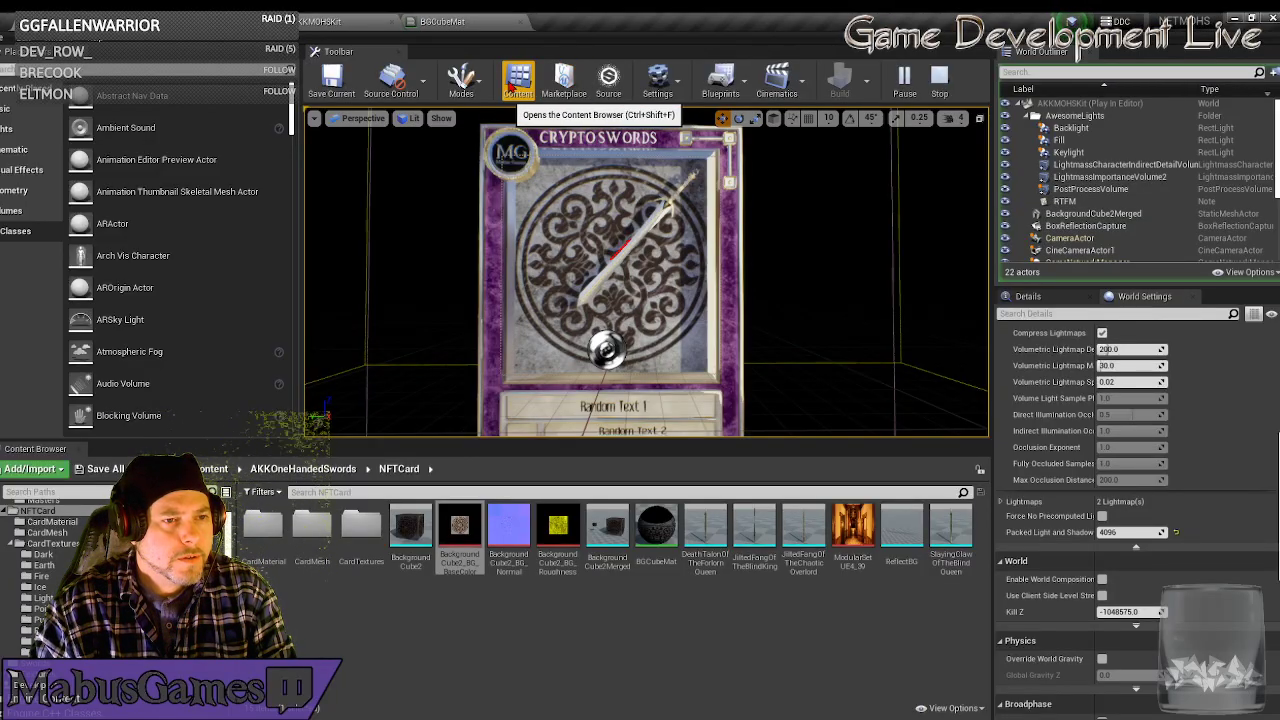
{"action": "key", "text": "alt+Tab"}
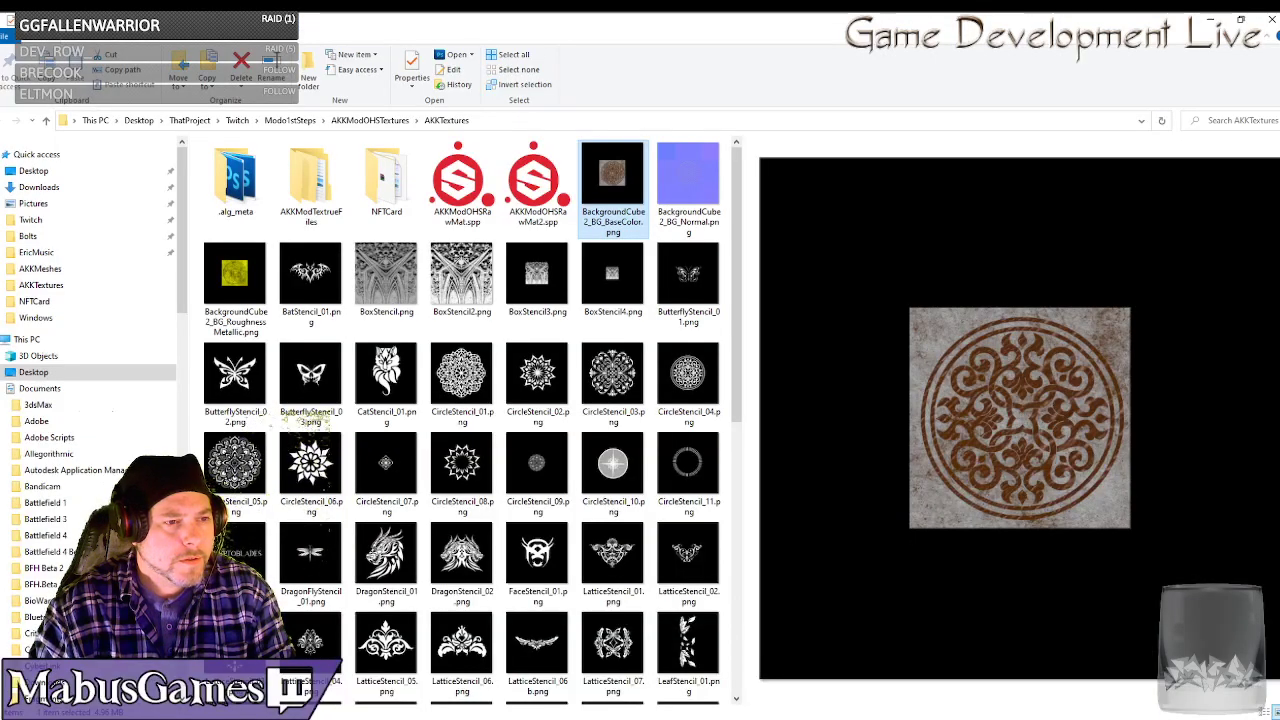
{"action": "left_click", "coordinate": [1271, 20]}
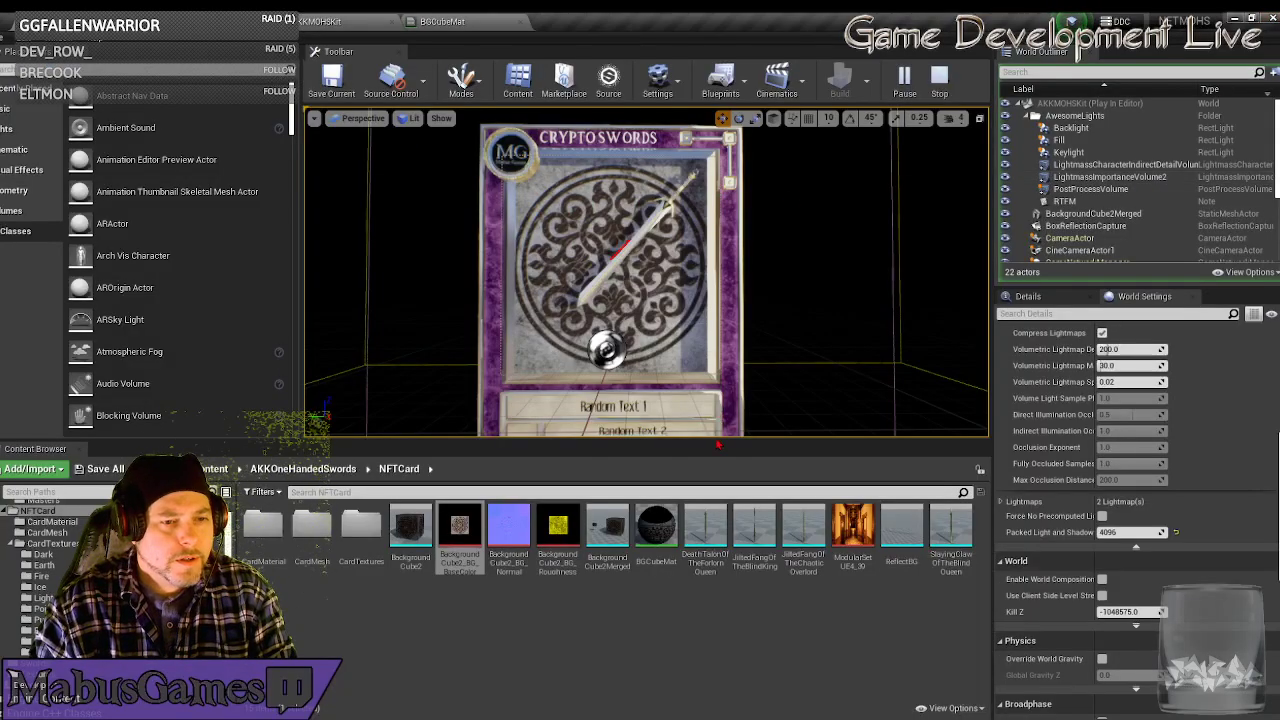
Enlarge the level viewport over the Content Browser and restart the play session to generate new card screenshots.
{"action": "left_click_drag", "start_coordinate": [718, 441], "coordinate": [727, 710]}
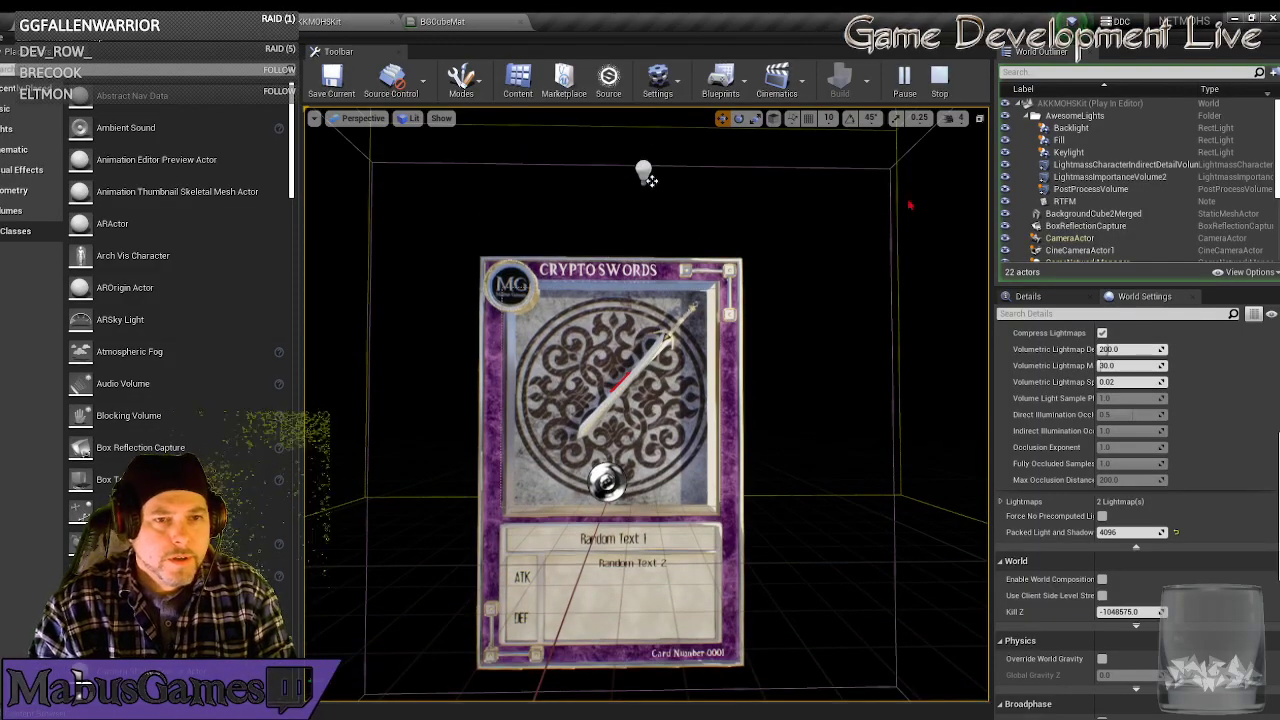
{"action": "left_click", "coordinate": [939, 80]}
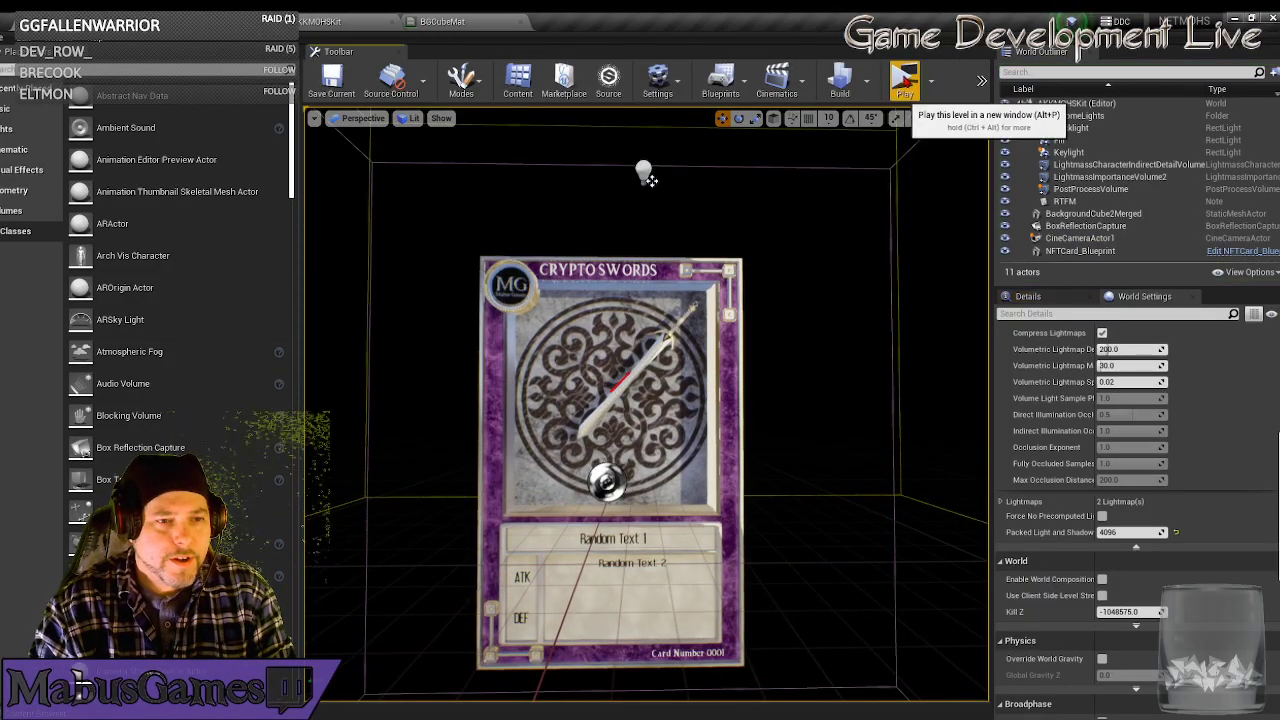
{"action": "left_click", "coordinate": [905, 80]}
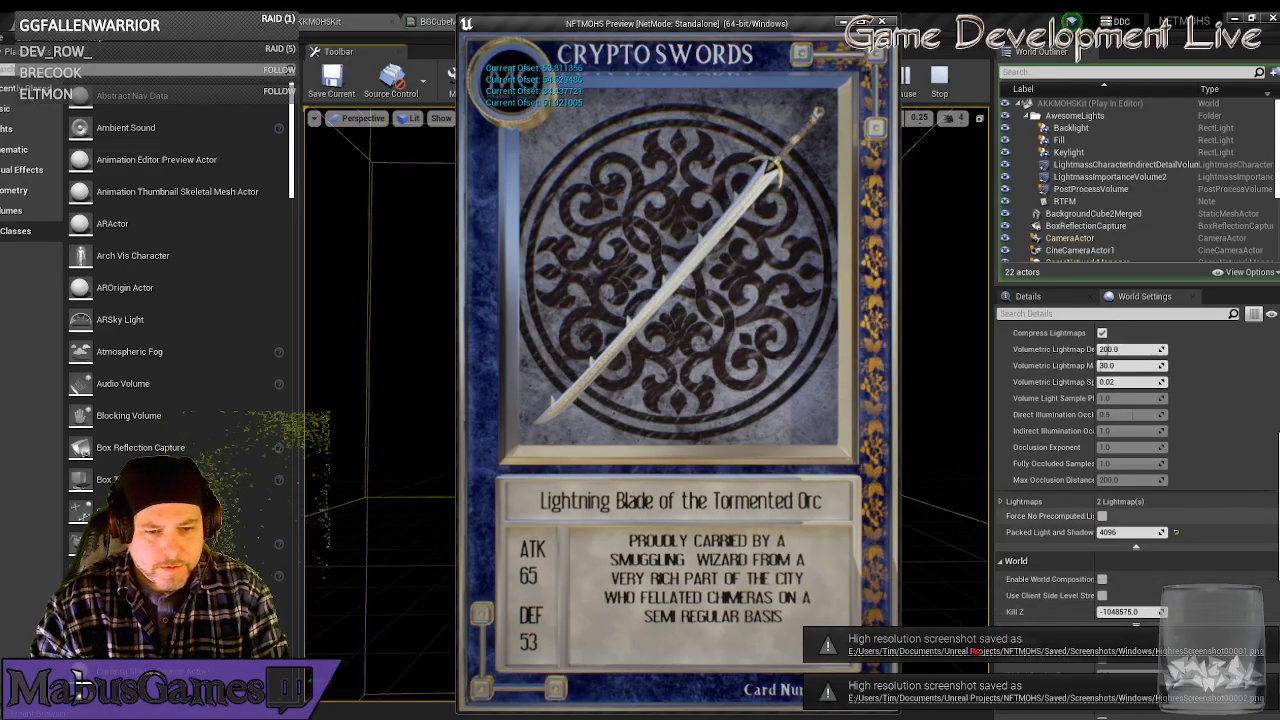
Open the saved screenshots folder in File Explorer and preview the cards from HighresScreenshot00000.png through HighresScreenshot00006.png.
{"action": "left_click", "coordinate": [962, 702]}
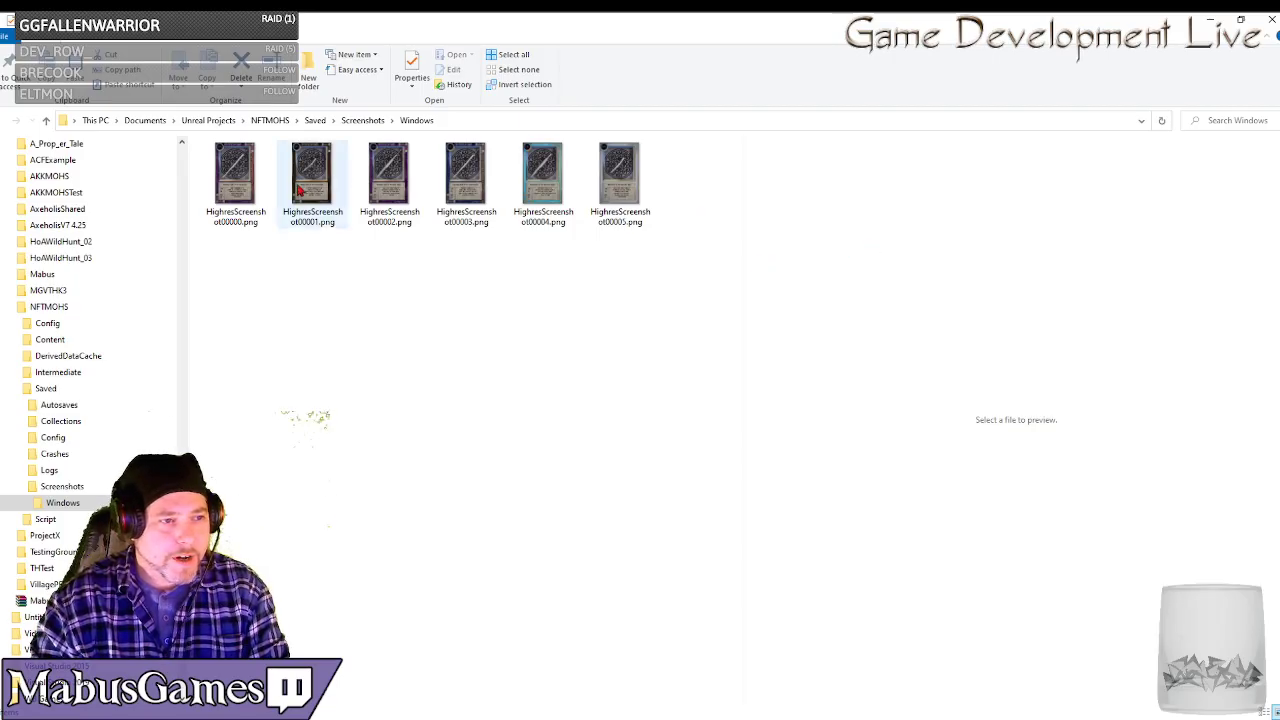
{"action": "left_click", "coordinate": [236, 185]}
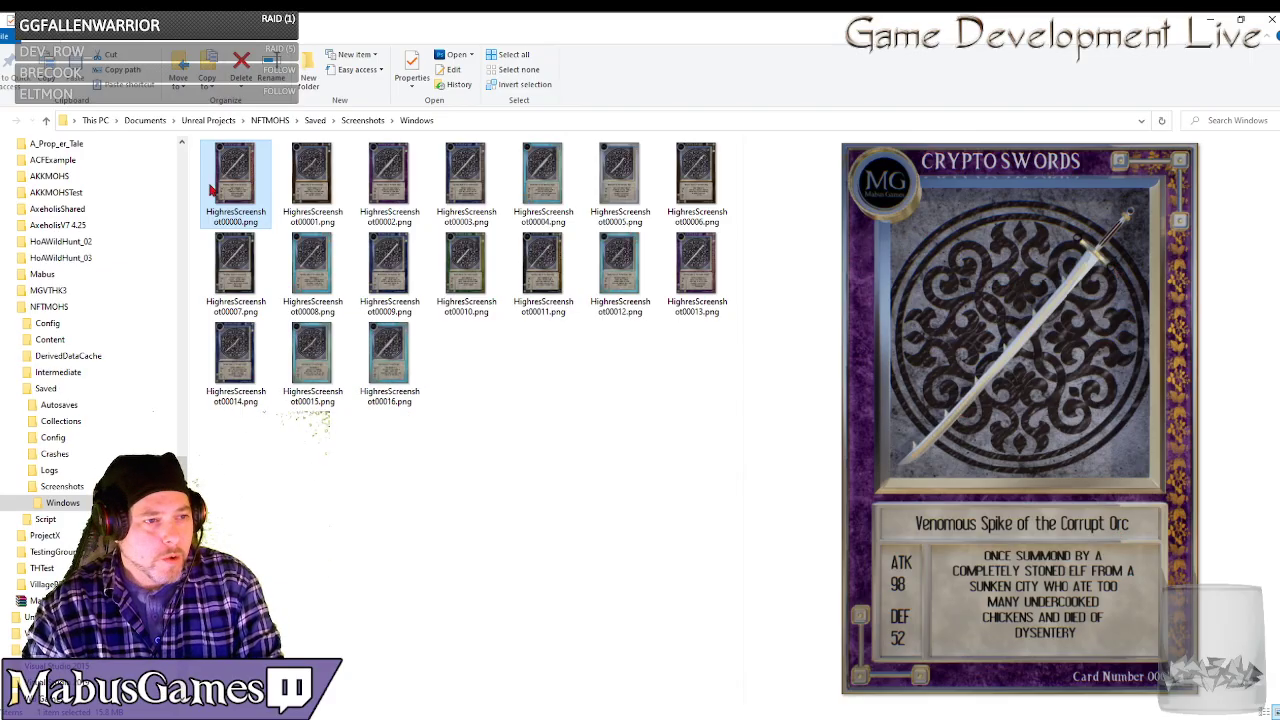
{"action": "left_click", "coordinate": [313, 175]}
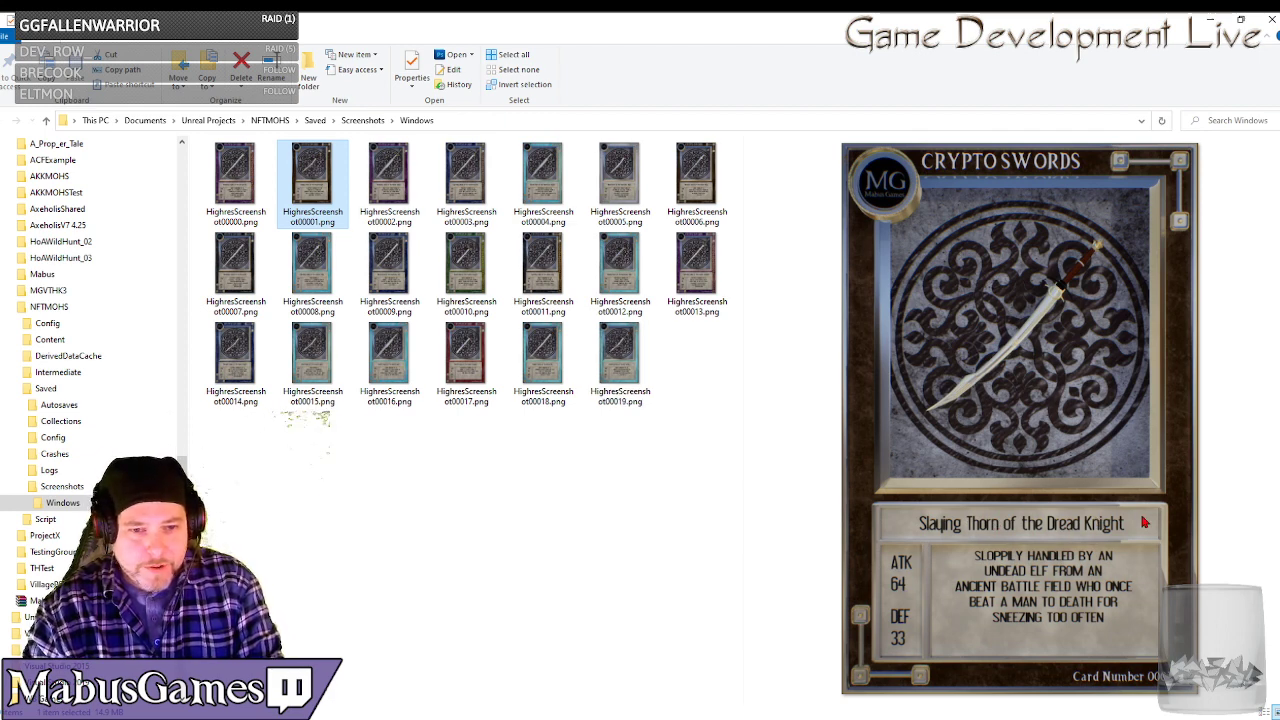
{"action": "left_click", "coordinate": [405, 182]}
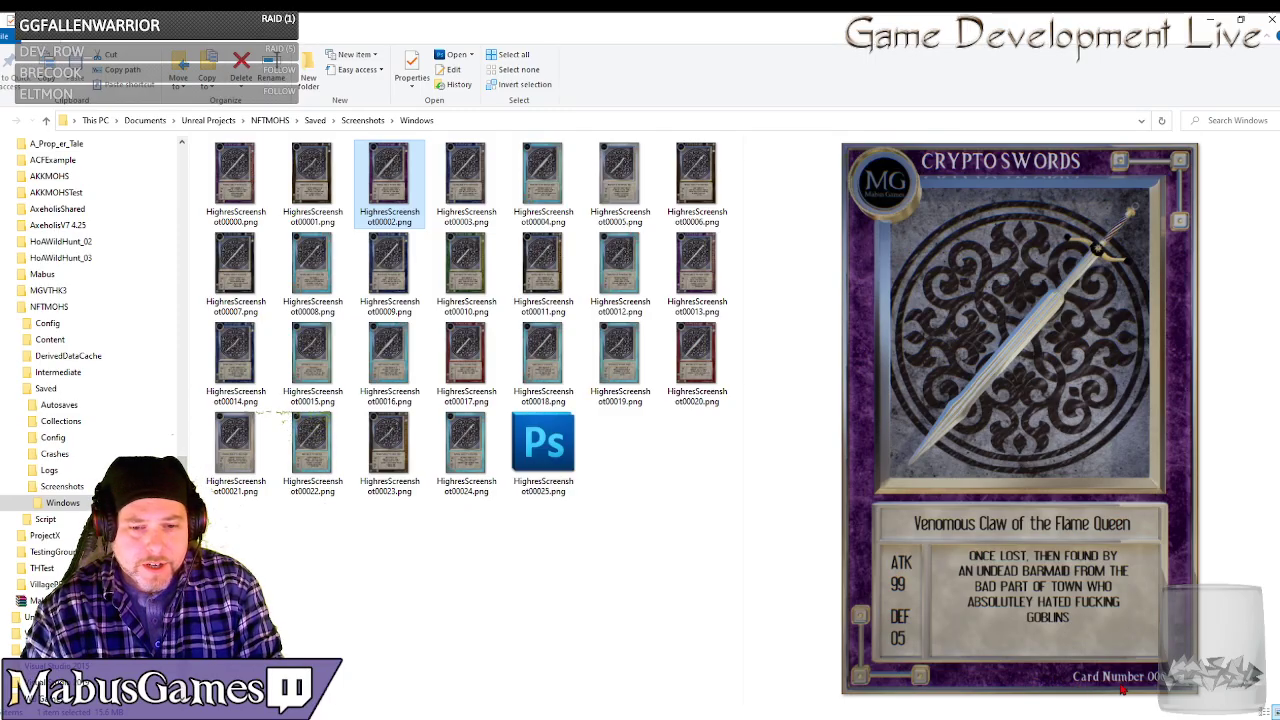
{"action": "left_click", "coordinate": [465, 178]}
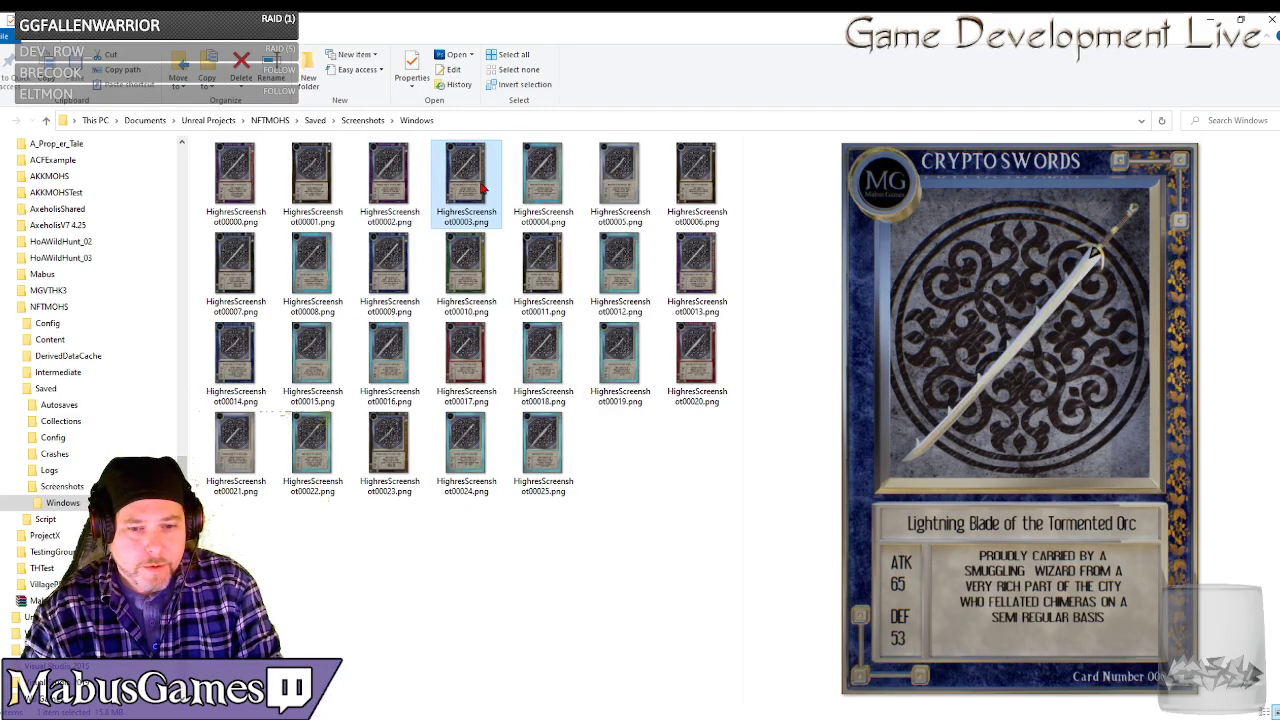
{"action": "left_click", "coordinate": [545, 187]}
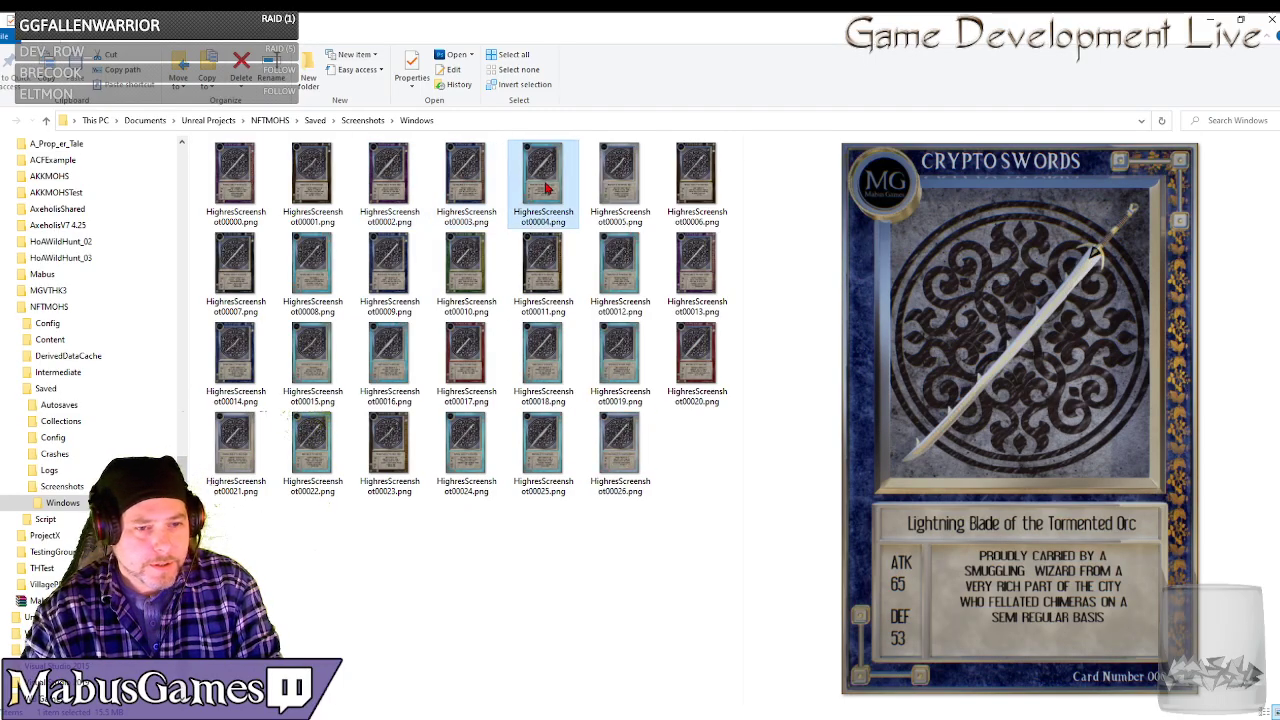
{"action": "left_click", "coordinate": [621, 184]}
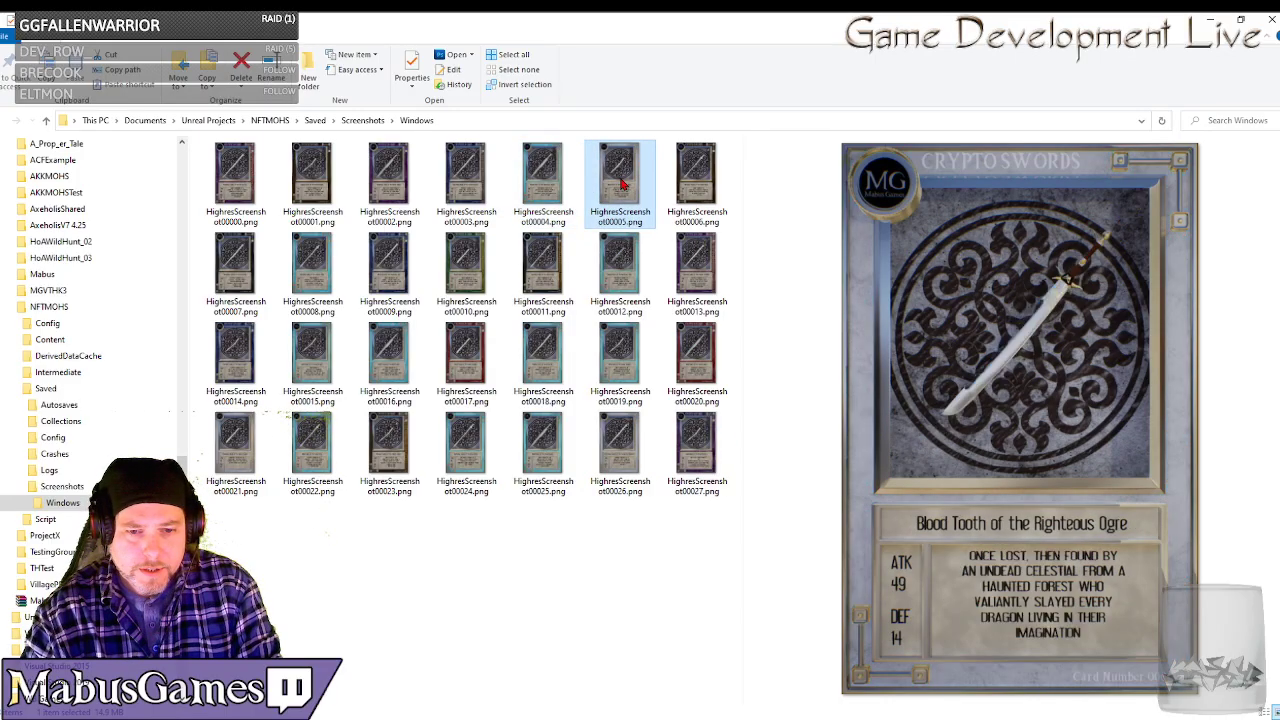
{"action": "left_click", "coordinate": [697, 180]}
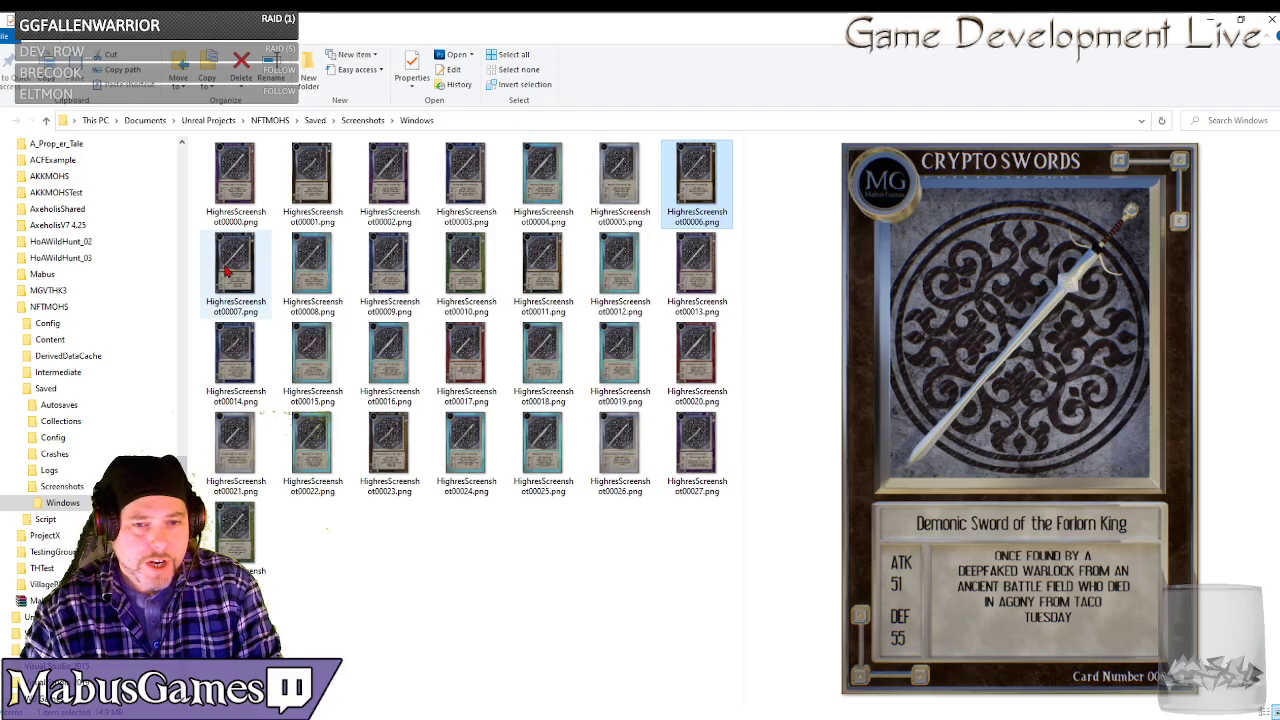
Preview the generated card screenshots from HighresScreenshot00007.png through HighresScreenshot00013.png to review their look.
{"action": "left_click", "coordinate": [228, 270]}
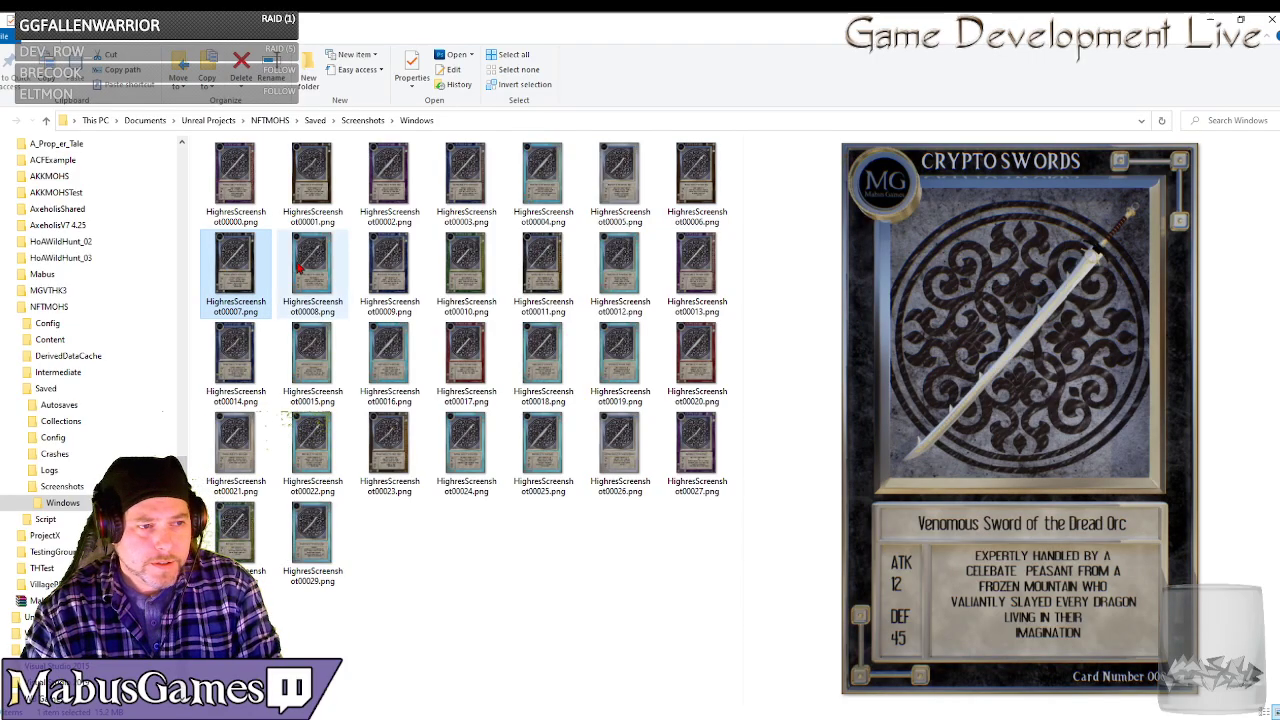
{"action": "left_click", "coordinate": [298, 268]}
{"action": "left_click", "coordinate": [390, 265]}
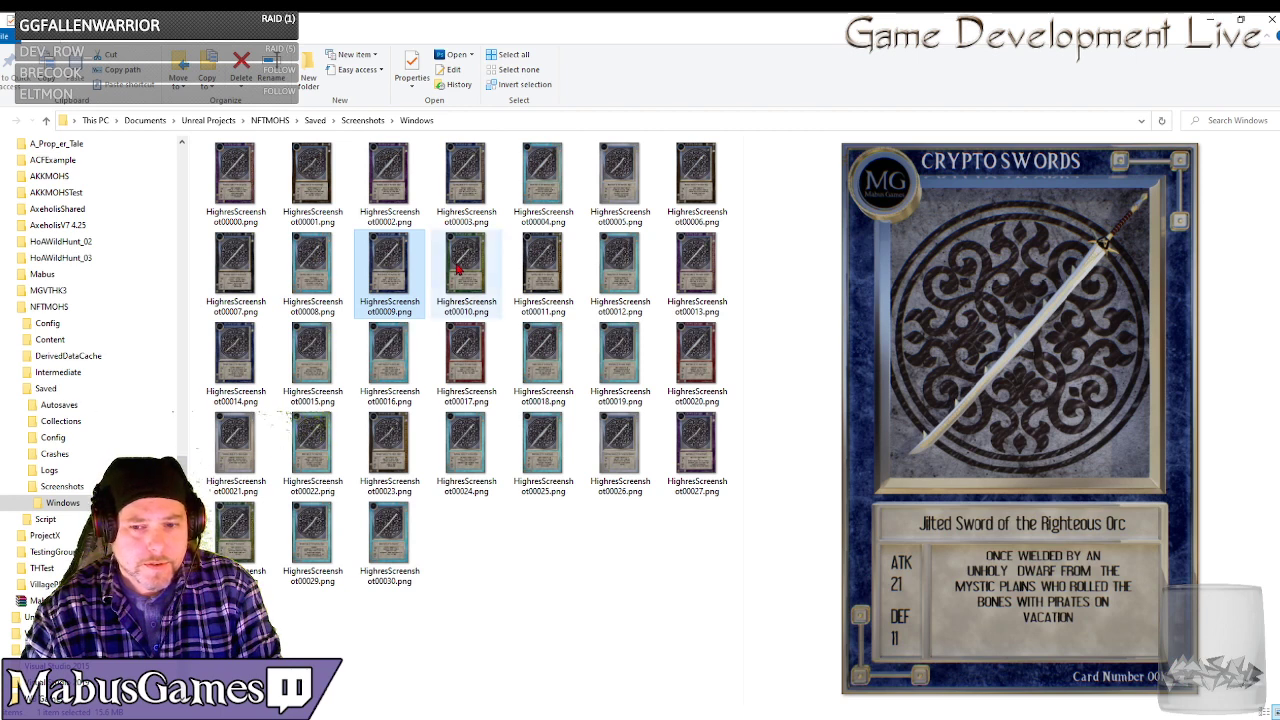
{"action": "left_click", "coordinate": [458, 268]}
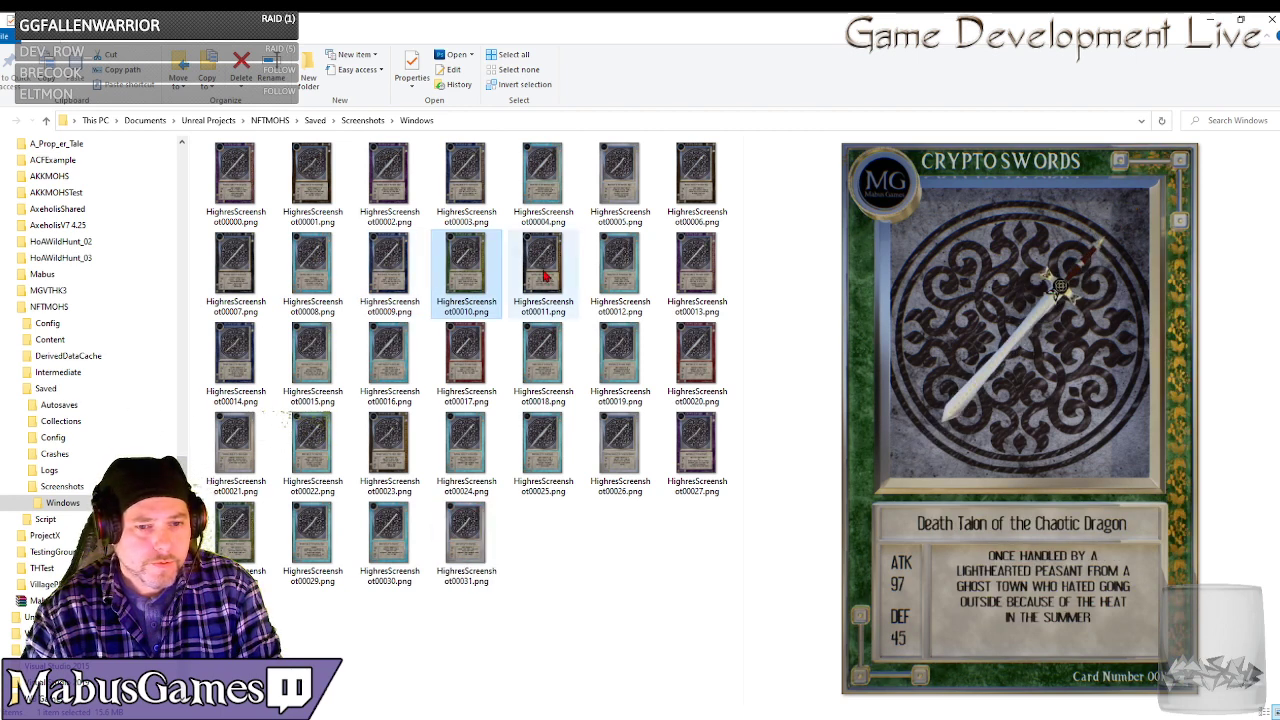
{"action": "left_click", "coordinate": [545, 277]}
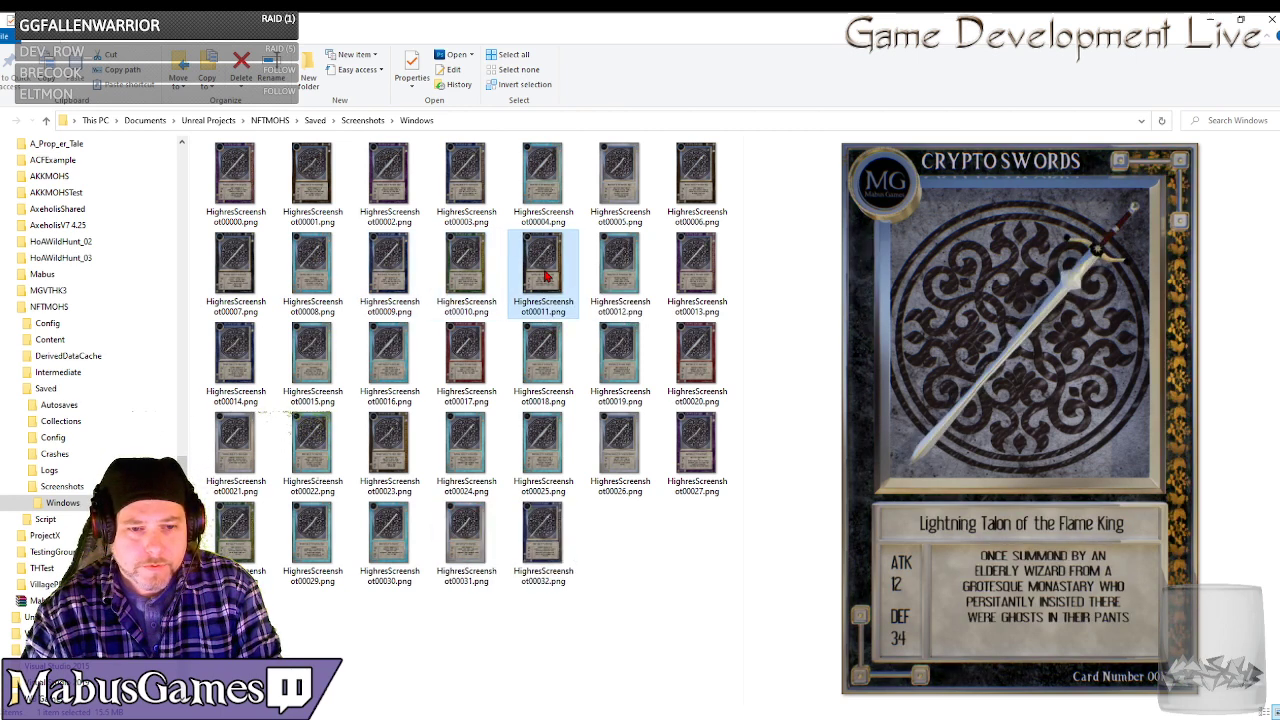
{"action": "left_click", "coordinate": [617, 268]}
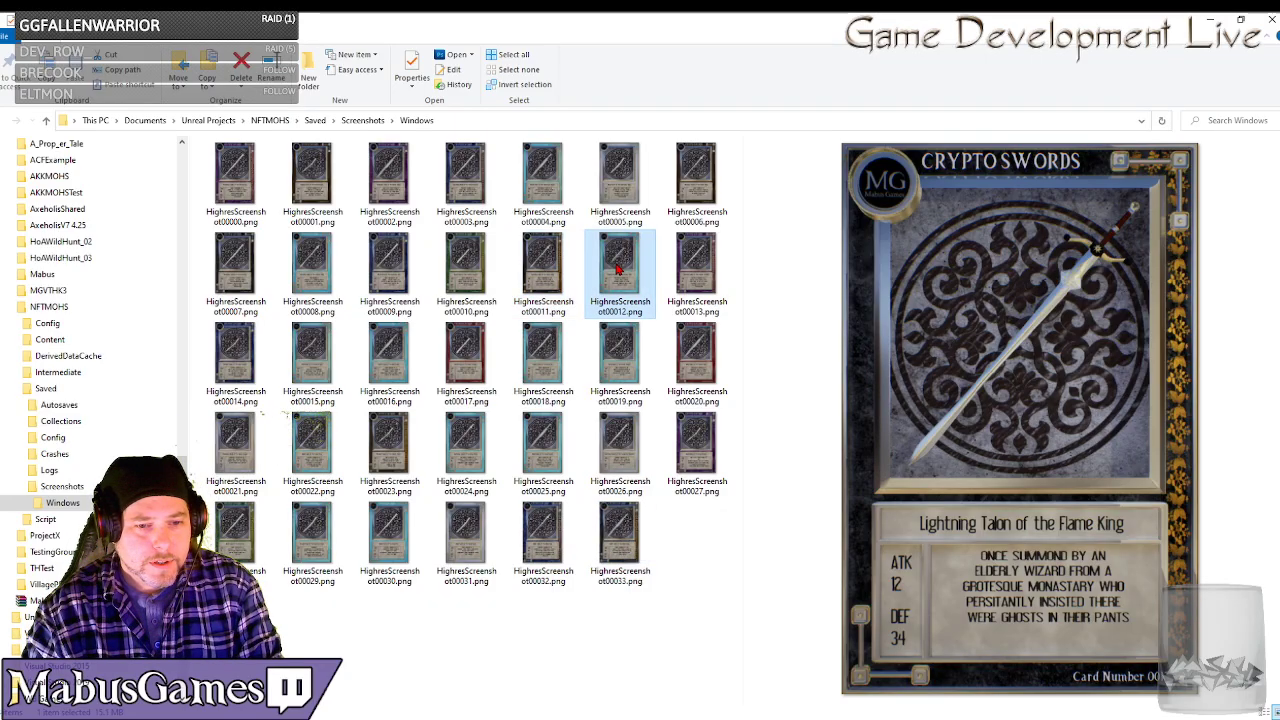
{"action": "left_click", "coordinate": [703, 272]}
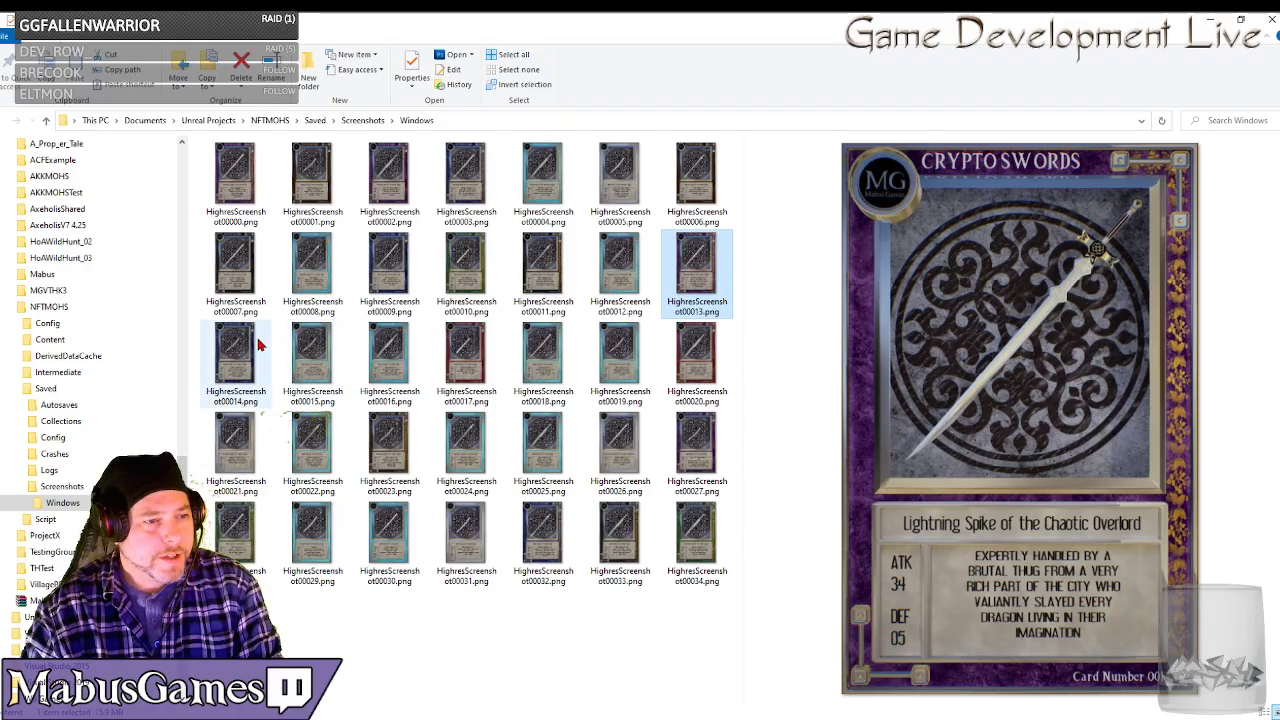
Review the cards in HighresScreenshot00014.png through HighresScreenshot00020.png one by one in the preview.
{"action": "left_click", "coordinate": [258, 345]}
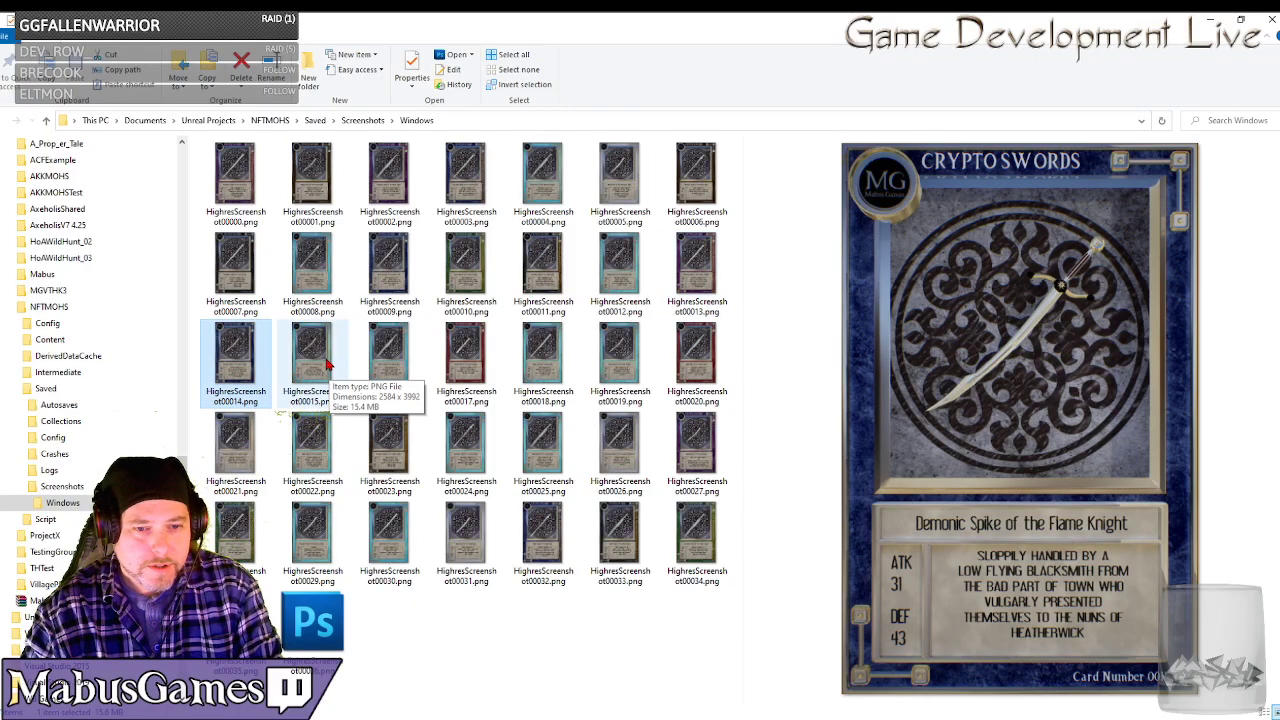
{"action": "left_click", "coordinate": [318, 362]}
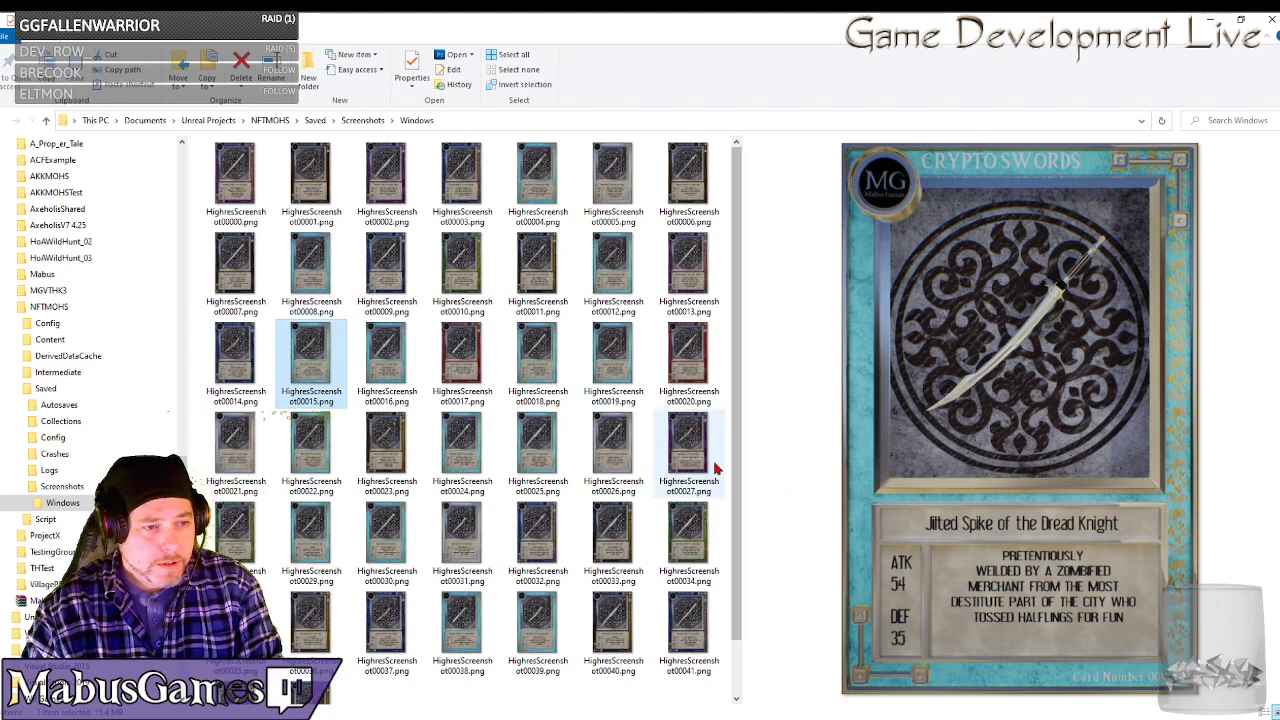
{"action": "left_click", "coordinate": [388, 360]}
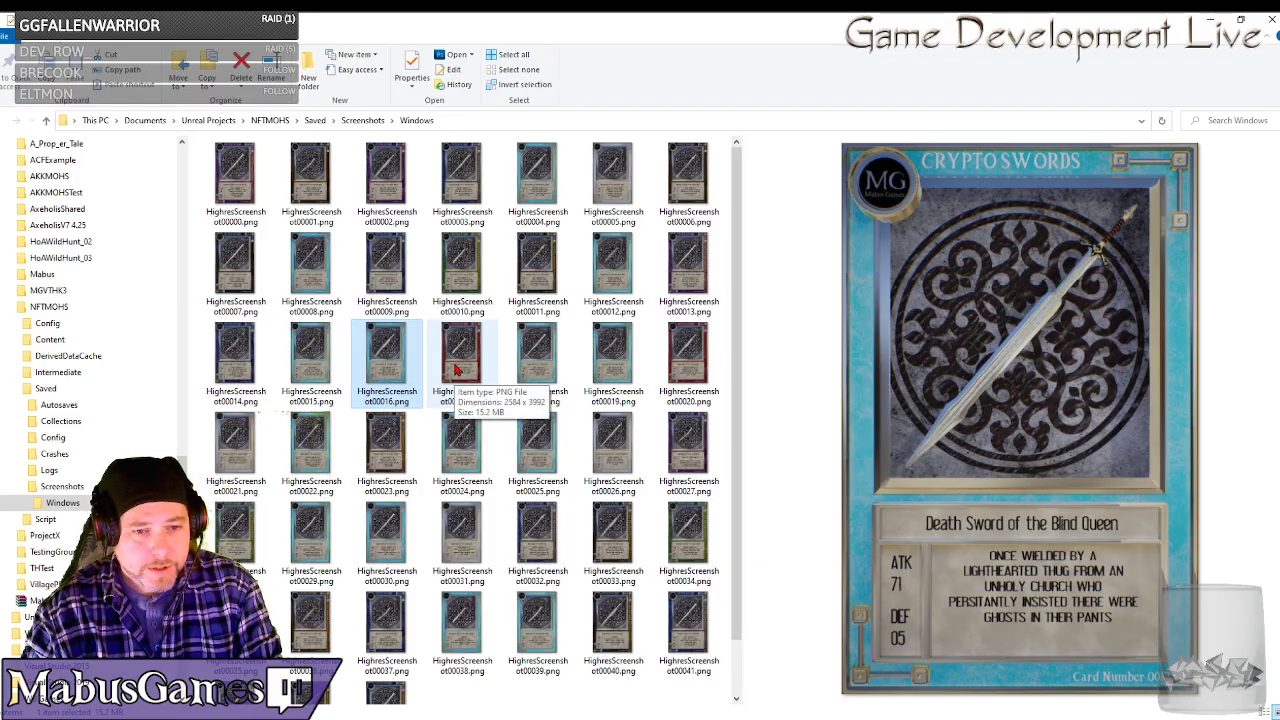
{"action": "left_click", "coordinate": [455, 370]}
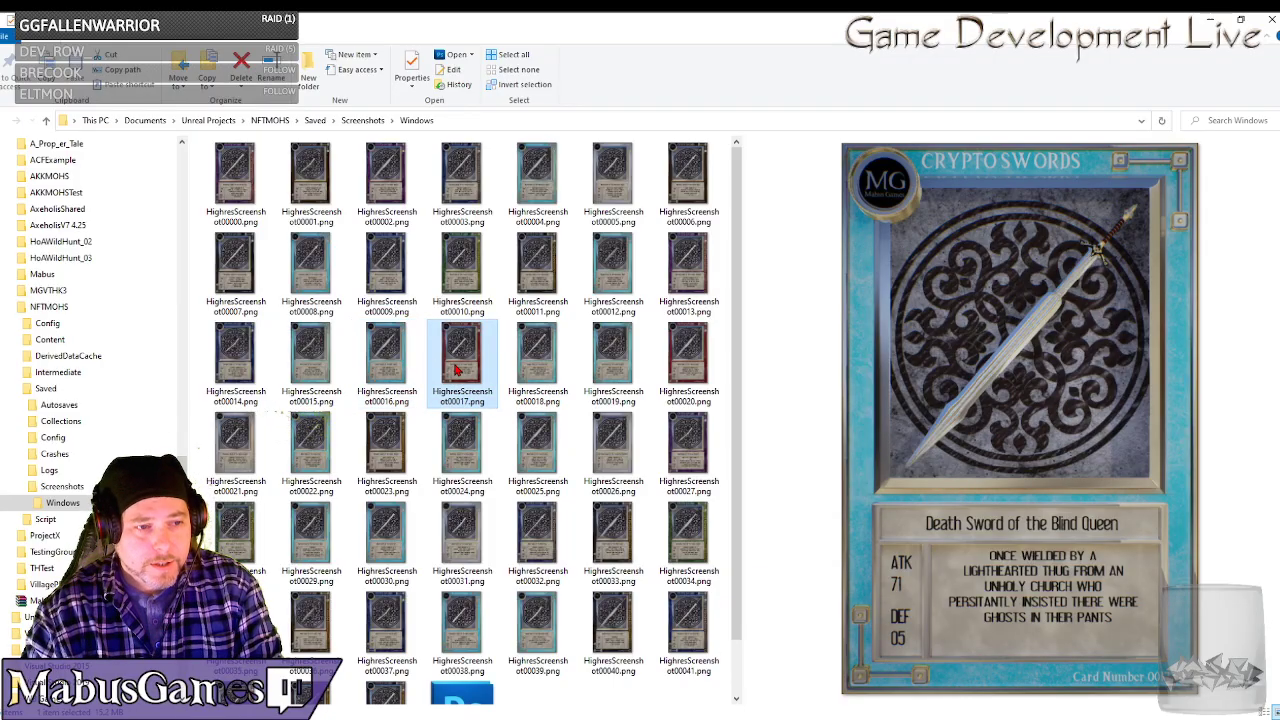
{"action": "left_click", "coordinate": [537, 365]}
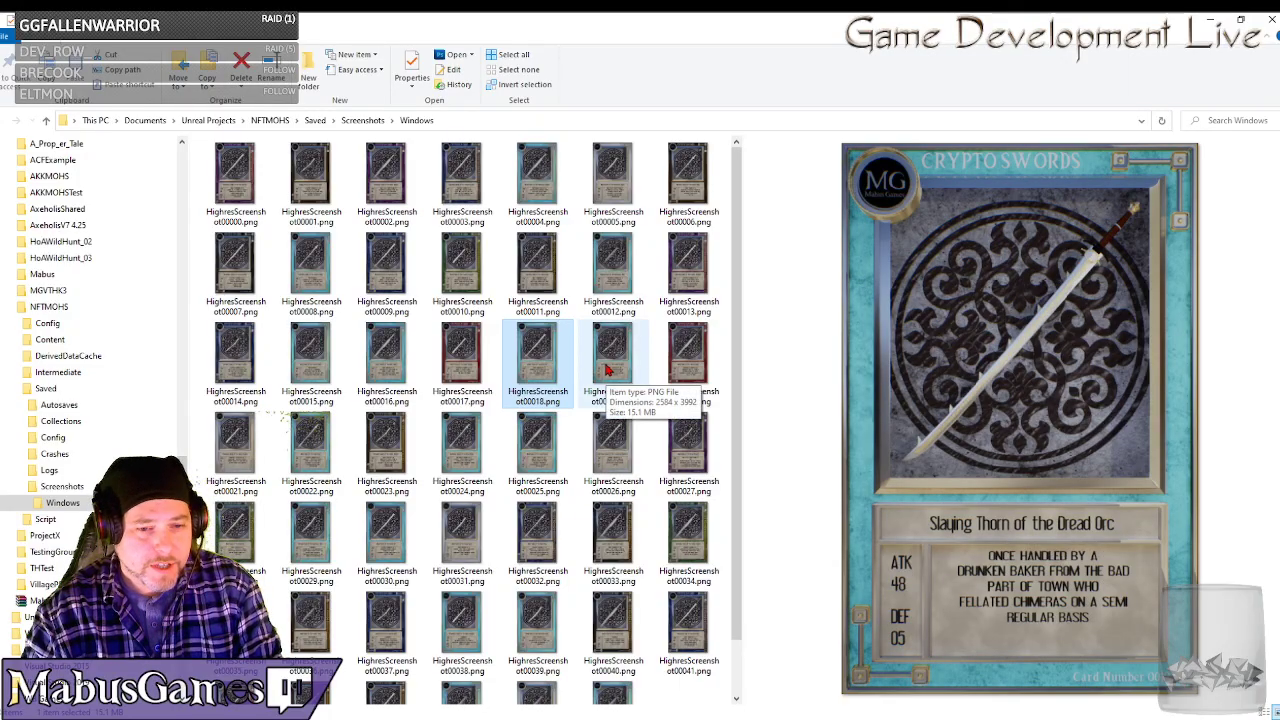
{"action": "left_click", "coordinate": [610, 360]}
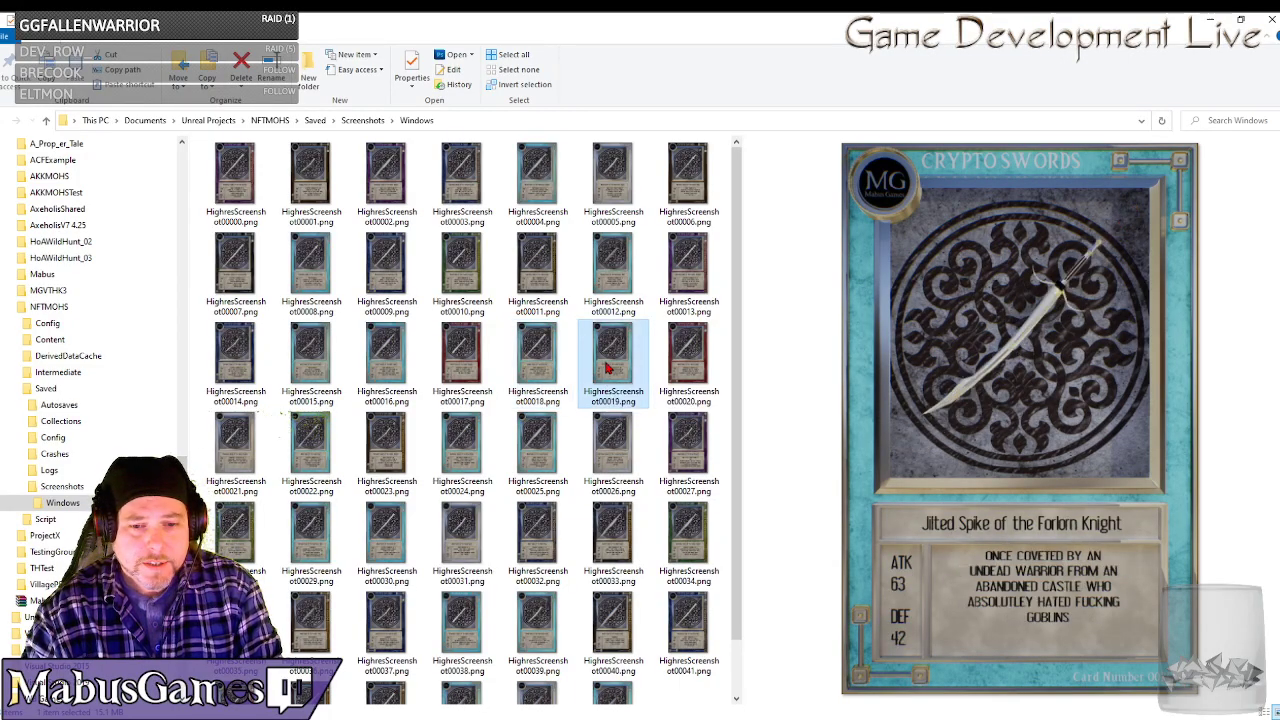
{"action": "left_click", "coordinate": [690, 358]}
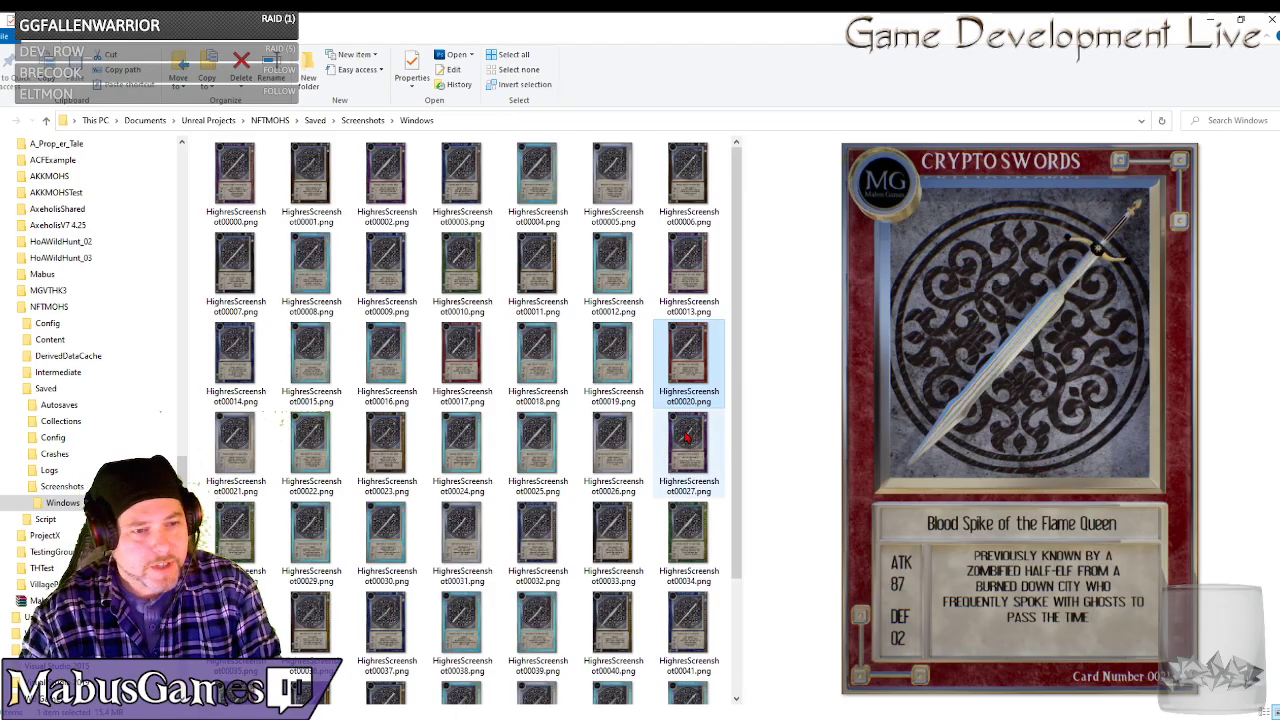
Examine the card artwork and description text in HighresScreenshot00021.png through HighresScreenshot00027.png.
{"action": "left_click", "coordinate": [240, 453]}
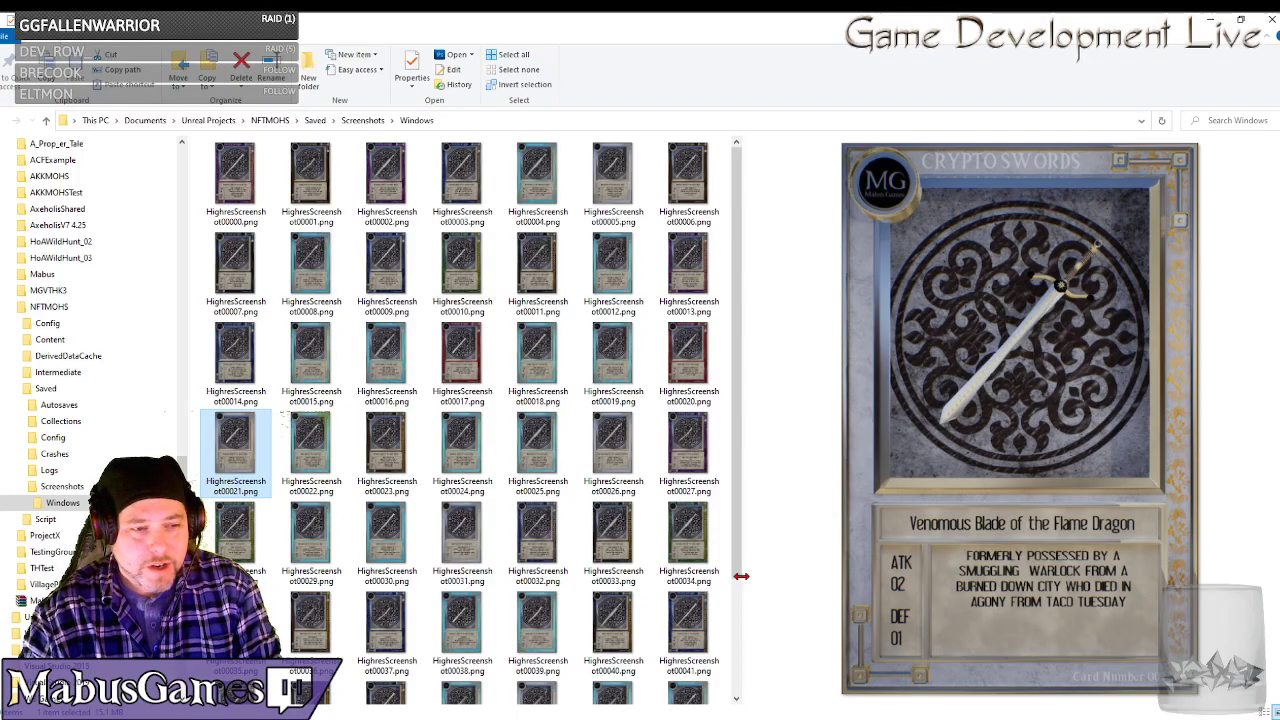
{"action": "left_click", "coordinate": [305, 455]}
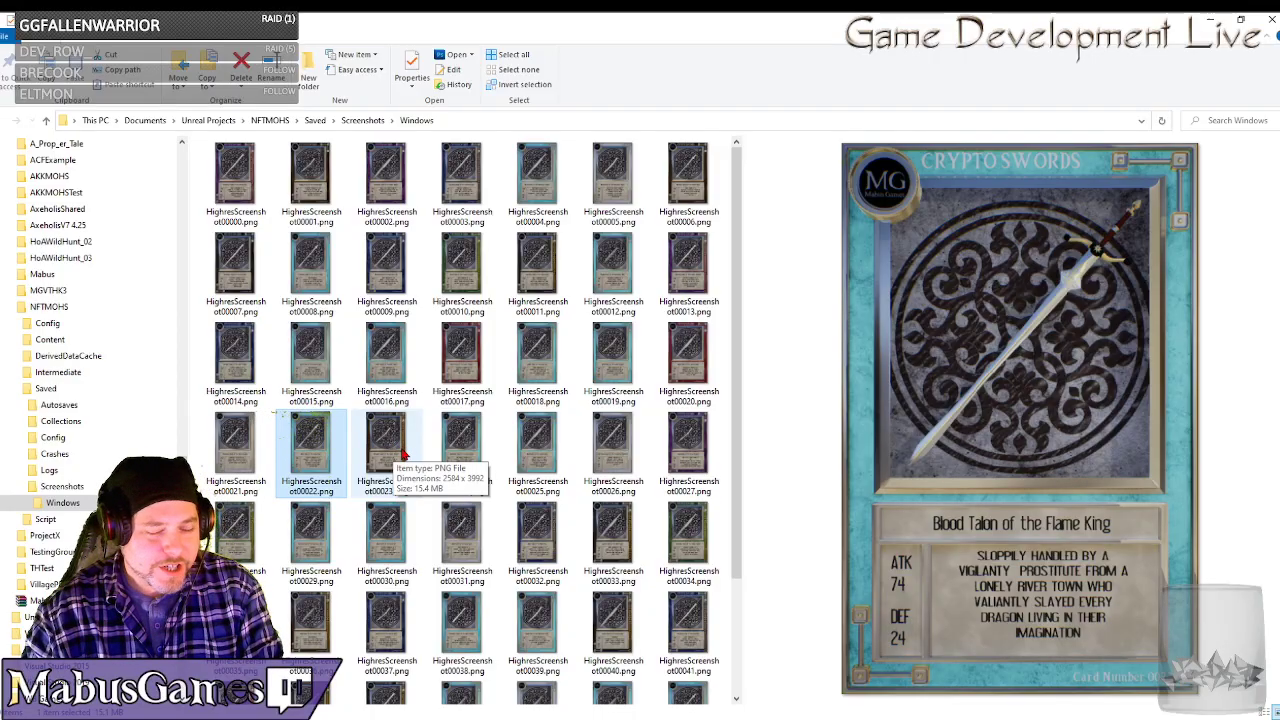
{"action": "left_click", "coordinate": [399, 455]}
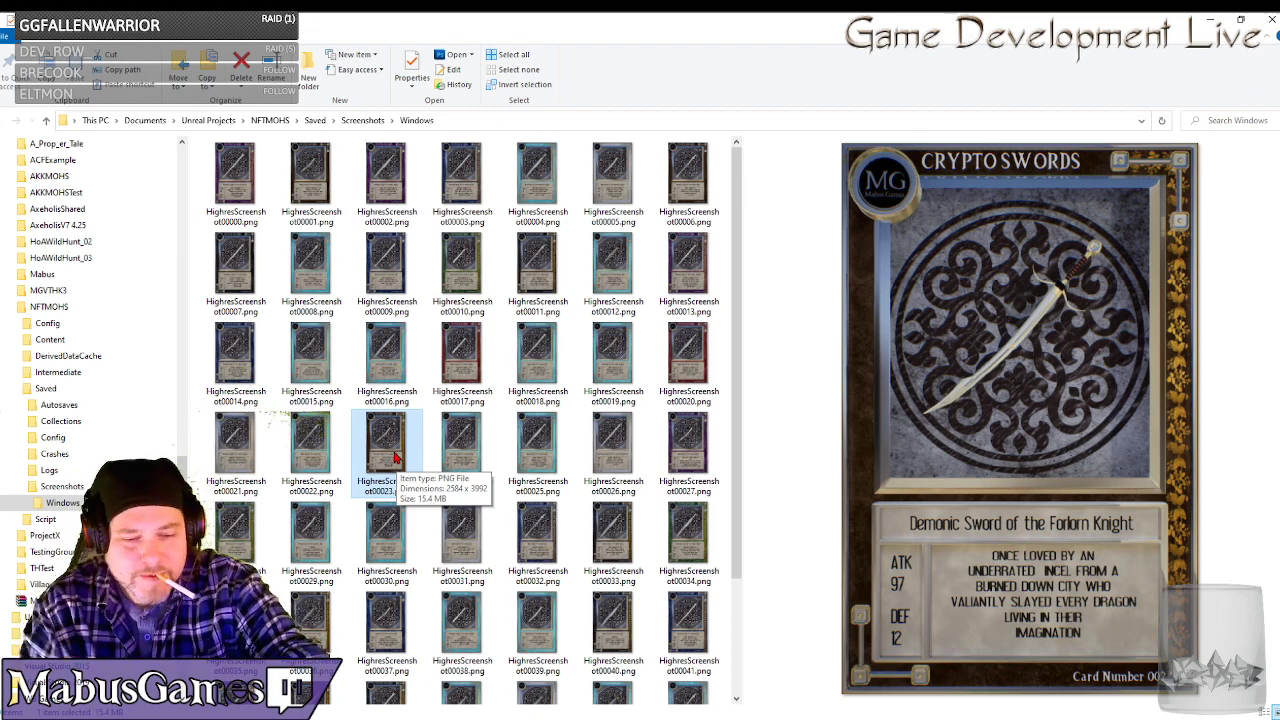
{"action": "left_click", "coordinate": [461, 451]}
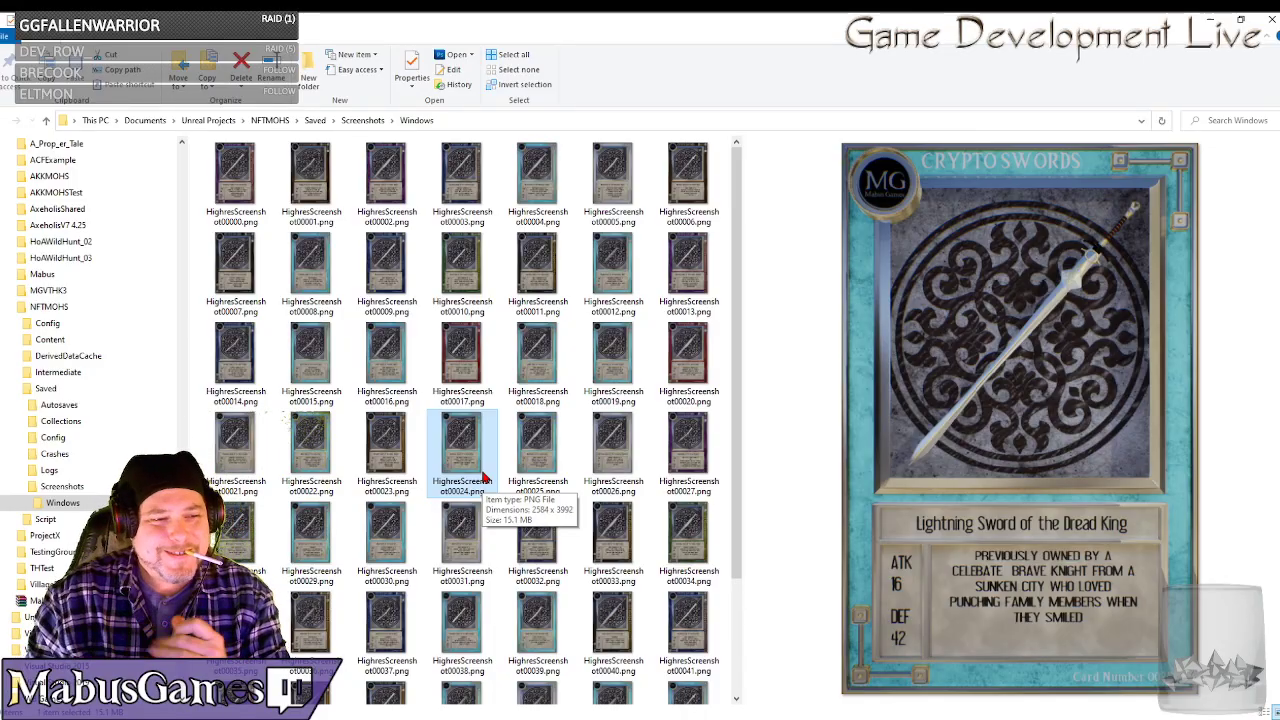
{"action": "left_click", "coordinate": [531, 484]}
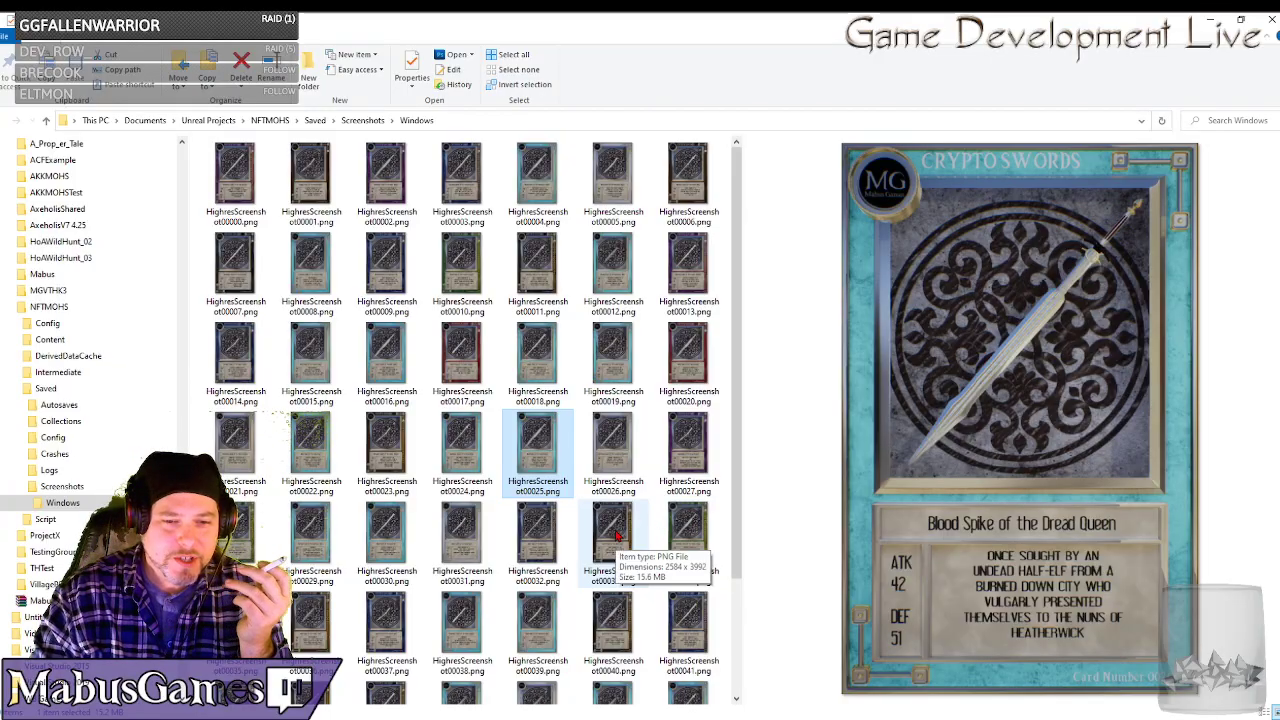
{"action": "left_click", "coordinate": [617, 453]}
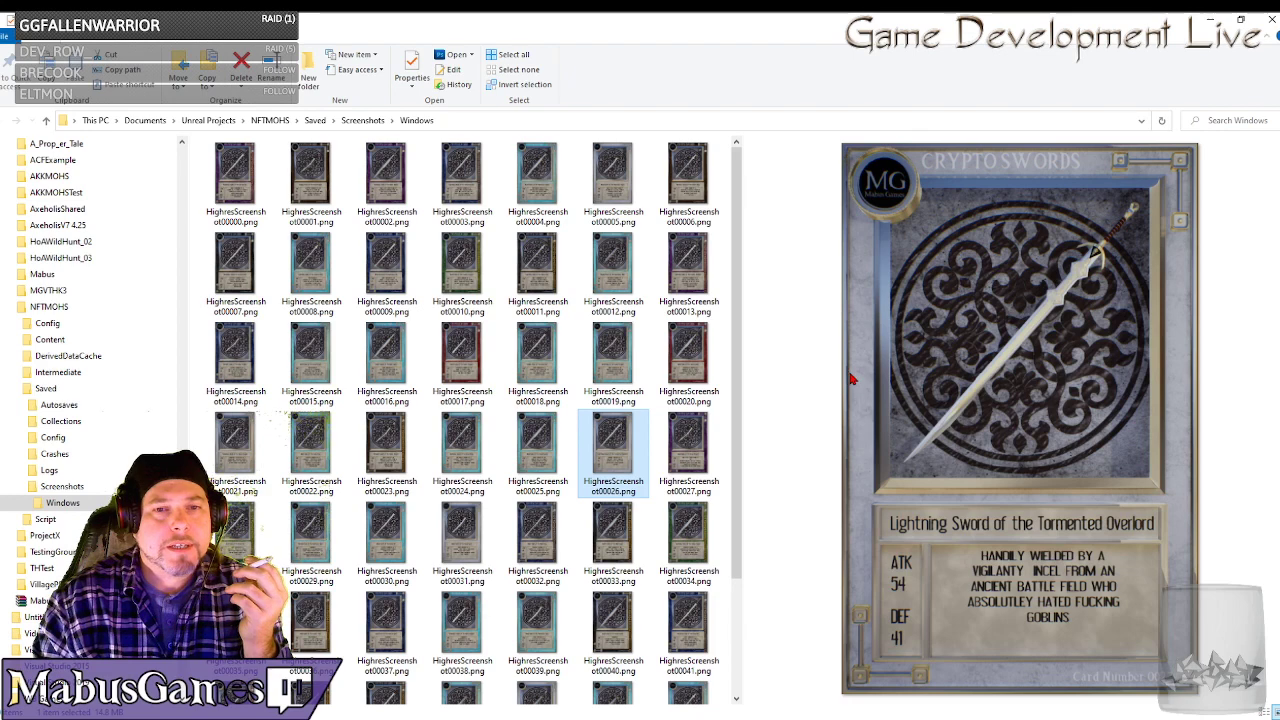
{"action": "left_click", "coordinate": [688, 440]}
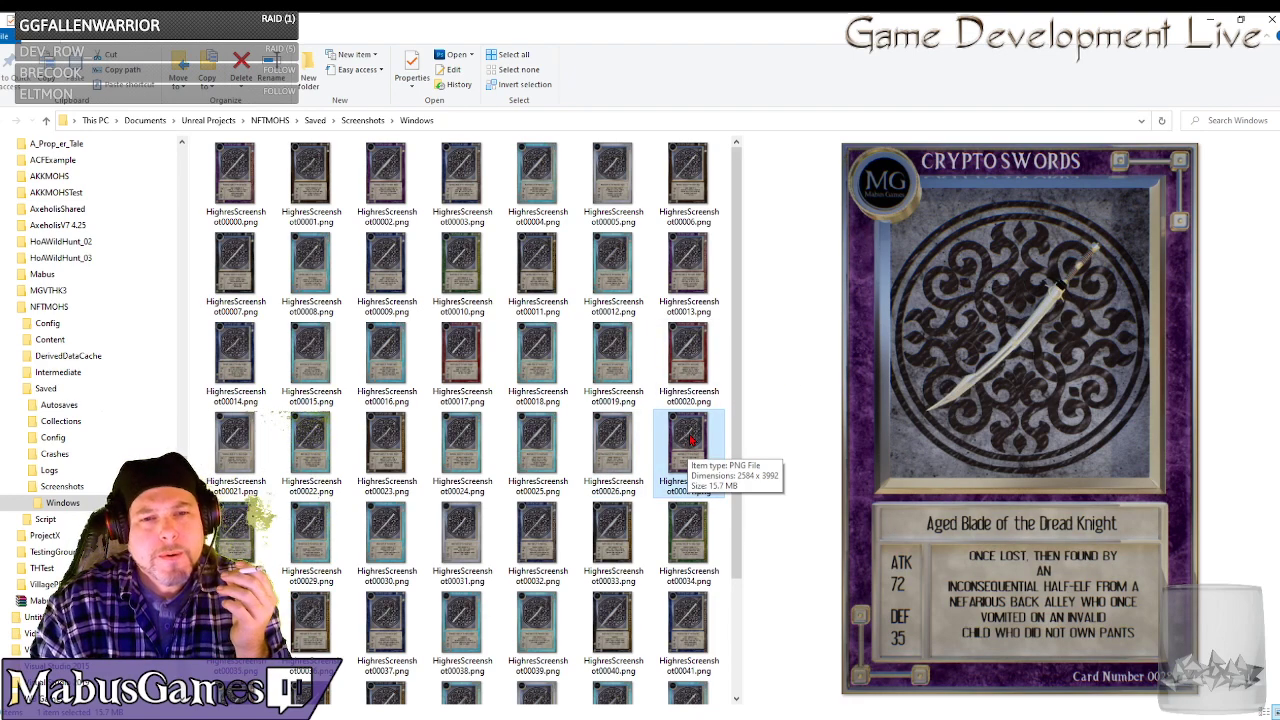
Preview the cards in HighresScreenshot00028.png through HighresScreenshot00034.png, checking each sword, frame and description.
{"action": "left_click", "coordinate": [234, 537]}
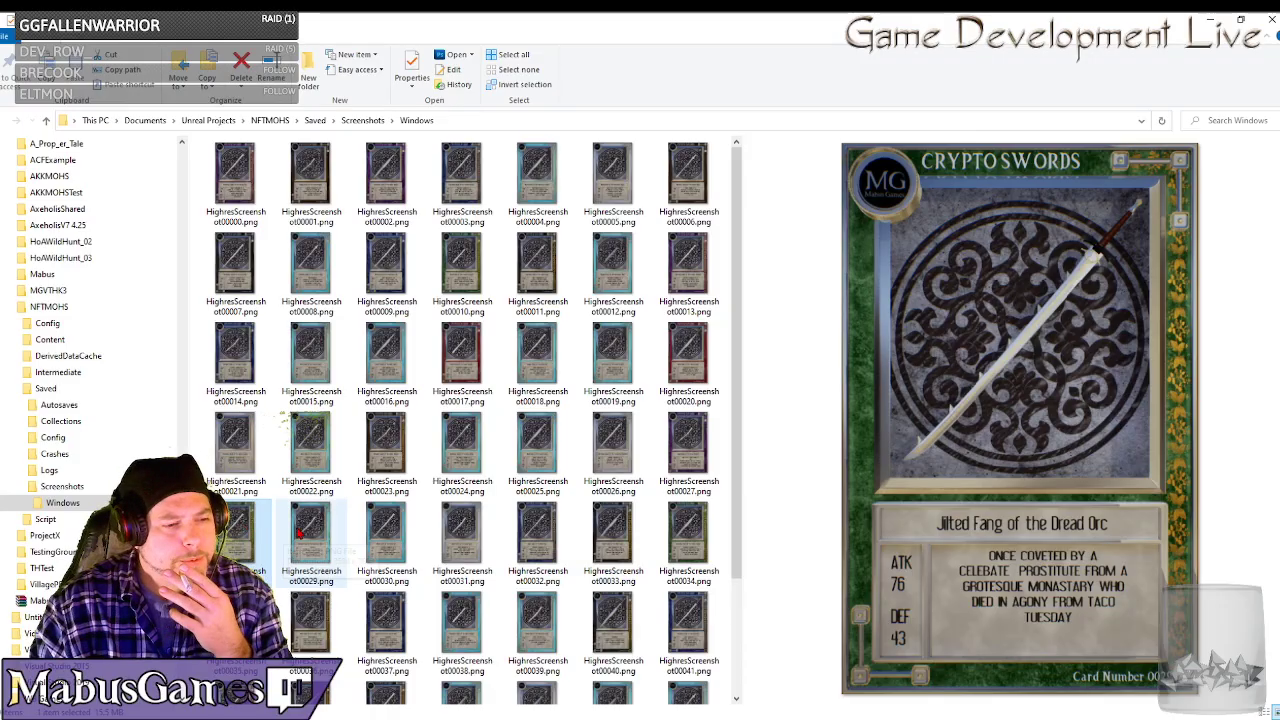
{"action": "left_click", "coordinate": [309, 541]}
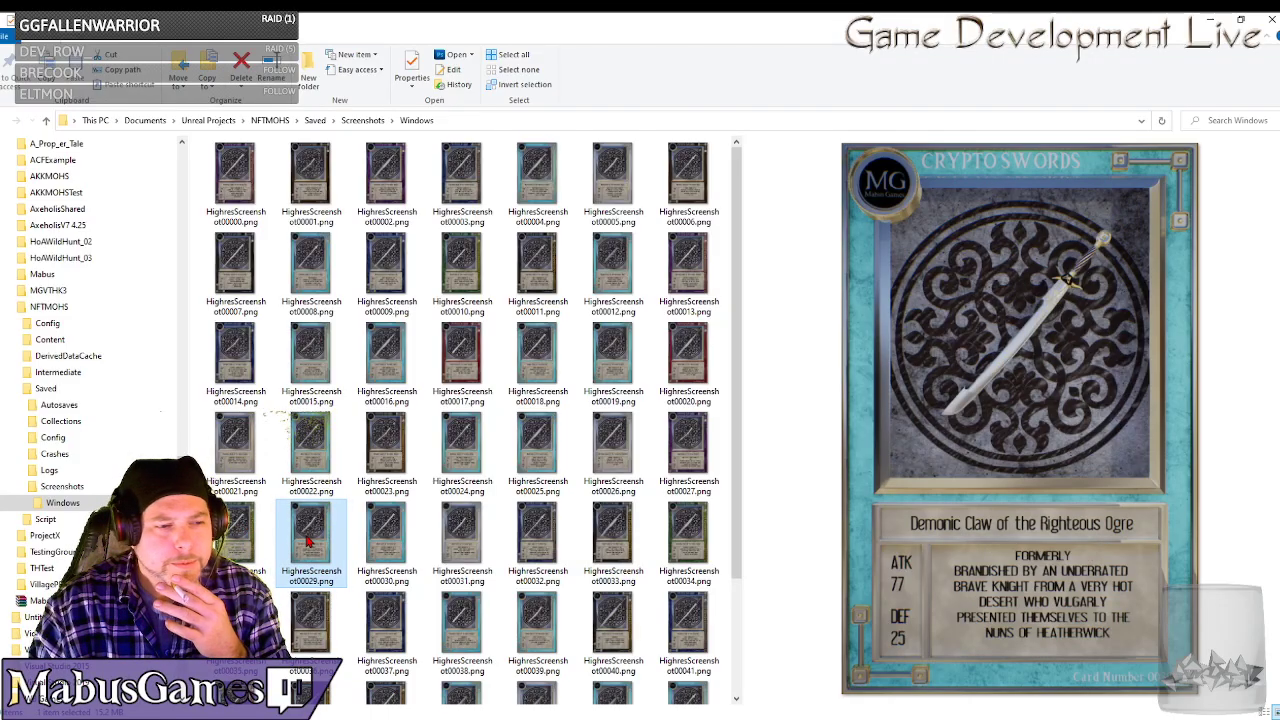
{"action": "left_click", "coordinate": [384, 540]}
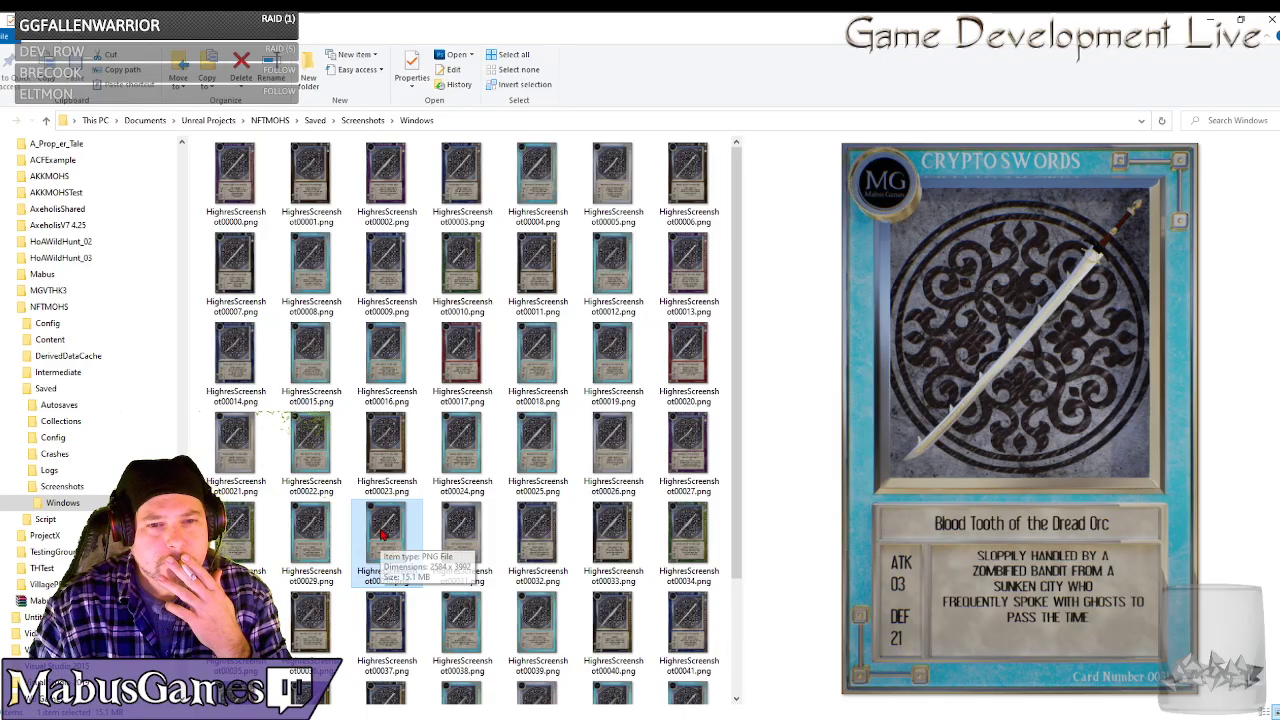
{"action": "left_click", "coordinate": [463, 540]}
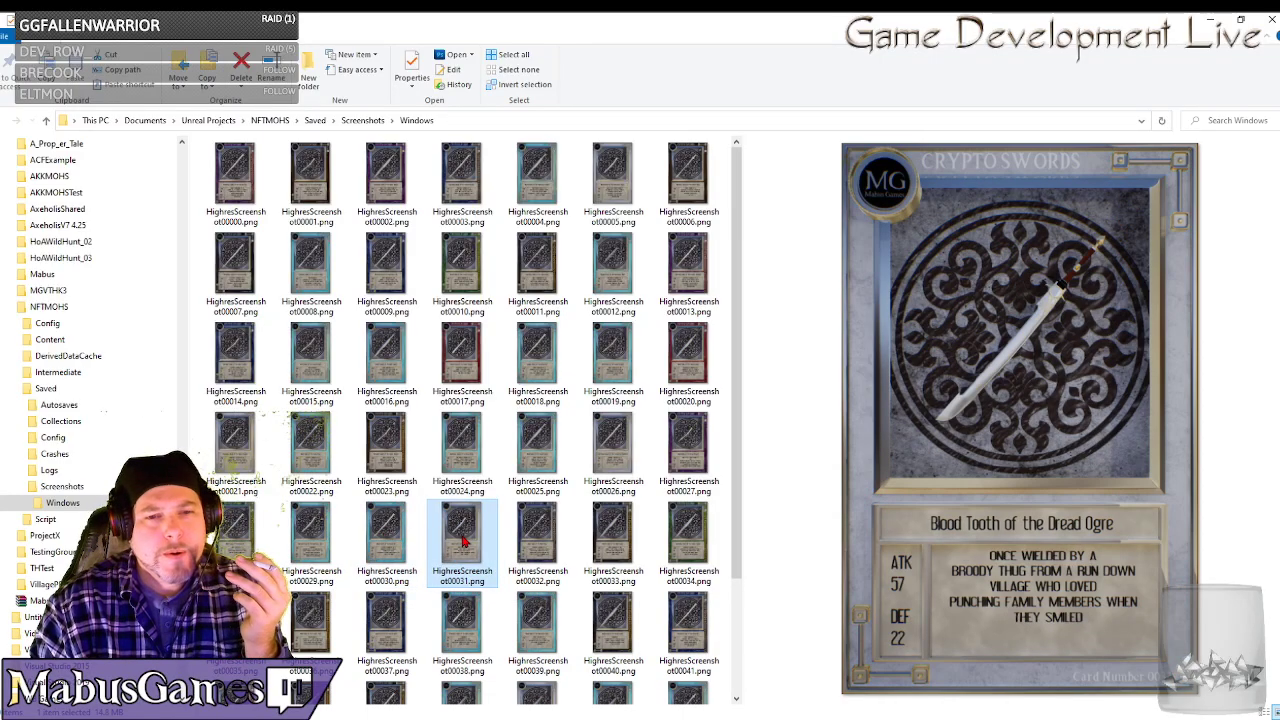
{"action": "left_click", "coordinate": [548, 537]}
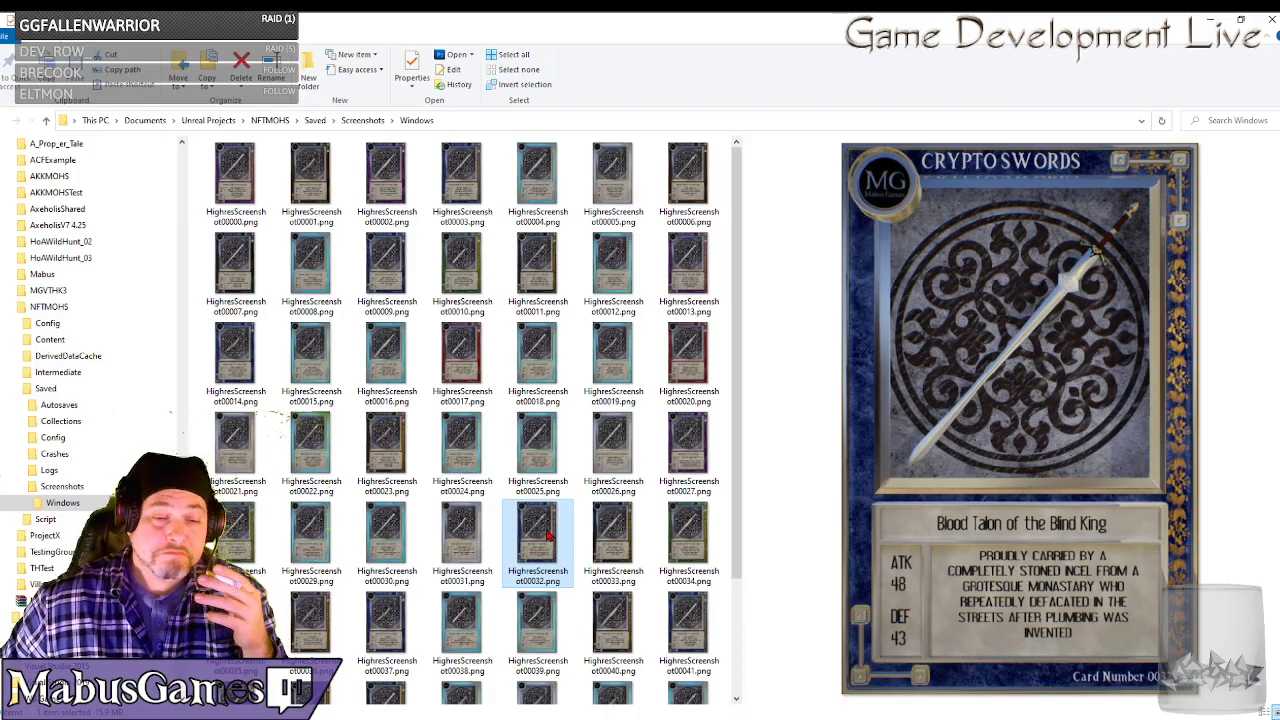
{"action": "left_click", "coordinate": [617, 522]}
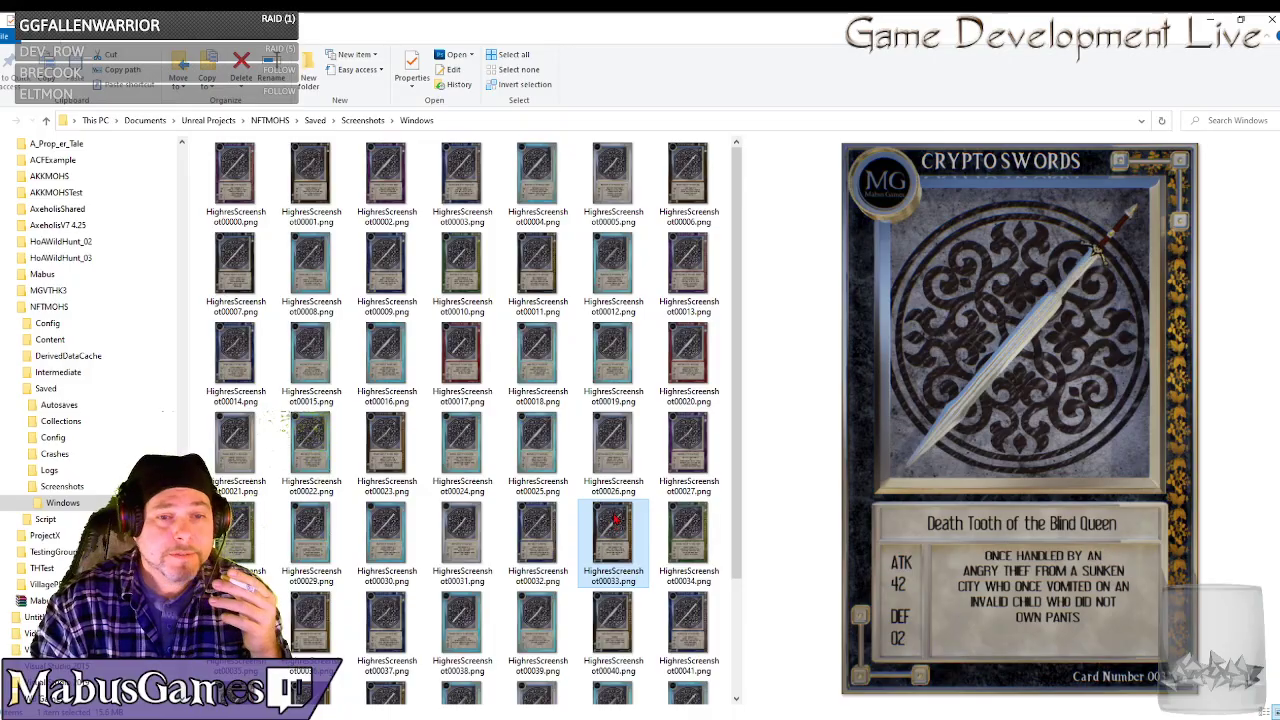
{"action": "left_click", "coordinate": [687, 532]}
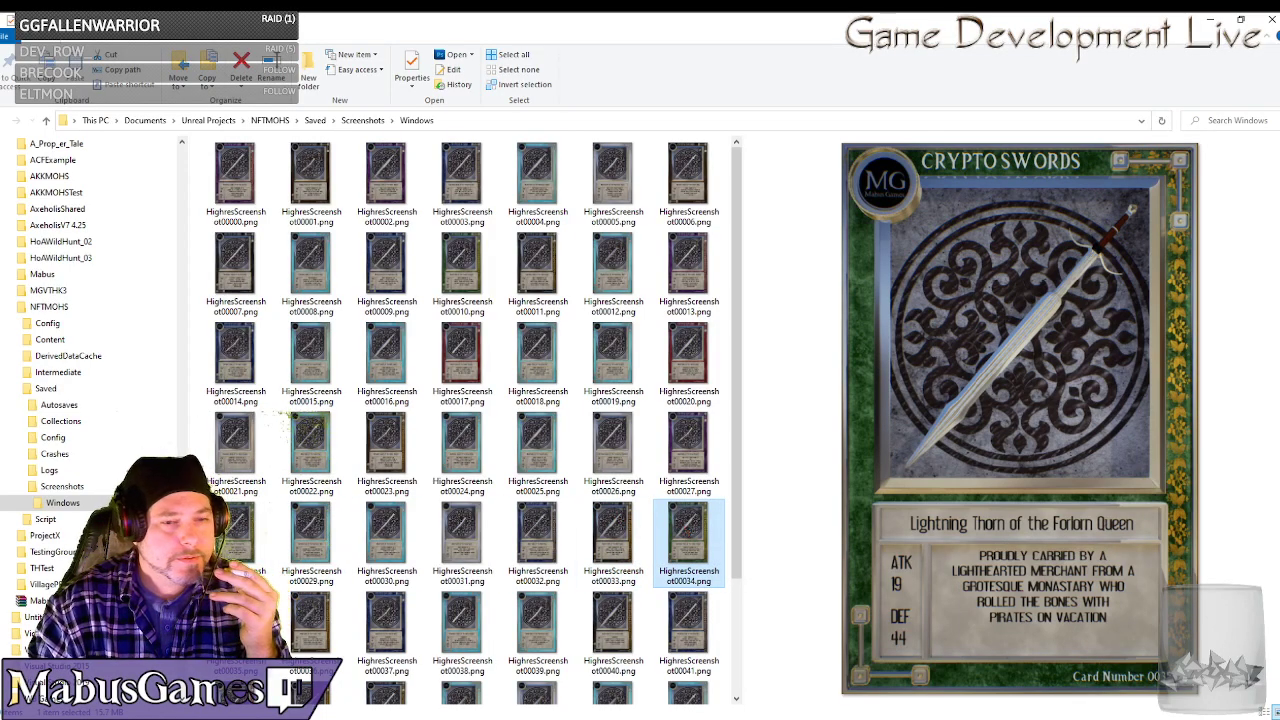
Continue reviewing the generated cards from HighresScreenshot00035.png through HighresScreenshot00042.png in sequence.
{"action": "left_click", "coordinate": [236, 618]}
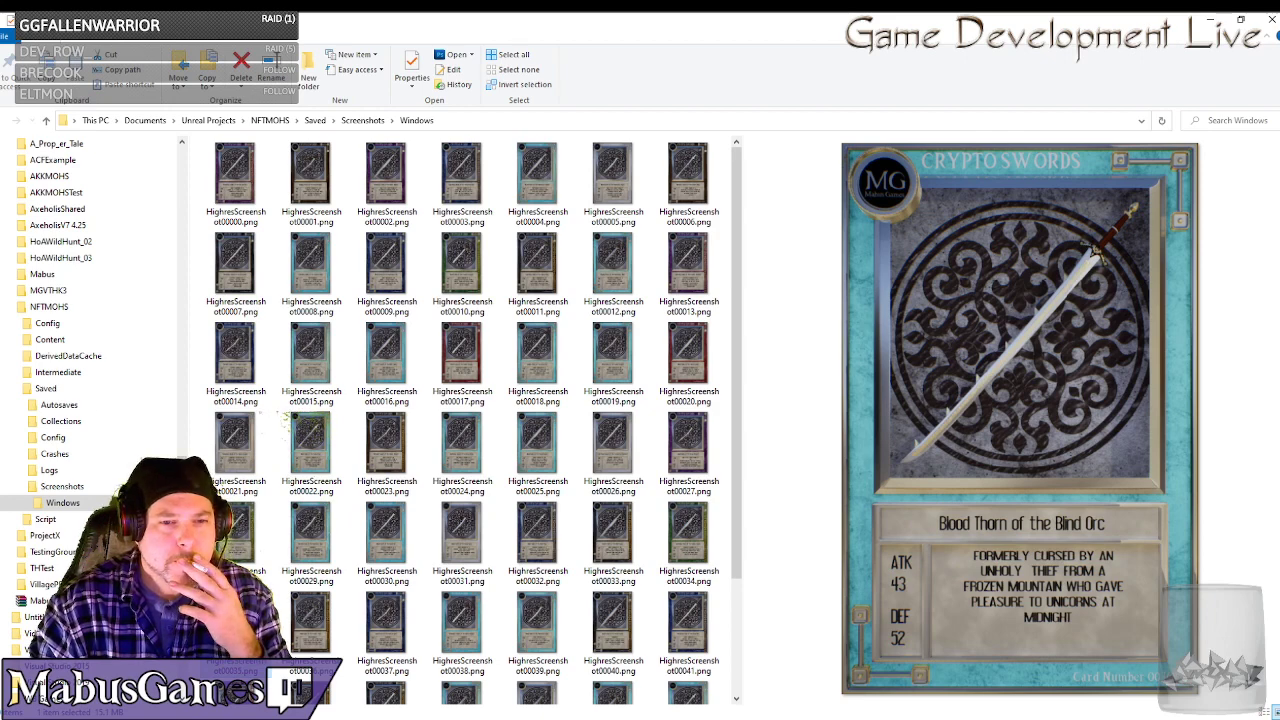
{"action": "left_click", "coordinate": [312, 628]}
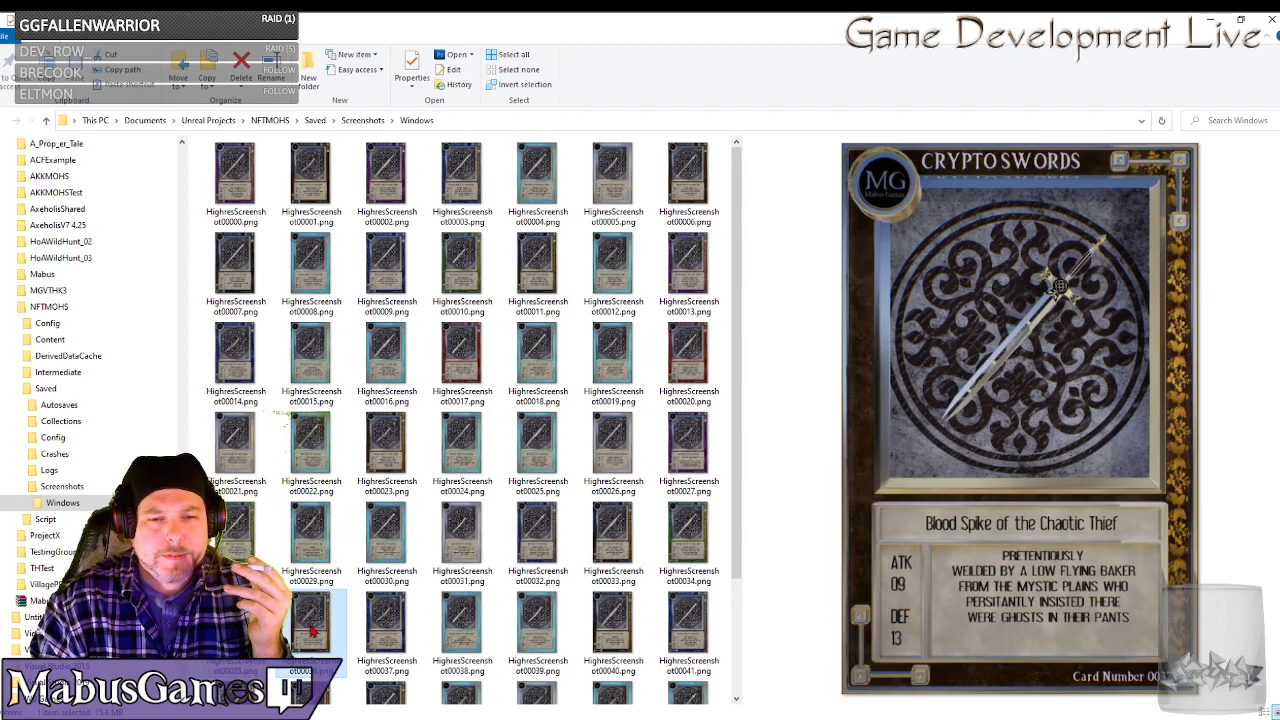
{"action": "left_click", "coordinate": [410, 620]}
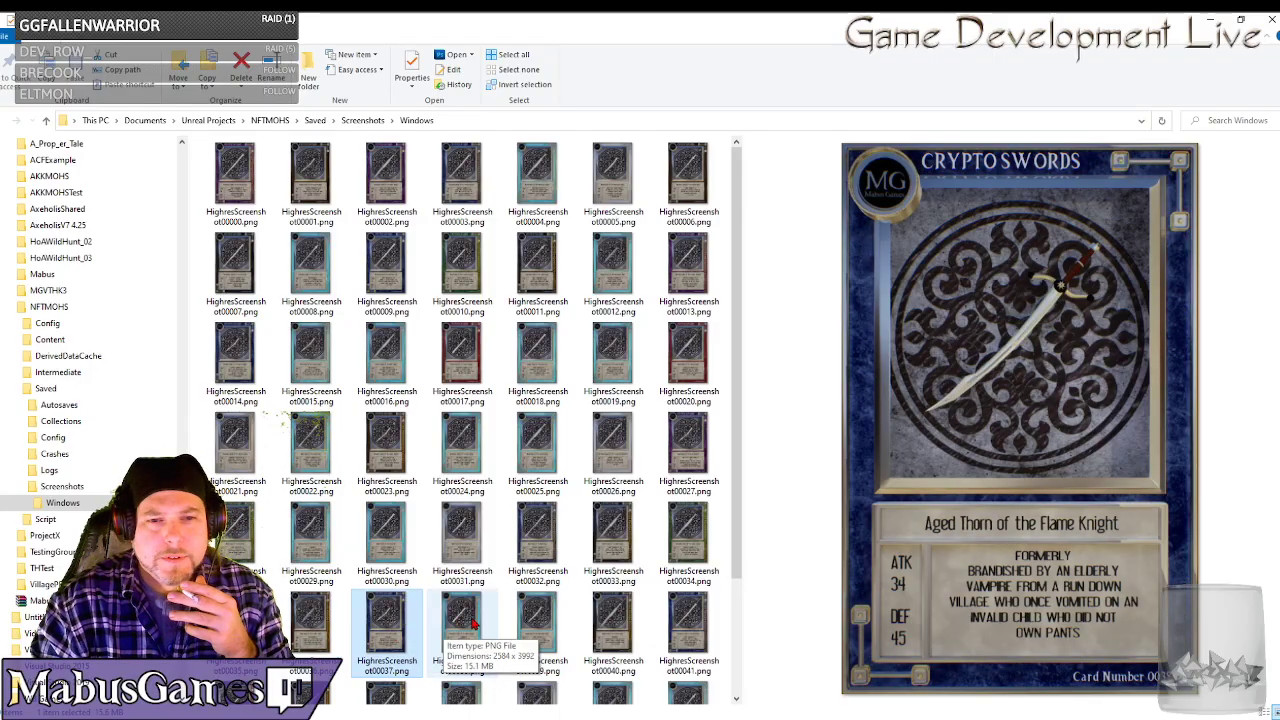
{"action": "left_click", "coordinate": [466, 620]}
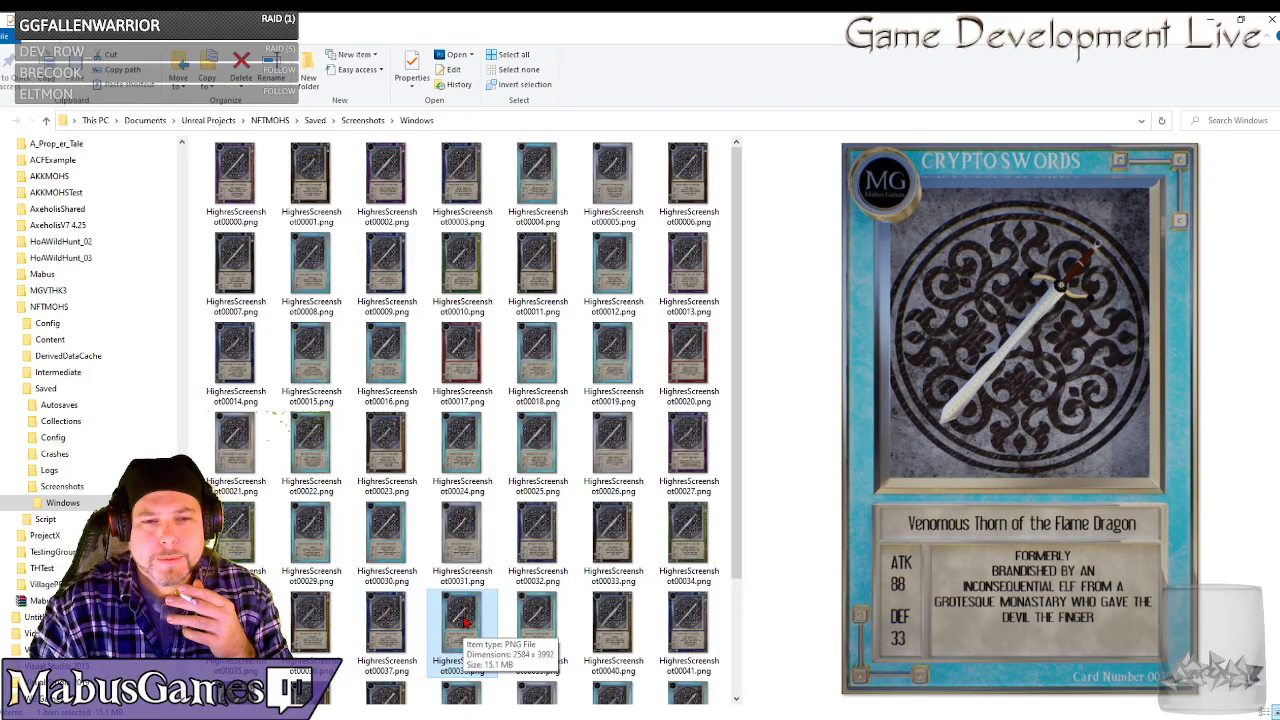
{"action": "left_click", "coordinate": [540, 620]}
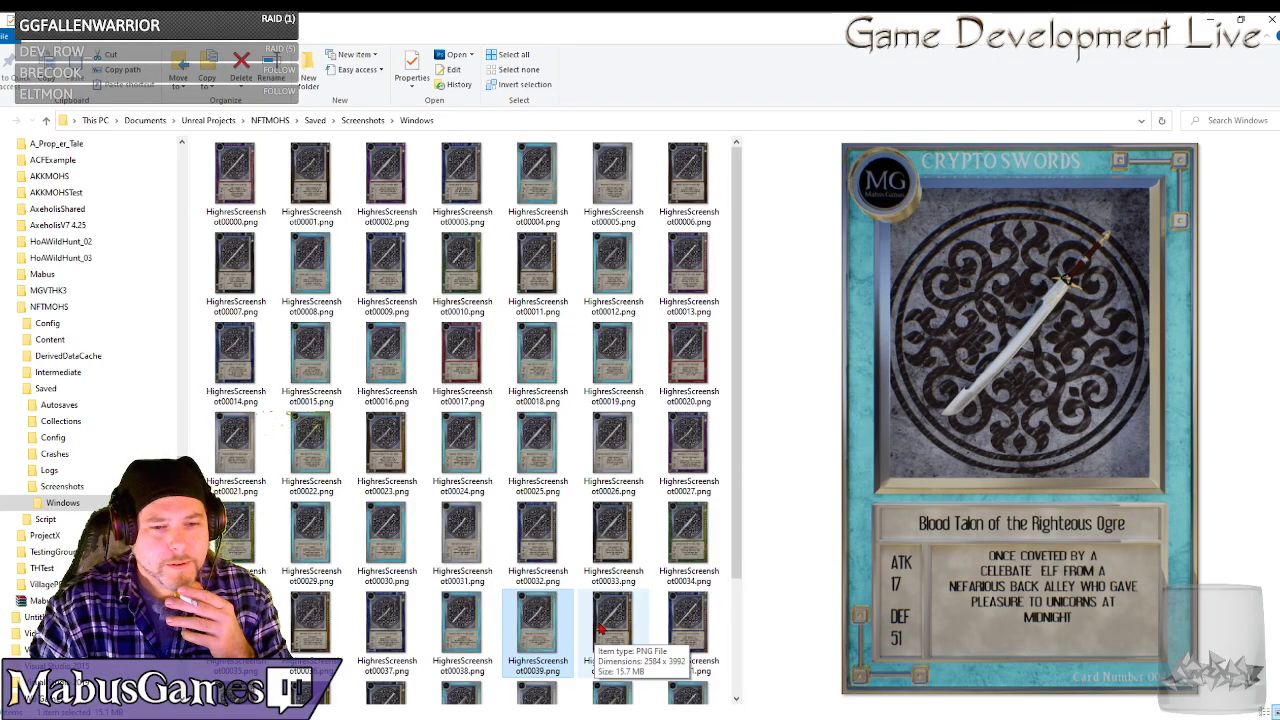
{"action": "left_click", "coordinate": [604, 628]}
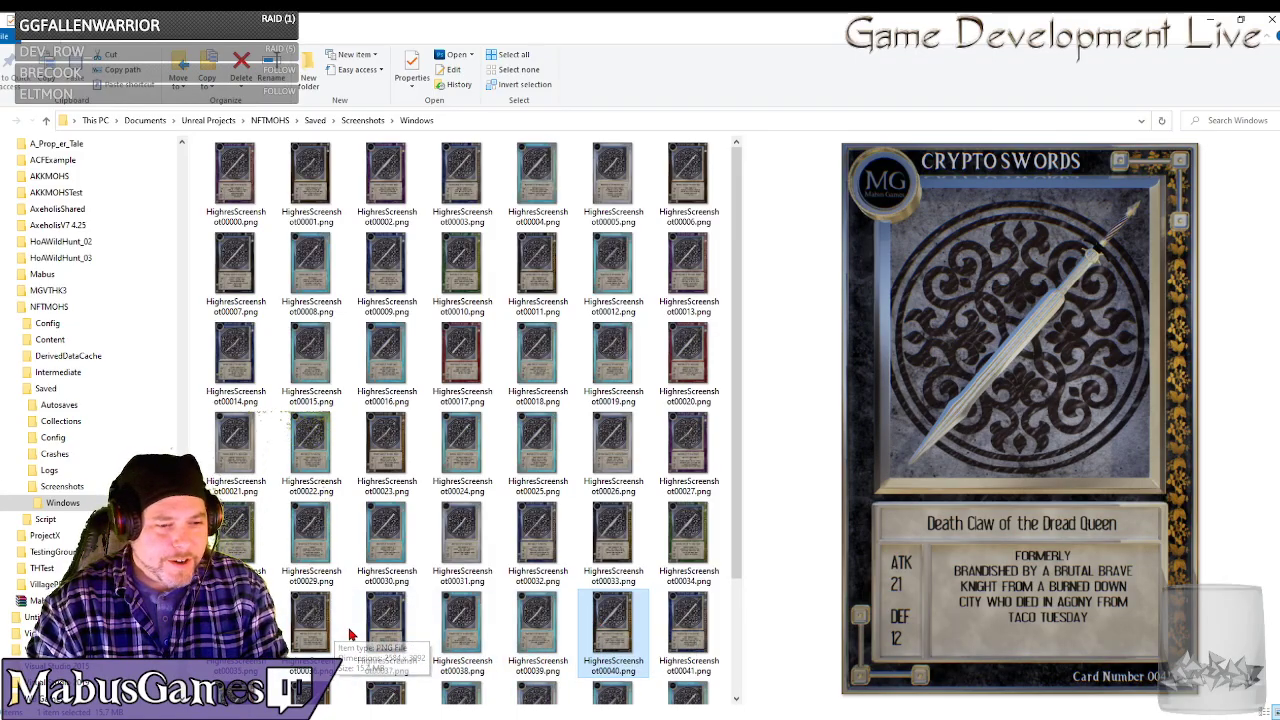
{"action": "scroll", "coordinate": [400, 600], "scroll_direction": "down", "scroll_amount": 2}
{"action": "left_click", "coordinate": [680, 505]}
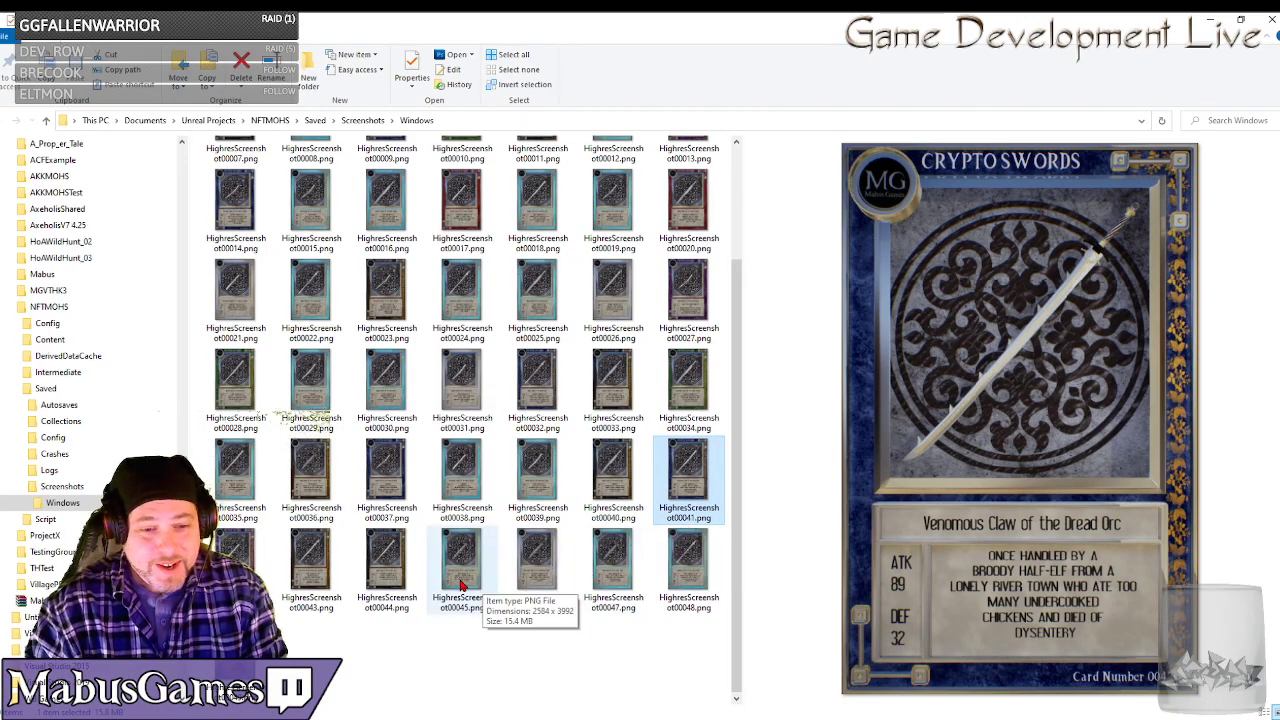
{"action": "left_click", "coordinate": [240, 560]}
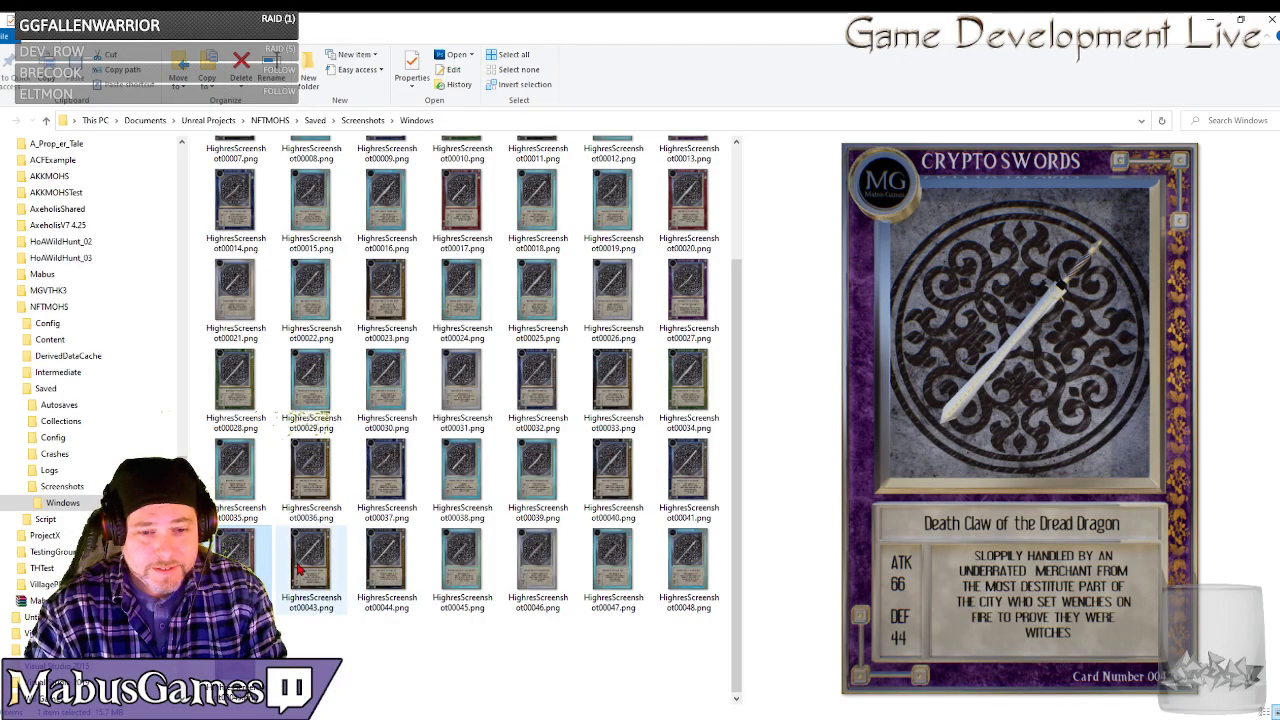
Preview the cards from HighresScreenshot00043.png through the last screenshot, and look at HighresScreenshot00000.png again.
{"action": "left_click", "coordinate": [312, 565]}
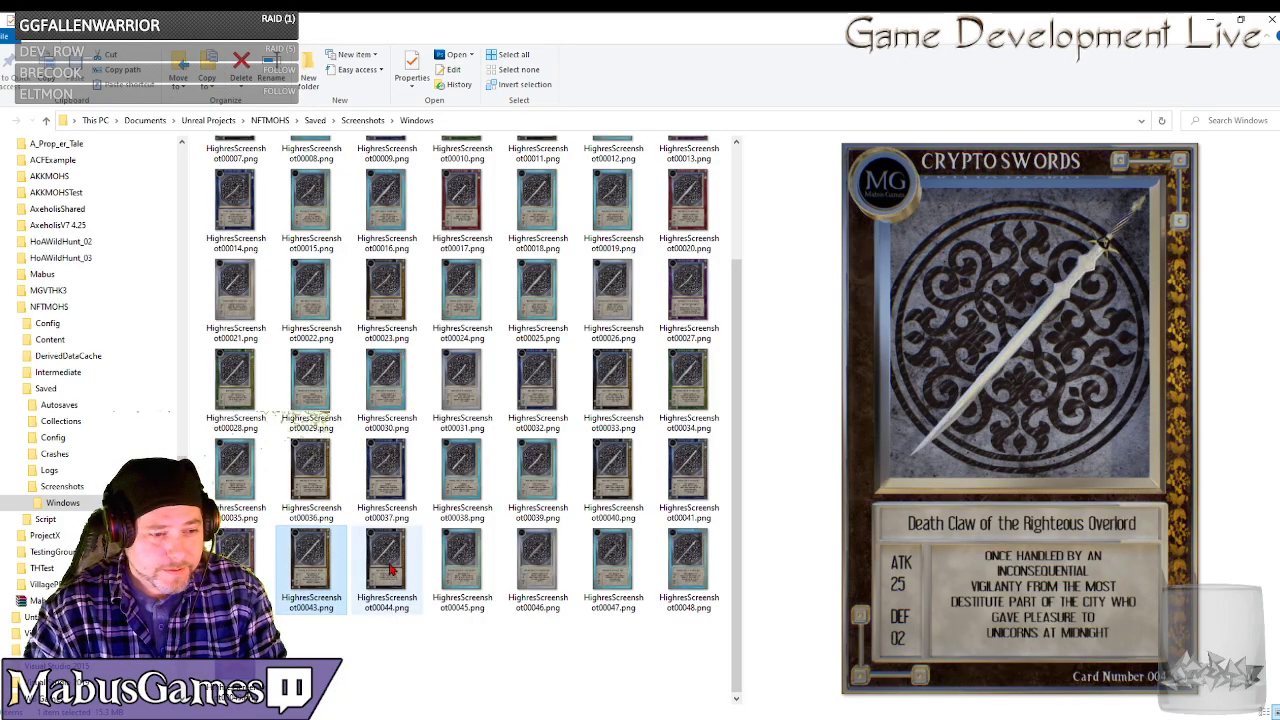
{"action": "left_click", "coordinate": [390, 564]}
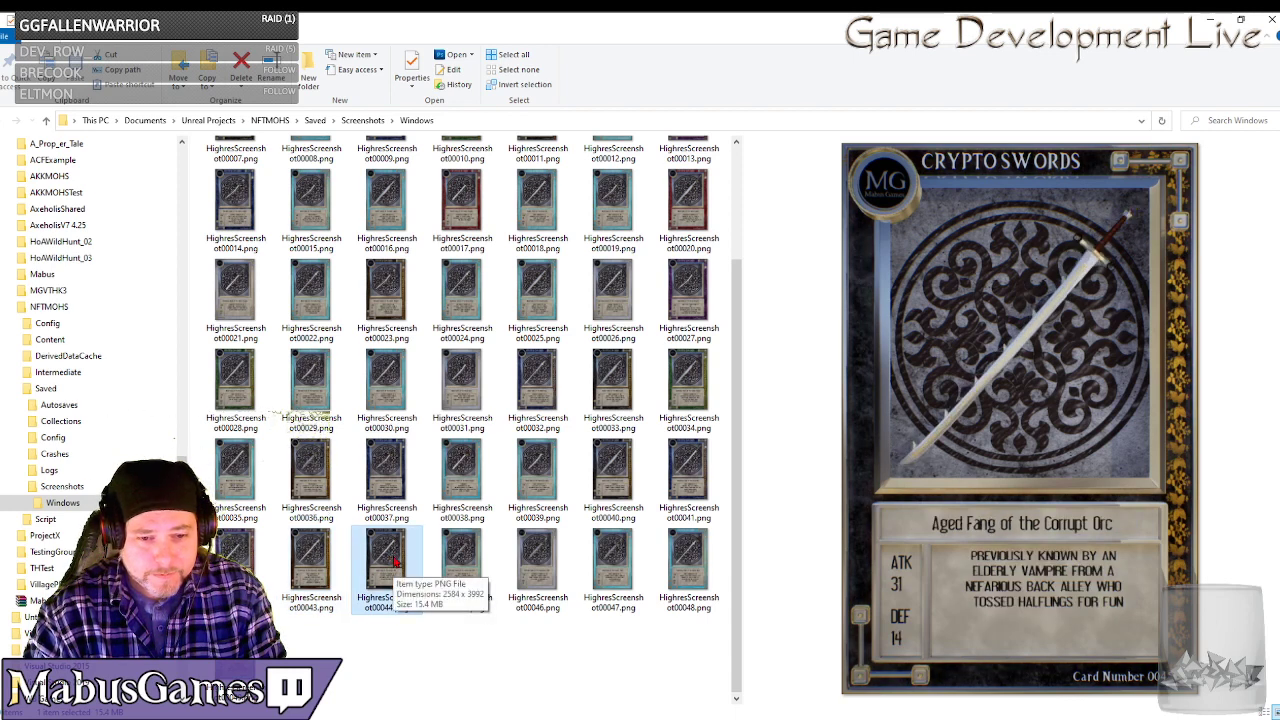
{"action": "left_click", "coordinate": [467, 565]}
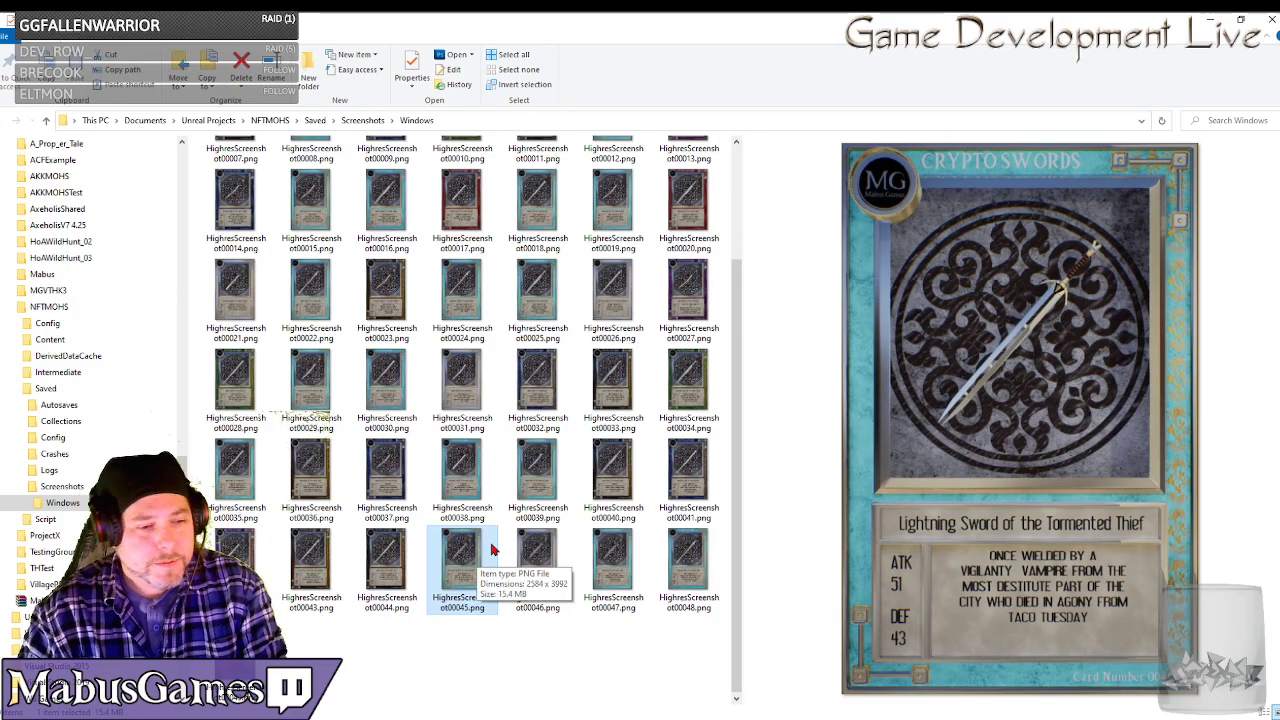
{"action": "left_click", "coordinate": [532, 563]}
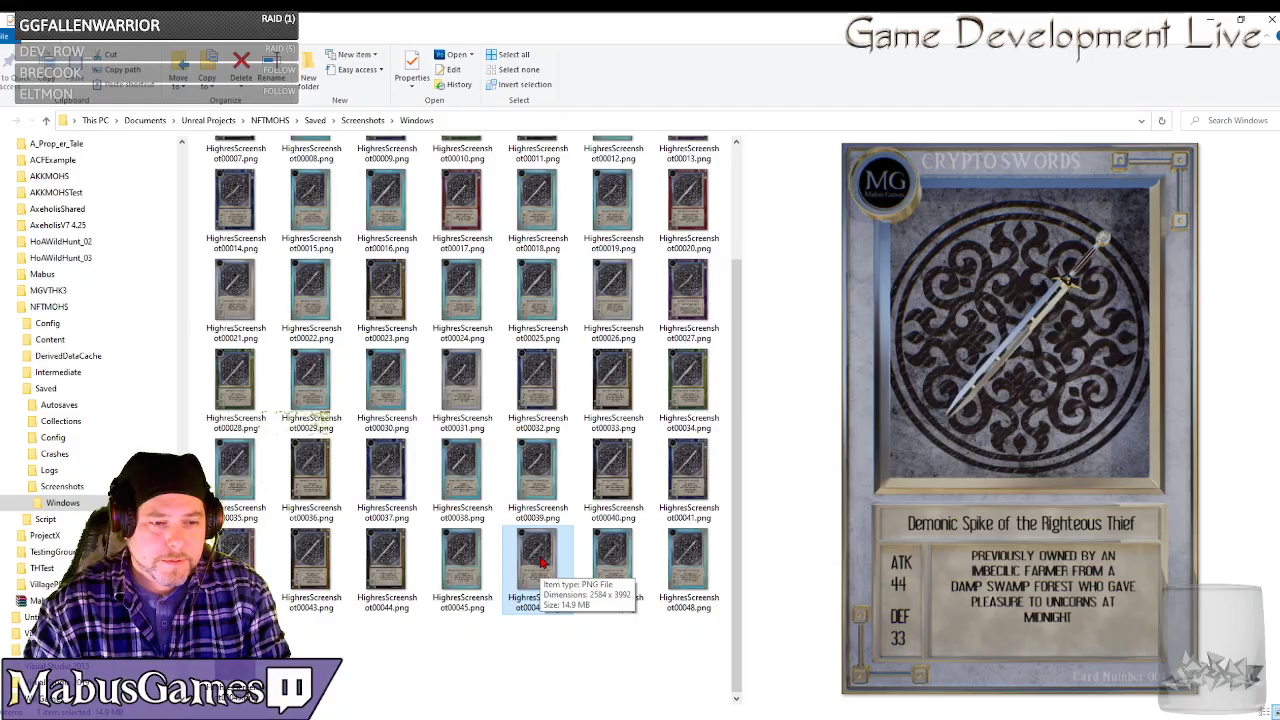
{"action": "left_click", "coordinate": [622, 566]}
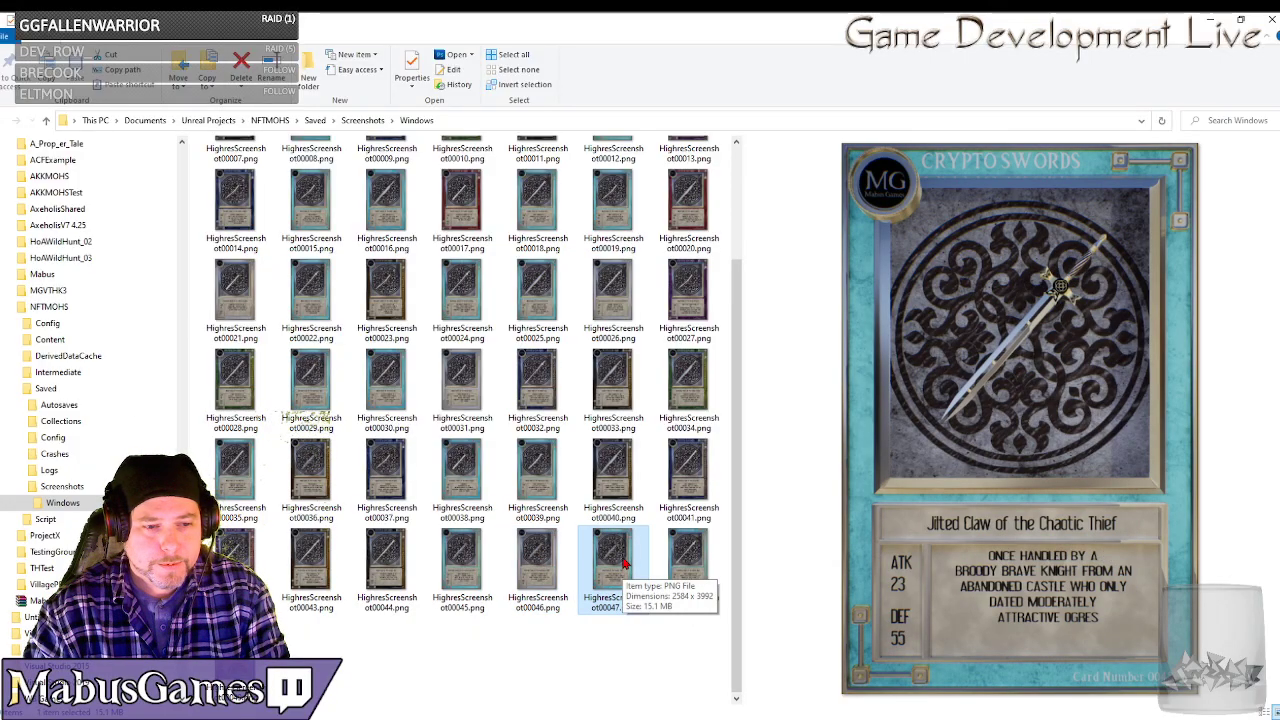
{"action": "left_click", "coordinate": [690, 566]}
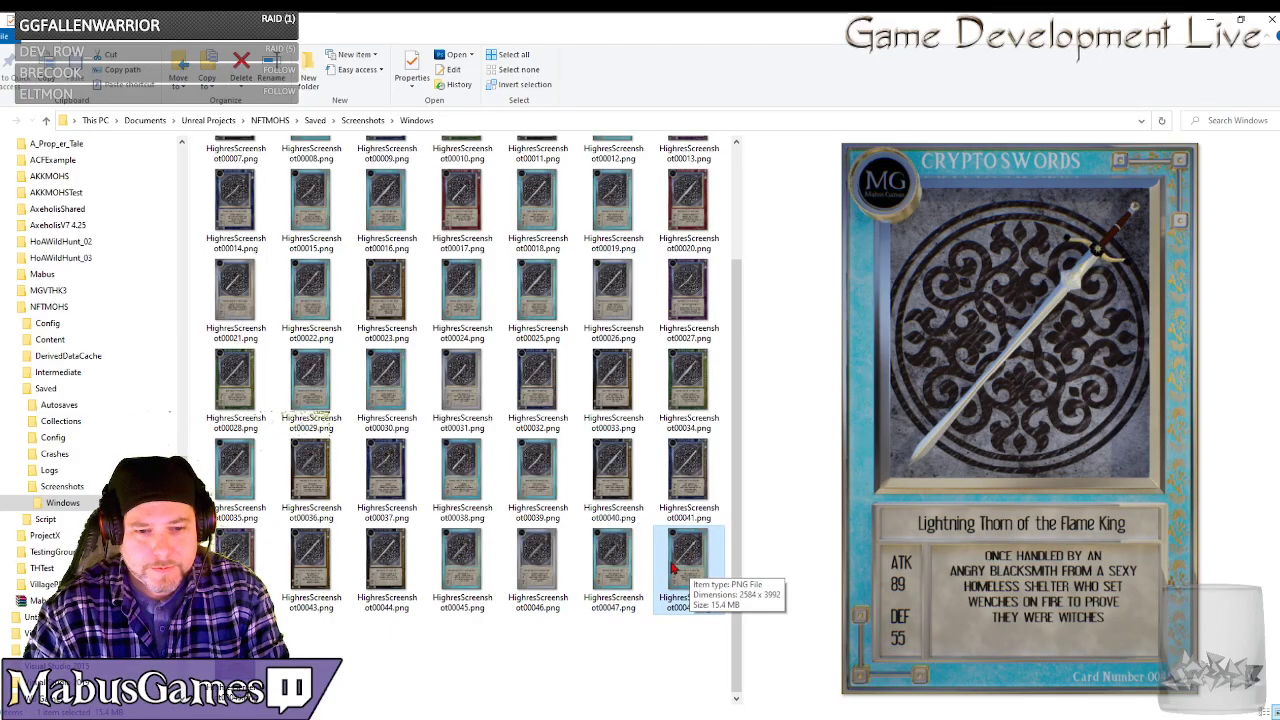
{"action": "left_click", "coordinate": [254, 654]}
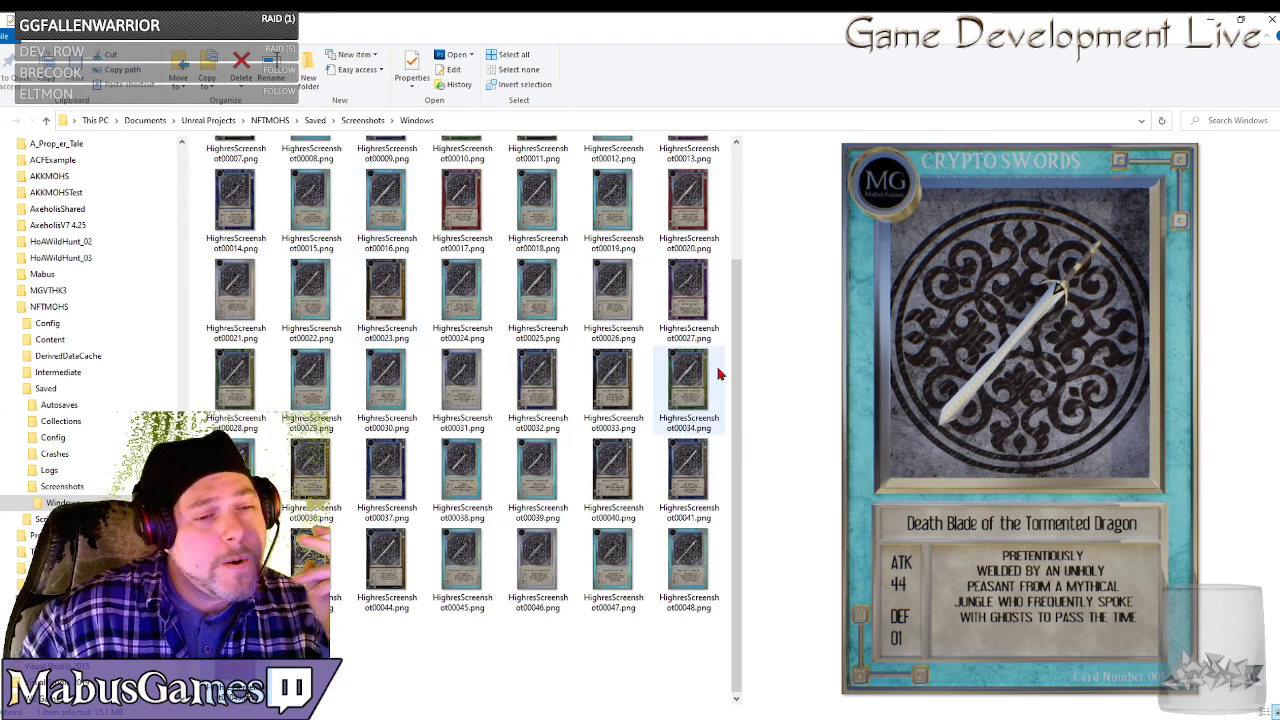
{"action": "left_click_drag", "start_coordinate": [737, 400], "coordinate": [738, 202]}
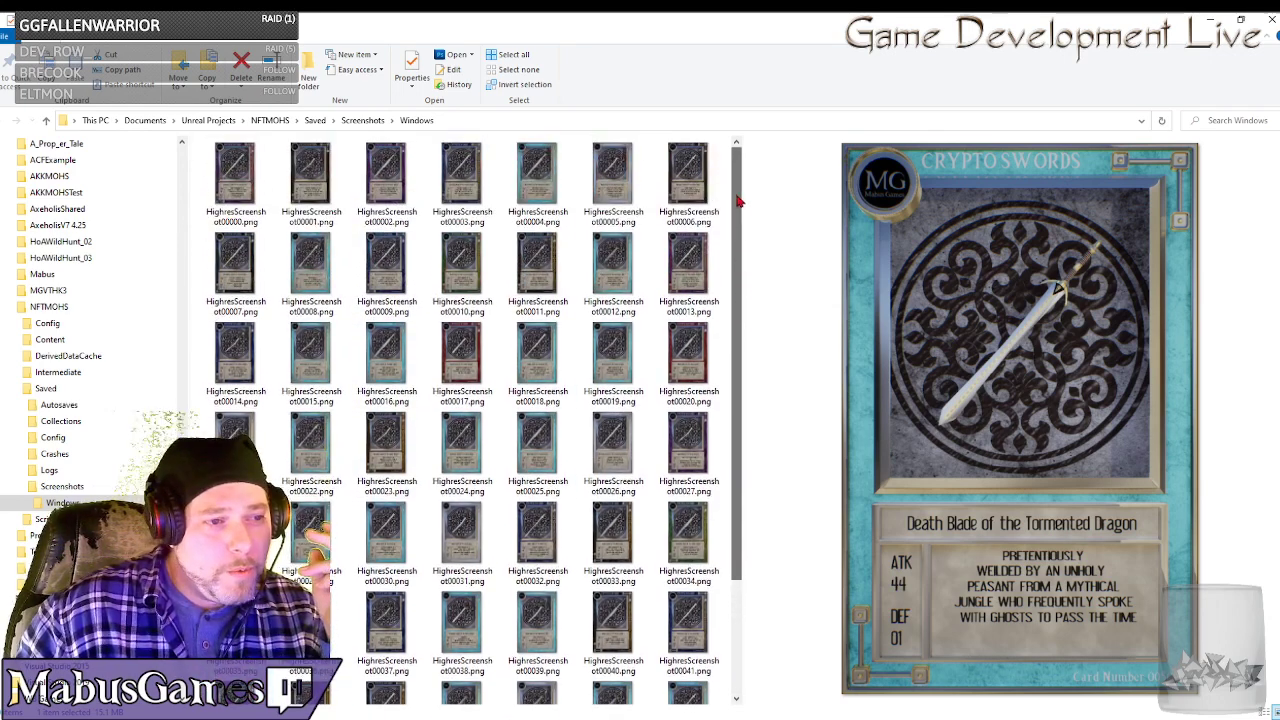
{"action": "left_click", "coordinate": [235, 180]}
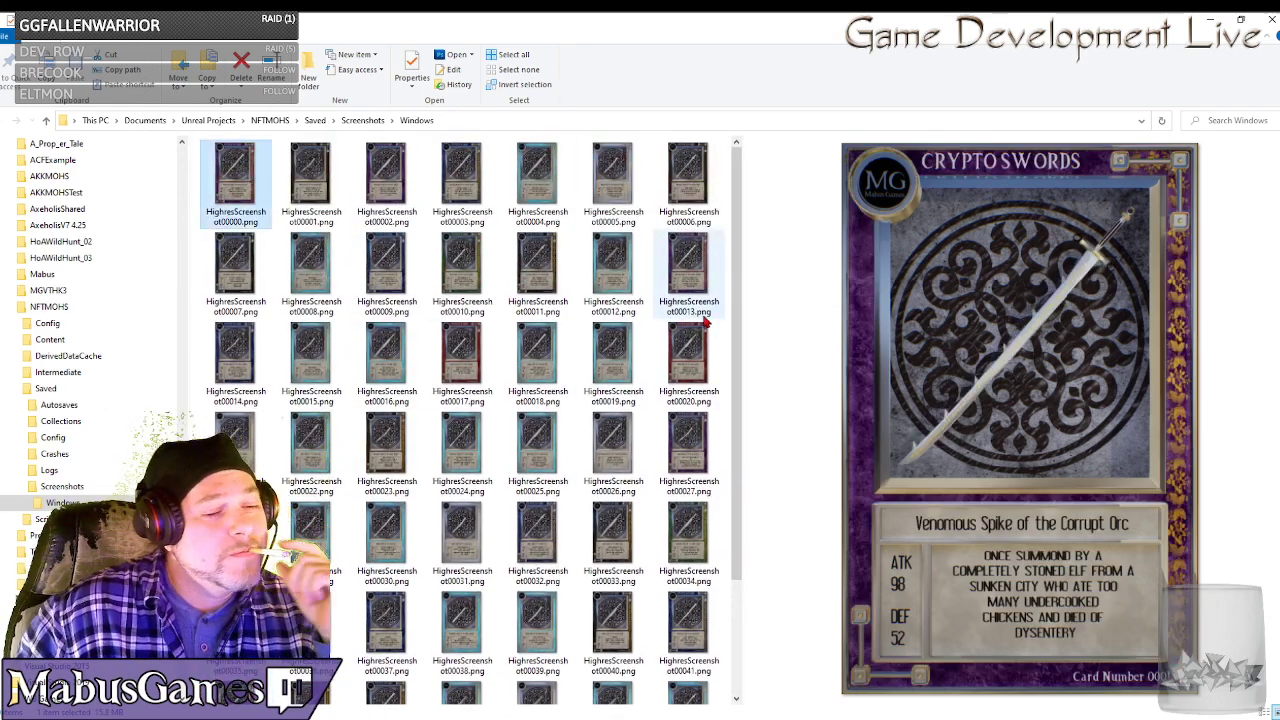
Delete all the card screenshots in the Windows screenshots folder.
{"action": "scroll", "coordinate": [706, 320], "scroll_direction": "down", "scroll_amount": 2}
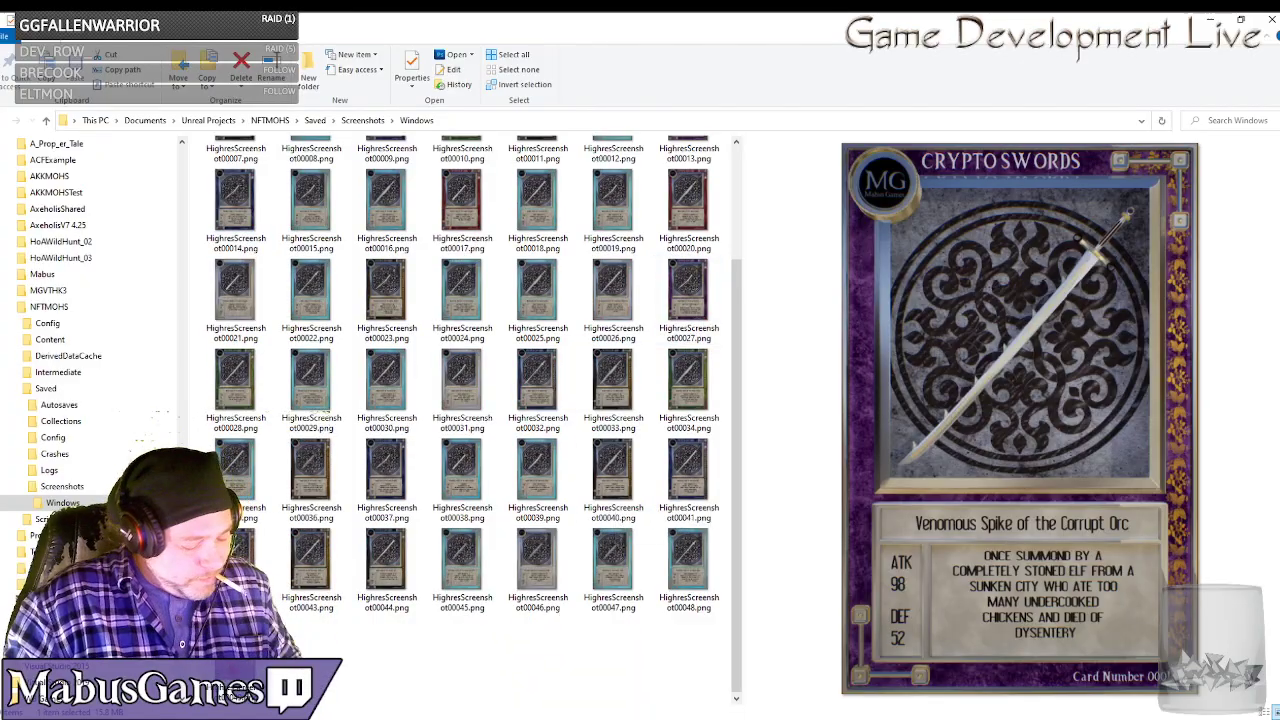
{"action": "key", "text": "ctrl+a"}
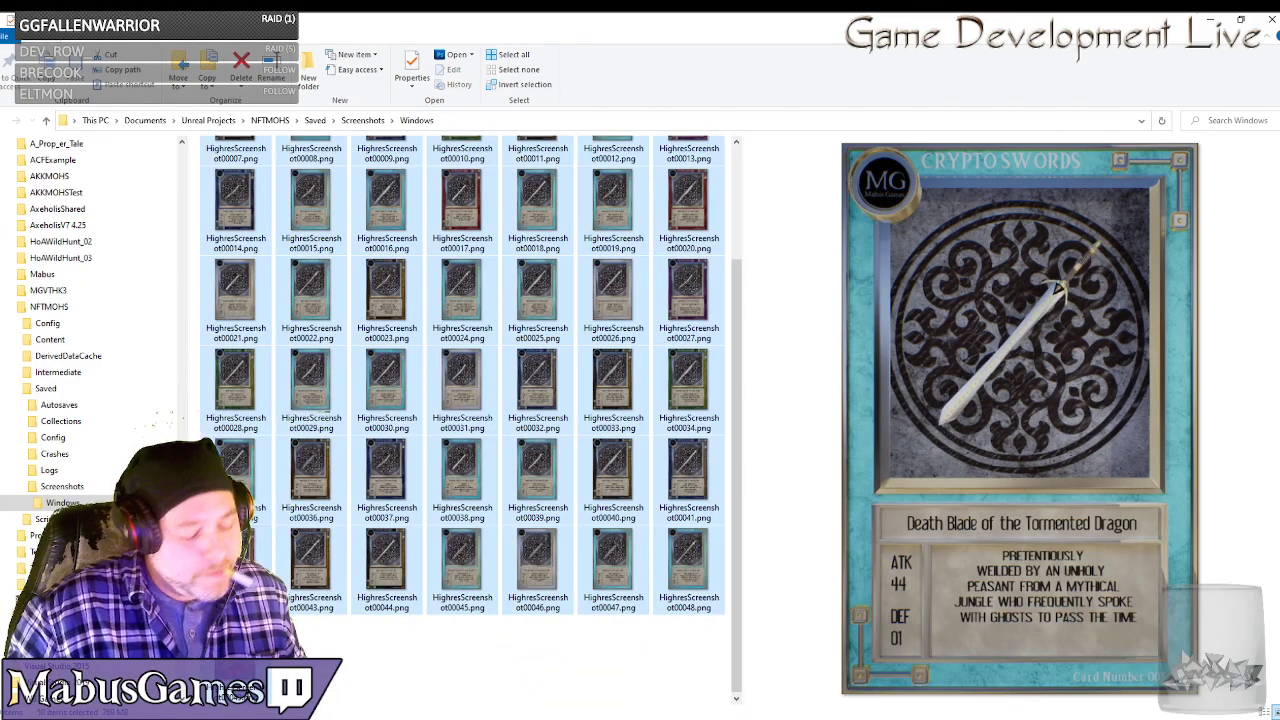
{"action": "key", "text": "Delete"}
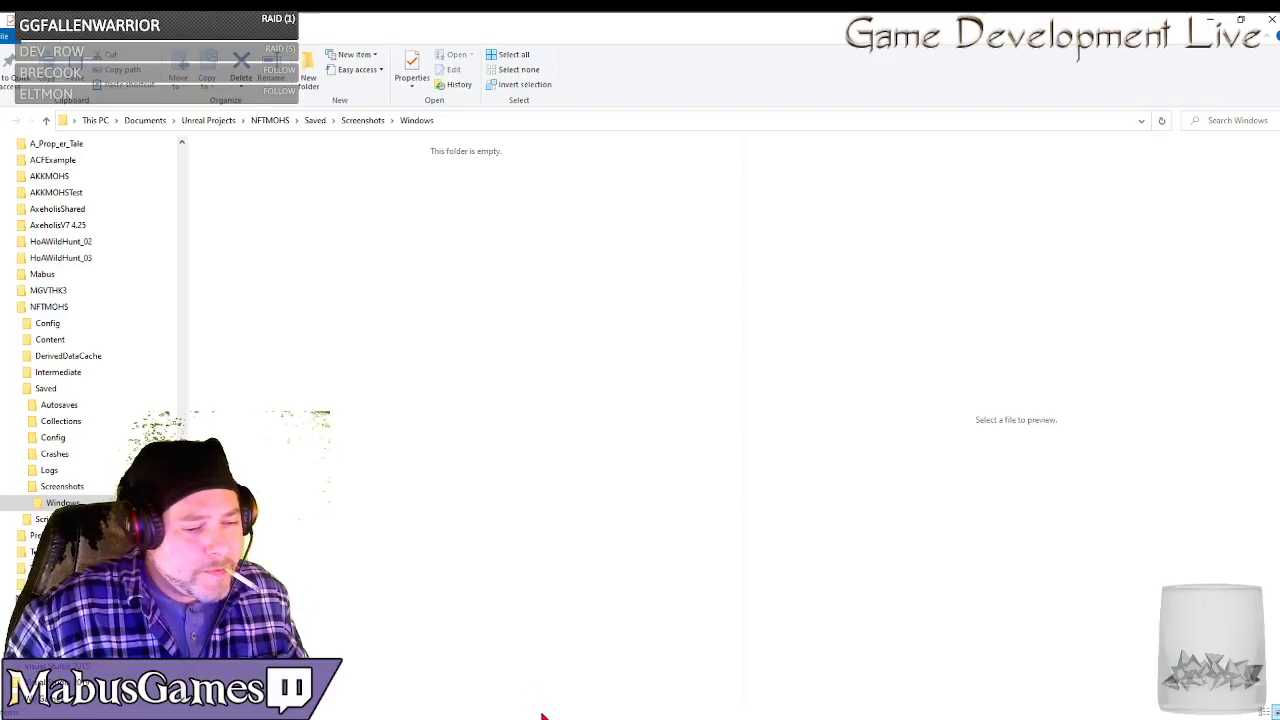
Switch to Unreal Editor and bring up the Default settings in the details of NFTCard_Blueprint.
{"action": "mouse_move", "coordinate": [601, 718]}
{"action": "left_click", "coordinate": [490, 675]}
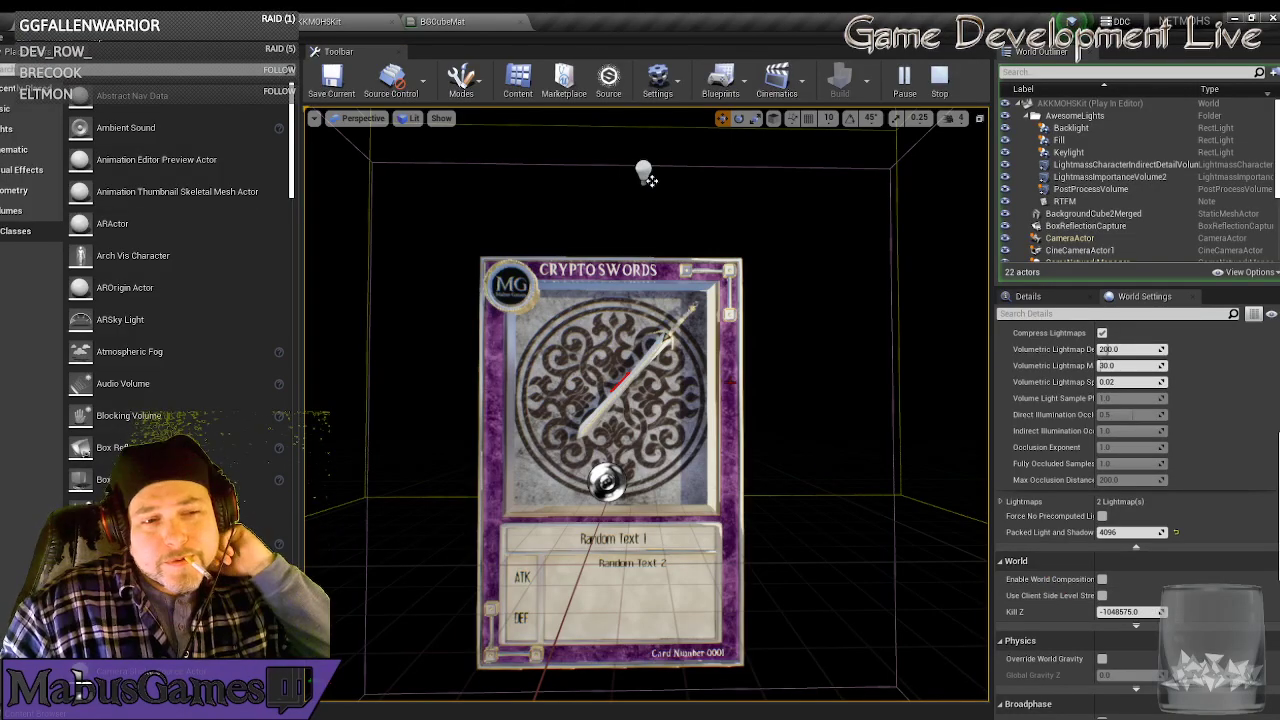
{"action": "scroll", "coordinate": [1043, 463], "scroll_direction": "up", "scroll_amount": 5}
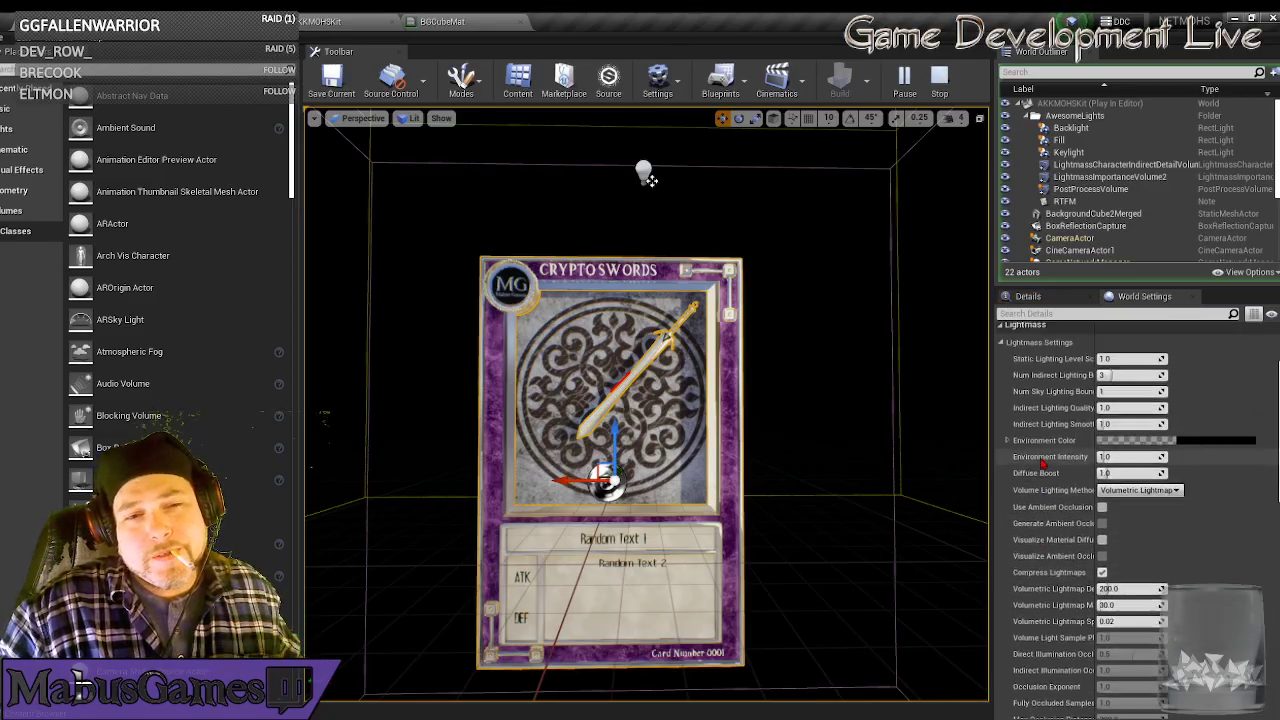
{"action": "left_click", "coordinate": [1058, 297]}
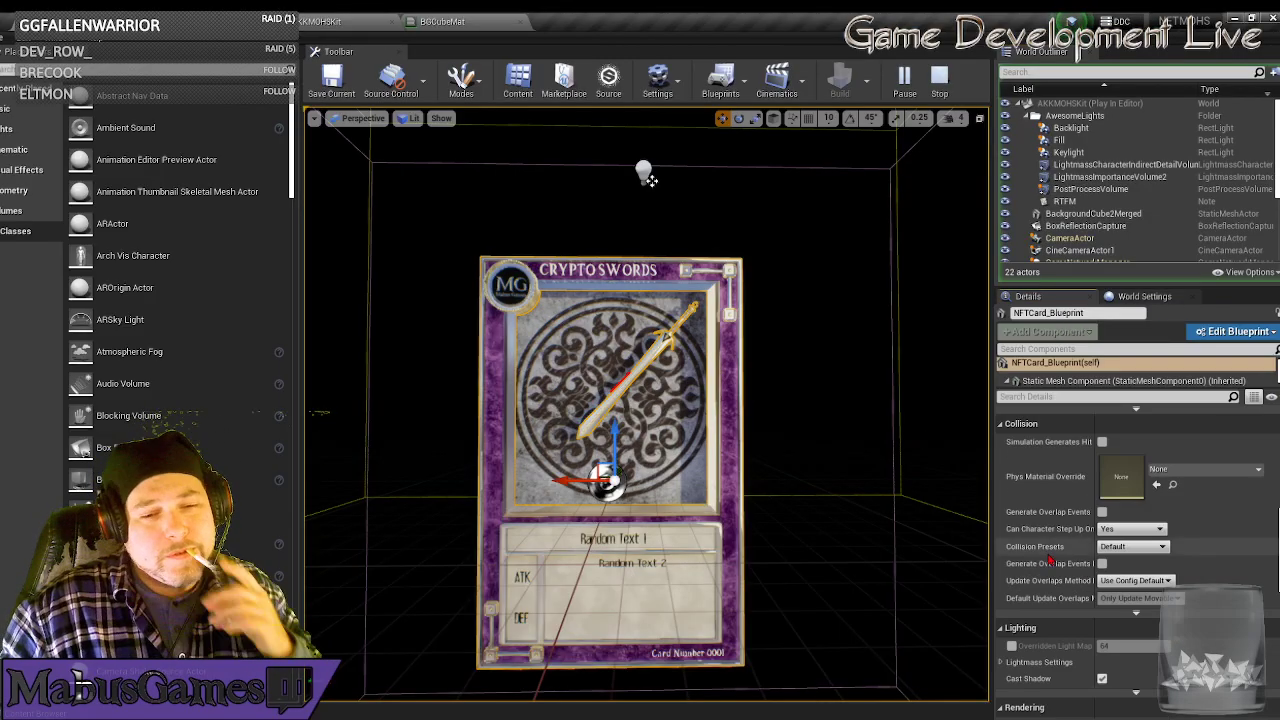
{"action": "scroll", "coordinate": [1045, 520], "scroll_direction": "up", "scroll_amount": 6}
{"action": "scroll", "coordinate": [1056, 545], "scroll_direction": "up", "scroll_amount": 2}
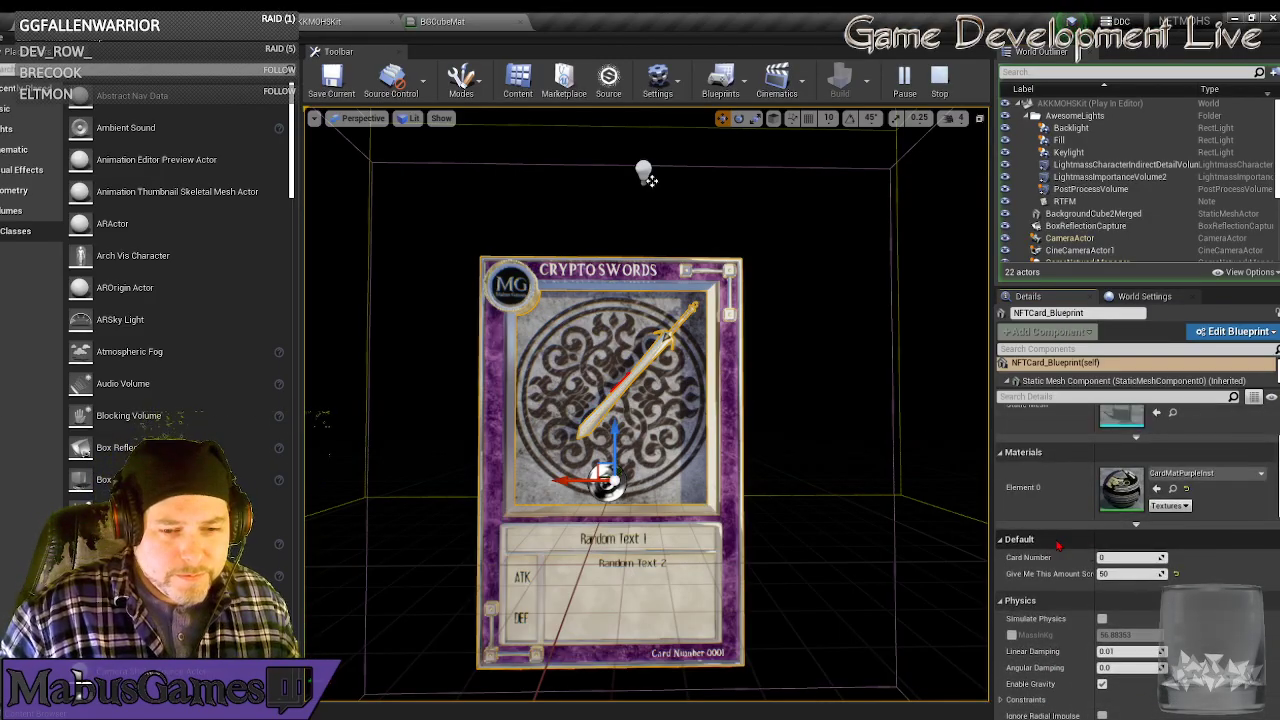
Set the card blueprint's Give Me This Amount value to 2000 and stop the running play session.
{"action": "left_click", "coordinate": [1130, 573]}
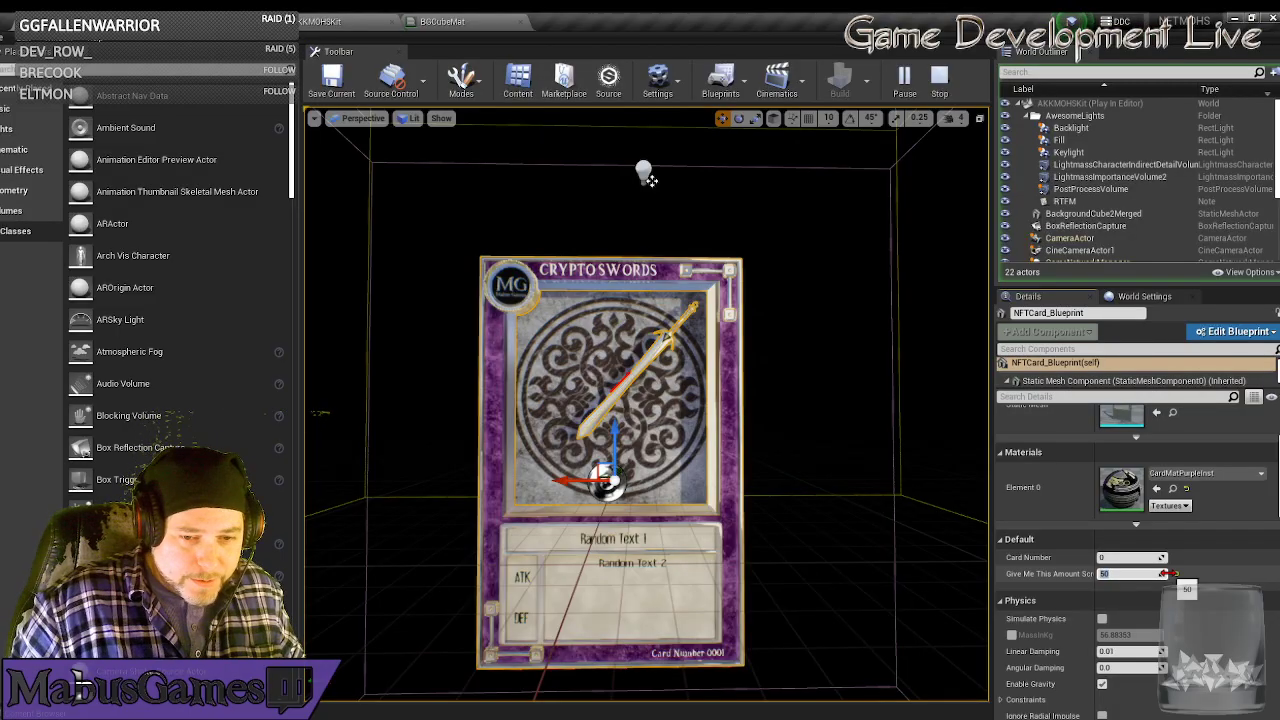
{"action": "key", "text": "BackSpace"}
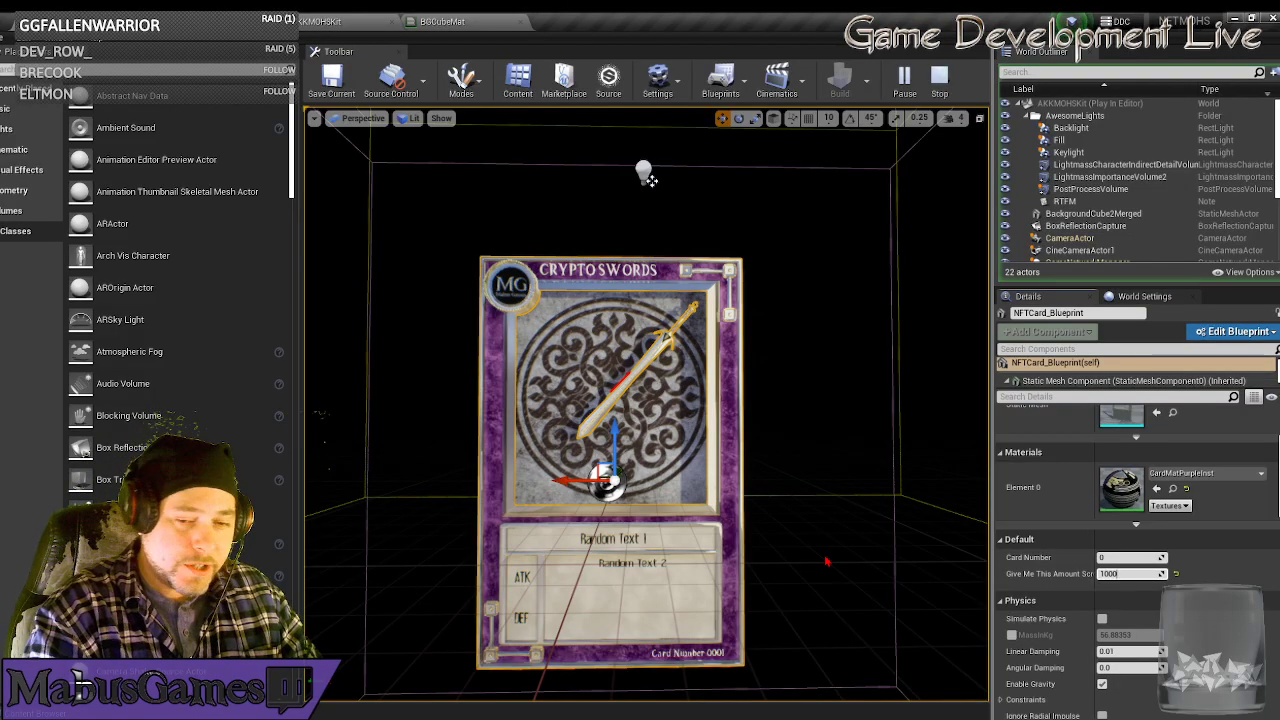
{"action": "left_click", "coordinate": [1113, 573]}
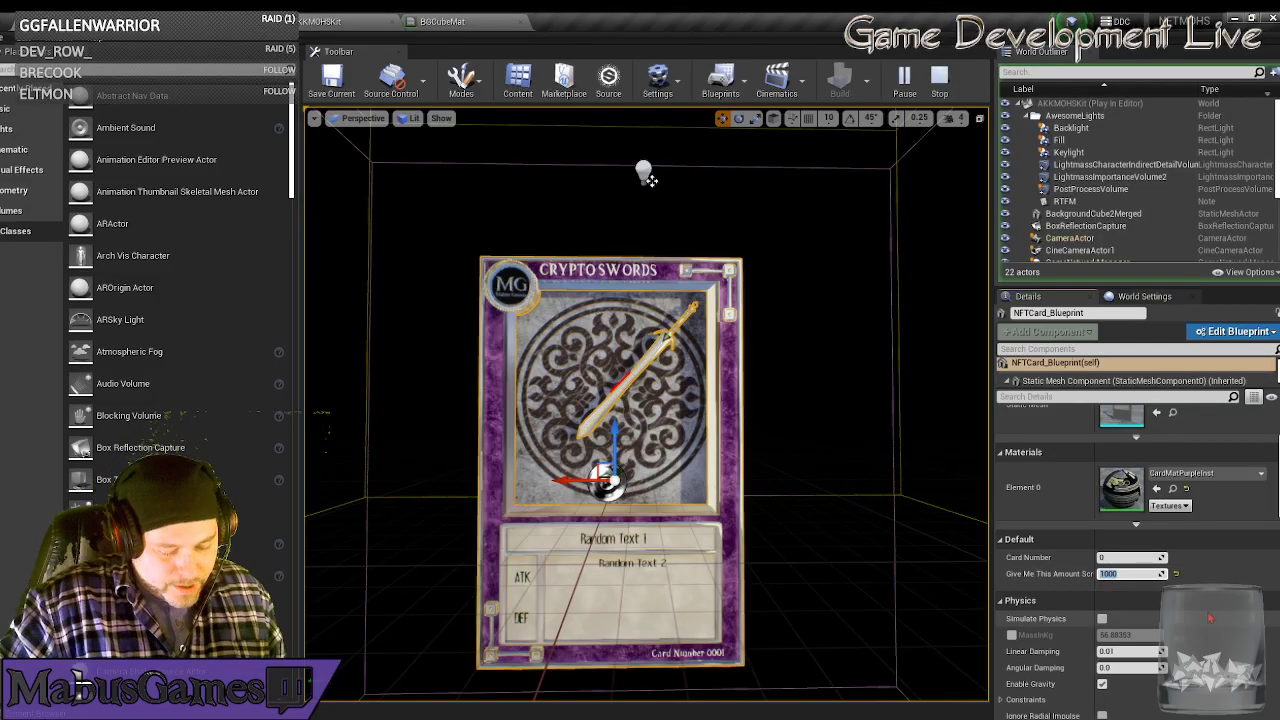
{"action": "type", "text": "30"}
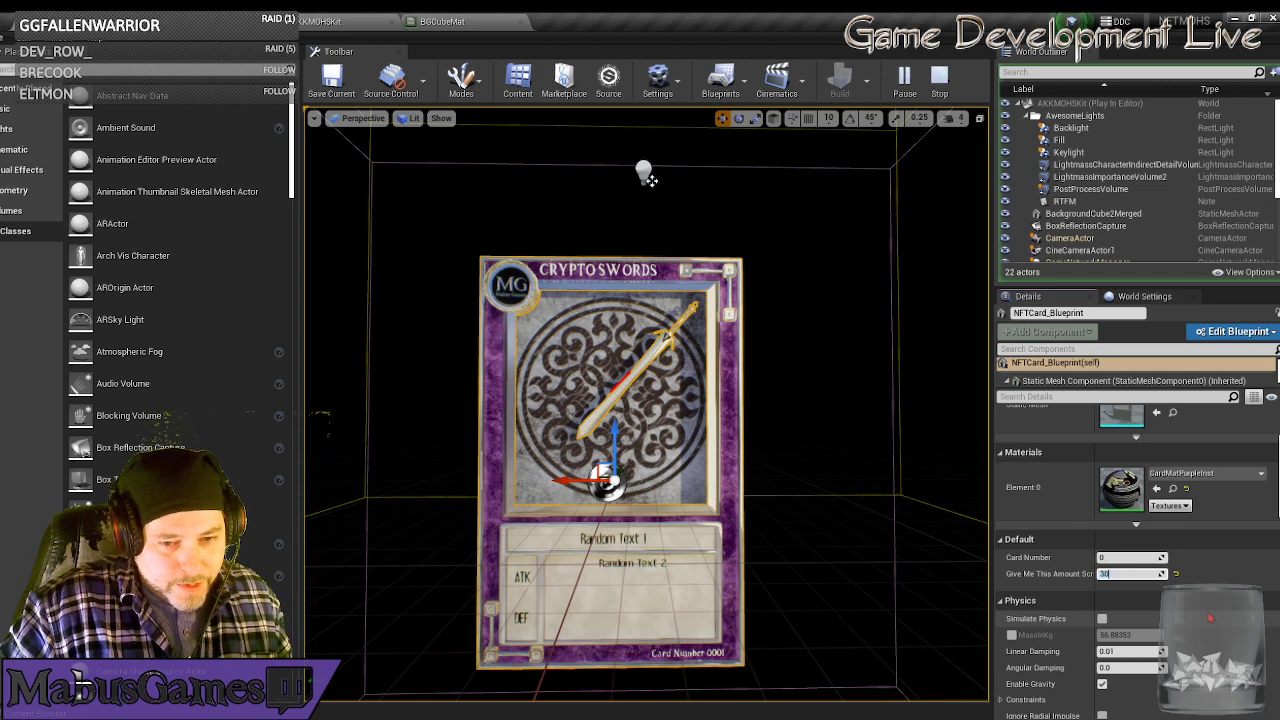
{"action": "type", "text": "00"}
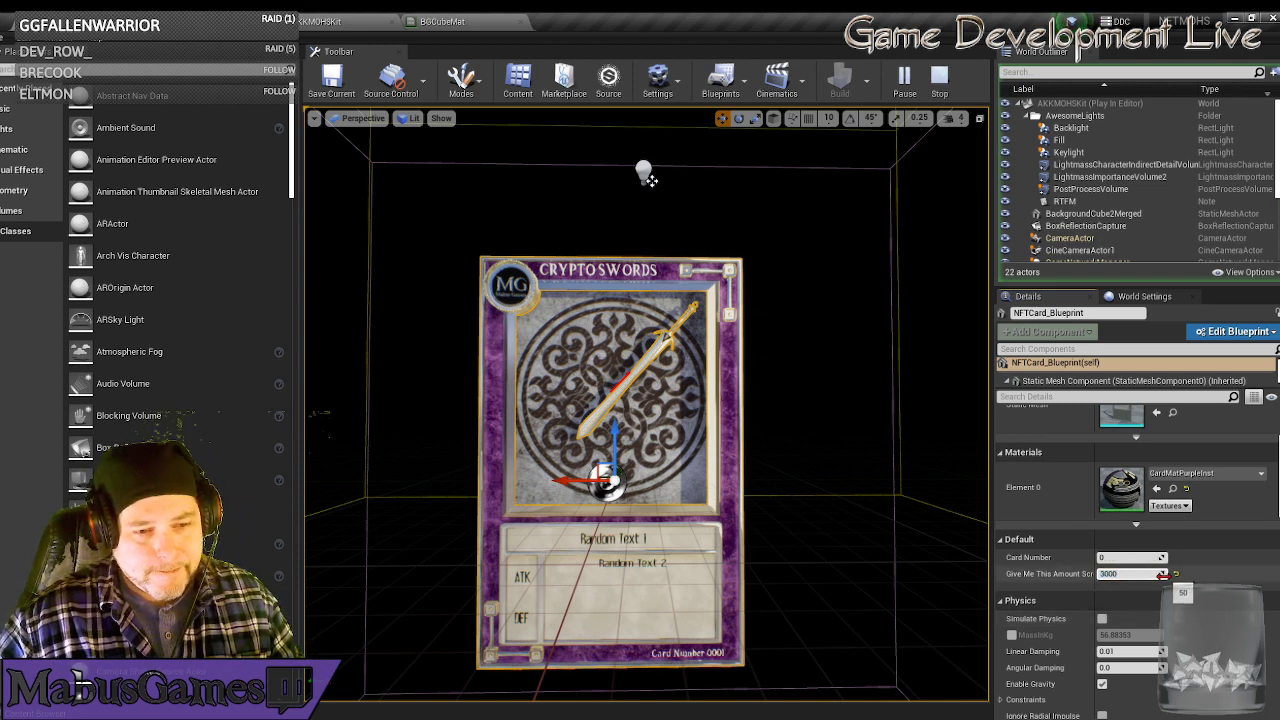
{"action": "key", "text": "BackSpace"}
{"action": "key", "text": "BackSpace"}
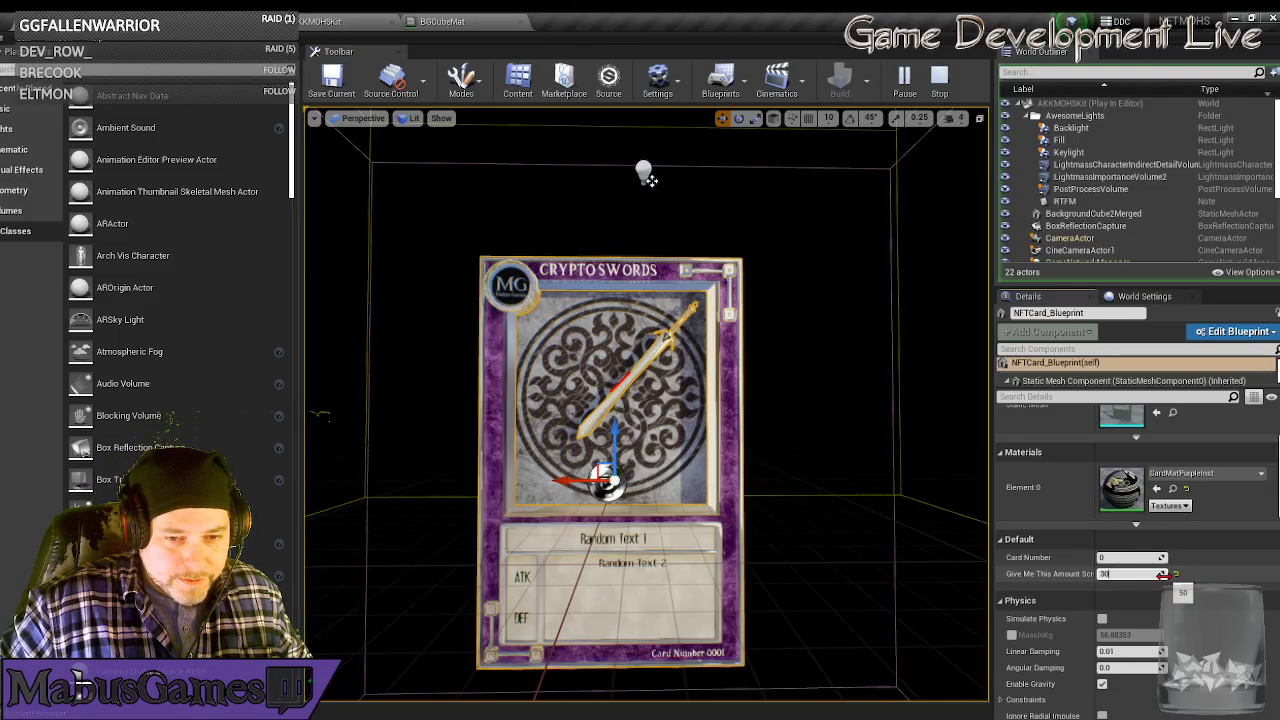
{"action": "type", "text": "2000"}
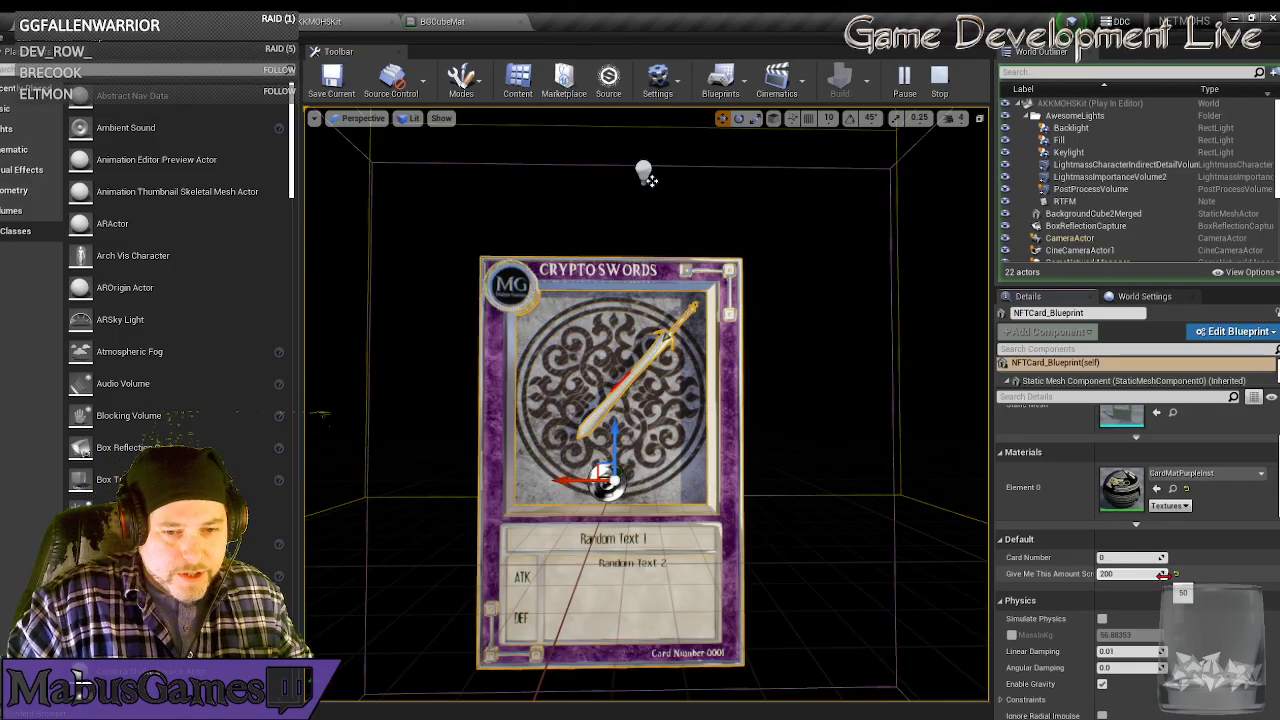
{"action": "left_click", "coordinate": [939, 80]}
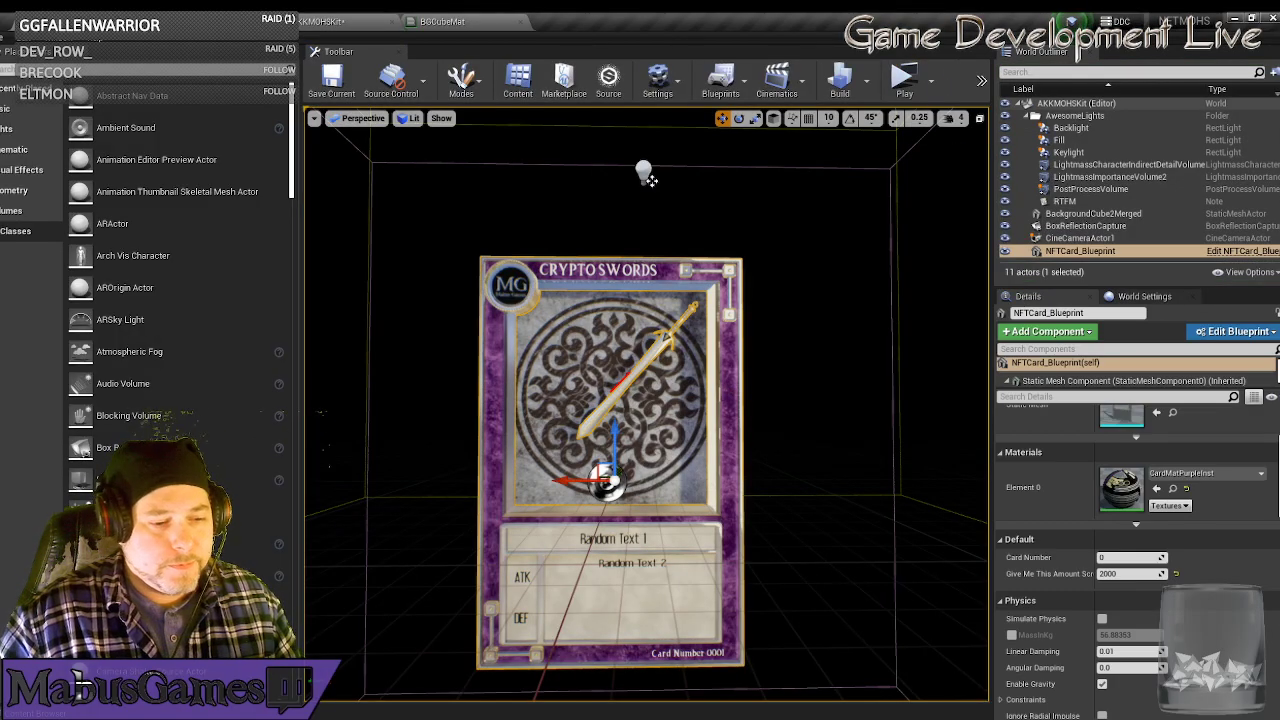
Check the emptied screenshots folder and close it, play the level to generate the new cards, and open their output folder.
{"action": "left_click", "coordinate": [523, 716]}
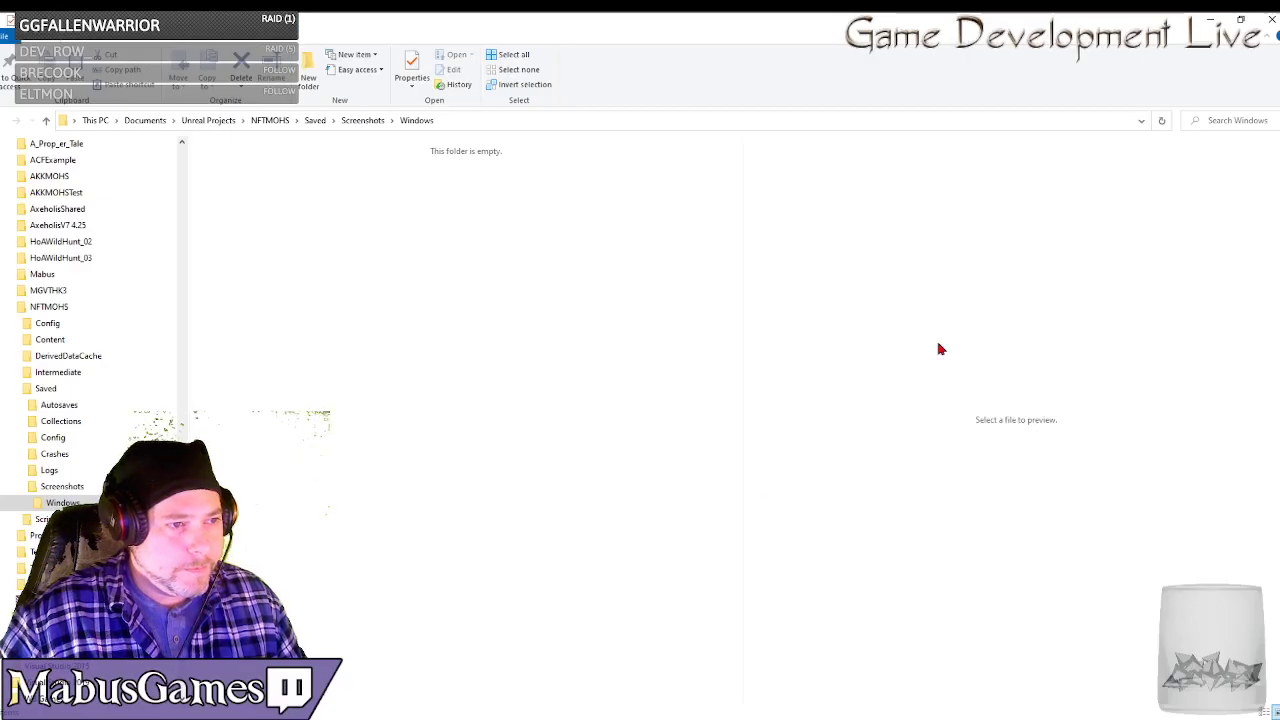
{"action": "left_click", "coordinate": [1270, 24]}
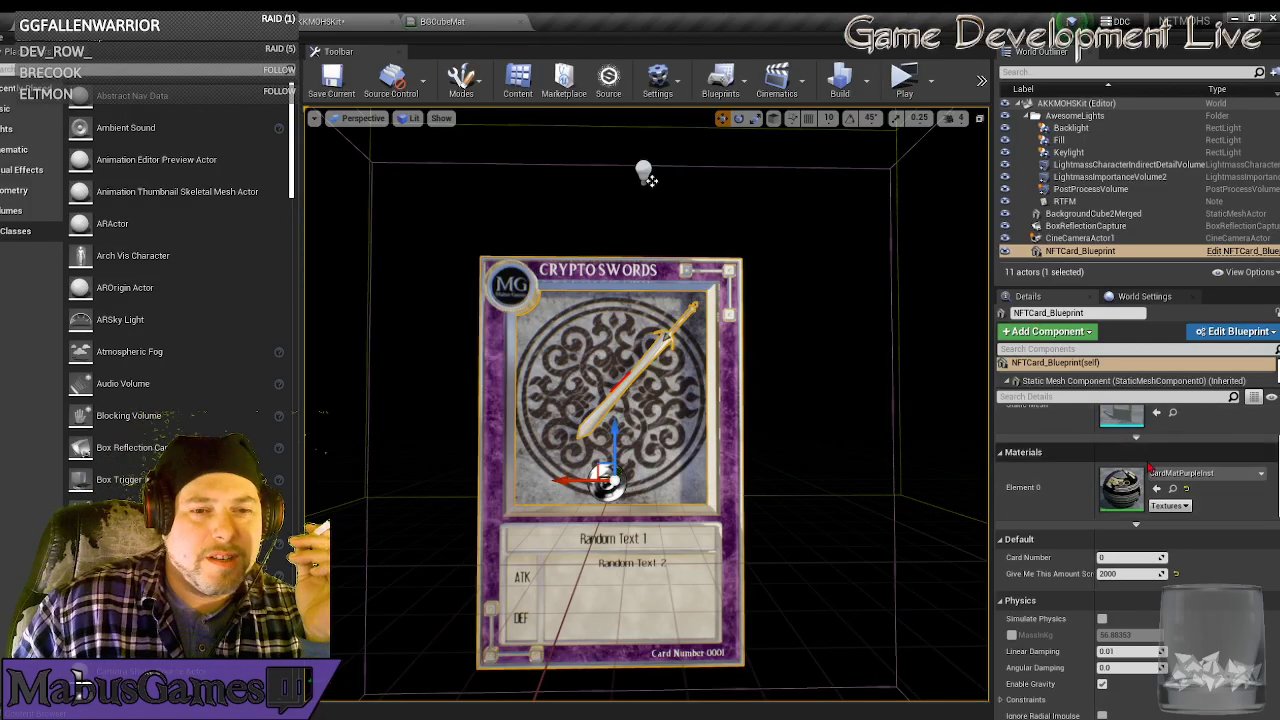
{"action": "left_click", "coordinate": [910, 90]}
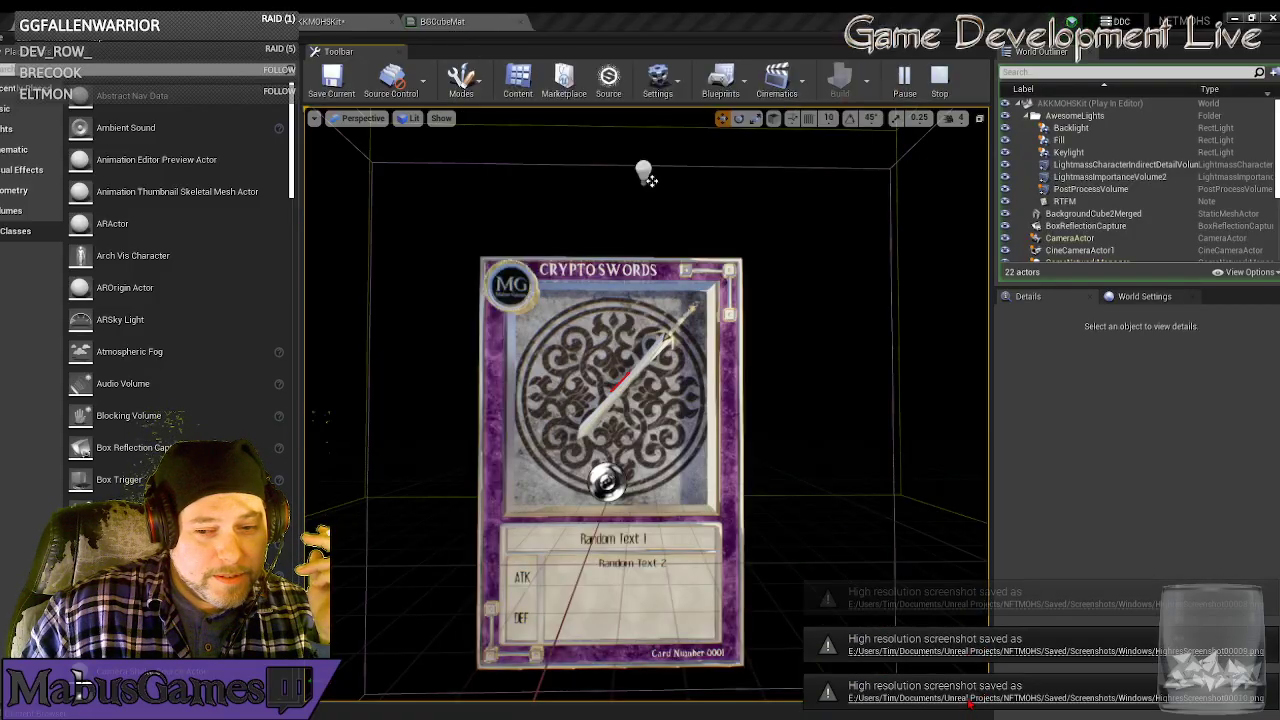
{"action": "left_click", "coordinate": [968, 697]}
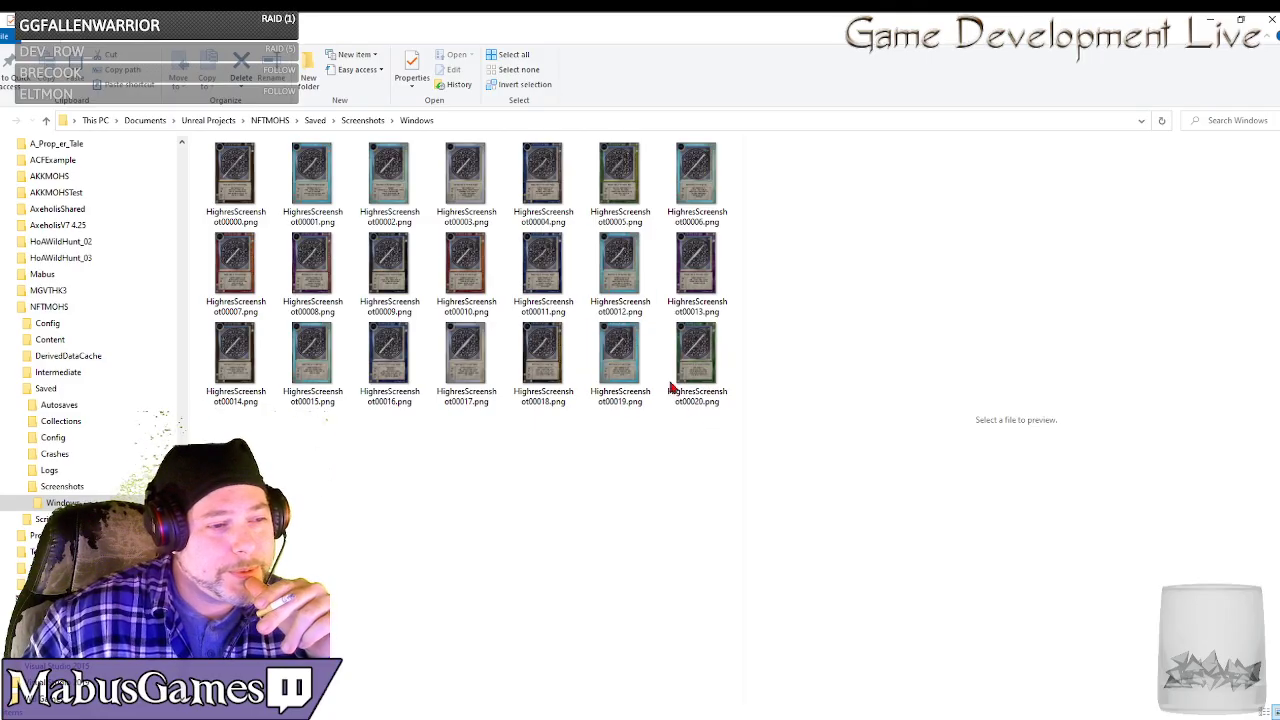
Preview the newly generated cards HighresScreenshot00000.png through HighresScreenshot00004.png and HighresScreenshot00048.png.
{"action": "left_click", "coordinate": [243, 178]}
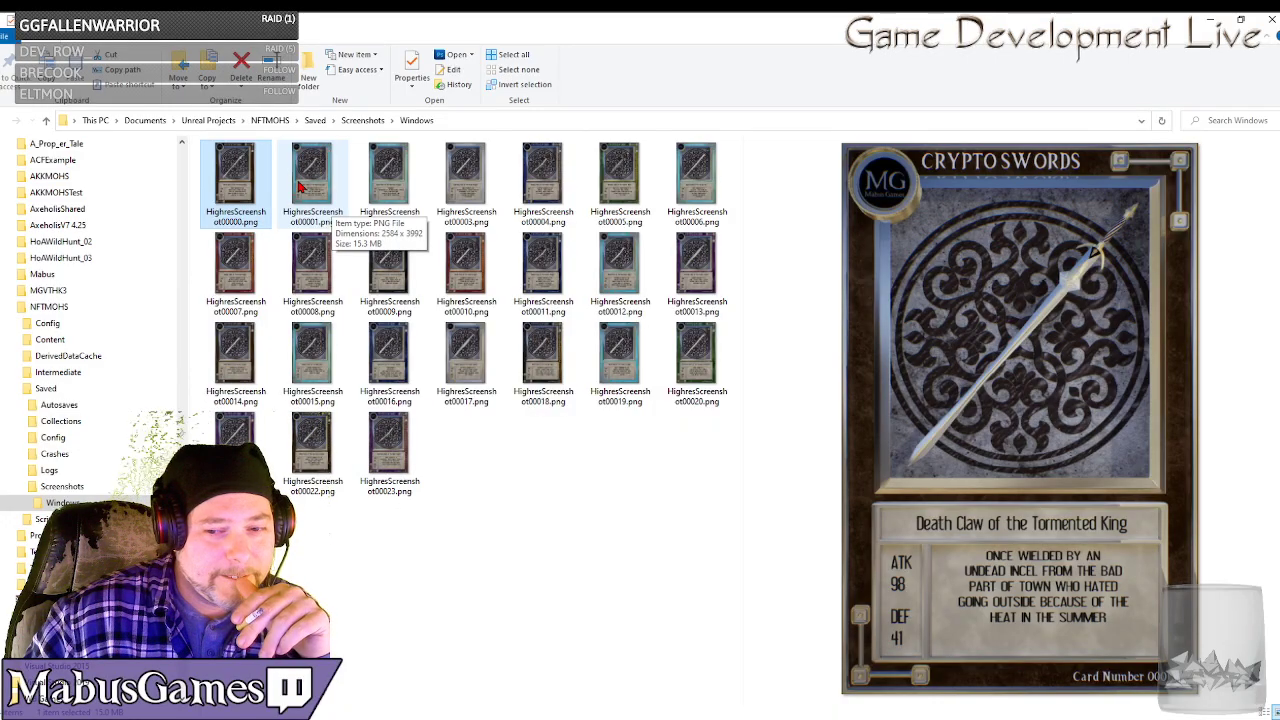
{"action": "left_click", "coordinate": [298, 187]}
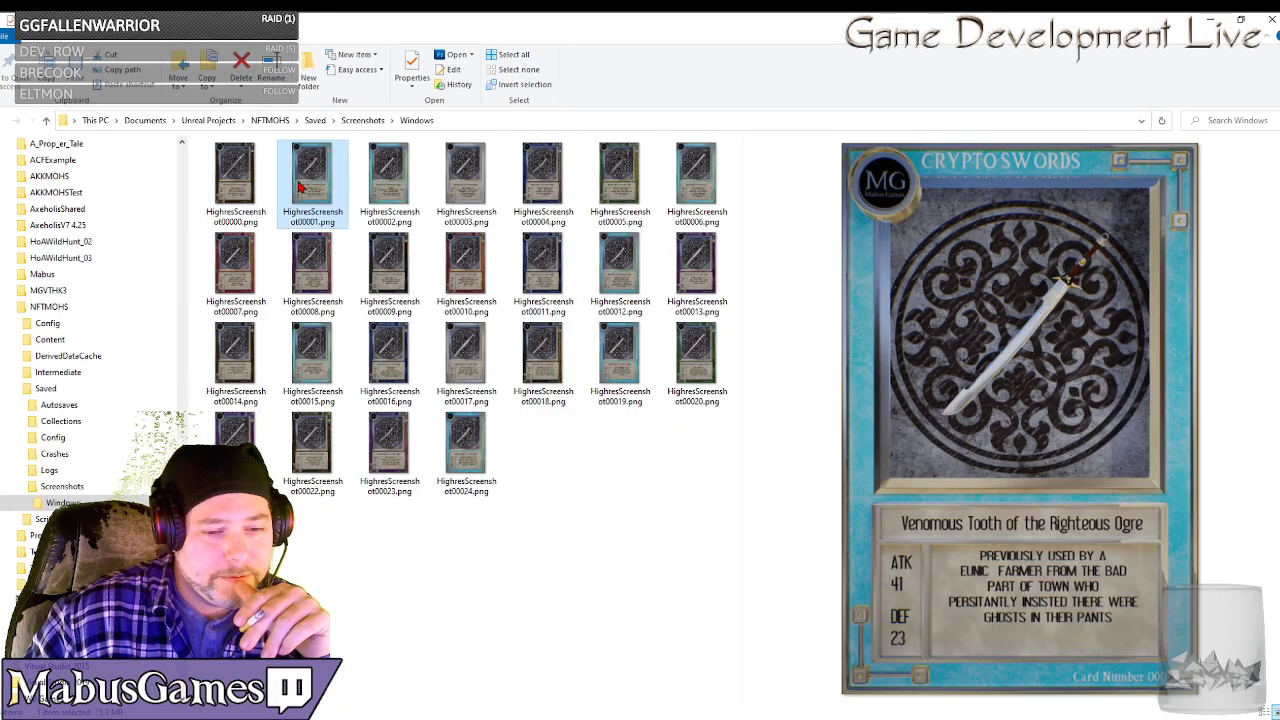
{"action": "left_click", "coordinate": [399, 190]}
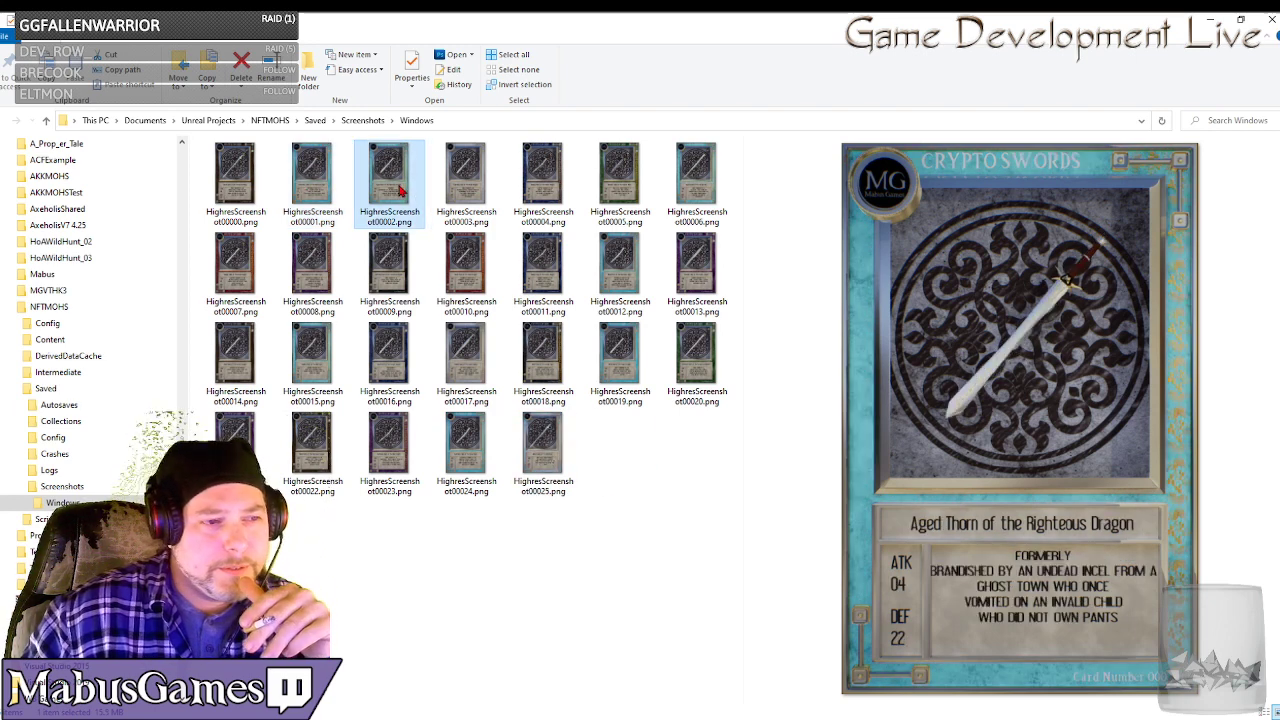
{"action": "left_click", "coordinate": [476, 190]}
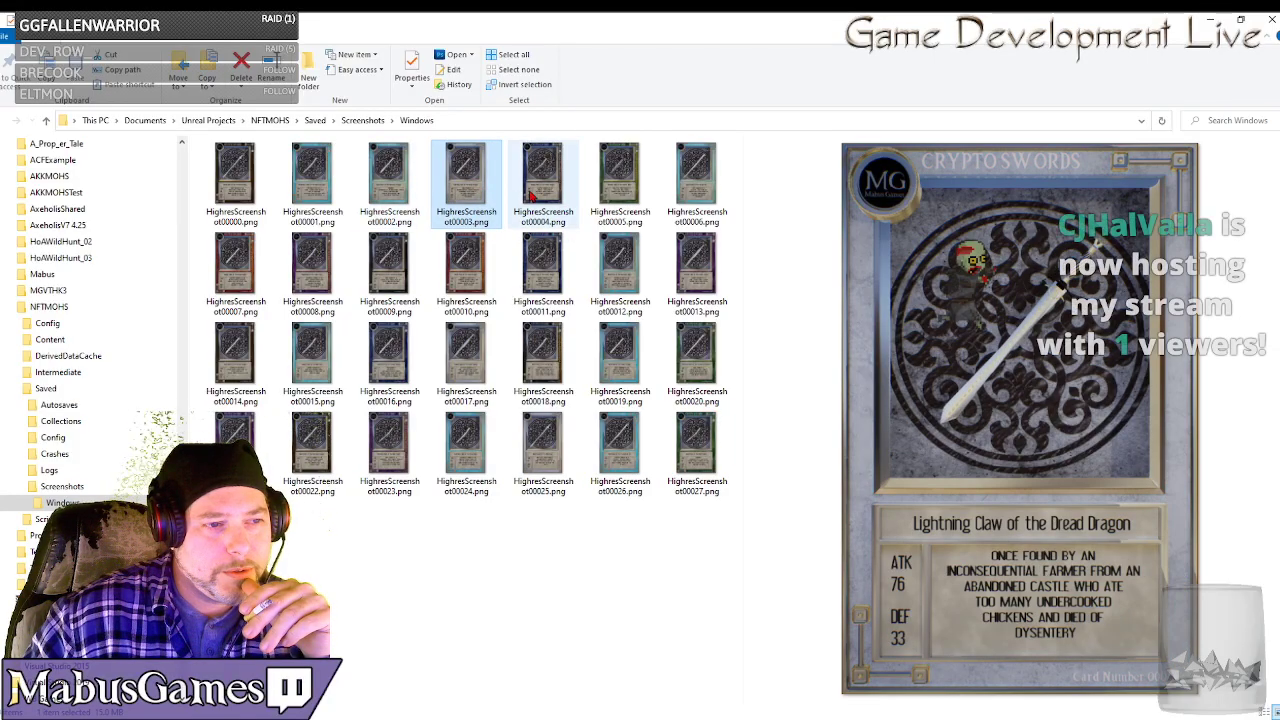
{"action": "left_click", "coordinate": [543, 195]}
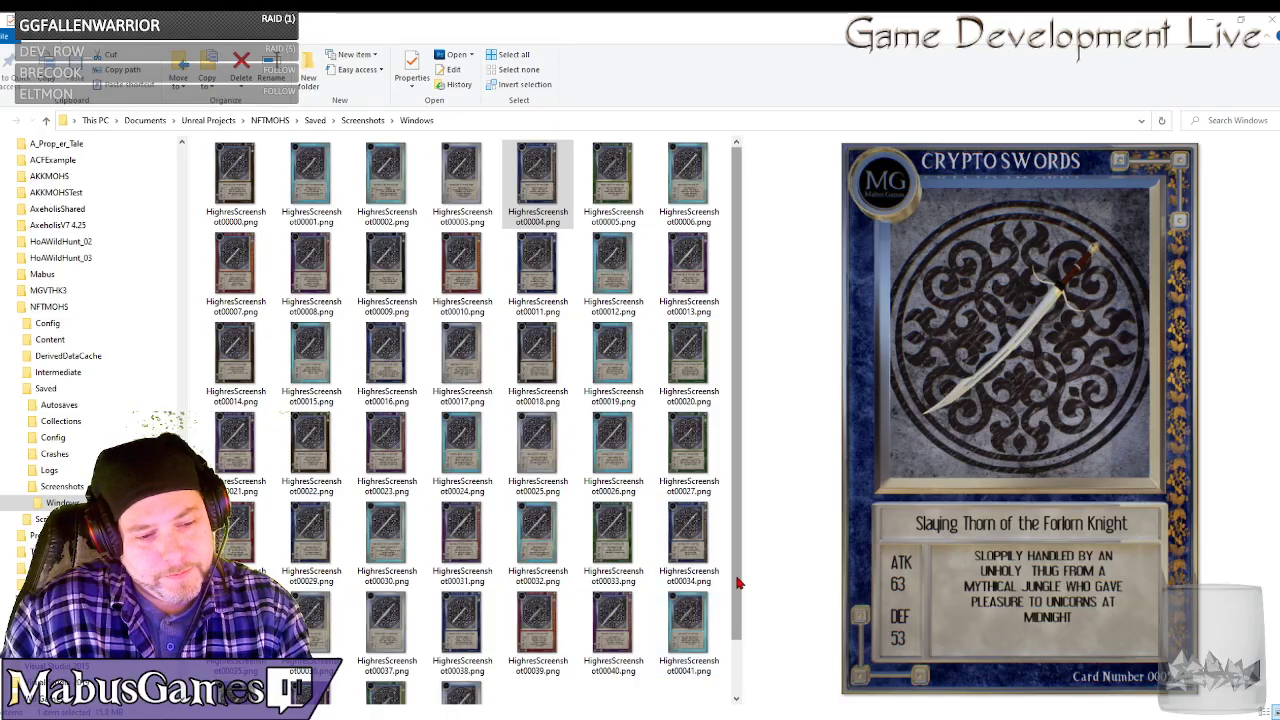
{"action": "left_click_drag", "start_coordinate": [736, 578], "coordinate": [736, 652]}
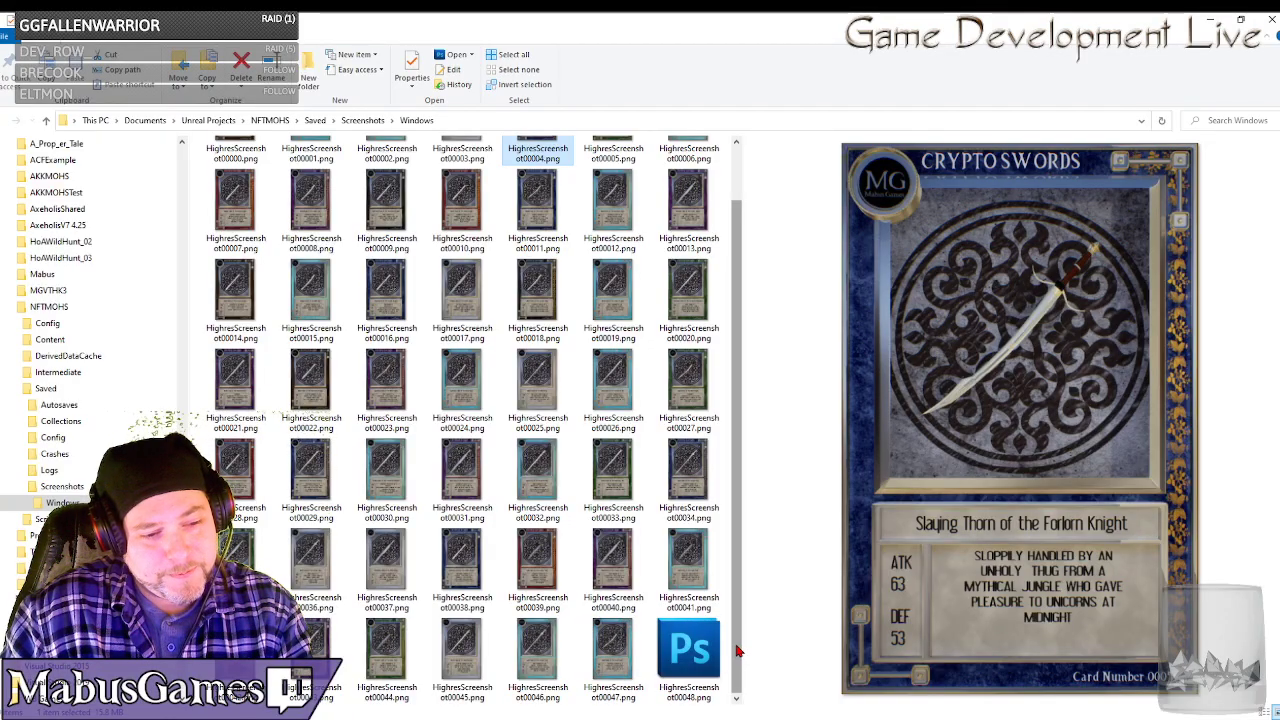
{"action": "left_click", "coordinate": [688, 655]}
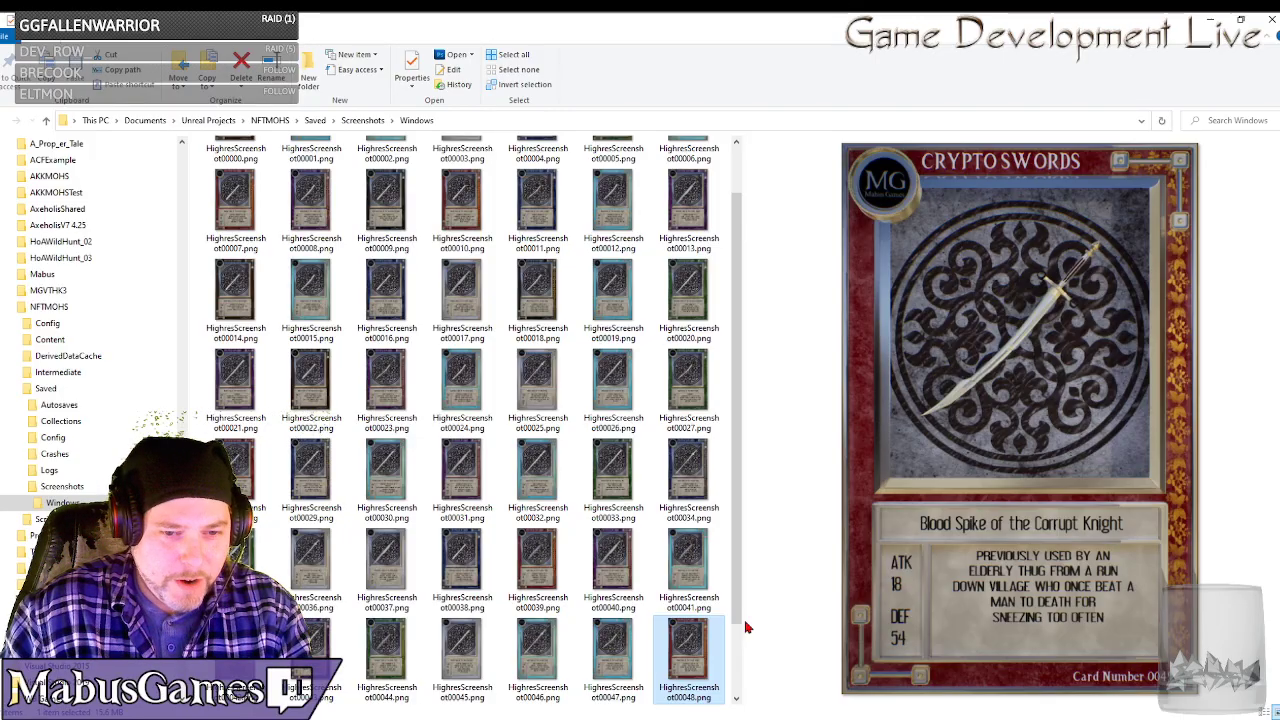
Preview the generated cards HighresScreenshot00051.png through HighresScreenshot00055.png.
{"action": "left_click_drag", "start_coordinate": [739, 608], "coordinate": [734, 686]}
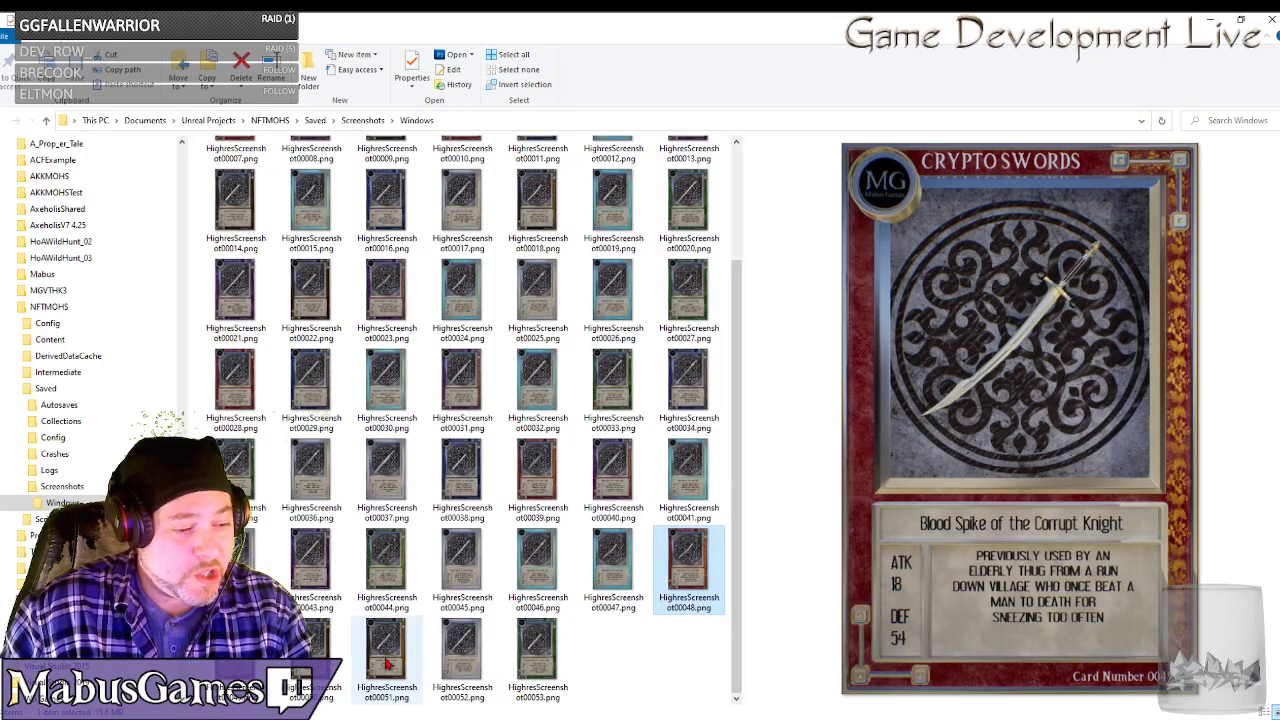
{"action": "left_click", "coordinate": [383, 662]}
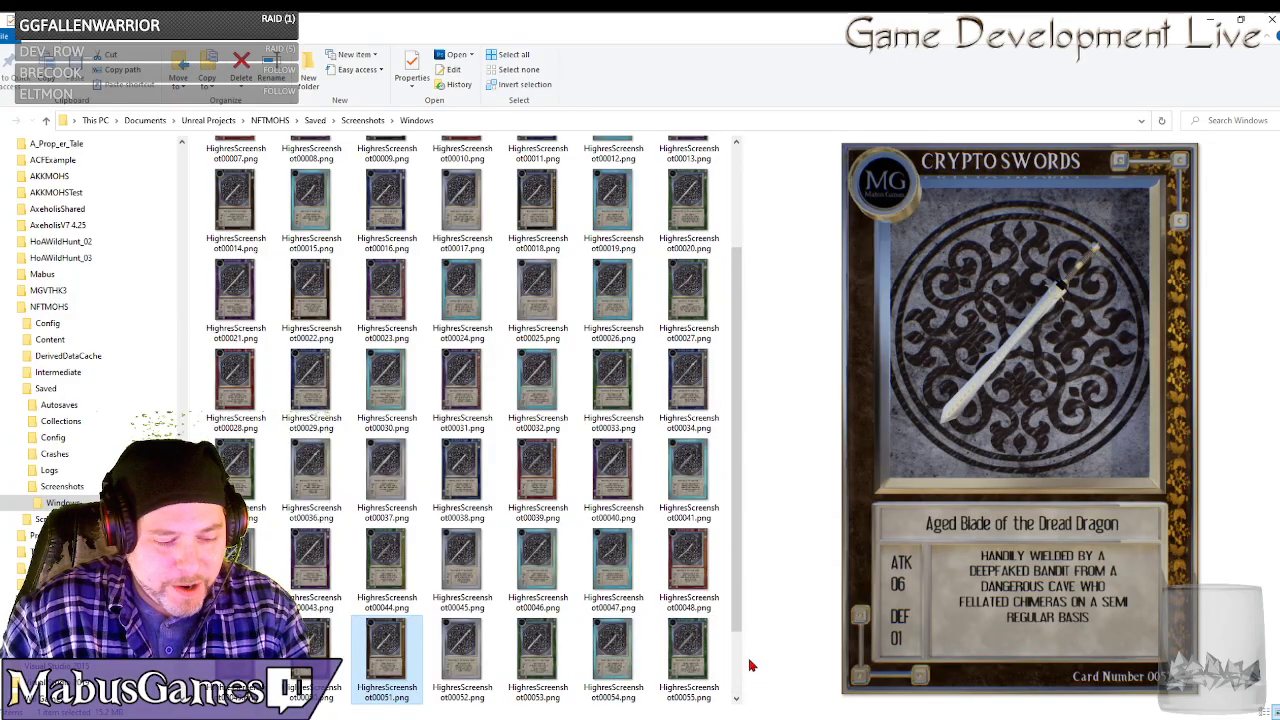
{"action": "left_click", "coordinate": [462, 658]}
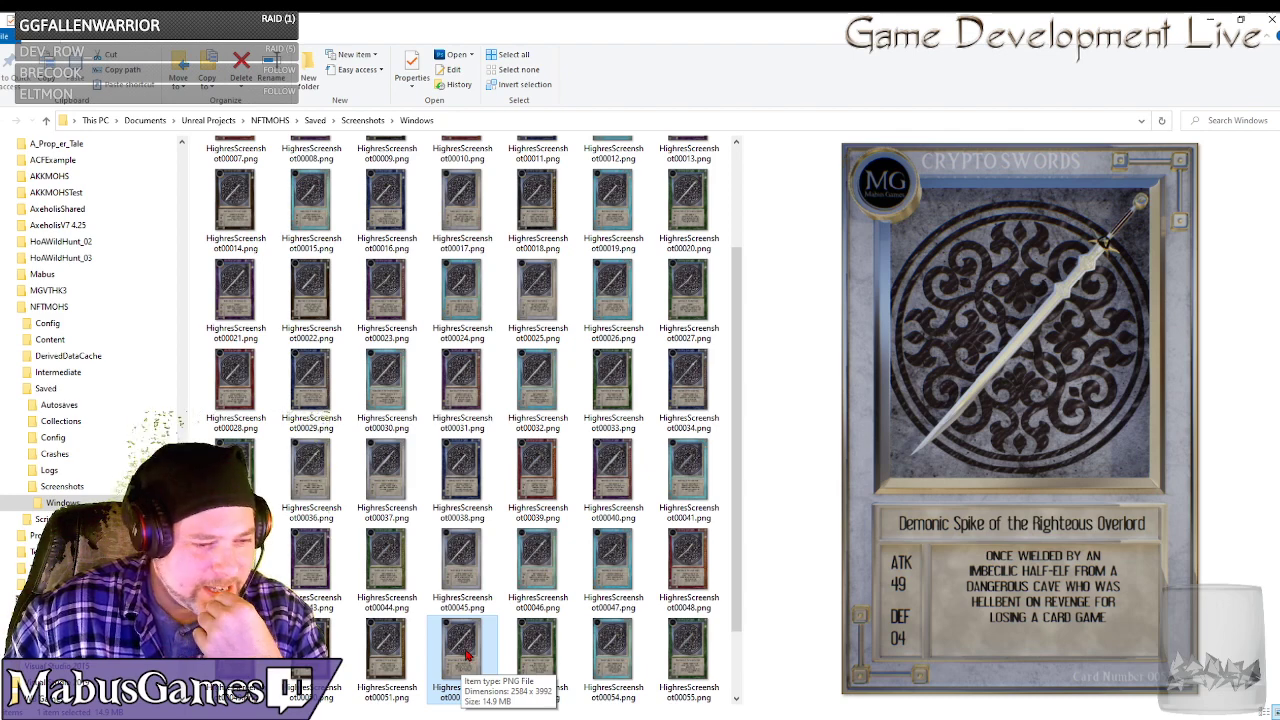
{"action": "left_click", "coordinate": [538, 650]}
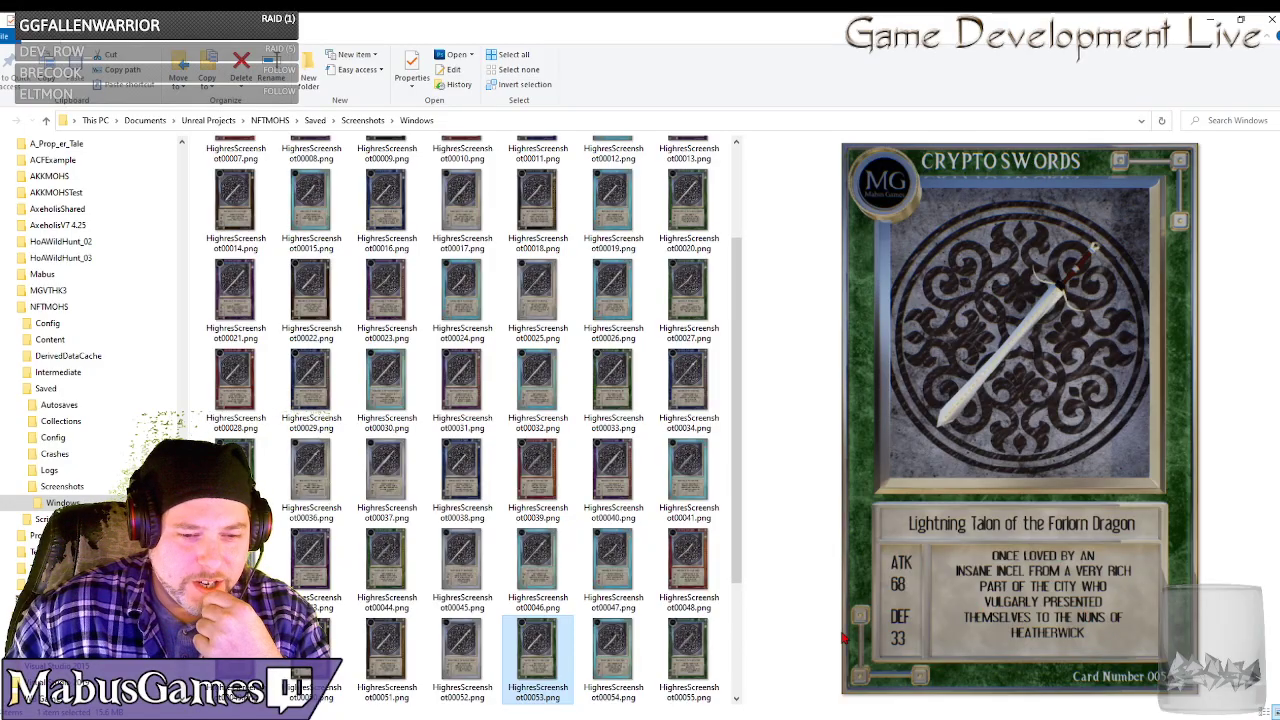
{"action": "left_click", "coordinate": [612, 655]}
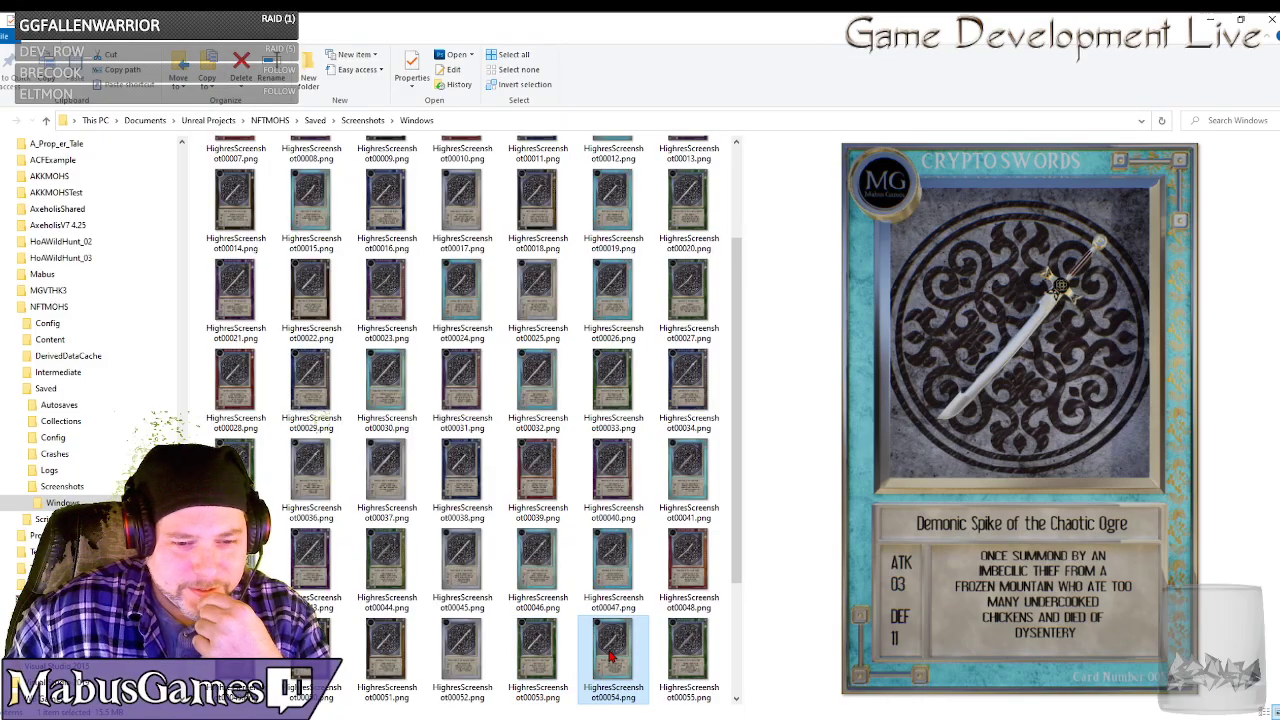
{"action": "left_click", "coordinate": [688, 650]}
{"action": "scroll", "coordinate": [686, 640], "scroll_direction": "down", "scroll_amount": 2}
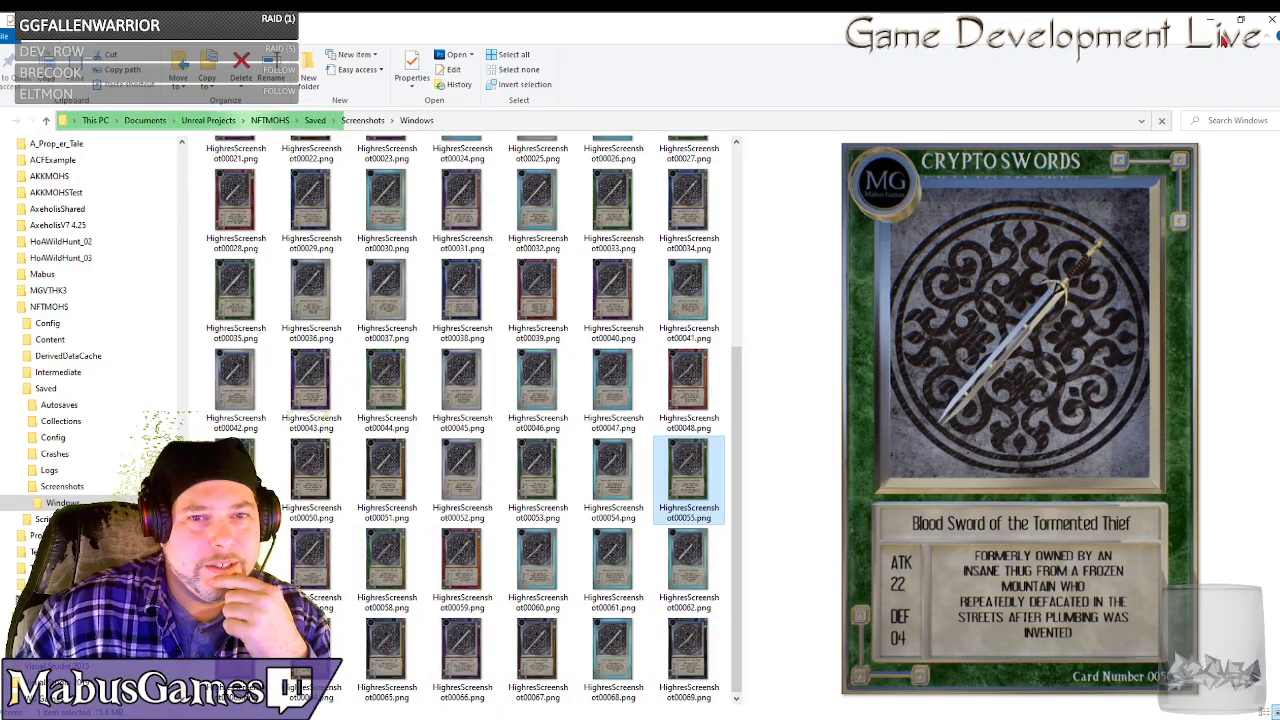
Minimize the screenshots folder, the card preview, Photoshop and the AKKMOHS Unreal Editor to clear the desktop.
{"action": "left_click_drag", "start_coordinate": [637, 29], "coordinate": [1279, 250]}
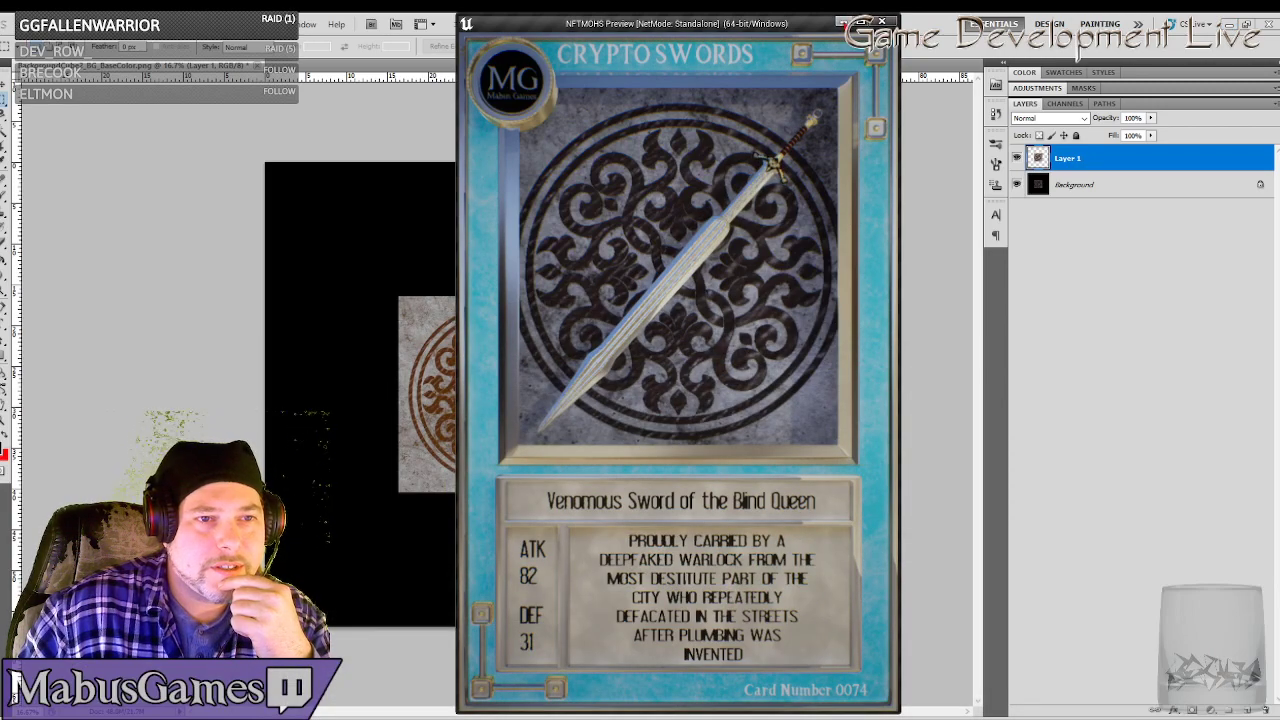
{"action": "left_click", "coordinate": [843, 22]}
{"action": "left_click", "coordinate": [1230, 28]}
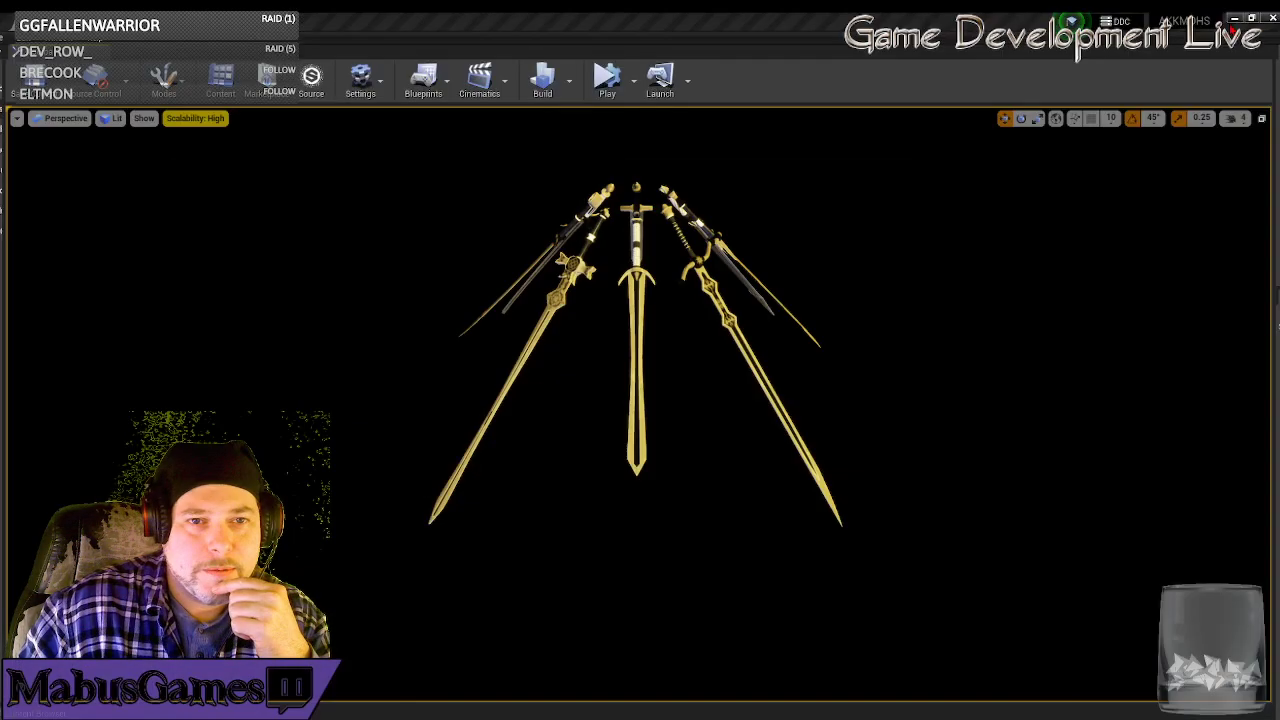
{"action": "left_click", "coordinate": [1236, 20]}
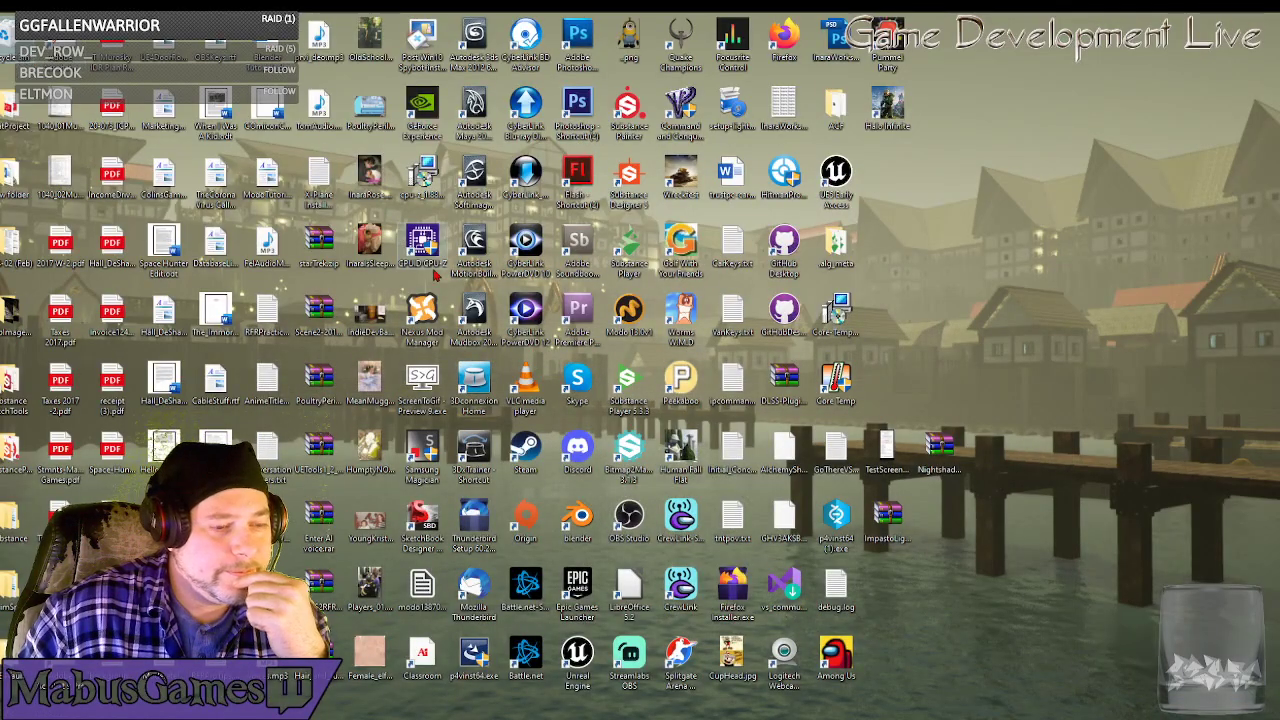
{"action": "left_click", "coordinate": [700, 388]}
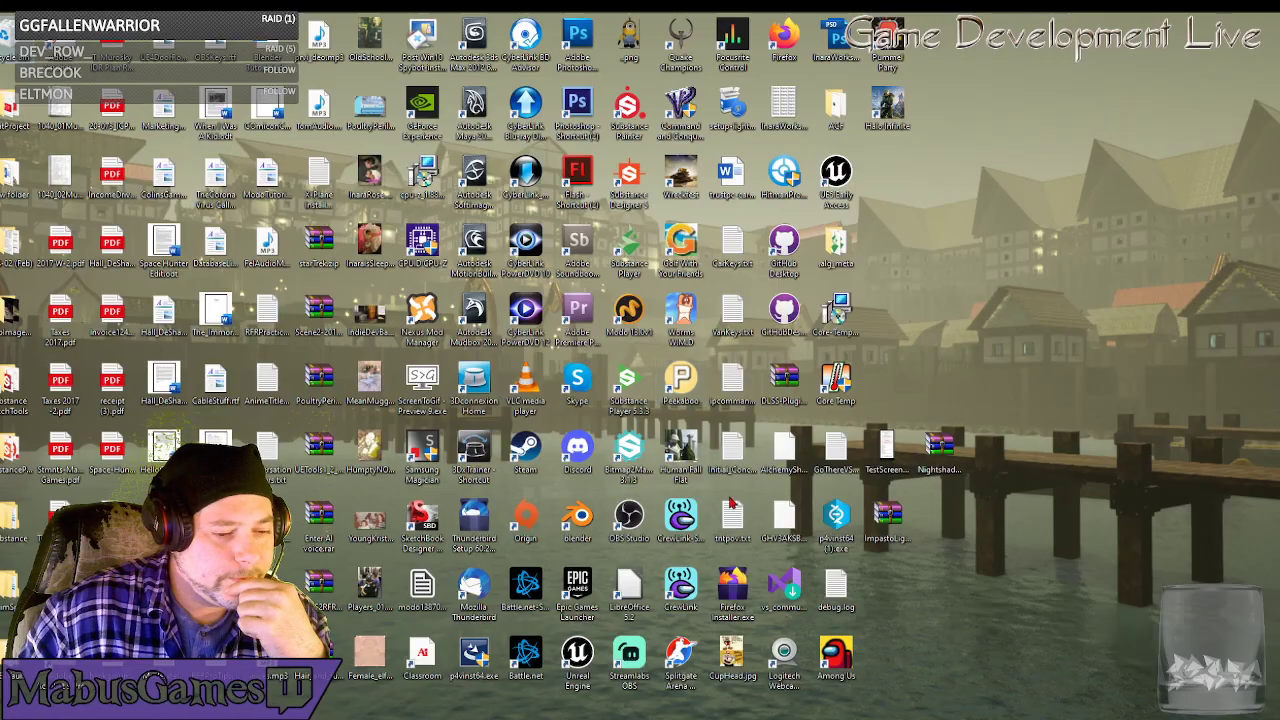
Switch to the NFTMOHS Unreal Editor and bring its running card preview to the front.
{"action": "mouse_move", "coordinate": [600, 718]}
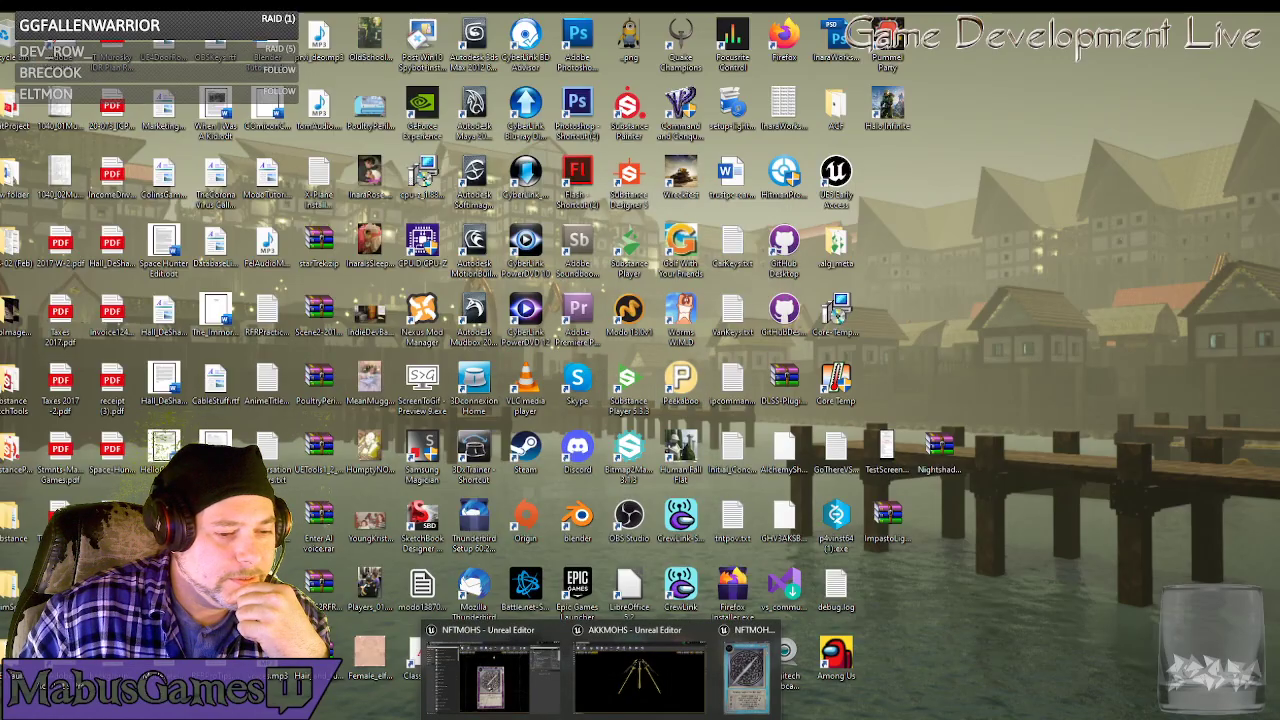
{"action": "left_click", "coordinate": [493, 675]}
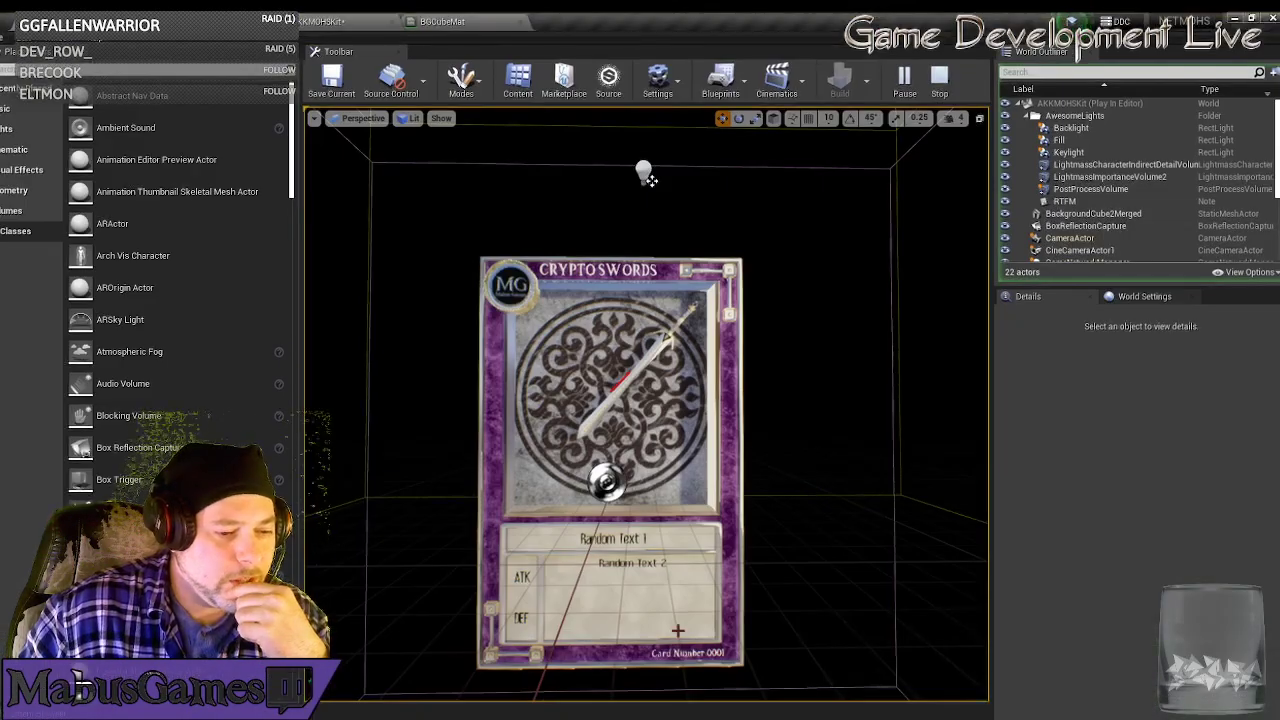
{"action": "mouse_move", "coordinate": [600, 718]}
{"action": "left_click", "coordinate": [745, 670]}
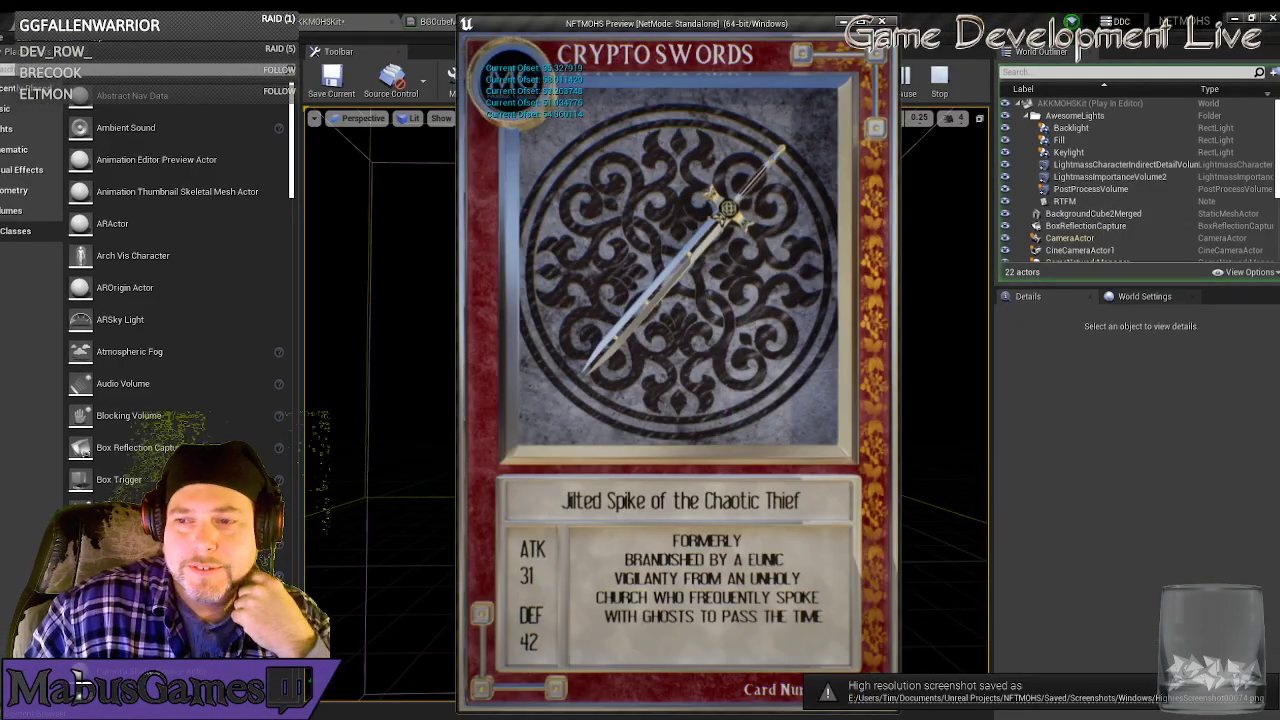
Bring the screenshots folder back in a smaller window and preview the cards HighresScreenshot00074.png through HighresScreenshot00077.png.
{"action": "left_click_drag", "start_coordinate": [1279, 20], "coordinate": [409, 74]}
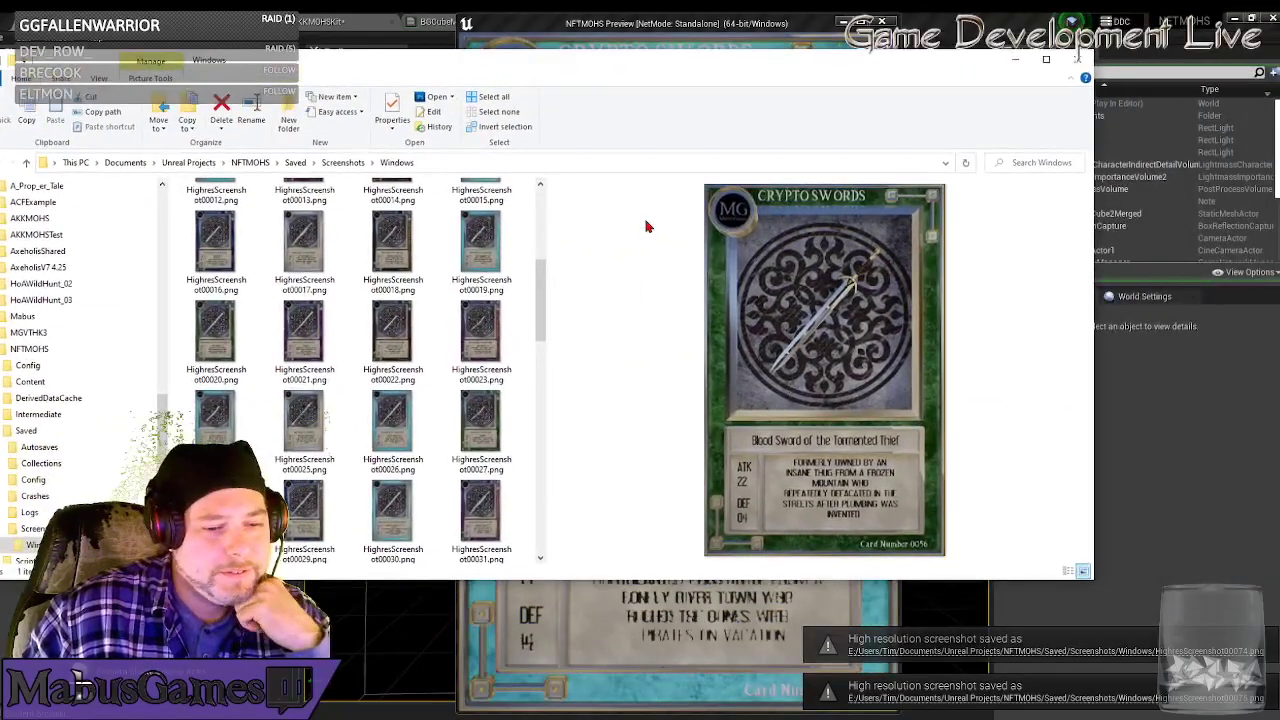
{"action": "left_click_drag", "start_coordinate": [541, 321], "coordinate": [543, 540]}
{"action": "left_click", "coordinate": [482, 425]}
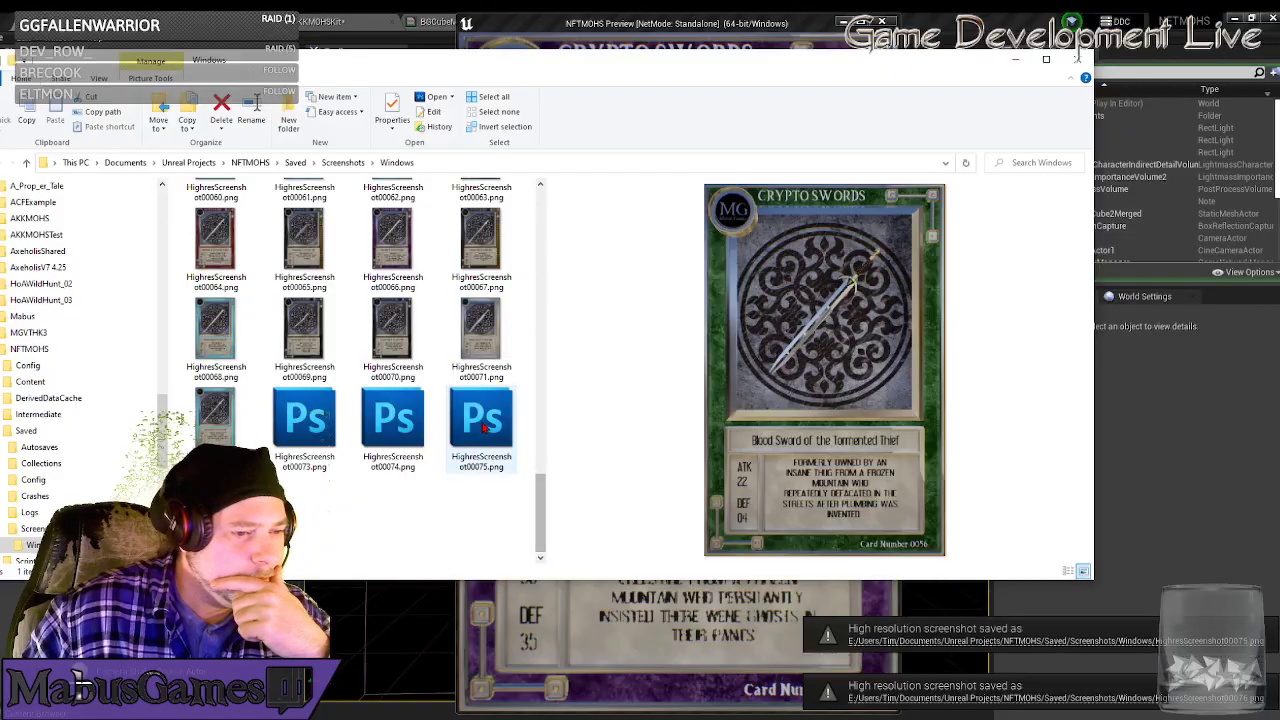
{"action": "left_click", "coordinate": [380, 428]}
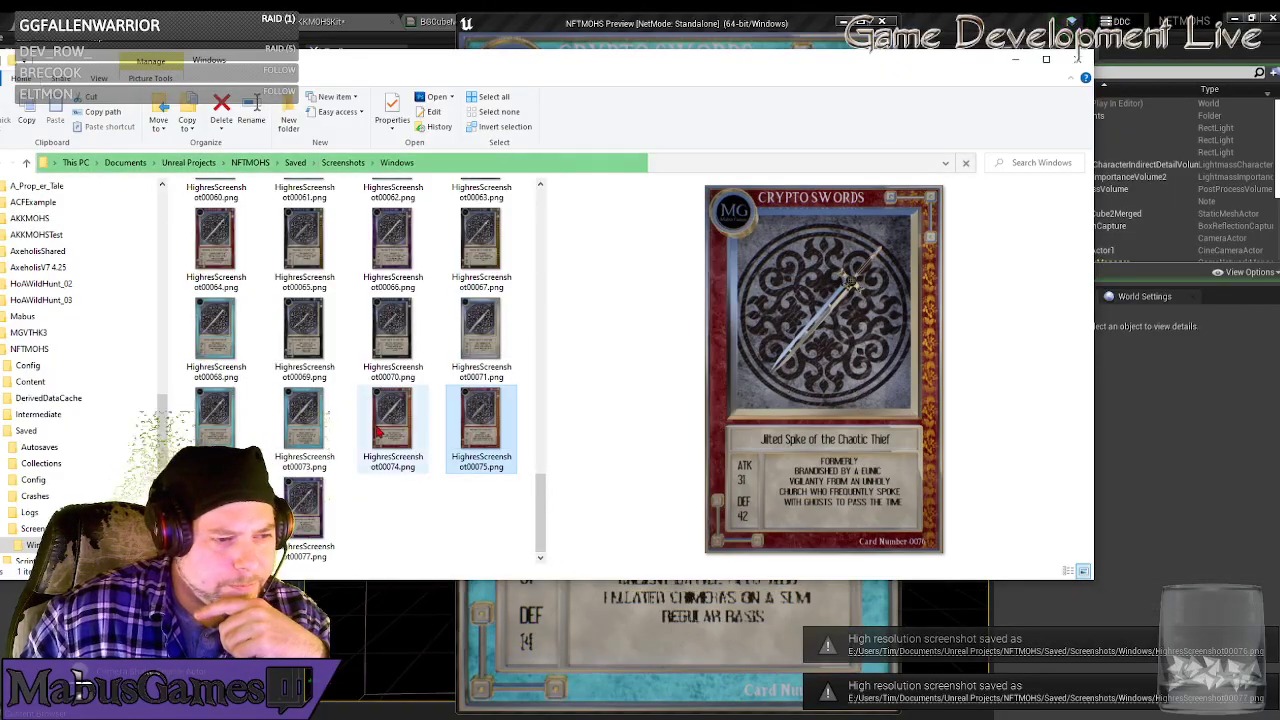
{"action": "left_click", "coordinate": [222, 508]}
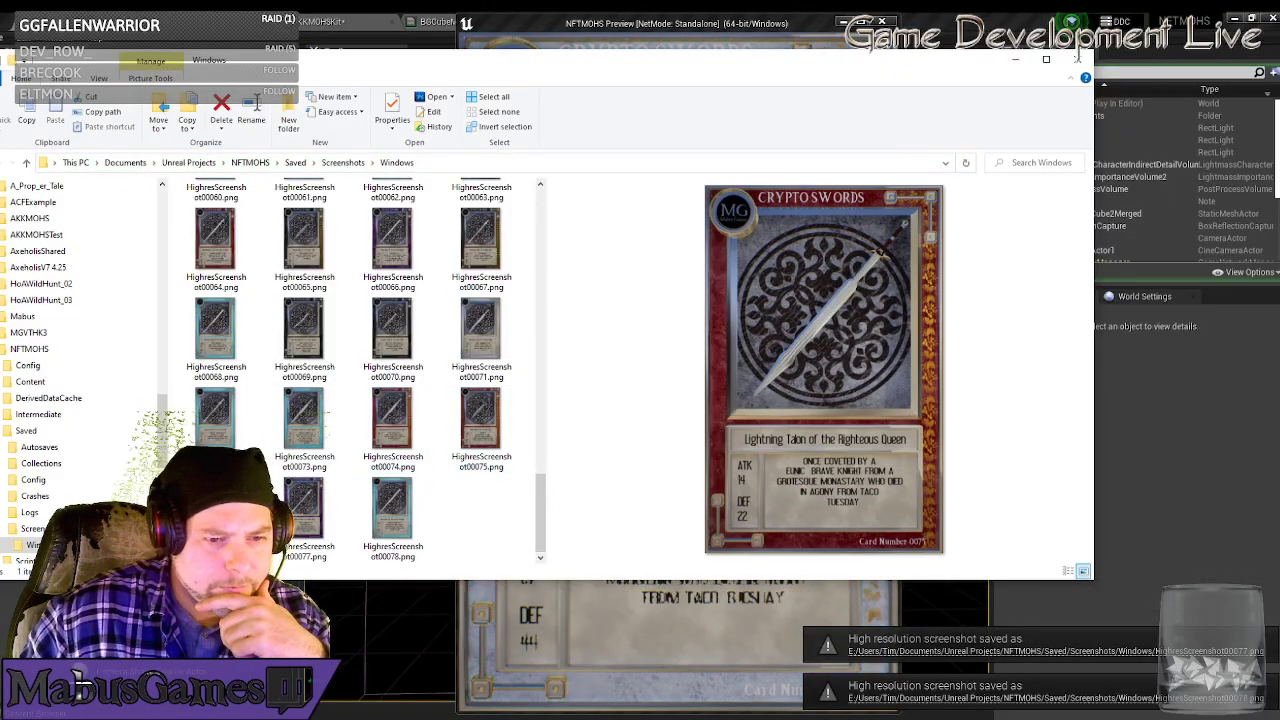
{"action": "left_click", "coordinate": [292, 512]}
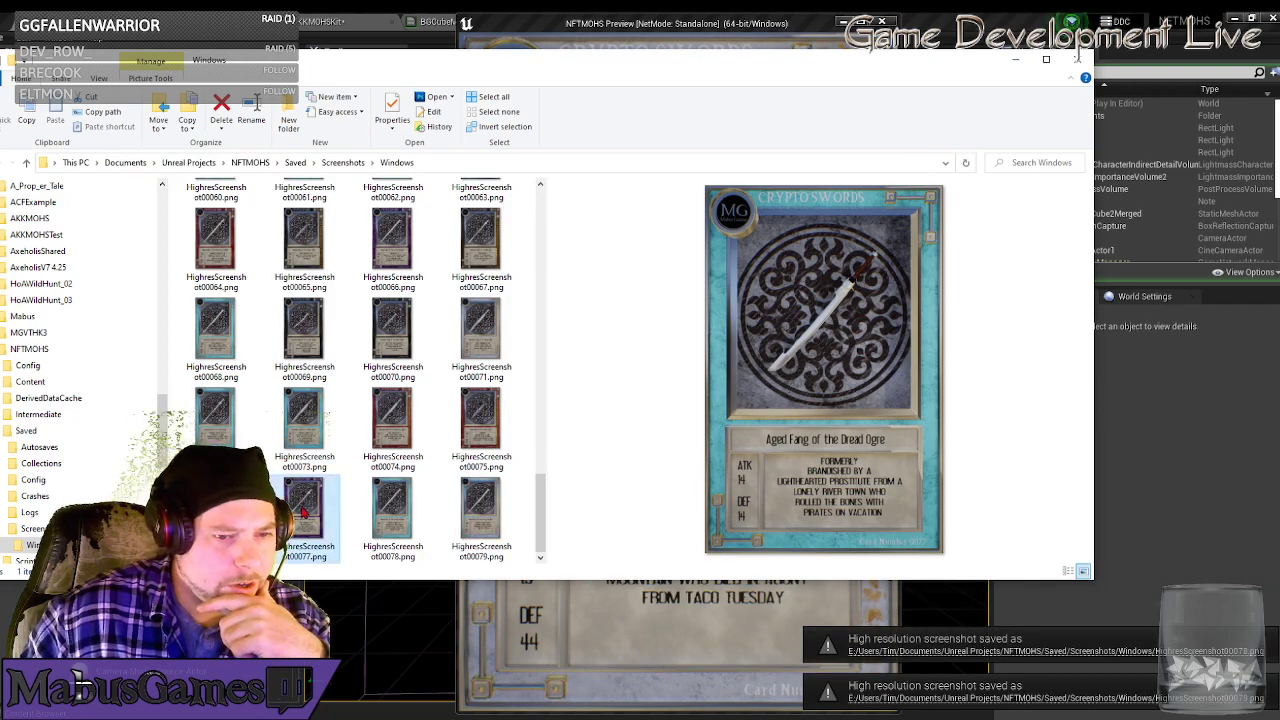
Maximize the screenshots folder and preview HighresScreenshot00065.png, HighresScreenshot00074.png through 00076.png, 00083.png and 00090.png, then view the newest files.
{"action": "left_click_drag", "start_coordinate": [602, 76], "coordinate": [590, 3]}
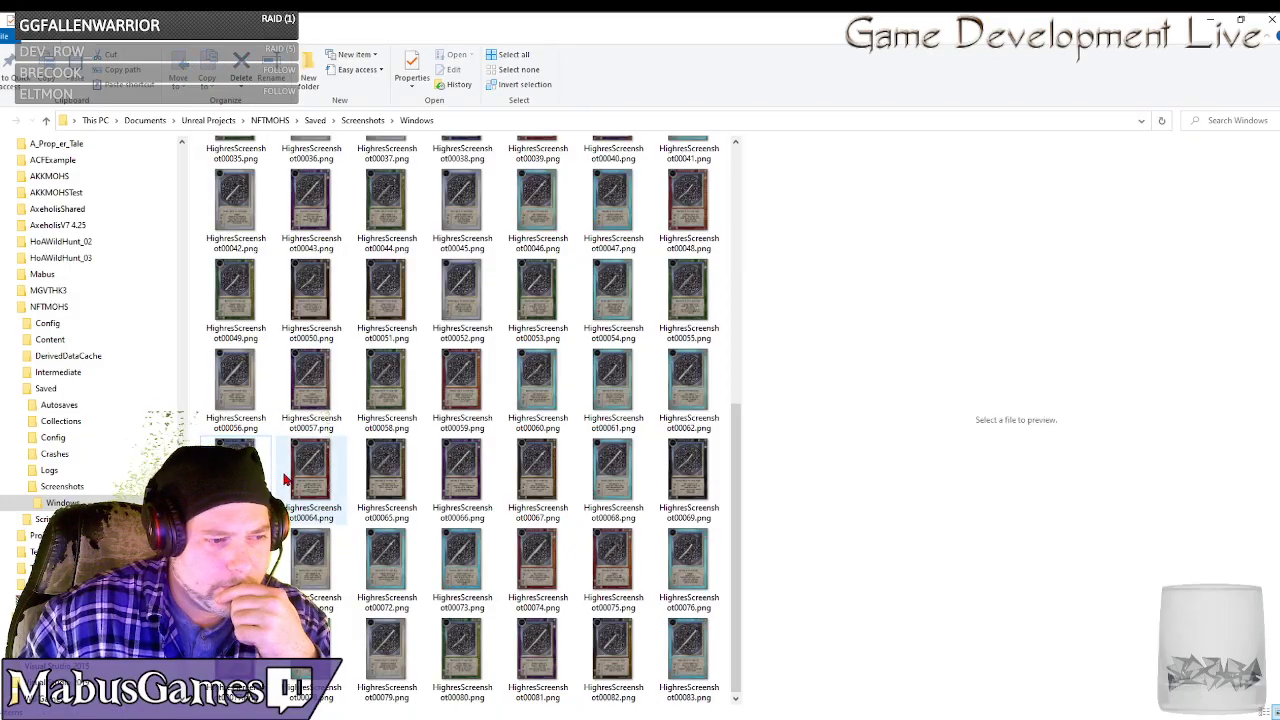
{"action": "left_click", "coordinate": [402, 481]}
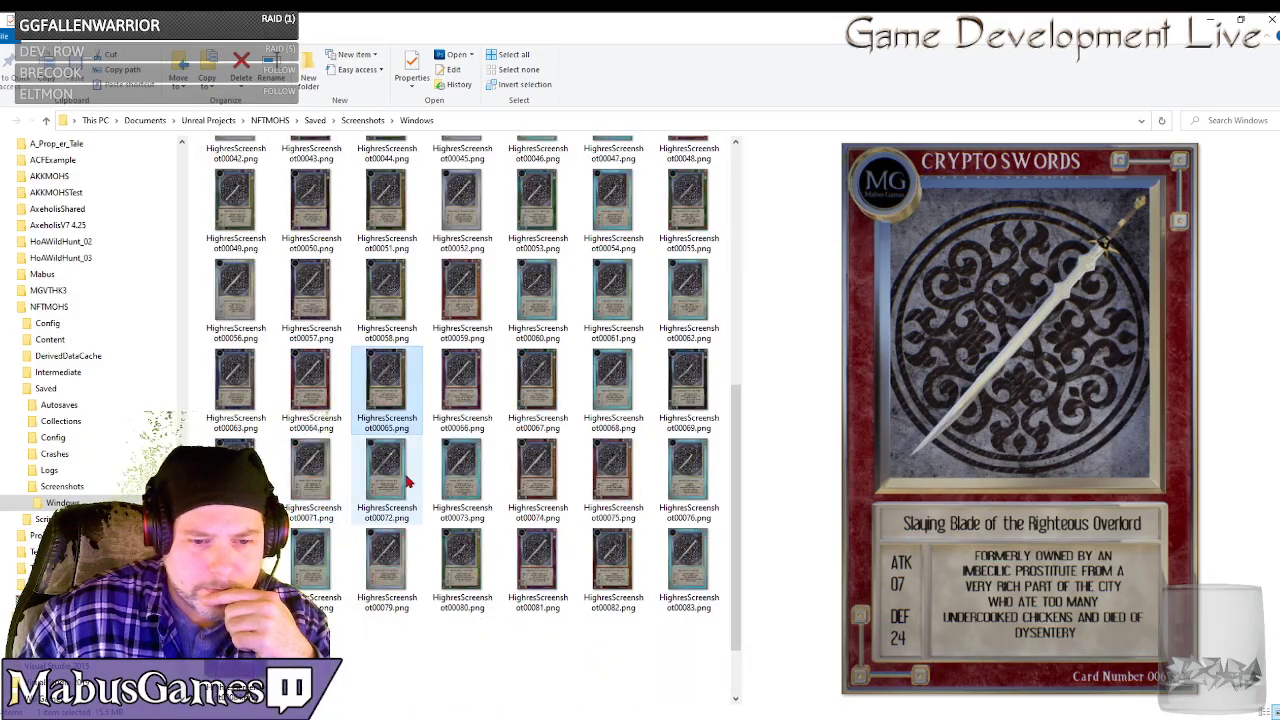
{"action": "left_click", "coordinate": [478, 482]}
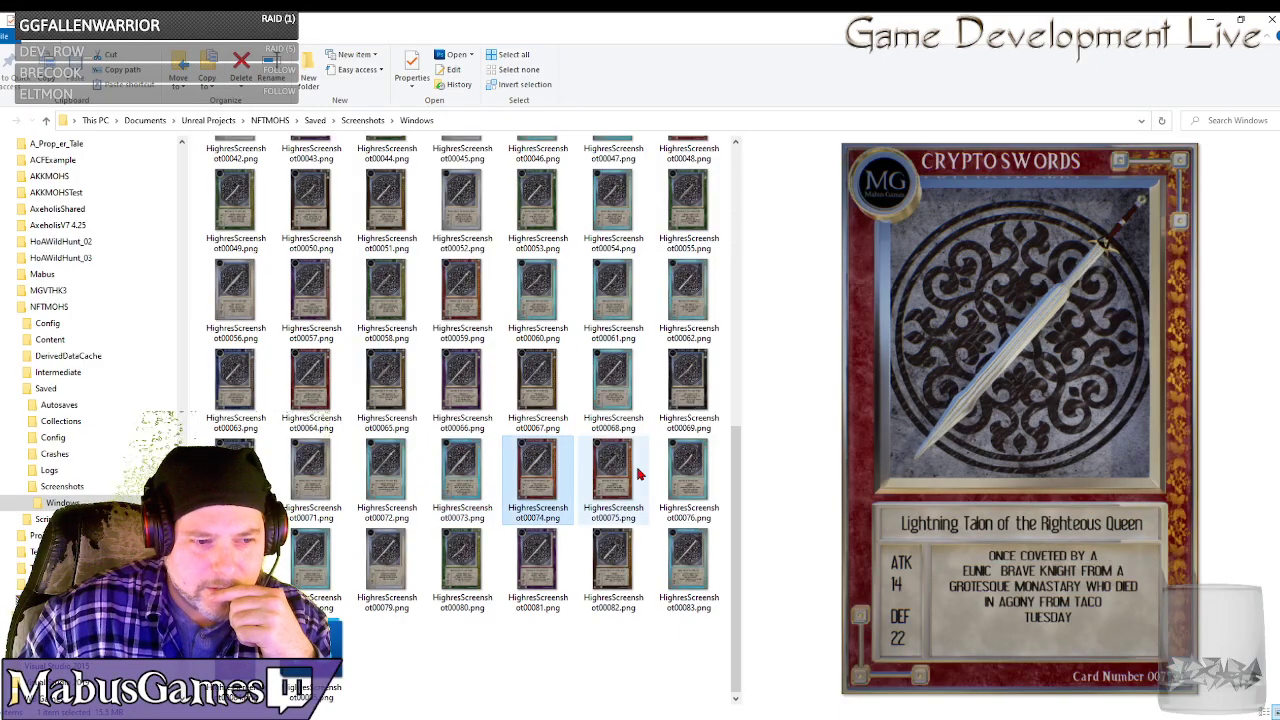
{"action": "left_click", "coordinate": [631, 469]}
{"action": "left_click", "coordinate": [684, 472]}
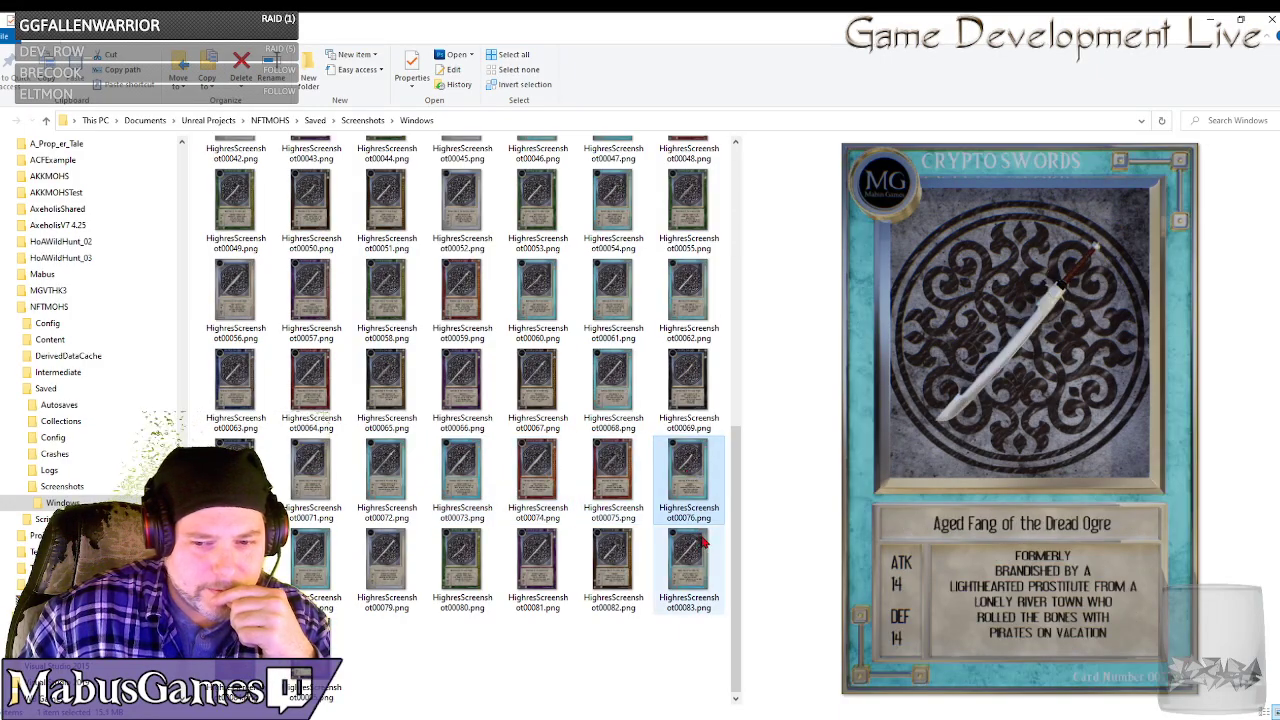
{"action": "left_click", "coordinate": [710, 572]}
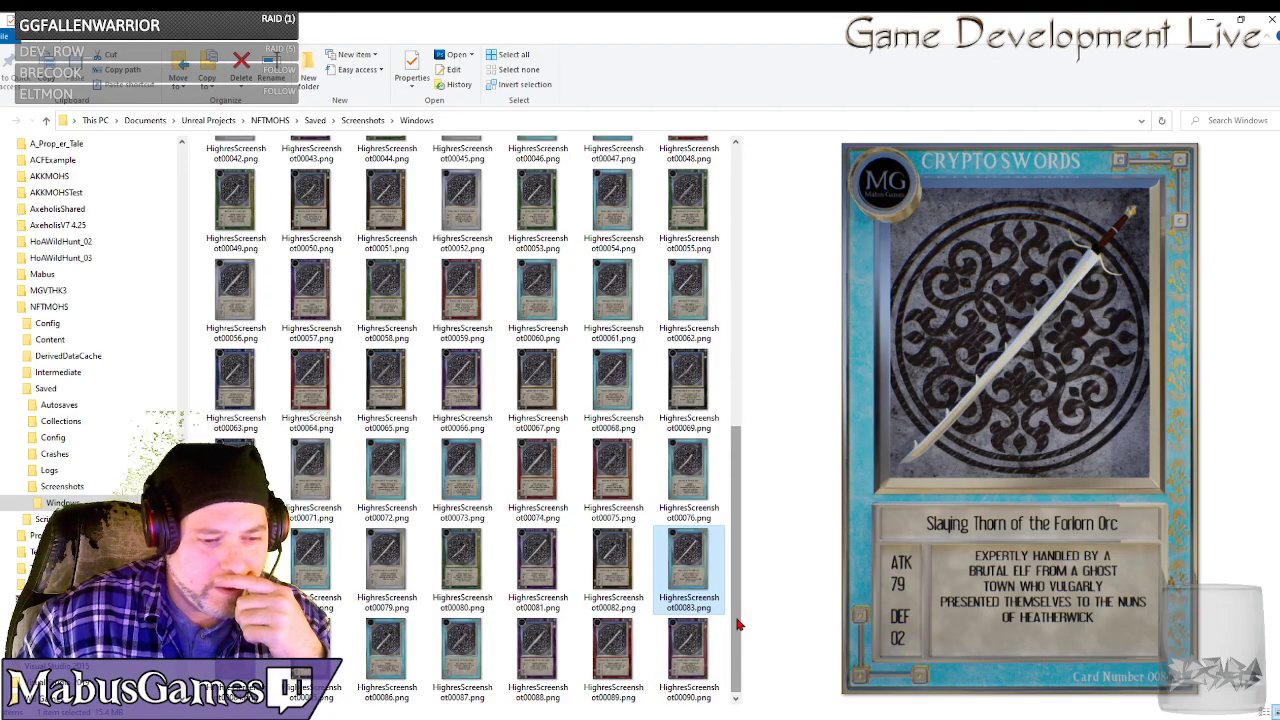
{"action": "left_click", "coordinate": [722, 643]}
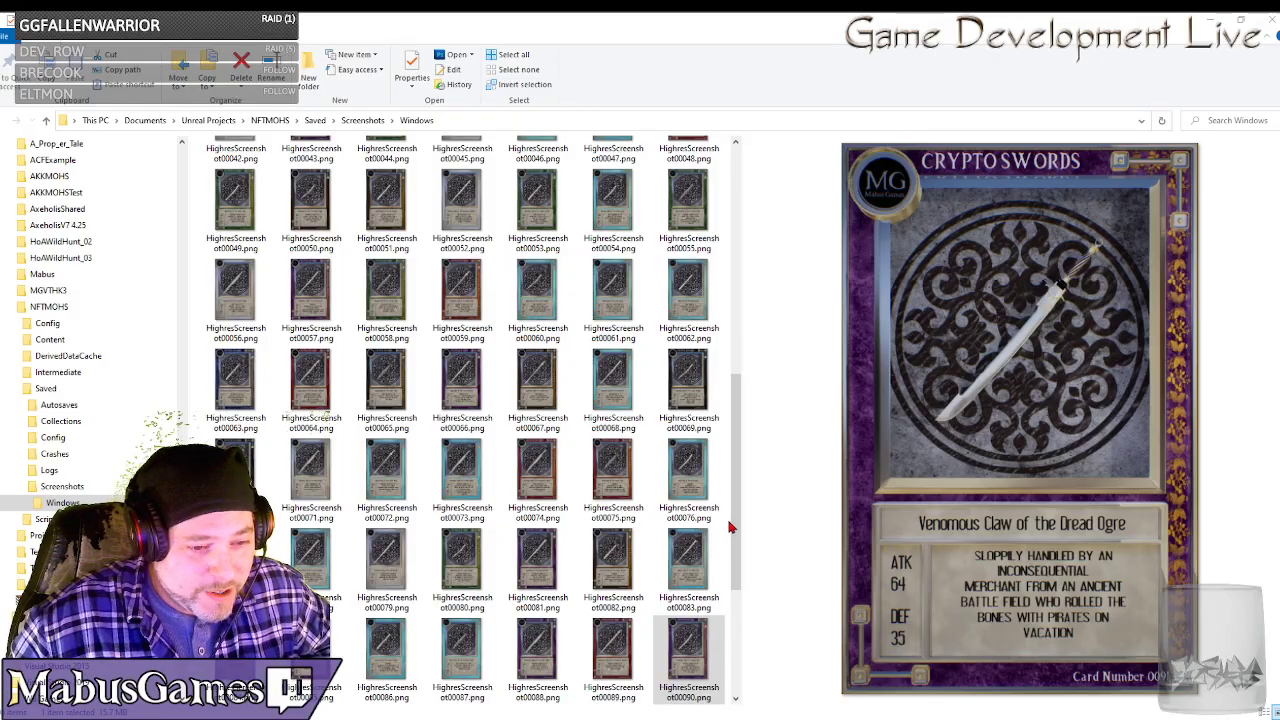
{"action": "left_click_drag", "start_coordinate": [740, 534], "coordinate": [738, 662]}
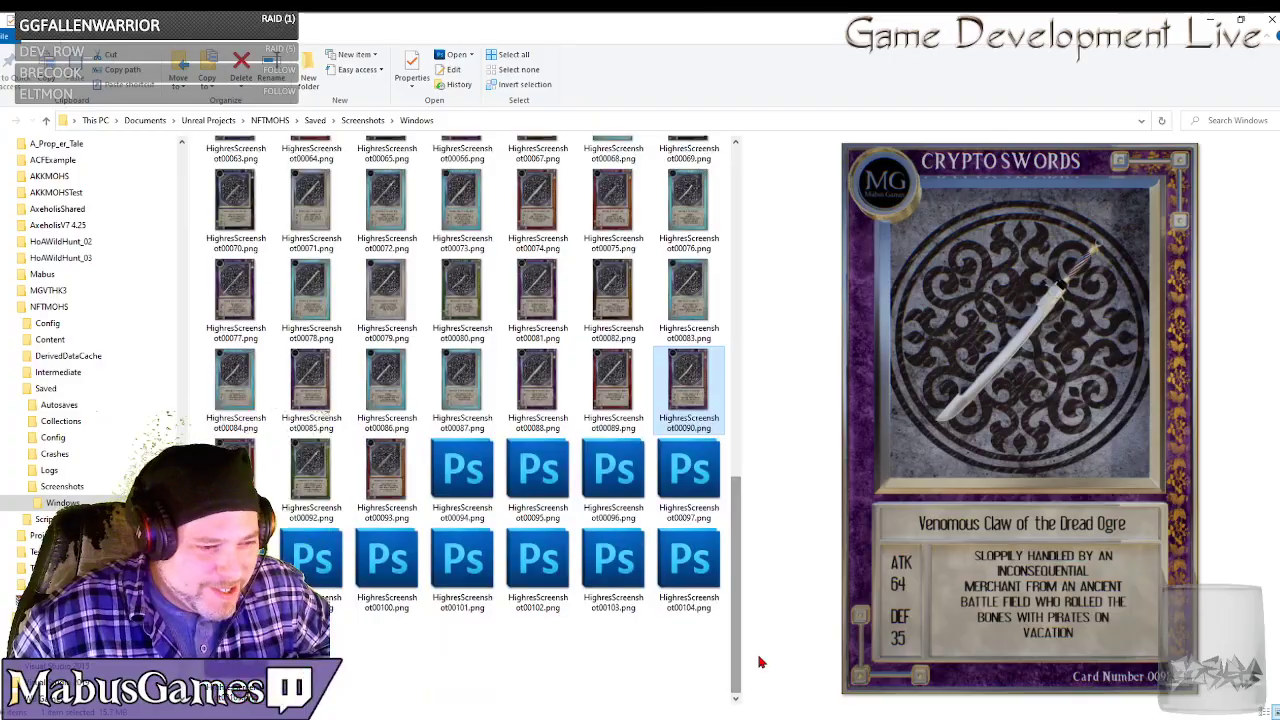